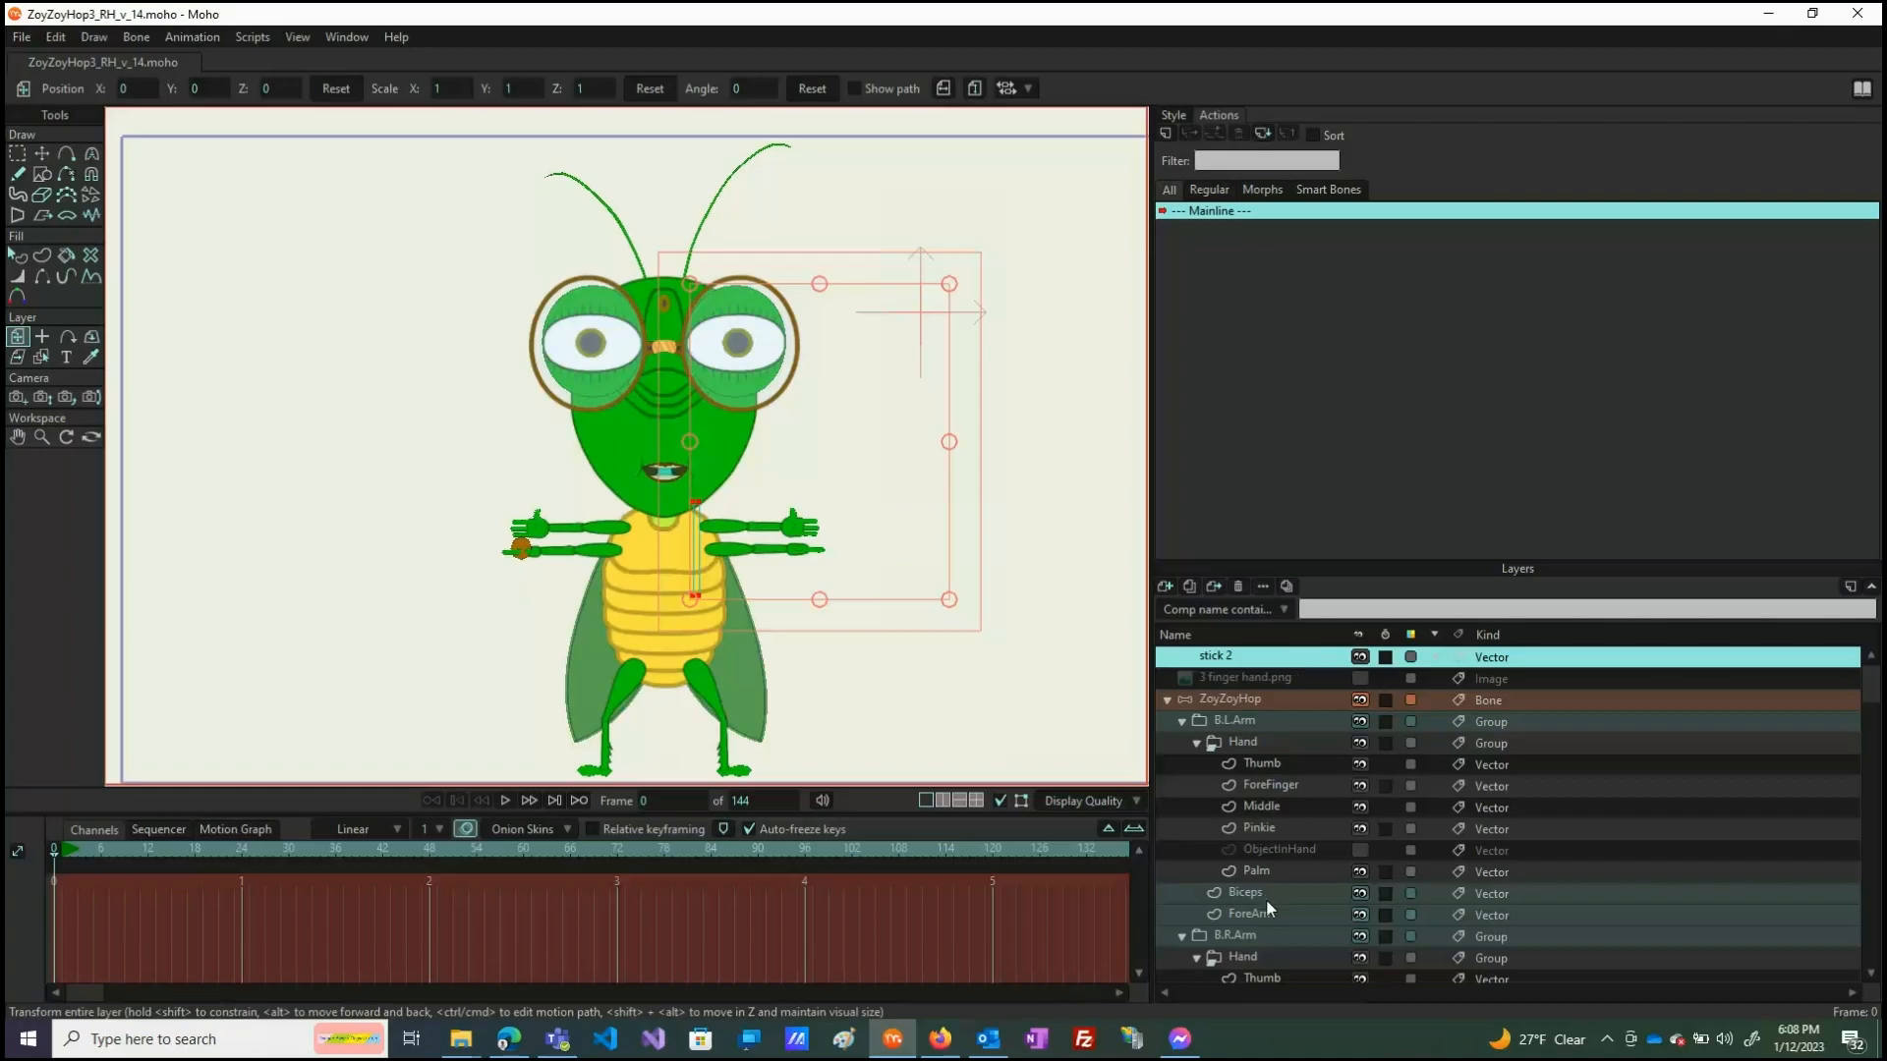
Select the 3 finger hand.png layer and hide the ObjectinHand layer in the B.R.Arm Hand group.
click(267, 589)
click(1265, 739)
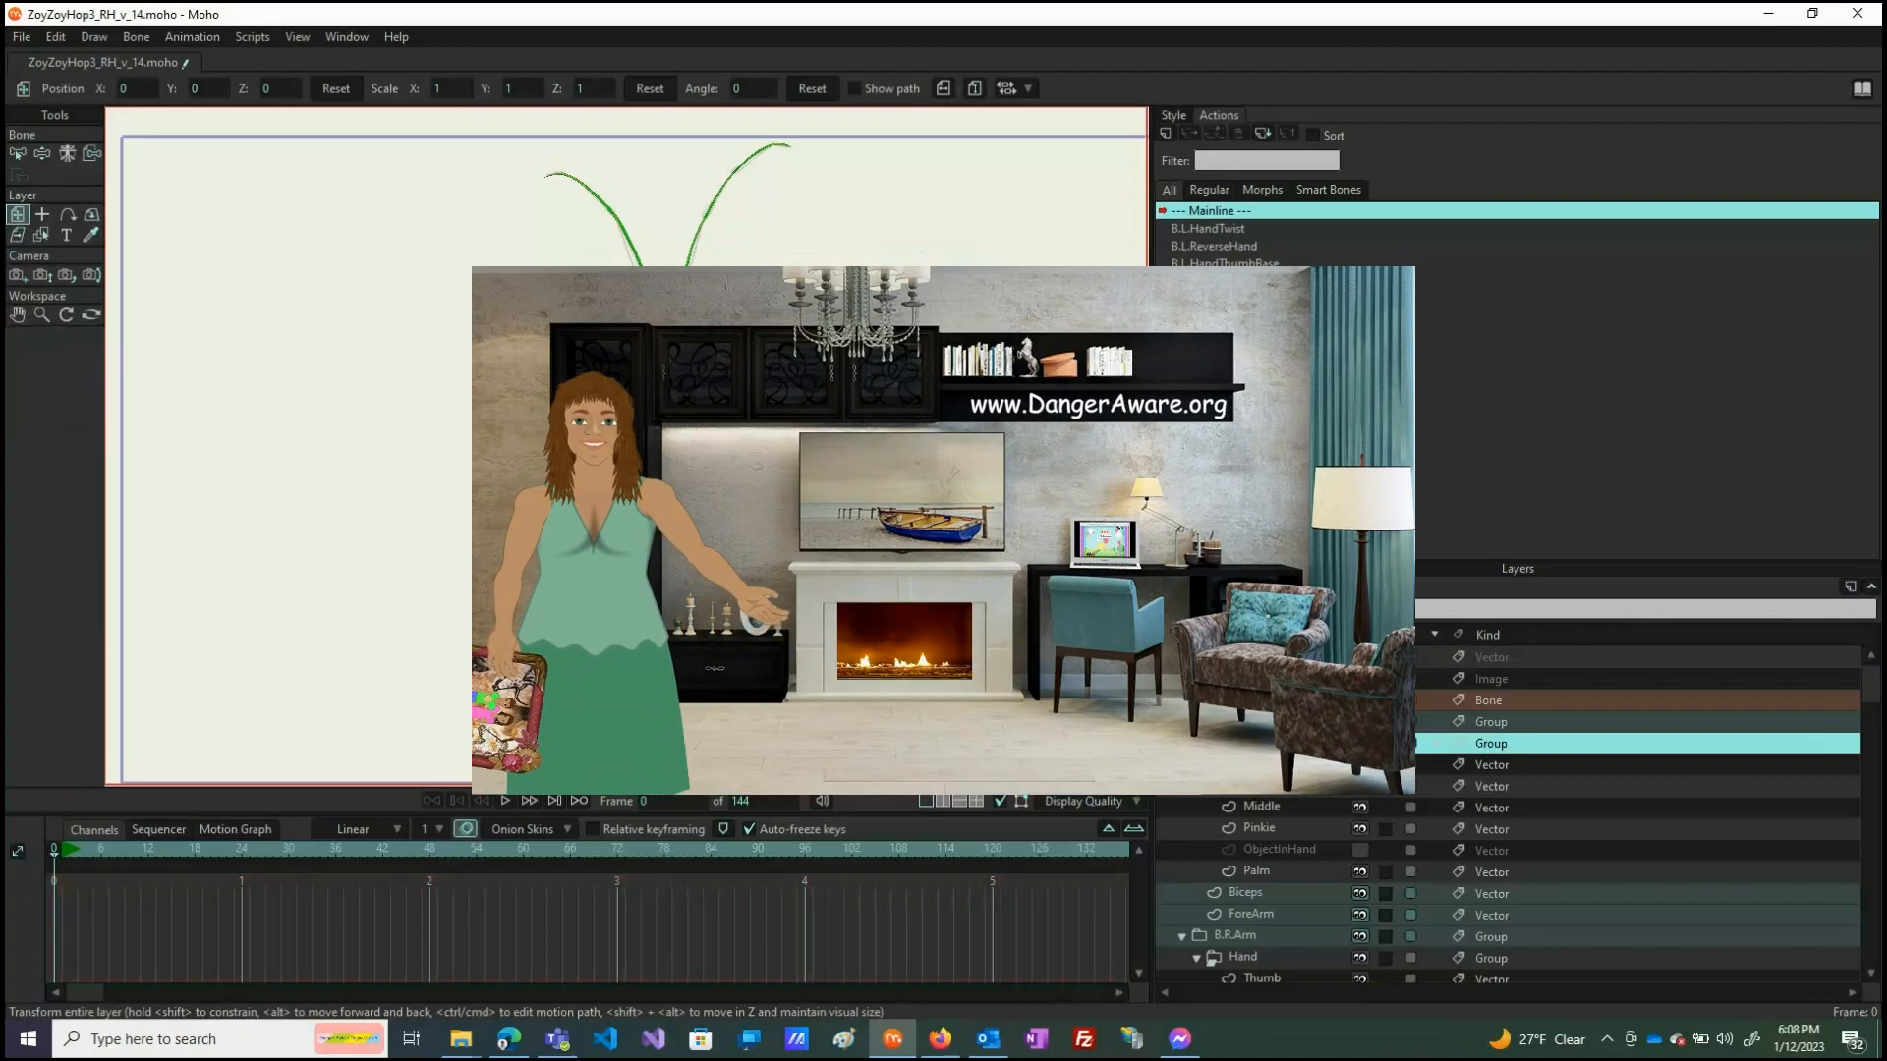
click(1255, 700)
click(1255, 678)
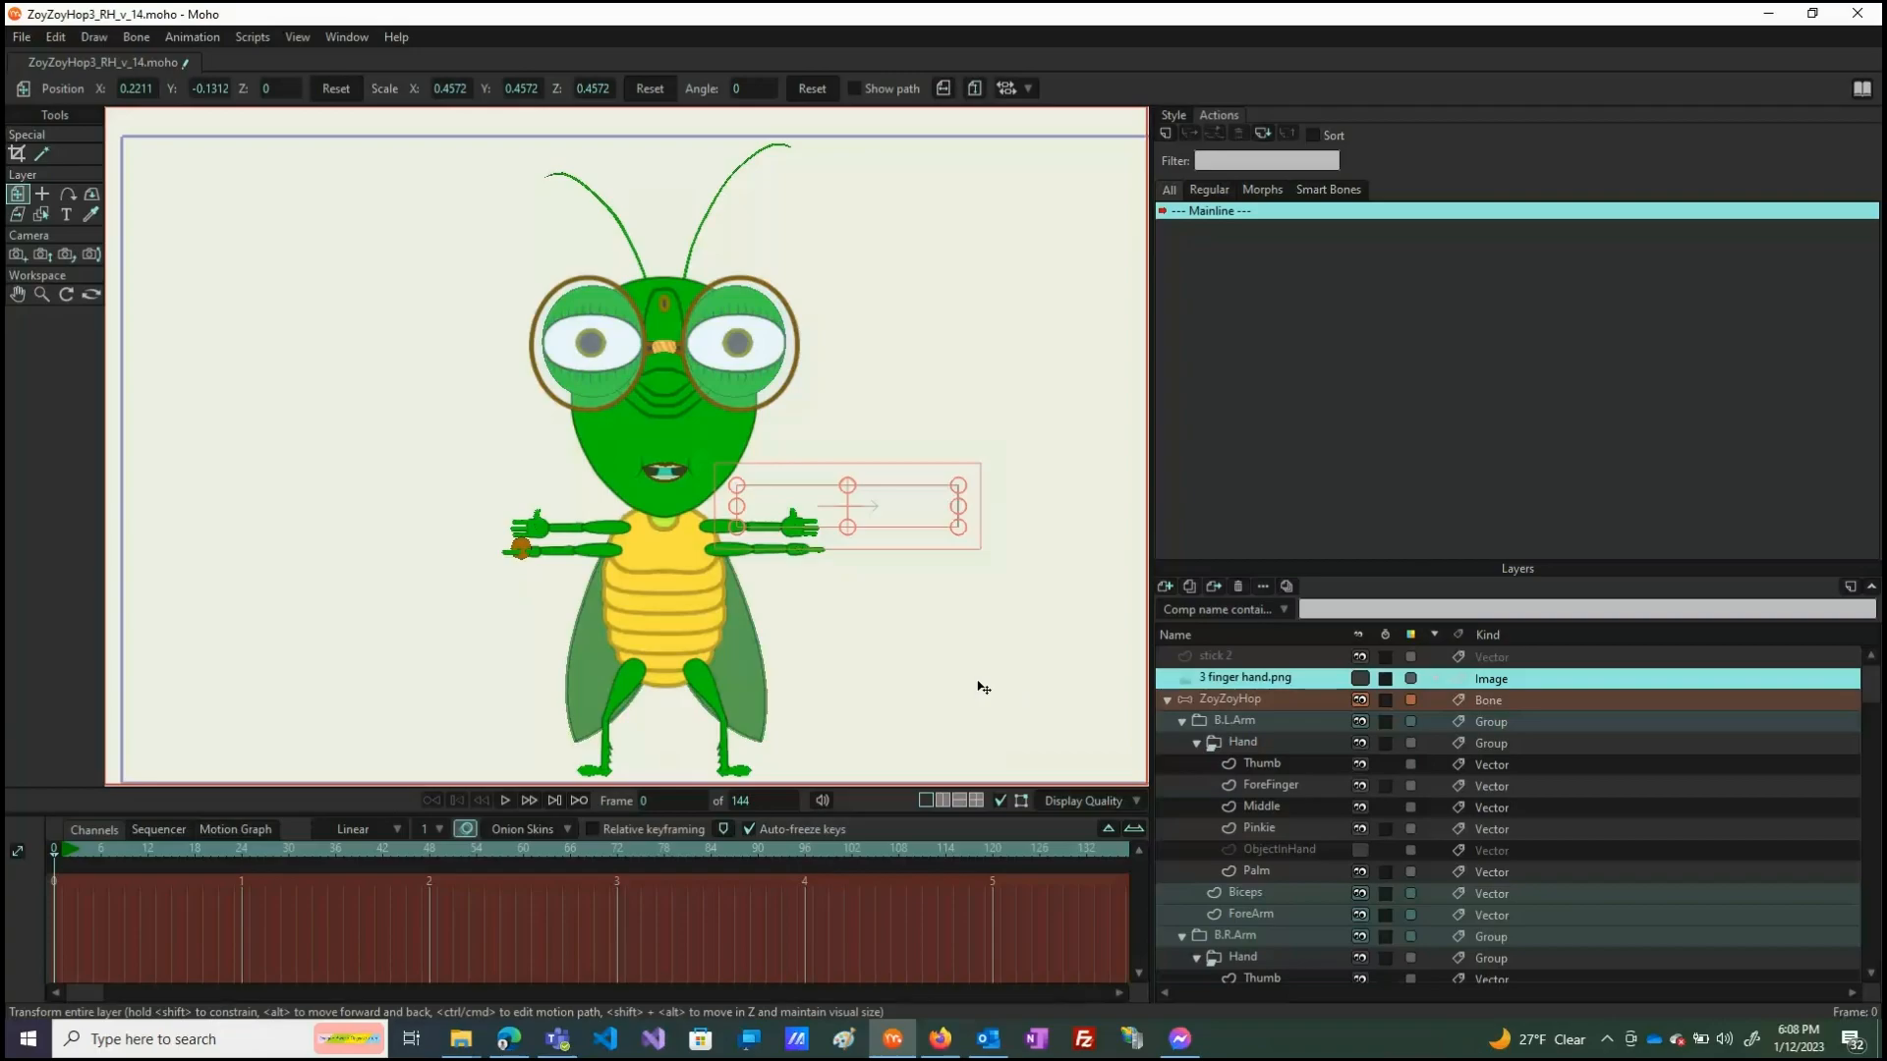
scroll(1349, 938, down, 2)
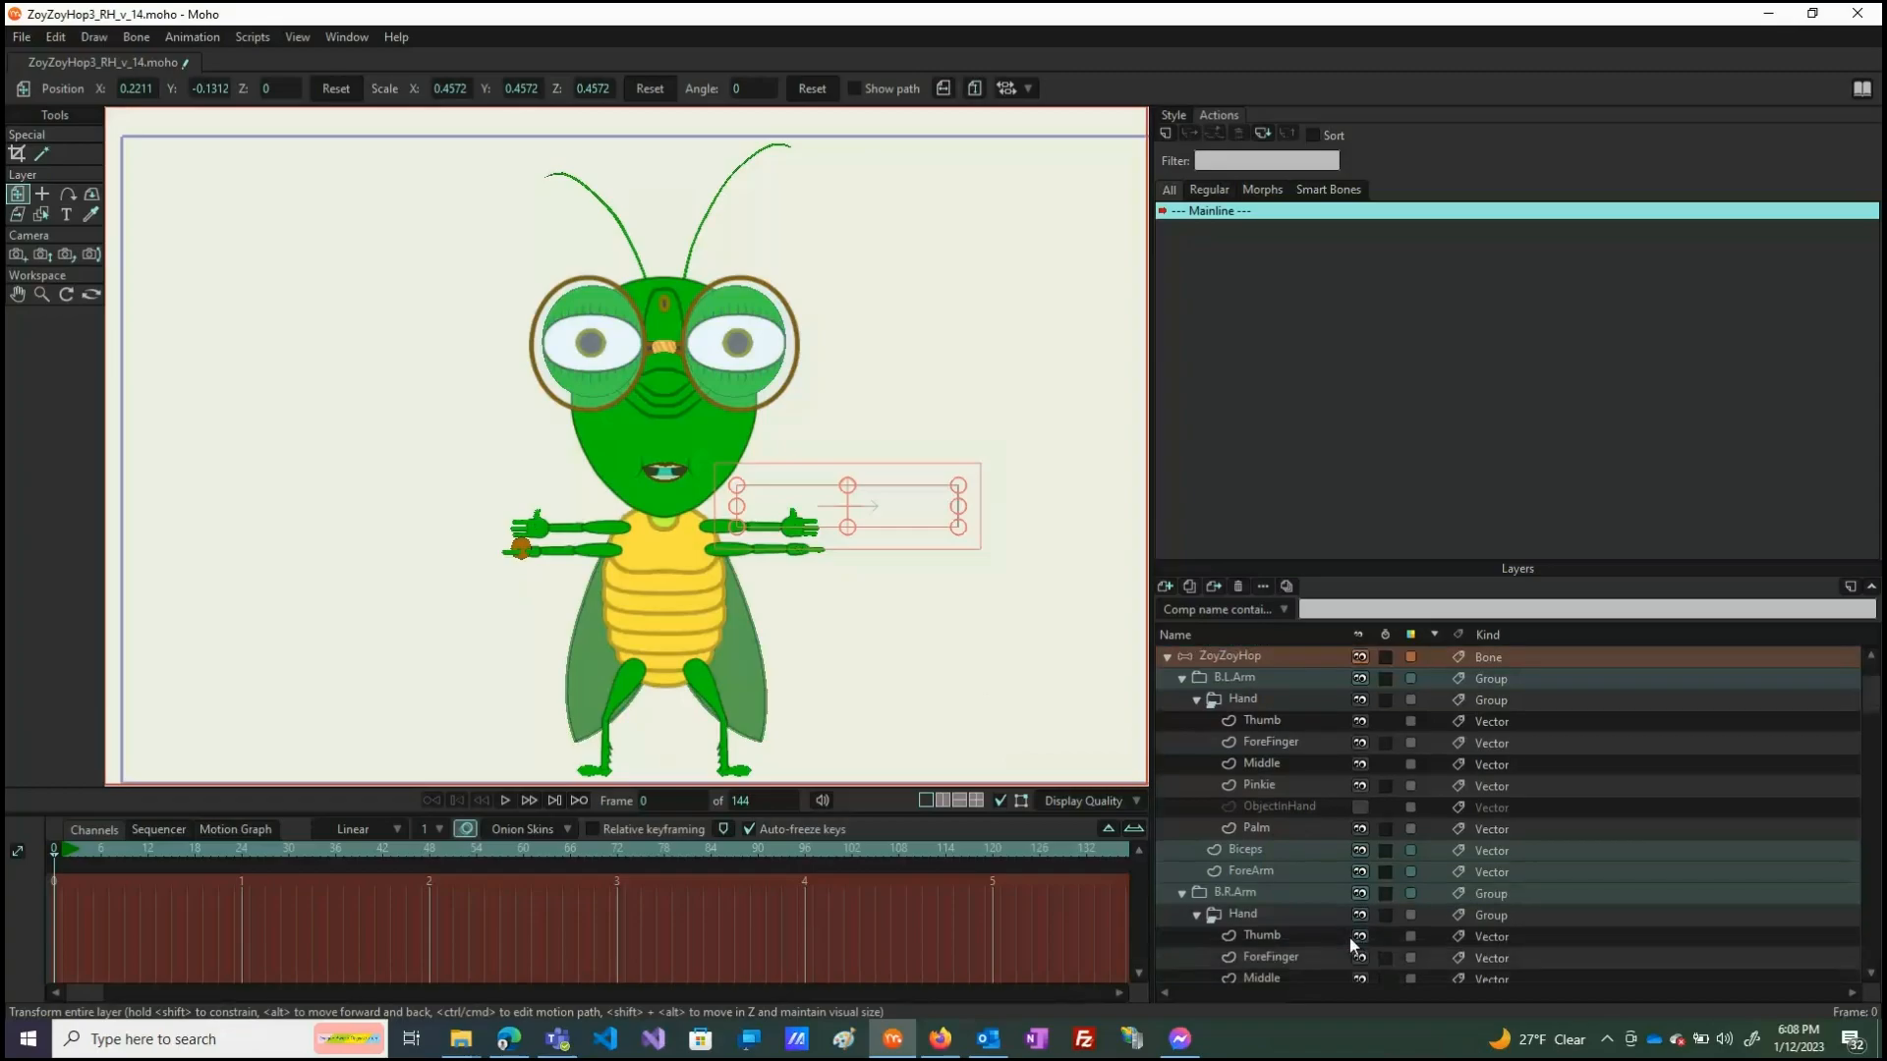
click(1358, 938)
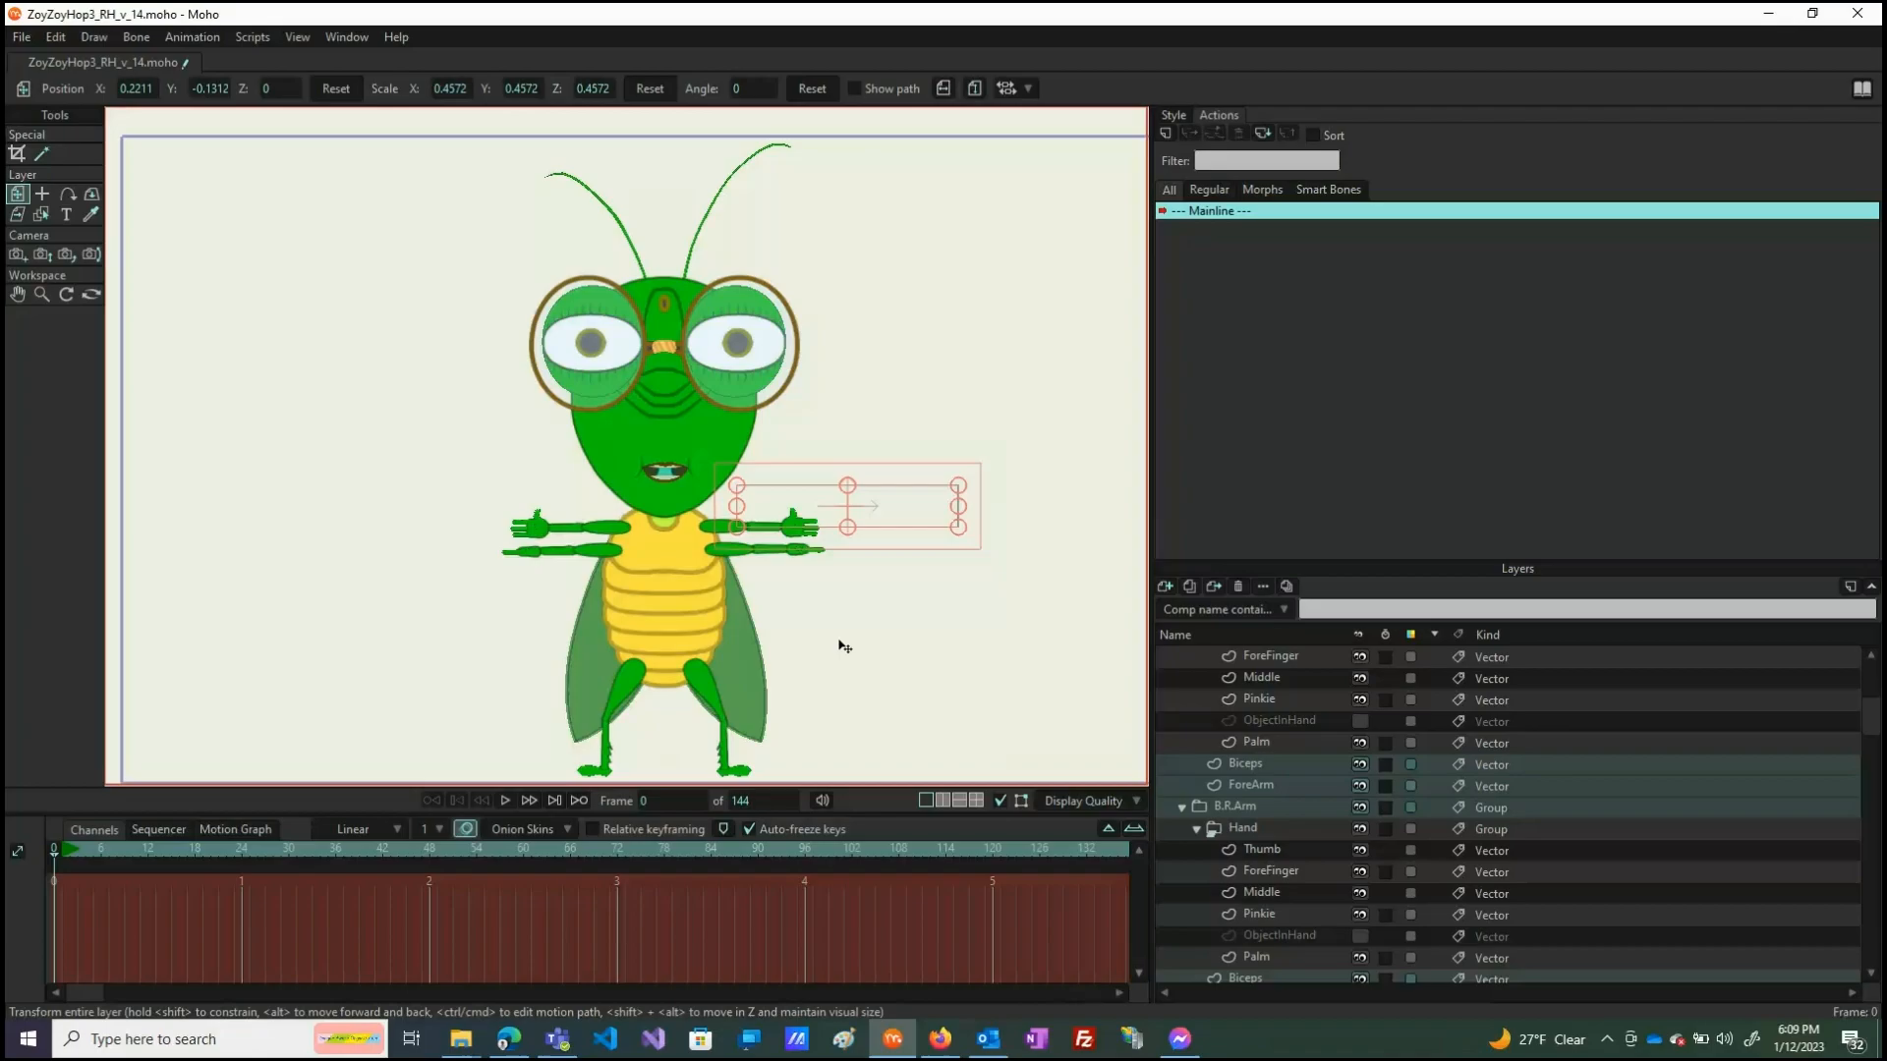
click(393, 37)
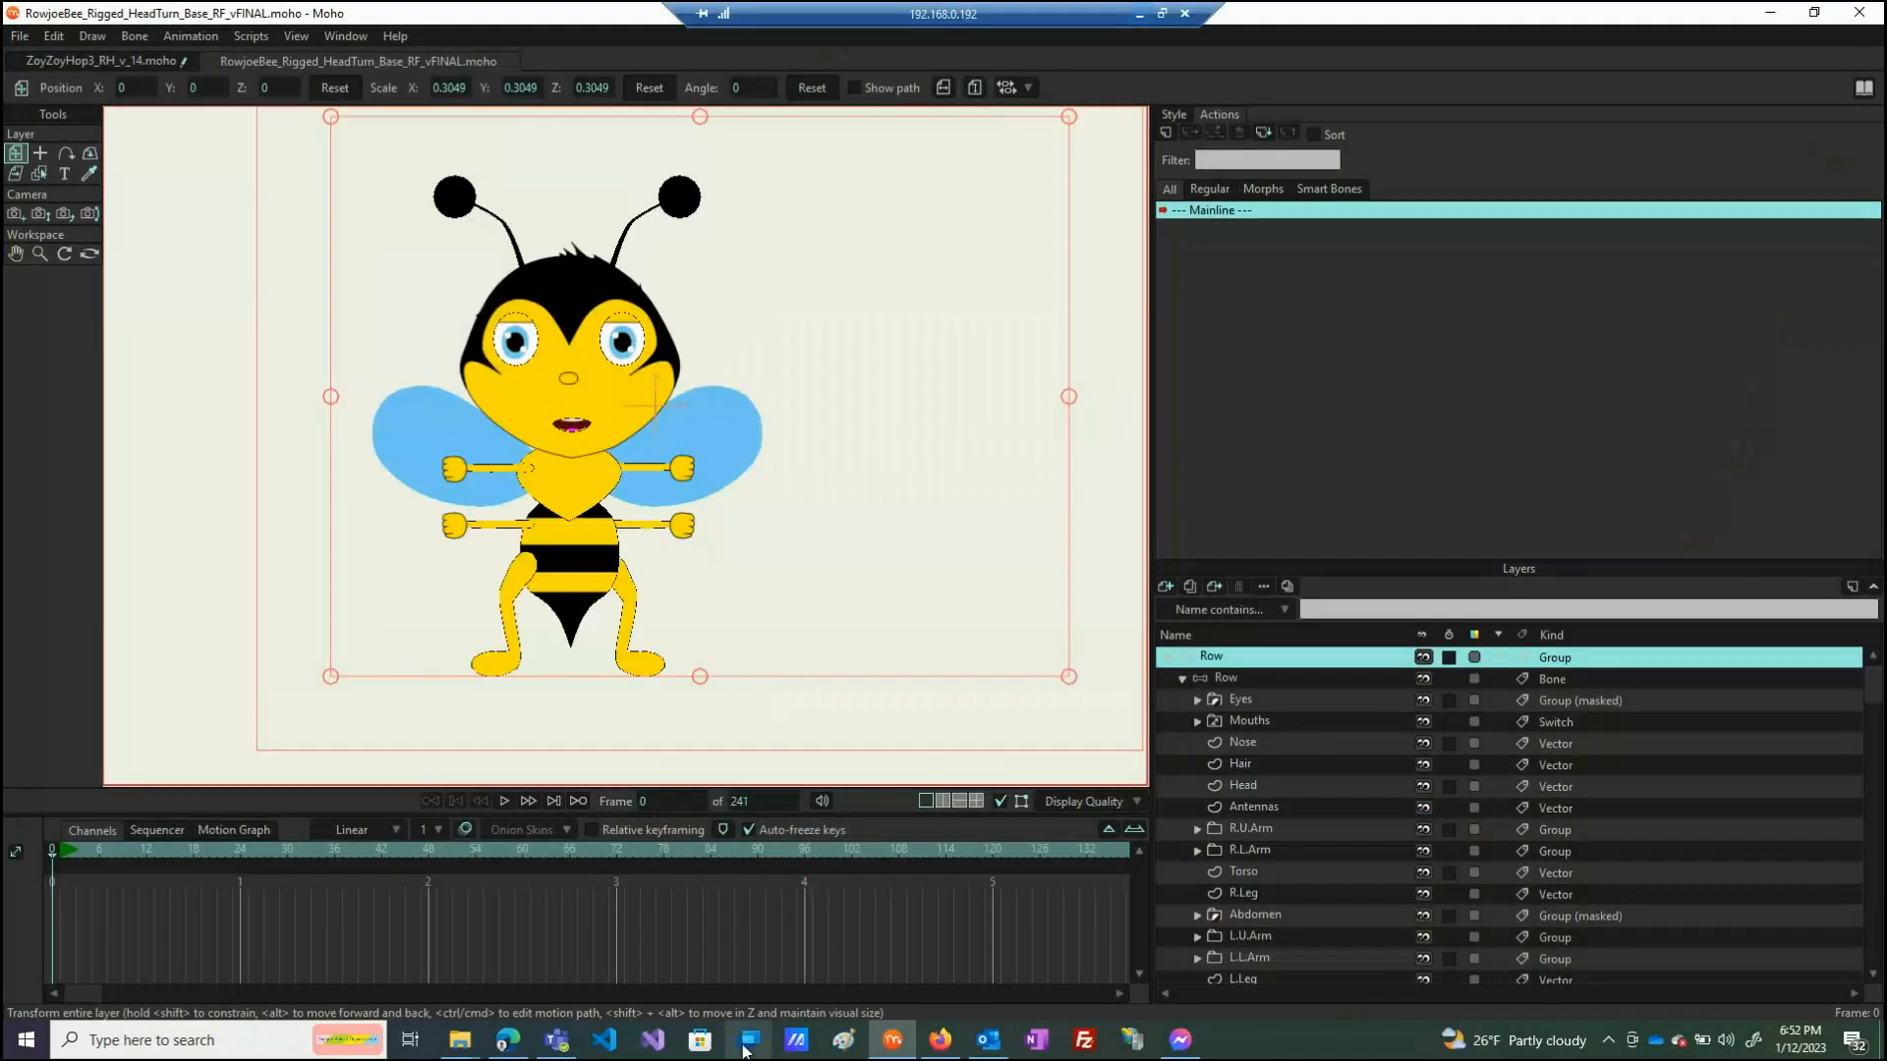
click(745, 1043)
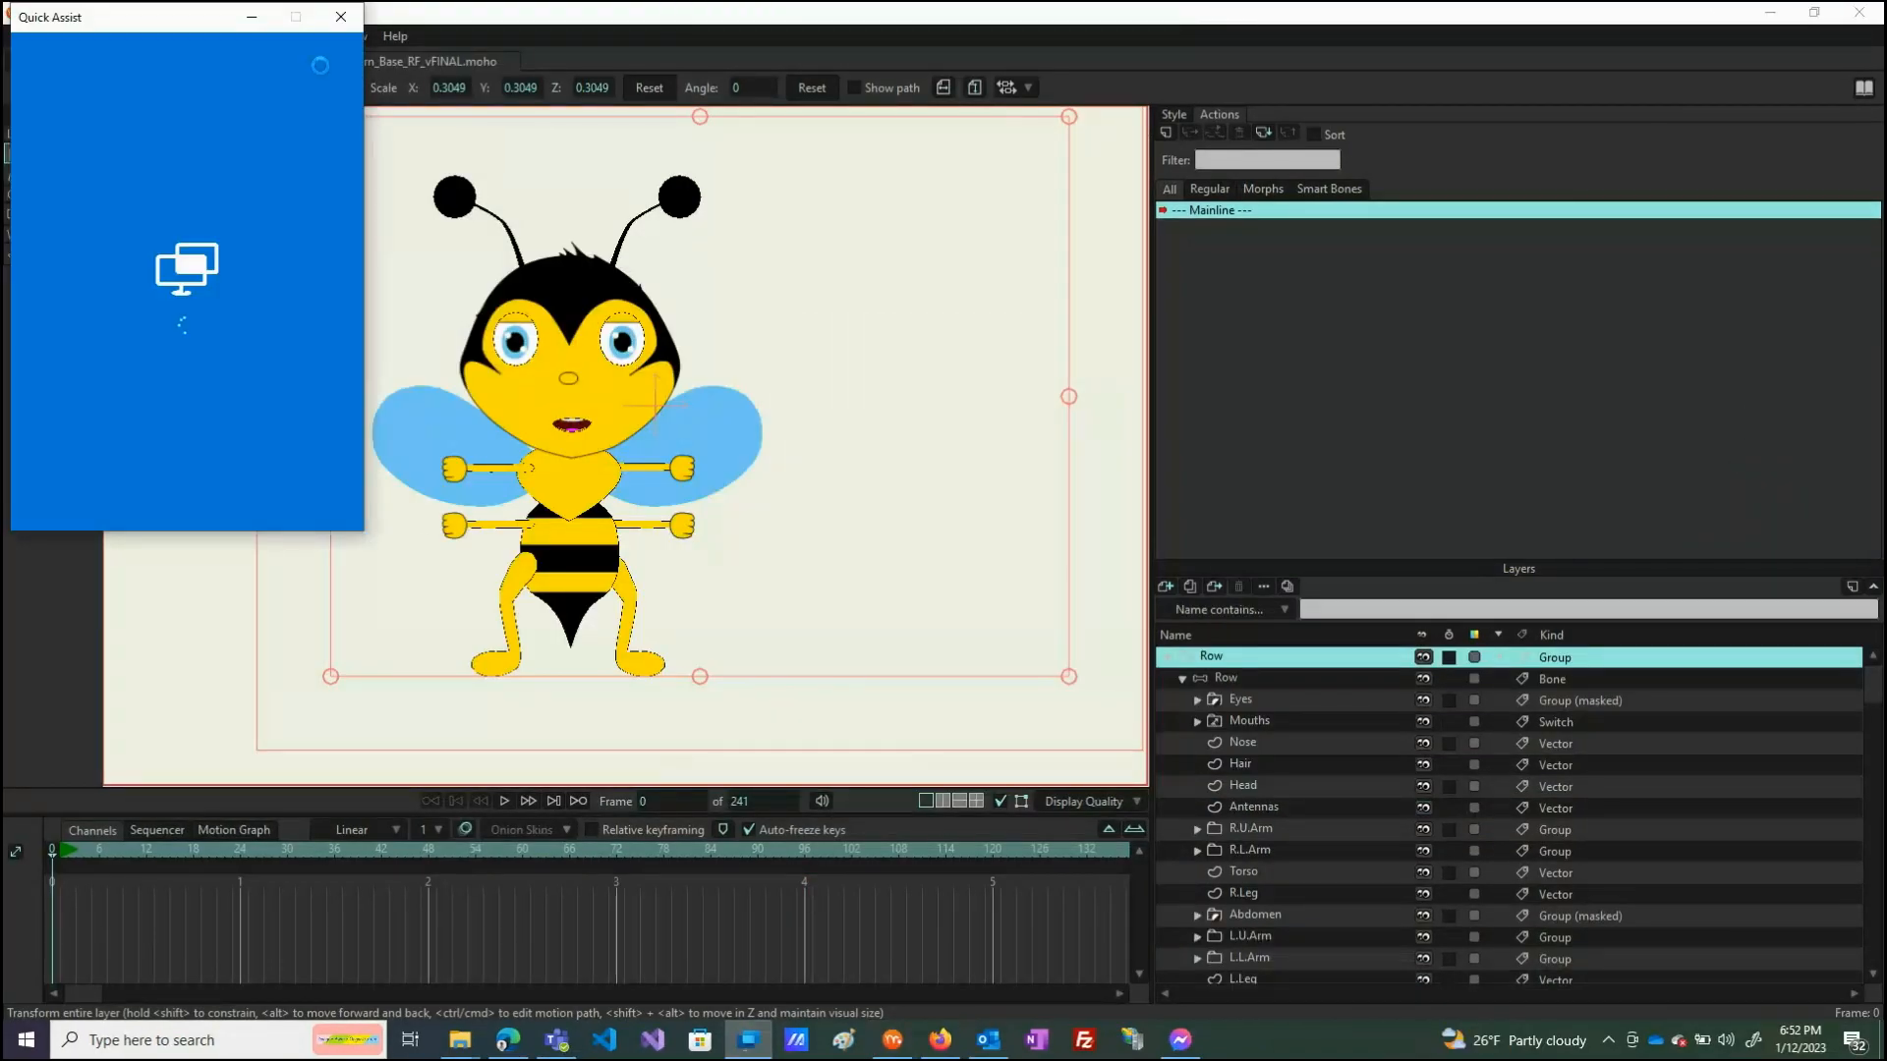
click(340, 19)
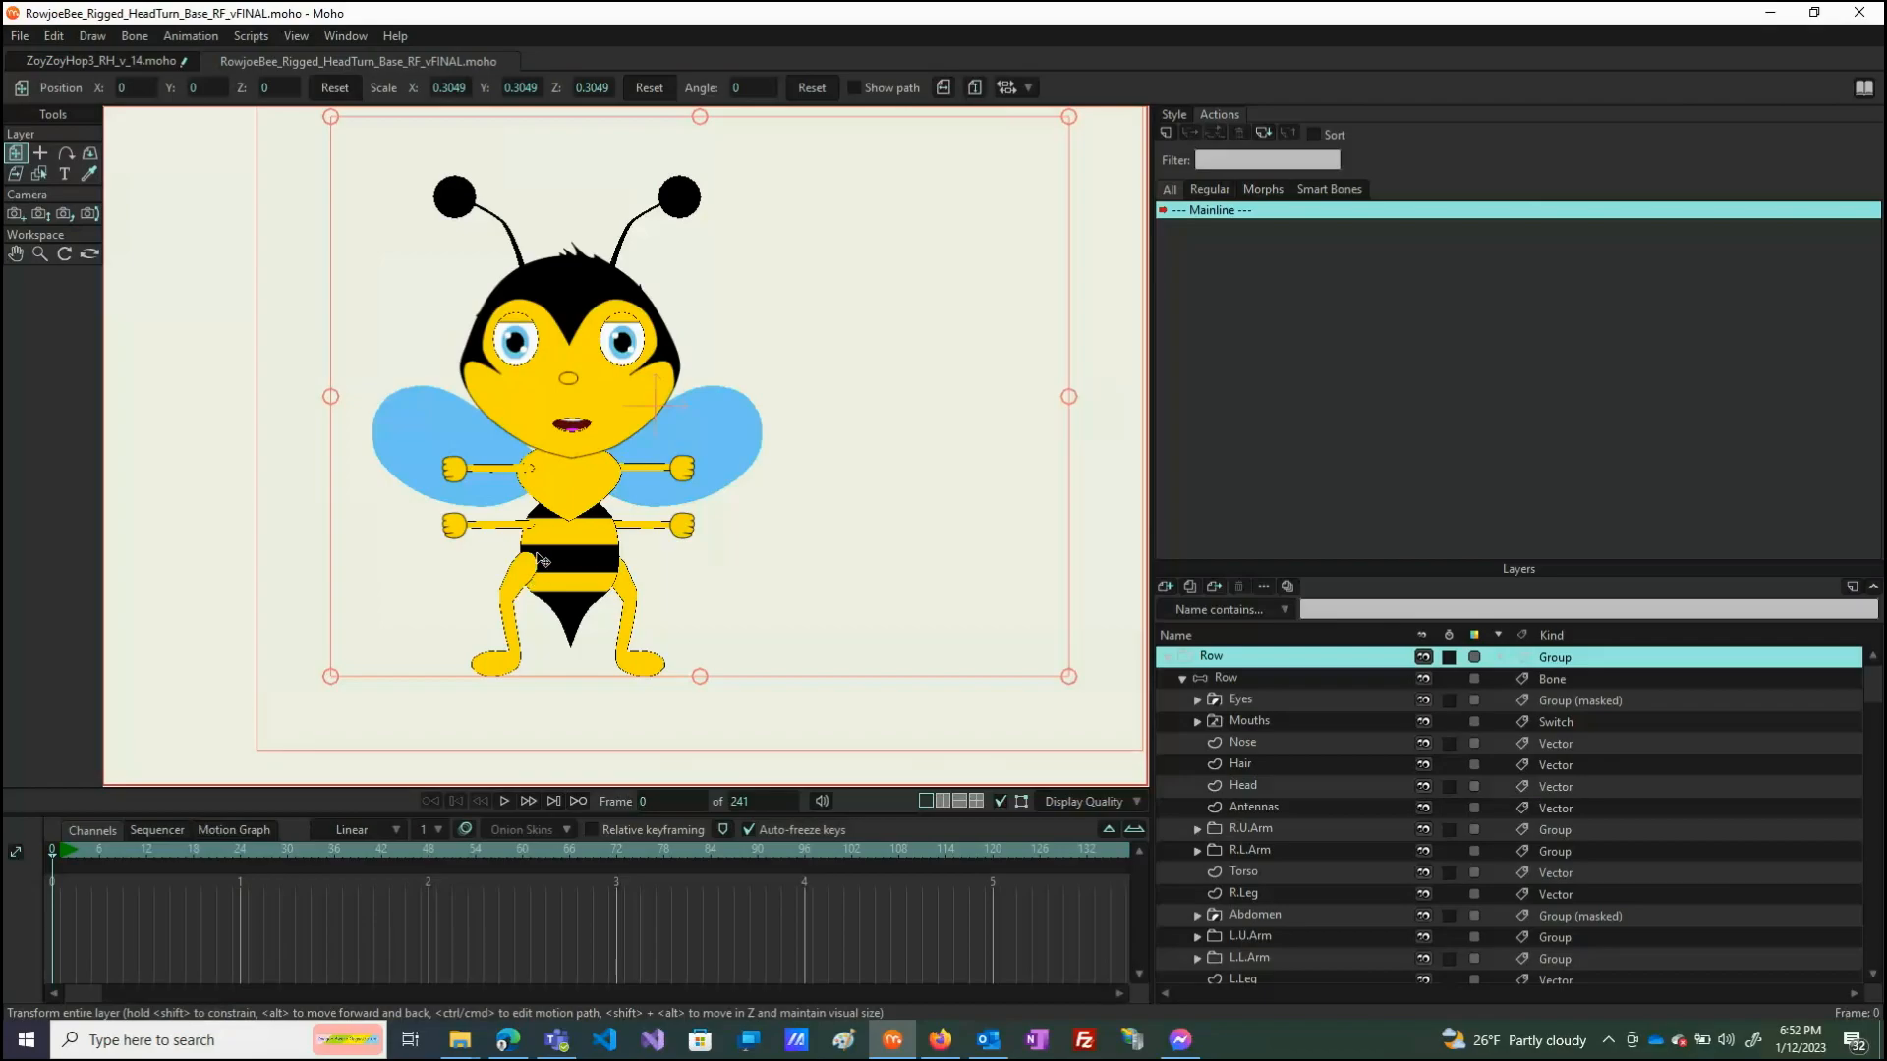
Expand the bee's R.U.Arm group and preview the R.Thumbs Up Palm open layer inside the R.Hand switch.
scroll(530, 510, up, 3)
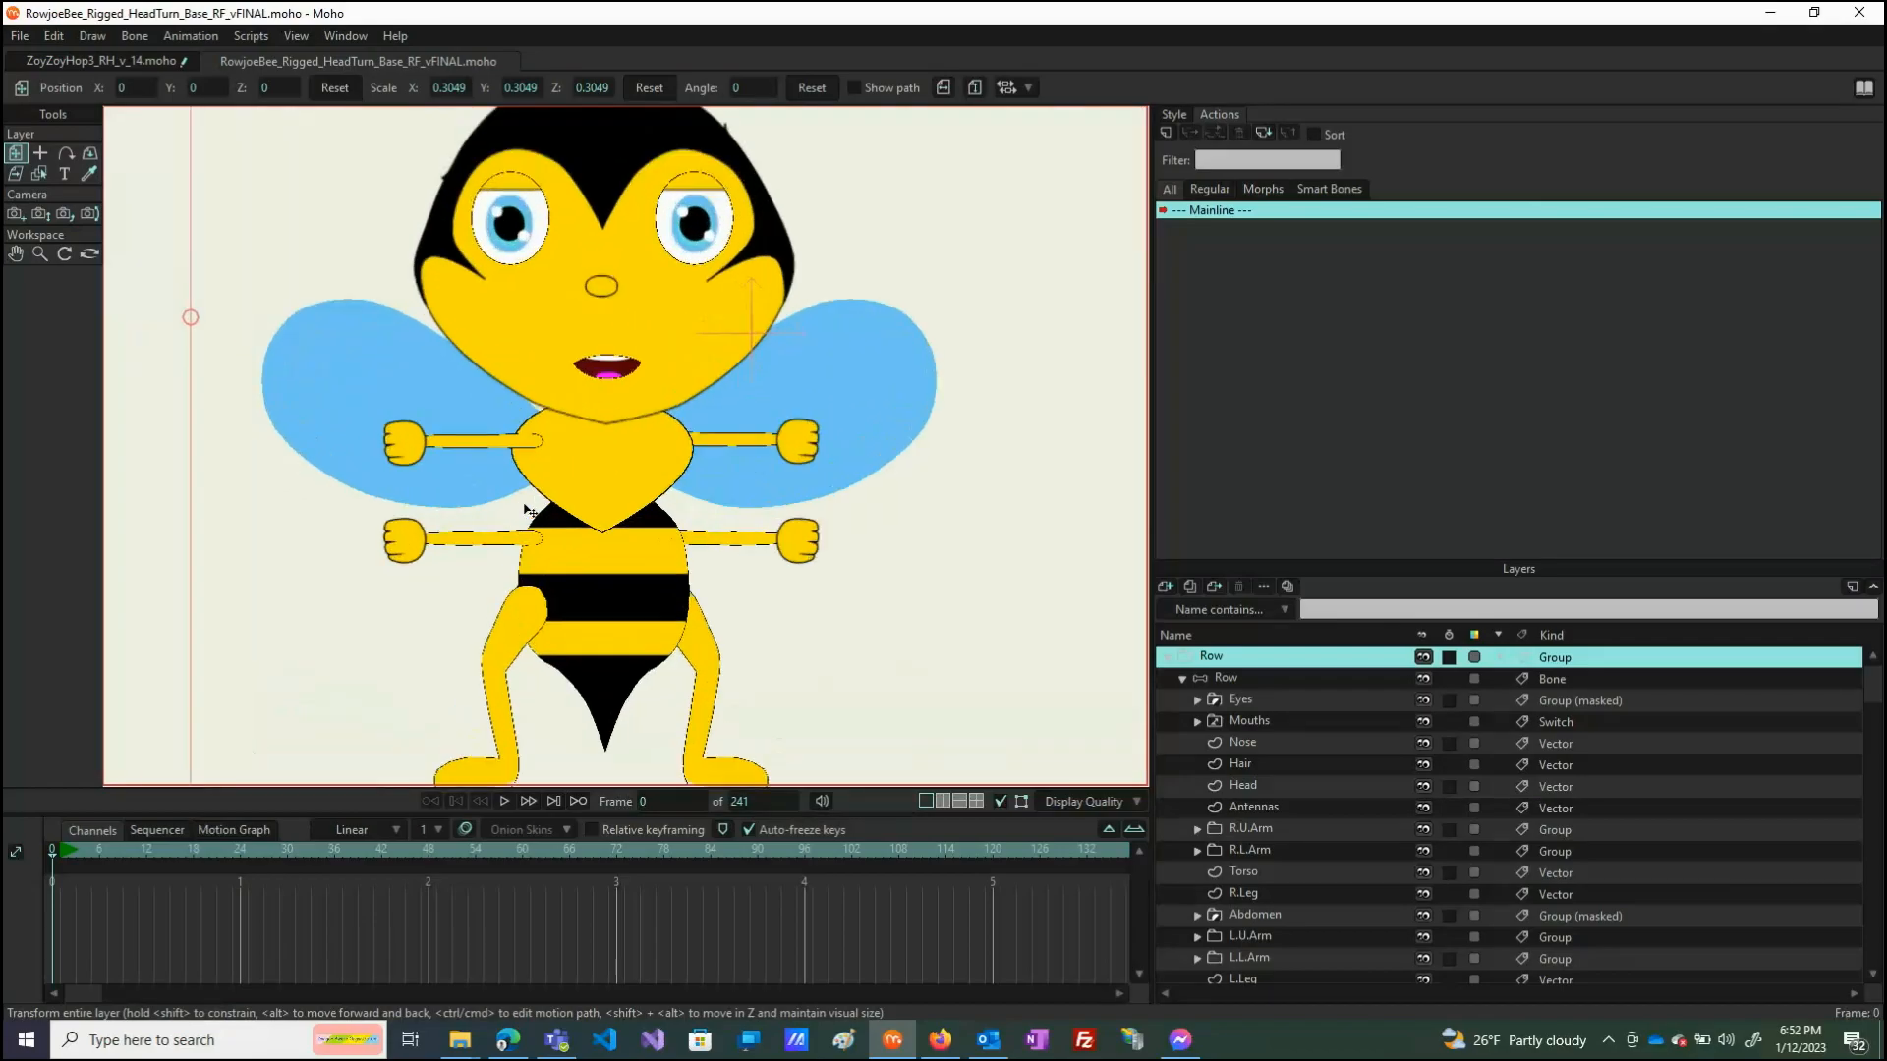
scroll(873, 587, down, 1)
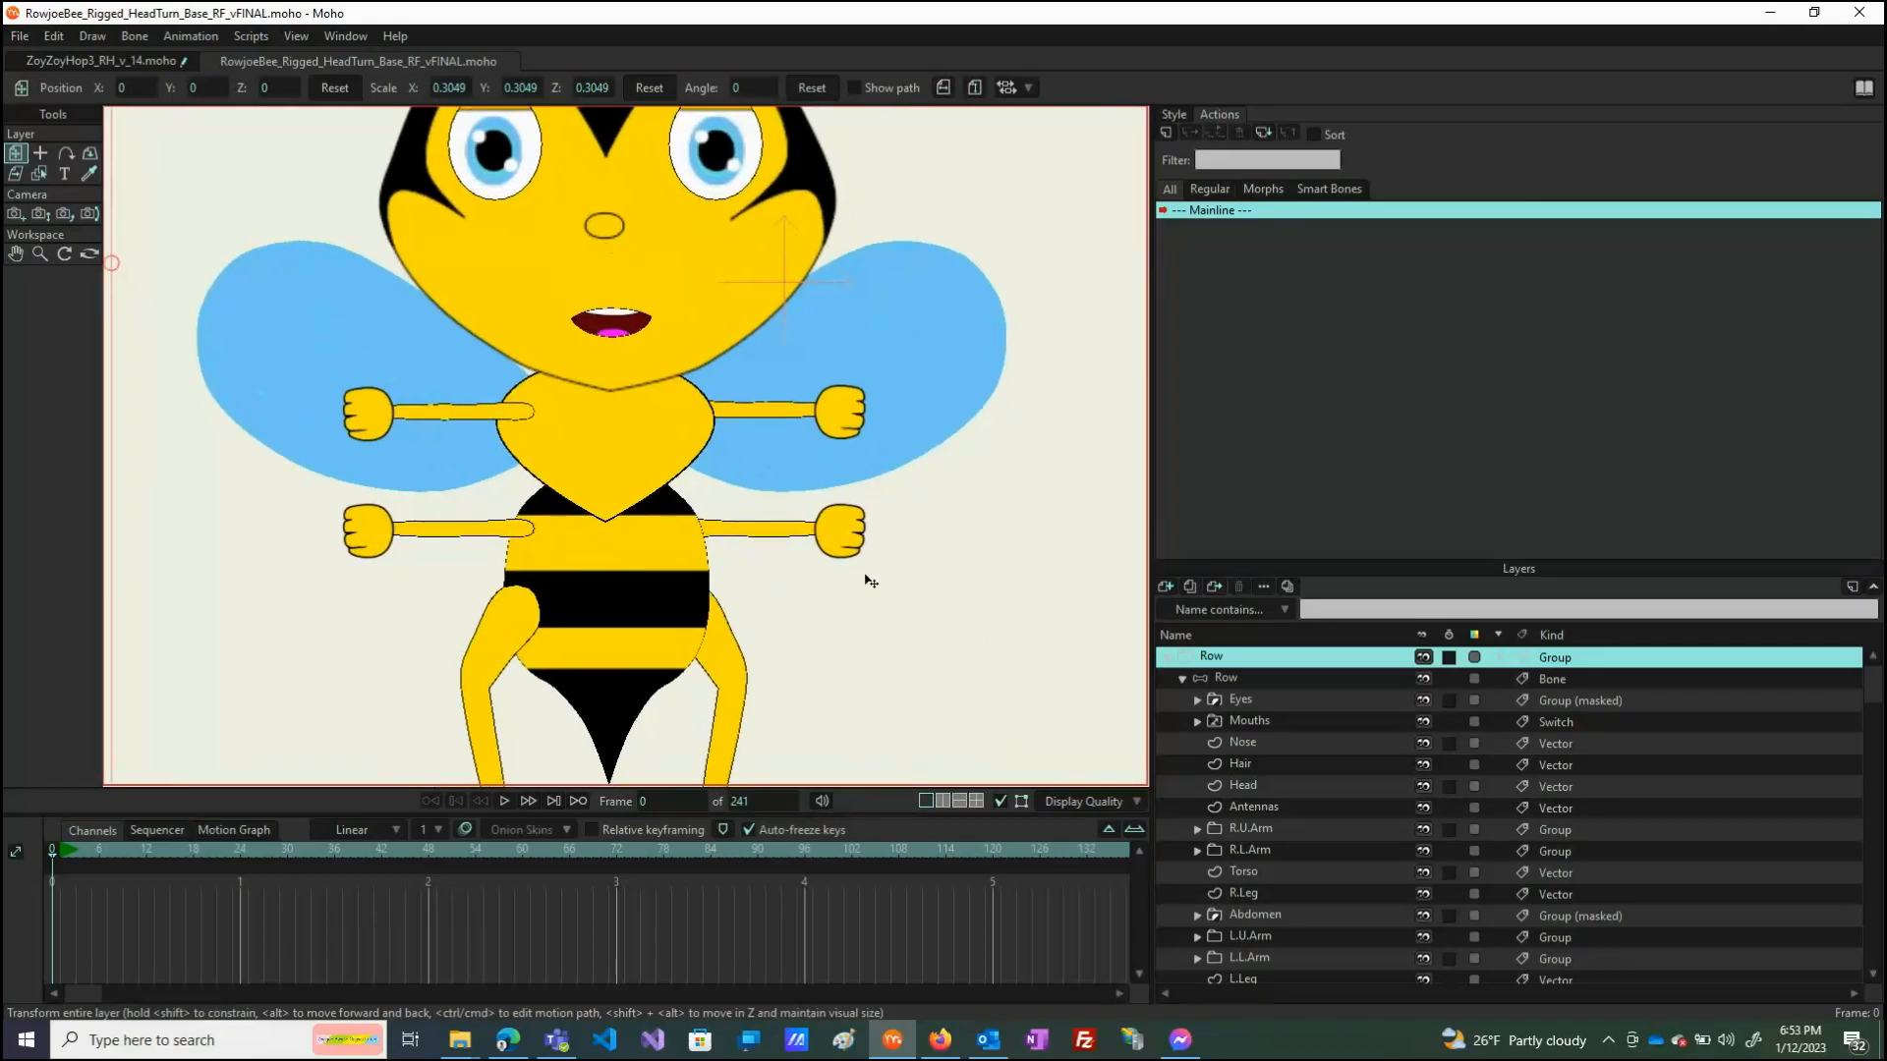
scroll(1295, 871, down, 1)
scroll(1294, 864, up, 1)
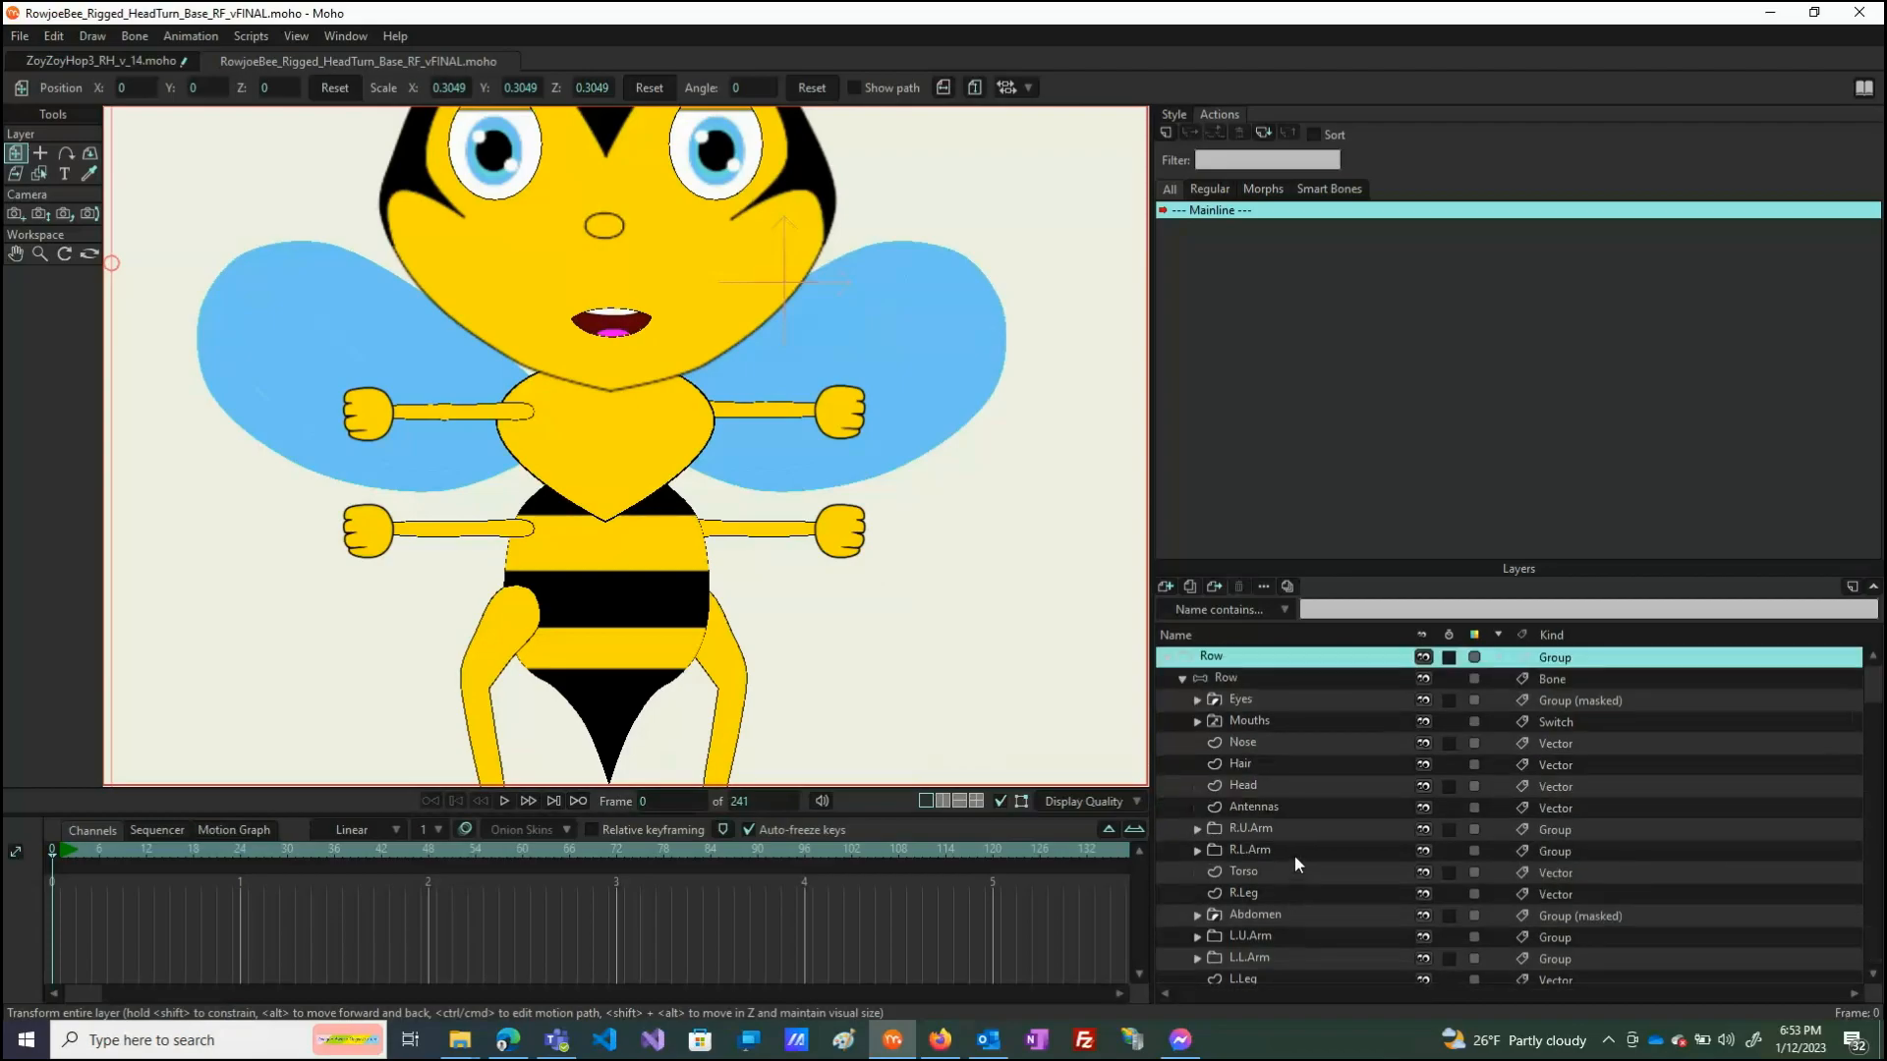
click(1198, 829)
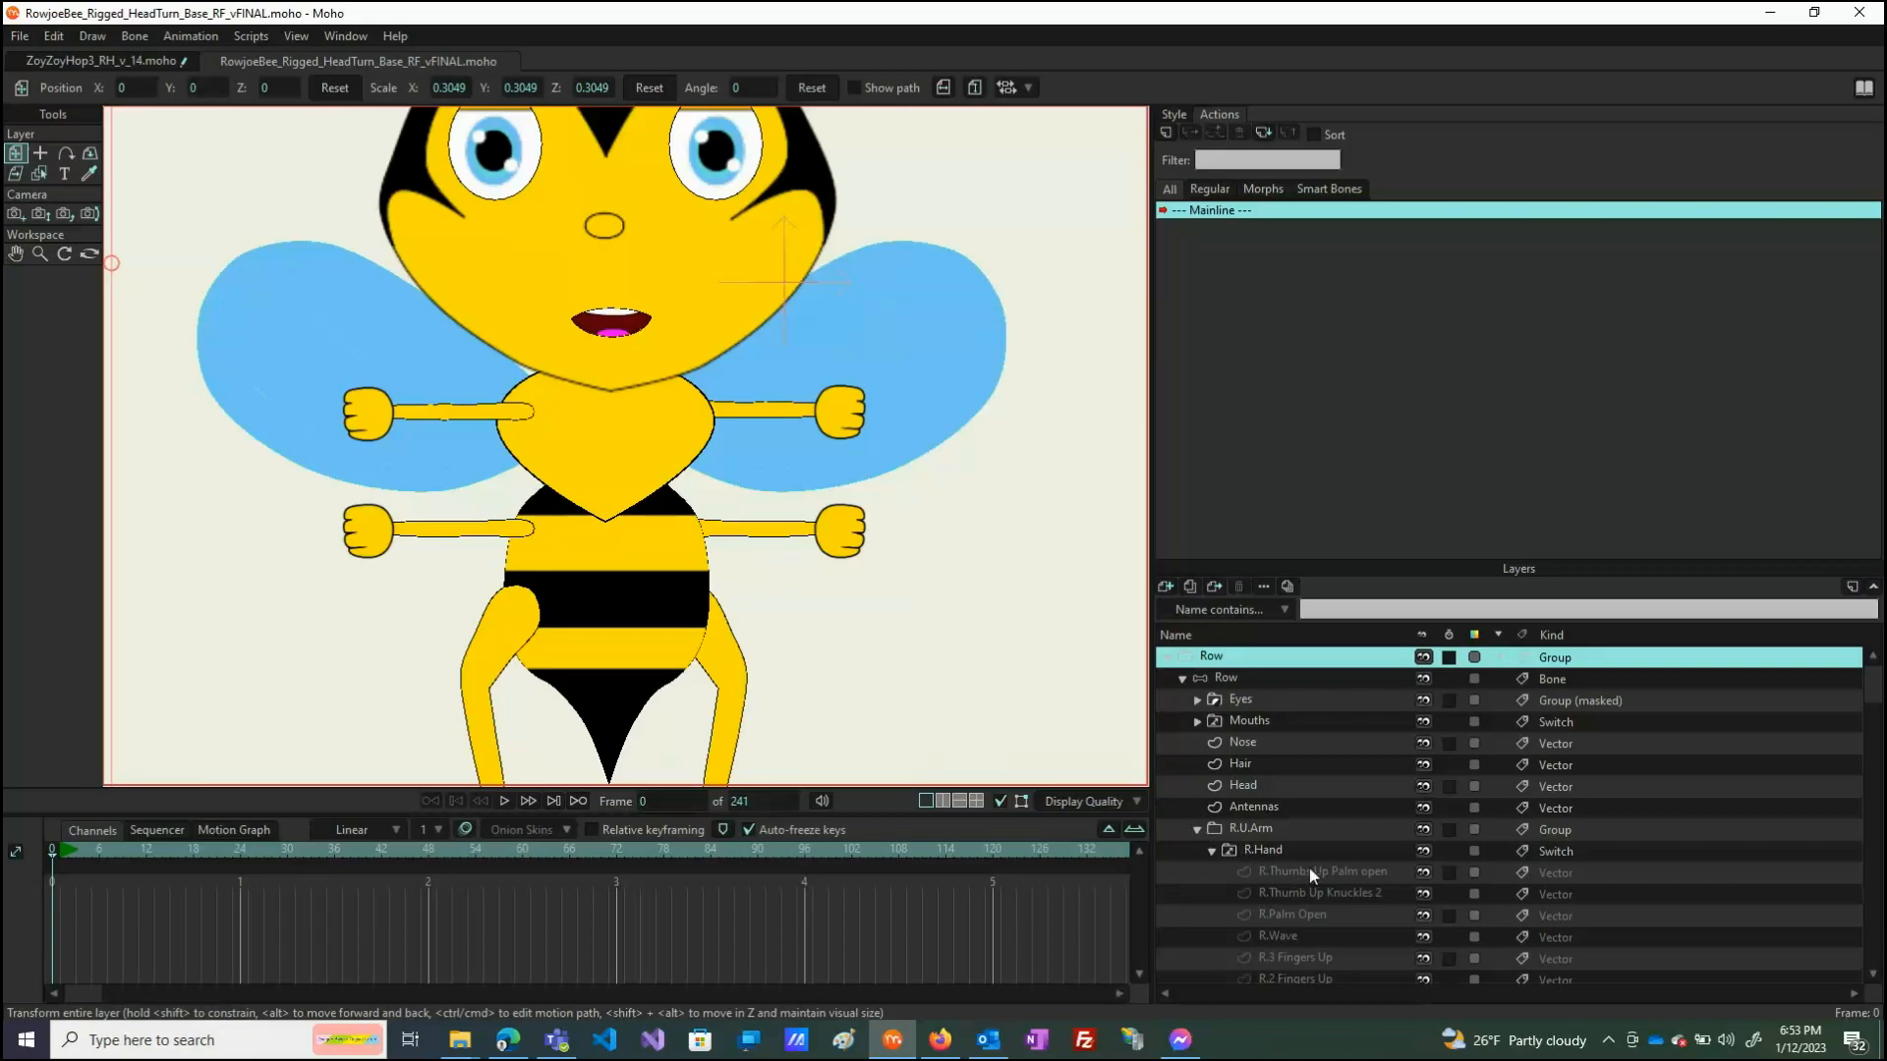
scroll(1309, 870, down, 1)
click(1305, 829)
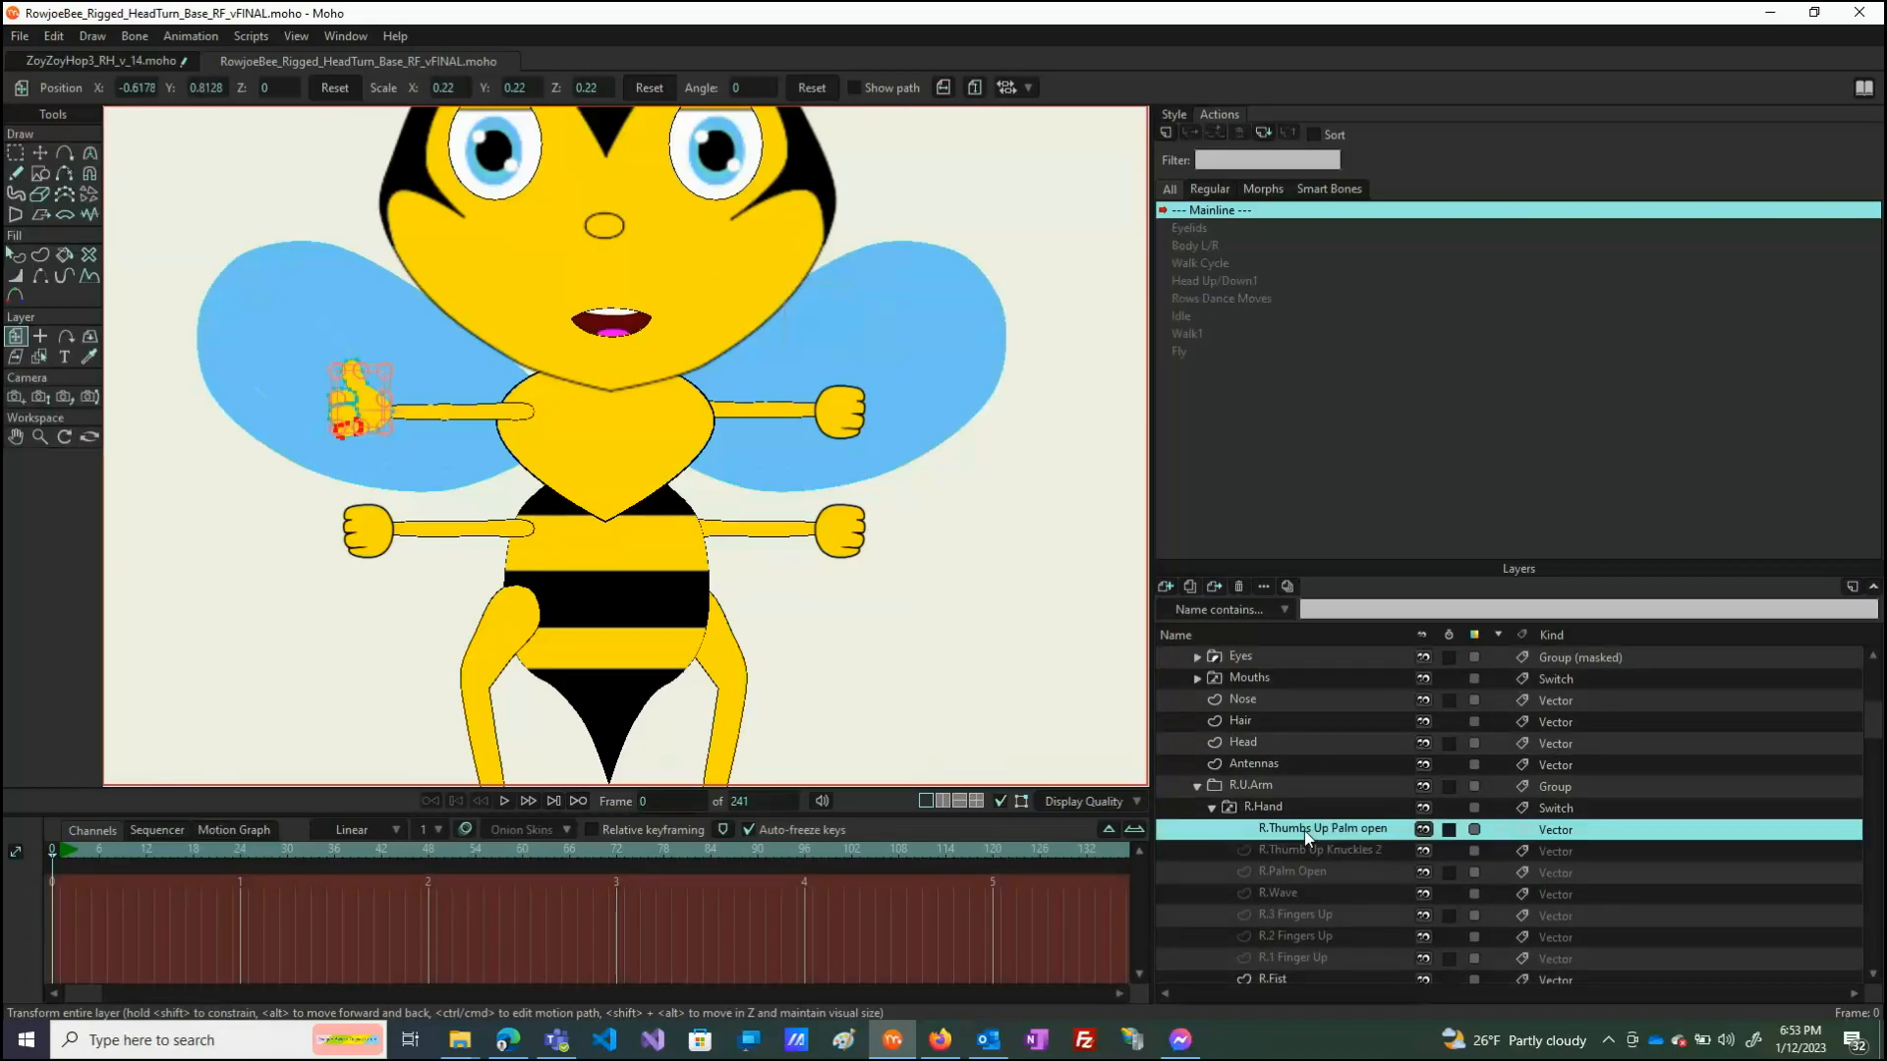
scroll(145, 368, up, 3)
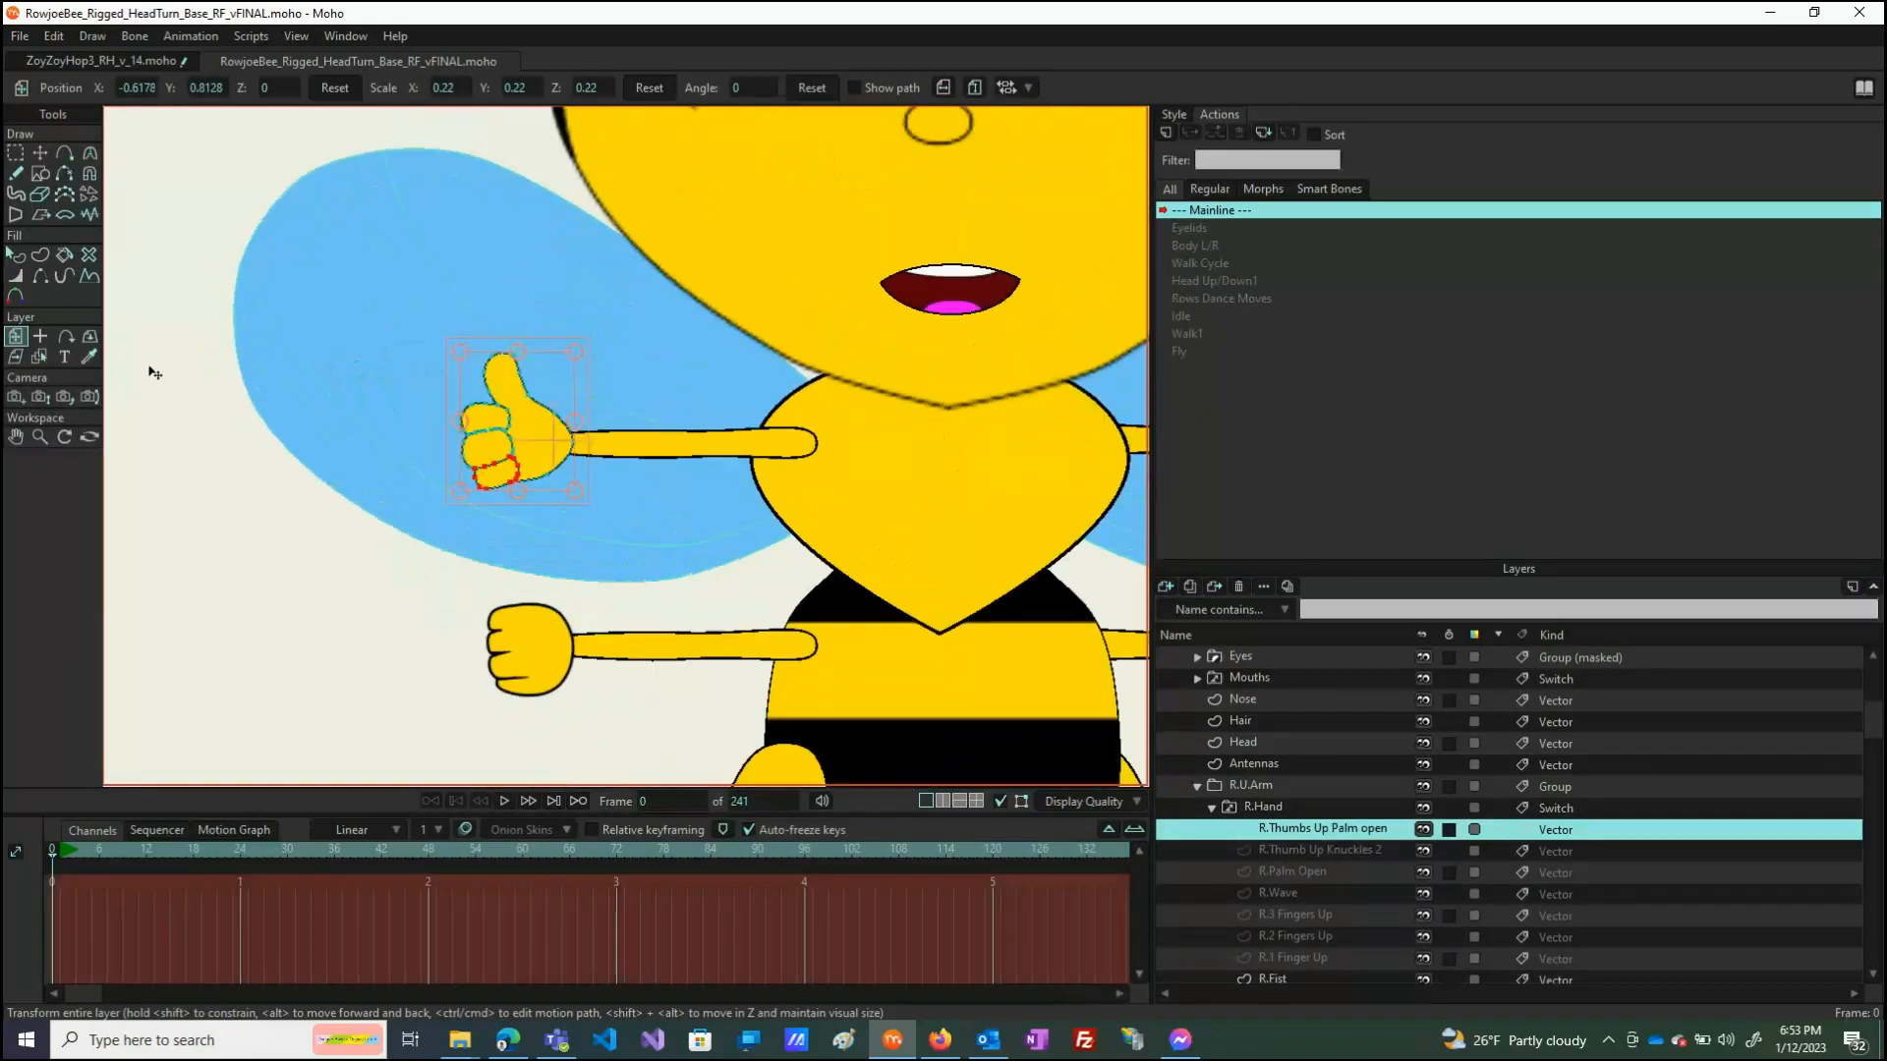
Preview the R.Thumb Up Knuckles 2, R.Palm Open, R.Wave and R.3 Fingers Up hand layers one after another.
click(1311, 847)
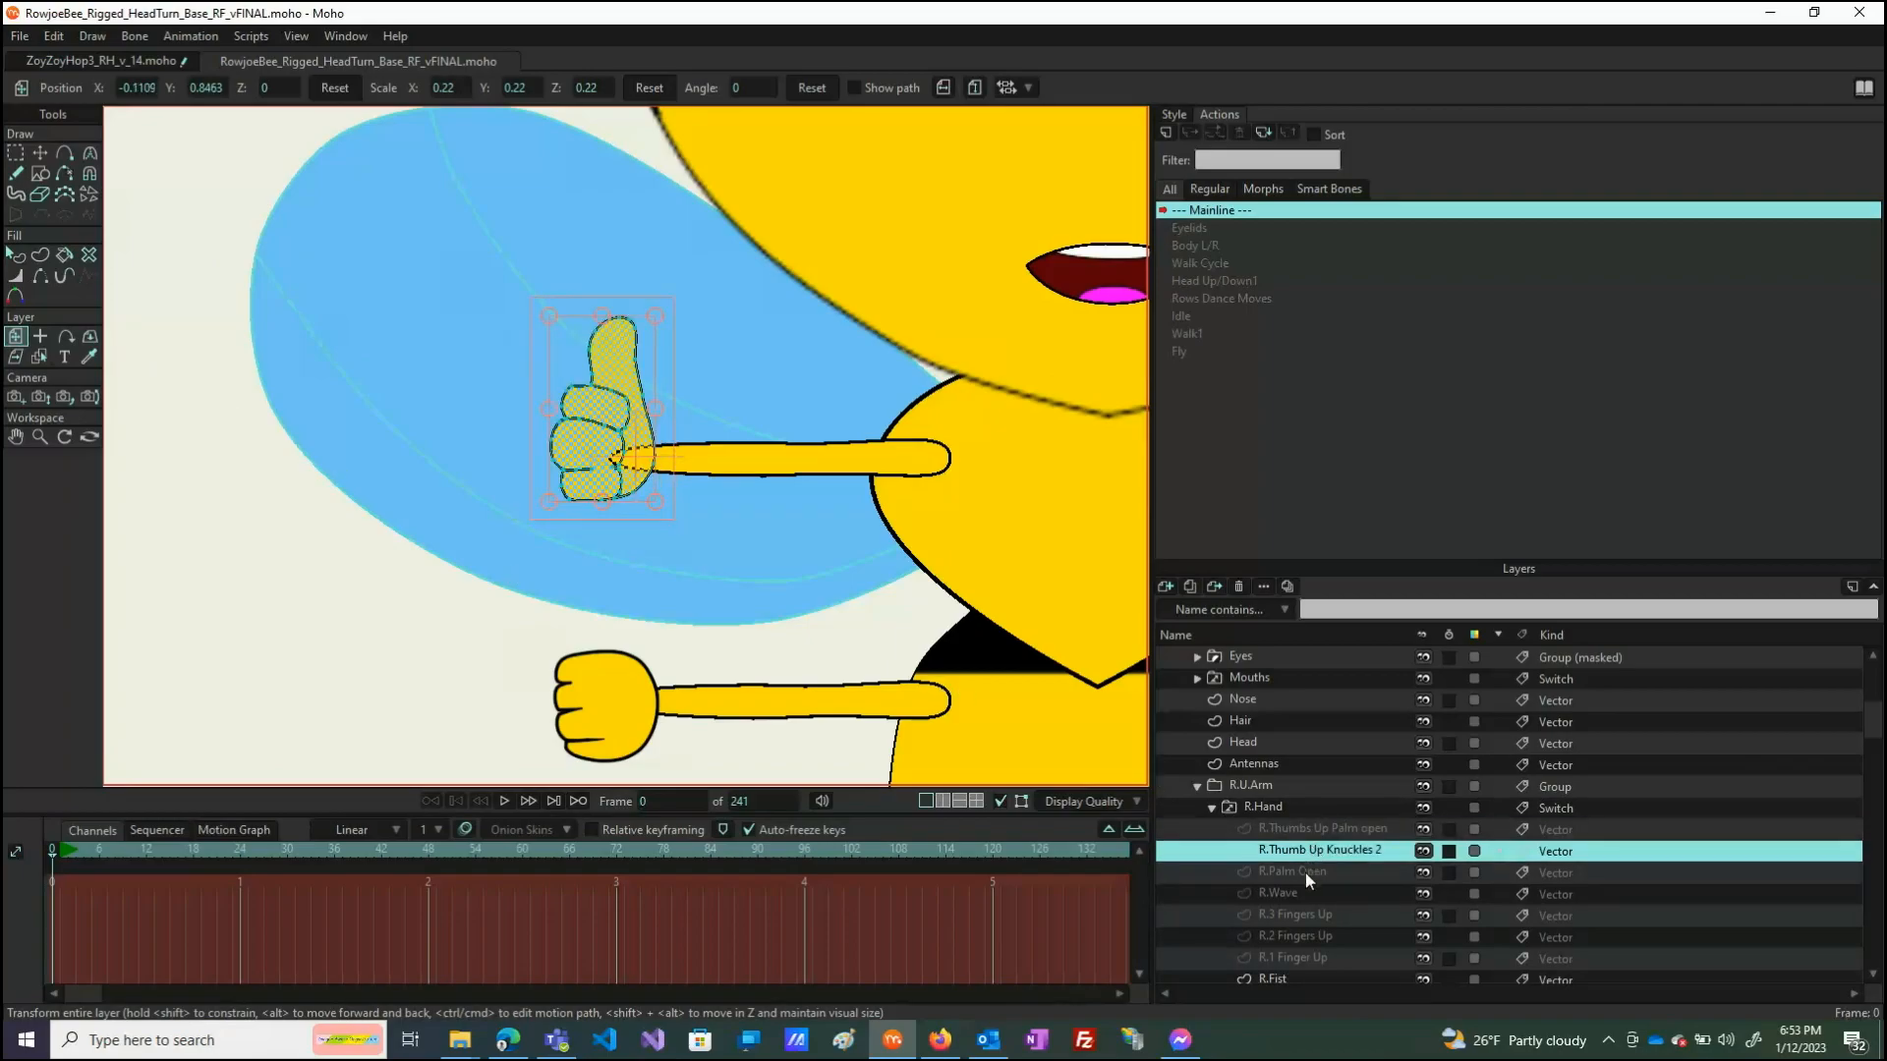
click(1307, 875)
click(1305, 894)
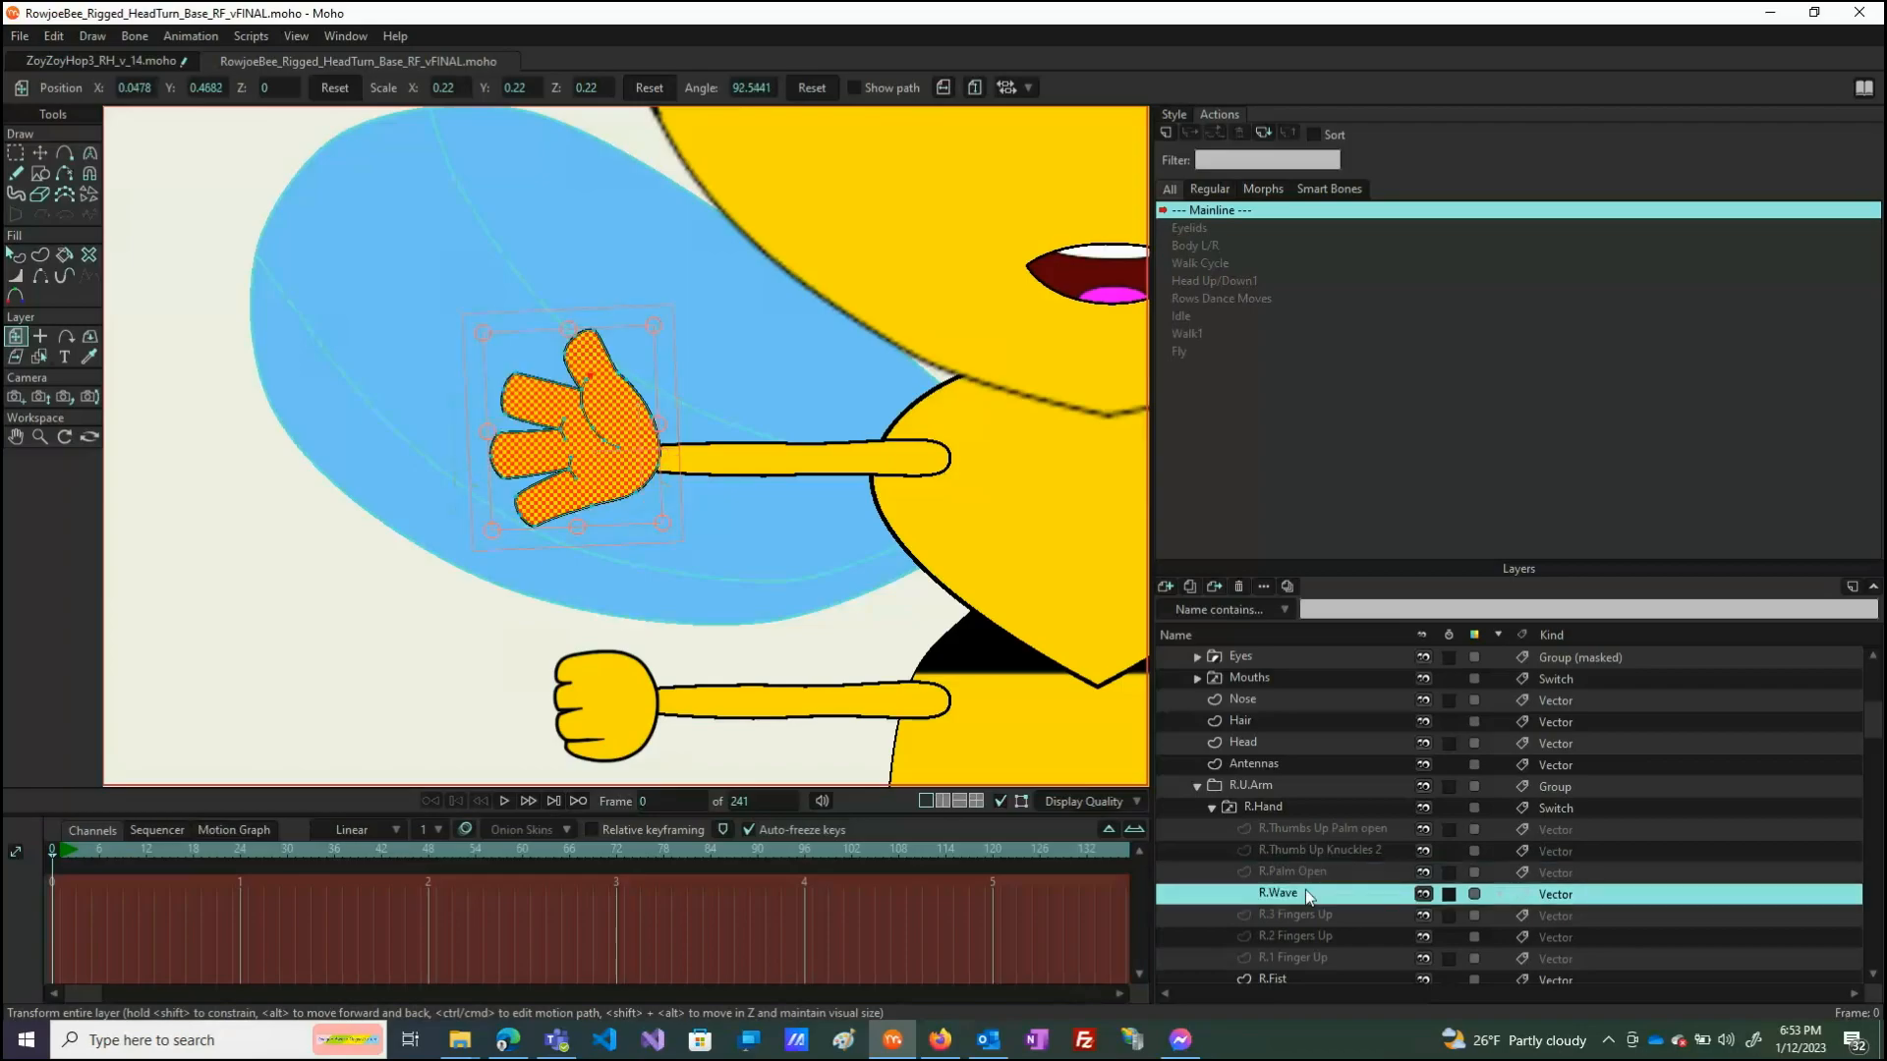
click(1305, 916)
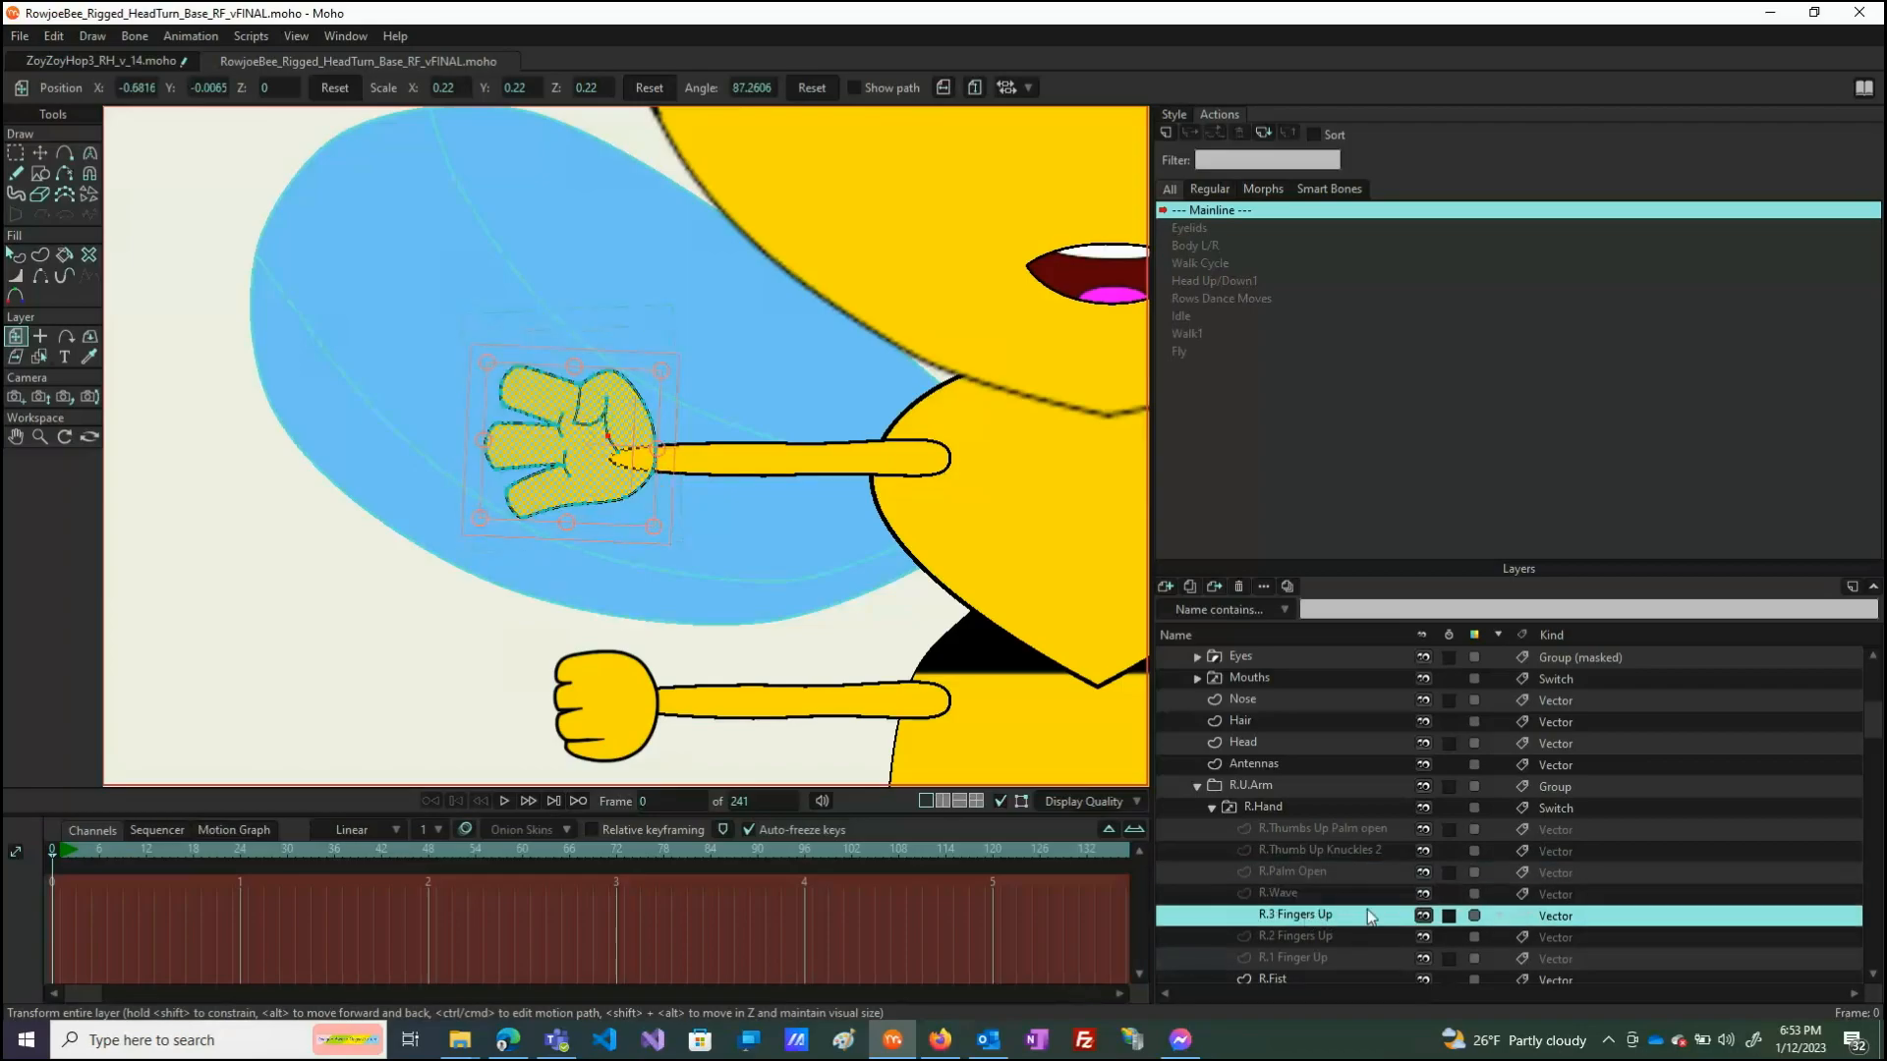
Switch the R.Hand layer through R.Thumbs Up Palm In, R.Point Thumb Out and R.Point Thumb In.
click(1285, 802)
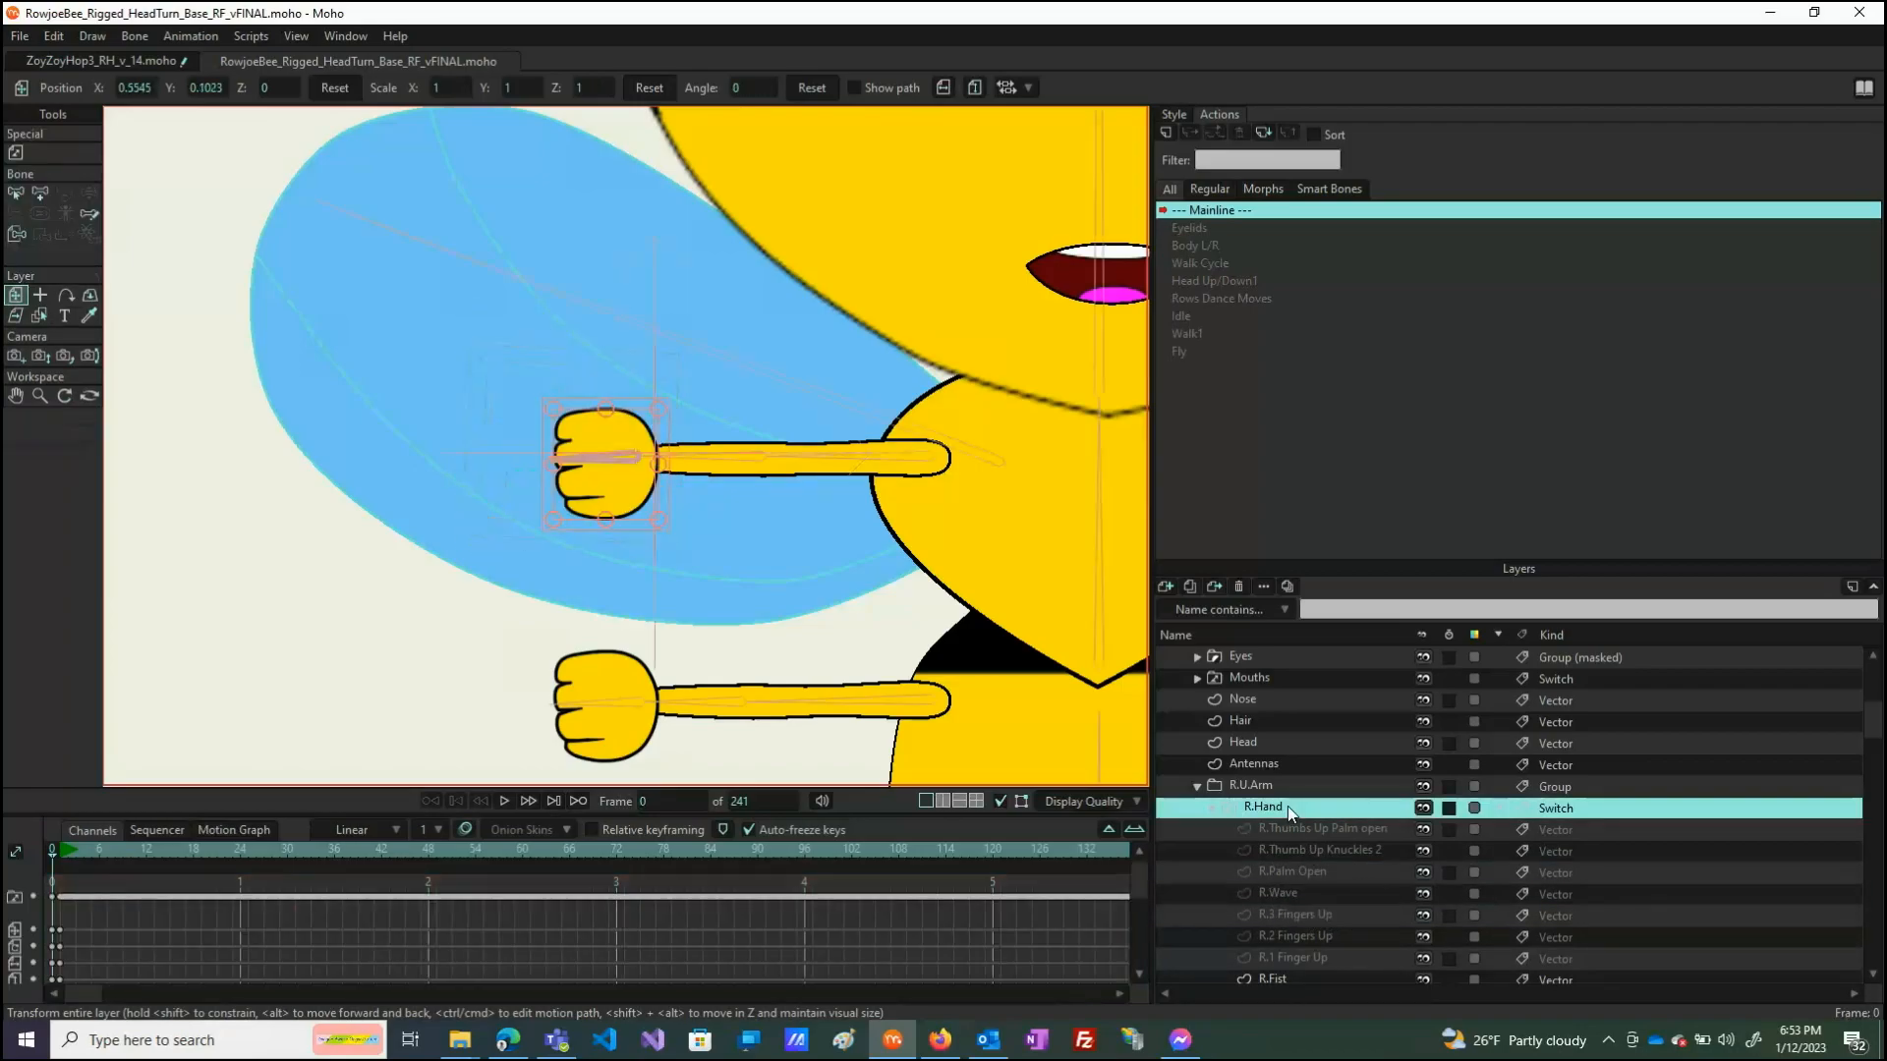
right_click(1288, 805)
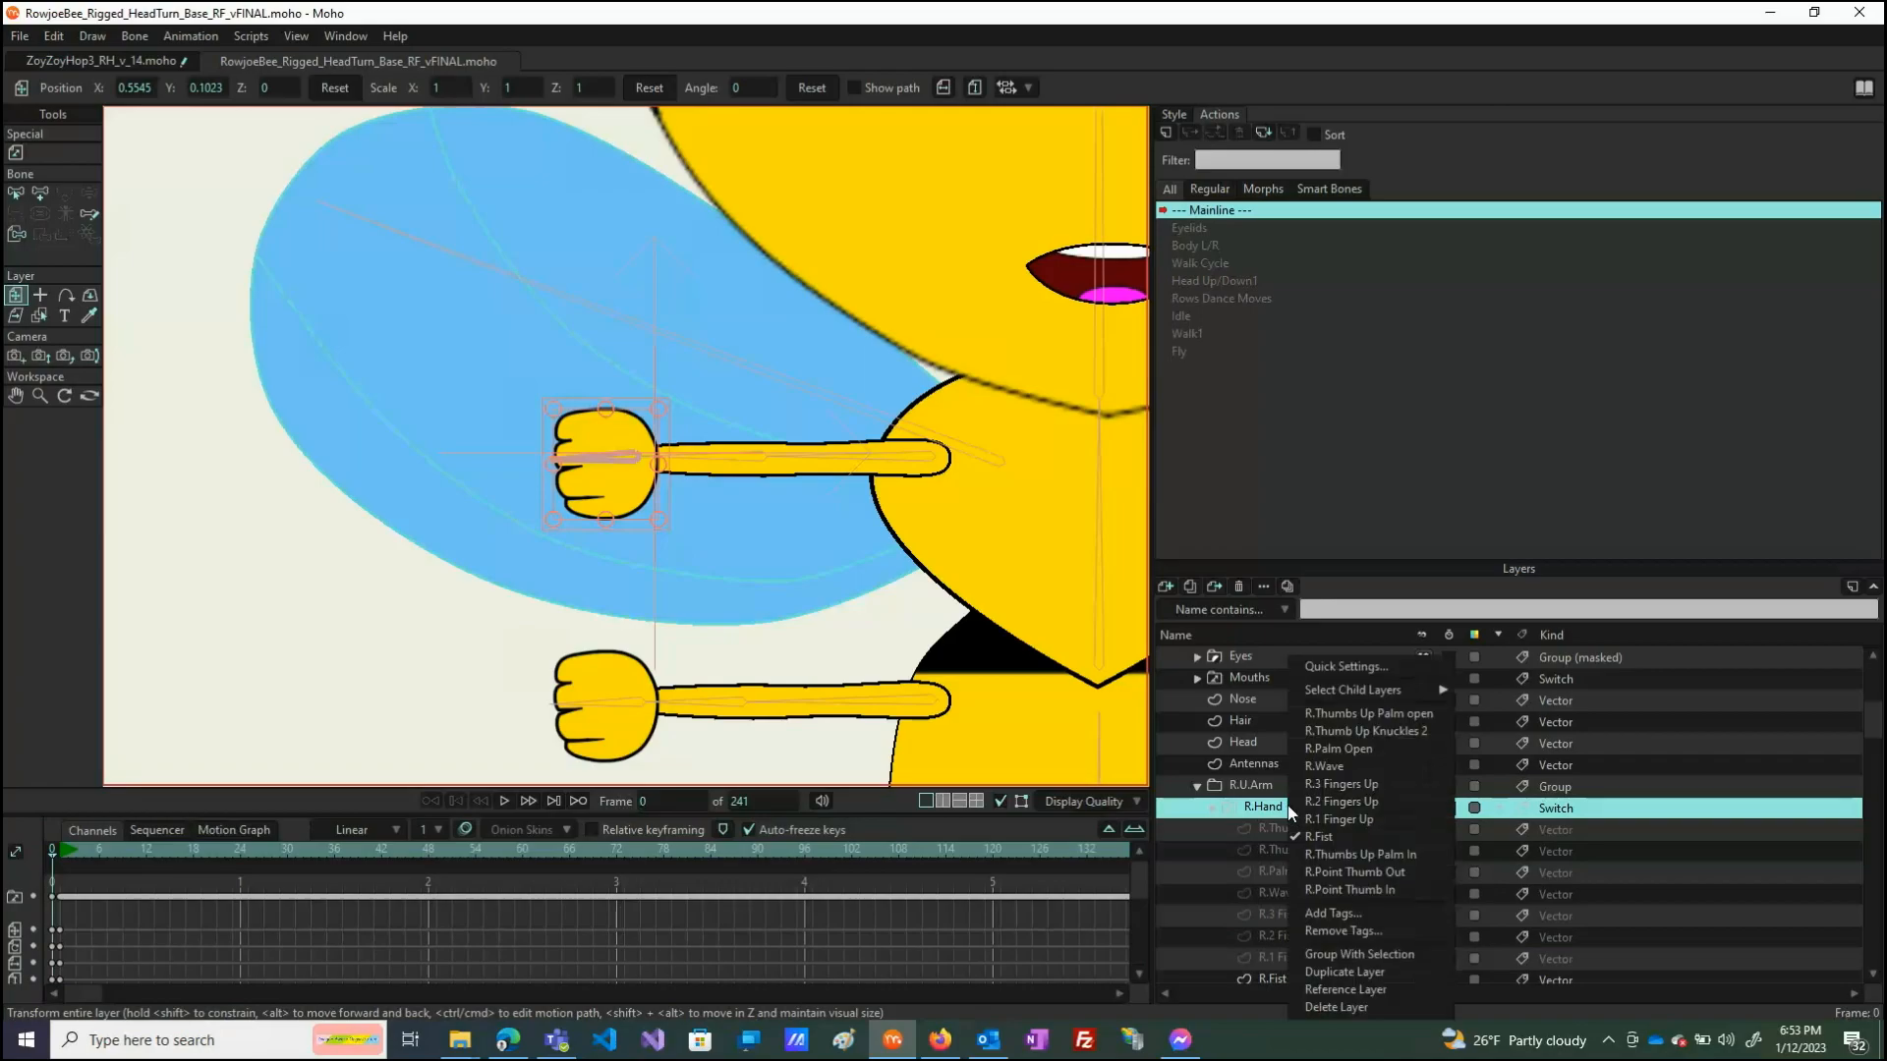
click(1347, 851)
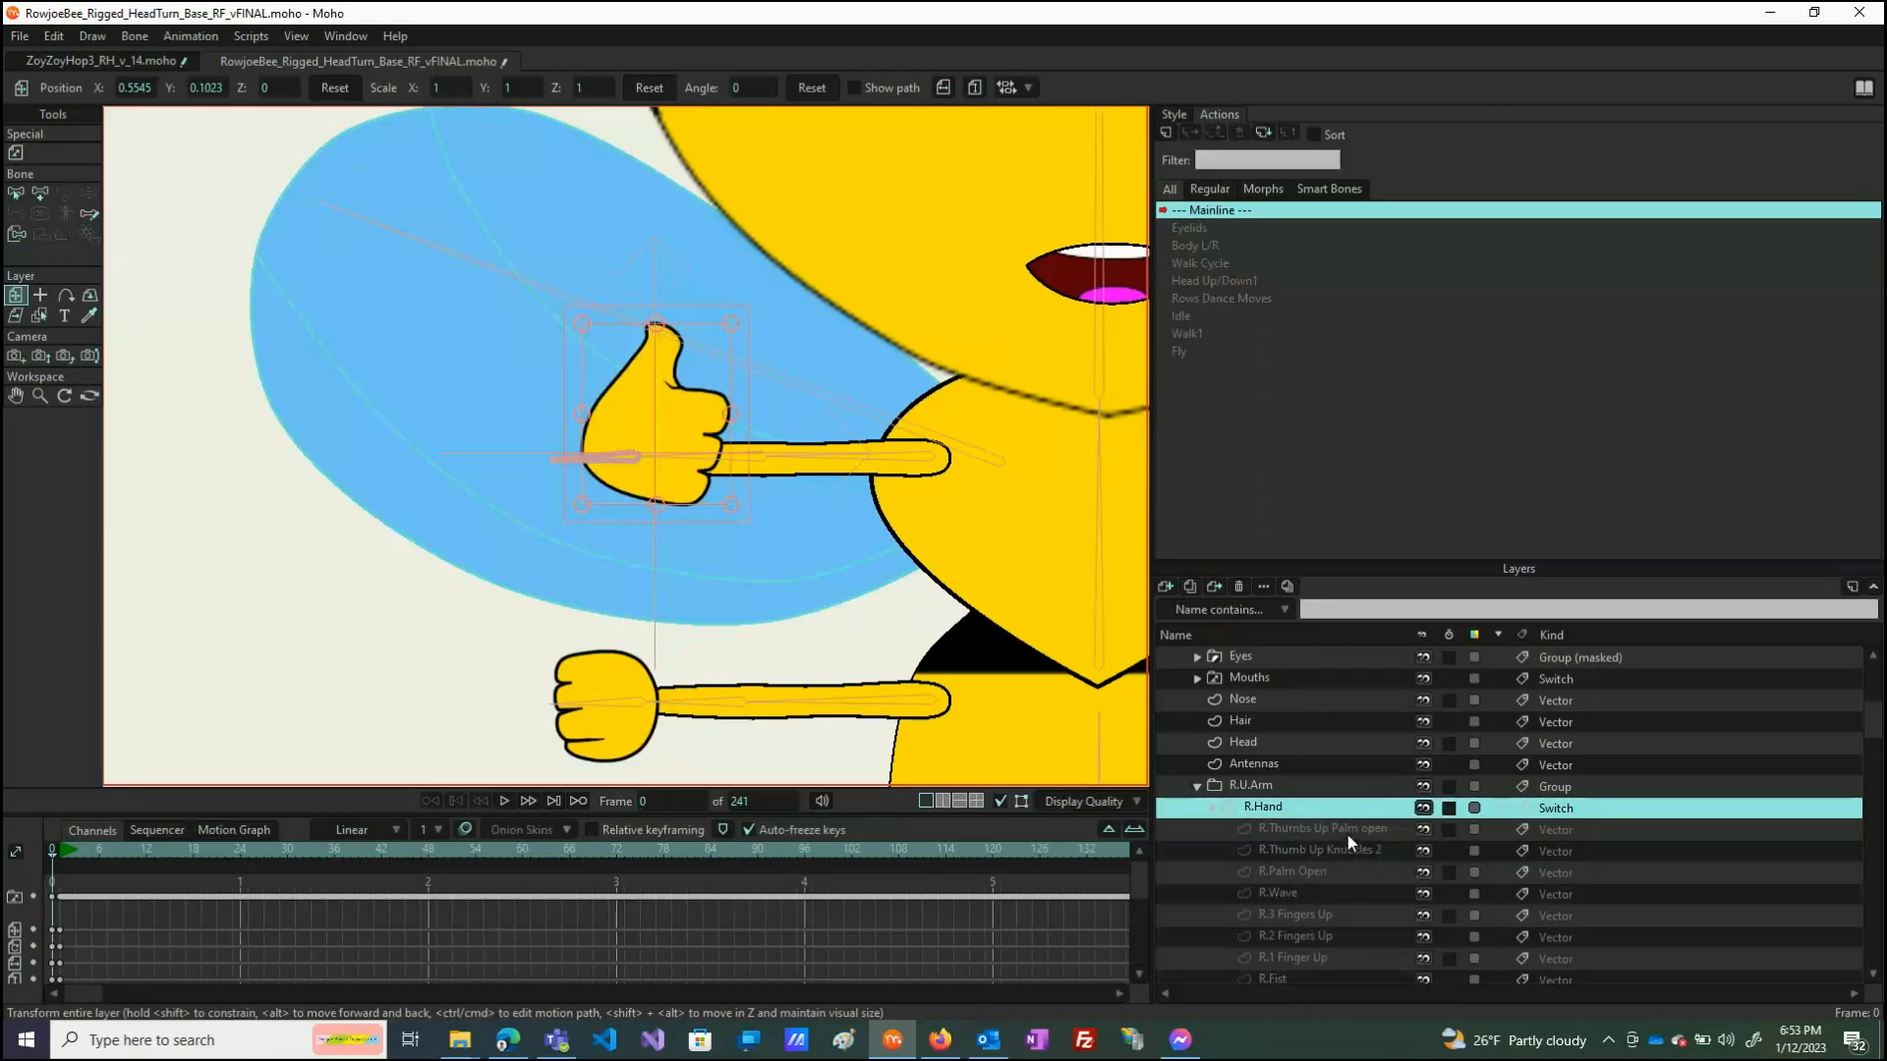
right_click(1324, 810)
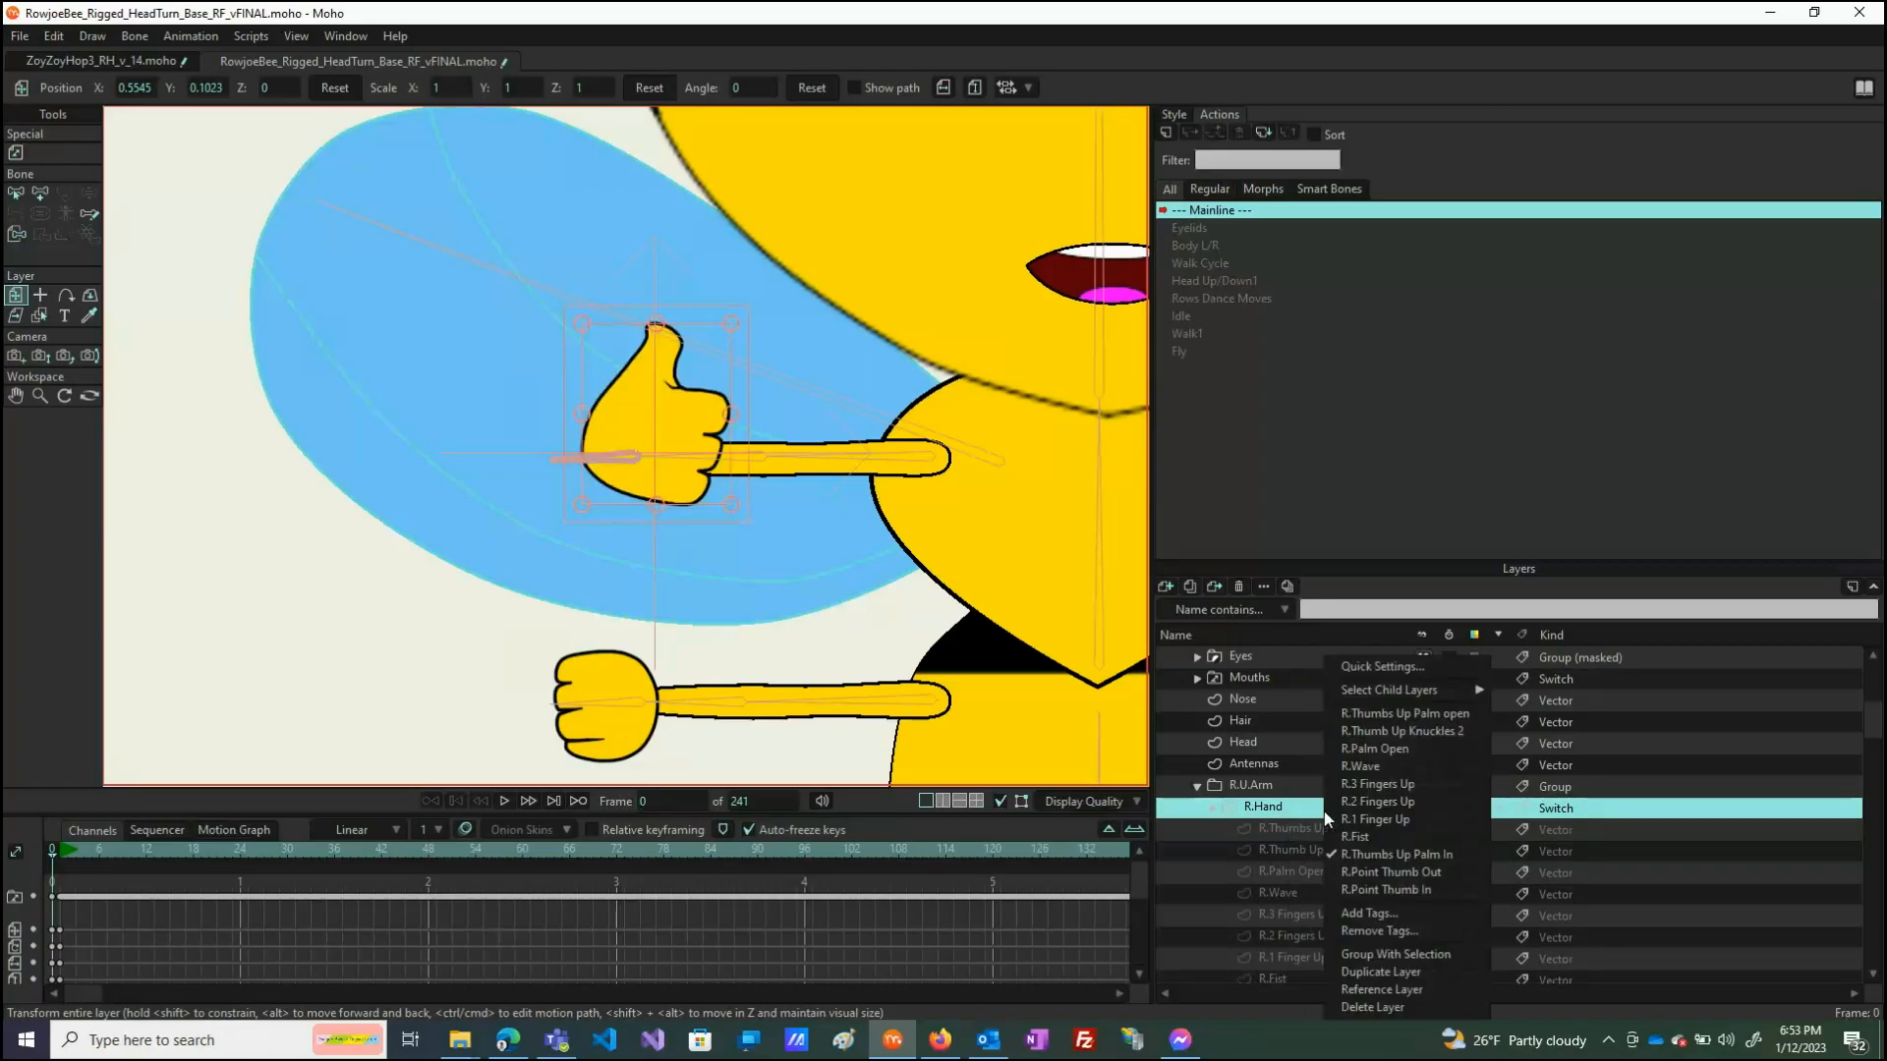
click(1353, 867)
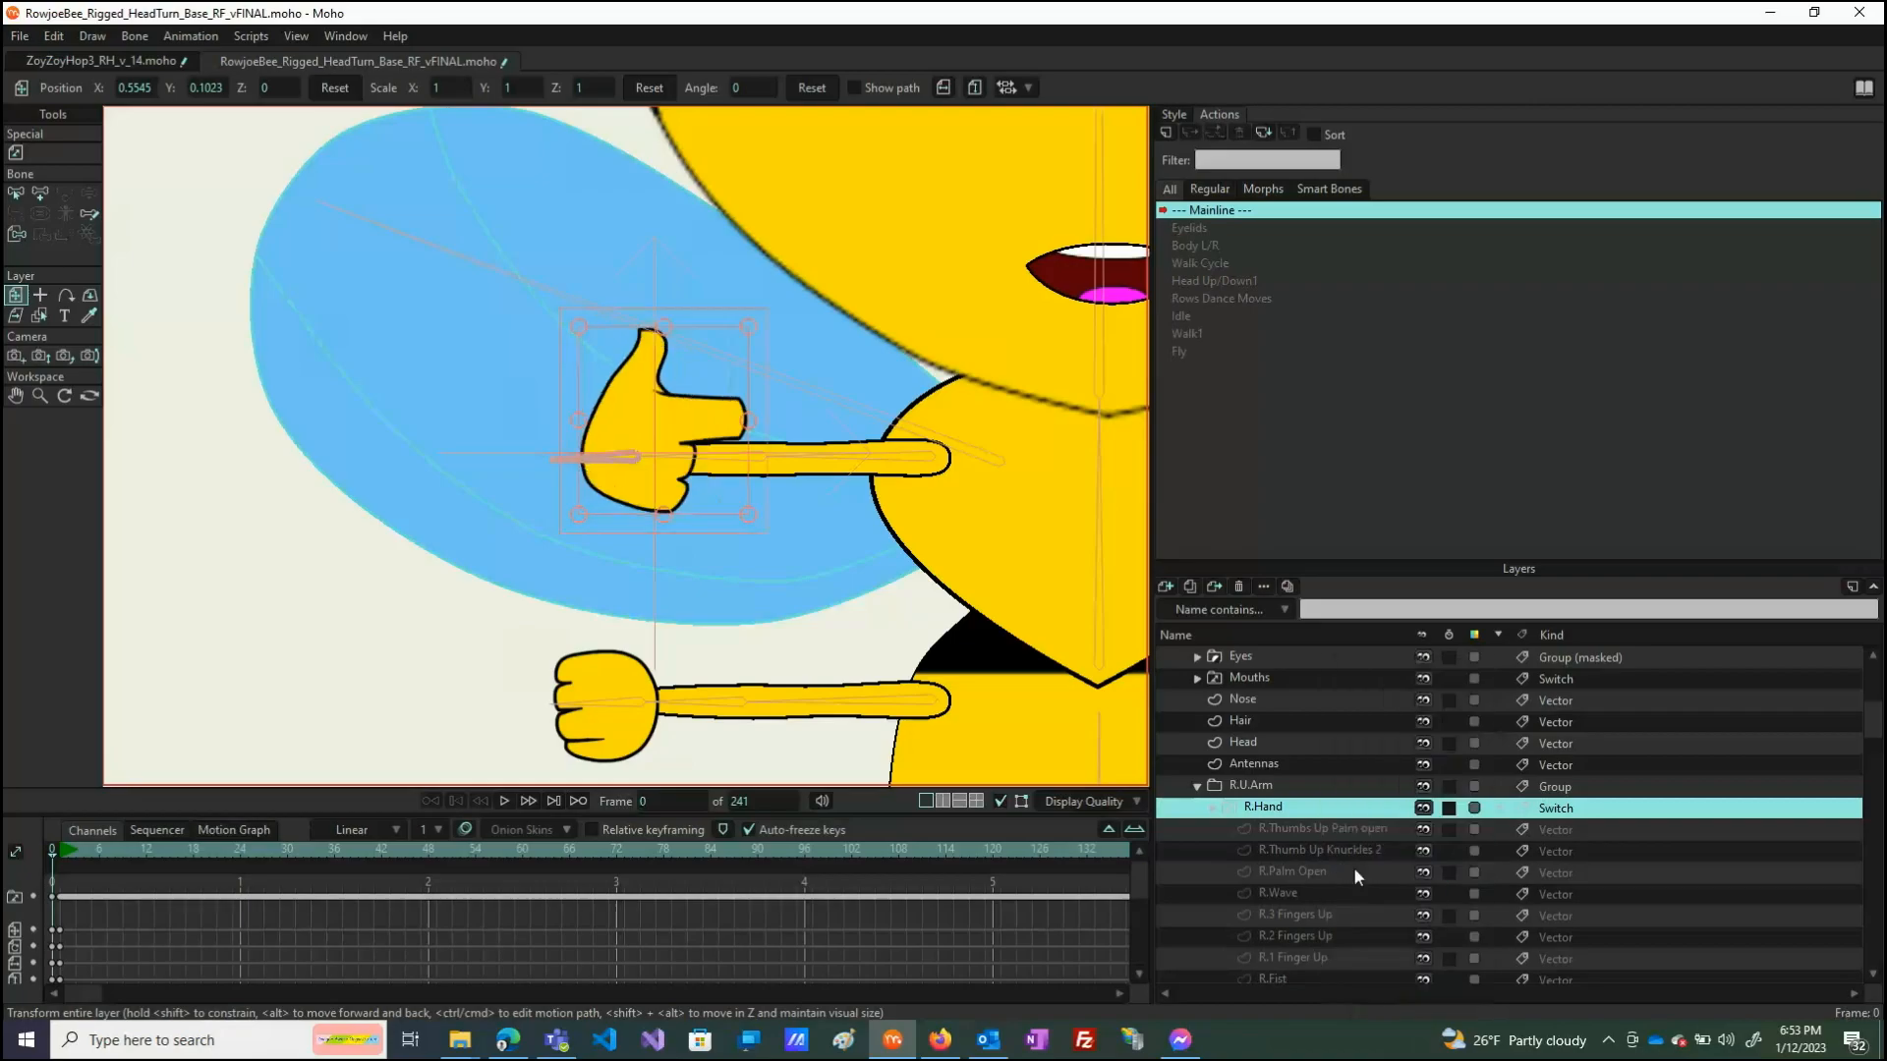
right_click(1338, 811)
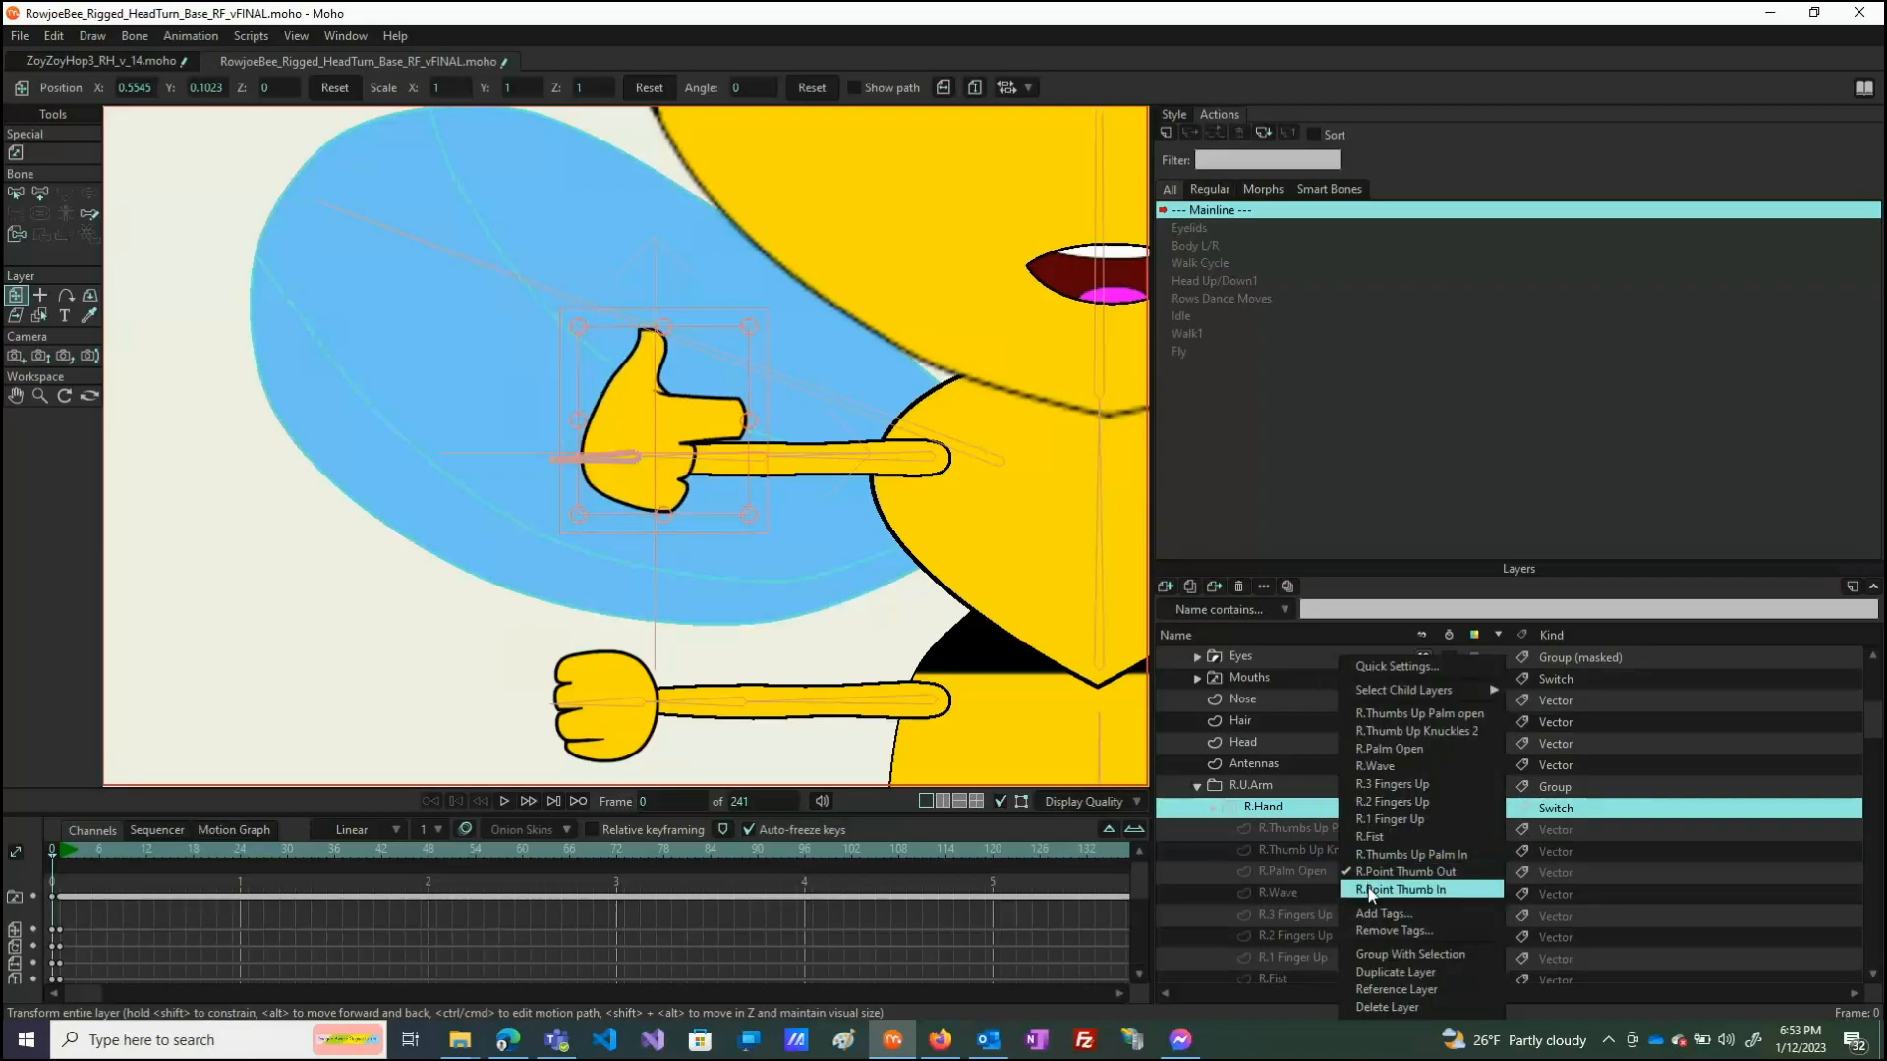
click(1368, 889)
Switch the R.Hand layer through R.Thumbs Up Palm open and R.2 Fingers Up, ending on R.1 Finger Up.
right_click(1349, 811)
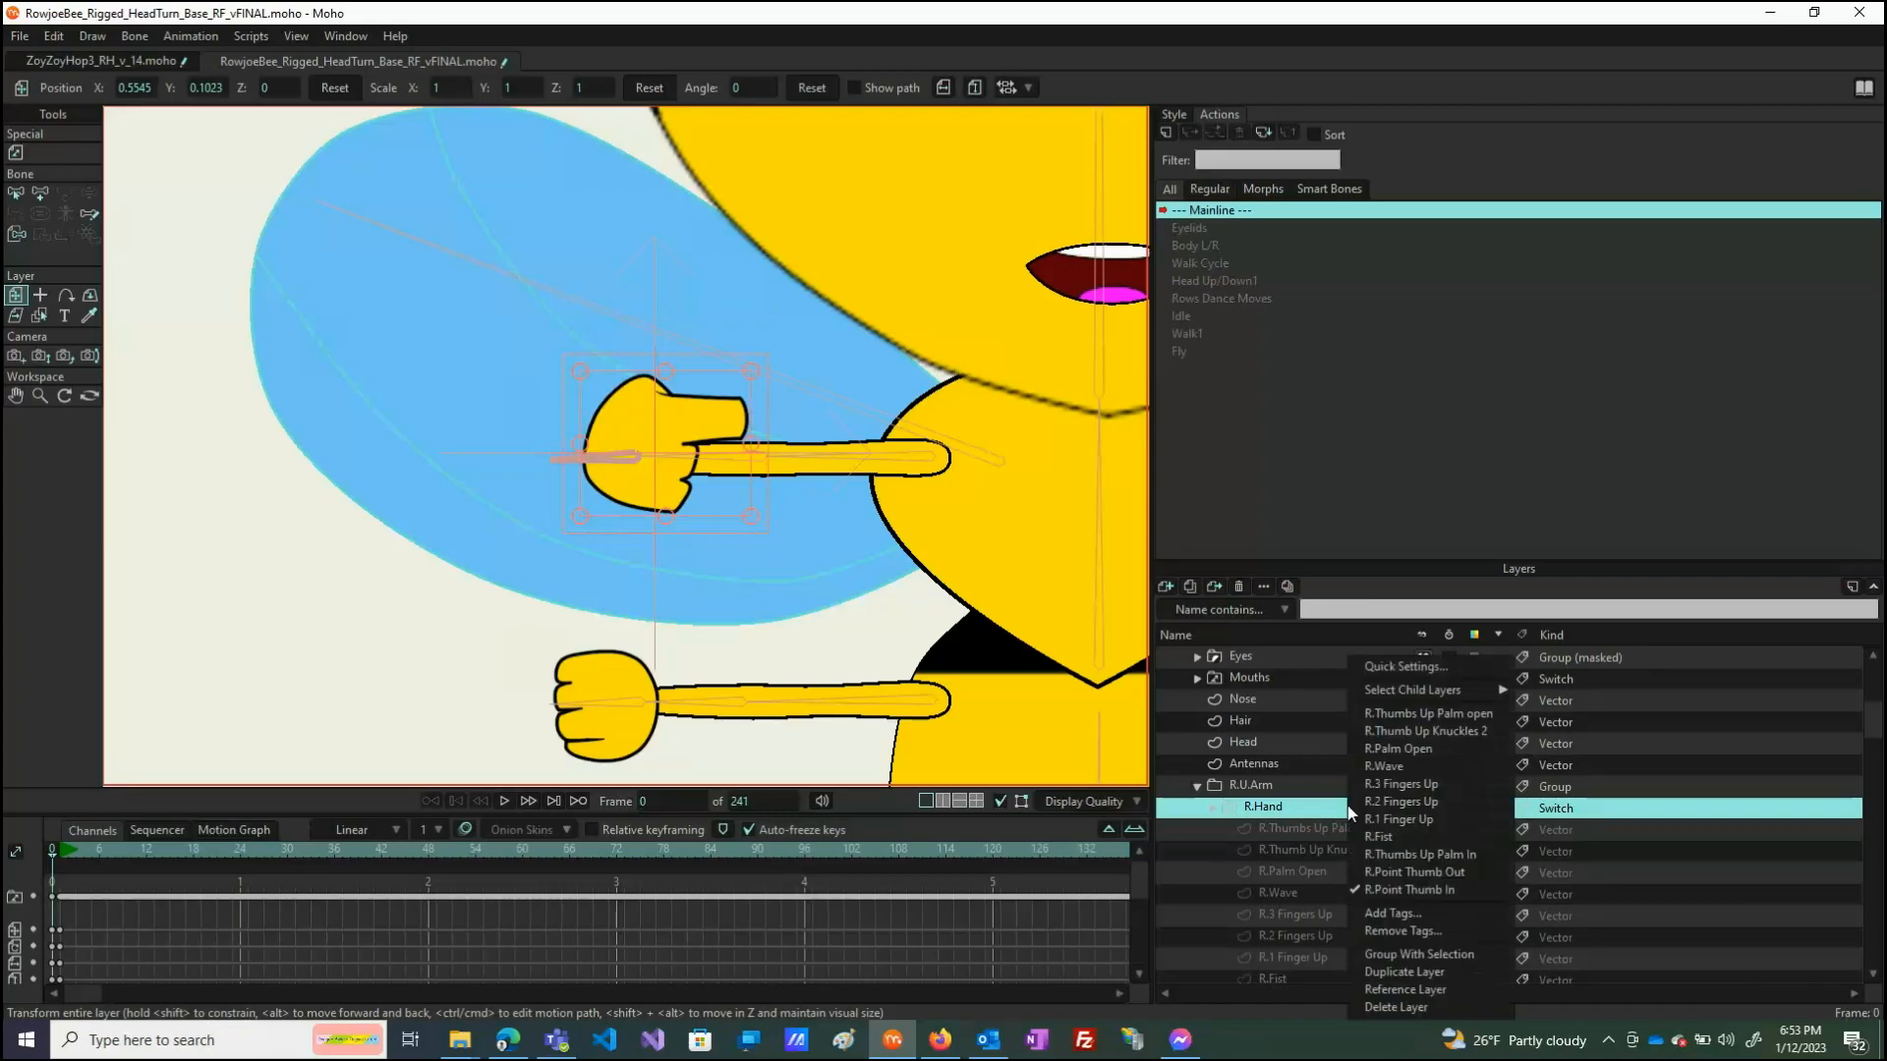
click(1401, 730)
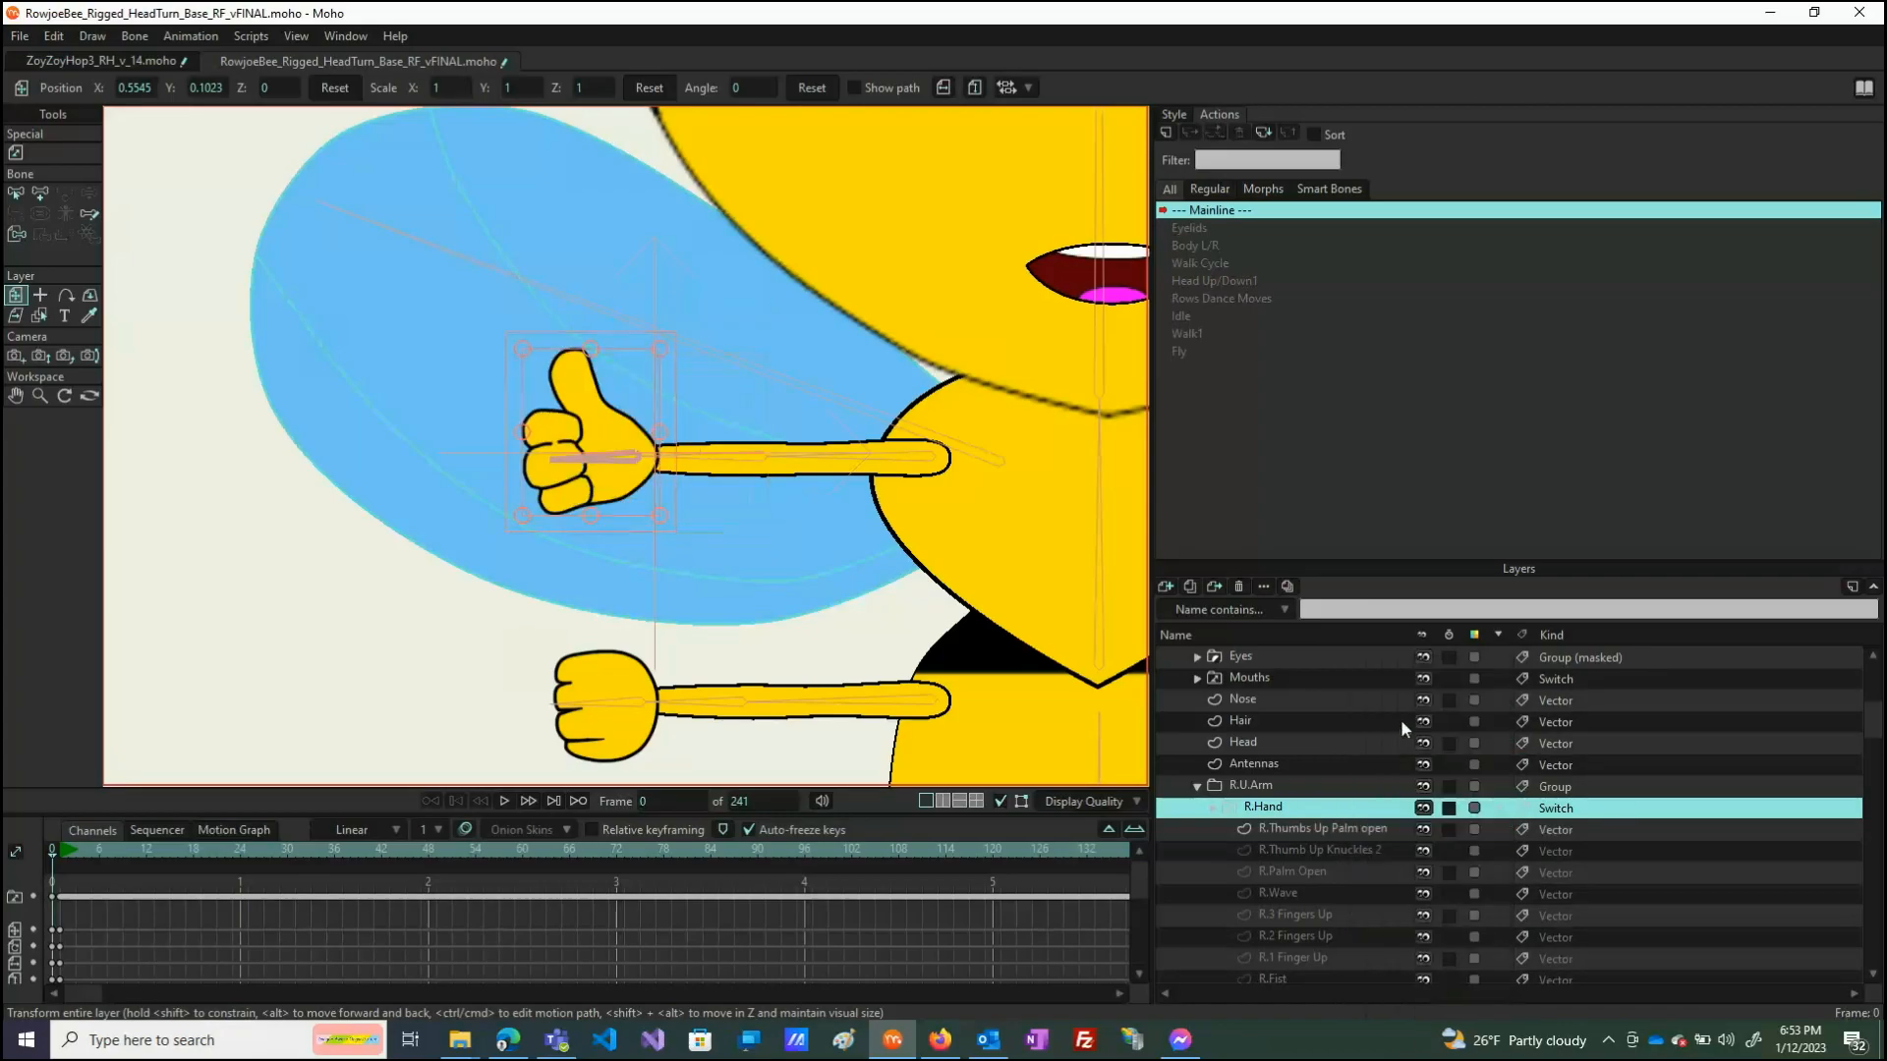
right_click(1337, 811)
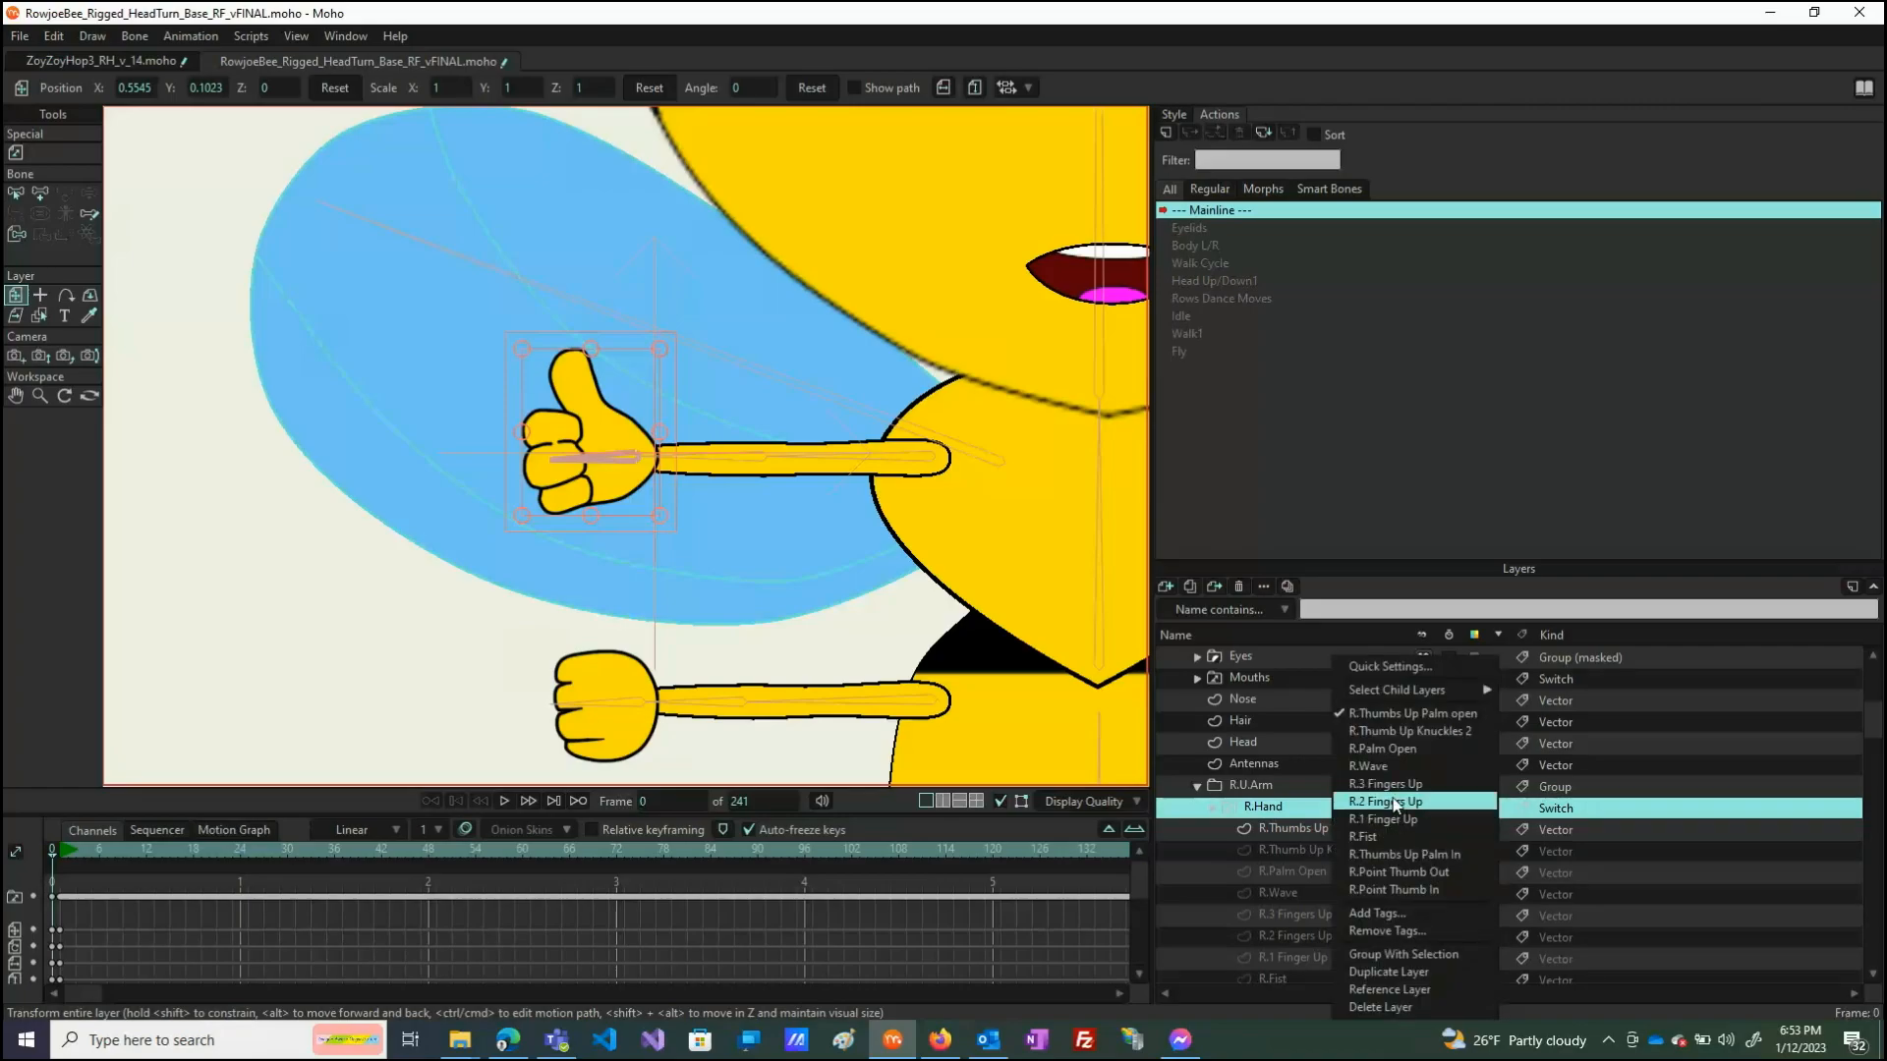
click(1394, 801)
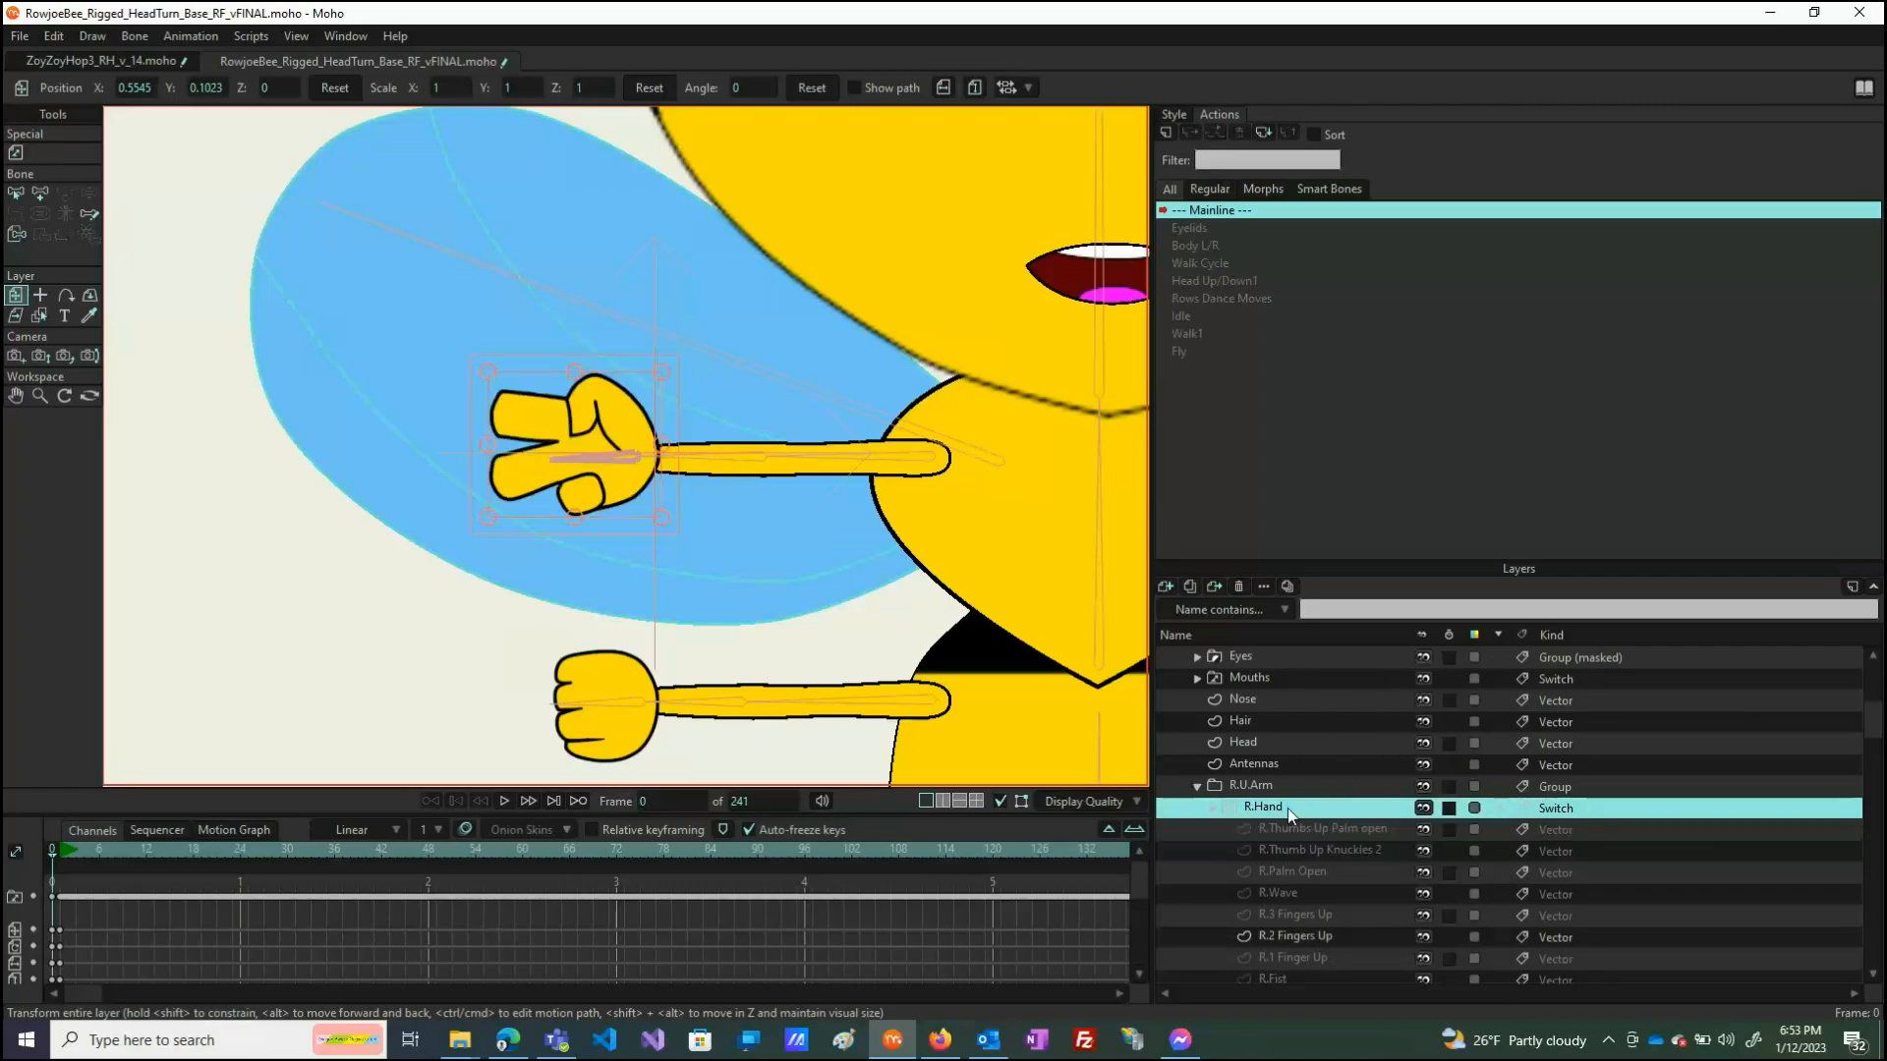
right_click(1287, 807)
click(1362, 821)
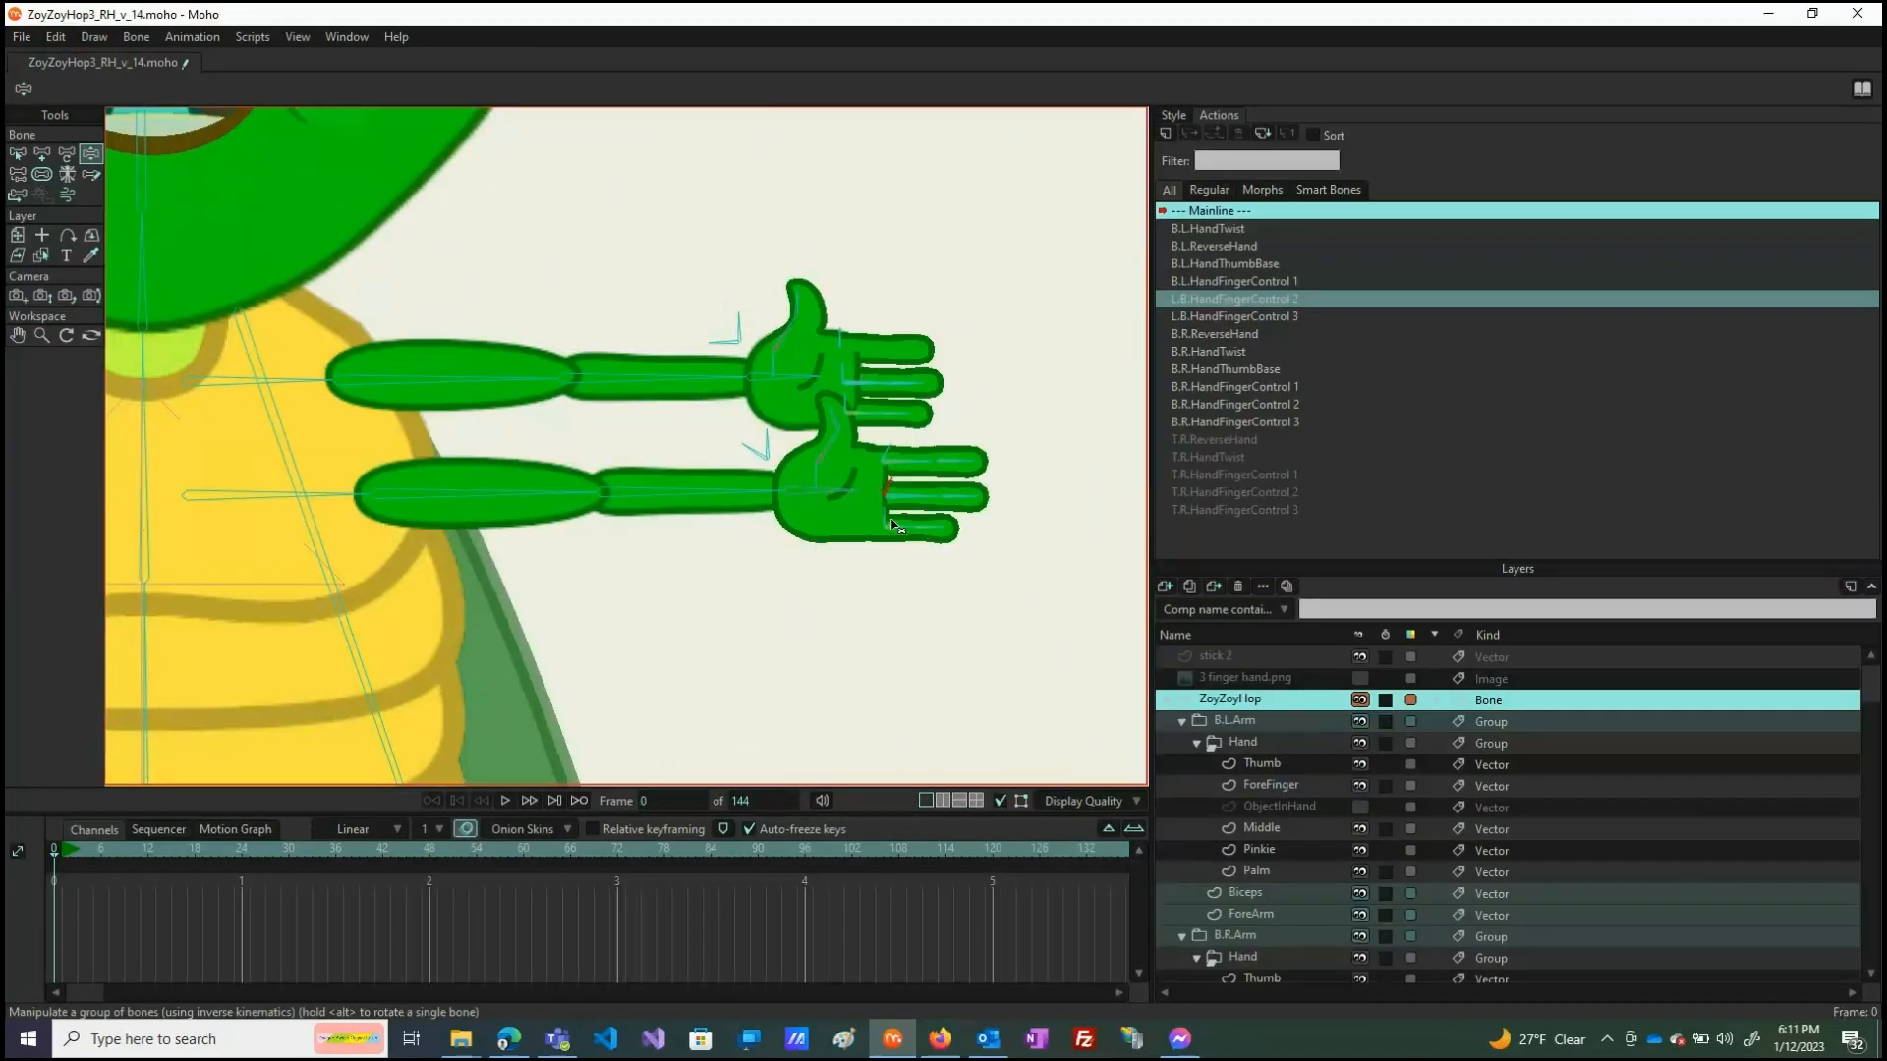
Curl the middle finger and pinkie of the grasshopper's lower B.L. hand and rotate the hand bone slightly downward.
mouse_move(890, 520)
mouse_down()
mouse_move(894, 488)
mouse_move(876, 489)
mouse_up()
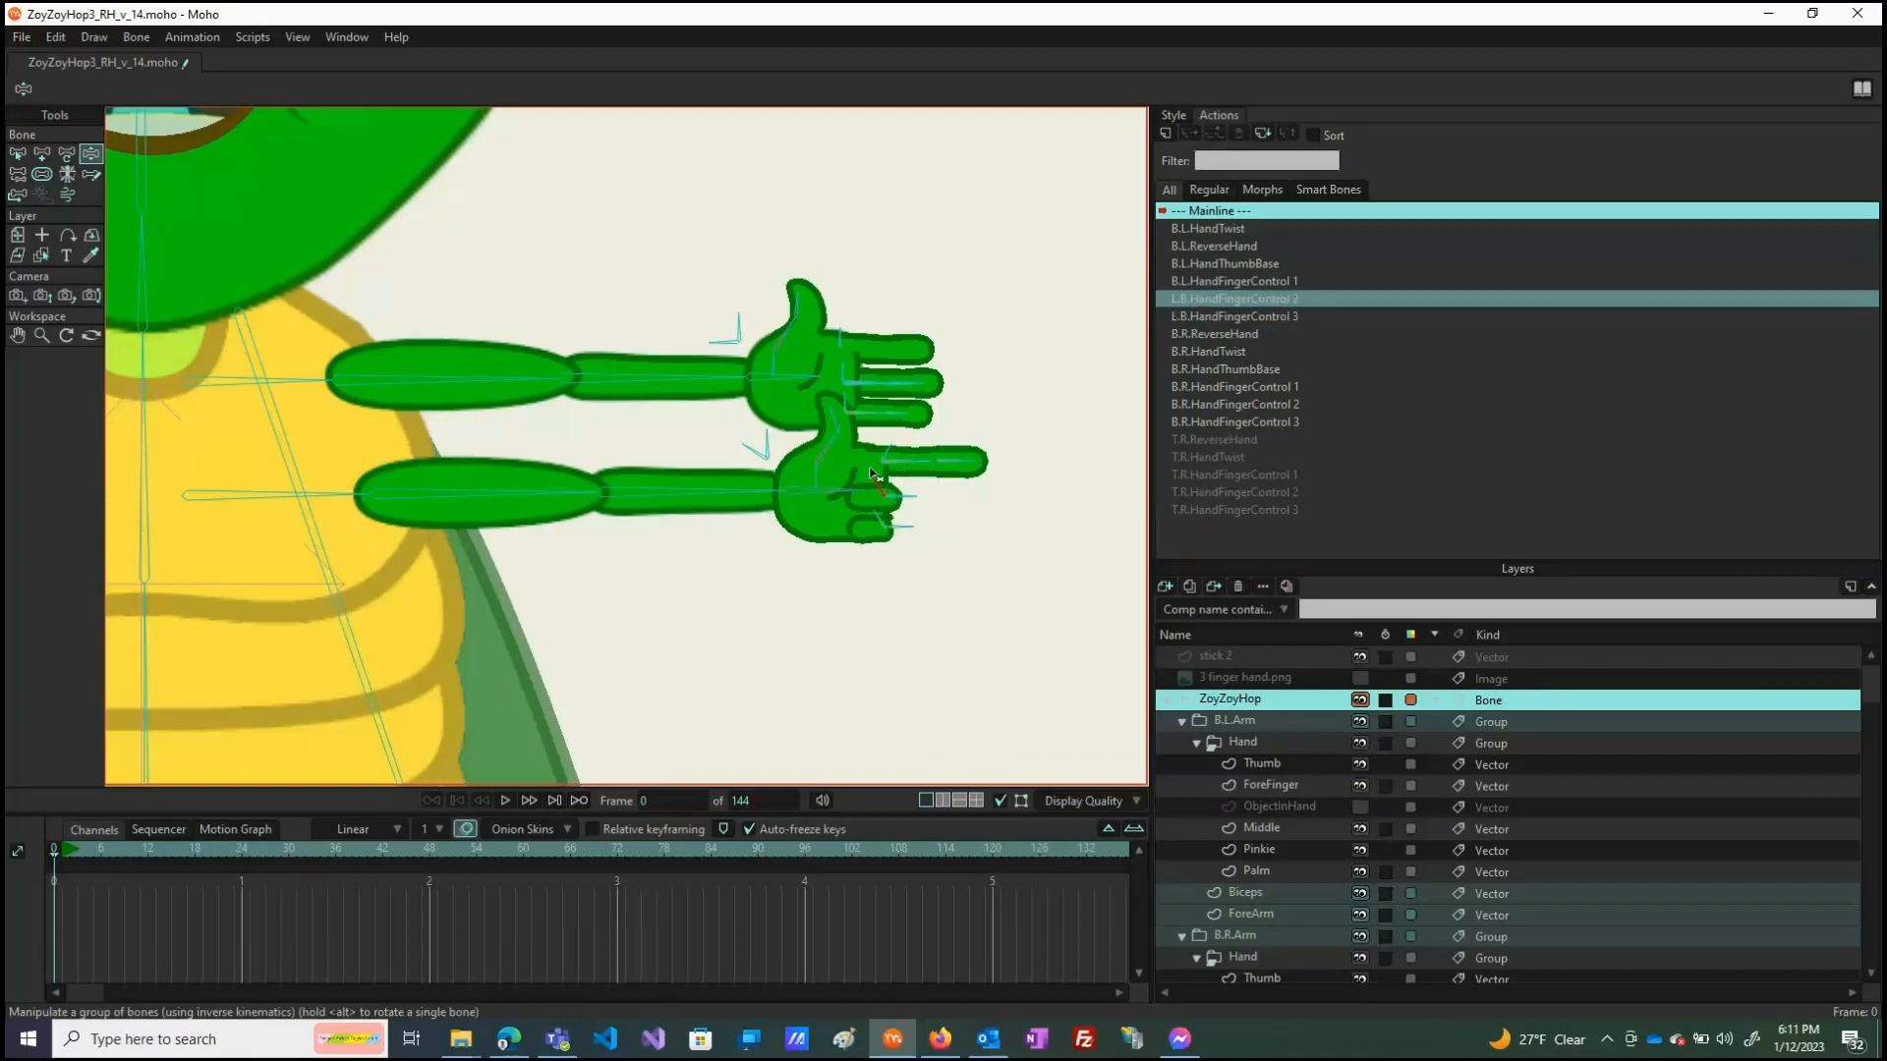
click(799, 489)
drag(799, 489, 883, 513)
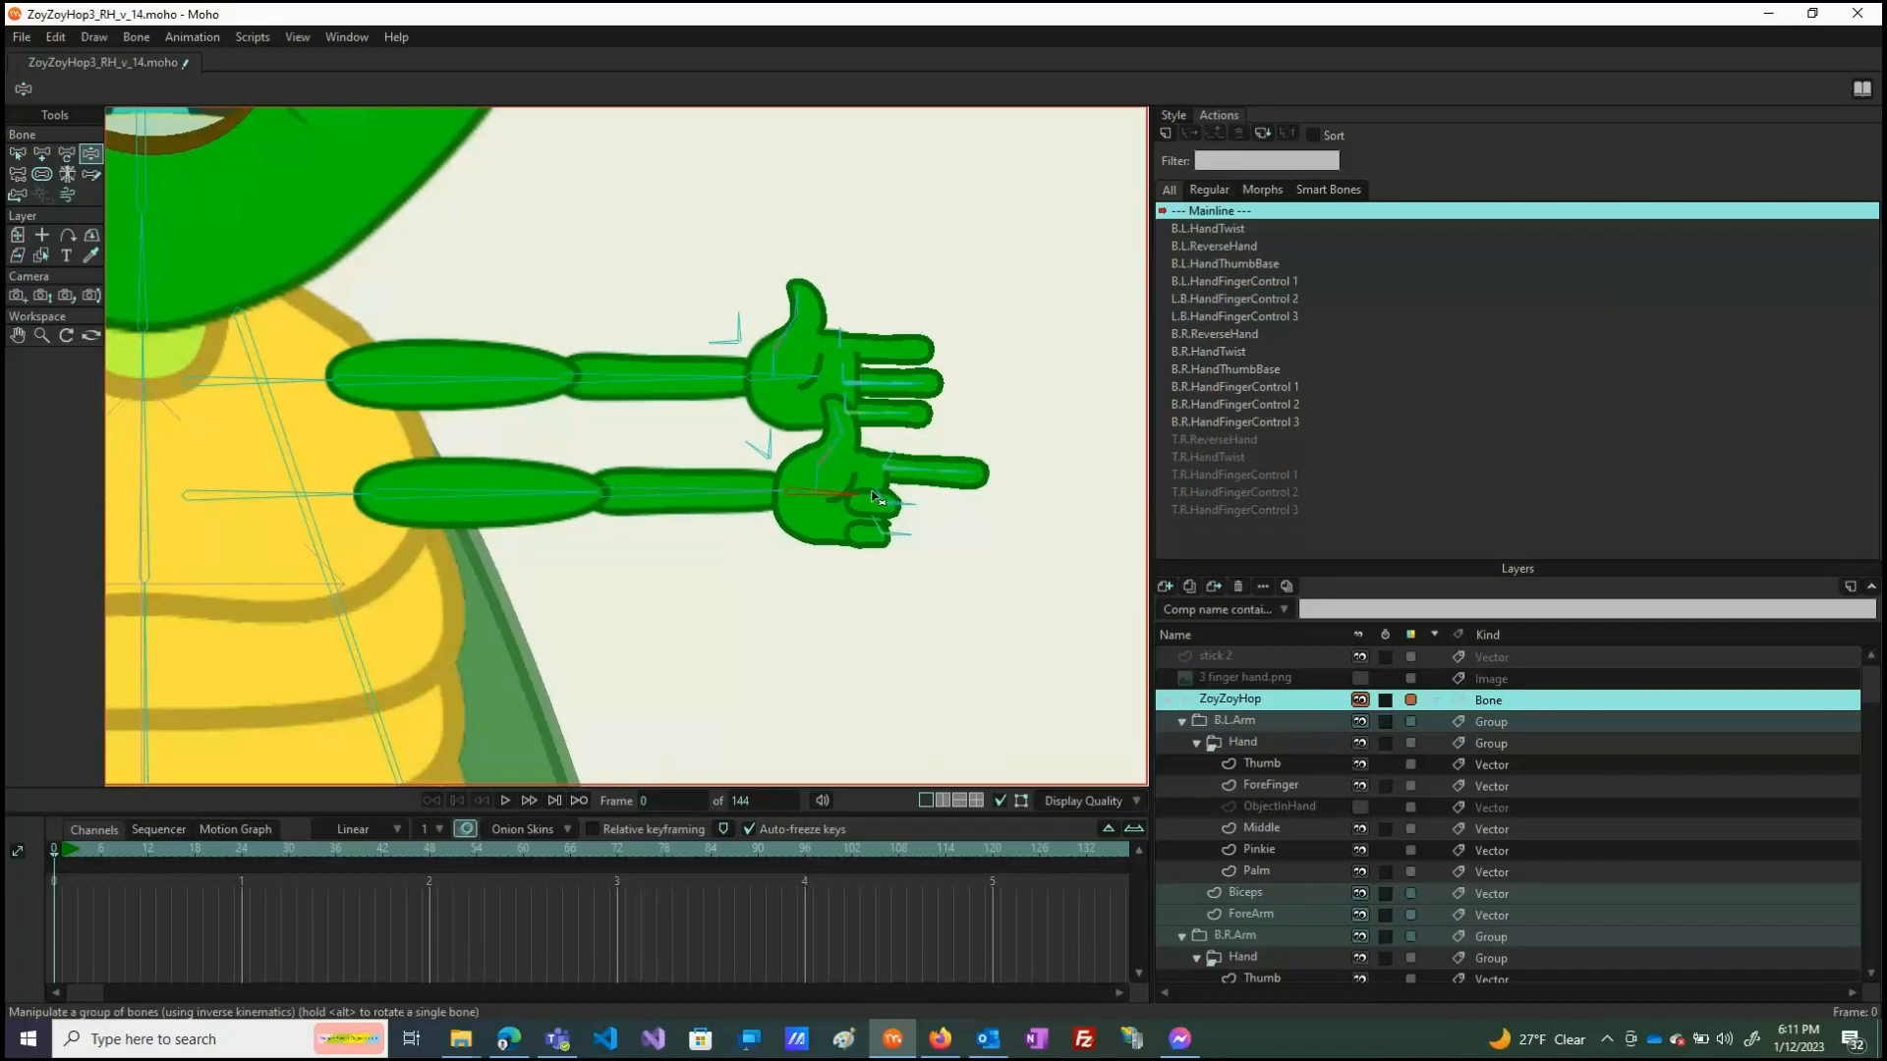
Straighten the middle finger and pinkie of the lower B.L. hand using their finger control bones.
drag(883, 496, 898, 499)
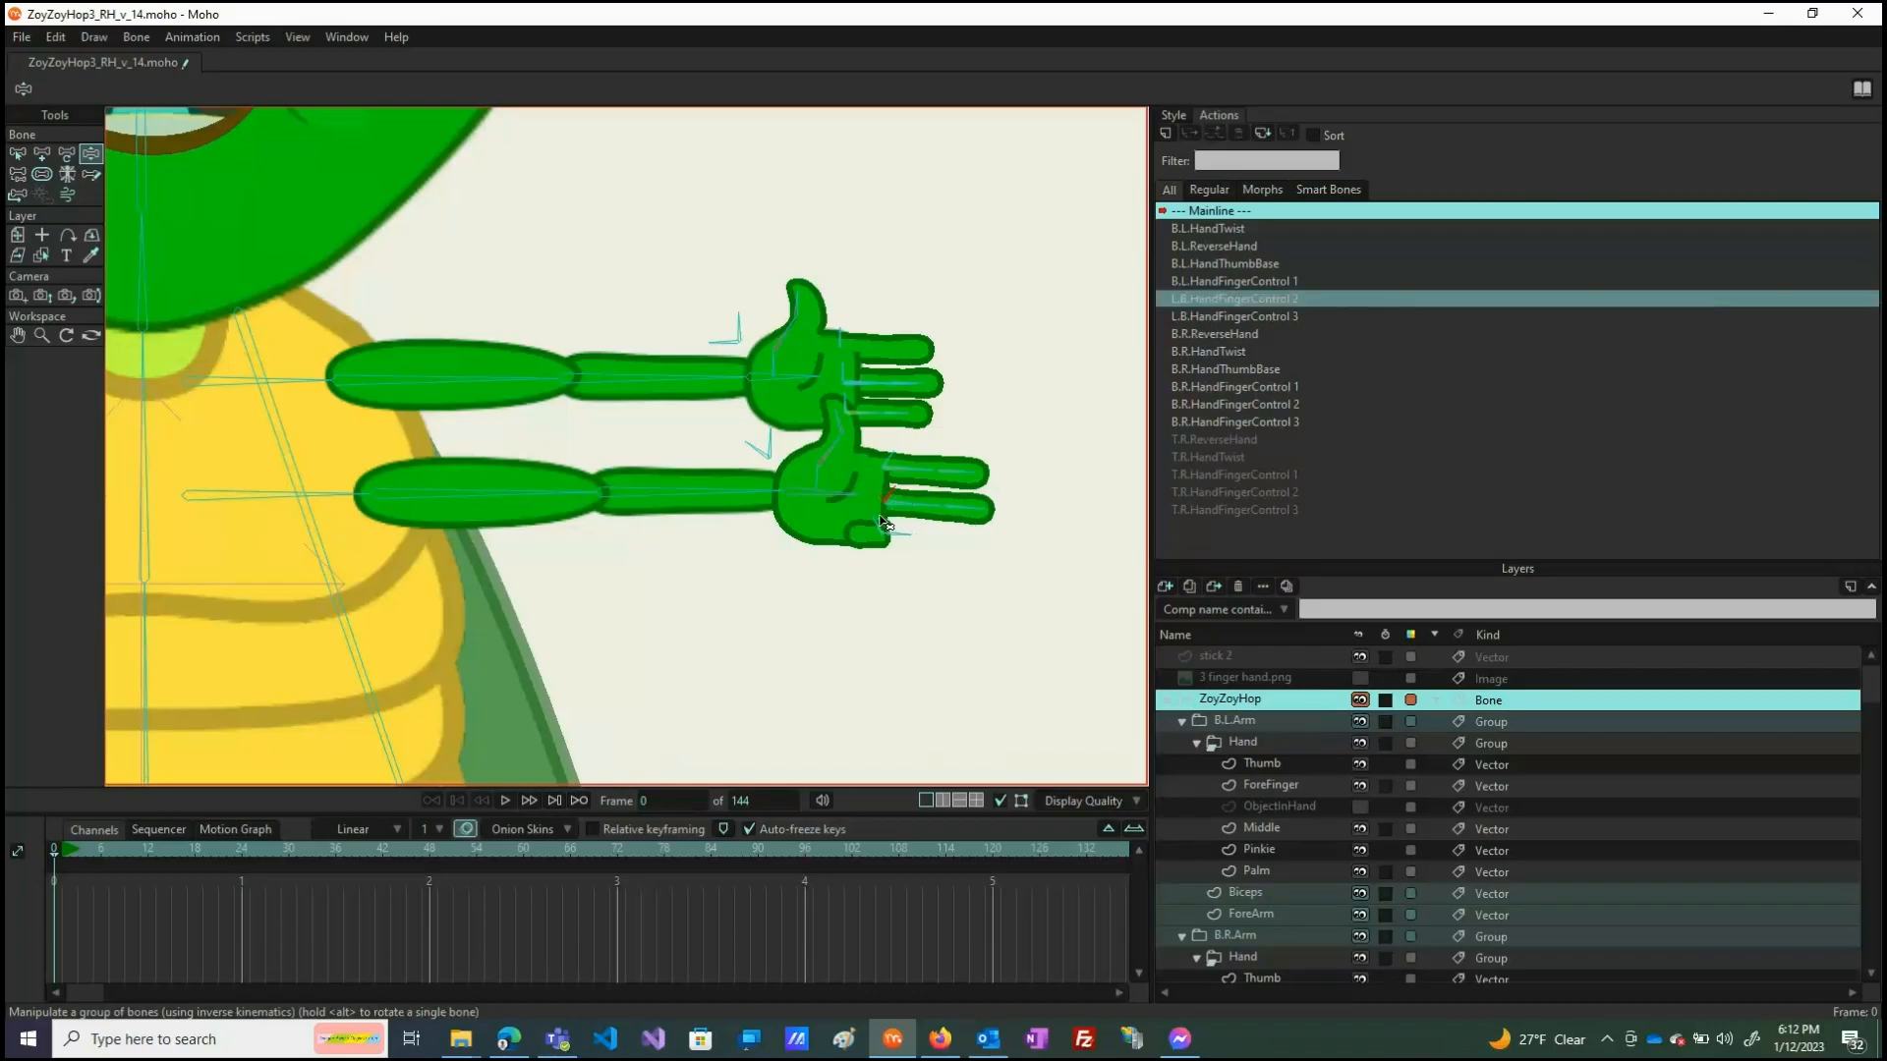
drag(881, 523, 904, 525)
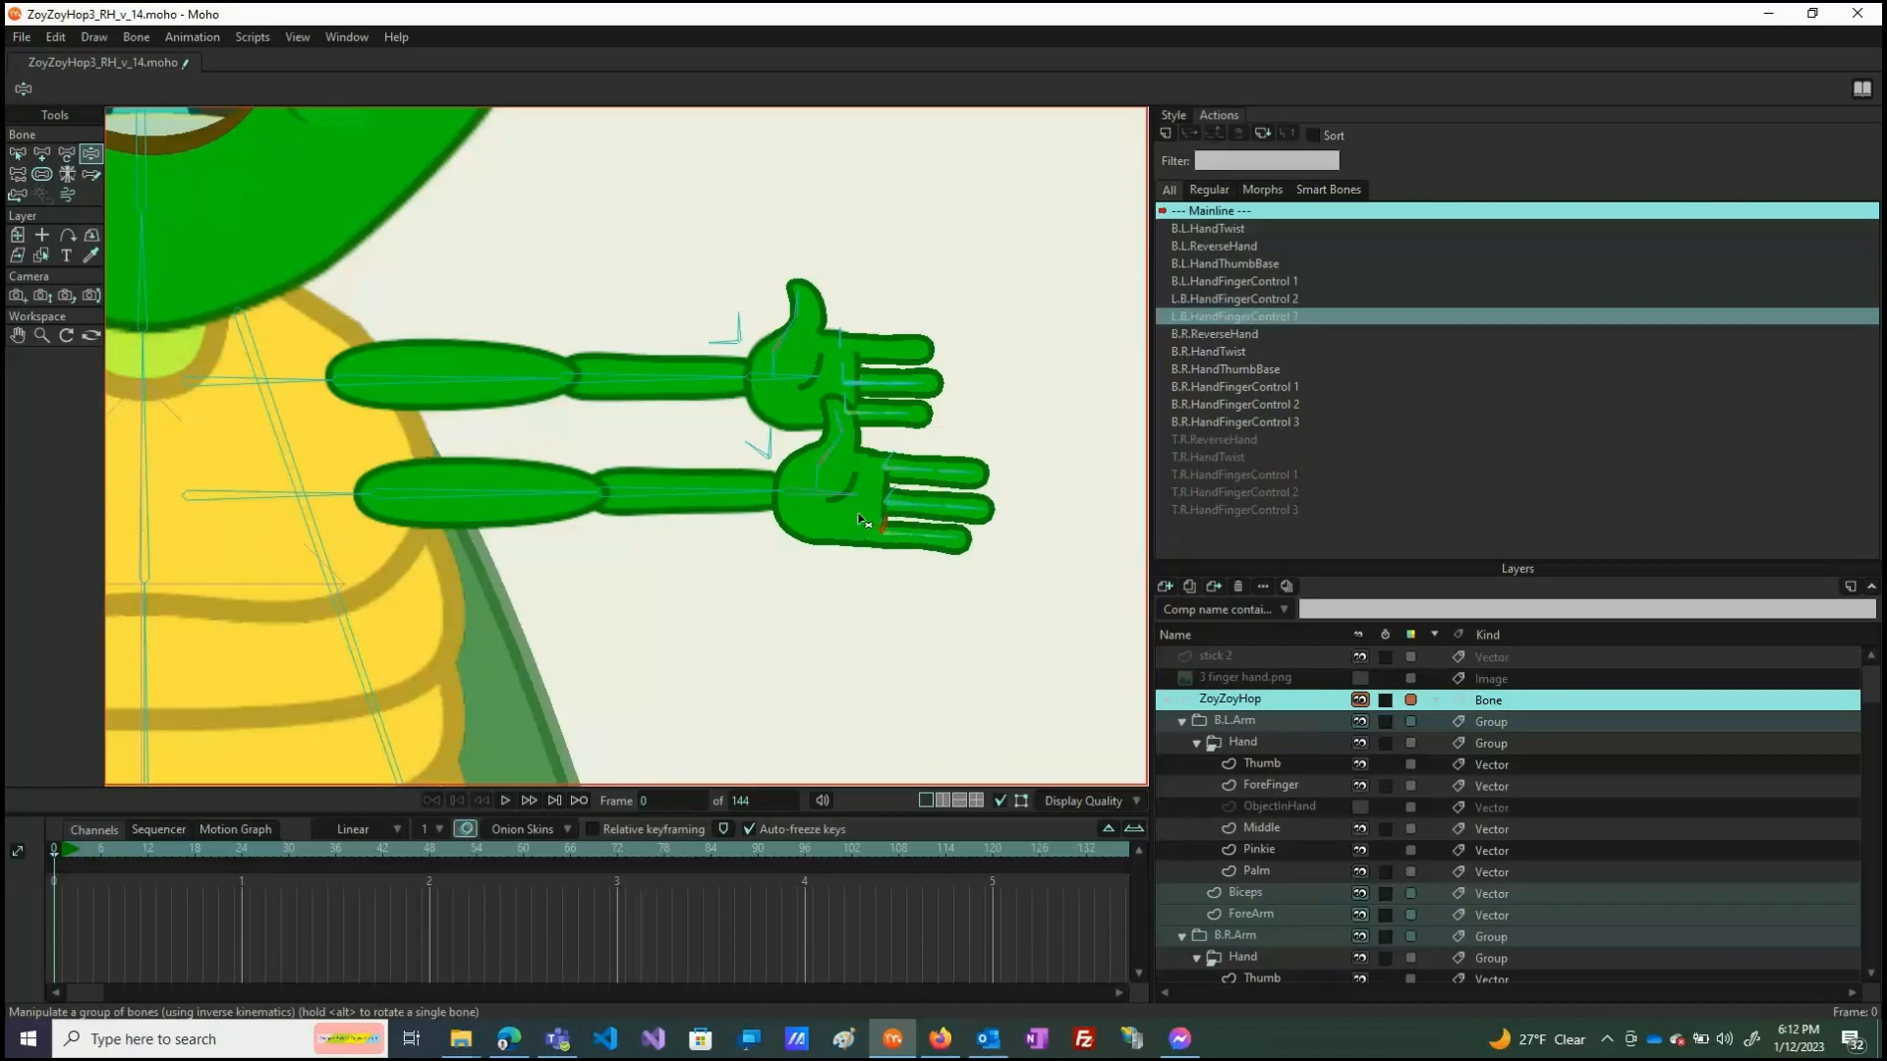
Try bending the B.L. forearm bone downward at the elbow and activate the Select Bone tool.
scroll(801, 391, down, 3)
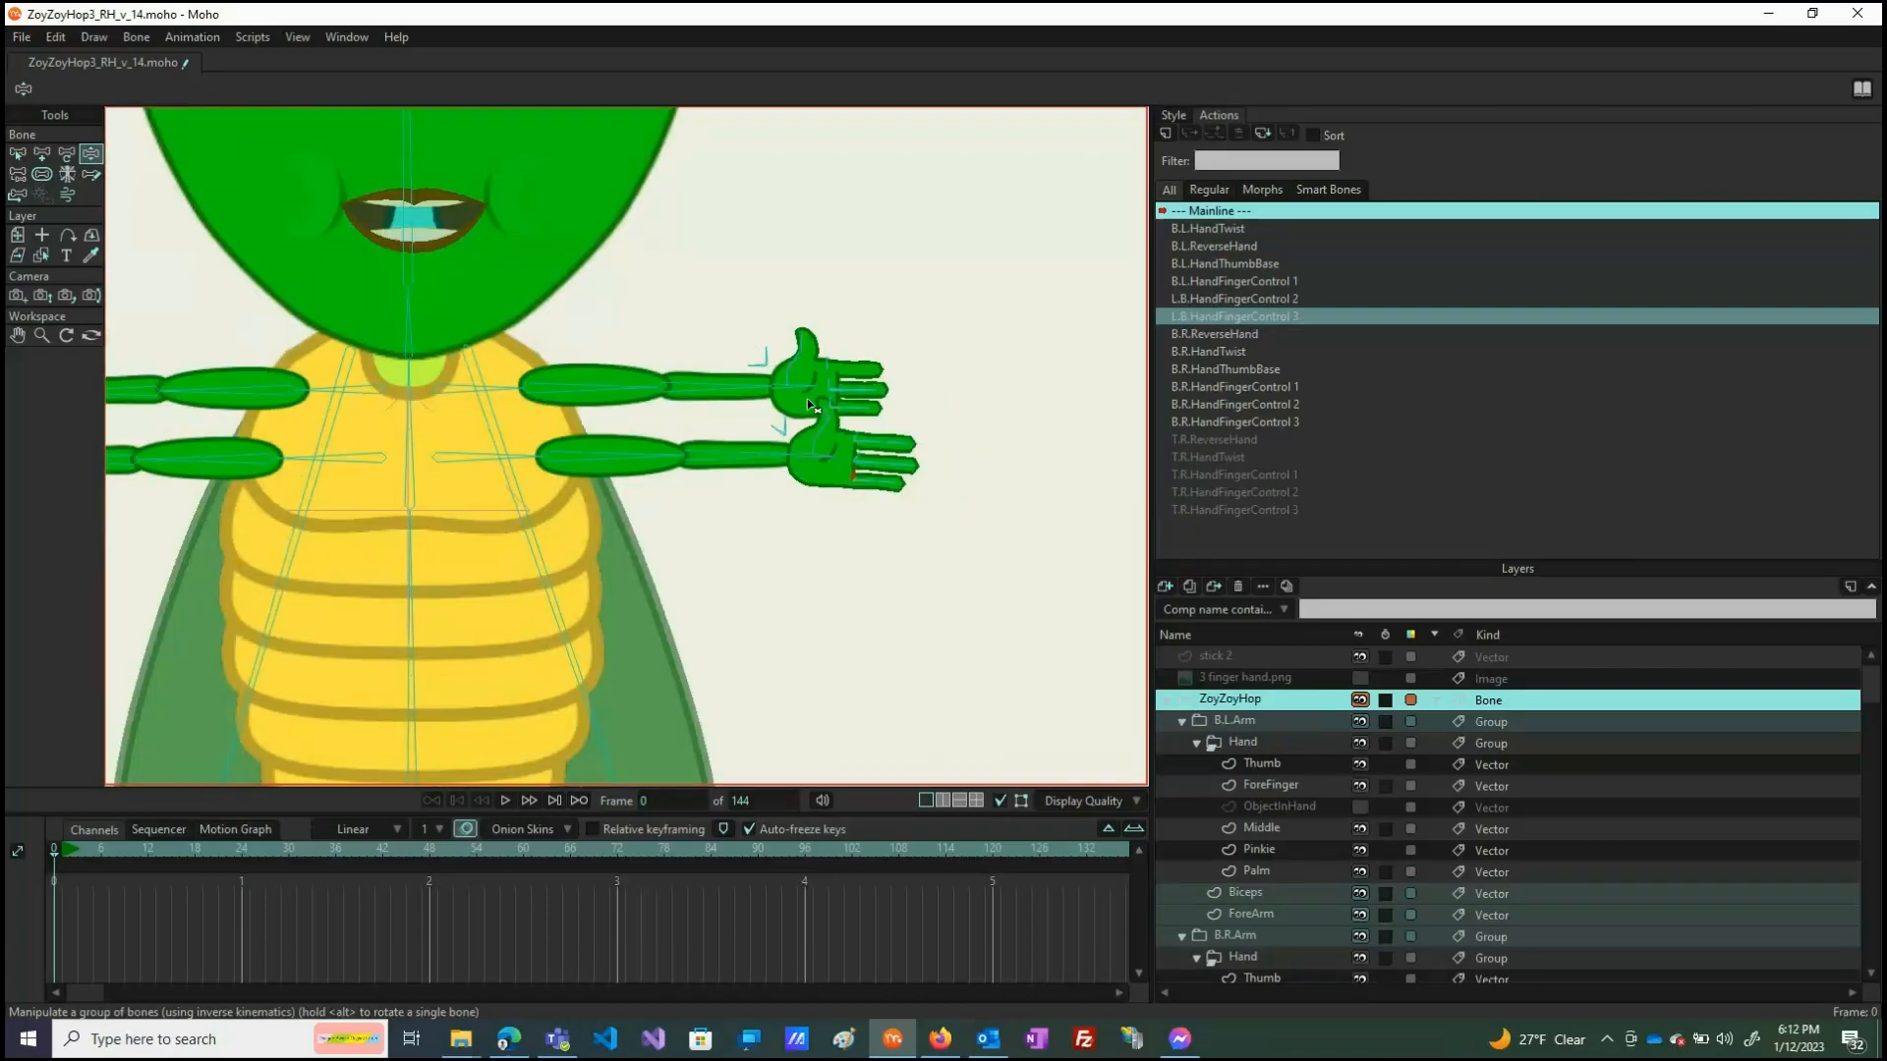
scroll(806, 398, up, 3)
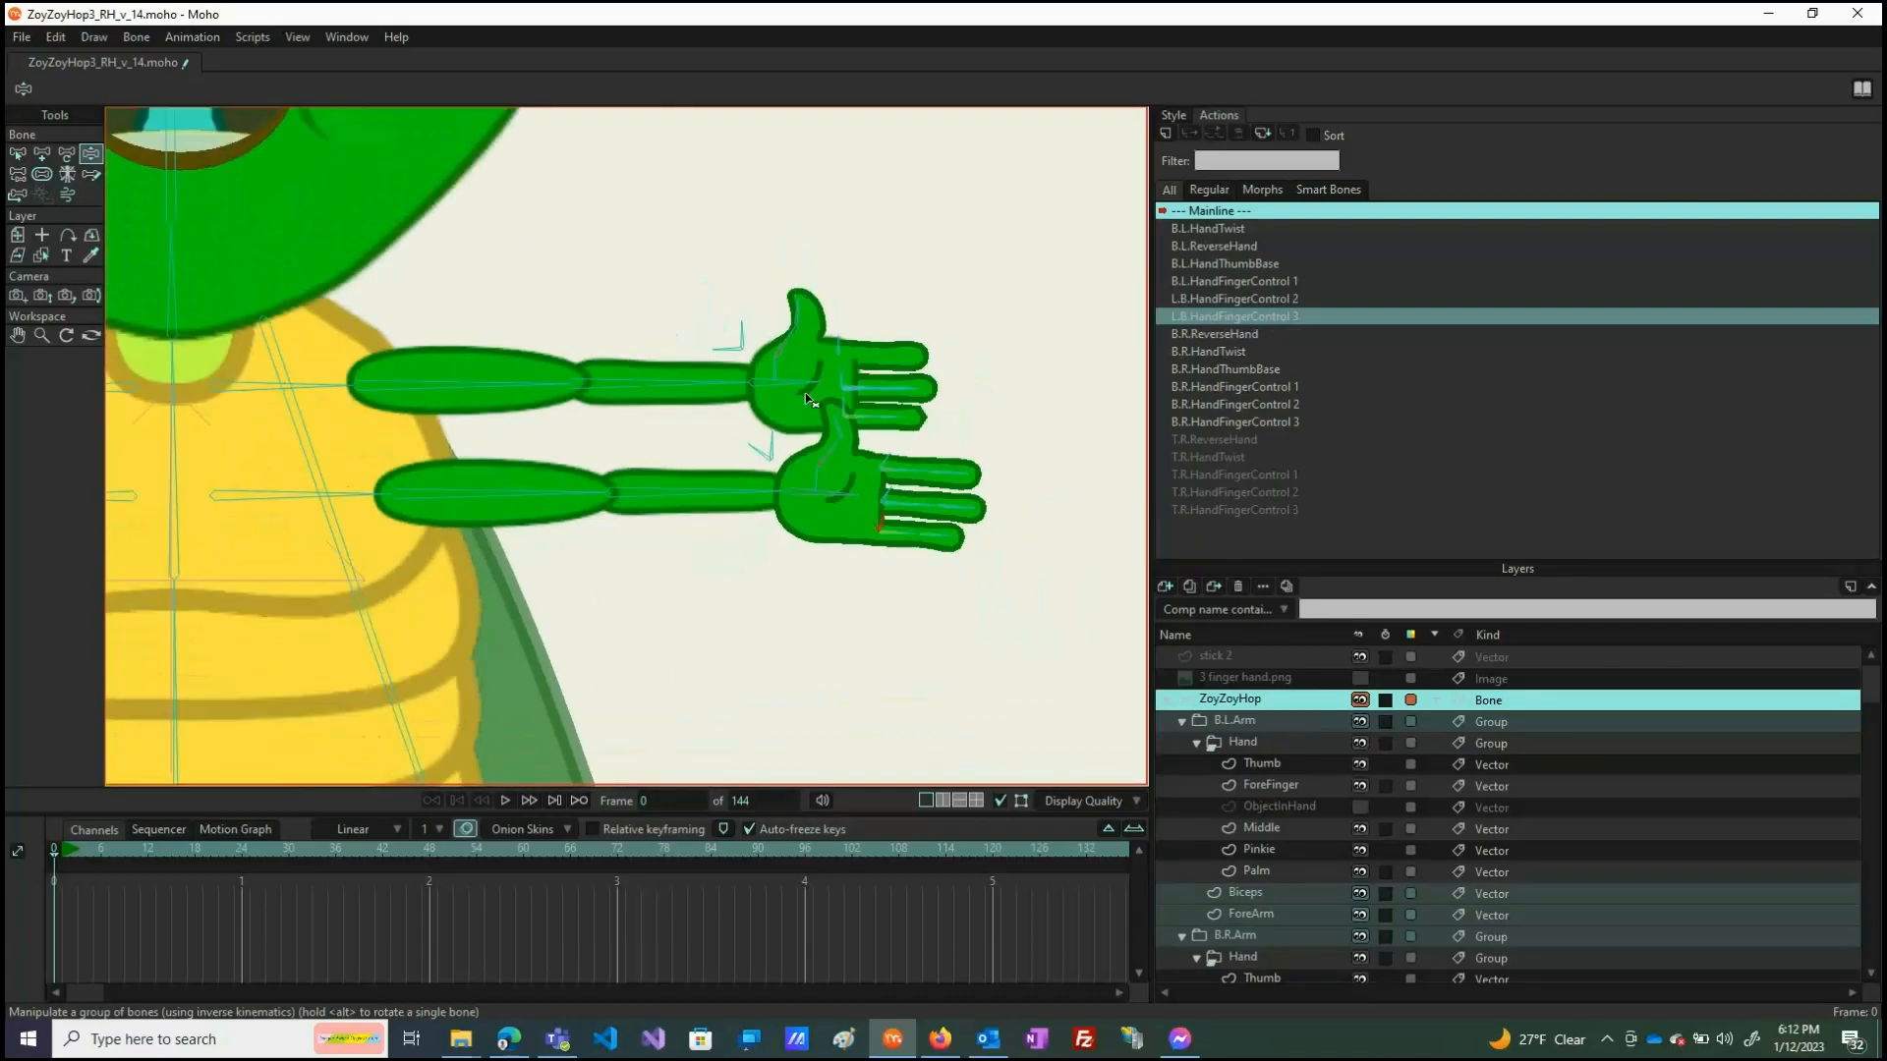
drag(697, 492, 680, 590)
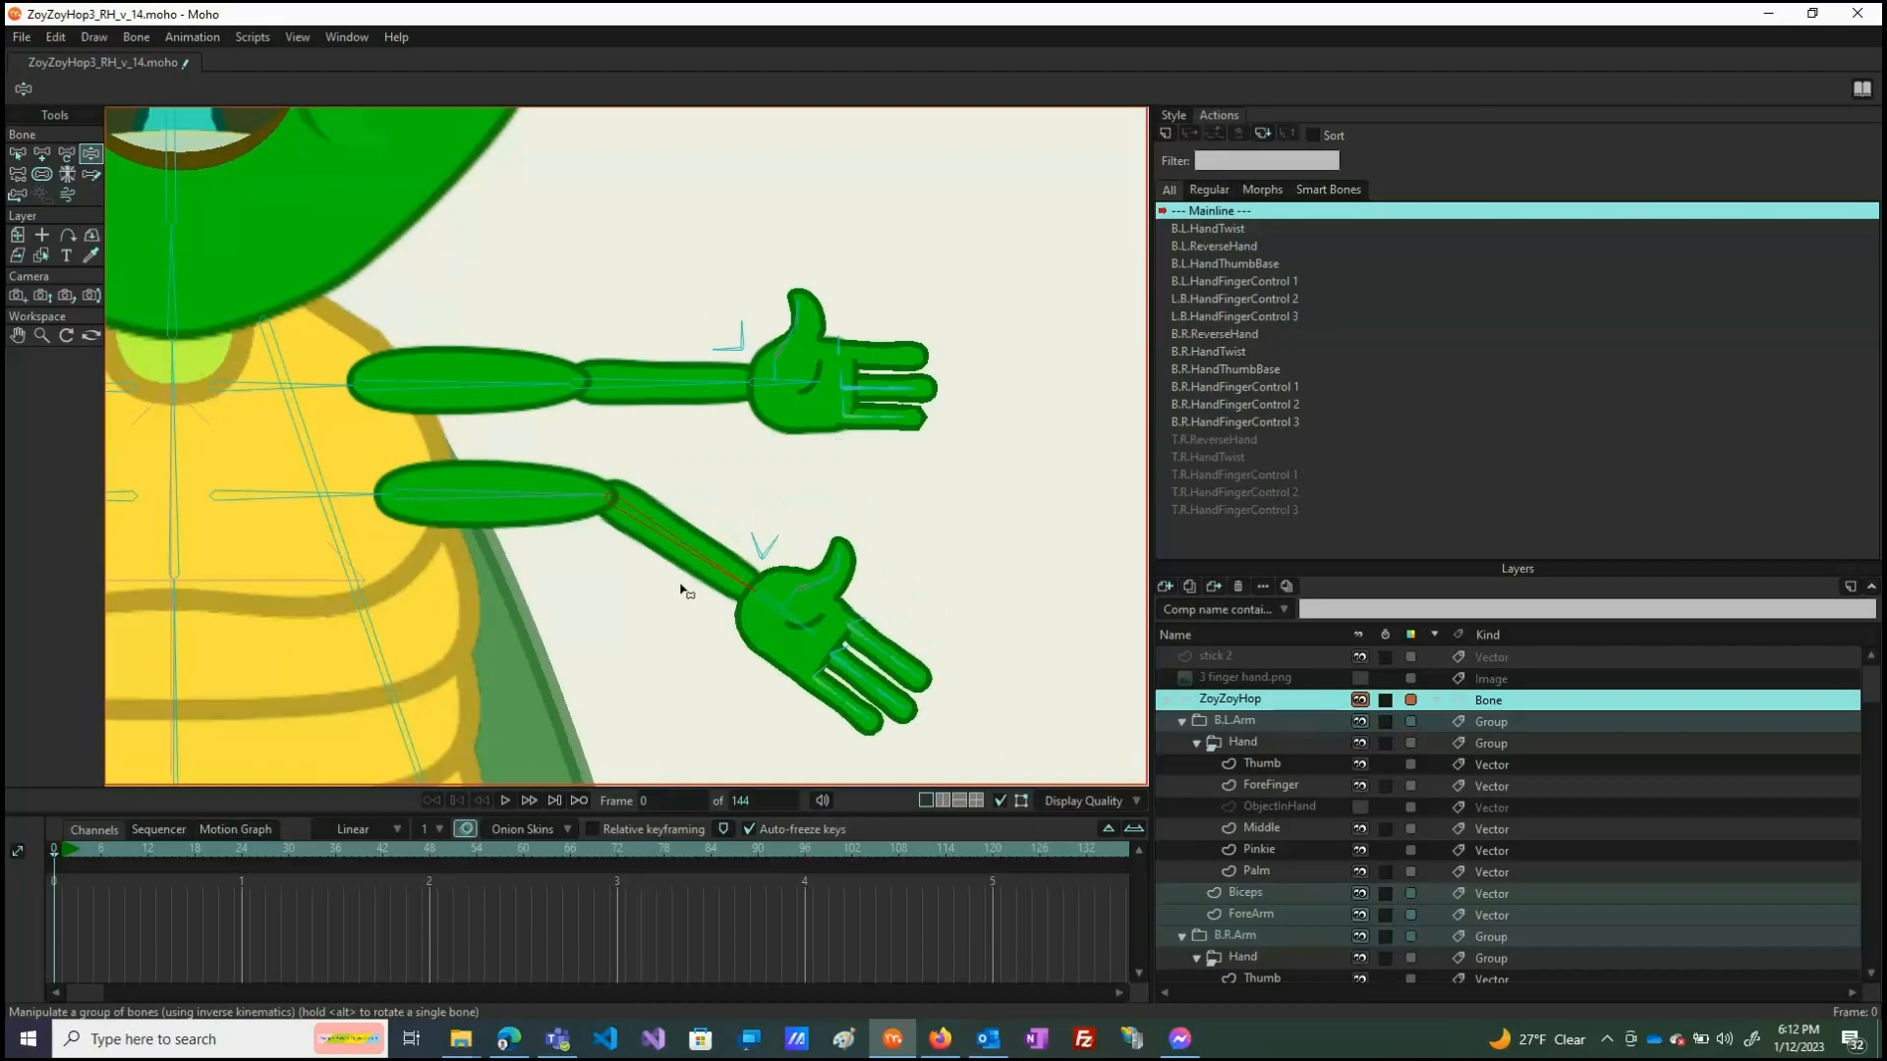
click(17, 153)
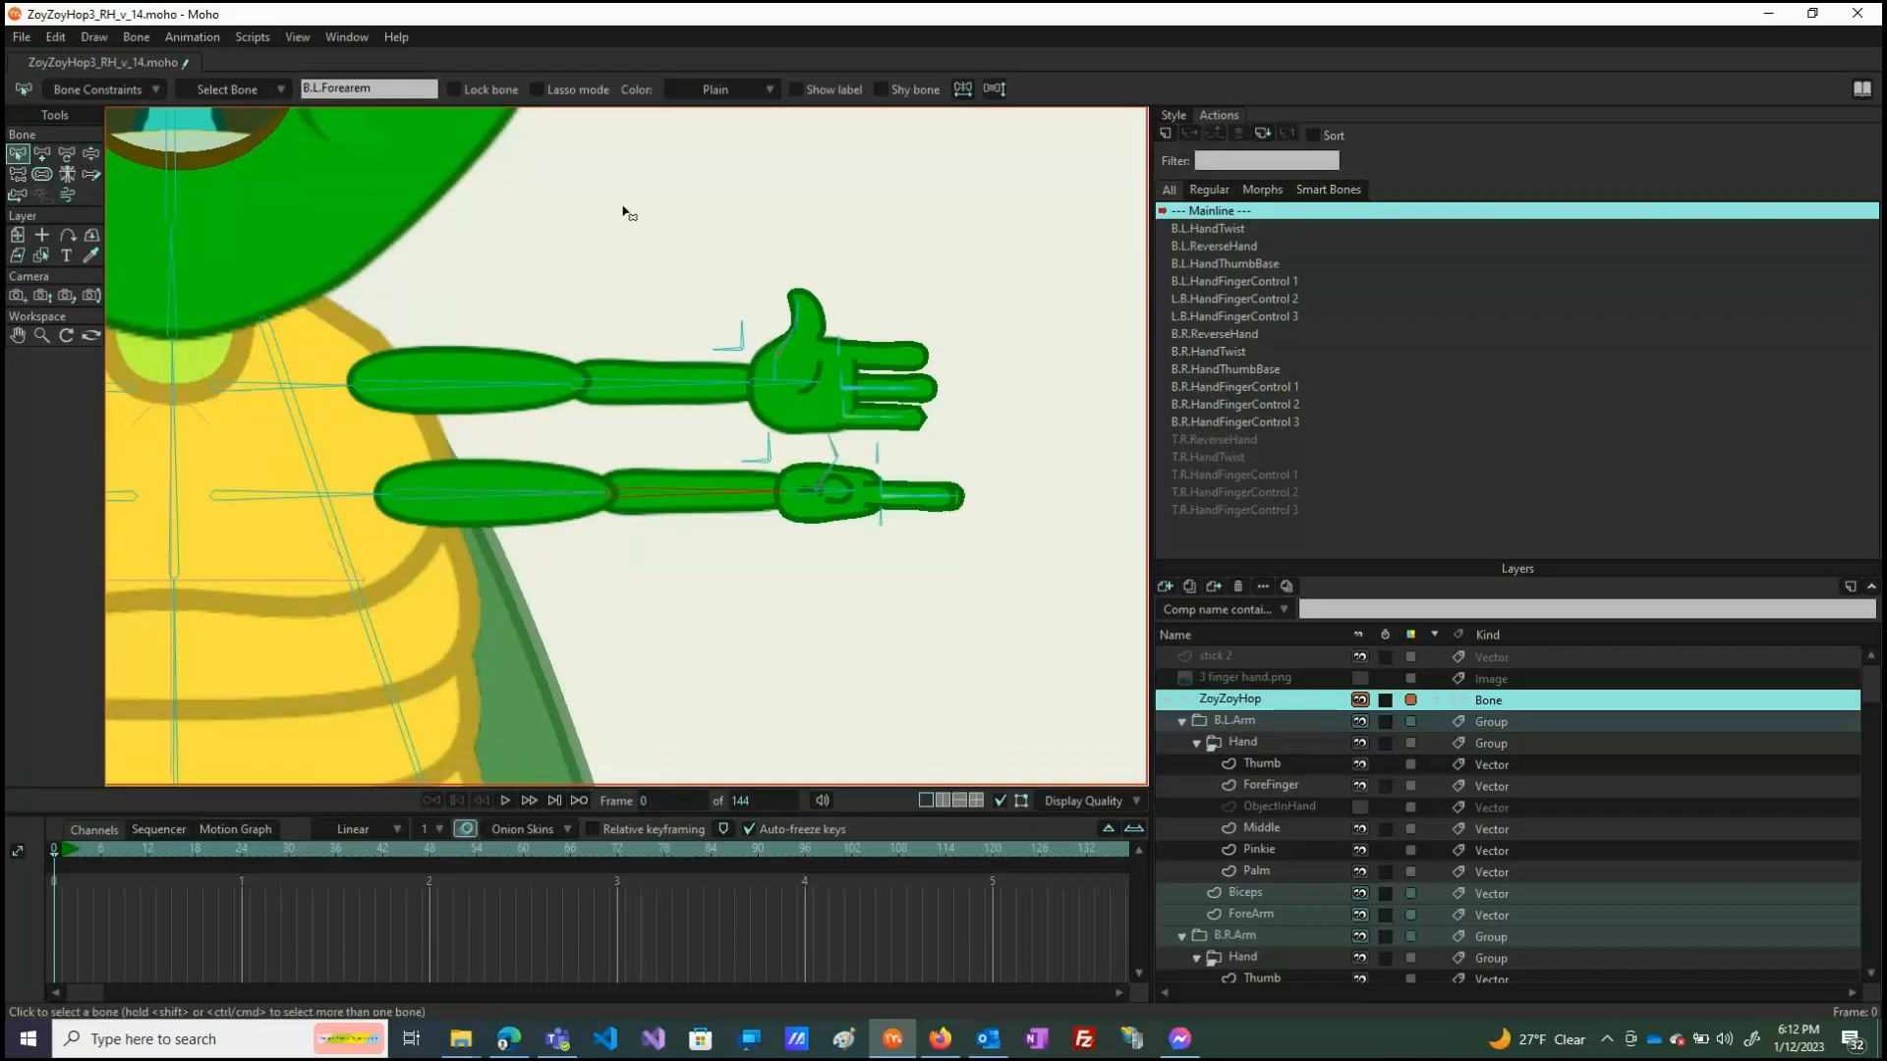
Select all bones of the upper T.L. arm and hand and hide them.
drag(469, 288, 939, 424)
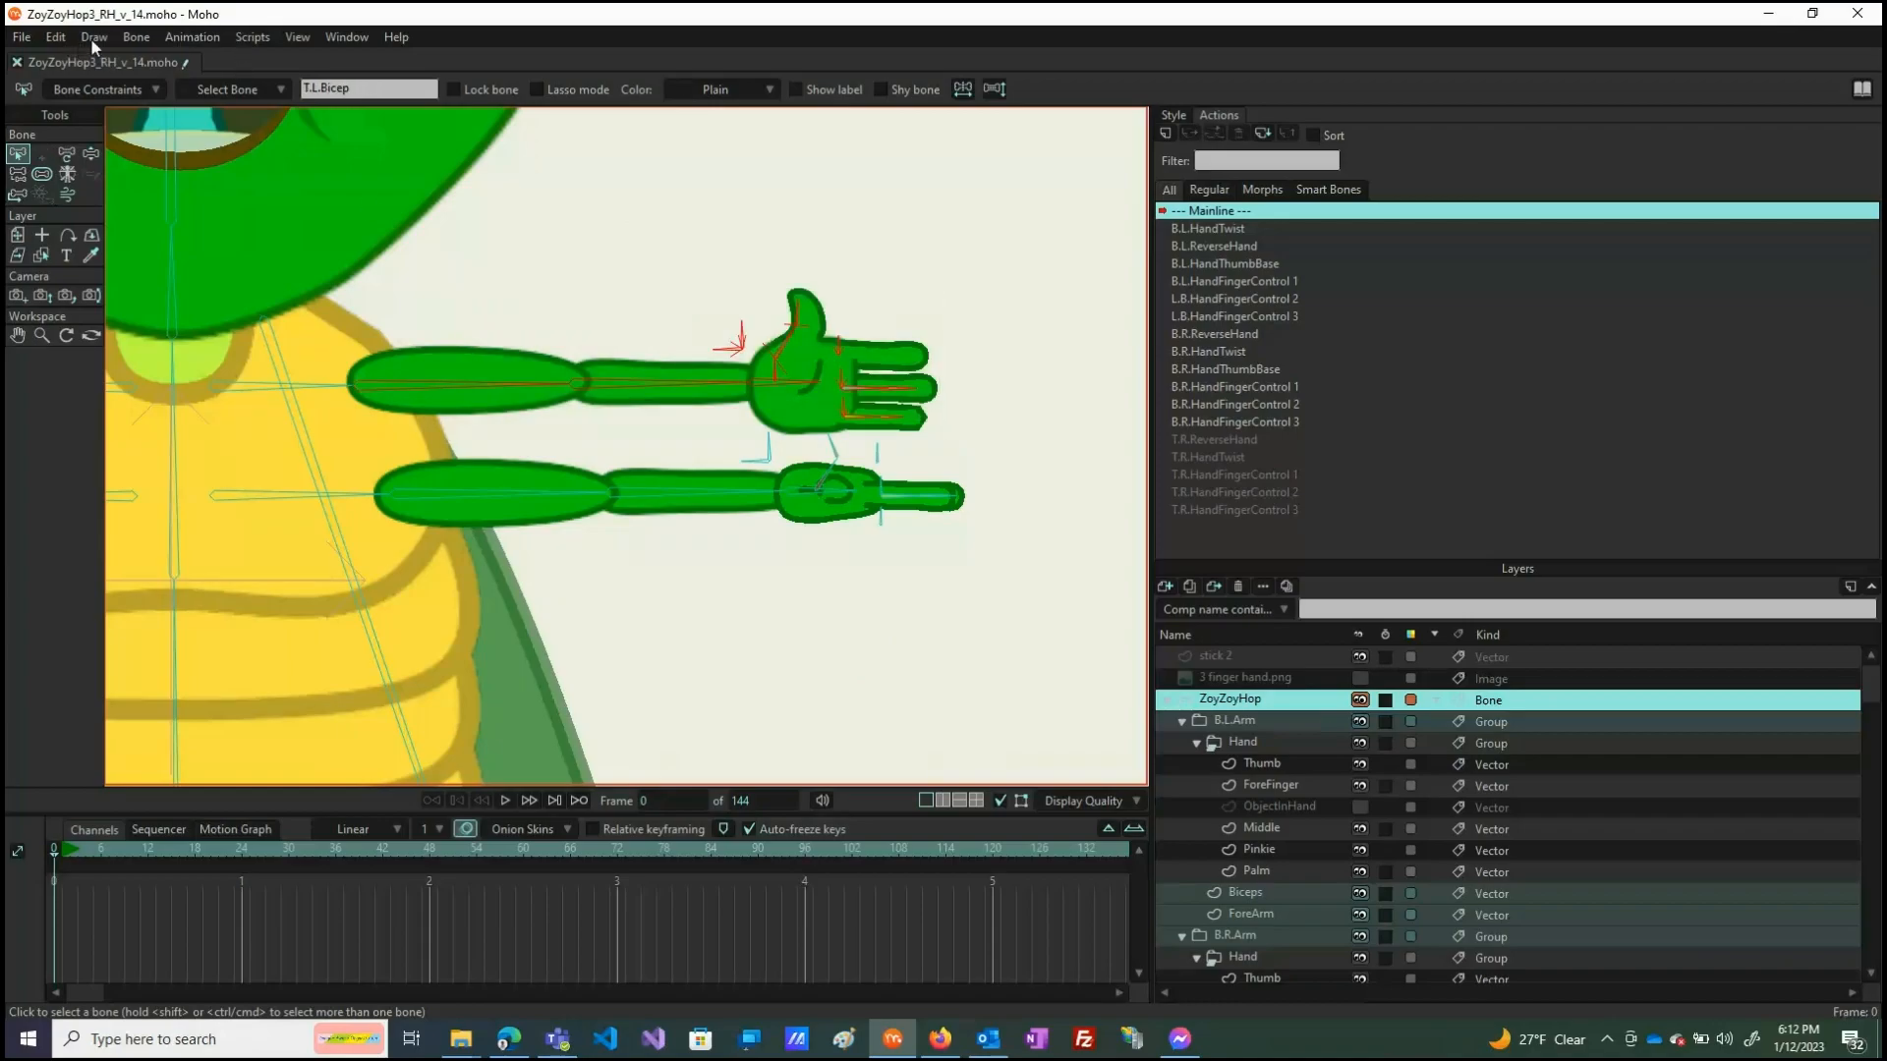
click(136, 38)
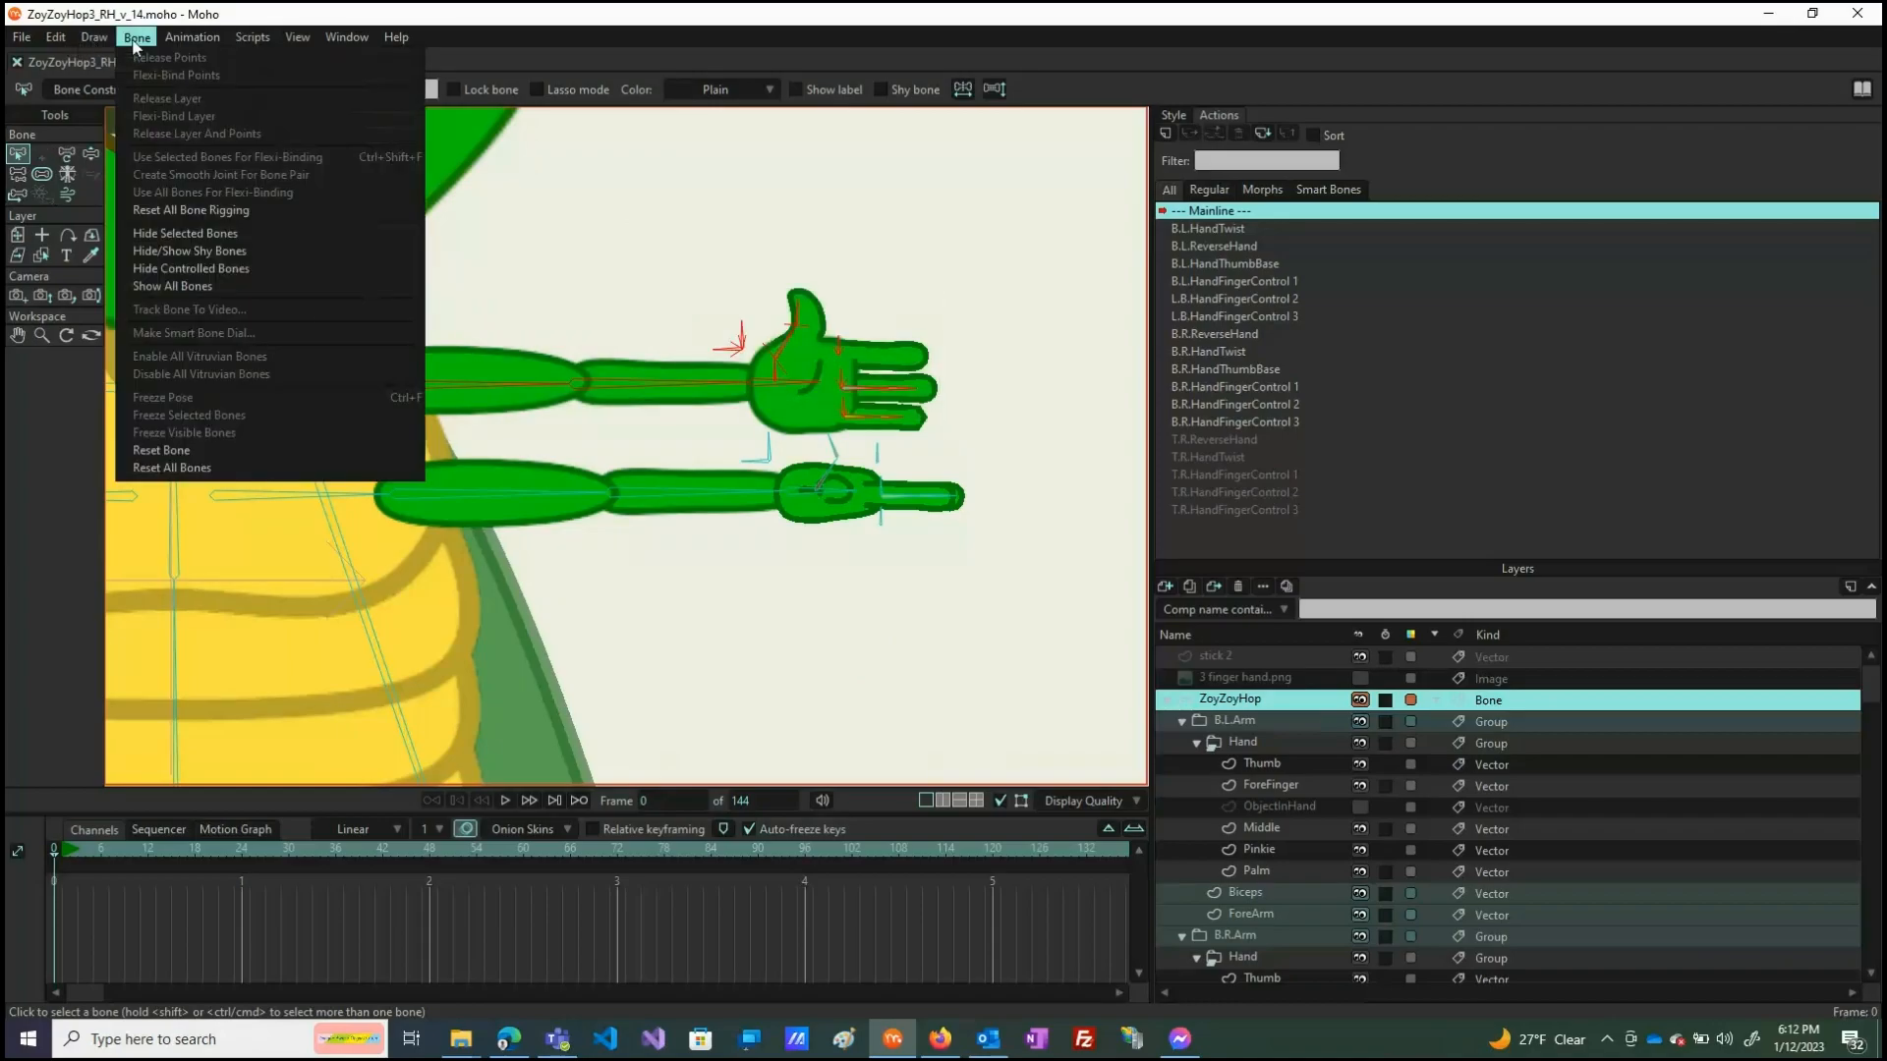
click(186, 233)
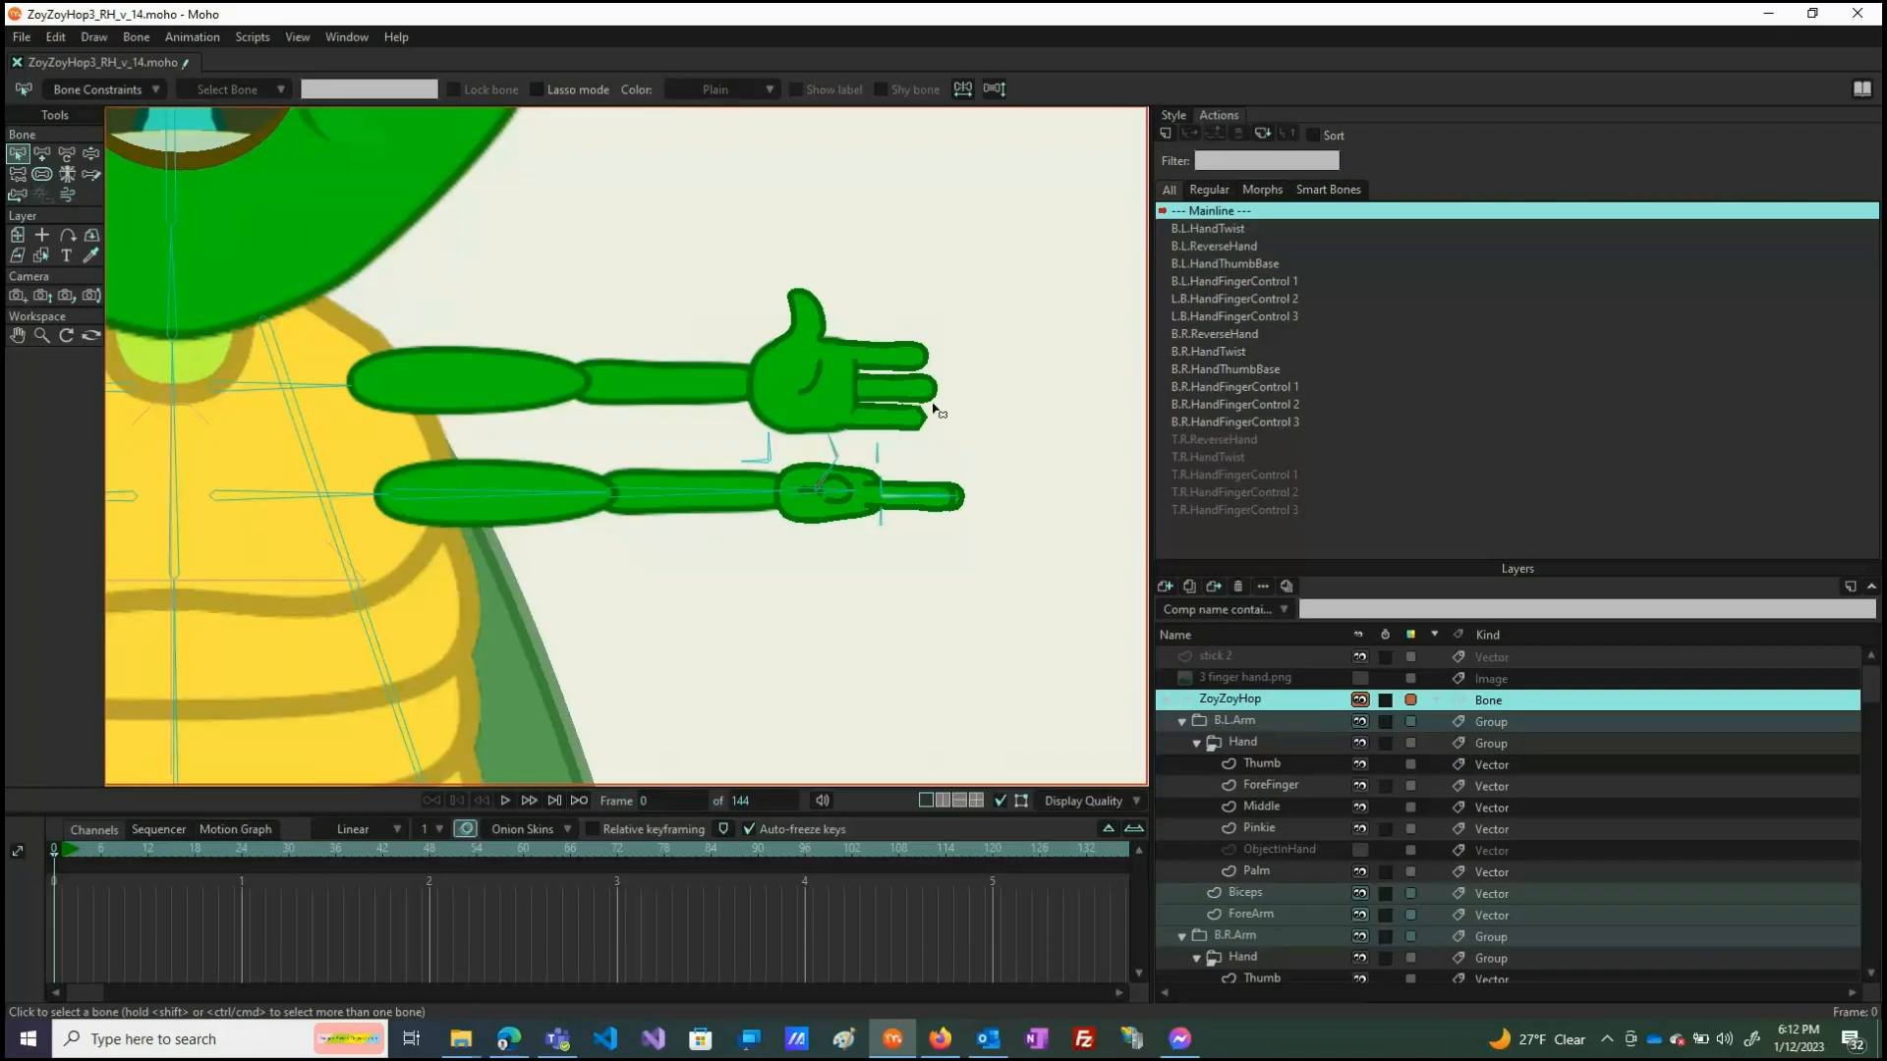
Test the lower B.L. arm by turning its hand palm-open with the B.L.HandTwist bone and bending the forearm bone at the elbow.
scroll(958, 399, up, 1)
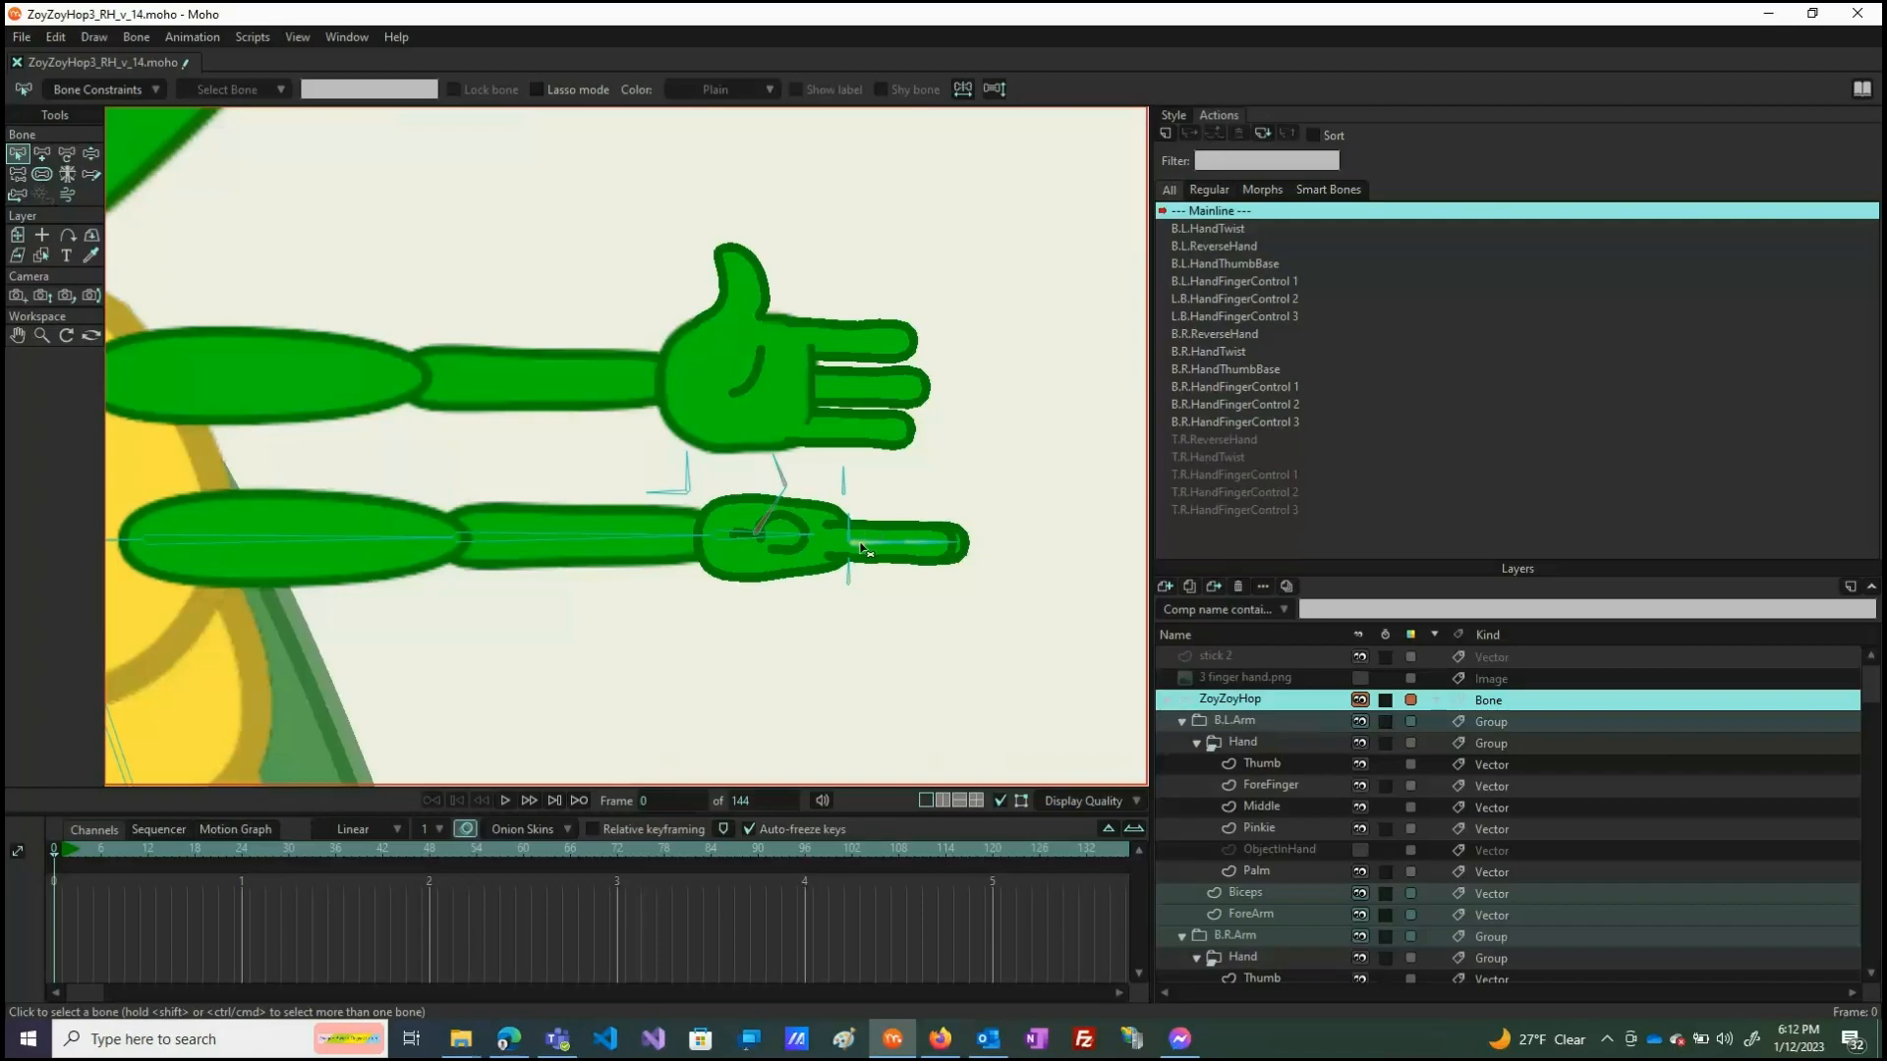
scroll(836, 545, down, 1)
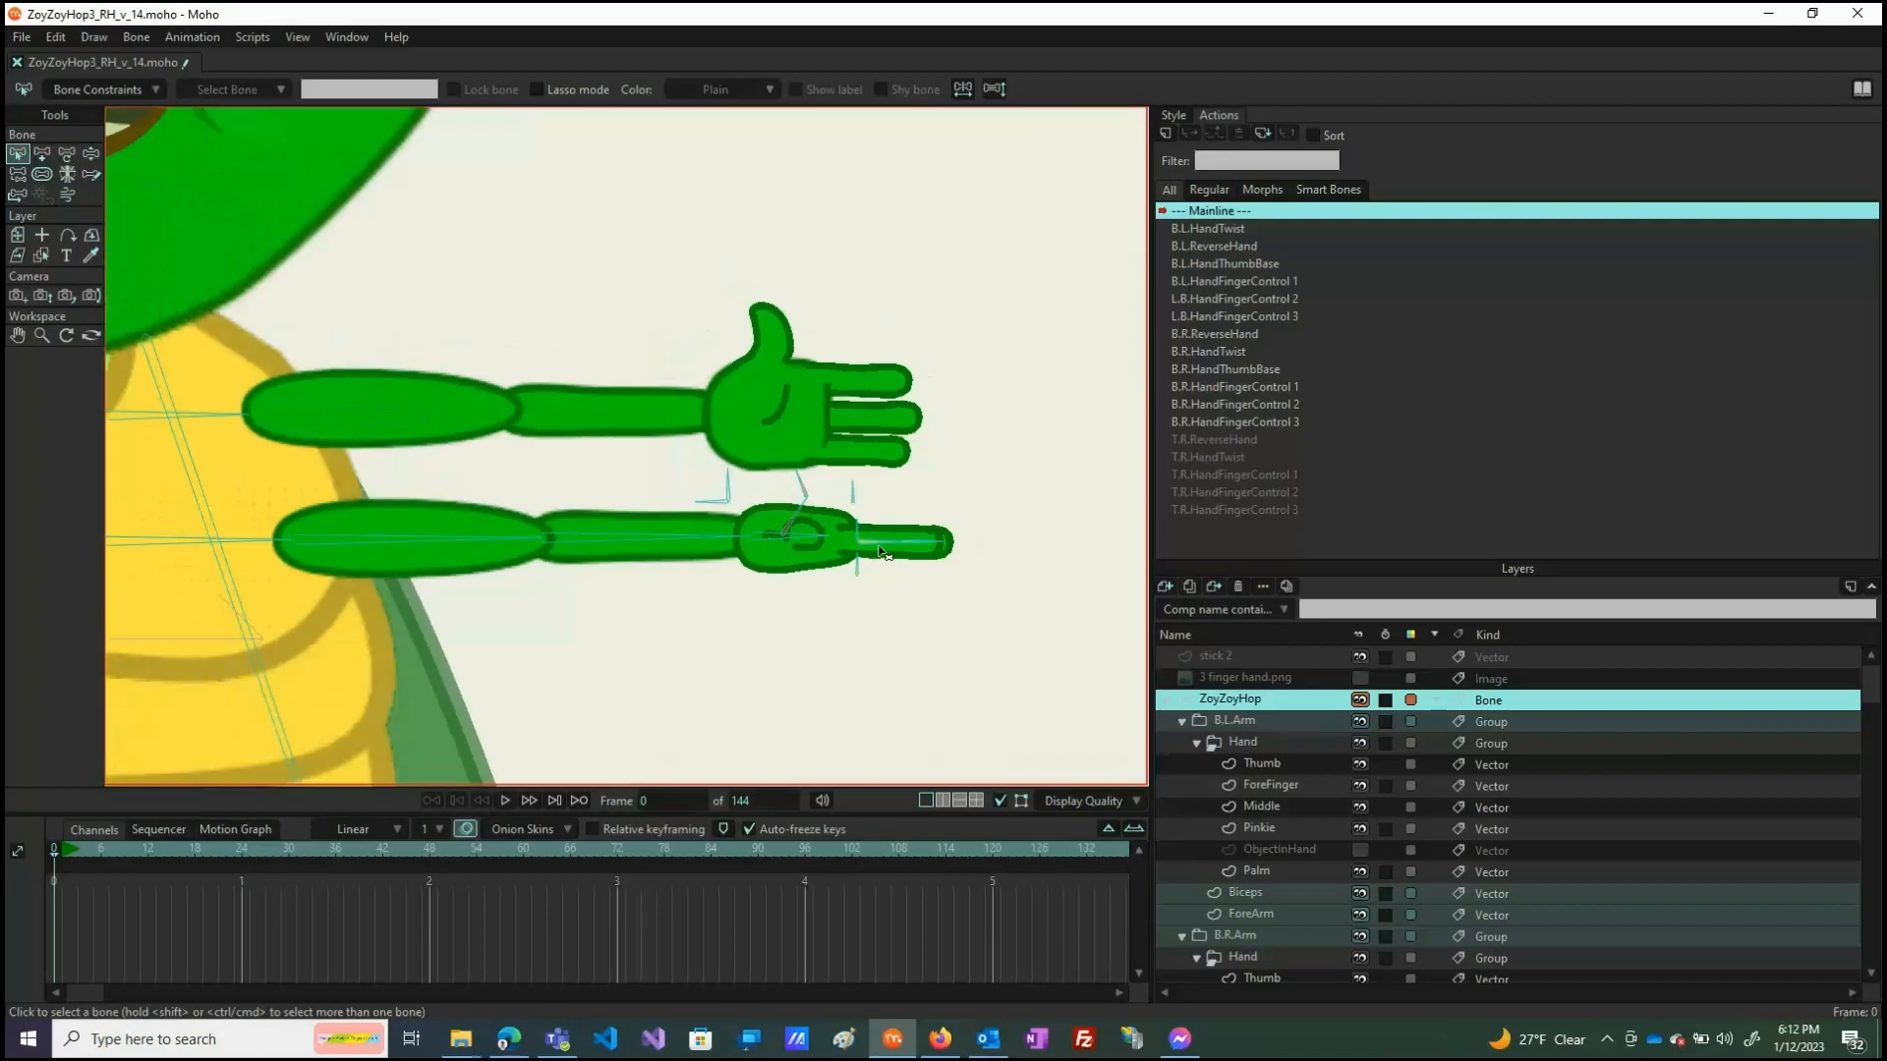
scroll(856, 548, down, 2)
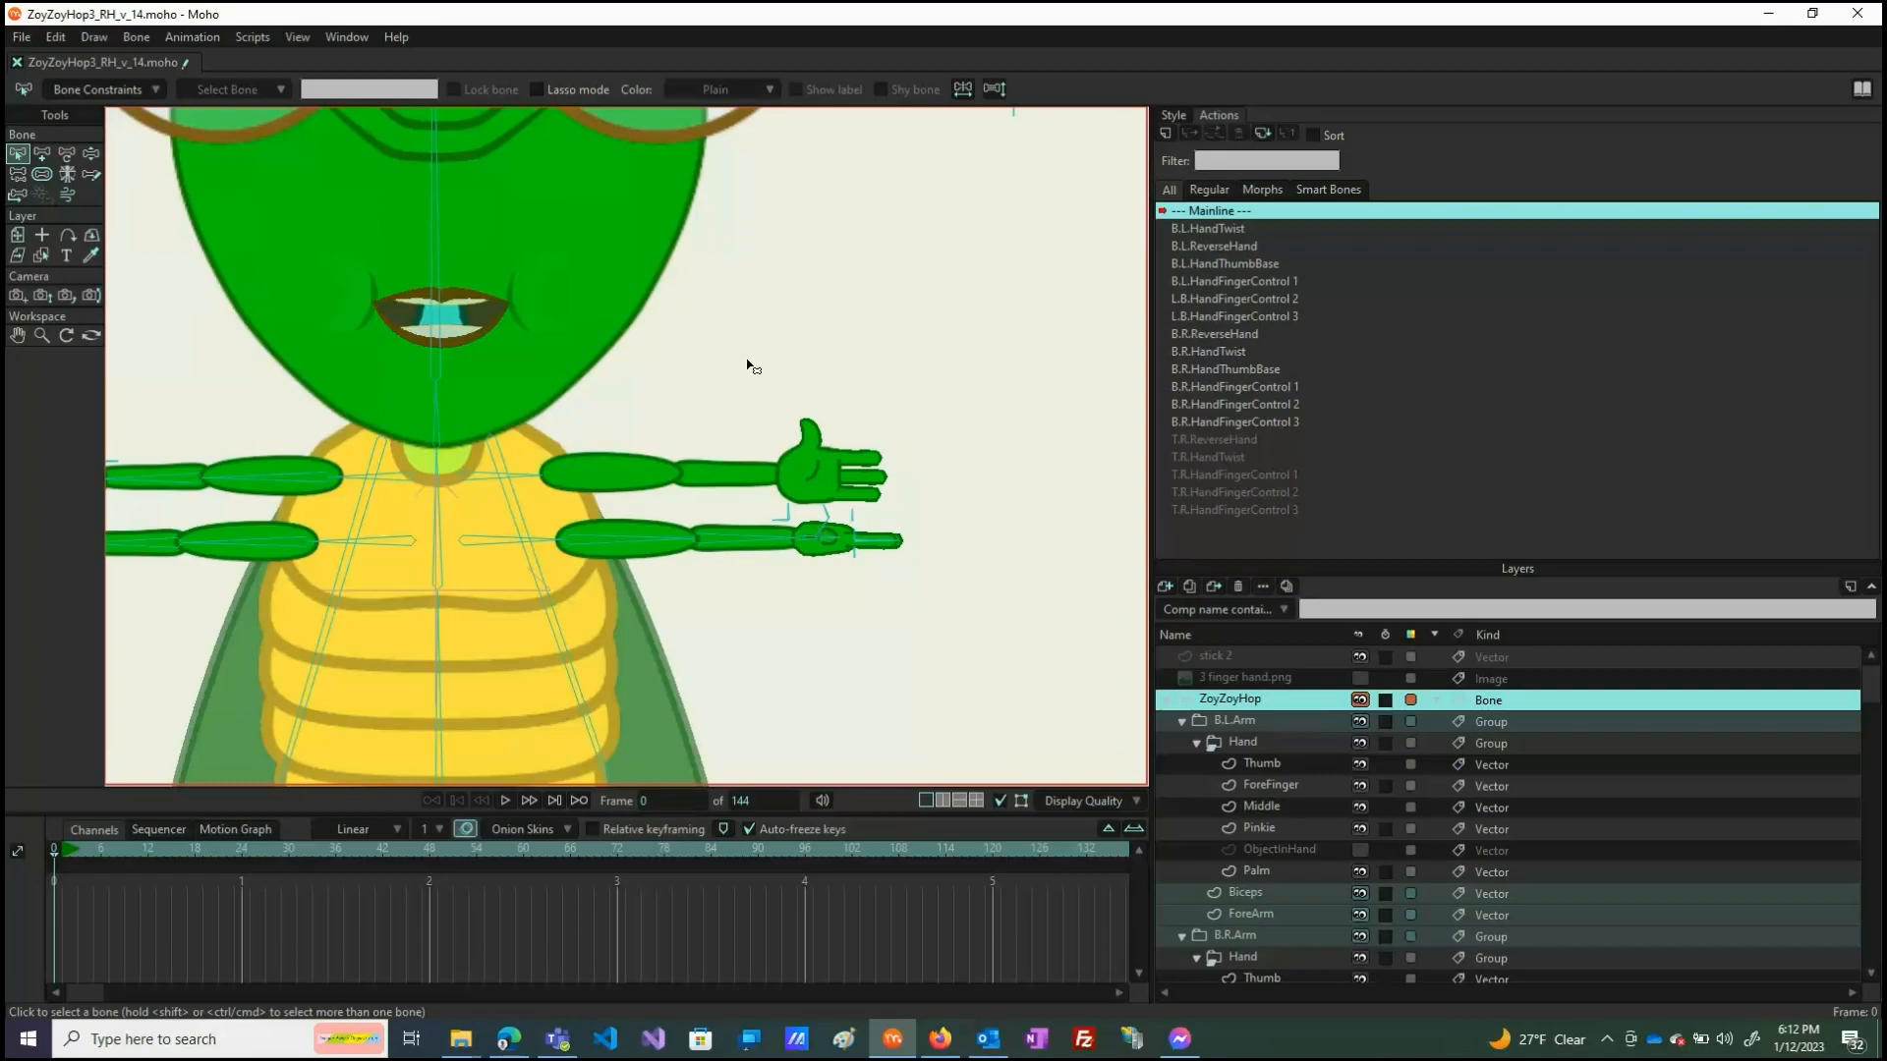
drag(747, 374, 746, 522)
scroll(758, 535, down, 2)
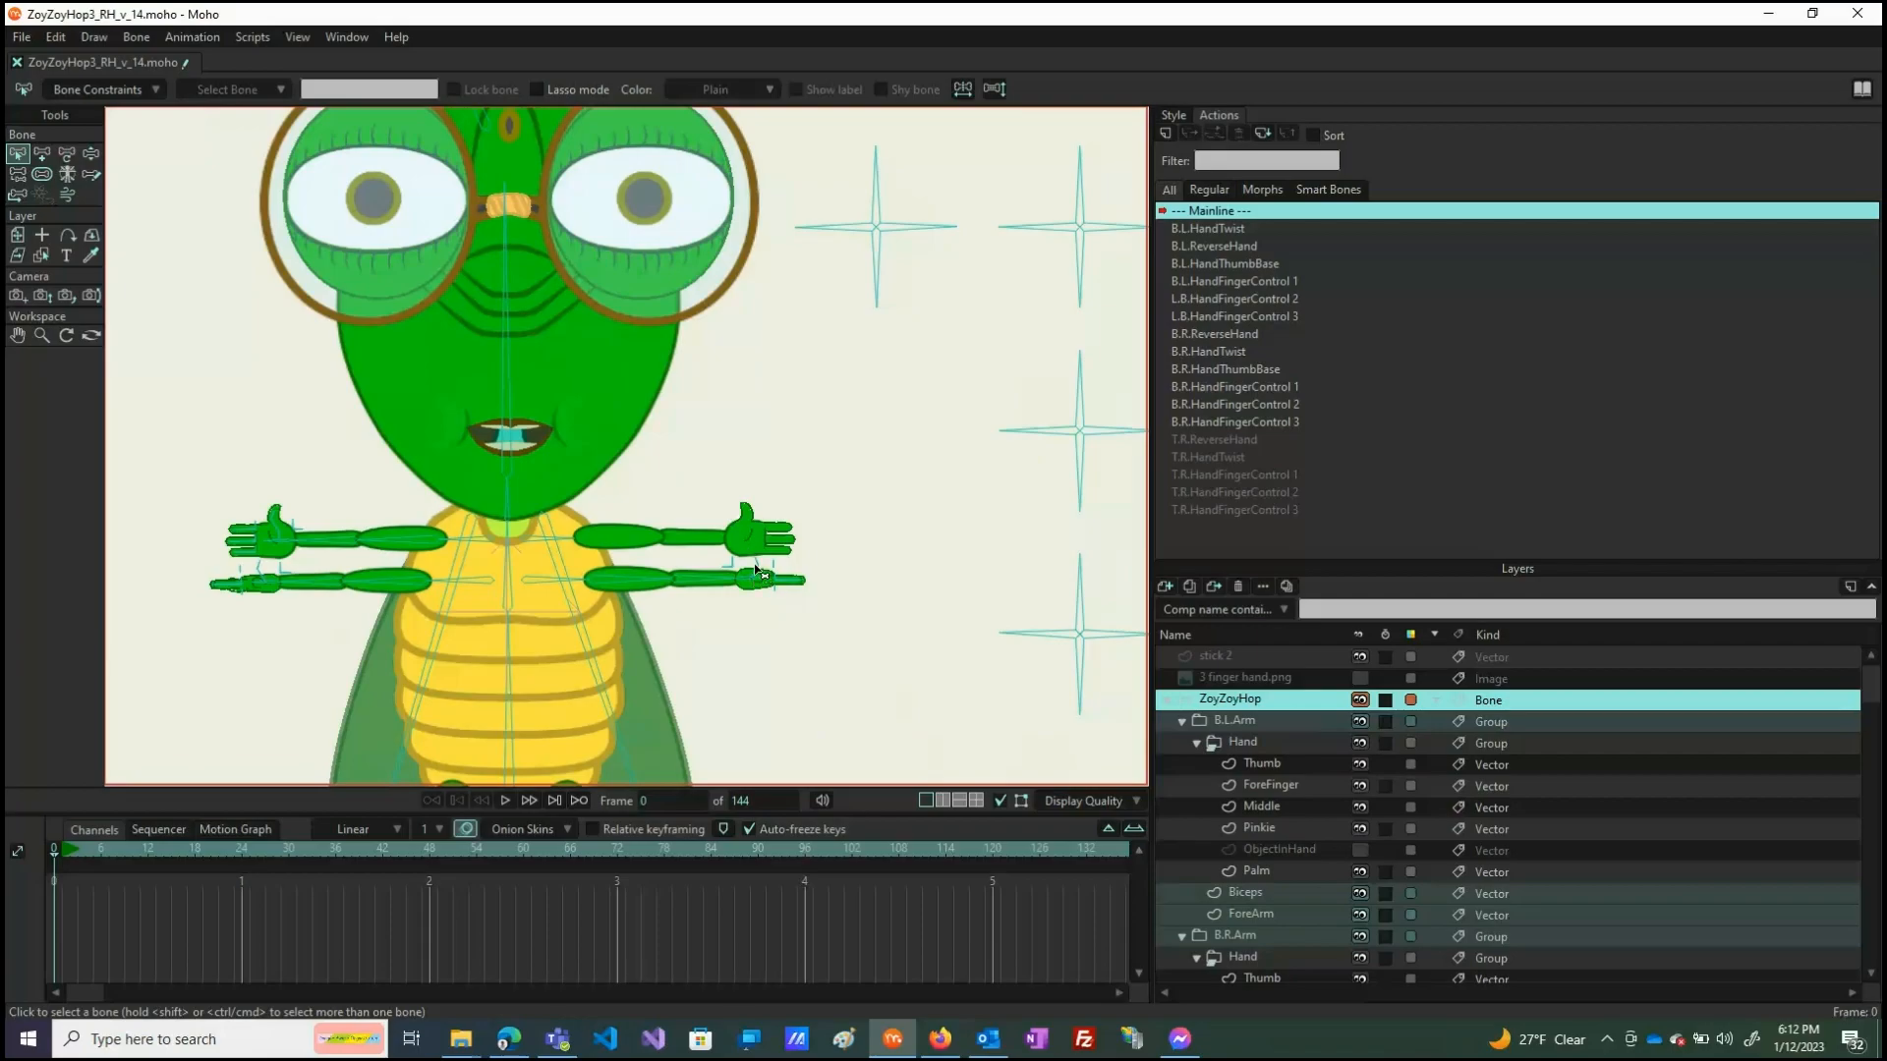
scroll(757, 570, up, 4)
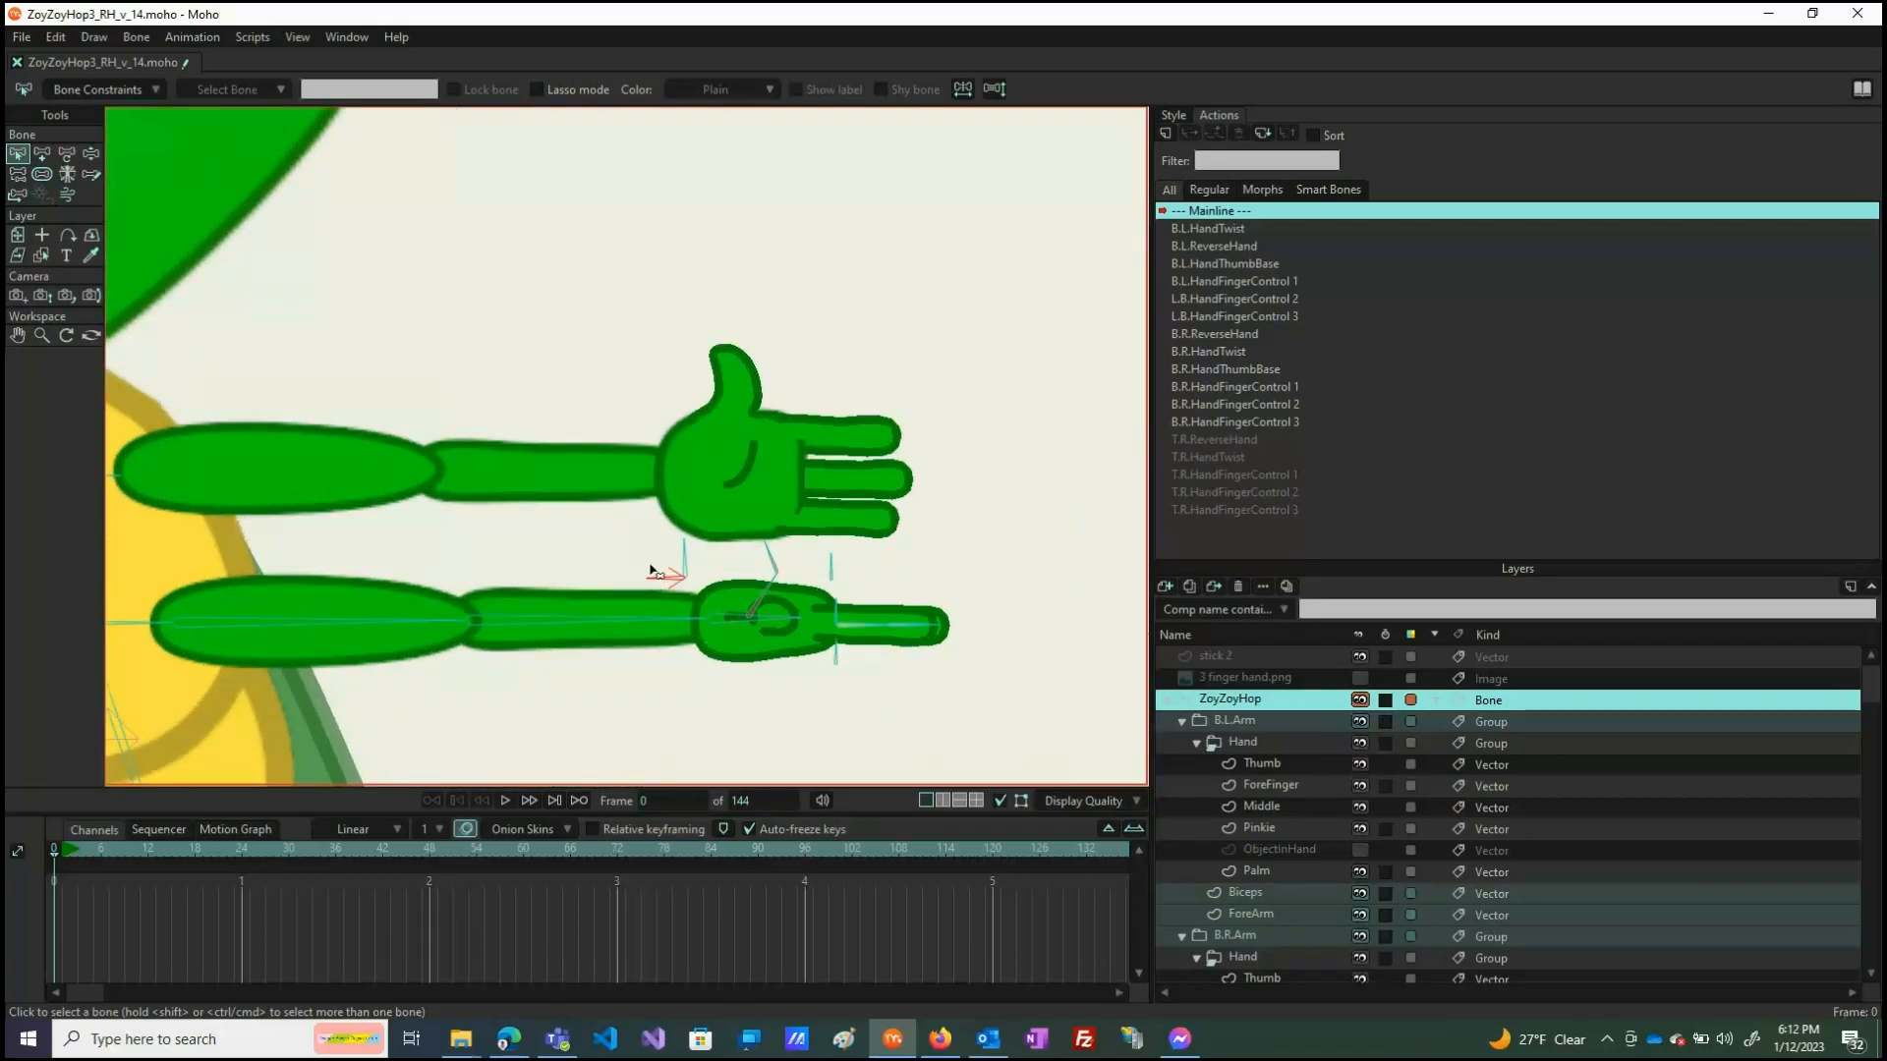
click(654, 568)
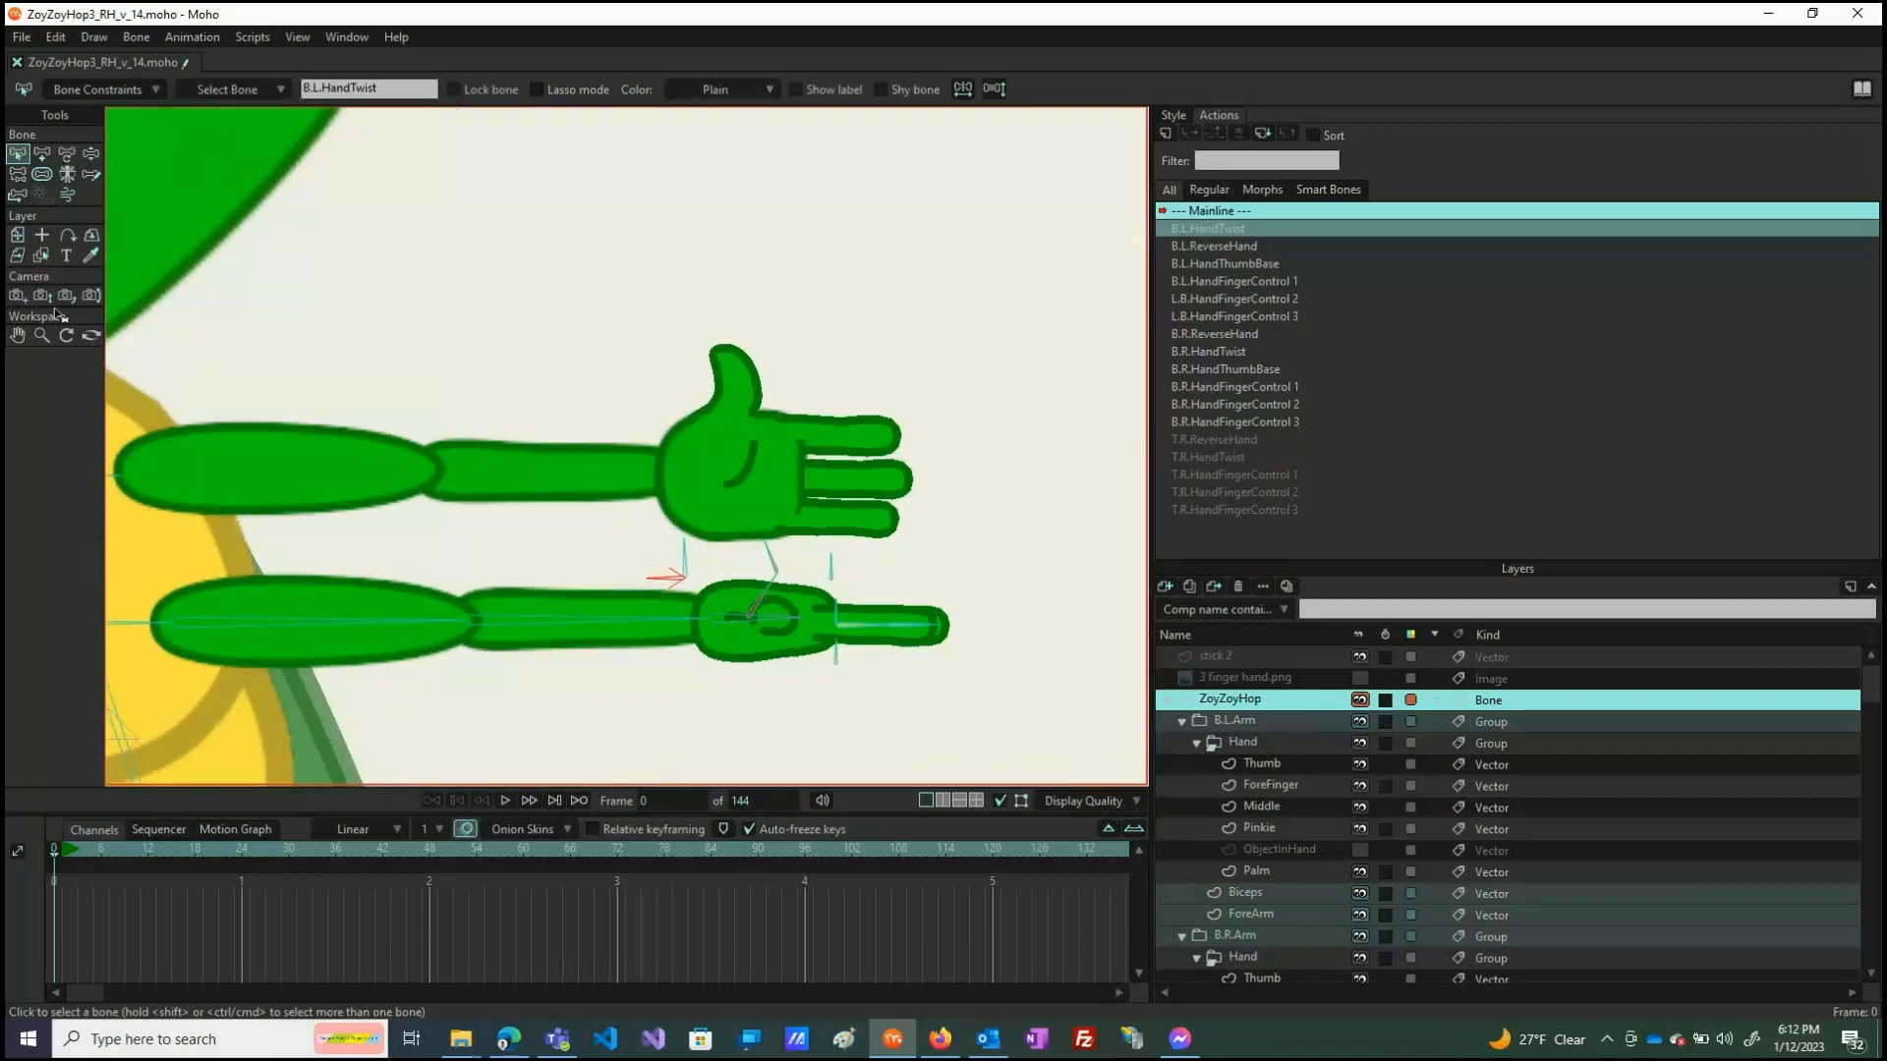
click(90, 155)
mouse_move(668, 582)
mouse_down()
mouse_move(660, 534)
mouse_move(641, 605)
mouse_move(653, 661)
mouse_move(661, 540)
mouse_move(651, 590)
mouse_up()
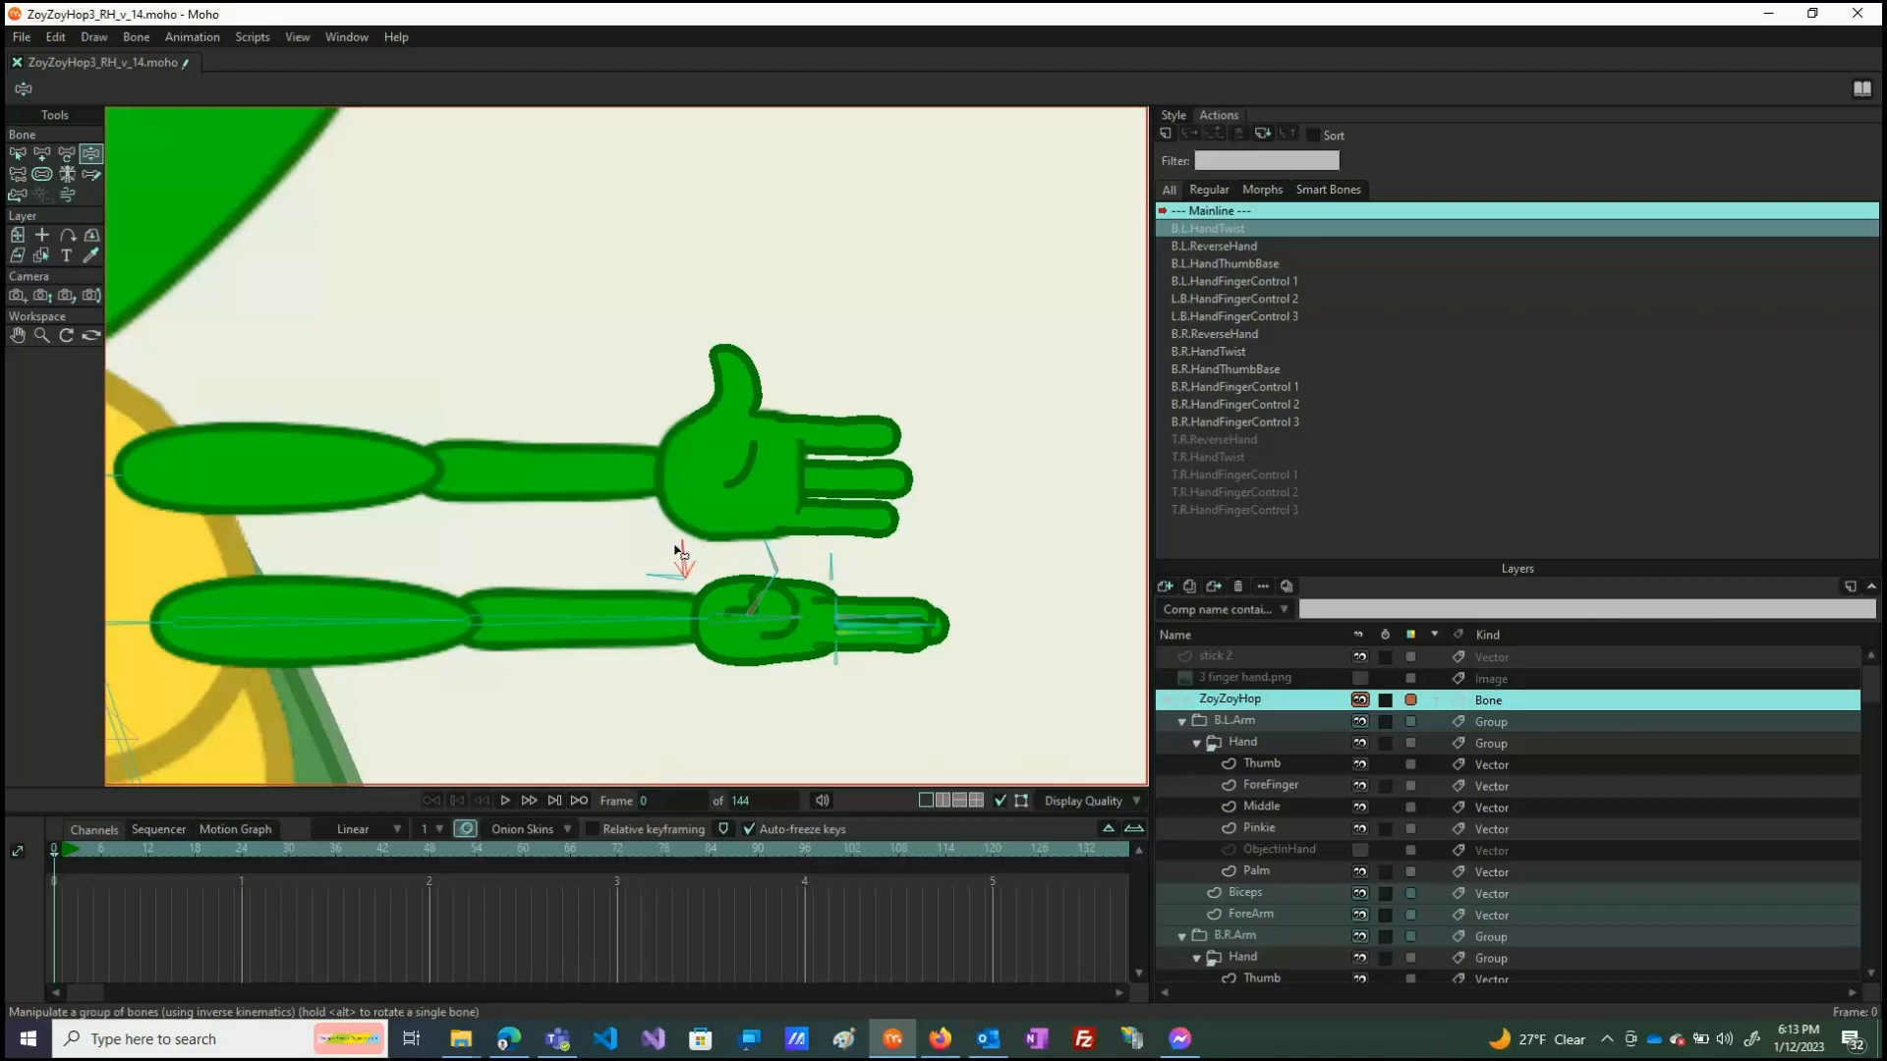
click(685, 558)
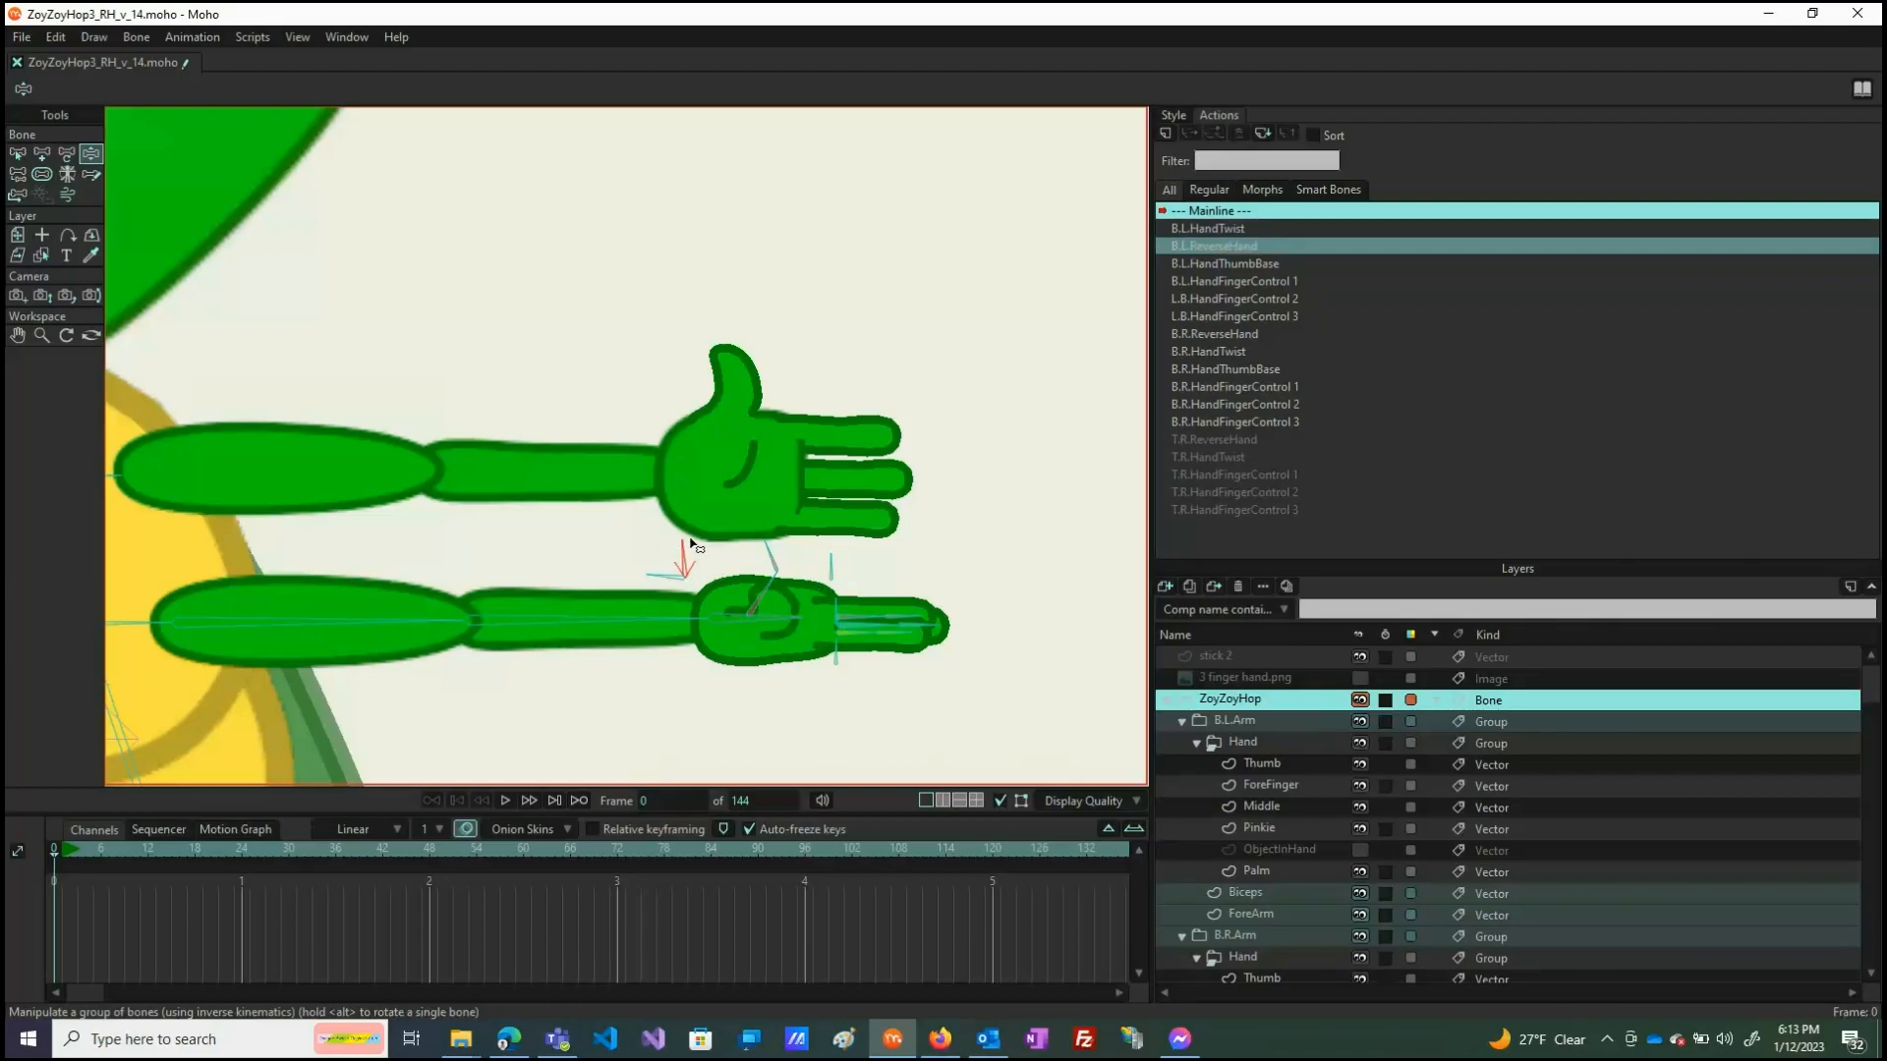
drag(649, 593, 653, 528)
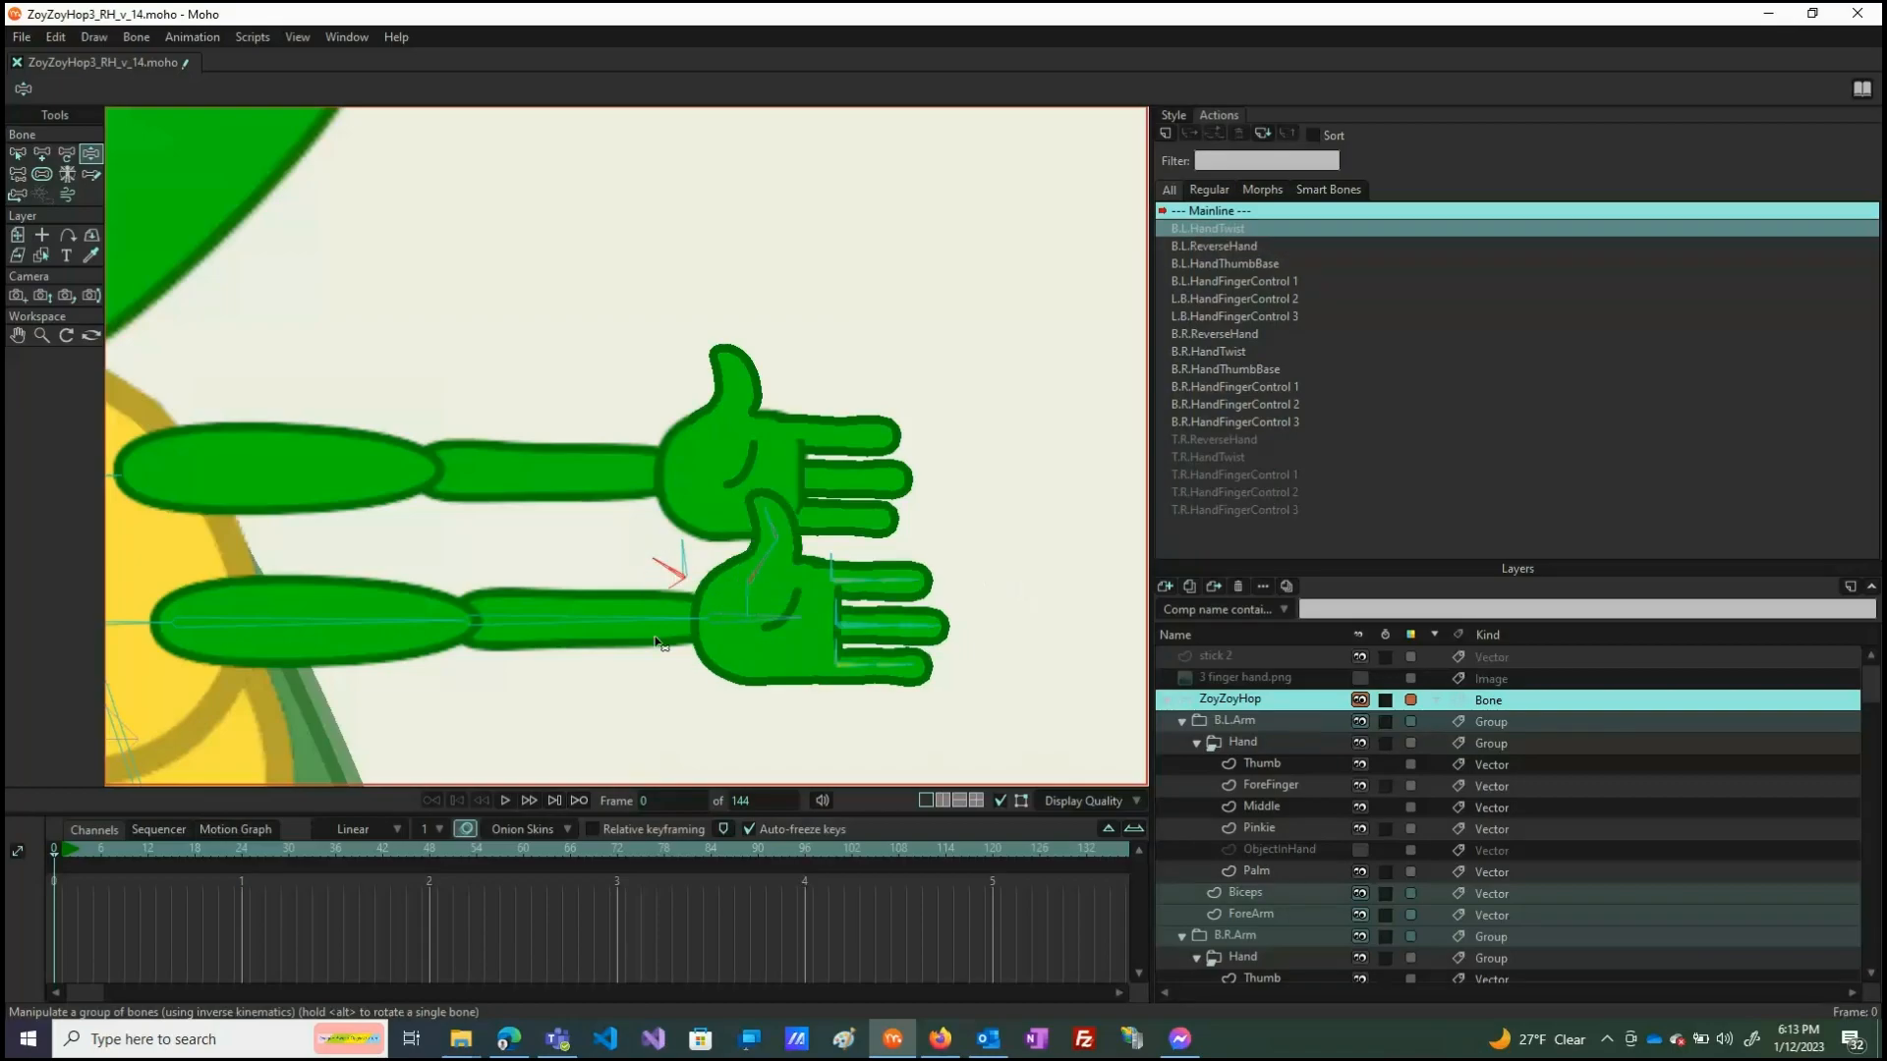
drag(603, 622, 451, 577)
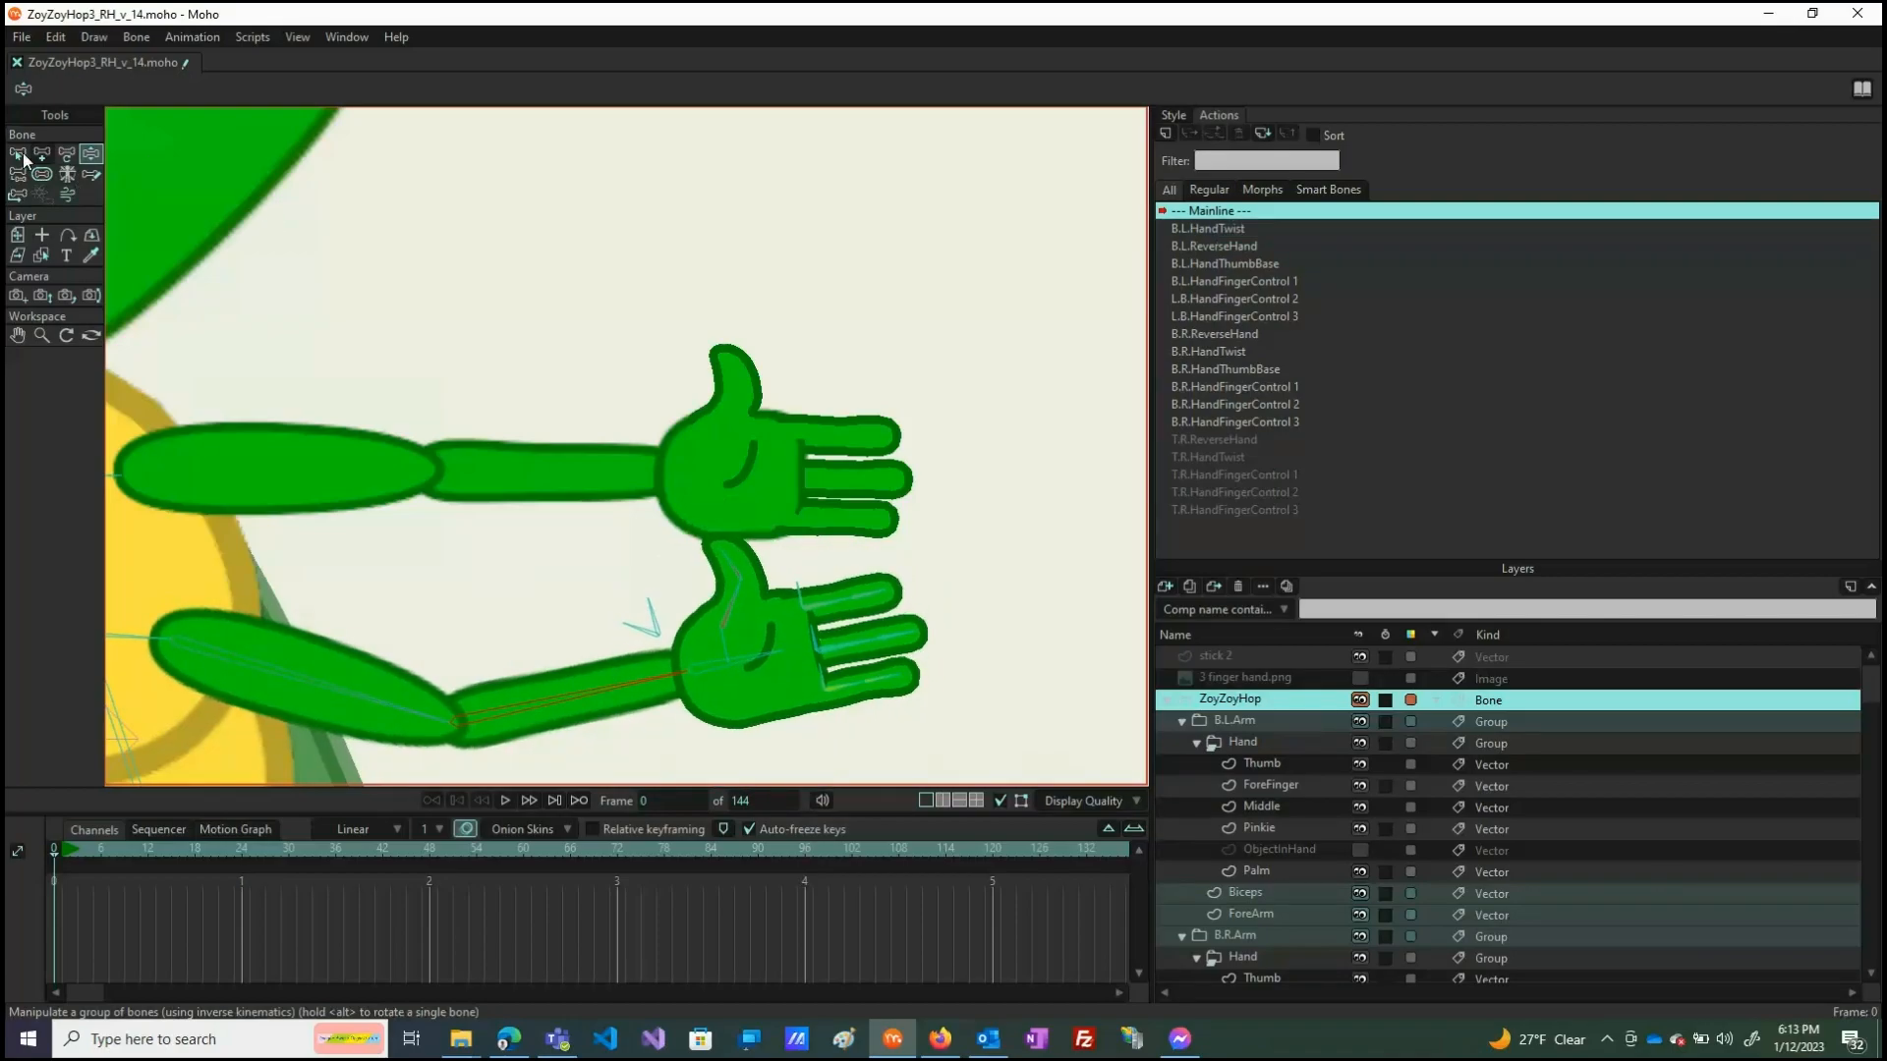
Select bone B120 in the chest and rename it Thorax.
click(19, 154)
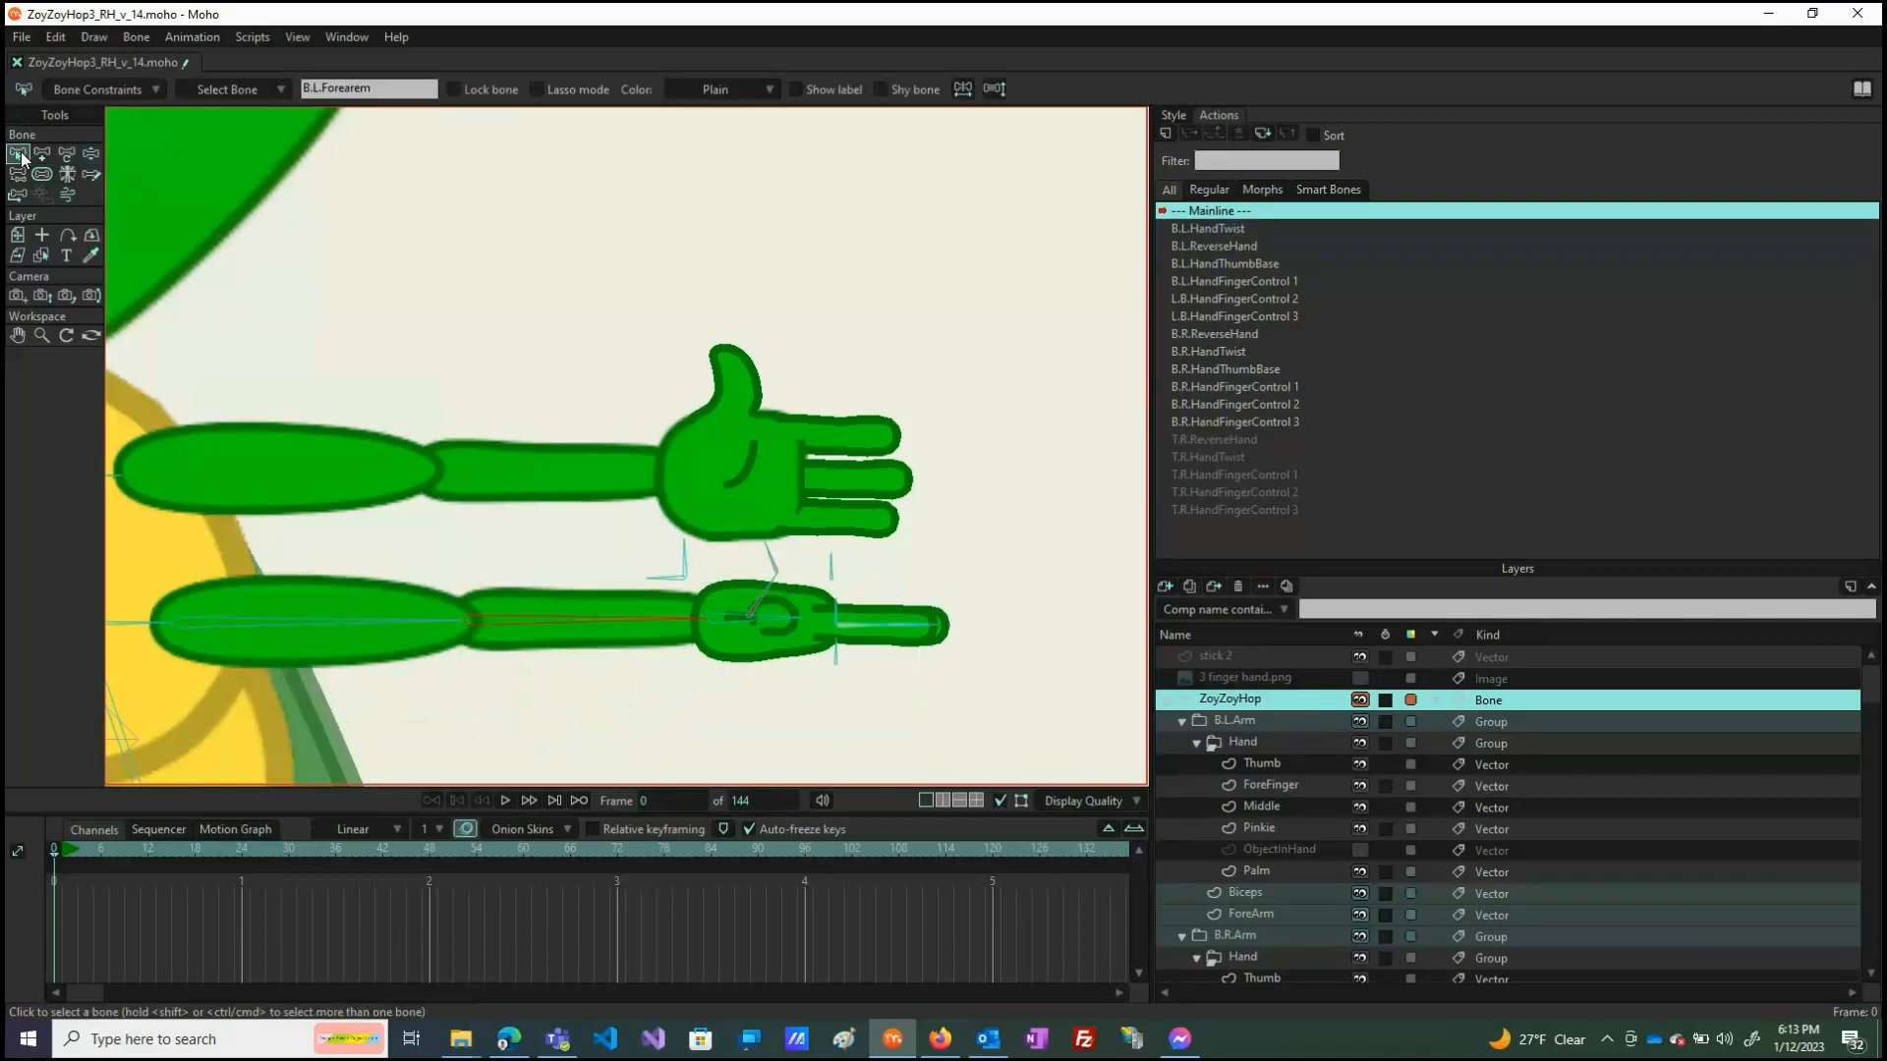
click(197, 84)
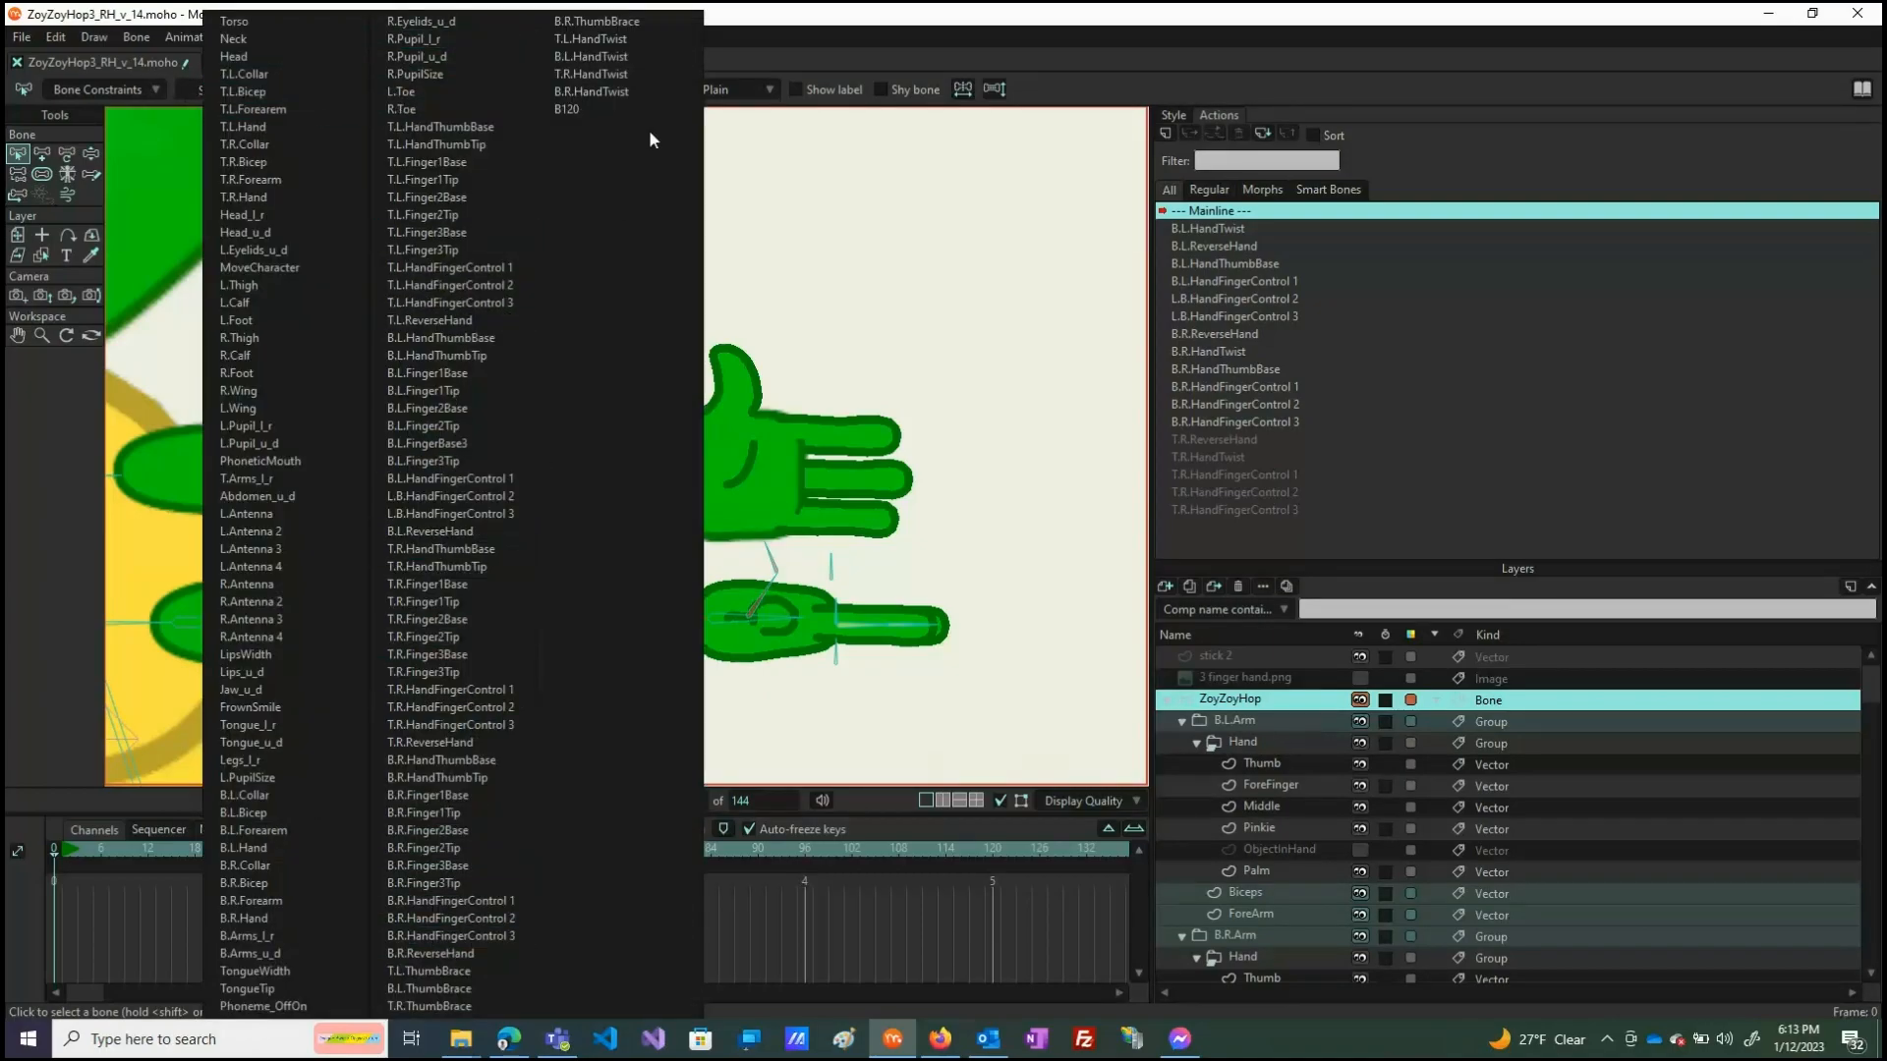
click(580, 111)
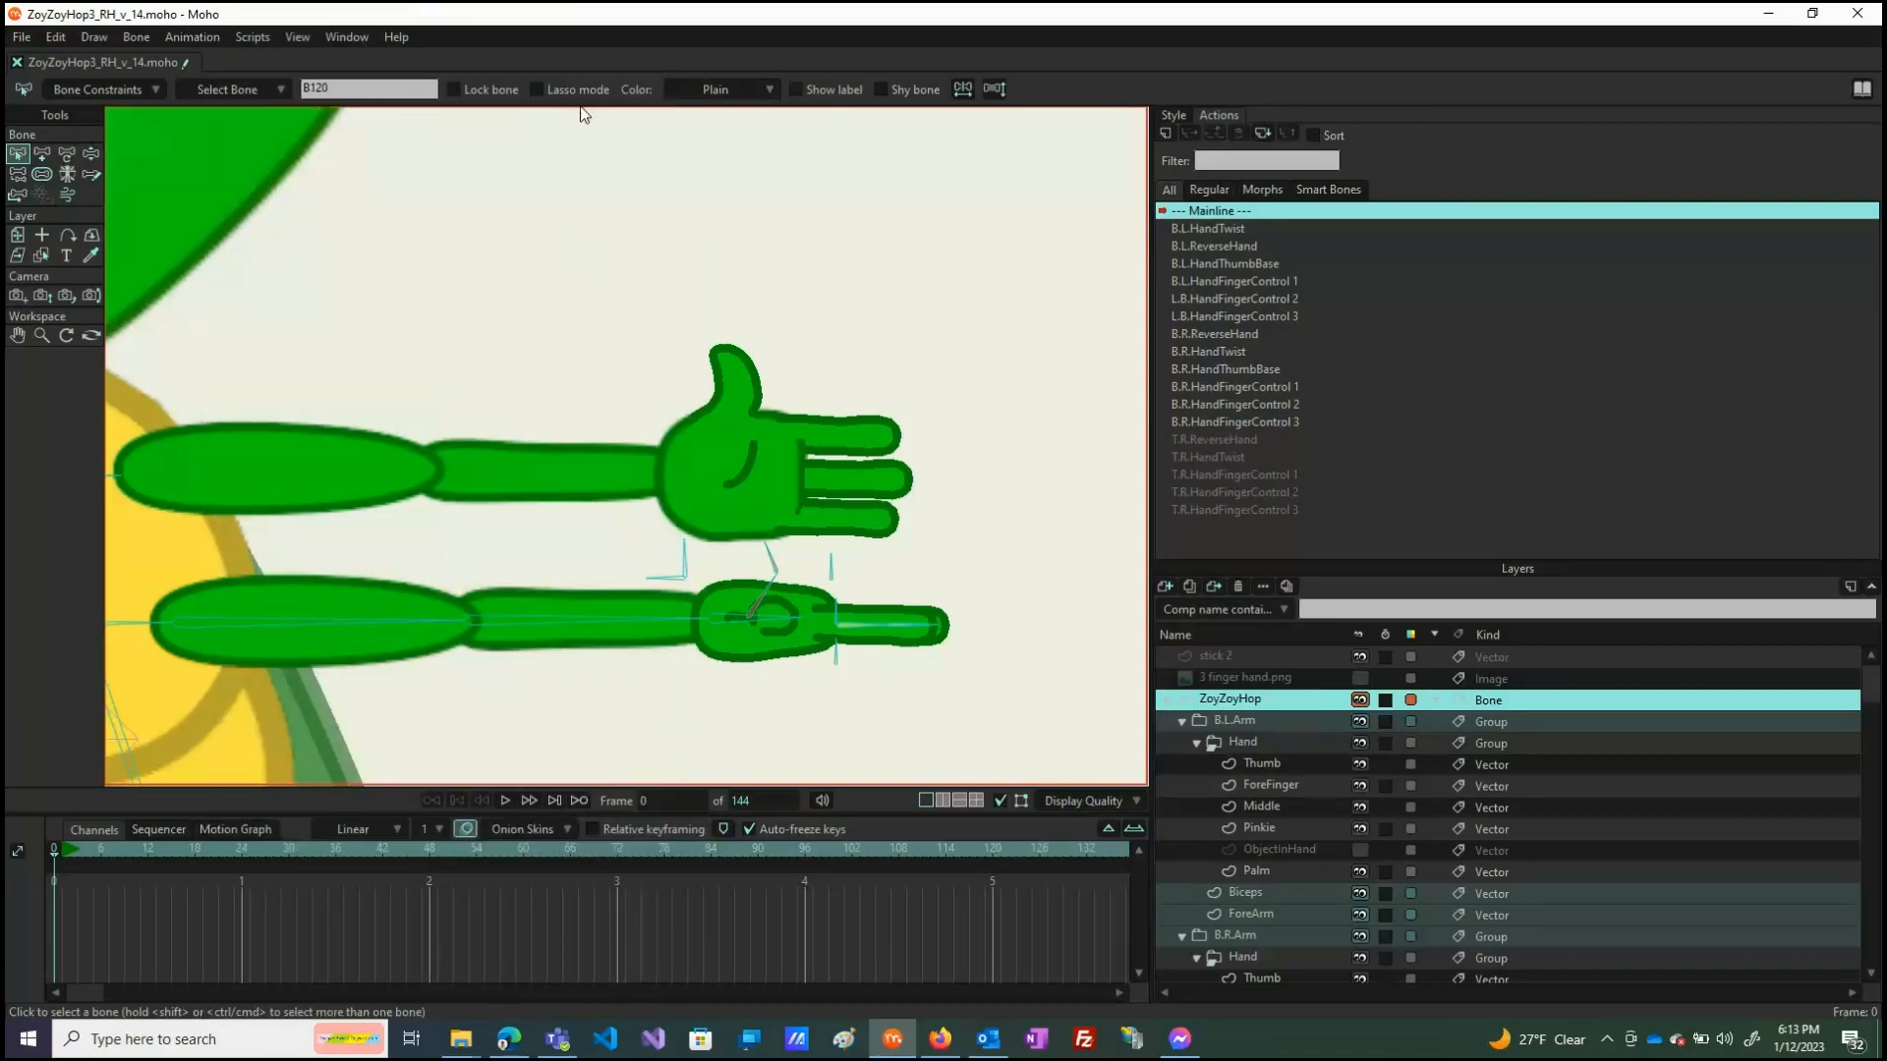
scroll(1120, 295, down, 5)
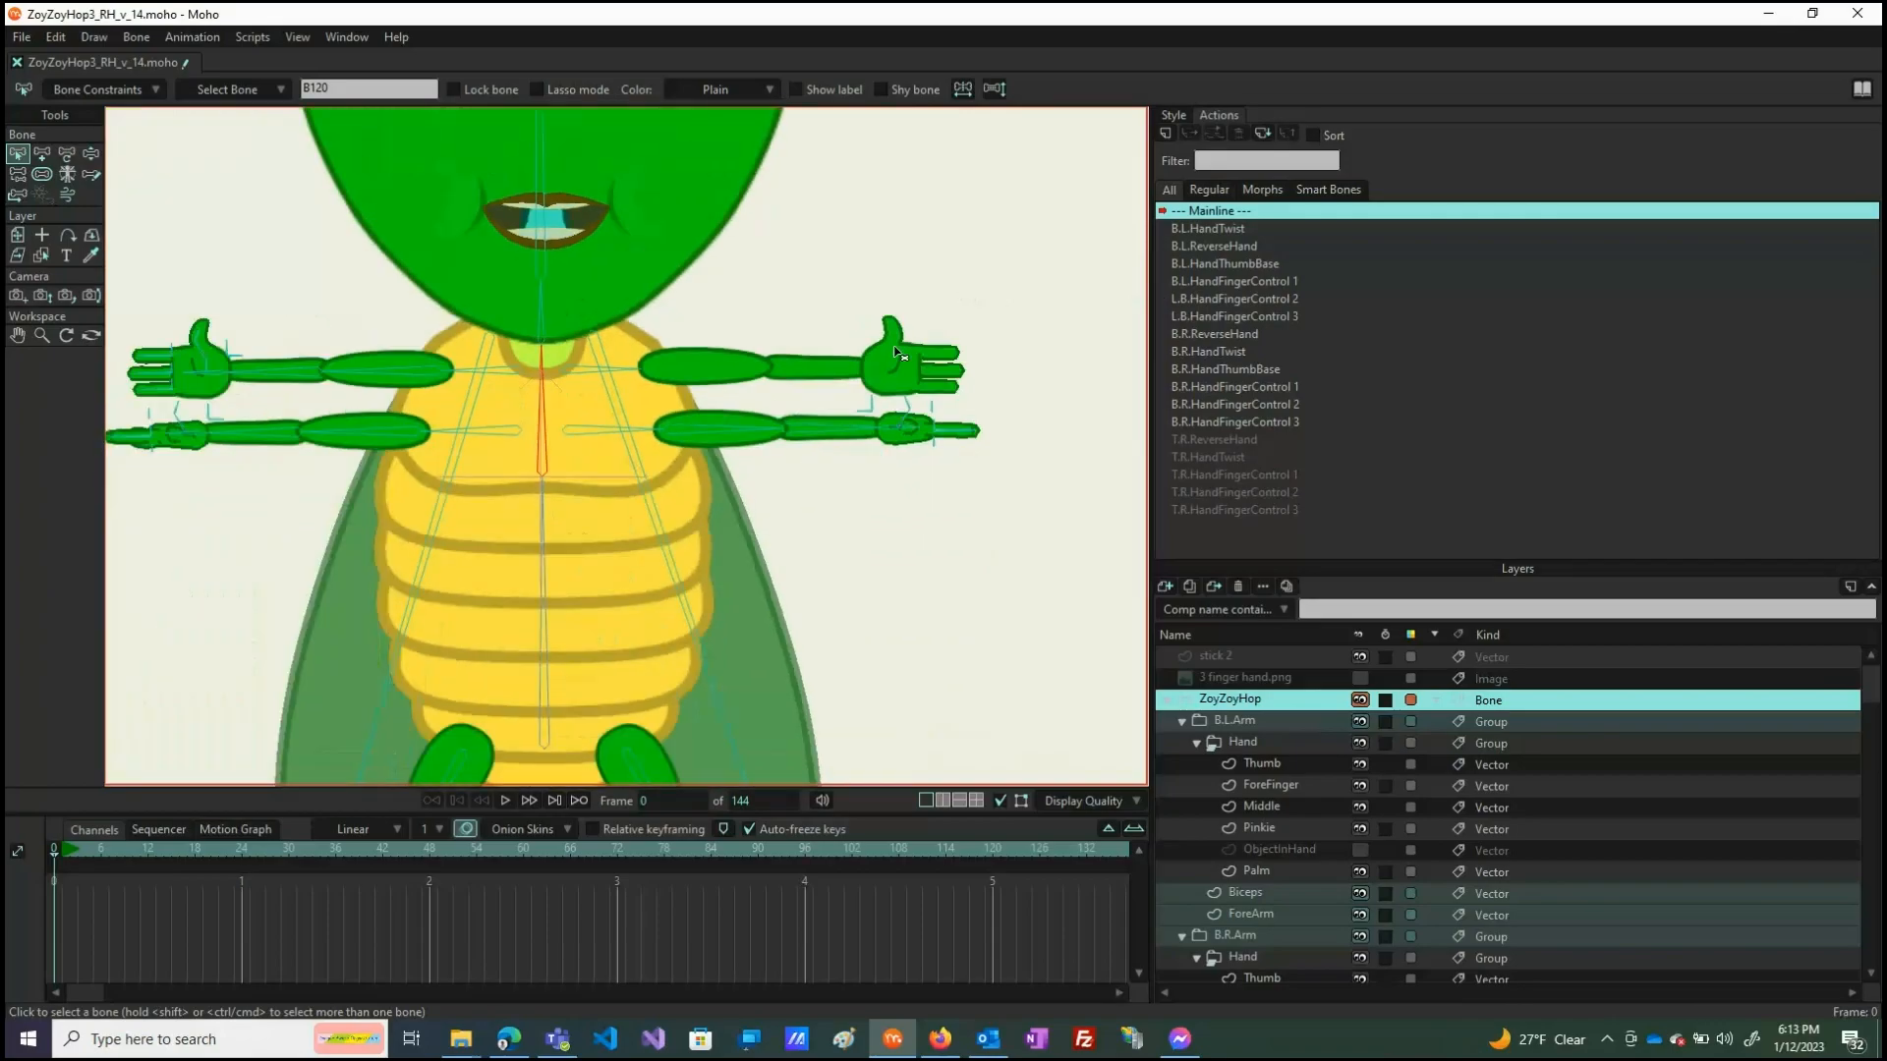
scroll(578, 391, up, 3)
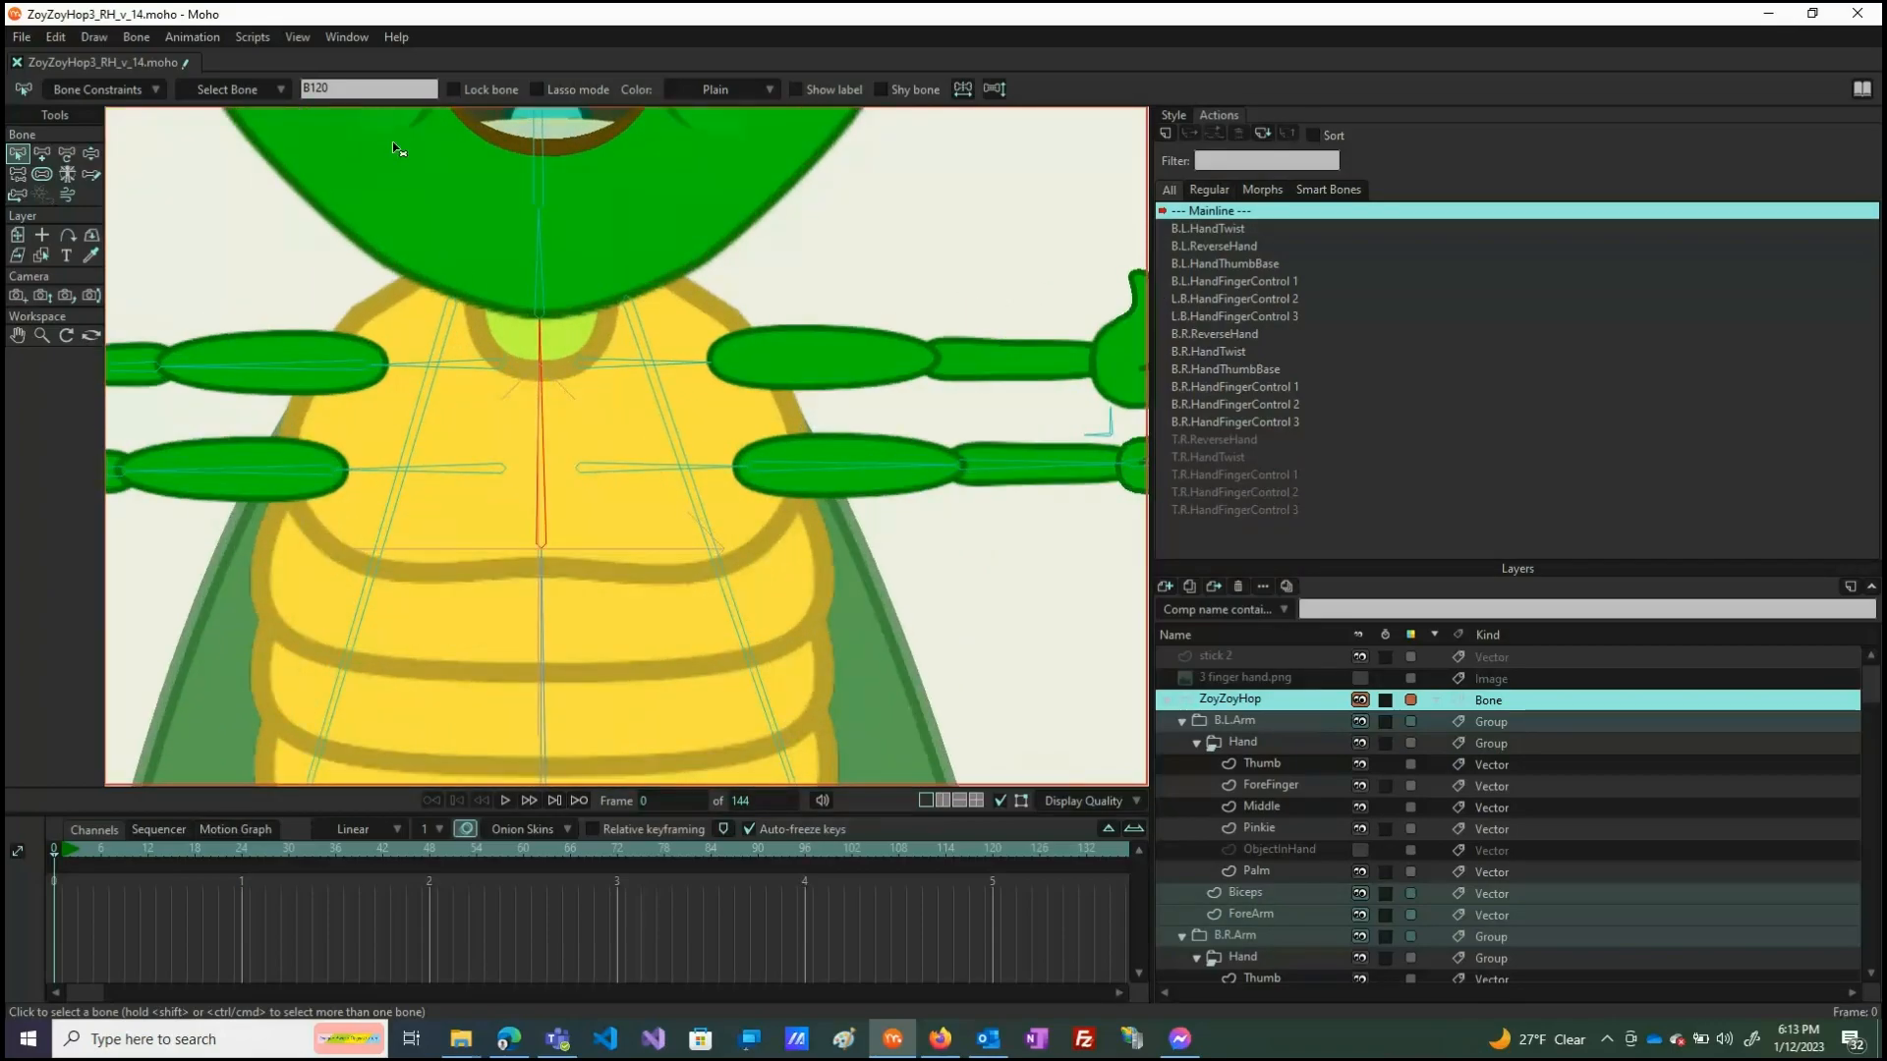
double_click(361, 91)
text(Thorax)
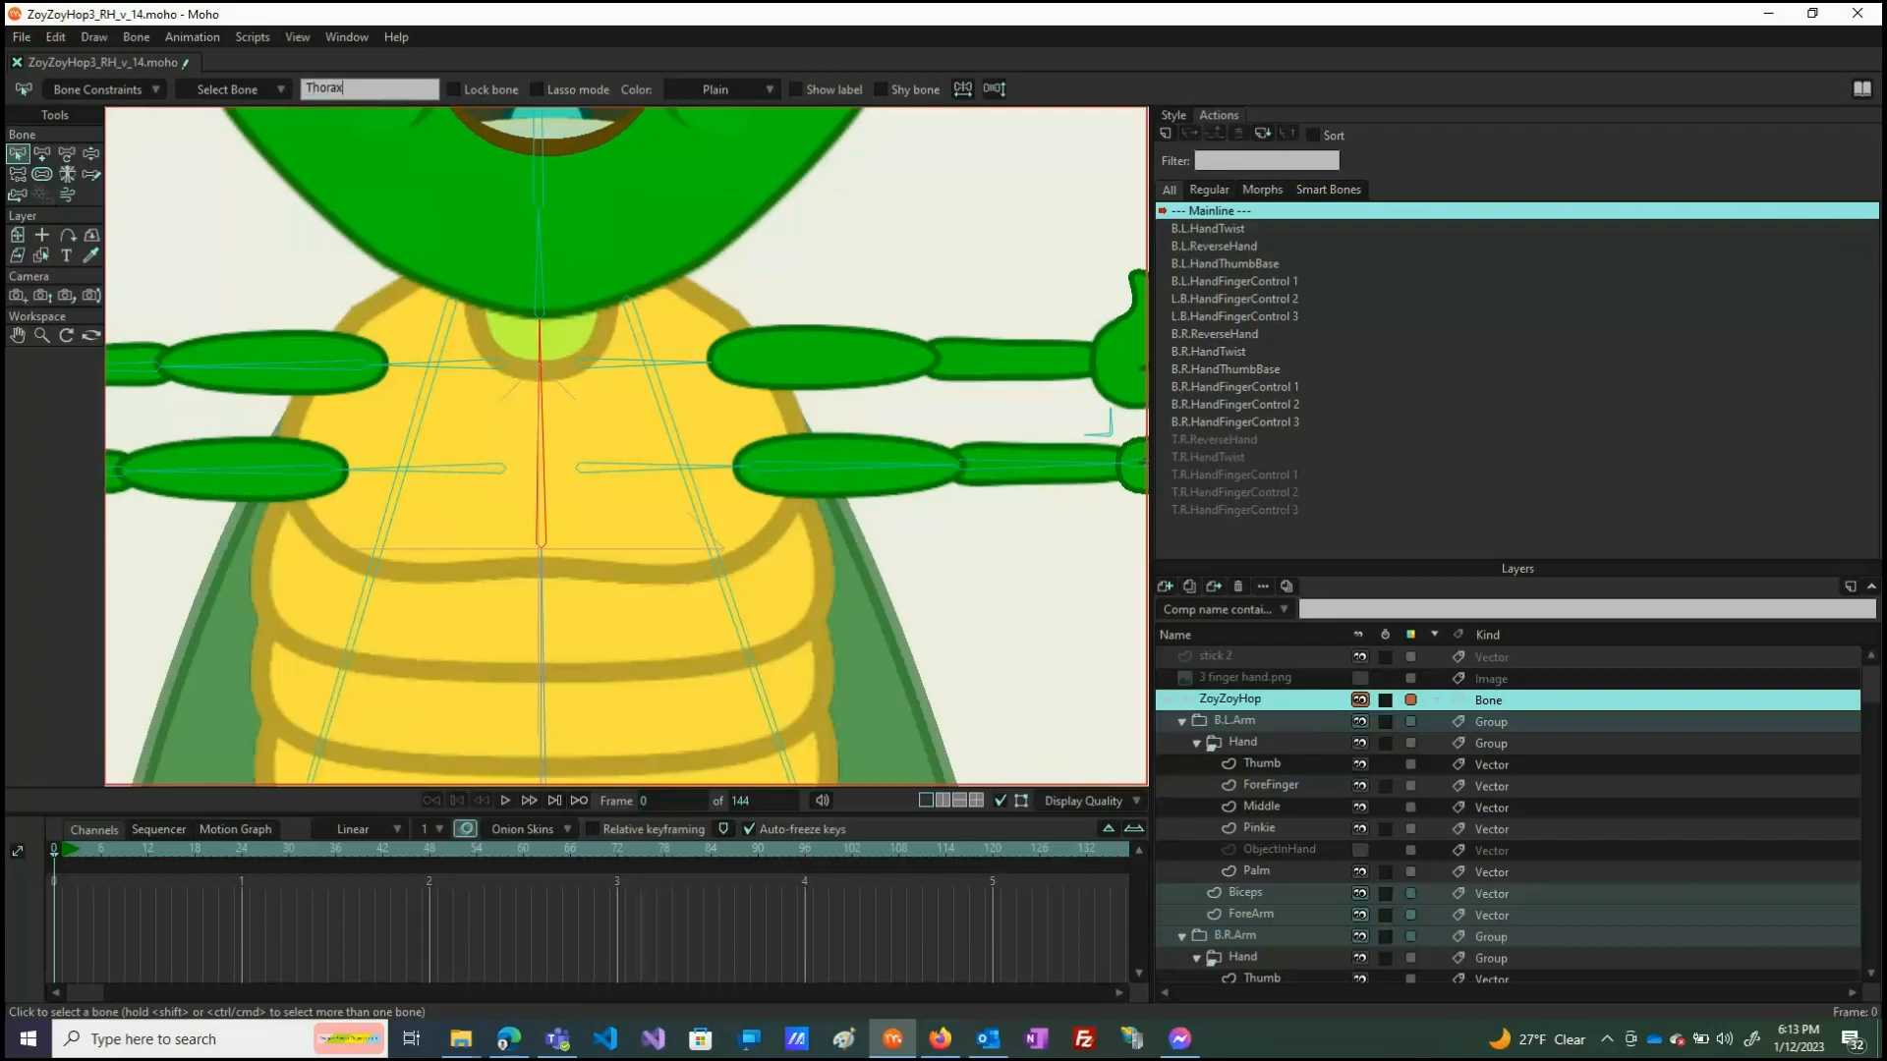
click(831, 169)
Test the body rig by tilting the thorax bone and bending and straightening one of the grasshopper's legs.
scroll(752, 282, down, 5)
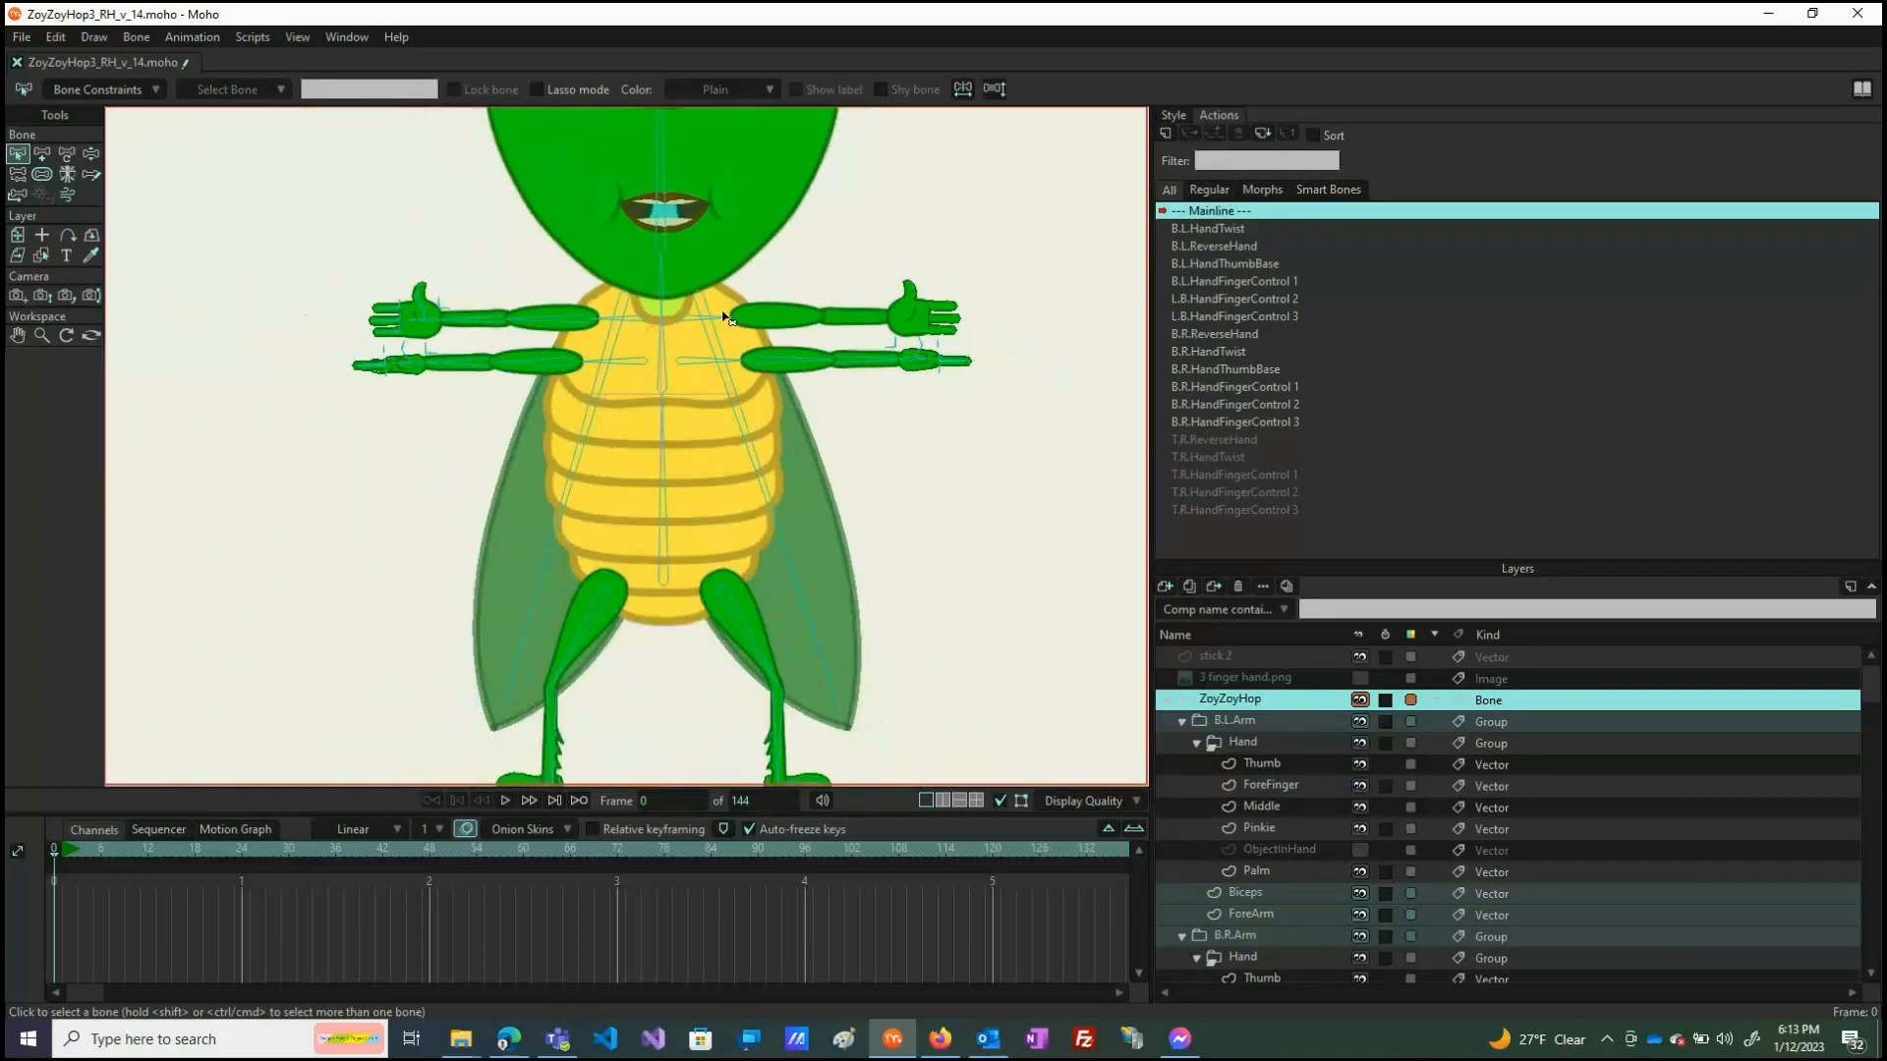
scroll(674, 423, down, 5)
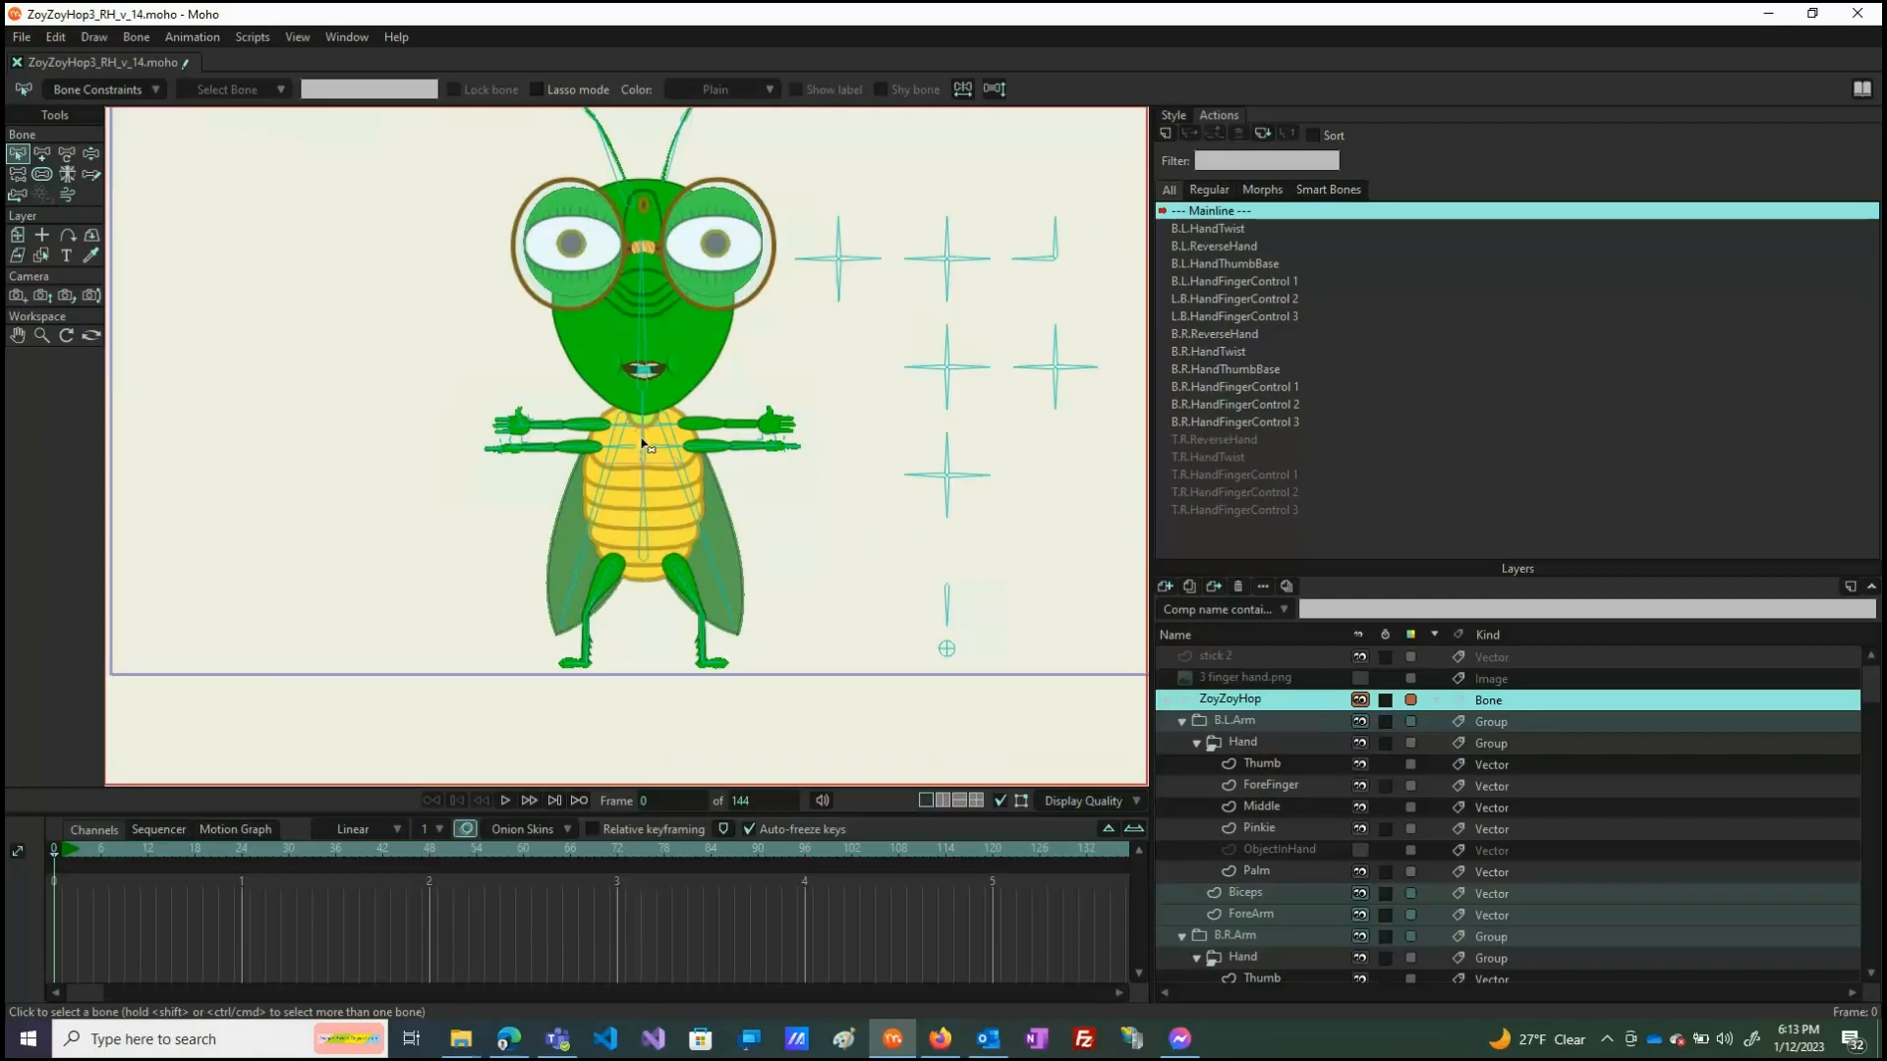
click(91, 153)
drag(640, 432, 634, 472)
mouse_move(599, 585)
mouse_down()
mouse_move(575, 554)
mouse_move(603, 592)
mouse_up()
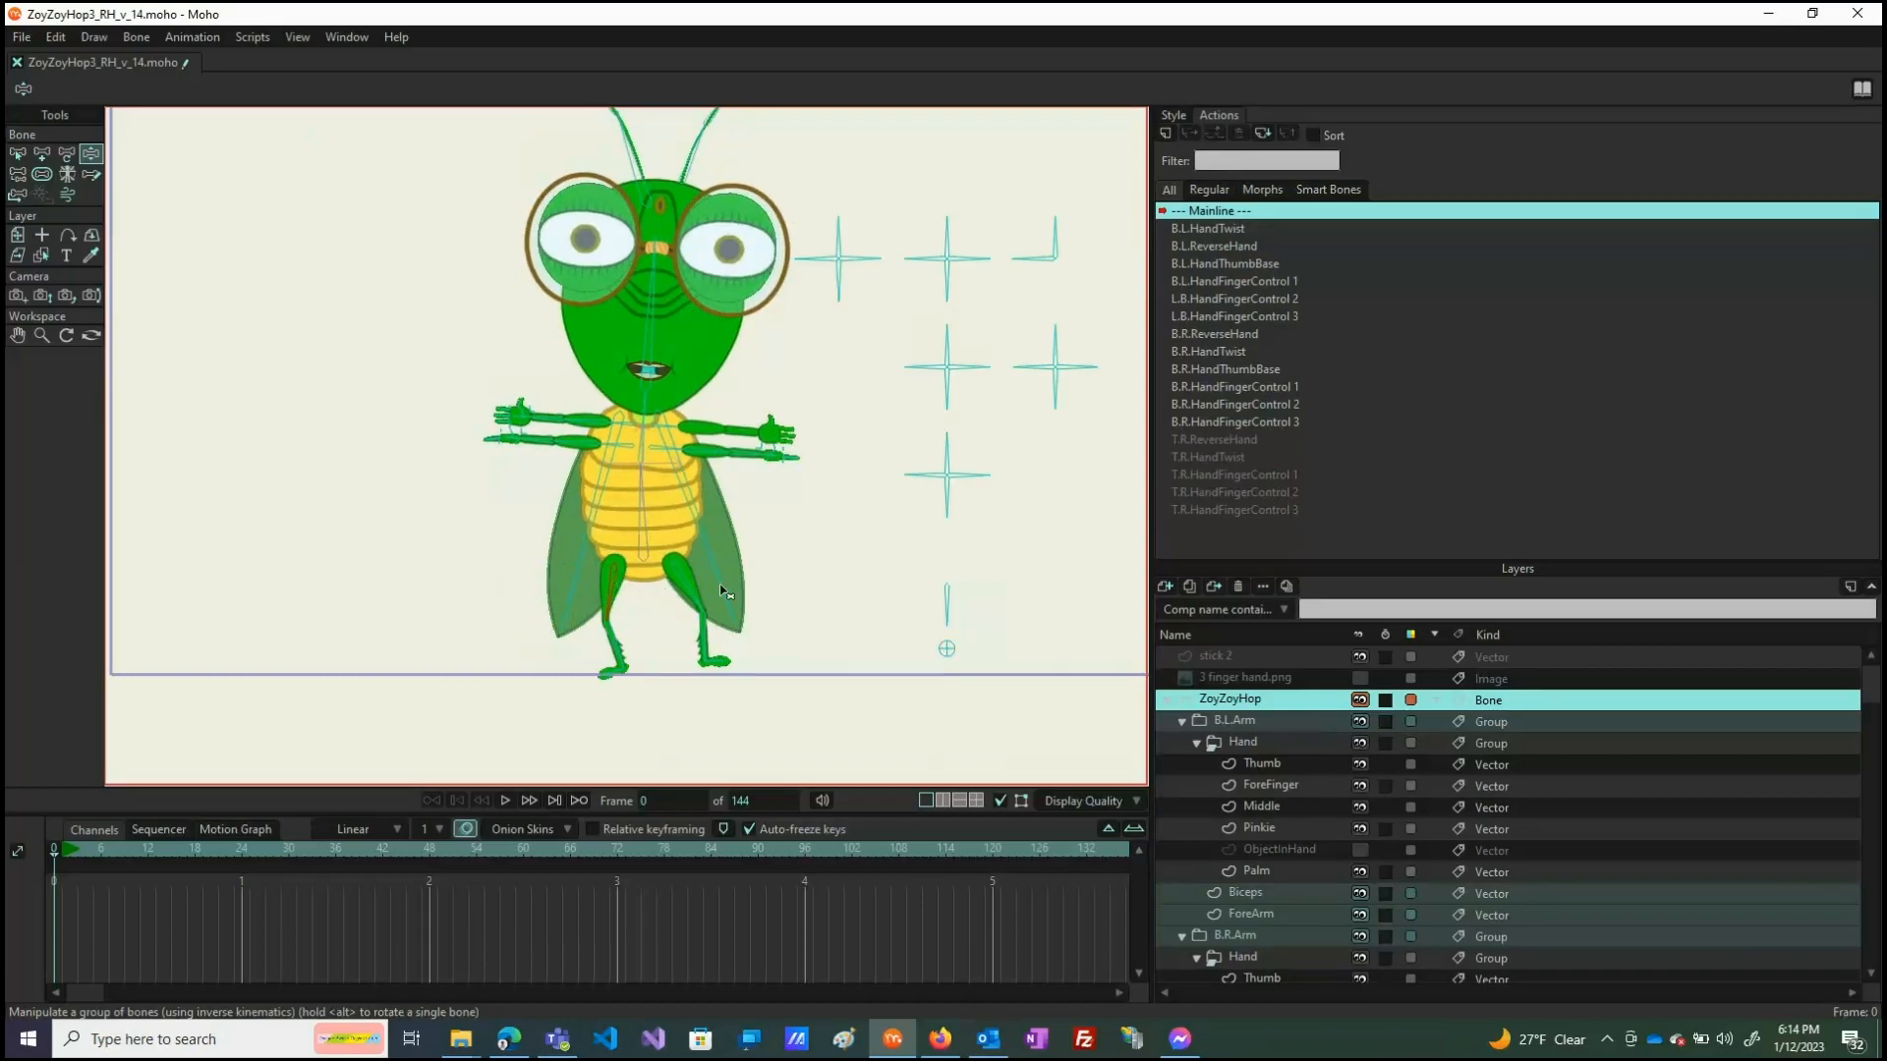
mouse_move(606, 672)
mouse_down()
mouse_move(569, 682)
mouse_move(594, 611)
mouse_move(579, 651)
mouse_up()
Spread both of the grasshopper's wings outward and nudge the round control bone beside the character.
drag(691, 545, 745, 516)
drag(593, 514, 551, 472)
click(660, 534)
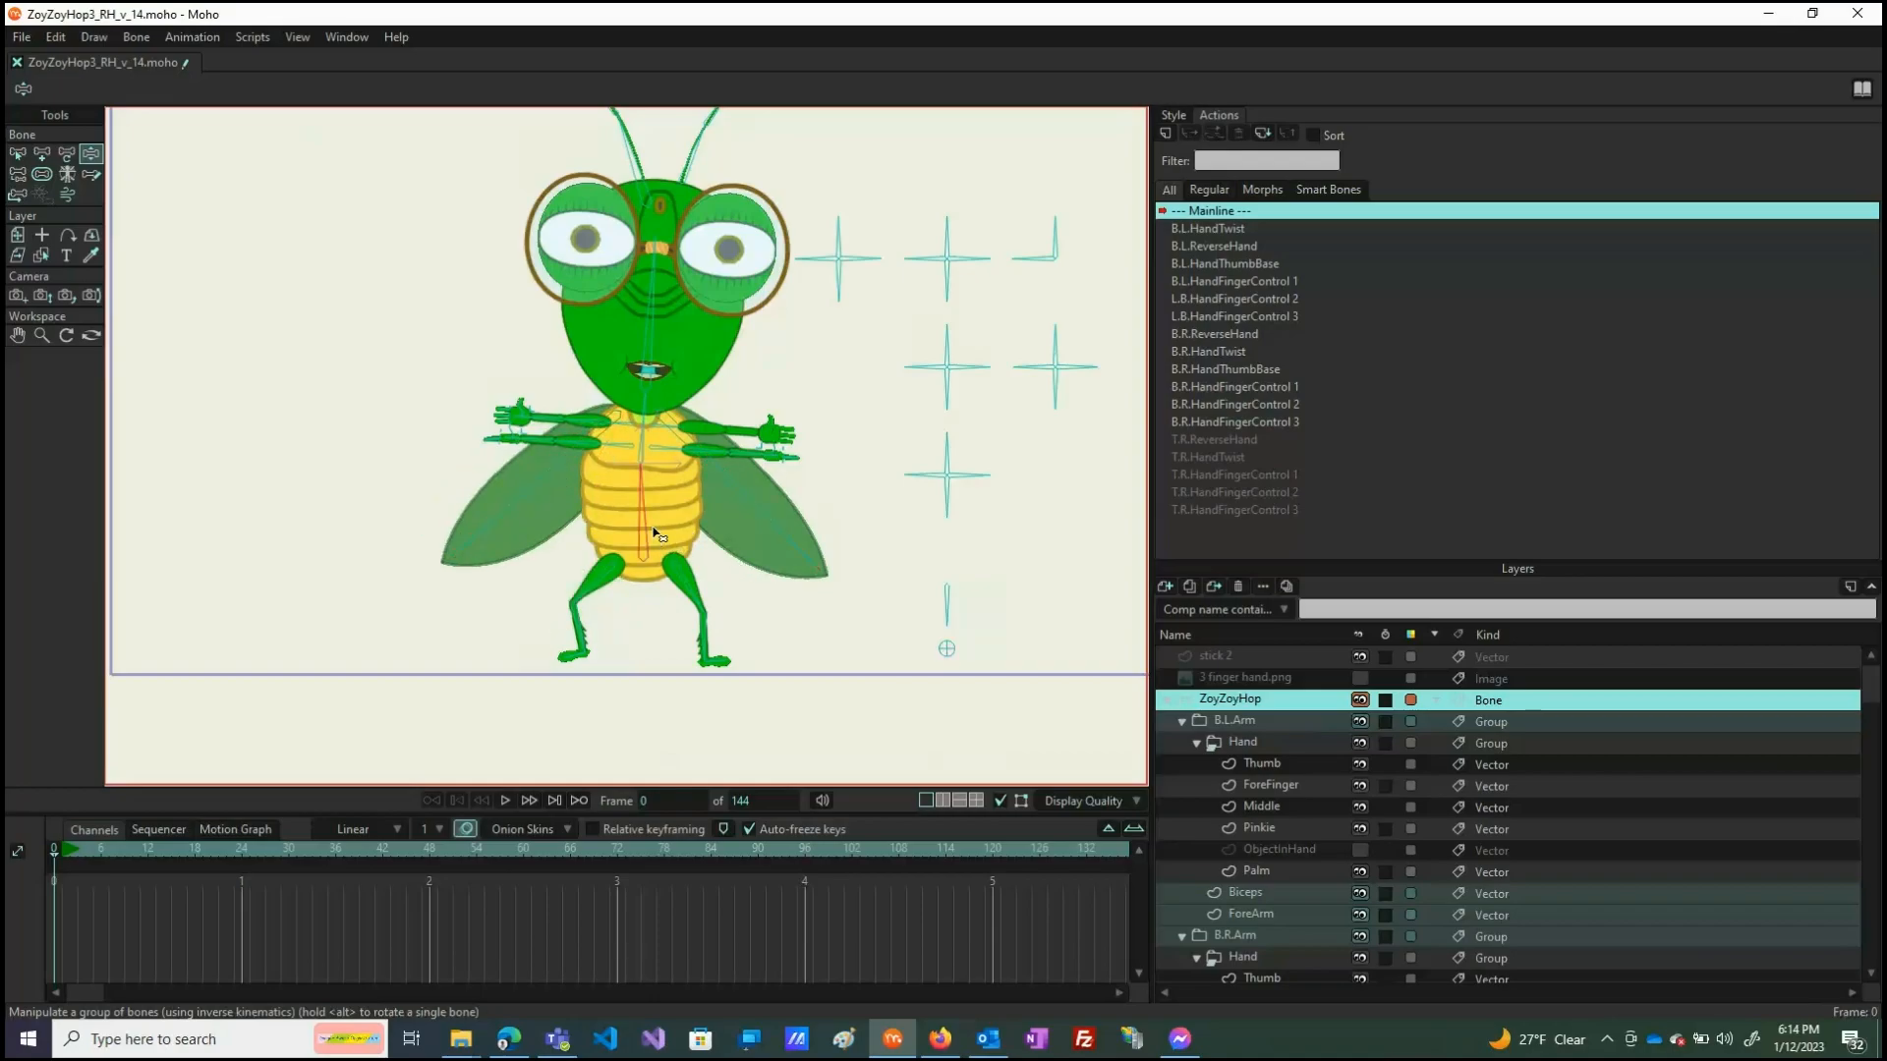
click(946, 647)
mouse_move(943, 641)
mouse_down()
mouse_move(863, 561)
mouse_move(893, 662)
mouse_move(639, 554)
mouse_move(637, 591)
mouse_move(748, 406)
mouse_move(903, 544)
mouse_move(924, 656)
mouse_move(953, 632)
mouse_move(947, 651)
mouse_up()
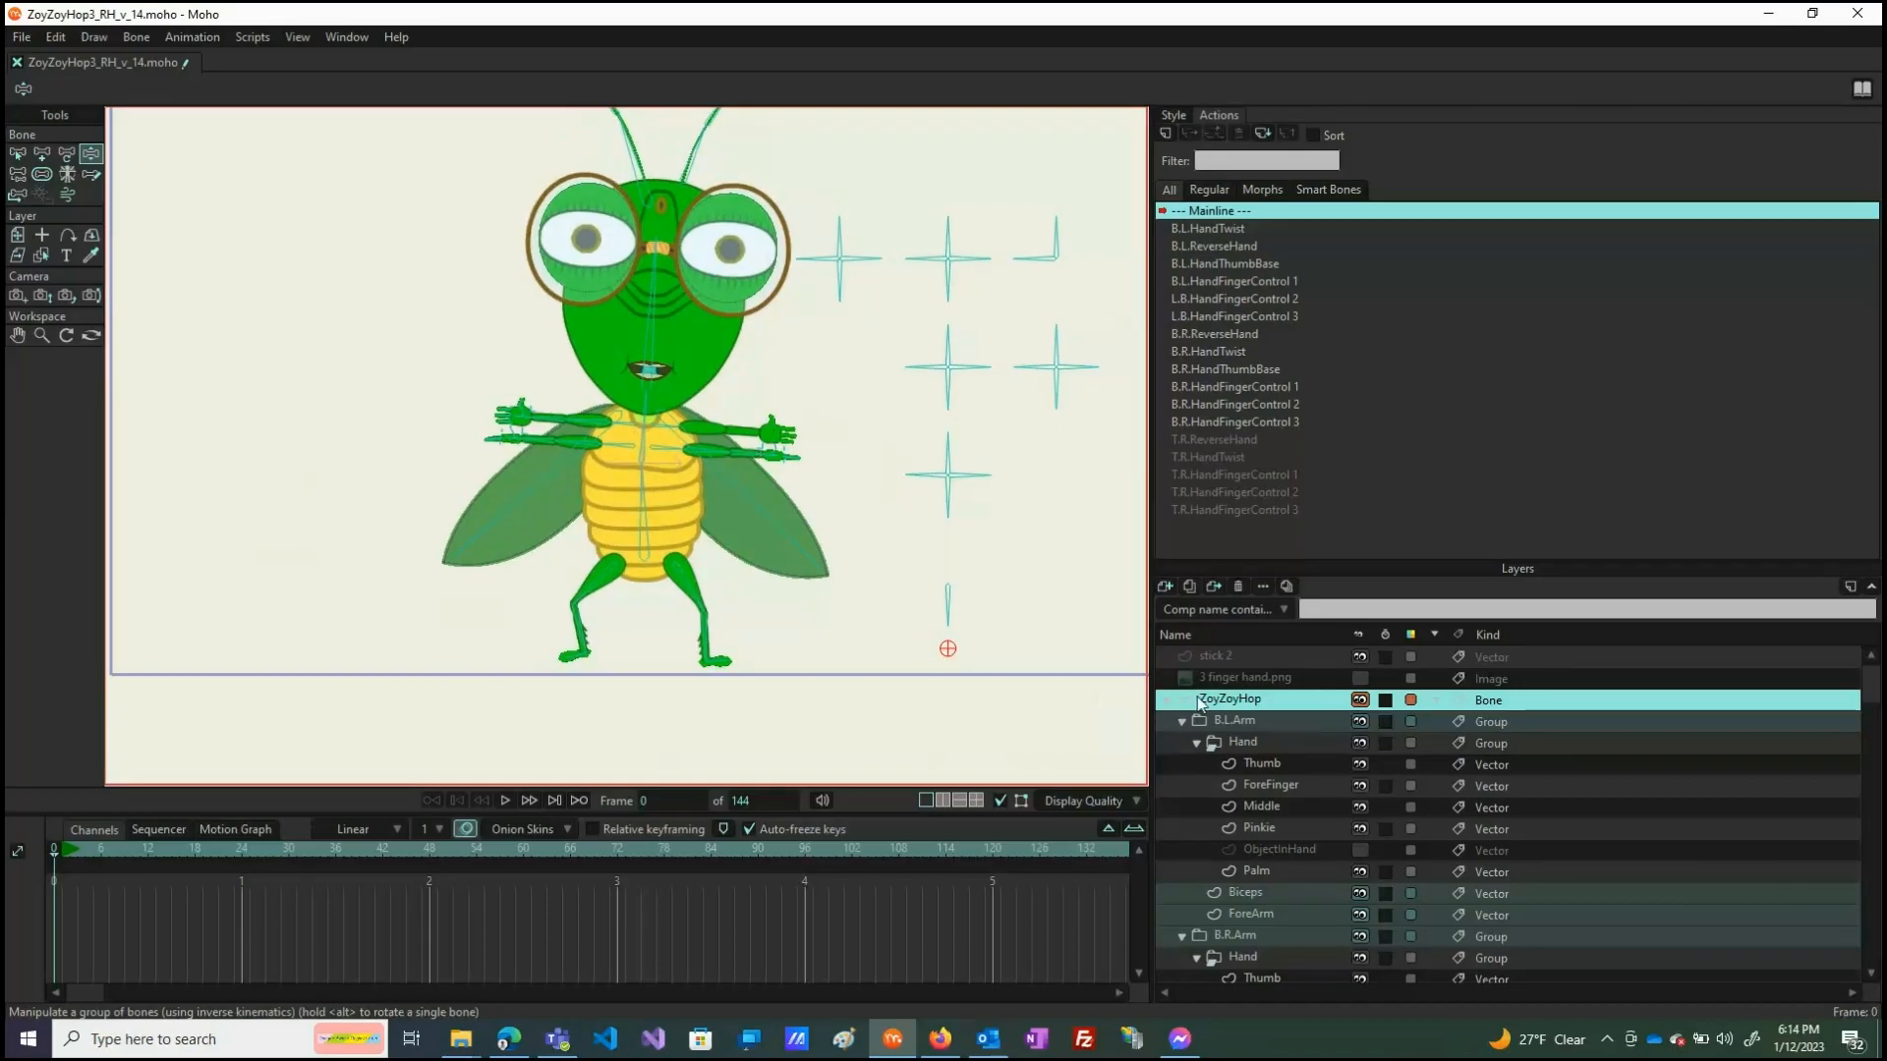
Turn the lower B.L. hand palm-open with the B.L.HandTwist bone, then return to frame 0.
scroll(816, 476, up, 5)
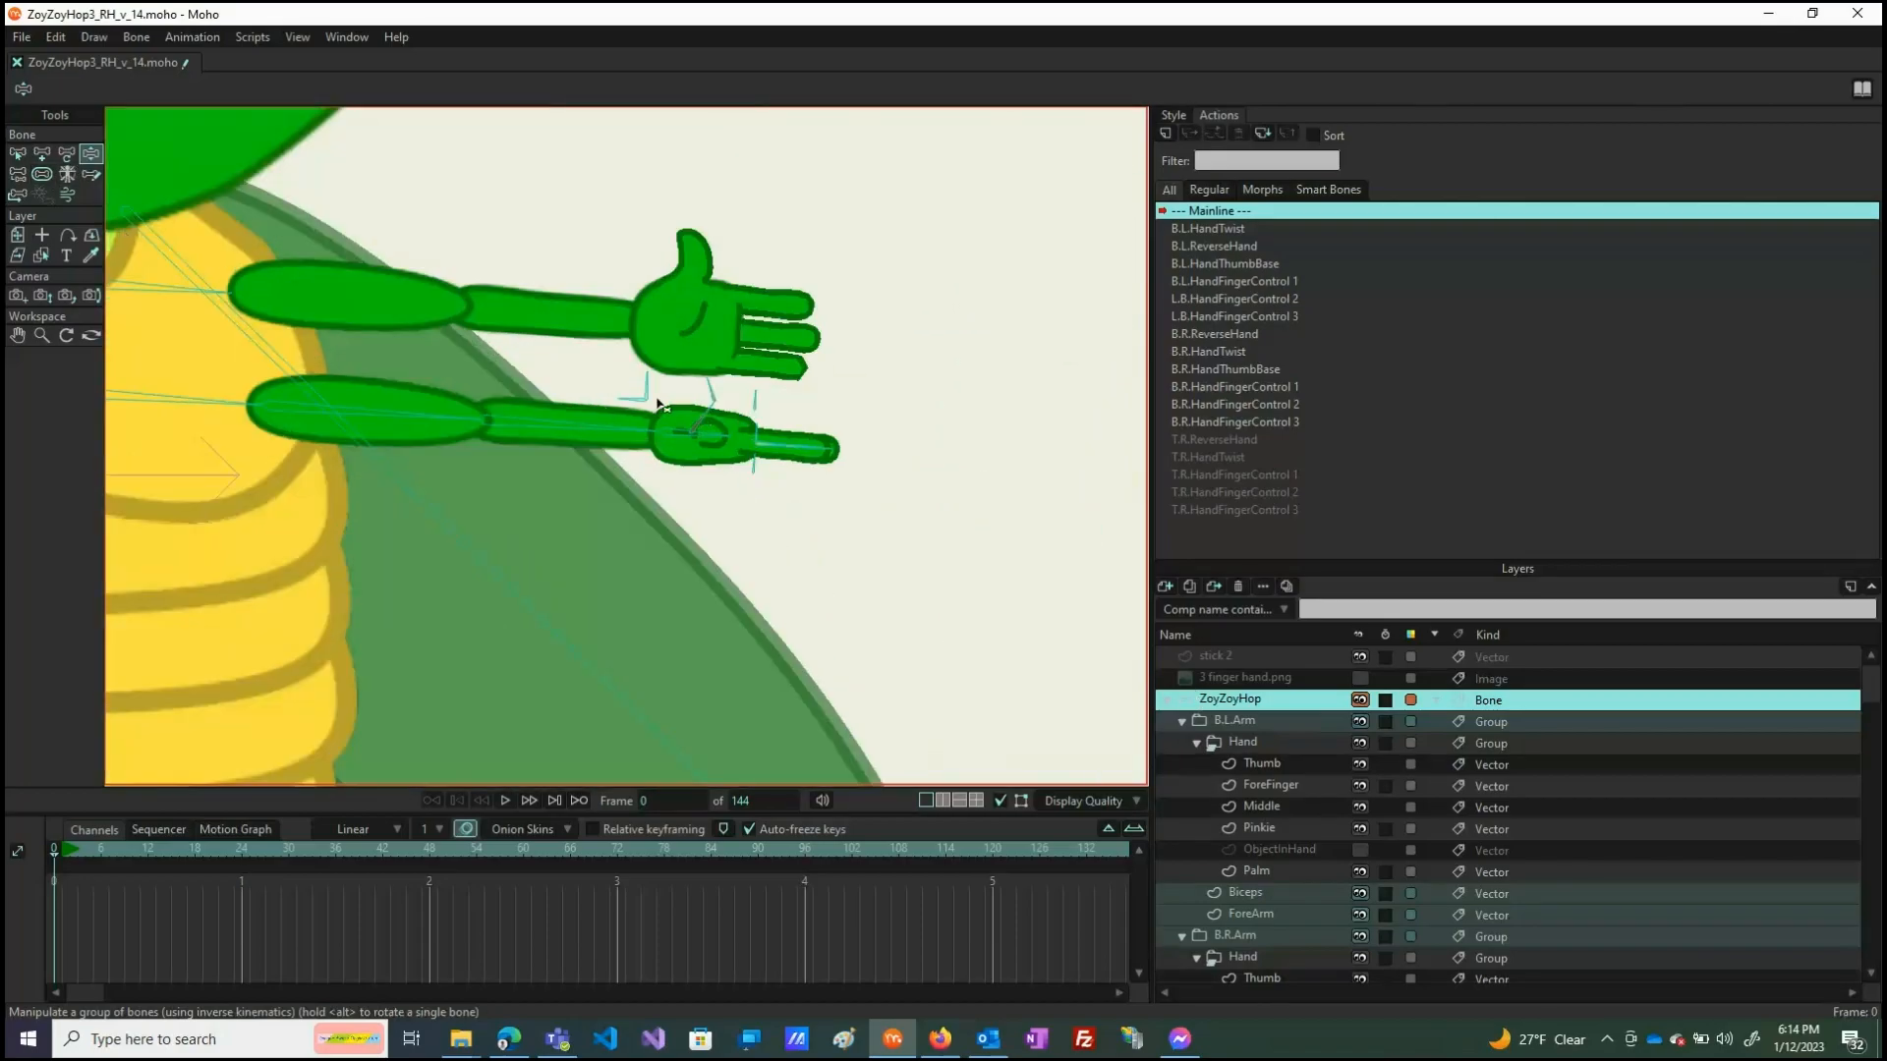
drag(644, 395, 610, 447)
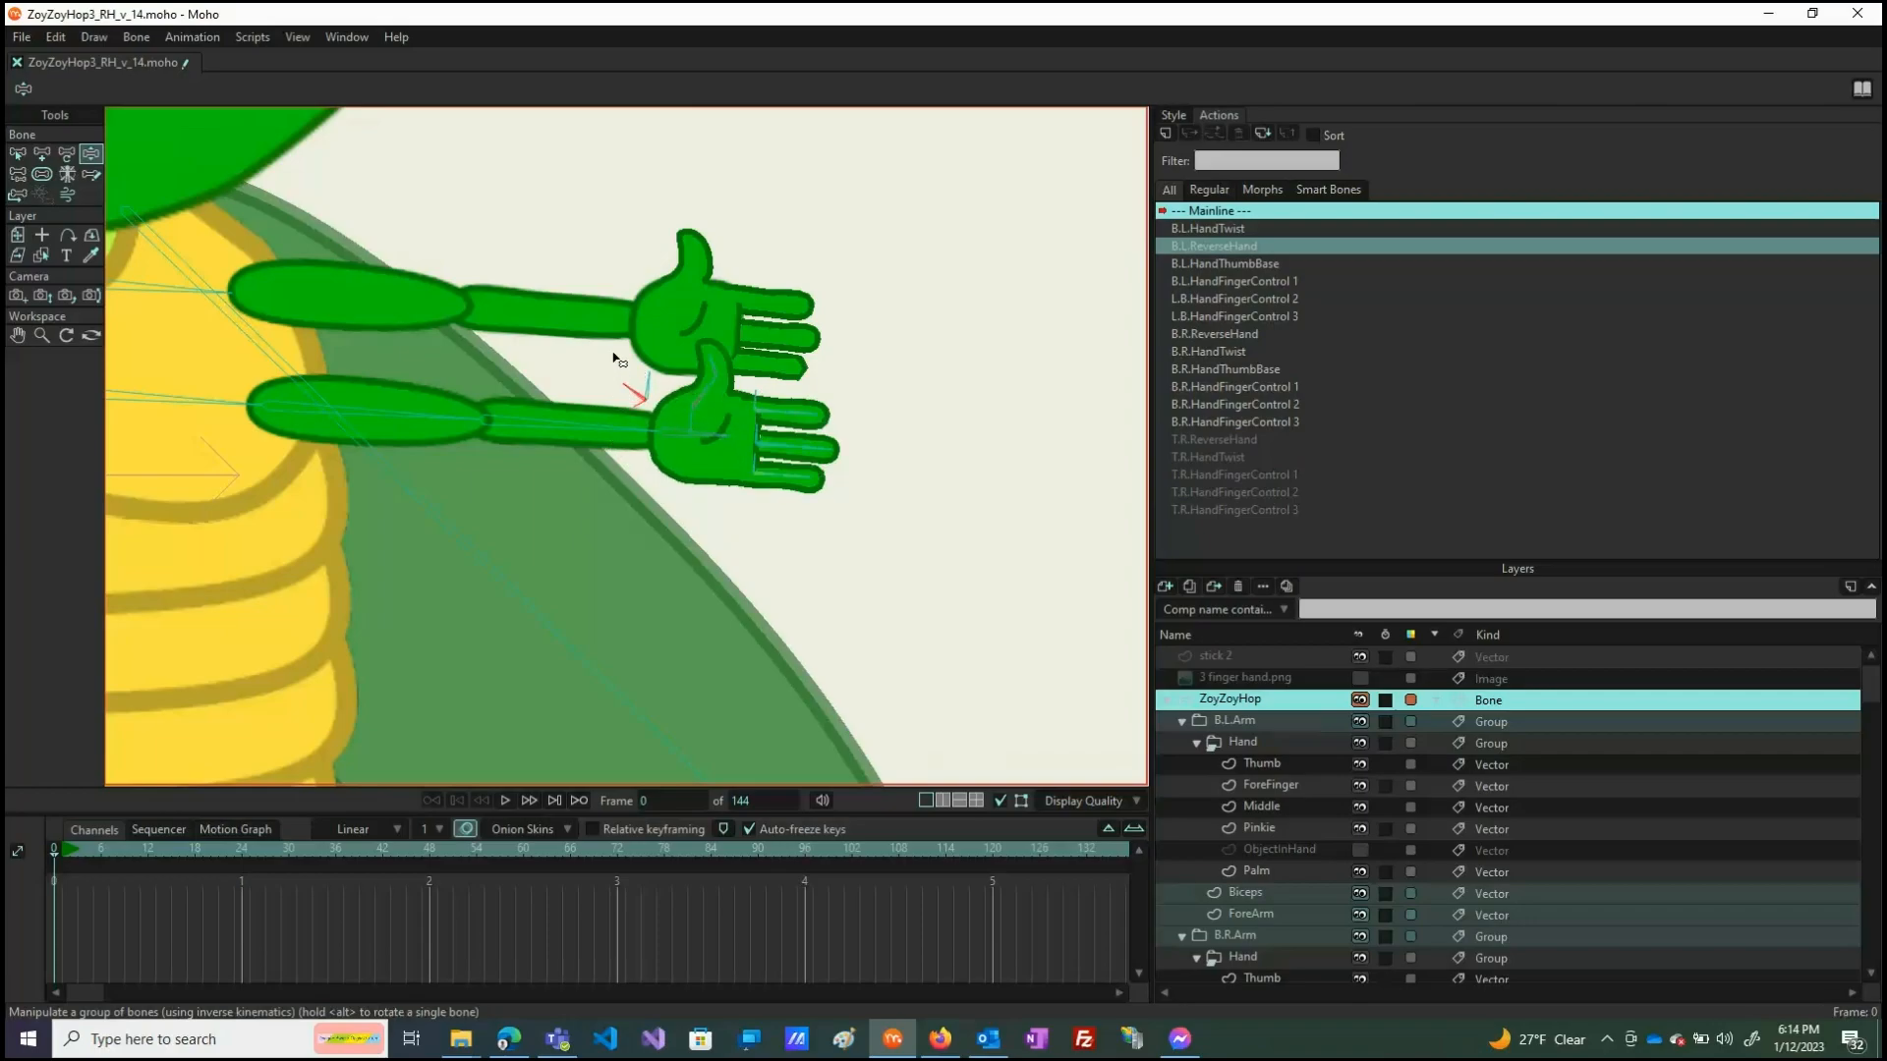
click(473, 575)
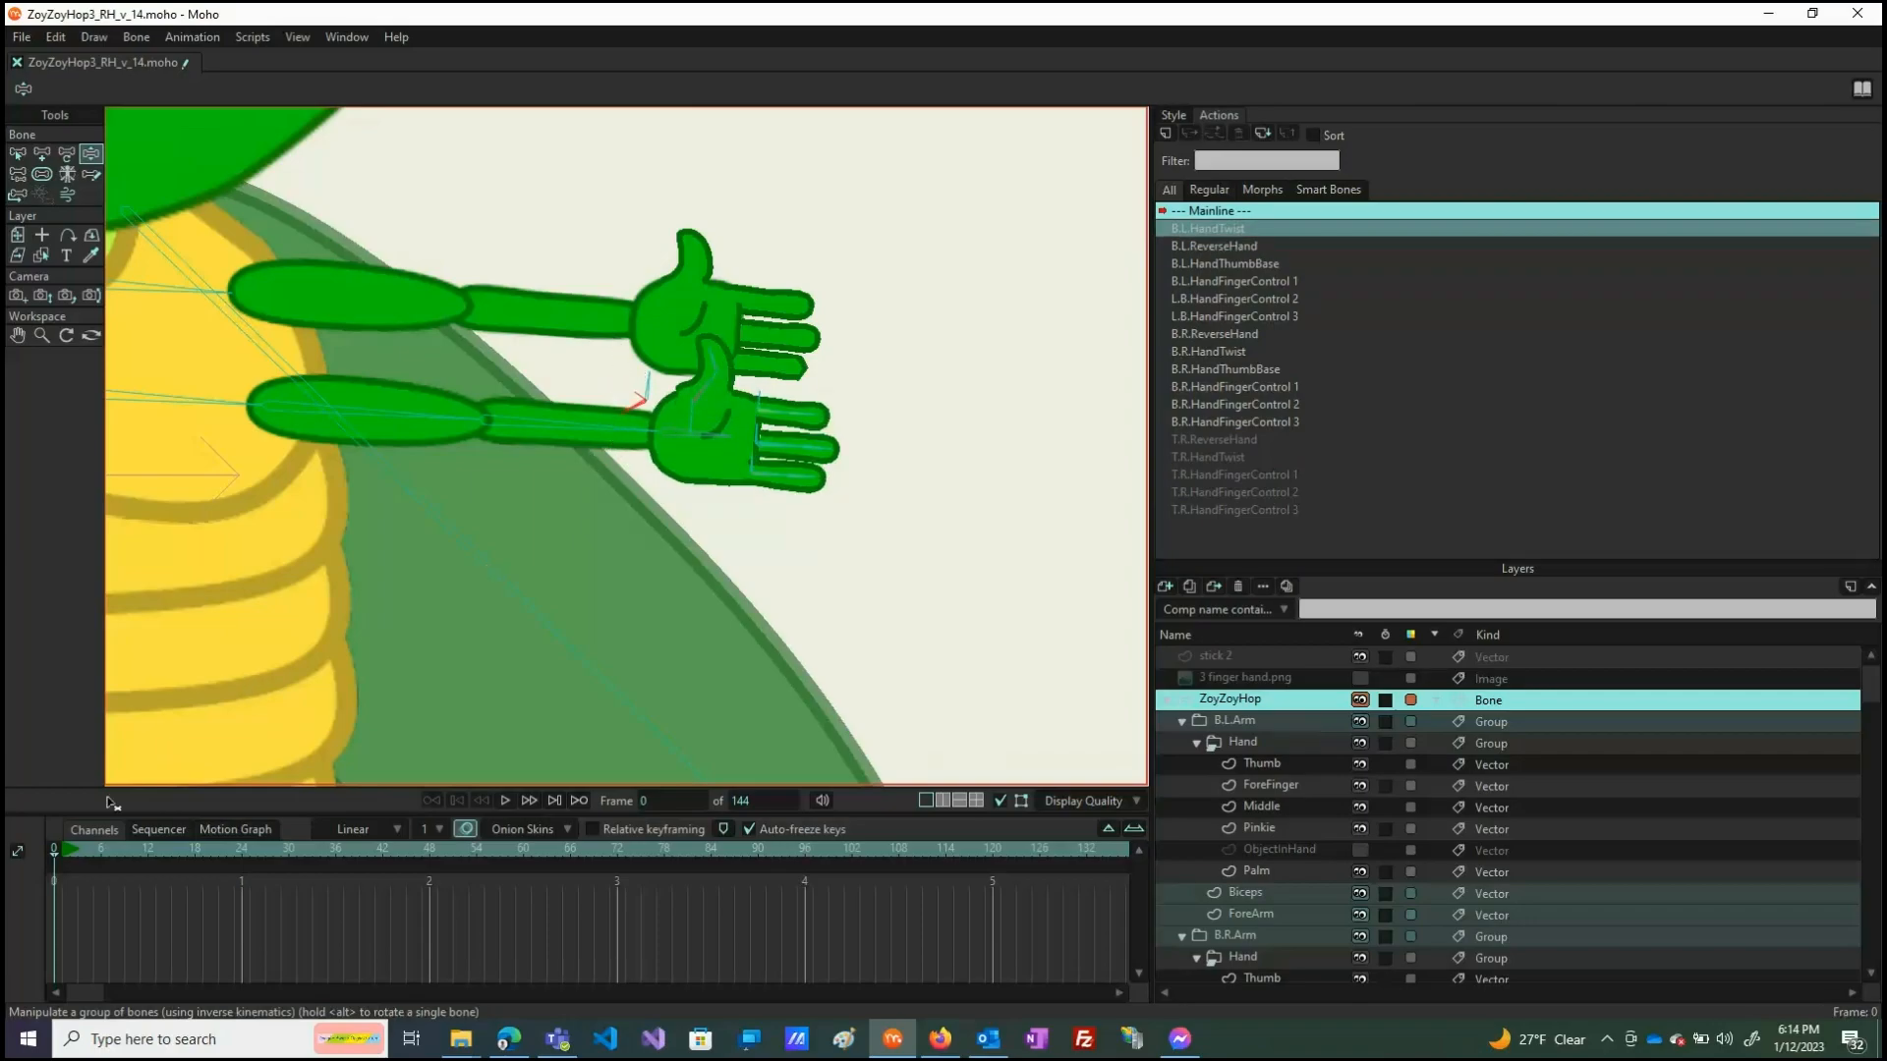
click(53, 846)
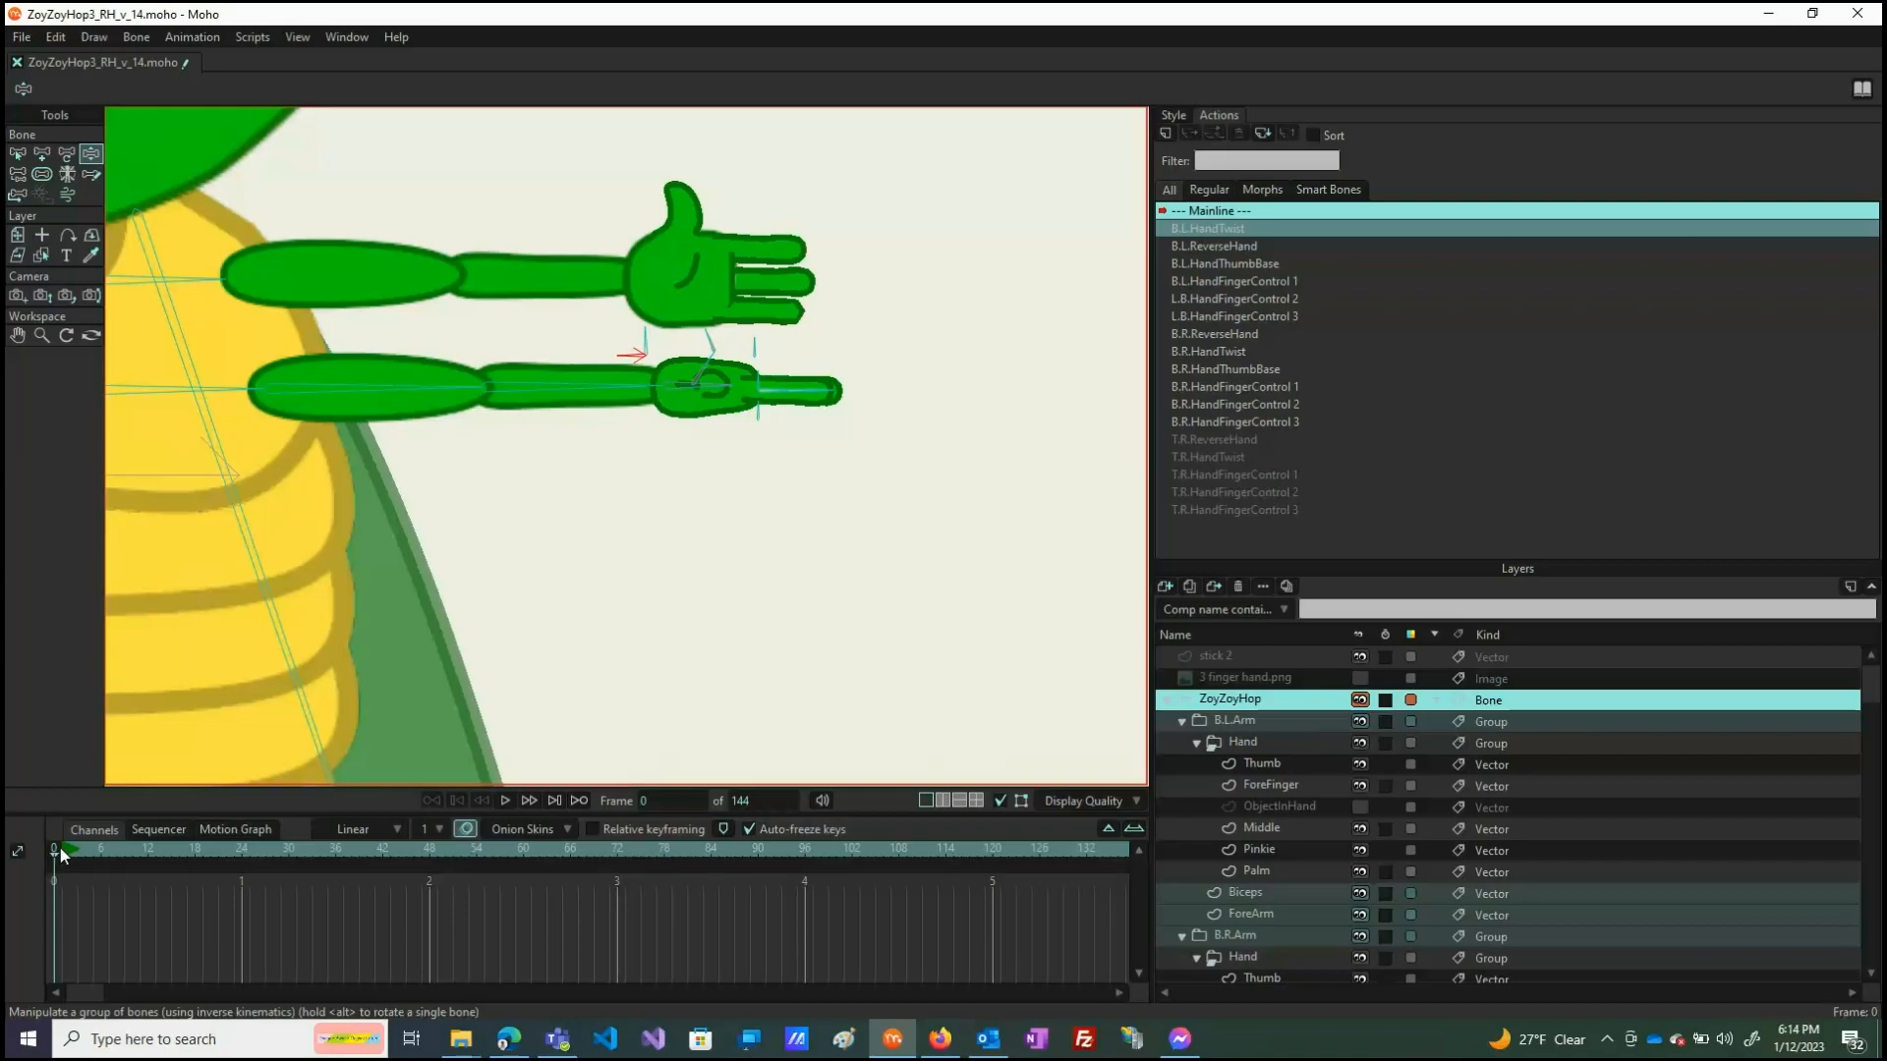
Open the B.L.HandTwist action and scrub its timeline to frame 66 to preview the hand turning over.
double_click(1201, 227)
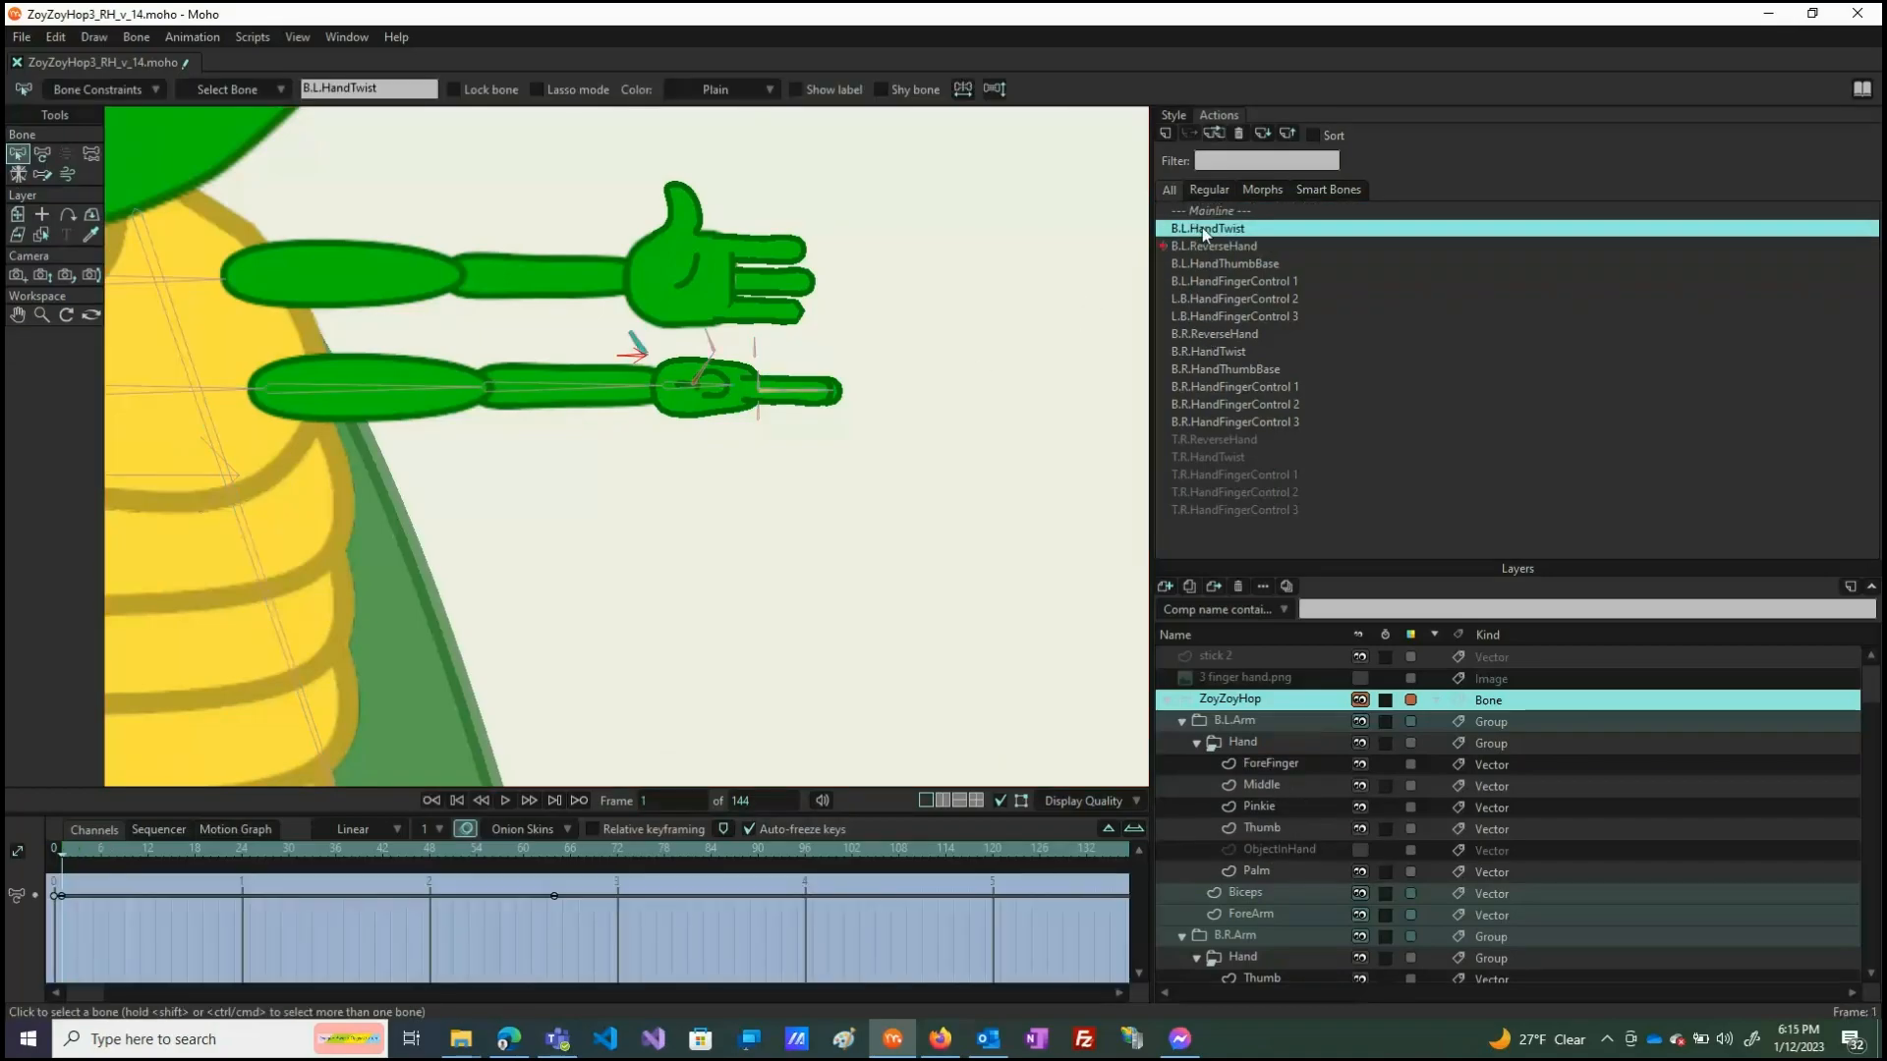
drag(79, 863, 477, 877)
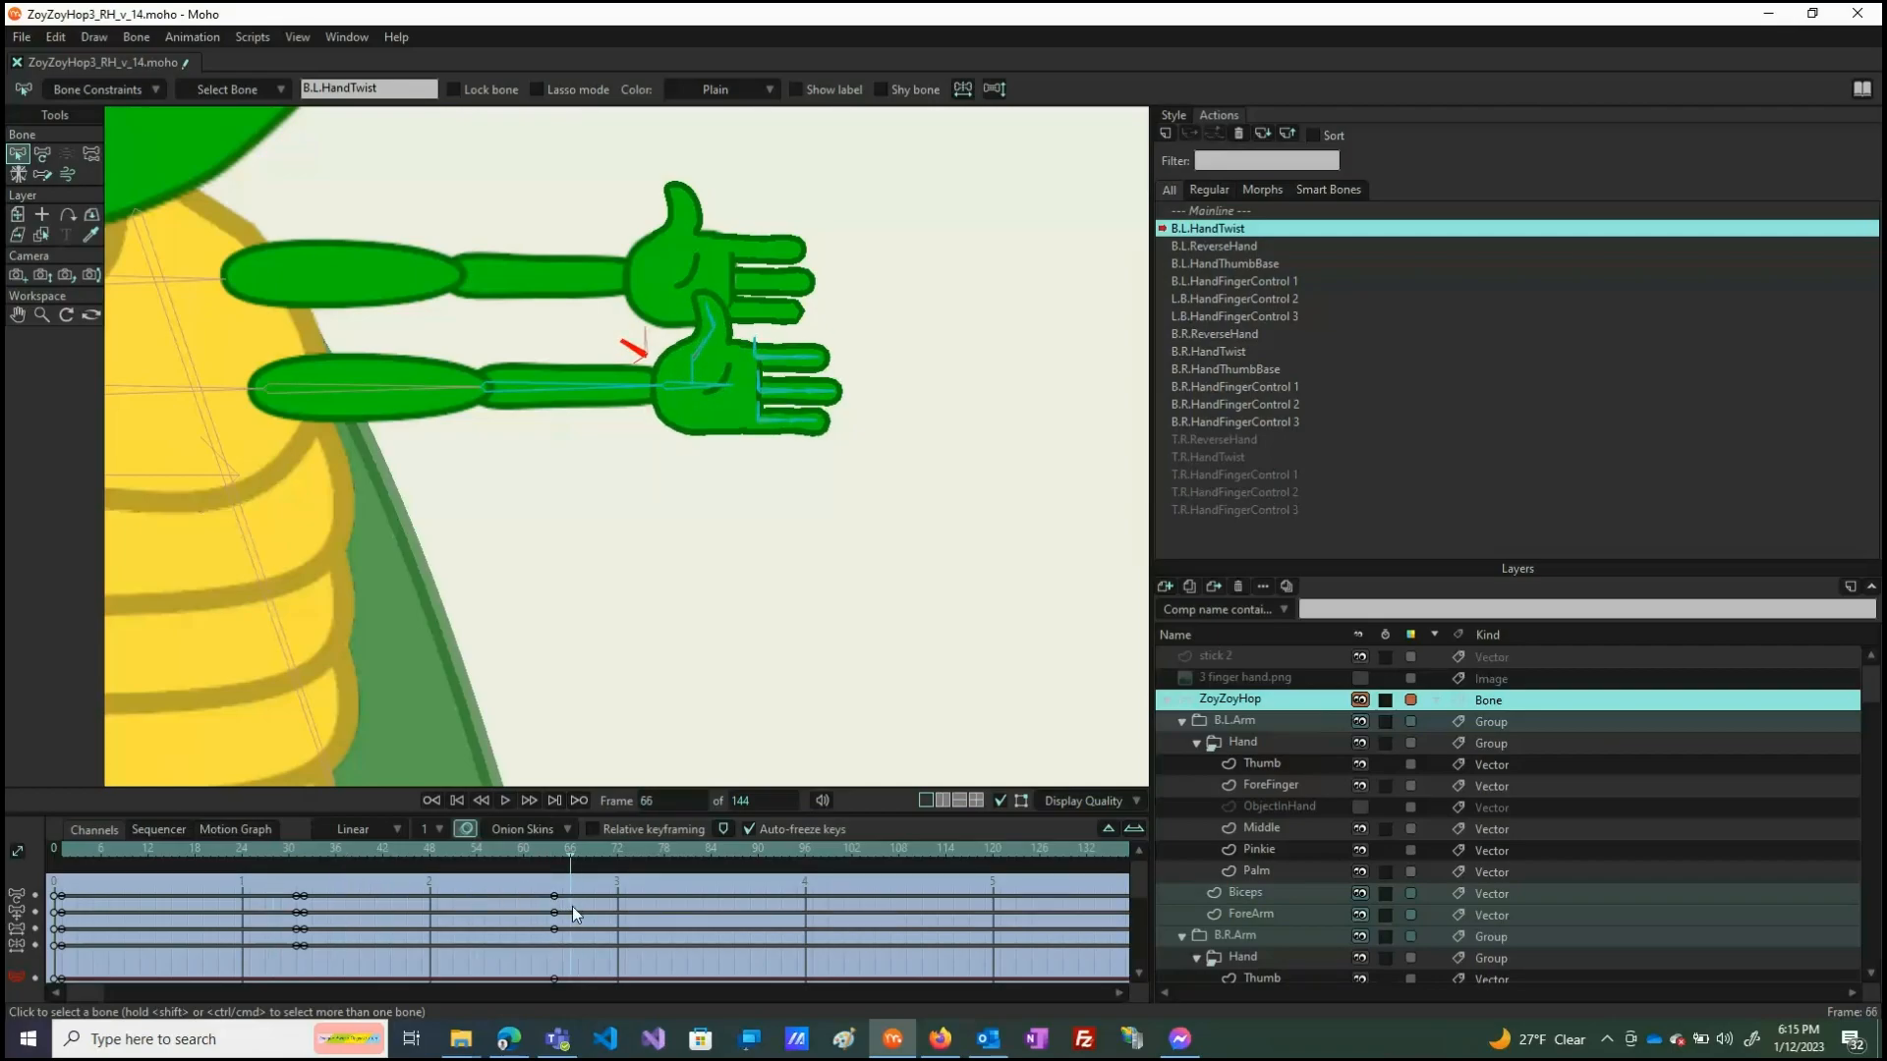
double_click(1200, 227)
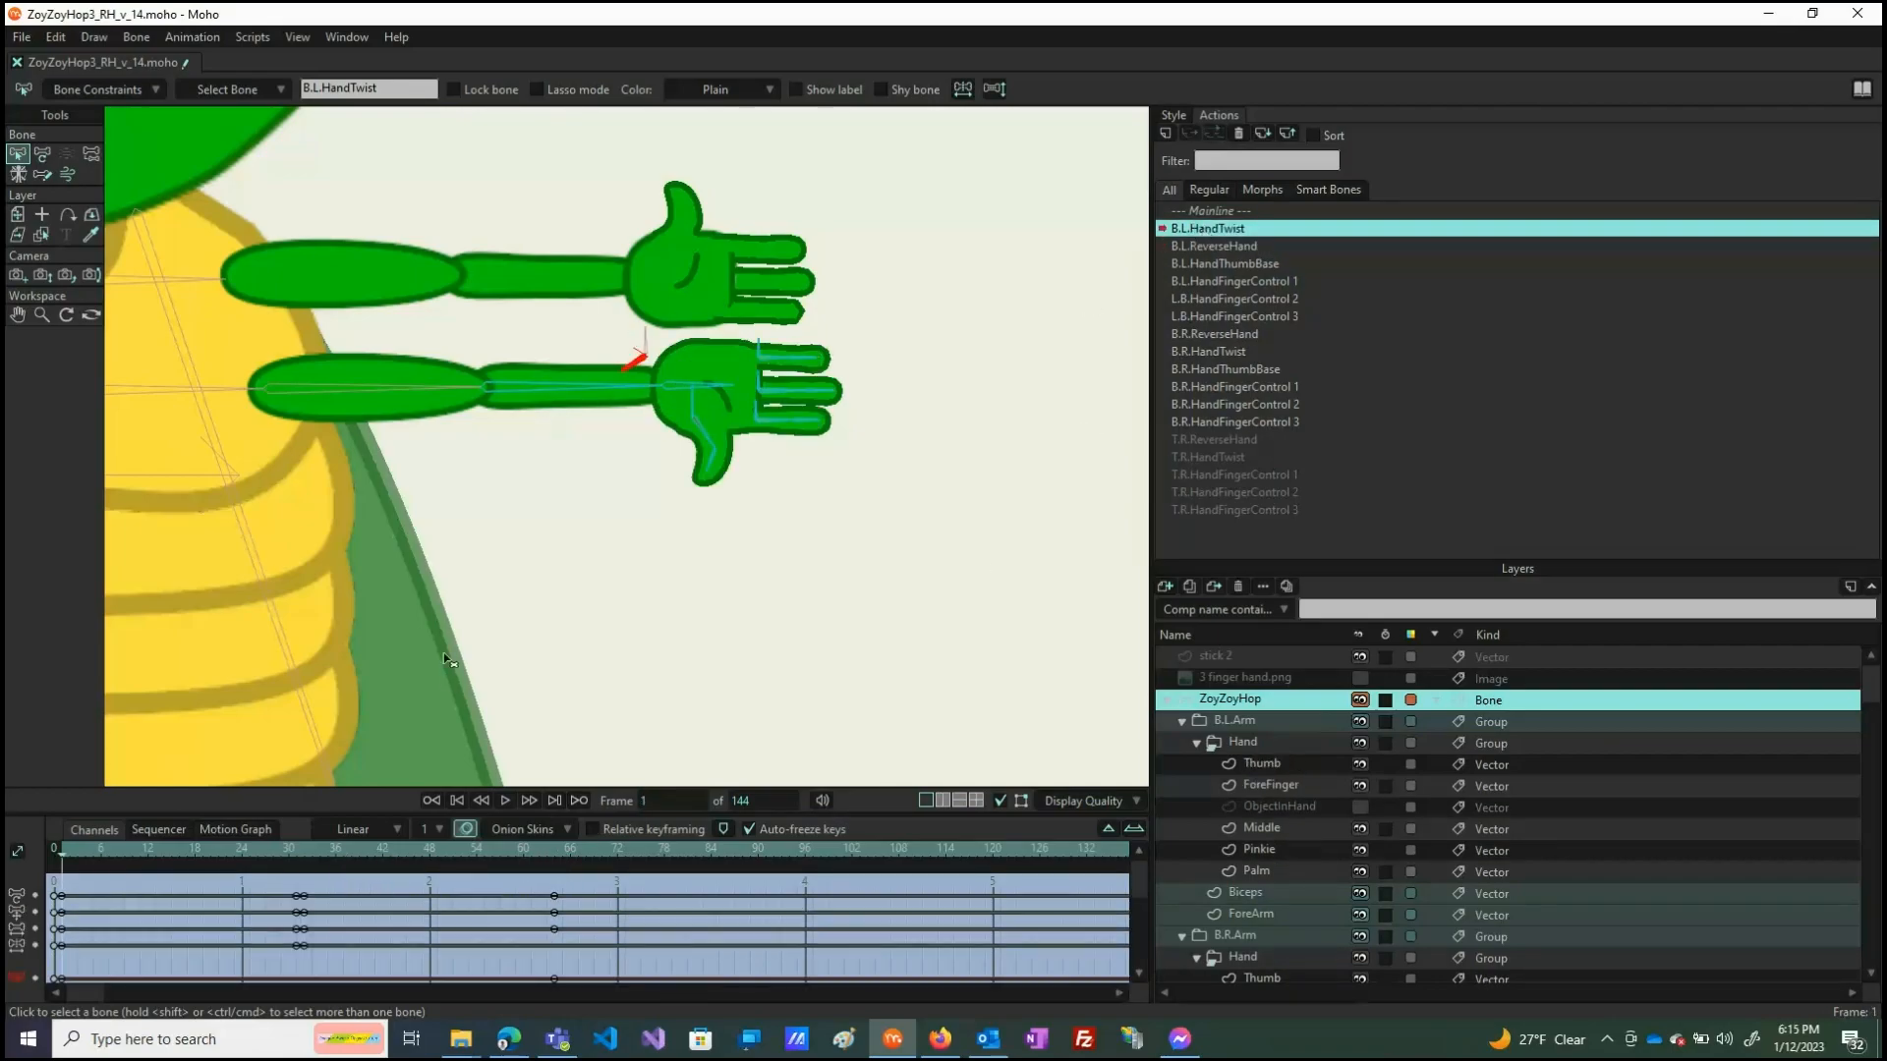
drag(73, 863, 548, 874)
drag(302, 876, 579, 906)
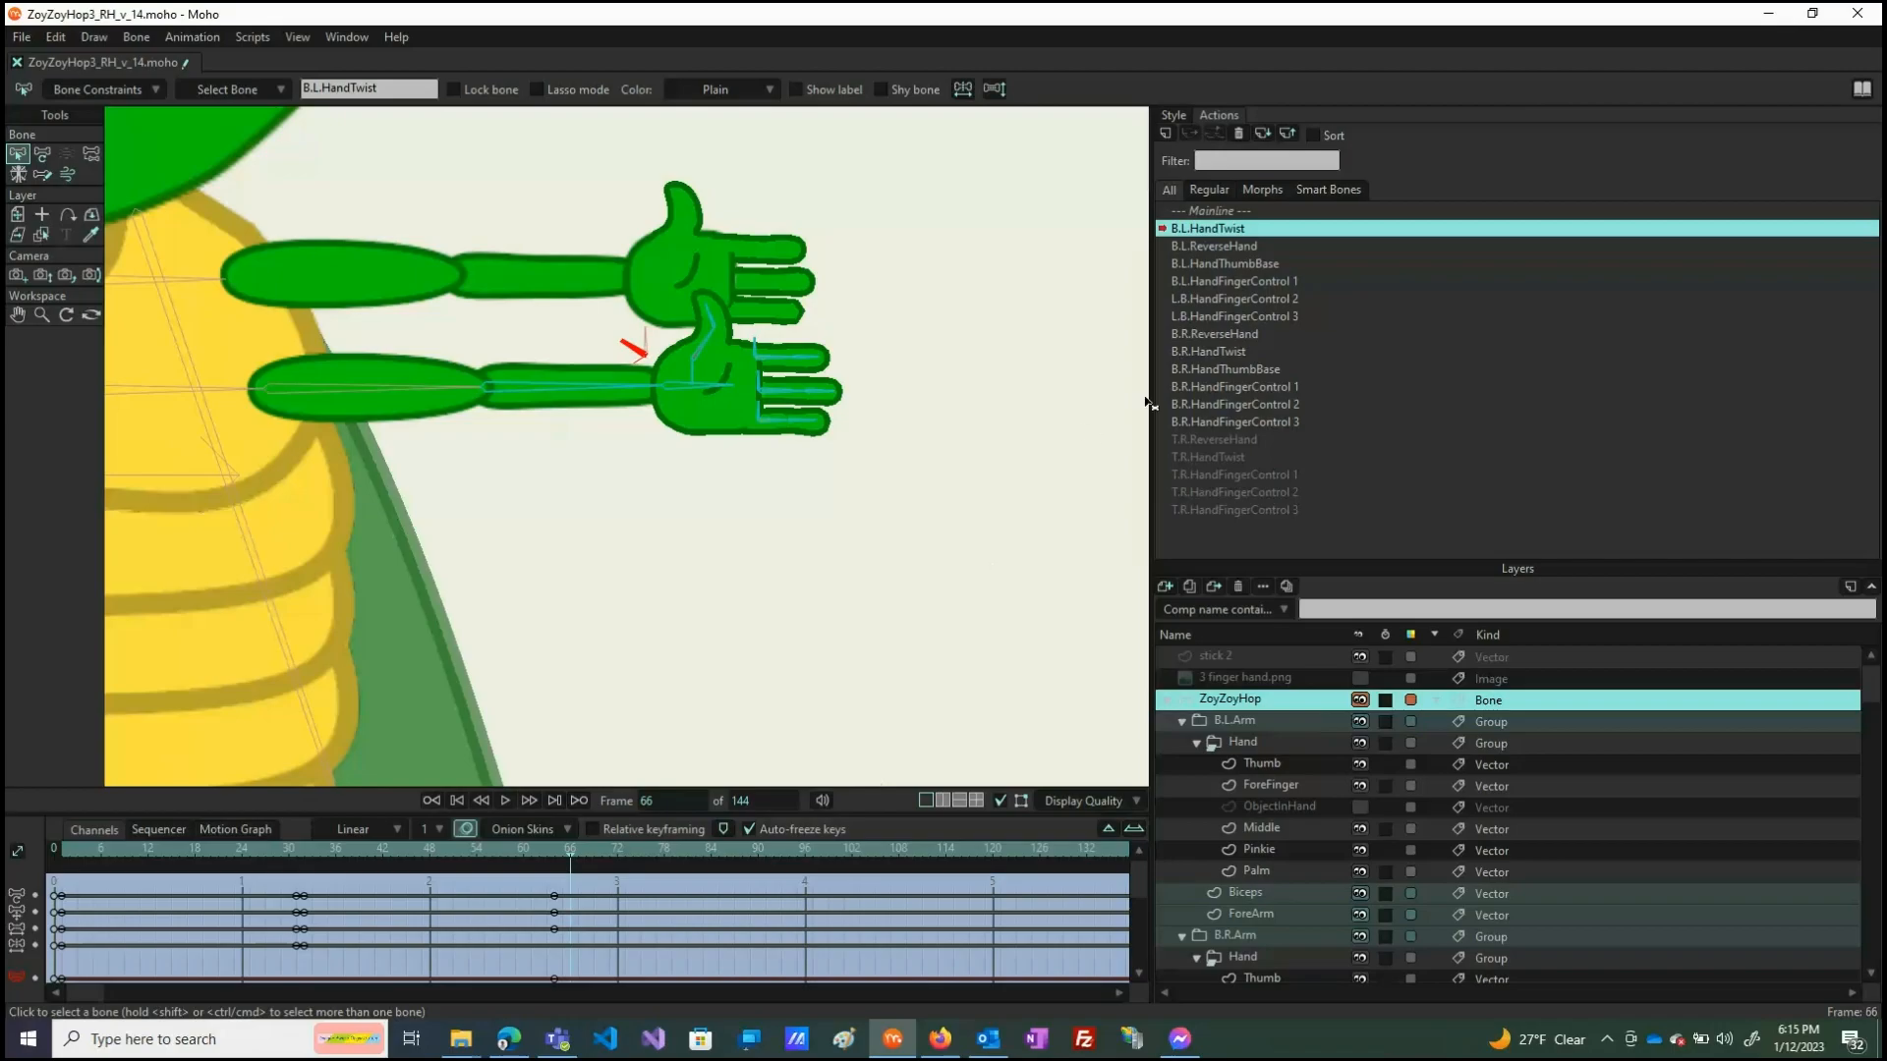
Return to the Mainline and rotate the B.L.HandTwist bone with Manipulate Bones to turn the lower hand.
click(1207, 210)
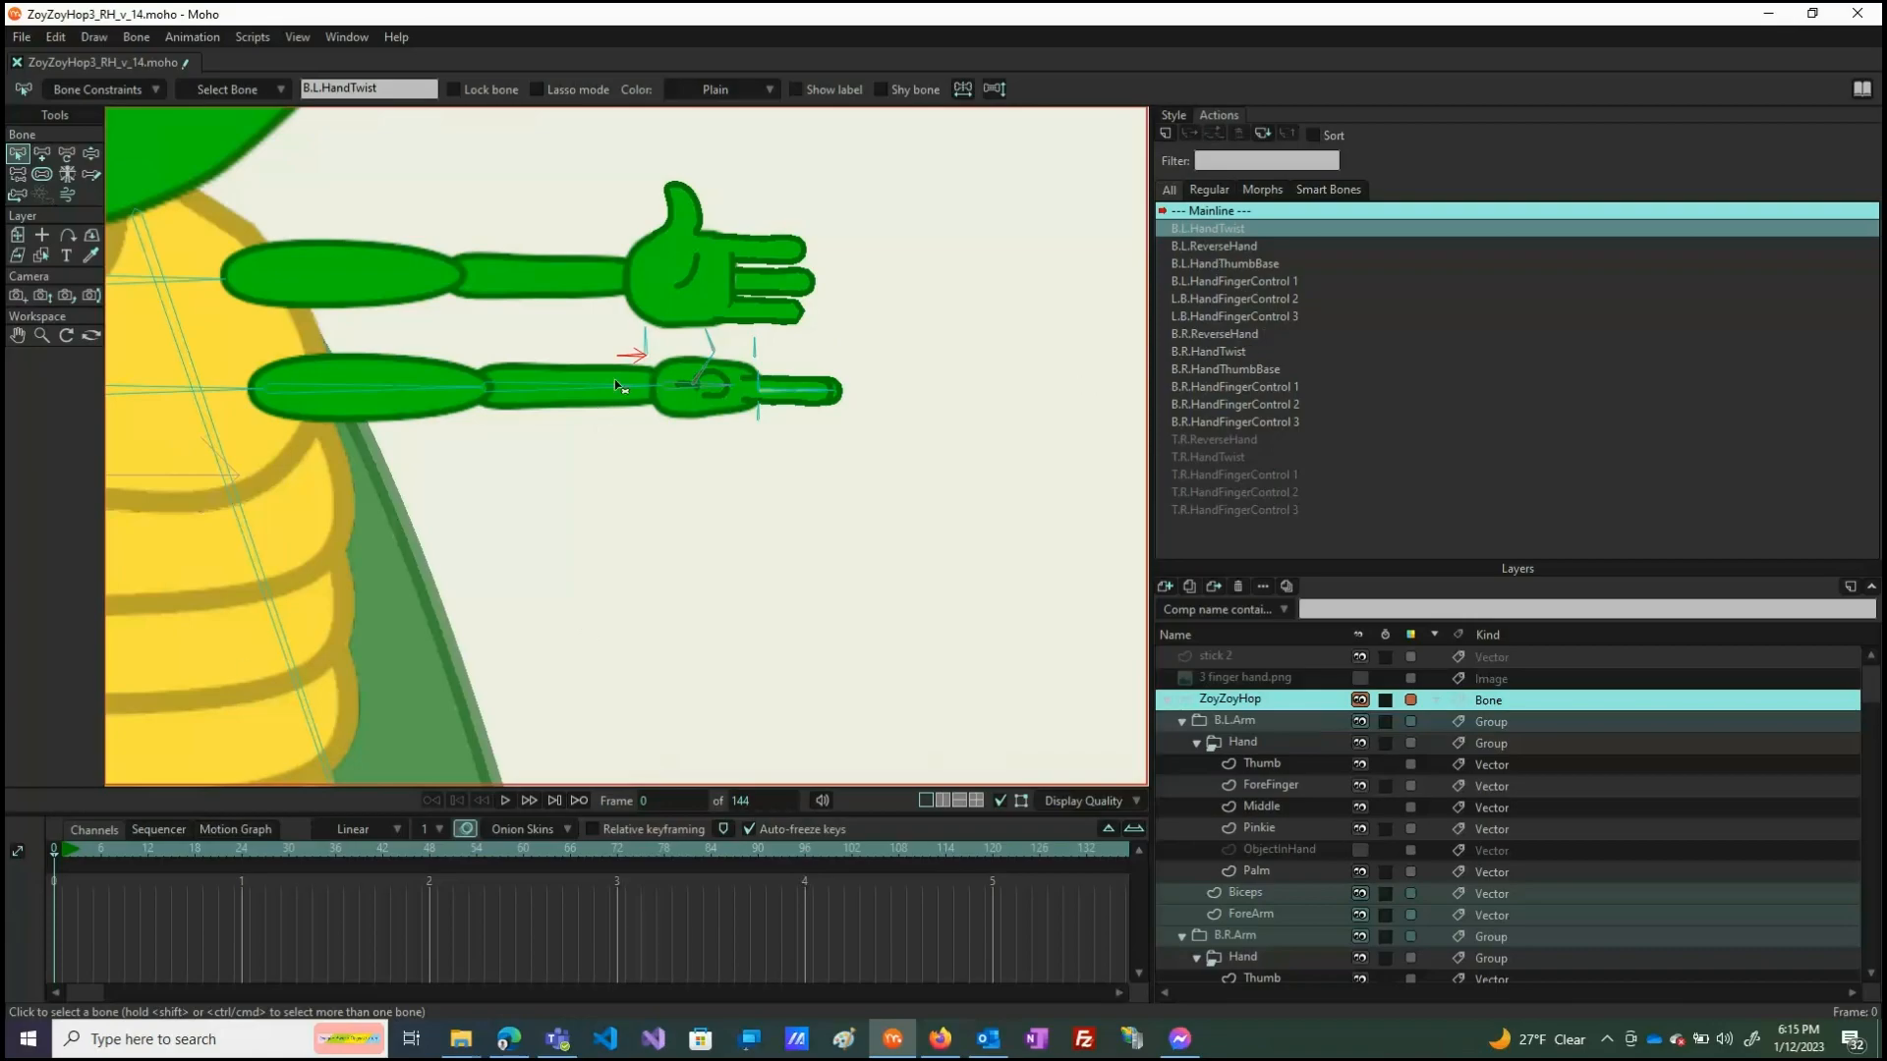
click(95, 157)
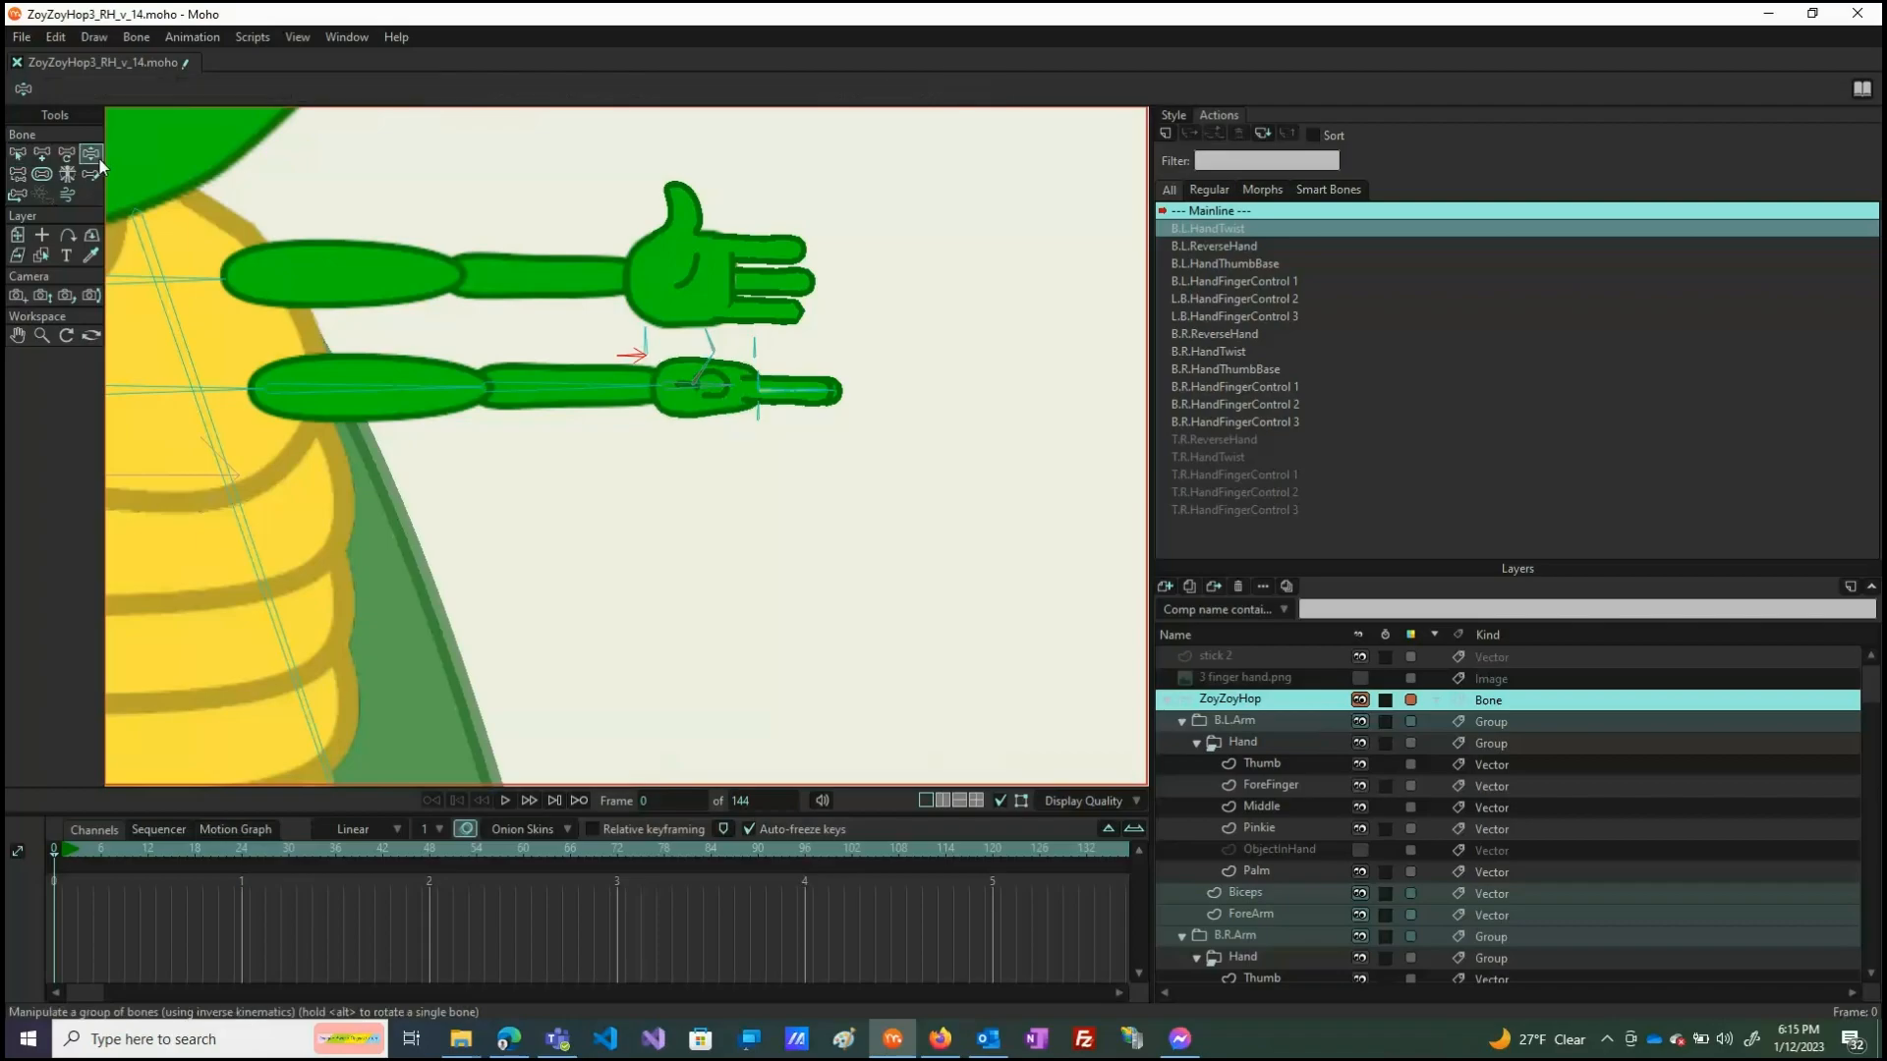
drag(621, 361, 614, 430)
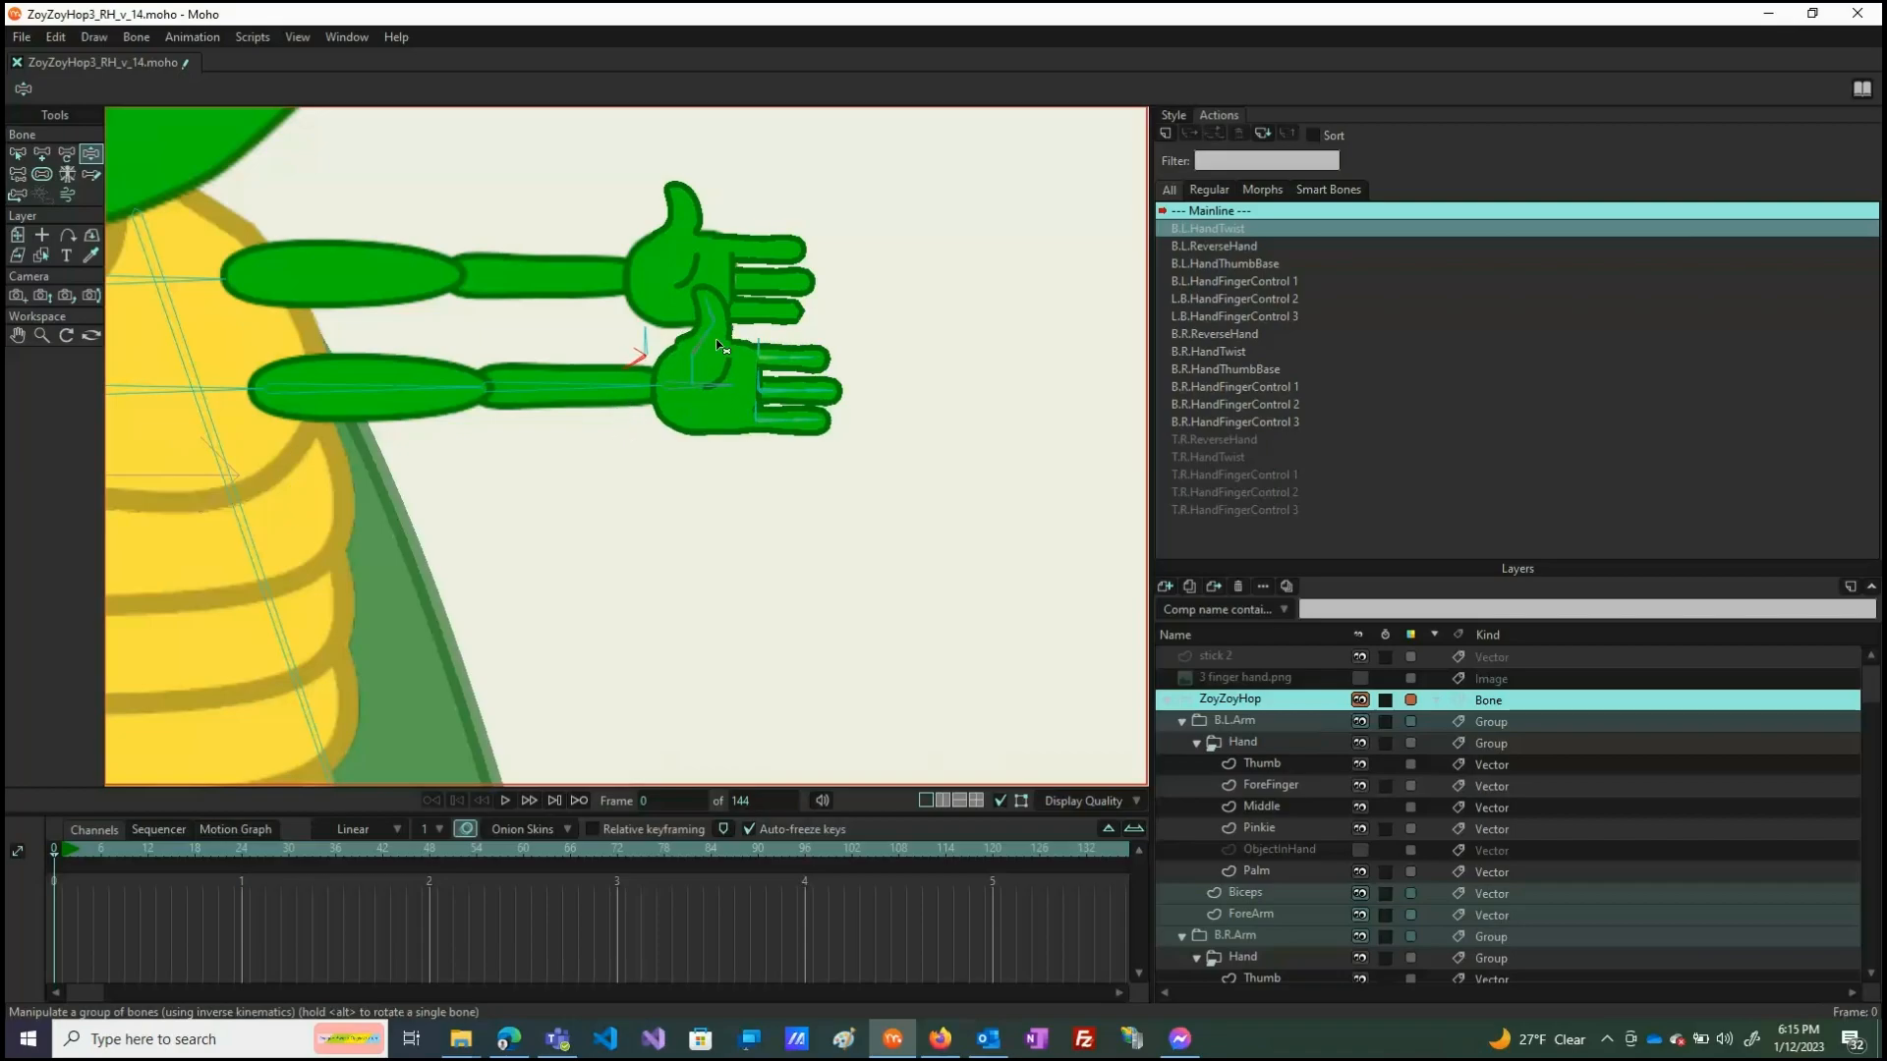
Move to frame 1 and rotate the B.L.HandTwist bone to turn the lower hand palm-open.
scroll(685, 346, up, 3)
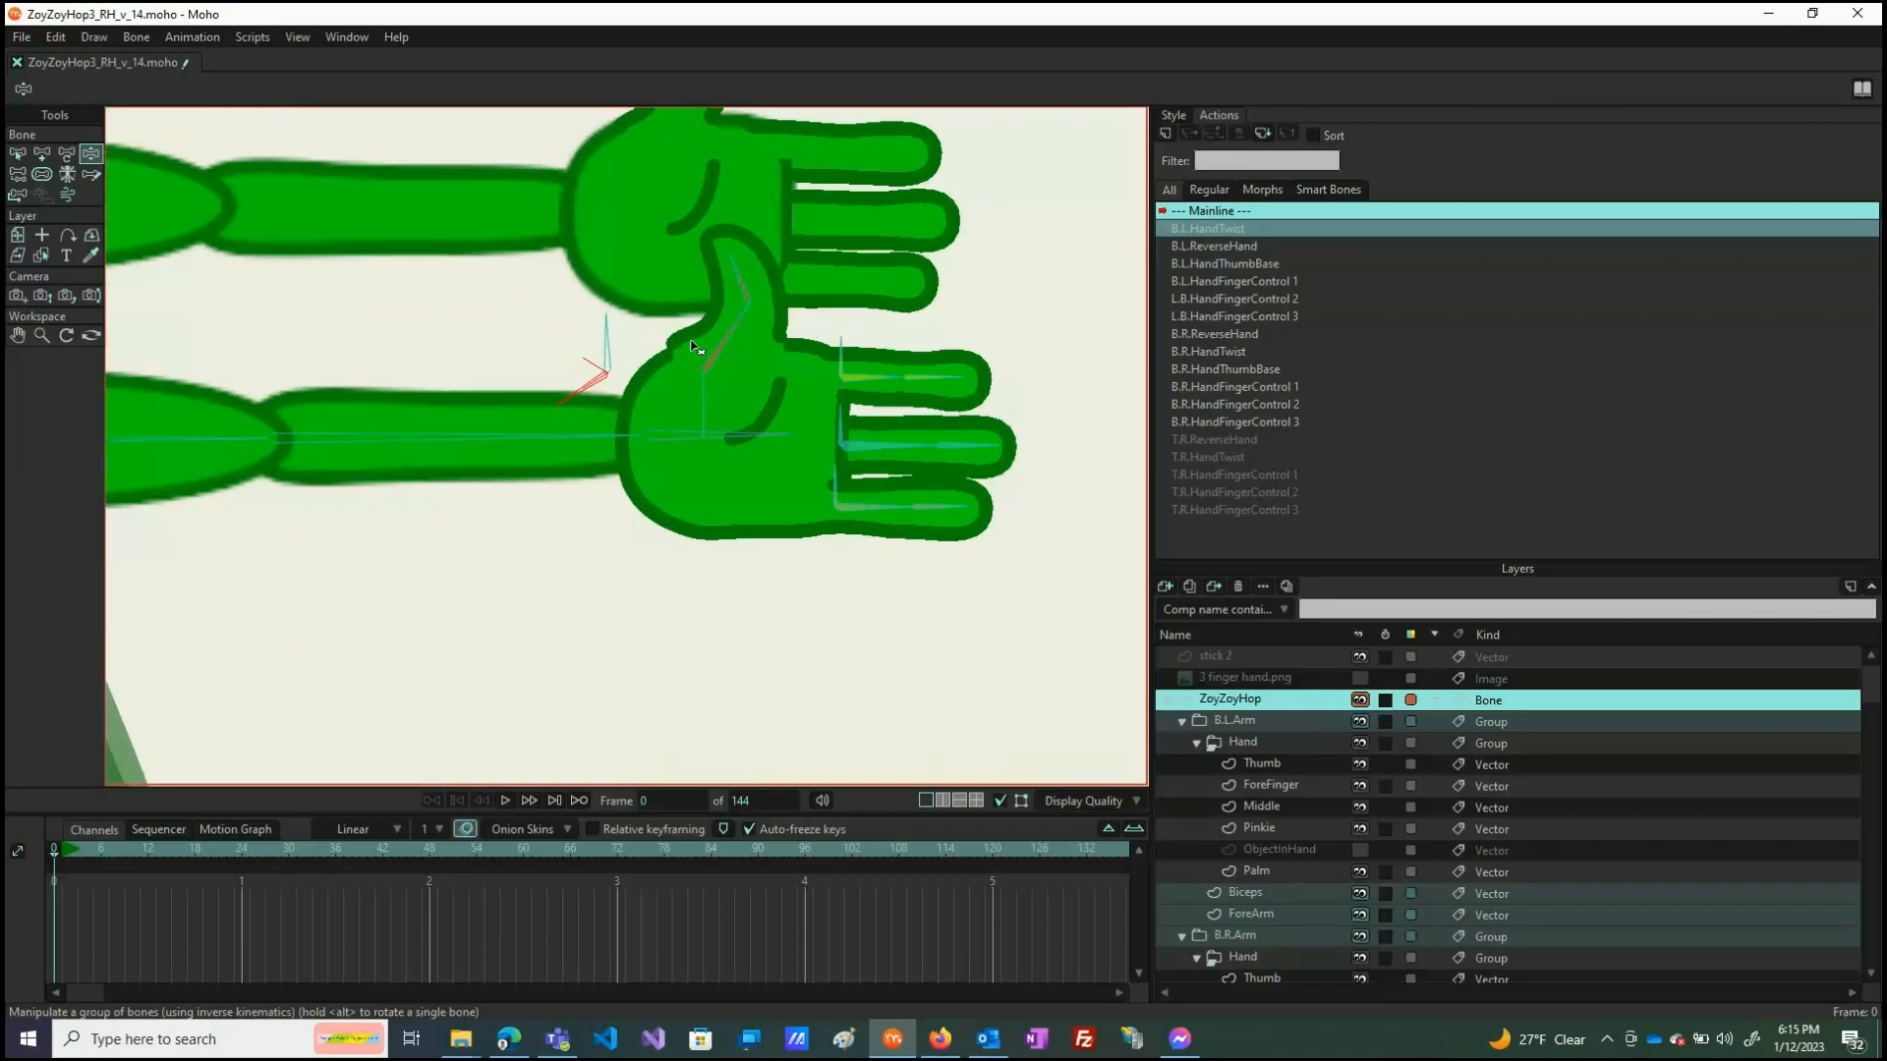
click(61, 851)
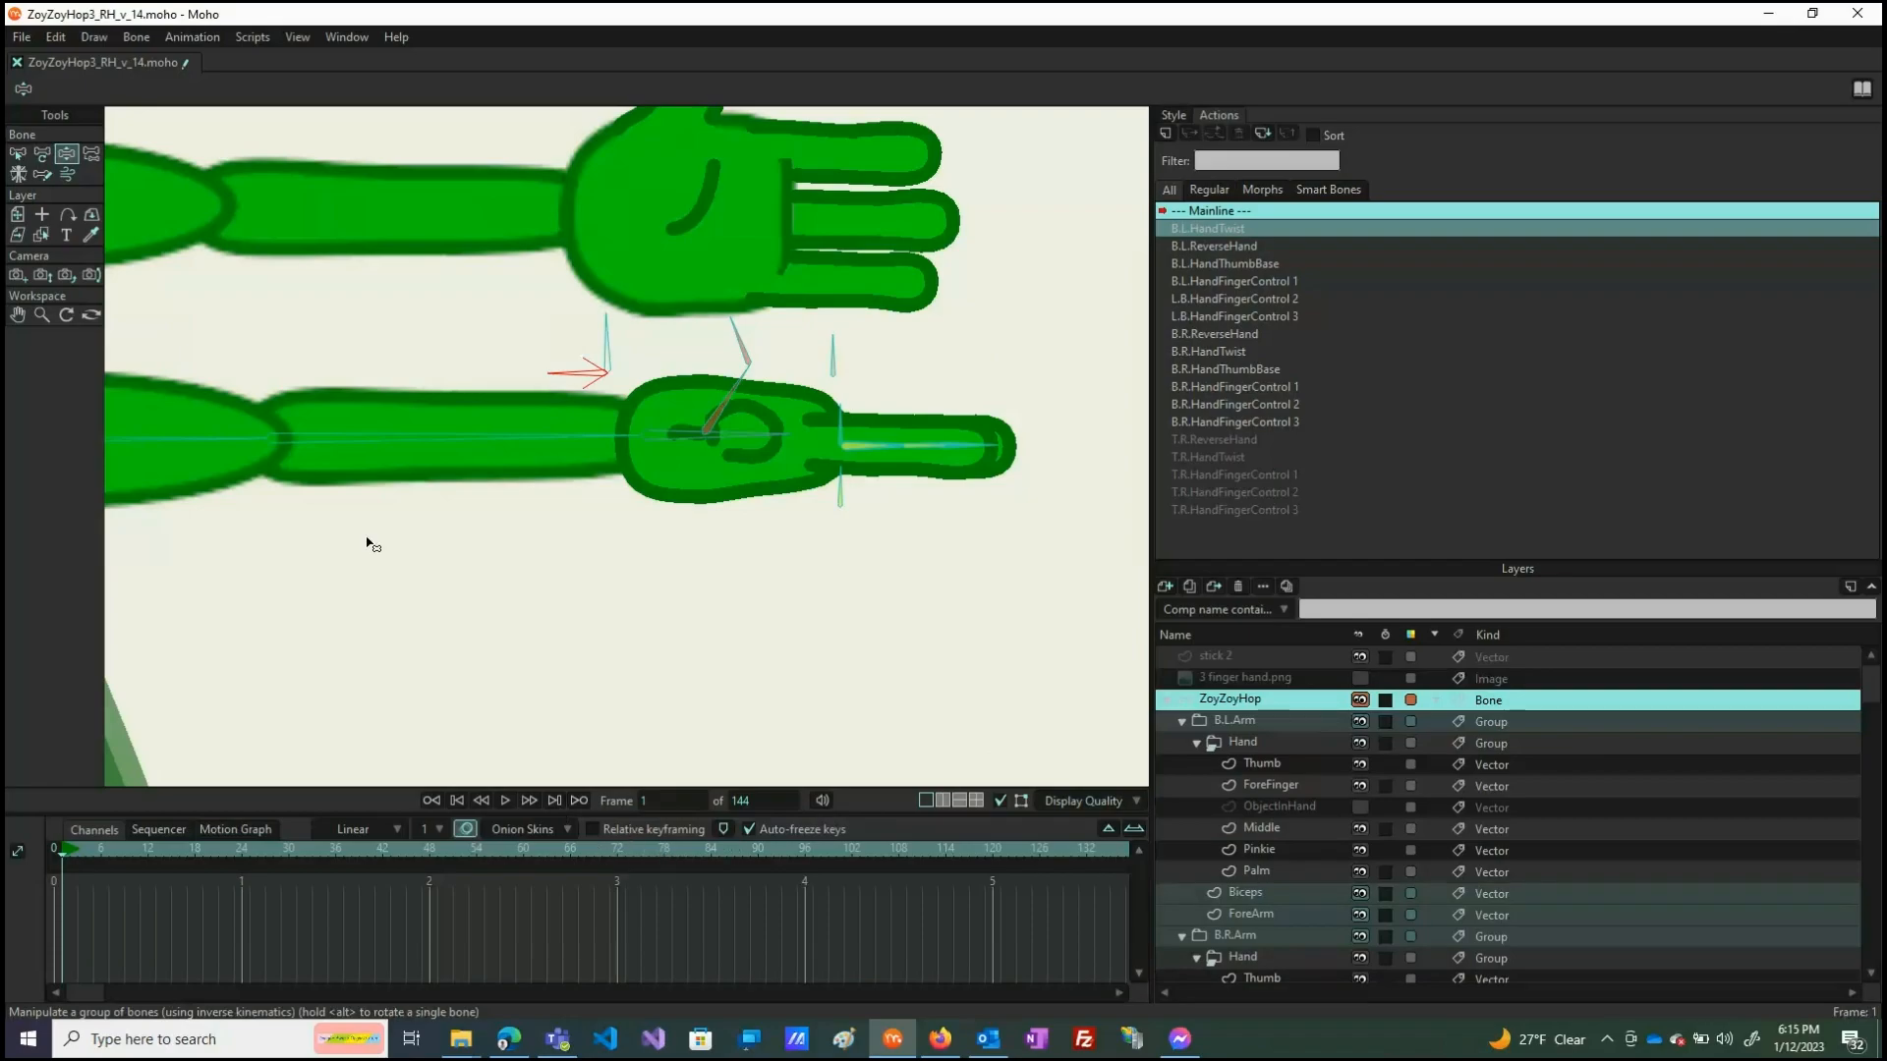
drag(558, 371, 557, 343)
drag(557, 357, 489, 210)
Fold the lower hand's thumb across the palm by rotating the B.L.HandThumbBase bone and the thumb tip bone.
drag(660, 359, 639, 497)
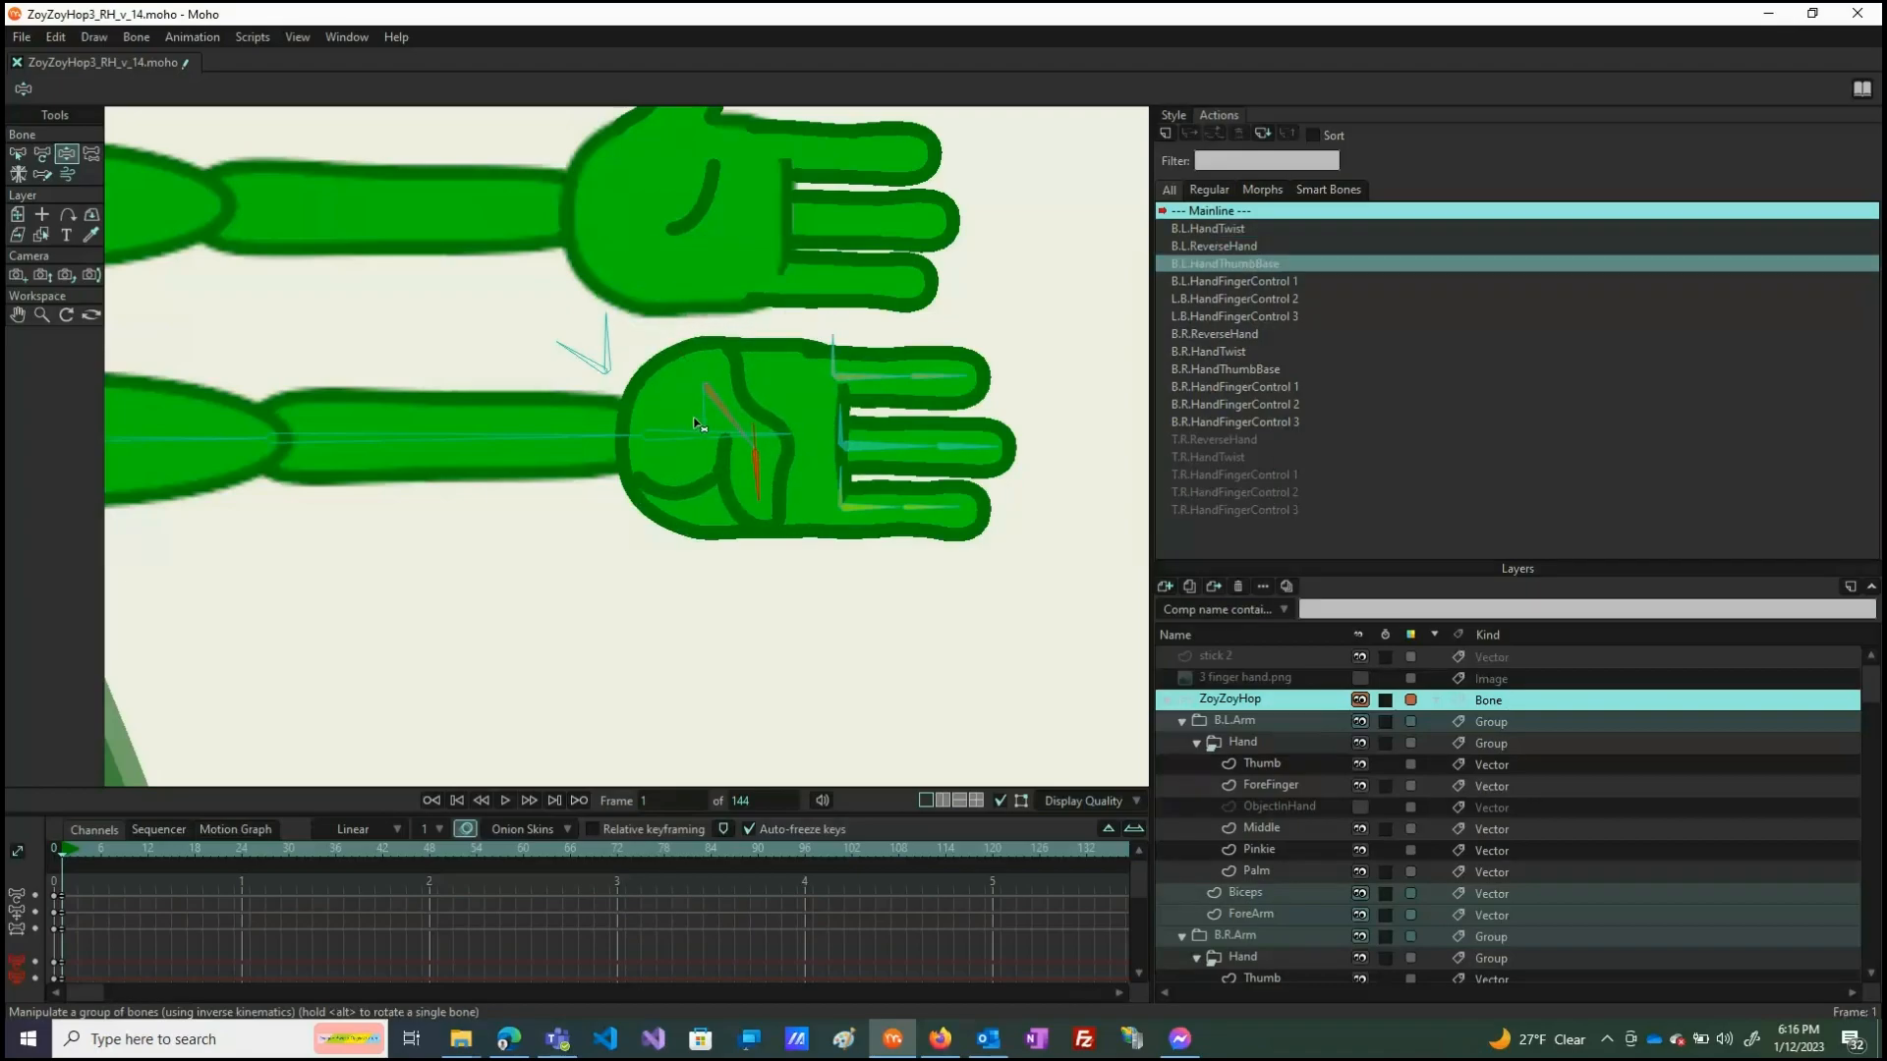
drag(735, 409, 763, 348)
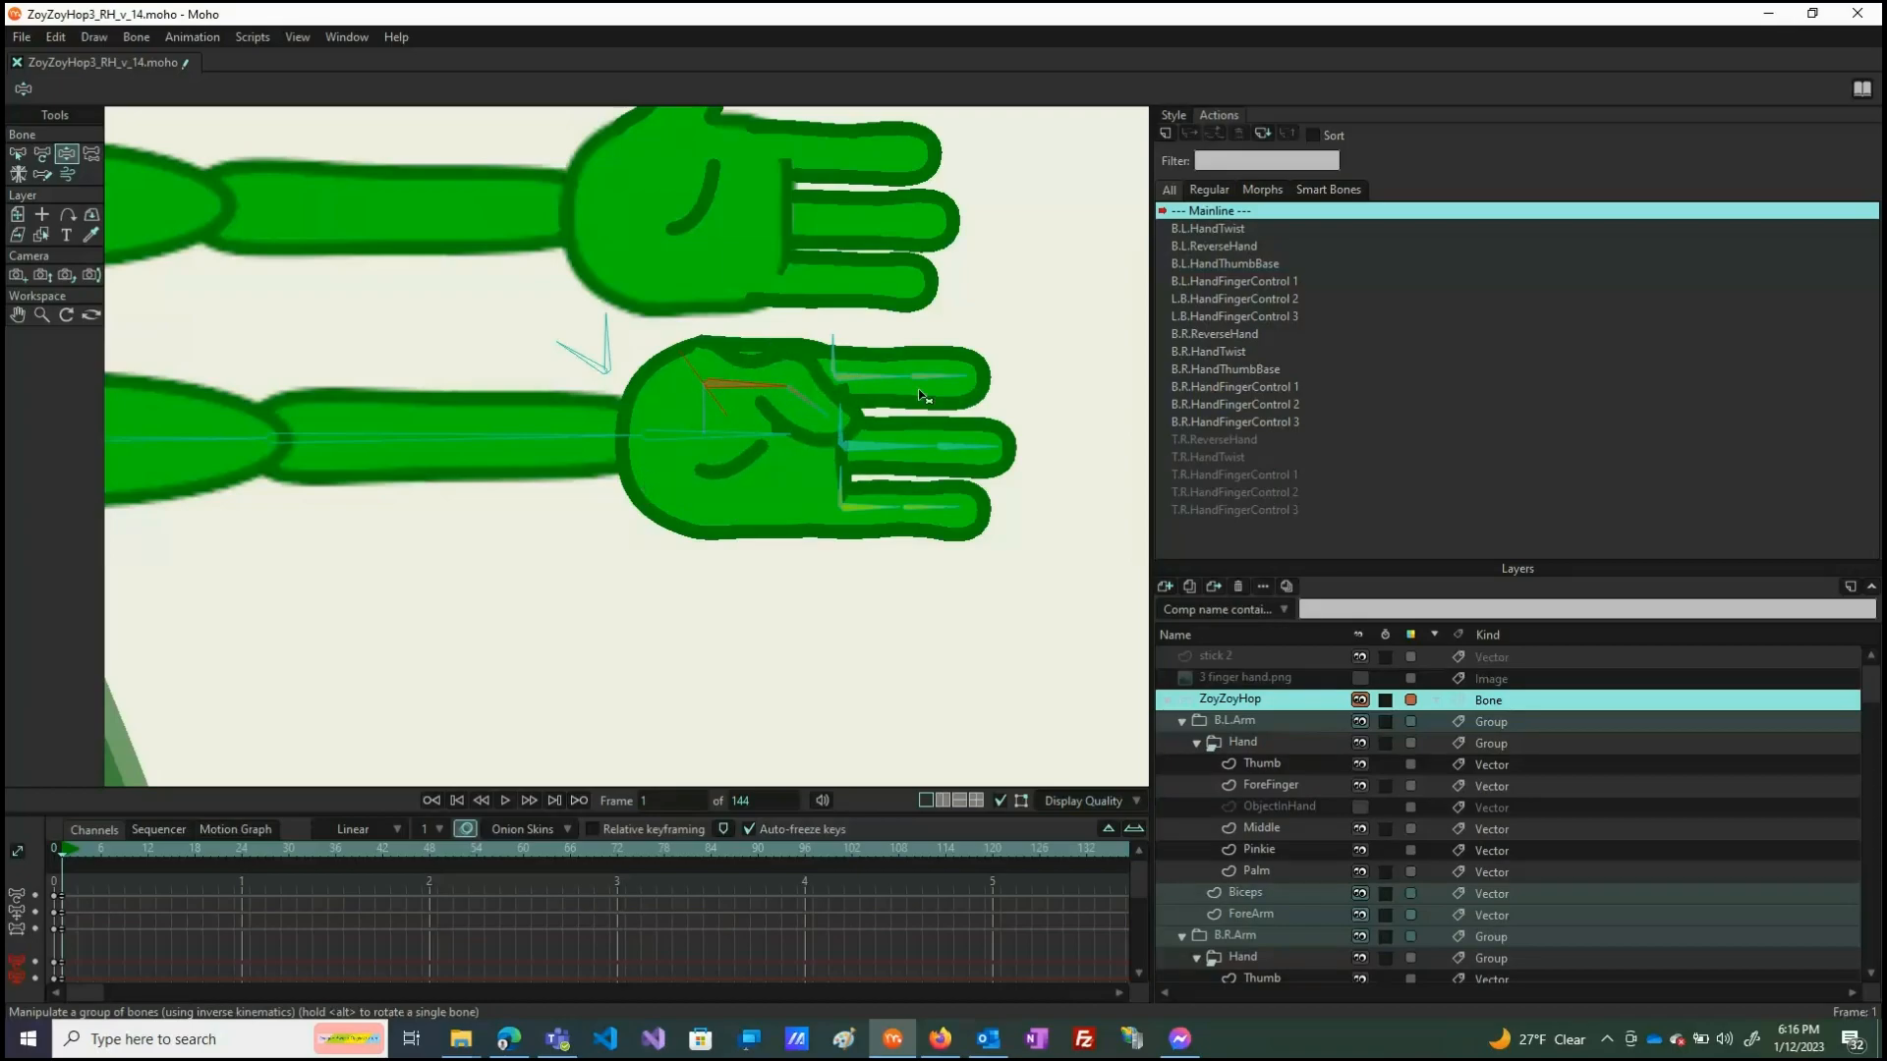
drag(745, 387, 734, 424)
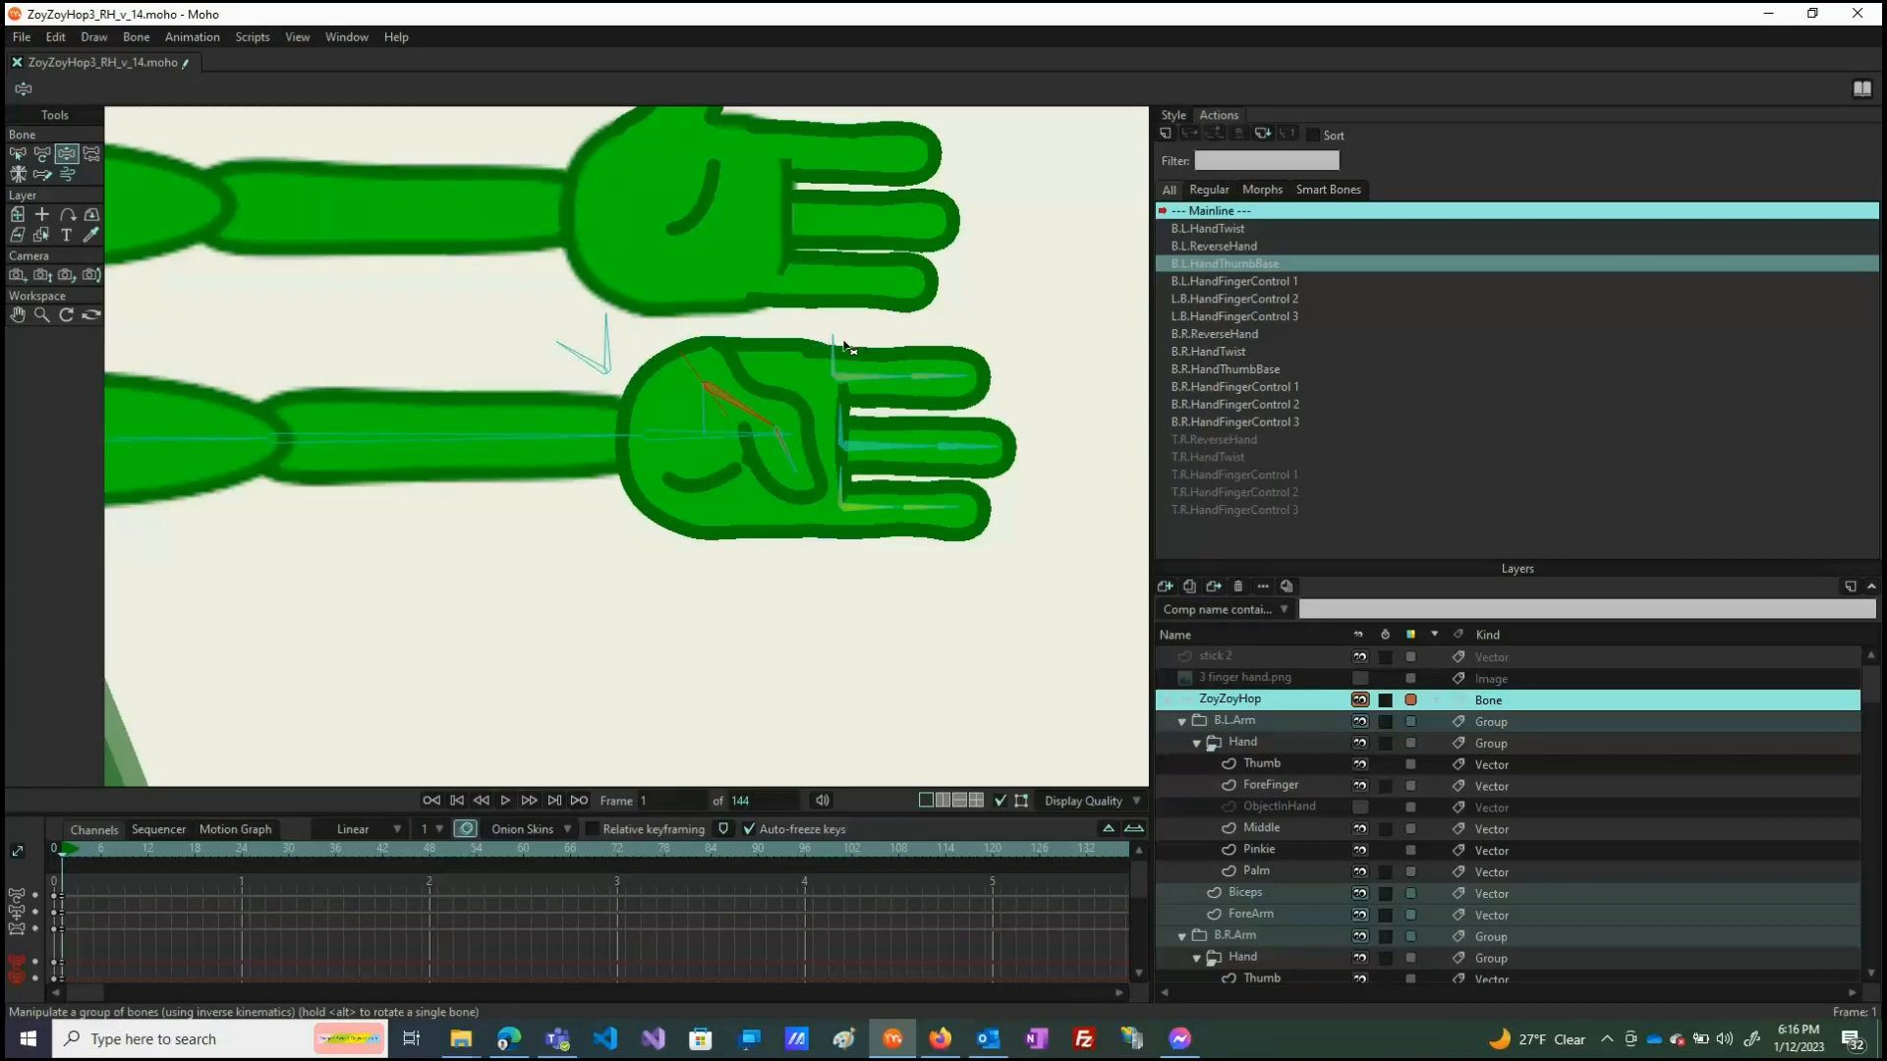
Swing the lower hand's thumb back off the palm and adjust its base and tip bones until it points upward.
scroll(758, 382, down, 3)
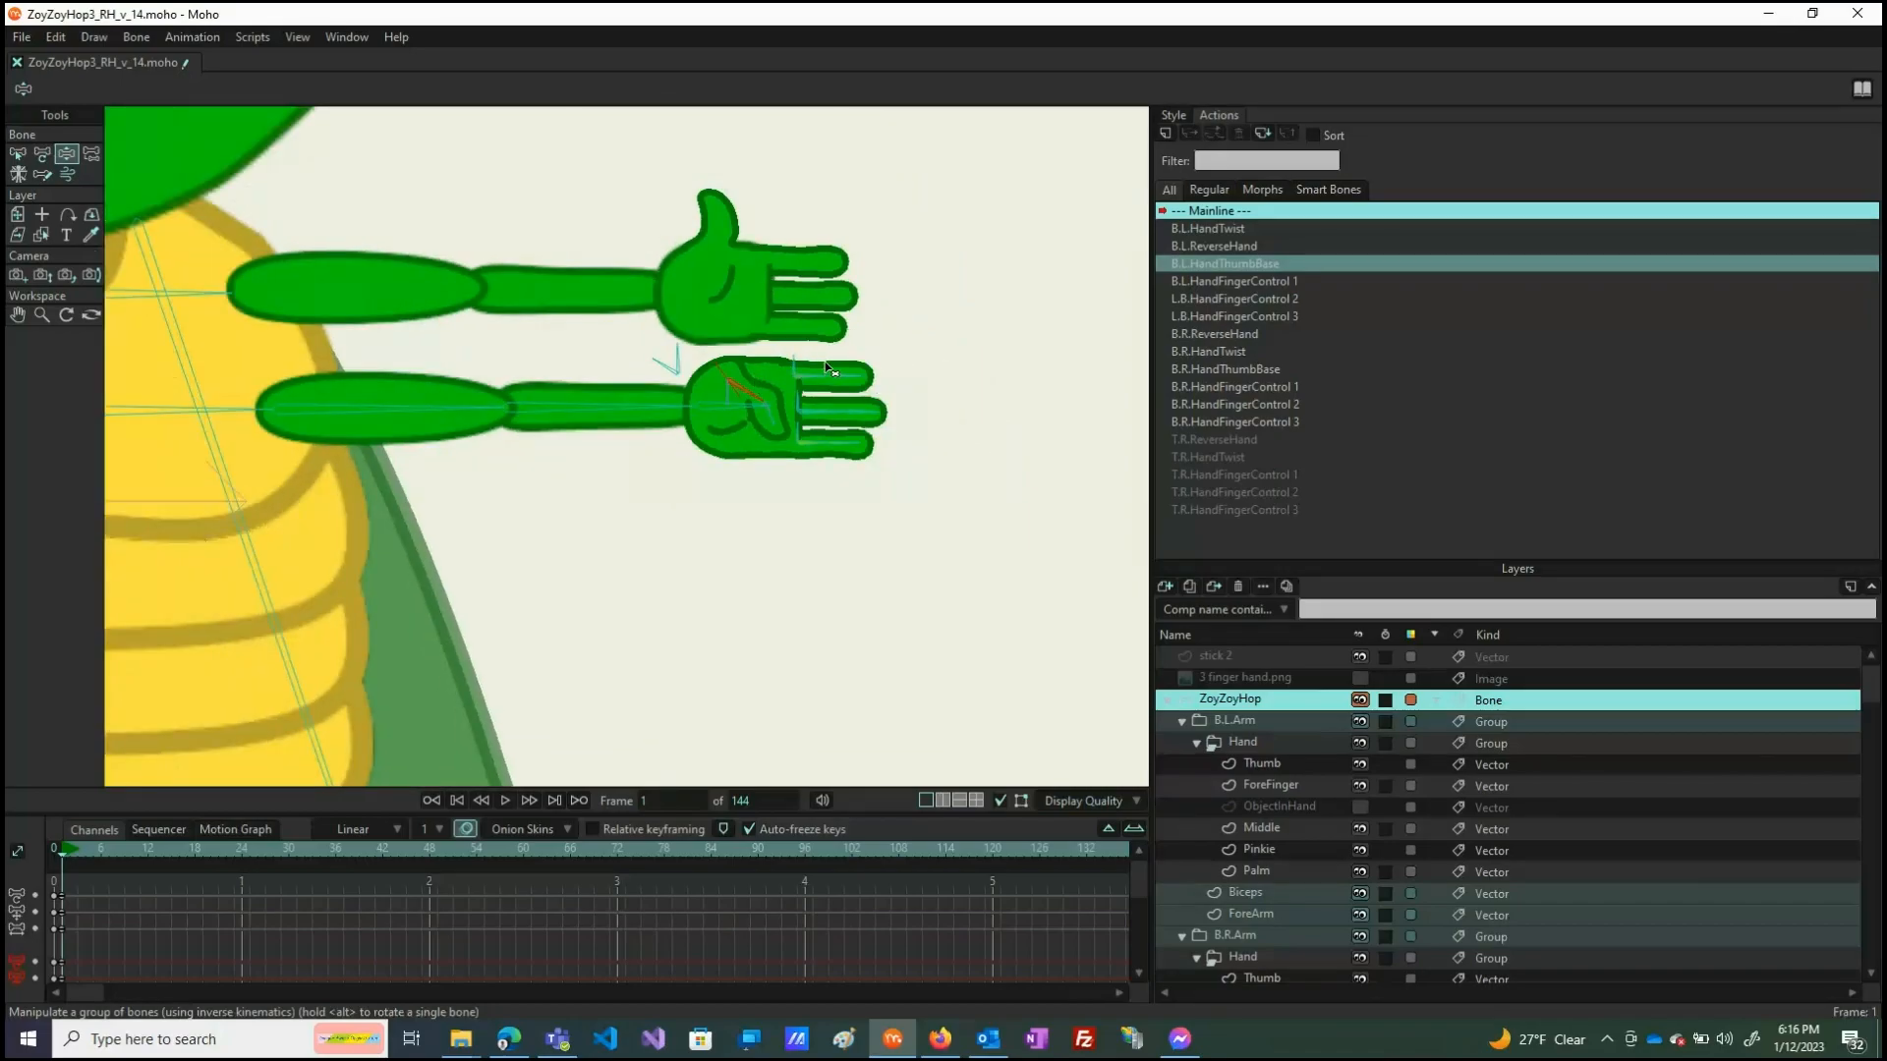
drag(797, 364, 646, 339)
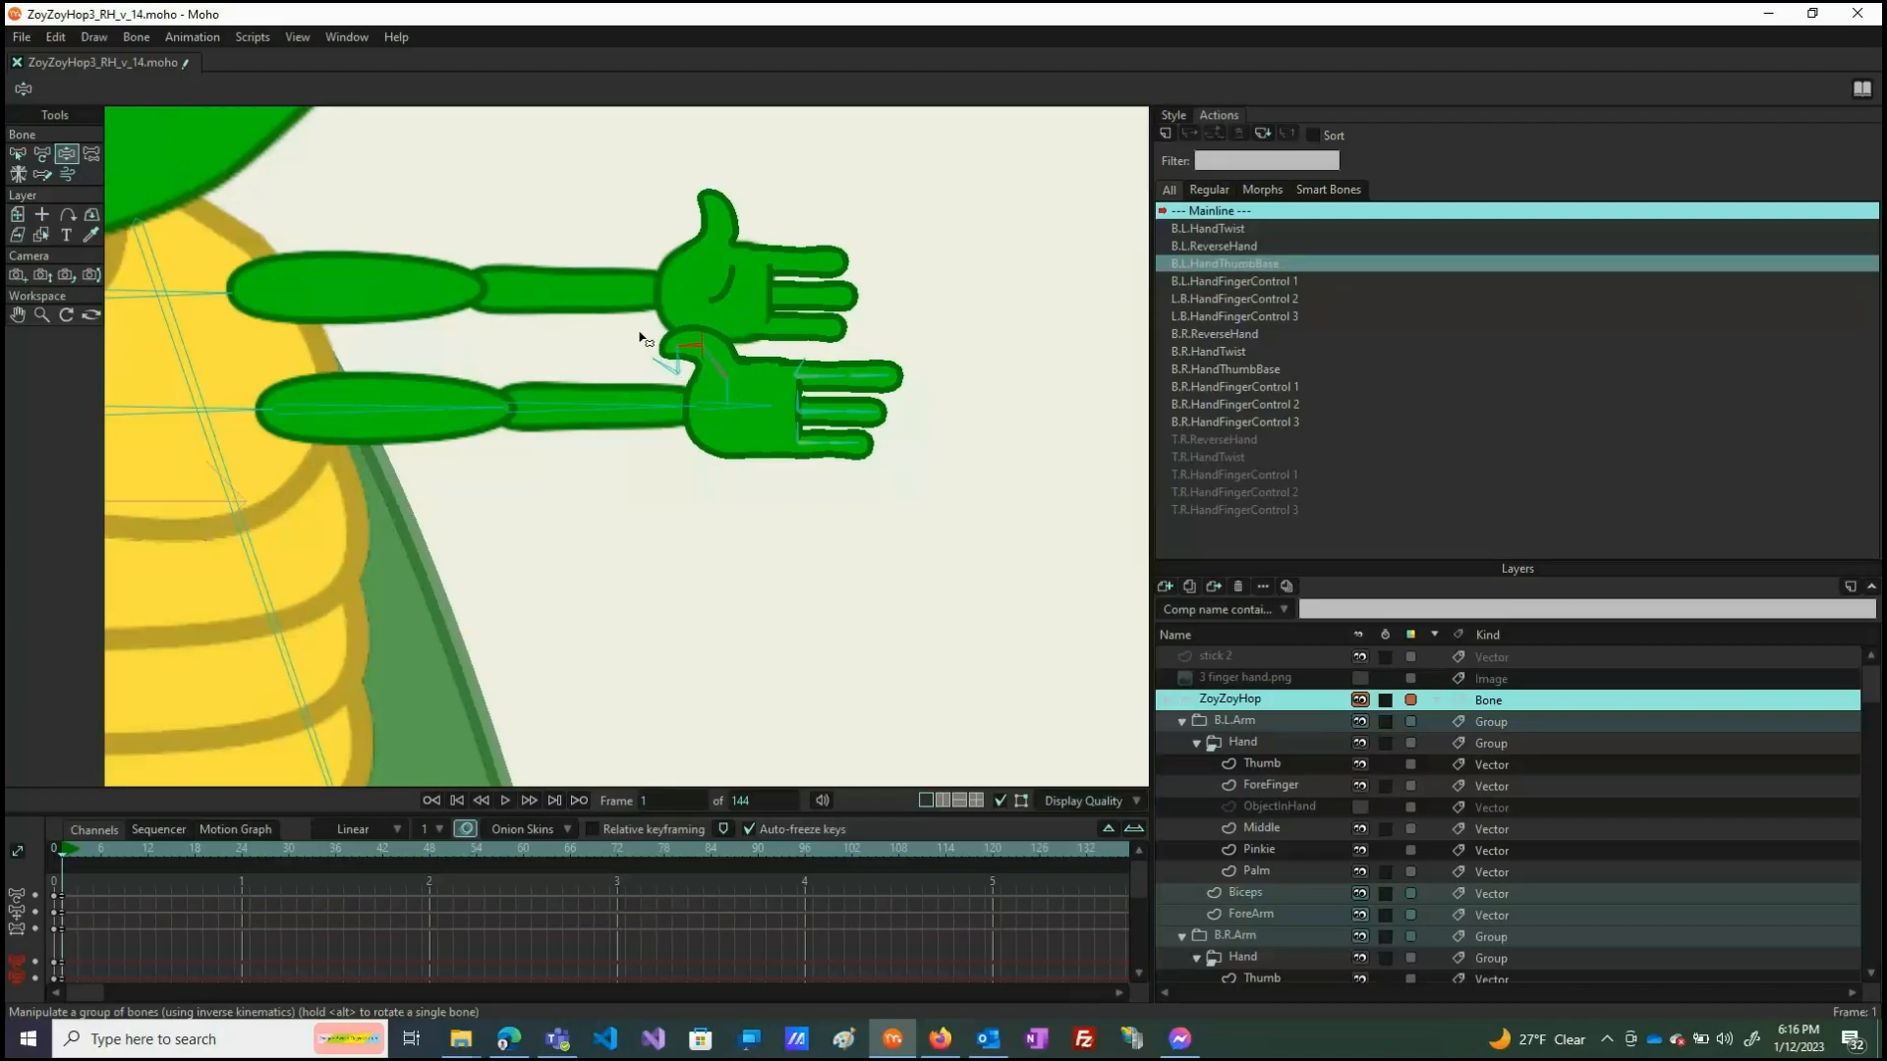
click(767, 380)
mouse_move(715, 365)
mouse_down()
mouse_move(676, 360)
mouse_move(749, 367)
mouse_up()
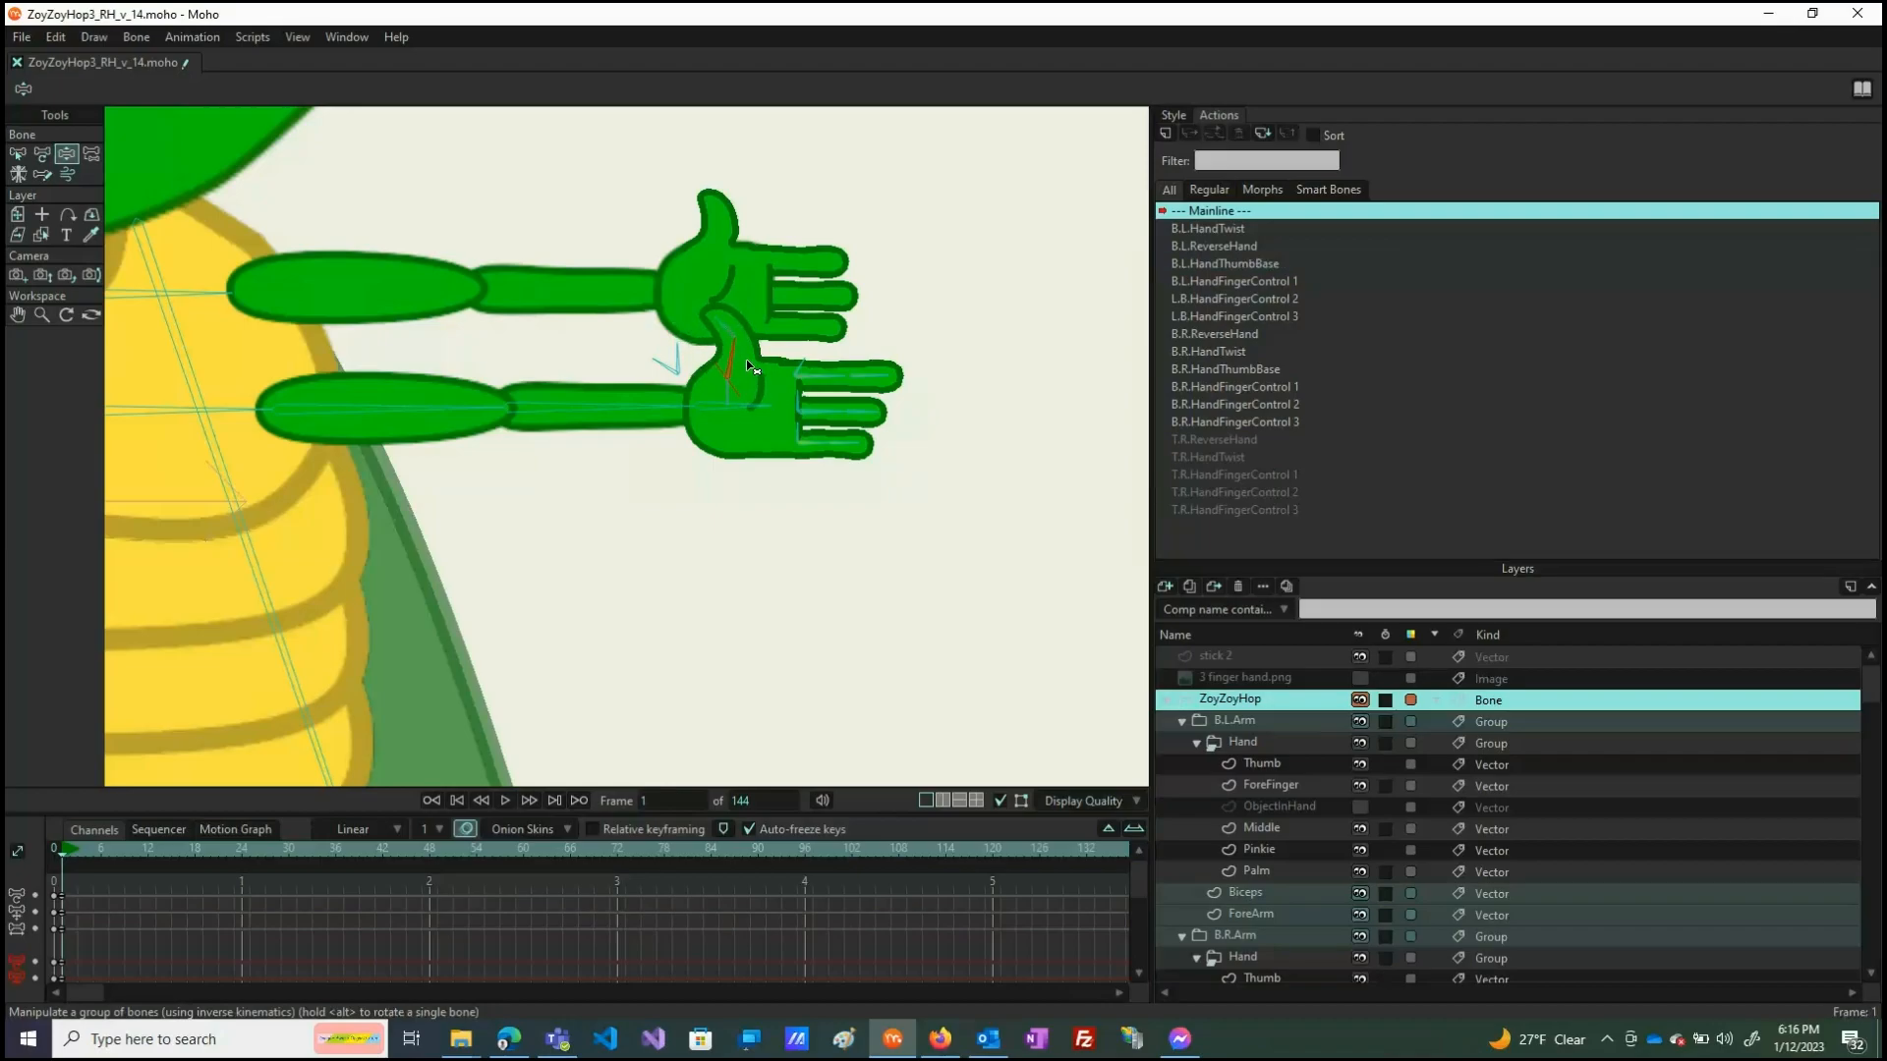
click(726, 325)
drag(712, 324, 723, 358)
click(738, 362)
drag(742, 368, 747, 371)
mouse_move(752, 337)
mouse_down()
mouse_move(728, 372)
mouse_move(767, 383)
mouse_move(741, 355)
mouse_move(745, 401)
mouse_move(746, 339)
mouse_move(766, 358)
mouse_up()
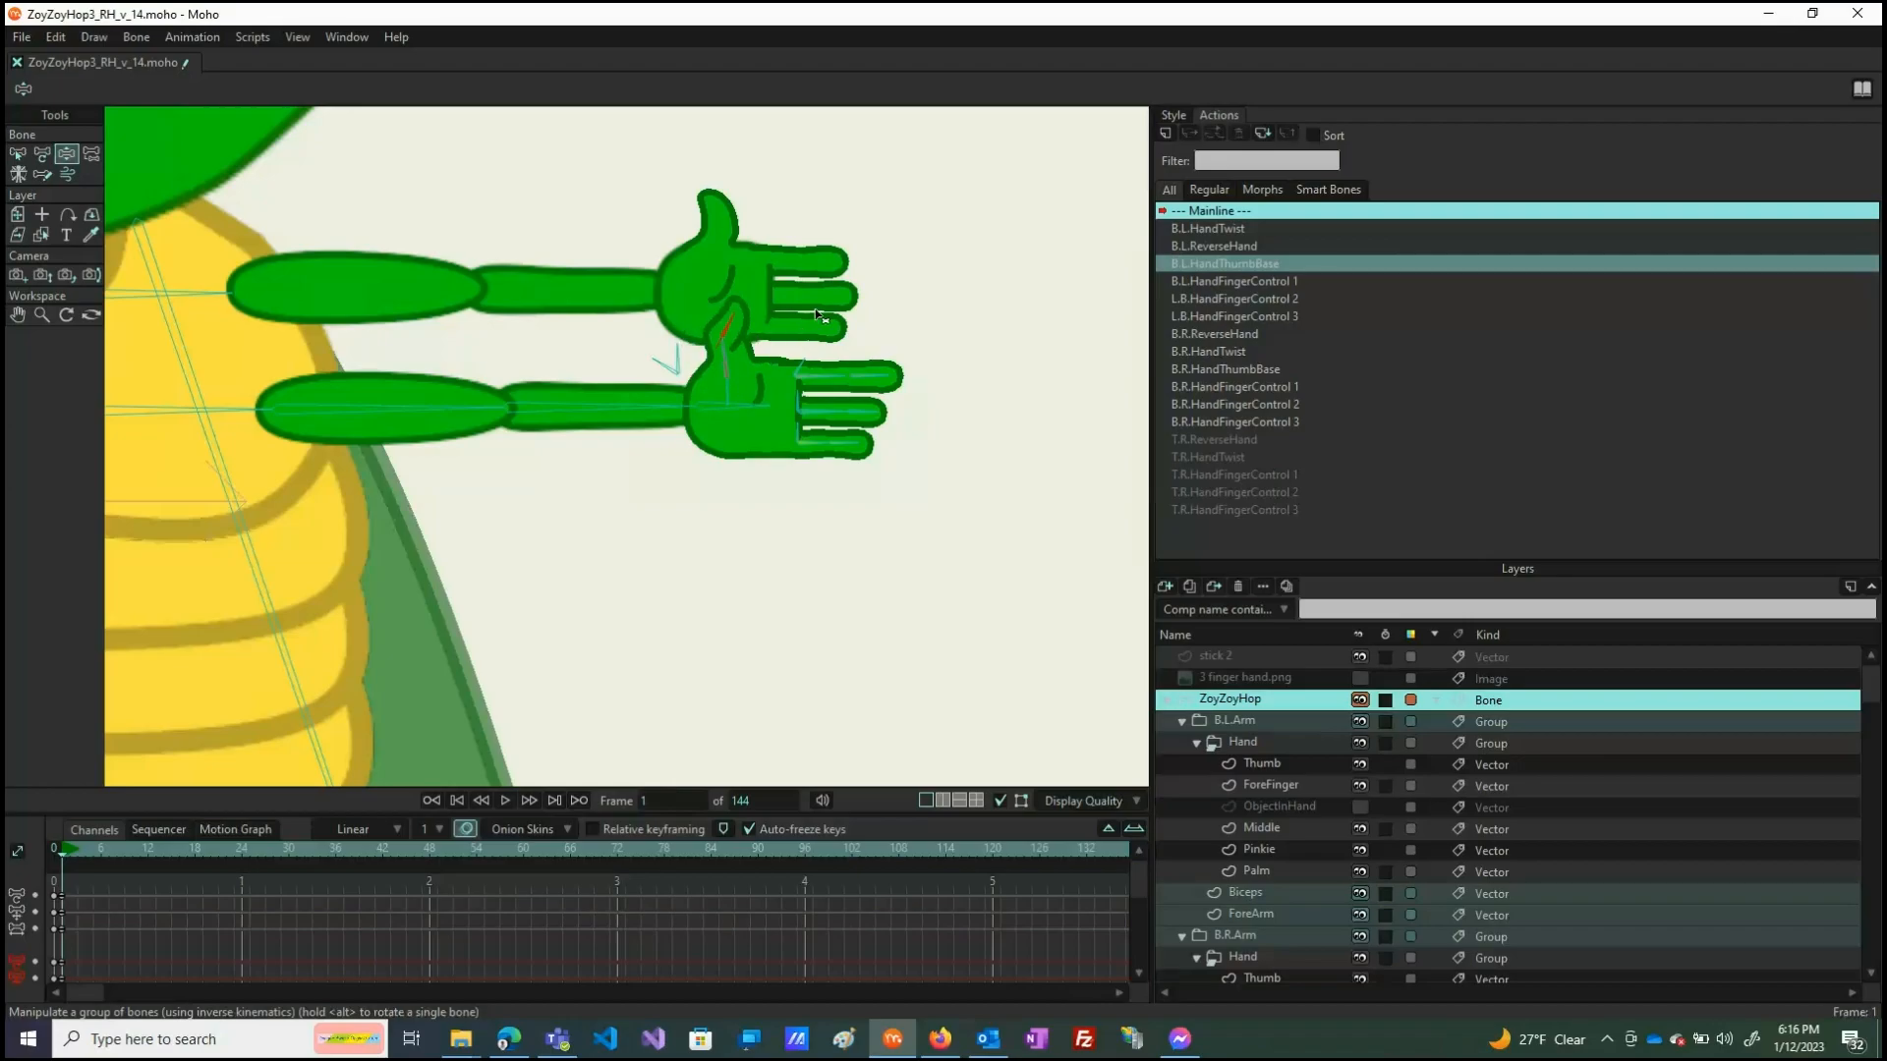
Reset the angle of the selected thumb and forefinger control bones with the Transform Bone tool, and deselect them.
key(b)
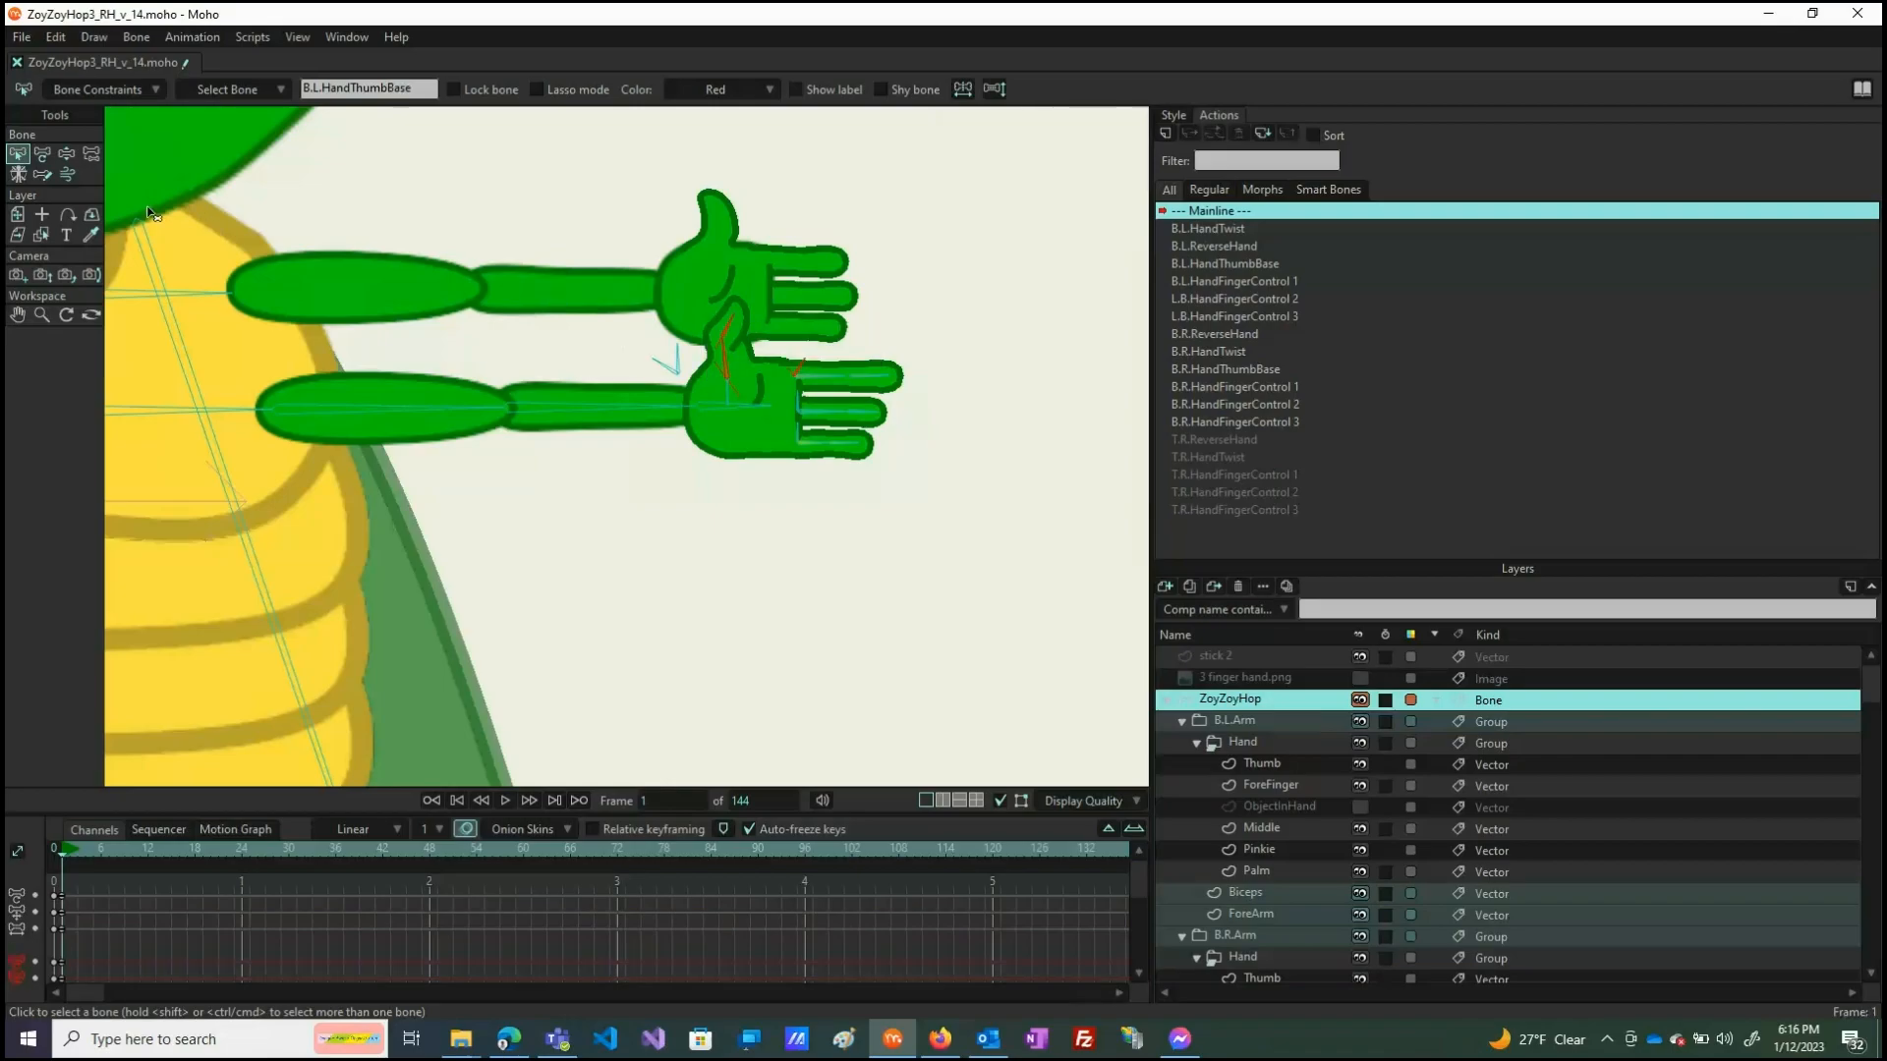
key(t)
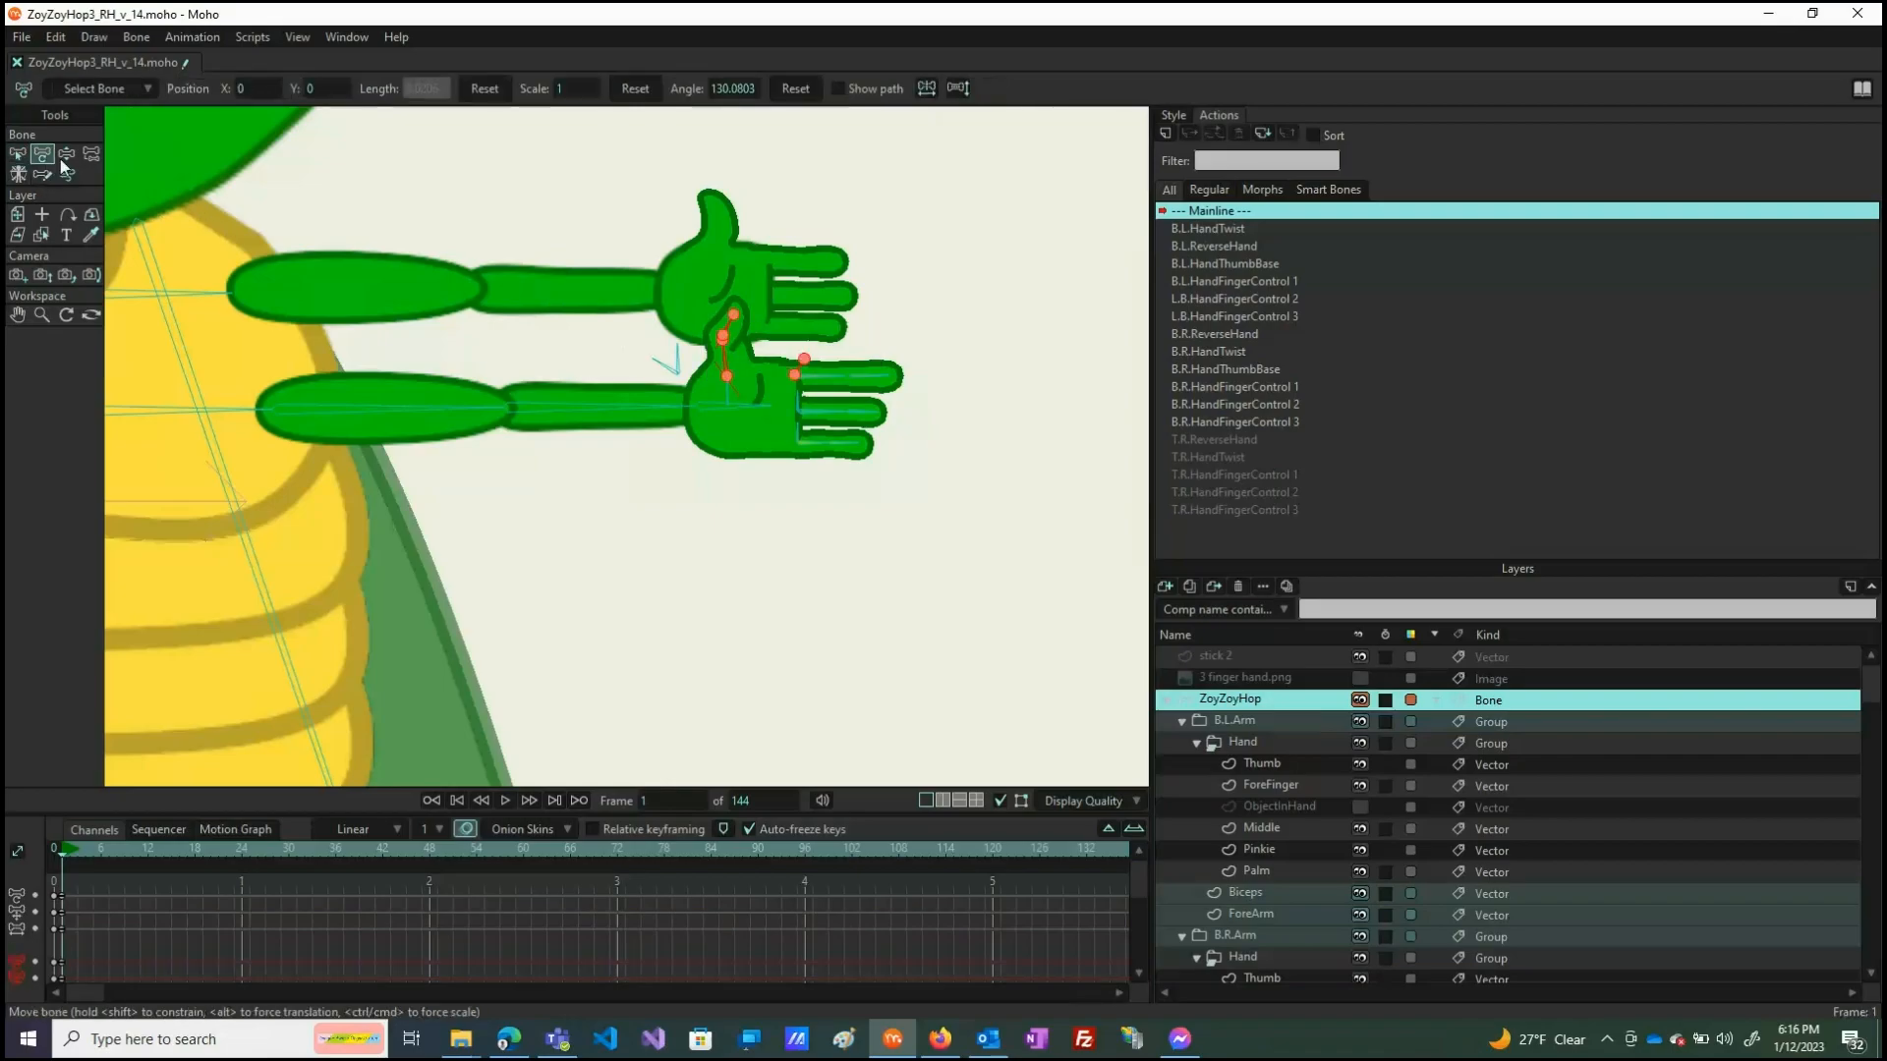
click(796, 86)
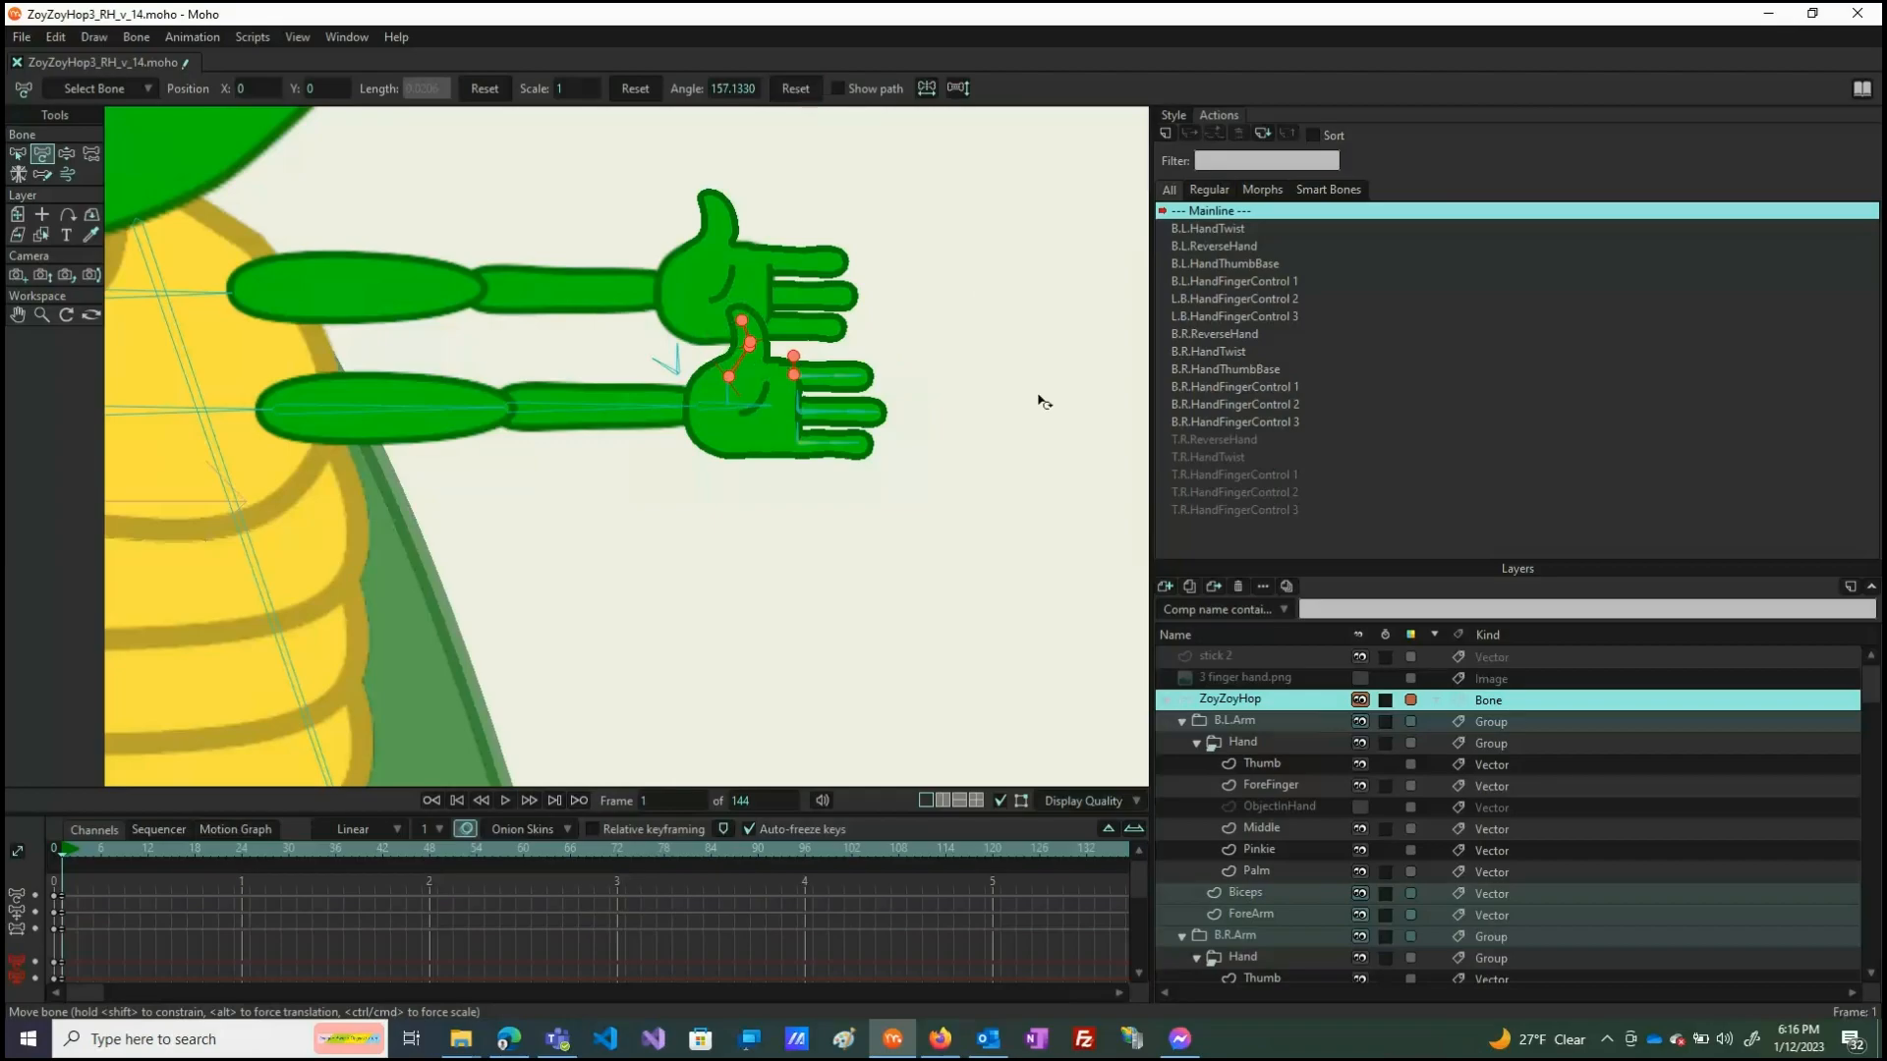
click(840, 478)
Delete all the bone keyframes at the start of the timeline to clear the hand pose.
scroll(729, 332, up, 3)
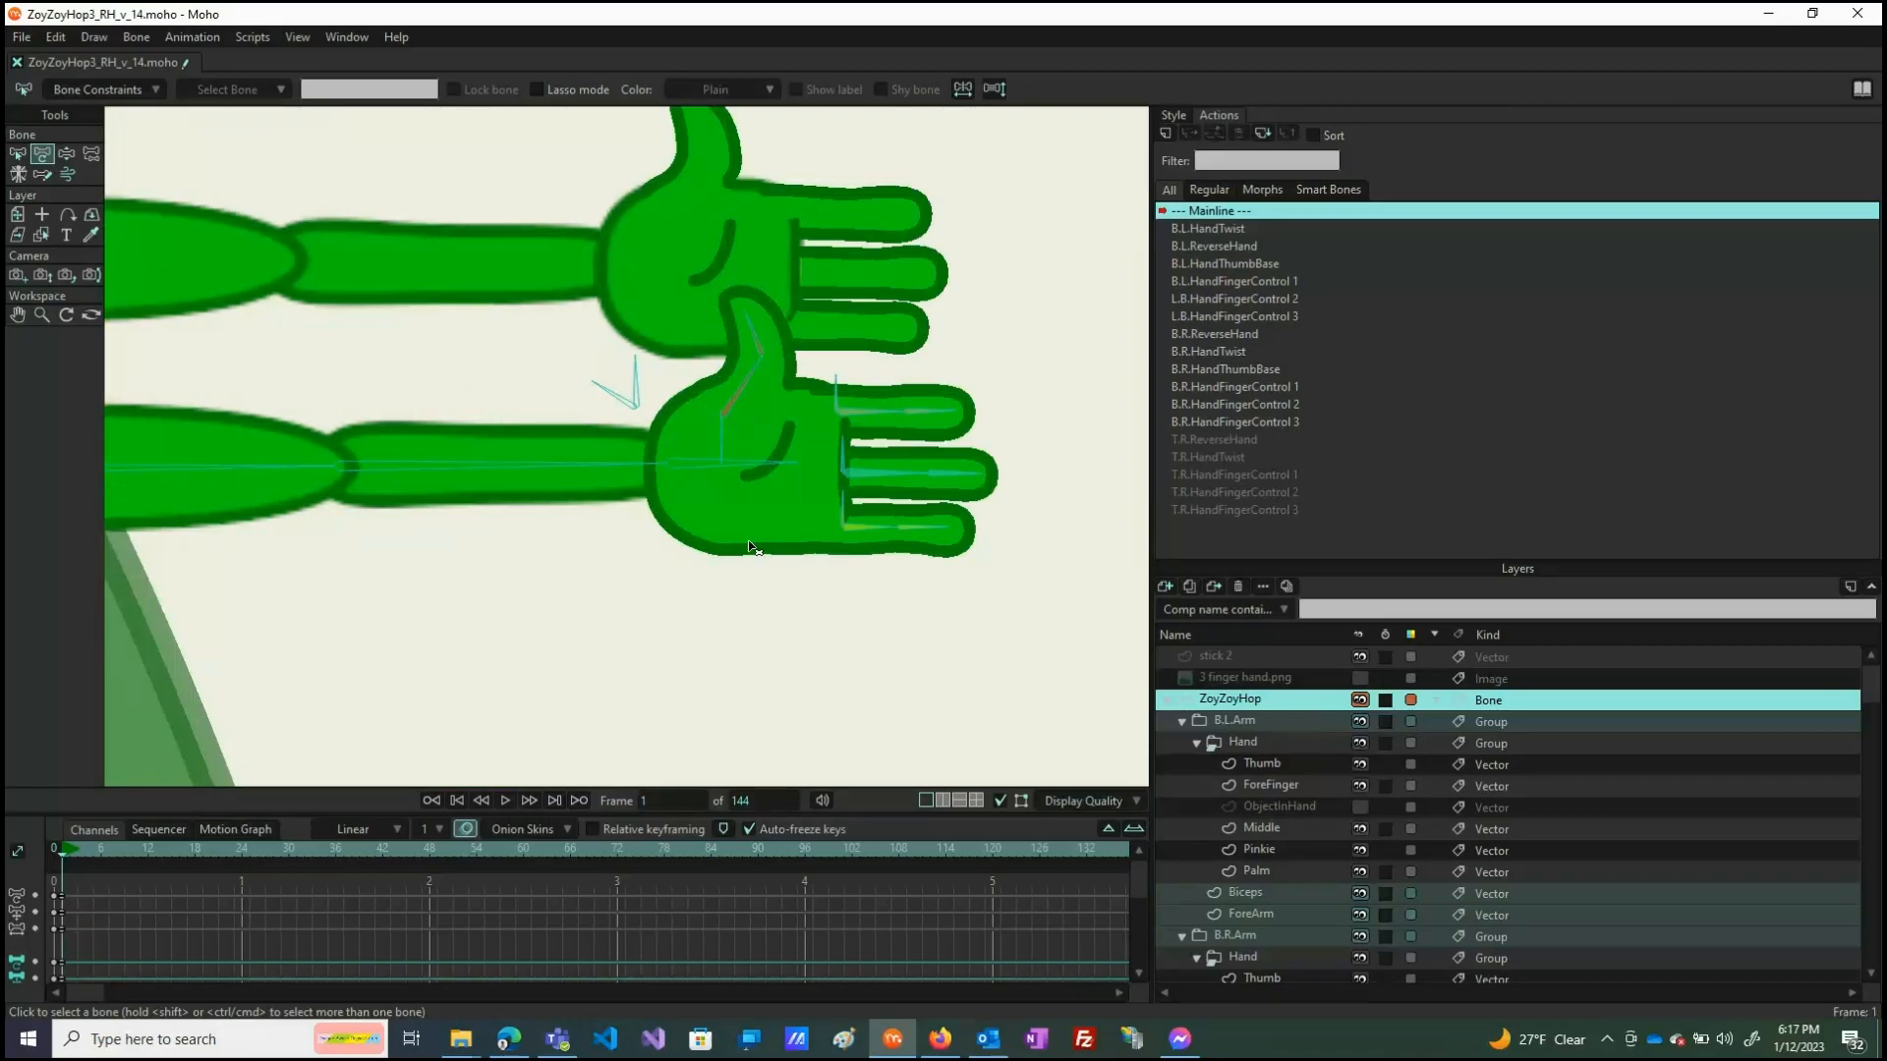
scroll(752, 547, down, 1)
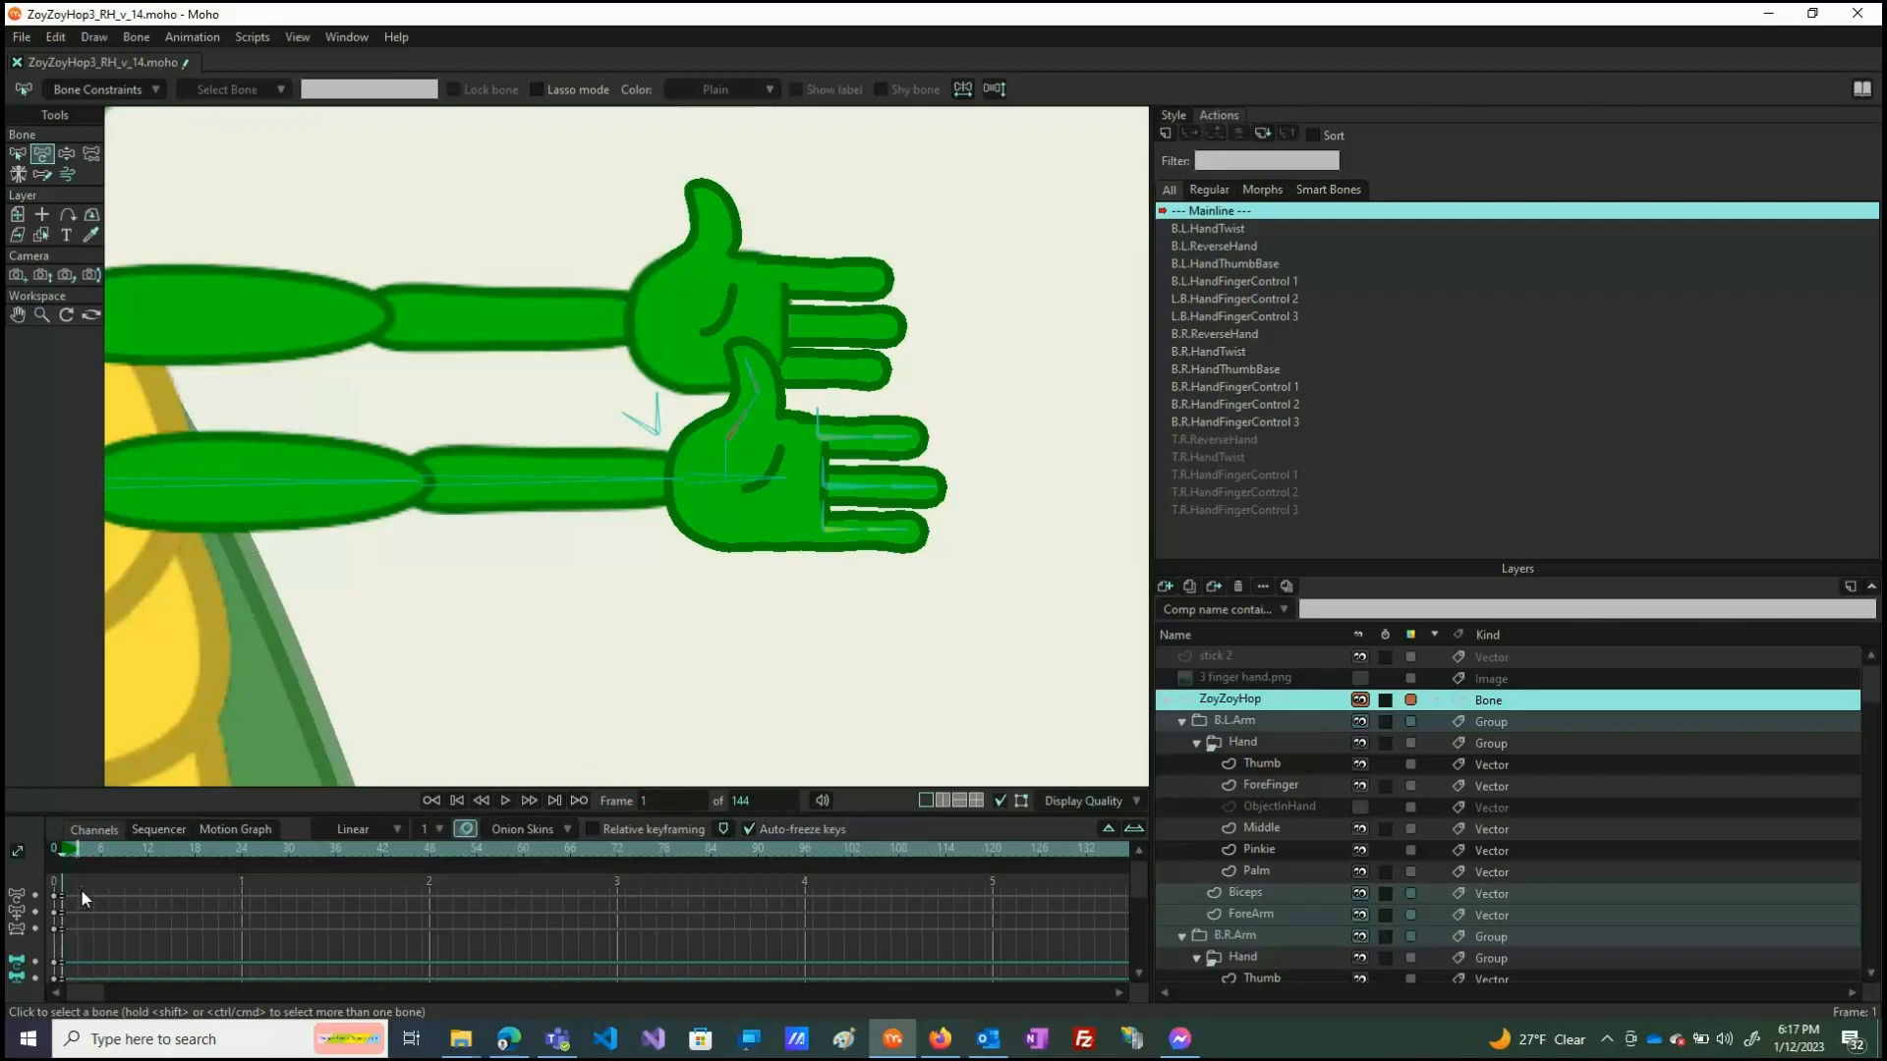
drag(80, 888, 5, 1001)
key(Delete)
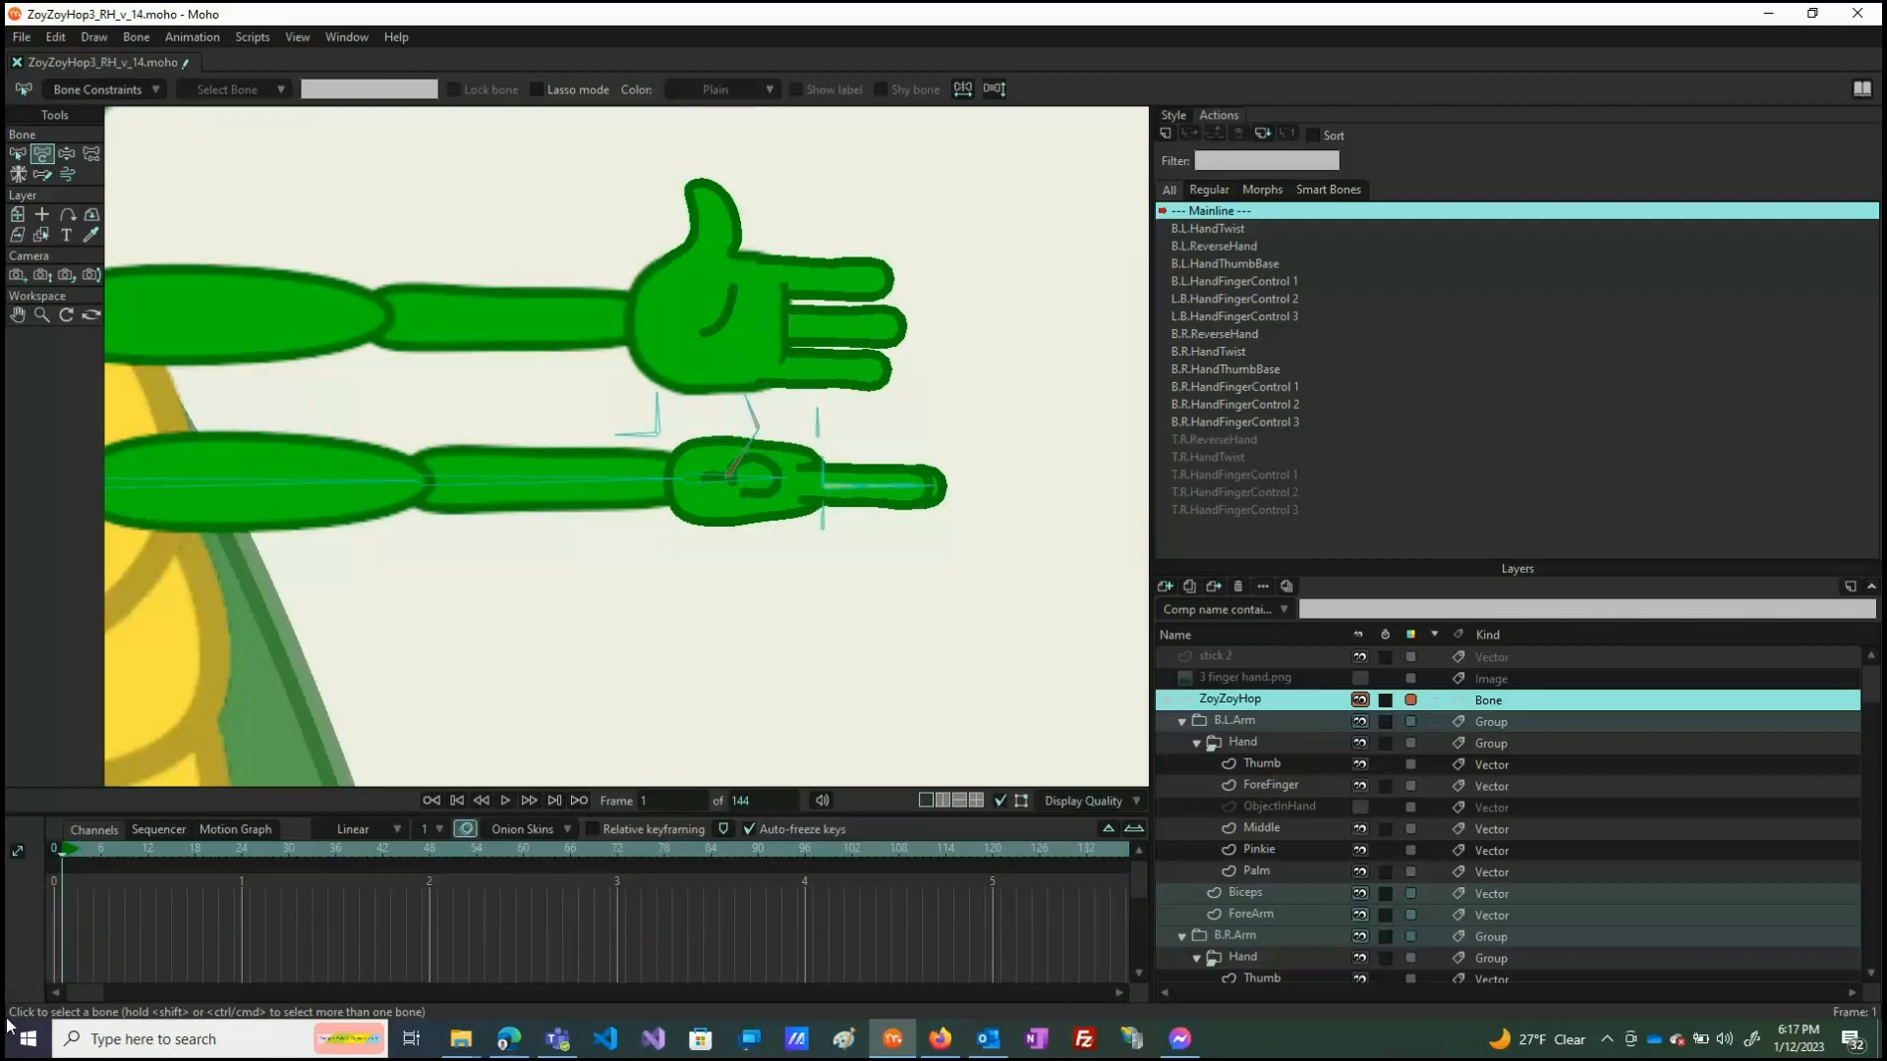
Select the B.L.HandTwist bone at frame 1 and rotate it upward with Manipulate Bones.
click(622, 441)
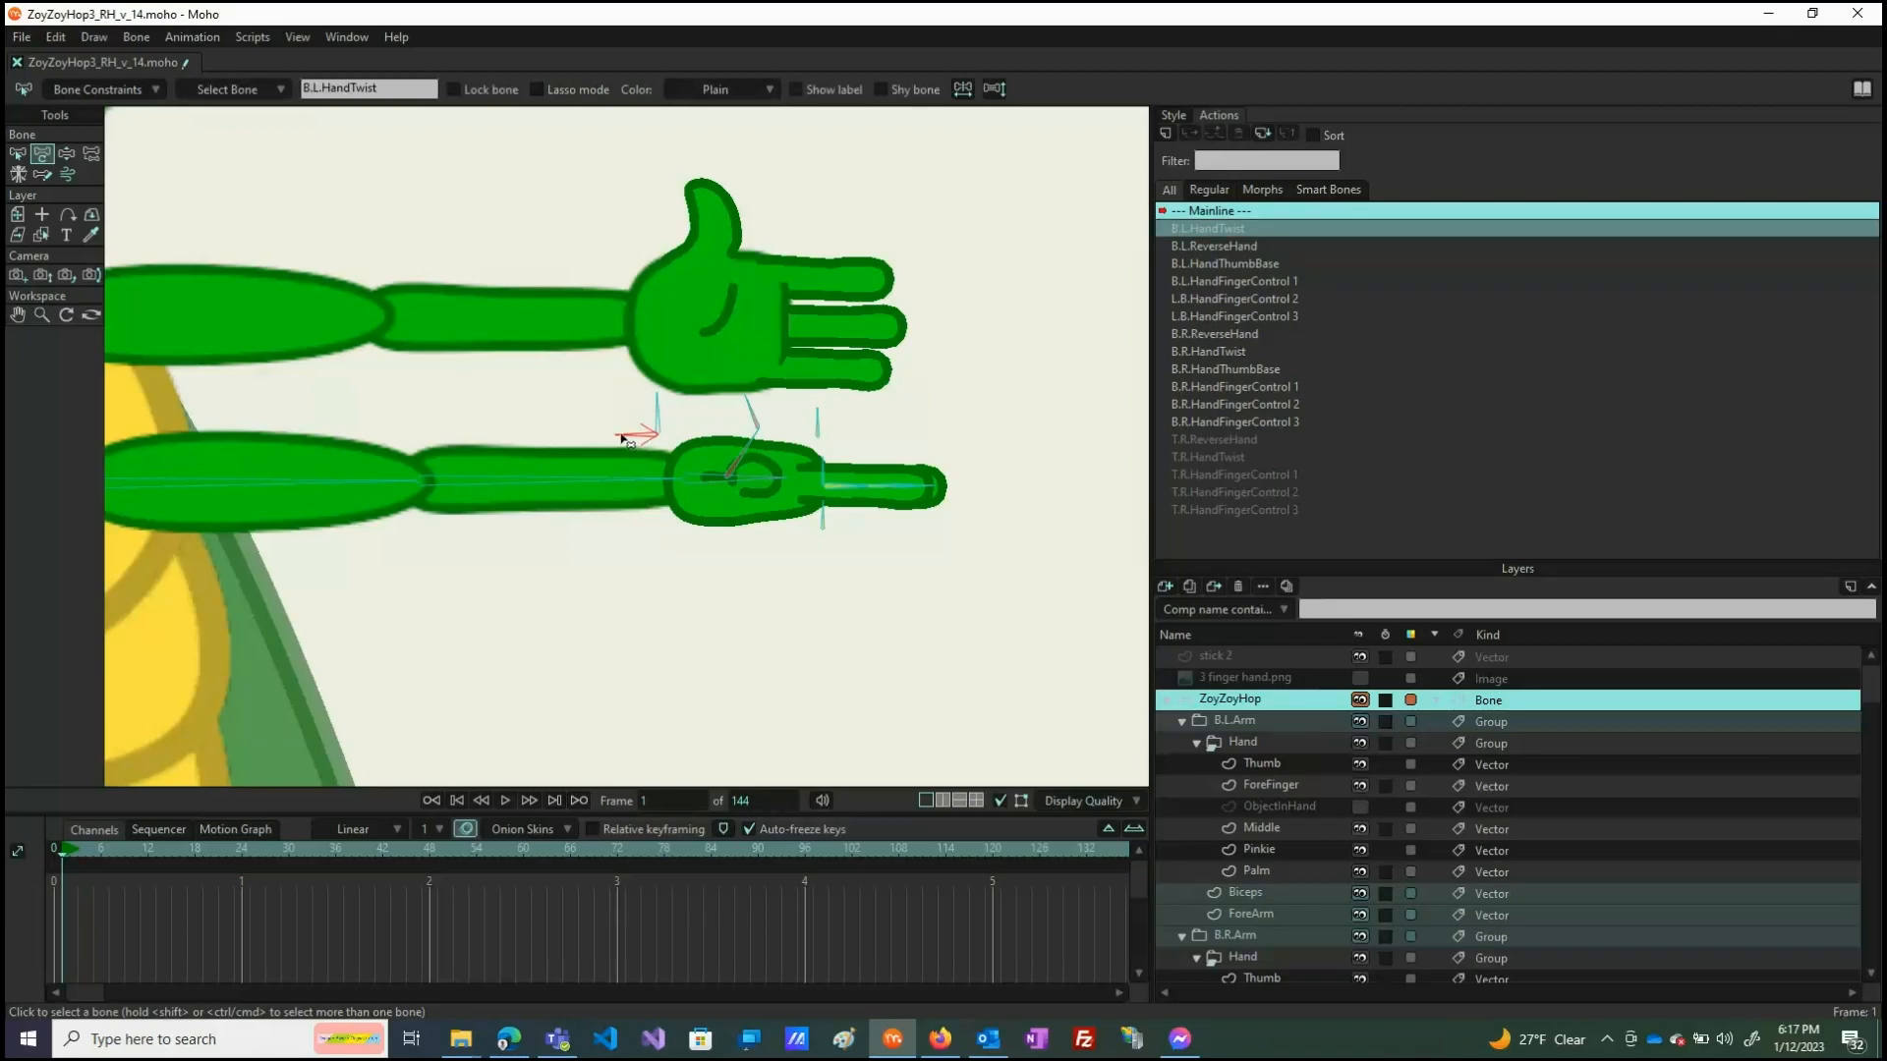
key(z)
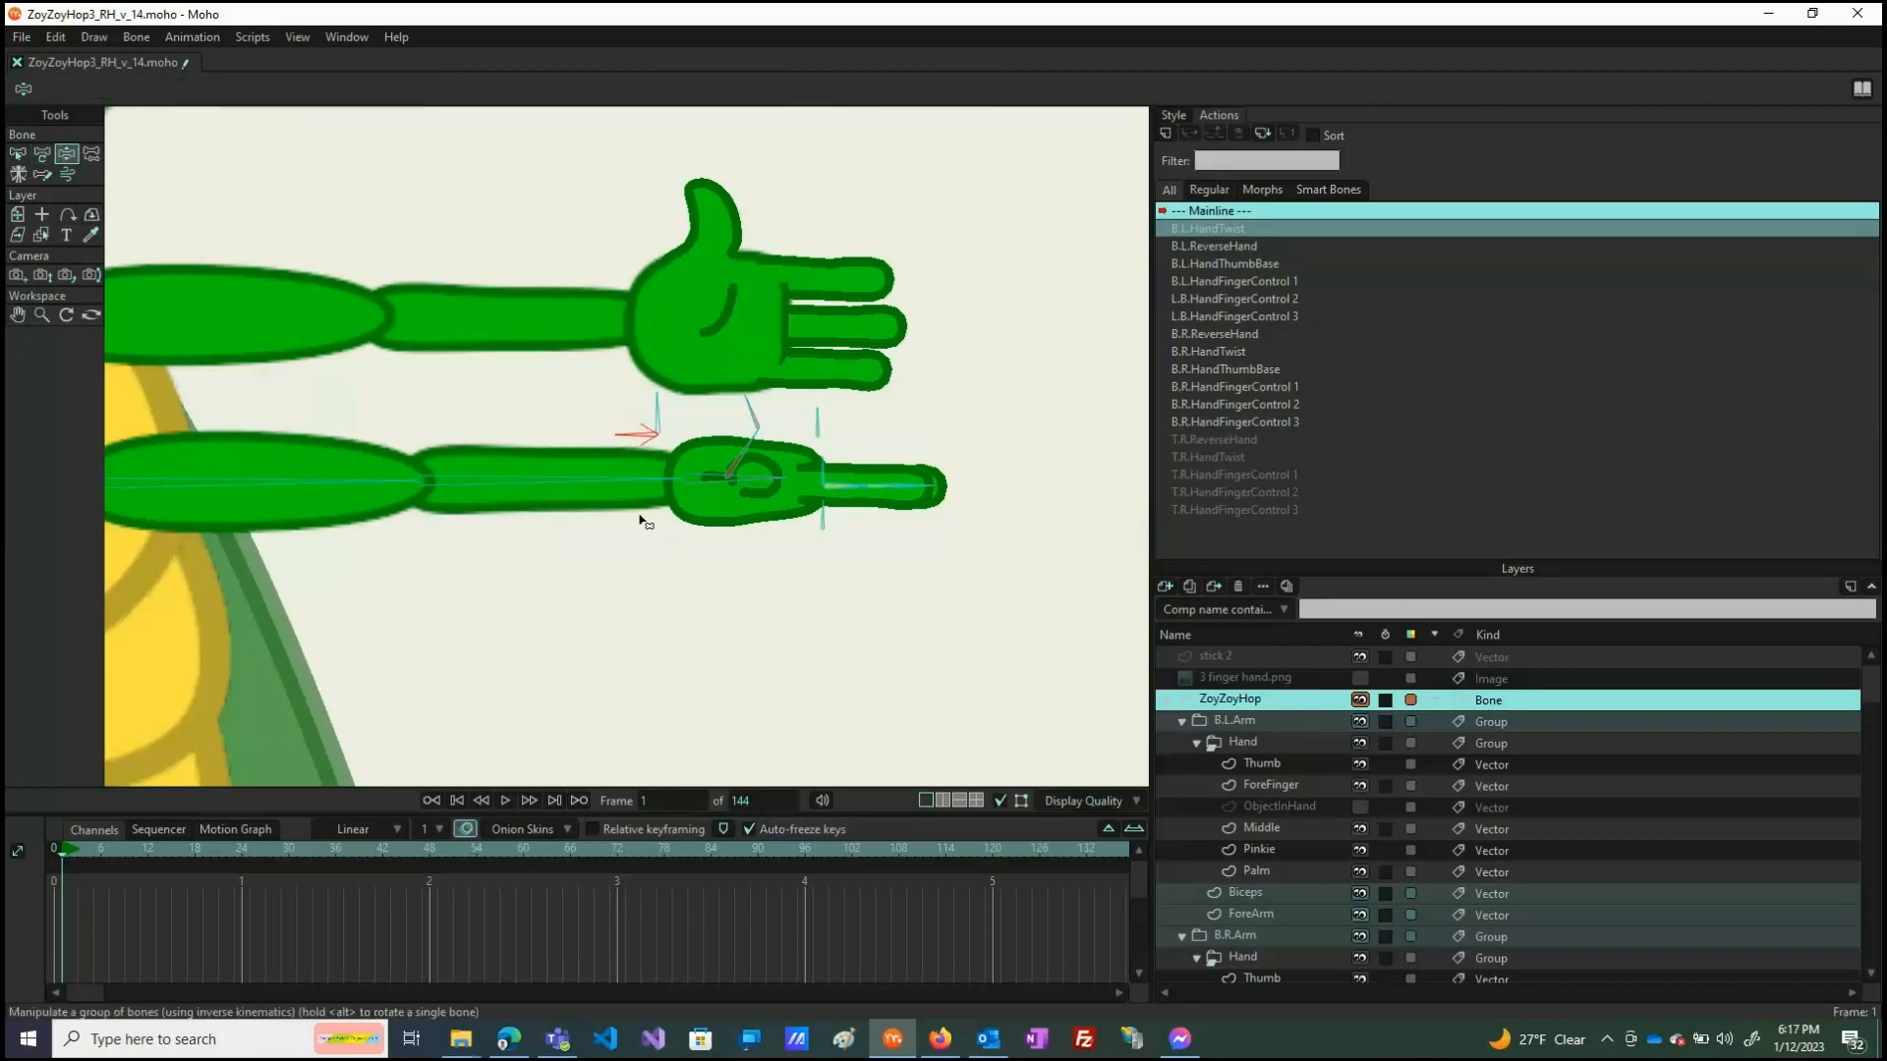
drag(637, 450, 630, 346)
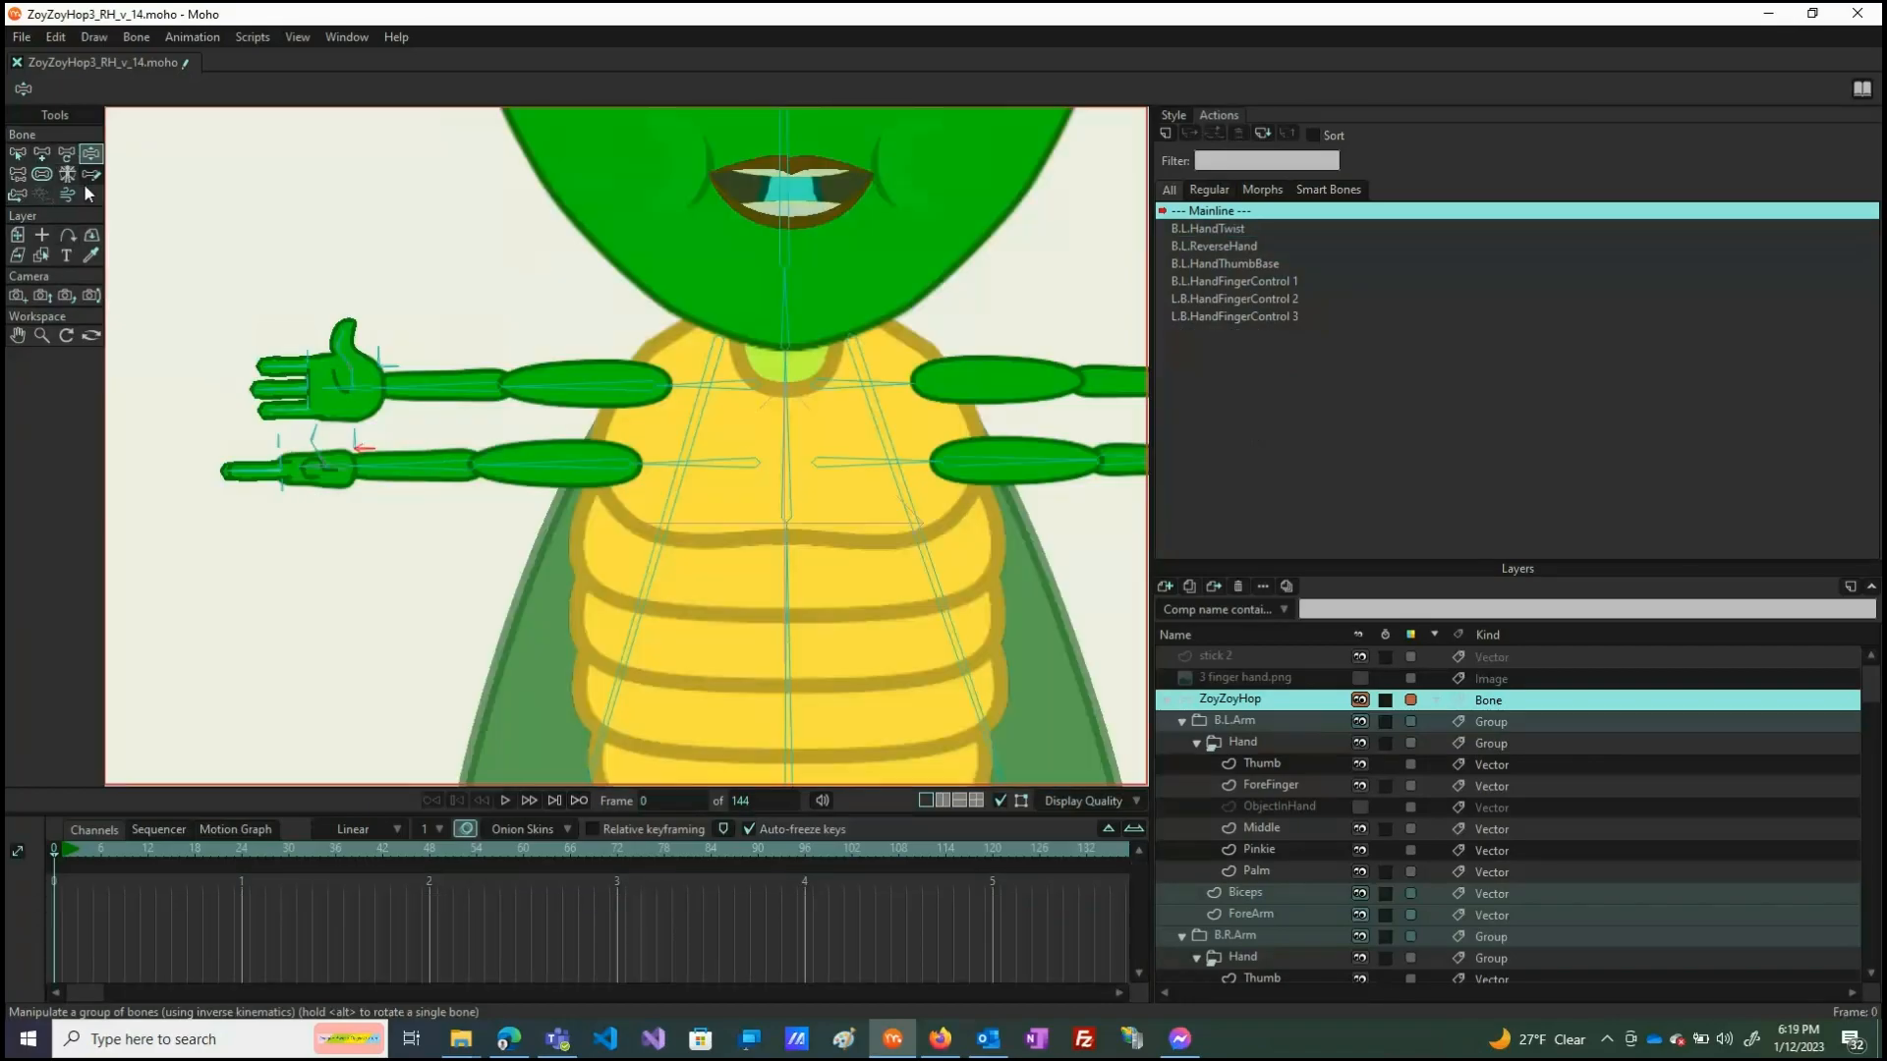
Bend the lower forearm on the grasshopper's other side downward and swing it back to nearly straight.
drag(383, 460, 309, 455)
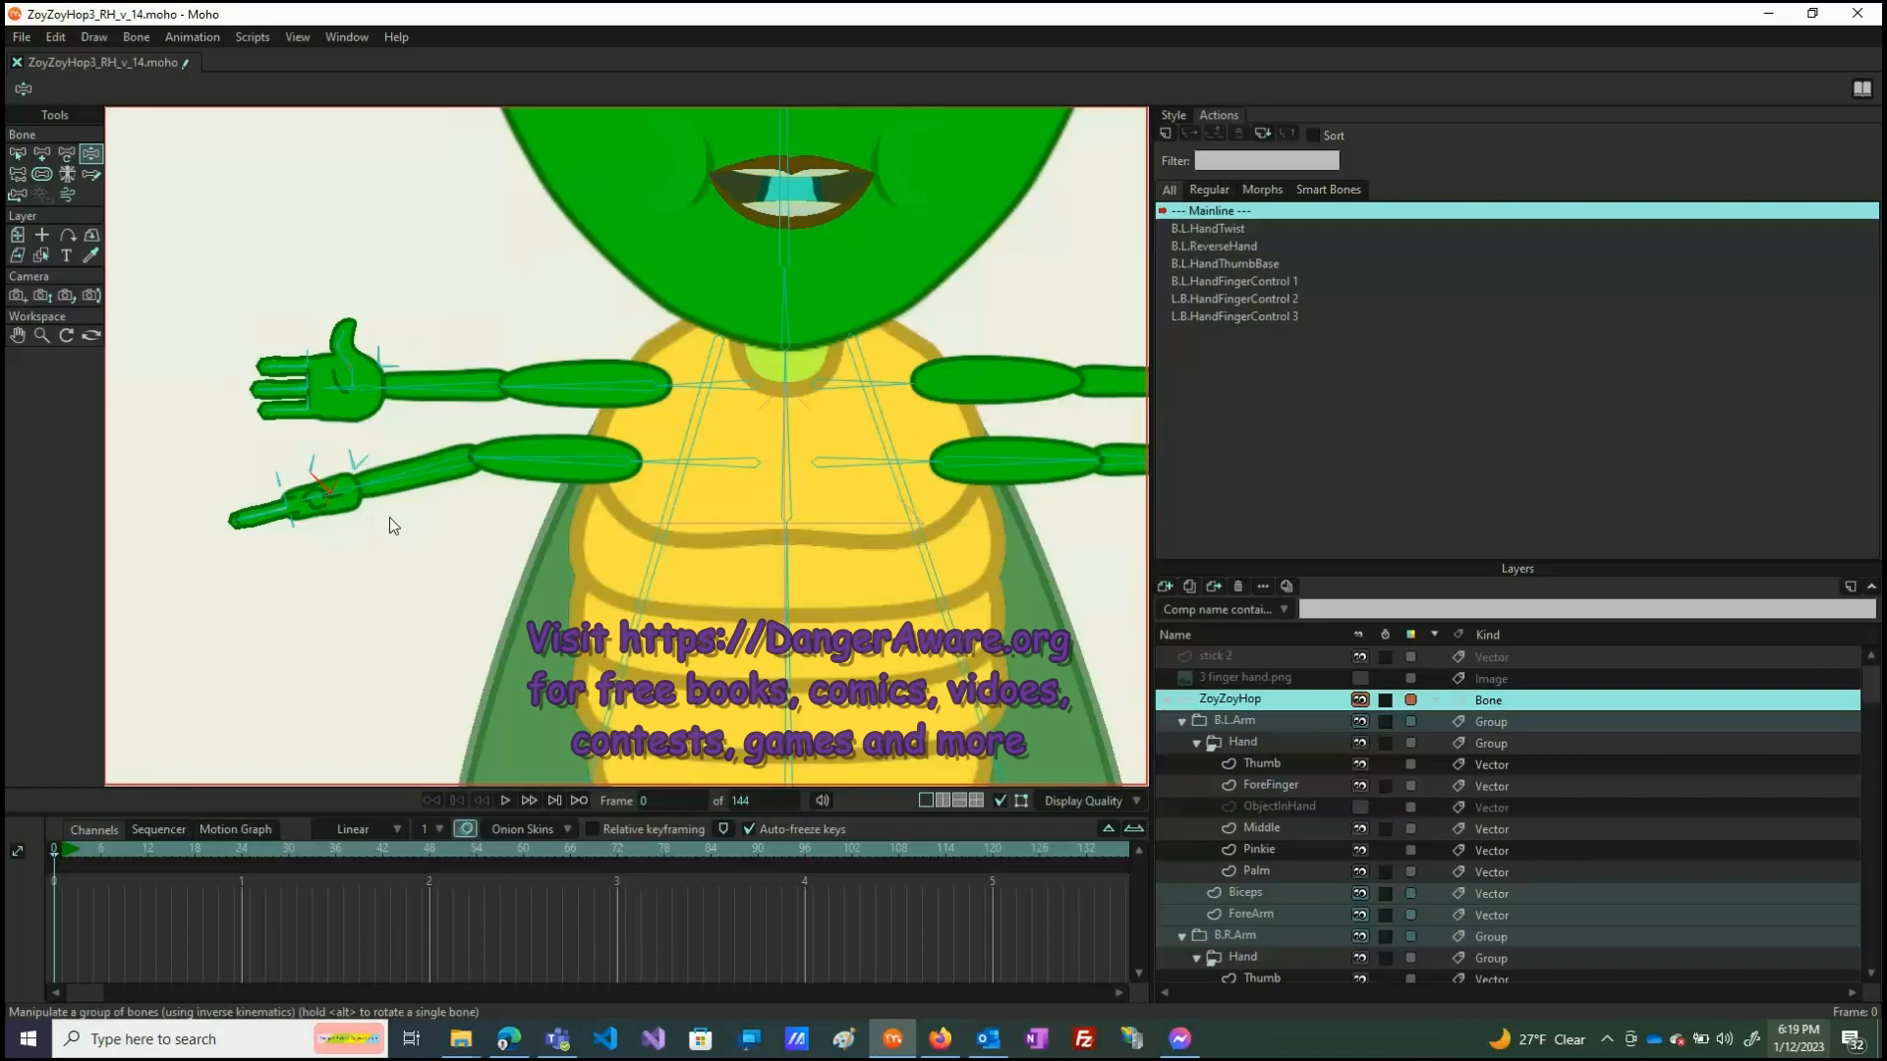
click(388, 477)
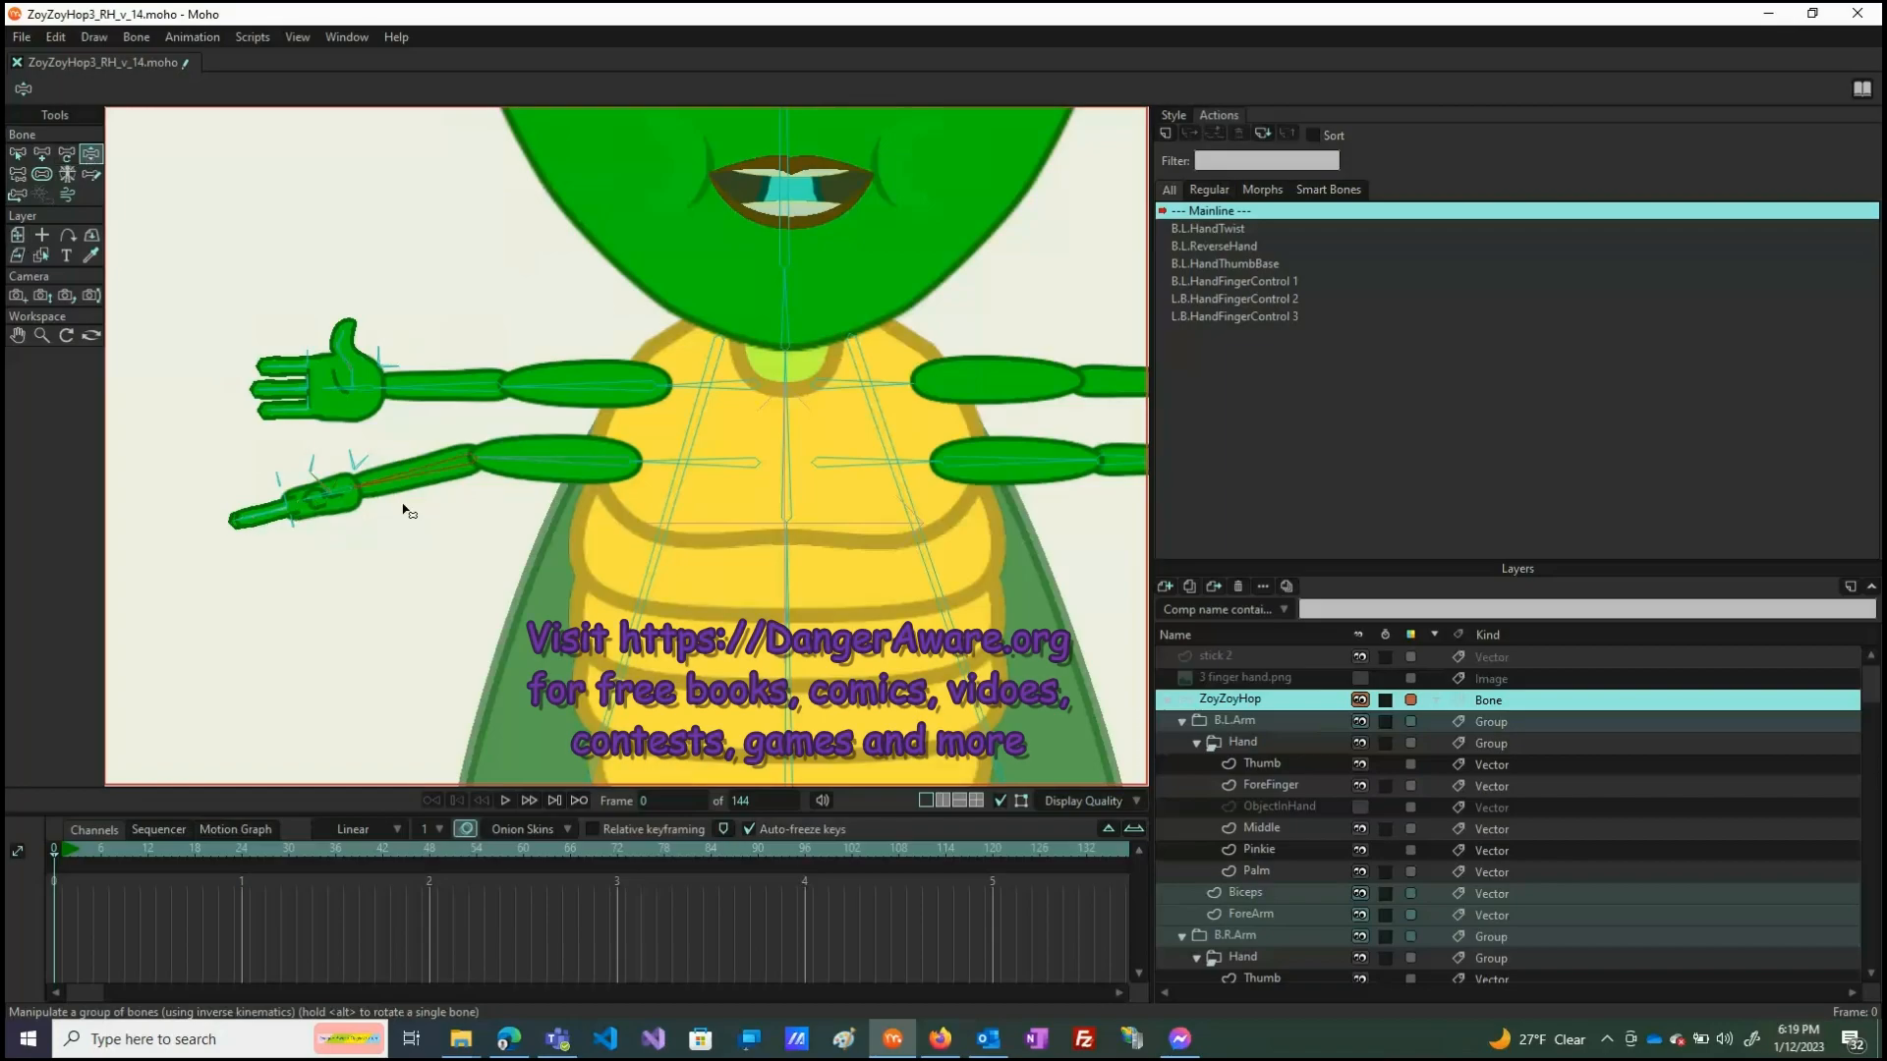
drag(387, 497, 362, 469)
Compare the lower hands on both arms and rotate the upright control bone at the unfinished hand's wrist.
scroll(285, 484, up, 5)
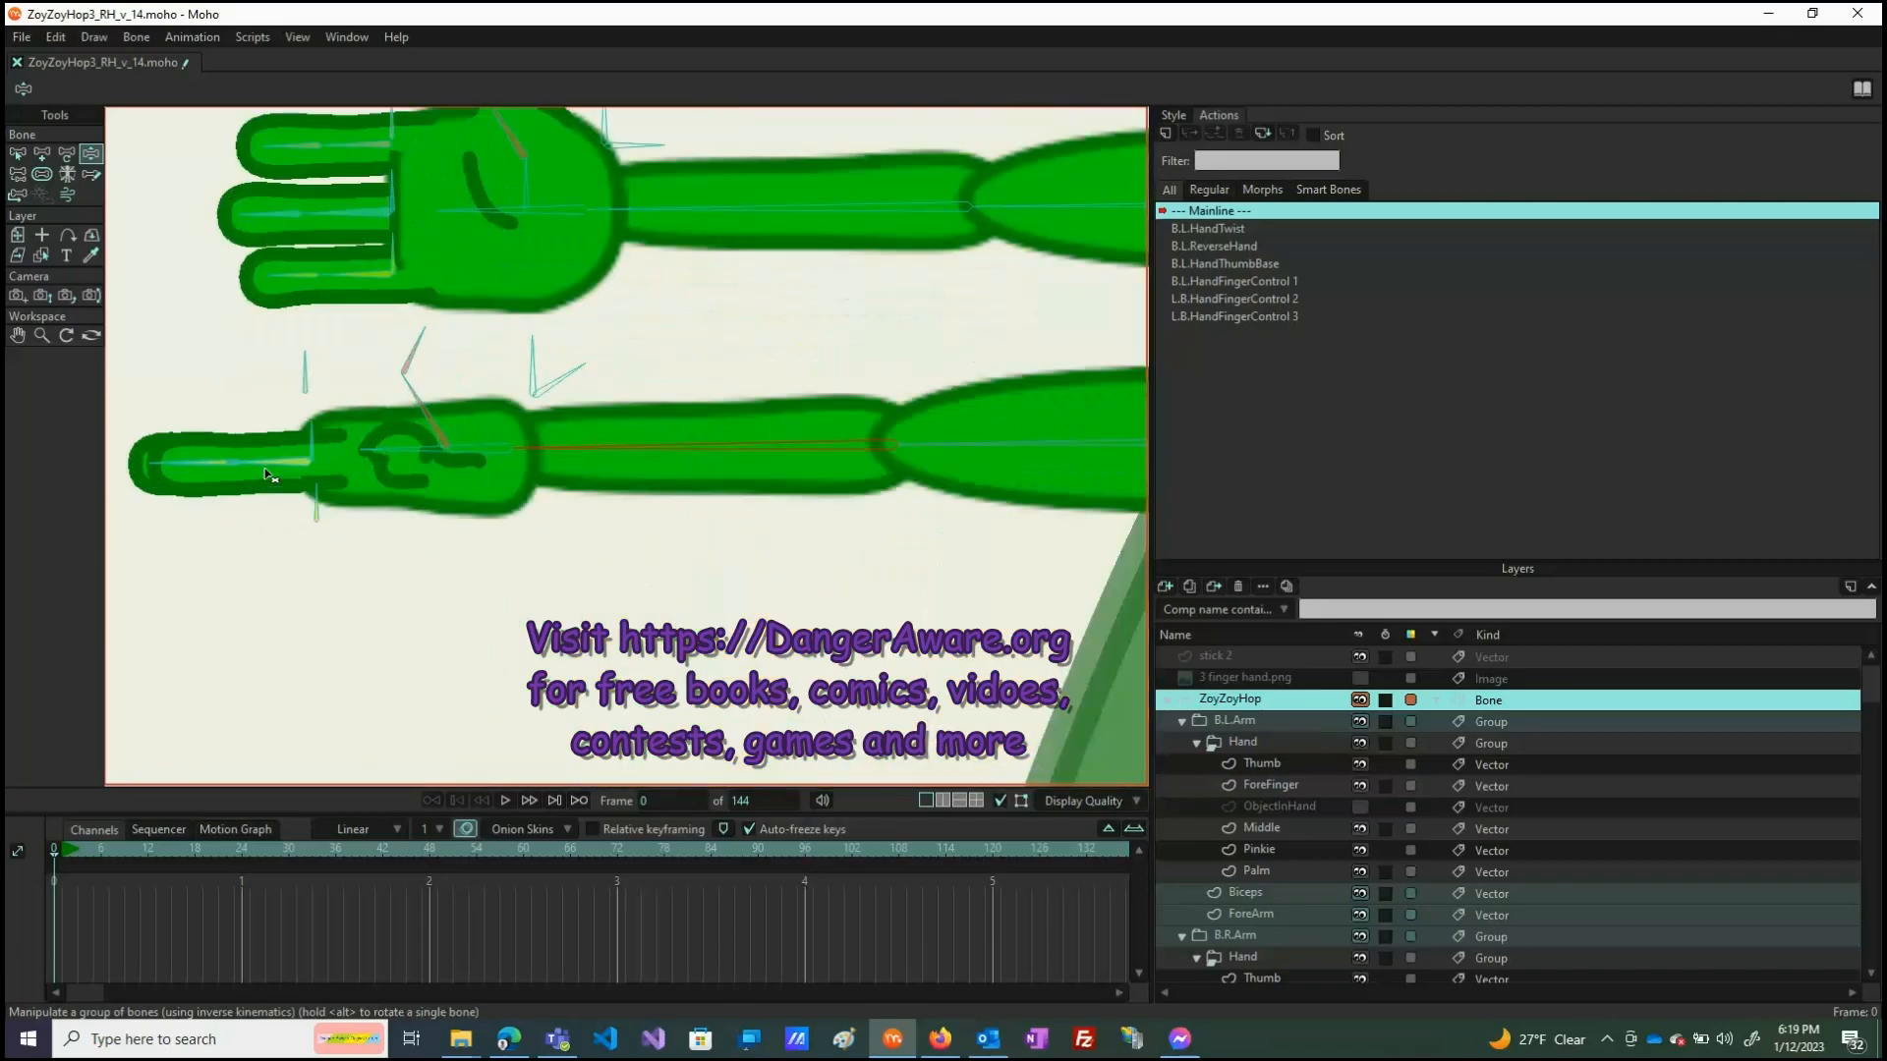
scroll(613, 570, down, 4)
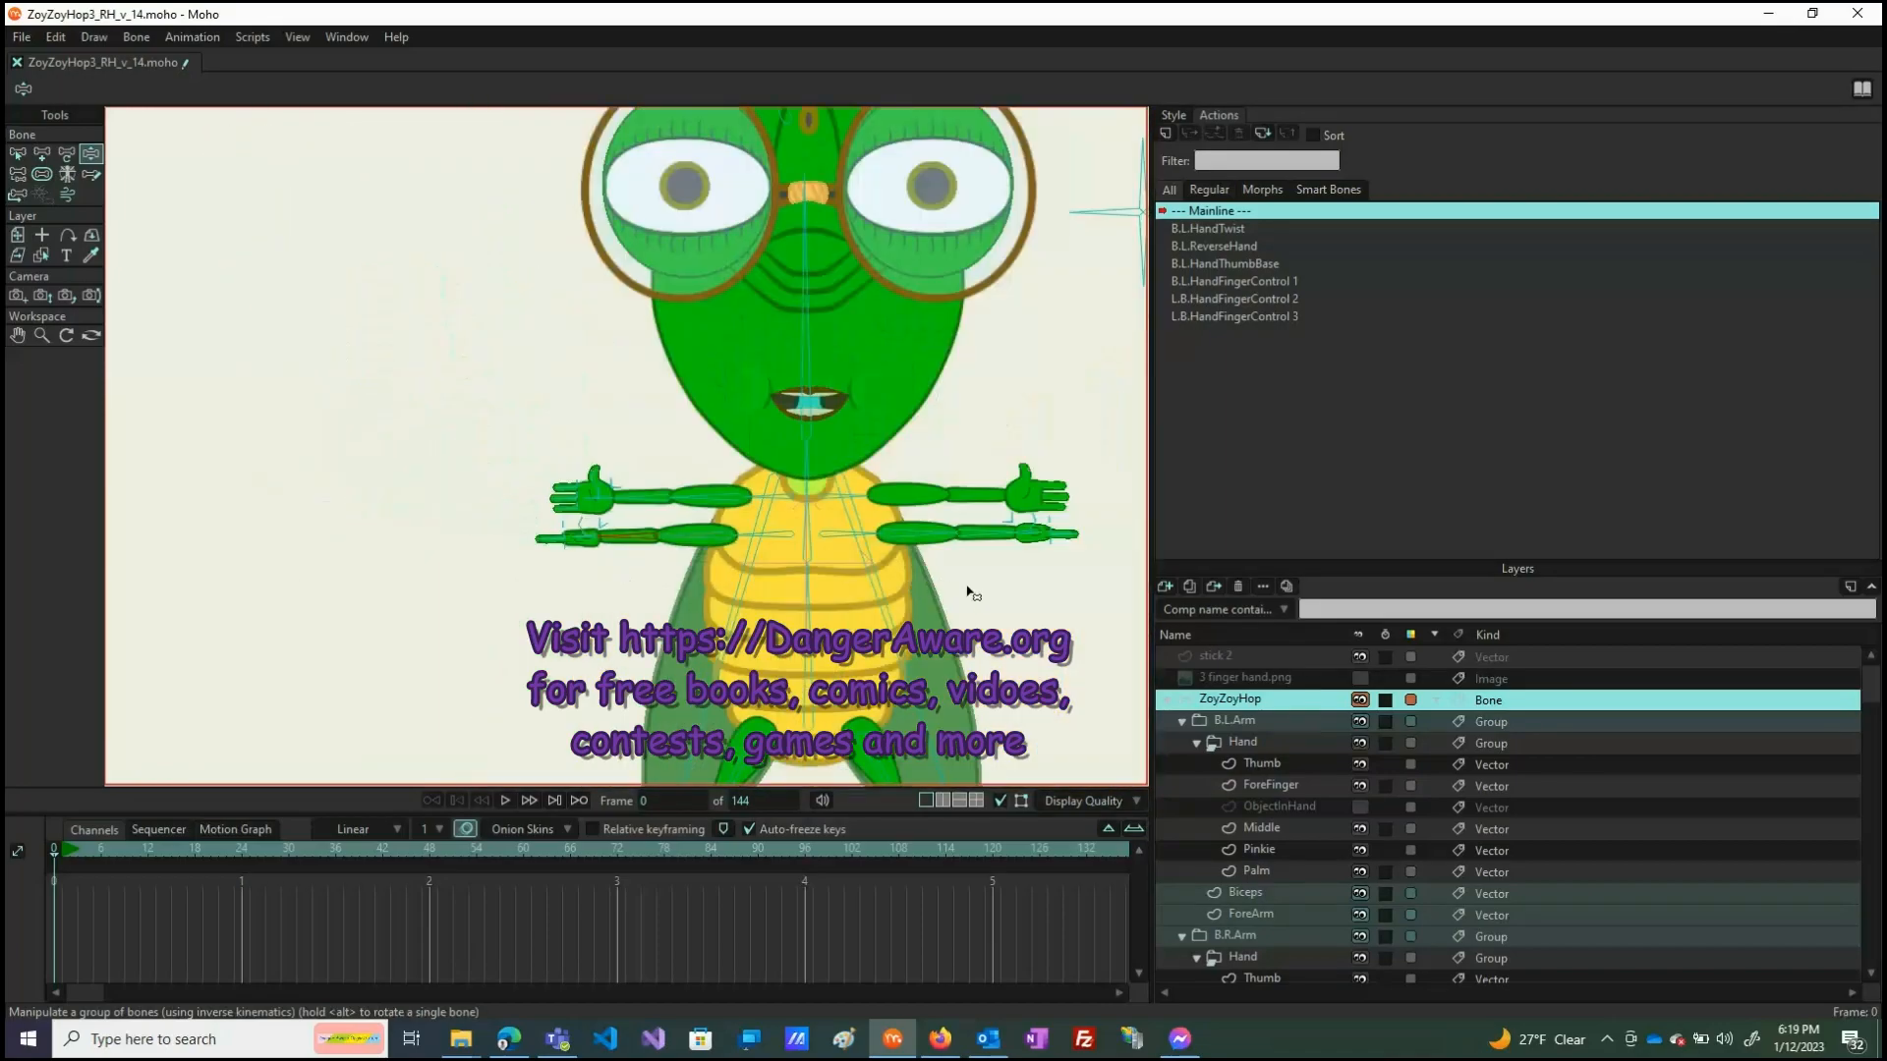
scroll(1076, 550, up, 4)
scroll(1081, 541, up, 4)
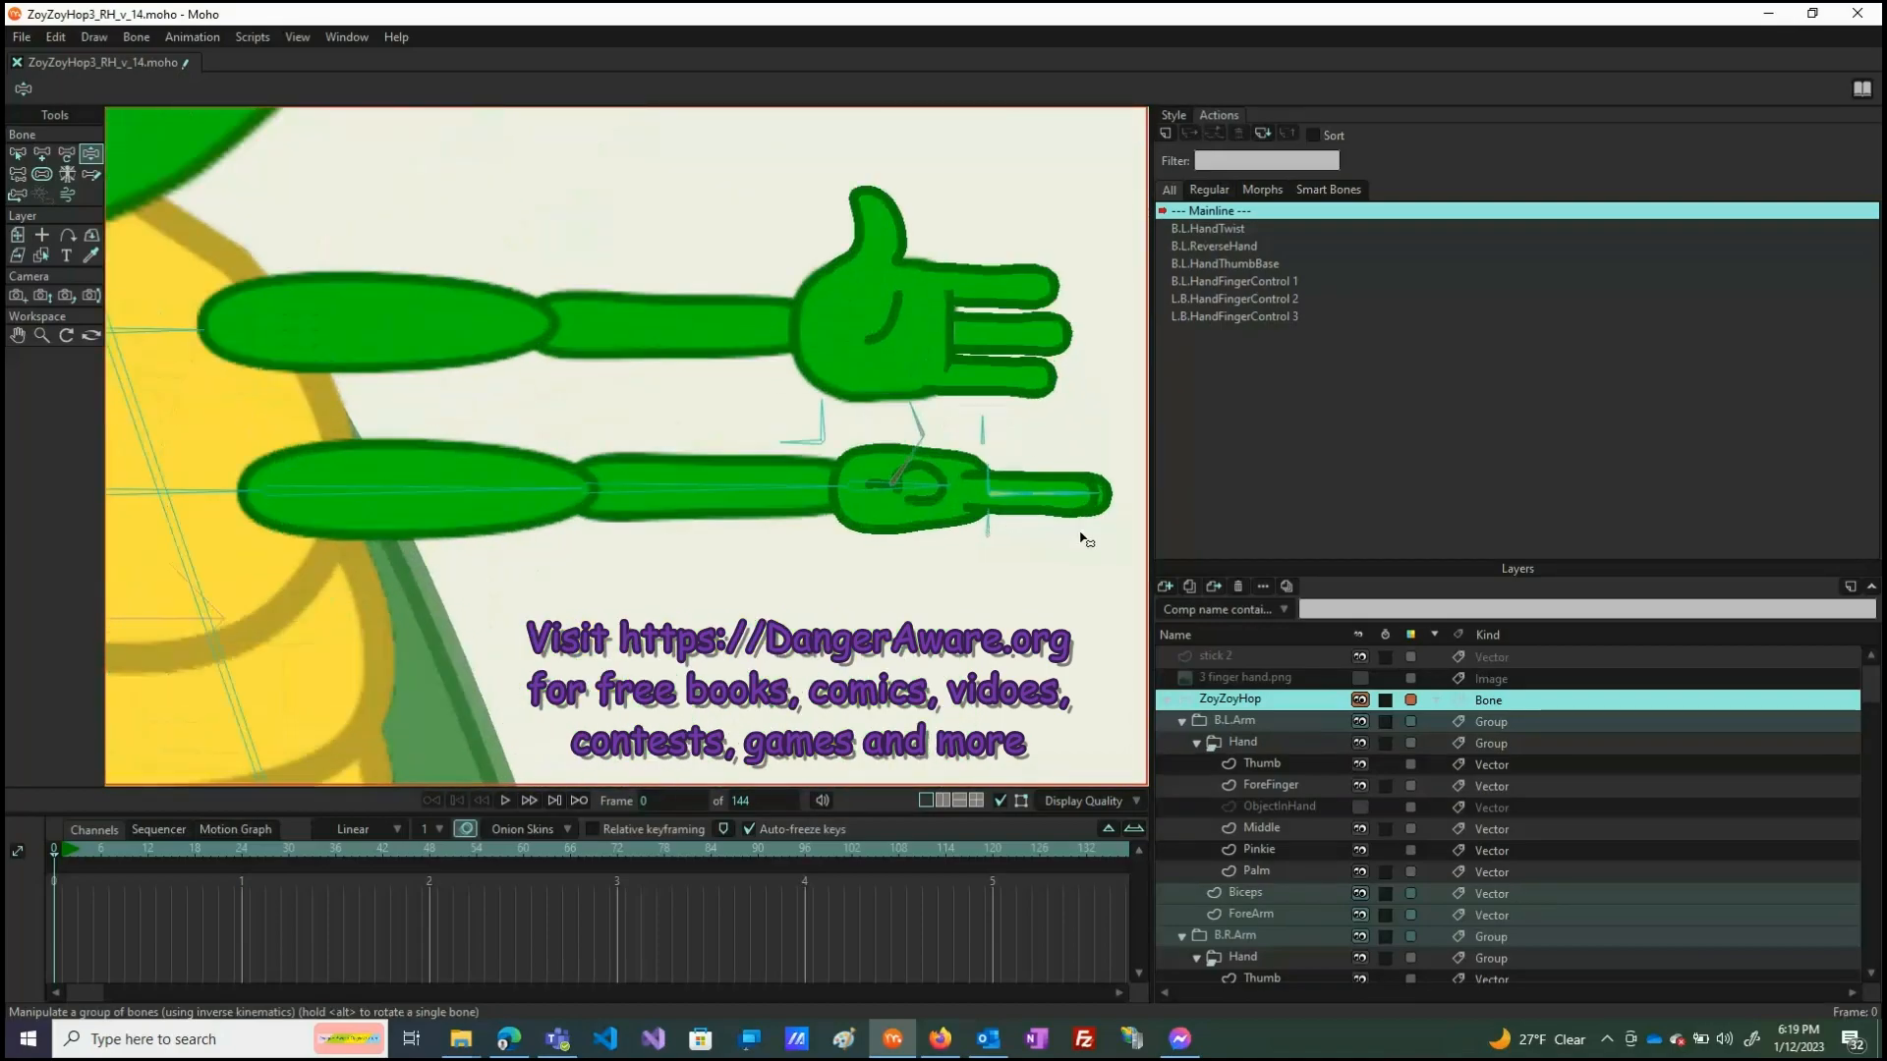
scroll(1071, 534, down, 4)
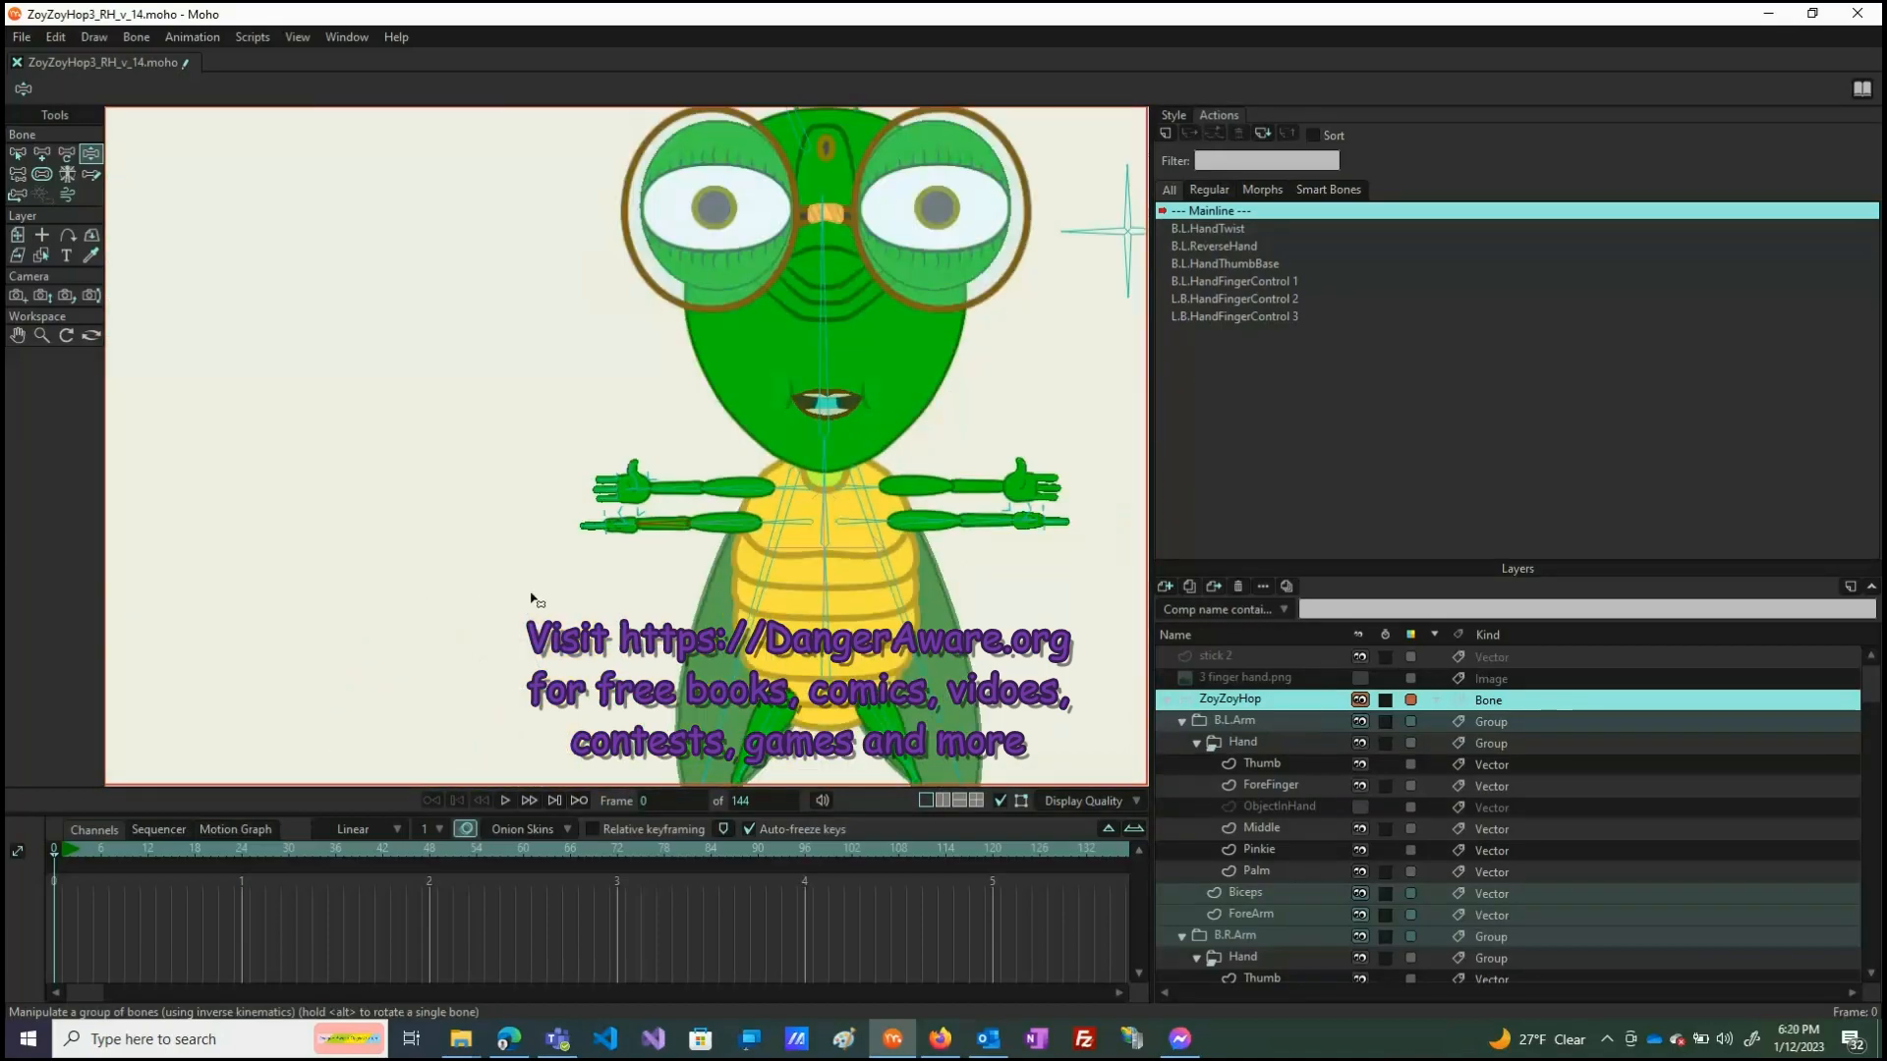
scroll(570, 560, up, 4)
scroll(747, 485, up, 2)
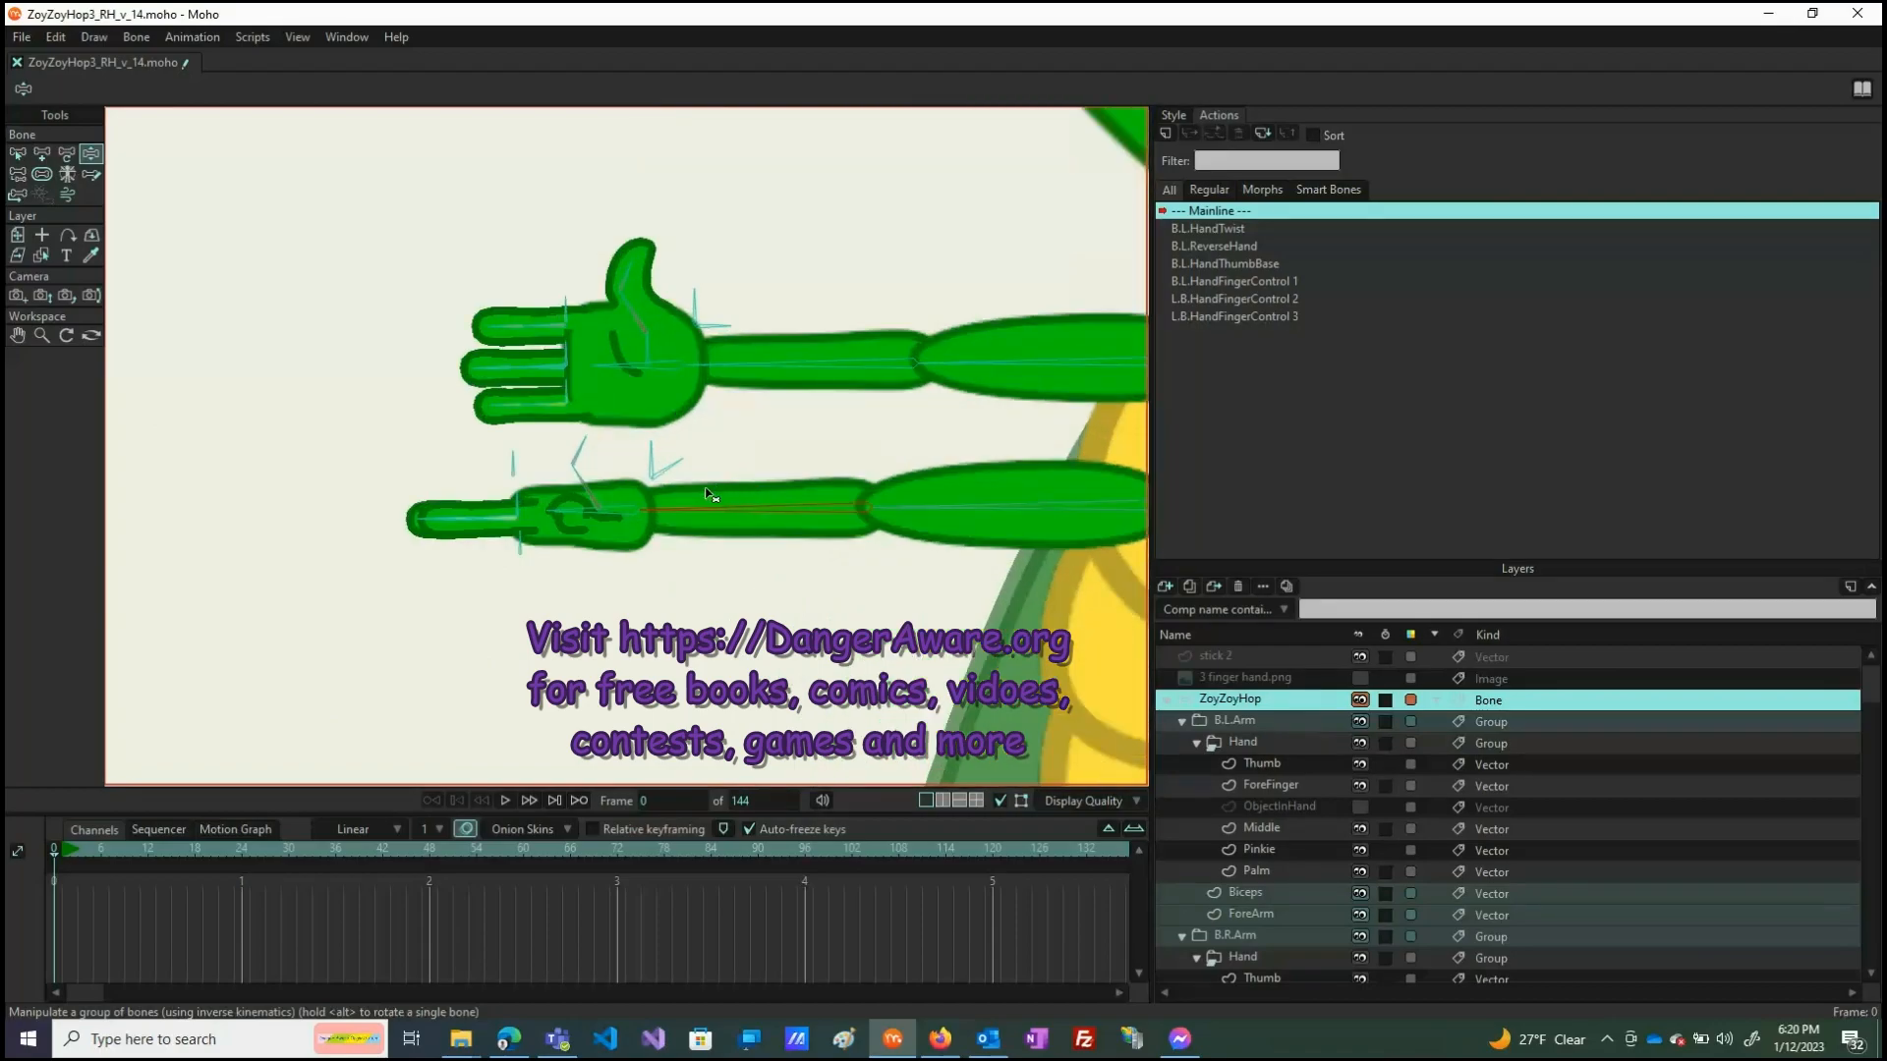
scroll(527, 545, down, 1)
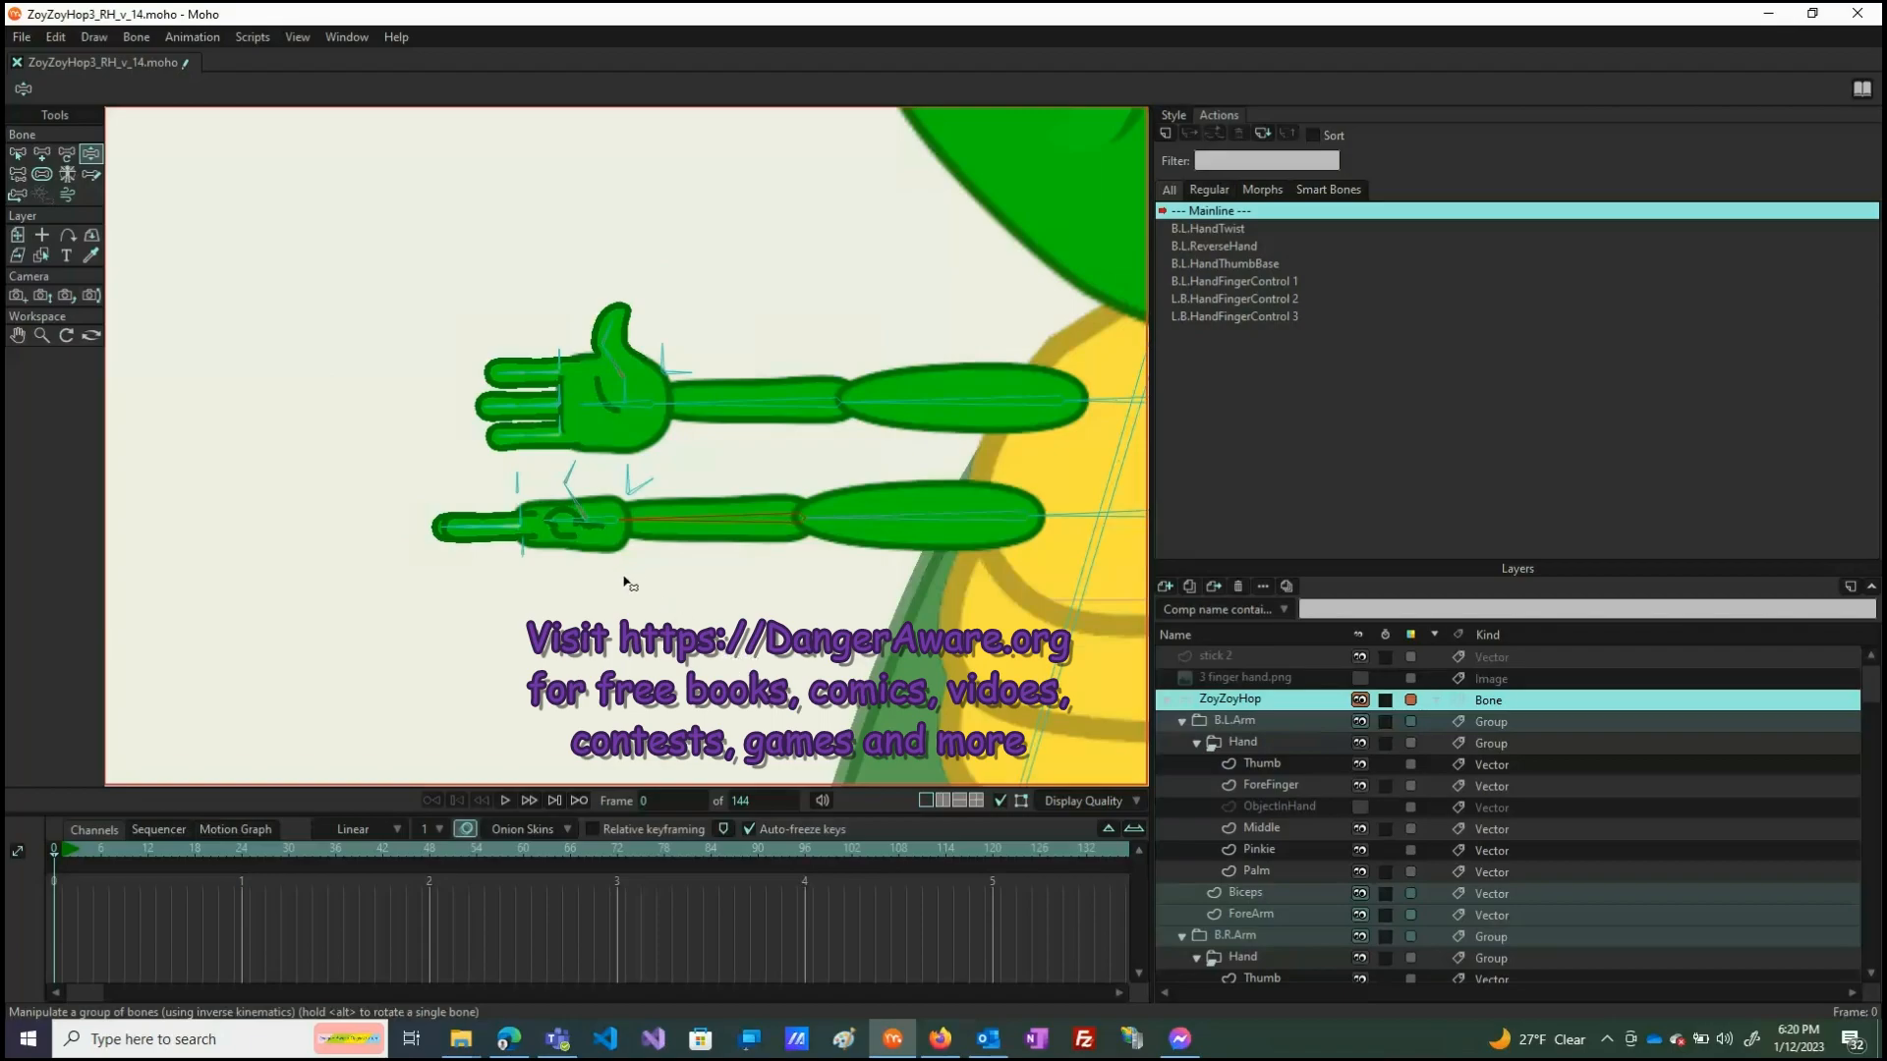
scroll(584, 616, down, 3)
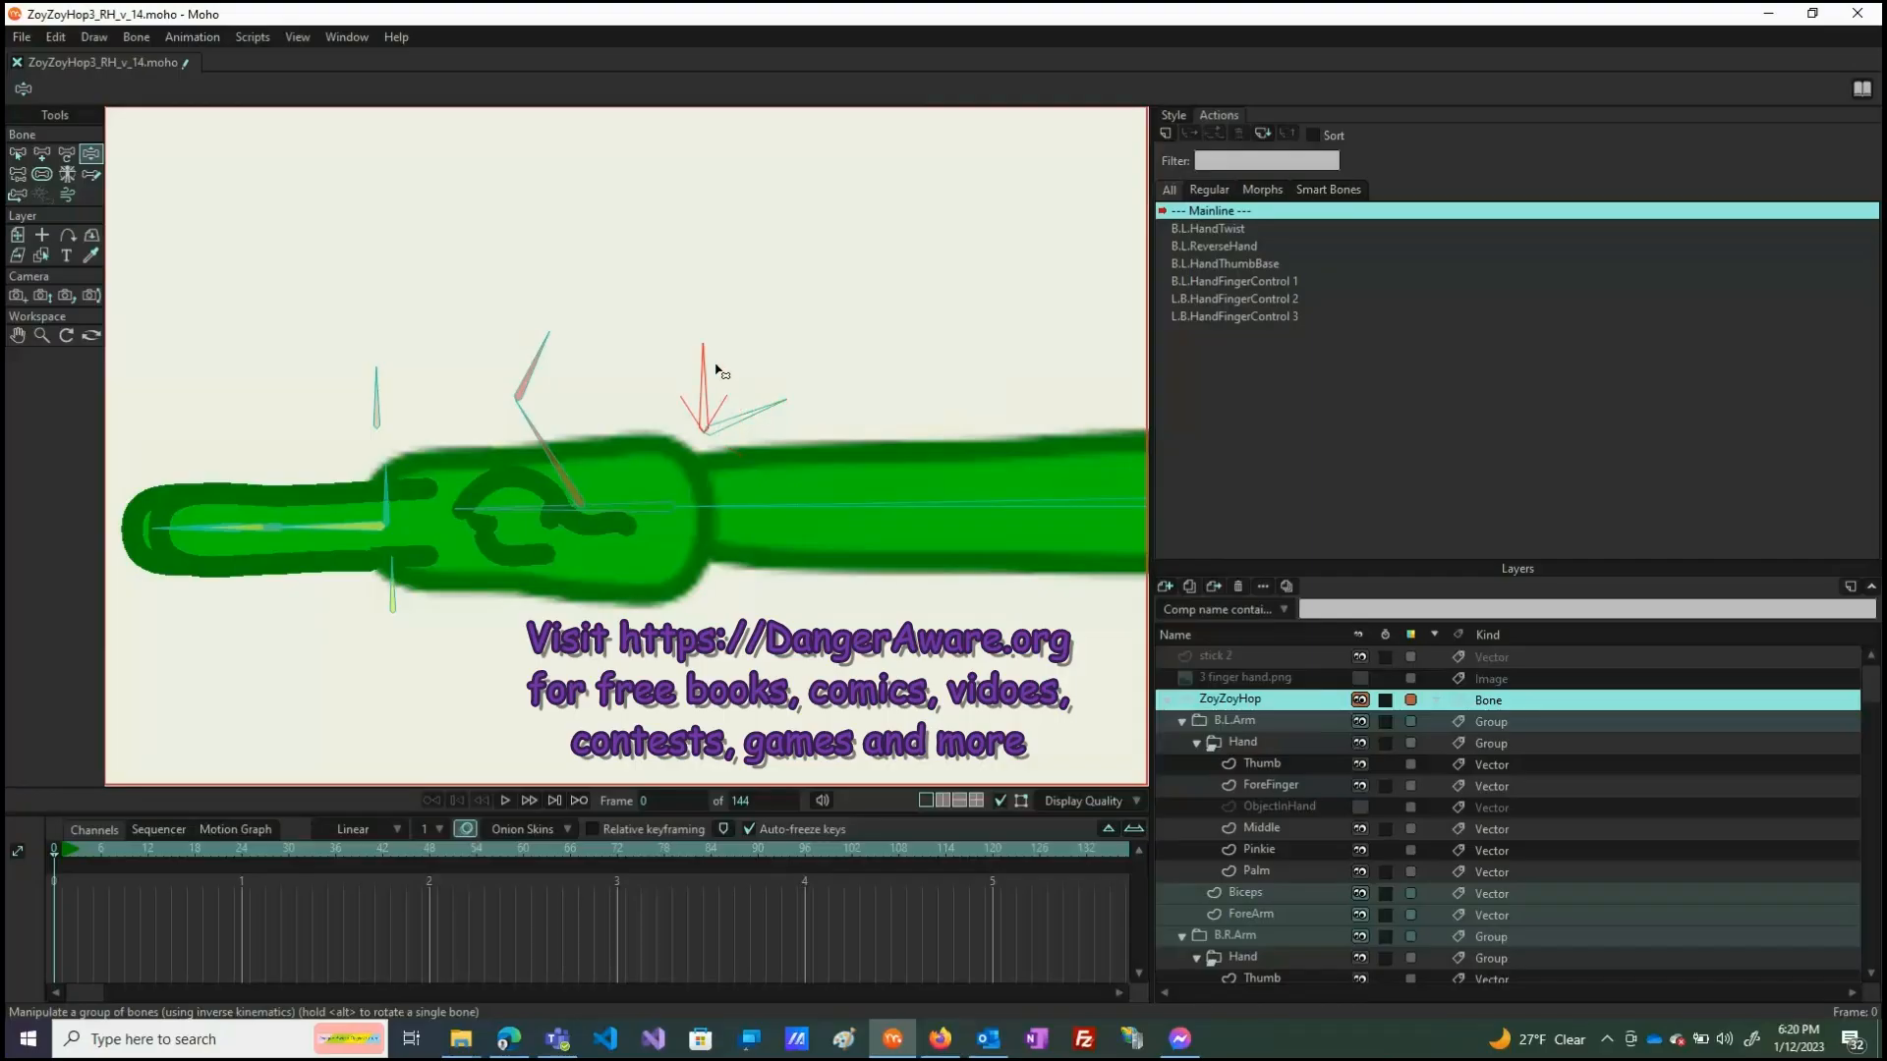
drag(717, 366, 774, 435)
Select each of the three finger control bones on the palm-open B.L. hand in turn to identify them.
scroll(614, 423, down, 5)
scroll(539, 430, down, 3)
scroll(815, 465, down, 3)
scroll(854, 457, up, 6)
scroll(1011, 452, up, 5)
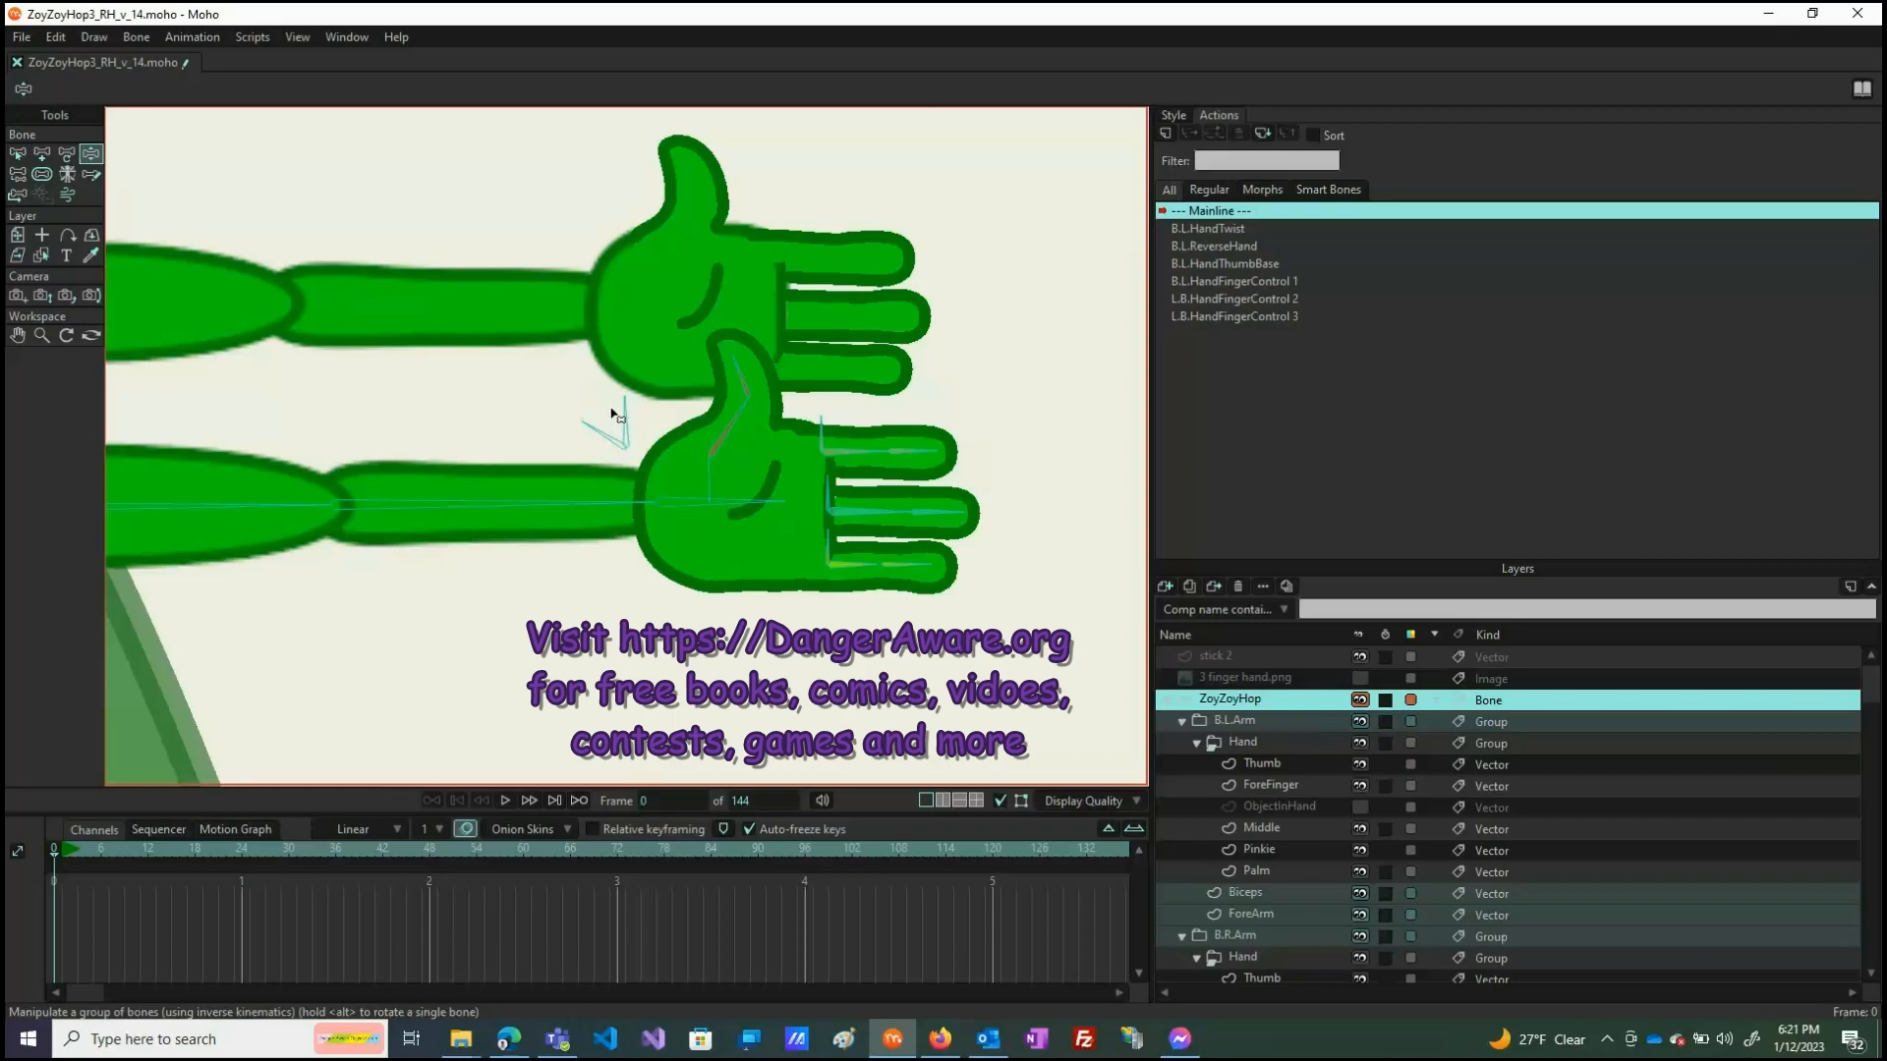
click(822, 428)
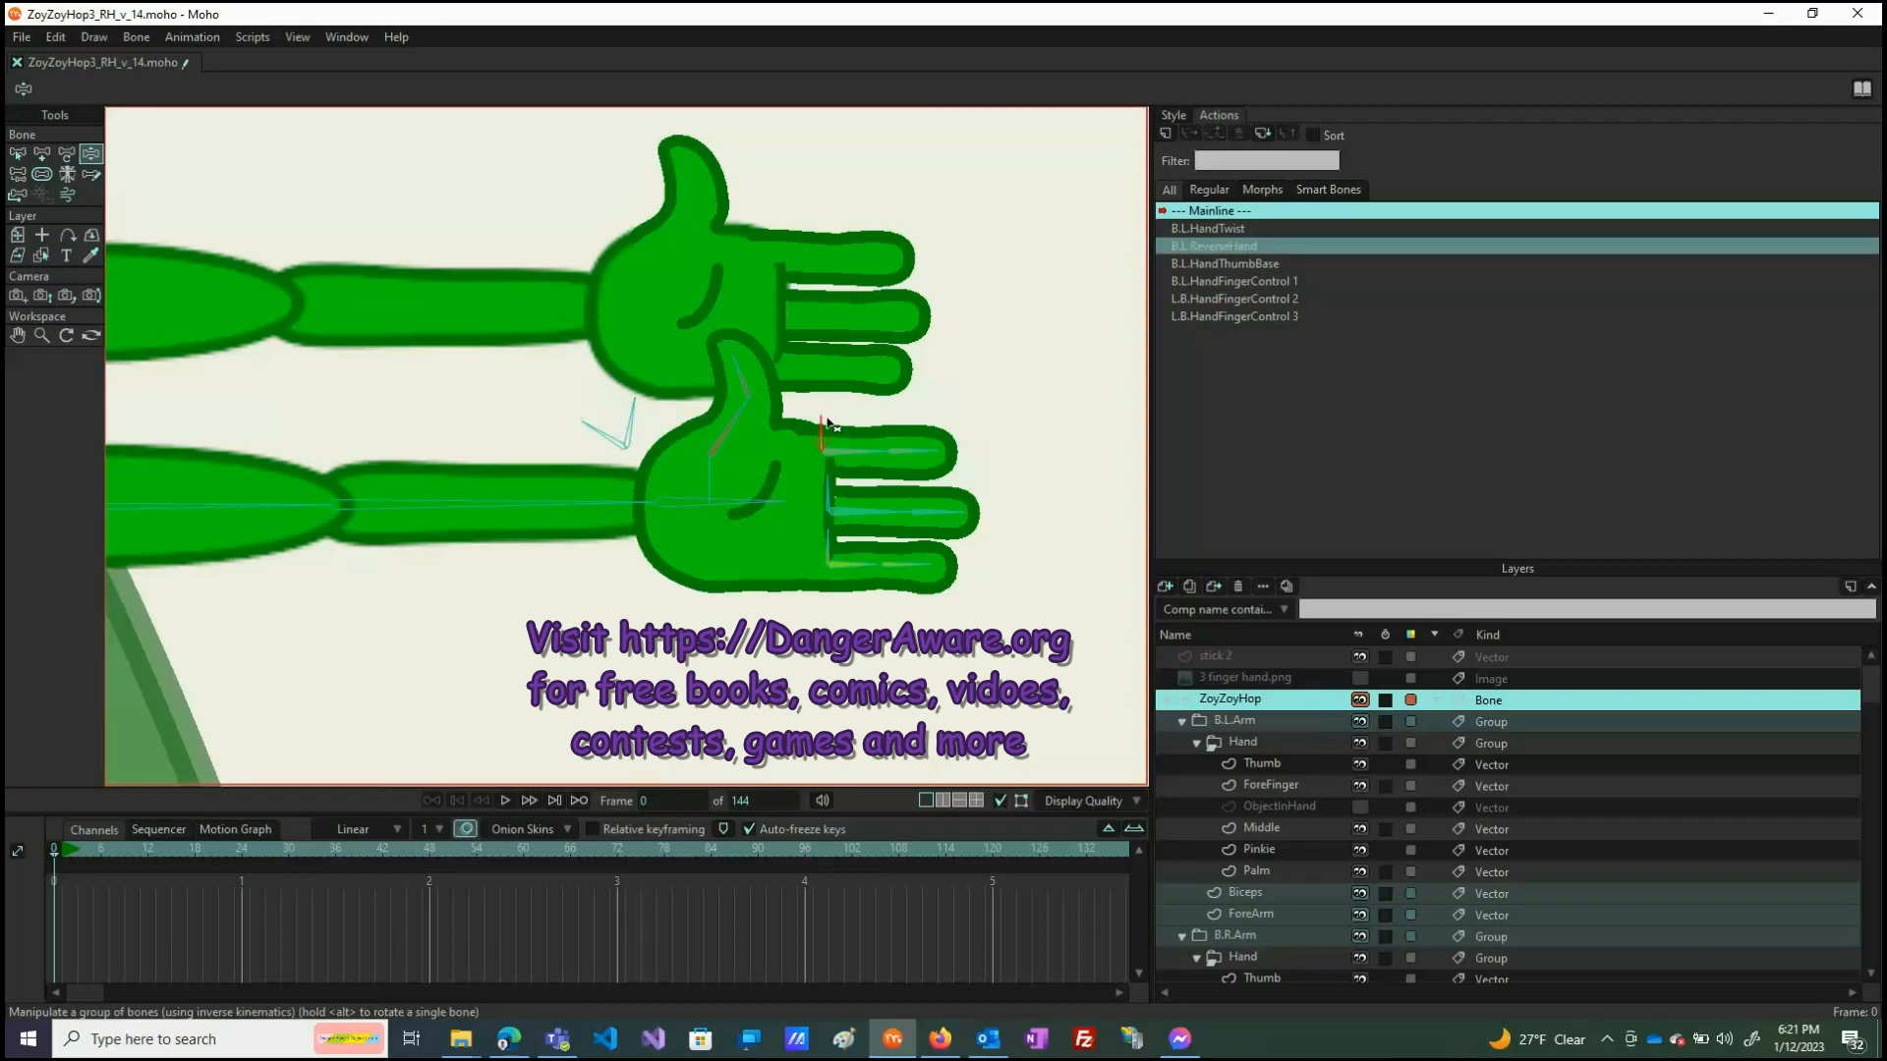
click(834, 499)
click(842, 542)
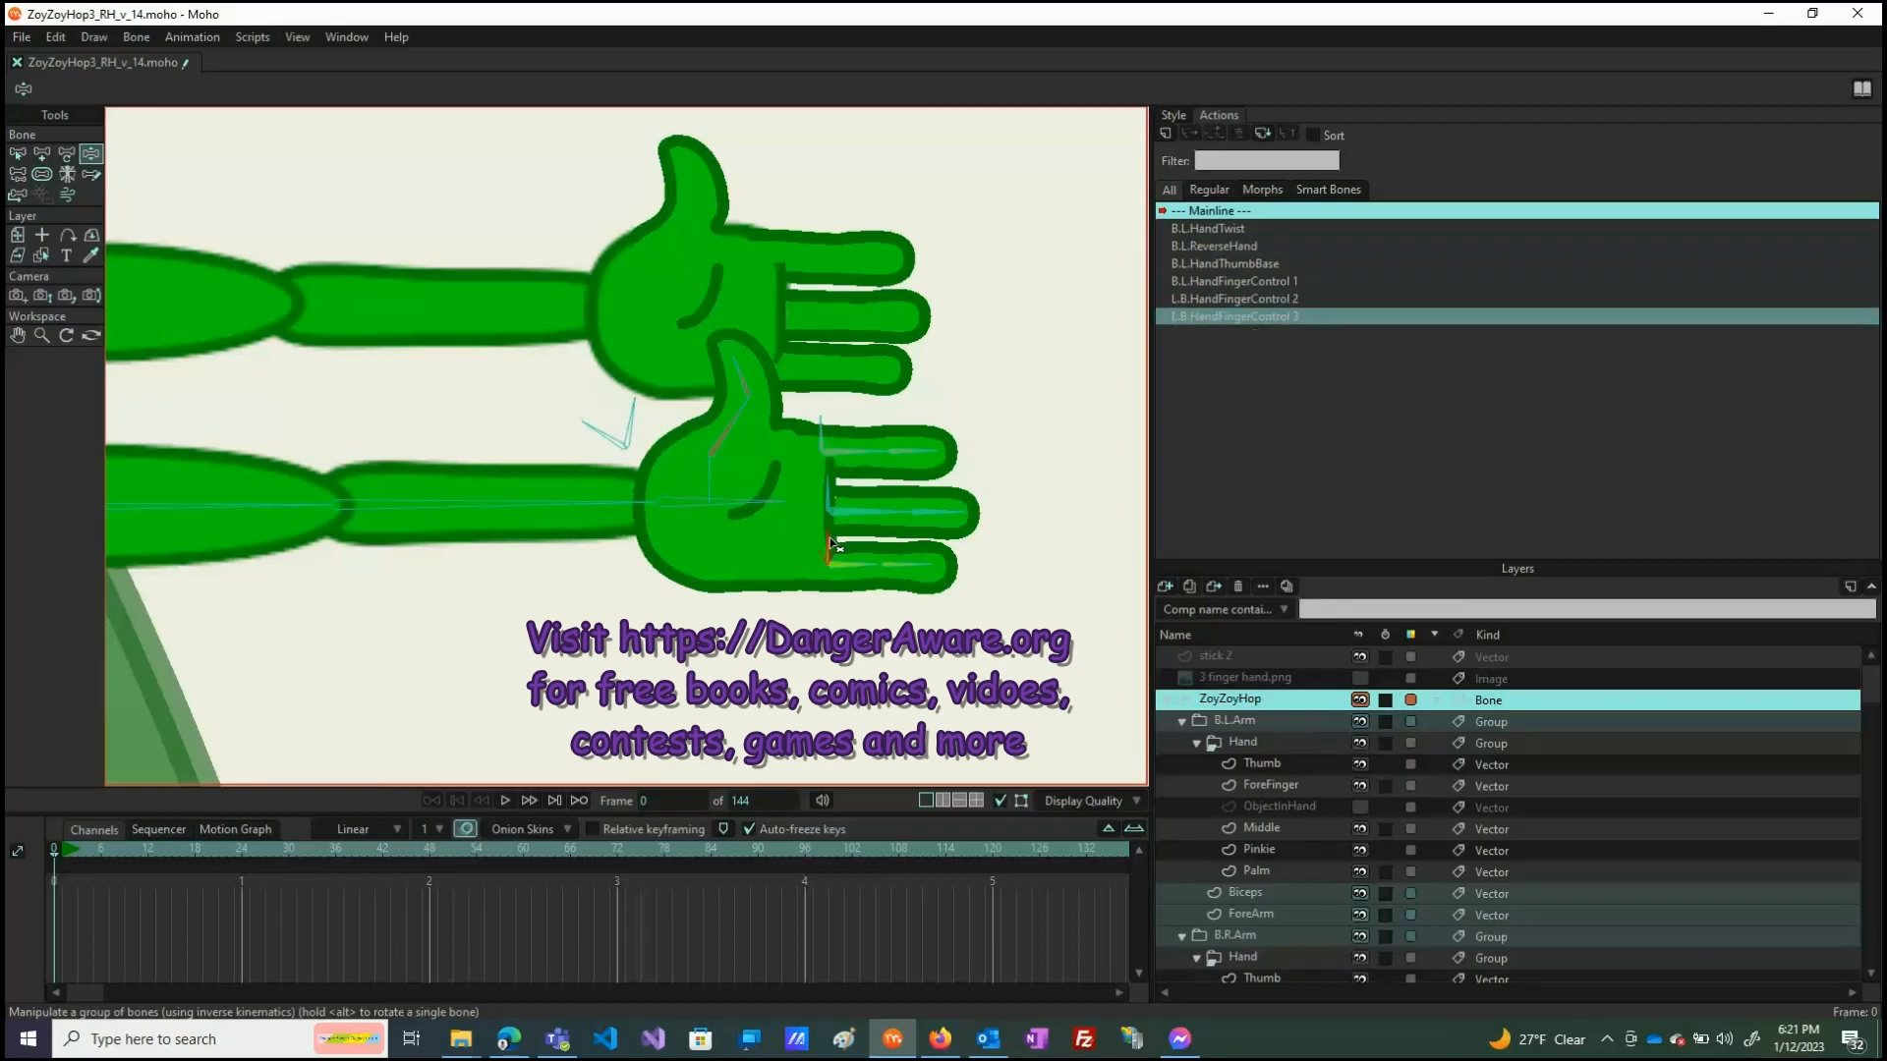
Curl the forefinger, middle finger and pinkie of the B.L. hand into a fist with the three finger control bones.
drag(841, 542, 854, 487)
drag(816, 427, 786, 548)
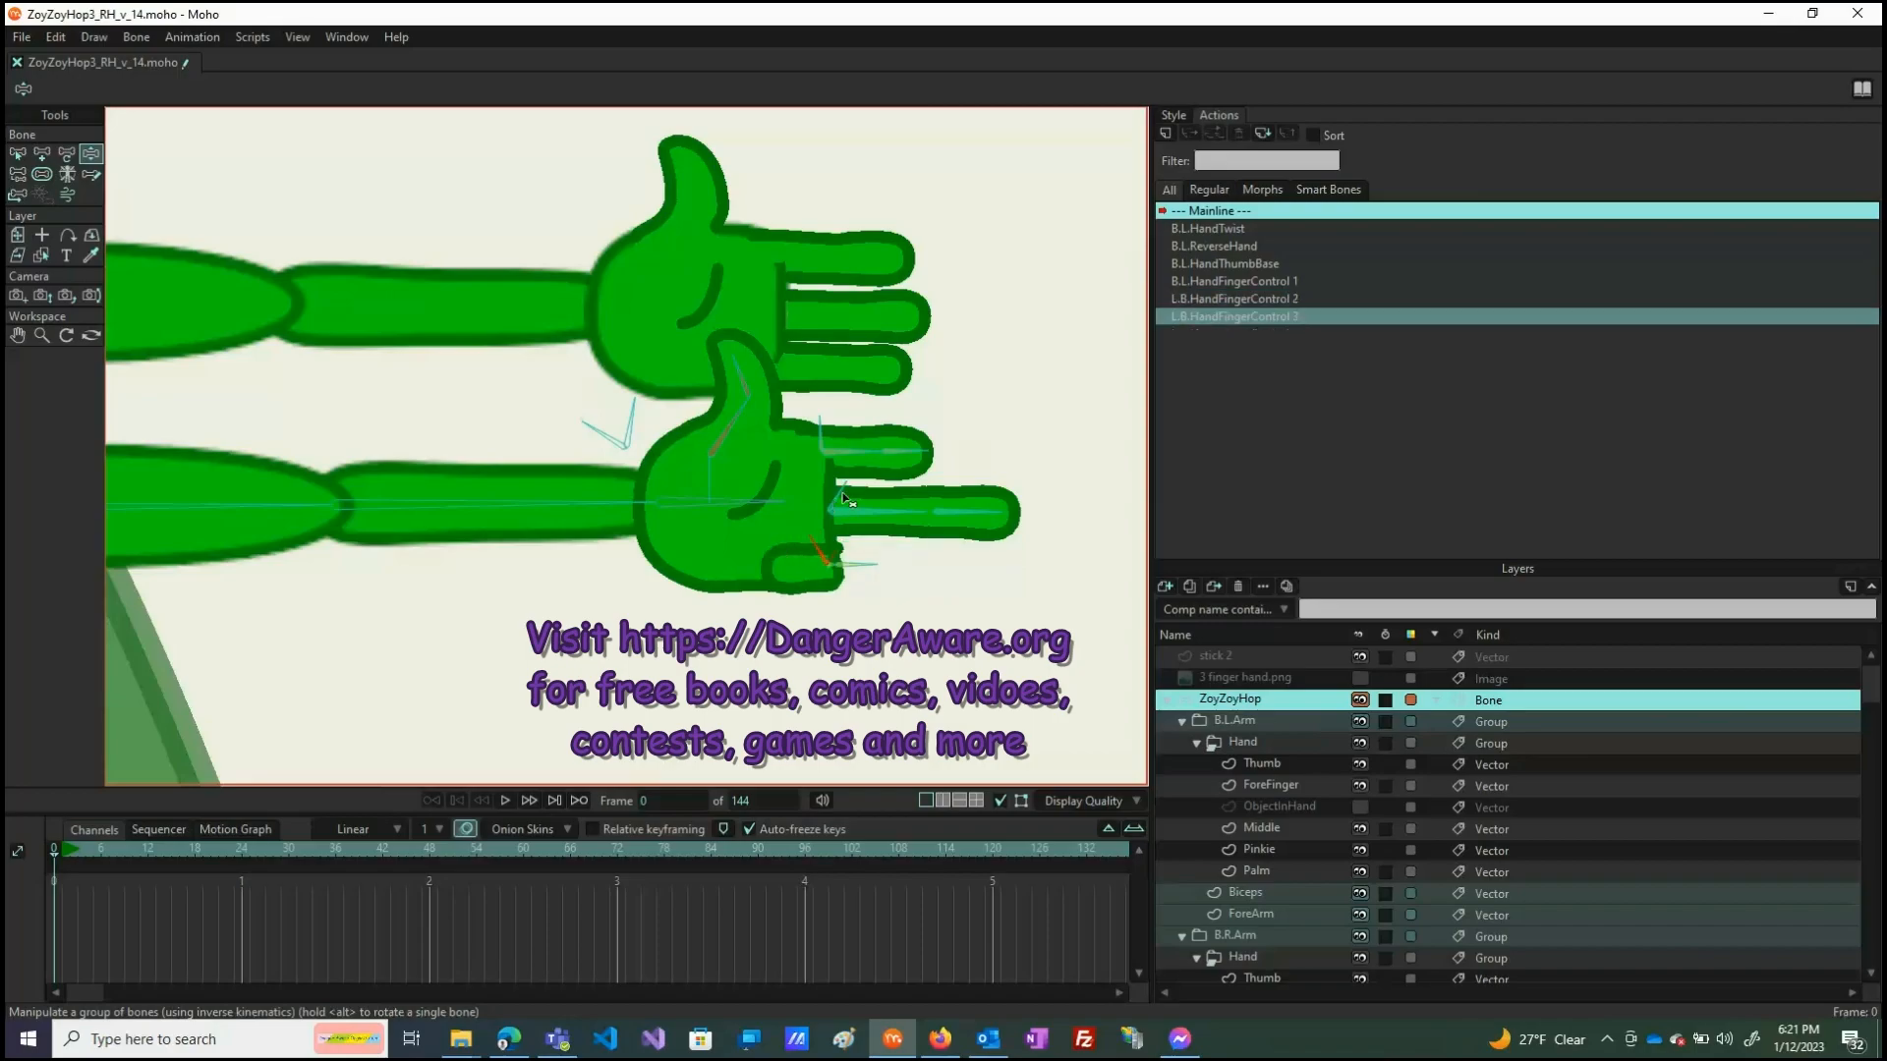
drag(850, 485, 786, 440)
mouse_move(830, 563)
mouse_down()
mouse_move(890, 565)
mouse_move(839, 587)
mouse_up()
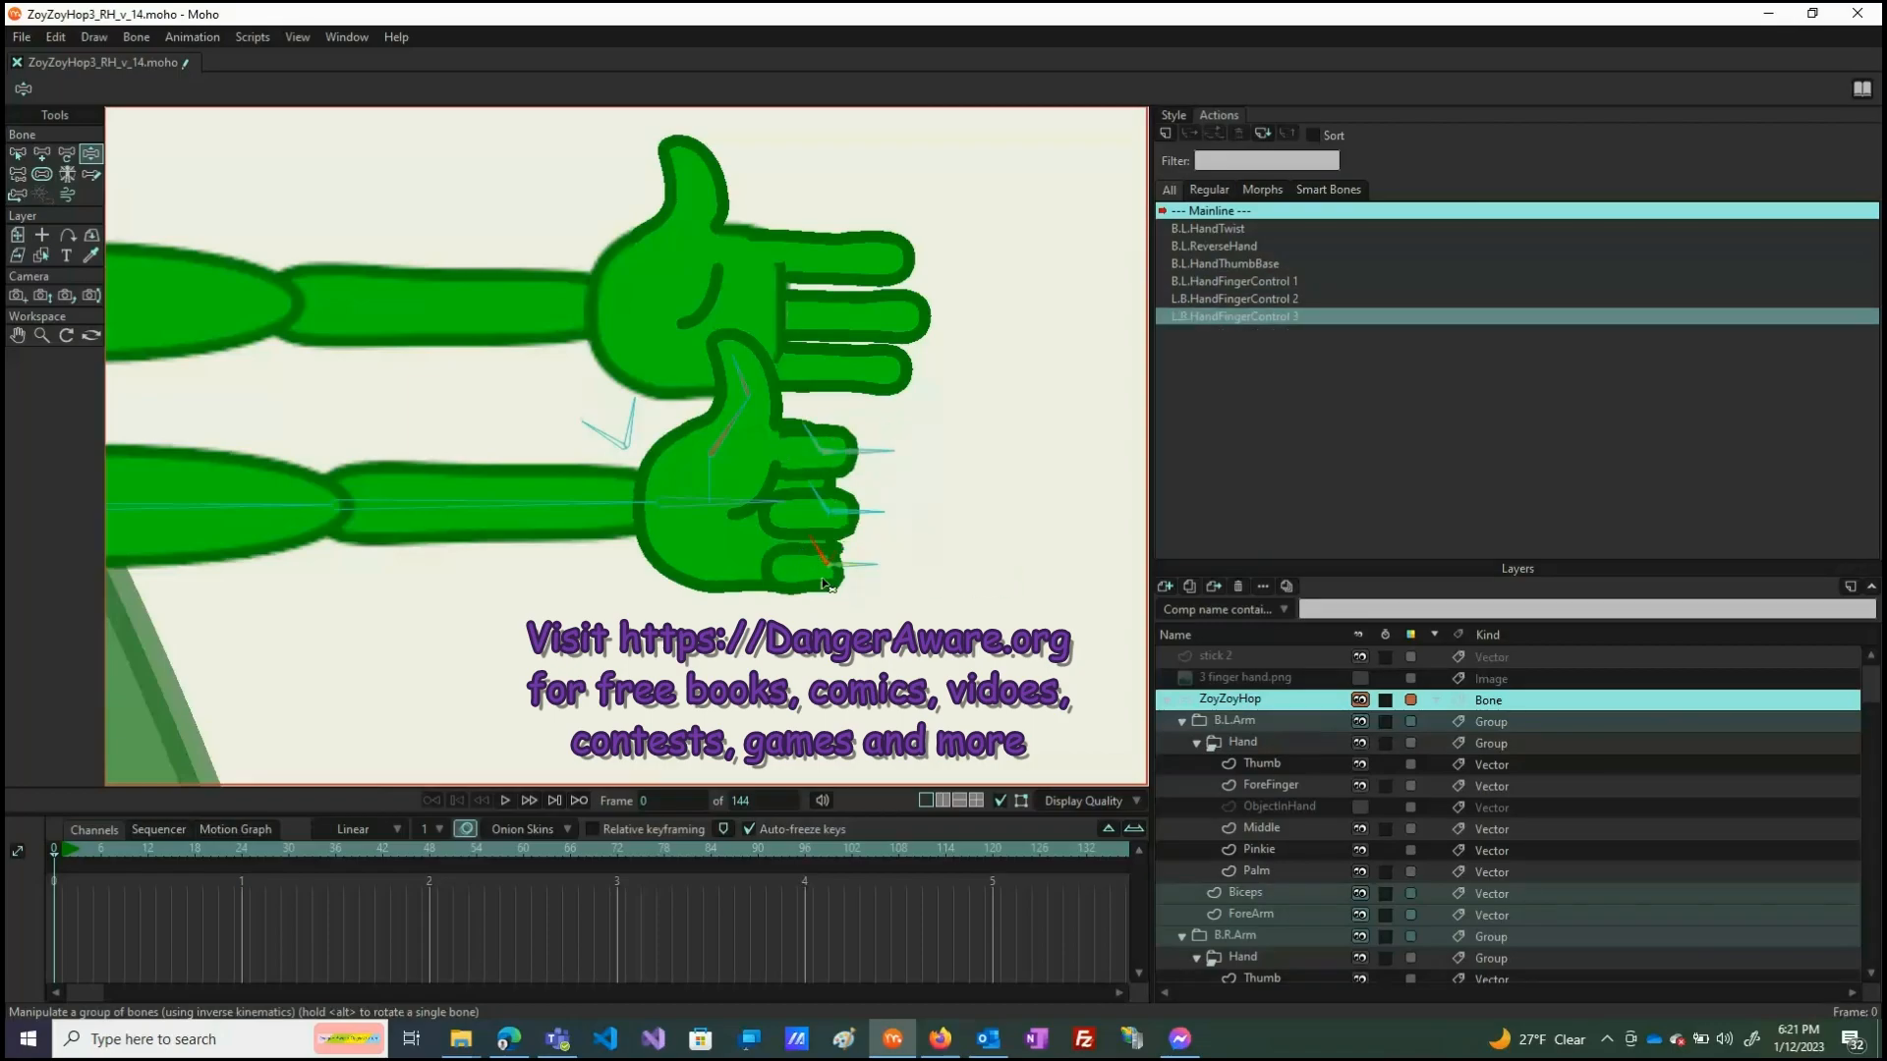
Adjust the forefinger's control on the B.L. hand and turn the hand partway with the B.L.HandTwist bone.
drag(728, 427, 865, 427)
drag(868, 435, 866, 454)
click(603, 462)
mouse_move(588, 403)
mouse_down()
mouse_move(587, 479)
mouse_move(578, 429)
mouse_up()
Straighten the partly twisted B.L. hand's forefinger and pinkie with their finger control bones.
drag(836, 449, 828, 399)
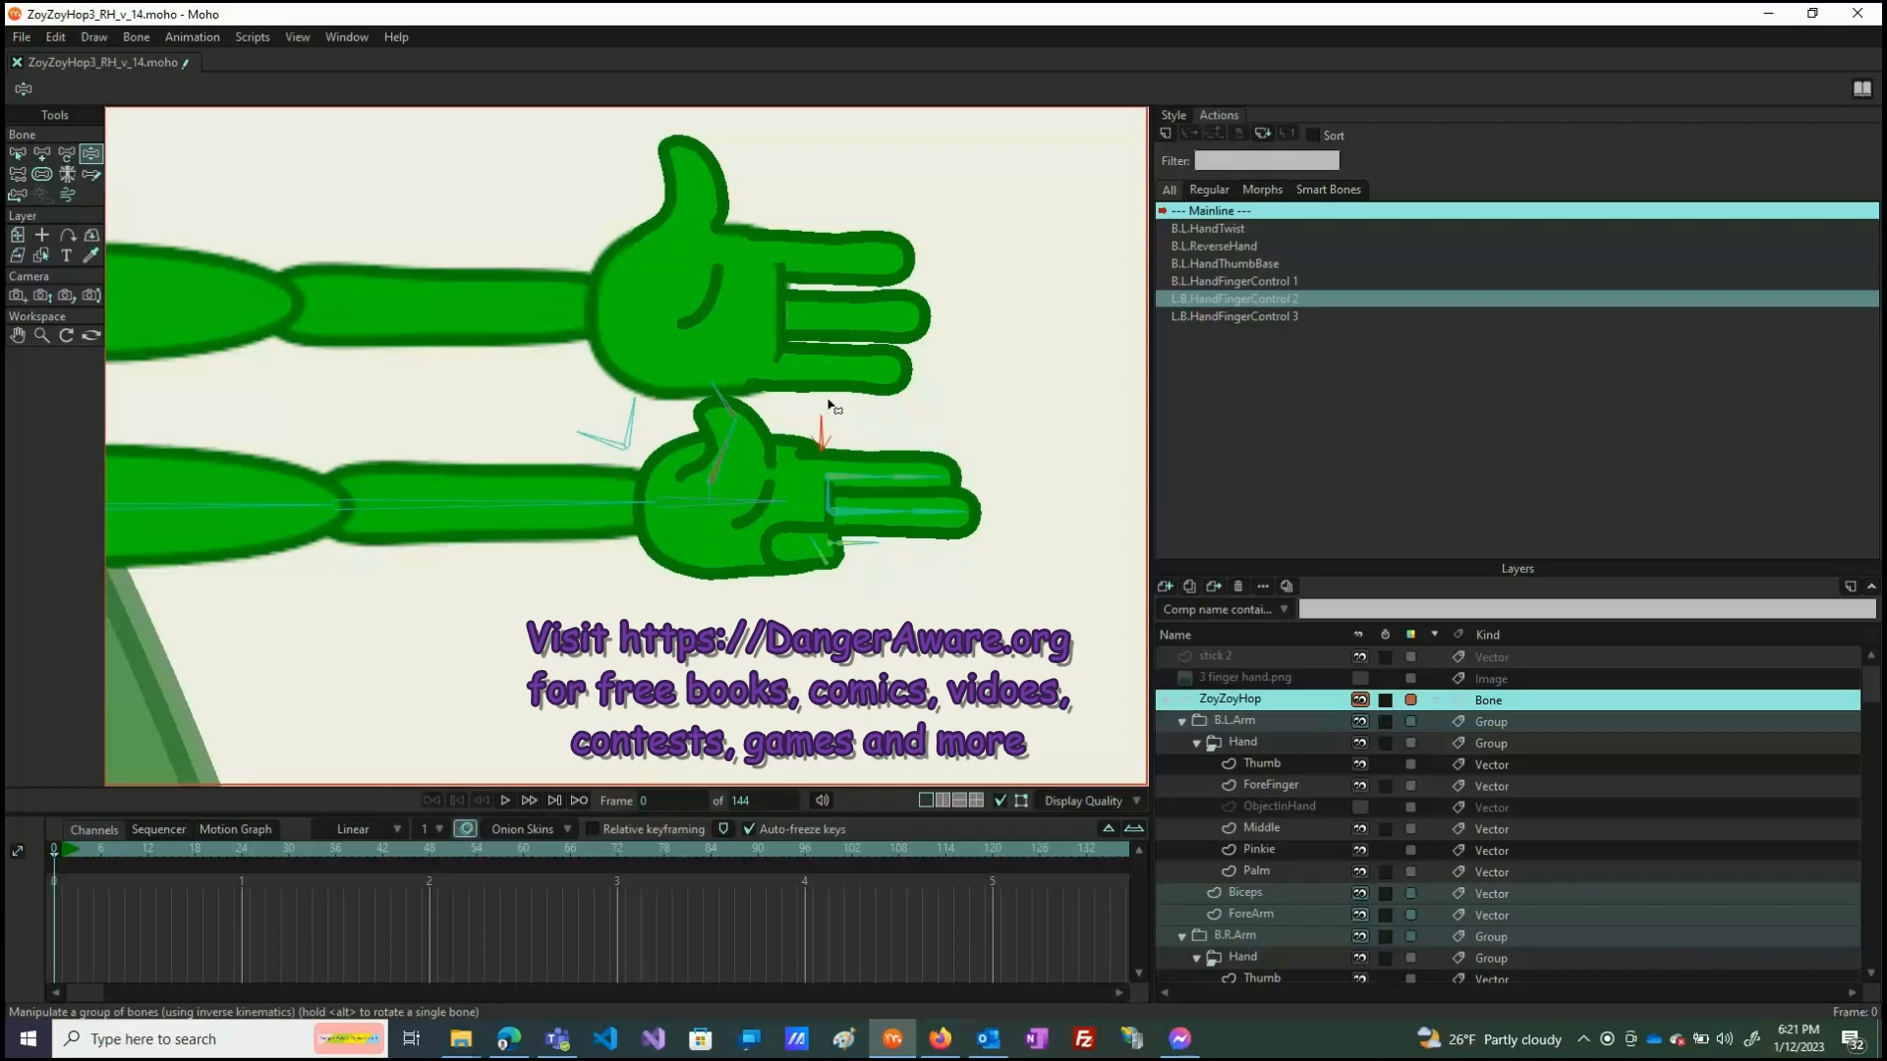
click(818, 536)
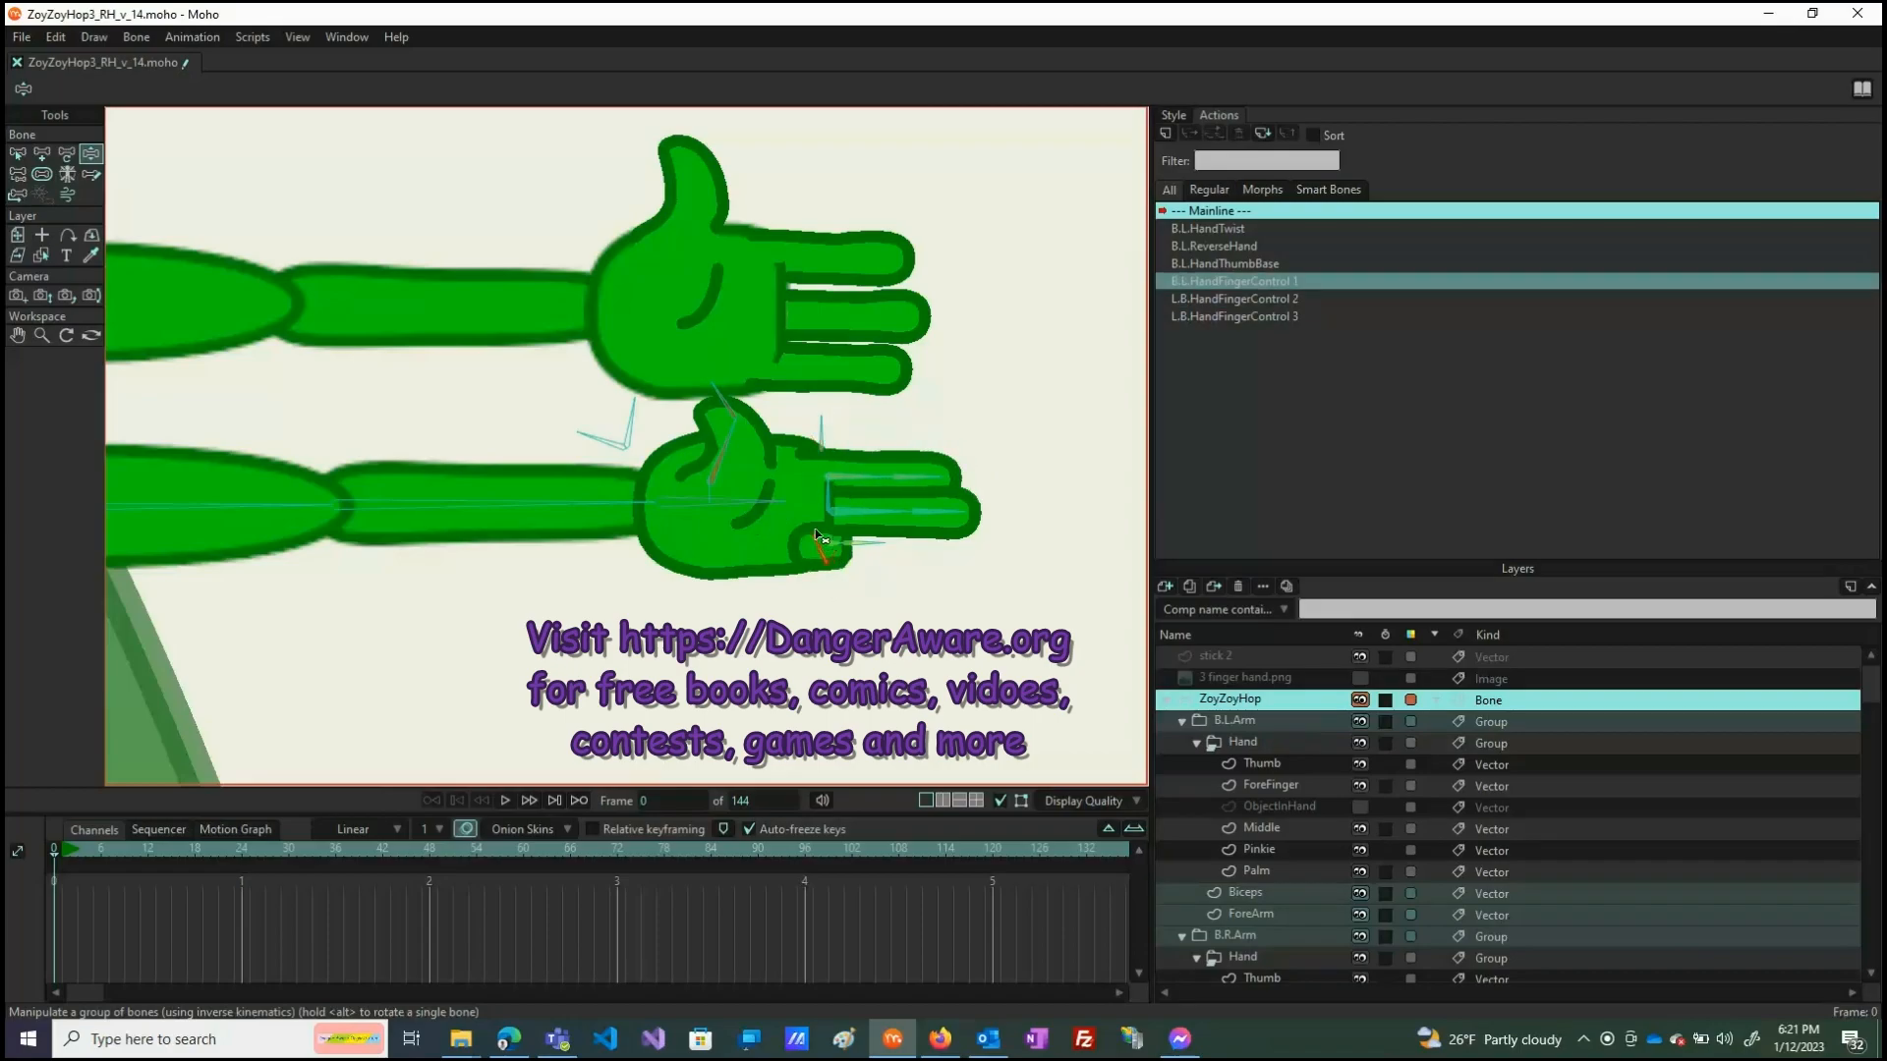
drag(815, 524, 836, 510)
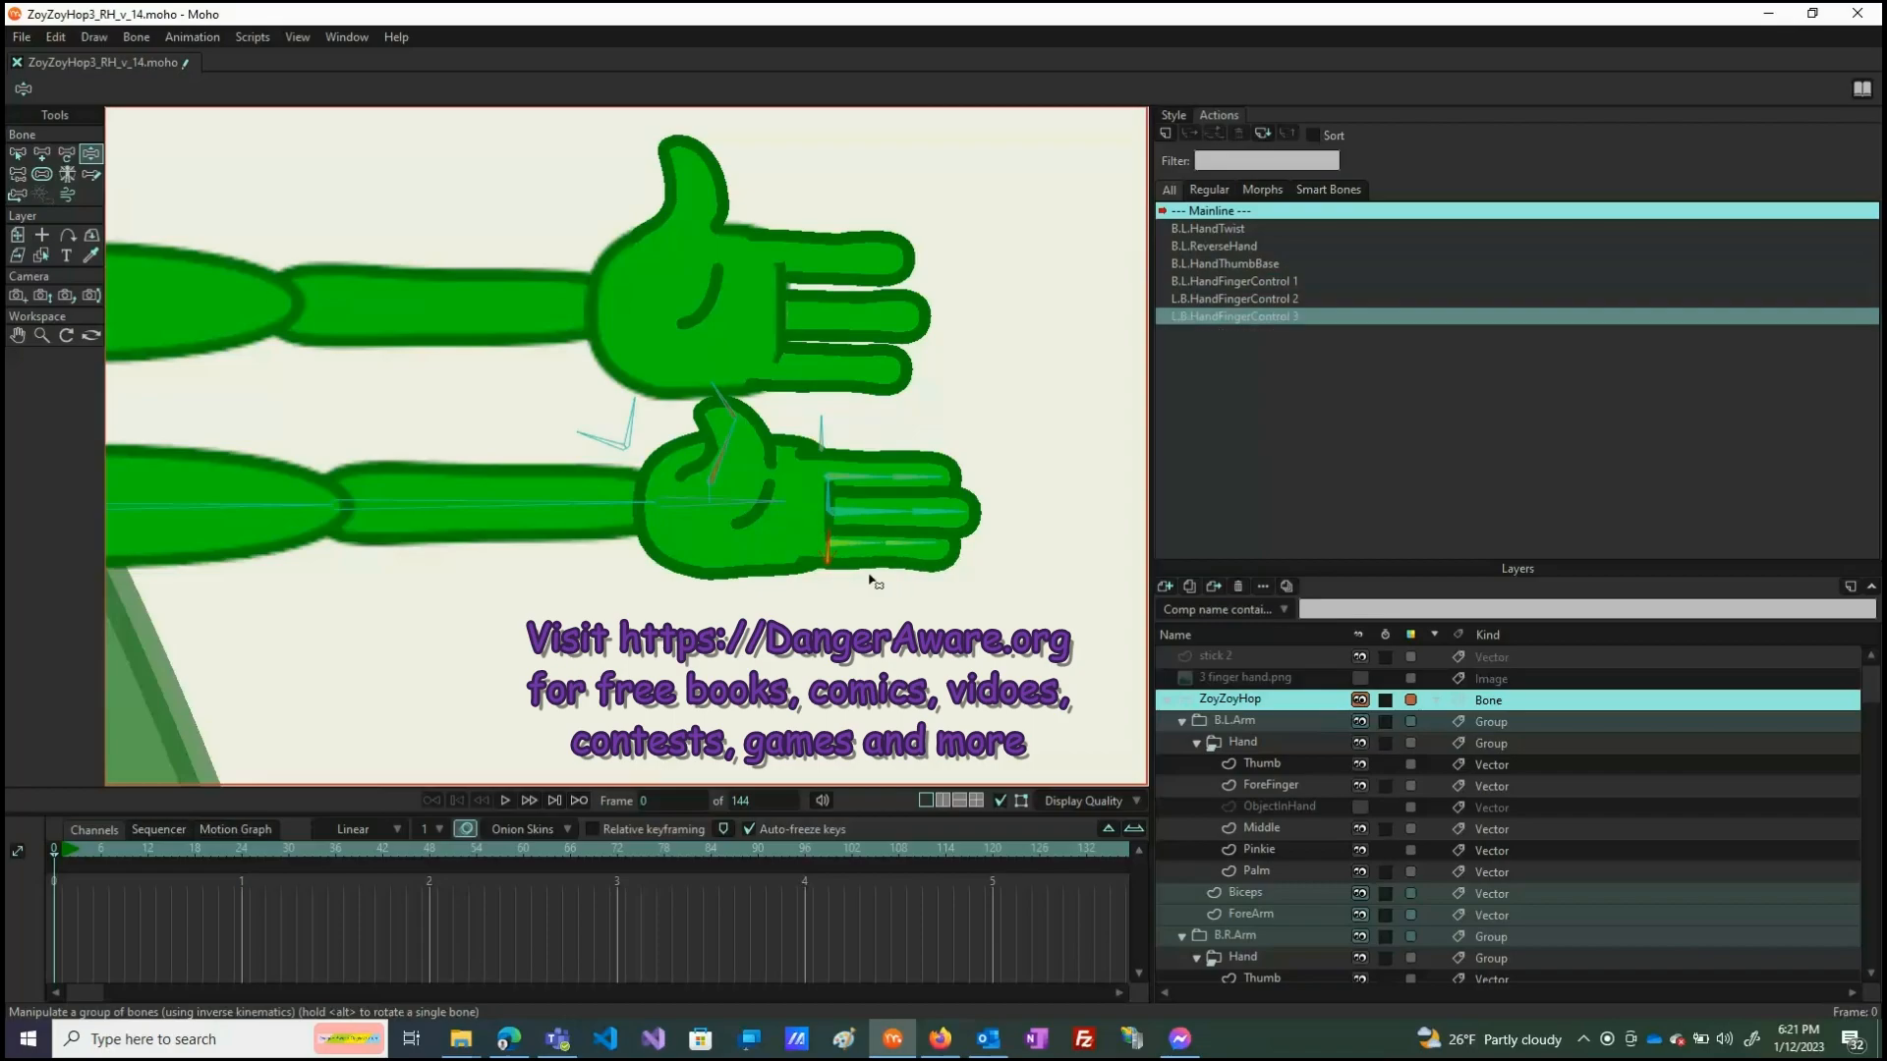
Turn the B.L. hand fully palm-open with the B.L.HandTwist bone and tweak the B.L.ReverseHand bone.
mouse_move(607, 449)
mouse_down()
mouse_move(594, 425)
mouse_move(612, 417)
mouse_move(615, 461)
mouse_up()
click(828, 539)
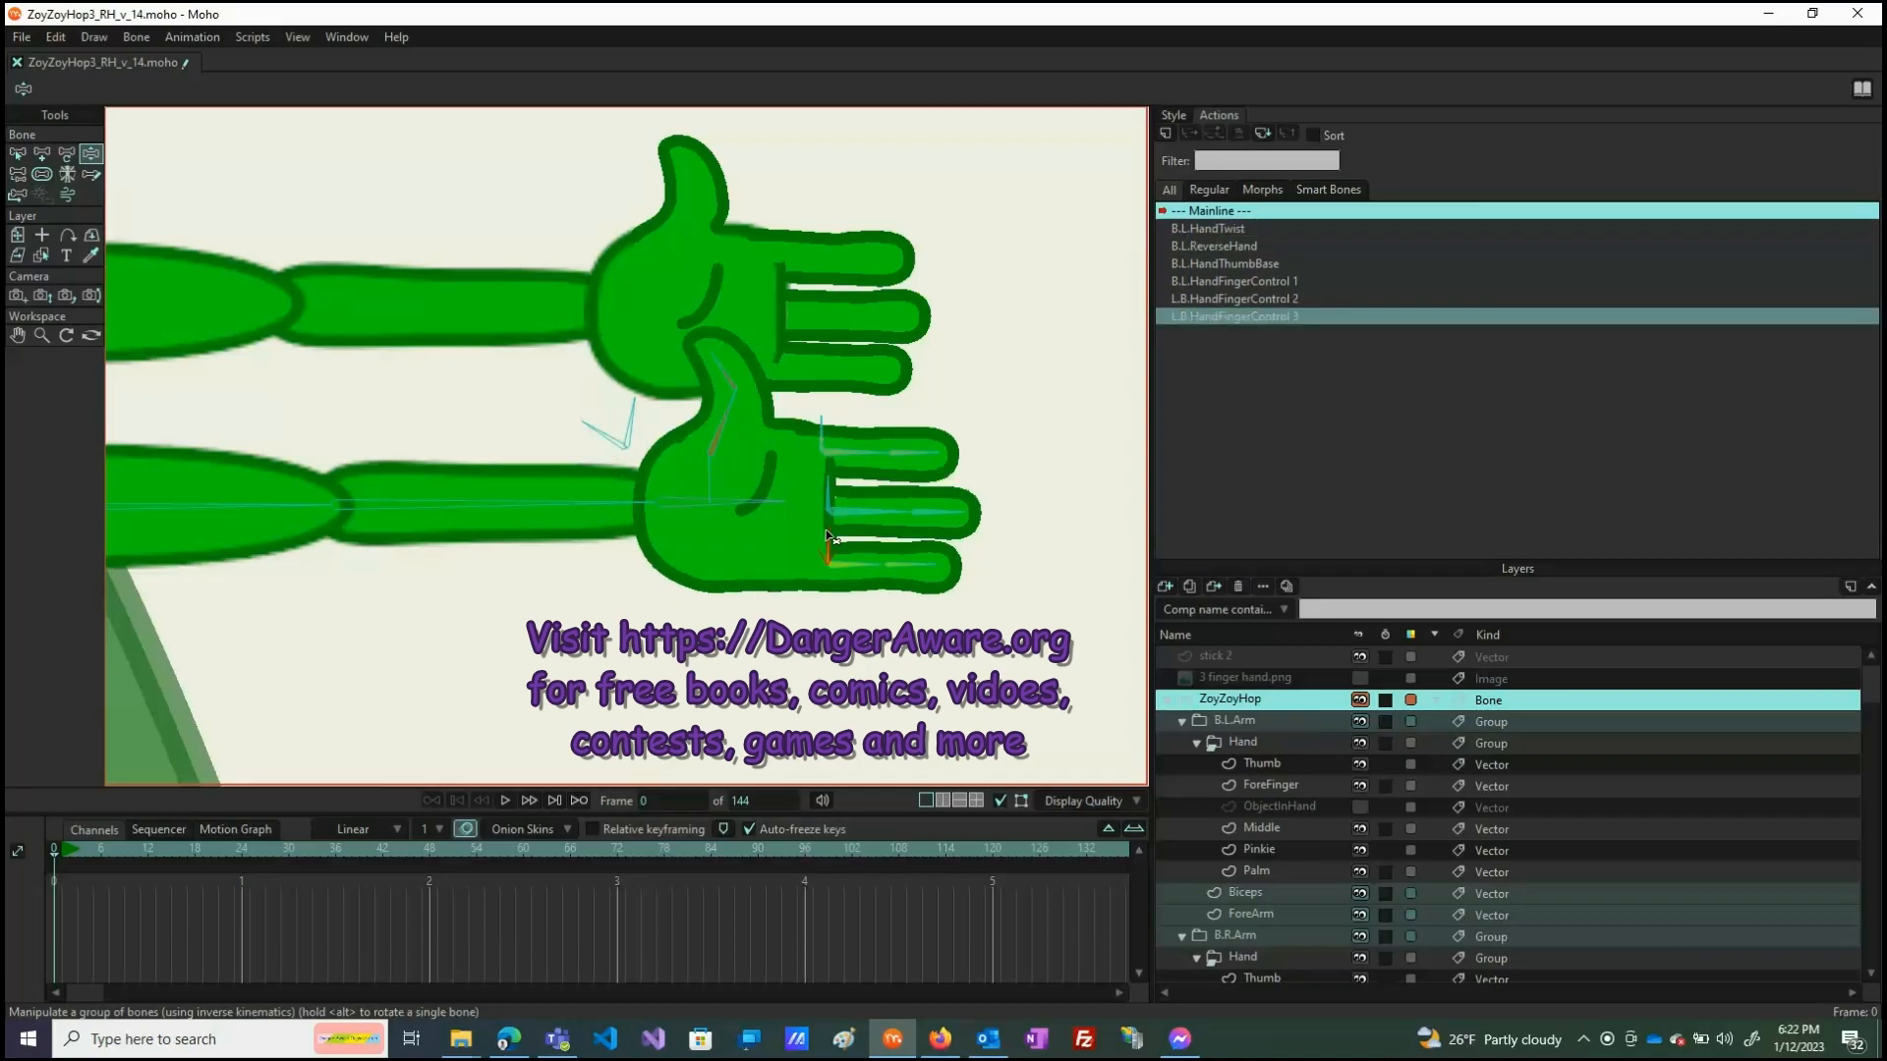
click(819, 449)
click(589, 421)
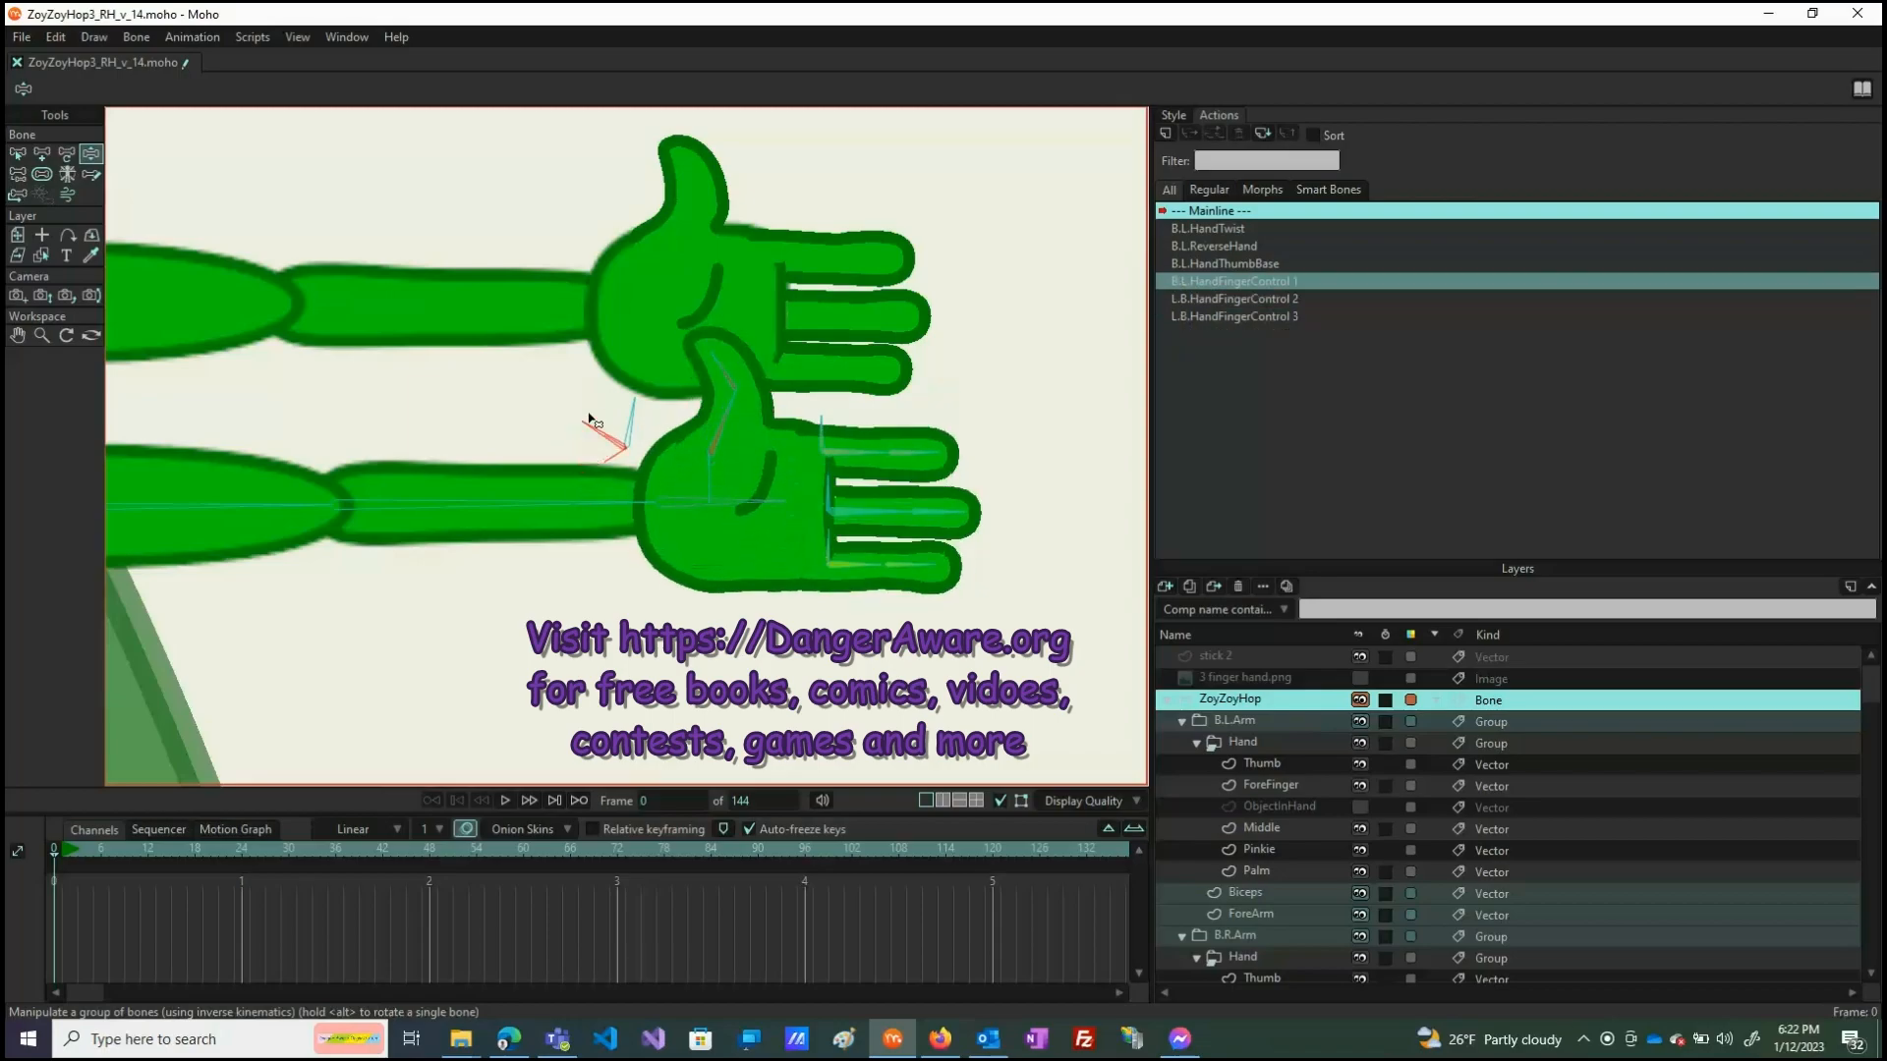
drag(590, 420, 588, 469)
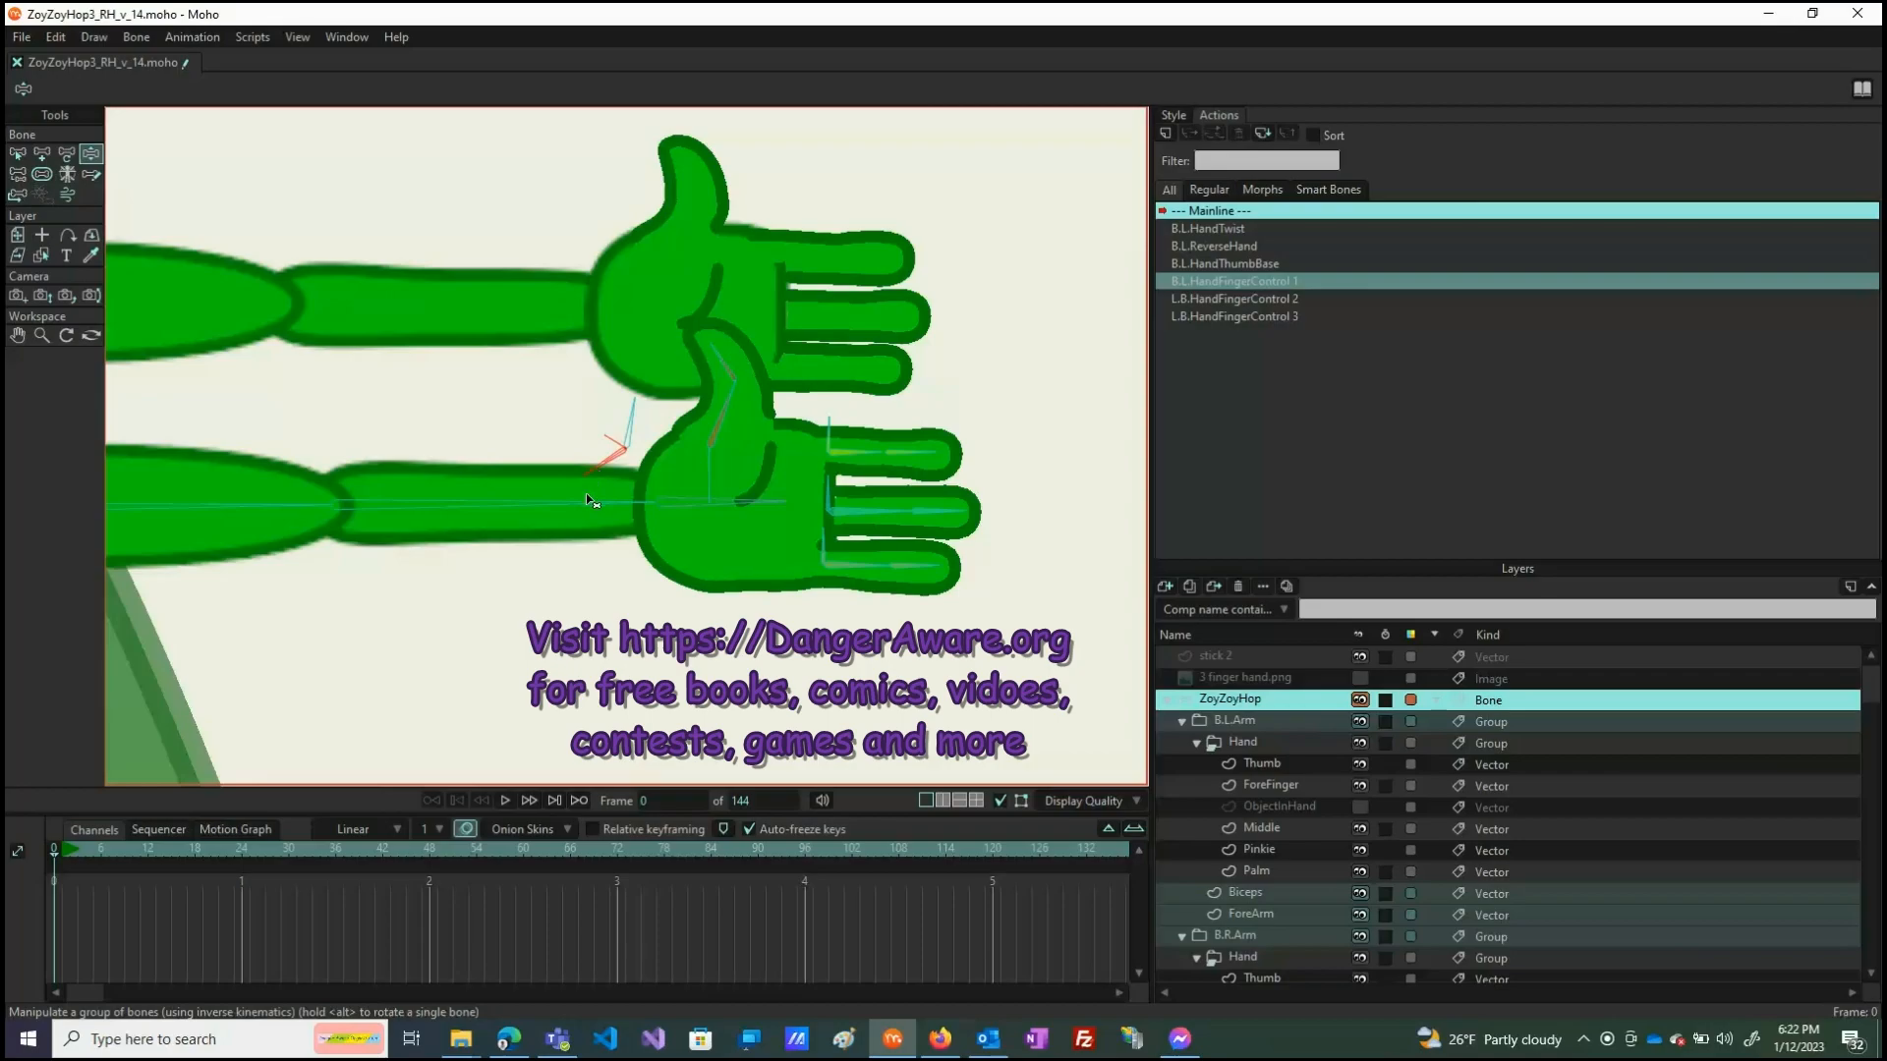
drag(637, 393, 628, 389)
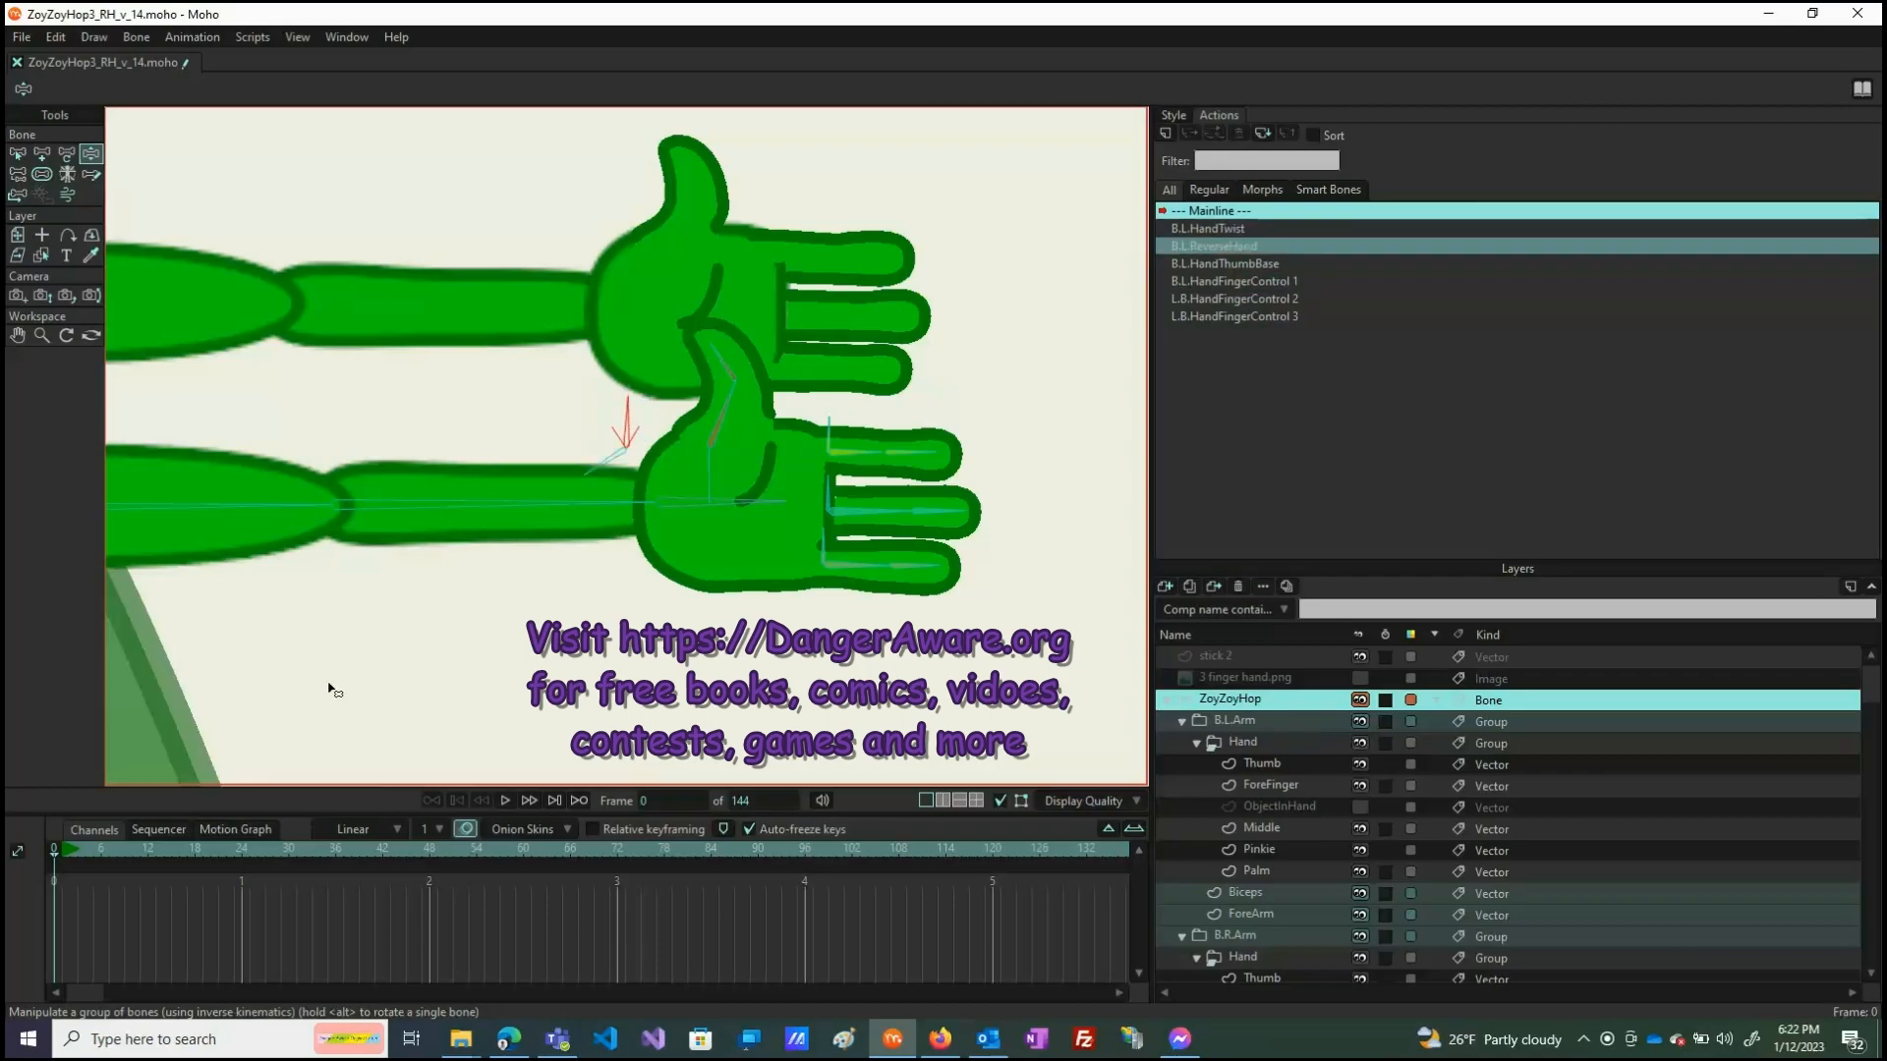
Pose the B.L. hand at frame 1 as a palm-side fist with the thumb folded across the curled fingers.
click(68, 854)
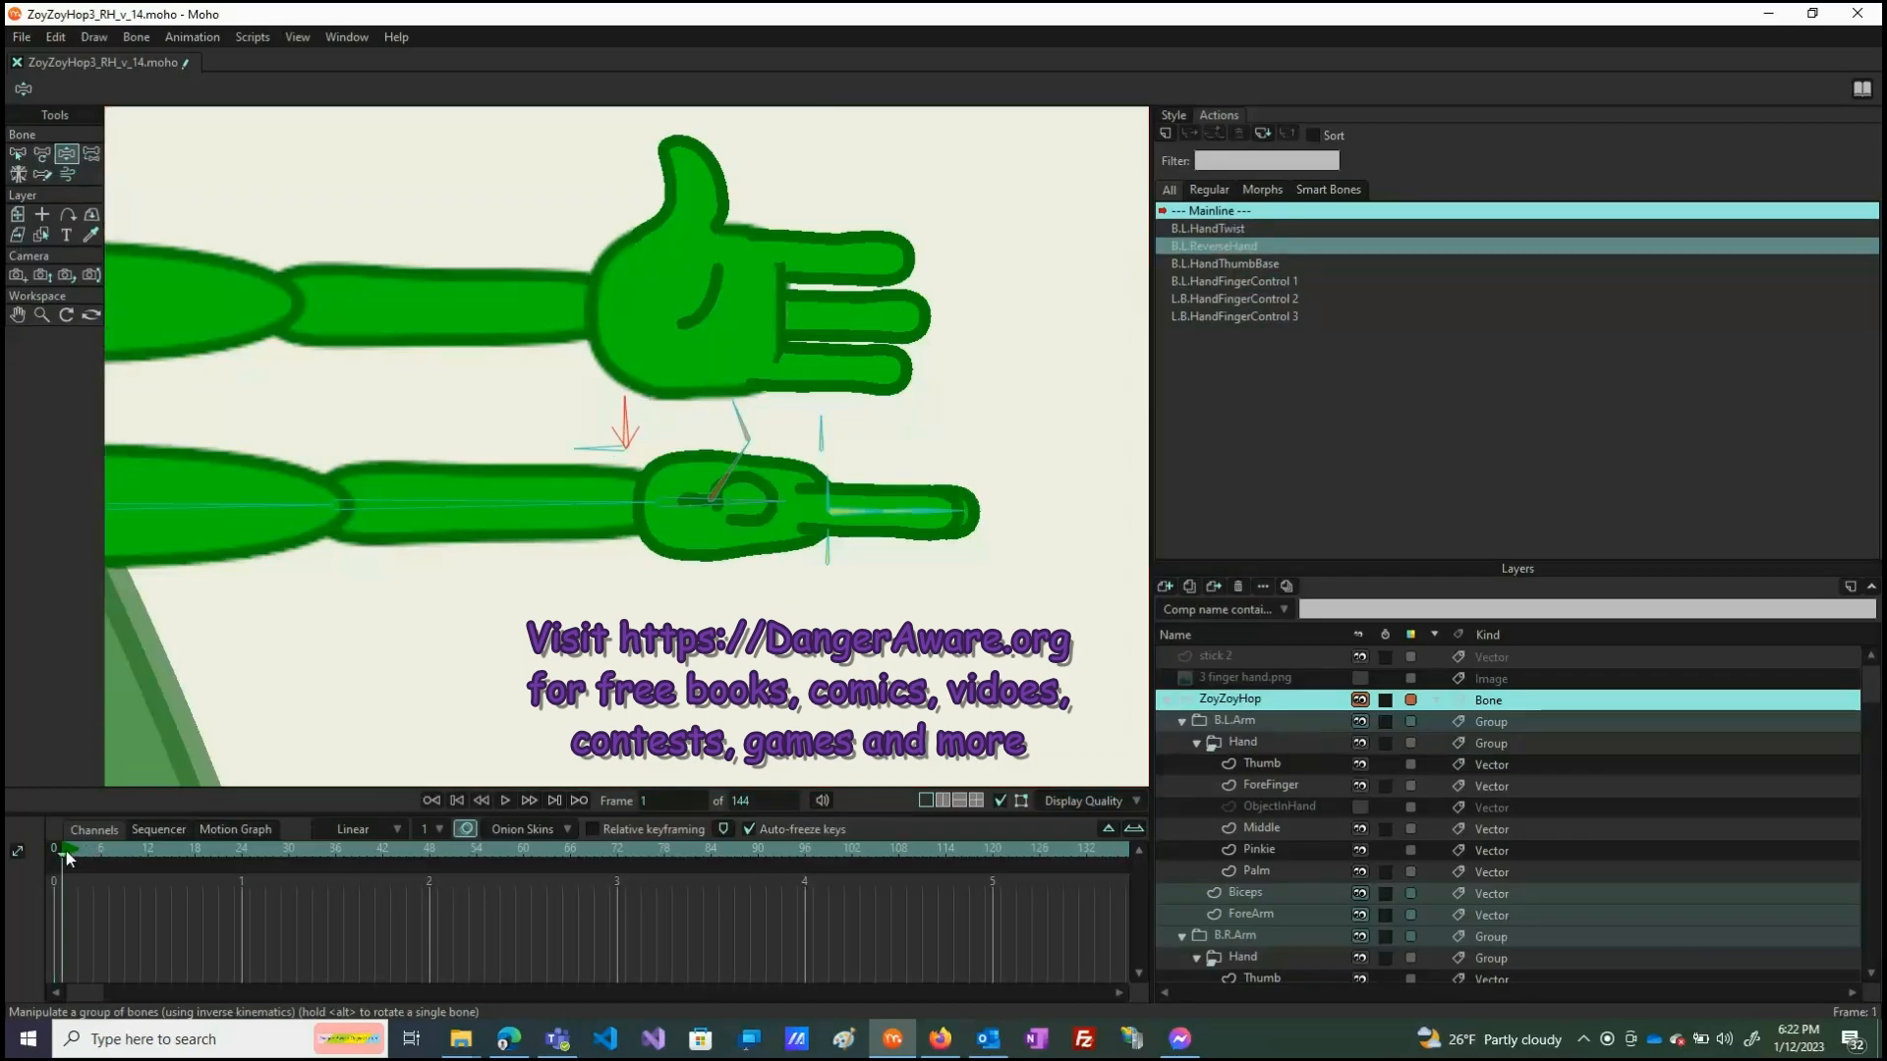
drag(627, 411, 583, 423)
drag(719, 426, 808, 429)
drag(842, 556, 804, 545)
click(722, 483)
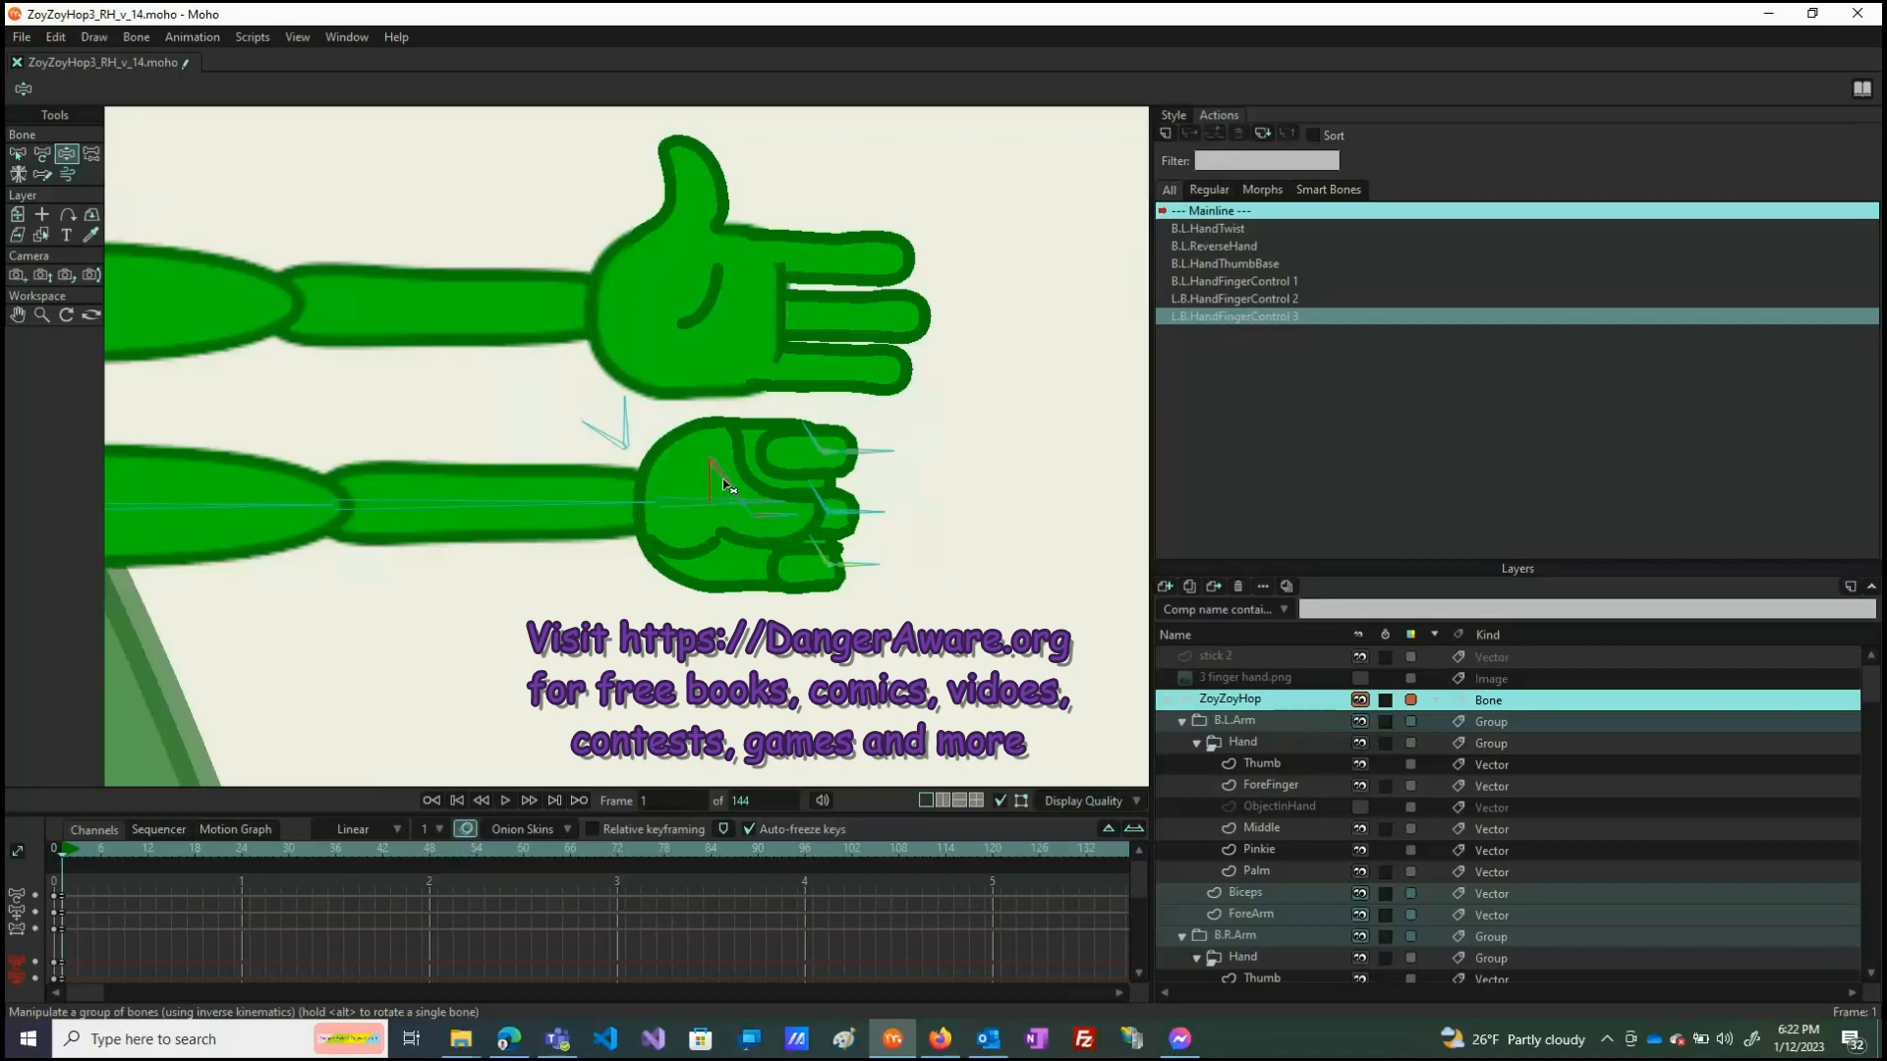
drag(729, 479, 797, 588)
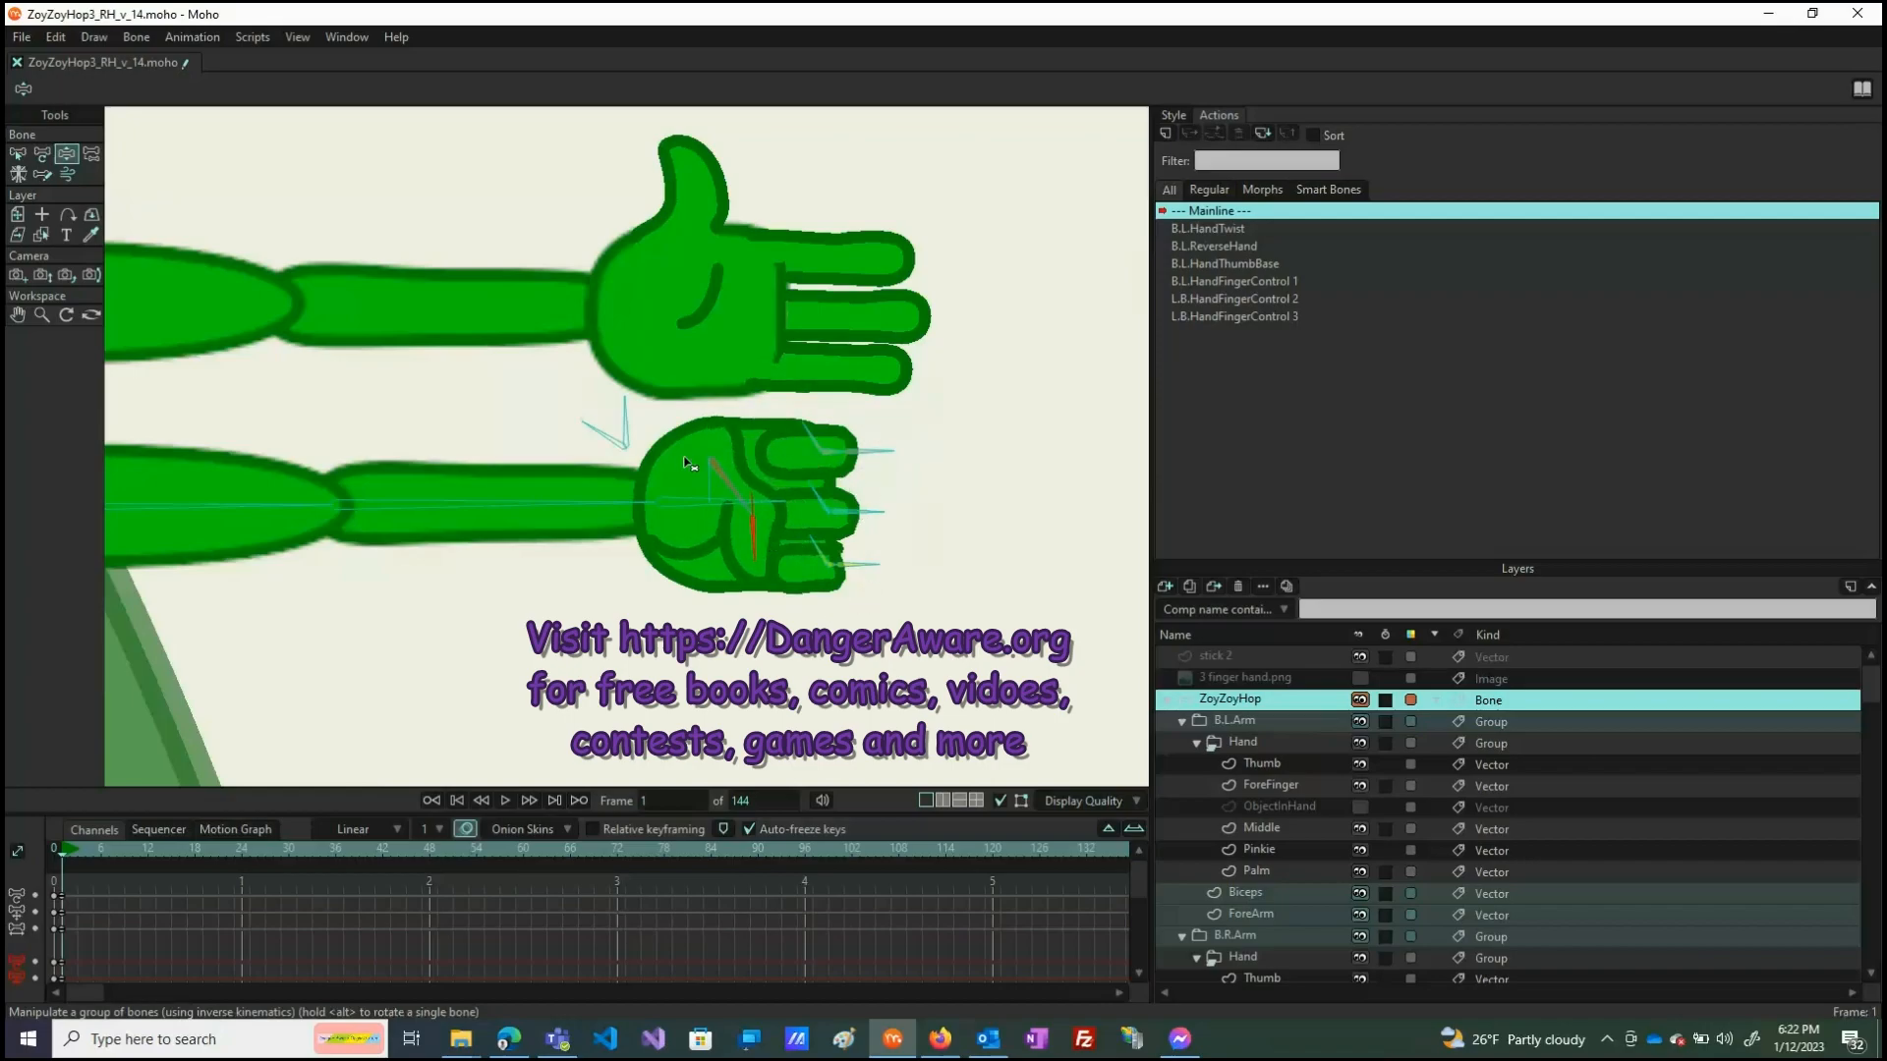
Flip the B.L. fist to its back view with the B.L.ReverseHand bone and adjust its finger and thumb bones.
drag(634, 429, 751, 470)
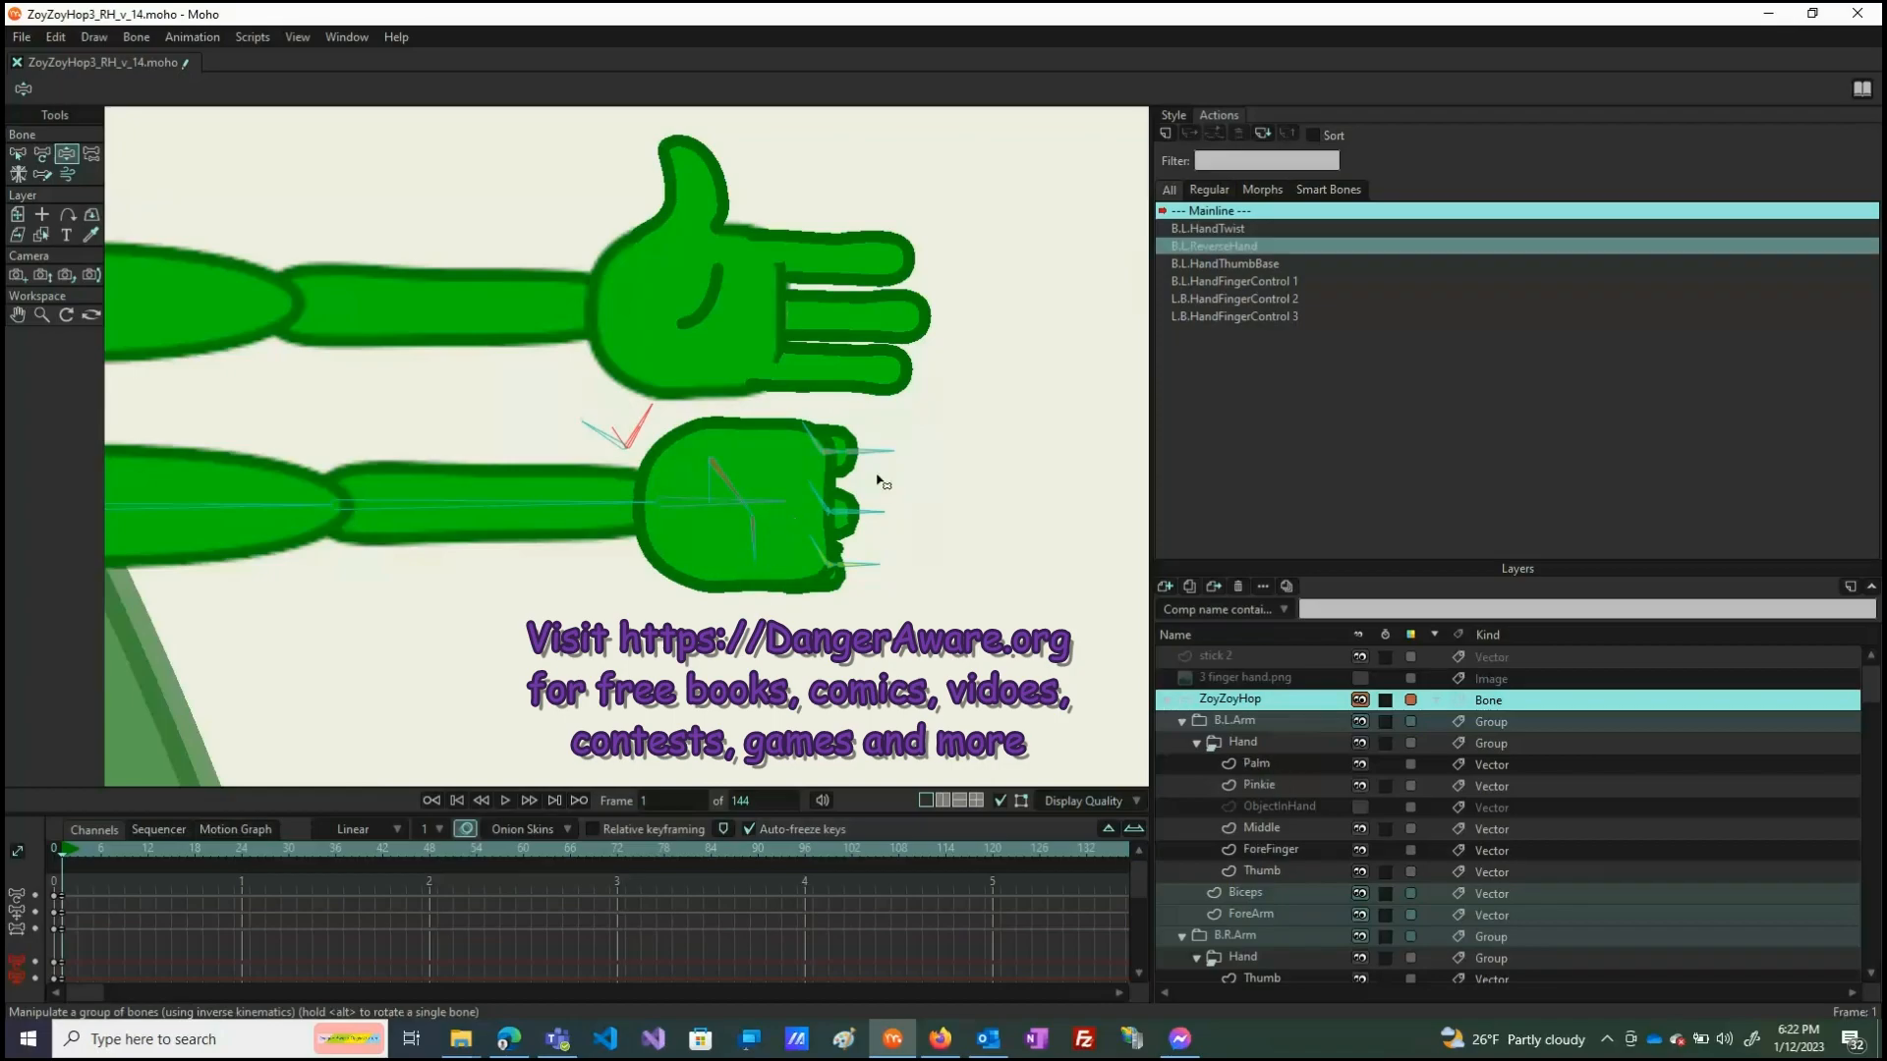
mouse_move(793, 422)
mouse_down()
mouse_move(823, 422)
mouse_move(786, 429)
mouse_move(799, 457)
mouse_up()
drag(813, 540, 782, 430)
click(753, 486)
drag(798, 521, 833, 566)
Fold the thumb over the forefinger and bring the Thumb layer to the front of the hand with the B.L.ReverseHand bone.
click(560, 405)
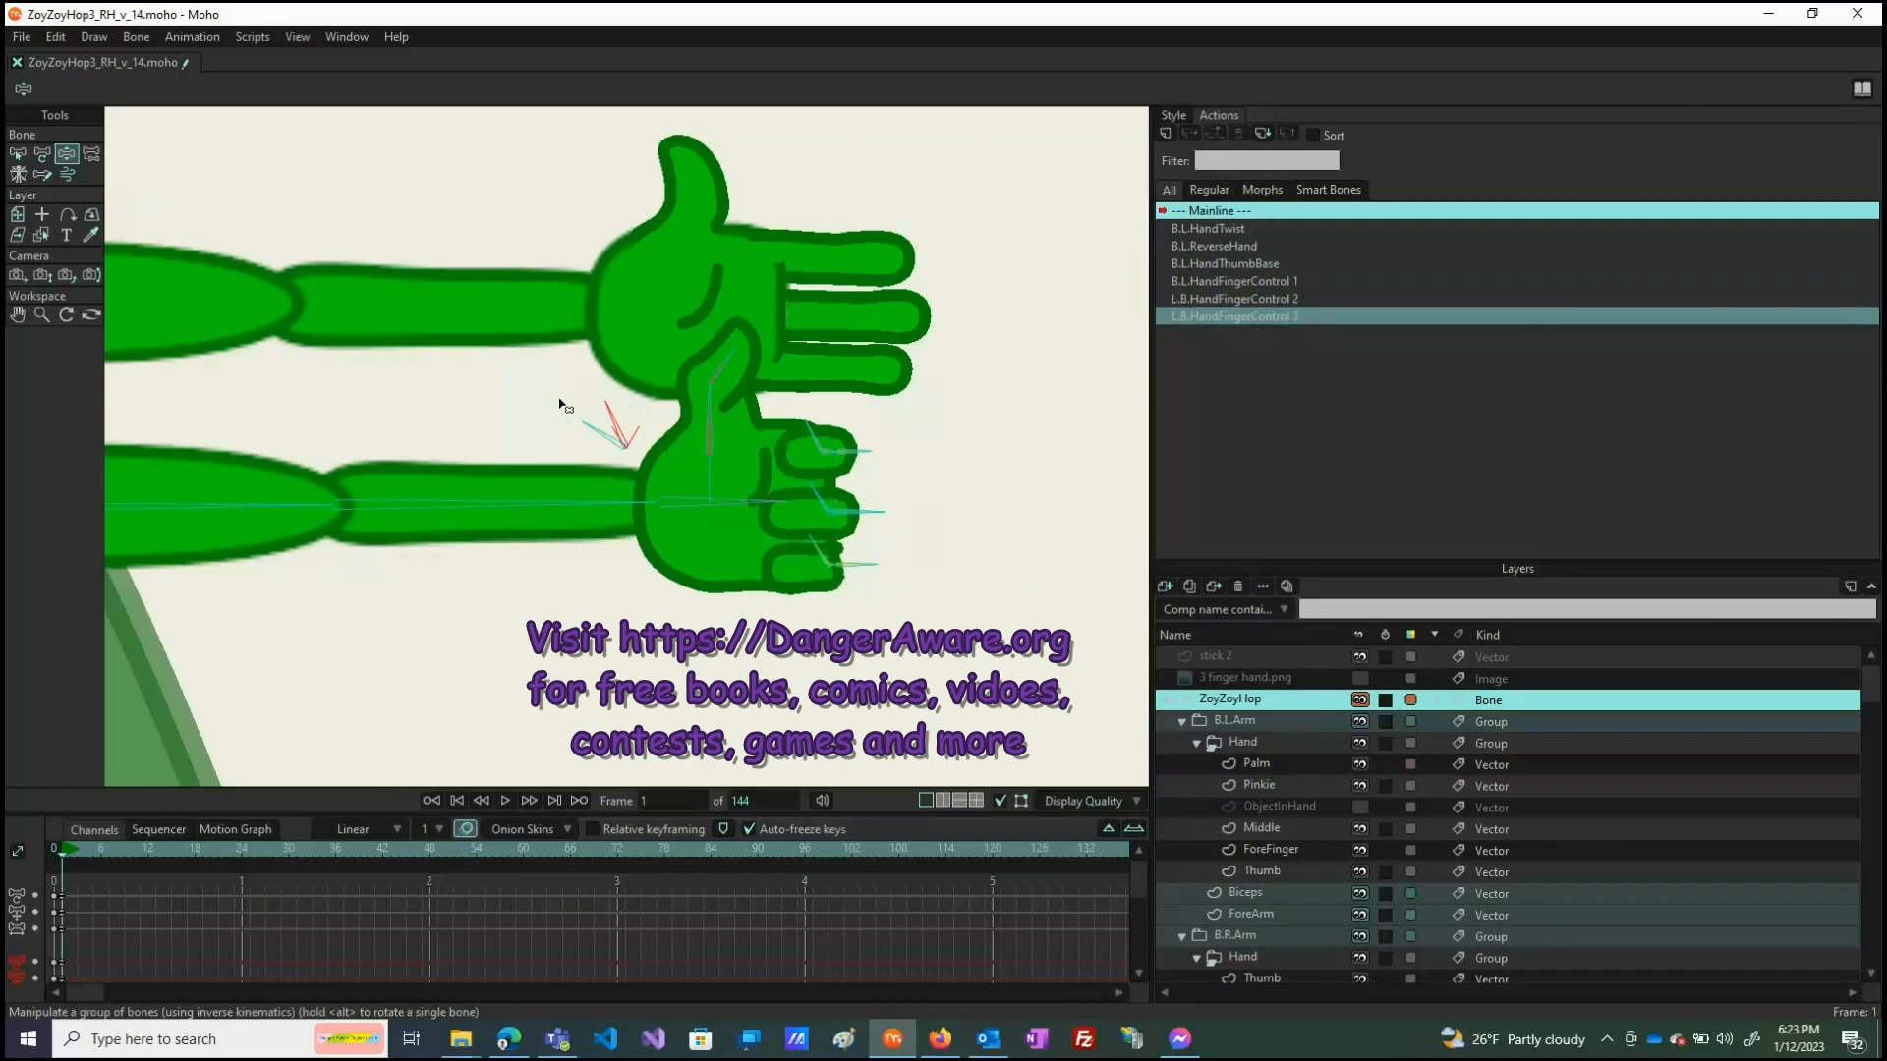
drag(558, 403, 558, 404)
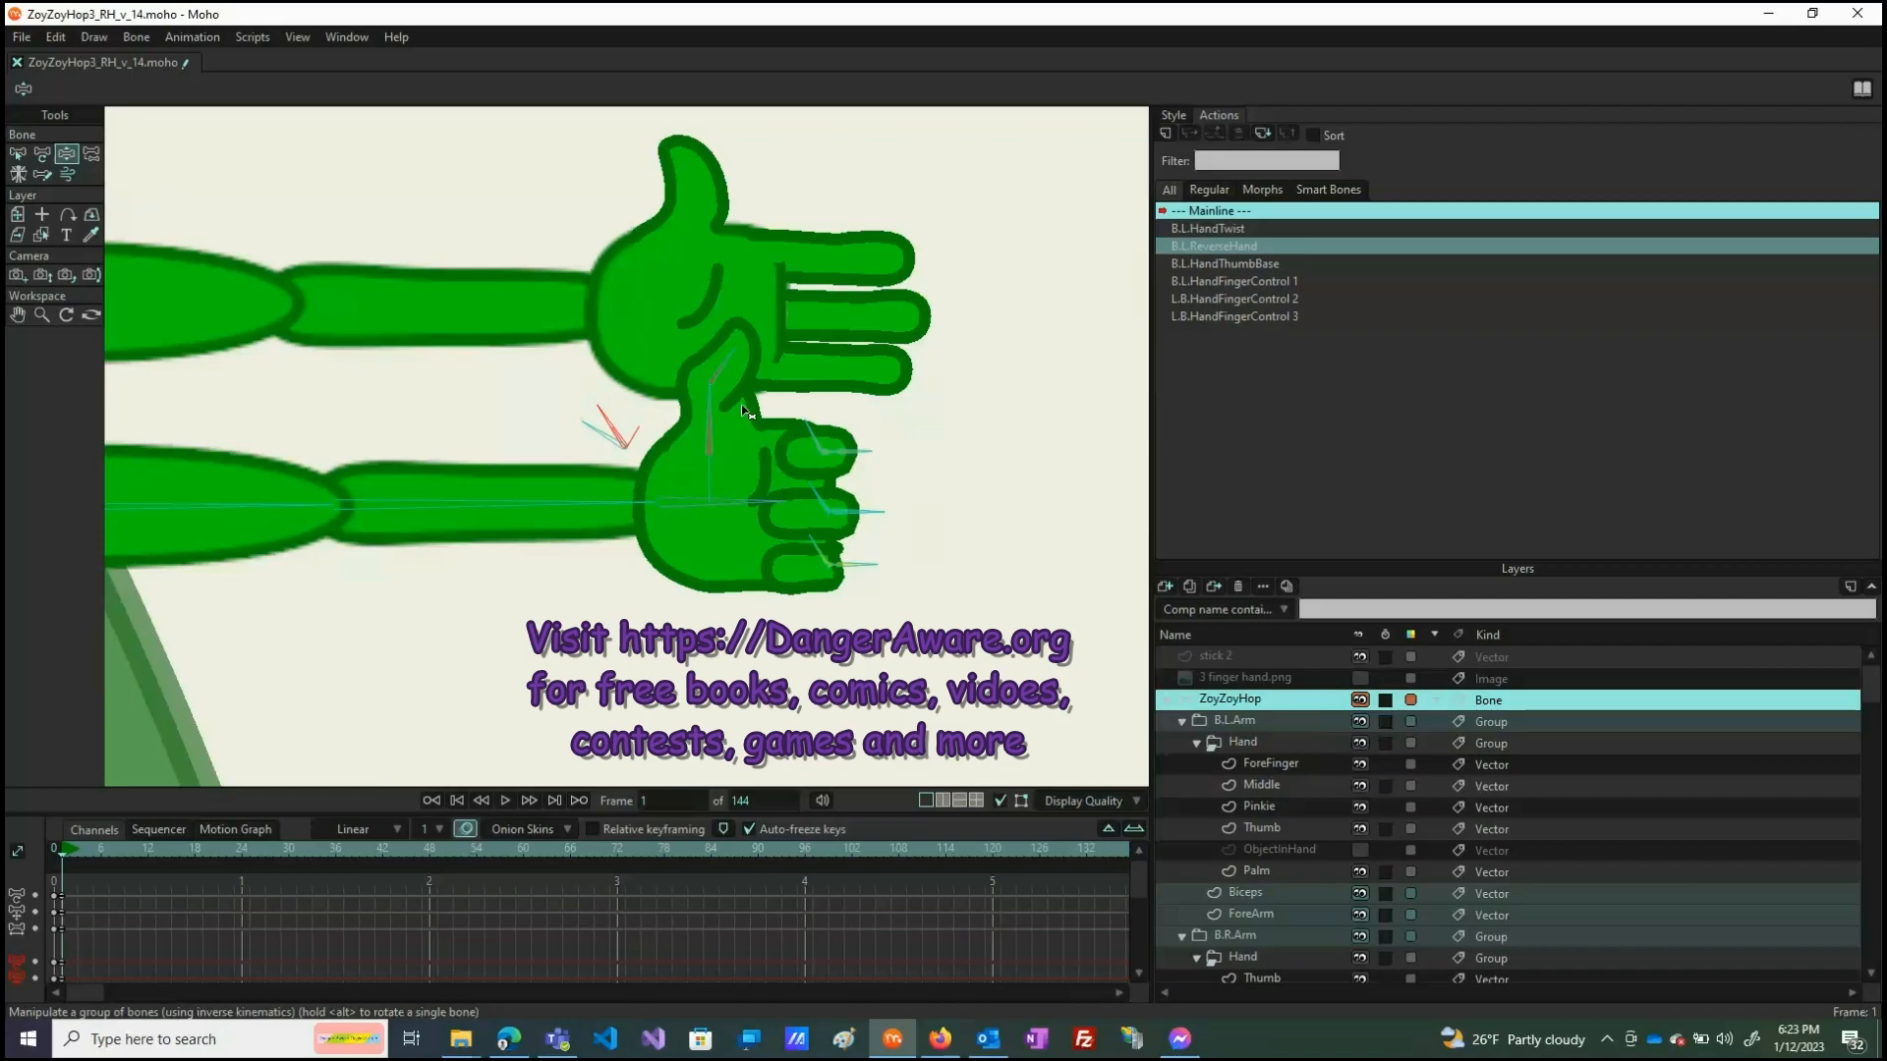
drag(707, 420, 744, 477)
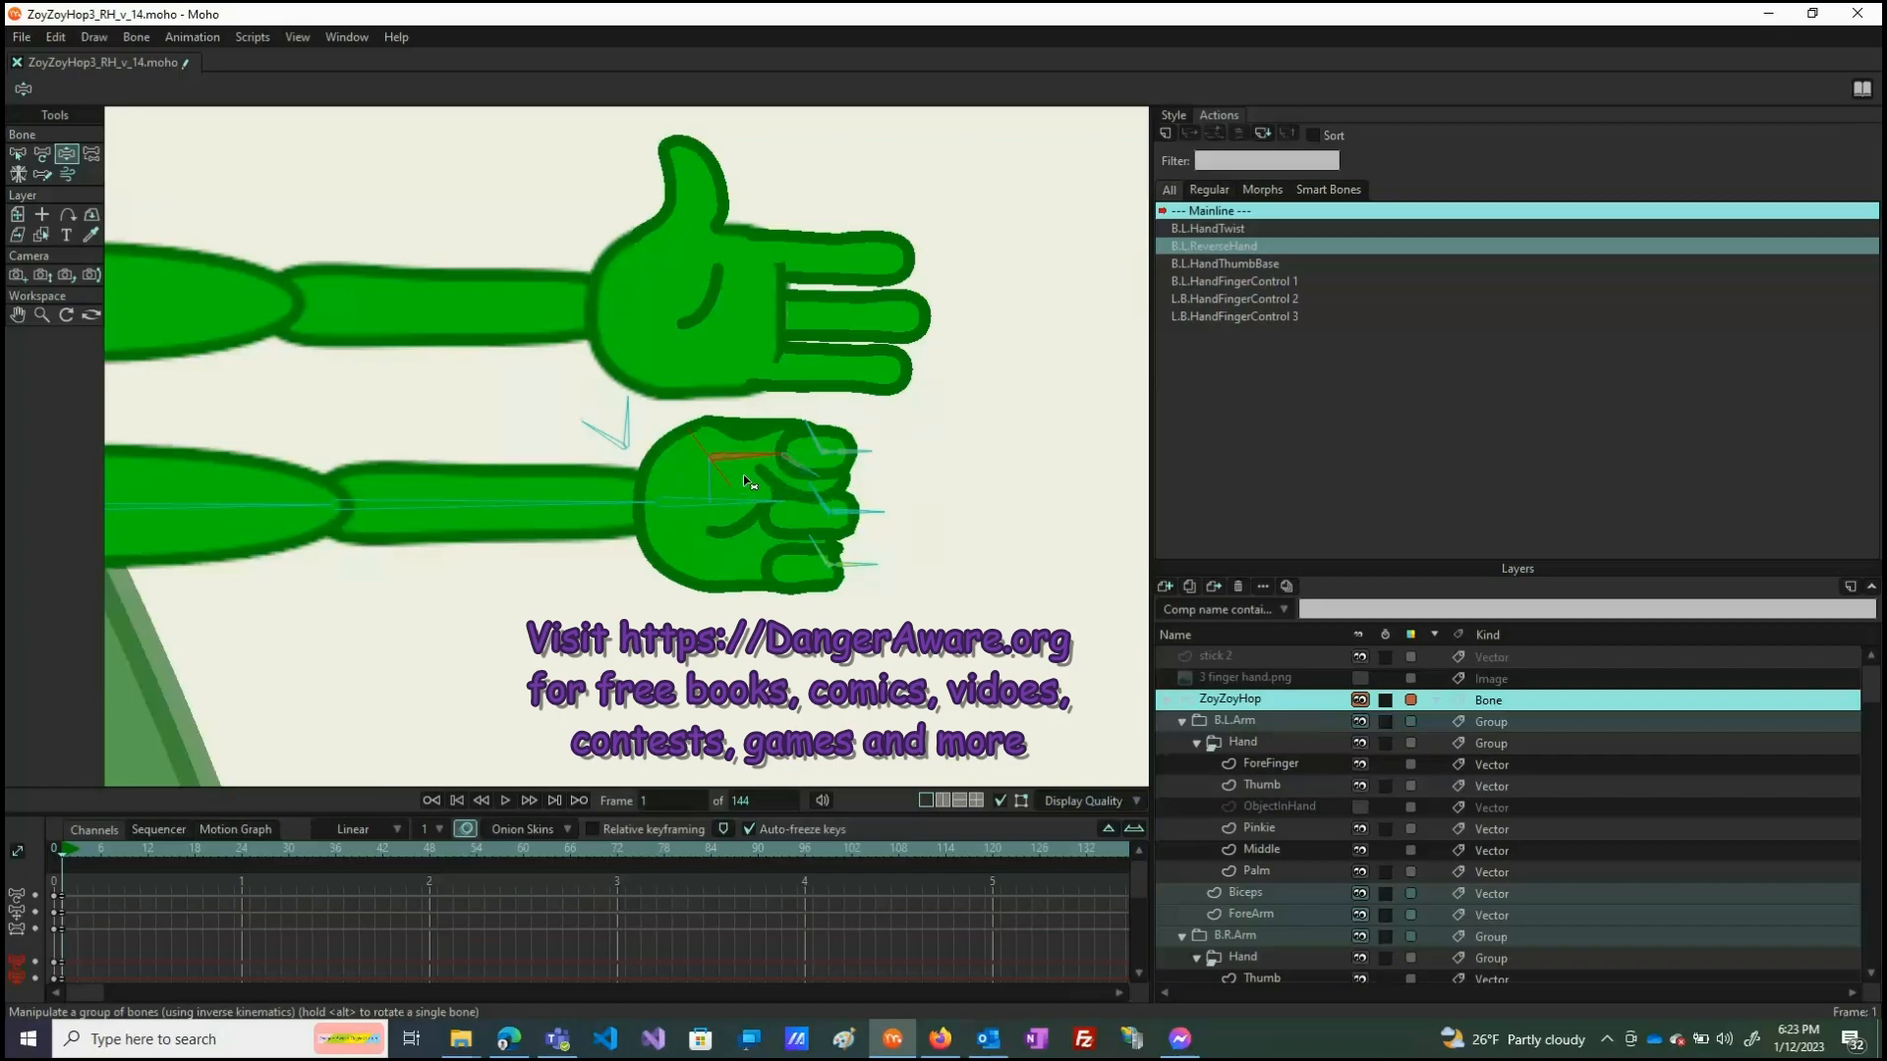
click(631, 403)
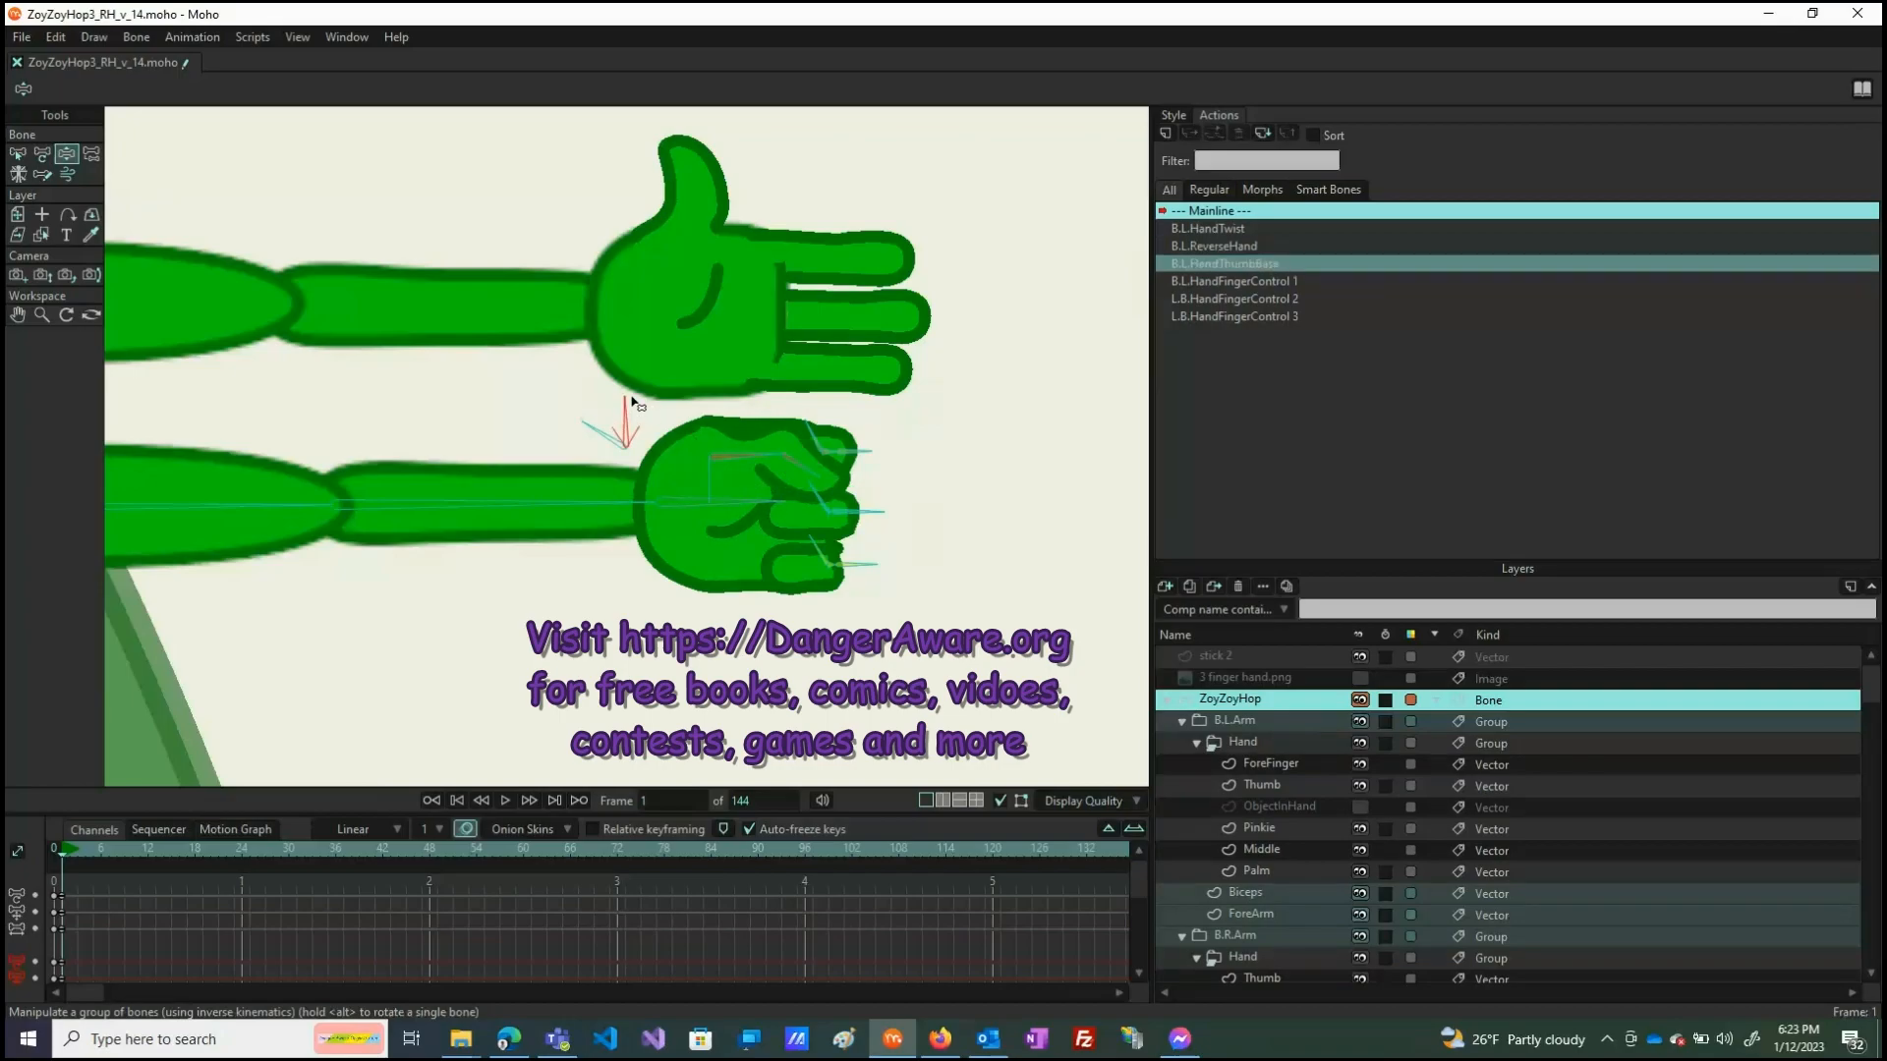
click(716, 463)
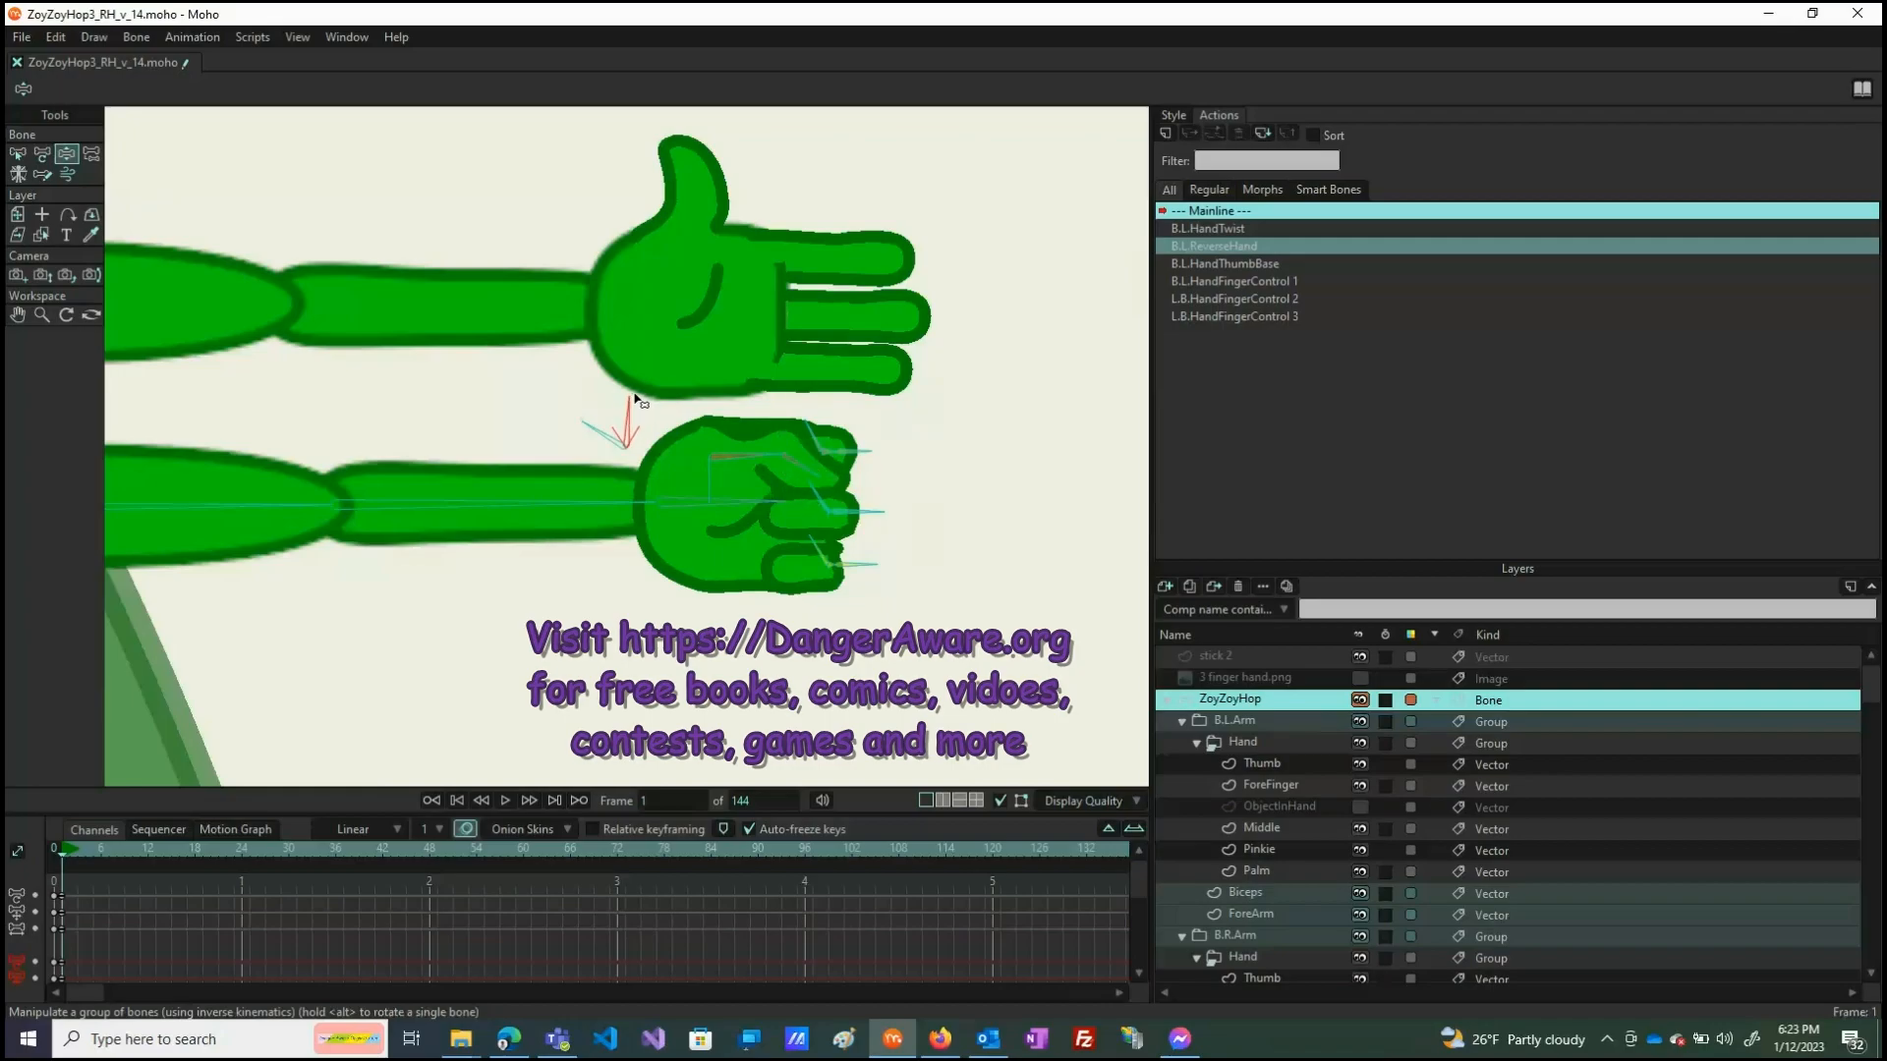
Fold the thumb lower across the middle finger and pinkie, bringing it in front of them with the B.L.ReverseHand bone.
drag(726, 457, 724, 499)
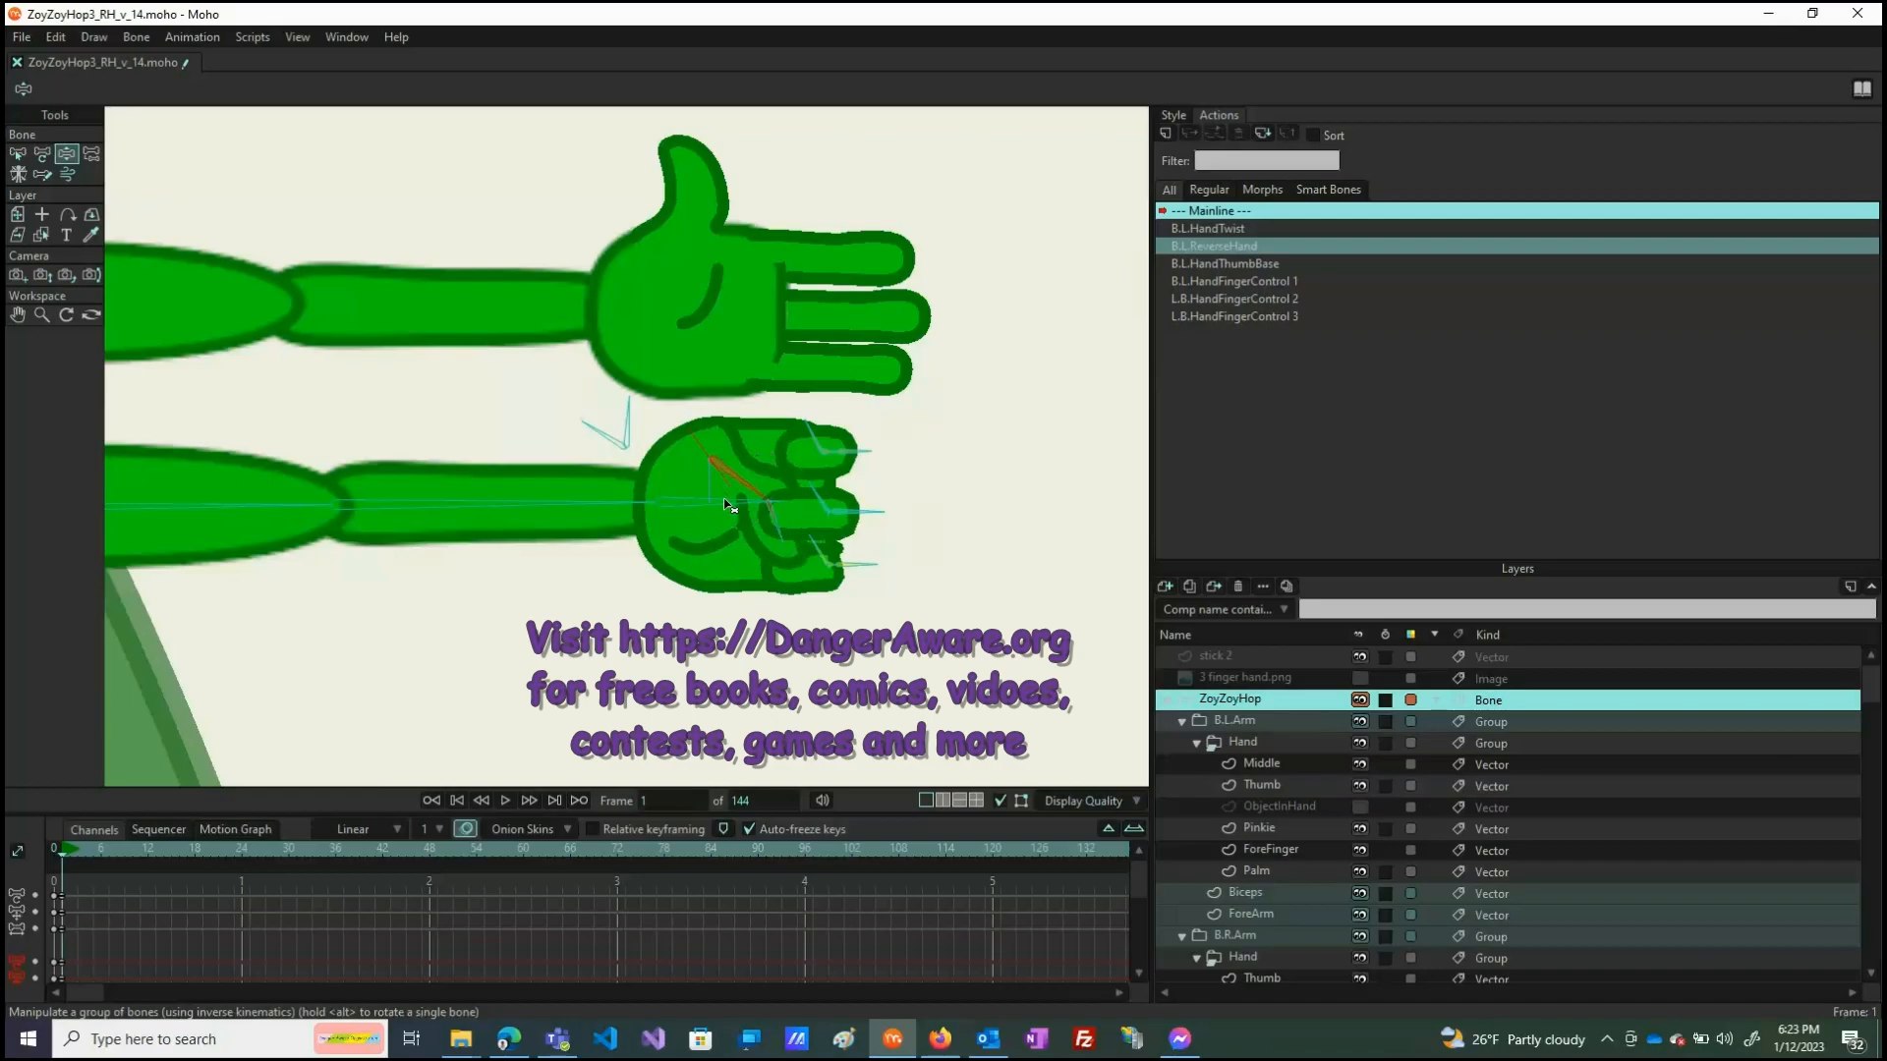
click(633, 418)
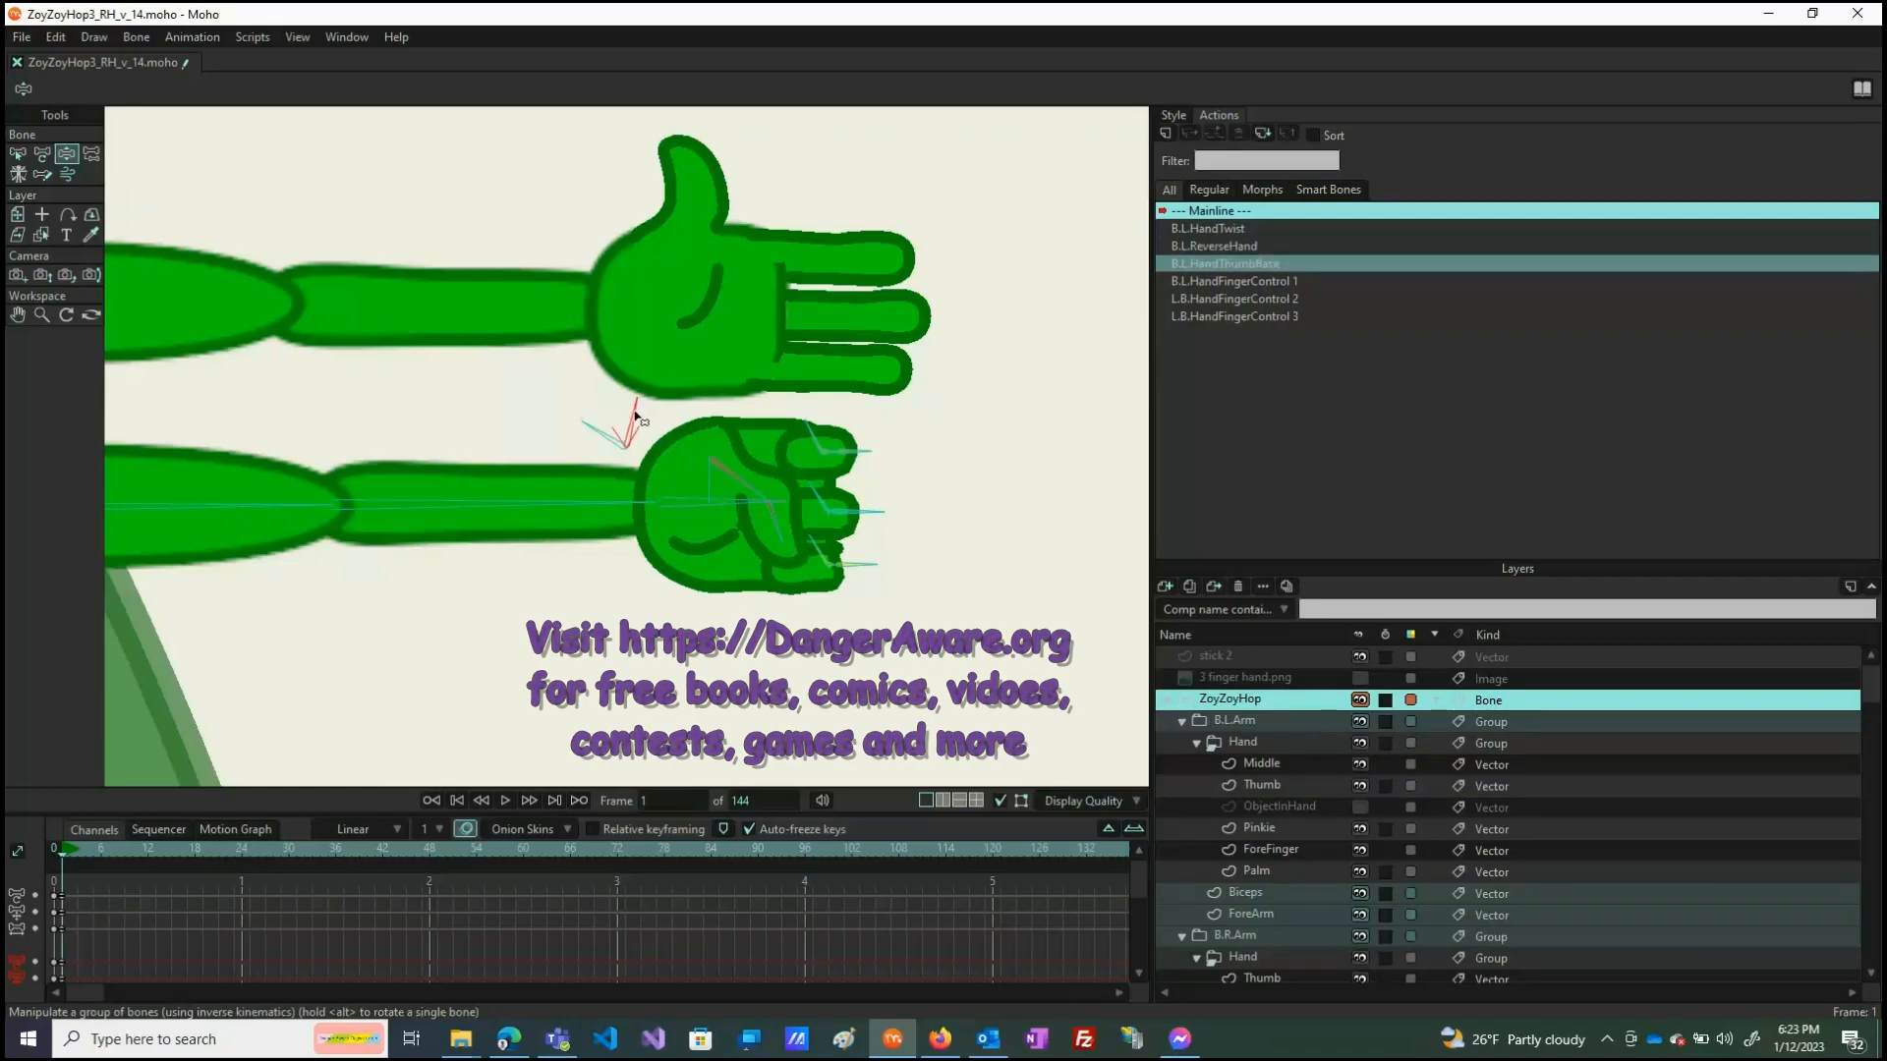
drag(635, 417, 641, 653)
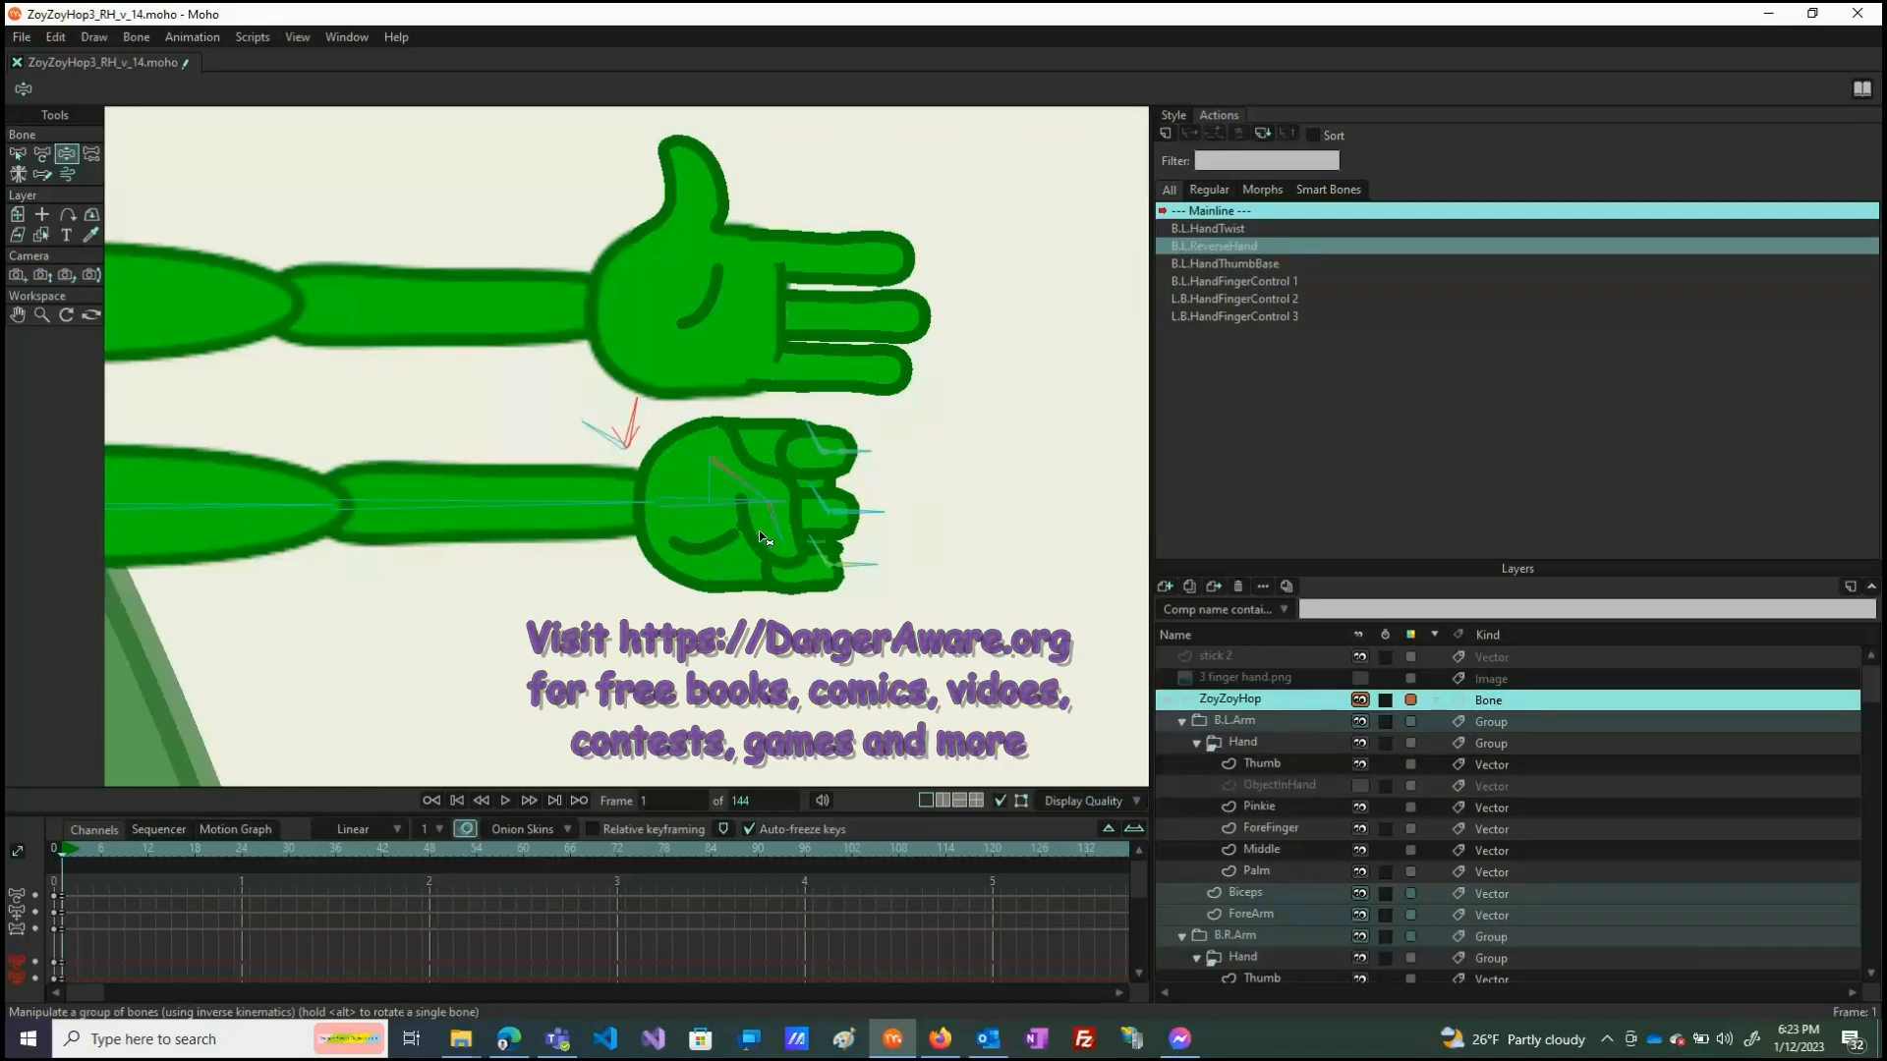
drag(765, 539, 795, 581)
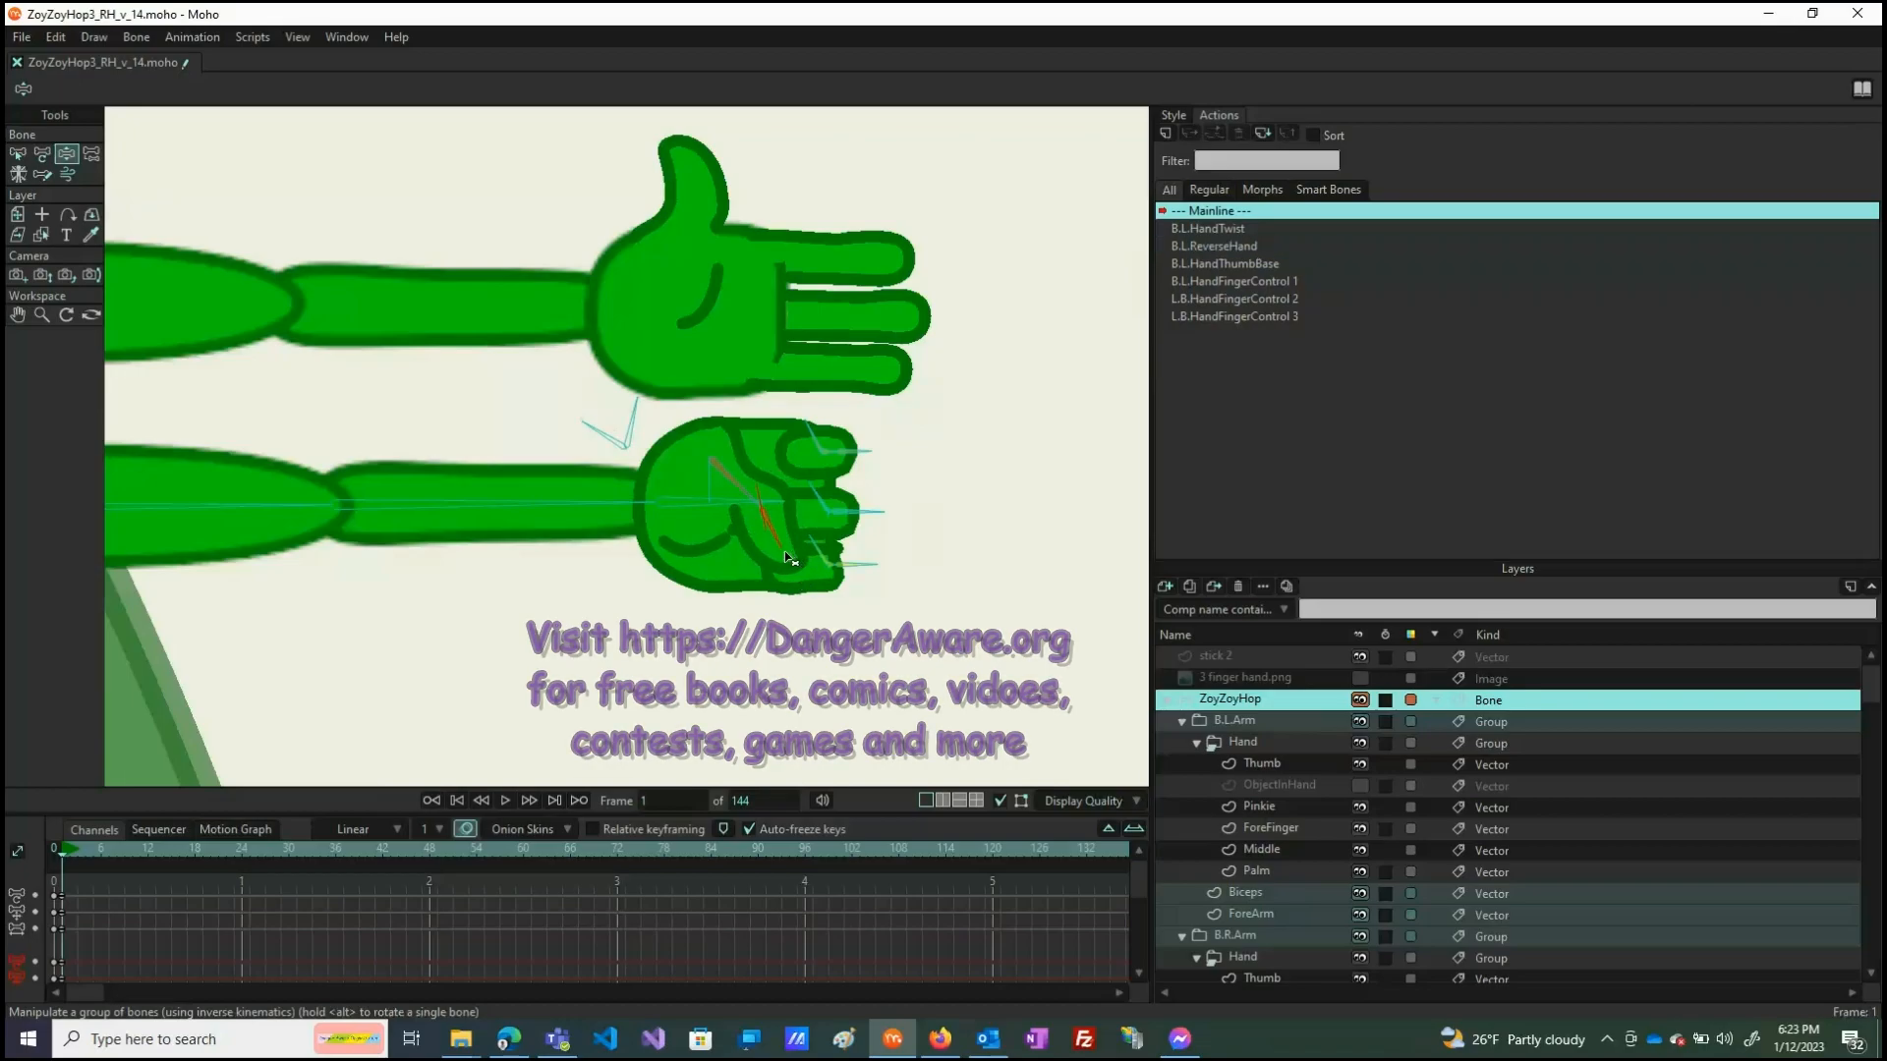
Change the finger stacking with the B.L.ReverseHand bone, then extend the forefinger and angle the forefinger and pinkie inward in the fist.
drag(629, 394, 600, 372)
drag(802, 428, 829, 425)
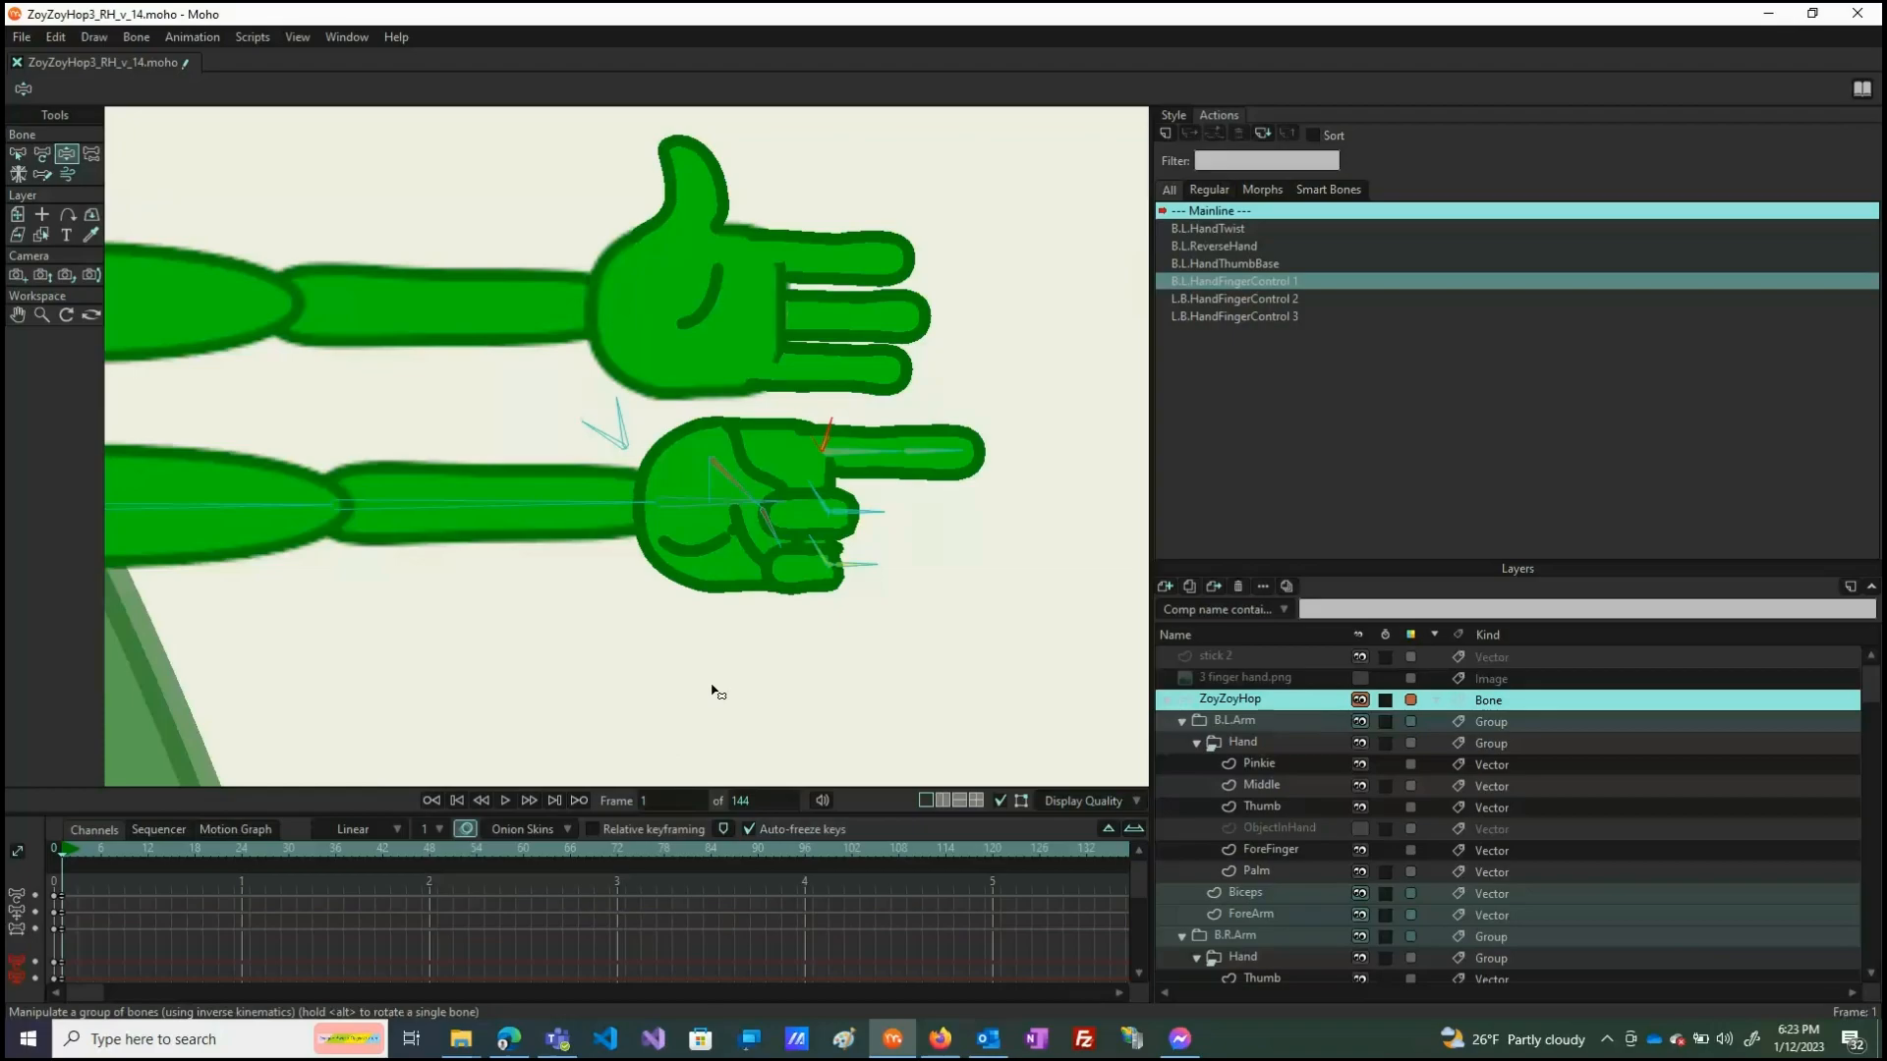
drag(841, 434, 892, 491)
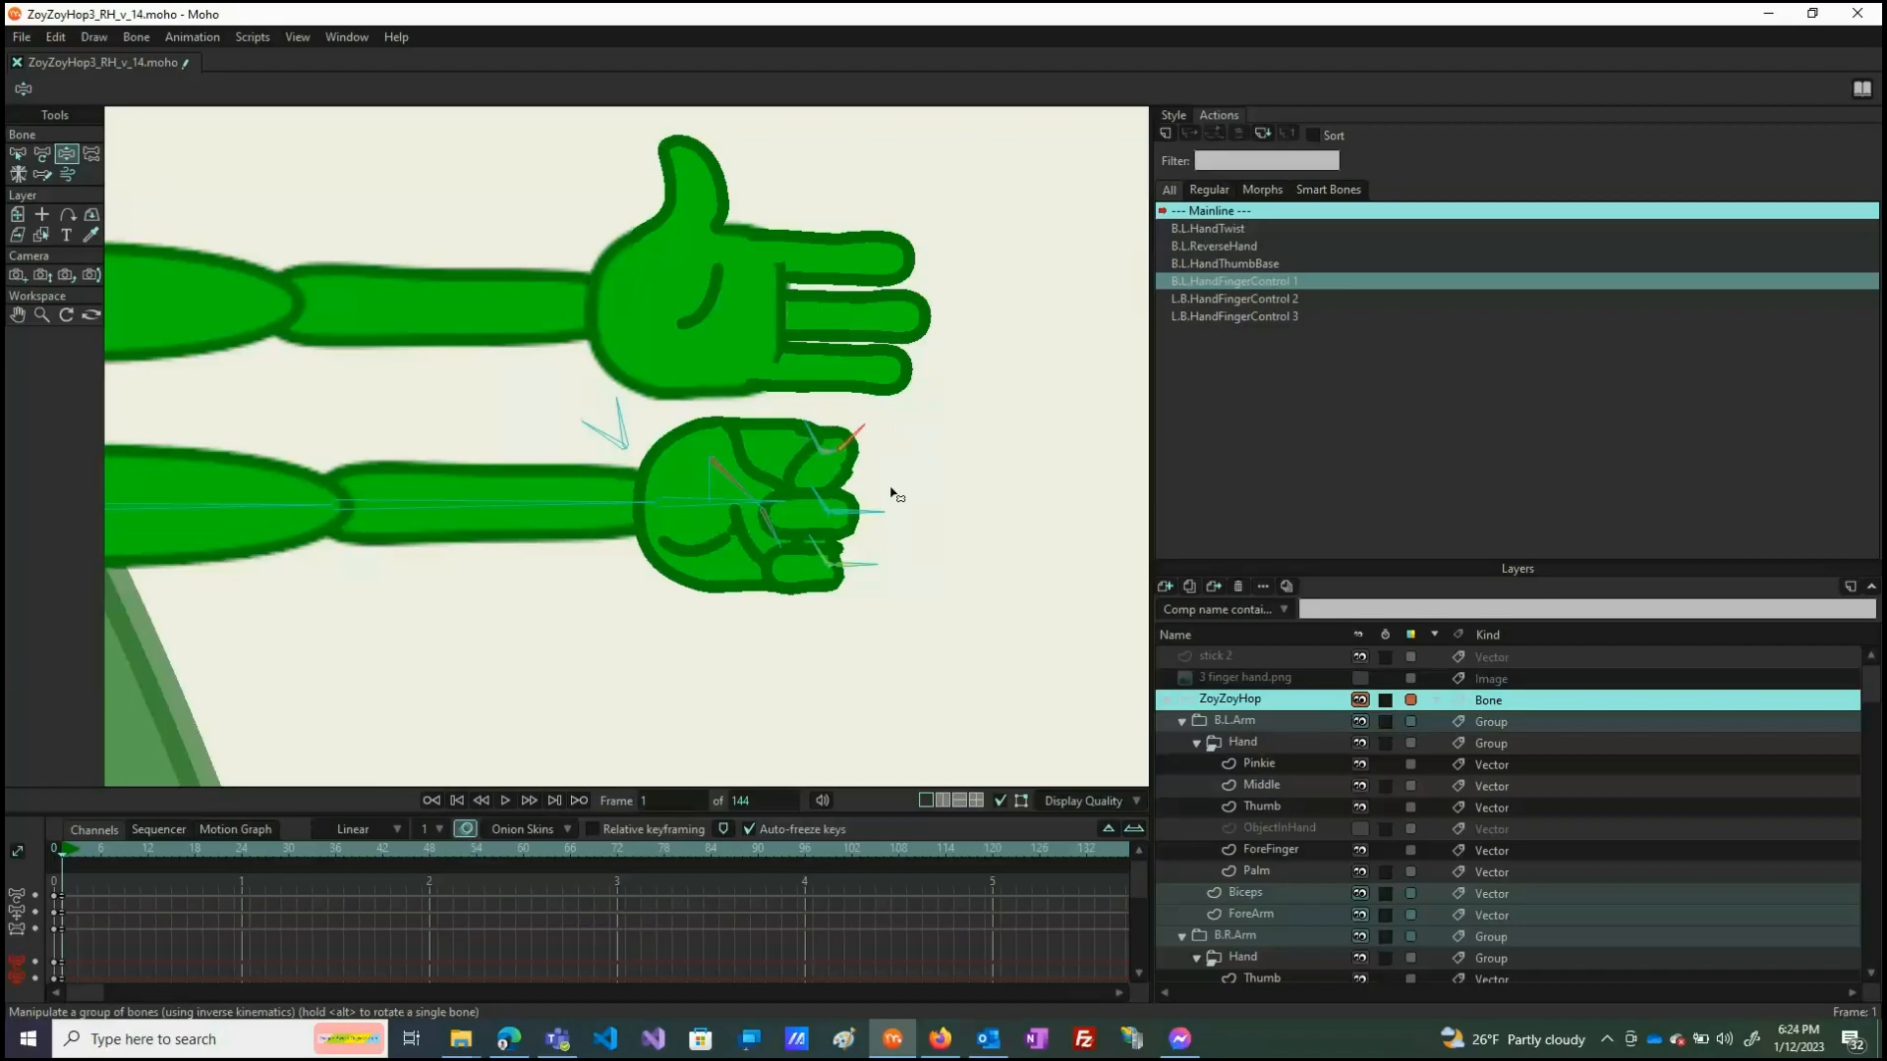
drag(857, 570, 853, 611)
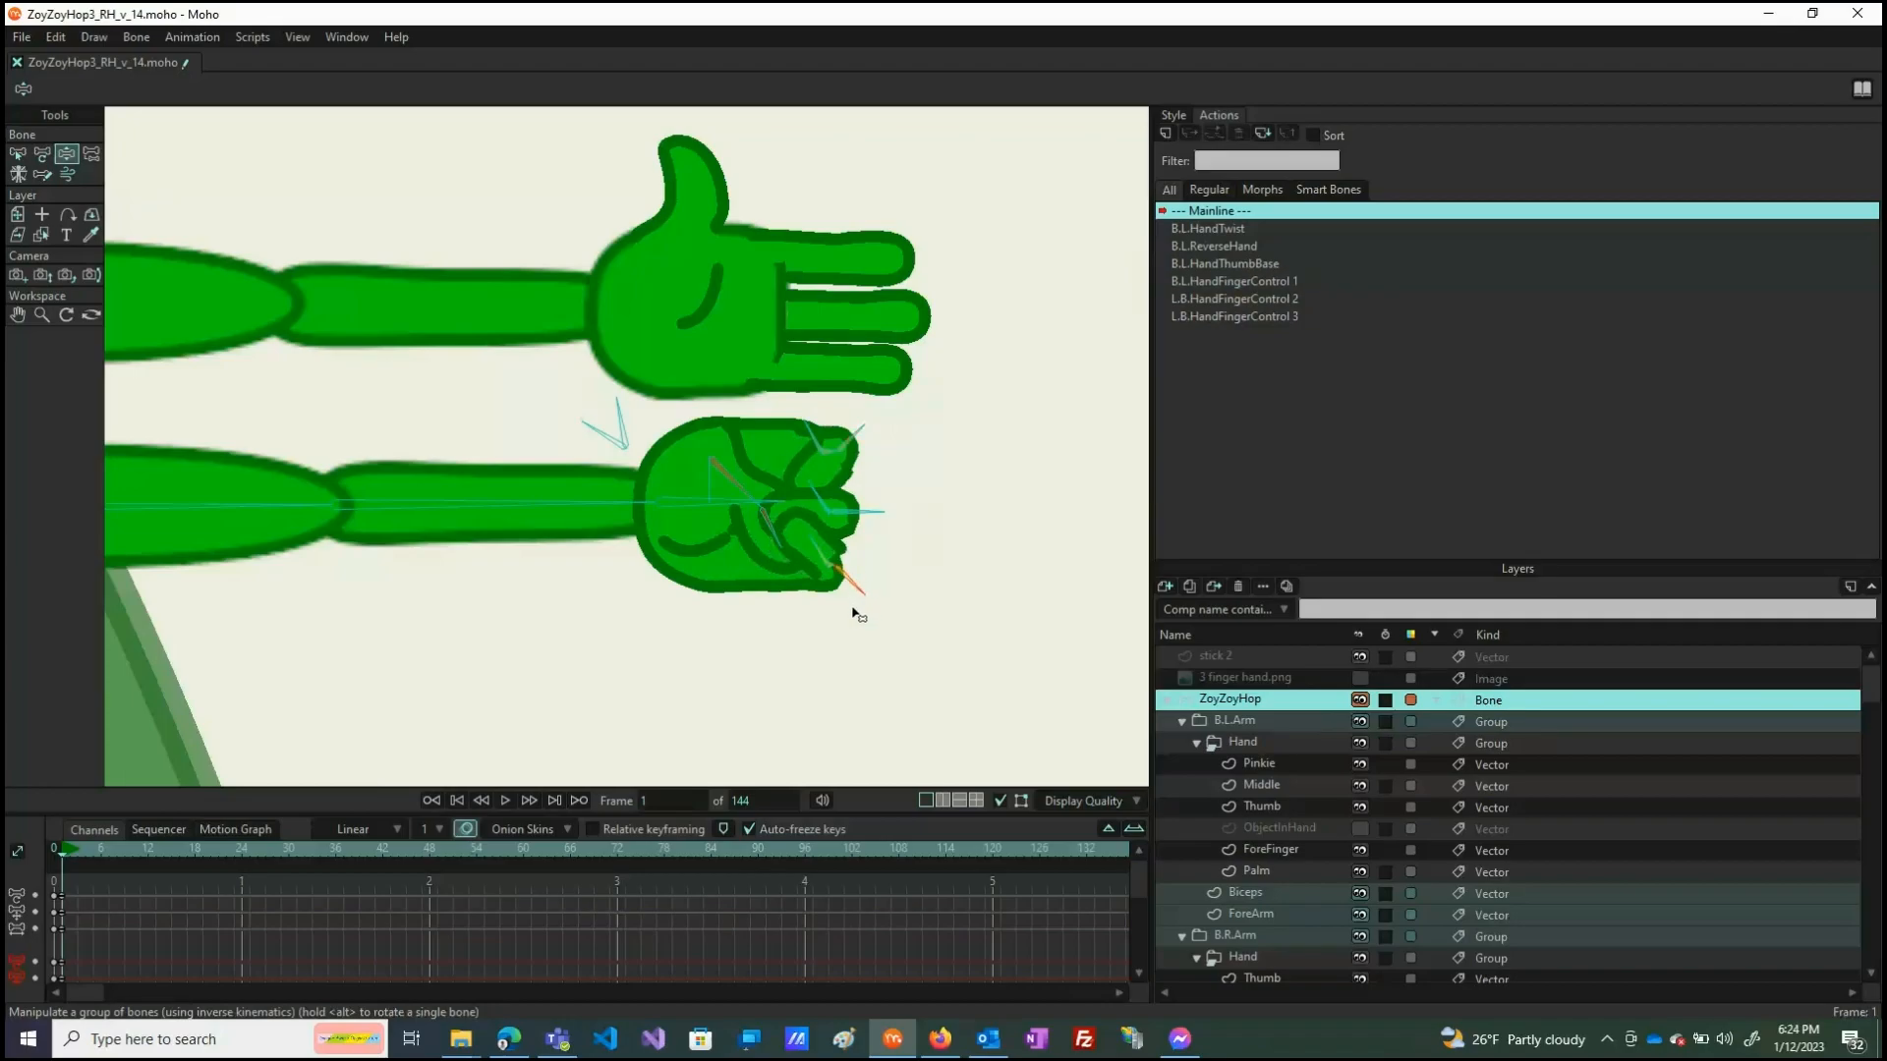
Bring the thumb in front of all the fingers with the B.L.ReverseHand bone and bend it over the angled fist.
click(621, 407)
drag(621, 398, 617, 397)
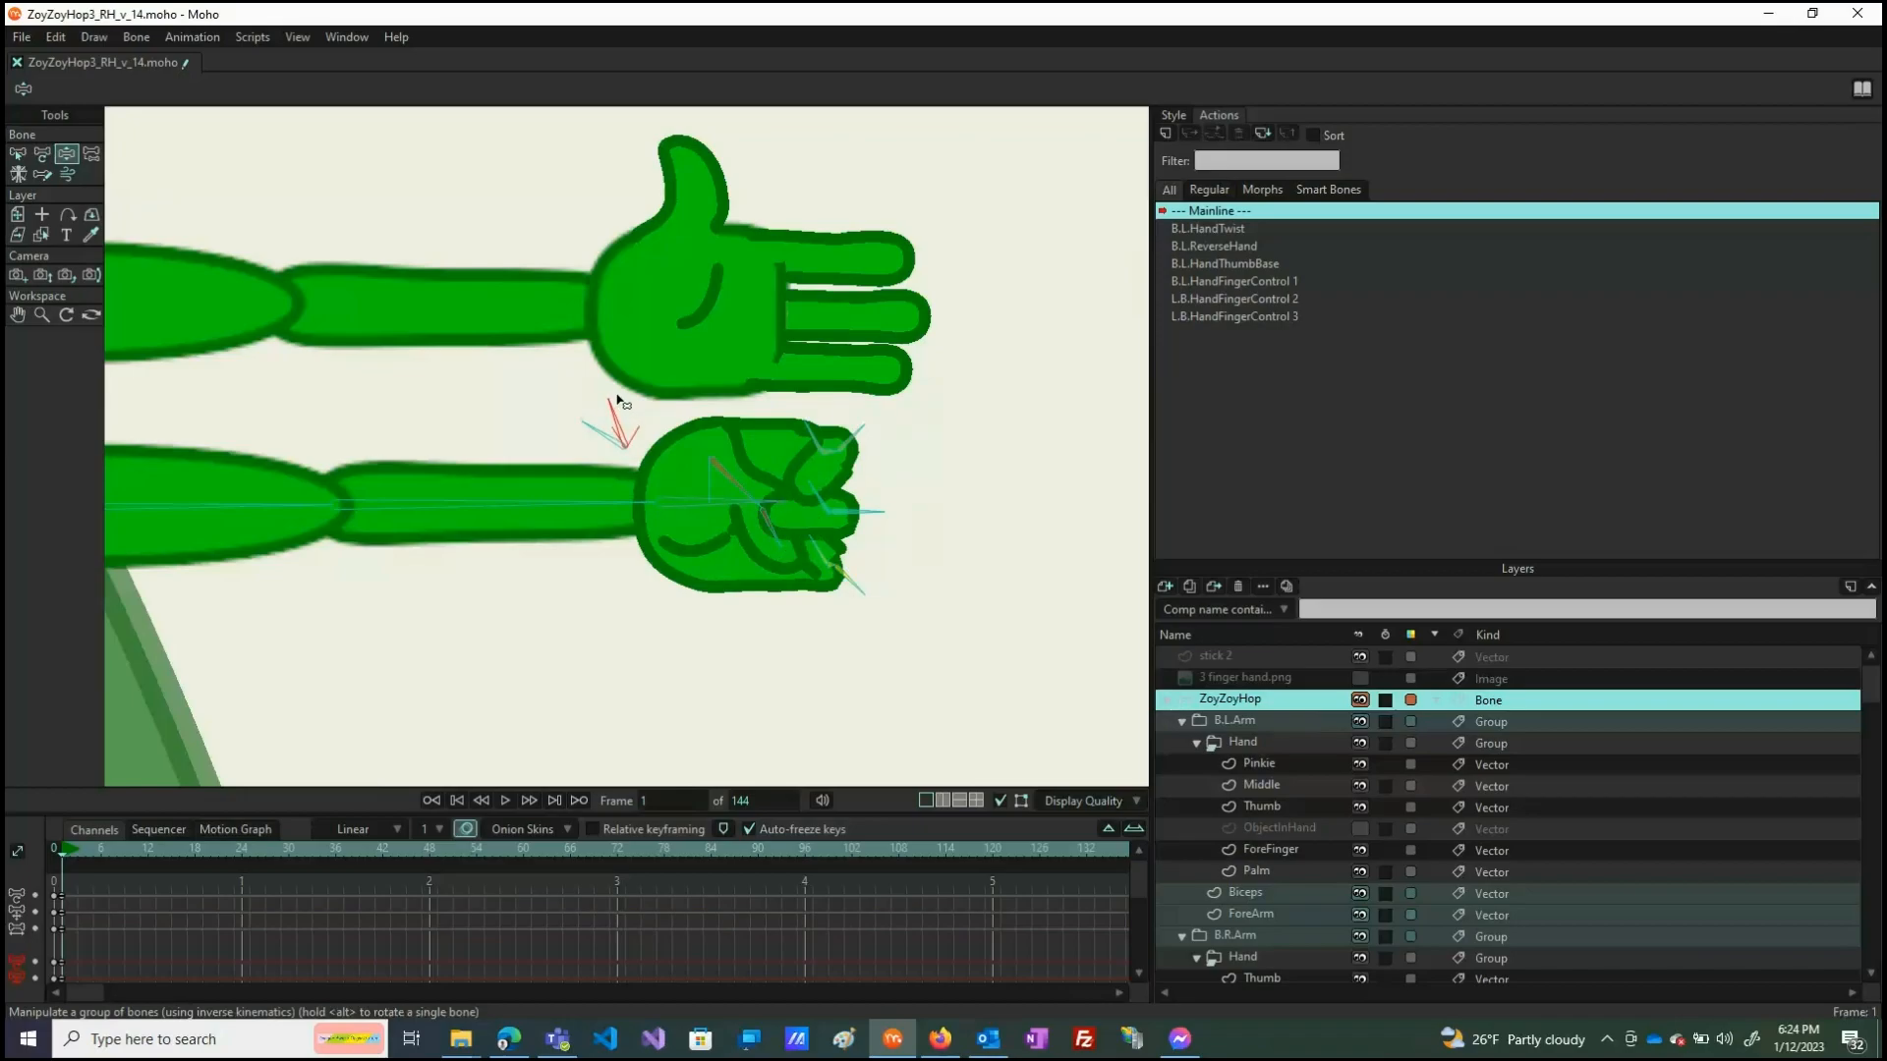
mouse_move(617, 397)
mouse_down()
mouse_move(634, 390)
mouse_move(568, 389)
mouse_move(607, 379)
mouse_up()
drag(746, 480, 809, 532)
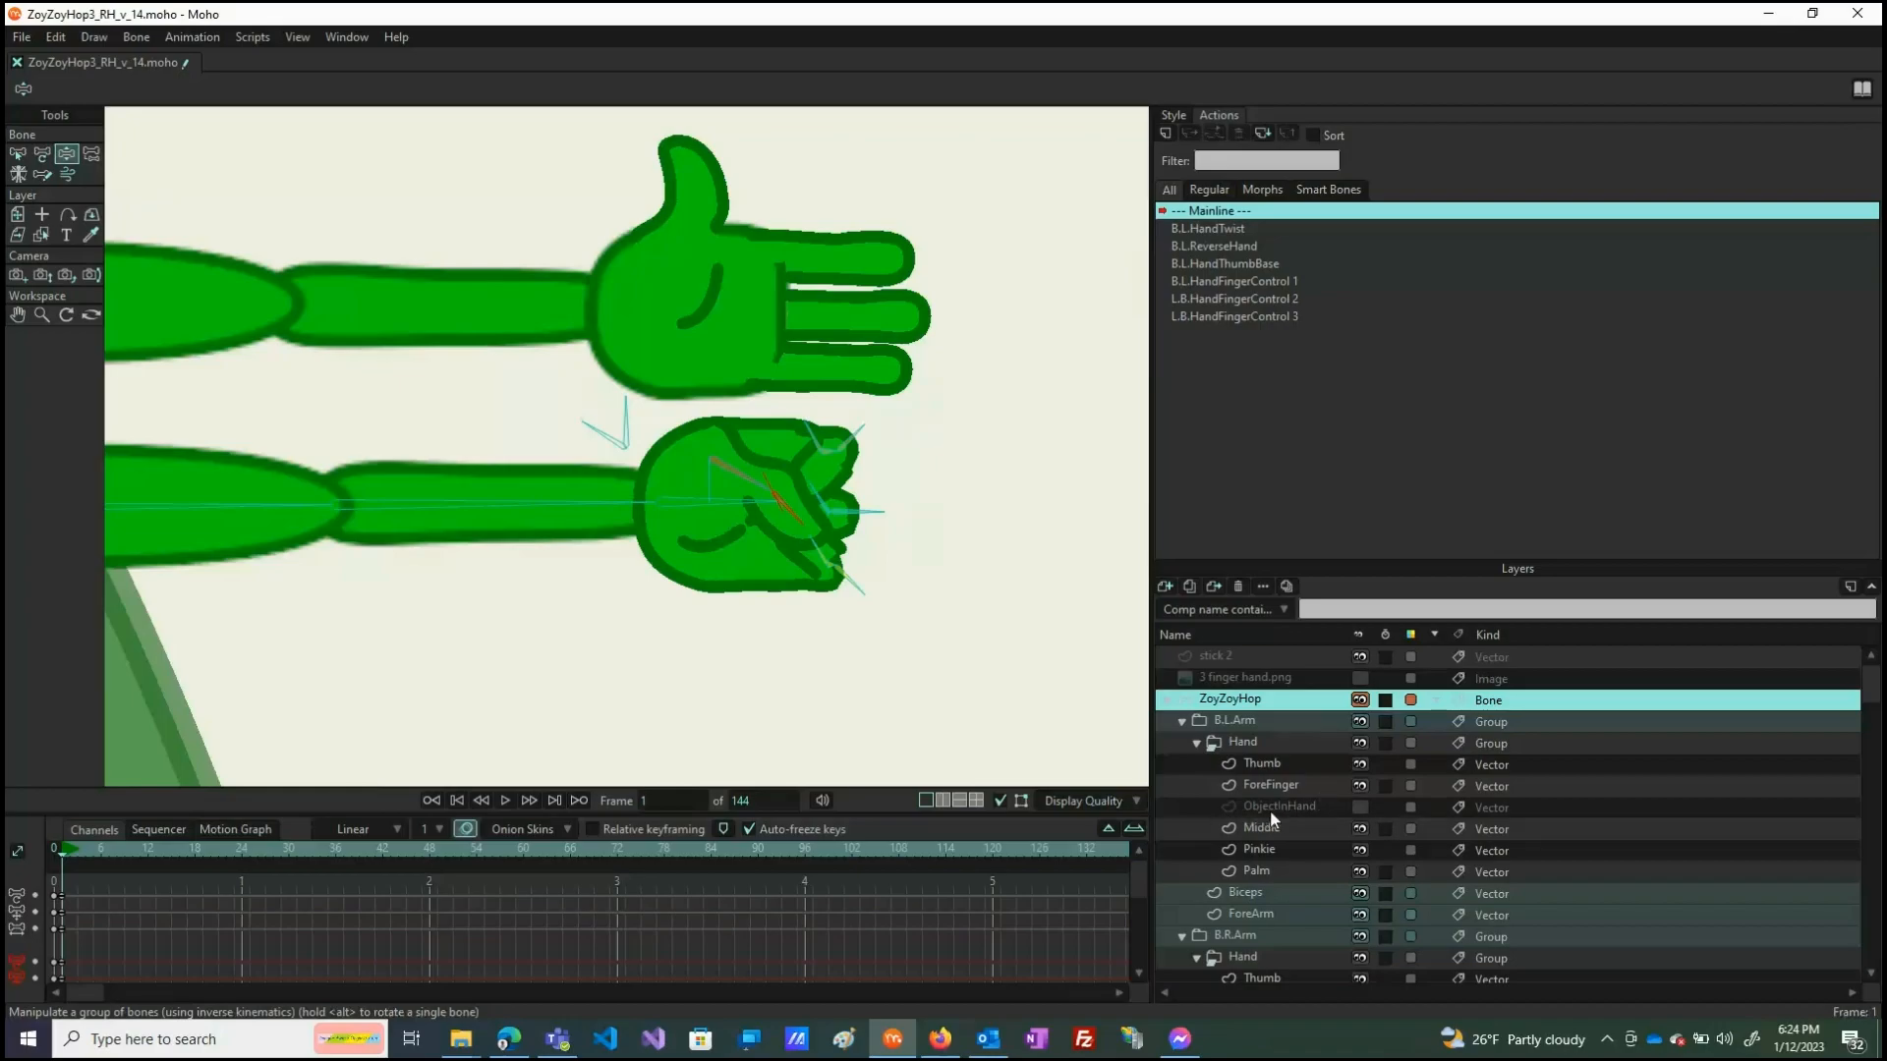
Show the ObjectInHand layer and open the B.L. hand's thumb and forefinger away from the stick.
click(1359, 807)
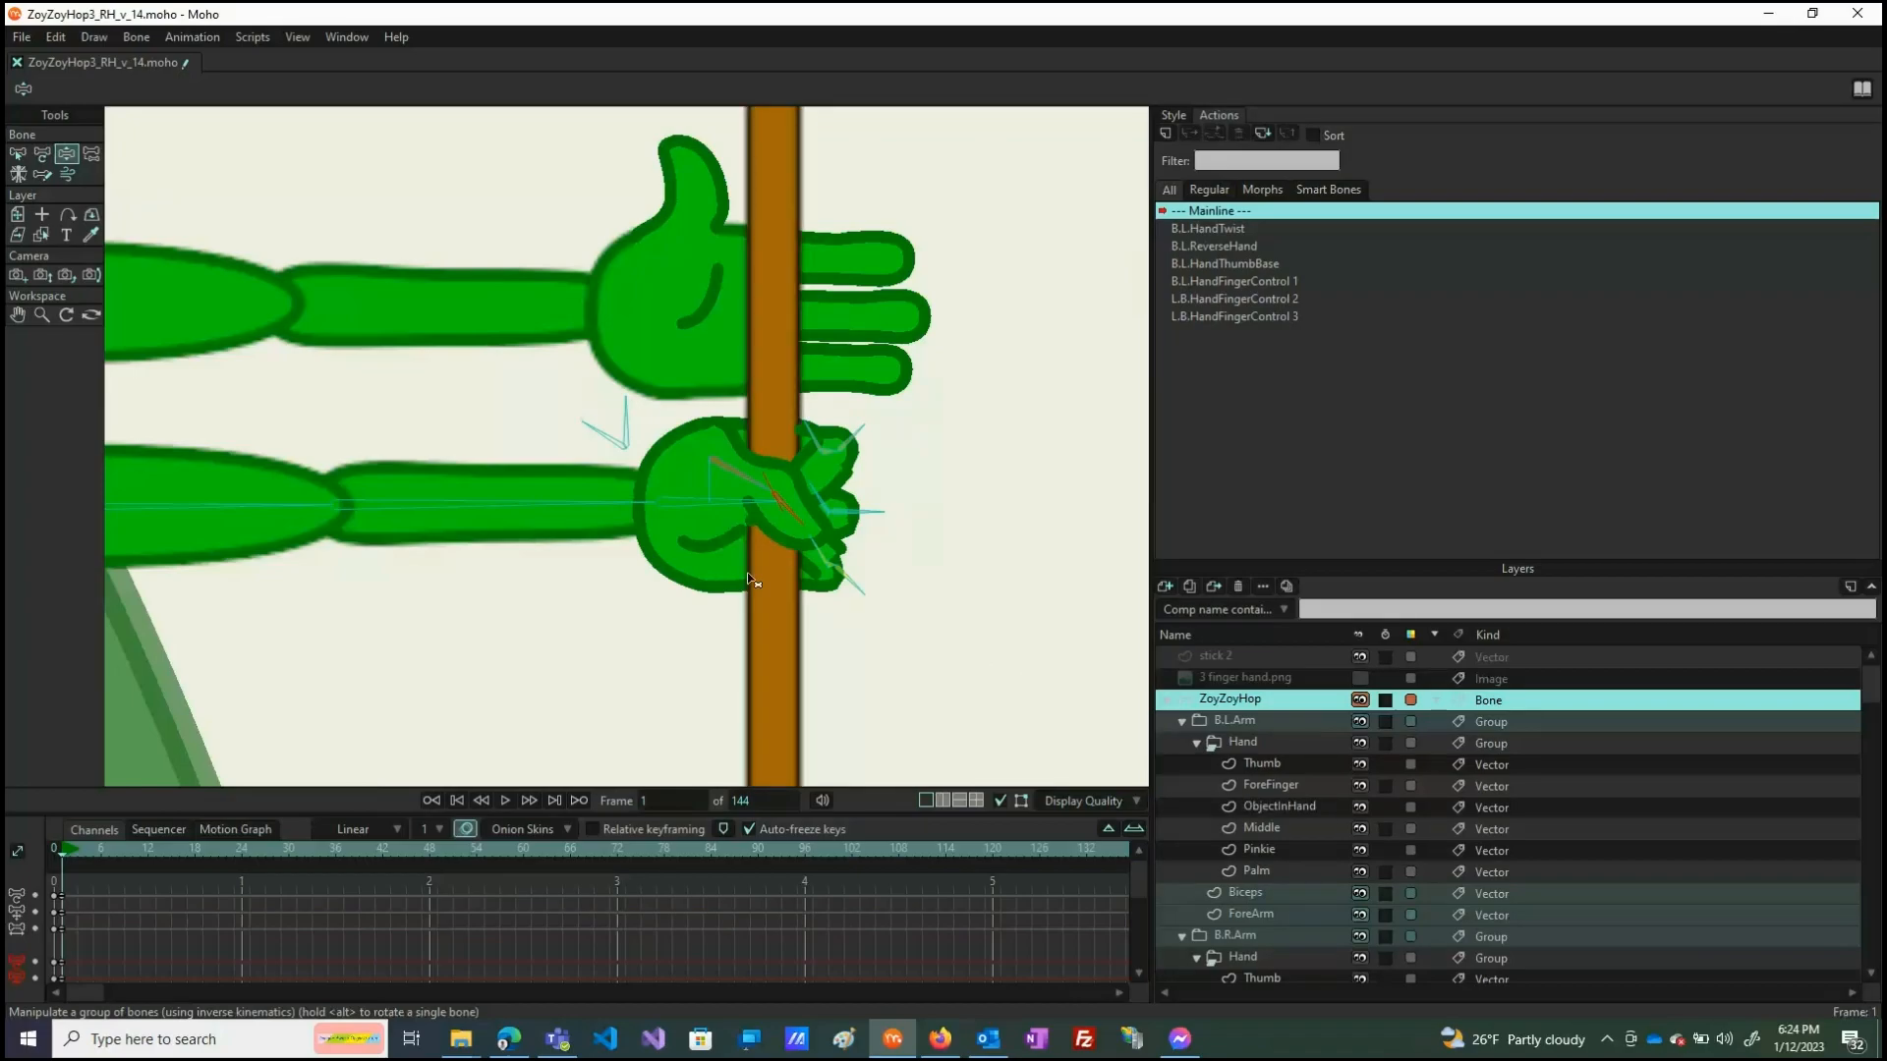
drag(798, 496, 519, 279)
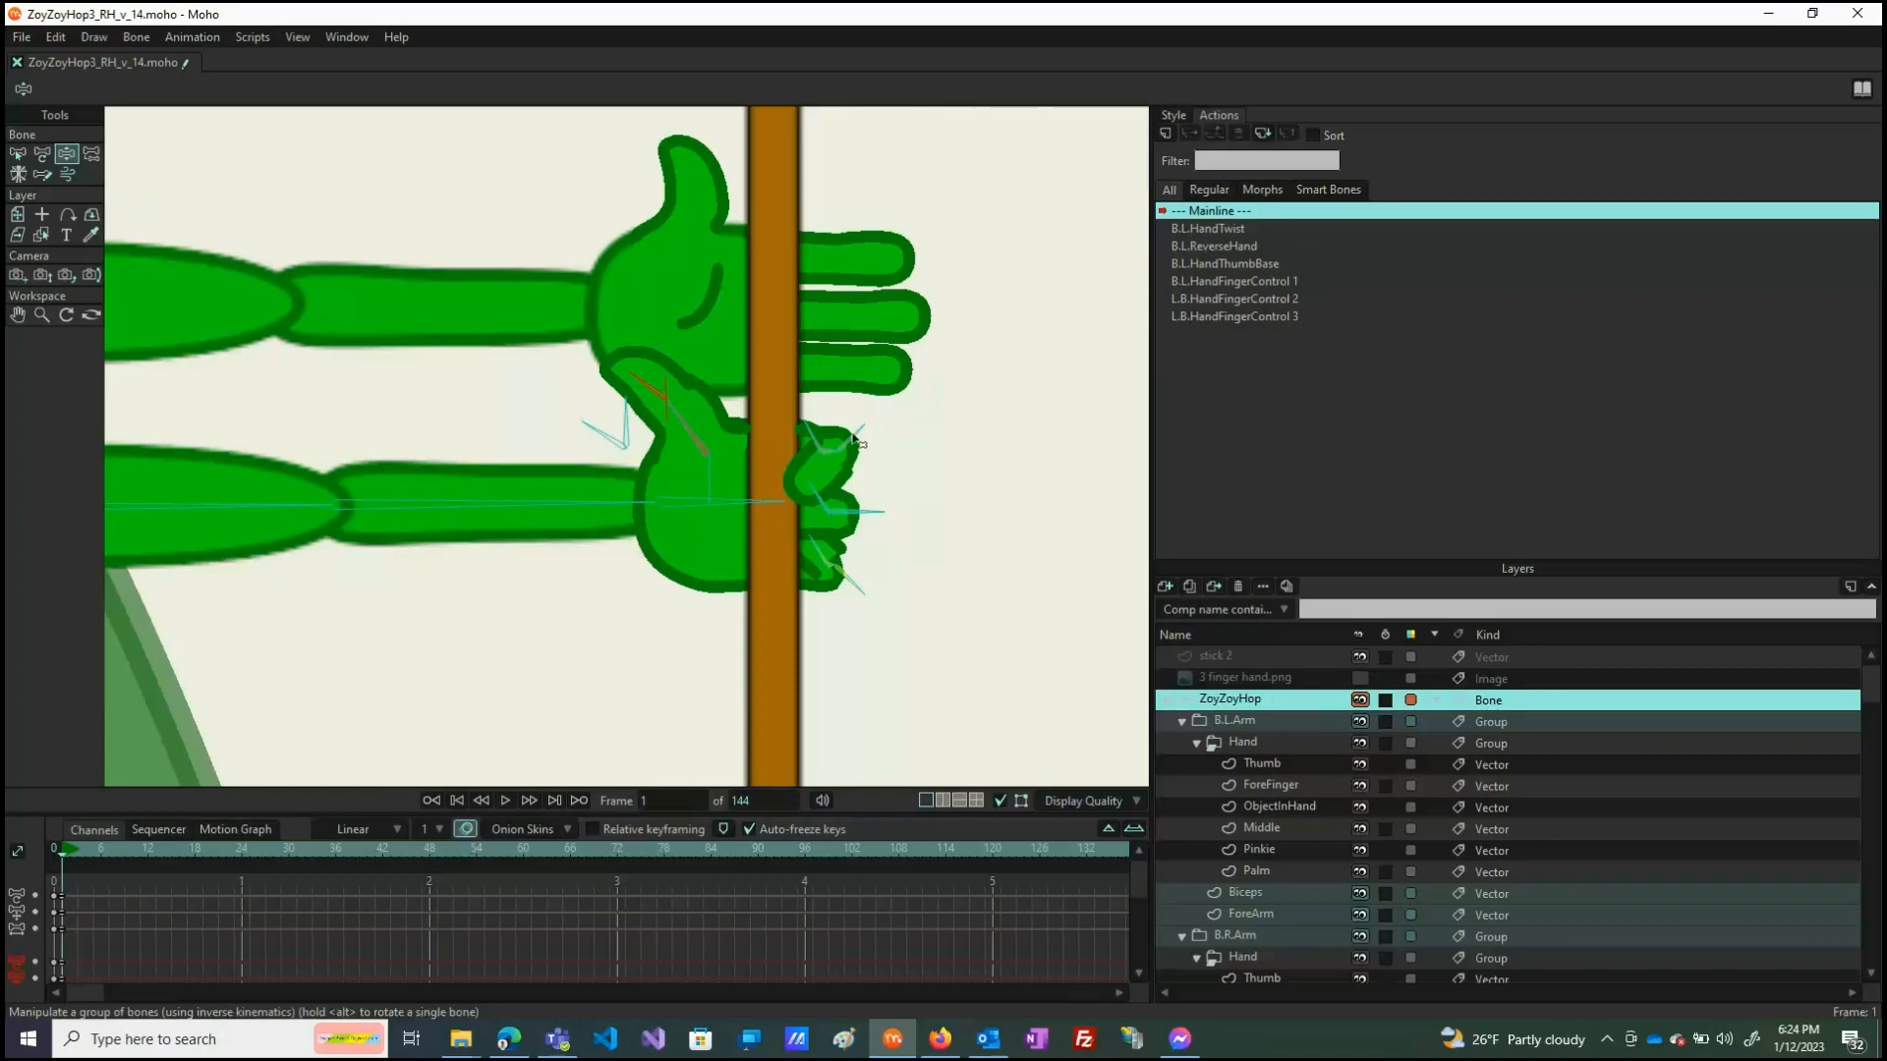
drag(822, 438, 847, 509)
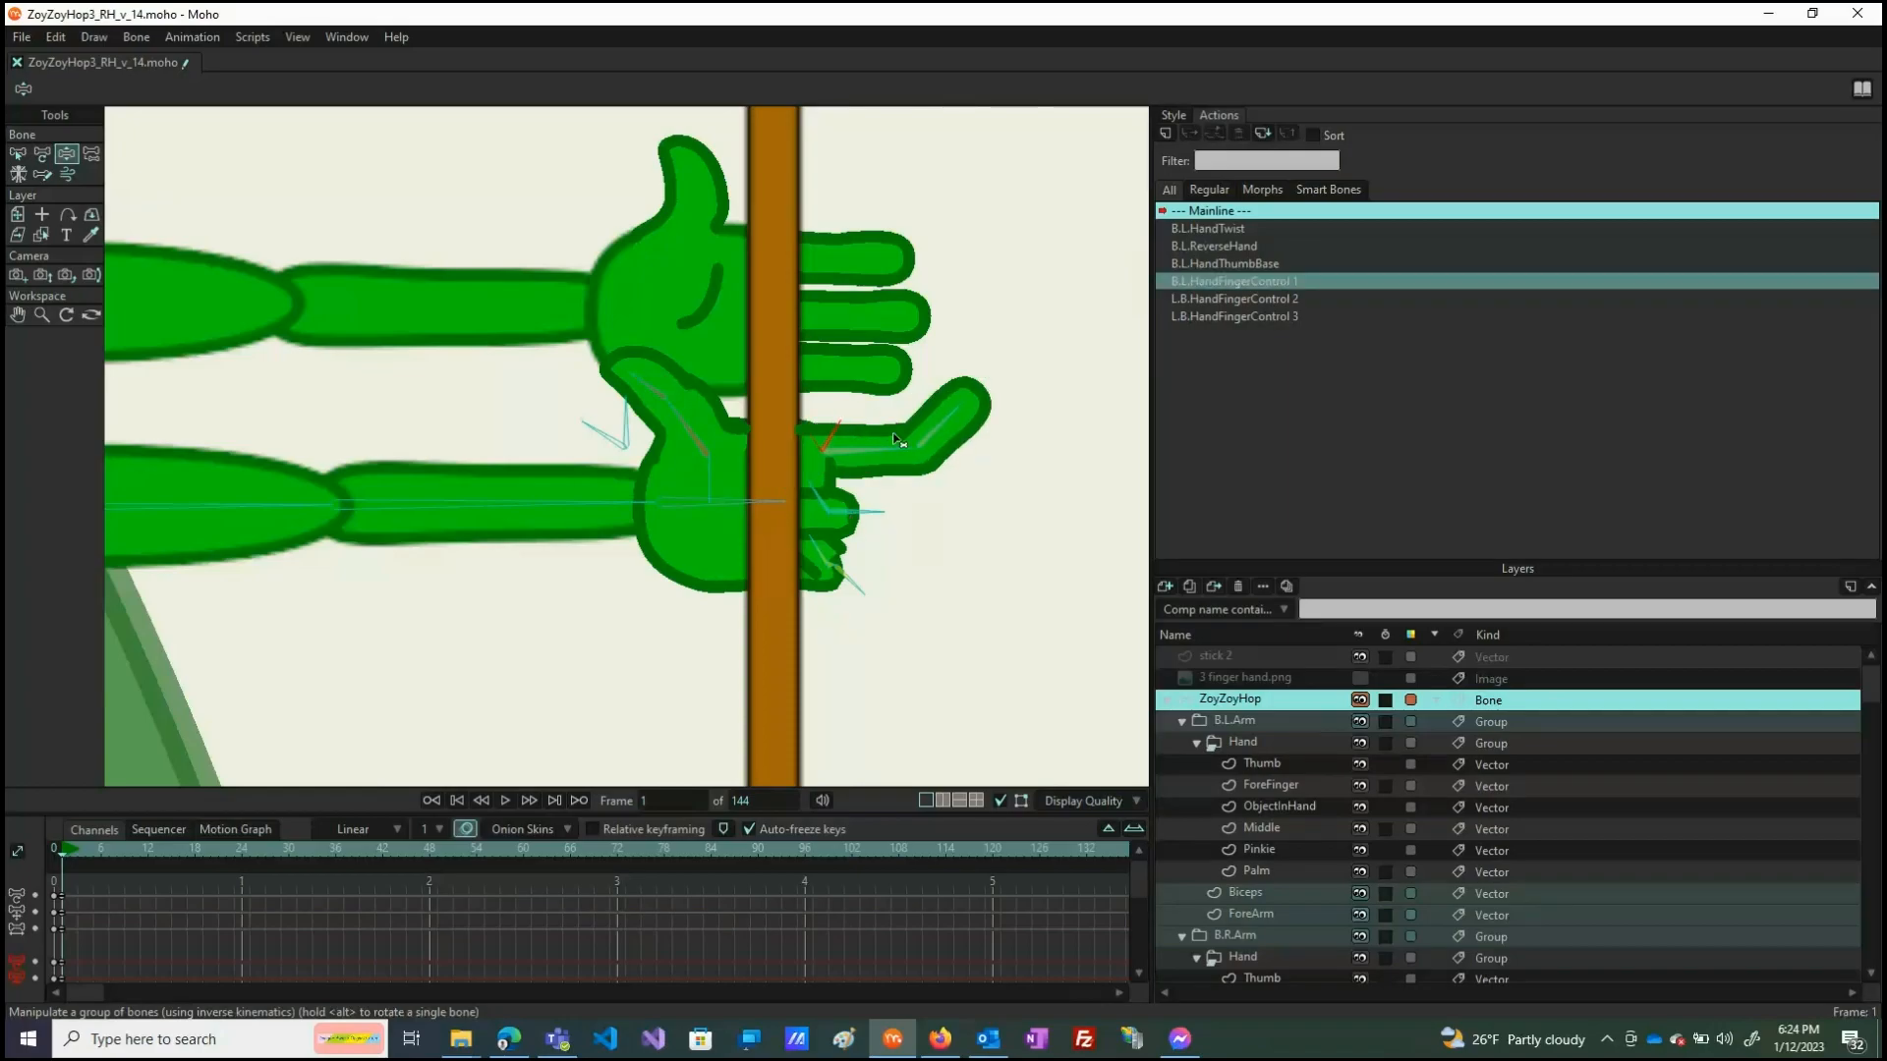
drag(967, 444, 967, 462)
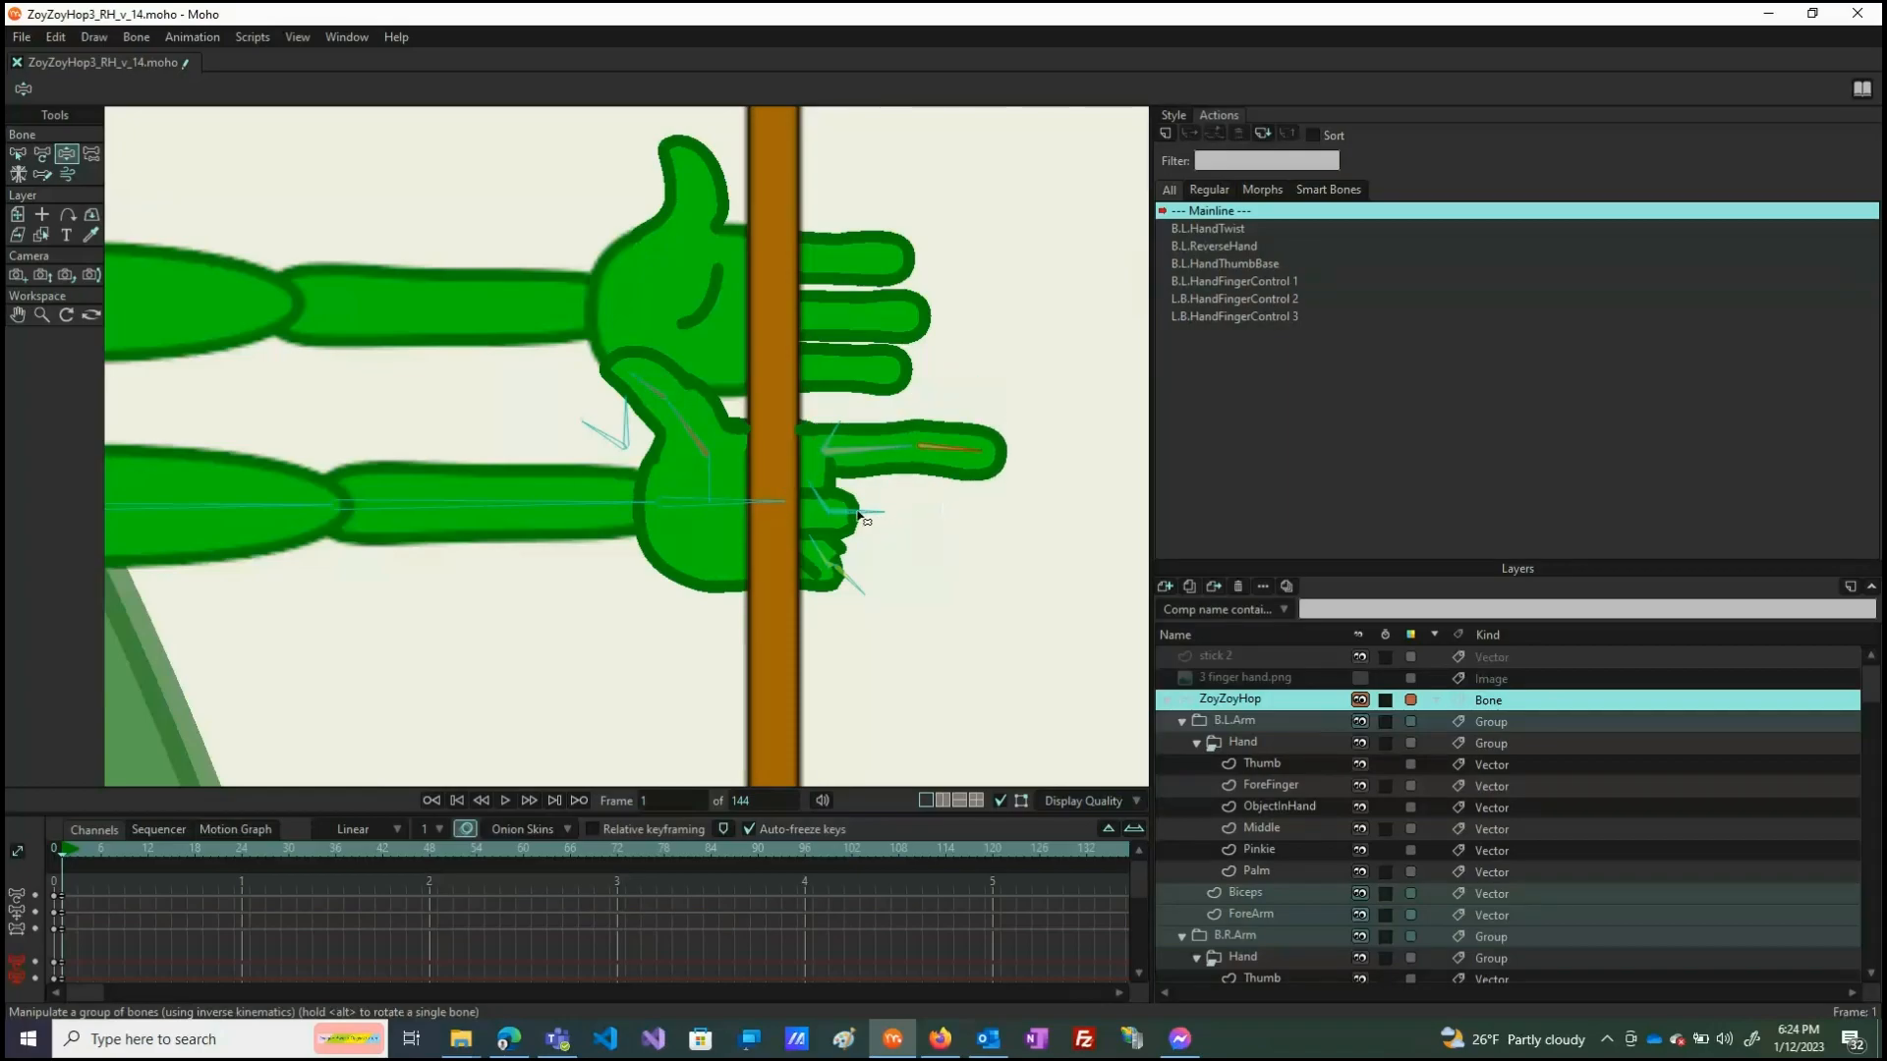
Curl the B.L. hand's fingers around the stick and change which ones lie in front of it with the B.L.ReverseHand bone.
mouse_move(814, 495)
mouse_down()
mouse_move(841, 489)
mouse_move(822, 528)
mouse_move(814, 492)
mouse_move(840, 487)
mouse_up()
click(822, 538)
drag(817, 553, 958, 558)
drag(837, 546, 799, 422)
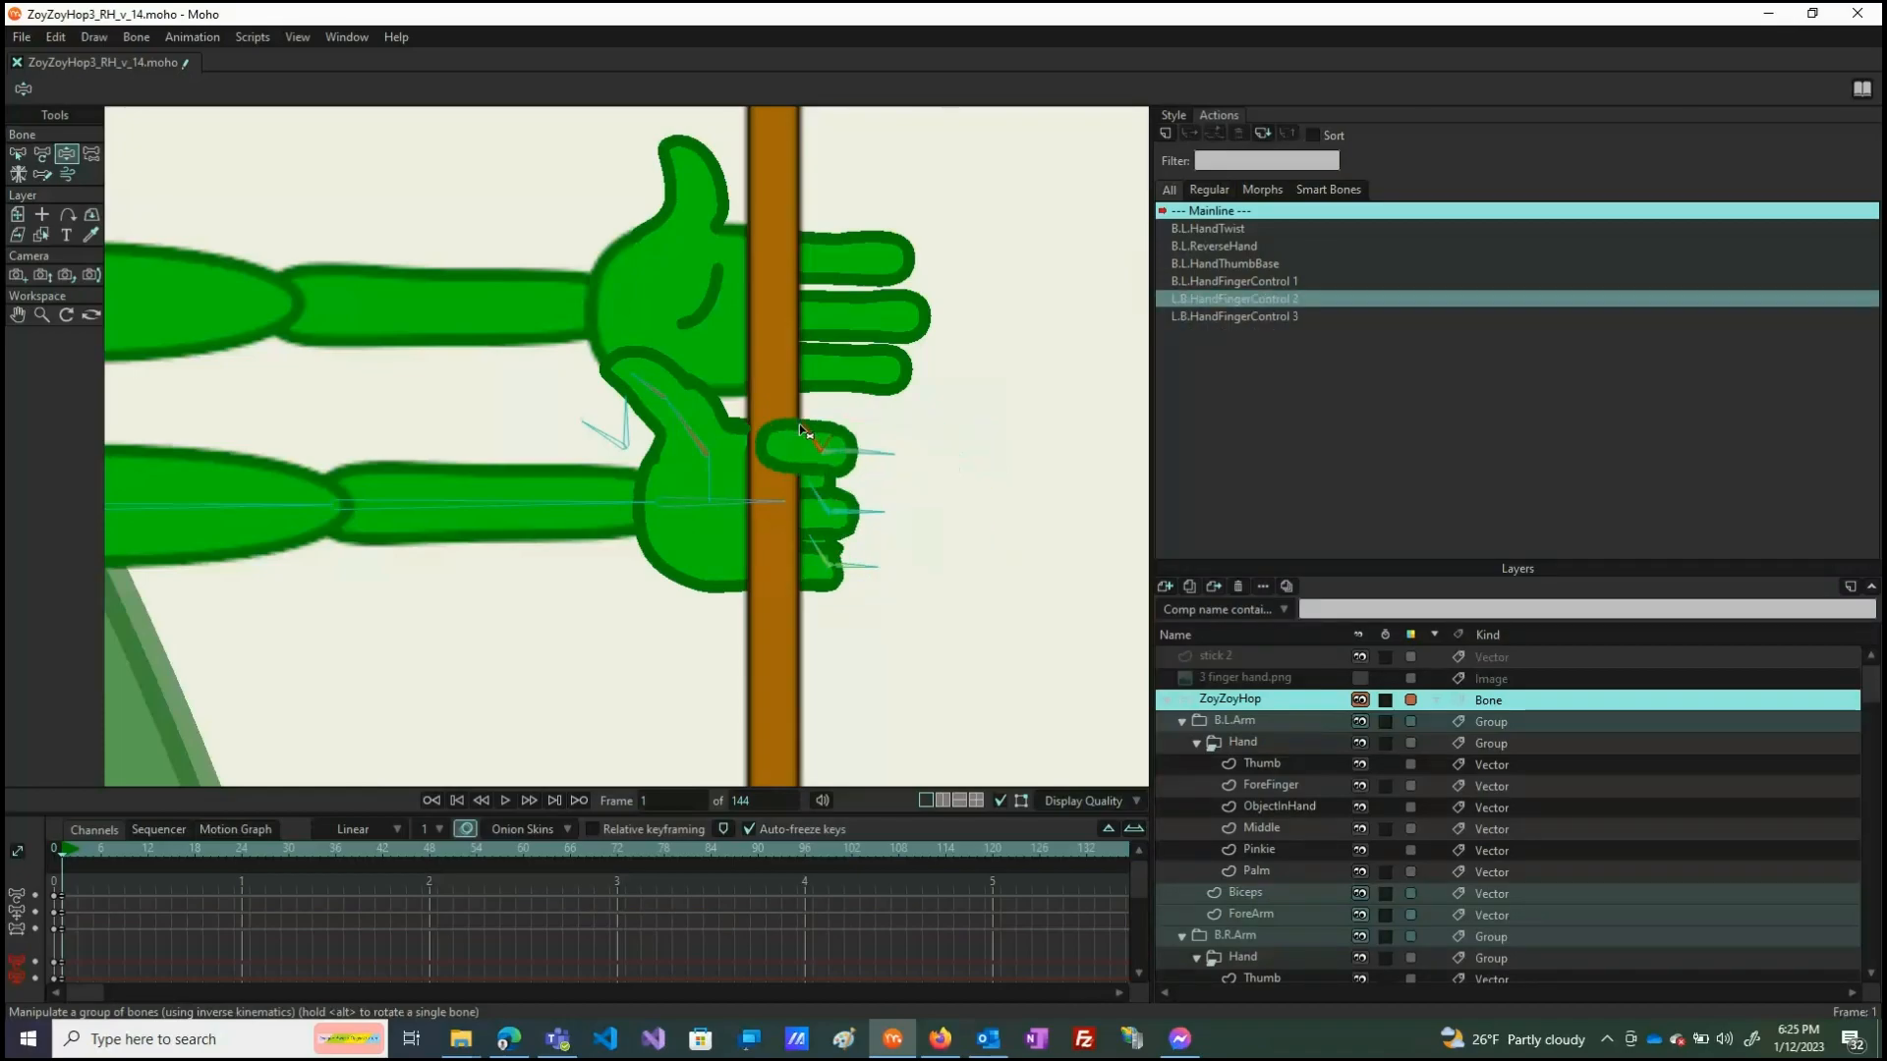
click(624, 412)
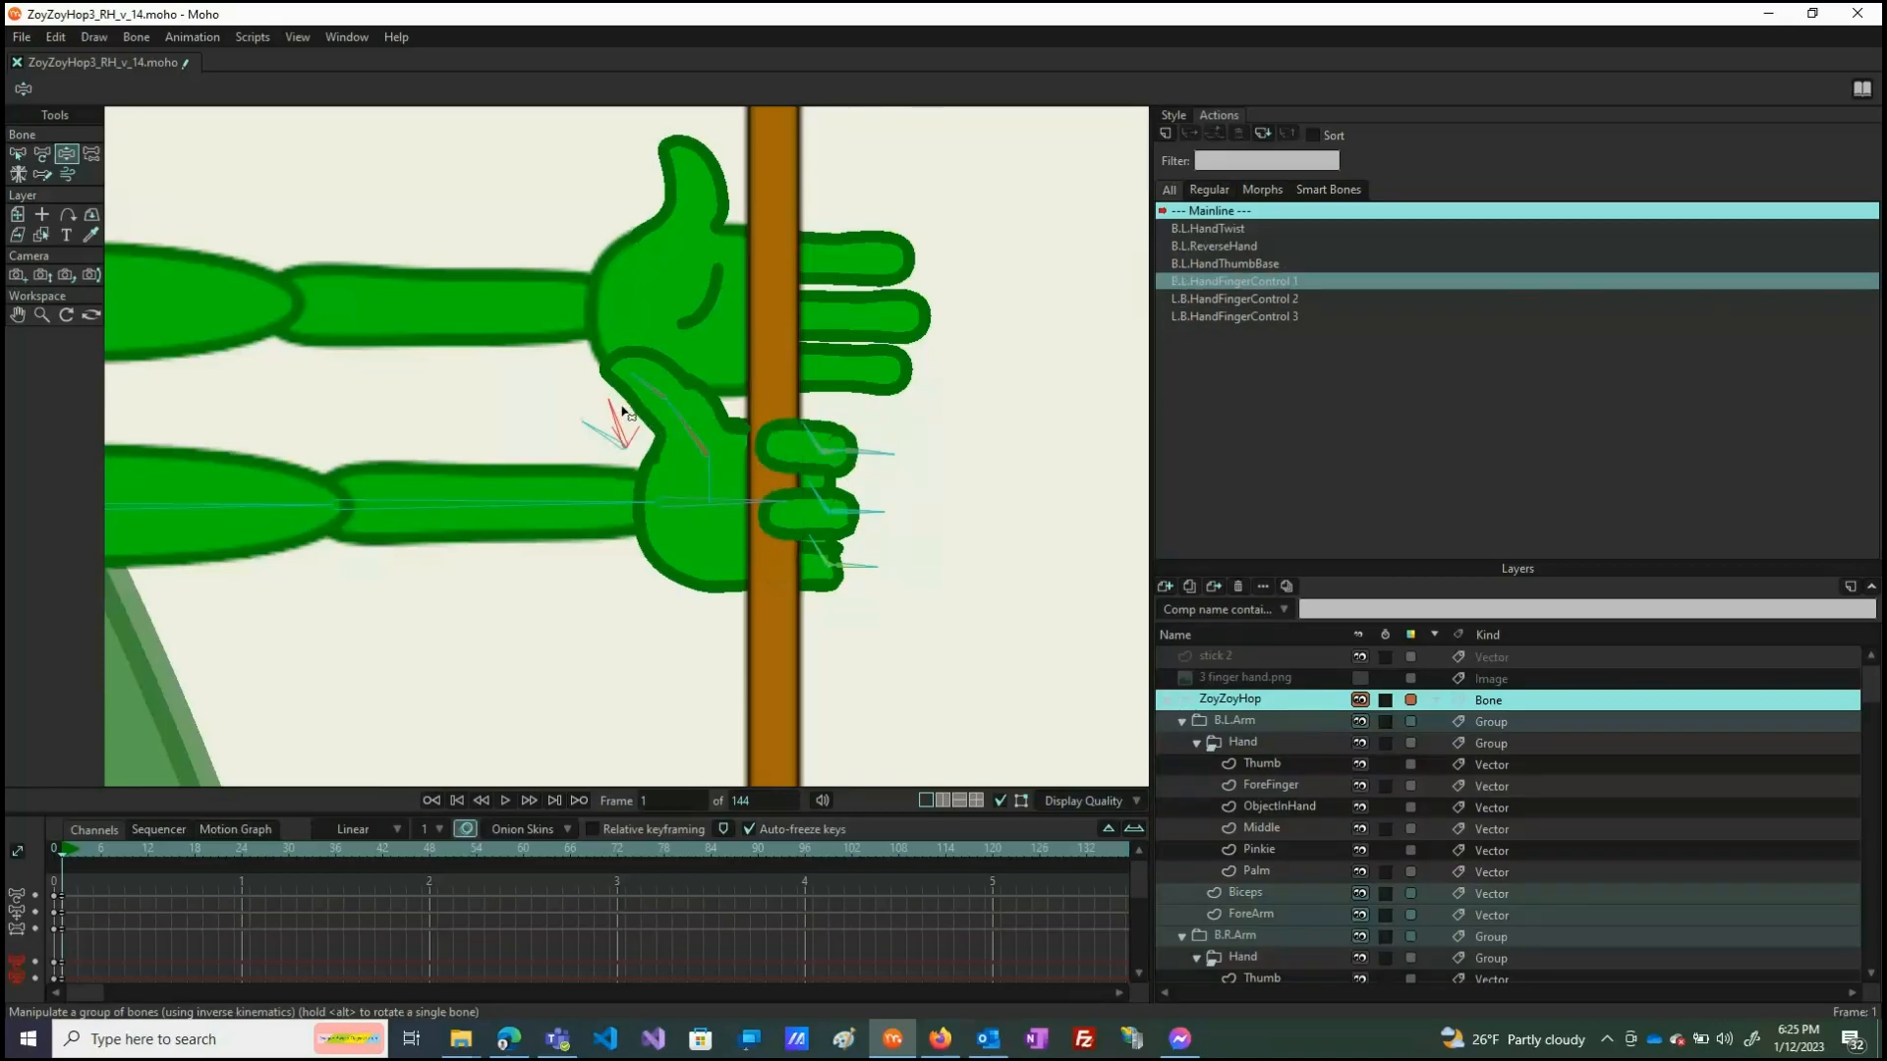
drag(621, 410, 748, 574)
Bend the forefinger and thumb upward beside the stick, and straighten the middle finger and pinkie with their control bones.
drag(875, 464, 863, 524)
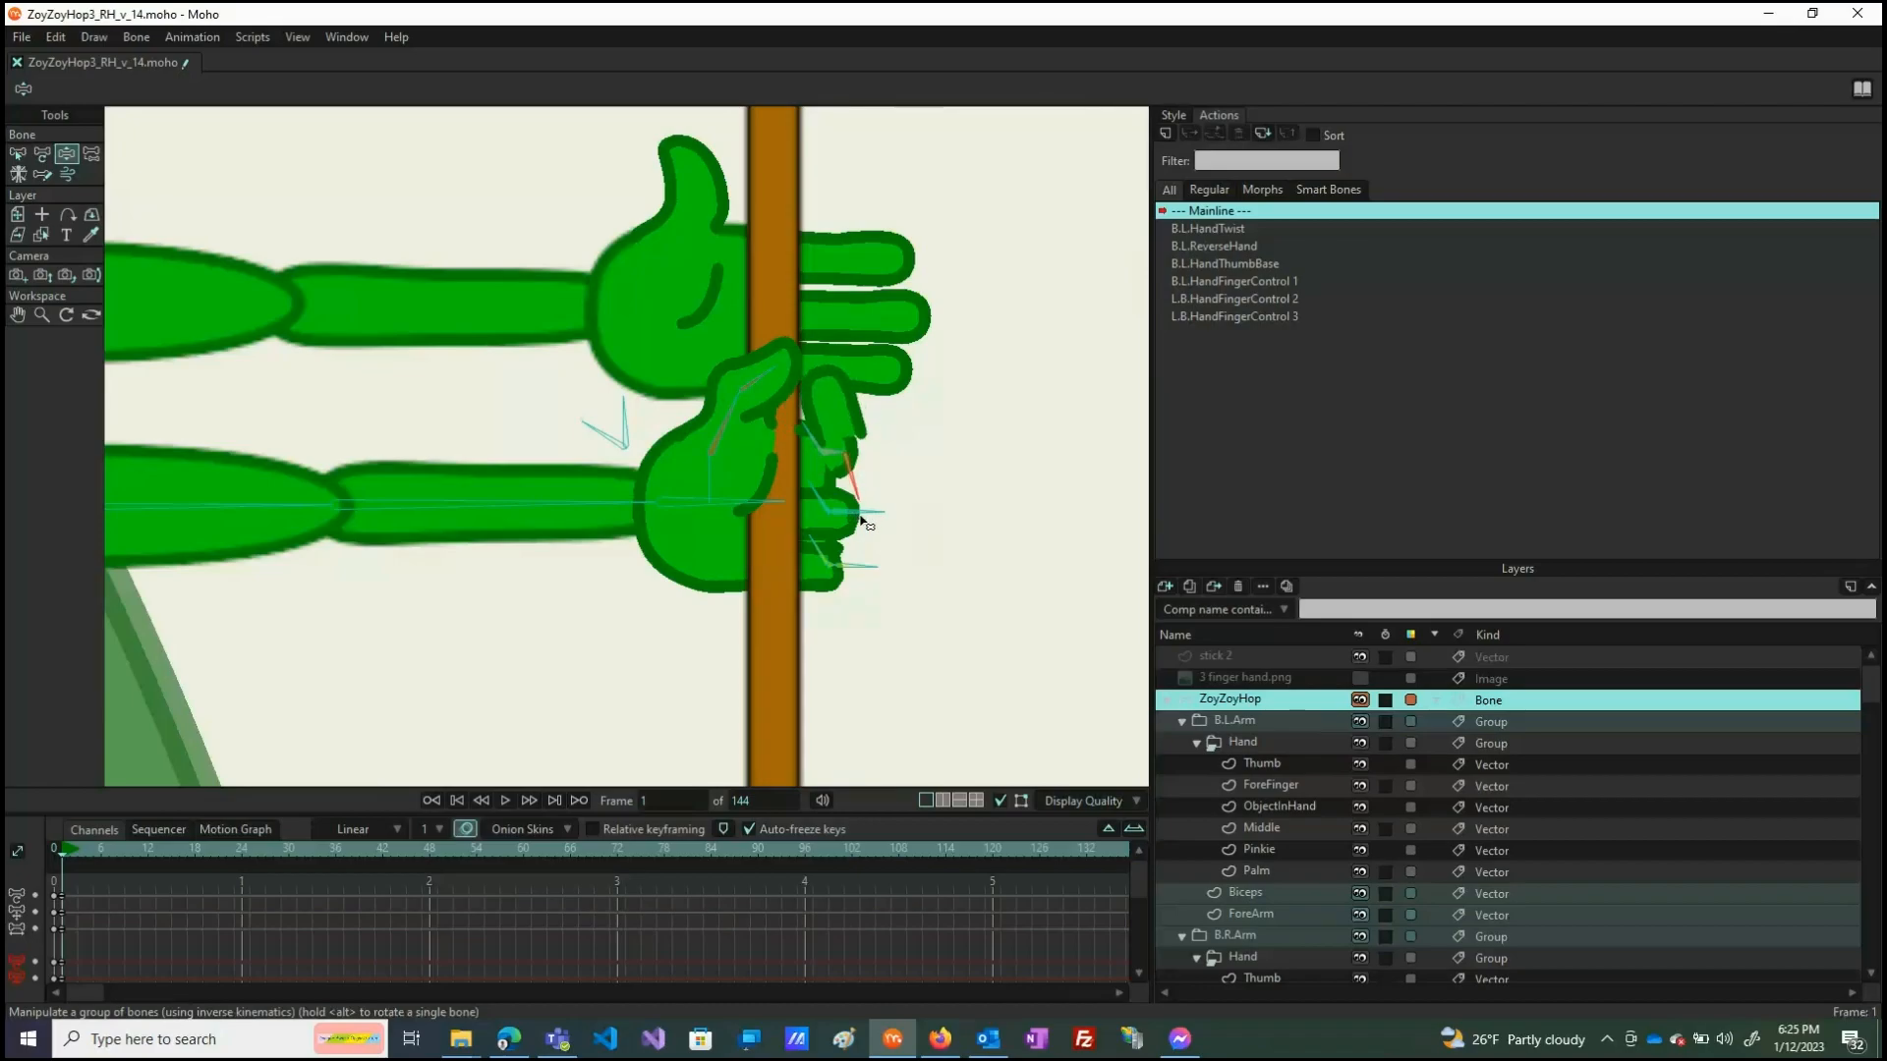
drag(723, 426, 695, 405)
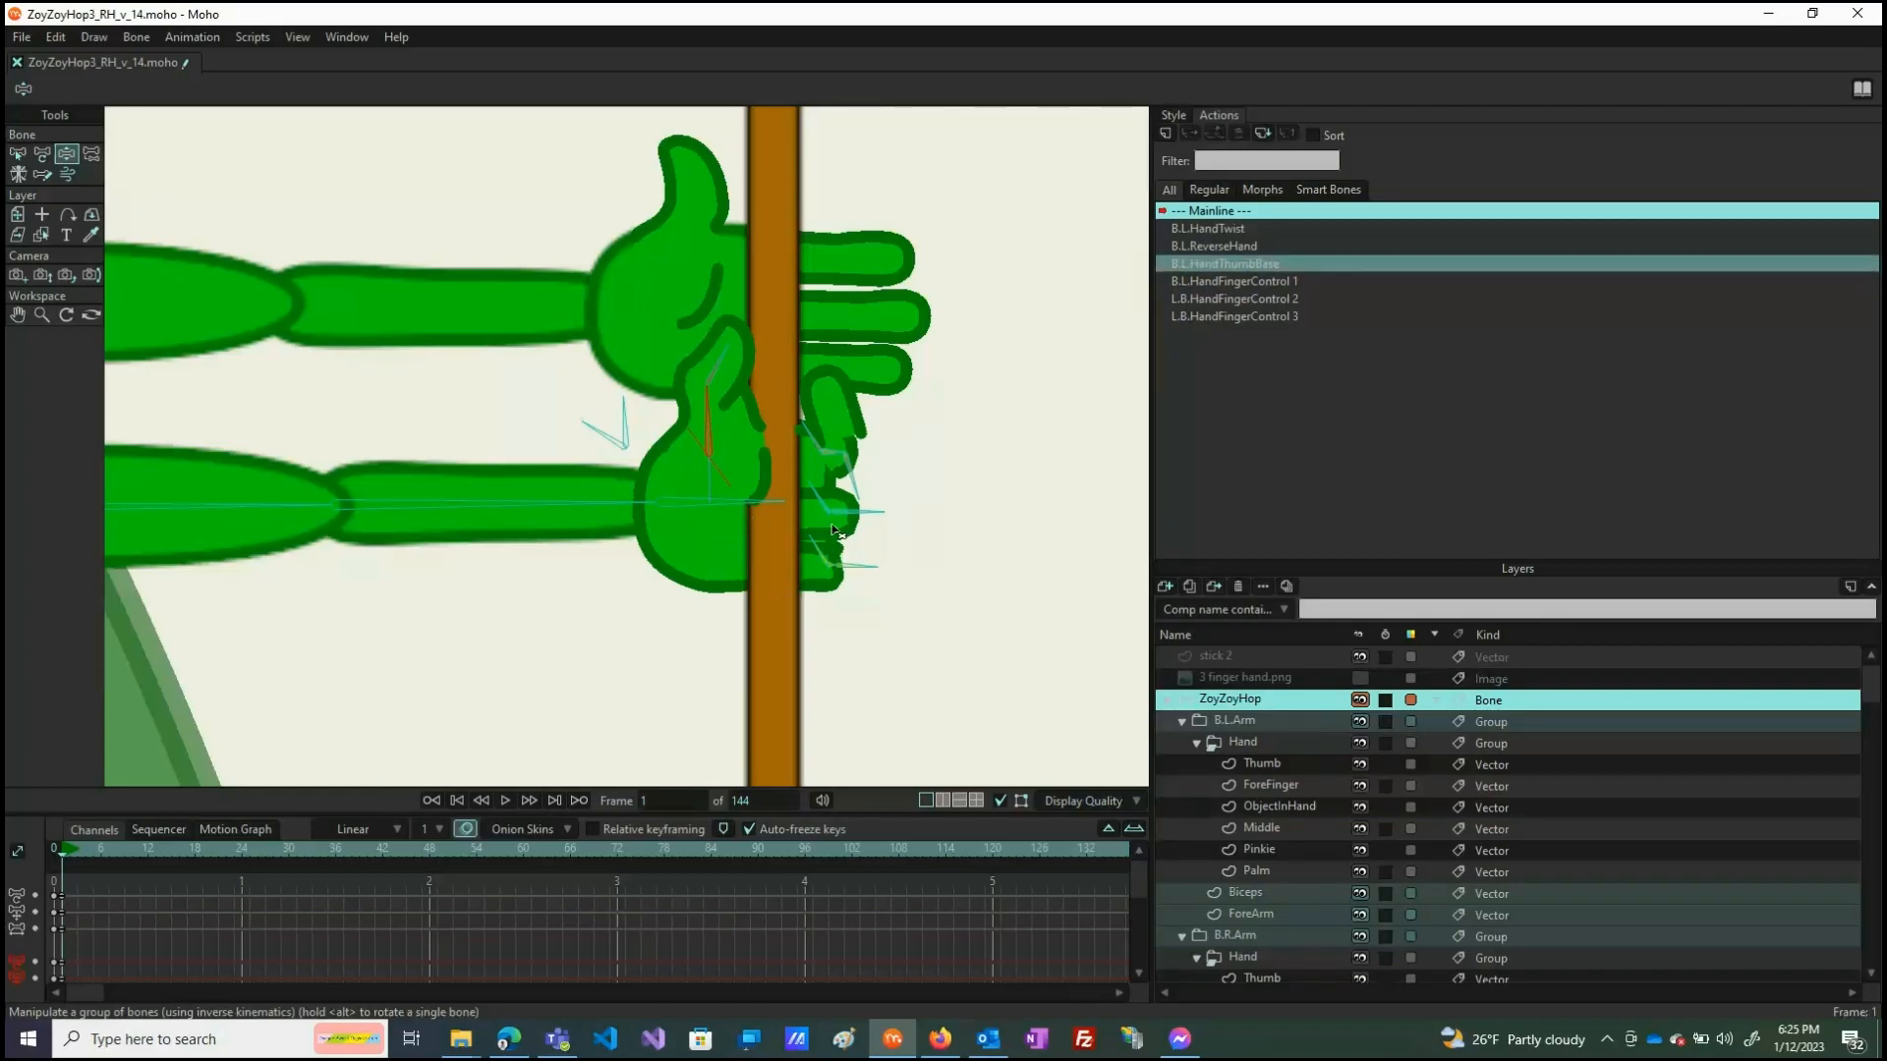
drag(818, 485, 830, 552)
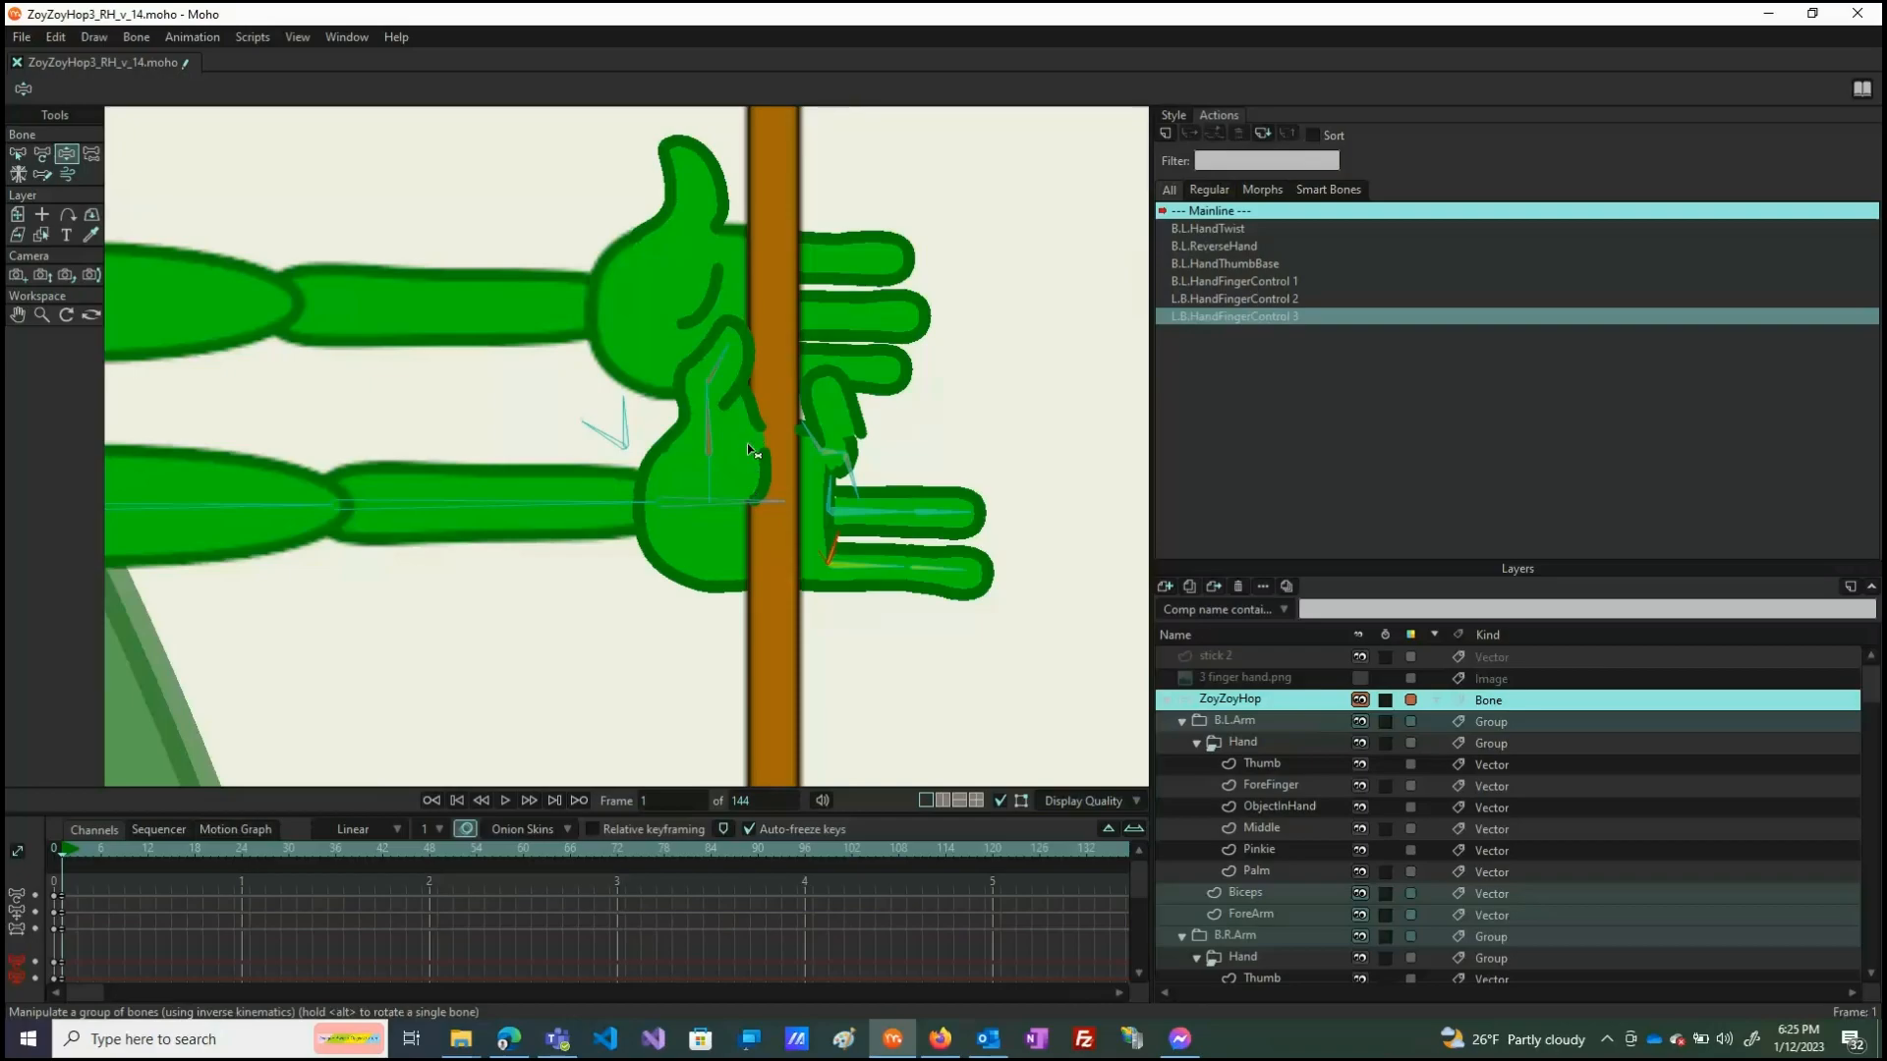
mouse_move(709, 406)
mouse_down()
mouse_move(661, 438)
mouse_move(732, 389)
mouse_up()
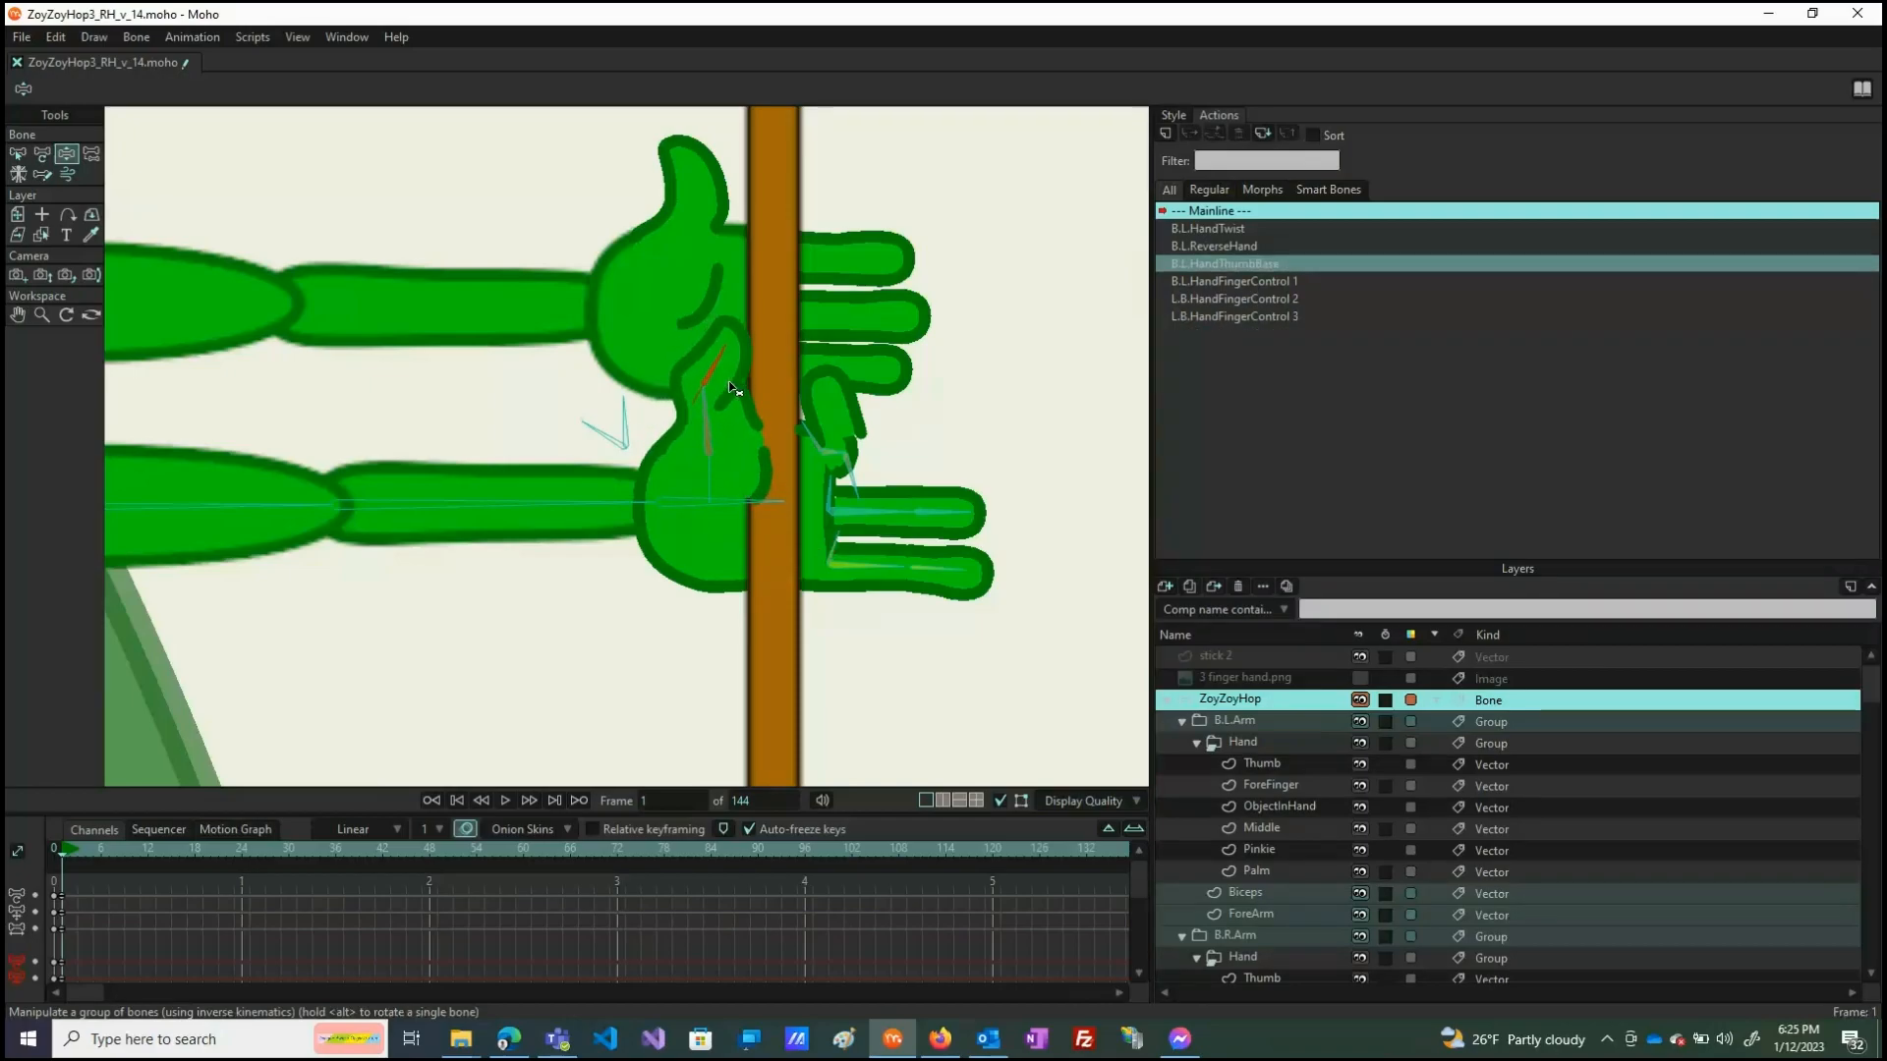
Move the ObjectInHand stick's points slightly toward the fingers, to position X 0.3397, Y 0.1708.
click(1313, 808)
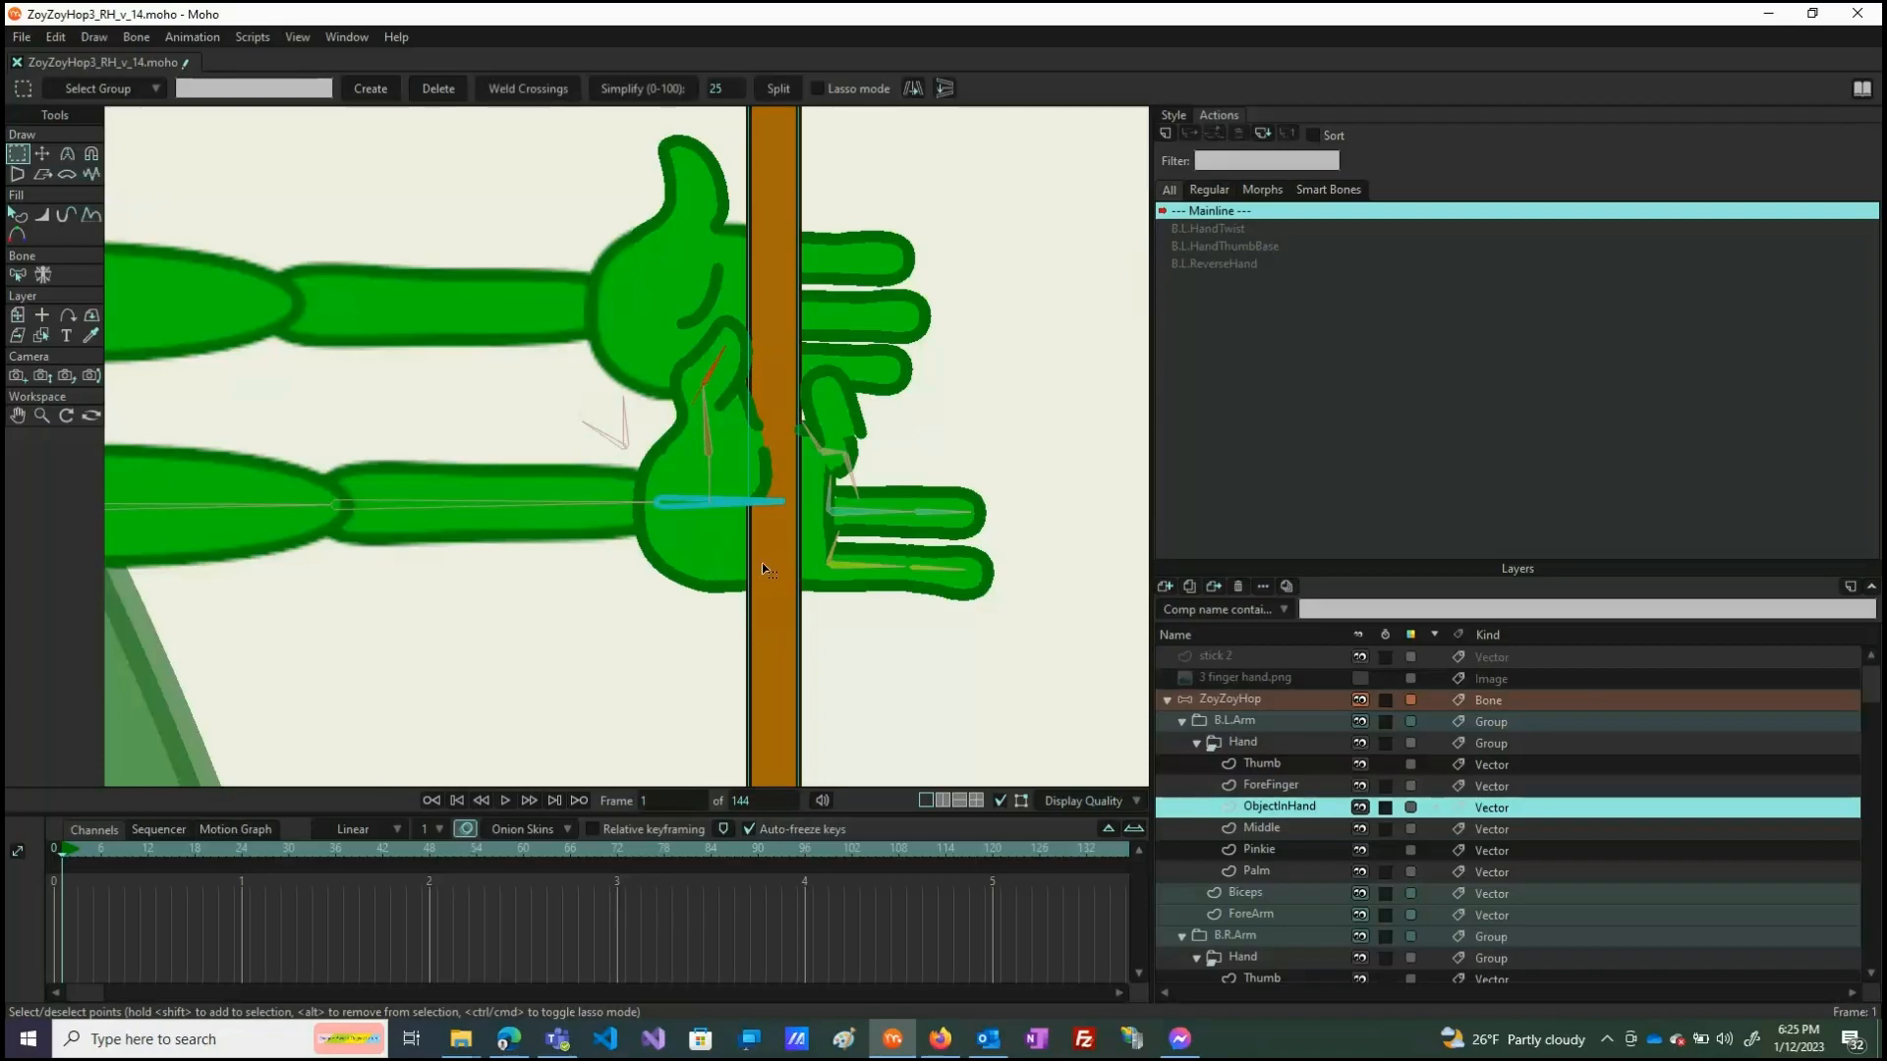
click(45, 154)
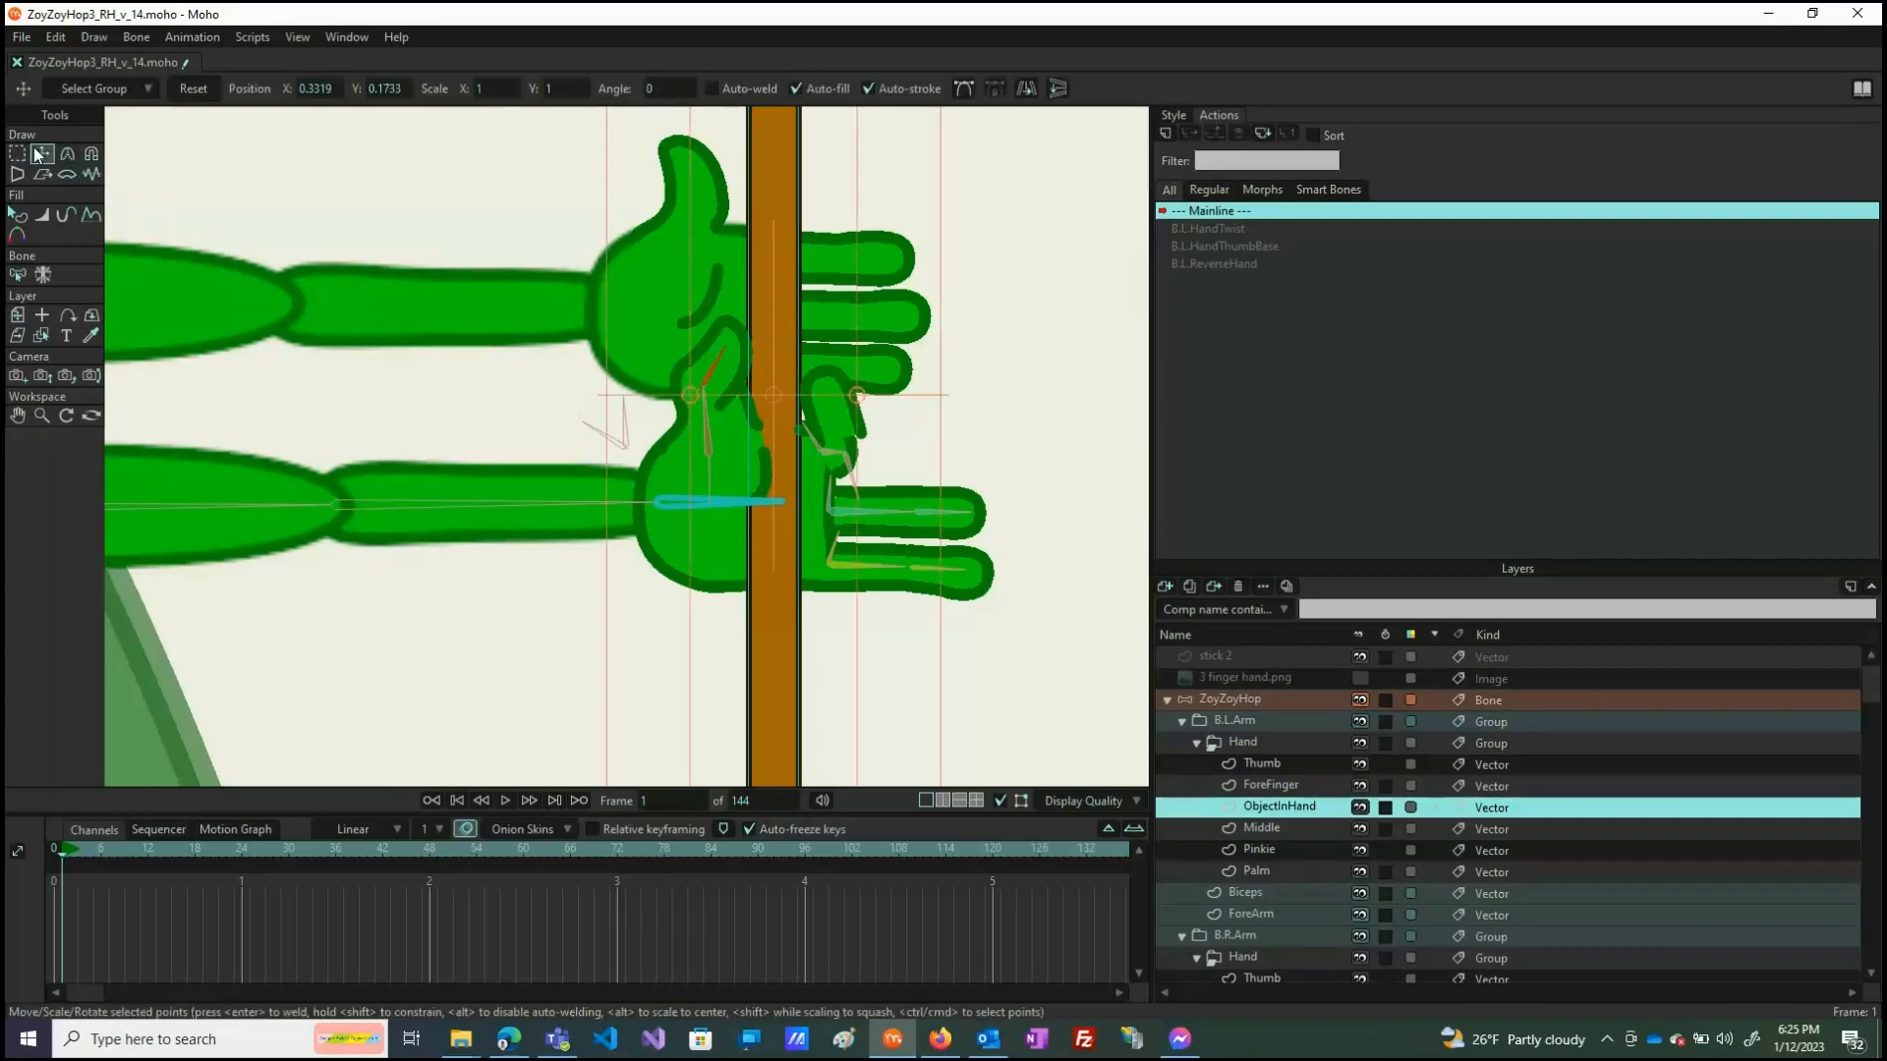
drag(764, 600, 789, 609)
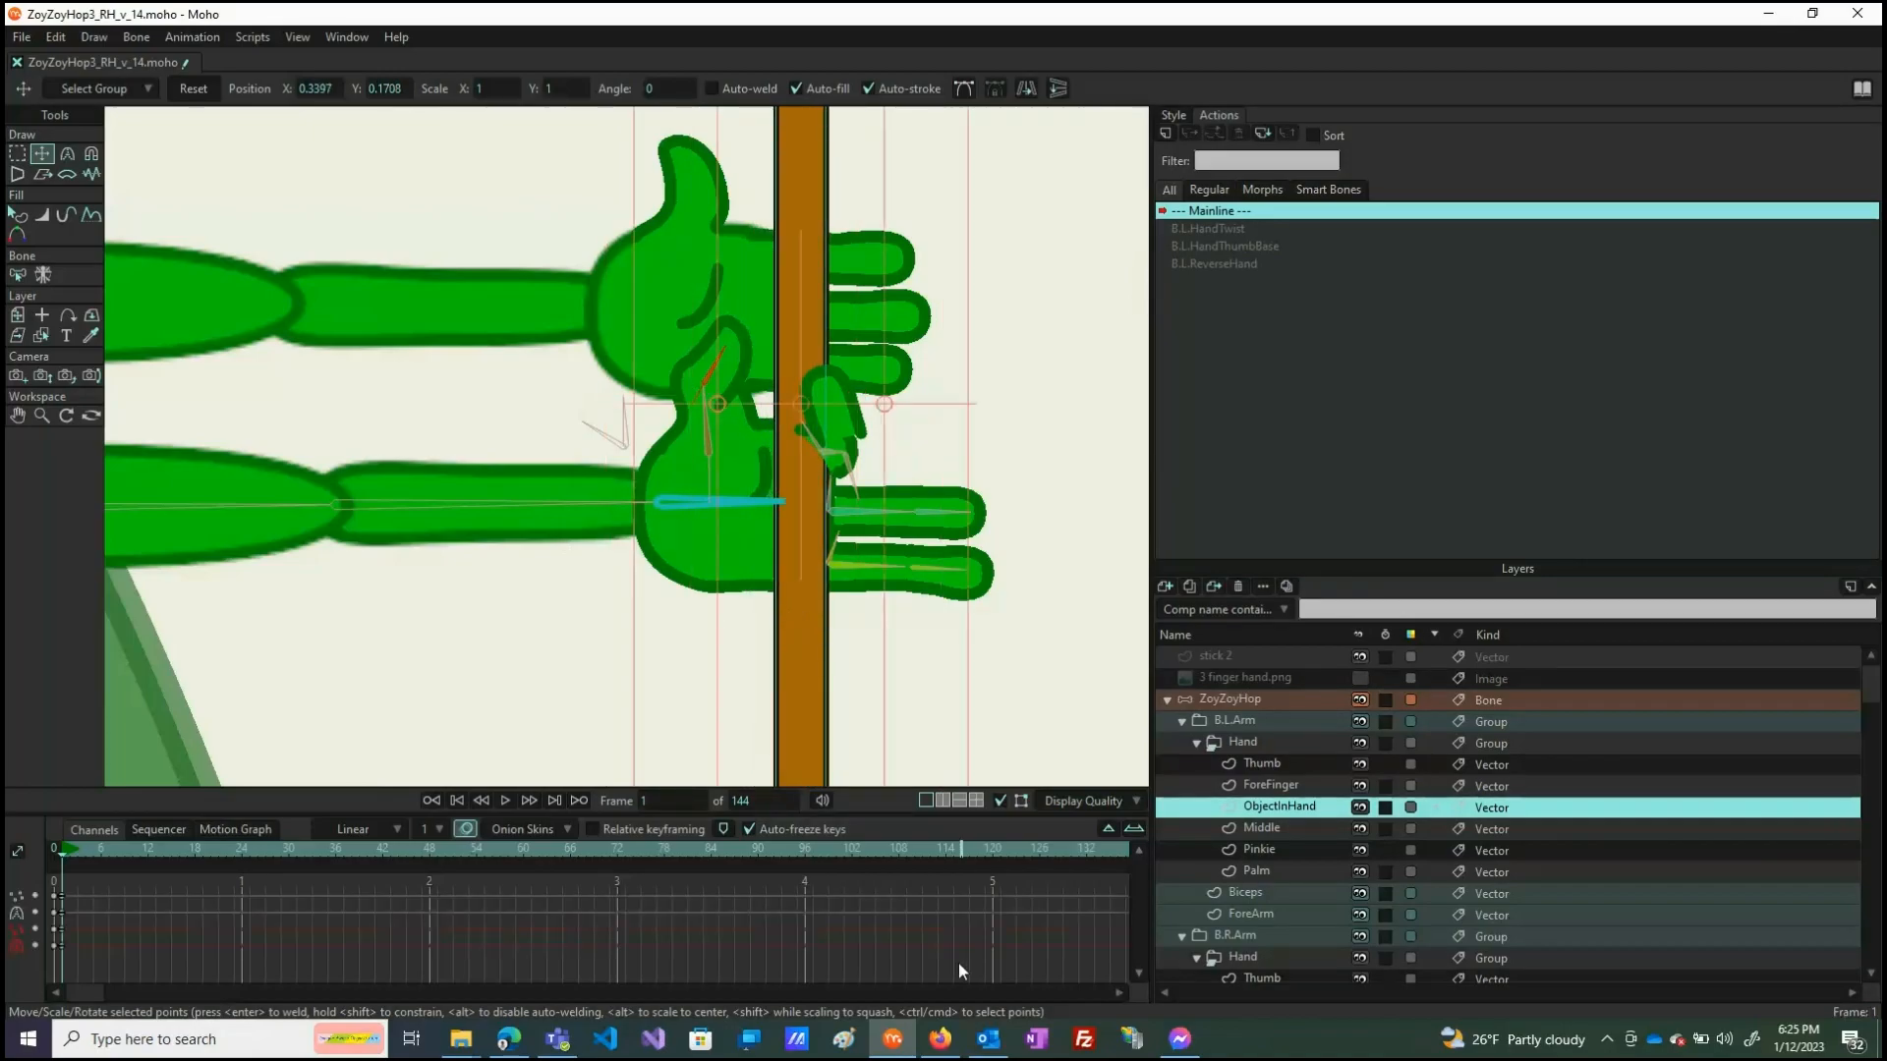
Lower the B.L. forearm slightly and wrap the curled fingers in front of the stick using the finger bones and B.L.ReverseHand.
click(1283, 763)
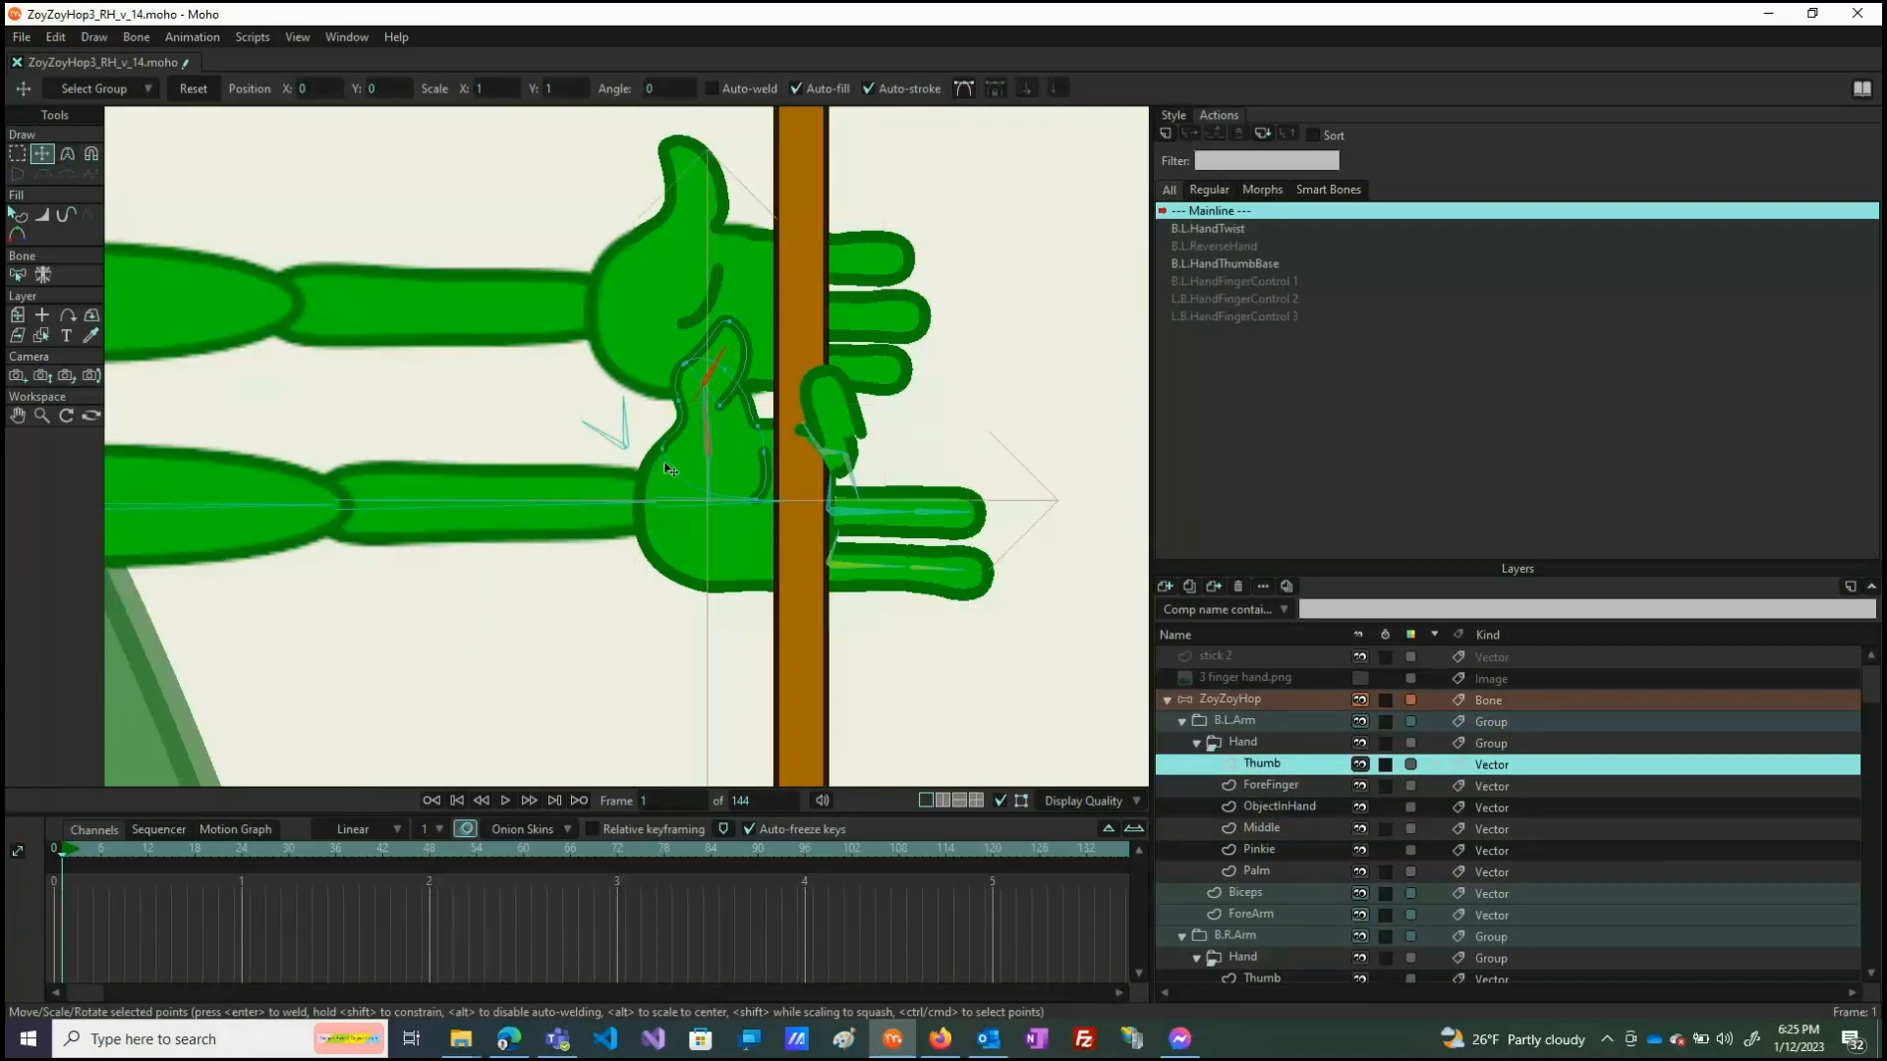
click(1181, 698)
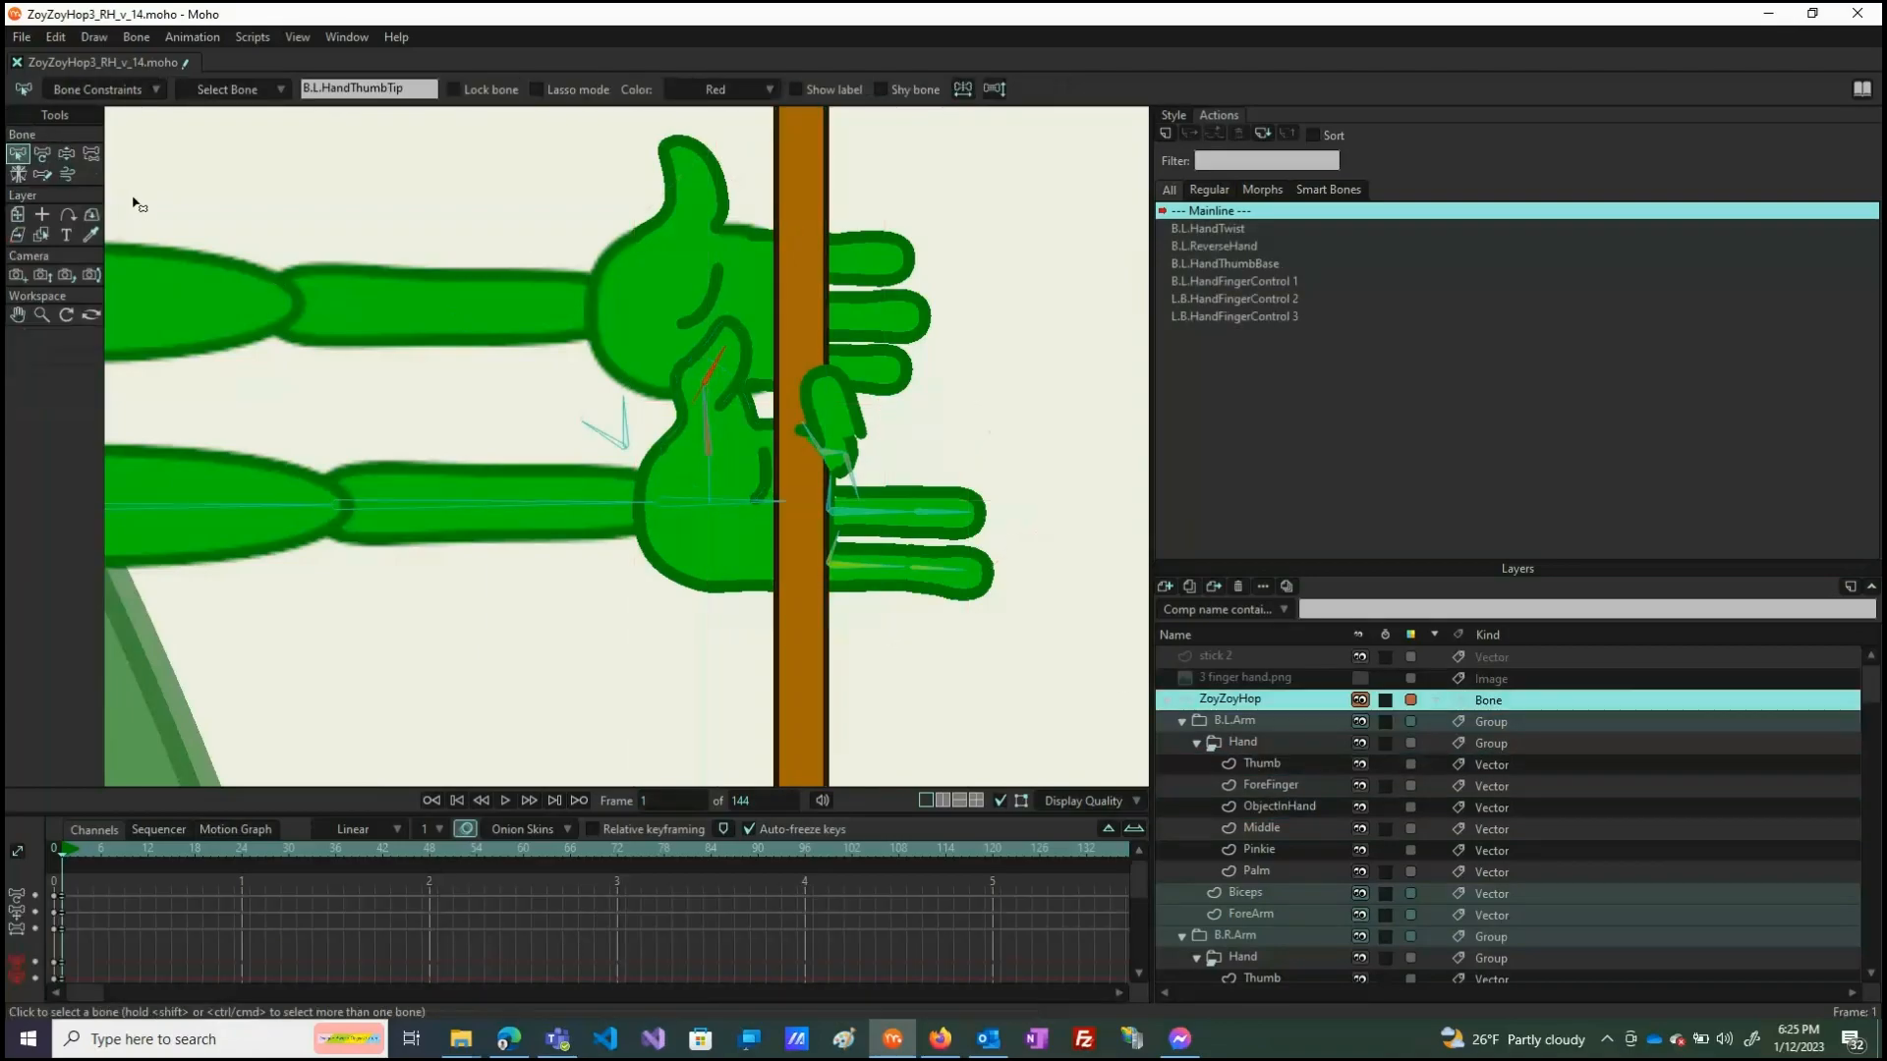
click(524, 511)
click(69, 154)
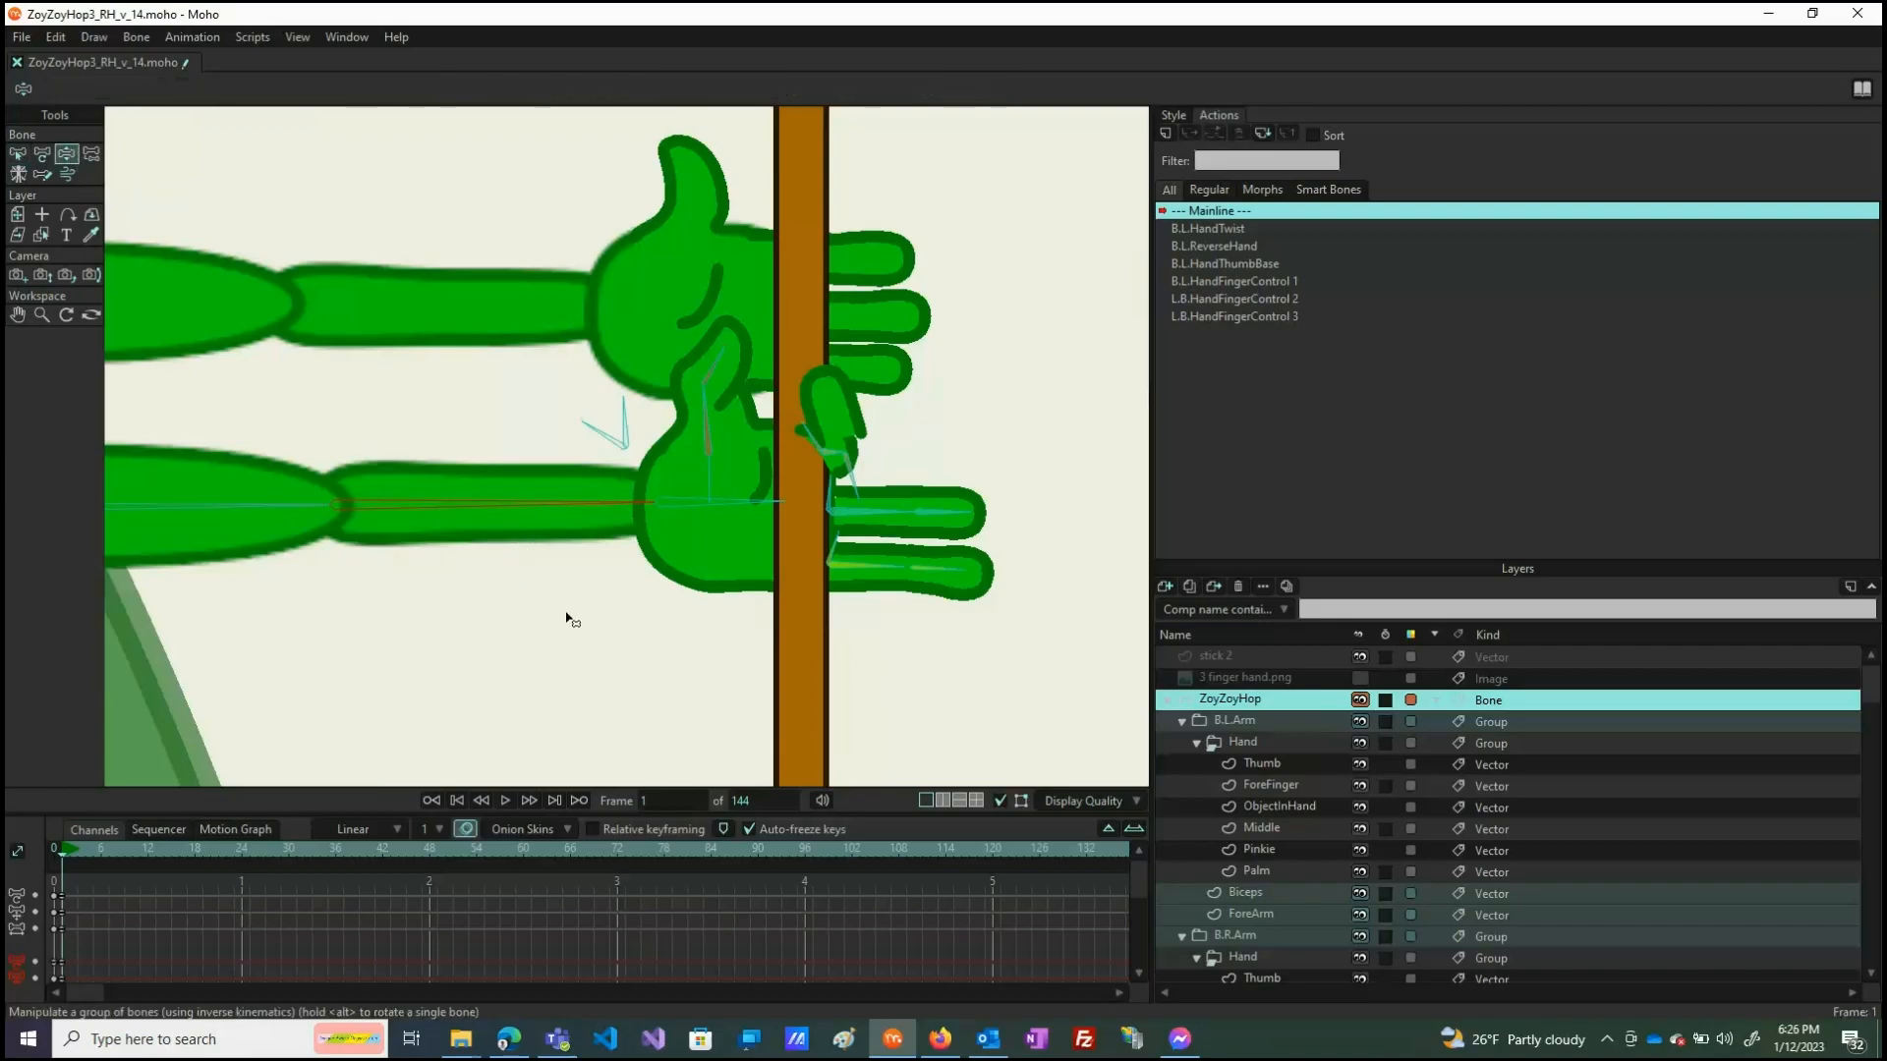
drag(532, 513, 477, 585)
drag(710, 463, 729, 462)
drag(865, 534, 741, 560)
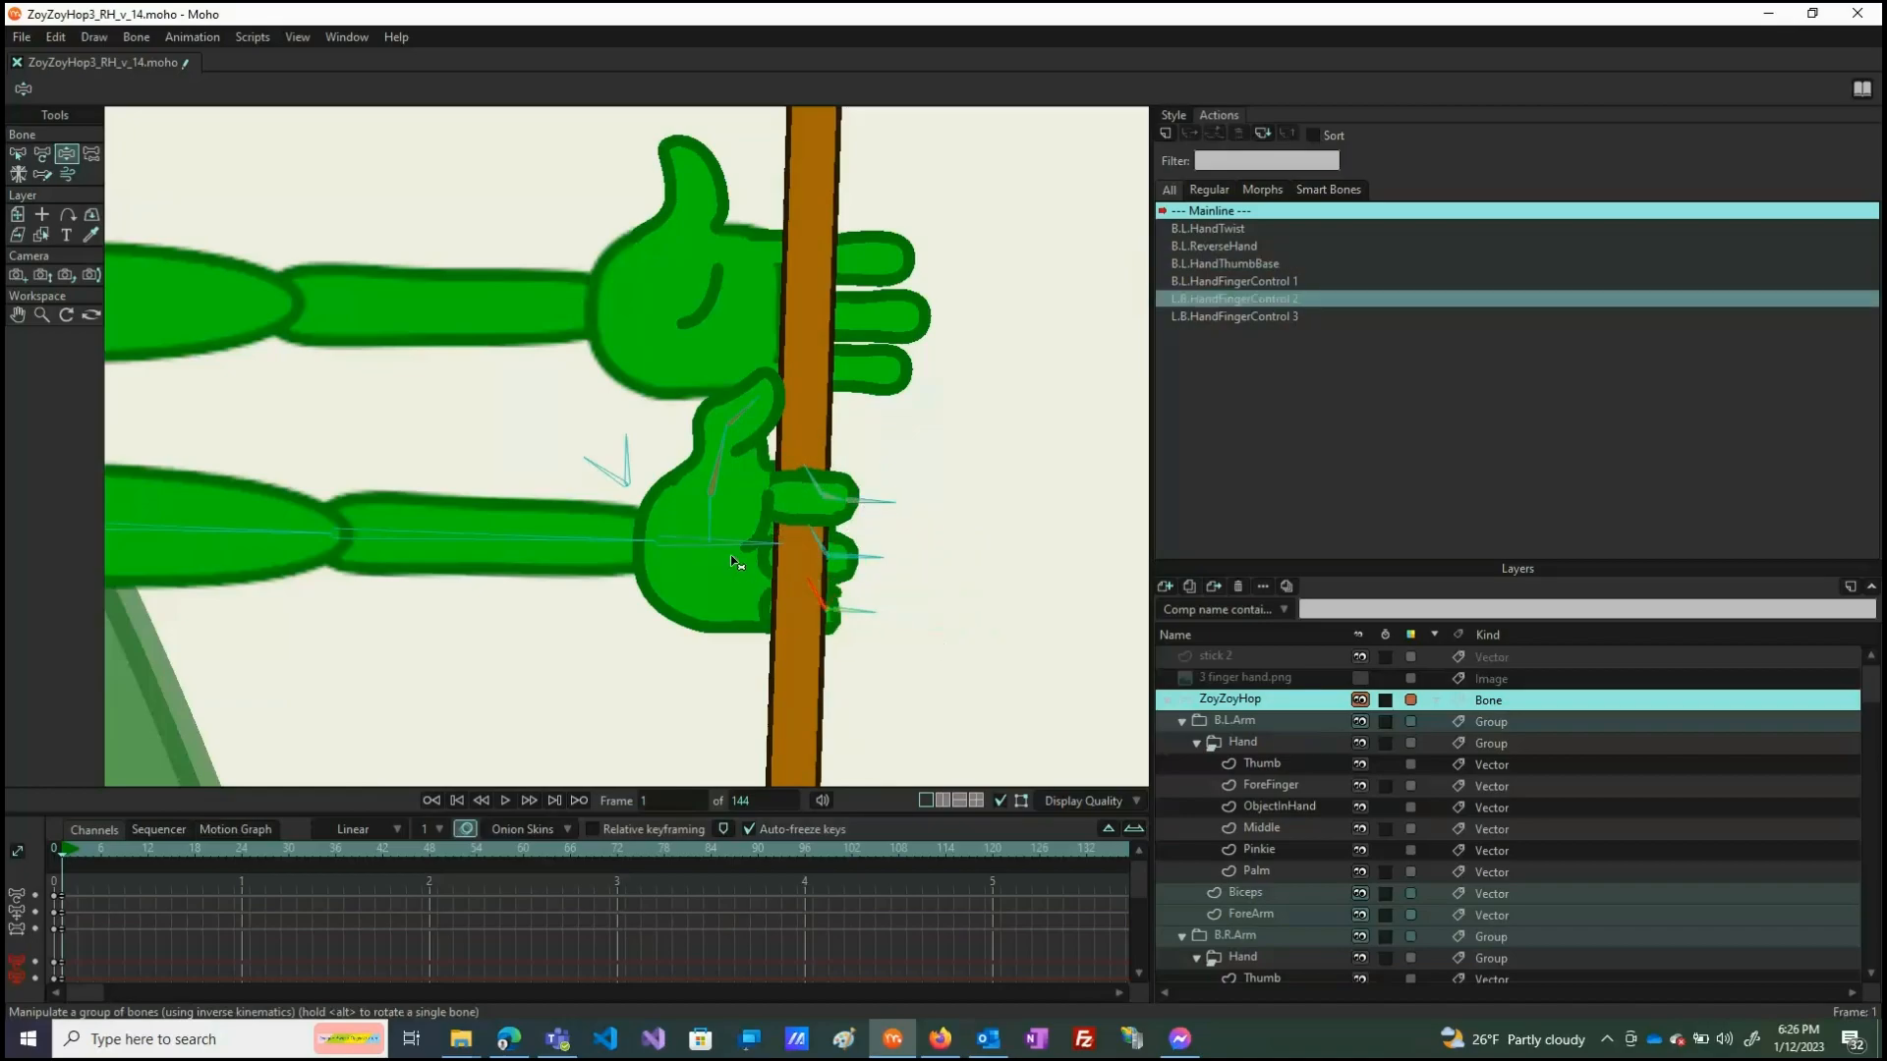
click(641, 454)
drag(644, 455, 616, 436)
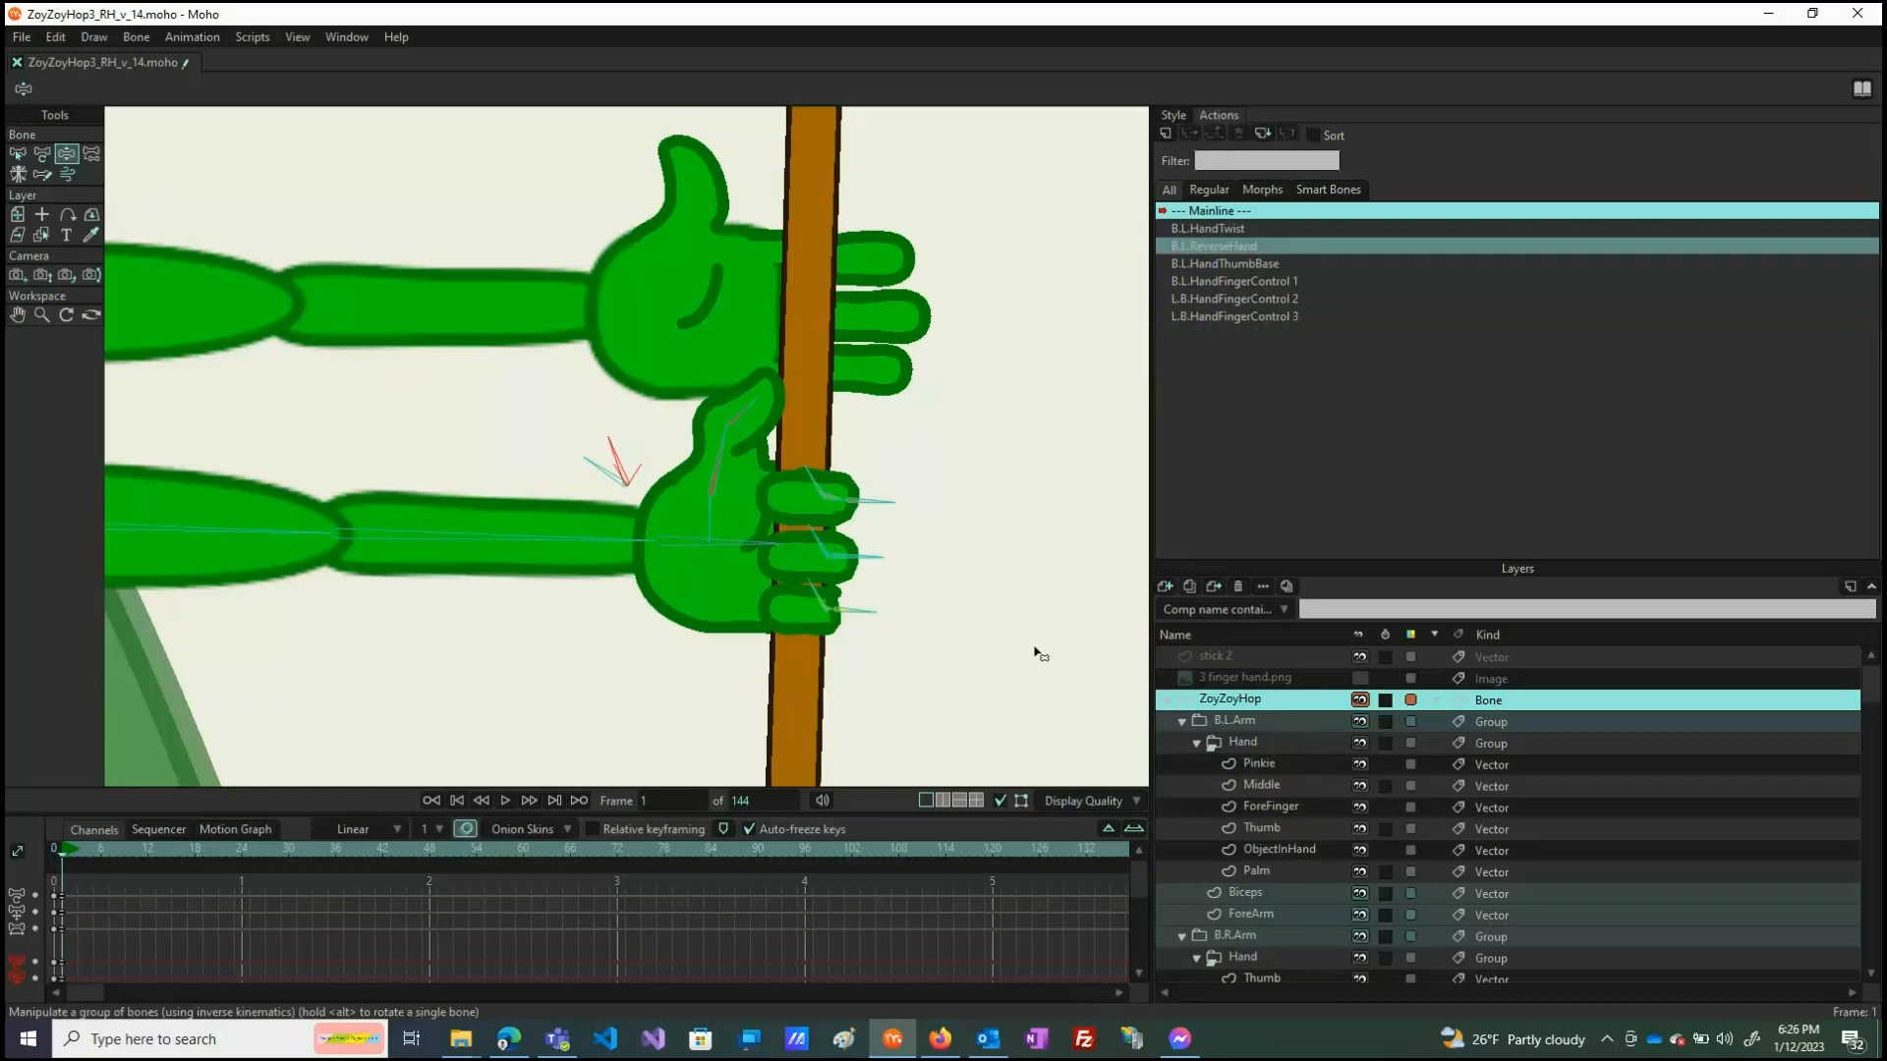
Fold the B.L. hand's thumb toward the stick and straighten the forefinger, middle finger and pinkie.
drag(714, 464, 760, 496)
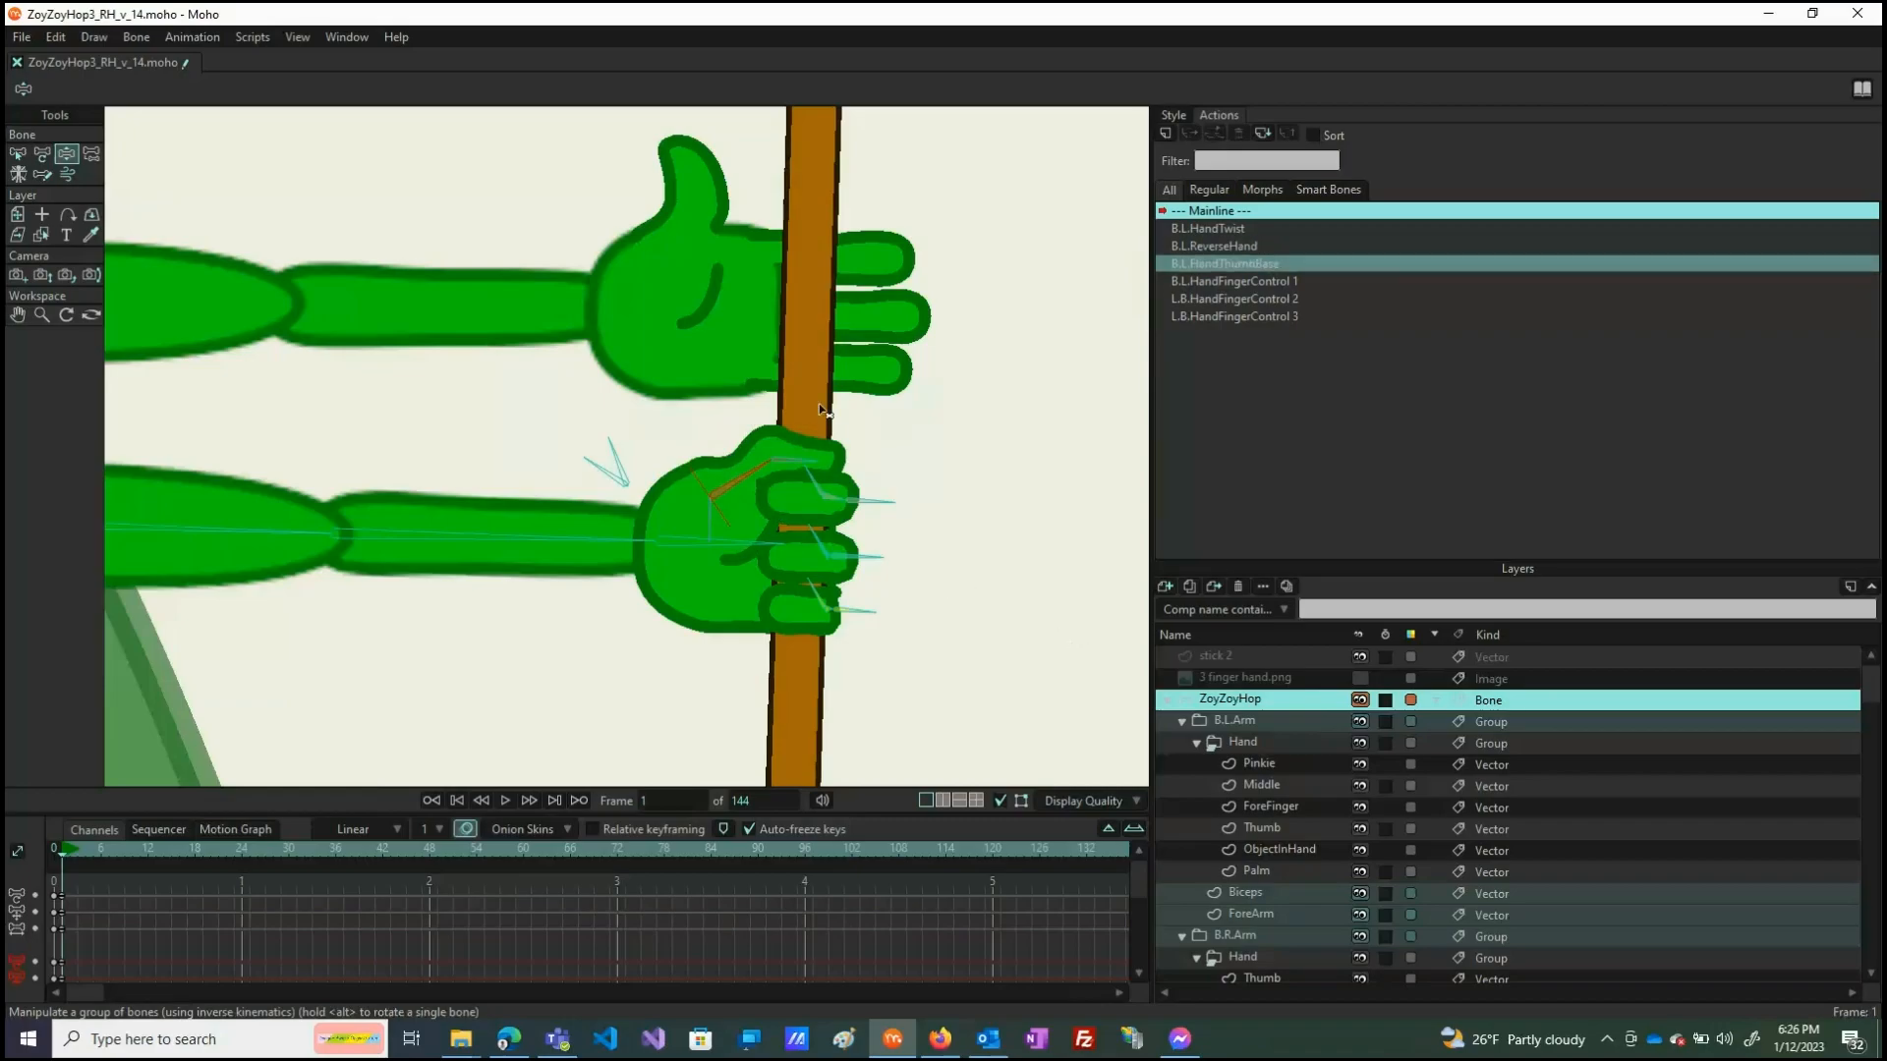
drag(786, 440, 832, 469)
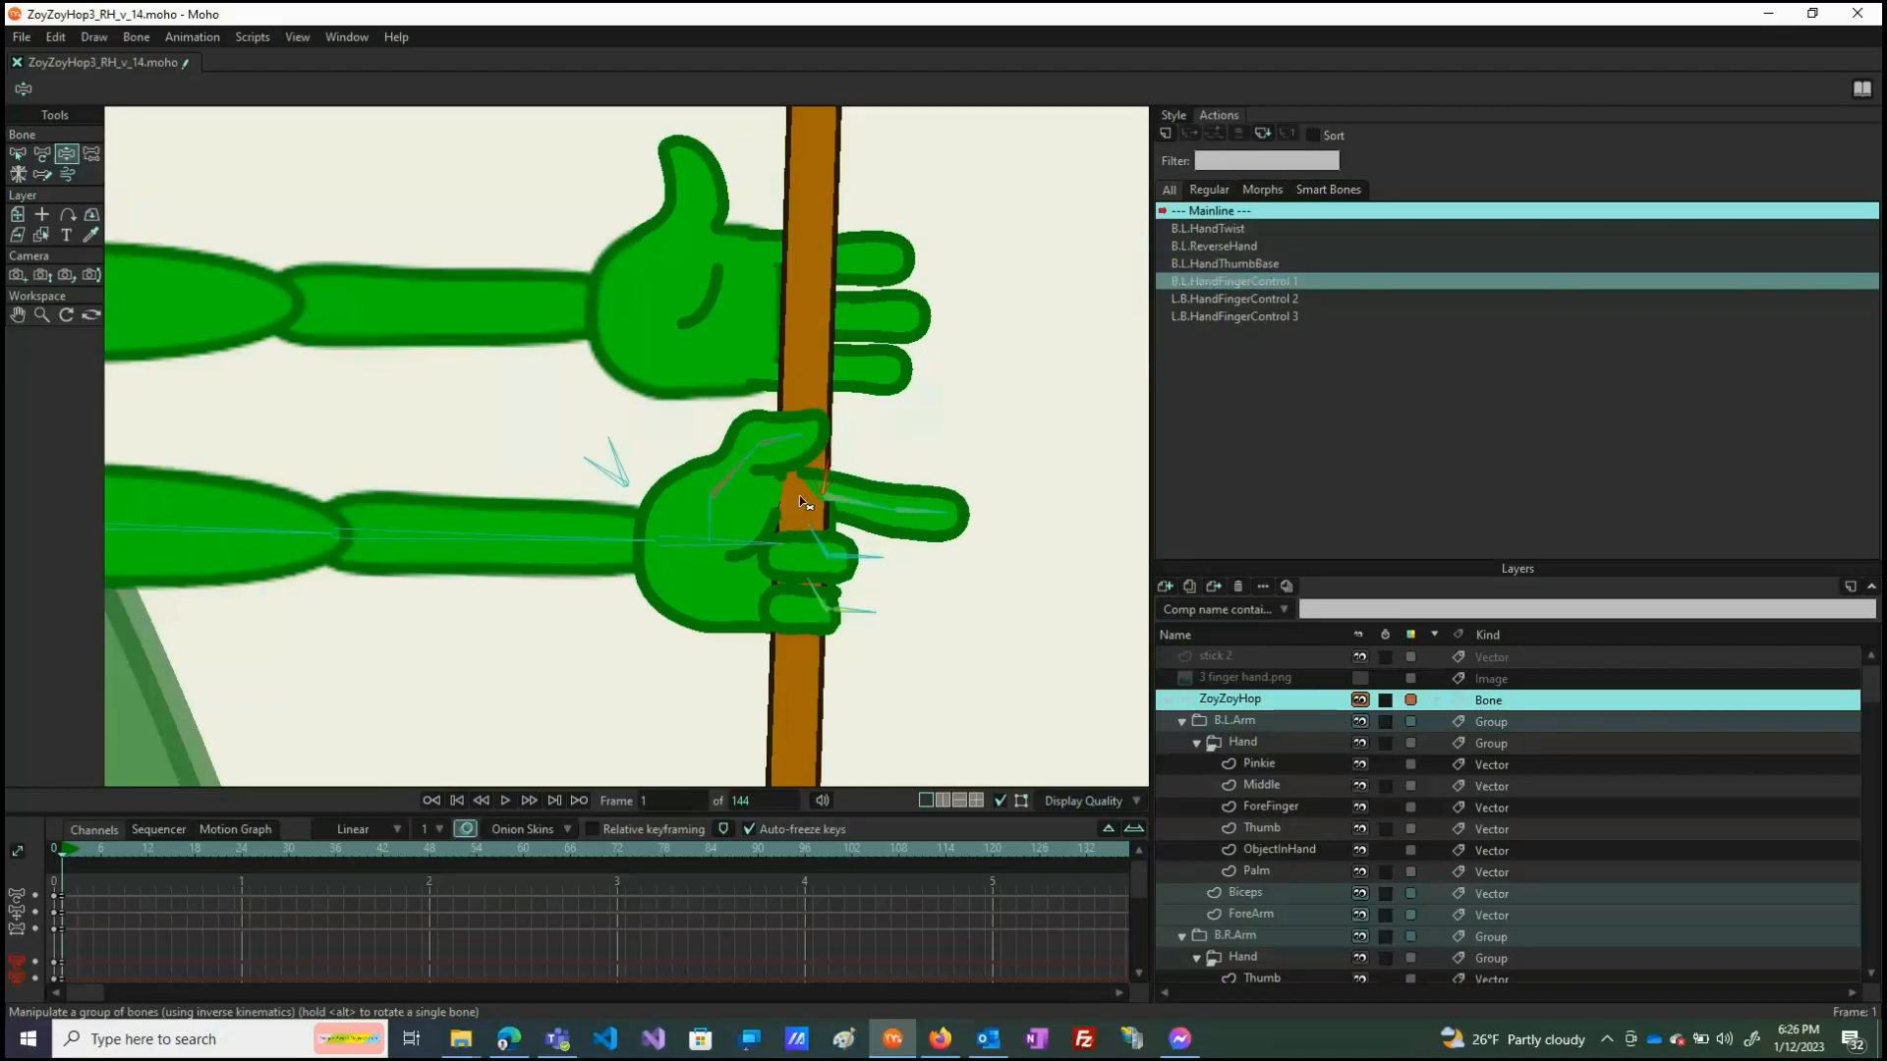
drag(814, 535, 833, 594)
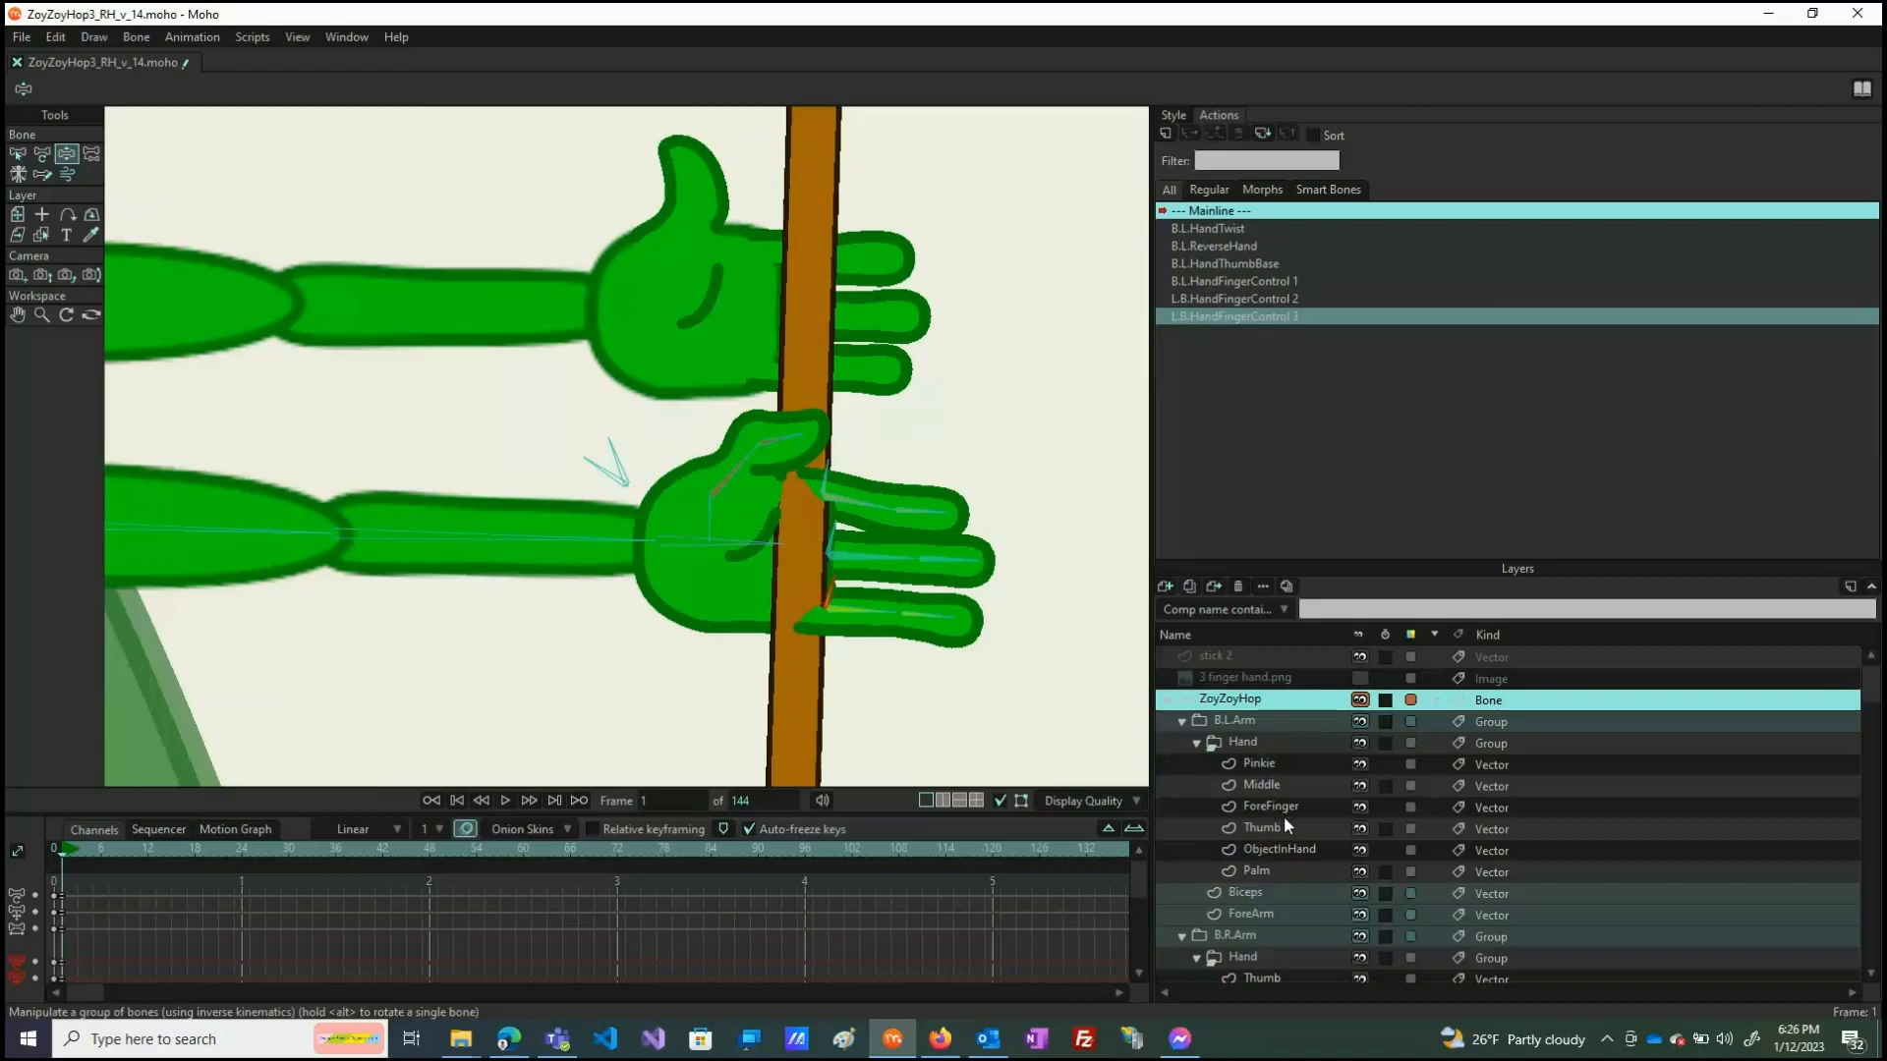
Move the ObjectInHand stick's points onto the fingers at position X 0.3582, Y 0.1767, and nudge them further toward the fingertips.
click(1297, 847)
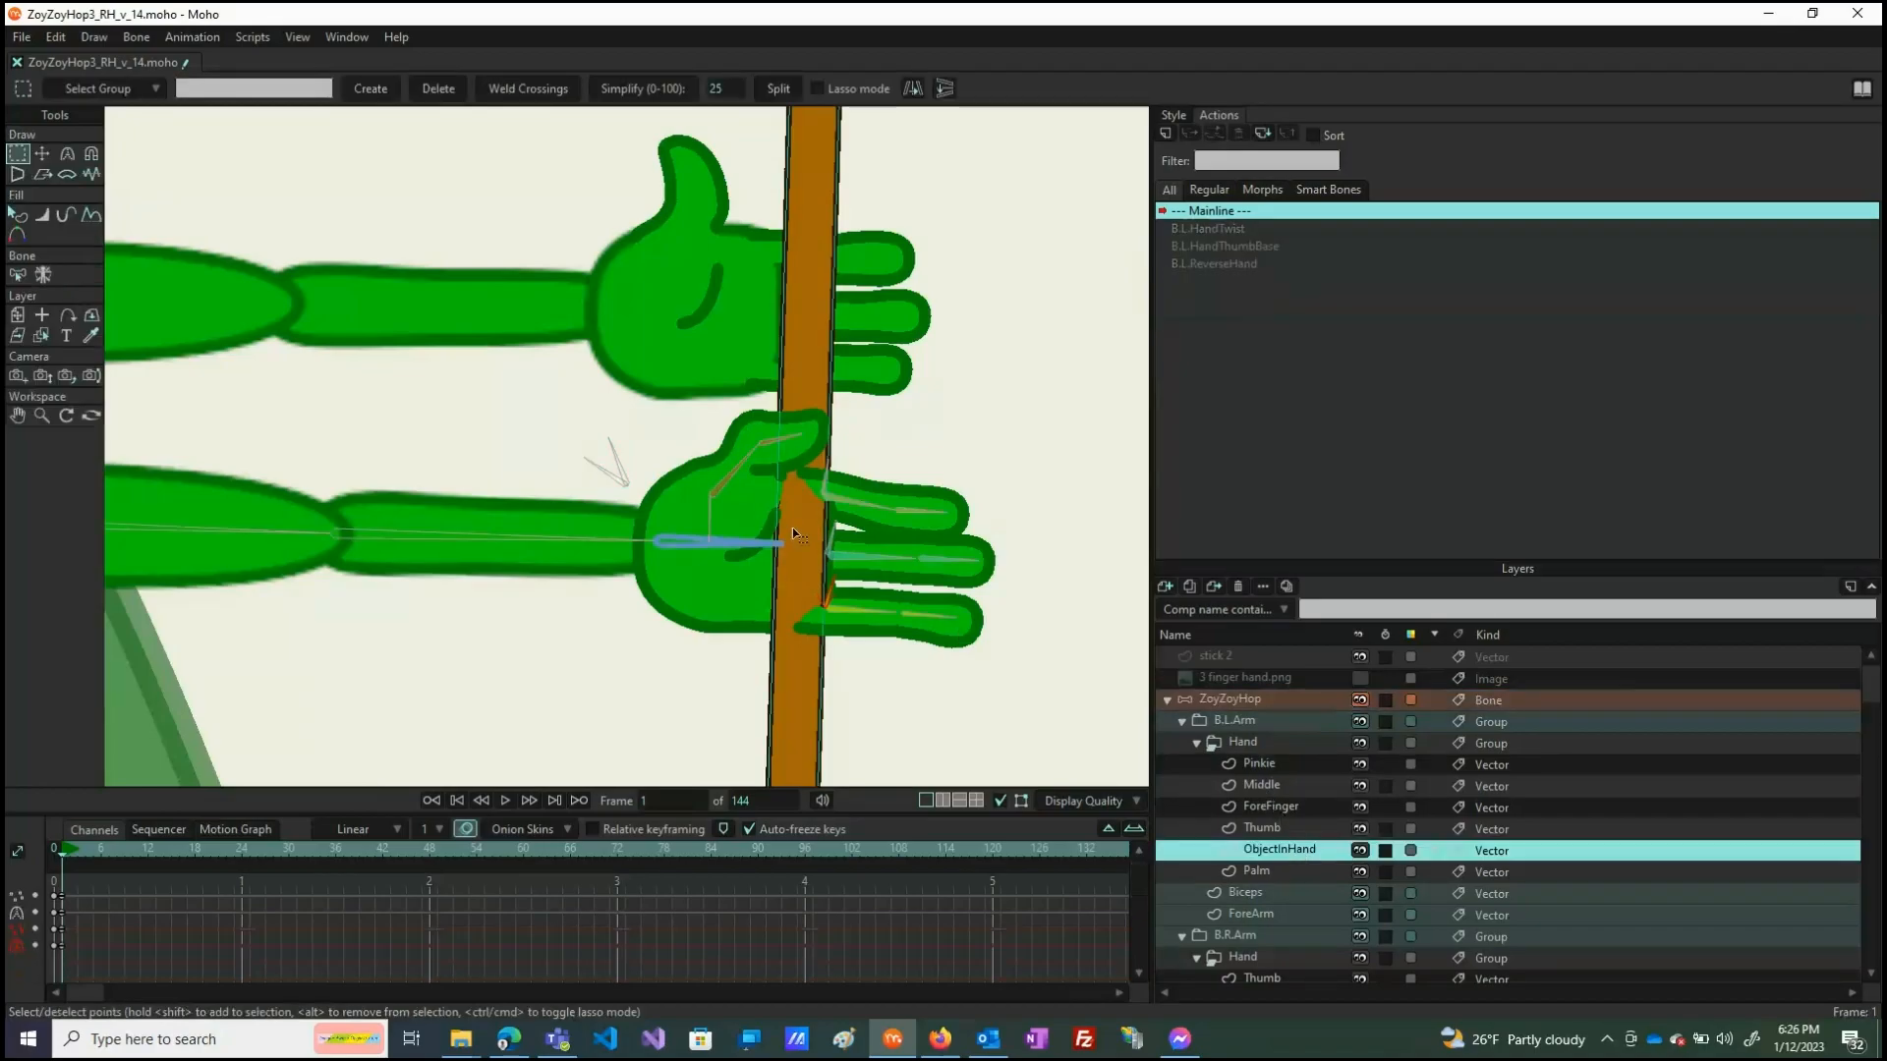
click(41, 157)
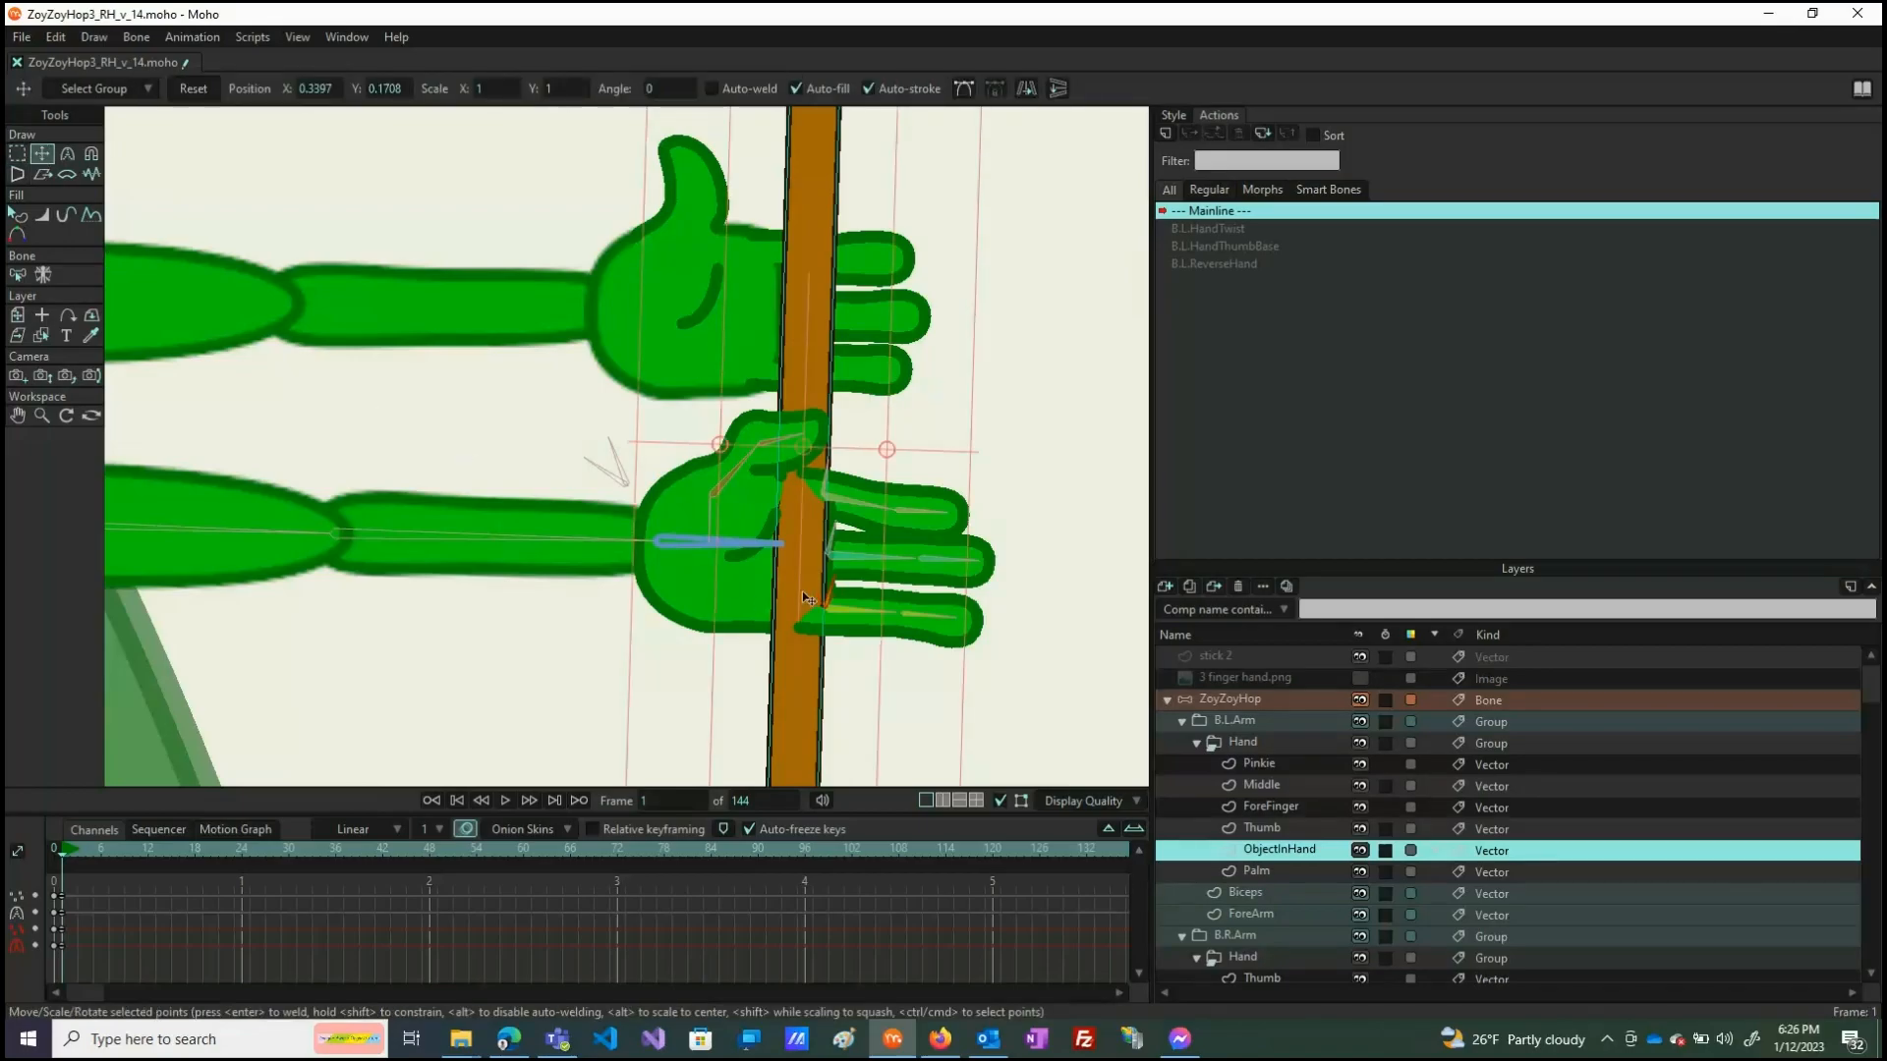
drag(806, 686, 875, 677)
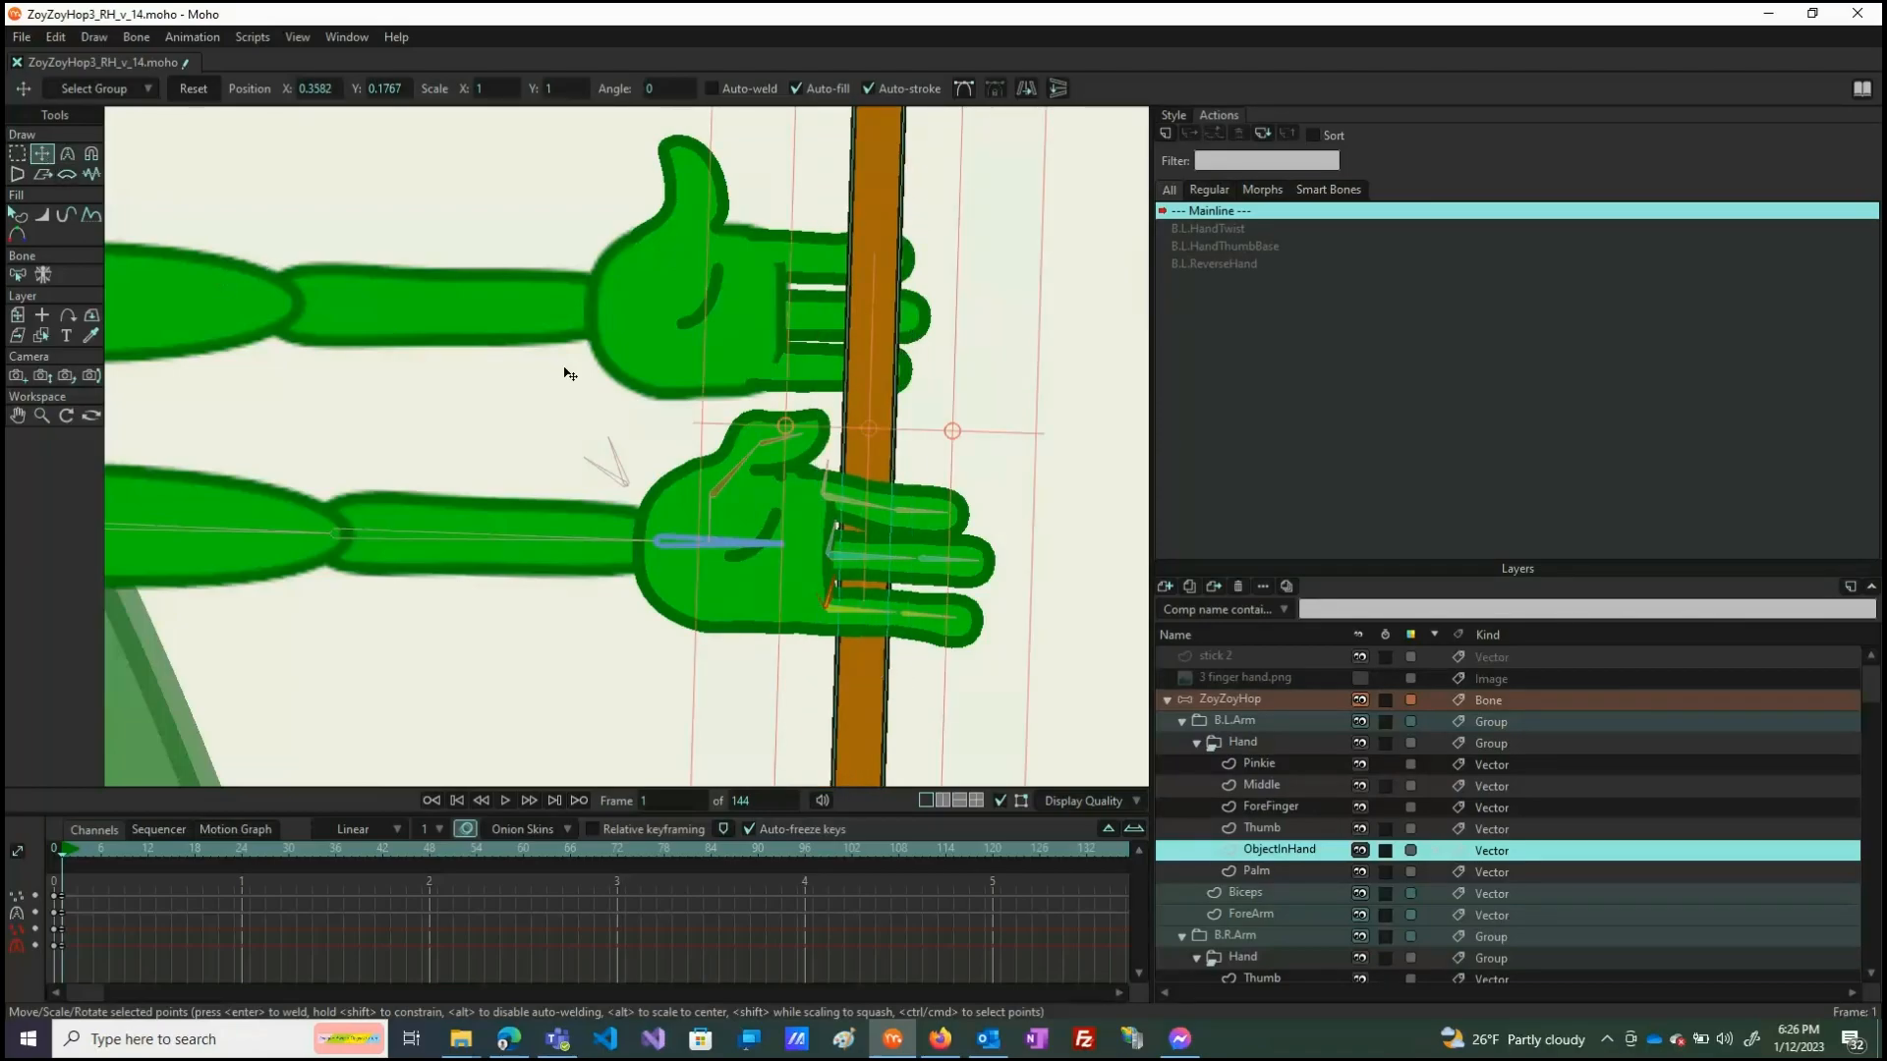
key(Right)
key(Right)
key(Right)
key(Right)
key(Right)
key(Right)
key(Right)
key(Right)
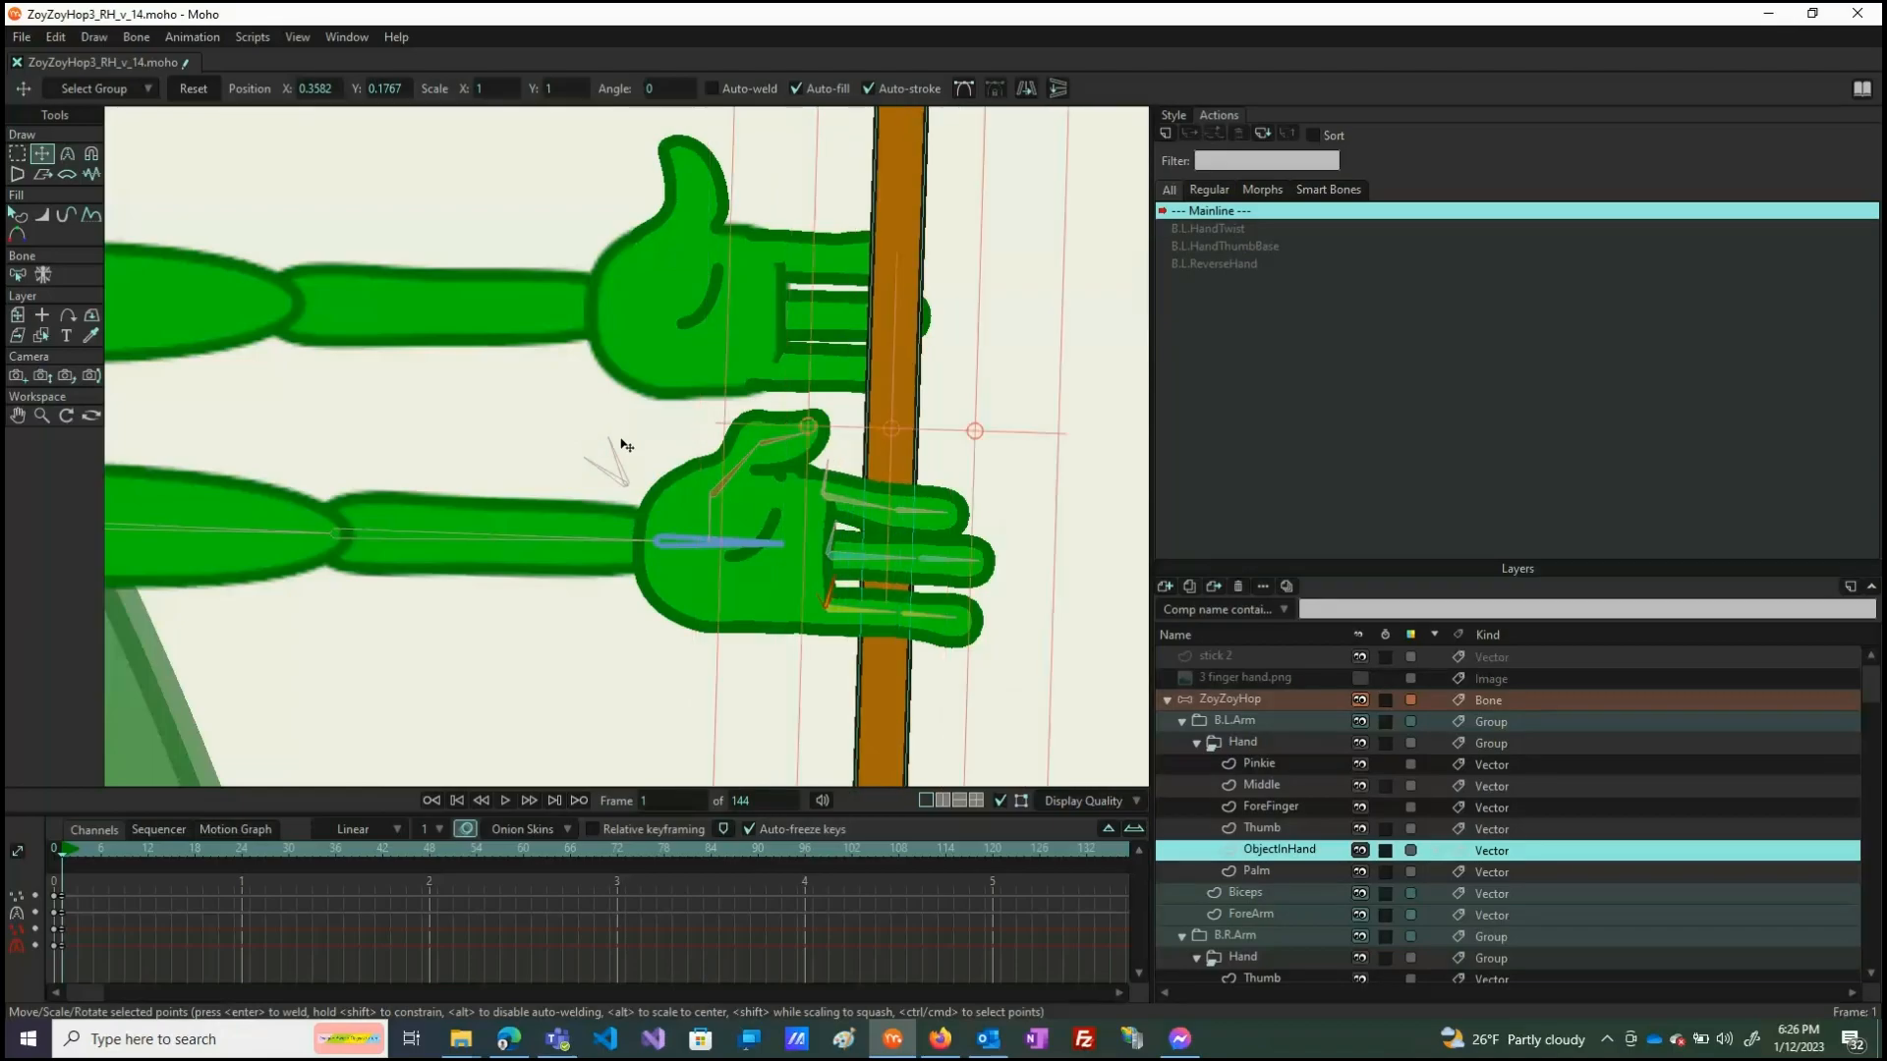
Rotate the B.L.ReverseHand bone to layer the stick between the forefinger and middle finger, and bend the fingertips downward.
click(1262, 696)
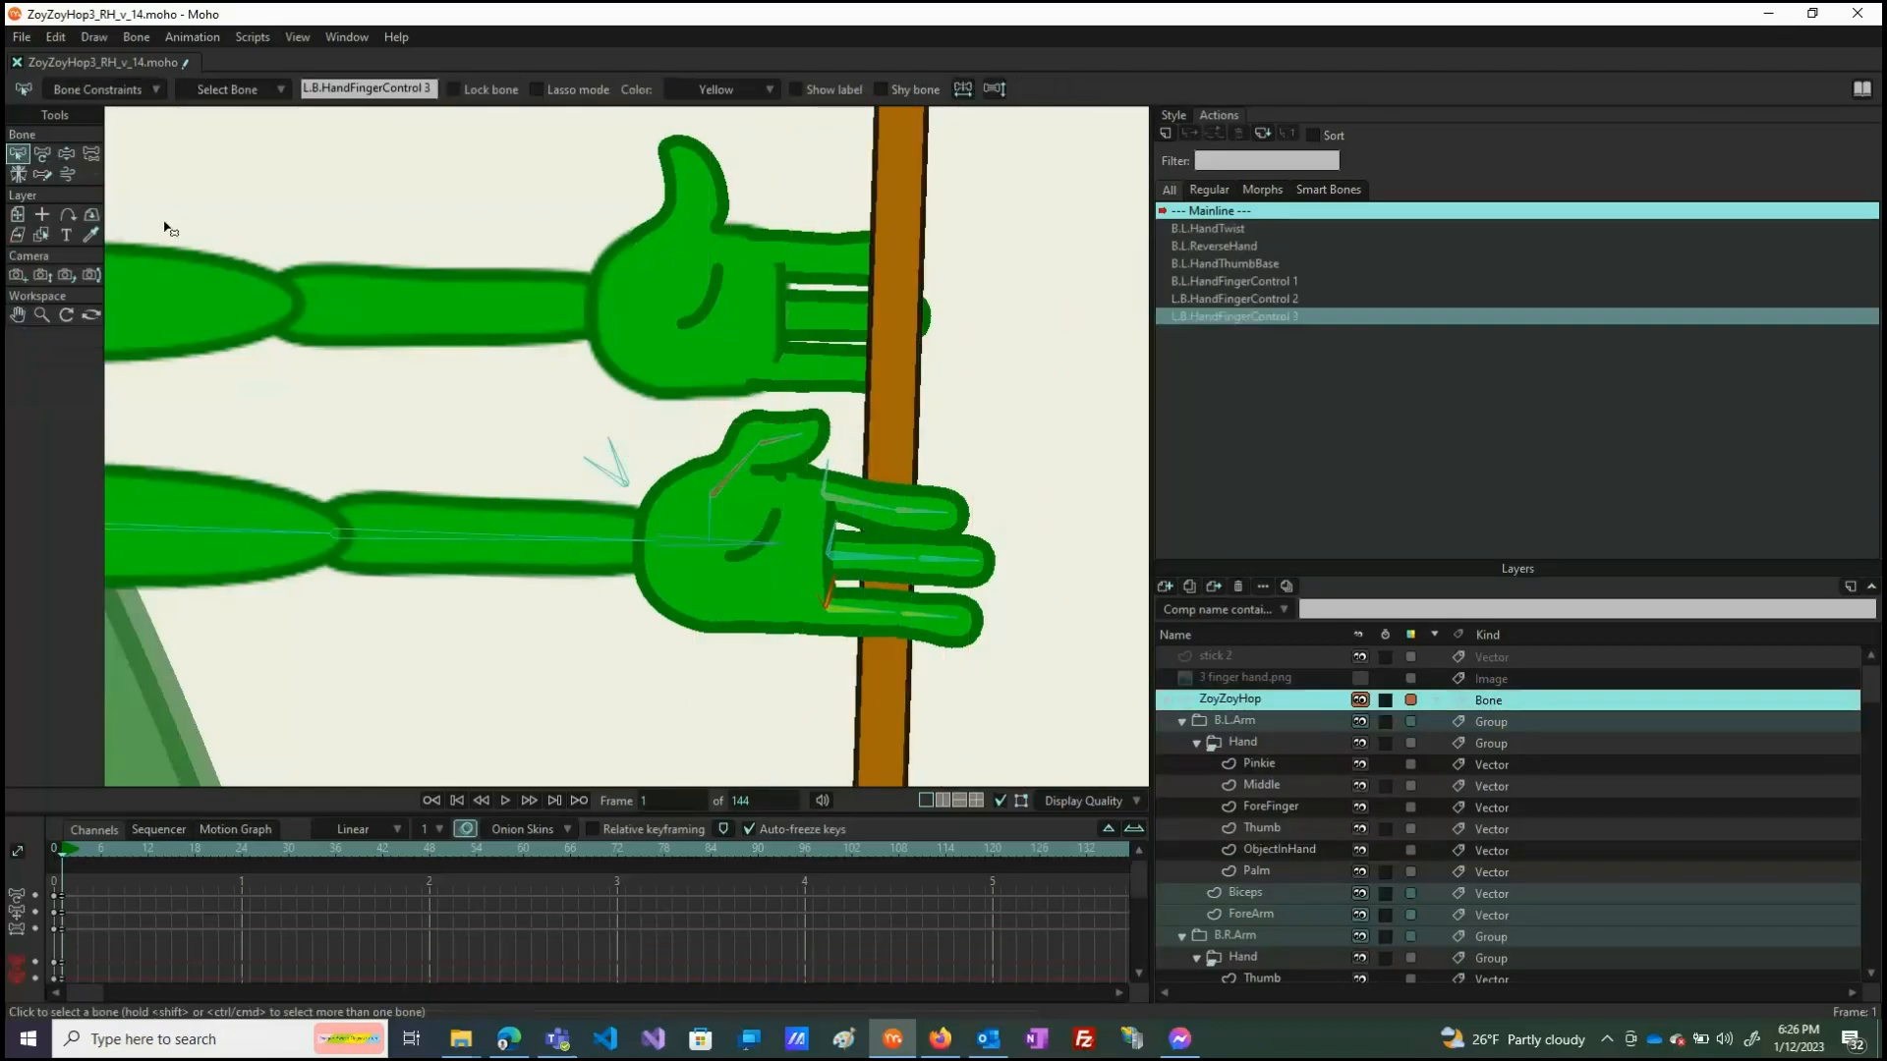
click(68, 156)
drag(555, 430, 630, 432)
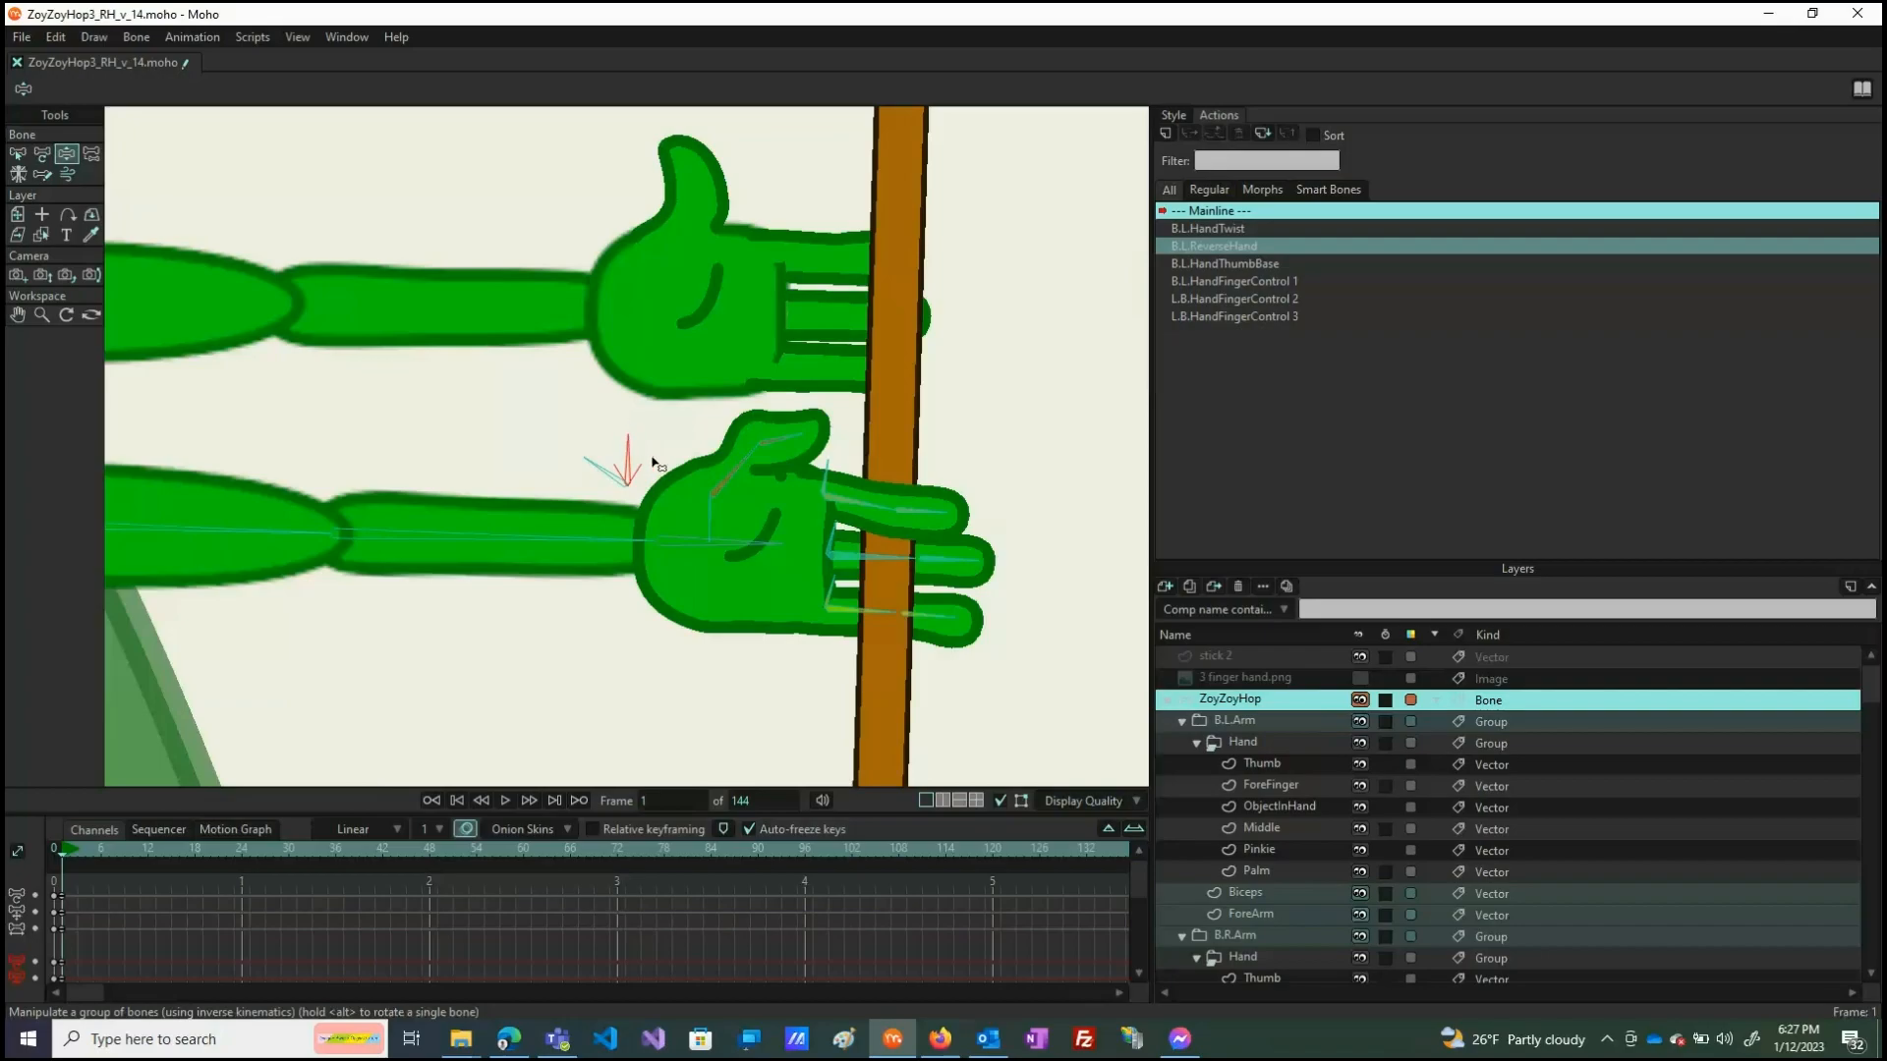
drag(902, 512, 961, 617)
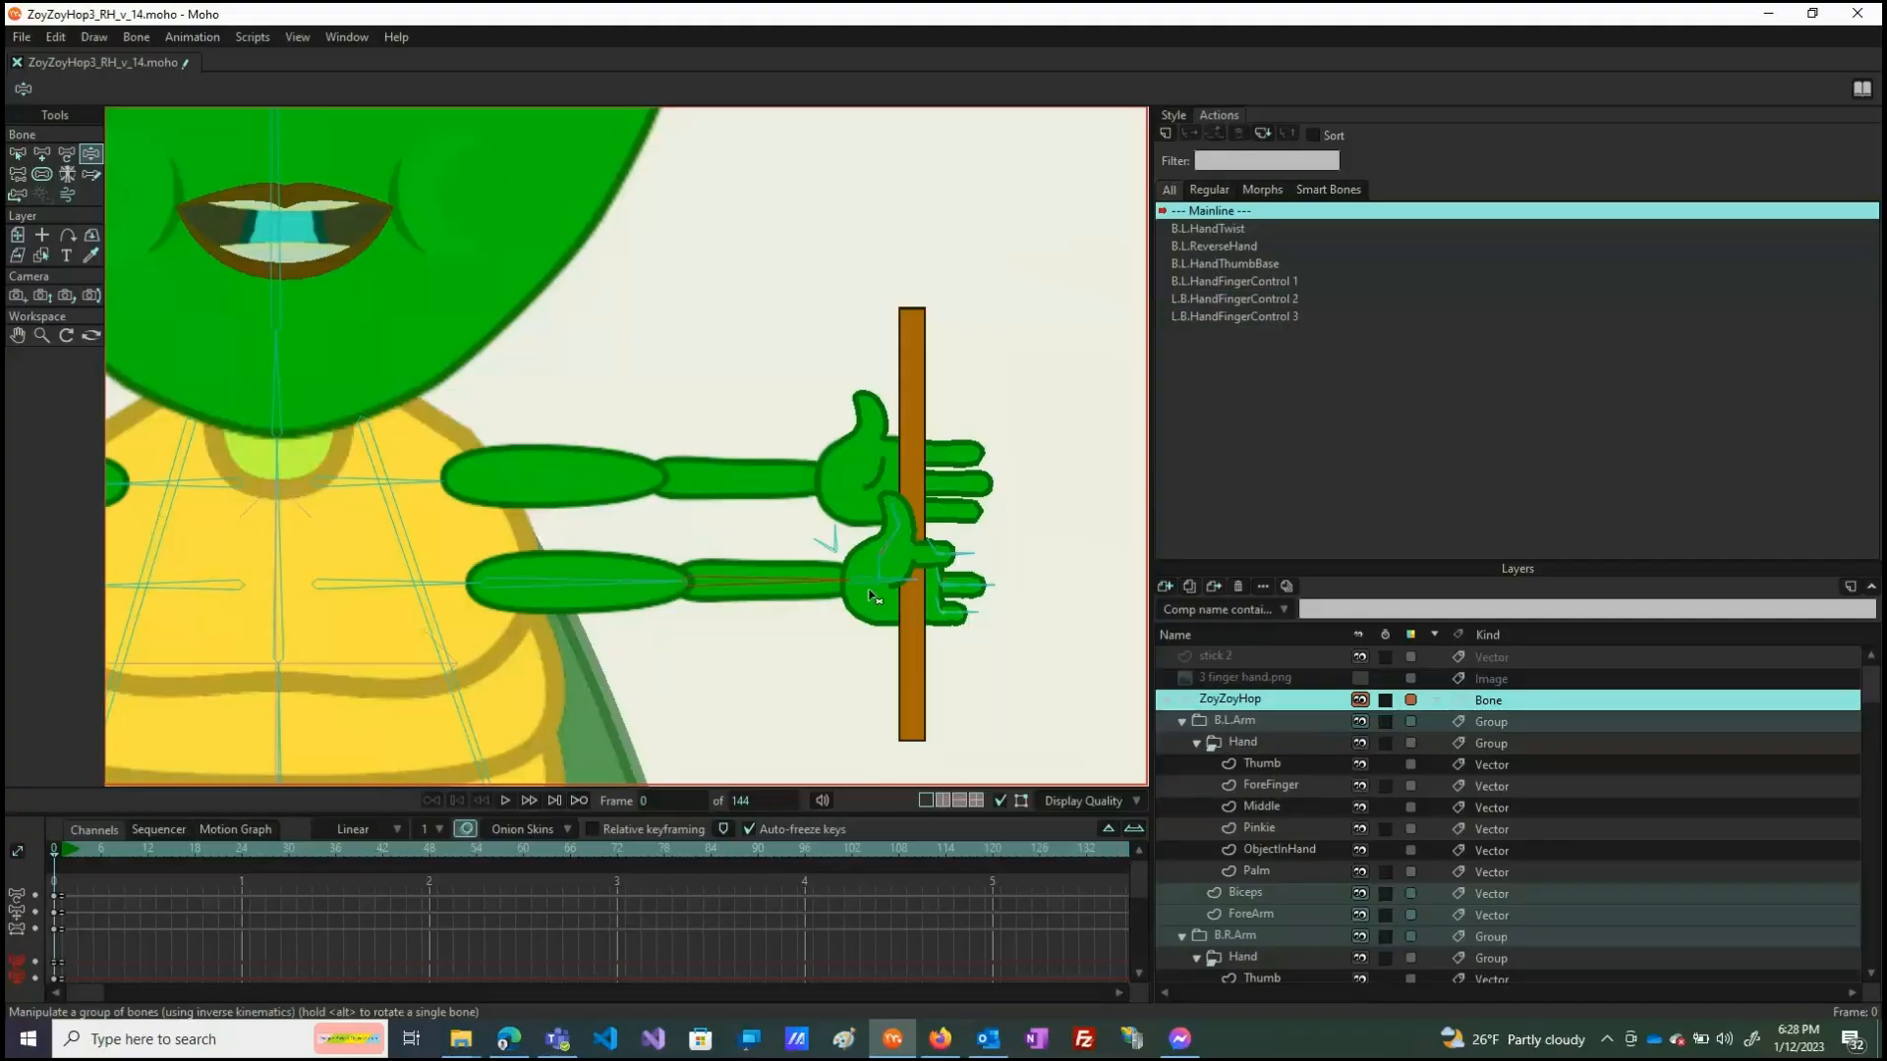
On frame 0, tilt the B.L. hand and lower the arm slightly, and bend the thumb back toward the wrist.
drag(870, 584, 877, 604)
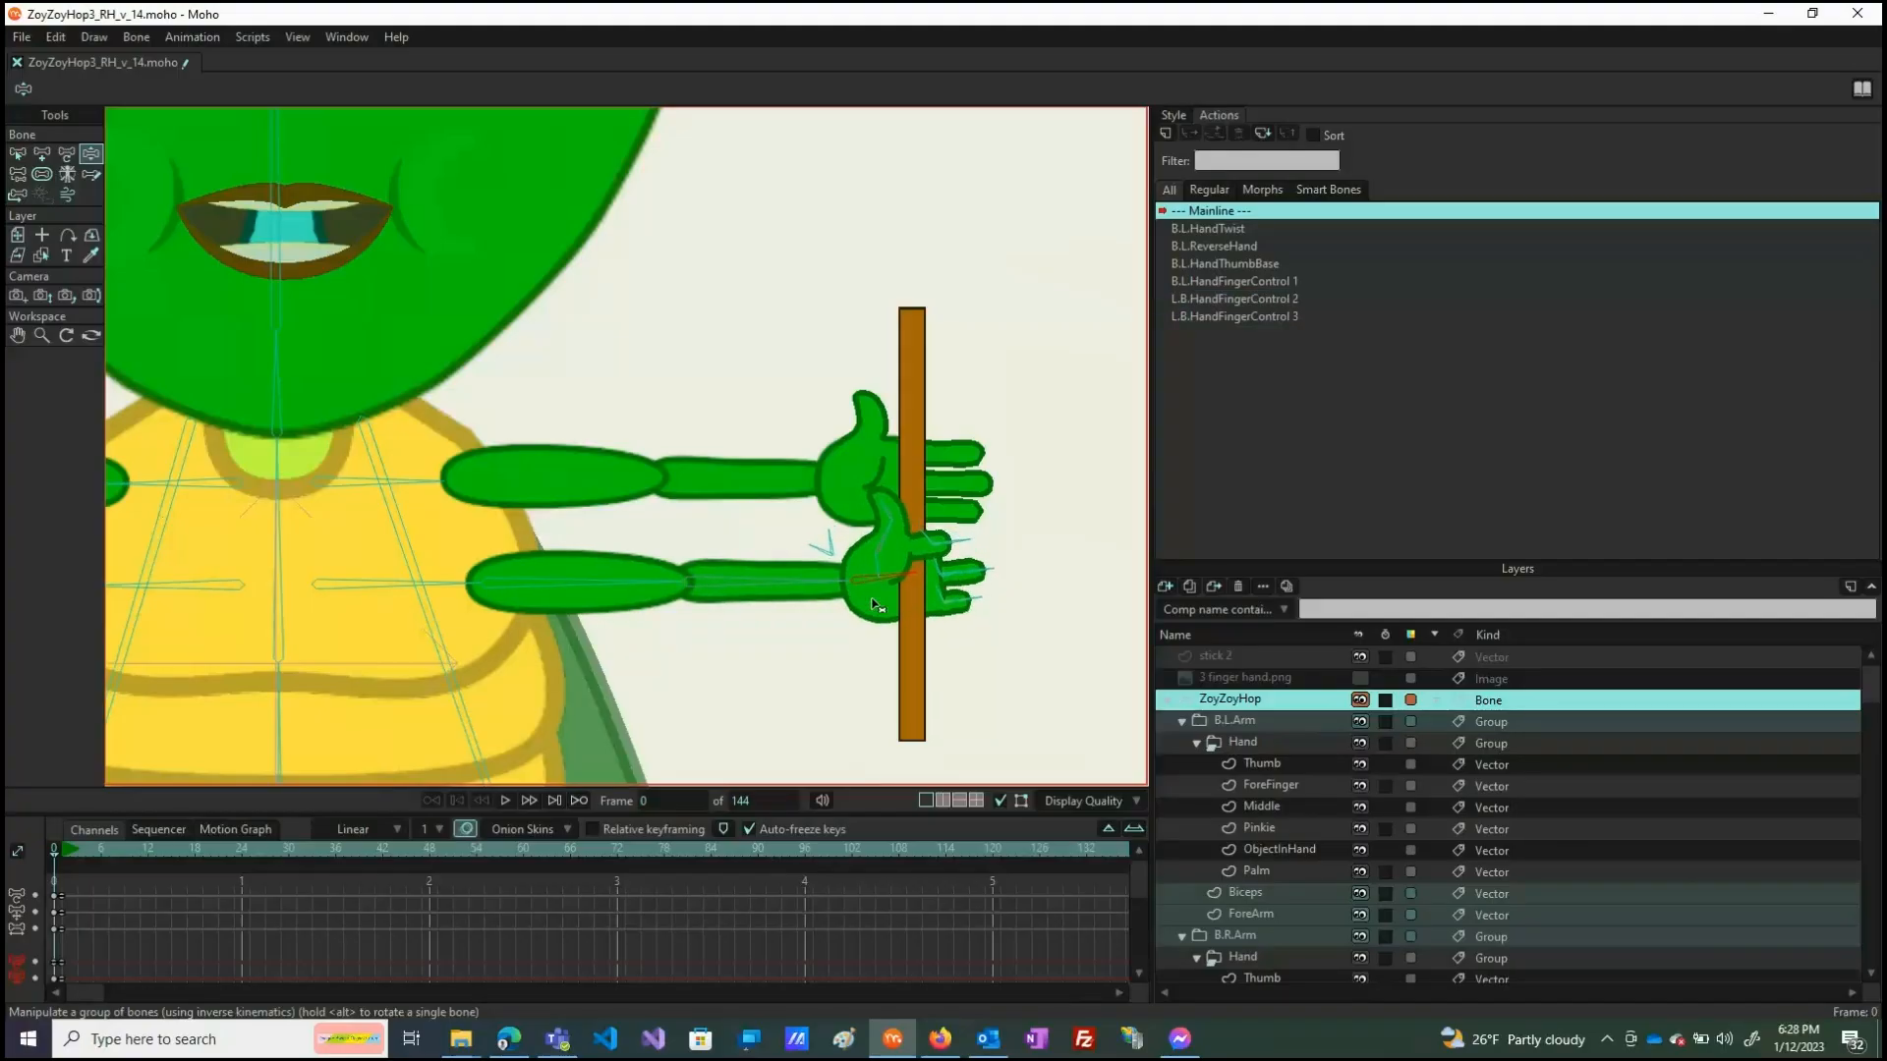
scroll(986, 598, up, 3)
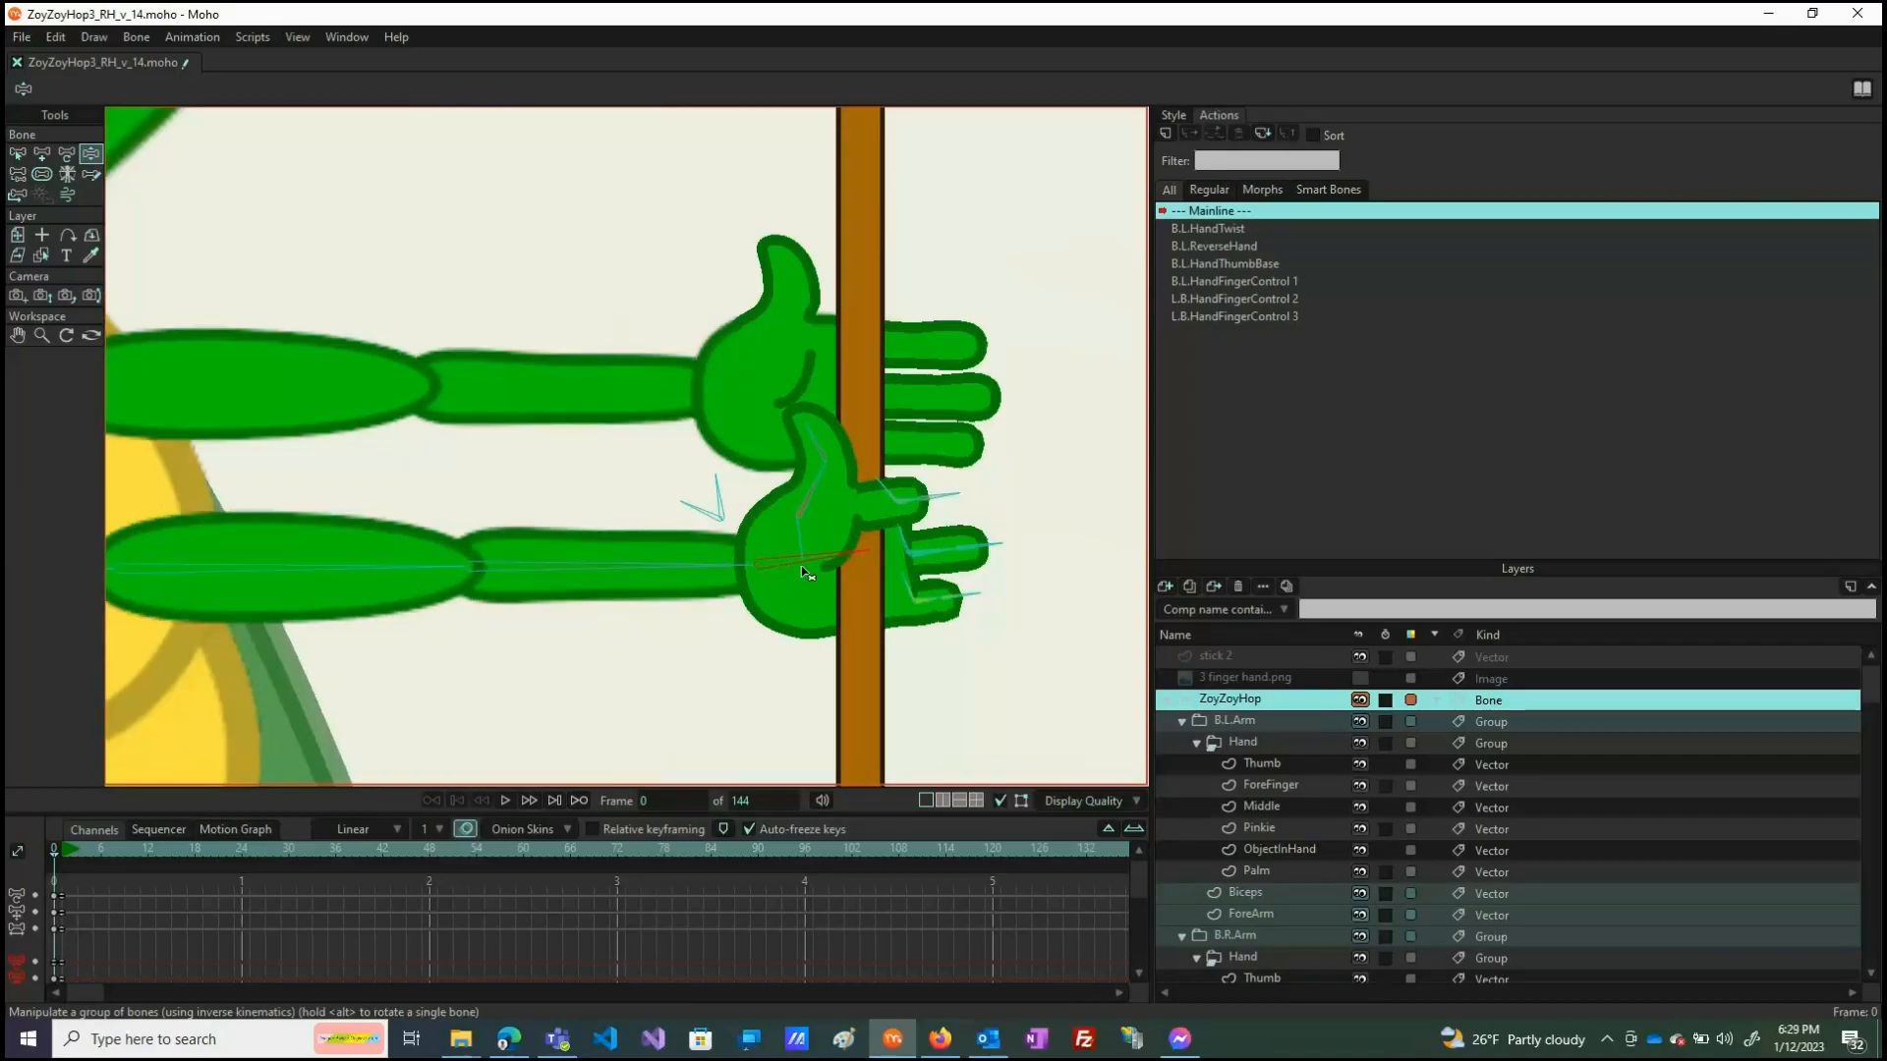
drag(794, 562, 844, 574)
drag(793, 495, 697, 487)
drag(854, 565, 905, 599)
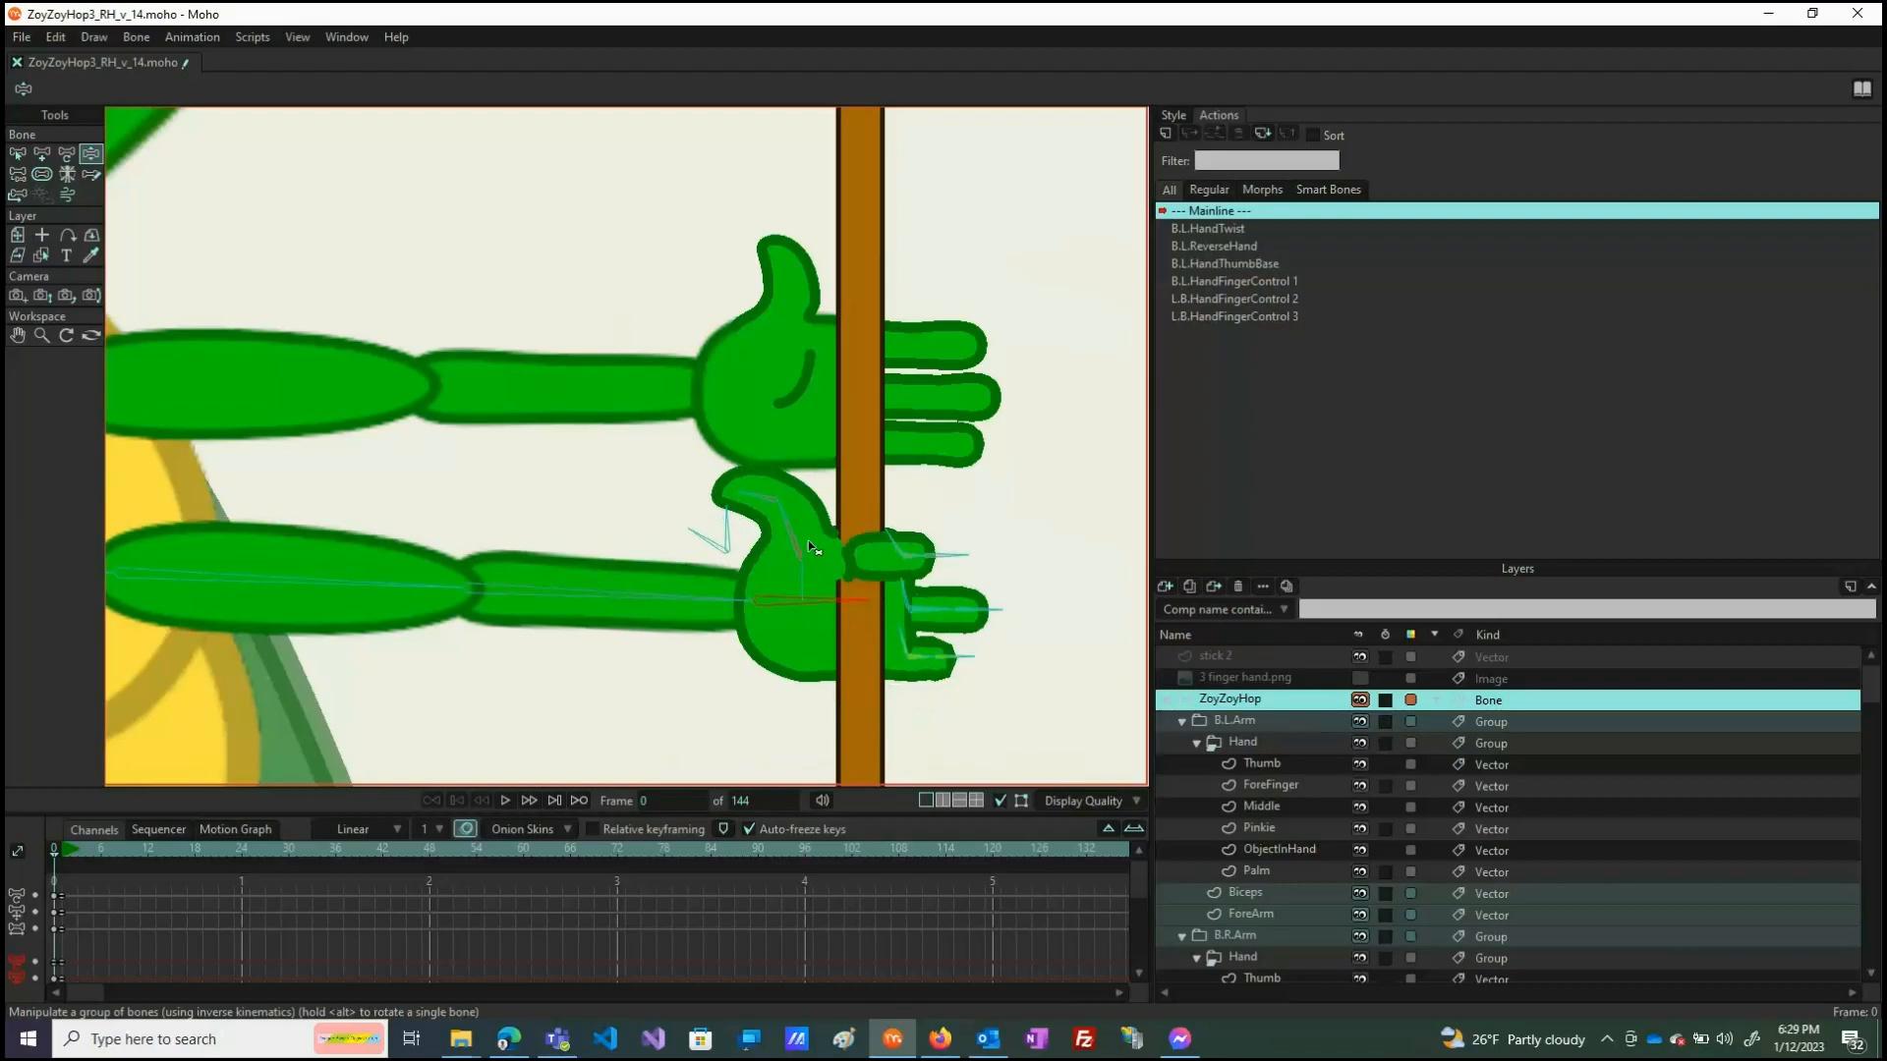
Twist the B.L. hand edge-on and back with the B.L.HandTwist bone, and swing the thumb across the palm and upright again.
drag(794, 533, 843, 536)
drag(708, 539, 725, 547)
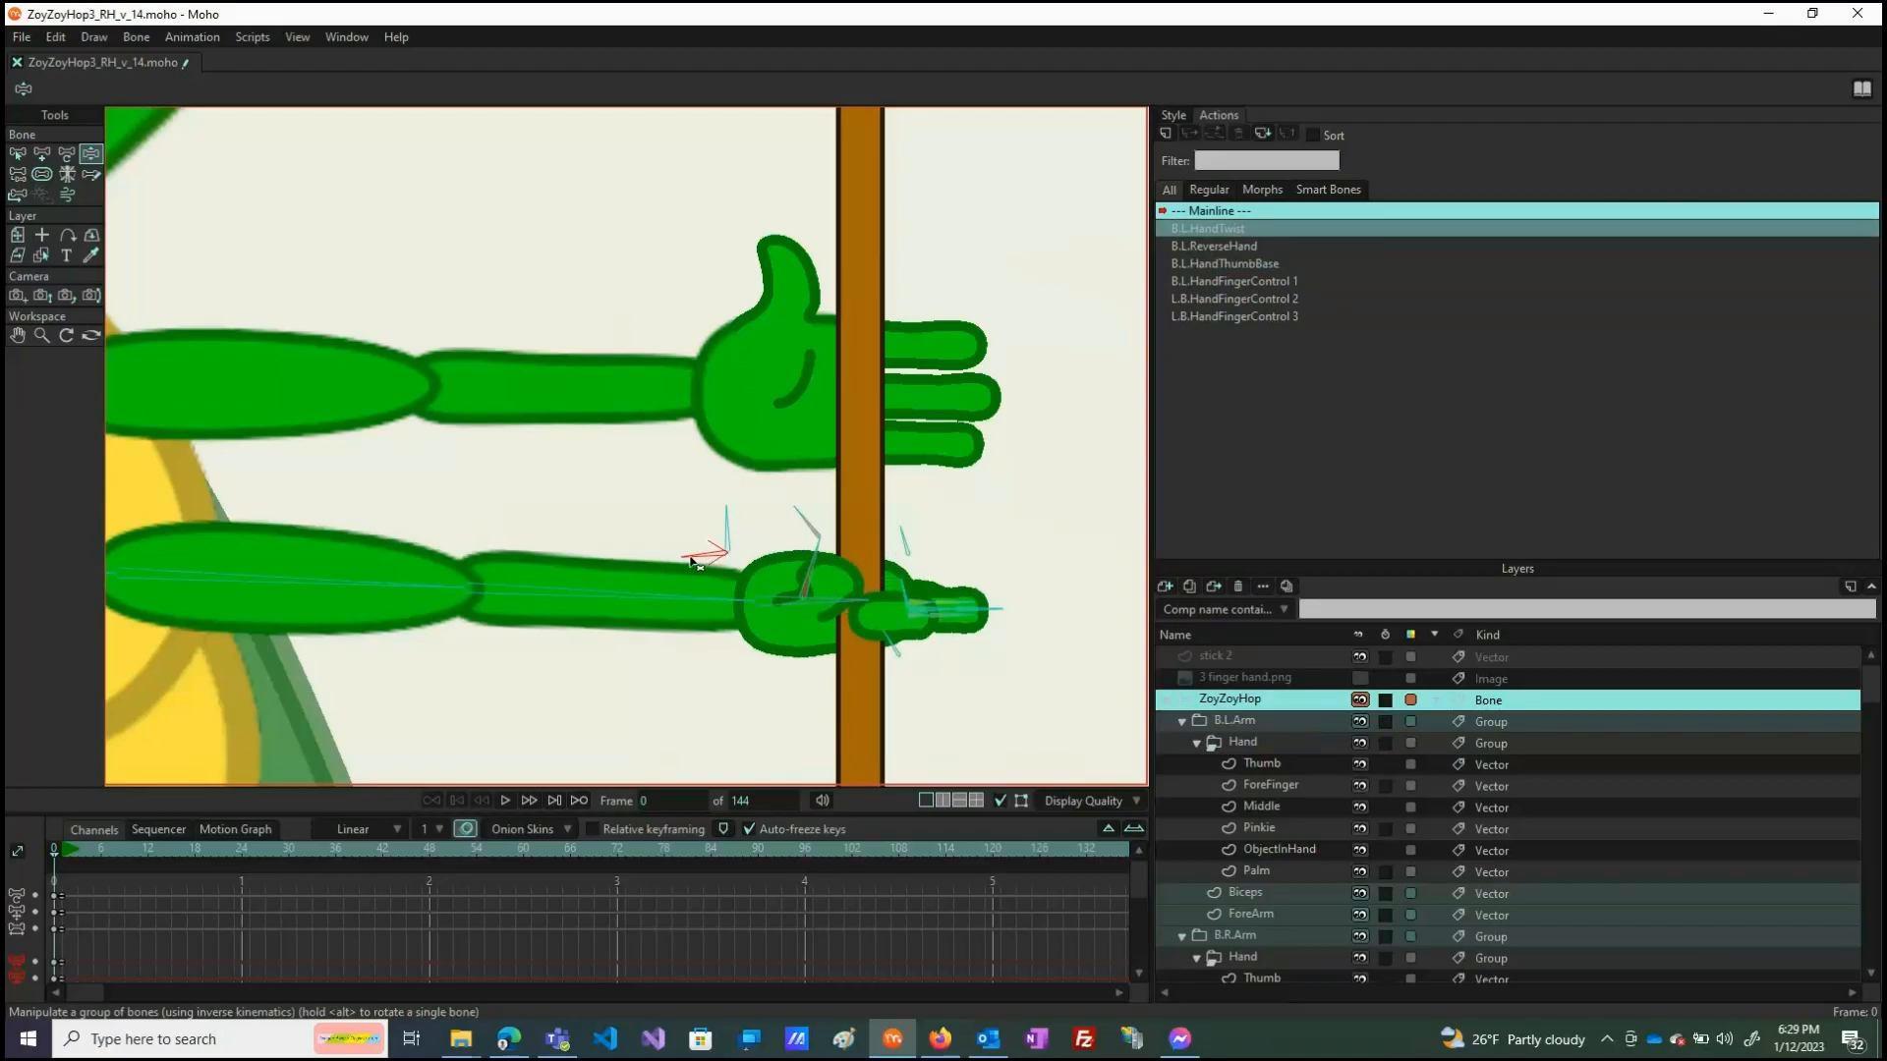
drag(708, 551, 688, 508)
drag(812, 535, 697, 542)
drag(814, 531, 710, 553)
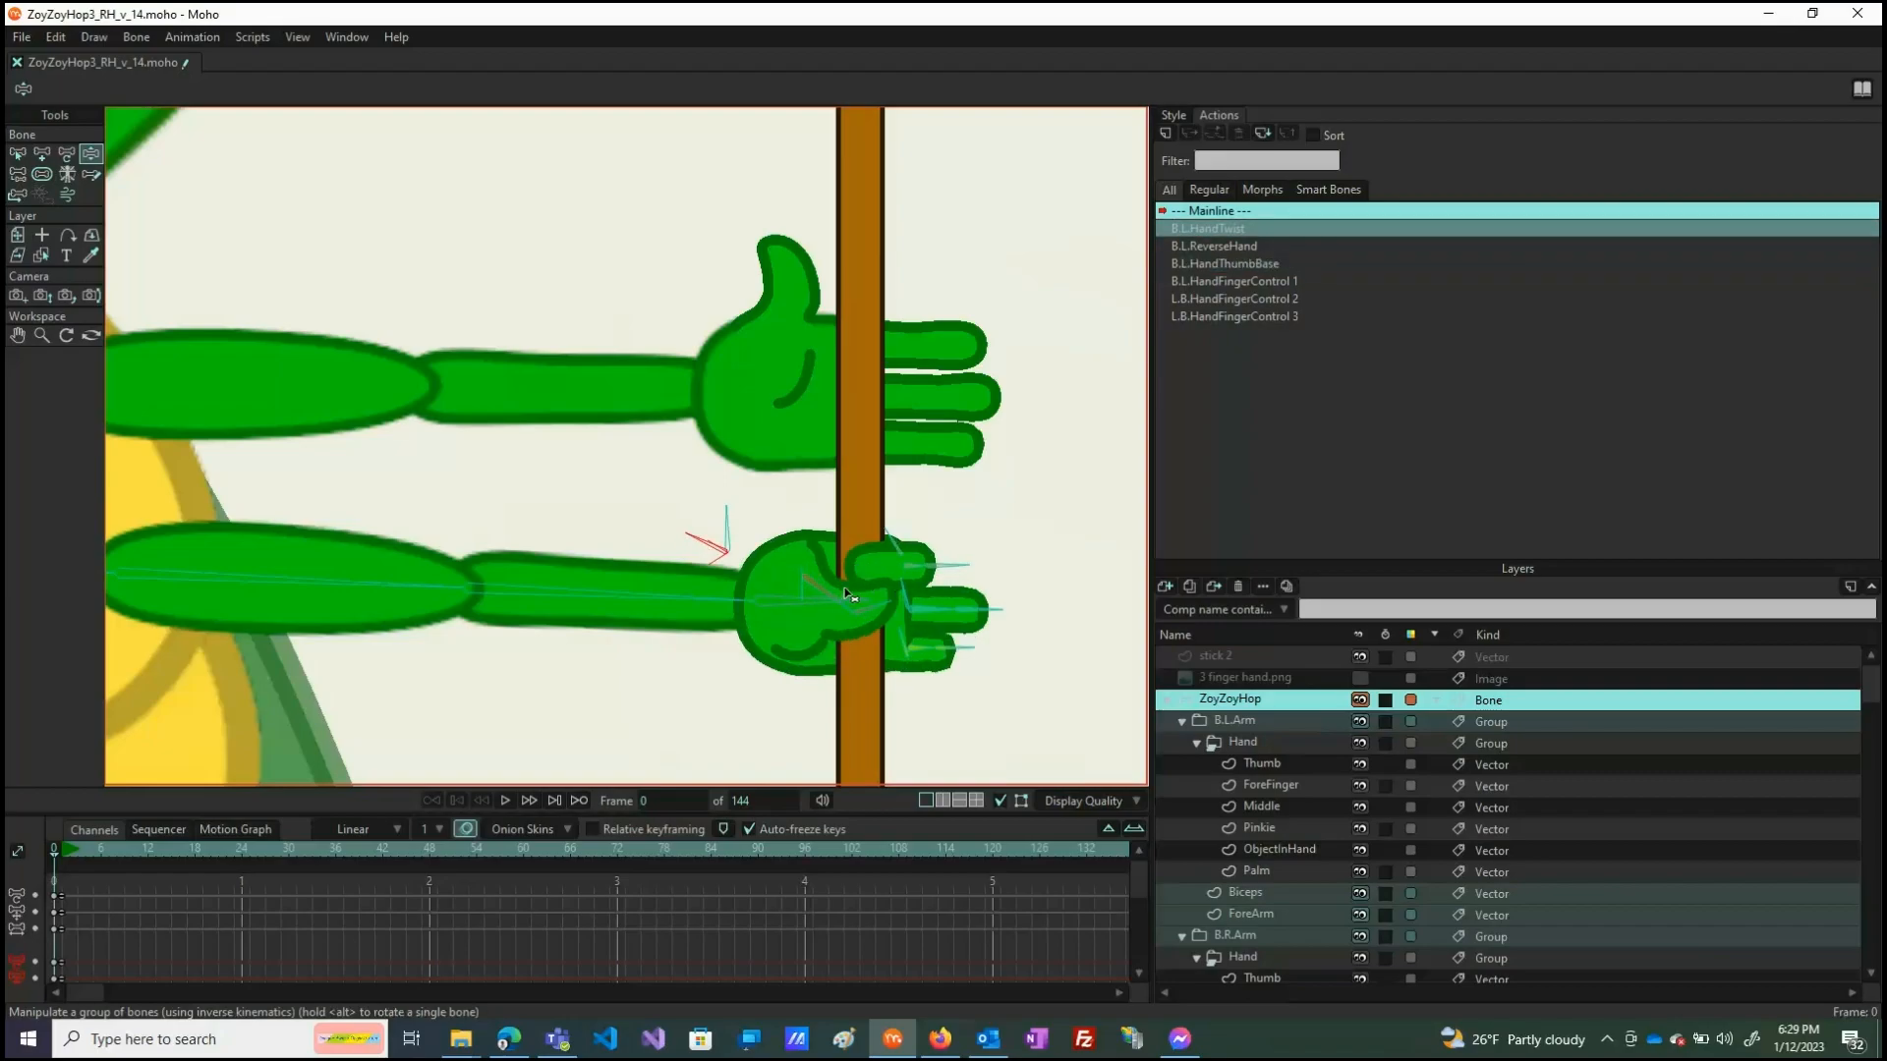
drag(830, 595, 688, 471)
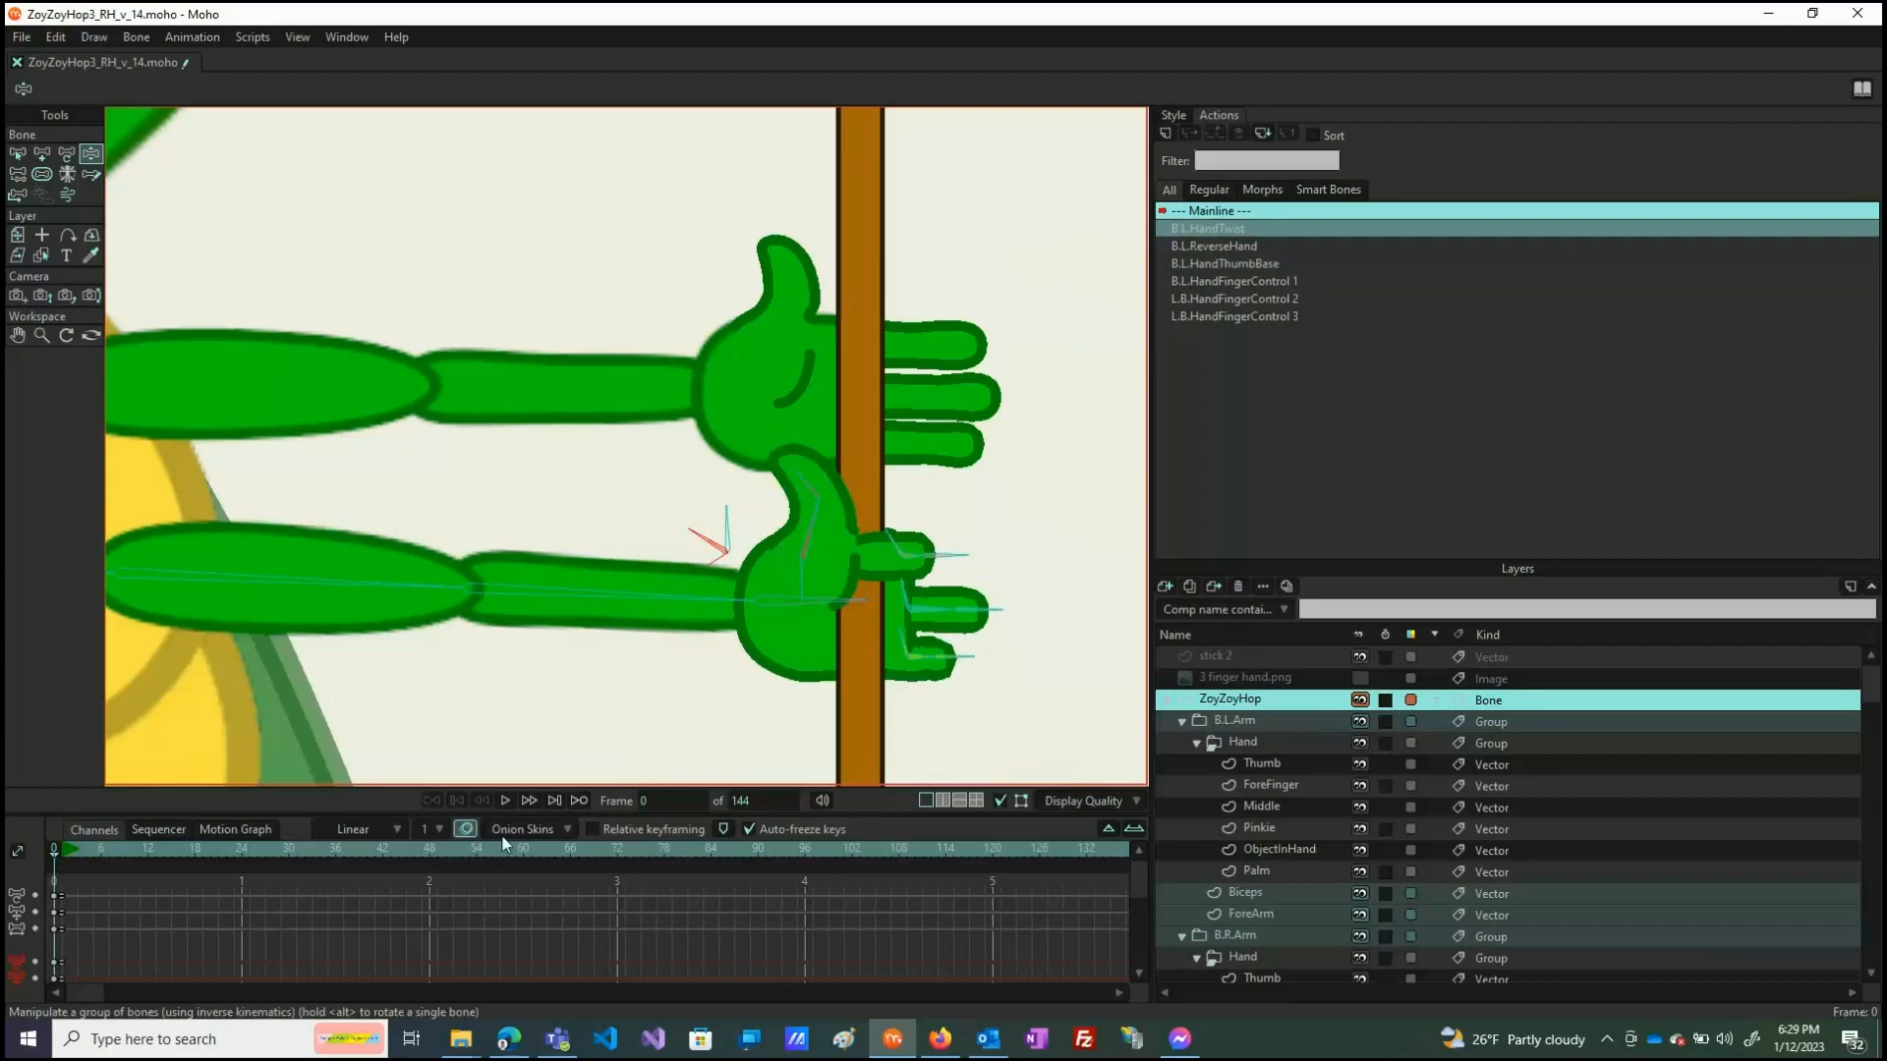
On frame 1, adjust the hand's twist slightly with the B.L.HandTwist bone and rotate the forefinger's control bone.
click(62, 847)
mouse_move(696, 547)
mouse_down()
mouse_move(700, 530)
mouse_move(710, 562)
mouse_move(706, 543)
mouse_up()
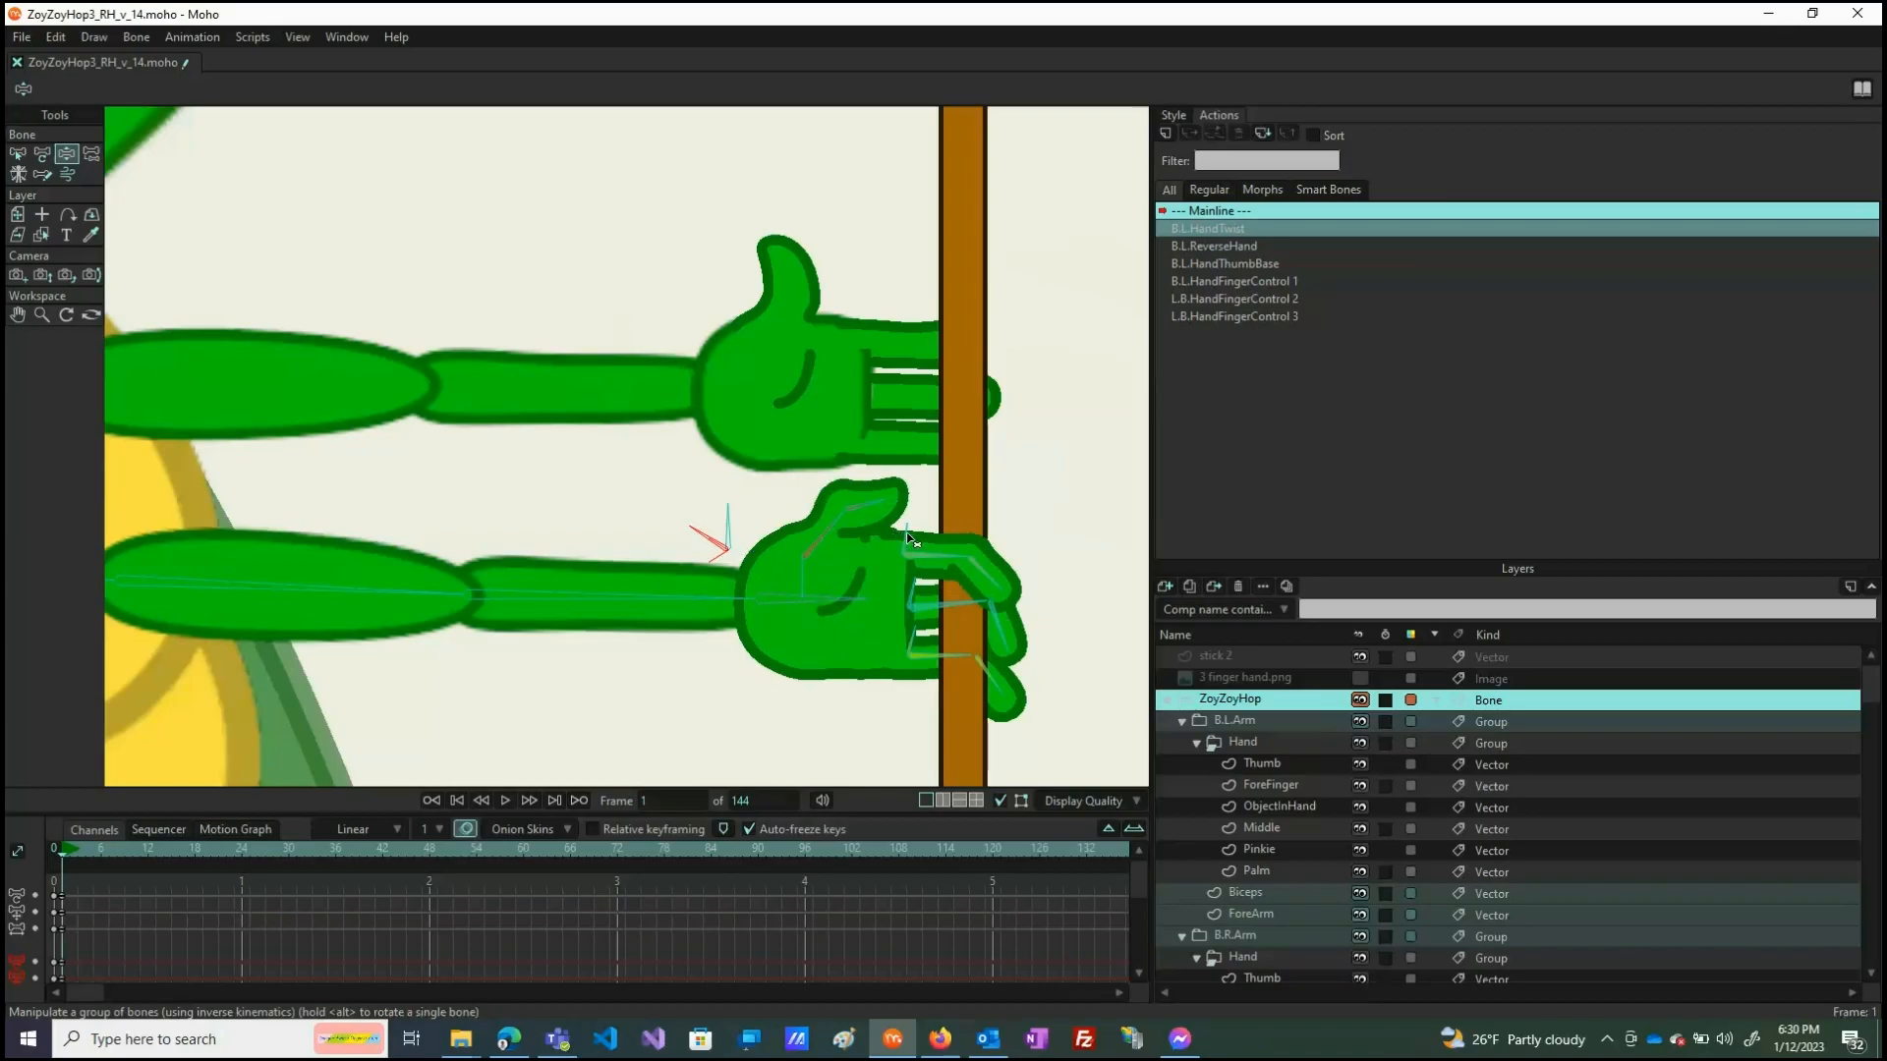
drag(907, 537, 877, 580)
click(823, 543)
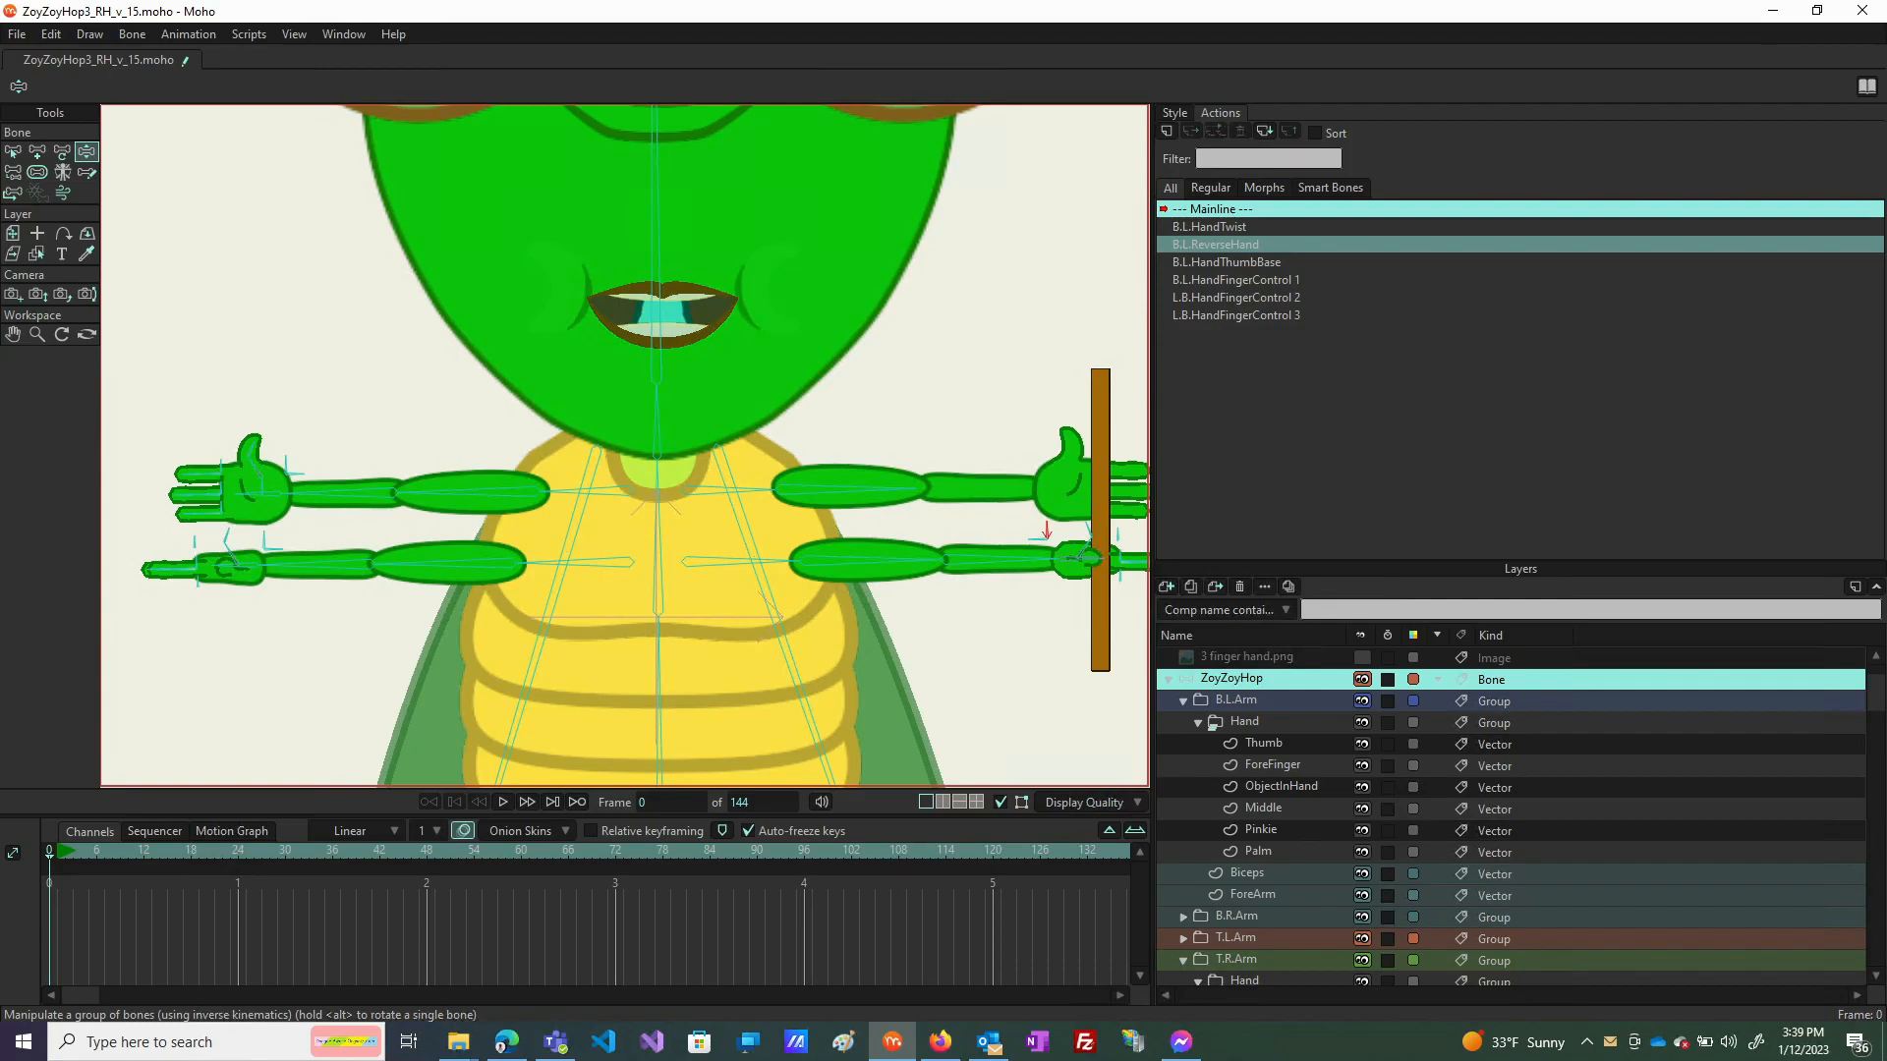
With the T.L.Arm group selected, spread the opposite upper hand's pinkie and forefinger, and rotate its forefinger and middle finger control bones.
click(1247, 939)
scroll(211, 480, up, 5)
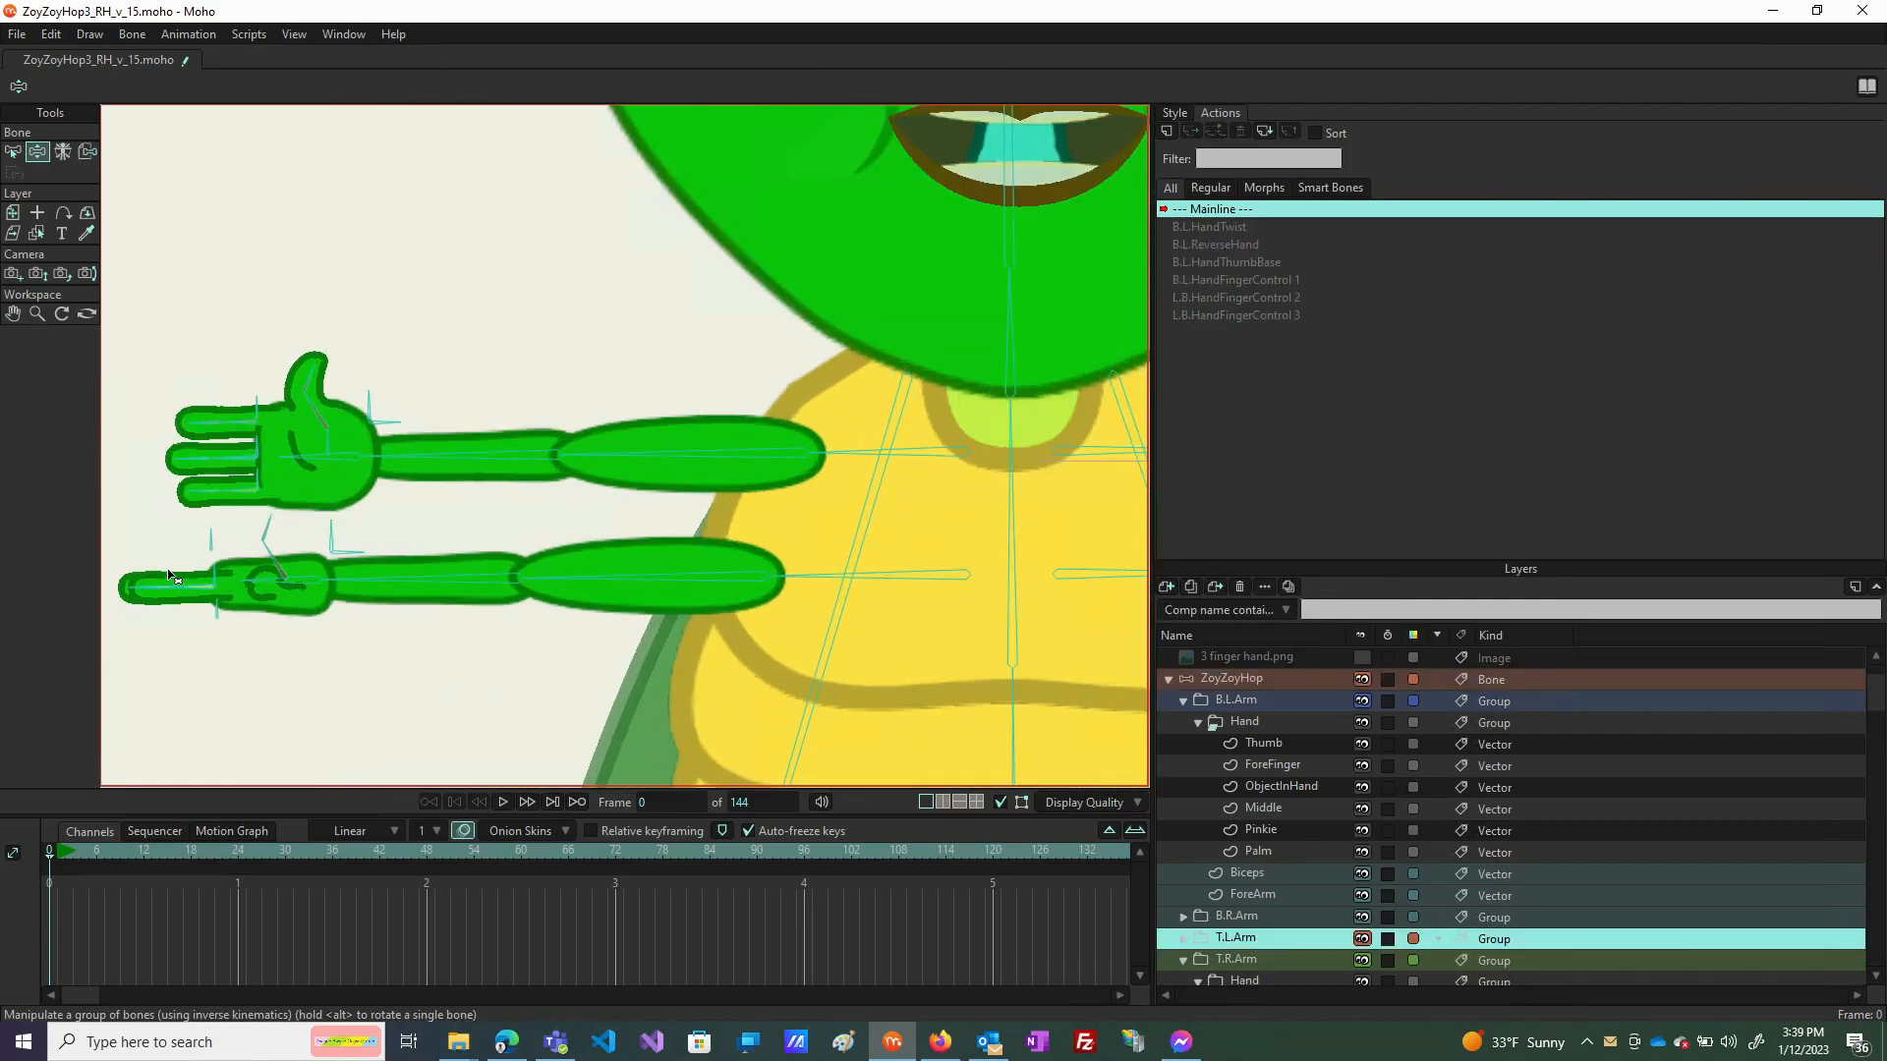
scroll(334, 280, up, 3)
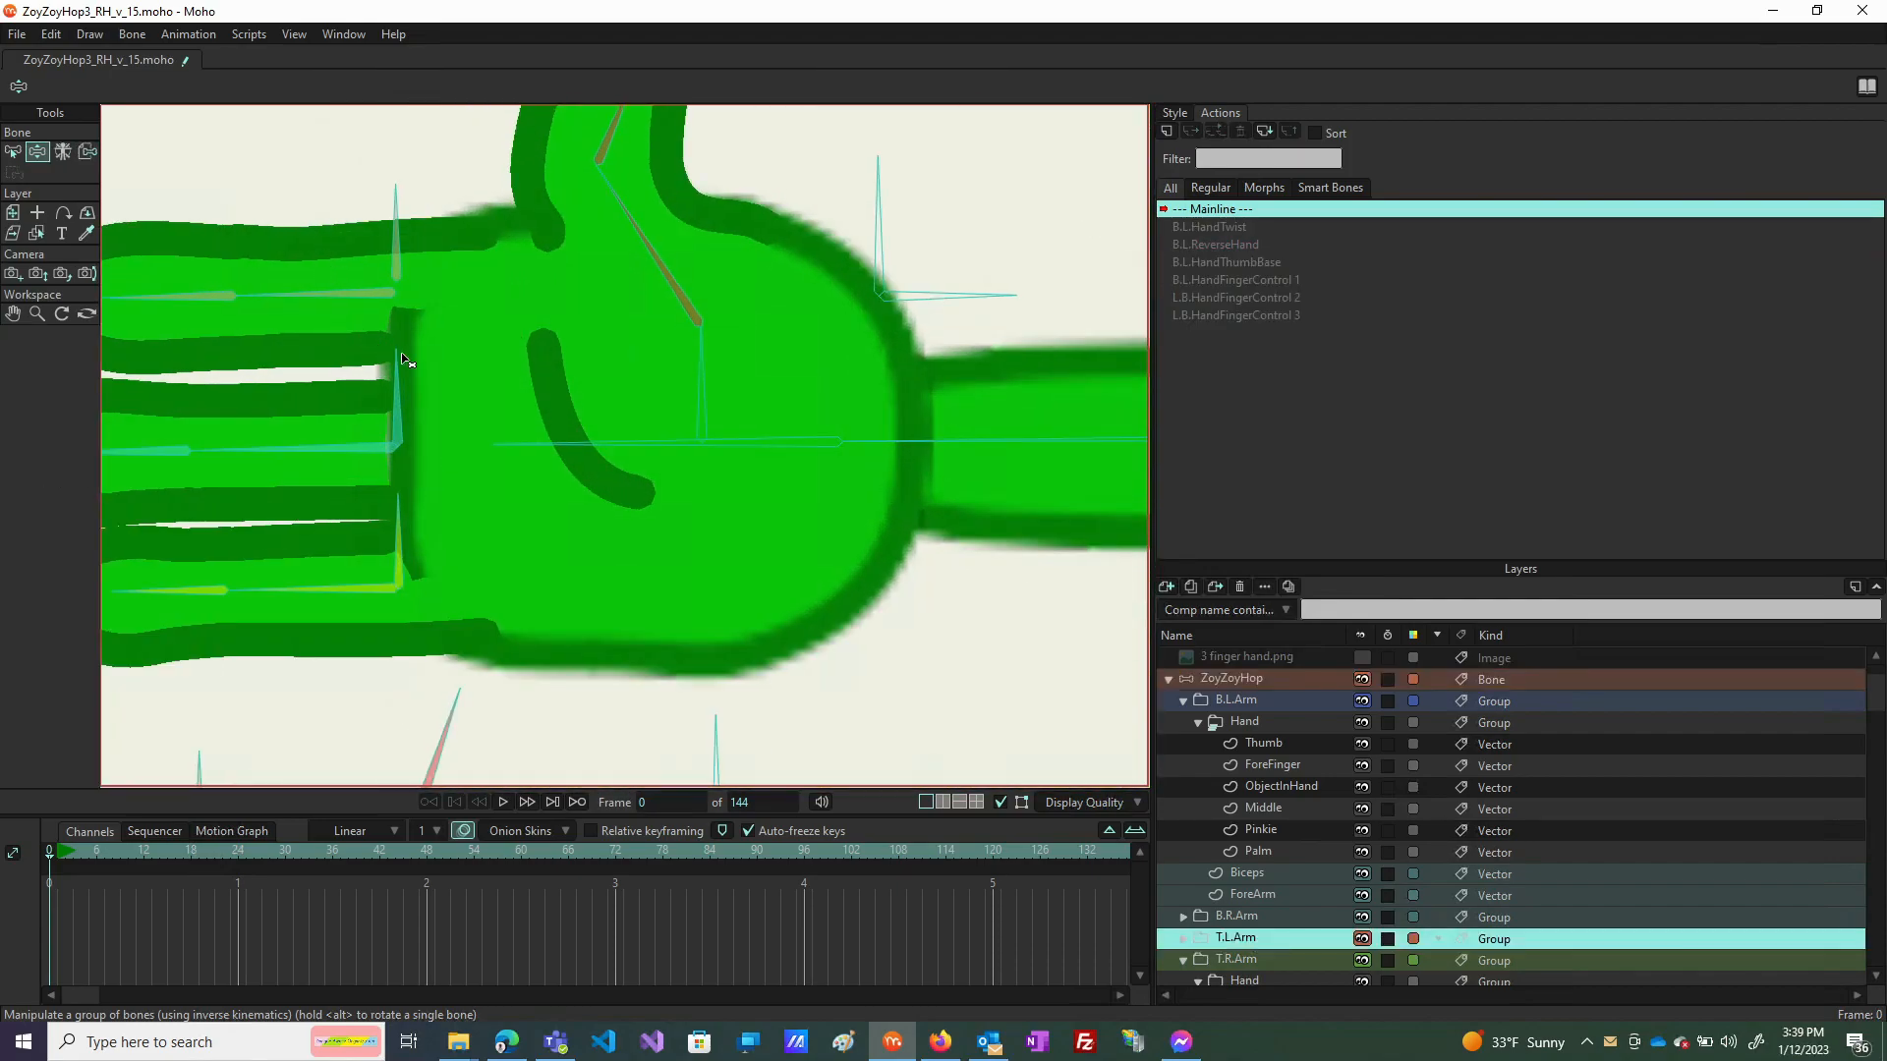
scroll(501, 378, down, 1)
scroll(501, 379, down, 2)
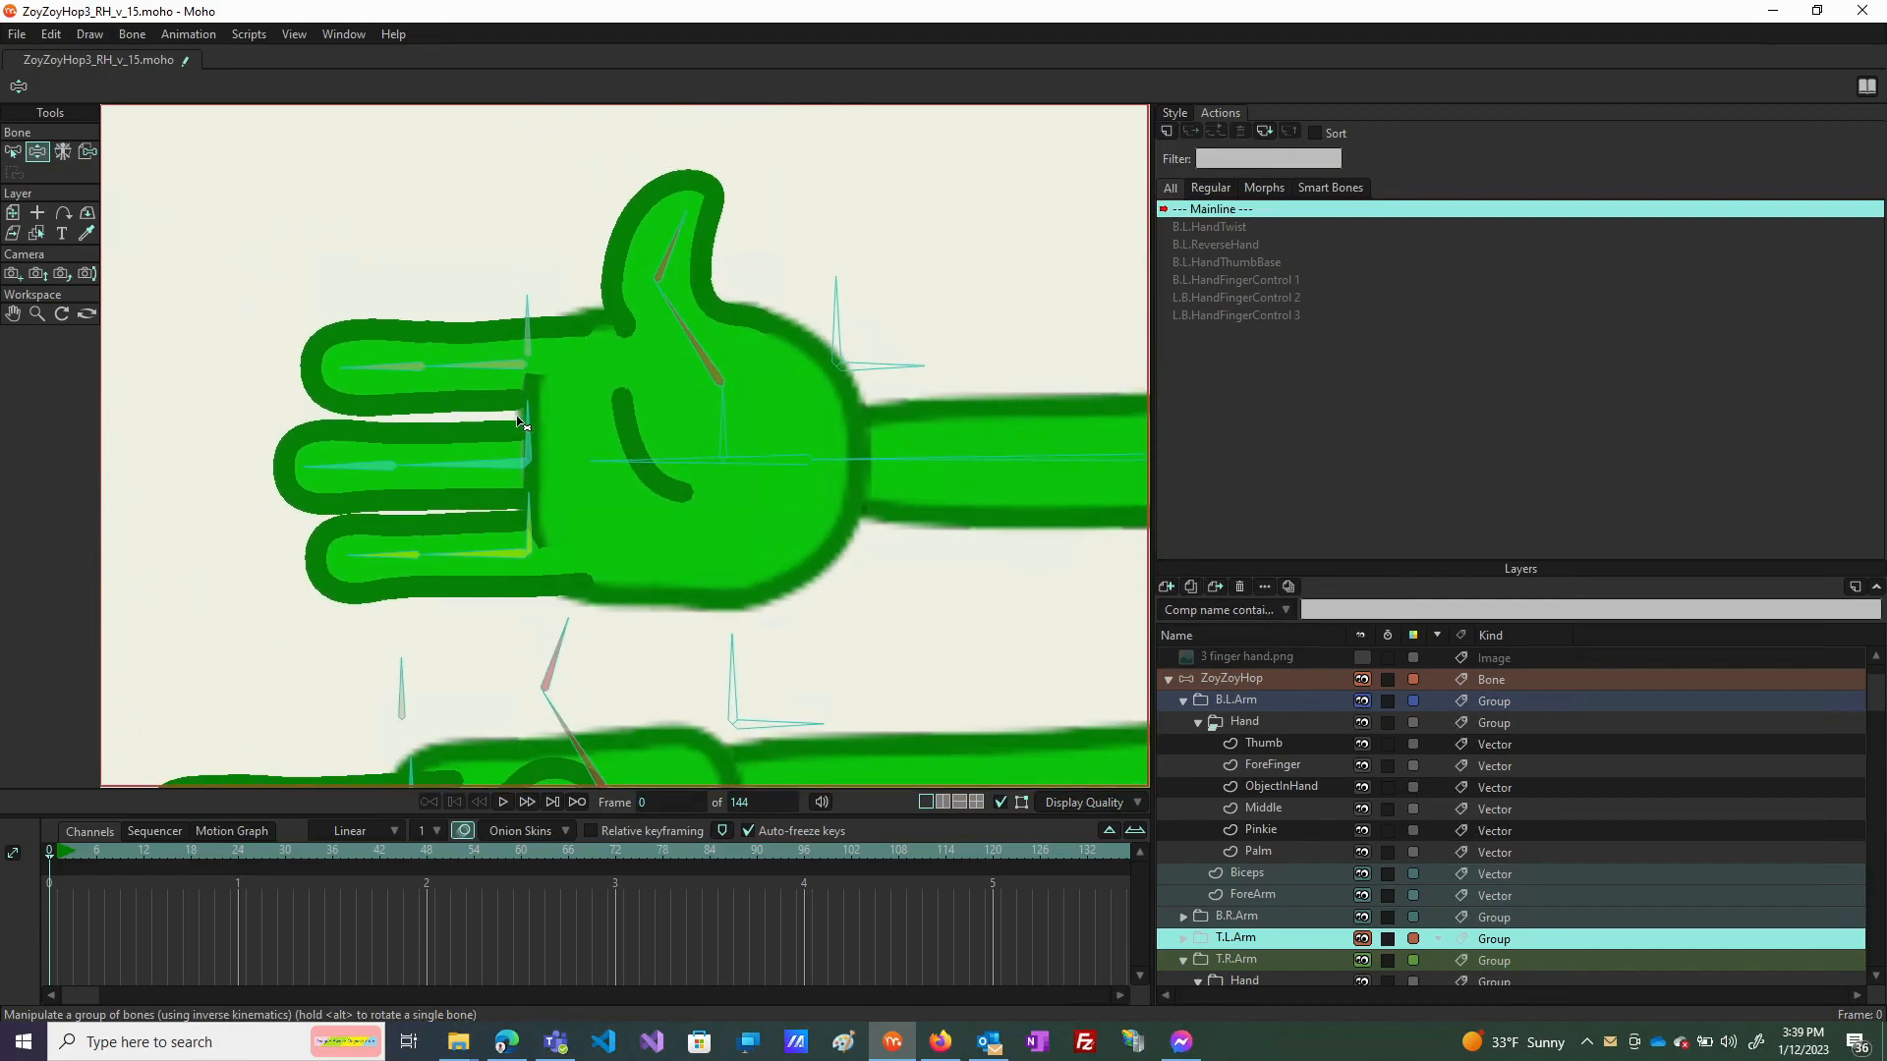
drag(762, 485, 770, 524)
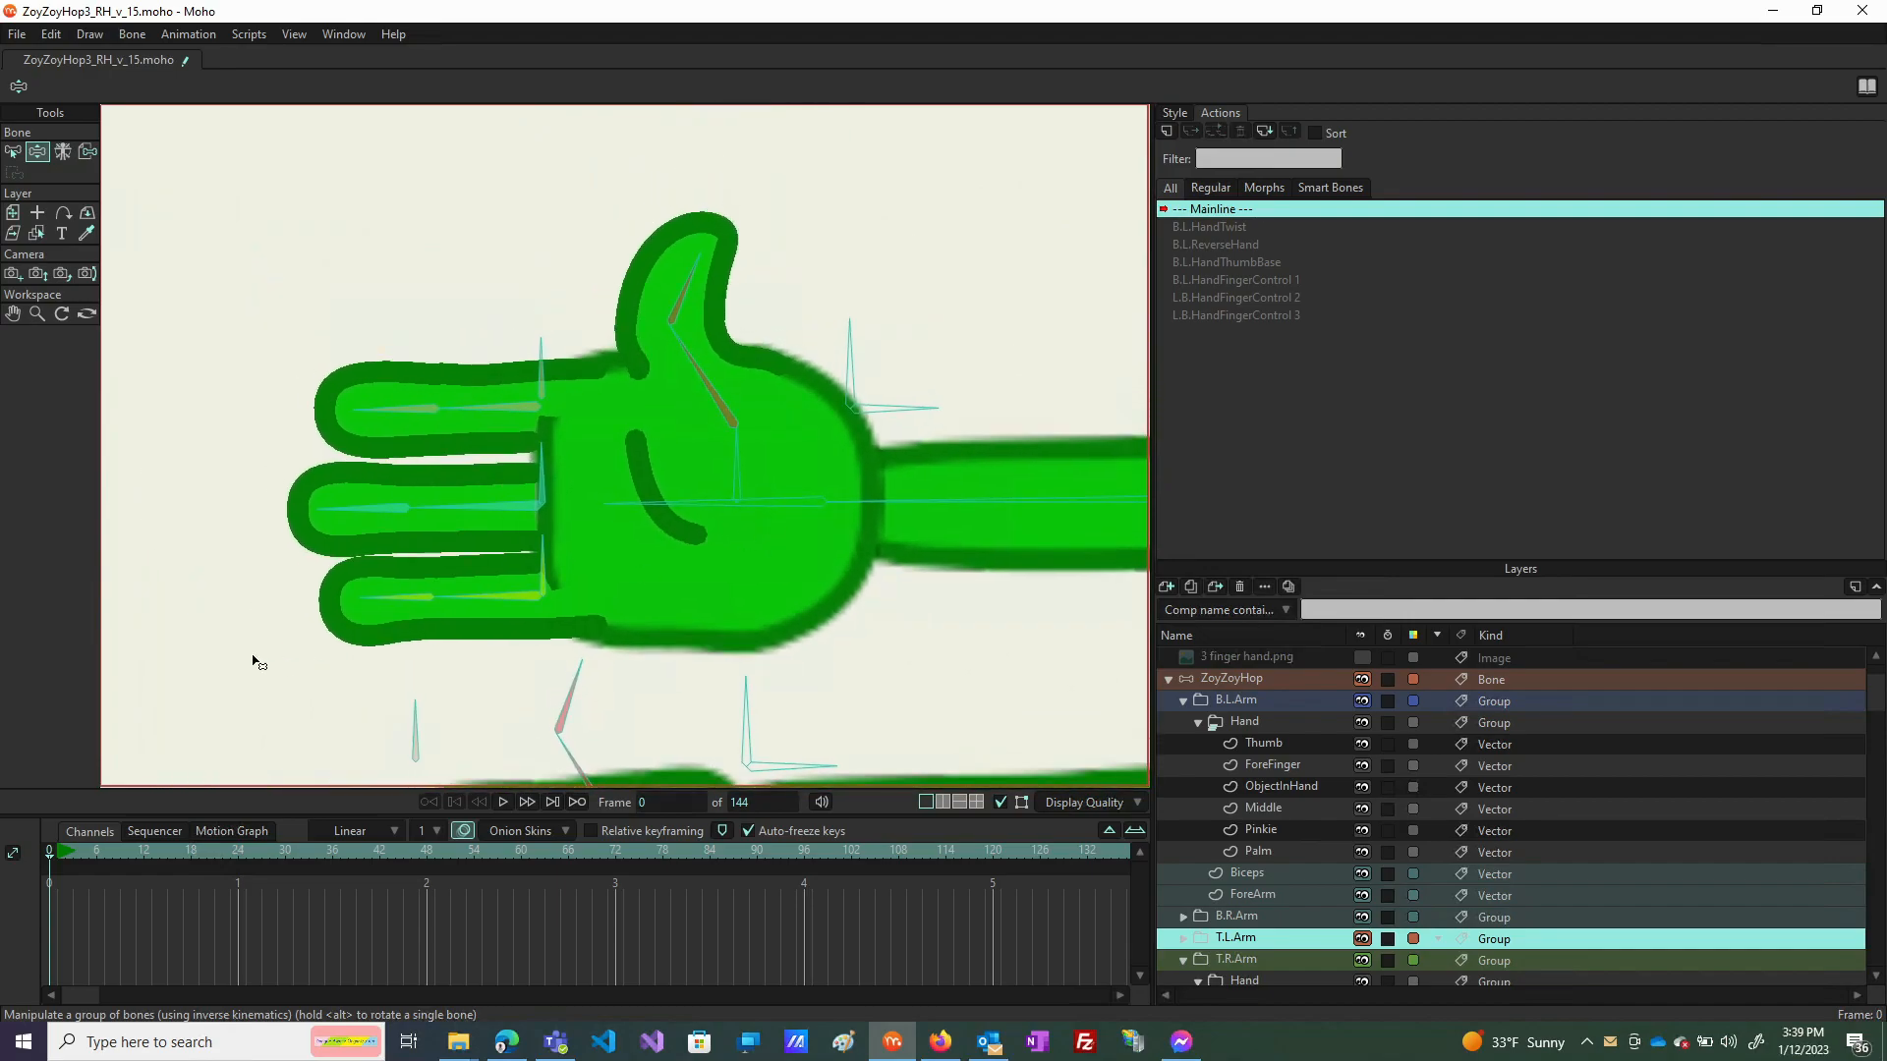
drag(475, 593, 478, 613)
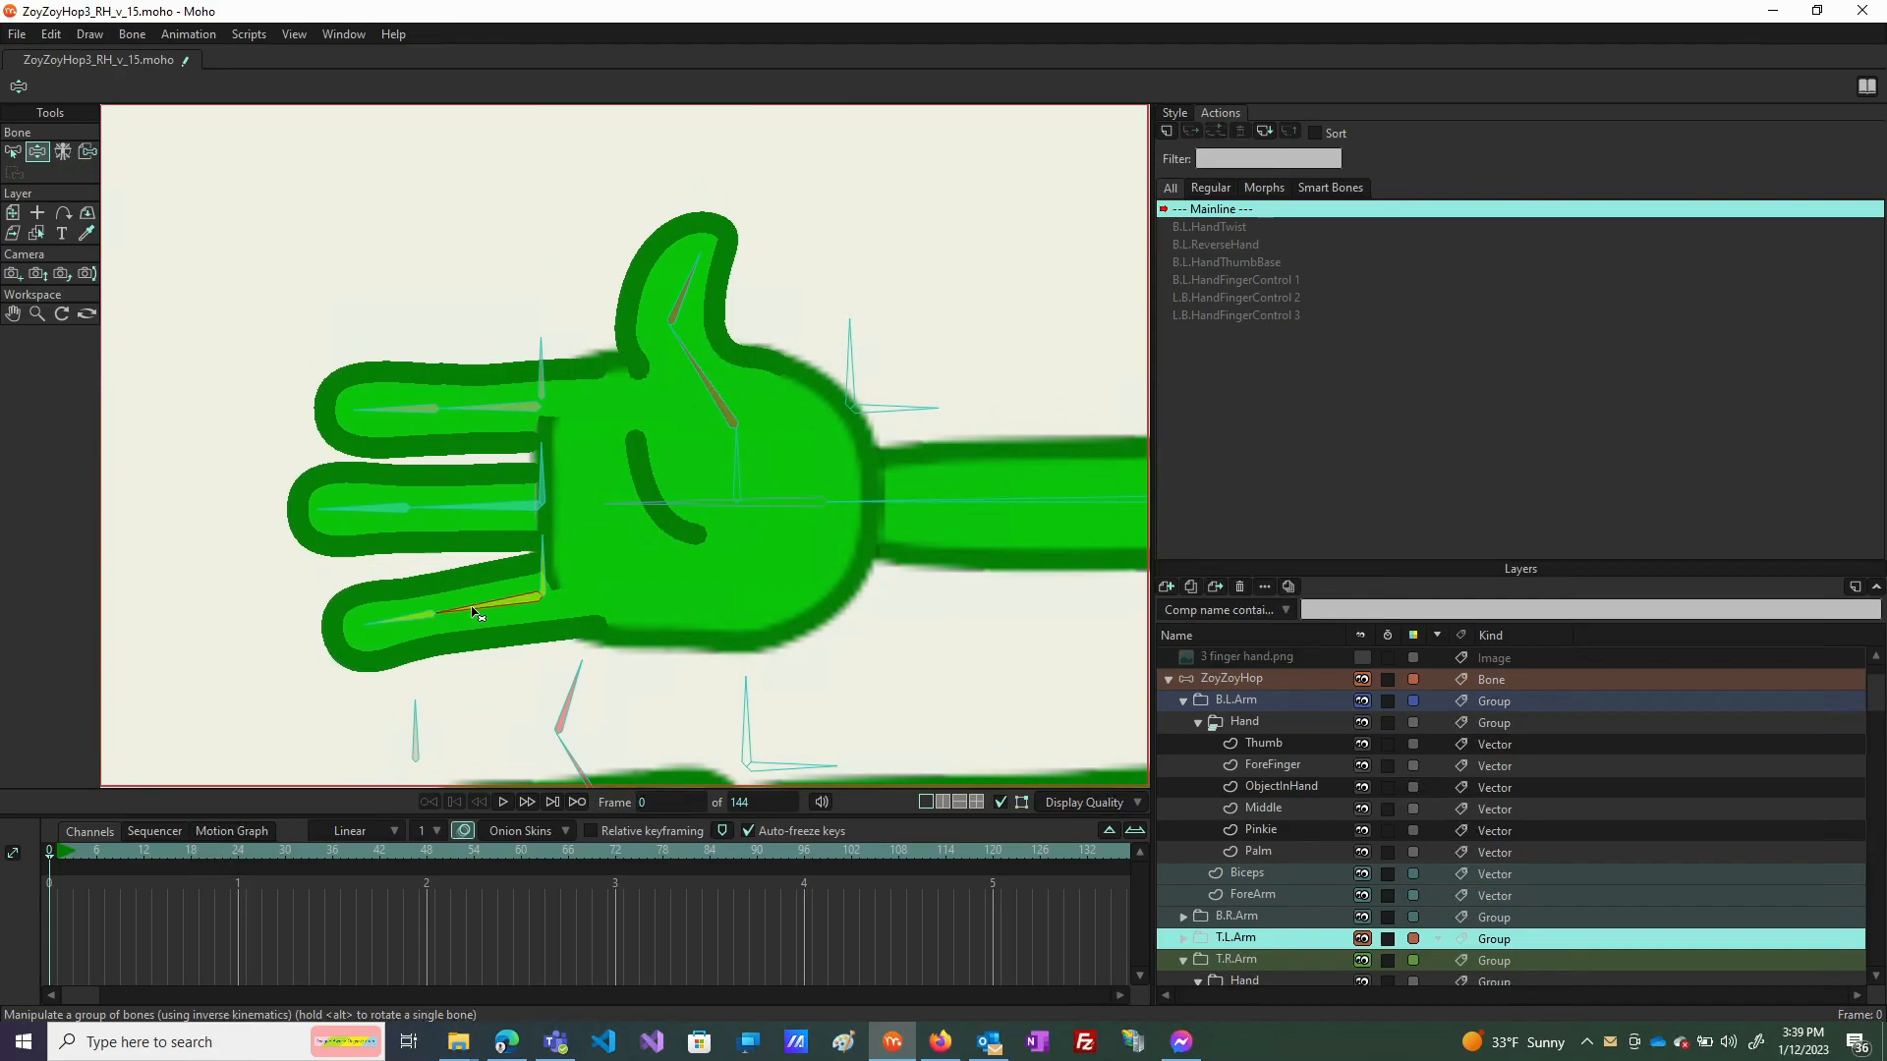
drag(477, 408, 567, 345)
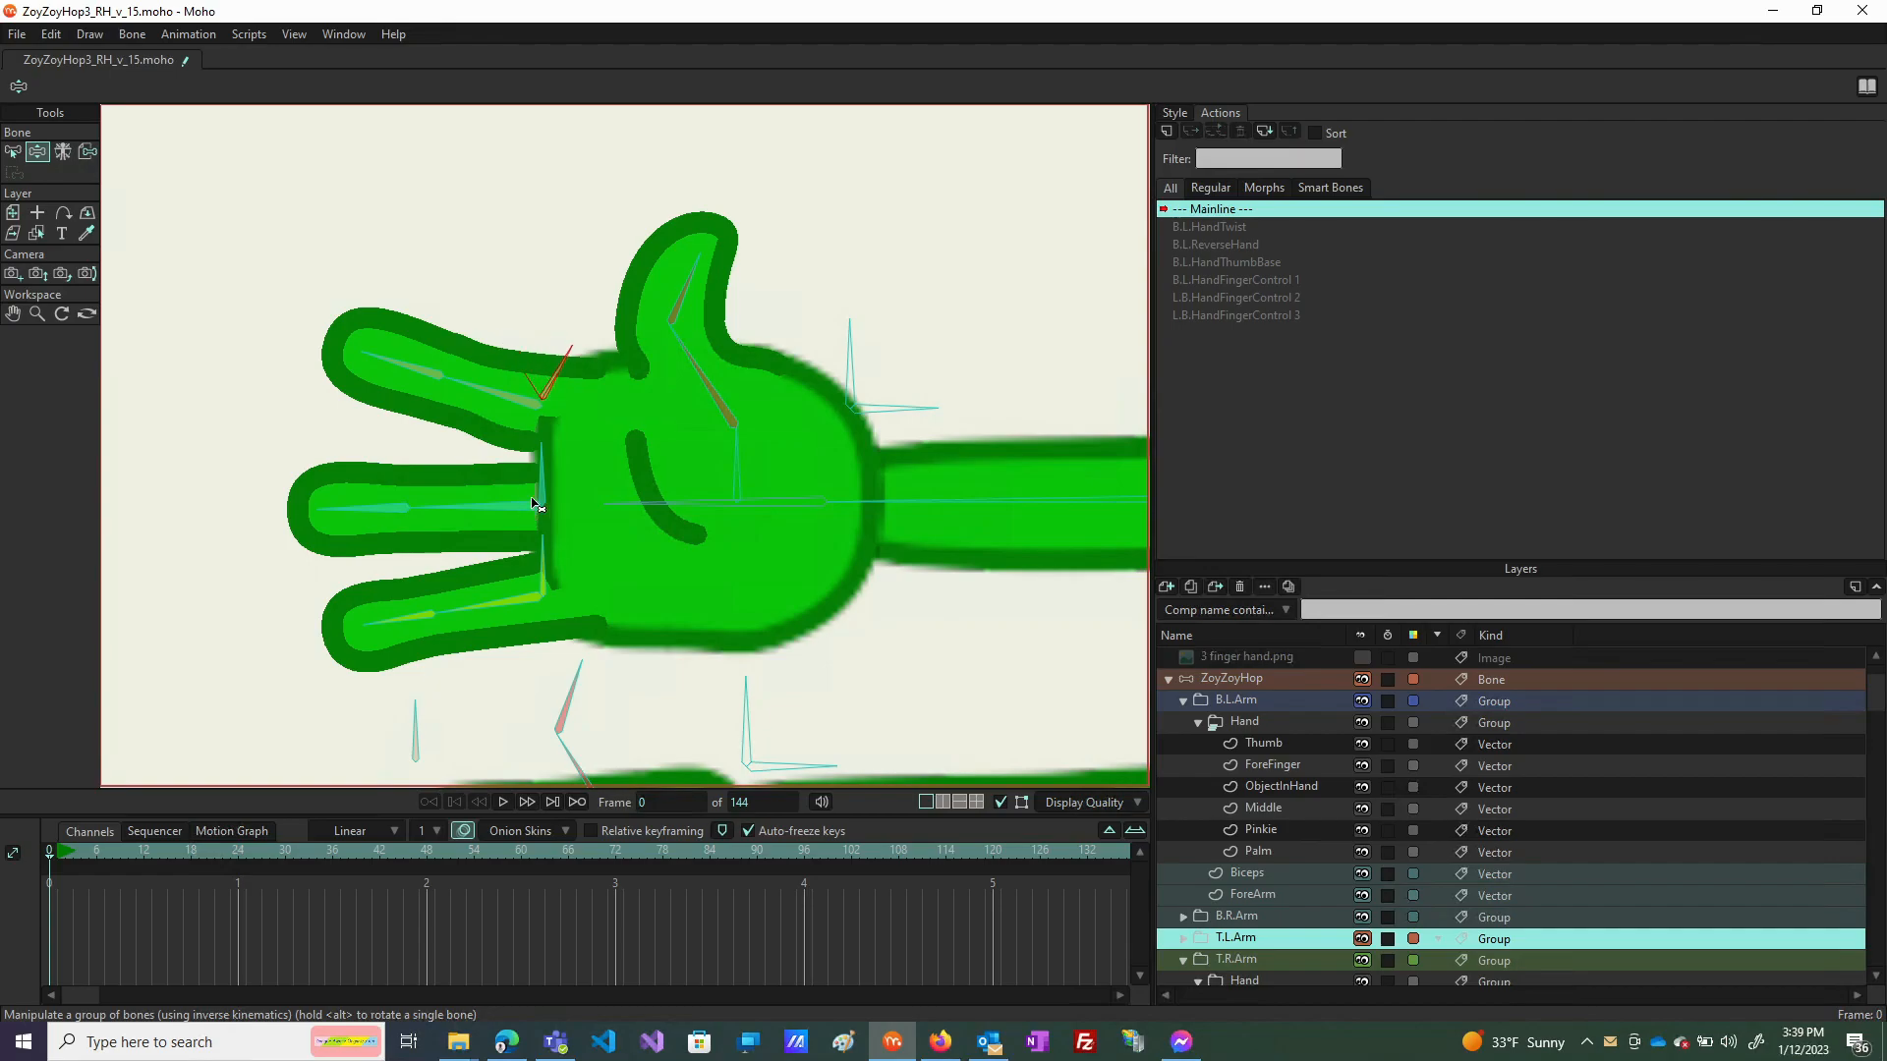
mouse_move(567, 489)
mouse_down()
mouse_move(536, 477)
mouse_move(575, 462)
mouse_up()
drag(573, 359, 522, 360)
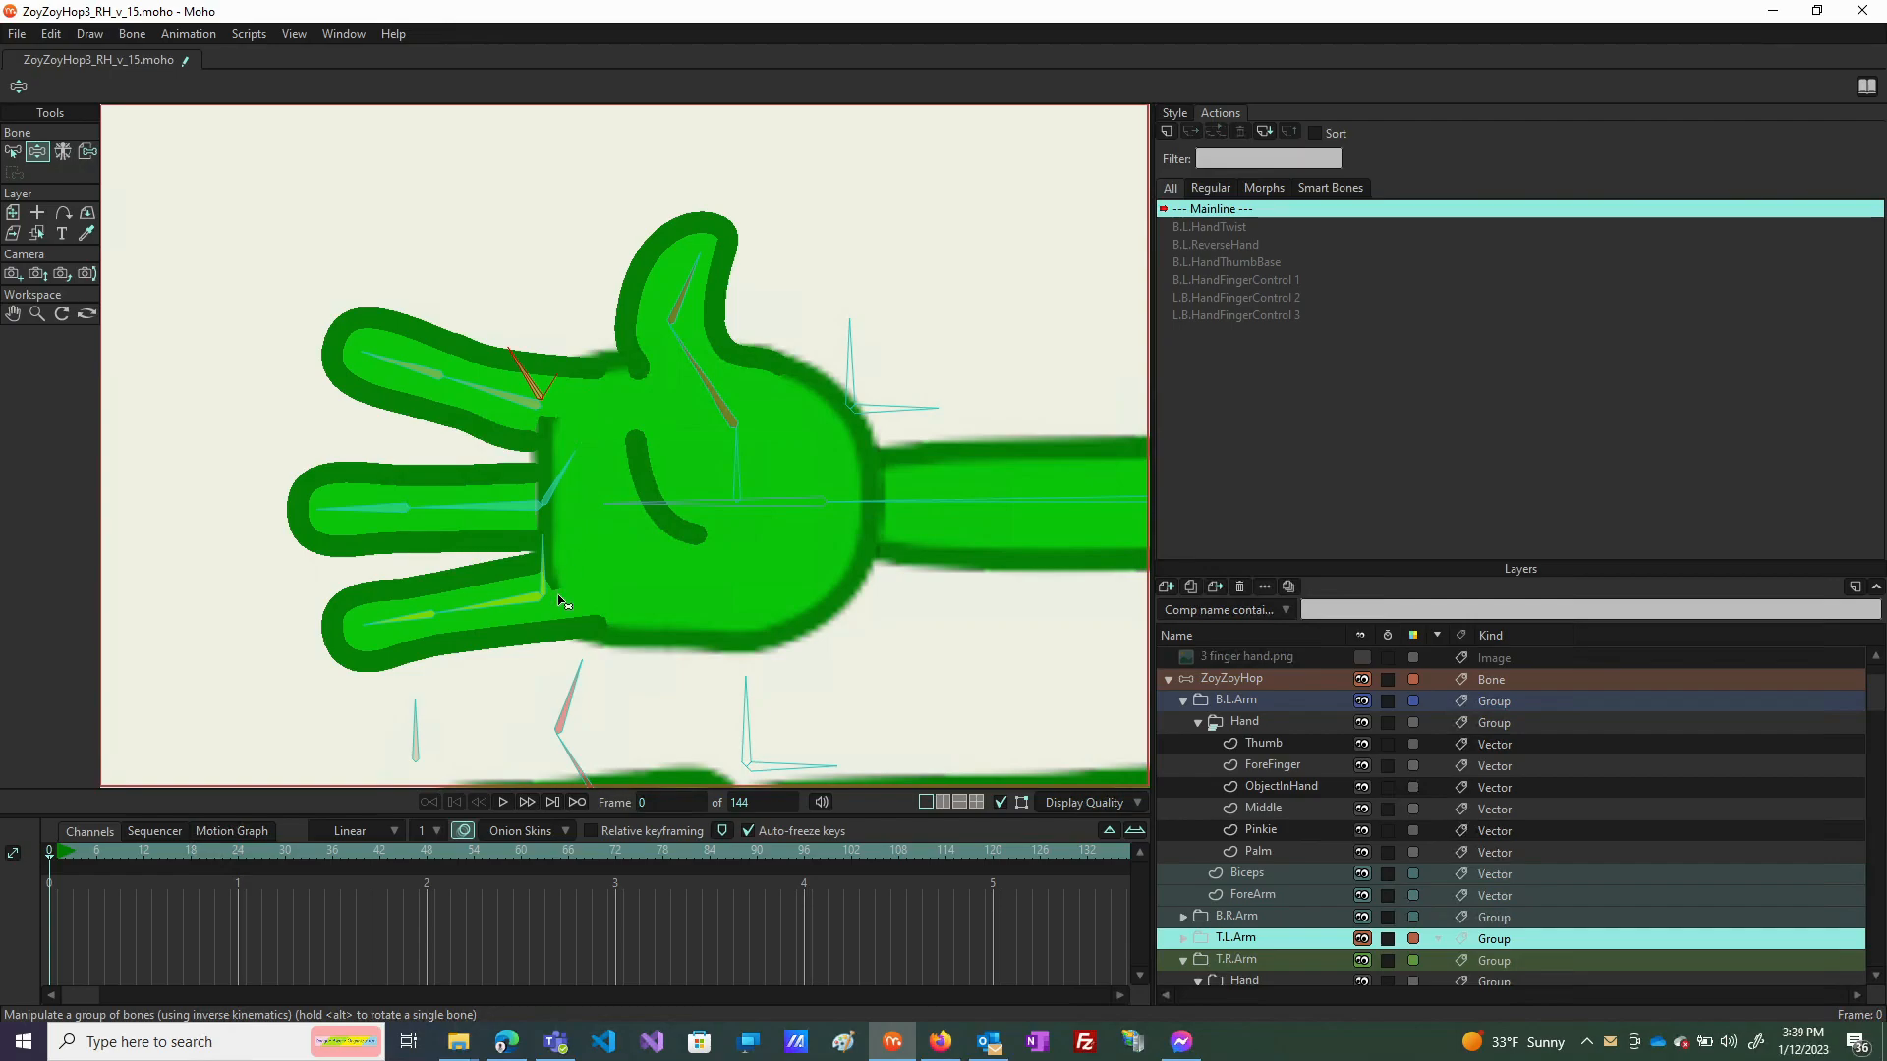
Swing the same upper hand's thumb toward the wrist and rotate the control bones beside the wrist.
click(736, 450)
drag(713, 393, 644, 310)
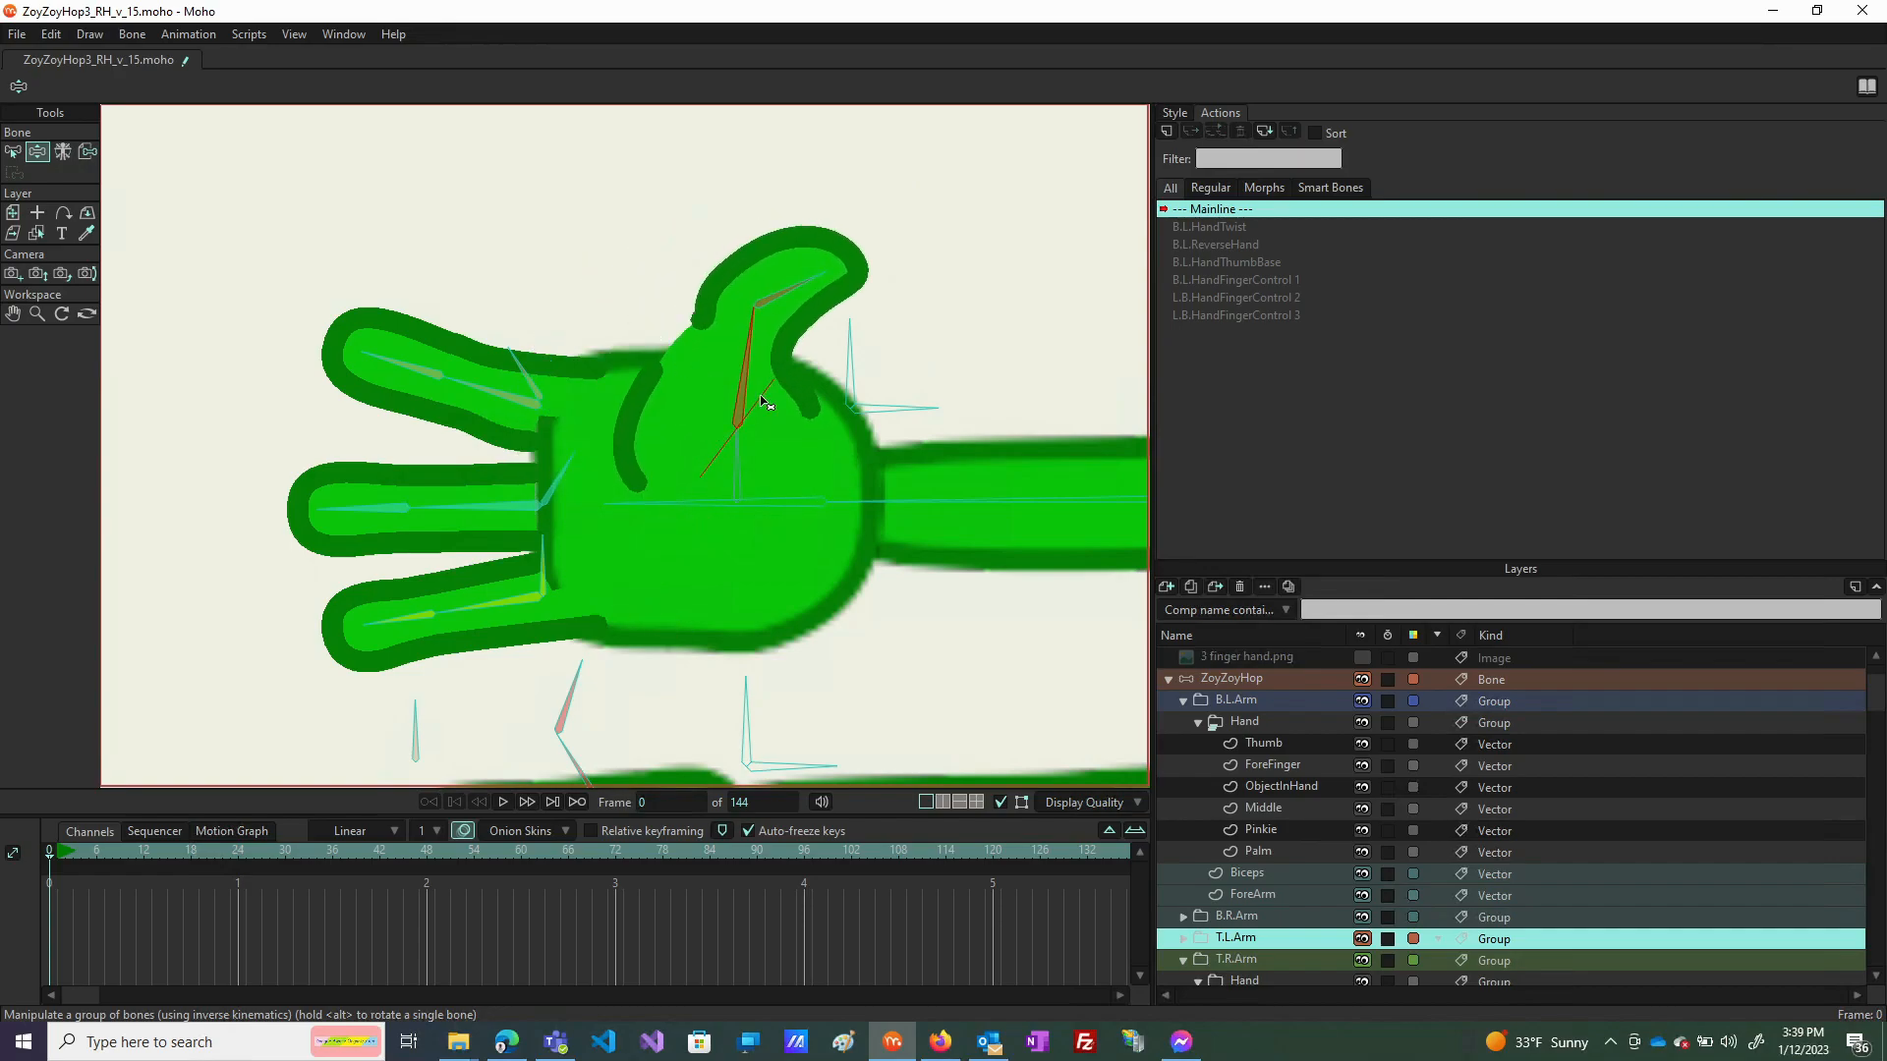
mouse_move(744, 341)
mouse_down()
mouse_move(674, 354)
mouse_move(725, 324)
mouse_up()
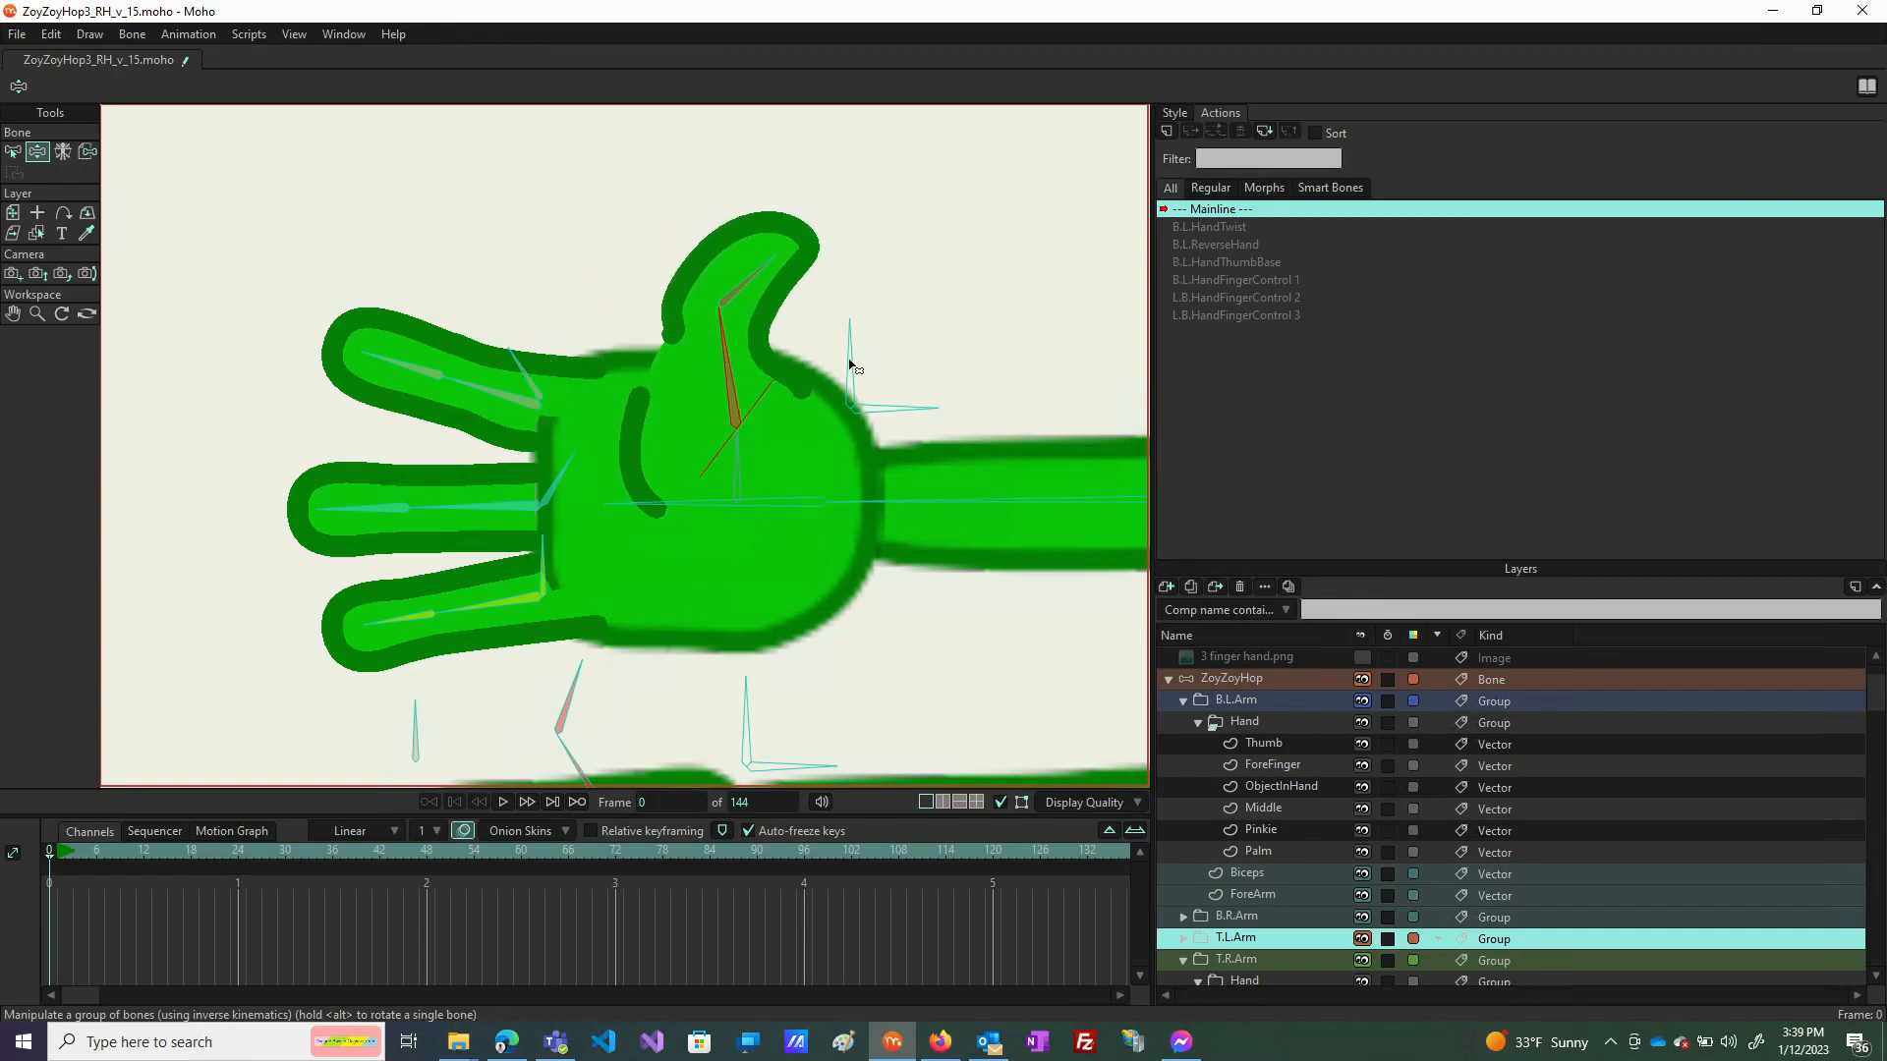
drag(849, 337, 936, 393)
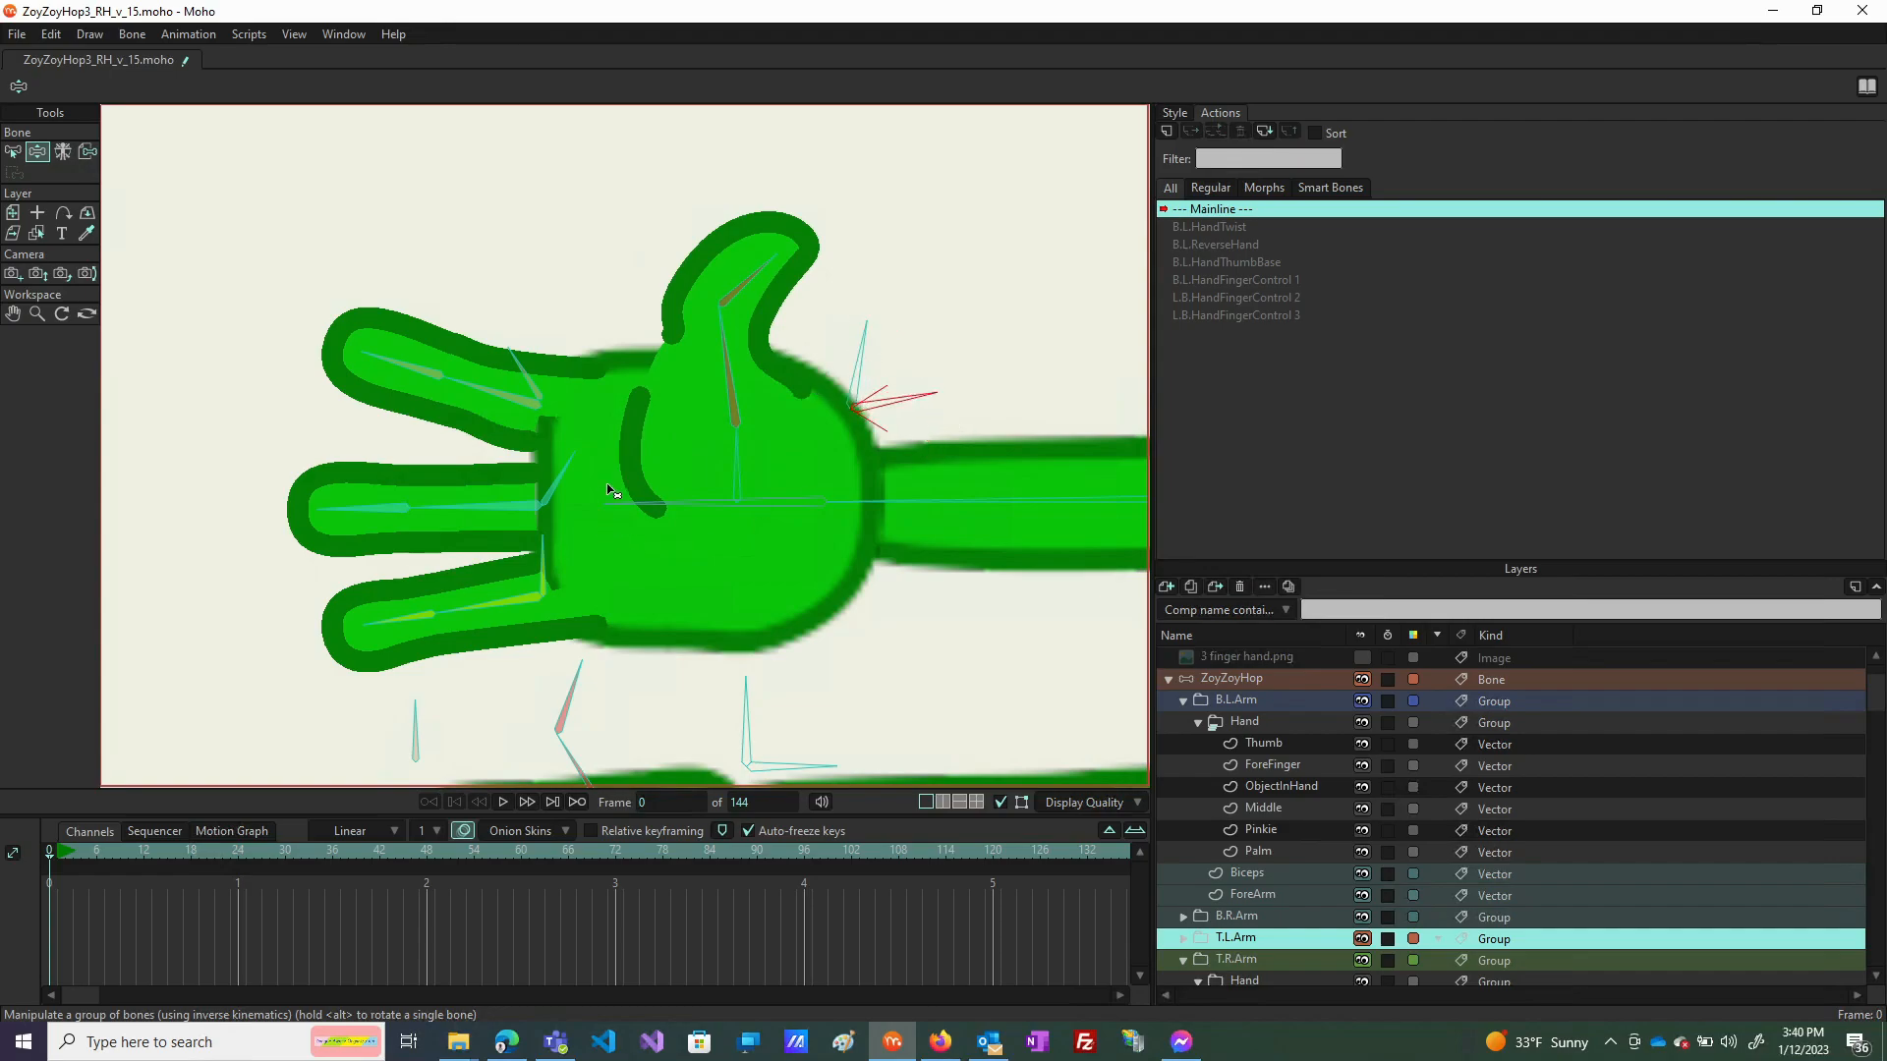
Curl the upper hand's forefinger, middle finger and pinkie downward at different angles.
drag(525, 578, 466, 704)
drag(339, 525, 408, 593)
drag(393, 347, 488, 437)
drag(503, 505, 484, 451)
scroll(466, 547, down, 2)
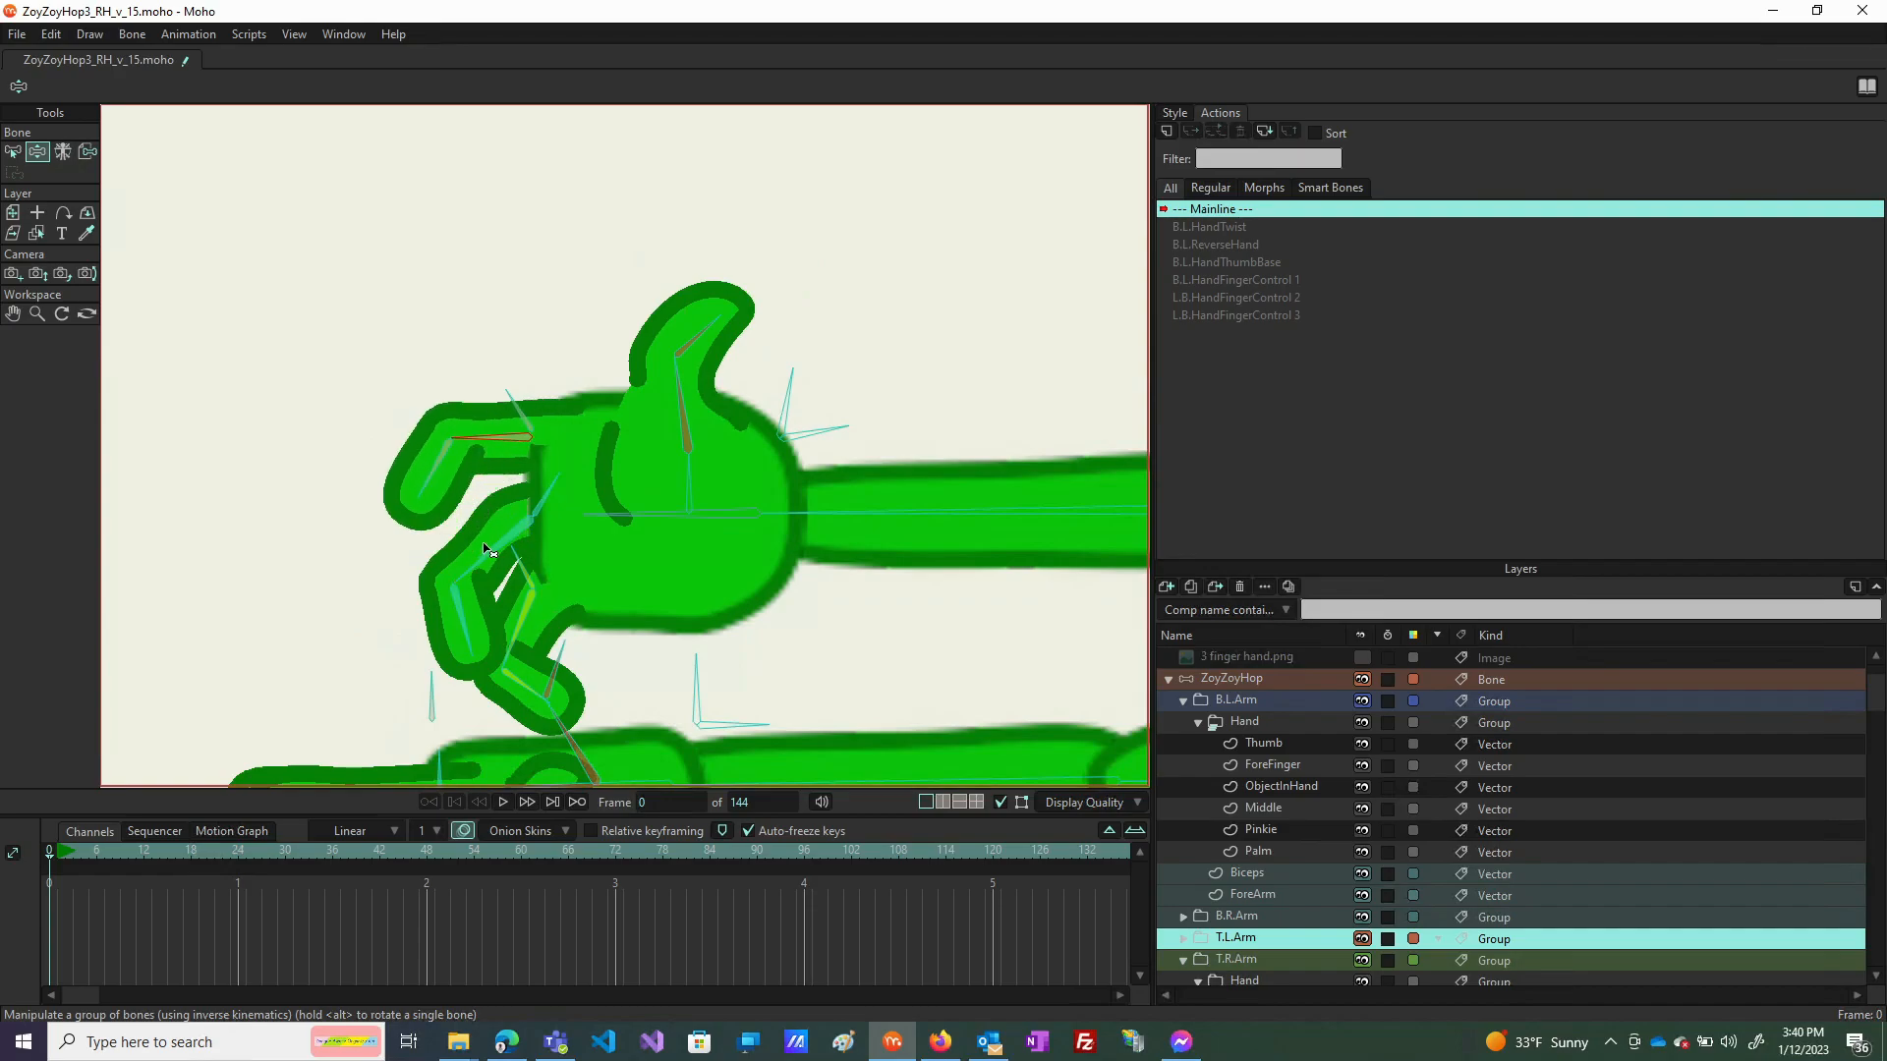
drag(481, 518, 471, 497)
drag(513, 639, 11, 557)
scroll(535, 511, down, 5)
drag(1082, 533, 379, 681)
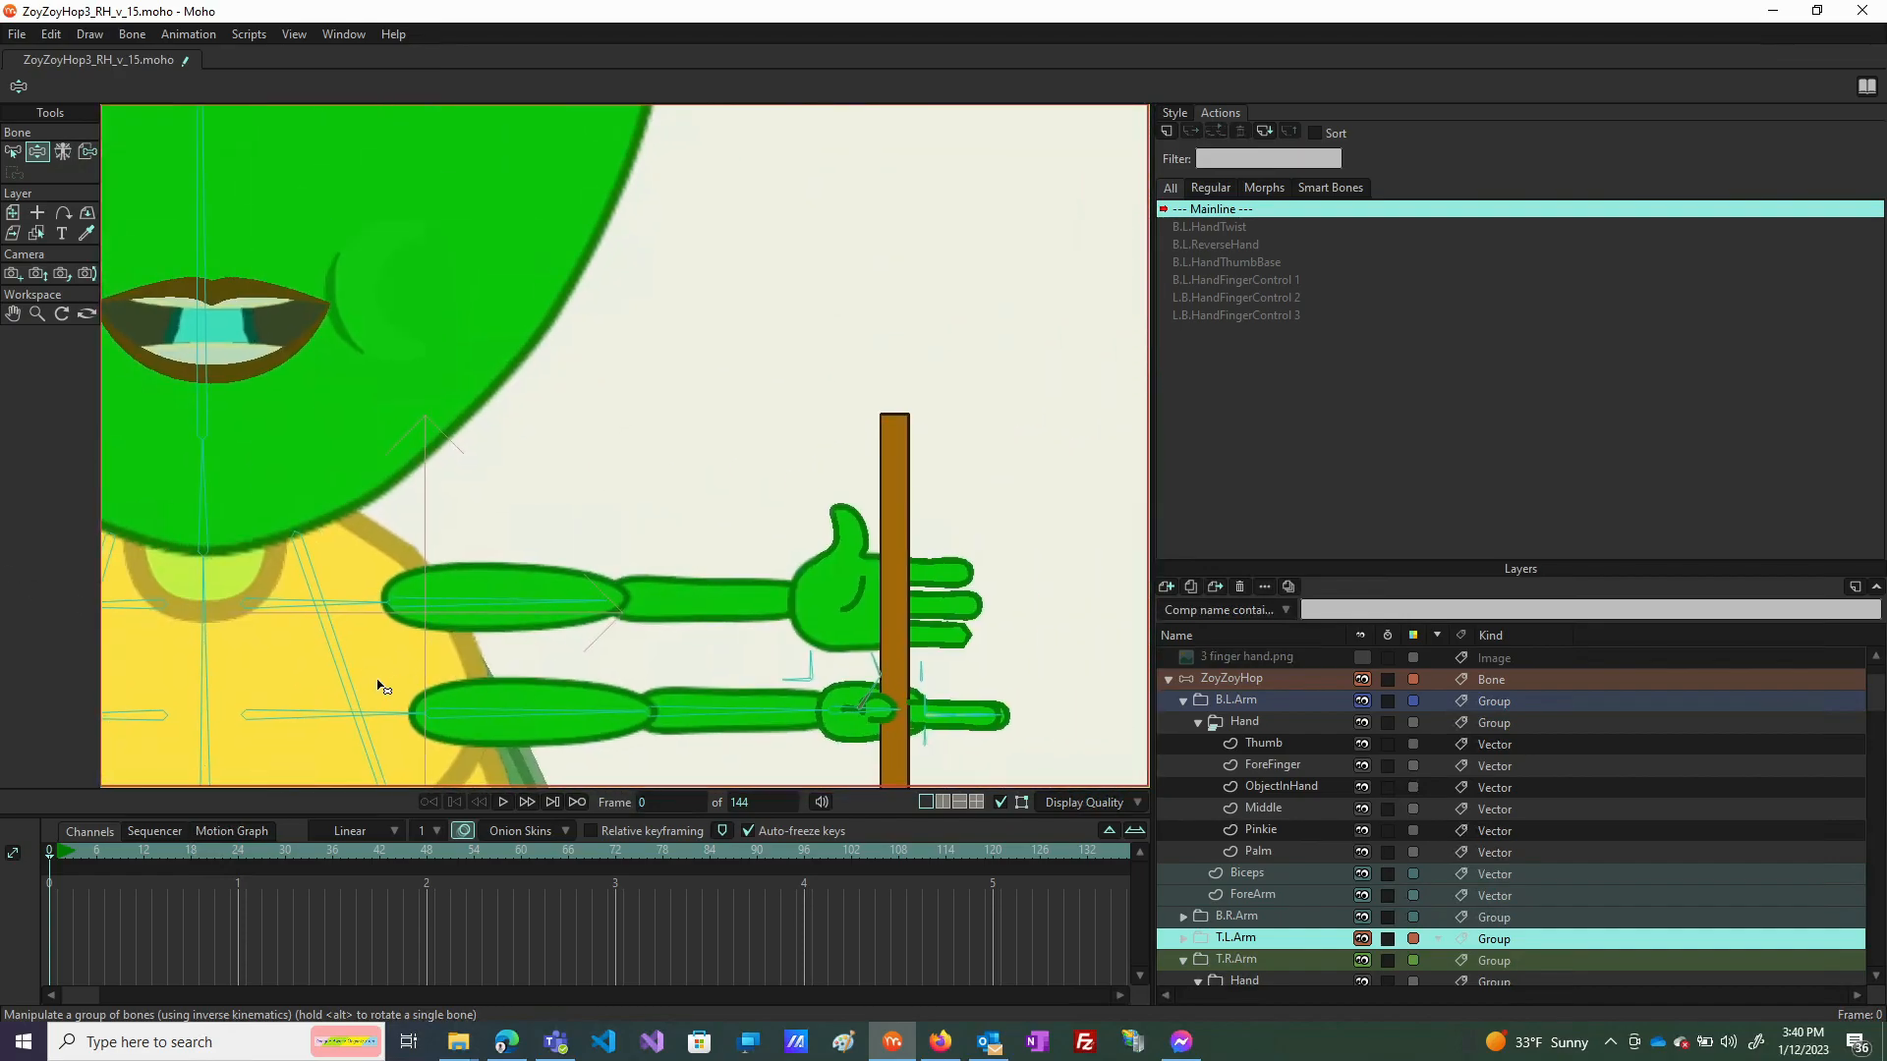
On frame 0, twist the lower hand open and move the B.L.Arm hand's ObjectInHand bar onto the fingers.
scroll(599, 707, up, 5)
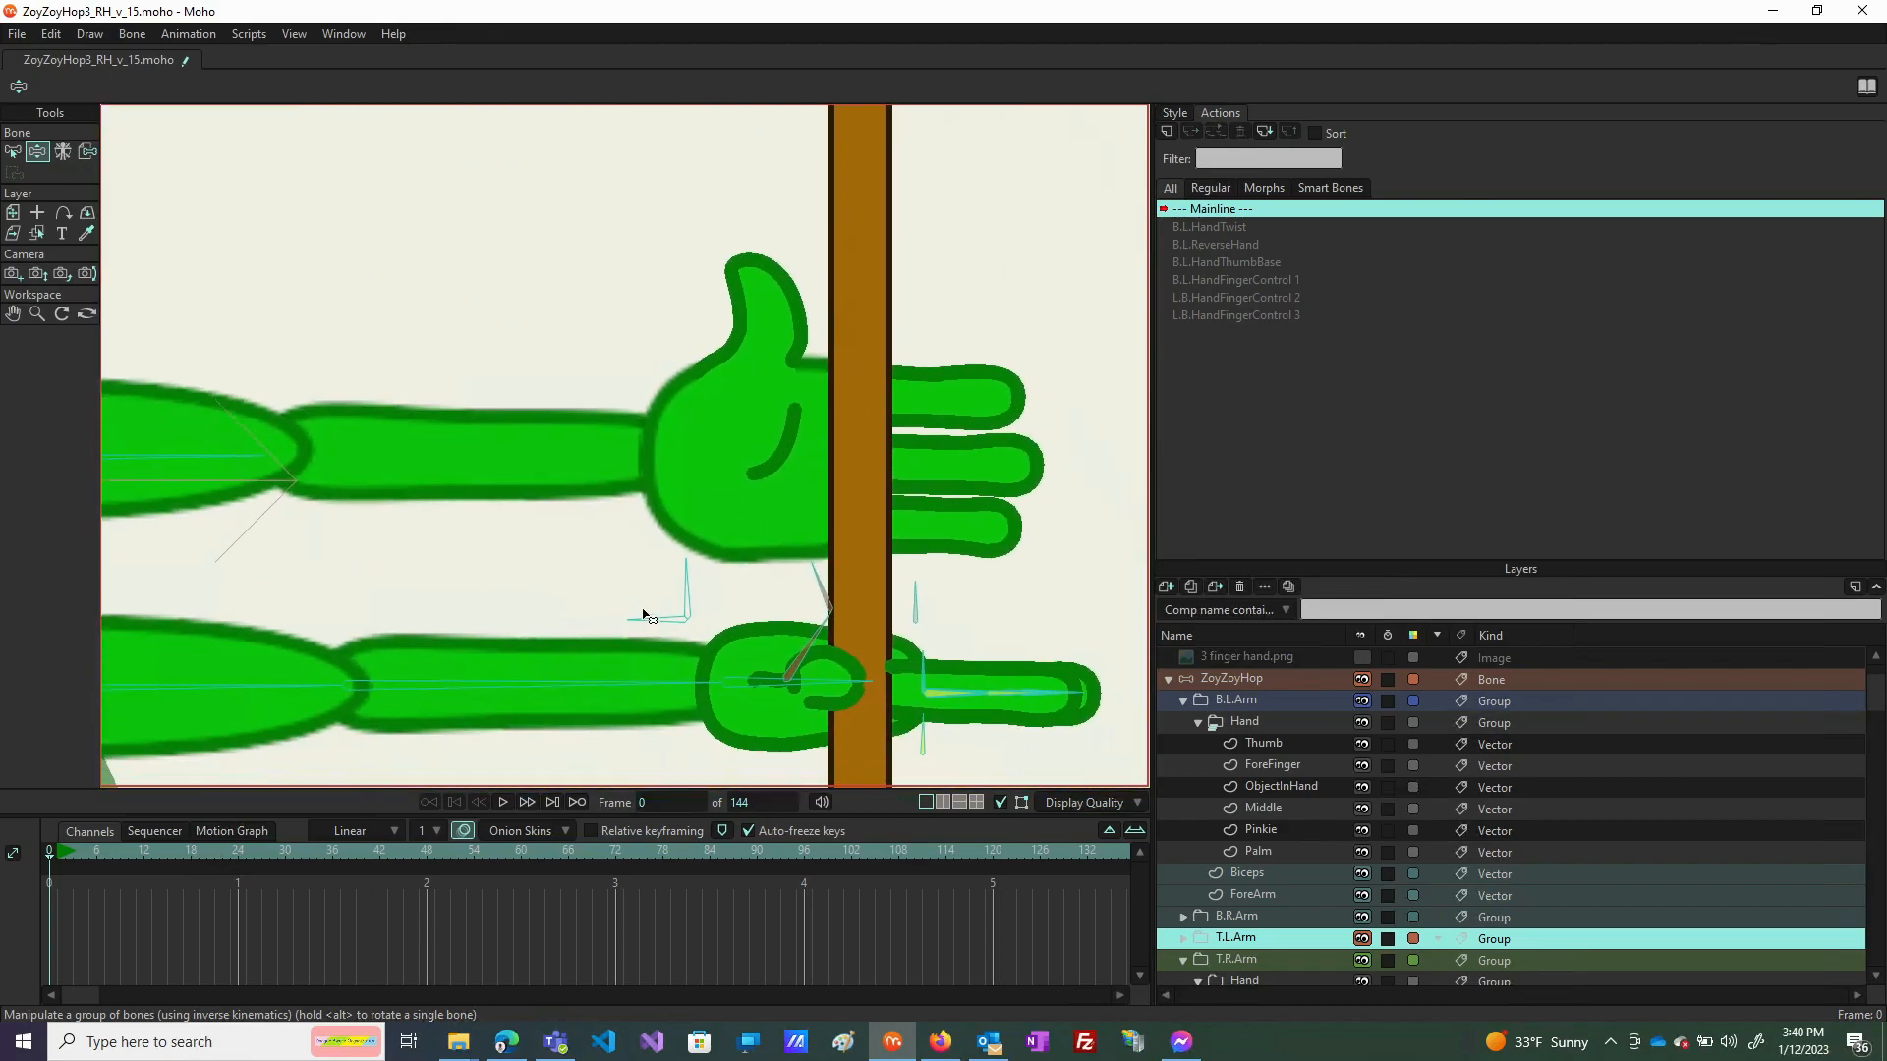
drag(639, 572, 686, 519)
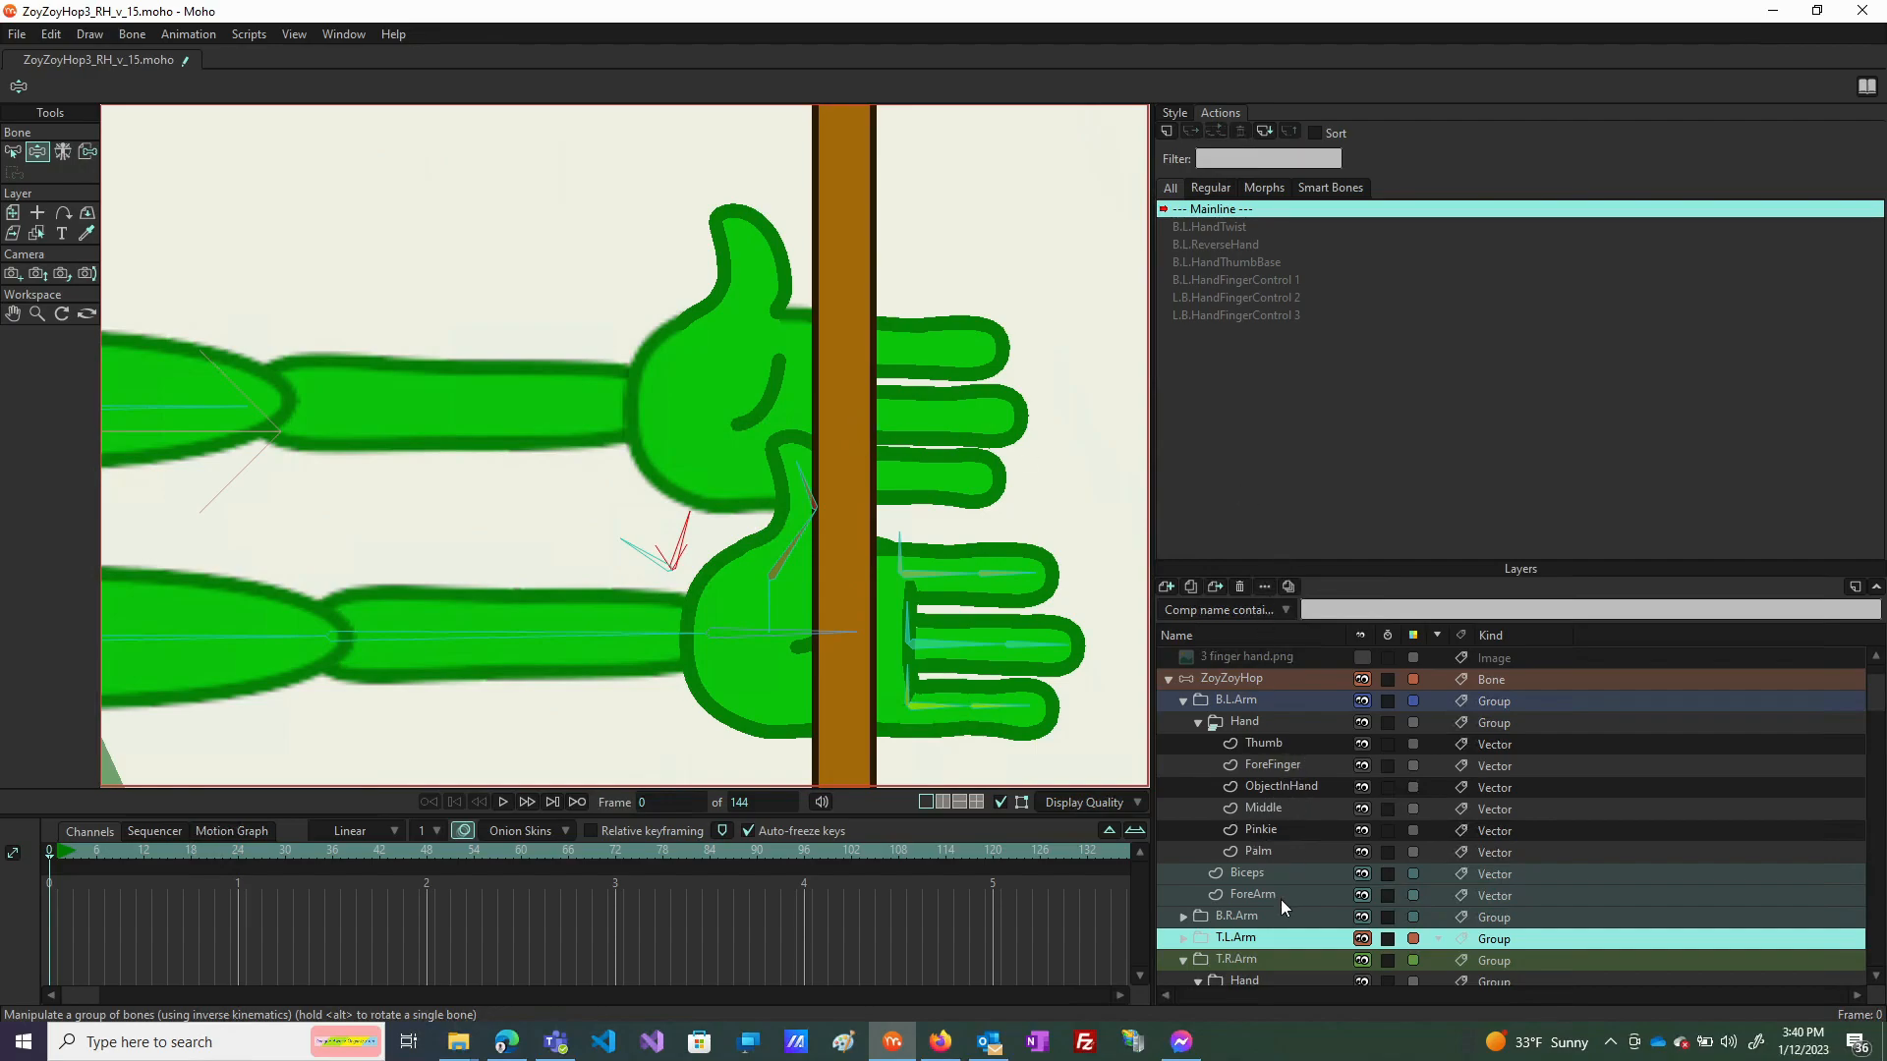
scroll(1243, 786, down, 3)
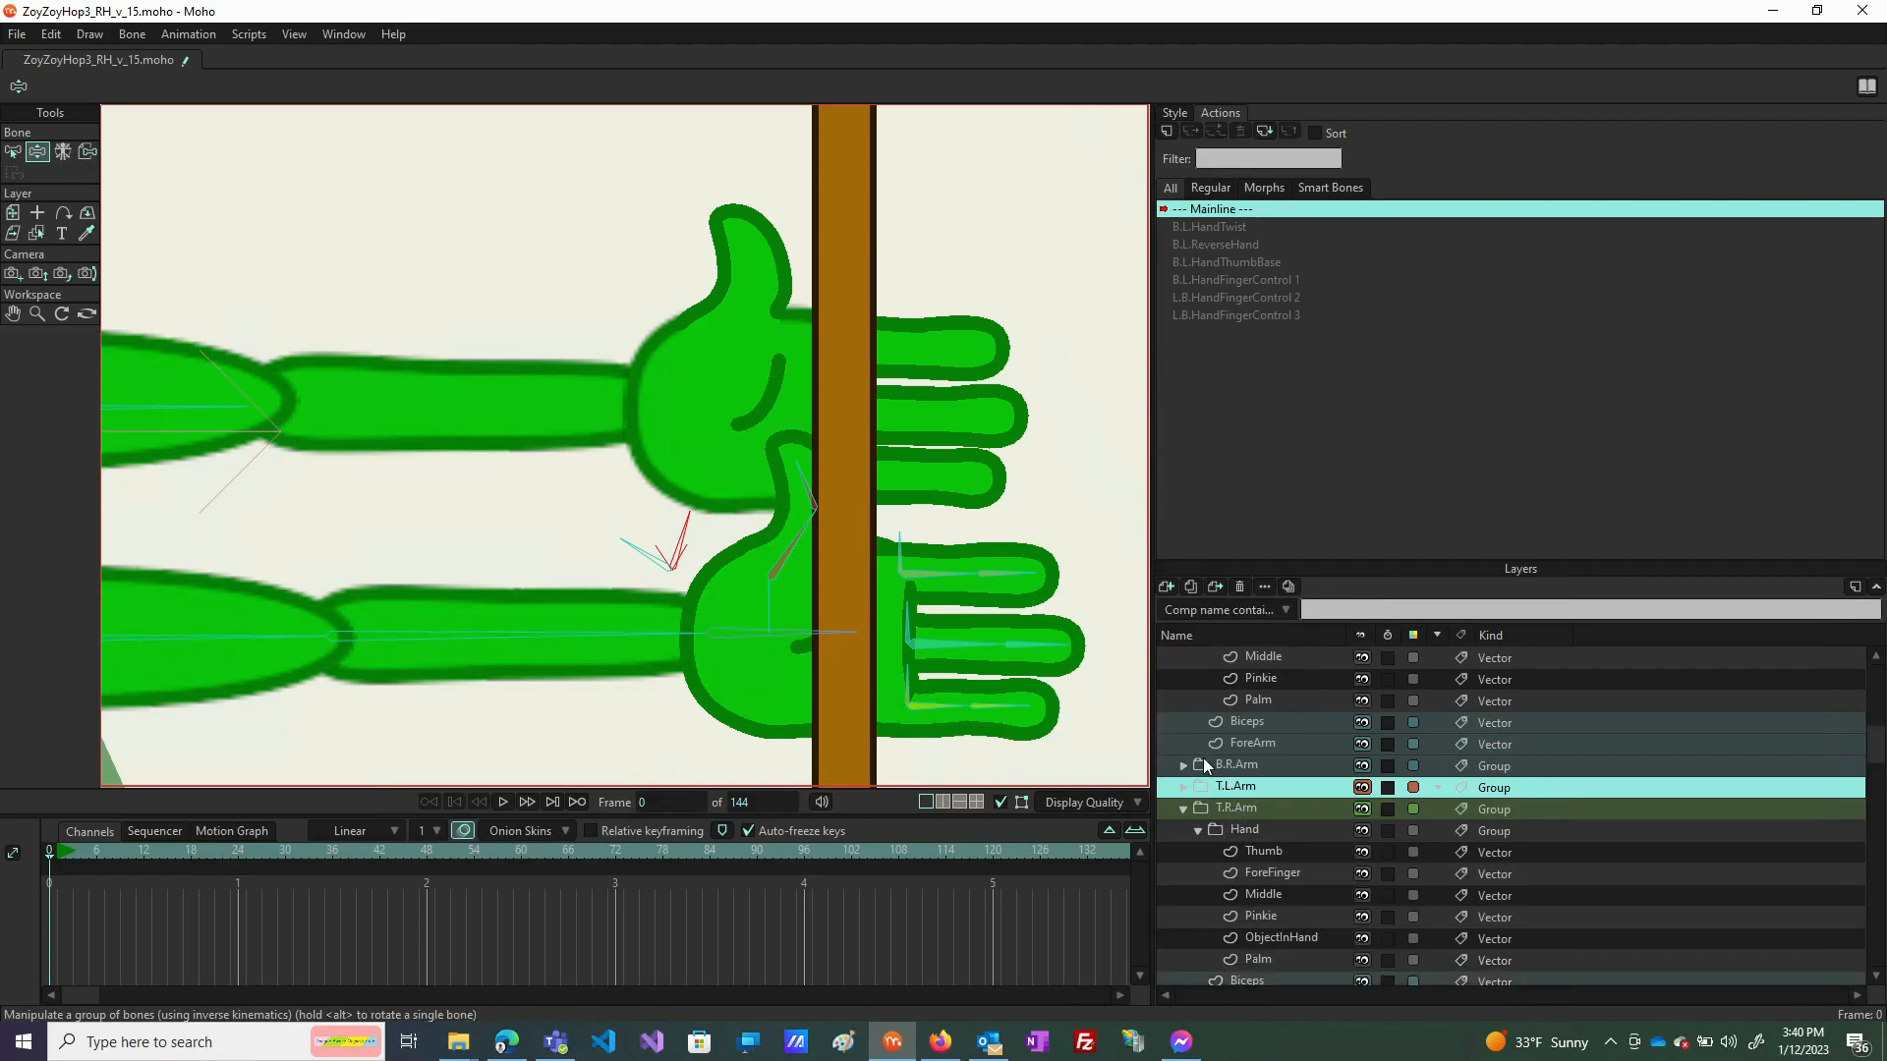
click(1184, 764)
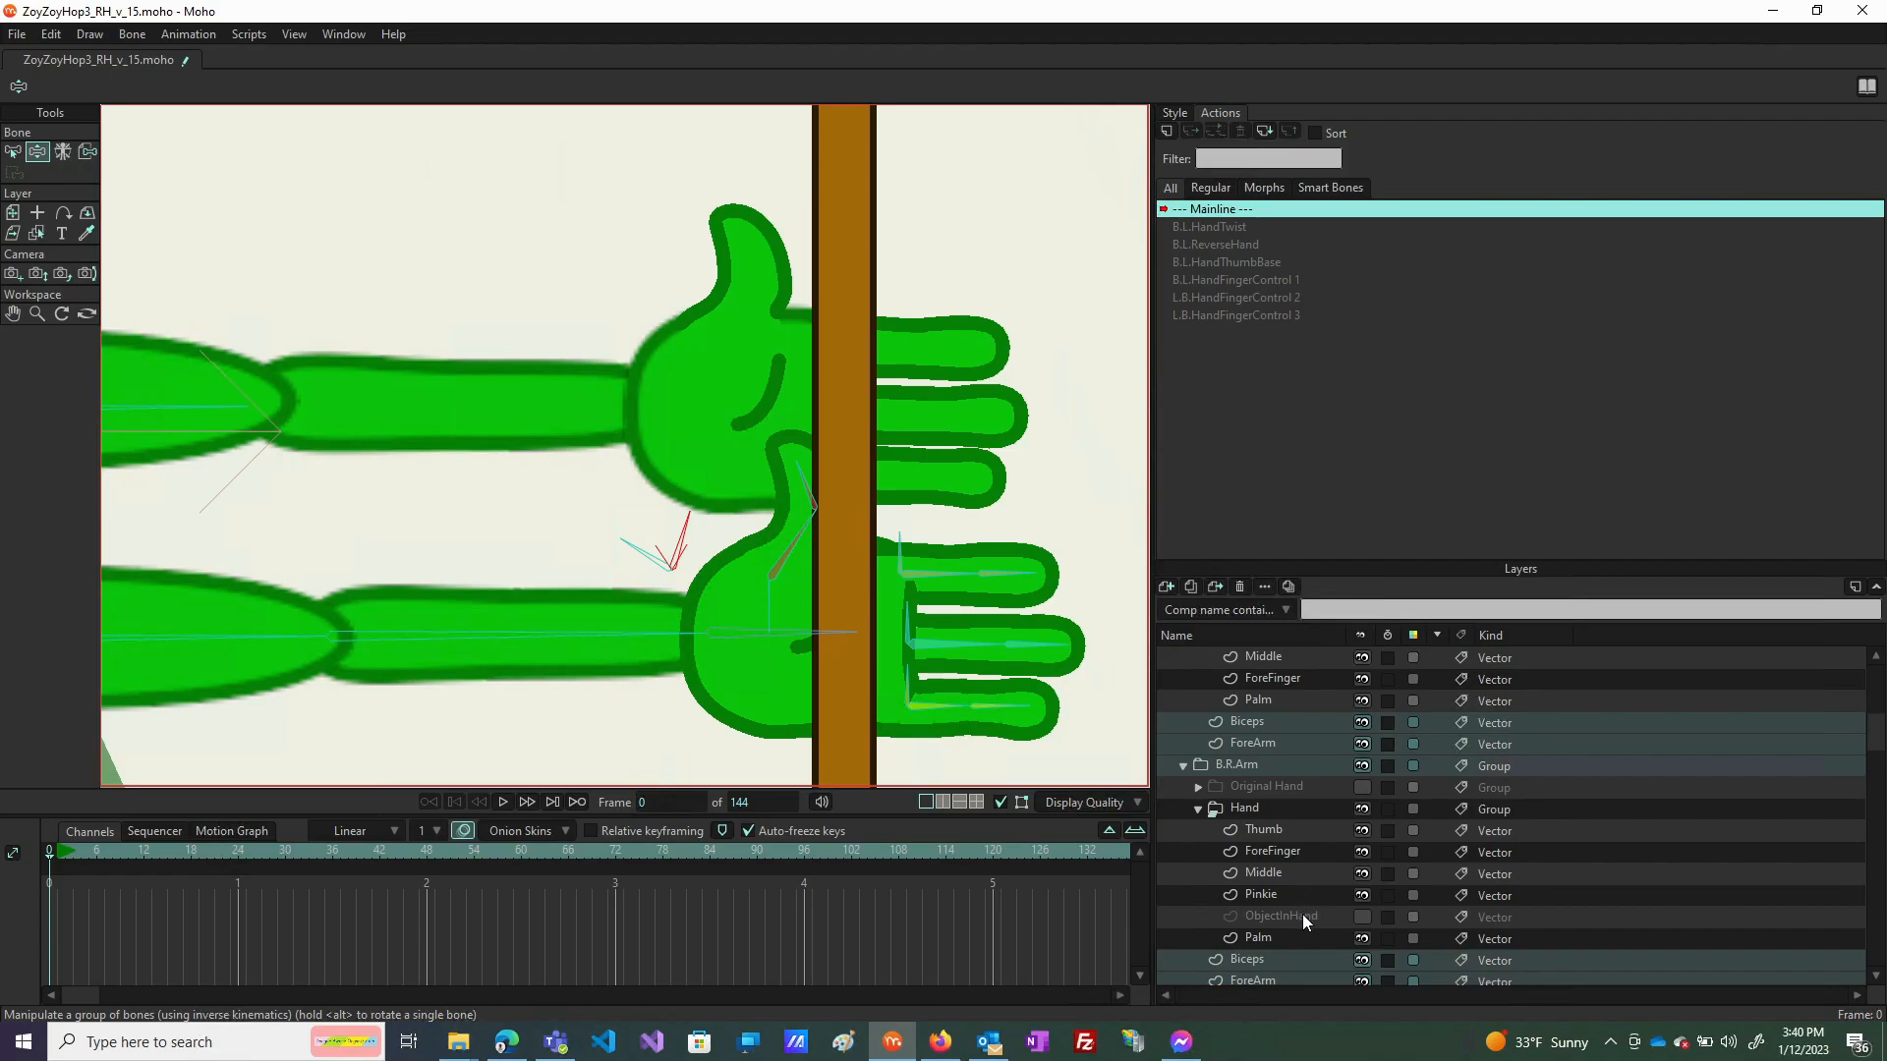
scroll(1342, 723, up, 3)
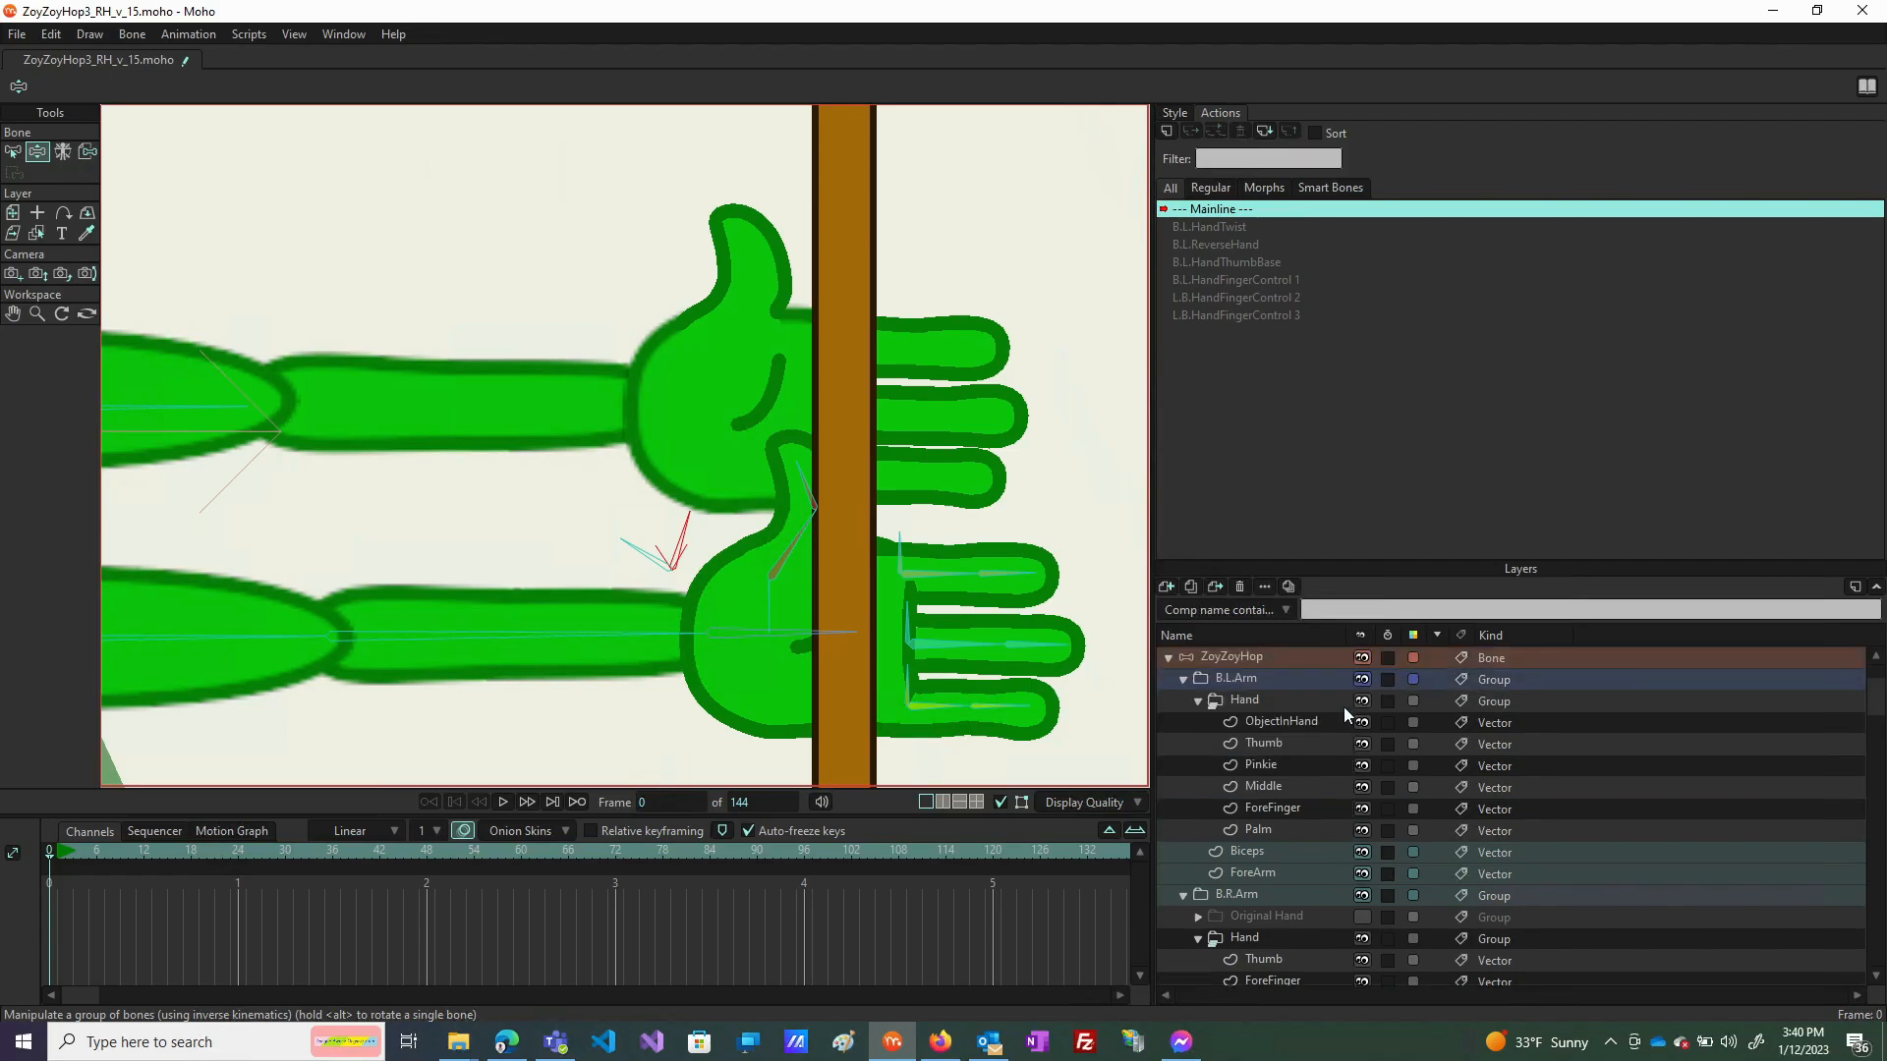
click(1318, 723)
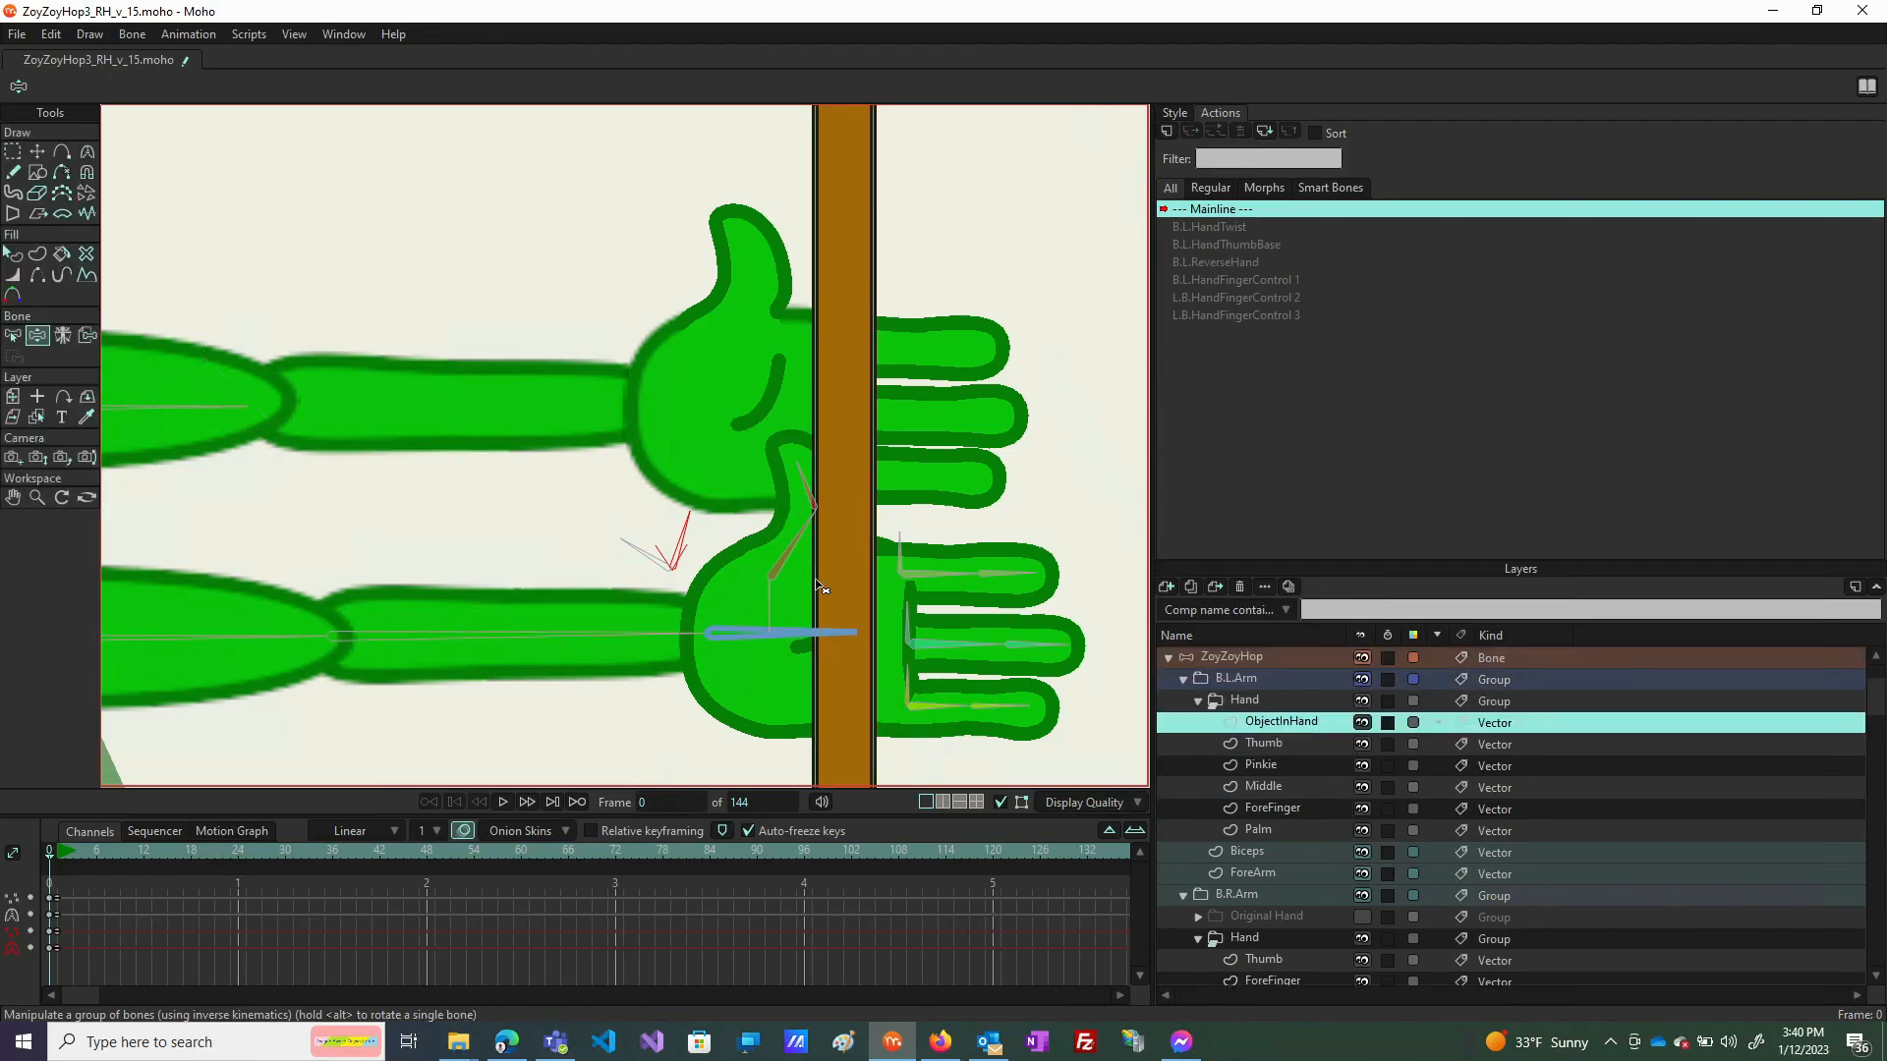
click(36, 153)
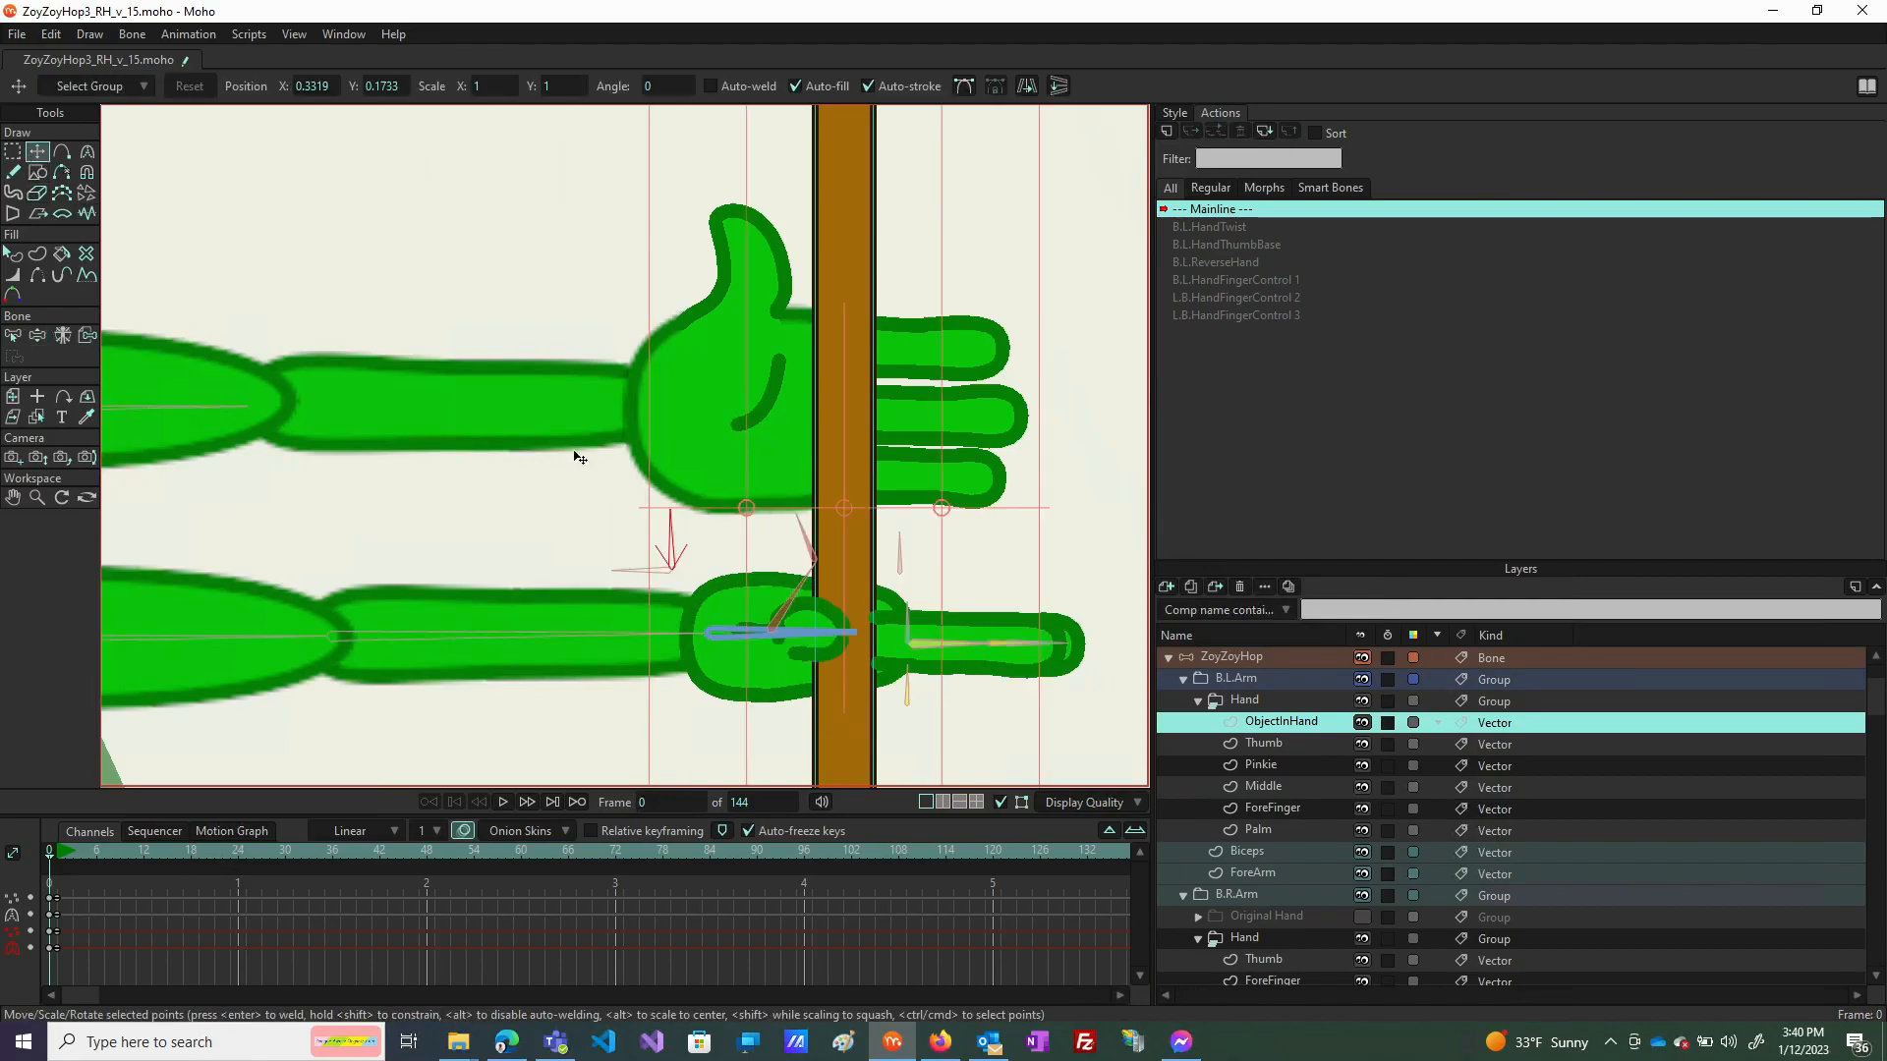
drag(838, 550, 978, 560)
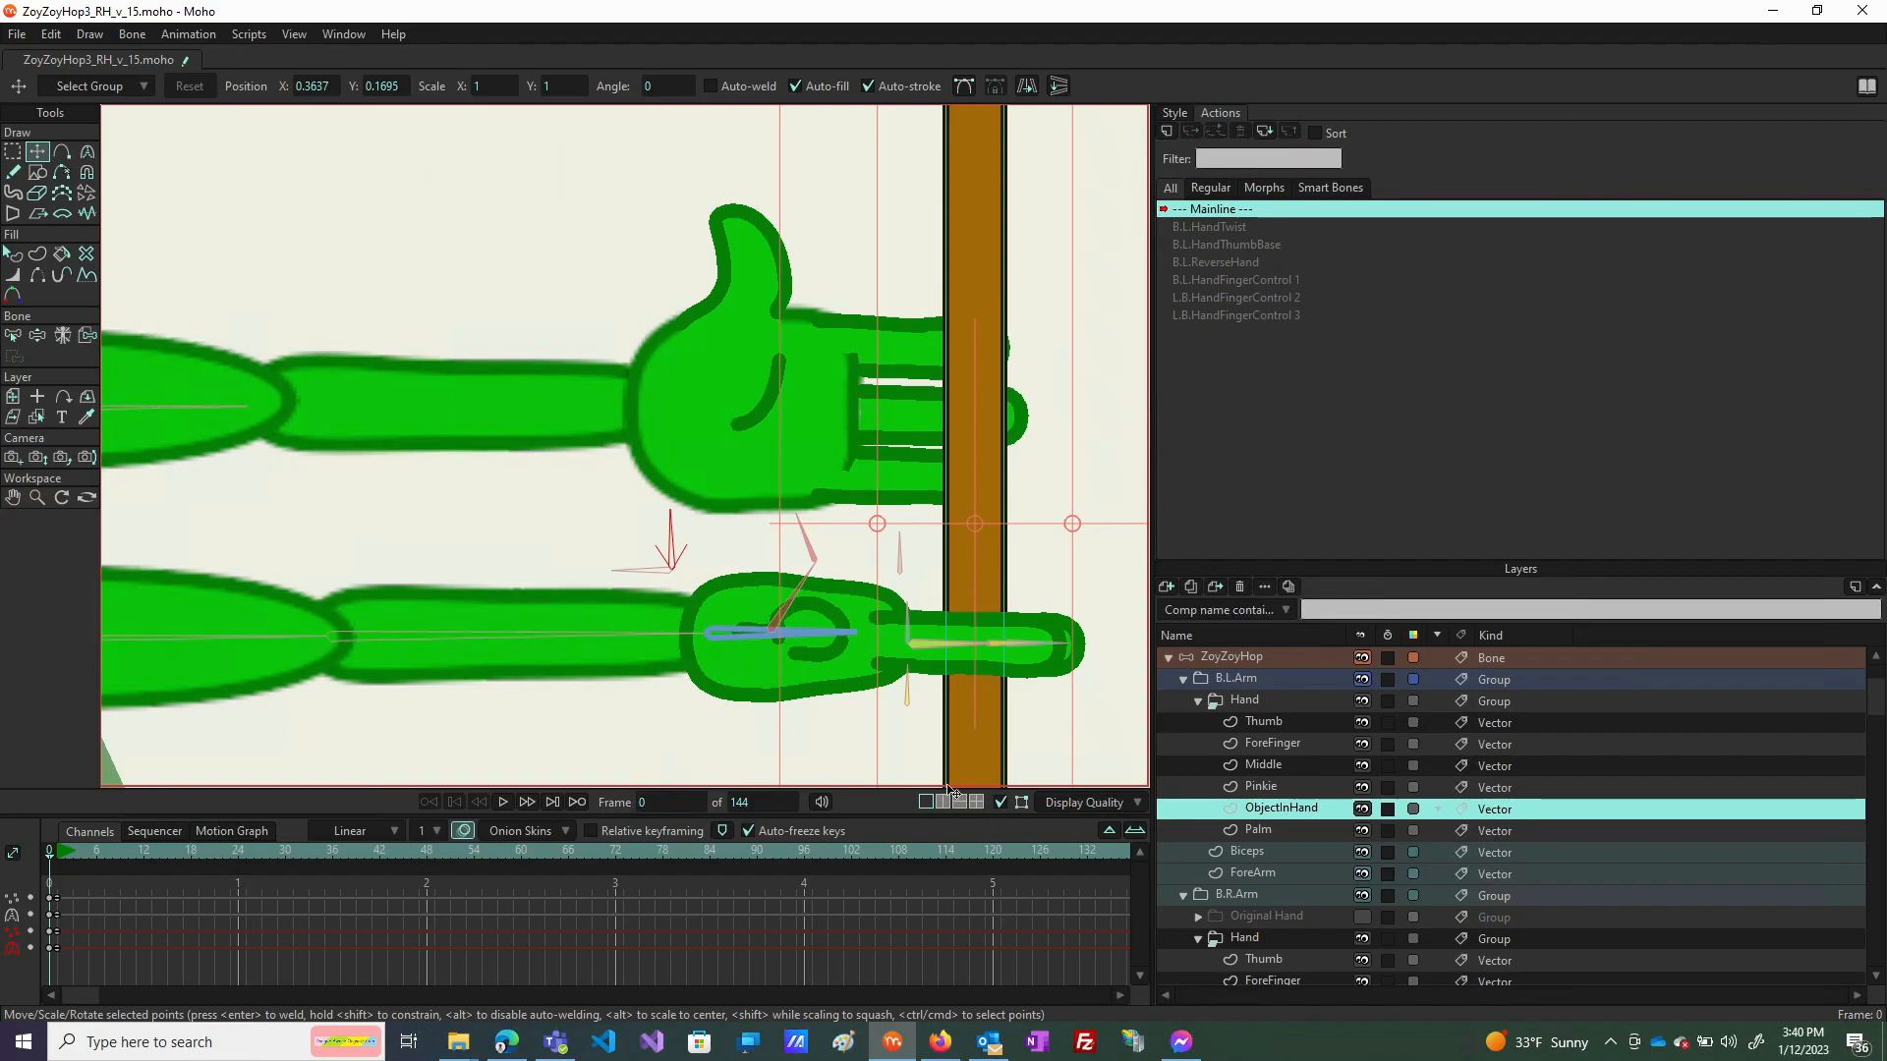
Select the ZoyZoyHop bone layer, go to frame 1 and twist the lower hand palm-open with the B.L.HandTwist bone.
click(1242, 665)
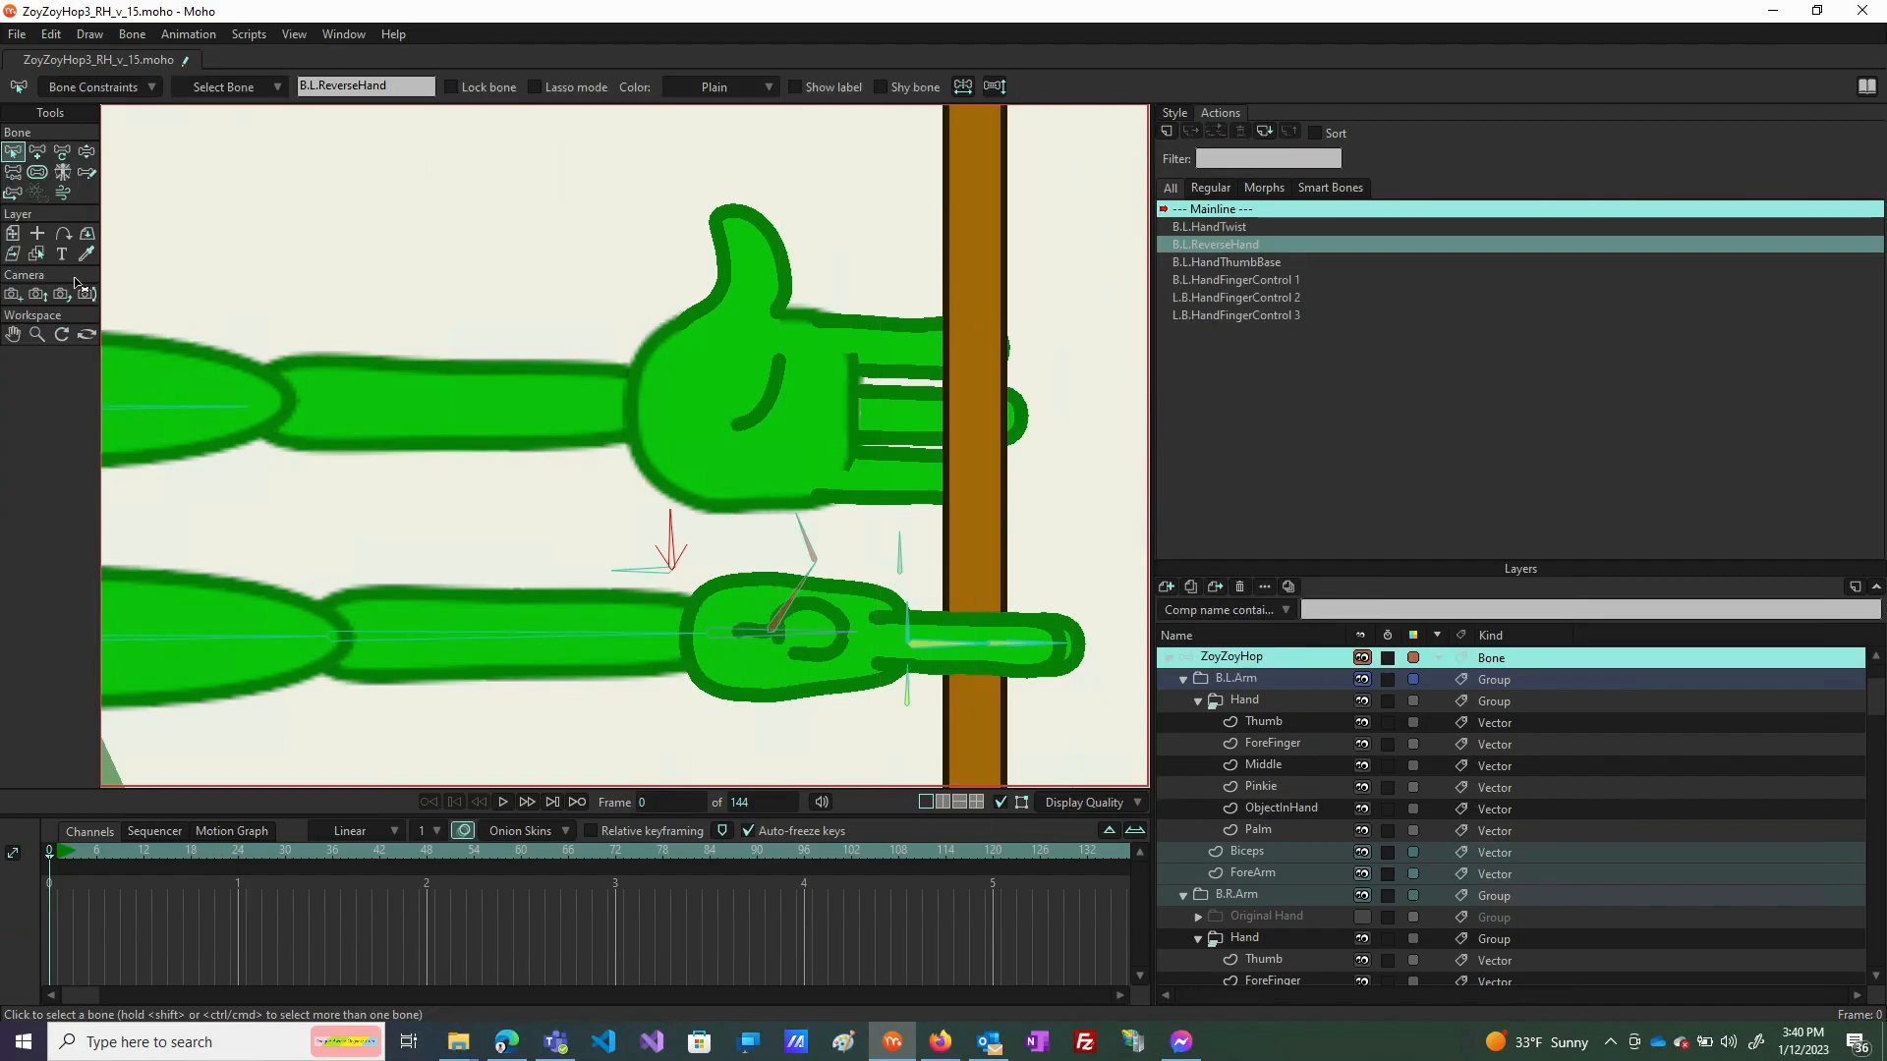
click(86, 154)
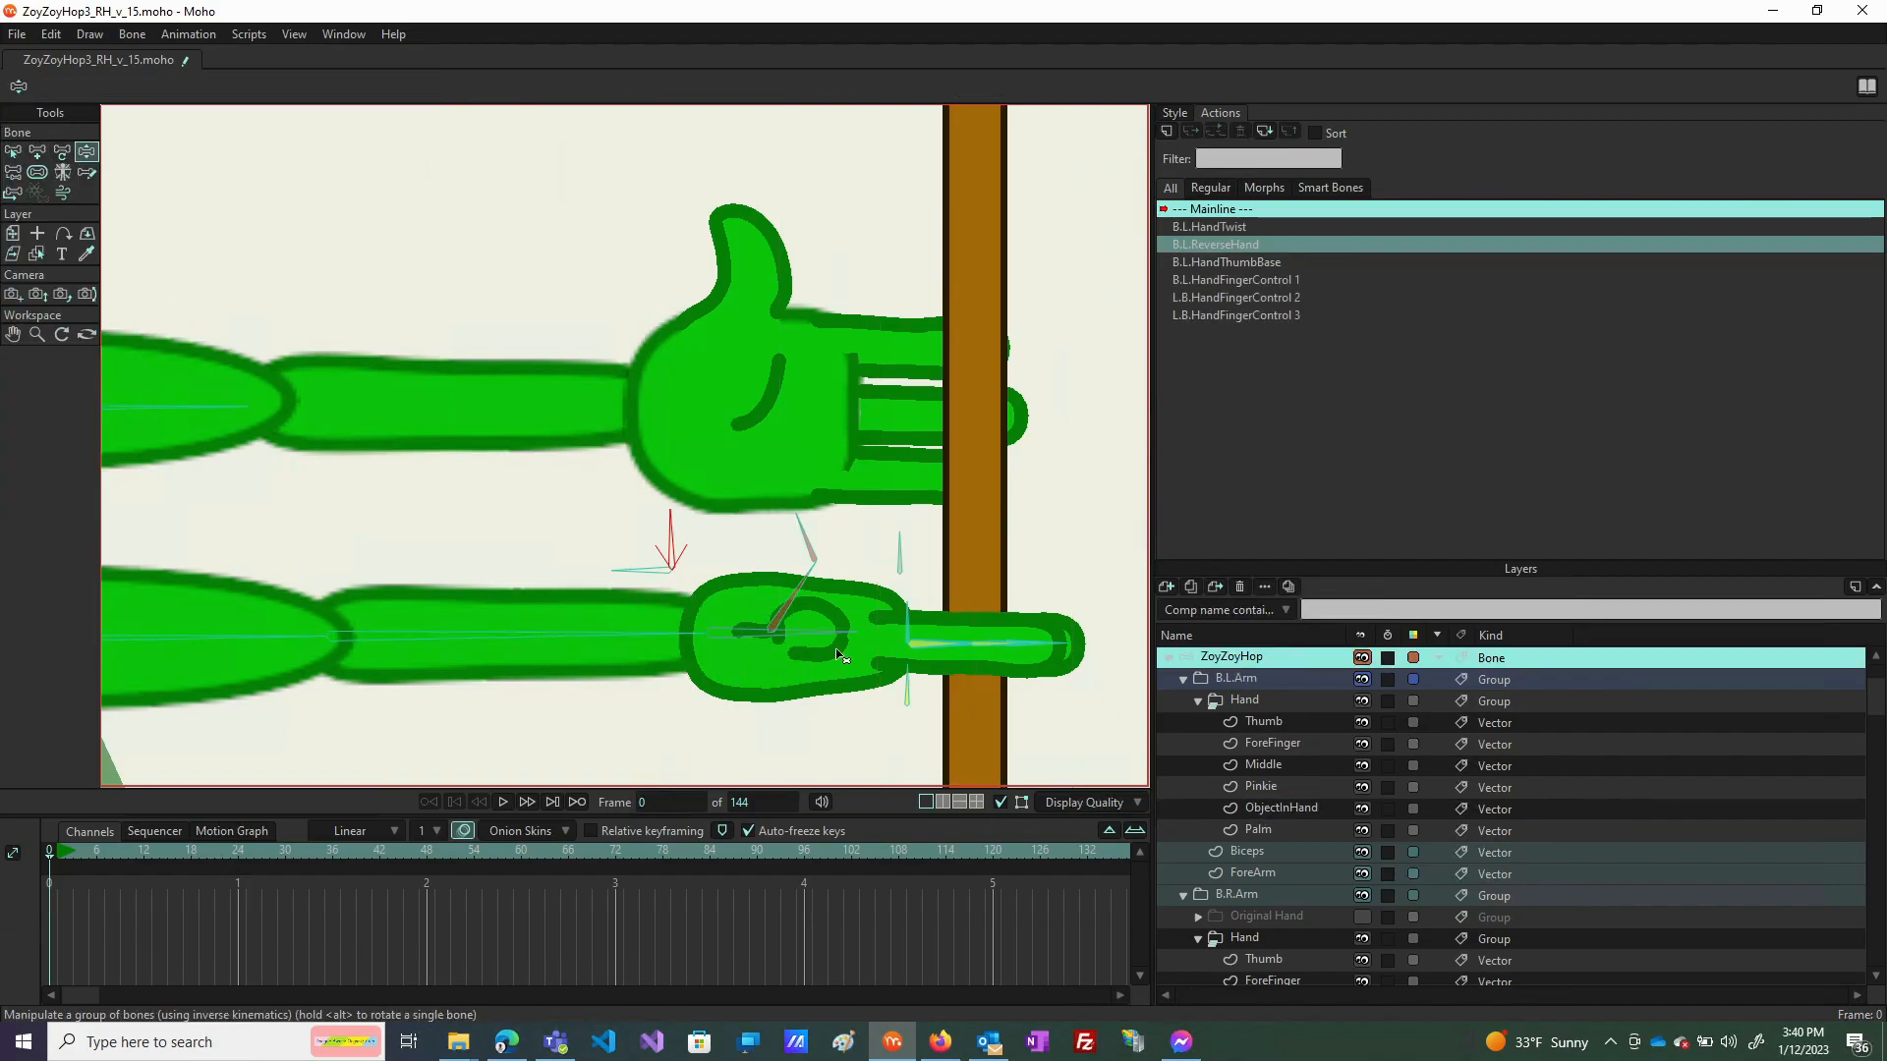
click(57, 850)
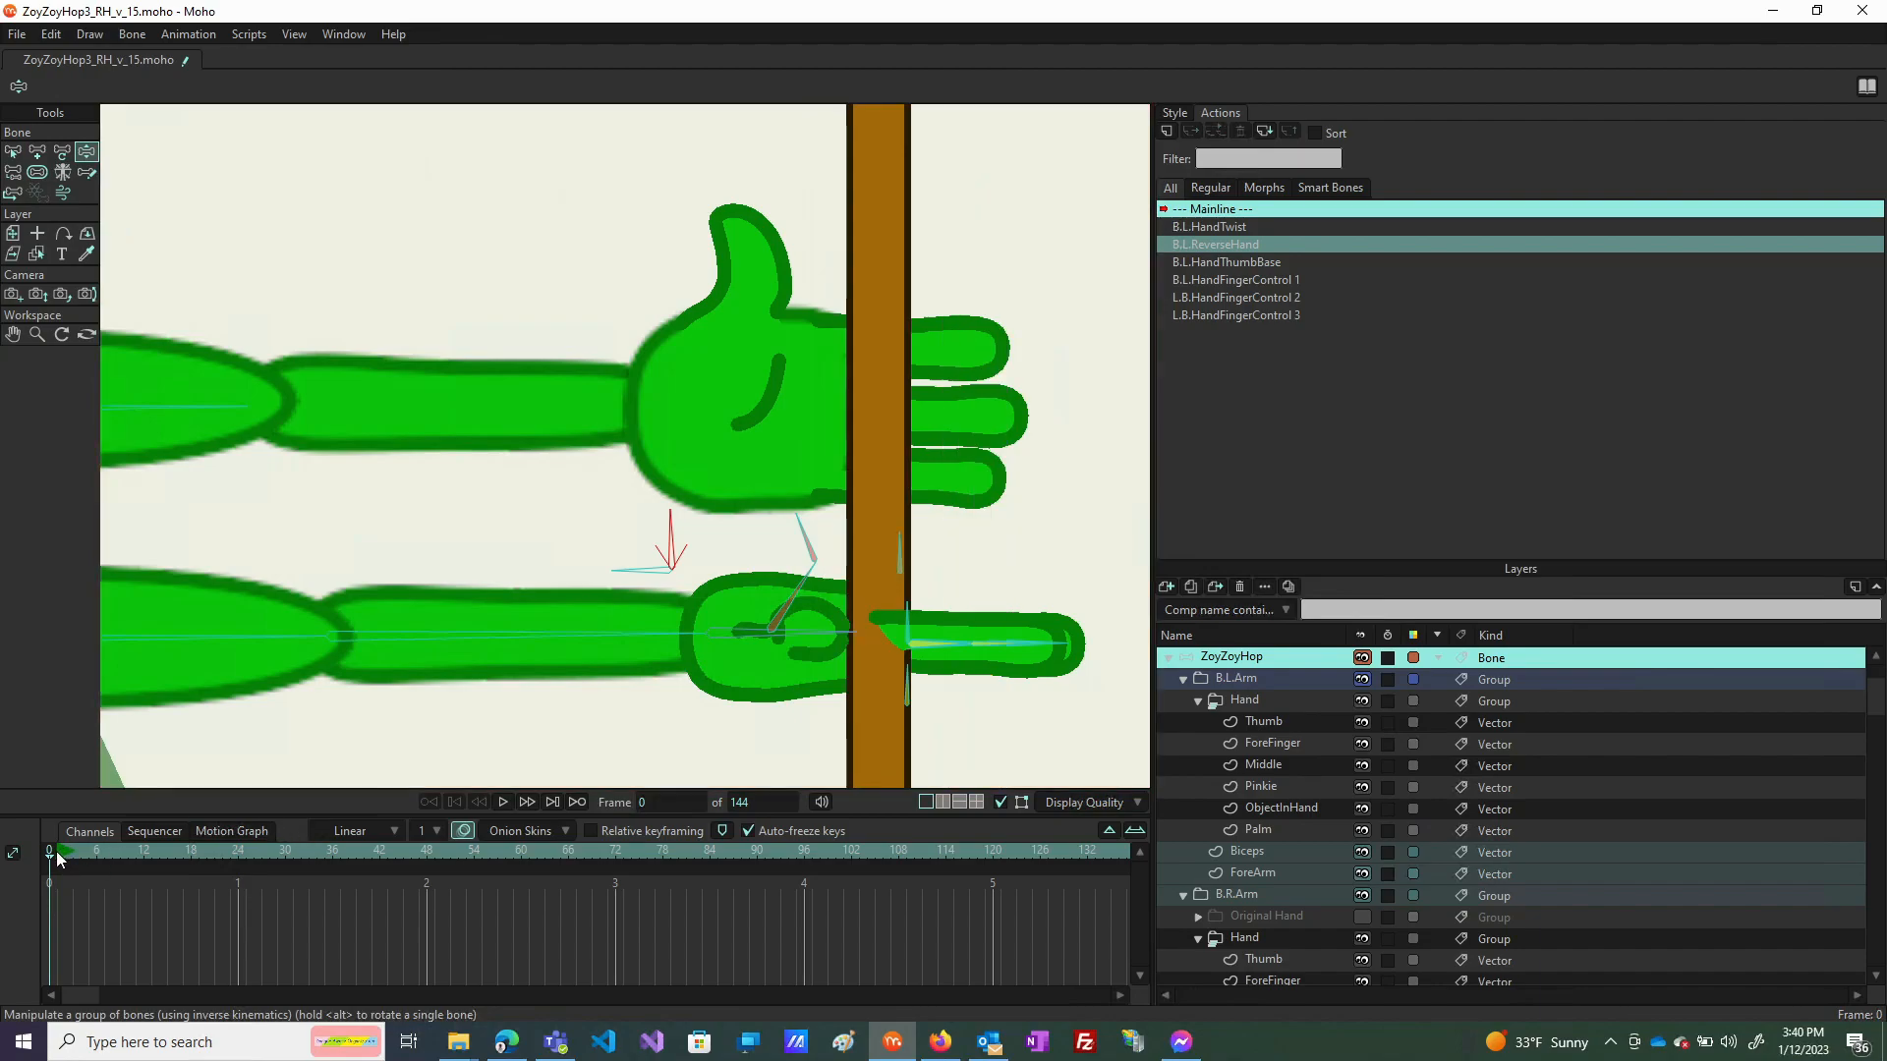
drag(615, 565, 645, 506)
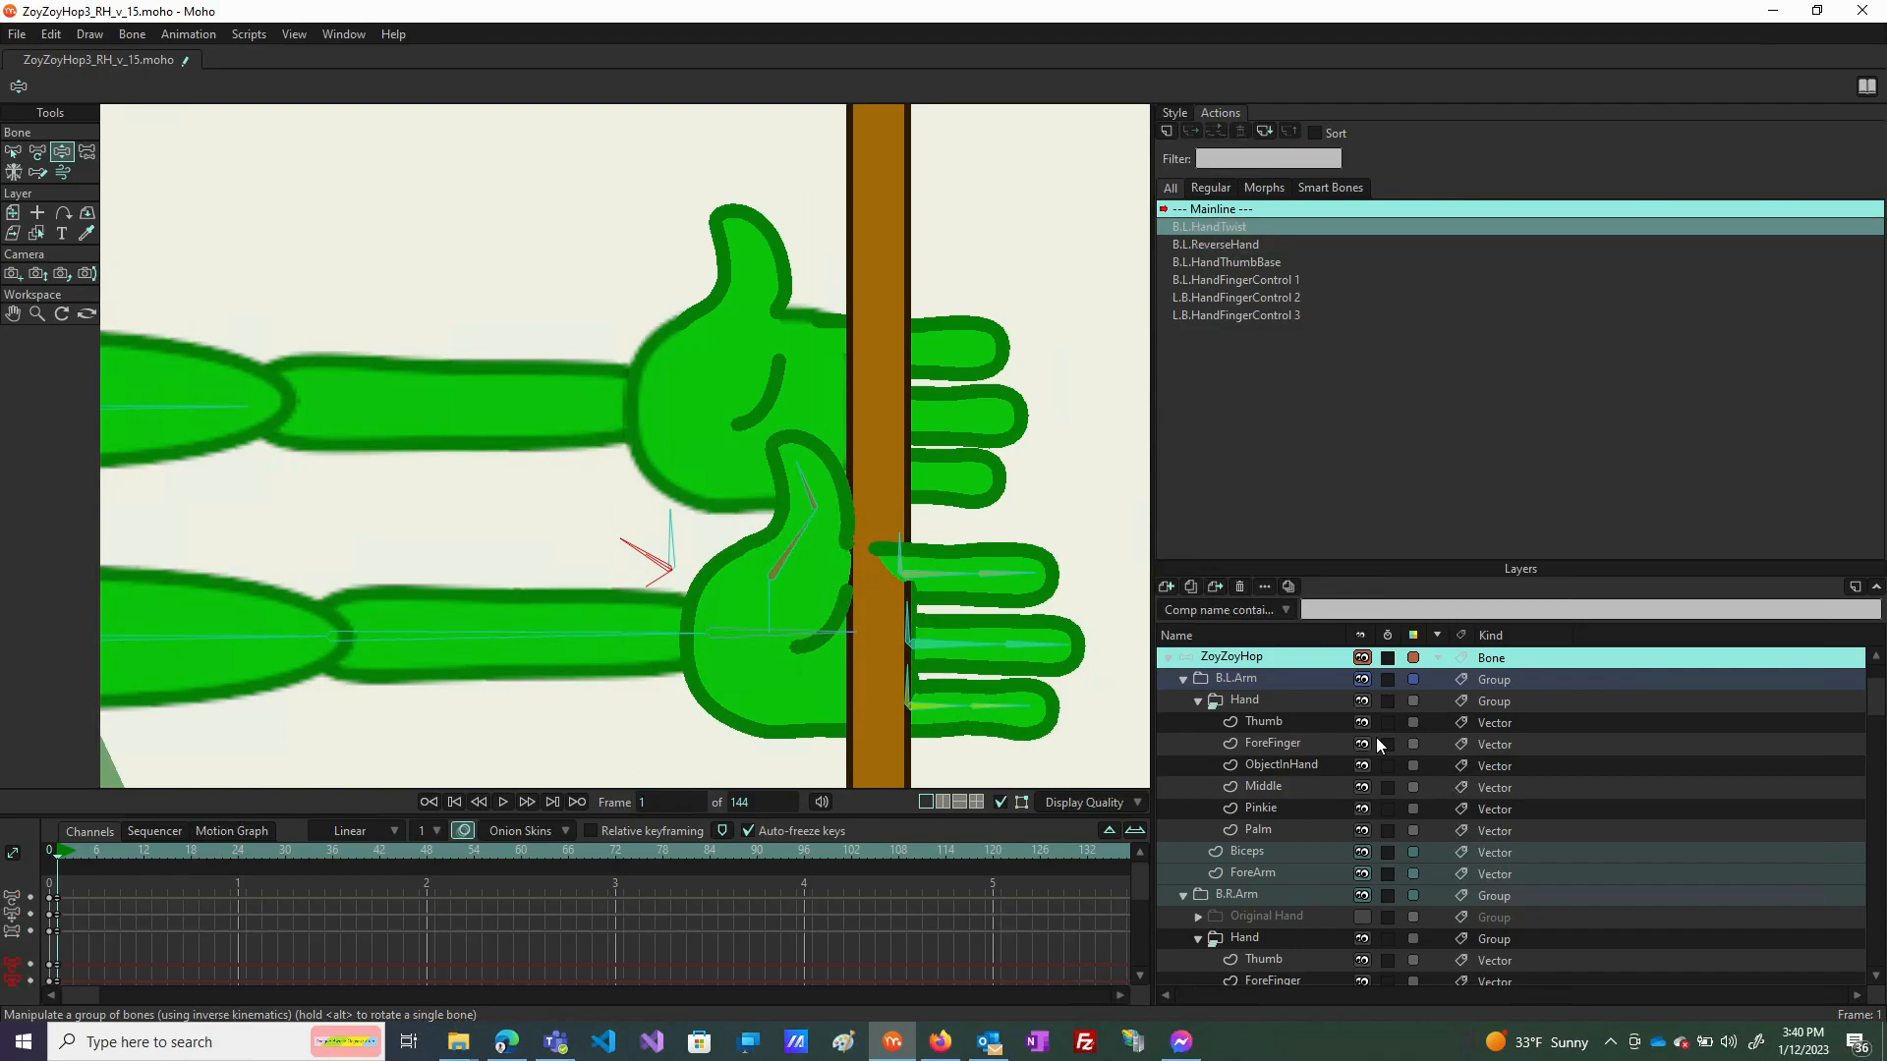
On frame 1, move the ObjectInHand bar across the fingers to about X 0.3643, Y 0.1732.
click(1302, 771)
click(38, 152)
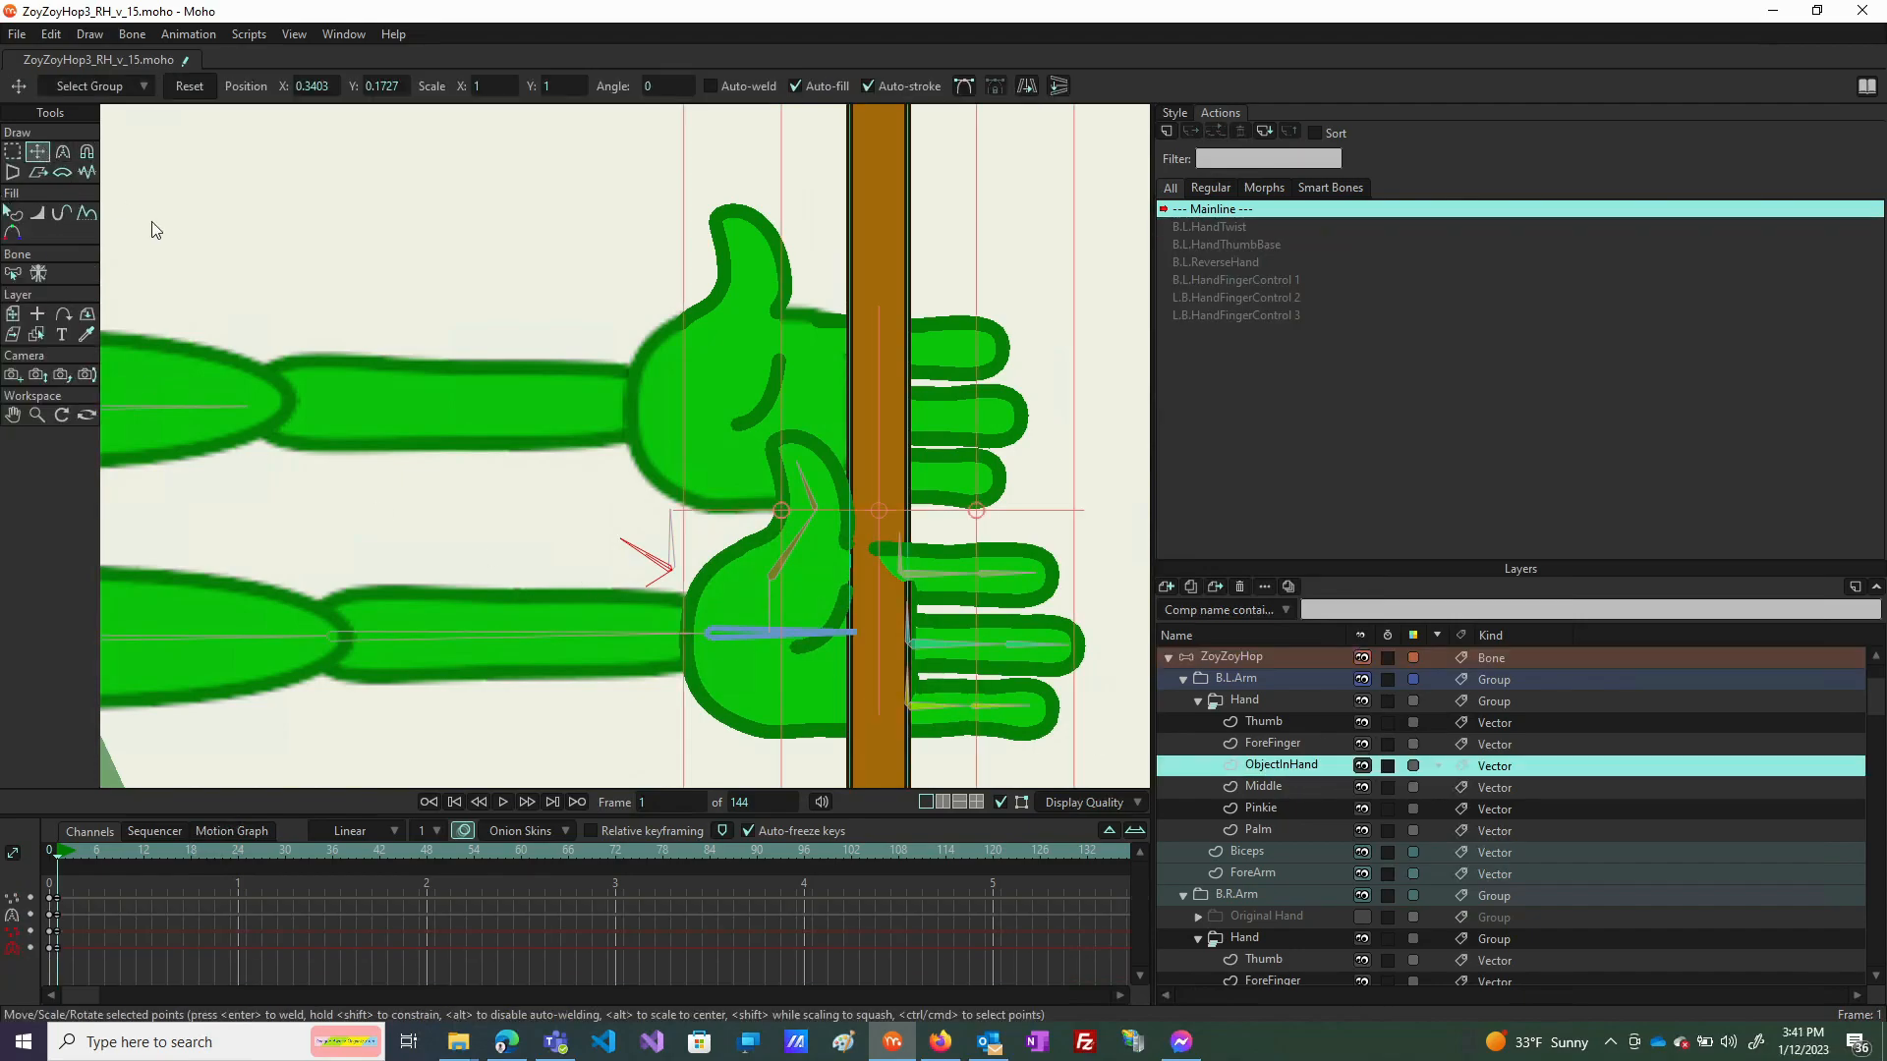
drag(893, 488, 992, 485)
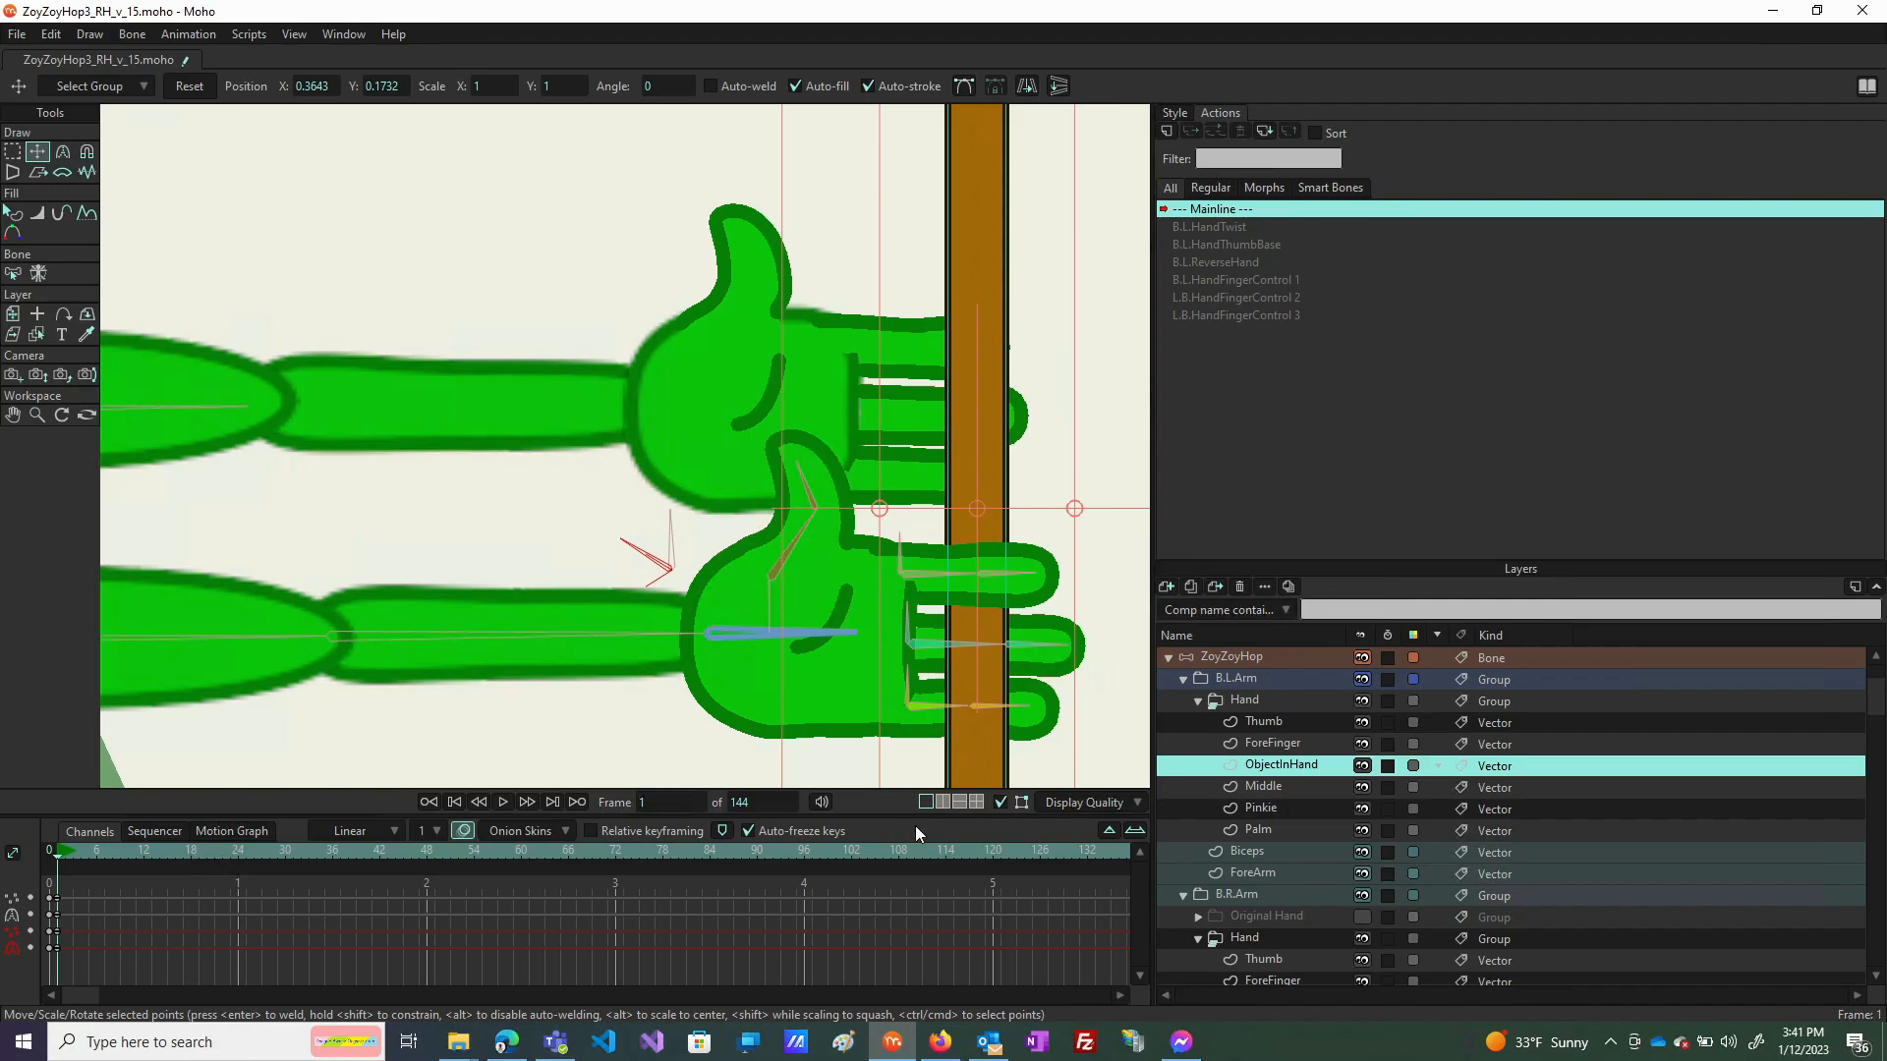
Rotate the B.L.ReverseHand bone back and forth to shift the bar's stacking order among the lower hand's fingers.
click(1242, 656)
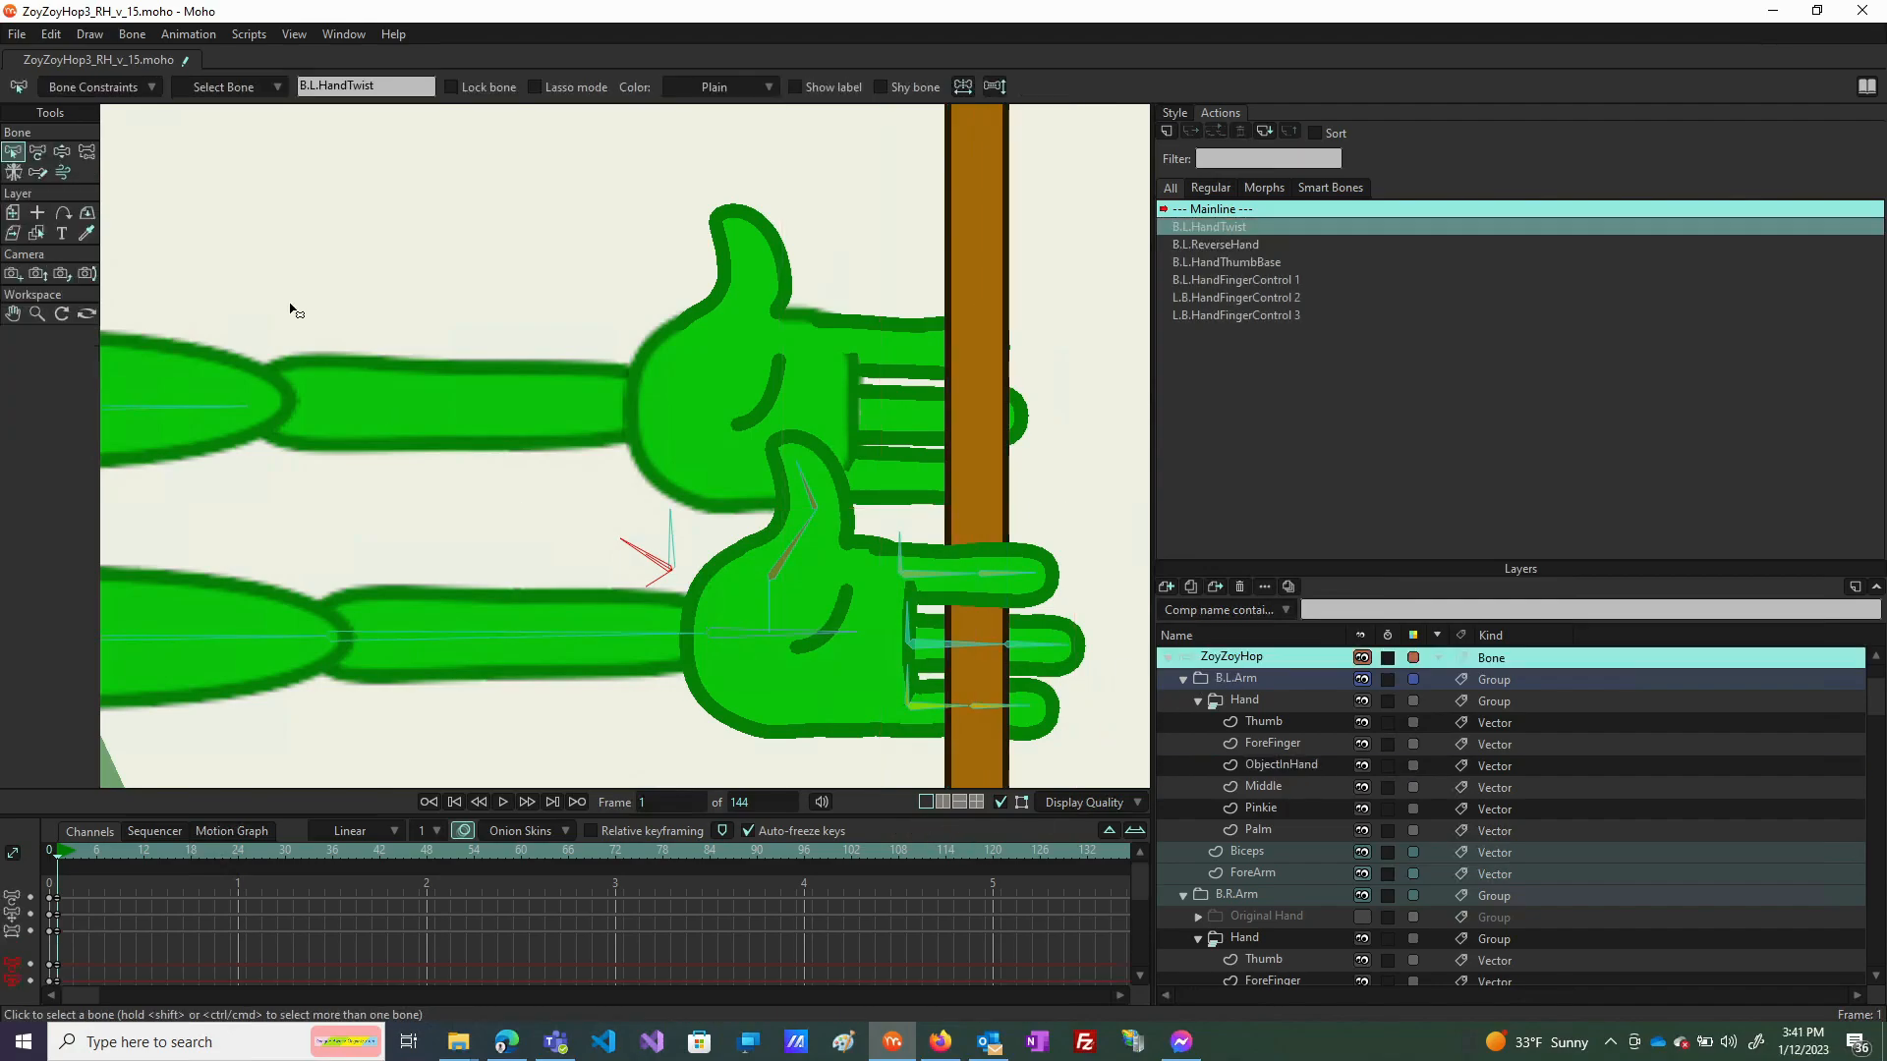
click(61, 153)
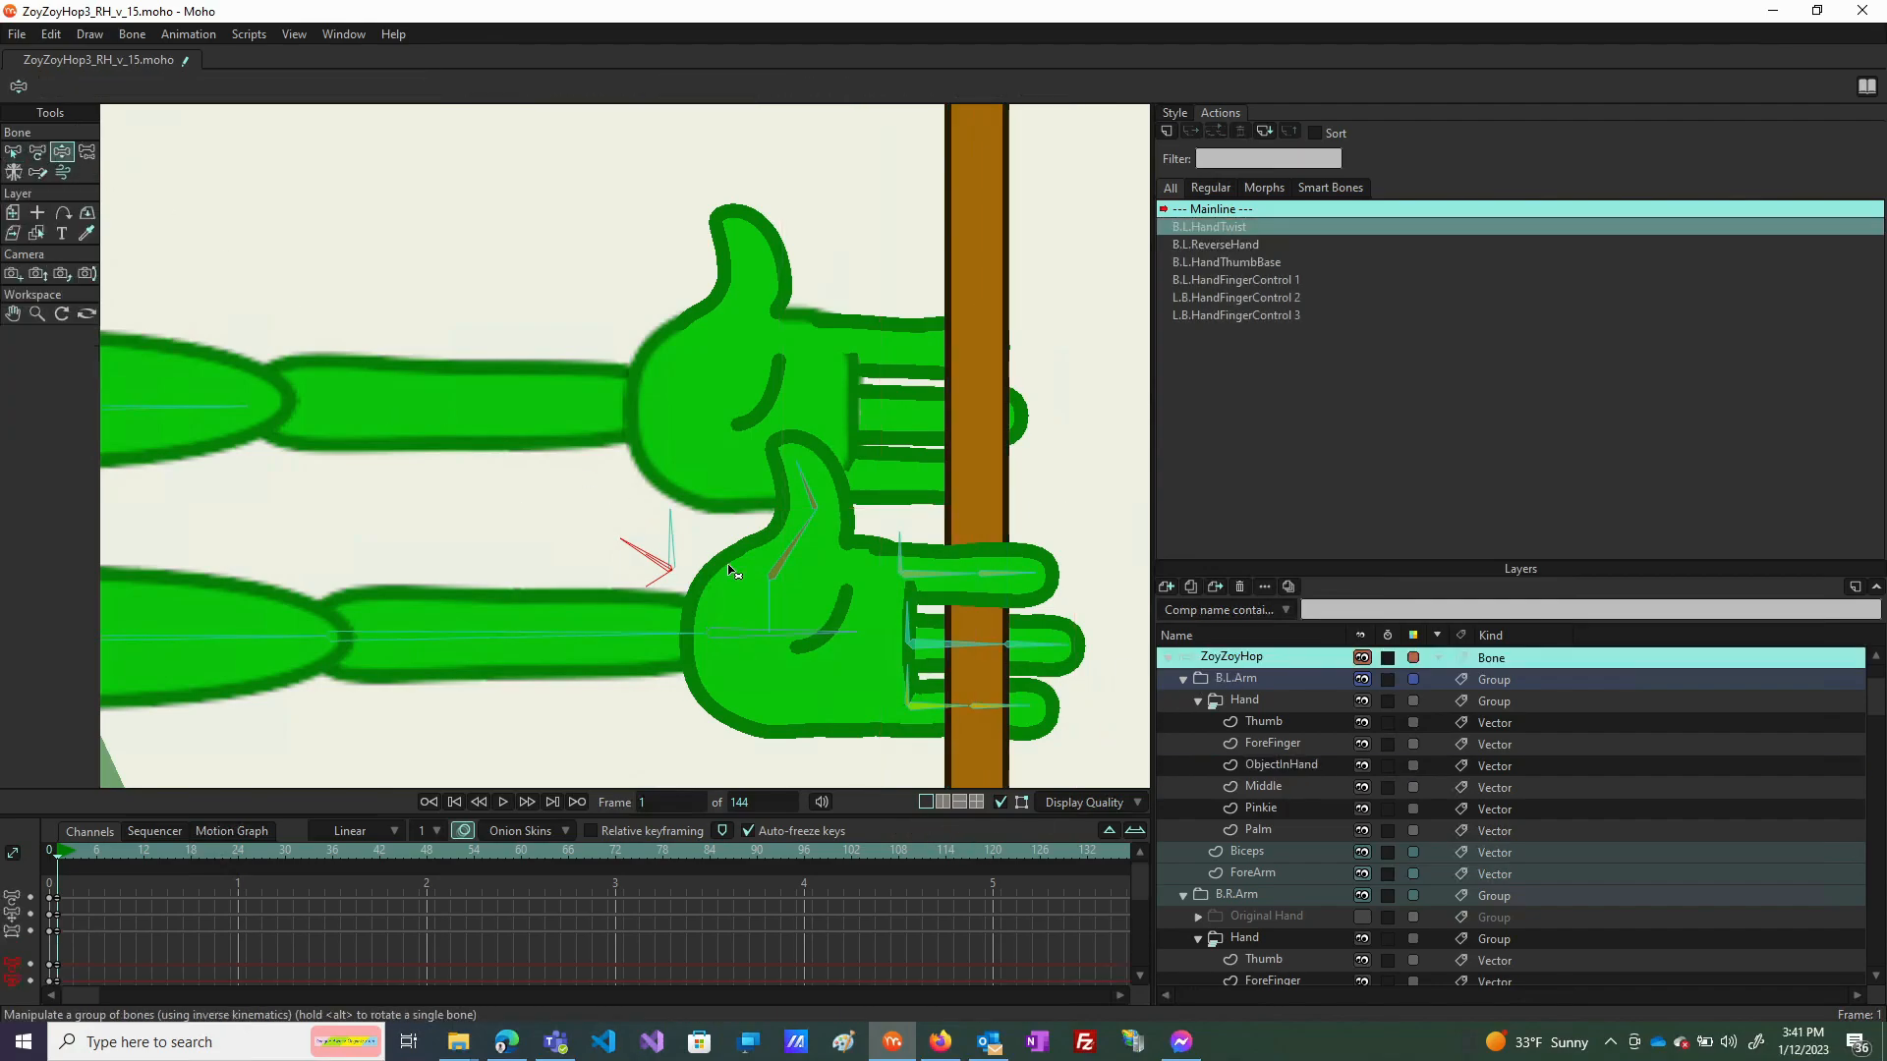
mouse_move(673, 531)
mouse_down()
mouse_move(752, 547)
mouse_move(699, 523)
mouse_move(717, 529)
mouse_up()
drag(719, 531, 702, 529)
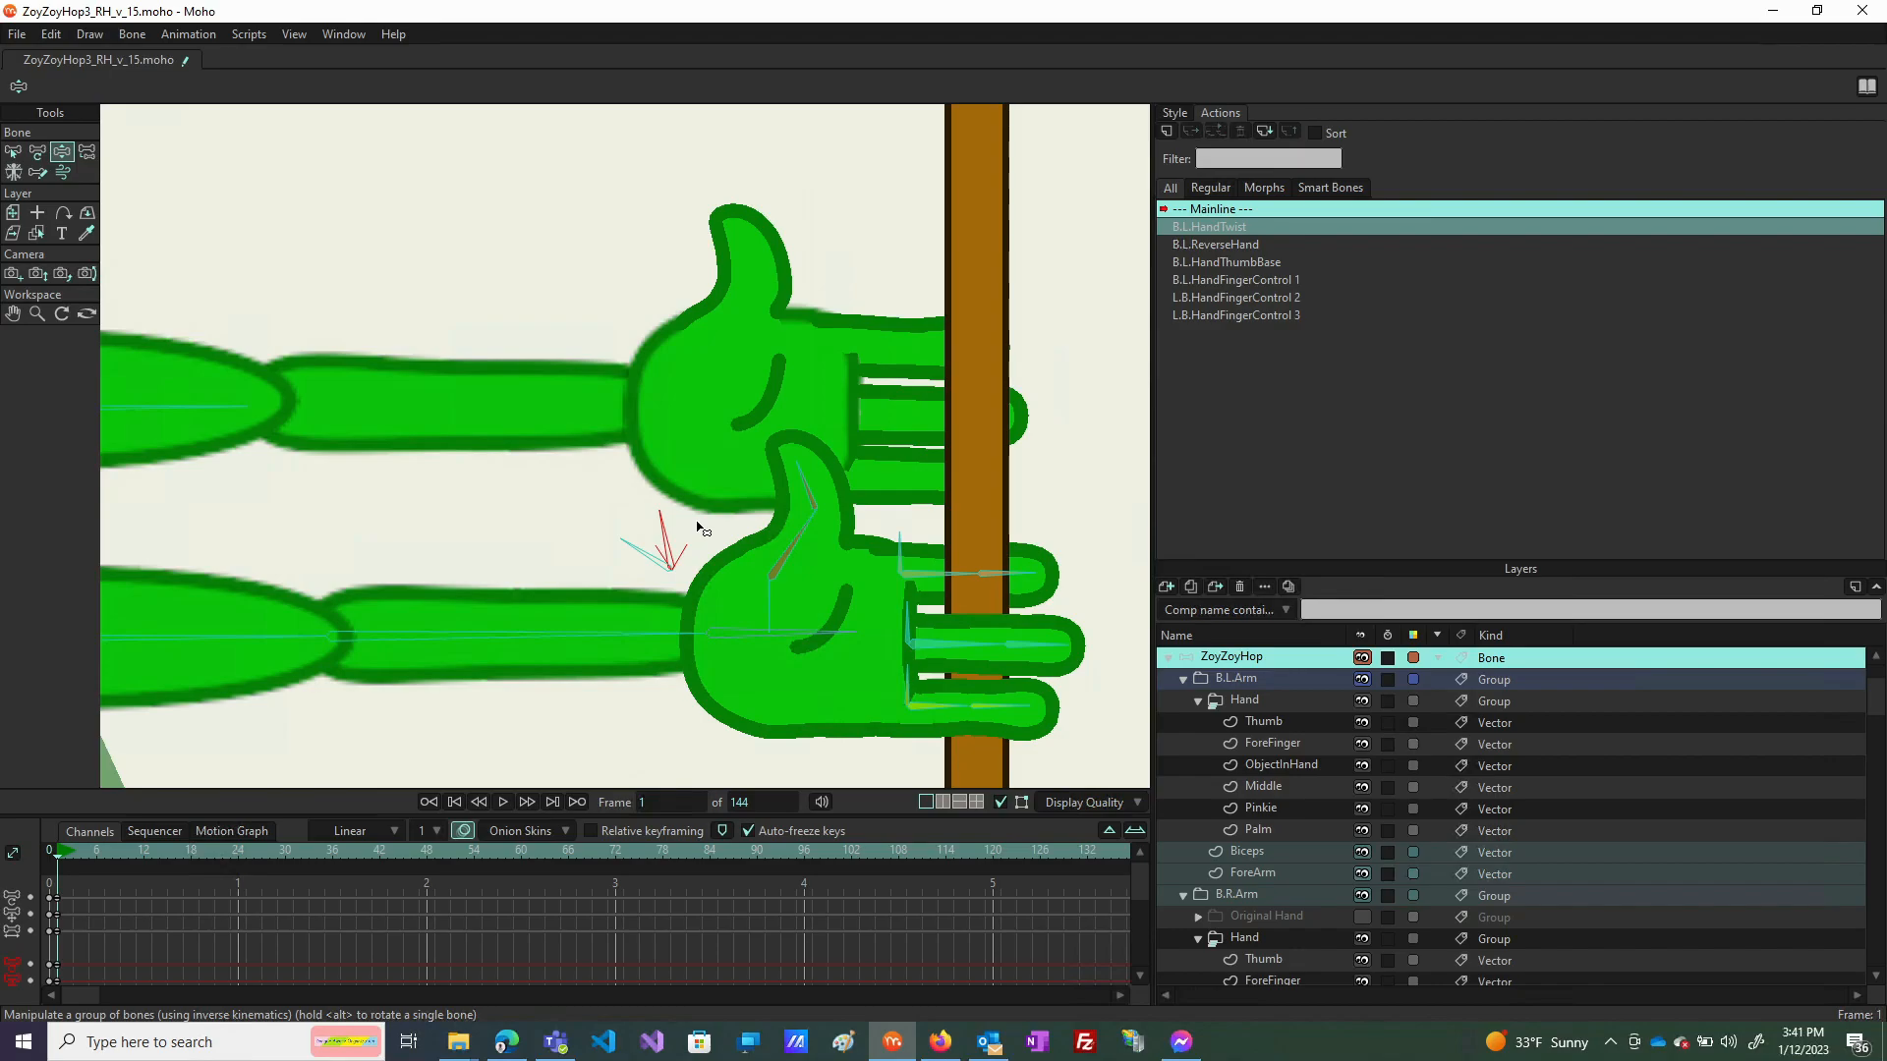
mouse_move(698, 527)
mouse_down()
mouse_move(643, 546)
mouse_move(676, 537)
mouse_move(661, 537)
mouse_move(706, 497)
mouse_move(693, 485)
mouse_up()
Twist the lower hand thumb-down with the B.L.HandTwist bone and readjust the bar's stacking order with the B.L.ReverseHand bone.
drag(630, 550, 625, 596)
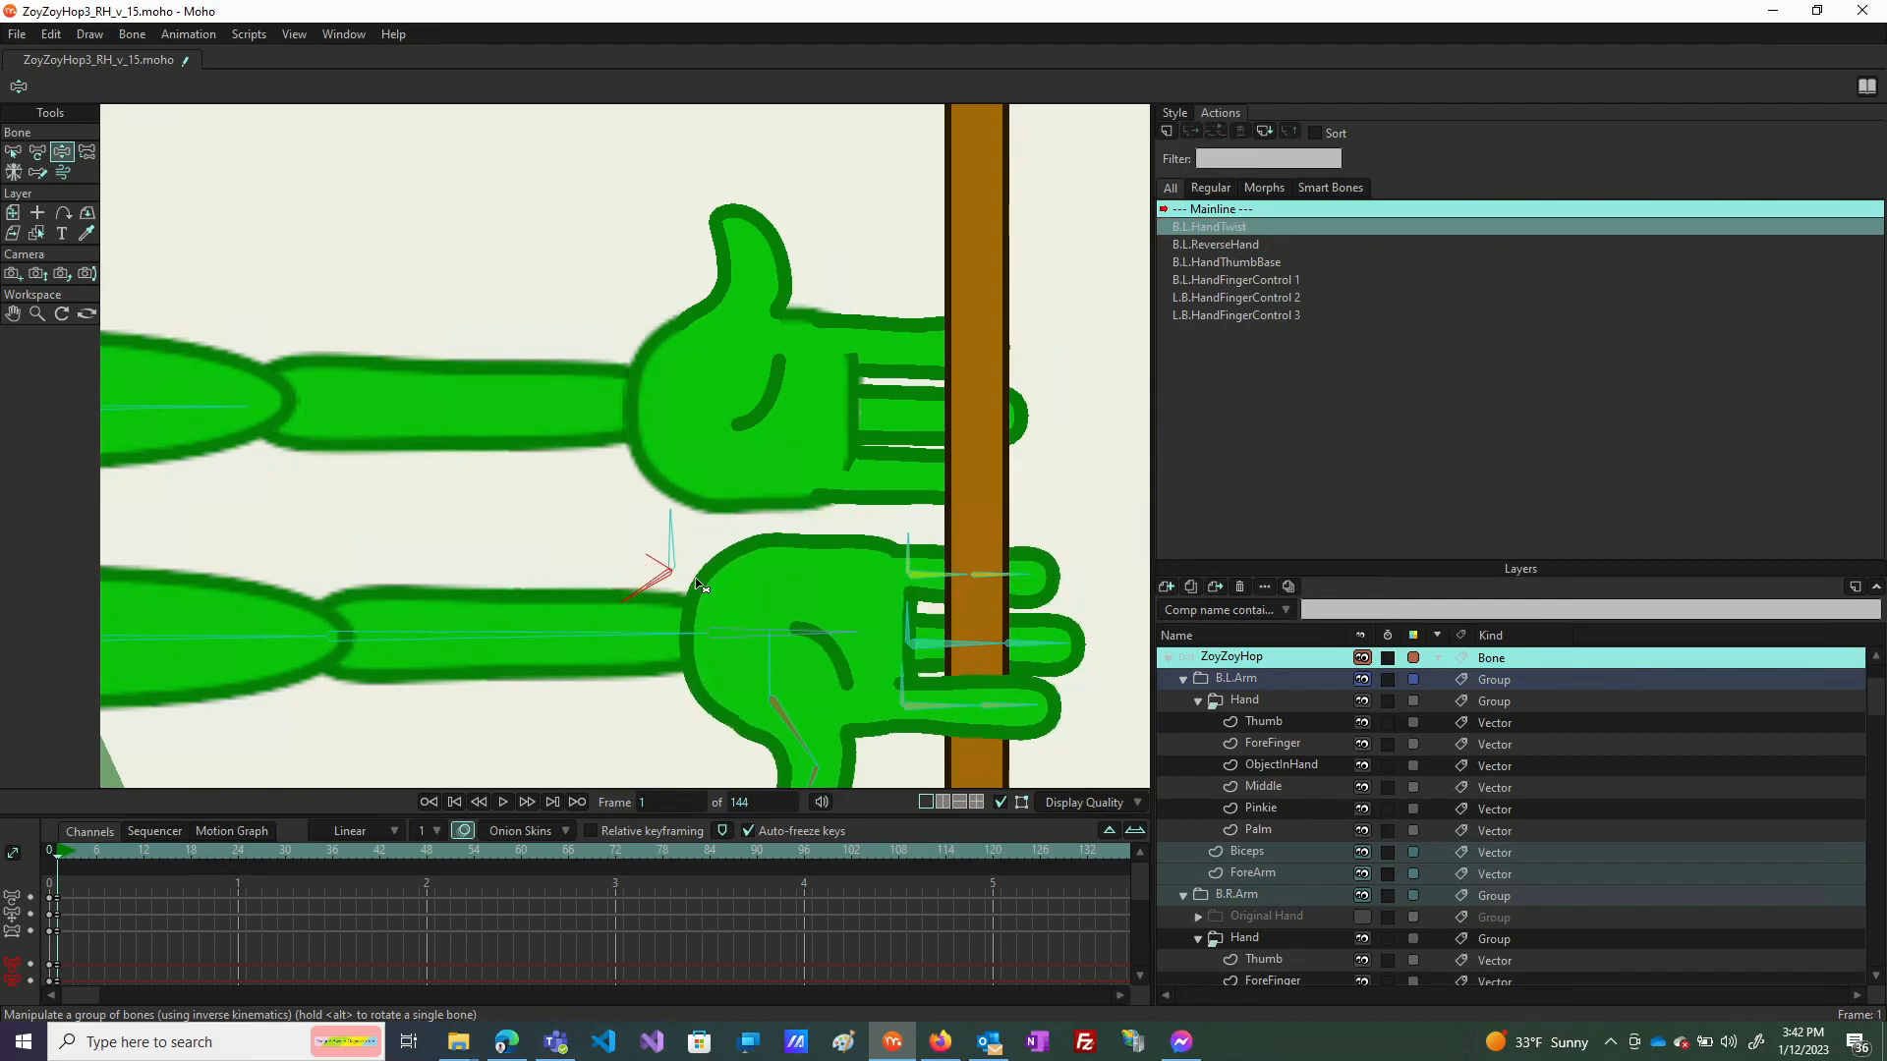
drag(665, 521, 662, 524)
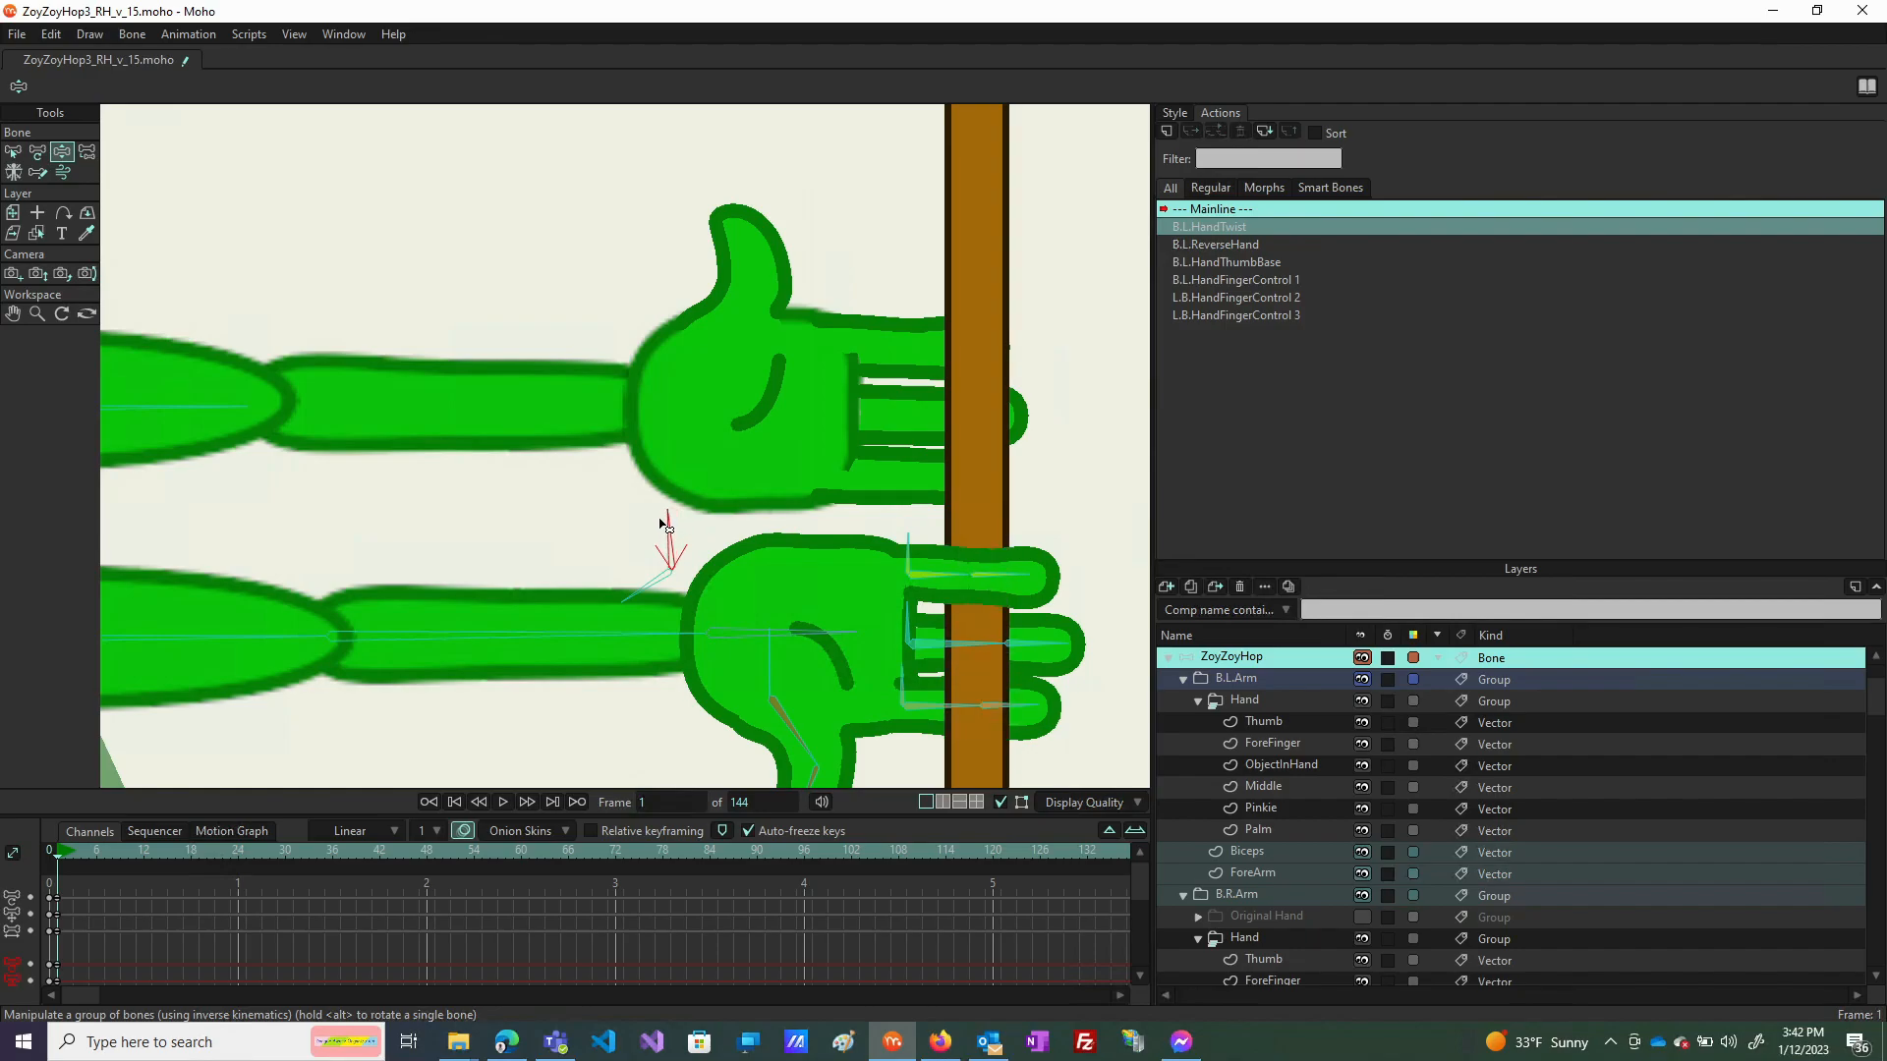
mouse_move(648, 597)
mouse_down()
mouse_move(633, 527)
mouse_move(648, 605)
mouse_move(644, 560)
mouse_move(644, 580)
mouse_up()
mouse_move(668, 513)
mouse_down()
mouse_move(639, 593)
mouse_move(636, 531)
mouse_move(641, 563)
mouse_move(671, 524)
mouse_up()
Curl the lower hand's forefinger and middle finger around the bar, and adjust the B.L.ReverseHand and B.L.HandTwist bones.
drag(938, 590, 1012, 666)
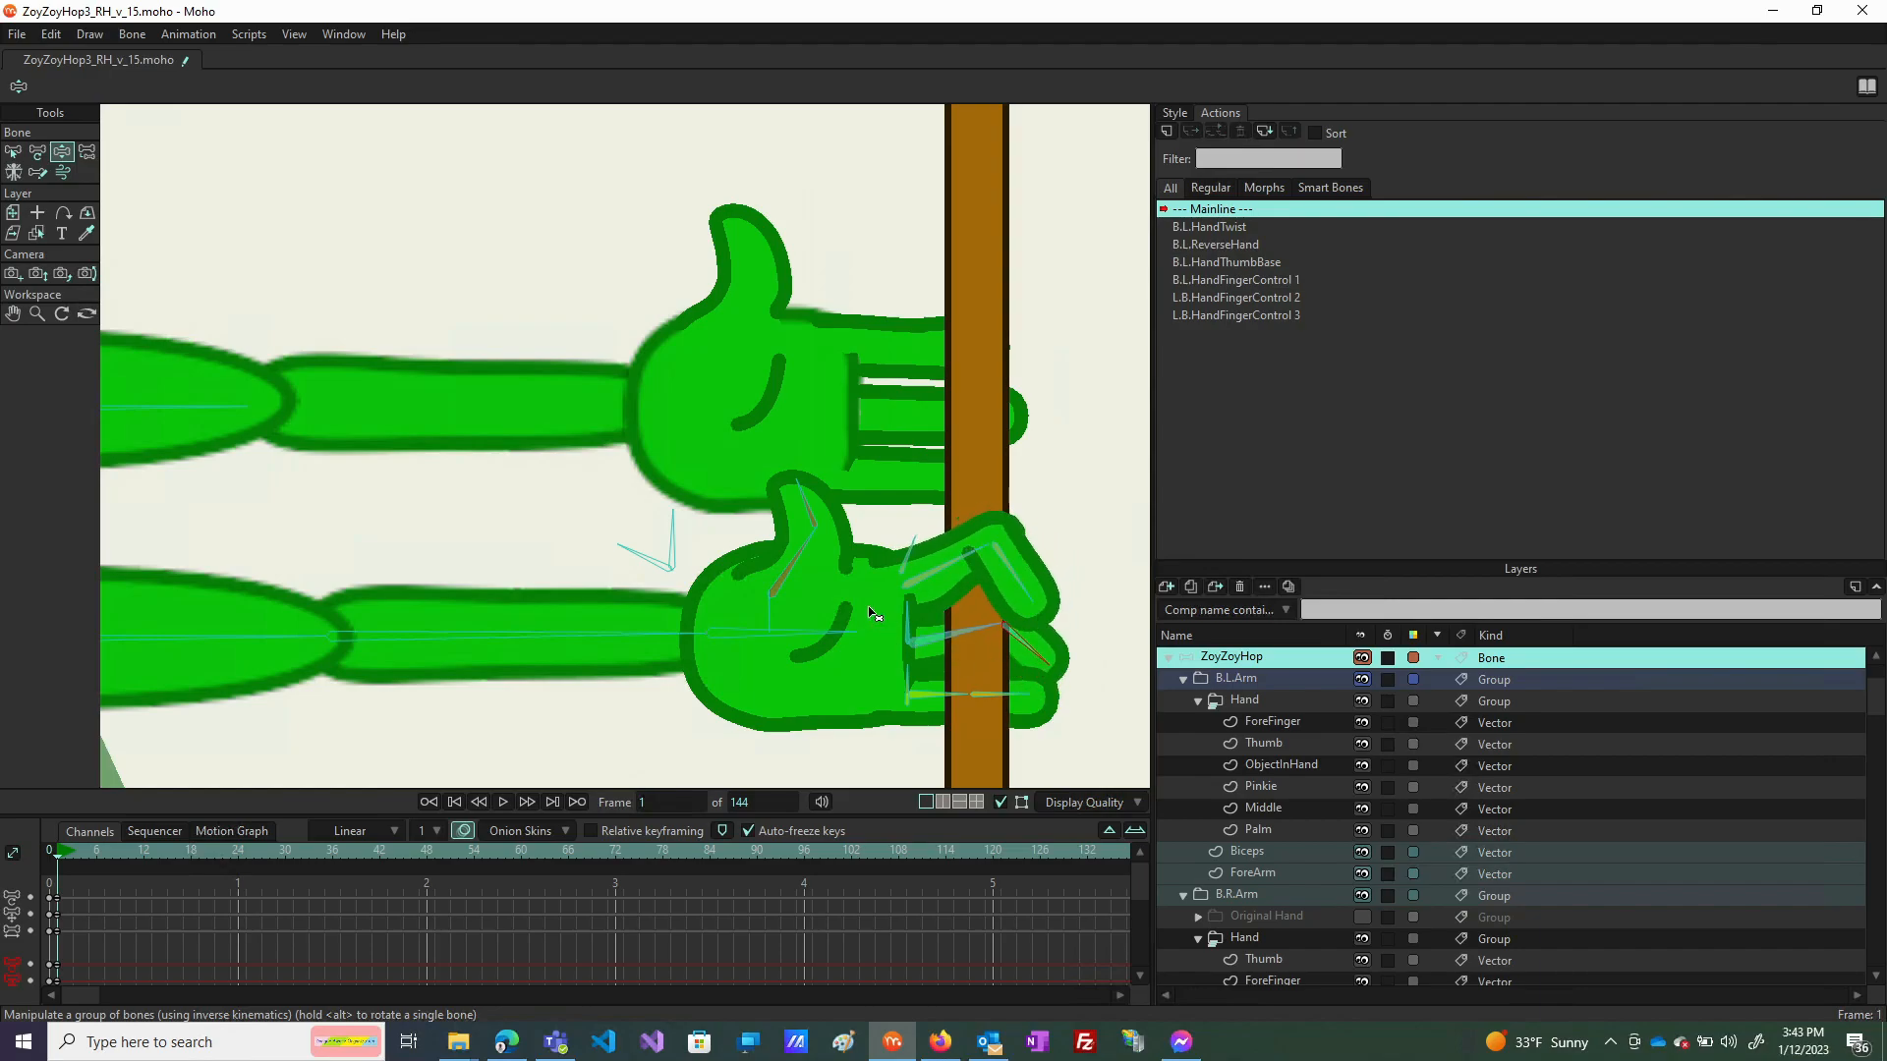
drag(670, 522, 647, 520)
scroll(854, 551, down, 6)
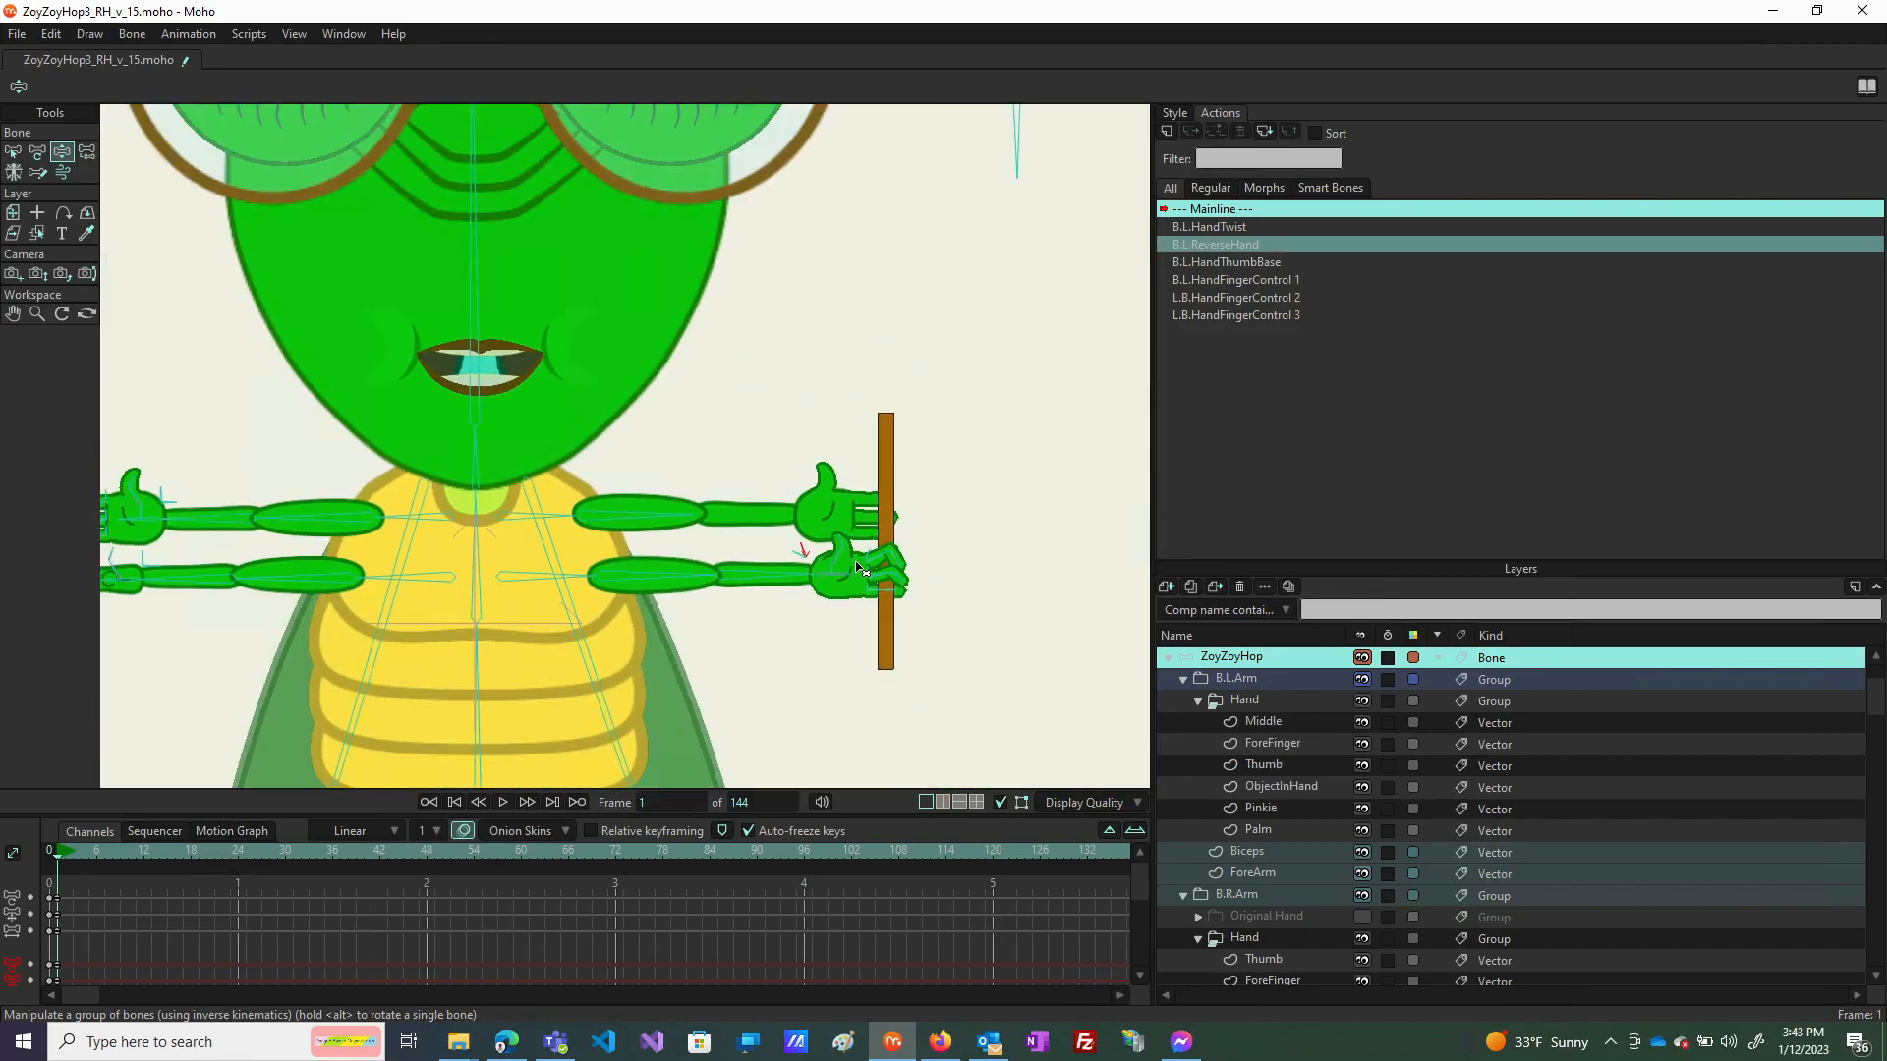
click(798, 556)
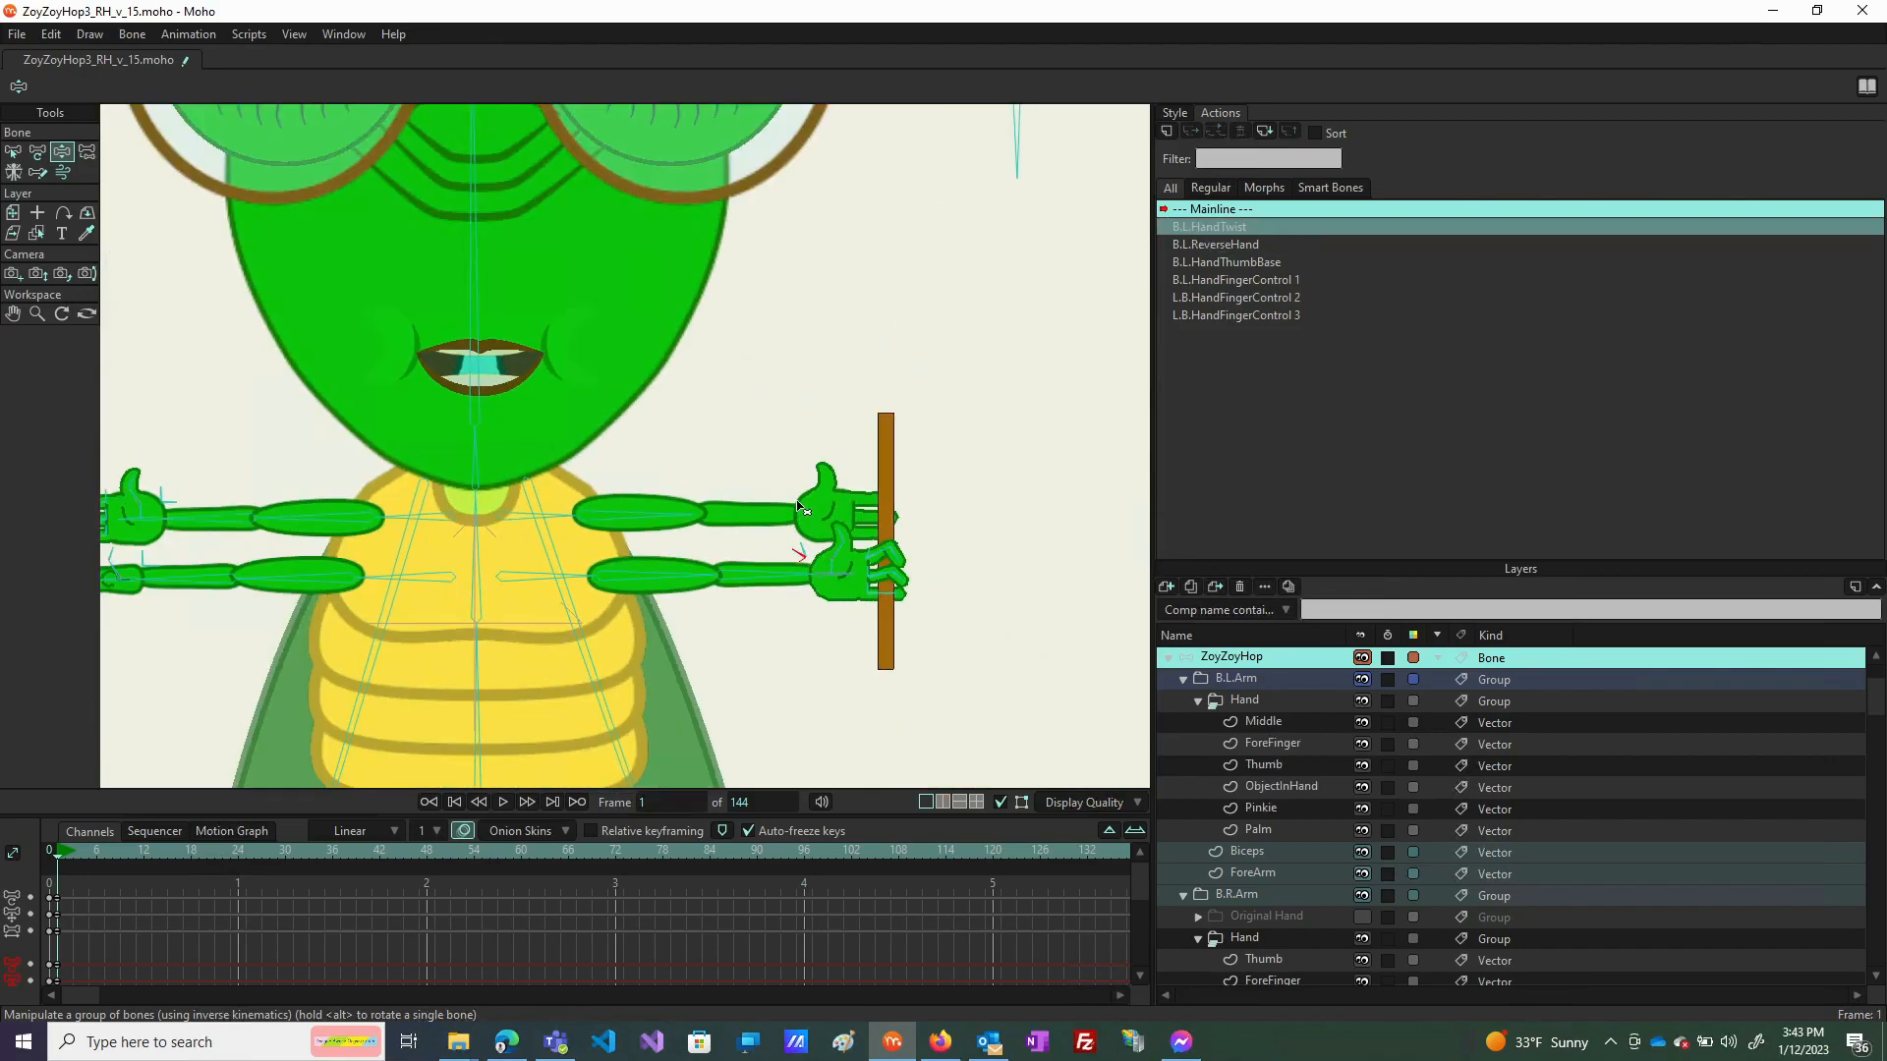
drag(797, 546, 807, 548)
scroll(907, 557, down, 7)
scroll(803, 572, up, 10)
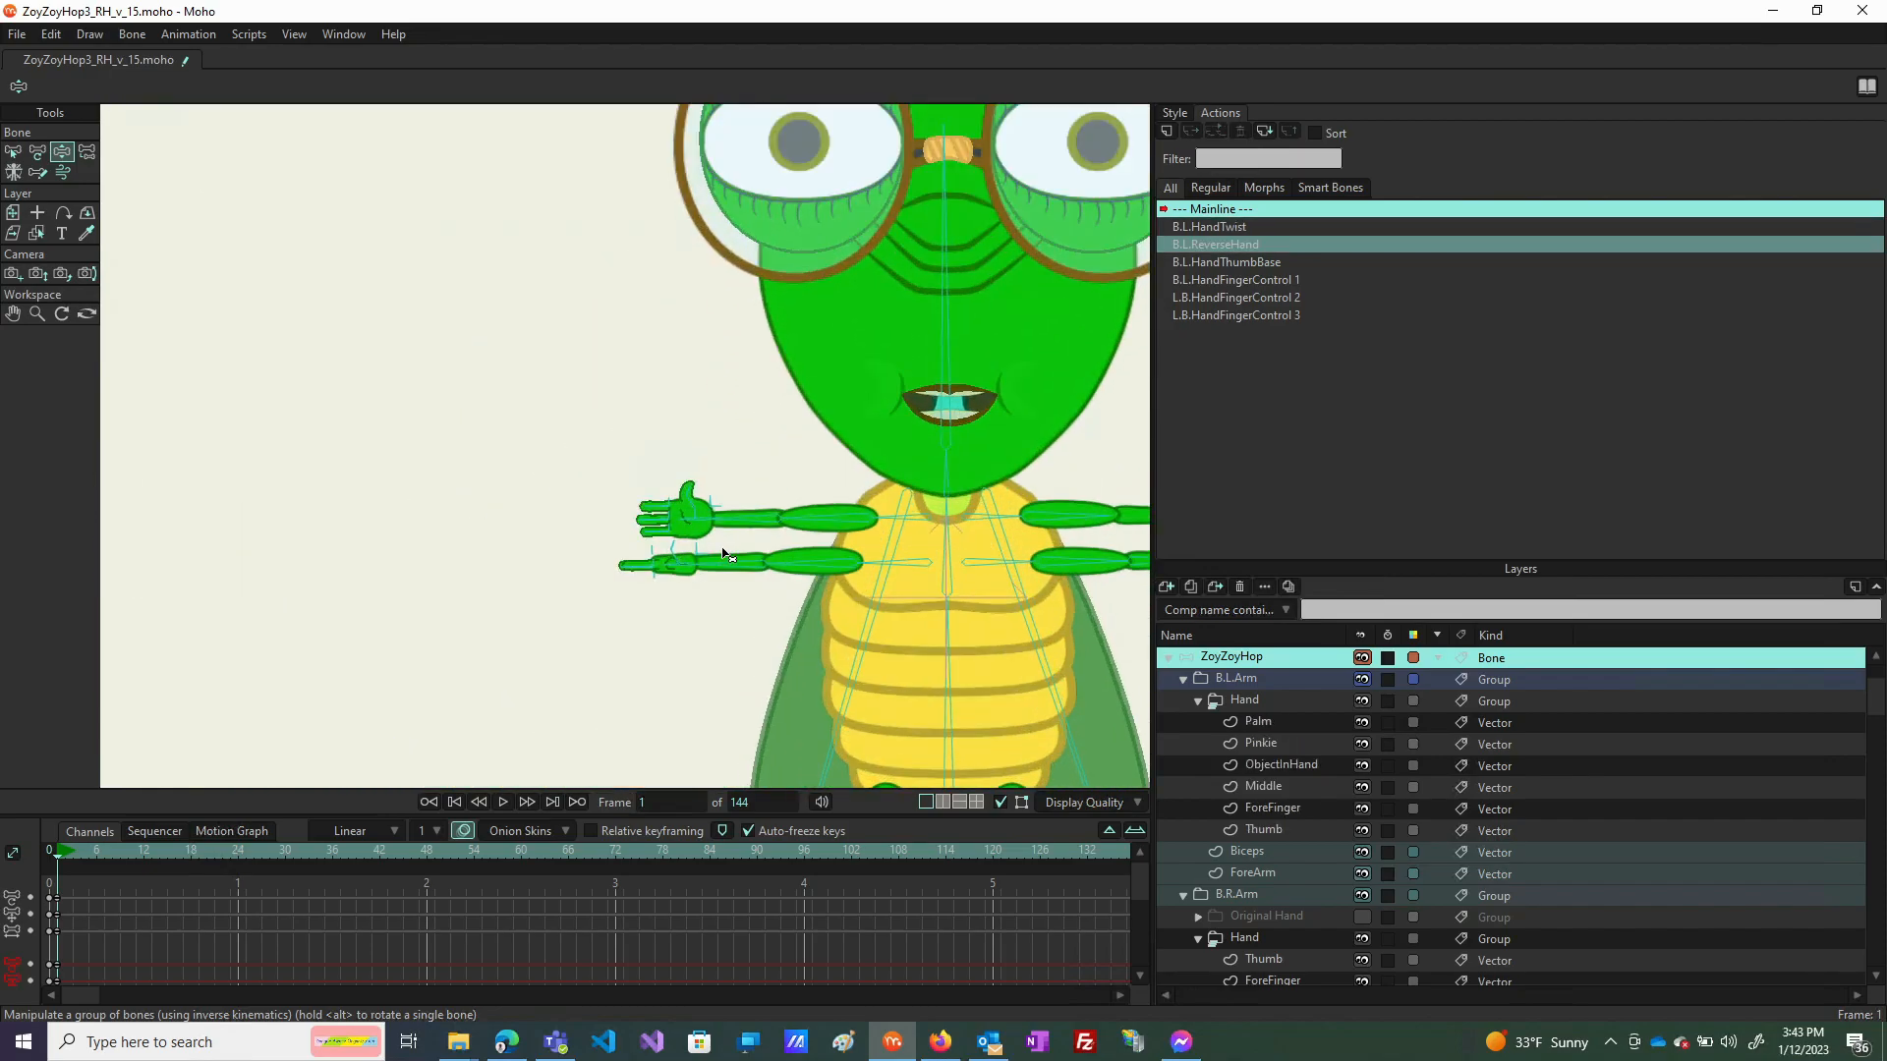
scroll(668, 557, down, 2)
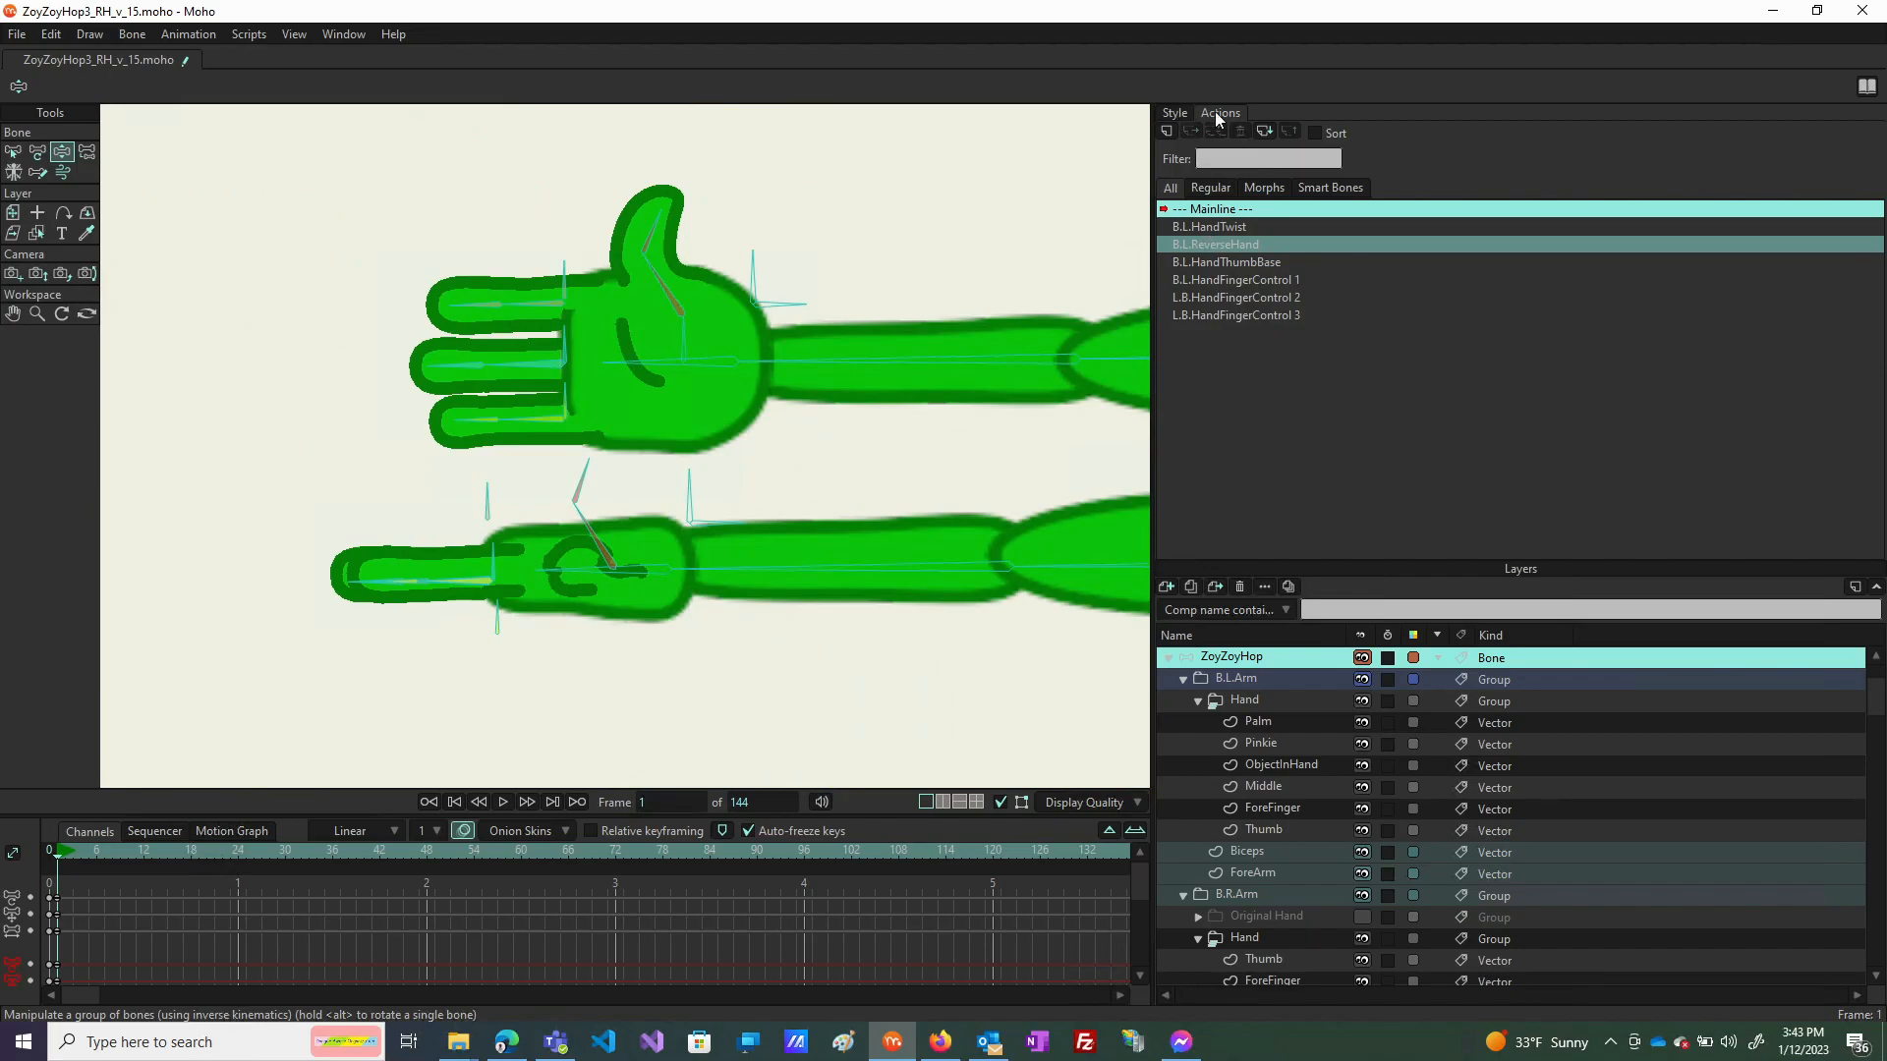
Rename the L.B.HandFingerControl 2 action as B.L.HandFingerControl 2.
click(1215, 227)
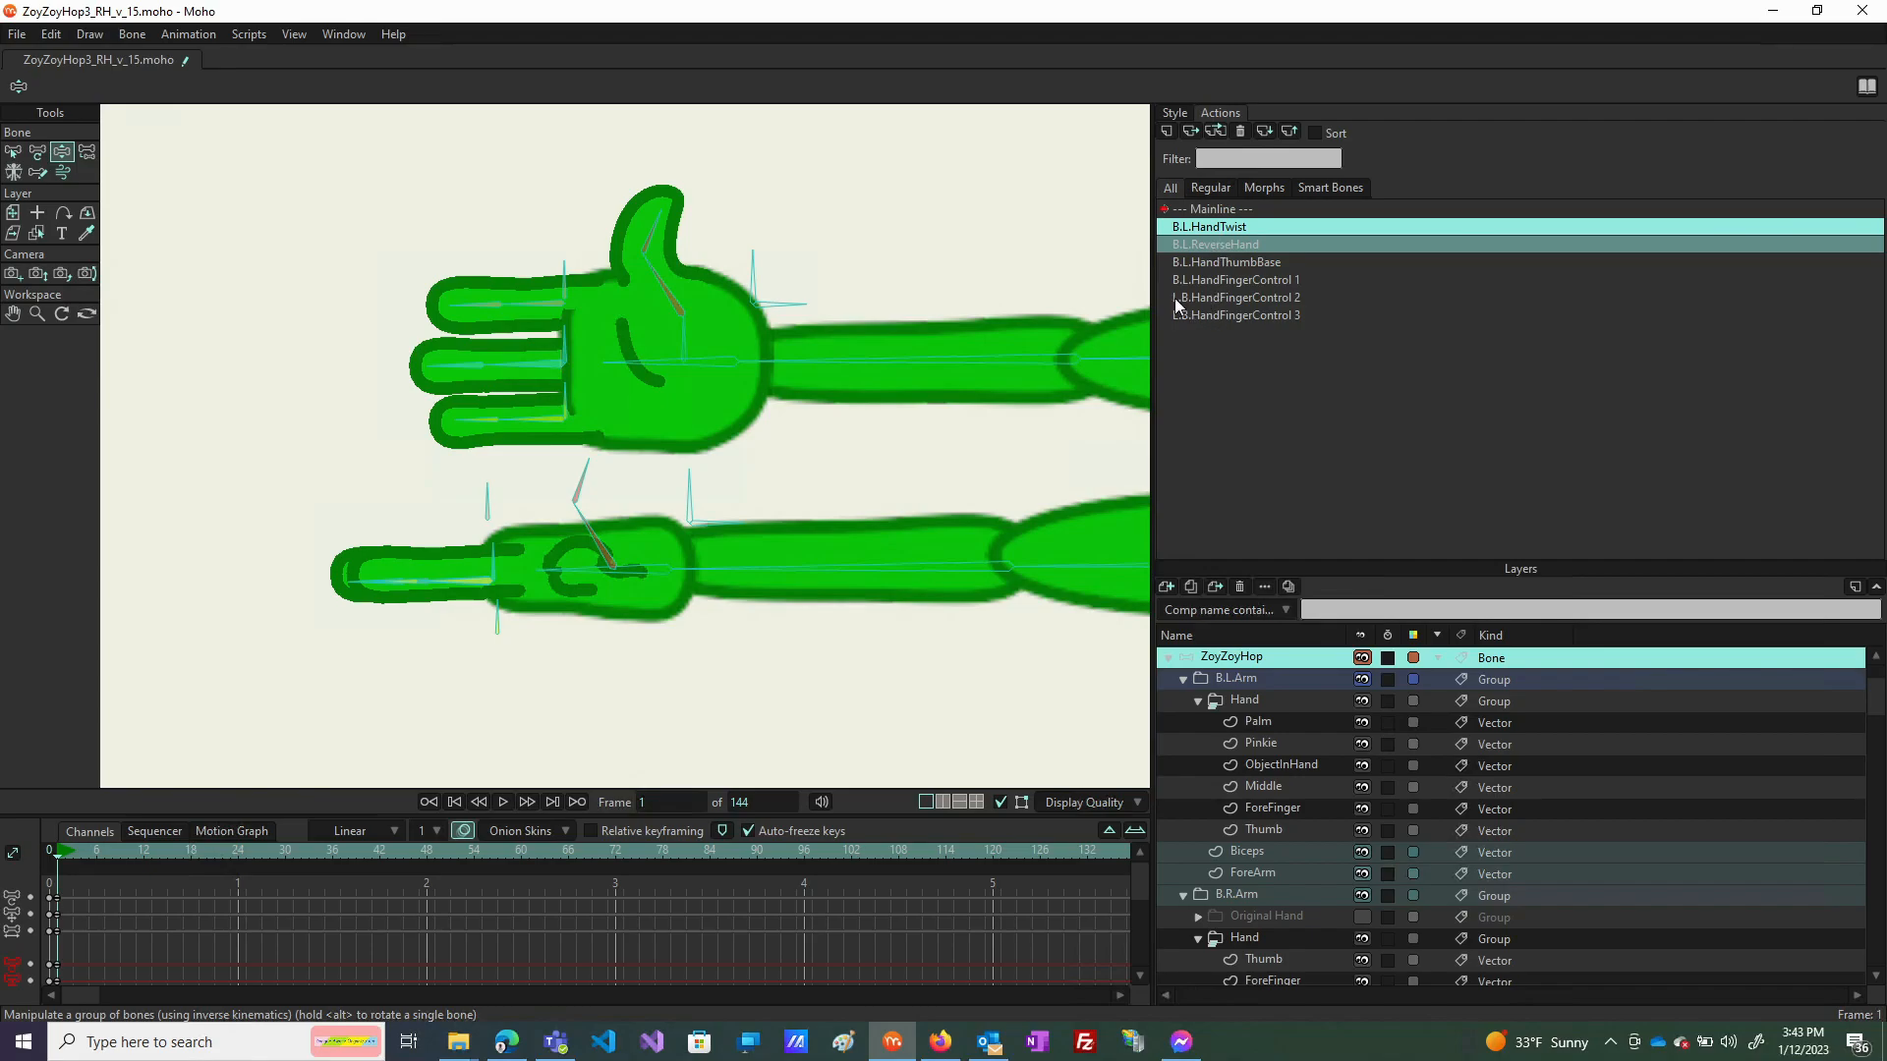
click(1219, 297)
scroll(555, 447, down, 5)
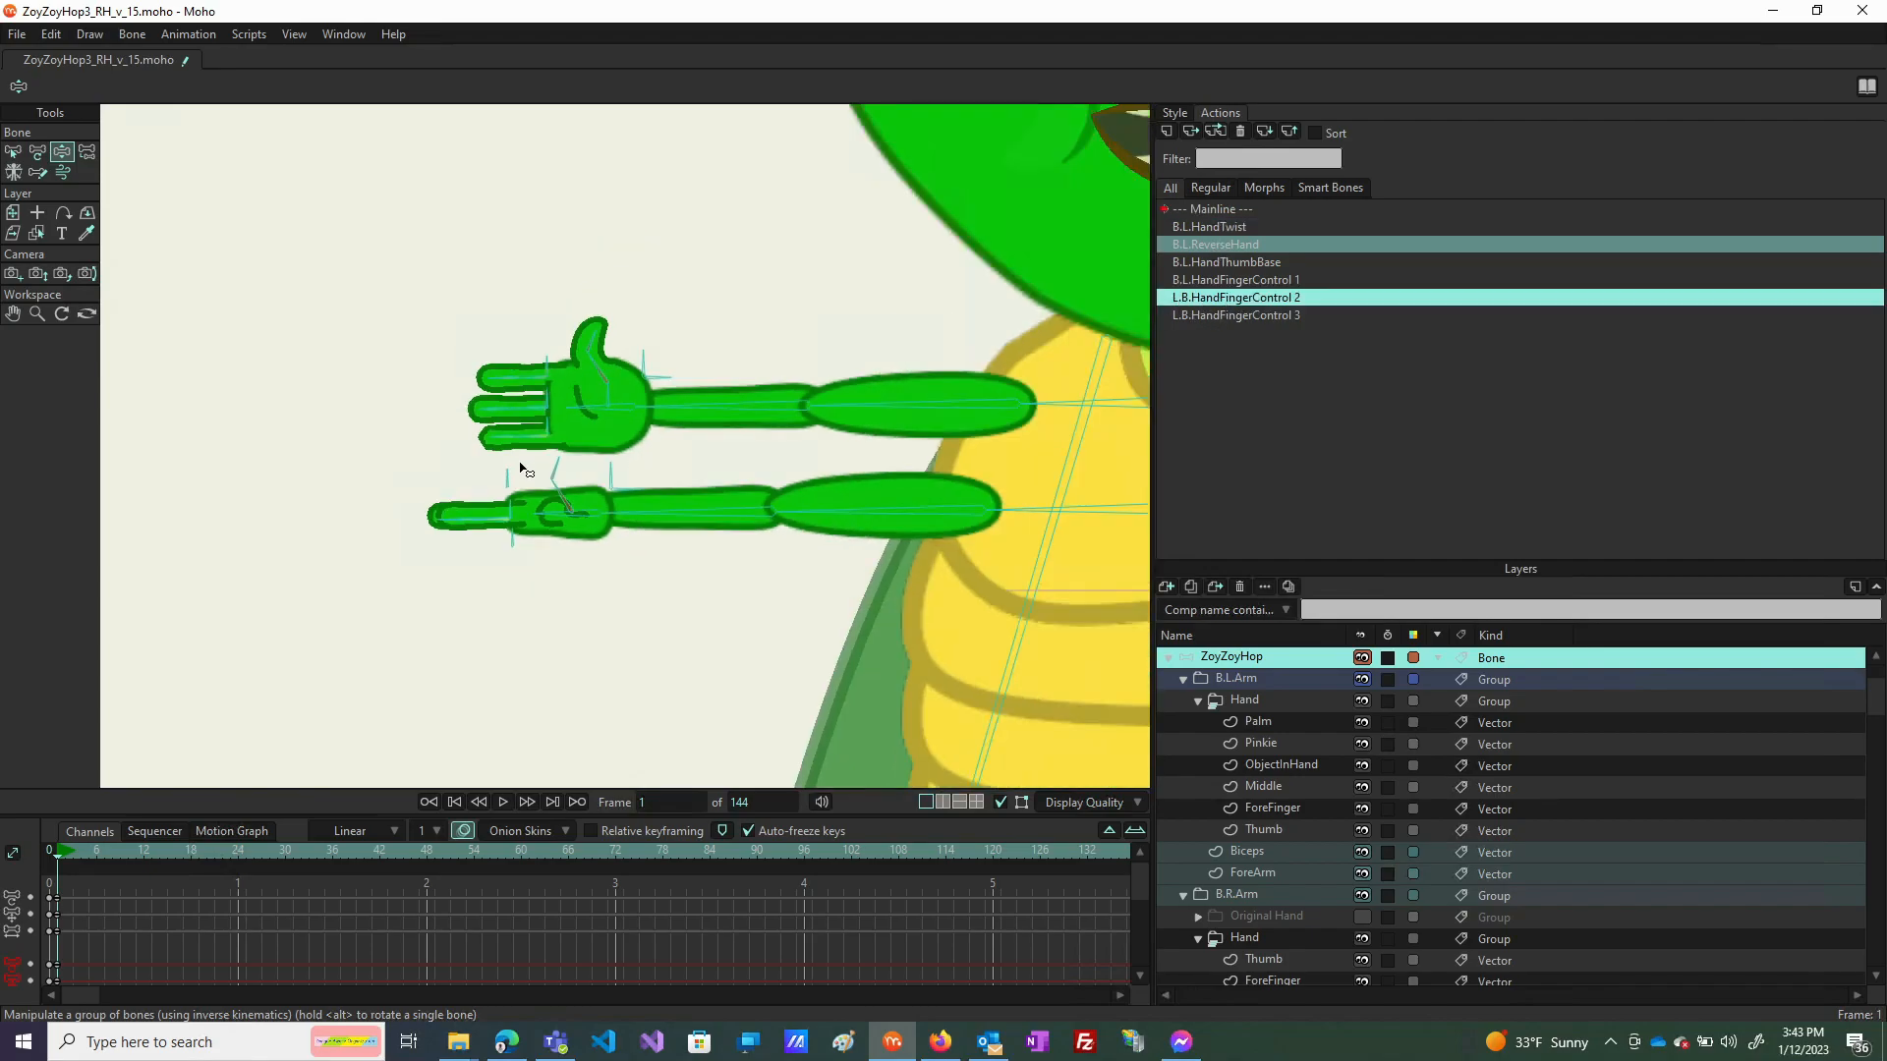
scroll(304, 491, down, 1)
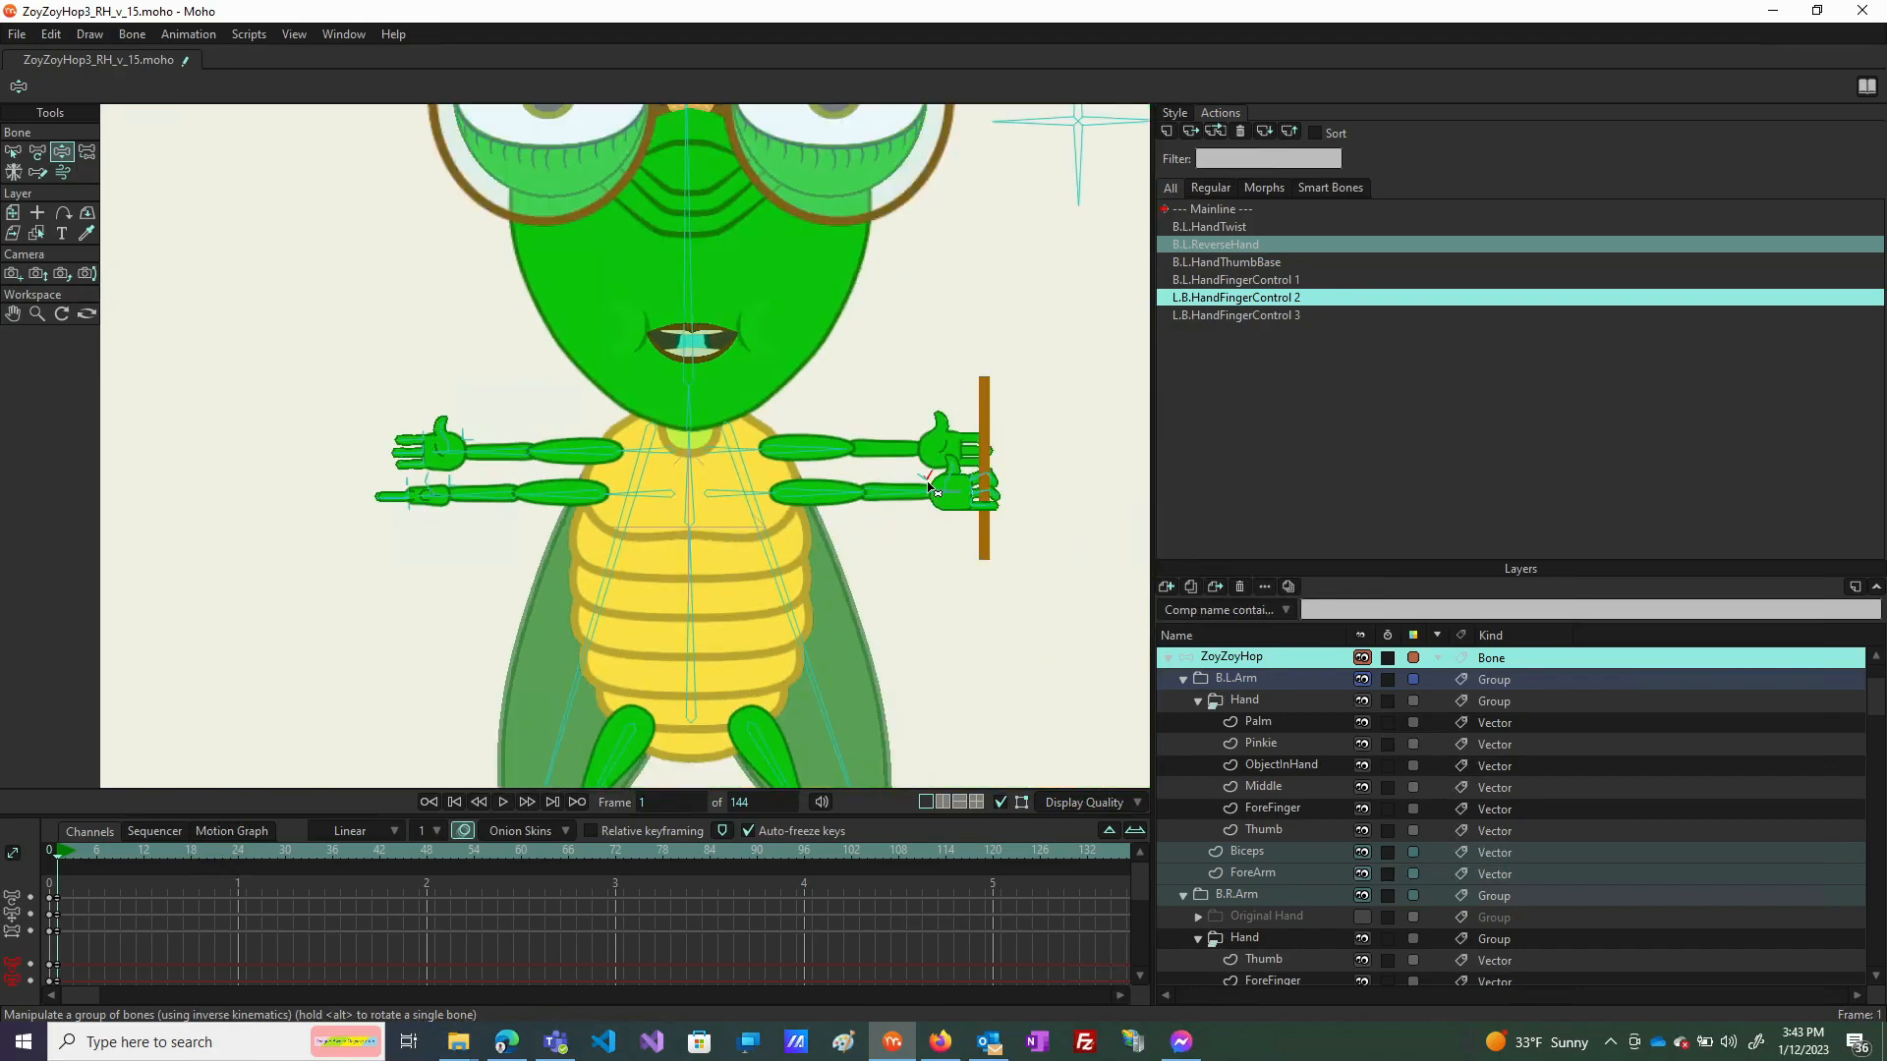
right_click(1211, 298)
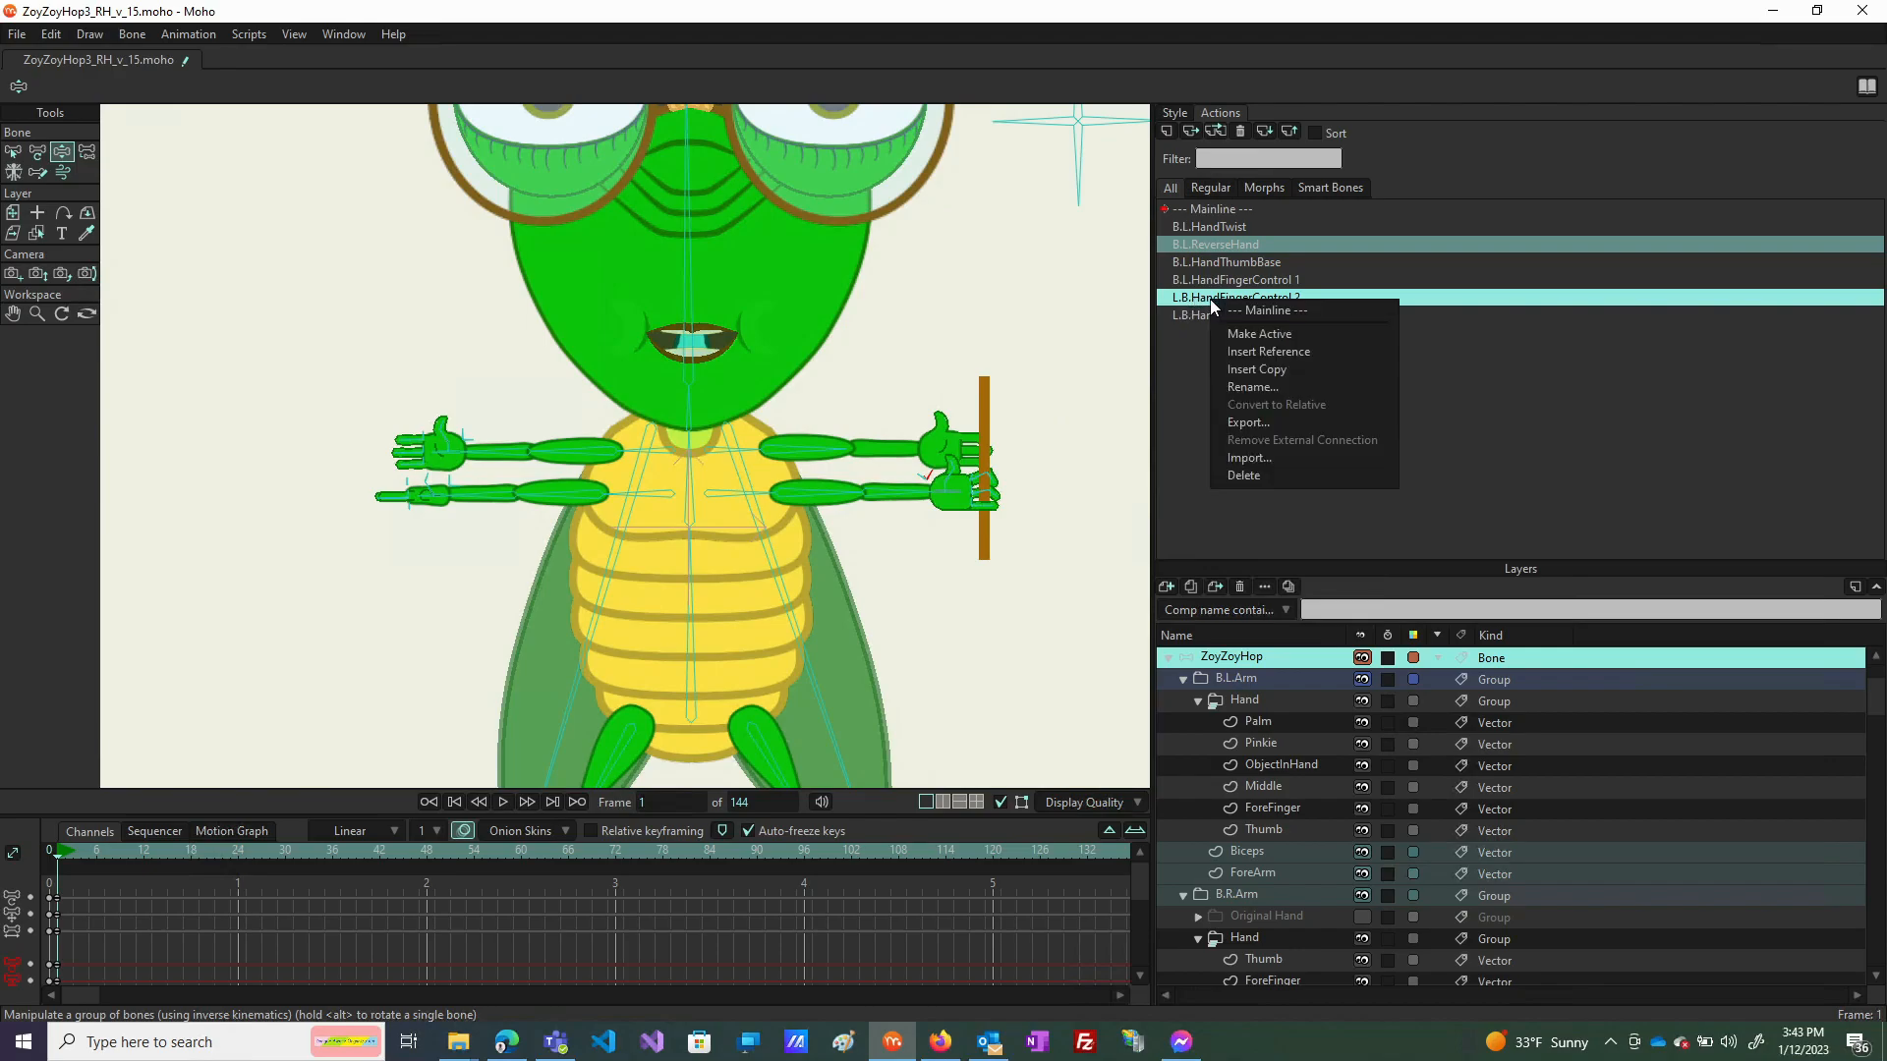
click(1264, 389)
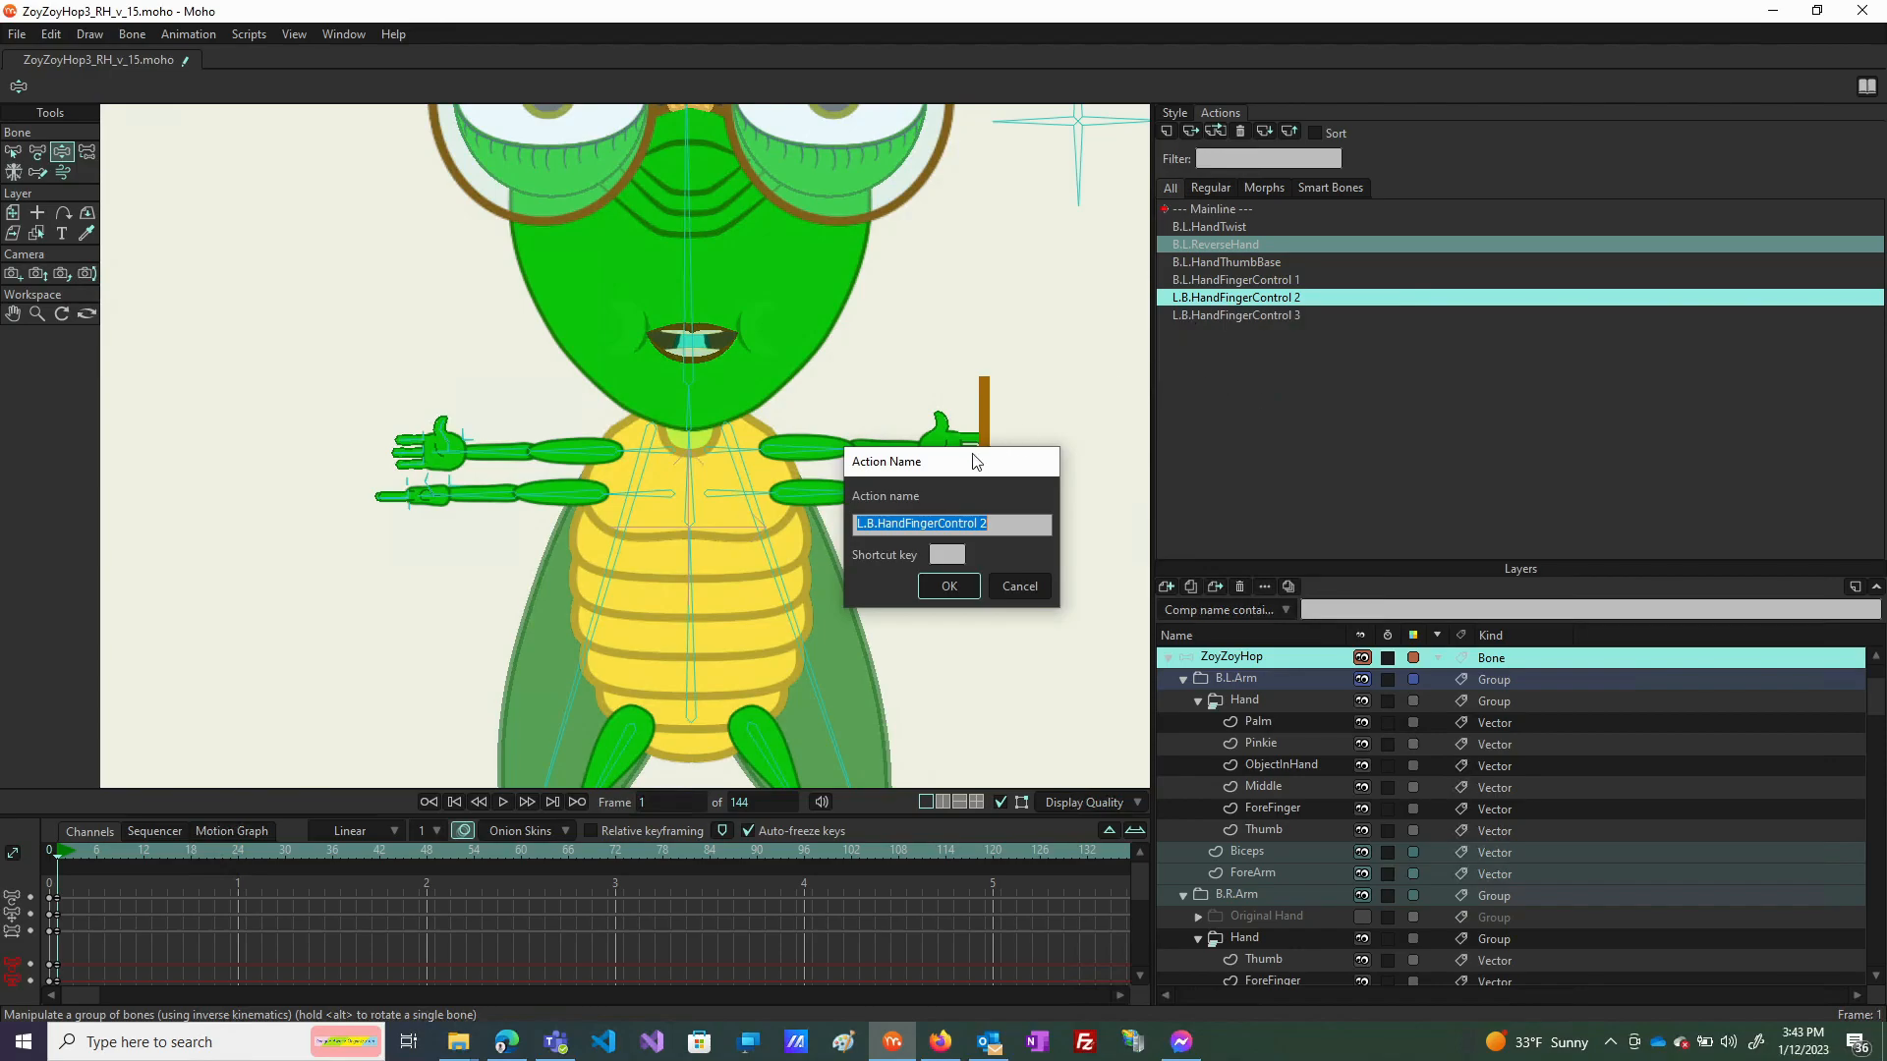
click(862, 526)
key(BackSpace)
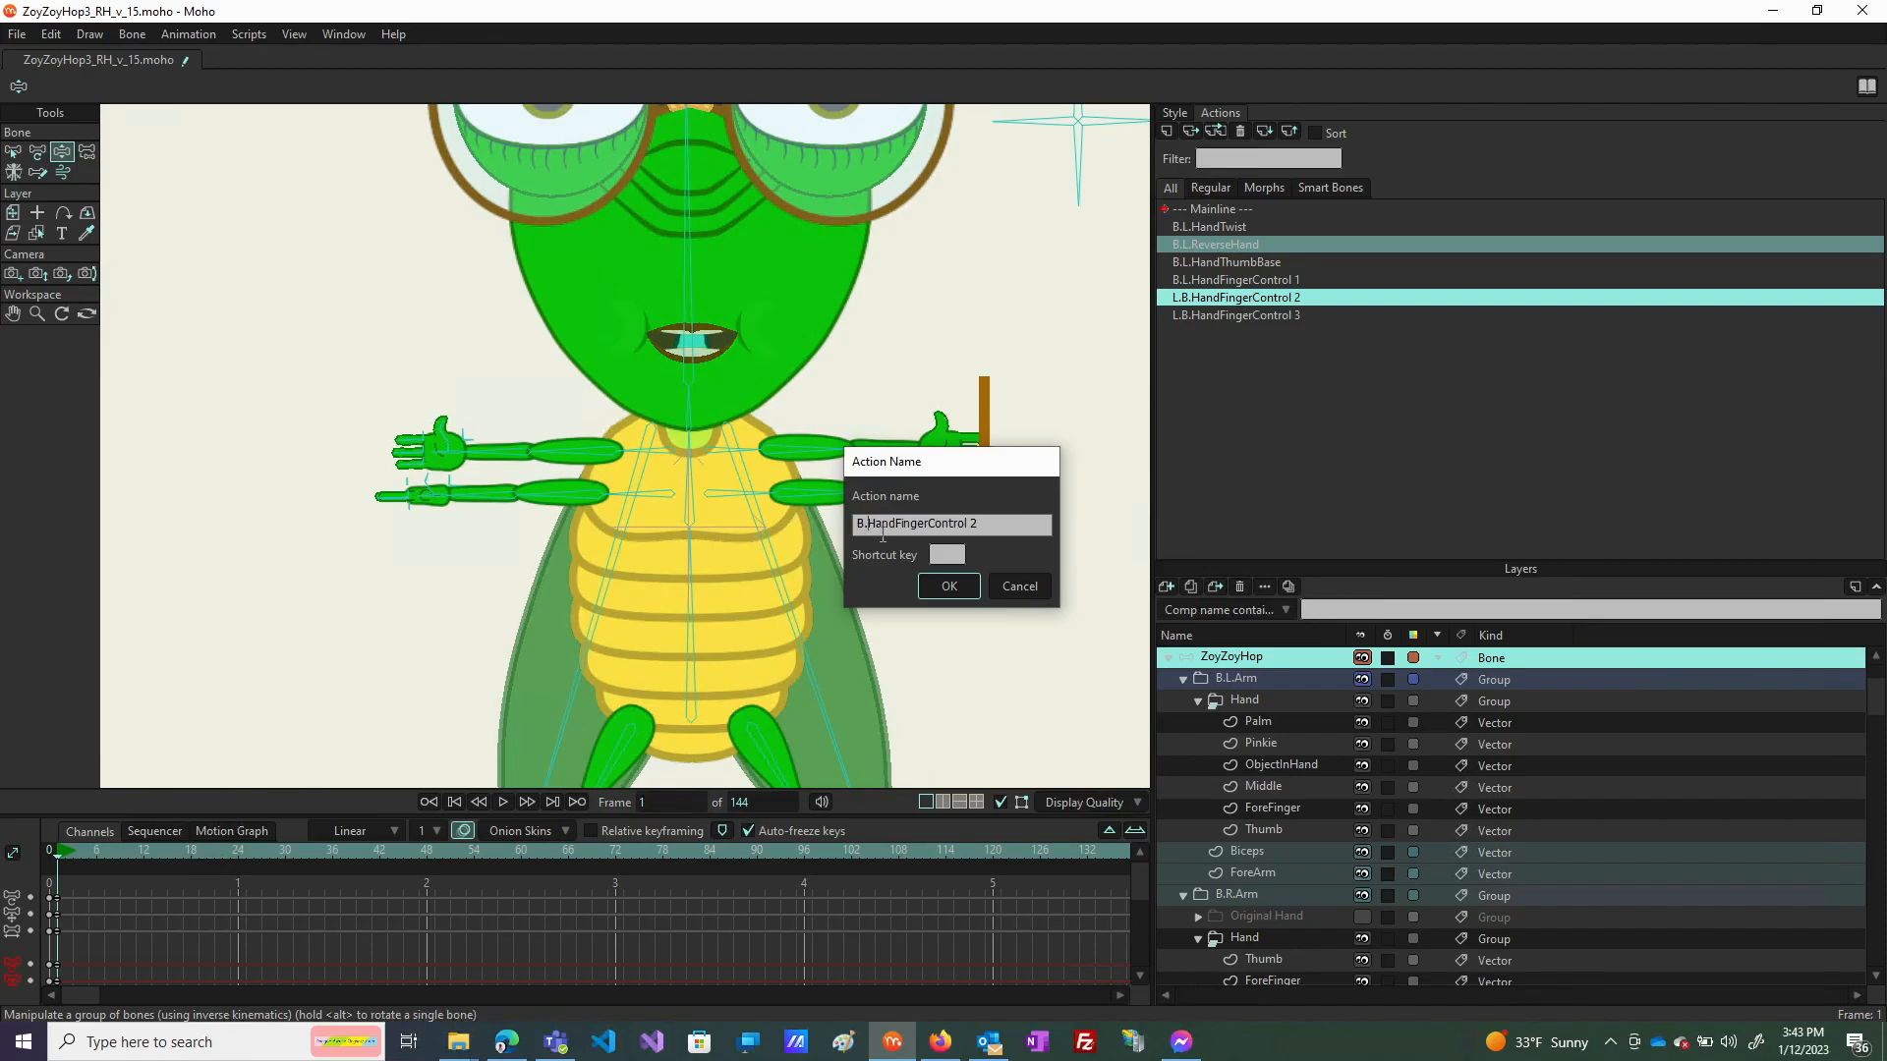
text(L.)
click(943, 590)
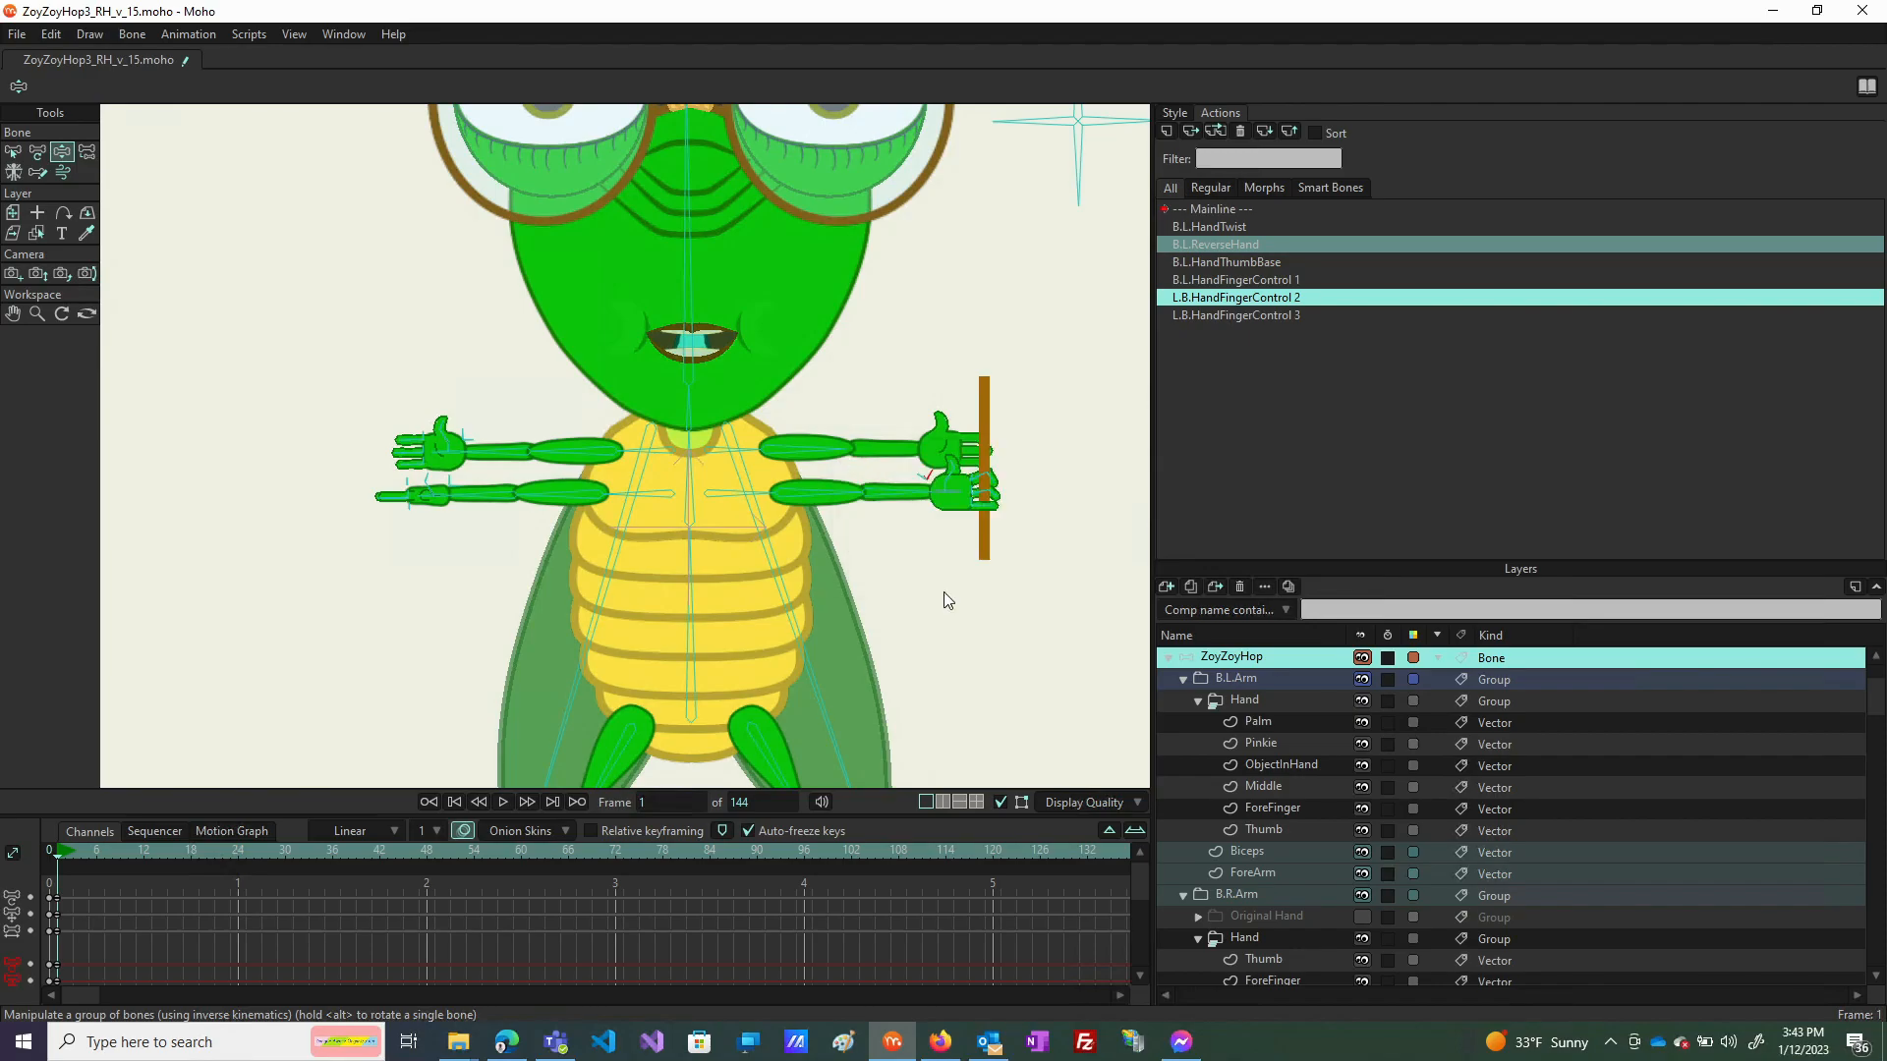
Rename the L.B.HandFingerControl 3 action as B.L.HandFingerControl 3.
click(1213, 312)
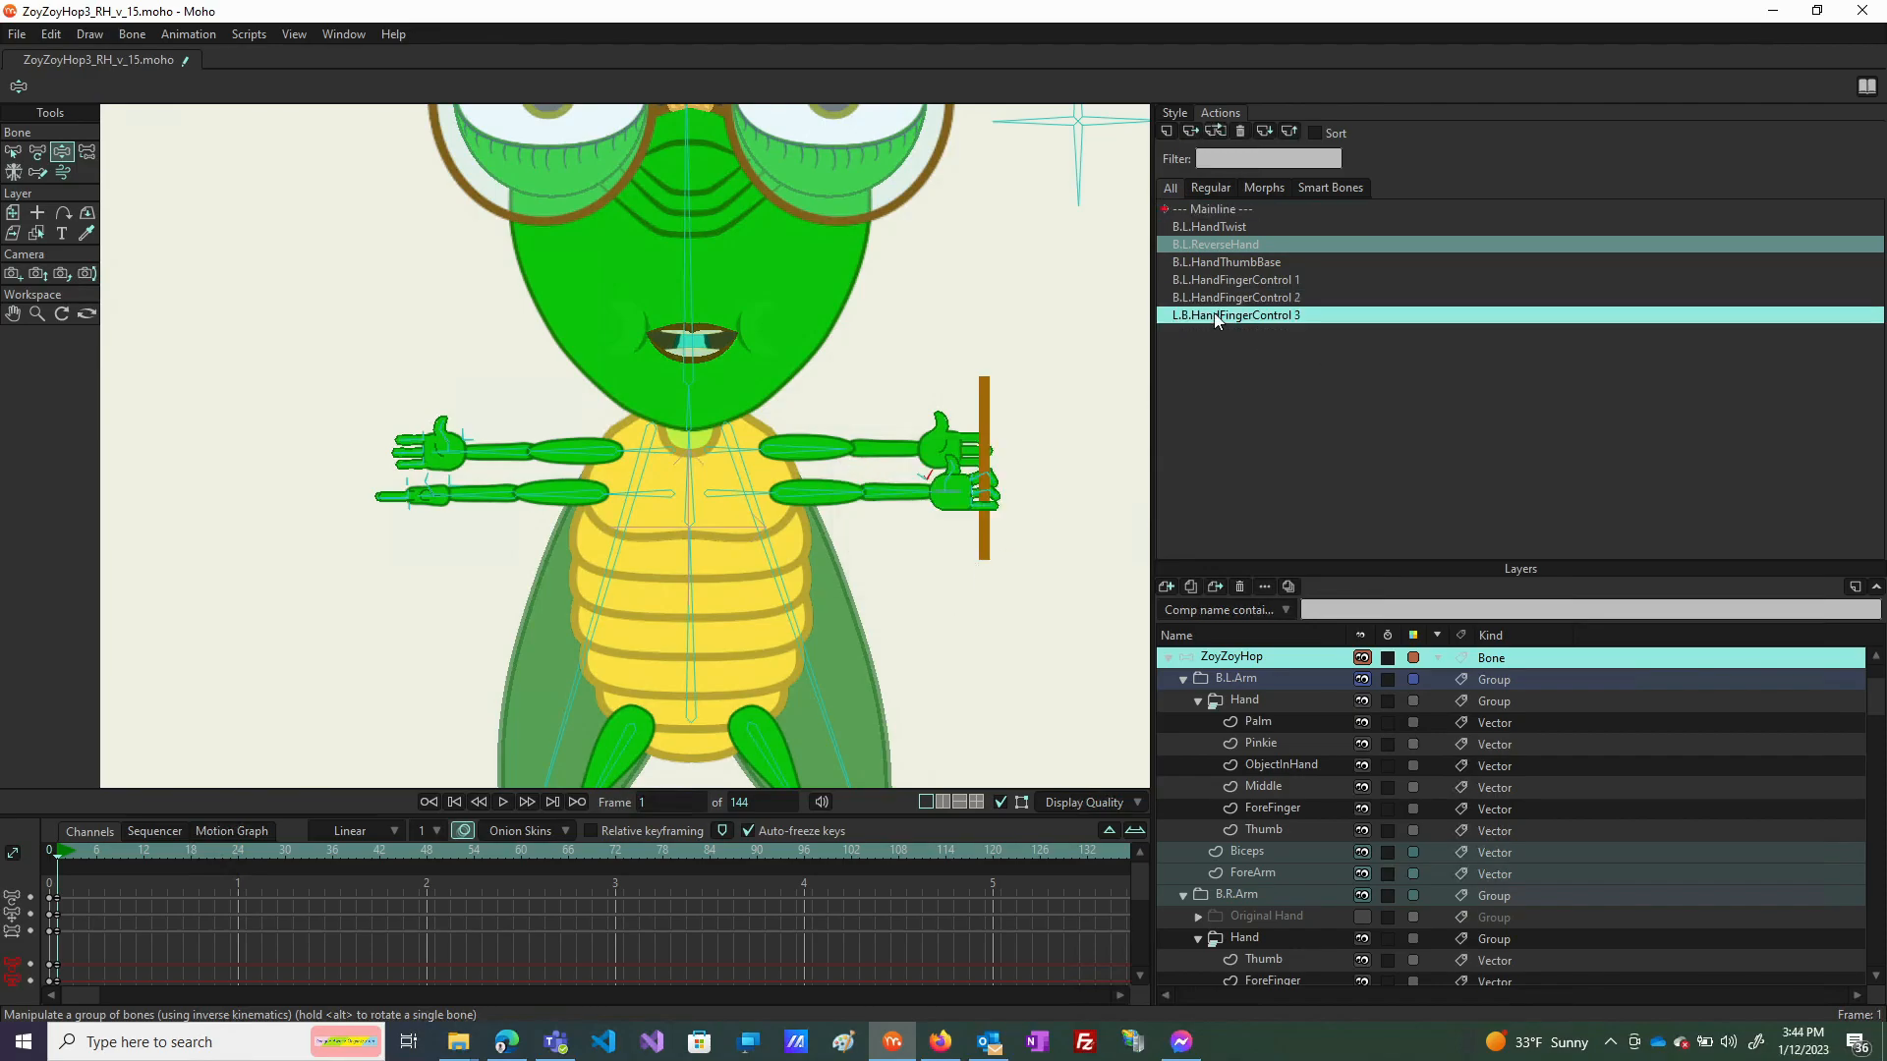
right_click(1208, 321)
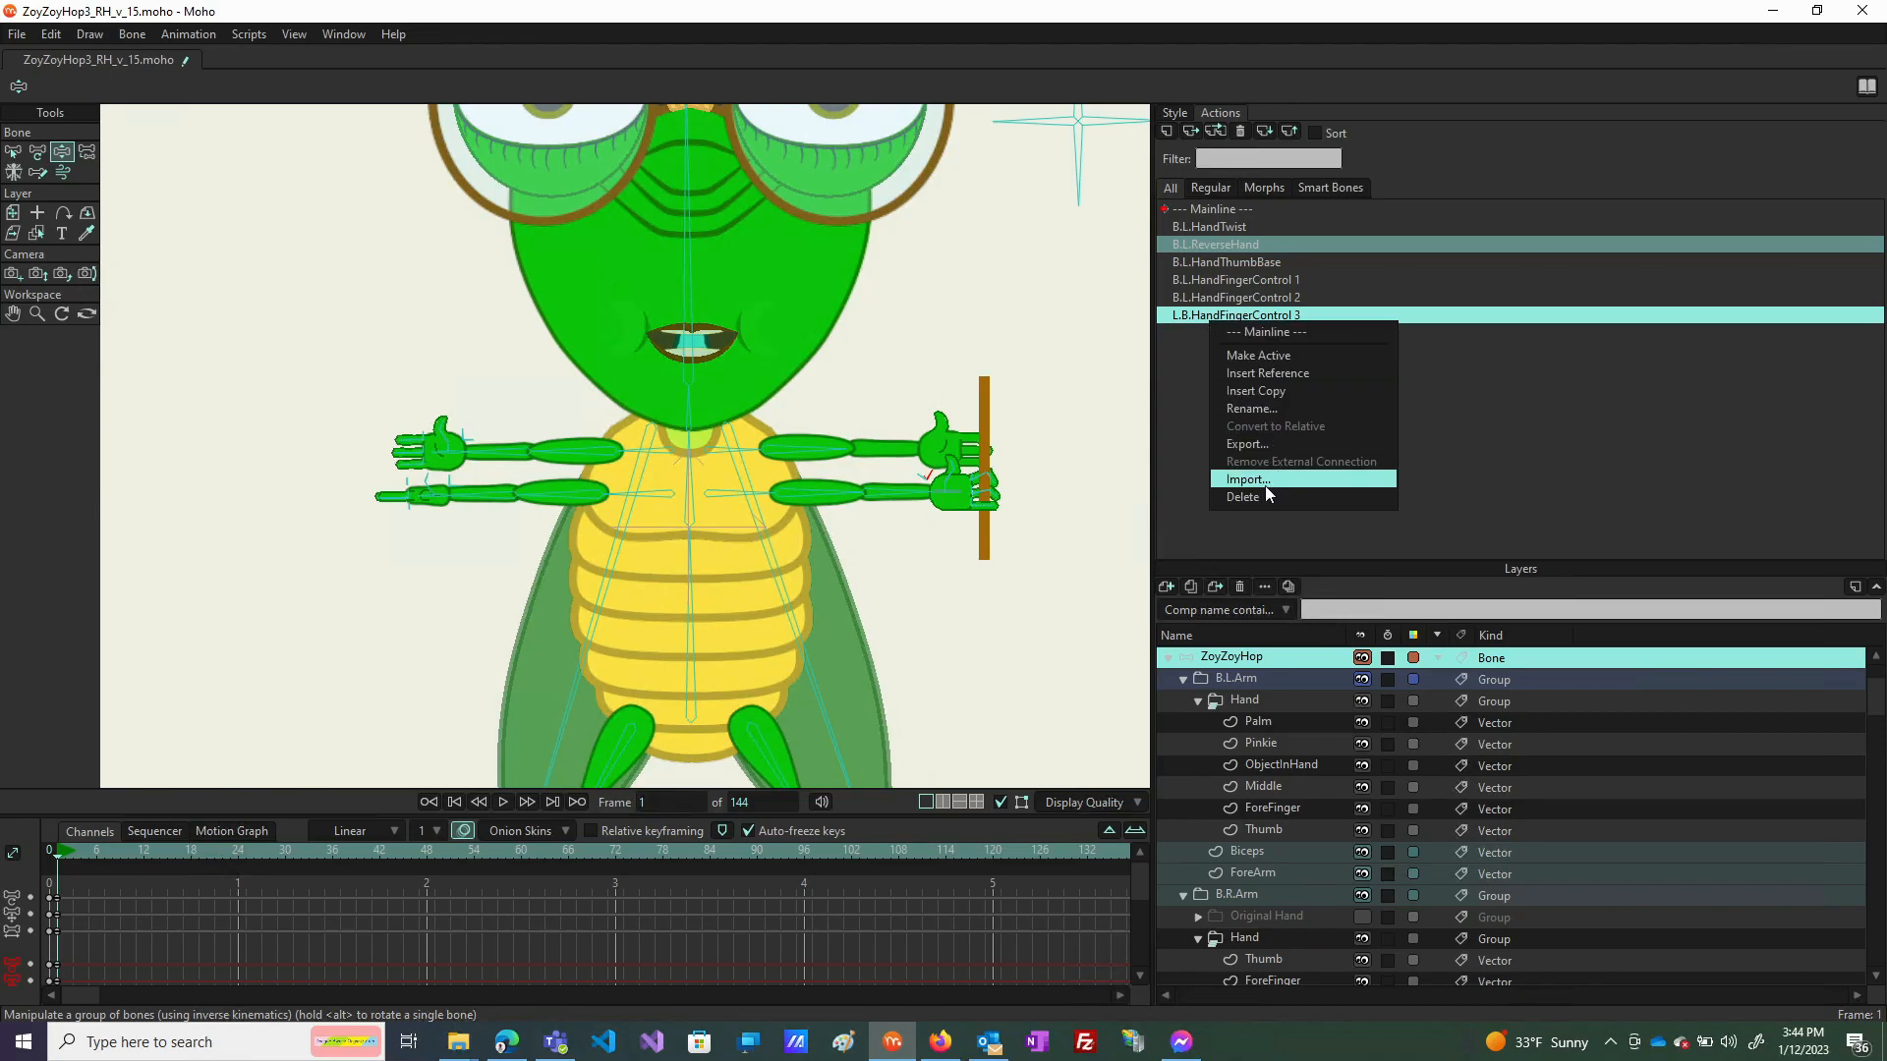
click(1257, 409)
click(870, 530)
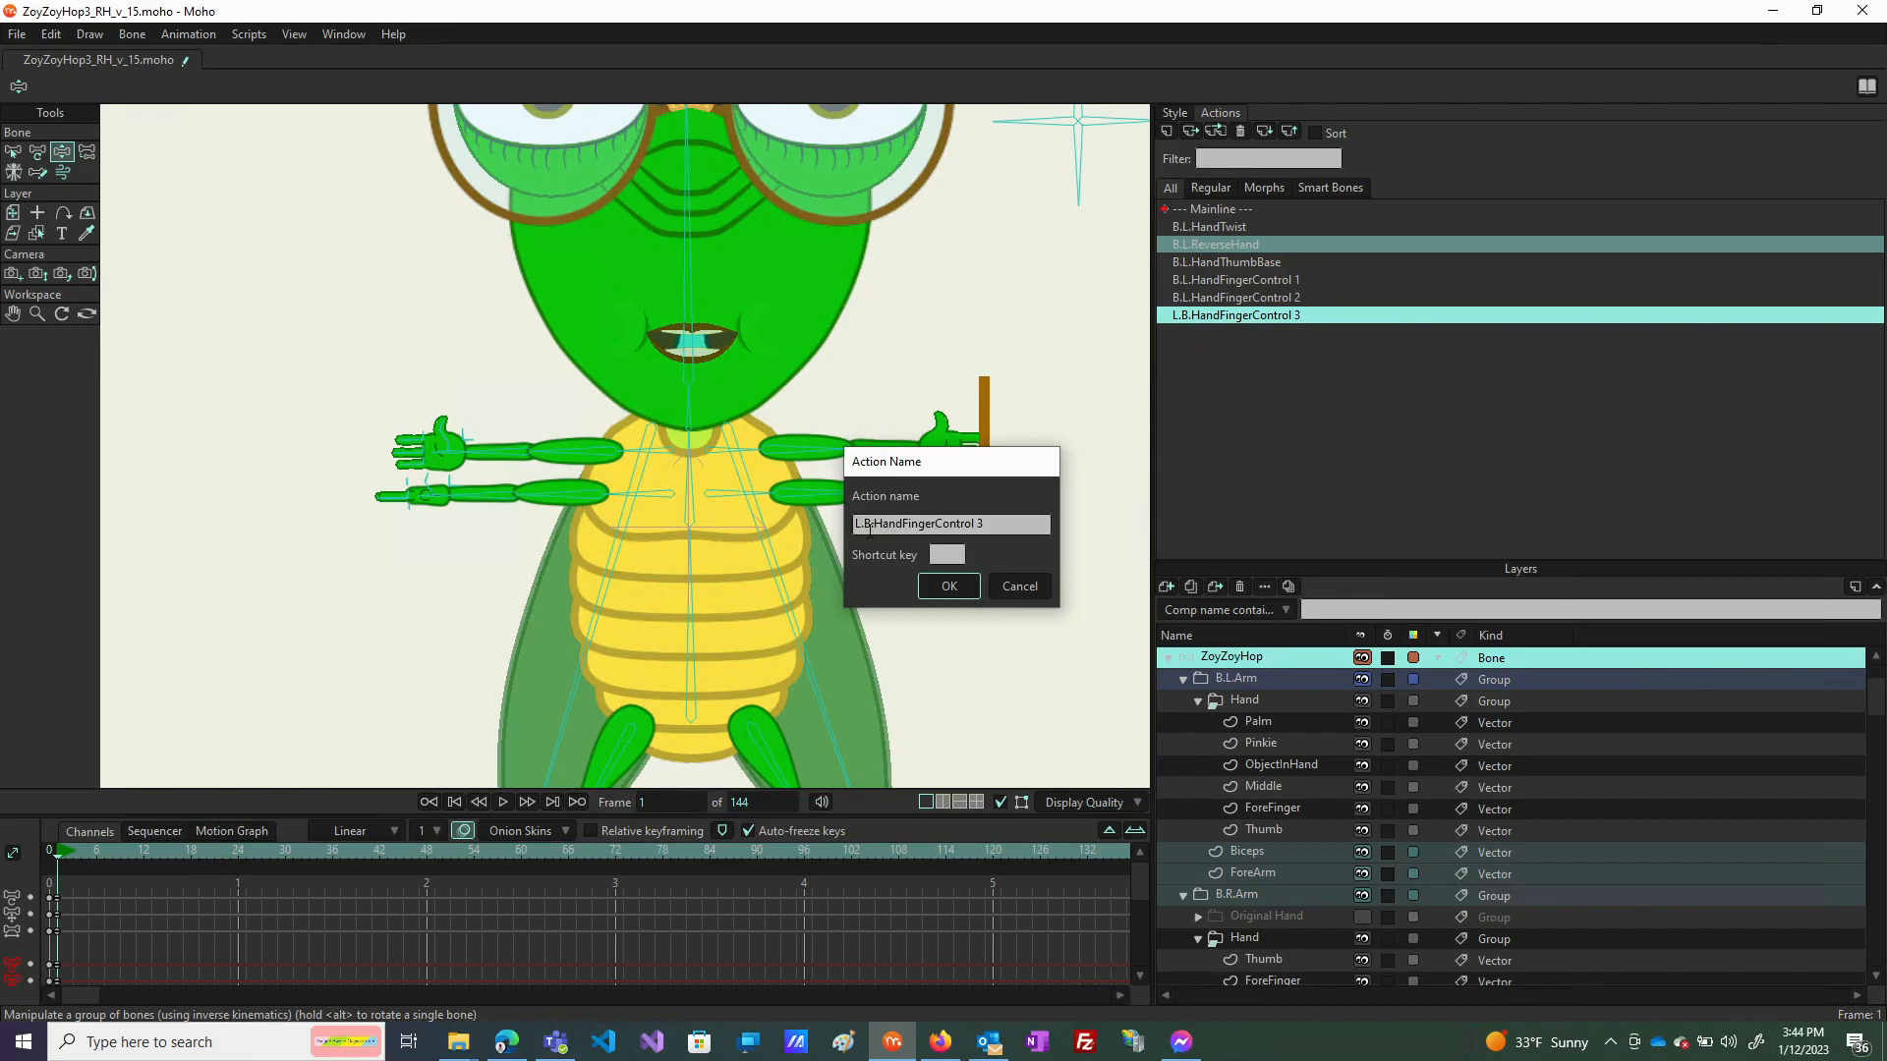
click(865, 524)
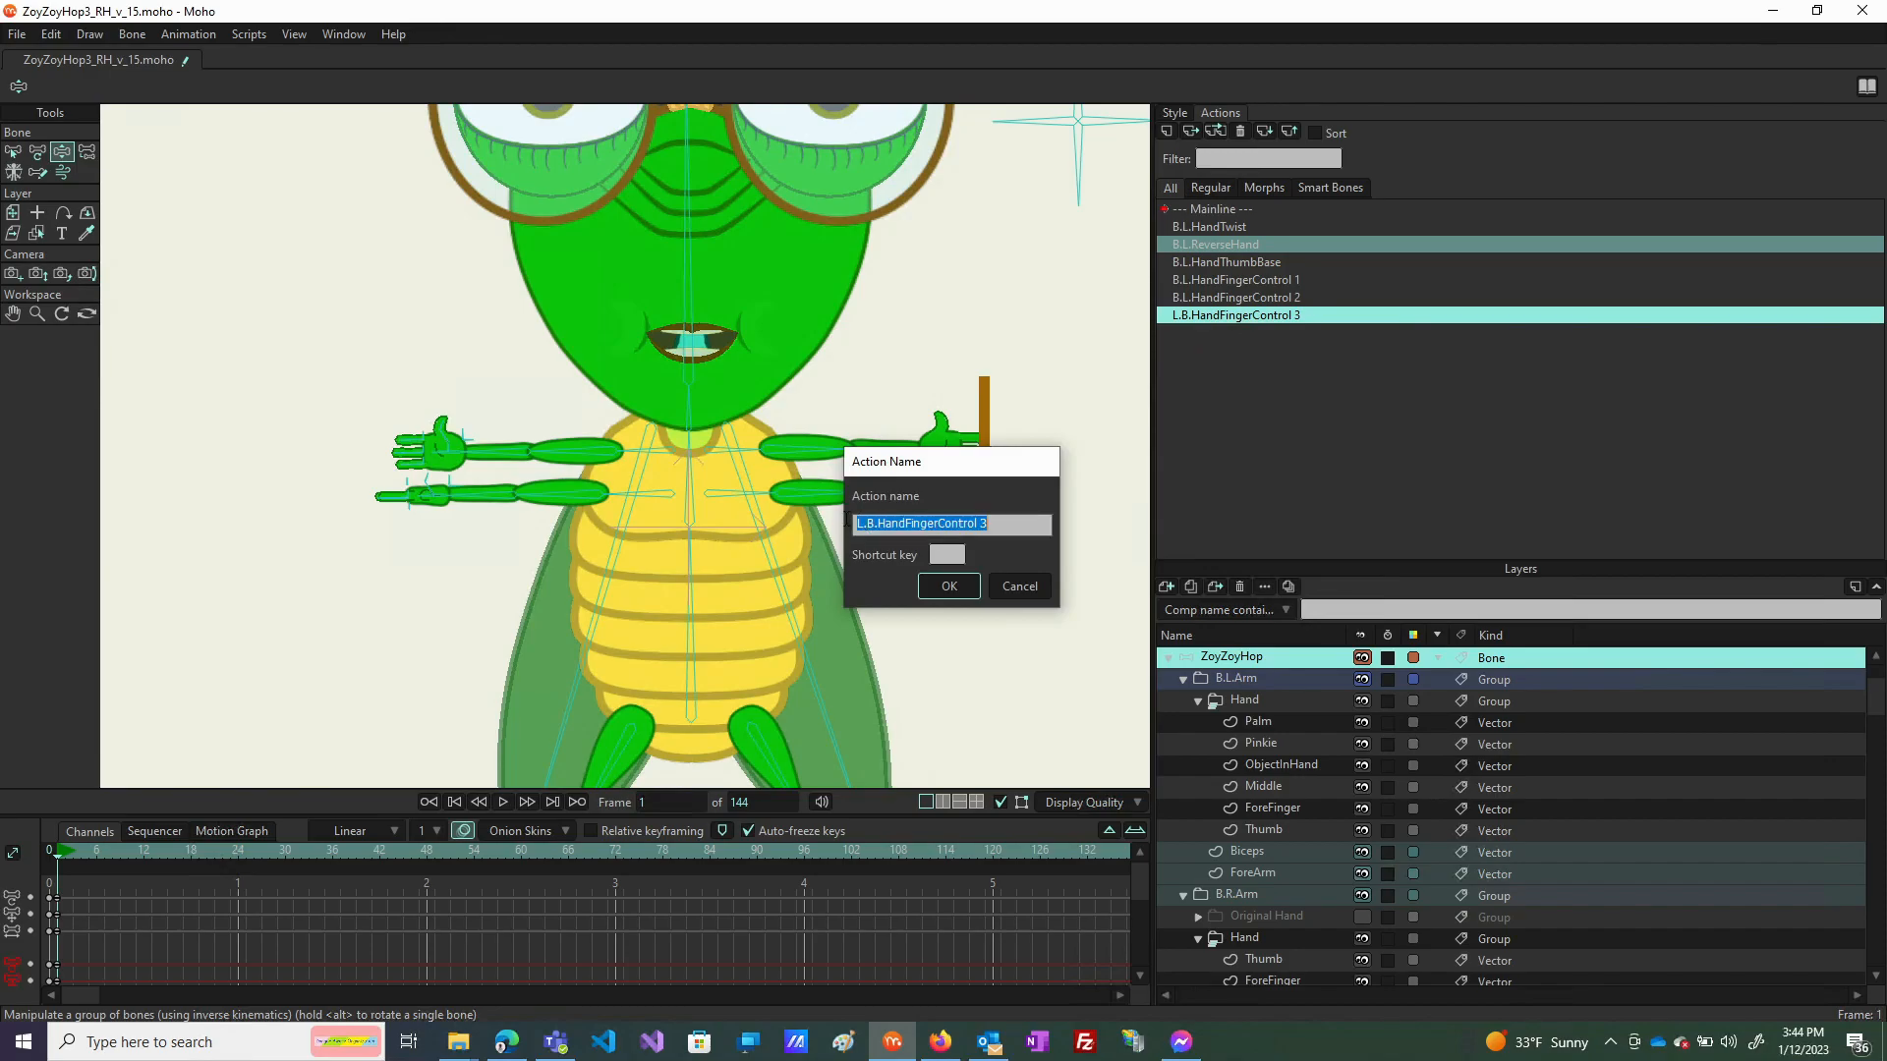
drag(864, 526, 854, 524)
key(BackSpace)
text(L.)
click(941, 588)
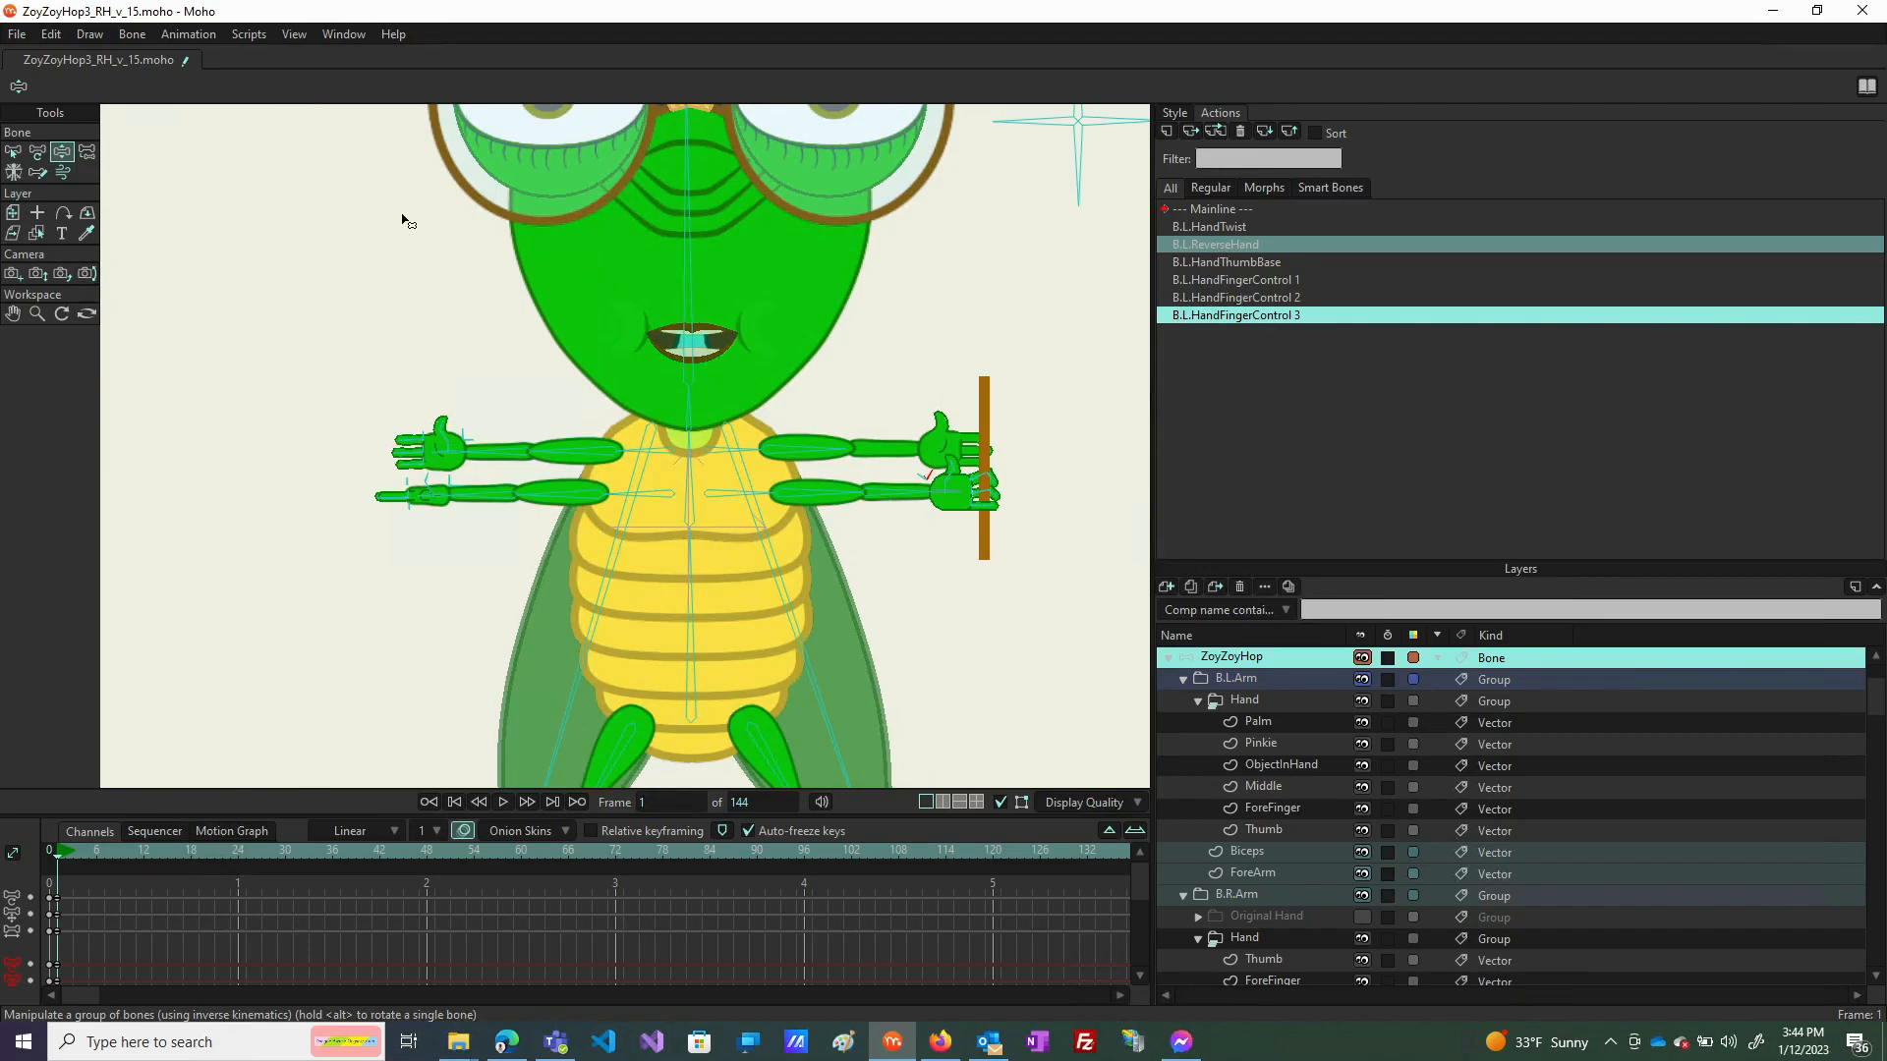
Select the L.B.HandFingerControl 2 bone and rename it B.L.HandFingerControl 2 to match its action.
click(12, 151)
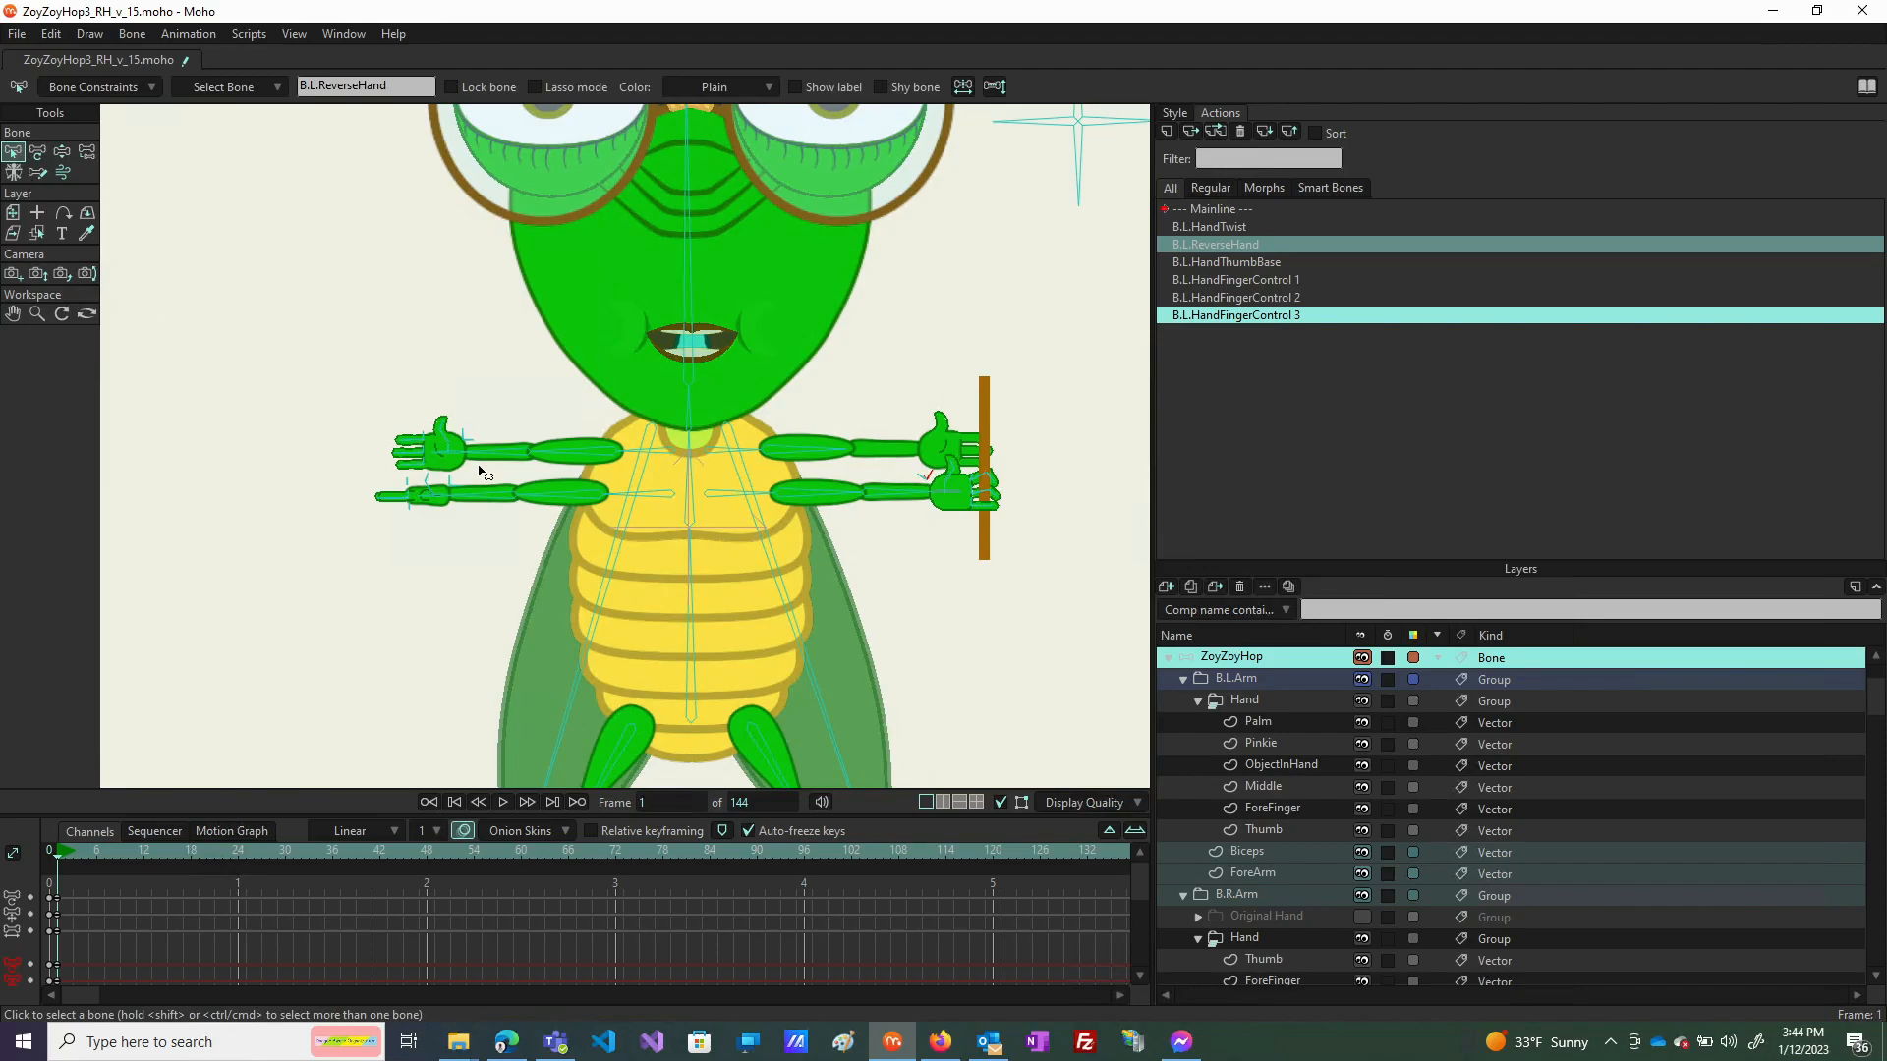
click(668, 454)
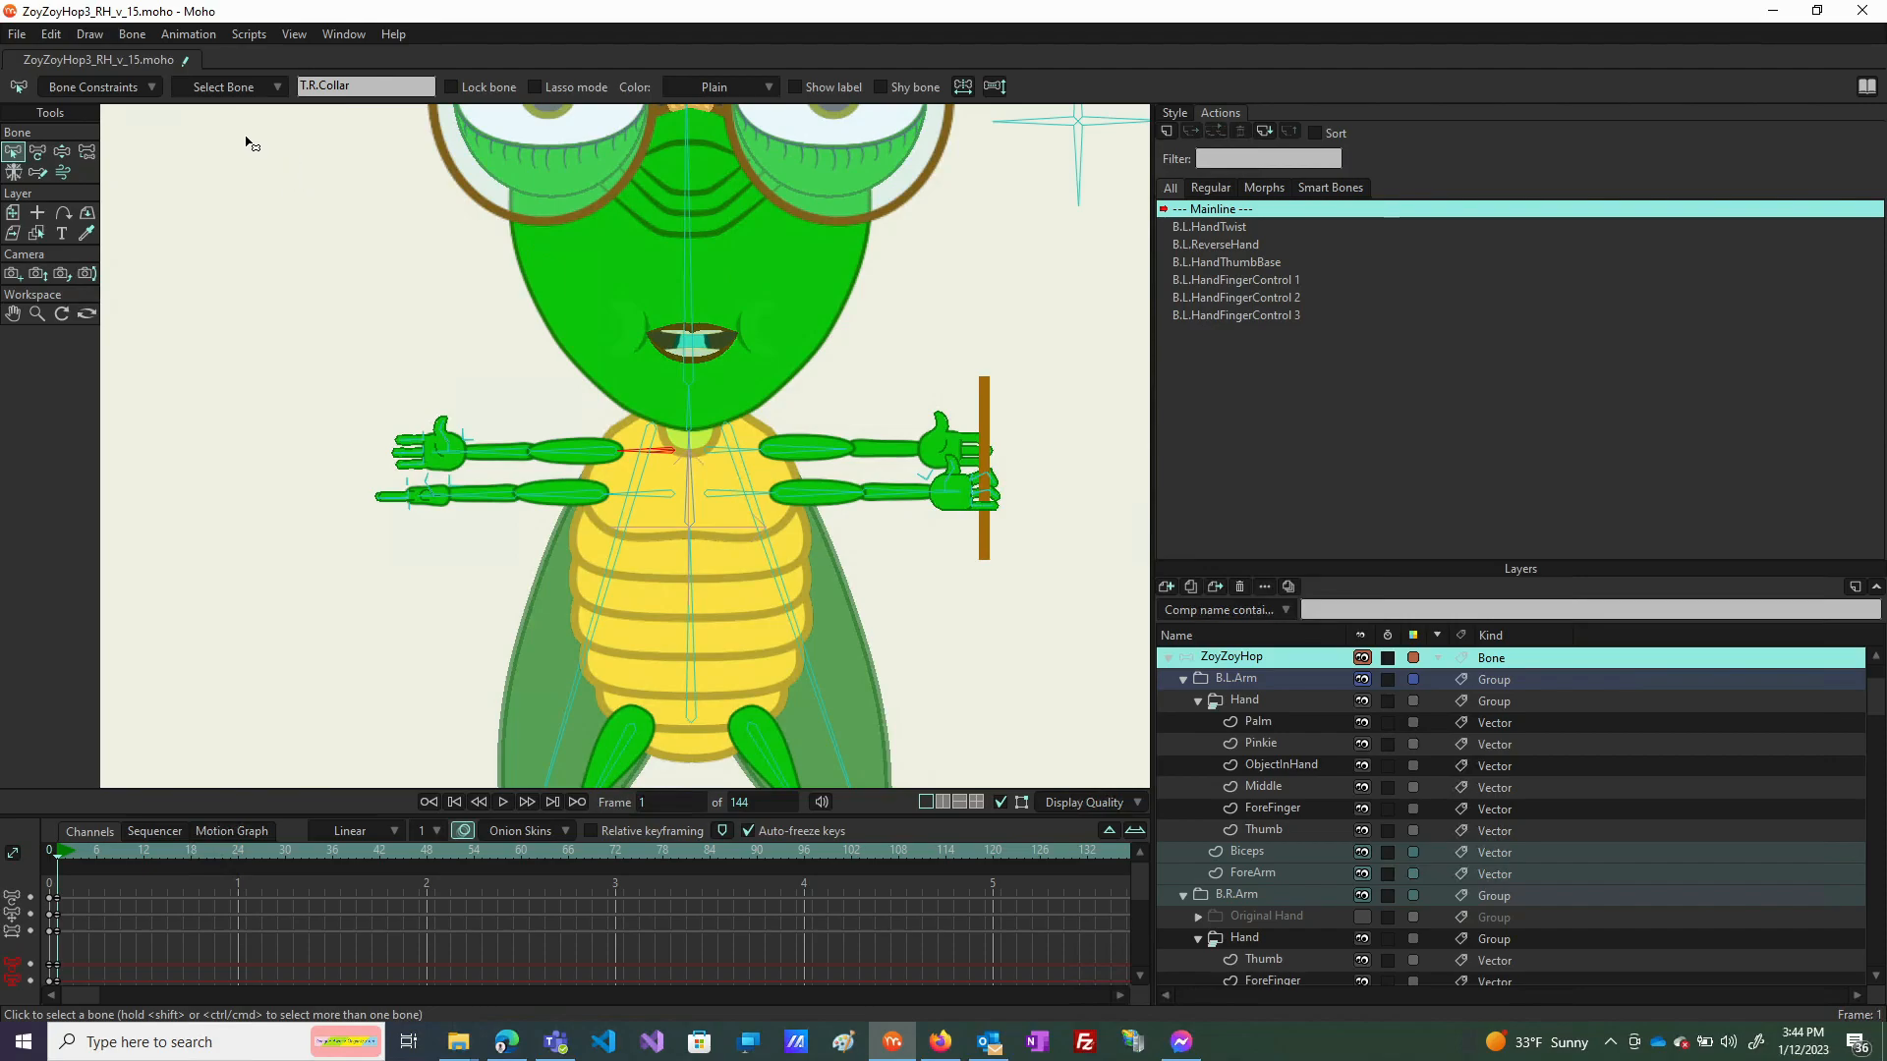
click(279, 84)
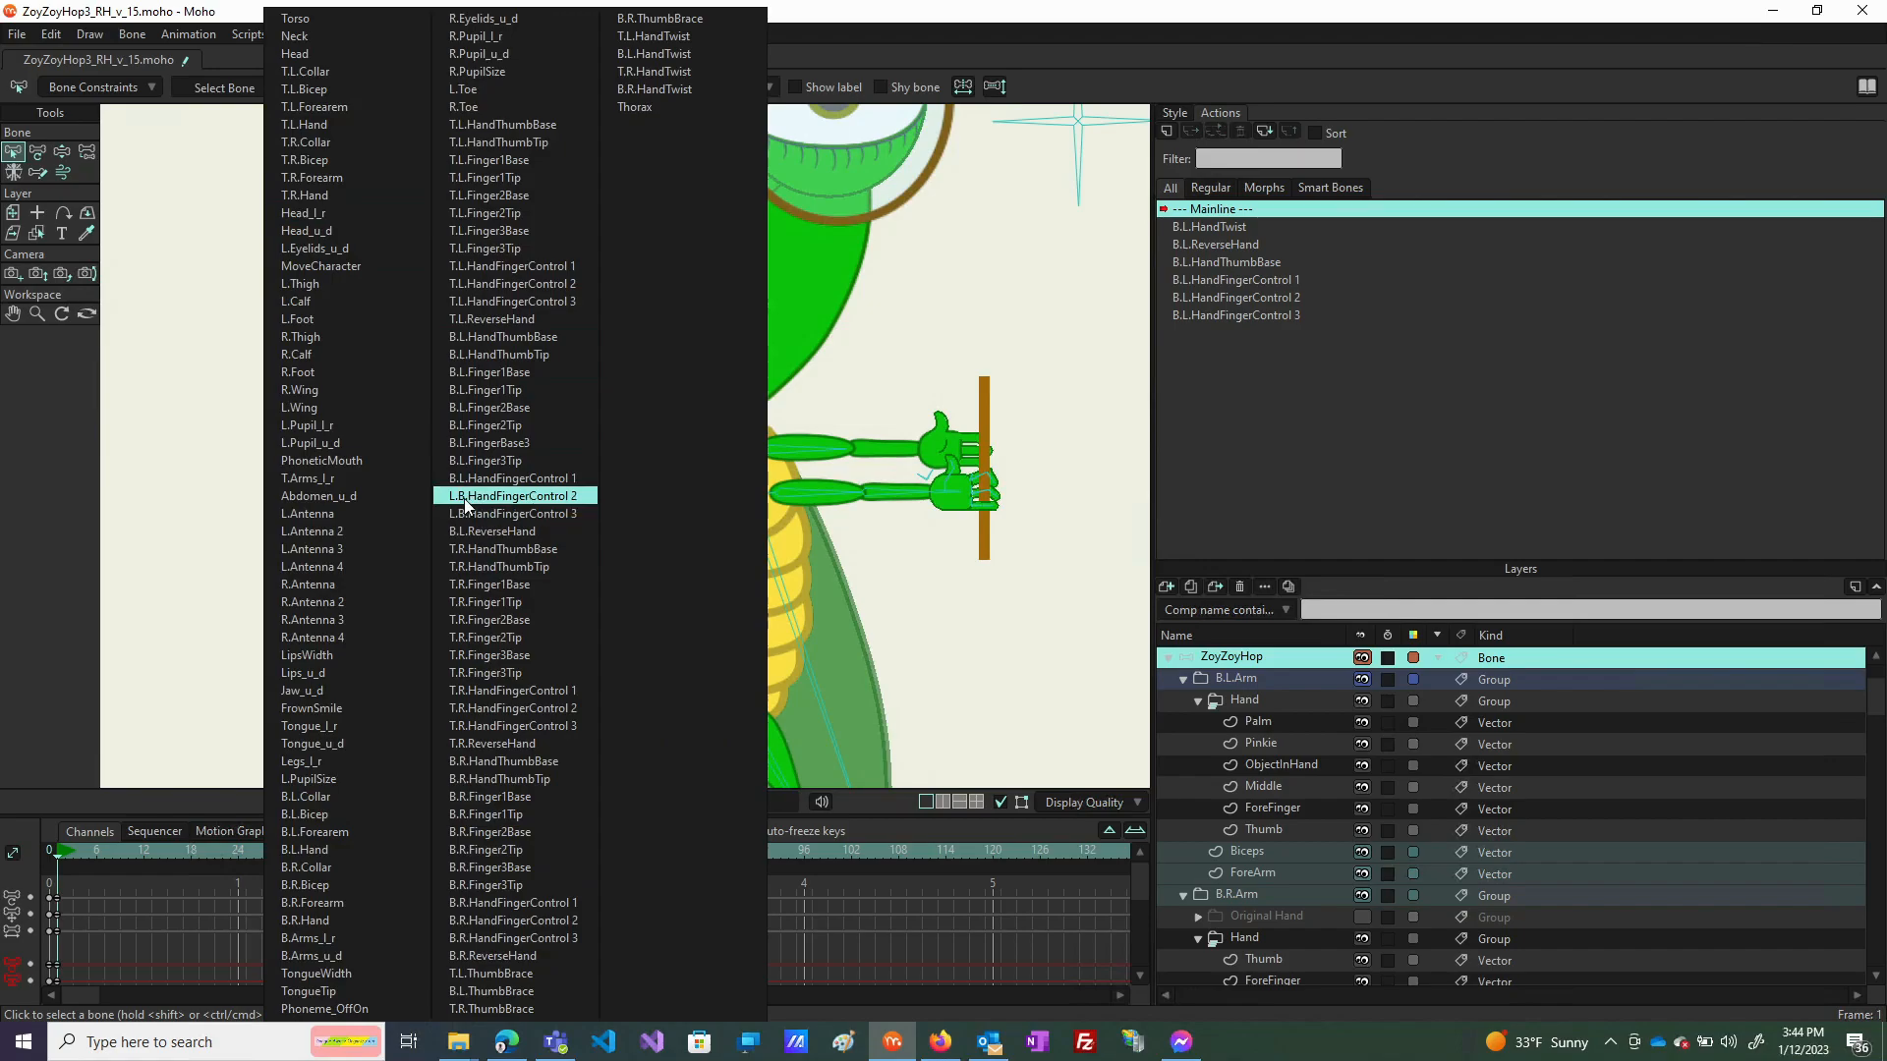
click(489, 498)
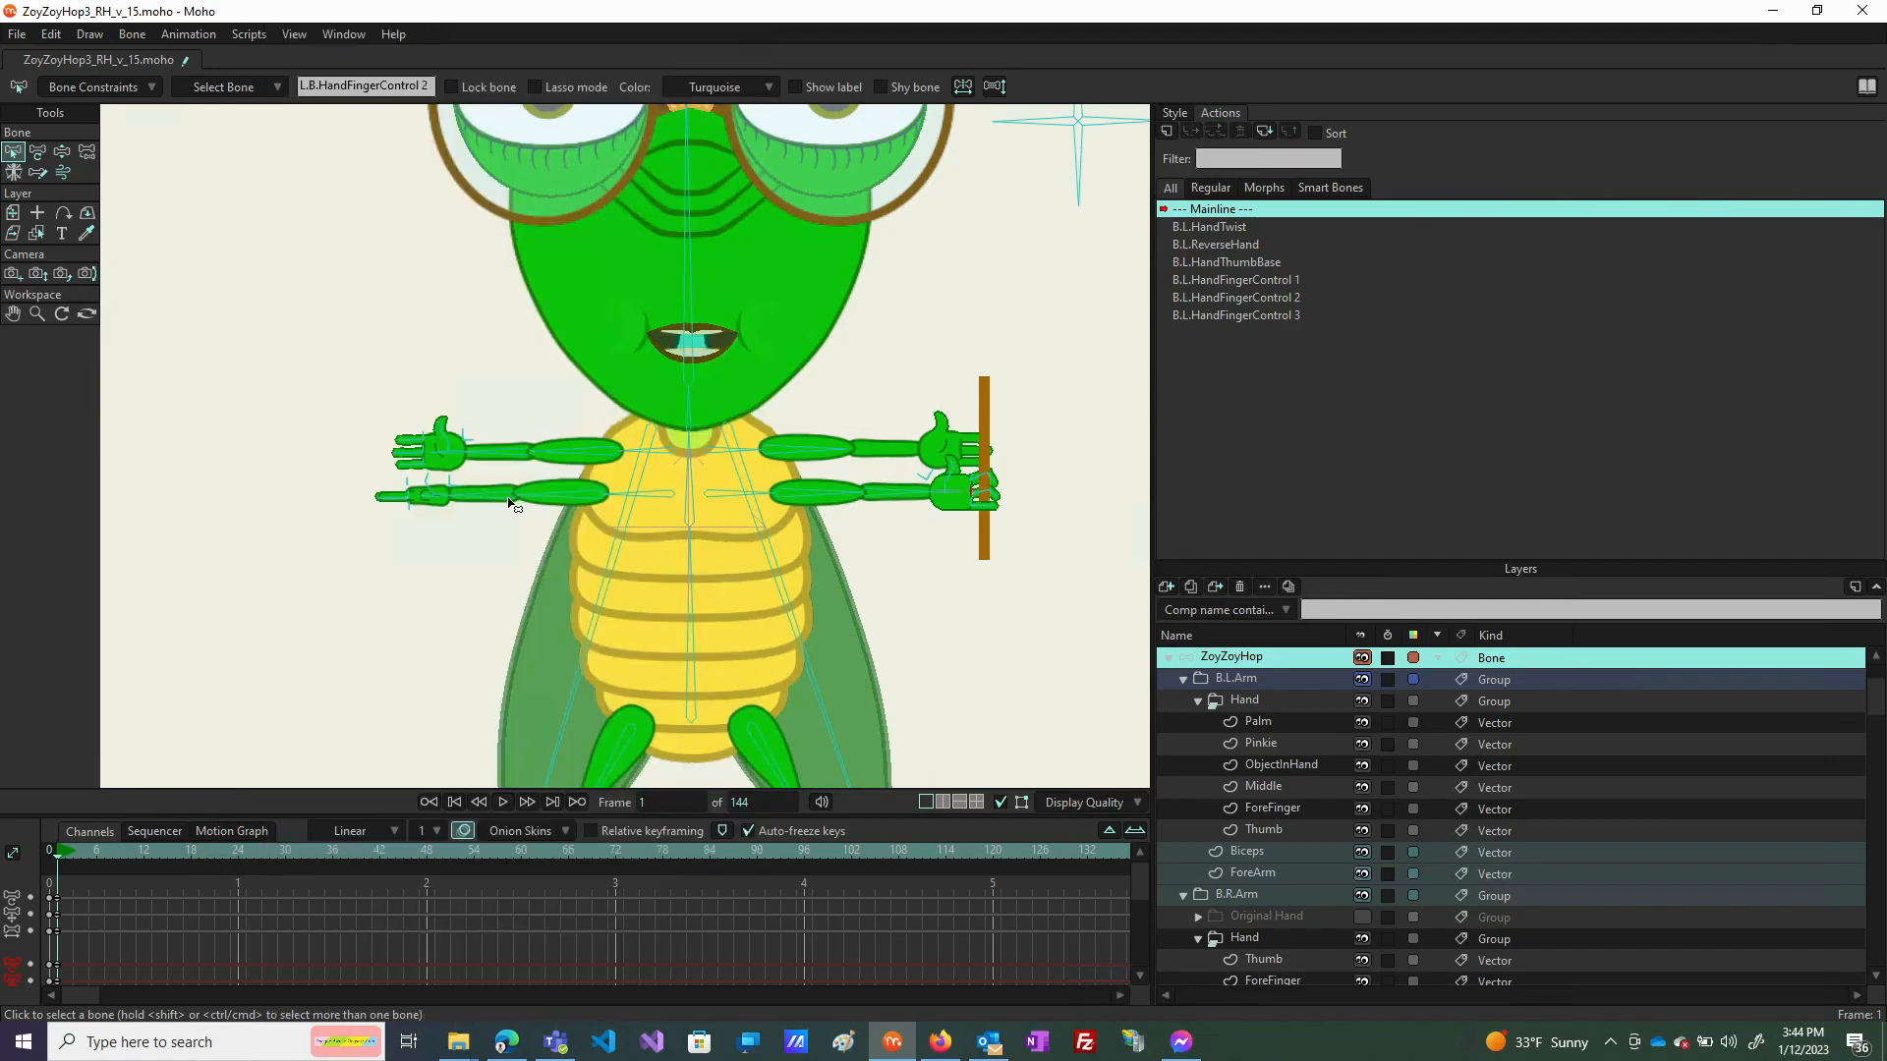
click(300, 86)
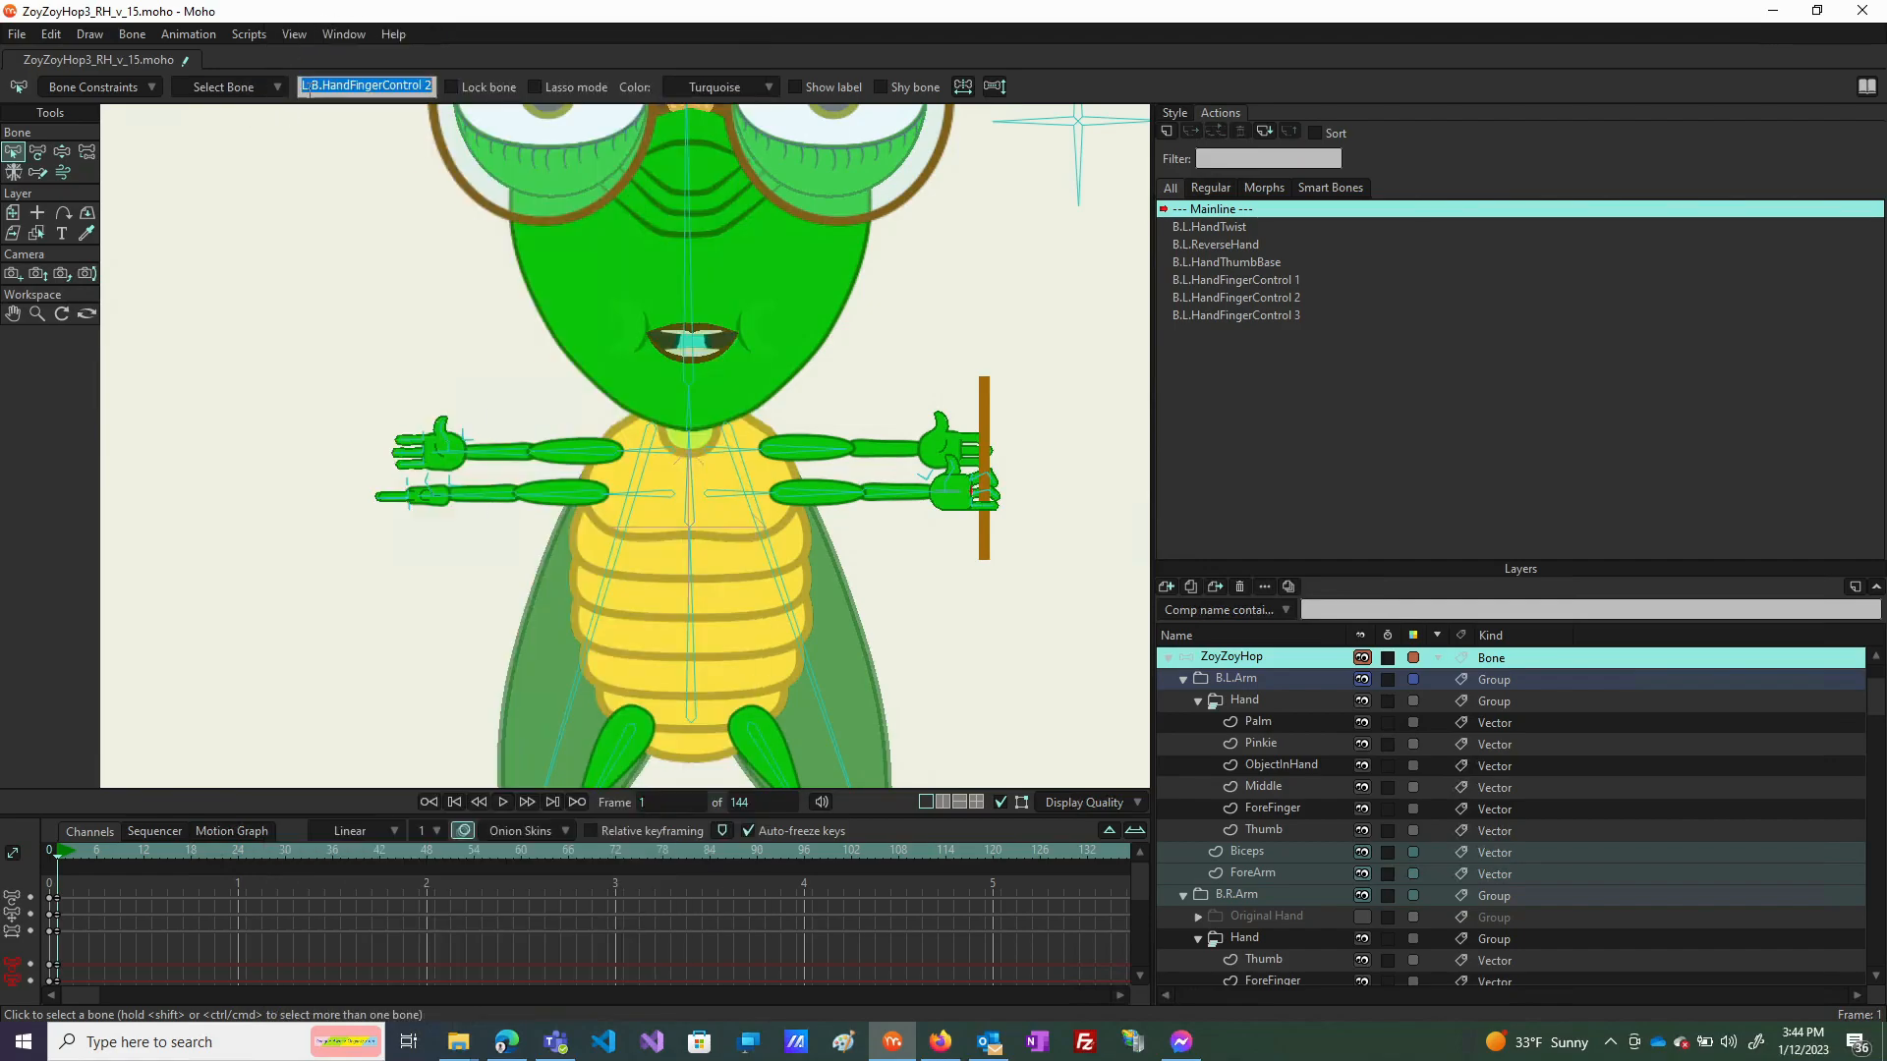
click(310, 88)
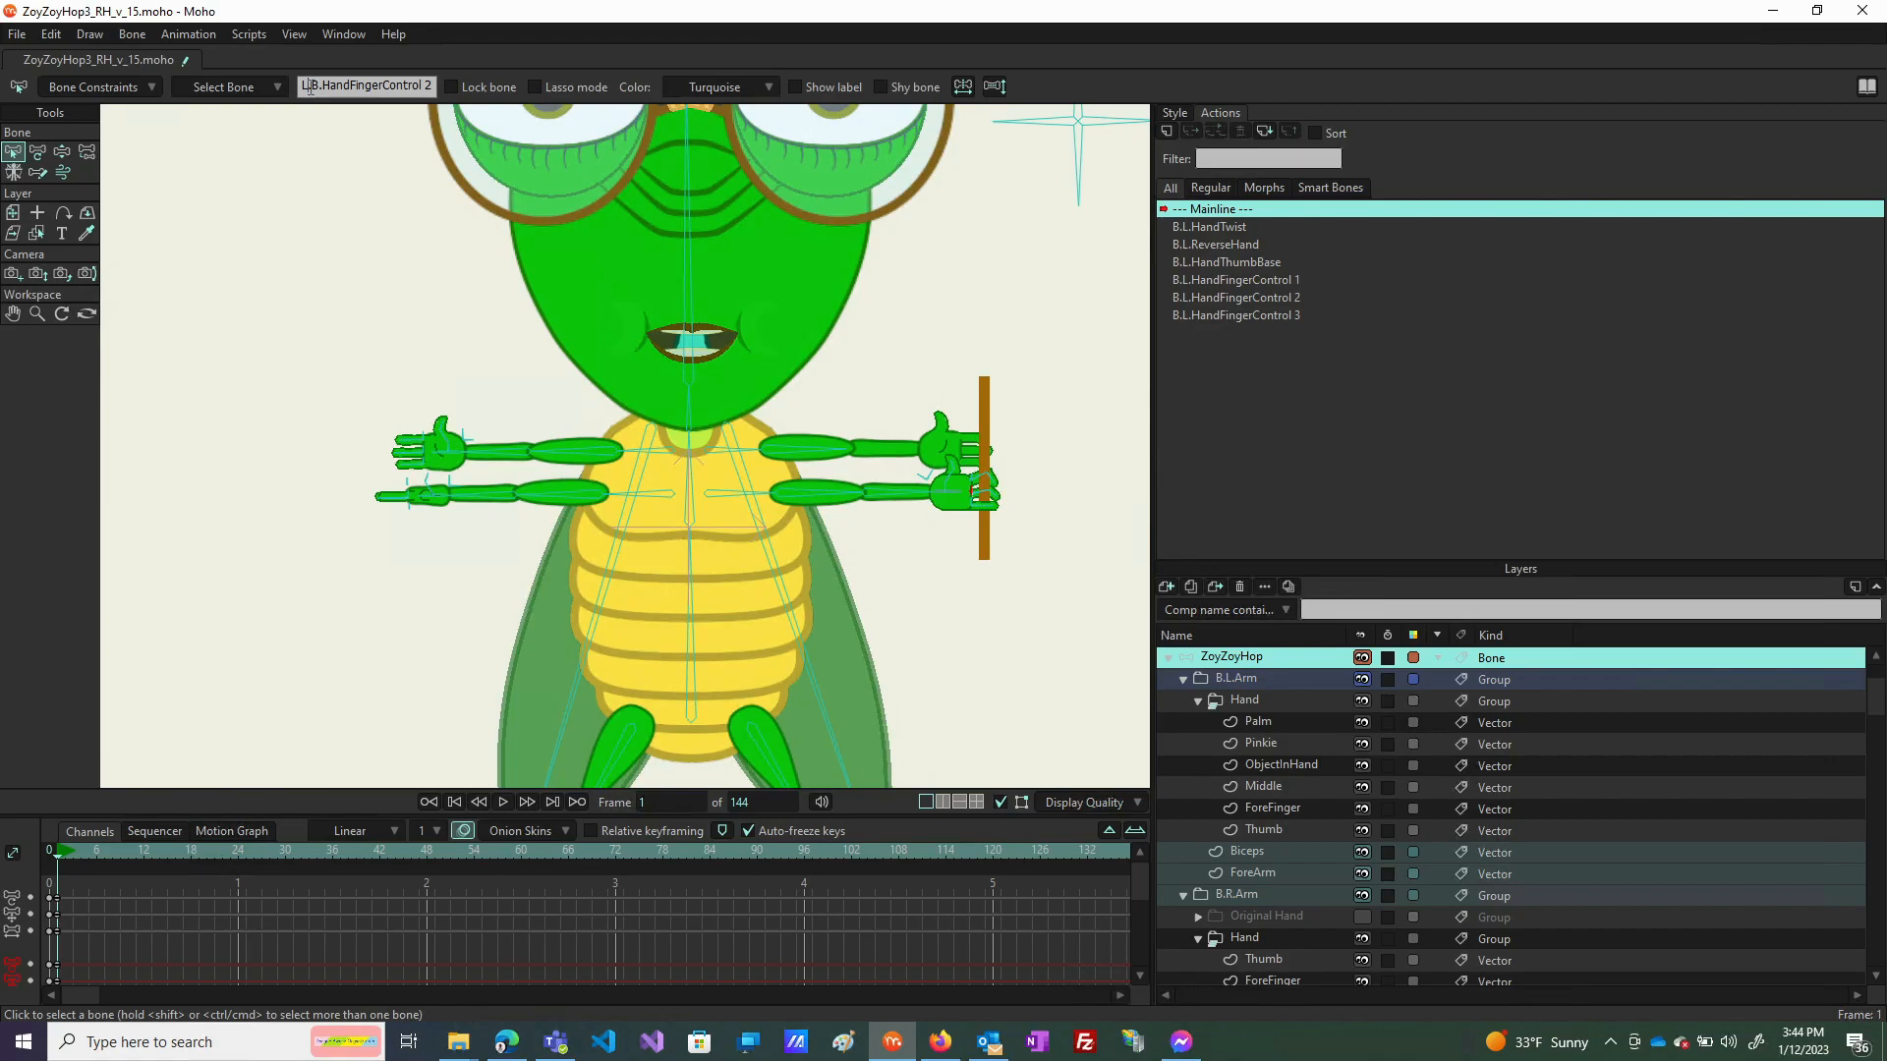
key(BackSpace)
text(L.)
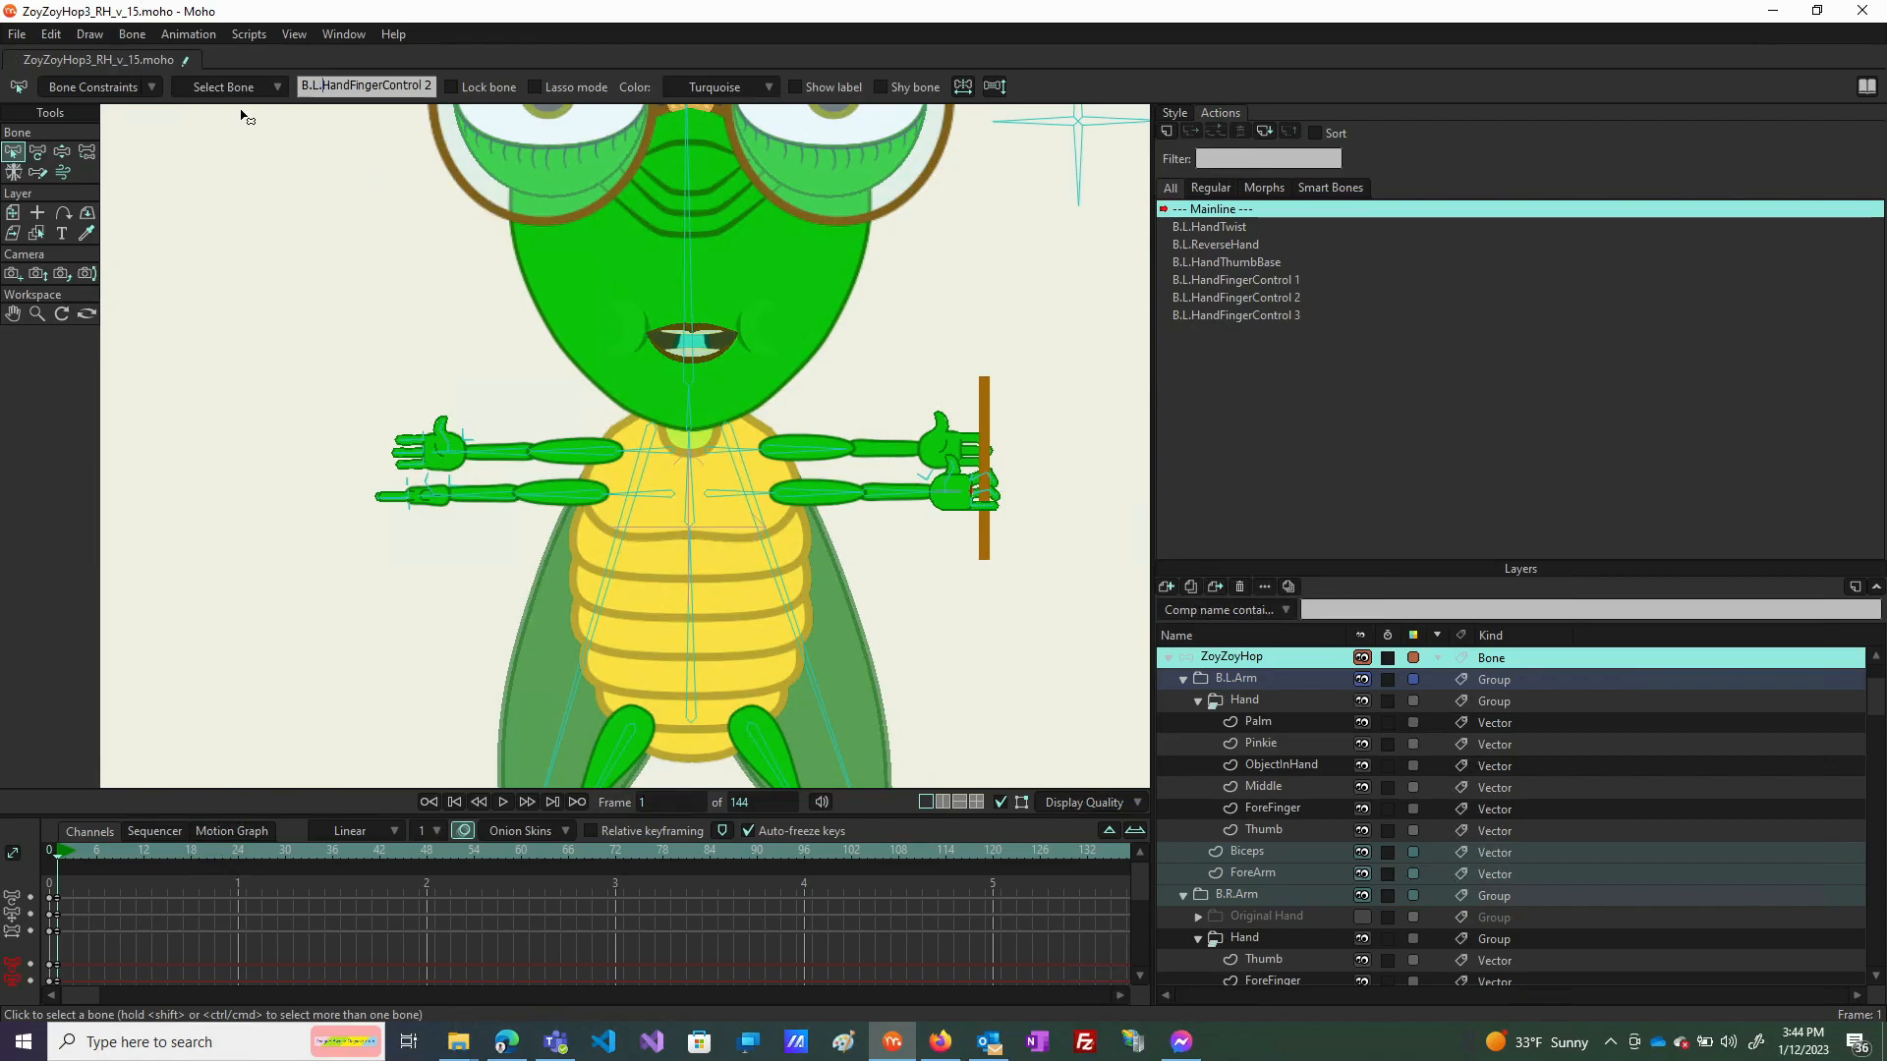
key(Return)
Select the L.B.HandFingerControl 3 bone and rename it B.L.HandFingerControl 3 to match its action.
click(275, 87)
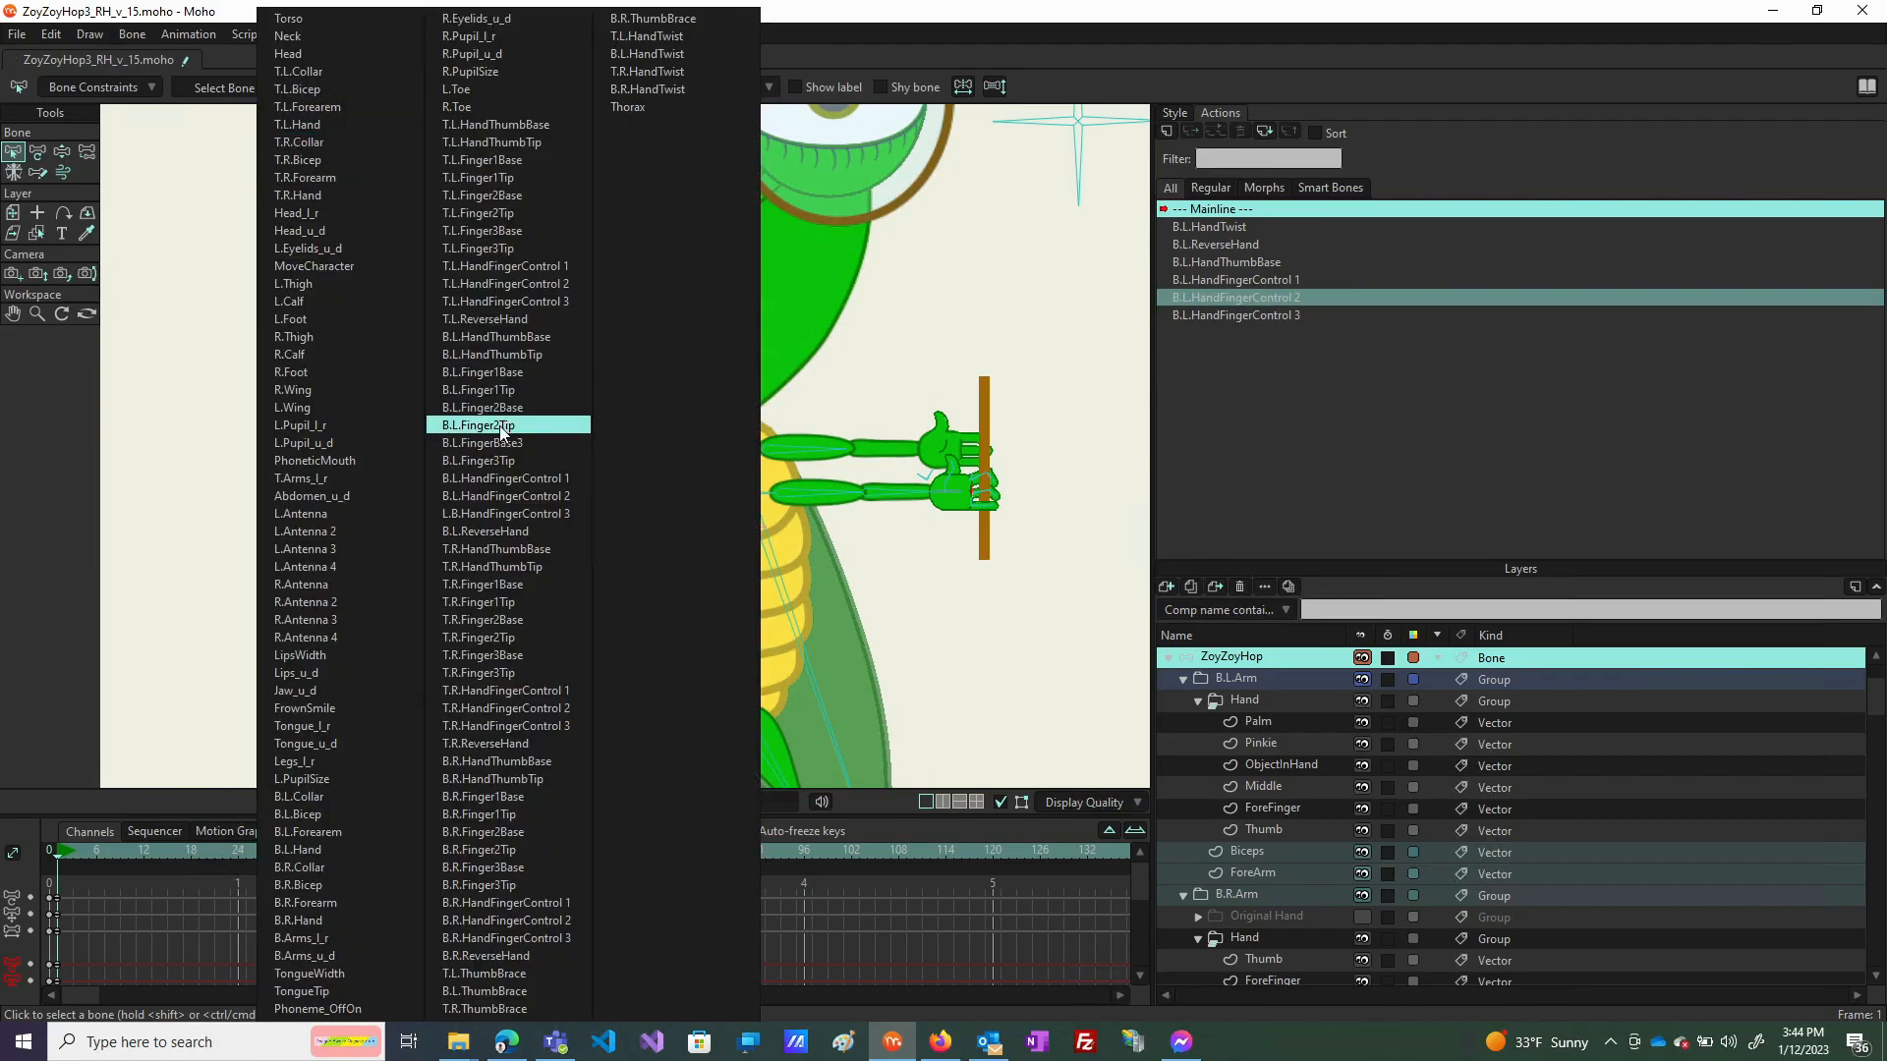
click(497, 512)
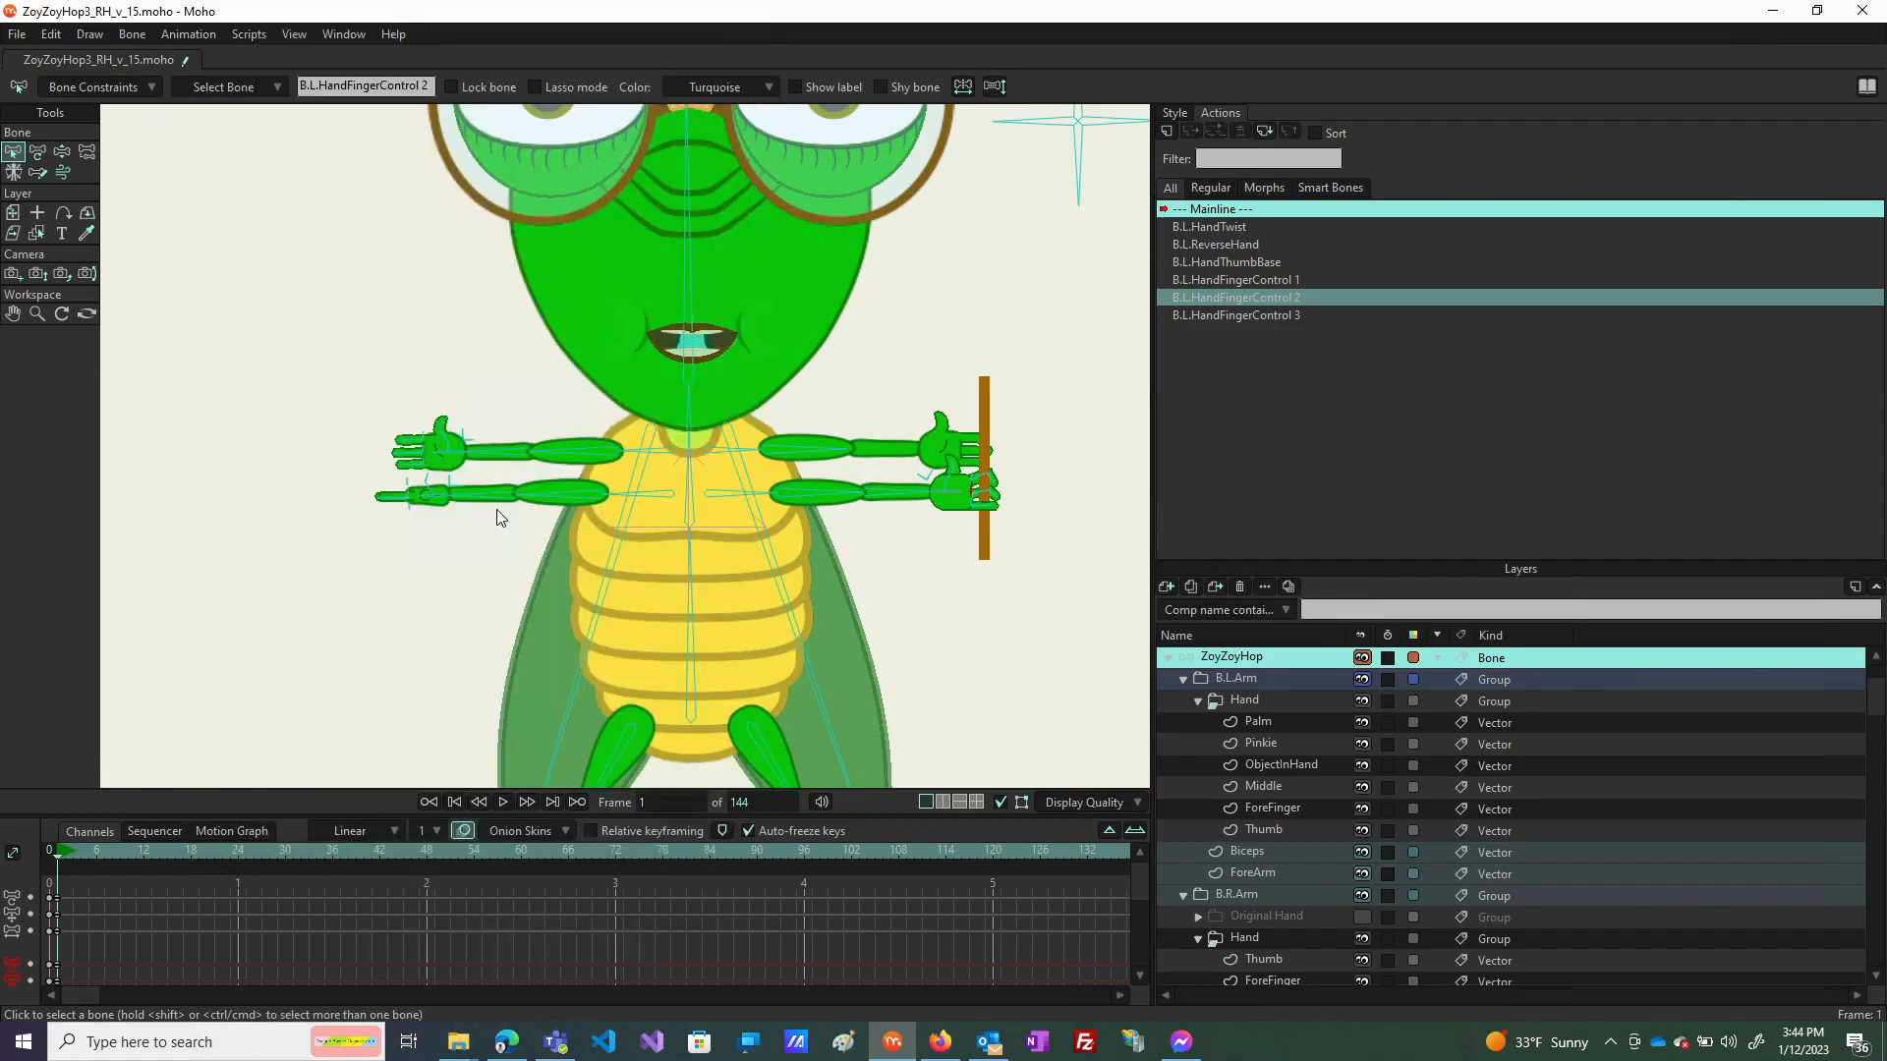
click(314, 88)
key(ctrl+a)
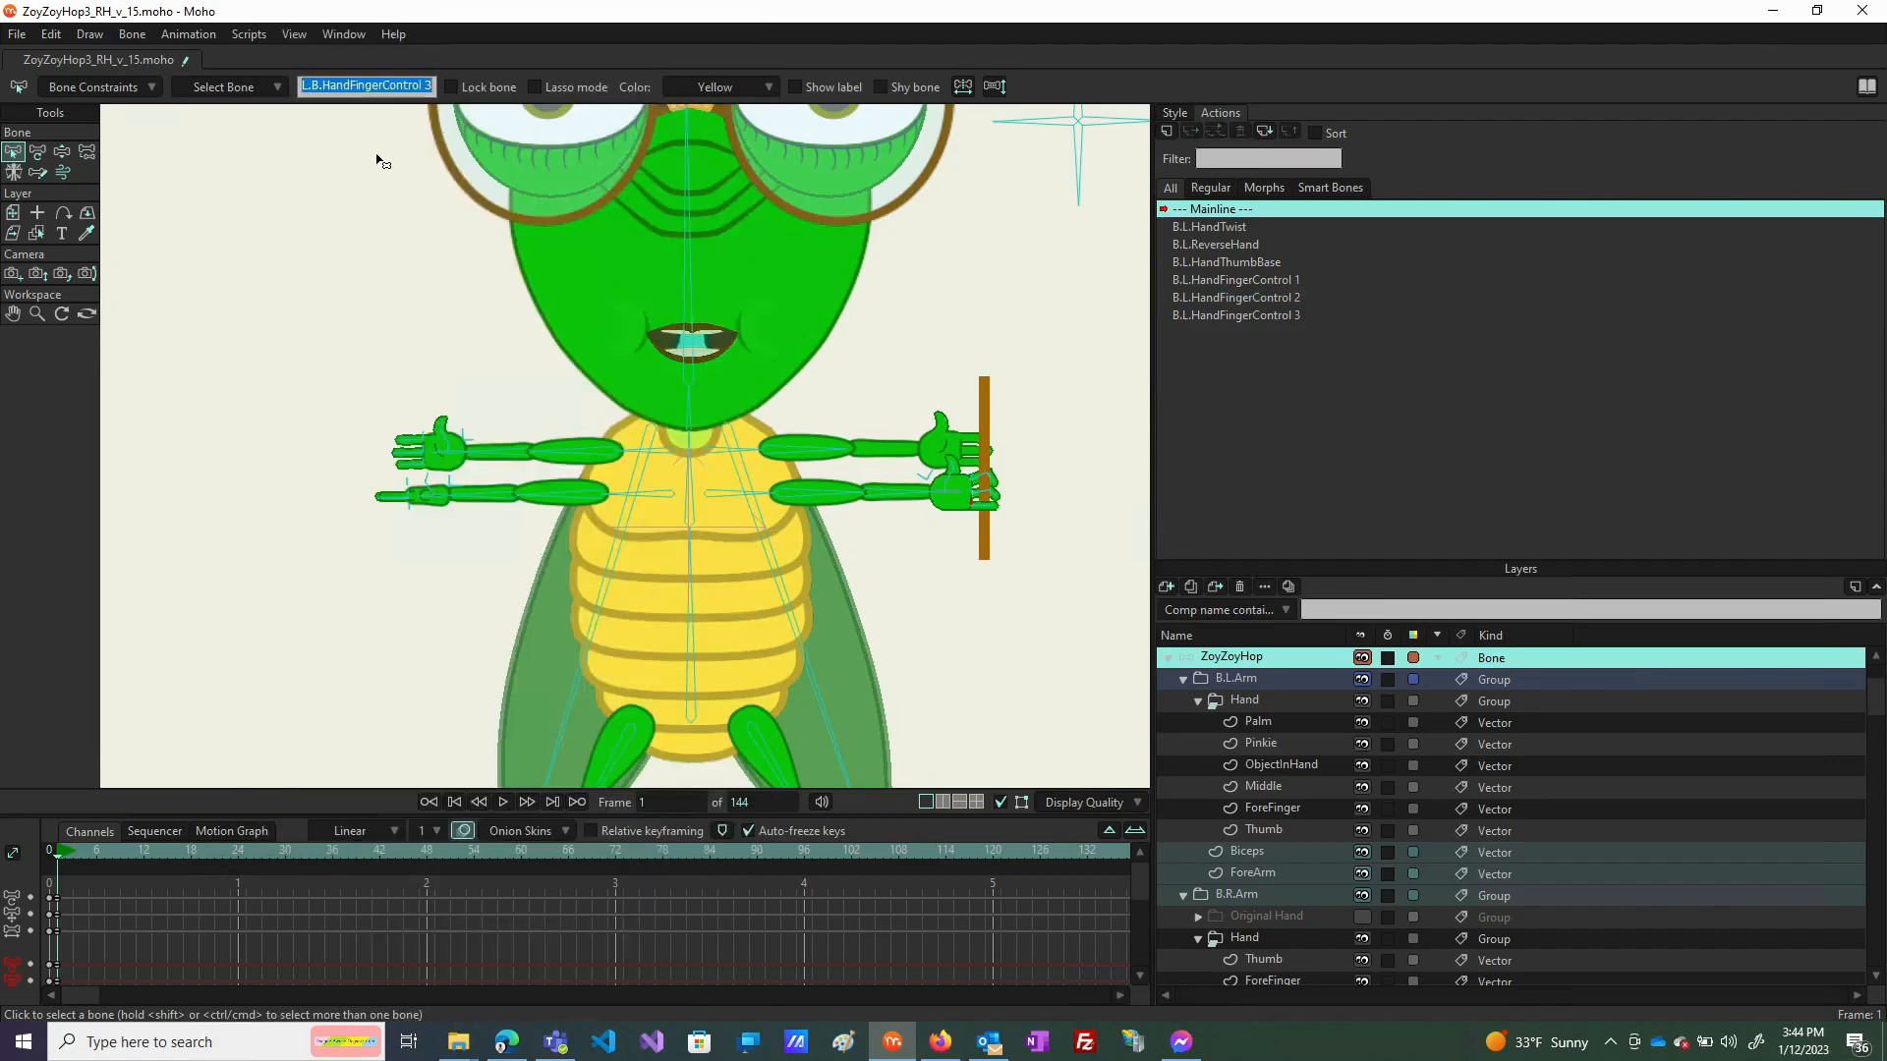
click(308, 86)
key(Delete)
key(Delete)
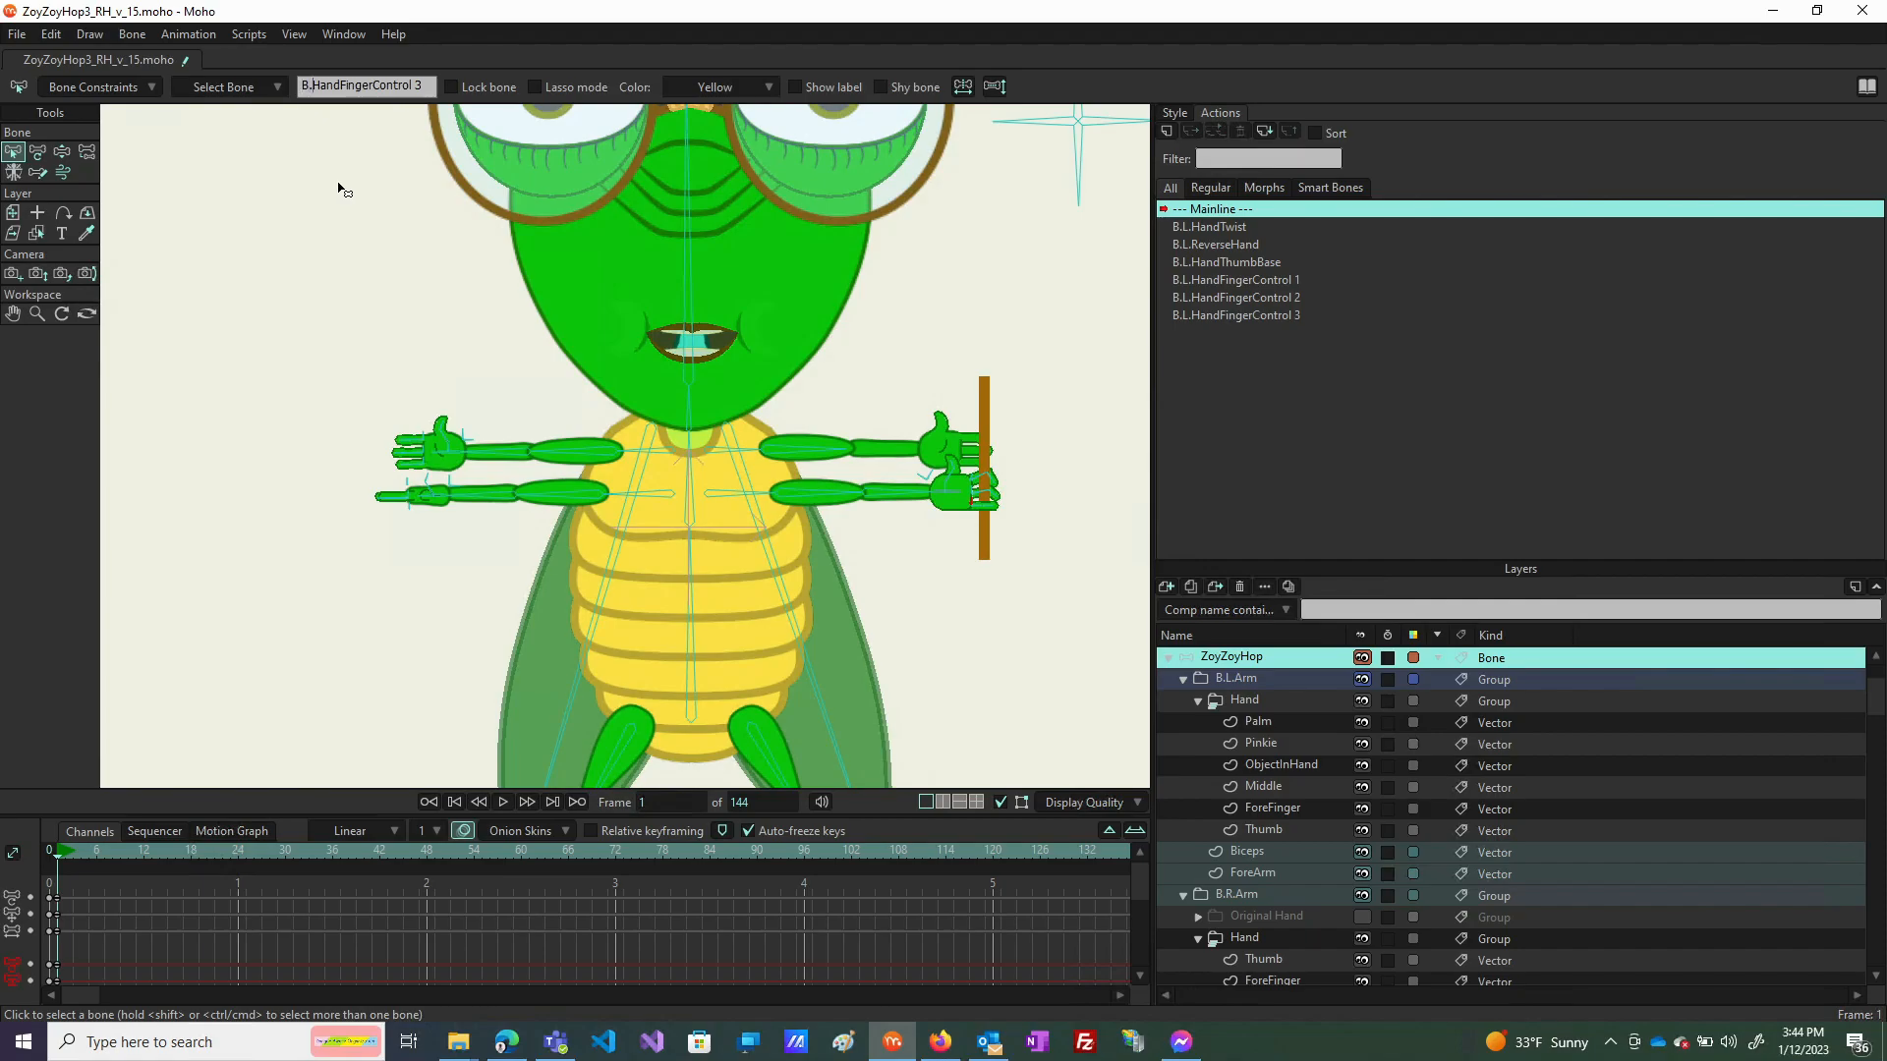
text(L.)
Review the full list of bones to check the naming of the hand and finger bones.
scroll(752, 486, down, 3)
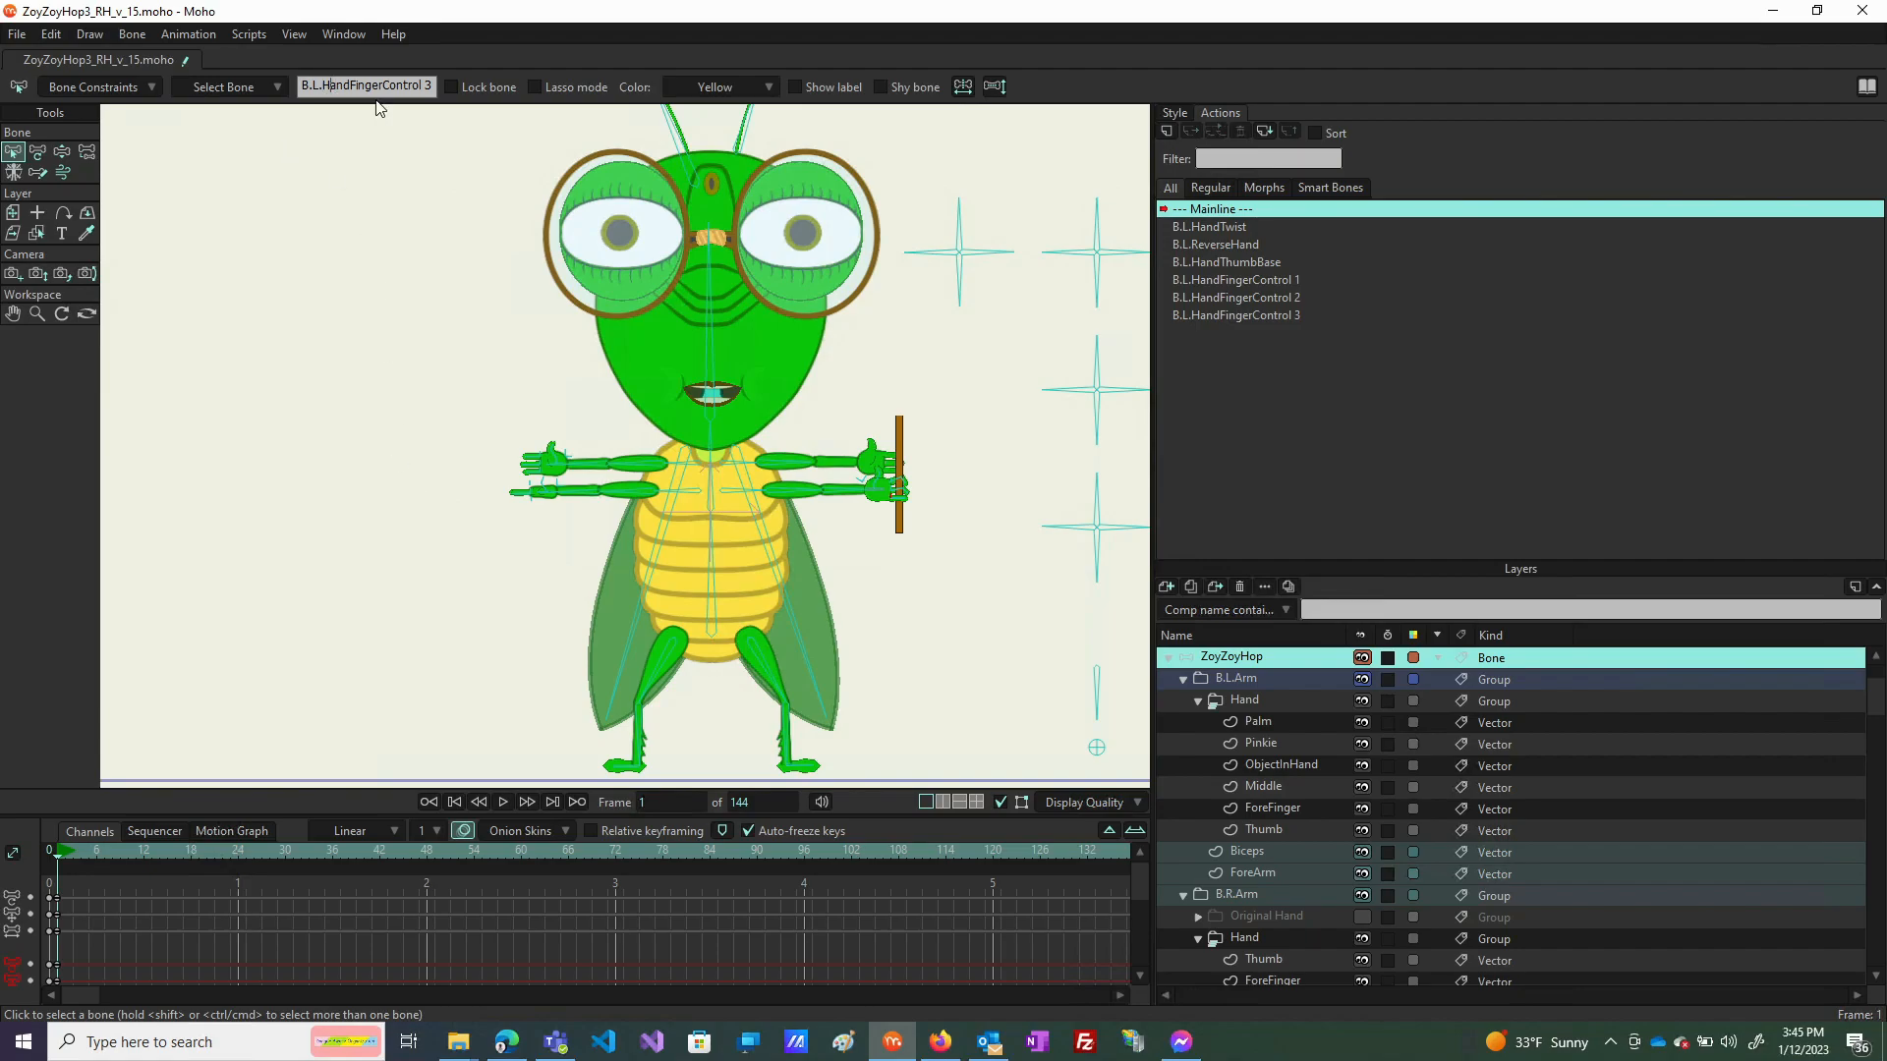
scroll(781, 206, up, 2)
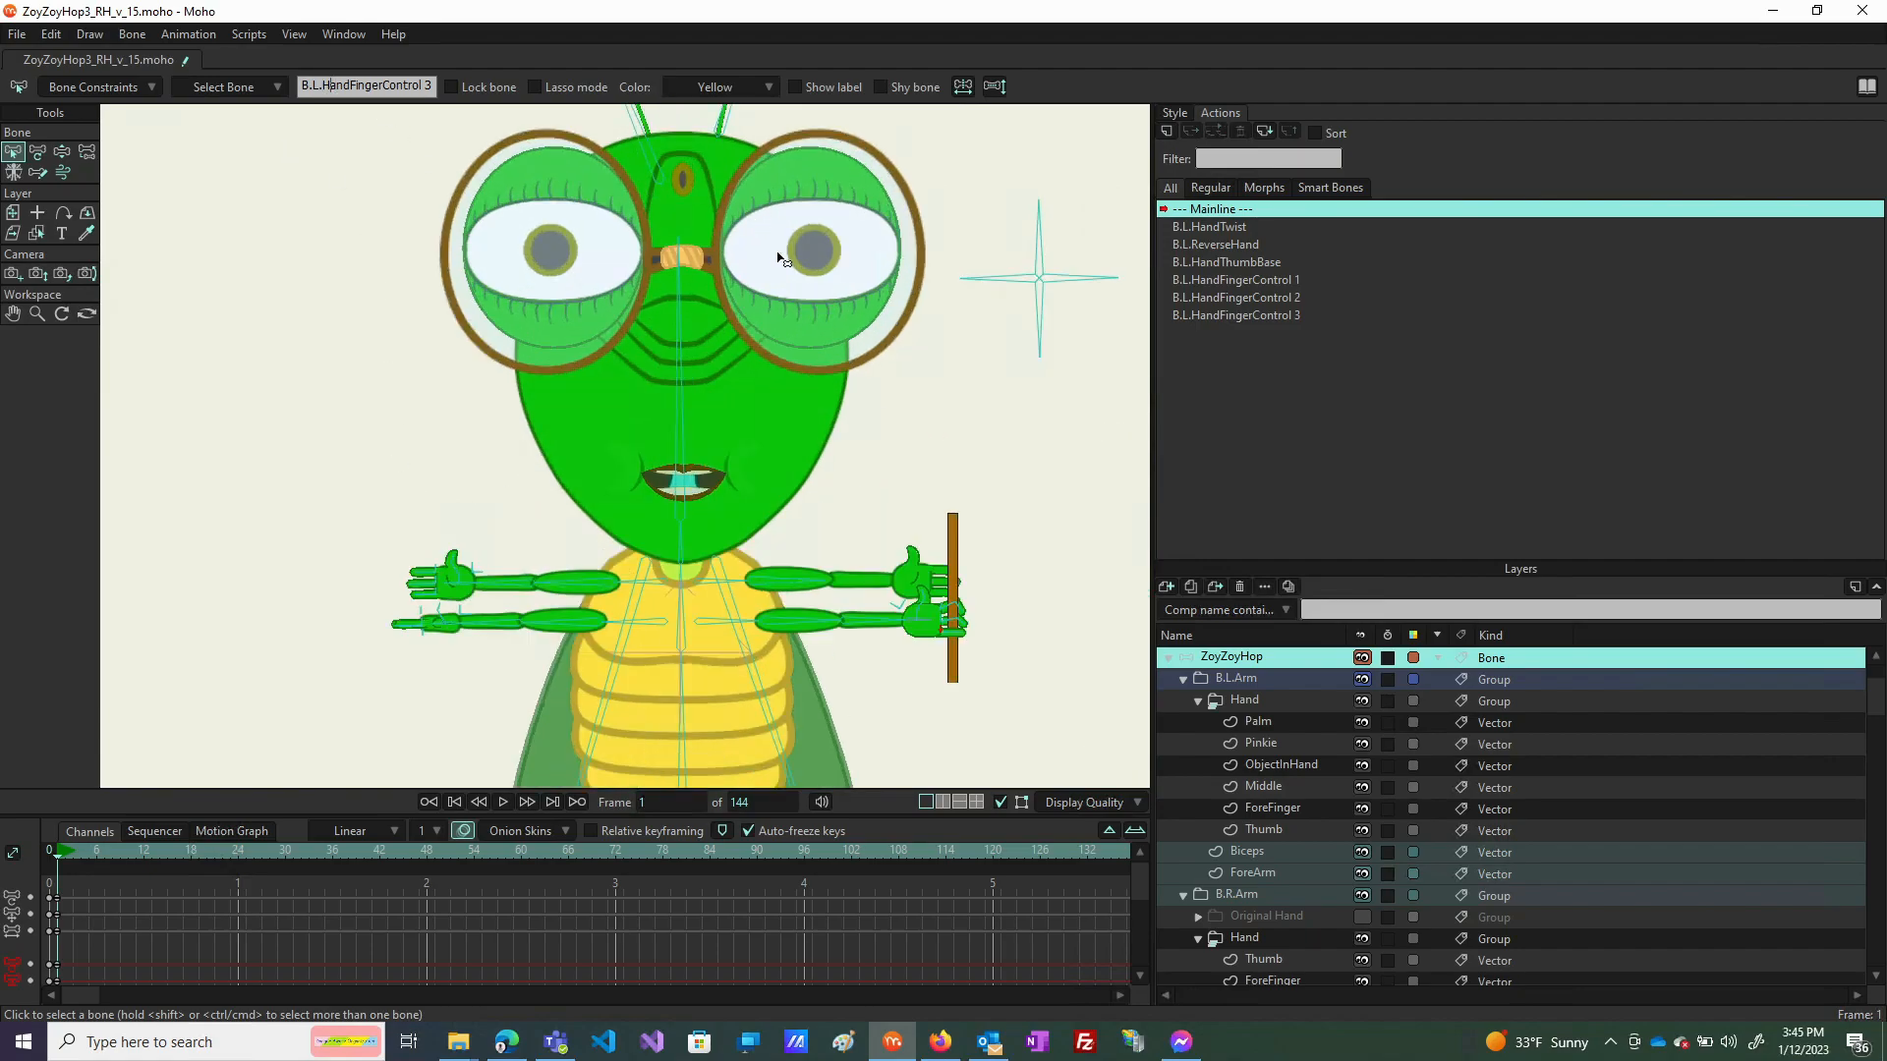
scroll(781, 259, down, 2)
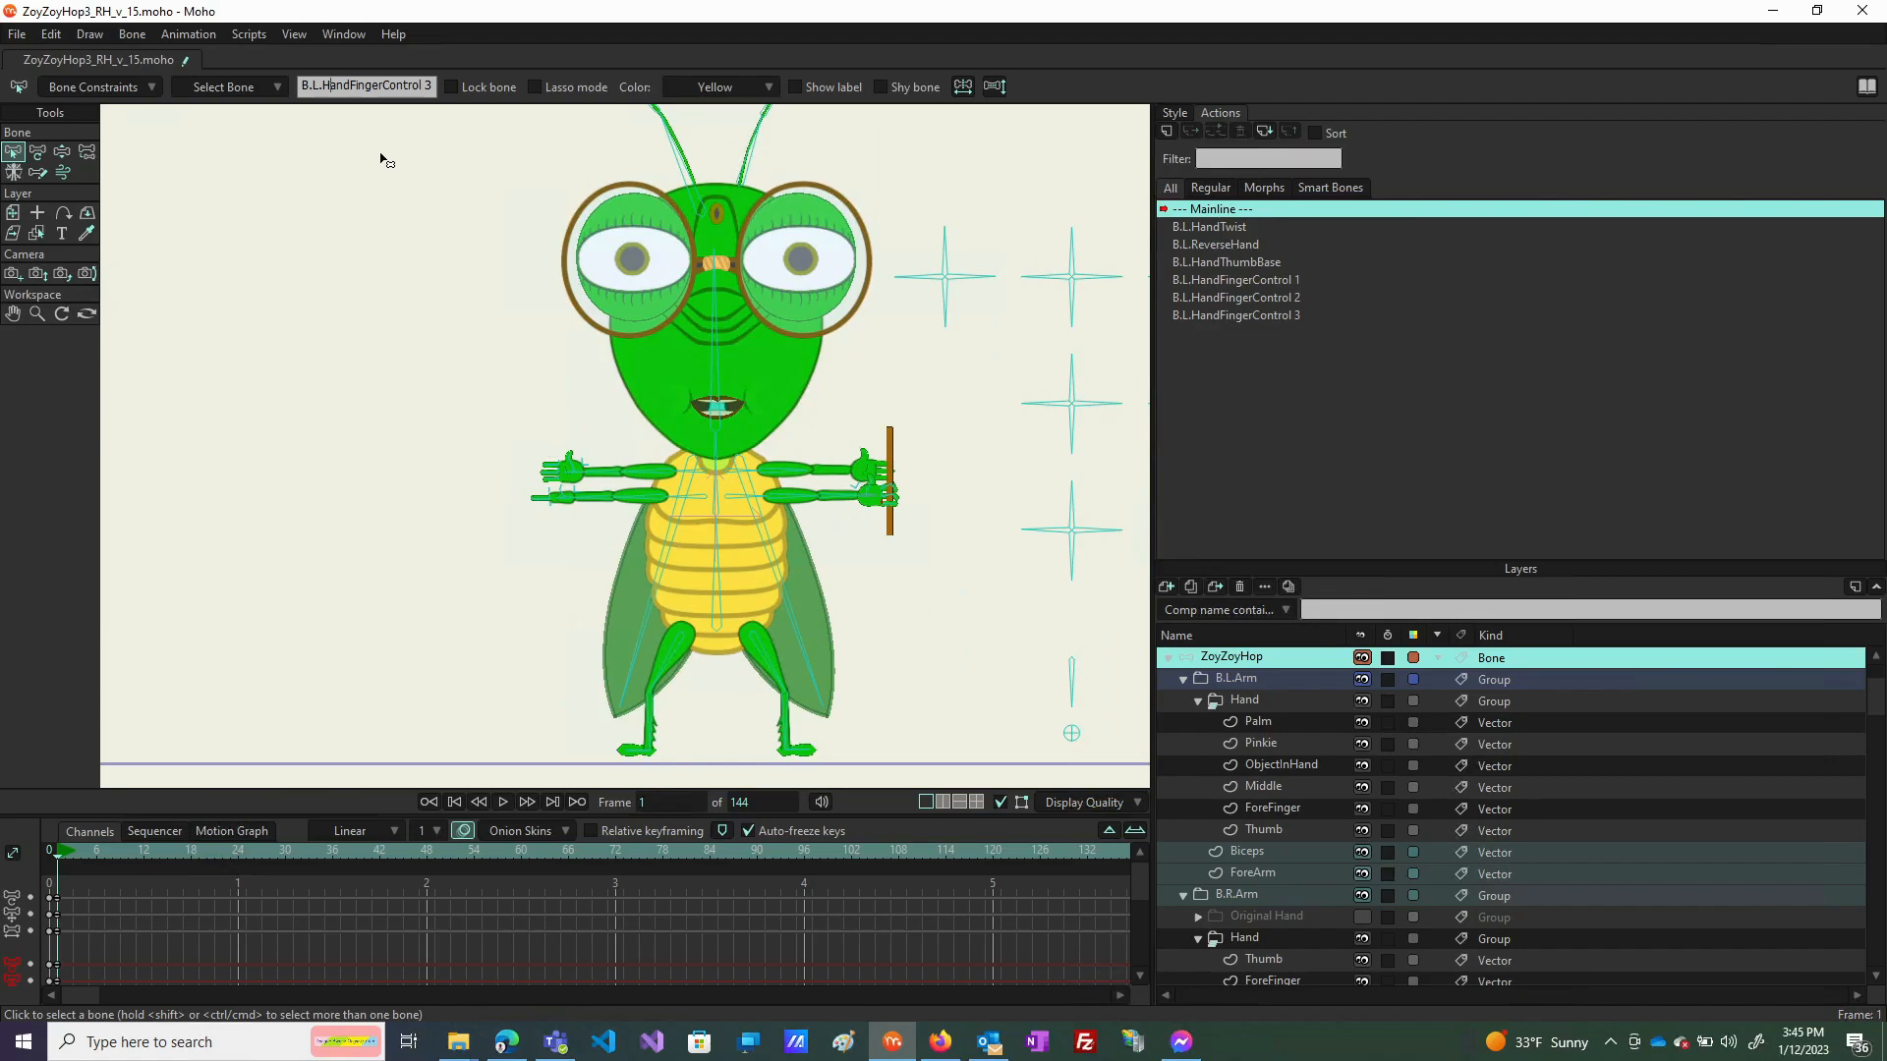
click(280, 88)
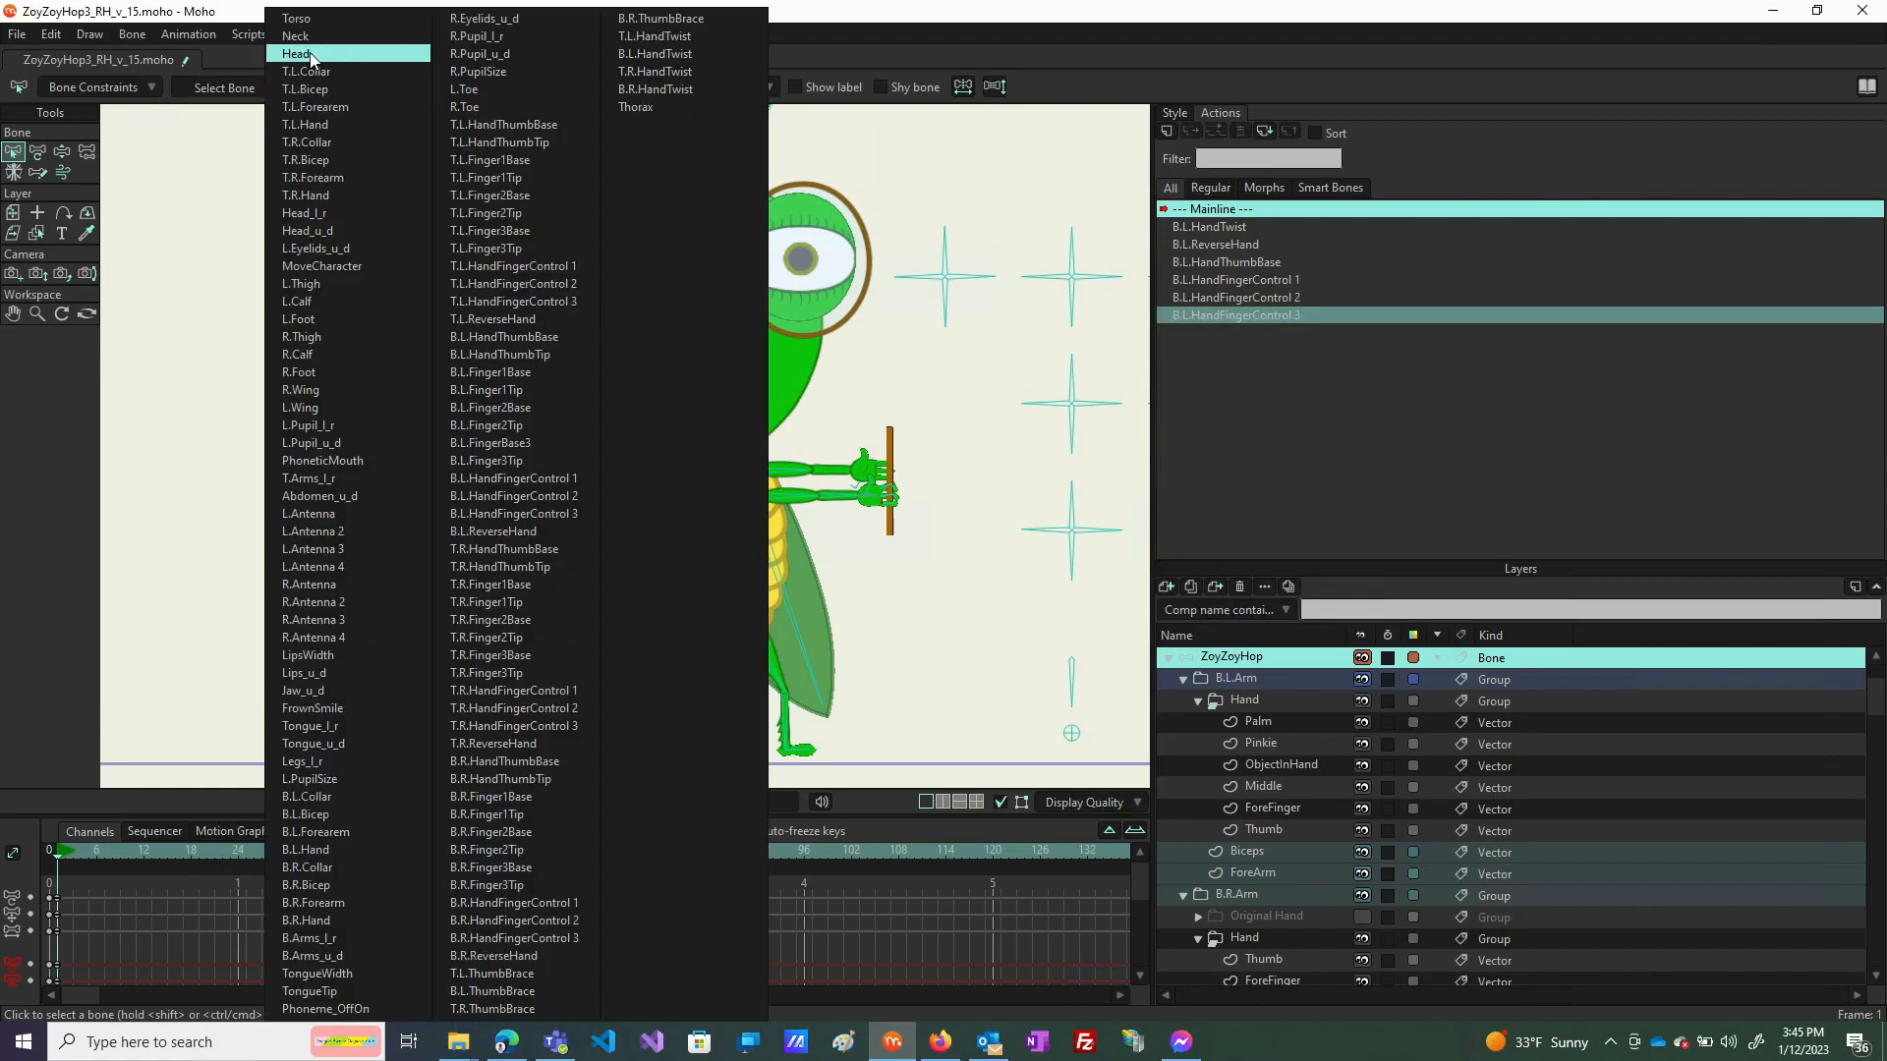
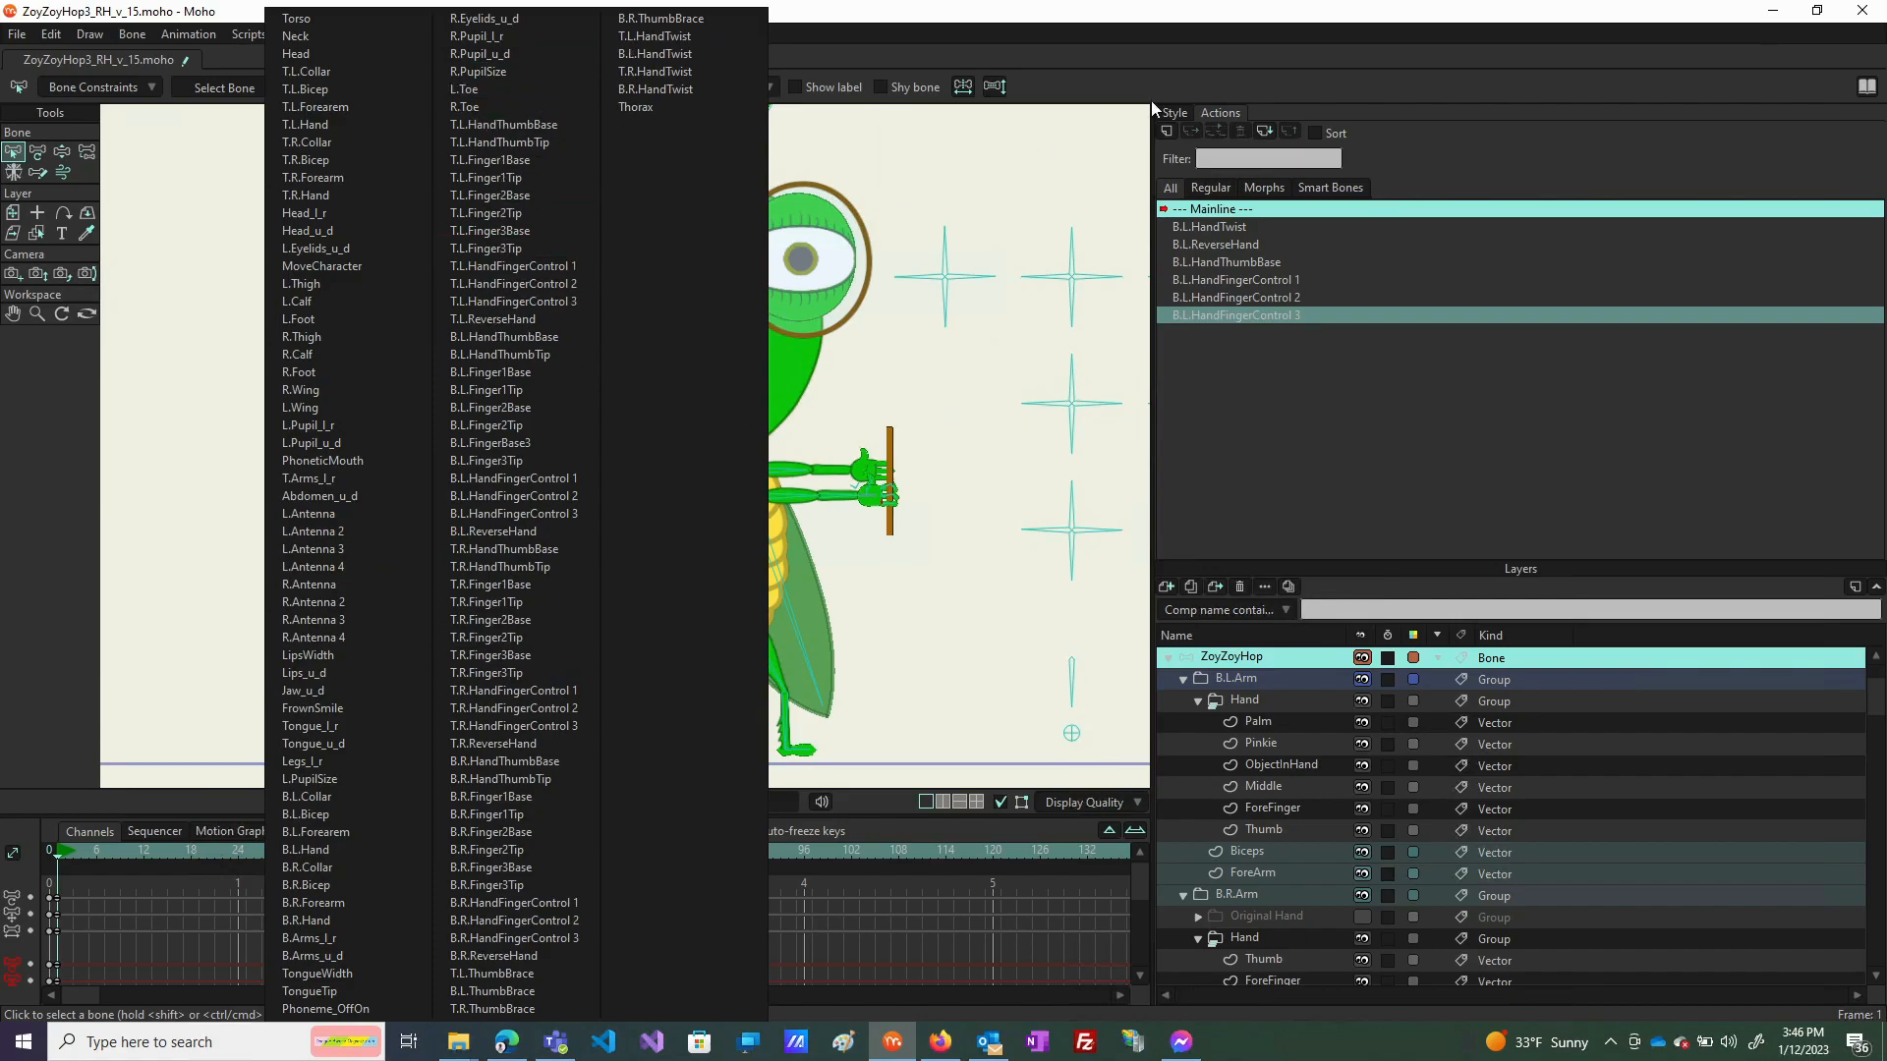
click(1329, 493)
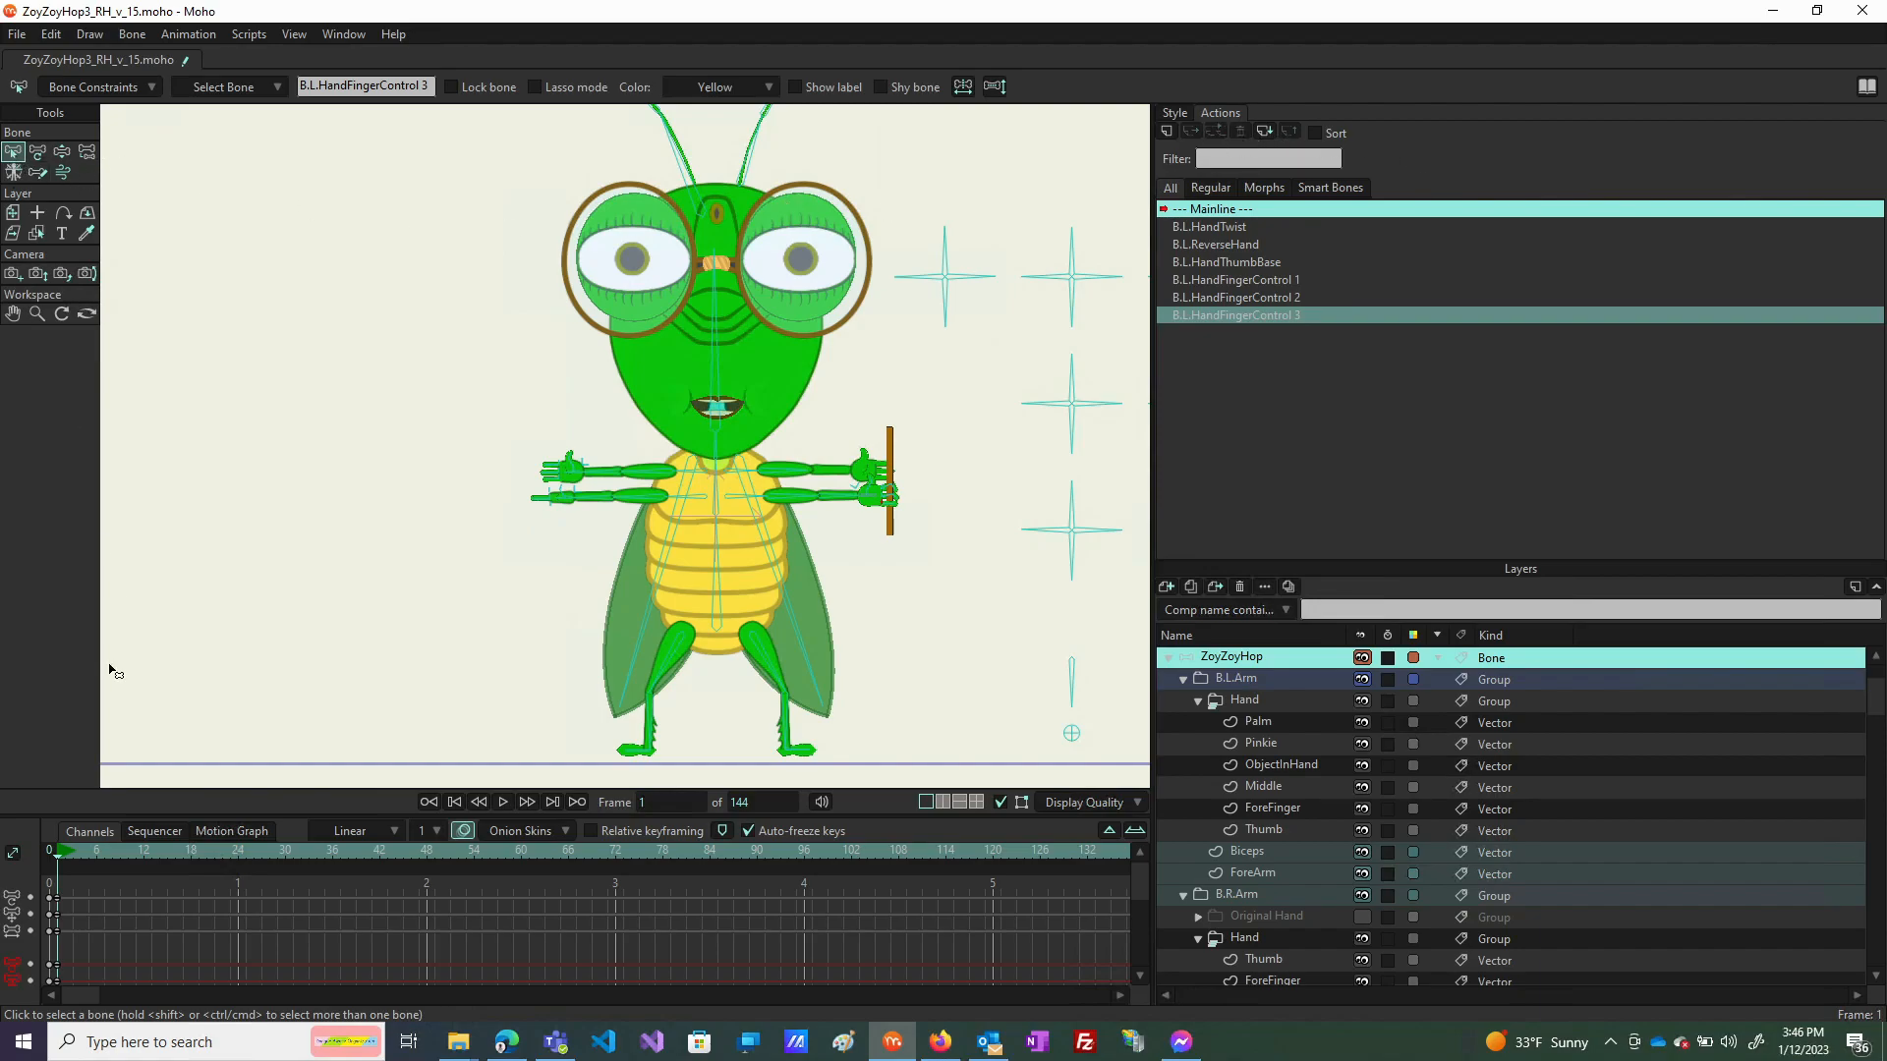
Delete all the bone keyframes at frame 1 and return to frame 0.
drag(84, 881, 8, 1004)
key(Delete)
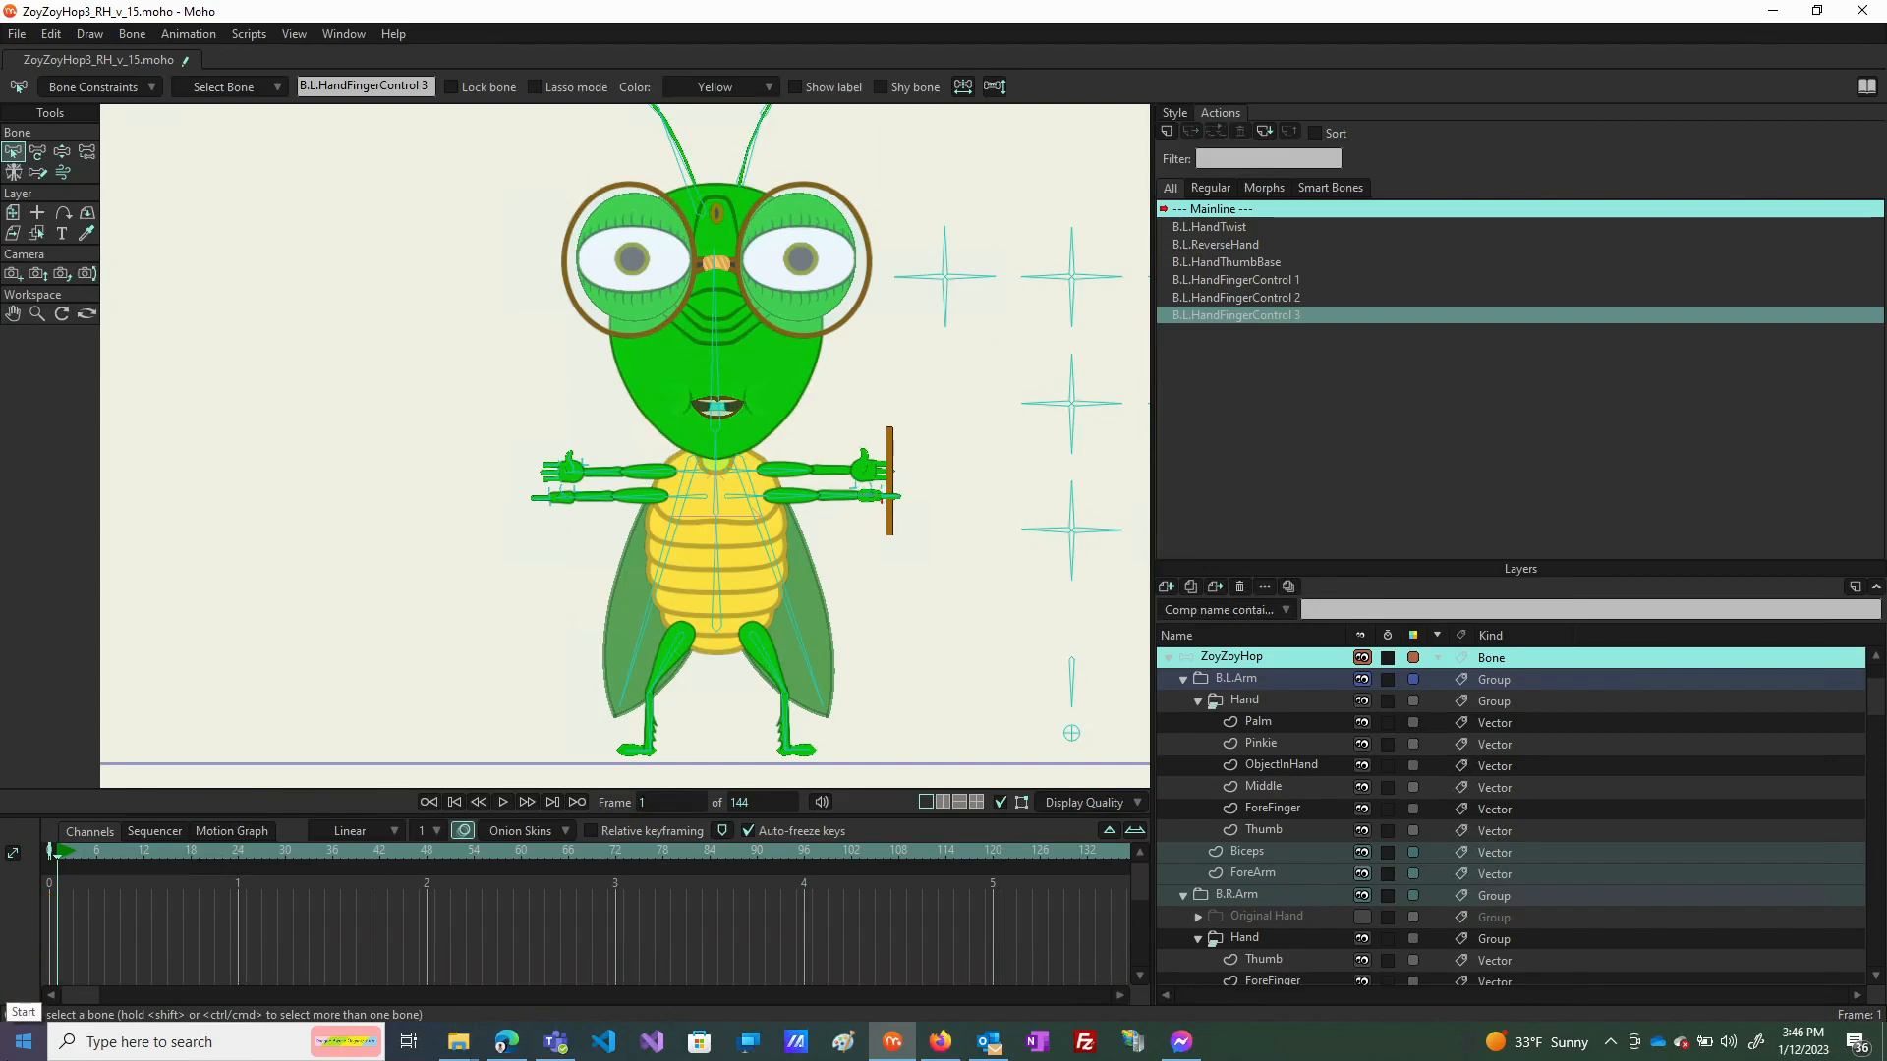
click(53, 851)
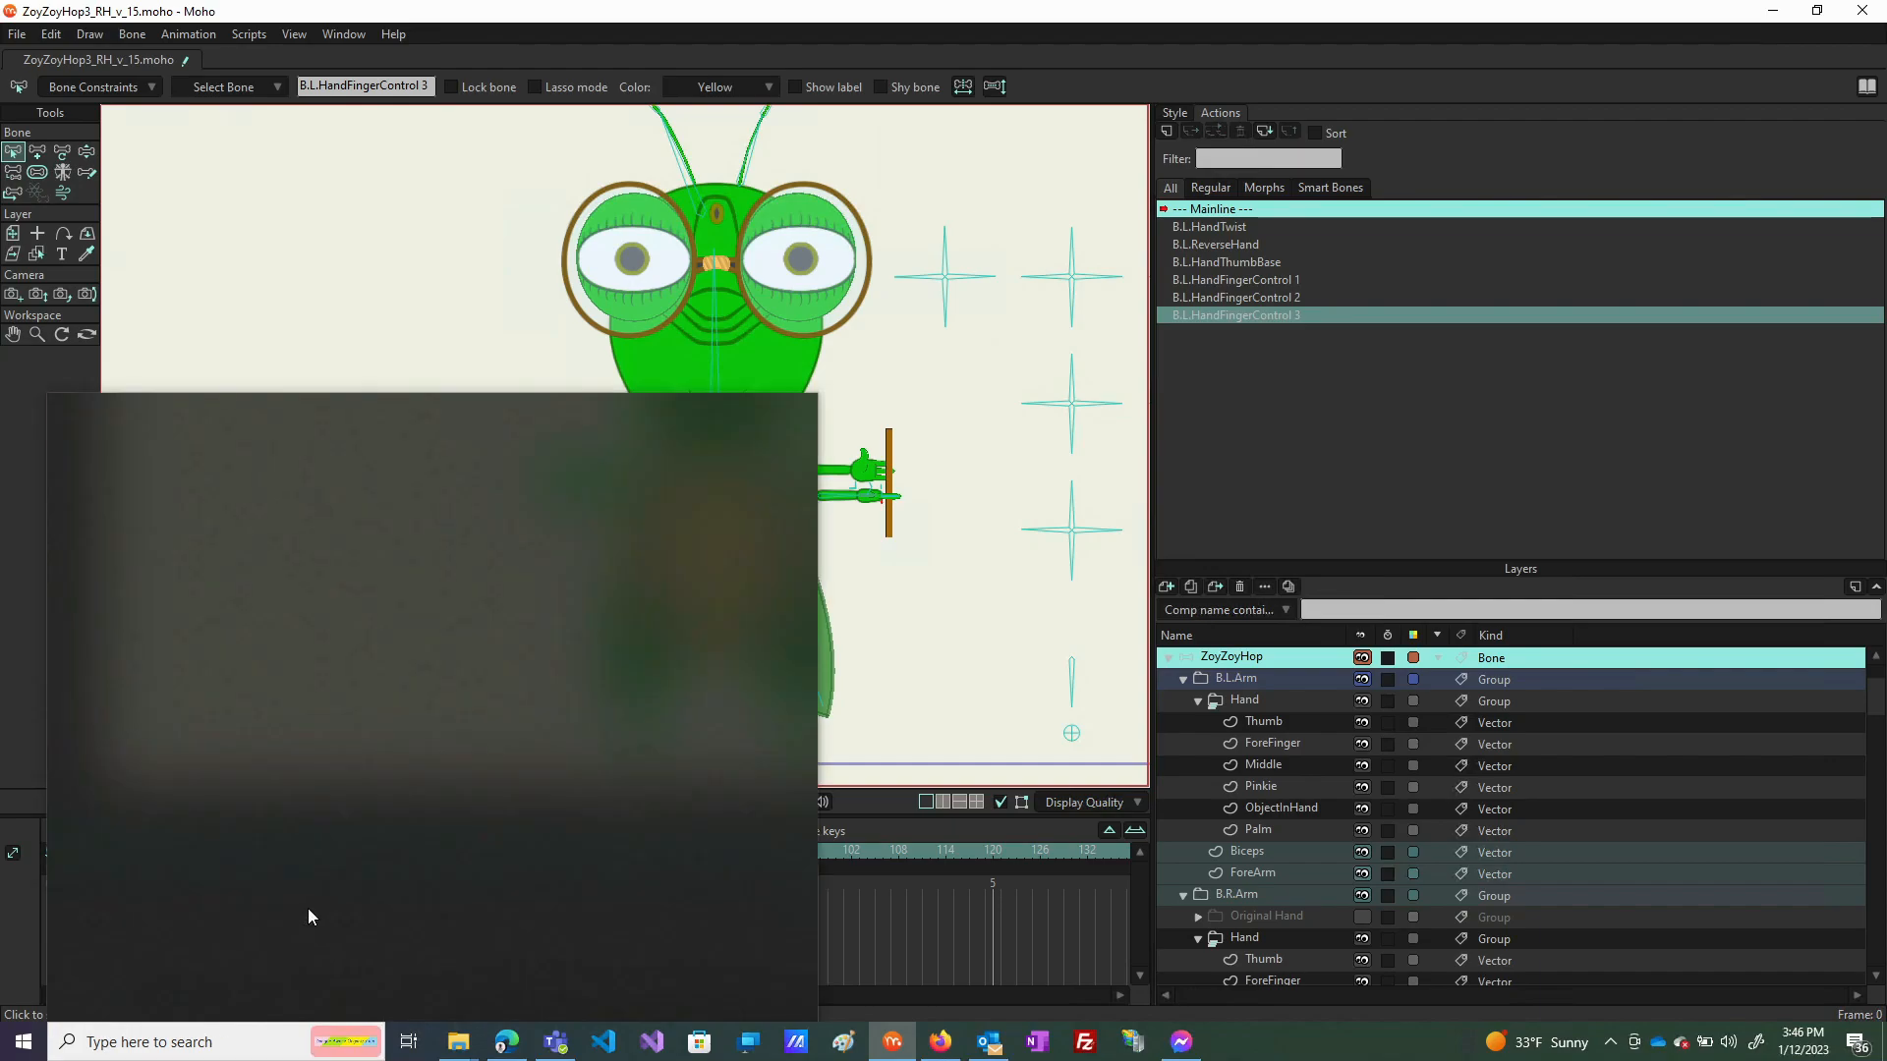
click(1117, 786)
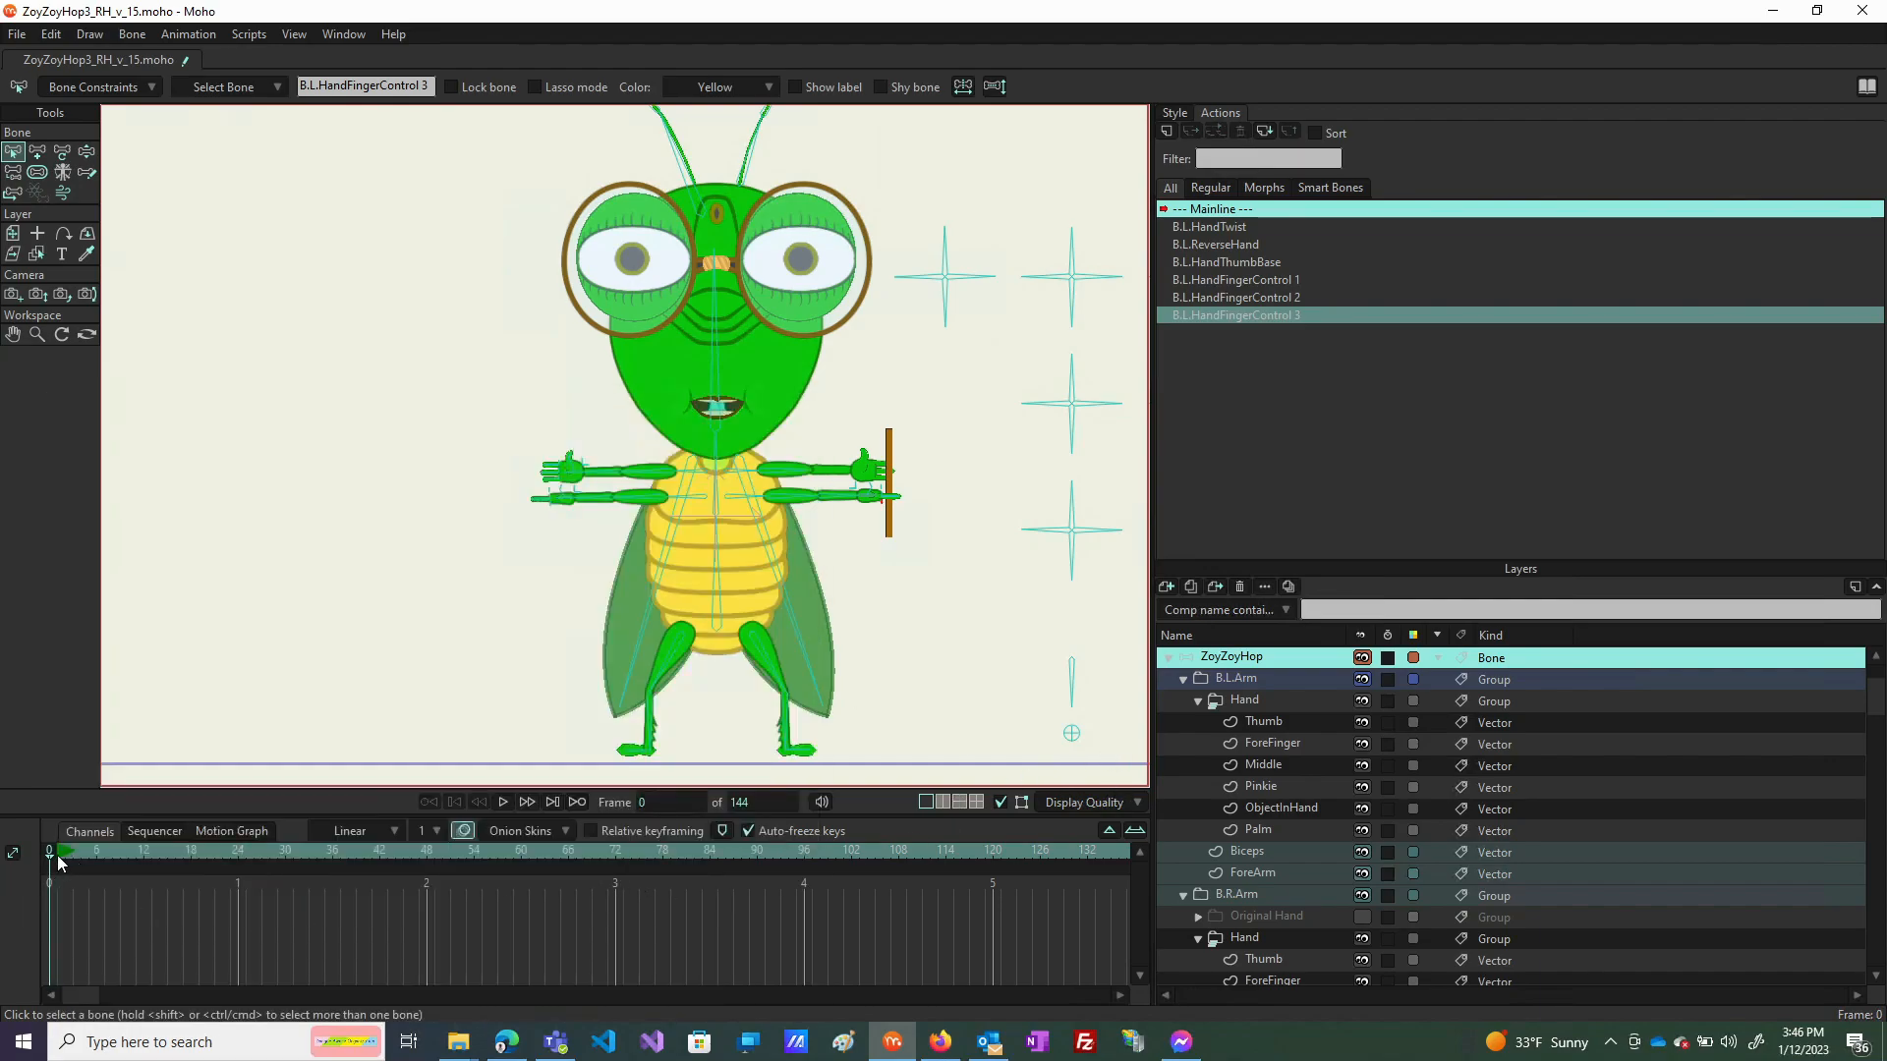
click(751, 803)
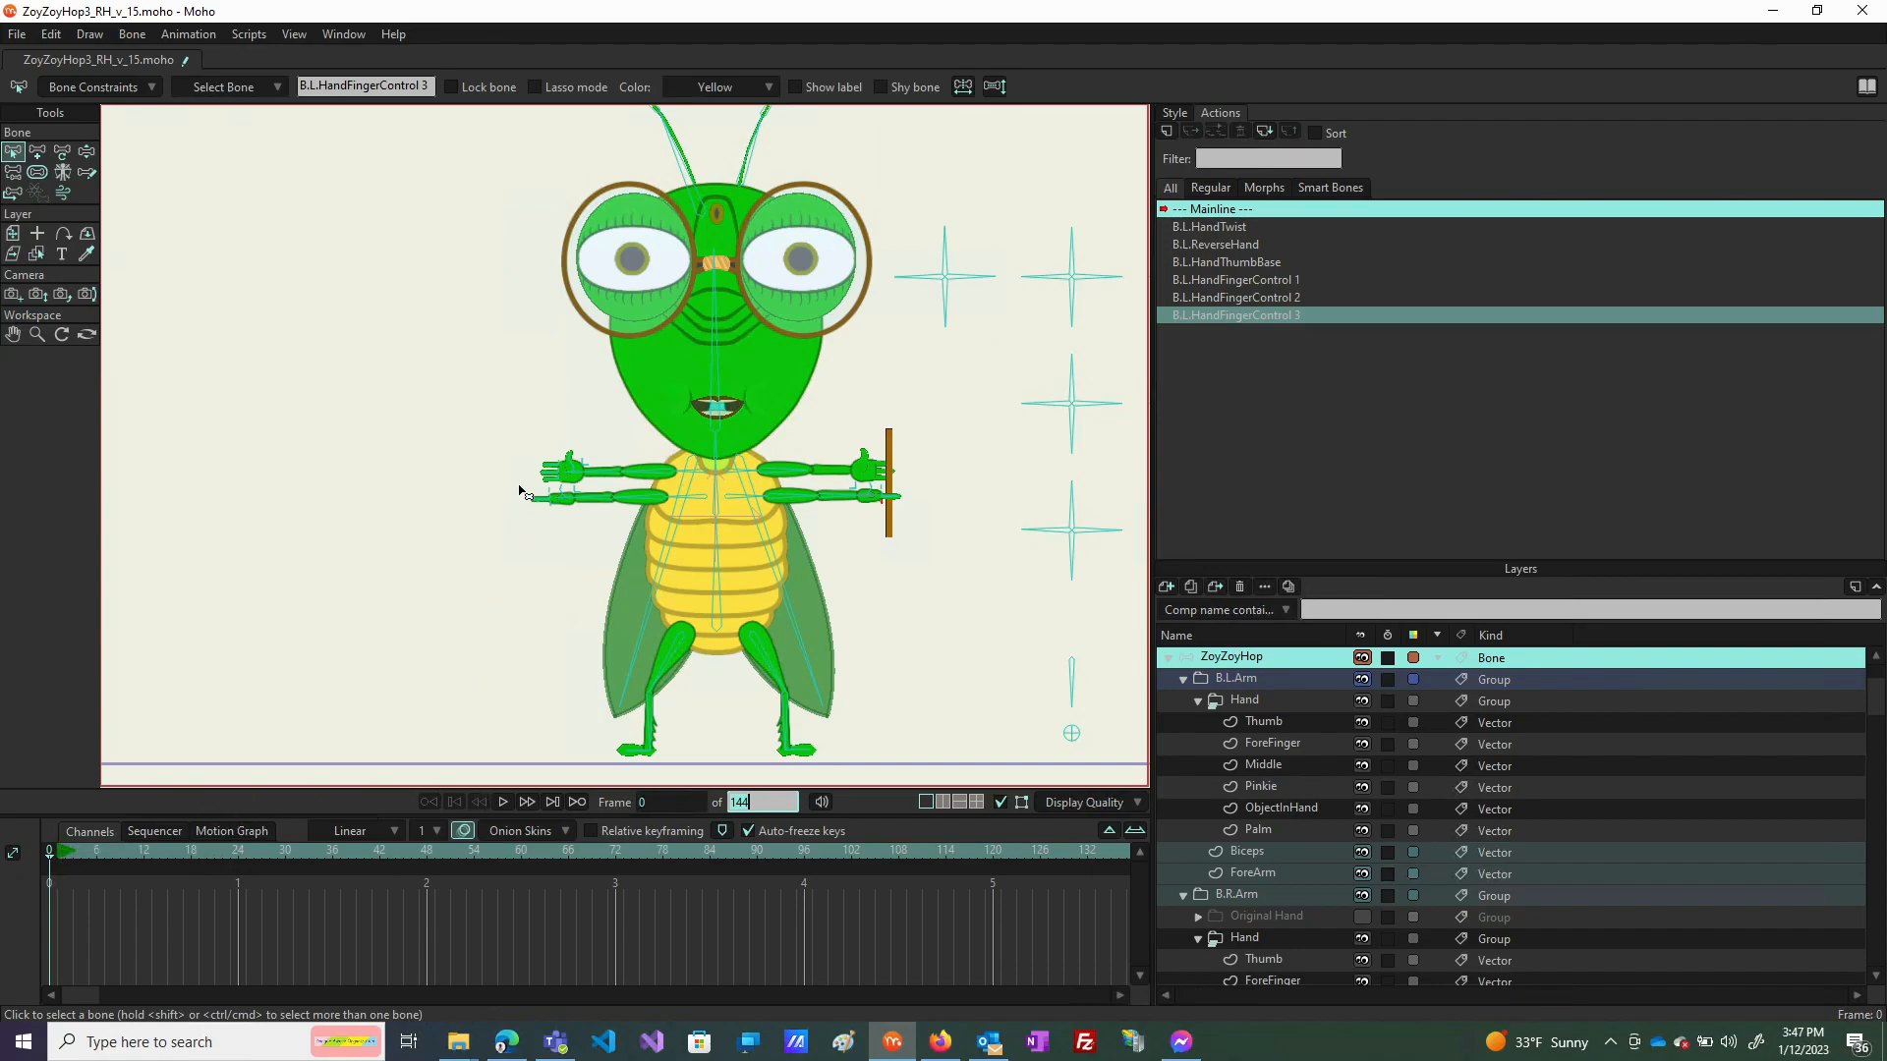
Bend the fingers of the upper T.R. hand downward by manipulating its finger bones at frame 0.
scroll(523, 487, up, 5)
scroll(711, 432, up, 3)
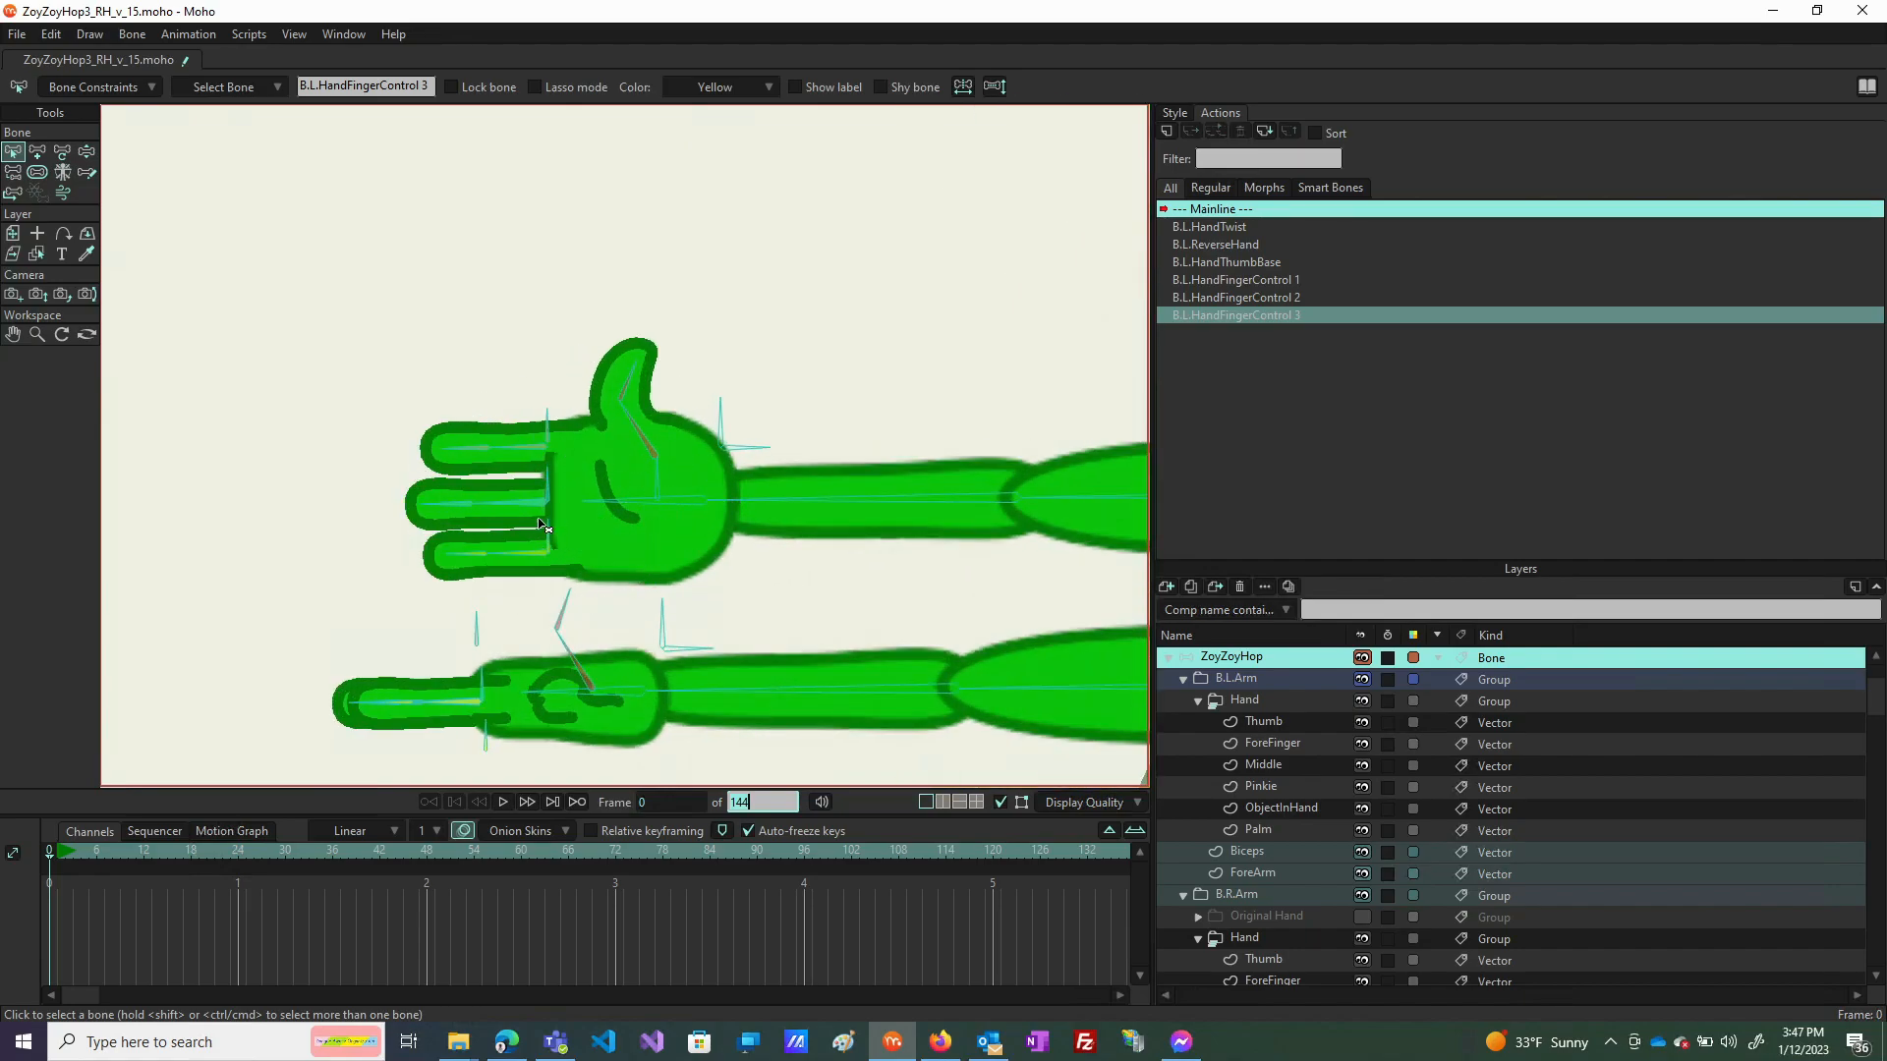
click(501, 503)
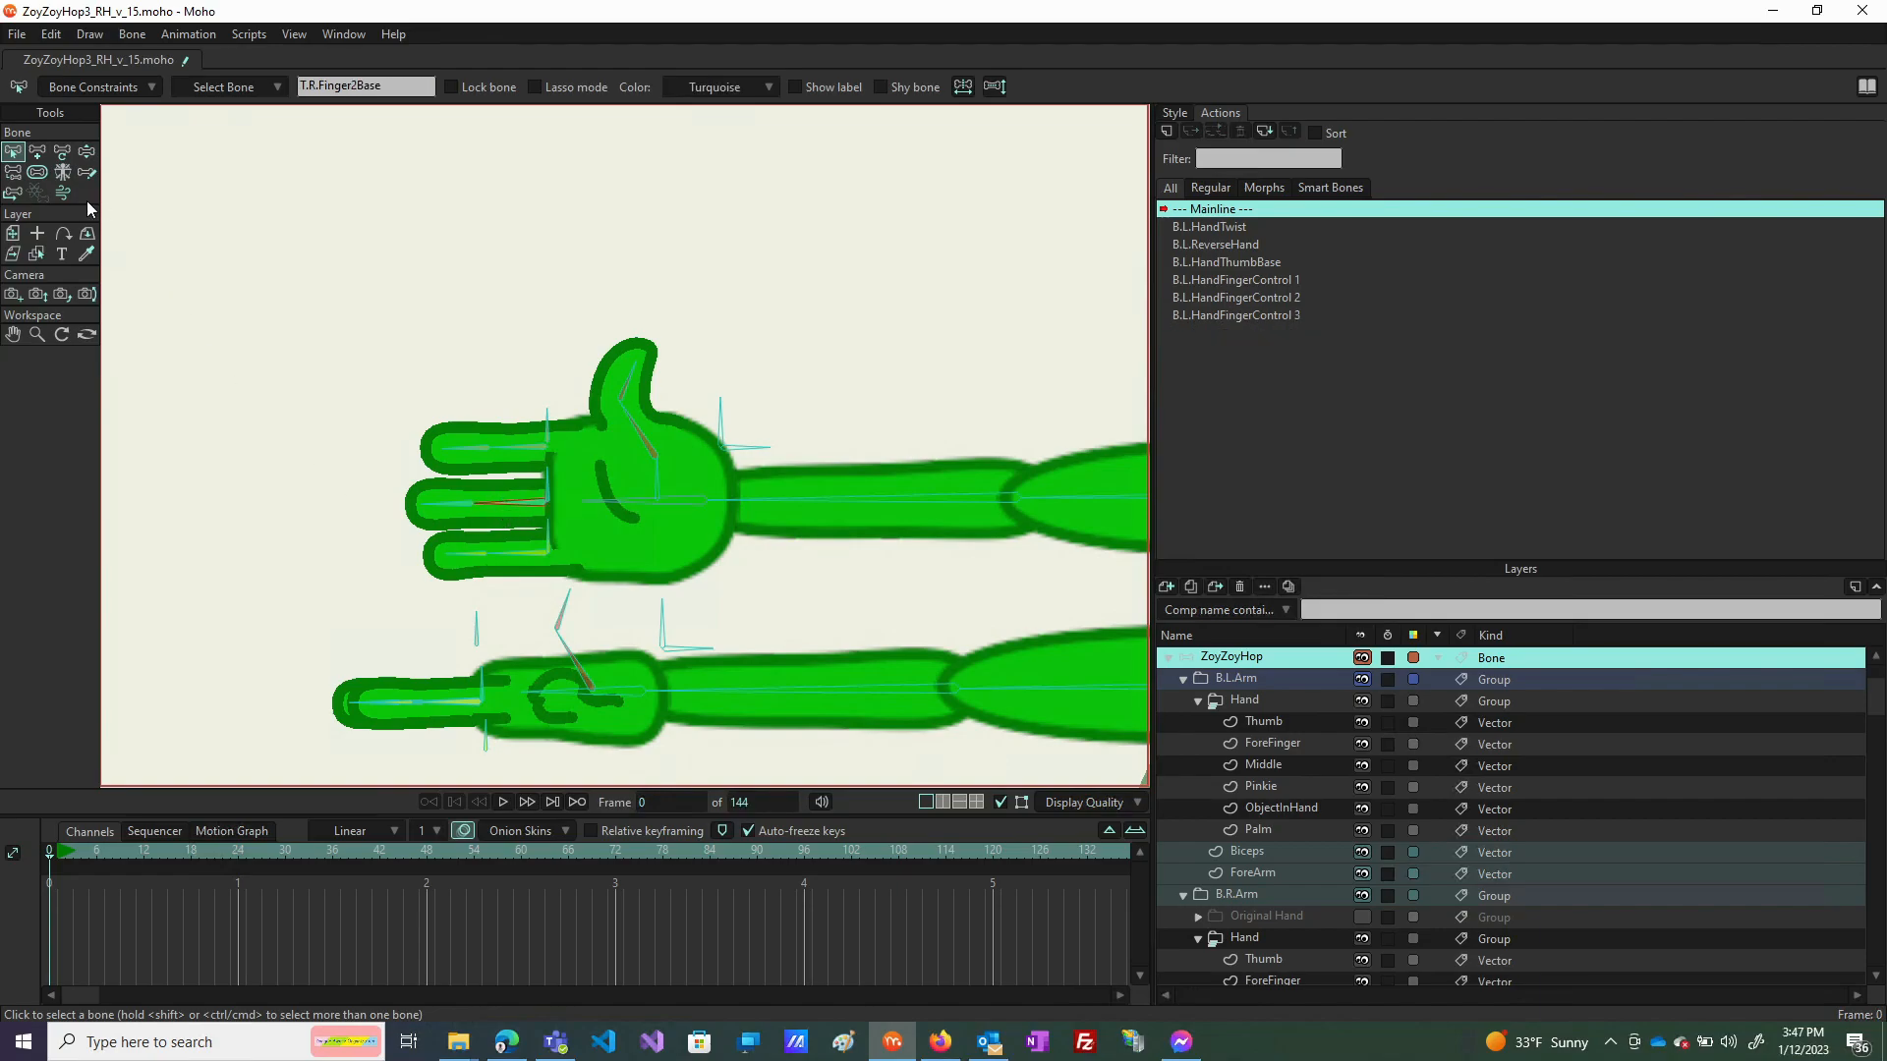
click(87, 151)
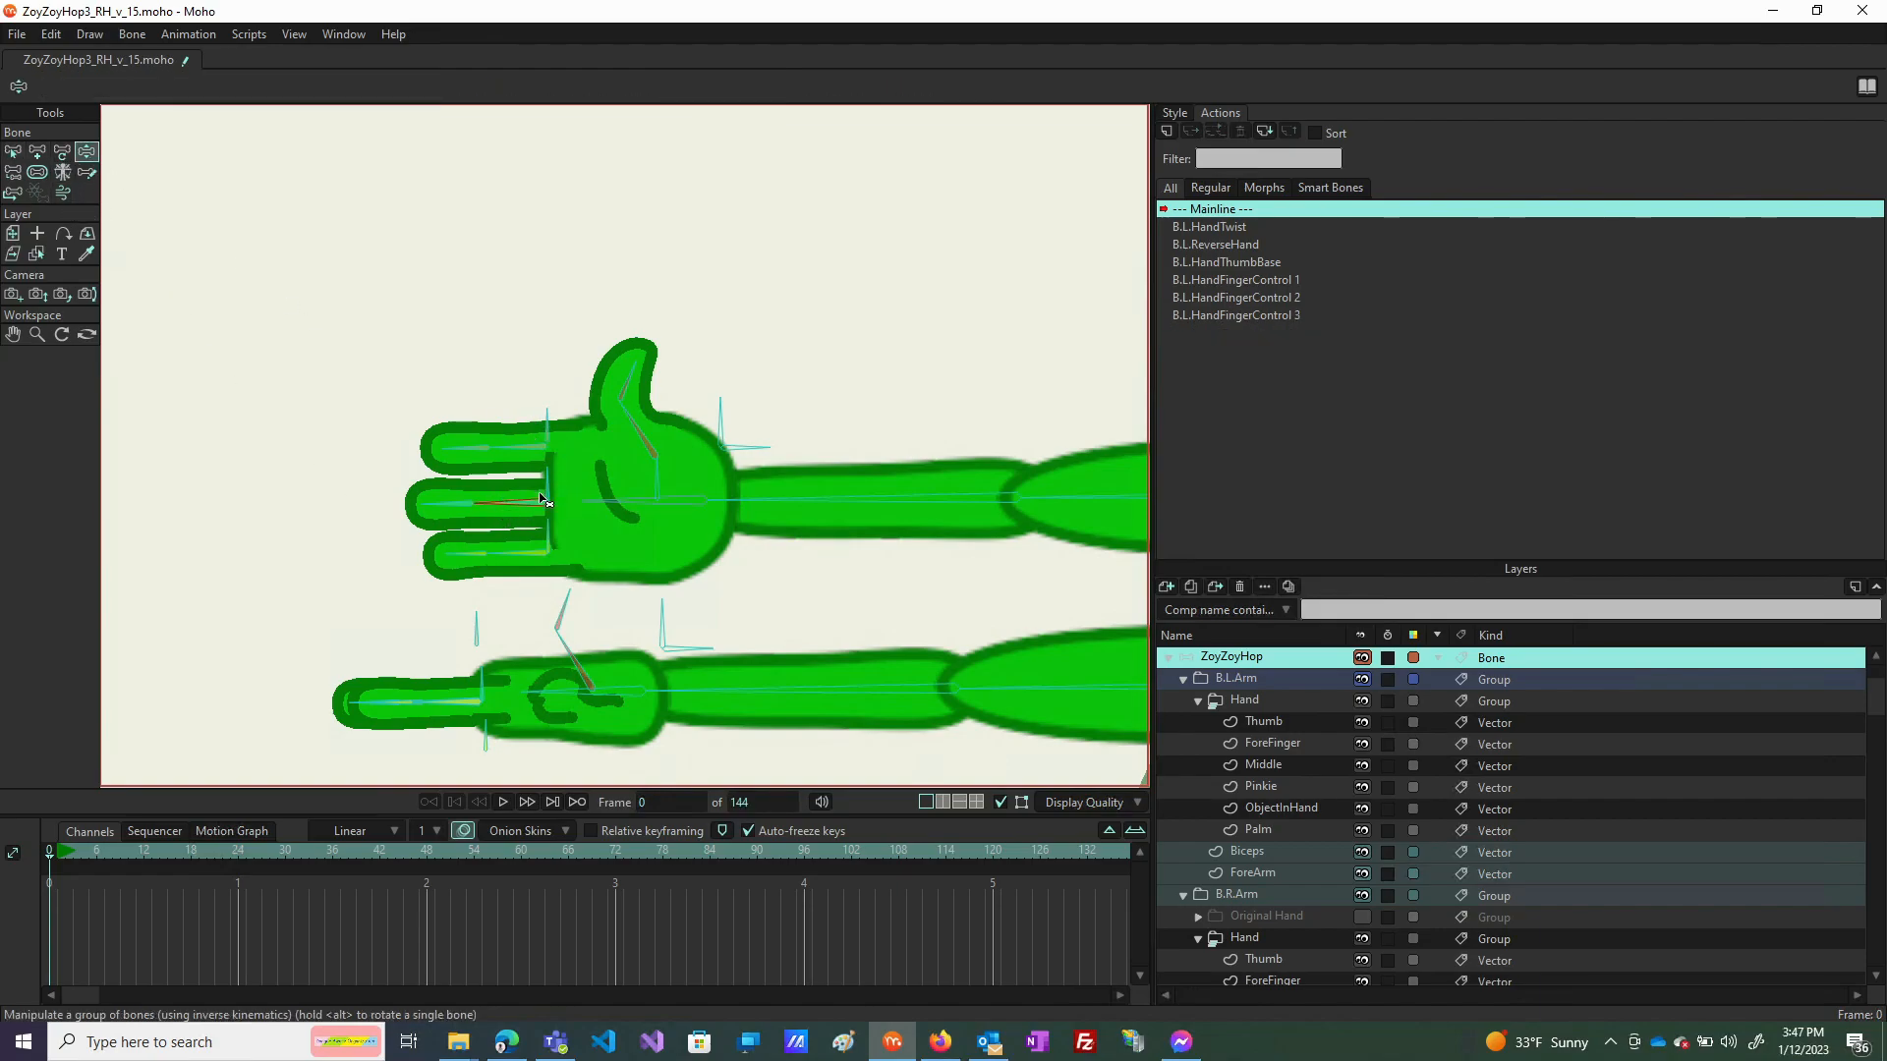
drag(531, 501, 469, 600)
drag(480, 447, 447, 710)
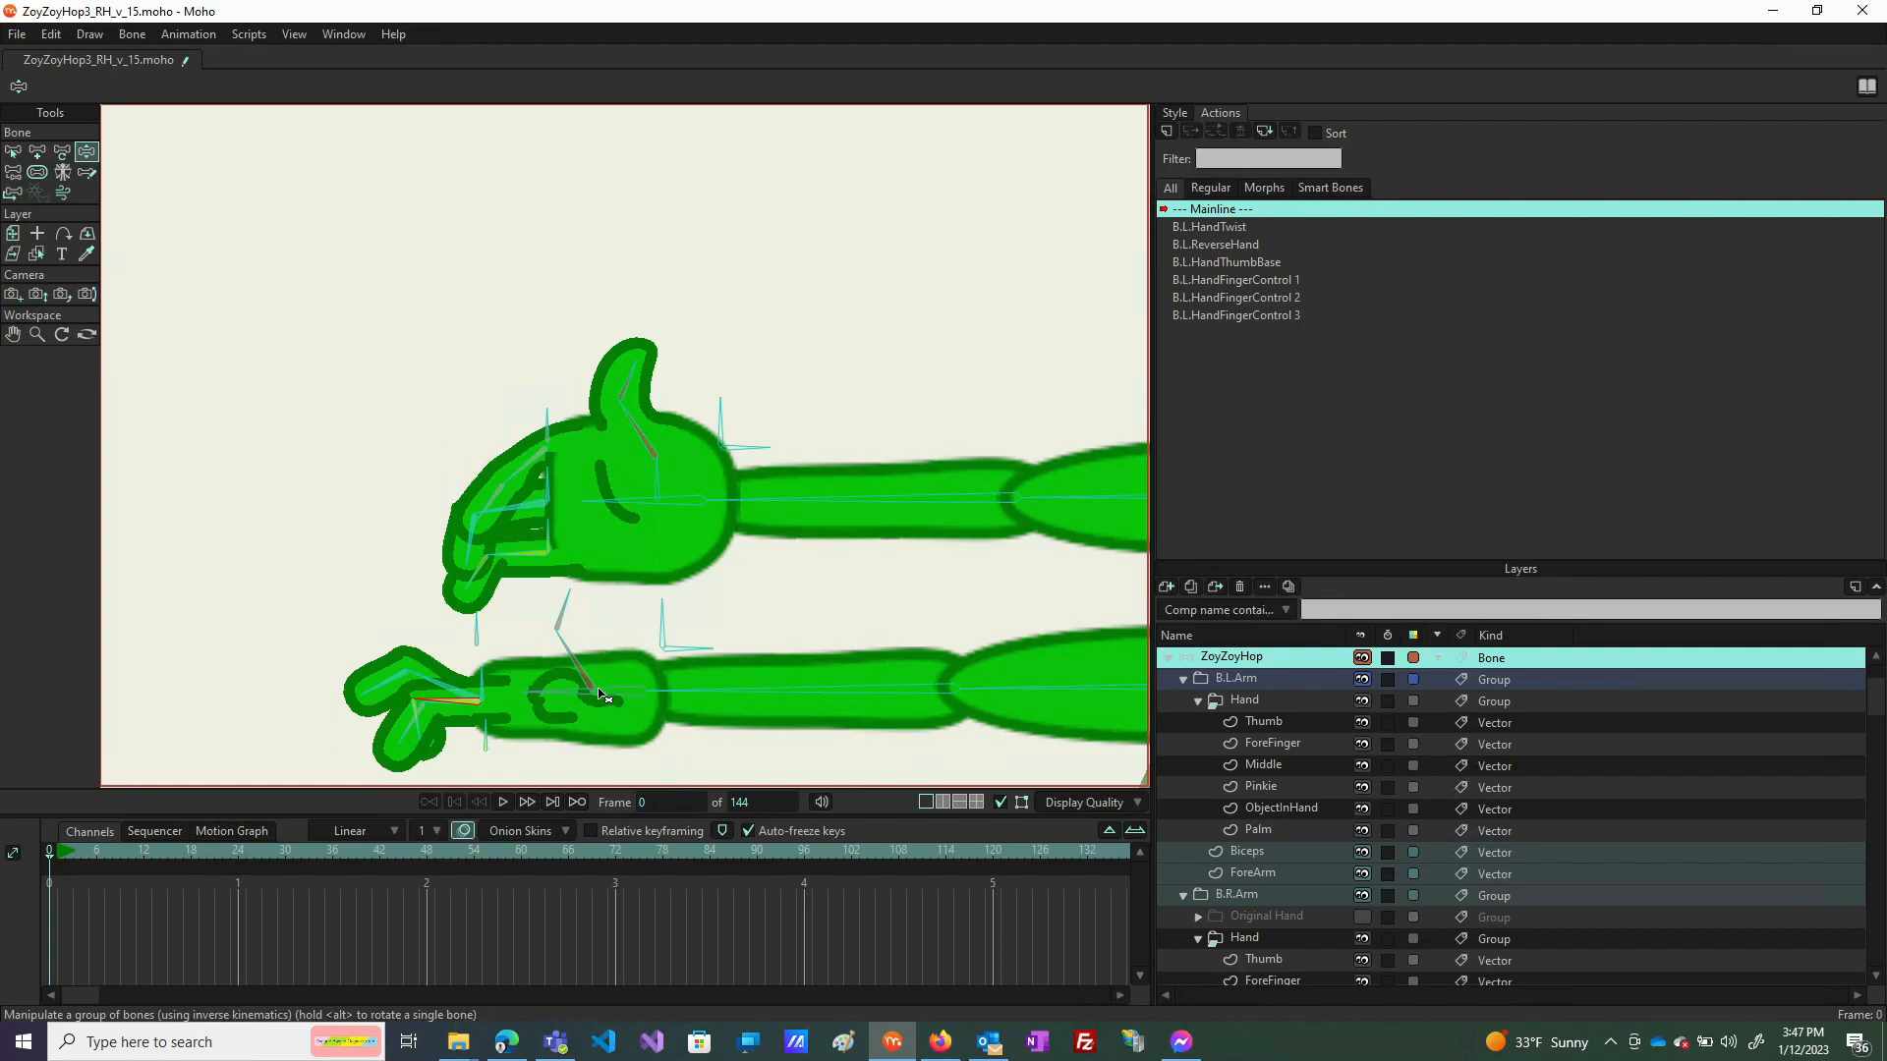
Curl the fingers of the hand below the T.R. hand downward by manipulating their bones.
mouse_move(443, 705)
mouse_down()
mouse_move(461, 644)
mouse_move(400, 686)
mouse_move(368, 770)
mouse_up()
mouse_move(448, 690)
mouse_down()
mouse_move(466, 664)
mouse_move(380, 674)
mouse_move(463, 625)
mouse_move(462, 601)
mouse_move(392, 669)
mouse_move(373, 727)
mouse_move(431, 804)
mouse_move(466, 803)
mouse_move(404, 788)
mouse_move(419, 804)
mouse_move(440, 545)
mouse_up()
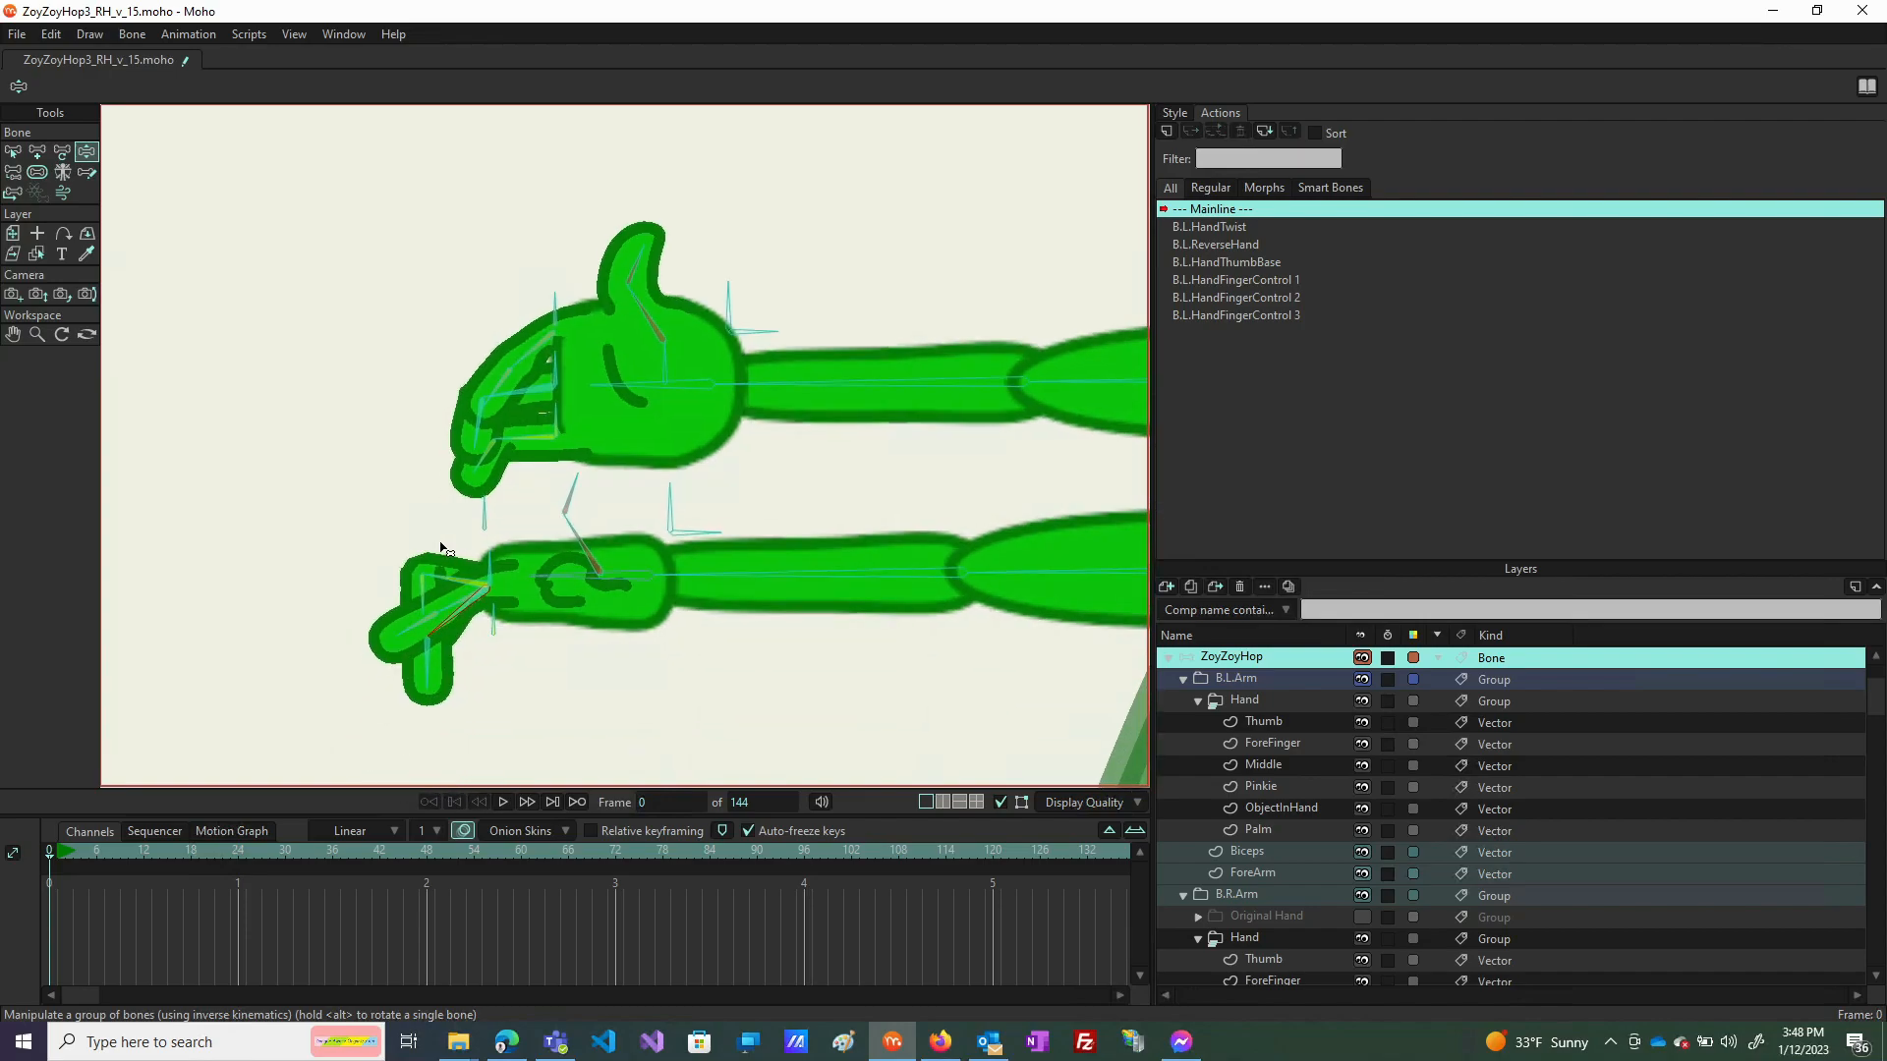
mouse_move(452, 617)
mouse_down()
mouse_move(470, 637)
mouse_move(448, 651)
mouse_move(483, 631)
mouse_move(497, 648)
mouse_up()
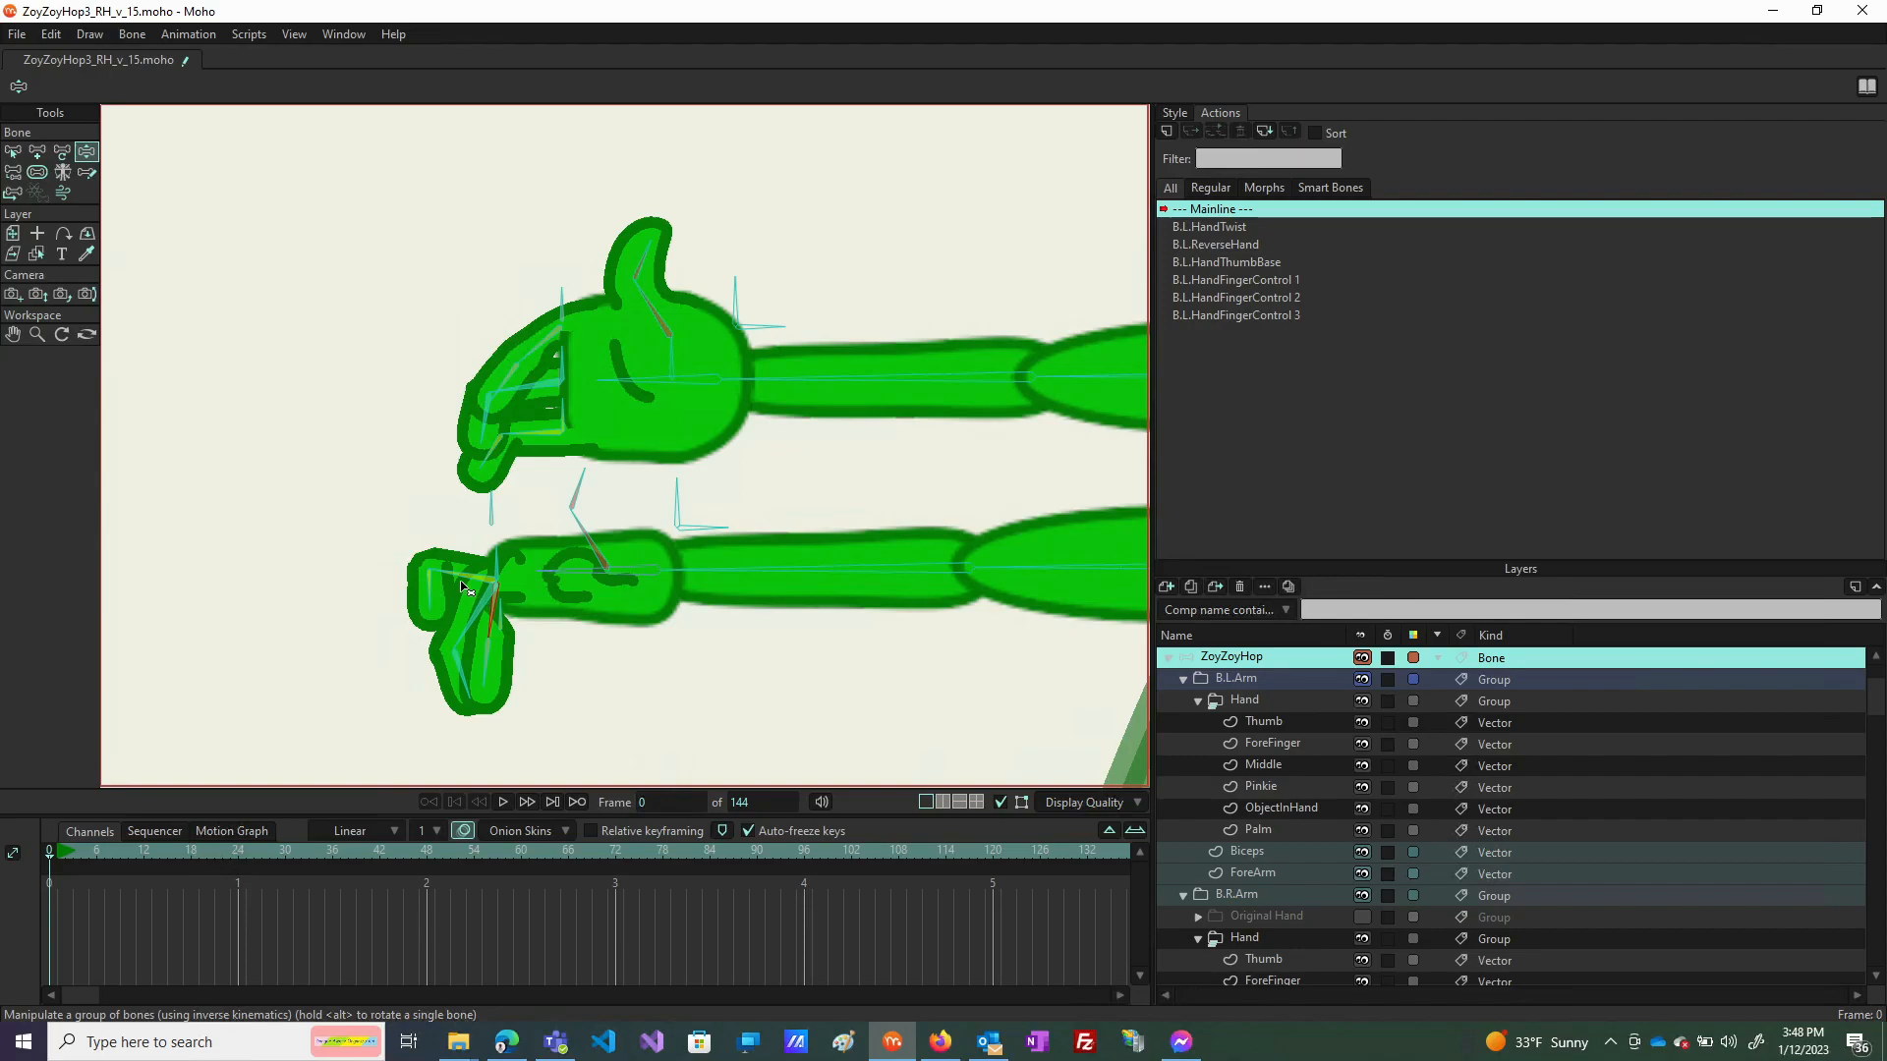
Straighten the curled fingers of the lower hand back out in line with its forearm.
drag(439, 597, 422, 613)
drag(496, 691, 286, 590)
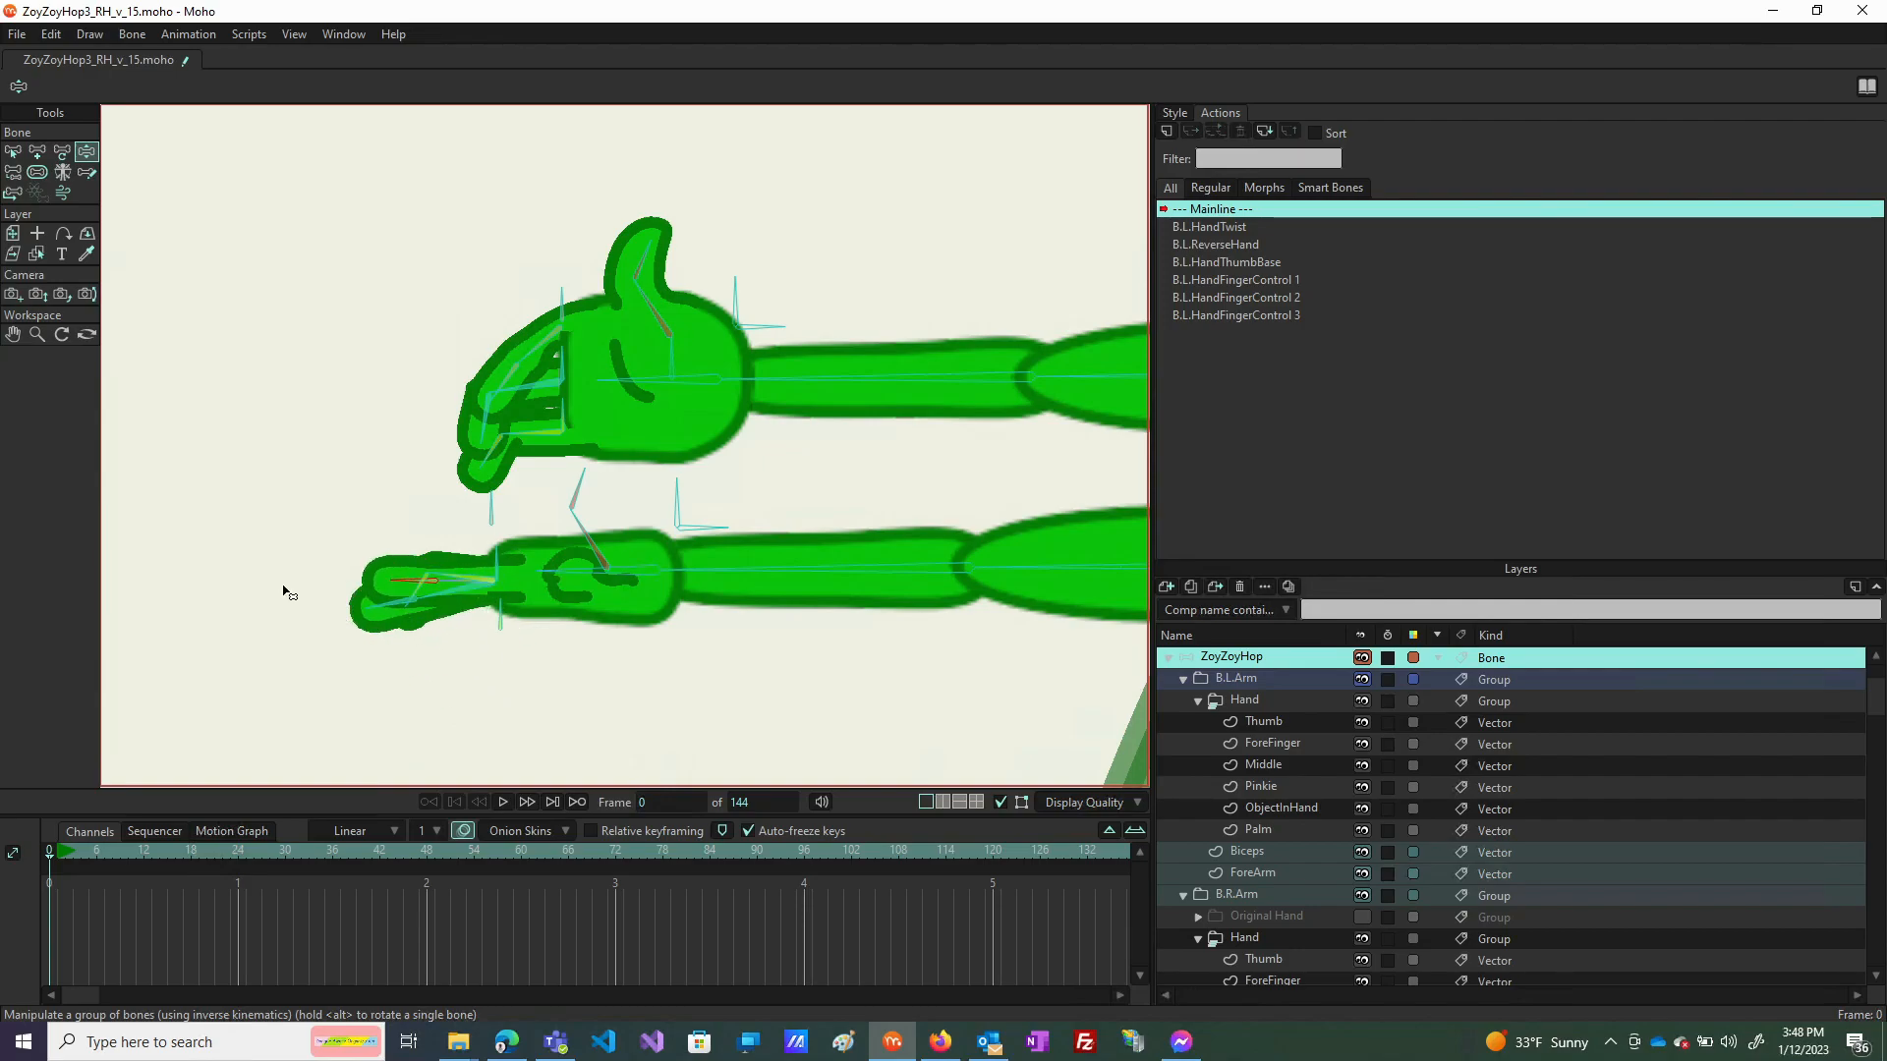
drag(388, 624, 279, 585)
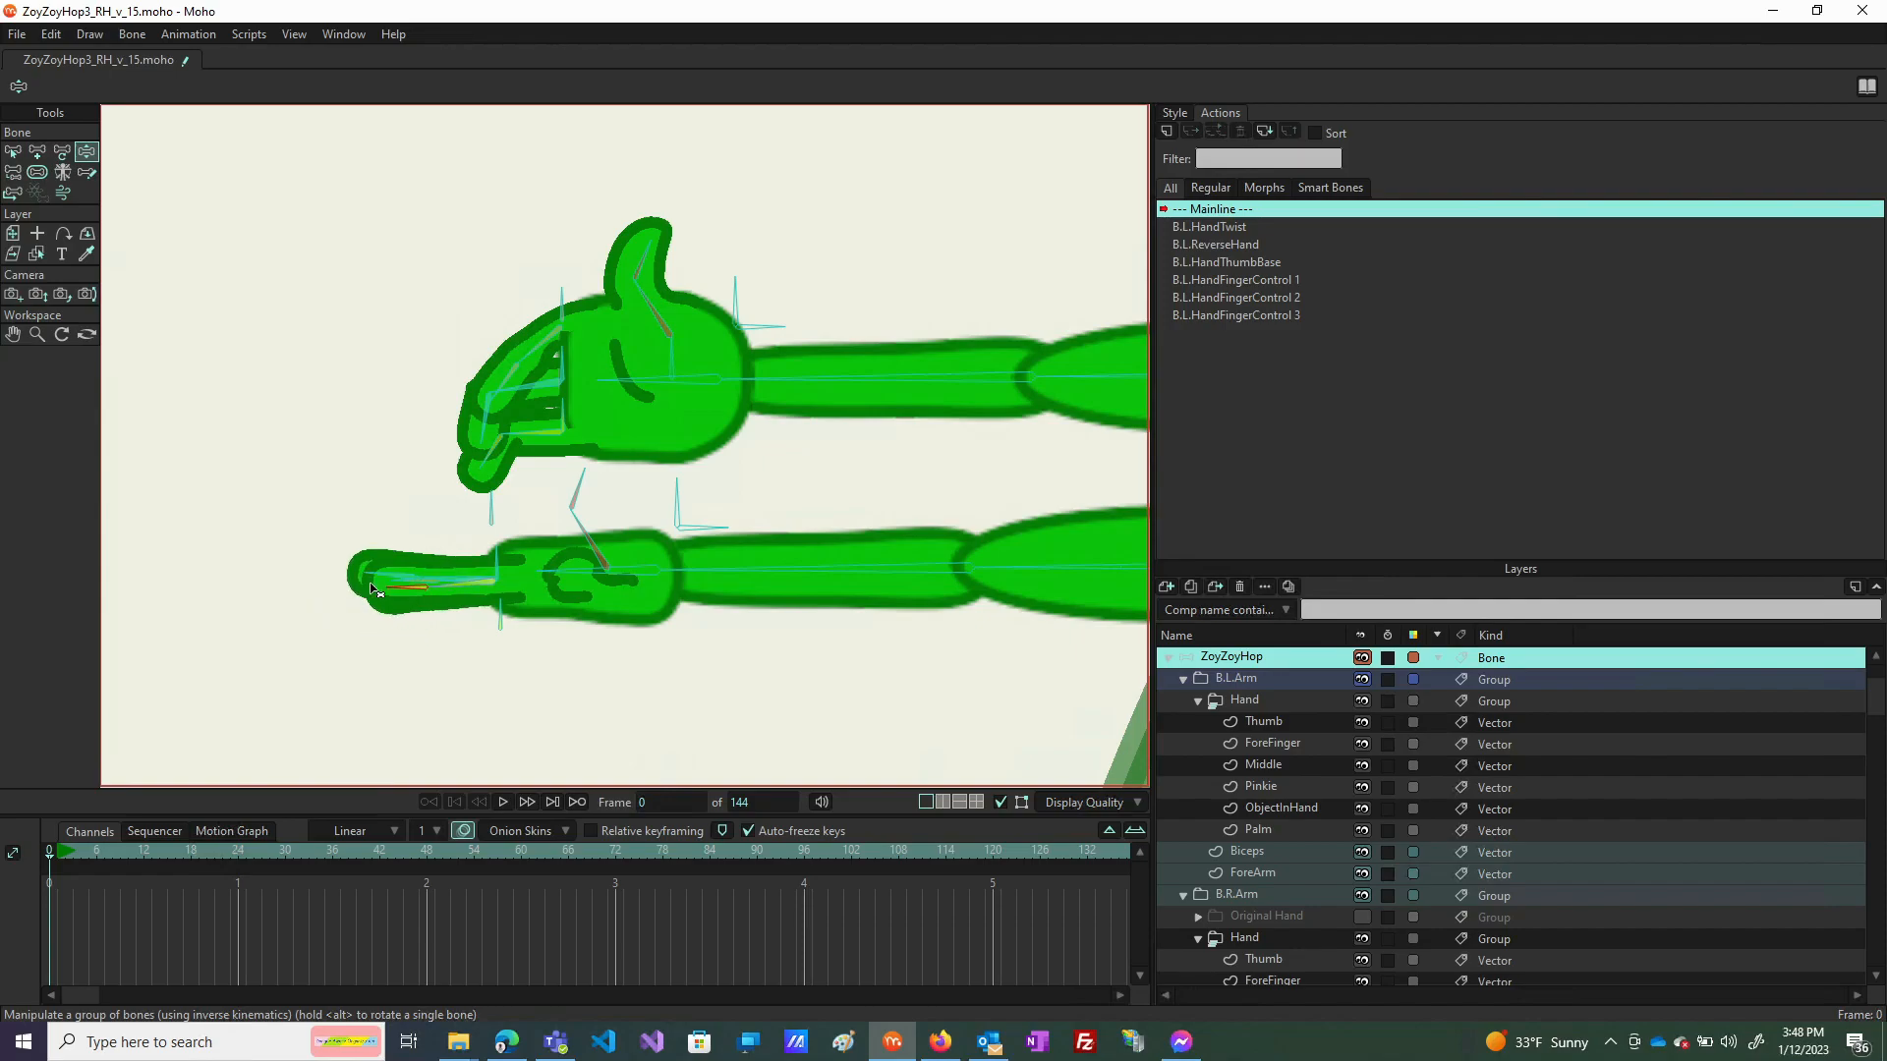
scroll(302, 742, down, 5)
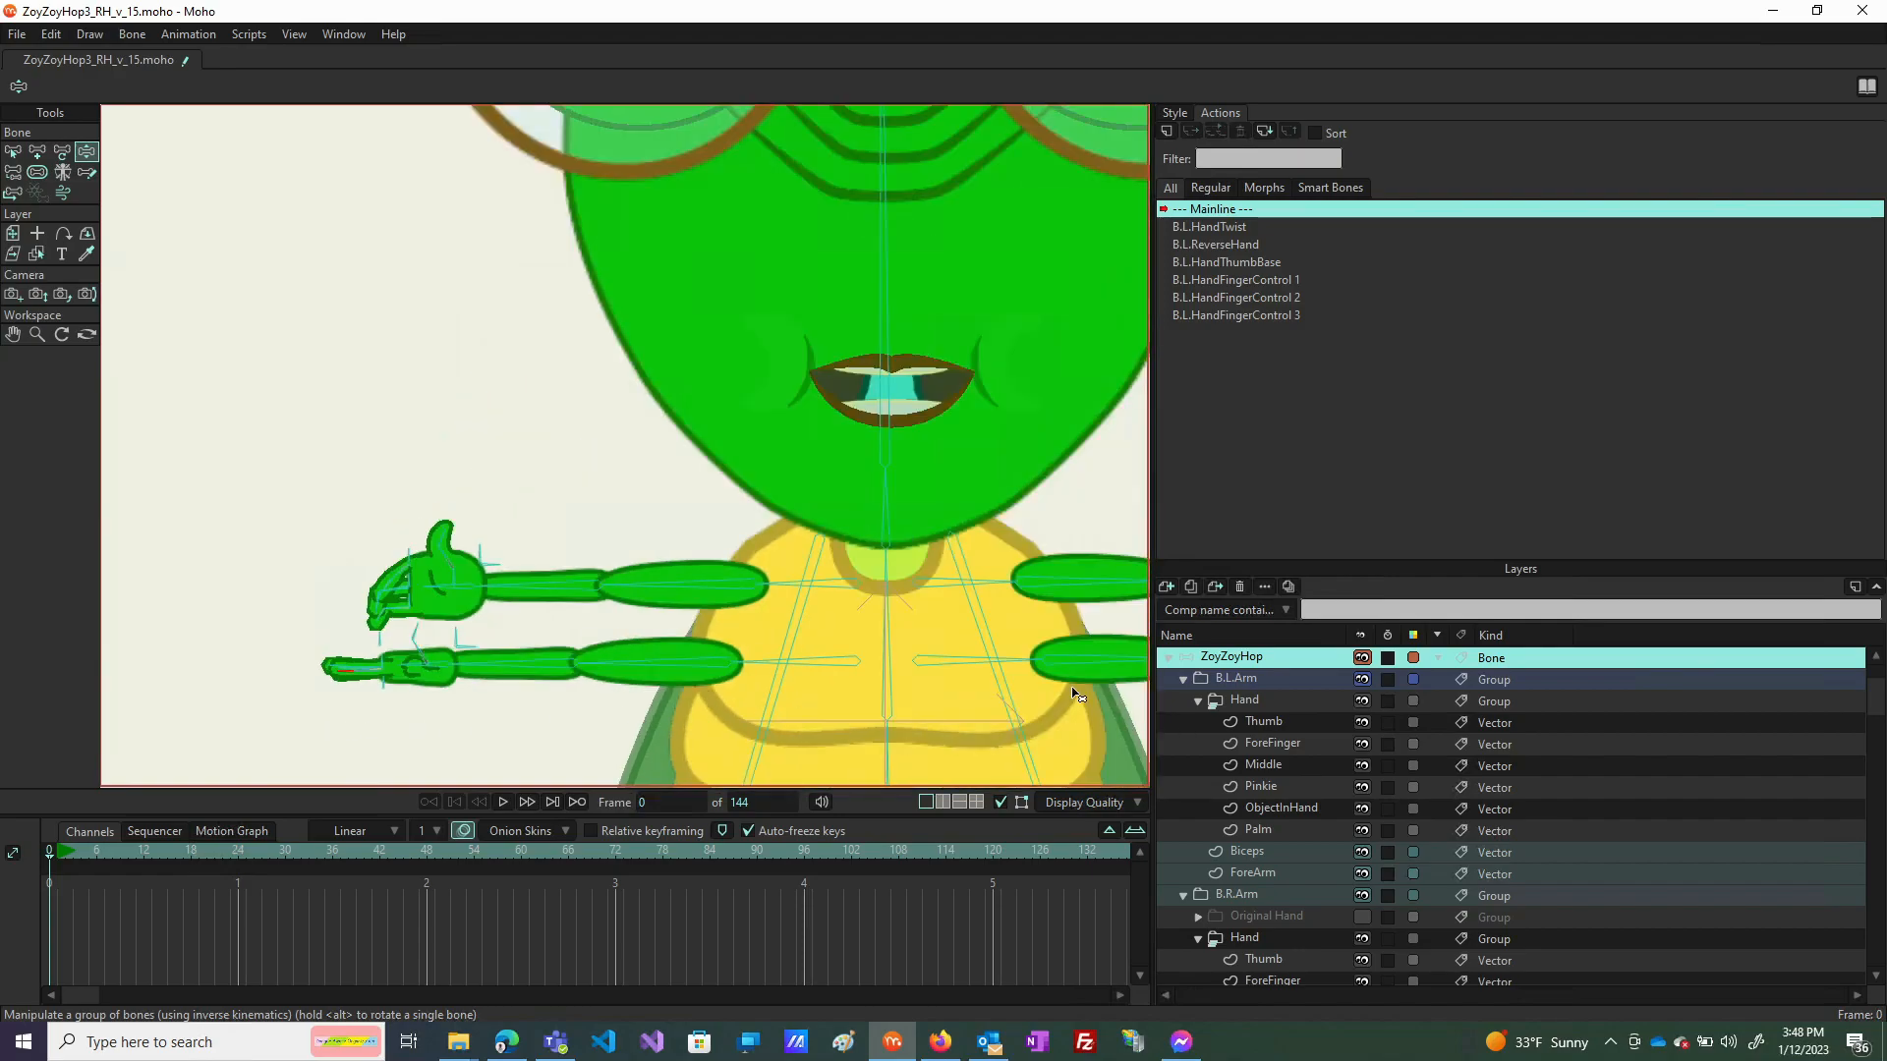
Swing the thumb bones of the hand below the T.R. hand to test their range of motion.
scroll(1078, 694, down, 5)
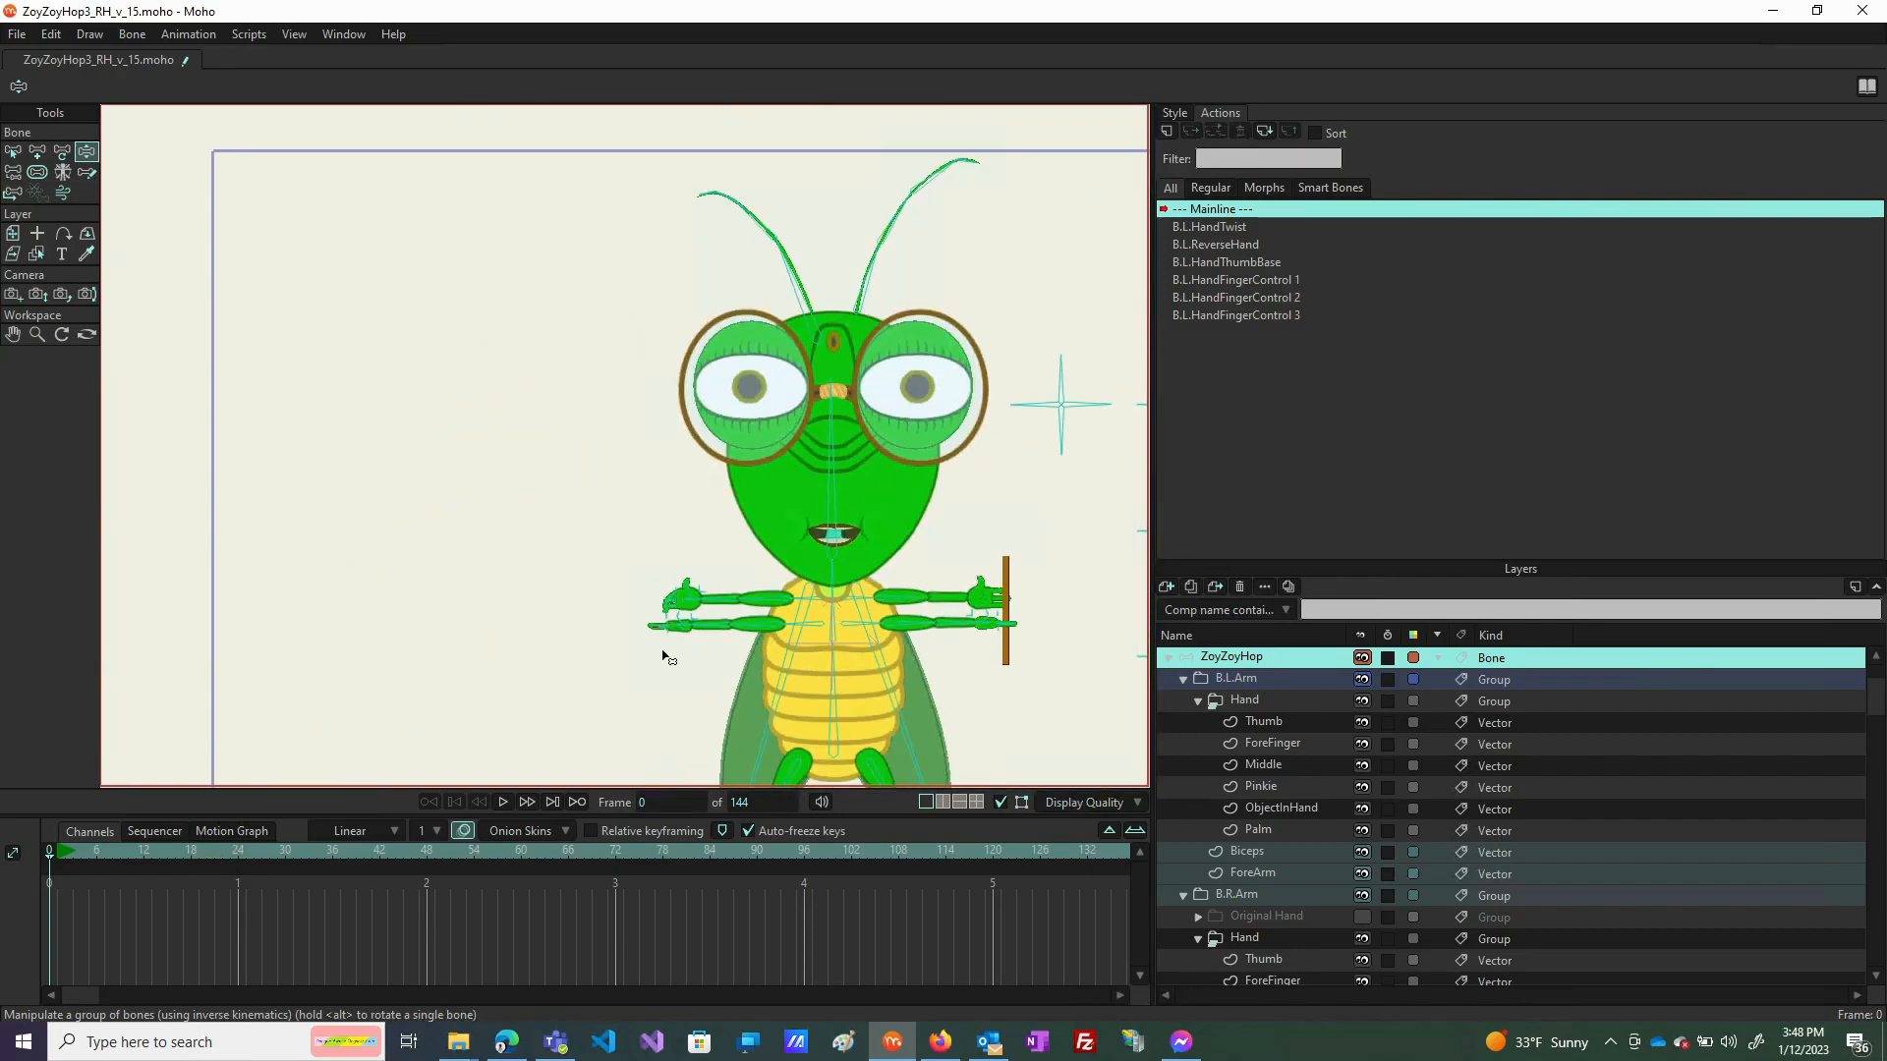
scroll(703, 634, up, 5)
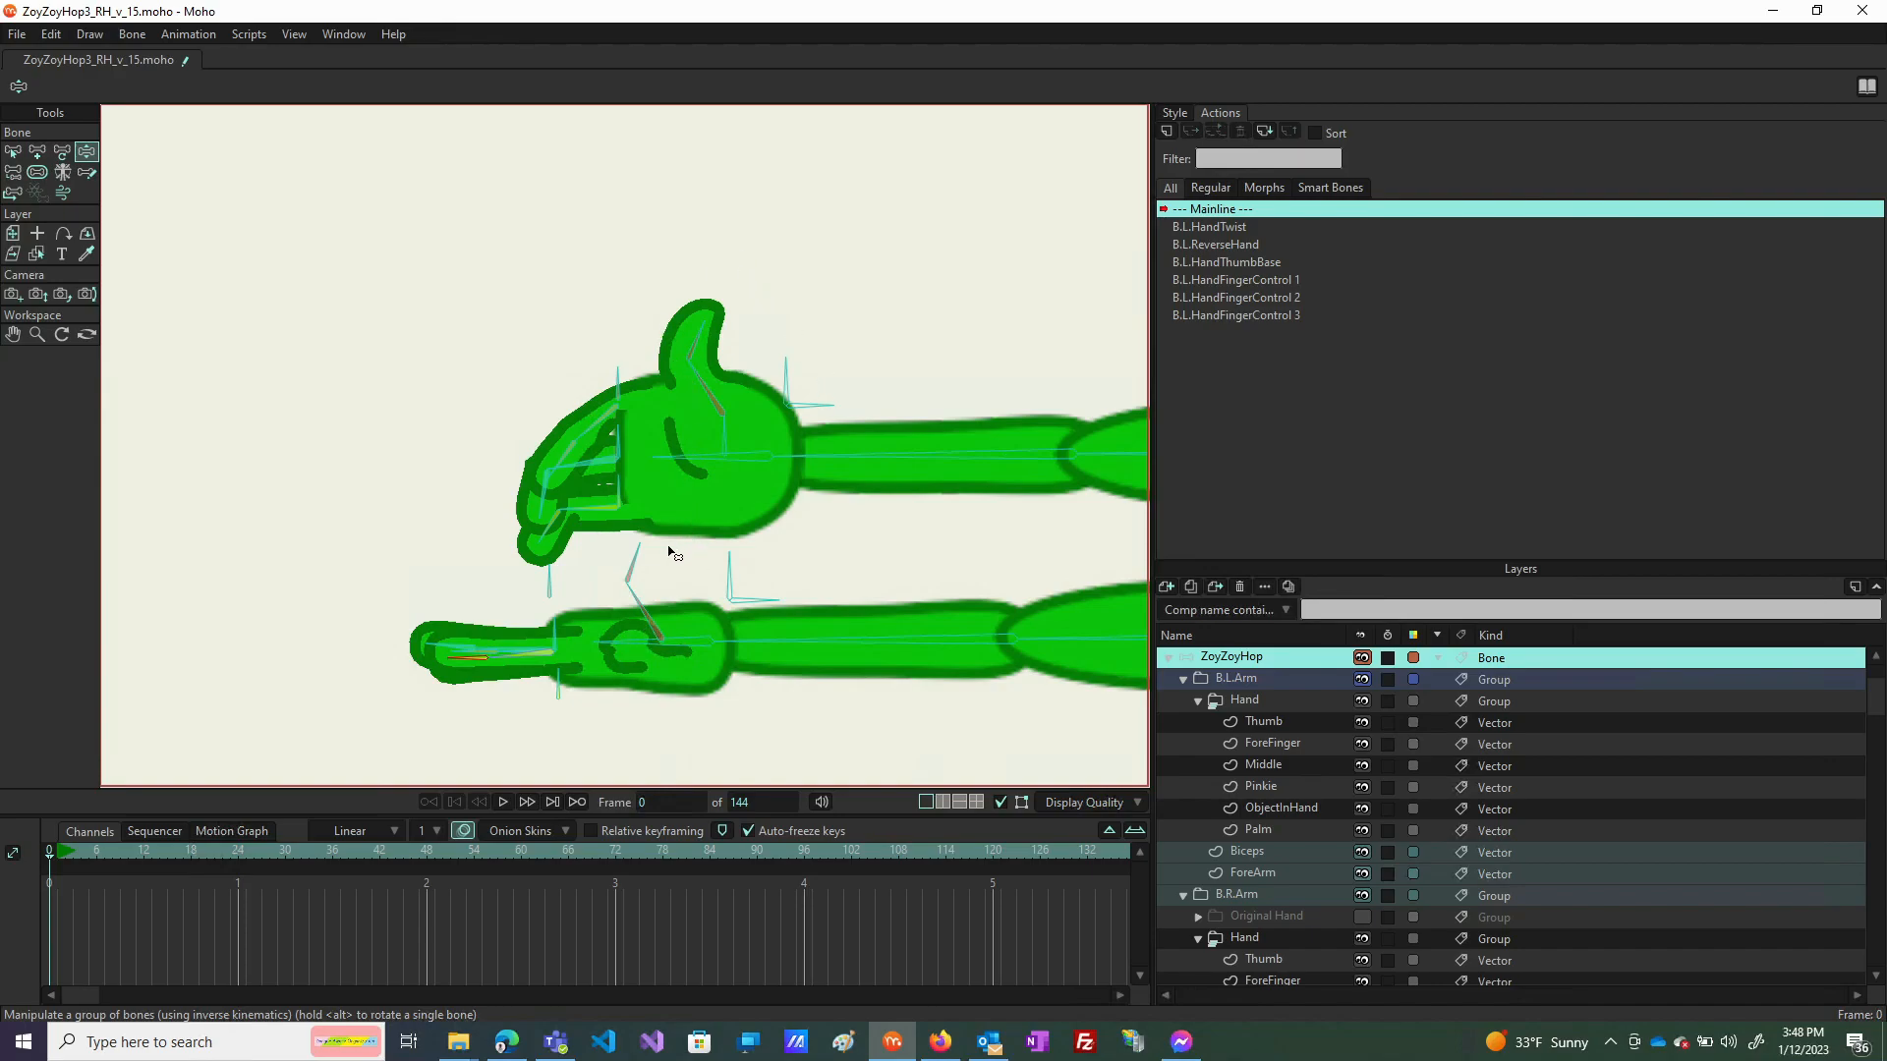
drag(636, 558, 618, 372)
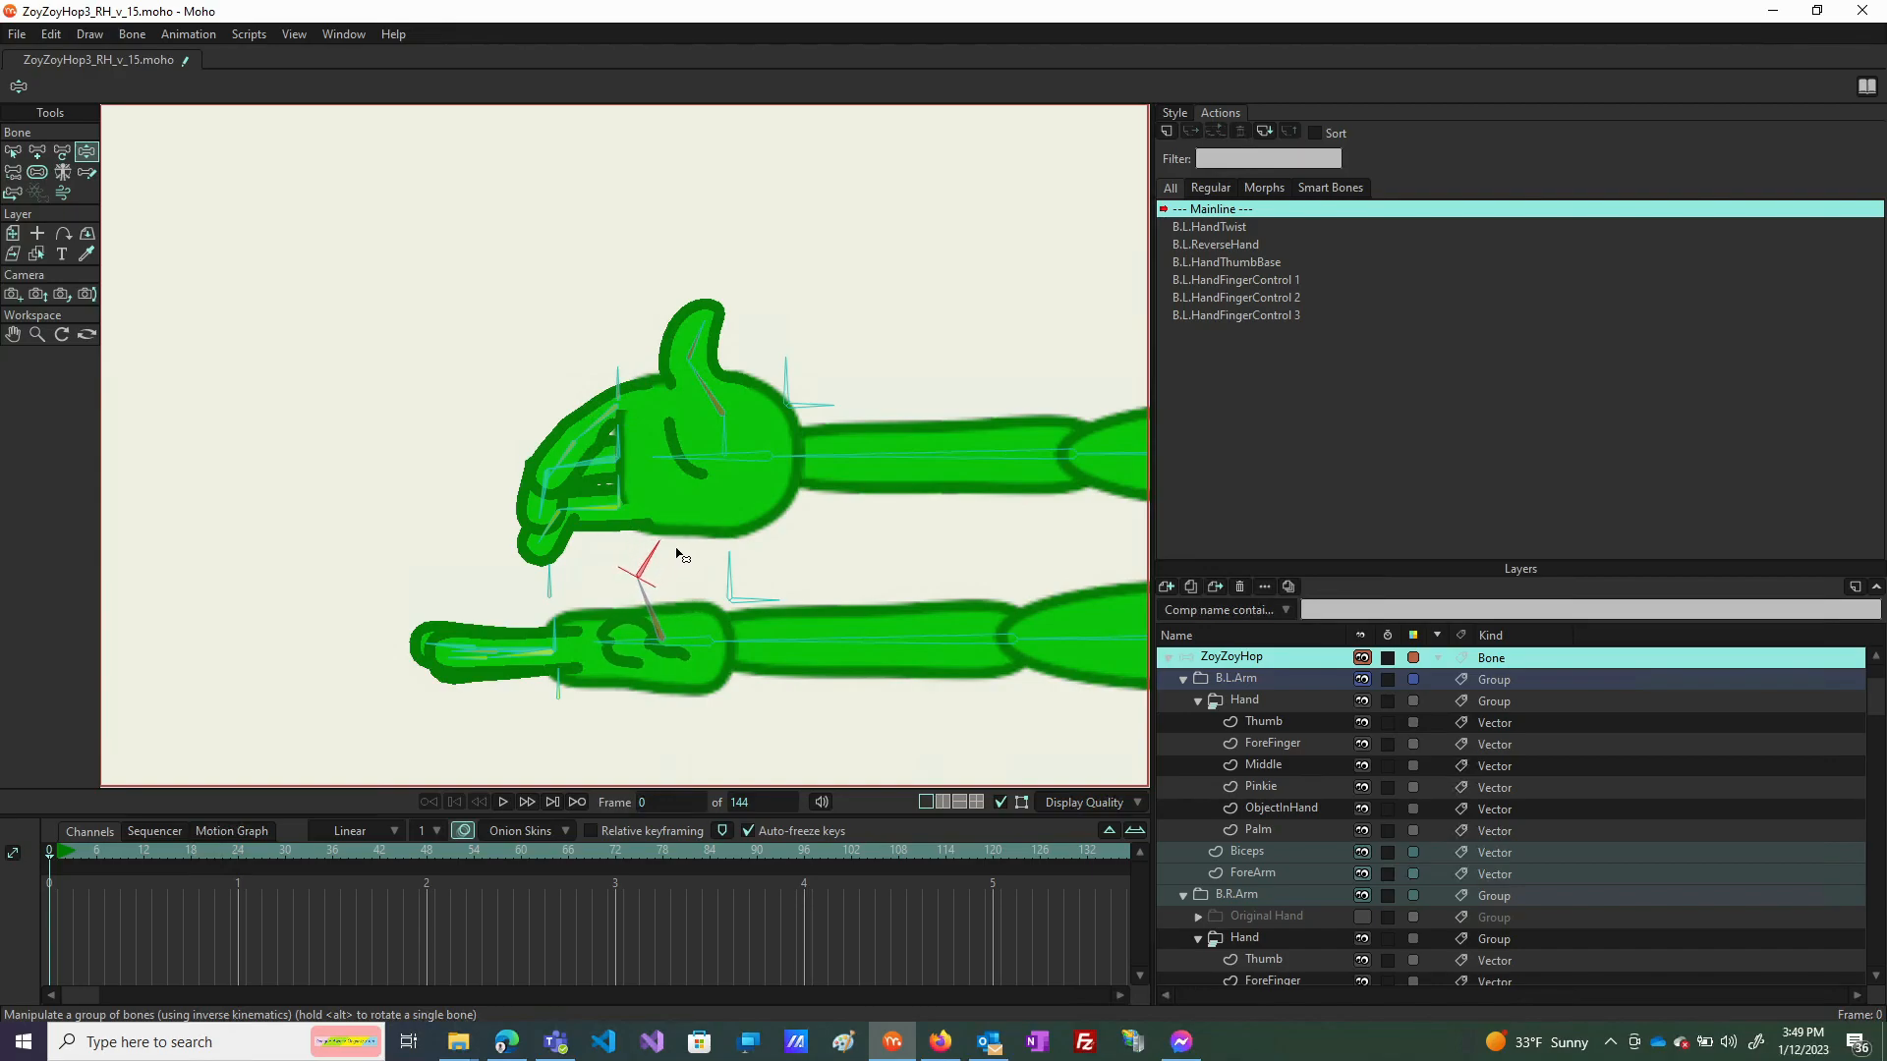
drag(703, 555, 630, 624)
click(637, 561)
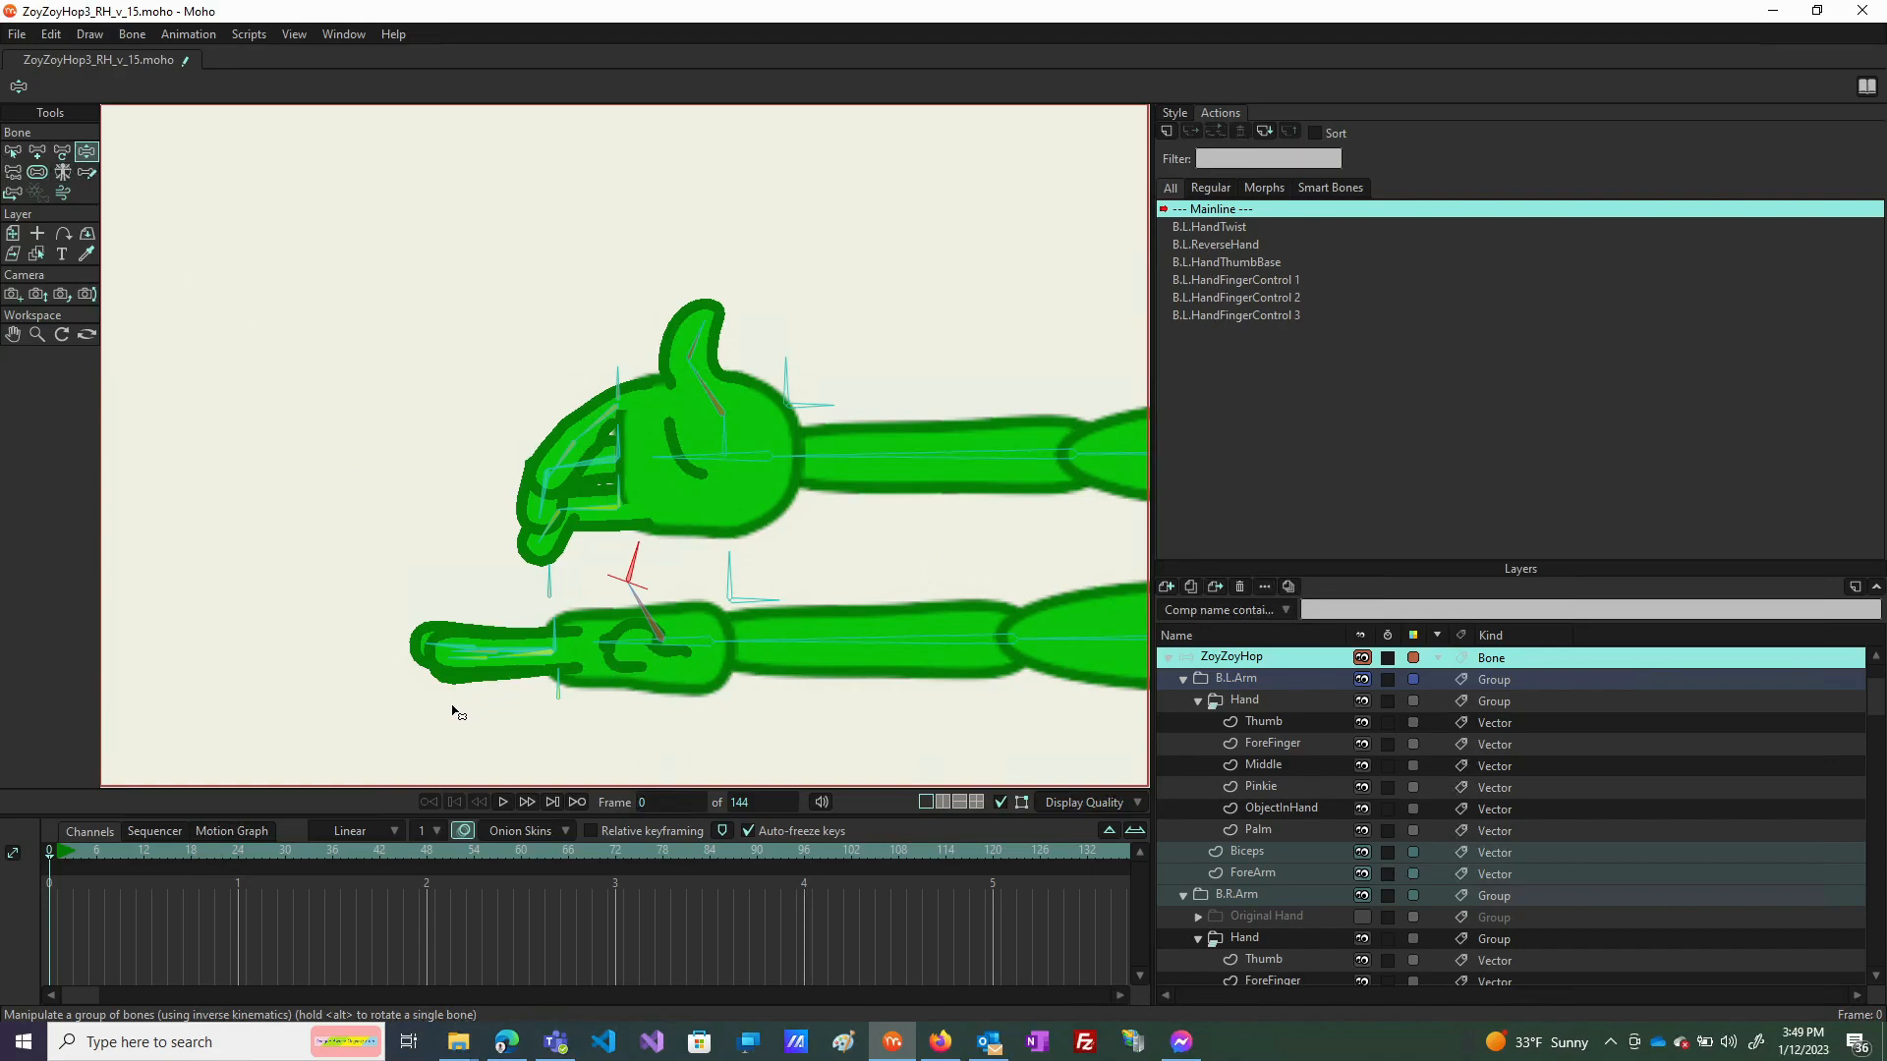
Select the overlapping finger bones of the lower hand with Transform Bone and examine how they line up.
scroll(458, 678, up, 4)
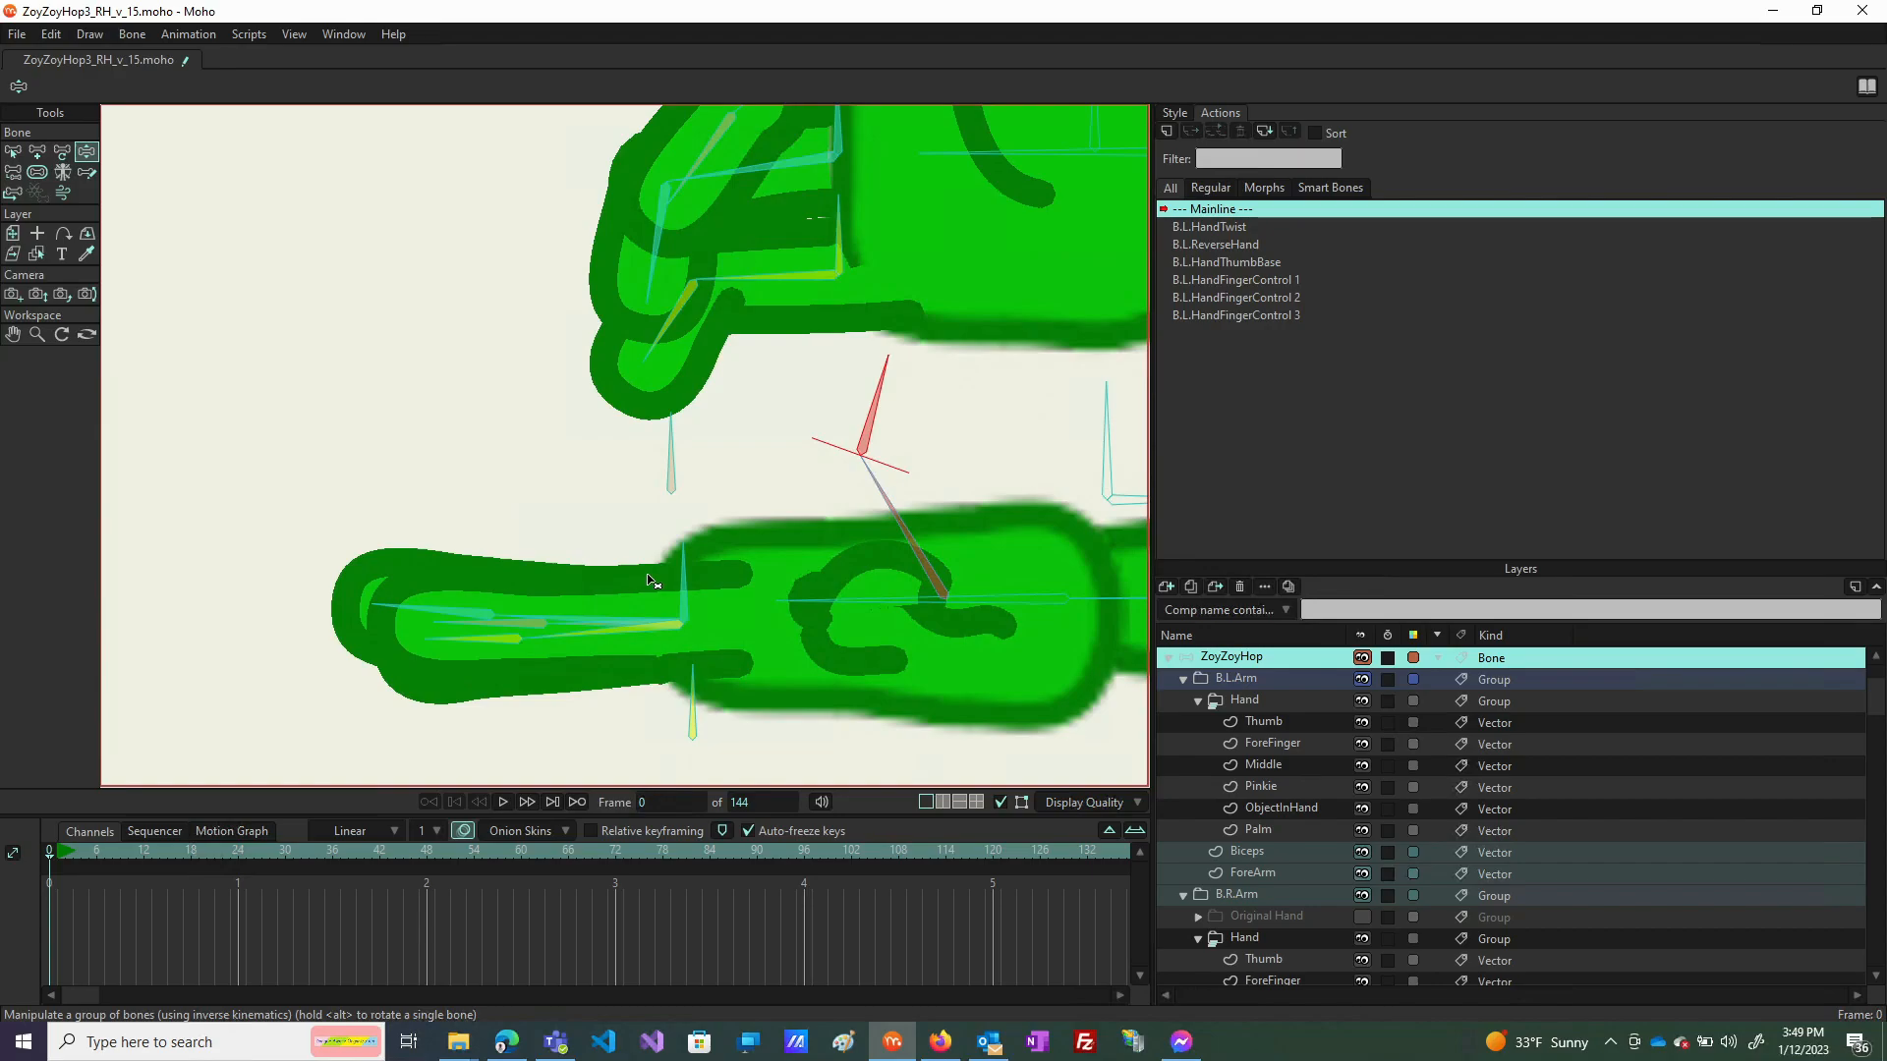
click(62, 152)
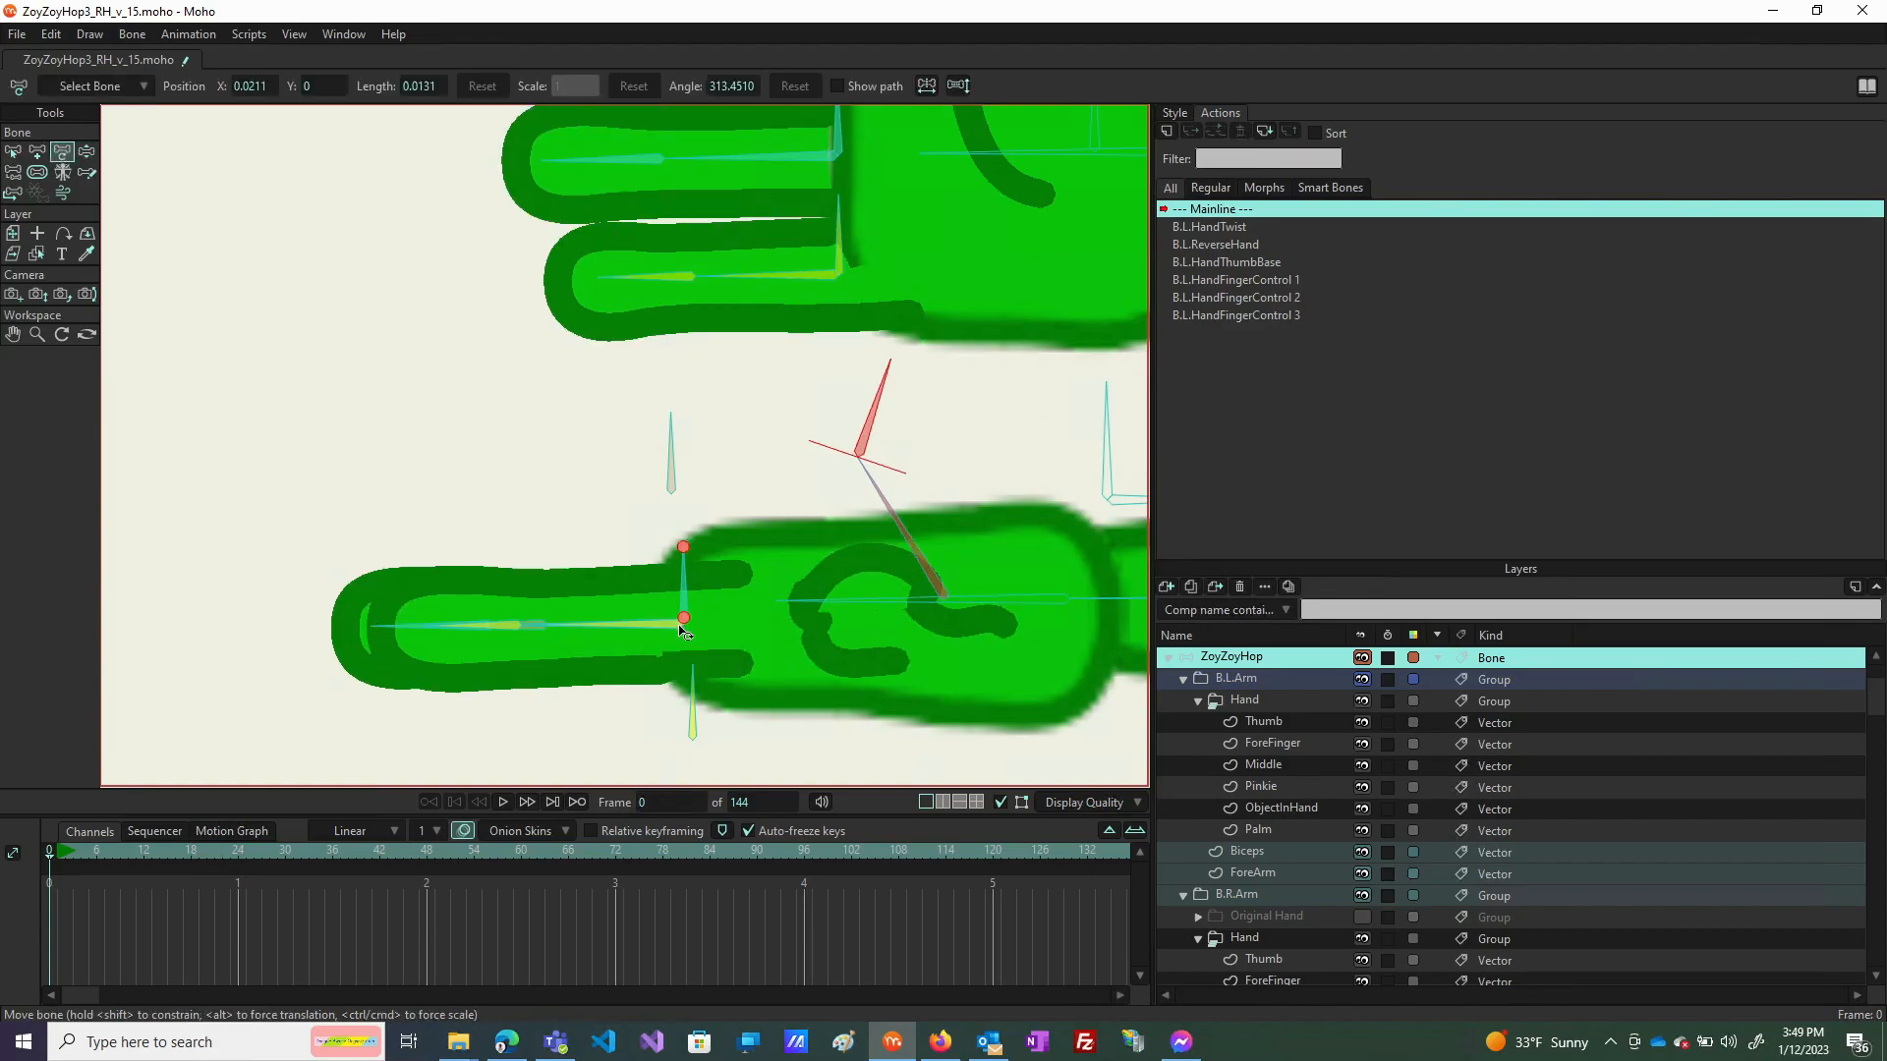
mouse_move(676, 625)
mouse_down()
mouse_move(679, 727)
mouse_move(671, 628)
mouse_up()
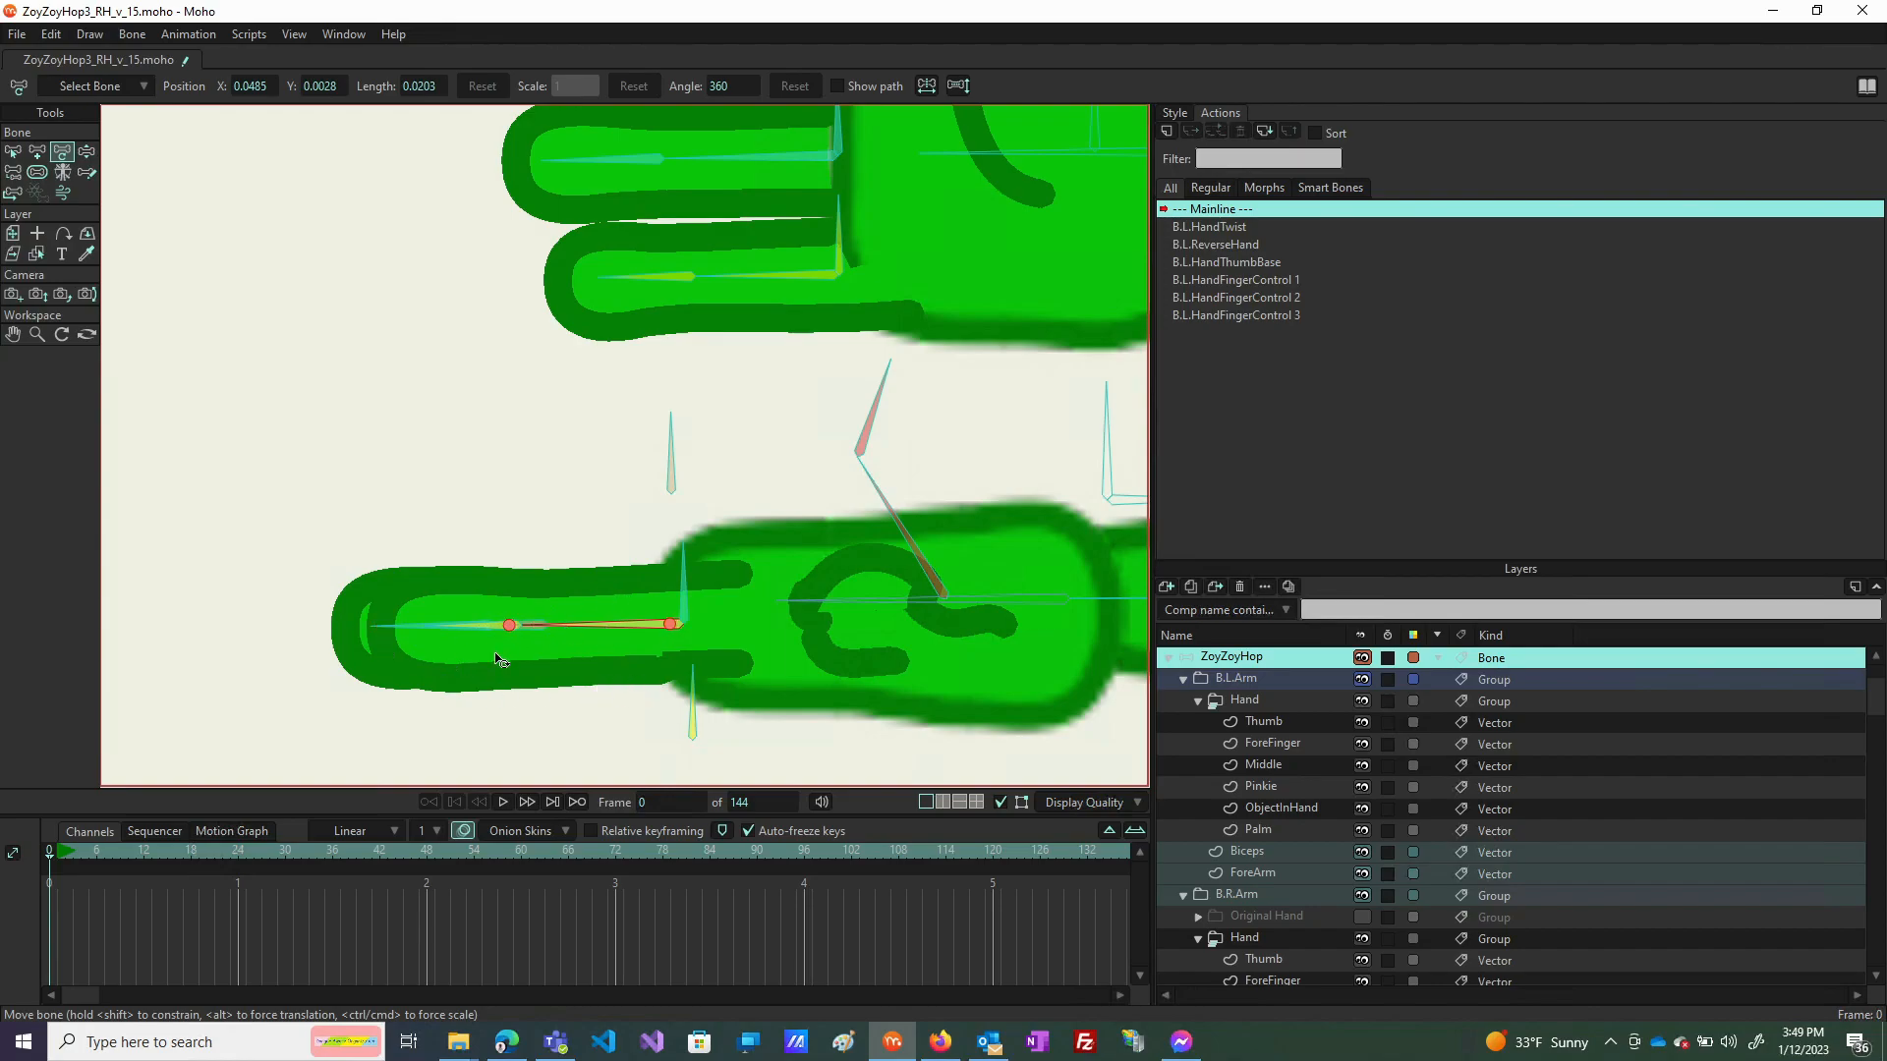
scroll(617, 629, down, 5)
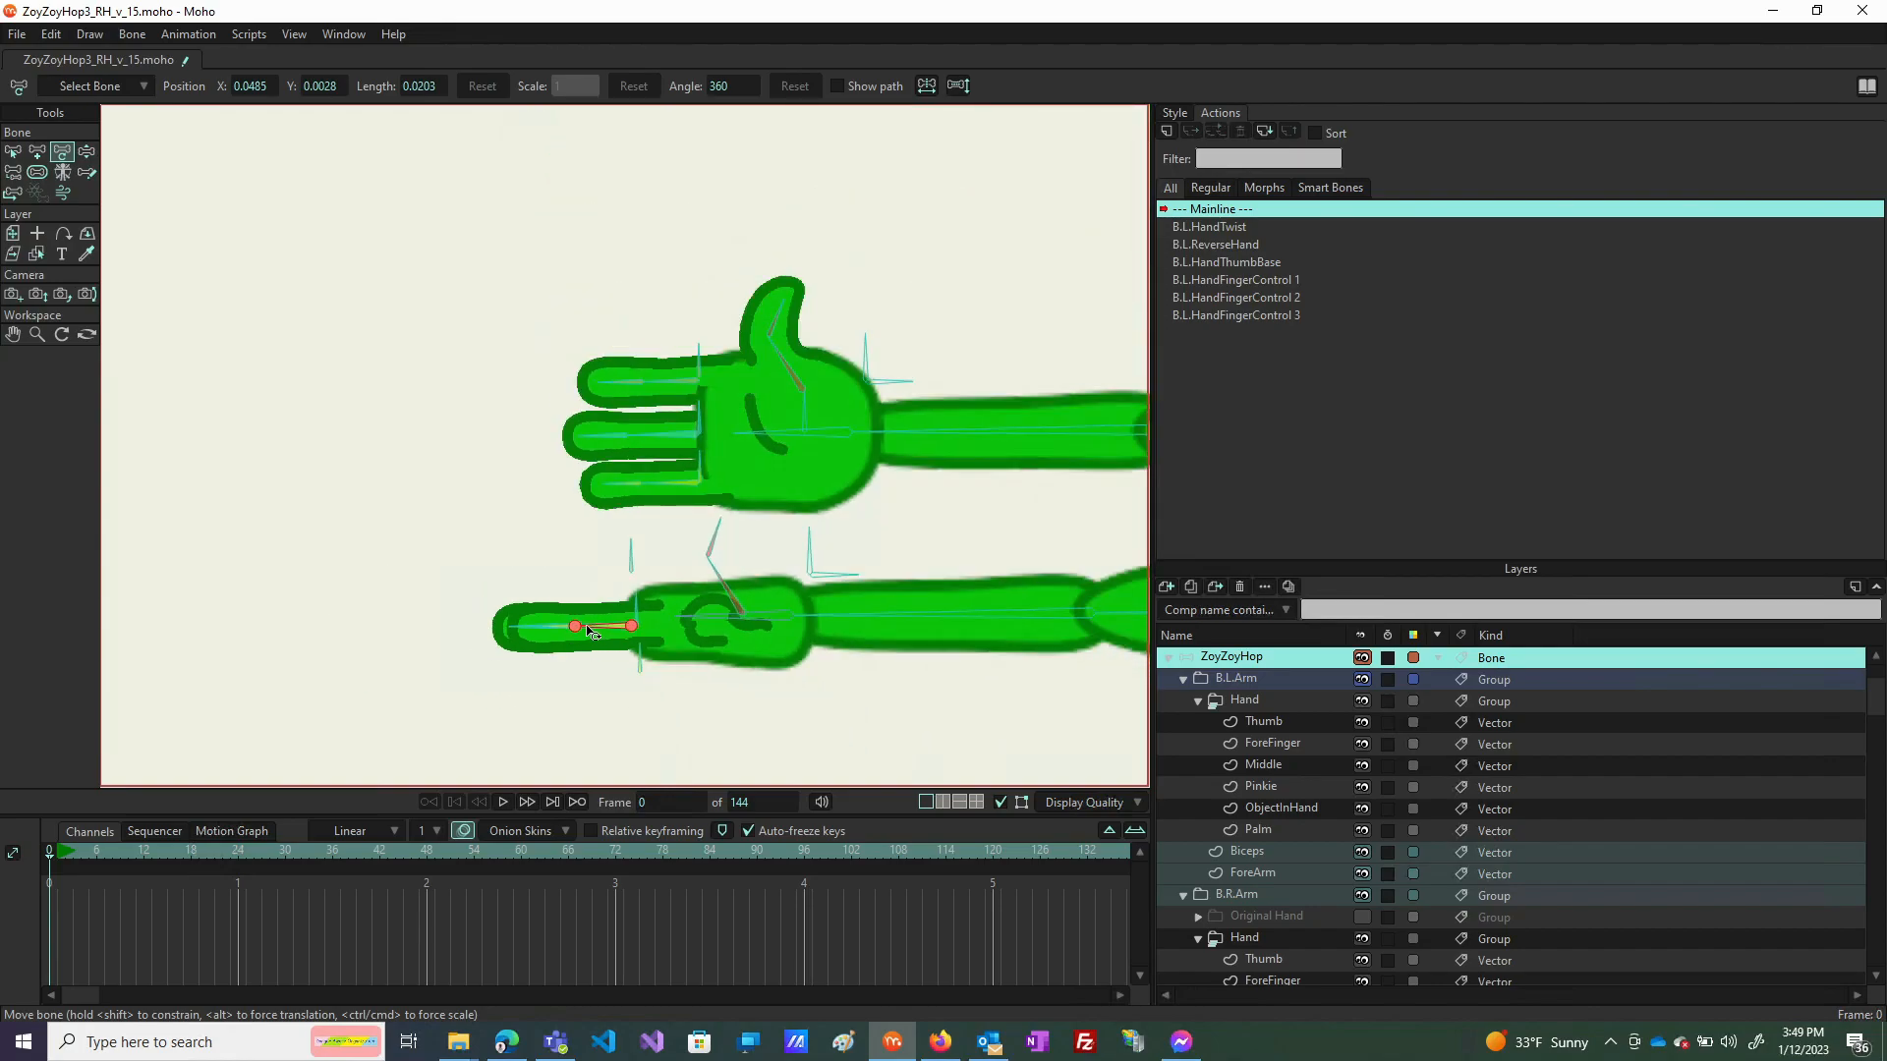
scroll(529, 648, up, 4)
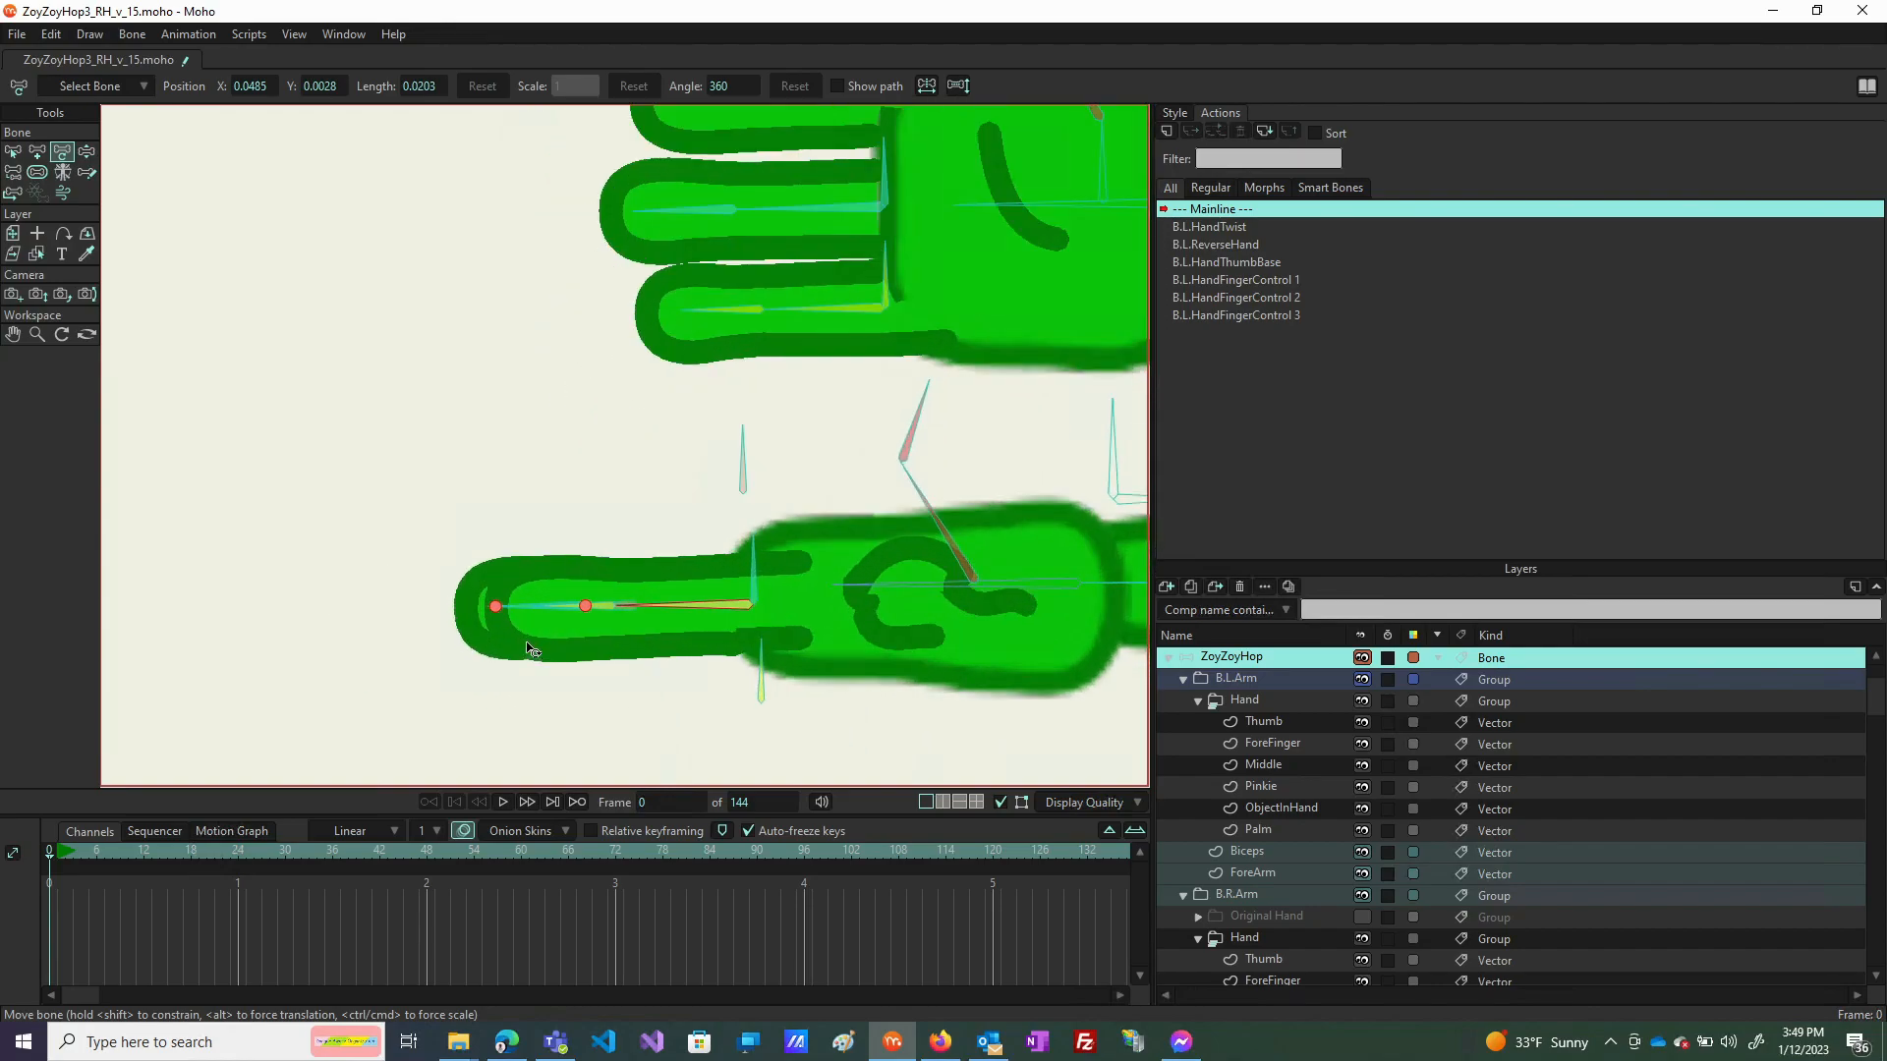
Bend and spread the three fingers of the lower hand apart by manipulating their bones, including B.R.Finger1Tip.
click(87, 152)
drag(579, 602, 488, 570)
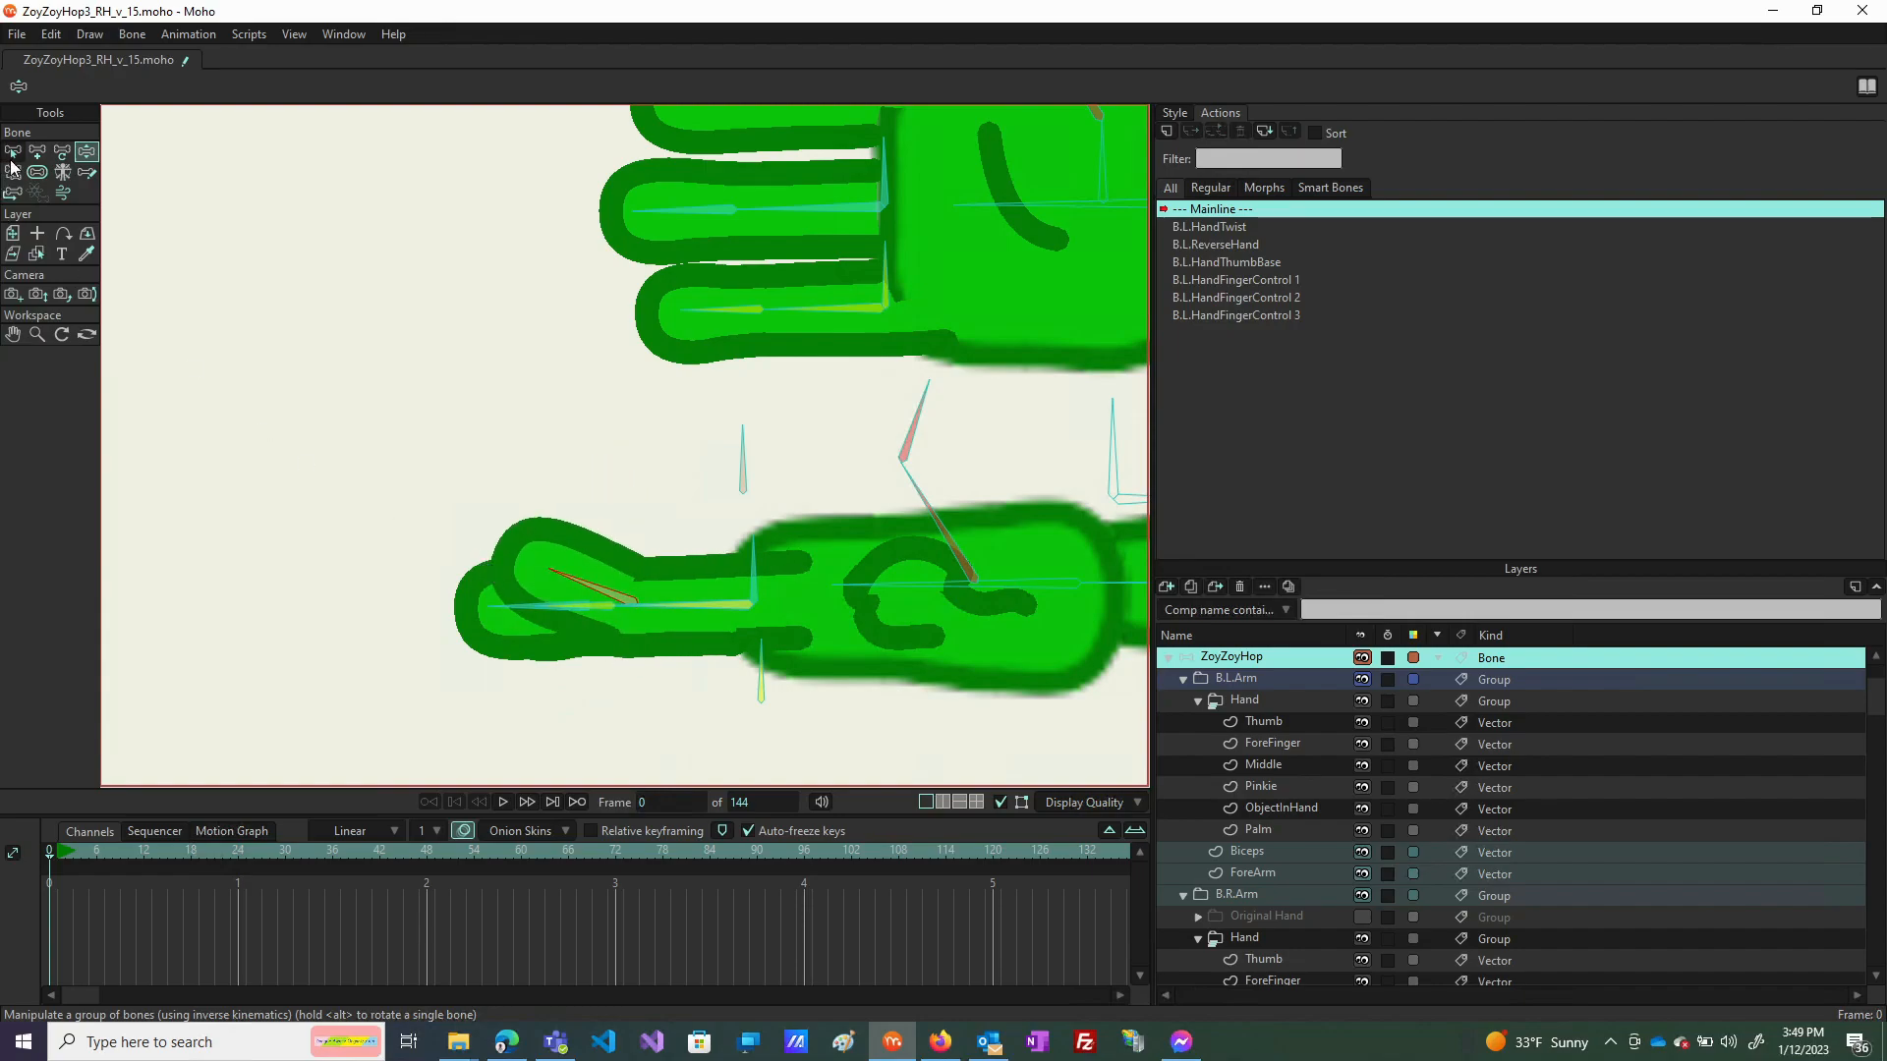
click(13, 152)
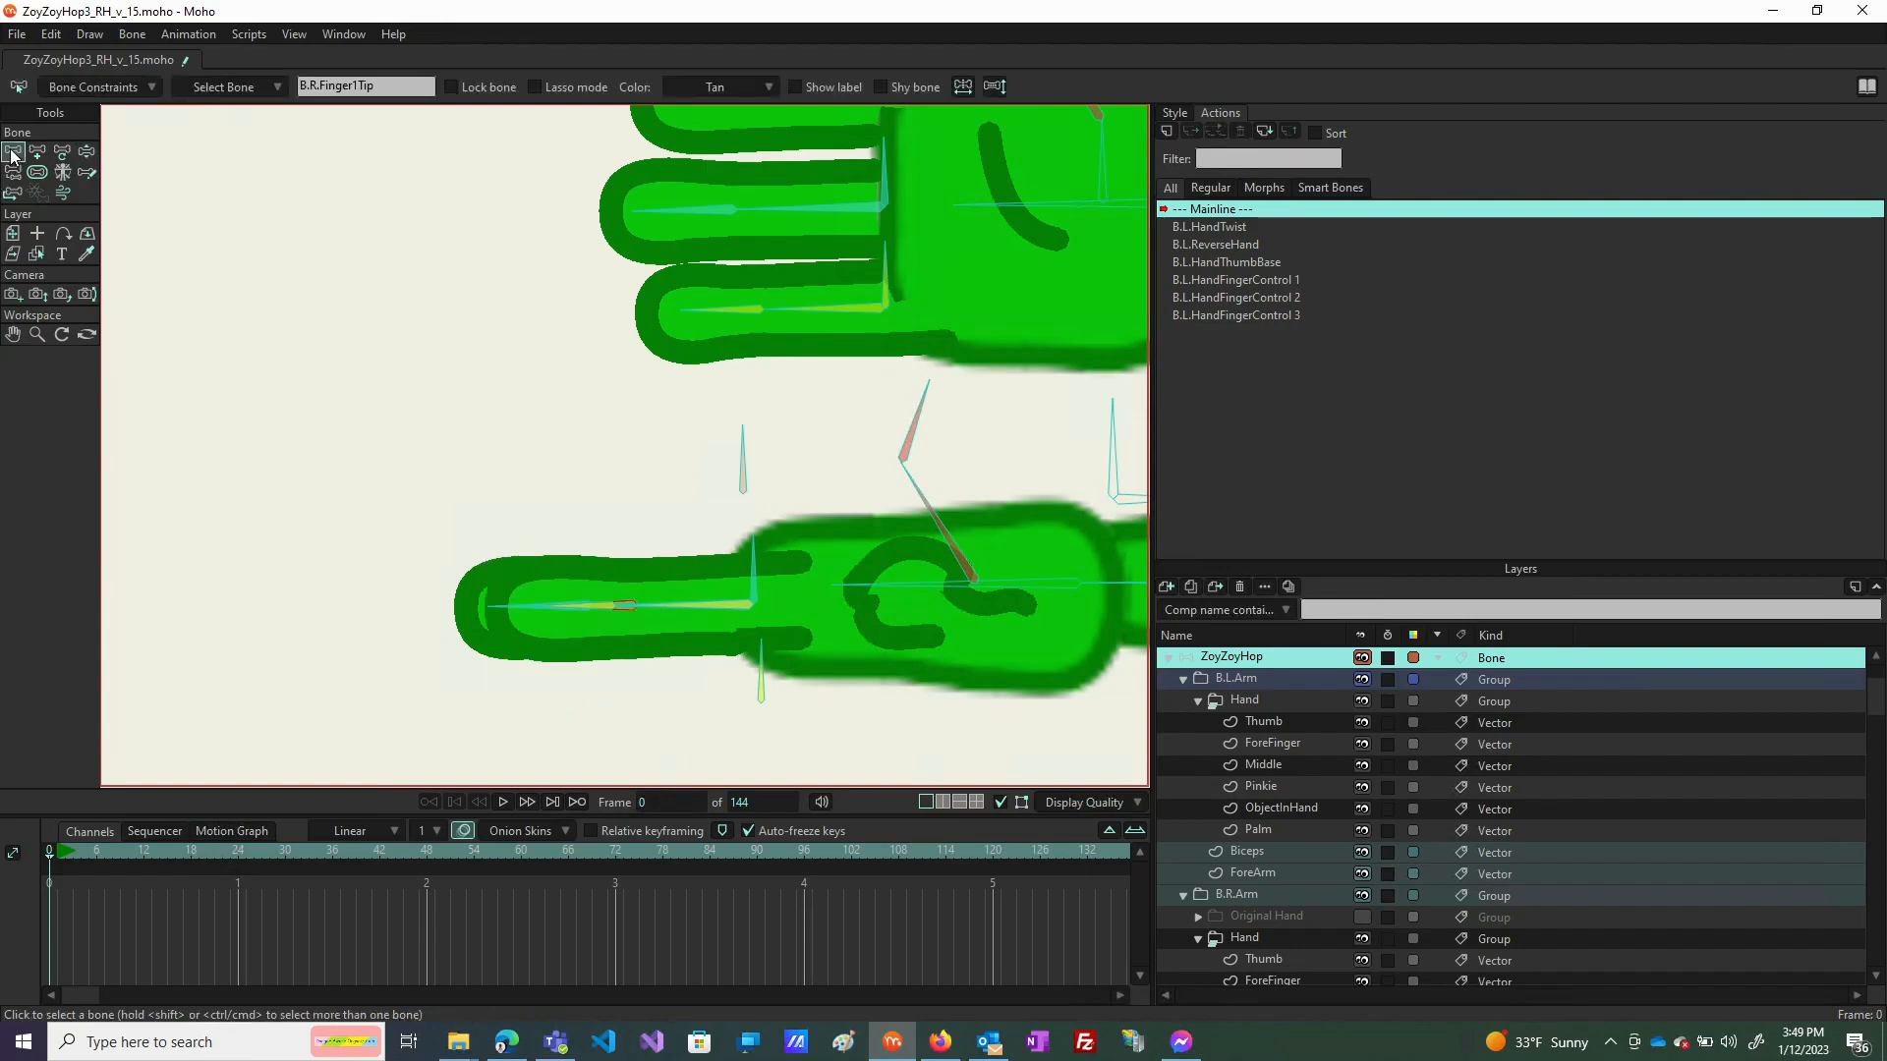
click(89, 155)
drag(586, 609, 531, 447)
drag(580, 693, 472, 650)
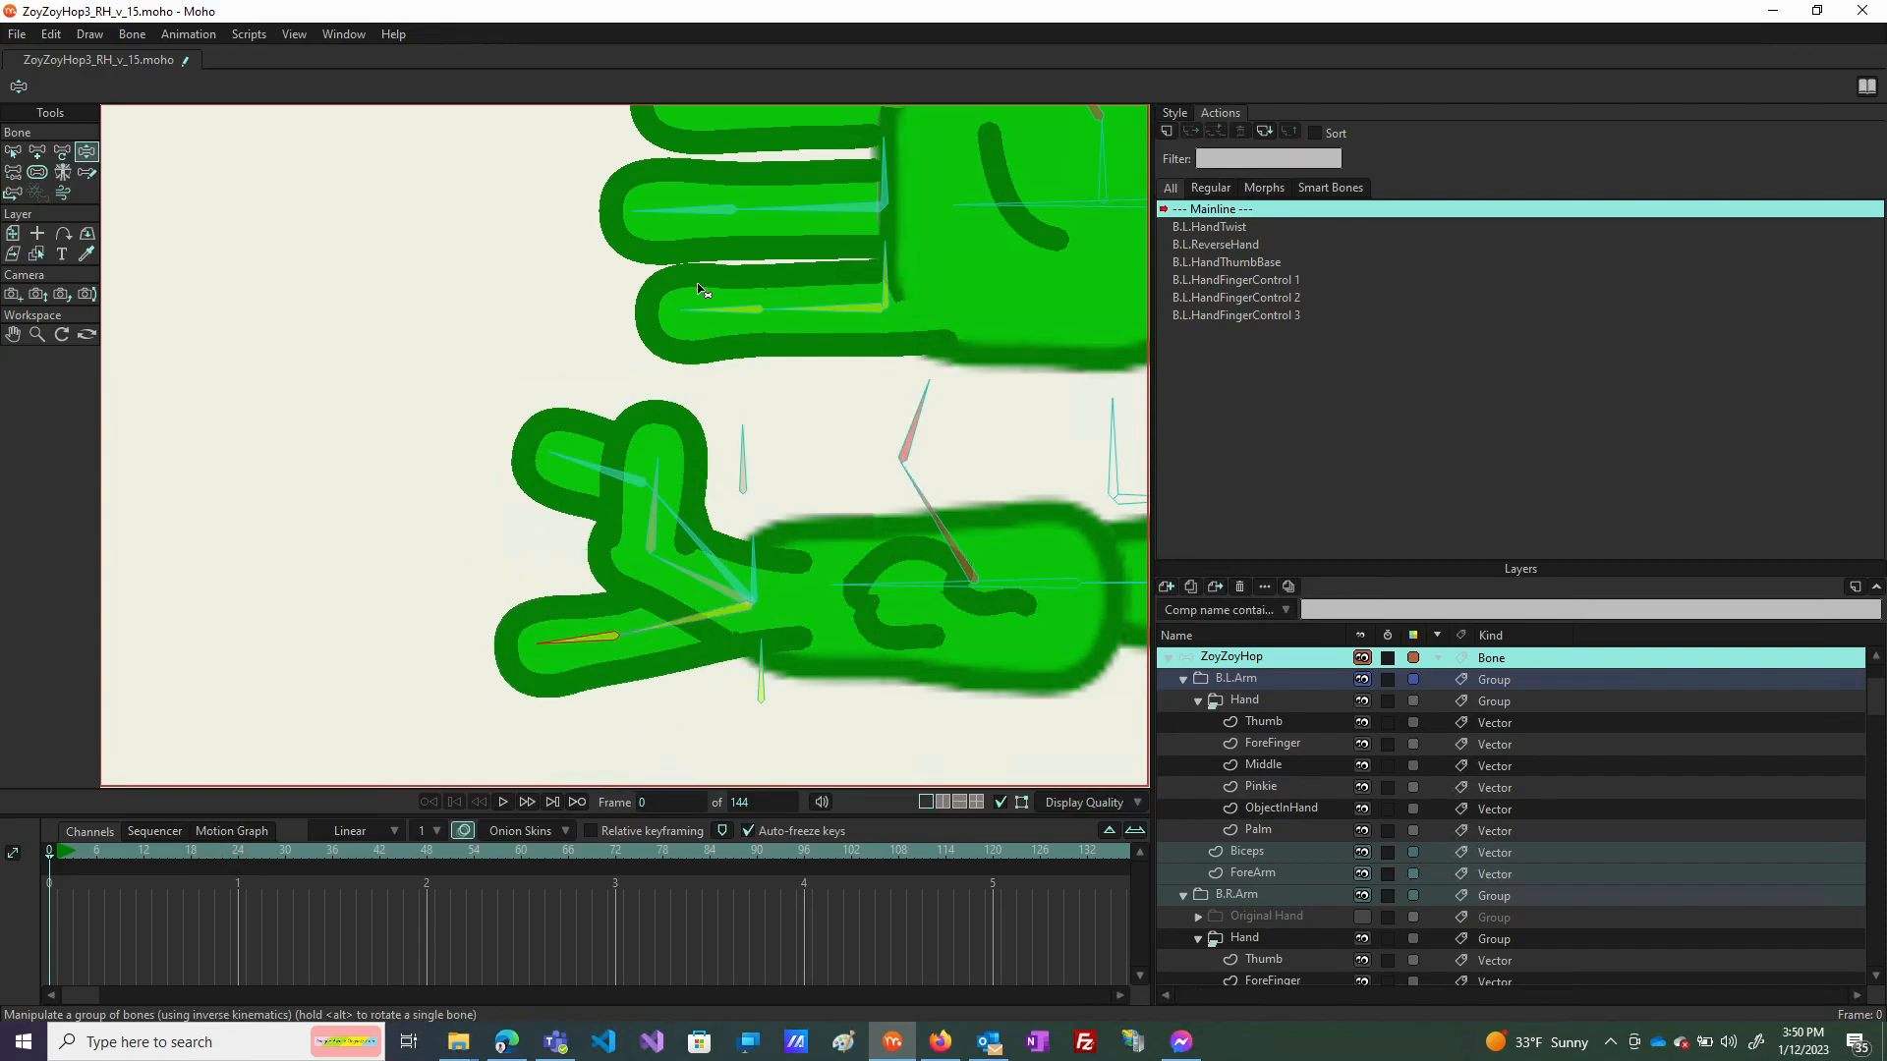
Bend the fingers of the upper T.R. hand in different directions by manipulating their bones and compare both hands.
drag(716, 321, 737, 246)
drag(656, 475, 622, 626)
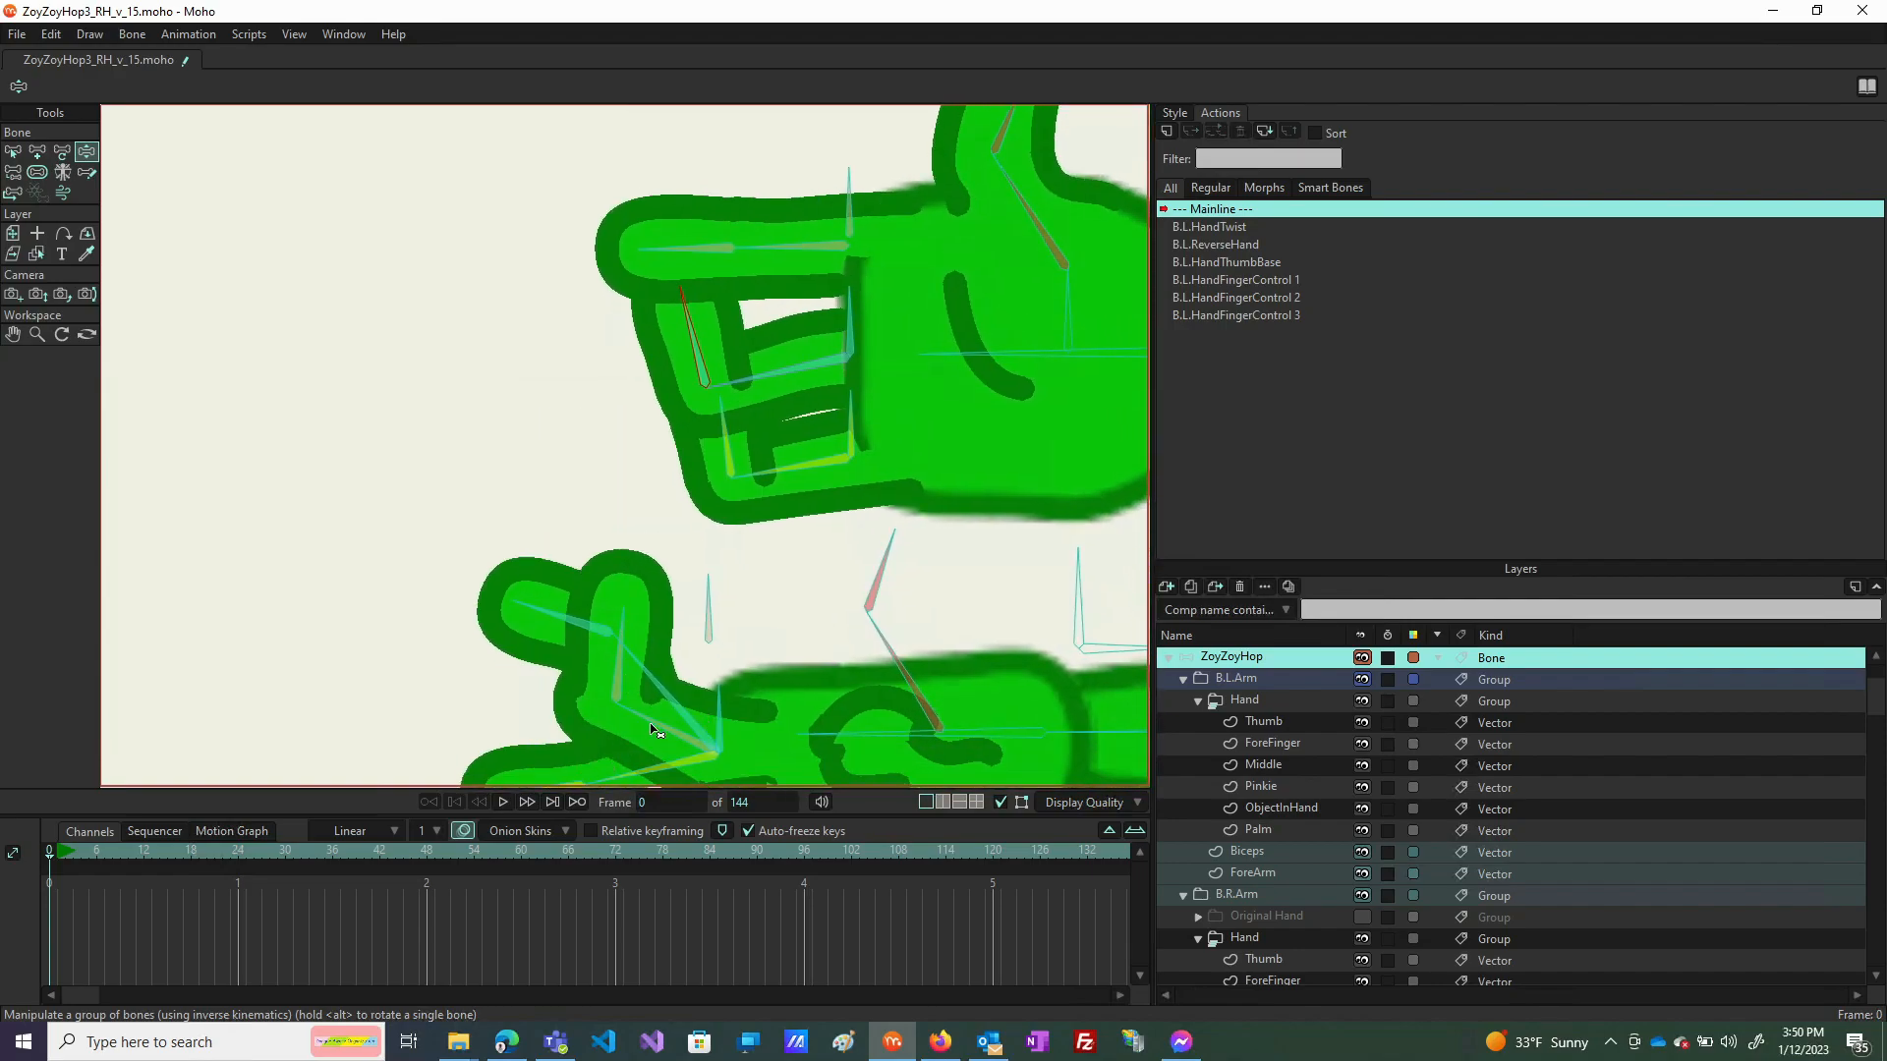
drag(658, 265, 629, 158)
scroll(648, 422, down, 3)
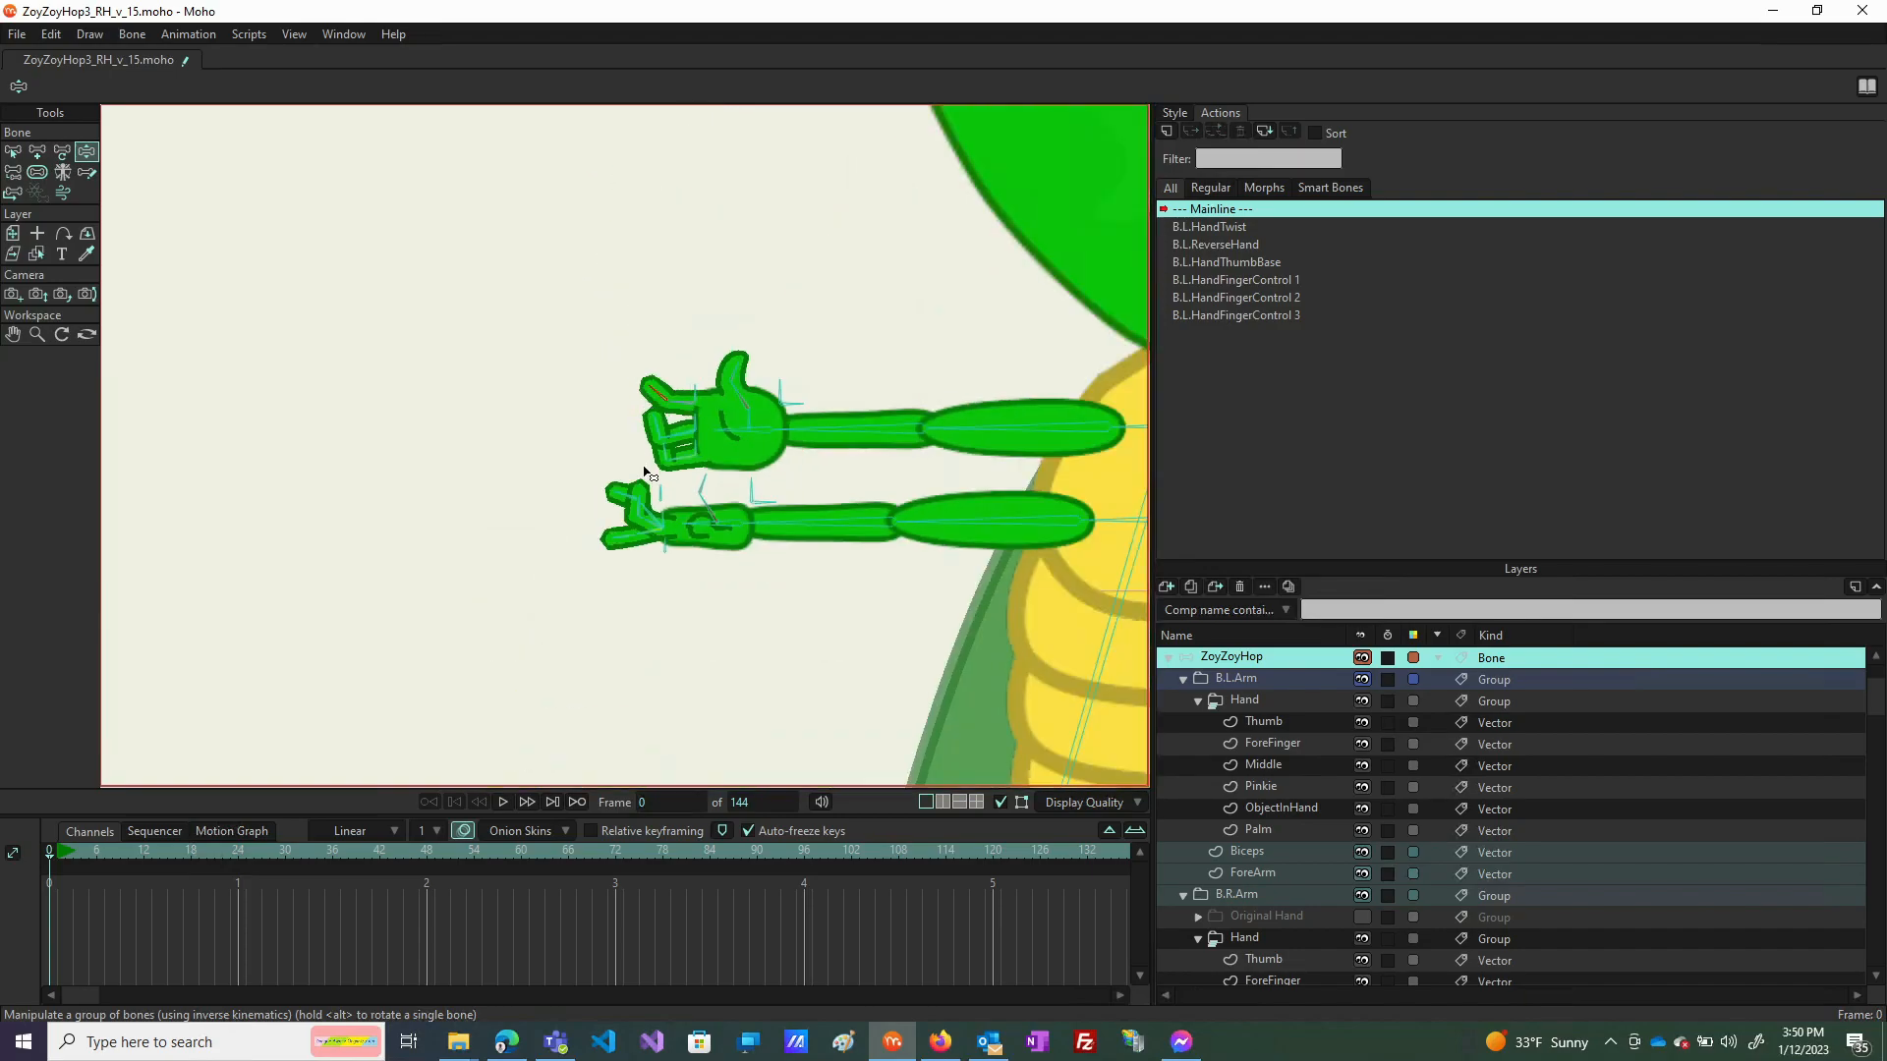
scroll(643, 511, up, 4)
scroll(624, 534, up, 2)
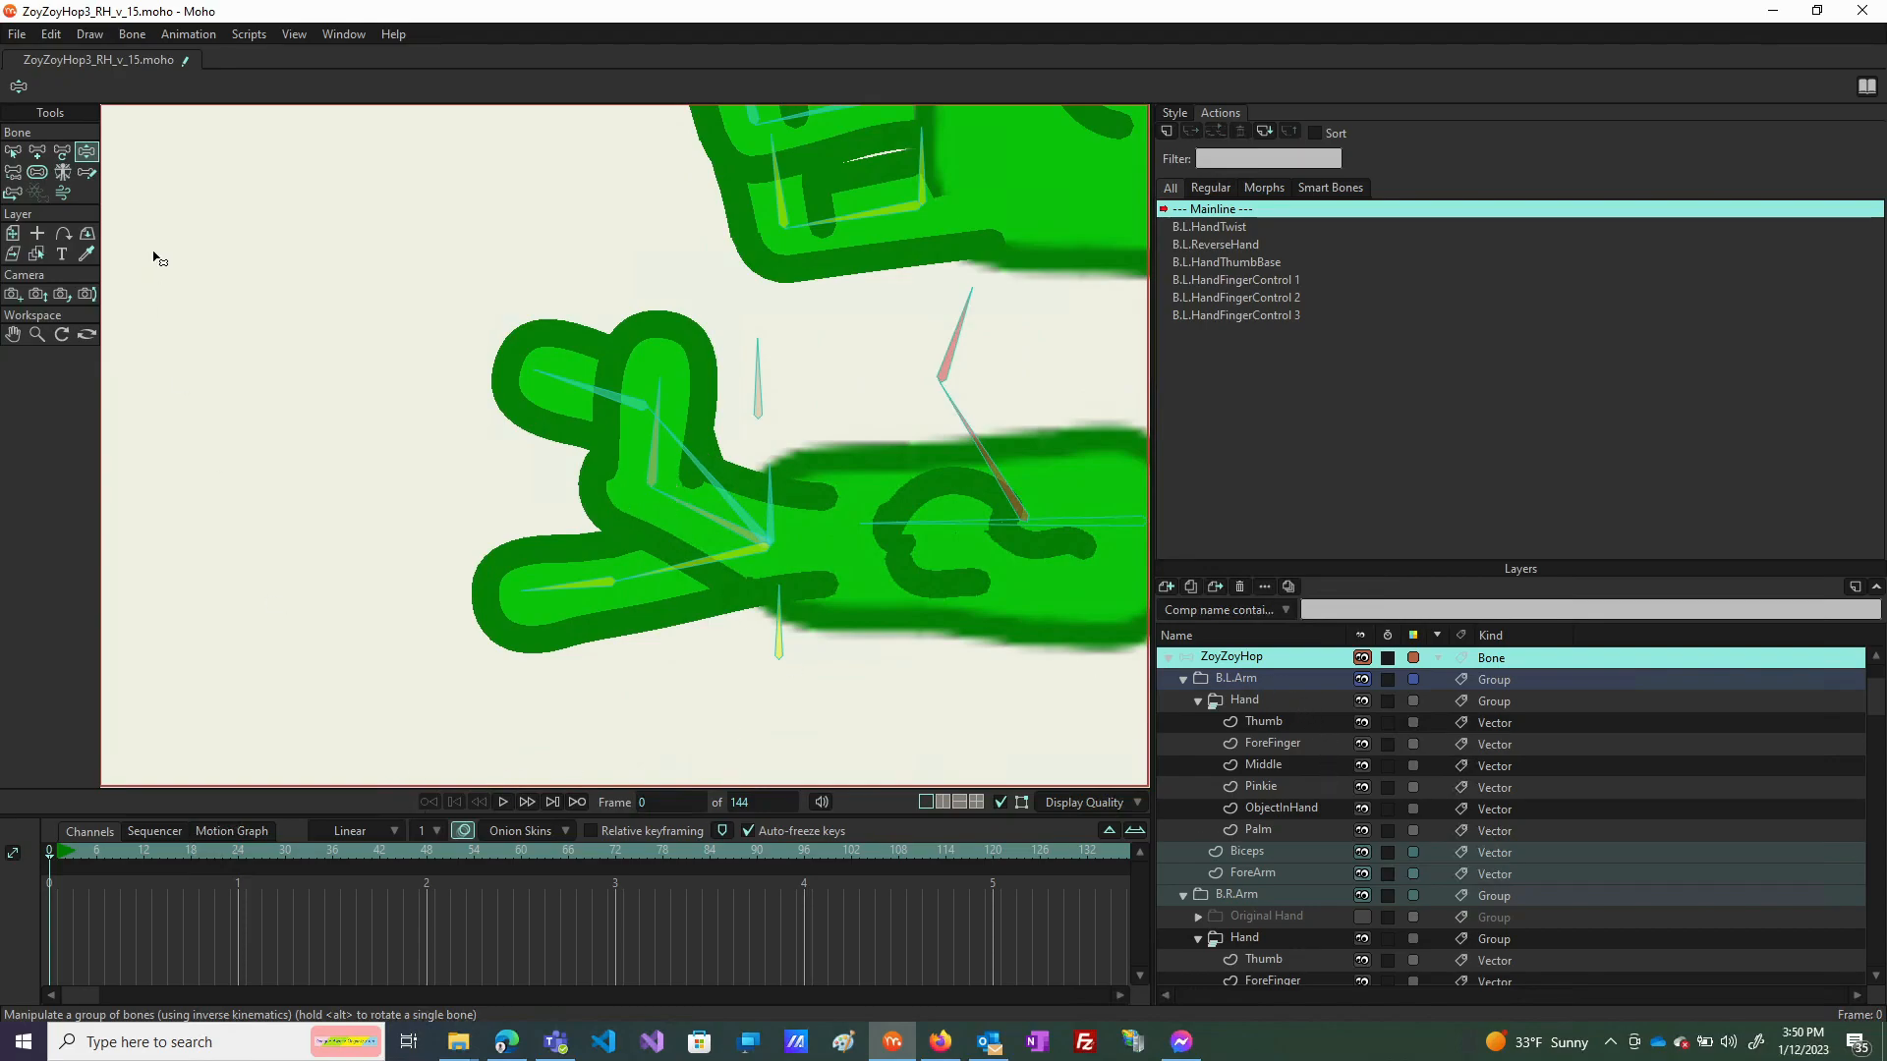
Swing the three finger control bones around the lower hand's knuckles toward its palm to test them.
click(13, 151)
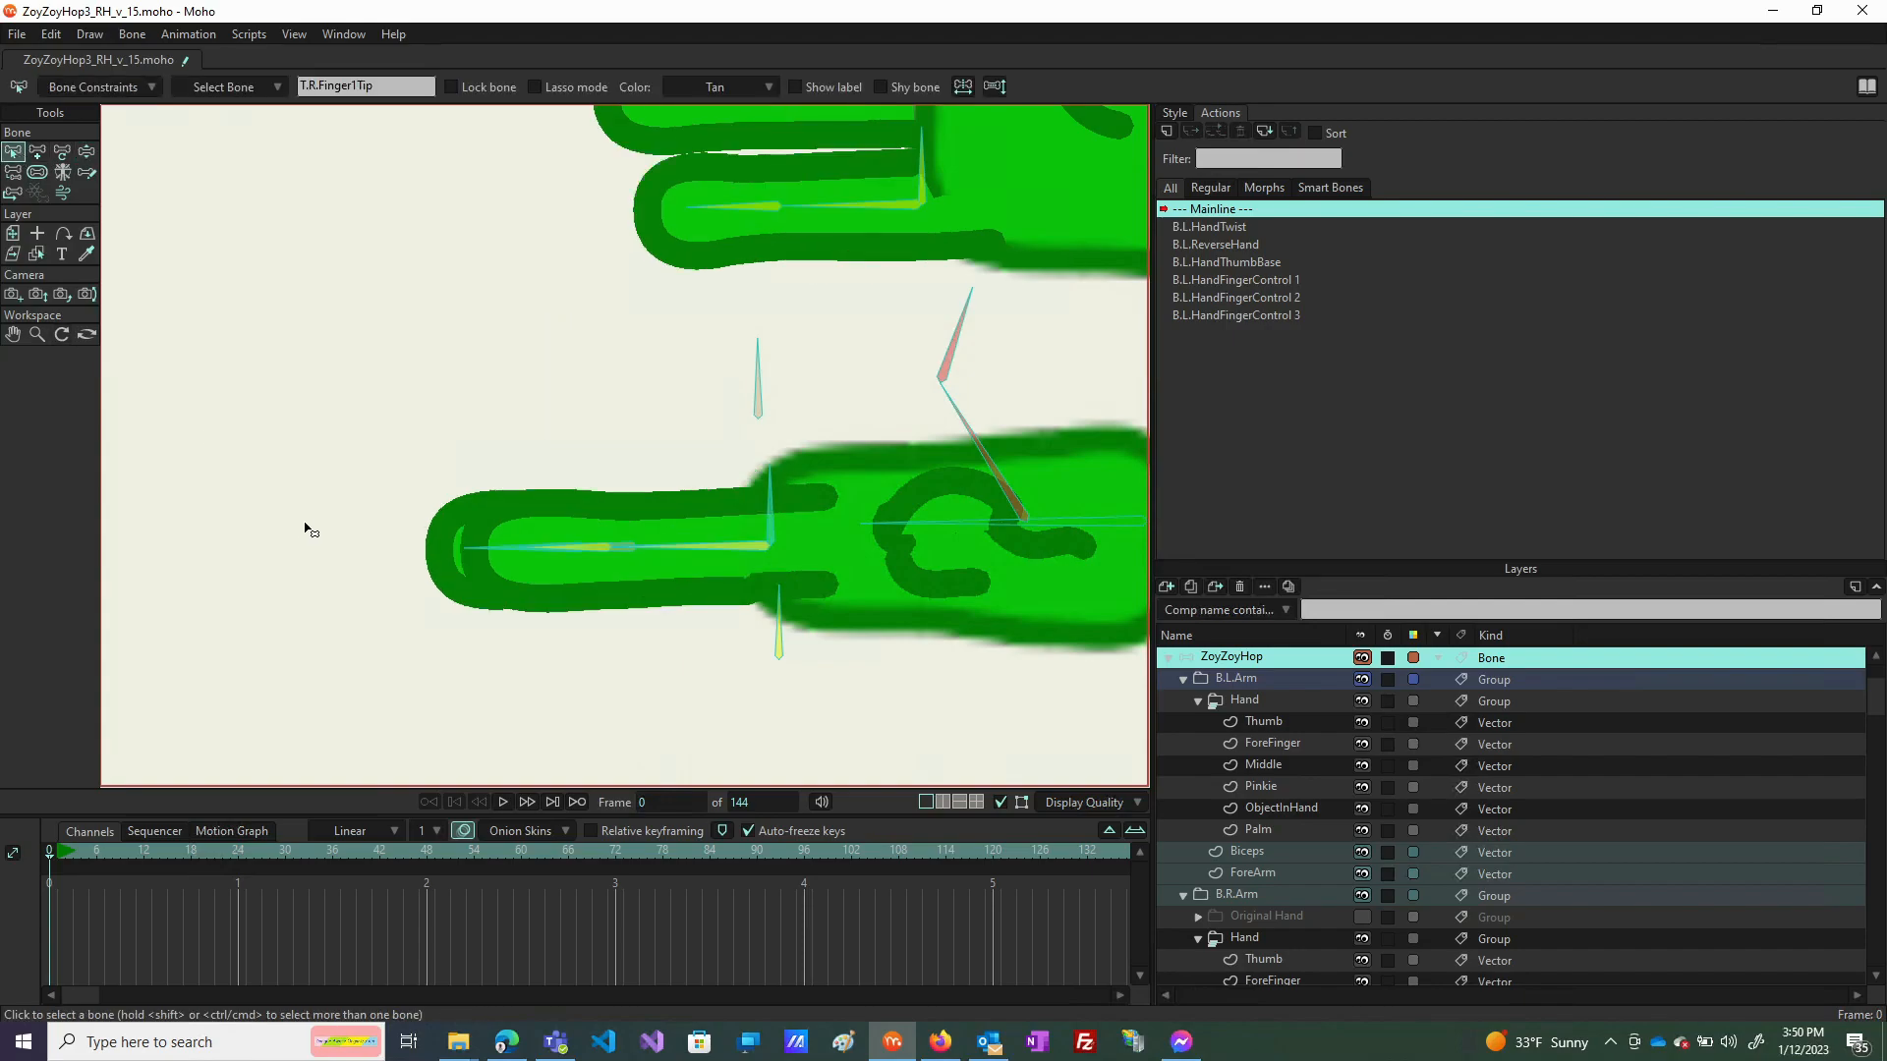
scroll(304, 535, down, 3)
scroll(404, 581, up, 3)
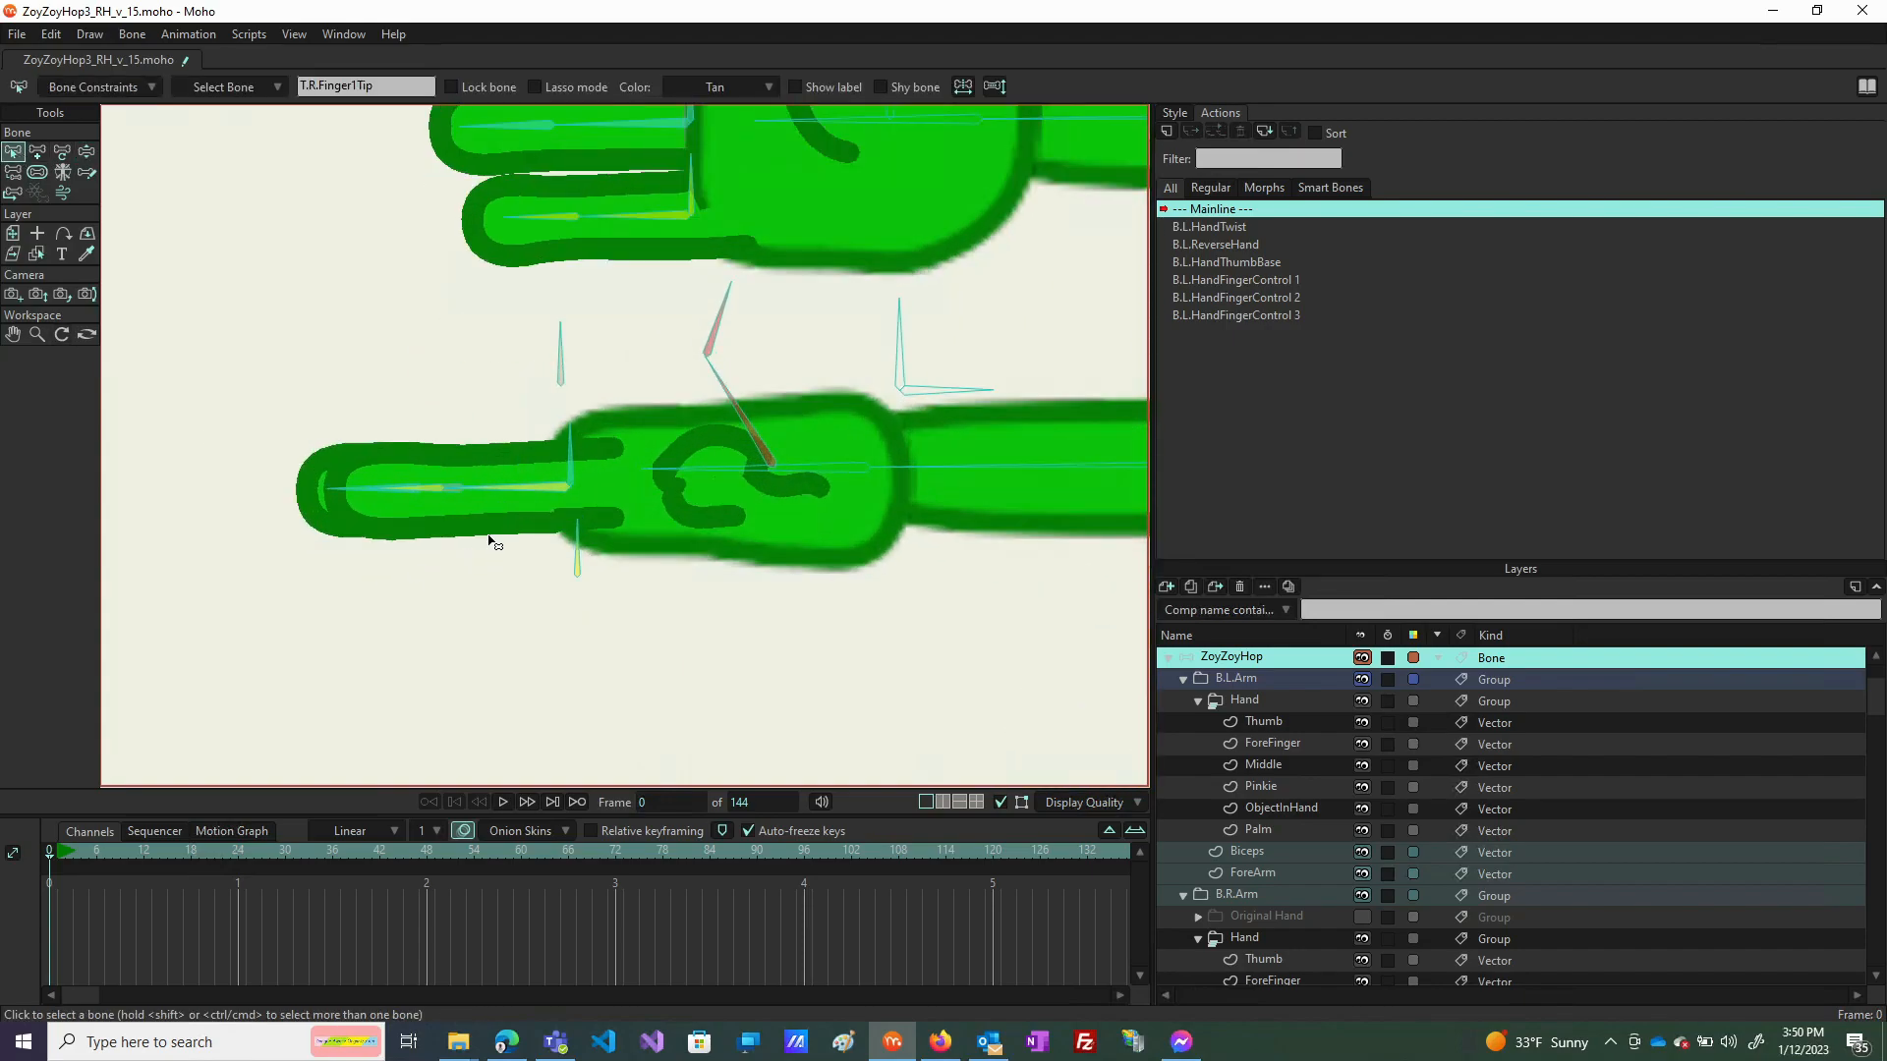
click(86, 152)
drag(555, 346, 629, 334)
mouse_move(566, 444)
mouse_down()
mouse_move(497, 444)
mouse_move(588, 454)
mouse_up()
drag(557, 548, 629, 542)
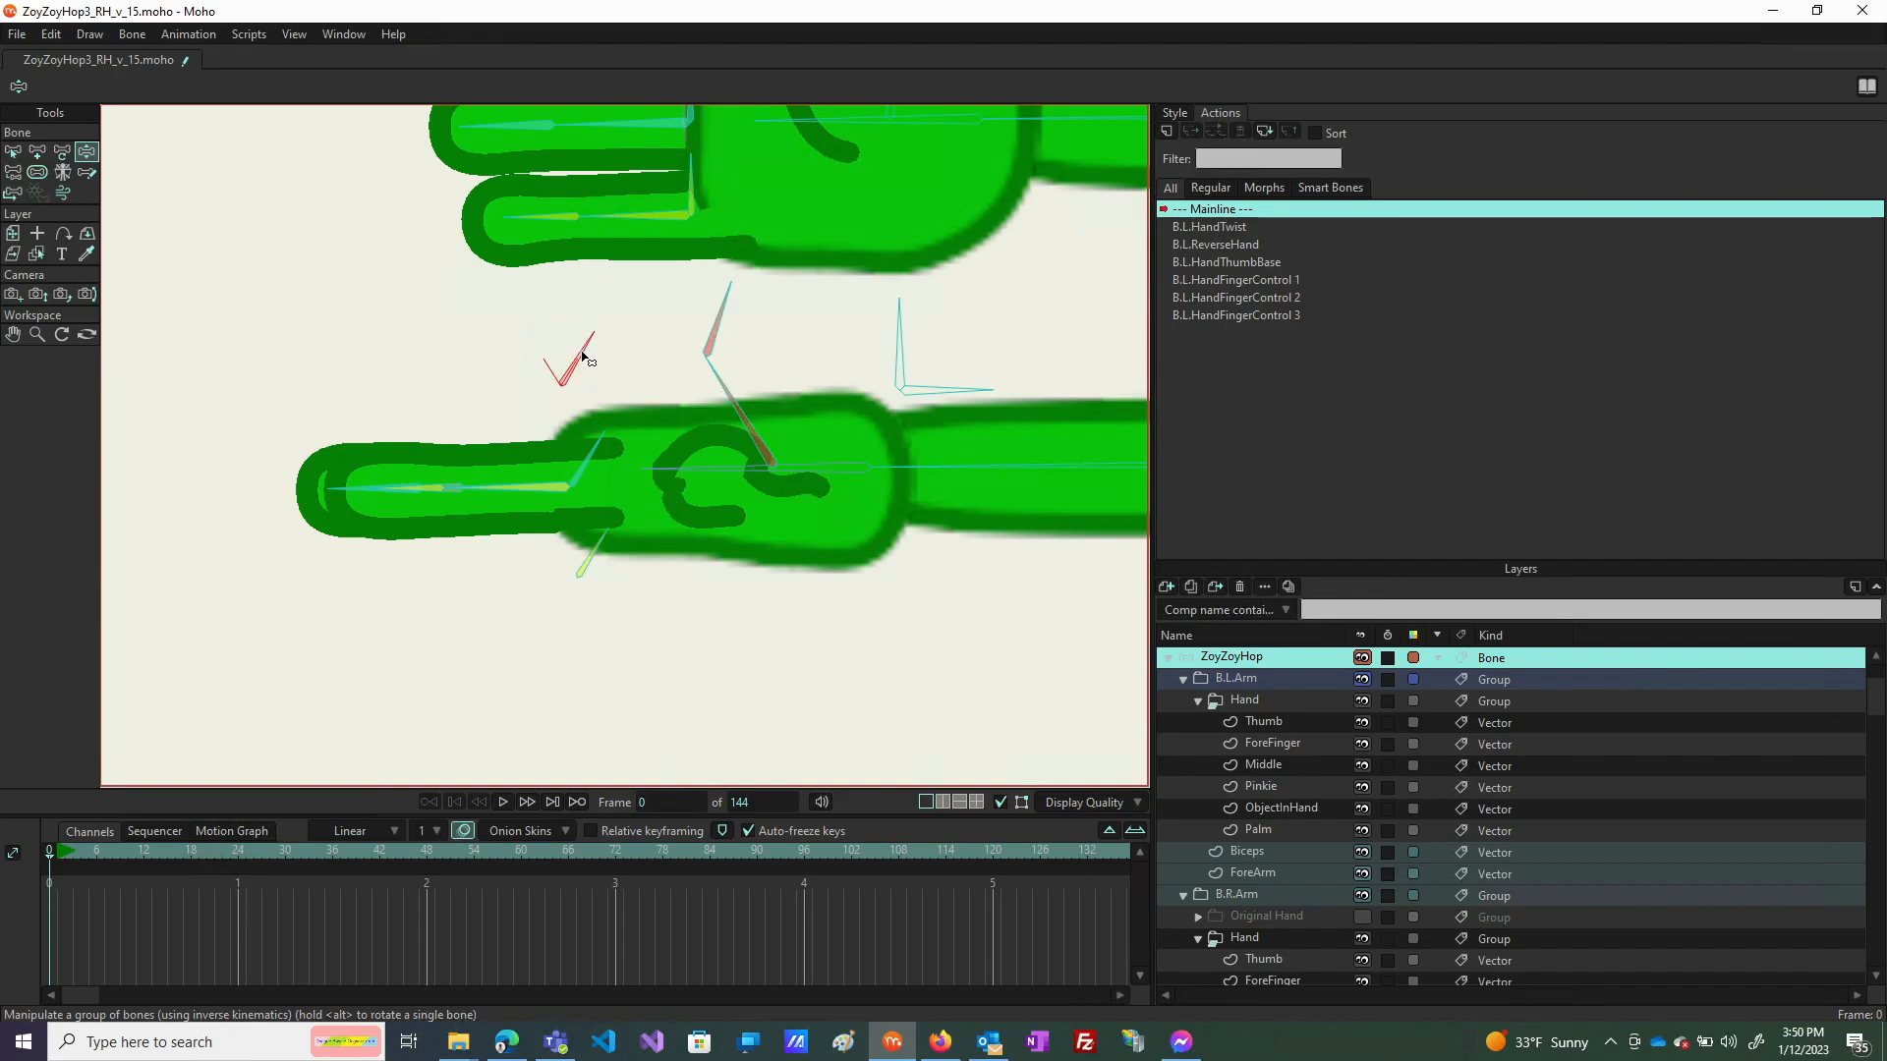
Create a new action named B.R.HandFingerControl 1 for the control bone above the lower hand.
click(14, 153)
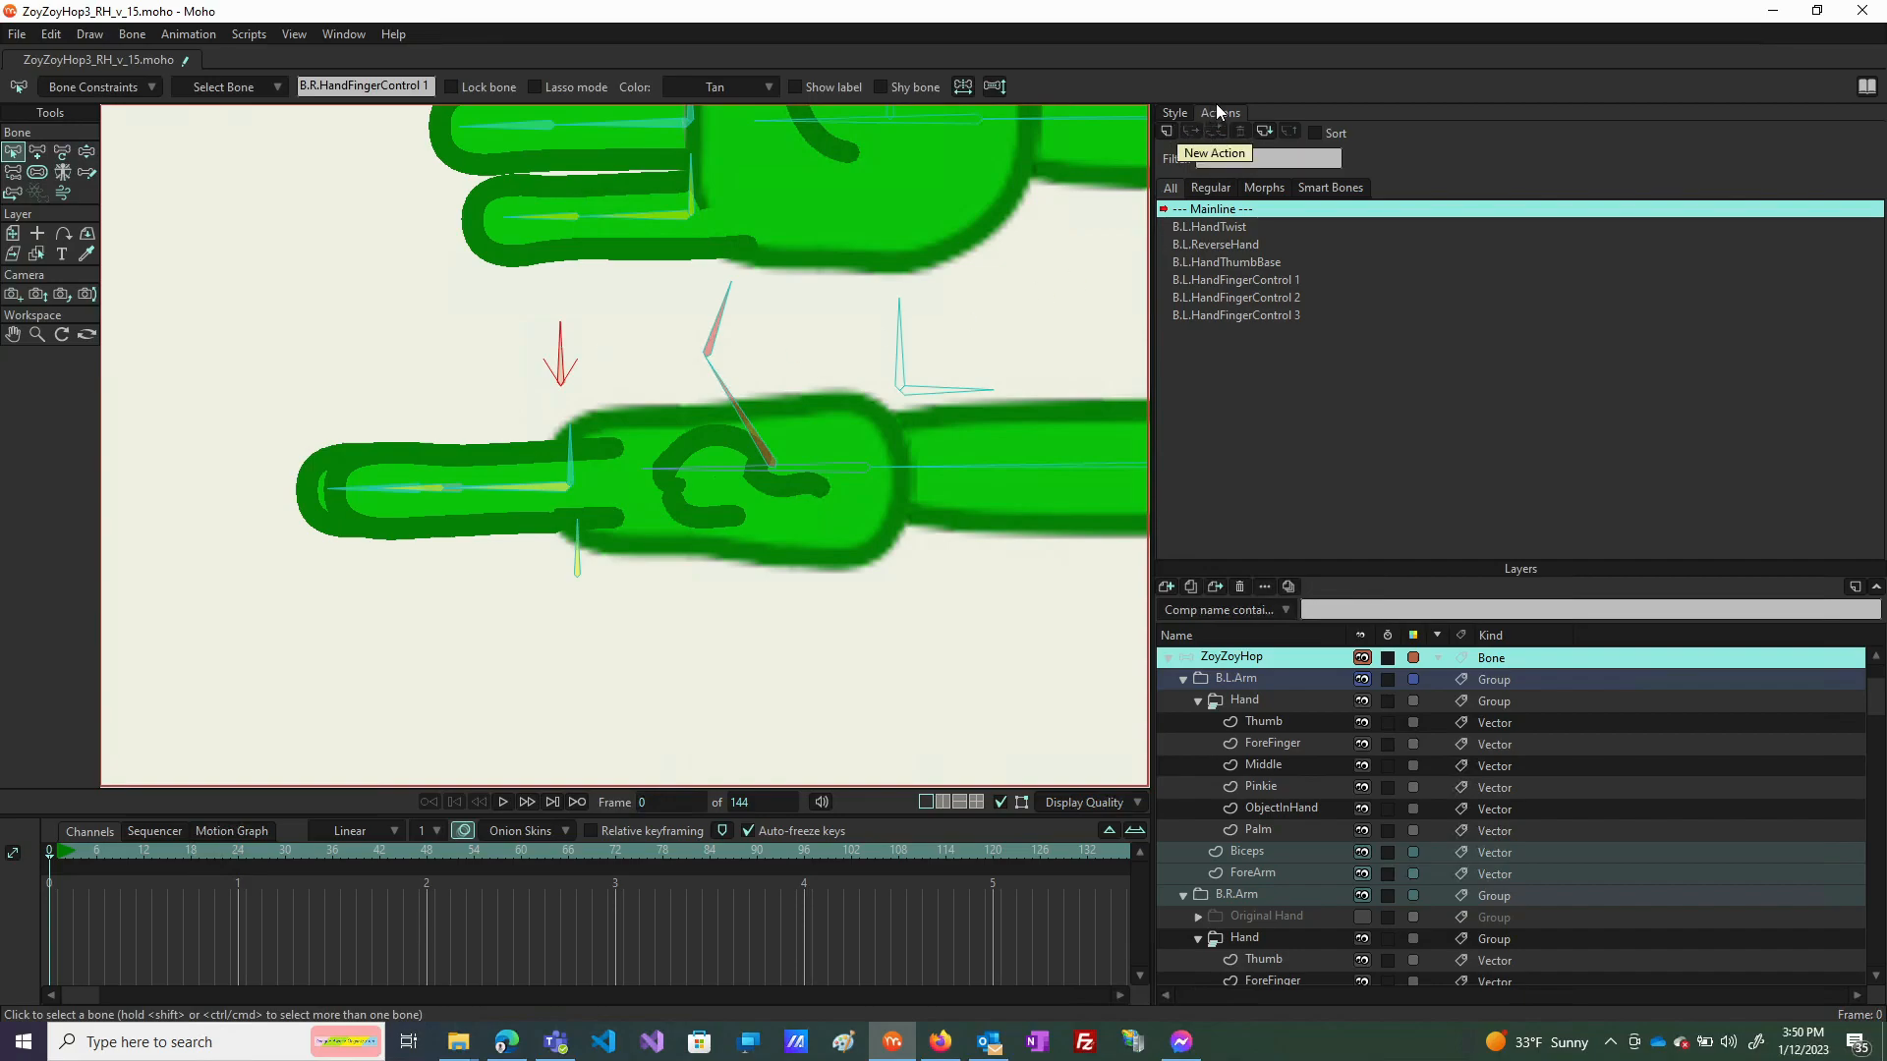
click(1167, 132)
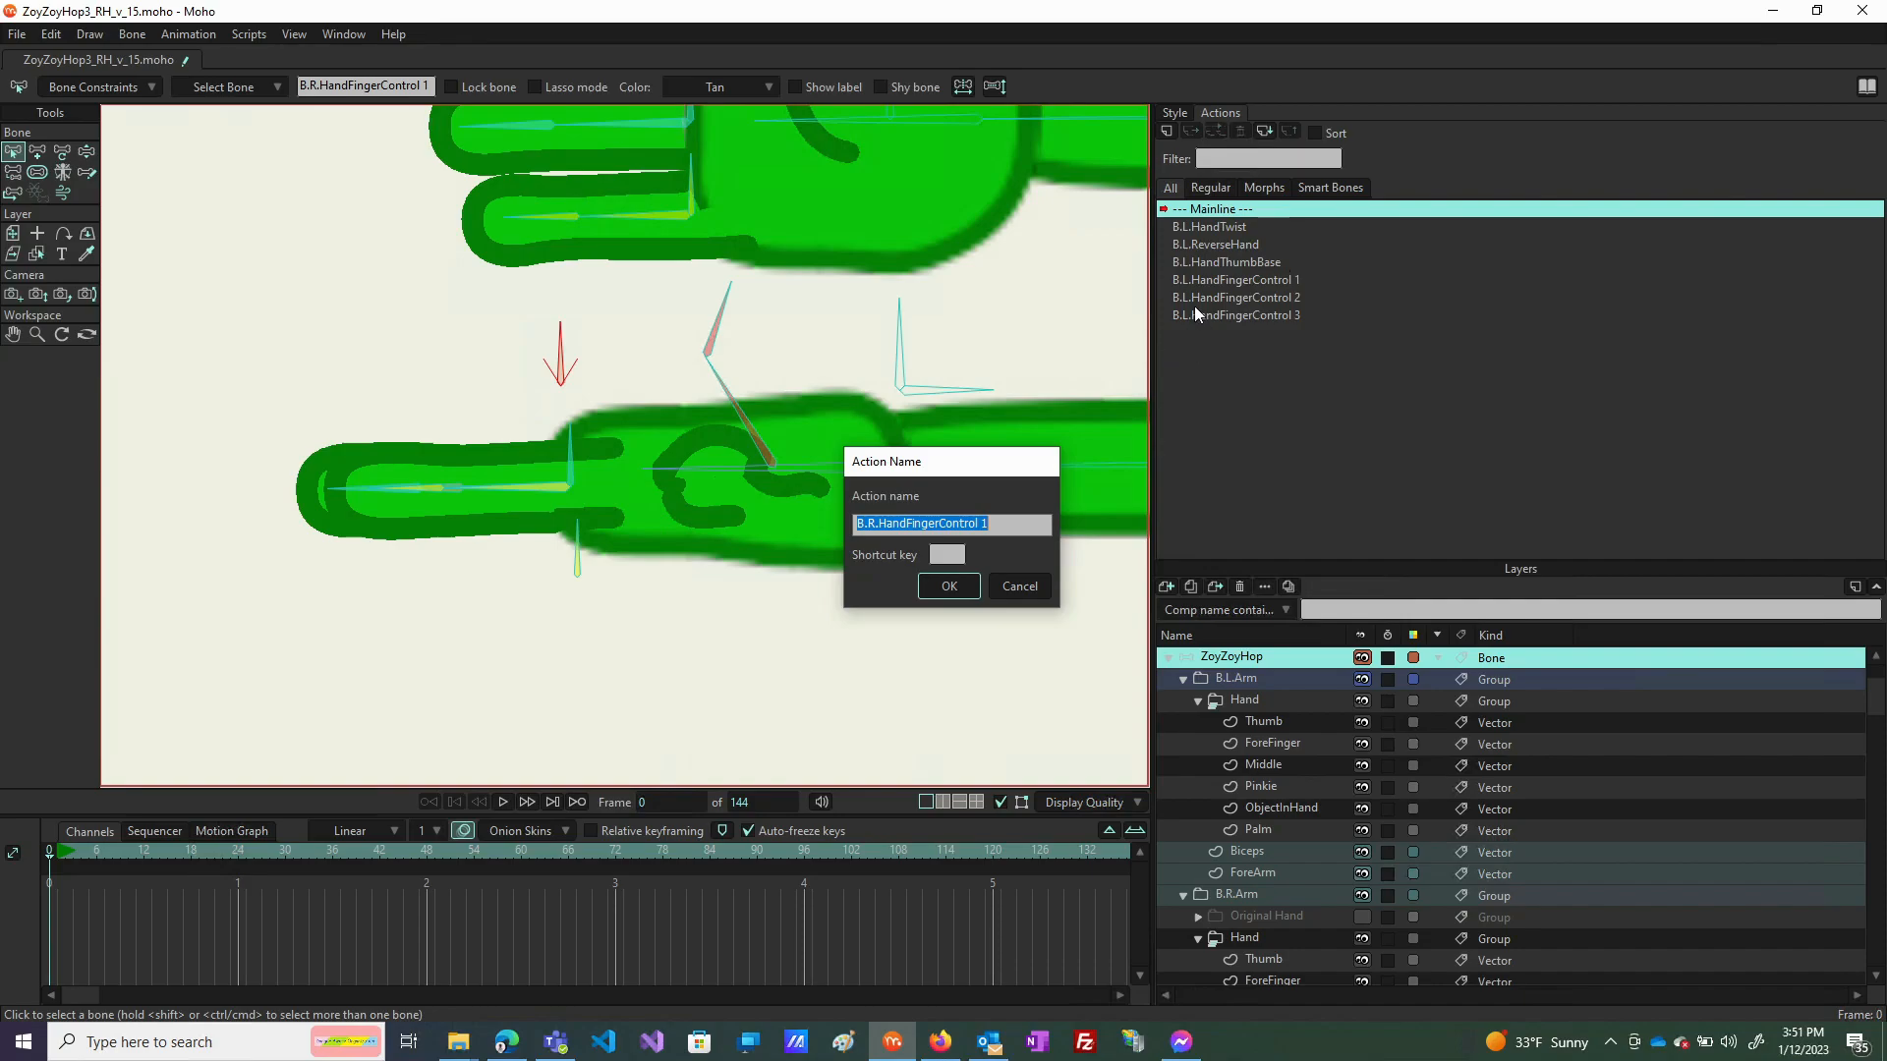
click(943, 588)
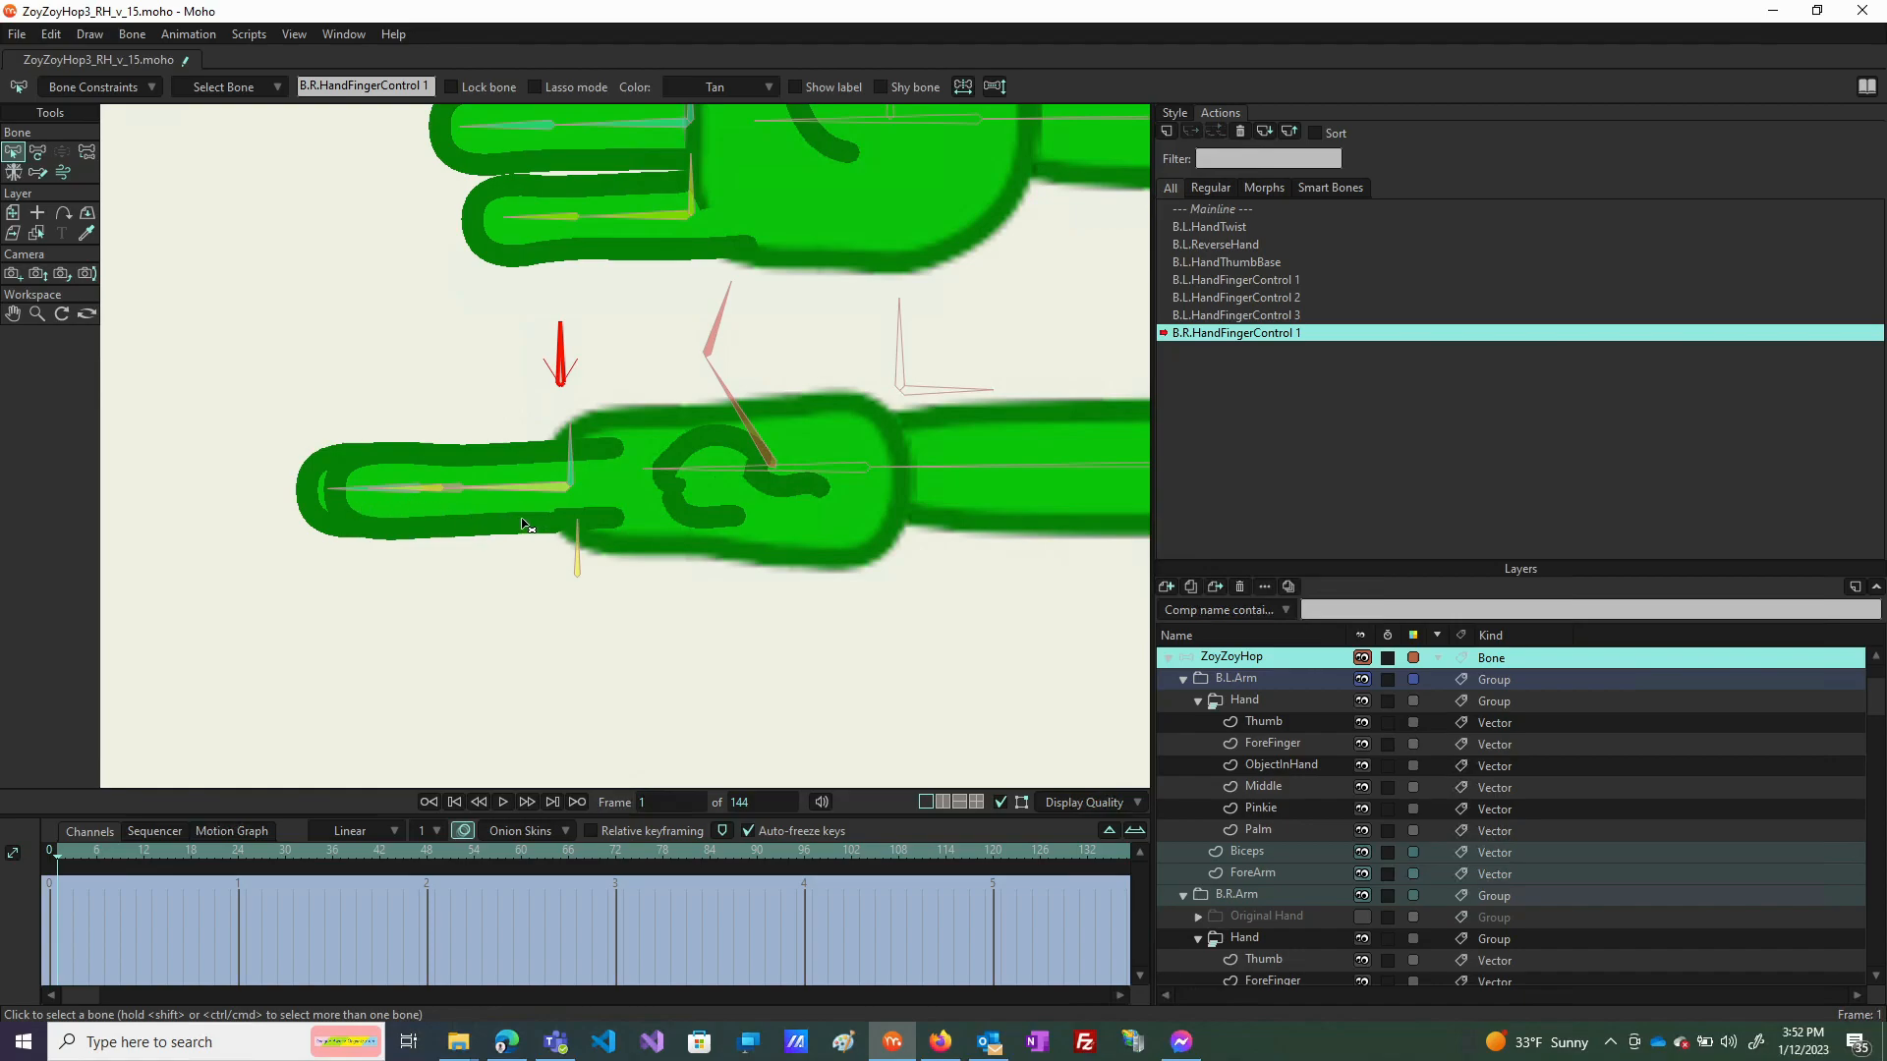
Examine the angle constraints of the B.R.HandFingerControl 1 bone alongside the hands and the whole character.
click(43, 151)
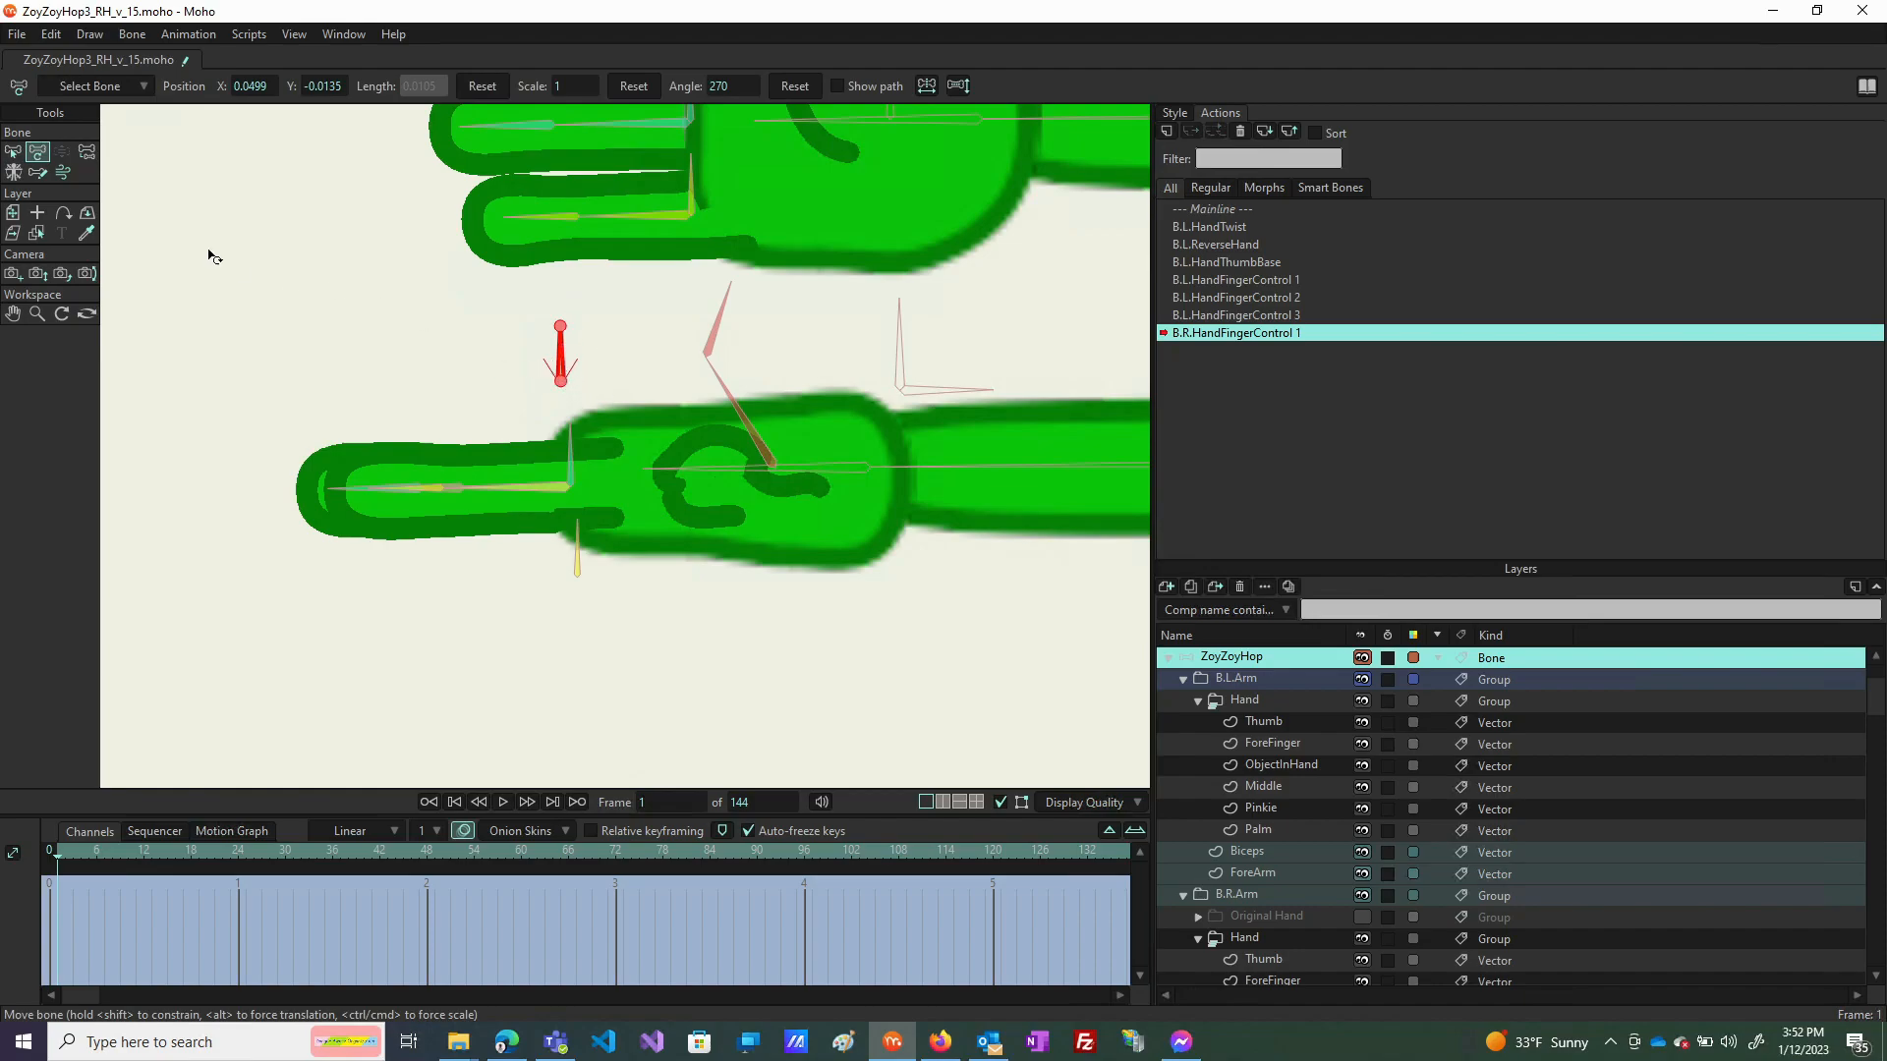
click(13, 152)
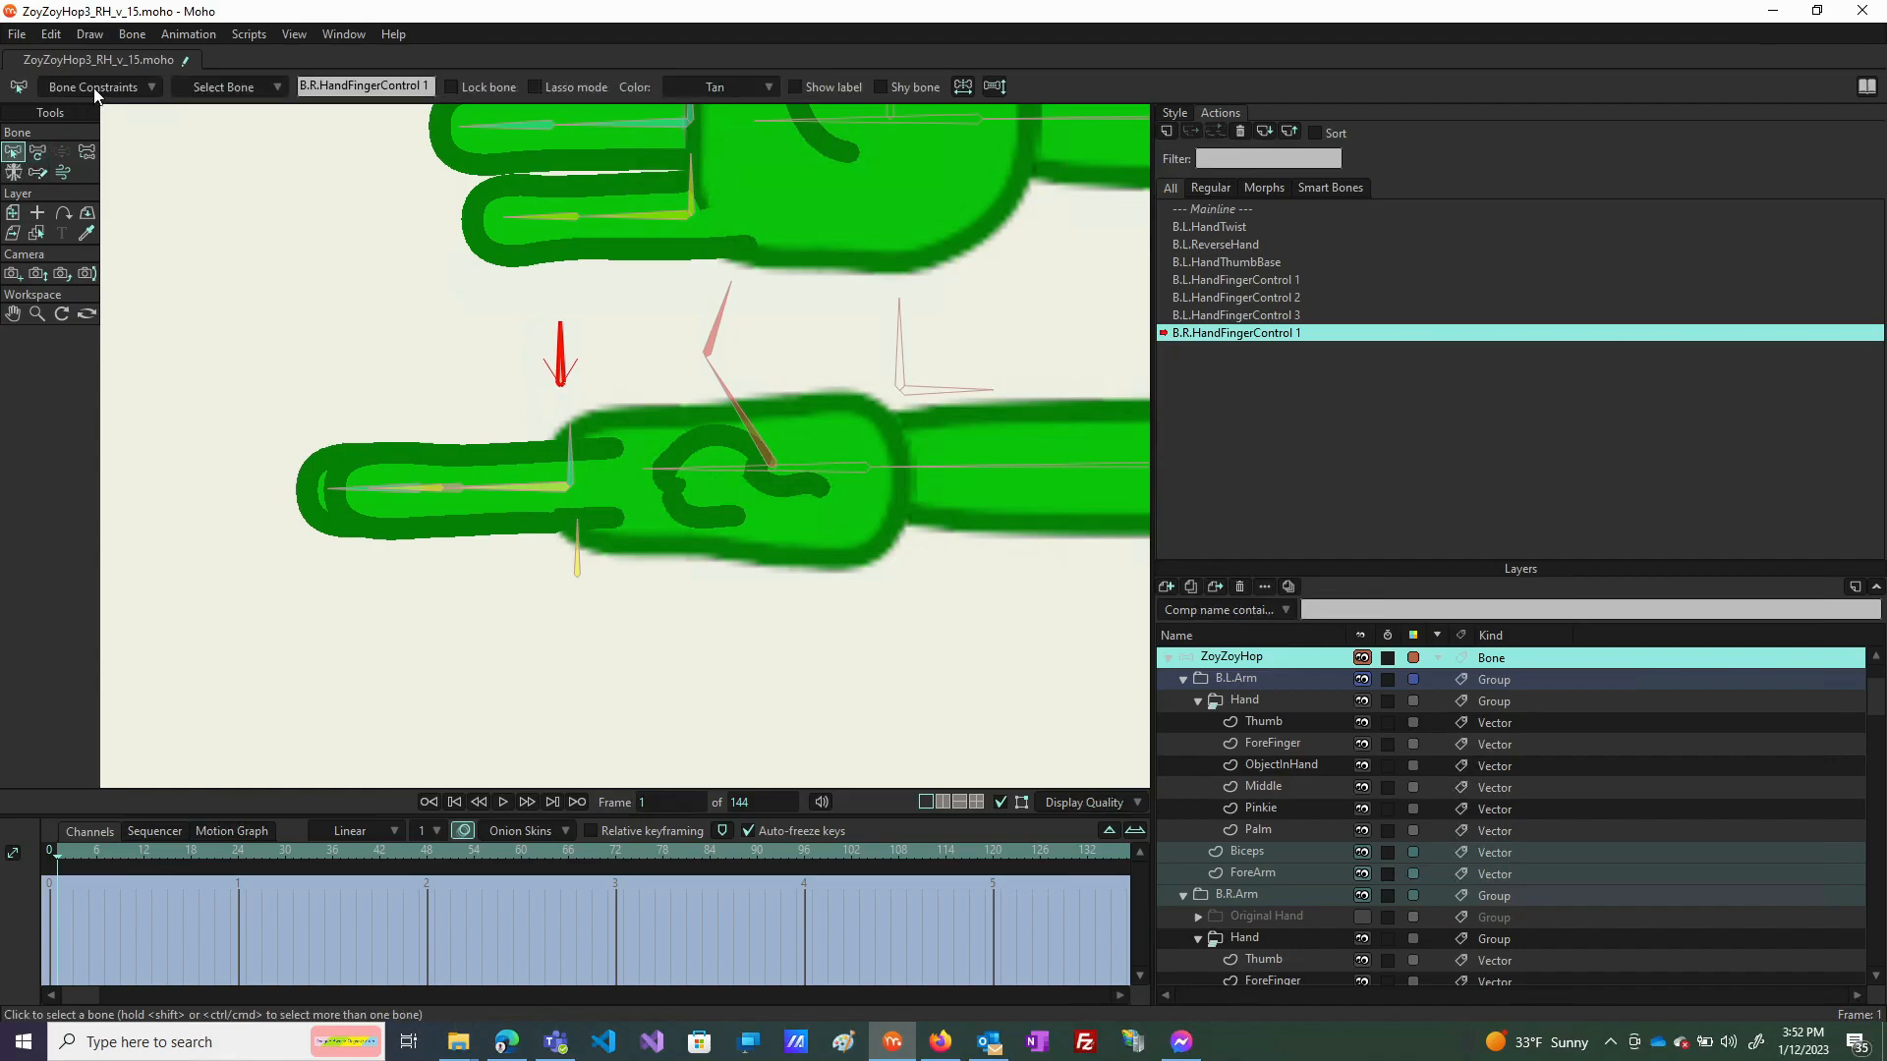
click(96, 88)
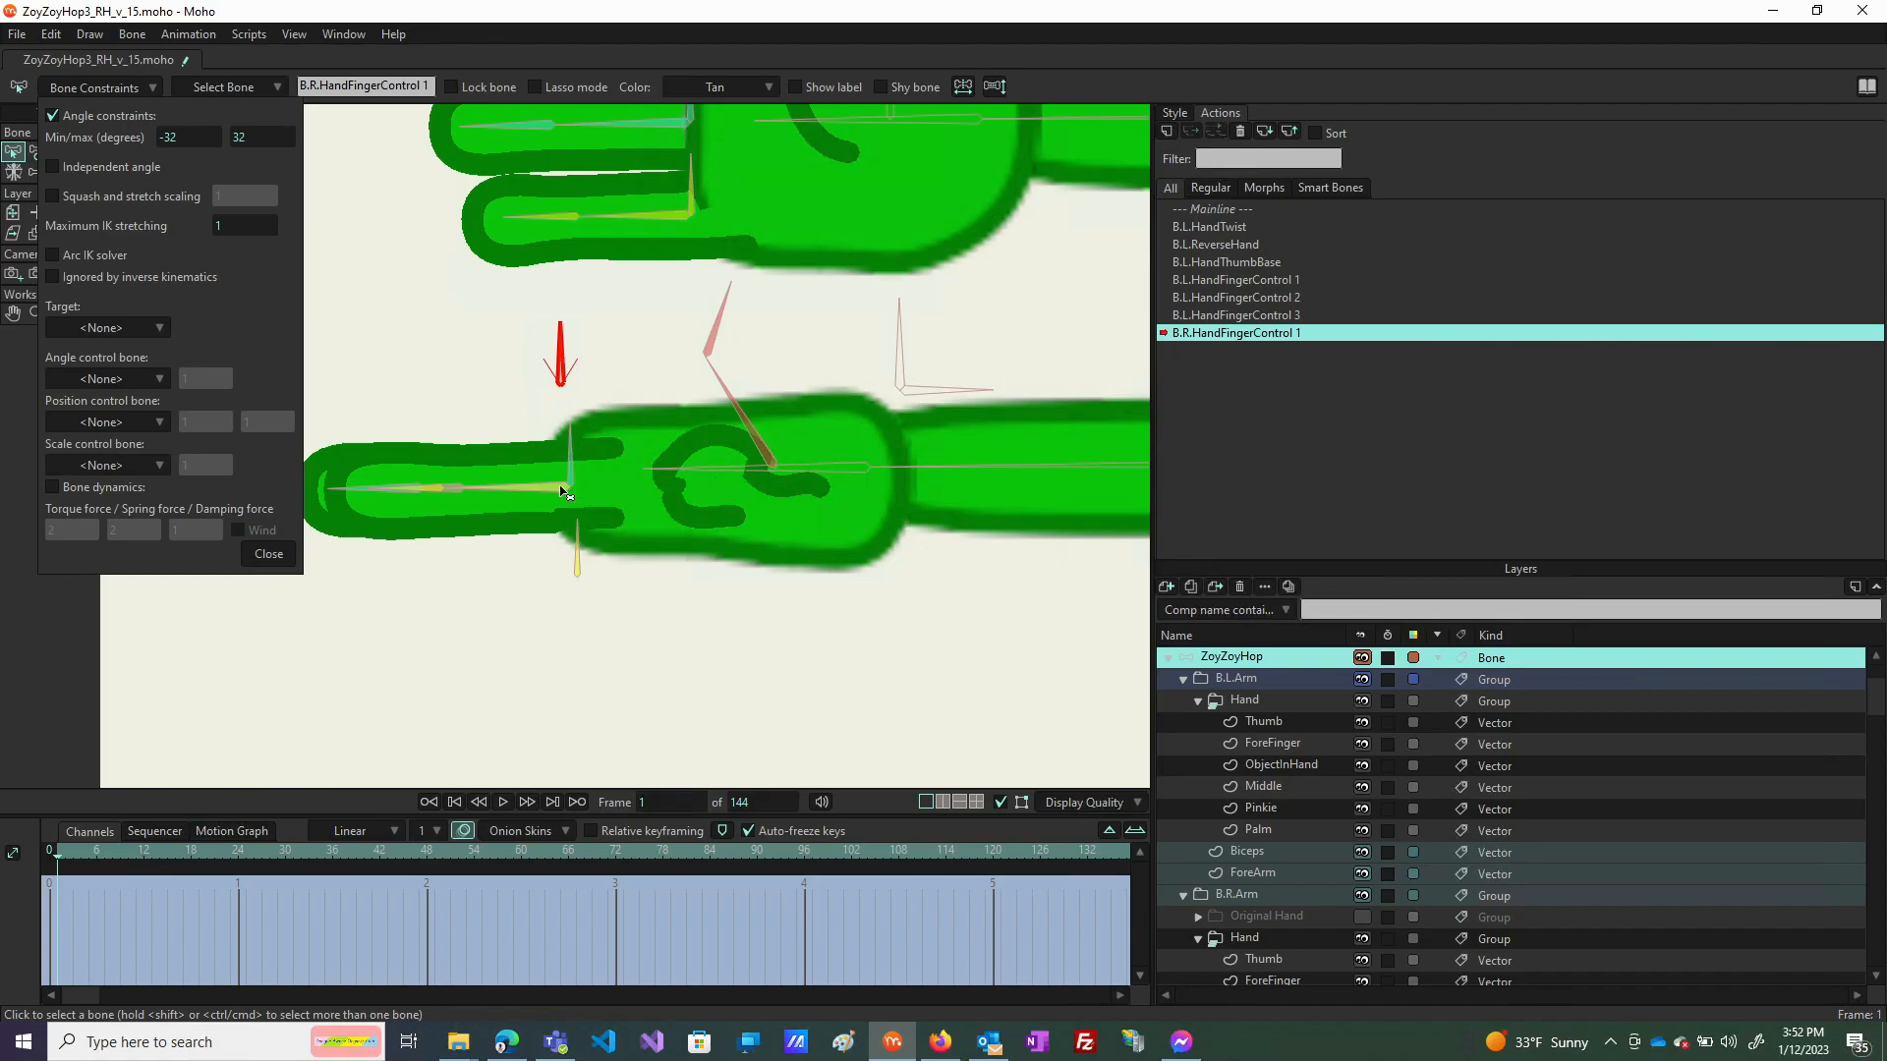
scroll(563, 485, down, 3)
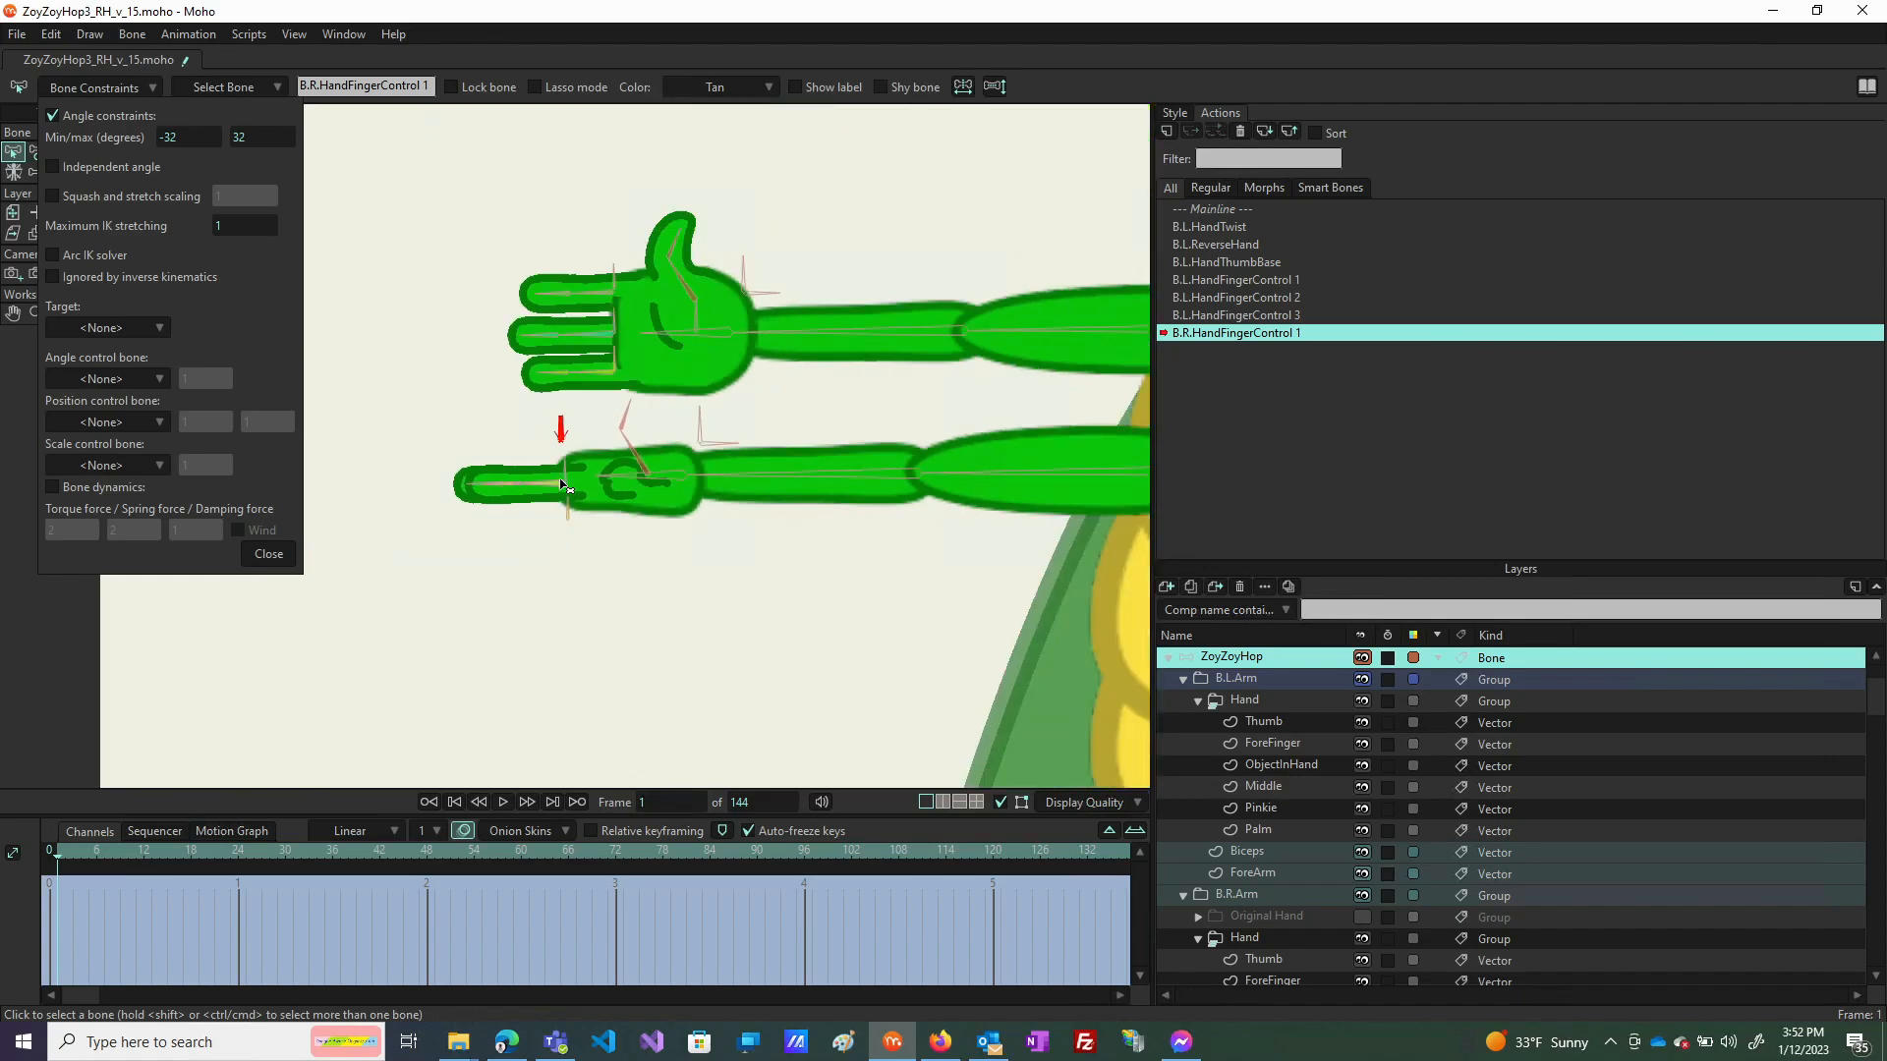
scroll(550, 474, down, 5)
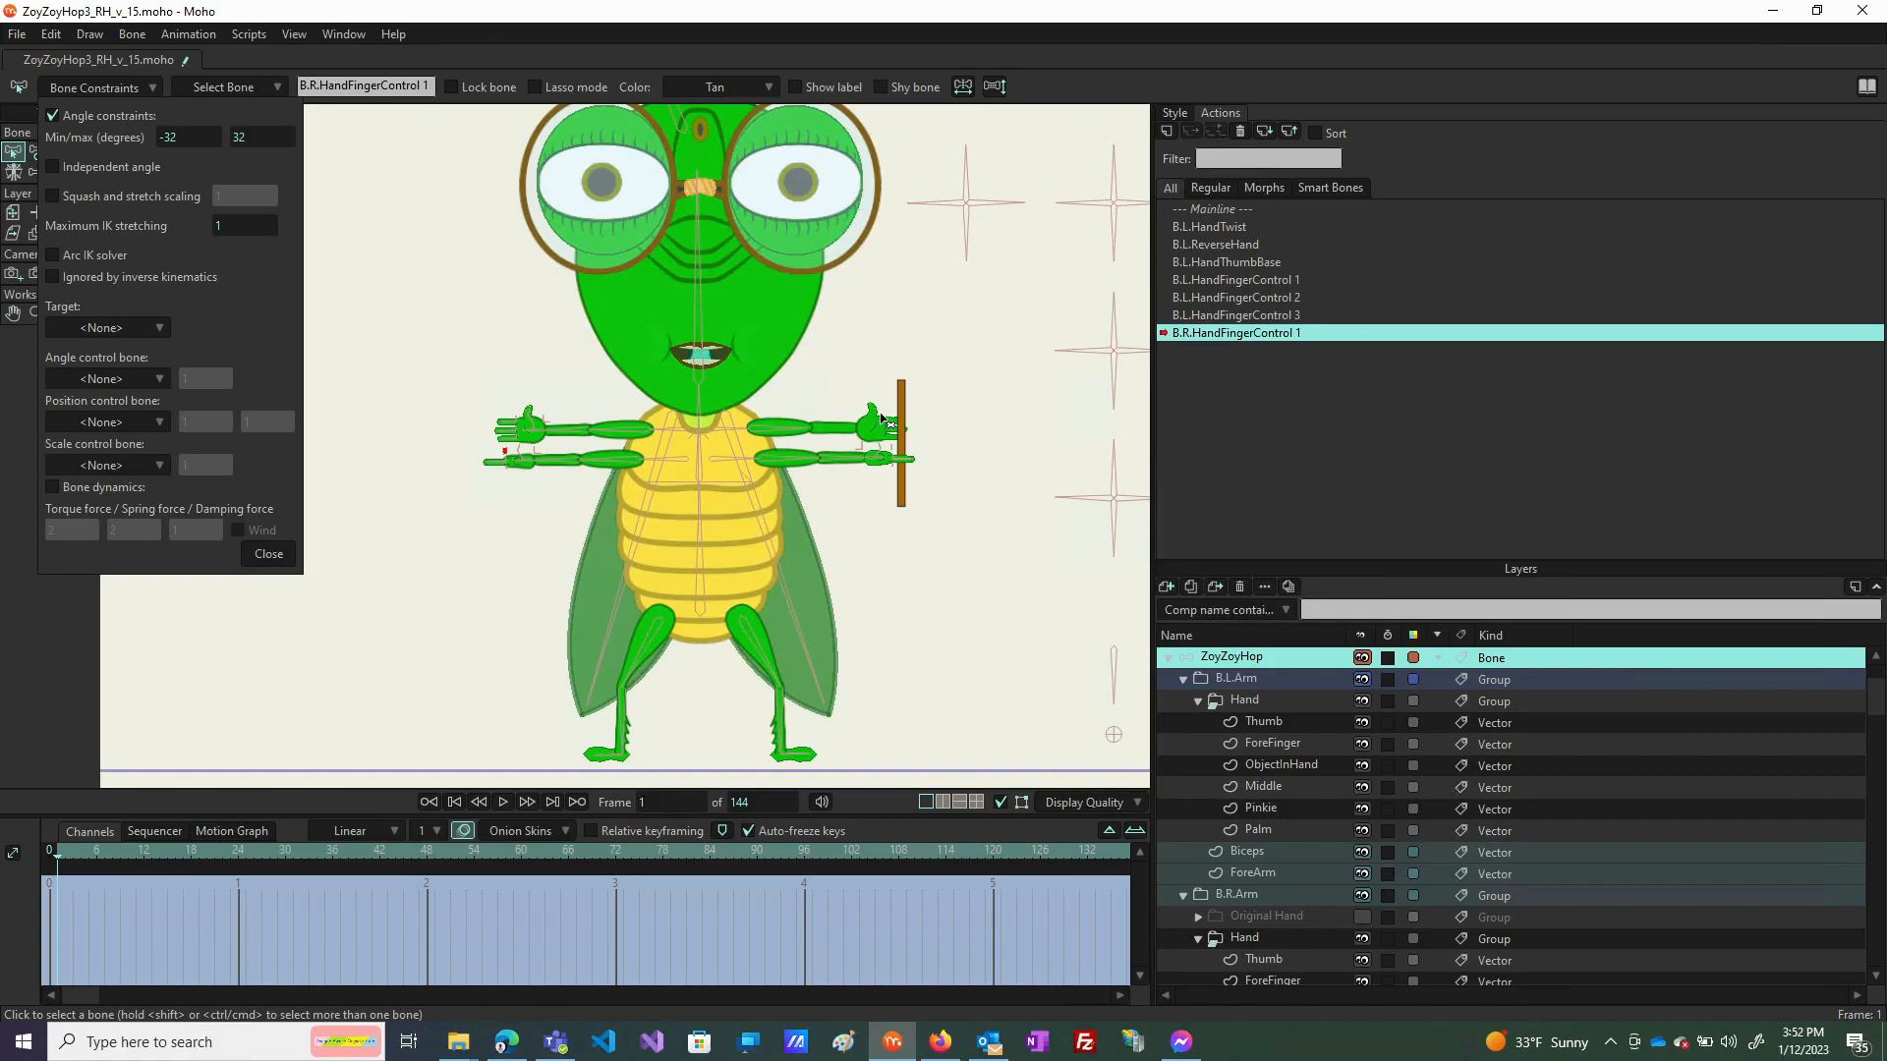
scroll(517, 486, down, 2)
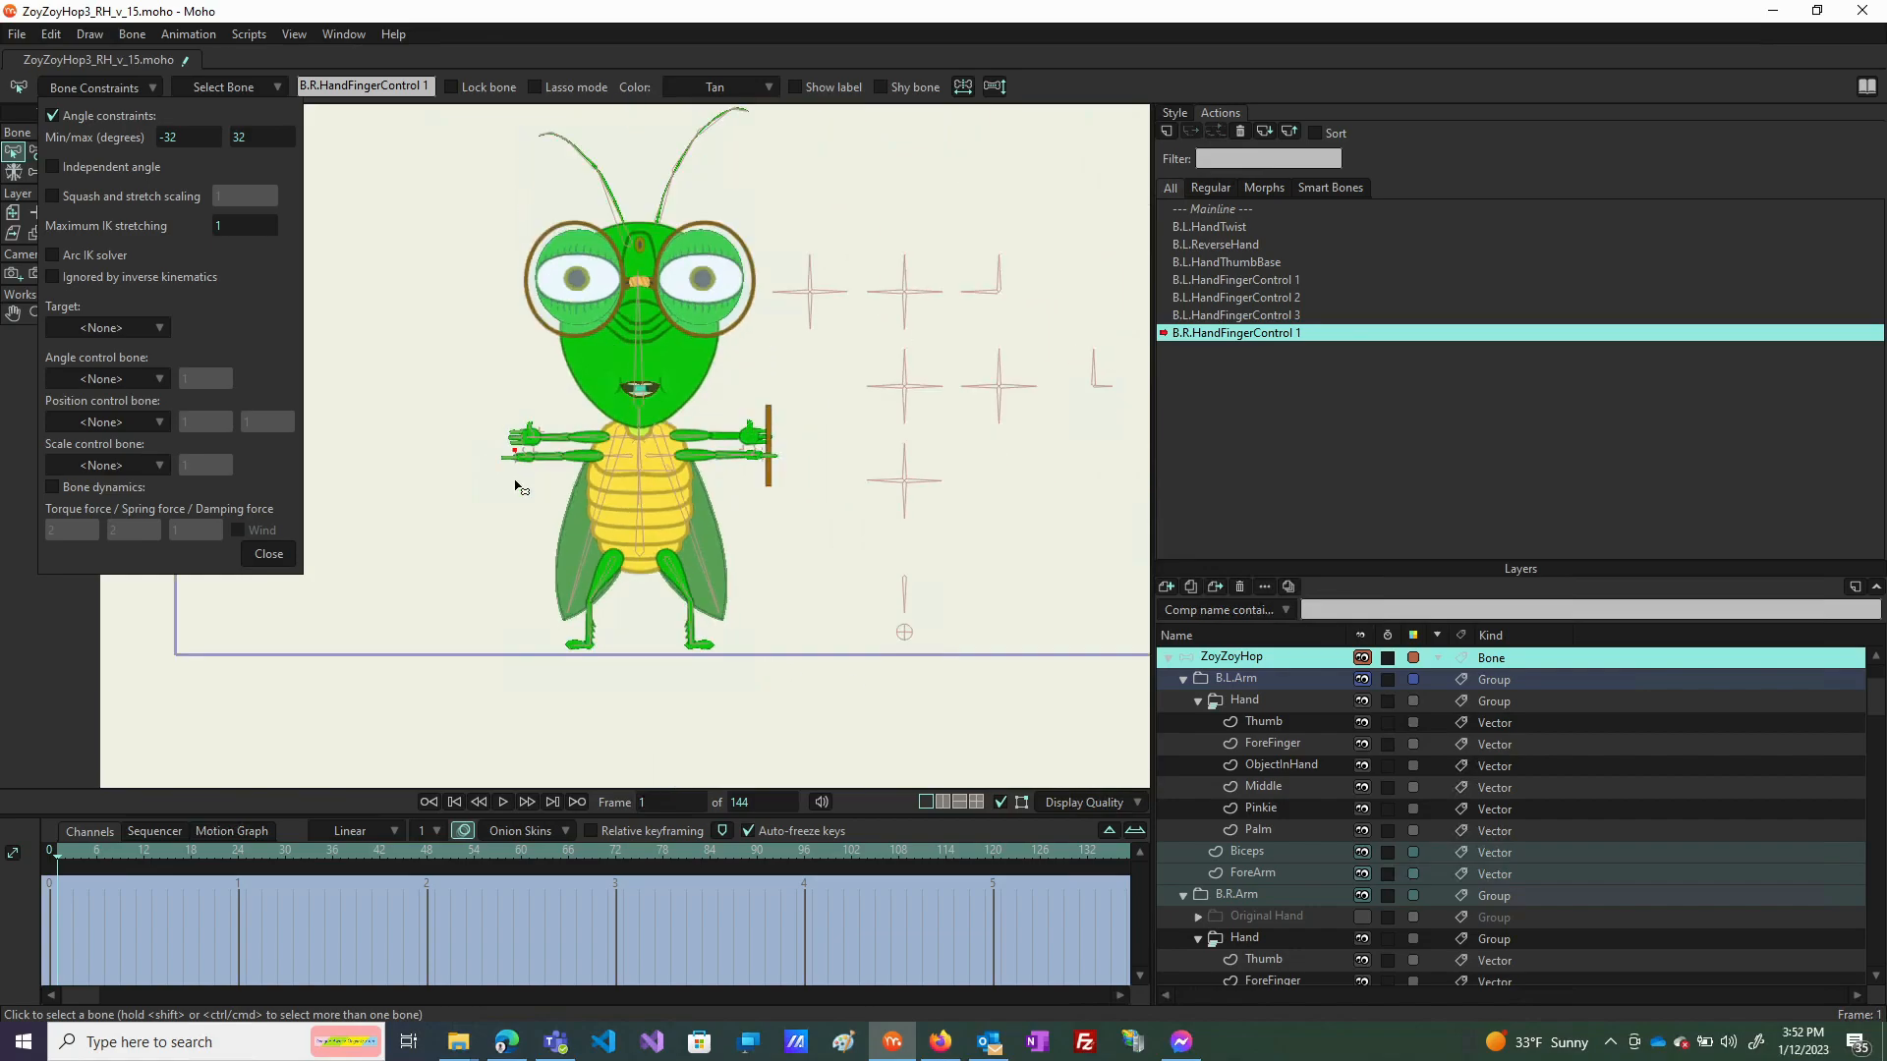
scroll(516, 487, down, 1)
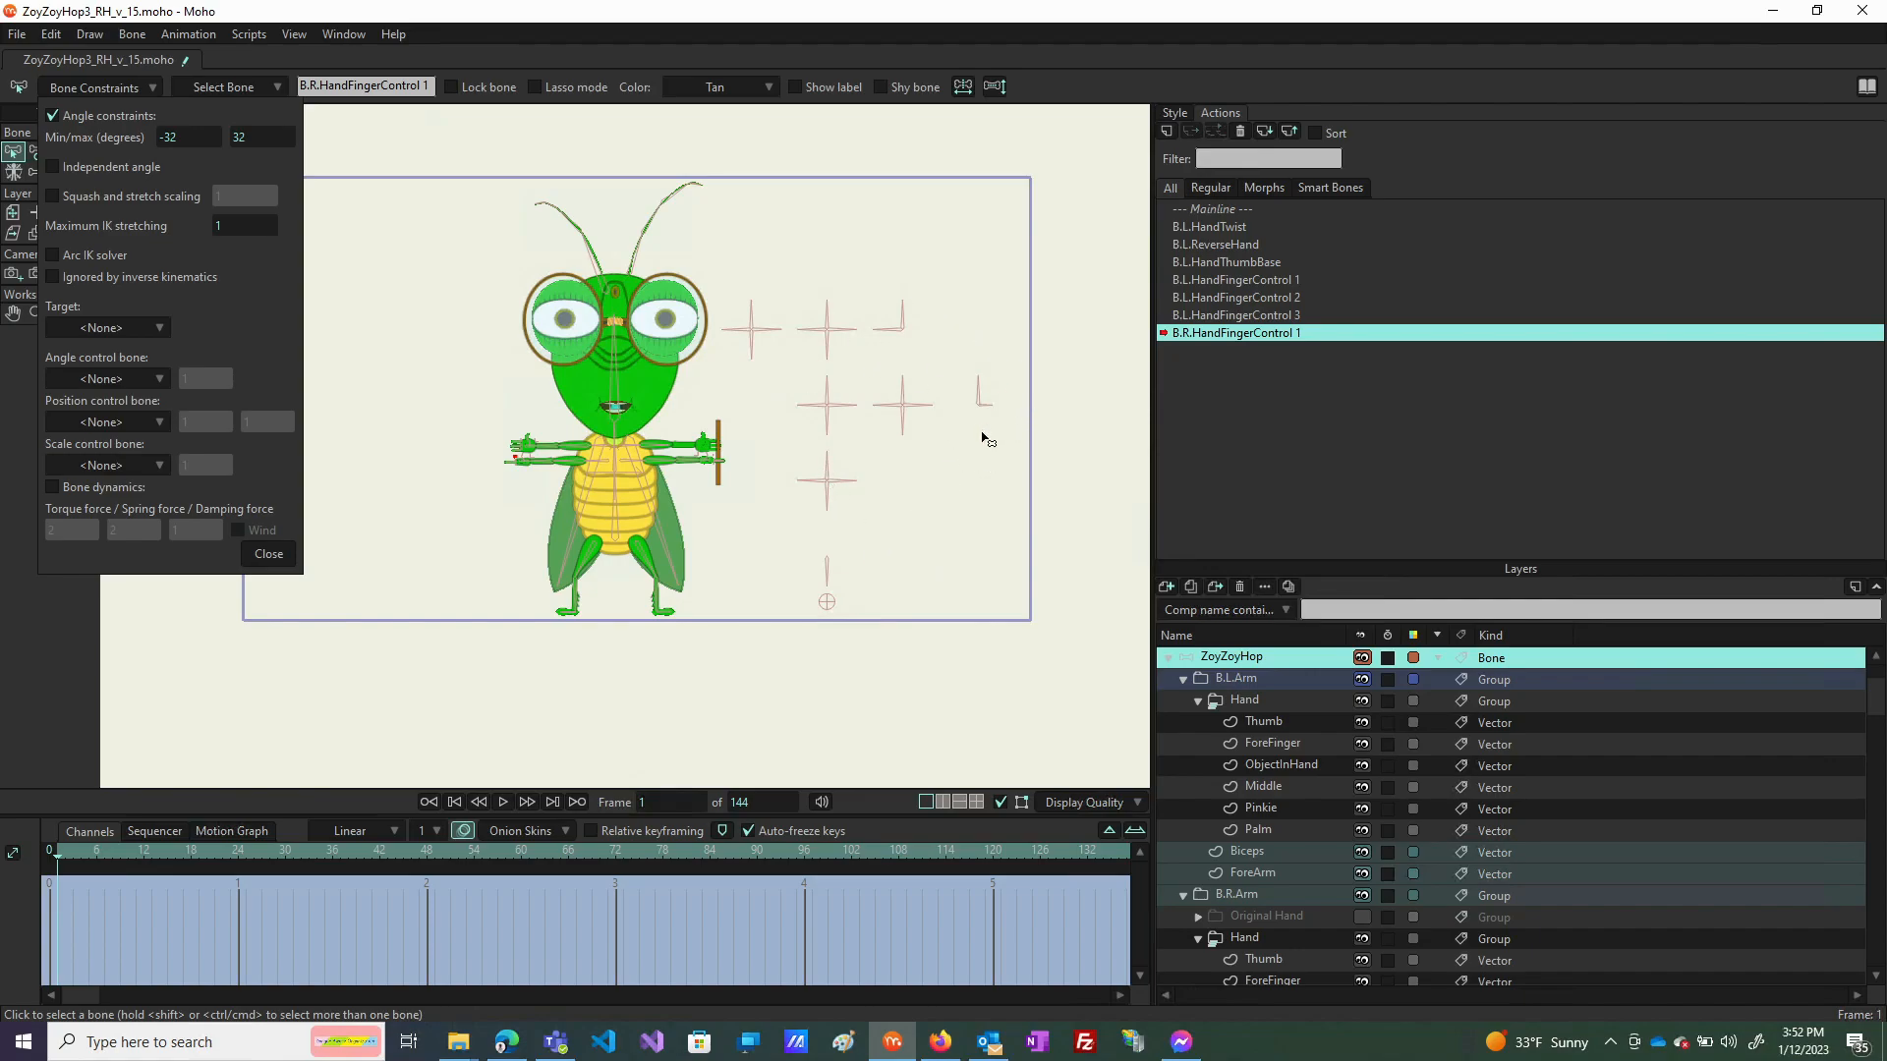
scroll(511, 495, up, 1)
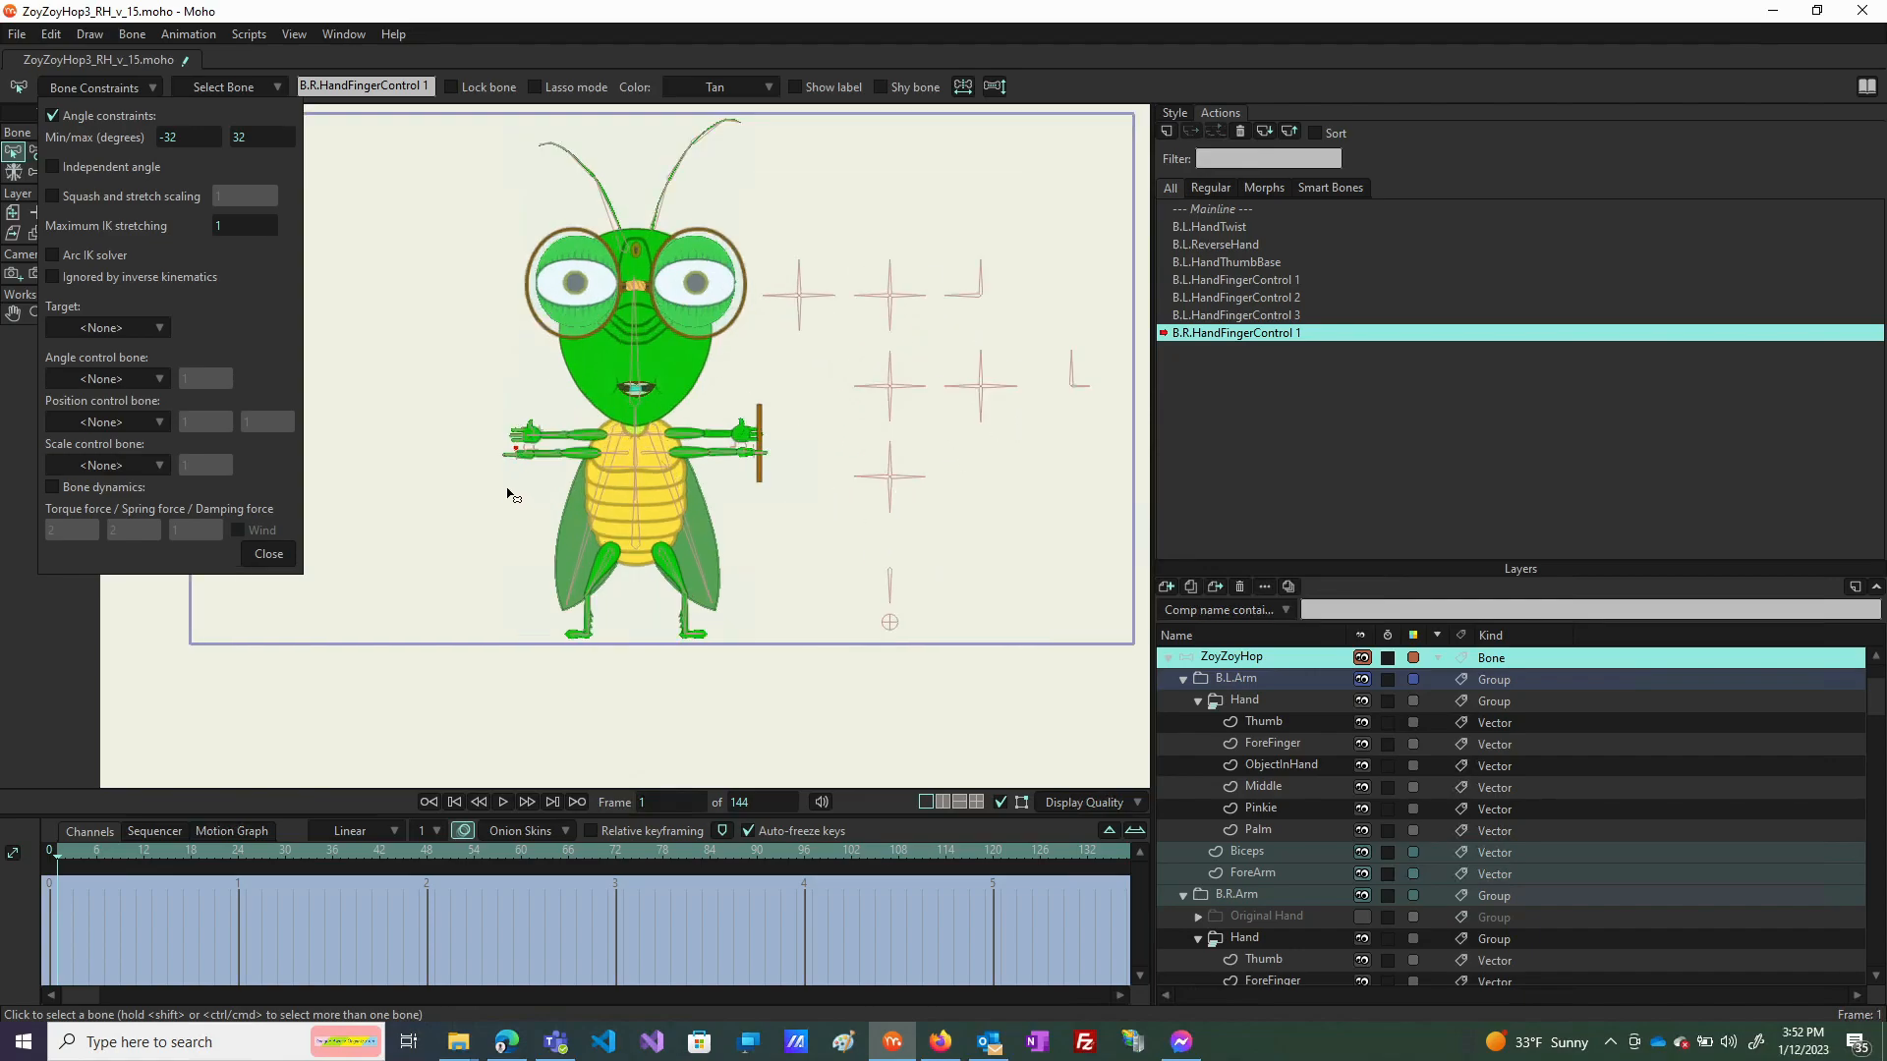
scroll(509, 491, up, 2)
scroll(481, 469, up, 2)
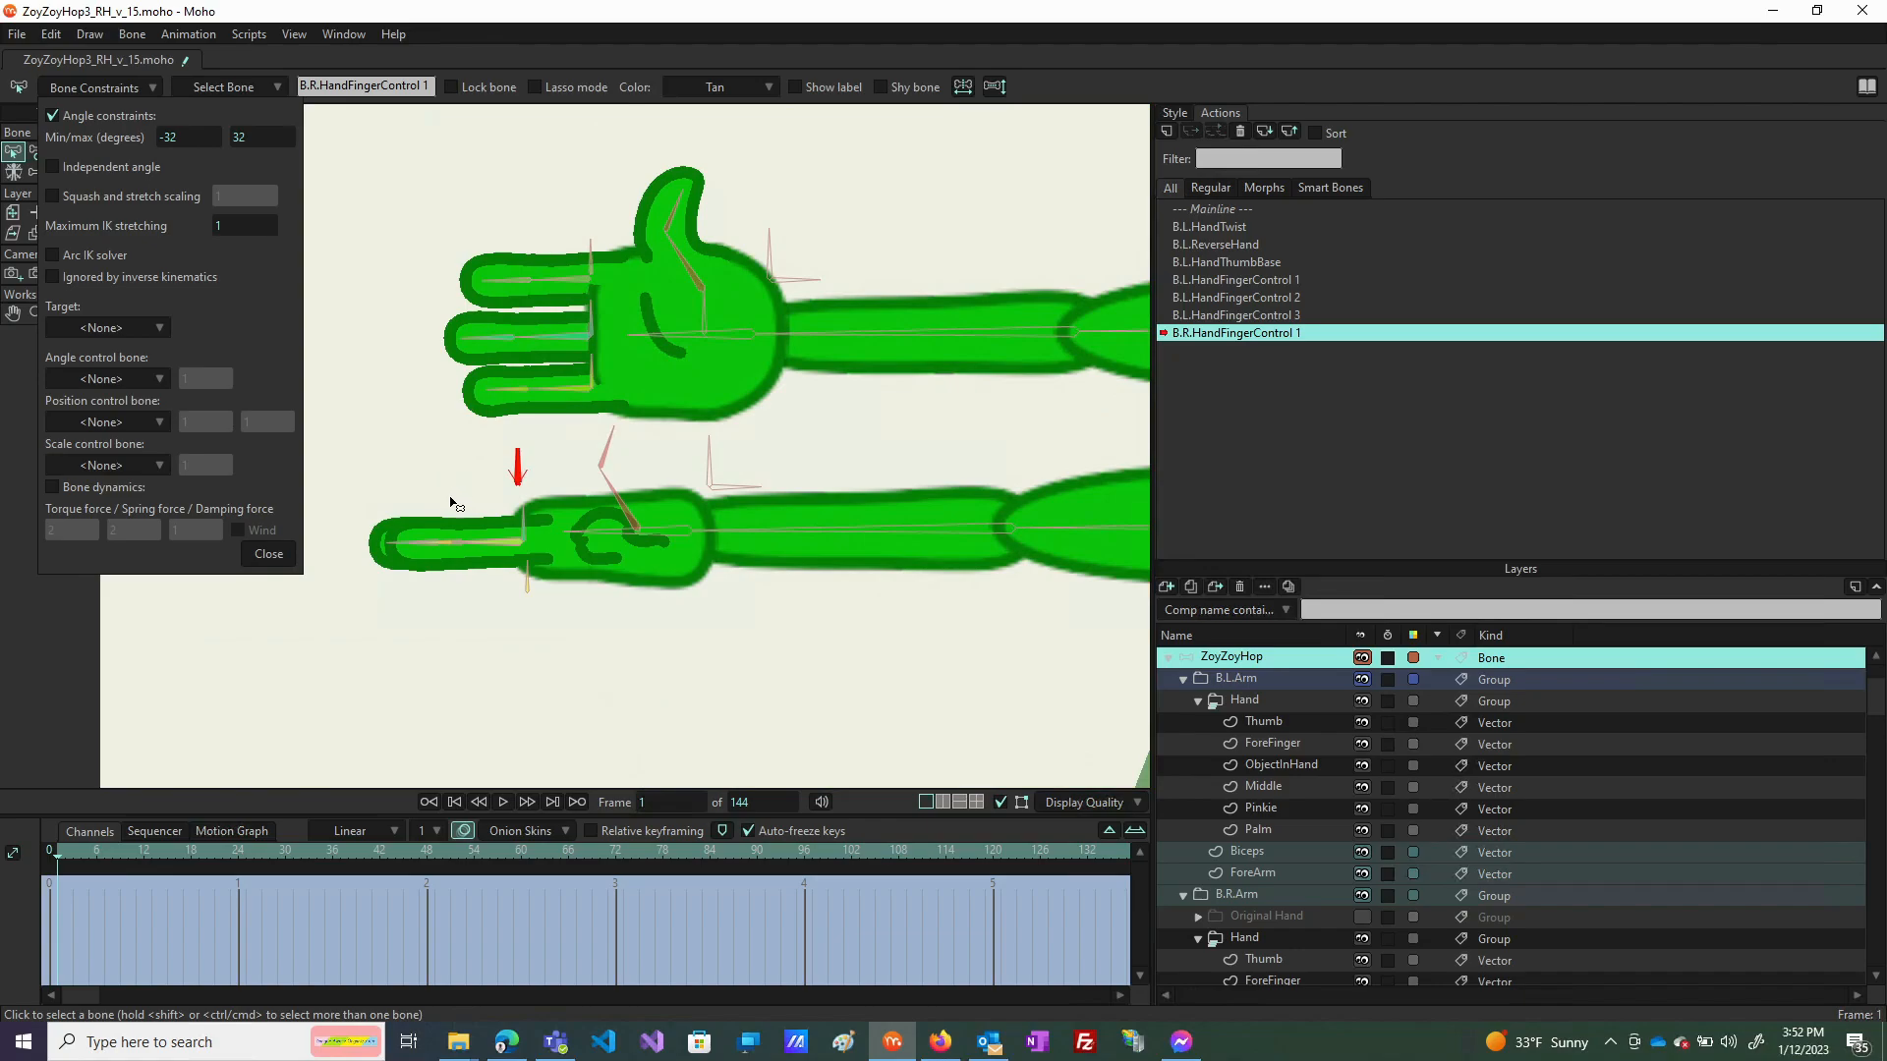
scroll(492, 489, up, 2)
scroll(552, 457, up, 2)
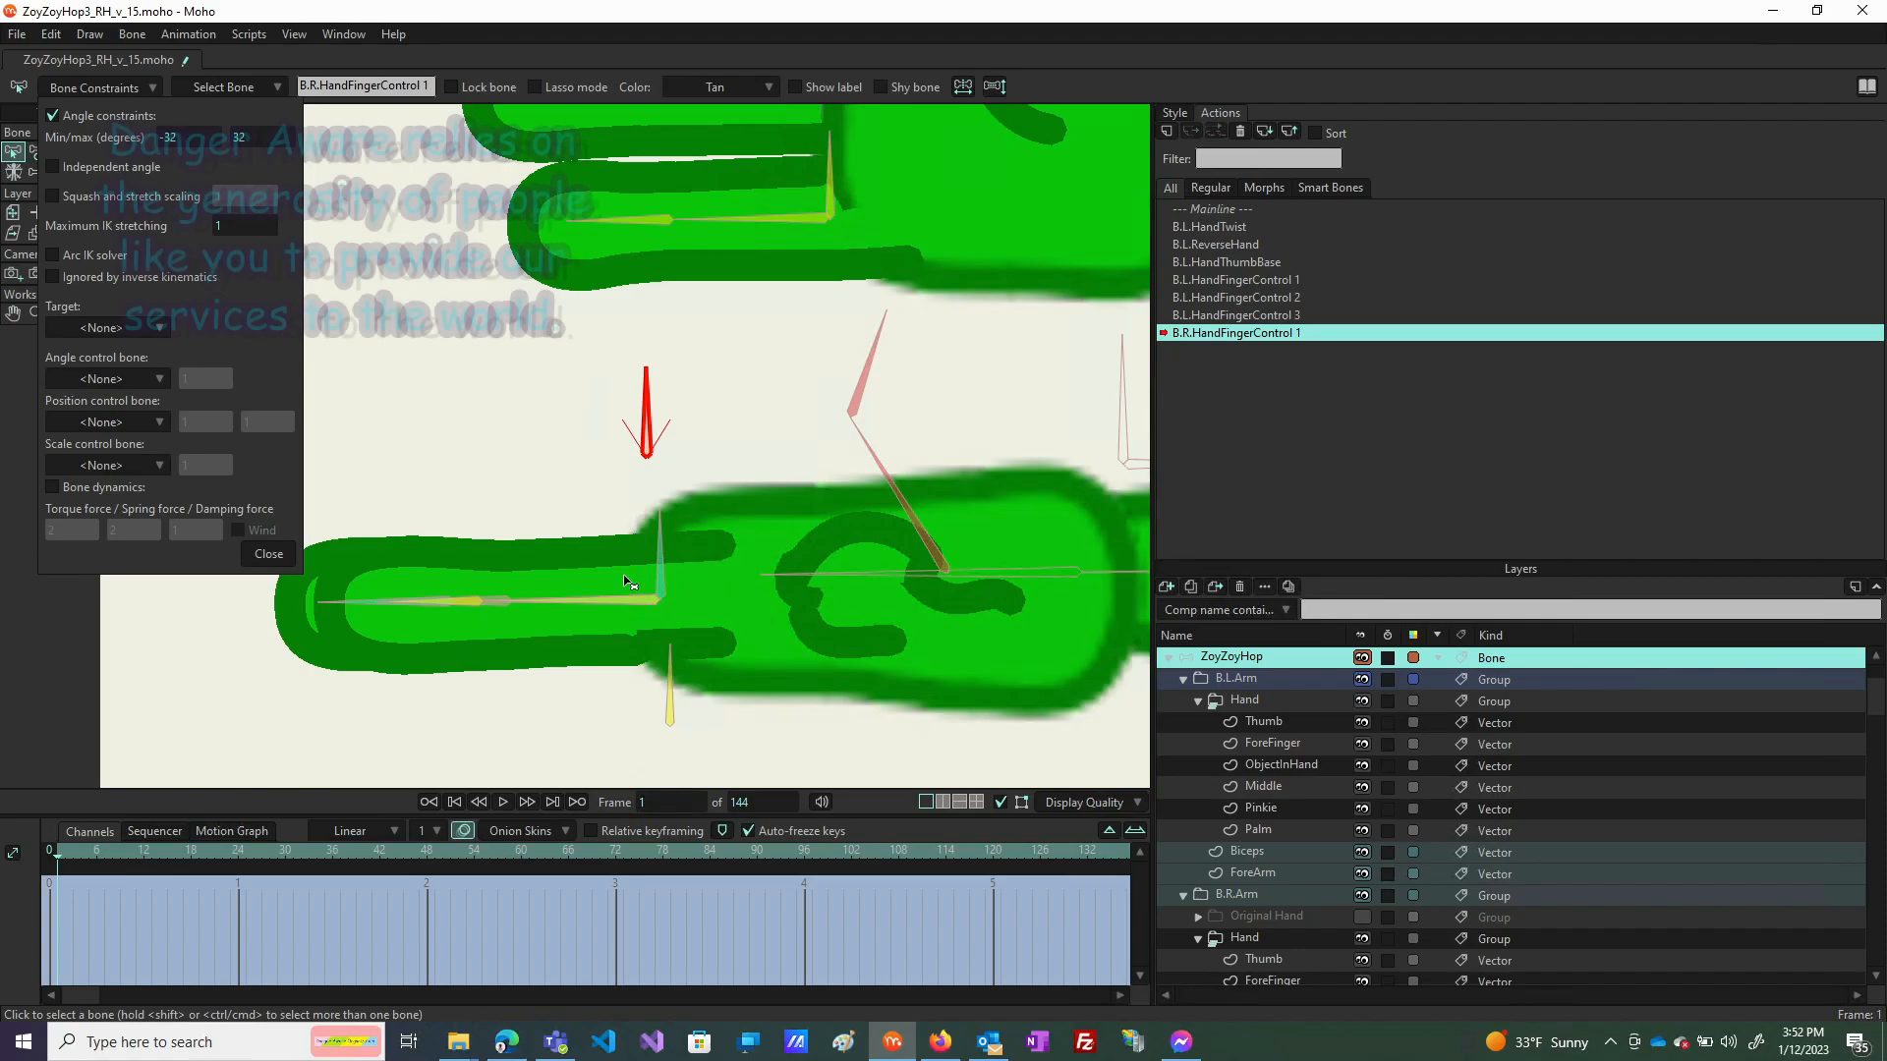
scroll(609, 608, down, 2)
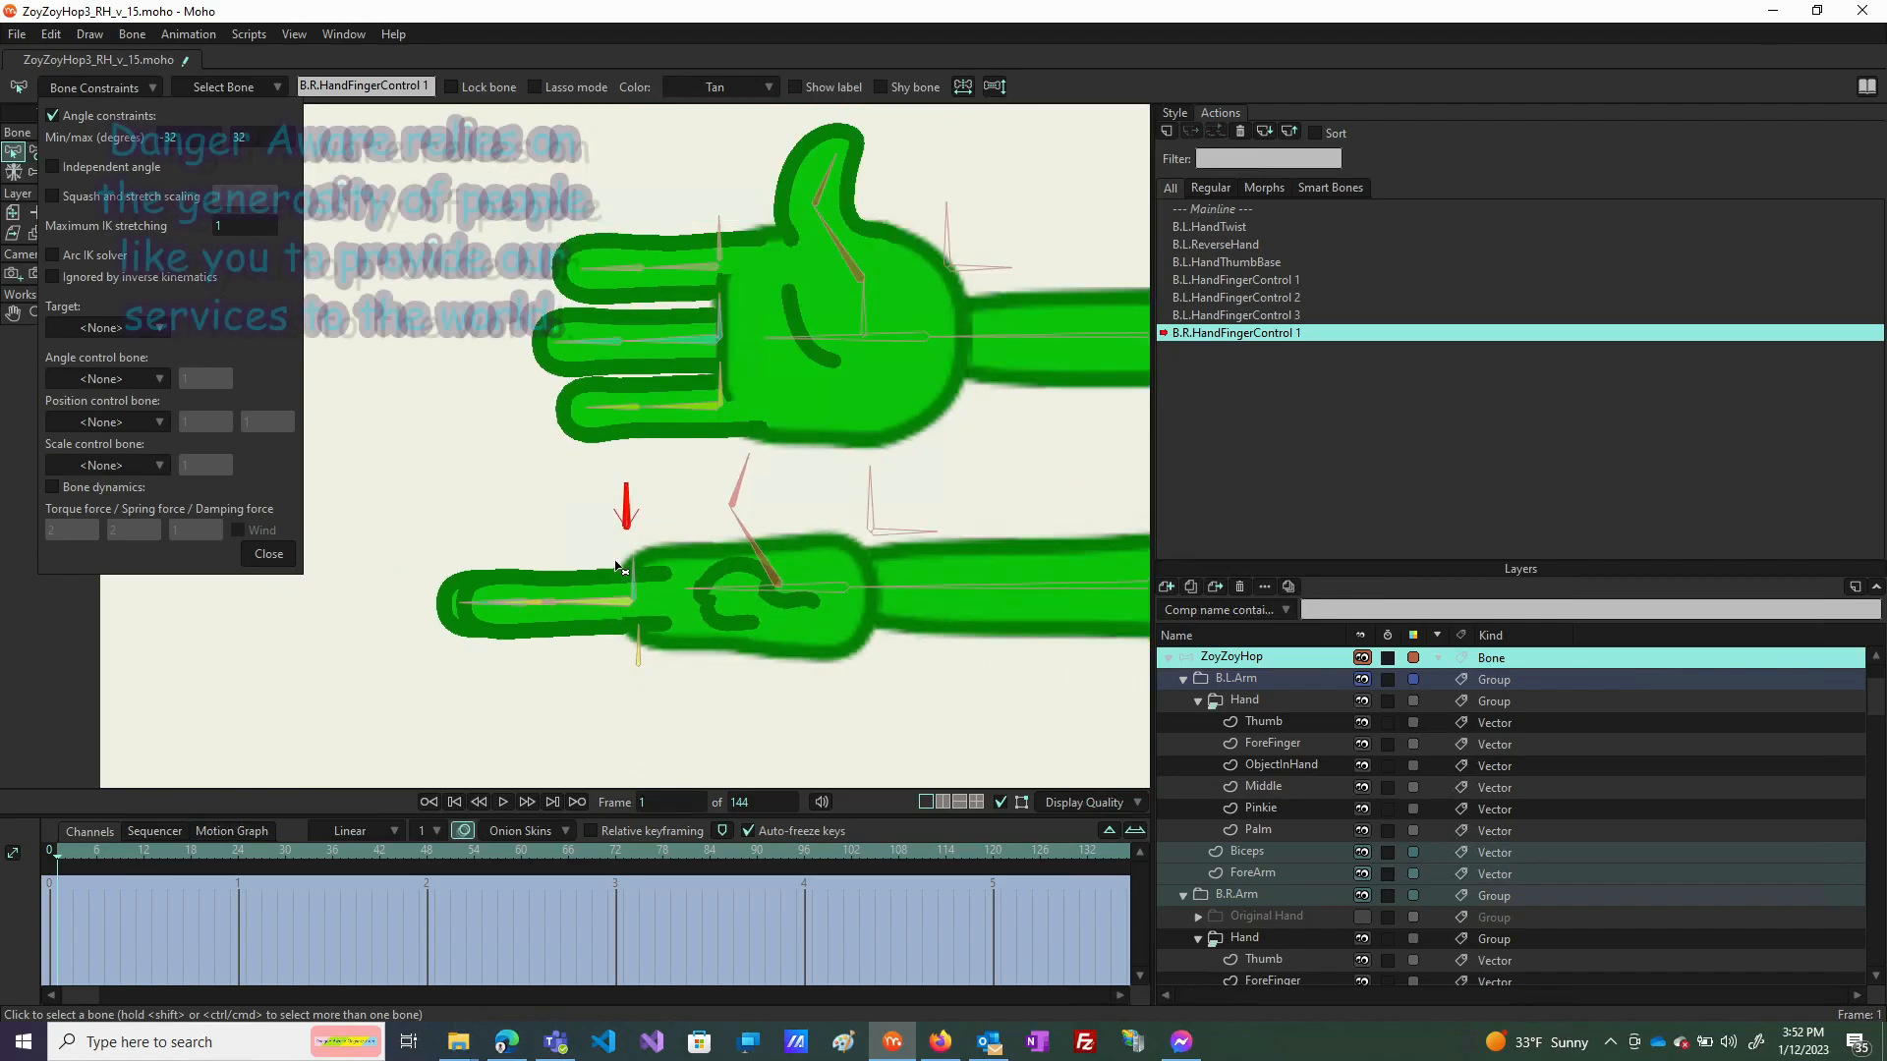
scroll(622, 570, down, 1)
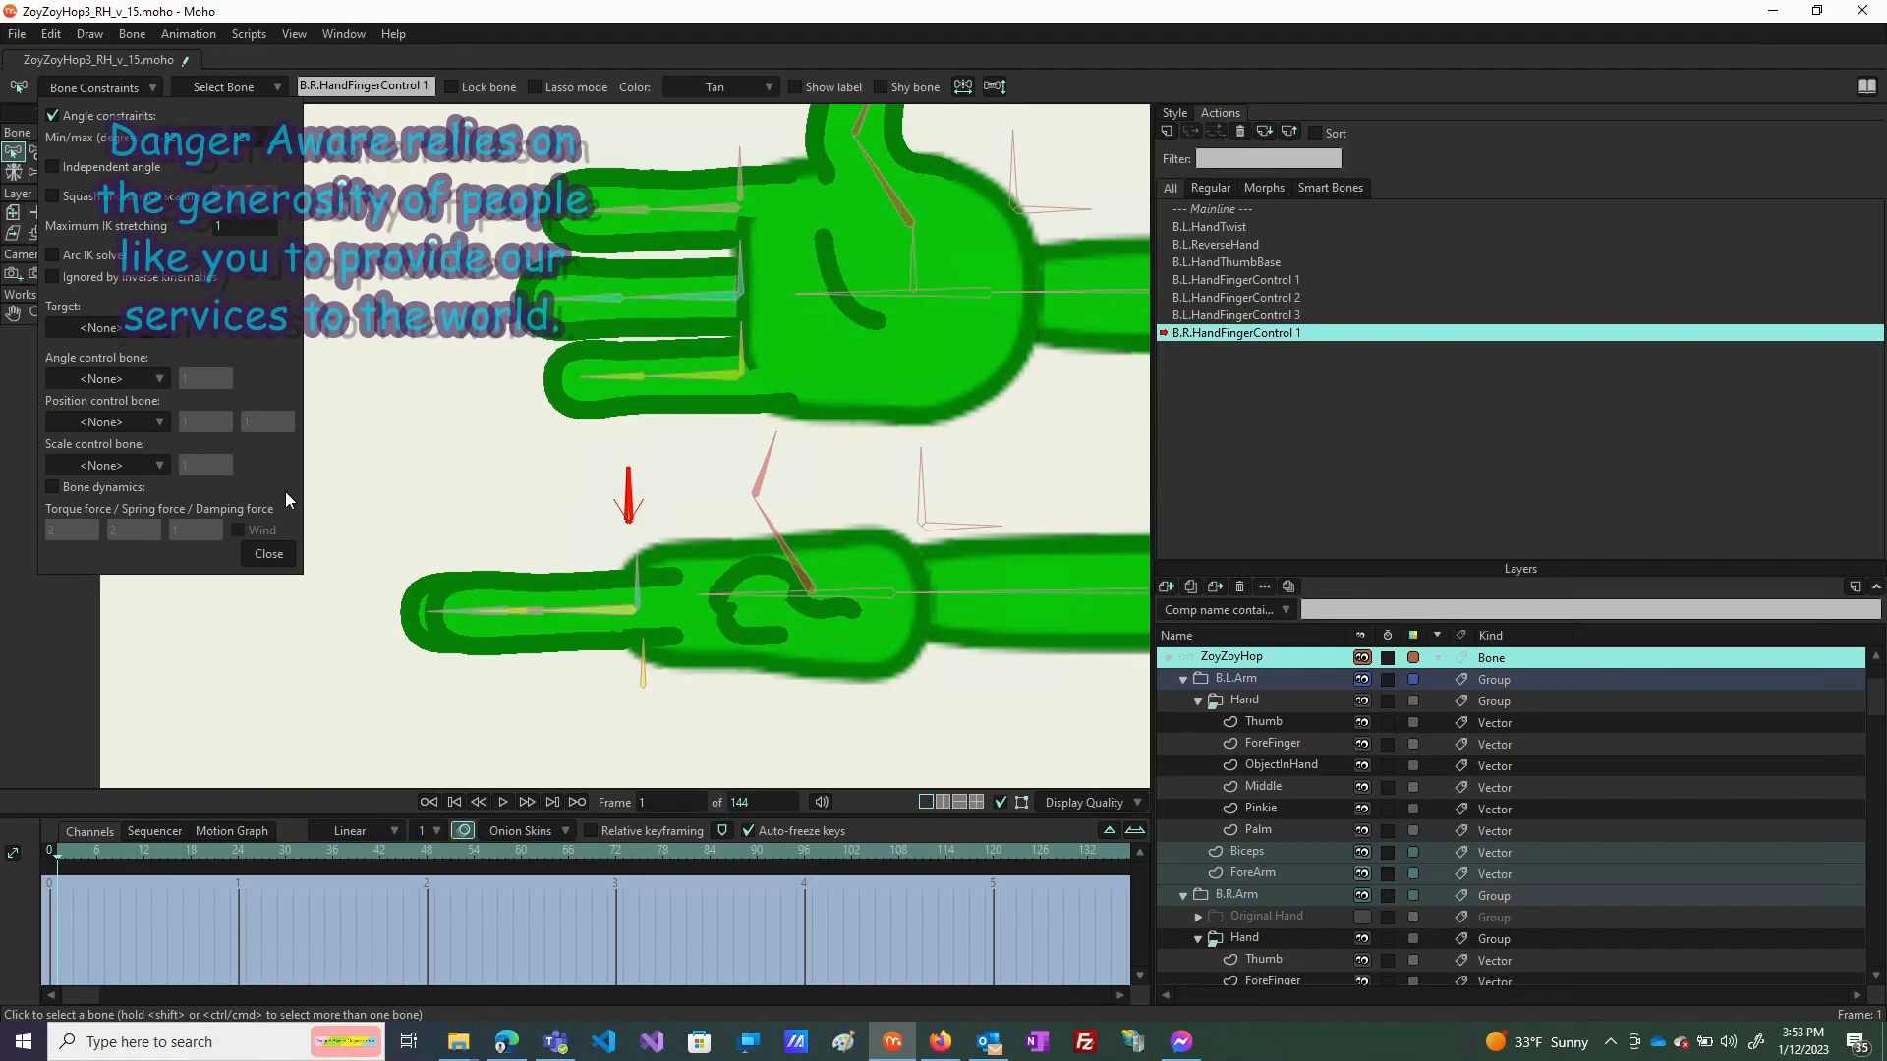
click(280, 553)
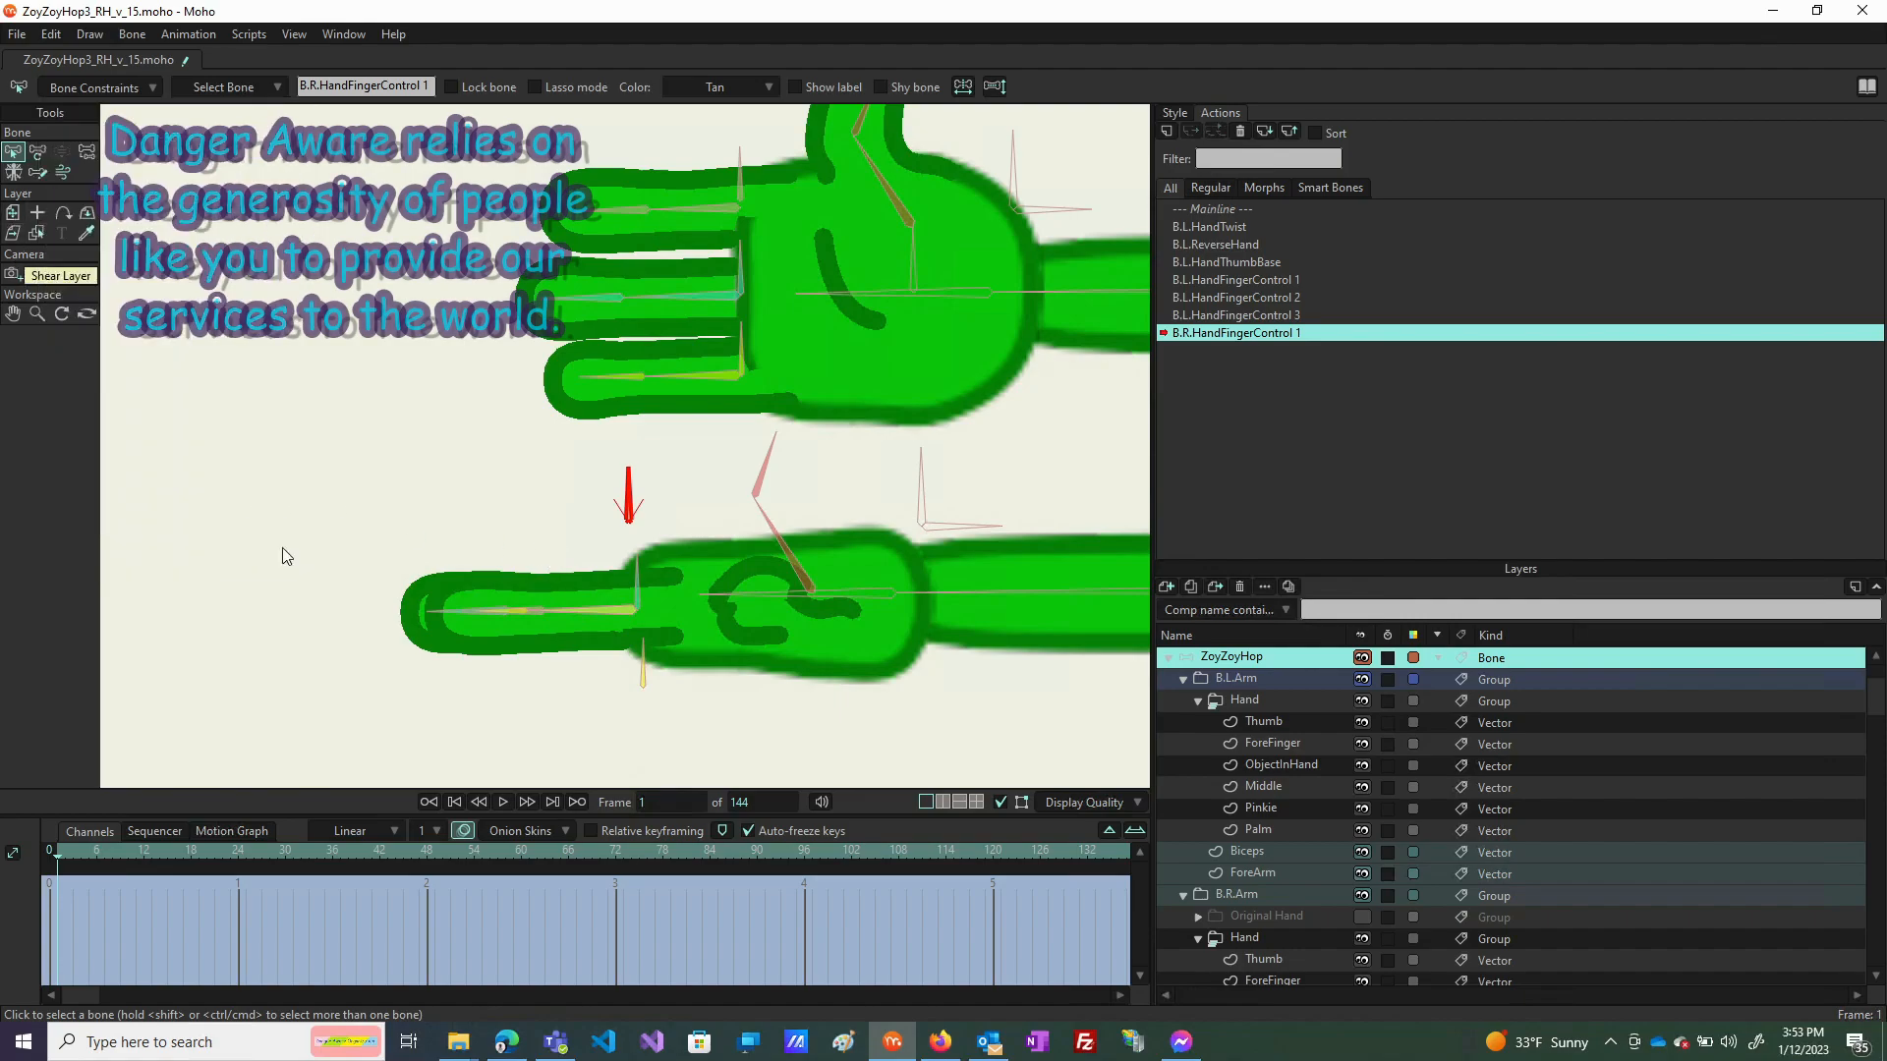
Key the control bone above the lower hand at angle 302 on frame 1 and angle 238 on frame 64.
click(37, 152)
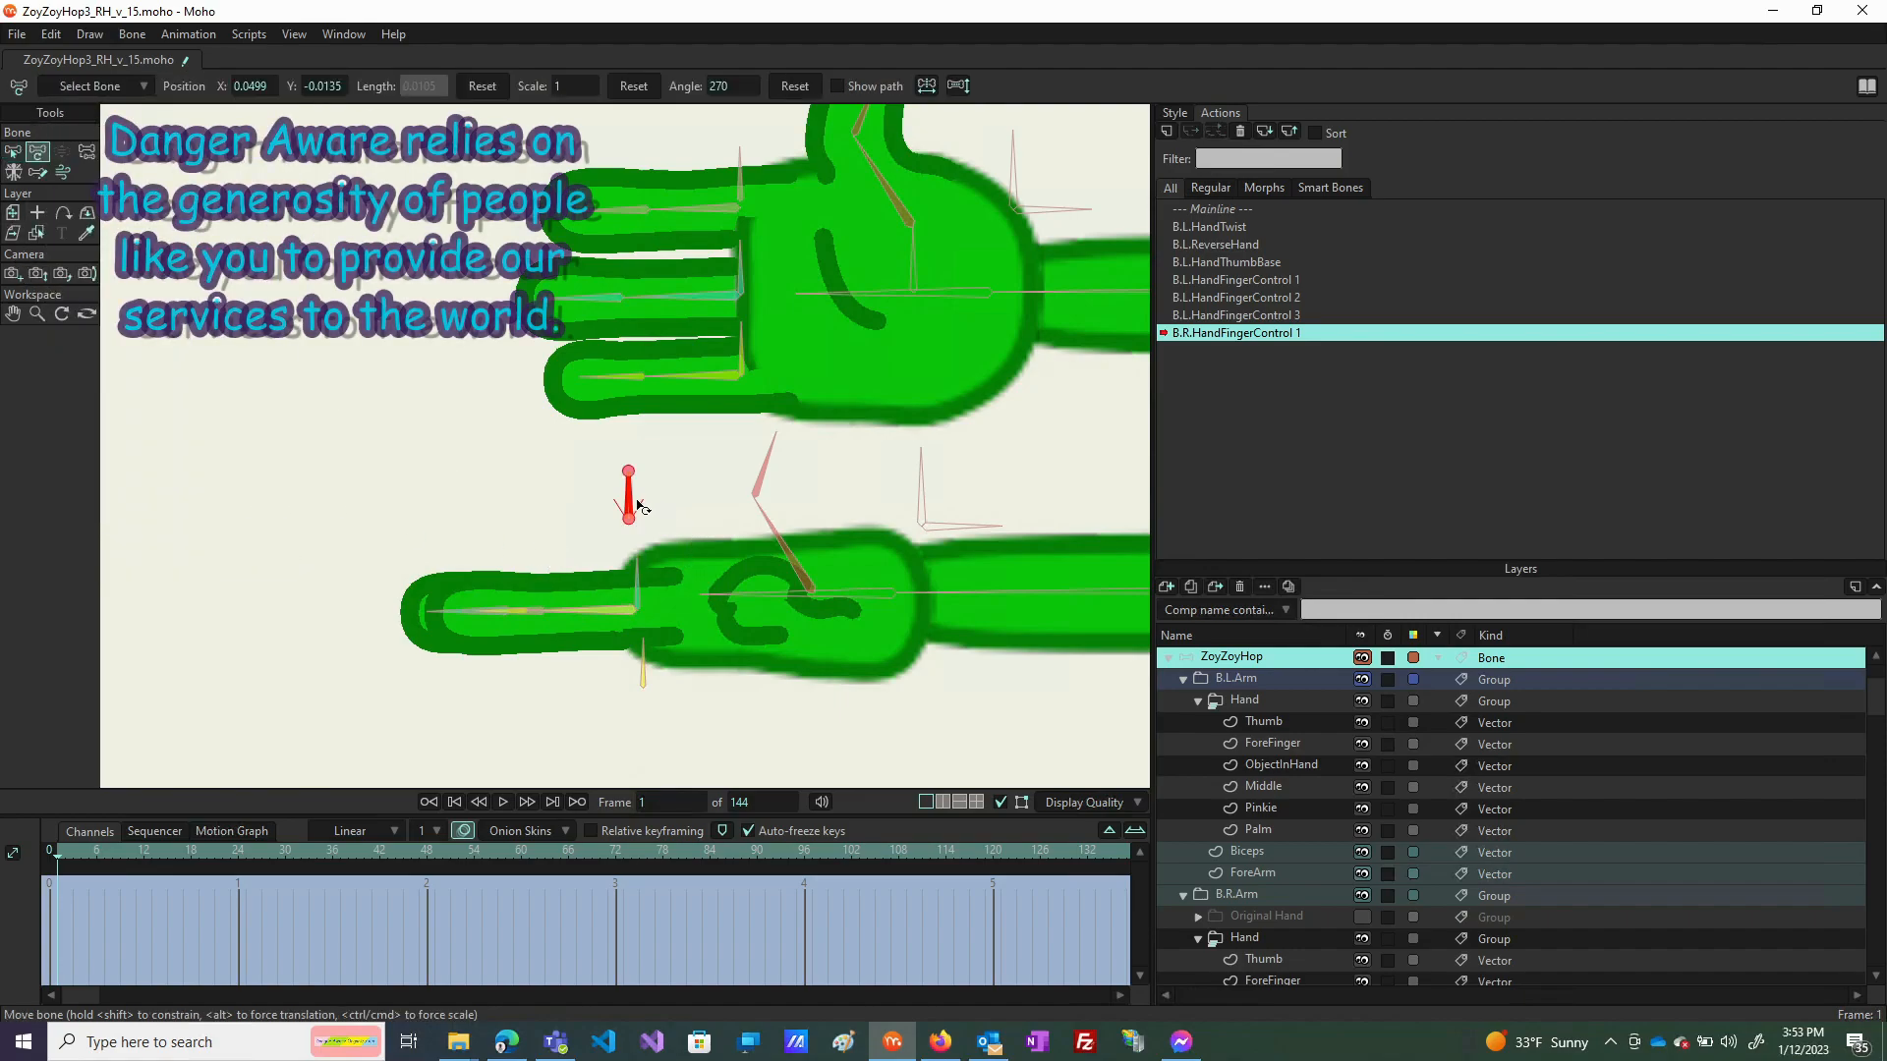
drag(638, 506, 558, 521)
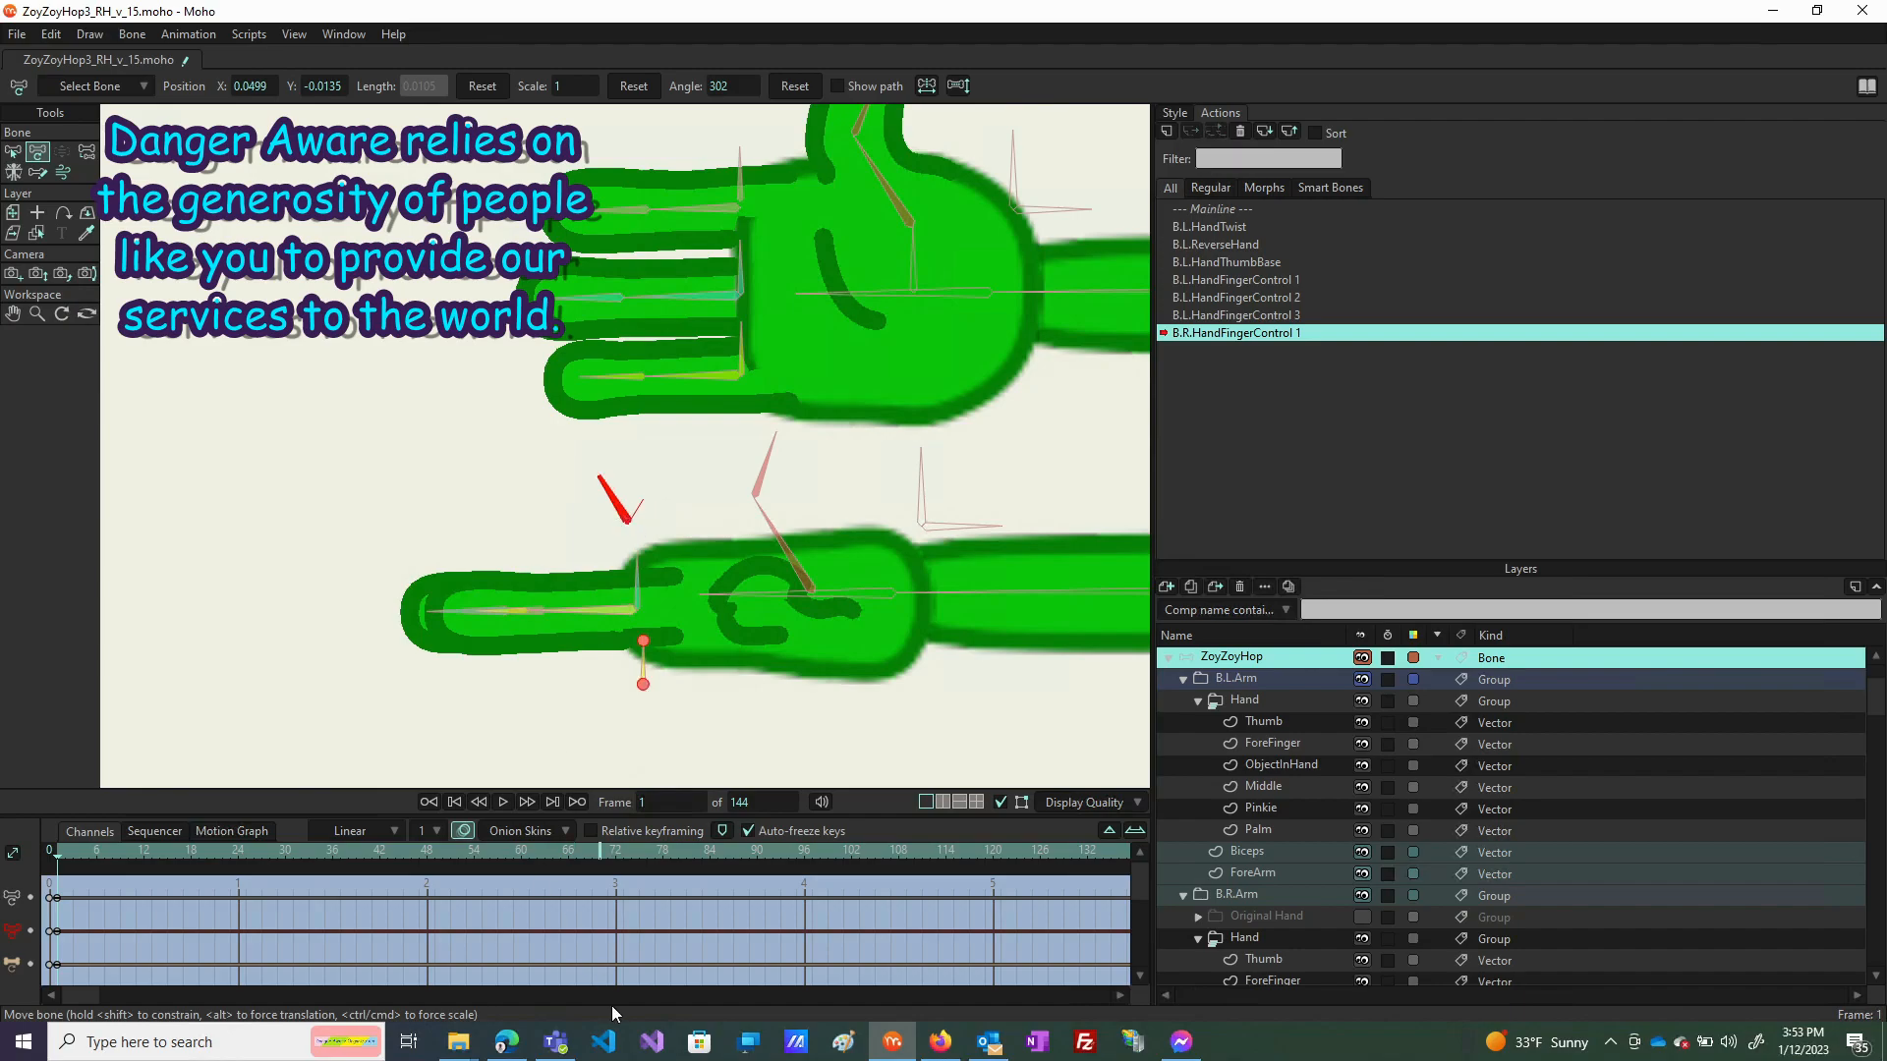
click(552, 851)
drag(606, 502, 686, 510)
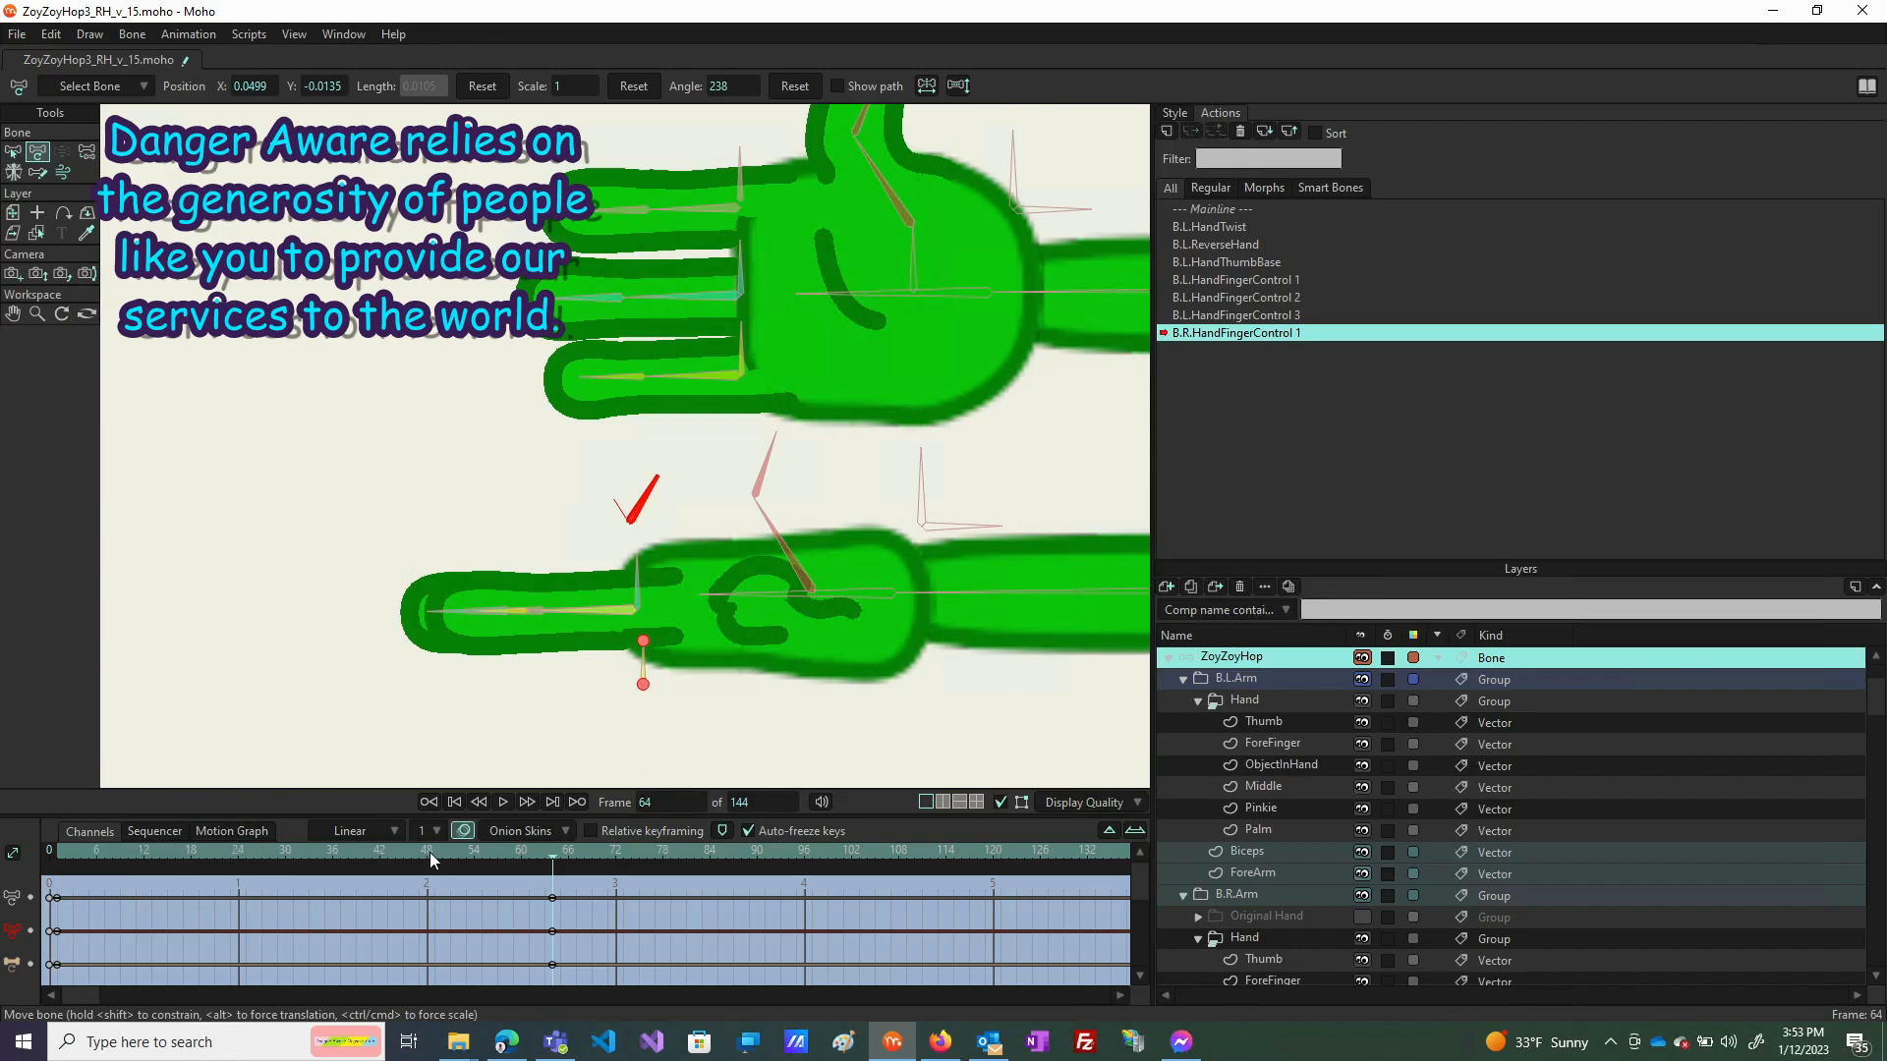
click(435, 615)
click(778, 609)
click(657, 484)
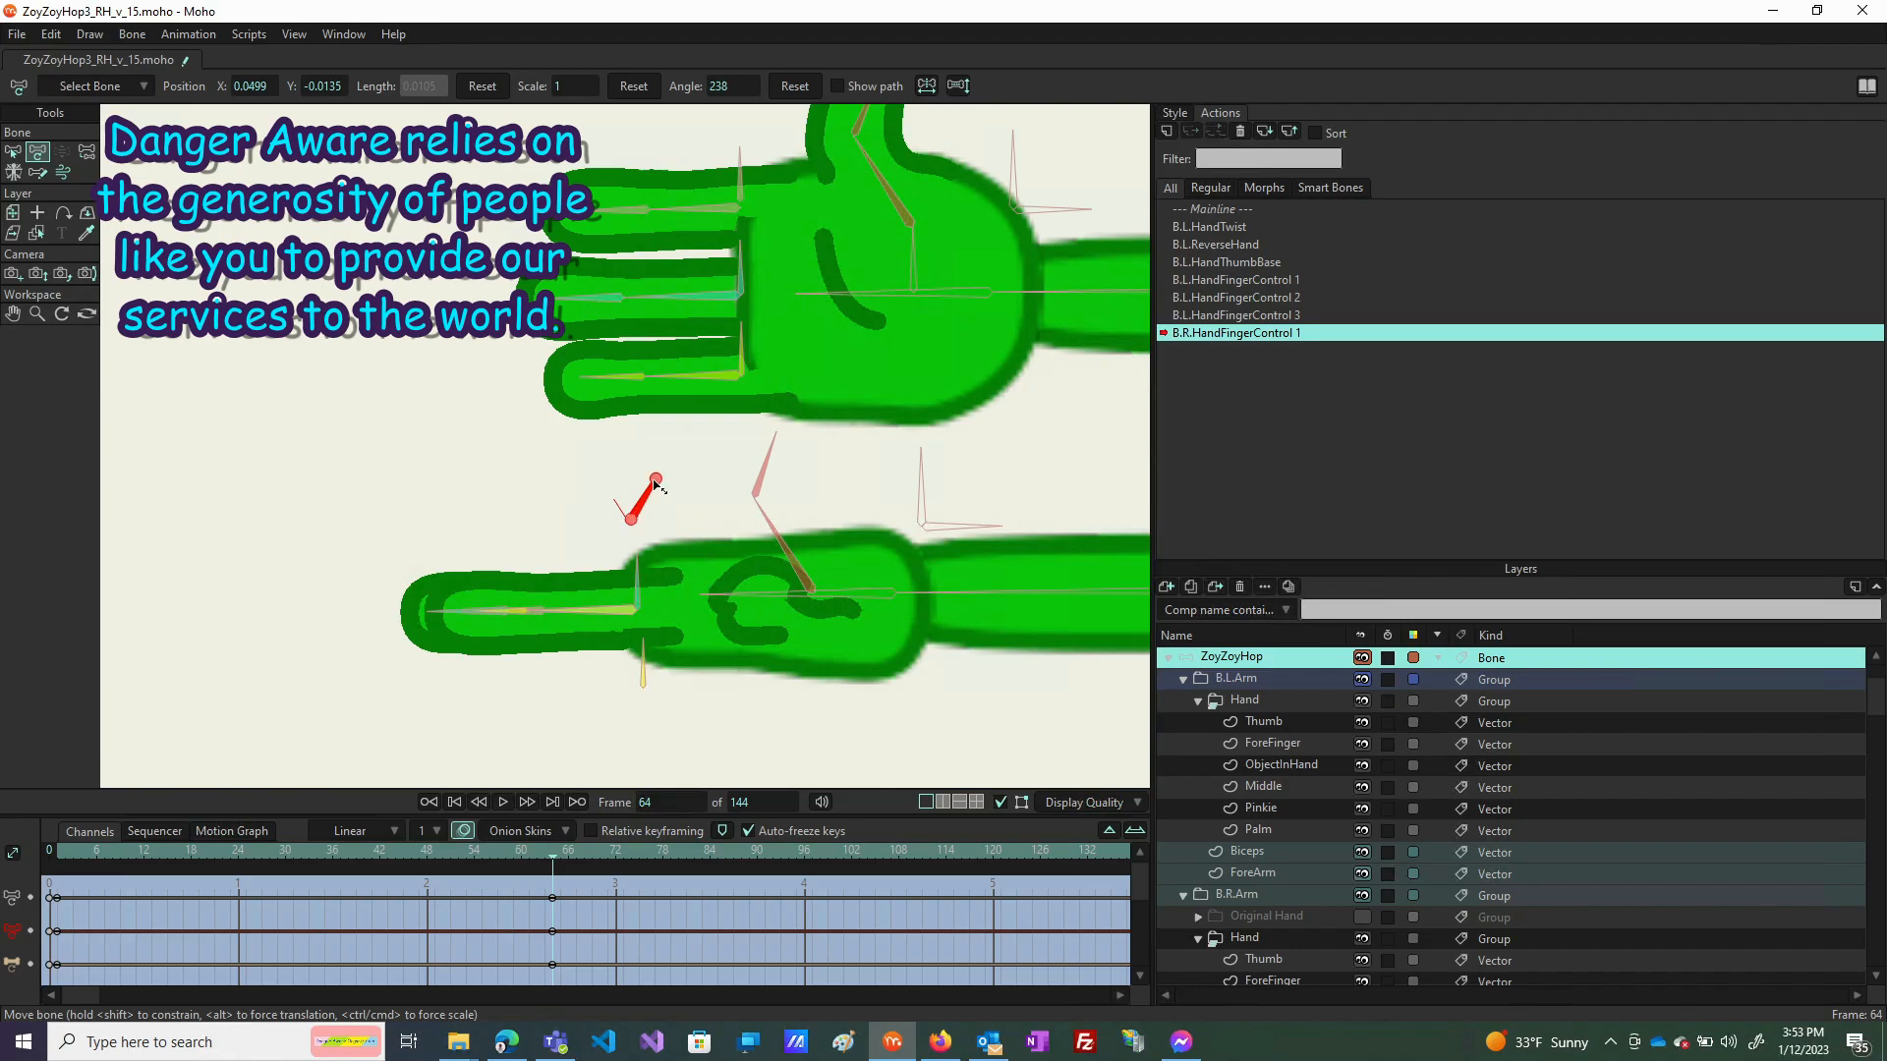
Move the stacked finger base bones down below the lower hand's knuckle, one at a time, on frame 64.
click(592, 631)
scroll(627, 624, up, 4)
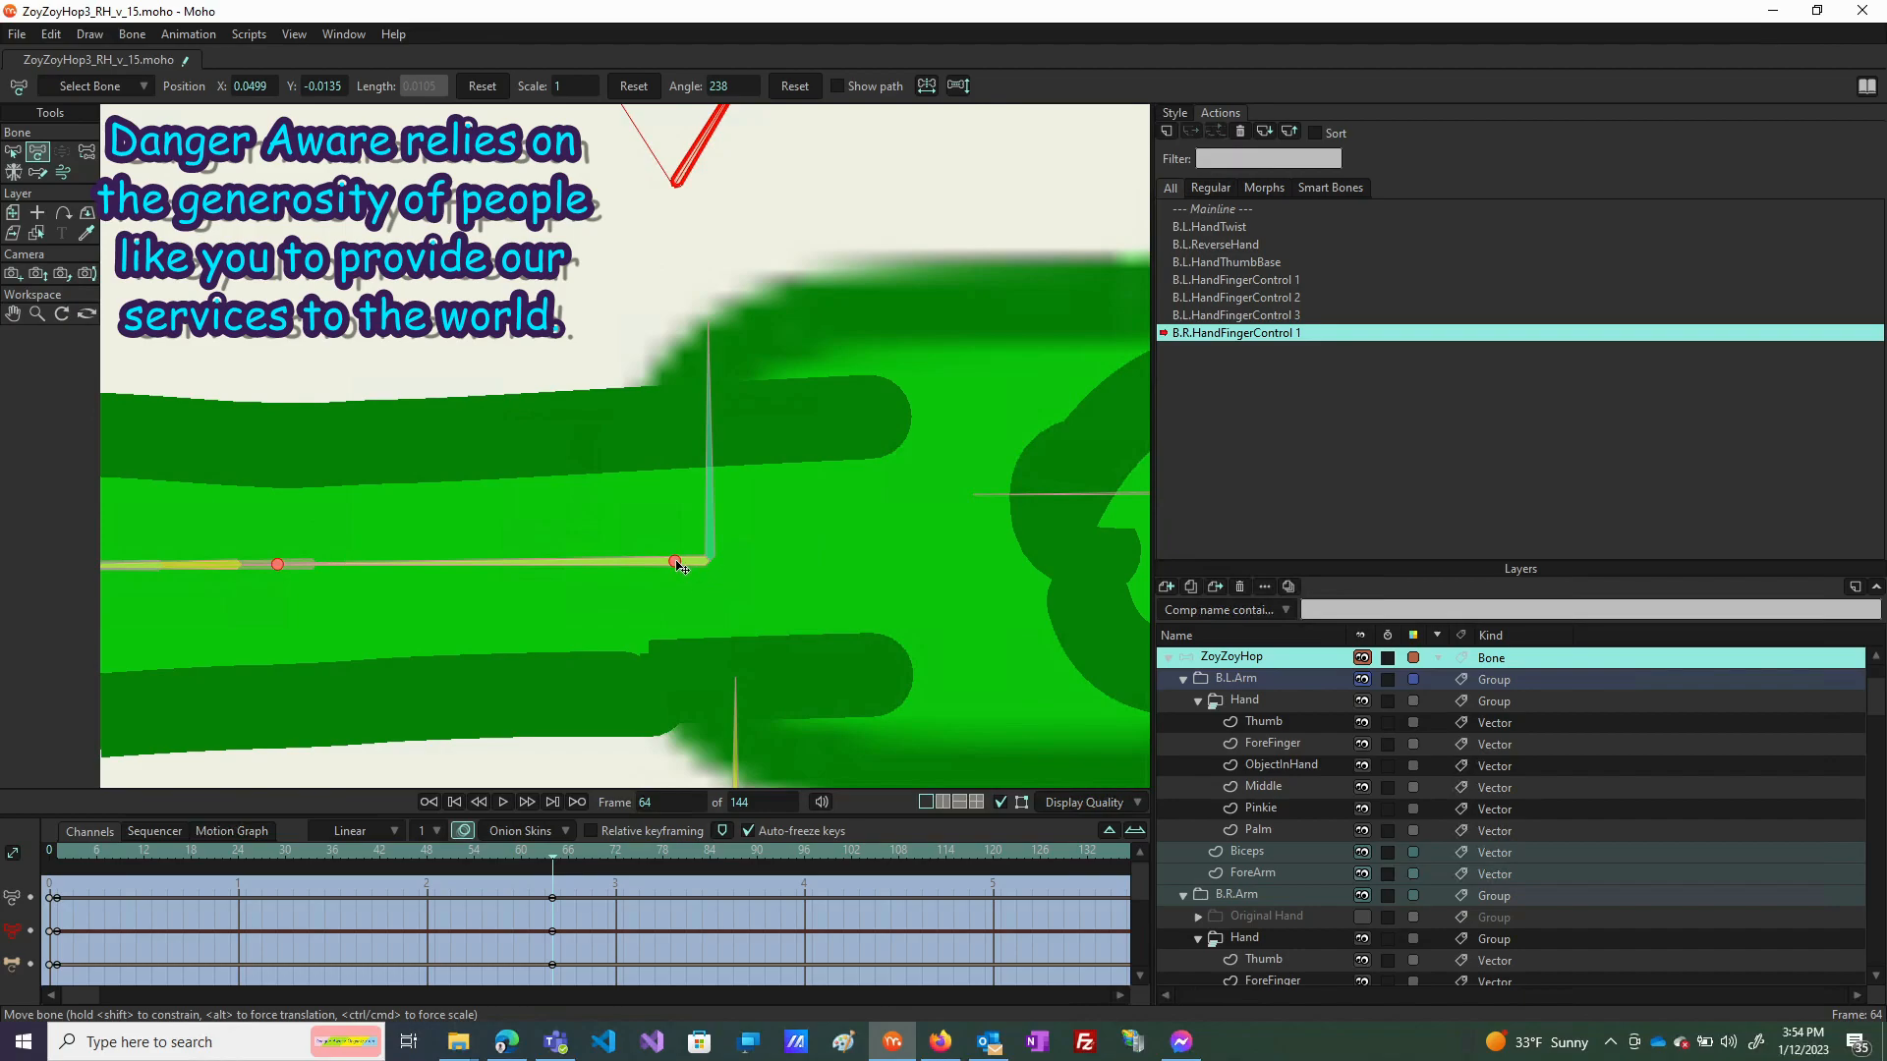
drag(678, 566, 670, 858)
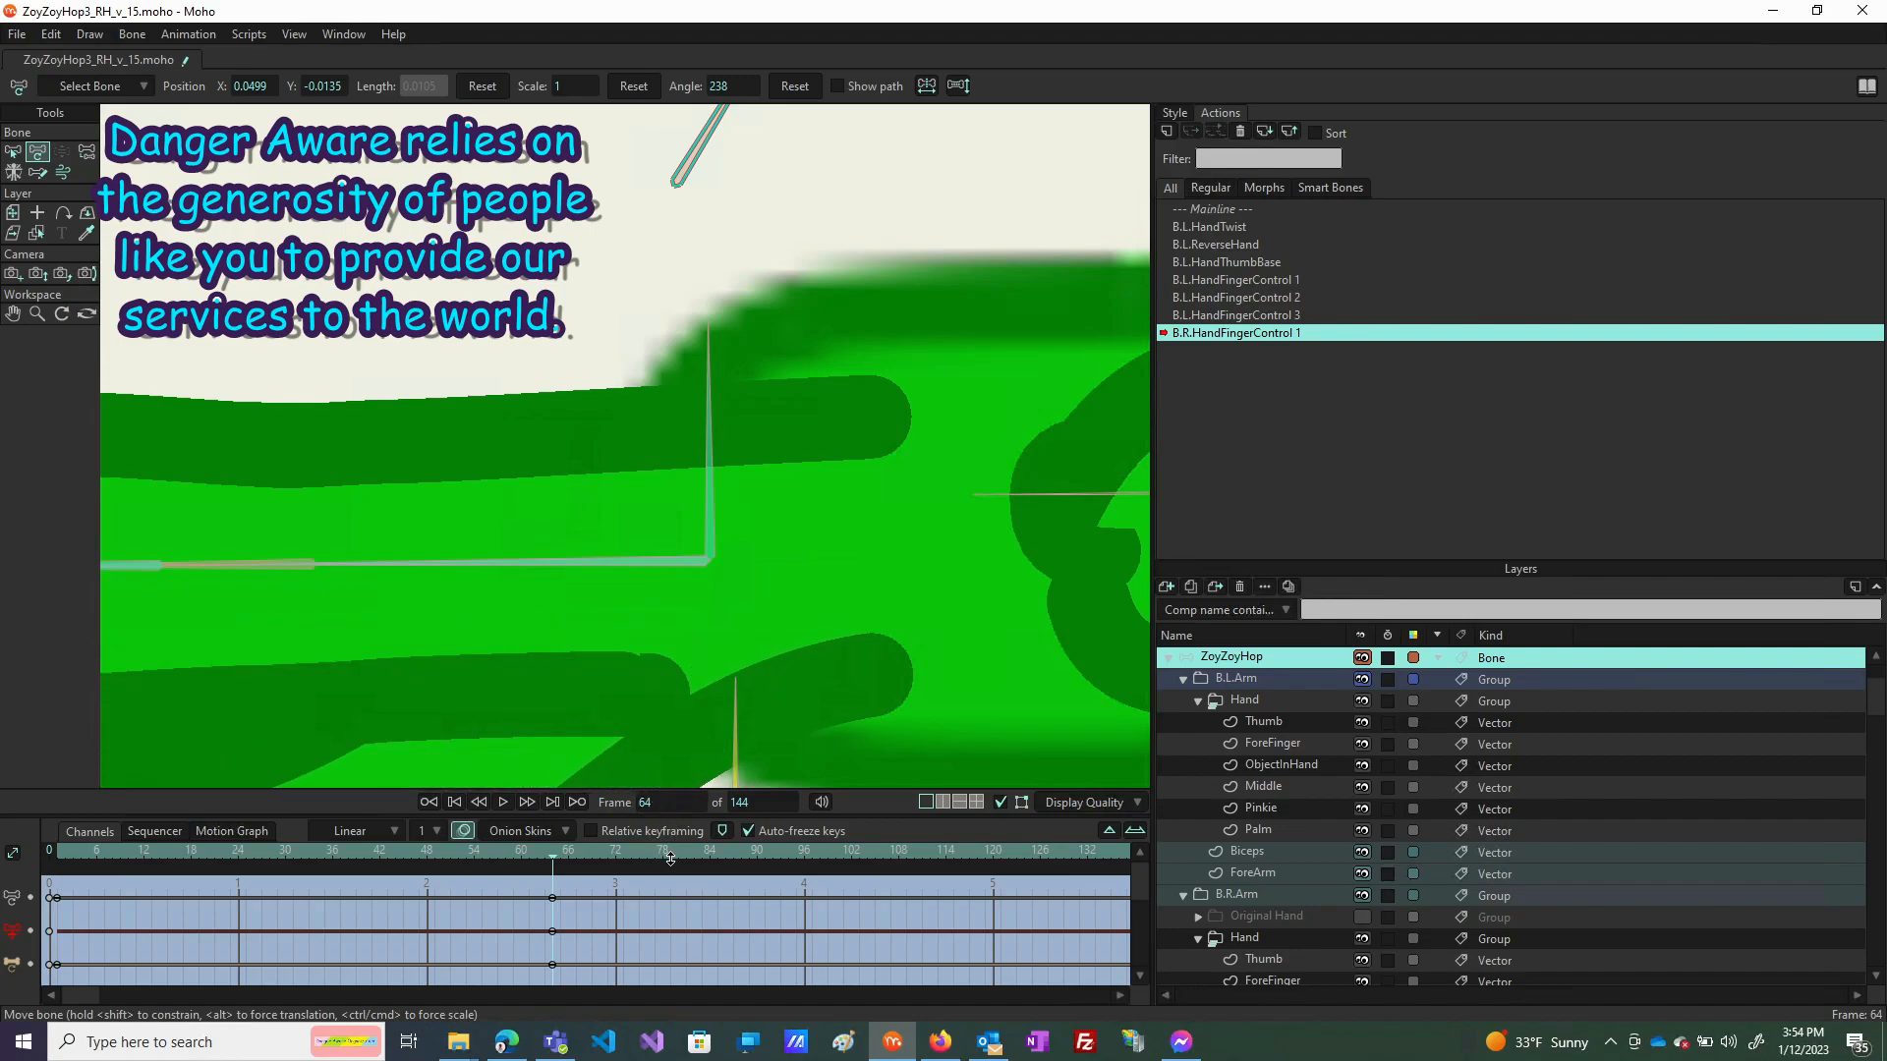
click(678, 563)
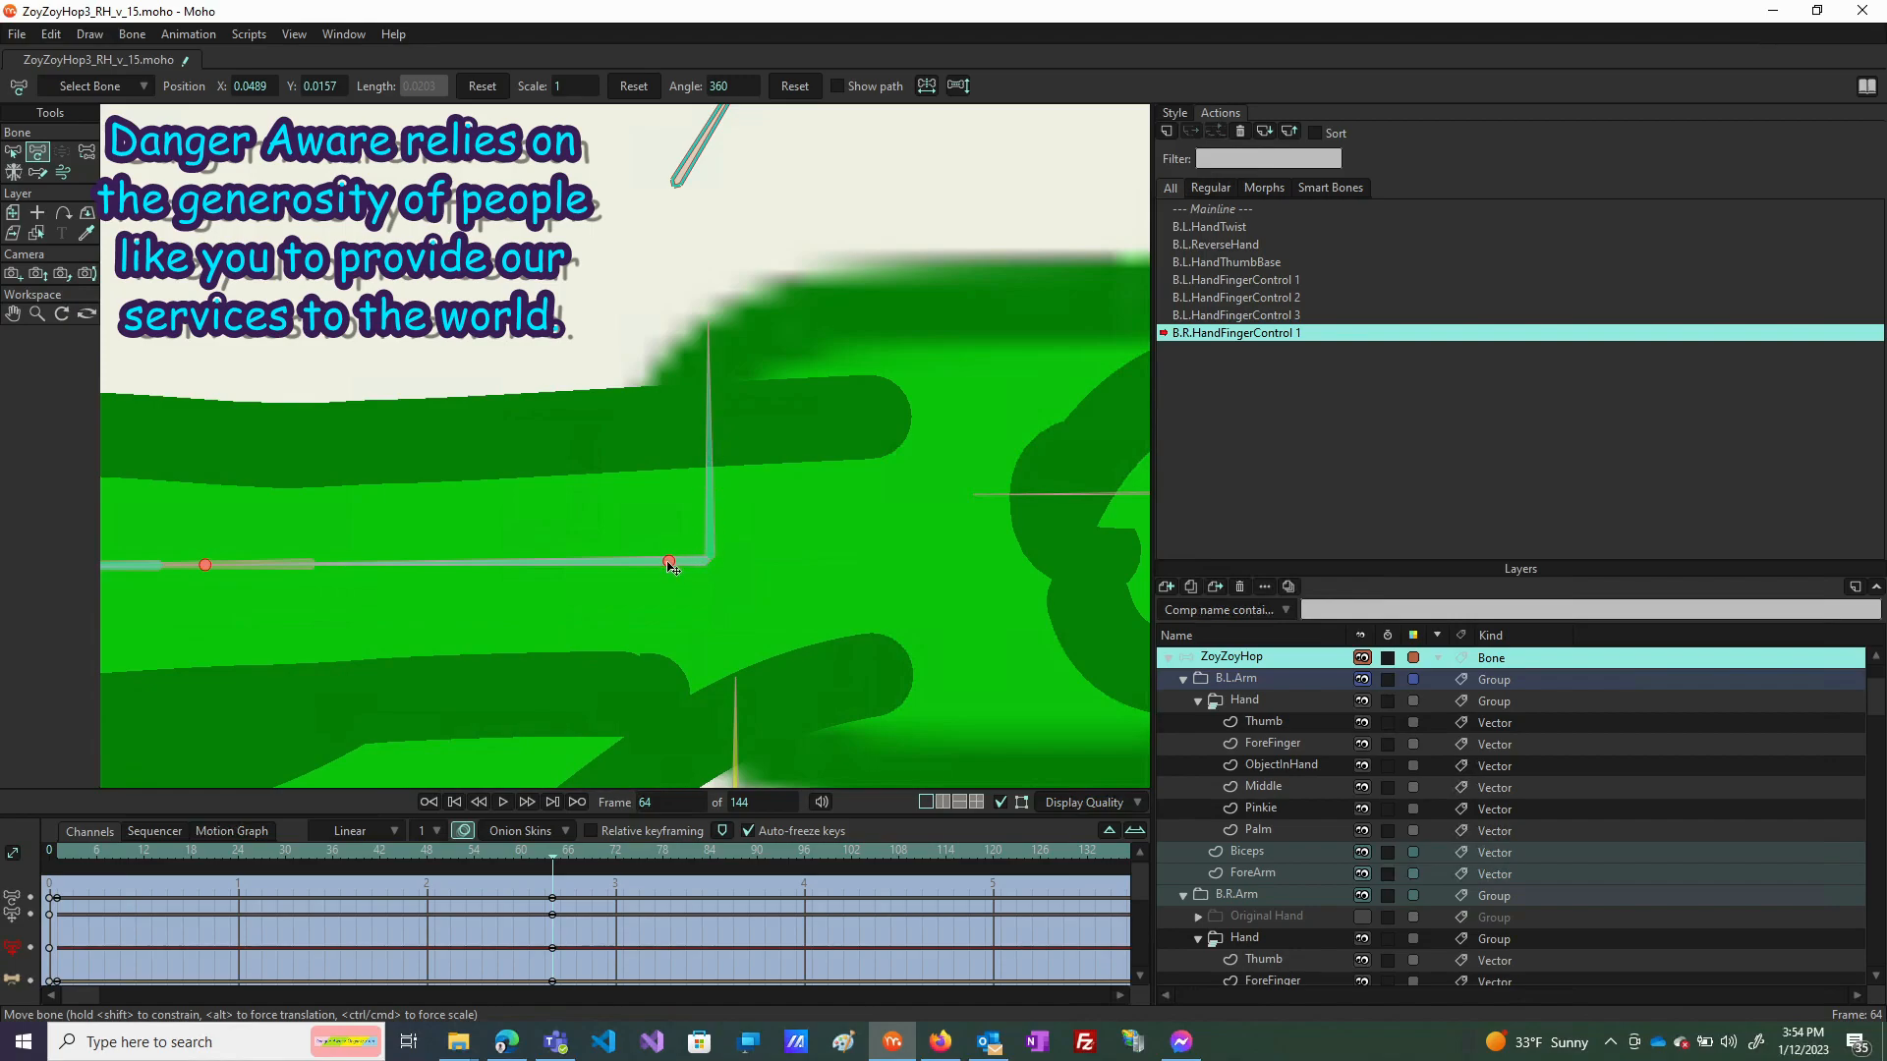
drag(674, 570, 674, 733)
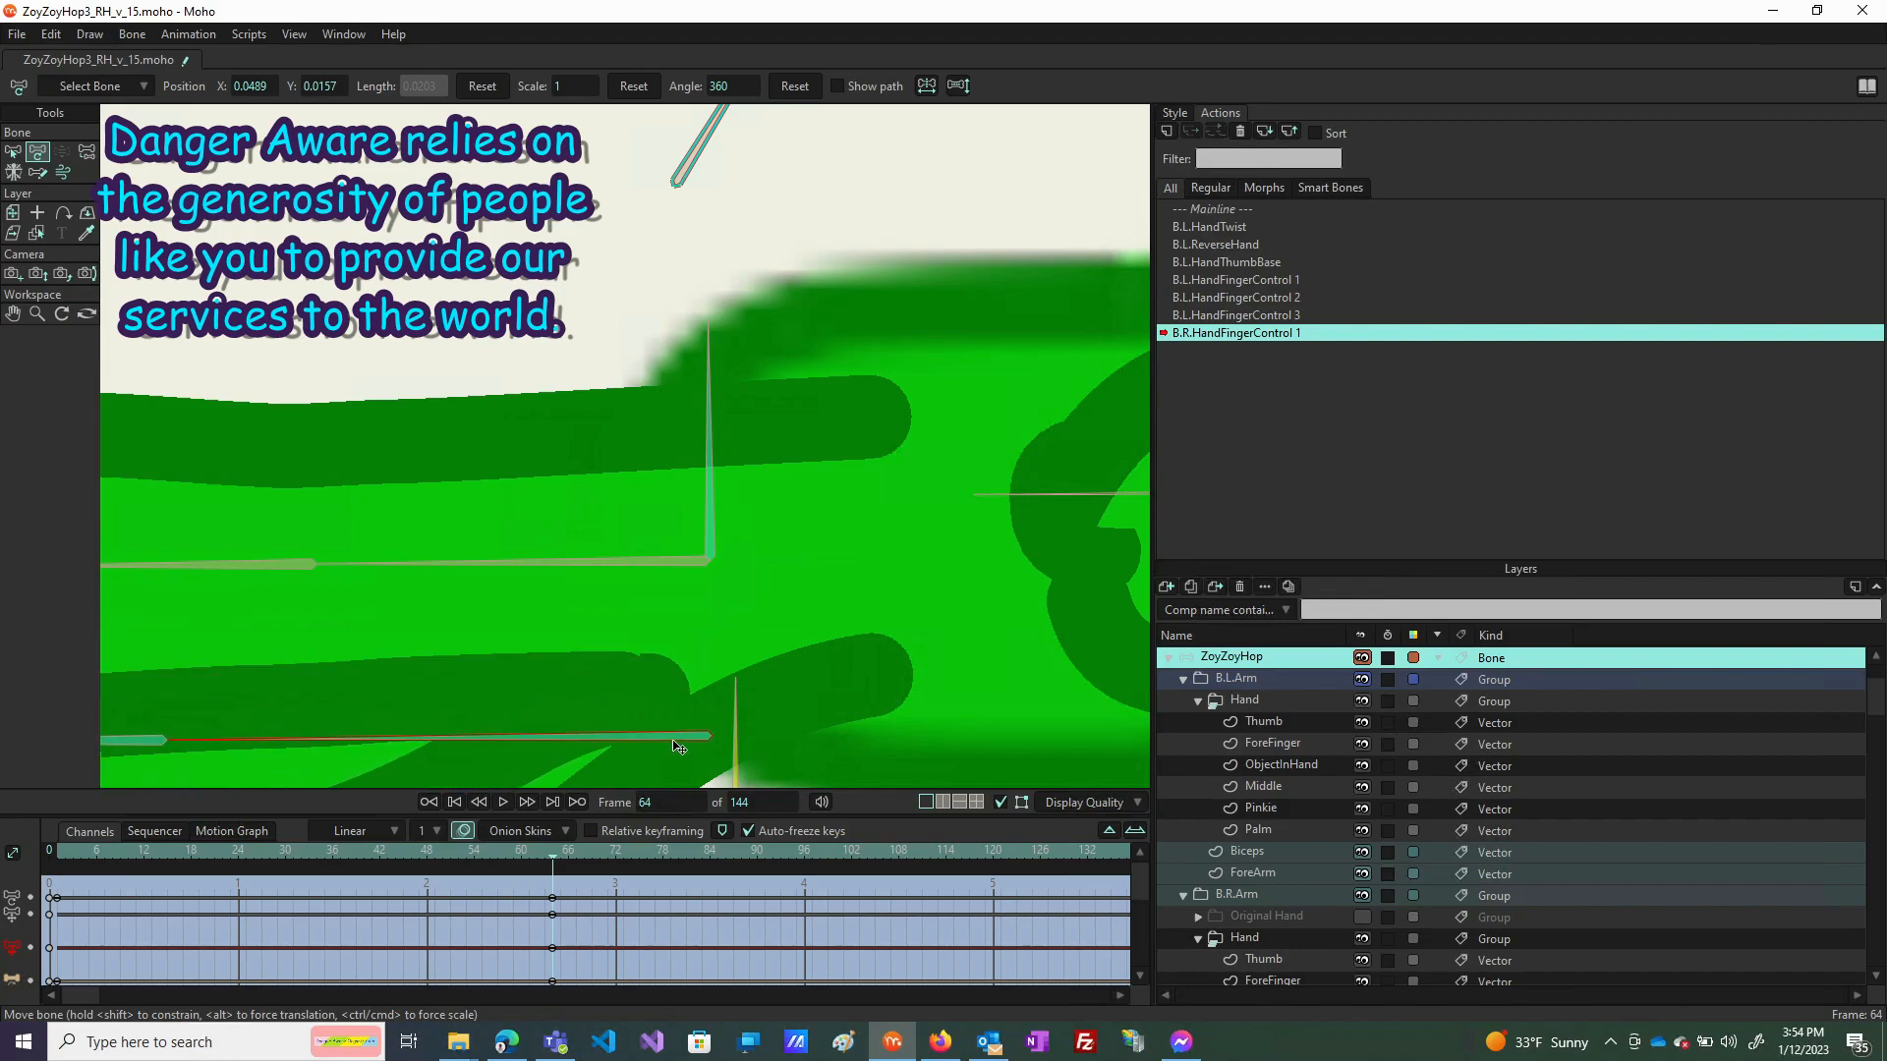
scroll(720, 631, down, 3)
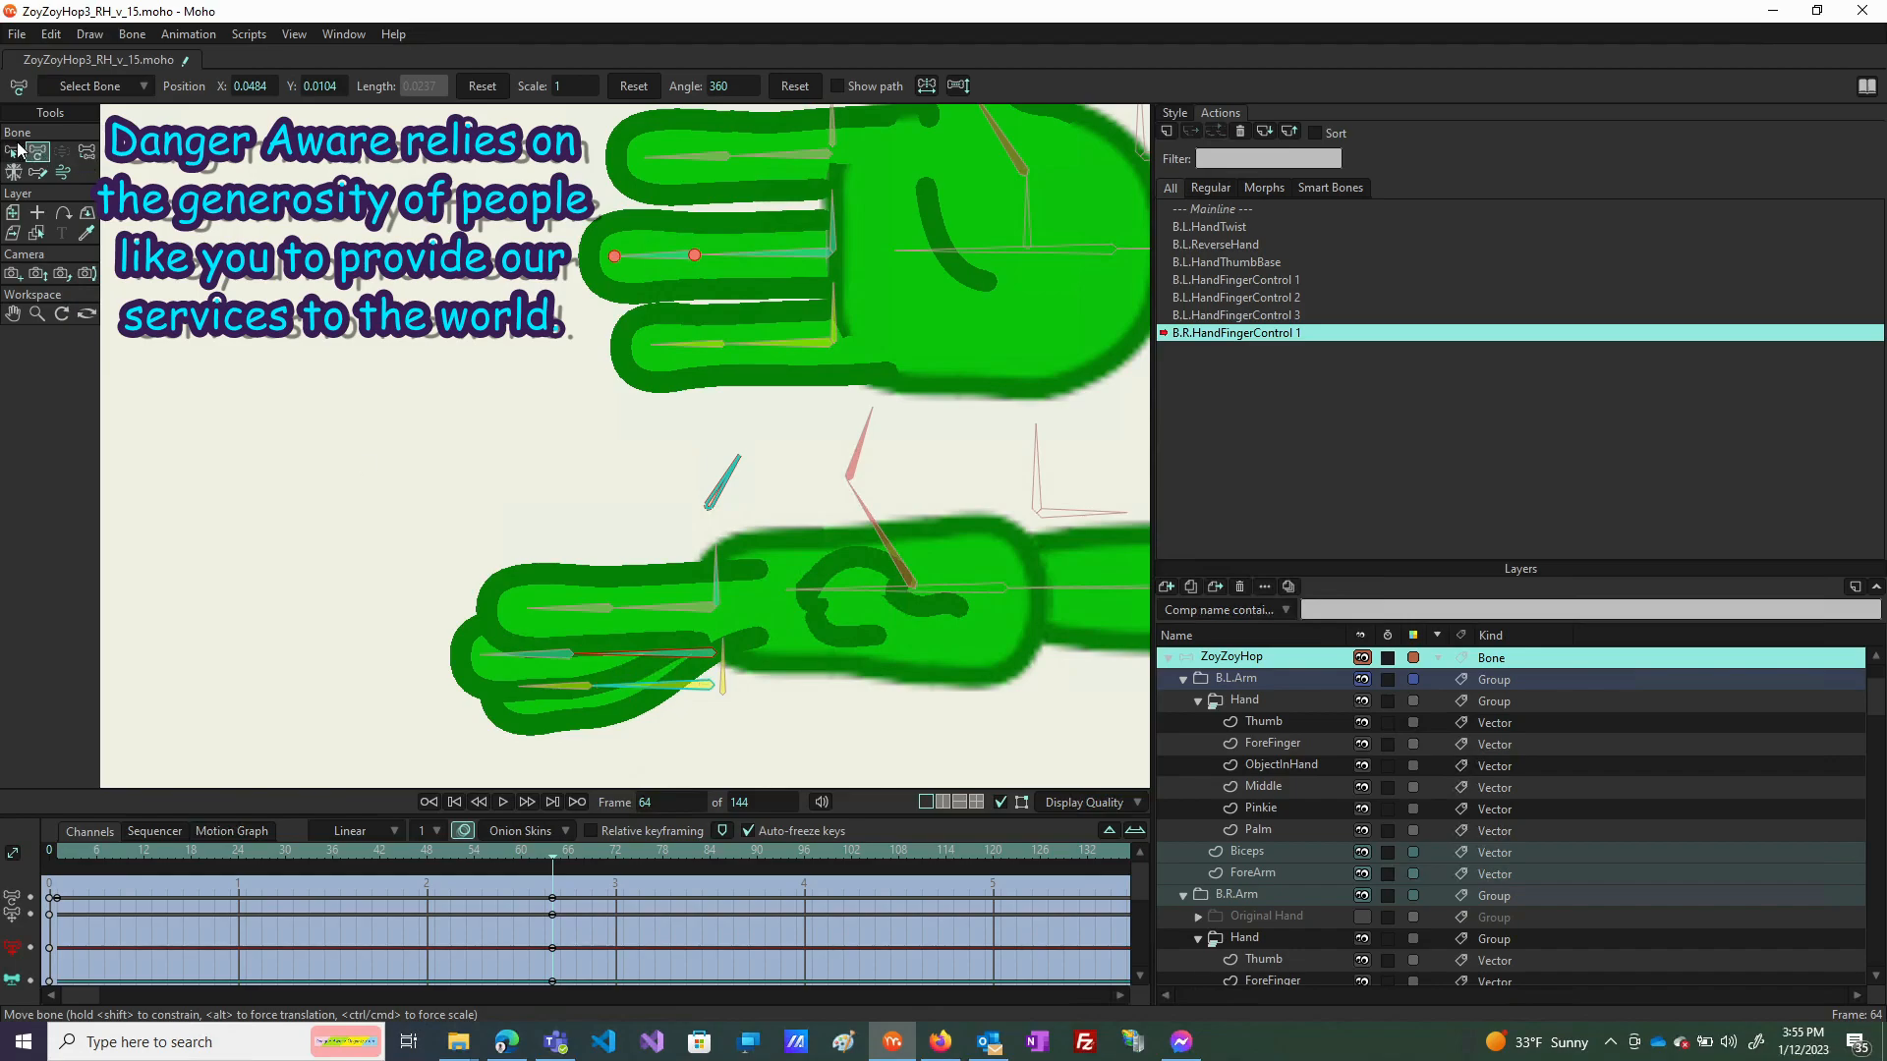
Reset the position and angle of the two displaced finger base bones, including B.R.Finger2Base, on frame 64.
click(14, 153)
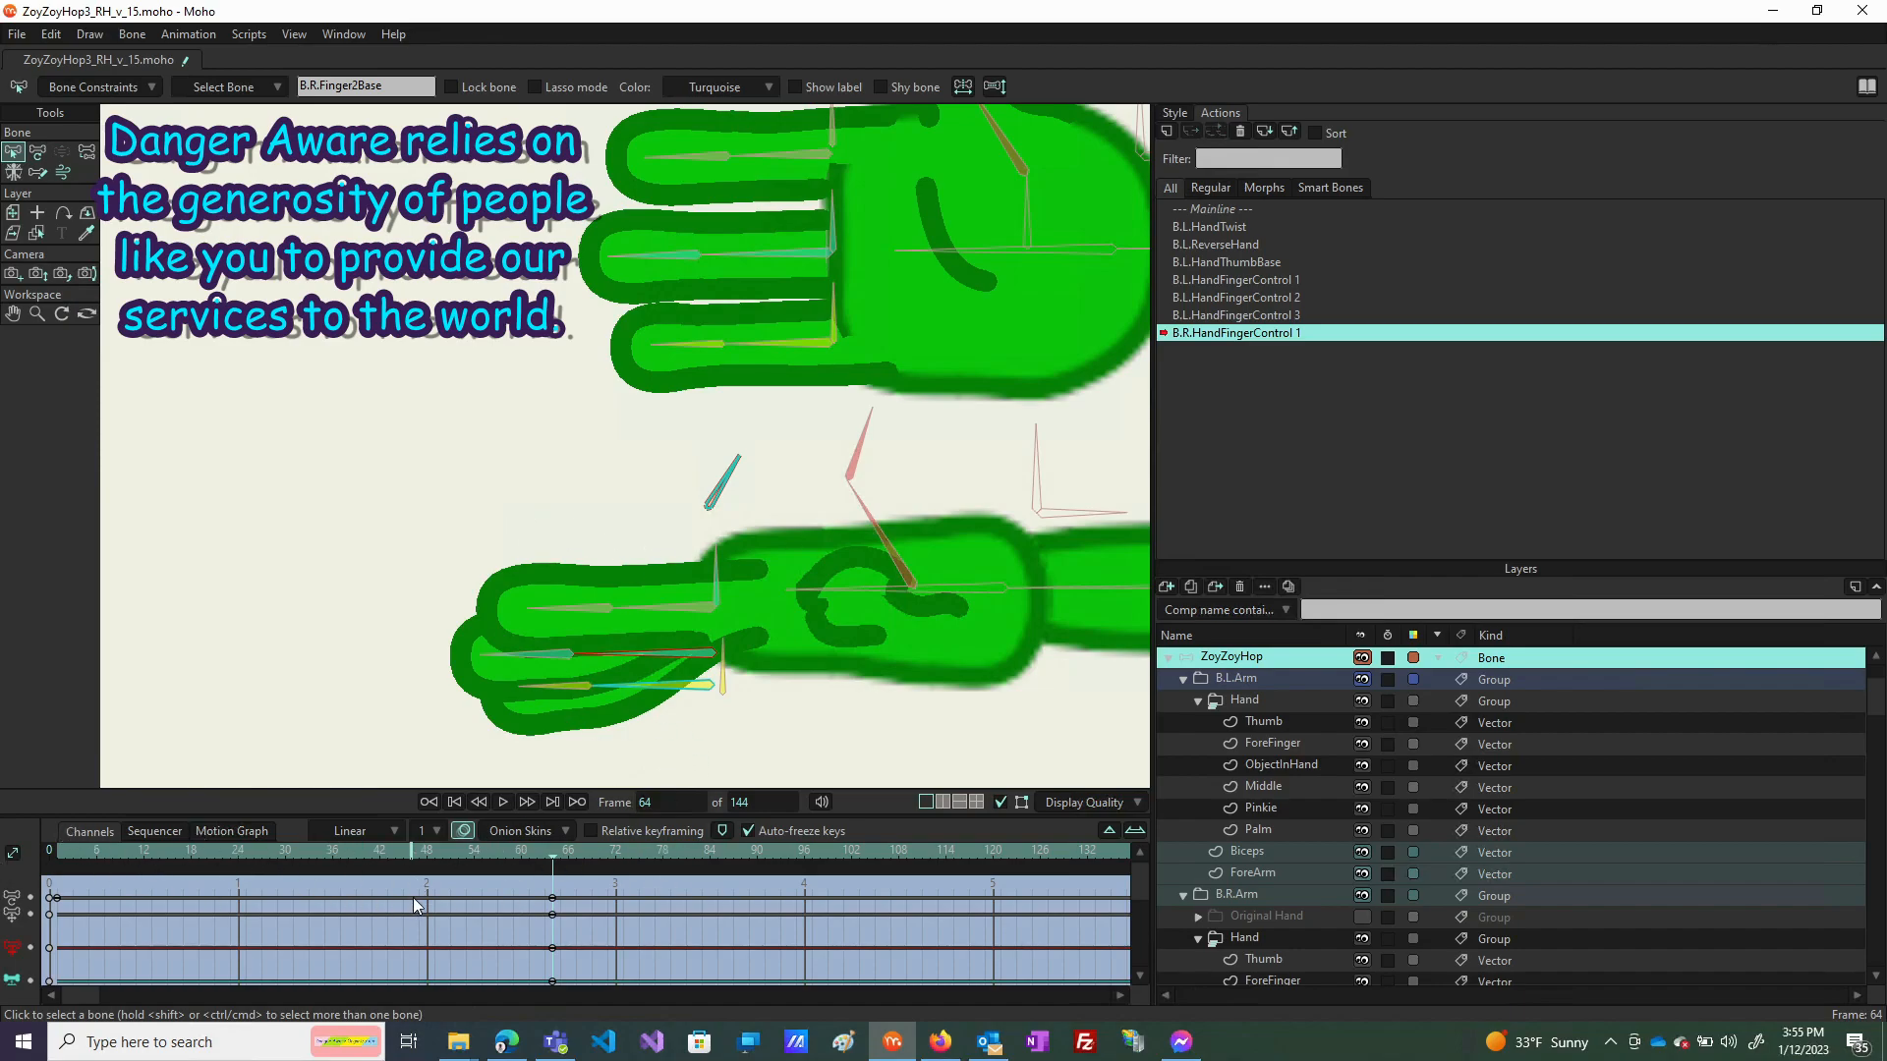
click(688, 651)
drag(685, 648, 687, 652)
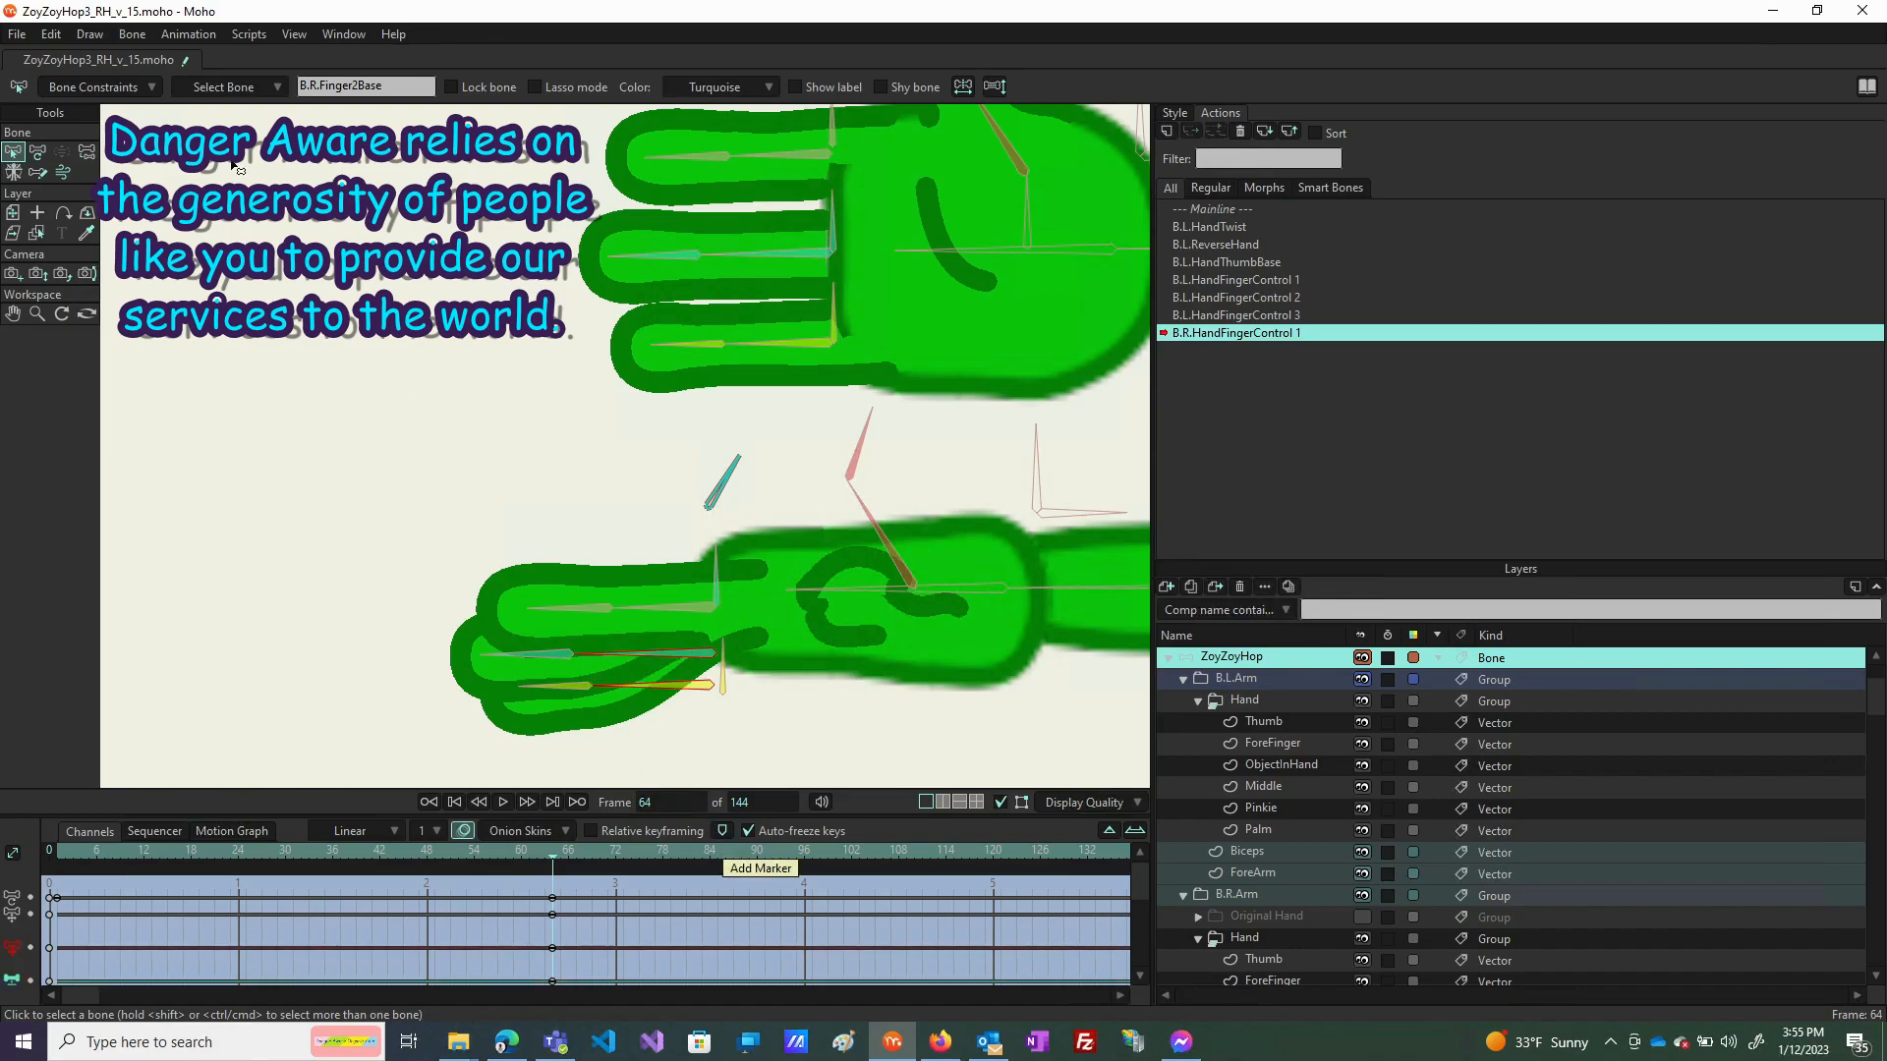
click(37, 152)
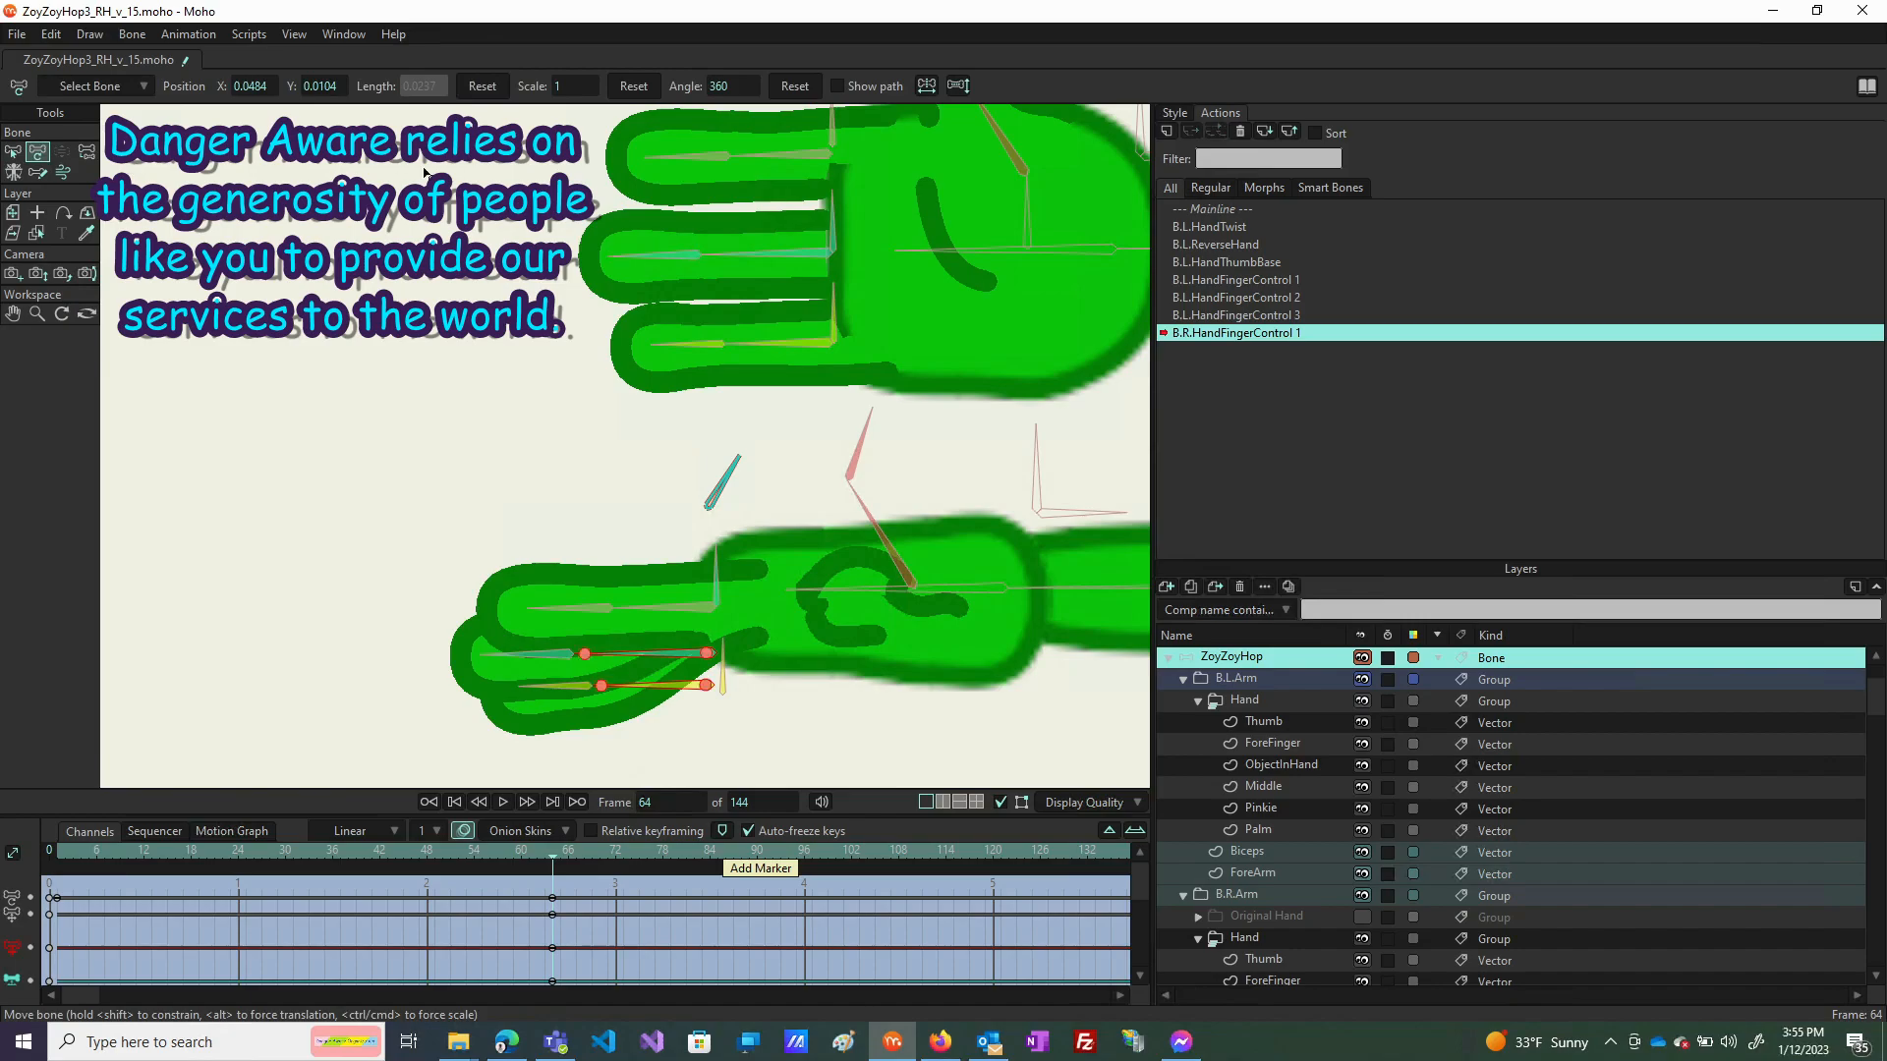
click(473, 87)
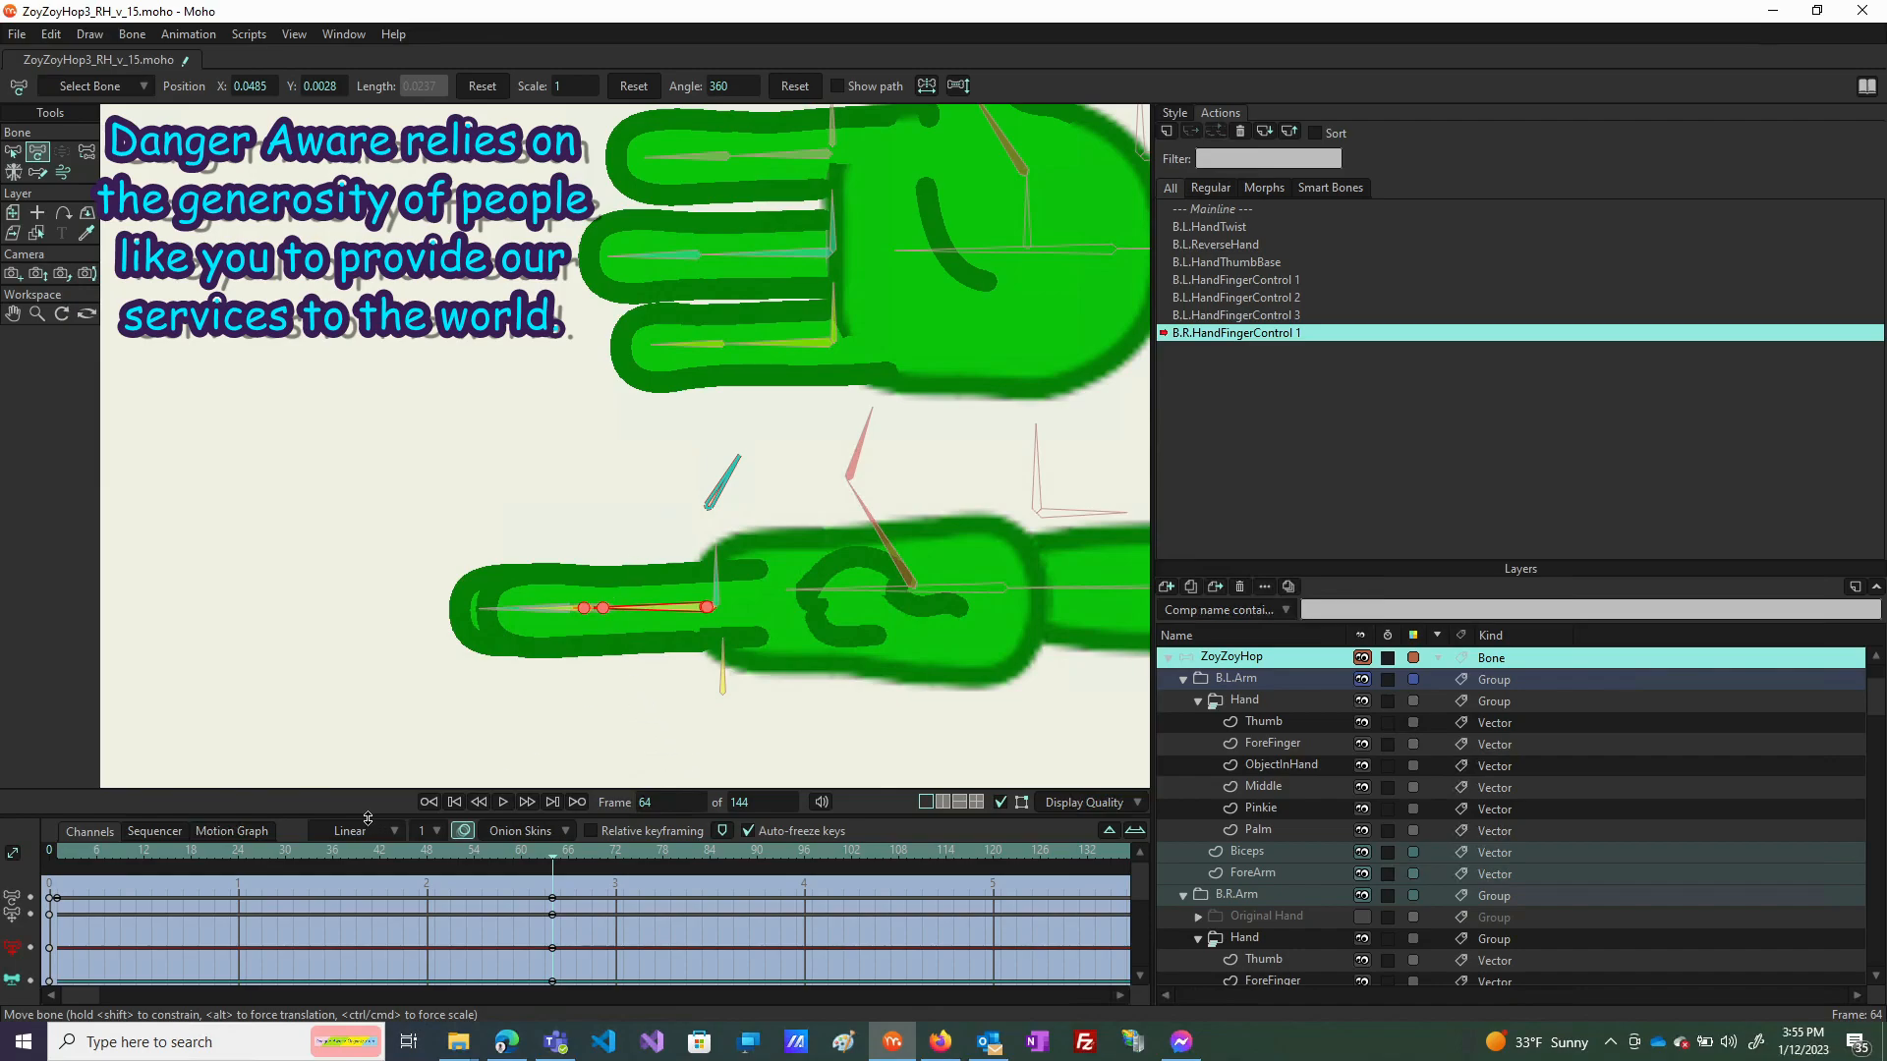
drag(649, 614, 625, 657)
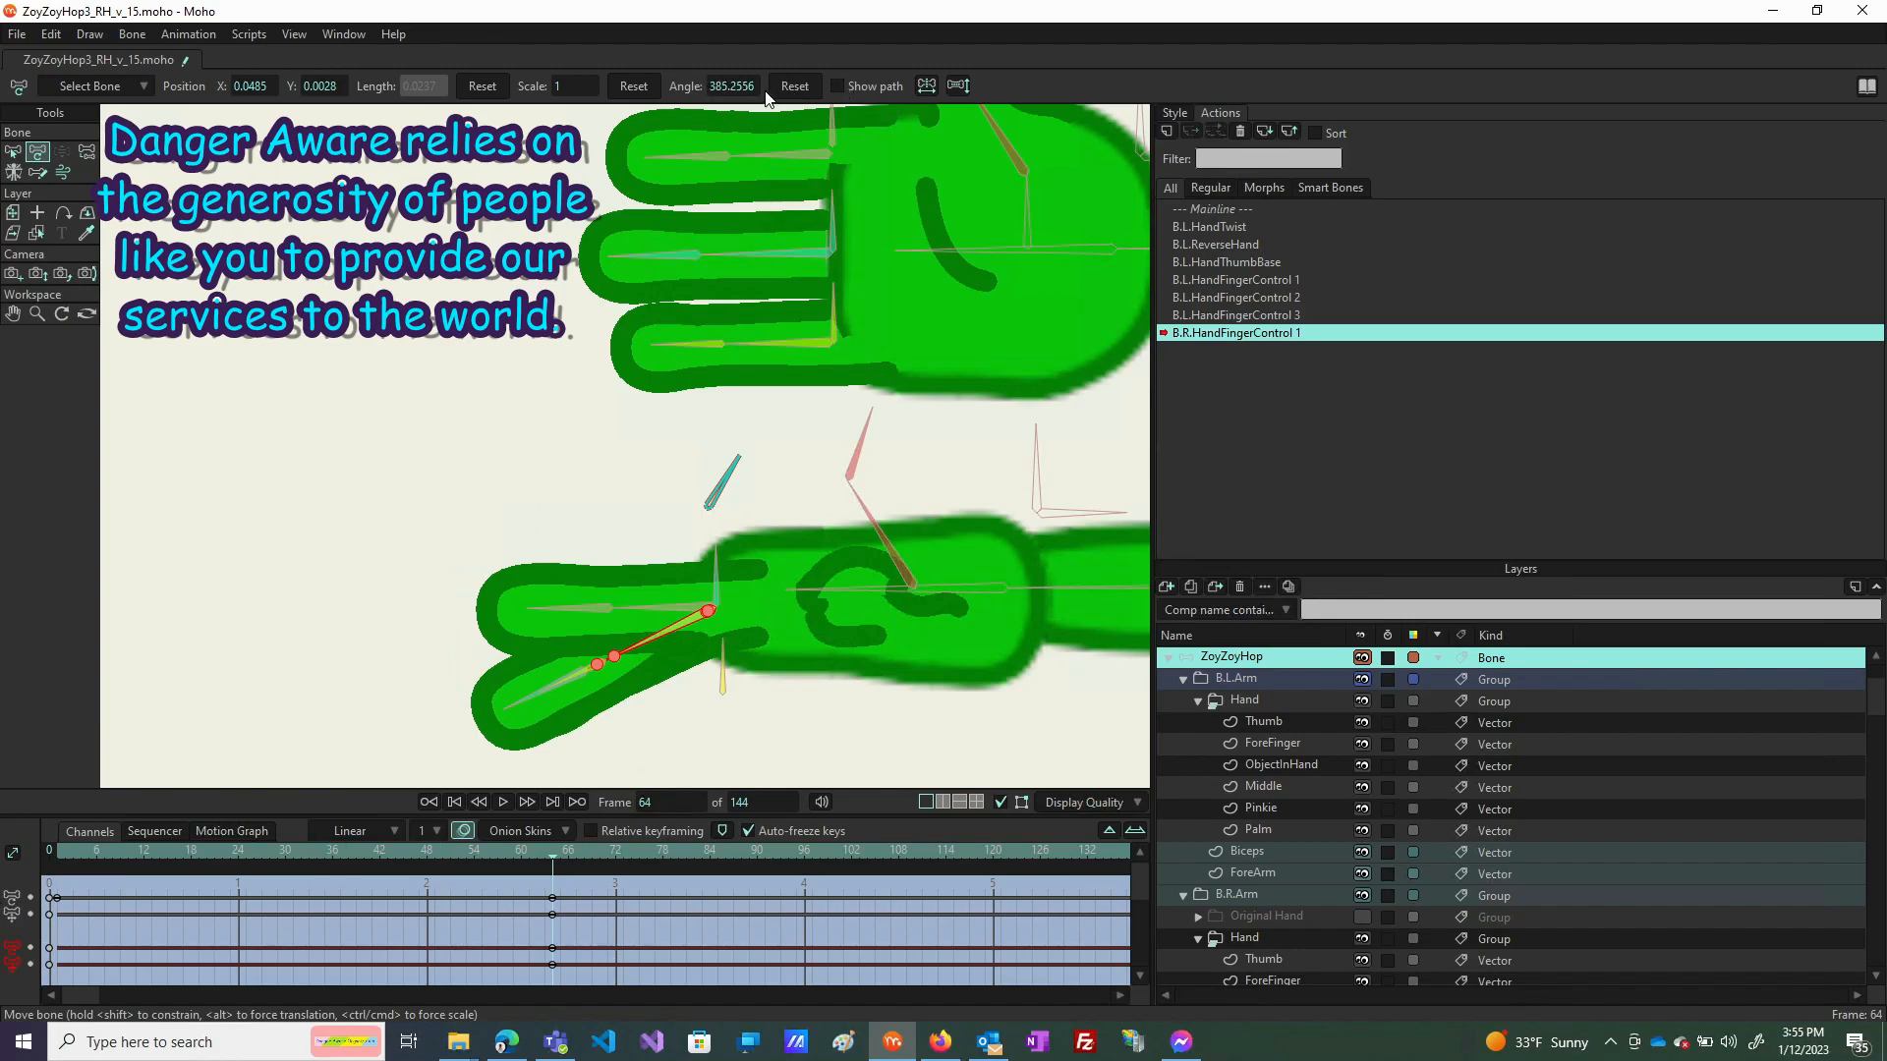
click(793, 86)
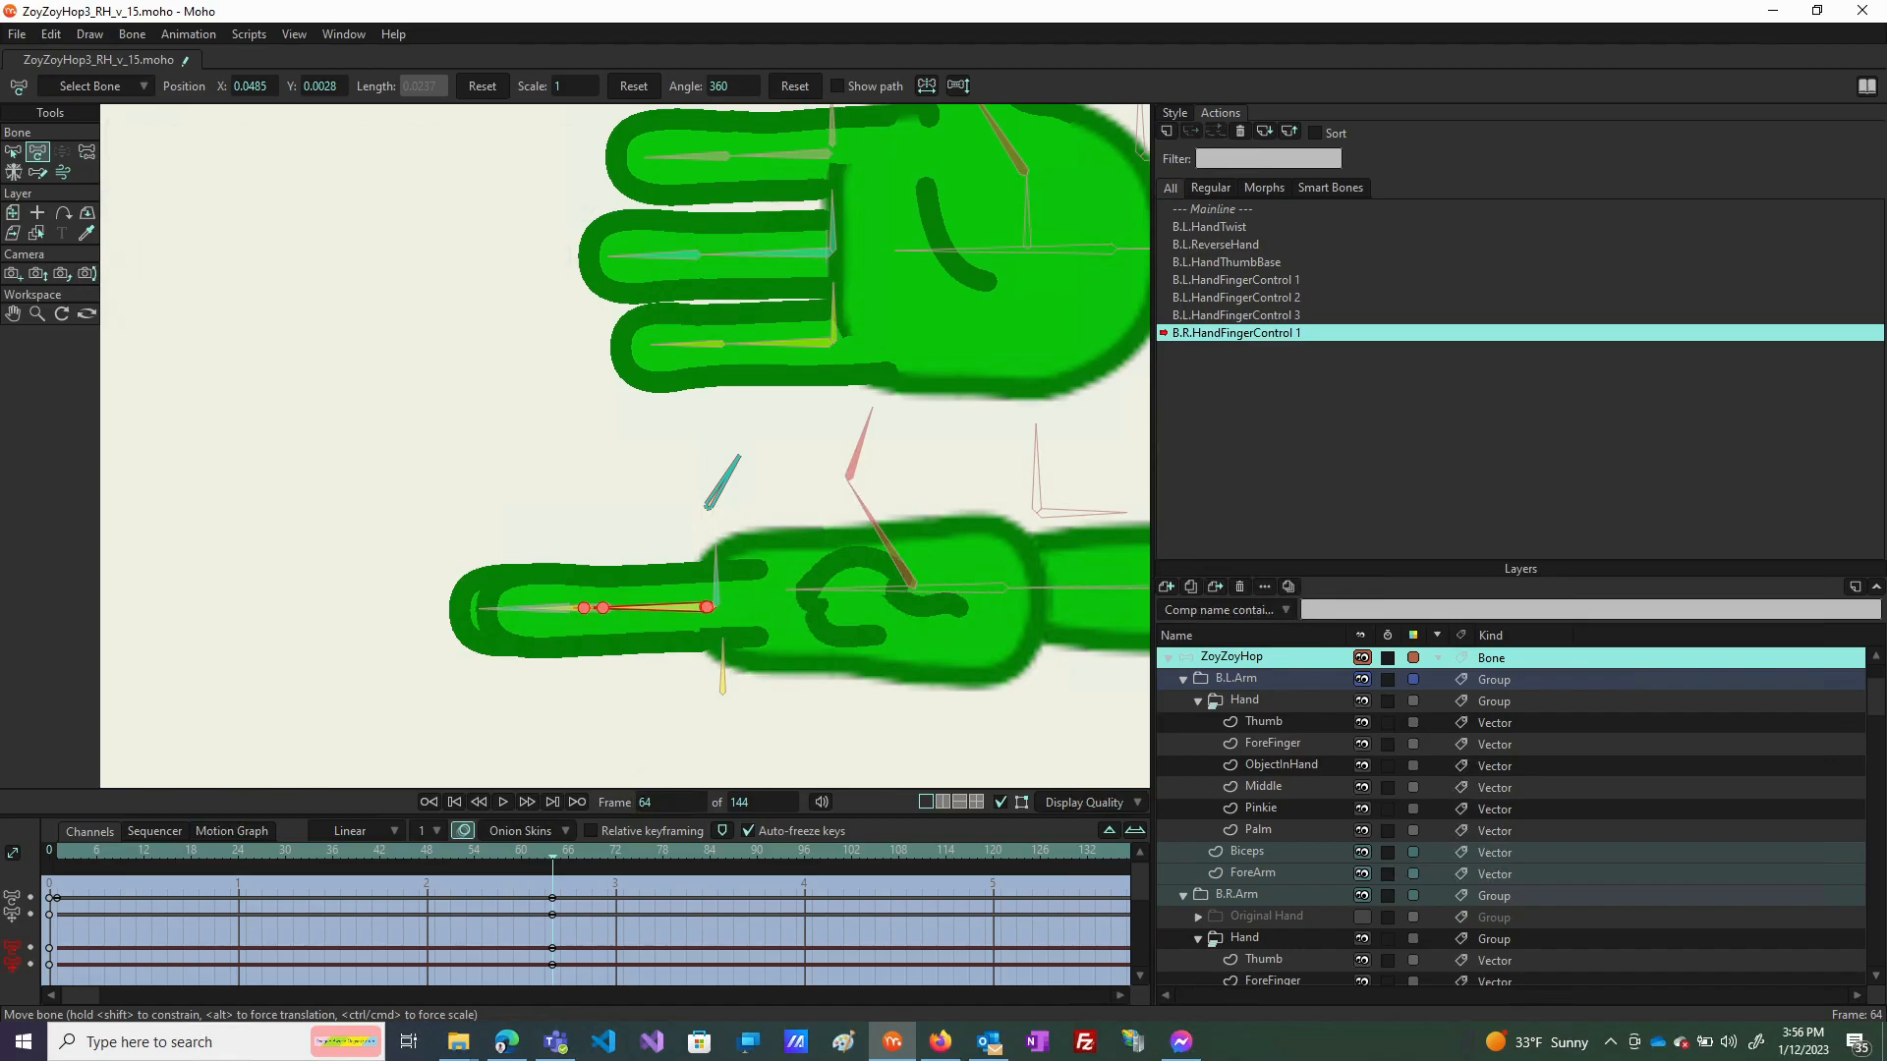
On frame 1, move the second and third finger base bones together down below the lower hand's knuckle.
click(58, 854)
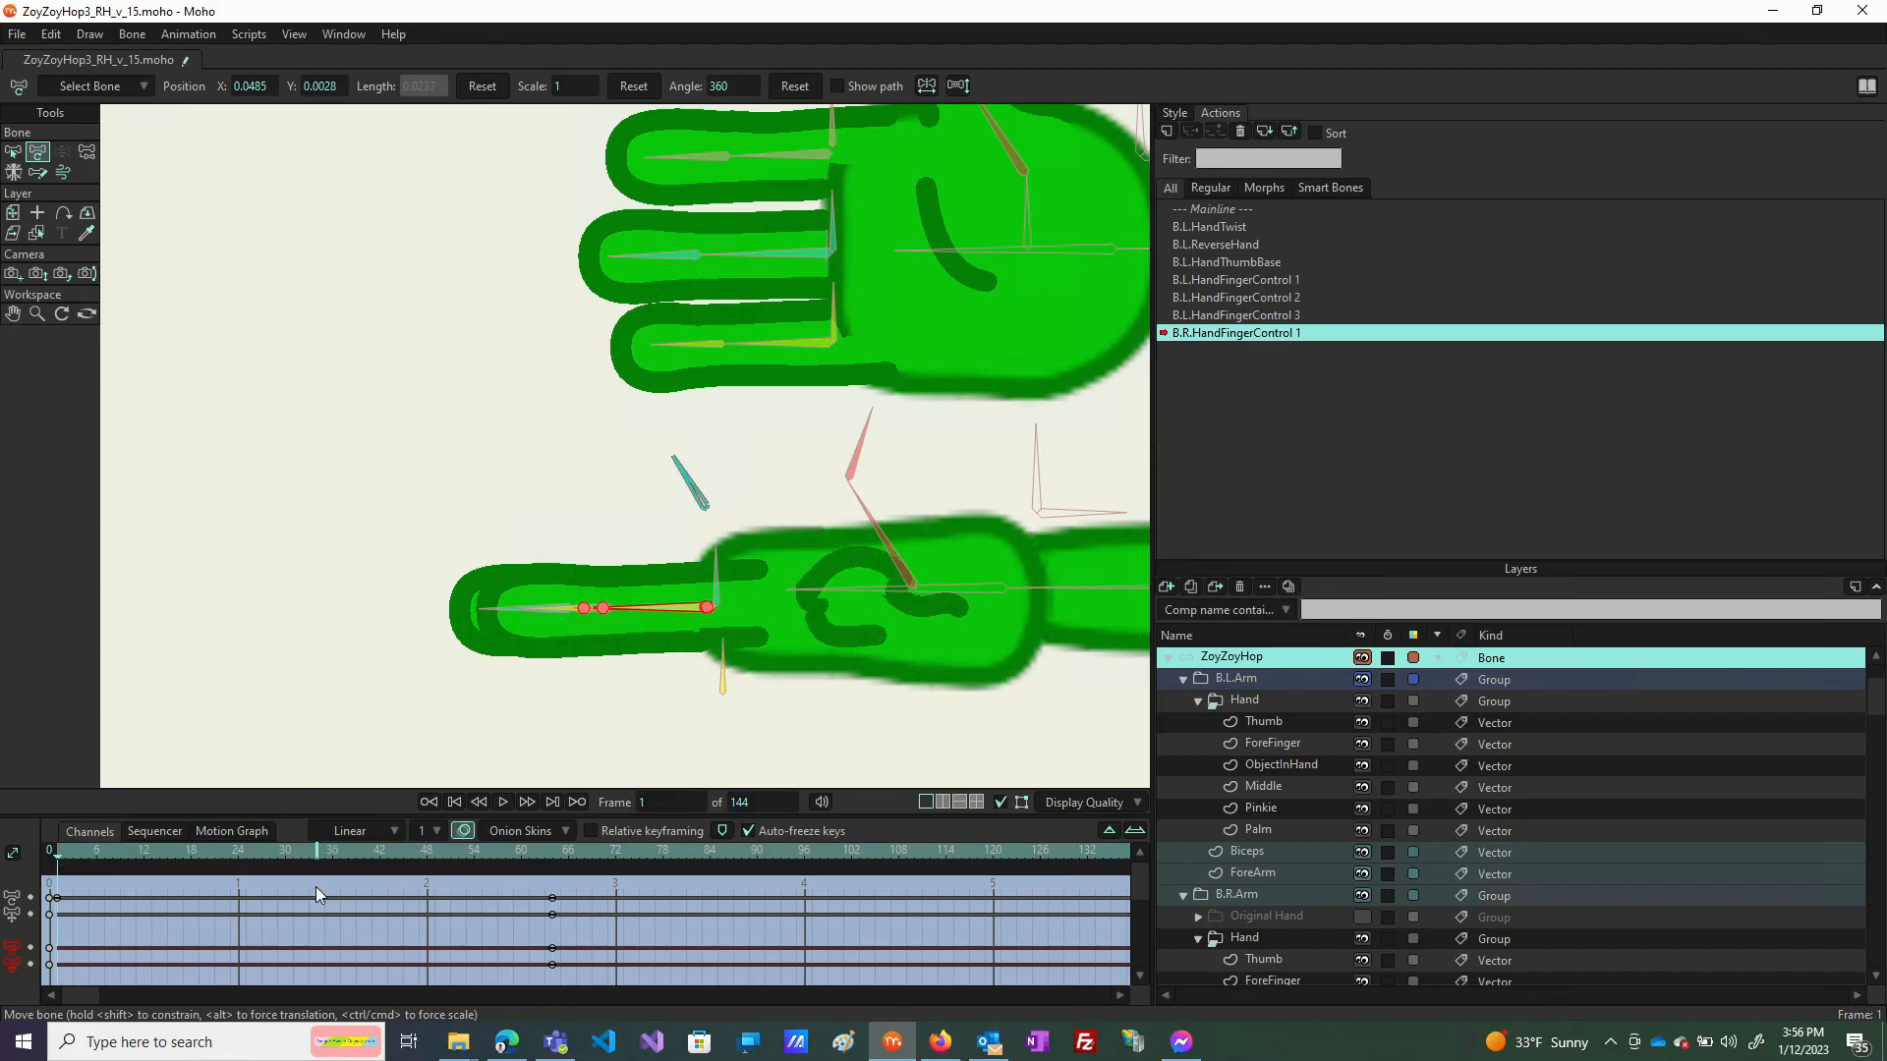
click(301, 854)
click(61, 858)
click(13, 152)
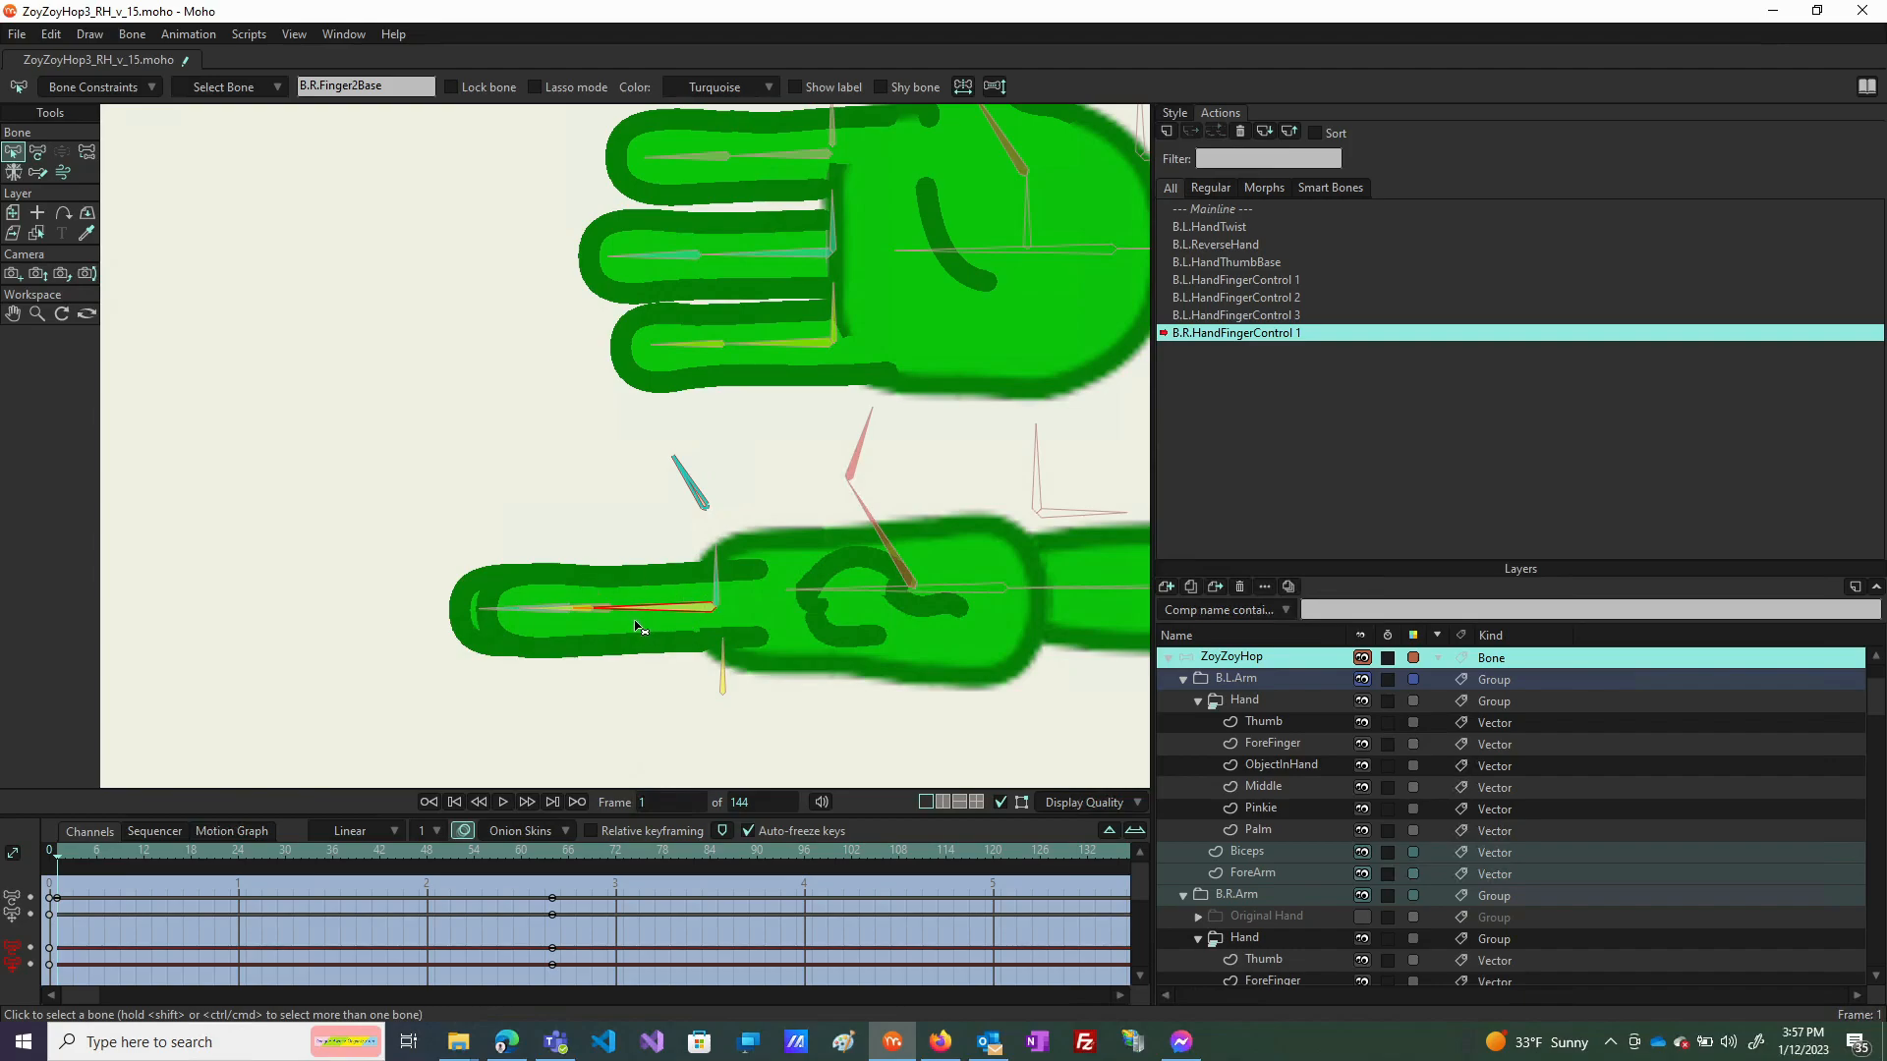
click(37, 152)
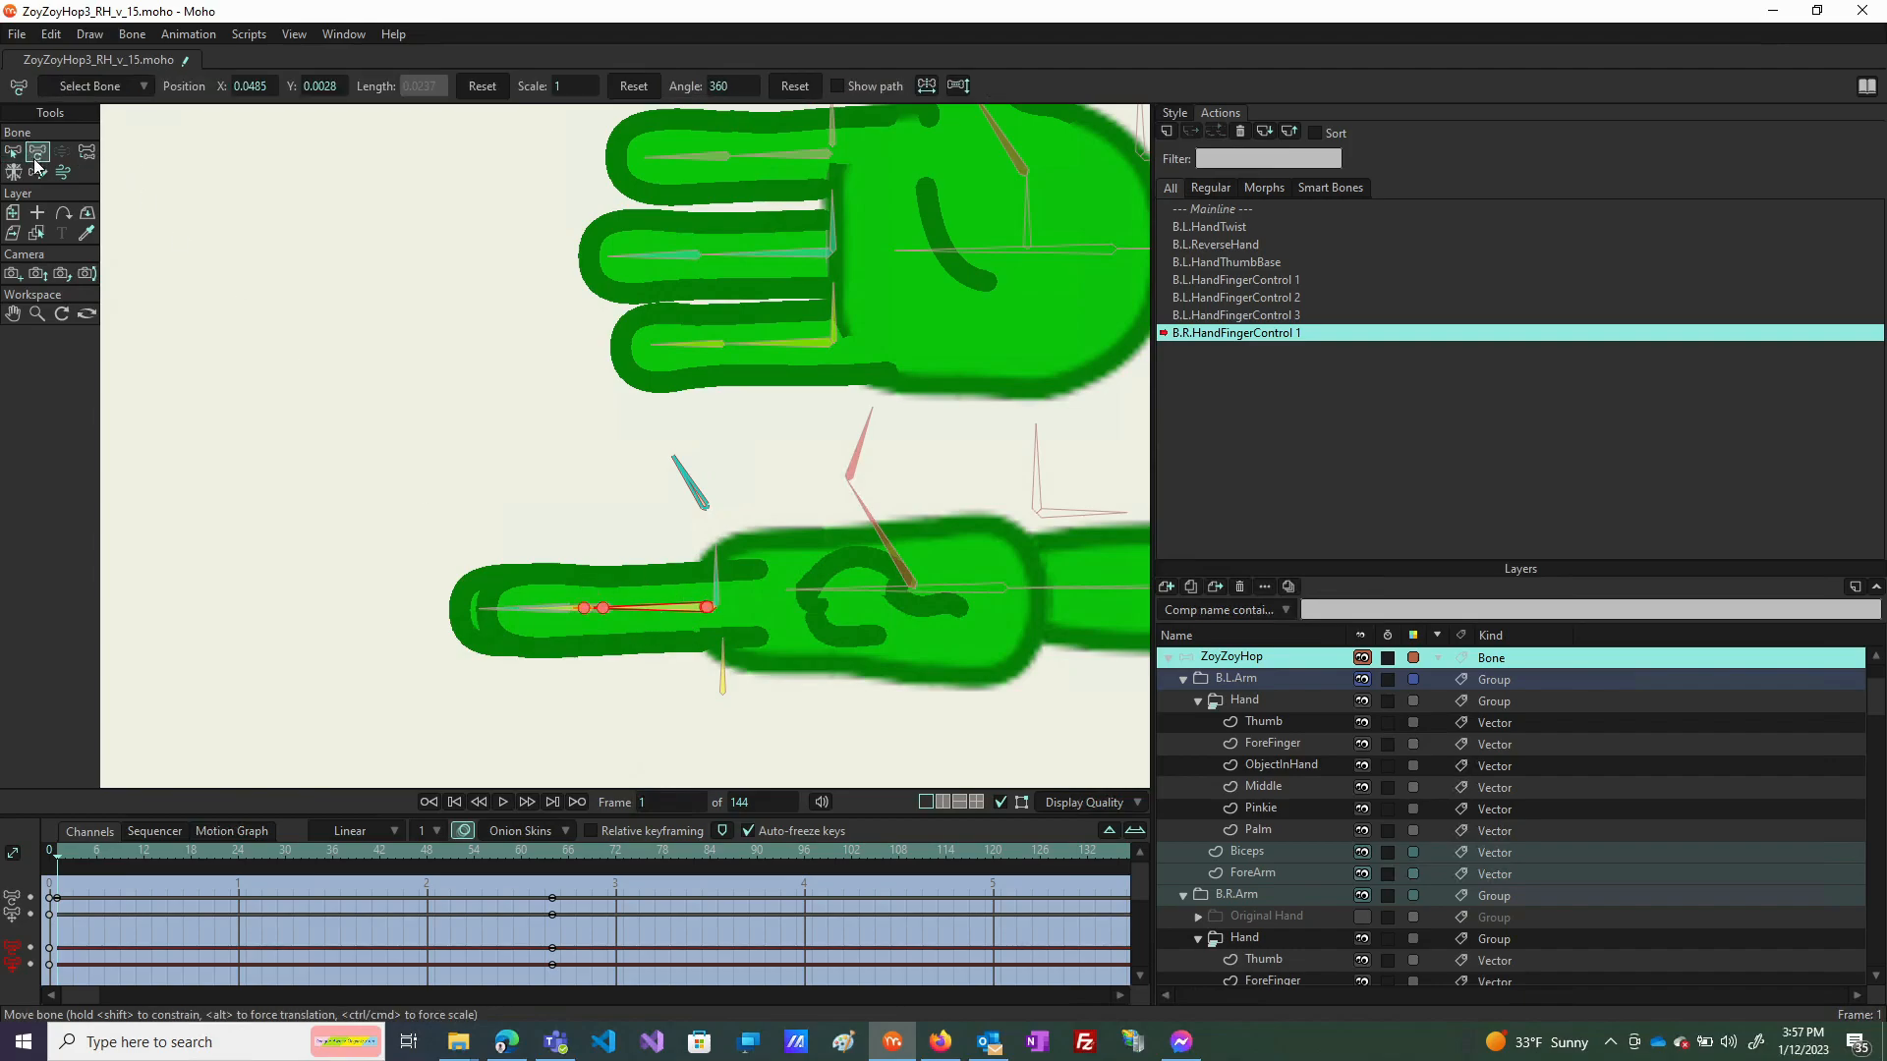
scroll(619, 648, up, 2)
scroll(619, 649, up, 2)
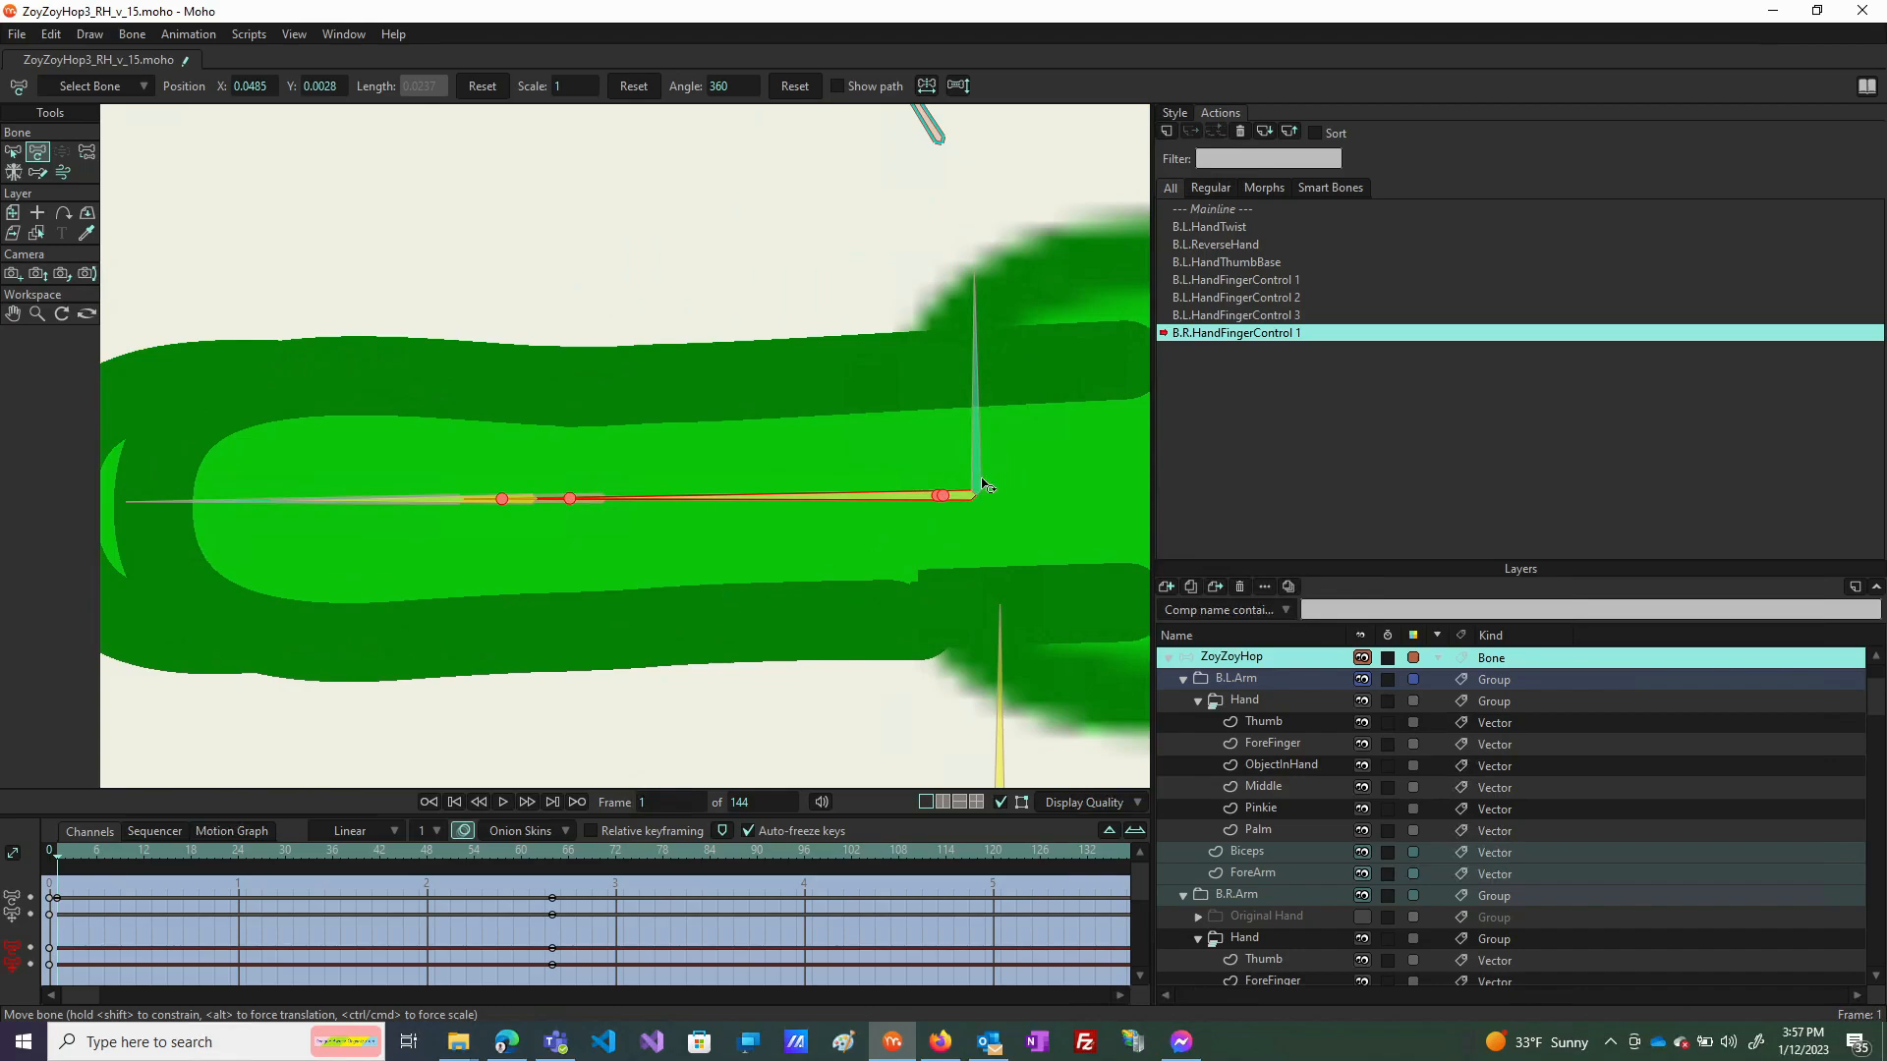
drag(946, 501, 936, 775)
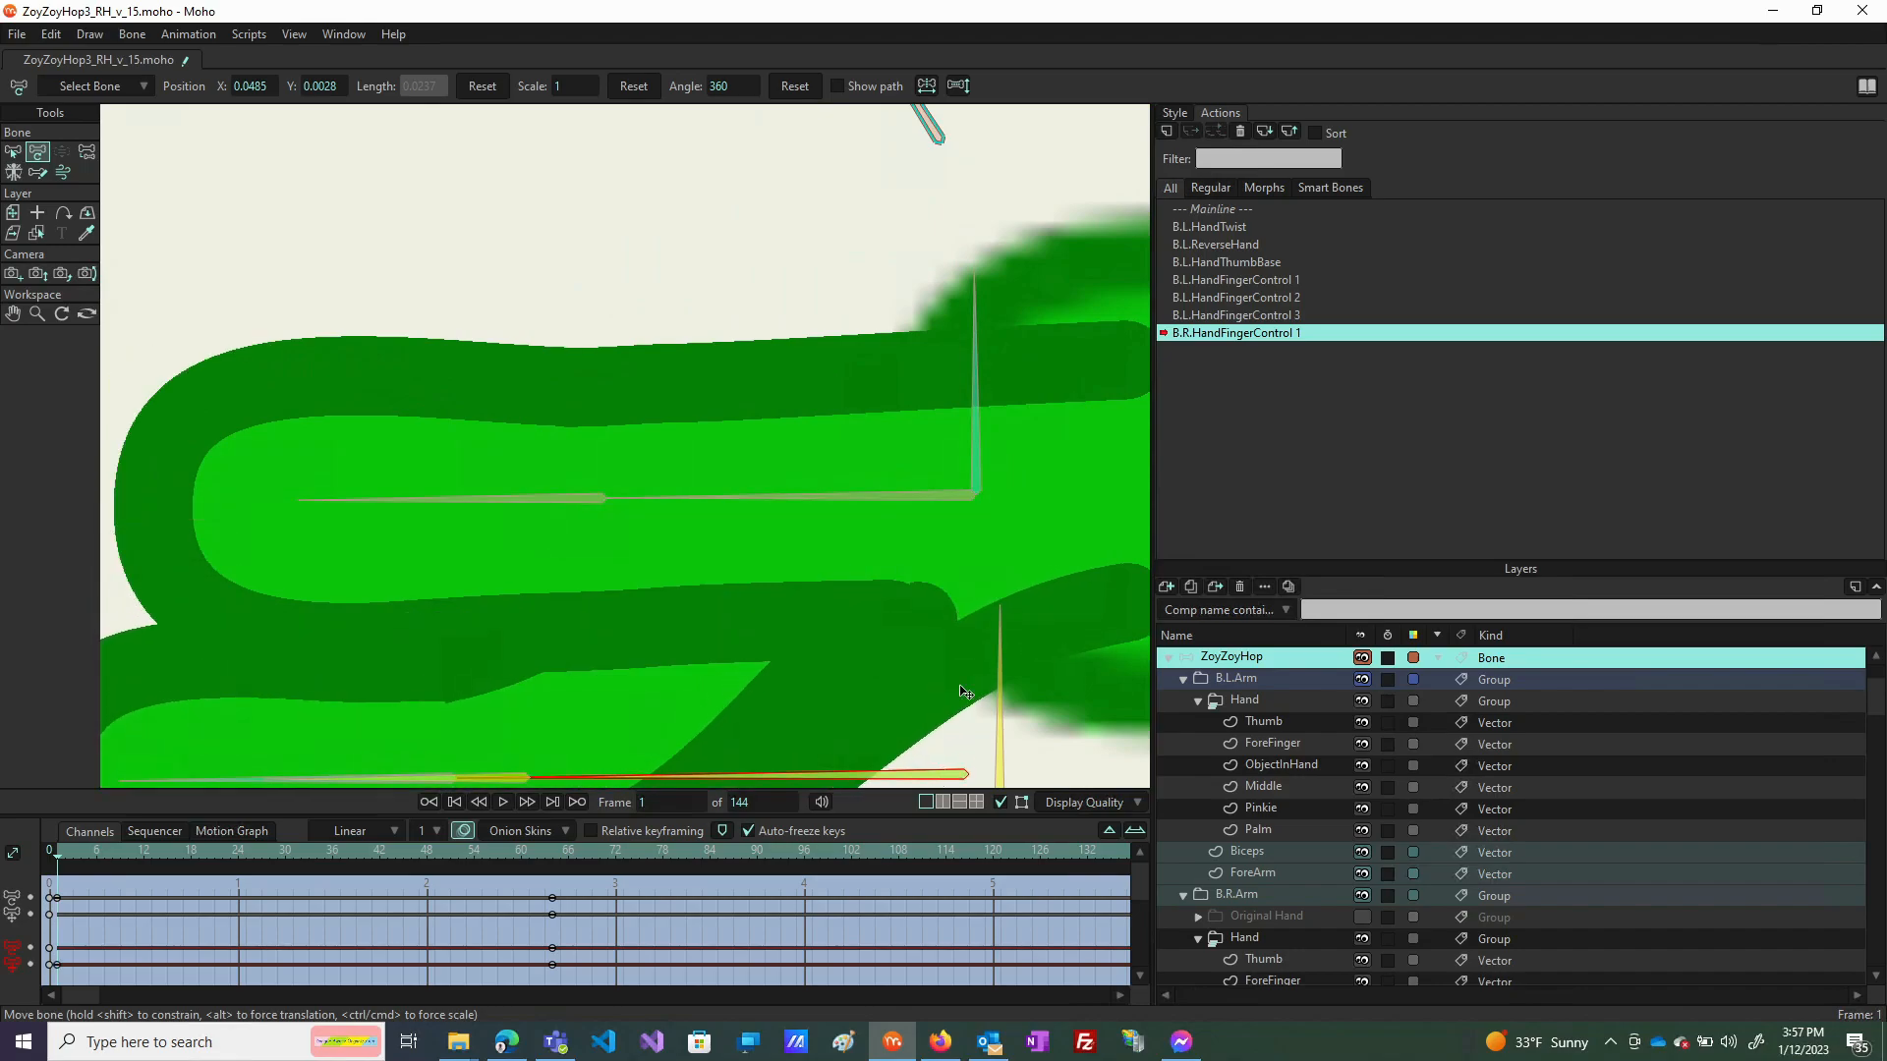
mouse_move(955, 494)
mouse_down()
mouse_move(950, 608)
mouse_move(953, 514)
mouse_up()
click(952, 511)
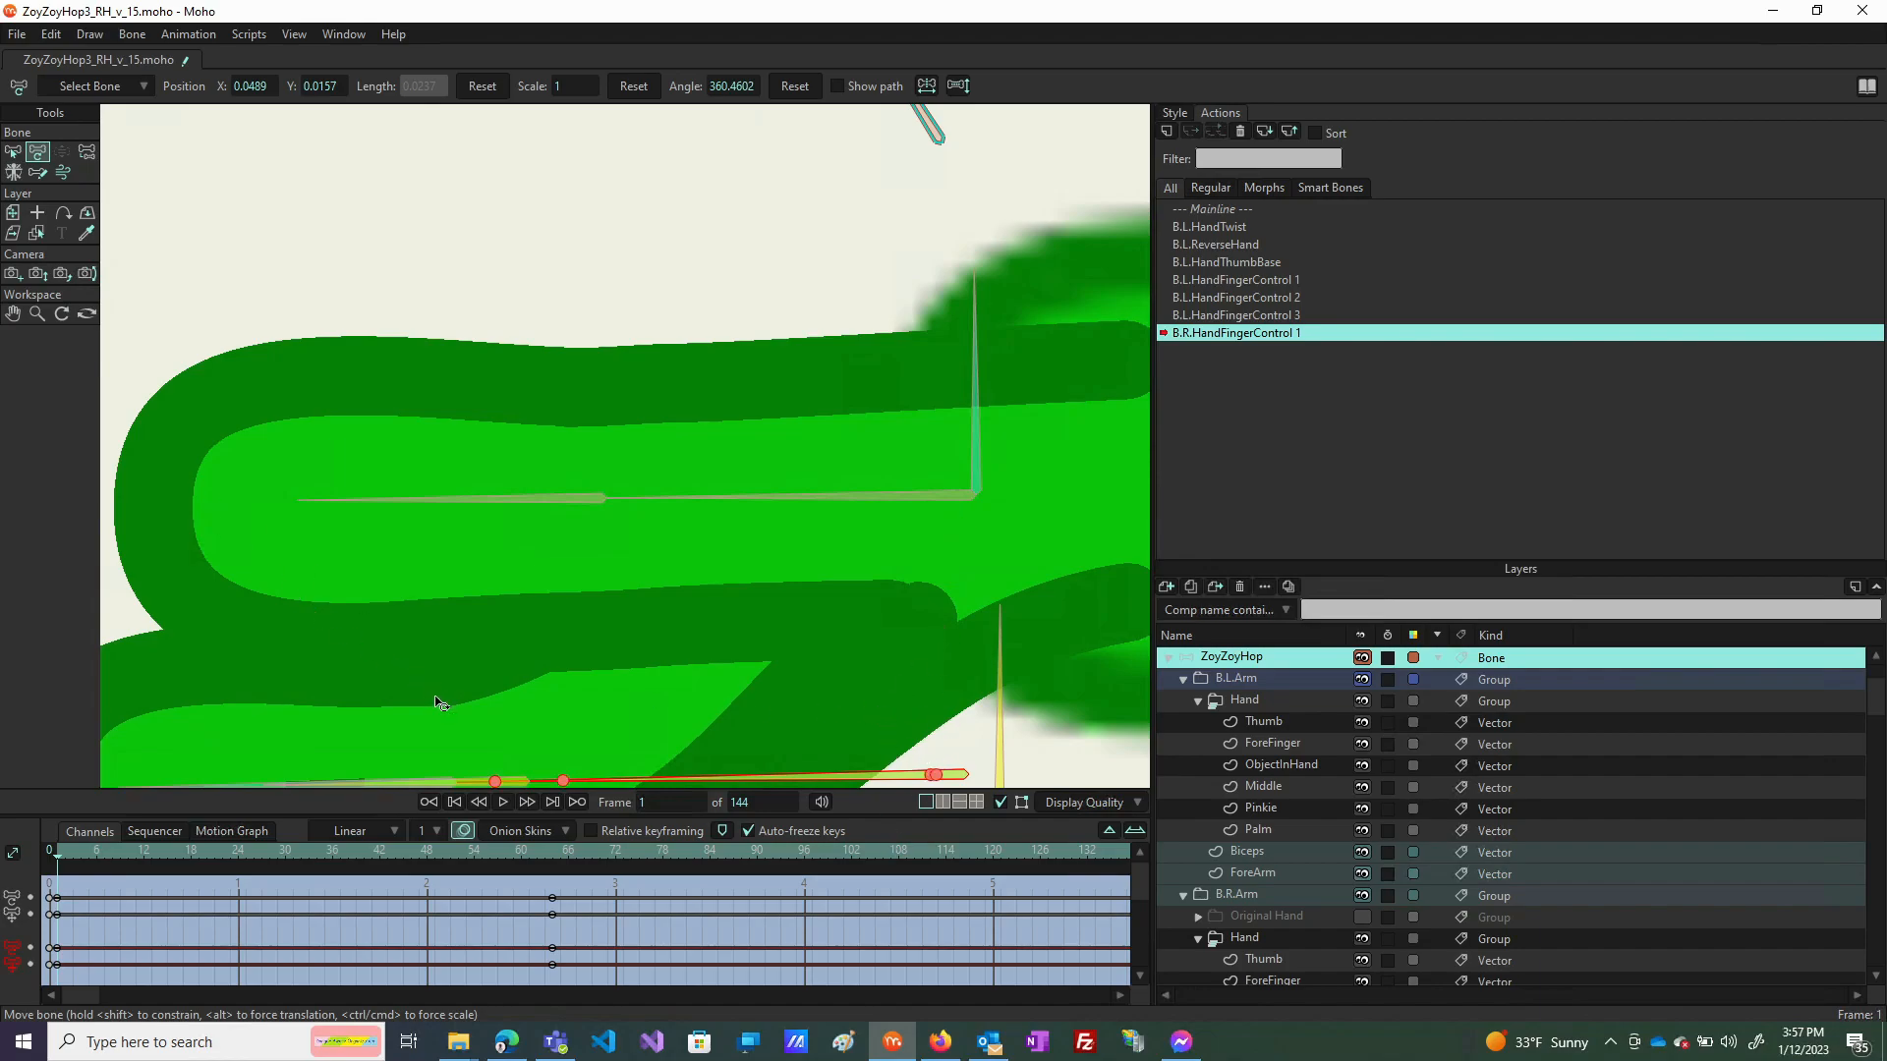
Move the B.R.Finger3Base bone slightly up to Y 0.0136 so it separates from the second finger's base bone.
key(z)
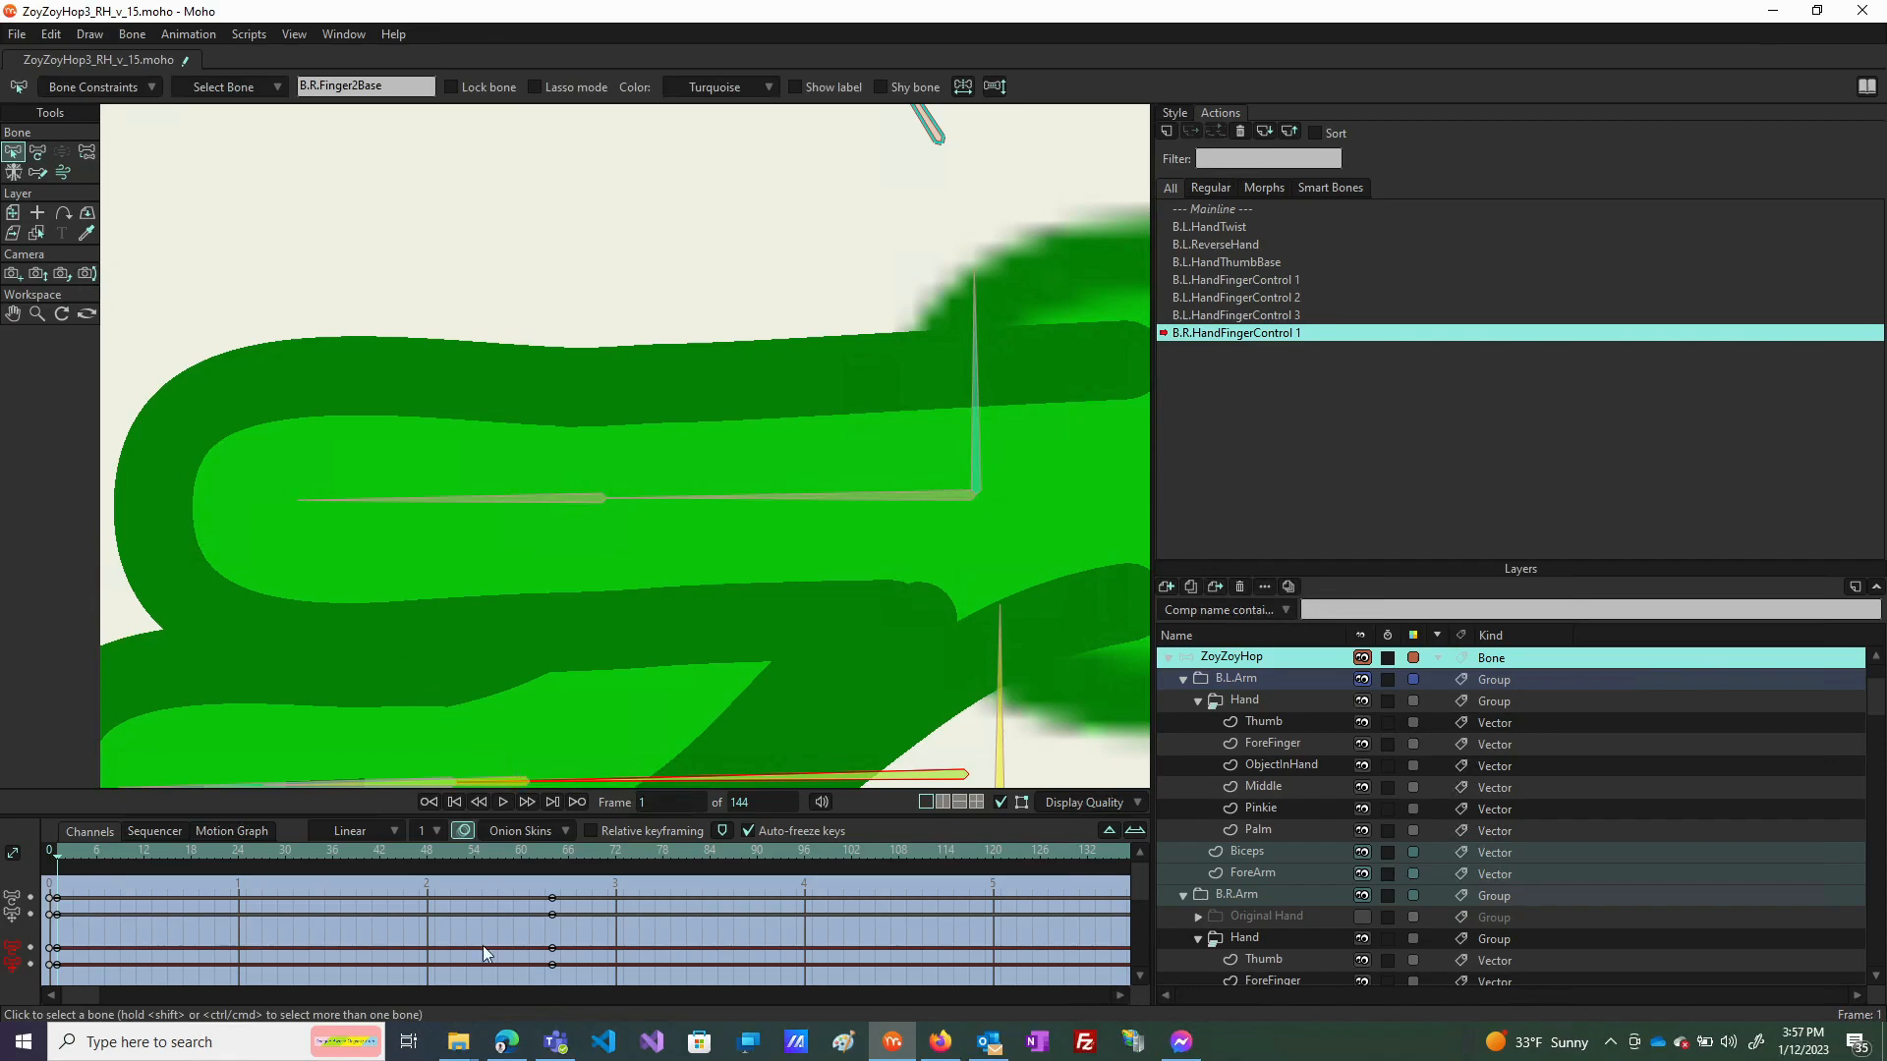
click(717, 732)
scroll(717, 732, down, 2)
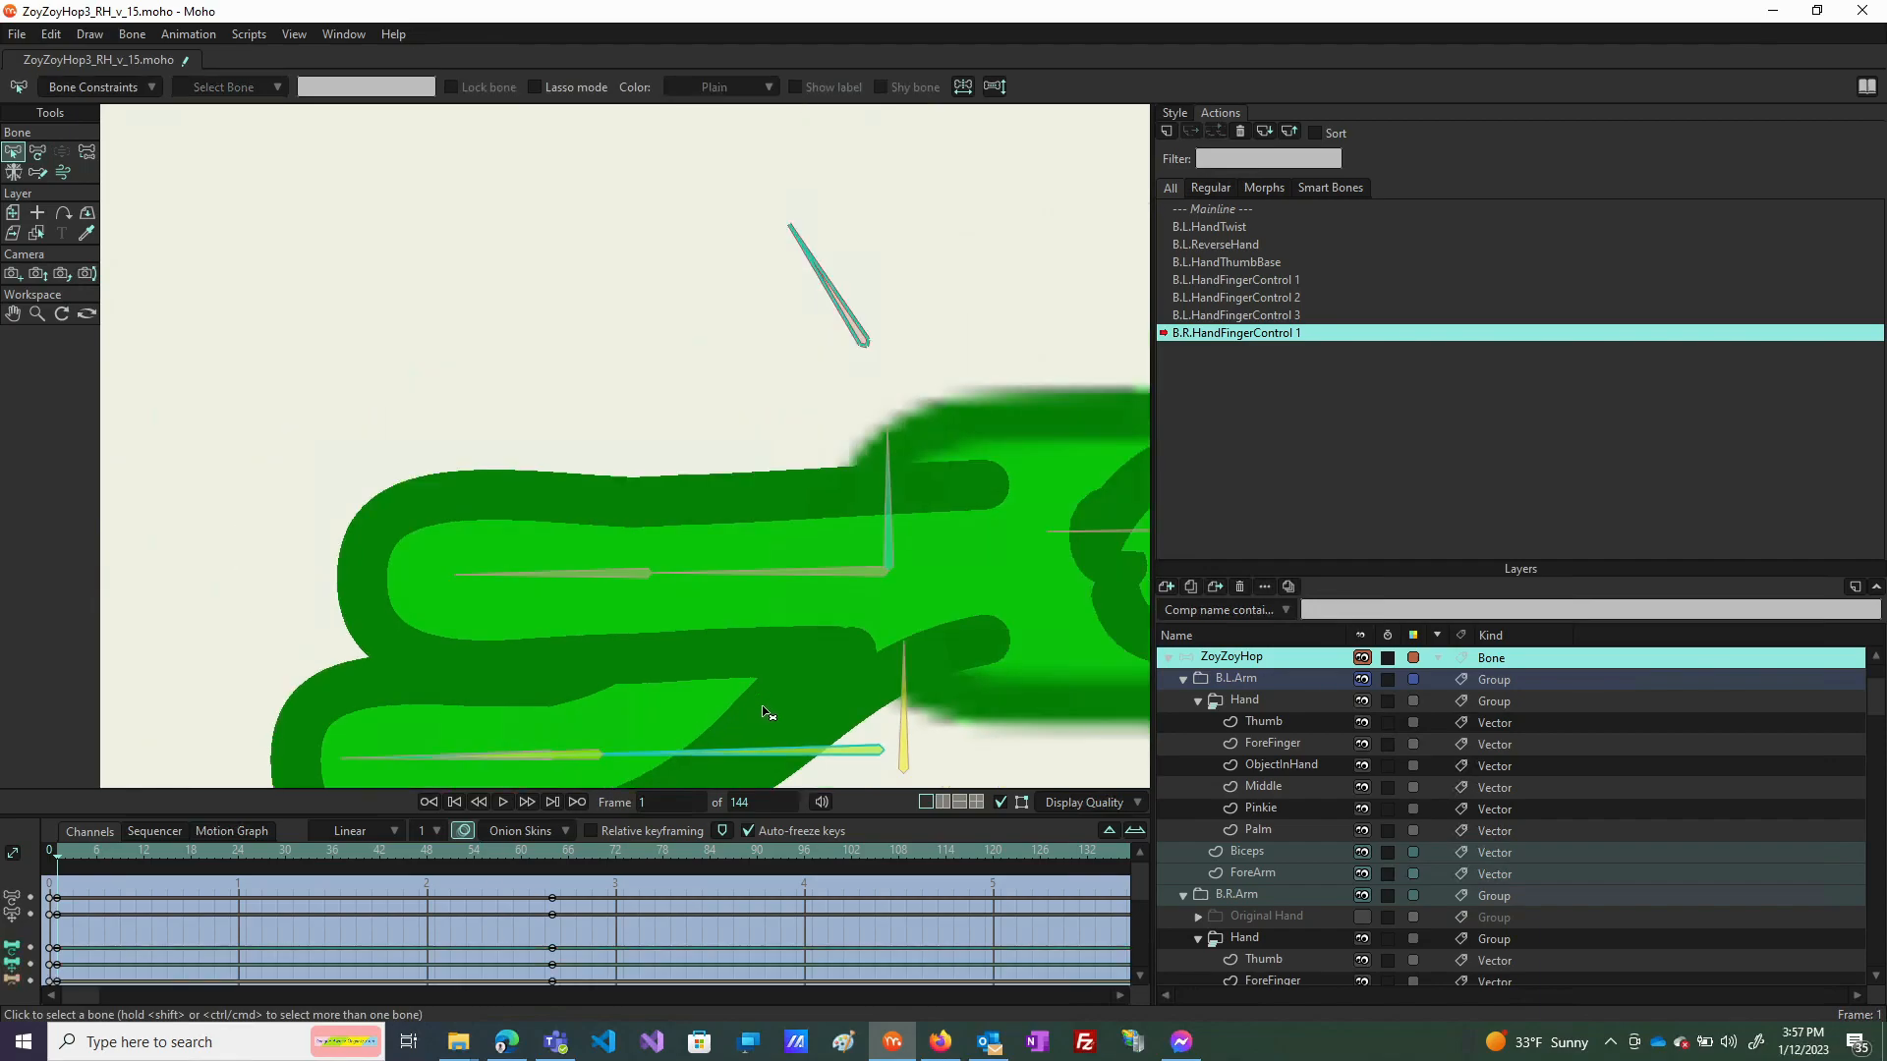
click(851, 752)
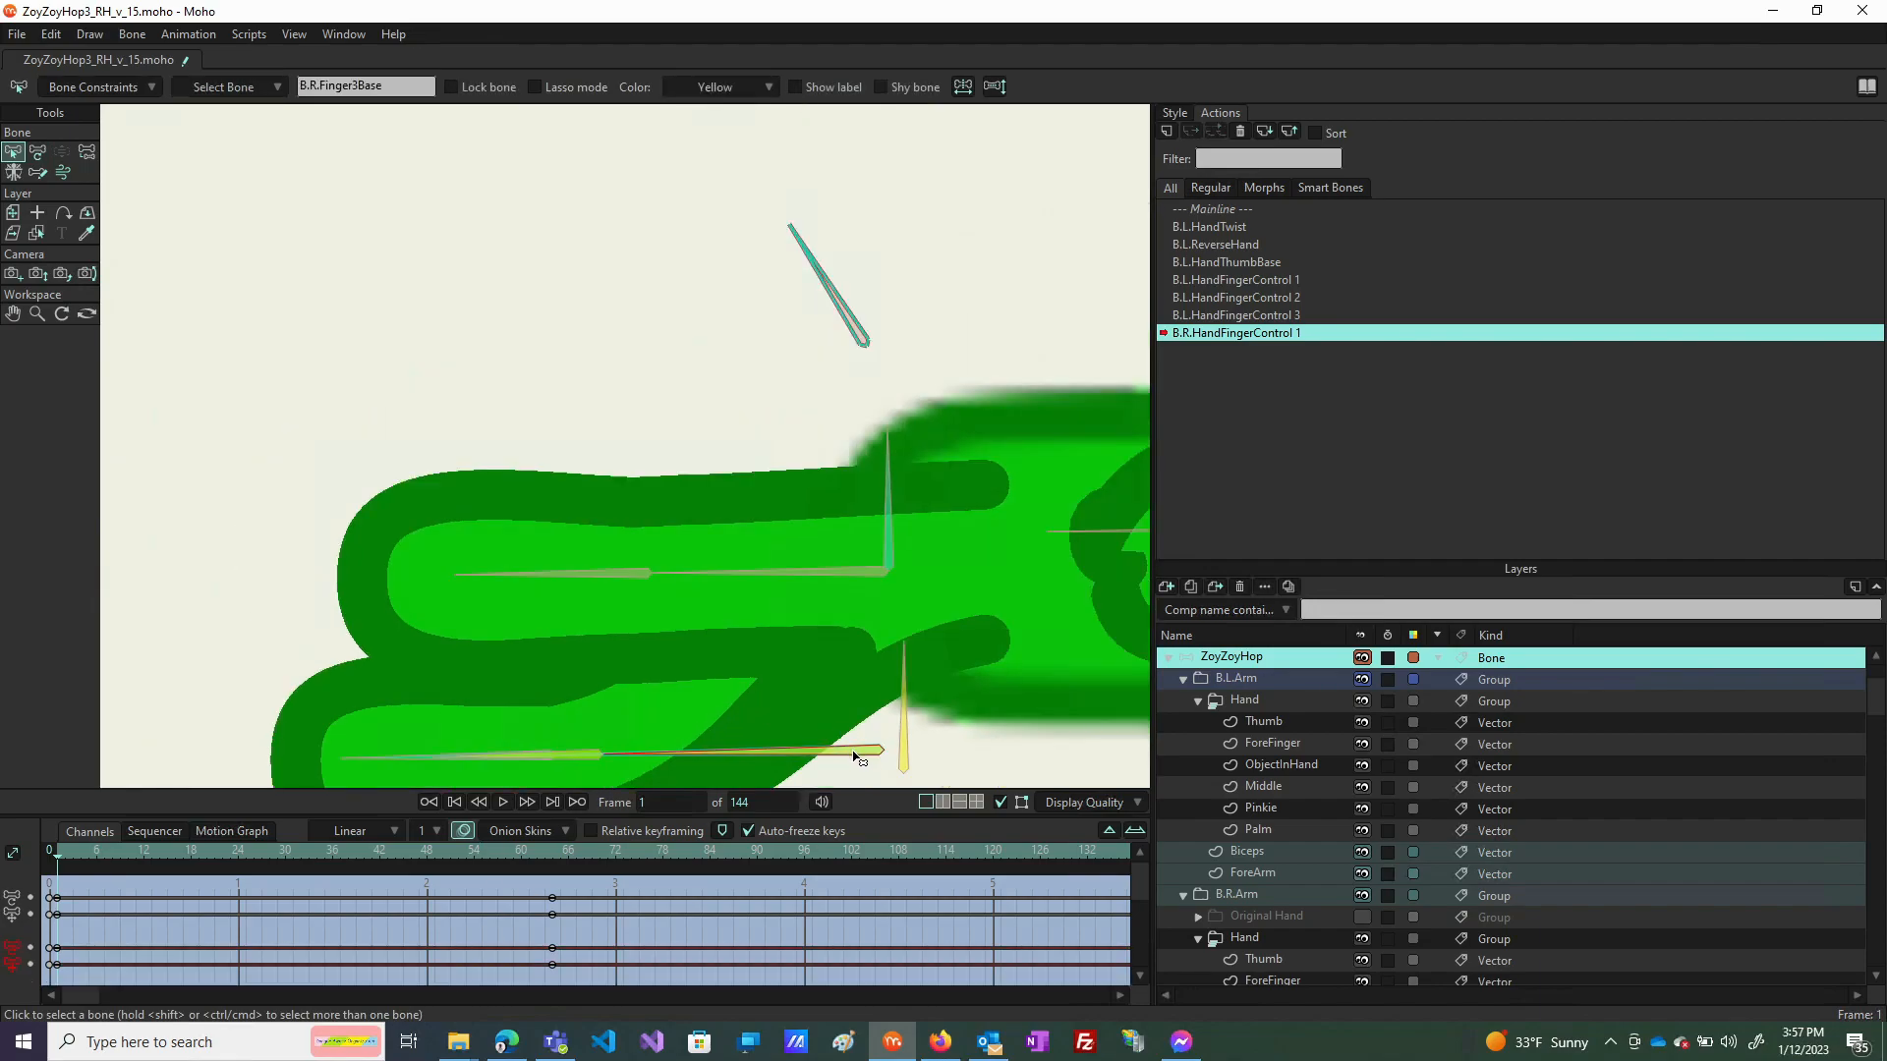
key(t)
drag(865, 754, 861, 760)
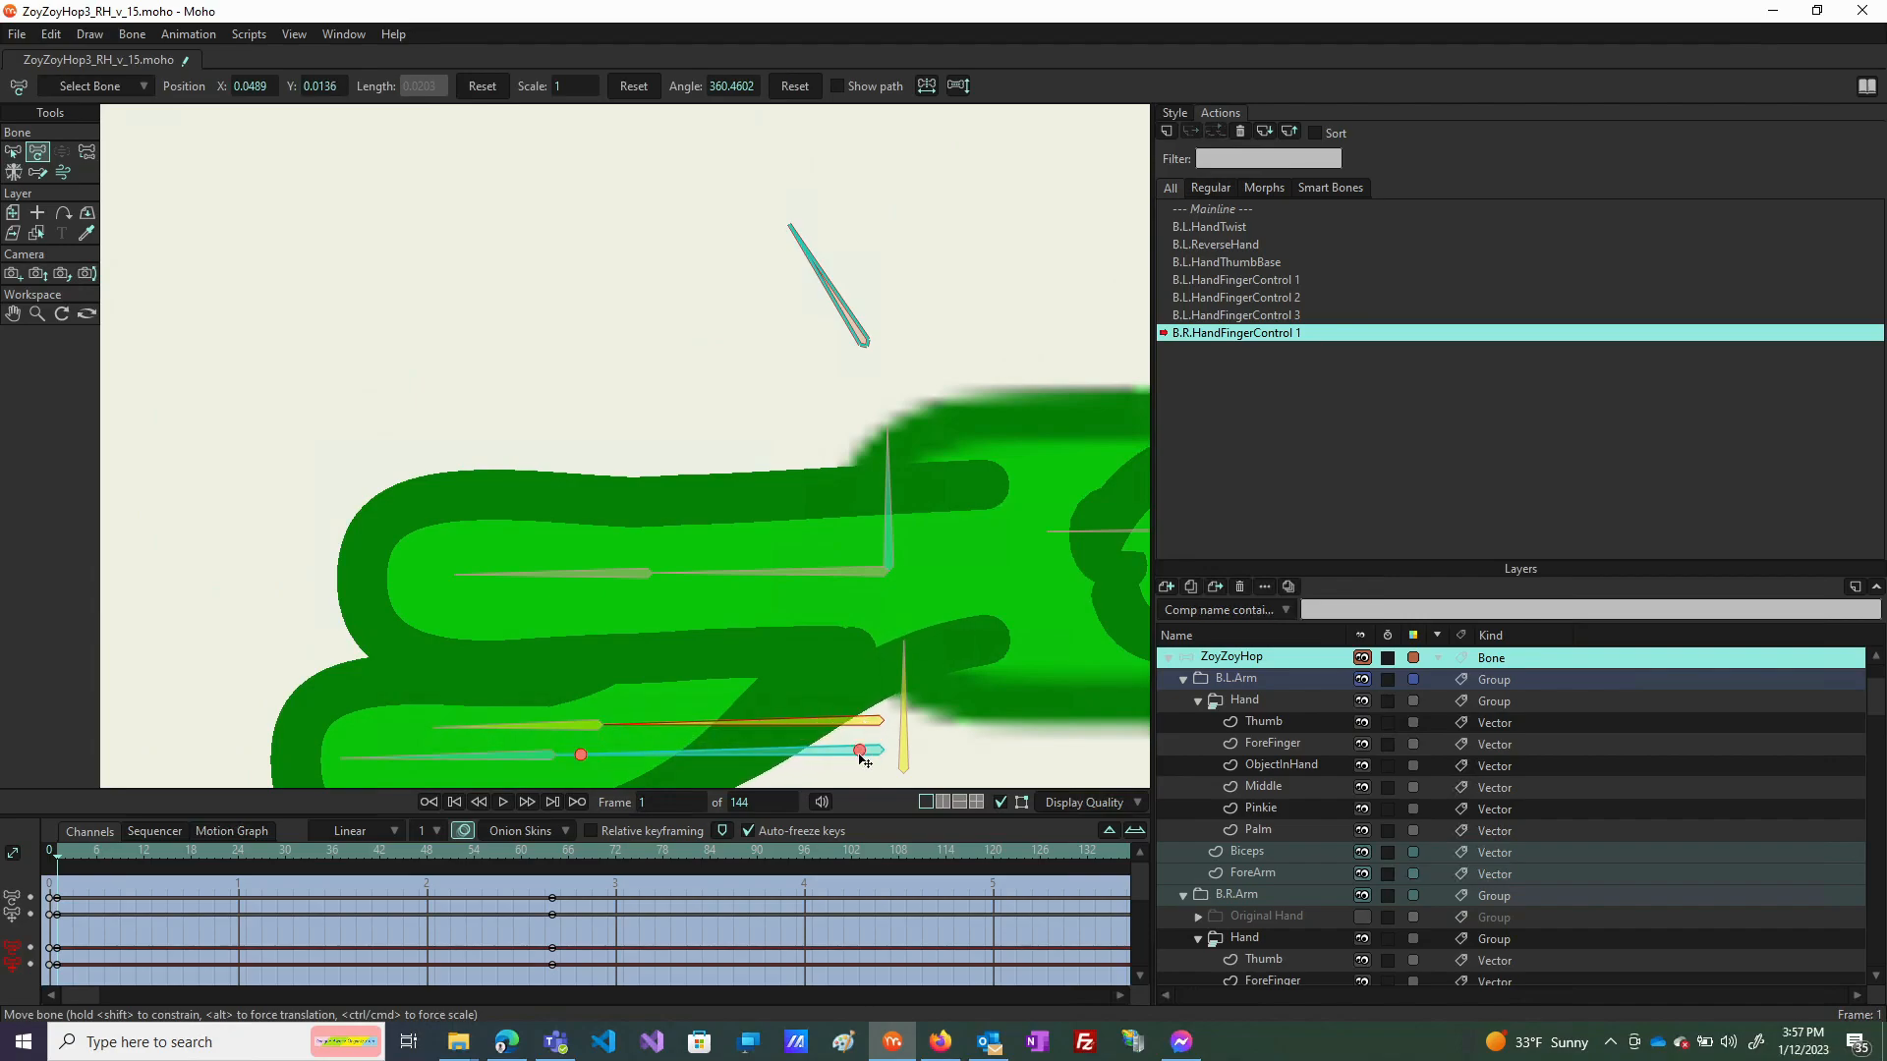
Lengthen the B.R.Finger1Base bone and its fingertip bone to a scale of 1.36 on frame 1.
click(857, 731)
click(840, 628)
click(826, 578)
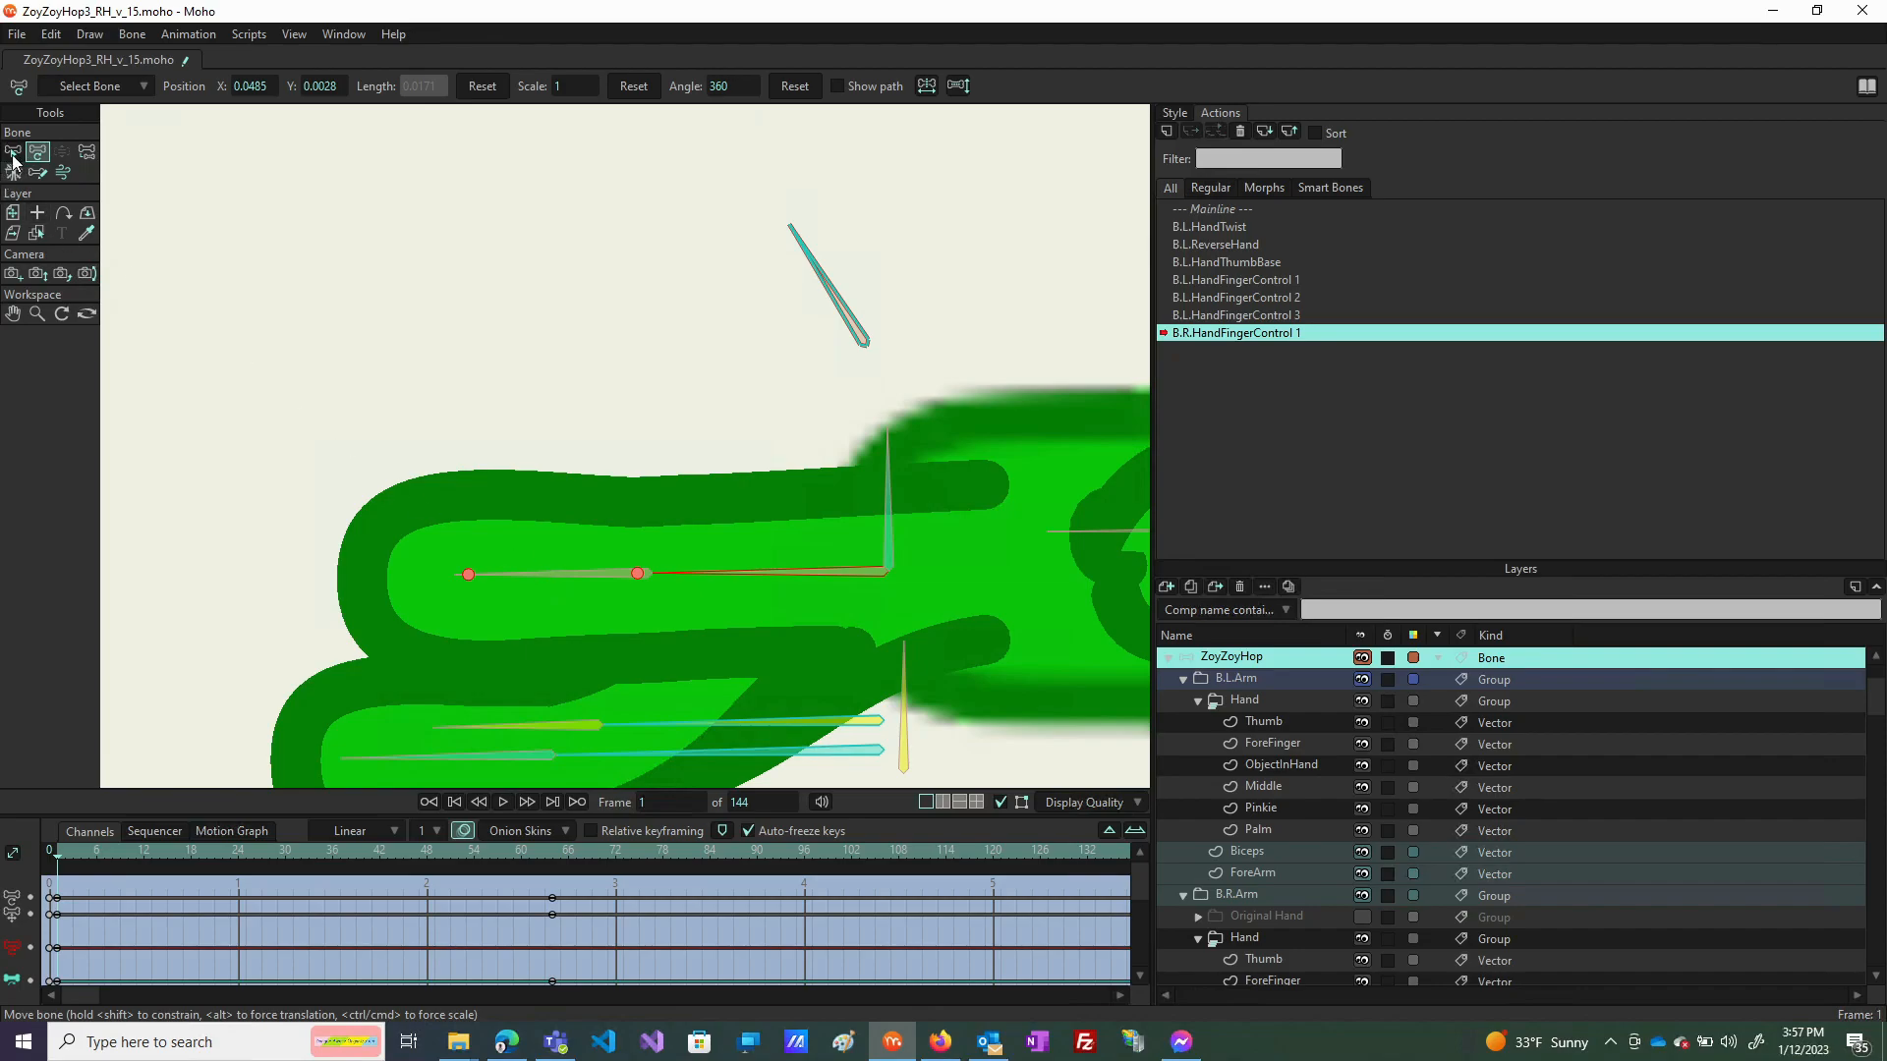
click(13, 155)
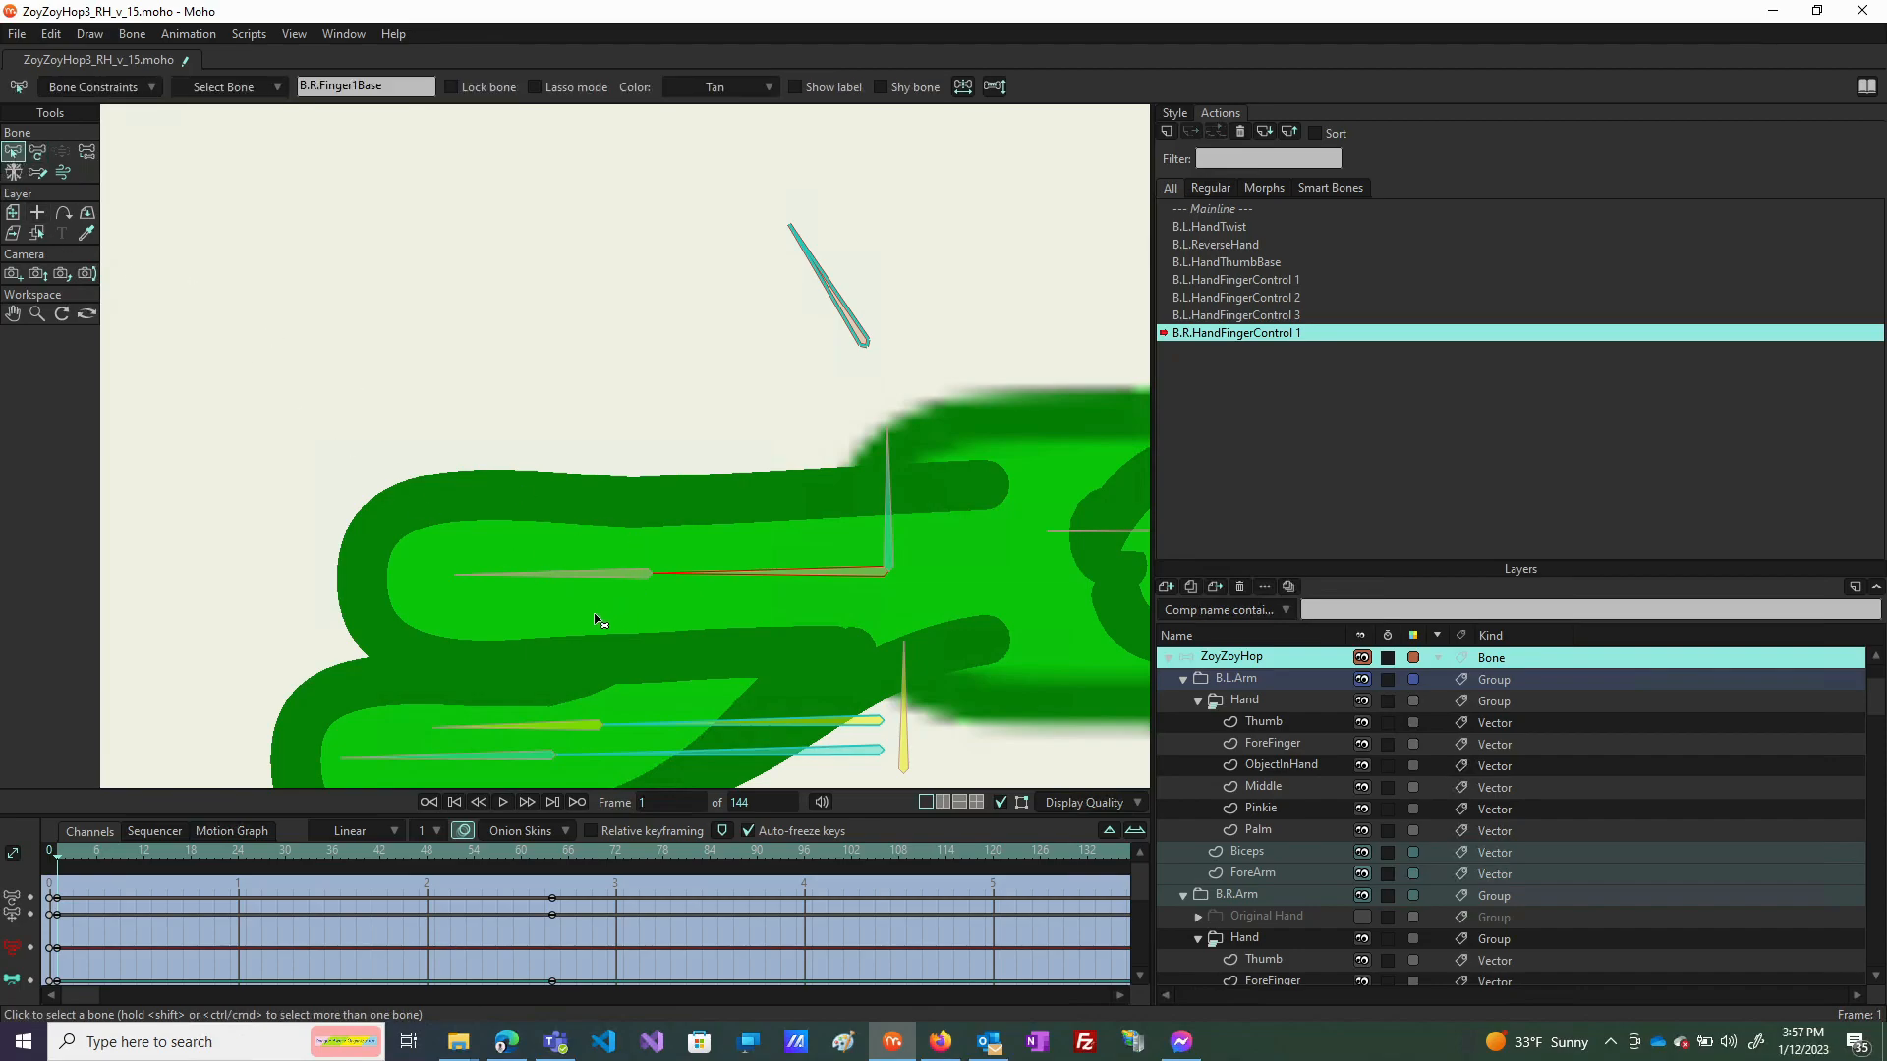
click(602, 573)
click(37, 152)
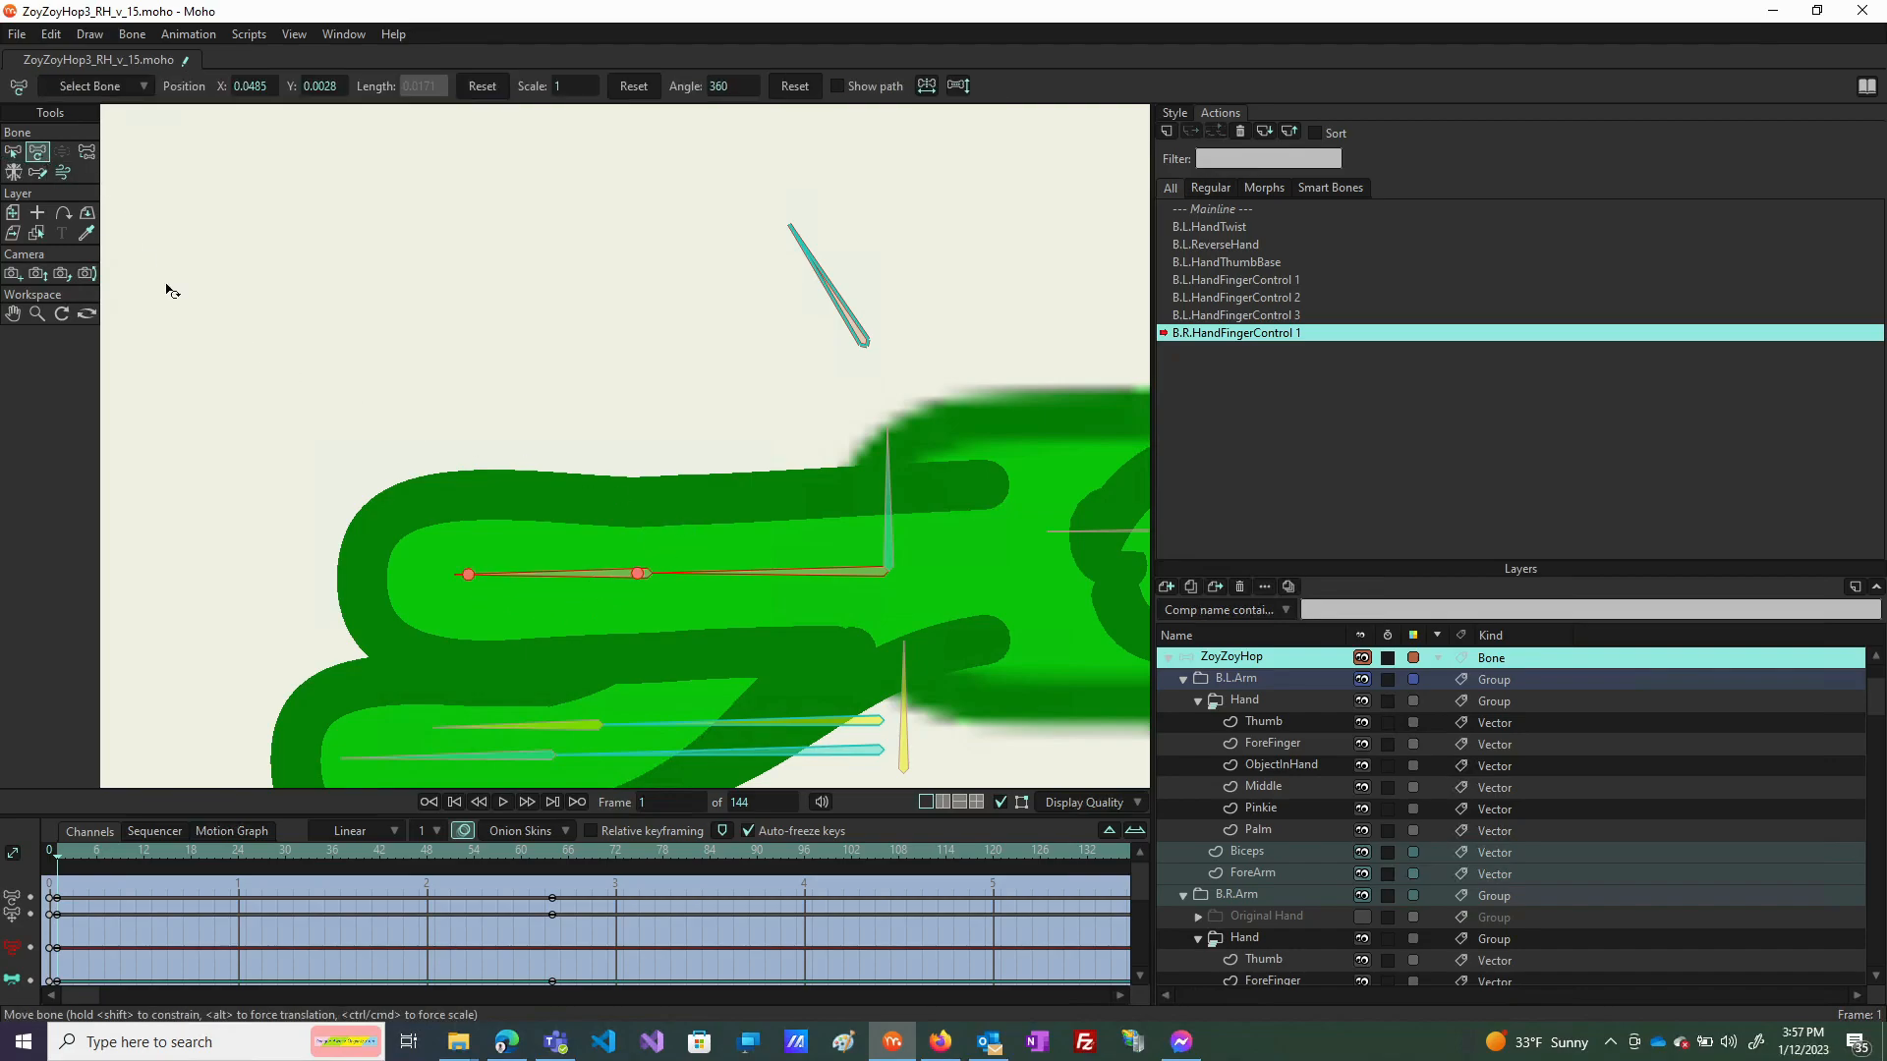
click(673, 578)
drag(672, 580, 710, 600)
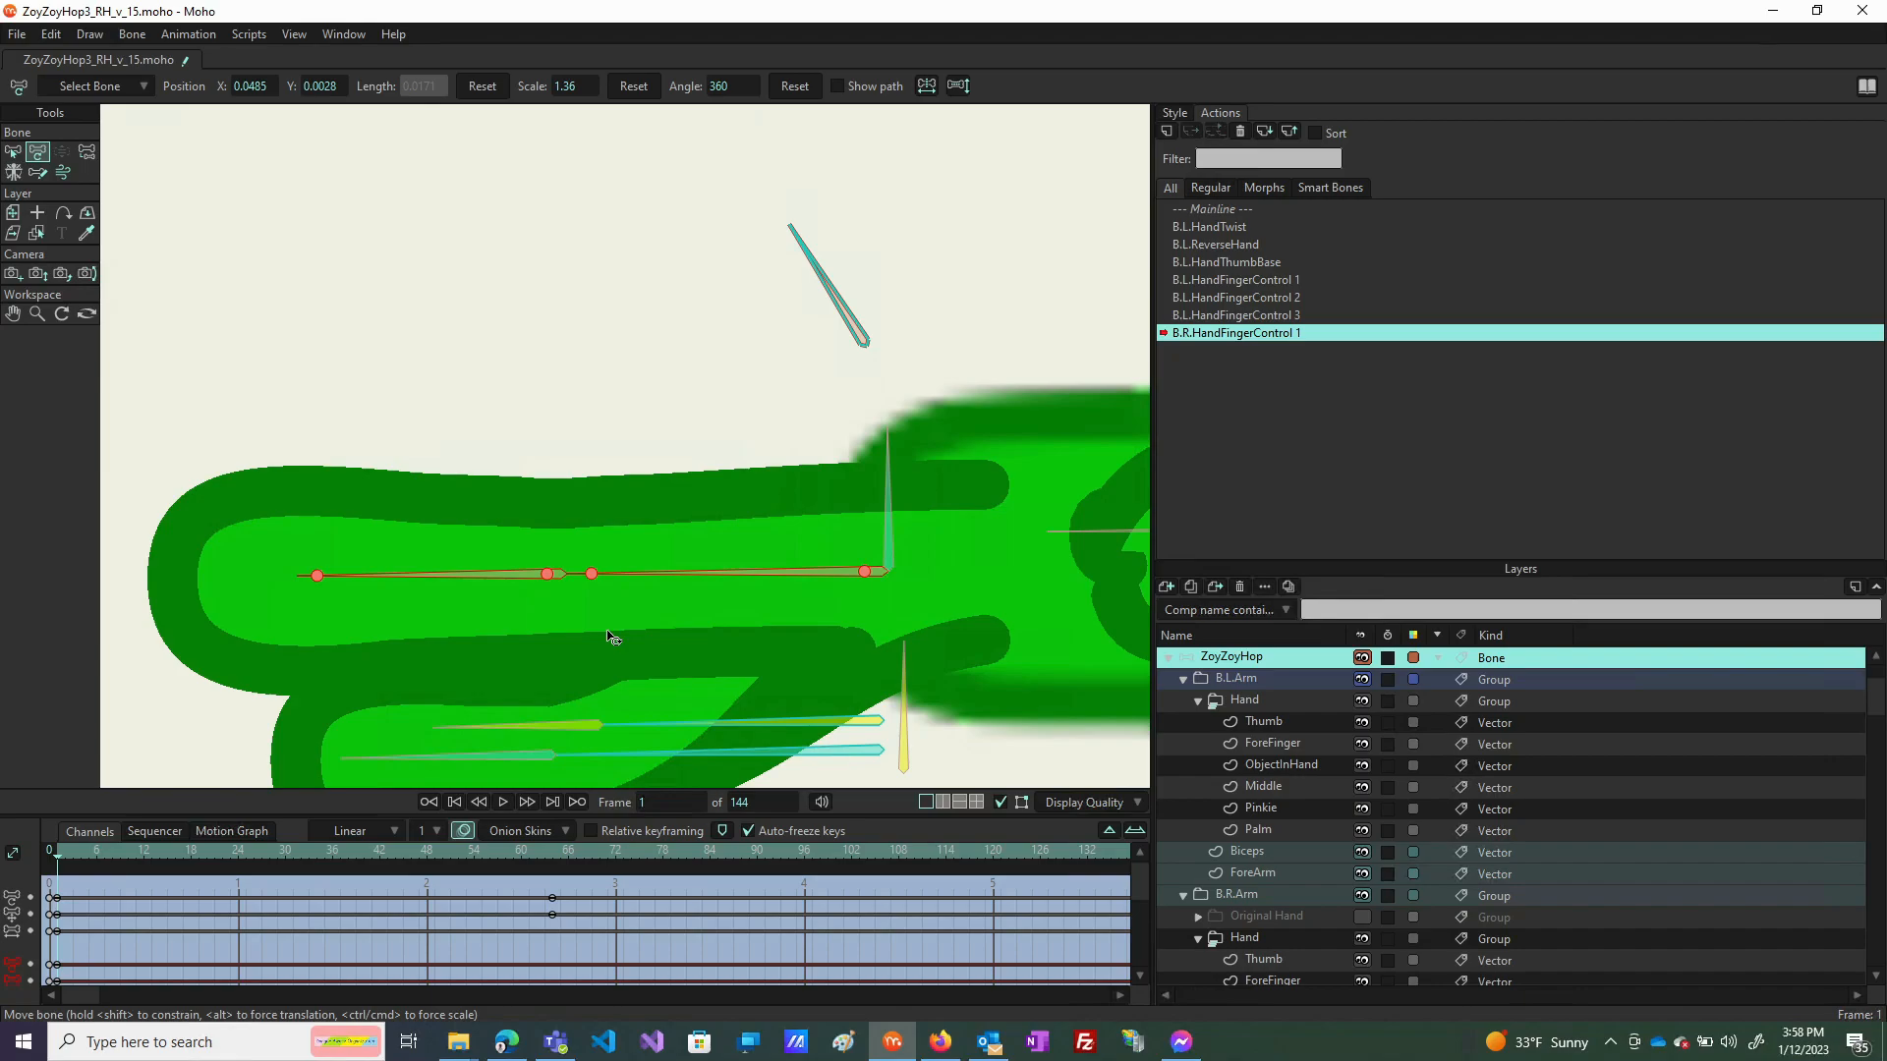
scroll(634, 524, down, 3)
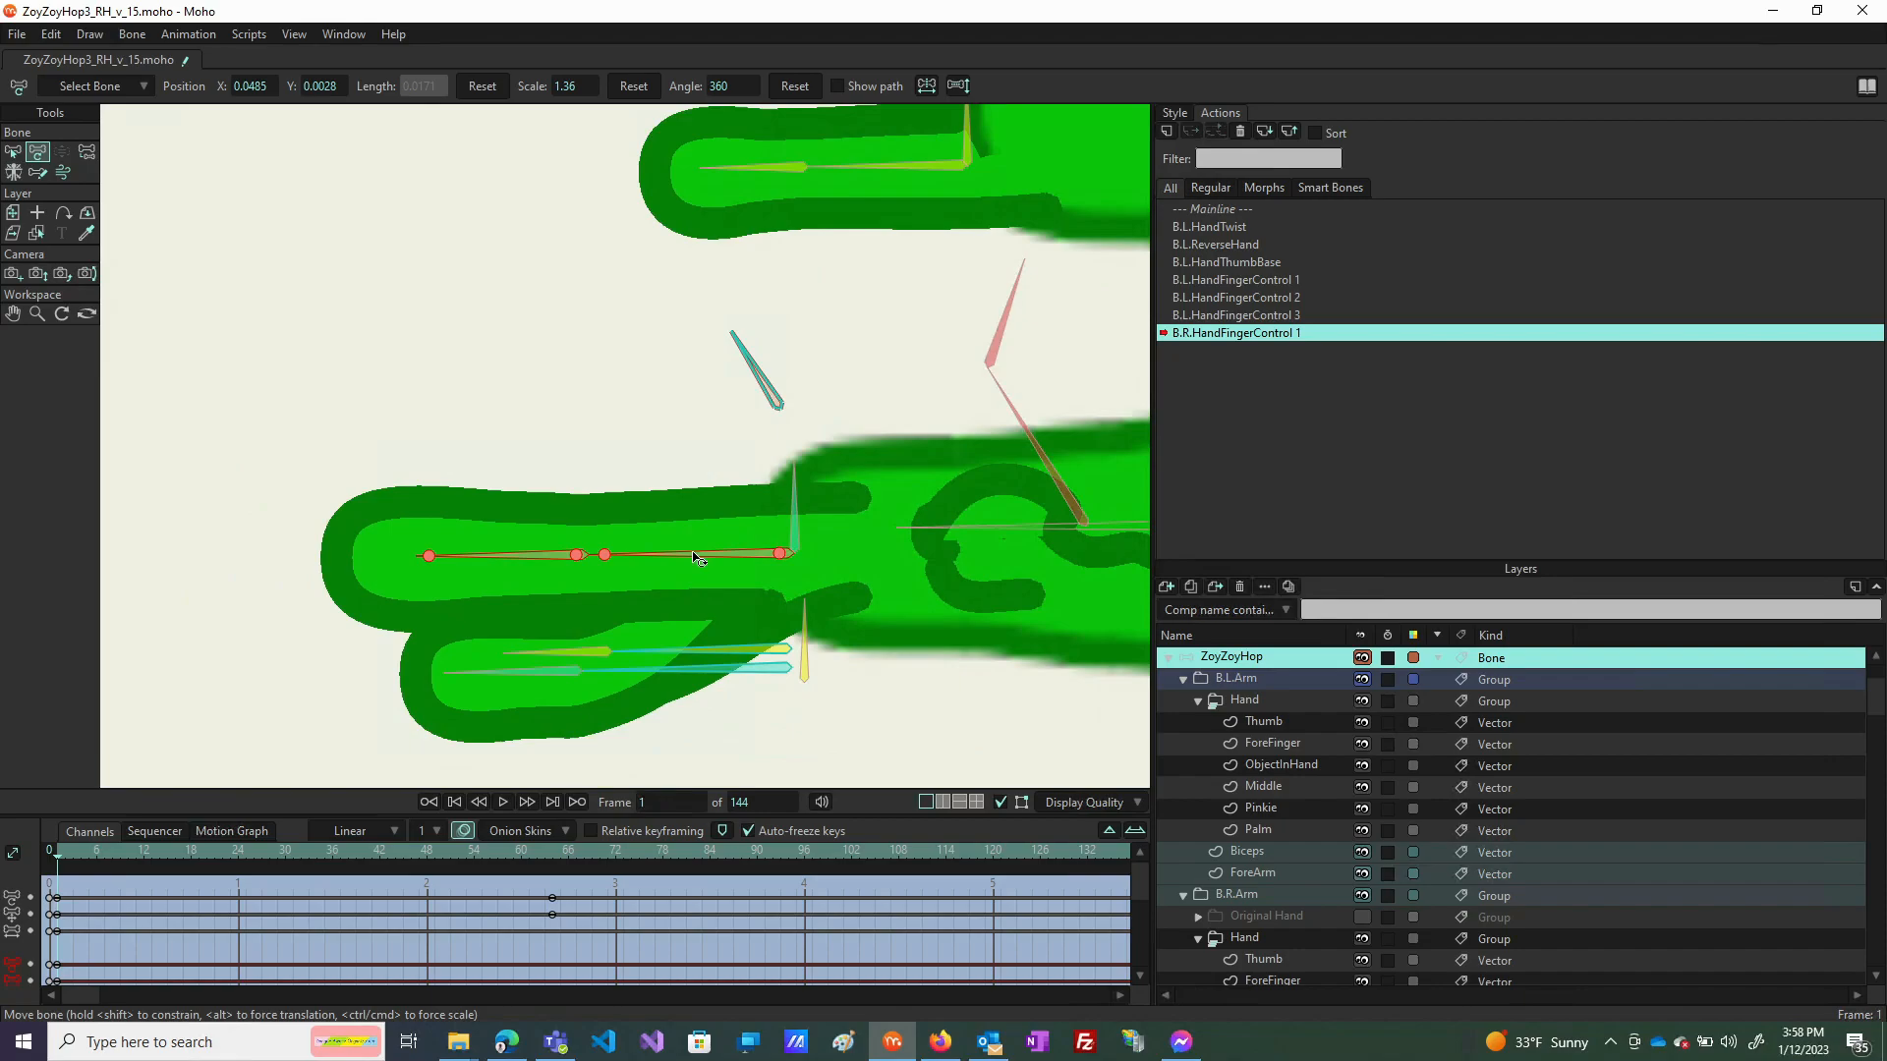
scroll(649, 533, up, 1)
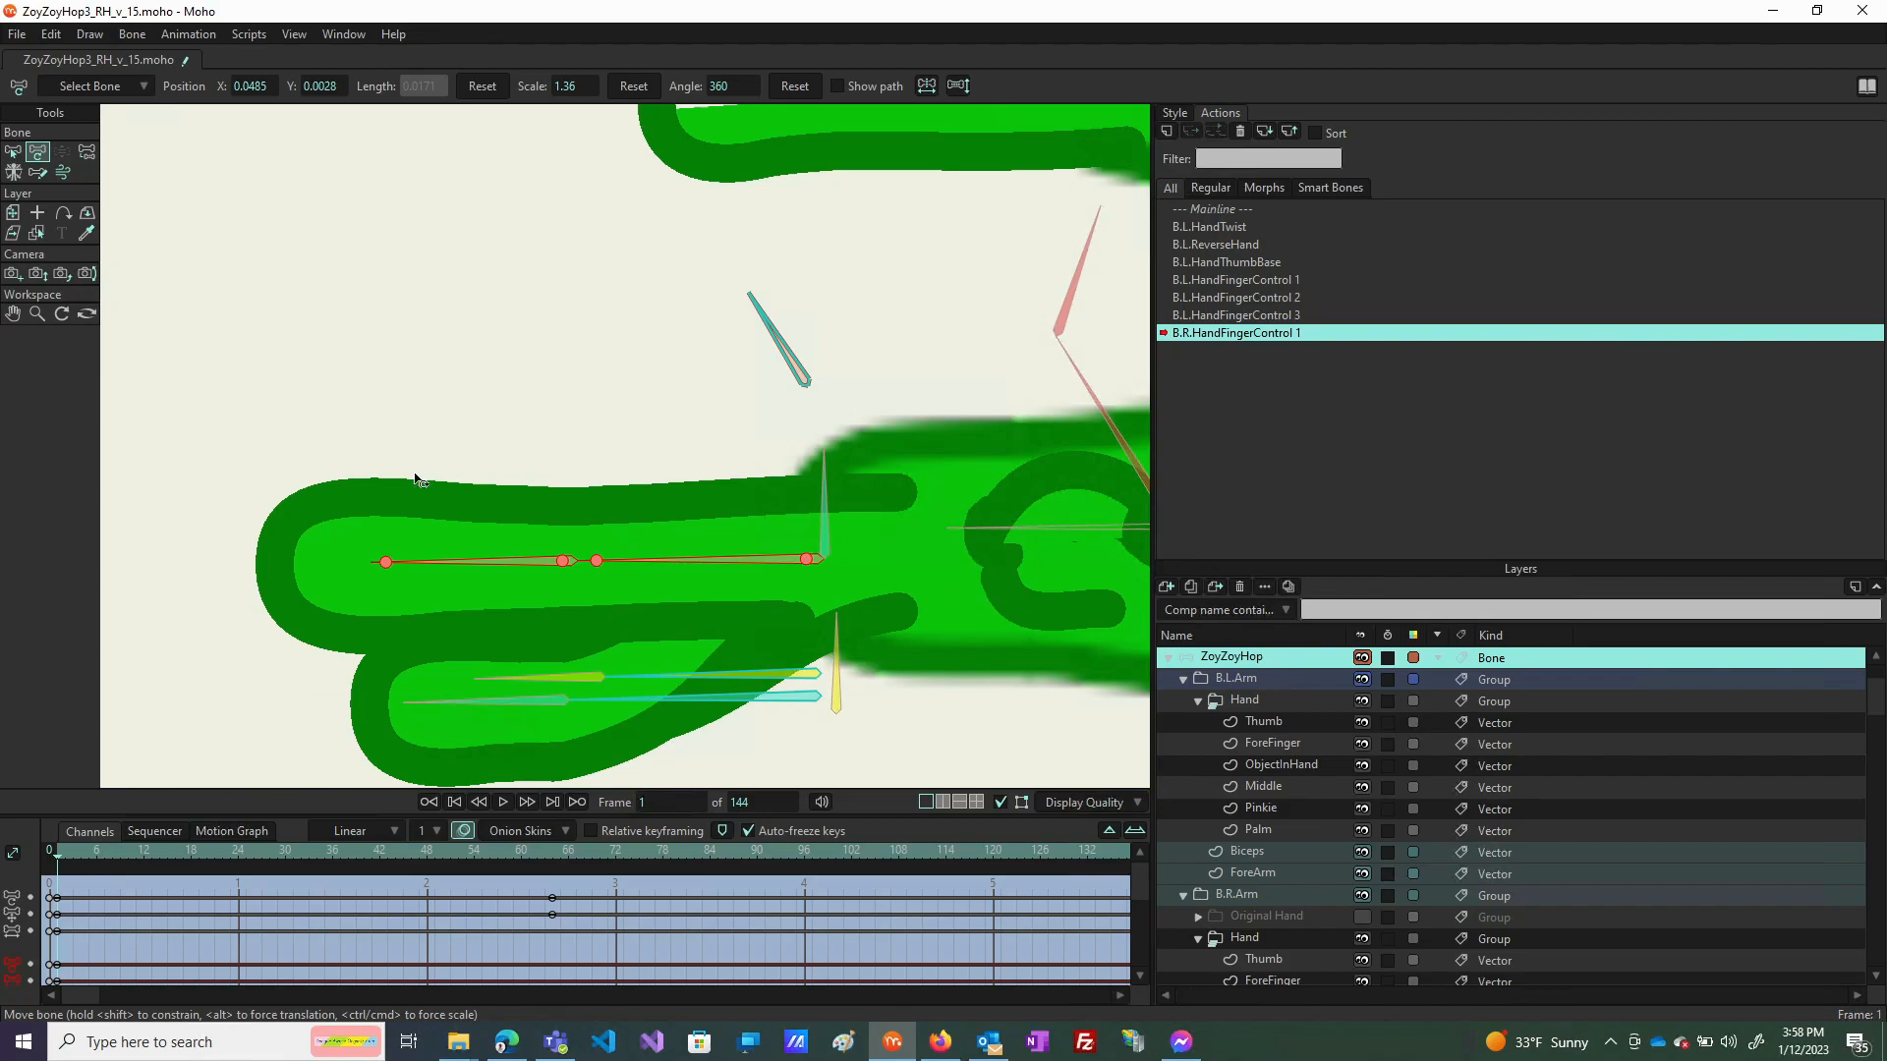
Select the fingertip points of the ForeFinger layer in the B.R.Arm hand and examine how they follow the lengthened bones on frame 1.
click(1184, 678)
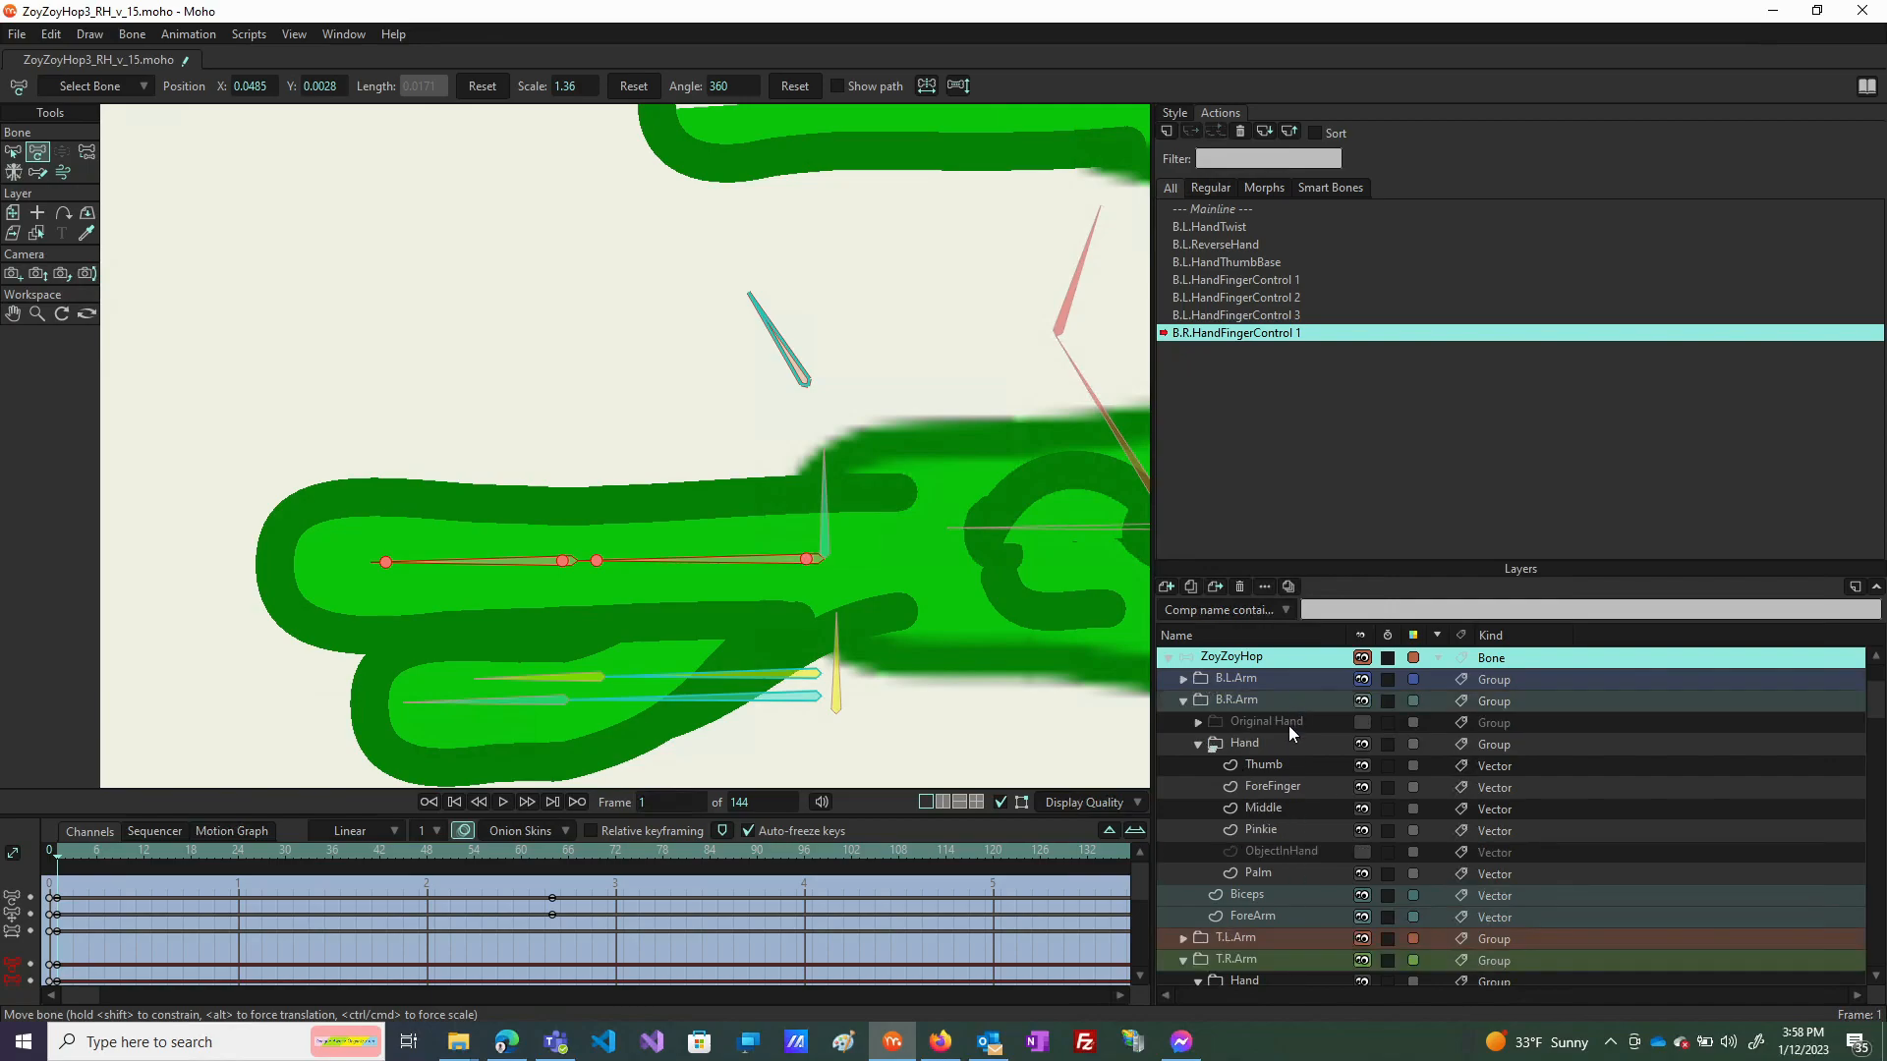
click(1307, 789)
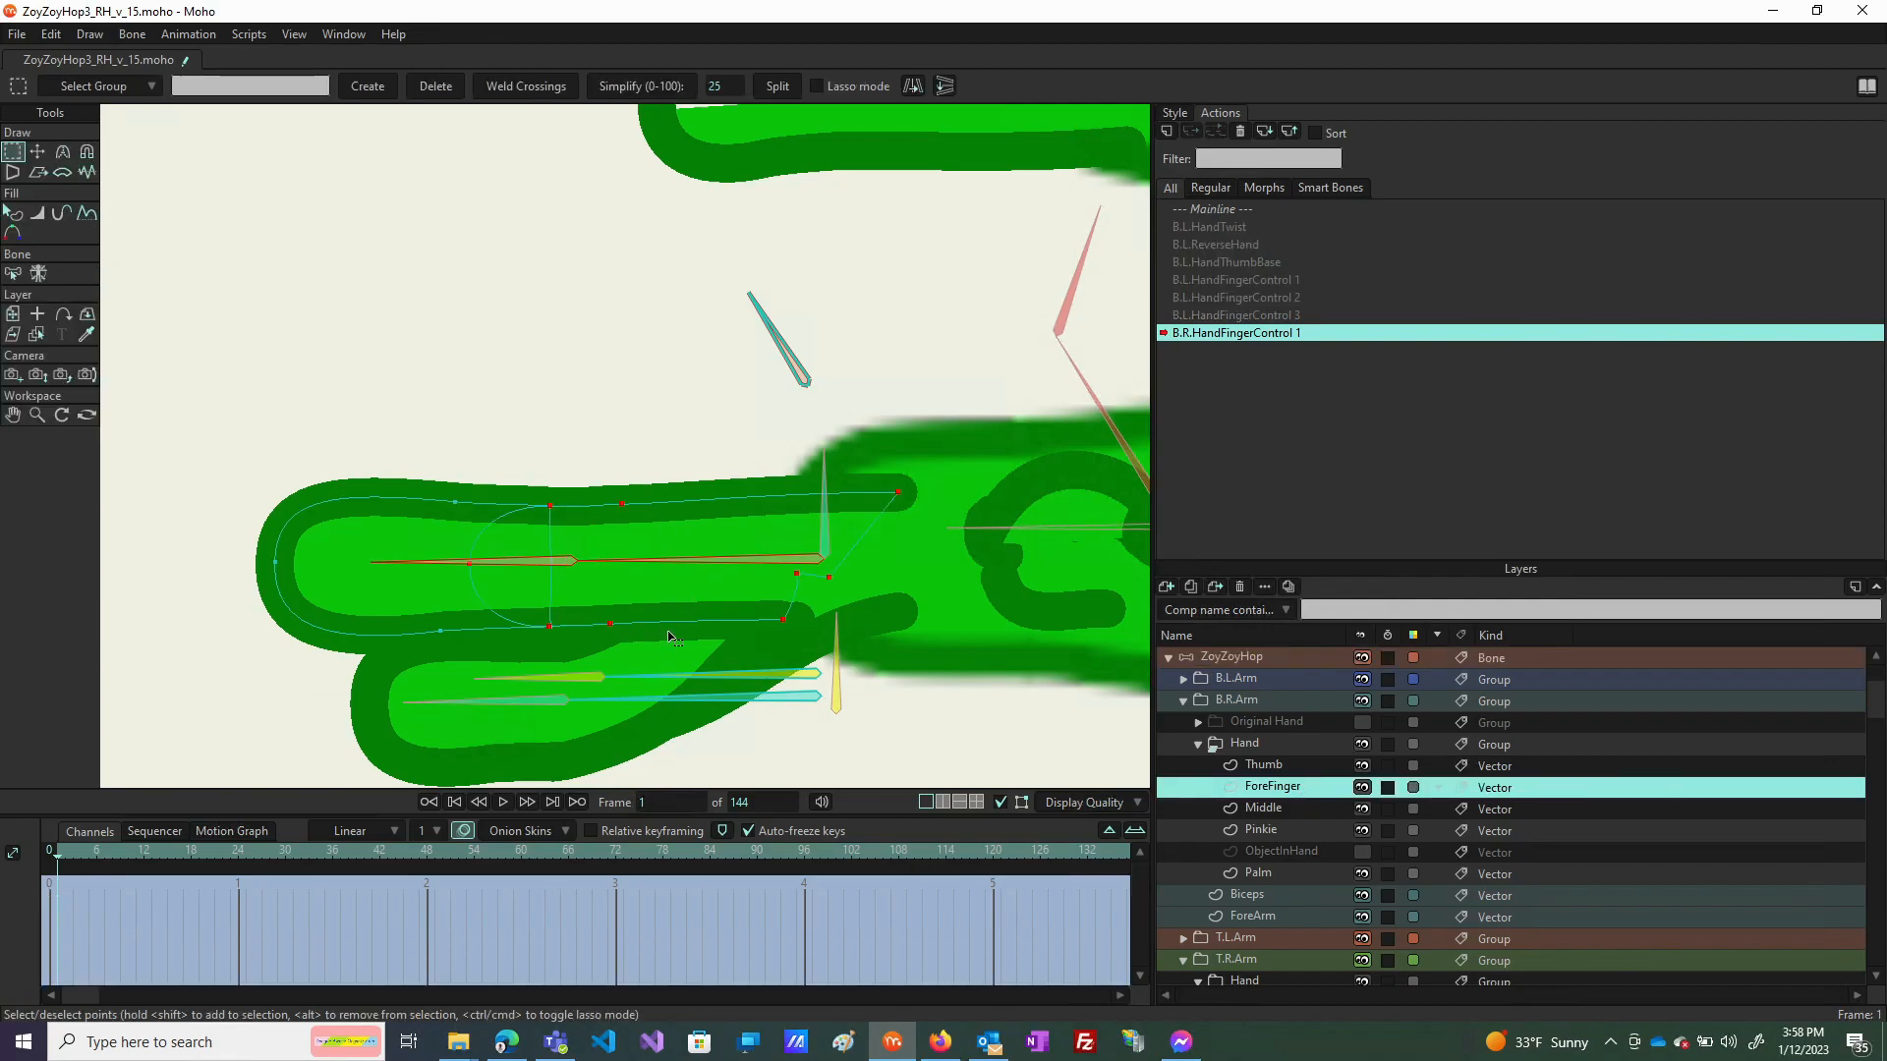
scroll(668, 633, up, 2)
scroll(748, 463, down, 1)
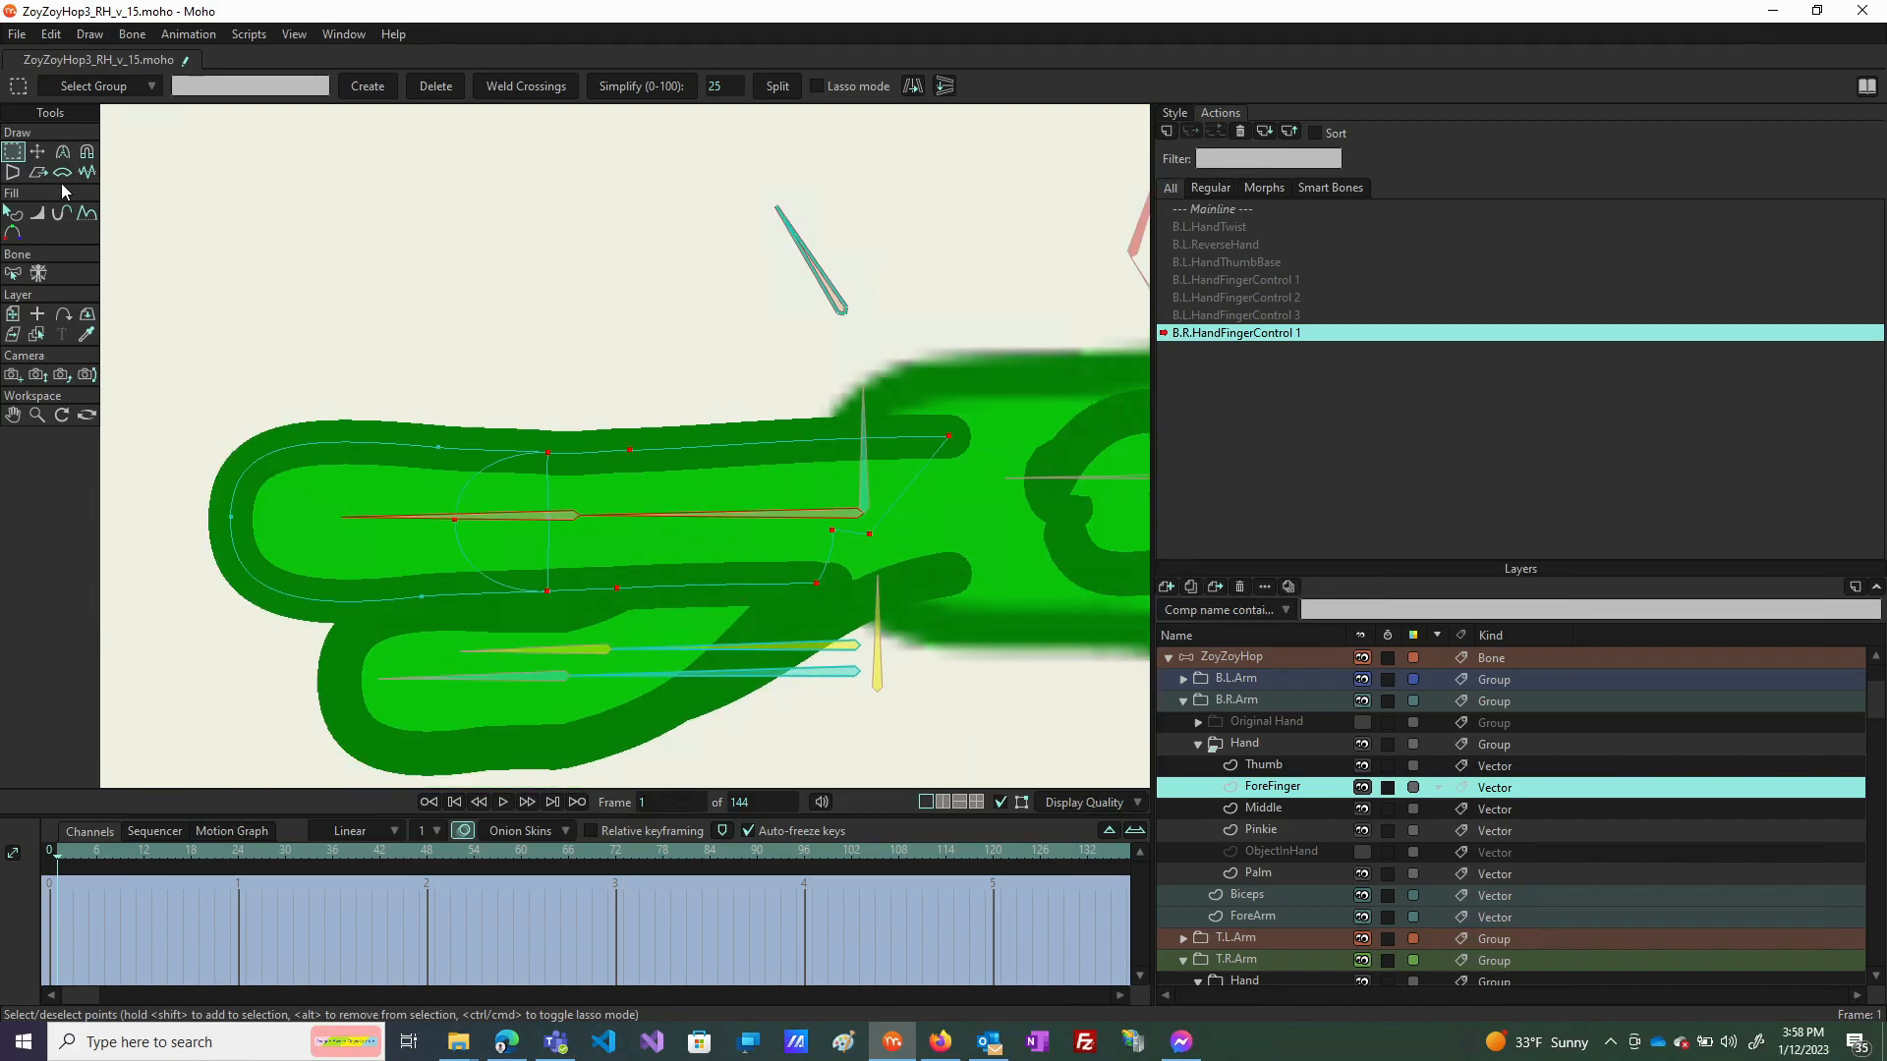
click(37, 152)
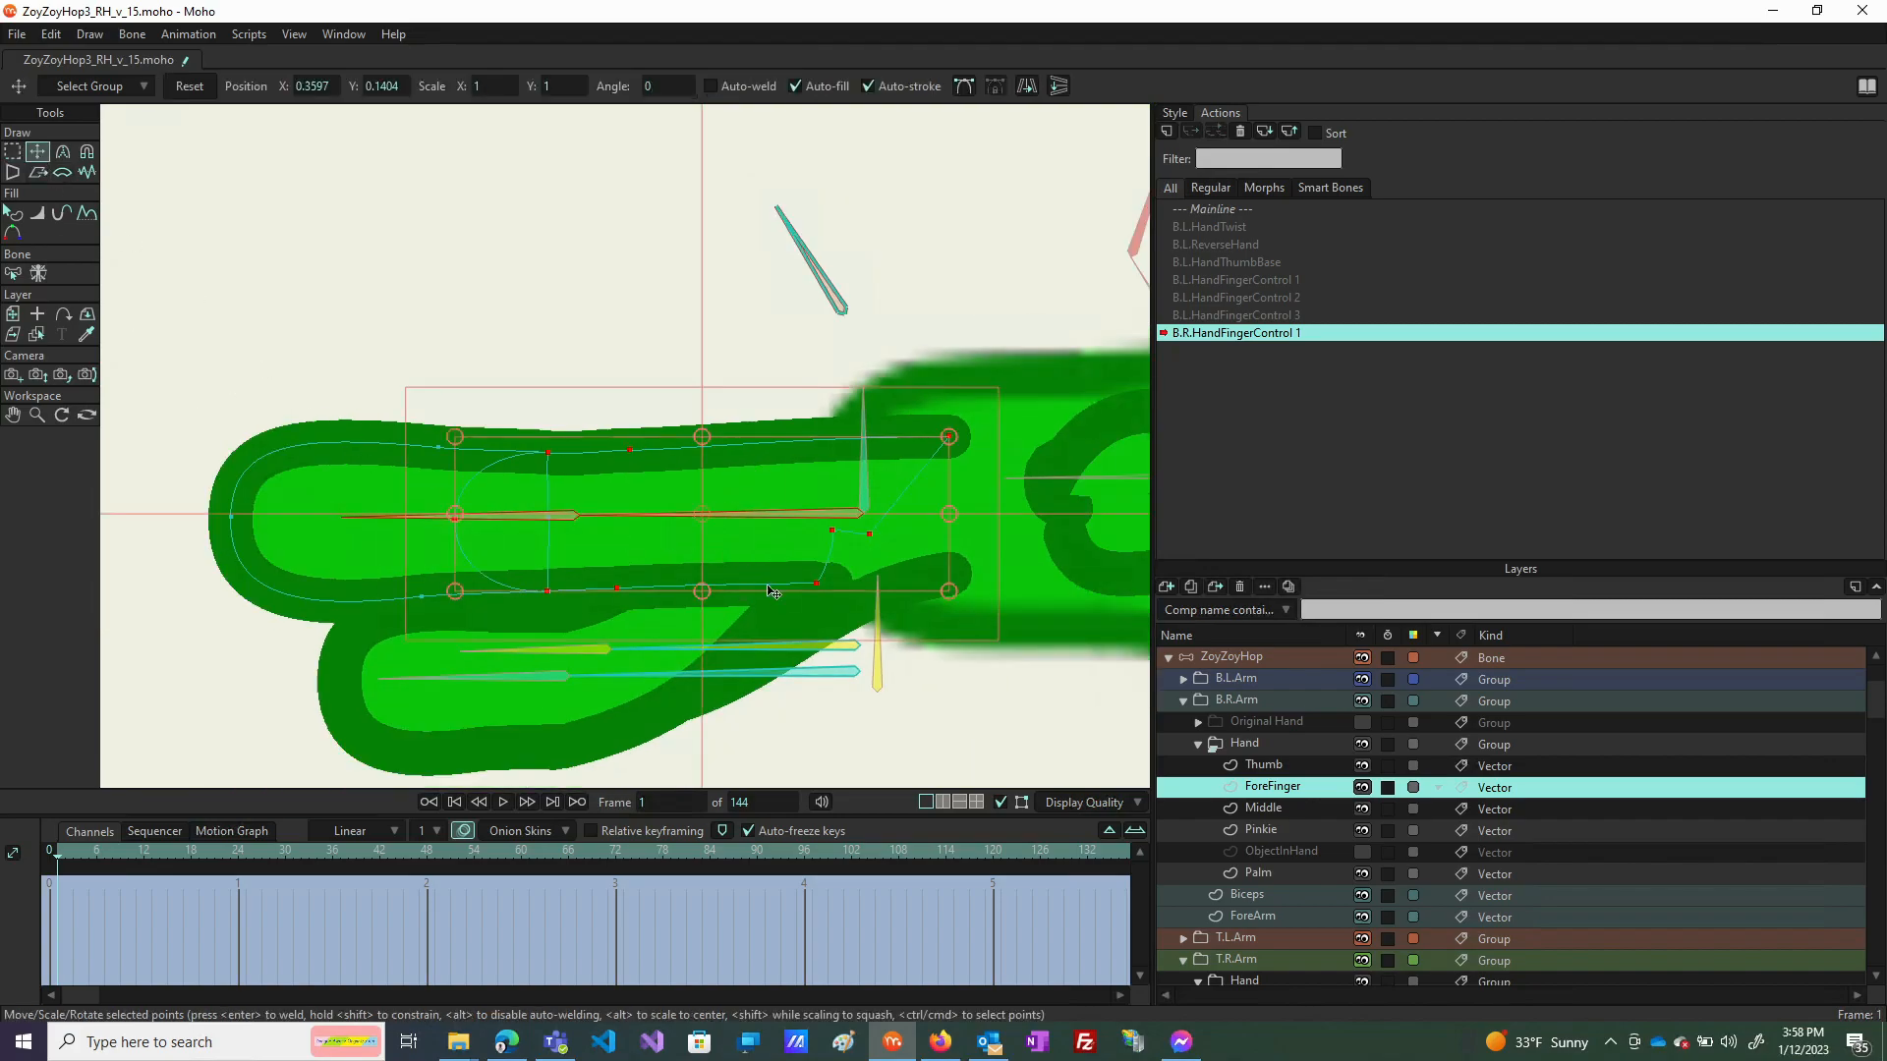
click(798, 587)
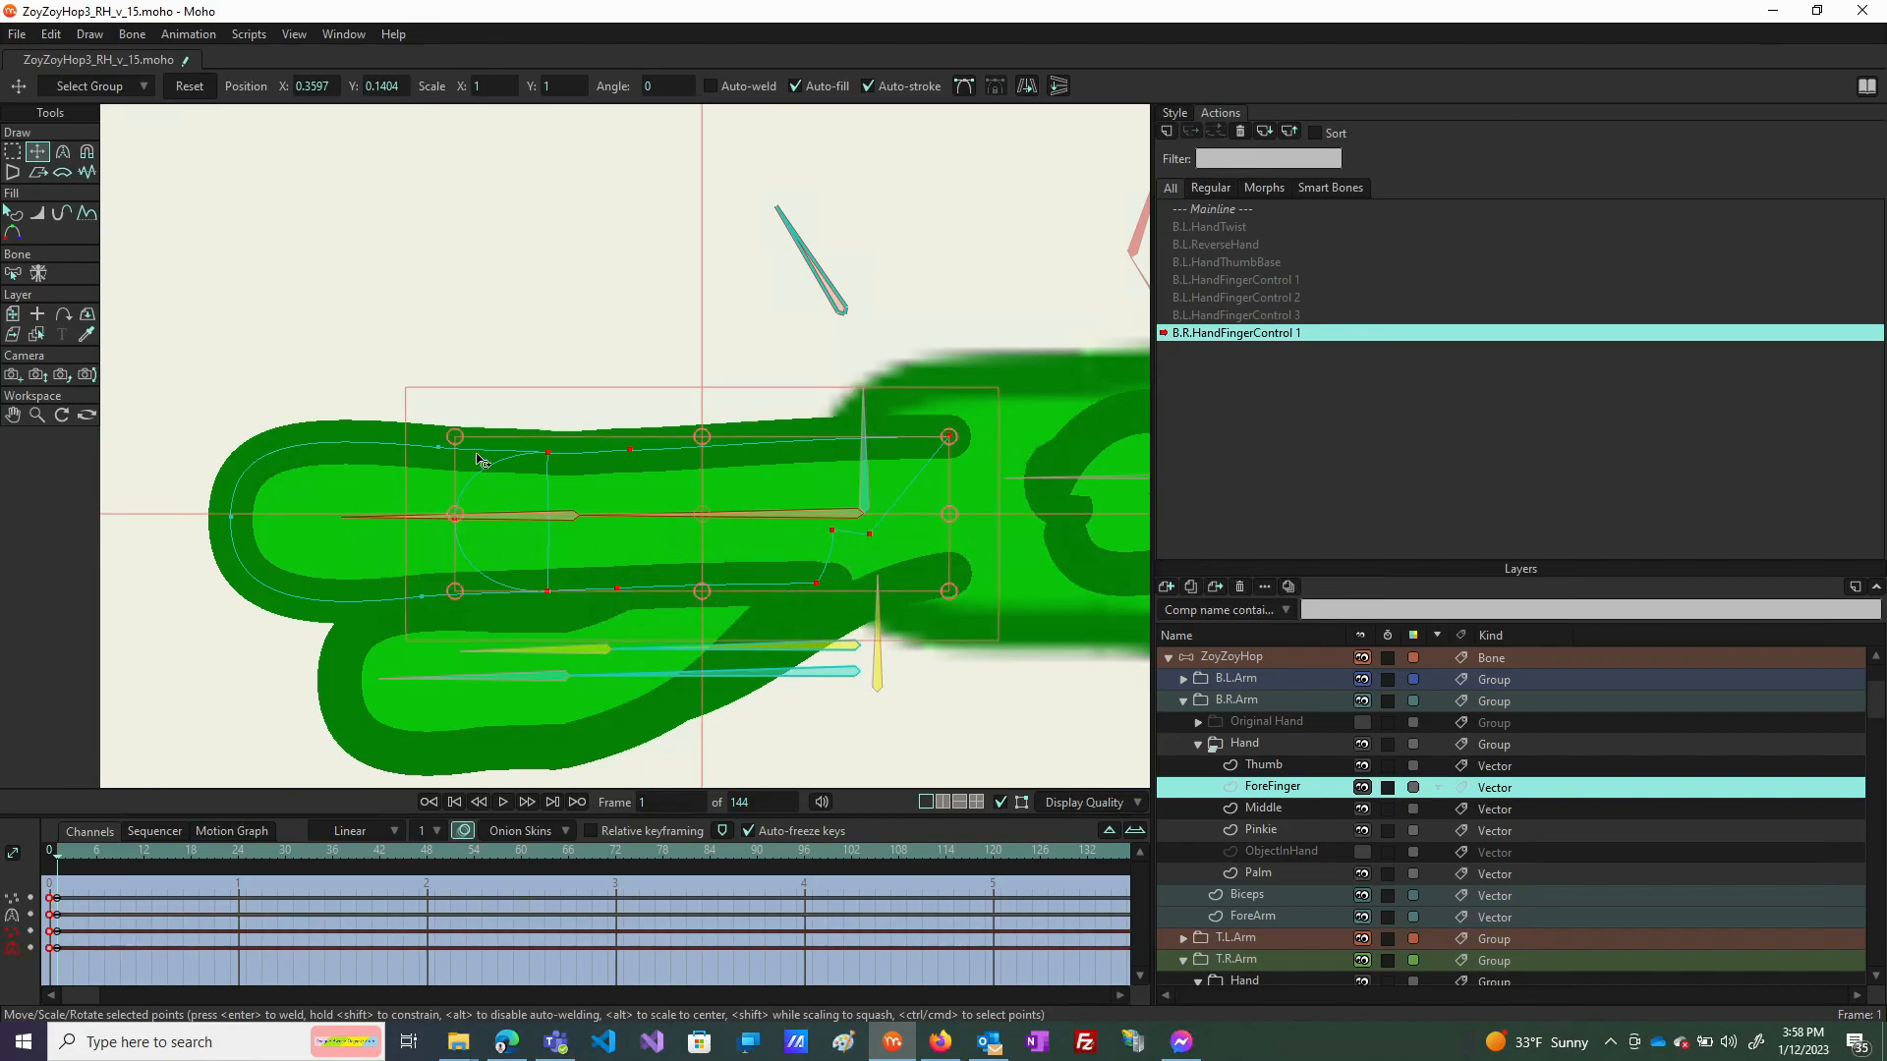
double_click(282, 596)
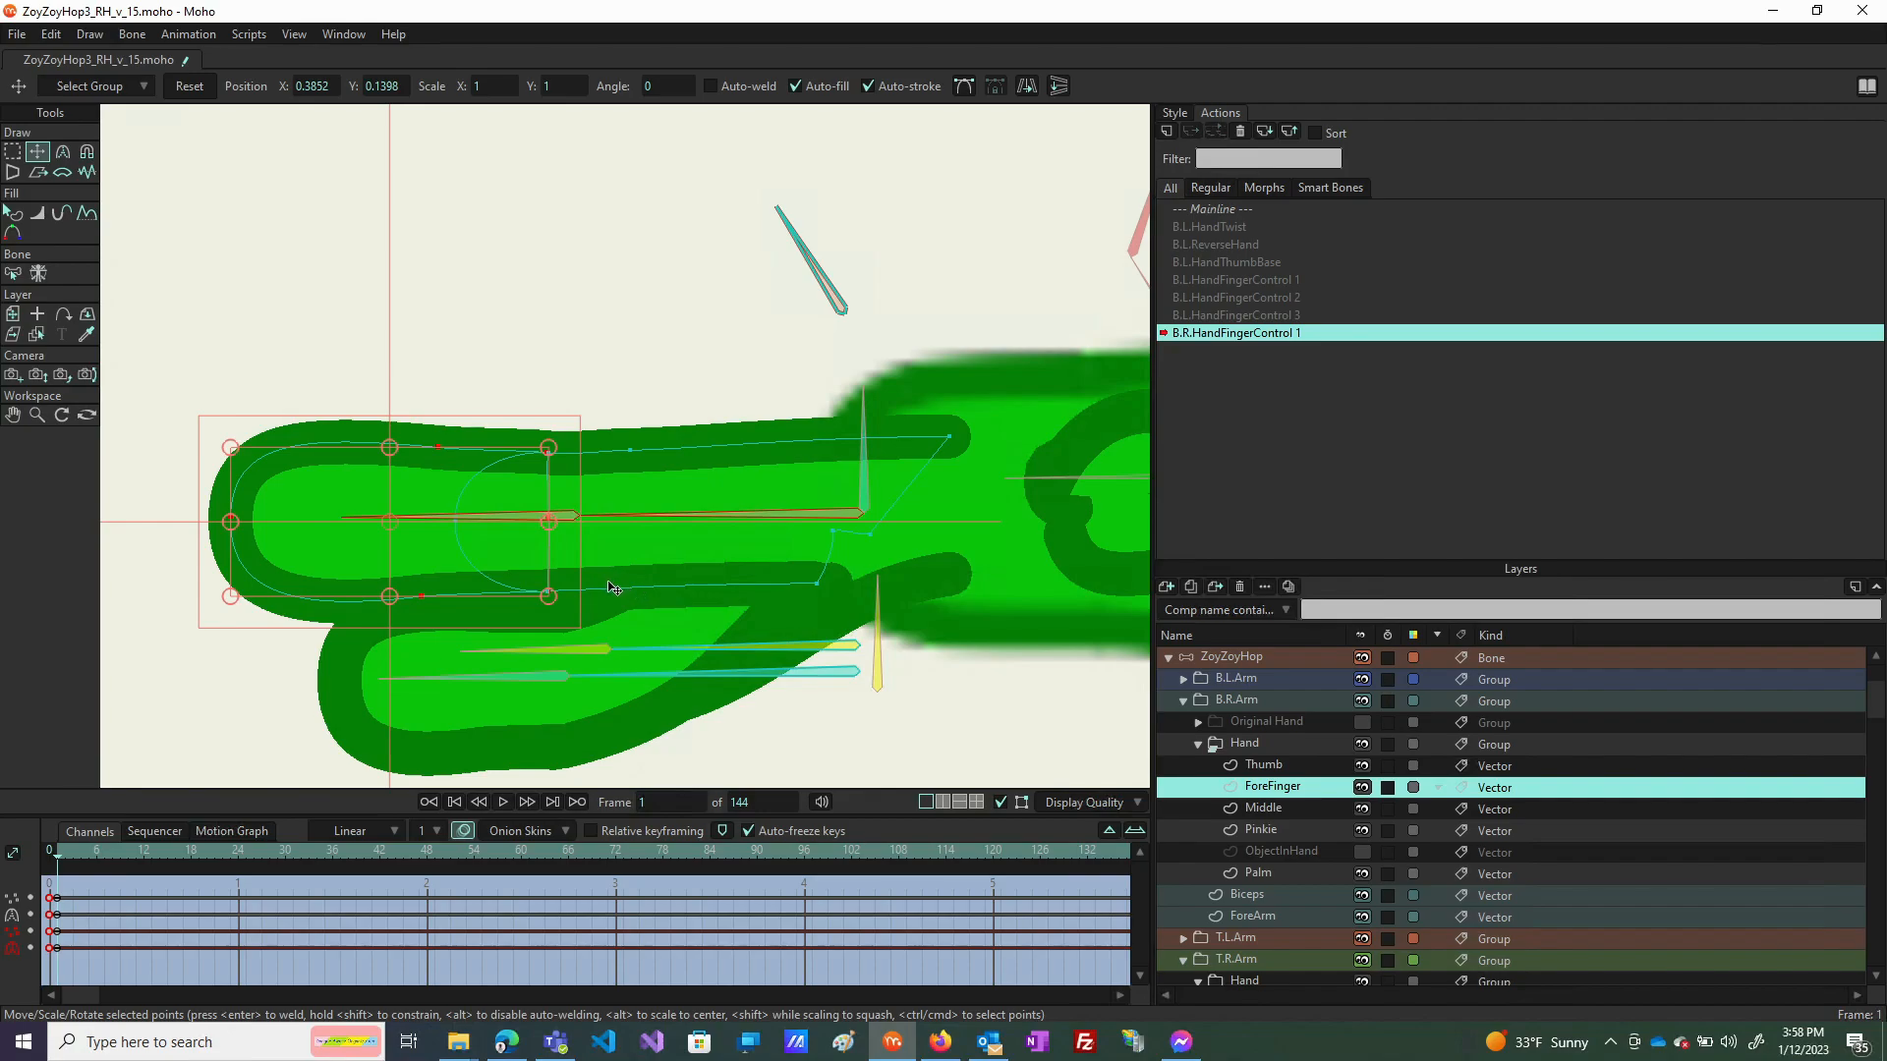
scroll(570, 543, up, 1)
scroll(570, 541, up, 3)
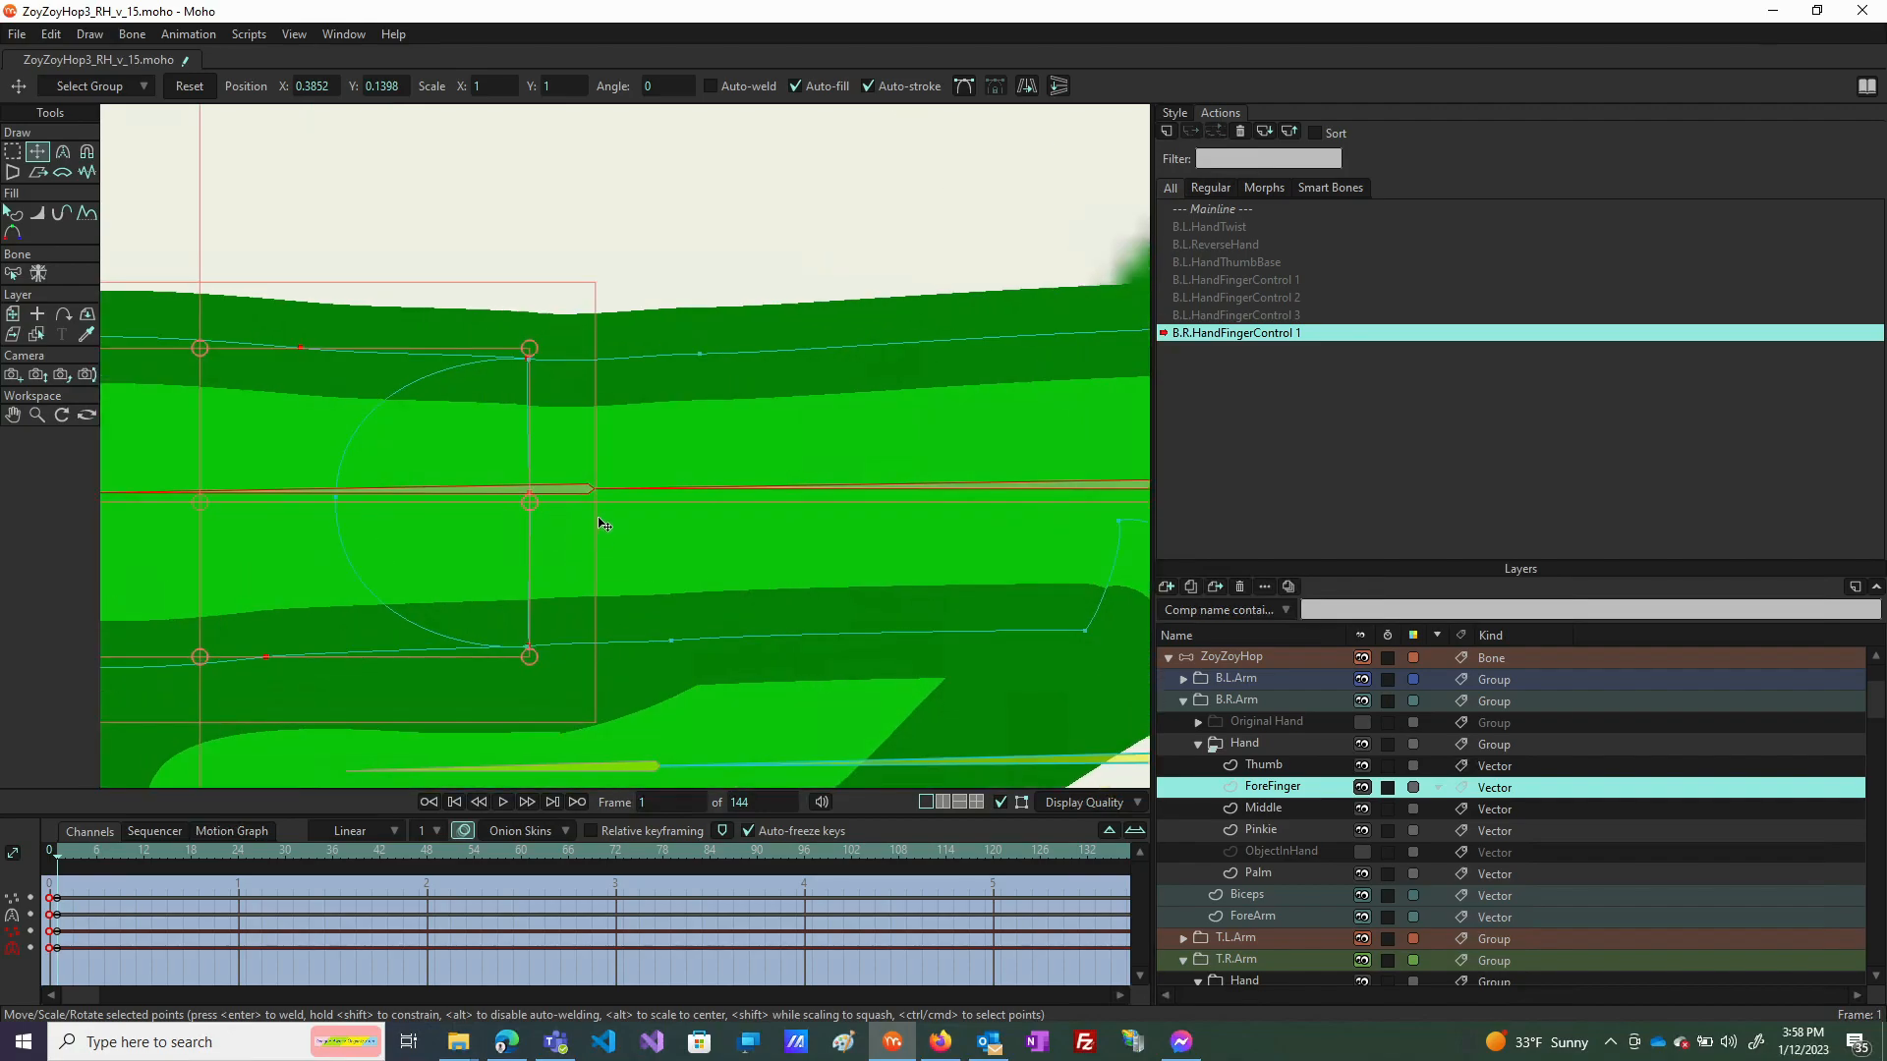
scroll(590, 496, down, 4)
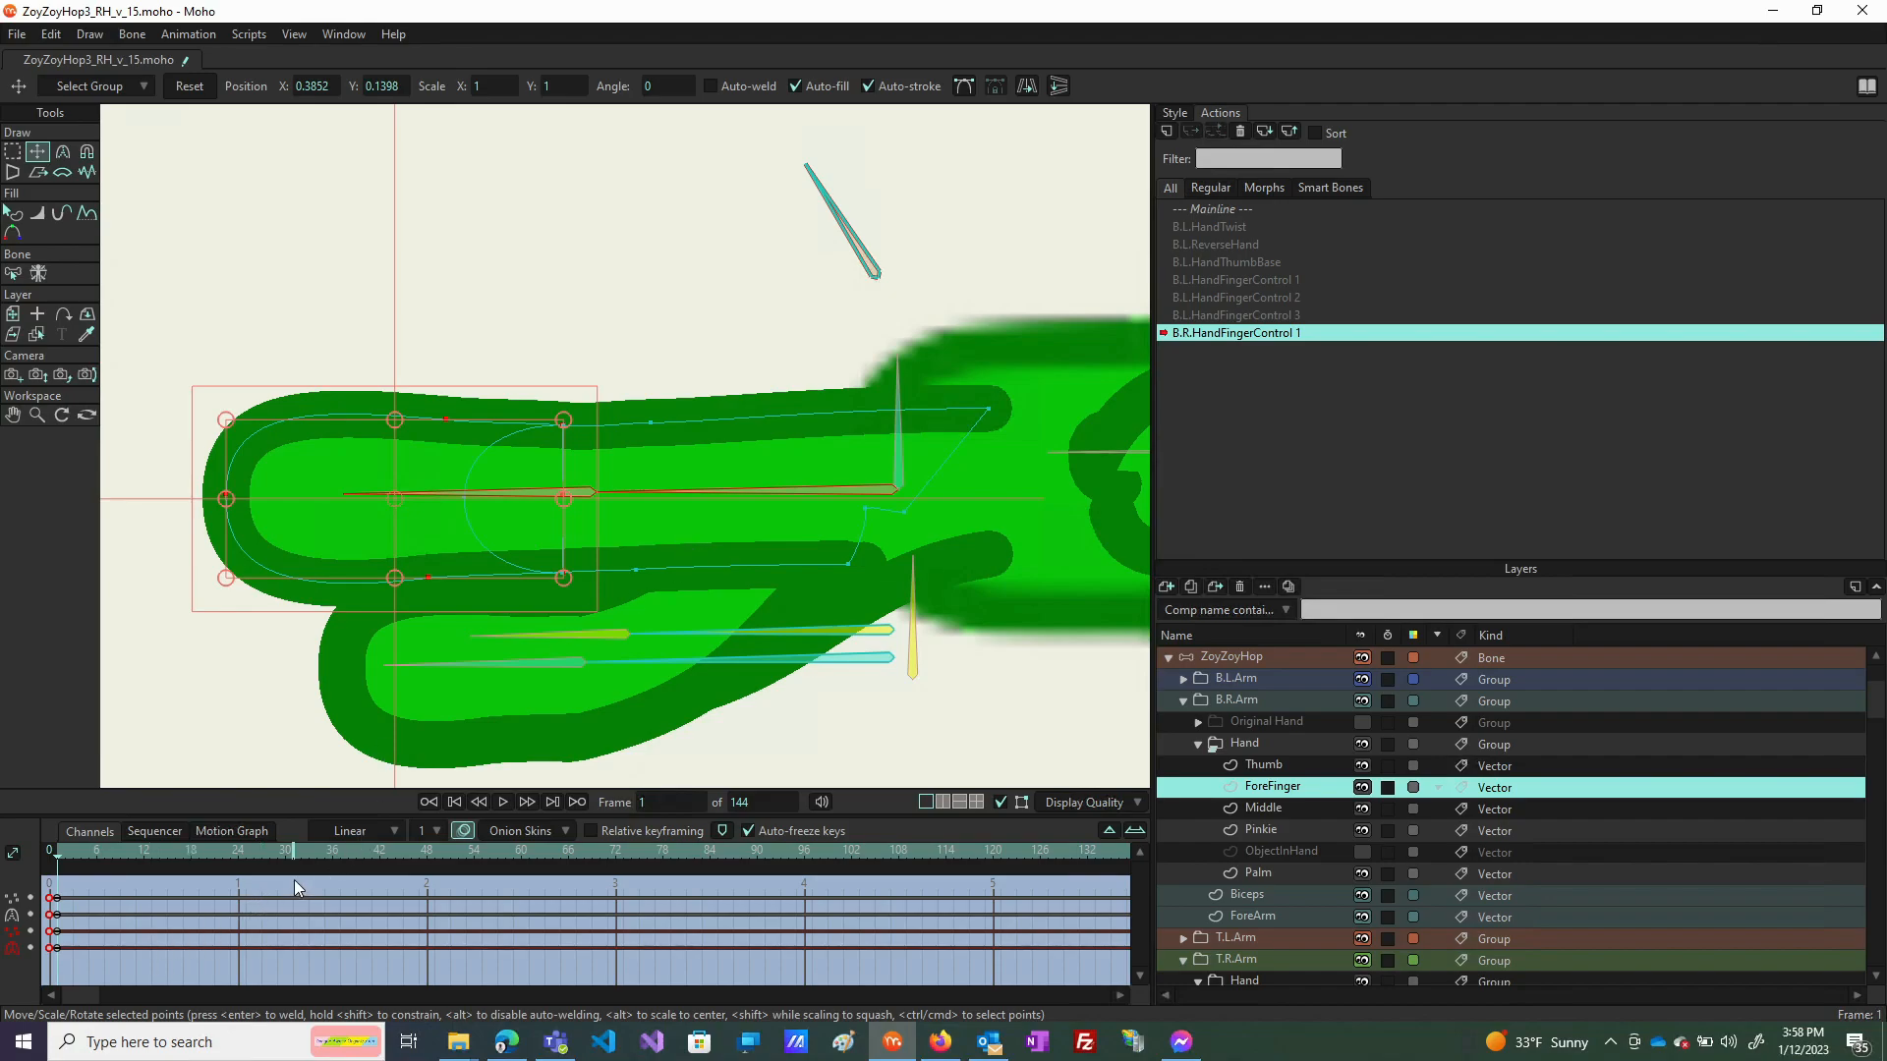
On frame 32 of the action, reset the scale of the B.R.Finger1Base bone and its fingertip bone to 1.
click(303, 855)
drag(303, 861, 434, 852)
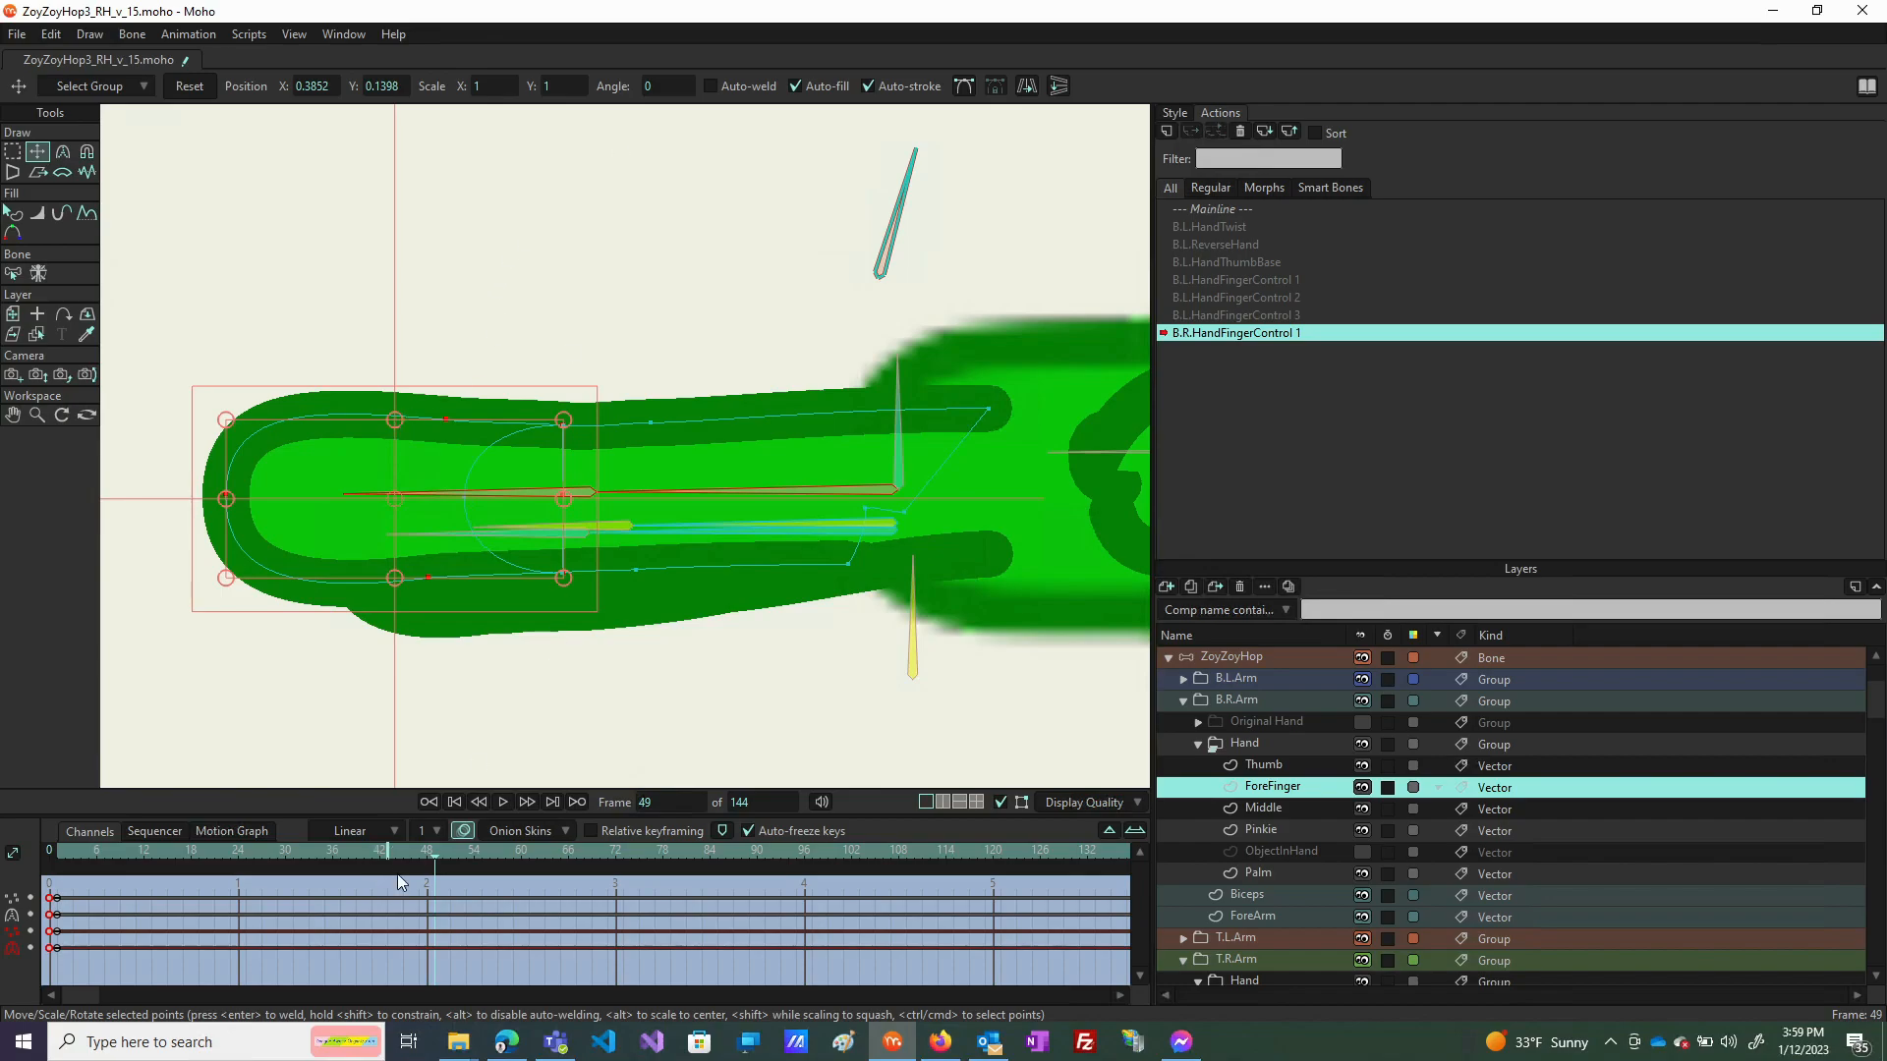
click(303, 857)
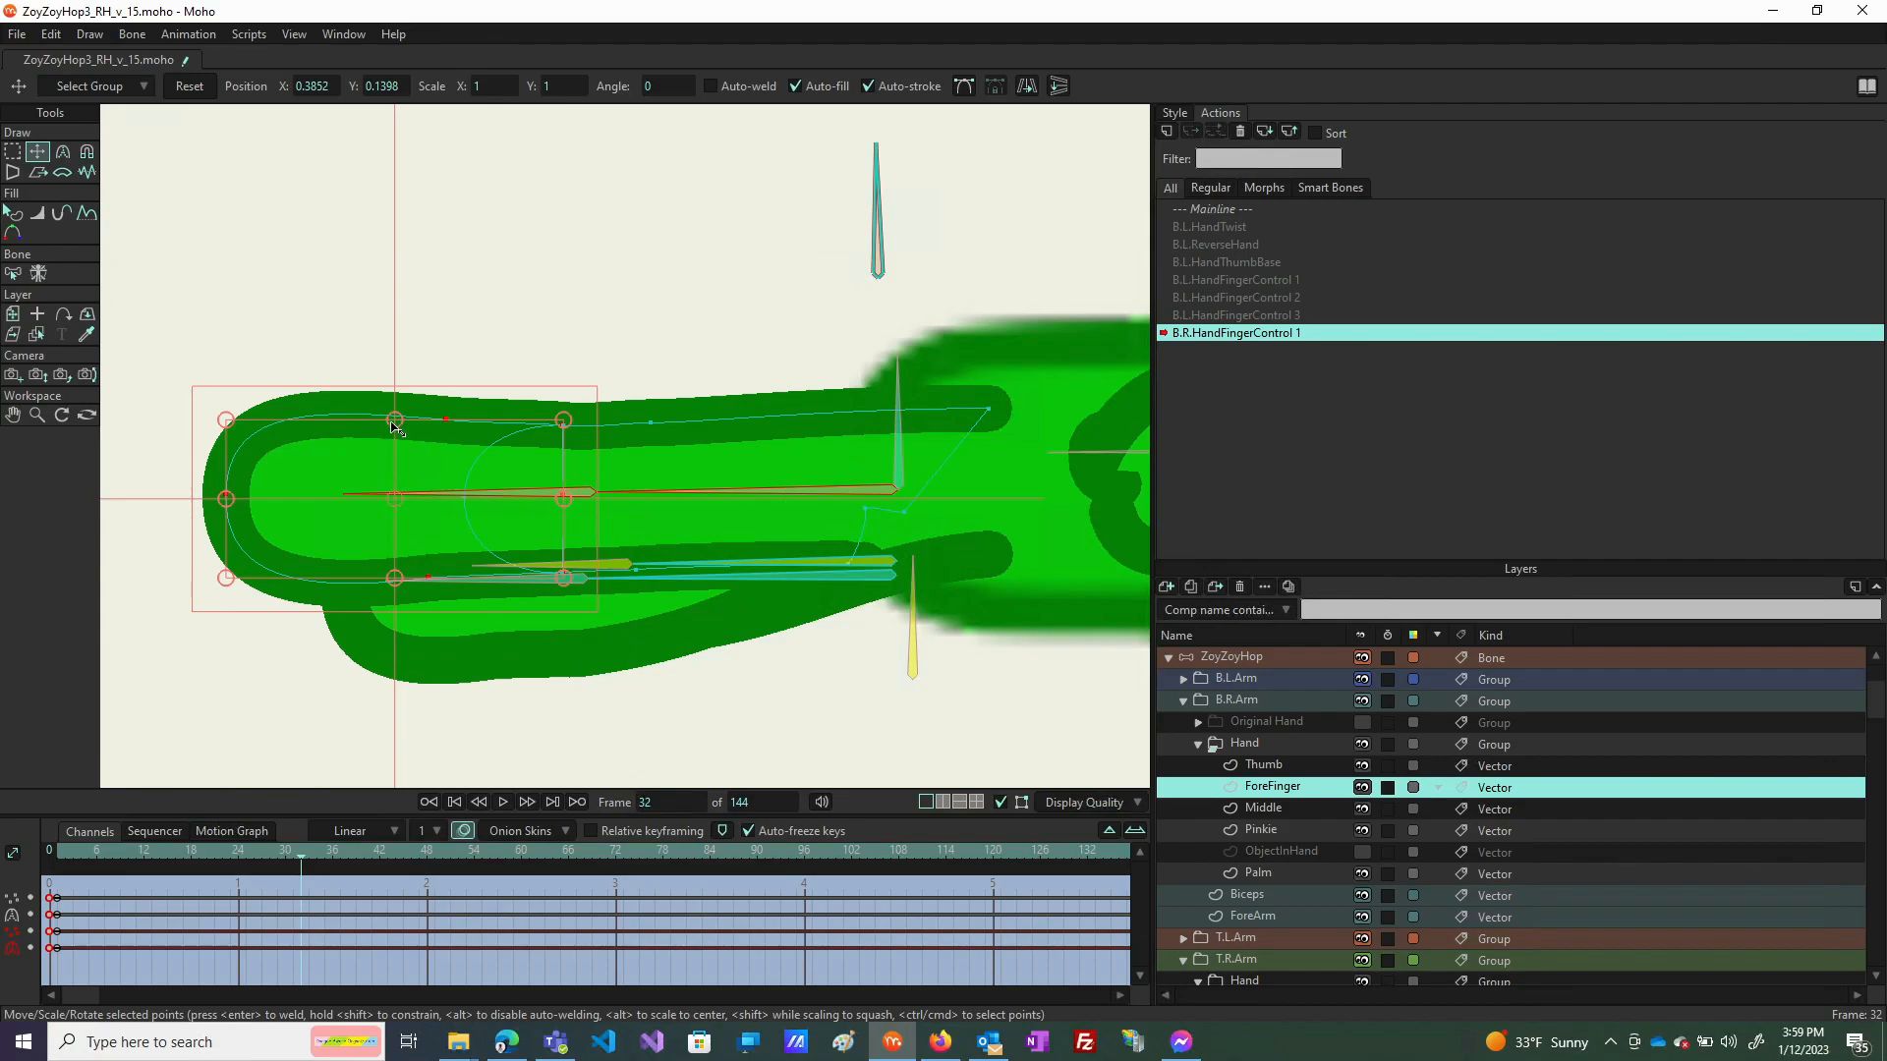
key(b)
drag(193, 439, 933, 539)
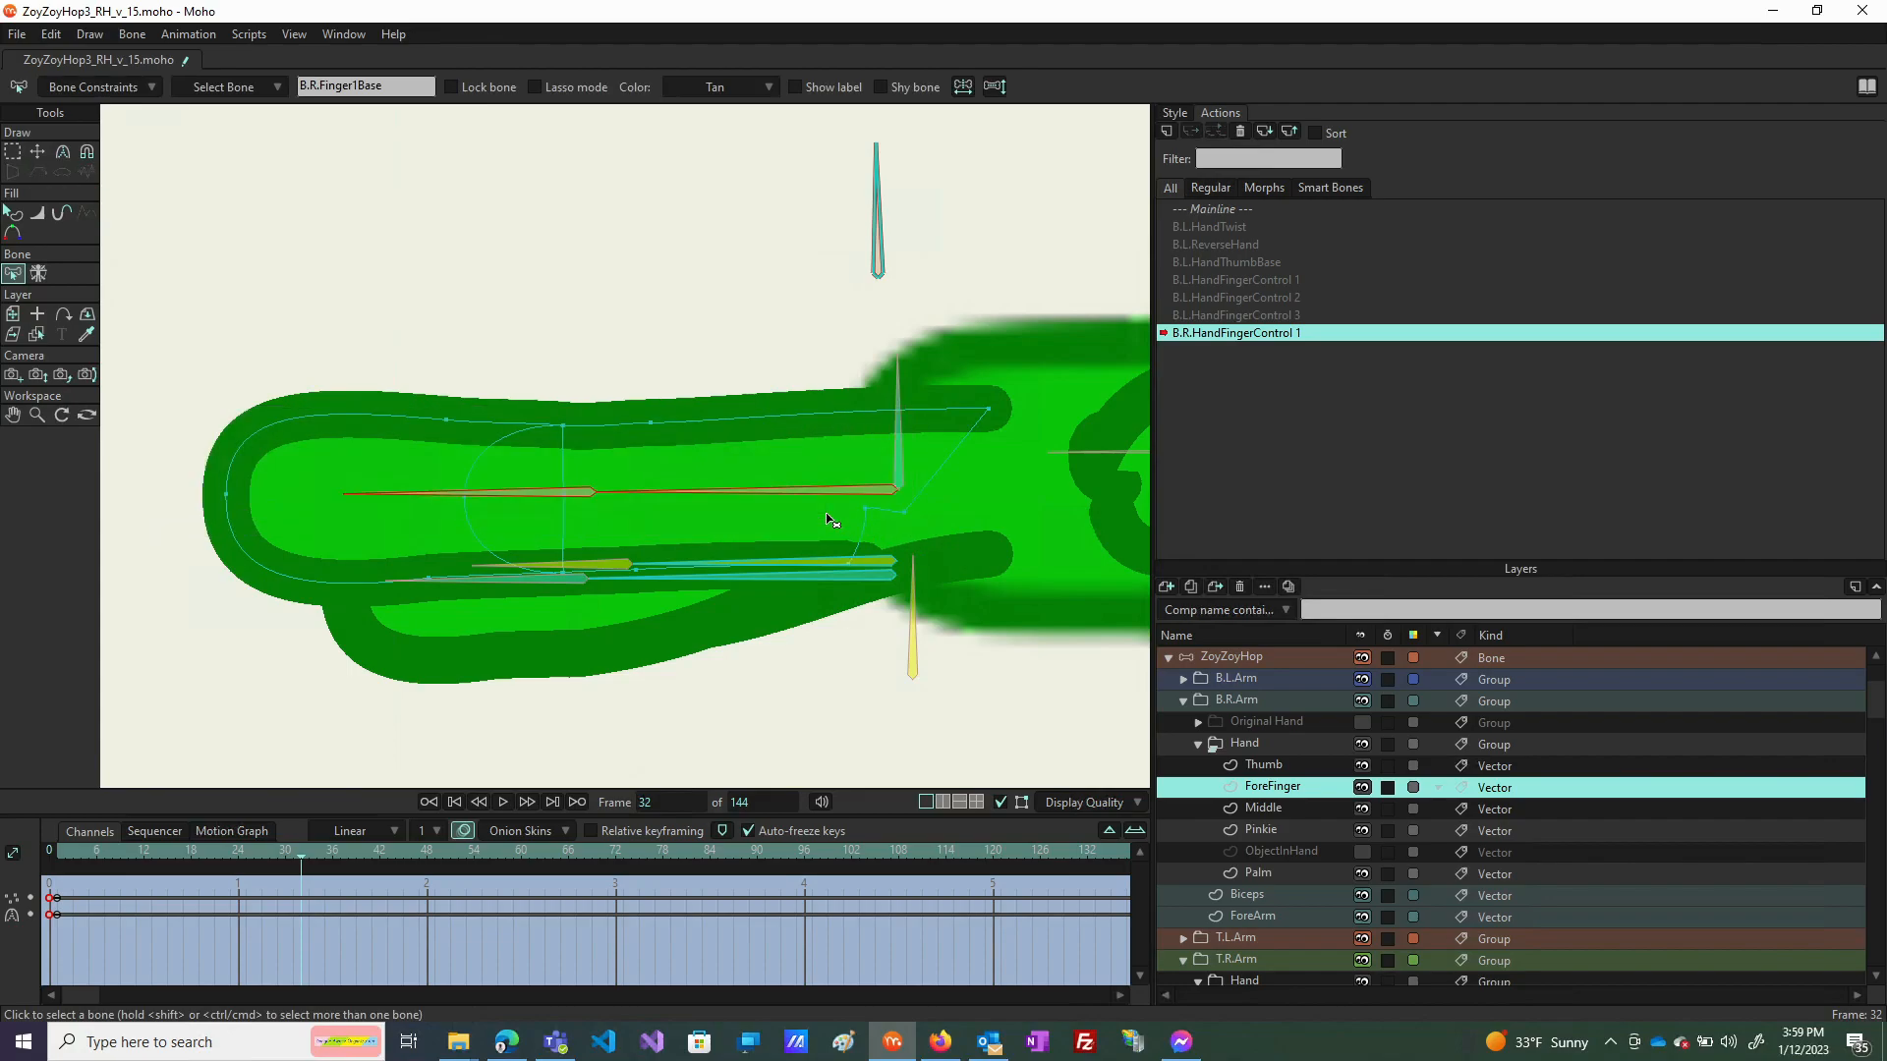
click(36, 152)
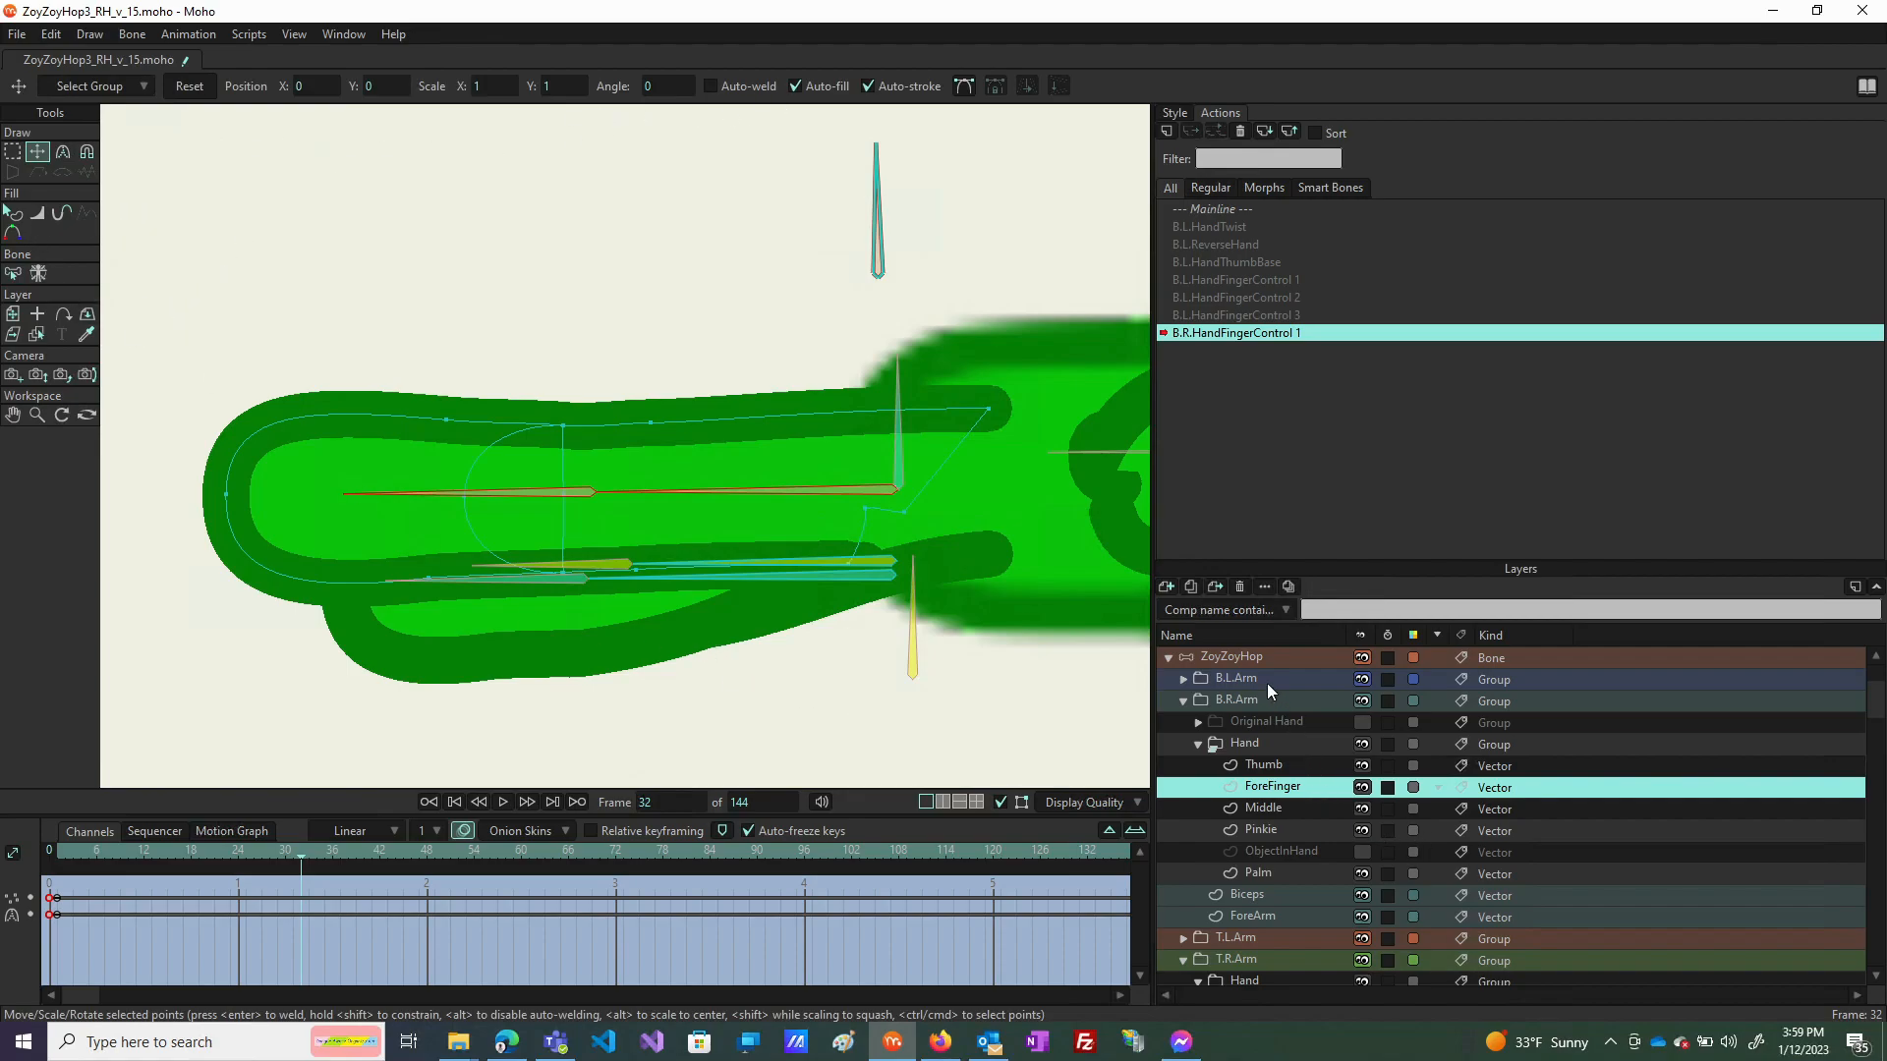
click(1256, 657)
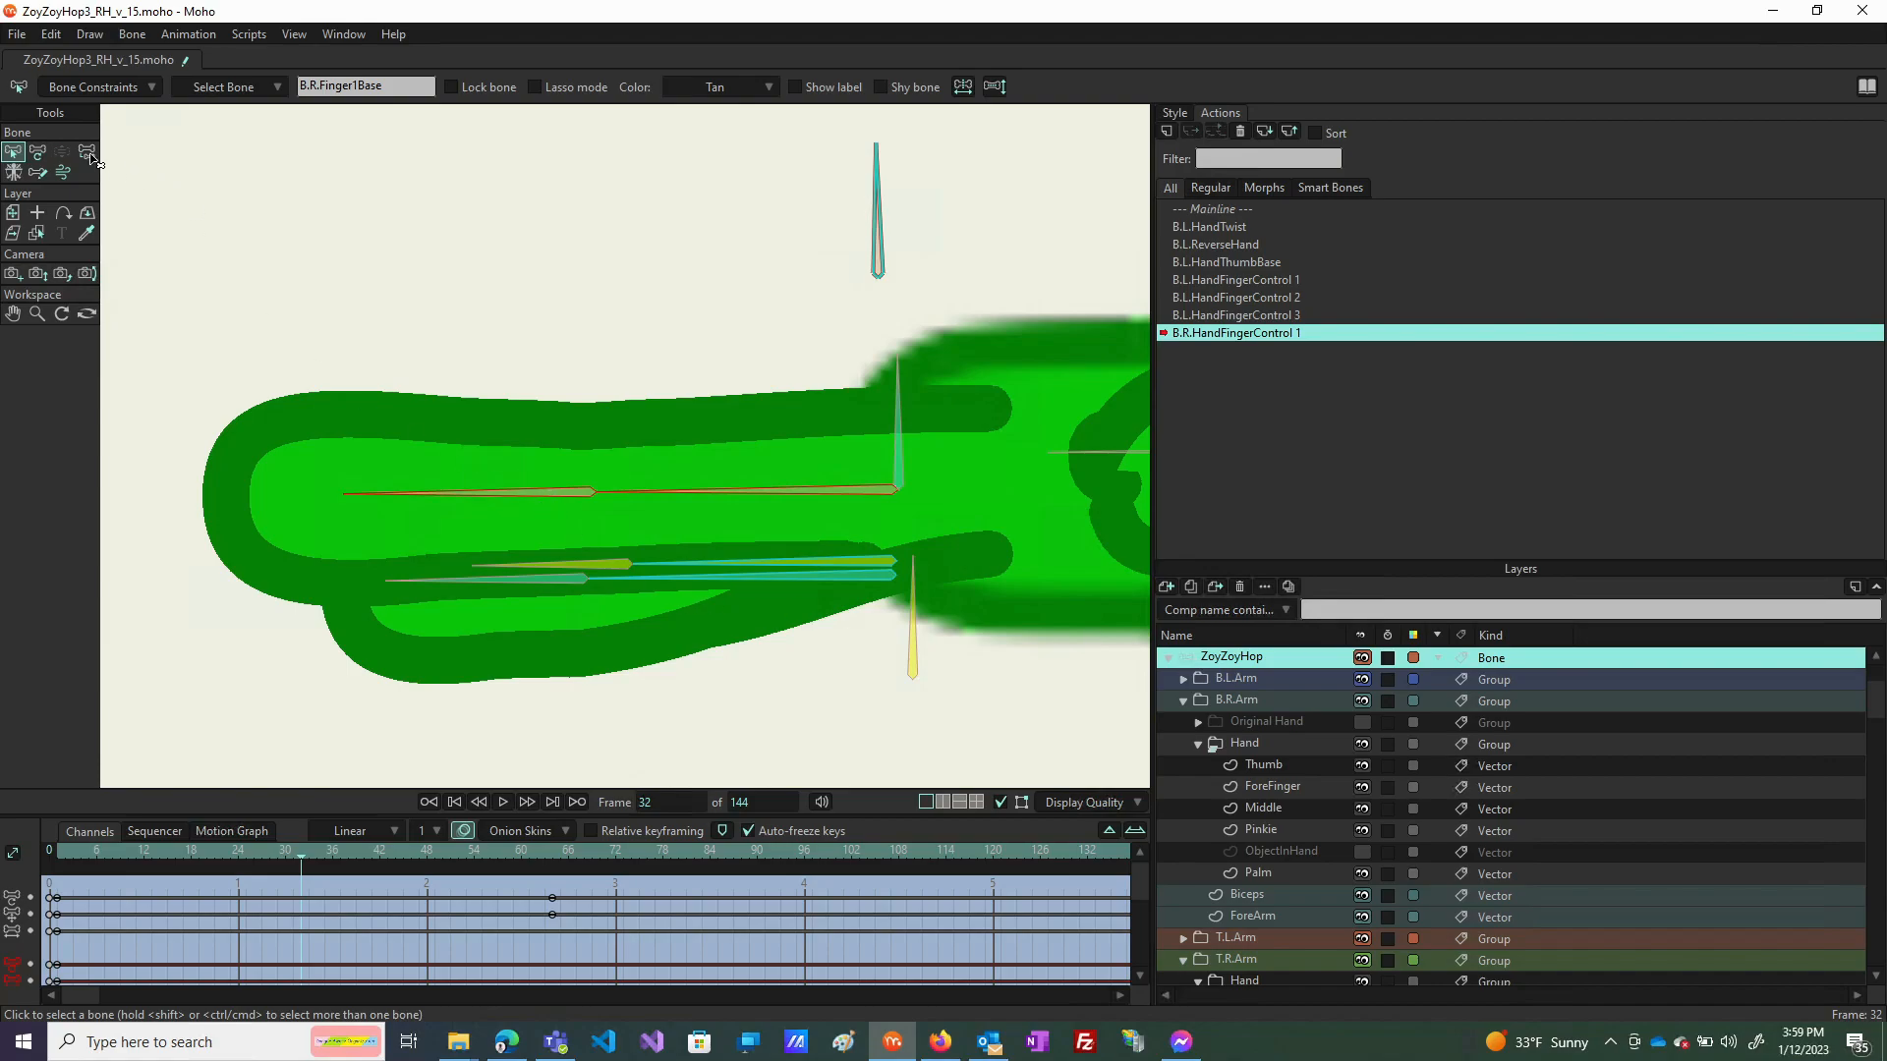
click(41, 148)
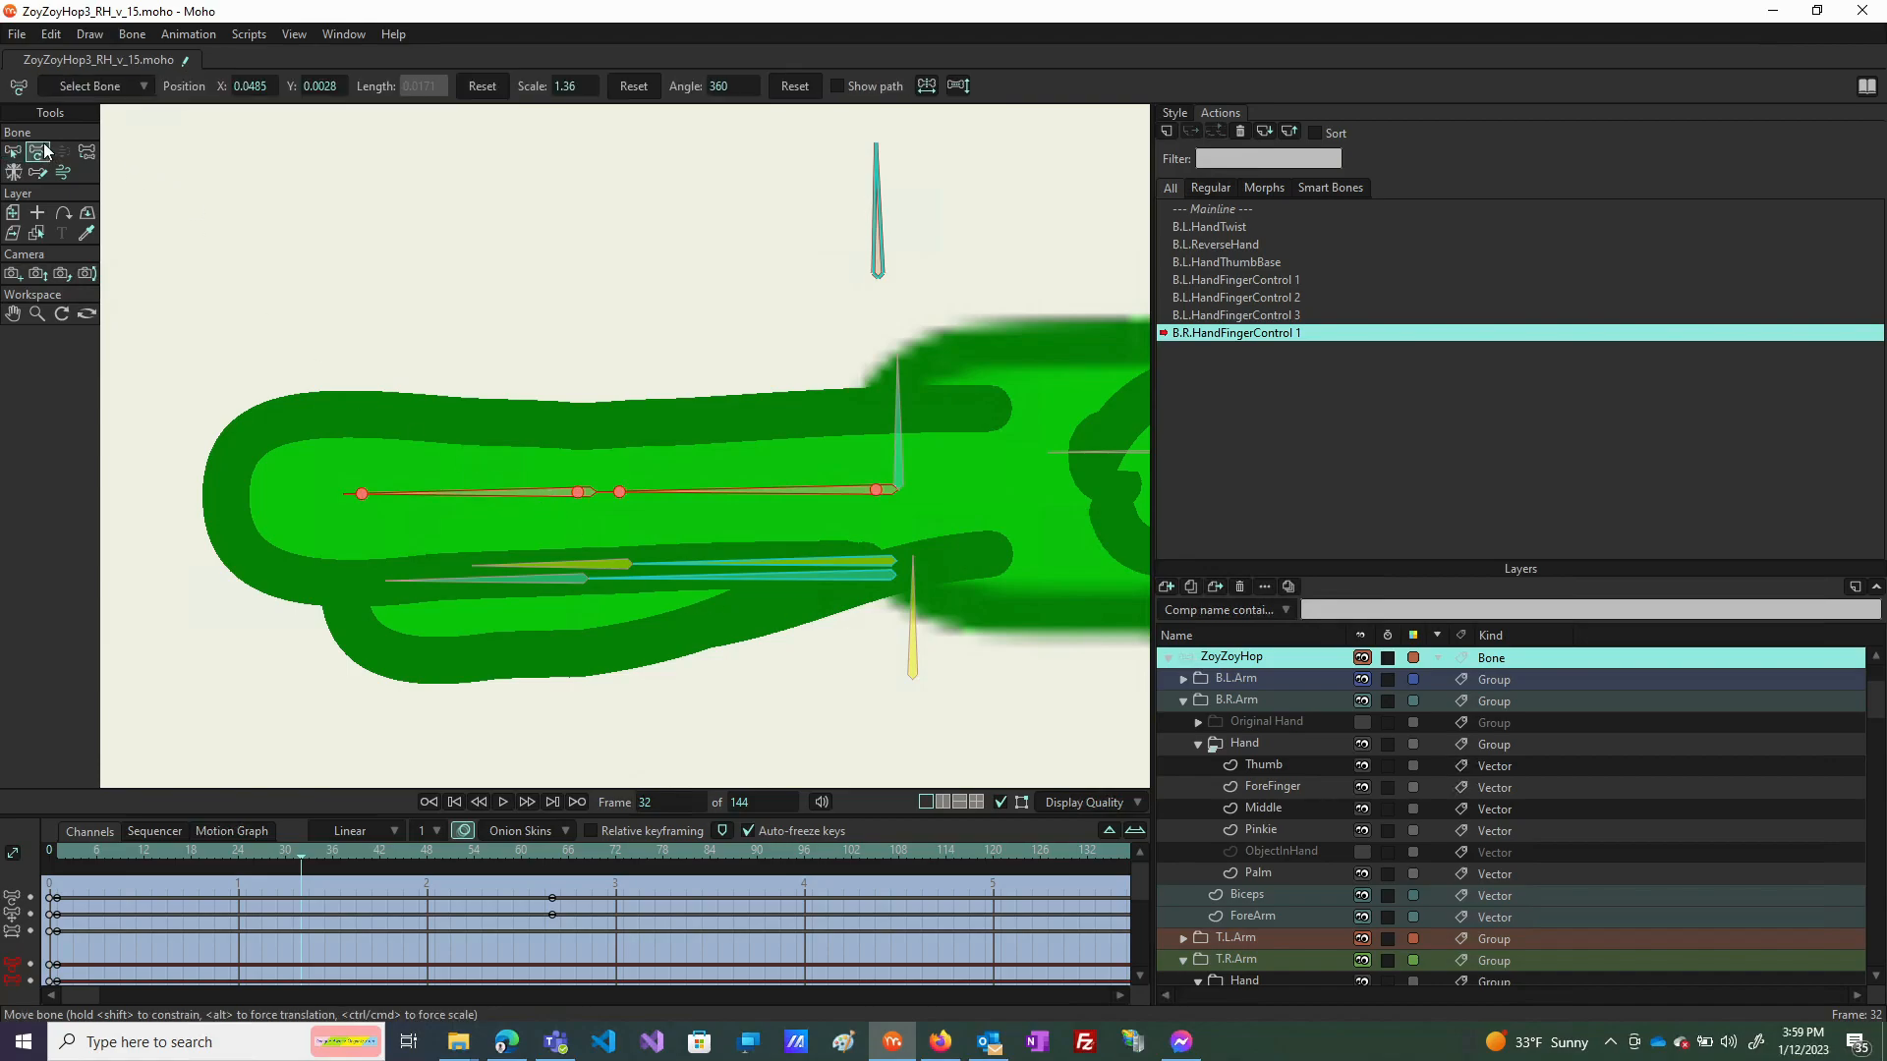
click(634, 86)
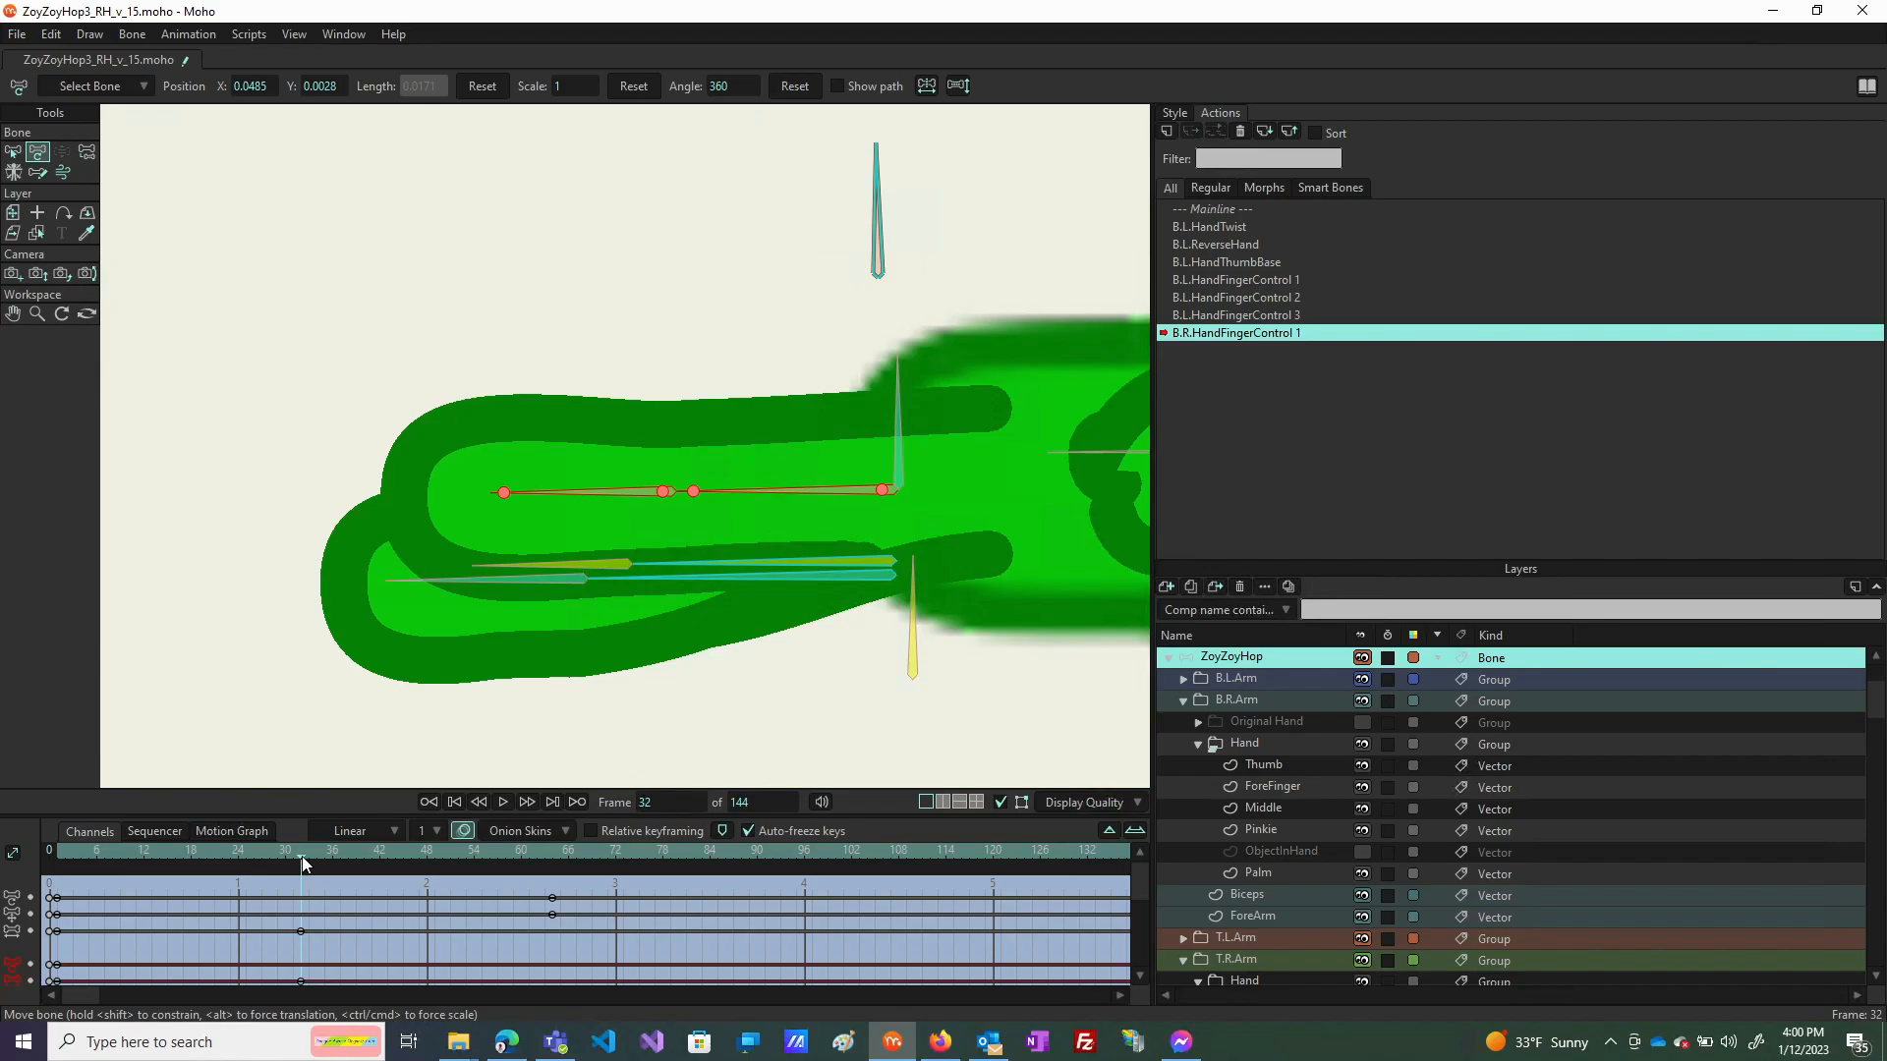
Switch to the Mainline and move the B.R.Finger1Base bone straight up to Y 0.0012, away from the overlapping finger bones.
click(1293, 783)
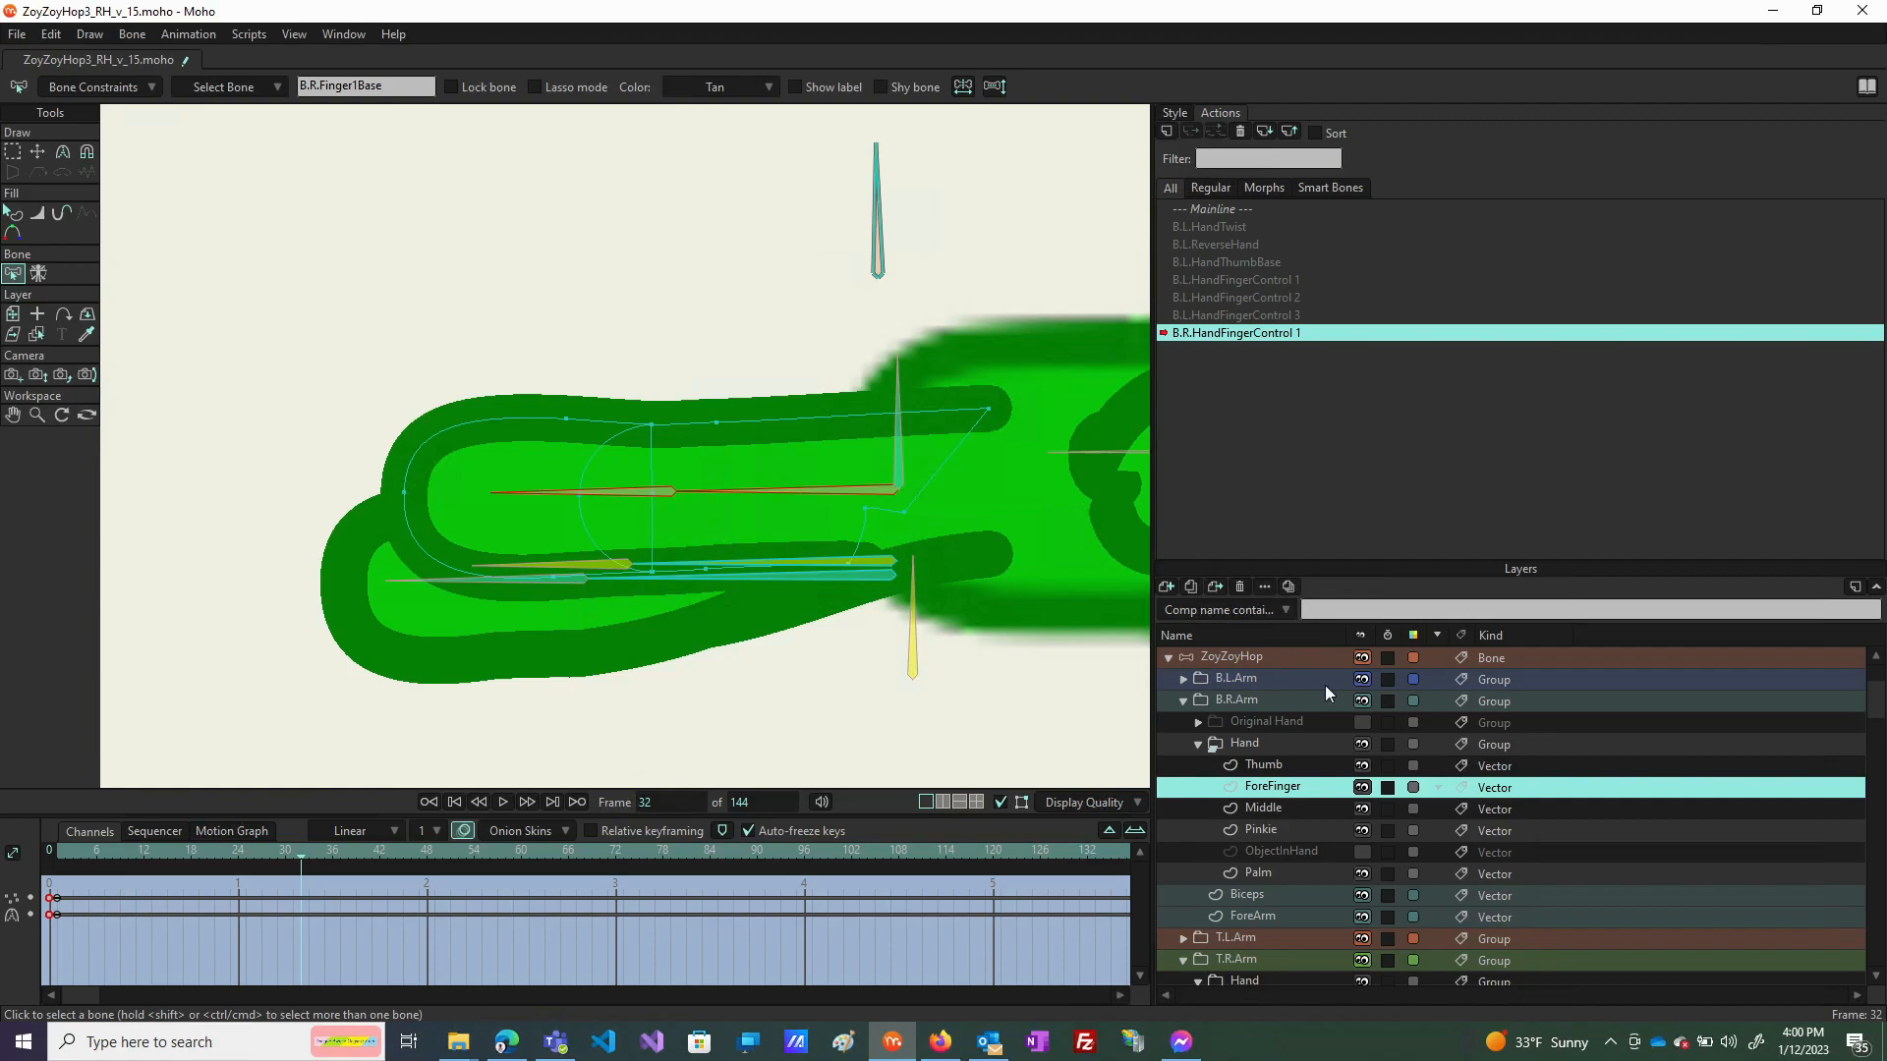
click(1259, 660)
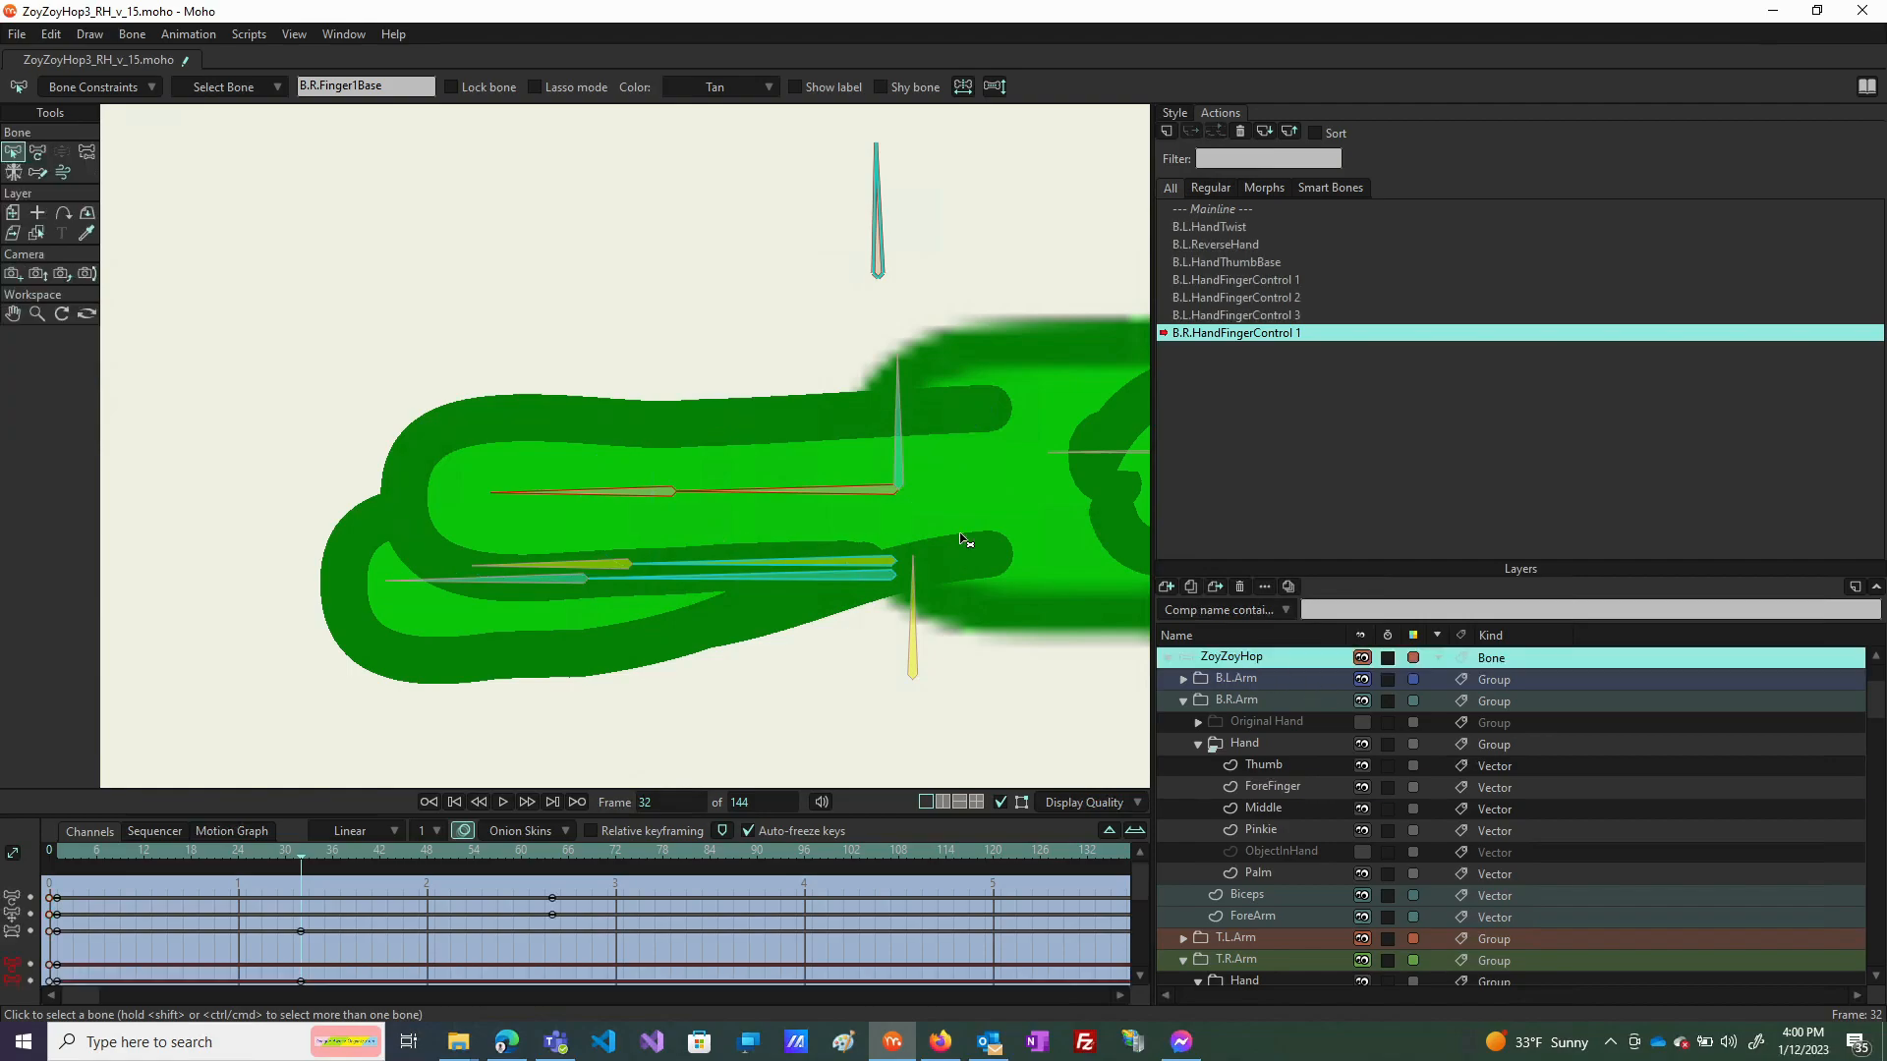
click(1208, 212)
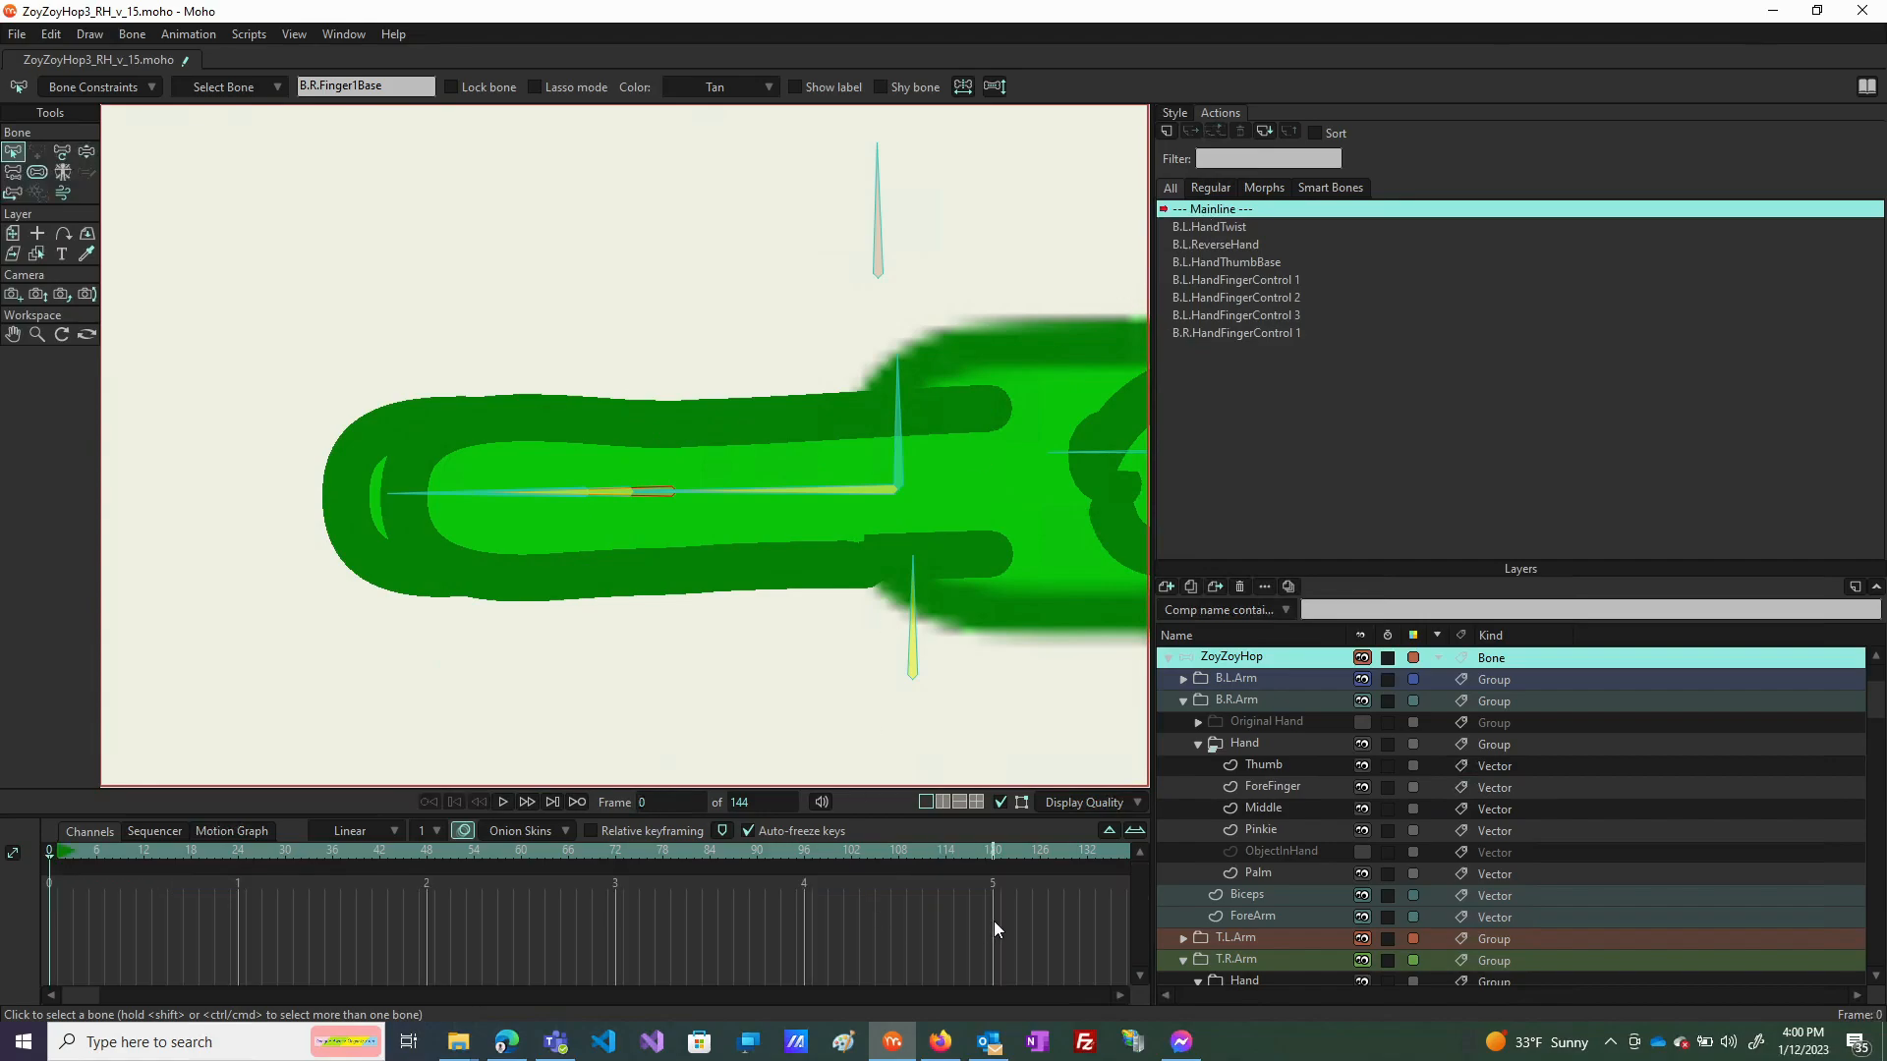
click(1273, 788)
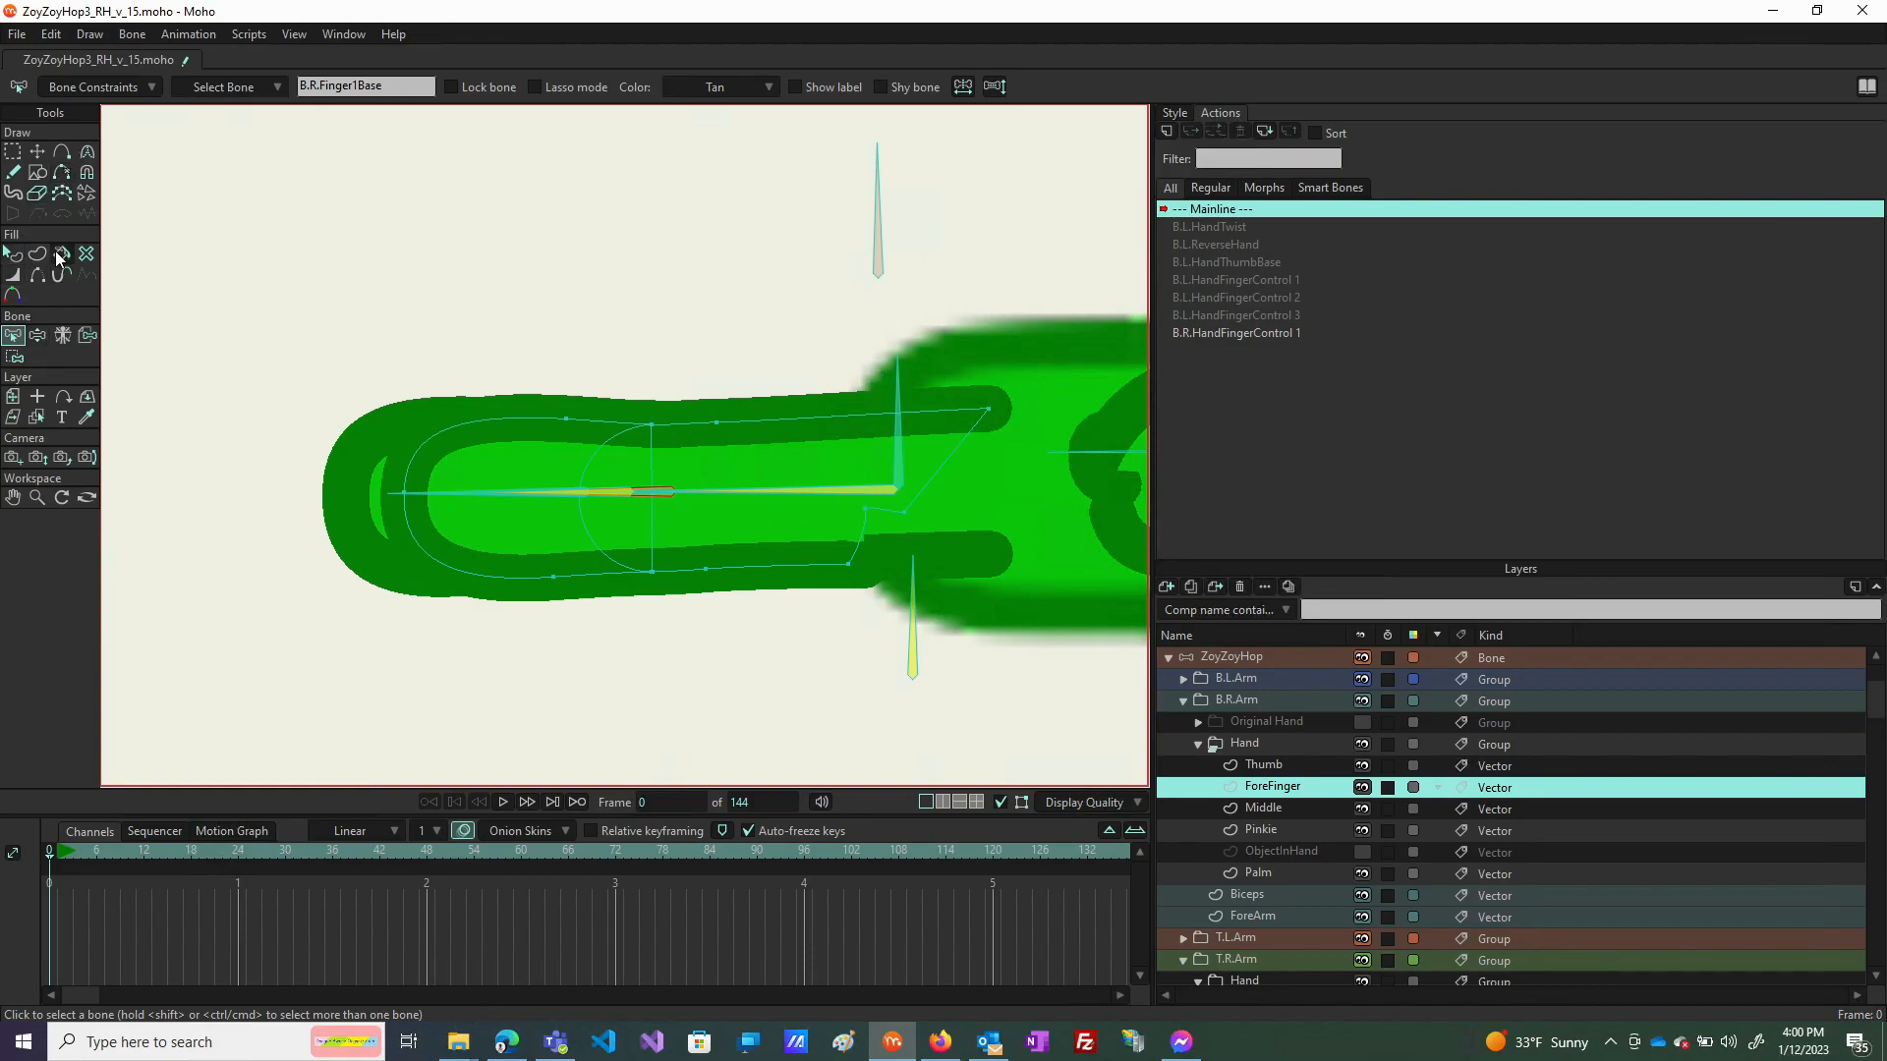
click(1310, 656)
click(60, 153)
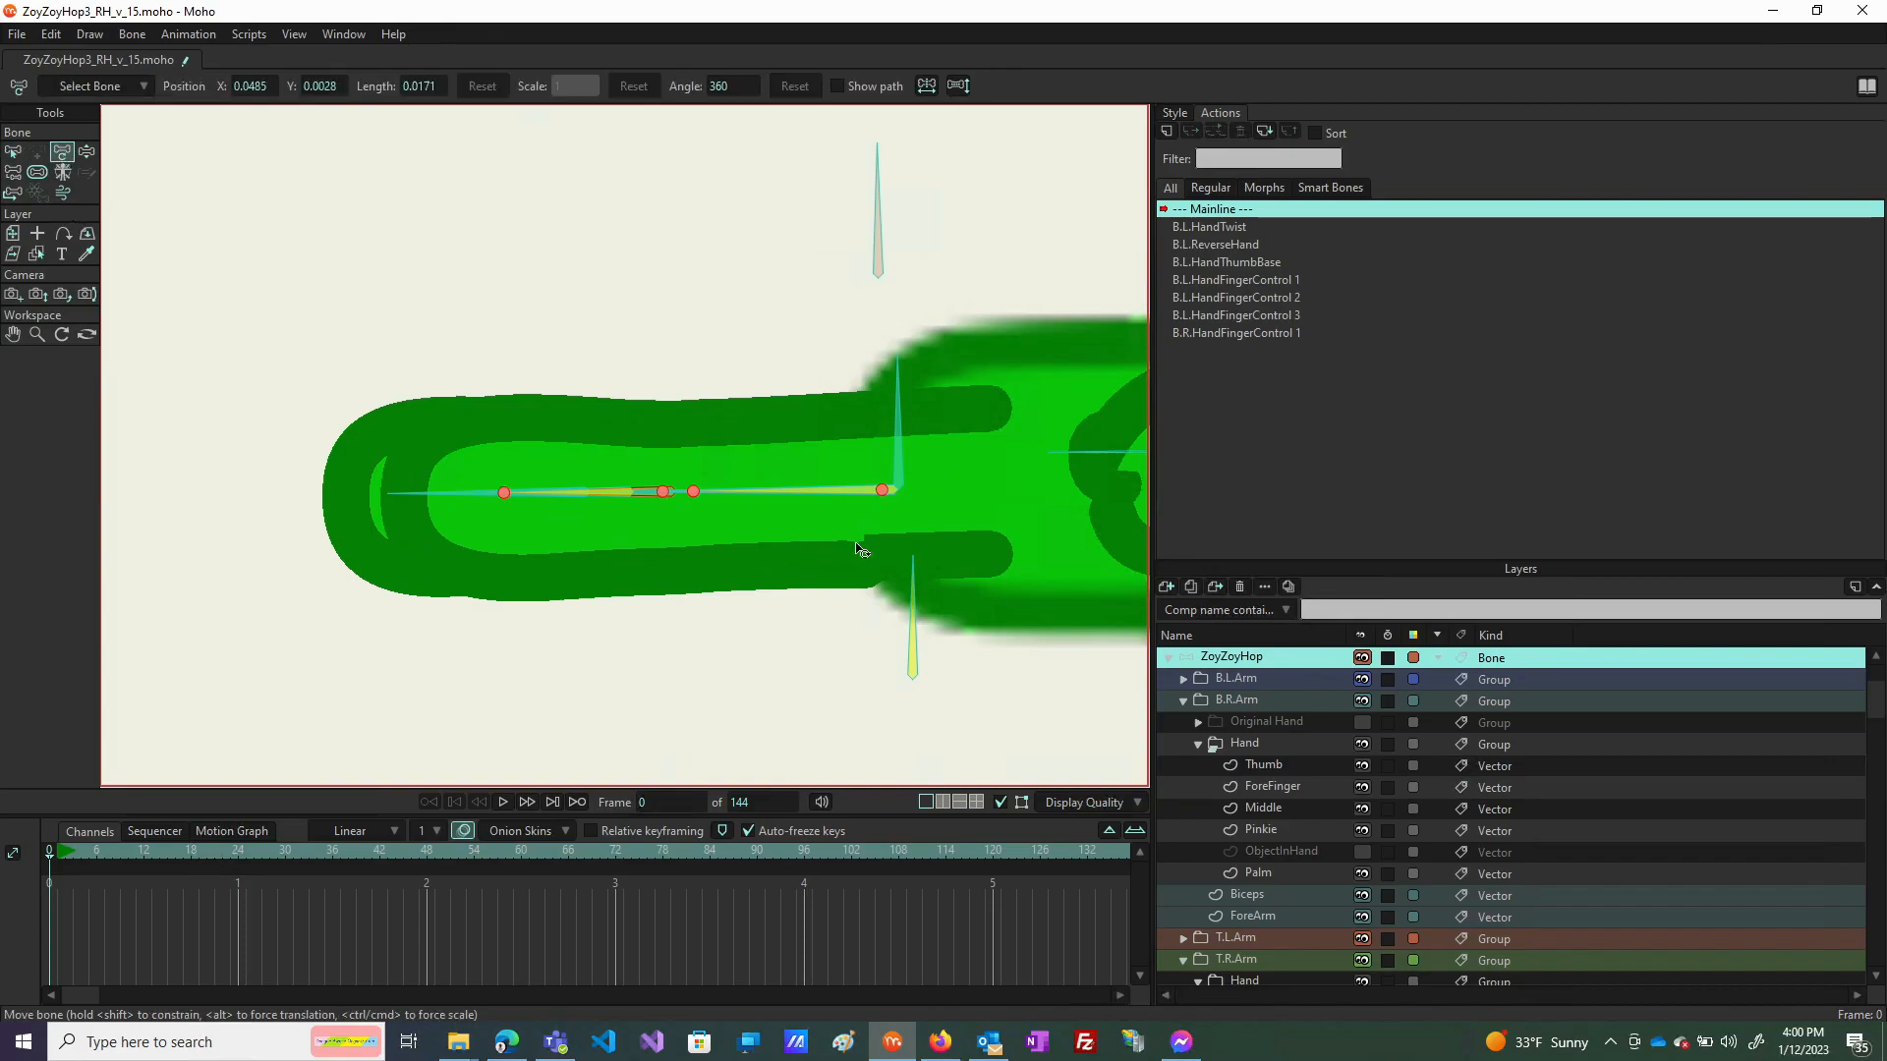
mouse_move(882, 492)
mouse_down()
mouse_move(873, 665)
mouse_move(884, 471)
mouse_up()
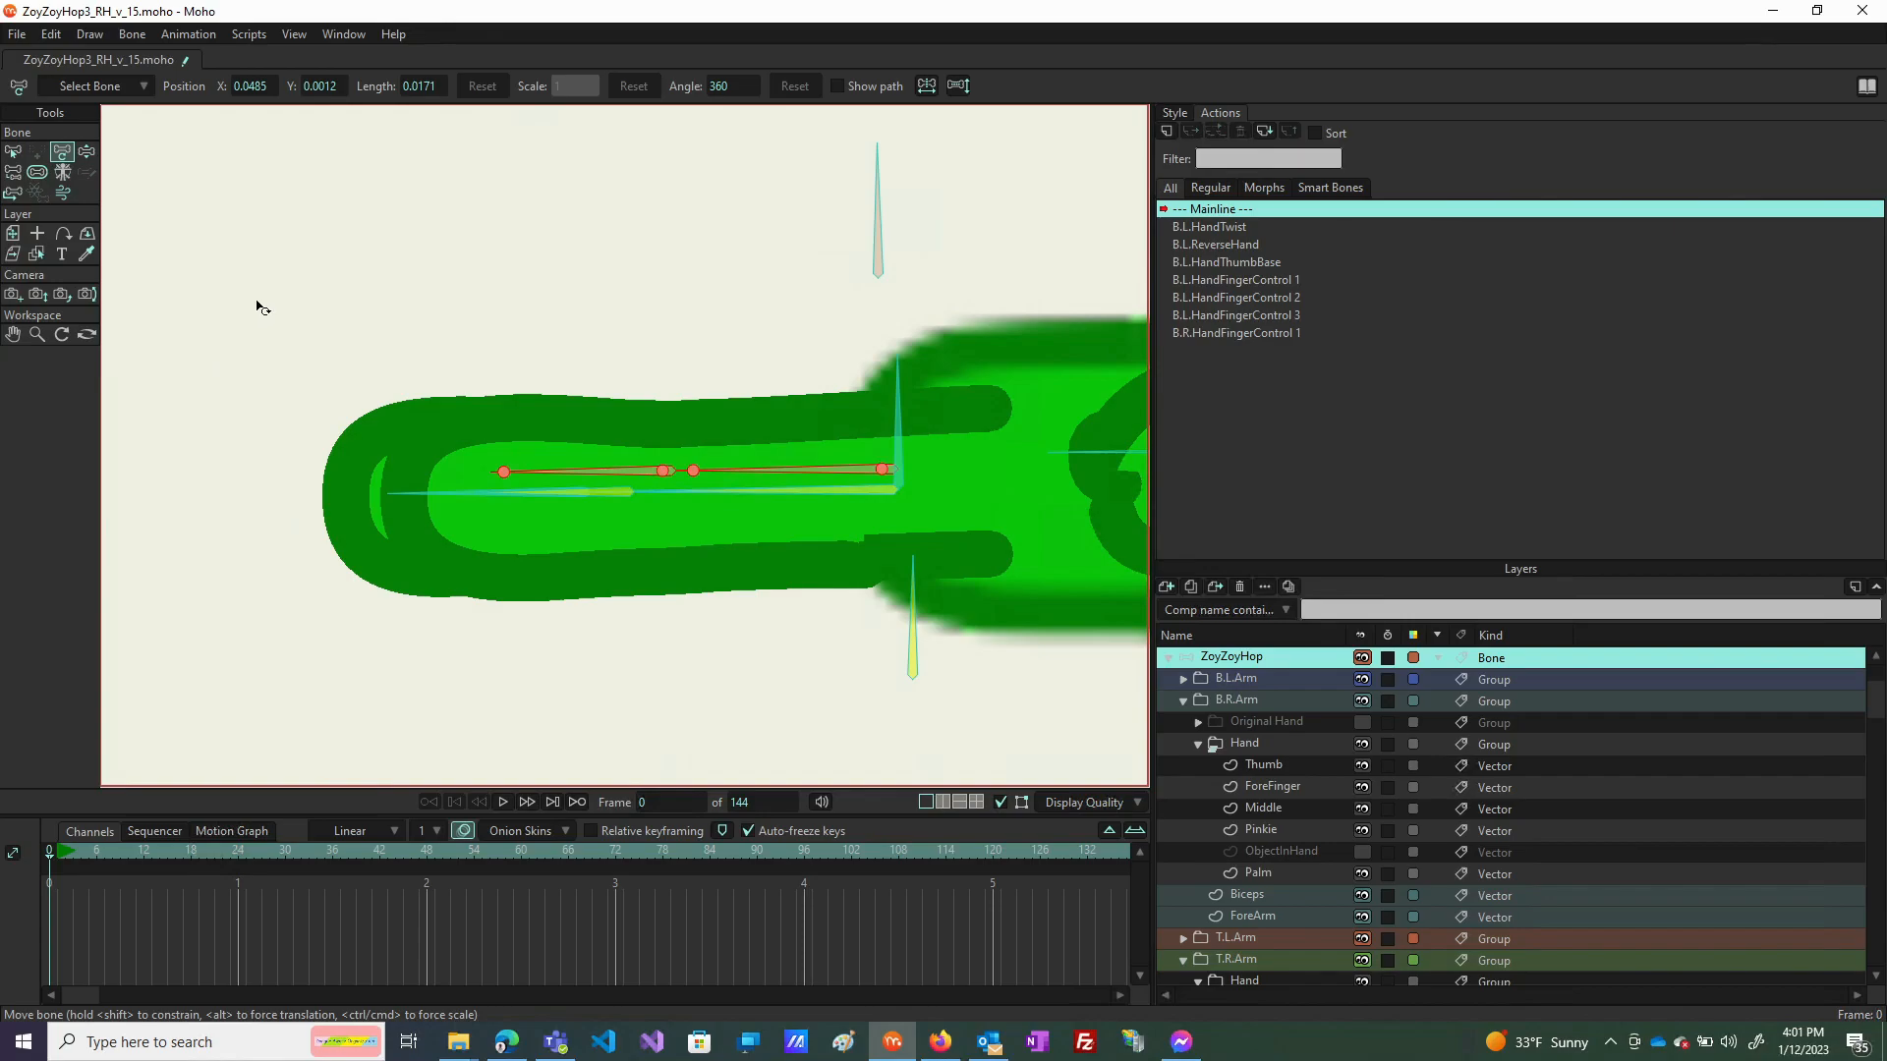
Move the yellow and cyan finger base bones below the finger at Y 0.0170 and Y 0.0146, and return B.R.Finger1Base to Y 0.0028.
click(13, 151)
click(339, 210)
click(61, 152)
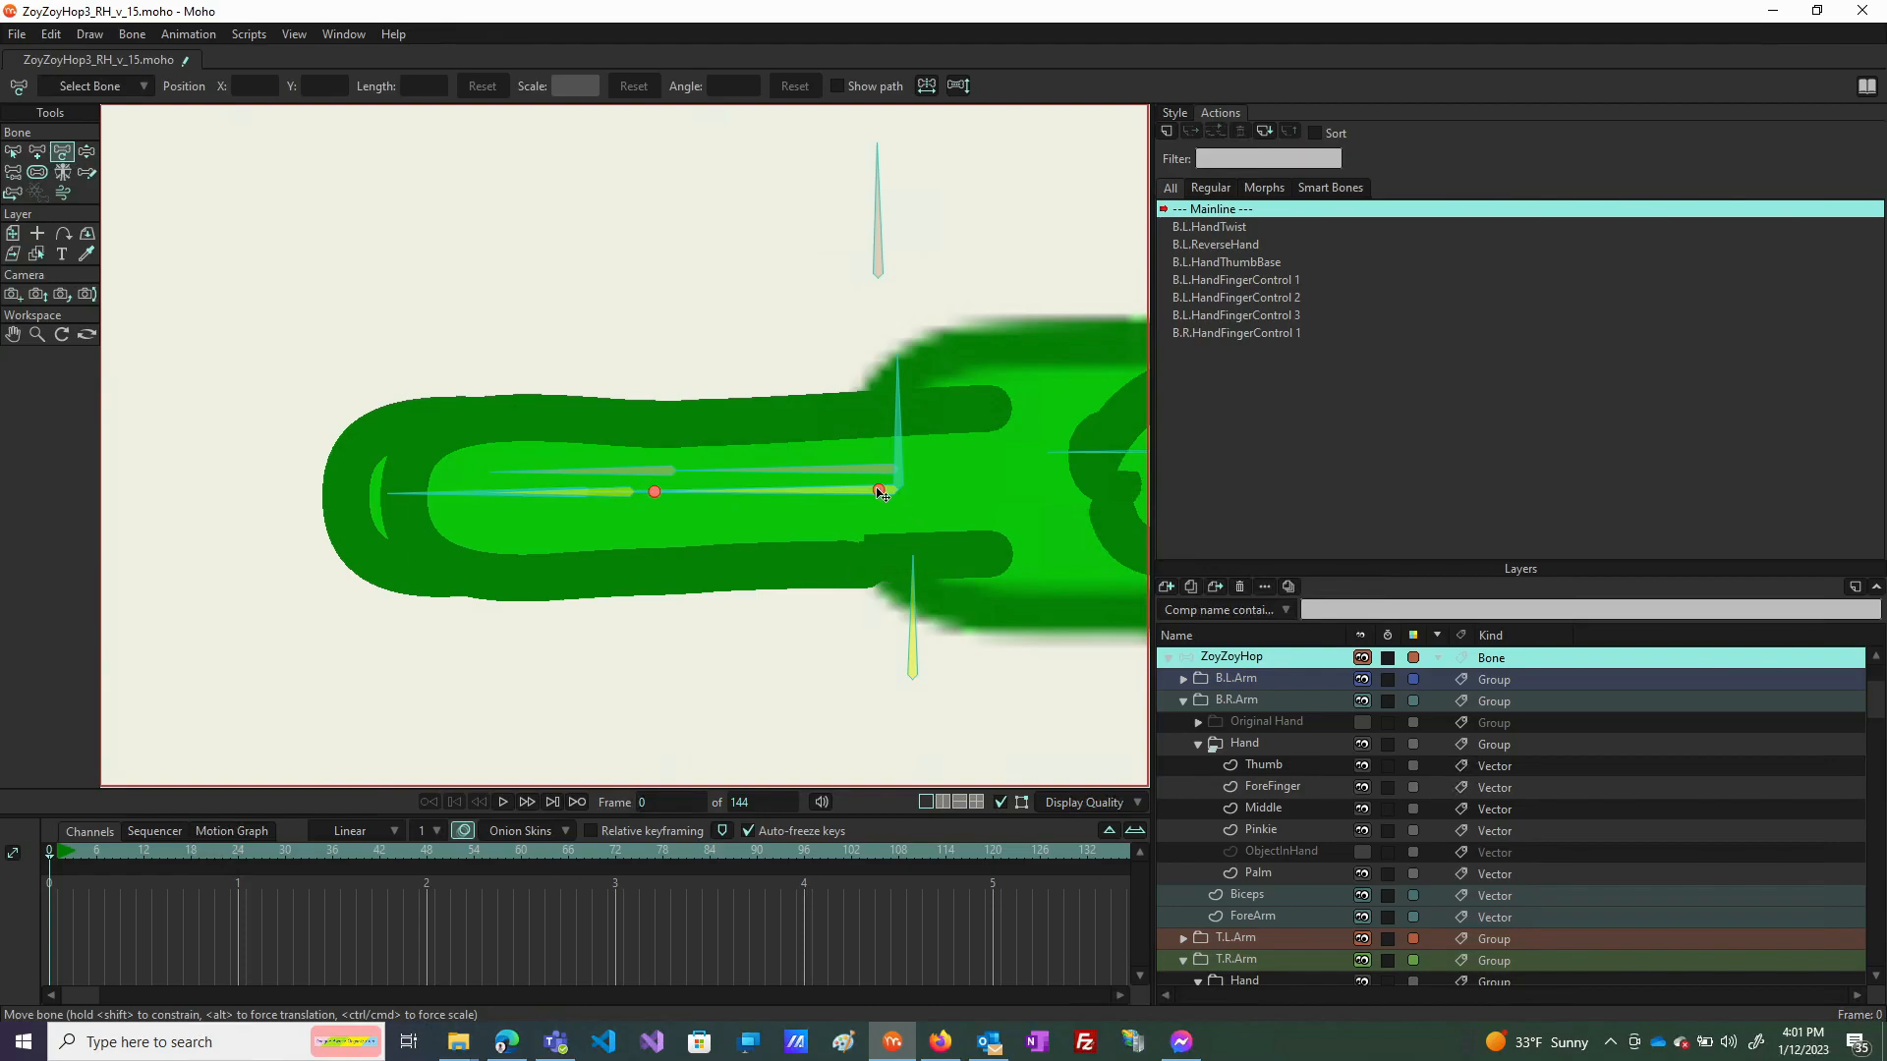
drag(883, 494, 887, 676)
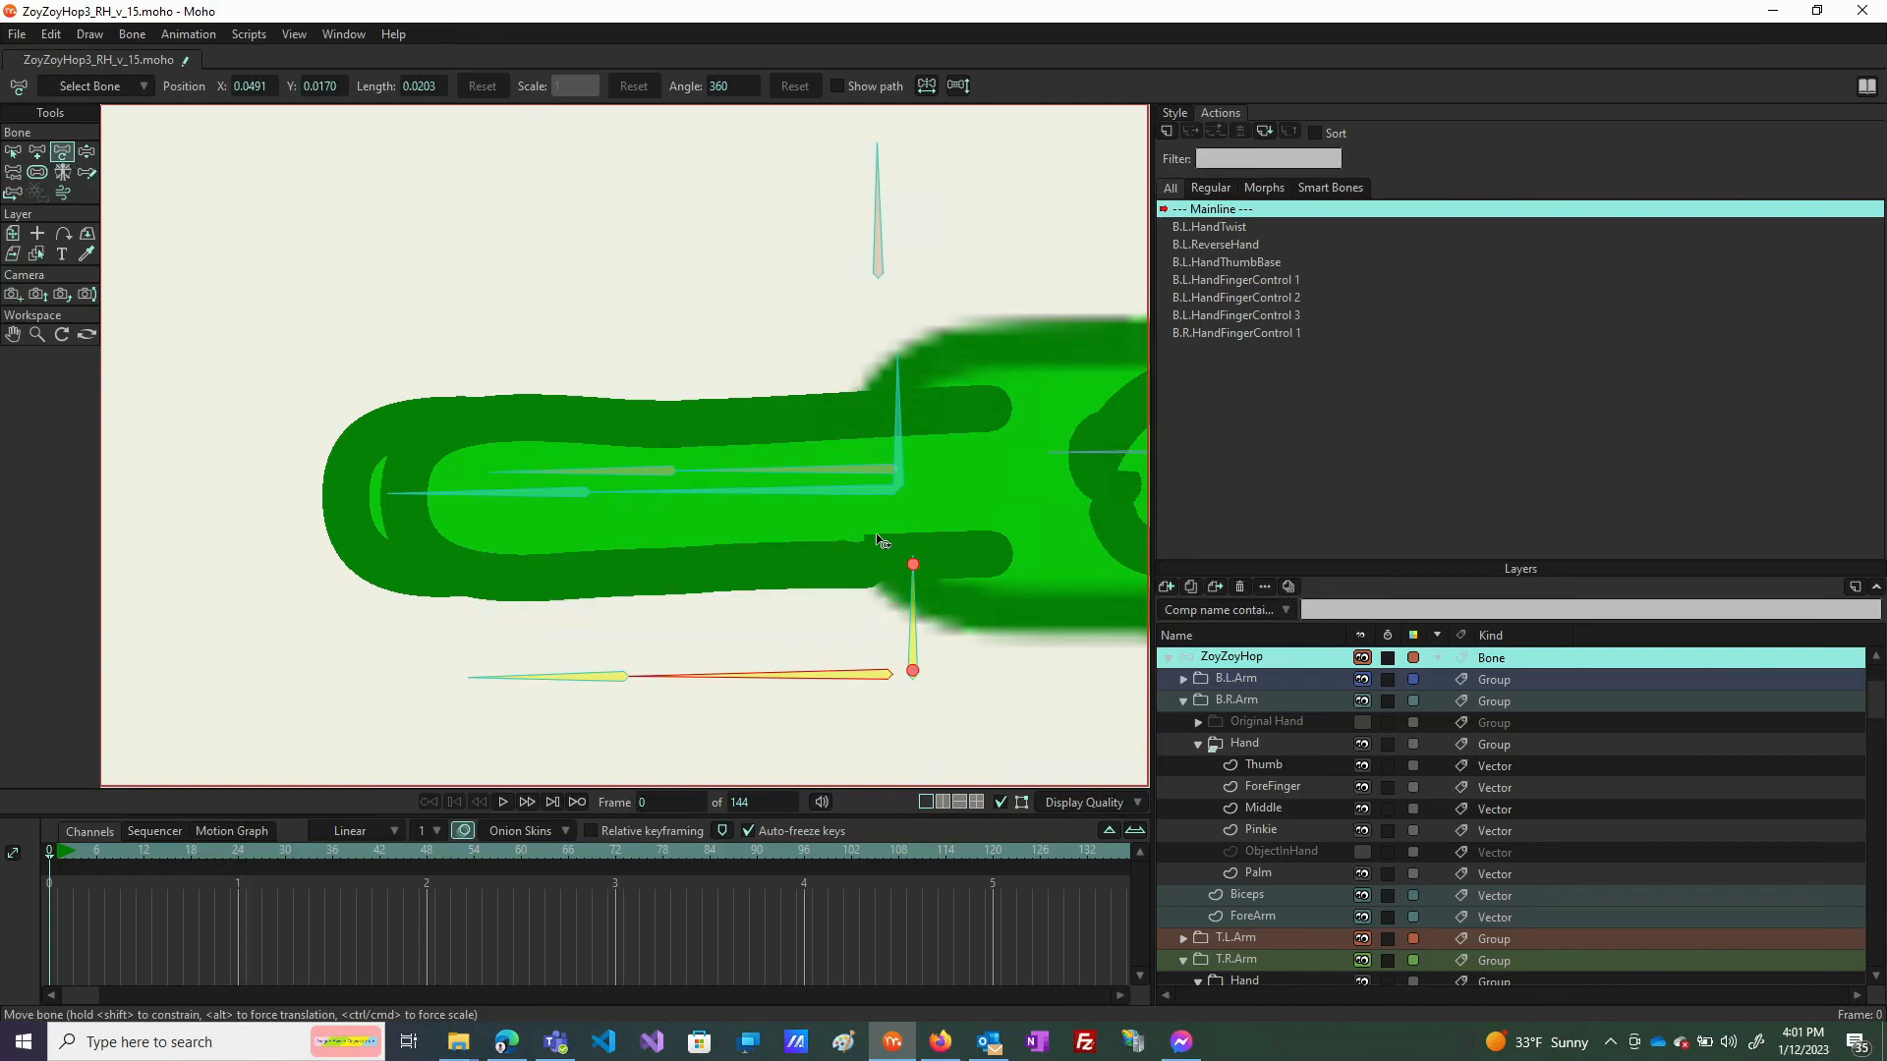
drag(879, 497, 884, 648)
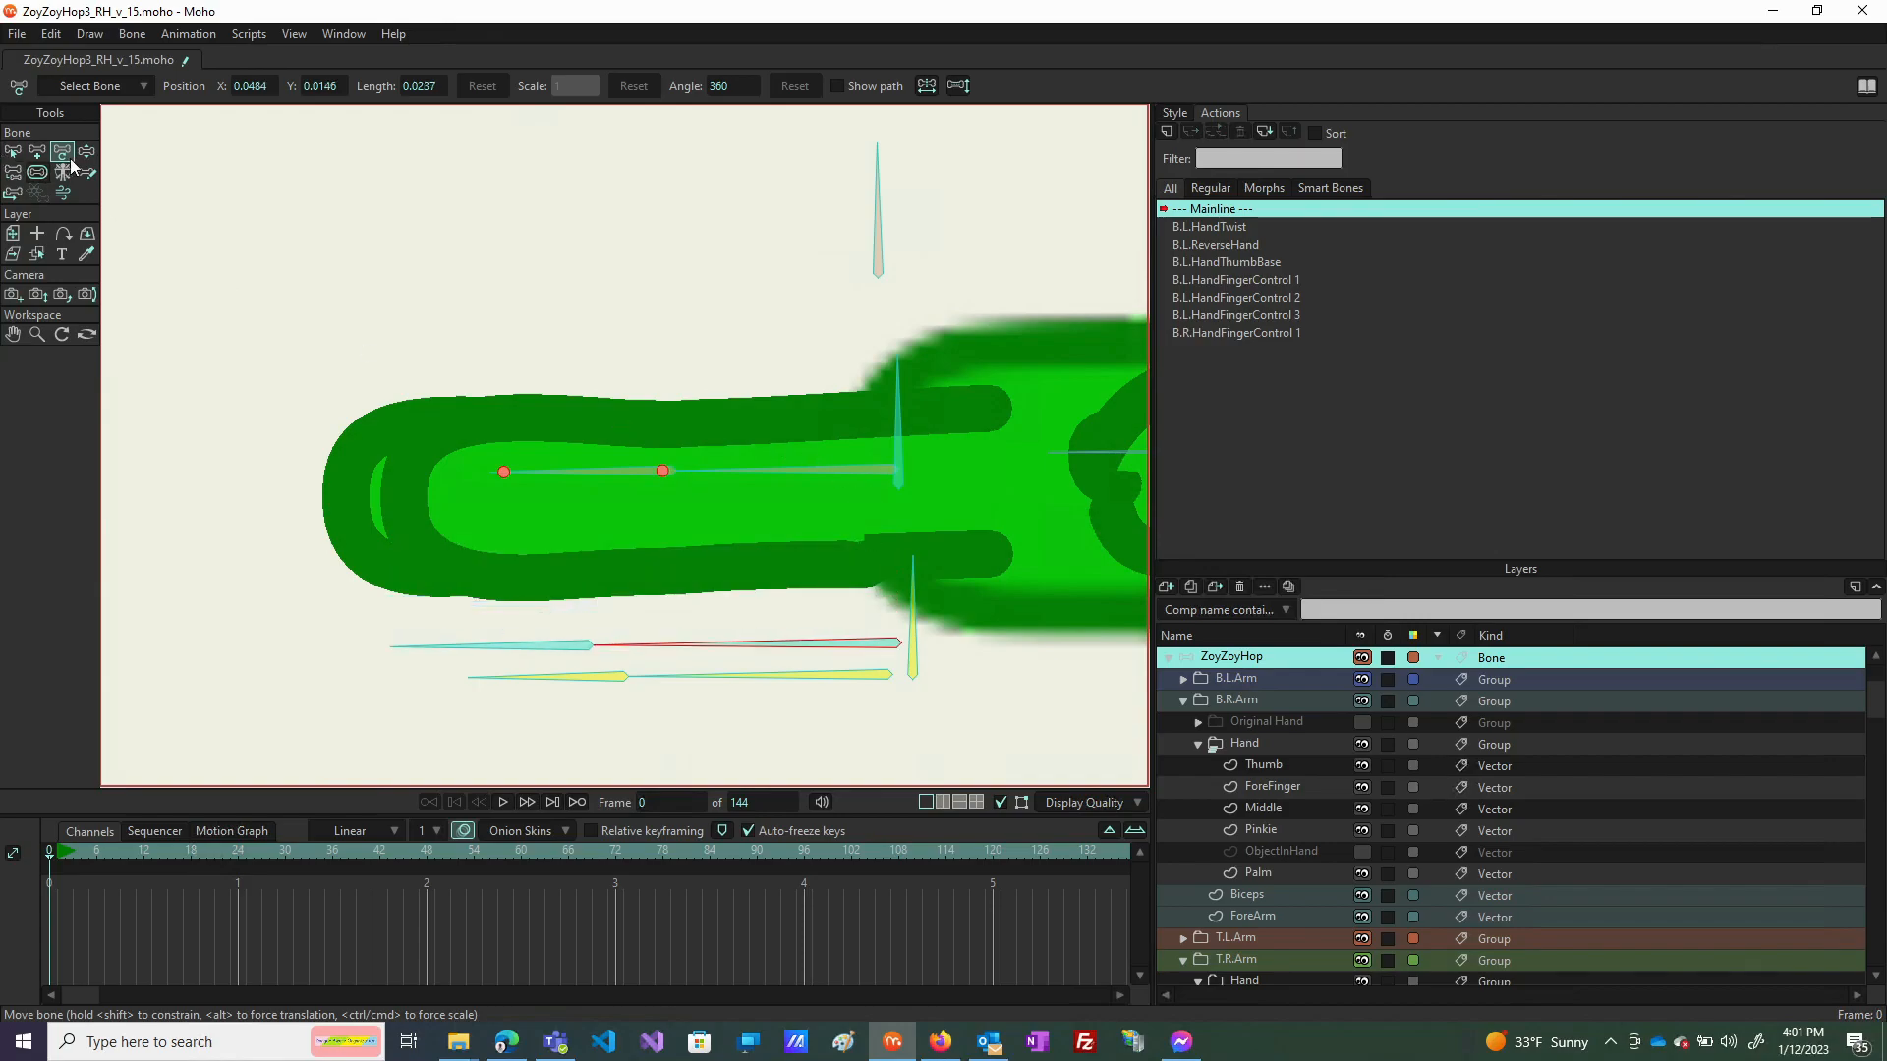
drag(883, 474, 892, 491)
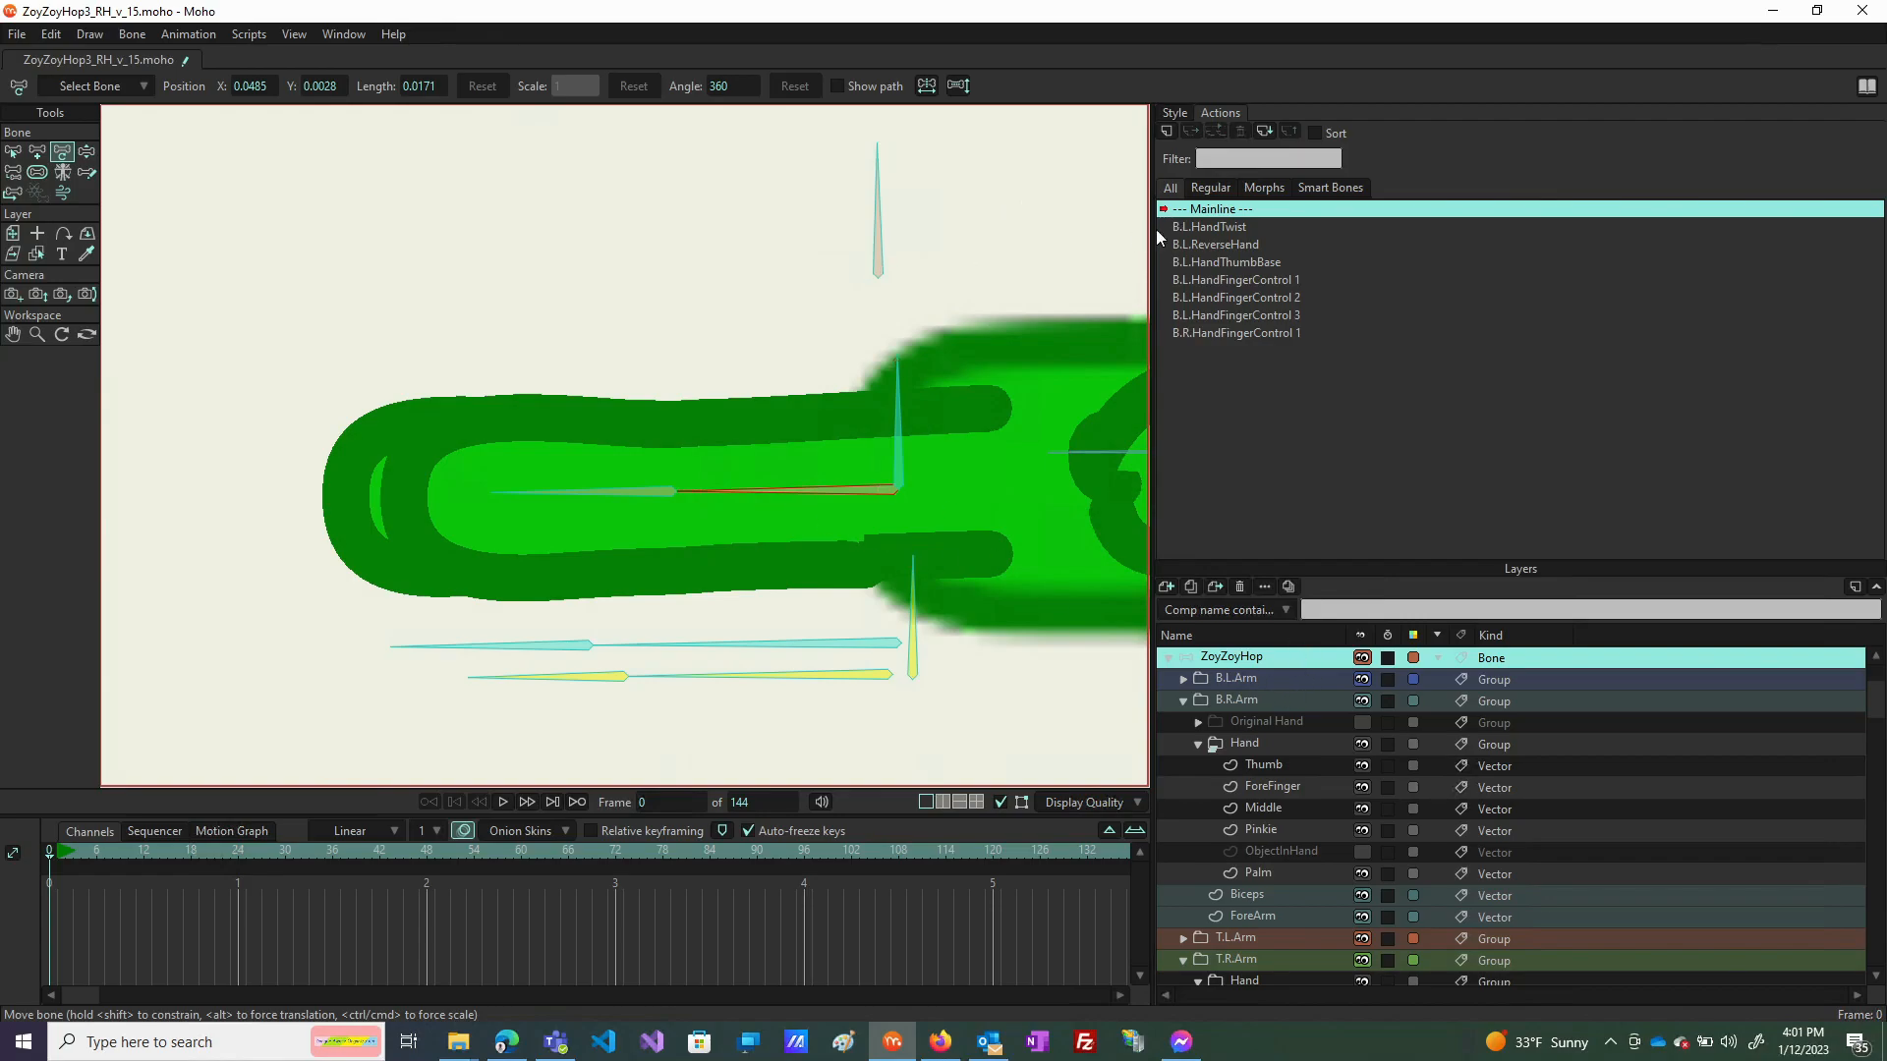
Examine how the ForeFinger layer's middle joint points line up with the joint between the first finger's two bones.
click(1293, 785)
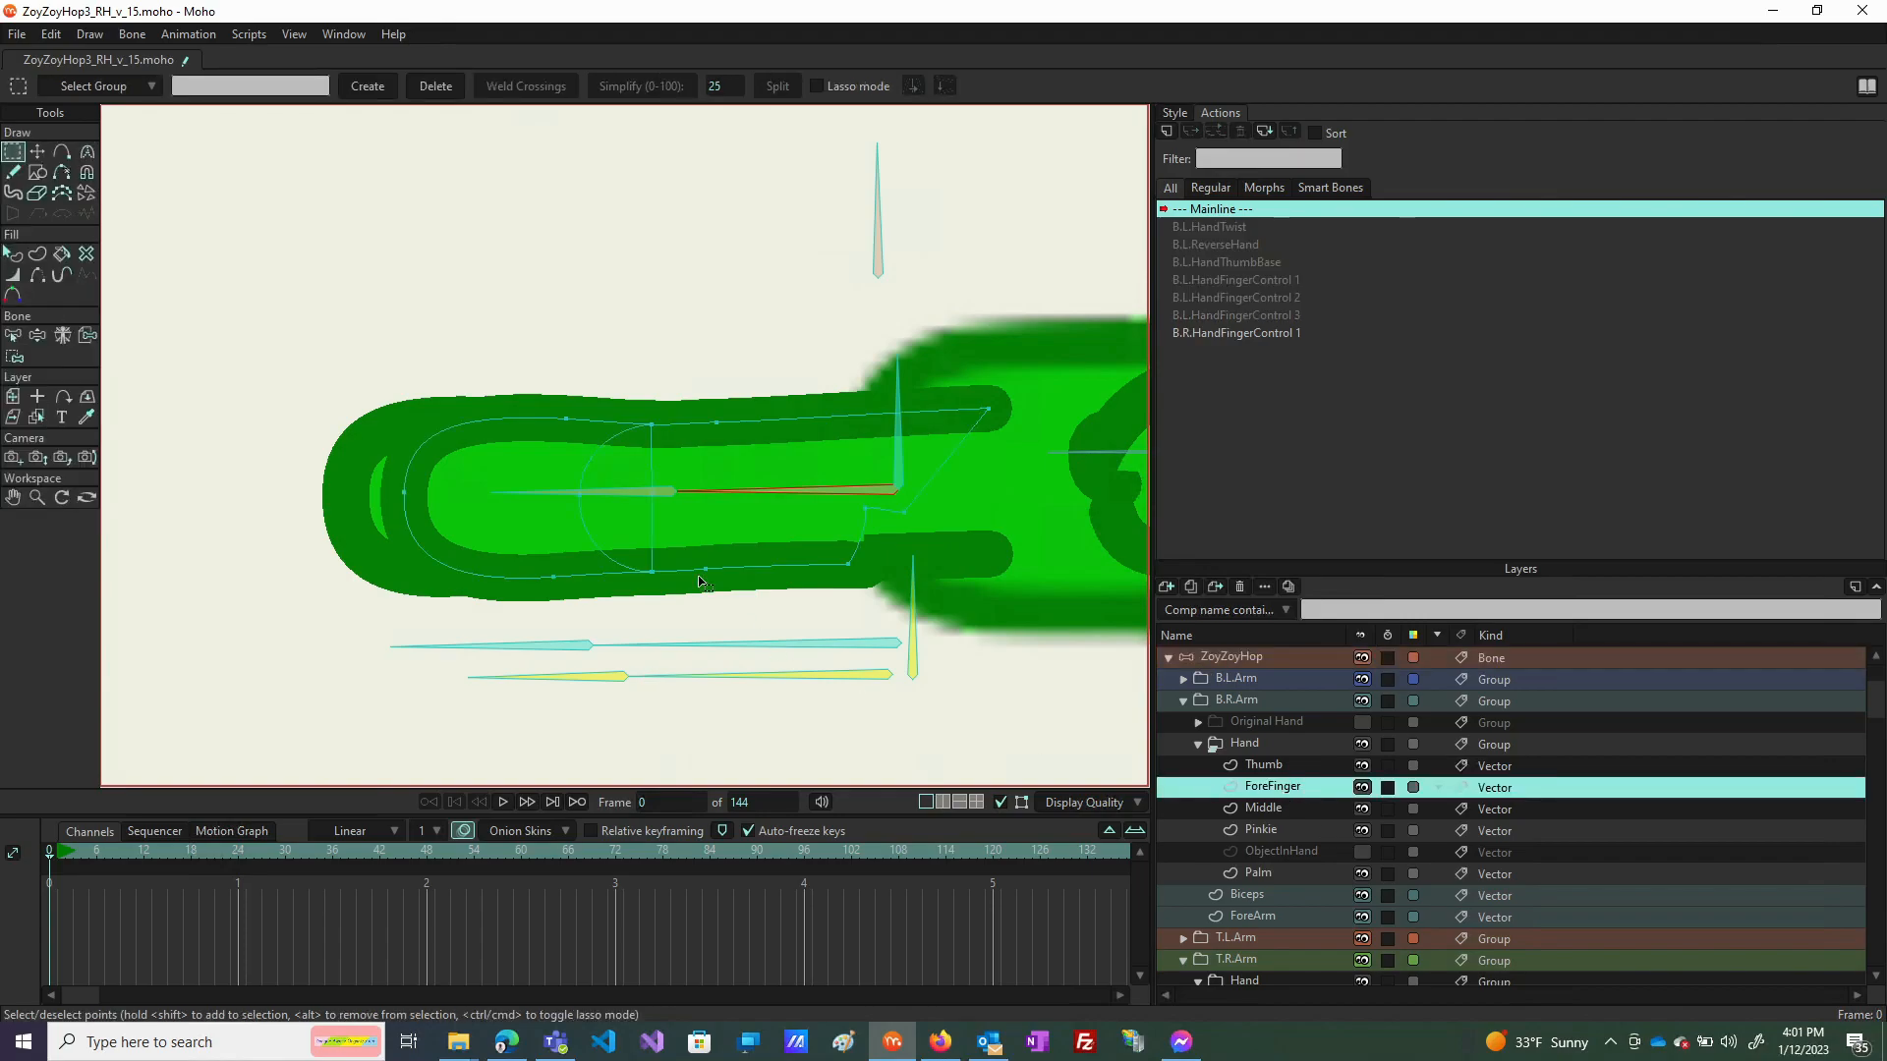
scroll(682, 485, up, 4)
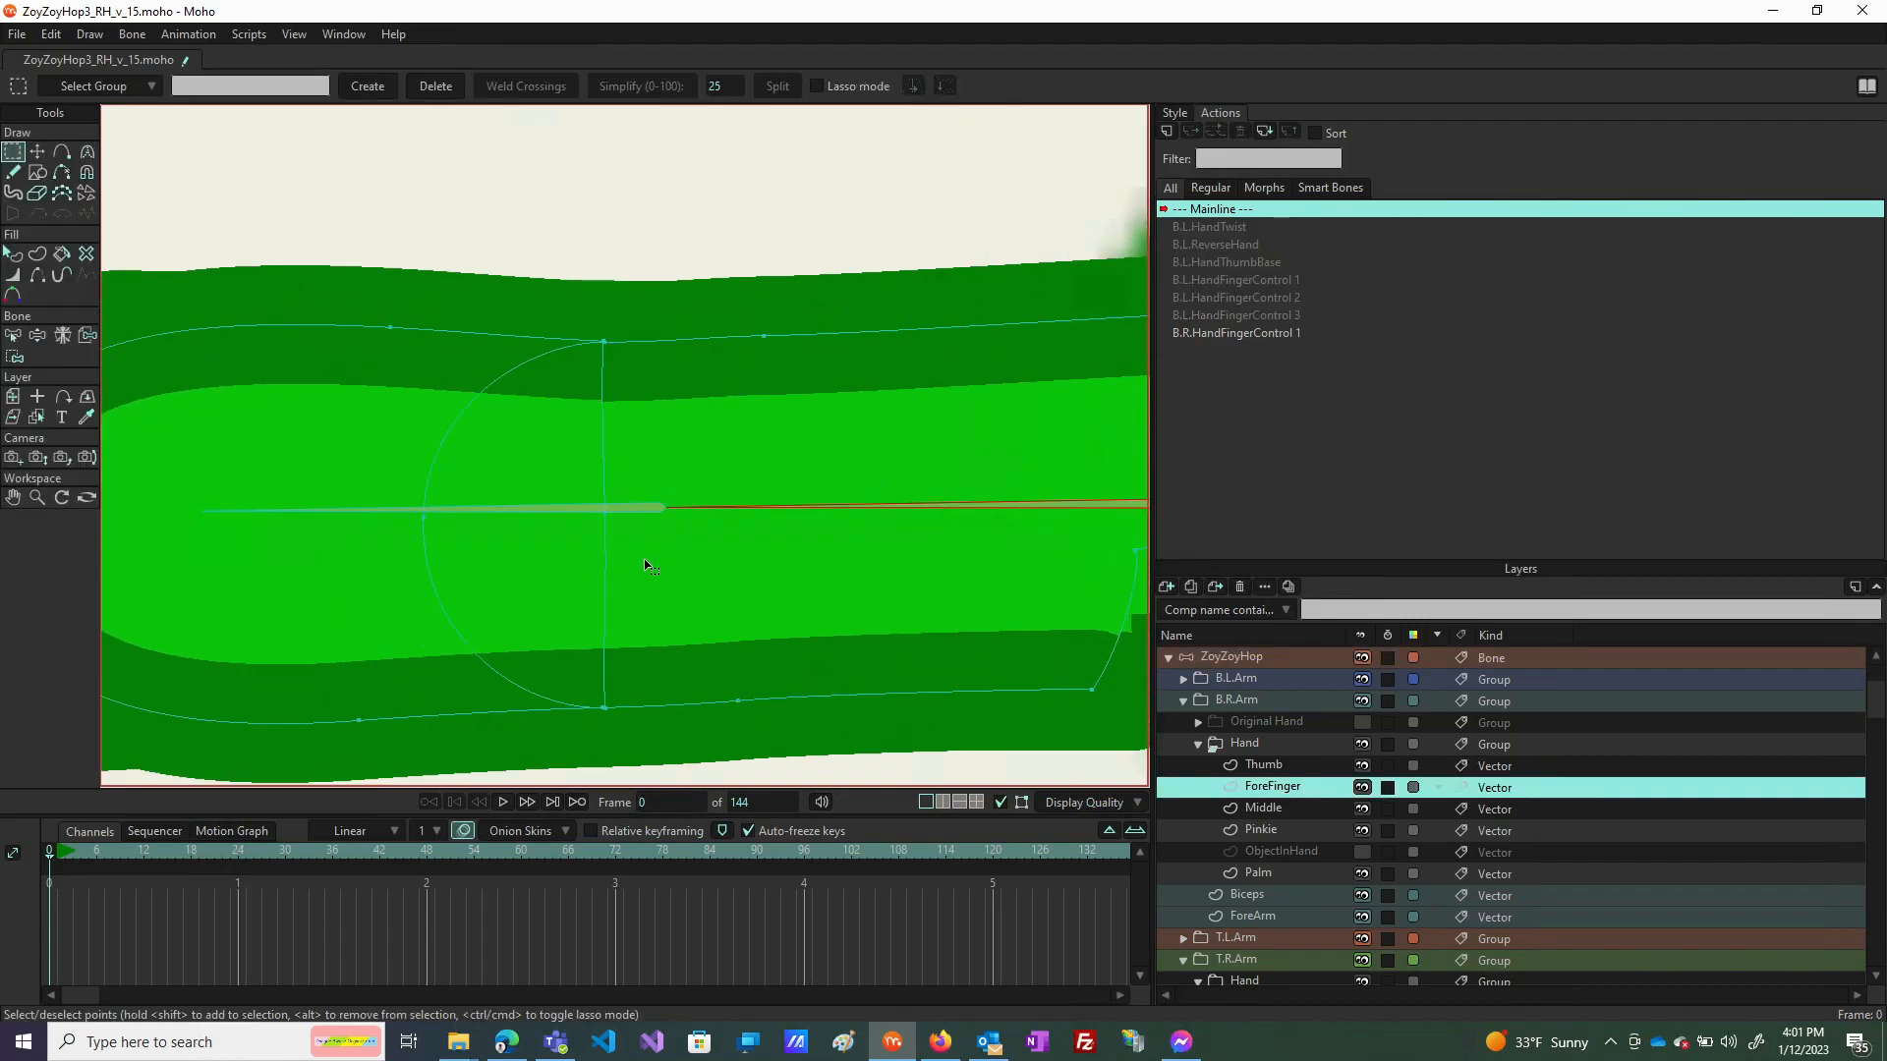
scroll(711, 492, down, 5)
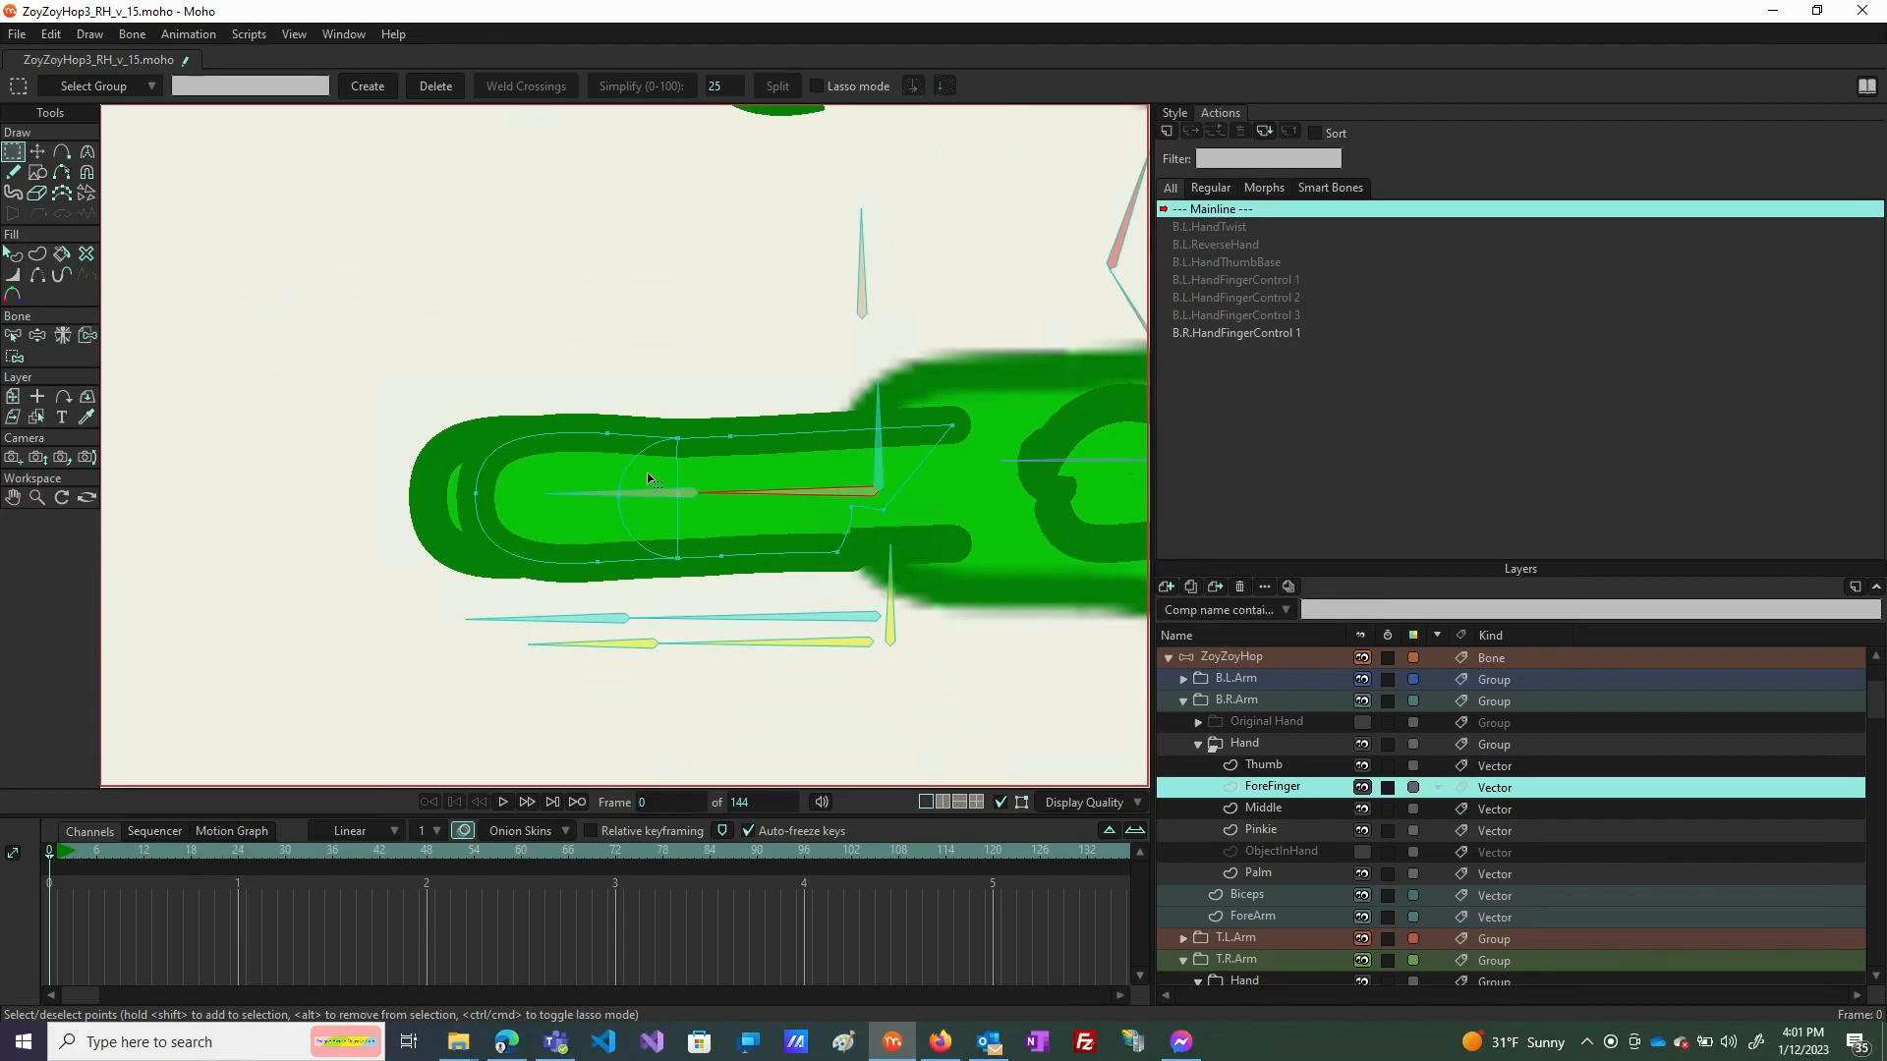
scroll(688, 511, up, 5)
drag(678, 507, 550, 455)
drag(547, 453, 551, 453)
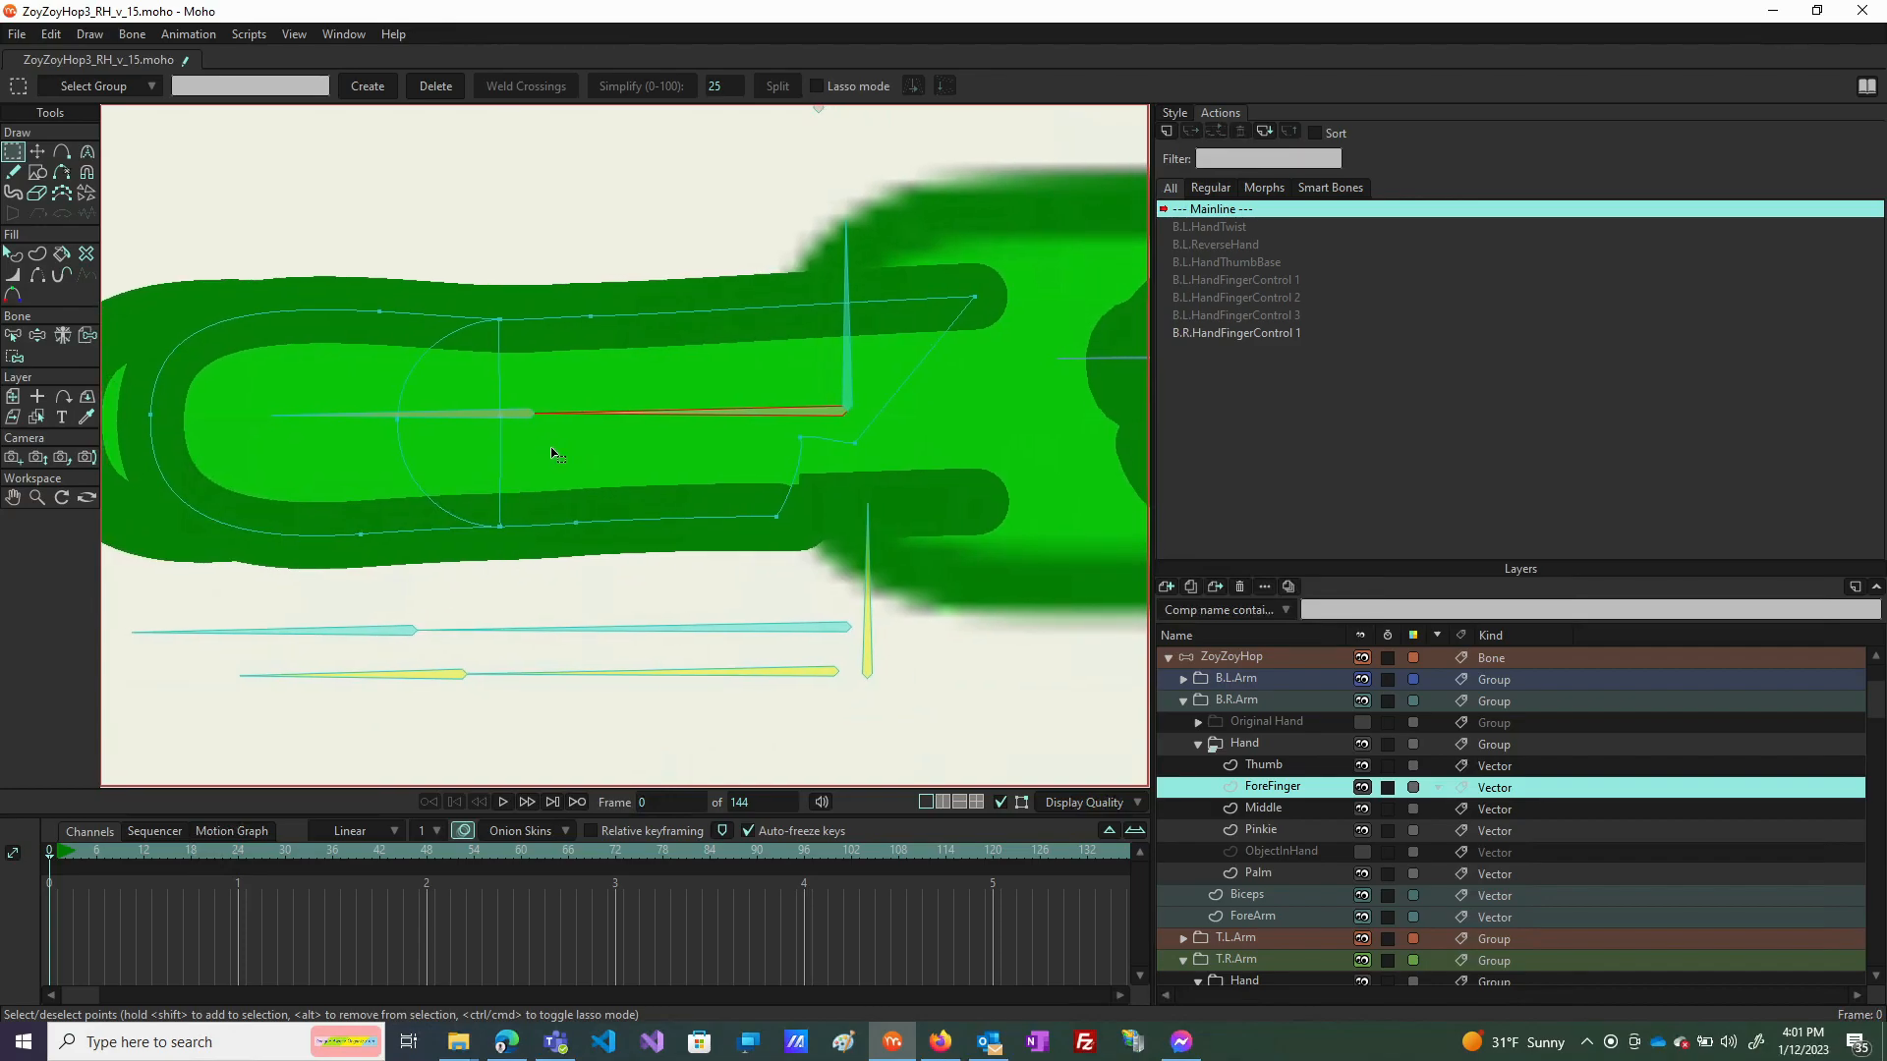
drag(552, 453, 552, 454)
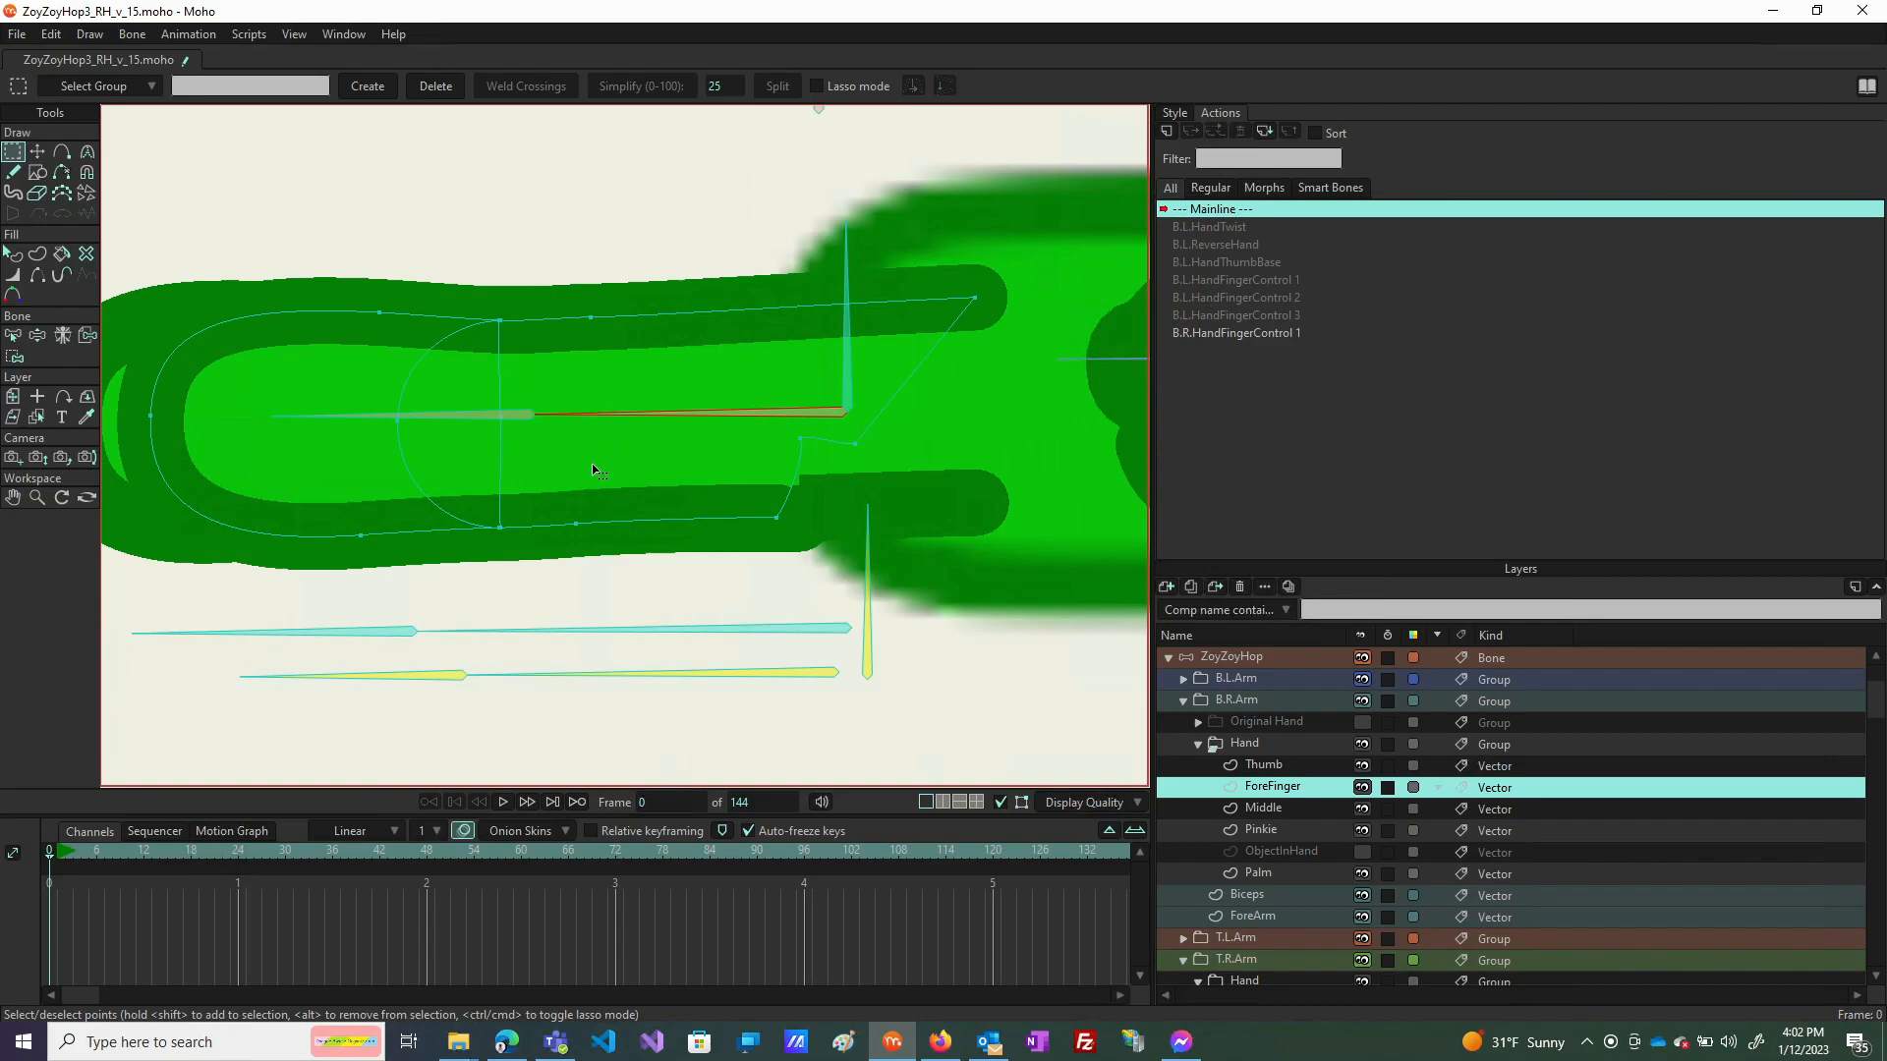
drag(578, 466, 579, 466)
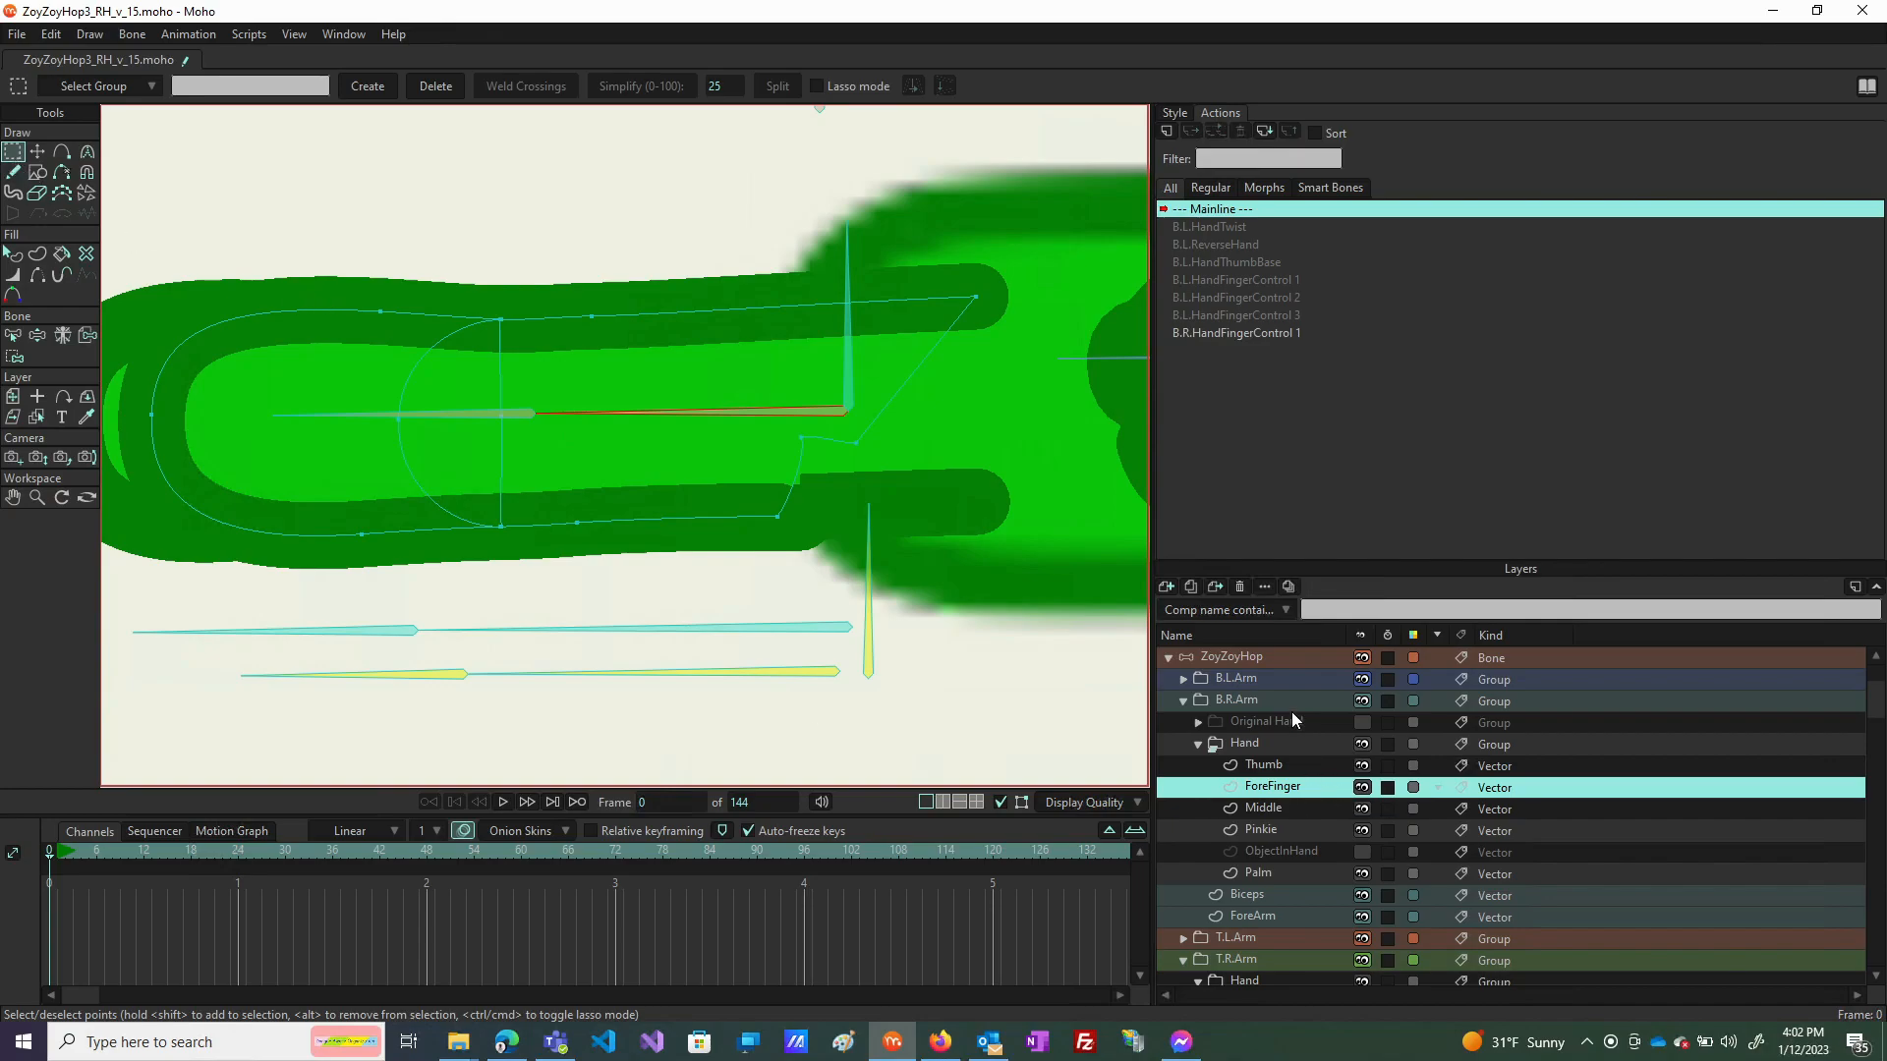
Lengthen the B.R.Finger1Base bone to 0.0190 and move the fingertip bone to its new end at X 0.0190, Y 0.
click(1240, 656)
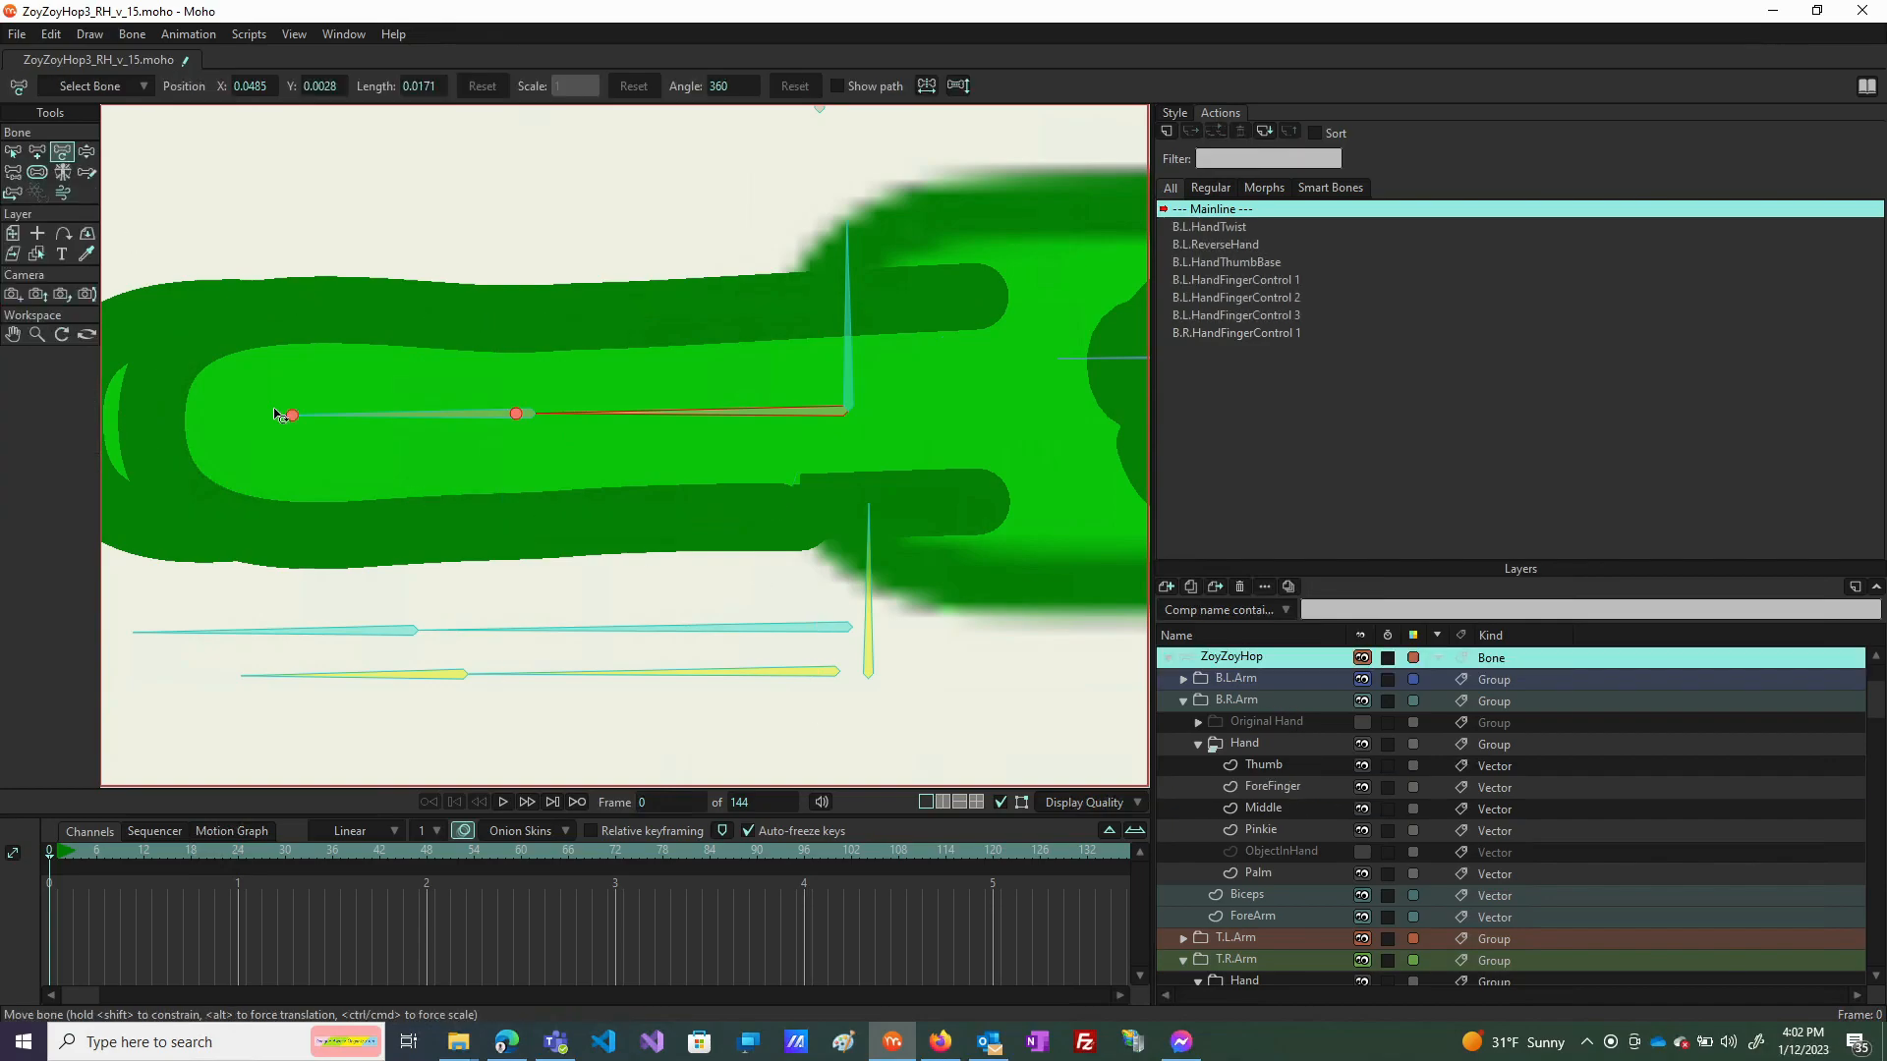
click(553, 474)
mouse_move(562, 415)
mouse_down()
mouse_move(524, 443)
mouse_move(530, 425)
mouse_up()
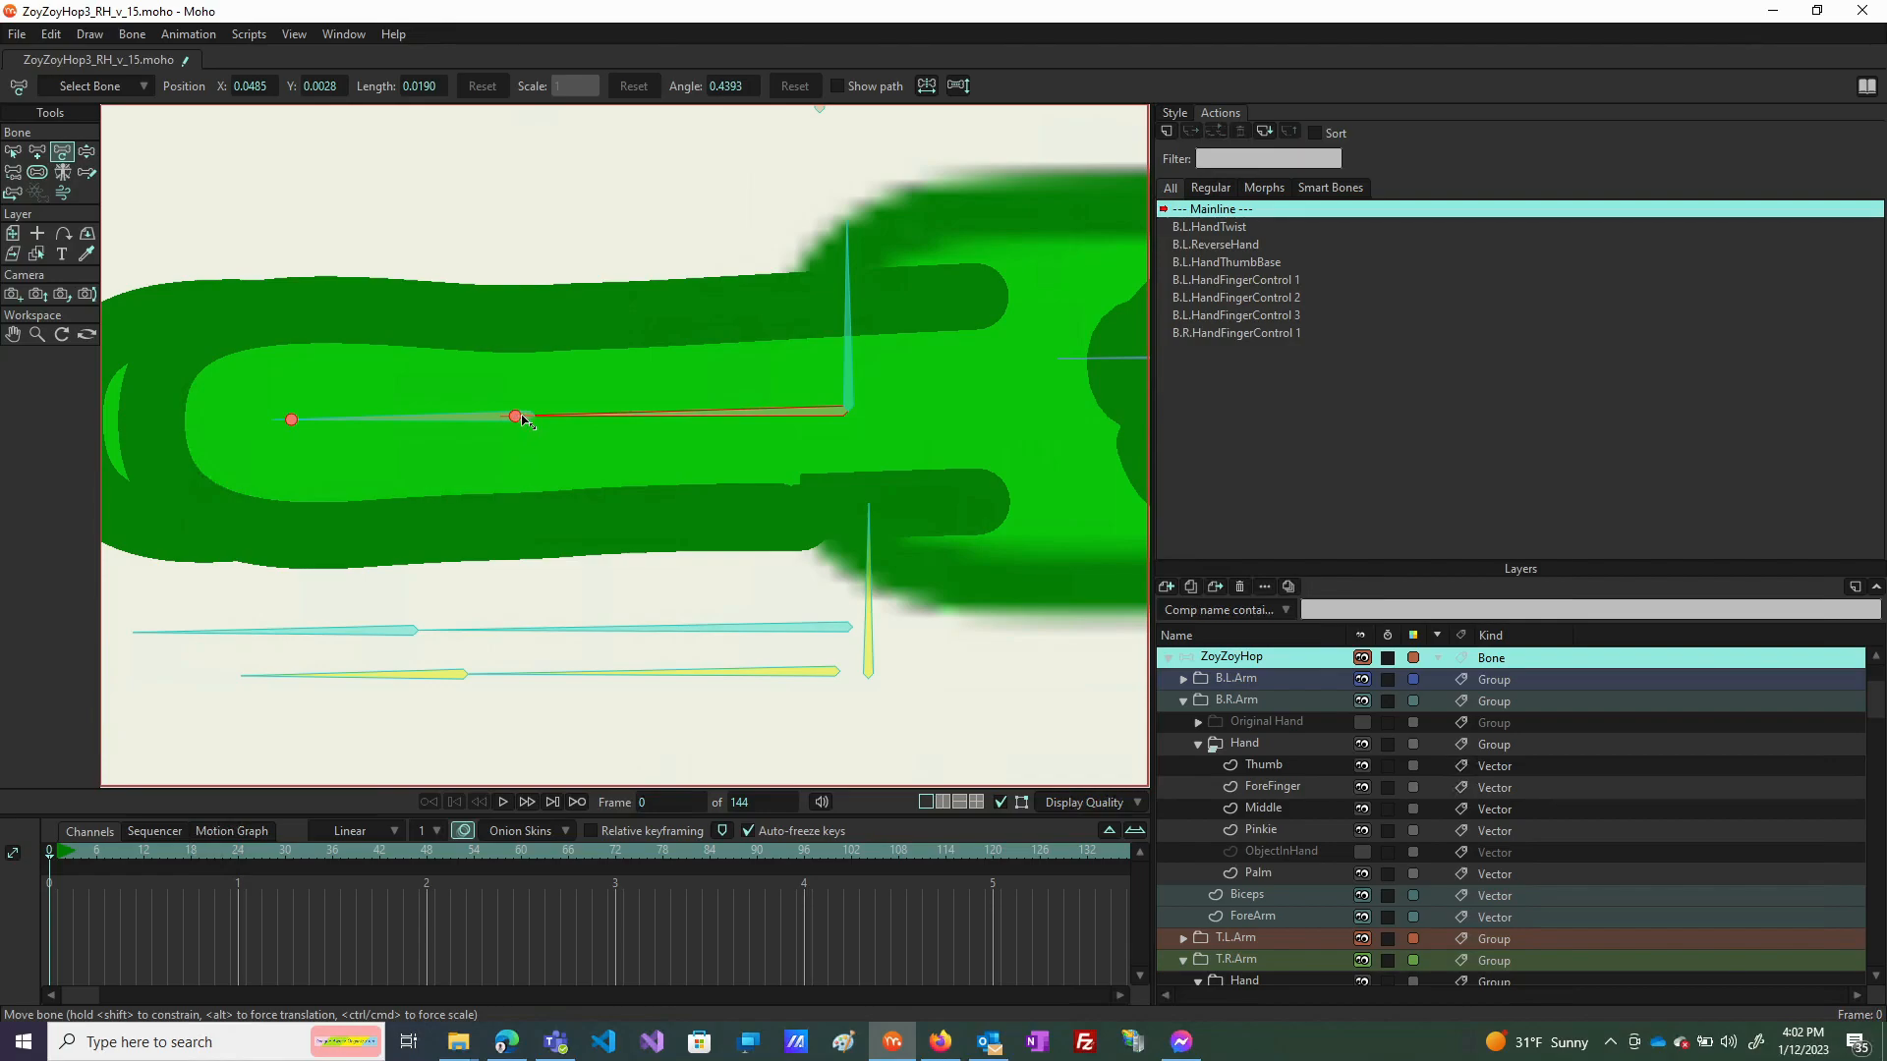
click(508, 423)
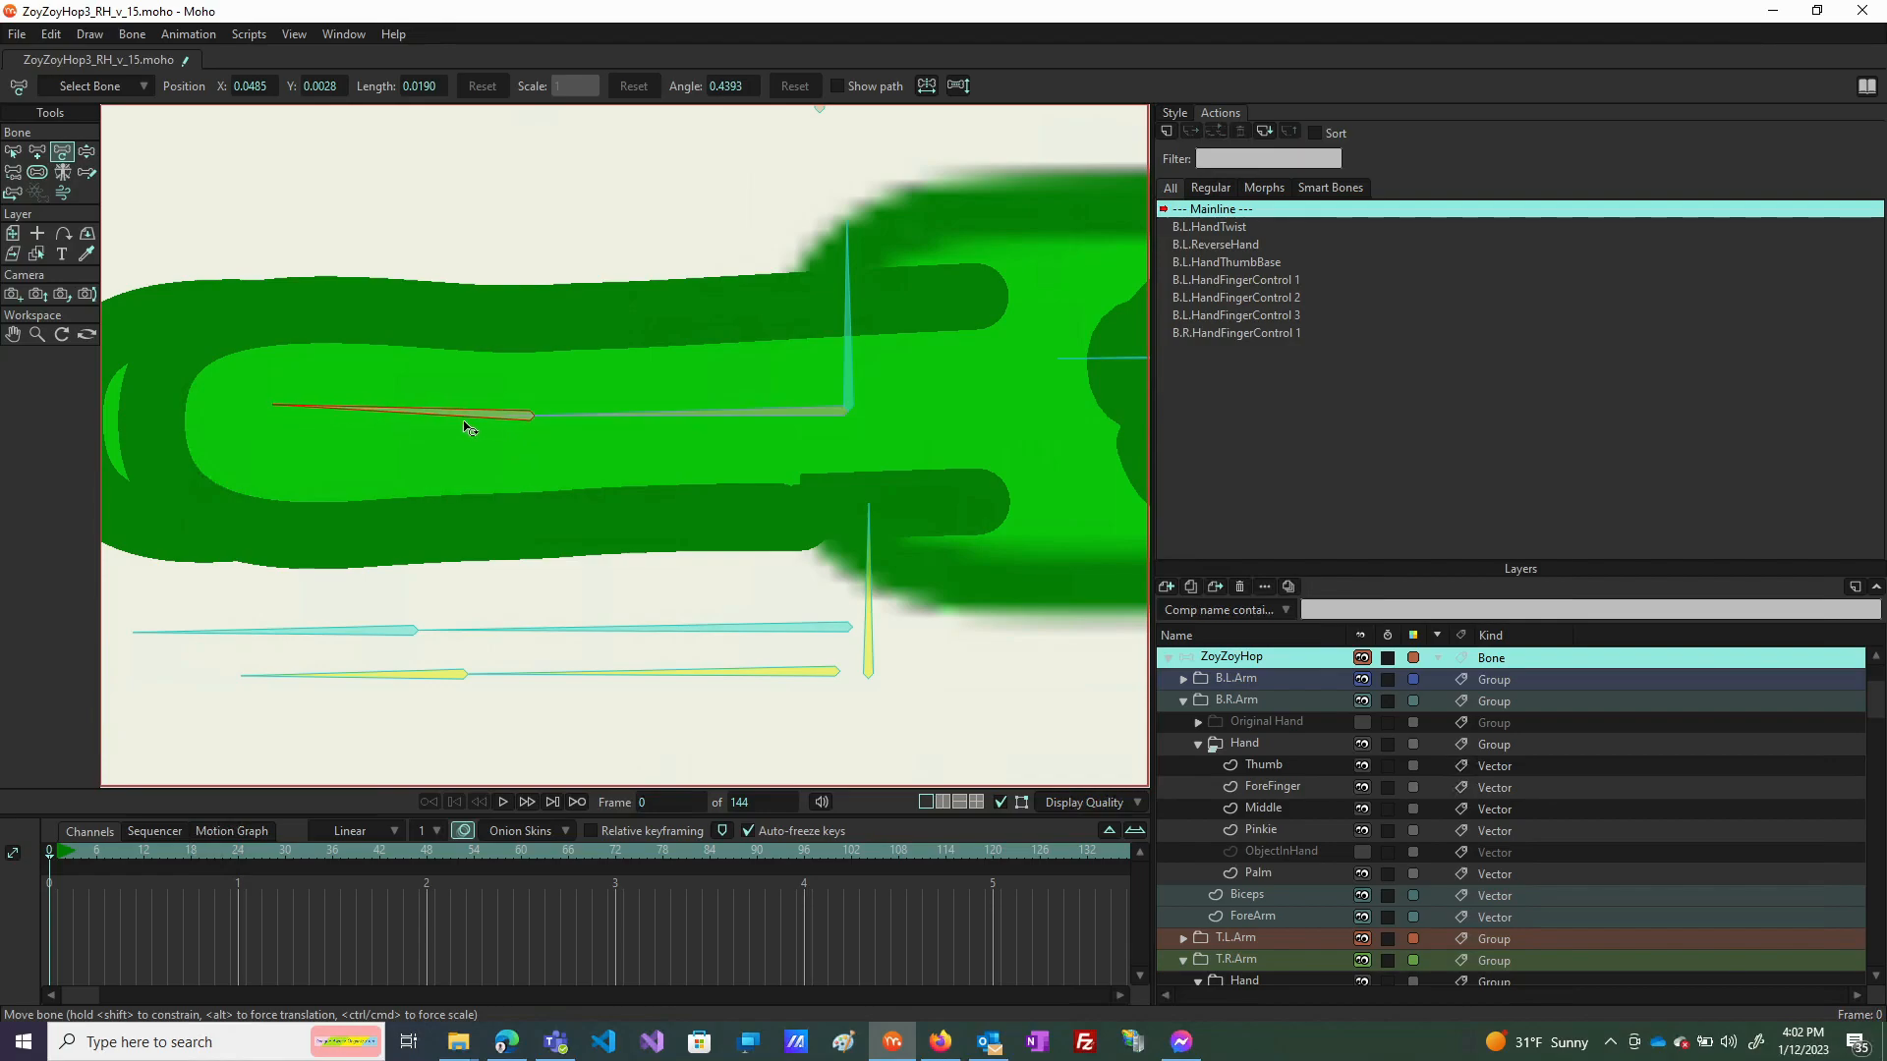
drag(520, 423, 485, 421)
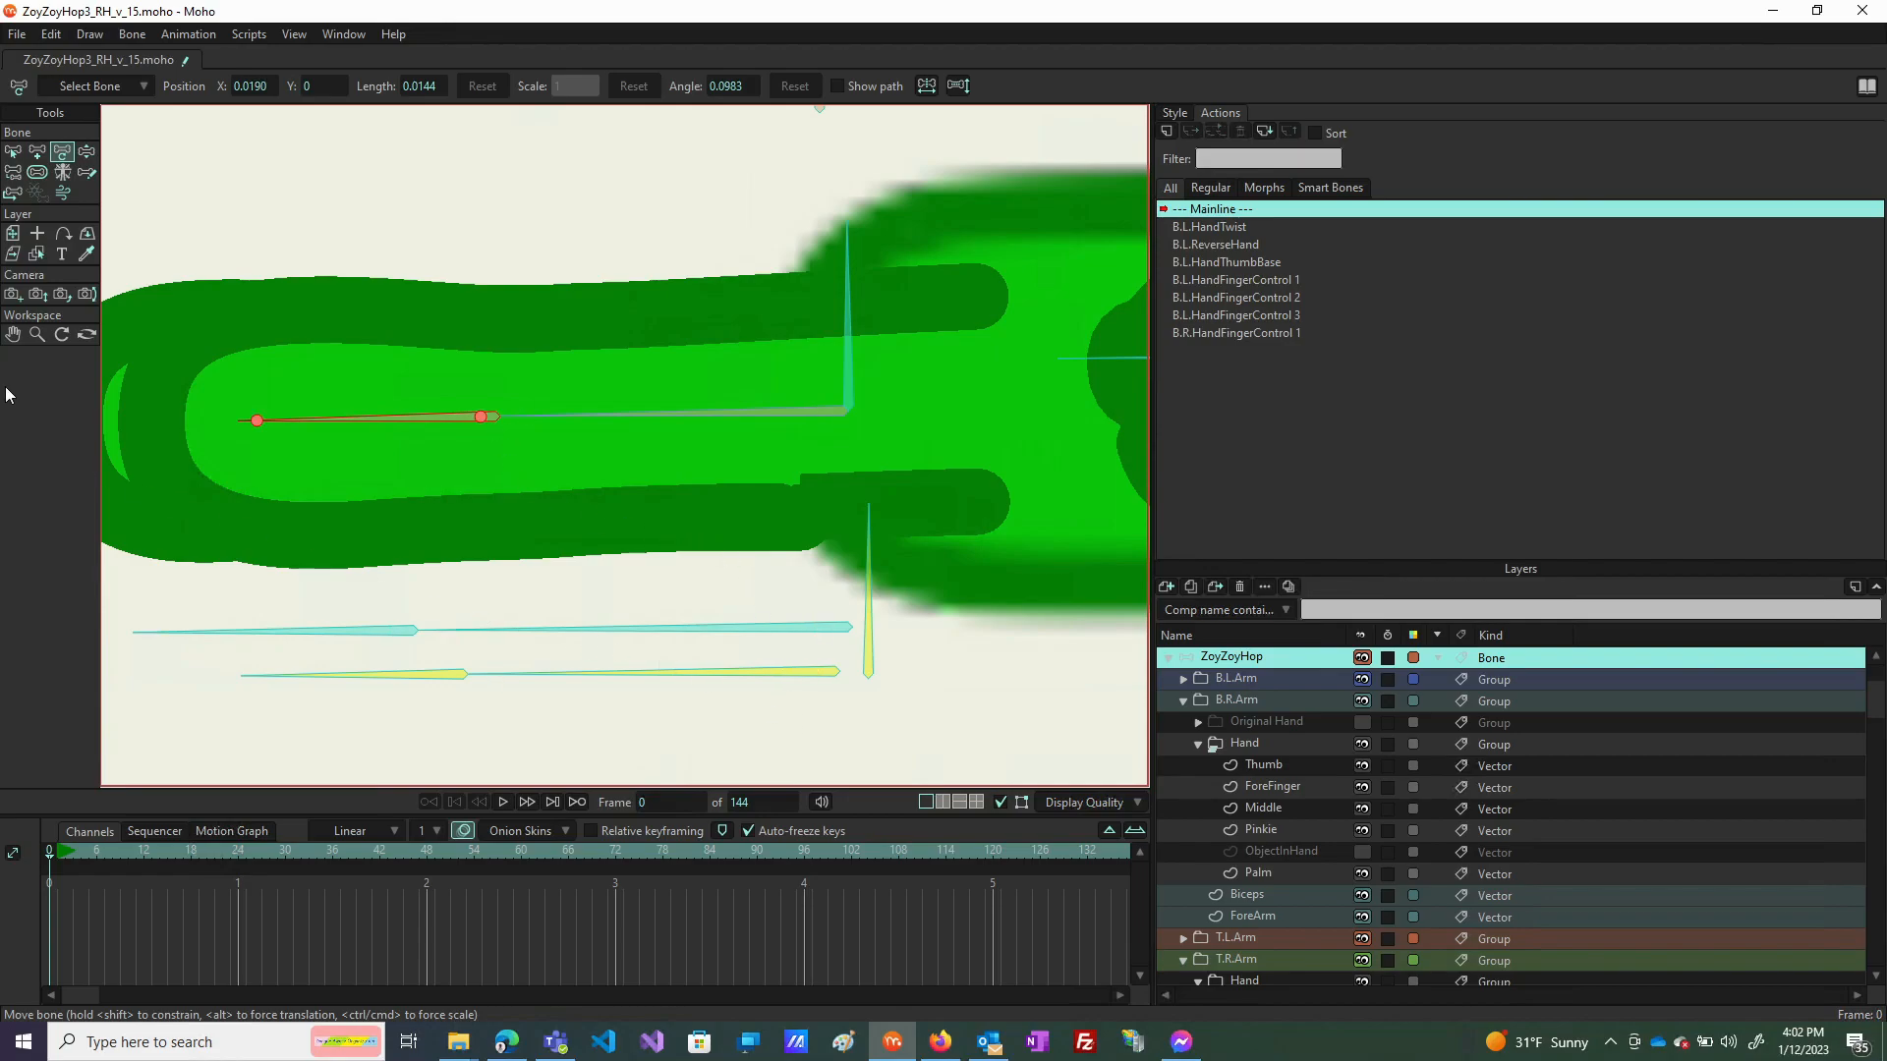
Test-bend the lower right hand's first fingertip bone with the Manipulate Bones tool.
click(80, 154)
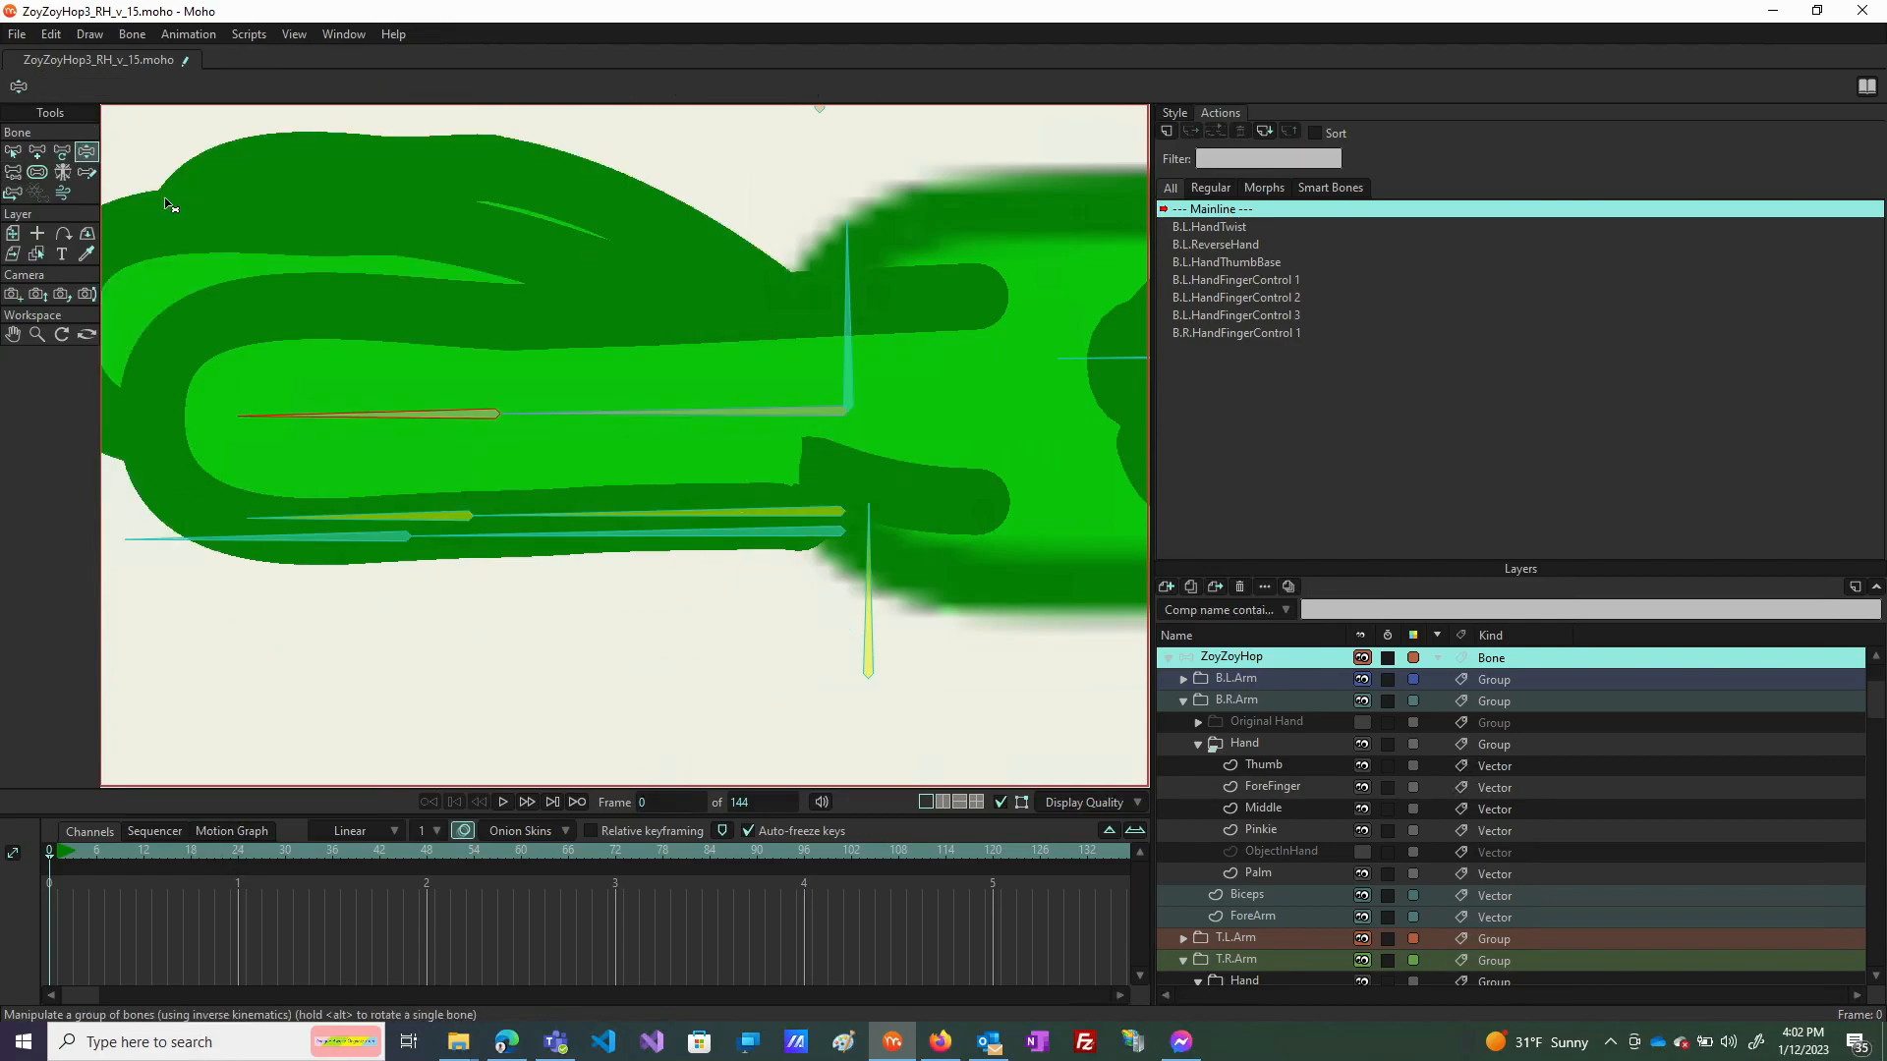
drag(310, 433, 151, 542)
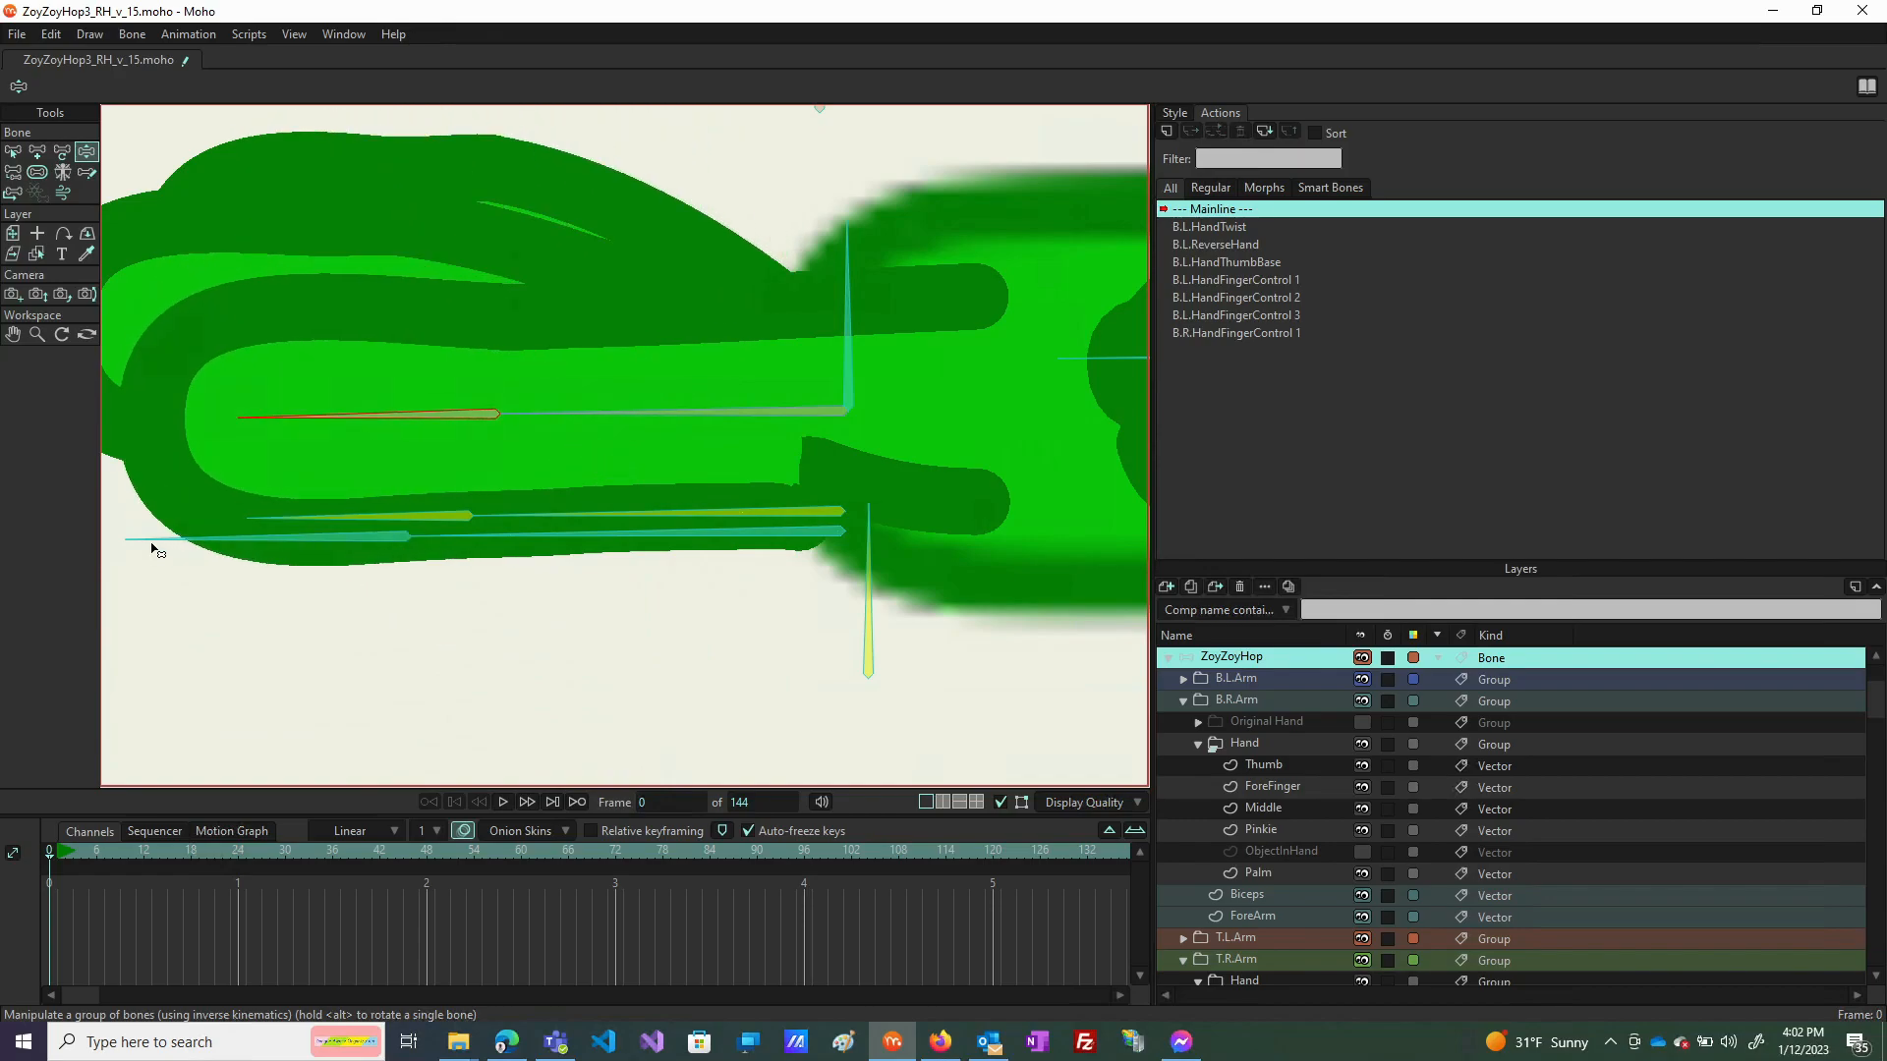
Draw a guide circle on the ForeFinger layer, centred on the middle joint and spanning the finger outline's upper and lower joint points.
click(1293, 786)
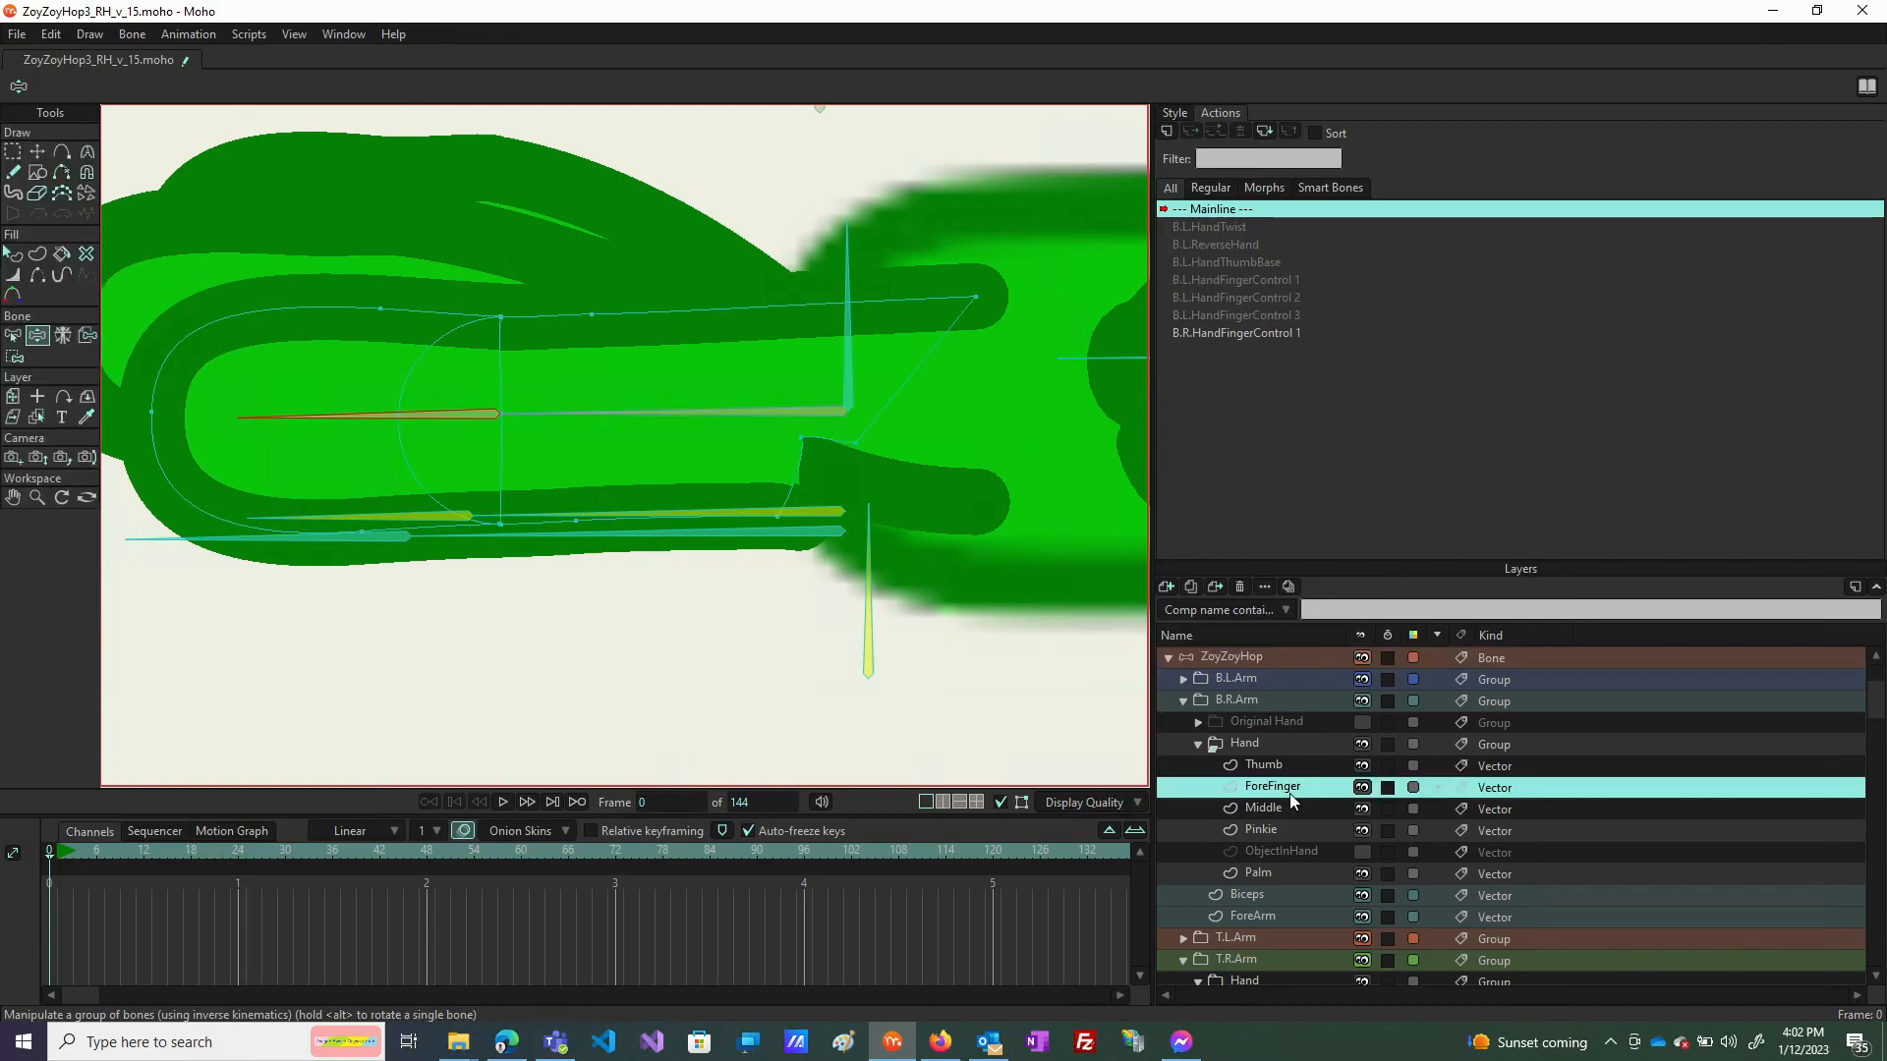
click(38, 173)
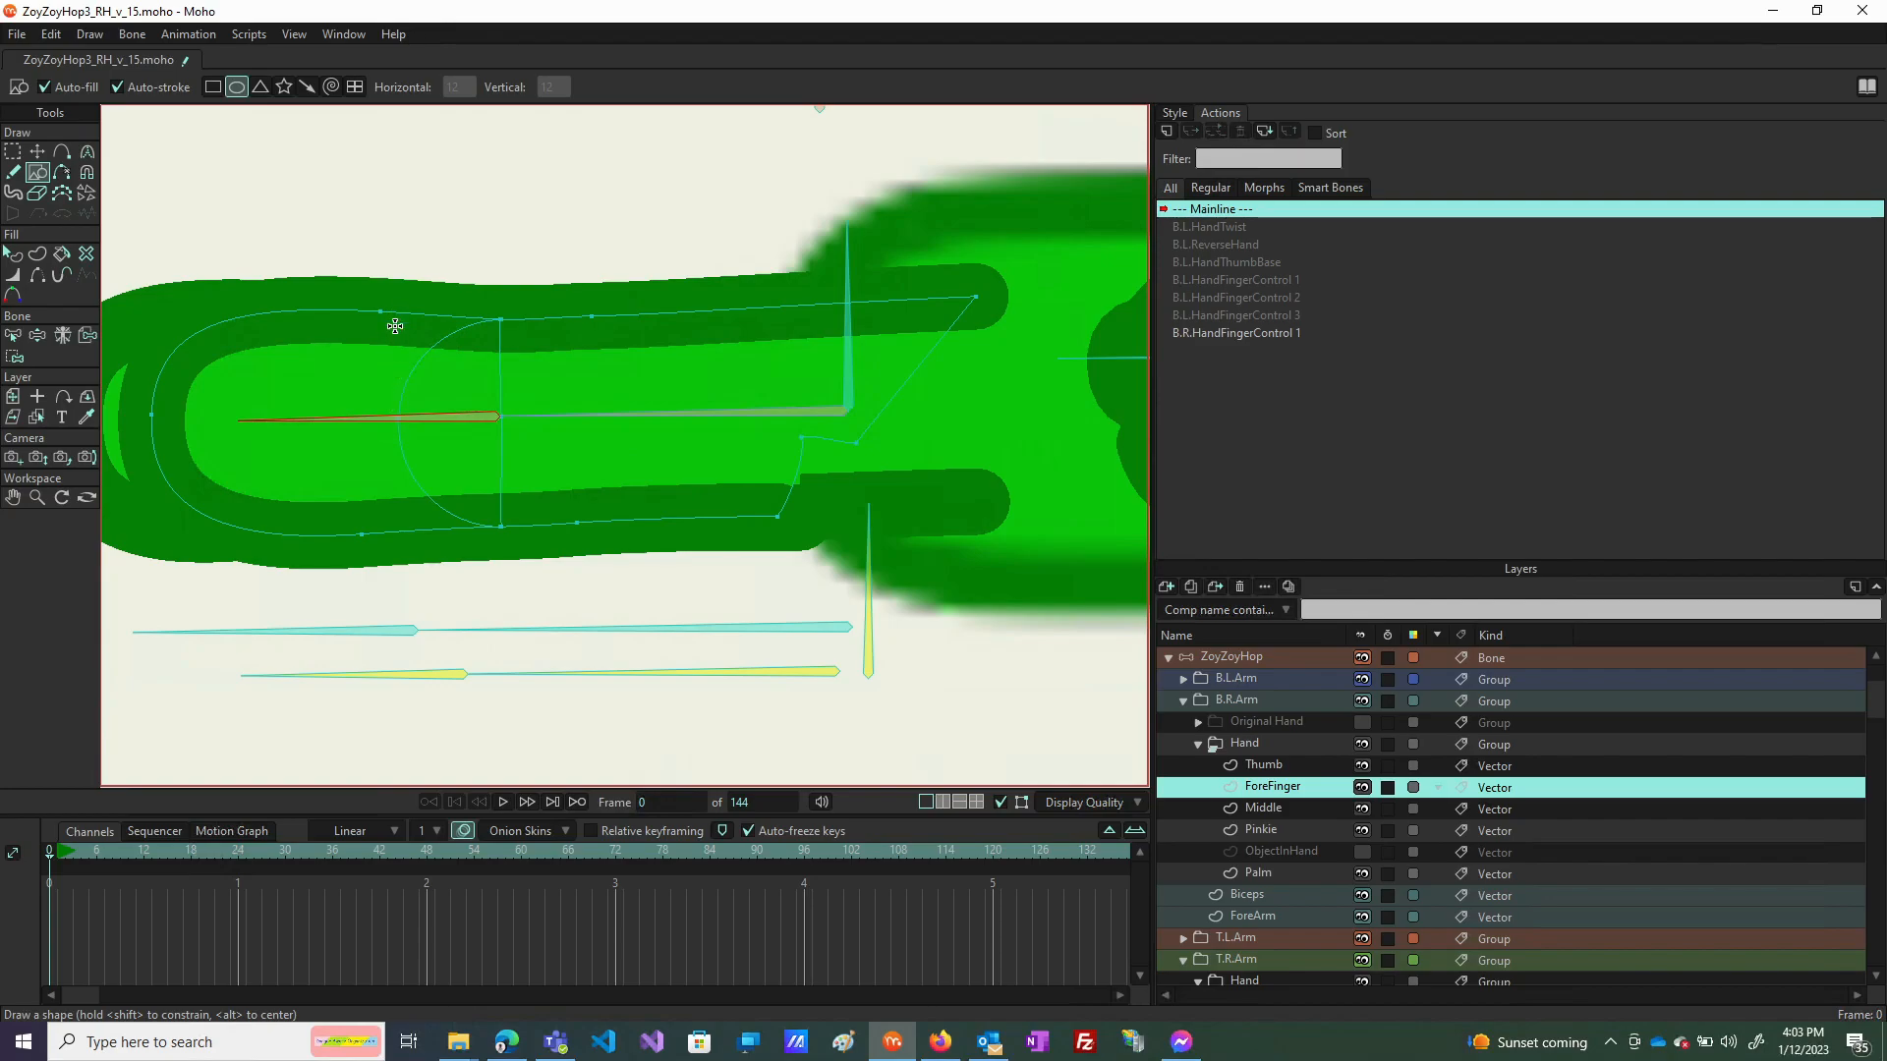
drag(395, 318, 606, 544)
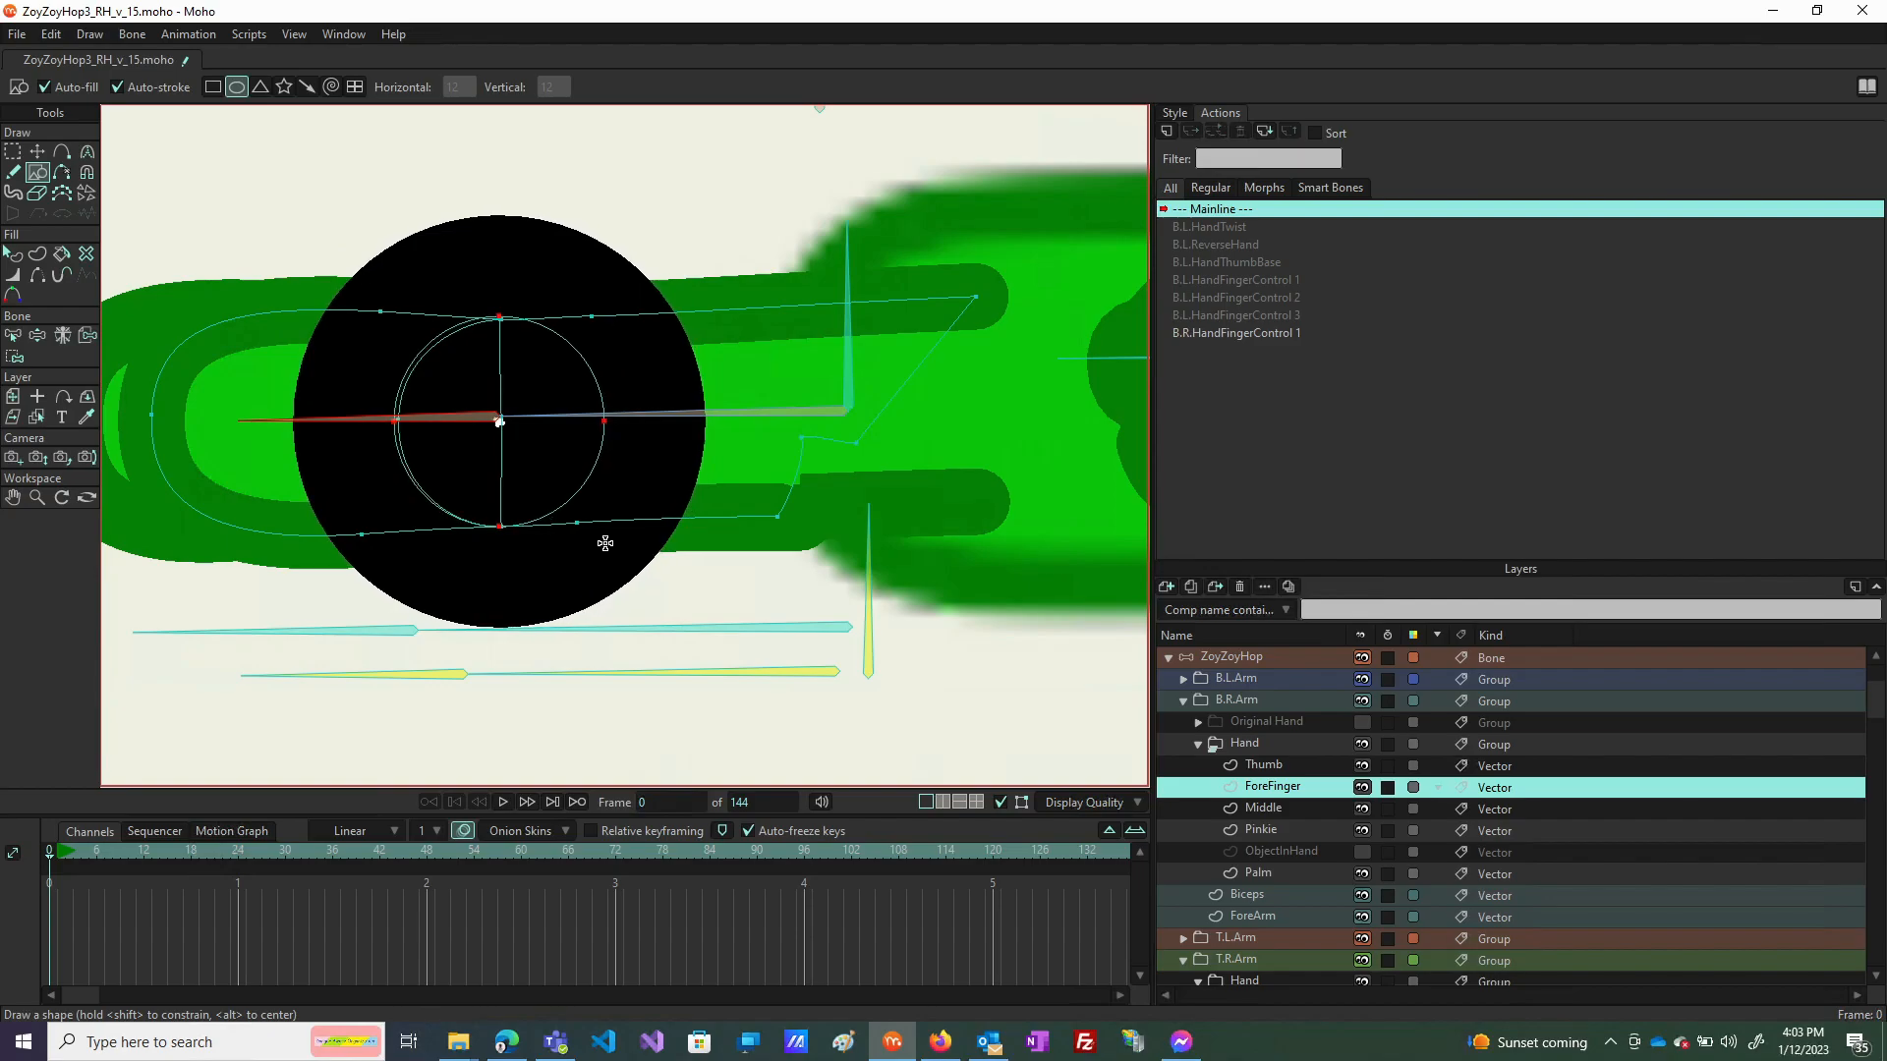
drag(605, 543, 603, 542)
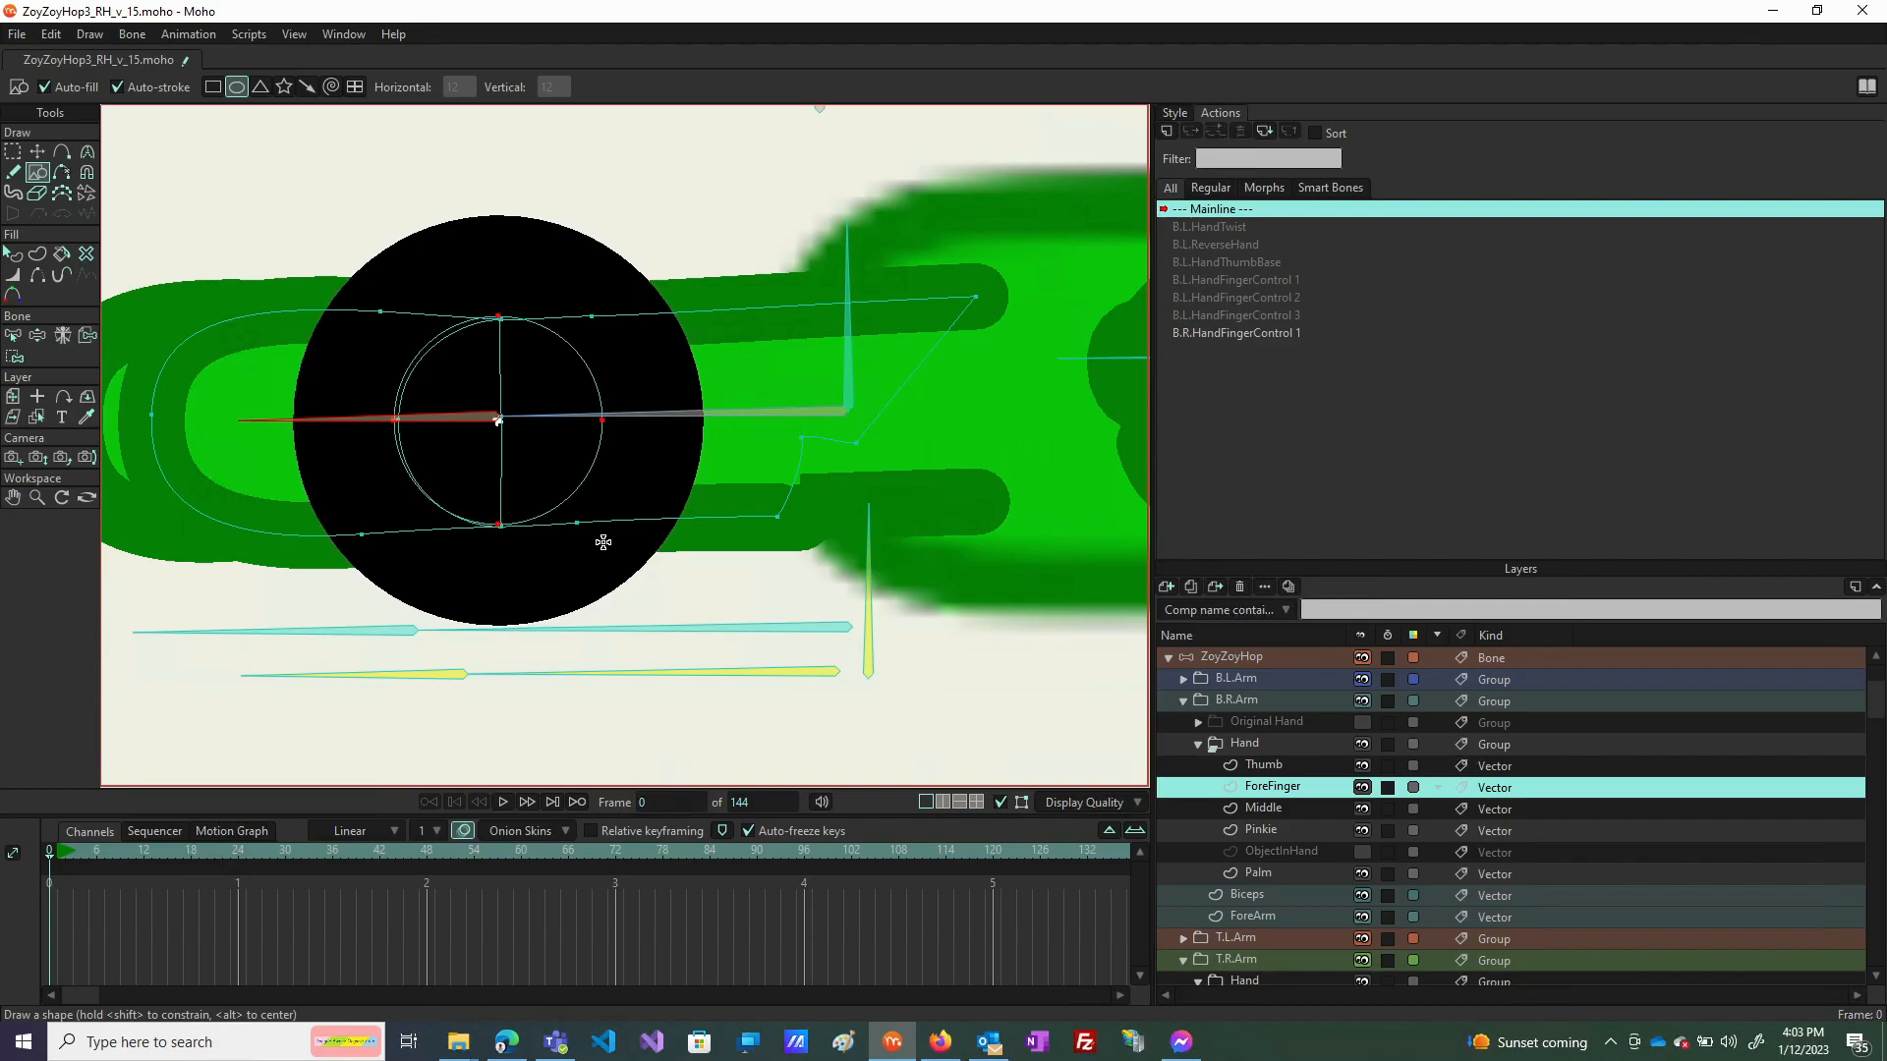
drag(603, 543, 604, 542)
Nudge the guide circle to X 0.3654, Y 0.1398 so it lines up with the finger's two joint points.
click(38, 152)
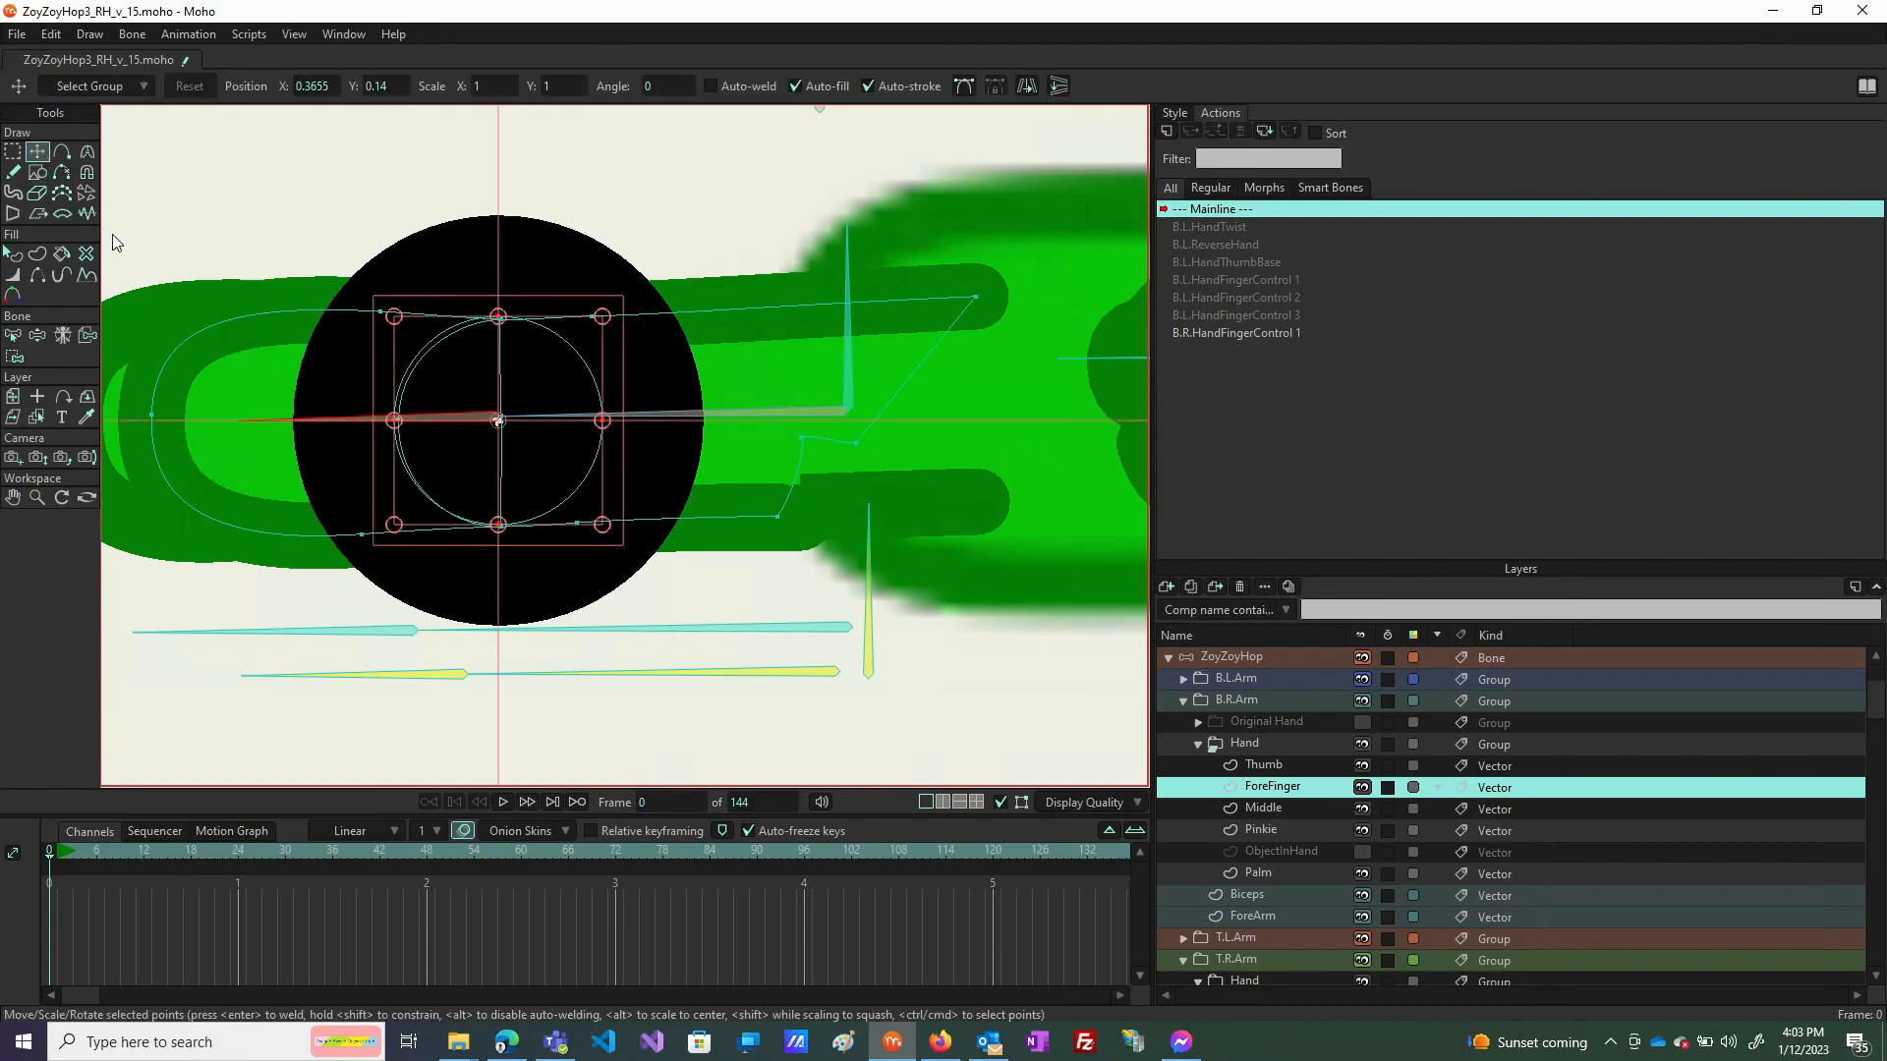
click(549, 460)
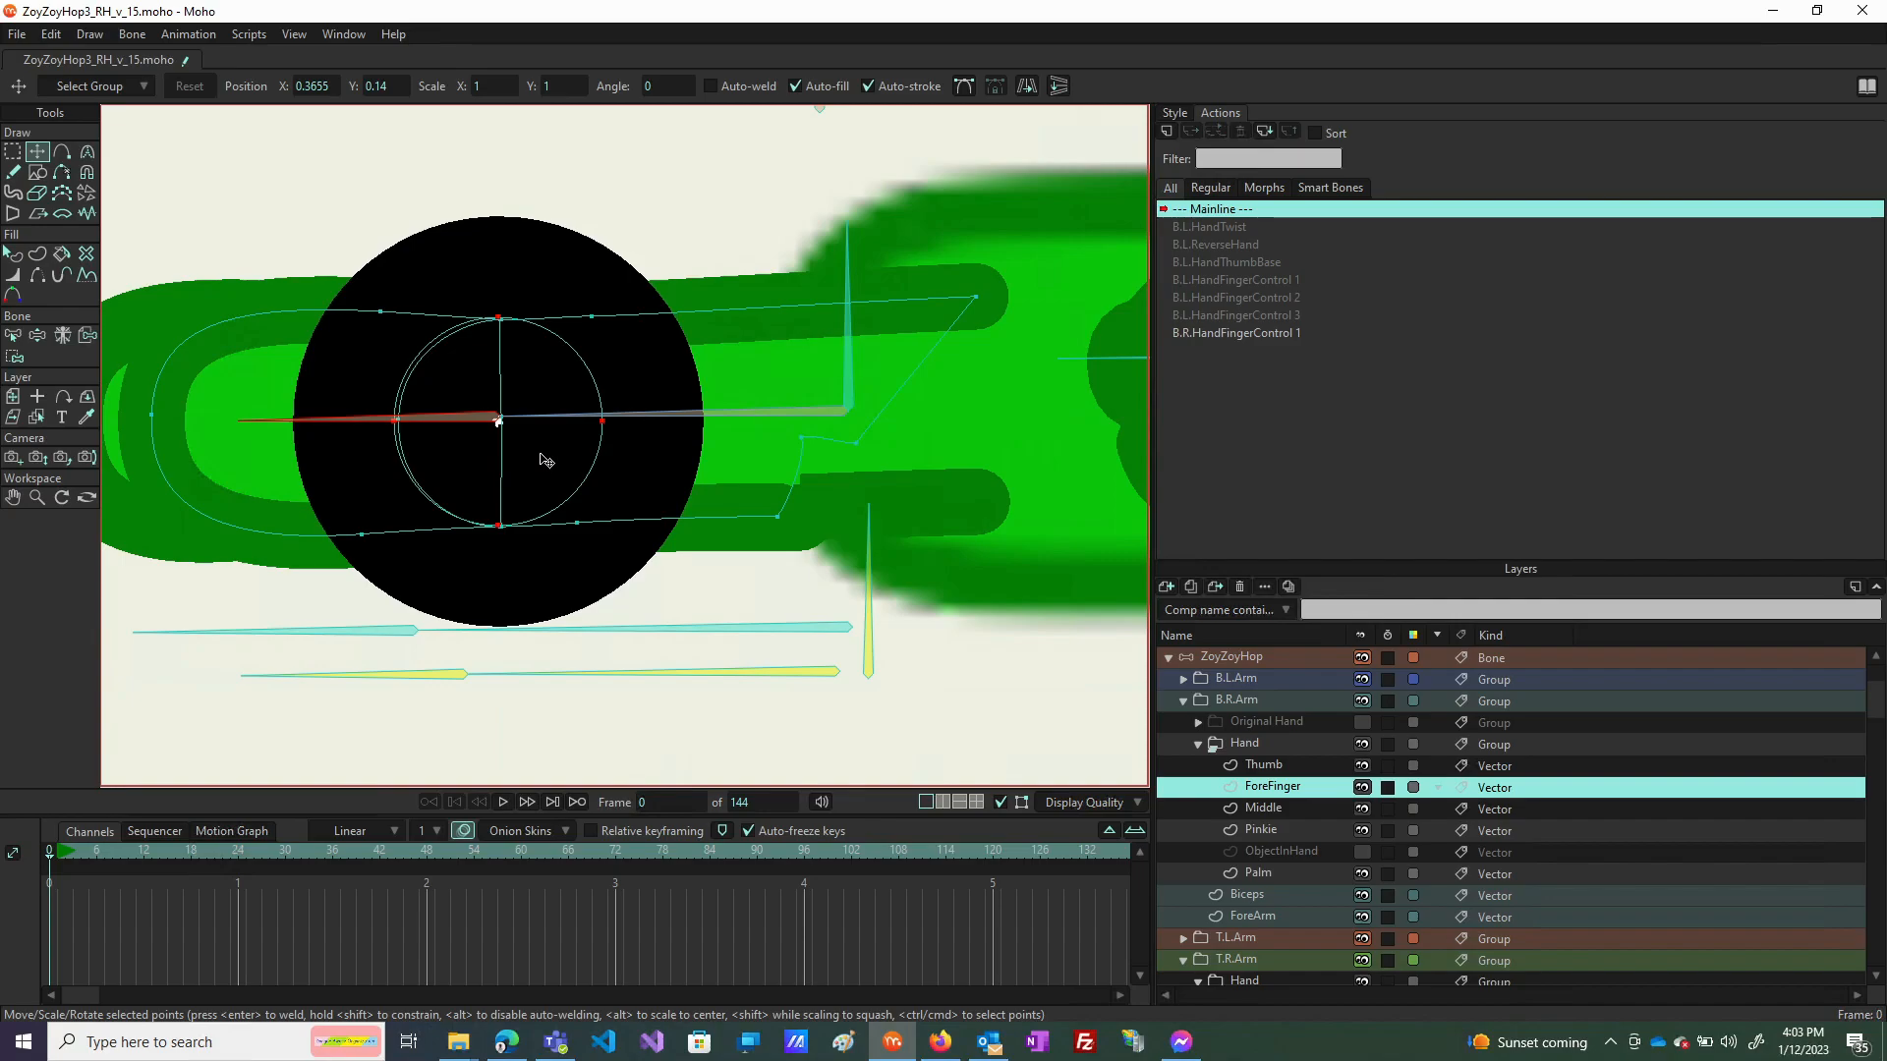
drag(547, 461, 548, 462)
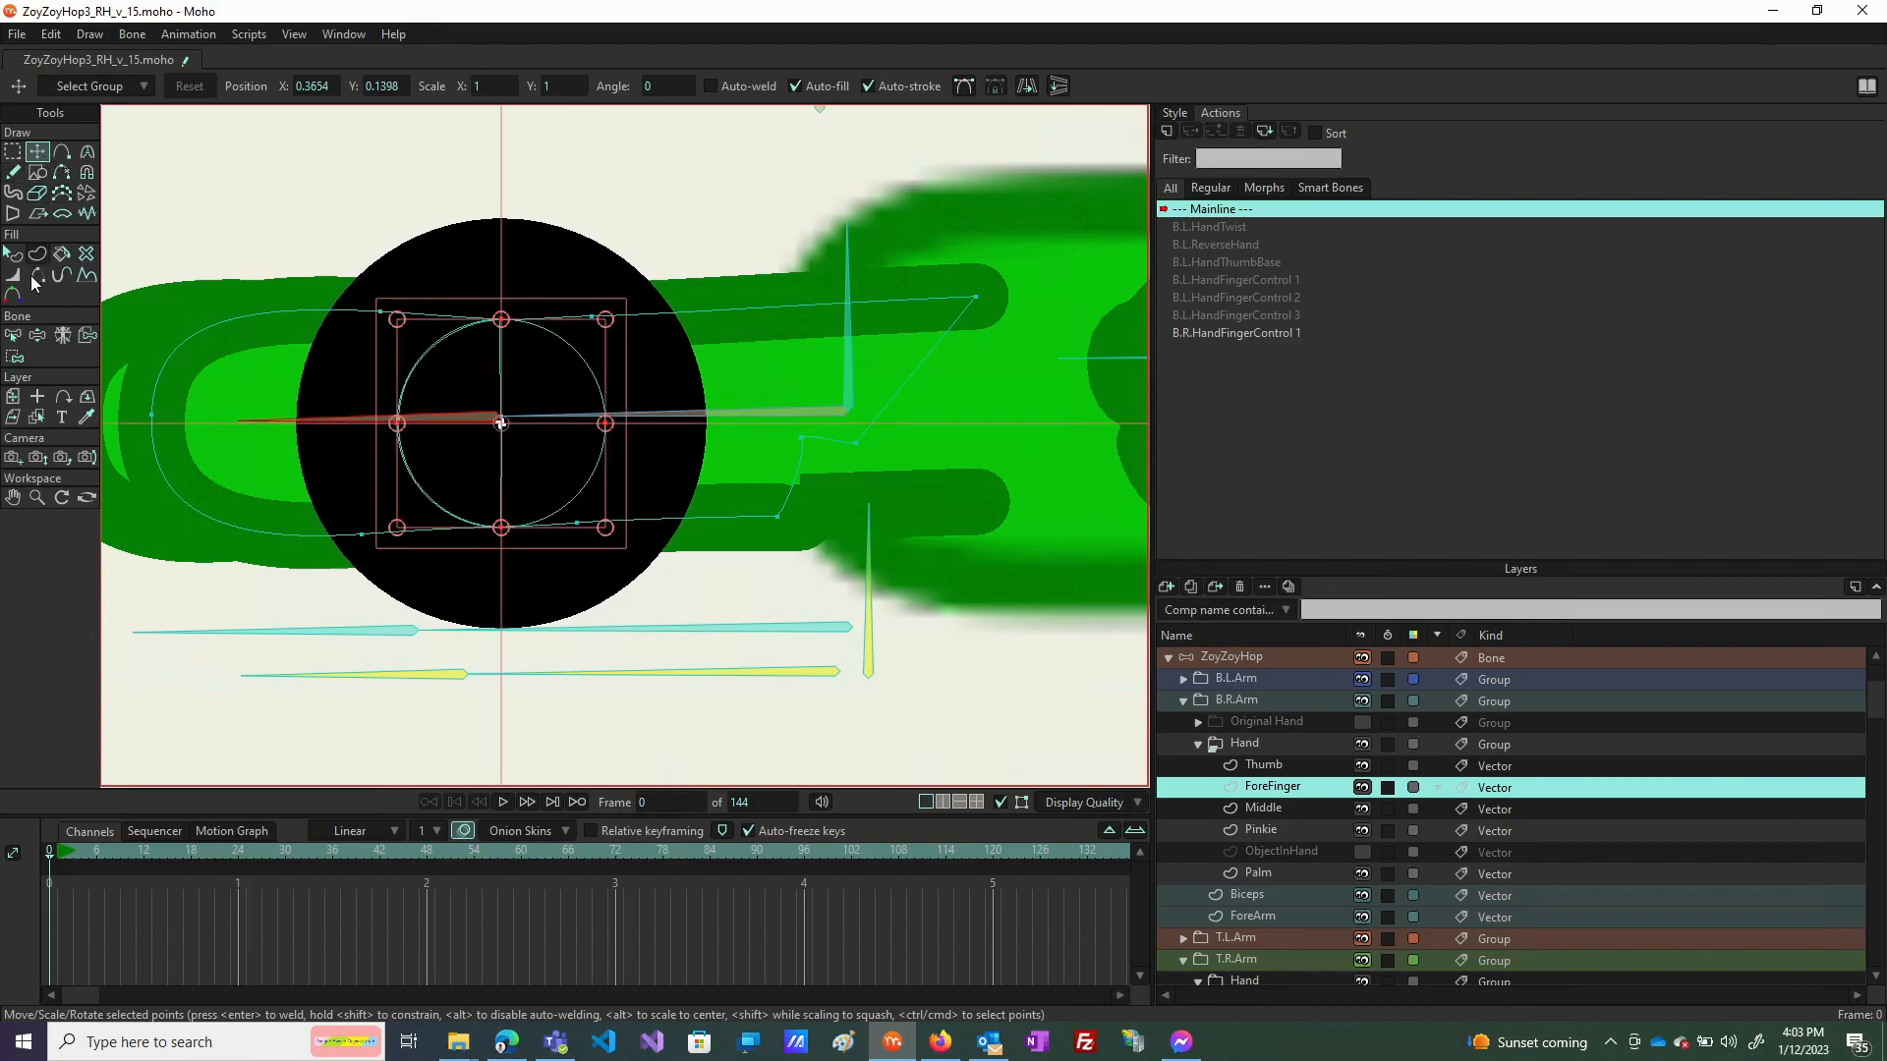
Move the middle point of the ForeFinger joint's curved edge outward onto the guide circle at X 0.3711, Y 0.1401.
scroll(339, 457, up, 5)
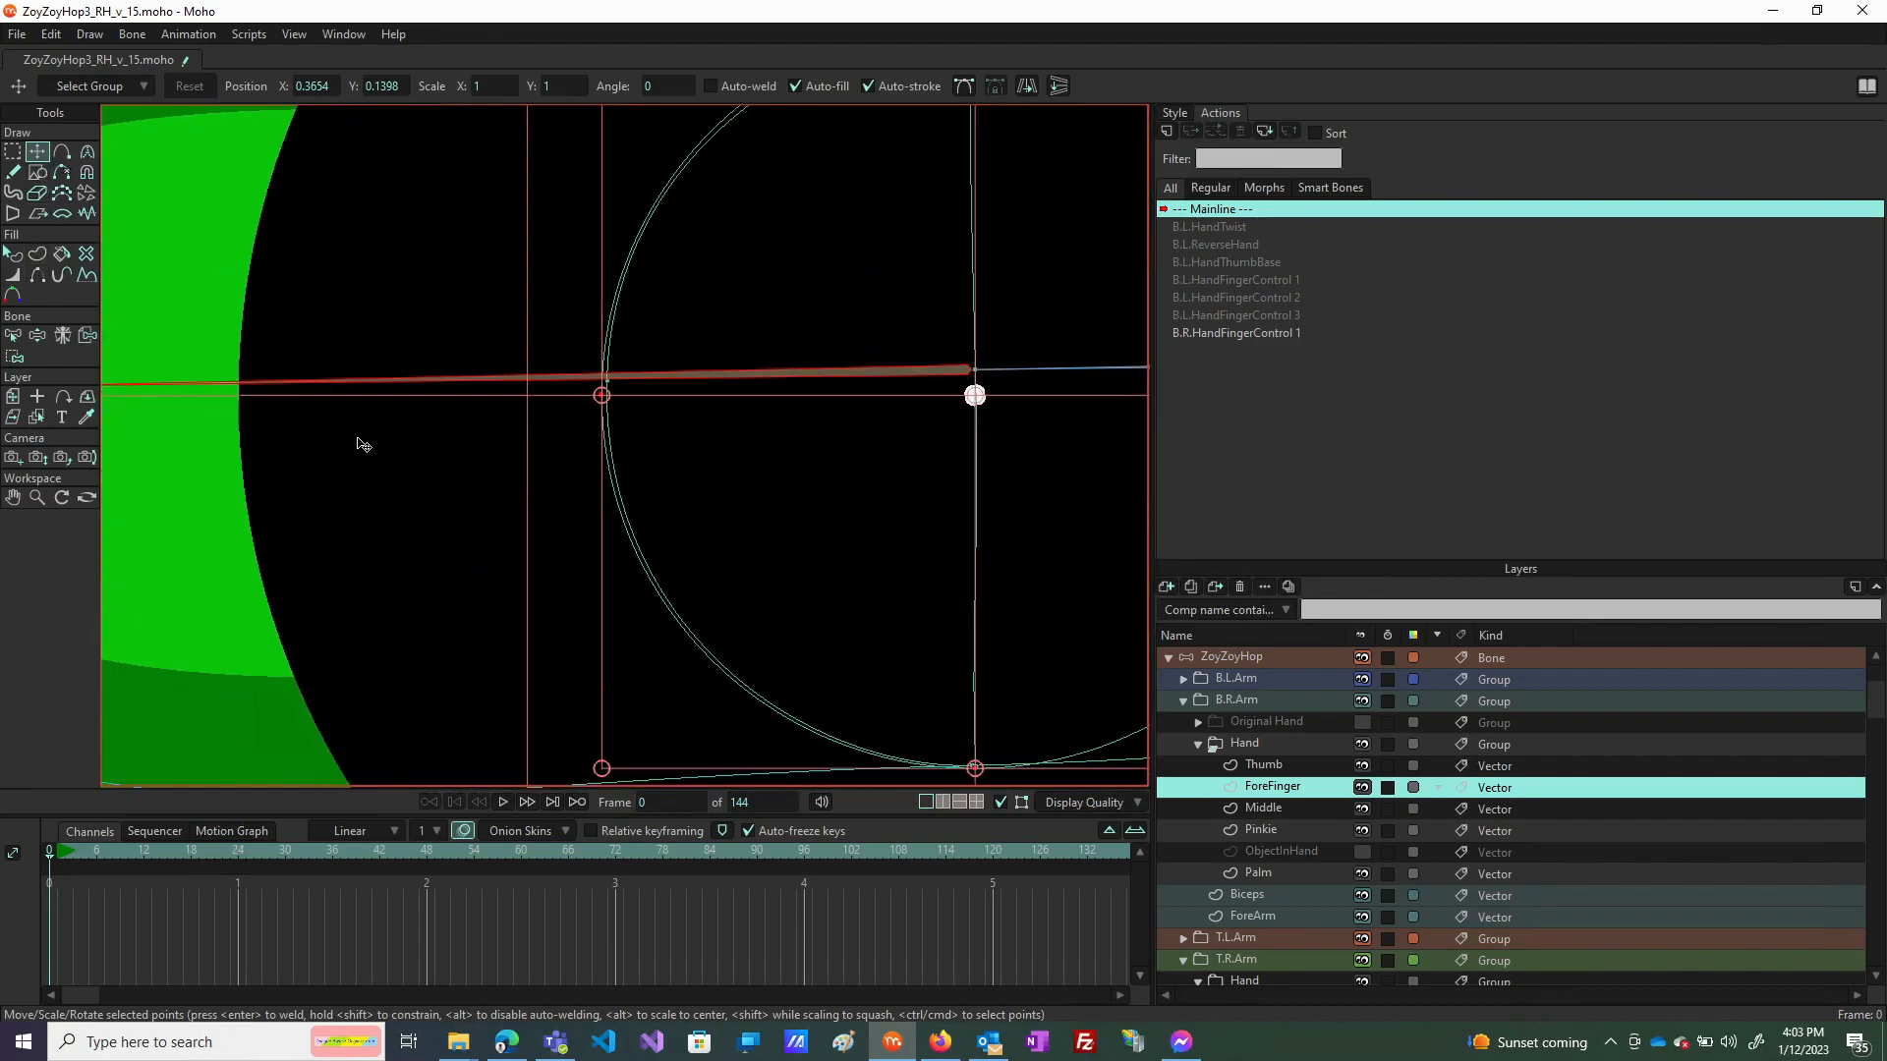
scroll(644, 398, up, 5)
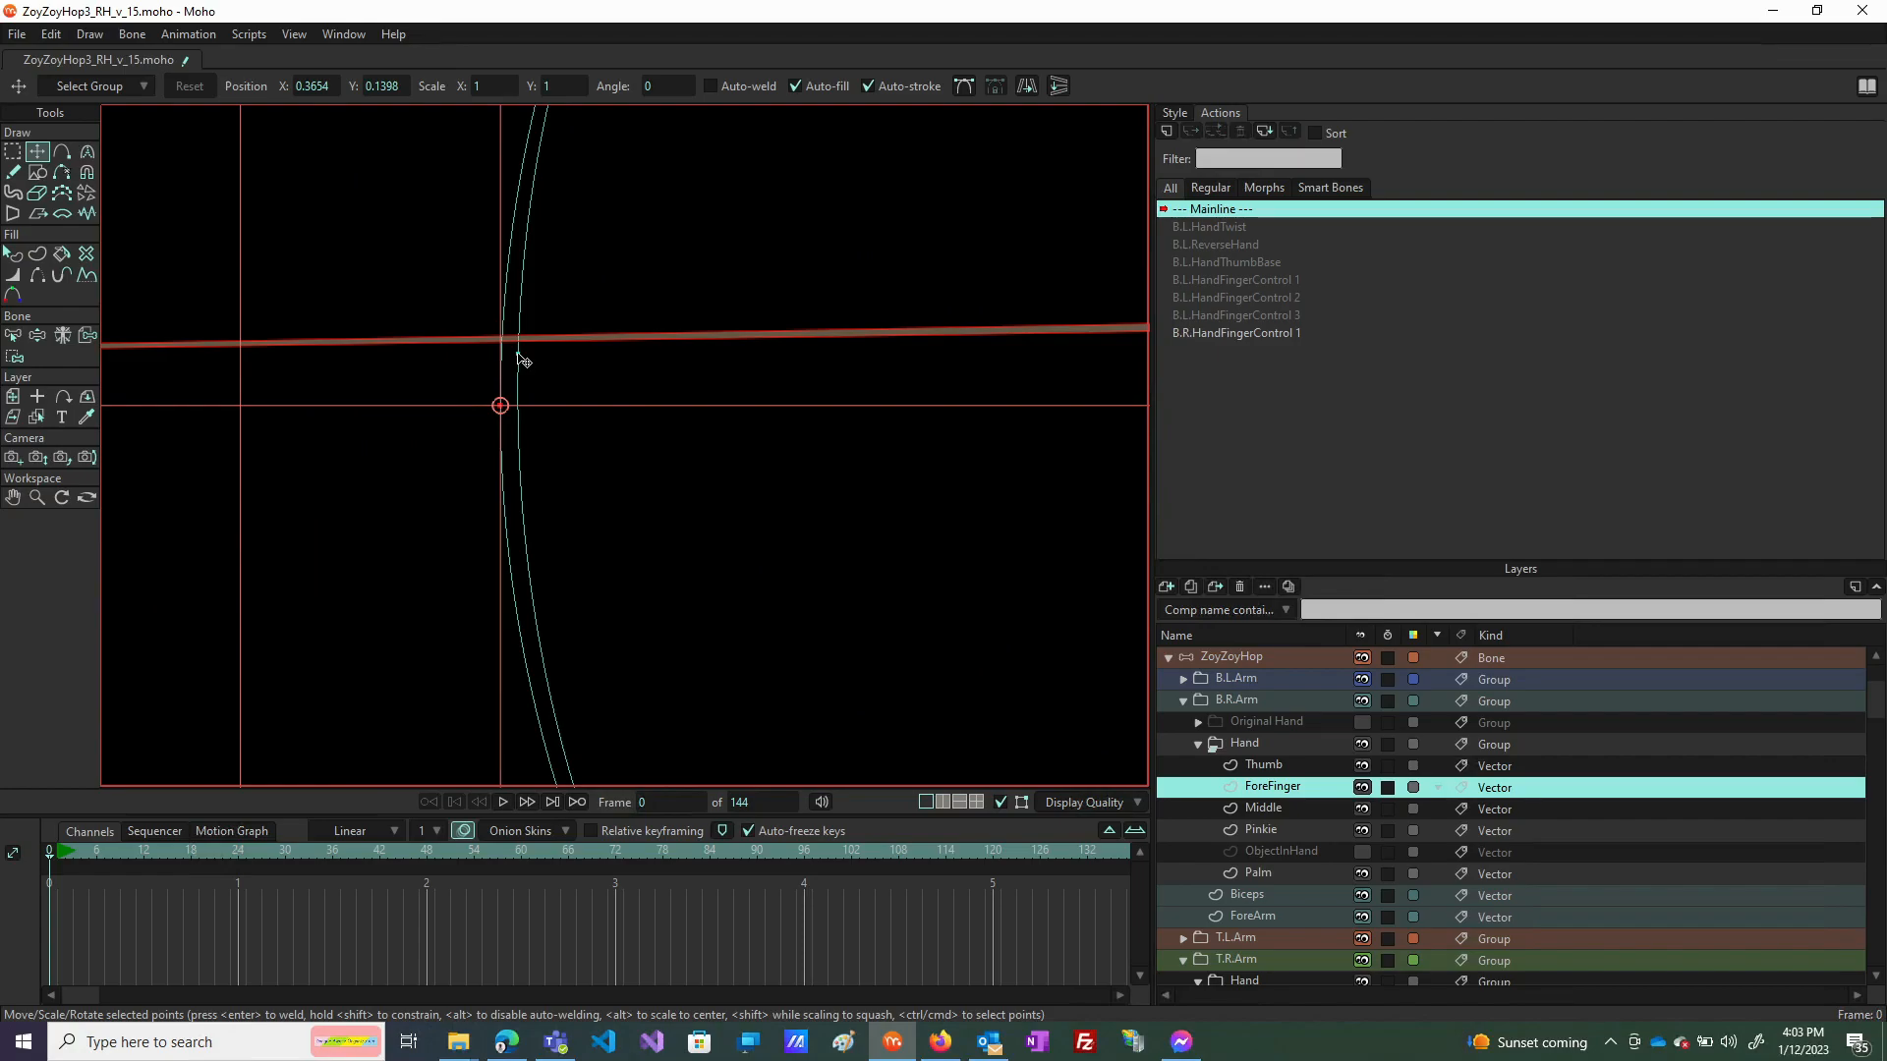
click(518, 353)
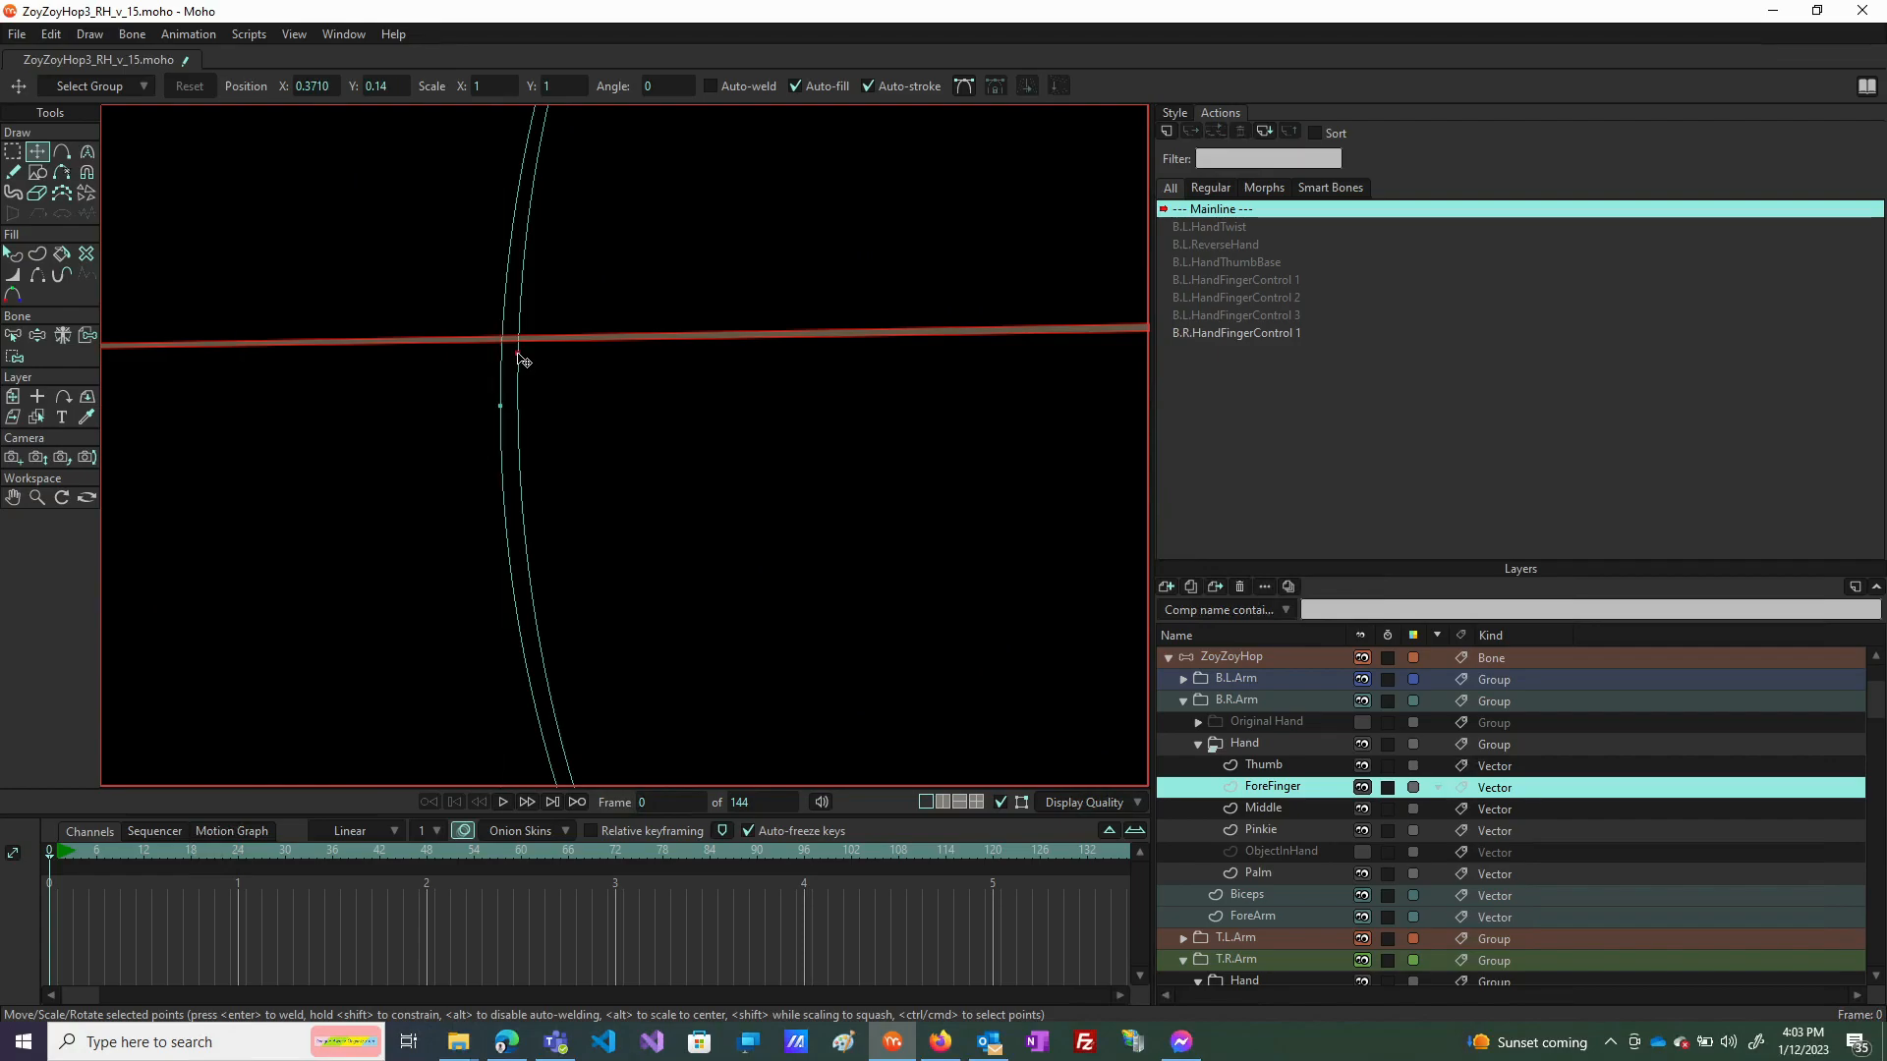
mouse_move(518, 354)
mouse_down()
mouse_move(502, 409)
mouse_move(500, 344)
mouse_up()
scroll(471, 457, down, 5)
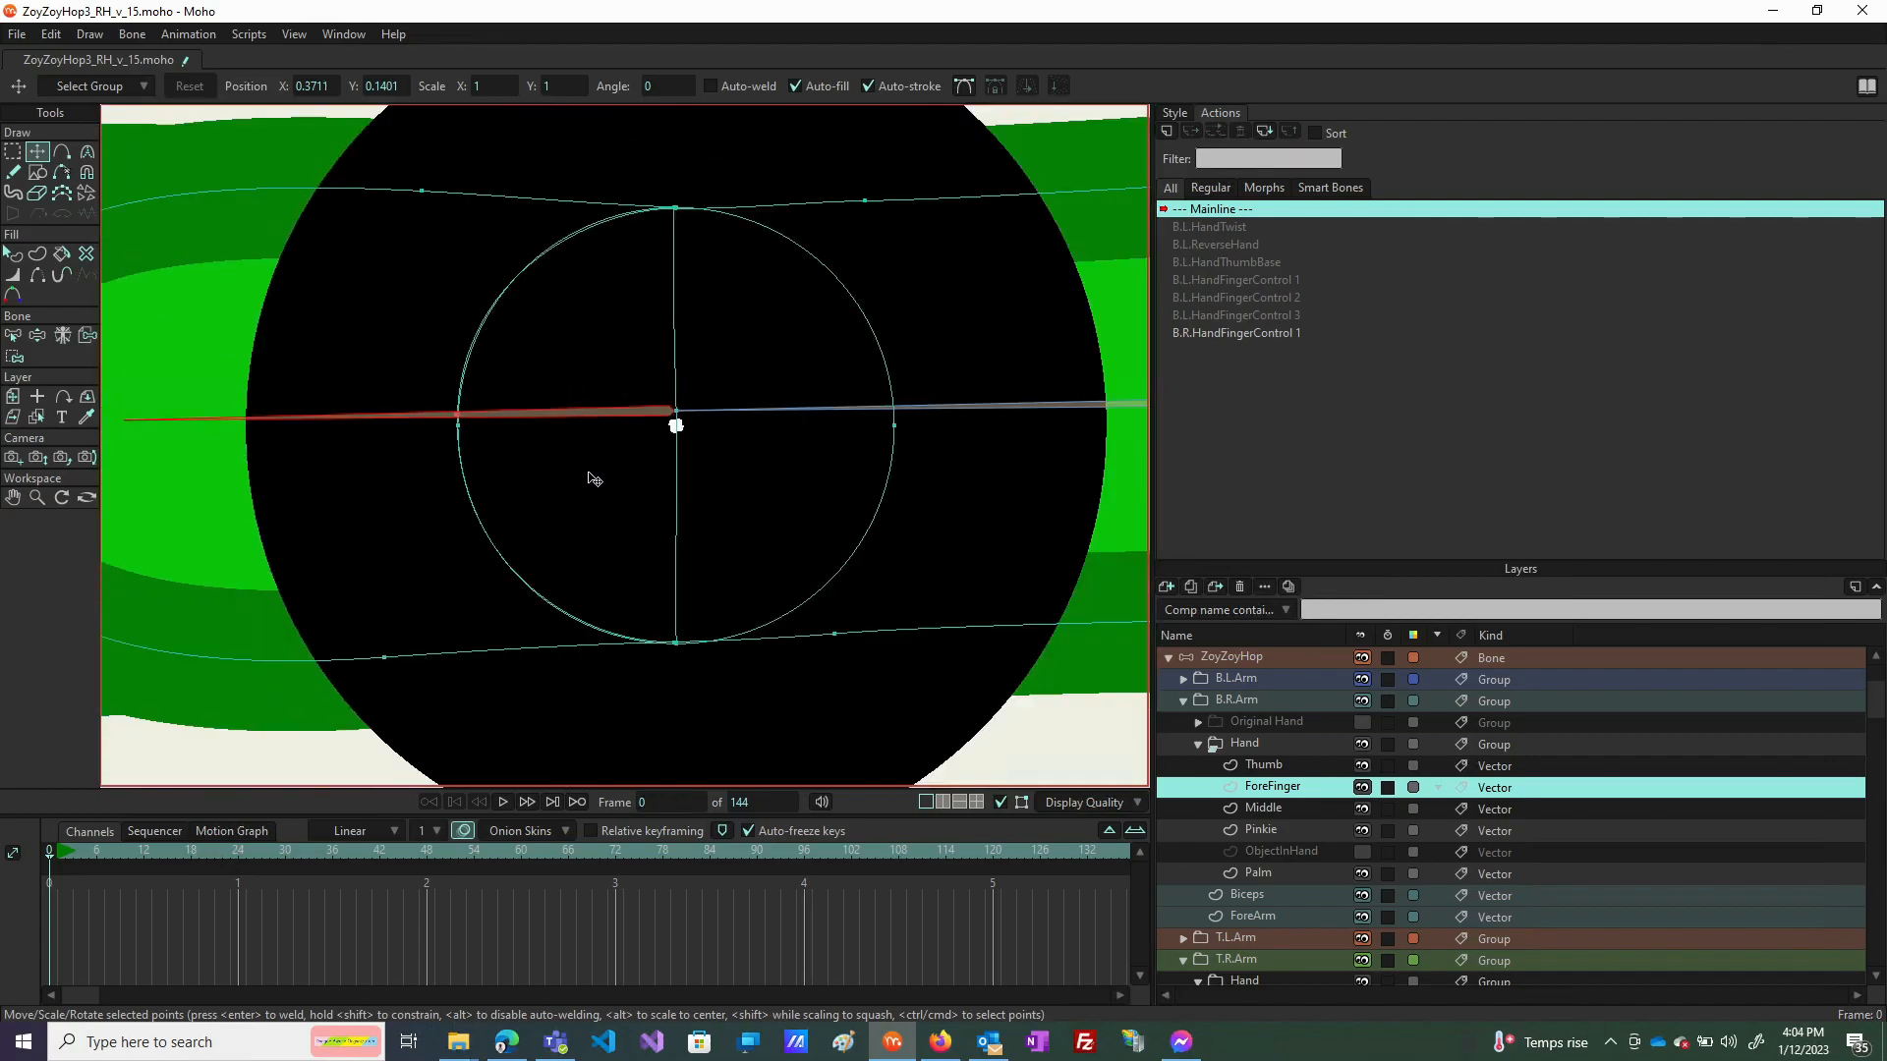
Move the whole guide circle away from the finger to the empty area below the hand at X 0.4150, Y 0.1160.
key(ctrl+a)
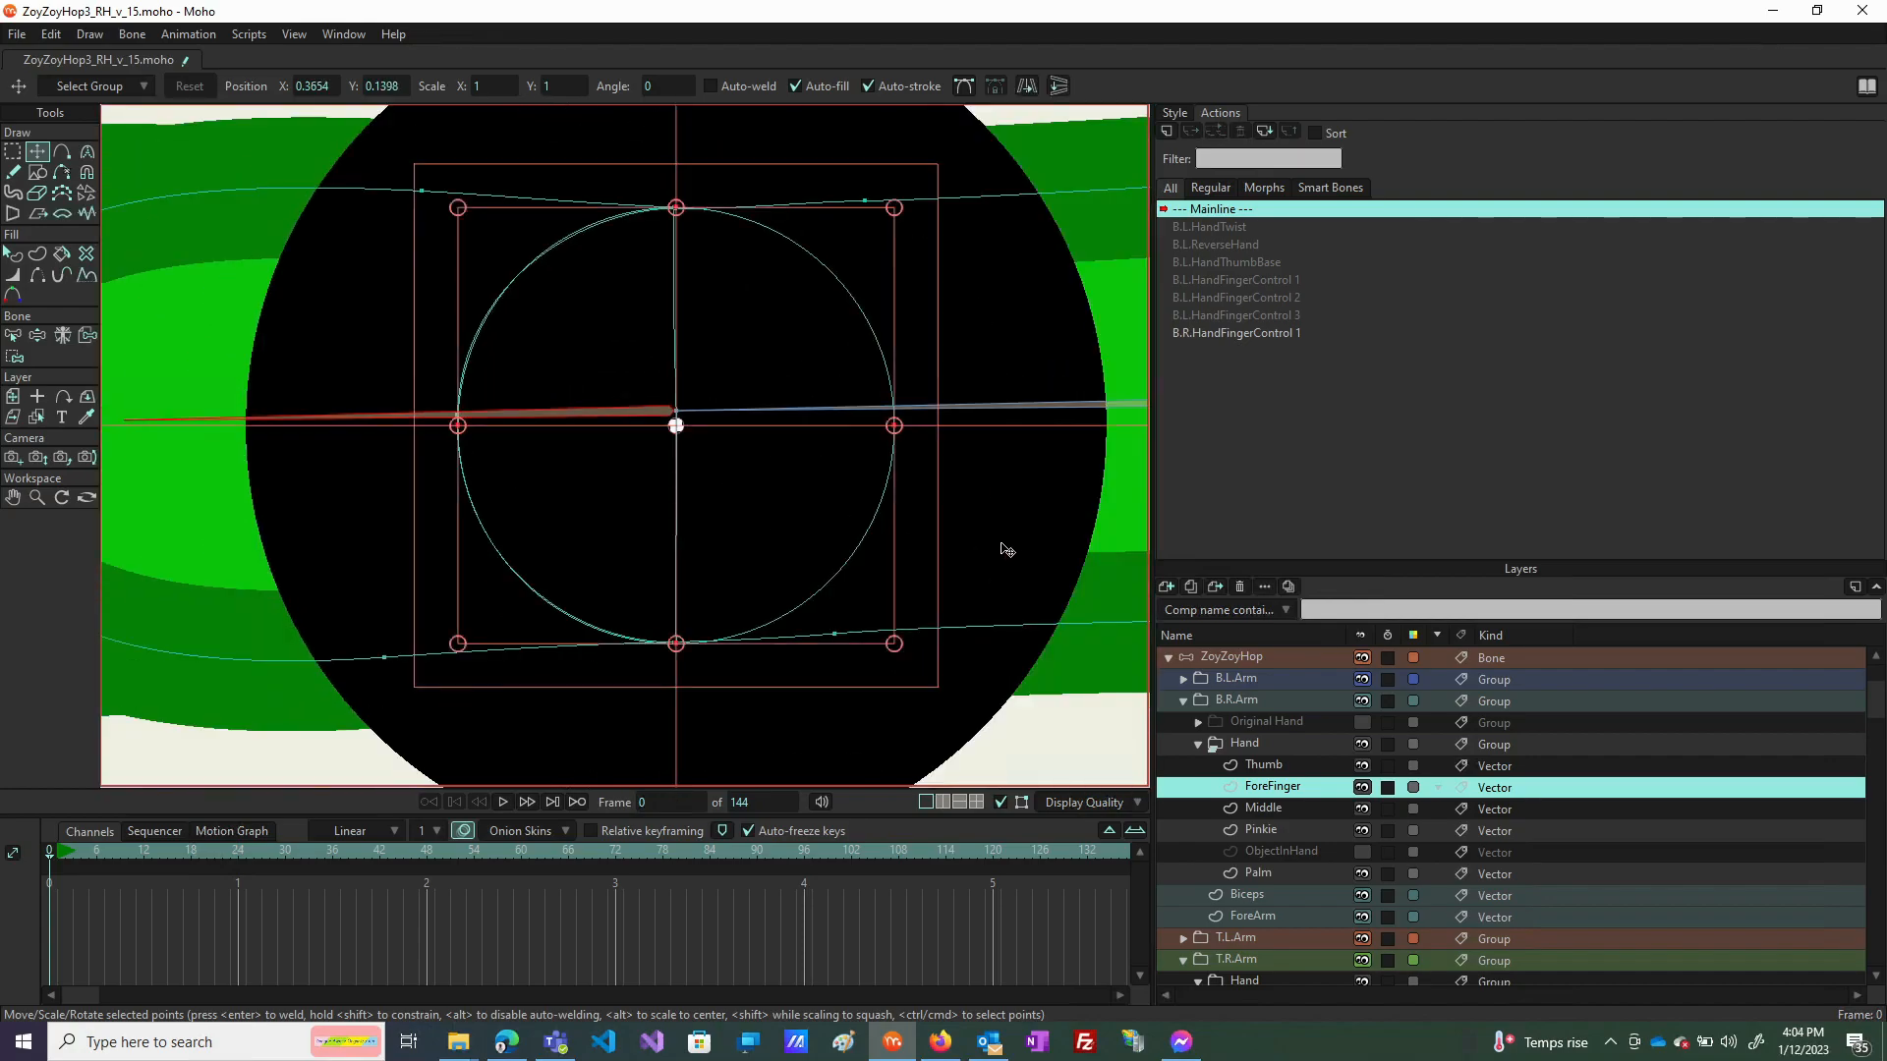
scroll(993, 541, down, 3)
drag(997, 556, 503, 780)
scroll(897, 644, up, 1)
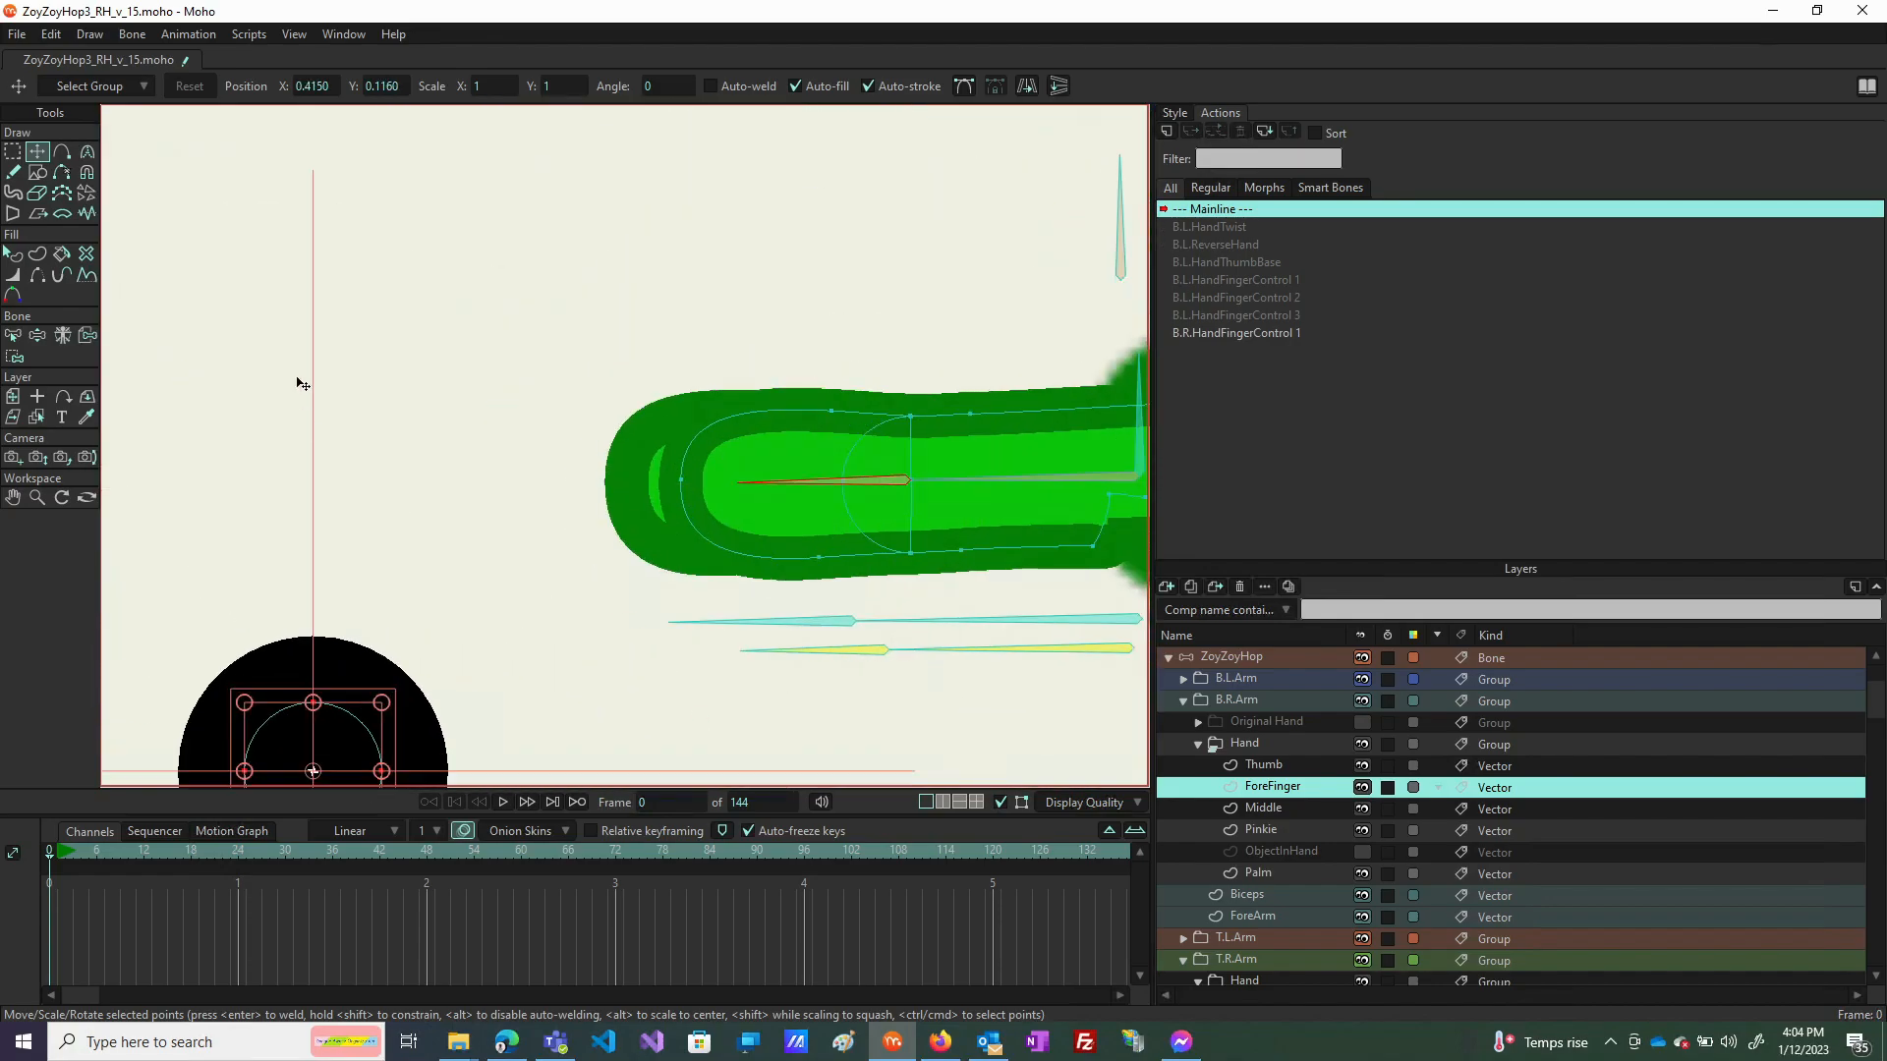
Test-bend the first fingertip bone and examine how the ForeFinger layer's joint points line up with the bone joint.
click(40, 342)
drag(770, 478, 752, 418)
drag(724, 573, 611, 663)
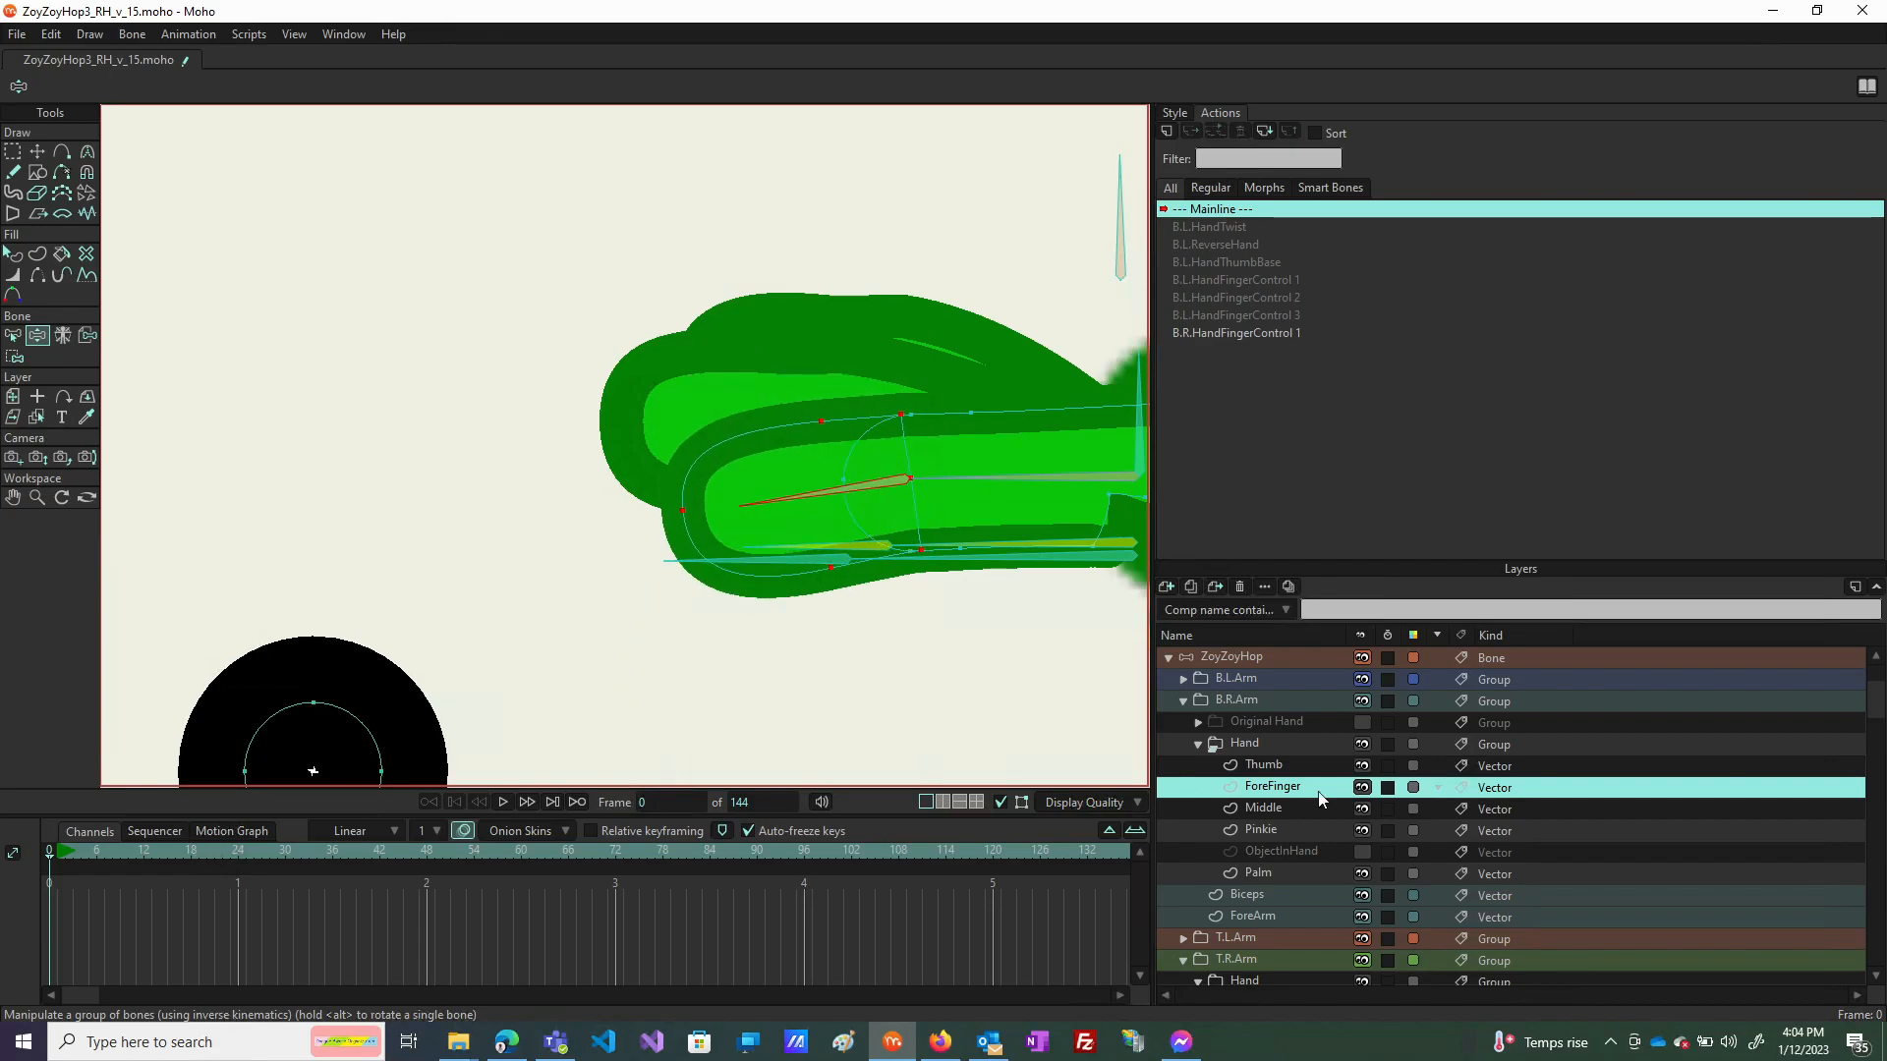
click(1252, 656)
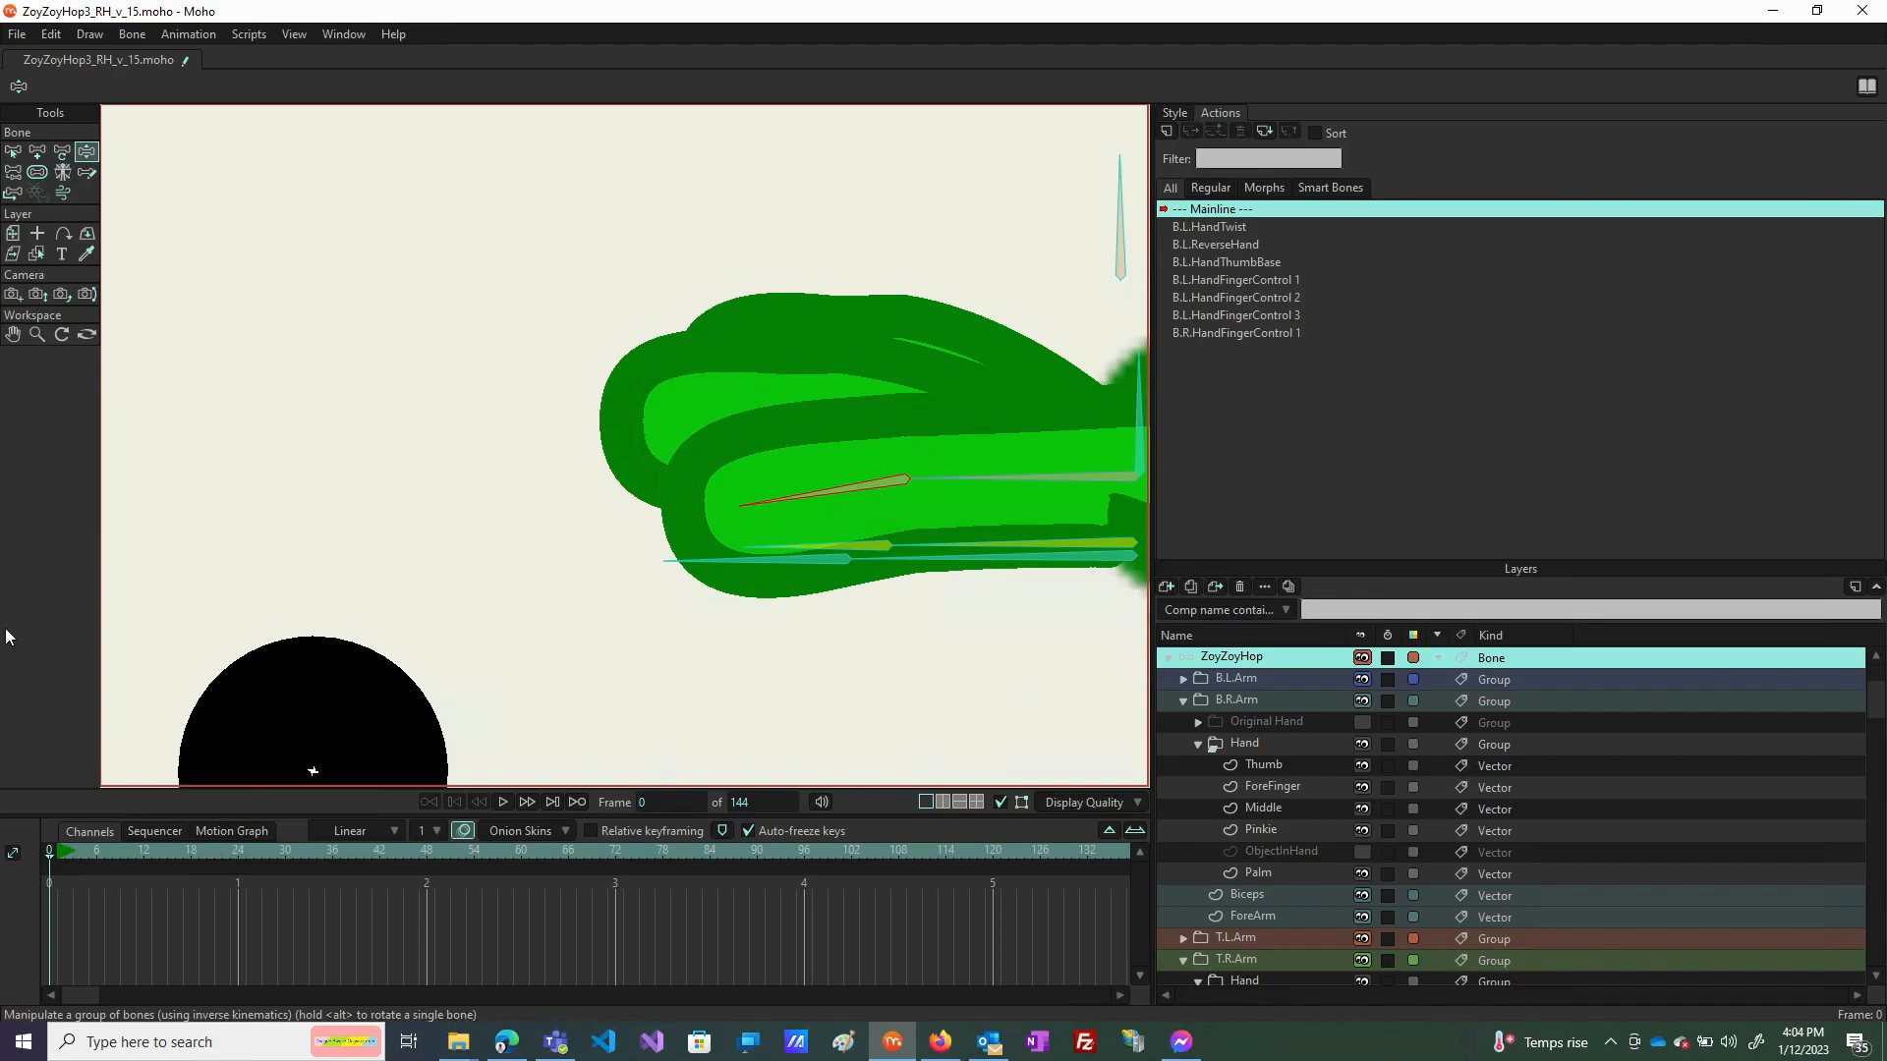
click(13, 151)
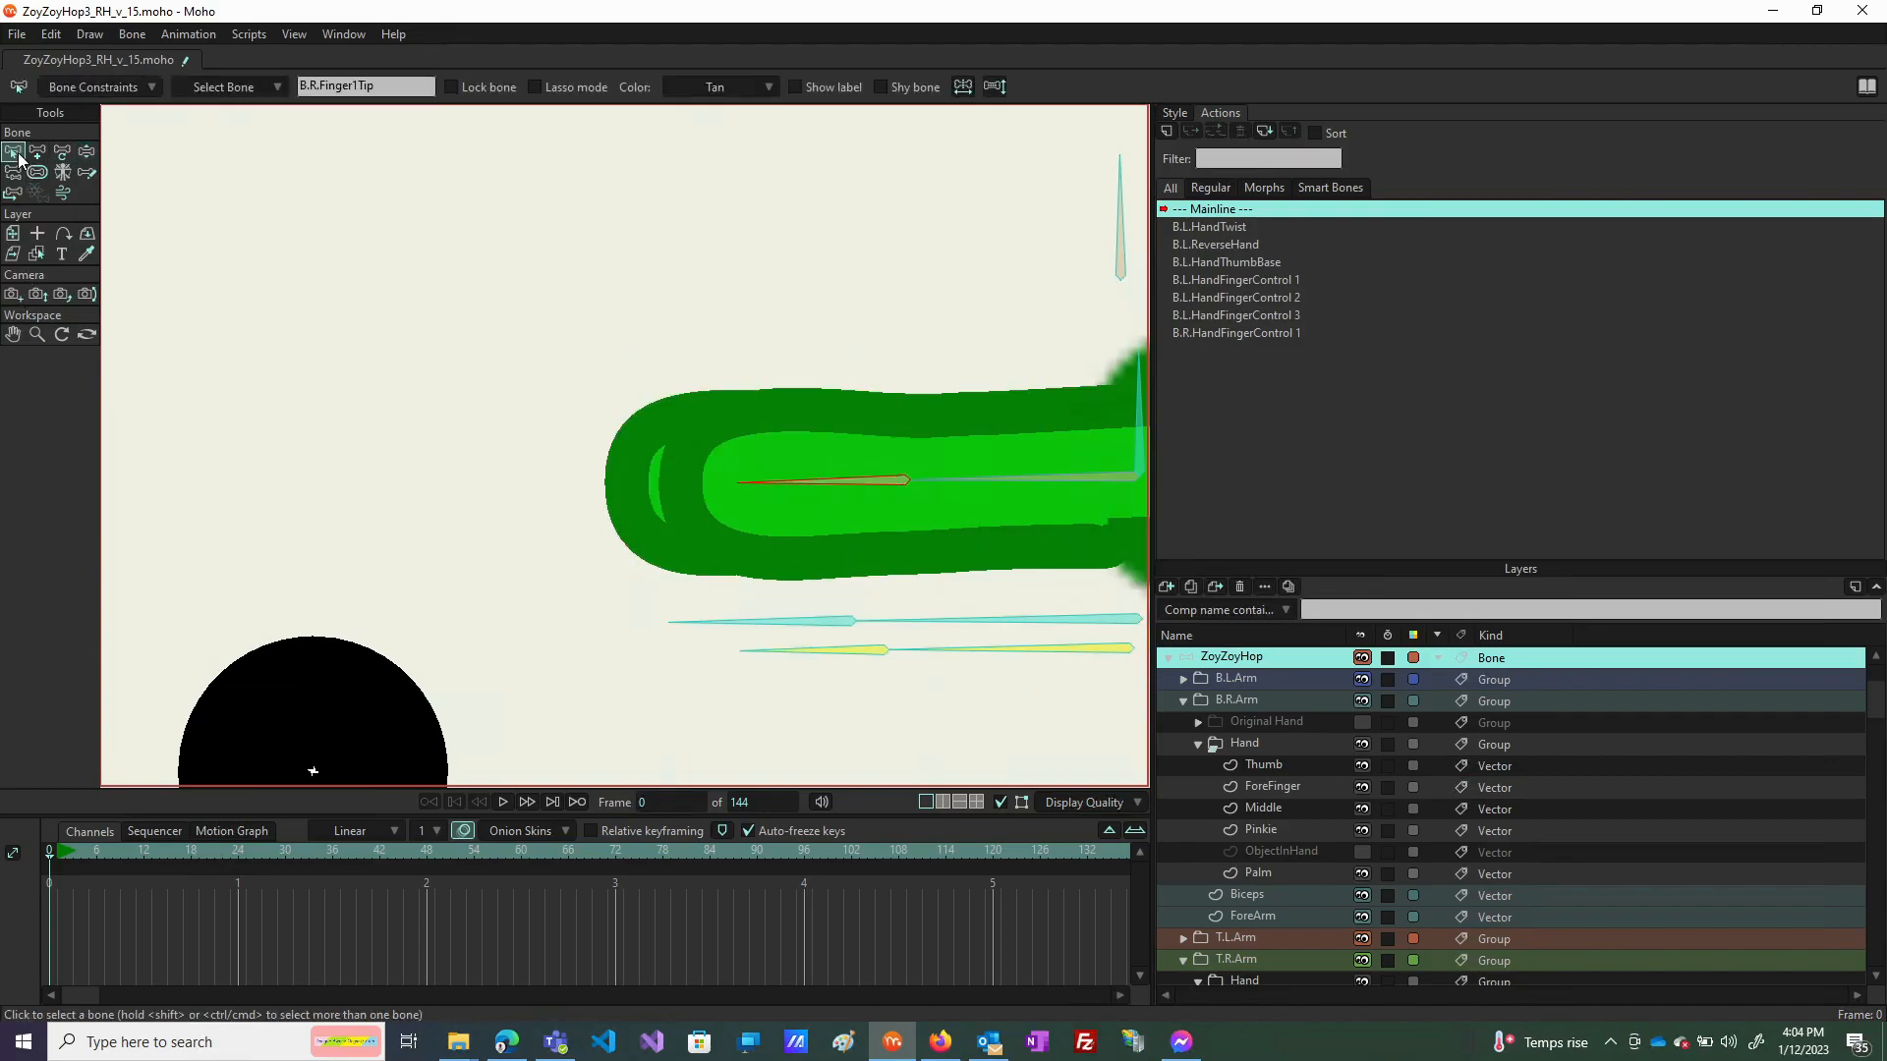
click(1293, 786)
scroll(915, 460, up, 5)
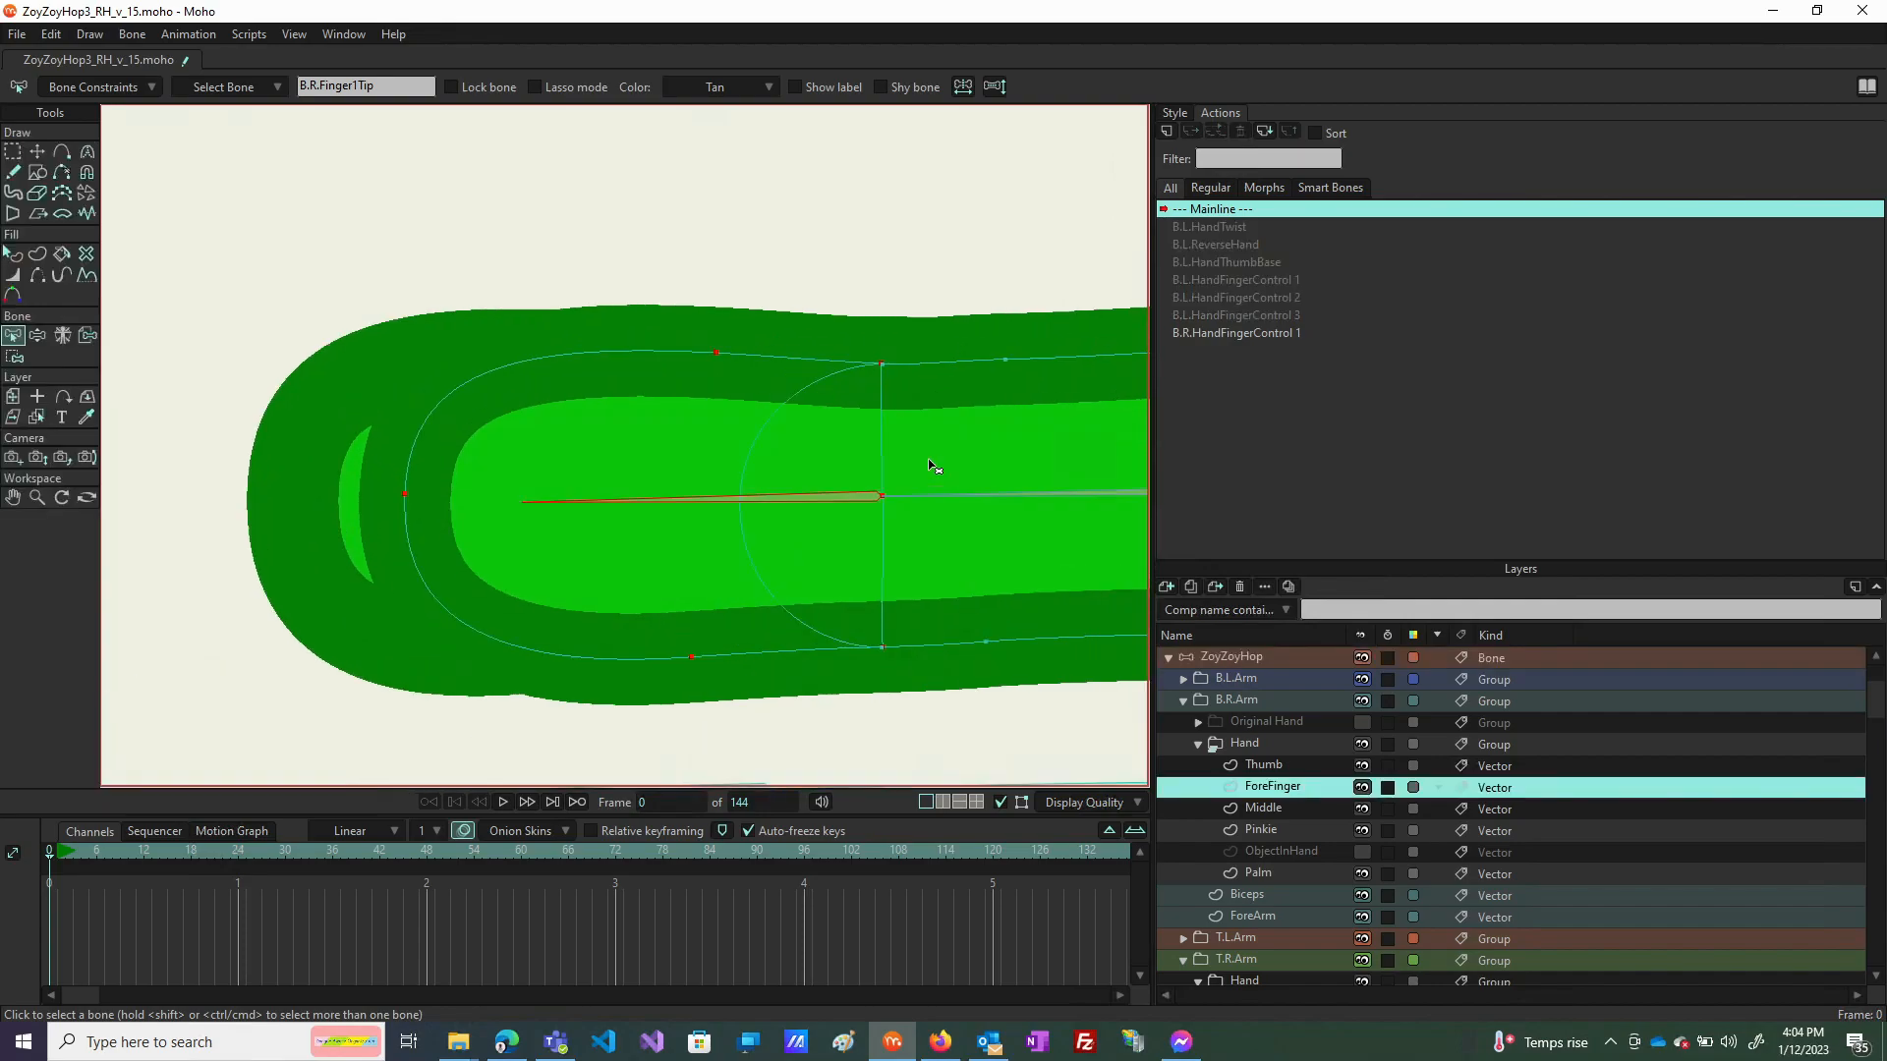
scroll(791, 452, down, 5)
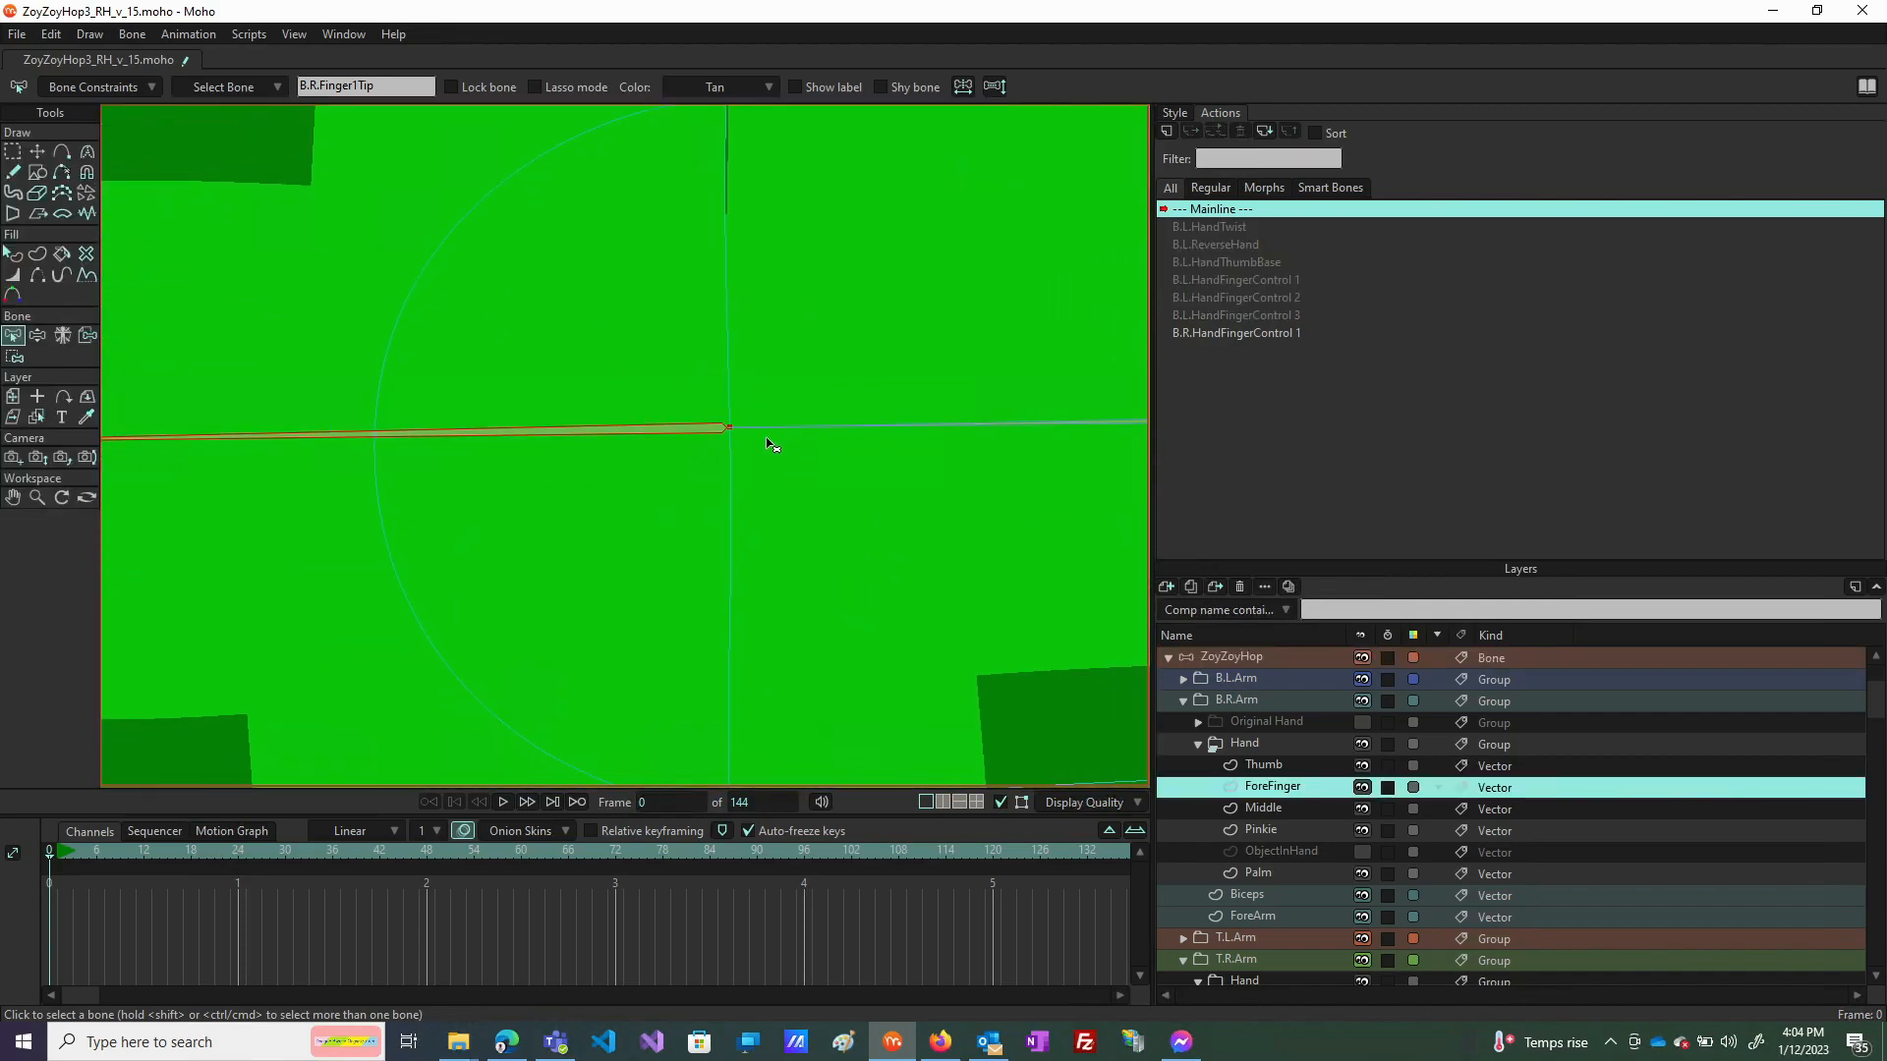
scroll(360, 645, down, 5)
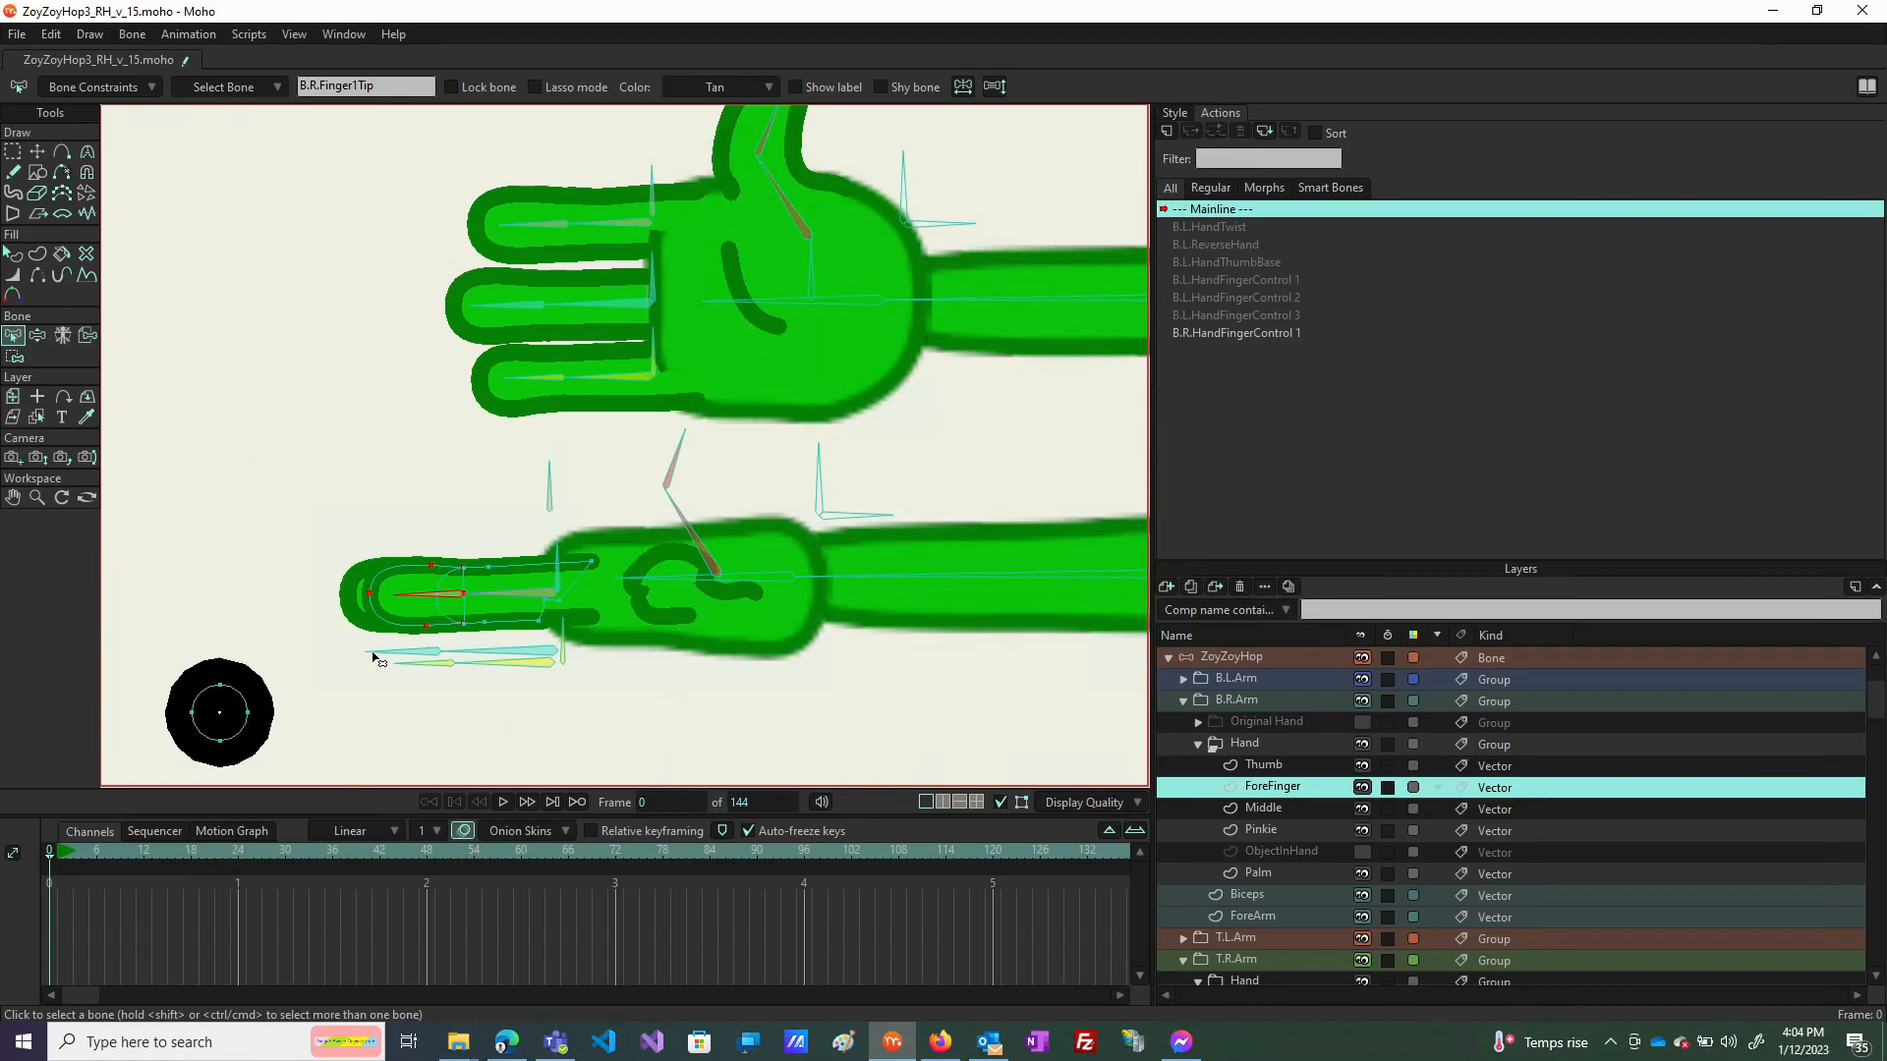
Move the guide circle back over the ForeFinger's middle joint at X 0.3653, Y 0.1399.
click(250, 688)
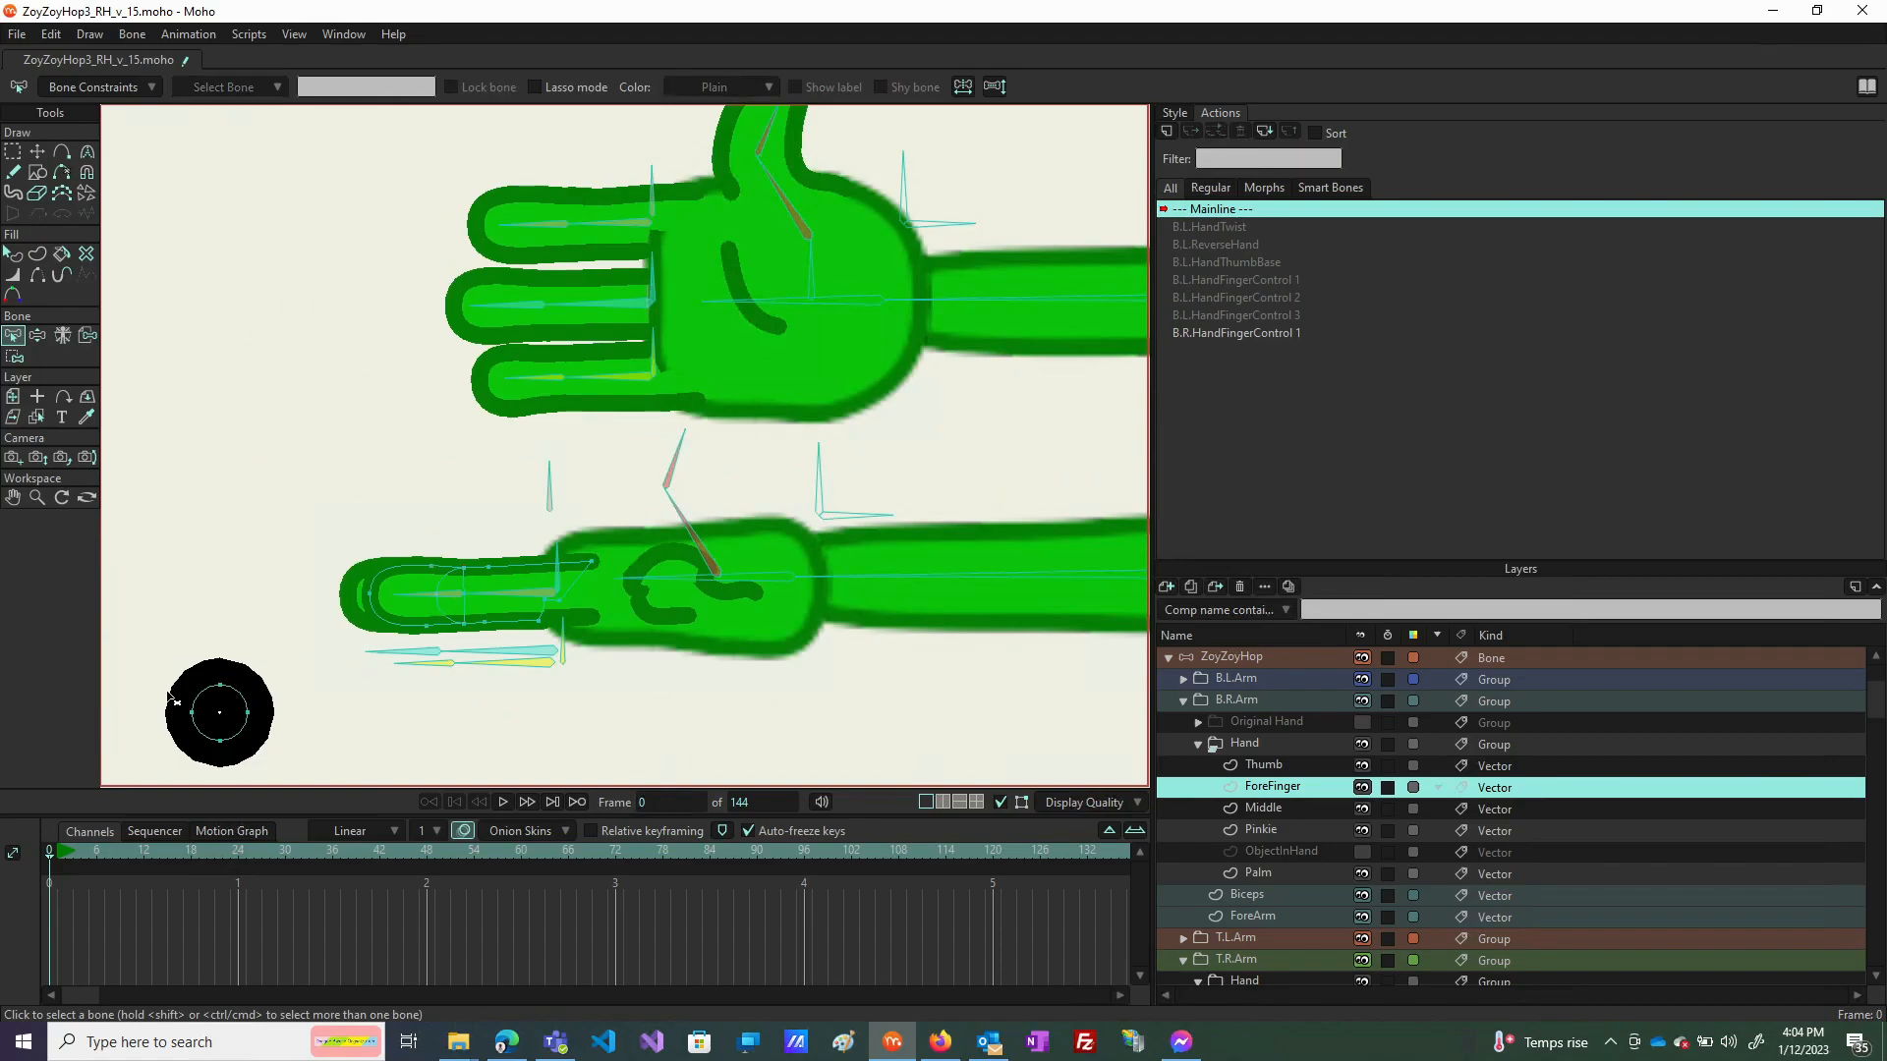
click(37, 154)
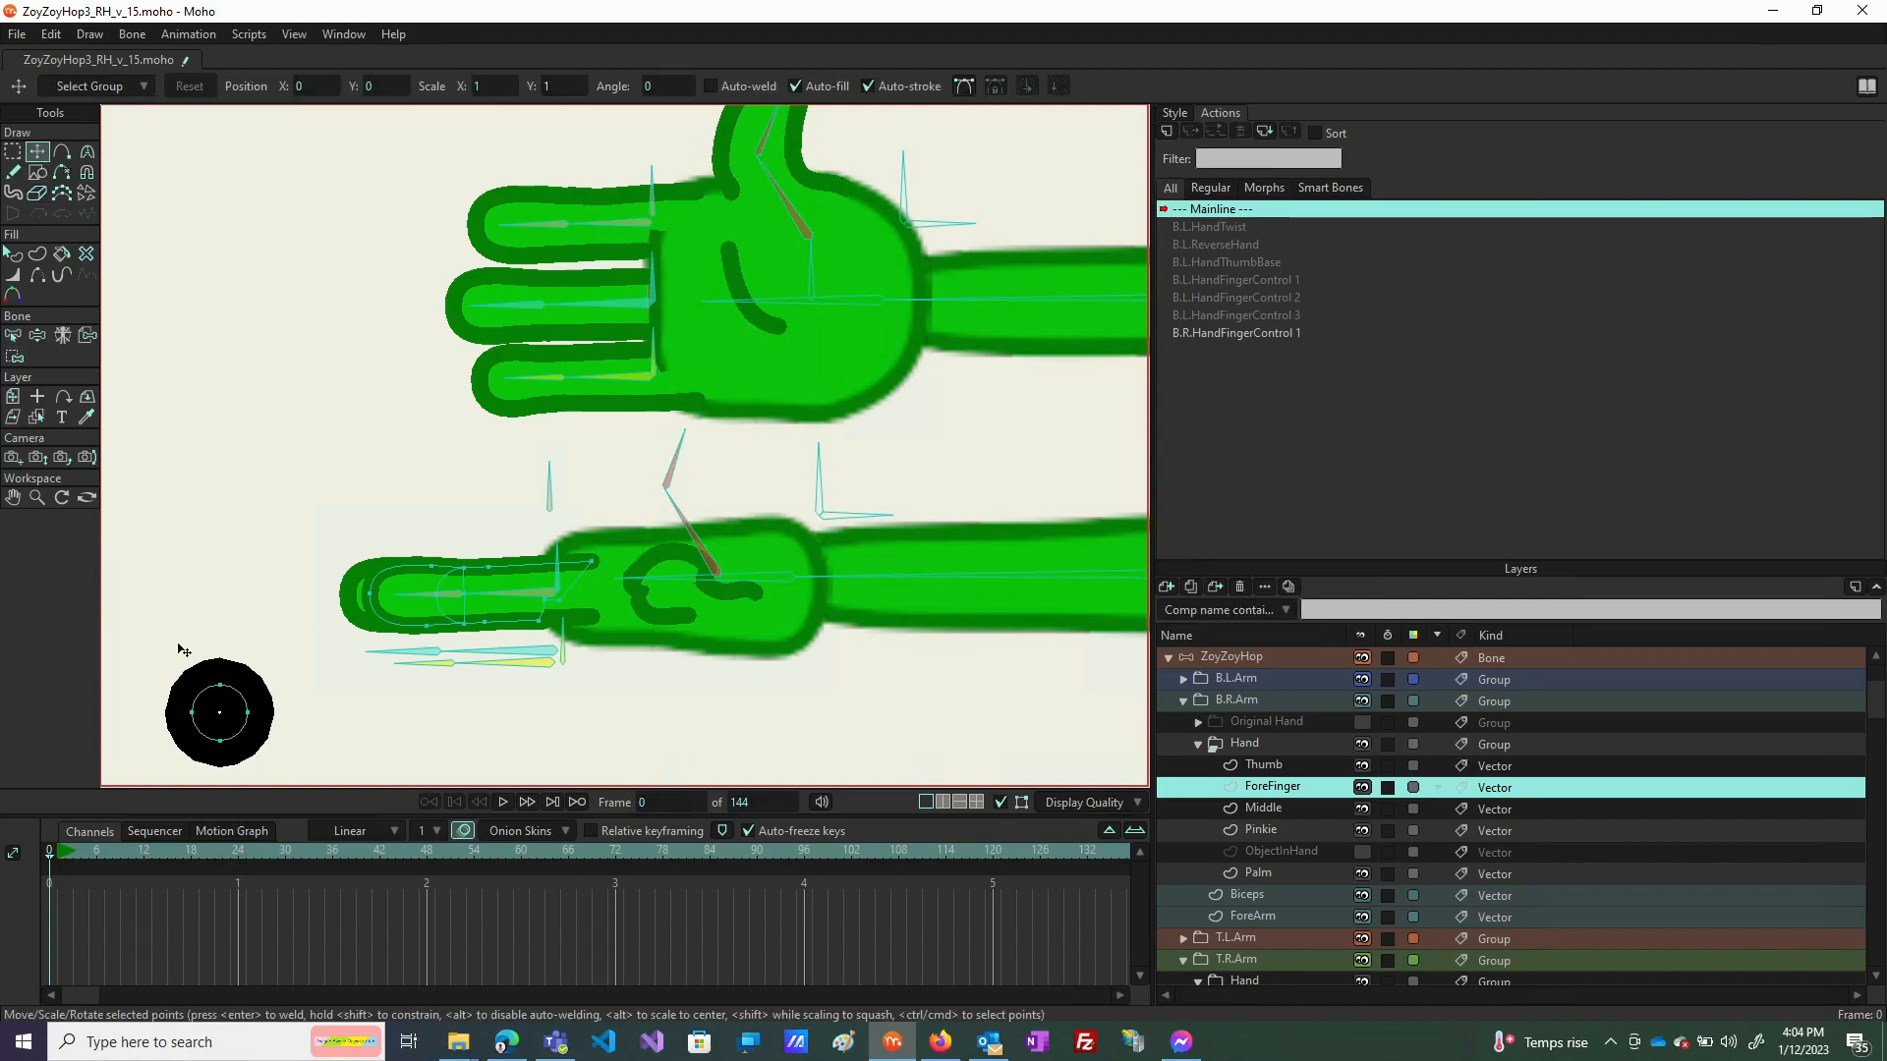
double_click(240, 732)
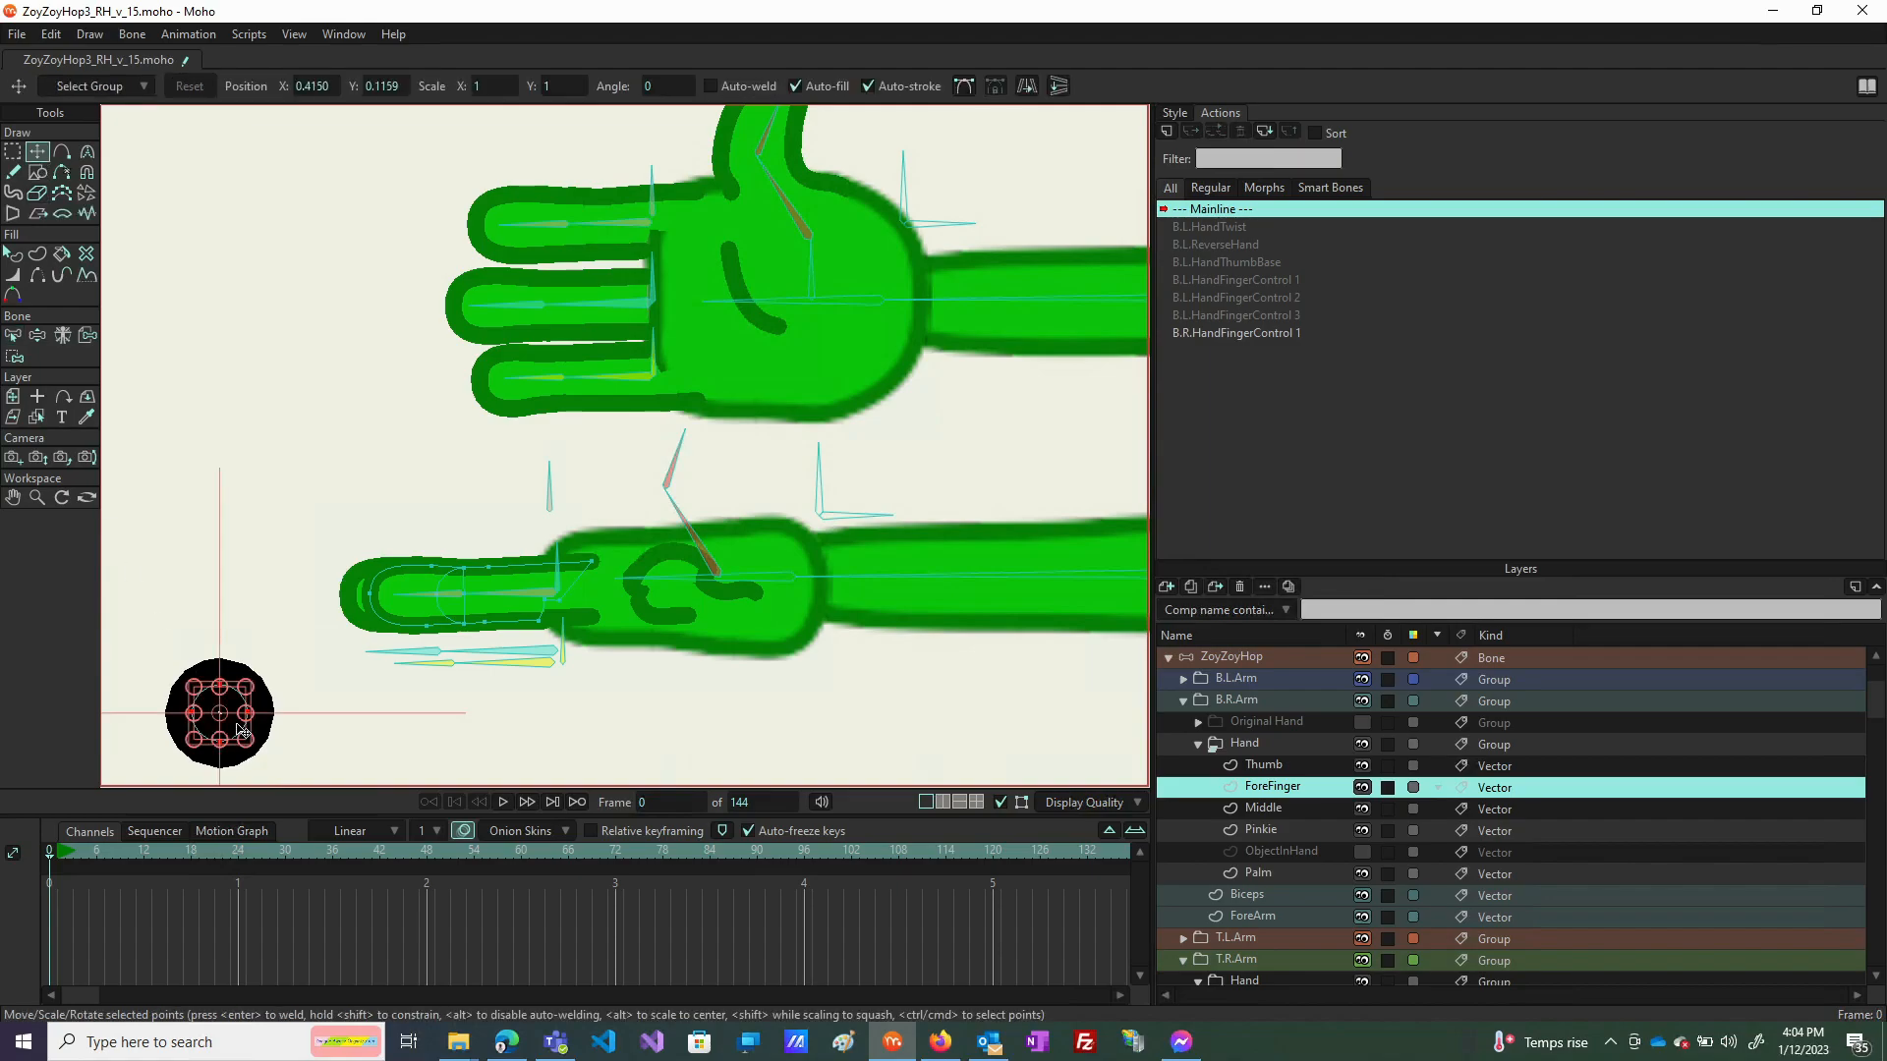
drag(242, 730, 484, 609)
scroll(462, 586, up, 12)
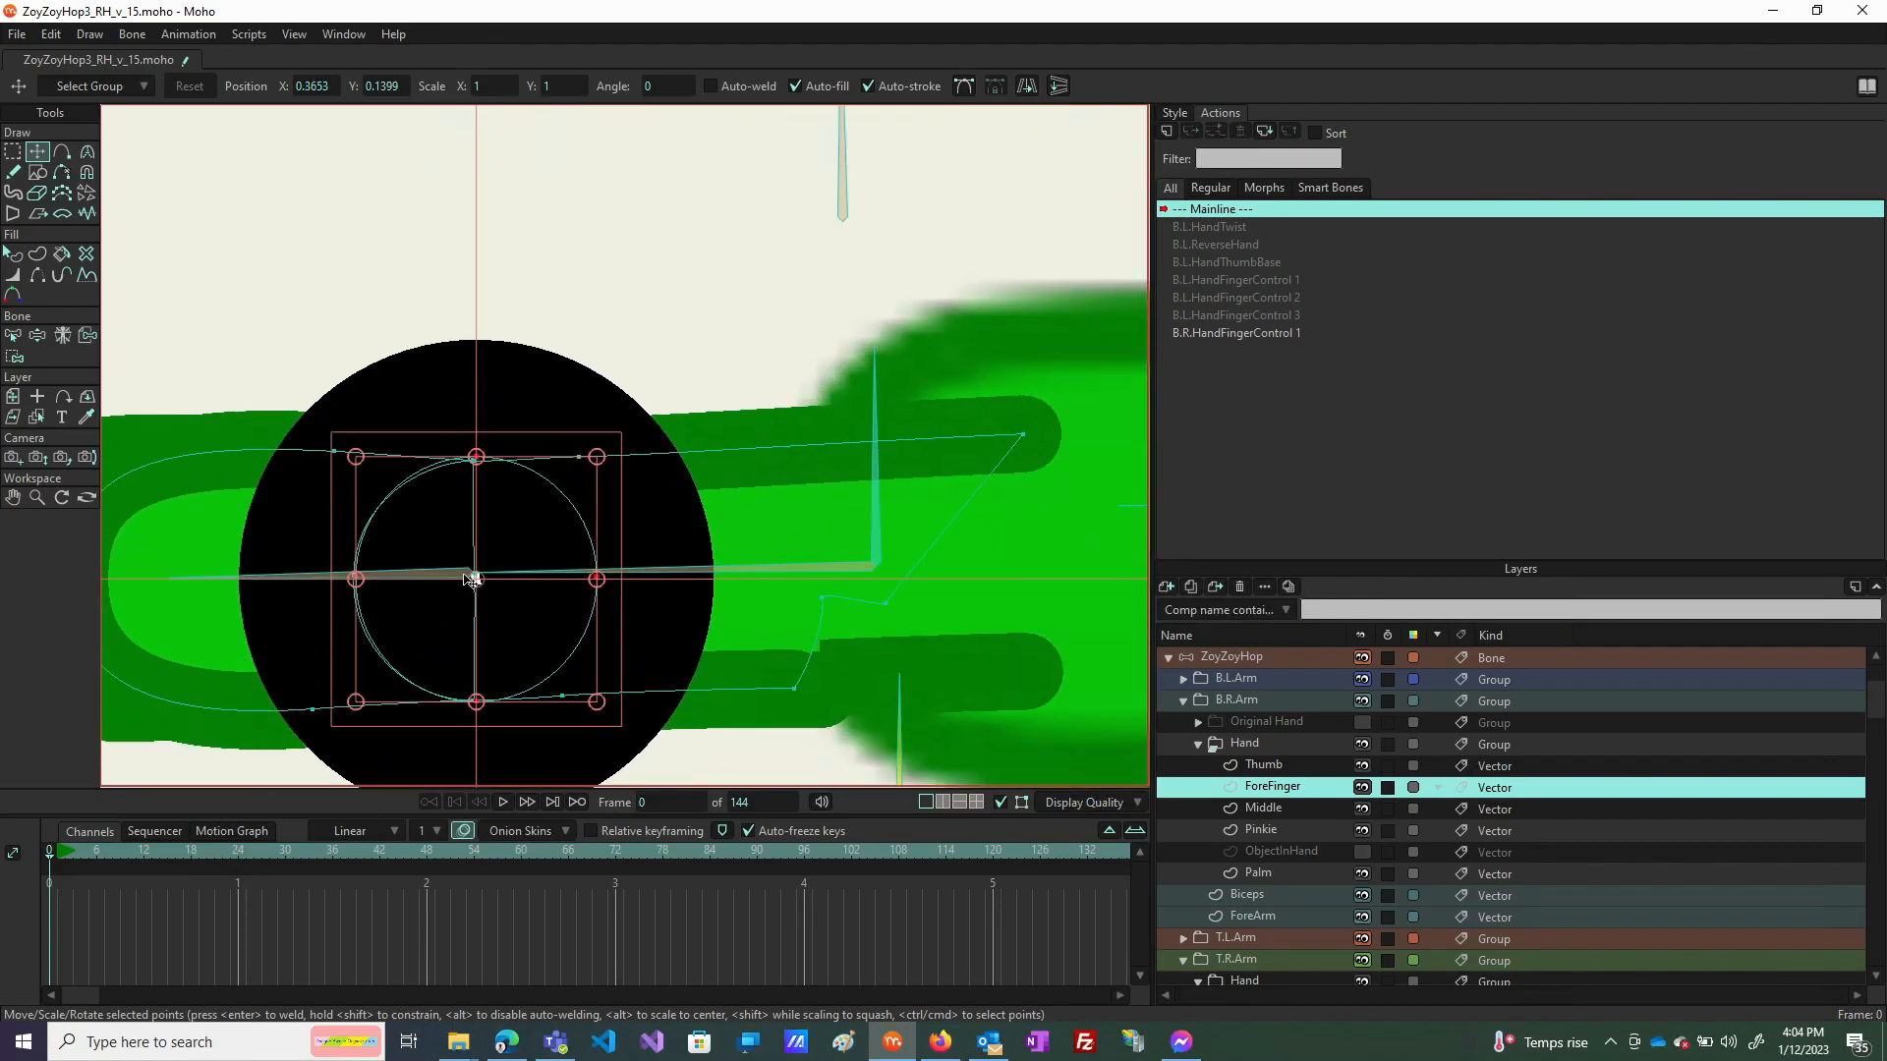
Fine-tune the guide circle so its centre sits exactly on the joint between the two finger bones, at X 0.3654, Y 0.1402.
scroll(506, 648, down, 3)
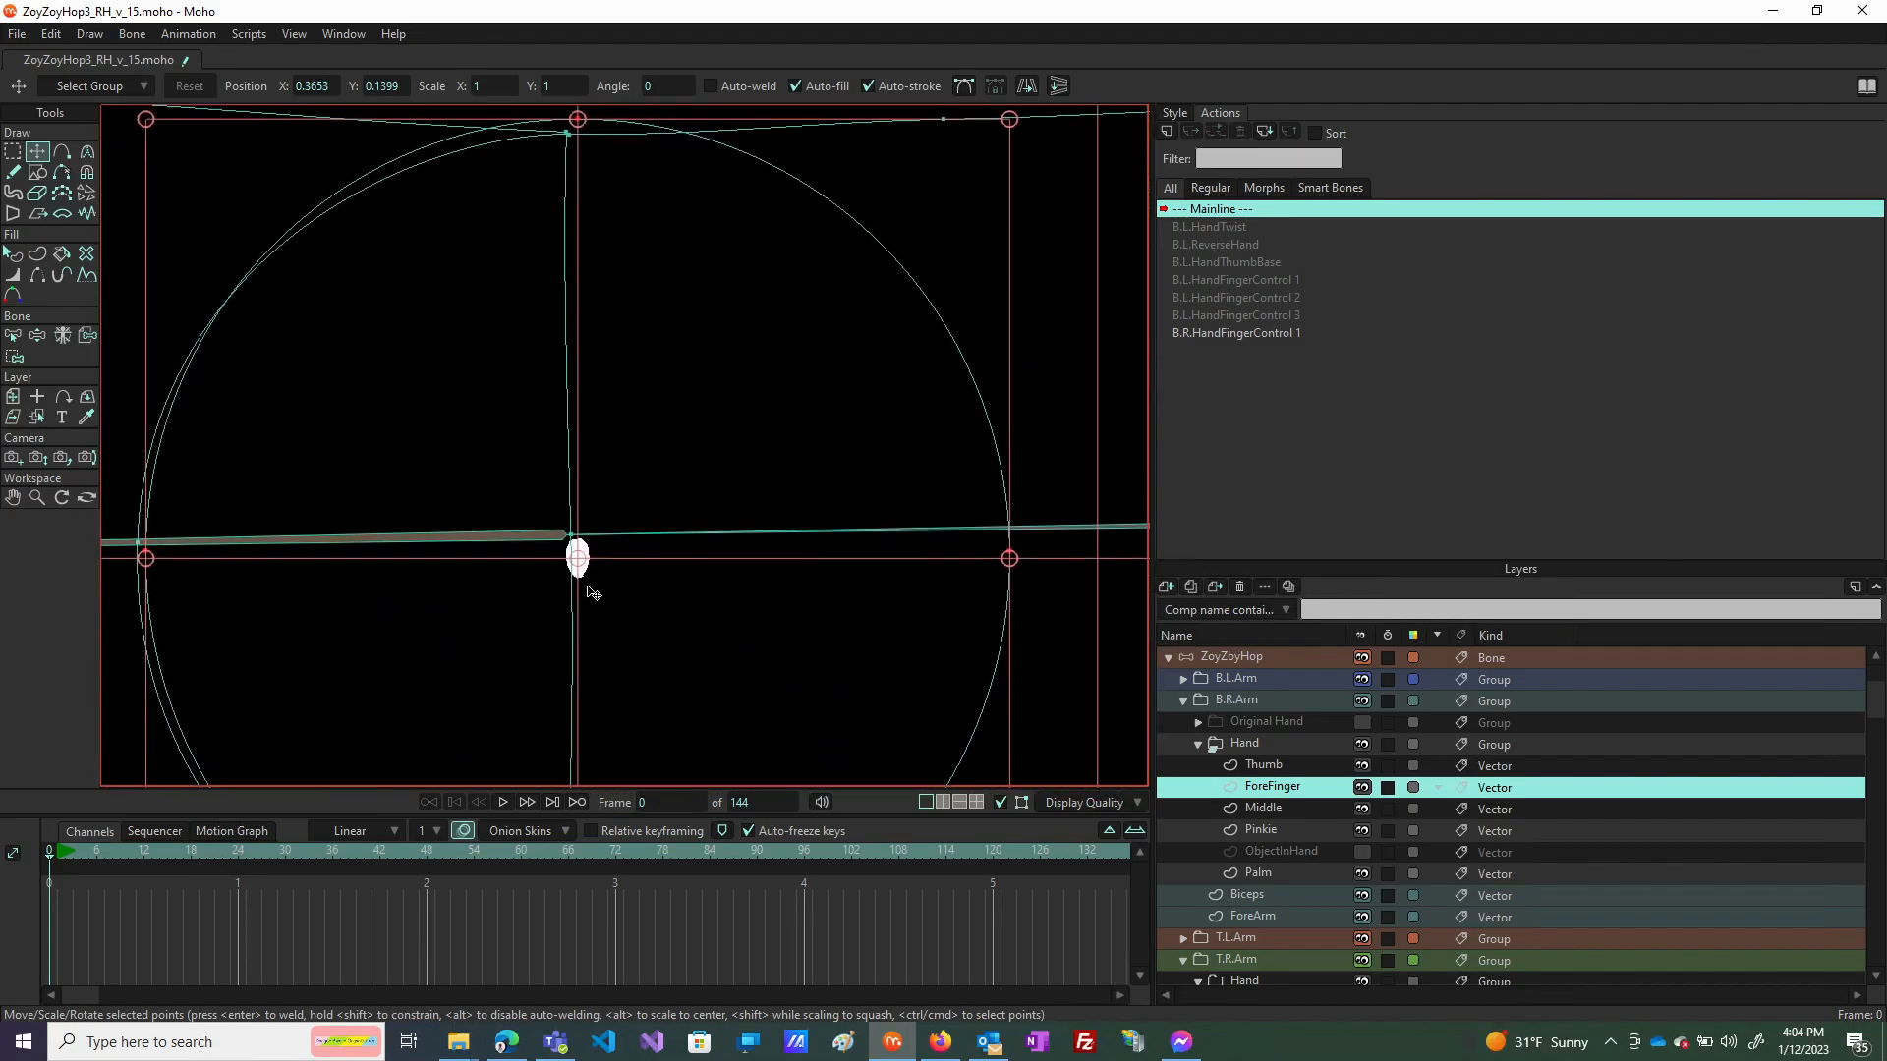
scroll(589, 583, down, 2)
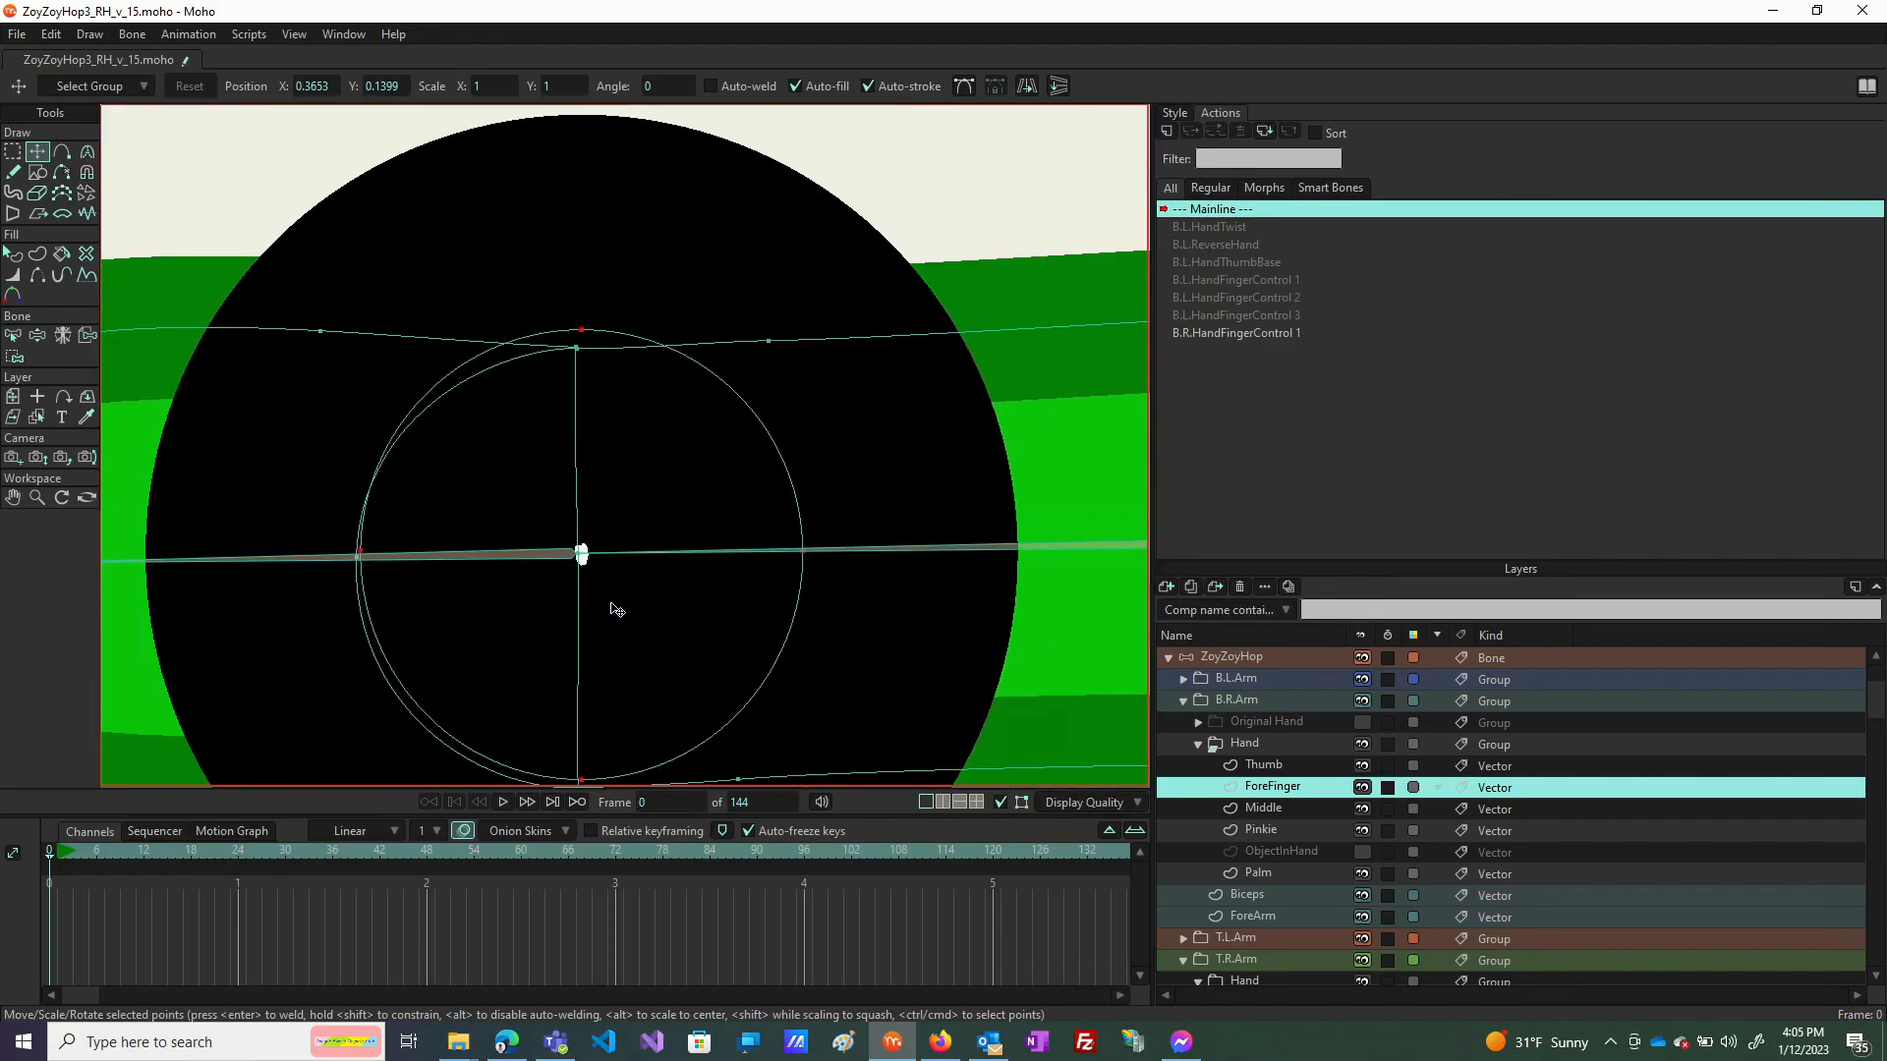
drag(610, 604, 607, 604)
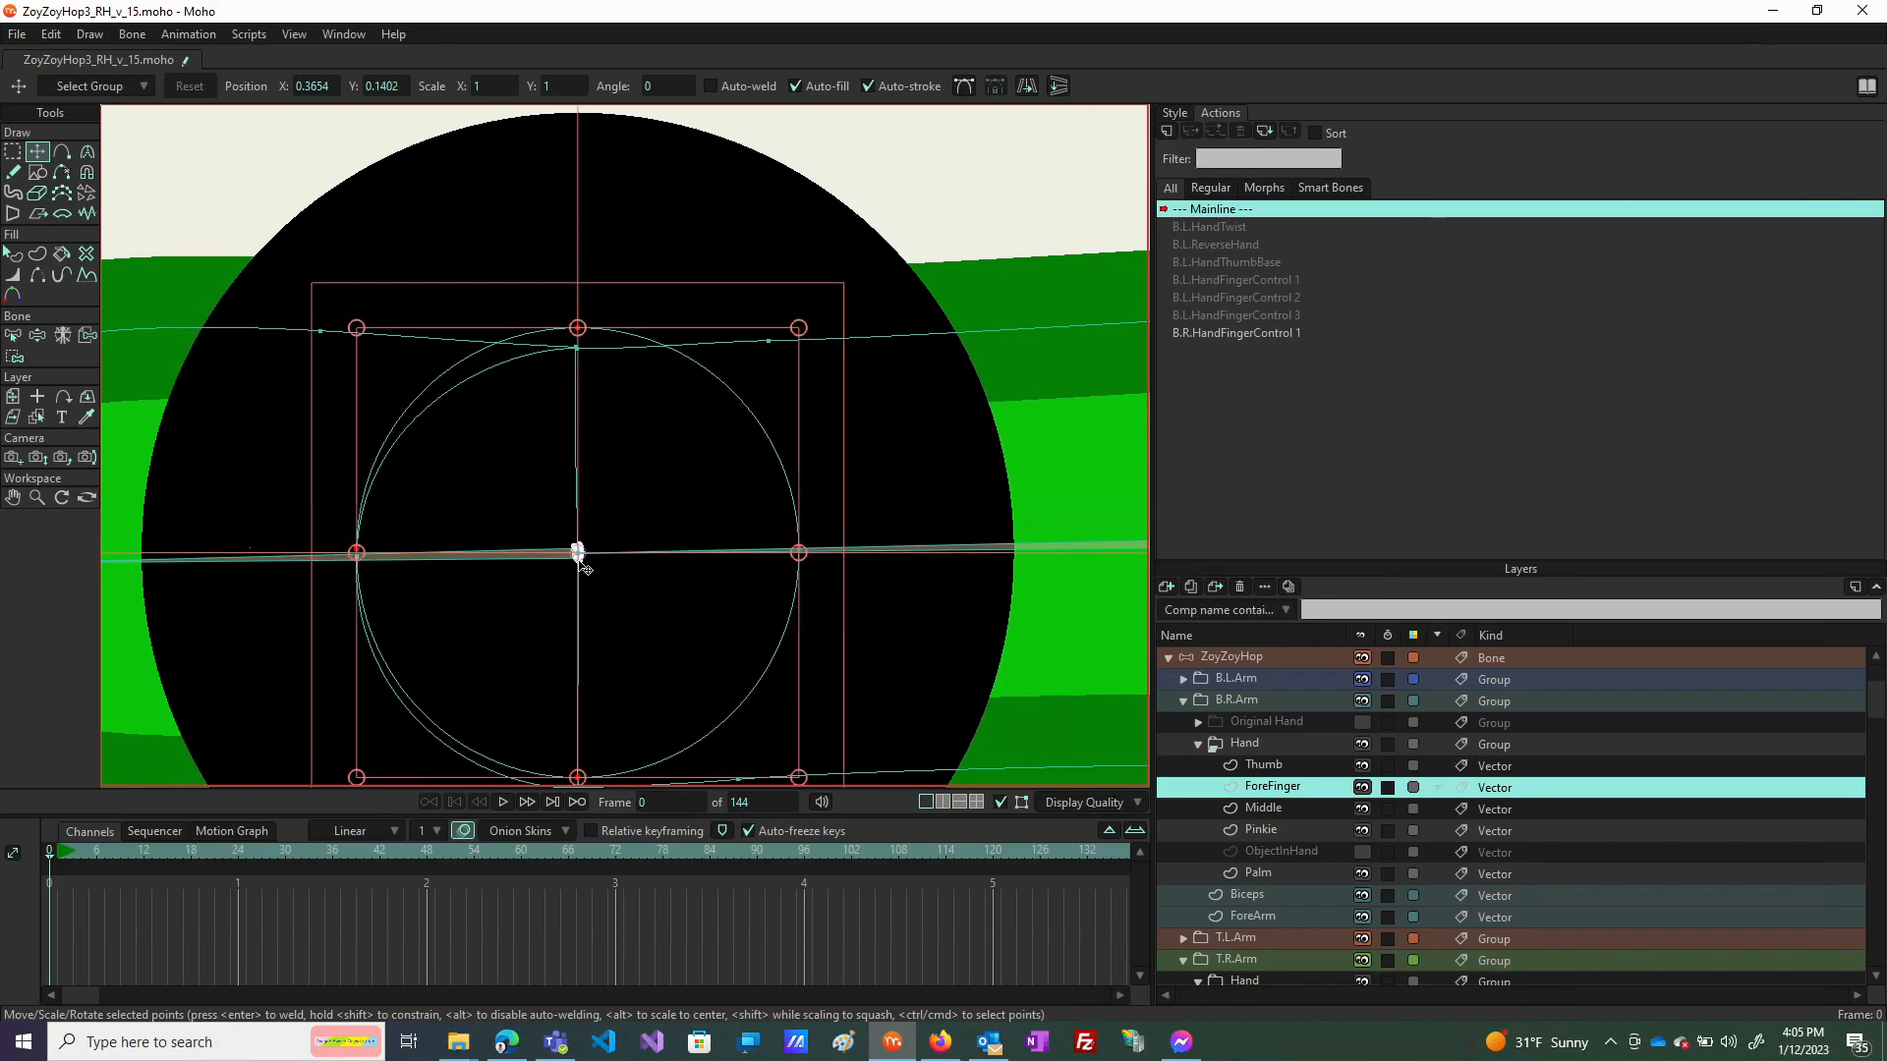
scroll(577, 555, up, 5)
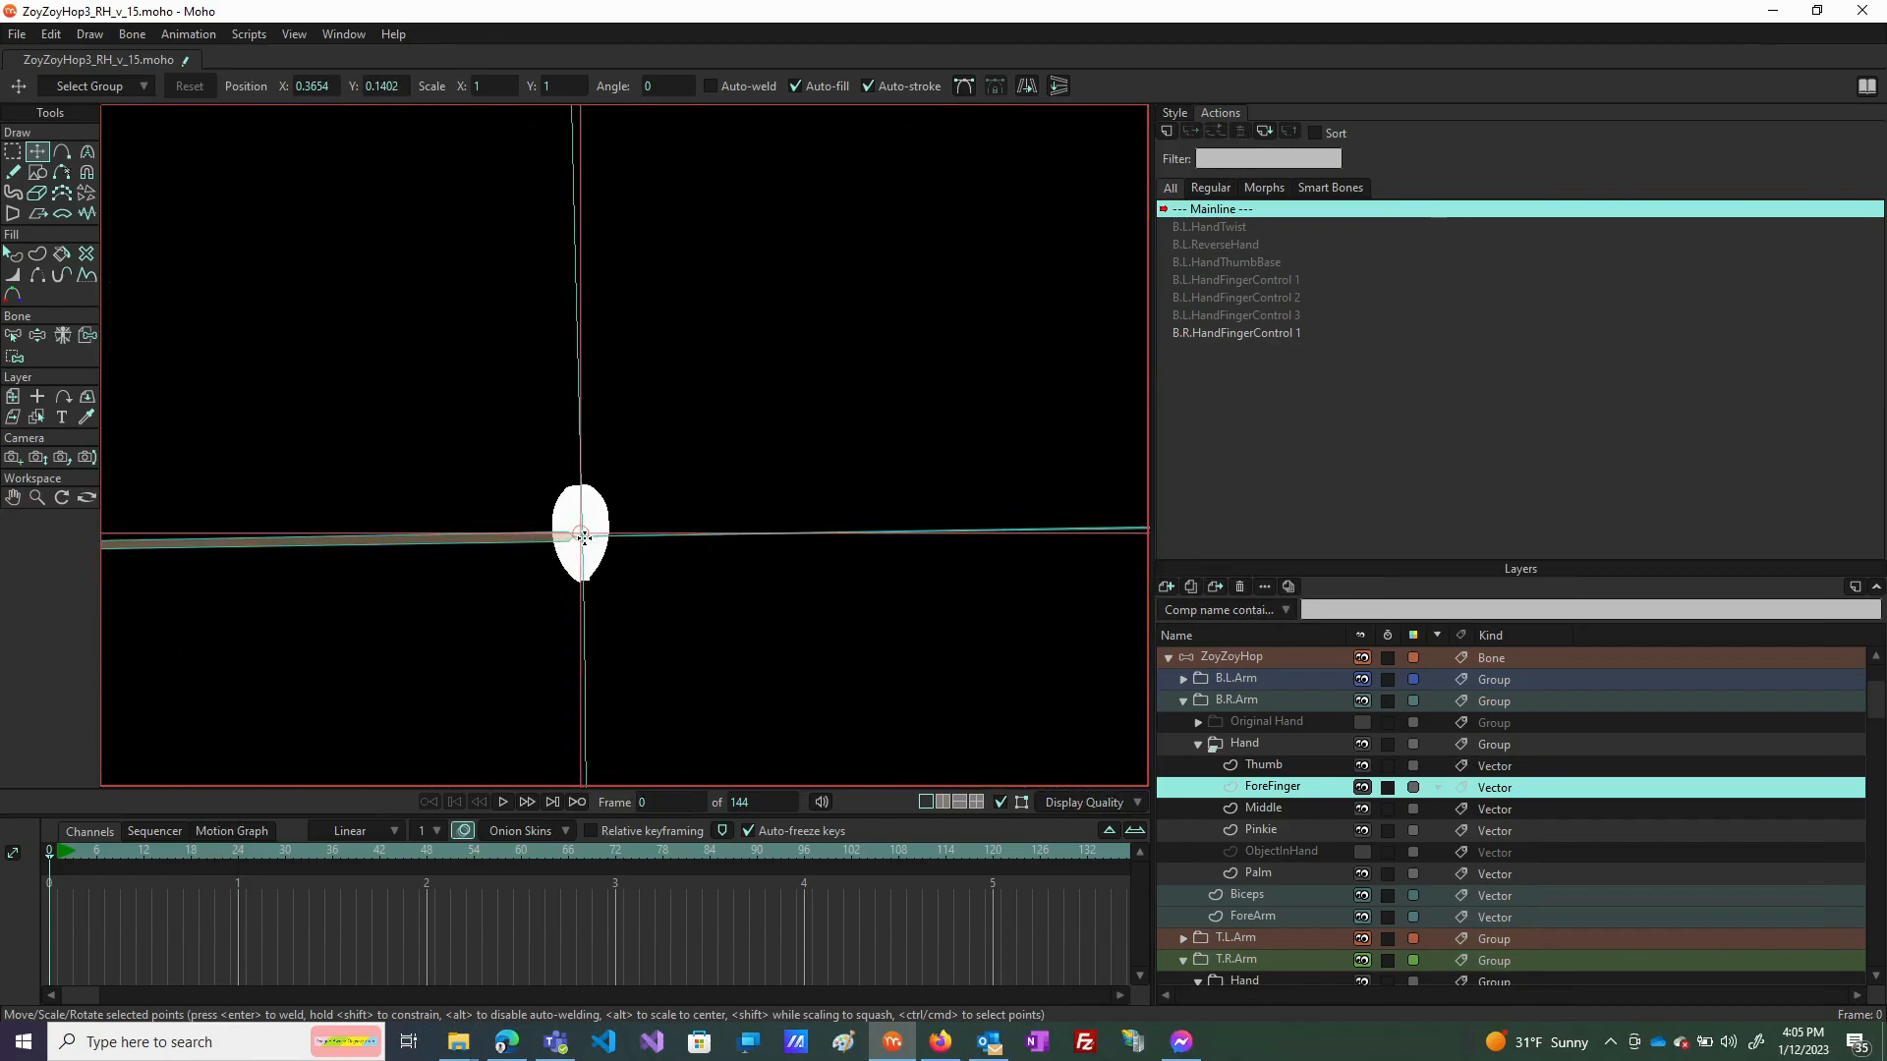
drag(619, 578, 612, 576)
scroll(580, 568, up, 10)
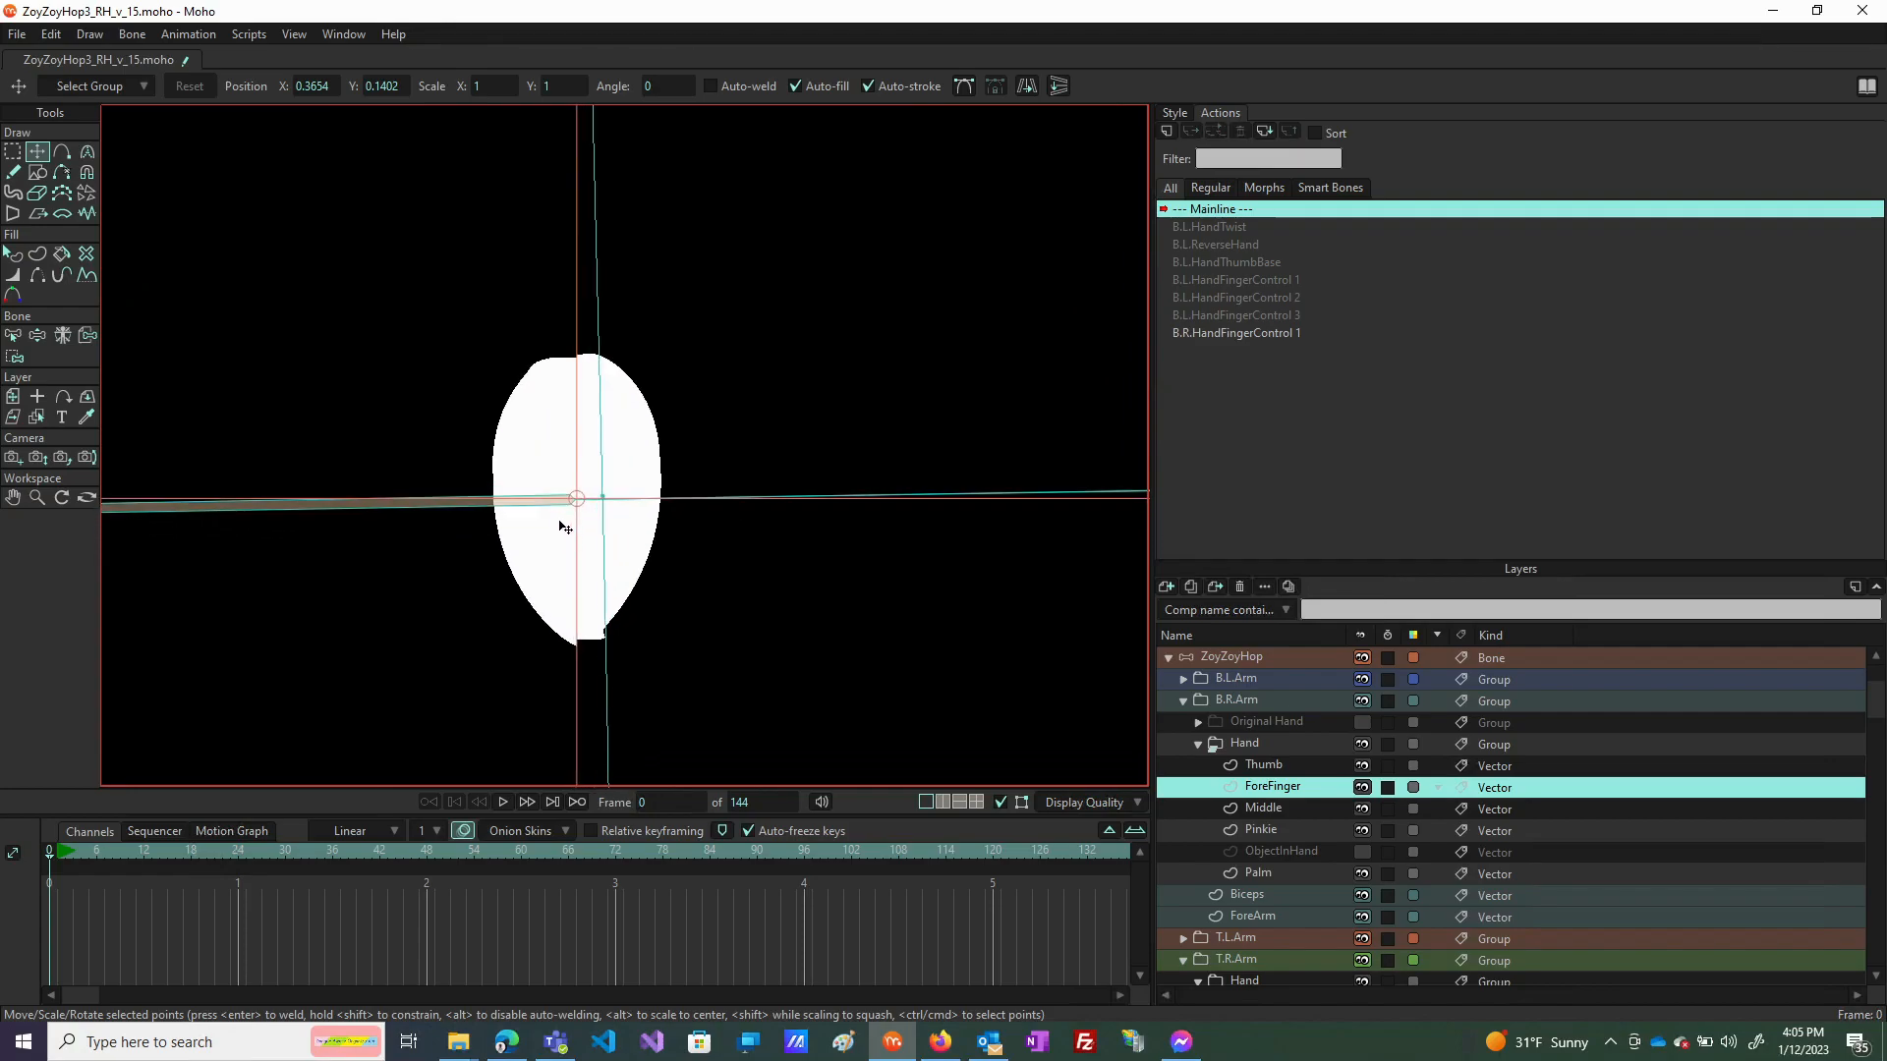
drag(647, 476, 640, 485)
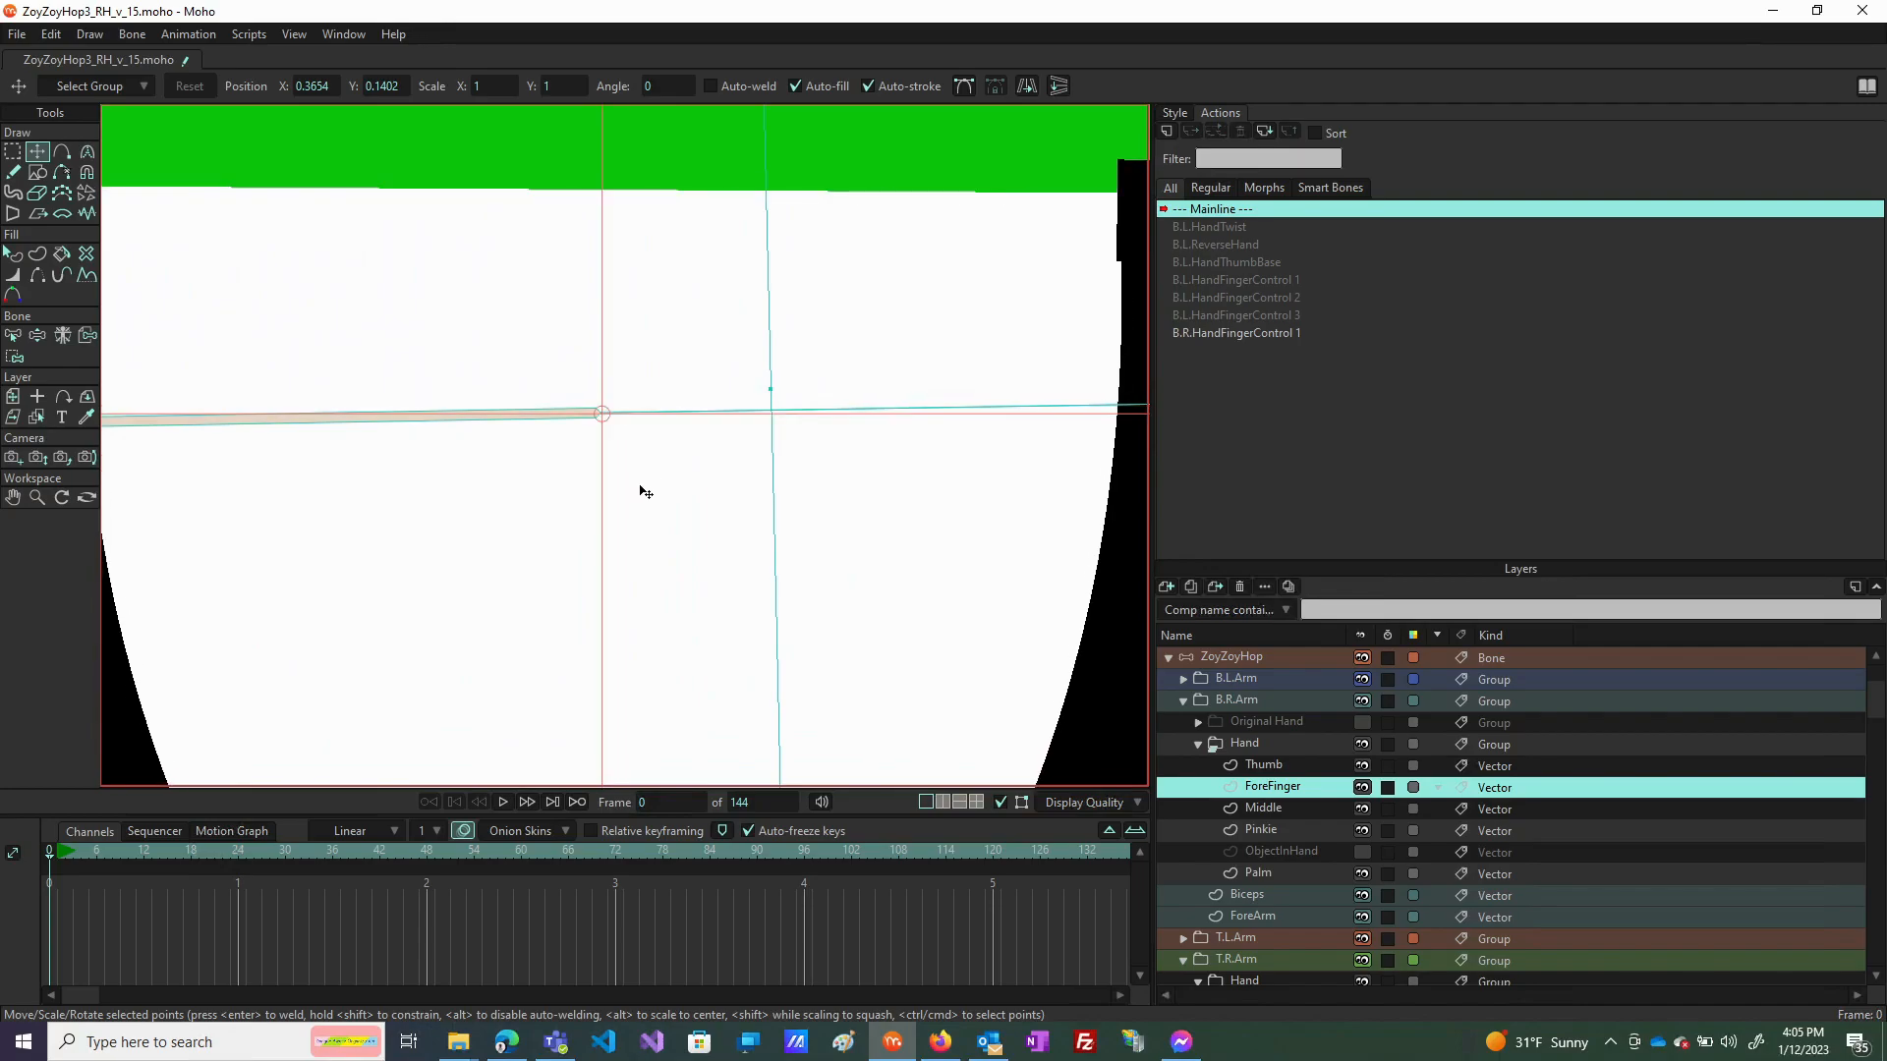
scroll(644, 491, down, 8)
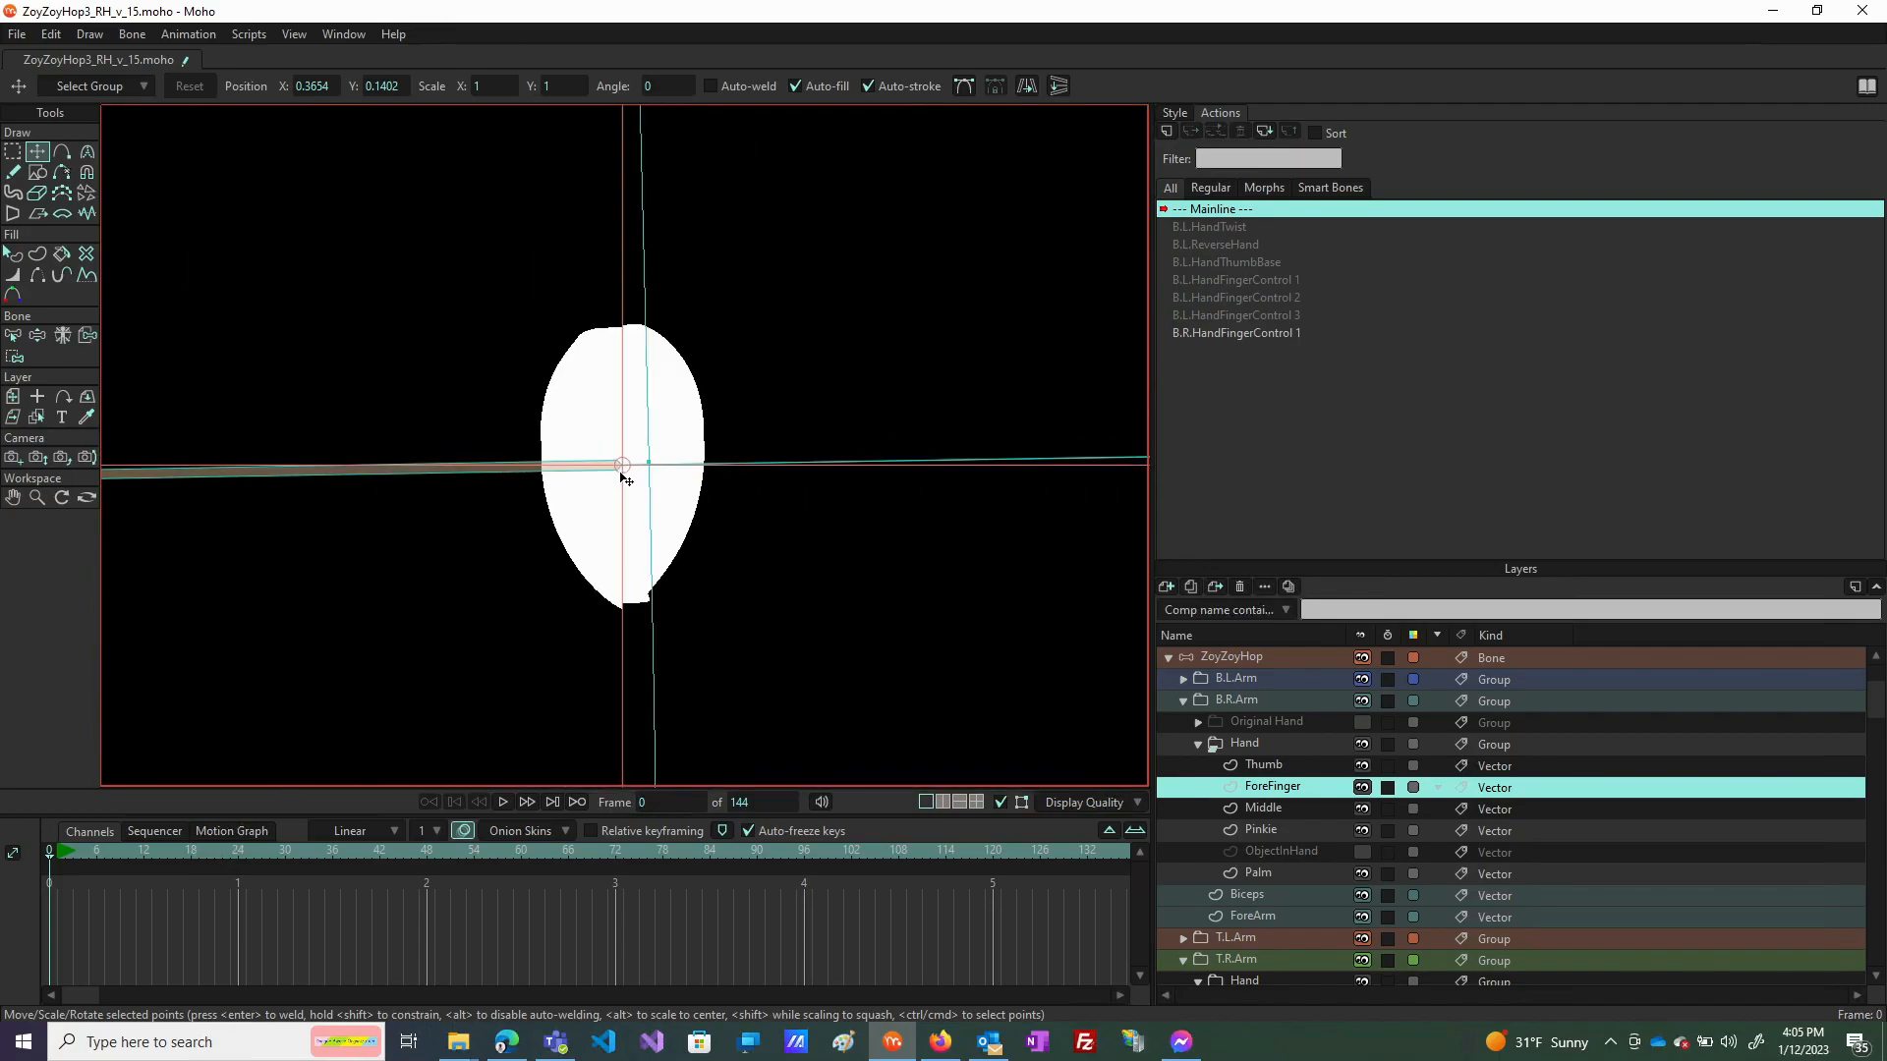
scroll(625, 481, down, 3)
scroll(620, 487, down, 3)
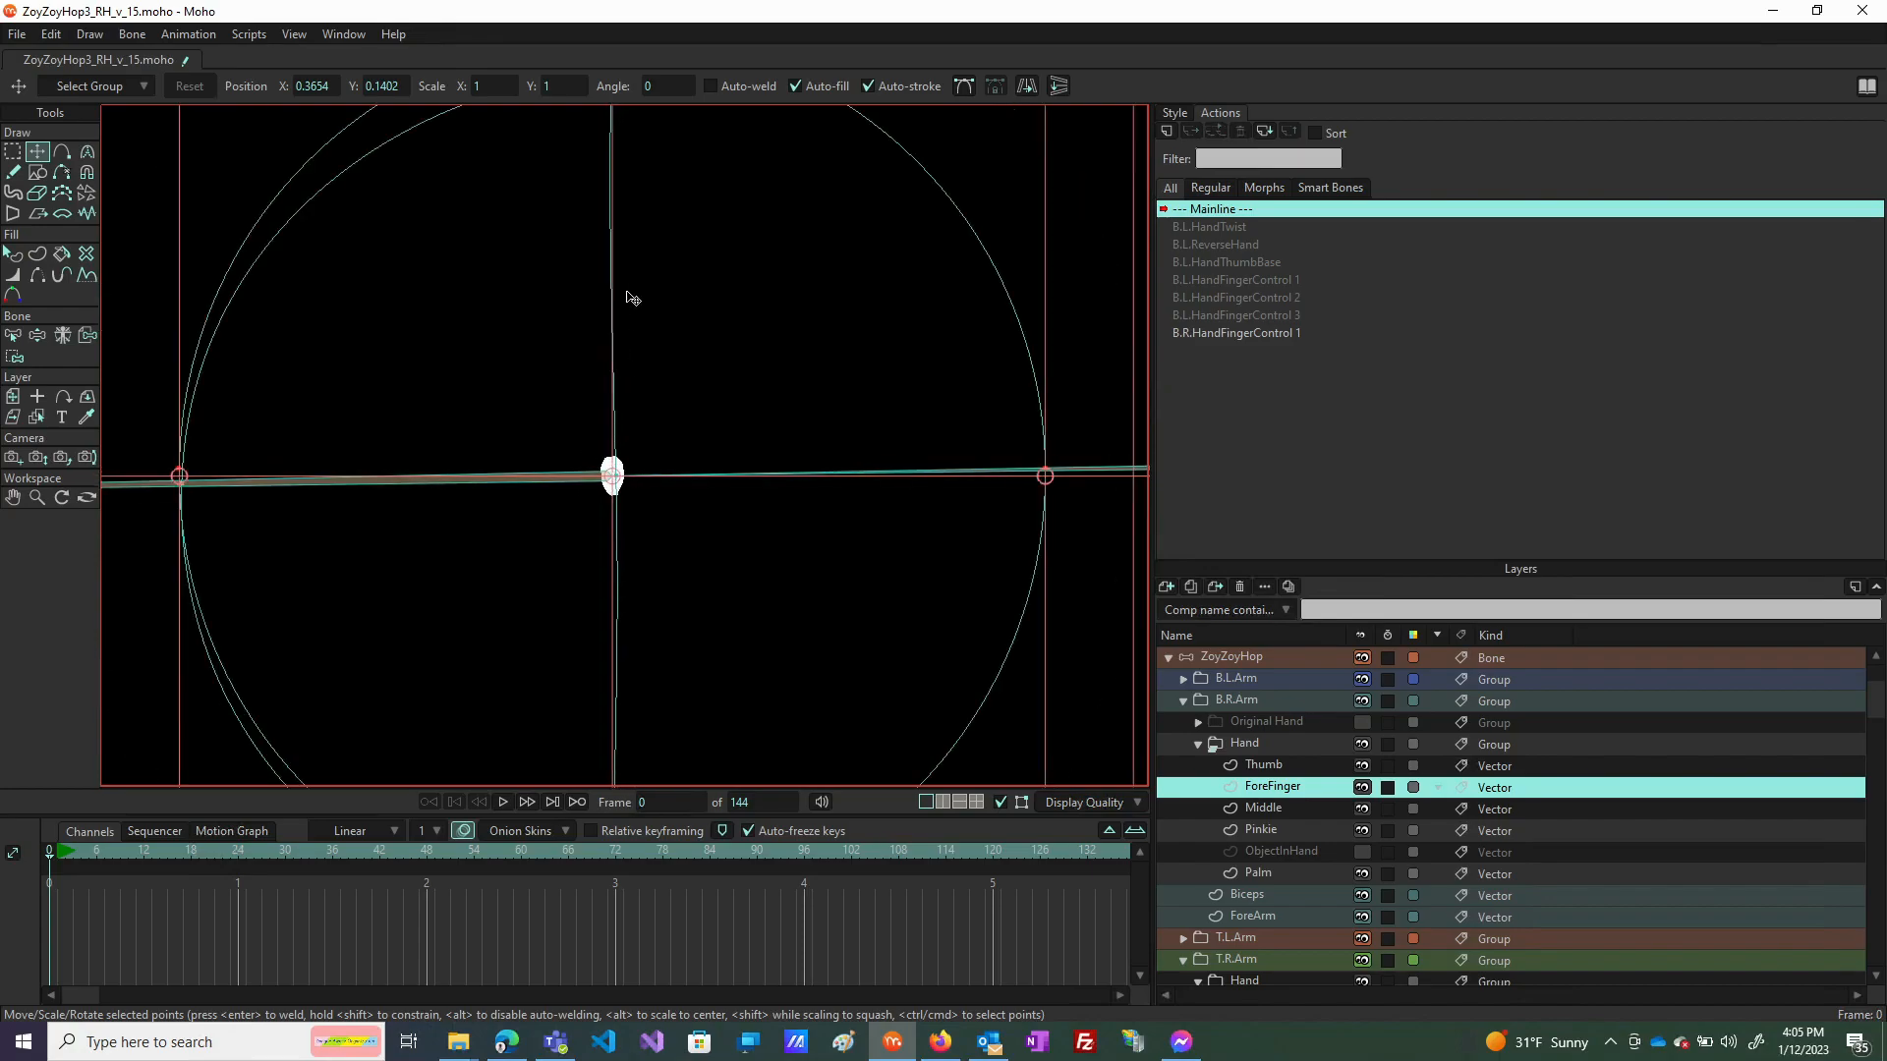
Move the ForeFinger's two overlapping lower joint points onto the bottom of the guide circle, at about X 0.3654, Y 0.1344.
scroll(625, 295, down, 3)
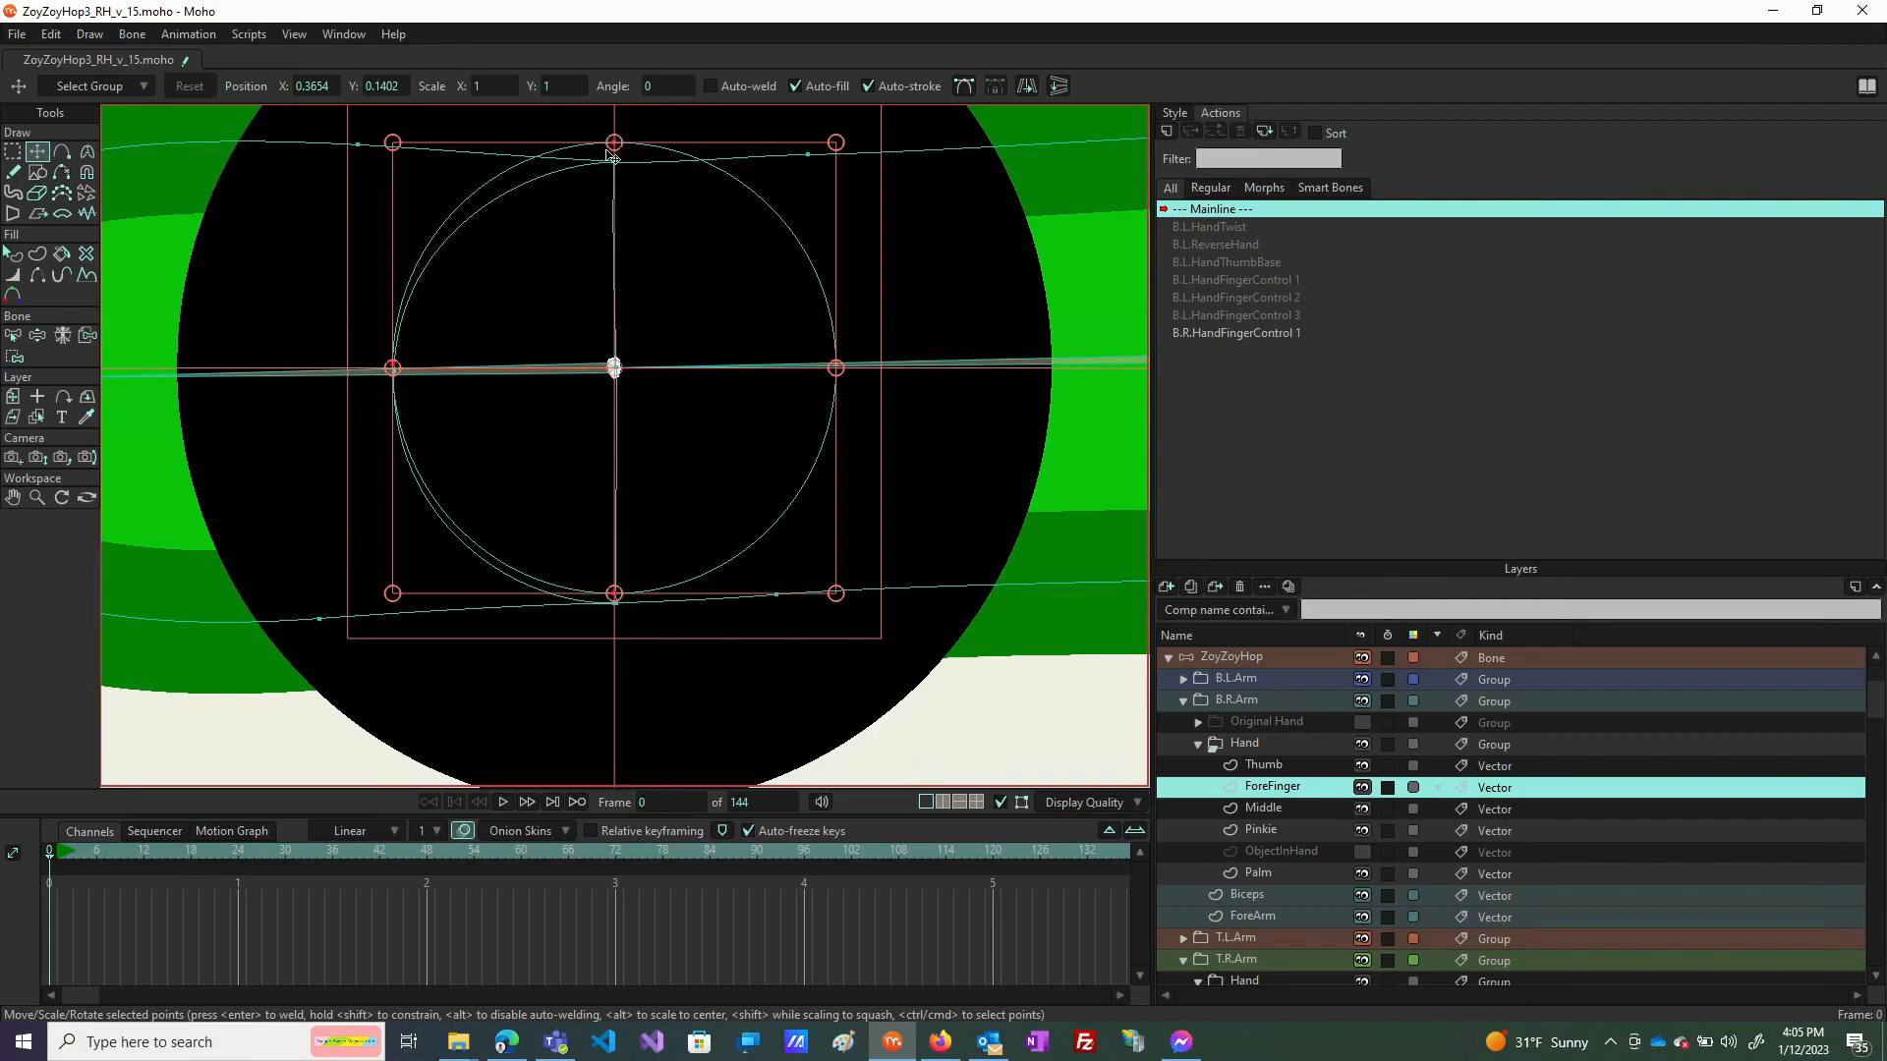
click(621, 612)
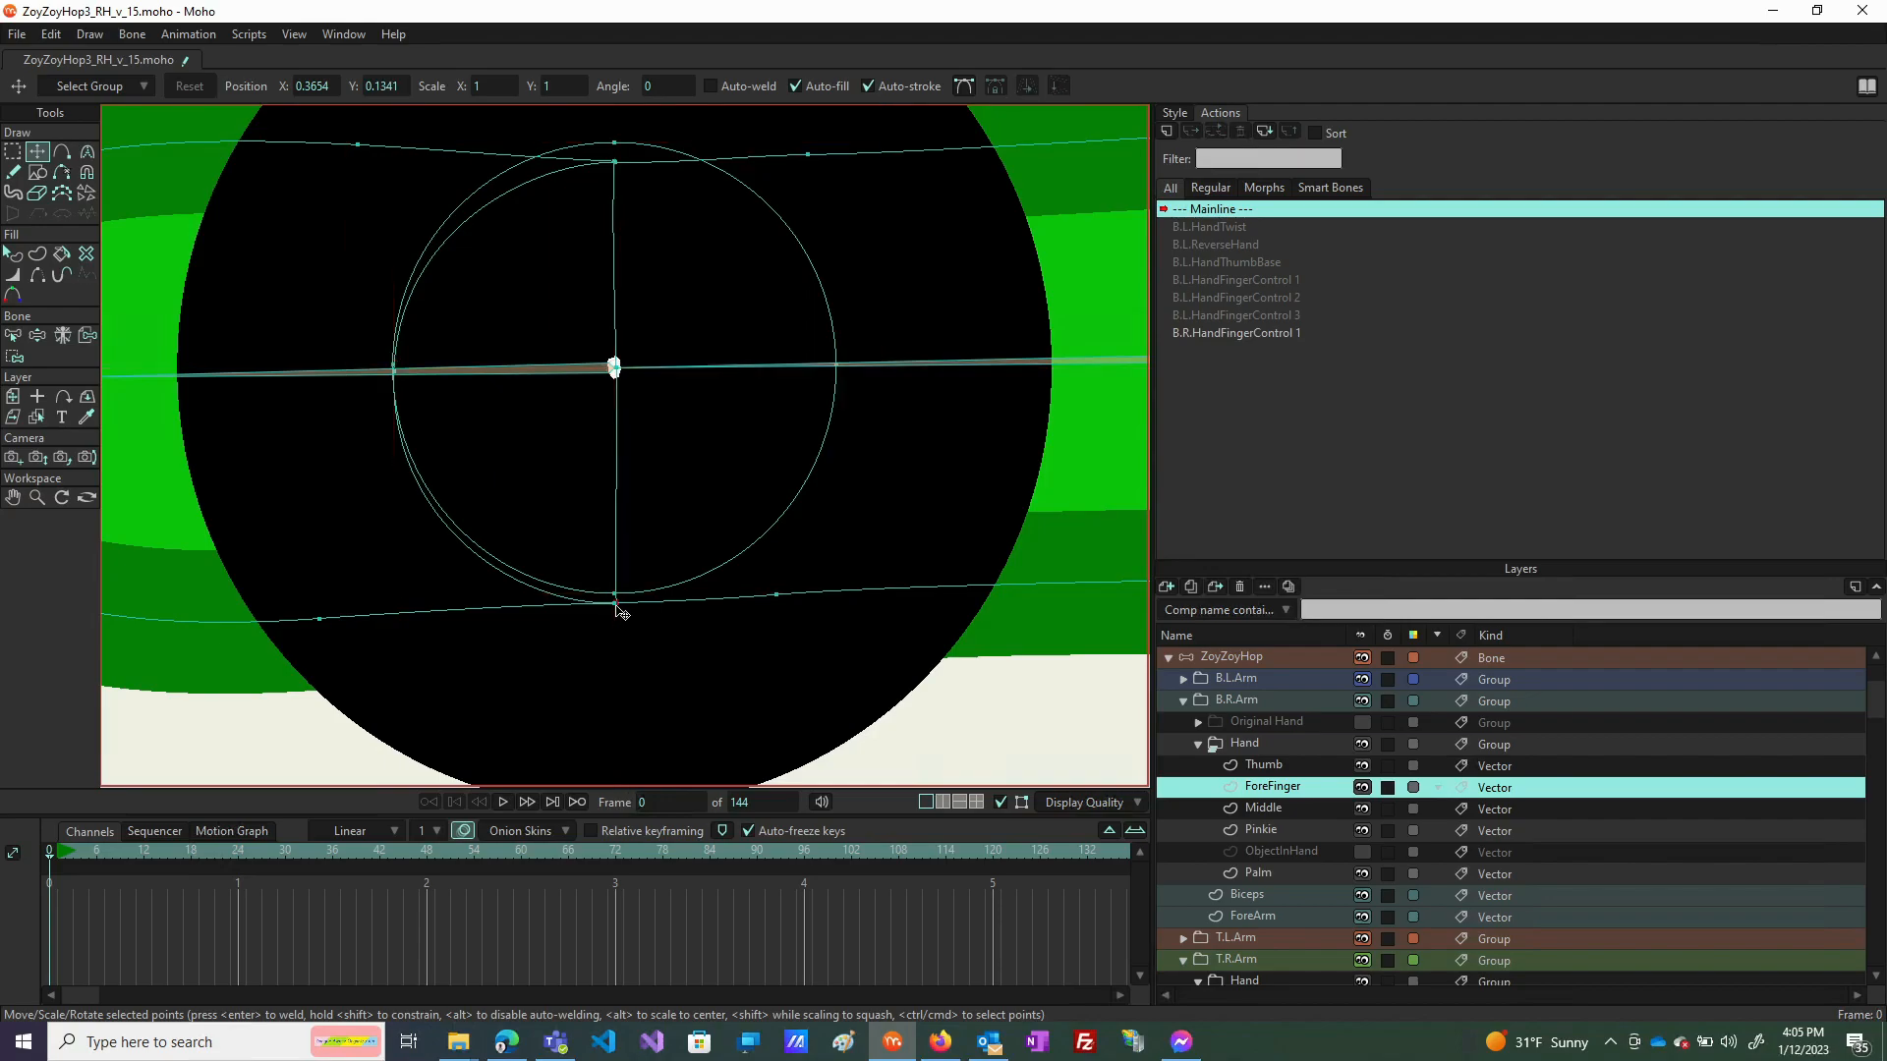
drag(621, 612, 621, 604)
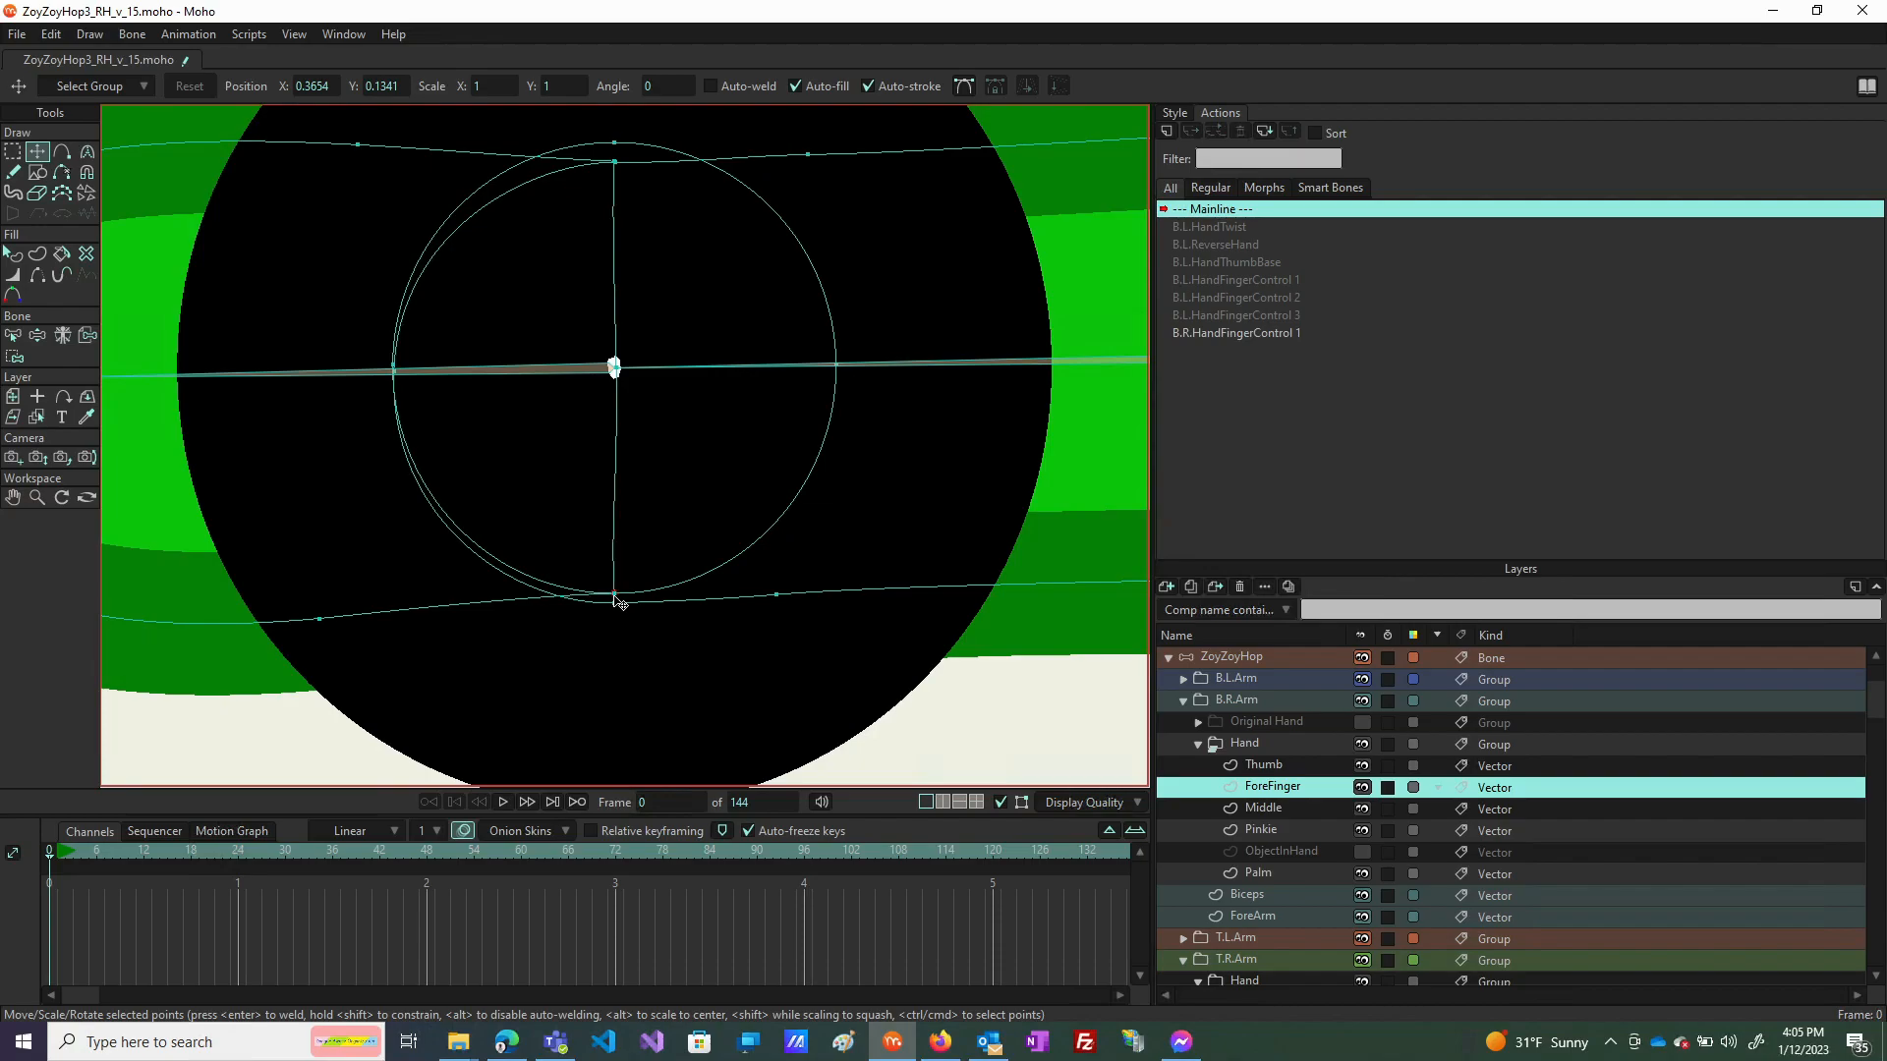
scroll(619, 598, up, 5)
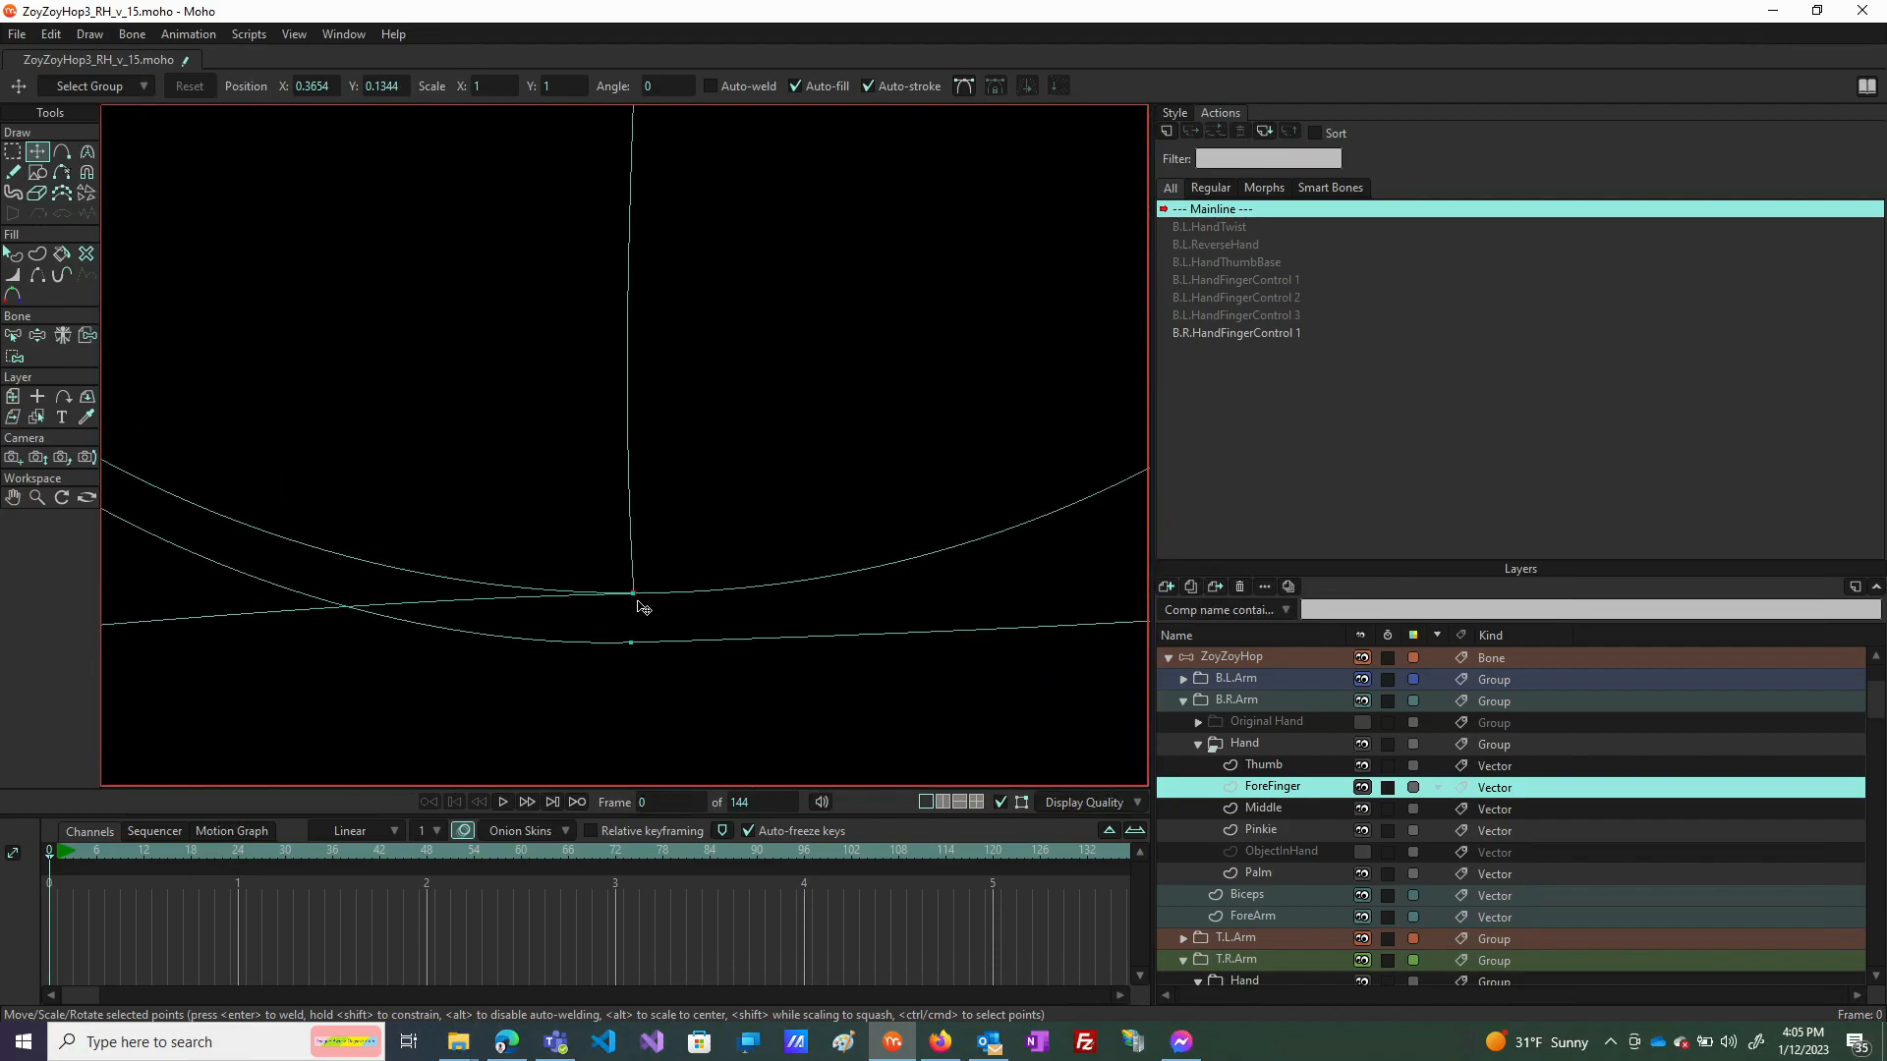
scroll(637, 603, up, 2)
drag(626, 691, 629, 591)
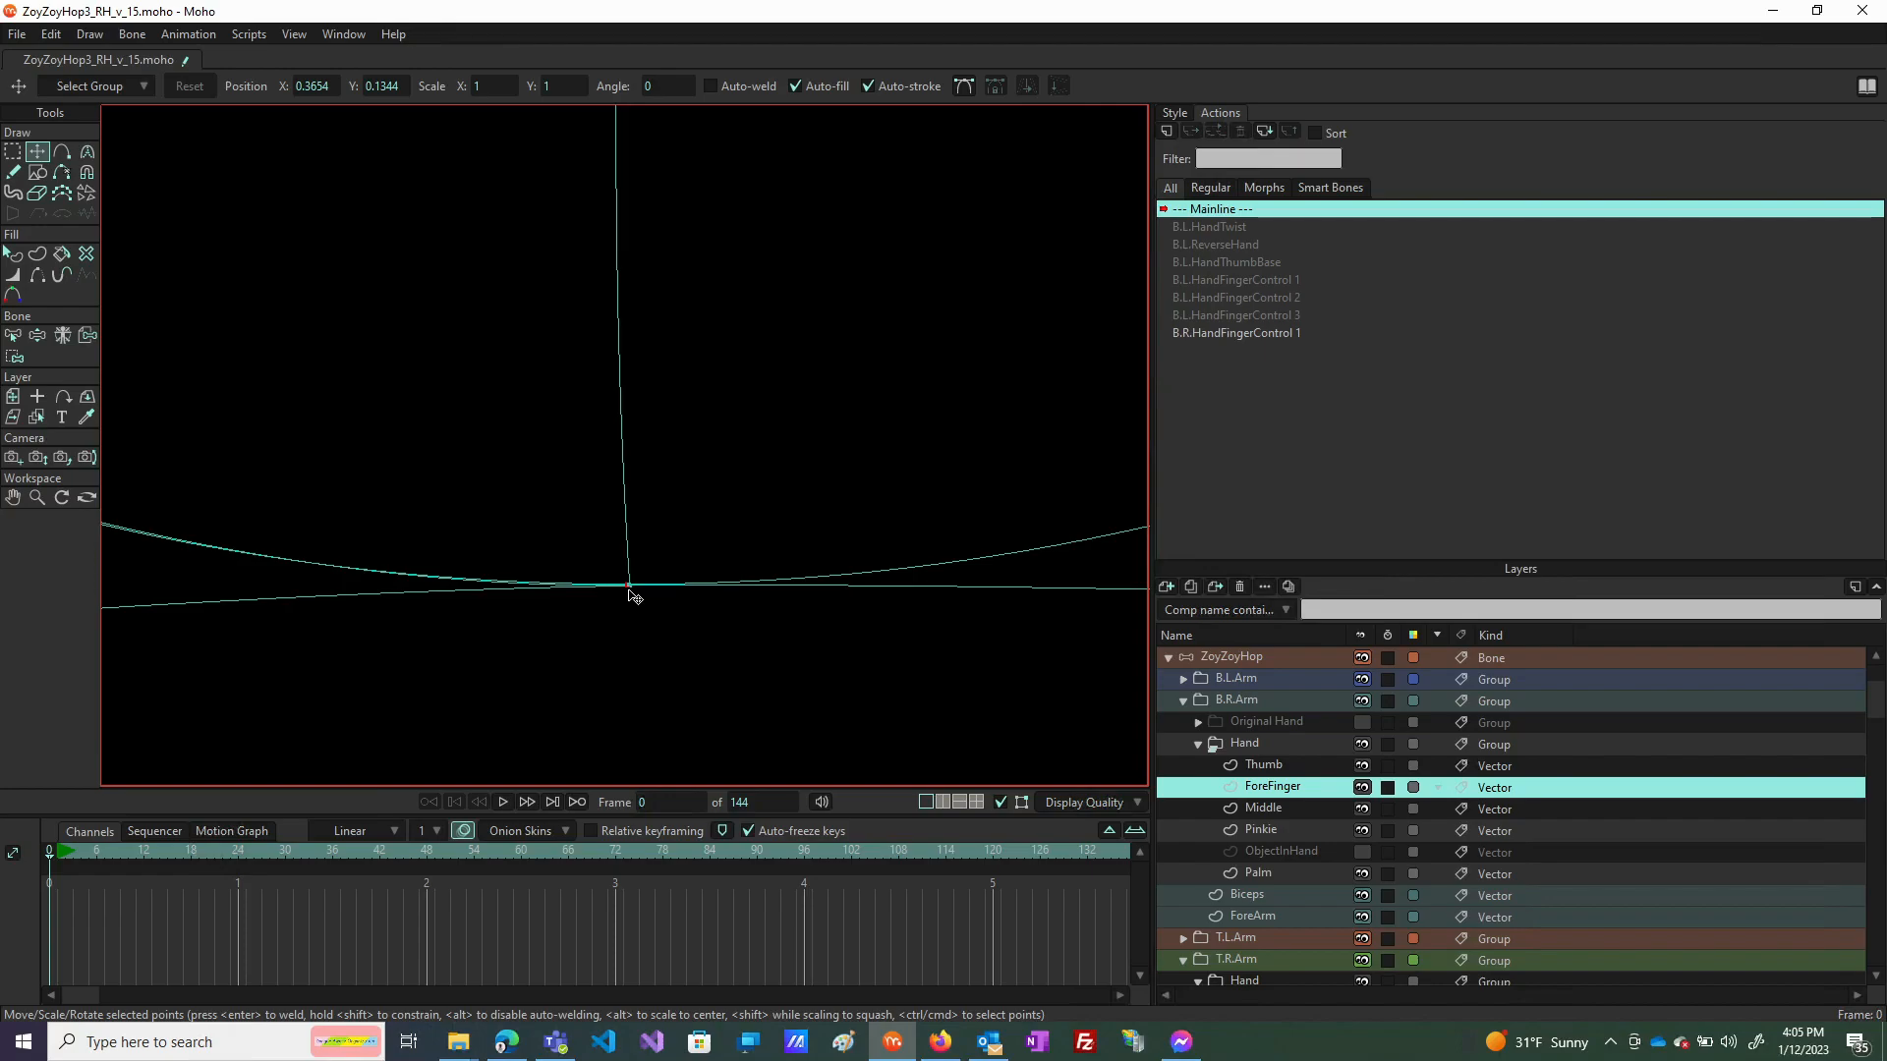
scroll(626, 627, down, 5)
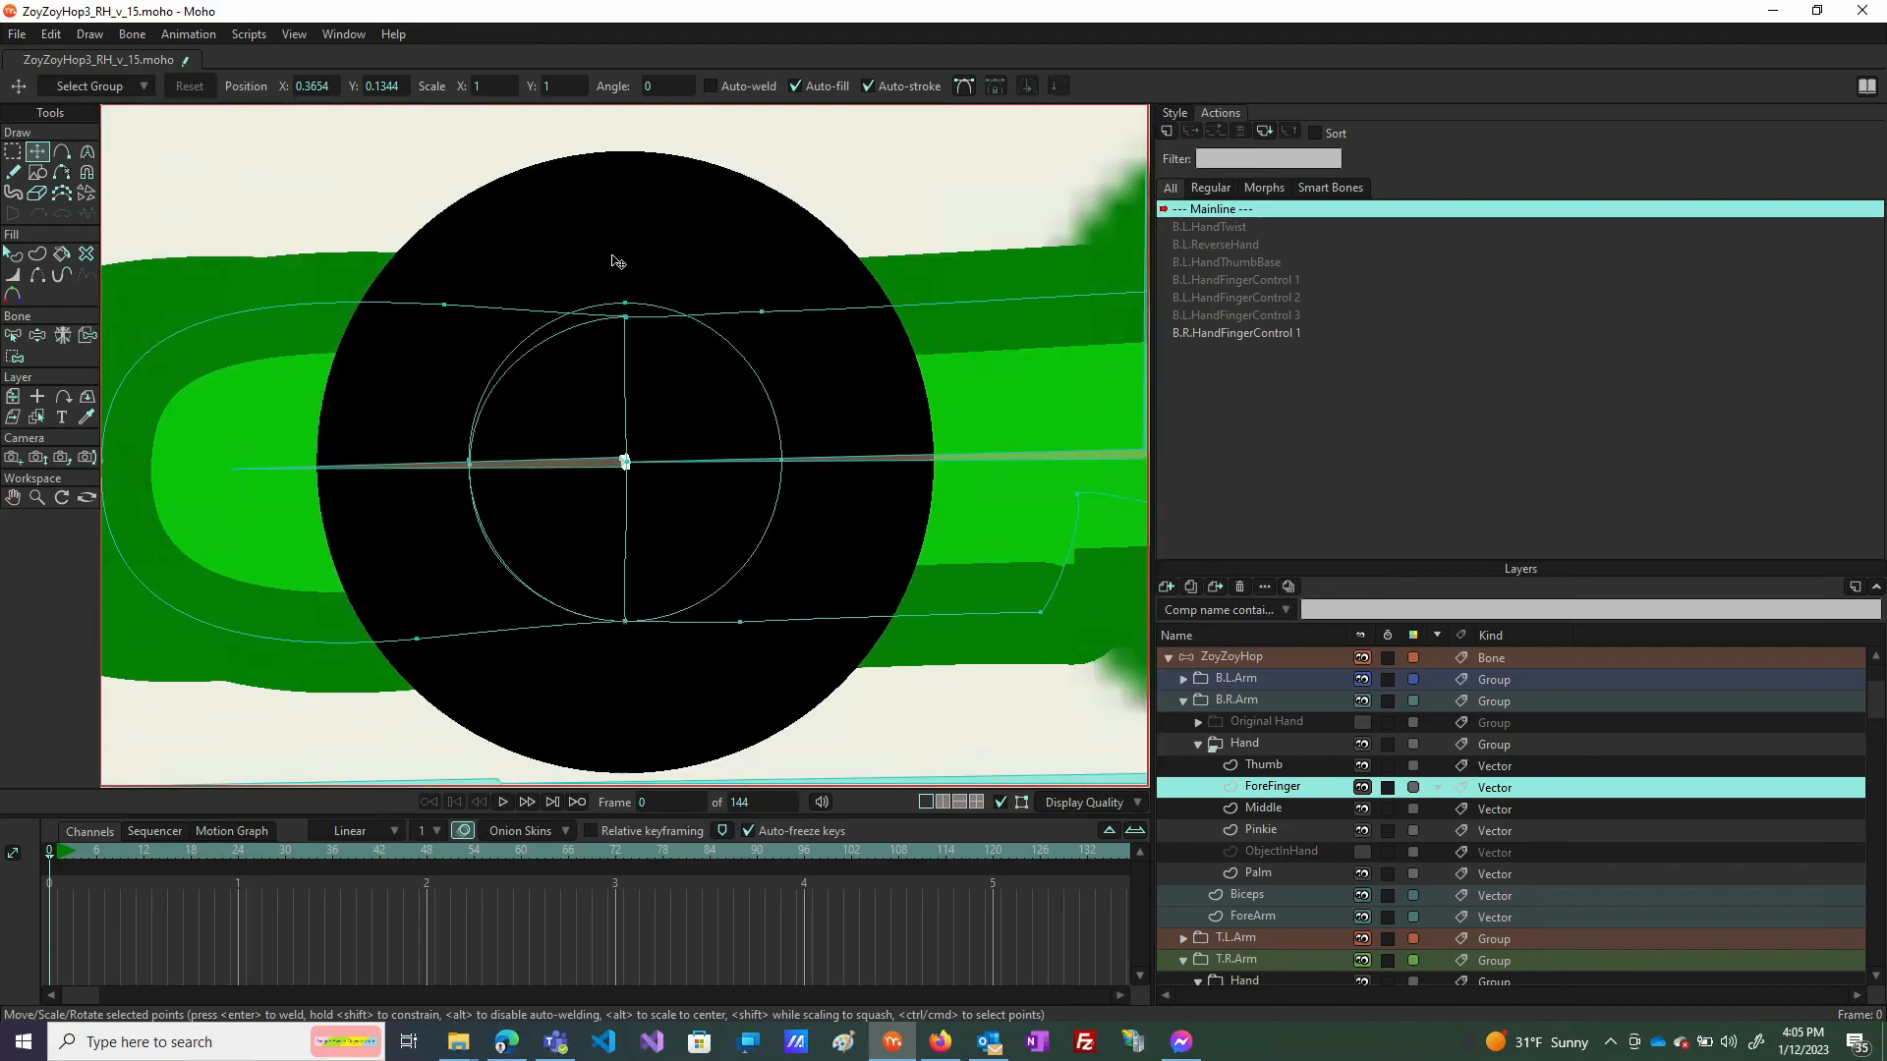
Move the ForeFinger's upper joint point up onto the top of the guide circle, at about X 0.3654, Y 0.1460.
scroll(613, 261, up, 4)
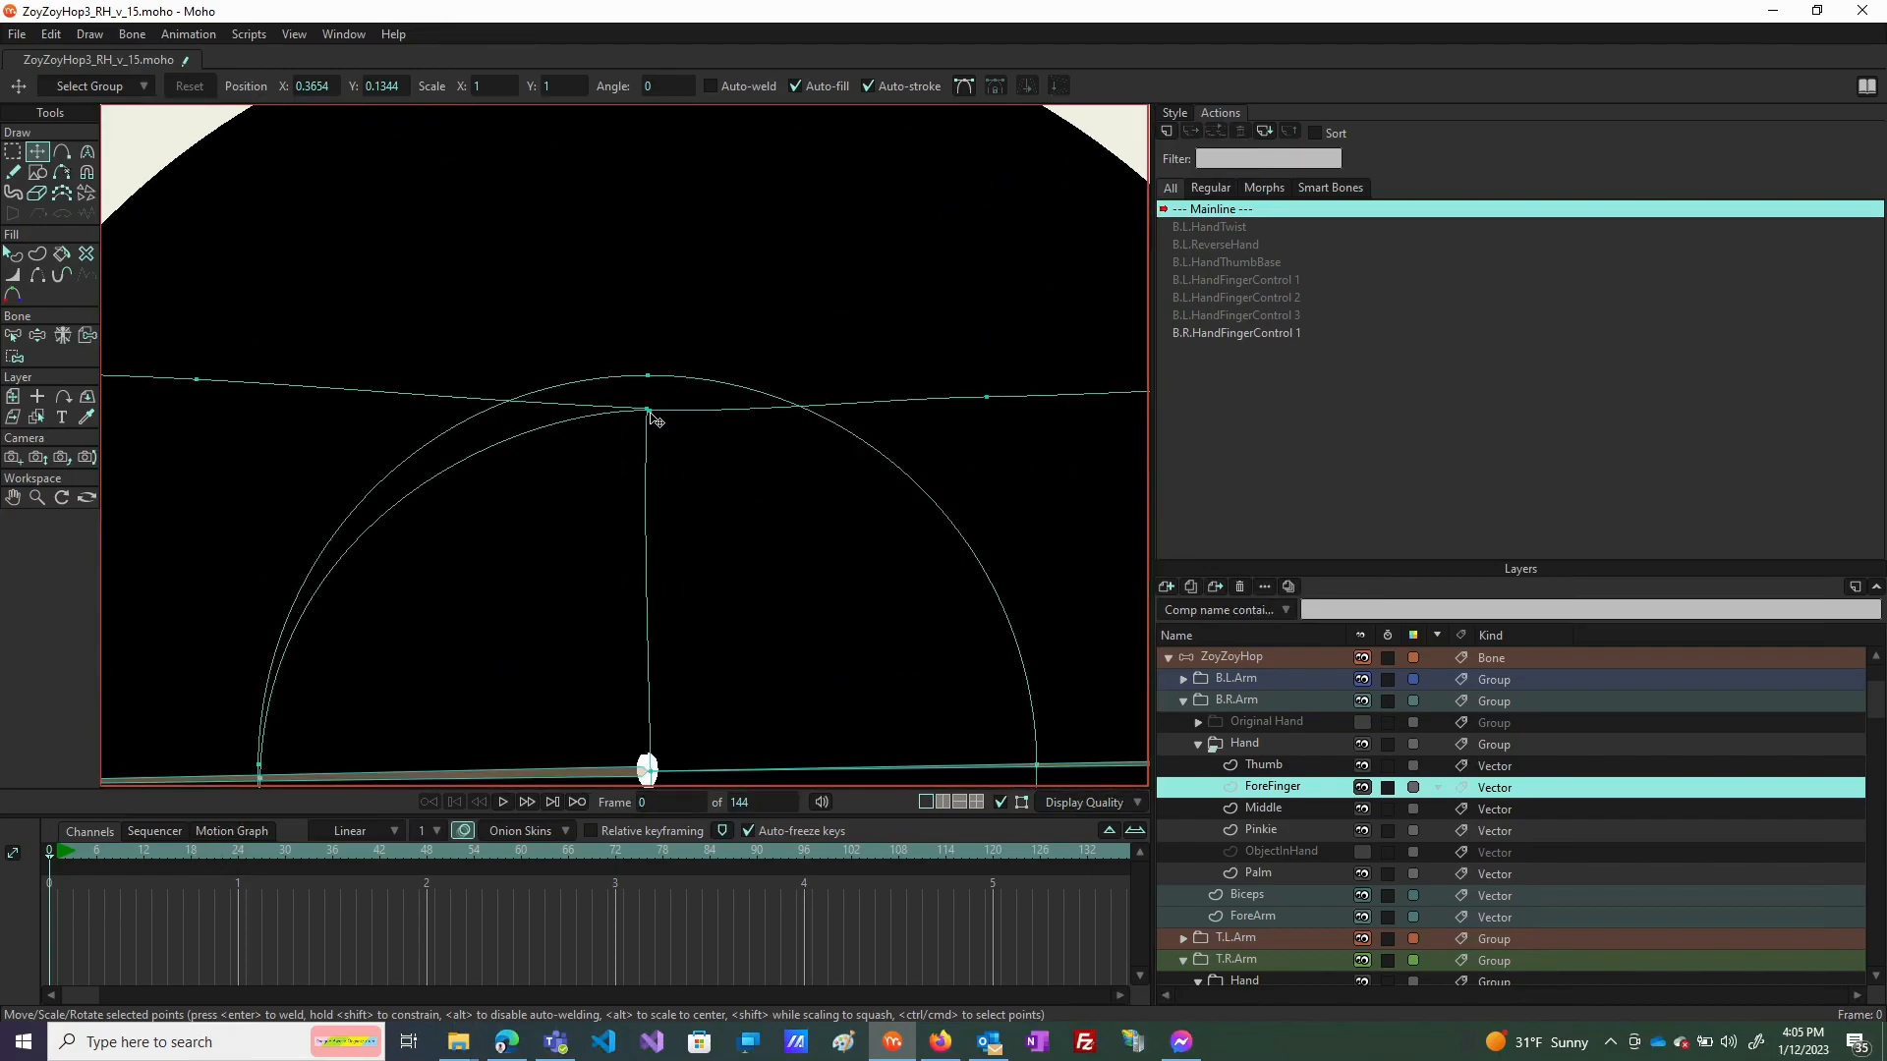
drag(650, 412, 645, 376)
key(Return)
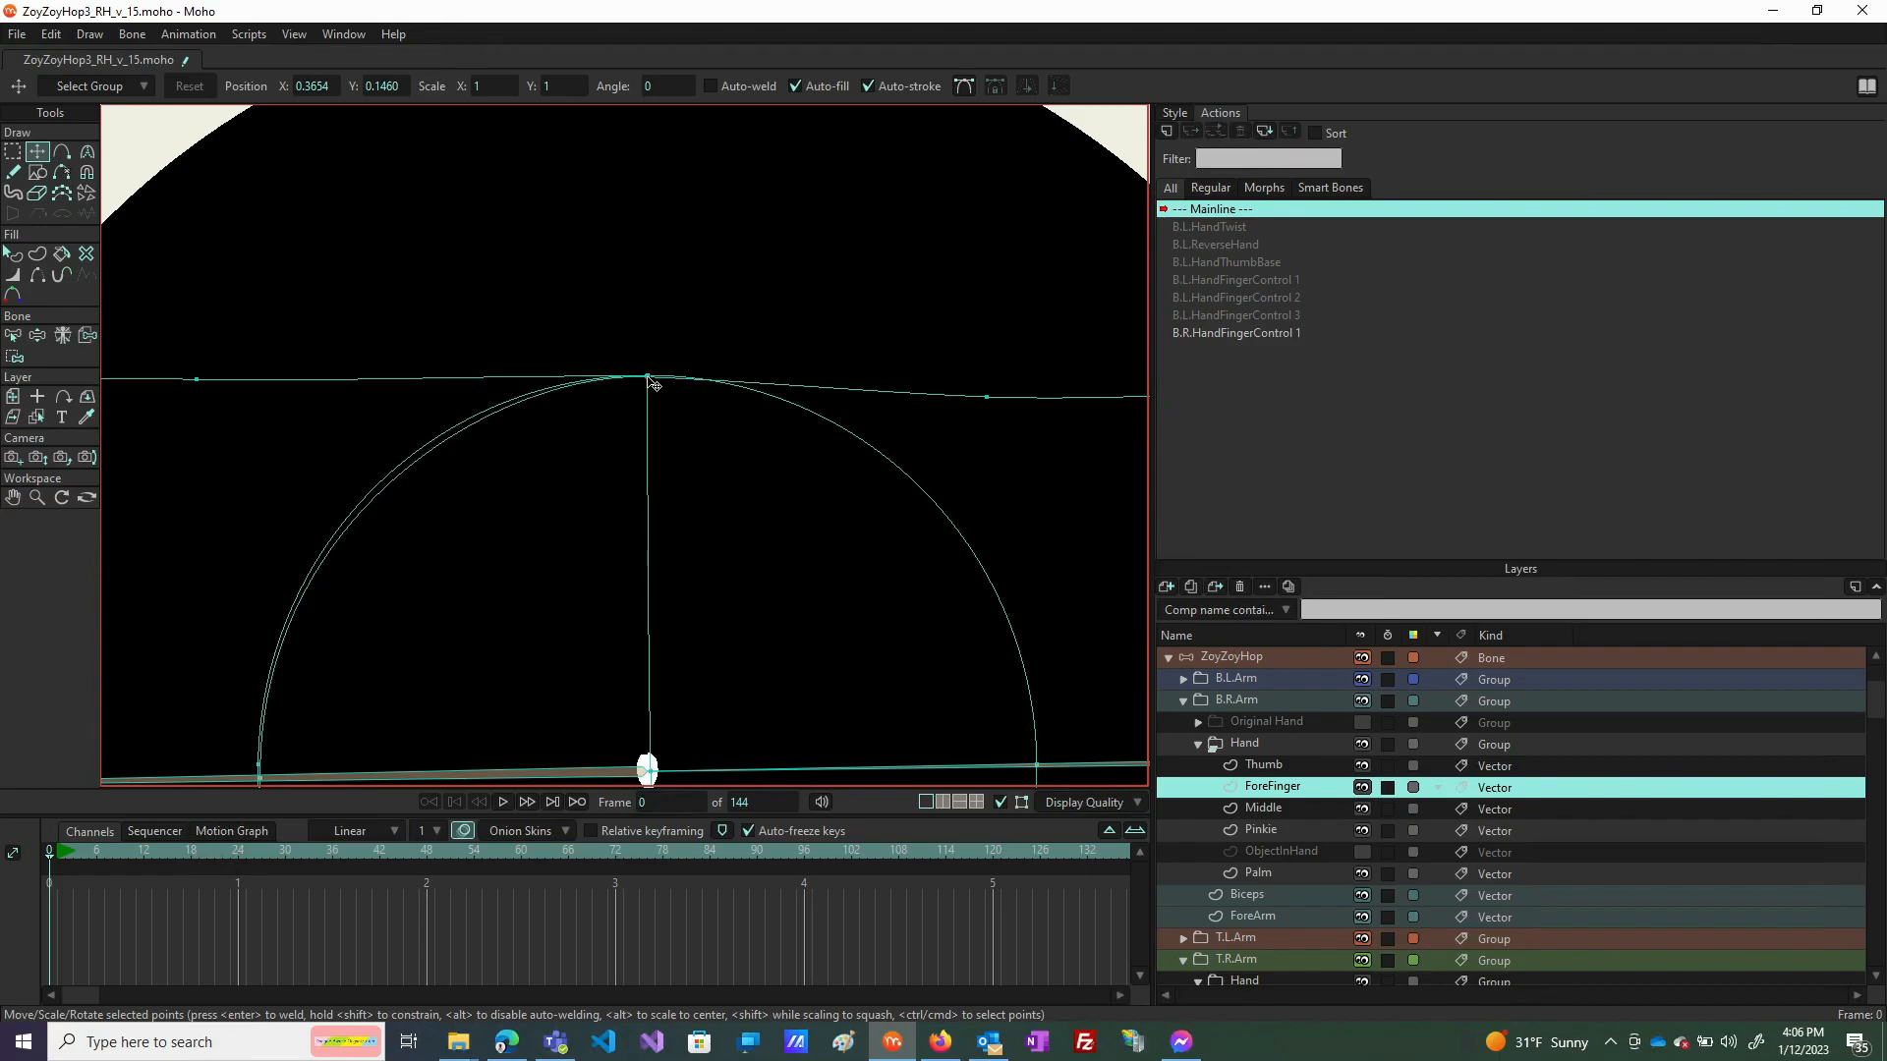
scroll(654, 385, down, 3)
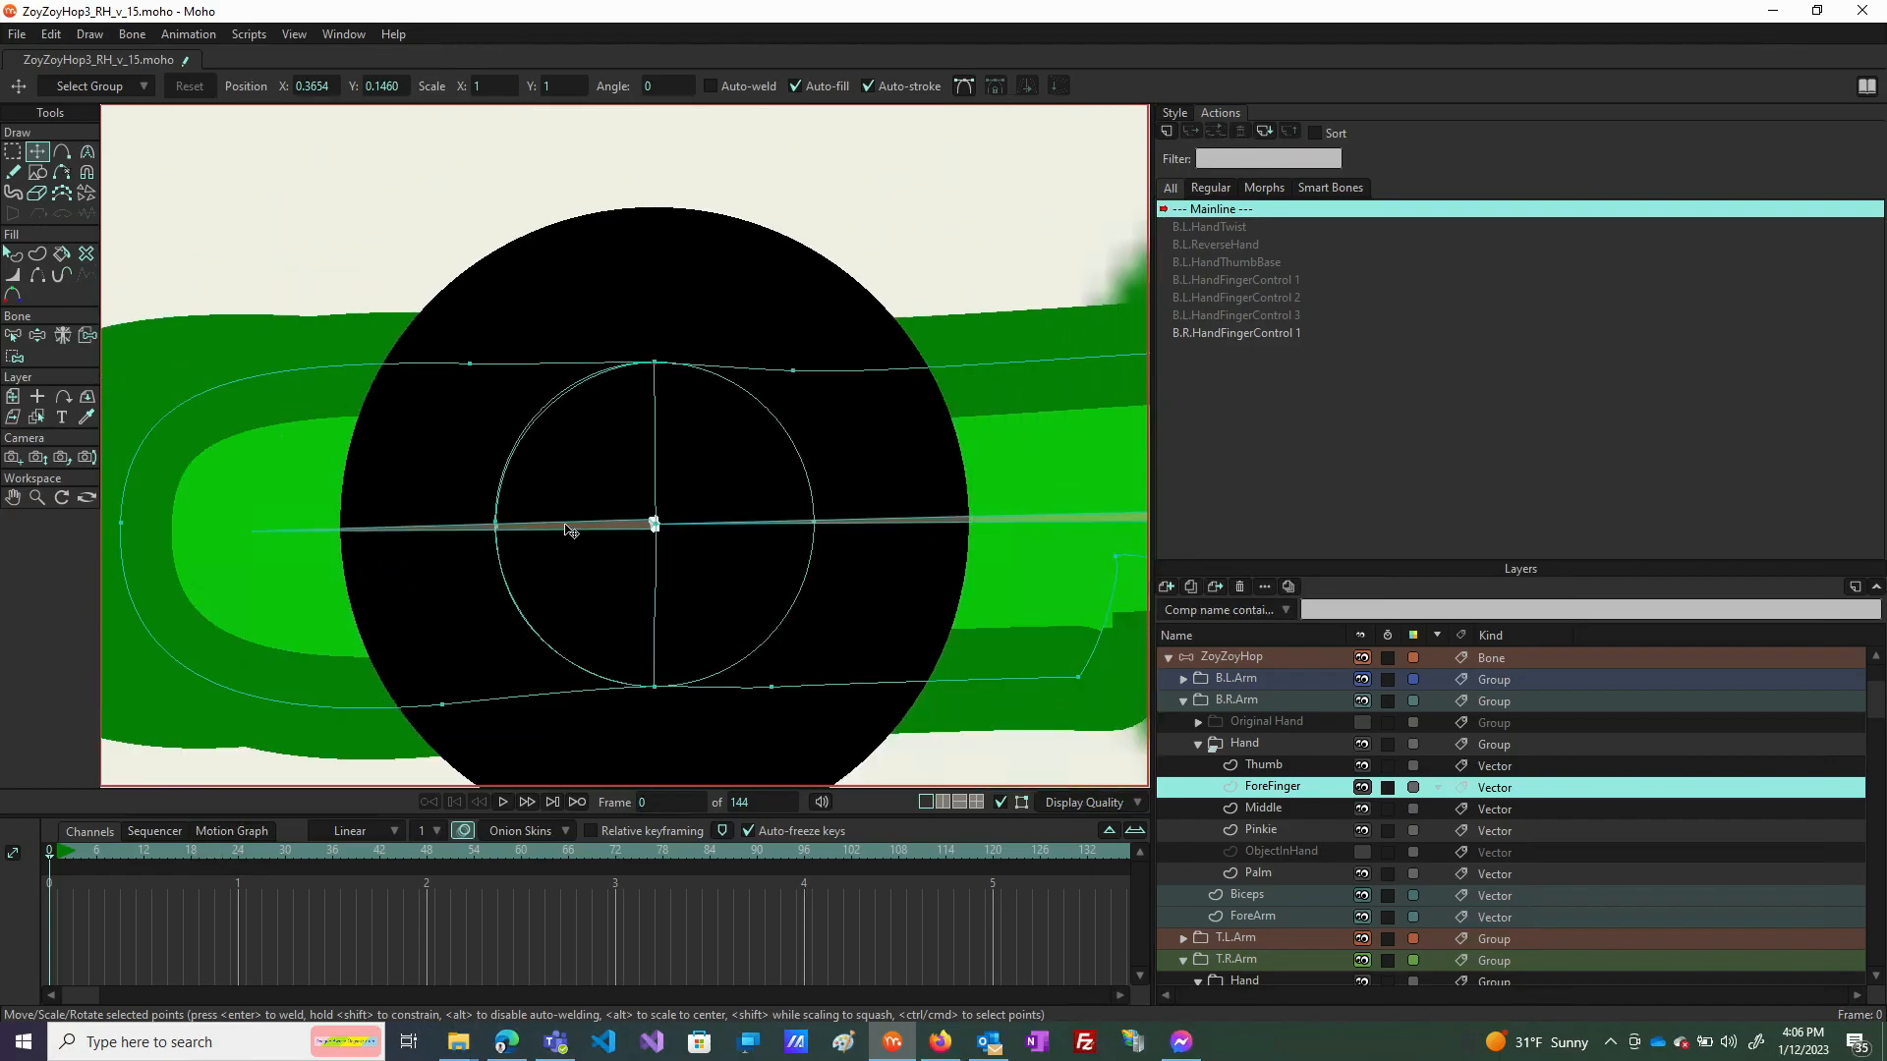
Align the joint arc's outermost point with the guide circle's edge, at about X 0.3711, Y 0.1401.
scroll(564, 530, up, 3)
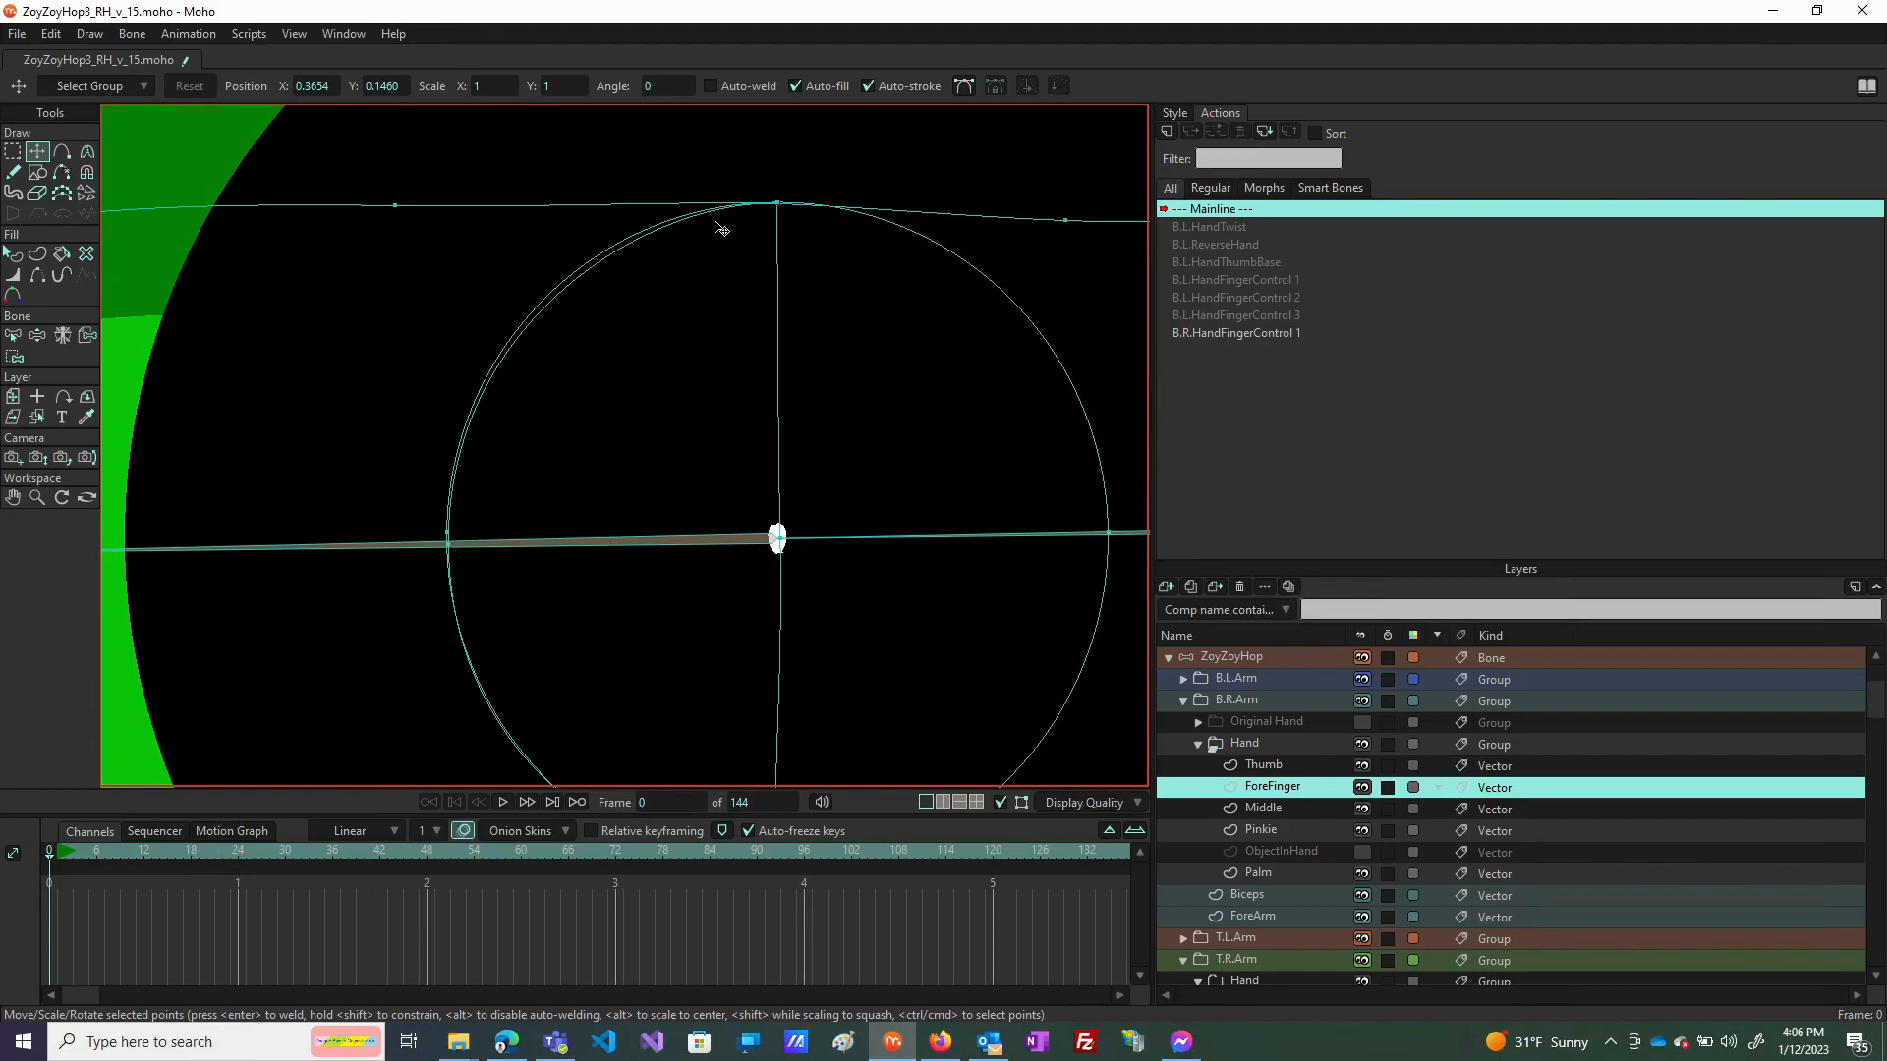
double_click(779, 358)
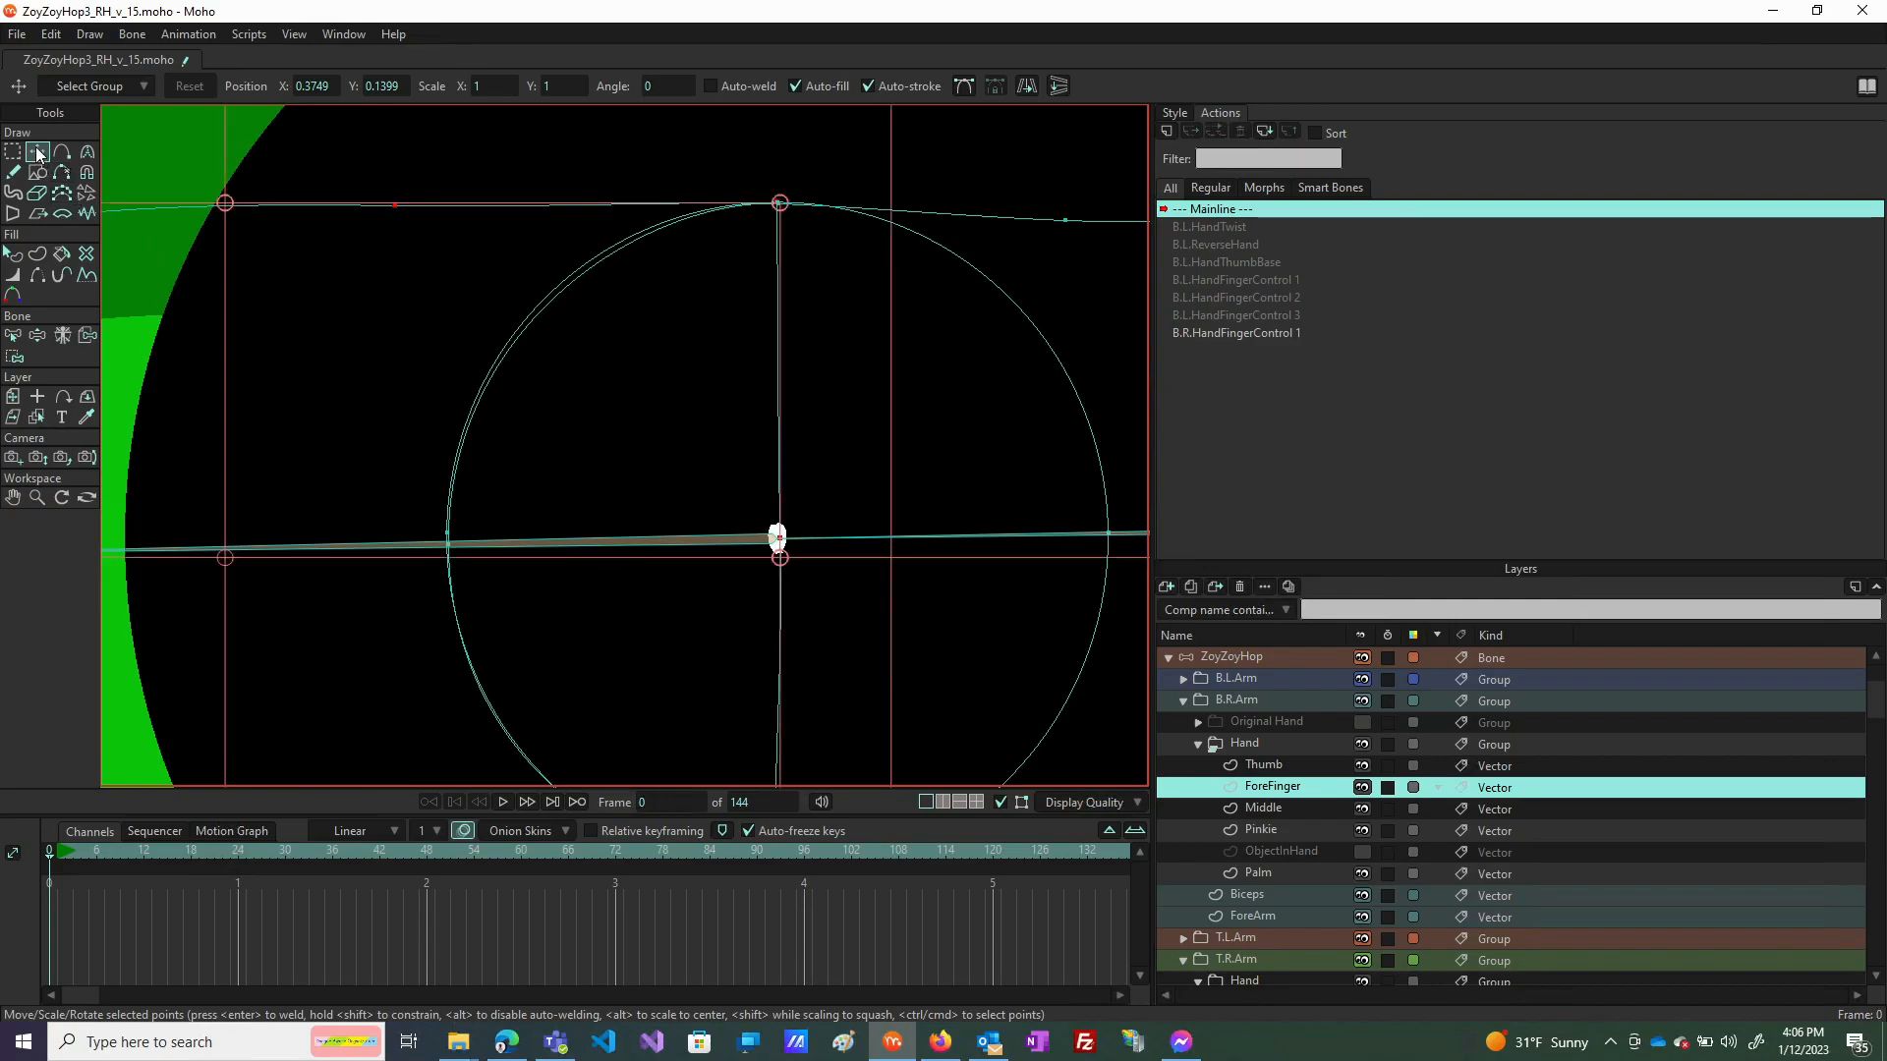
click(447, 536)
scroll(467, 557, up, 4)
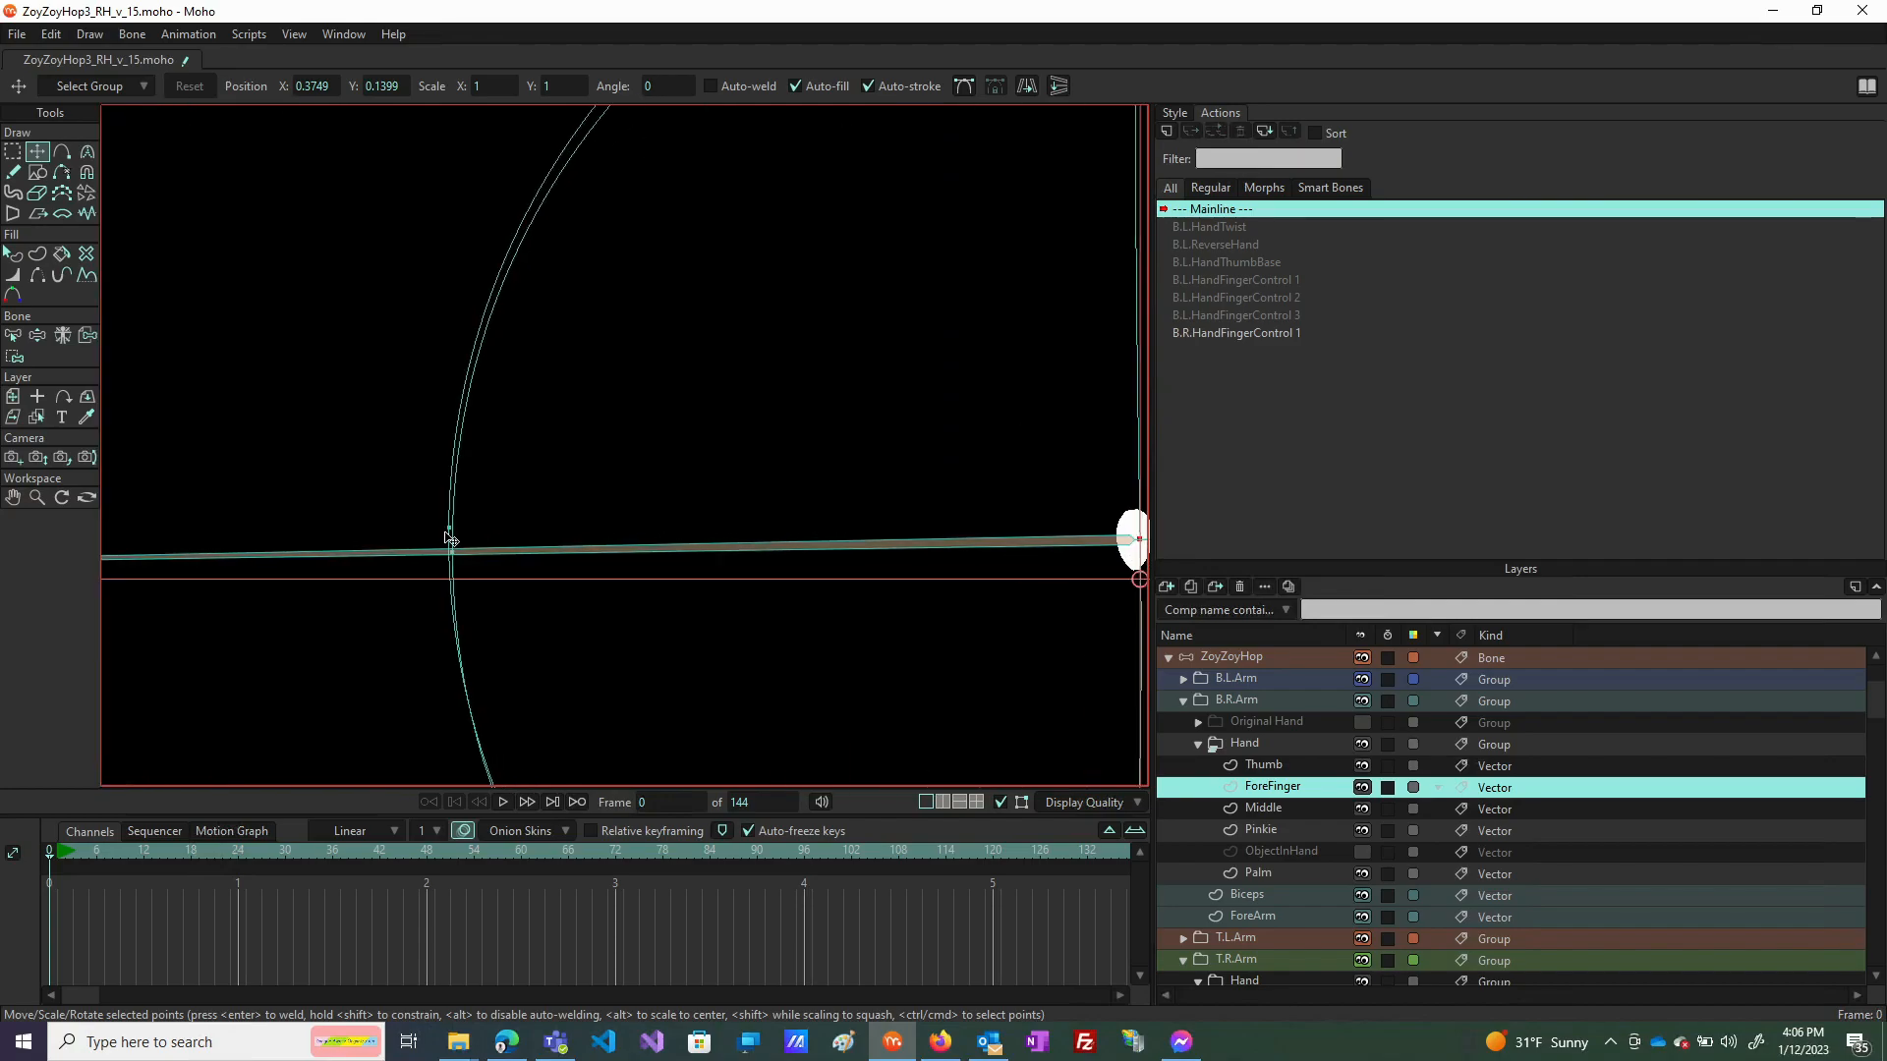
click(450, 528)
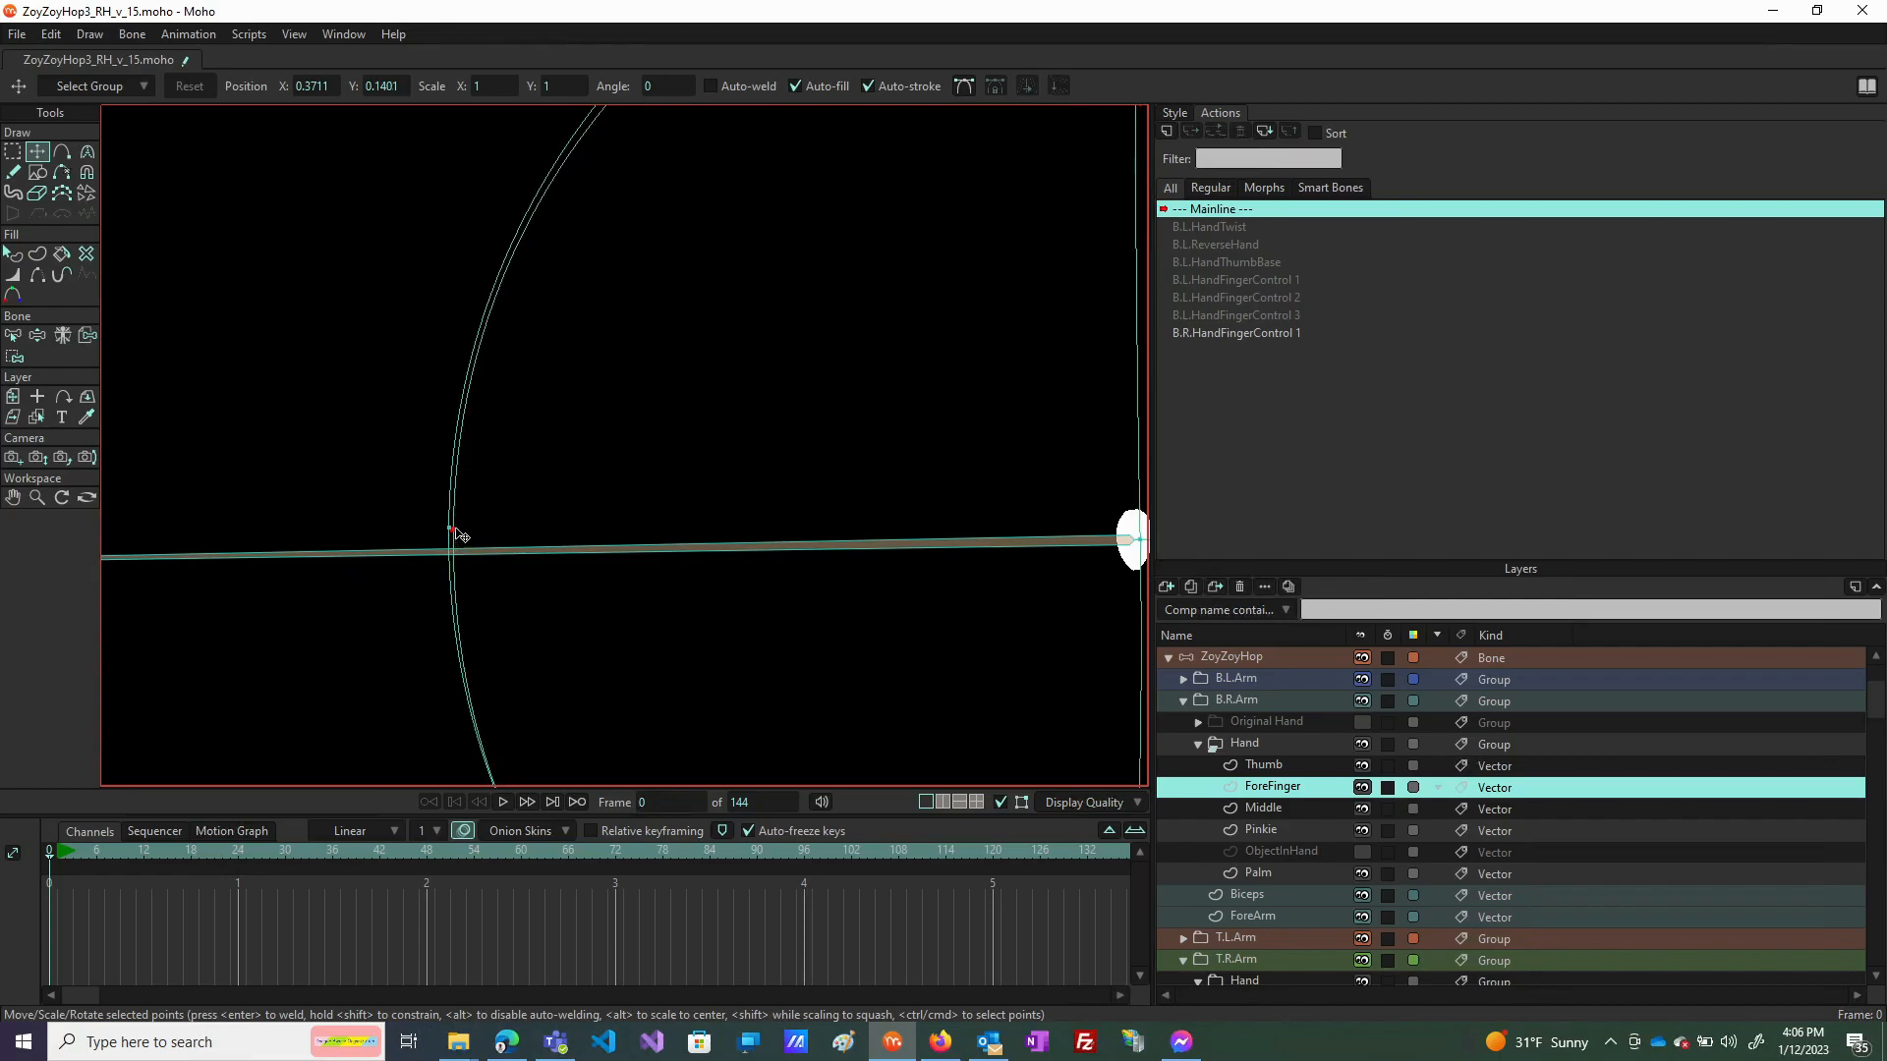
scroll(462, 541, down, 6)
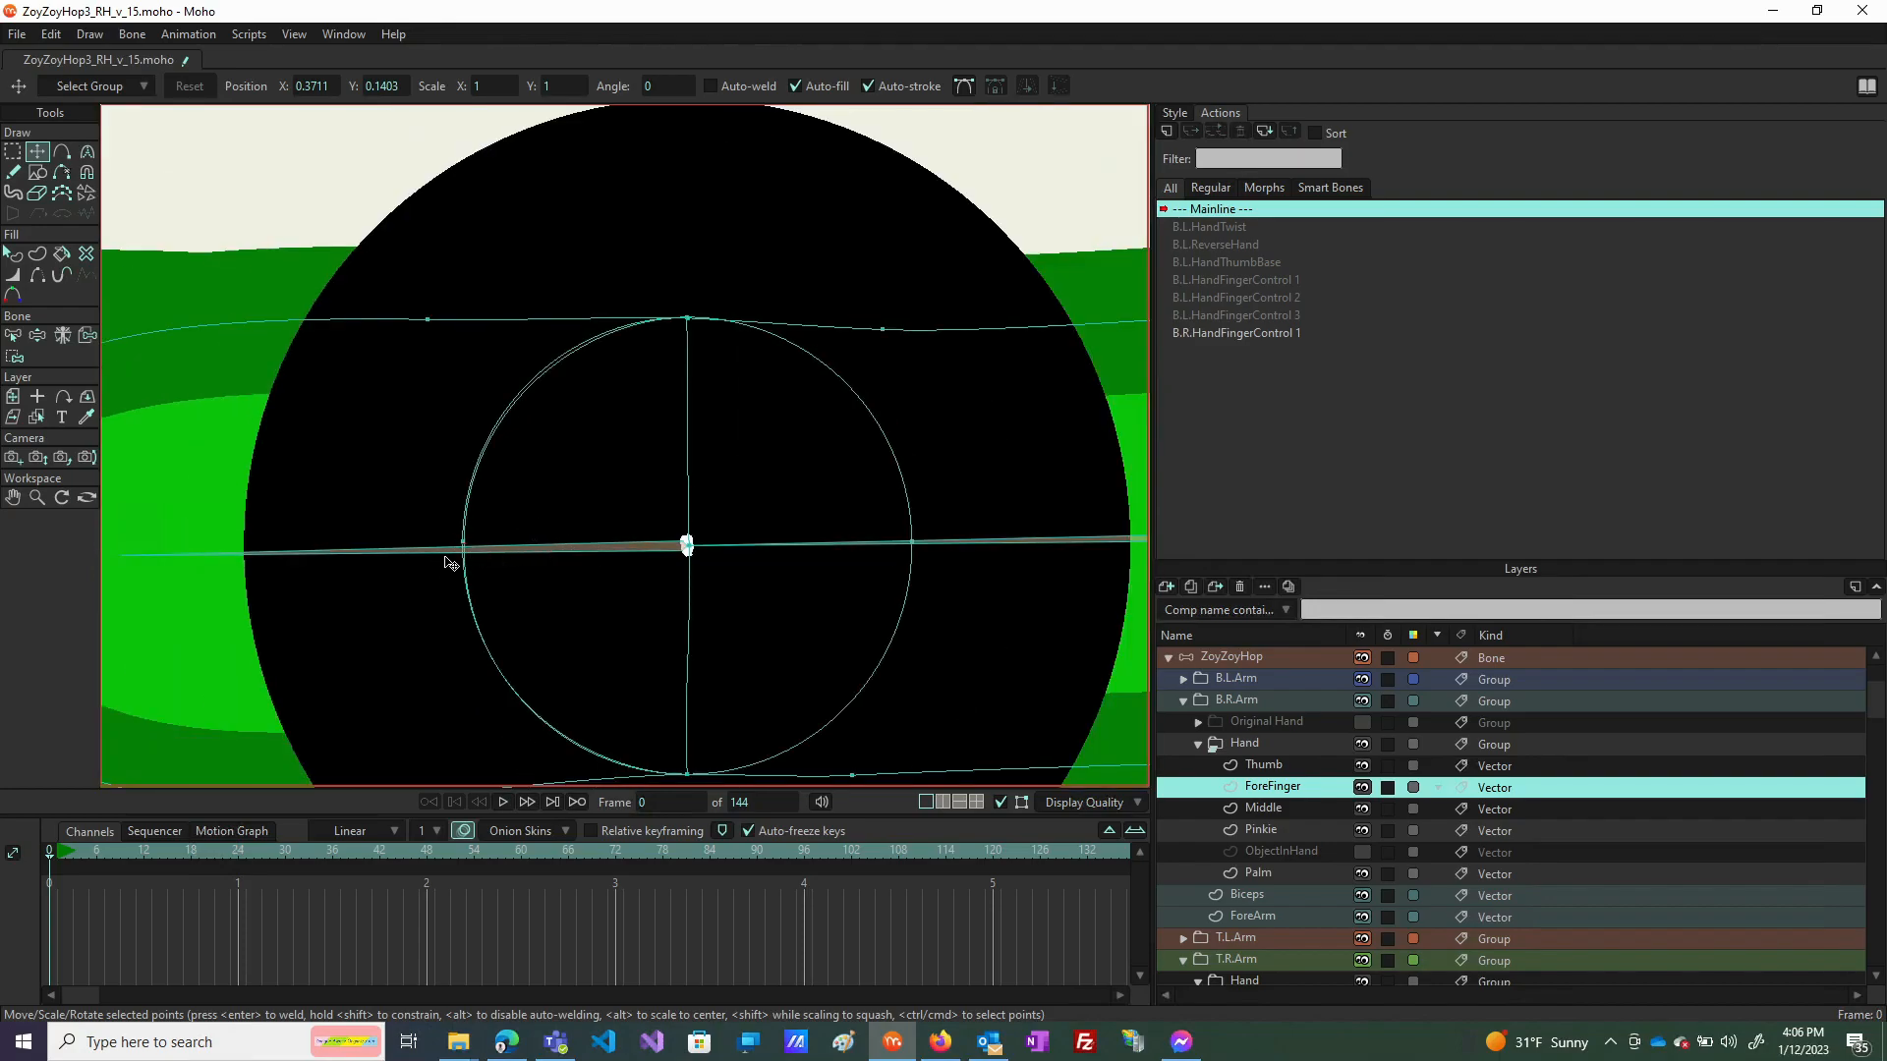
scroll(444, 563, up, 4)
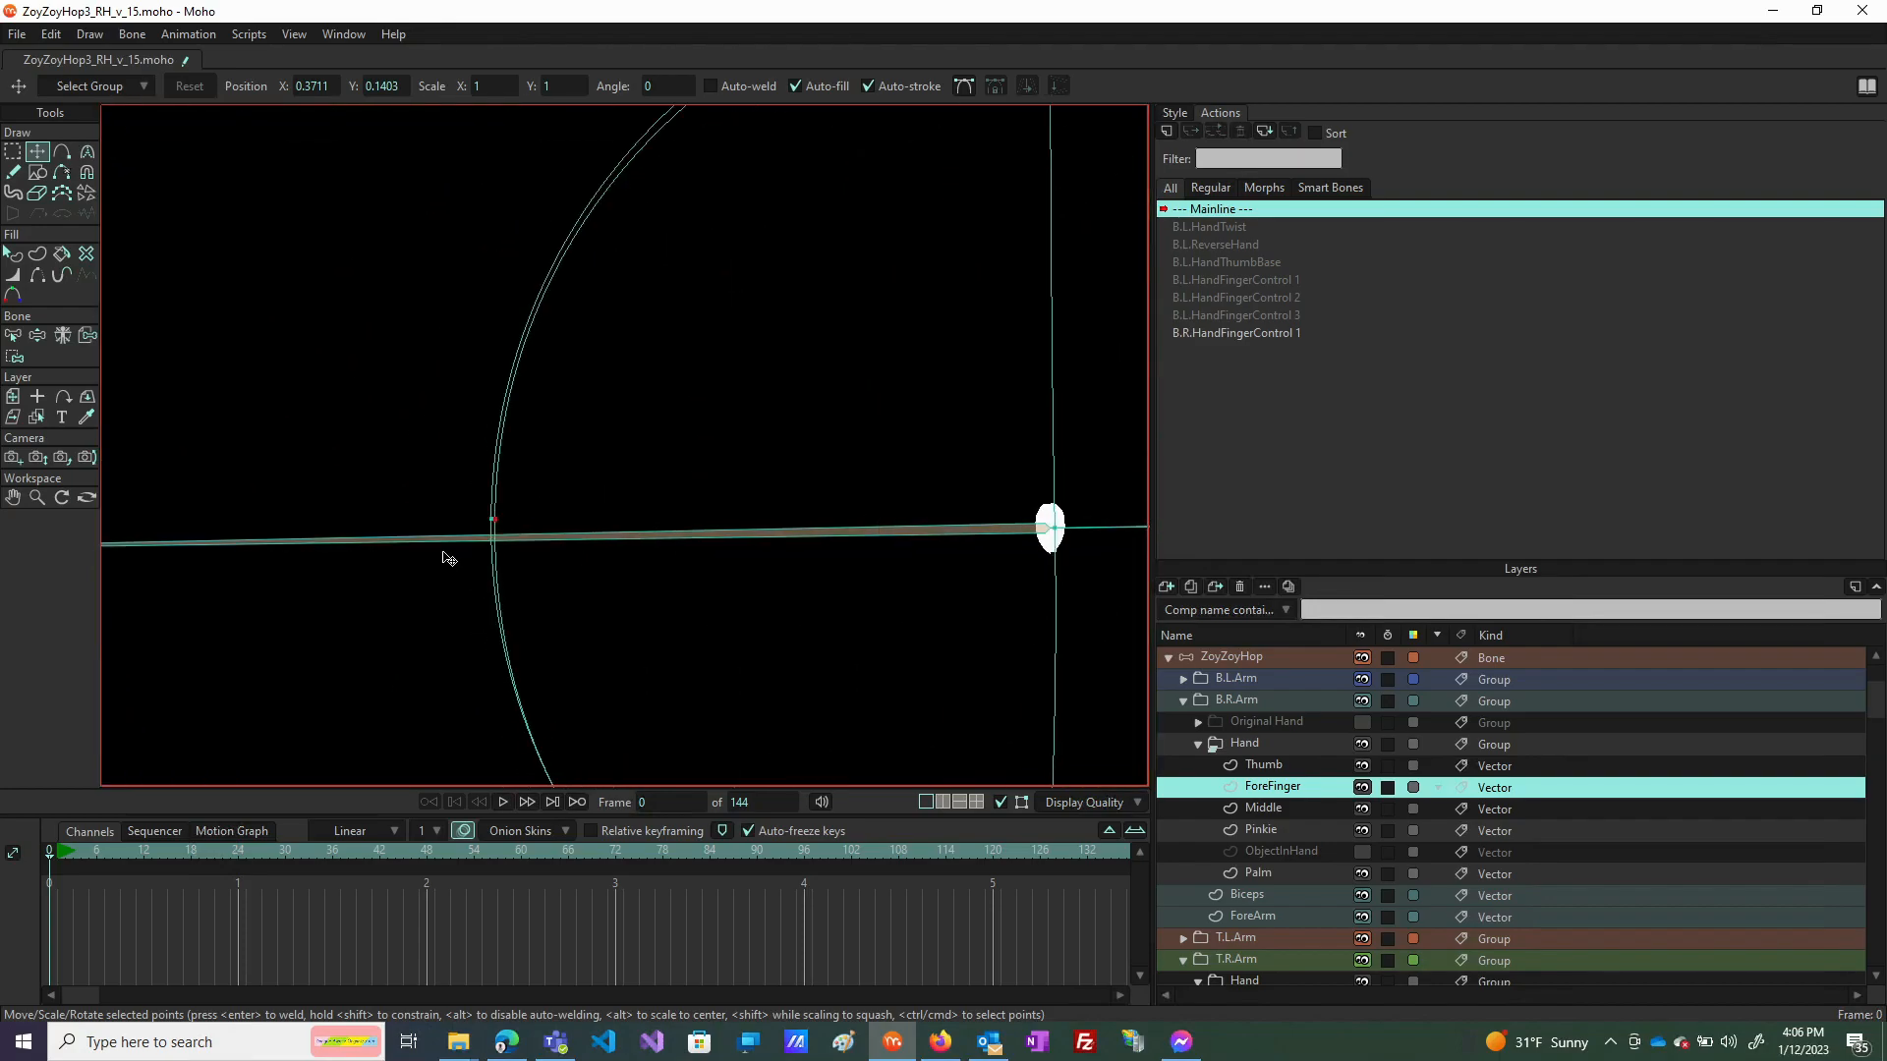
click(493, 531)
drag(493, 529, 499, 546)
scroll(675, 300, down, 4)
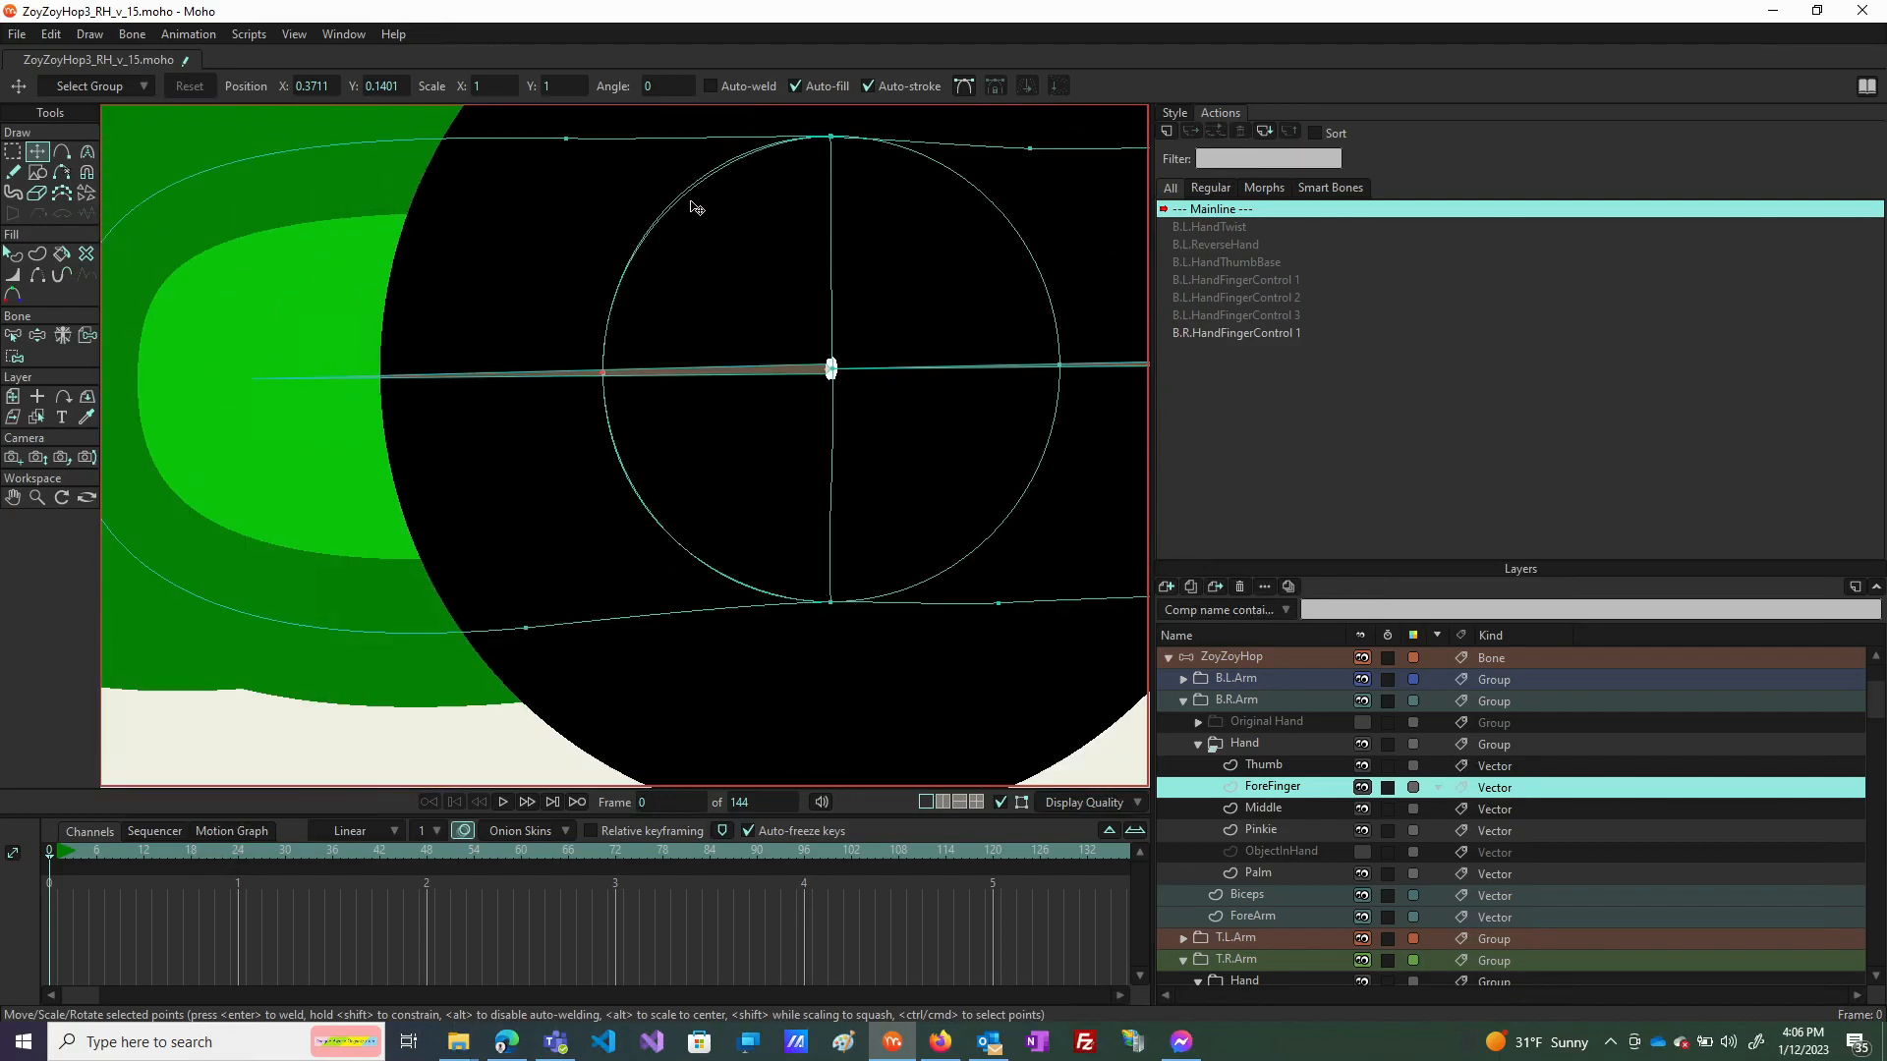
Adjust the upper joint point's curve handle to a curvature of about 0.2654 so the arc follows the guide circle.
key(c)
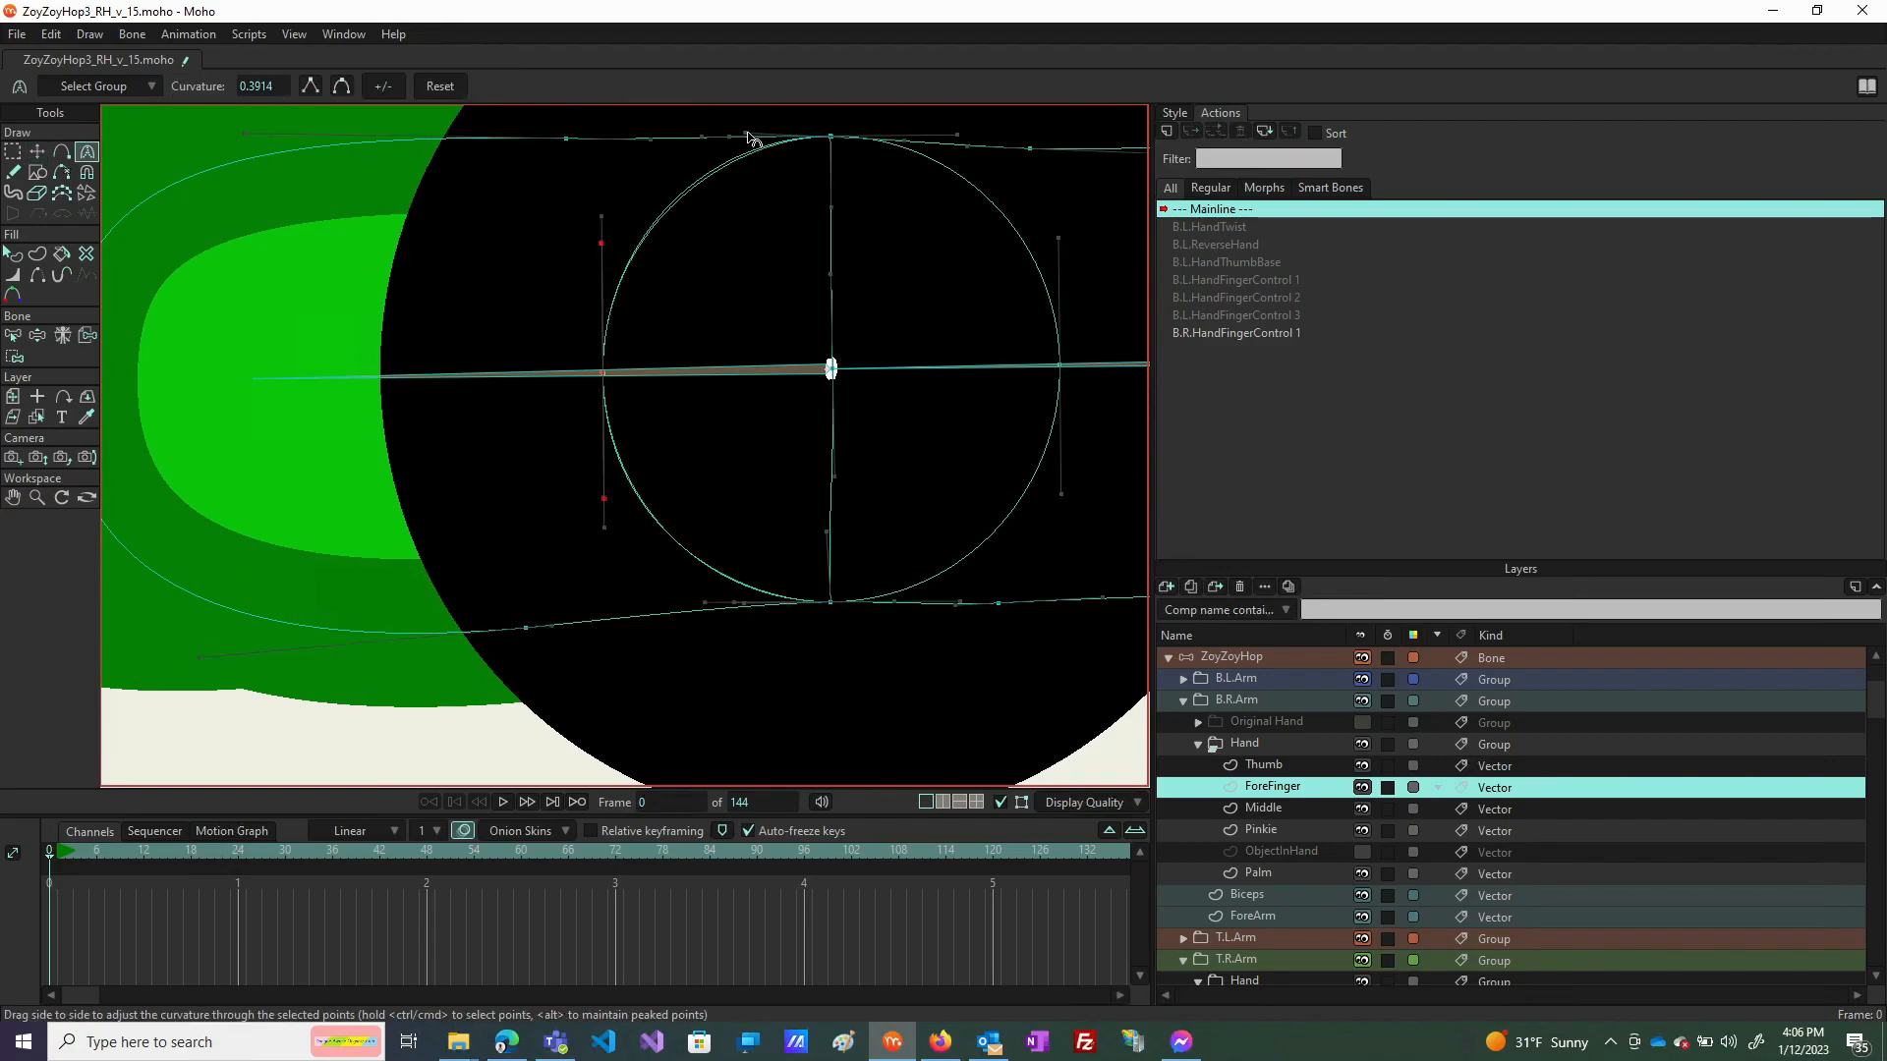
drag(744, 131, 730, 135)
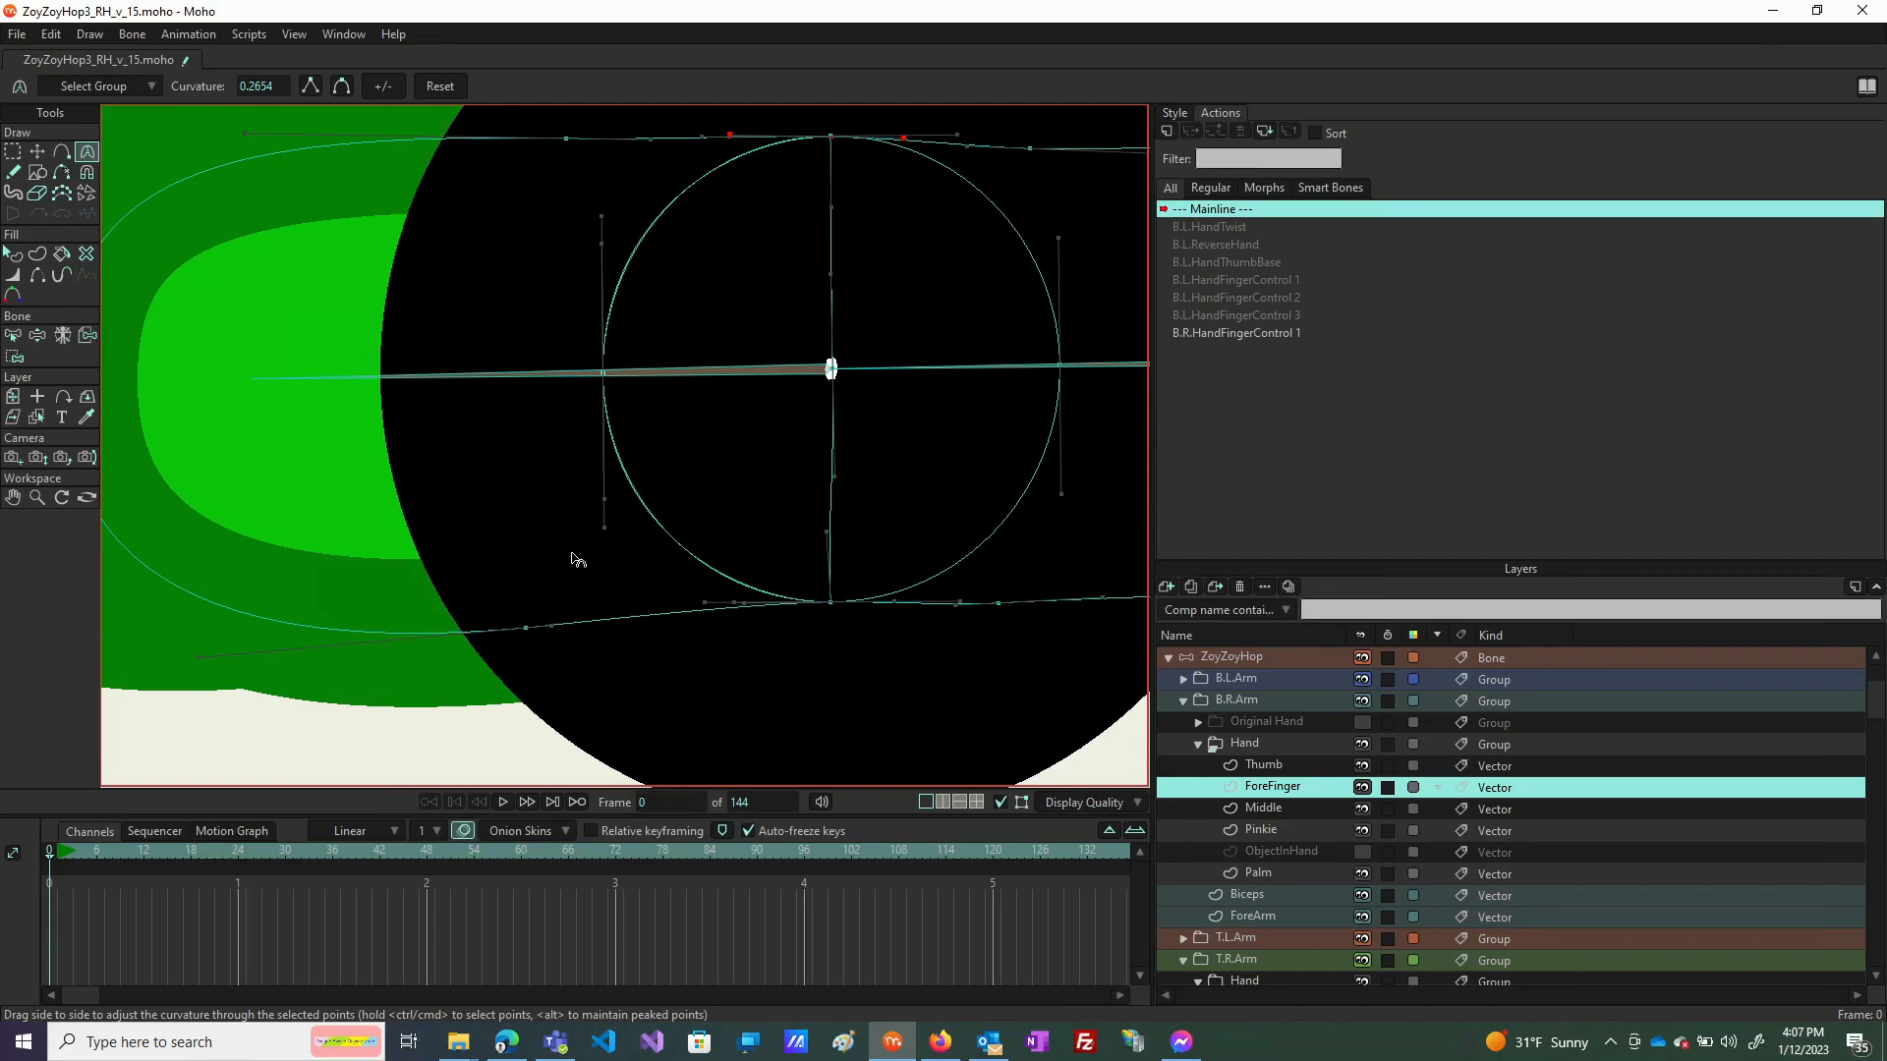
scroll(577, 553, down, 3)
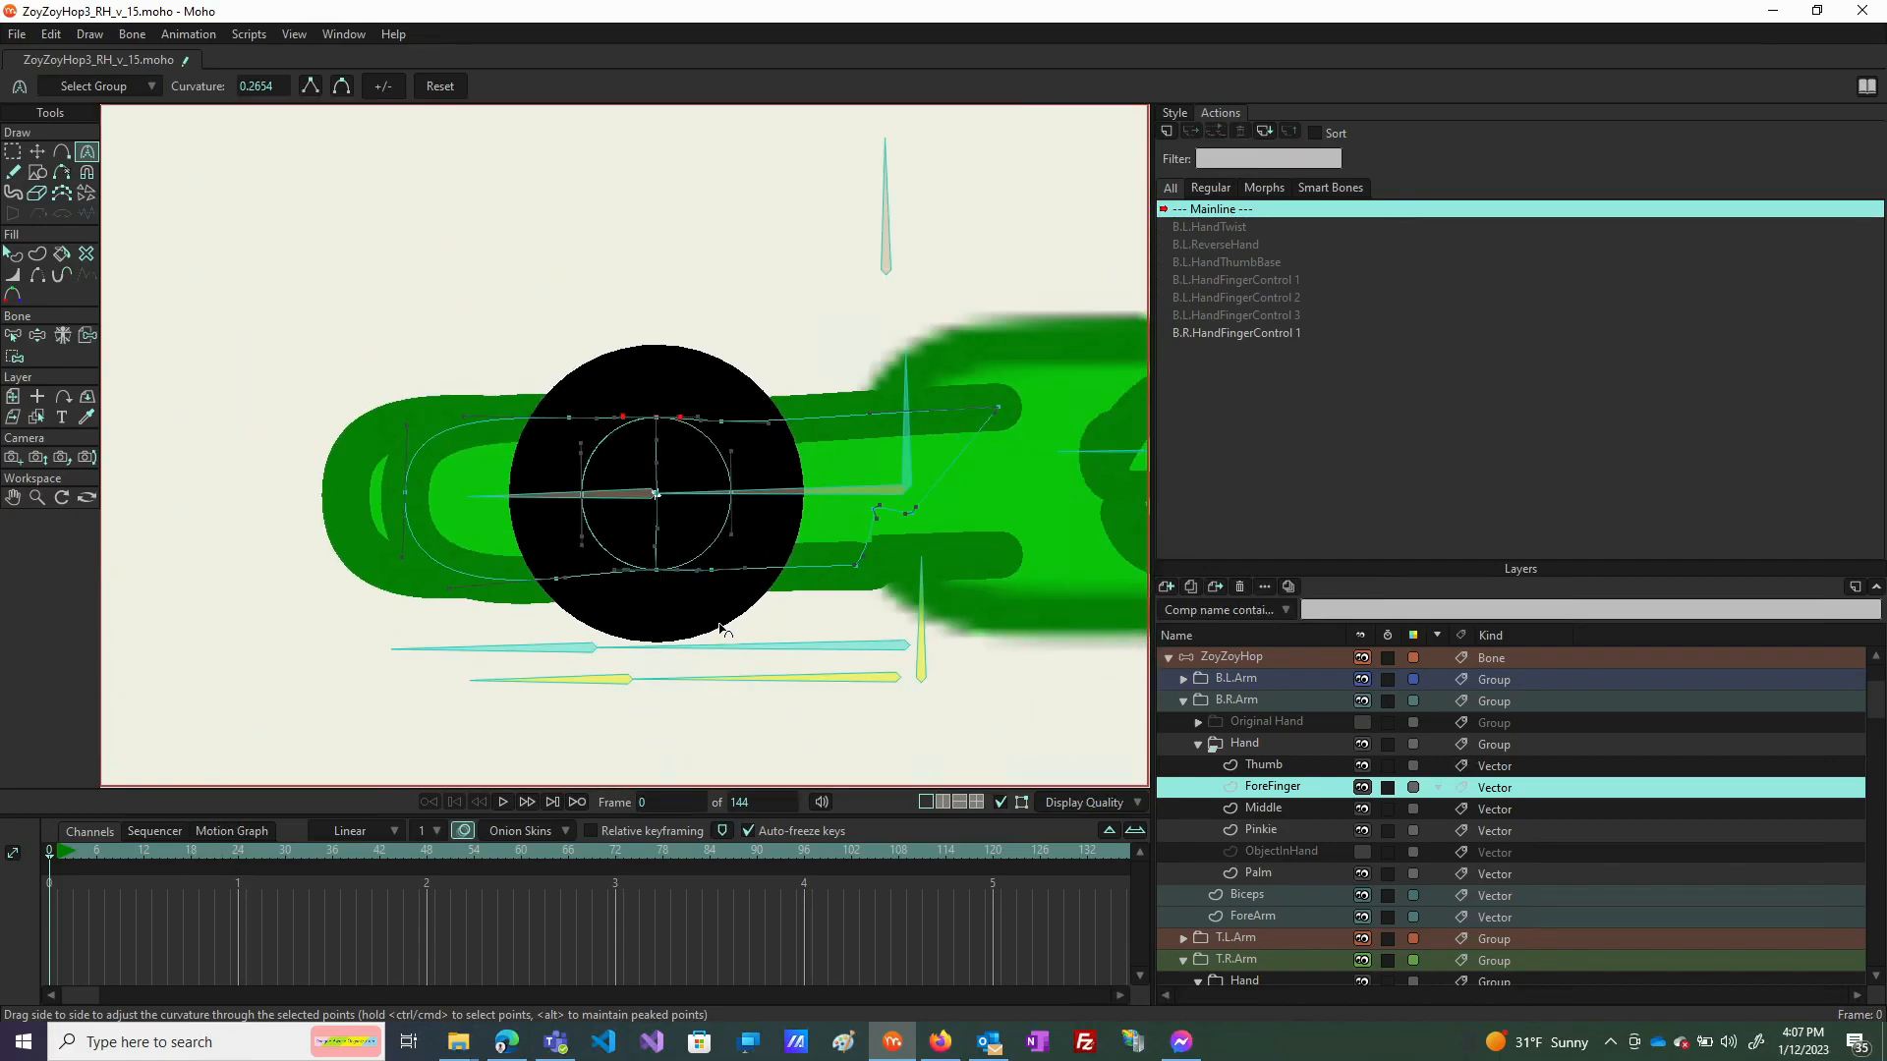
Select the whole black guide circle and move it off the finger, below and beyond the fingertip.
key(t)
key(ctrl+a)
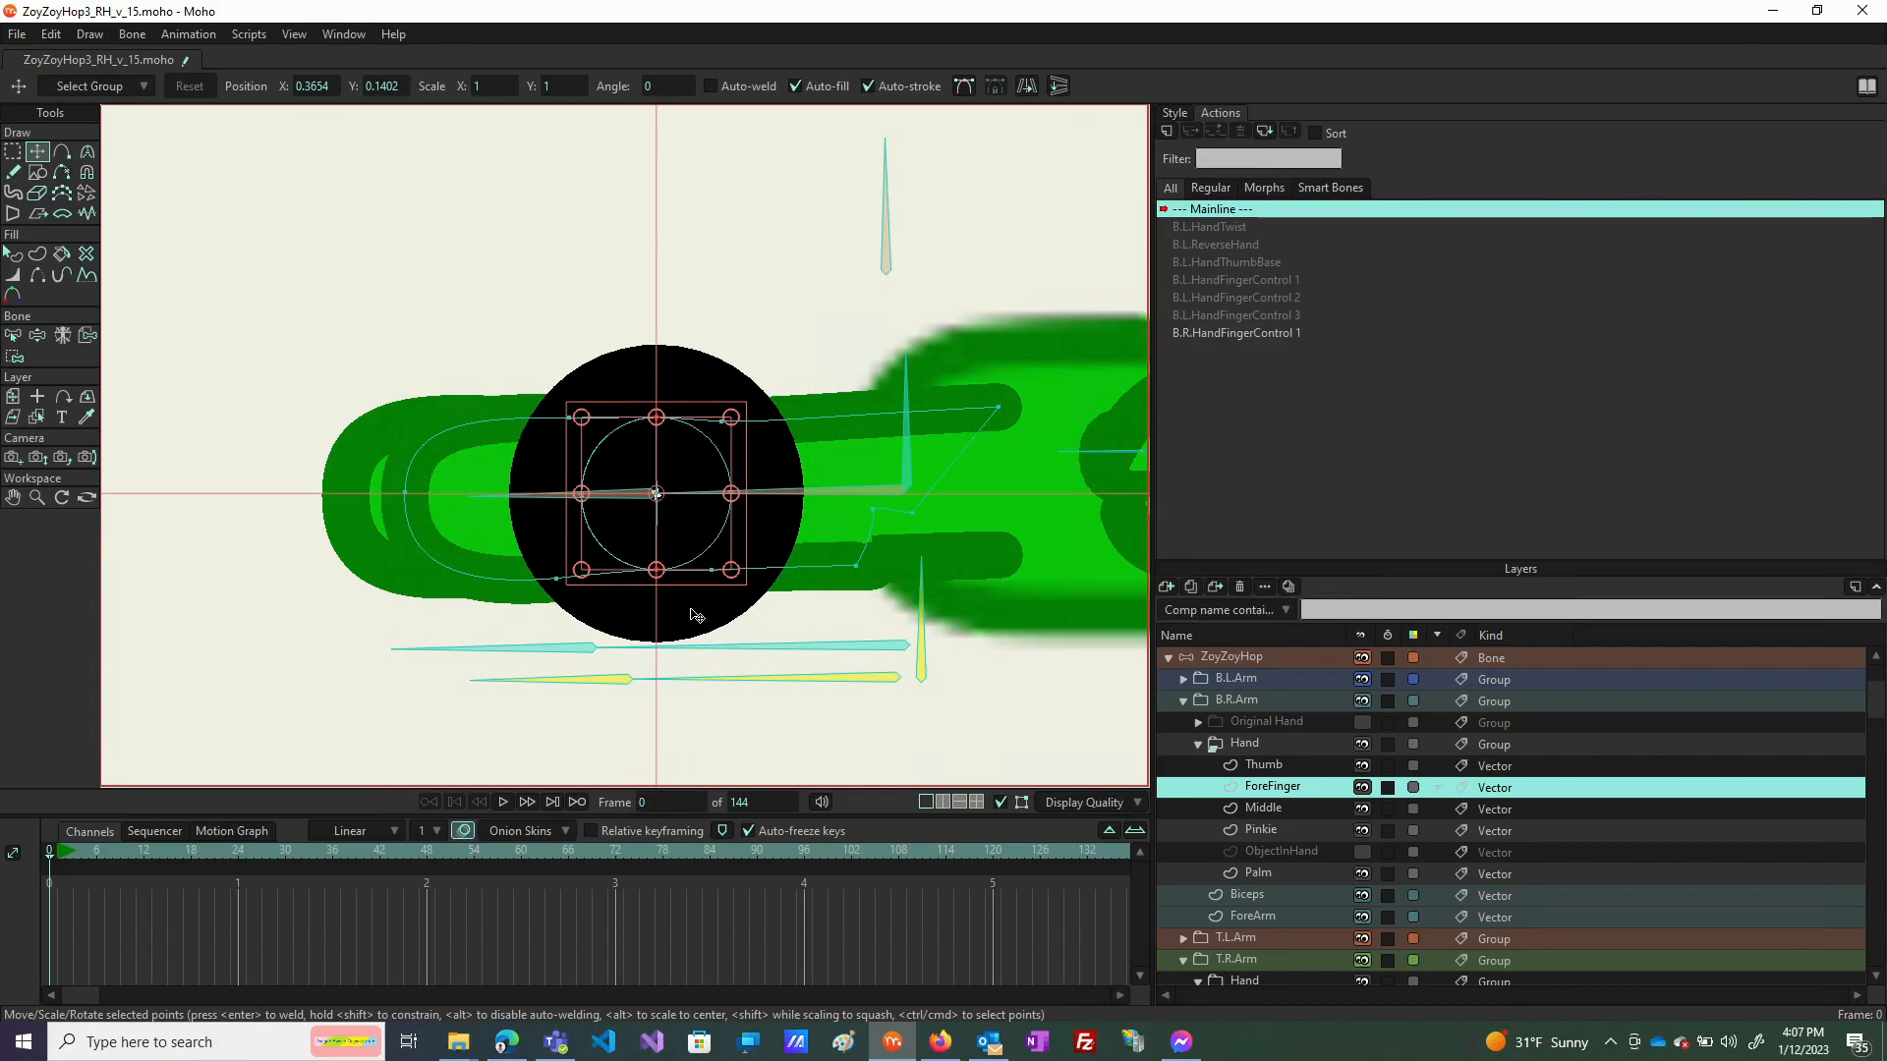
drag(699, 518, 175, 798)
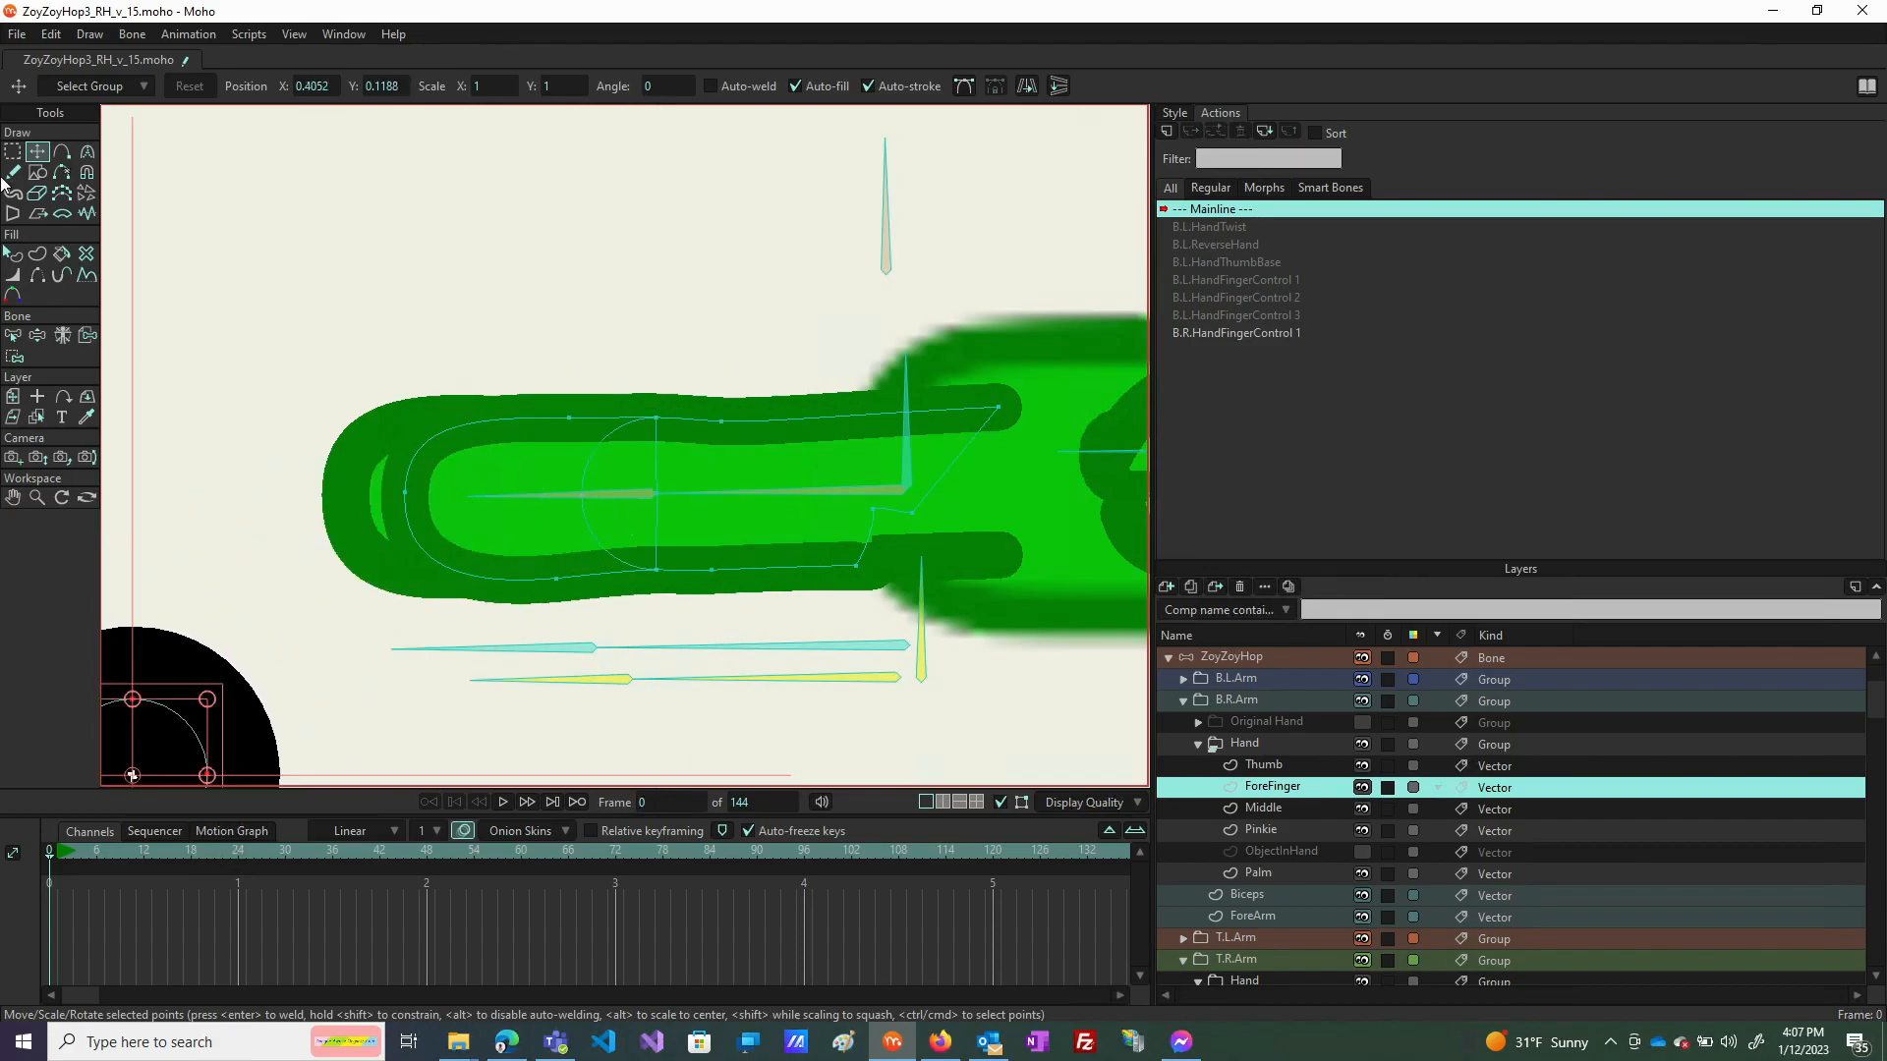
Test the ForeFinger joint by bending the fingertip bone upward with Manipulate Bones.
click(36, 336)
drag(544, 521, 472, 515)
drag(732, 638, 880, 407)
scroll(878, 410, down, 9)
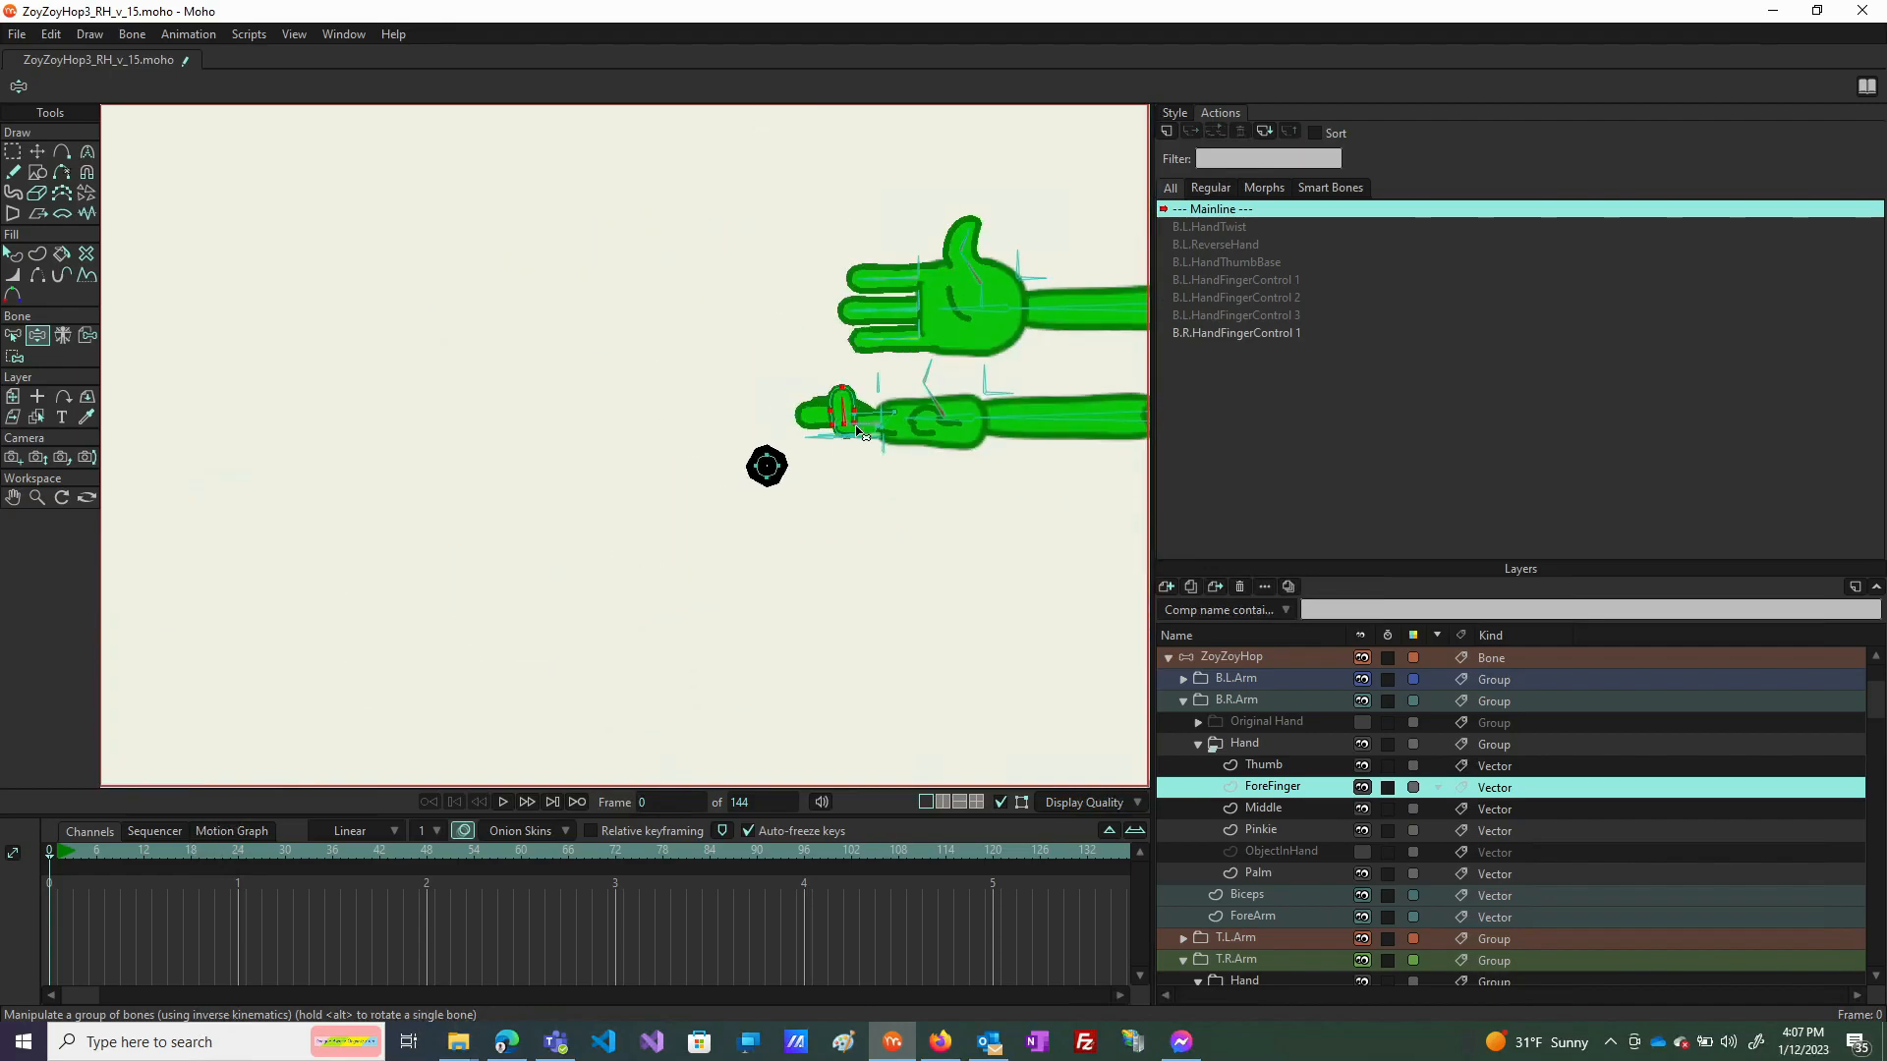
scroll(857, 433, up, 4)
scroll(543, 483, down, 2)
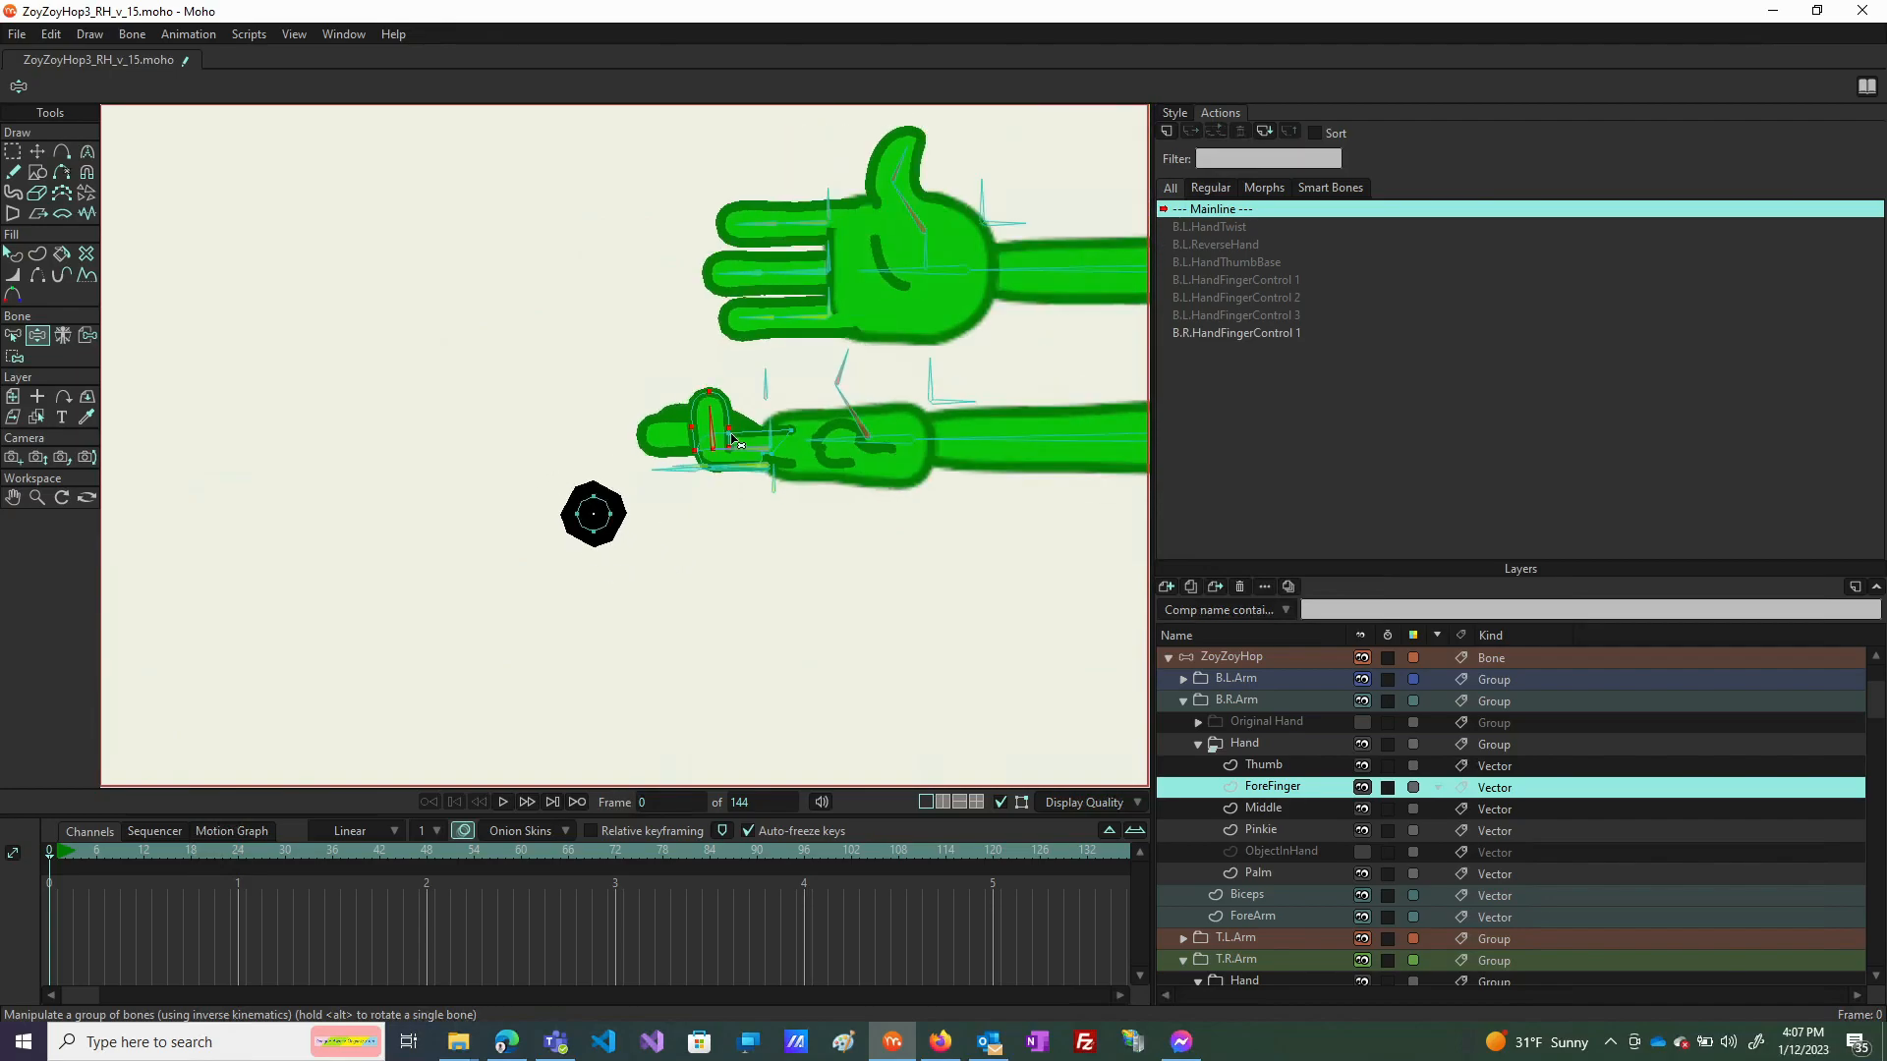
Bend the fingertip bone downward, then fold it back over the finger's base to check the joint's alignment.
drag(714, 413, 671, 527)
scroll(739, 562, down, 3)
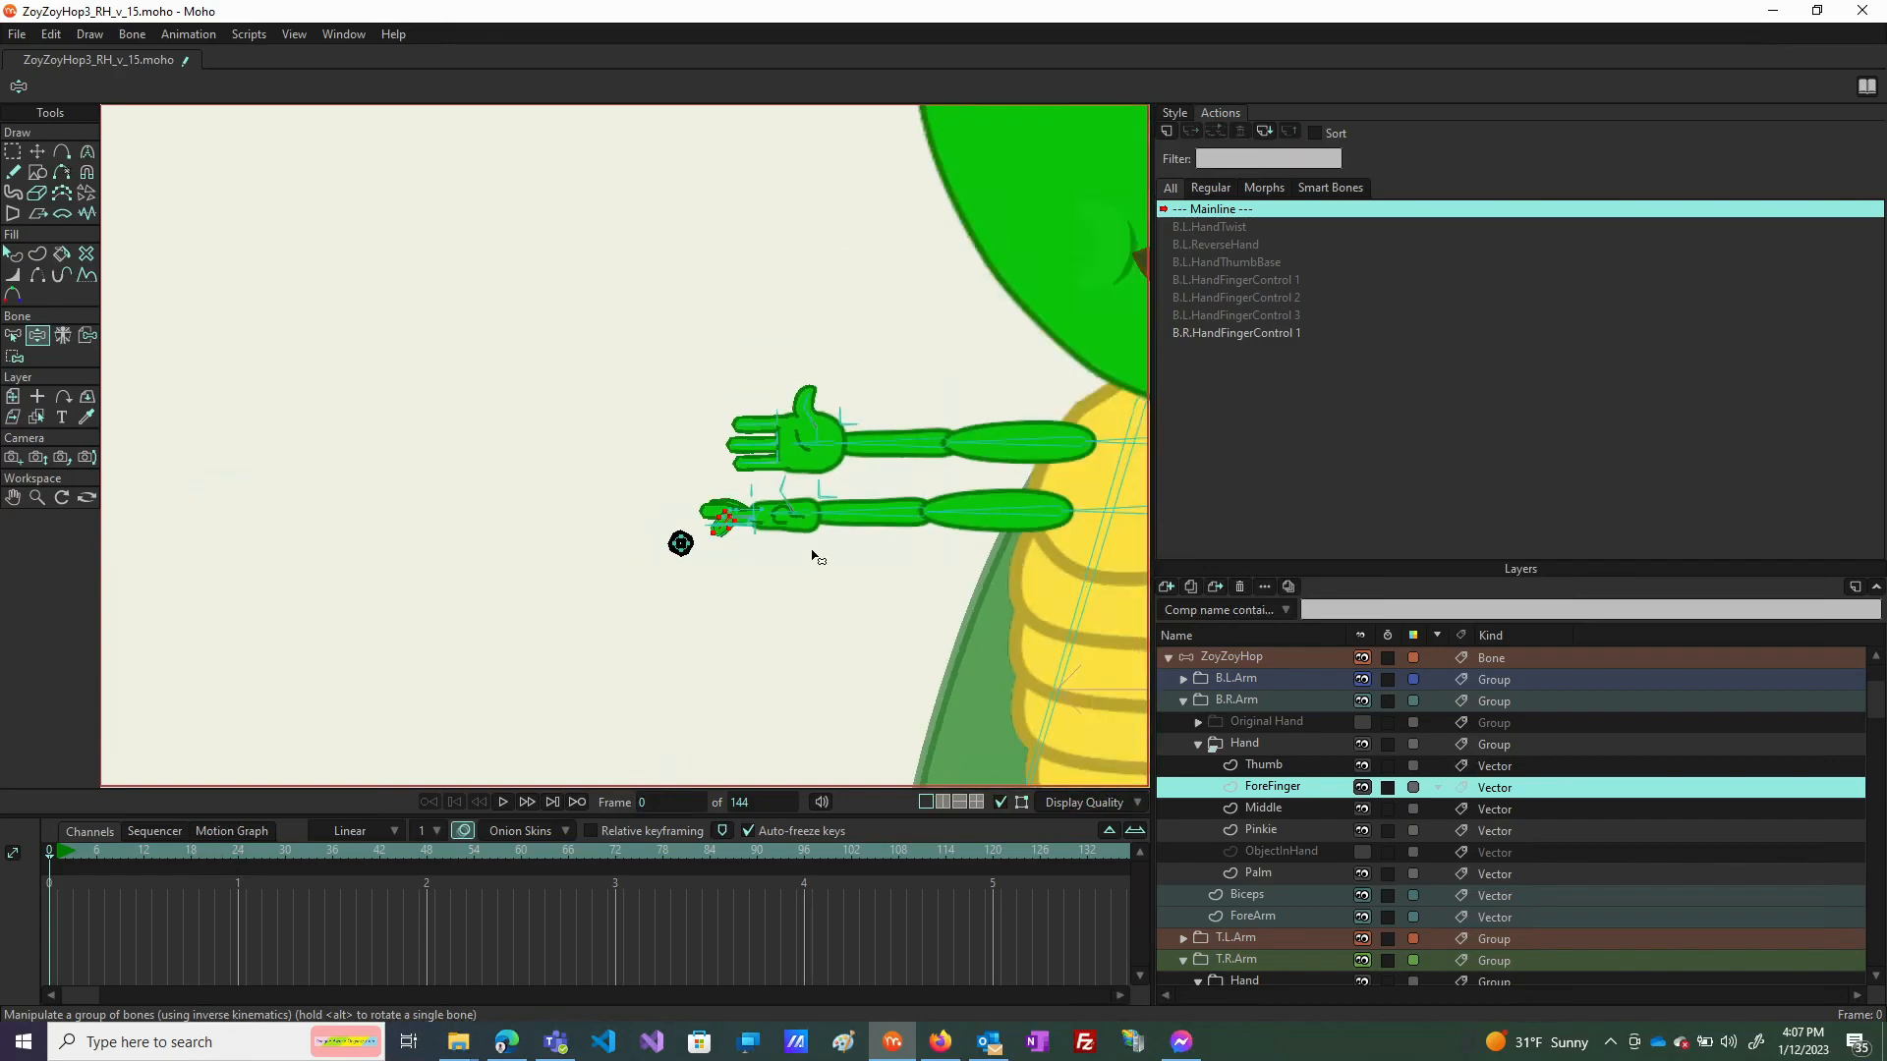
scroll(815, 555, up, 3)
scroll(599, 479, up, 2)
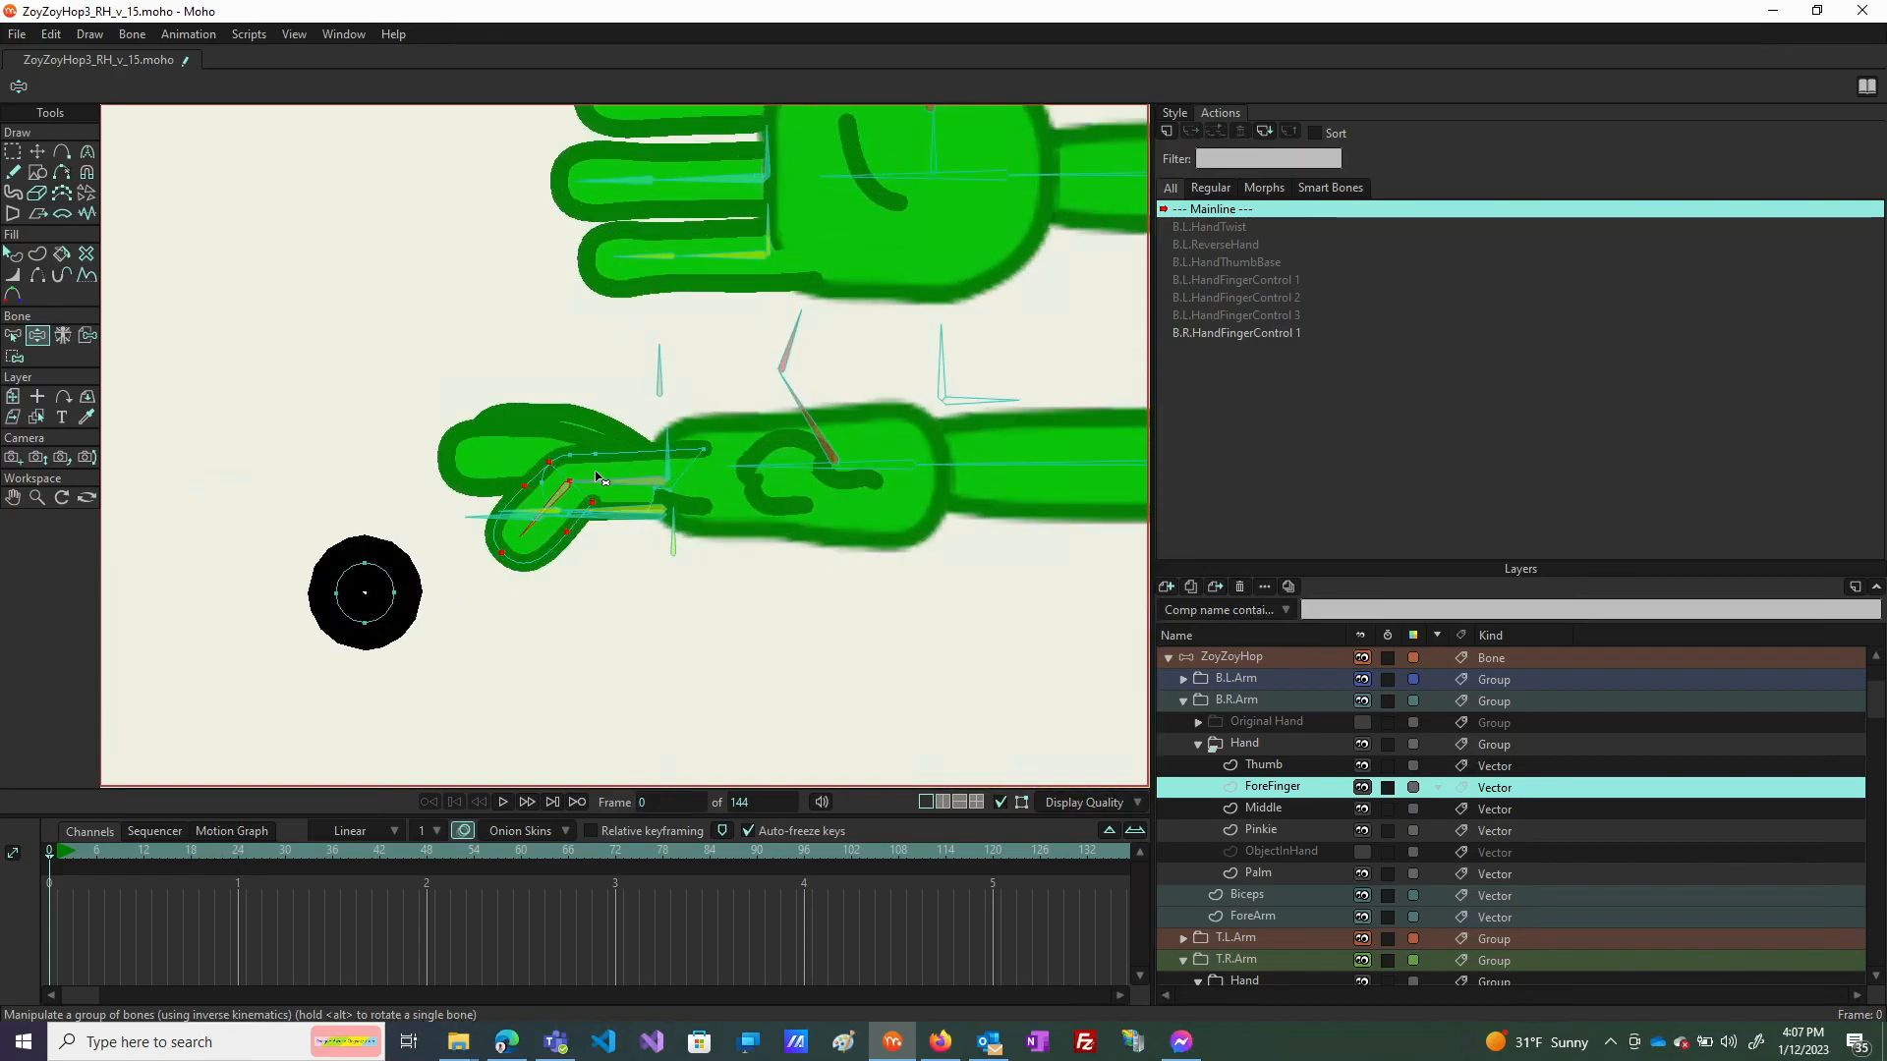
drag(526, 542, 647, 487)
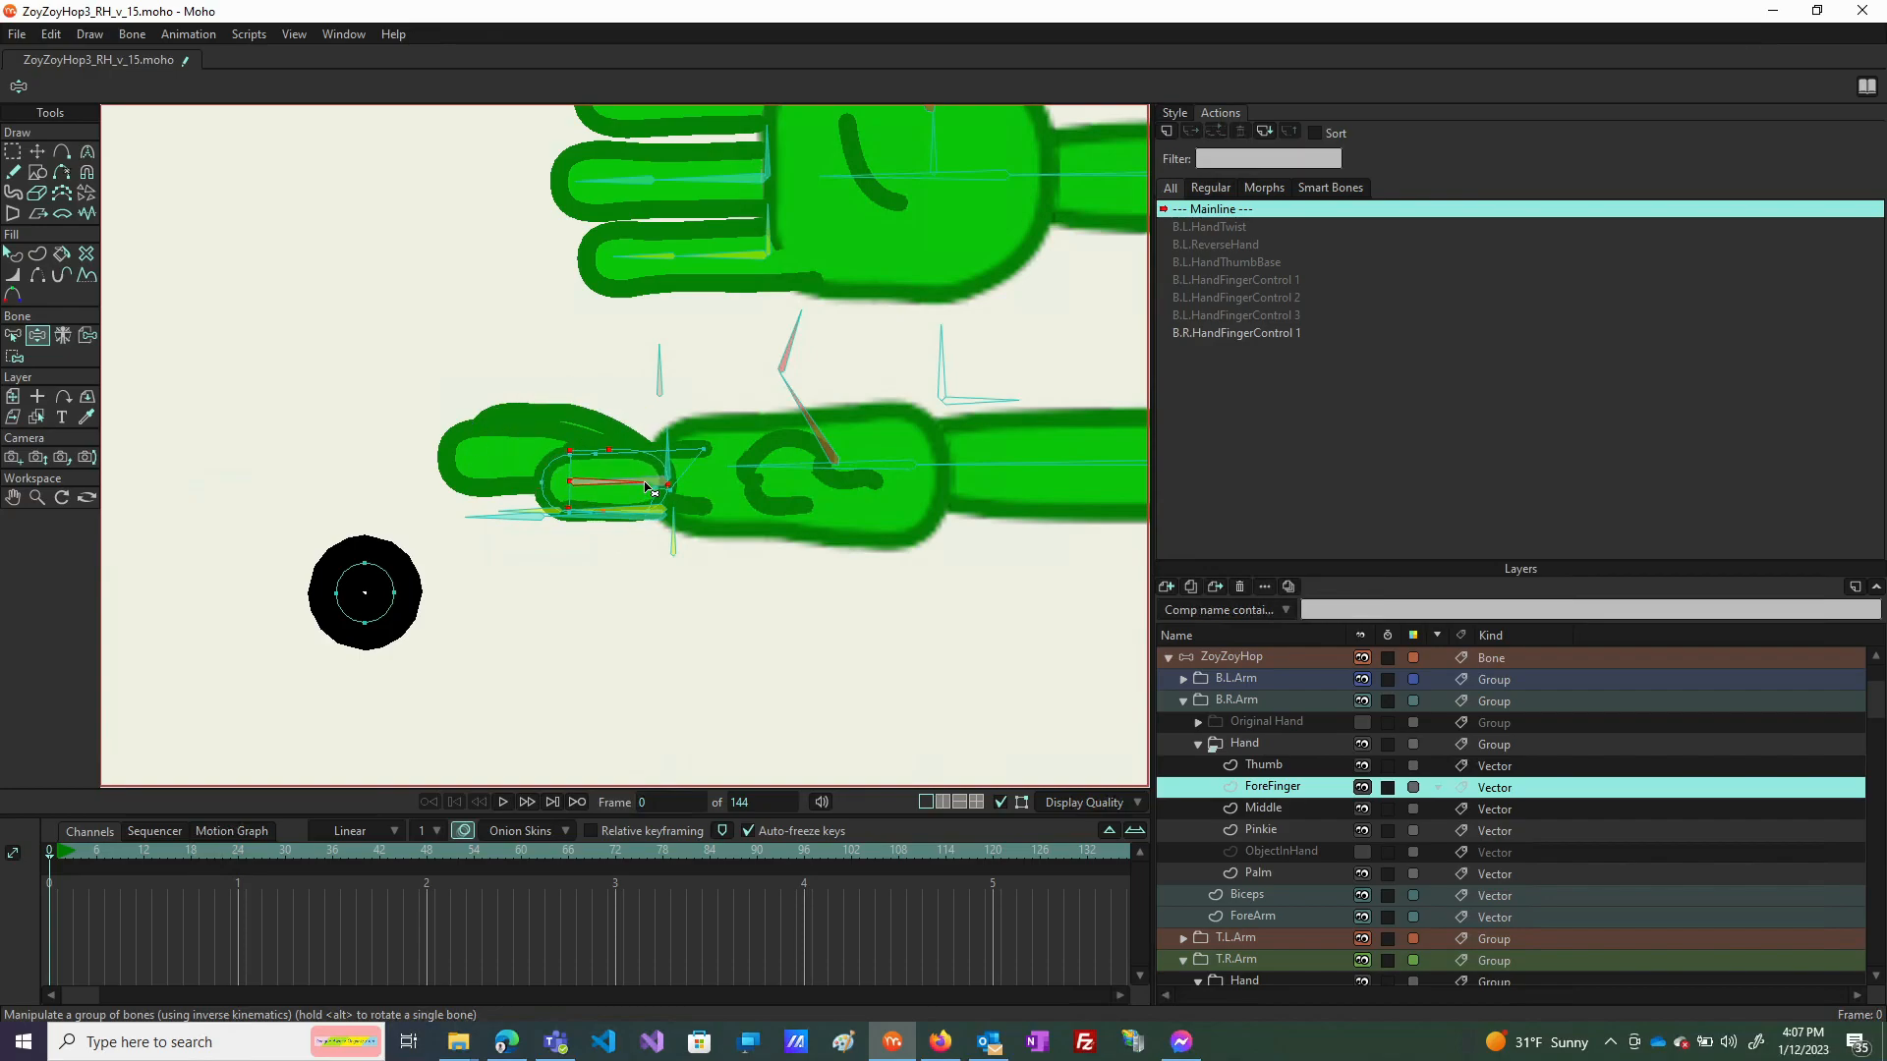
scroll(577, 508, up, 5)
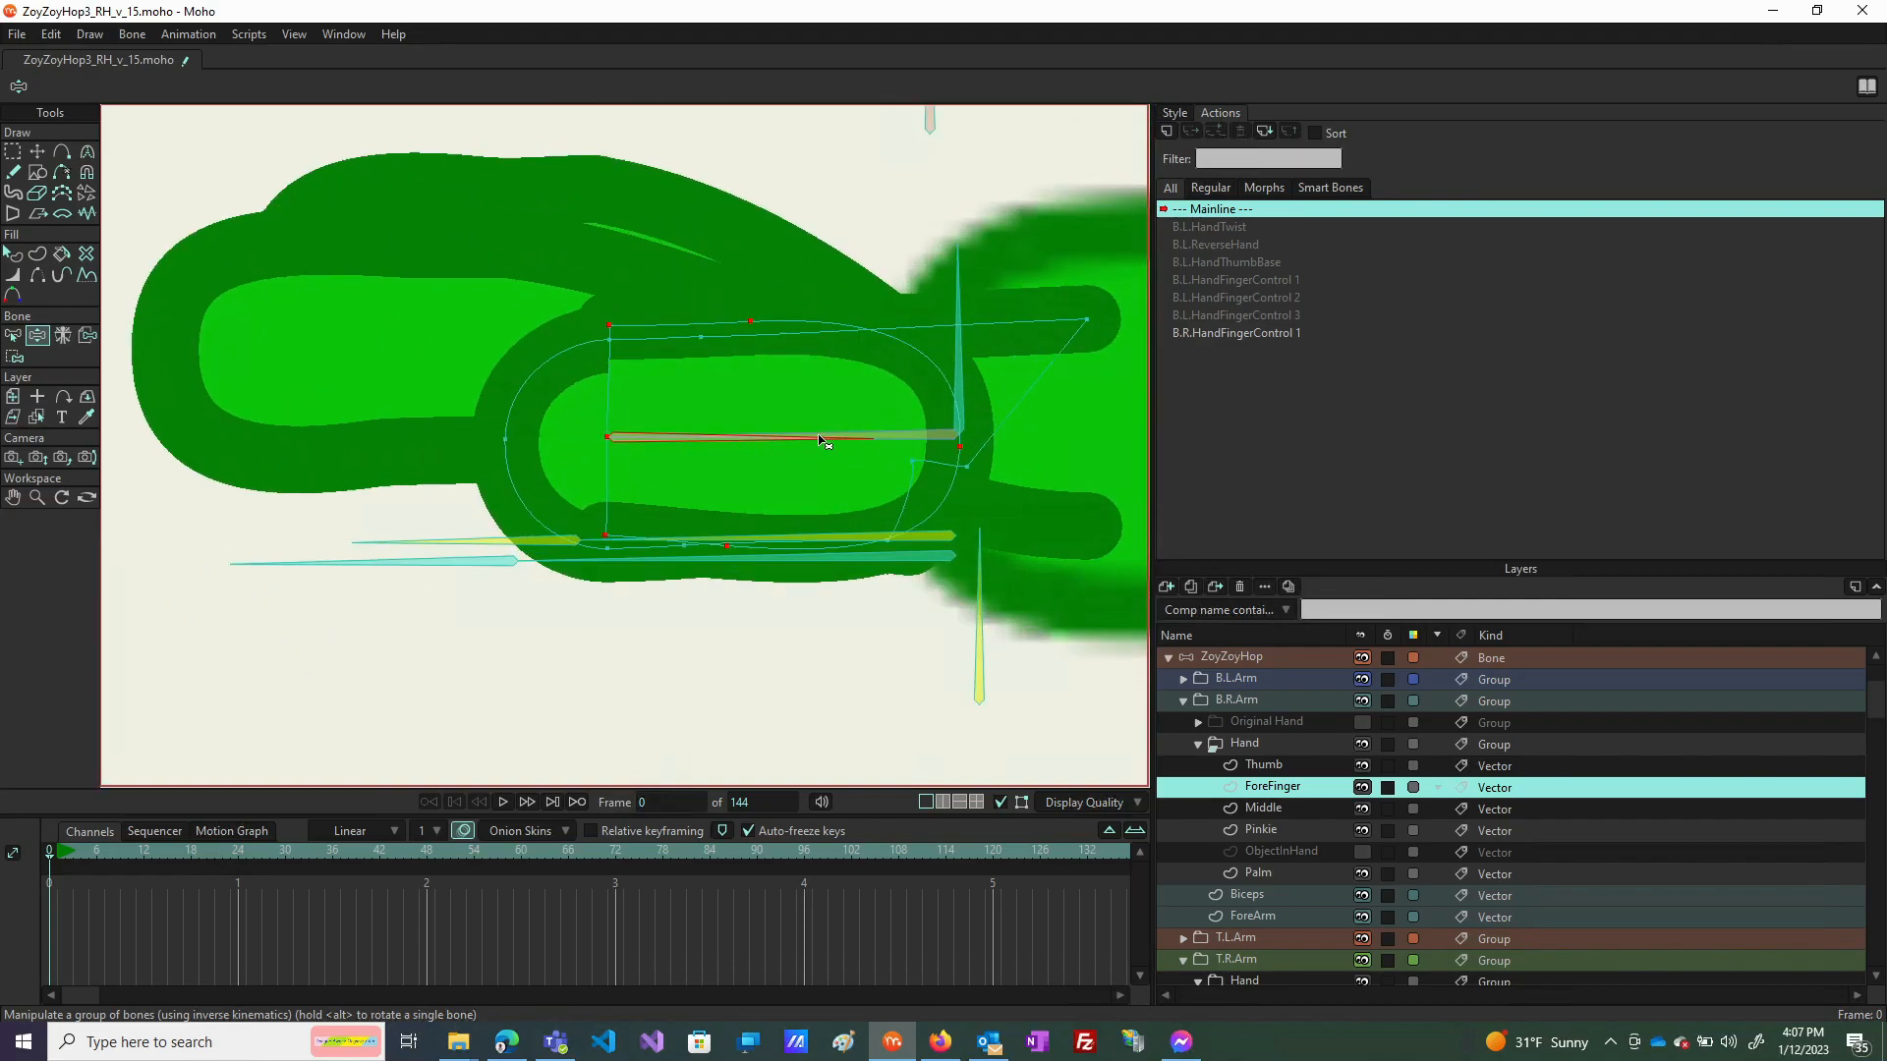
drag(806, 432, 812, 433)
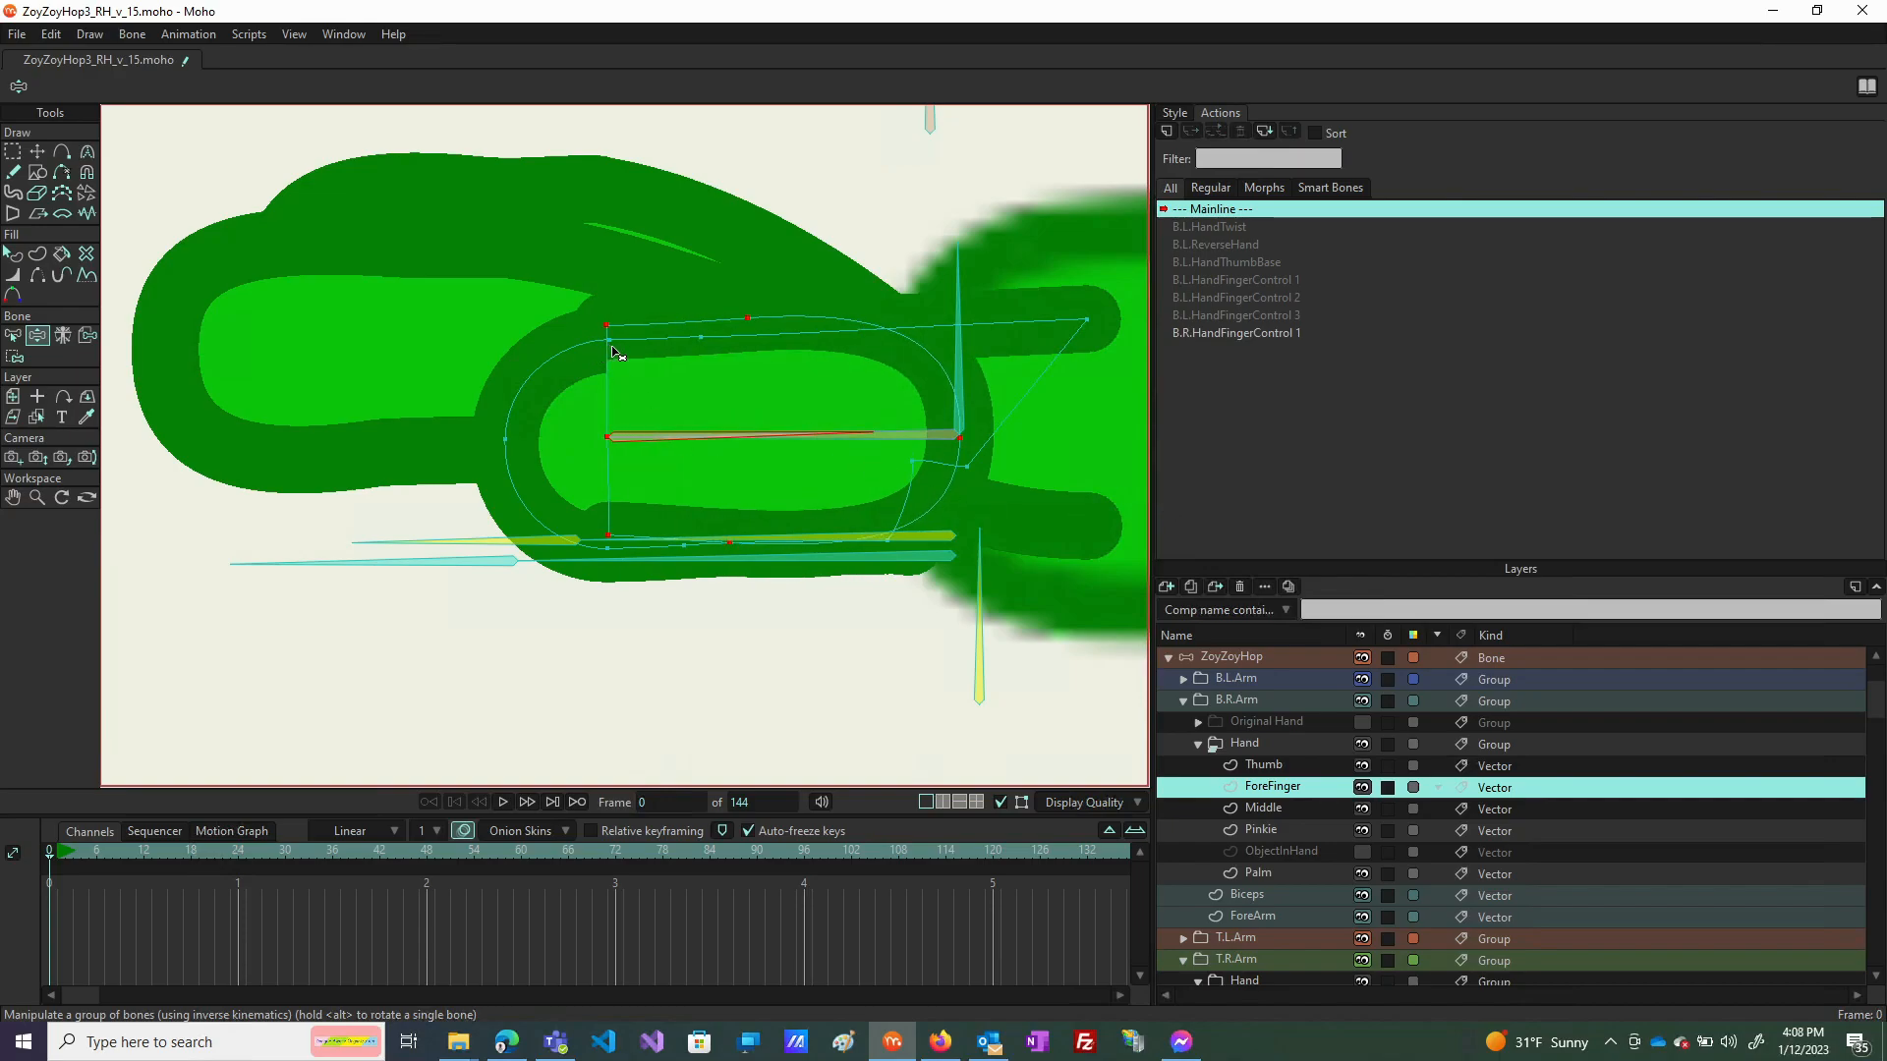
Raise the outline point on the fingertip's lower edge to about Y 0.1343 to level it with the joint.
key(t)
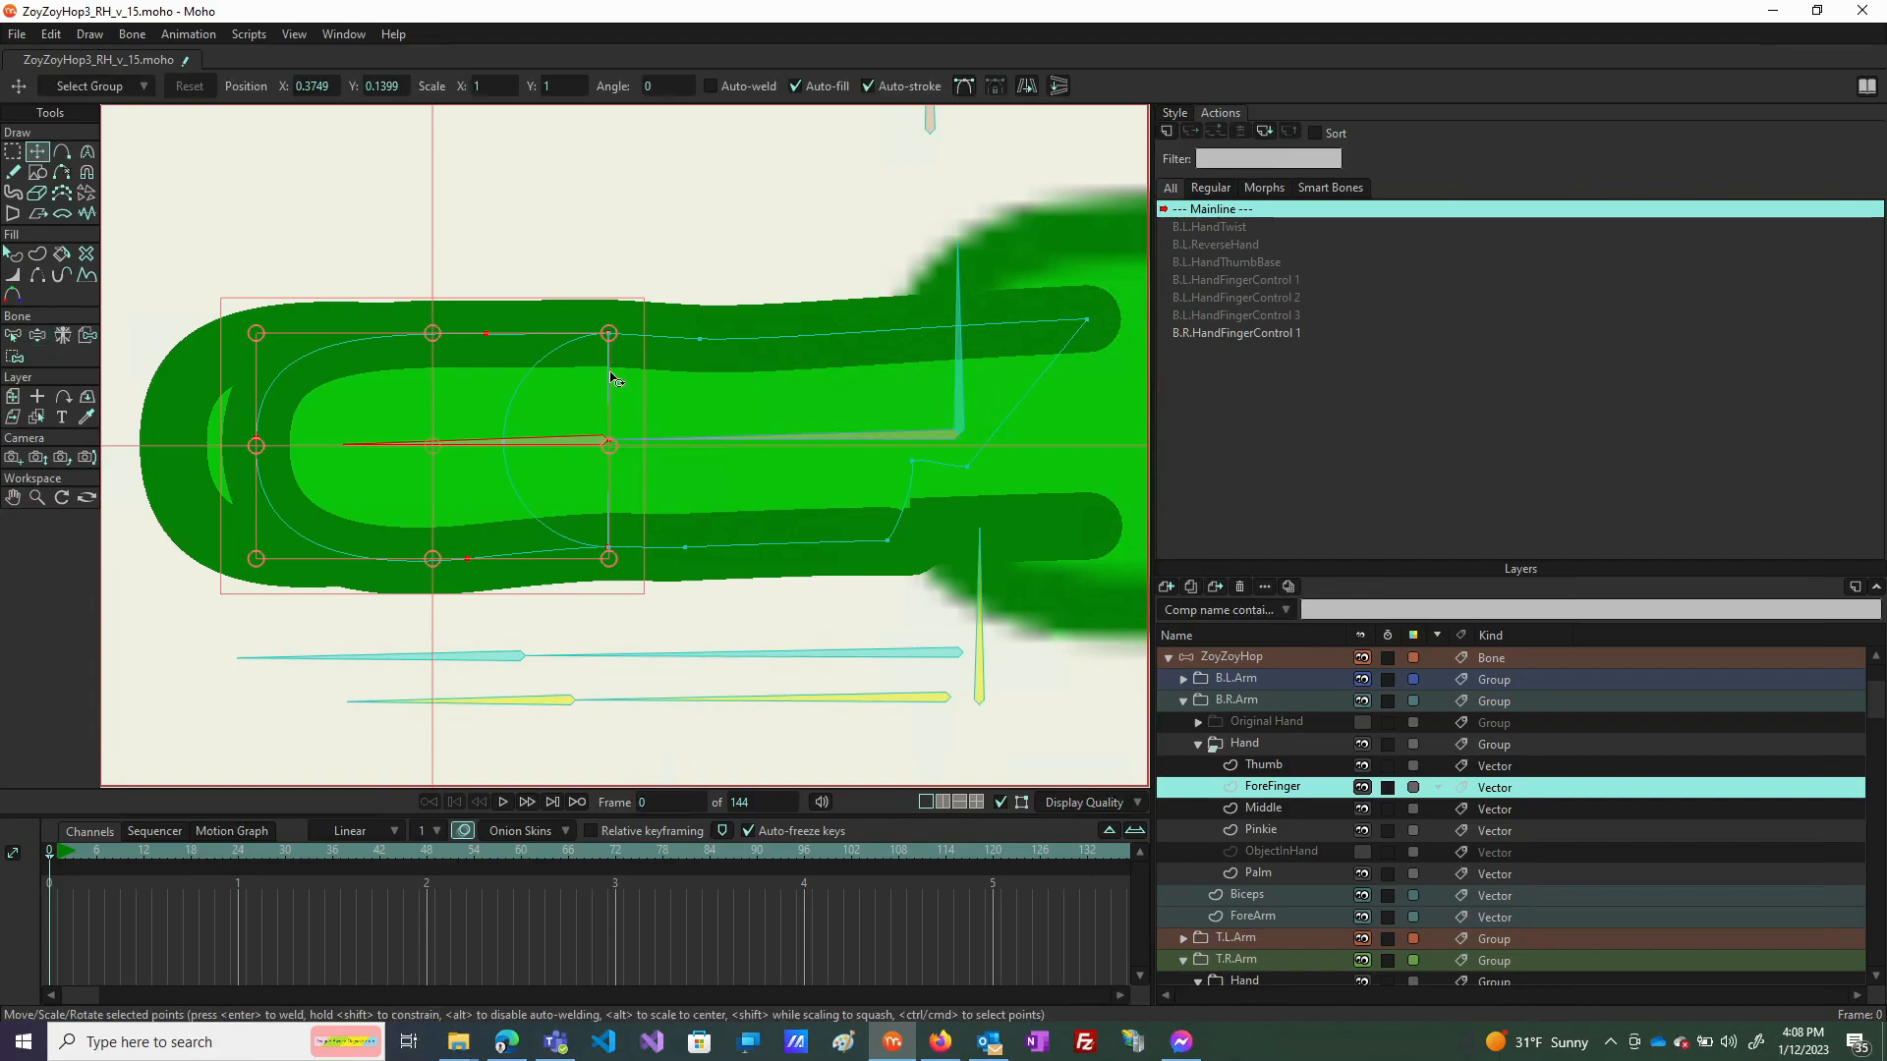
scroll(606, 461, up, 4)
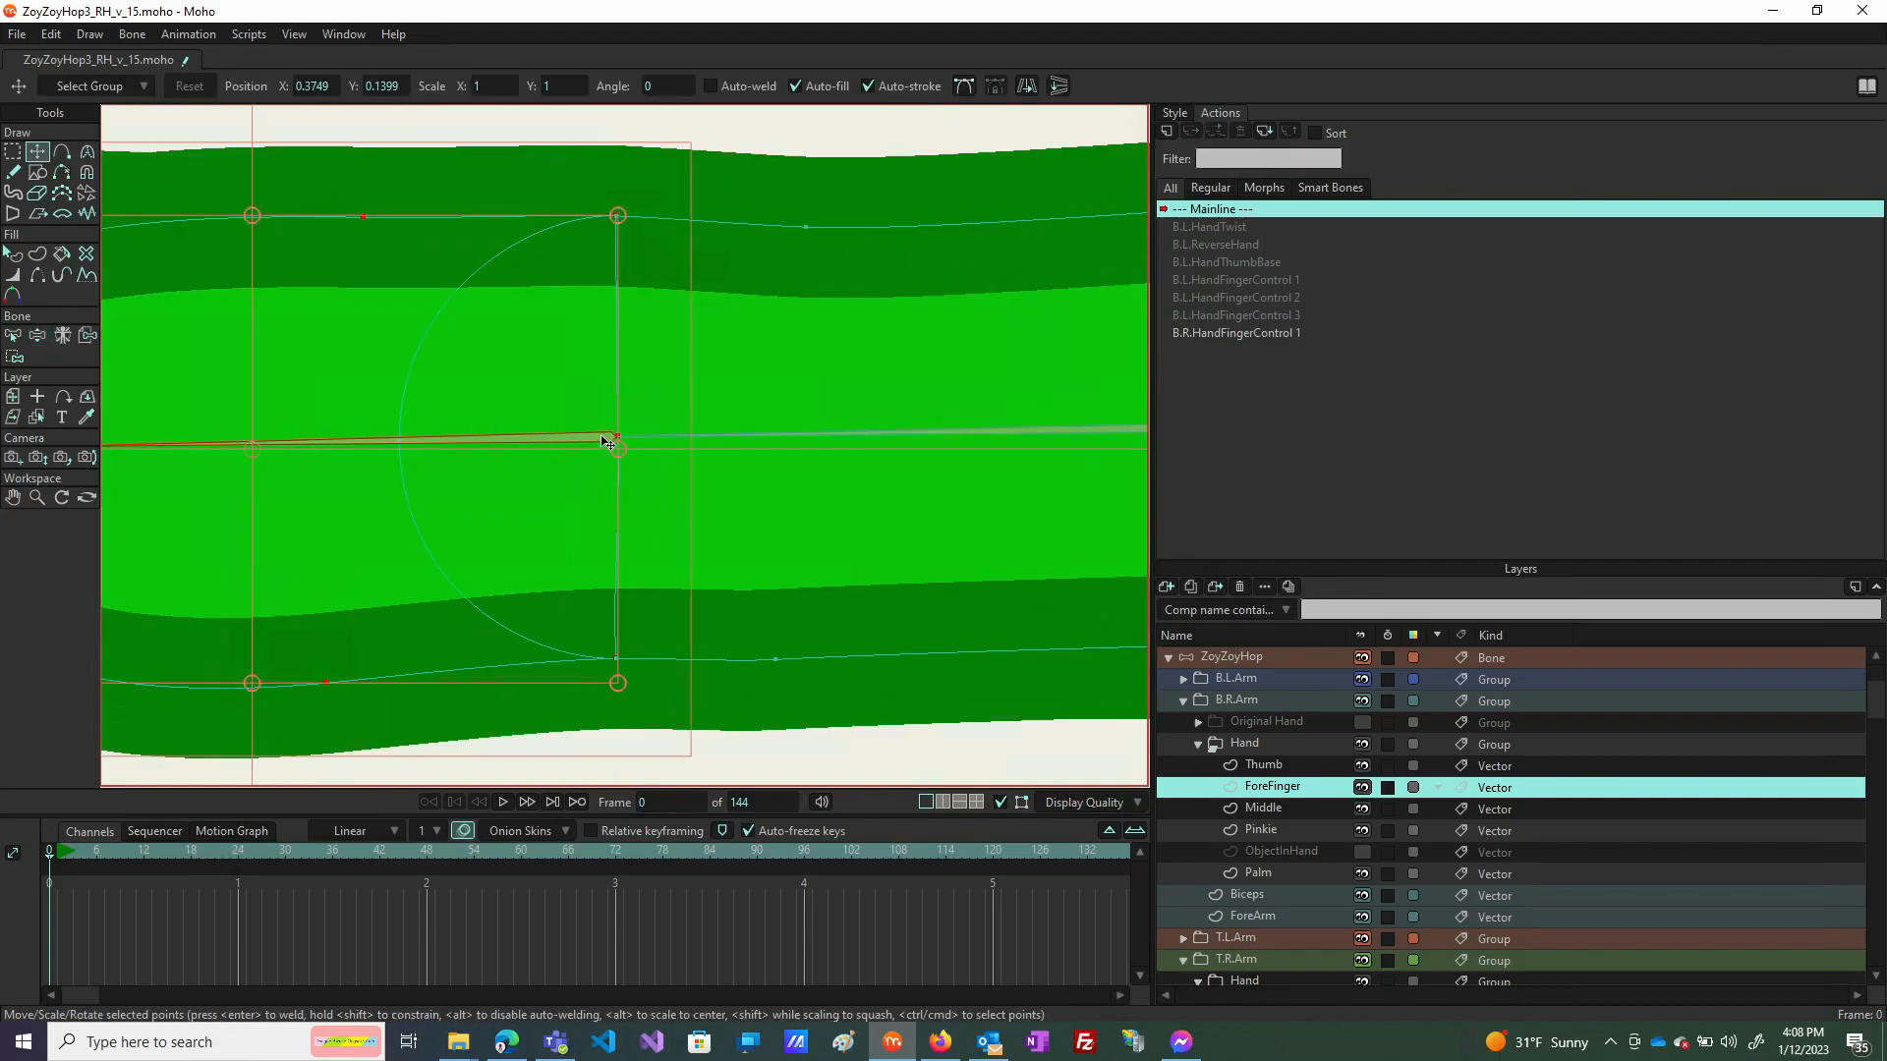
scroll(622, 454, down, 3)
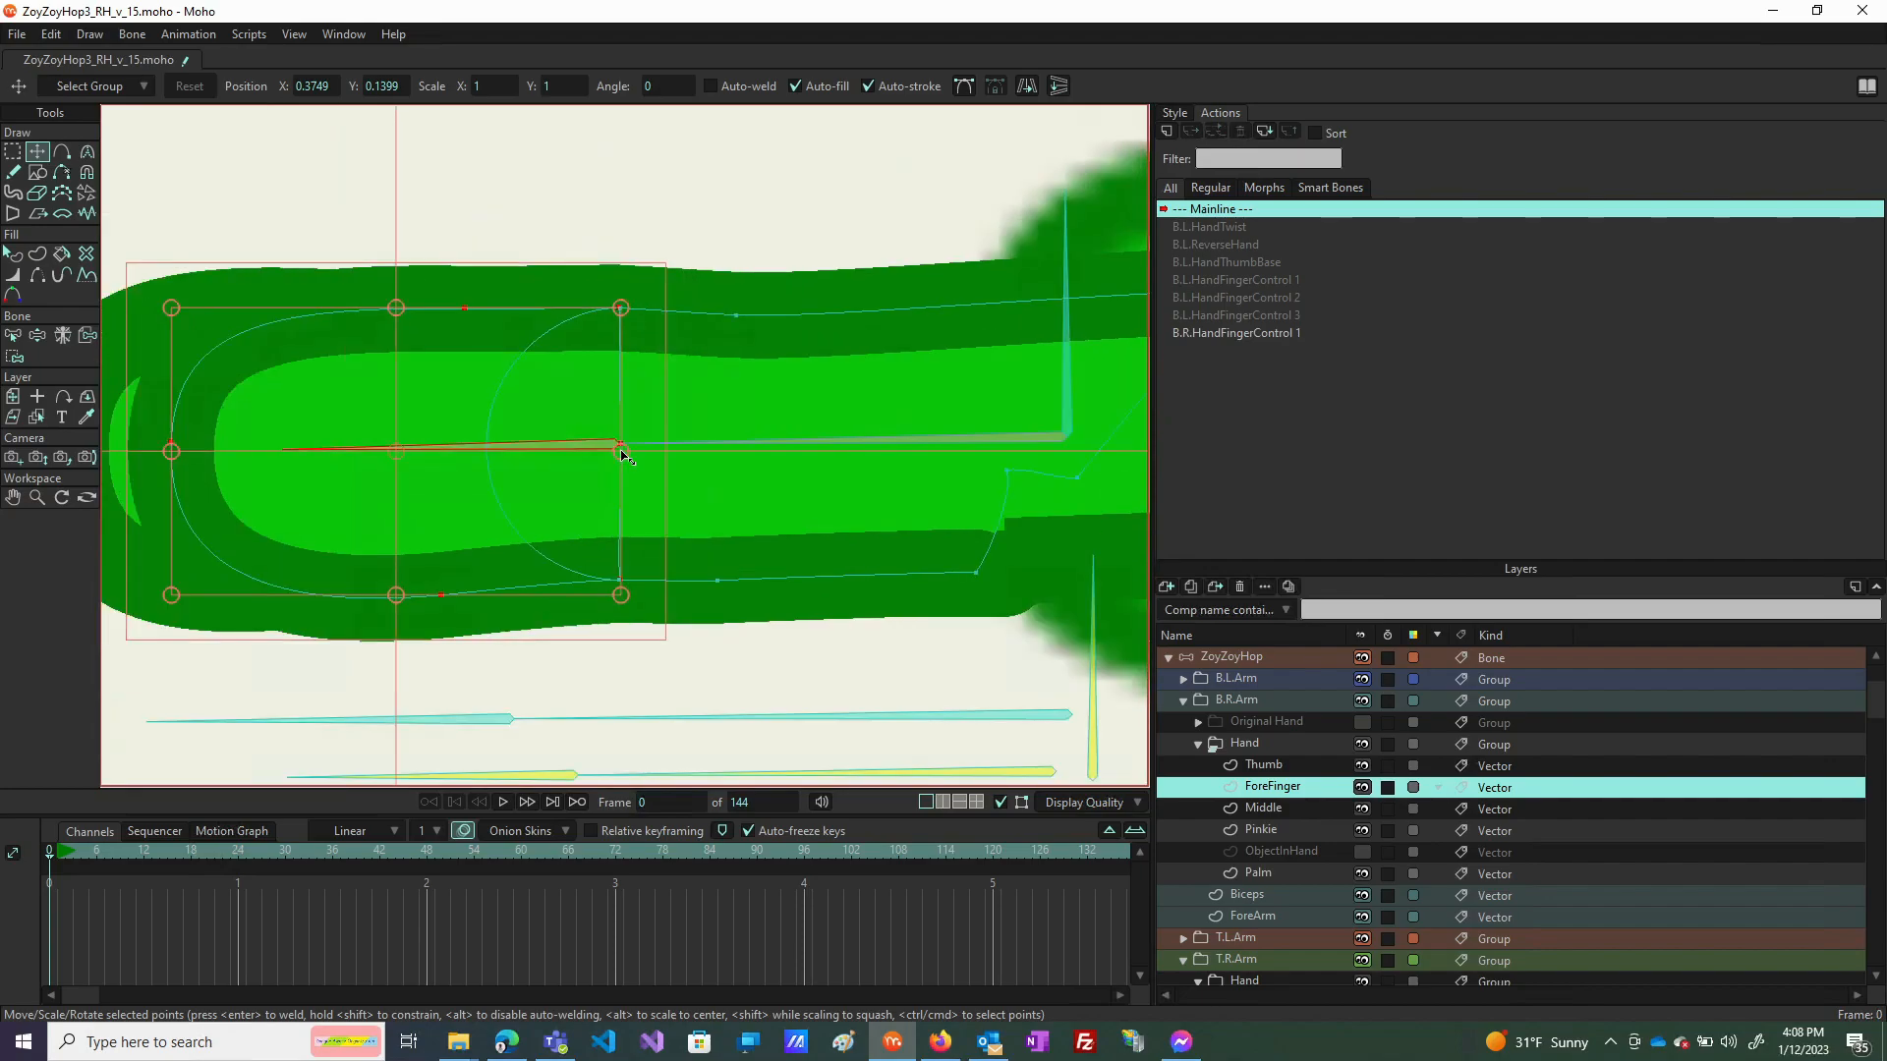
click(441, 597)
drag(442, 597, 441, 592)
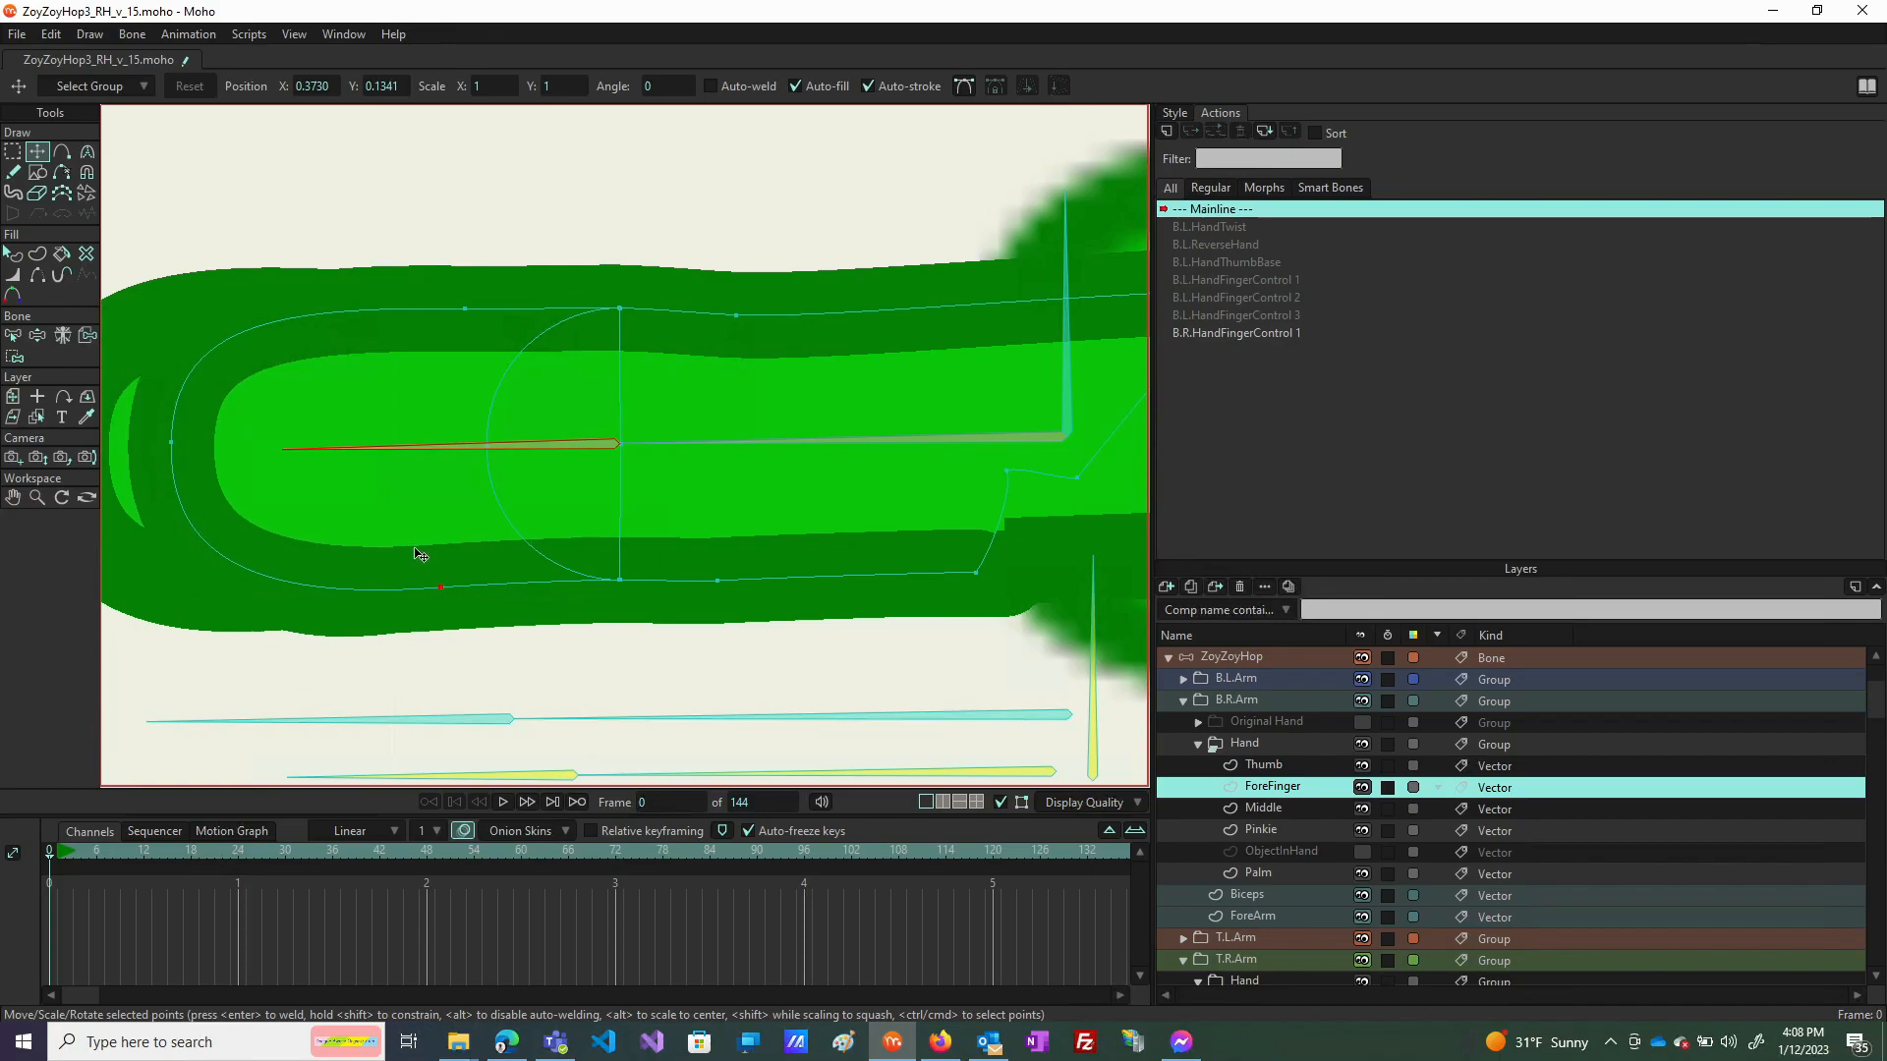
click(415, 550)
click(441, 590)
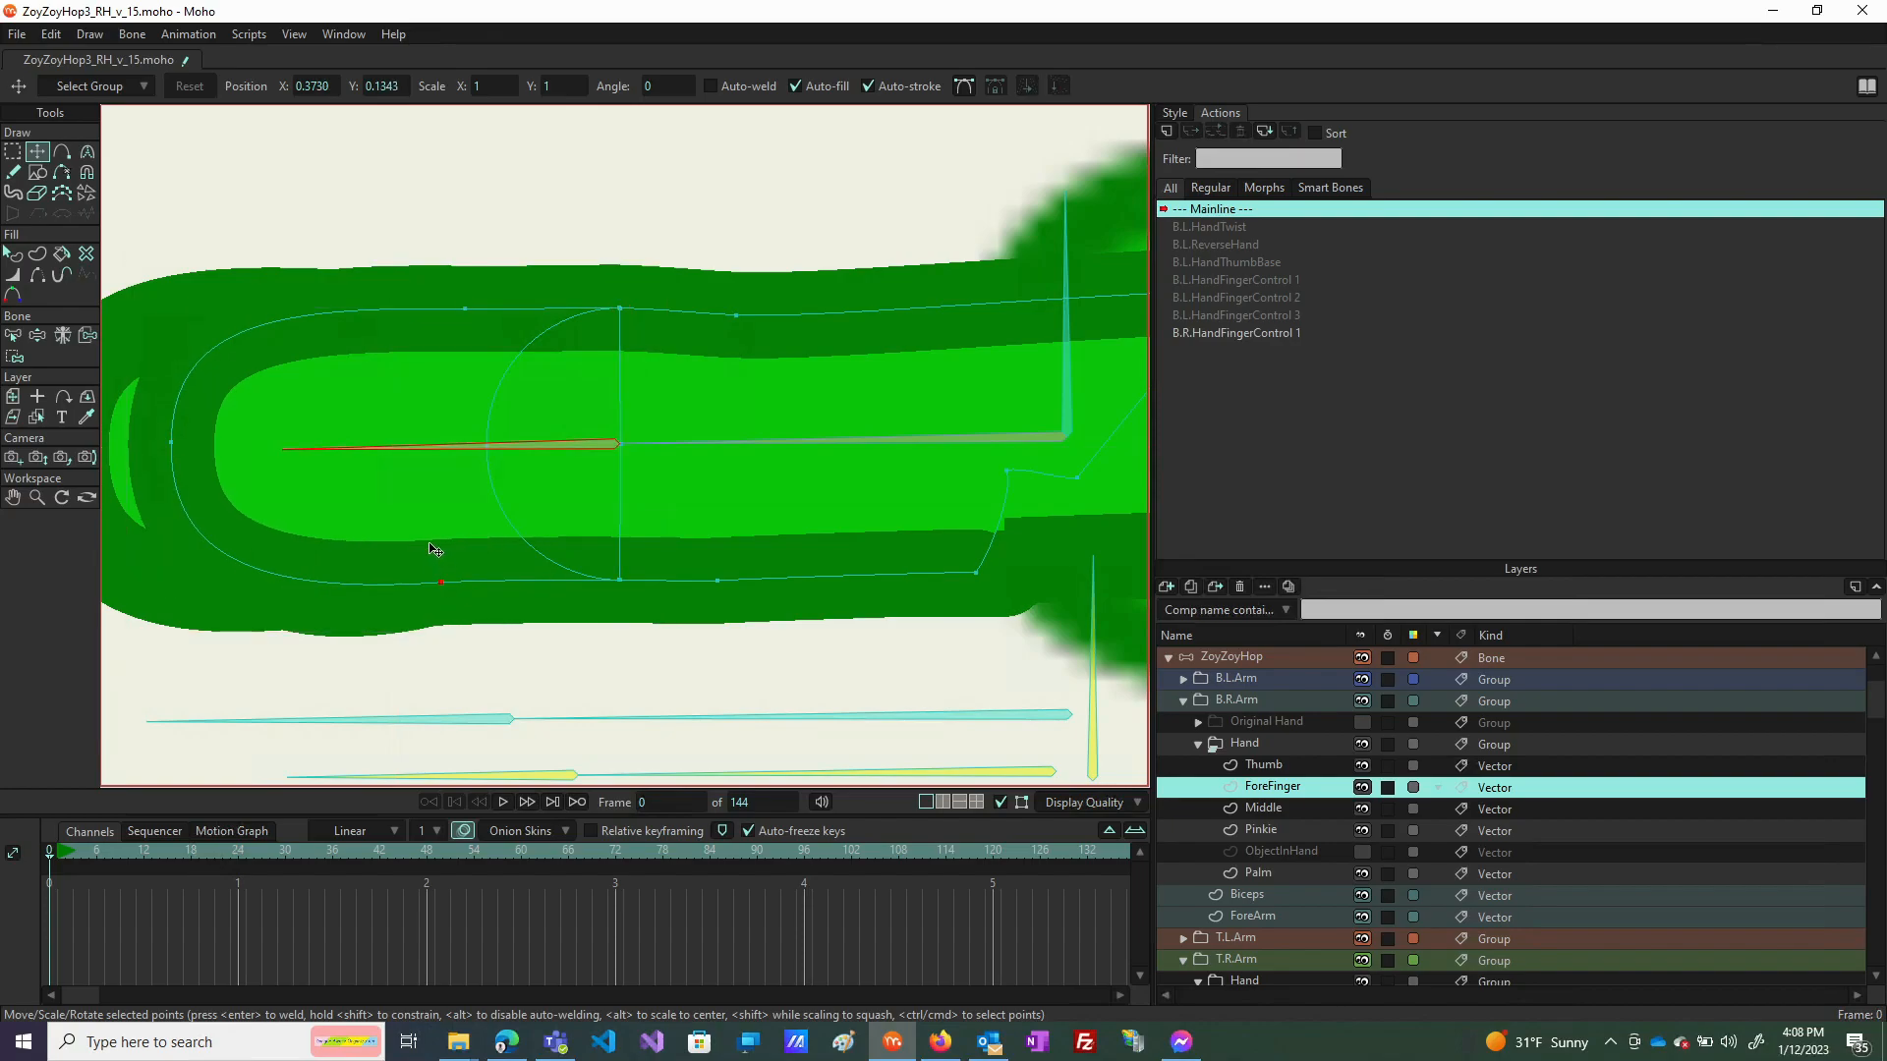
click(429, 548)
scroll(439, 545, down, 3)
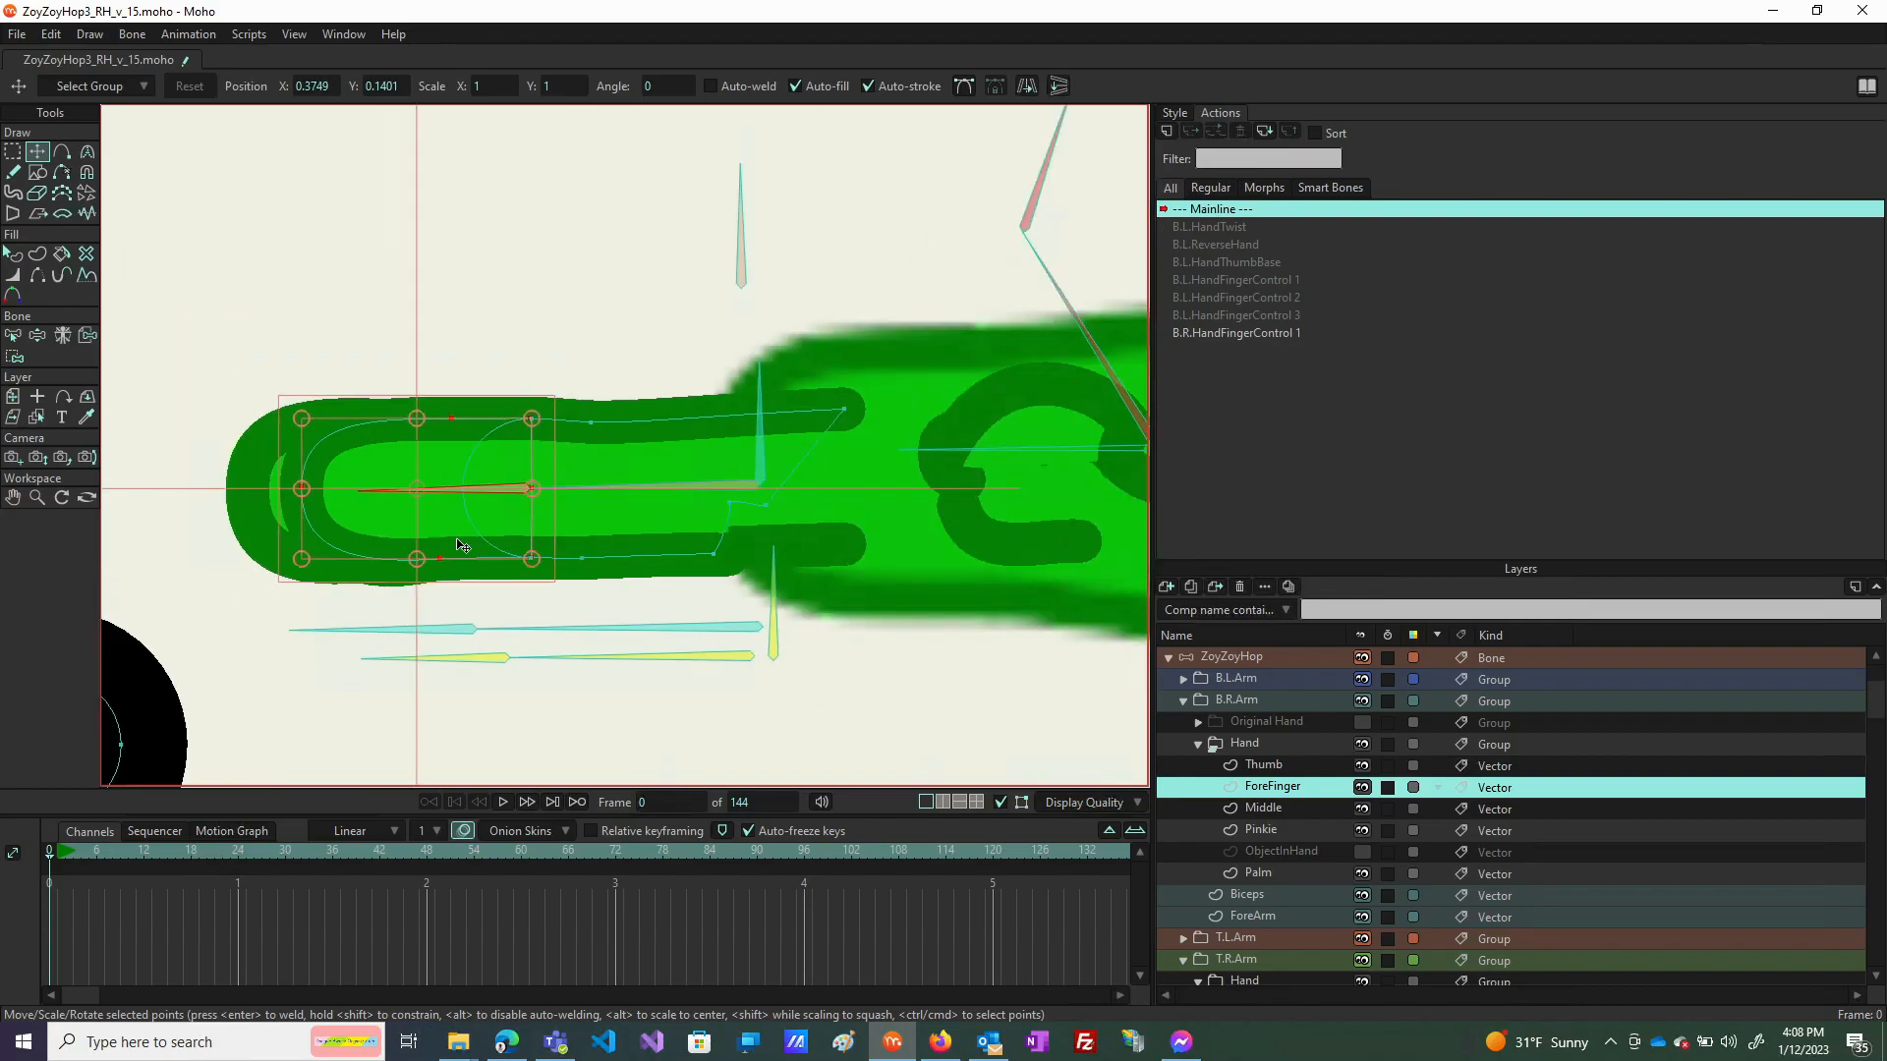
Check the ForeFinger's joint with Manipulate Bones, examining how its centre point and arc line up with the fingertip bone's base.
click(37, 335)
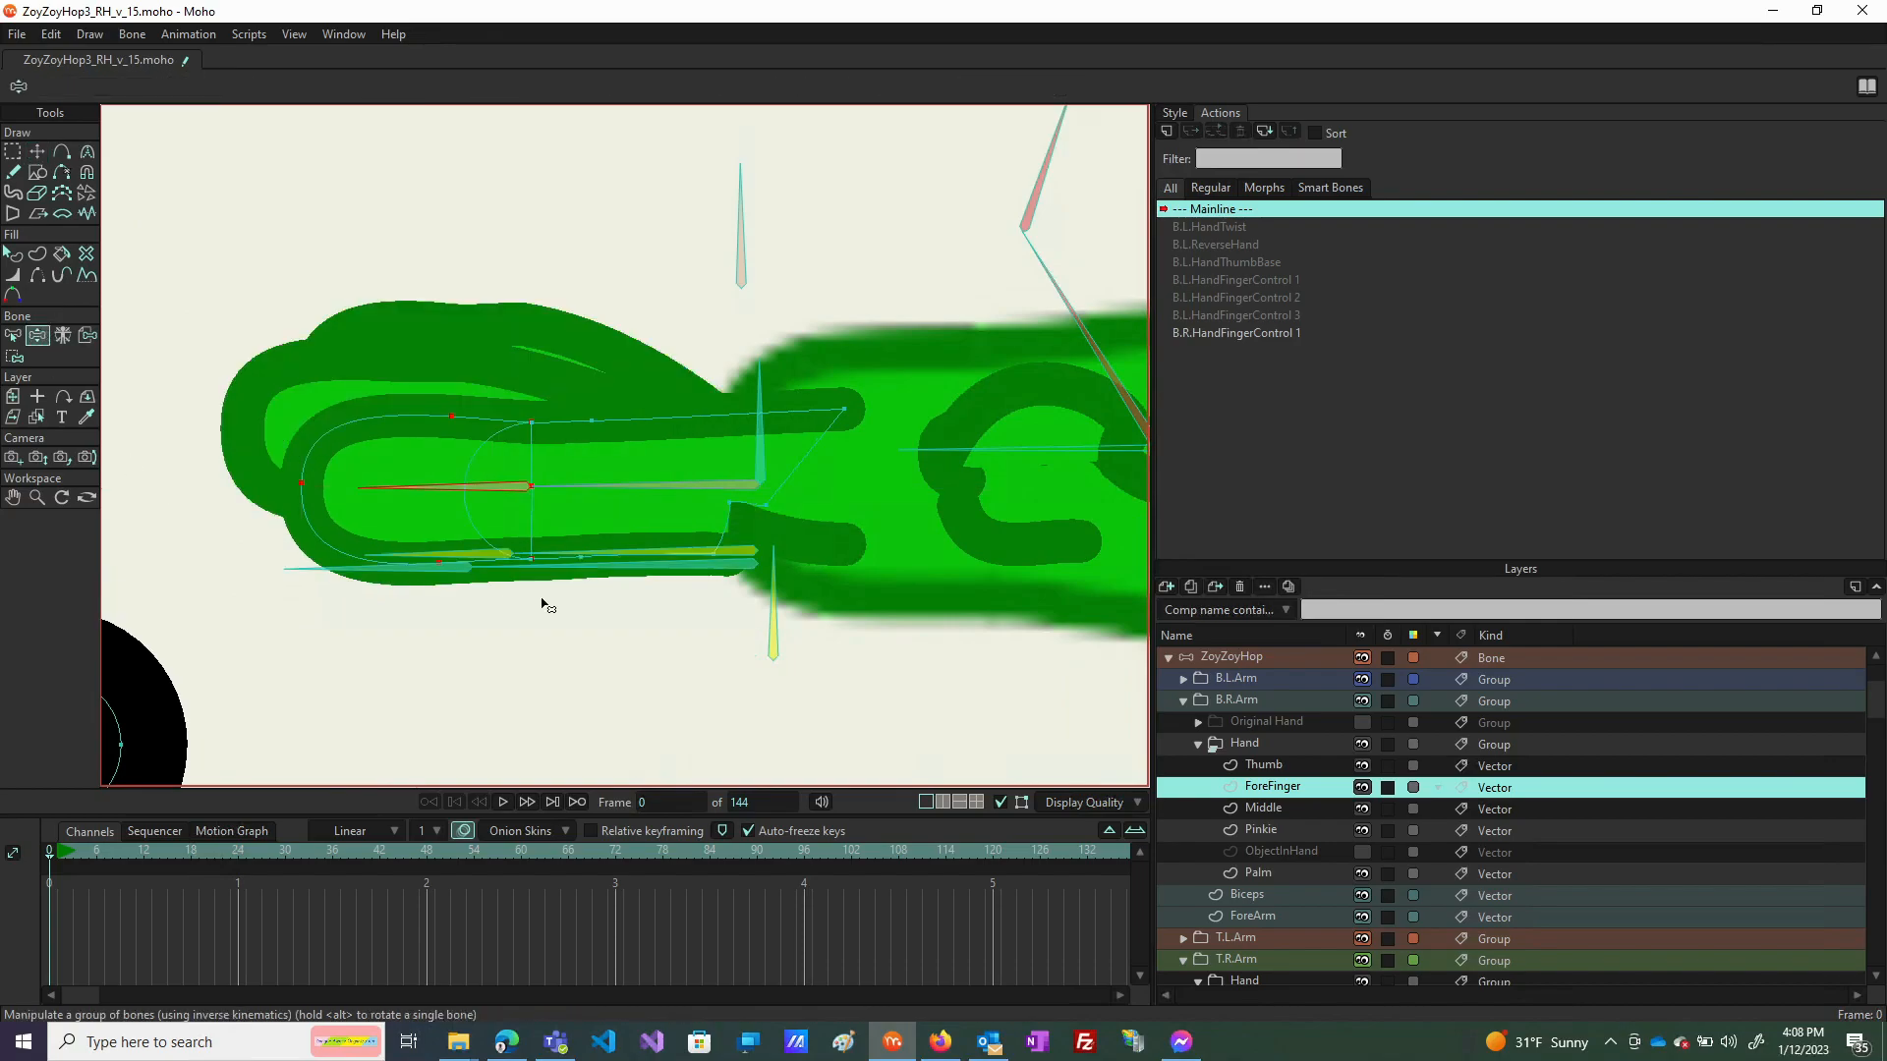
drag(400, 510, 346, 422)
drag(482, 612, 489, 411)
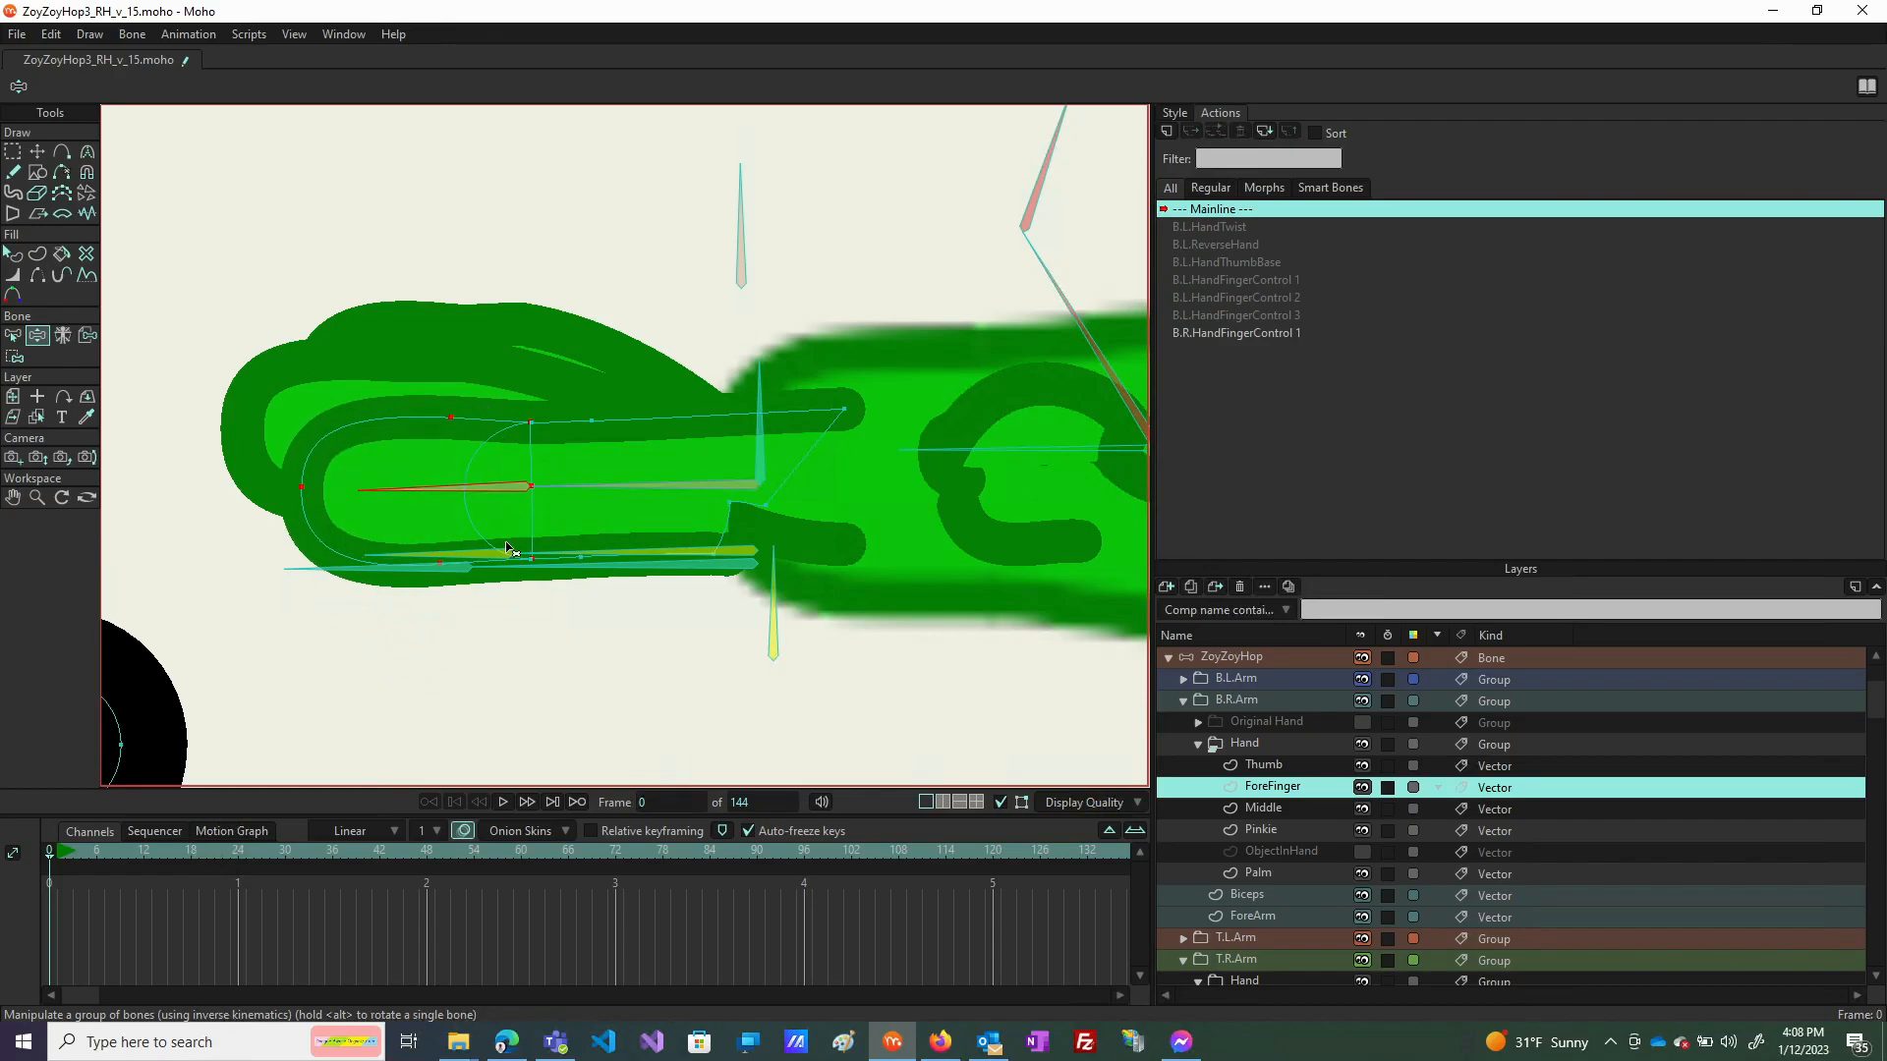
scroll(518, 514, up, 5)
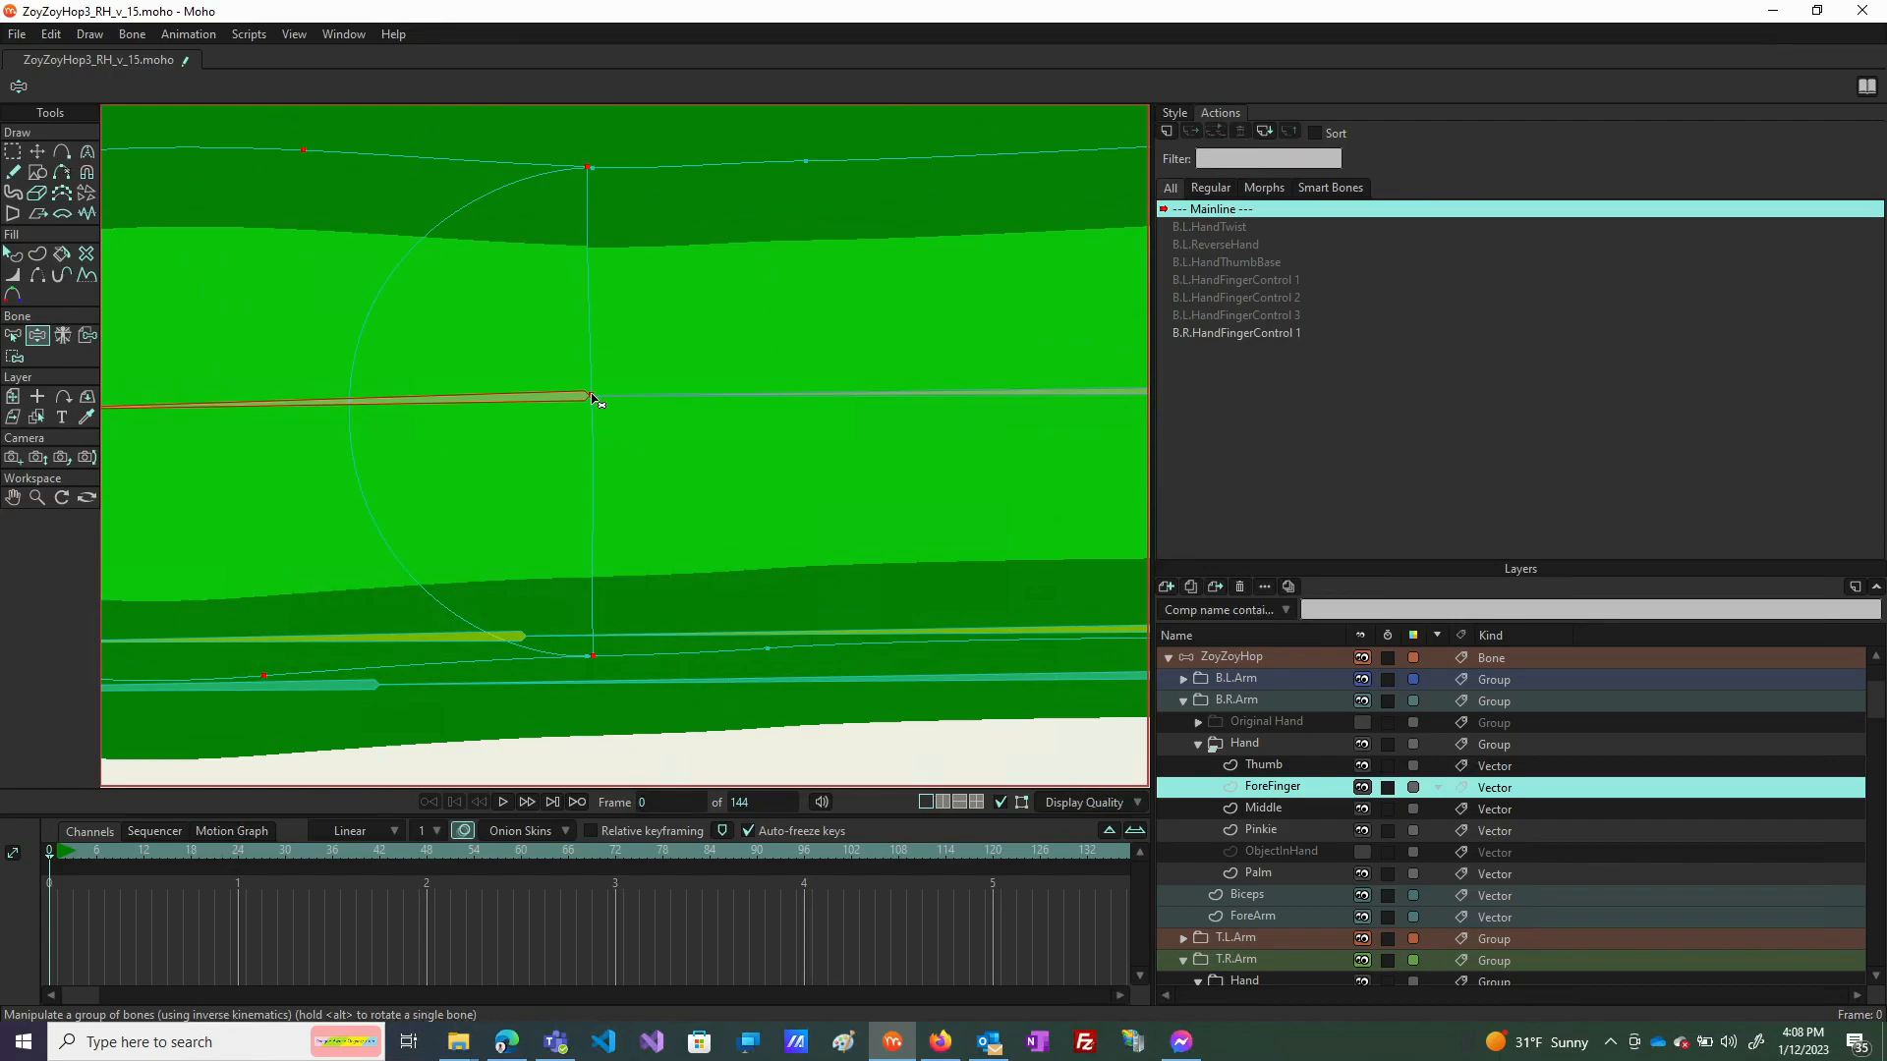
drag(591, 394, 591, 396)
Move the black guide circle back onto the ForeFinger's joint, centring it at about X 0.3654, Y 0.1402.
key(t)
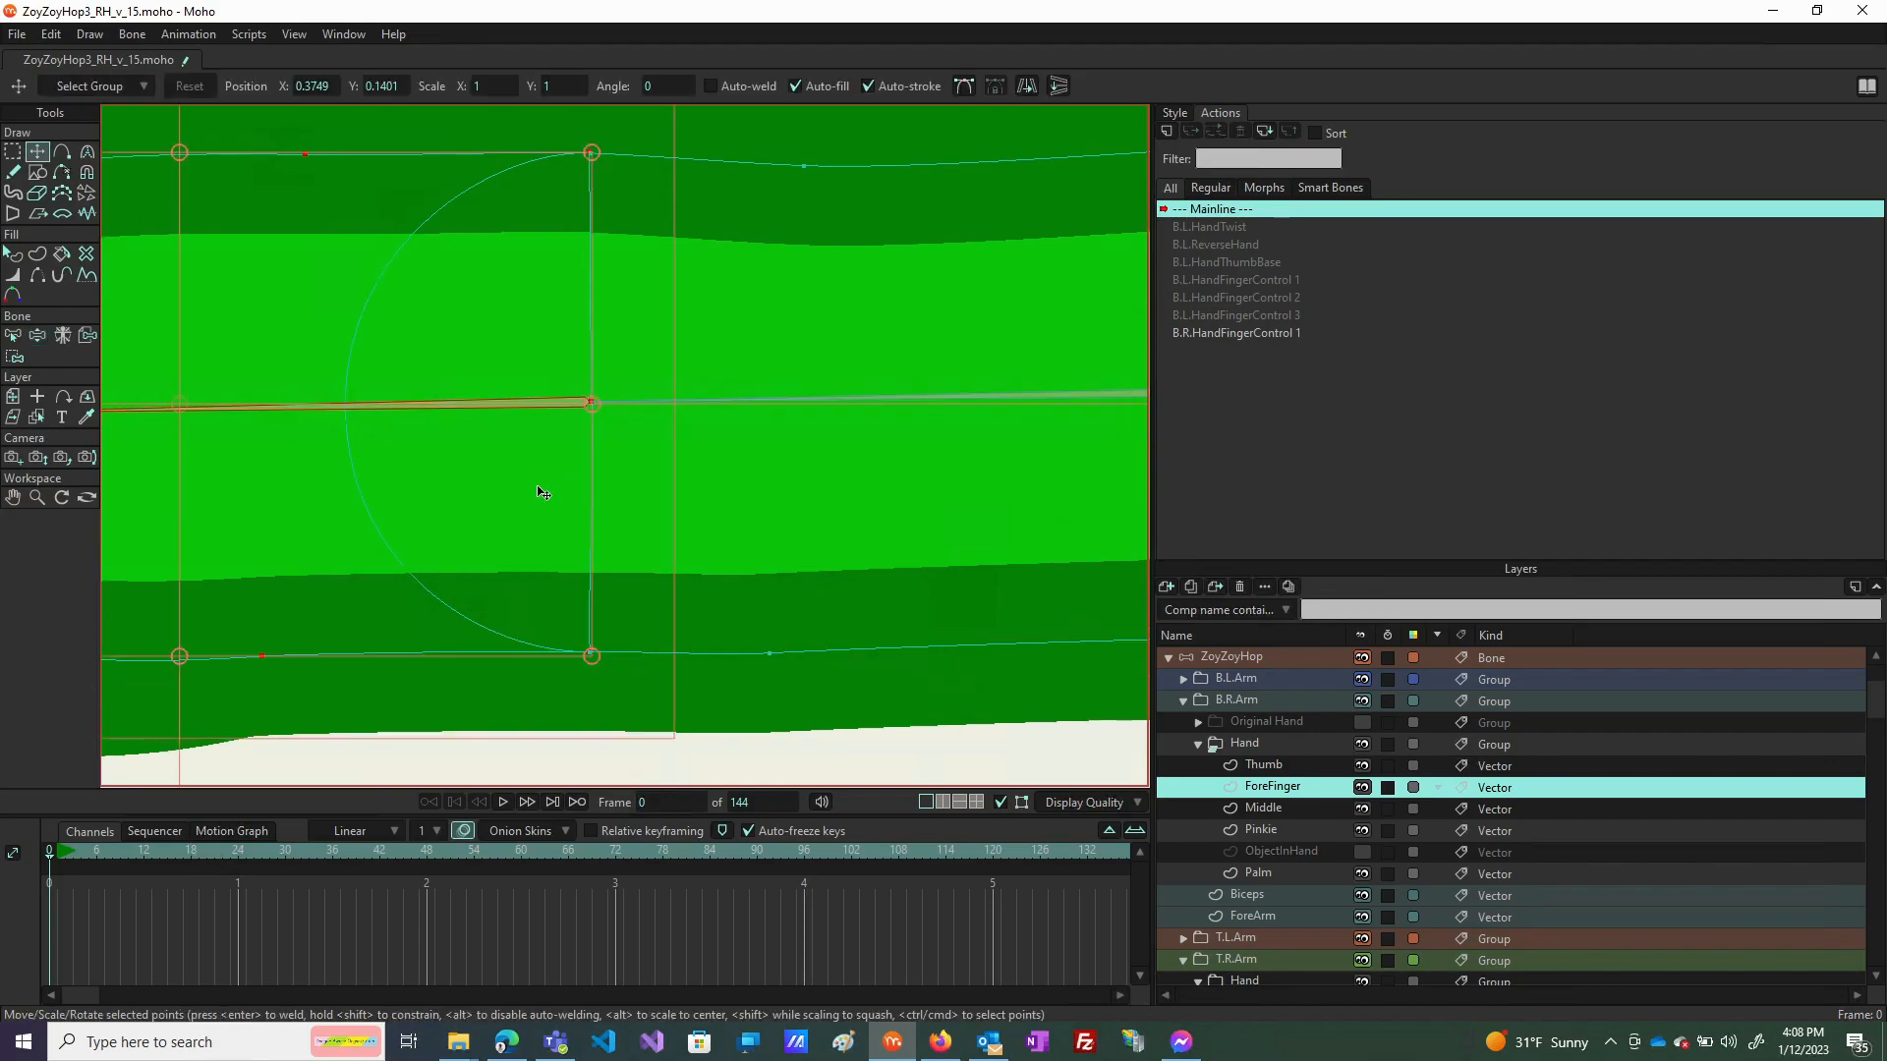
scroll(543, 493, down, 3)
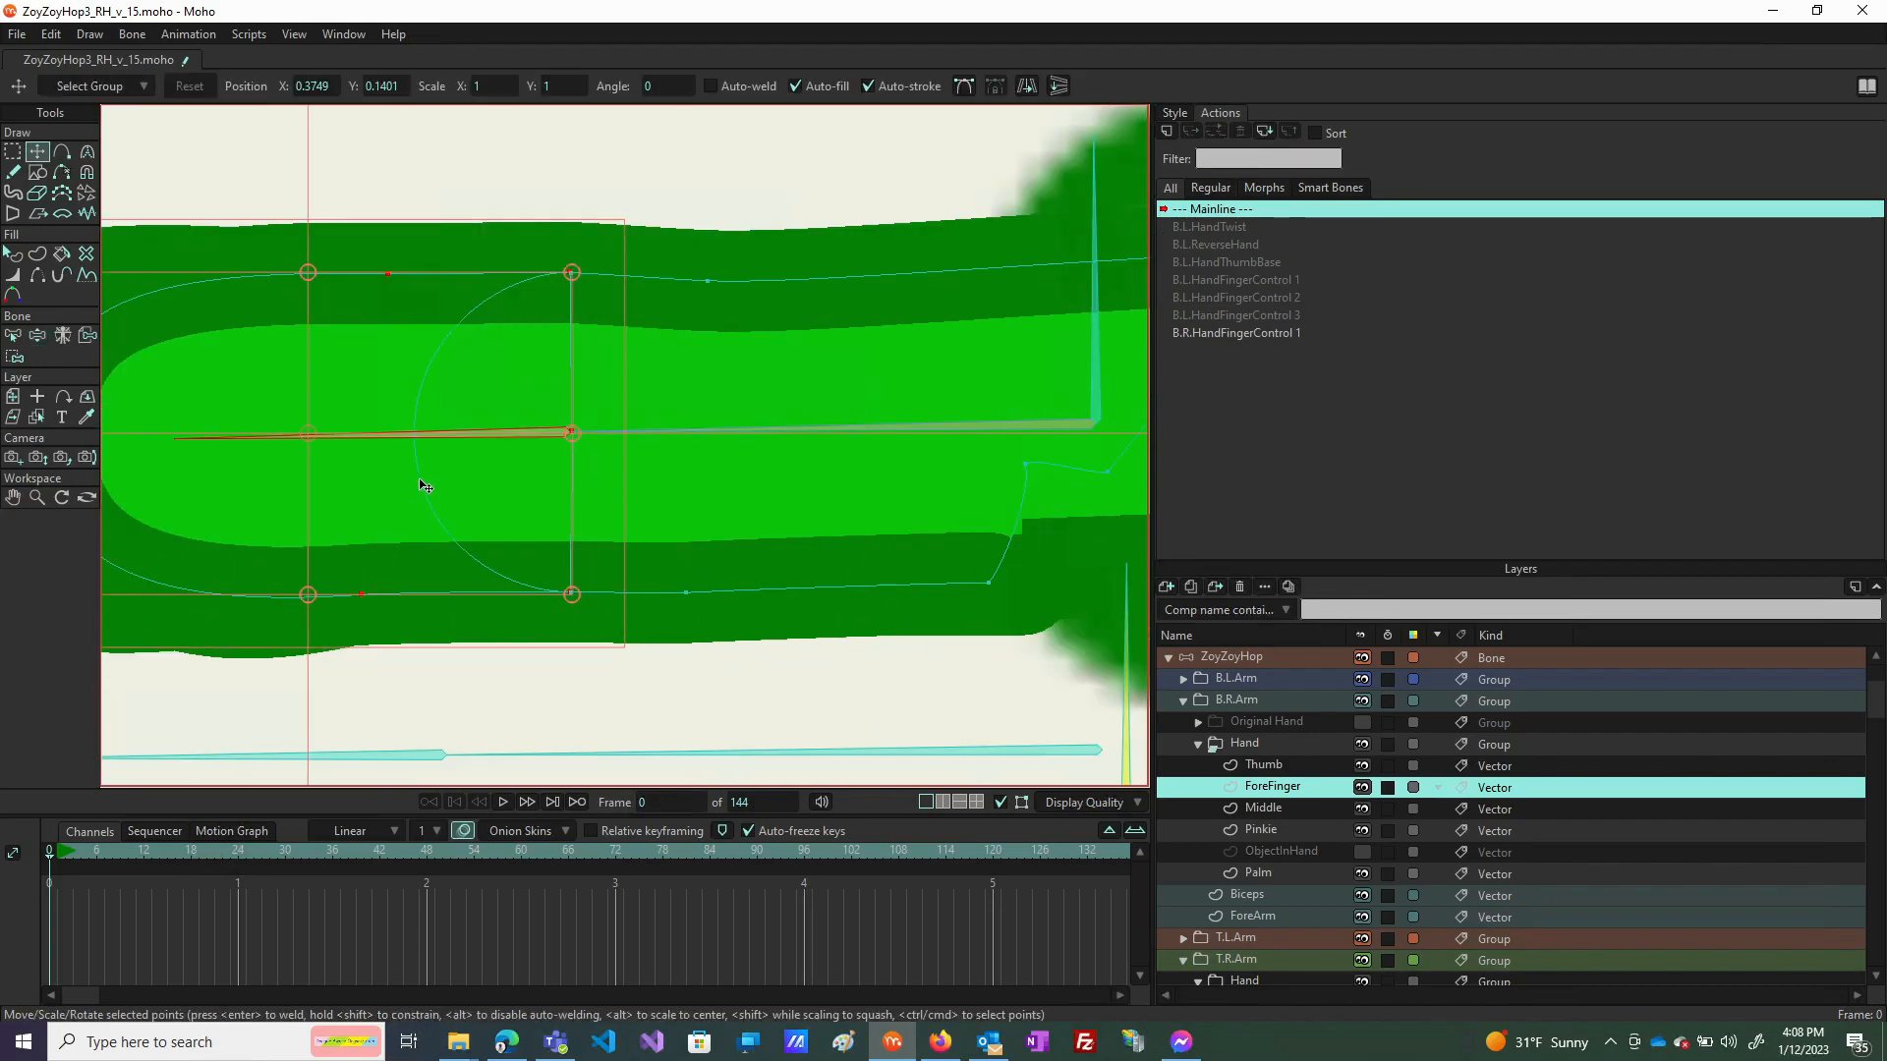
scroll(361, 491, down, 3)
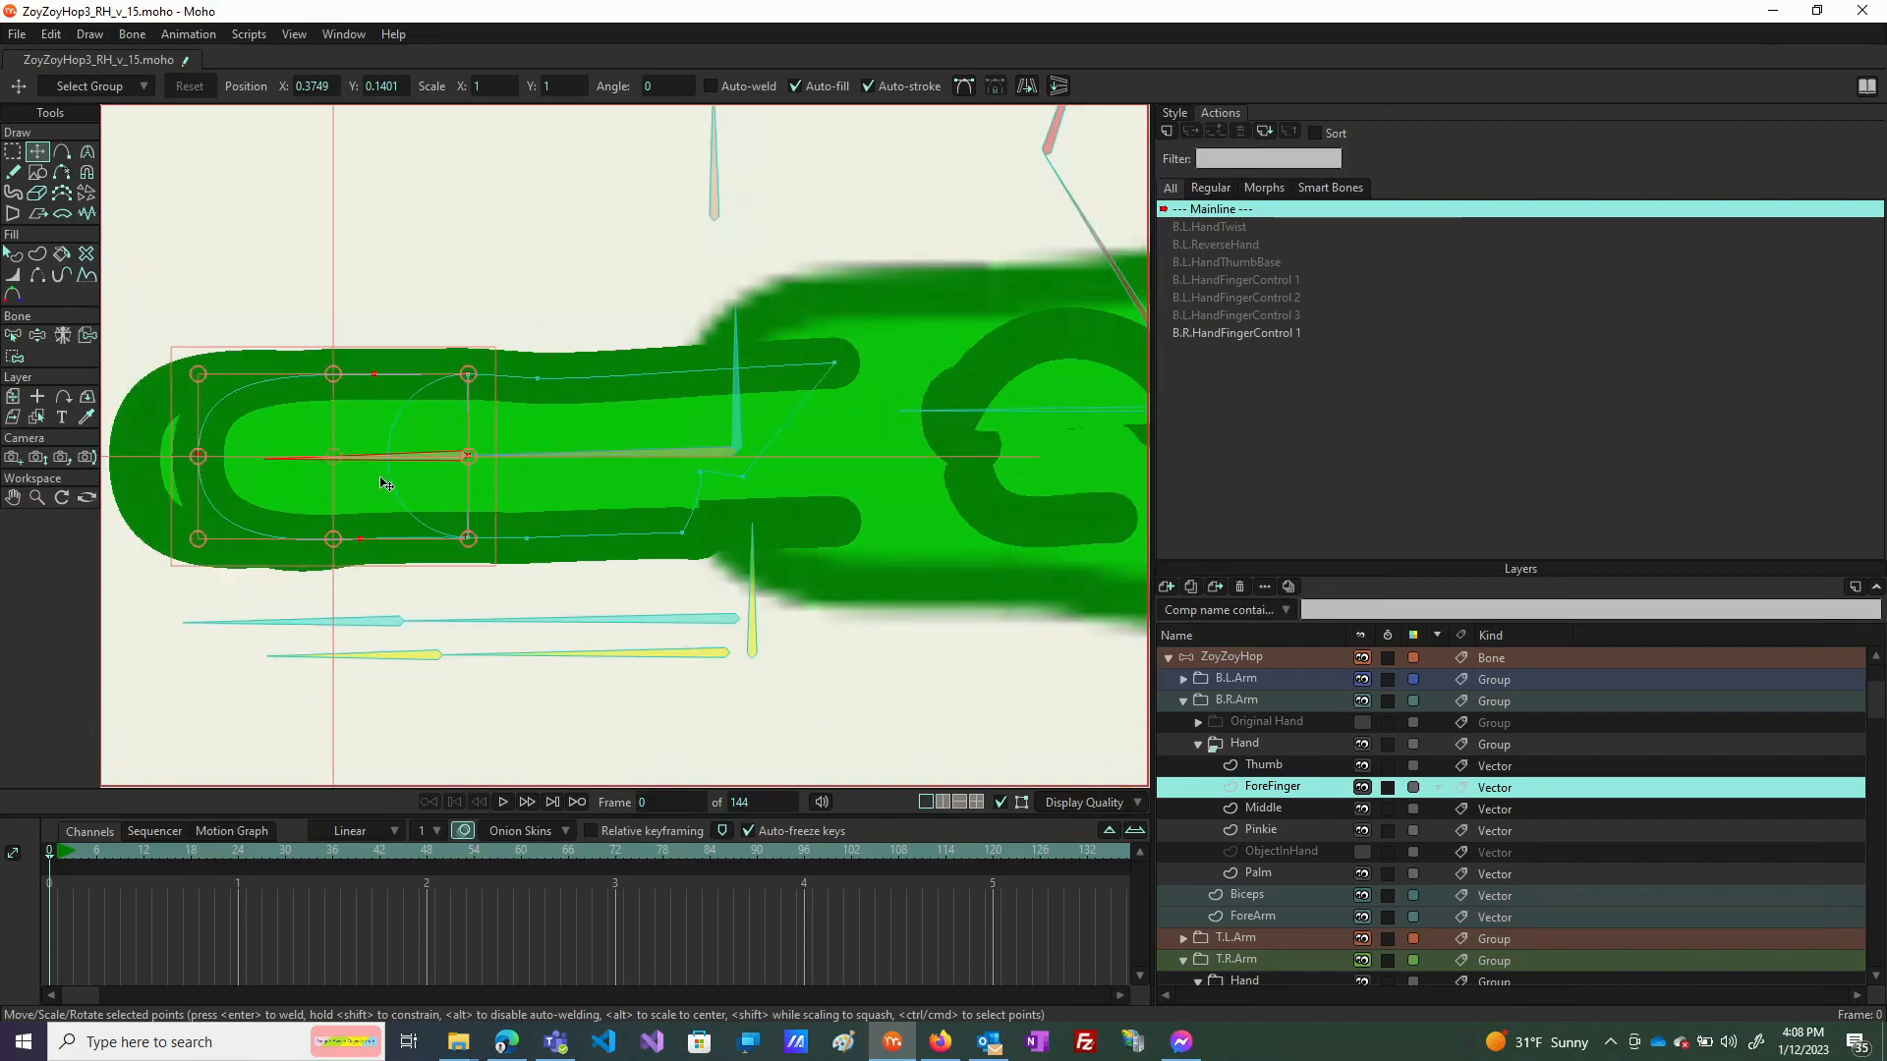
scroll(380, 481, up, 4)
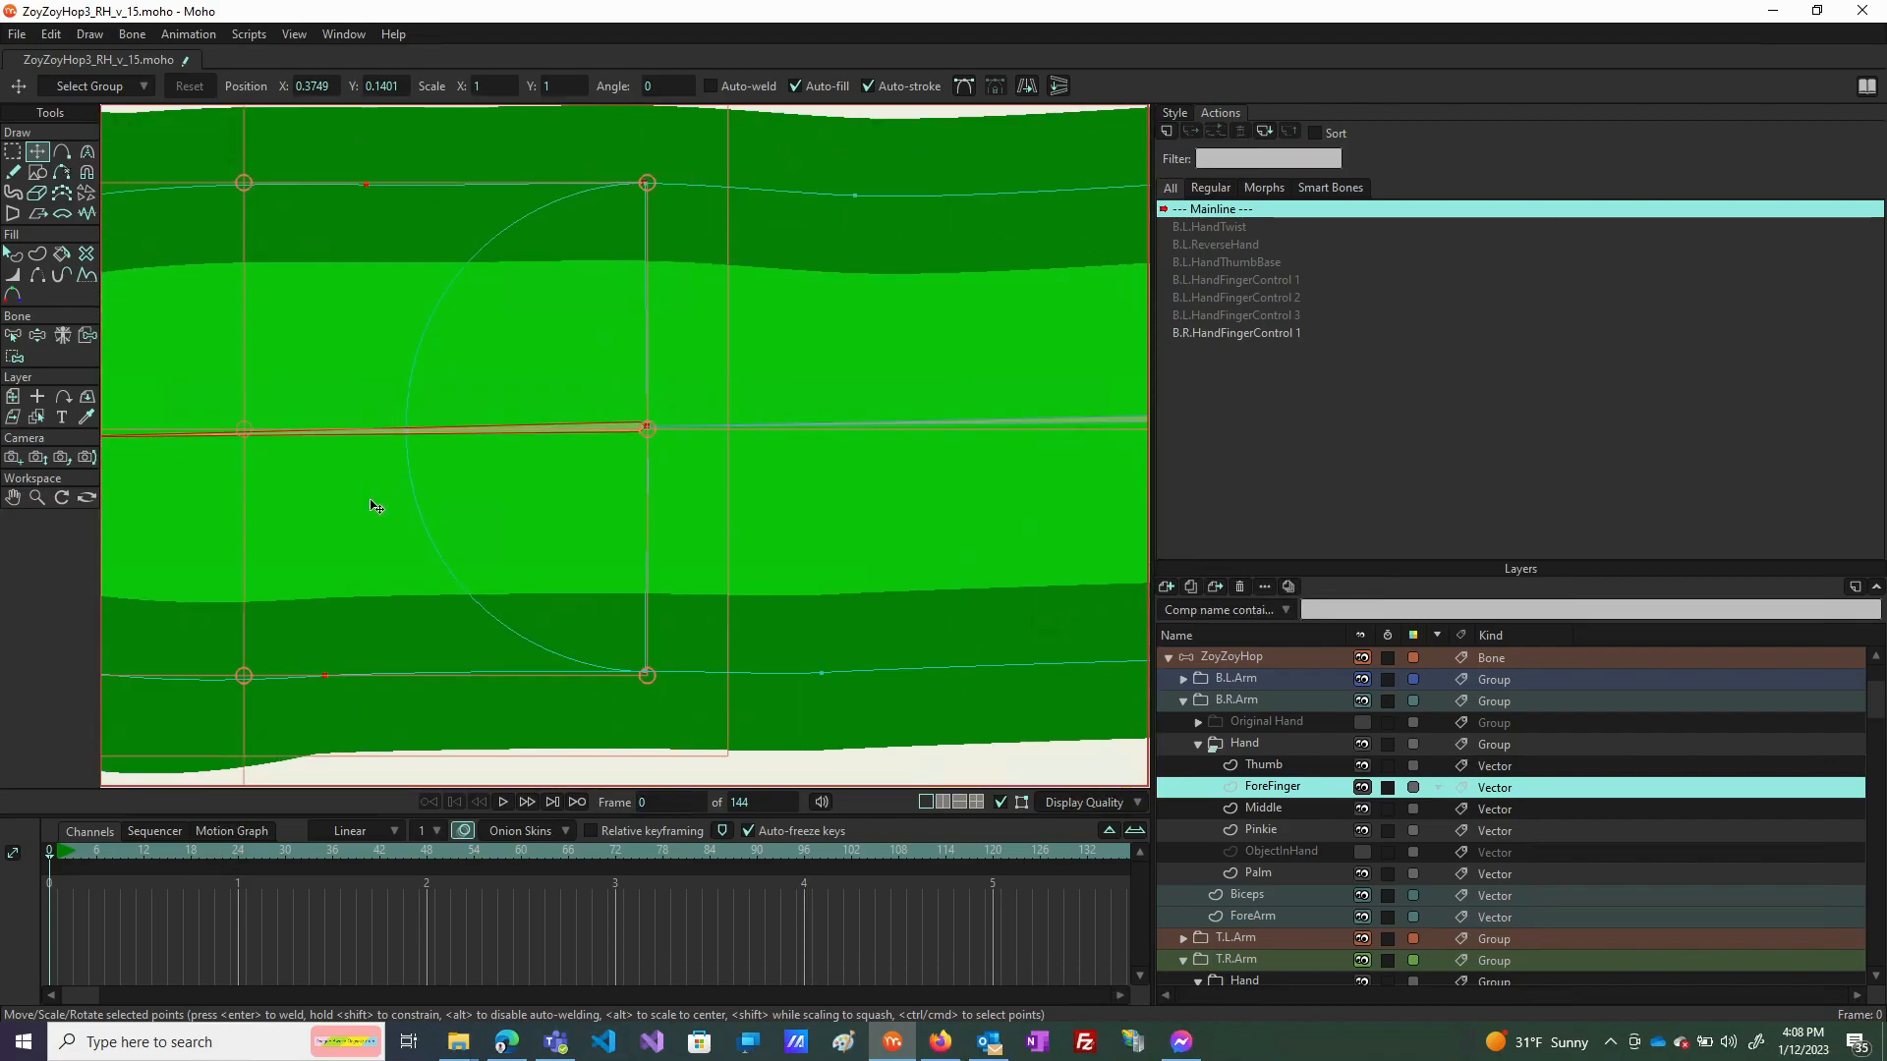
scroll(470, 536, down, 3)
click(151, 678)
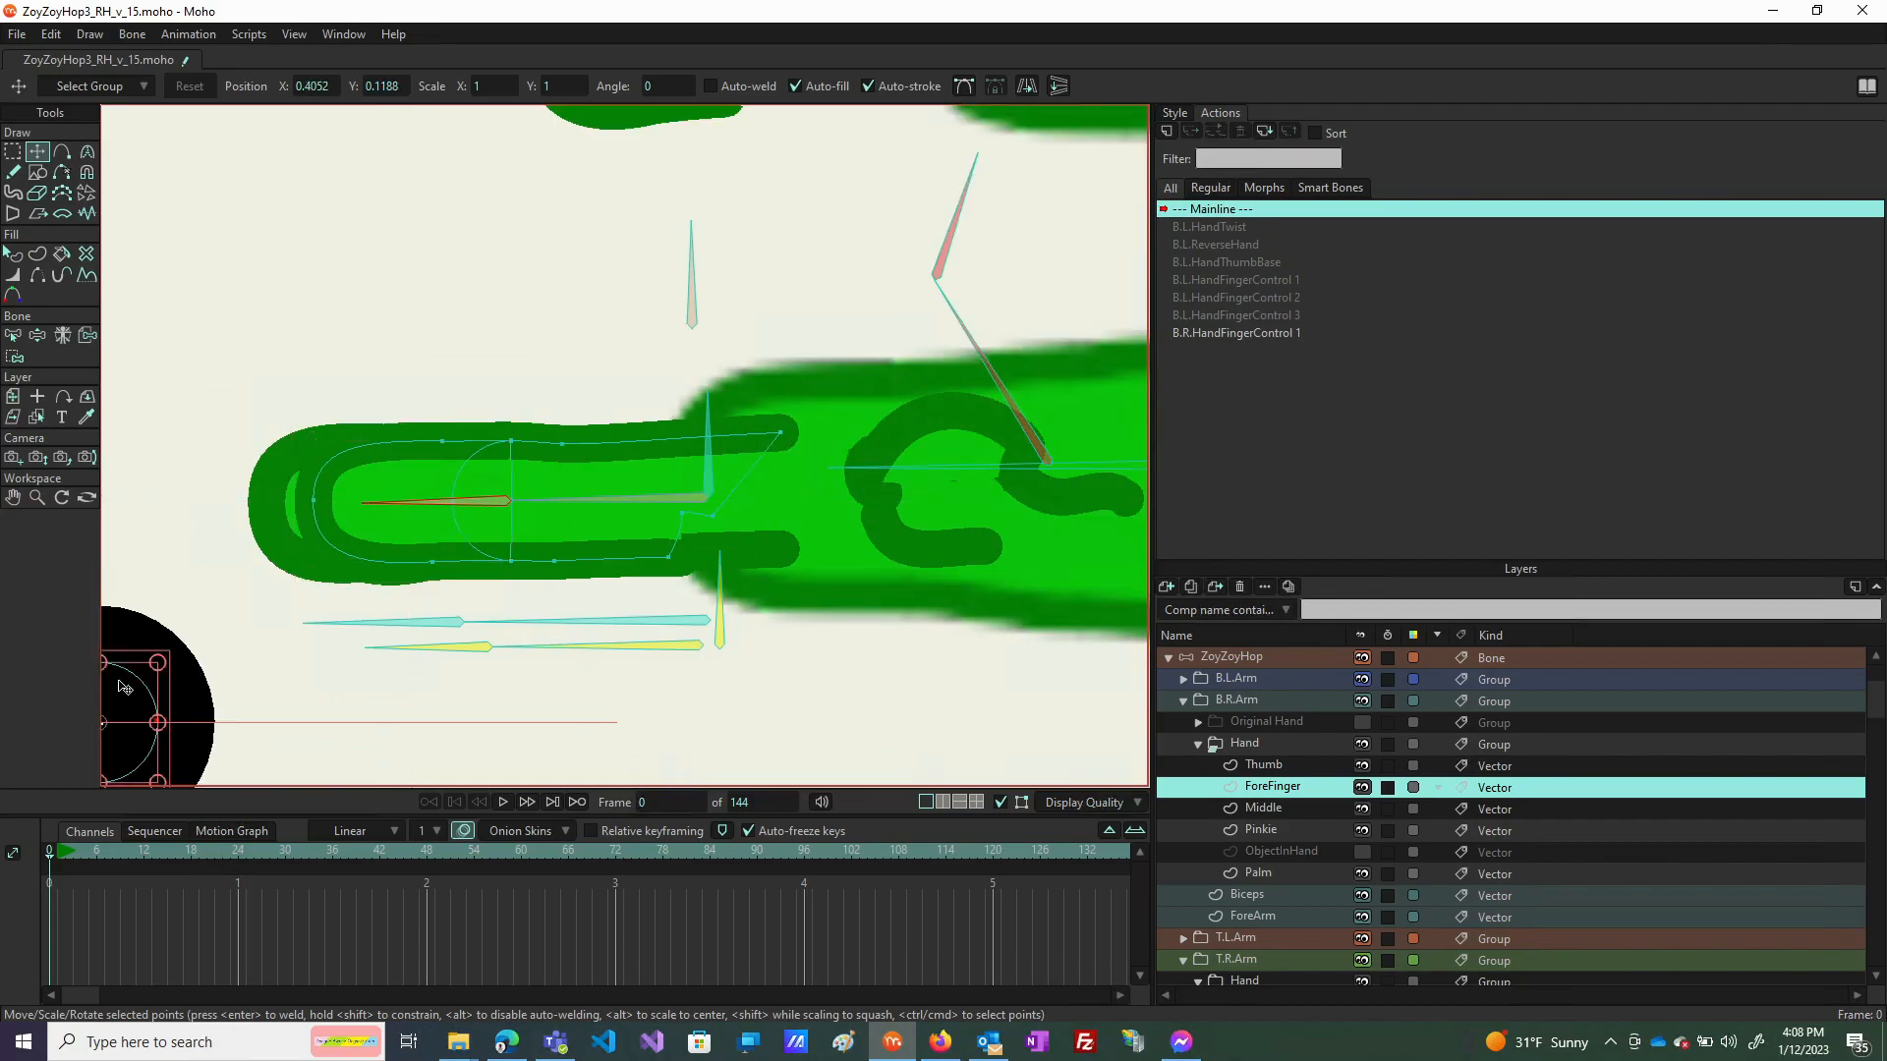
drag(127, 689, 534, 465)
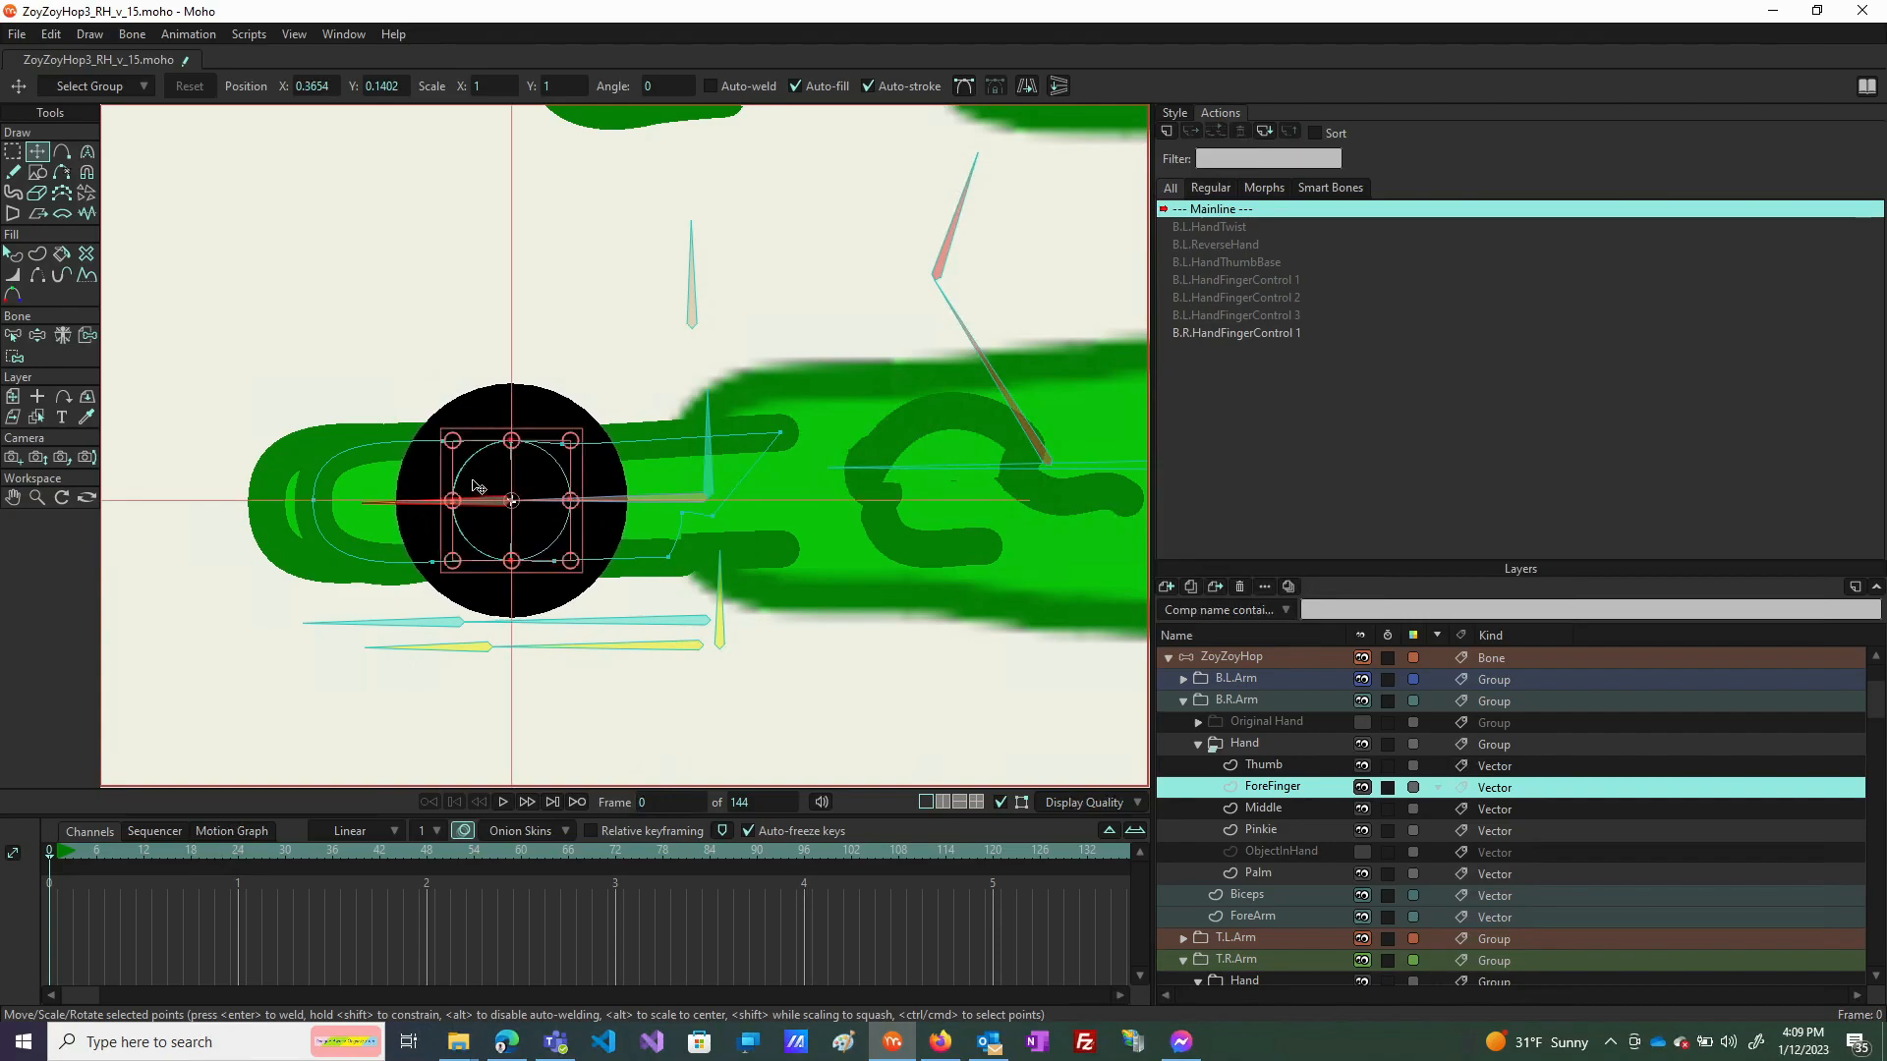
Select the fingertip points and nudge them to about X 0.3750, Y 0.1401 so the joint's centre point meets the bone's base.
scroll(473, 480, up, 4)
scroll(535, 538, up, 6)
scroll(560, 531, up, 2)
scroll(643, 481, up, 2)
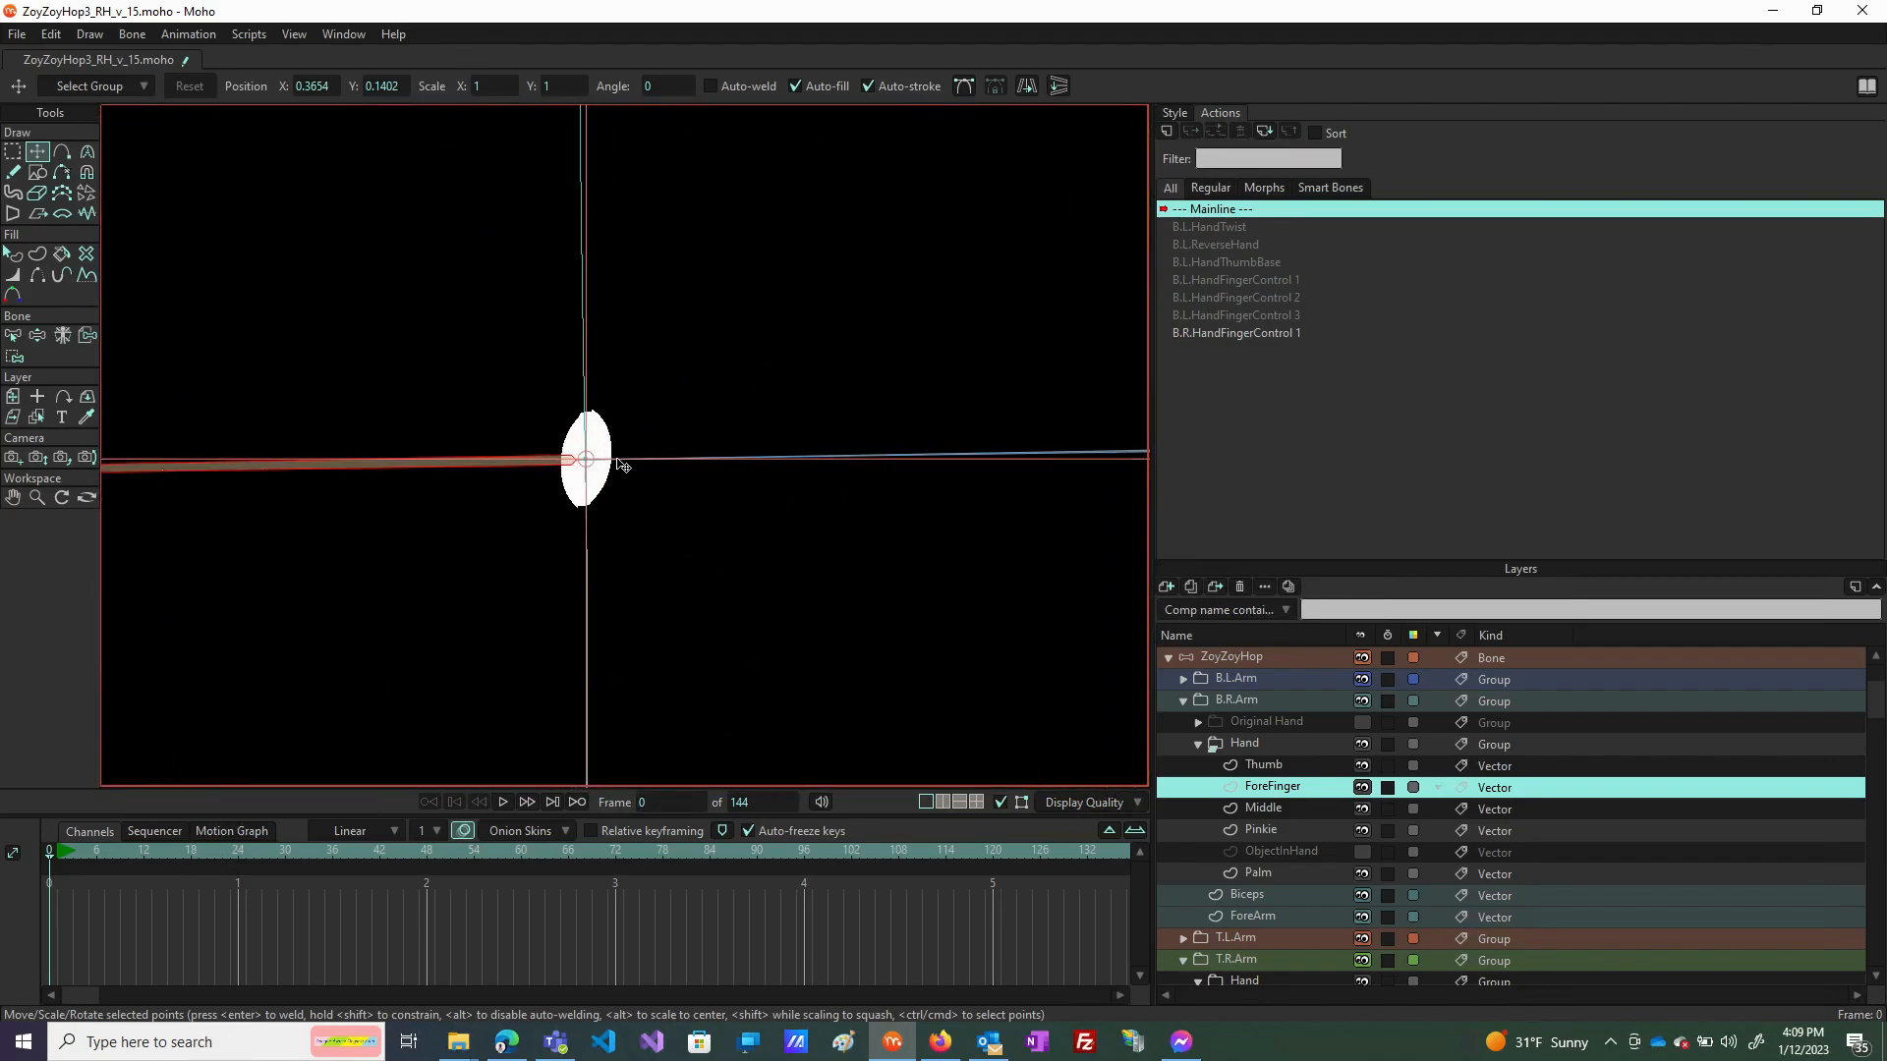
scroll(580, 464, up, 6)
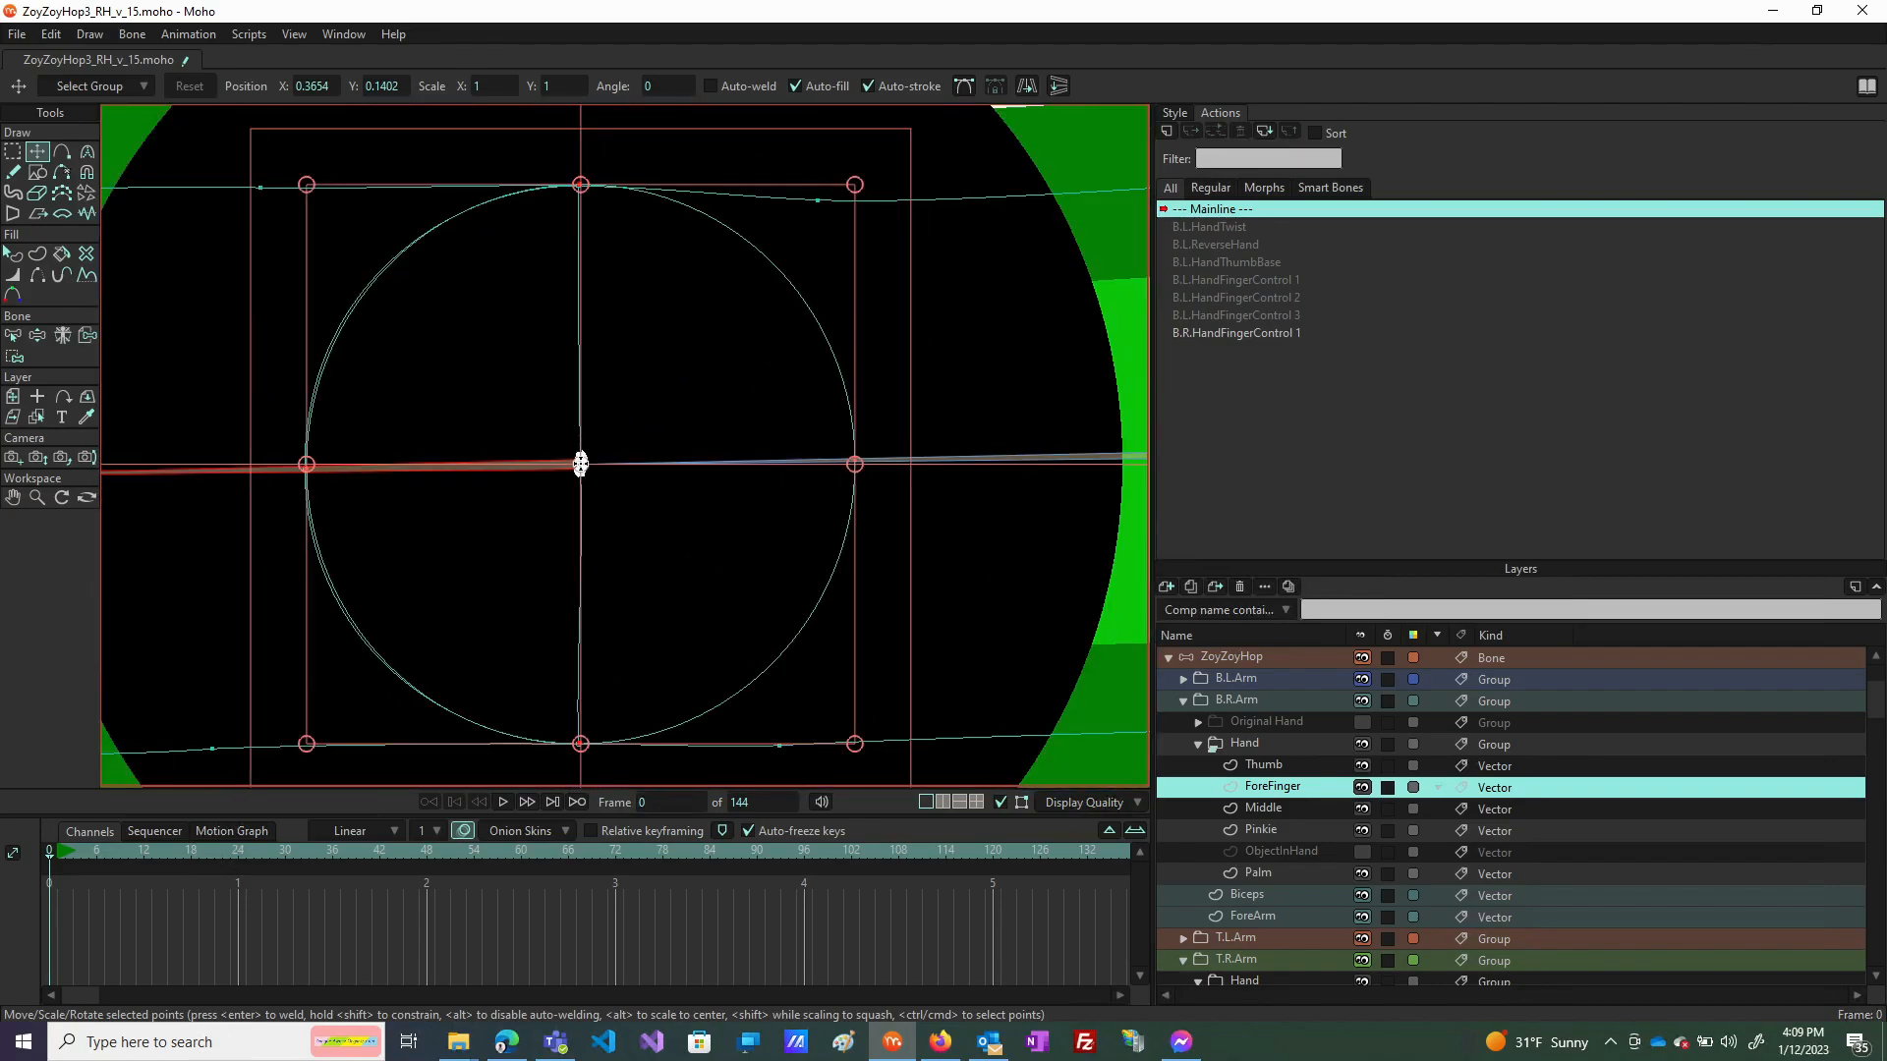
scroll(599, 479, up, 1)
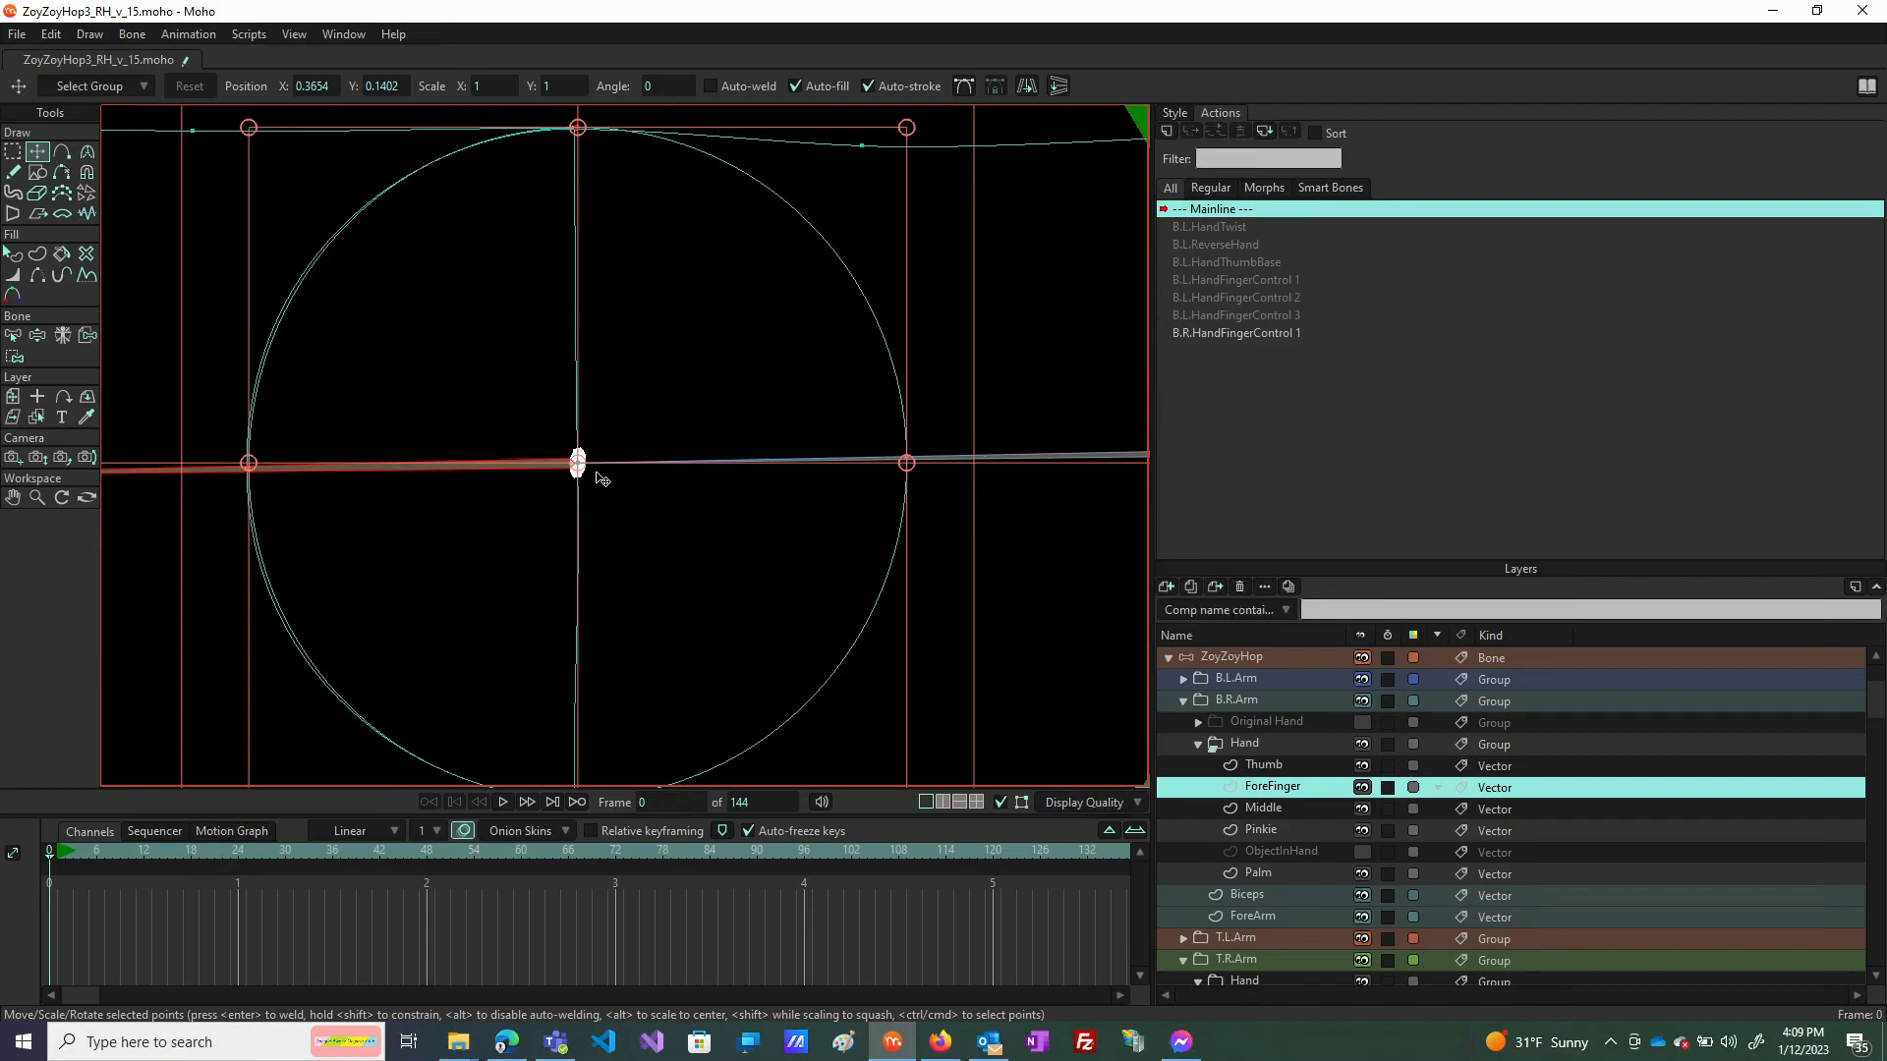
scroll(607, 473, down, 3)
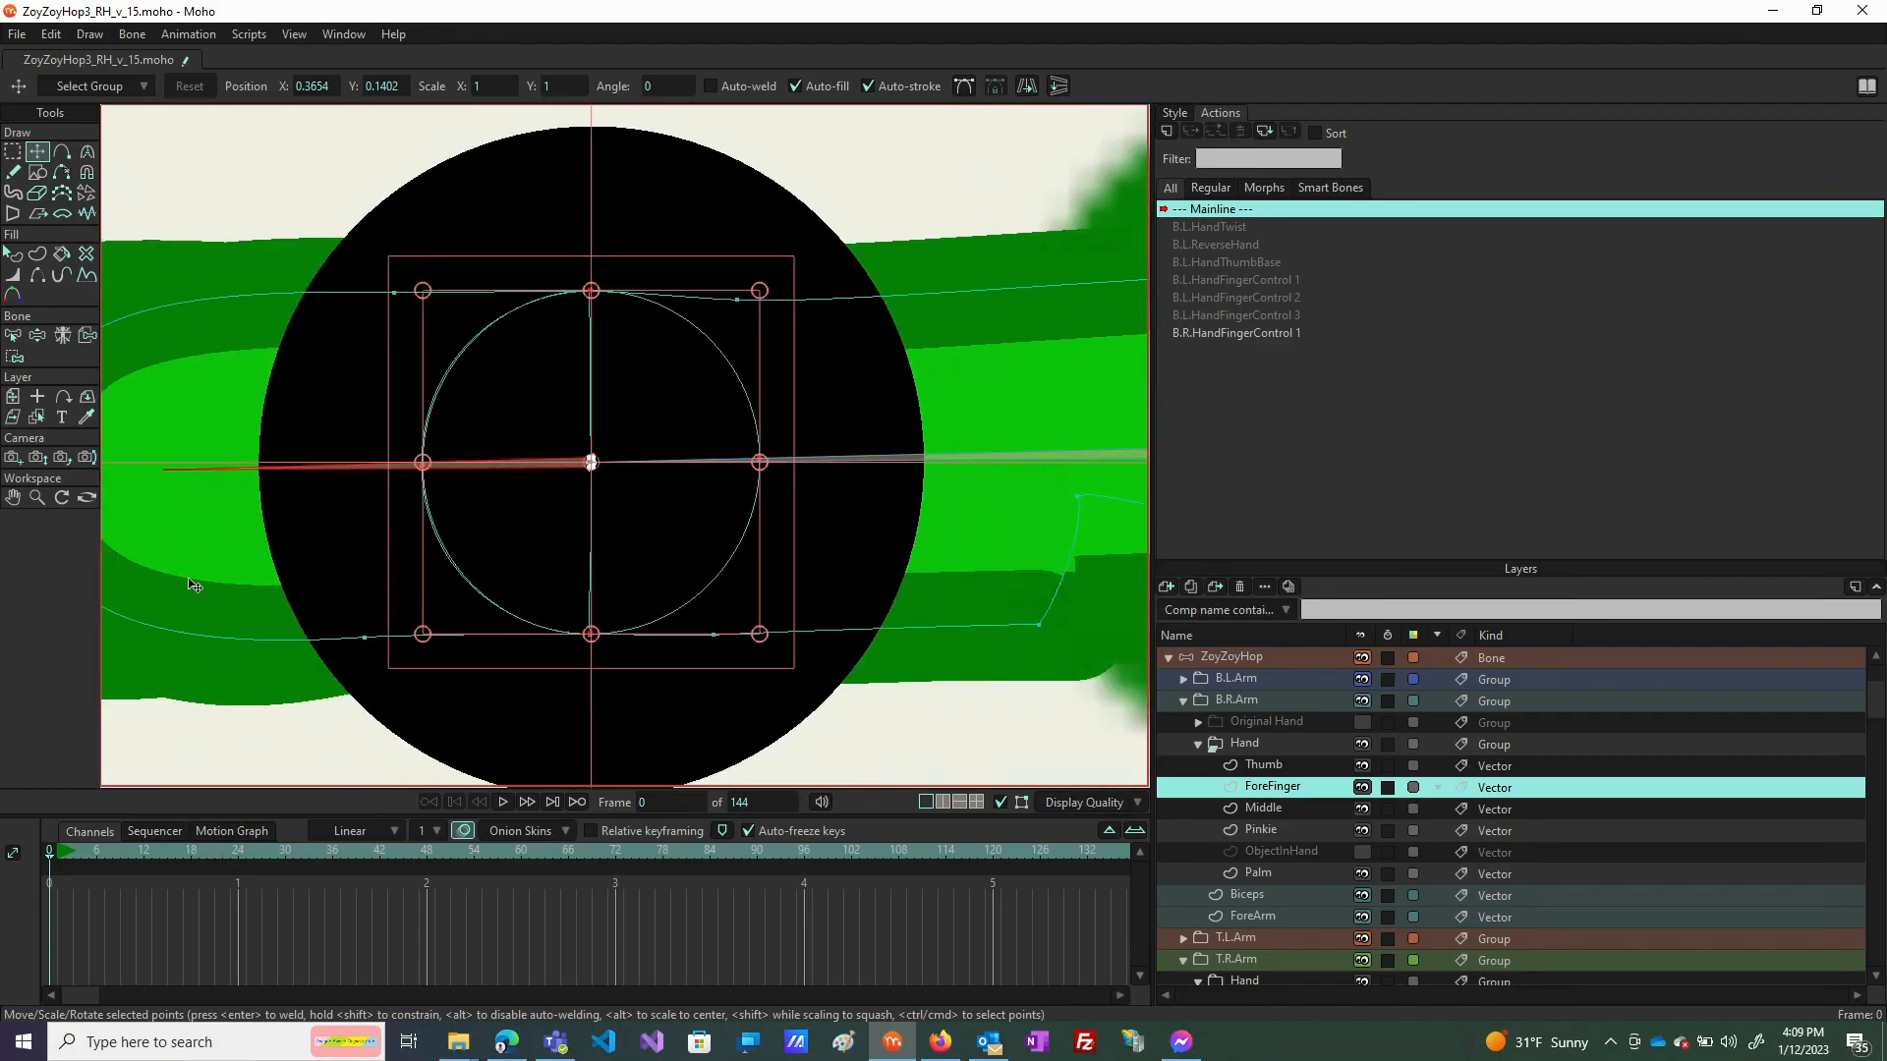
click(180, 636)
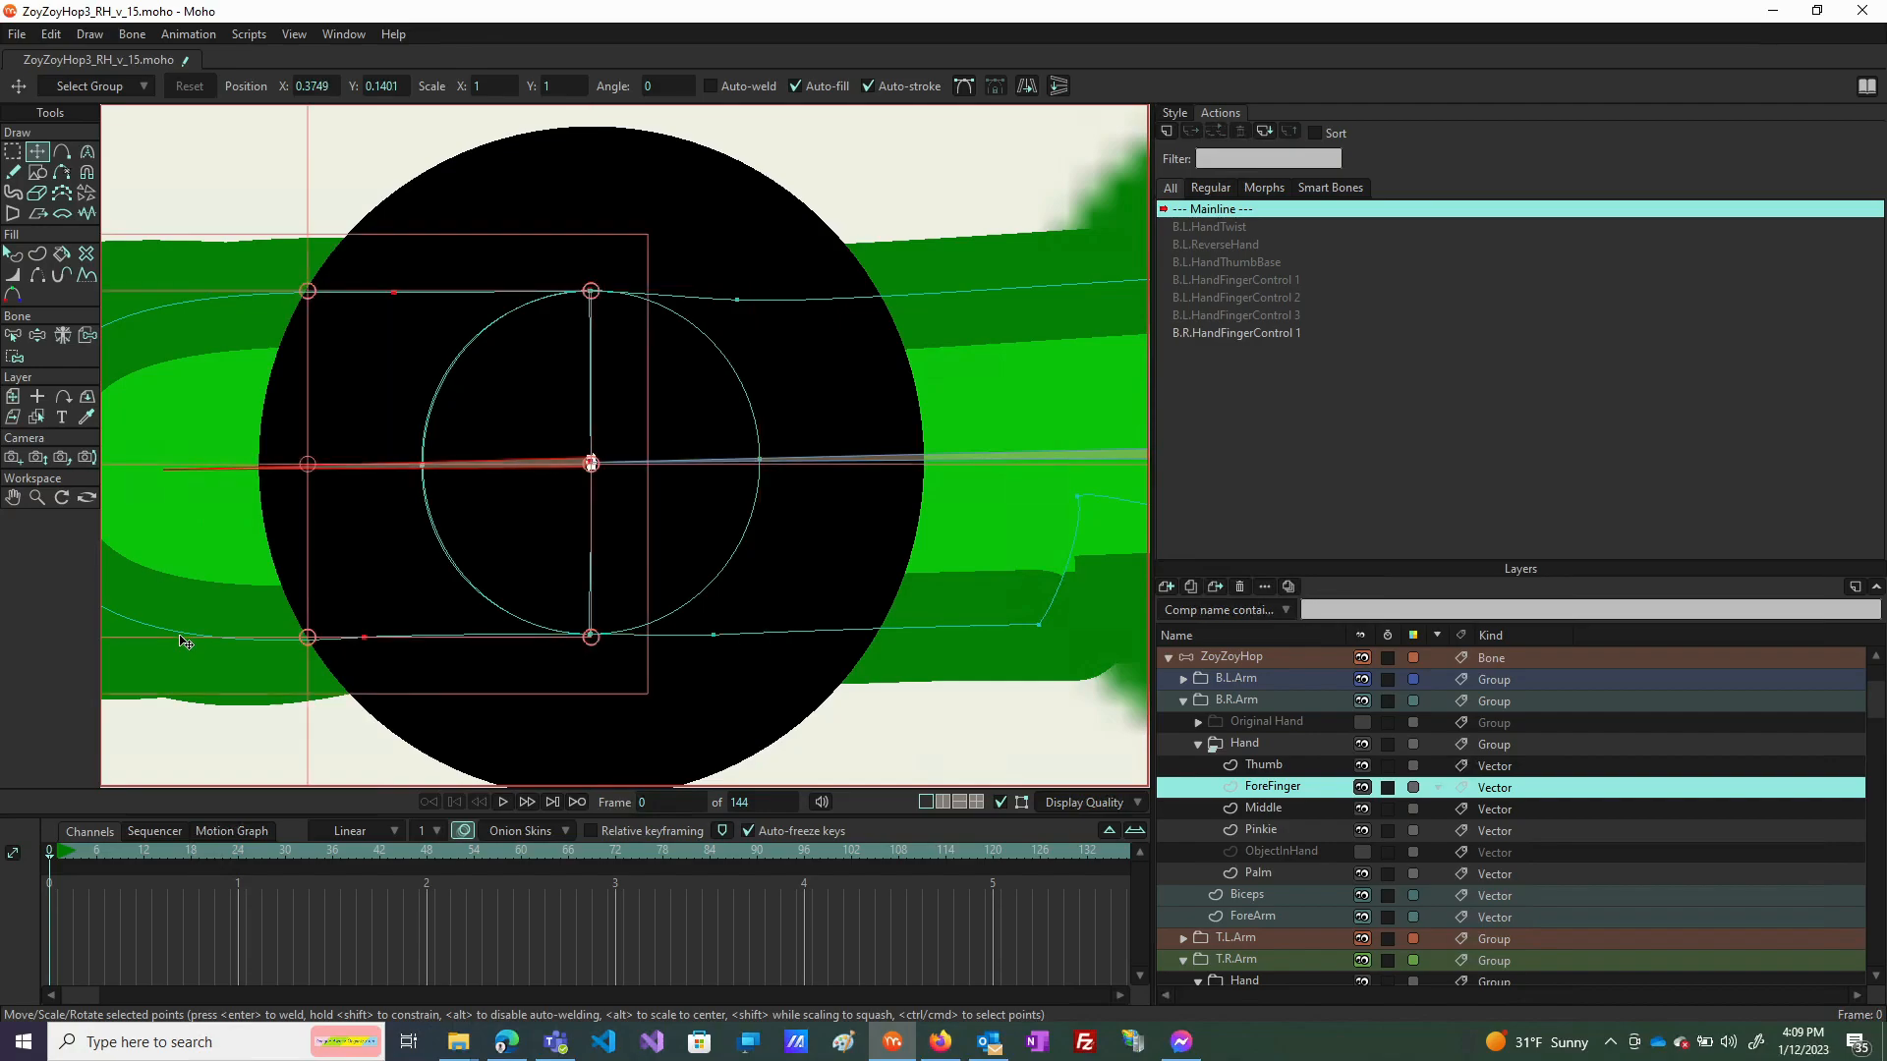
scroll(577, 476, up, 5)
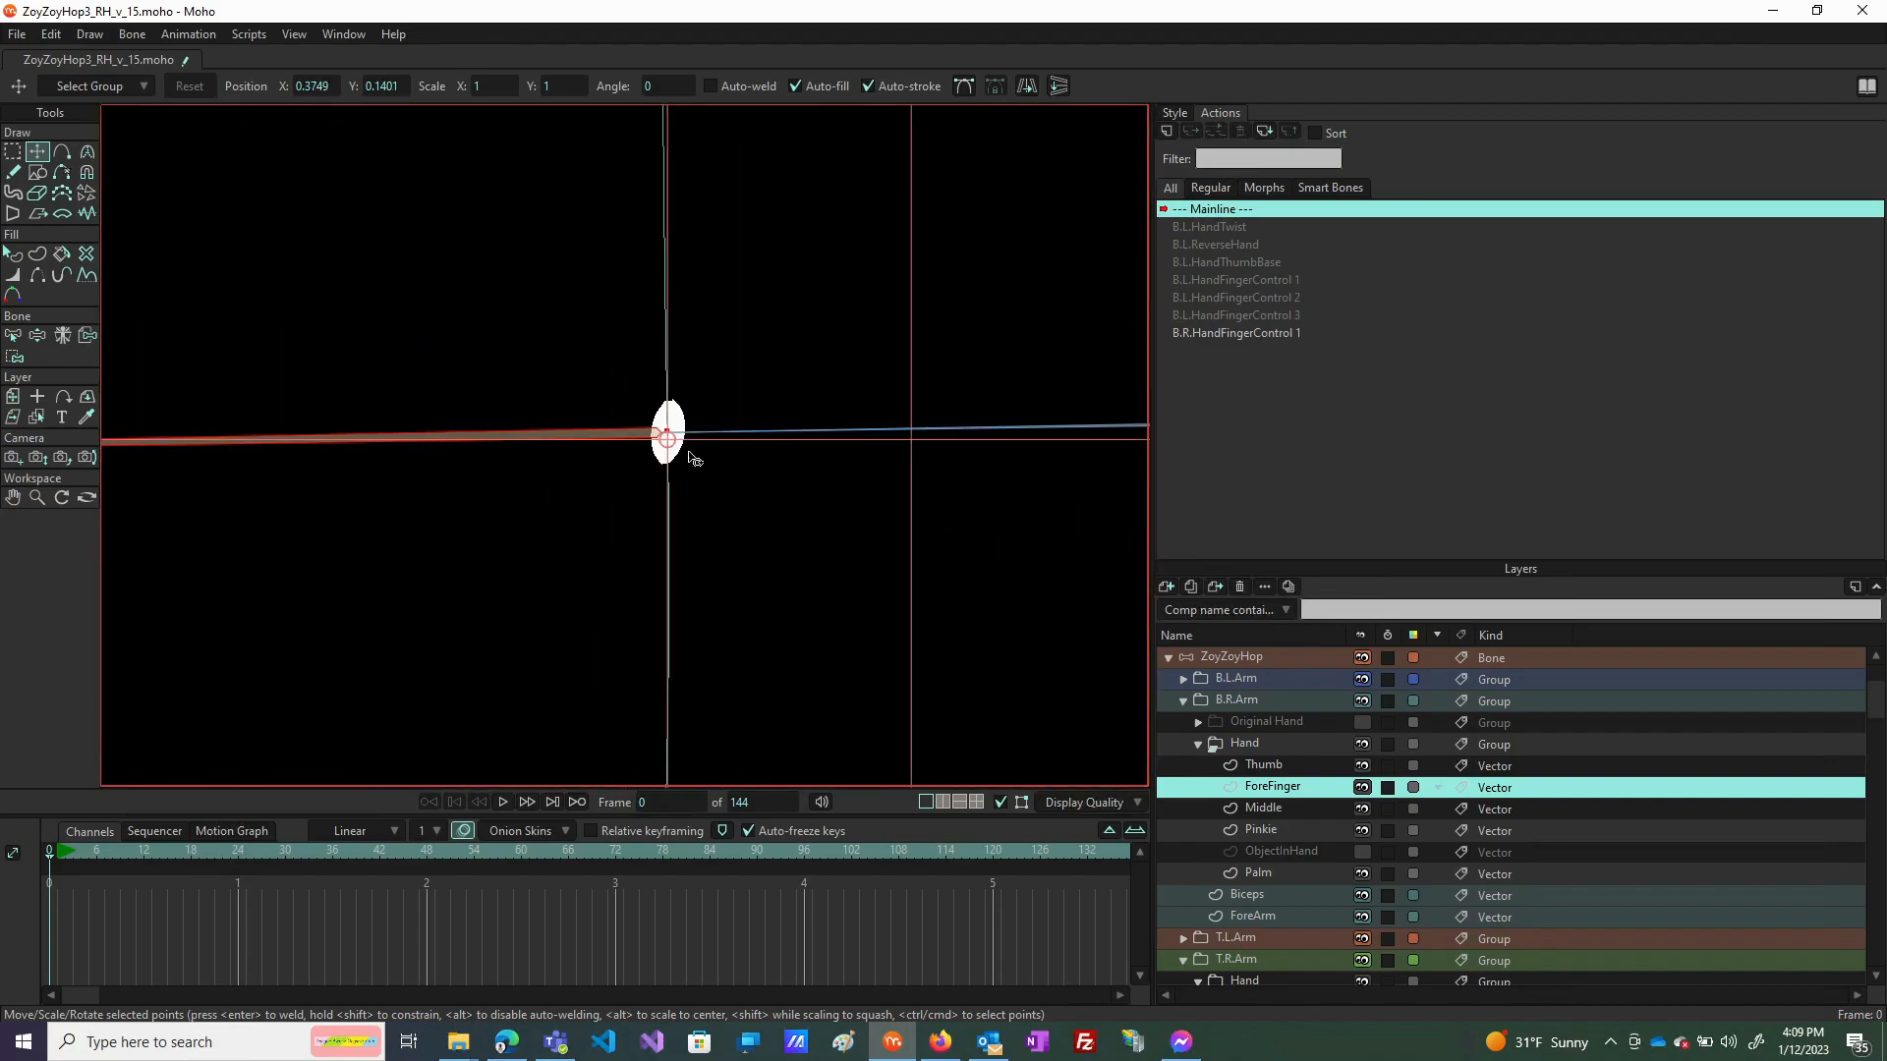
scroll(674, 436, up, 3)
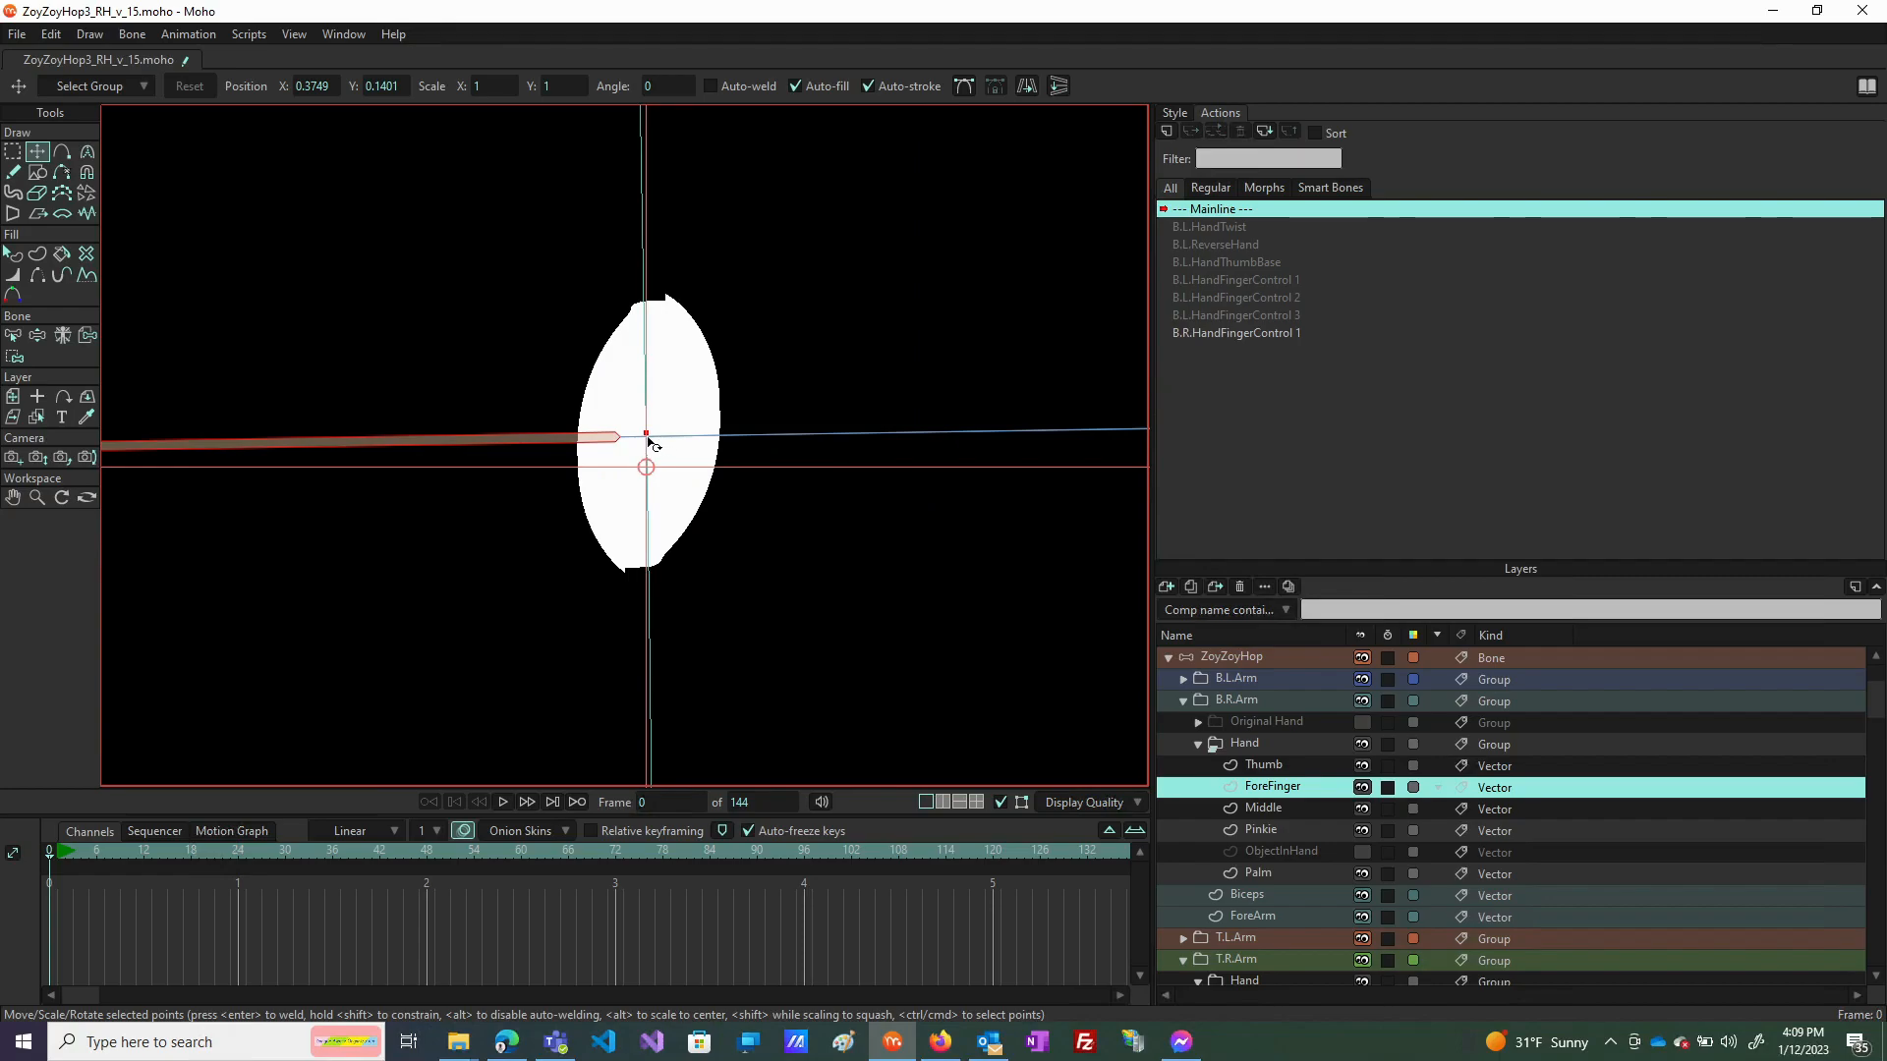
scroll(649, 440, up, 2)
drag(649, 434, 587, 447)
scroll(589, 462, down, 5)
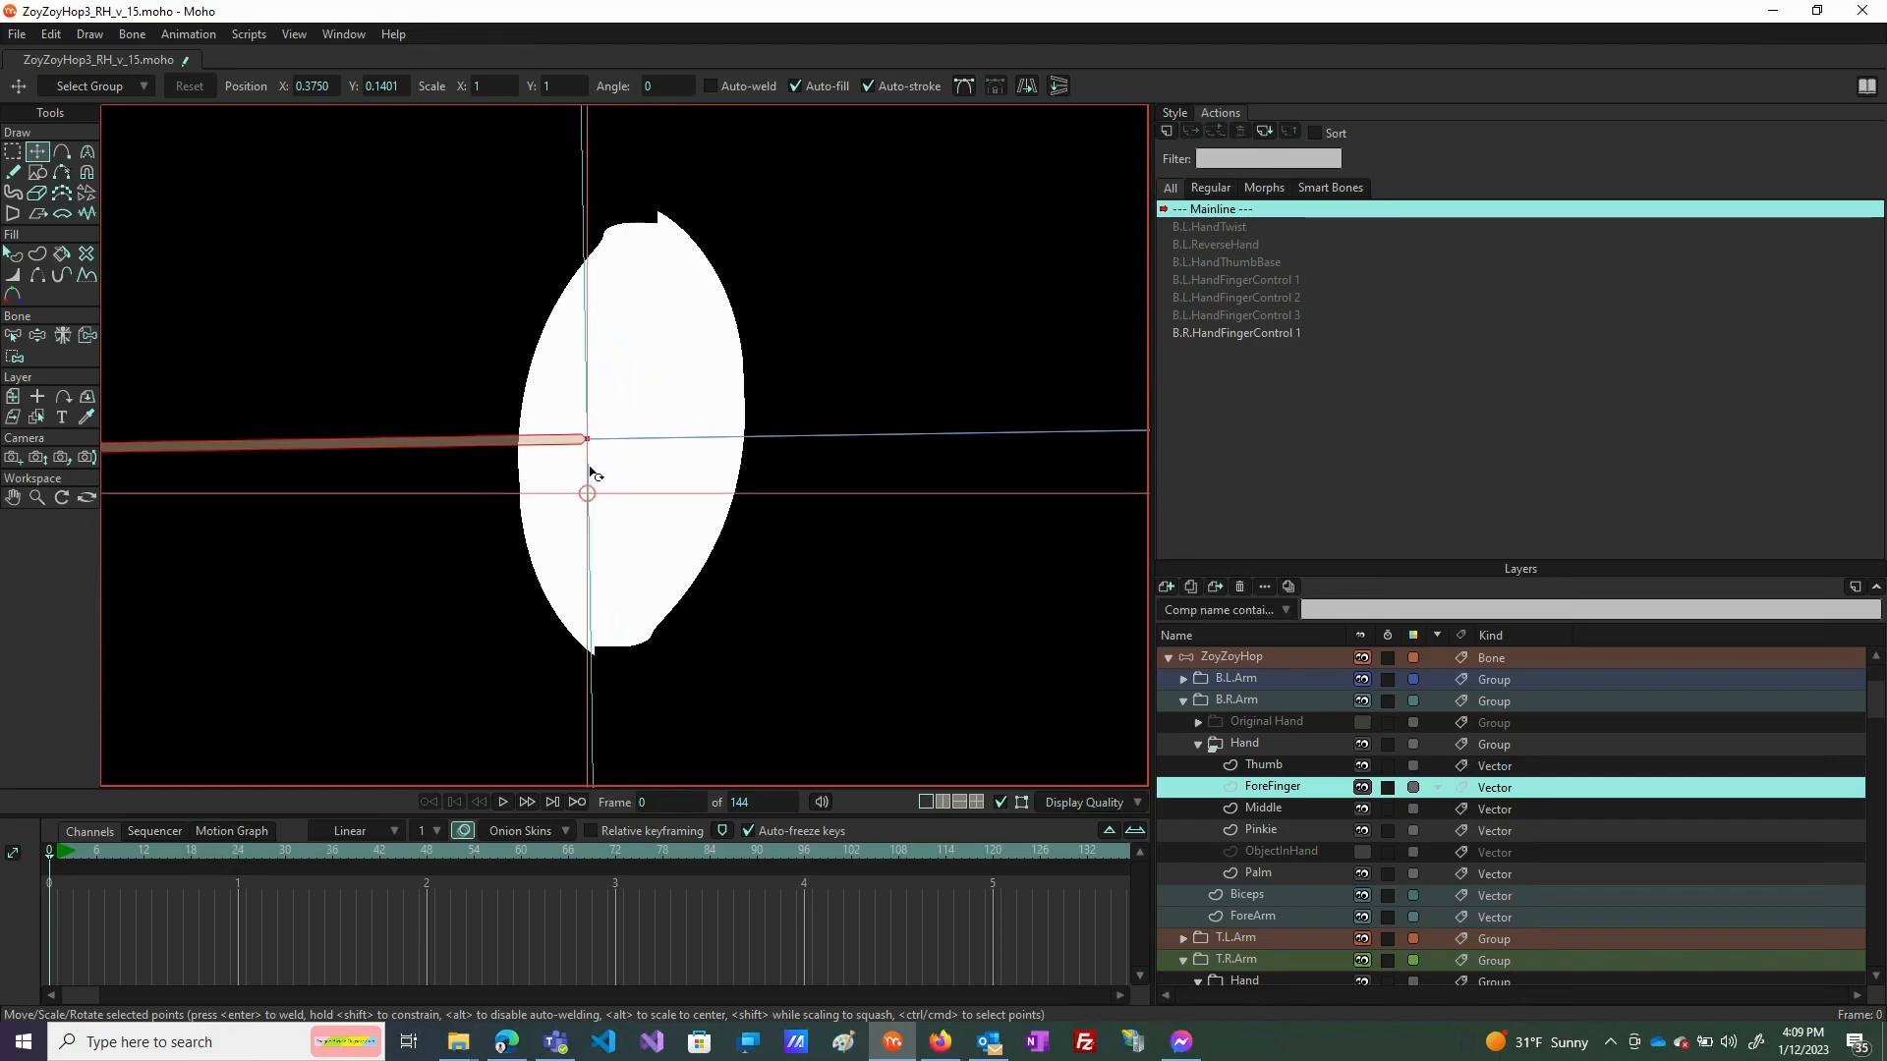
Move the joint's upper point onto the top of the guide circle, at about X 0.3654, Y 0.1460.
scroll(595, 482, up, 8)
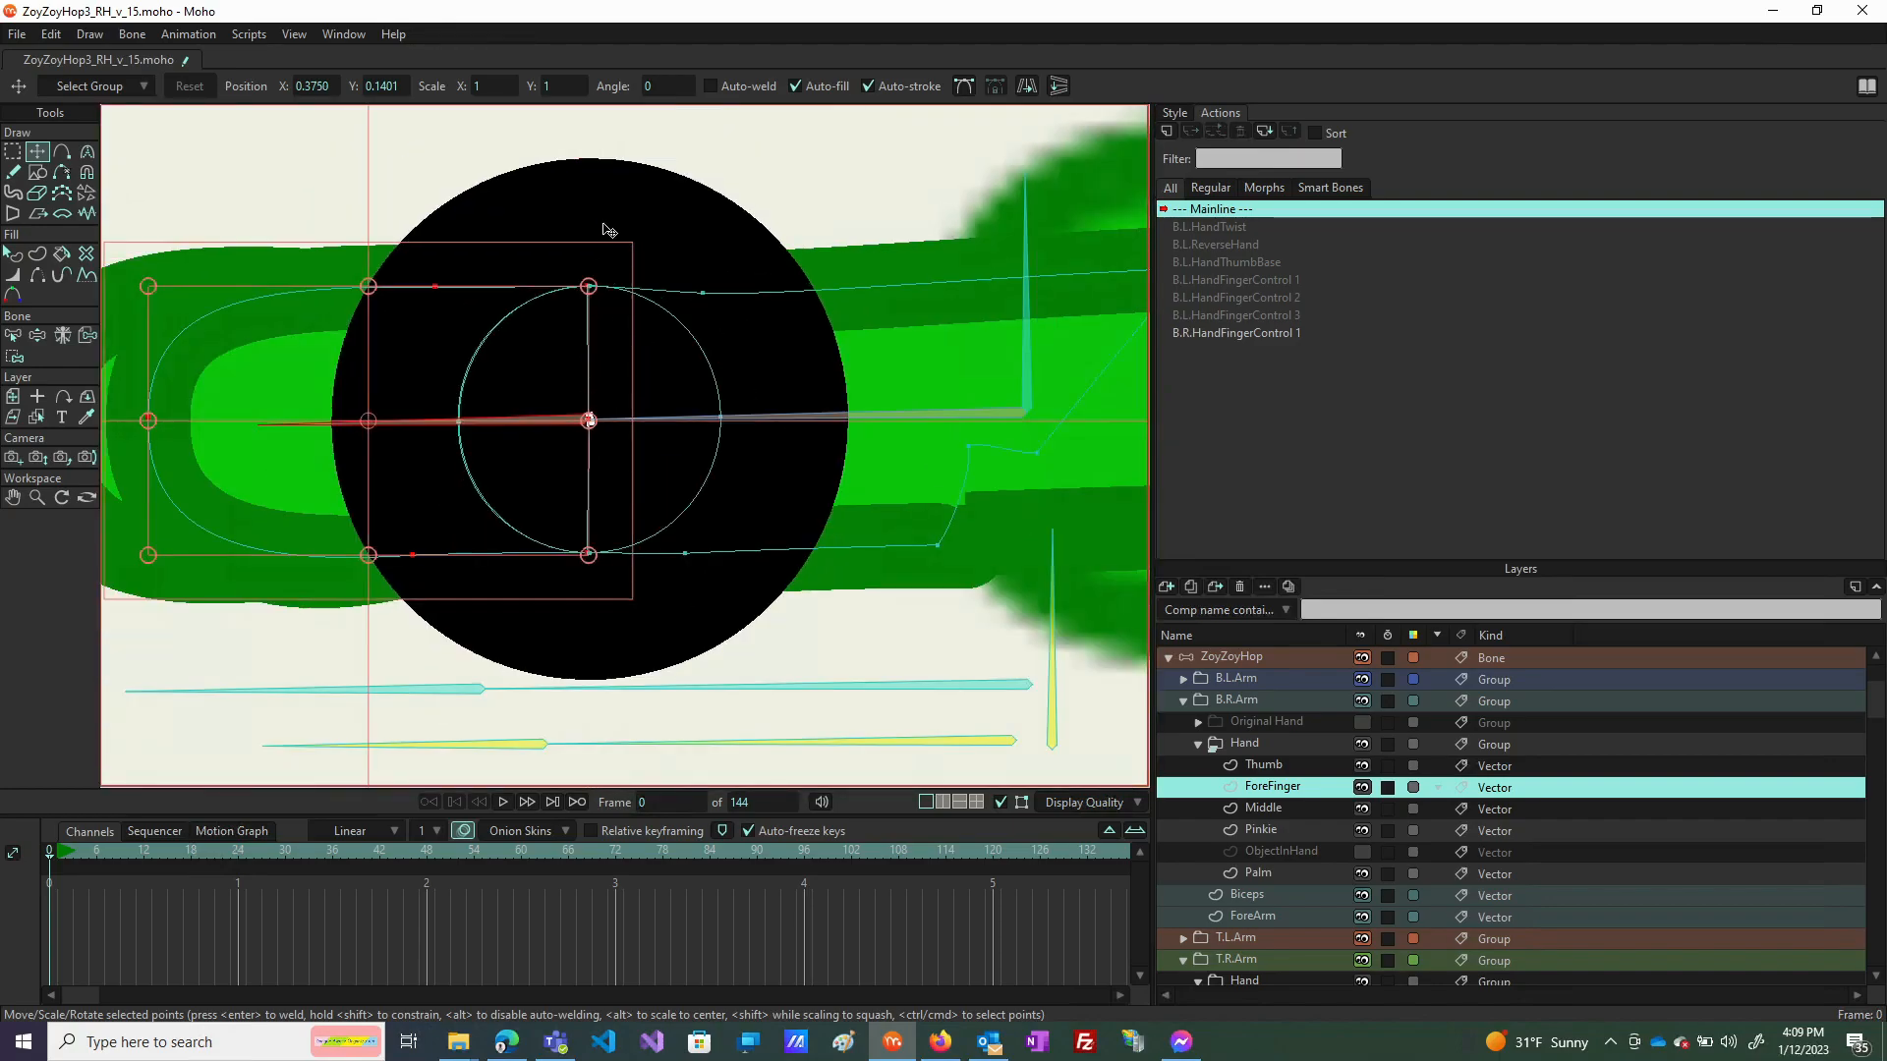
scroll(595, 286, up, 6)
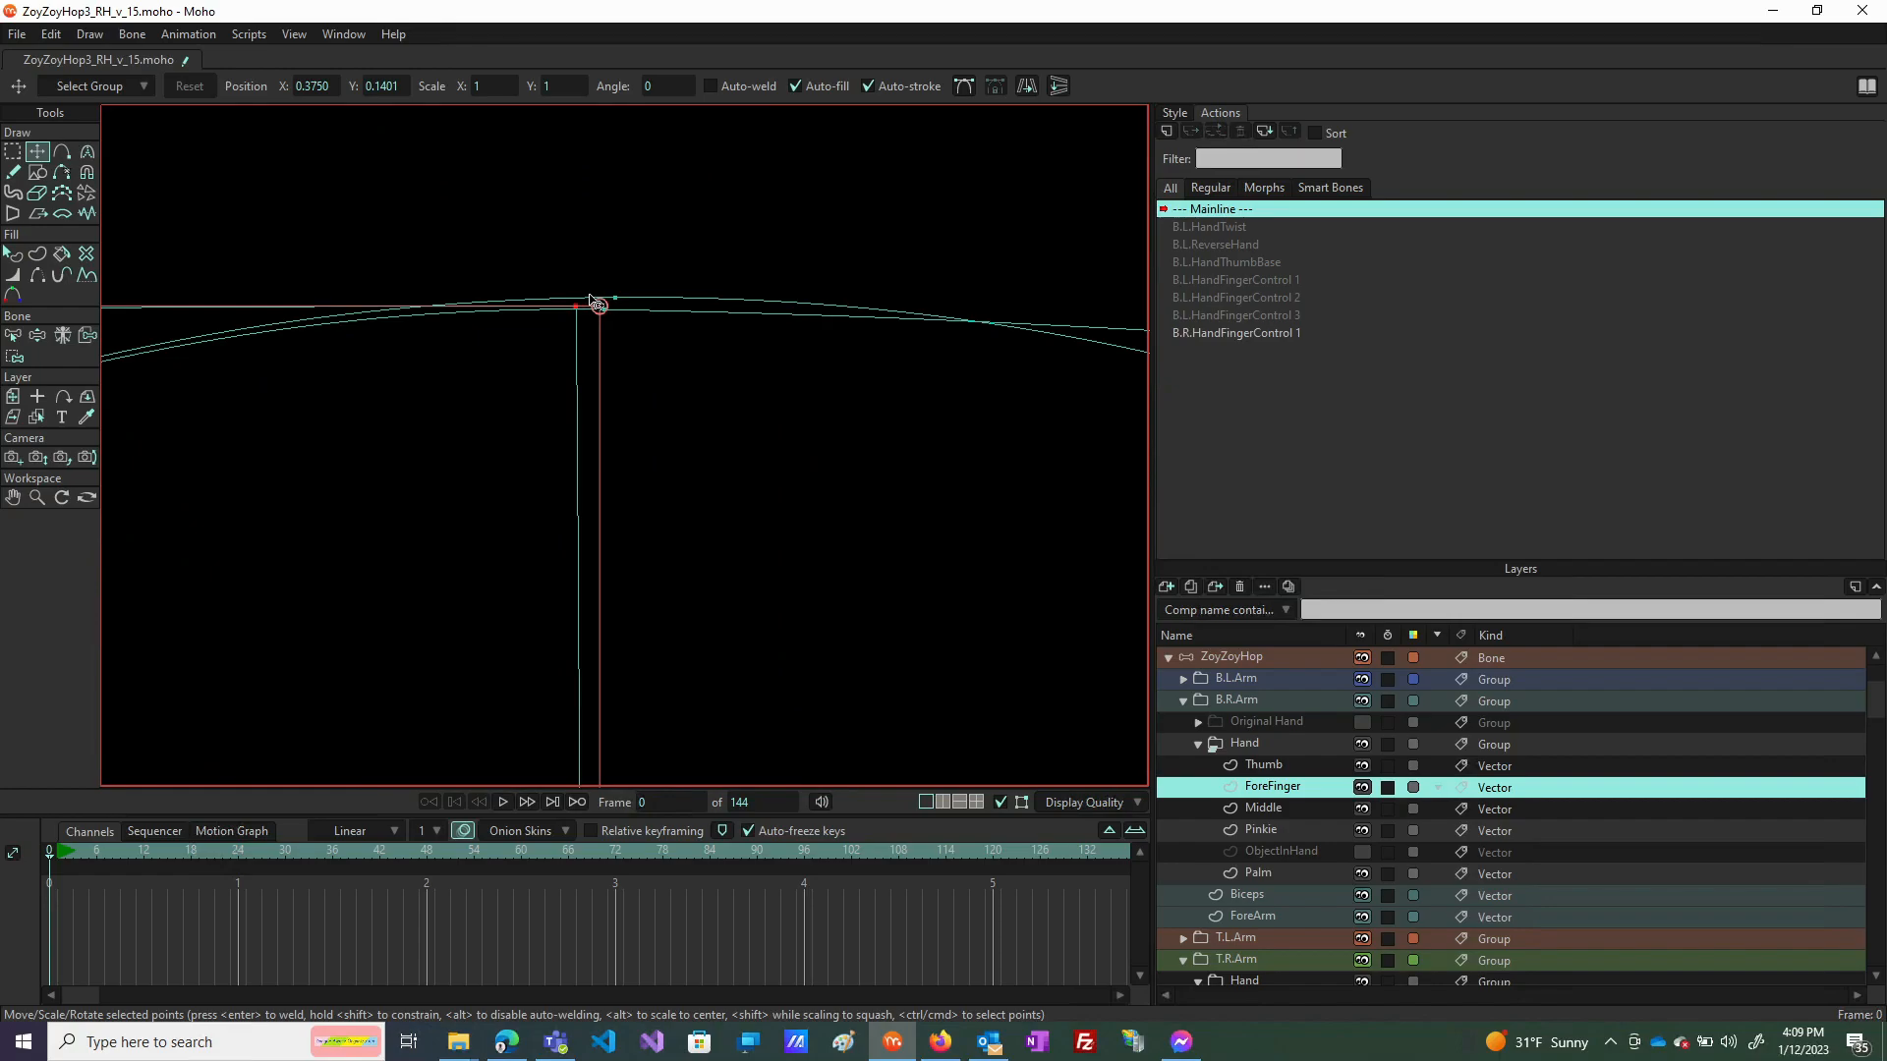
drag(560, 335, 560, 335)
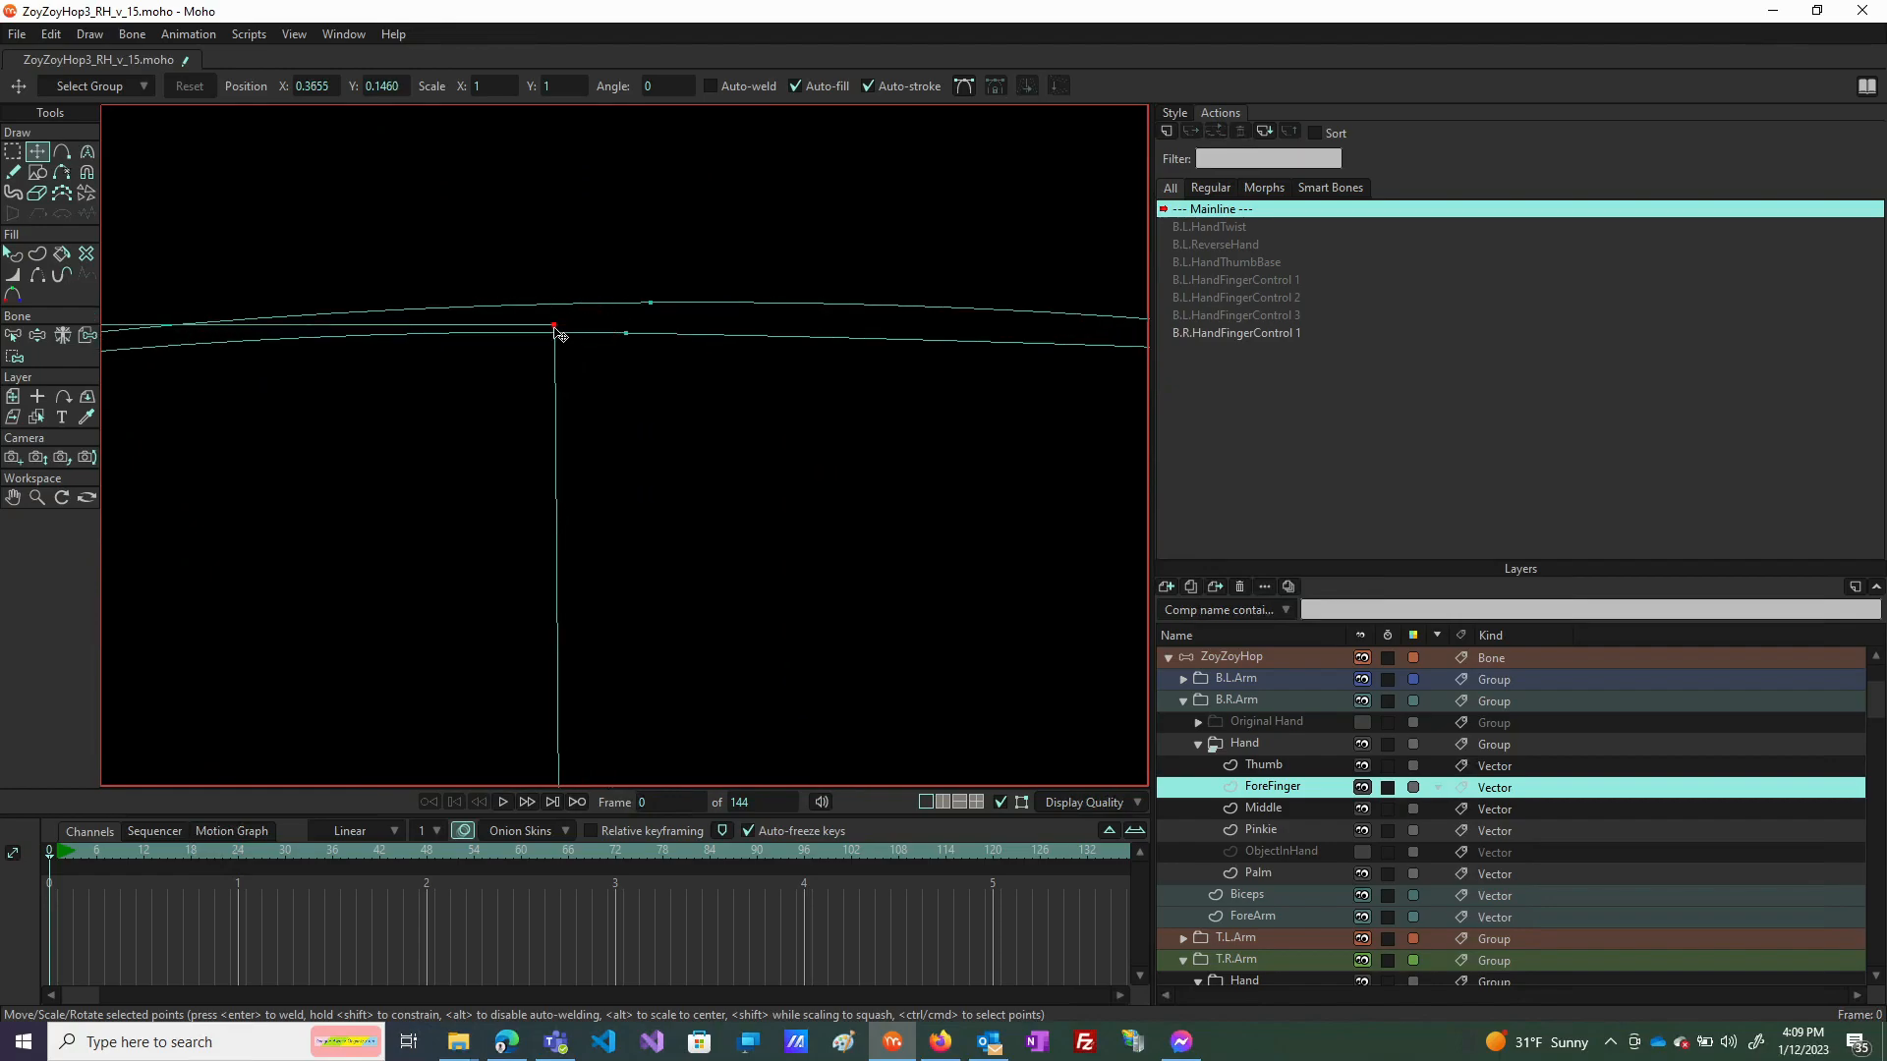
drag(560, 334, 630, 332)
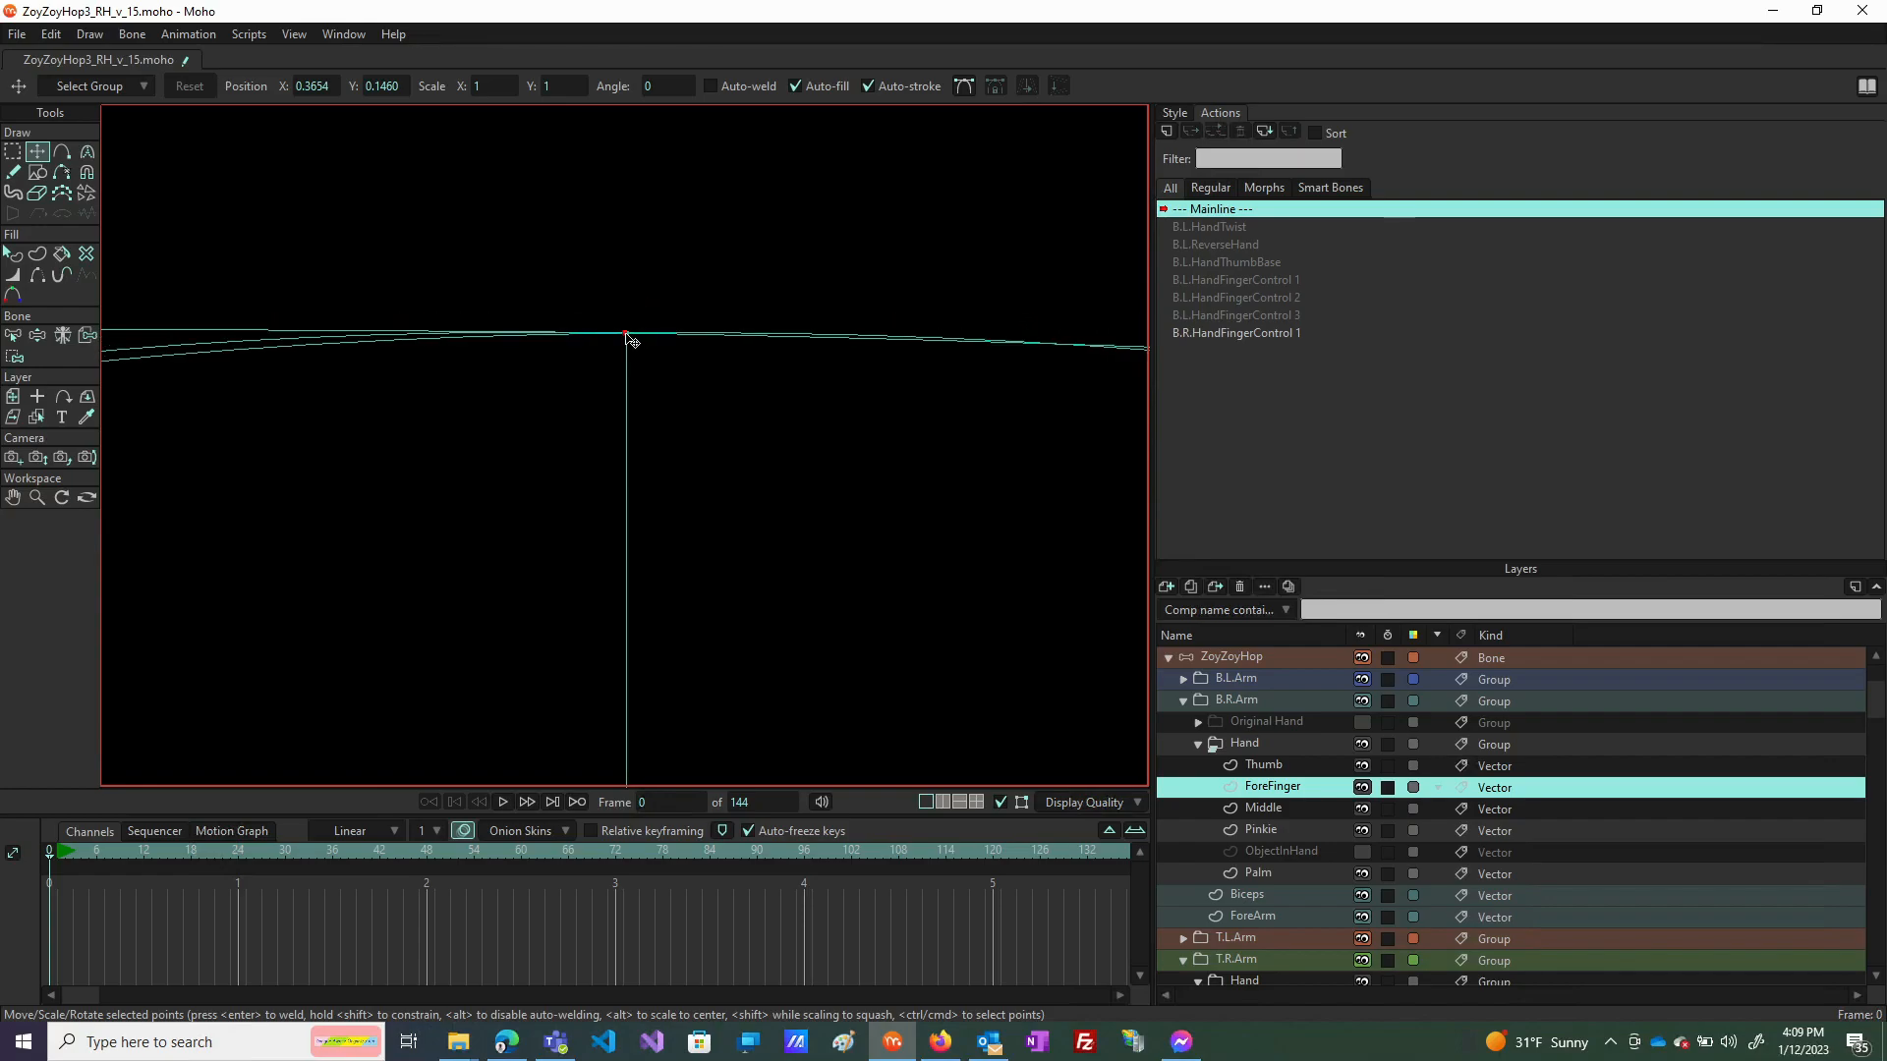
drag(629, 335, 655, 307)
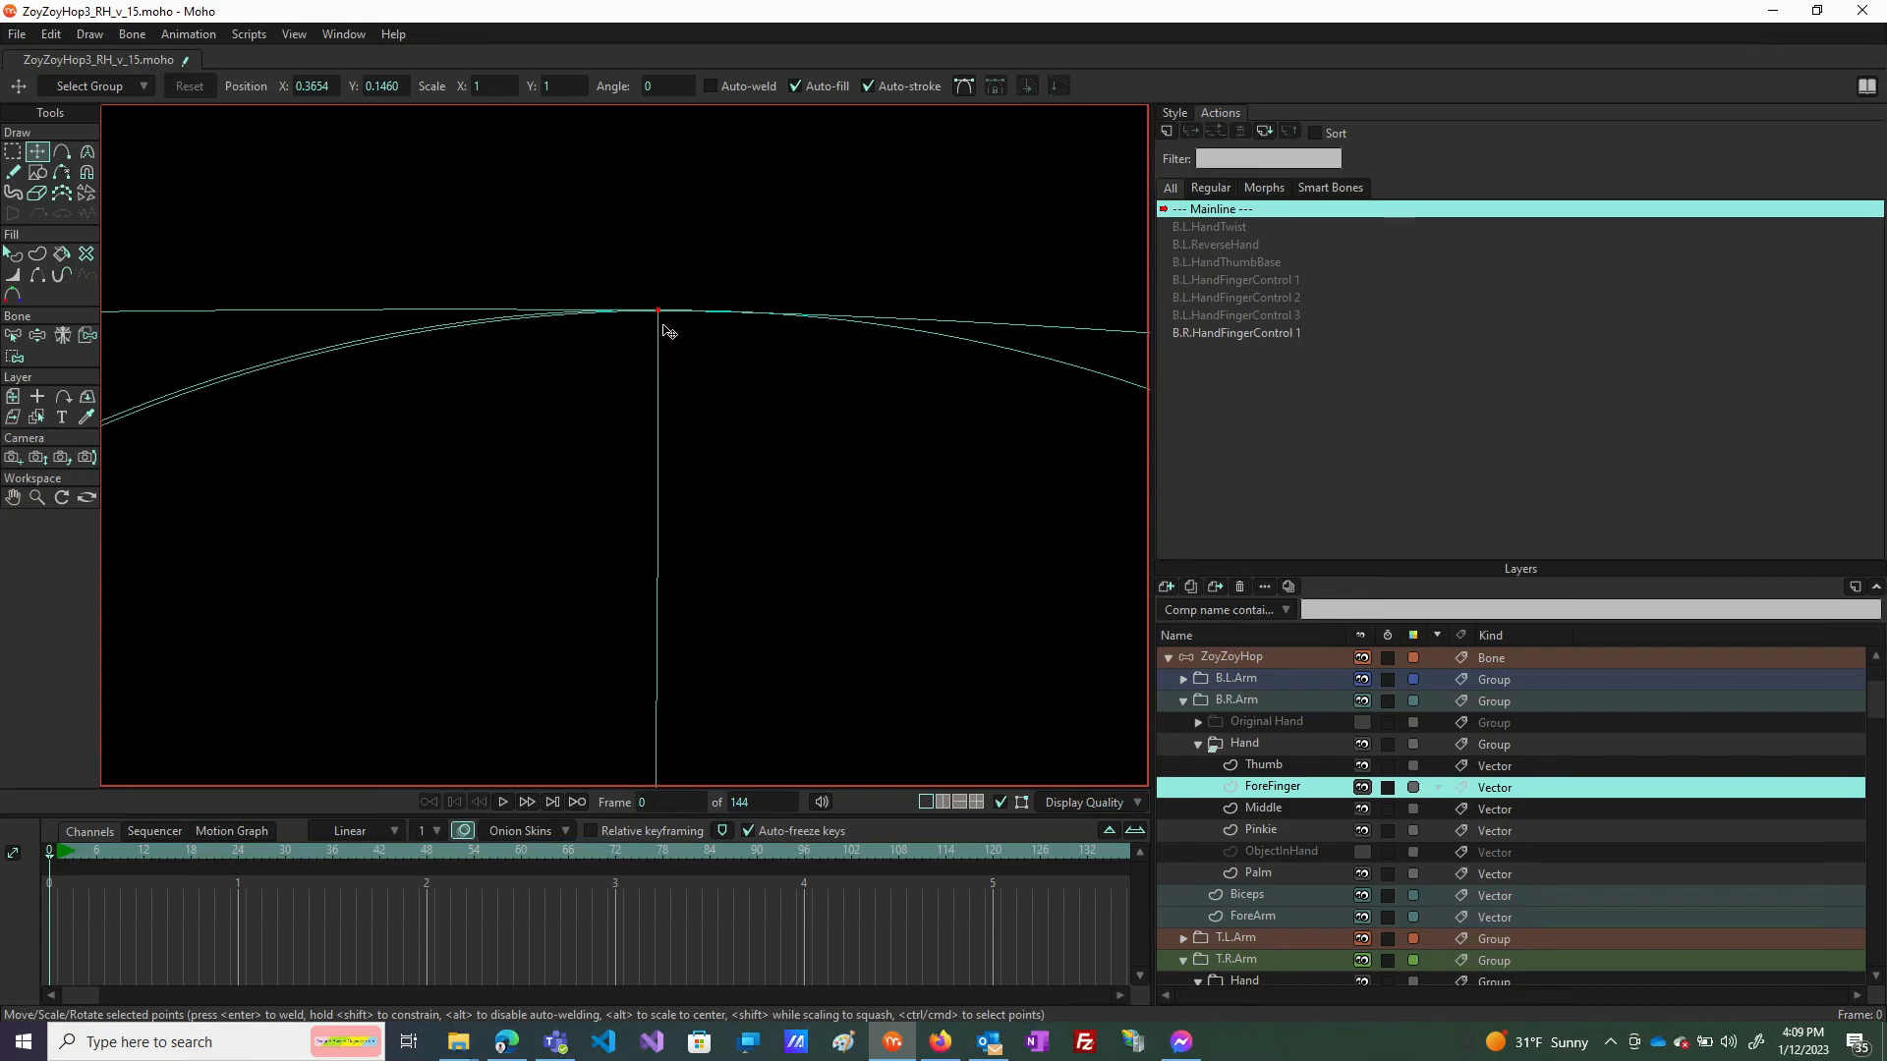
Use the Curvature tool to lengthen the upper joint point's handle until it matches the guide circle's handle.
key(c)
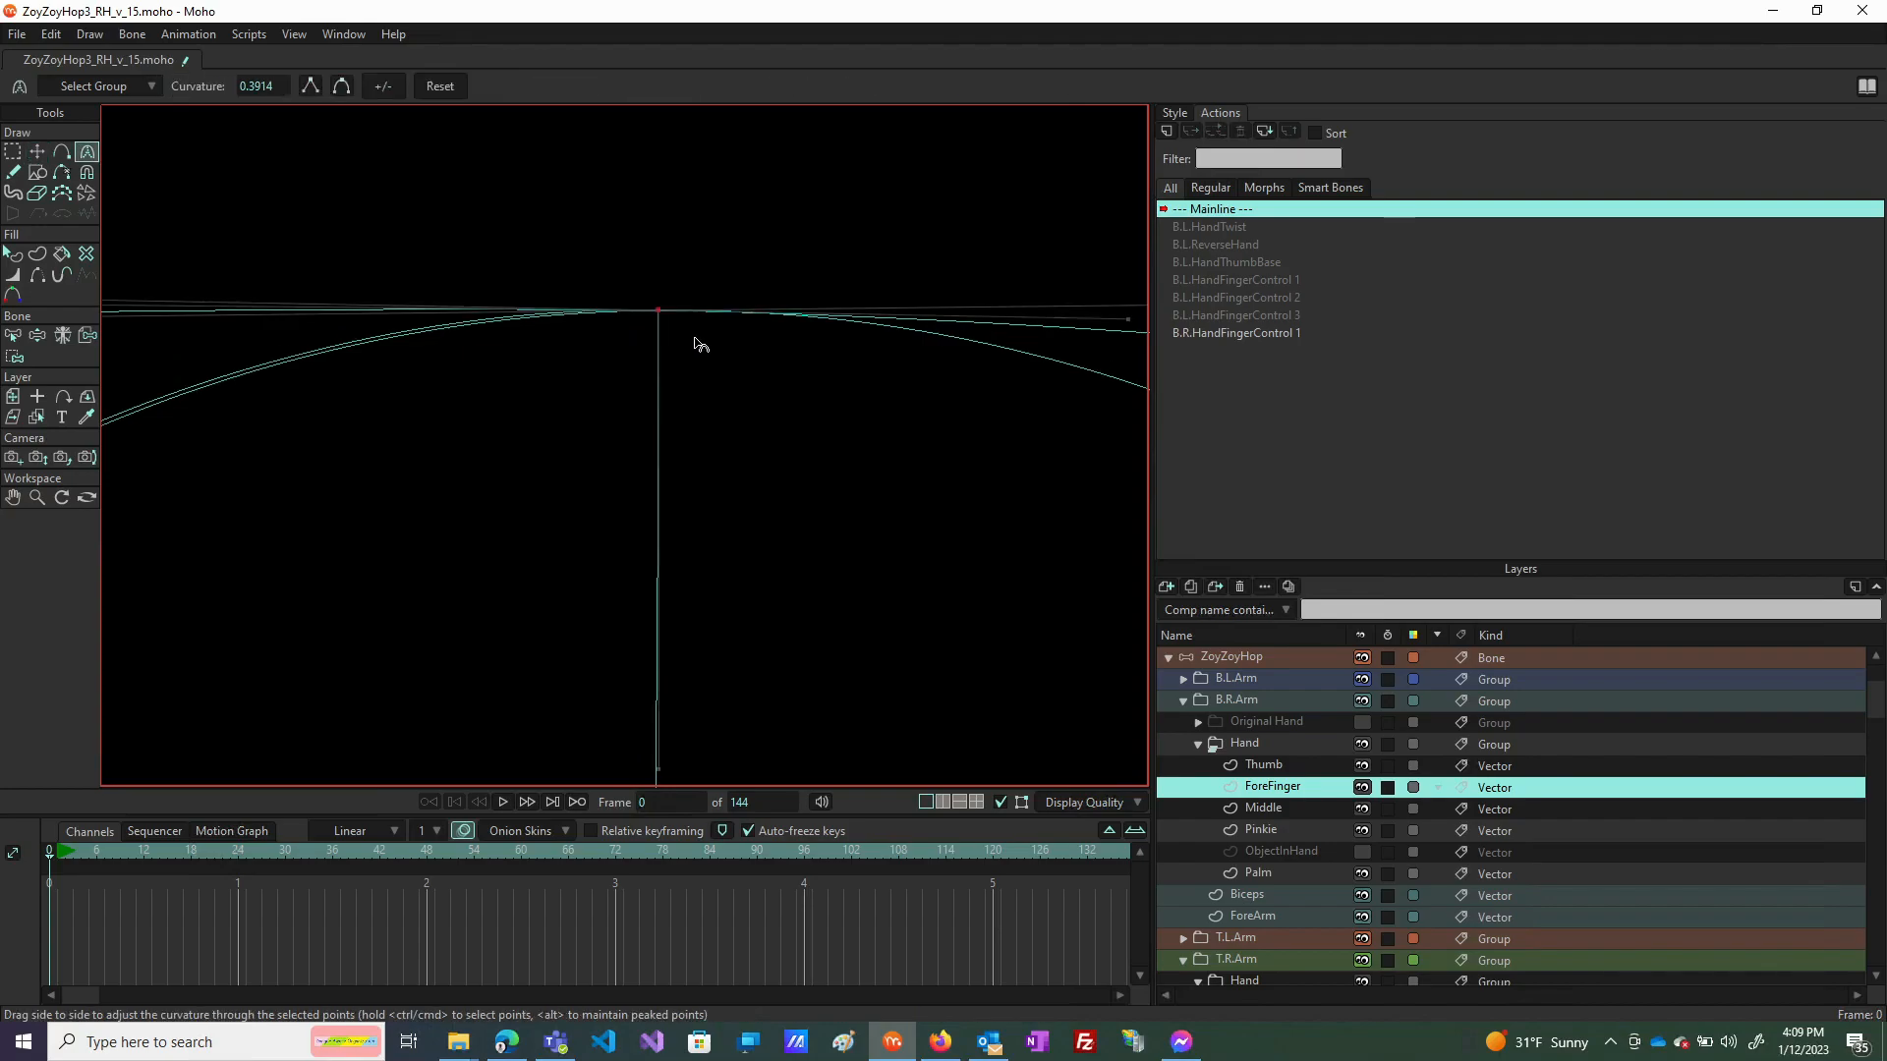
scroll(696, 346, up, 2)
click(473, 332)
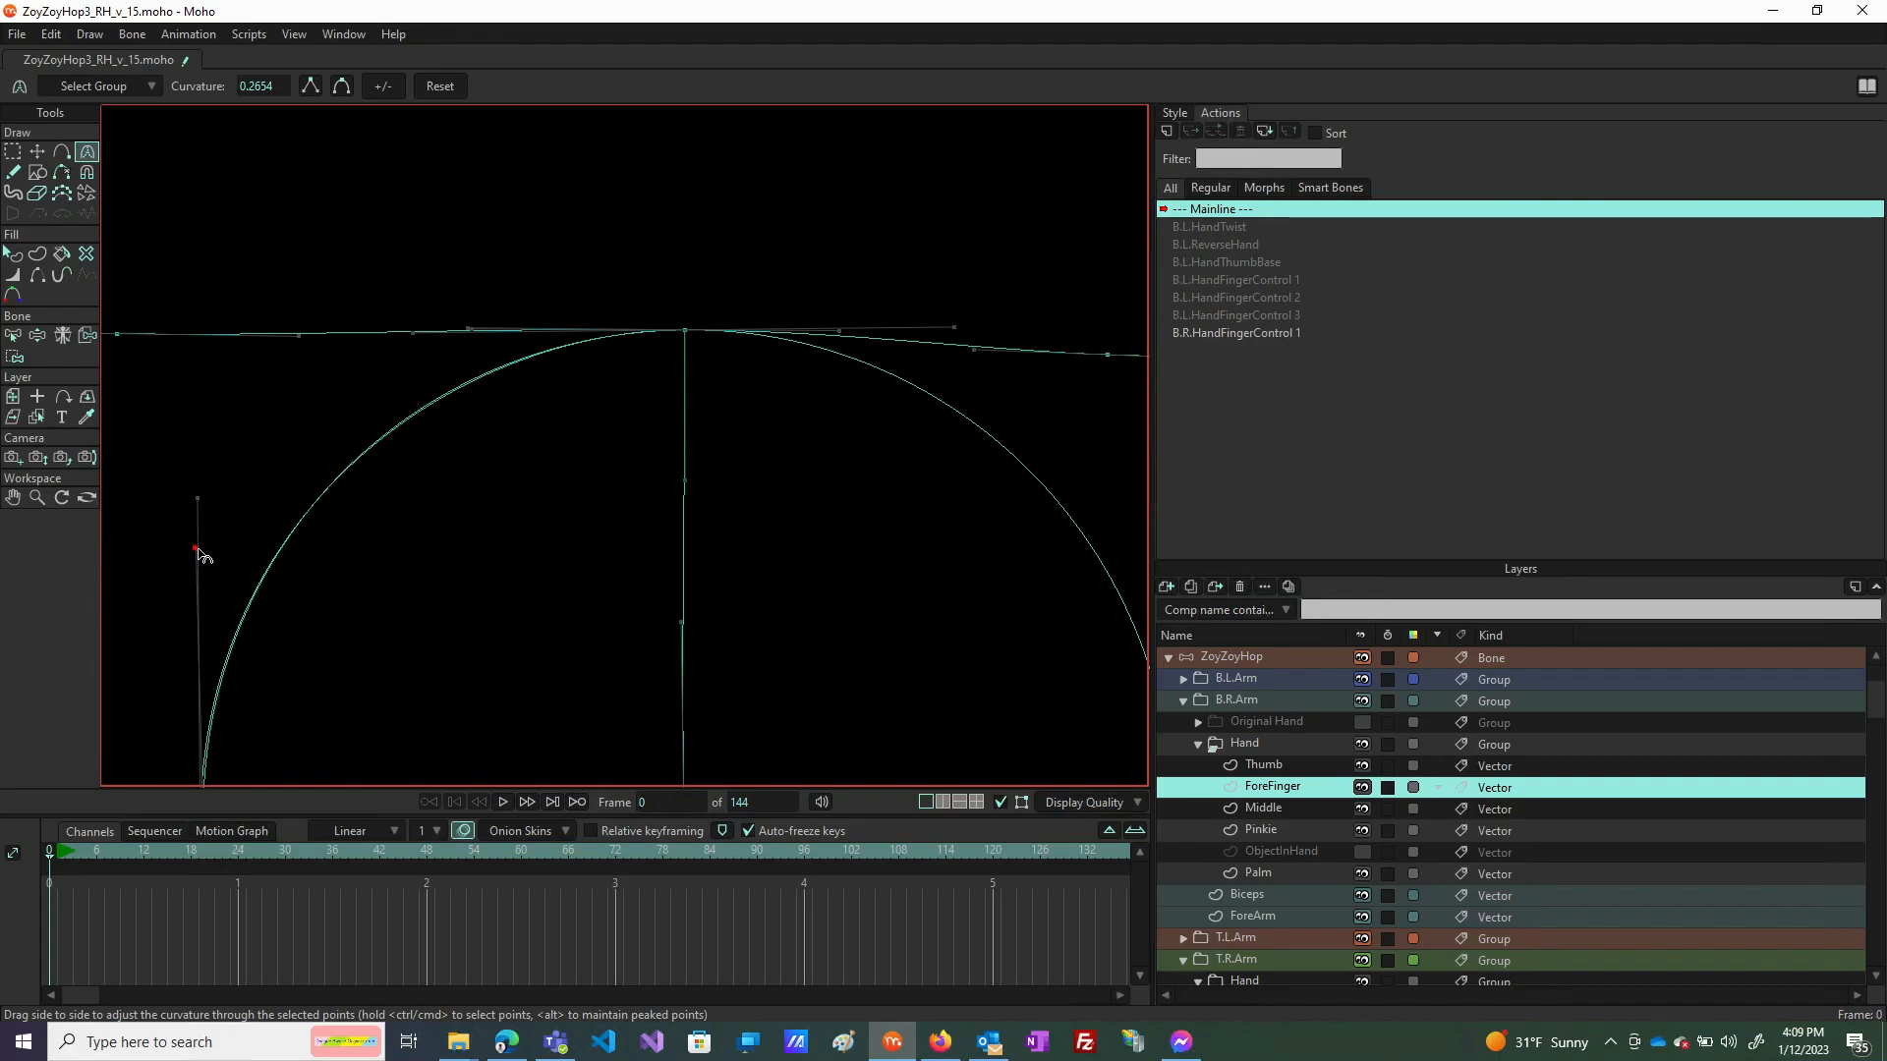
click(197, 550)
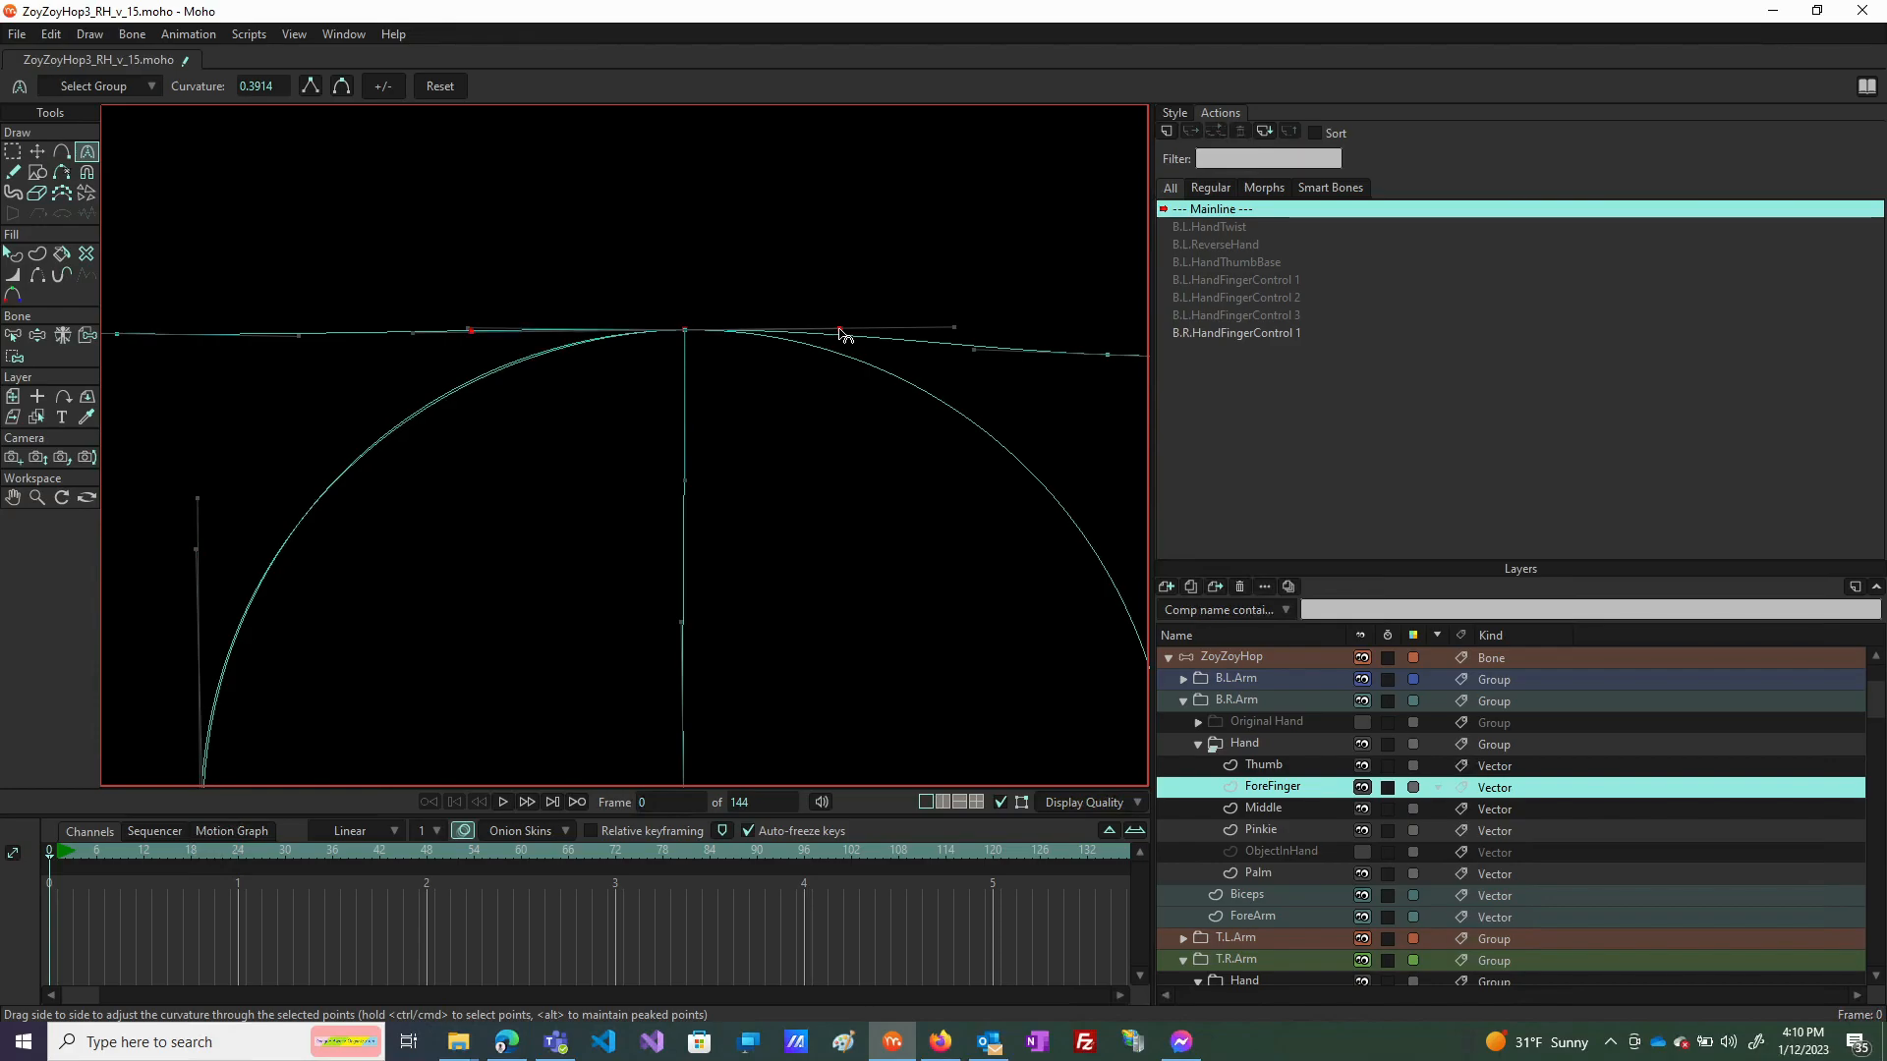
drag(842, 334, 968, 334)
scroll(955, 351, down, 6)
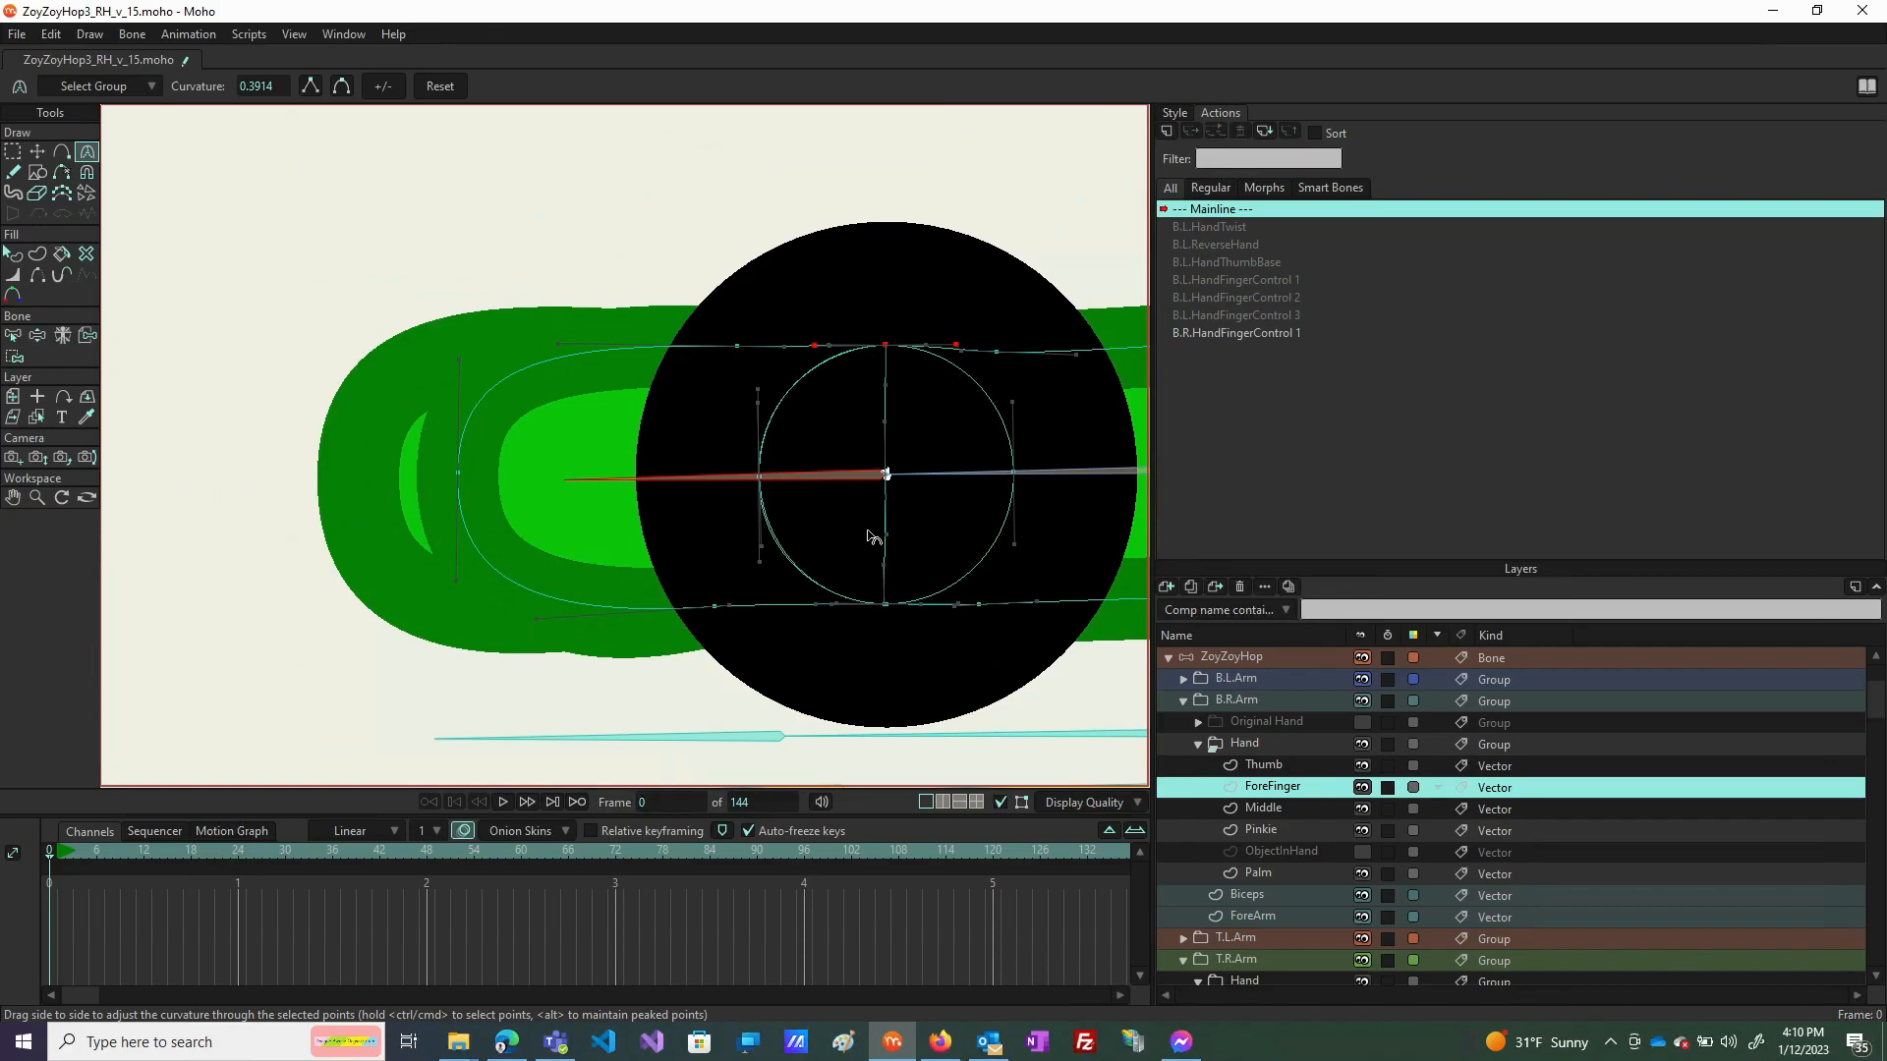
Adjust the curvature handles along the lower half of the joint's arc so it follows the guide circle.
scroll(857, 559, up, 4)
scroll(857, 573, up, 1)
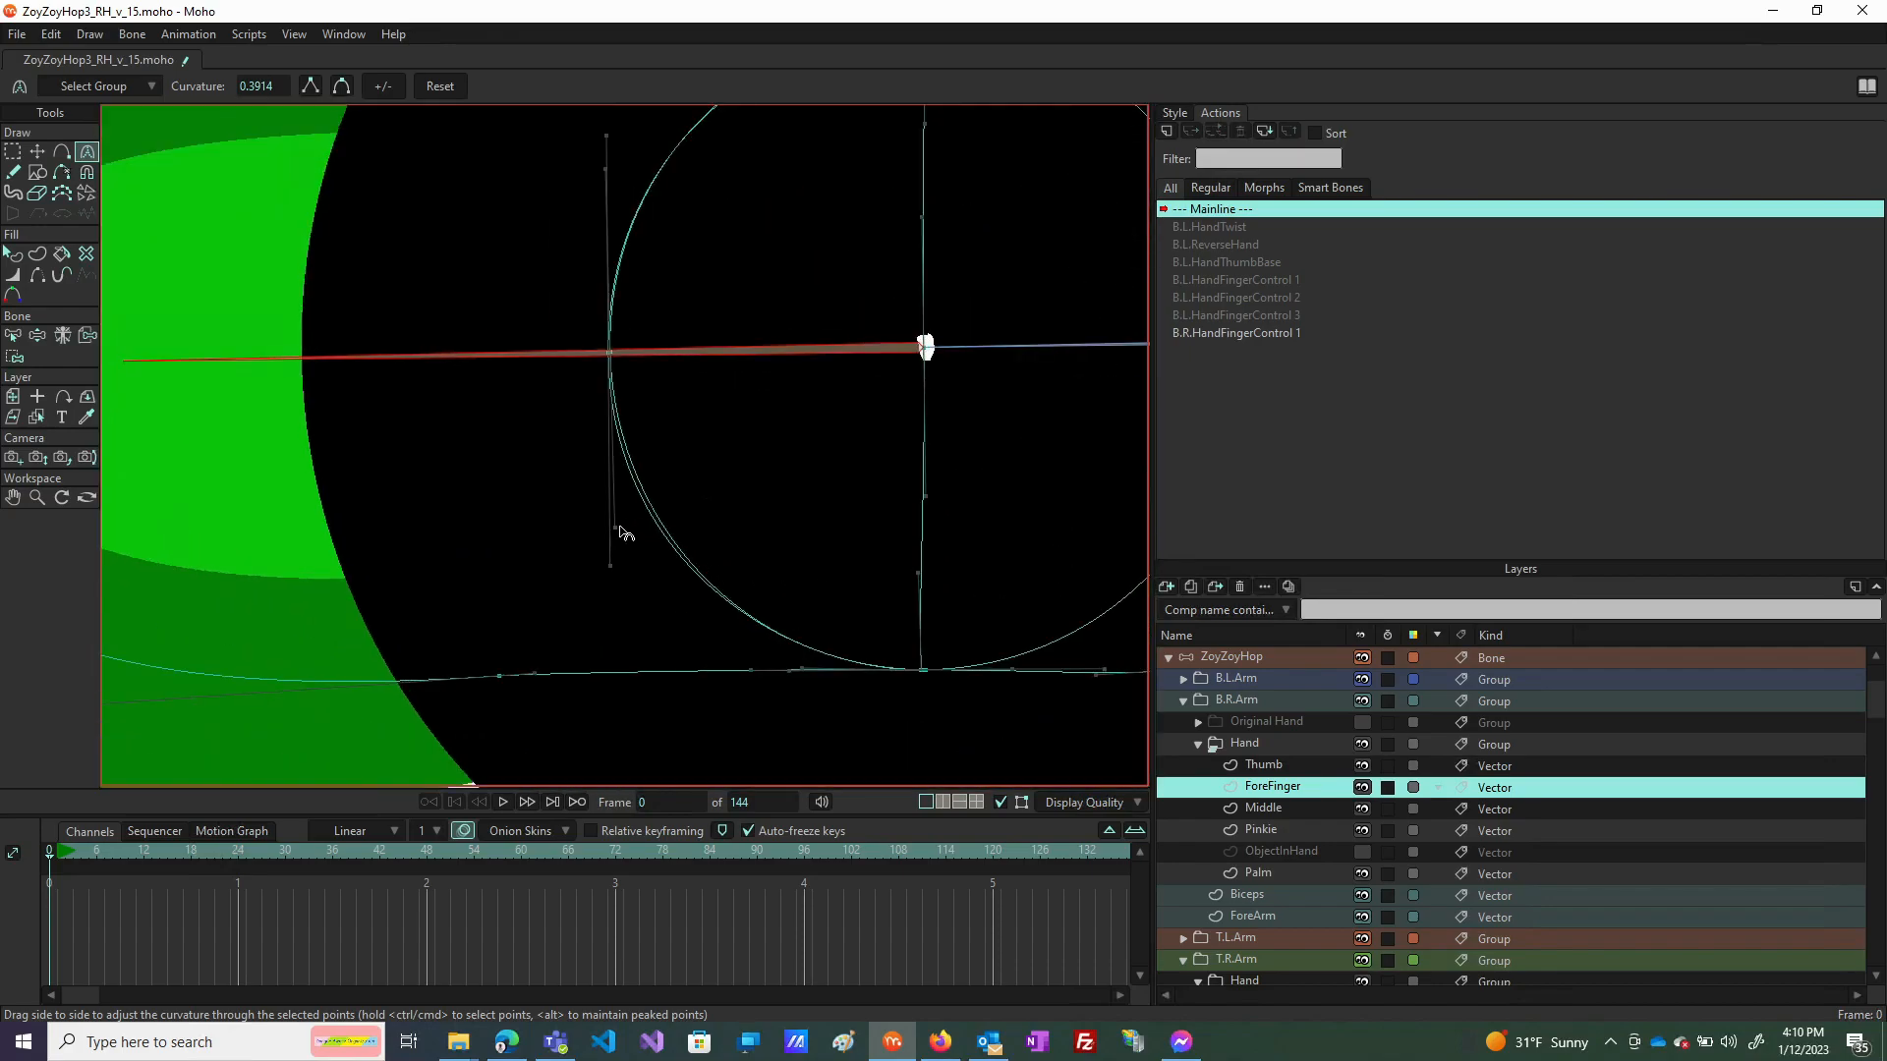
drag(617, 526, 616, 561)
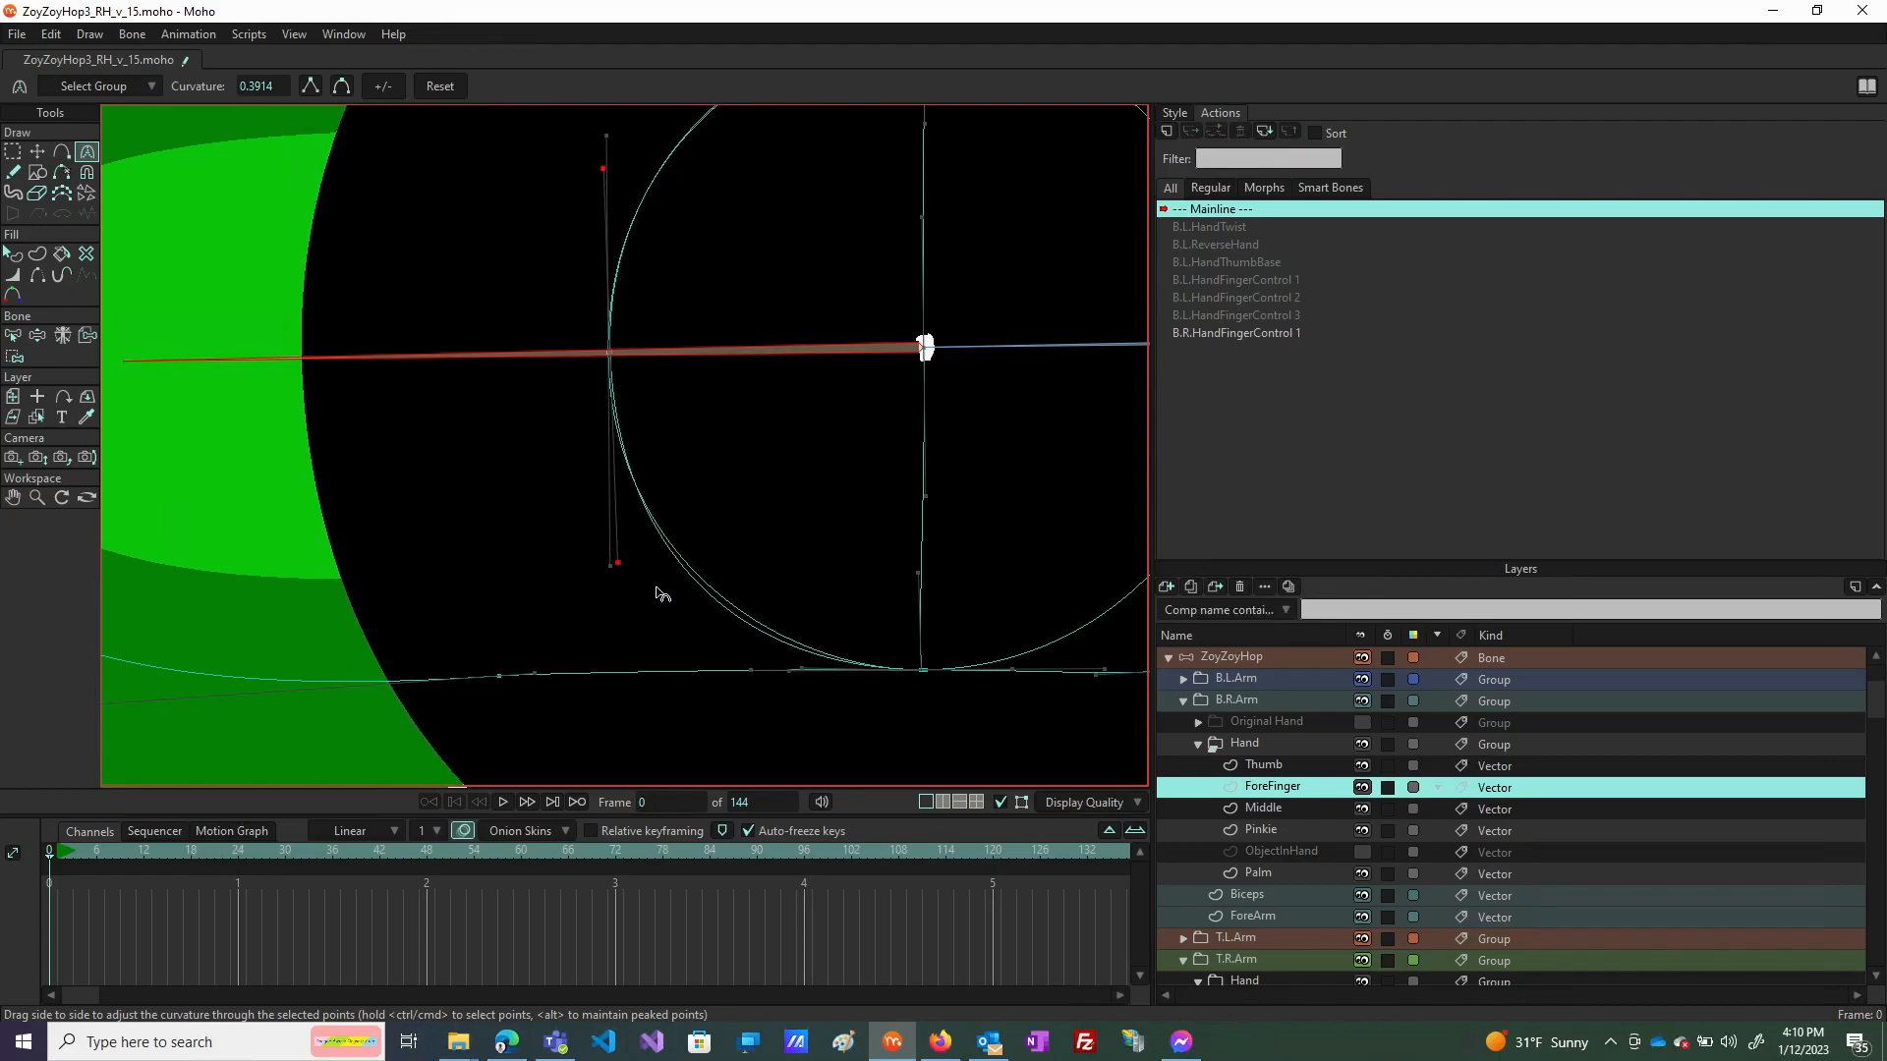
drag(617, 563, 613, 543)
drag(803, 674, 811, 669)
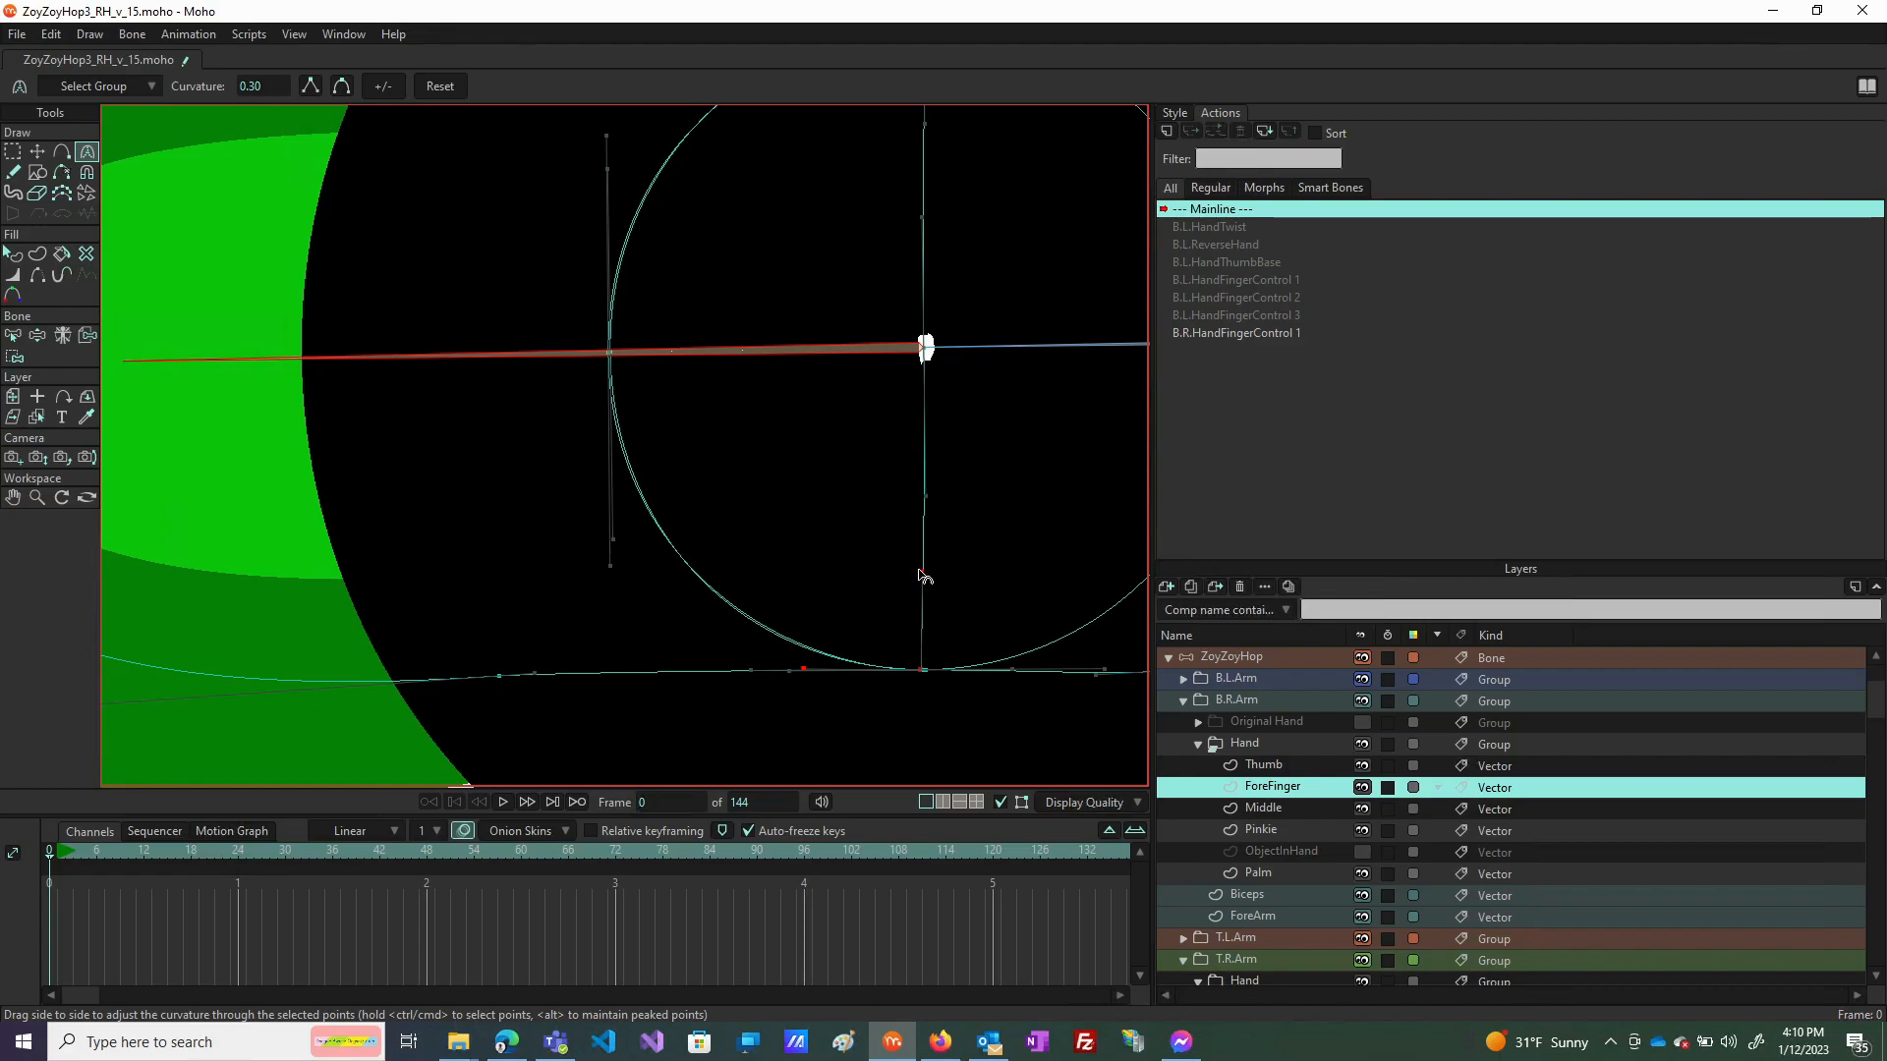
Adjust the lower joint point's inner curvature handle to straighten the line running up to the joint's centre.
click(924, 507)
drag(925, 509, 921, 570)
click(921, 570)
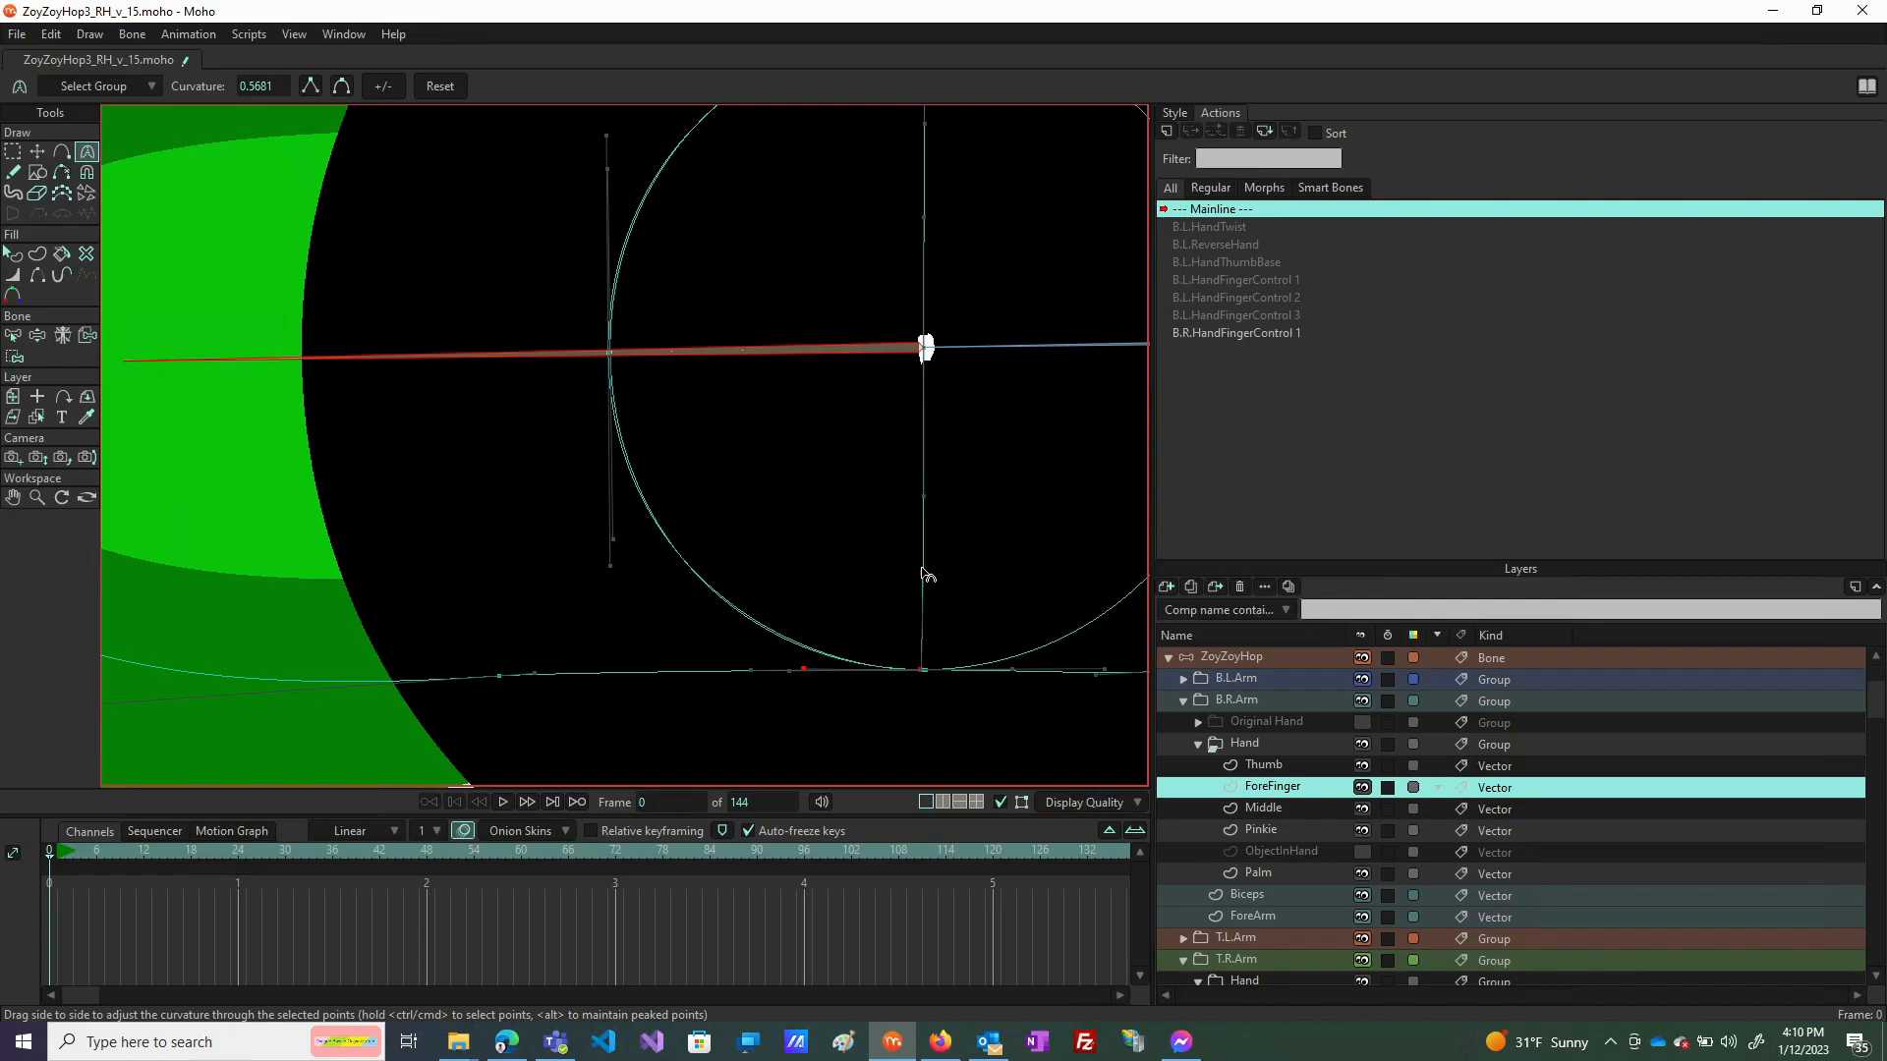
Test the reshaped ForeFinger joint by moving the fingertip bone with Manipulate Bones while the guide circle is in place.
scroll(909, 600, down, 5)
scroll(653, 597, down, 3)
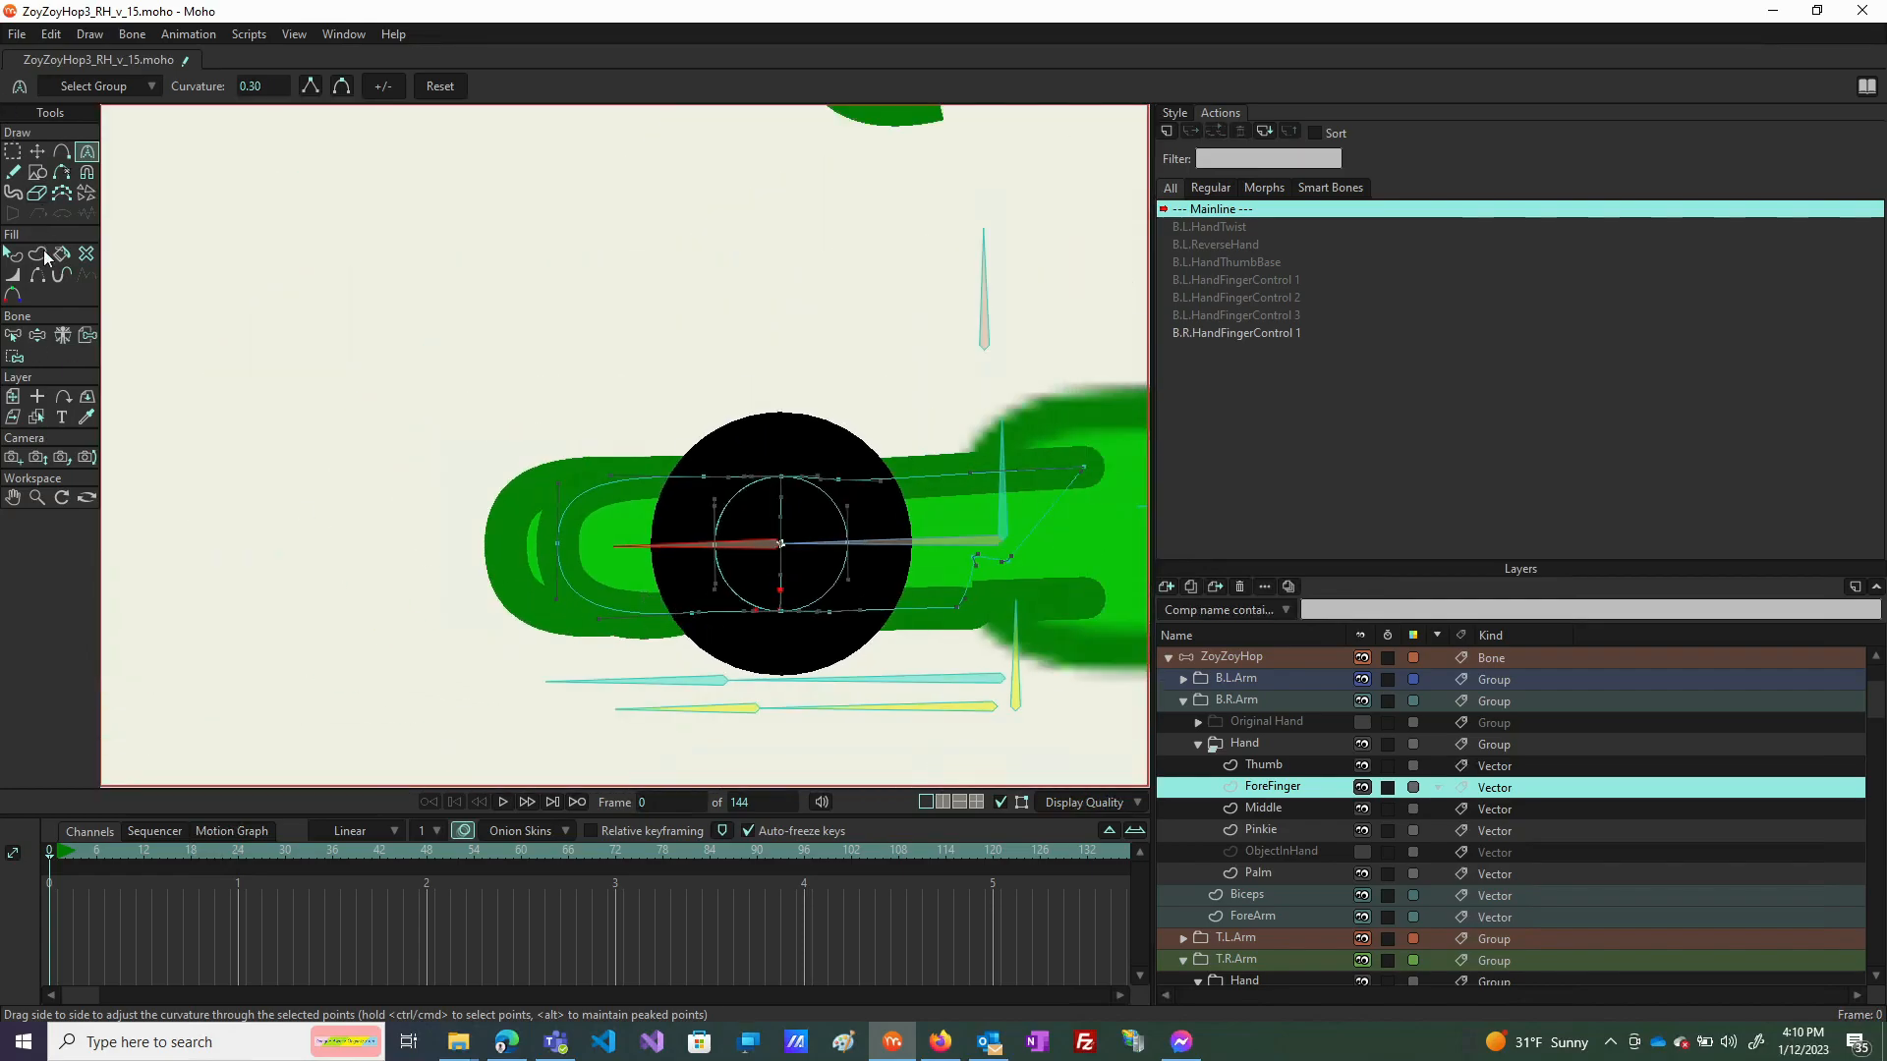
click(20, 356)
click(37, 337)
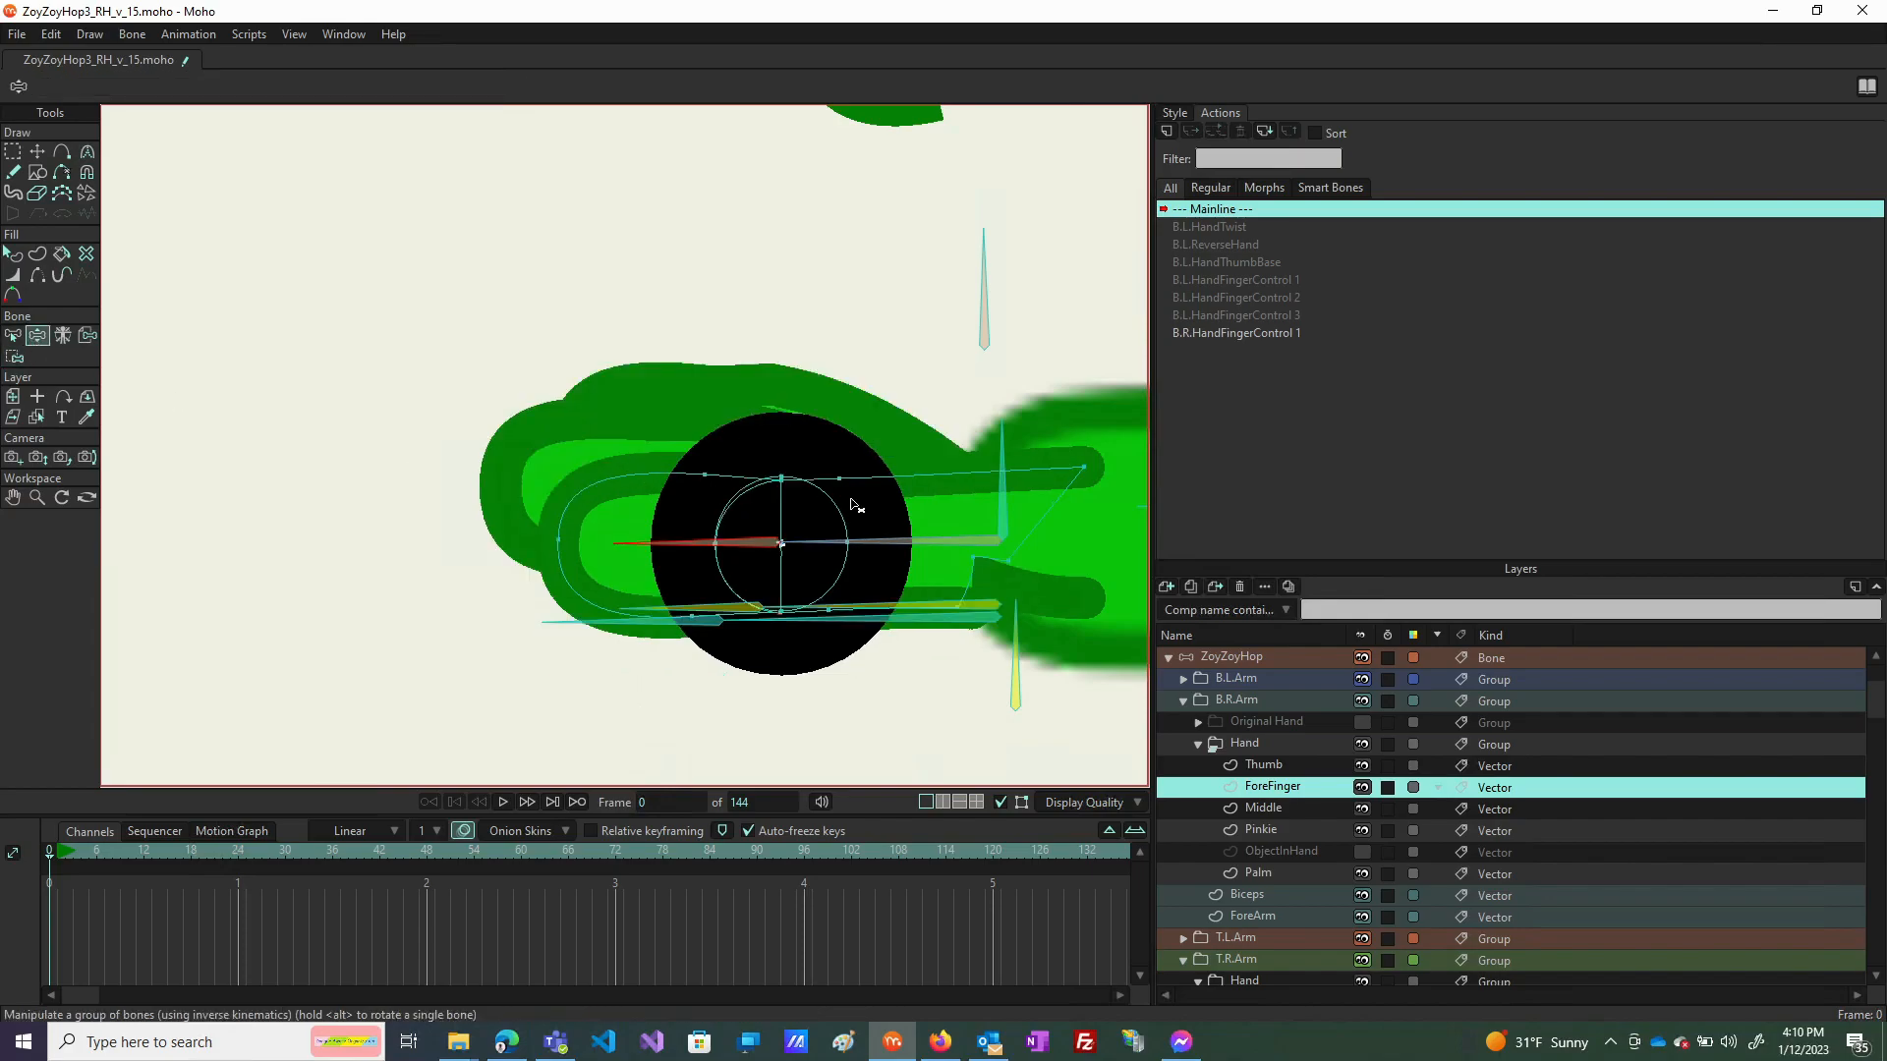
mouse_move(717, 537)
mouse_down()
mouse_move(683, 547)
mouse_move(678, 506)
mouse_move(643, 590)
mouse_move(697, 529)
mouse_move(697, 548)
mouse_up()
click(12, 152)
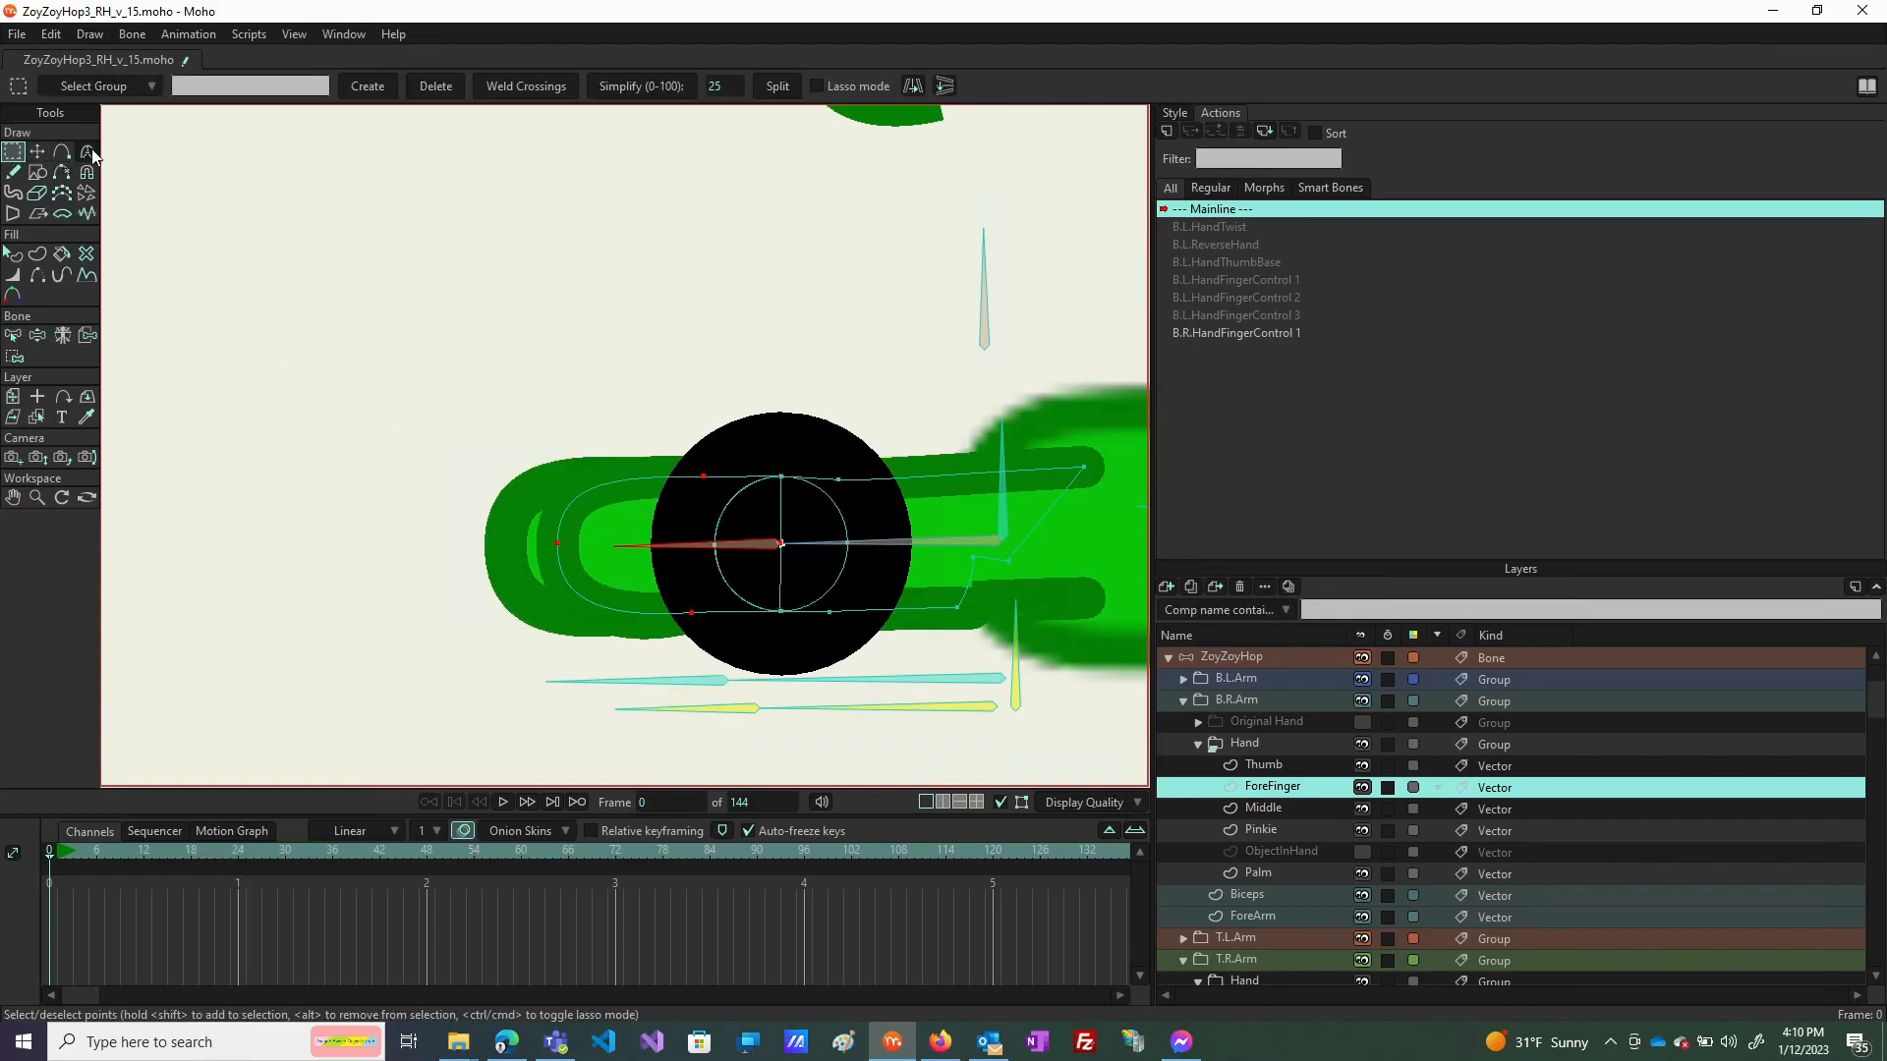
click(92, 155)
click(19, 155)
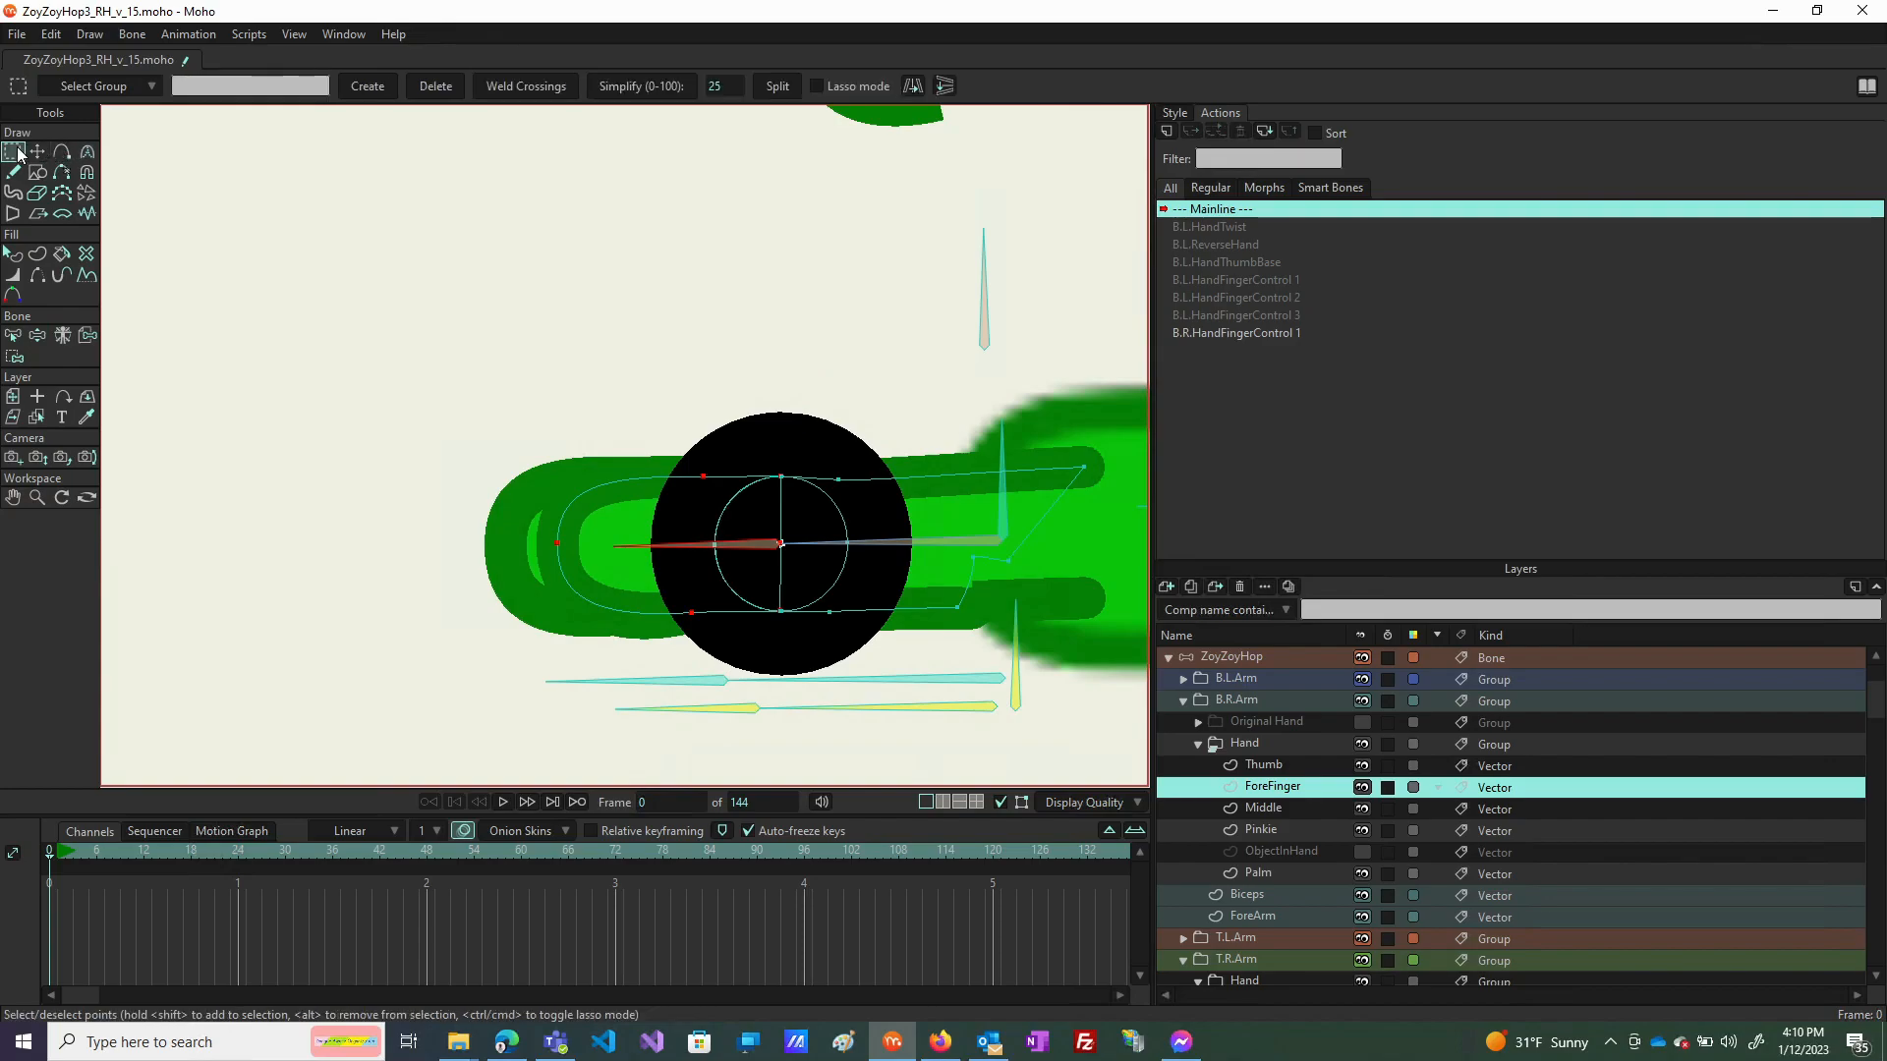
click(62, 152)
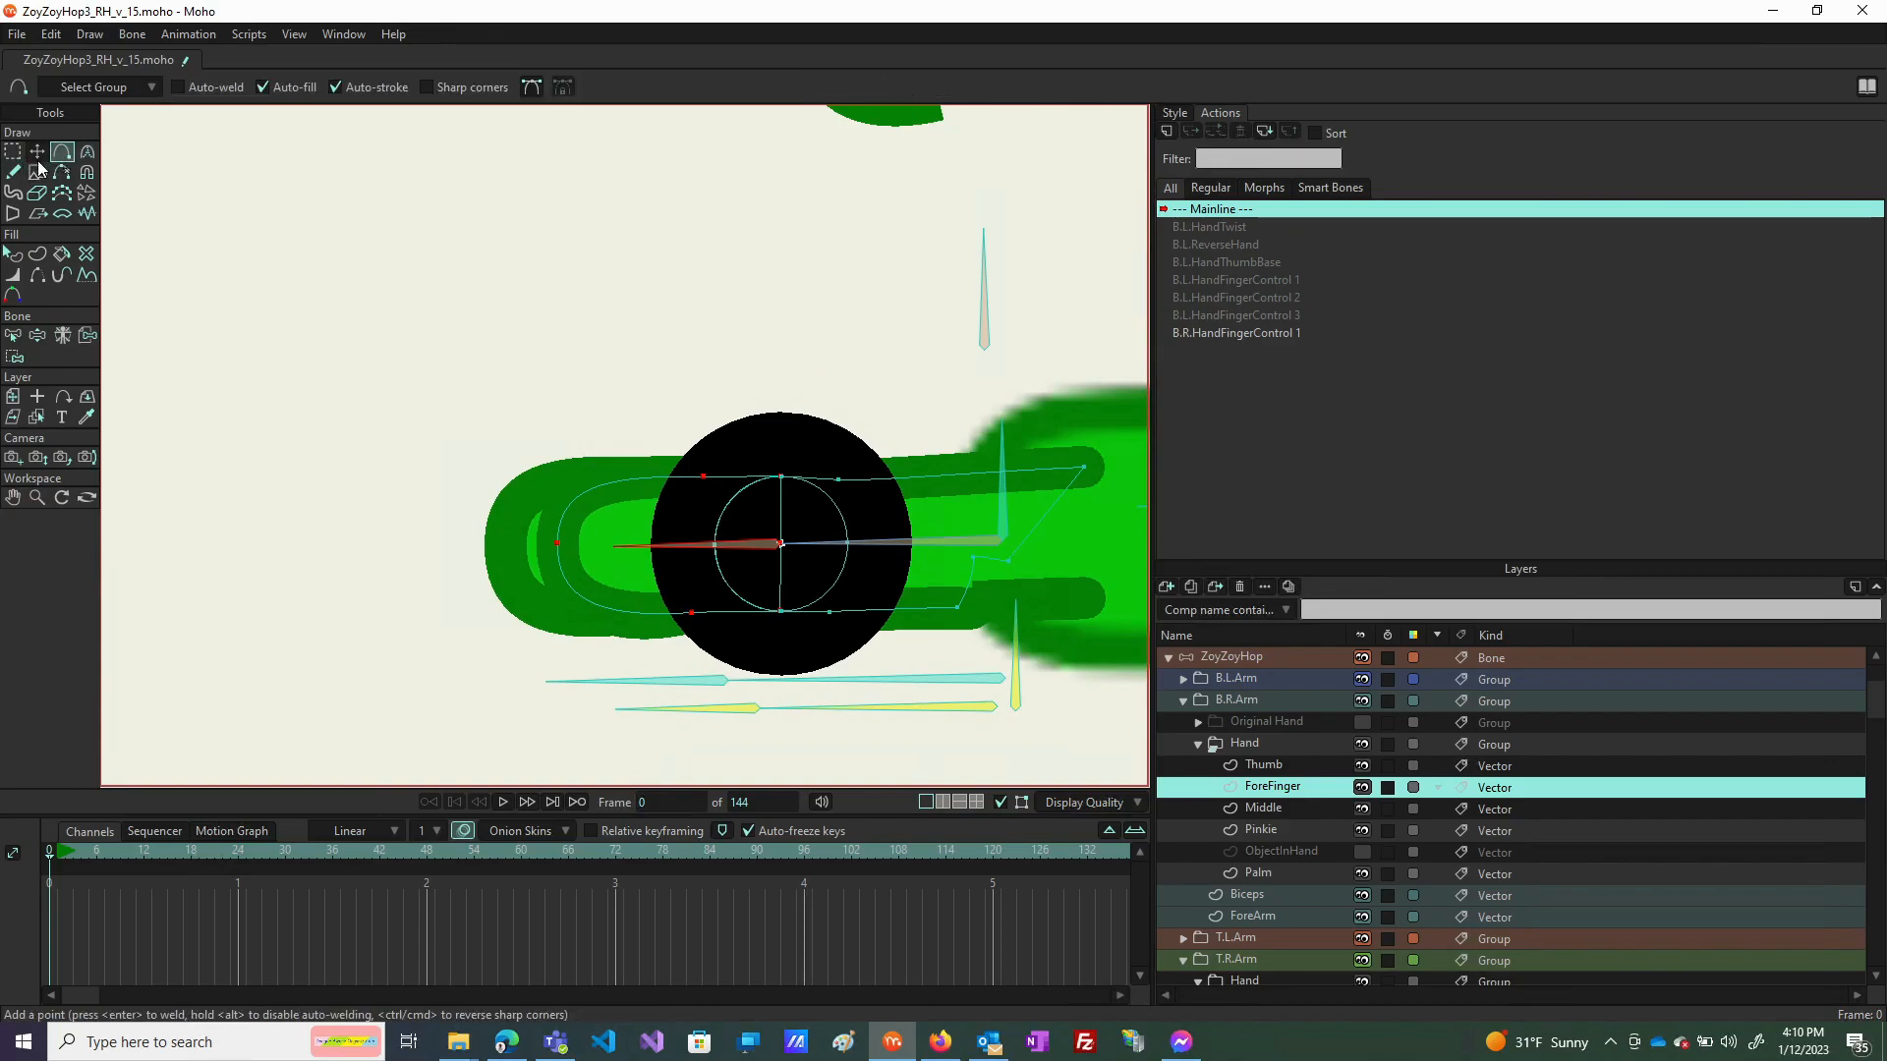
Compare the right hand's rest pose with its Manipulate Bones pose from the ZoyZoyHop and ForeFinger layers.
click(14, 154)
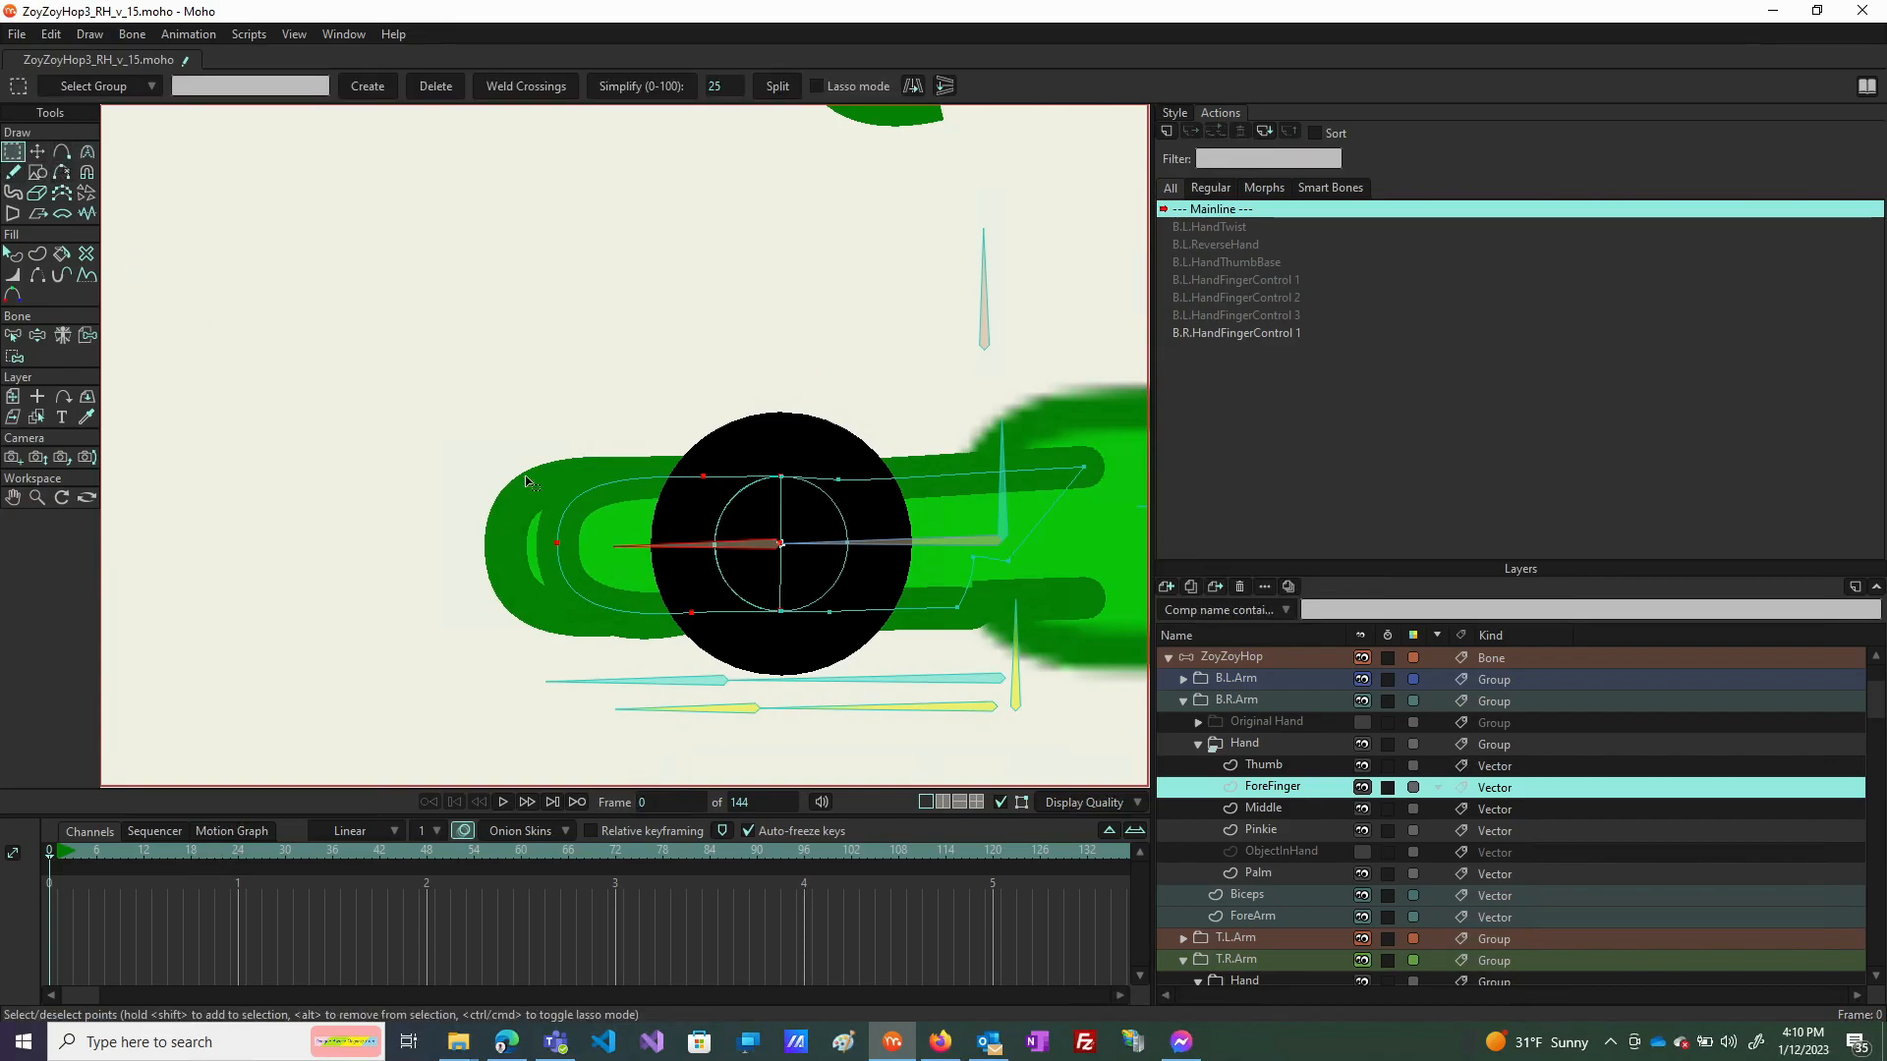
click(1246, 659)
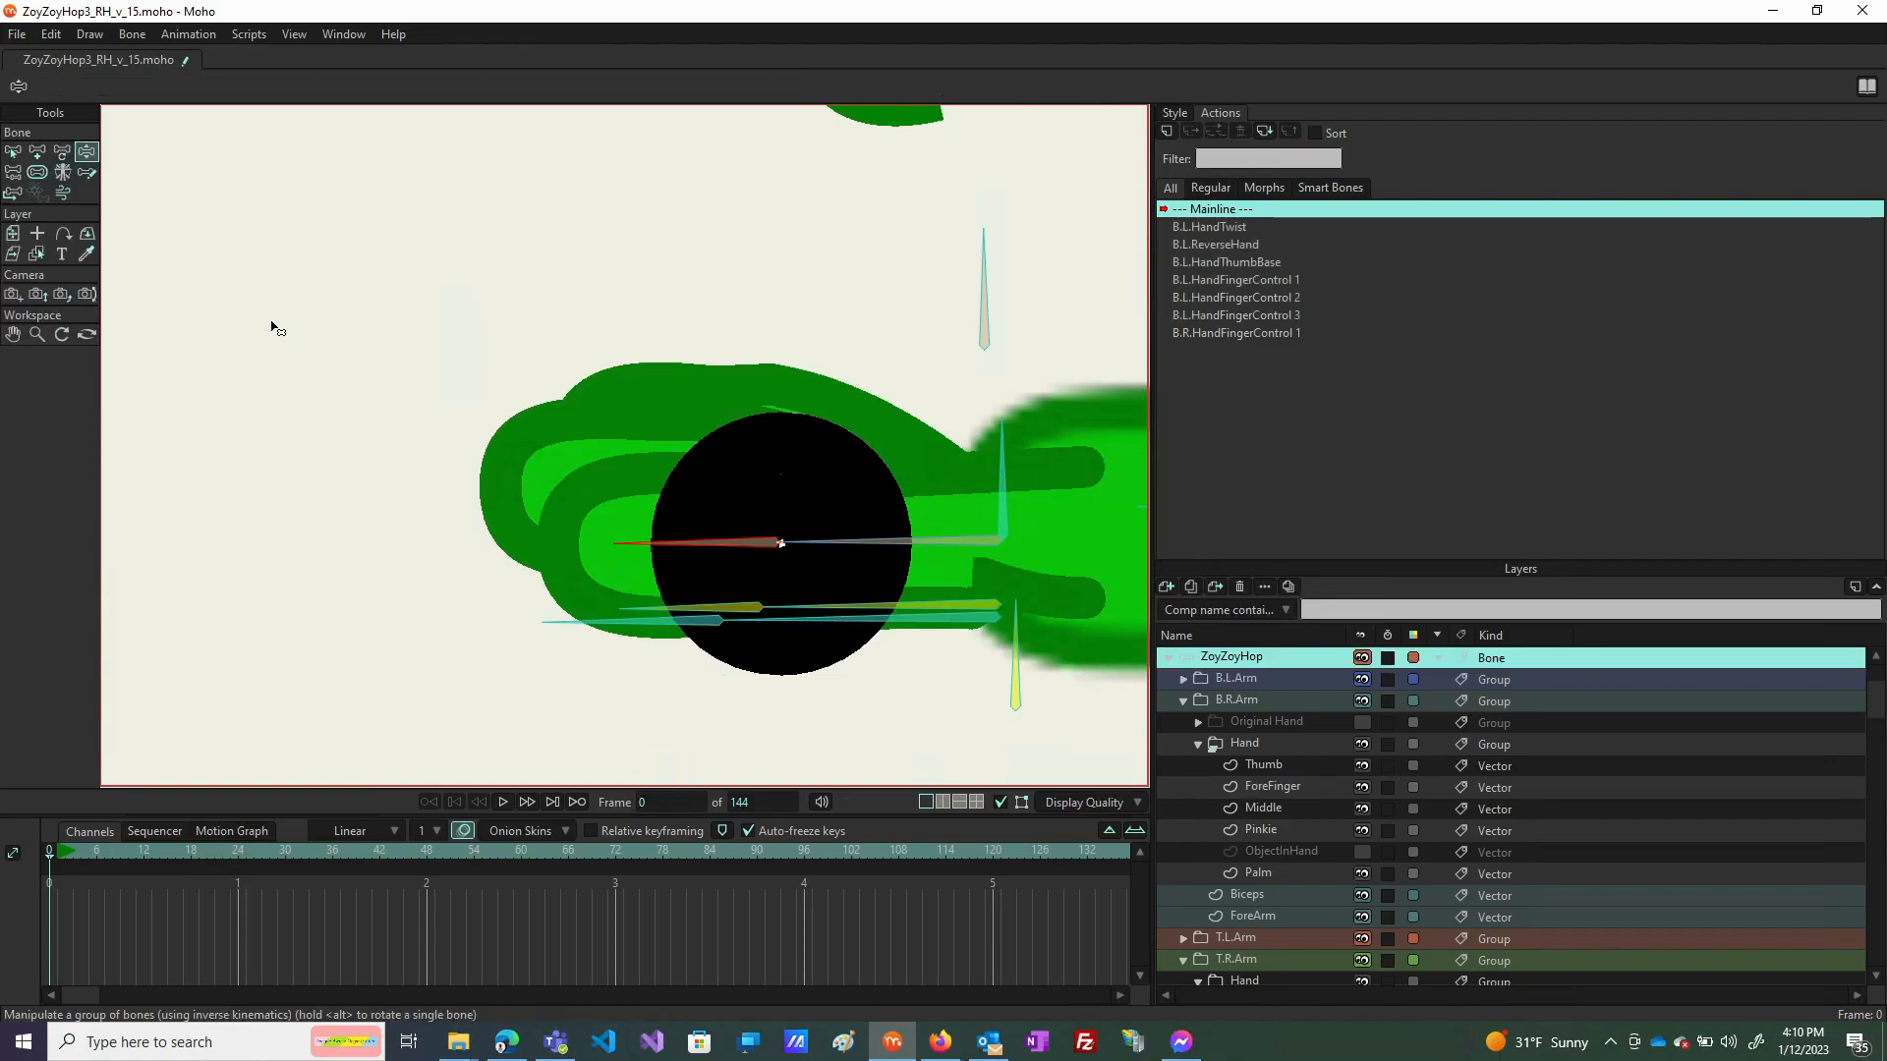
click(13, 153)
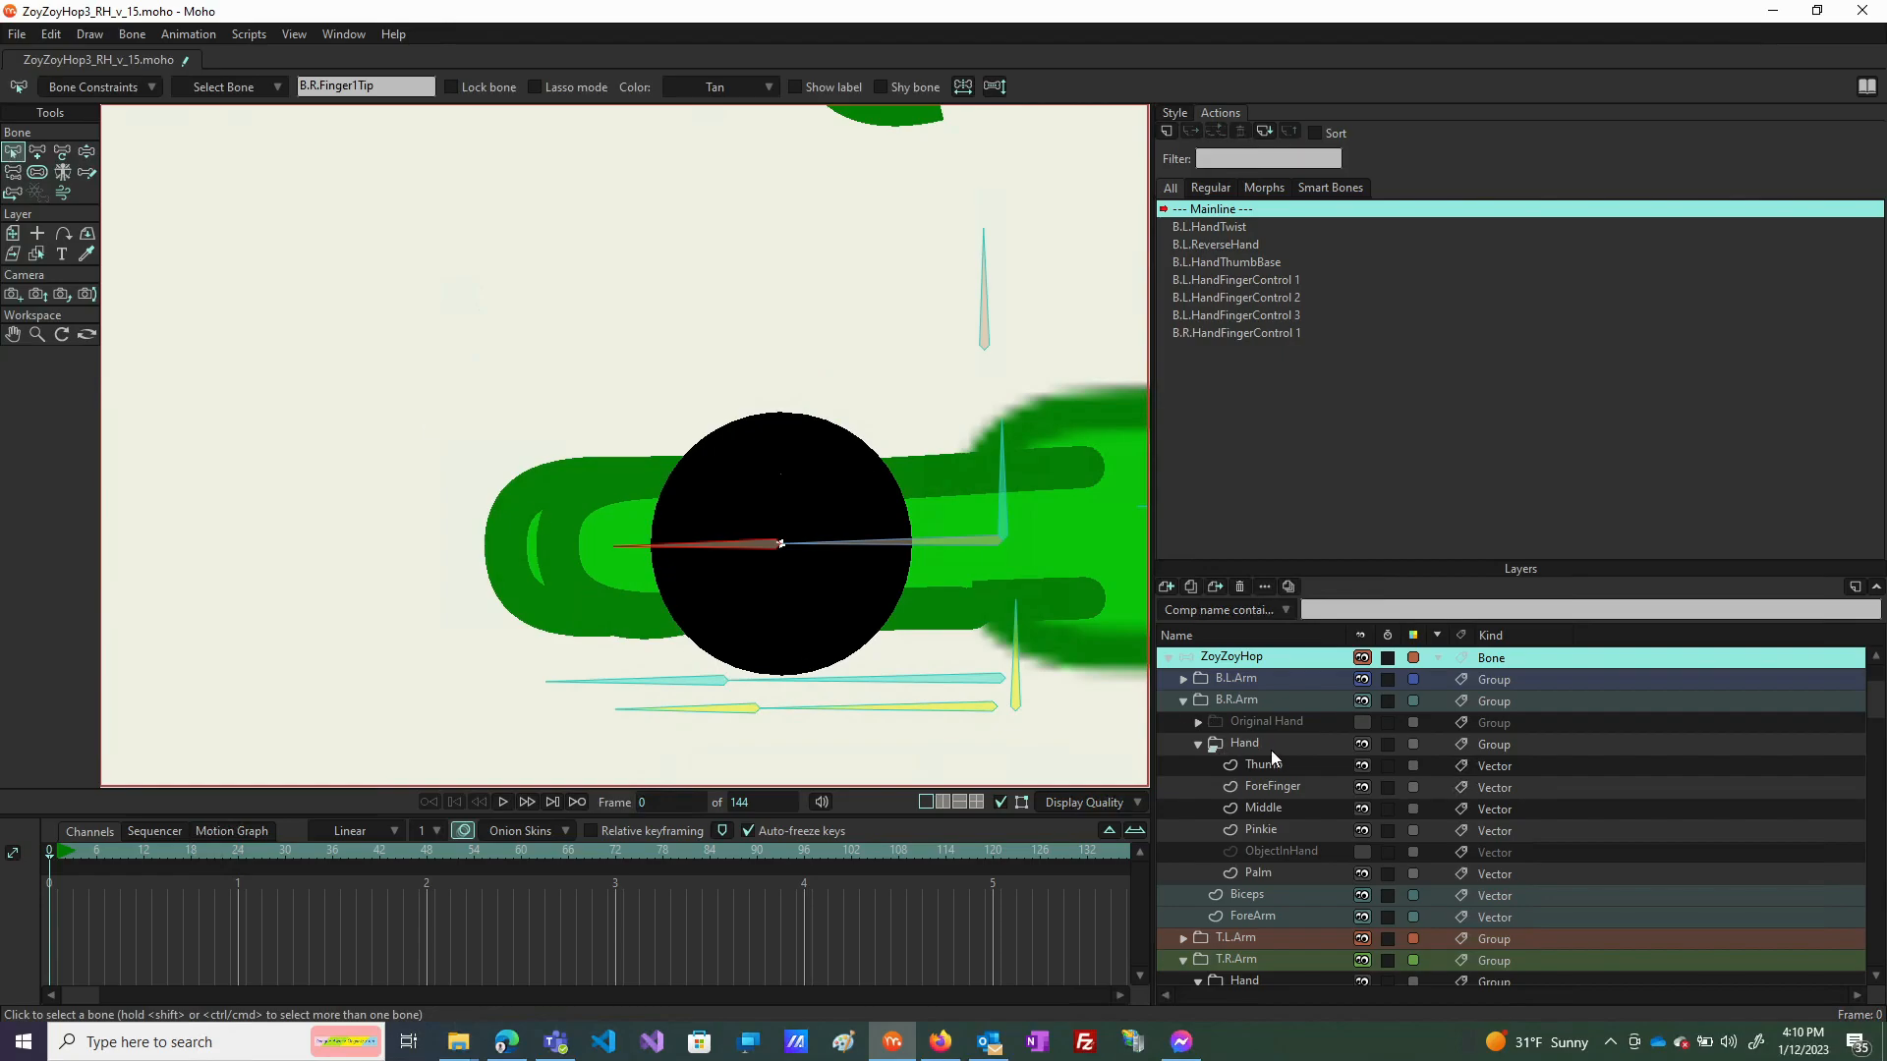
click(1273, 787)
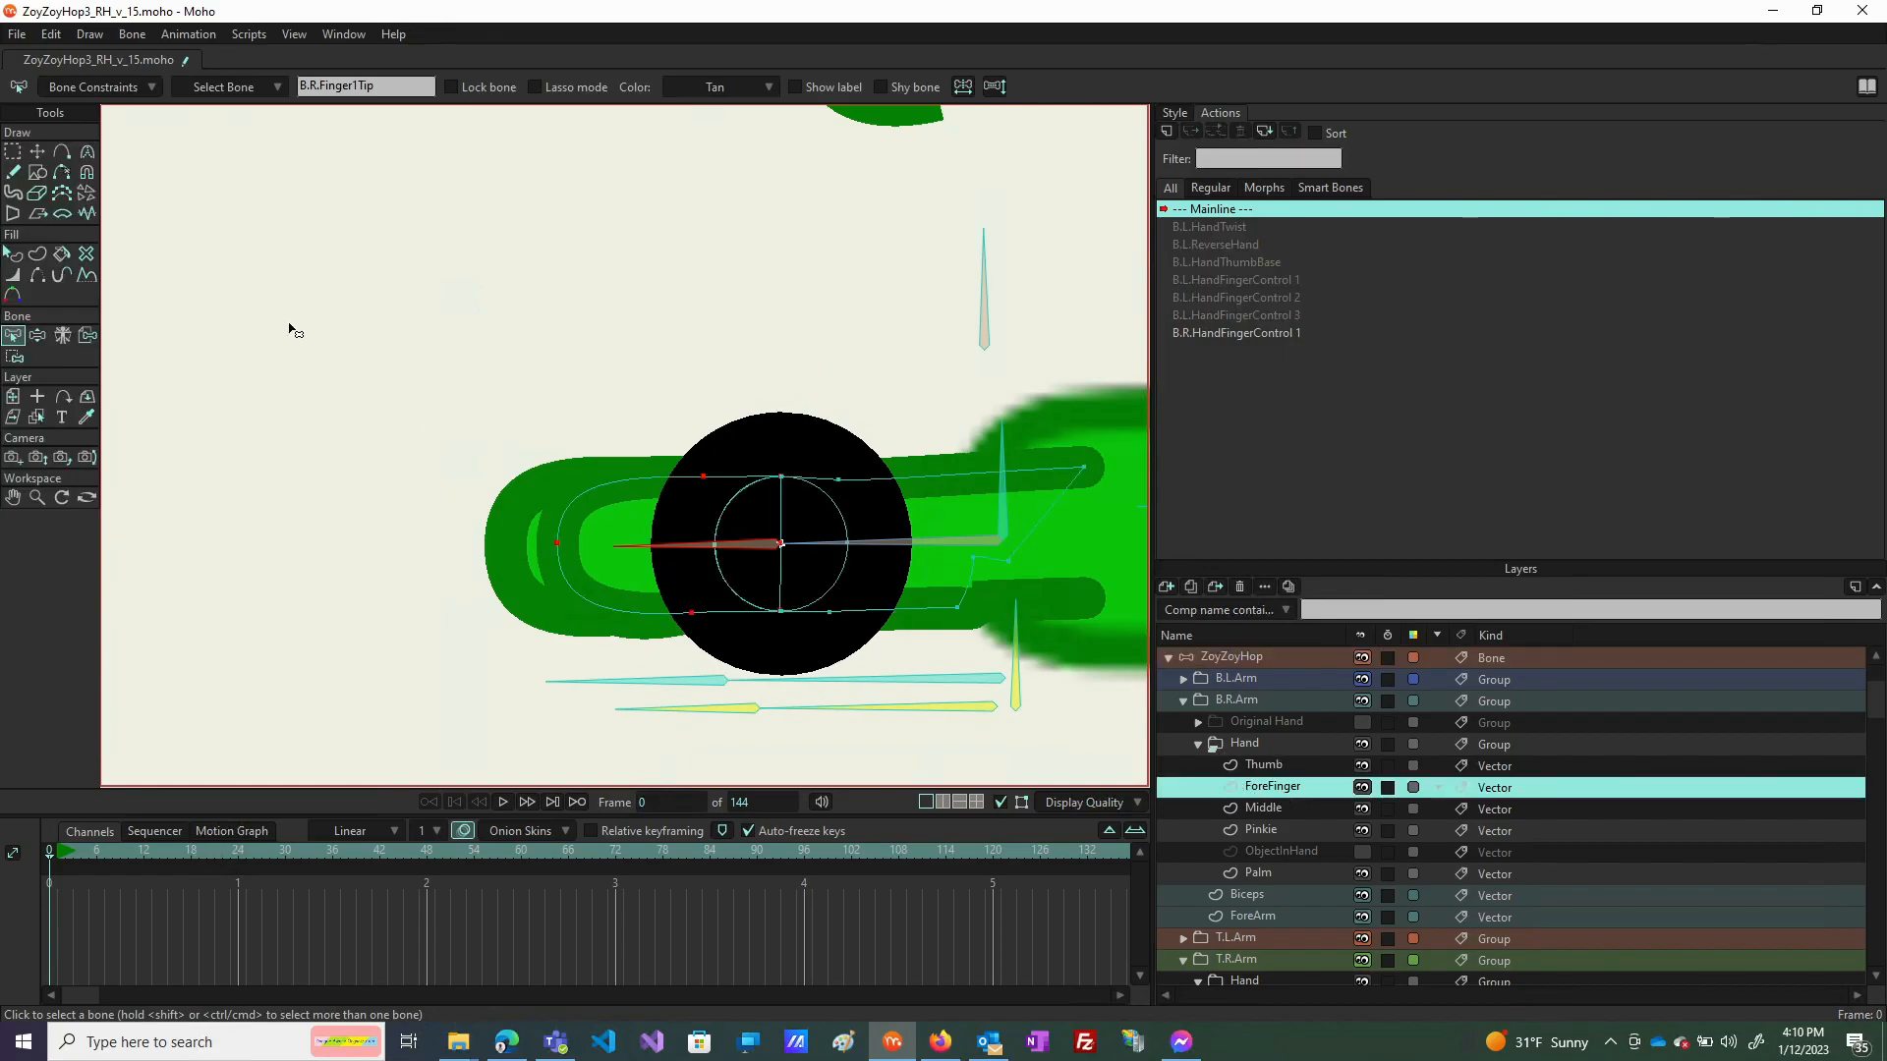
click(39, 336)
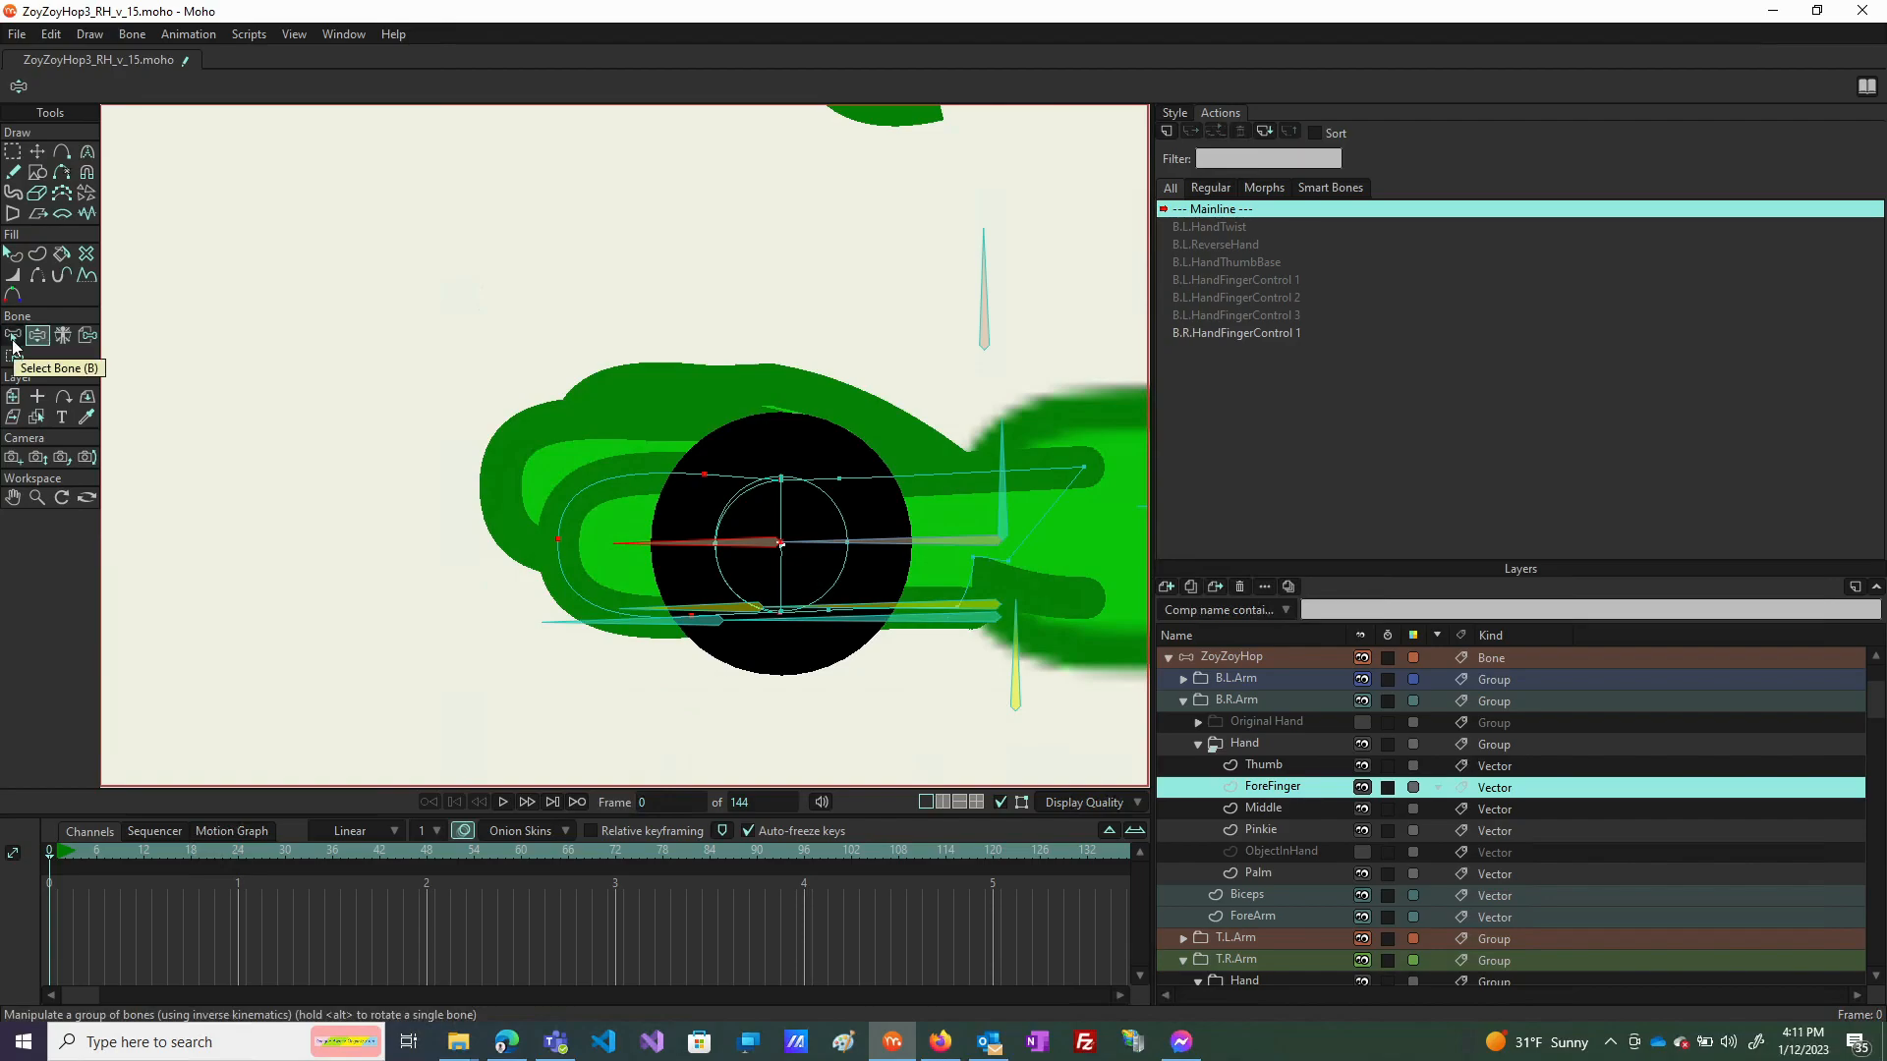
Delete all ForeFinger keyframes in the B.R.HandFingerControl 1 action and return to the Mainline at frame 0.
click(1246, 333)
double_click(1248, 332)
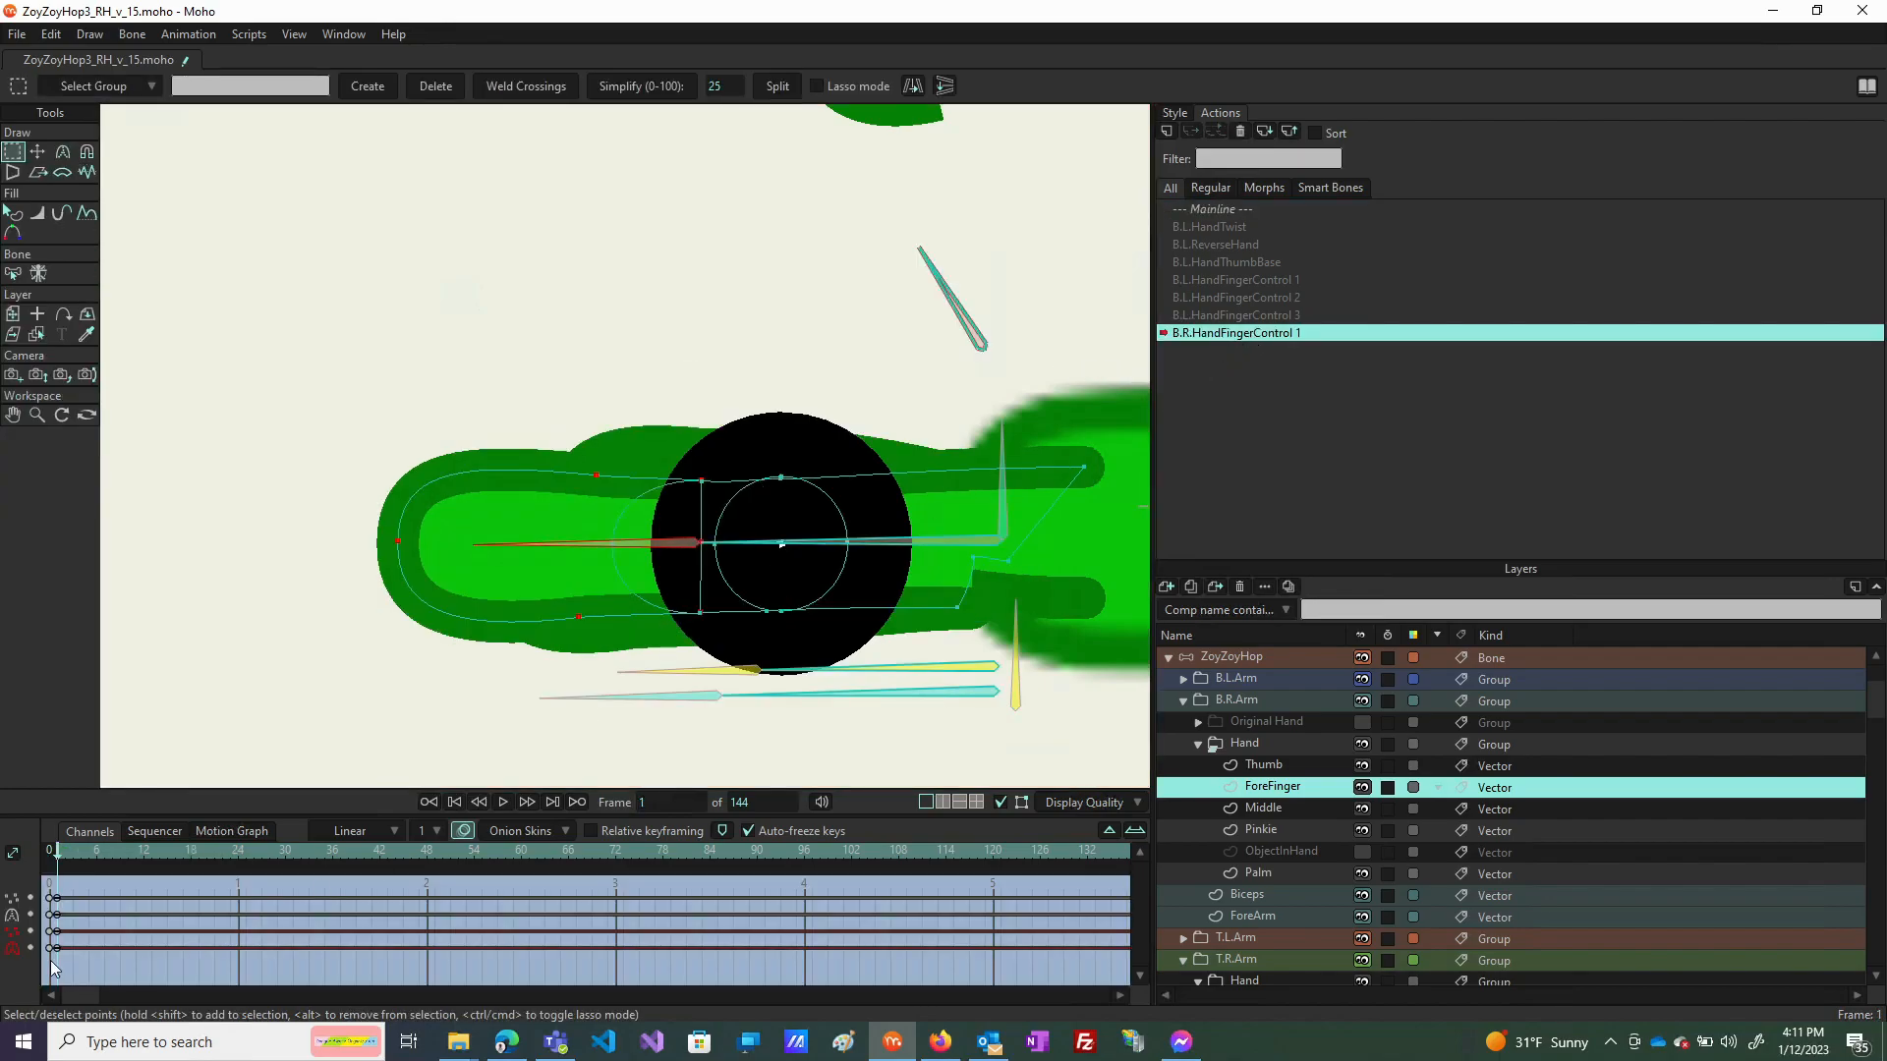
drag(97, 959, 3, 754)
key(Delete)
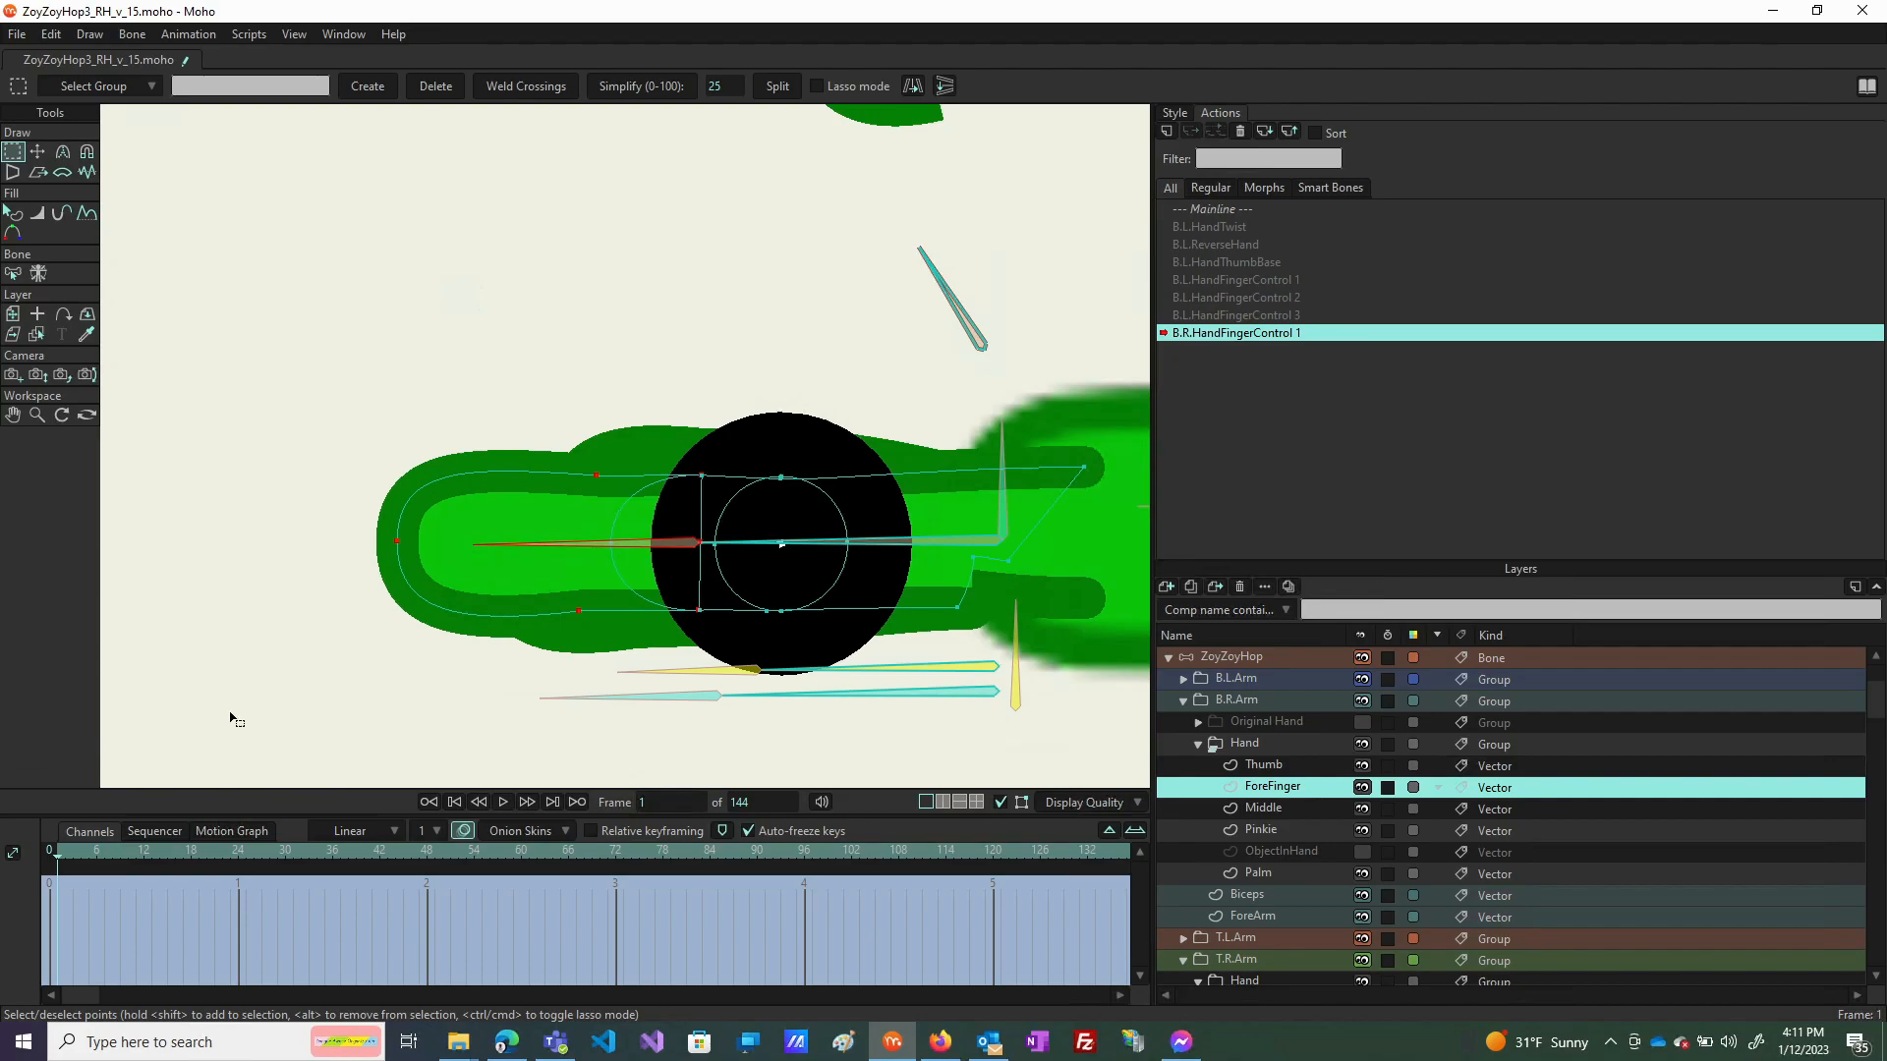
click(50, 853)
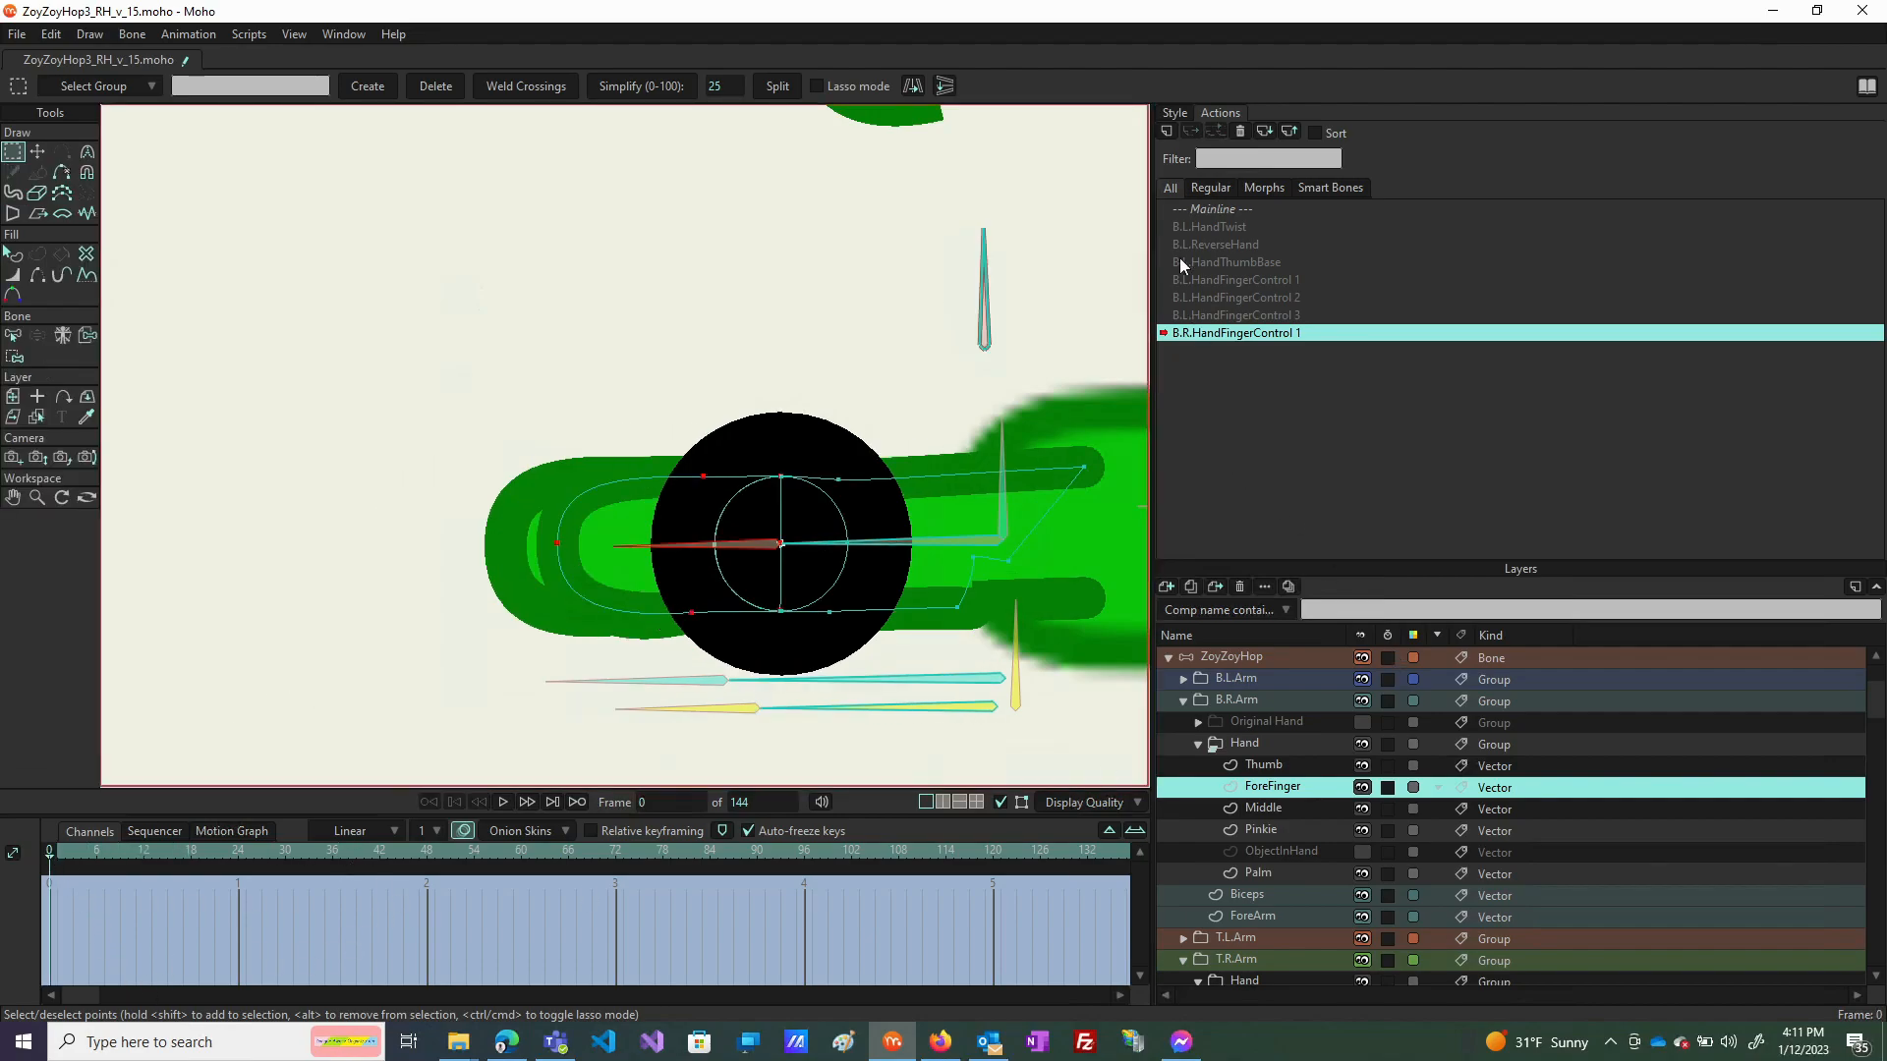
click(1211, 211)
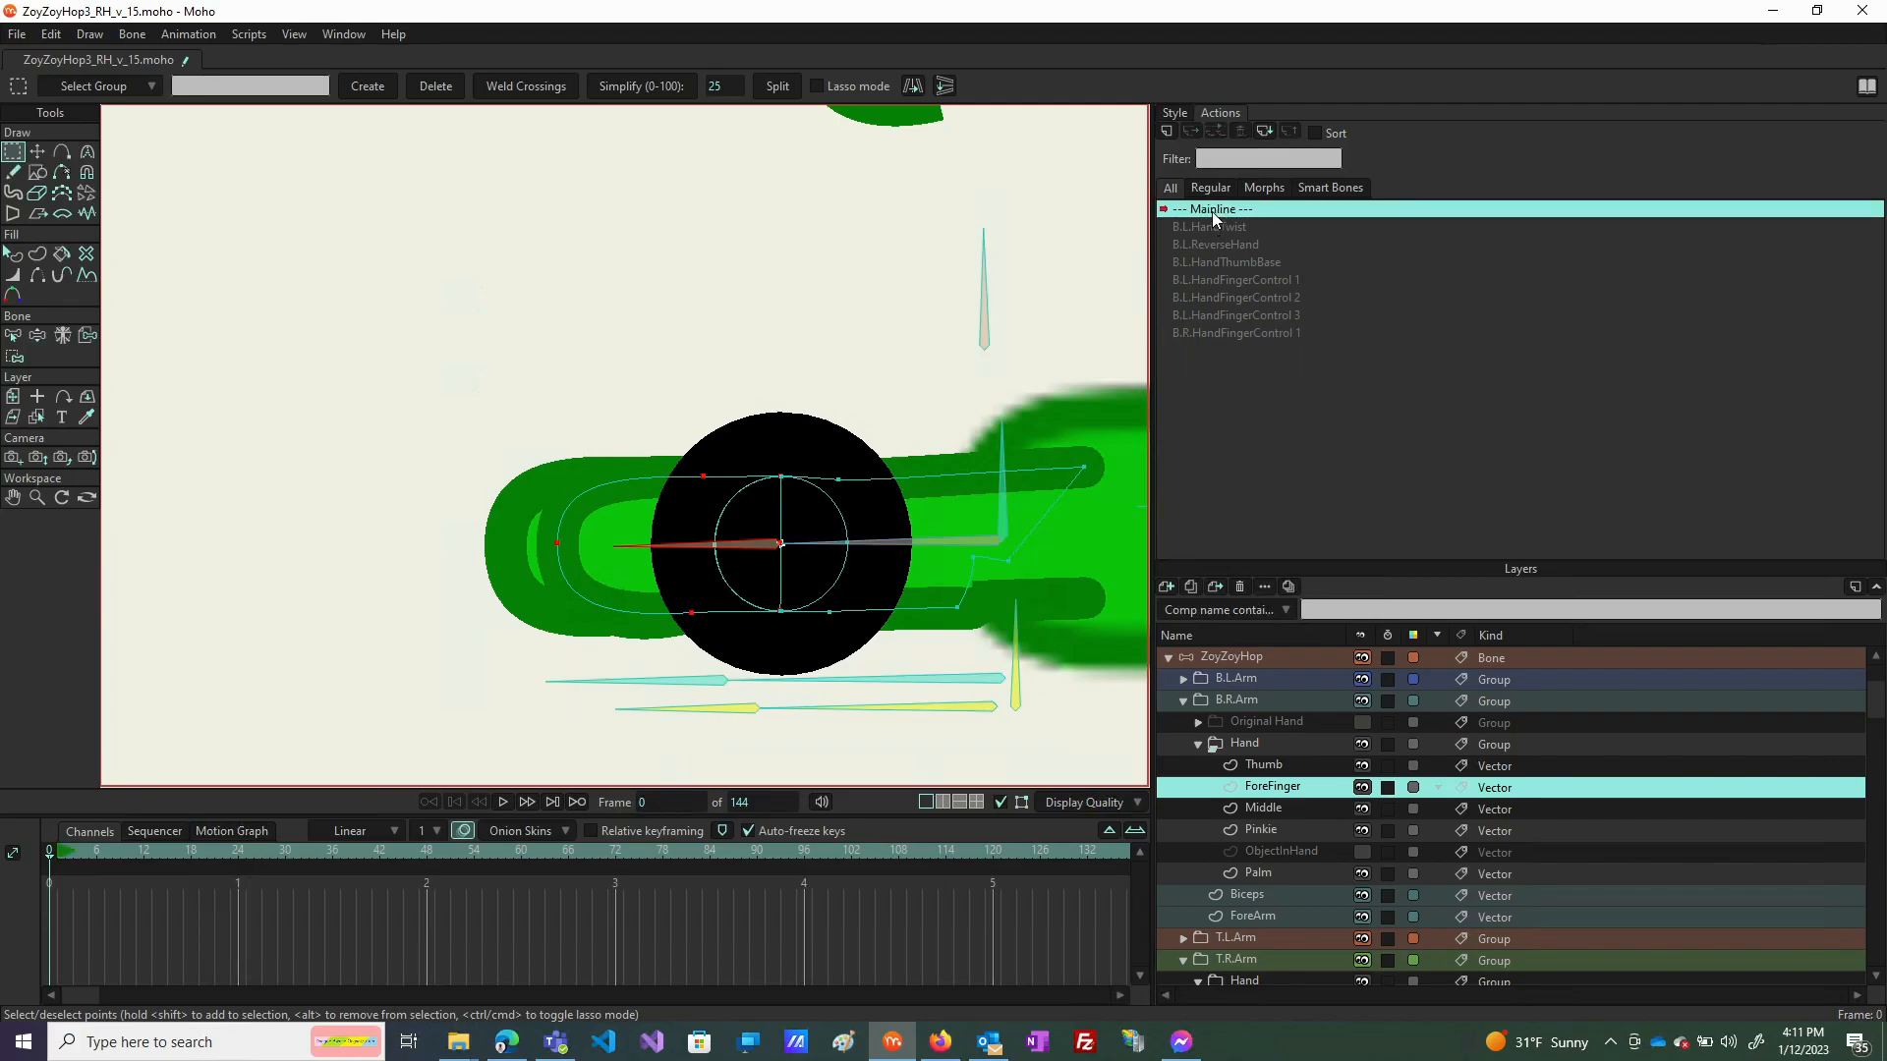
Recheck the ForeFinger shape at frame 0 by alternating between the Select Bone and Manipulate Bones tools.
click(1257, 659)
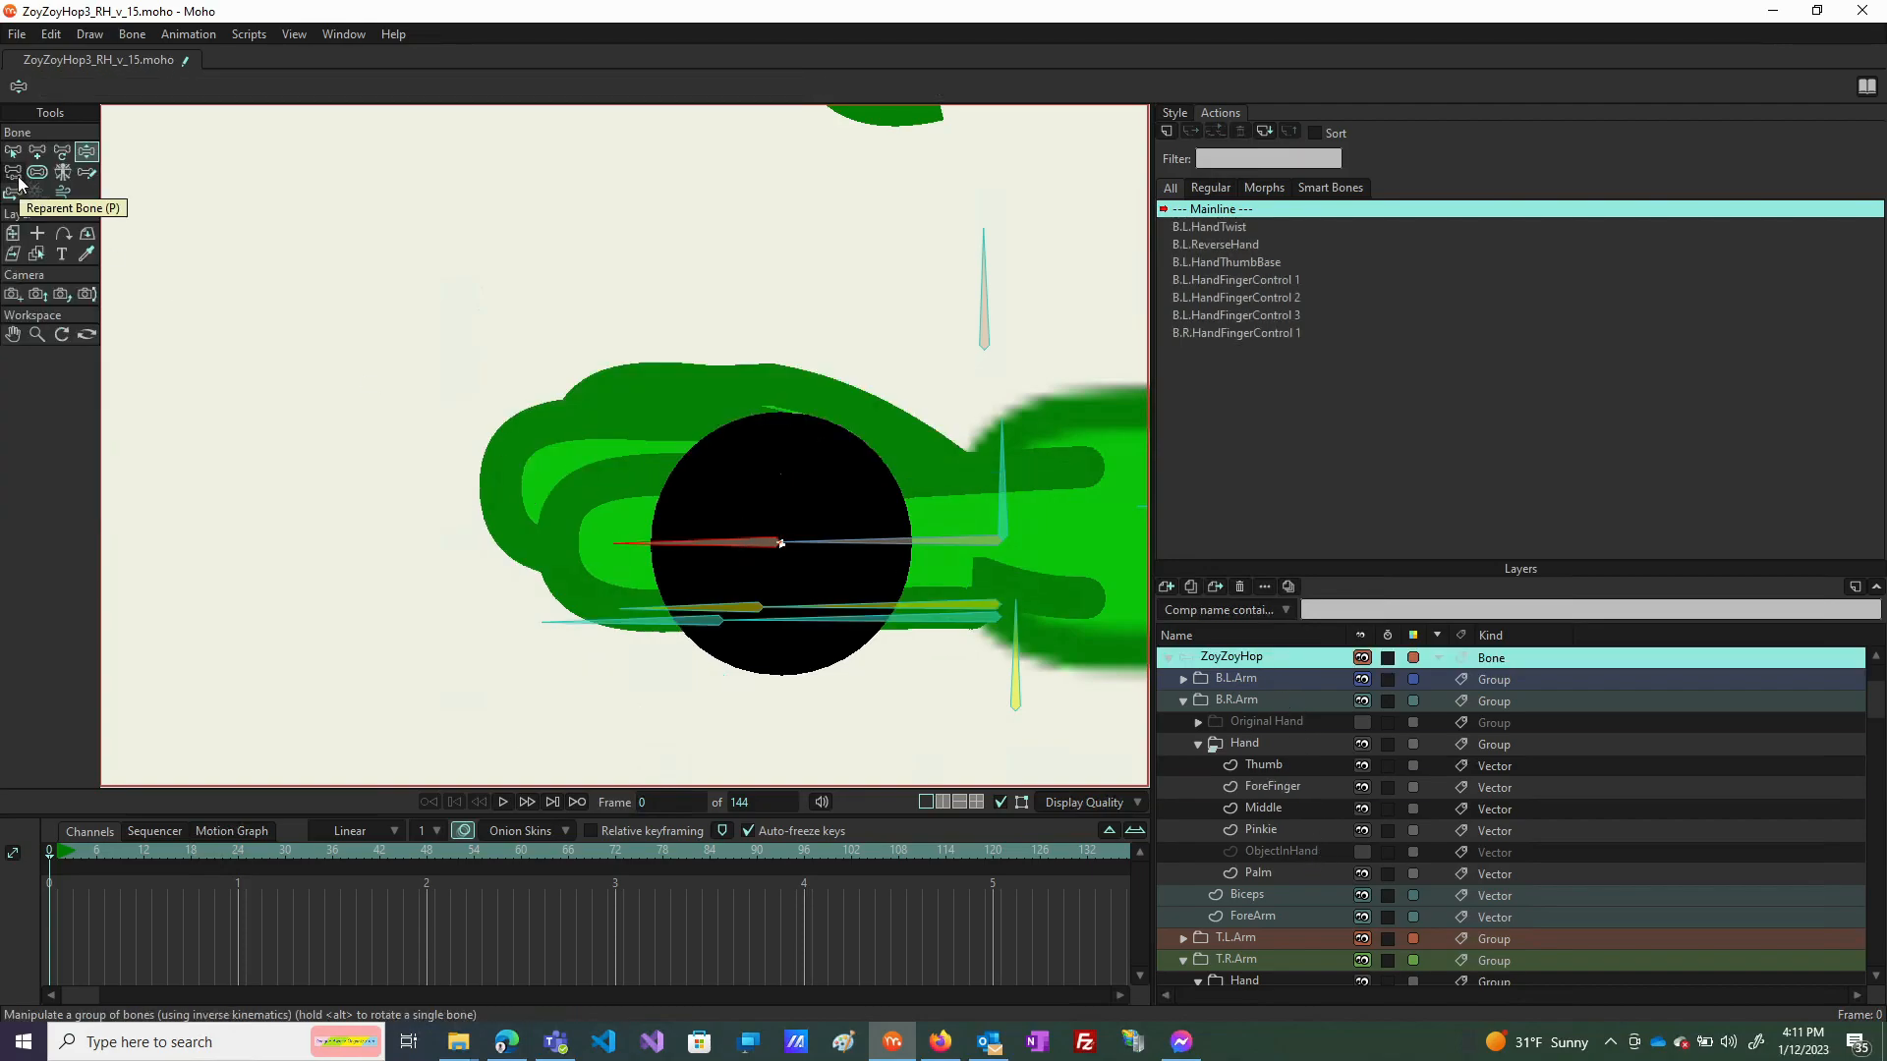
click(1277, 789)
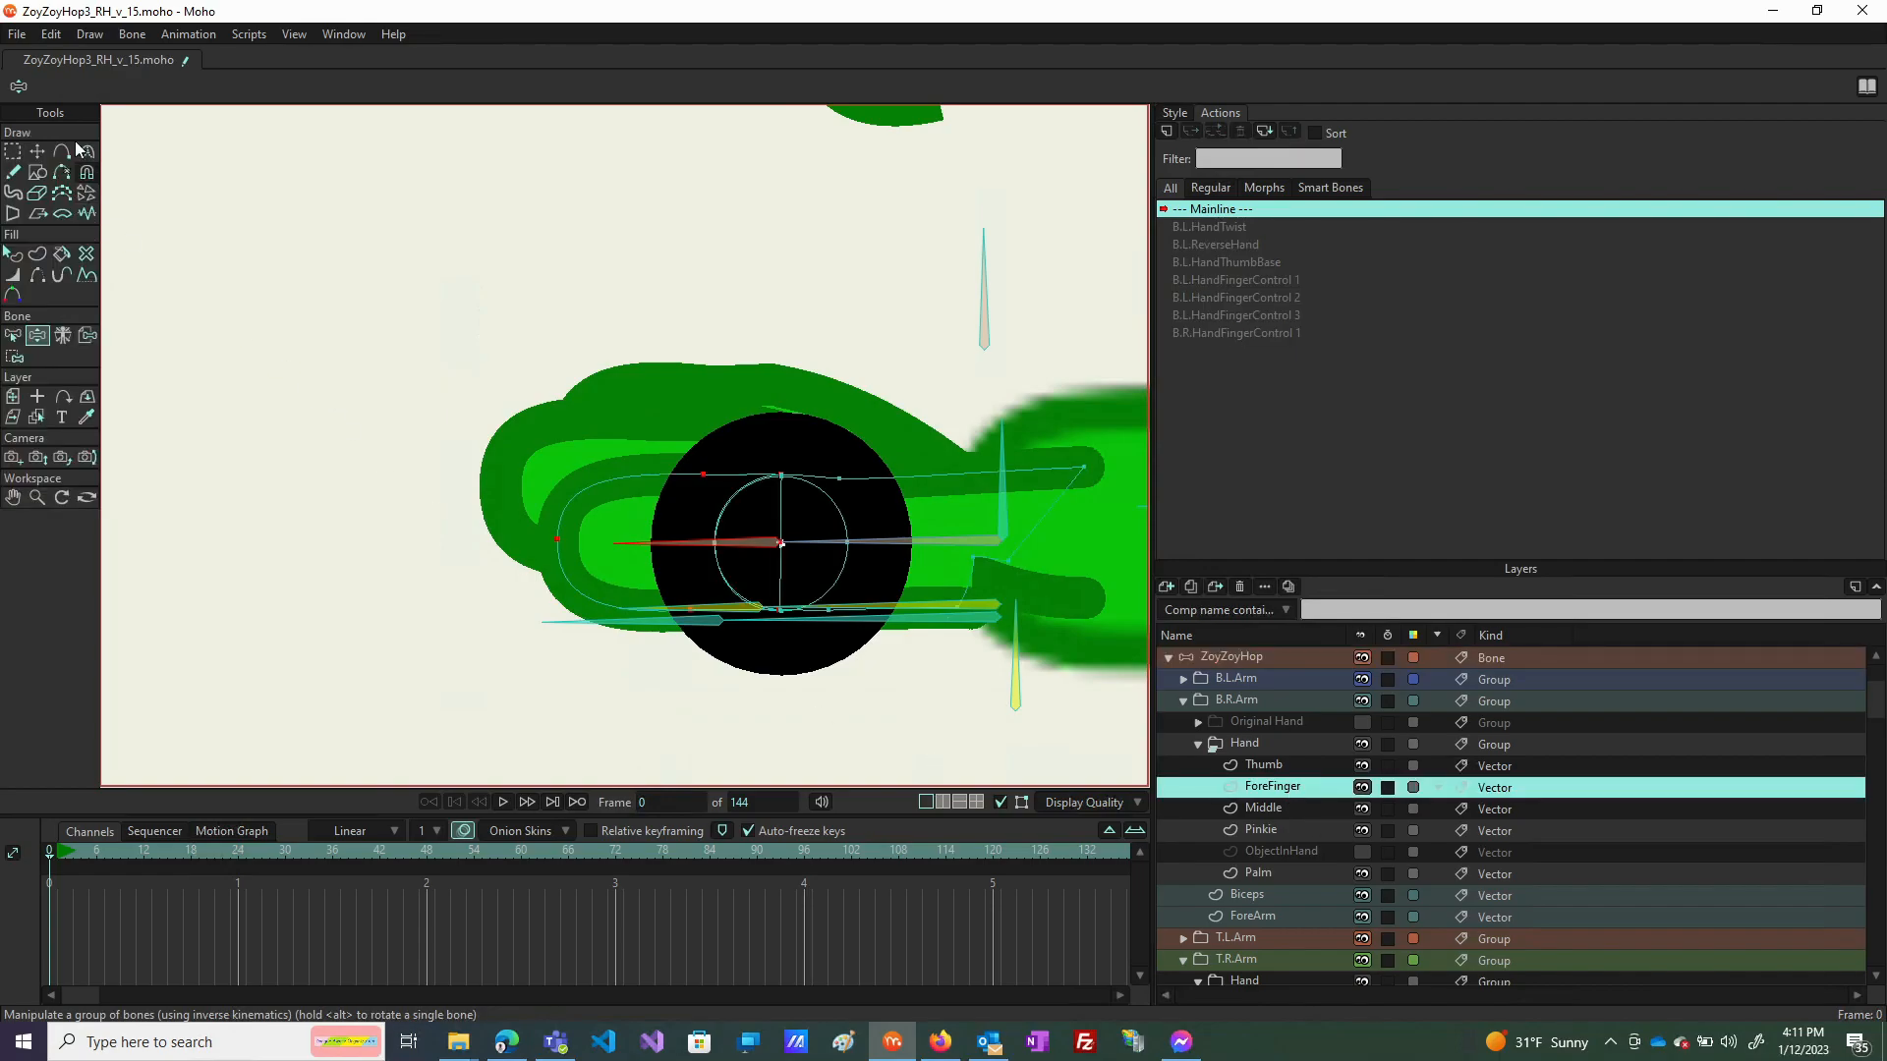
click(13, 337)
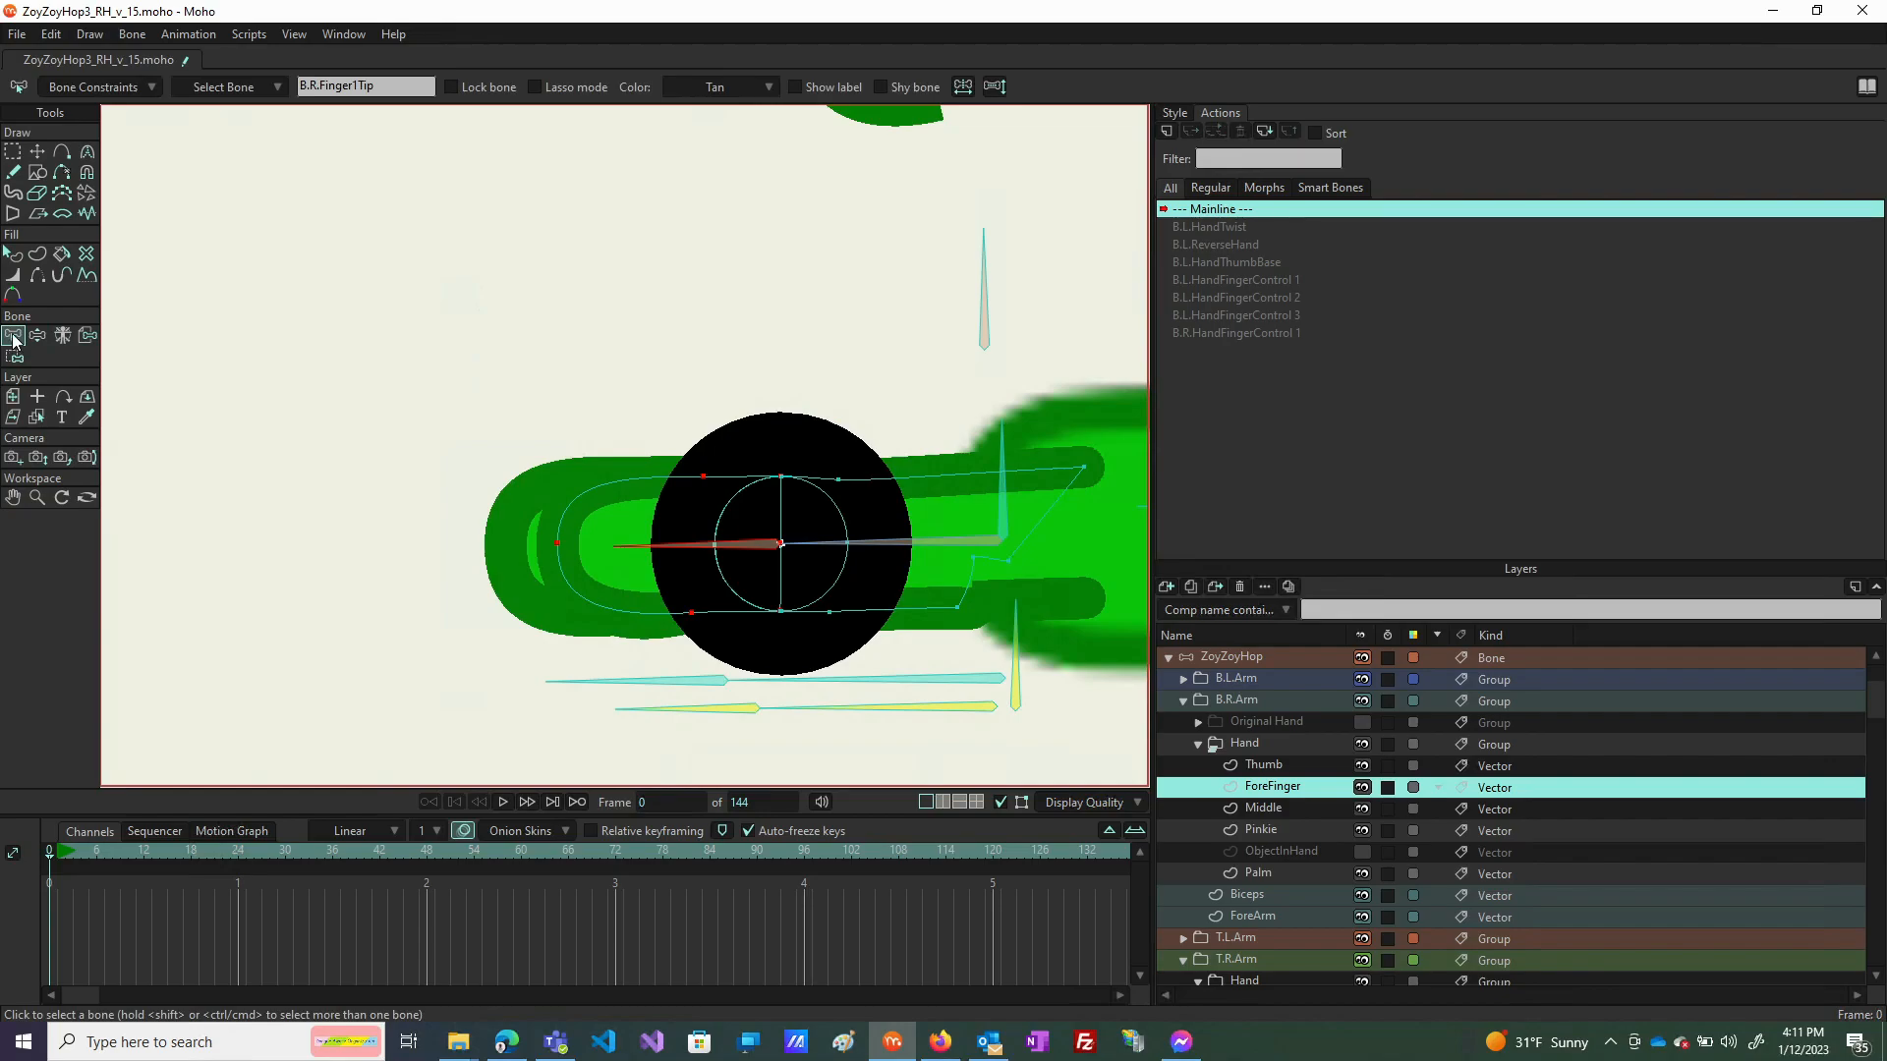
click(39, 336)
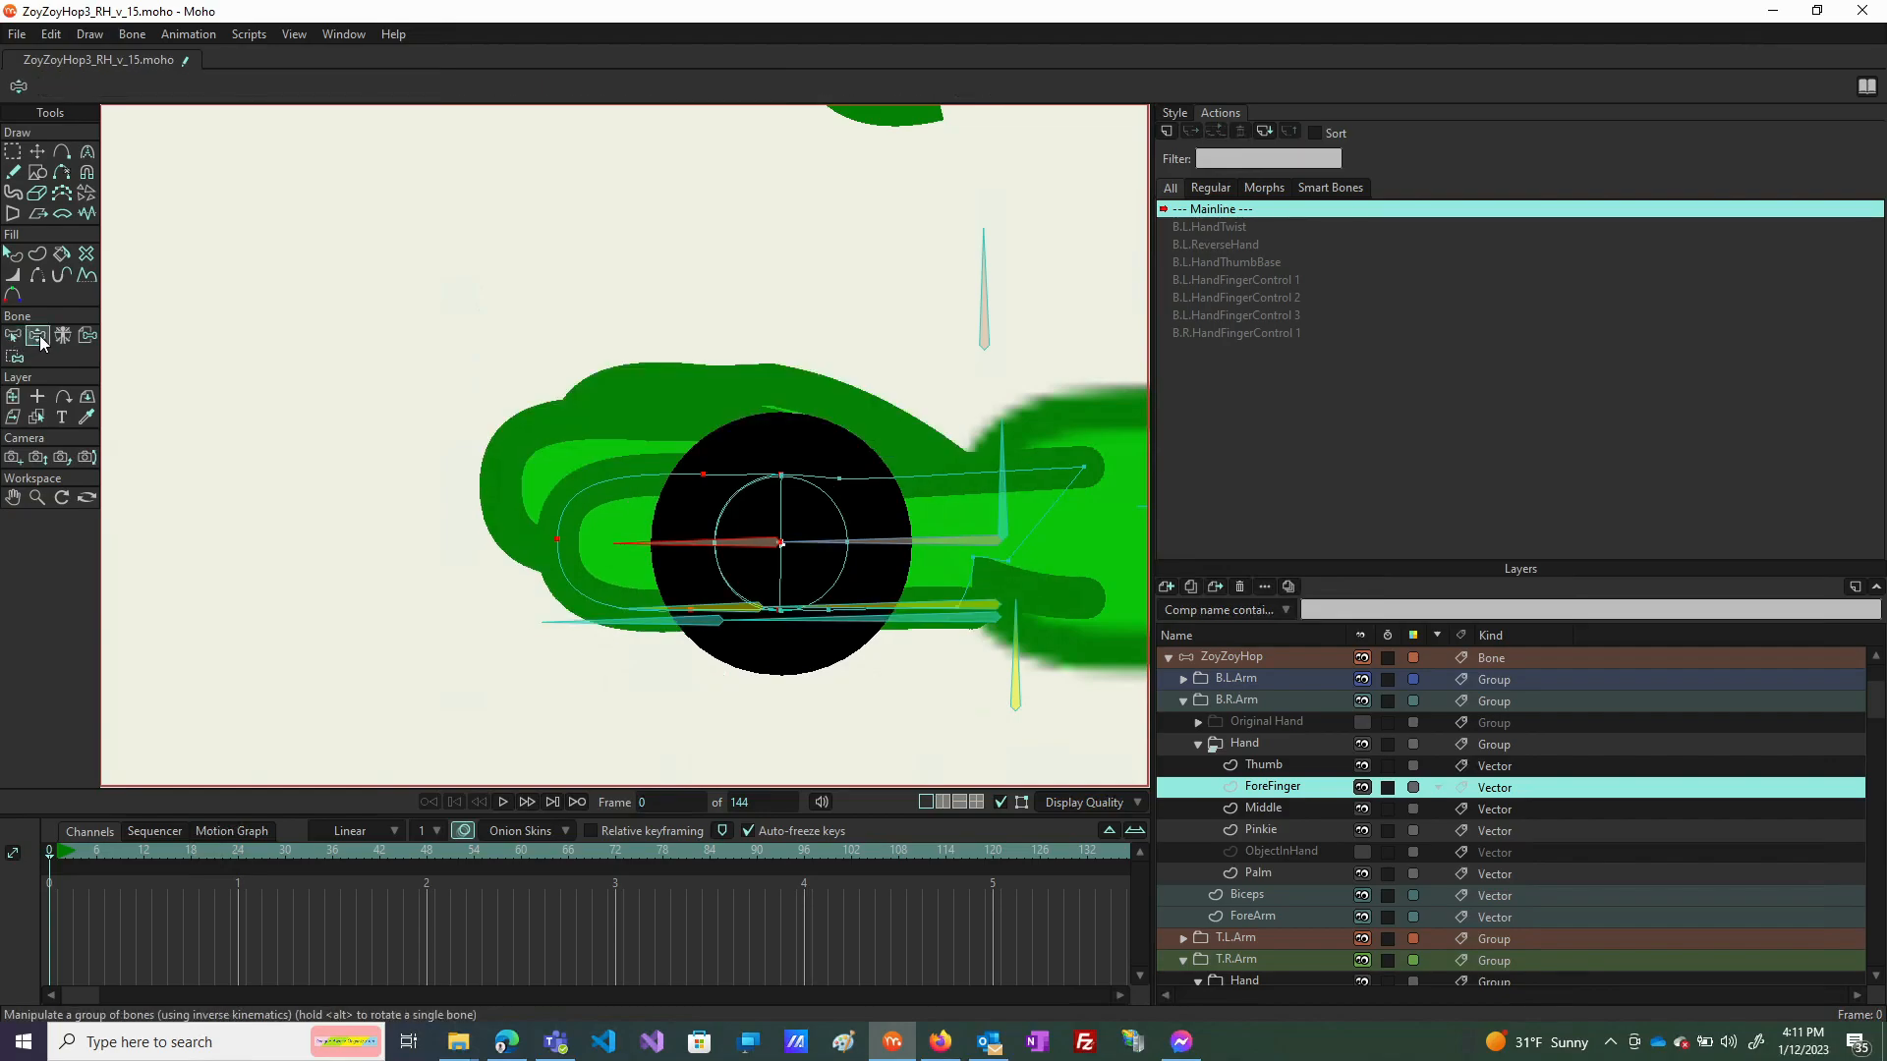
click(22, 342)
click(38, 337)
Delete the B.R.HandFingerControl 1 action from the ForeFinger layer and compare the Select Bone and Manipulate Bones poses again.
click(1260, 334)
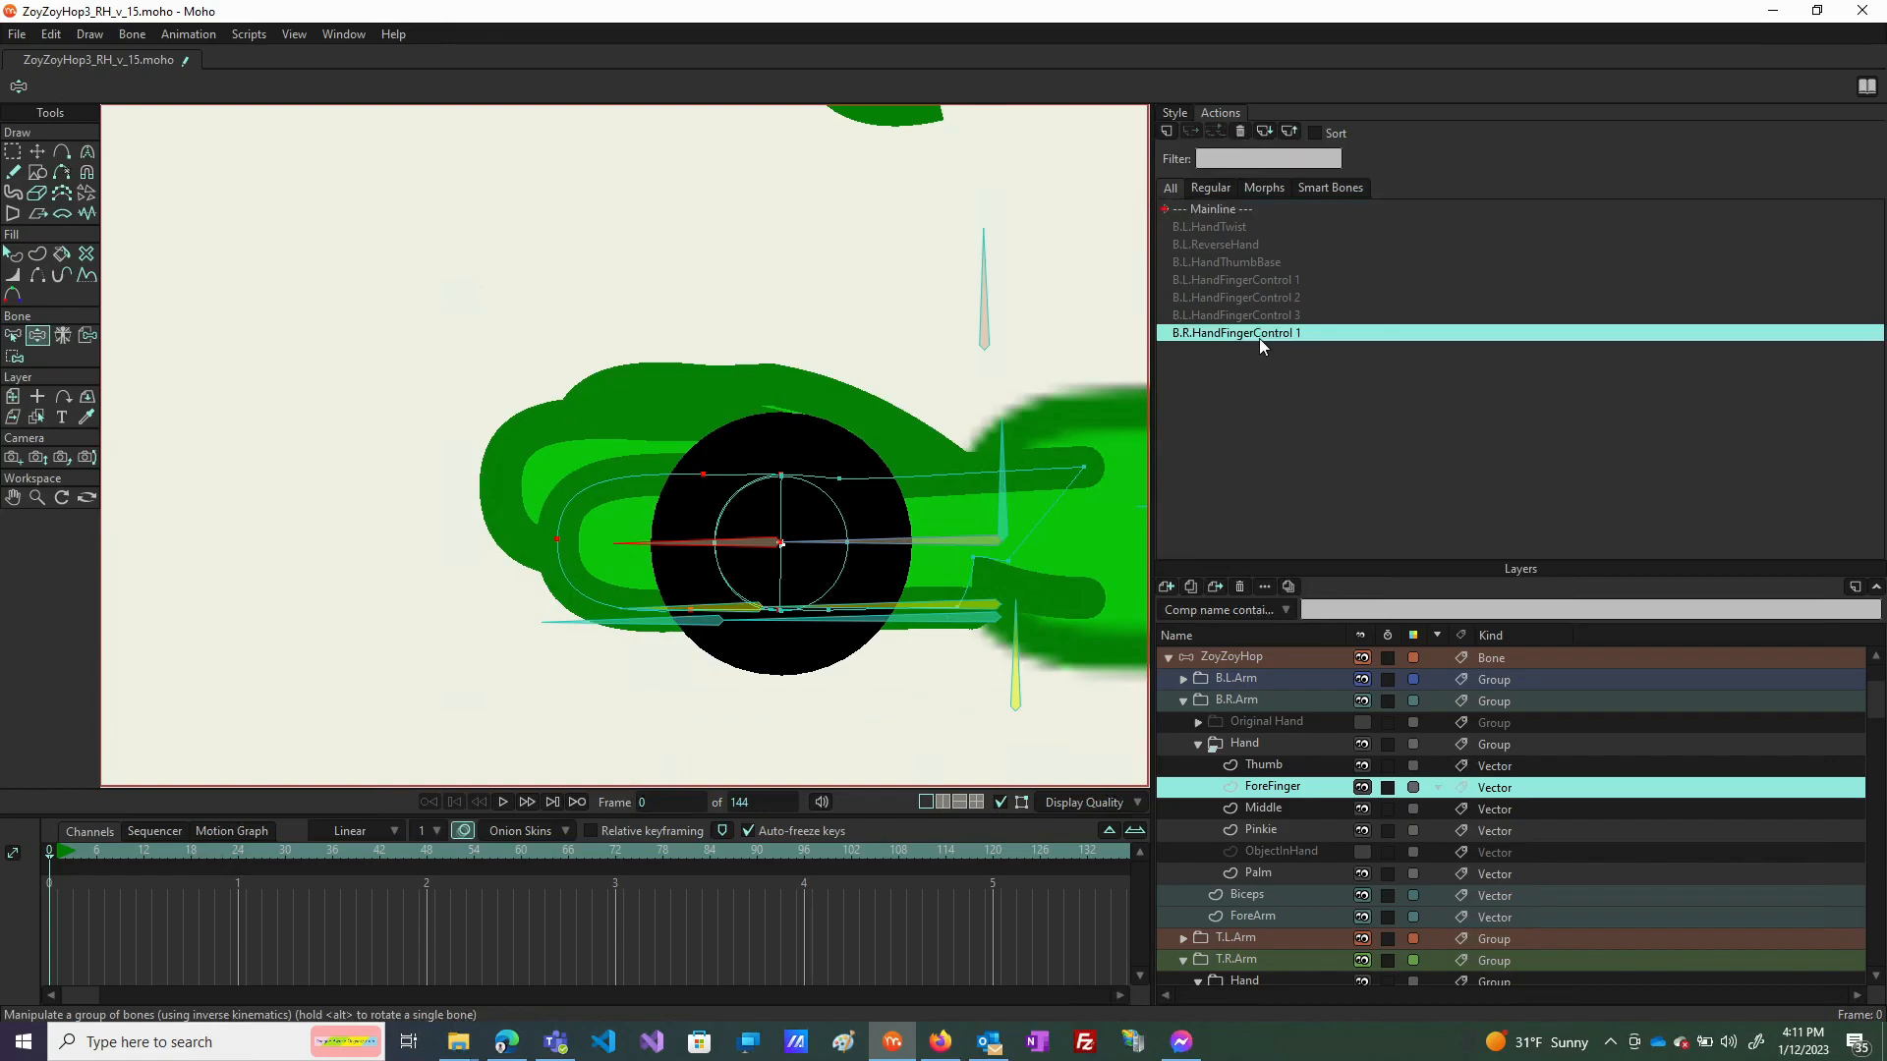
click(1240, 130)
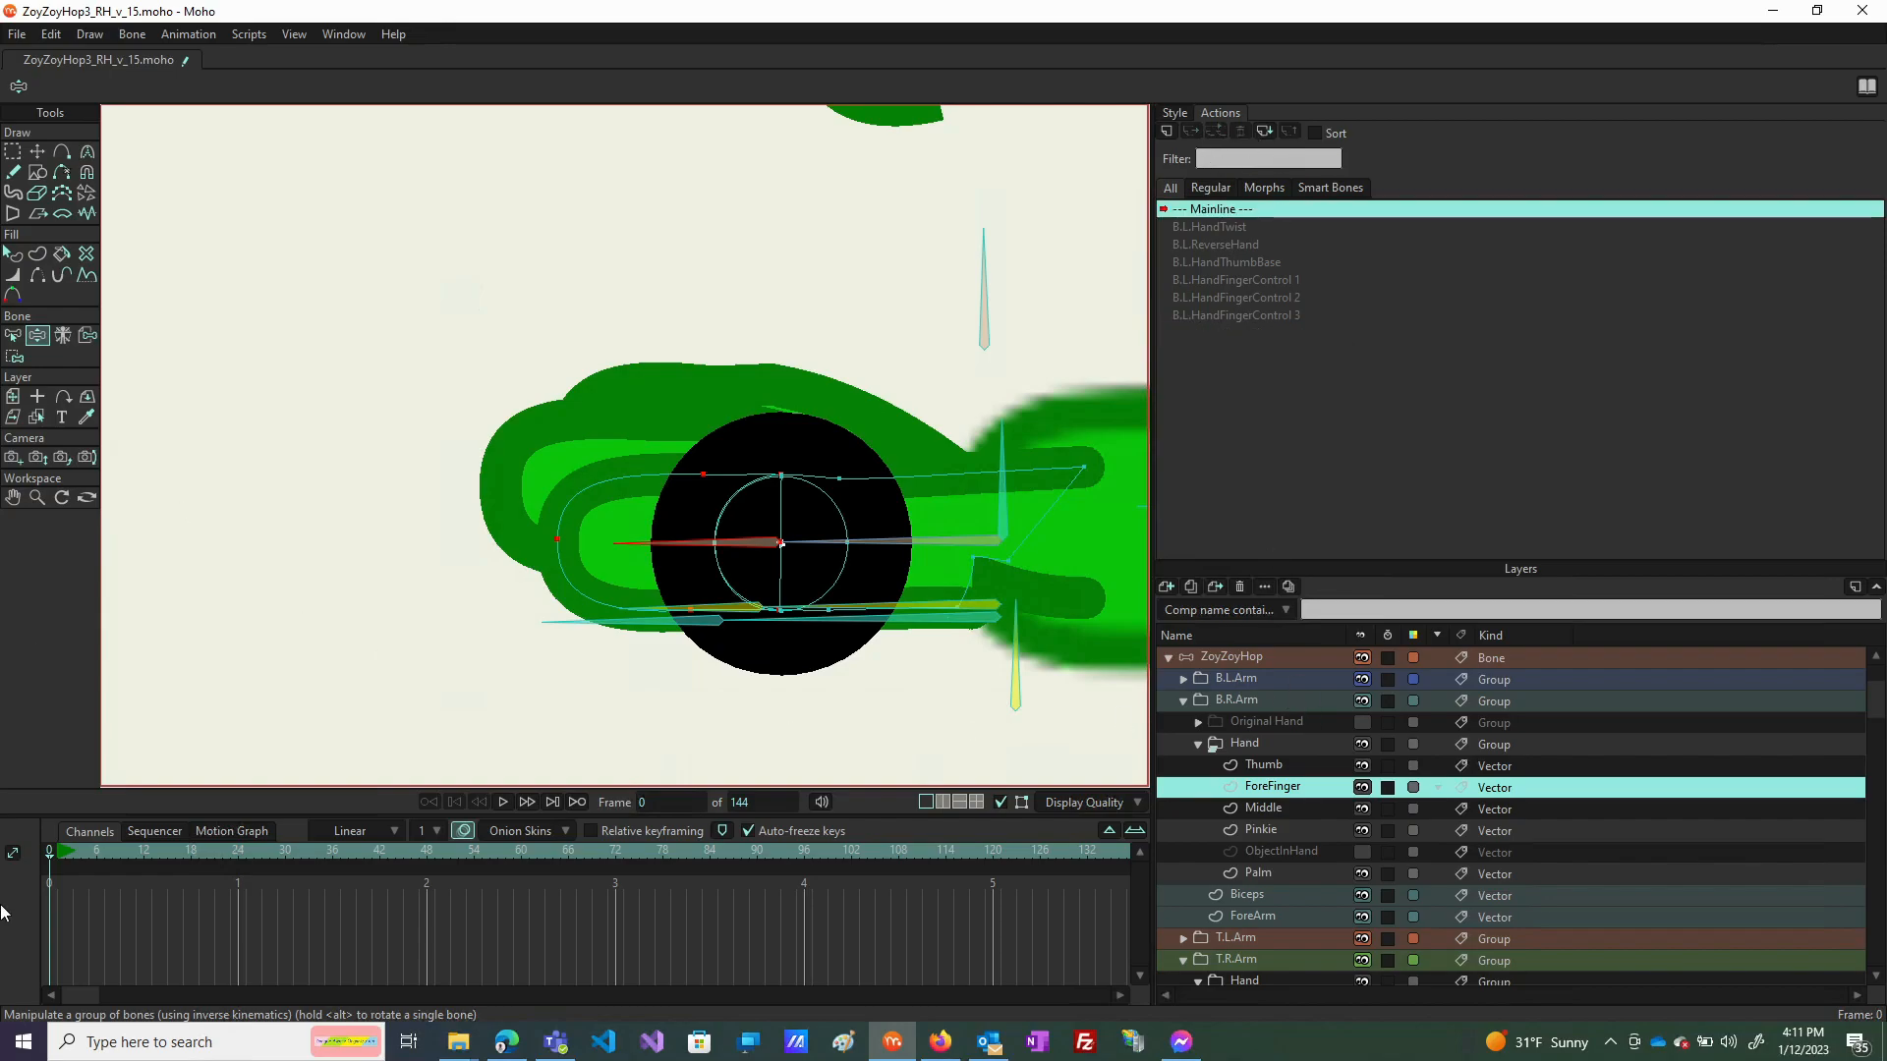
click(15, 336)
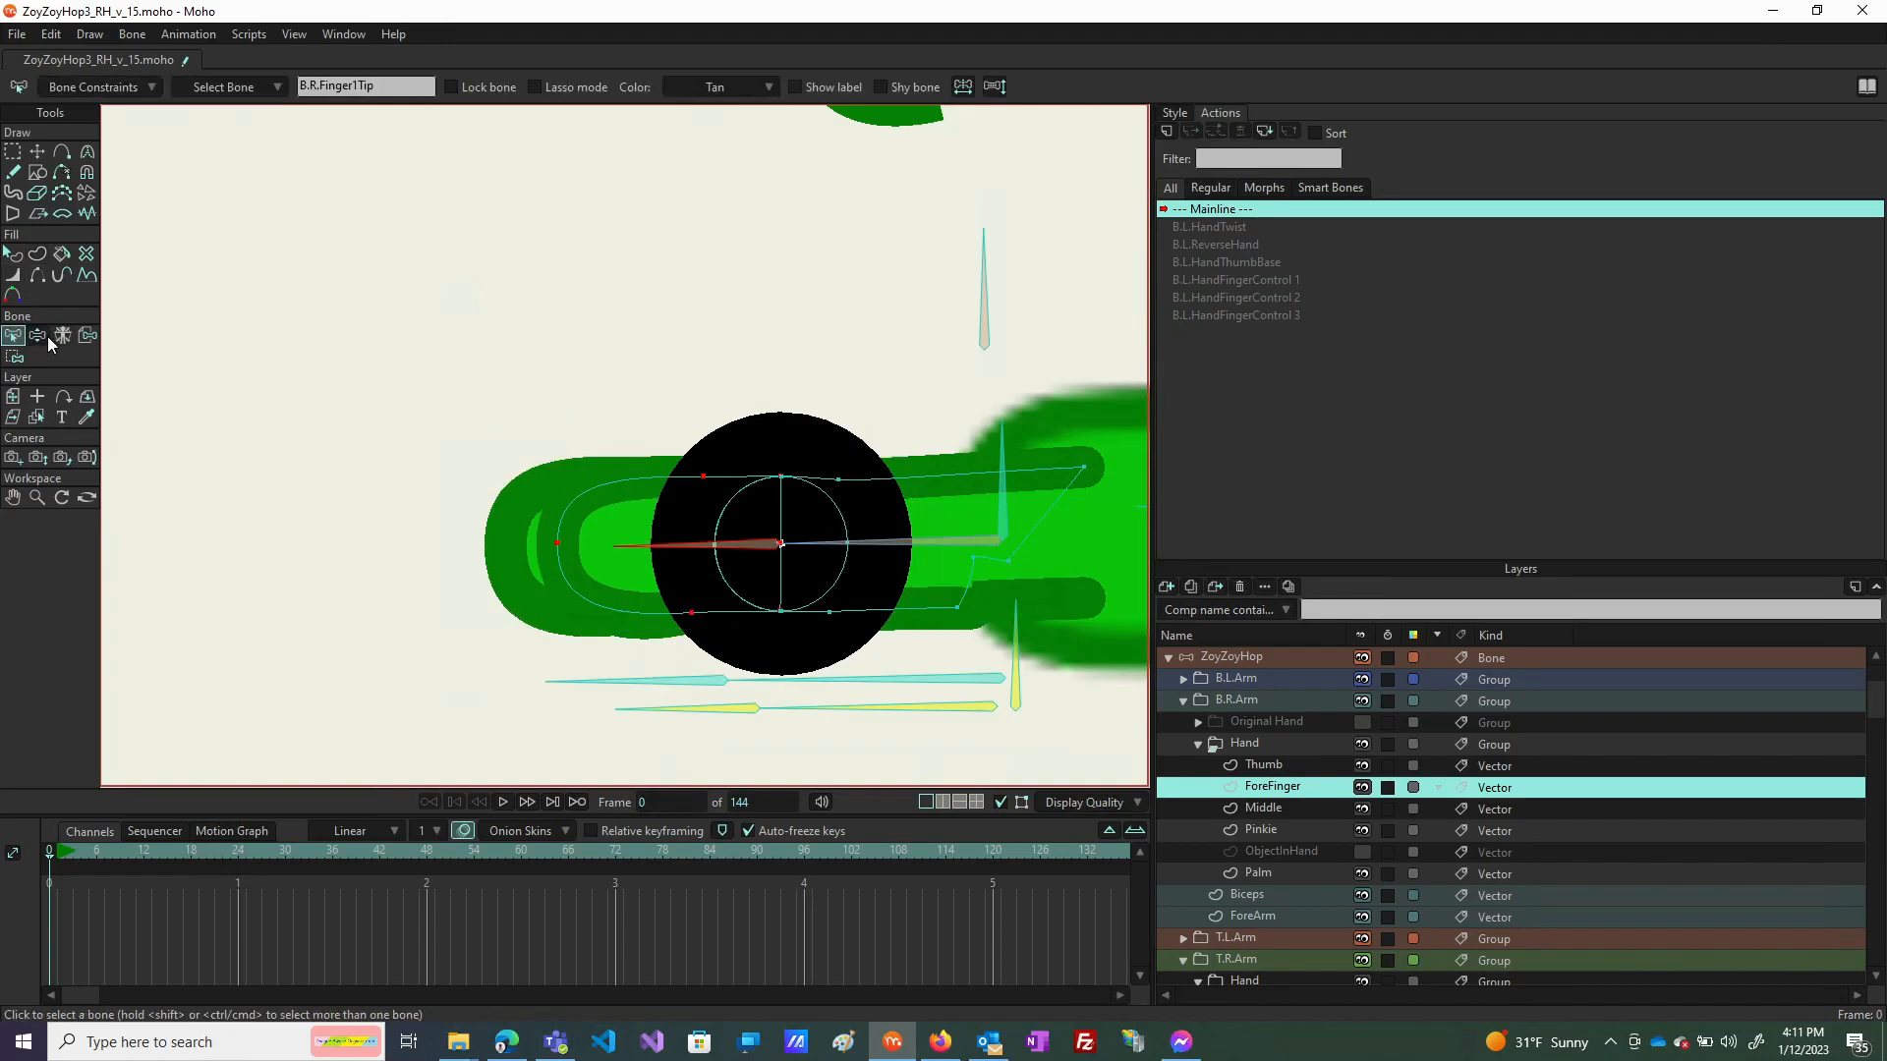
click(36, 337)
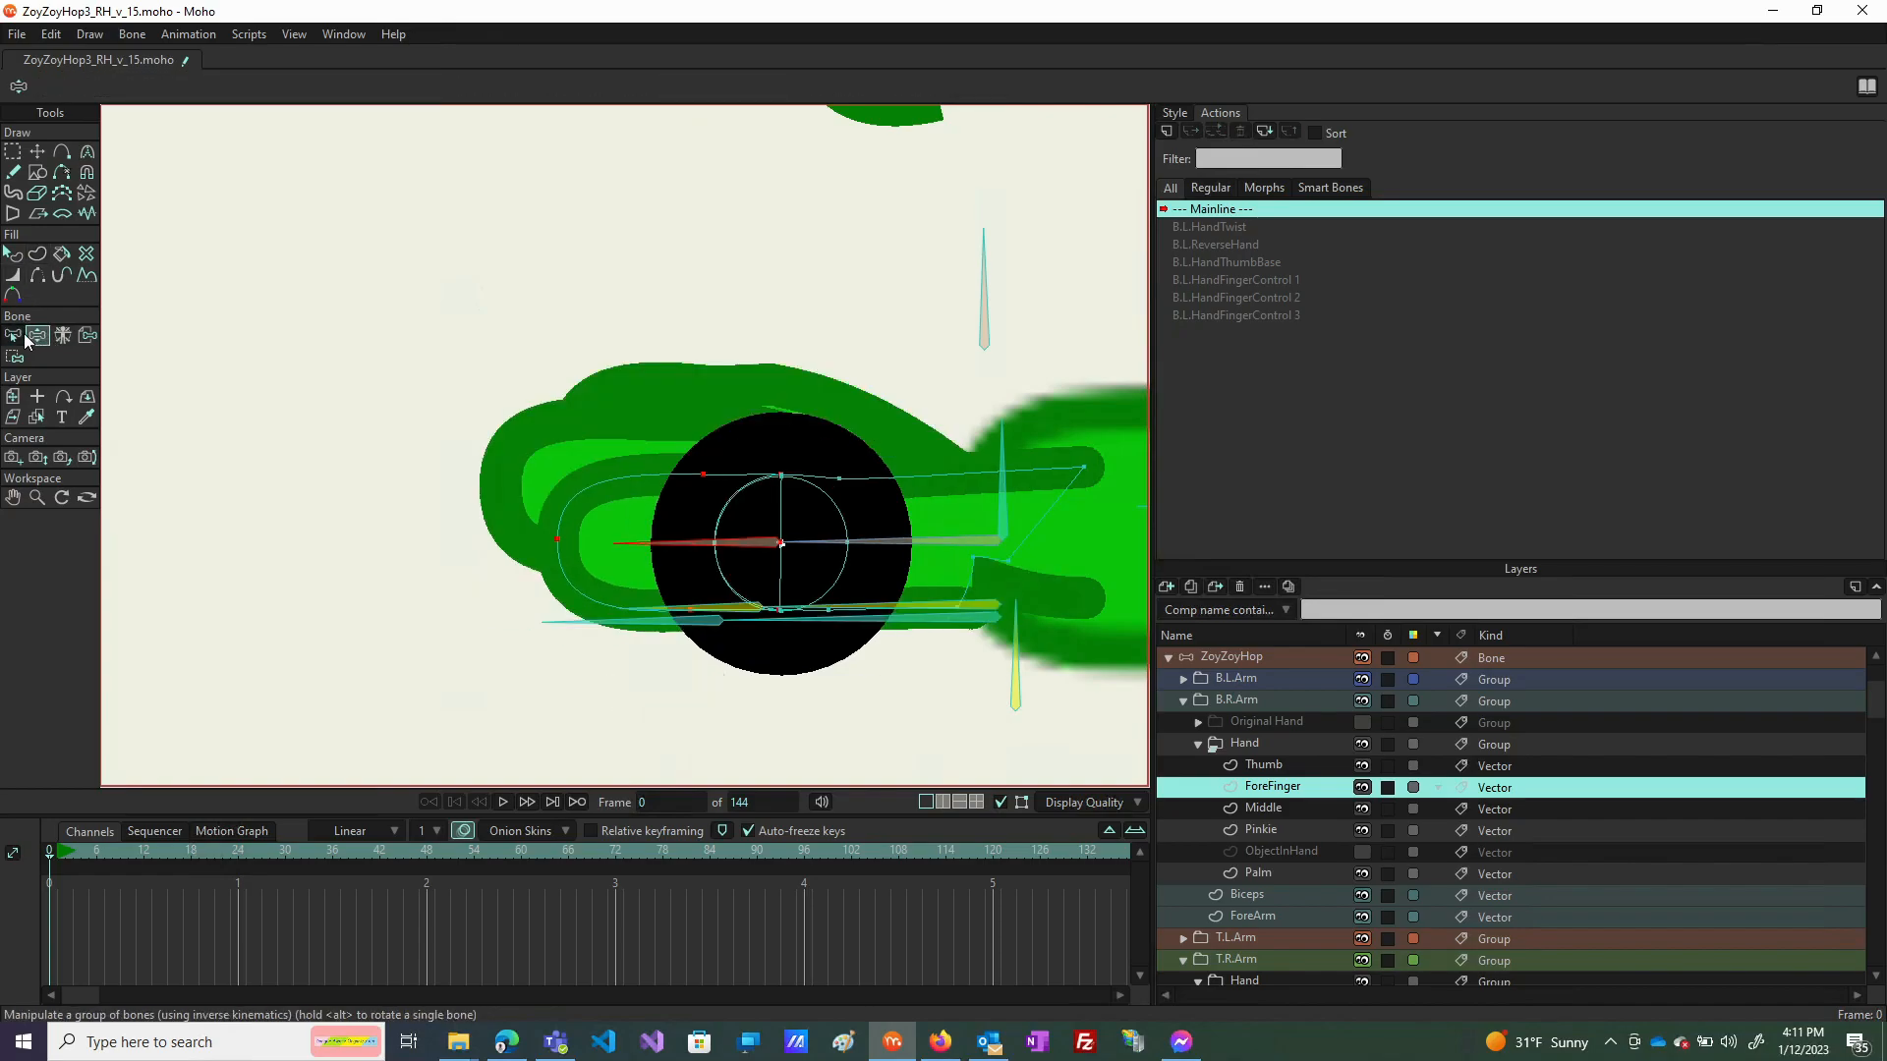
click(14, 336)
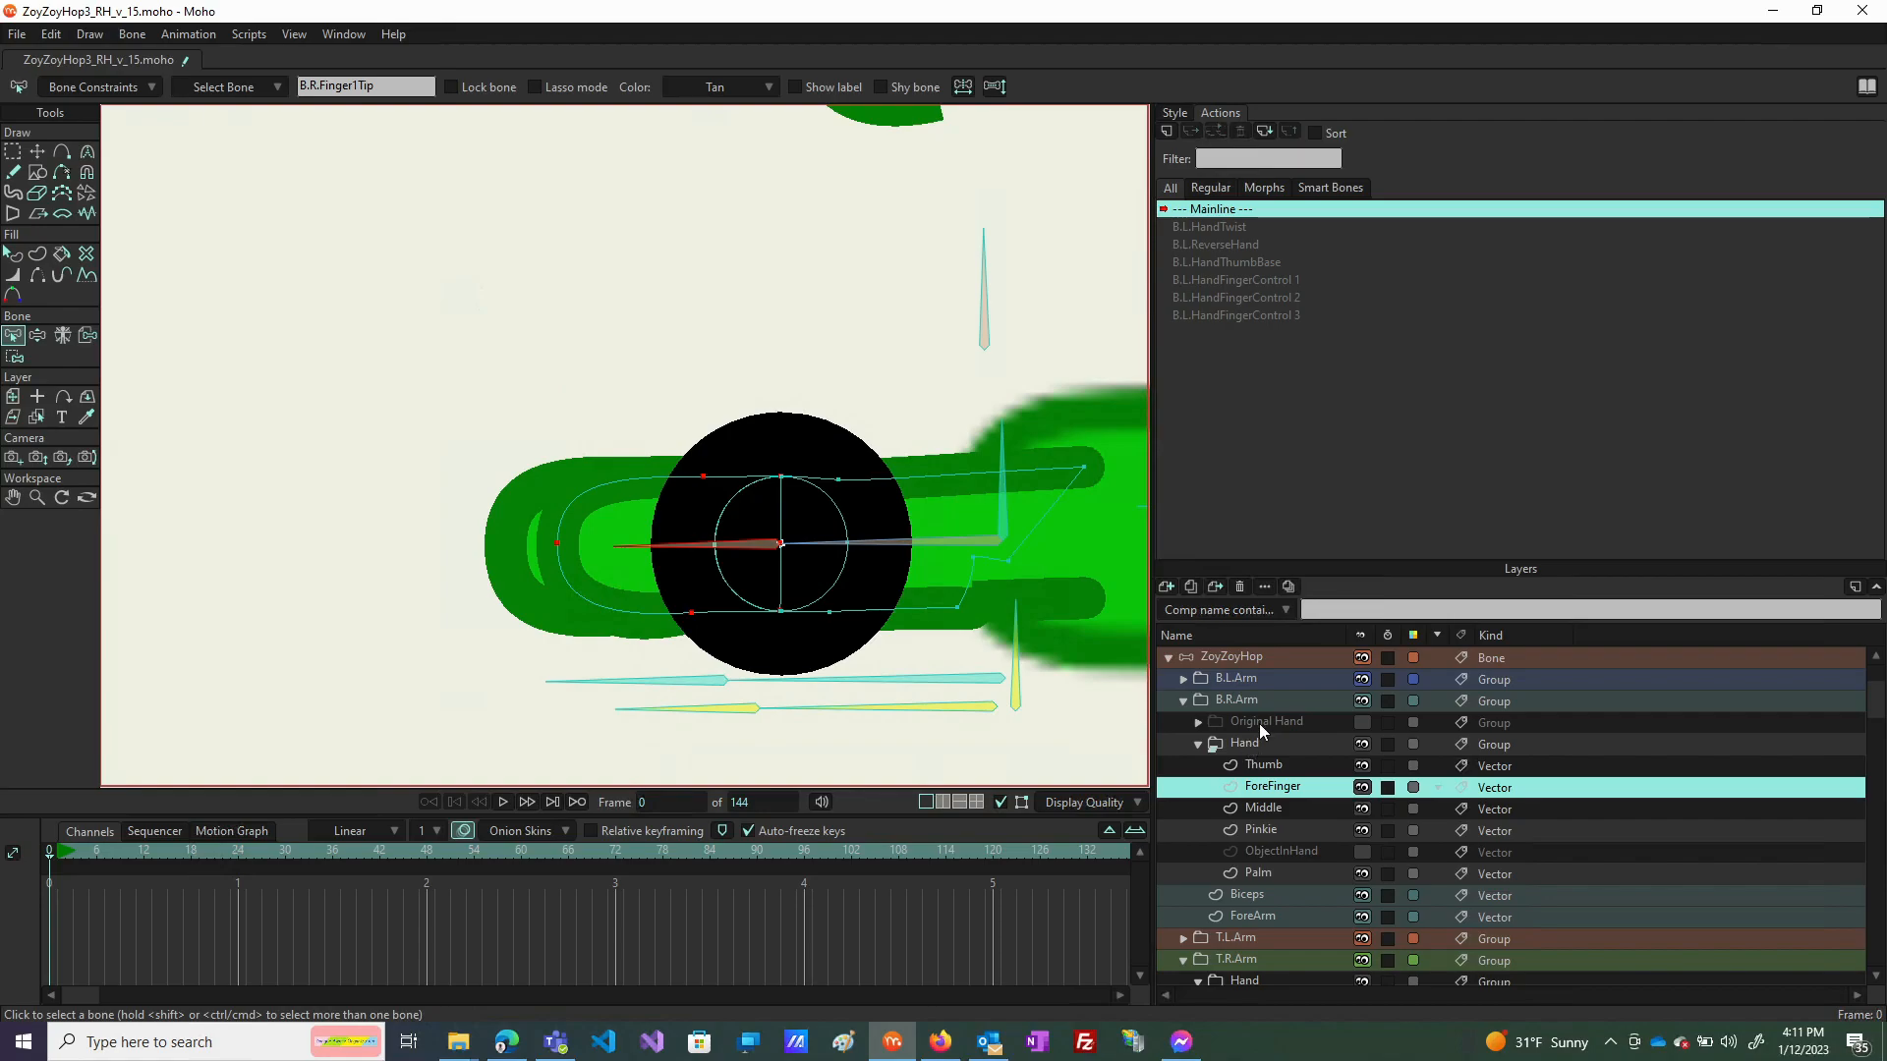
Check the ZoyZoyHop bone layer's general settings and reselect the ForeFinger layer.
double_click(1248, 657)
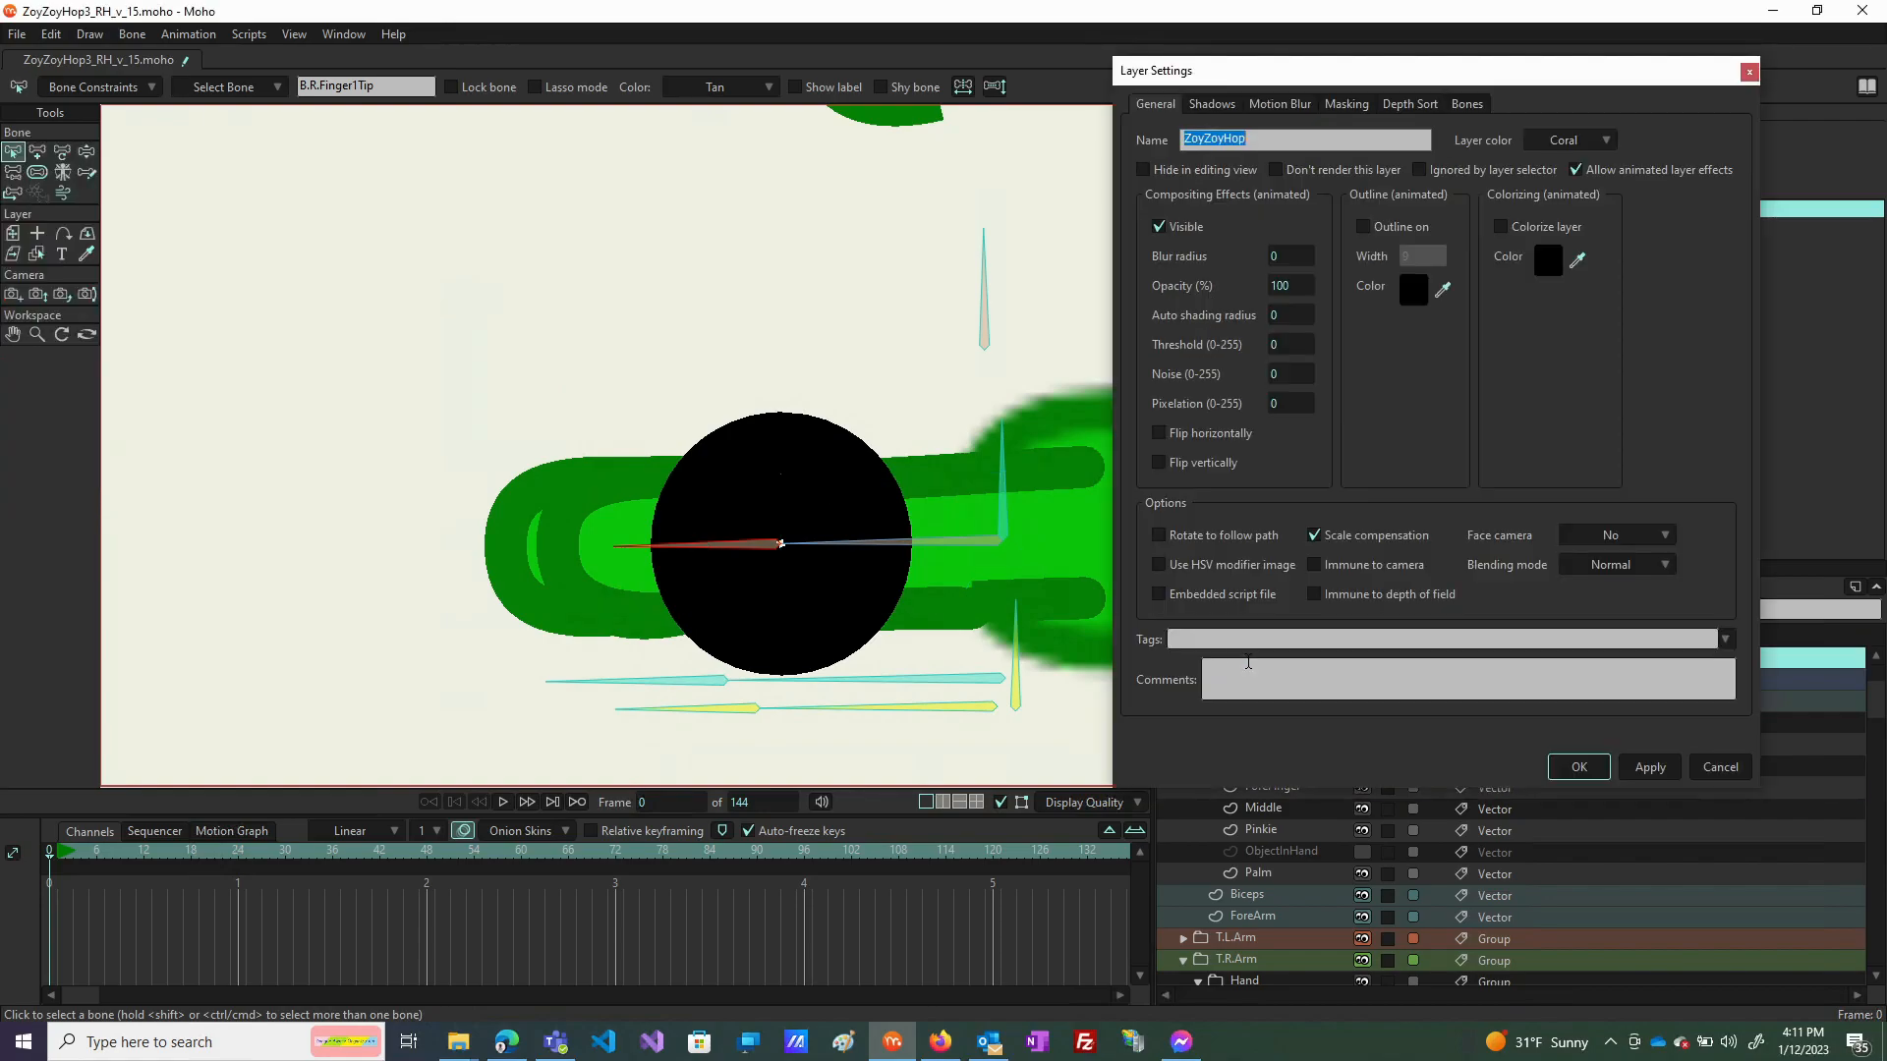
click(1749, 72)
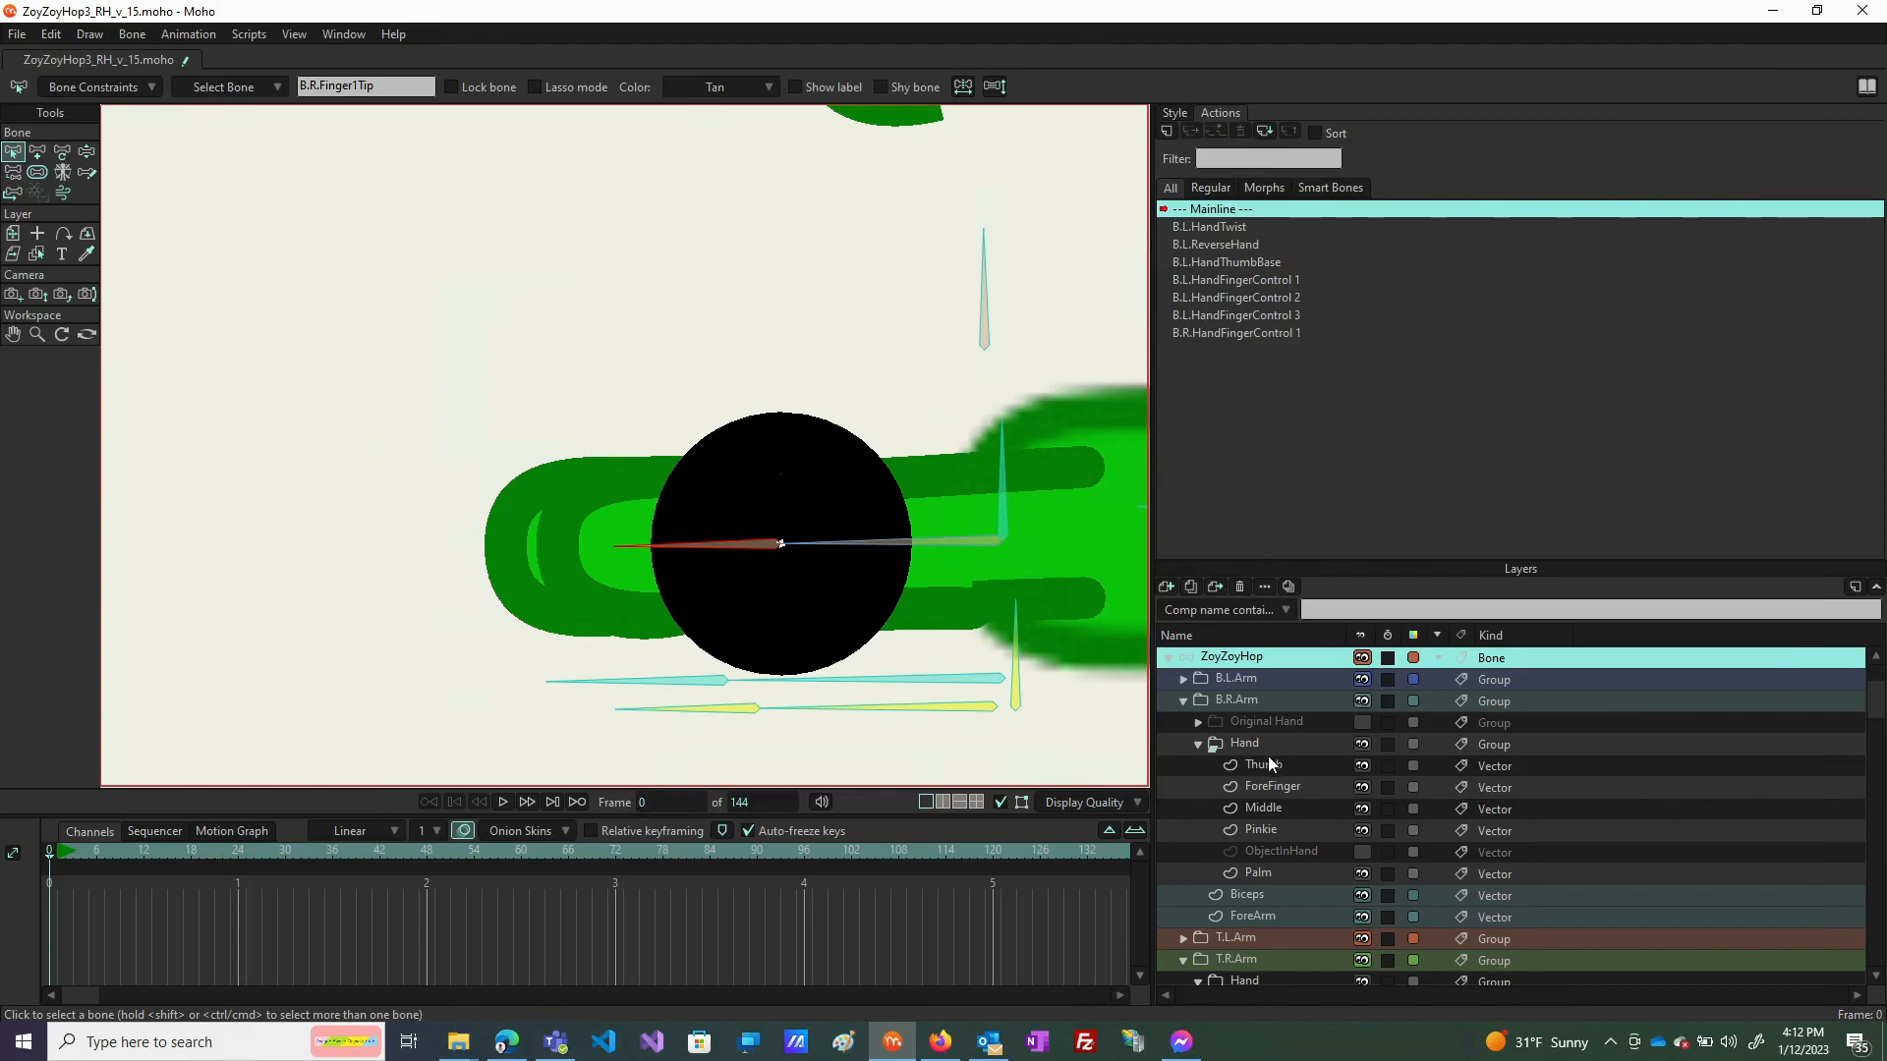
click(1260, 720)
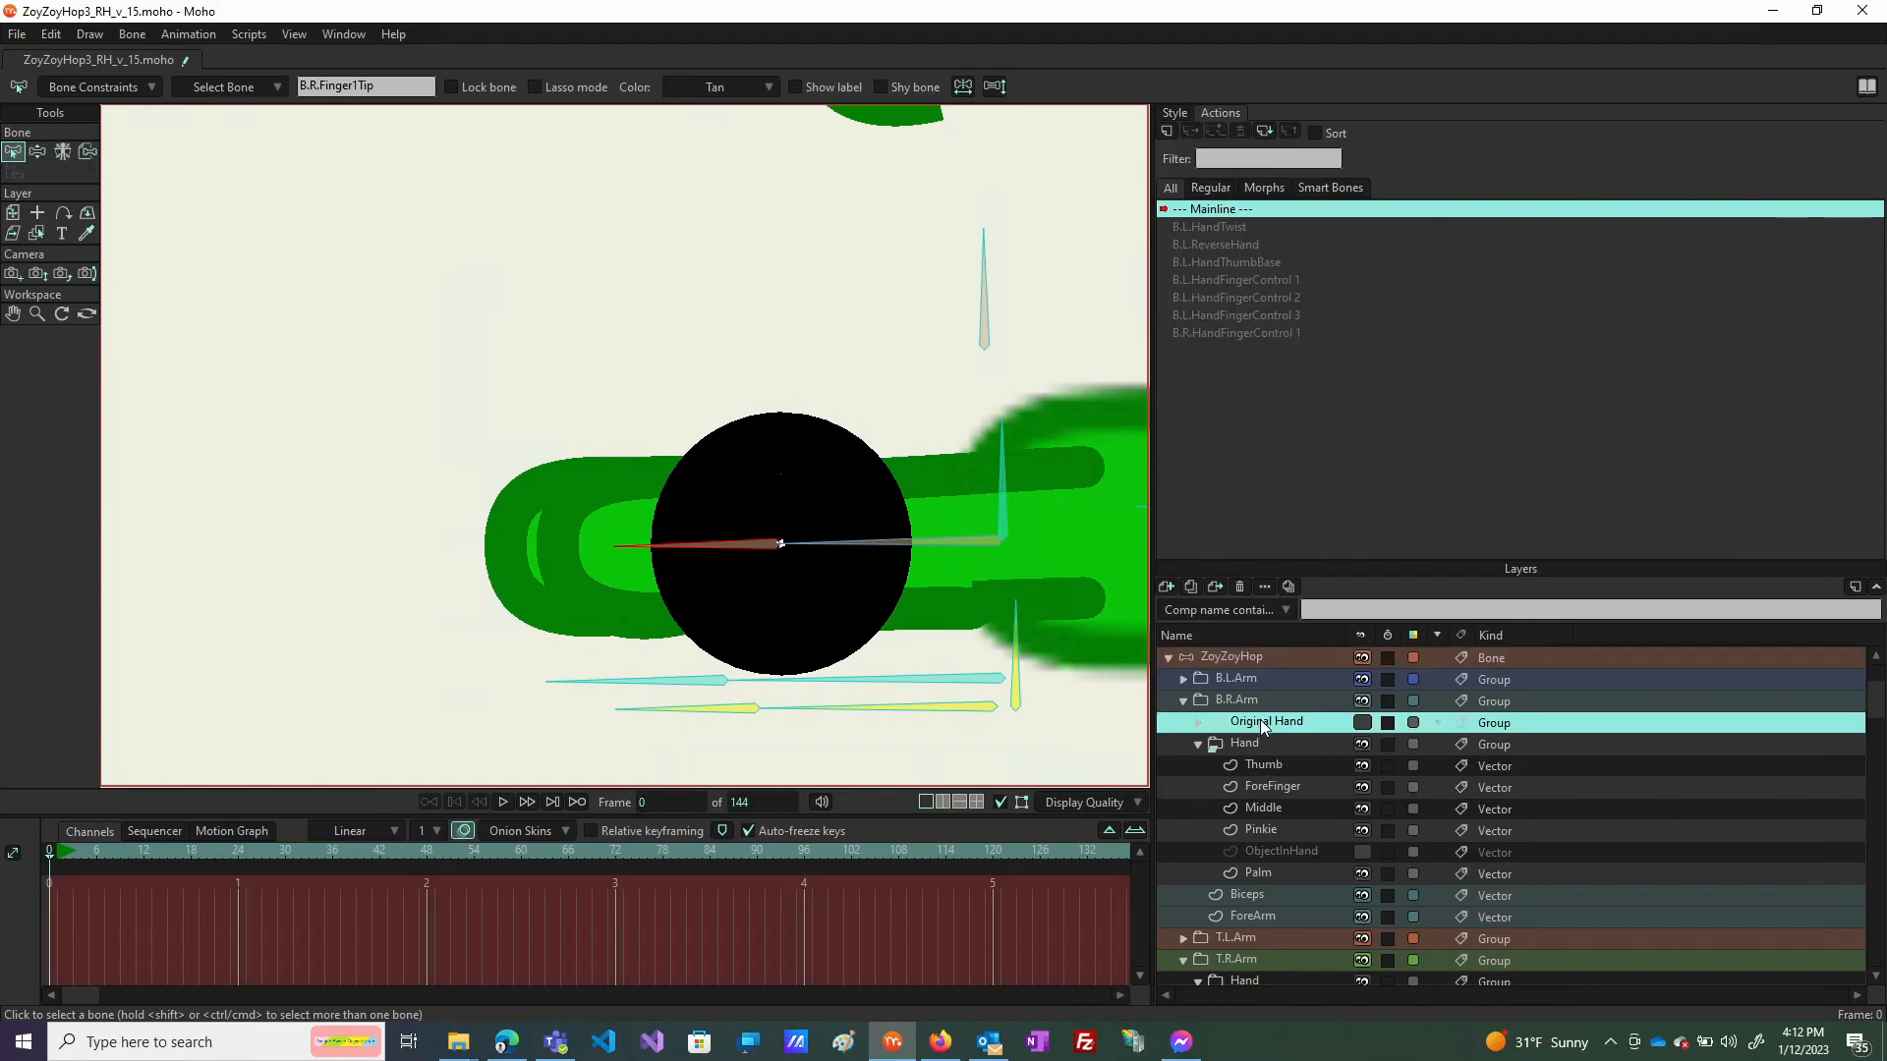
click(1275, 787)
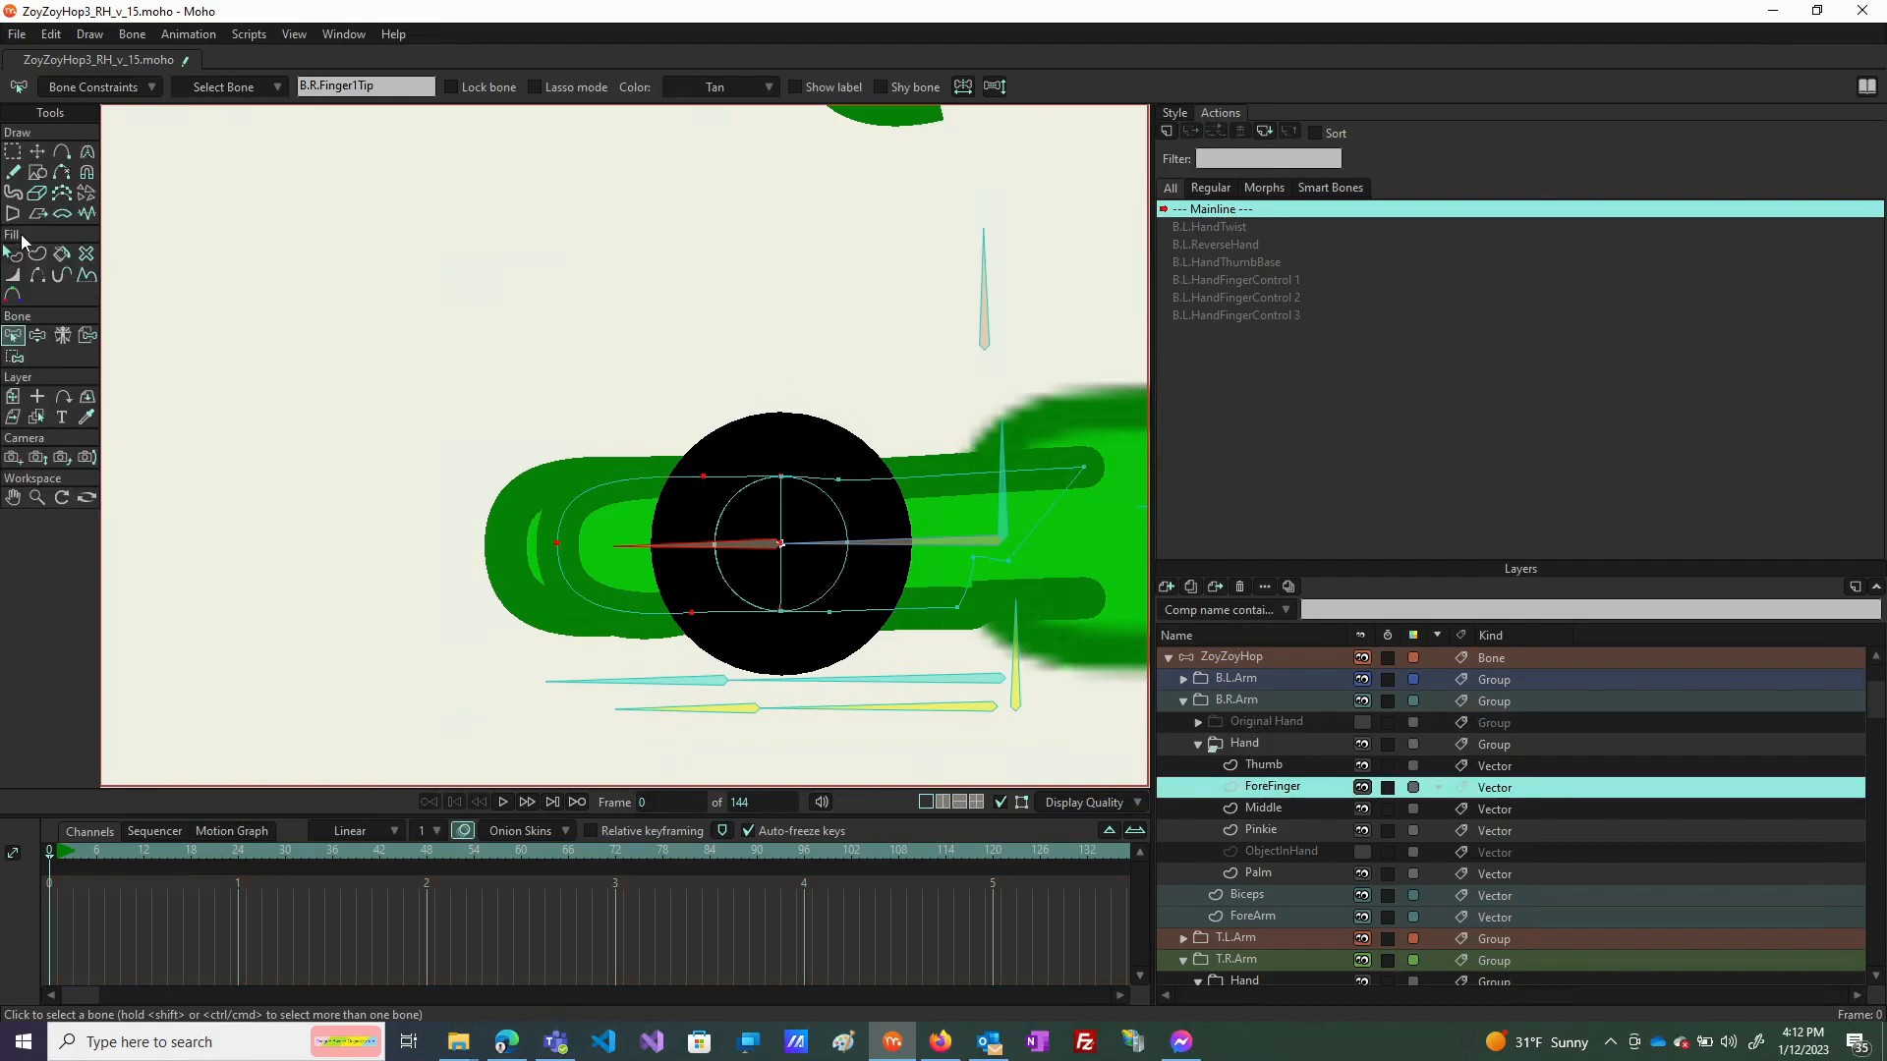
Test the ForeFinger joint by folding the fingertip bone back over the palm with Manipulate Bones.
click(41, 336)
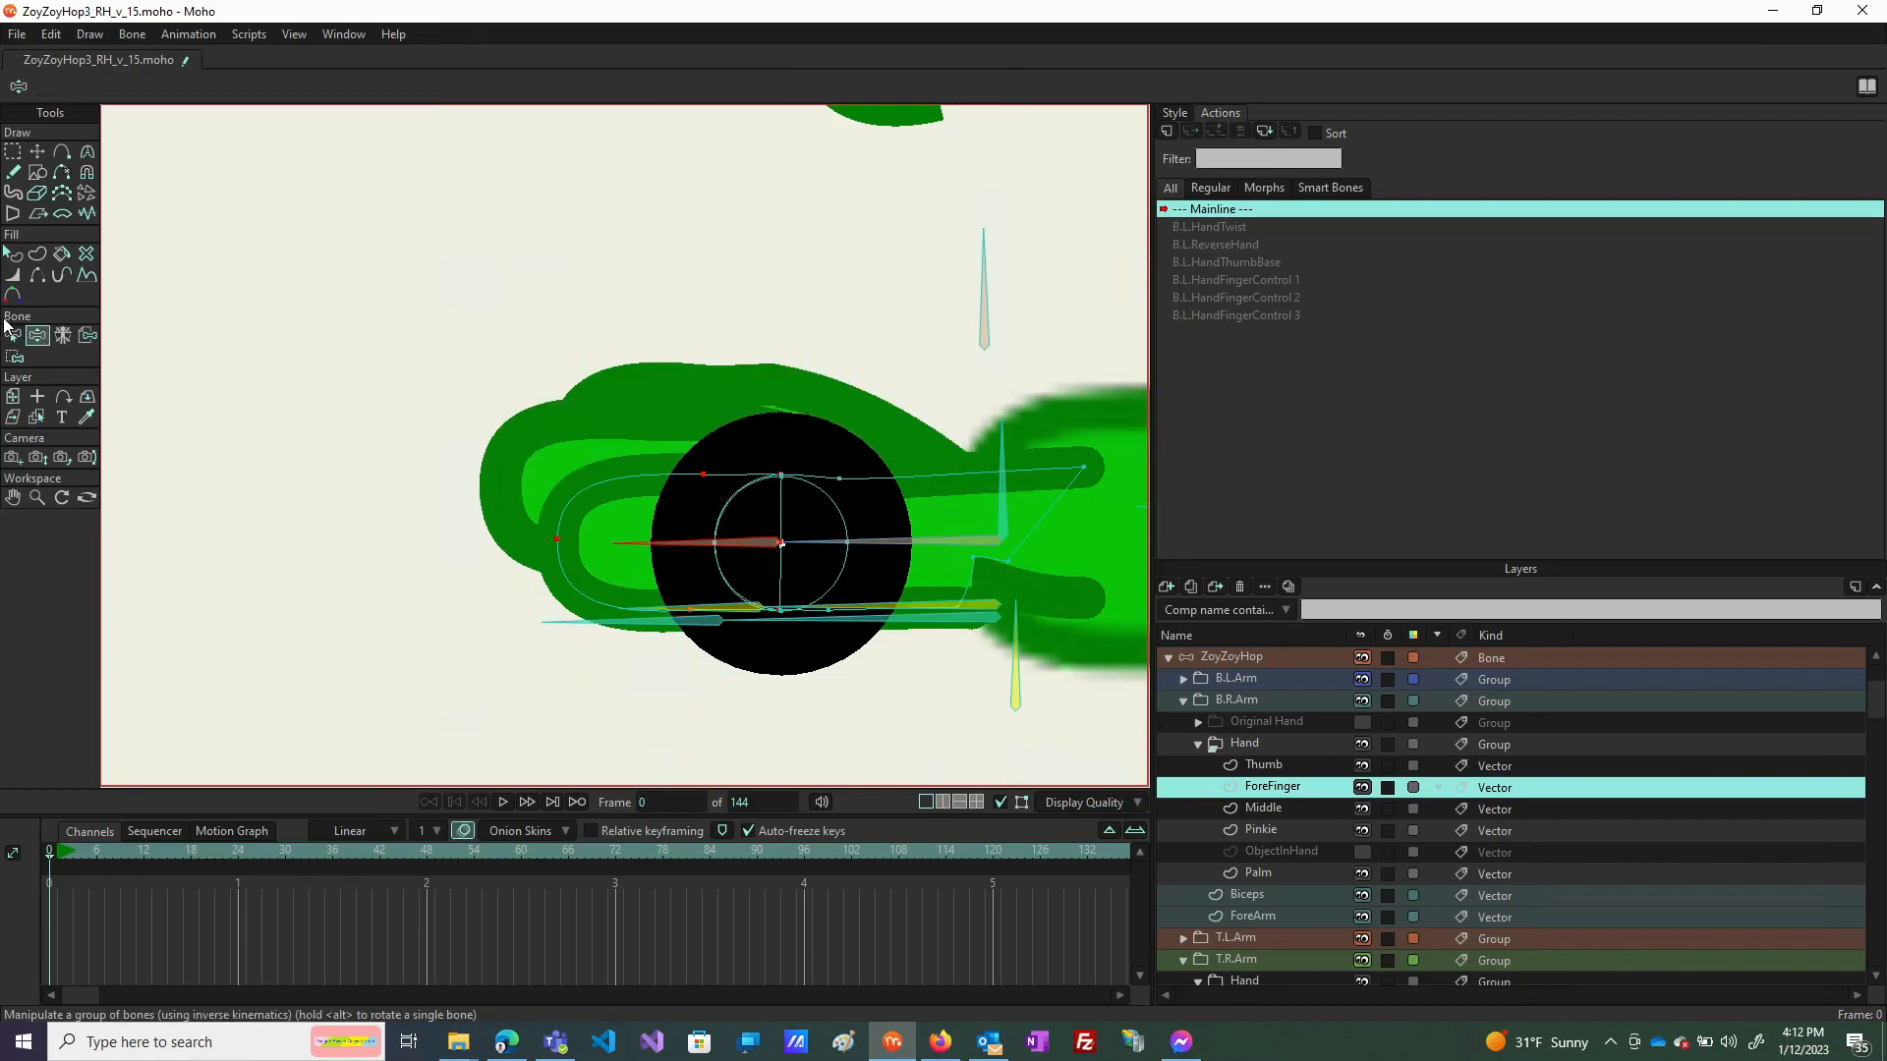
drag(634, 565, 884, 526)
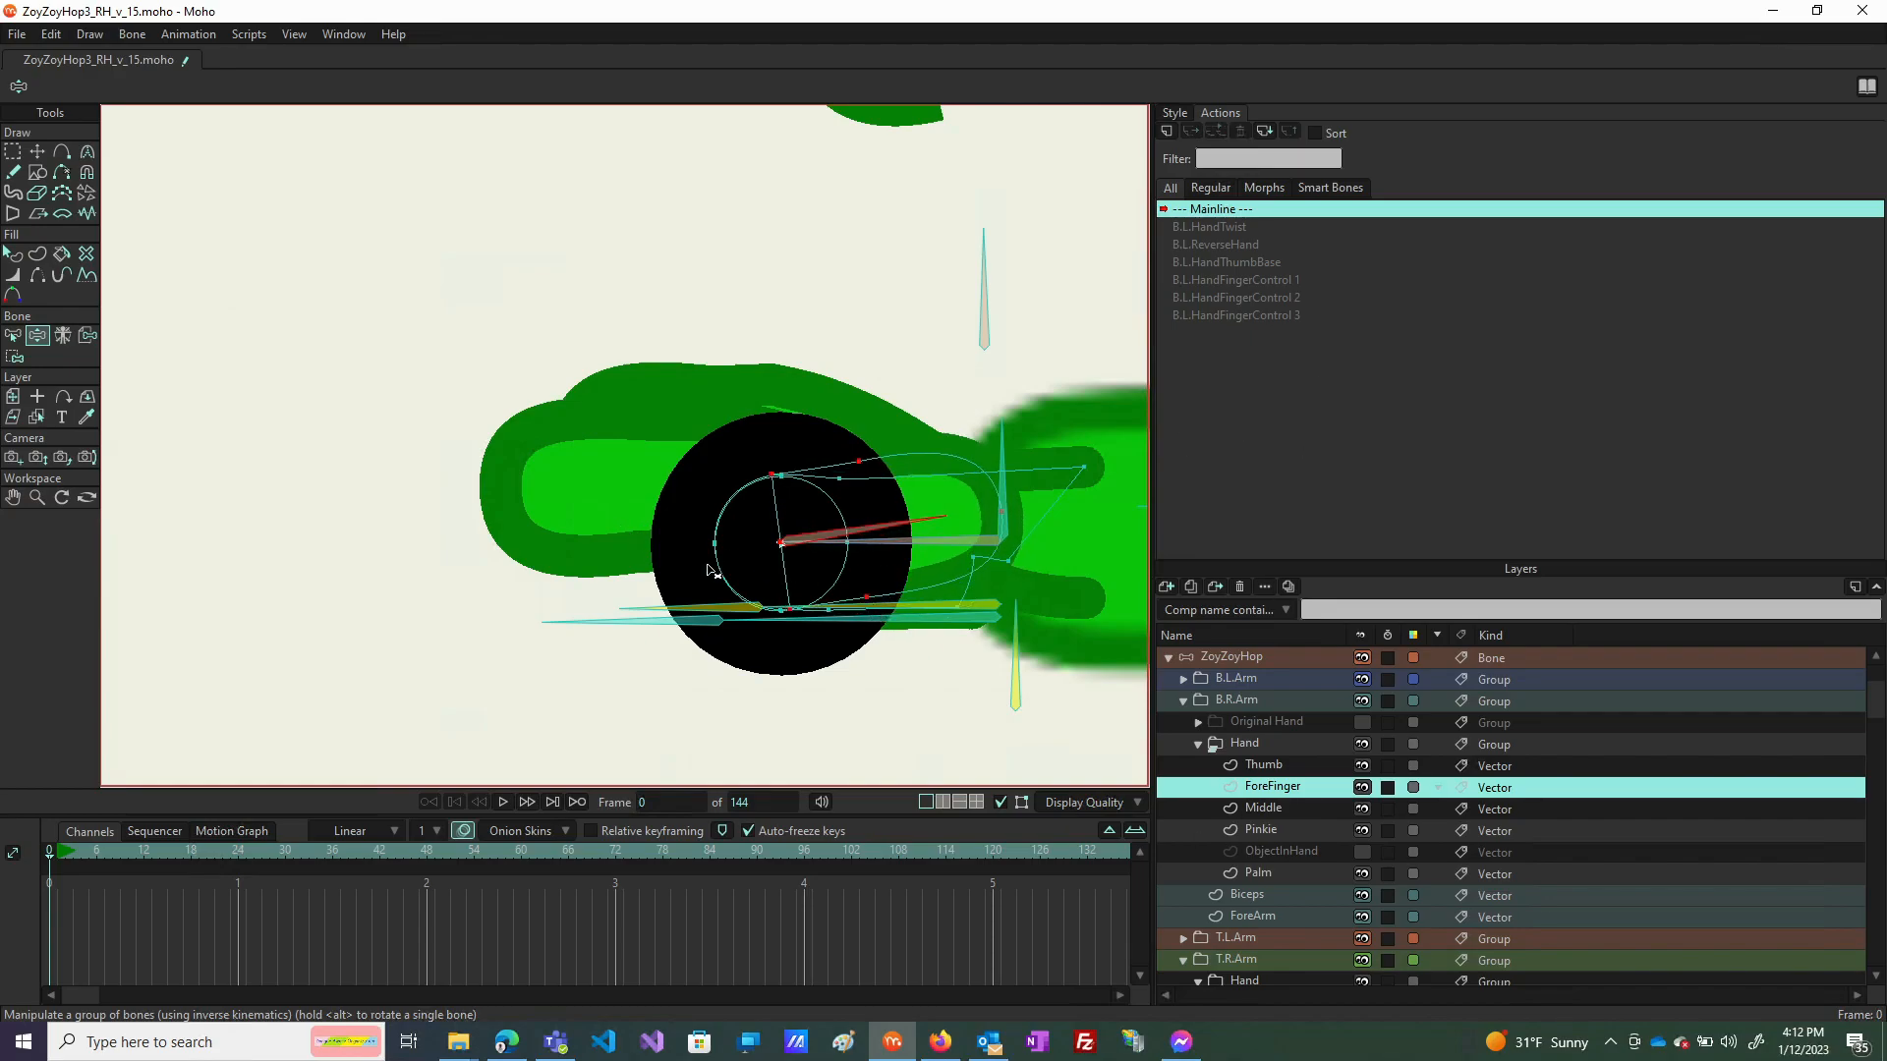
click(658, 581)
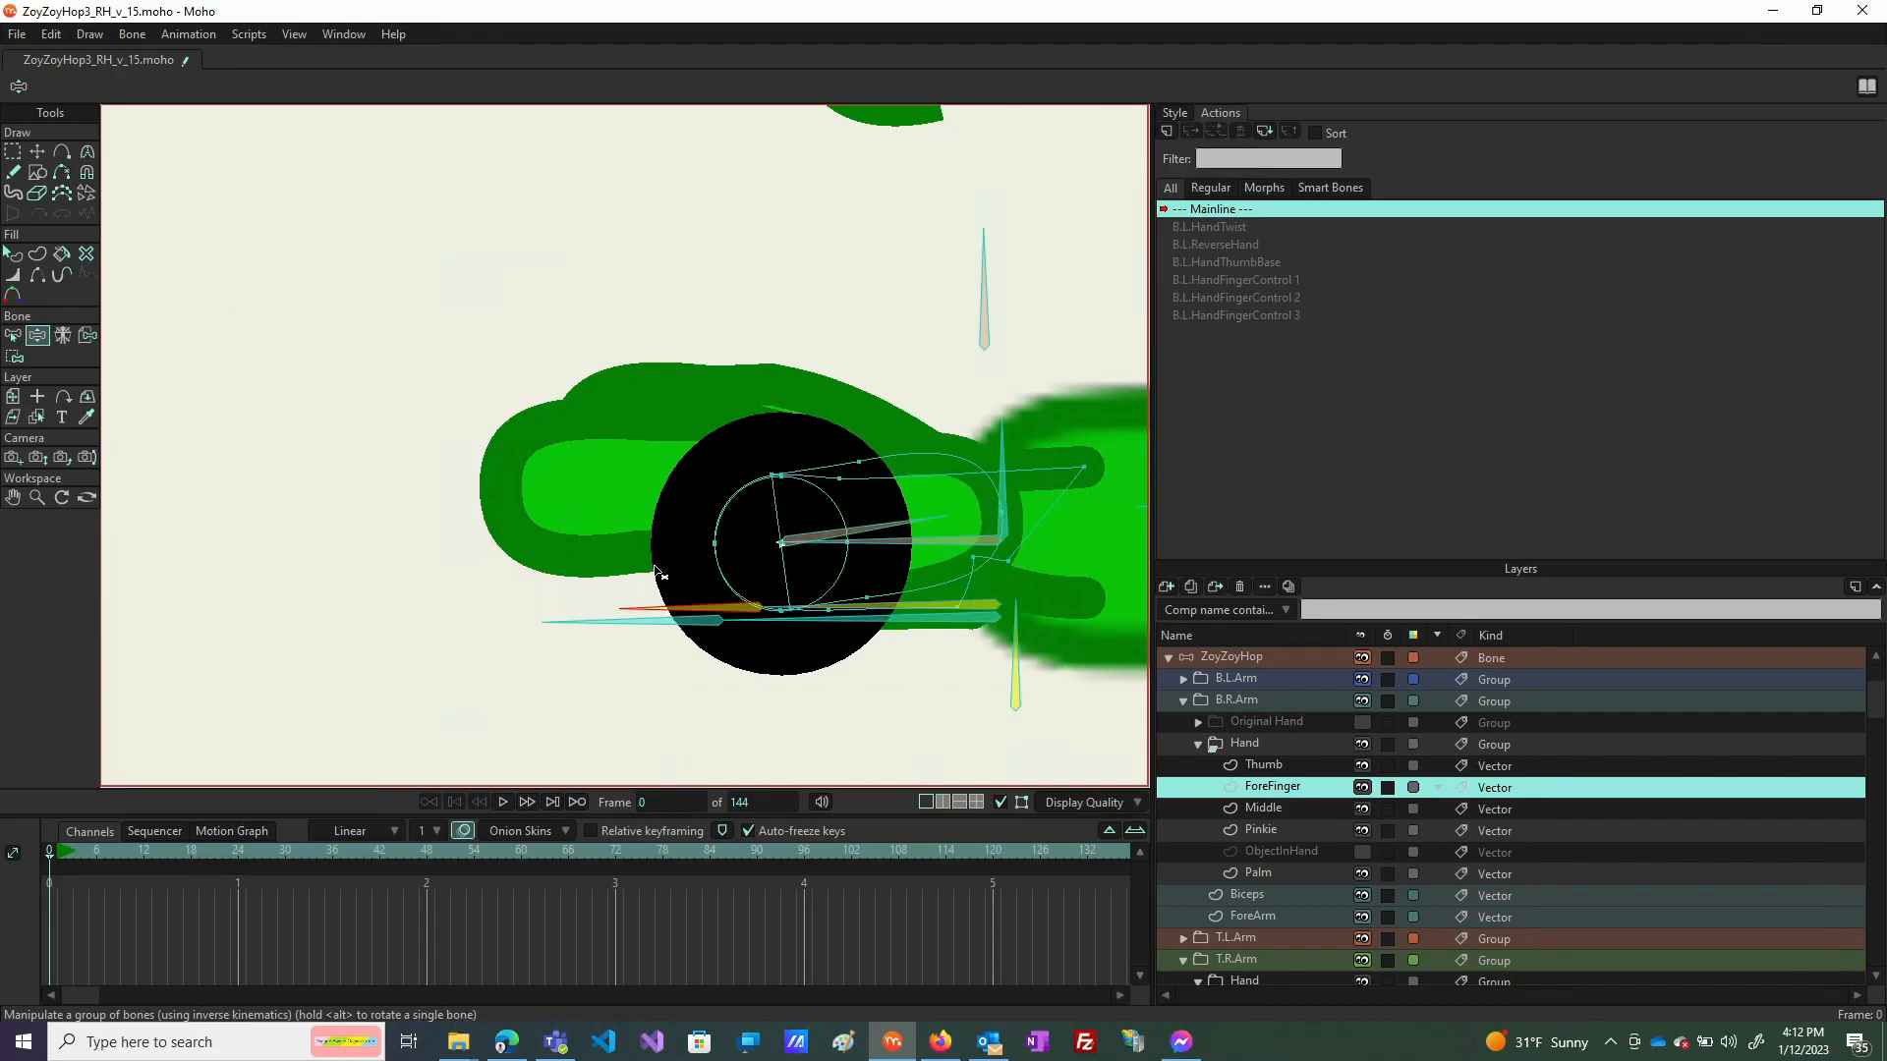
click(745, 569)
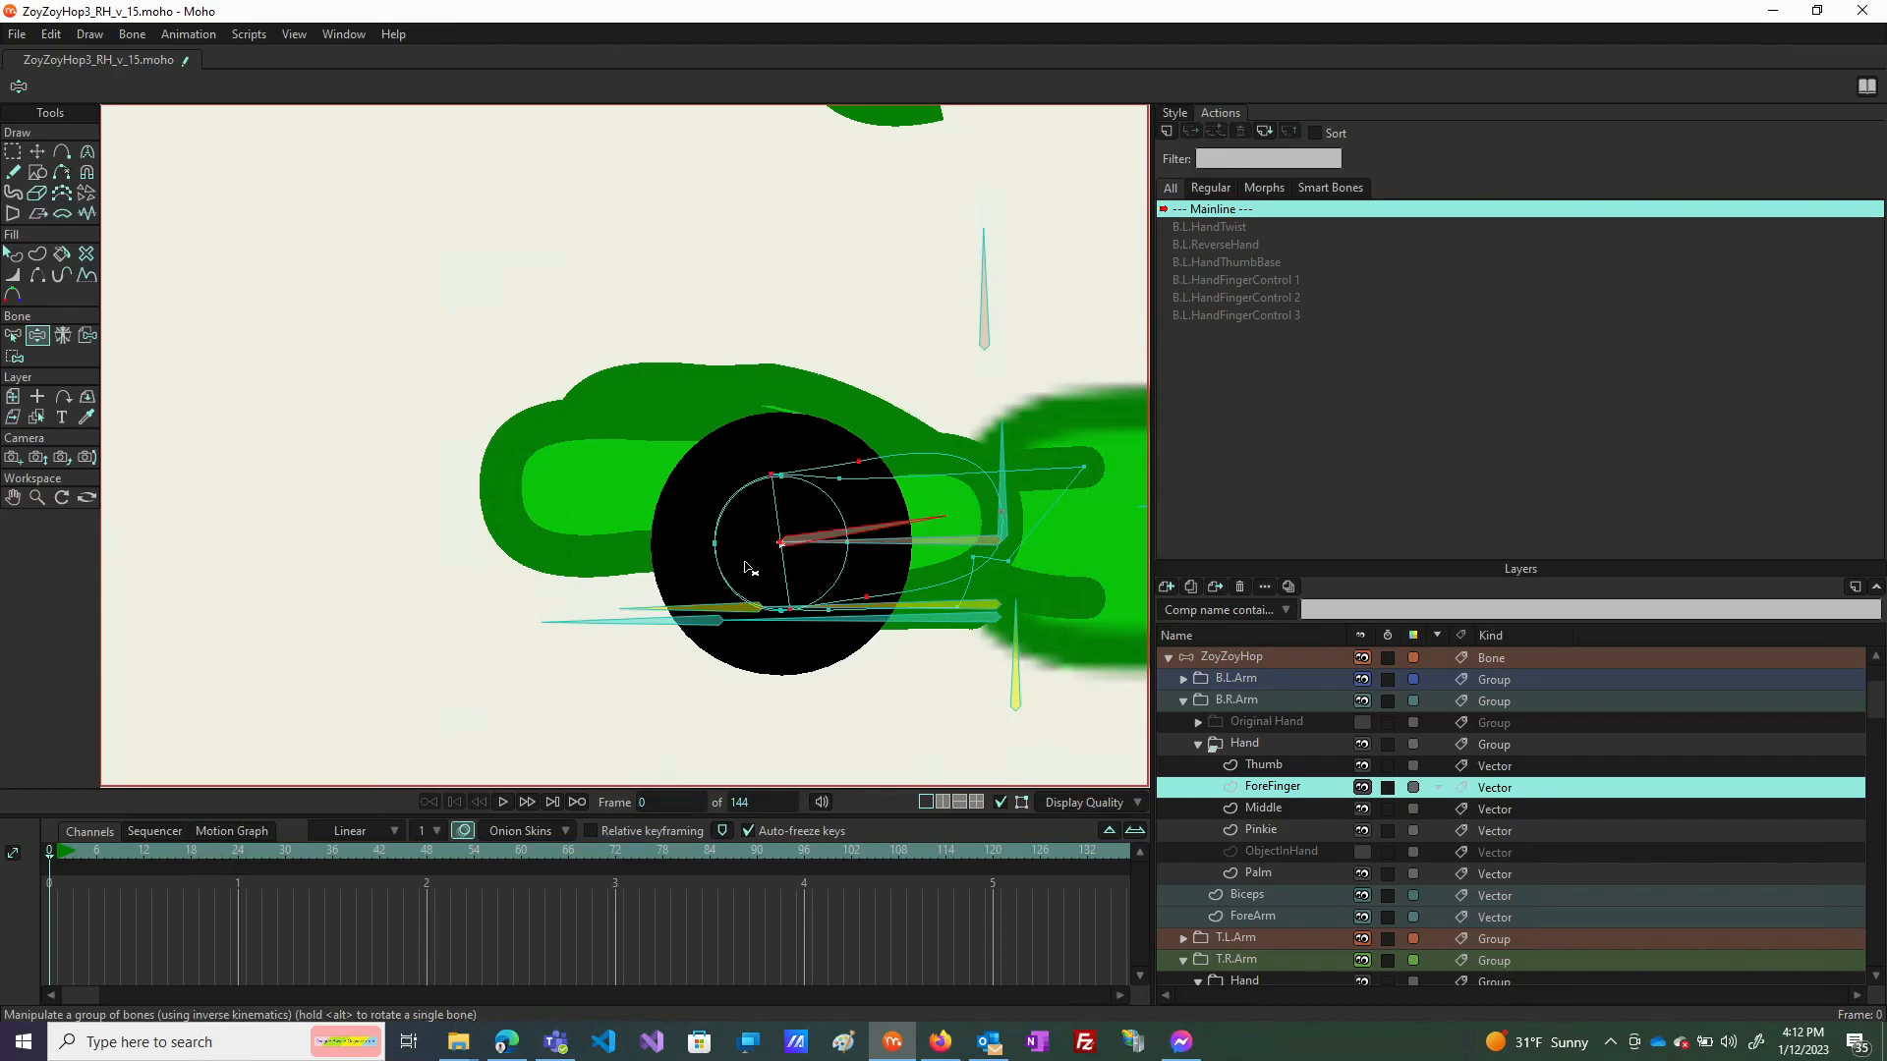
Undo the accidental nudge of the finger points and use Transform Points to place the guide circle clear of the finger, below its tip.
key(t)
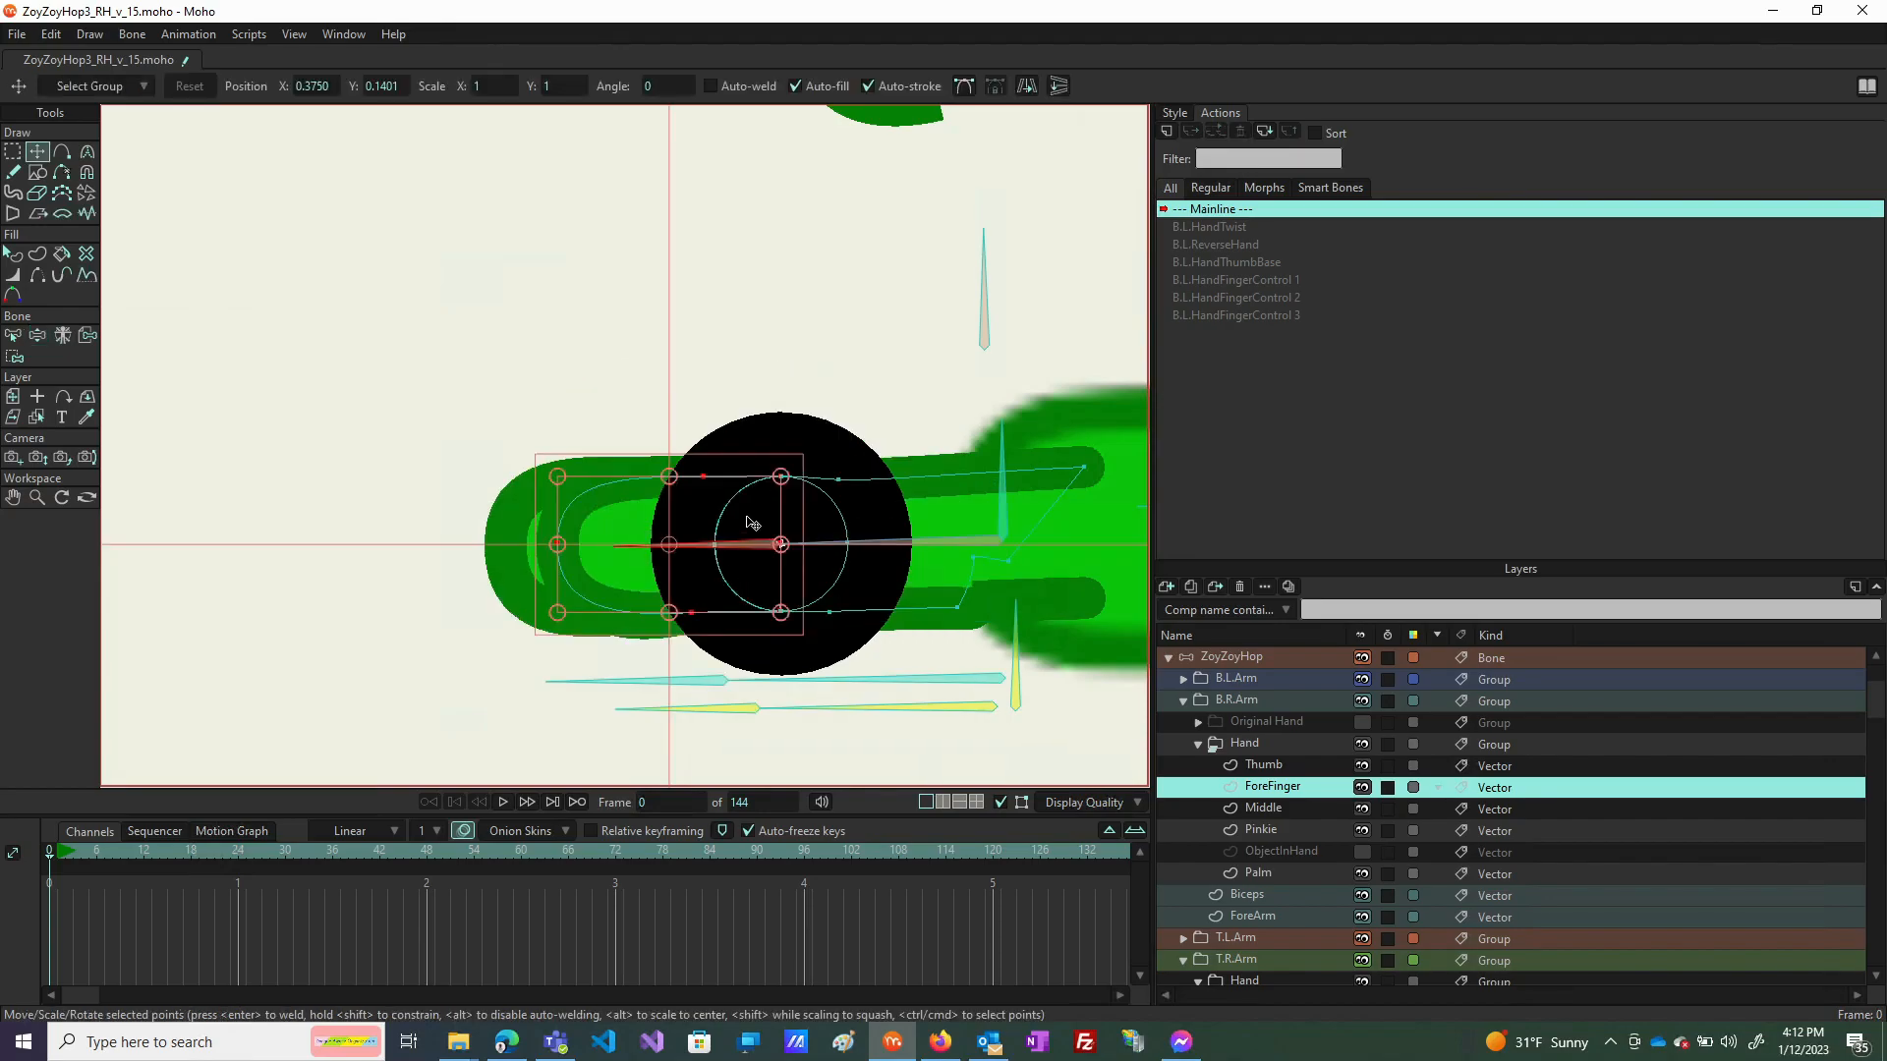
drag(851, 522, 849, 522)
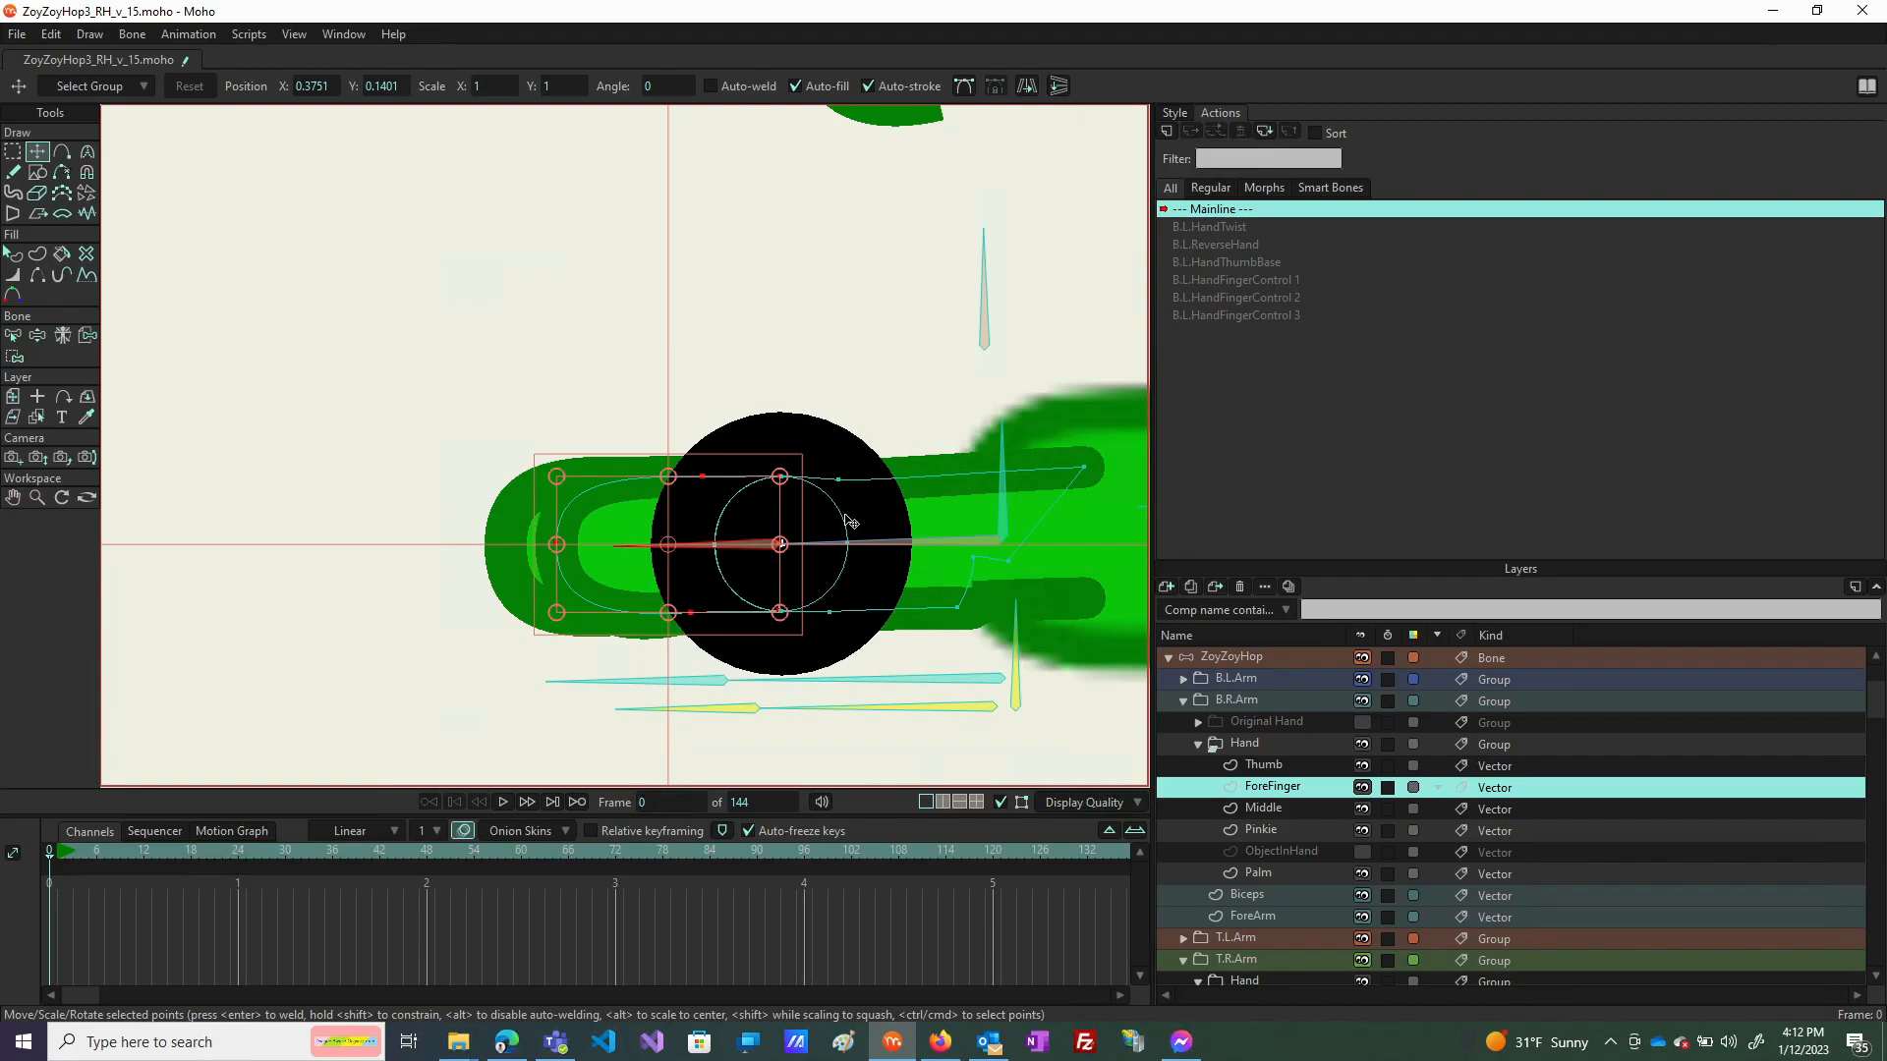
click(846, 517)
key(ctrl+z)
key(ctrl+z)
key(ctrl+z)
drag(282, 766, 149, 693)
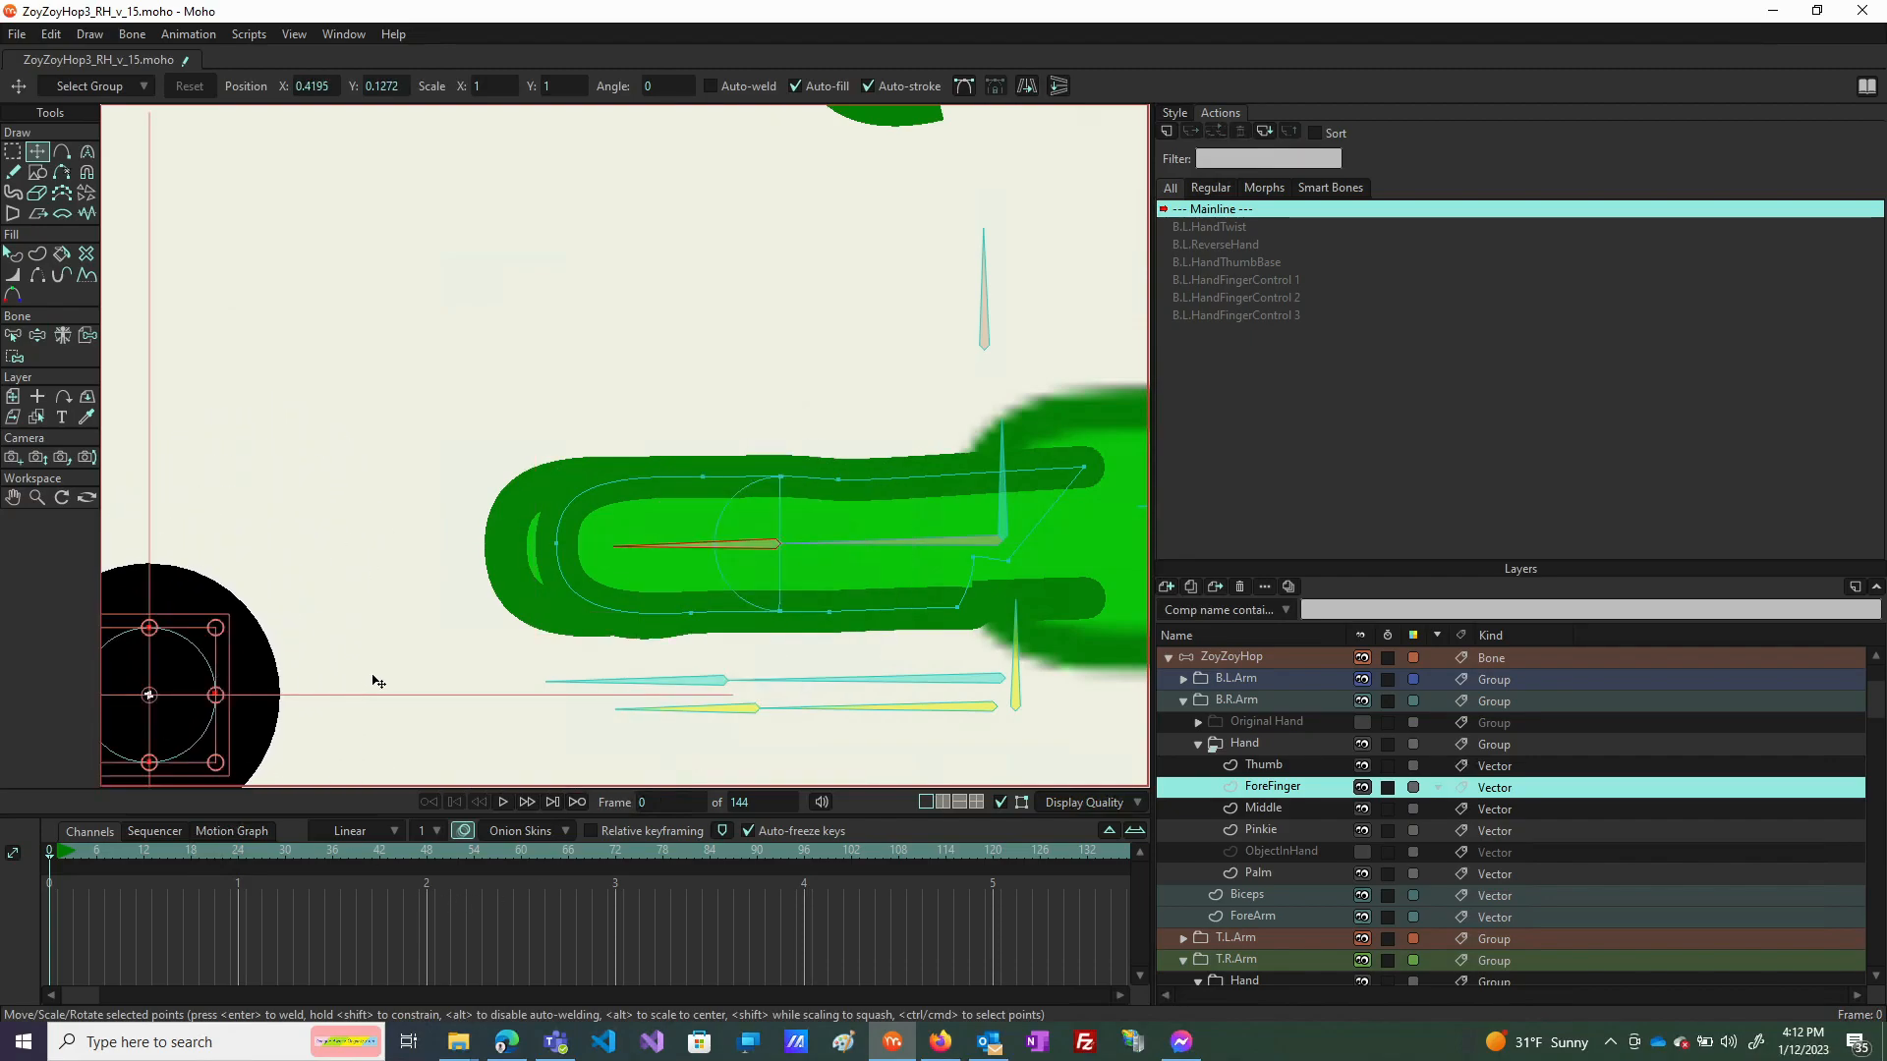
Test the ForeFinger bend without the guide circle by rotating the fingertip bone downward and back to straight.
scroll(431, 600, down, 3)
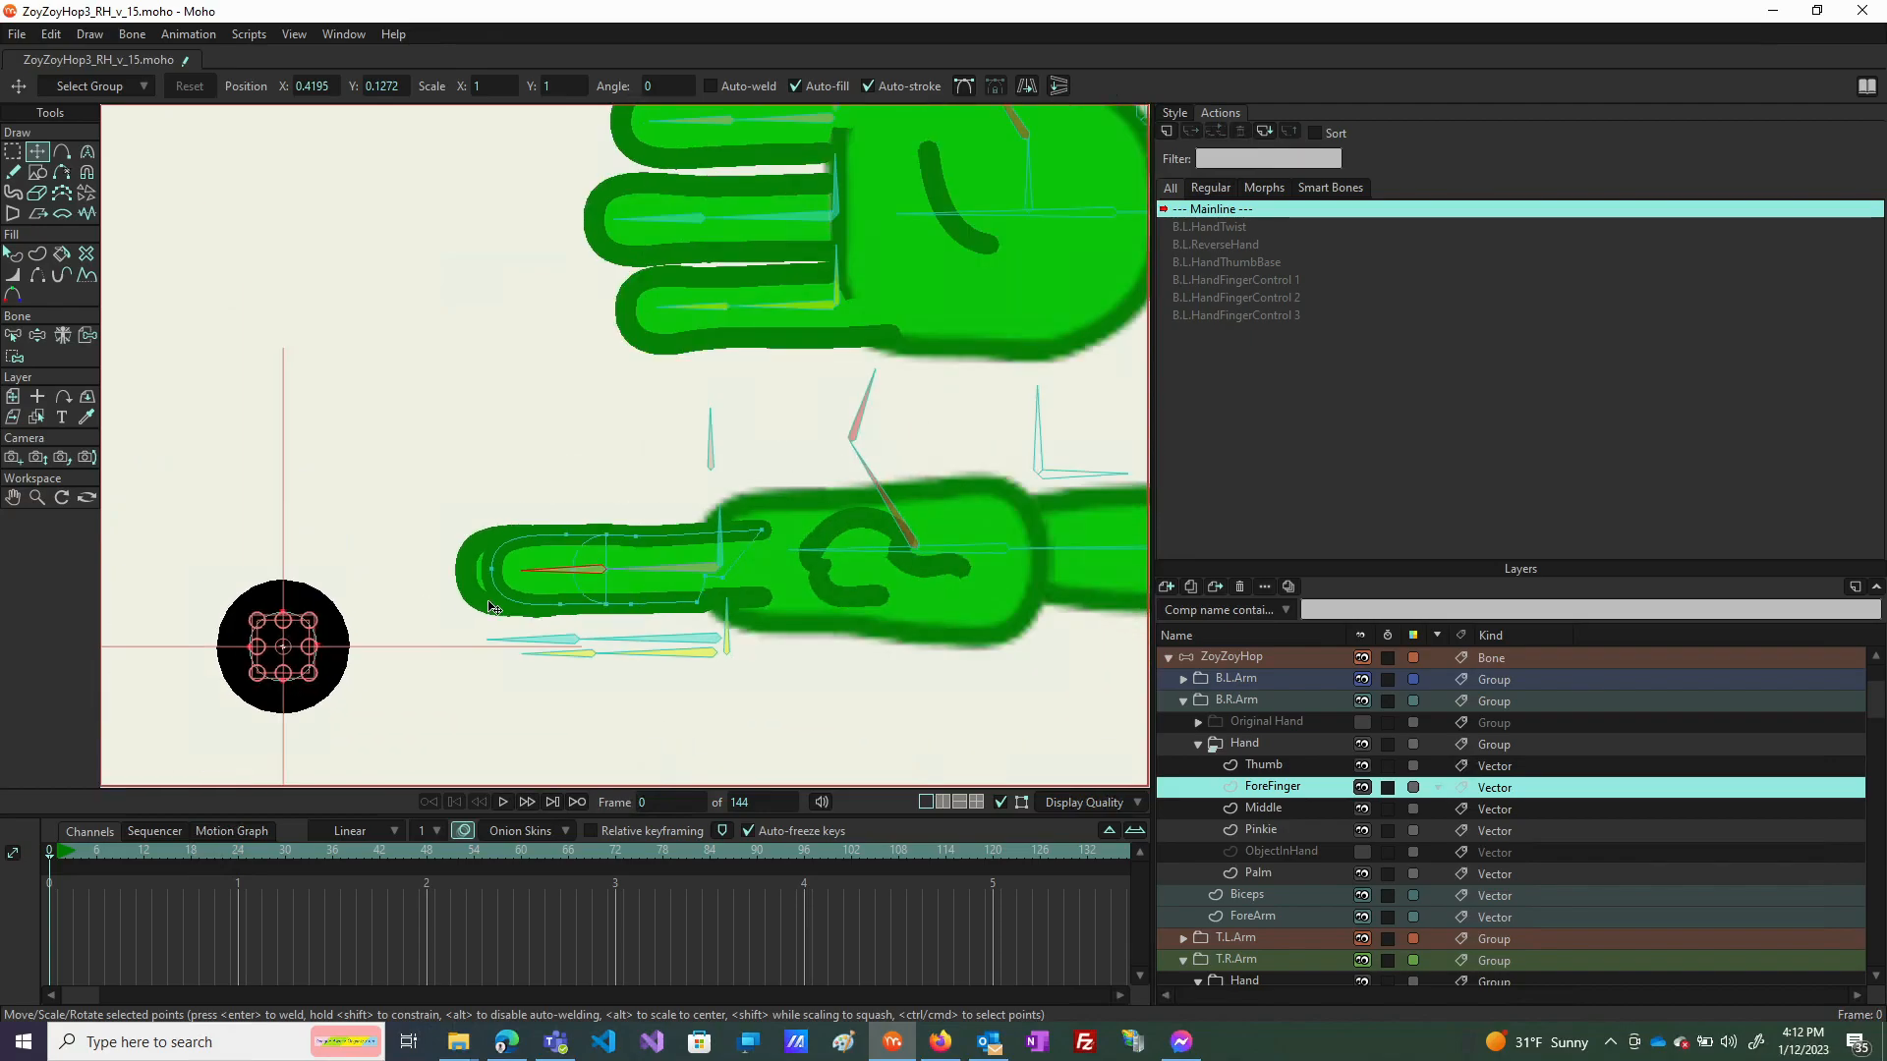
scroll(587, 583, up, 3)
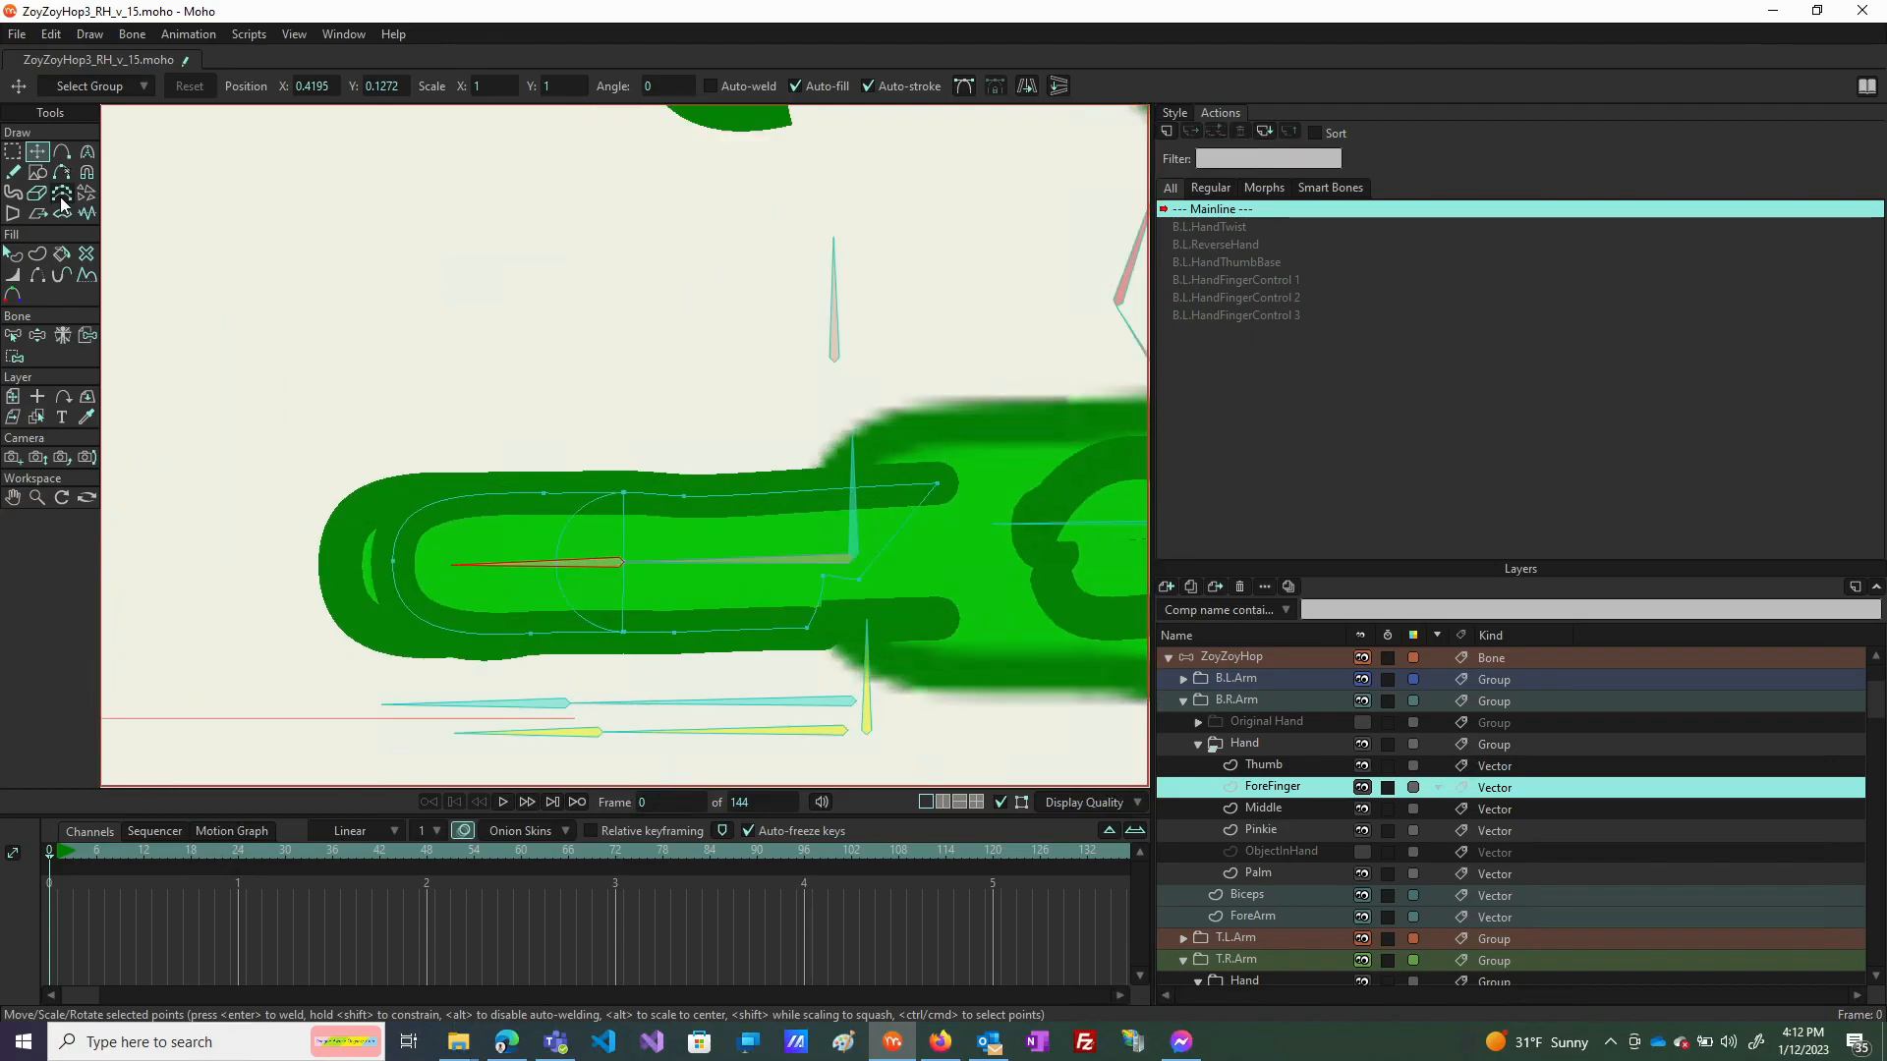
click(37, 335)
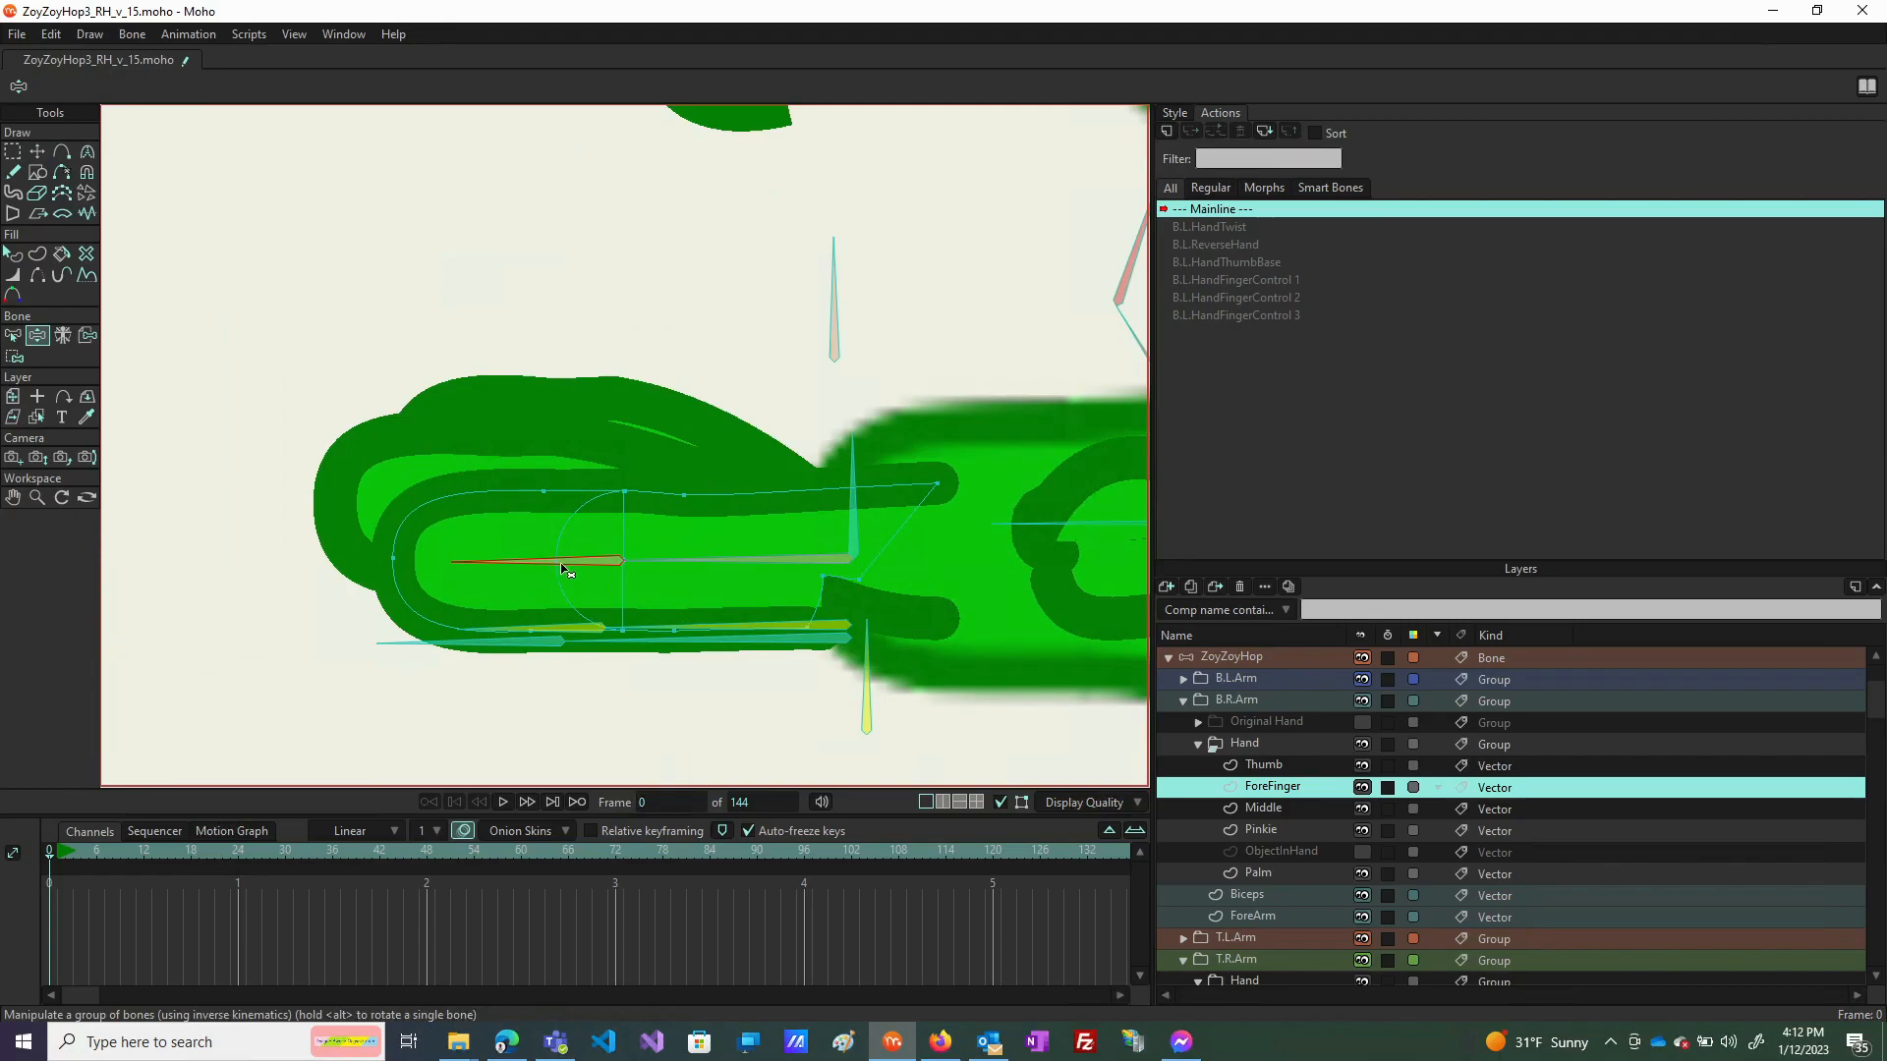
mouse_move(528, 568)
mouse_down()
mouse_move(619, 716)
mouse_move(835, 758)
mouse_move(555, 671)
mouse_move(427, 531)
mouse_move(548, 339)
mouse_move(776, 389)
mouse_move(823, 486)
mouse_move(484, 434)
mouse_move(328, 476)
mouse_move(342, 551)
mouse_move(557, 680)
mouse_move(682, 674)
mouse_move(777, 602)
mouse_move(396, 687)
mouse_move(286, 544)
mouse_move(302, 653)
mouse_move(354, 551)
mouse_move(845, 472)
mouse_move(653, 409)
mouse_move(374, 483)
mouse_move(467, 625)
mouse_up()
scroll(791, 575, down, 3)
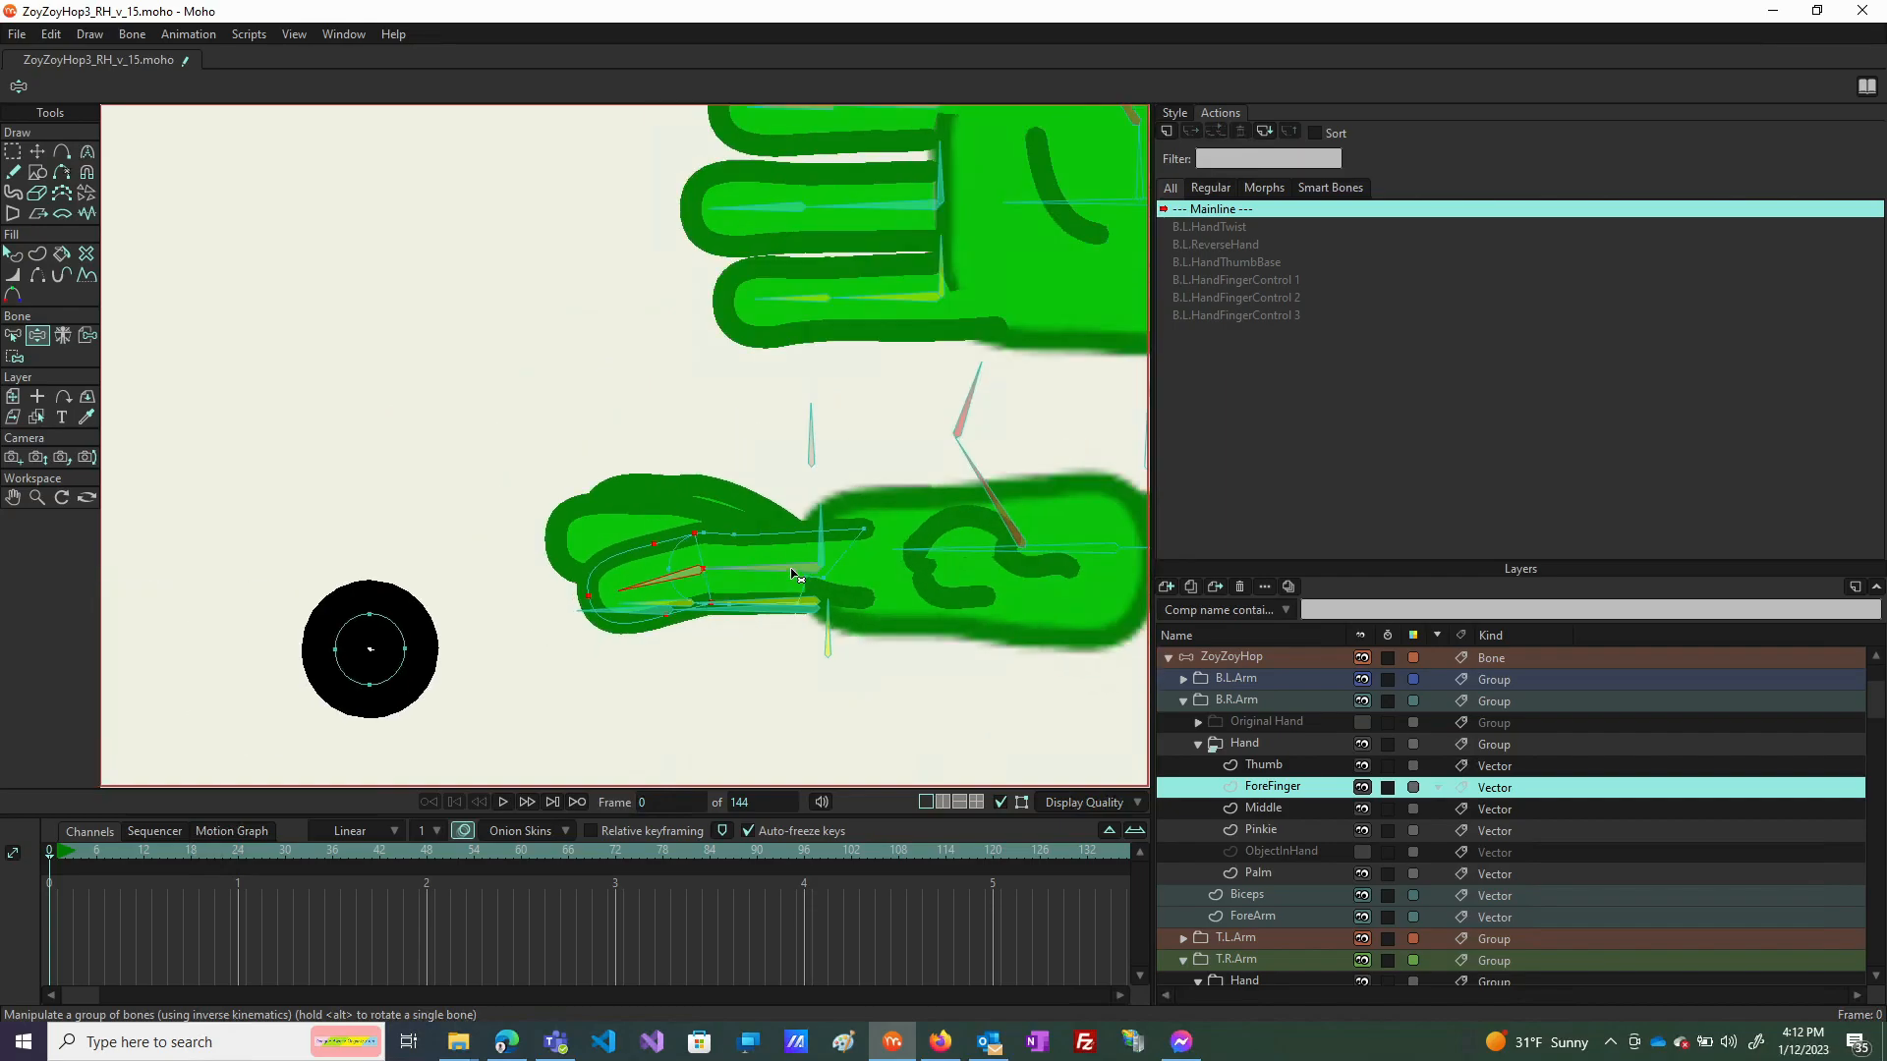
scroll(764, 571, up, 3)
drag(541, 607, 535, 574)
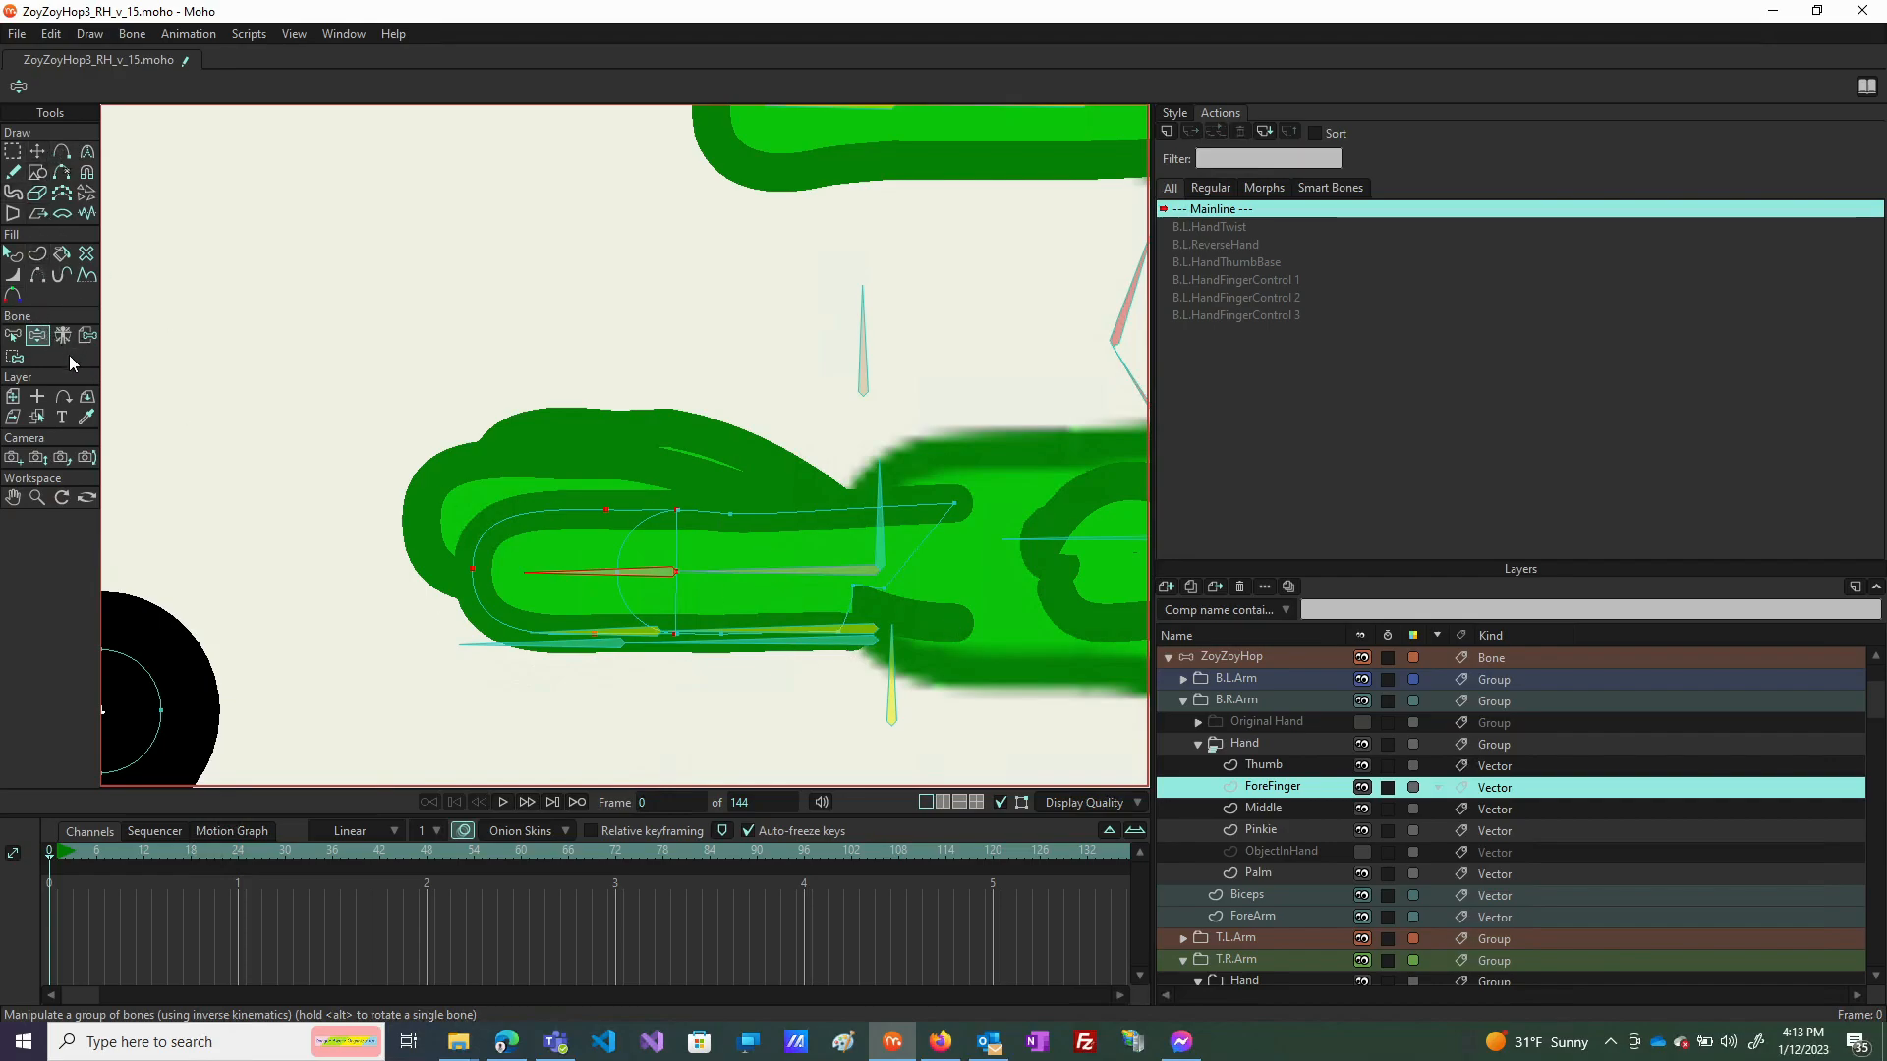
On the ZoyZoyHop layer, move the forefinger bones above the side-view finger with Transform Bone and place the middle-finger bones along it.
click(1278, 660)
double_click(1277, 660)
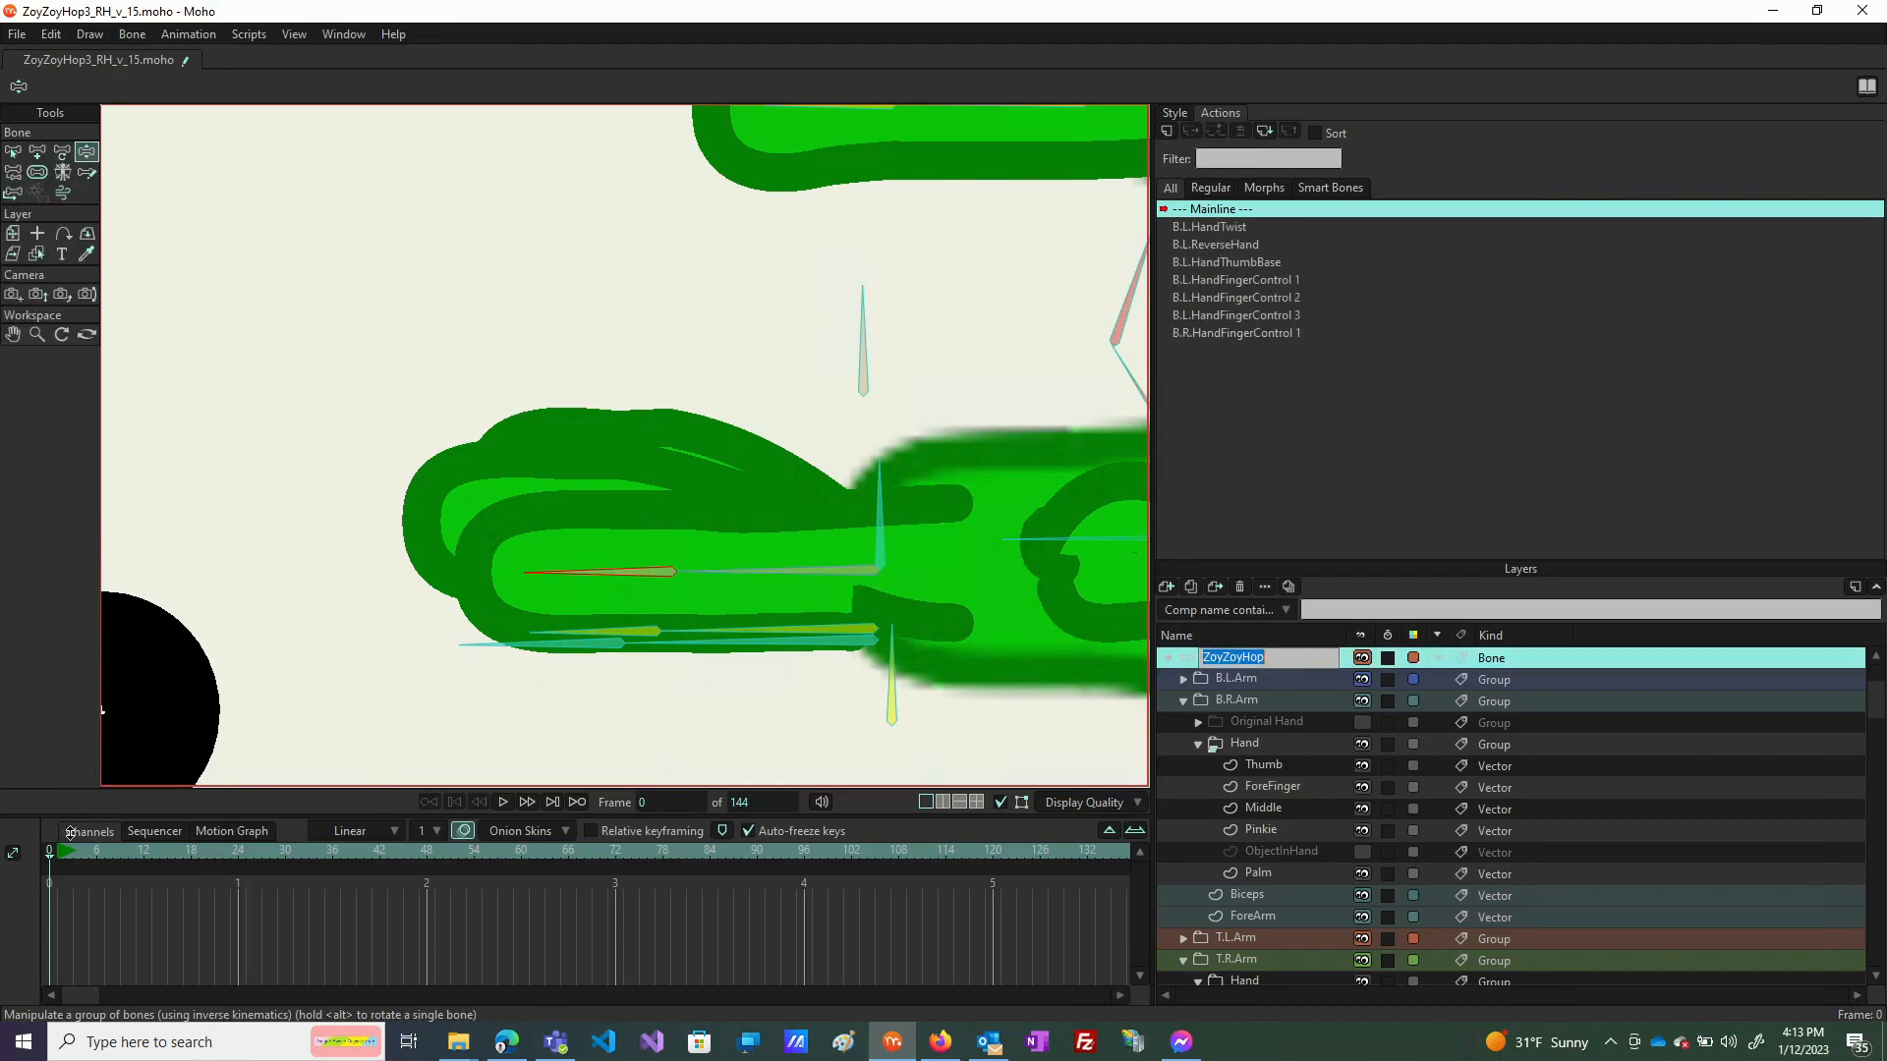
click(62, 155)
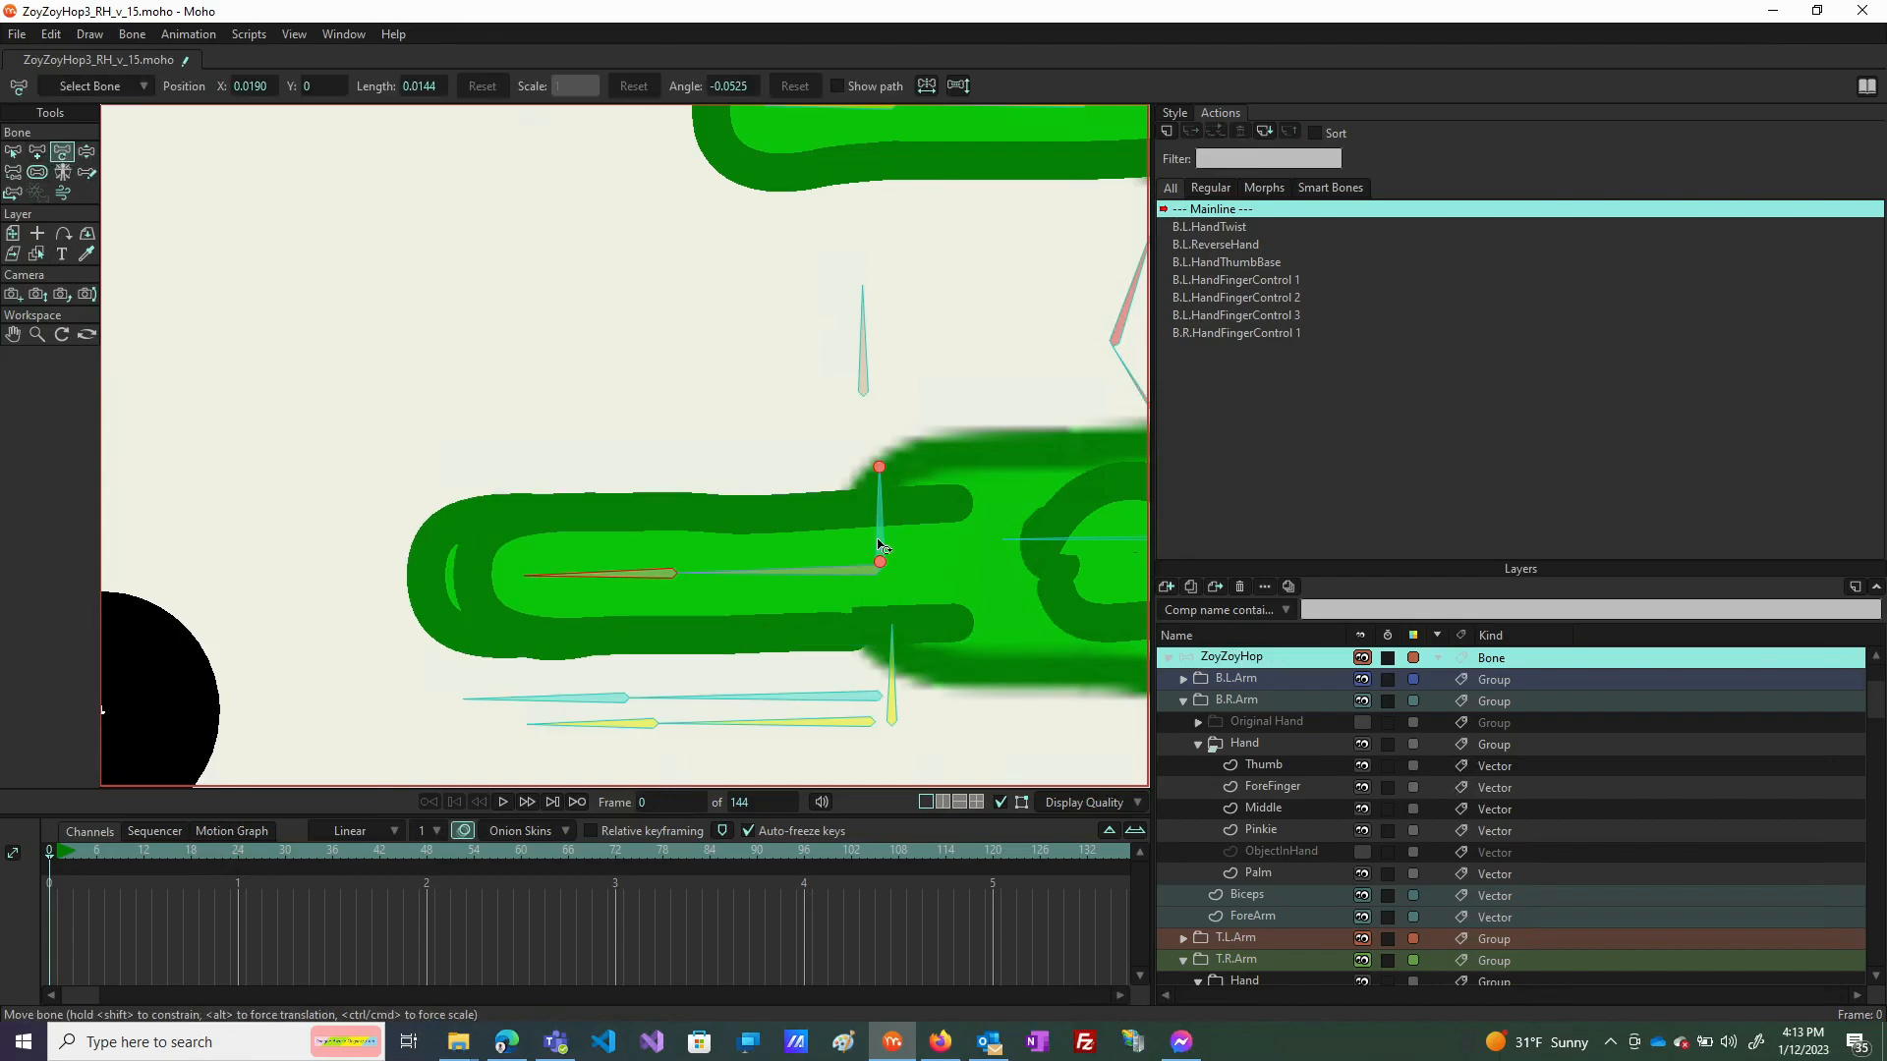
drag(867, 576, 850, 406)
click(812, 639)
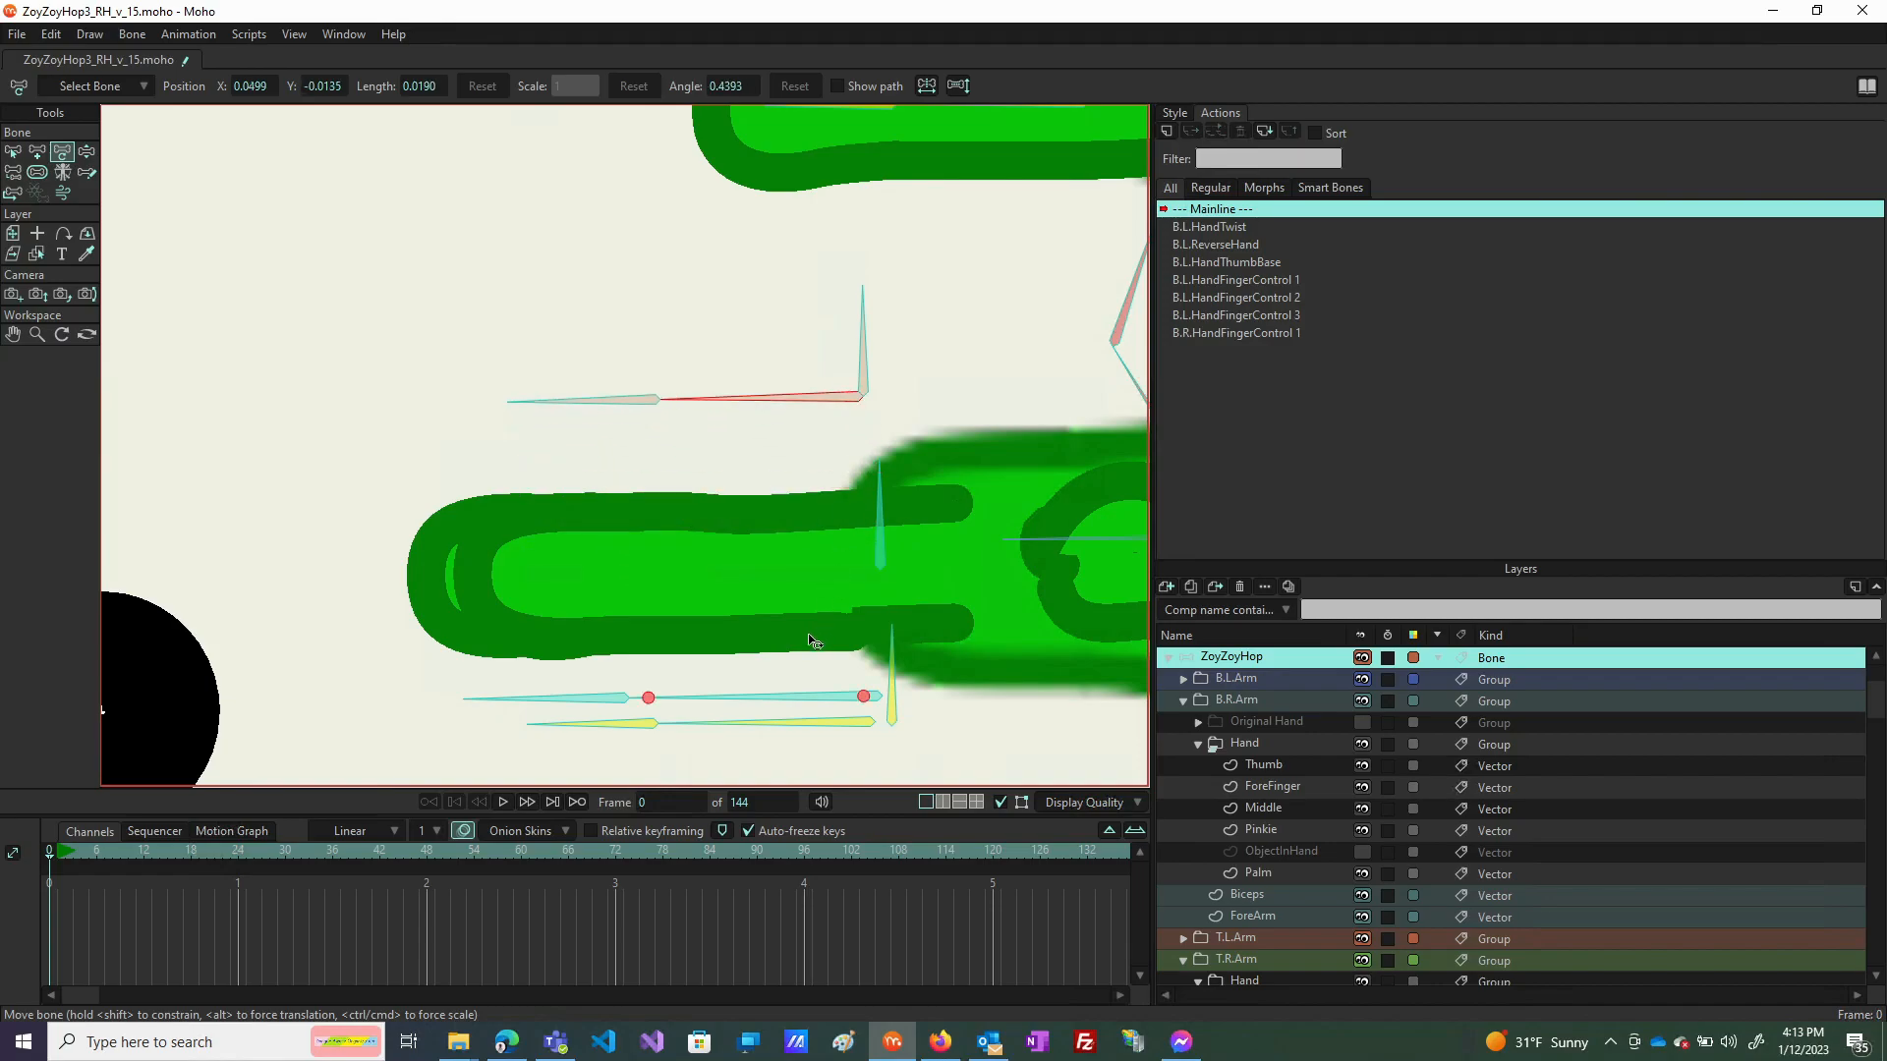
drag(864, 700, 860, 576)
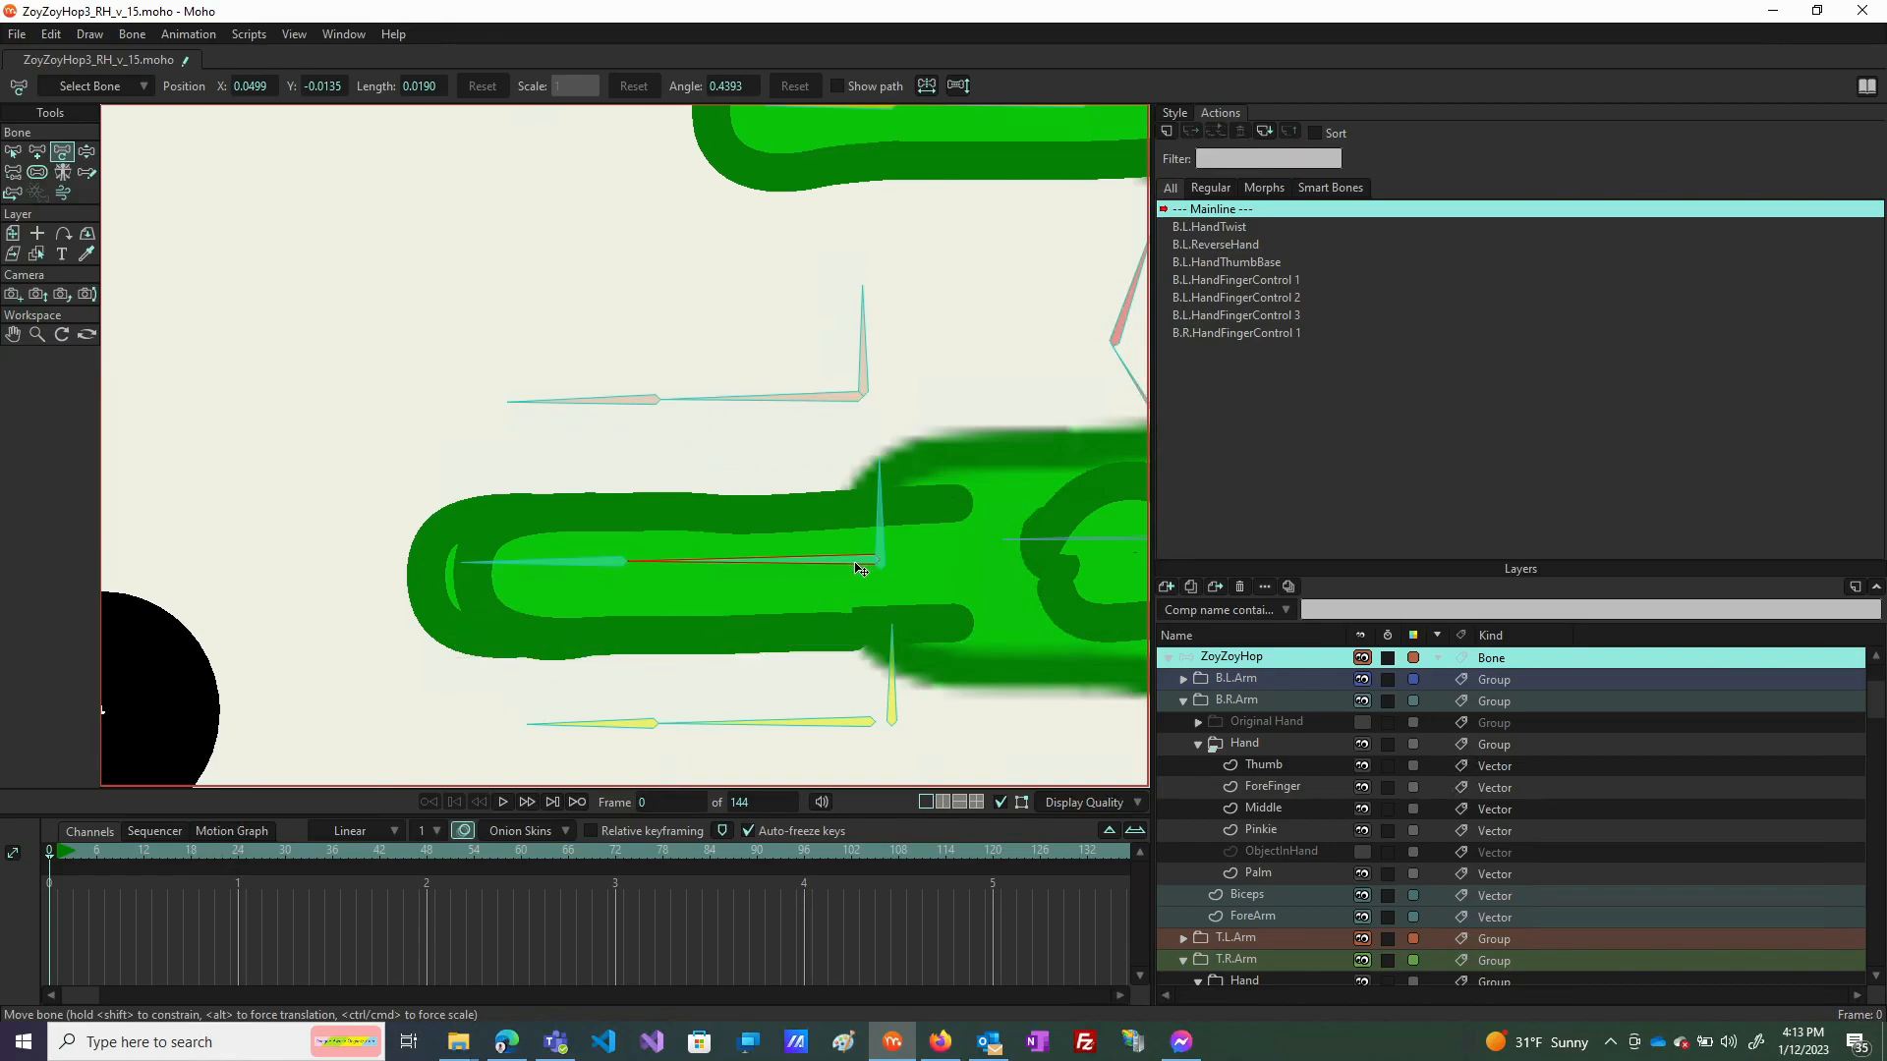
click(855, 570)
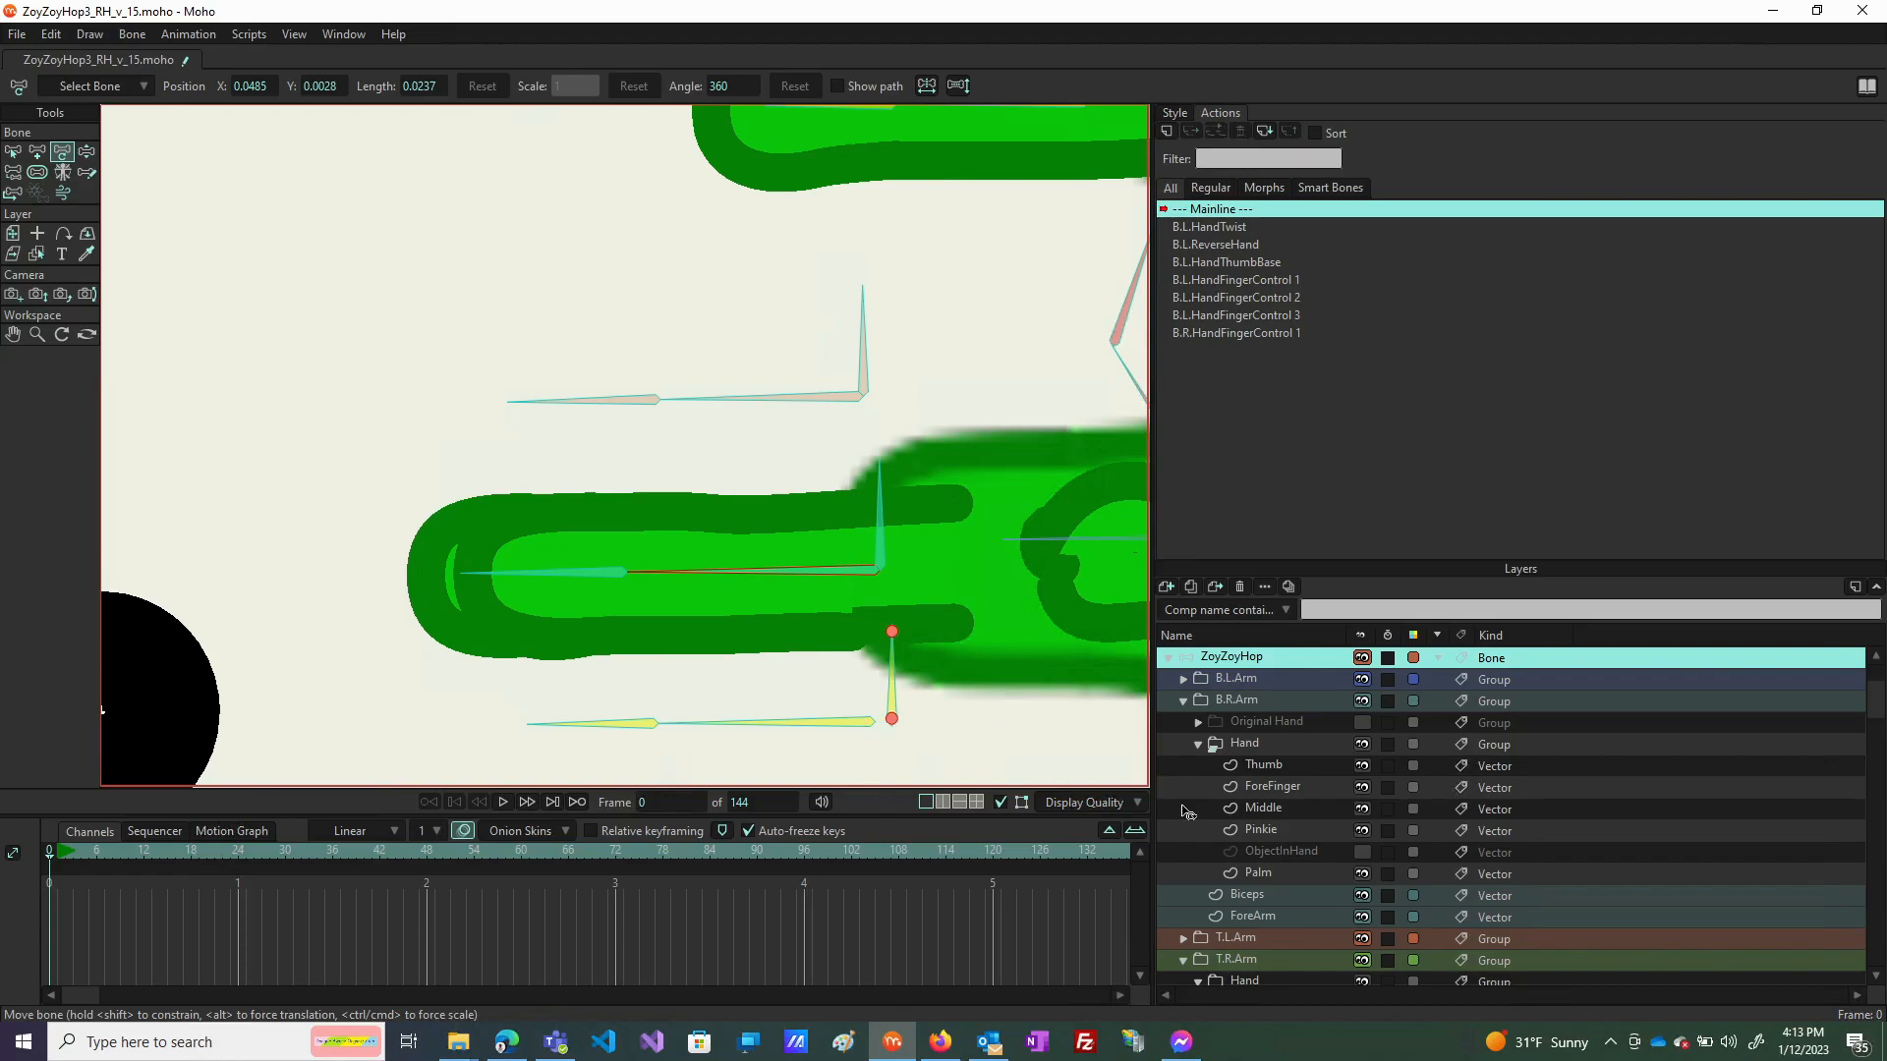
Hide the ForeFinger layer and draw a guide circle as wide as the finger outline over the joint on the Middle layer.
click(1362, 788)
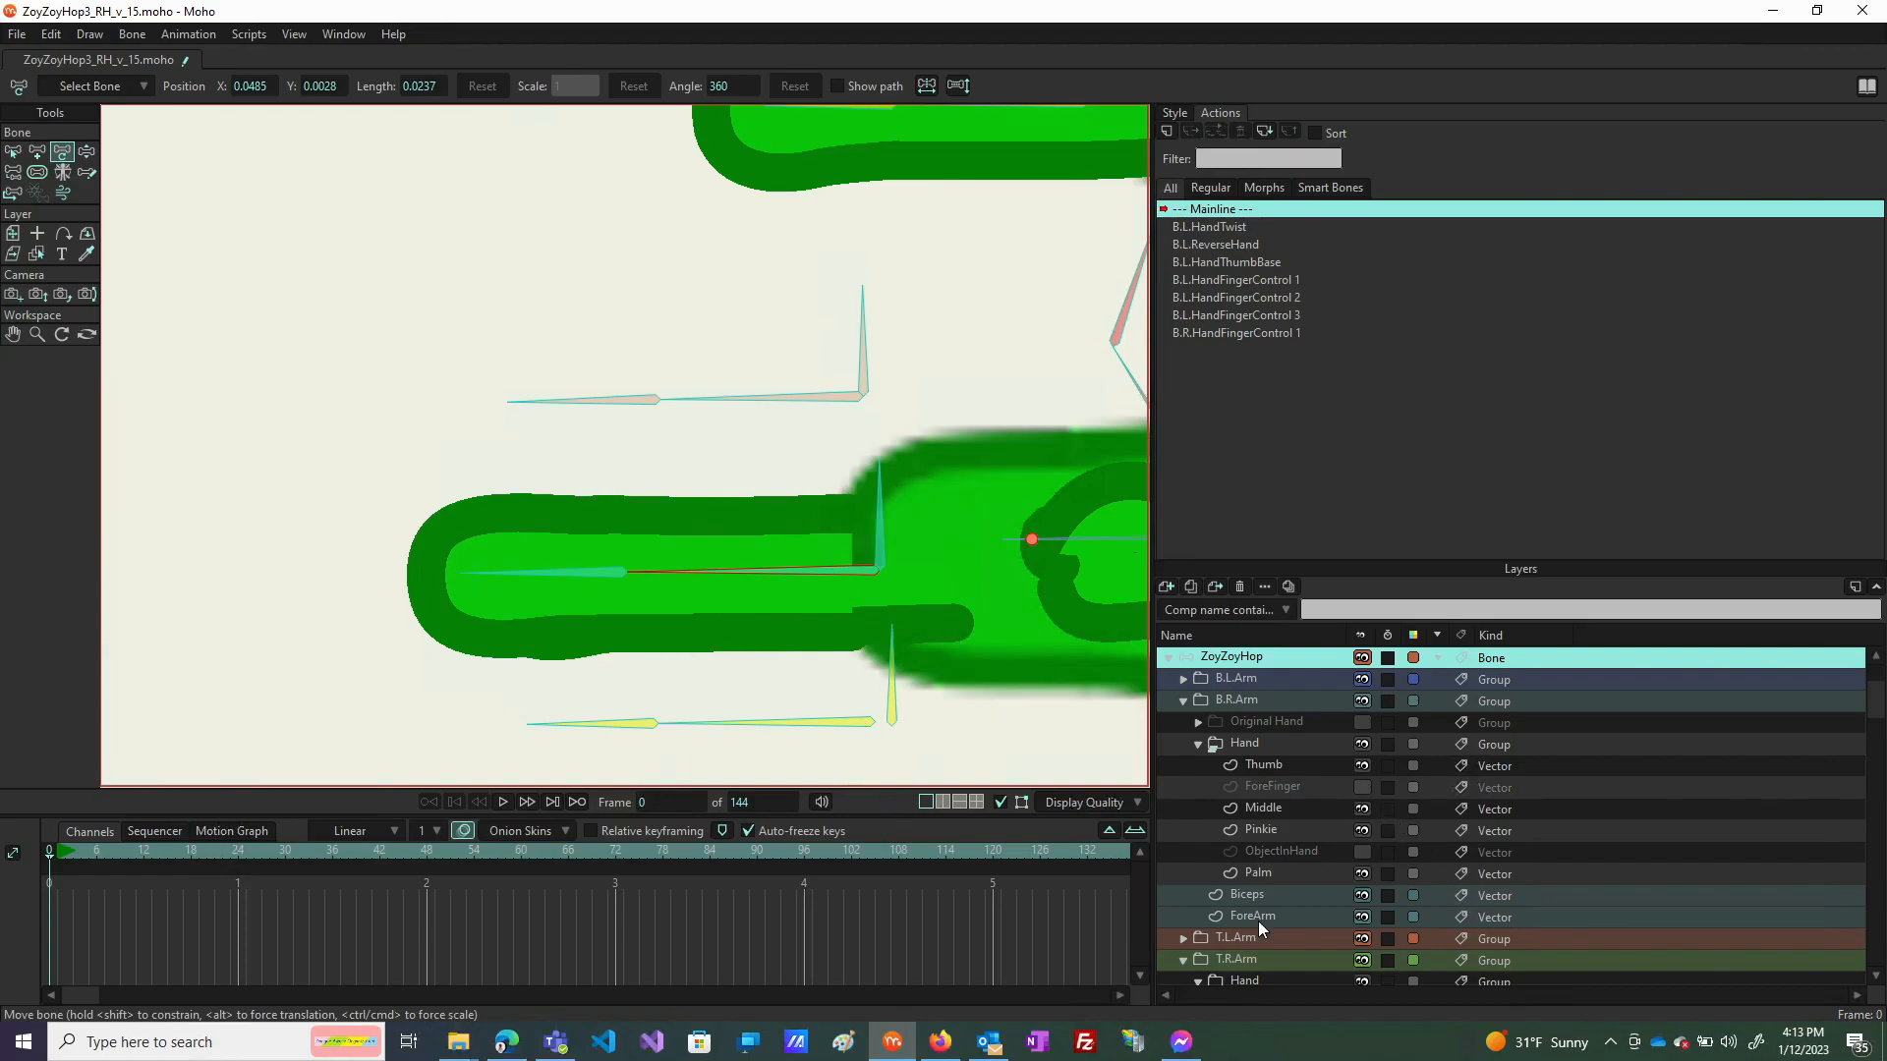
click(1330, 809)
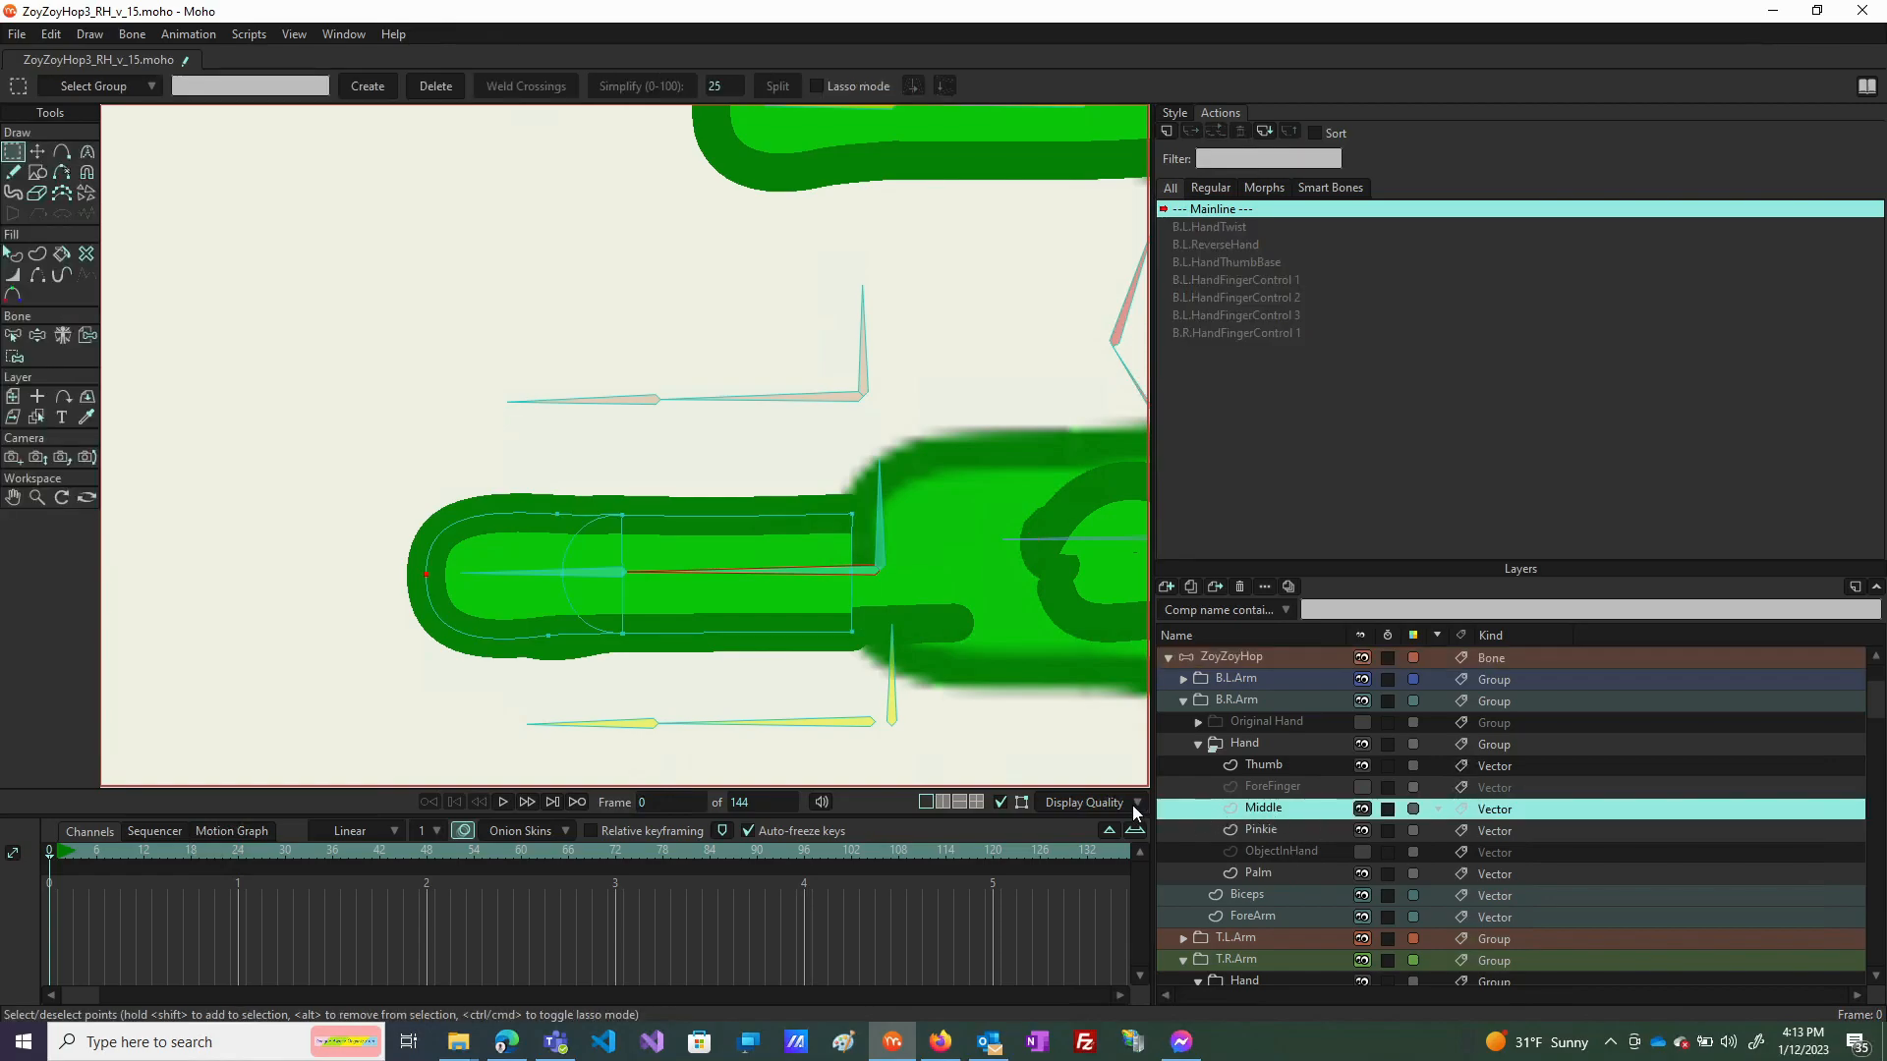
scroll(620, 556, down, 3)
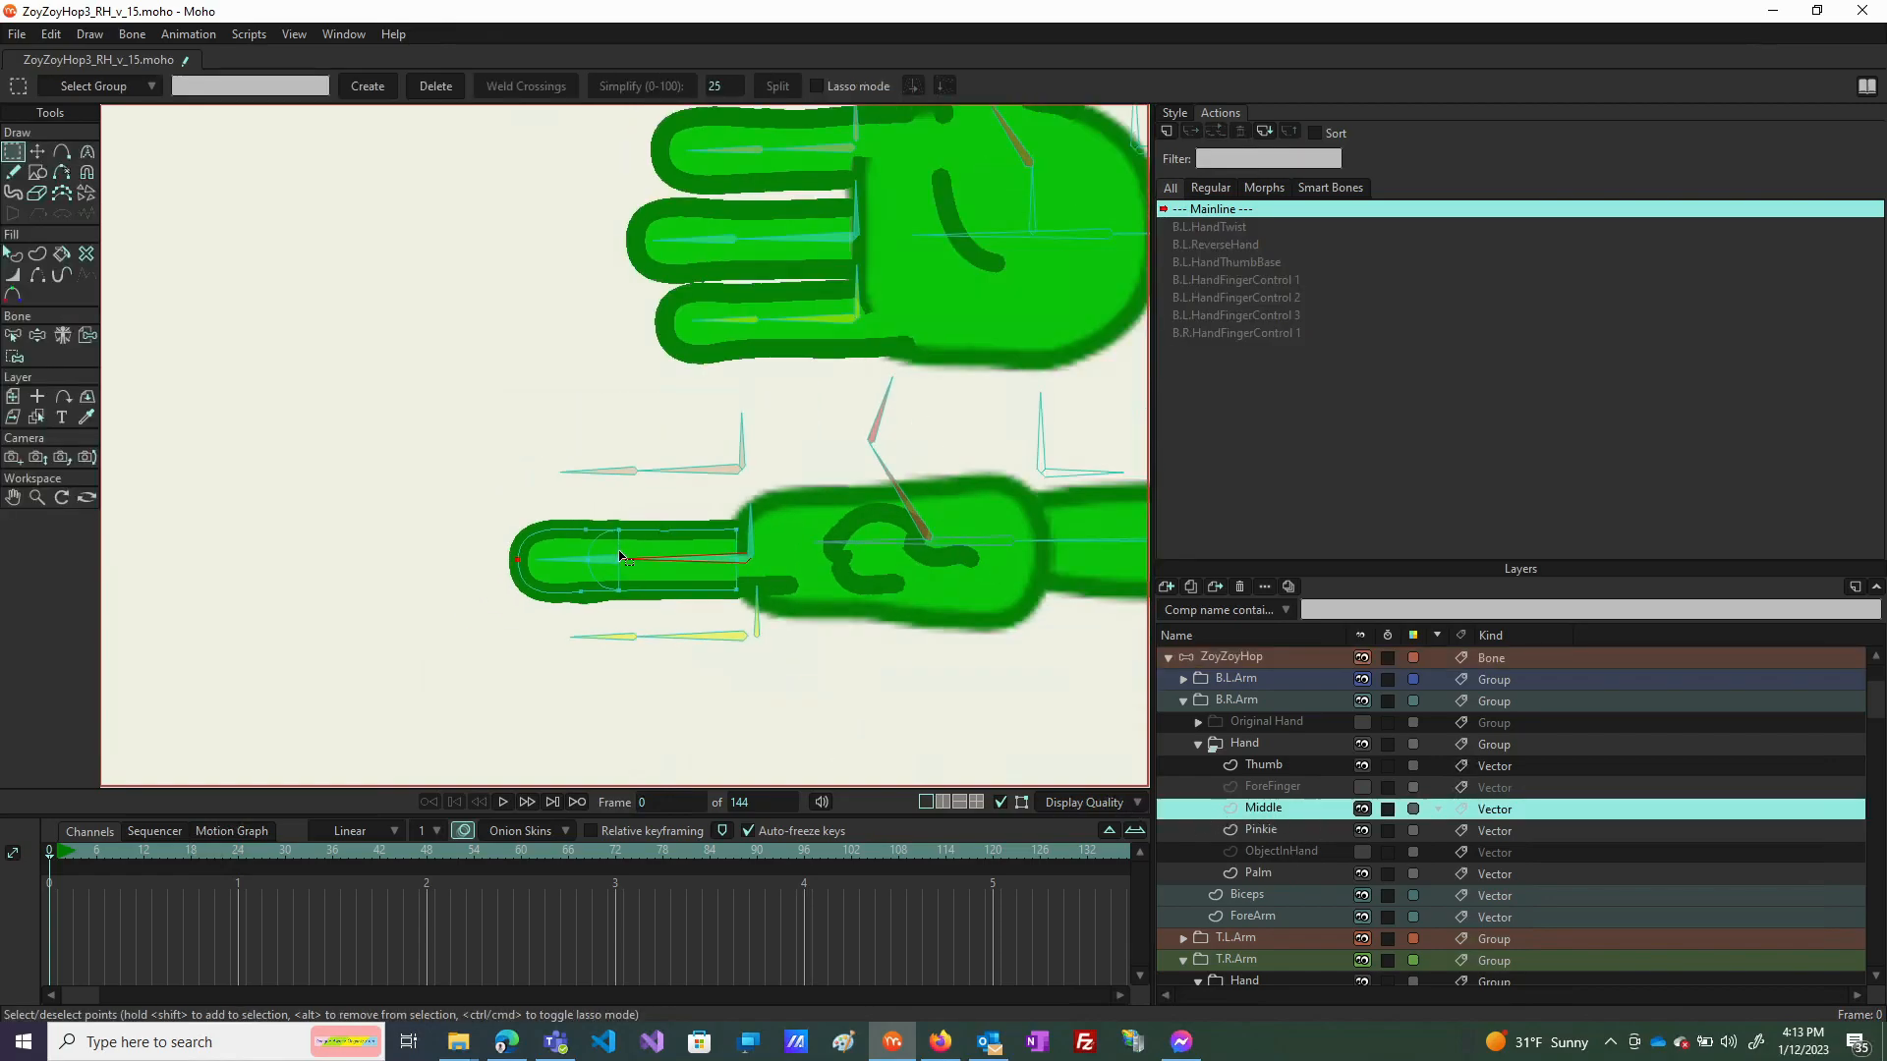
scroll(620, 566, up, 4)
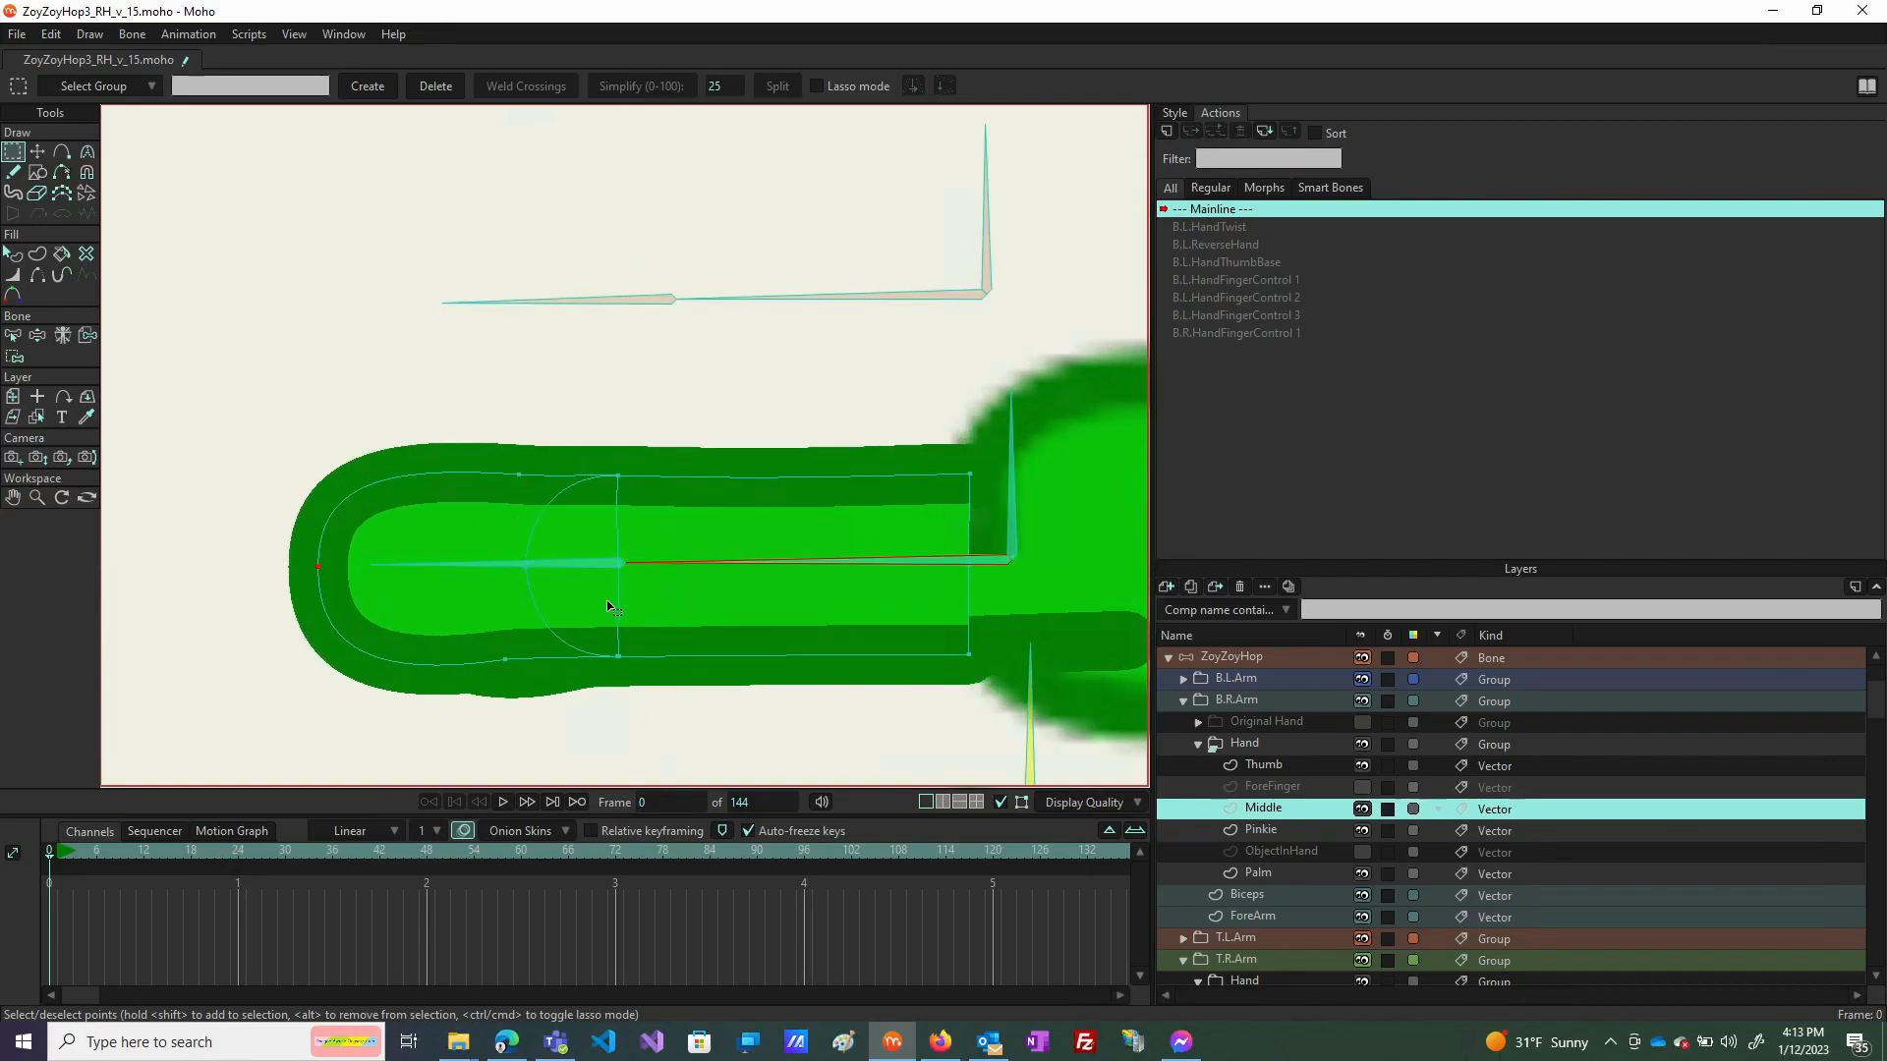
click(36, 175)
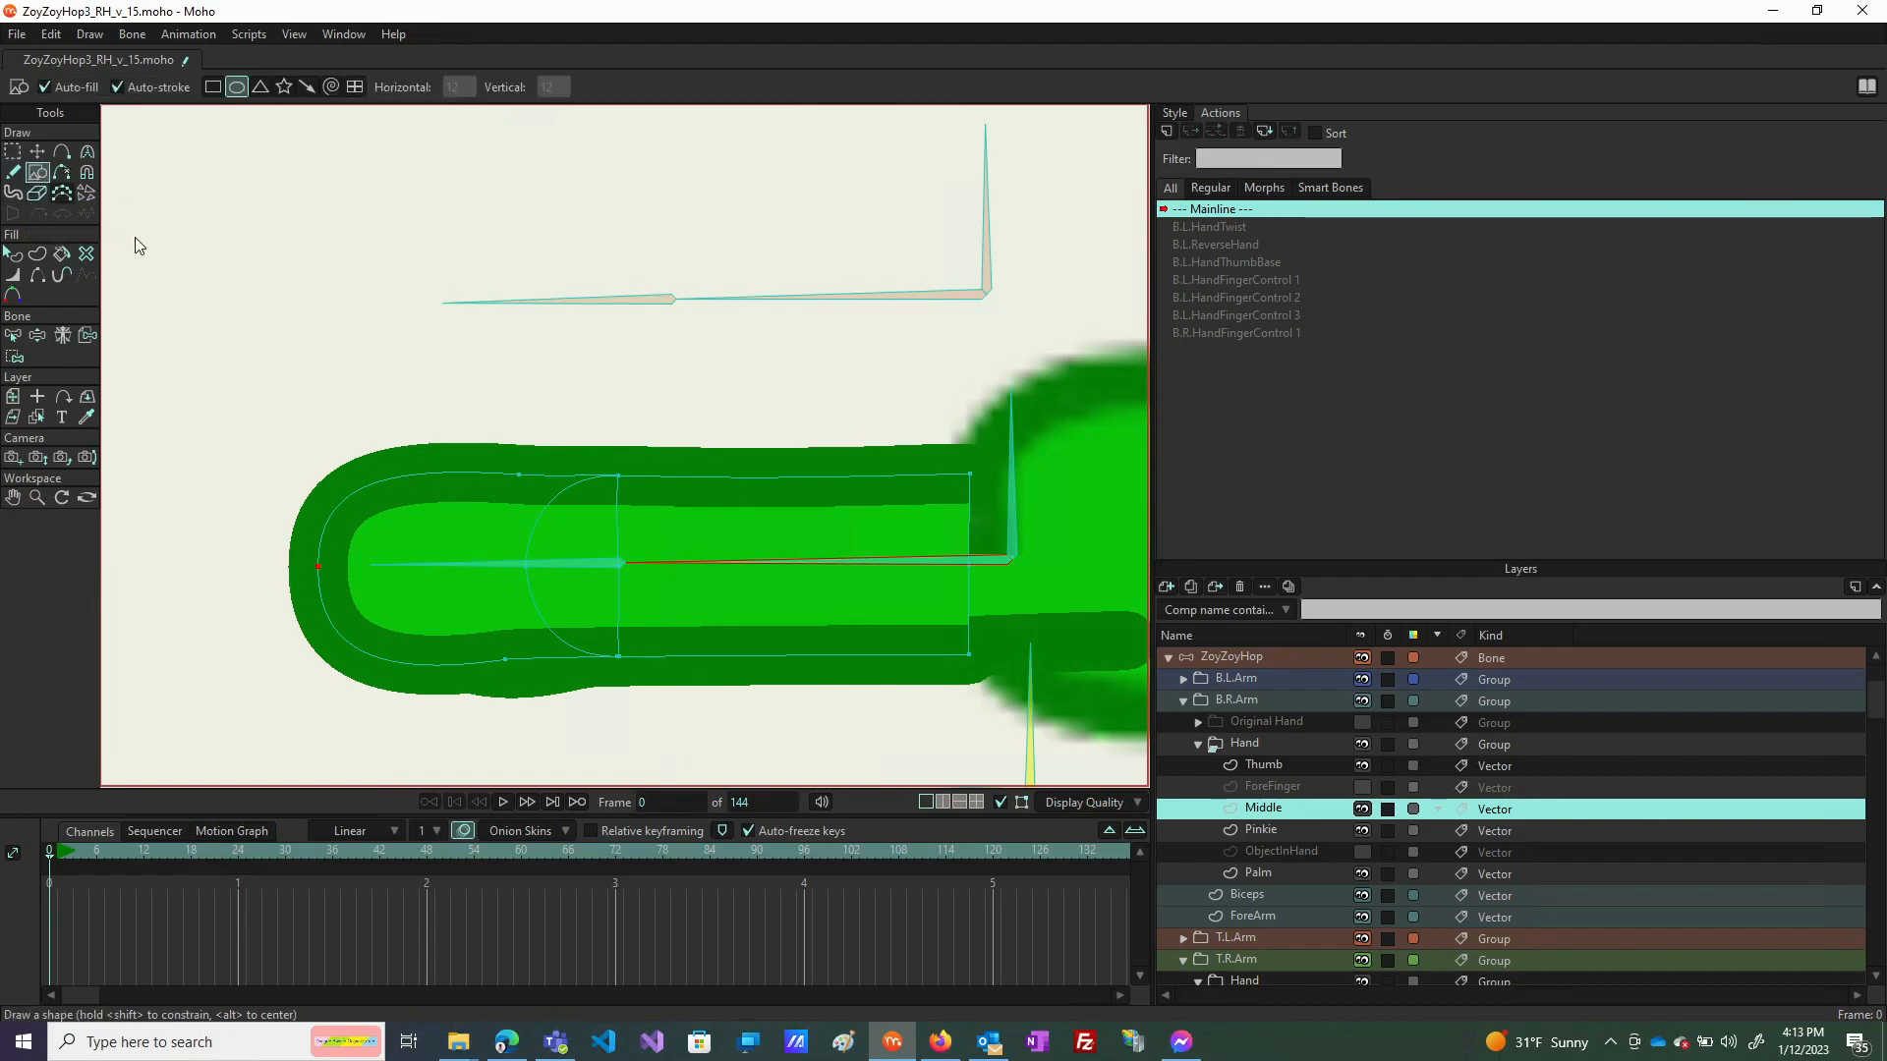
click(1362, 787)
click(1361, 787)
drag(513, 476, 696, 601)
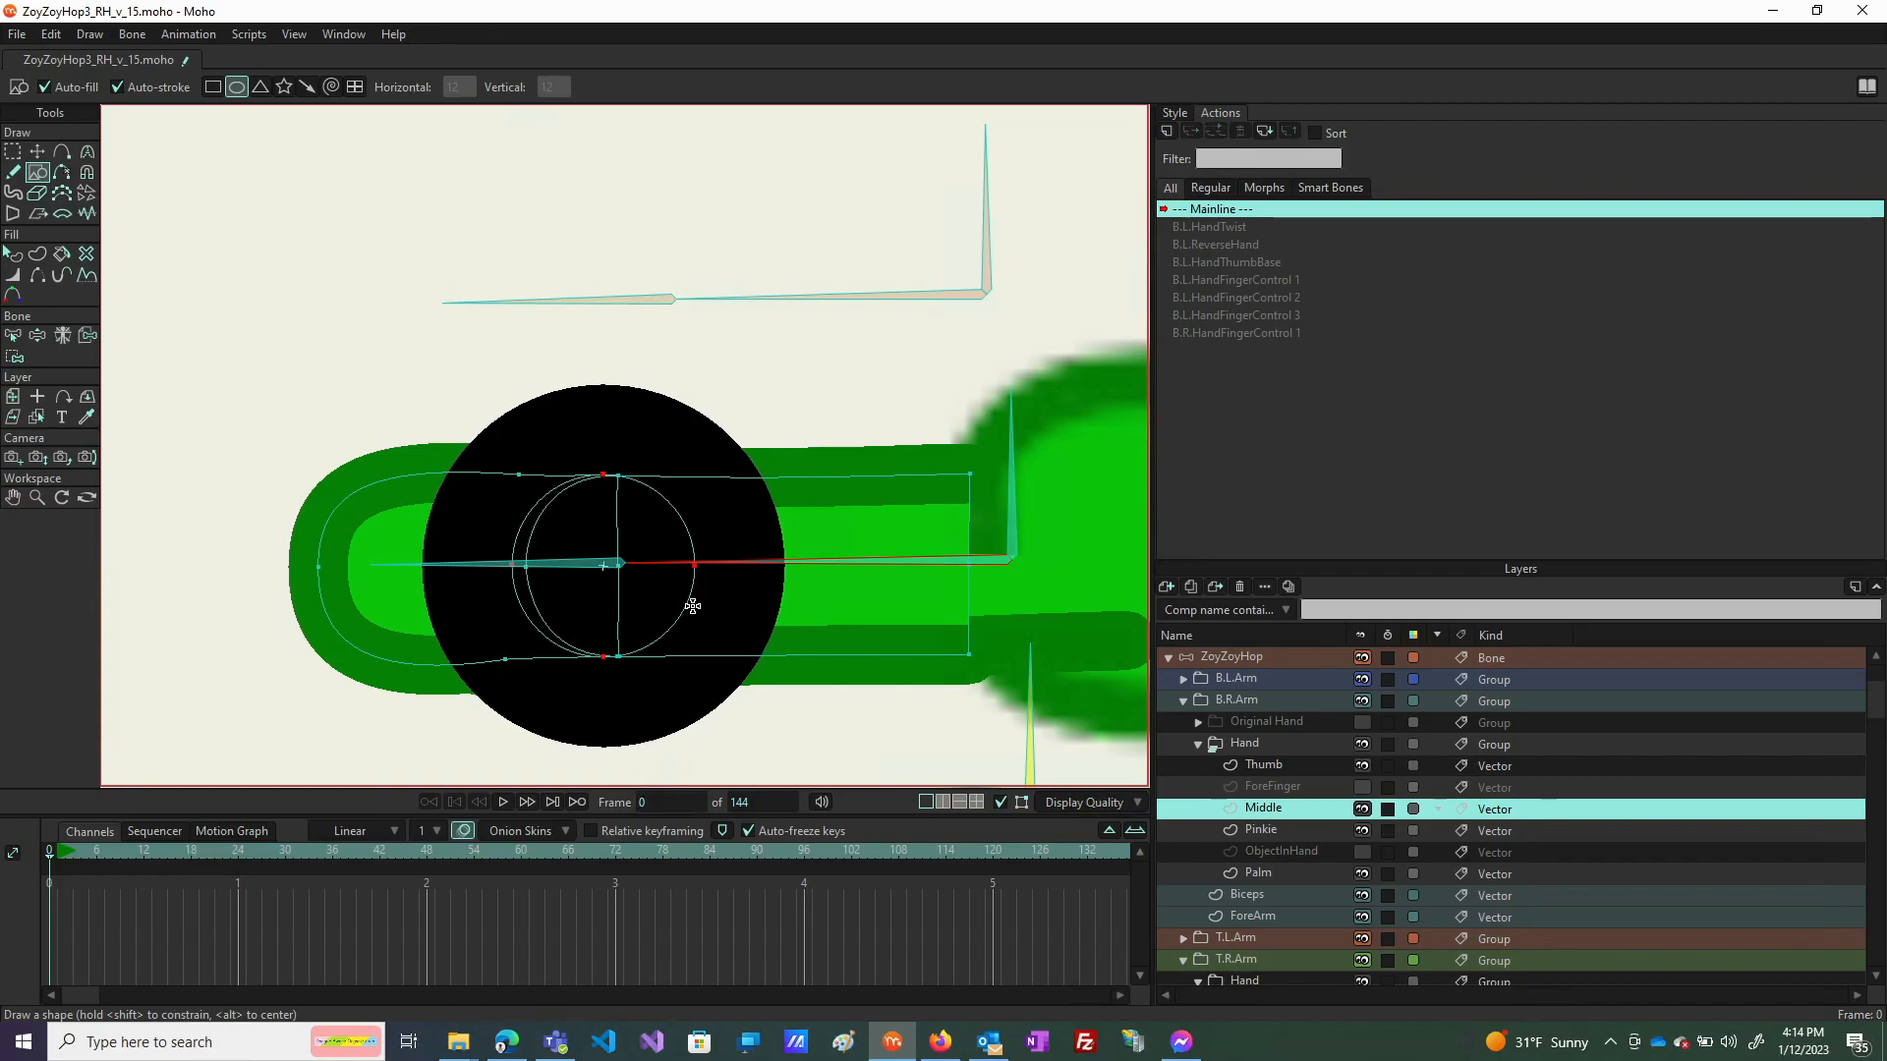
Centre the guide circle precisely on the pivot of the middle fingertip bone with Transform Points.
click(38, 152)
drag(676, 606, 685, 602)
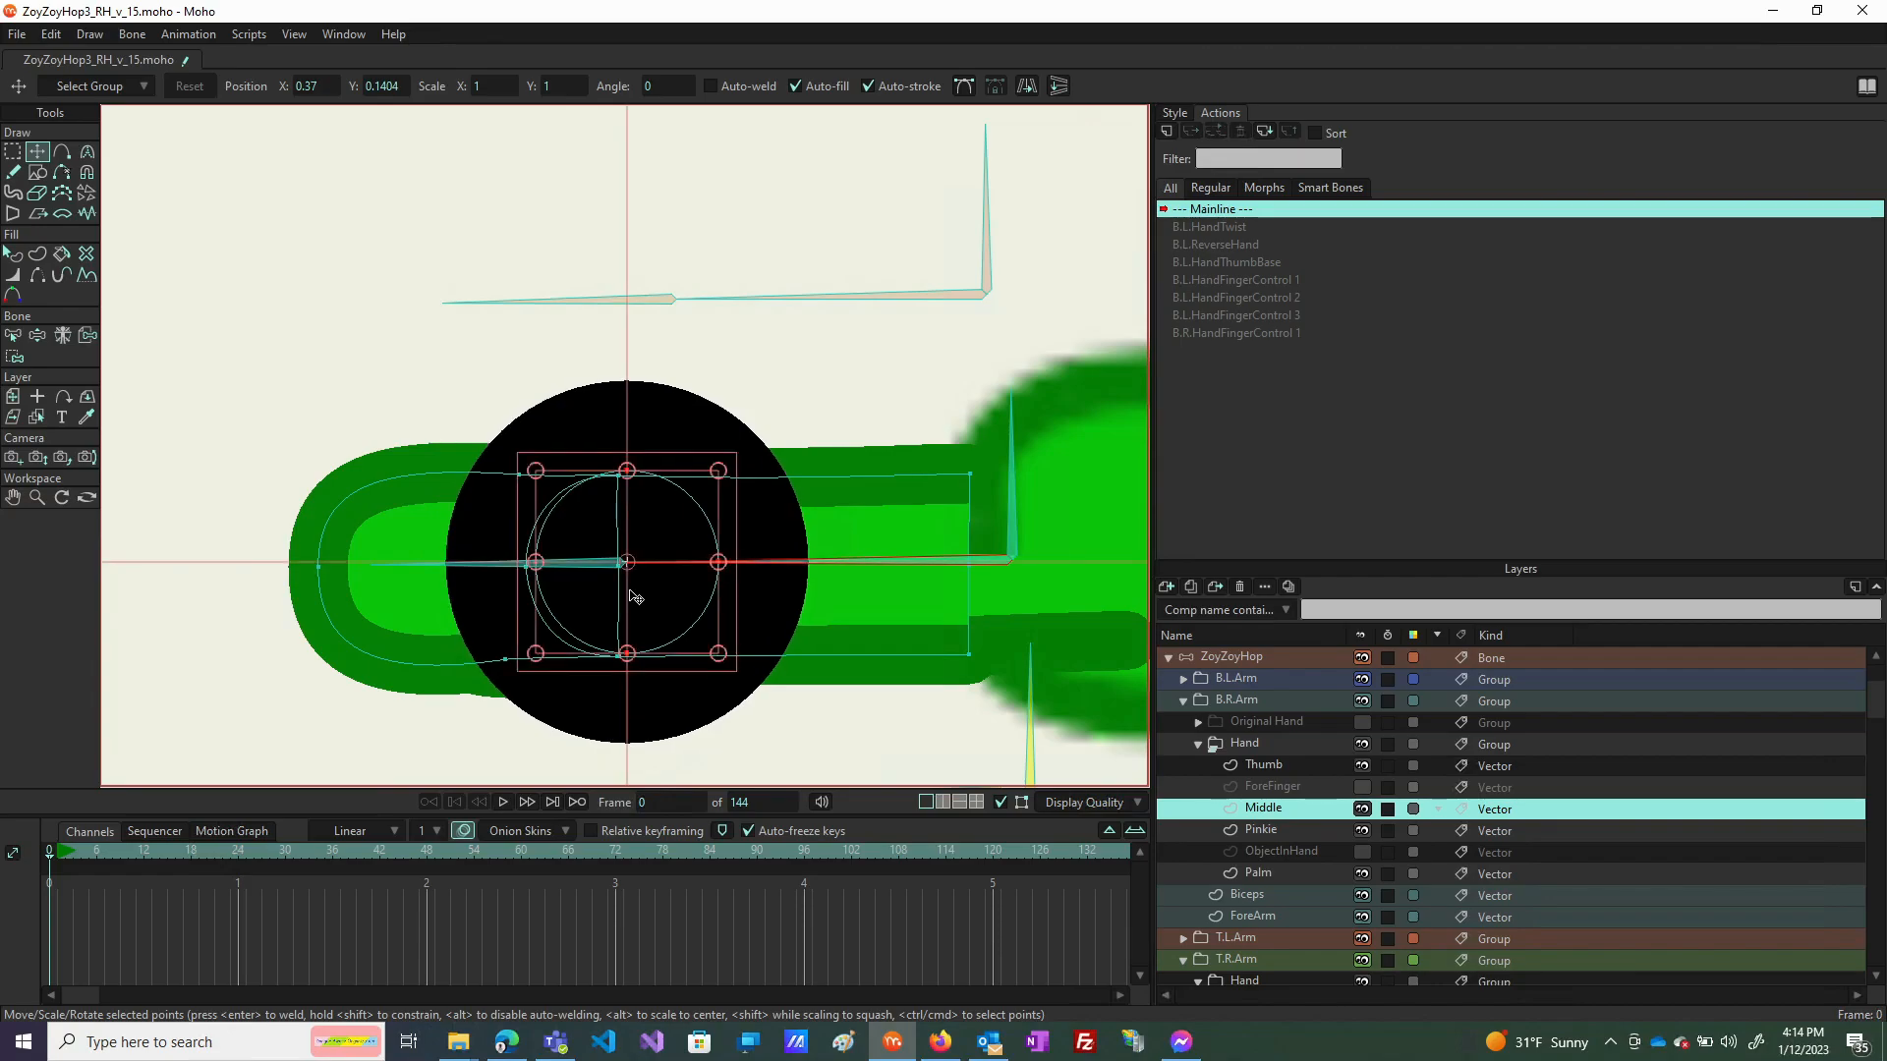
scroll(632, 603, up, 5)
scroll(610, 424, up, 4)
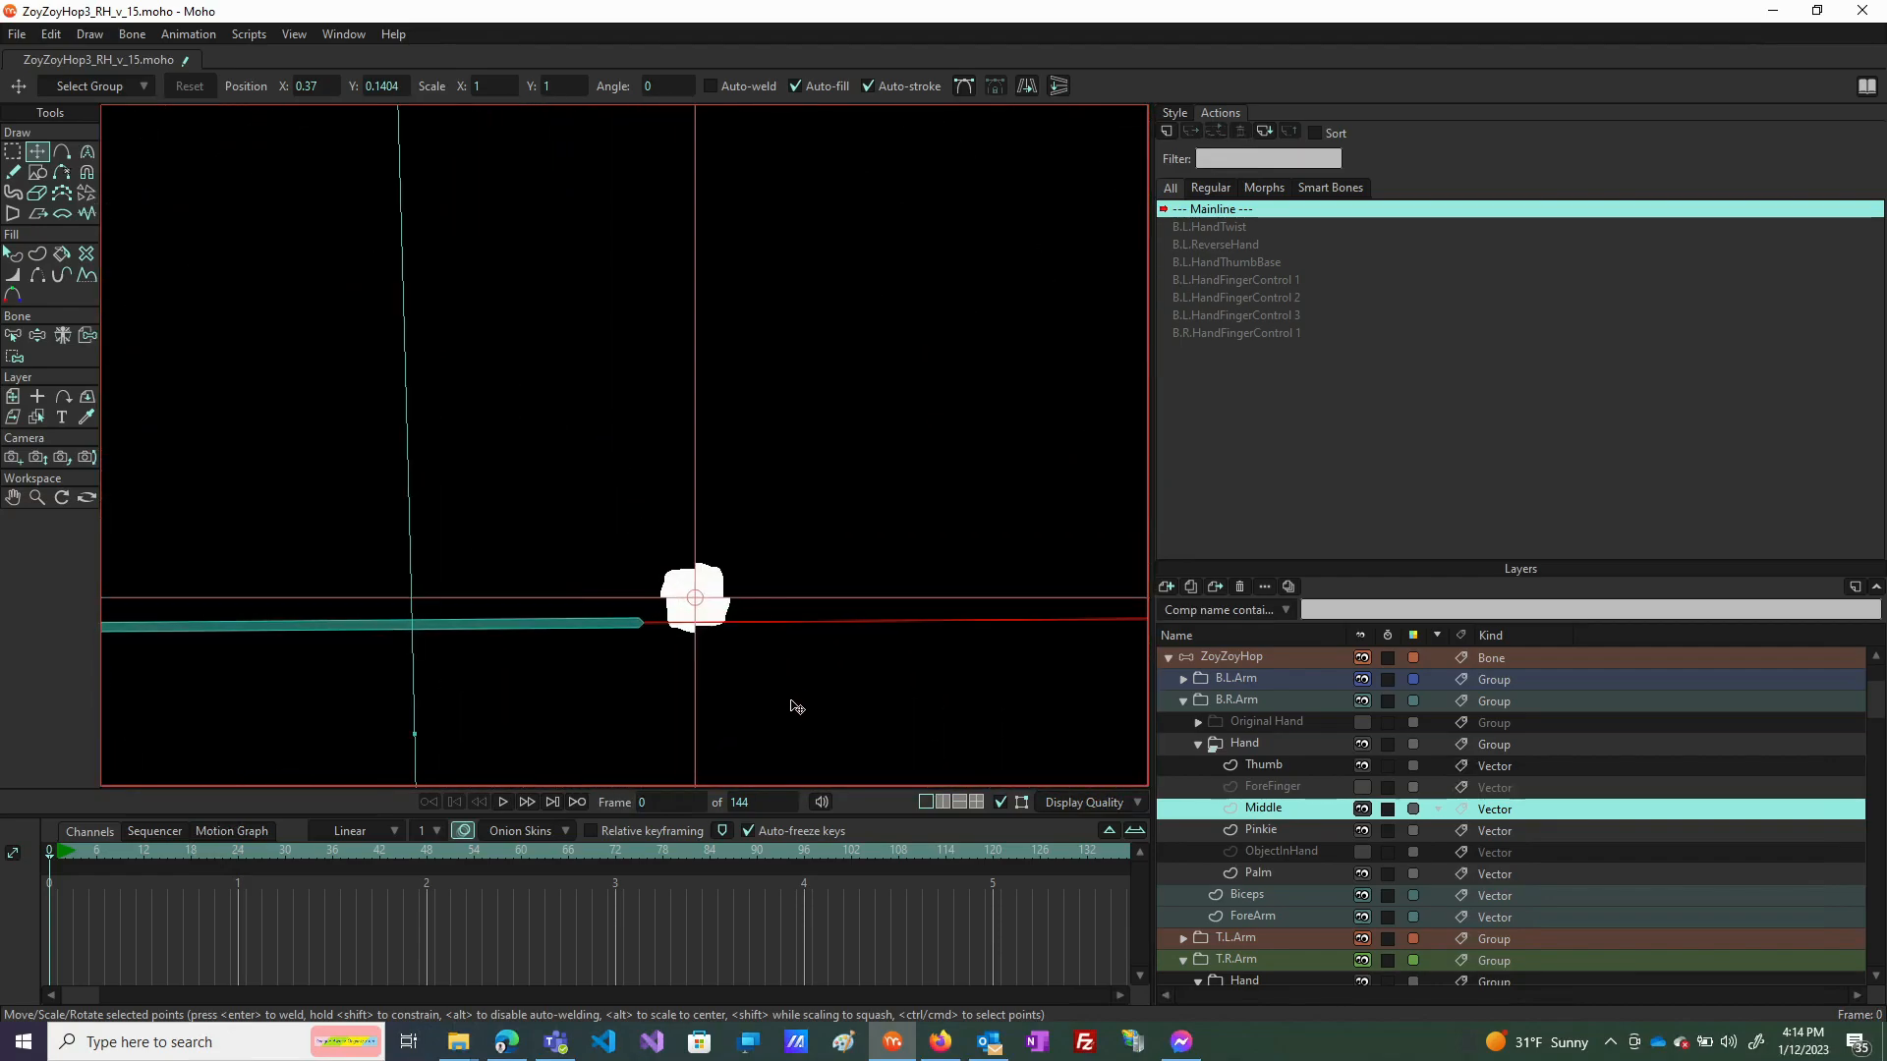
drag(700, 693, 683, 687)
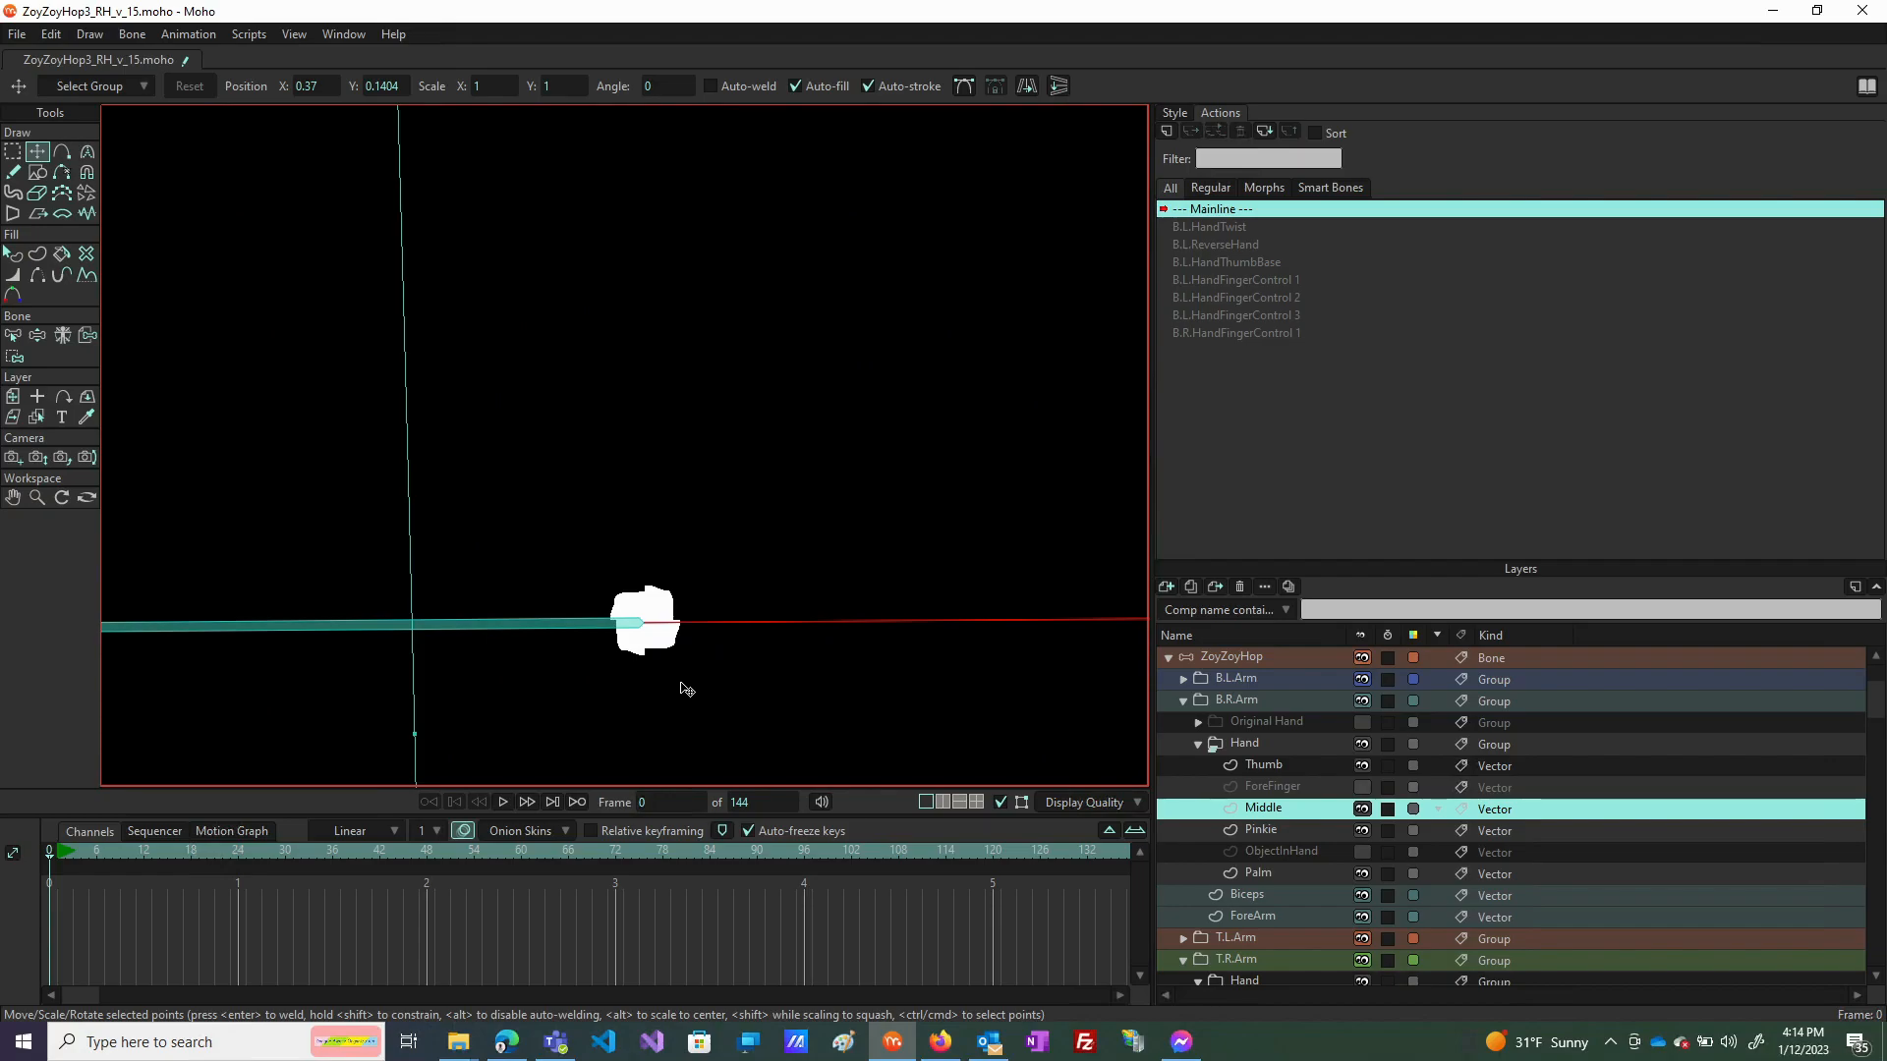
scroll(666, 676, up, 6)
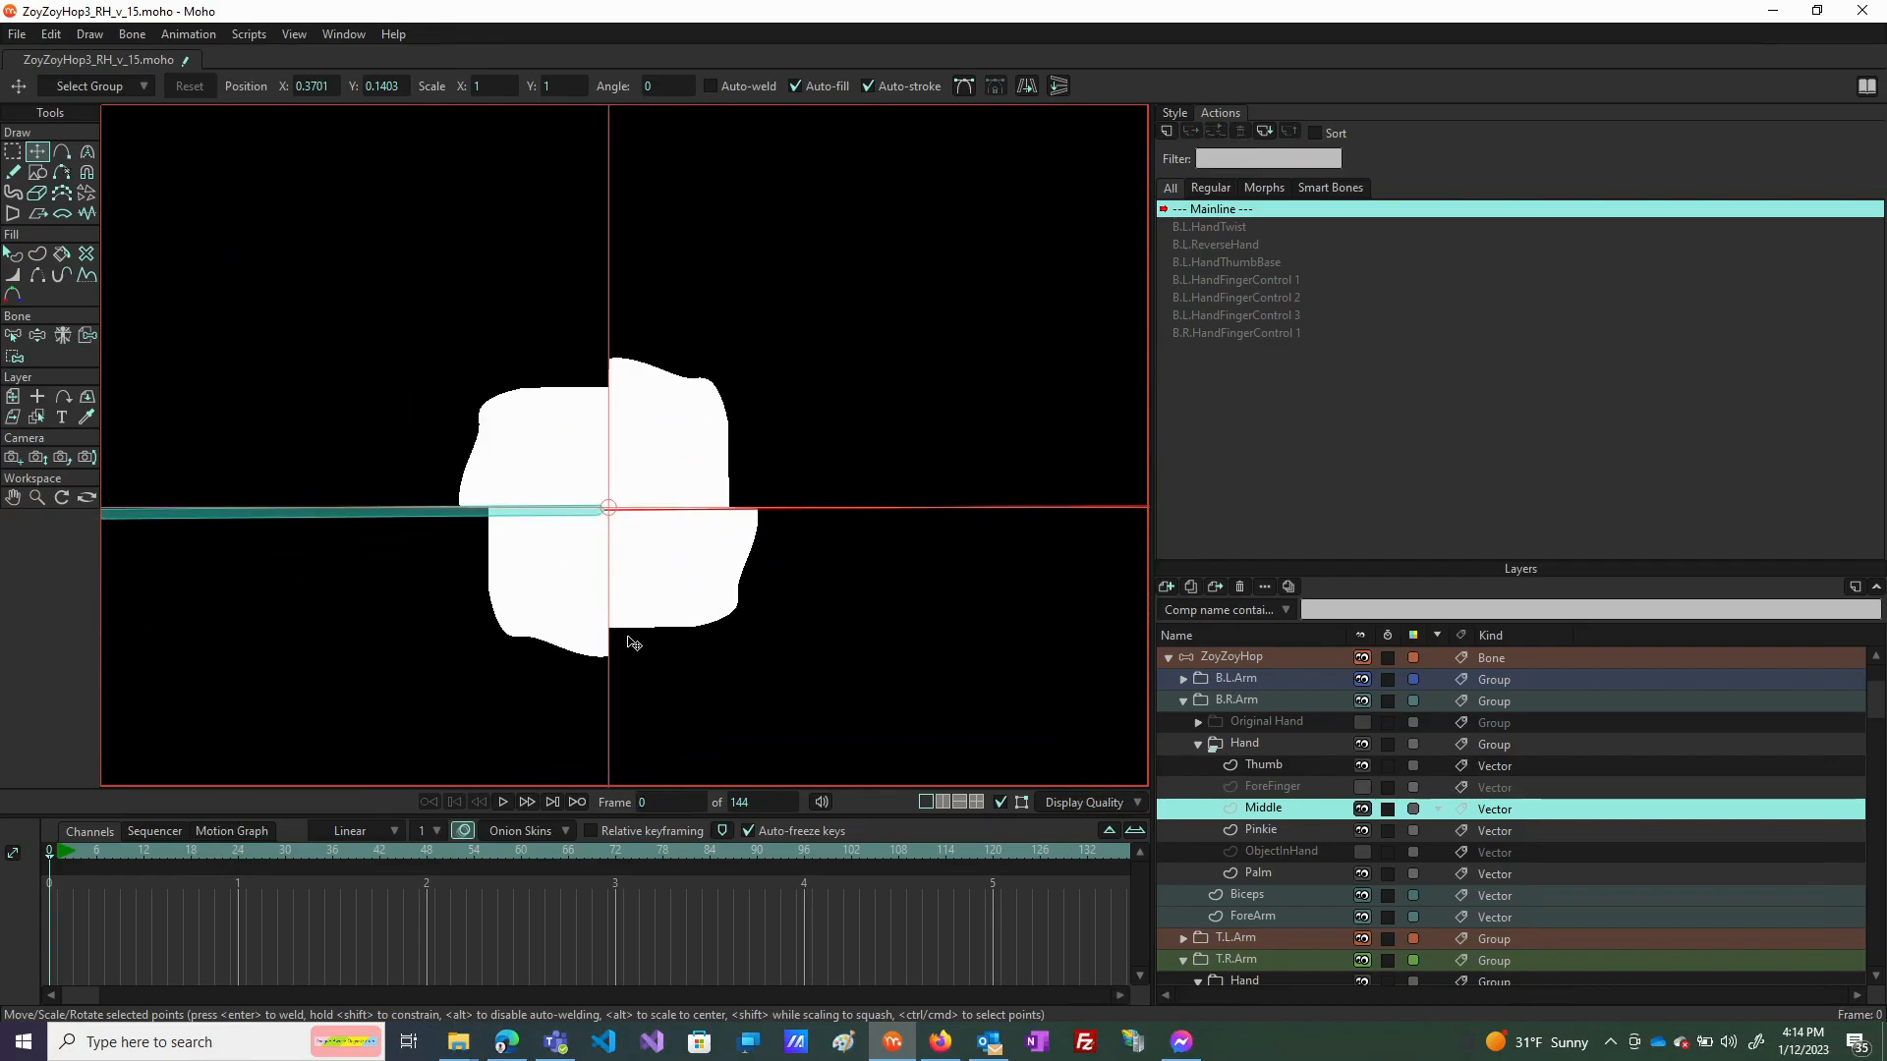
drag(662, 680, 652, 686)
scroll(577, 387, up, 5)
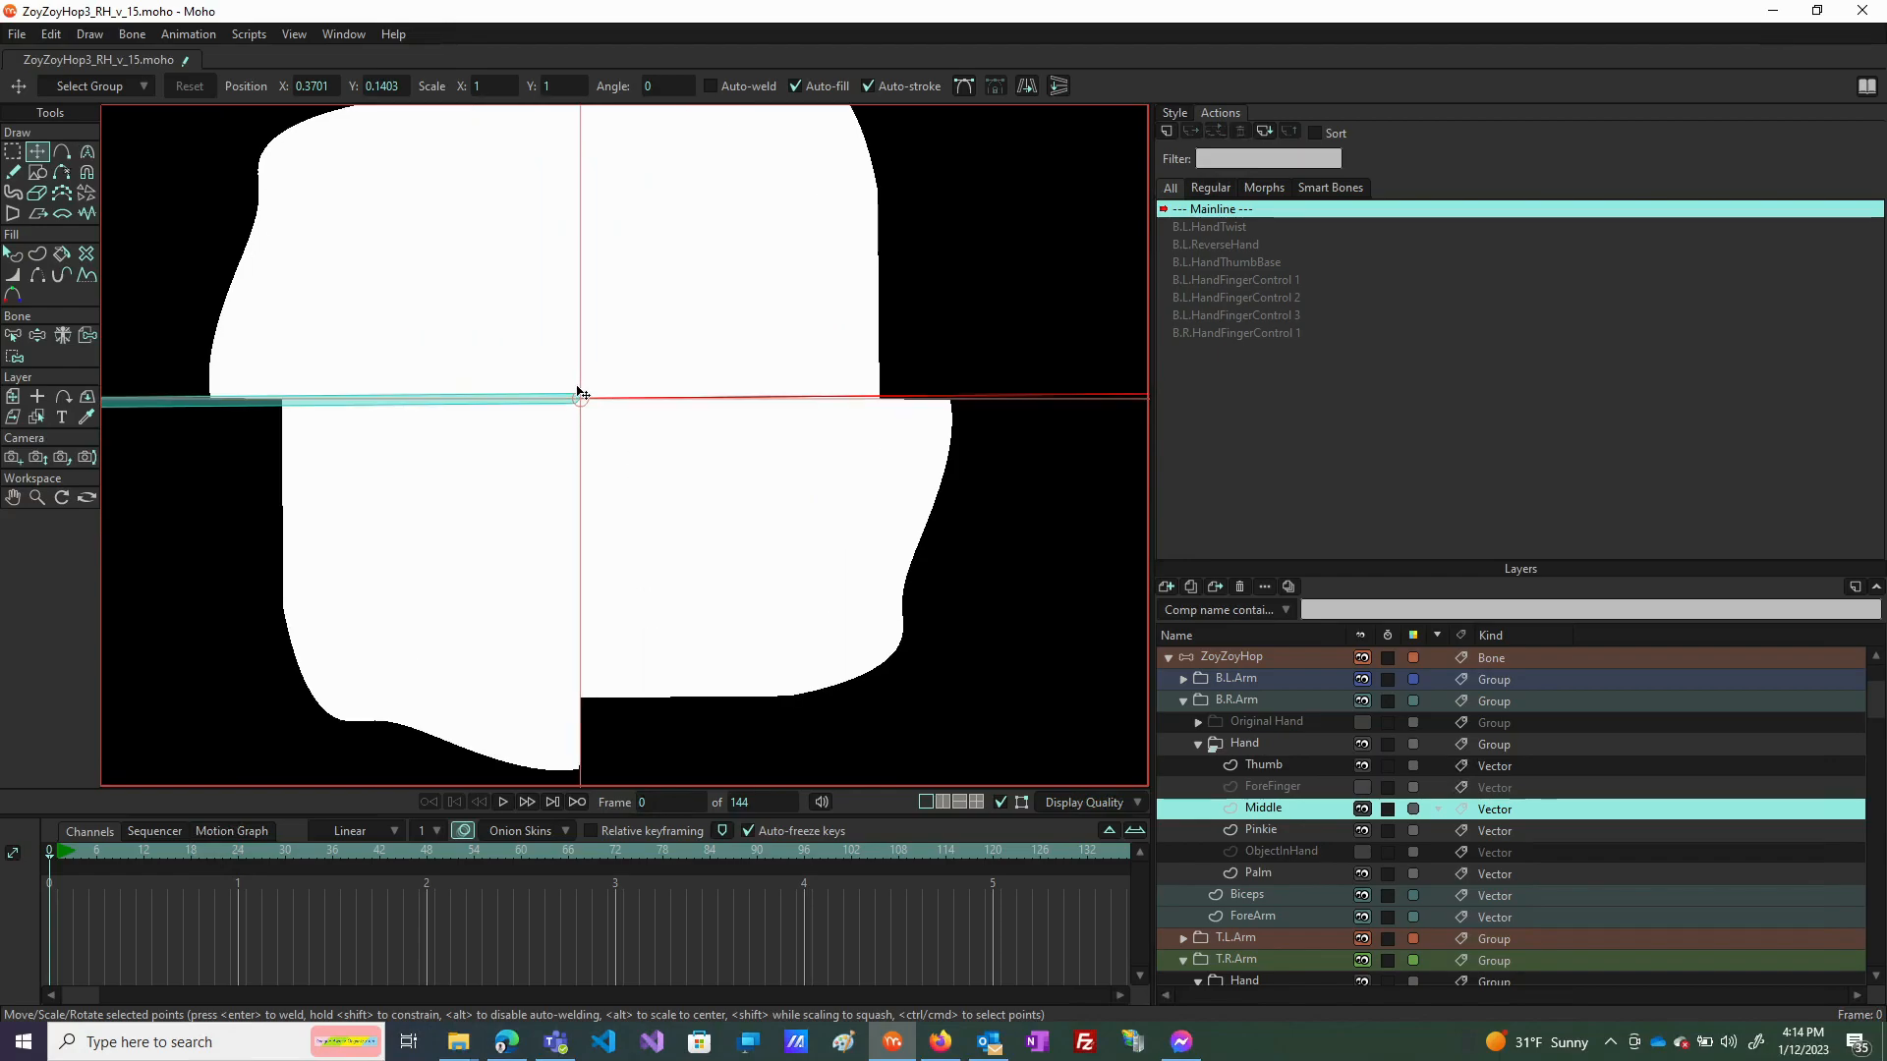
drag(626, 552, 636, 564)
click(626, 561)
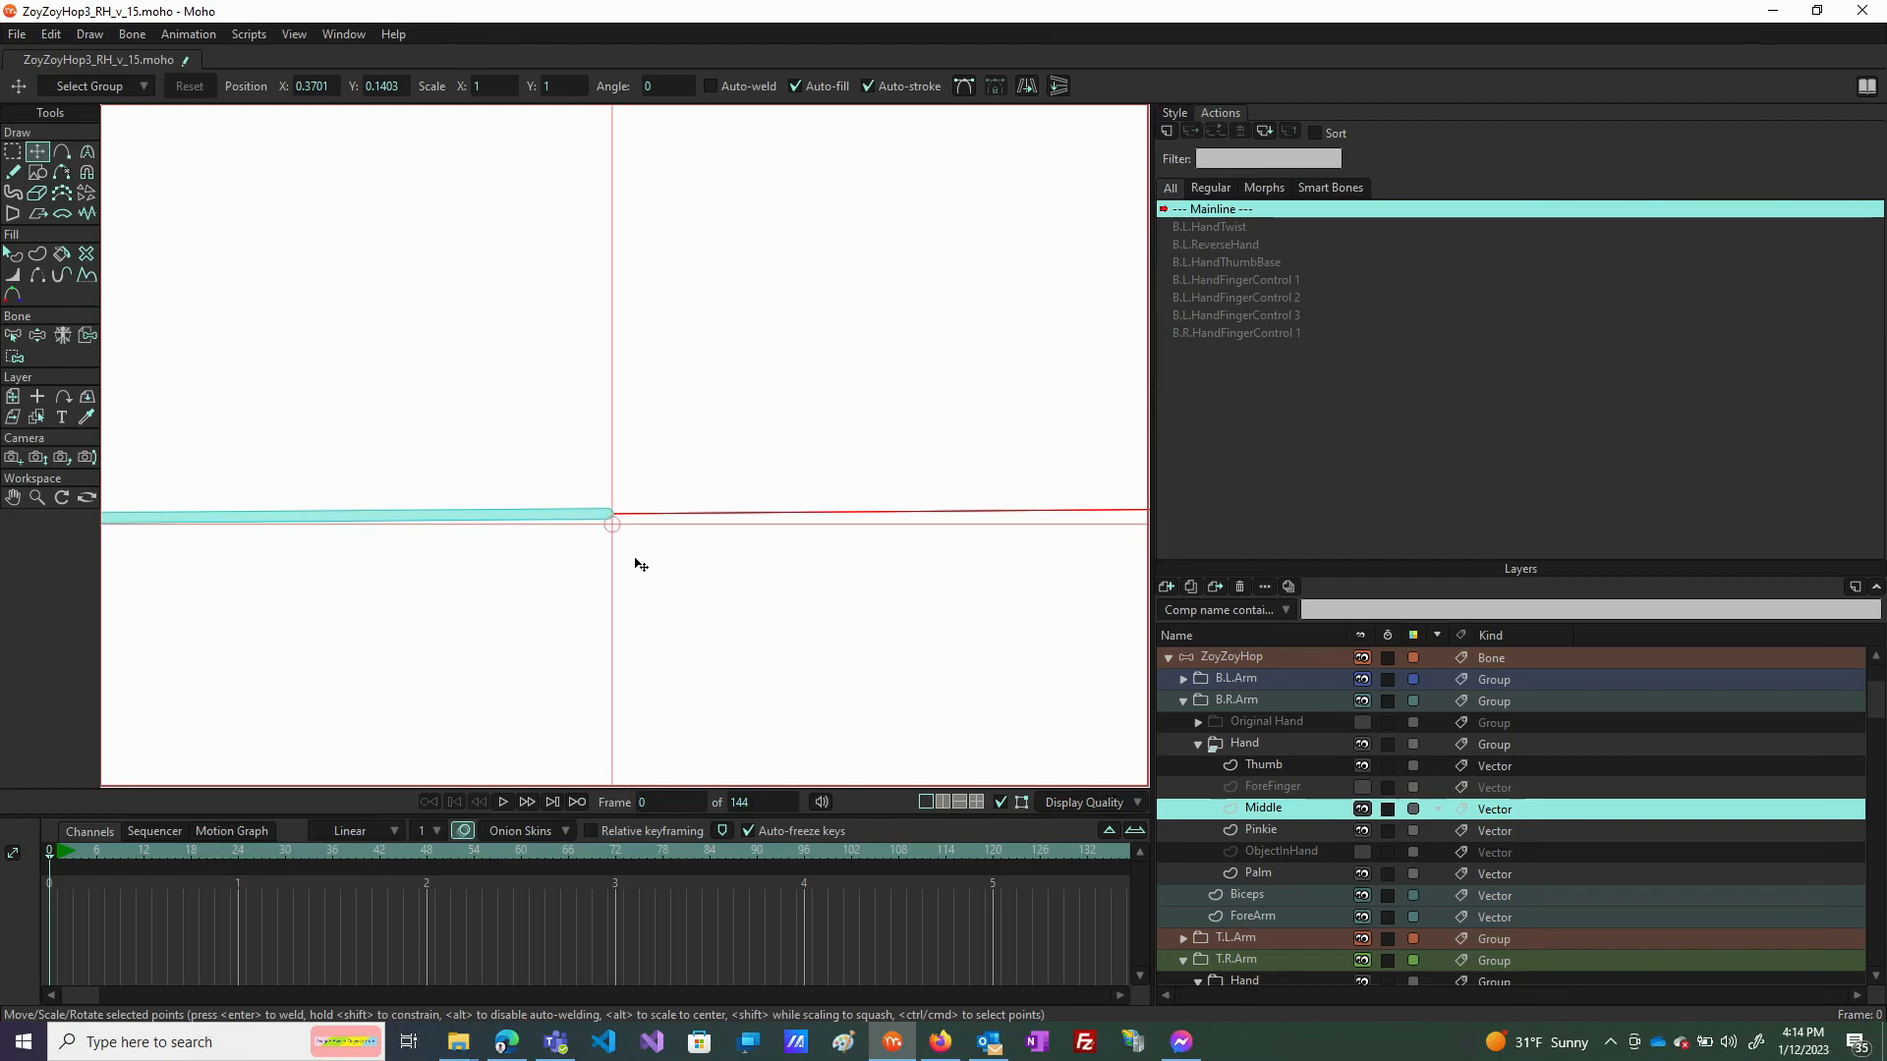
drag(641, 540, 640, 547)
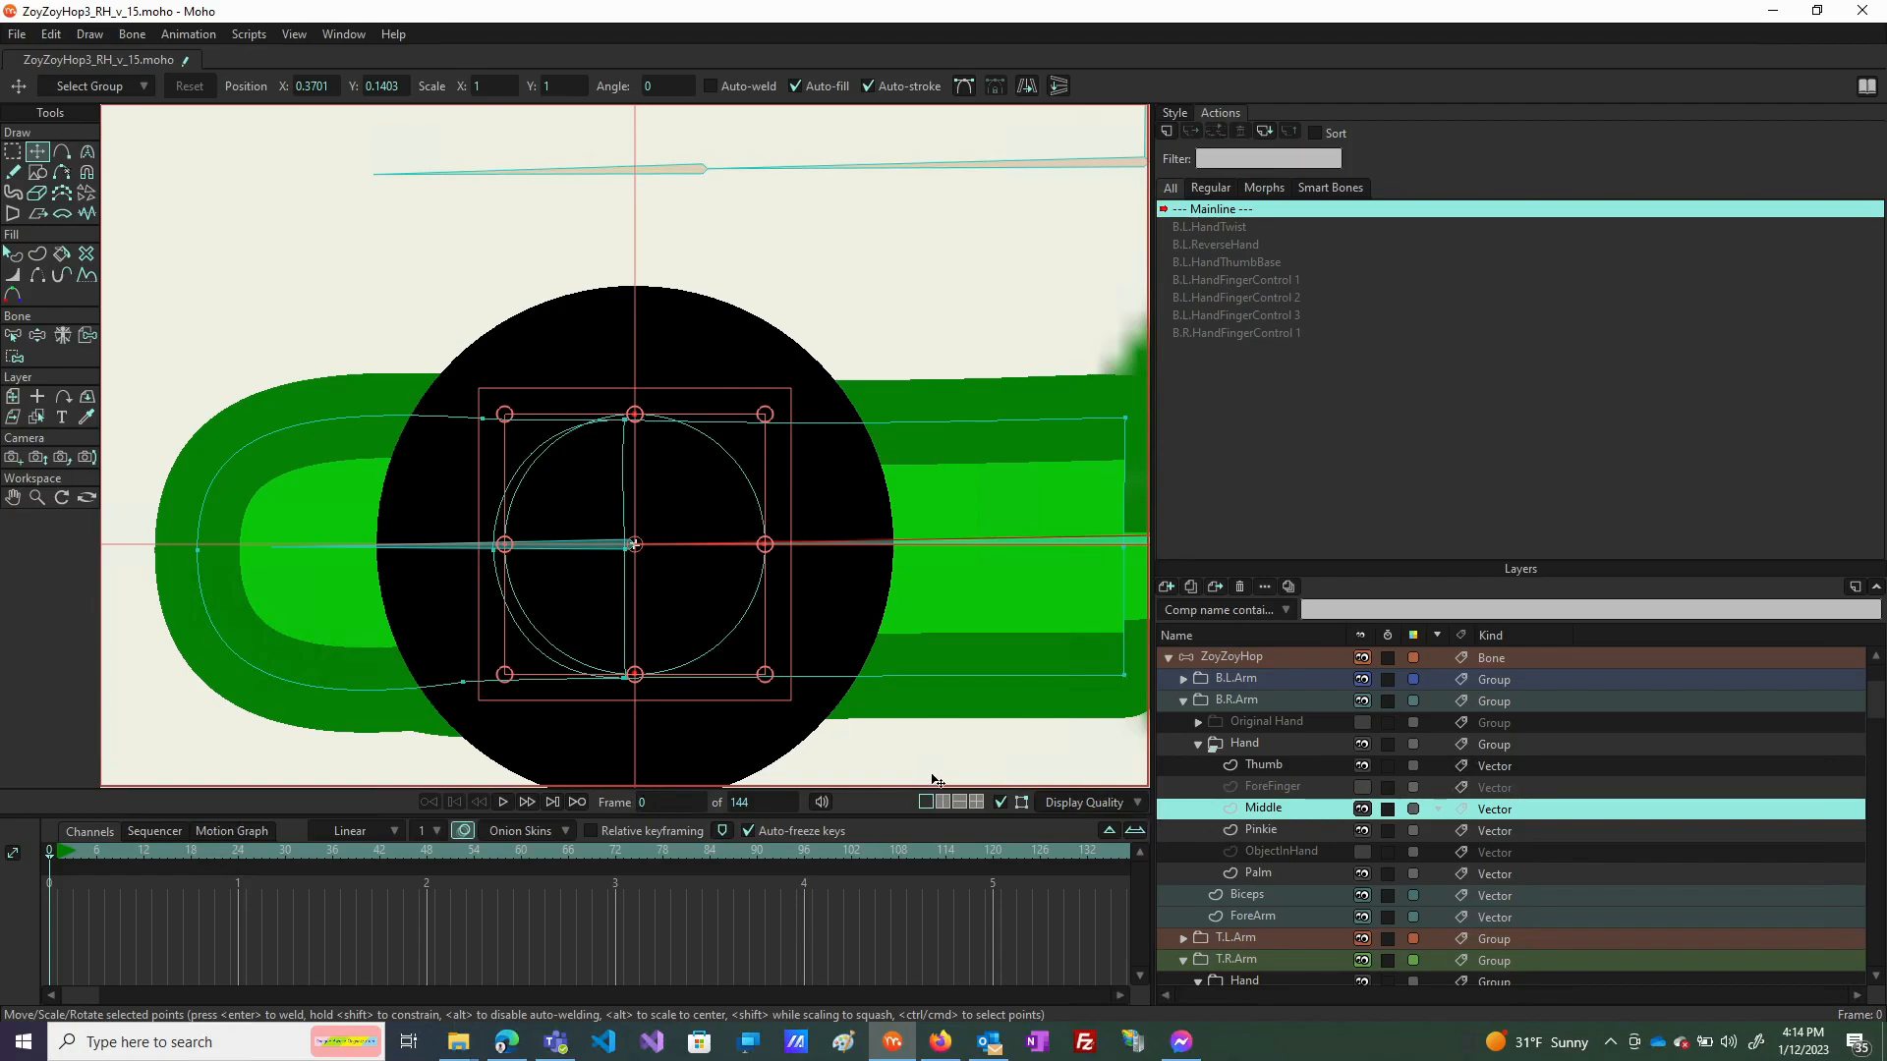
Select the Middle finger's base section and align its upper joint point with the top of the guide circle.
click(834, 685)
key(ctrl+a)
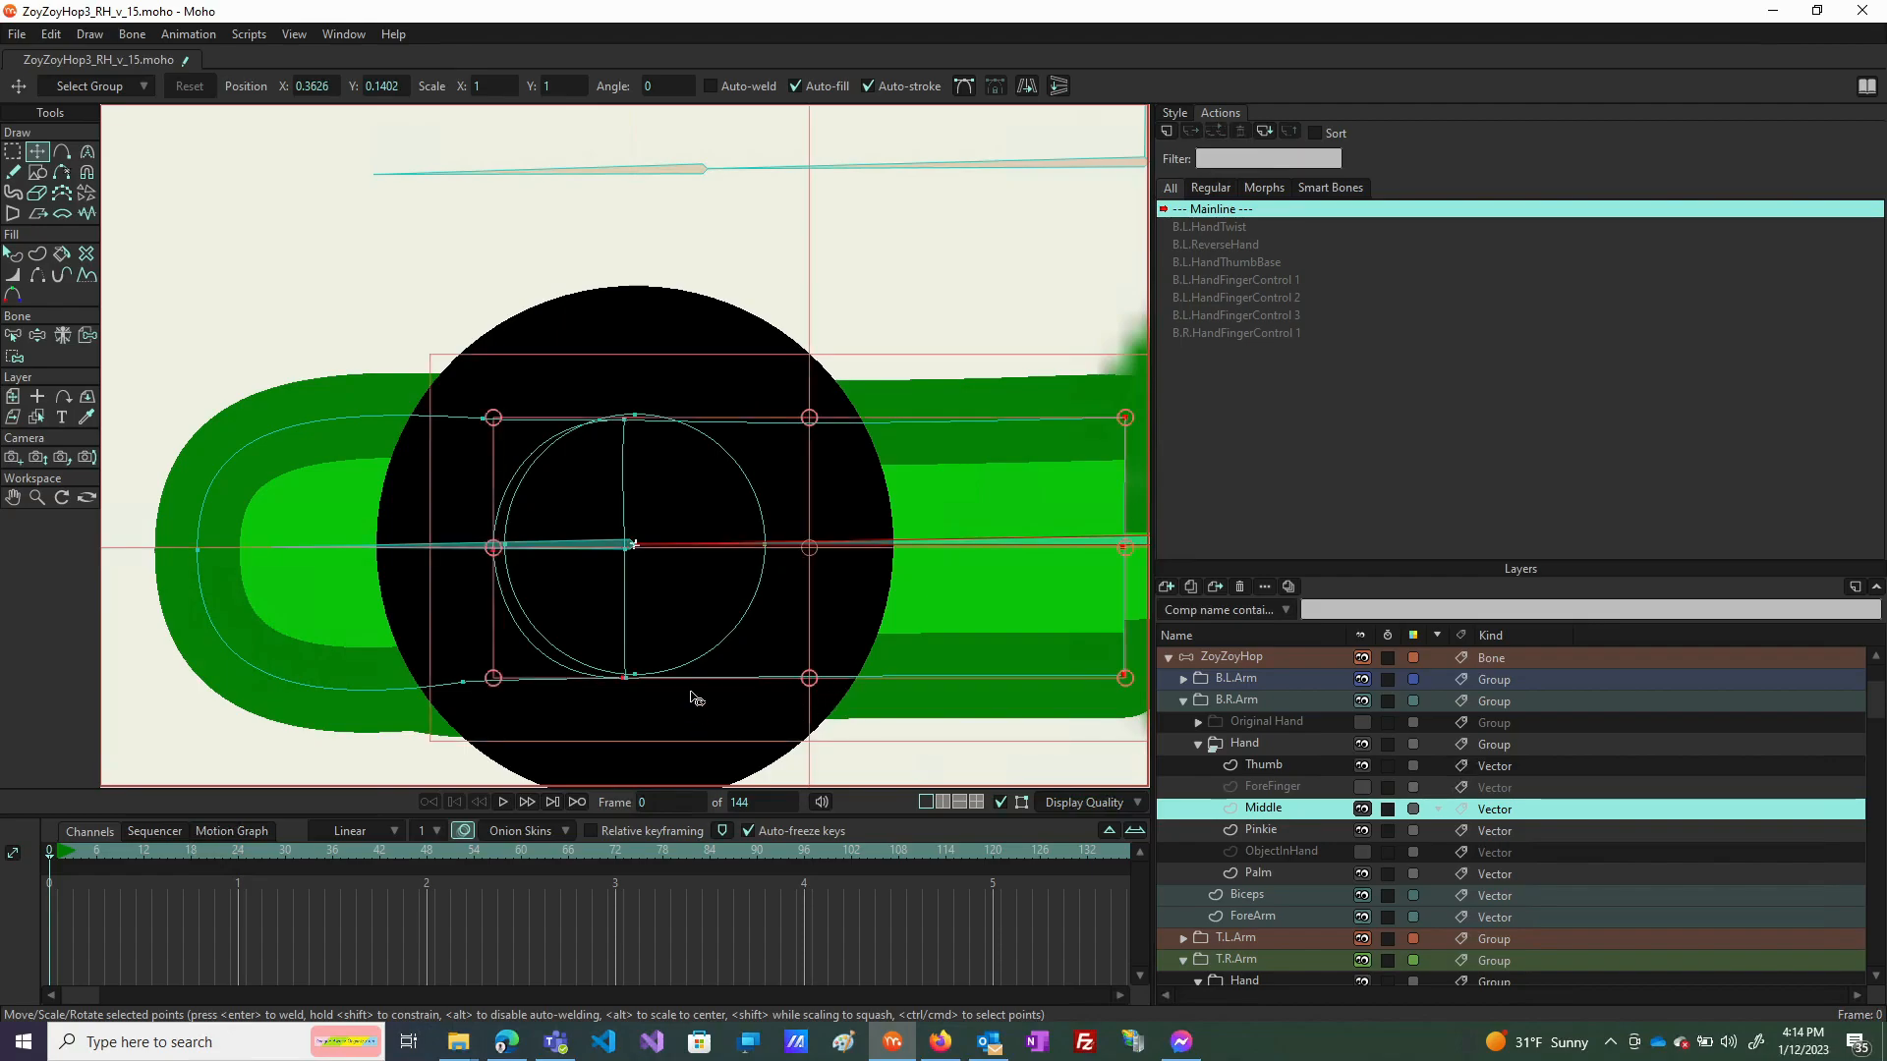
scroll(499, 573, up, 1)
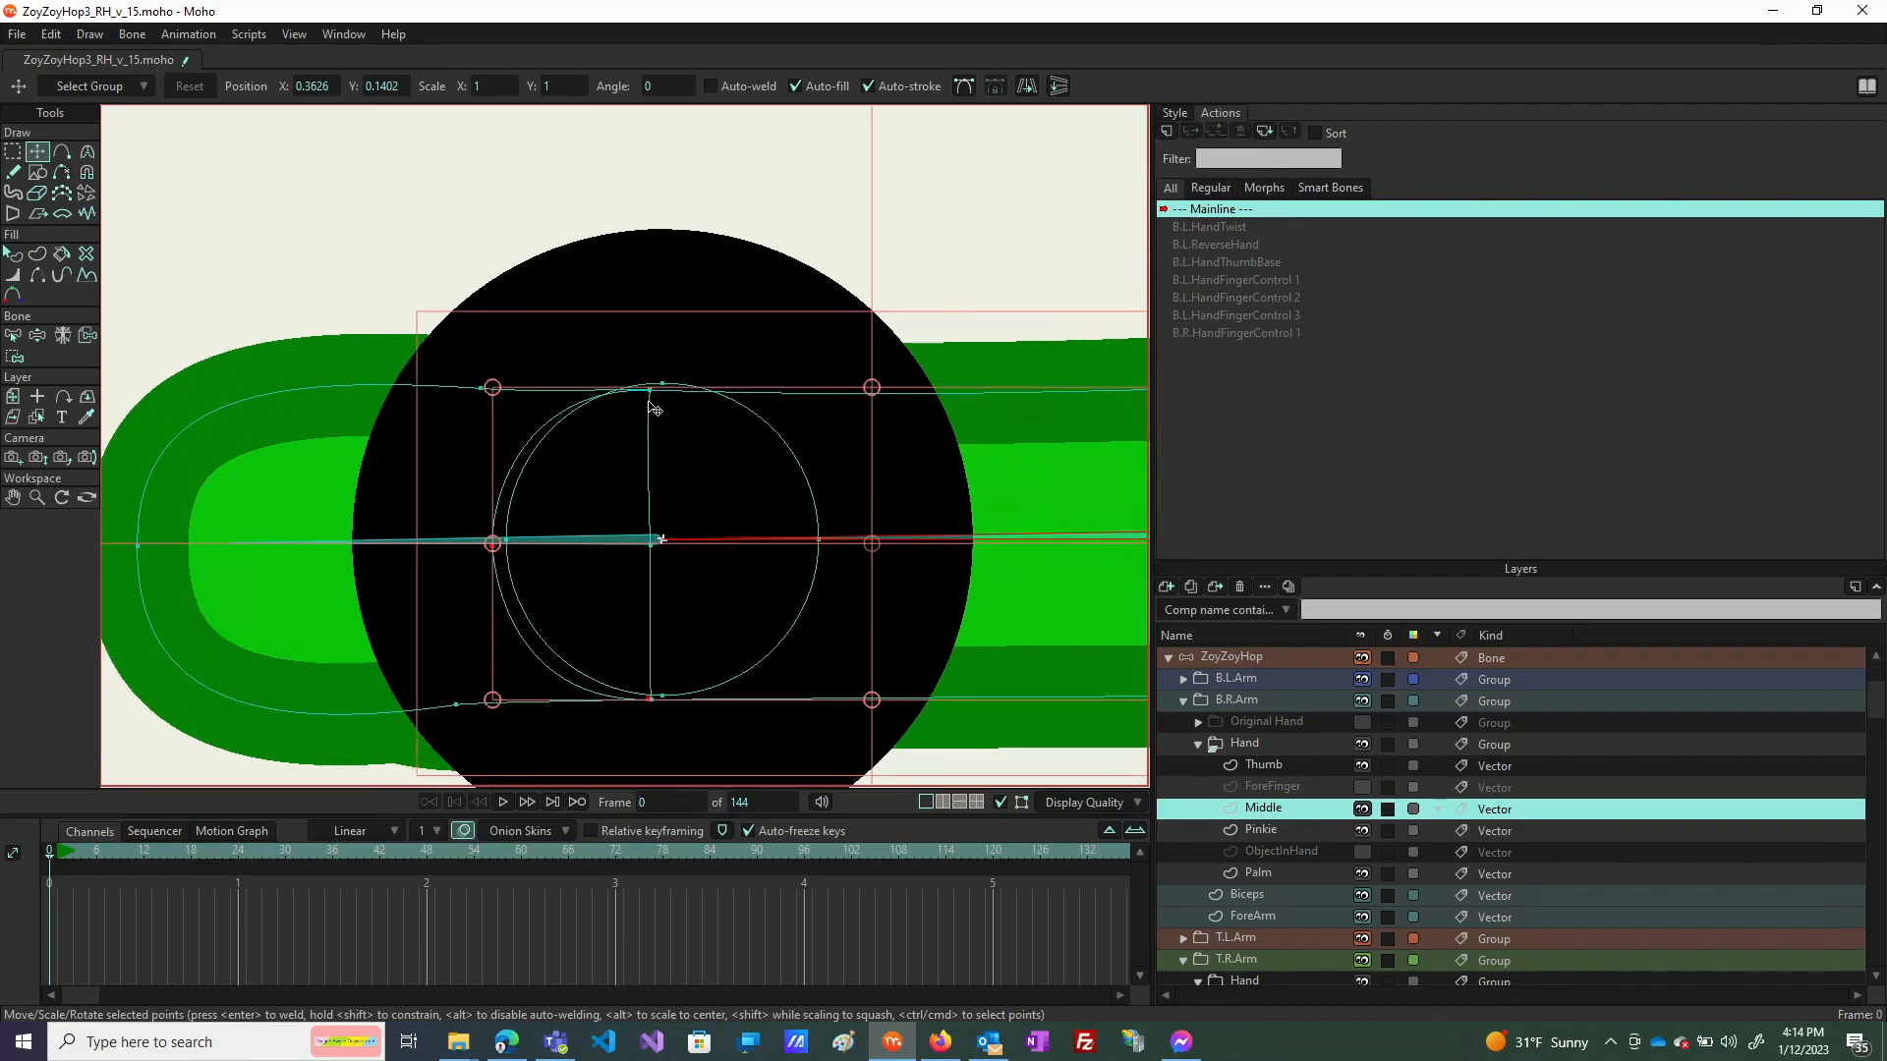
scroll(649, 410, up, 1)
scroll(632, 484, up, 3)
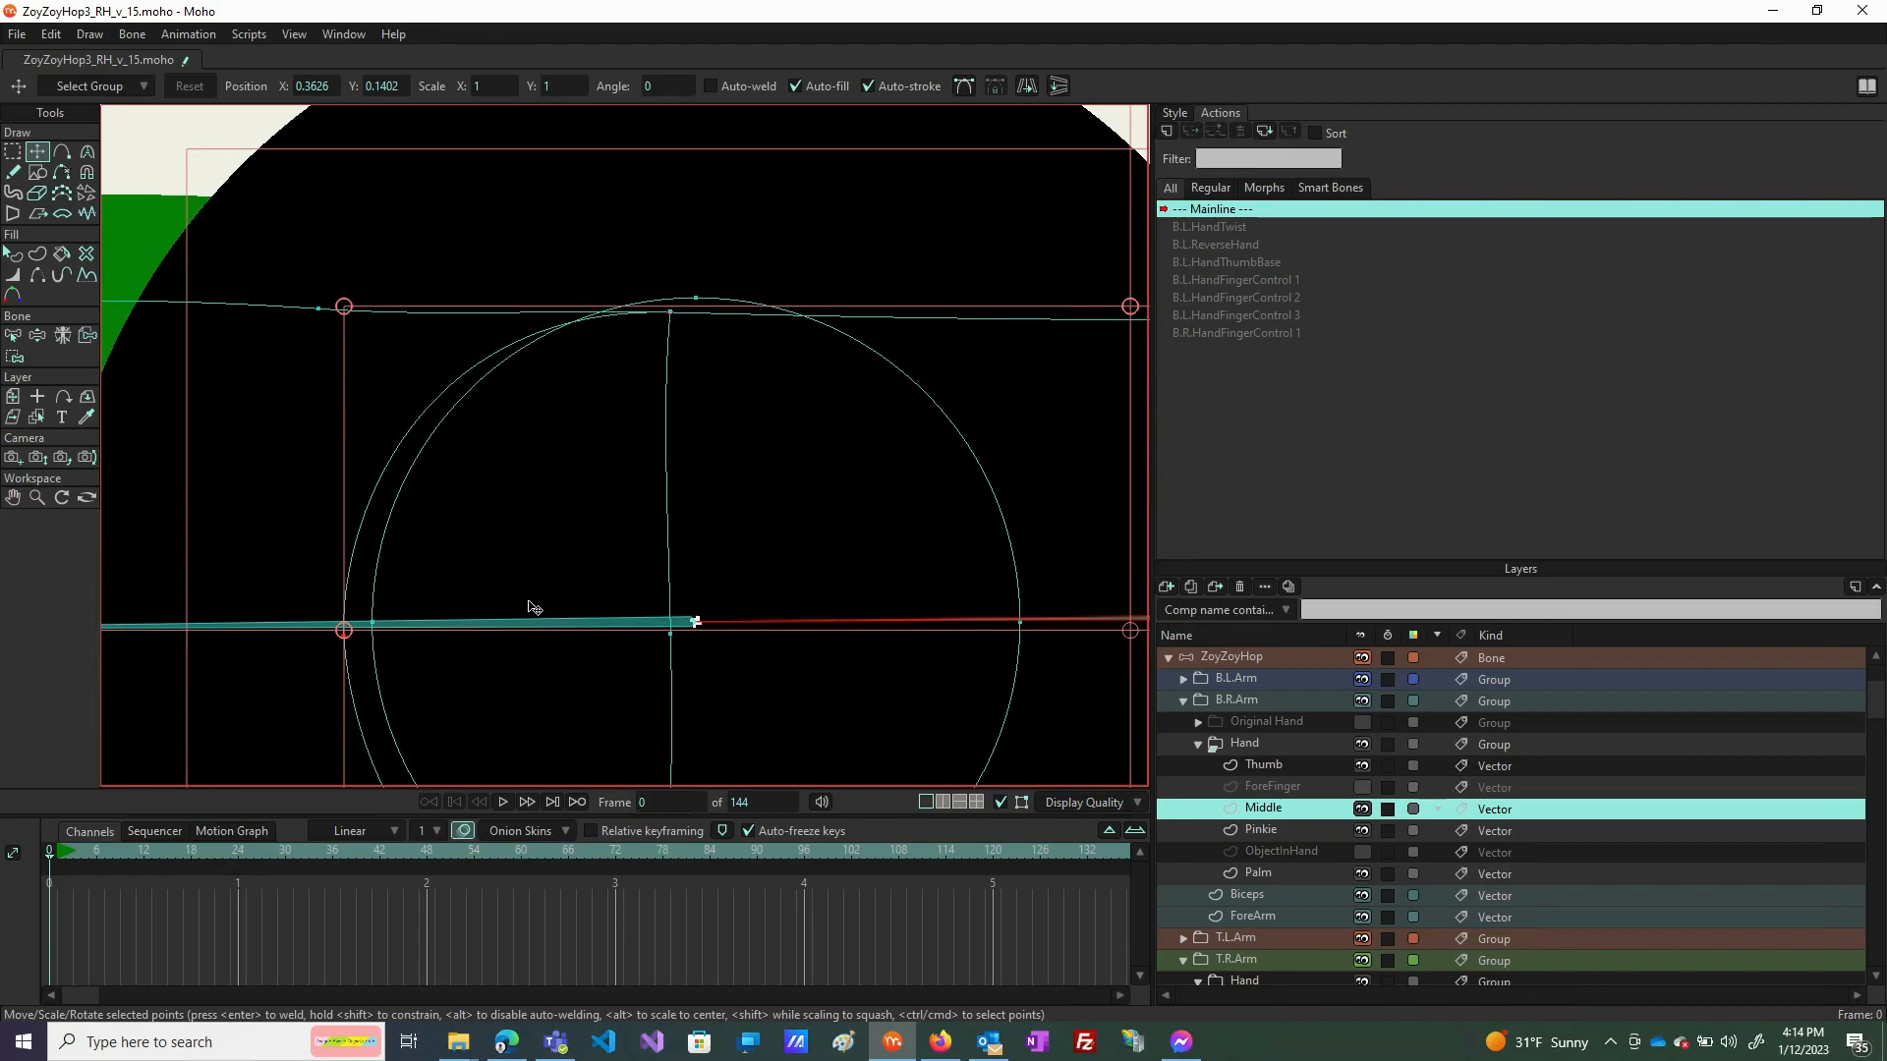
drag(671, 315, 698, 303)
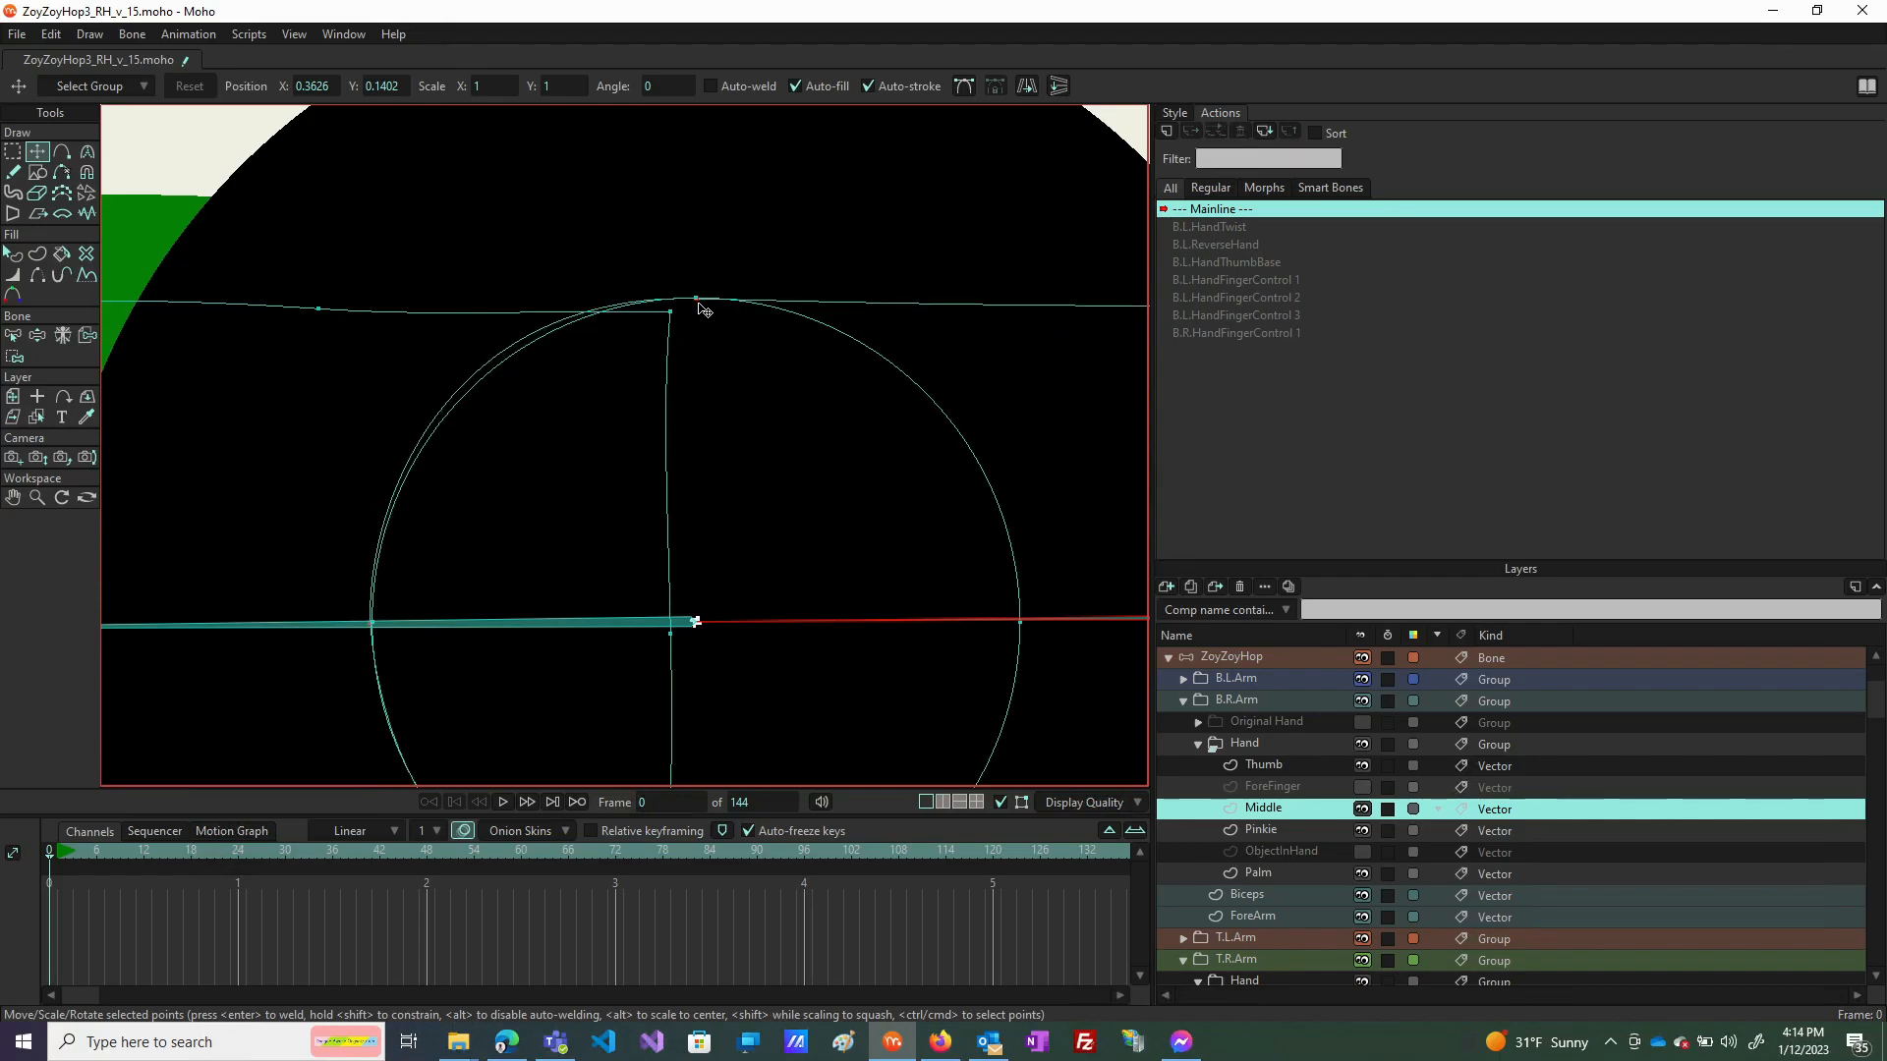
Shift the Middle fingertip section toward the palm so its straight joint edge lines up with the guide circle's centre.
scroll(699, 309, down, 5)
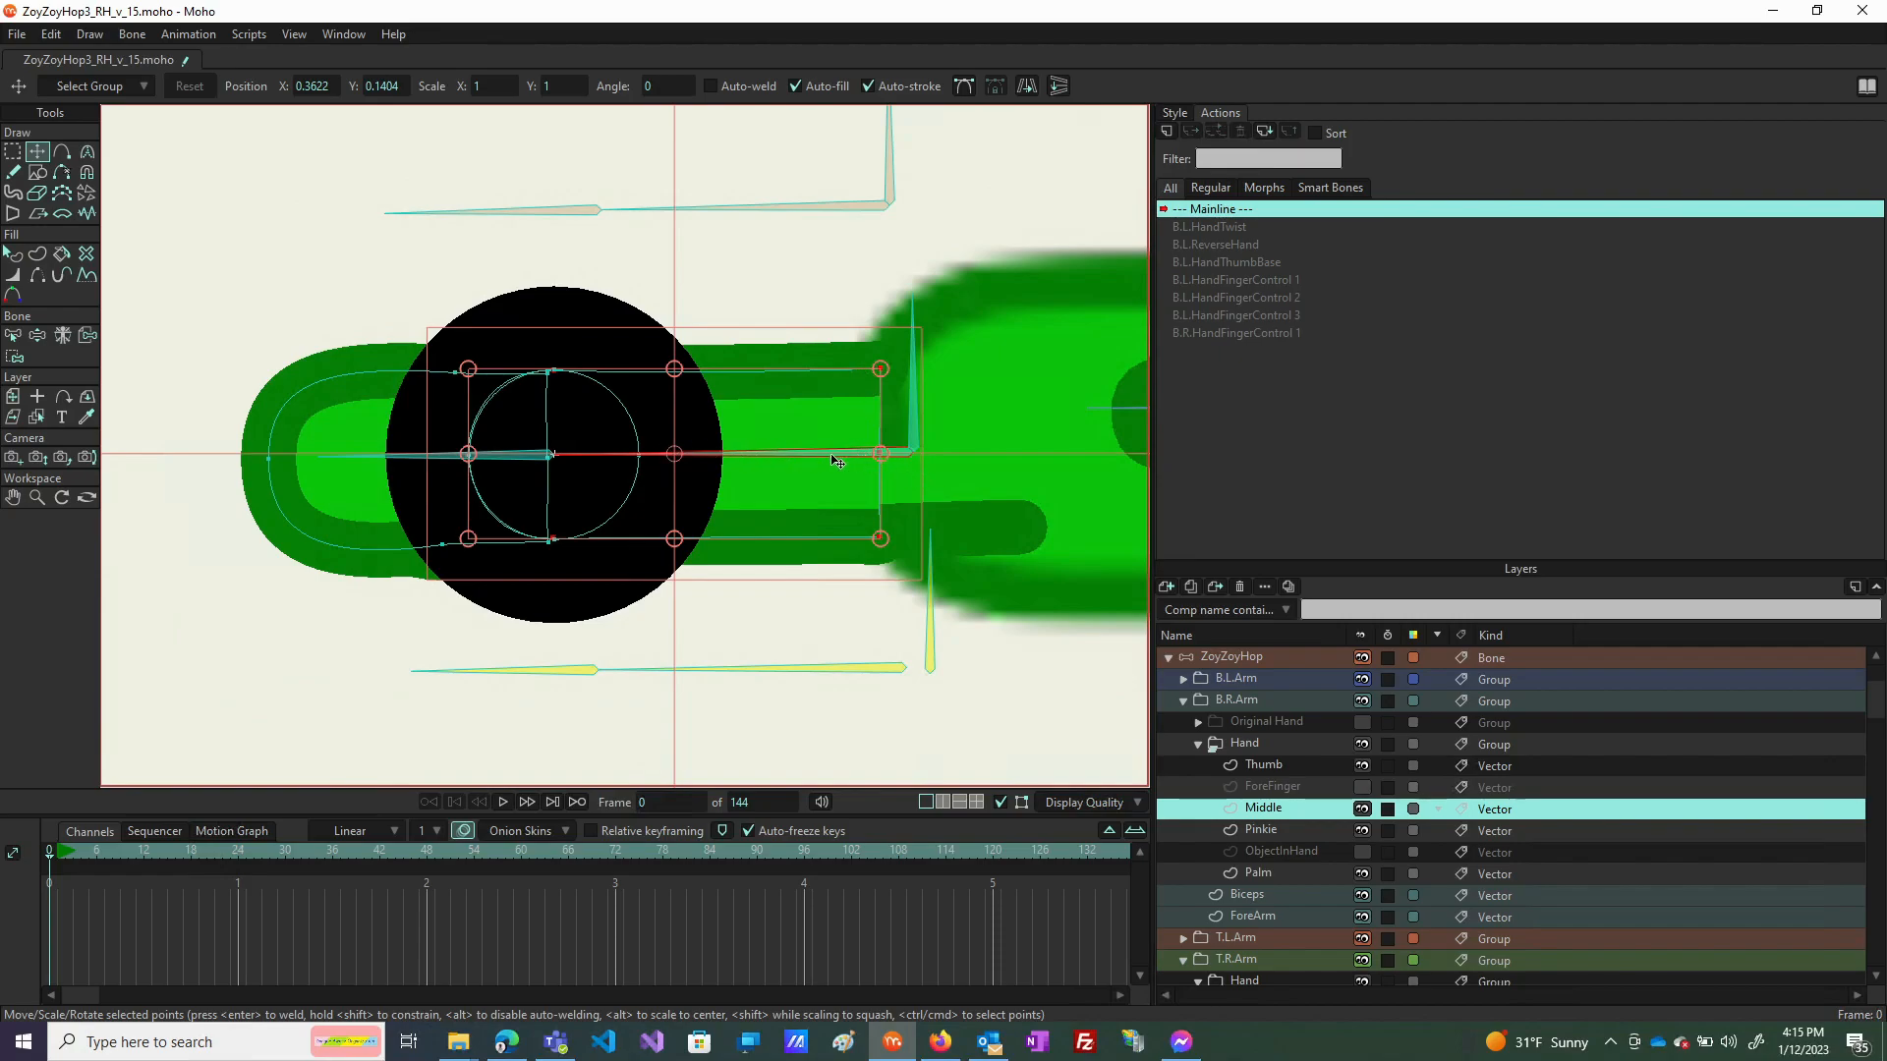
scroll(548, 454, up, 5)
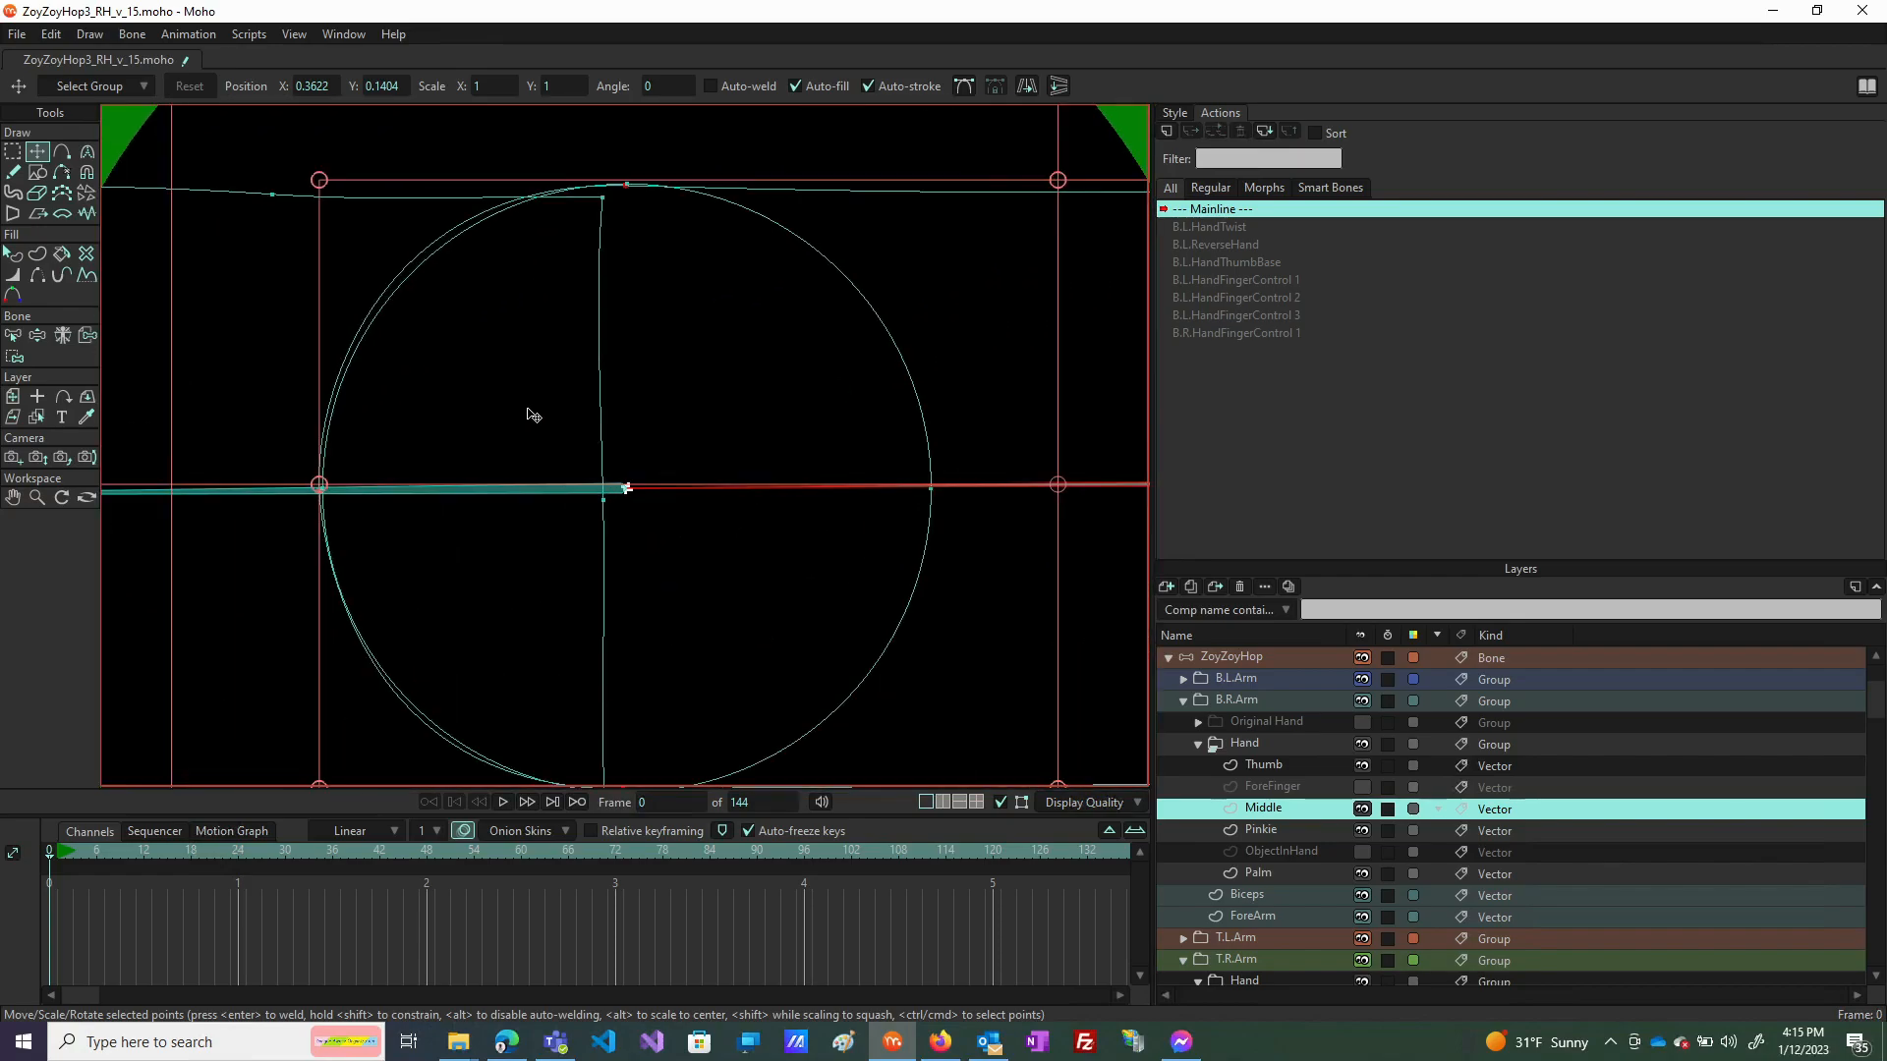
double_click(210, 193)
drag(502, 337, 527, 333)
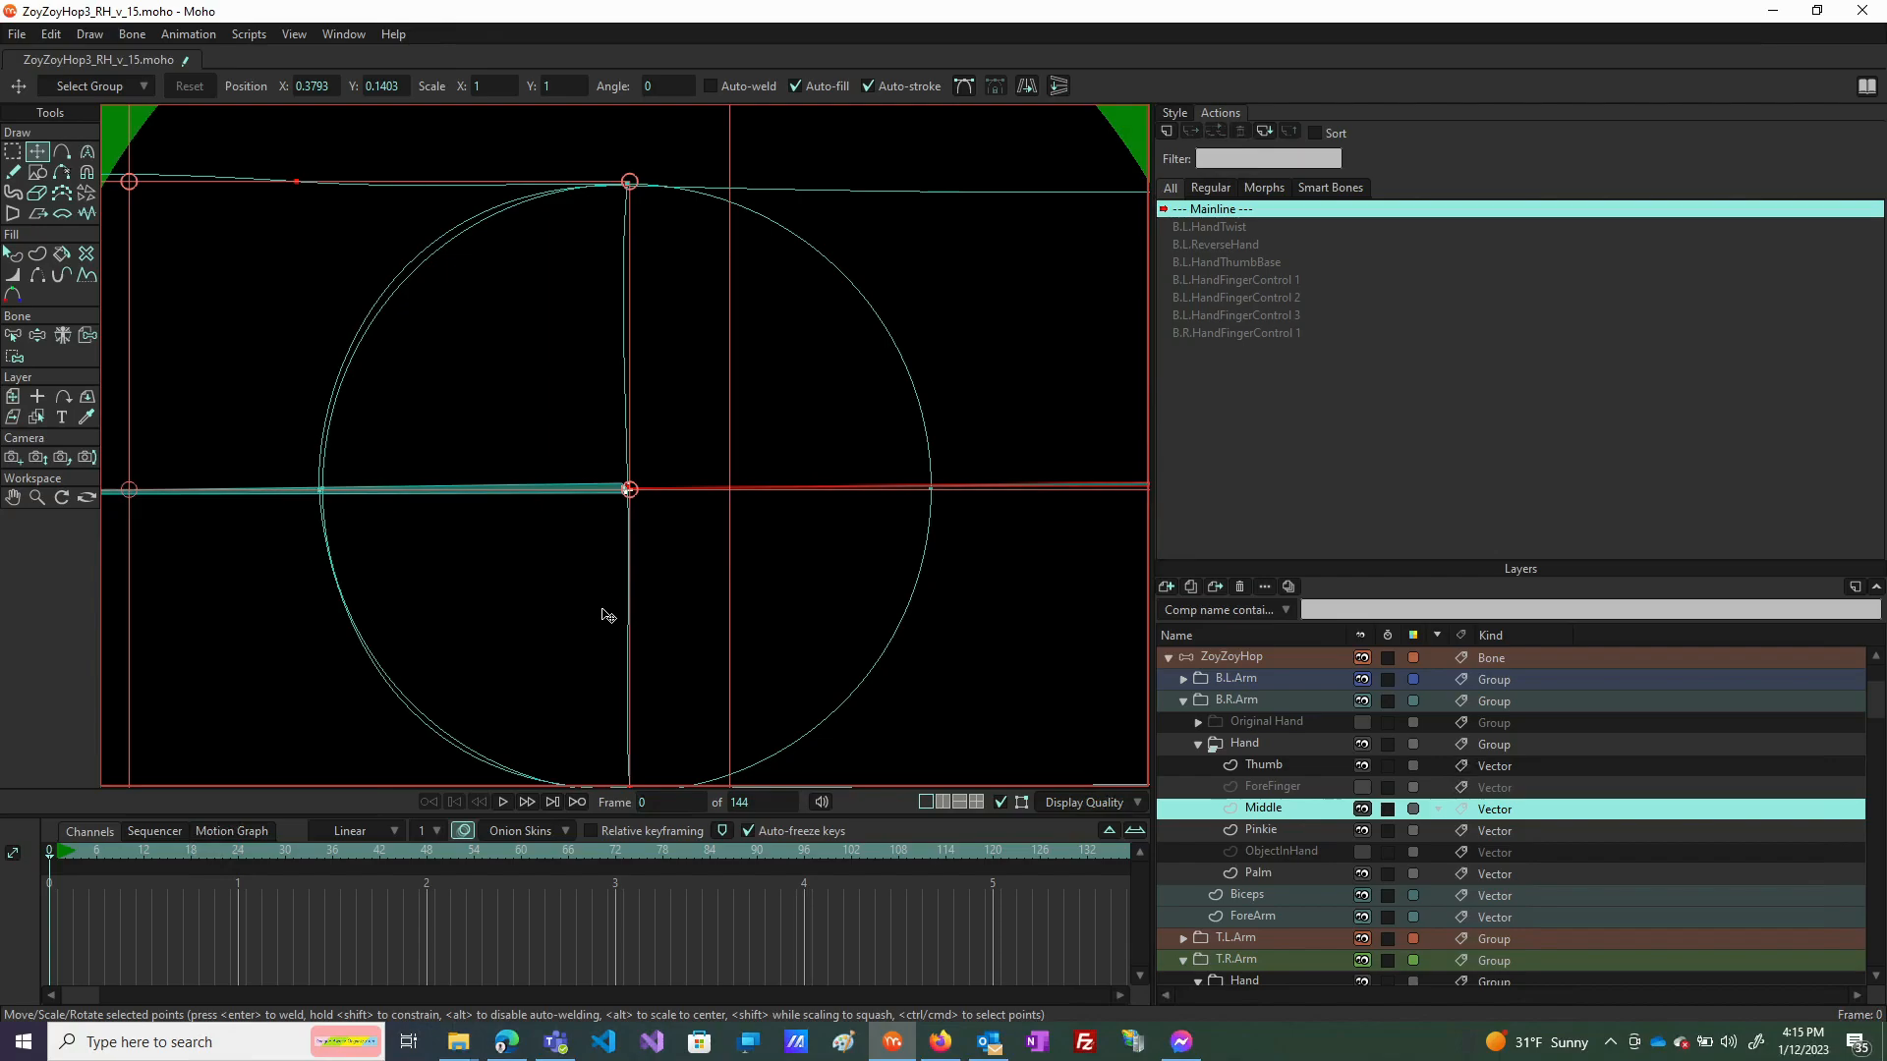
Move the lower joint points of the Middle finger's sections onto the bottom of the guide circle.
scroll(608, 616, down, 3)
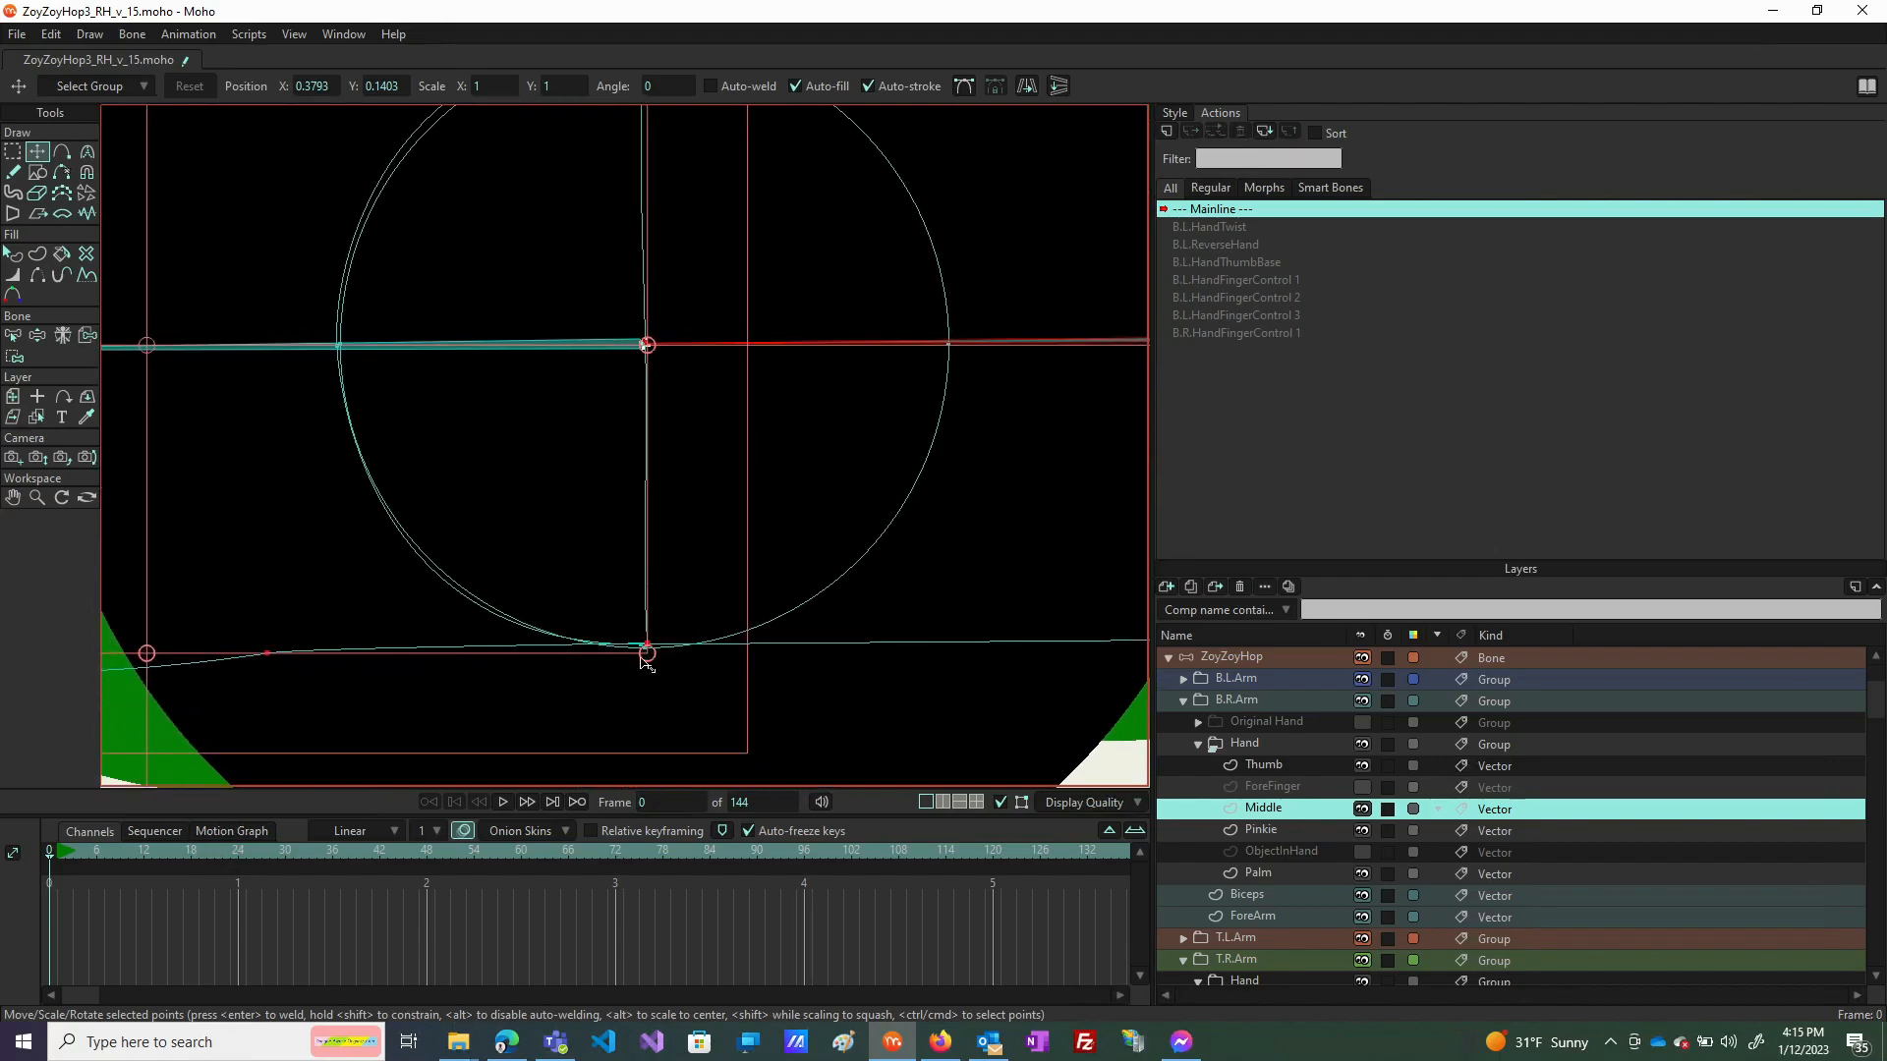
scroll(643, 656, up, 3)
click(663, 630)
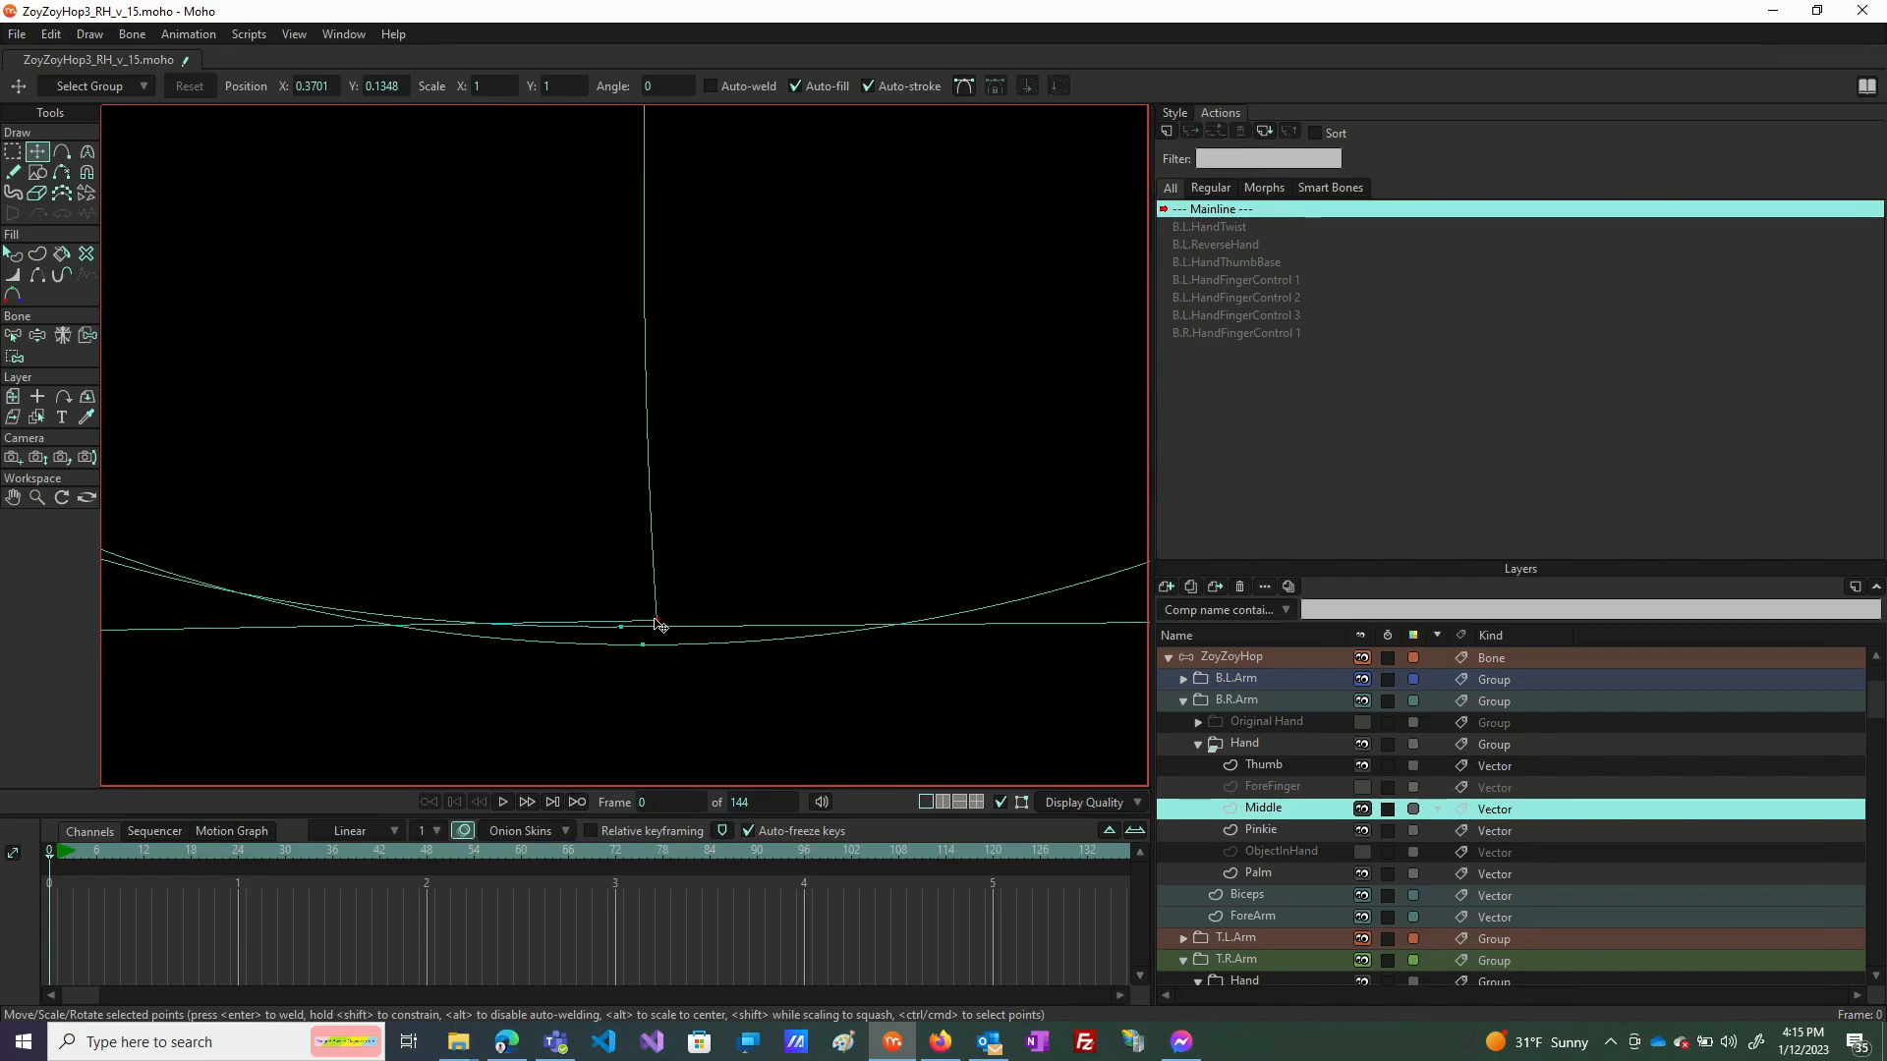
mouse_move(659, 623)
mouse_down()
mouse_move(645, 648)
mouse_move(632, 634)
mouse_move(649, 643)
mouse_up()
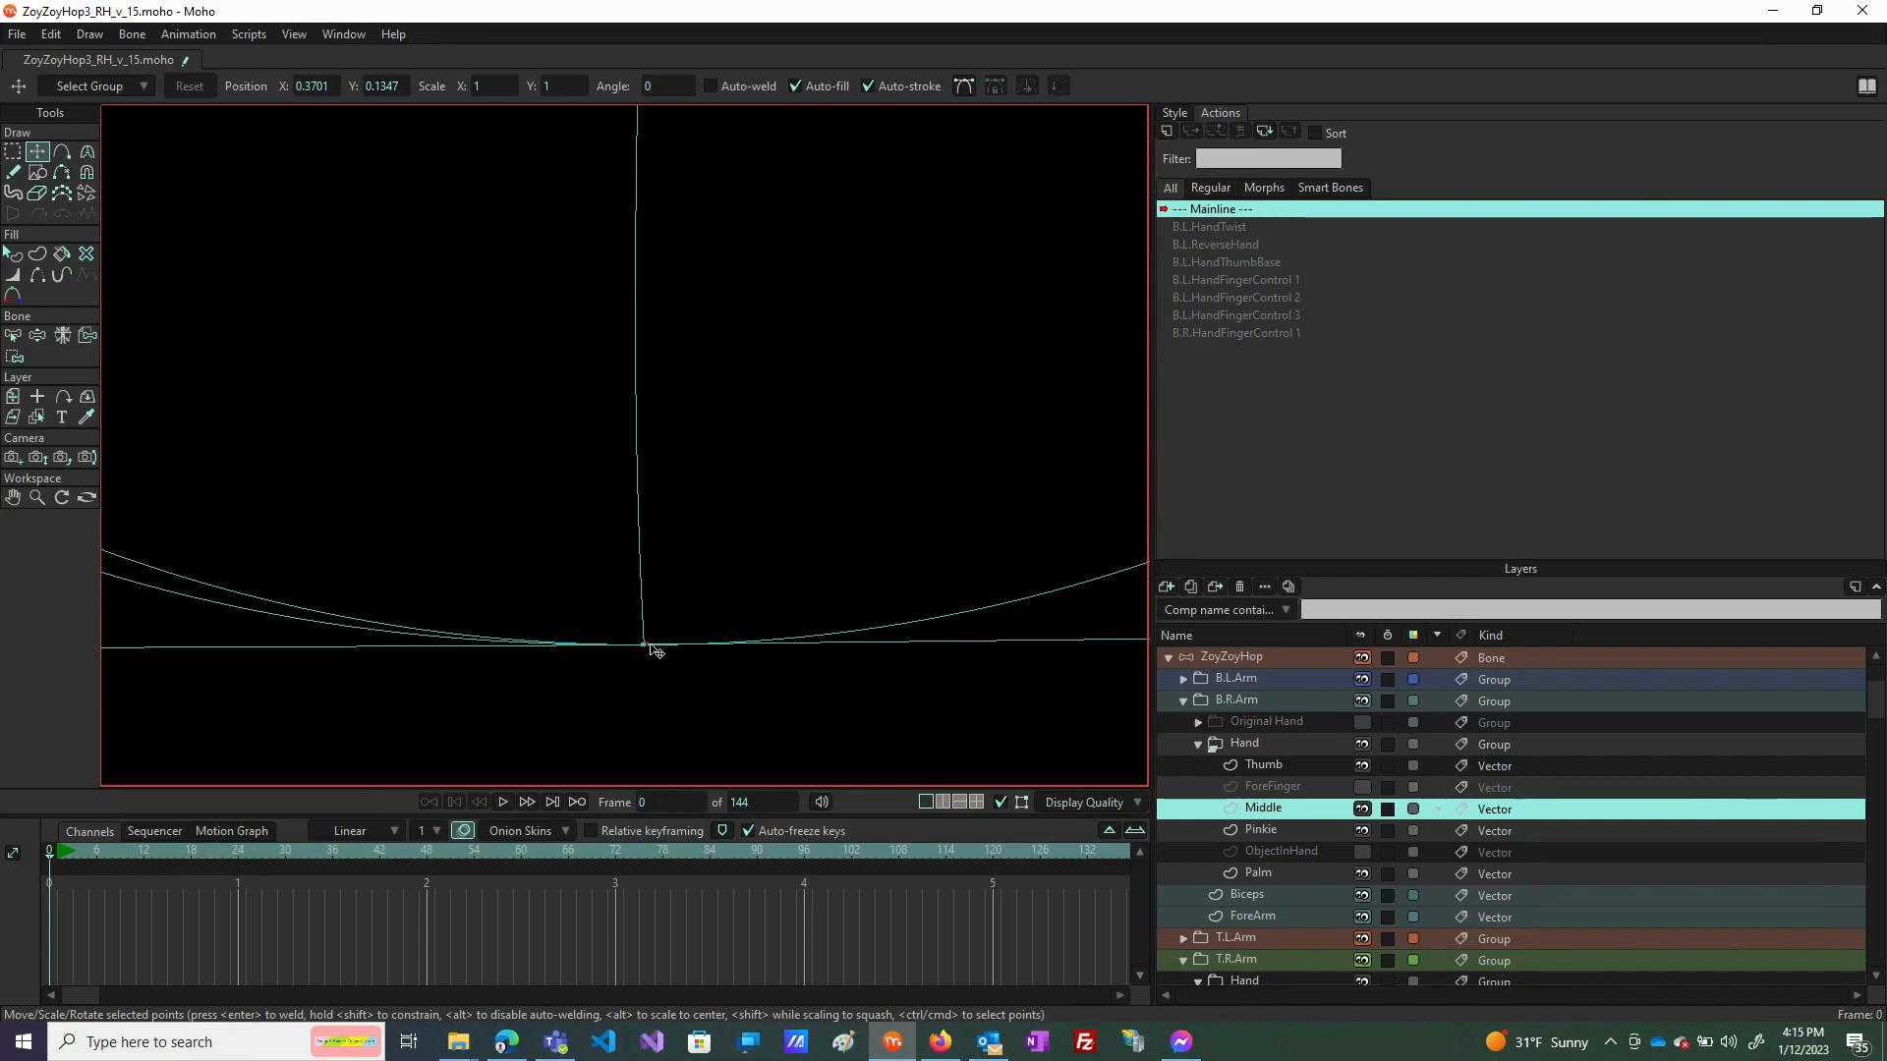
scroll(669, 537, down, 5)
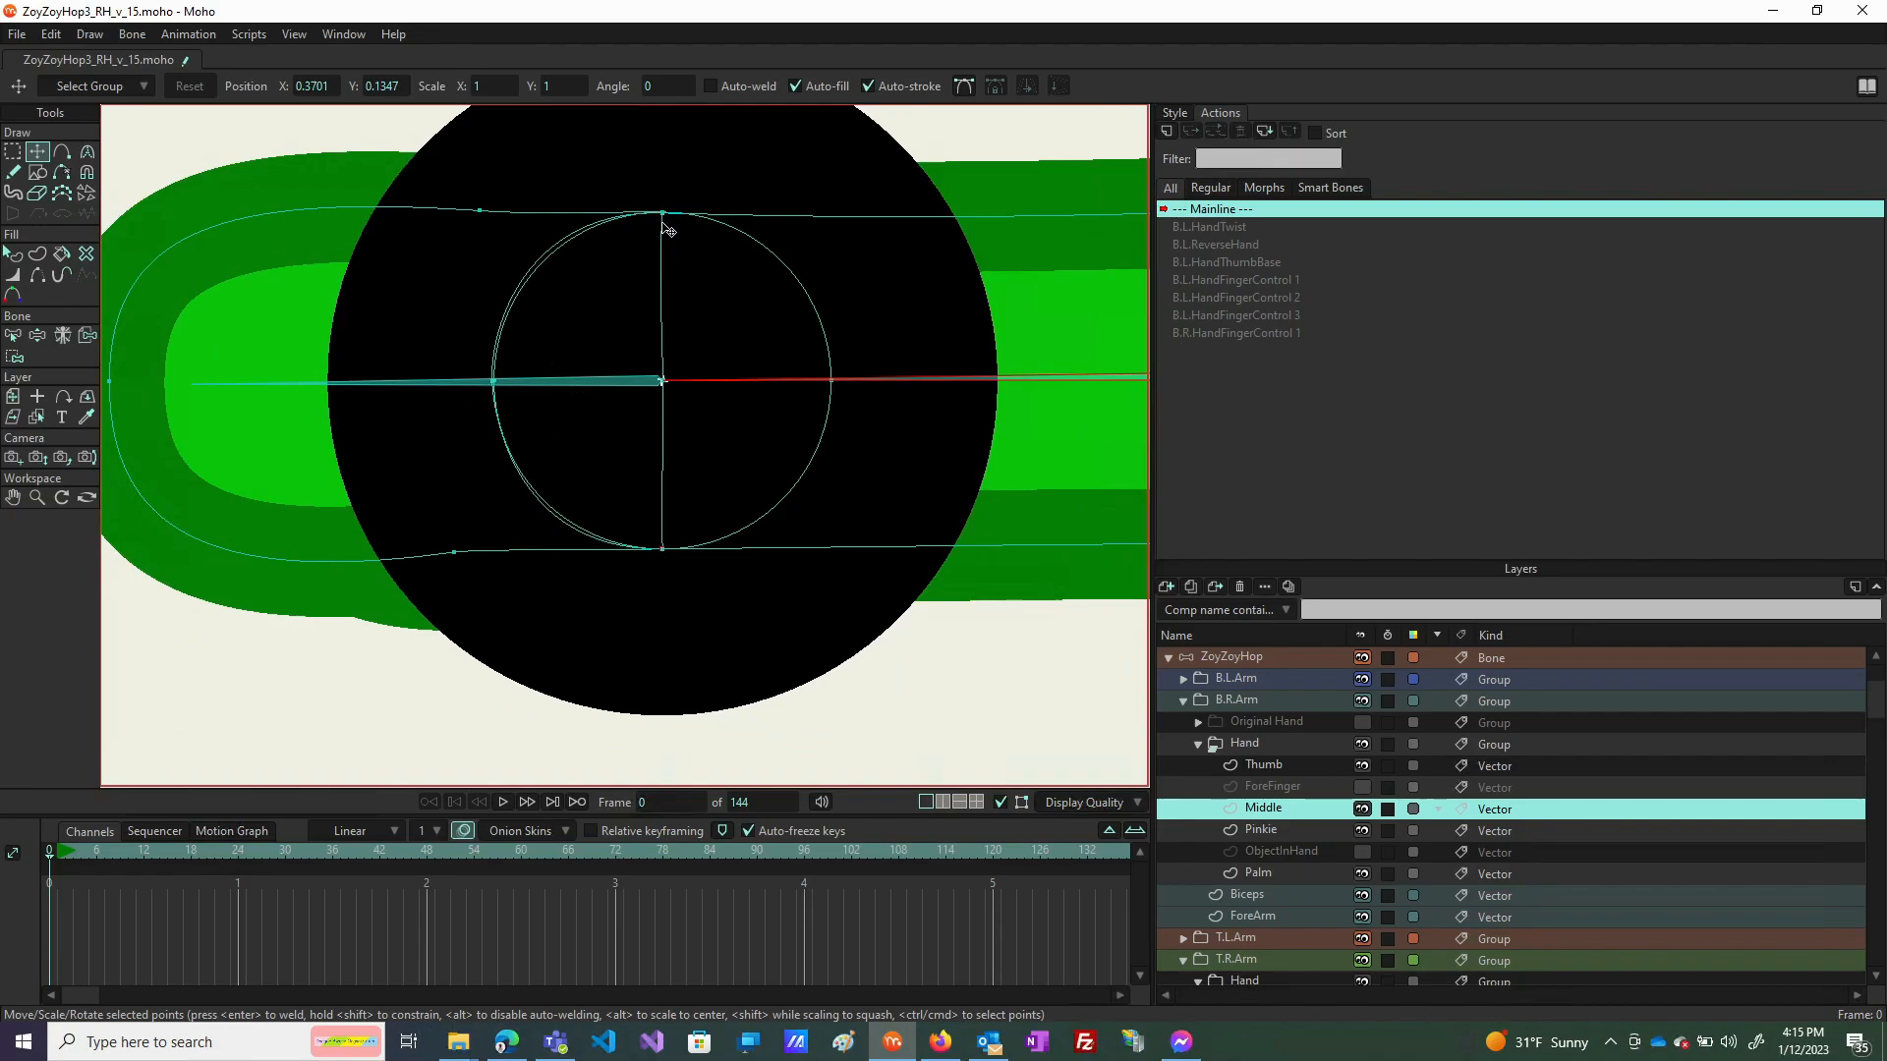
Adjust the curvature at the rounded joint end of the Middle finger's base section so it follows the guide circle.
double_click(392, 210)
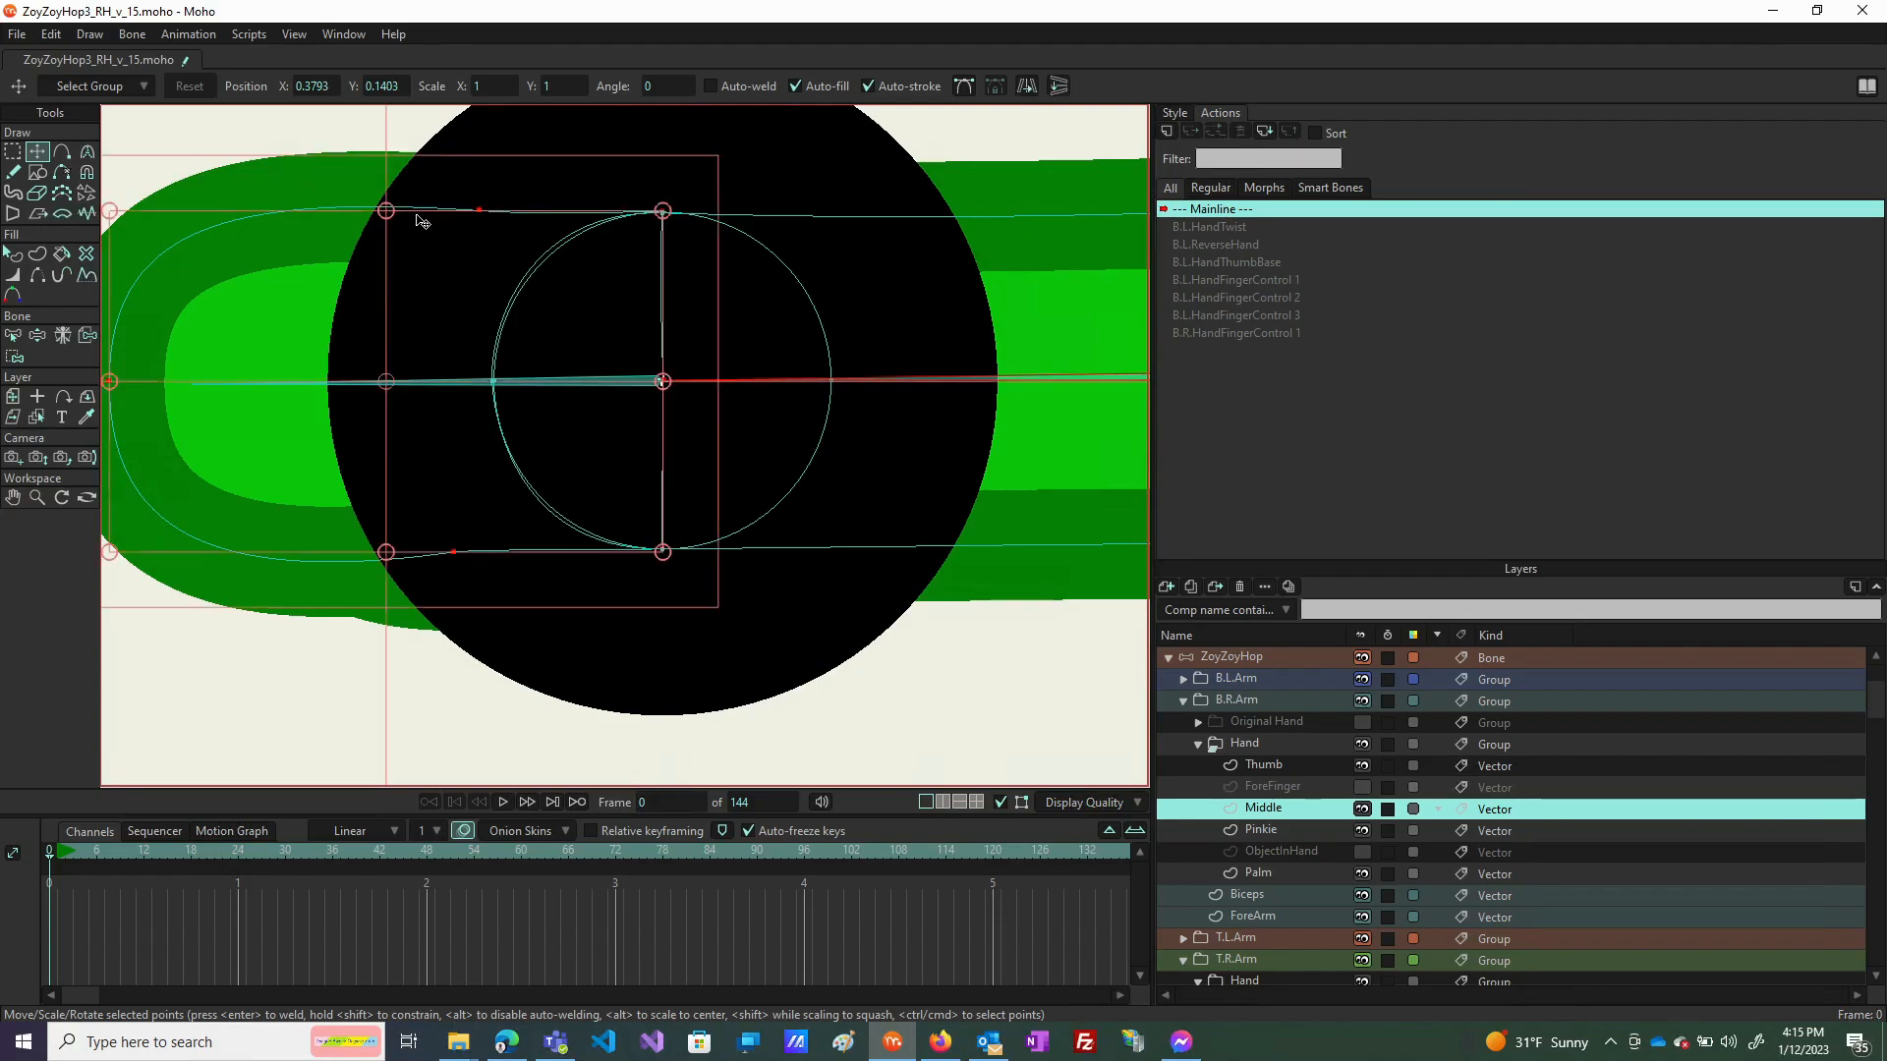
click(477, 213)
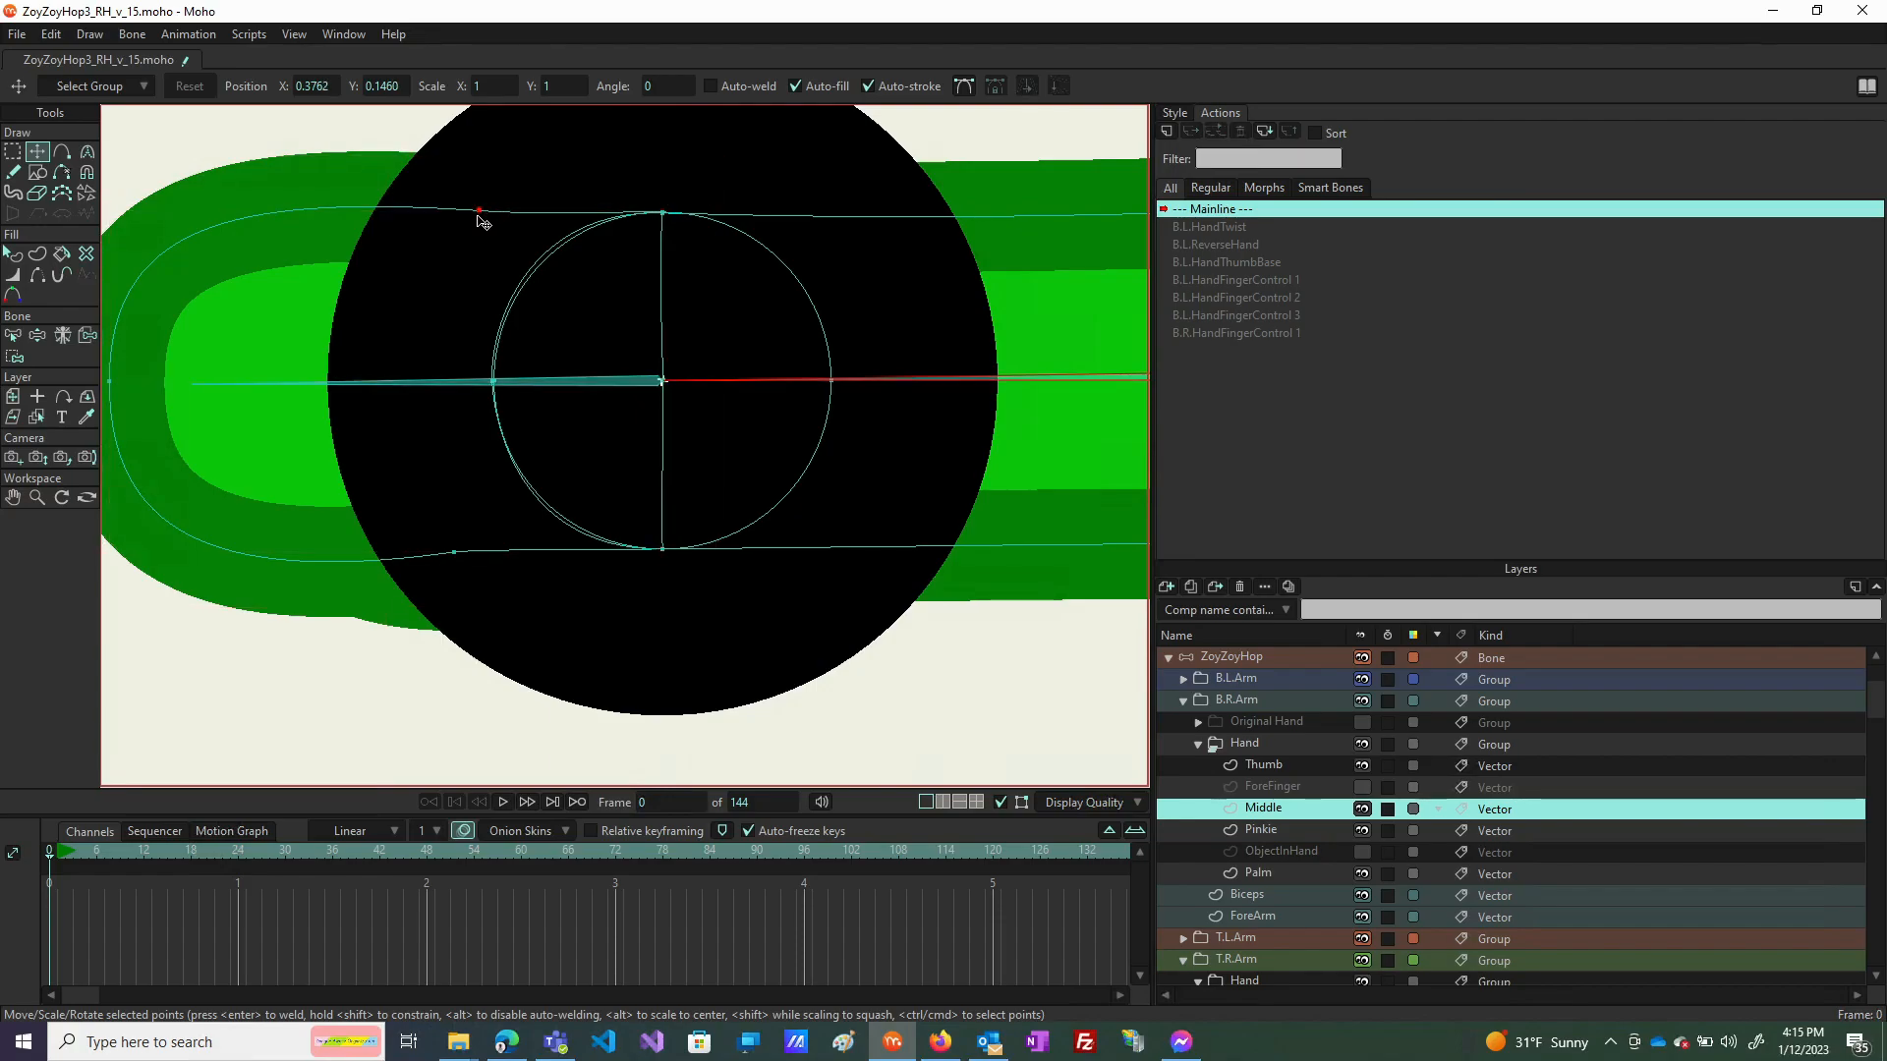
key(c)
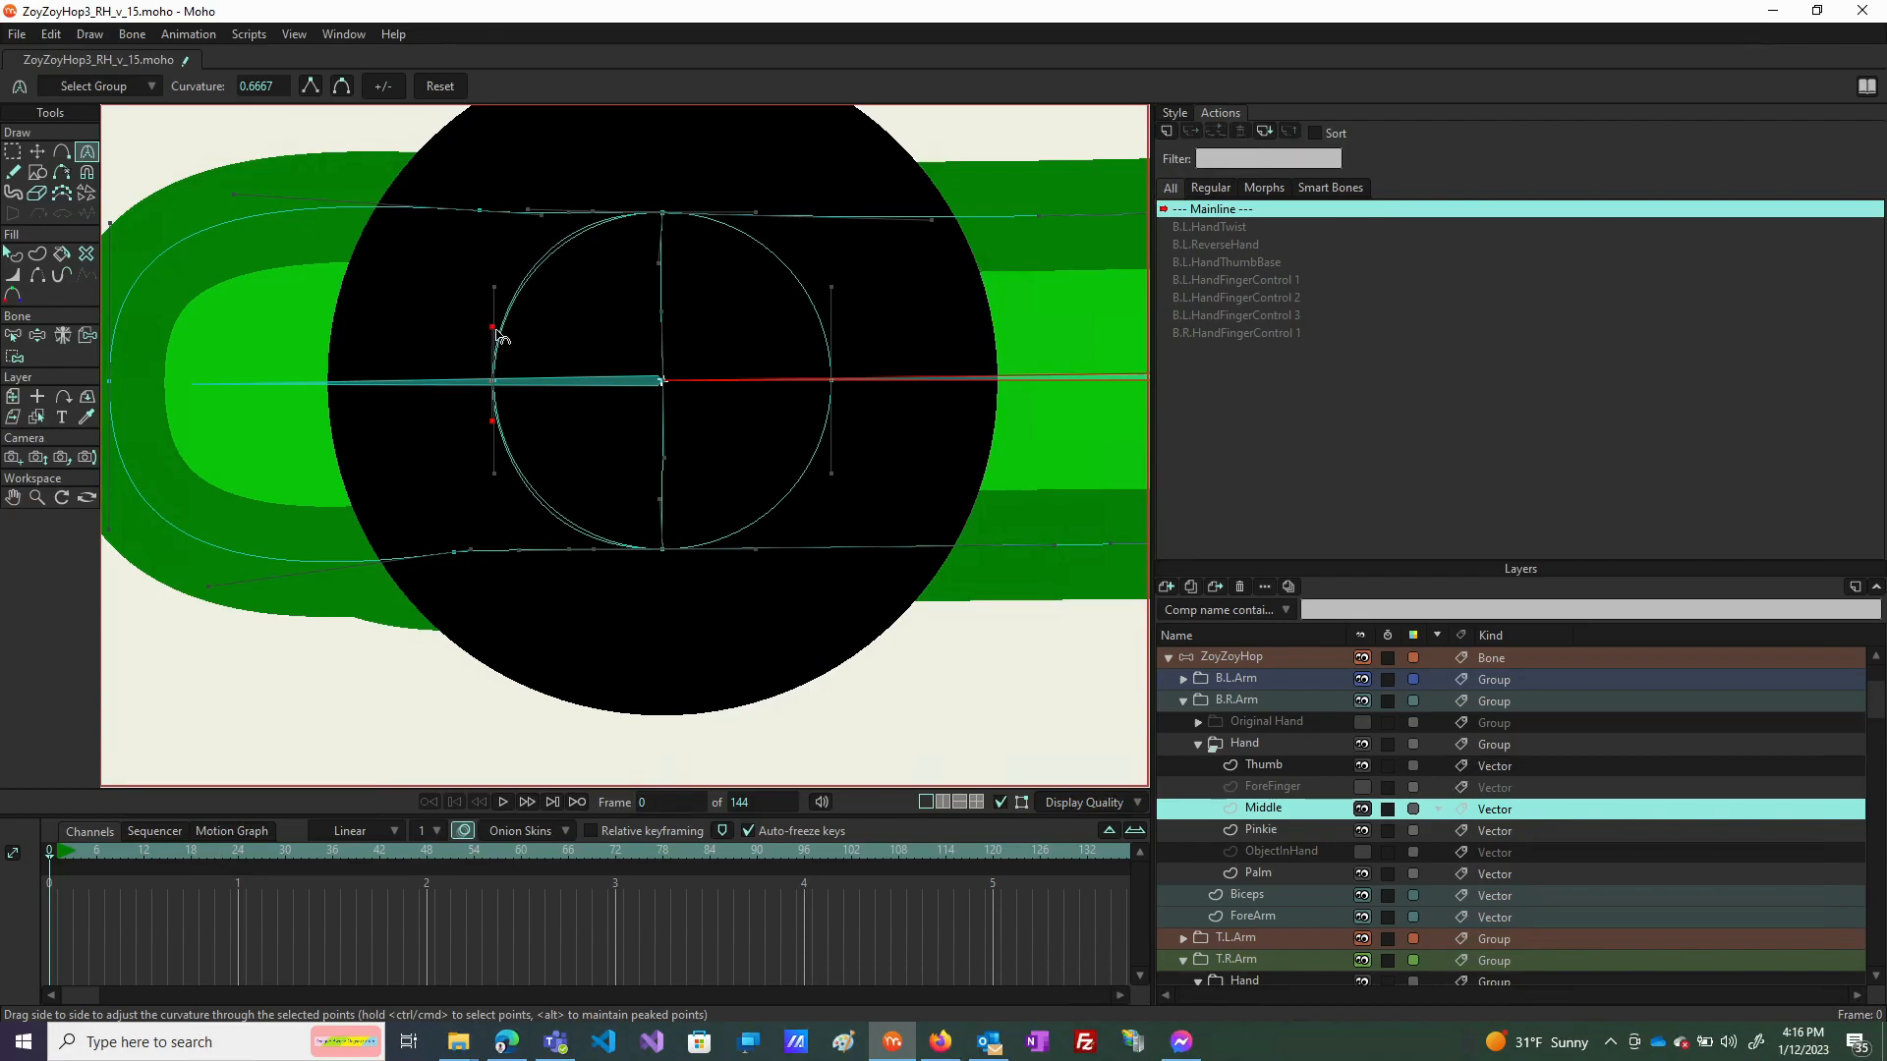
drag(497, 329, 493, 334)
drag(491, 334, 493, 336)
scroll(604, 496, down, 3)
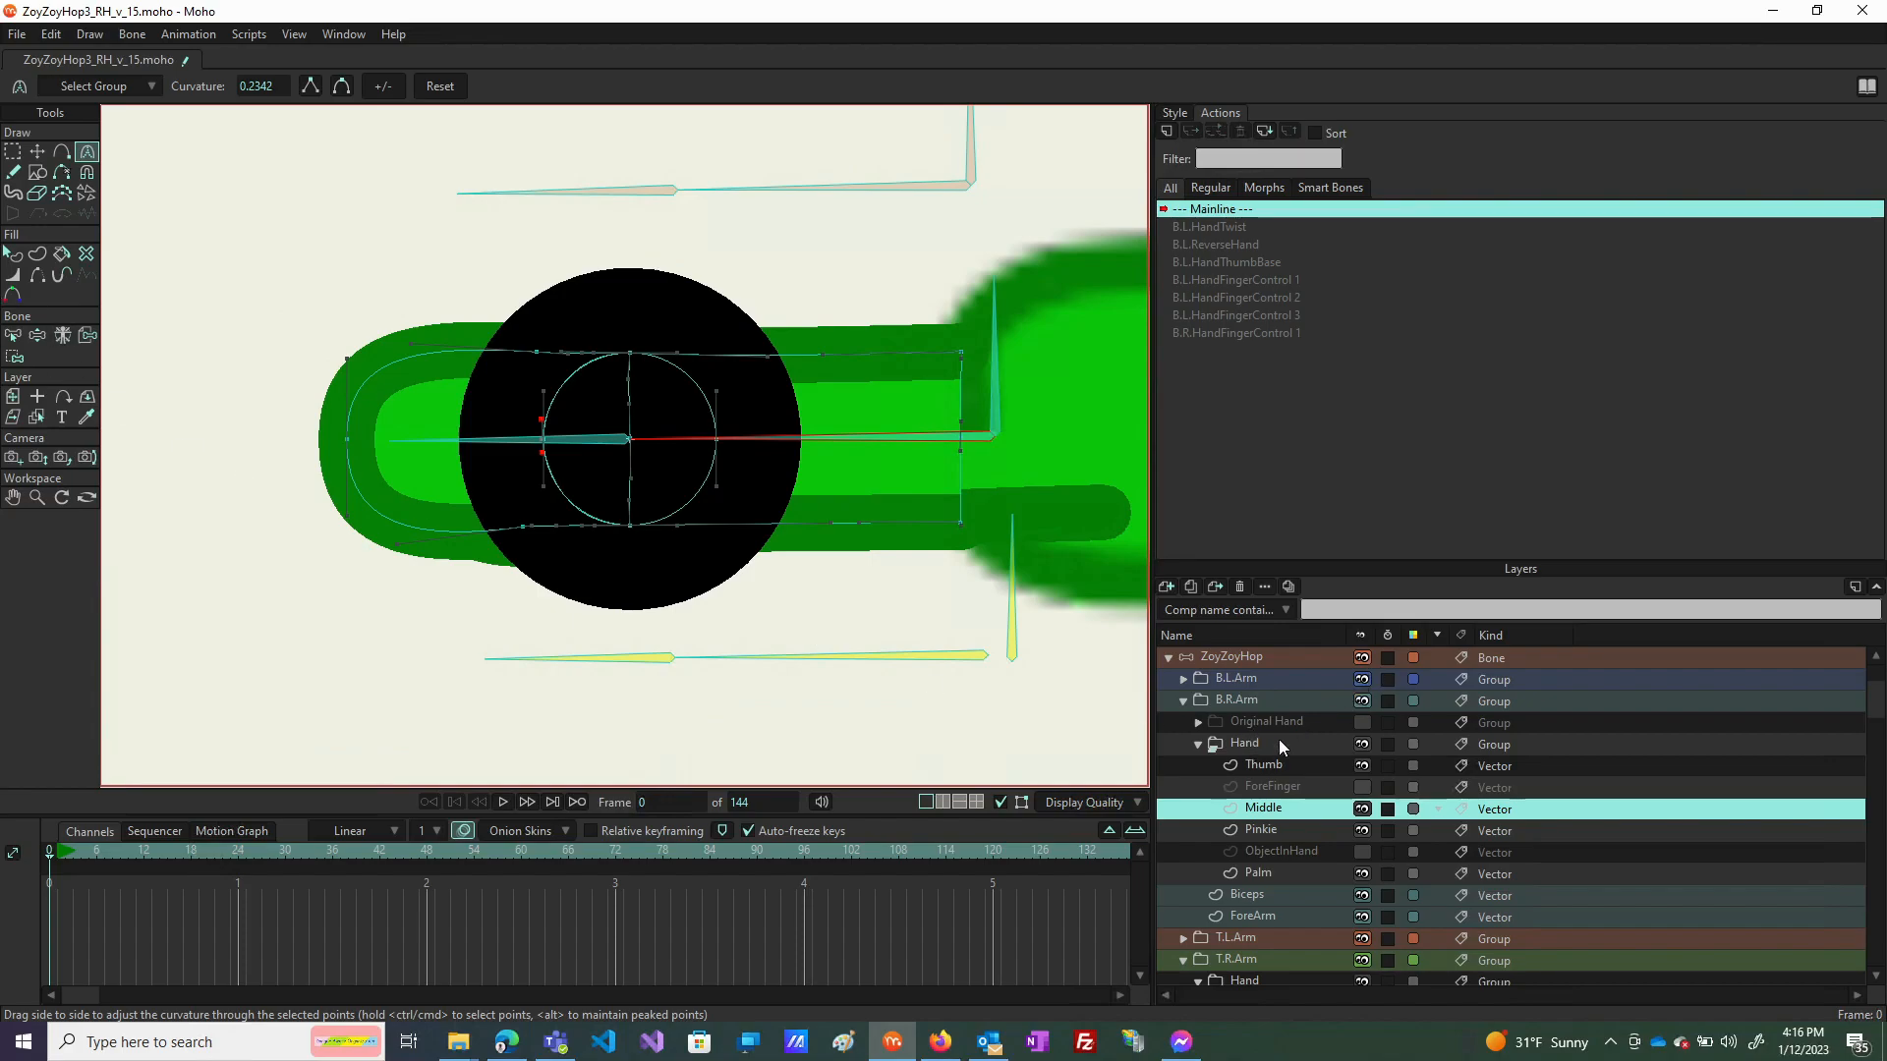
Move the round guide circle off the Middle finger into the empty area beyond the fingertip.
click(38, 153)
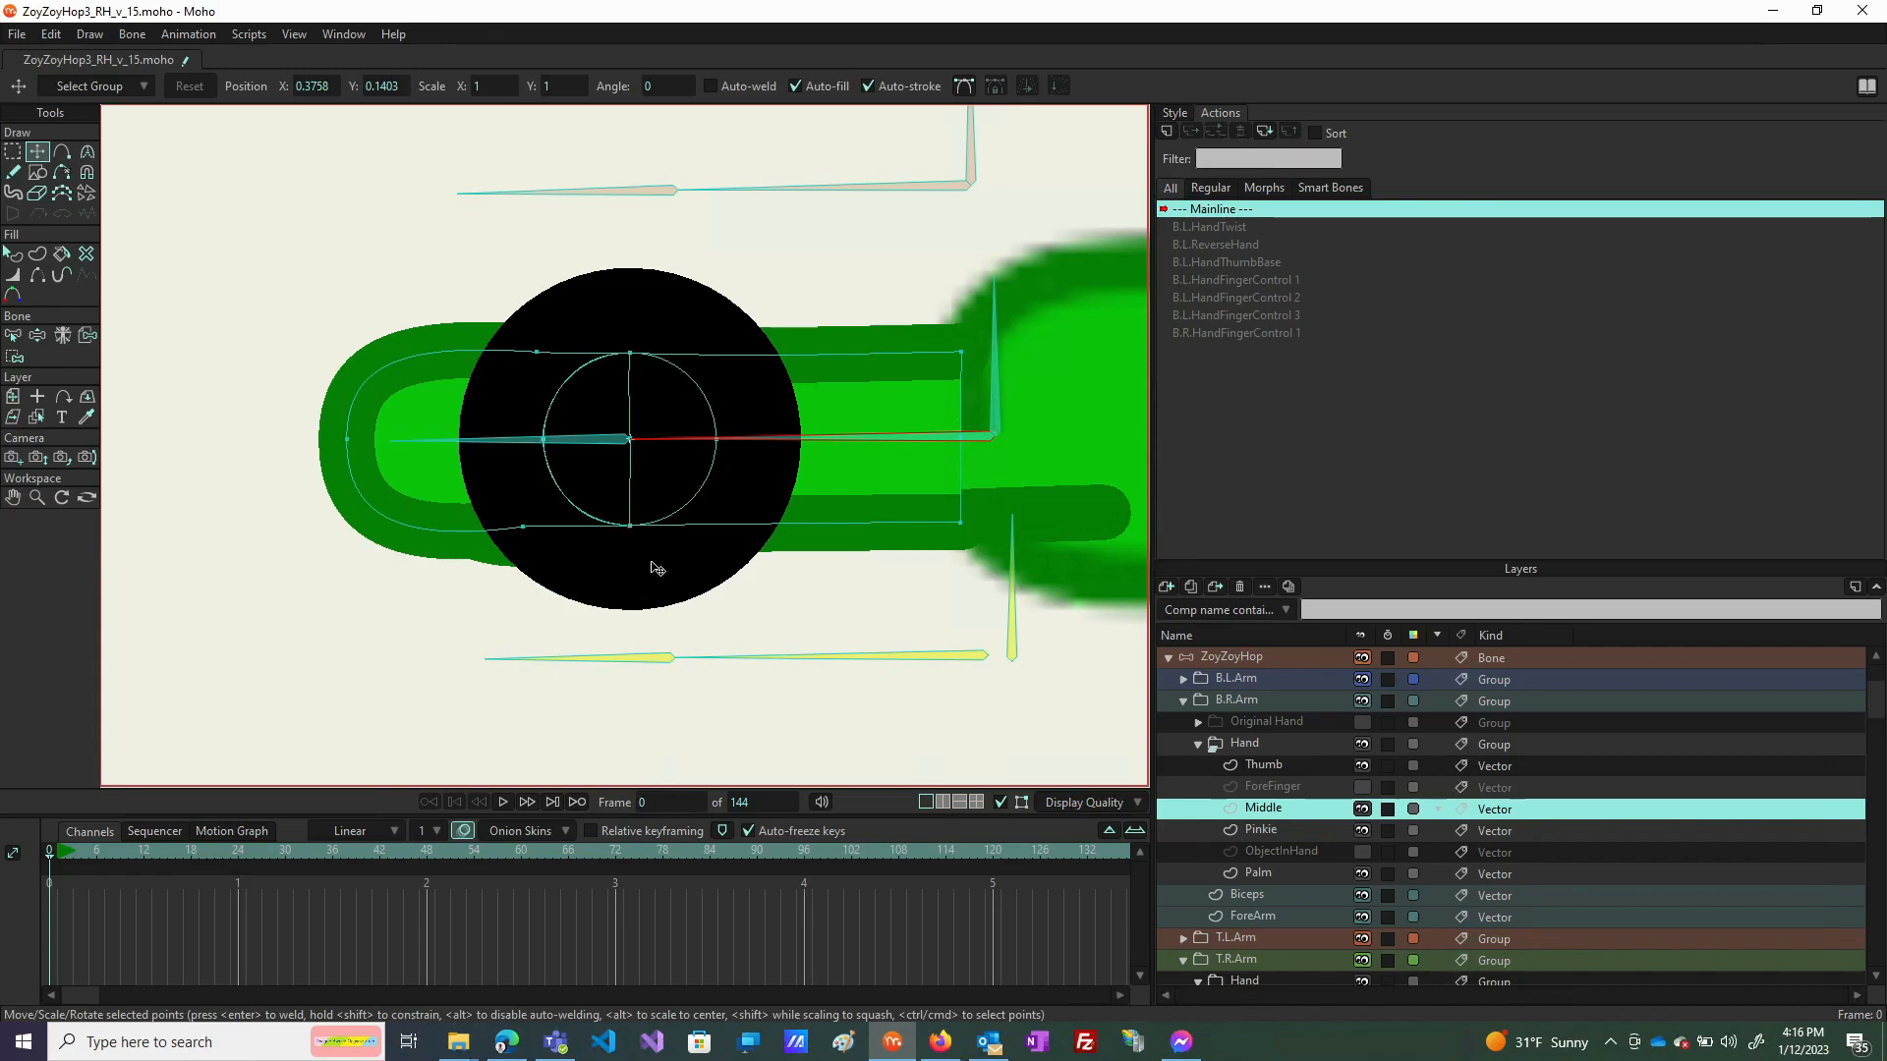
double_click(693, 480)
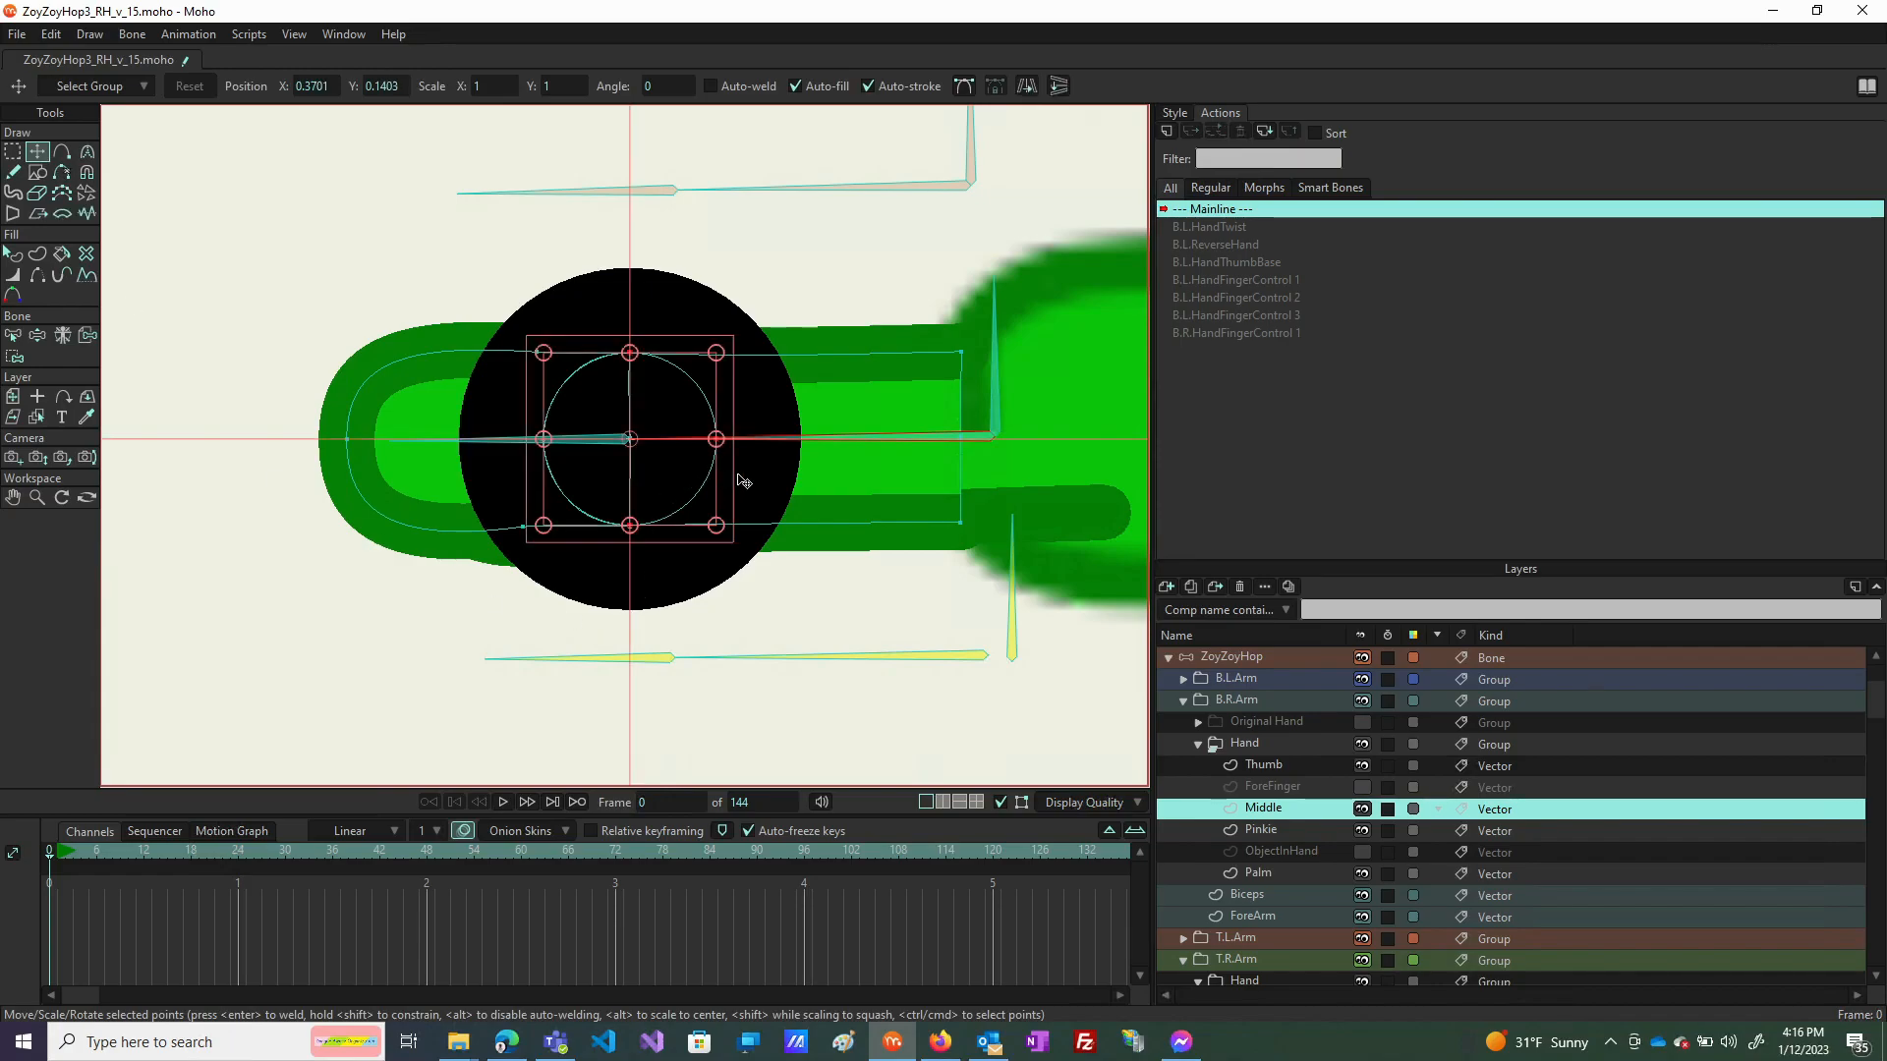
drag(694, 476, 108, 835)
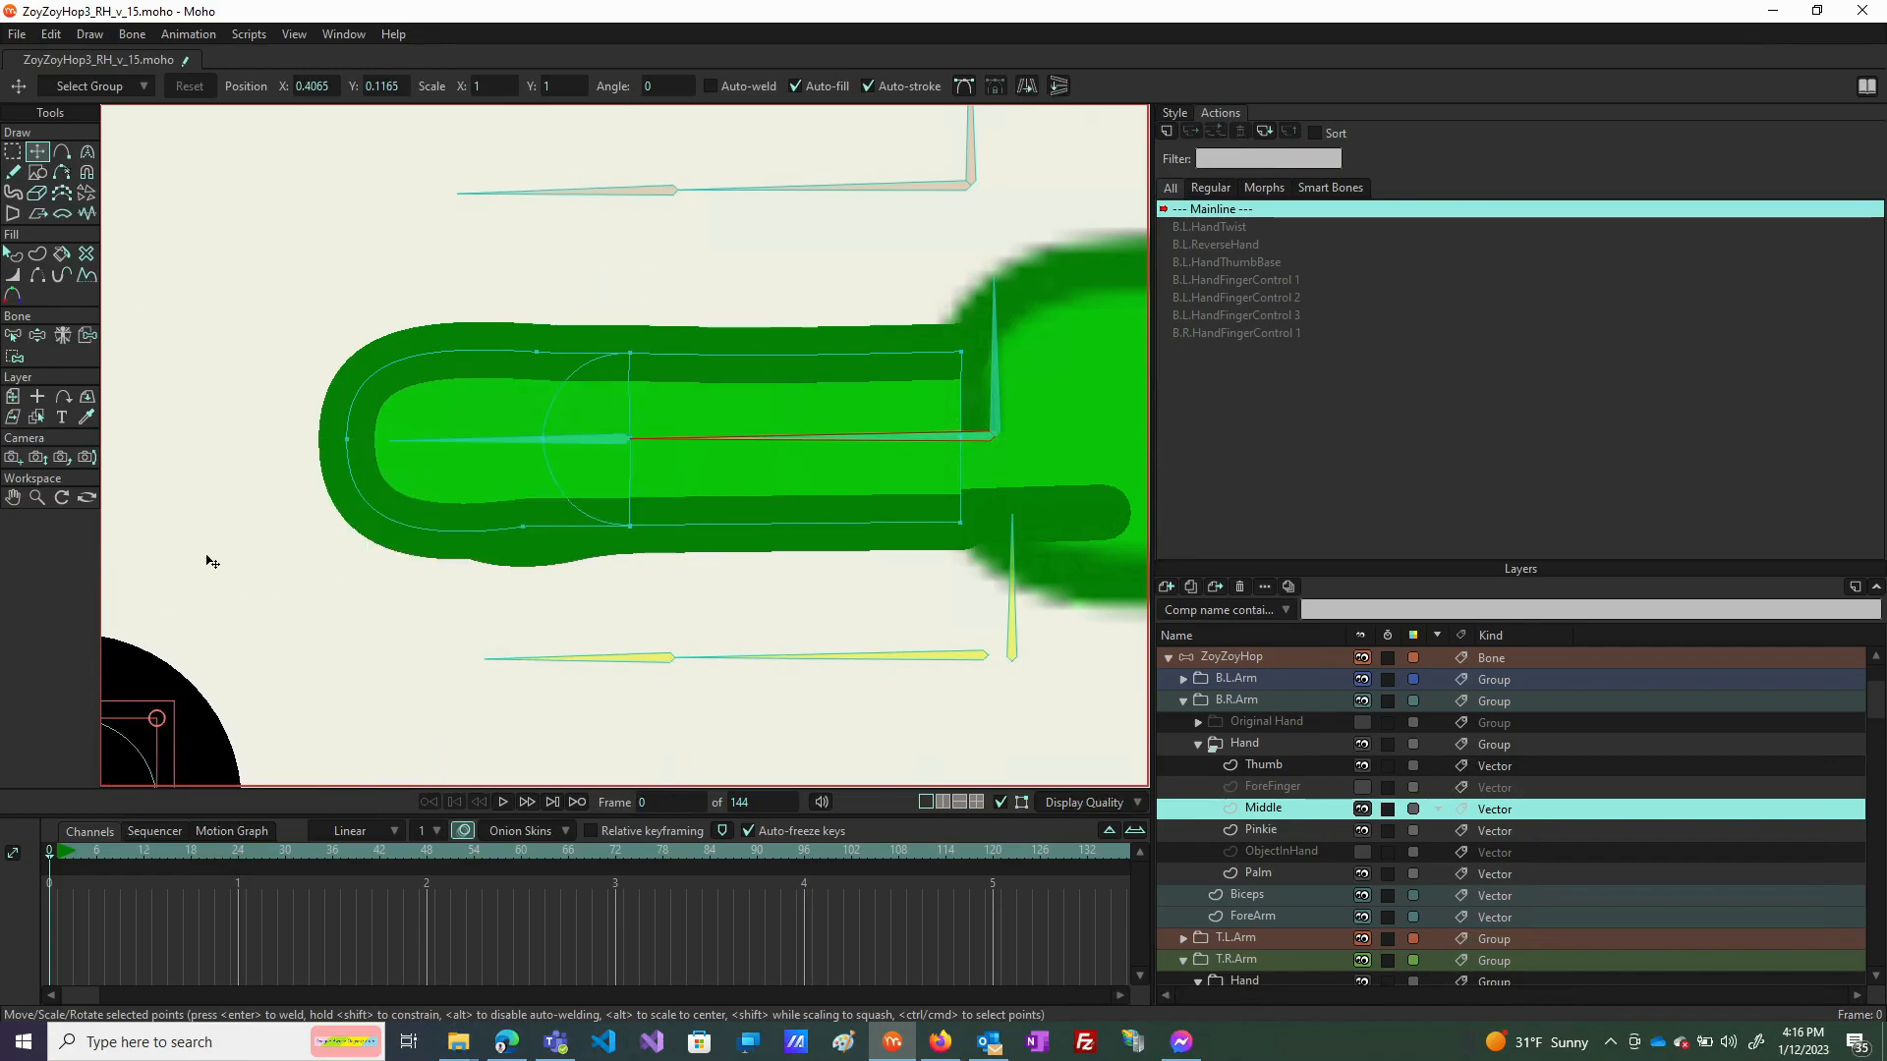
Test the Middle finger's joint by rotating its fingertip bone through a wide bend and examining the joint centre up close.
click(38, 337)
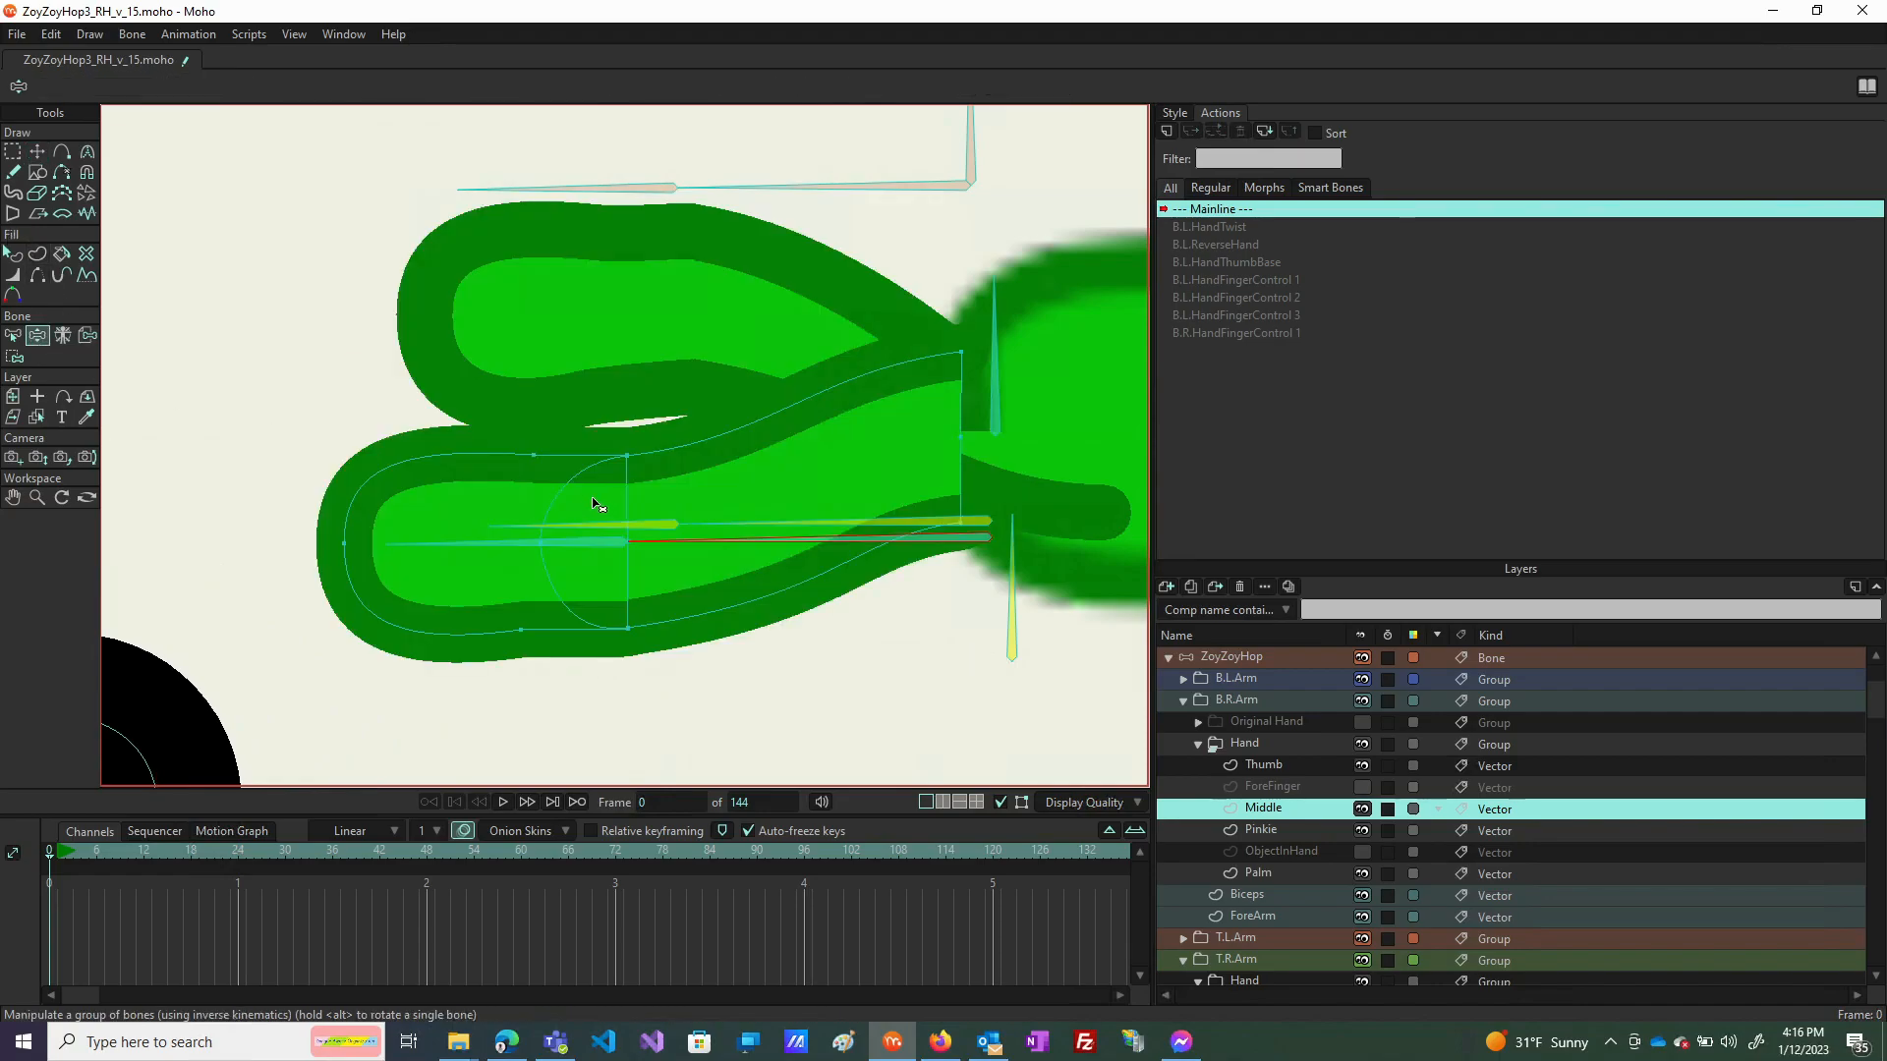
drag(447, 554, 786, 737)
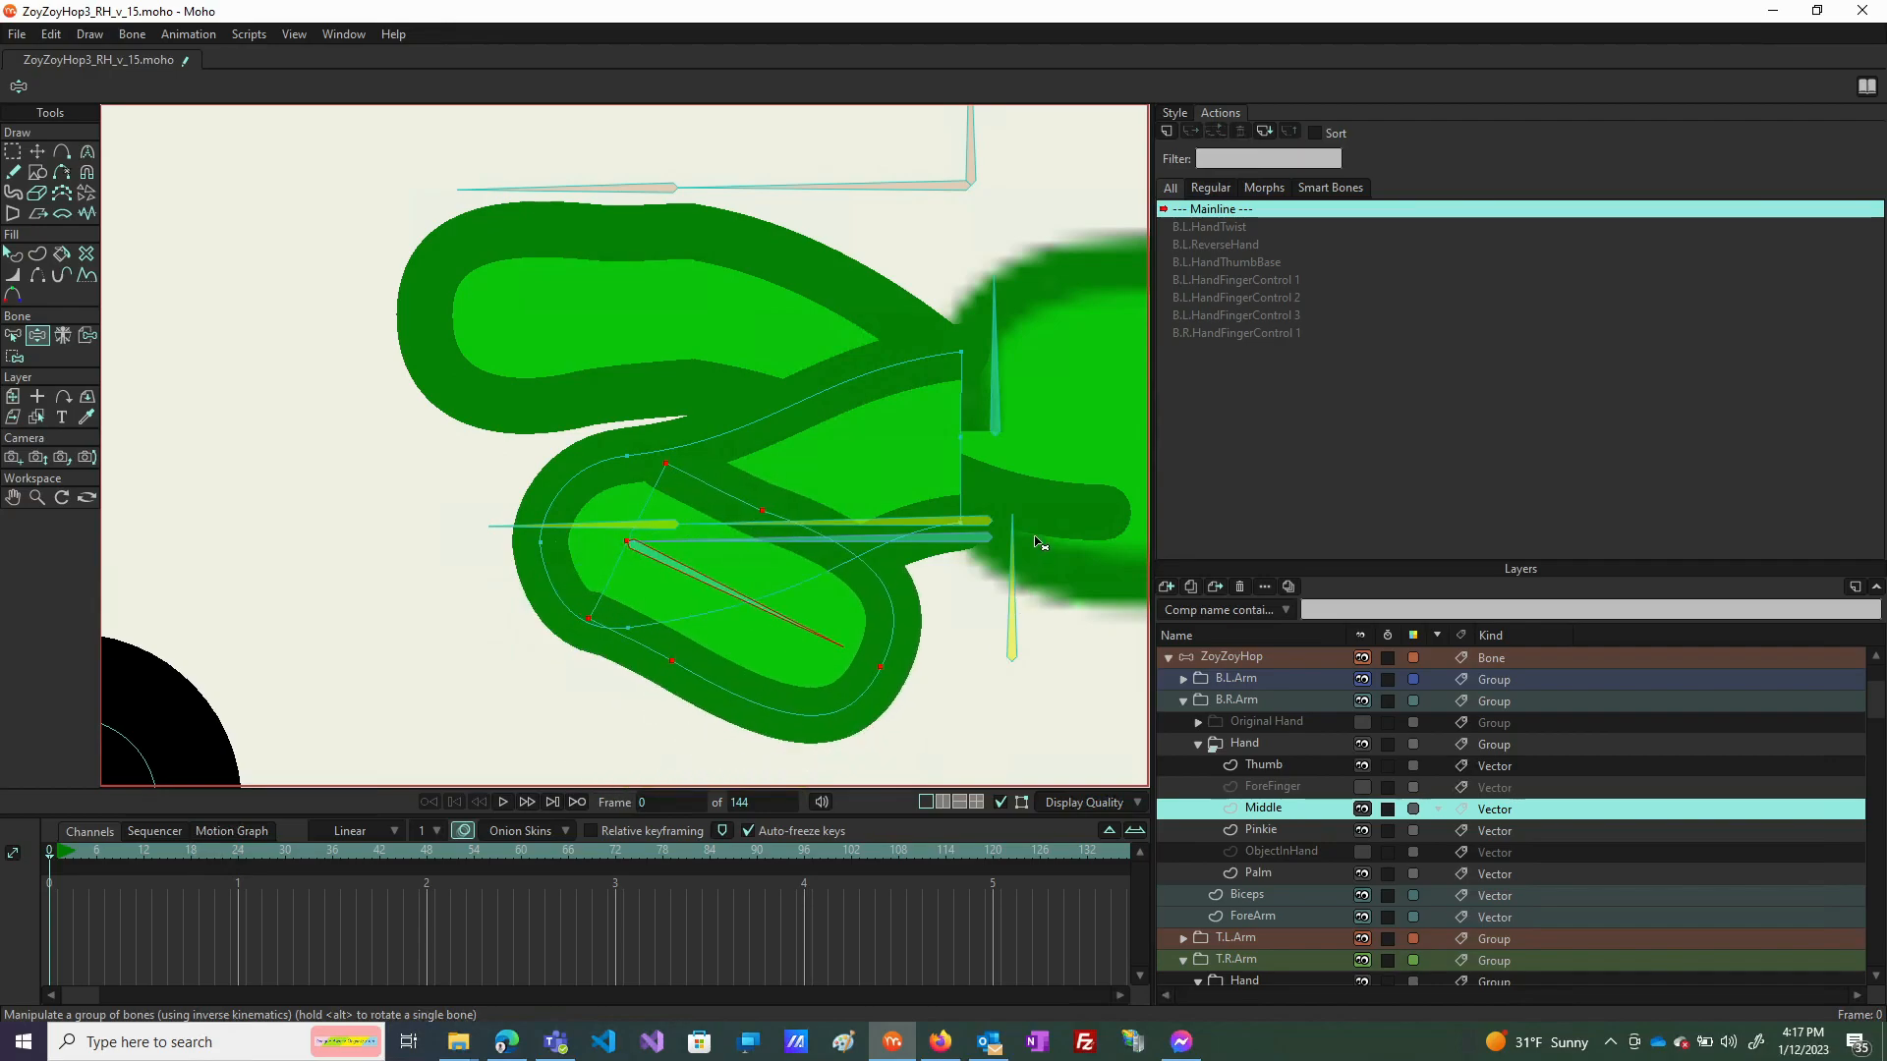
drag(880, 699, 292, 353)
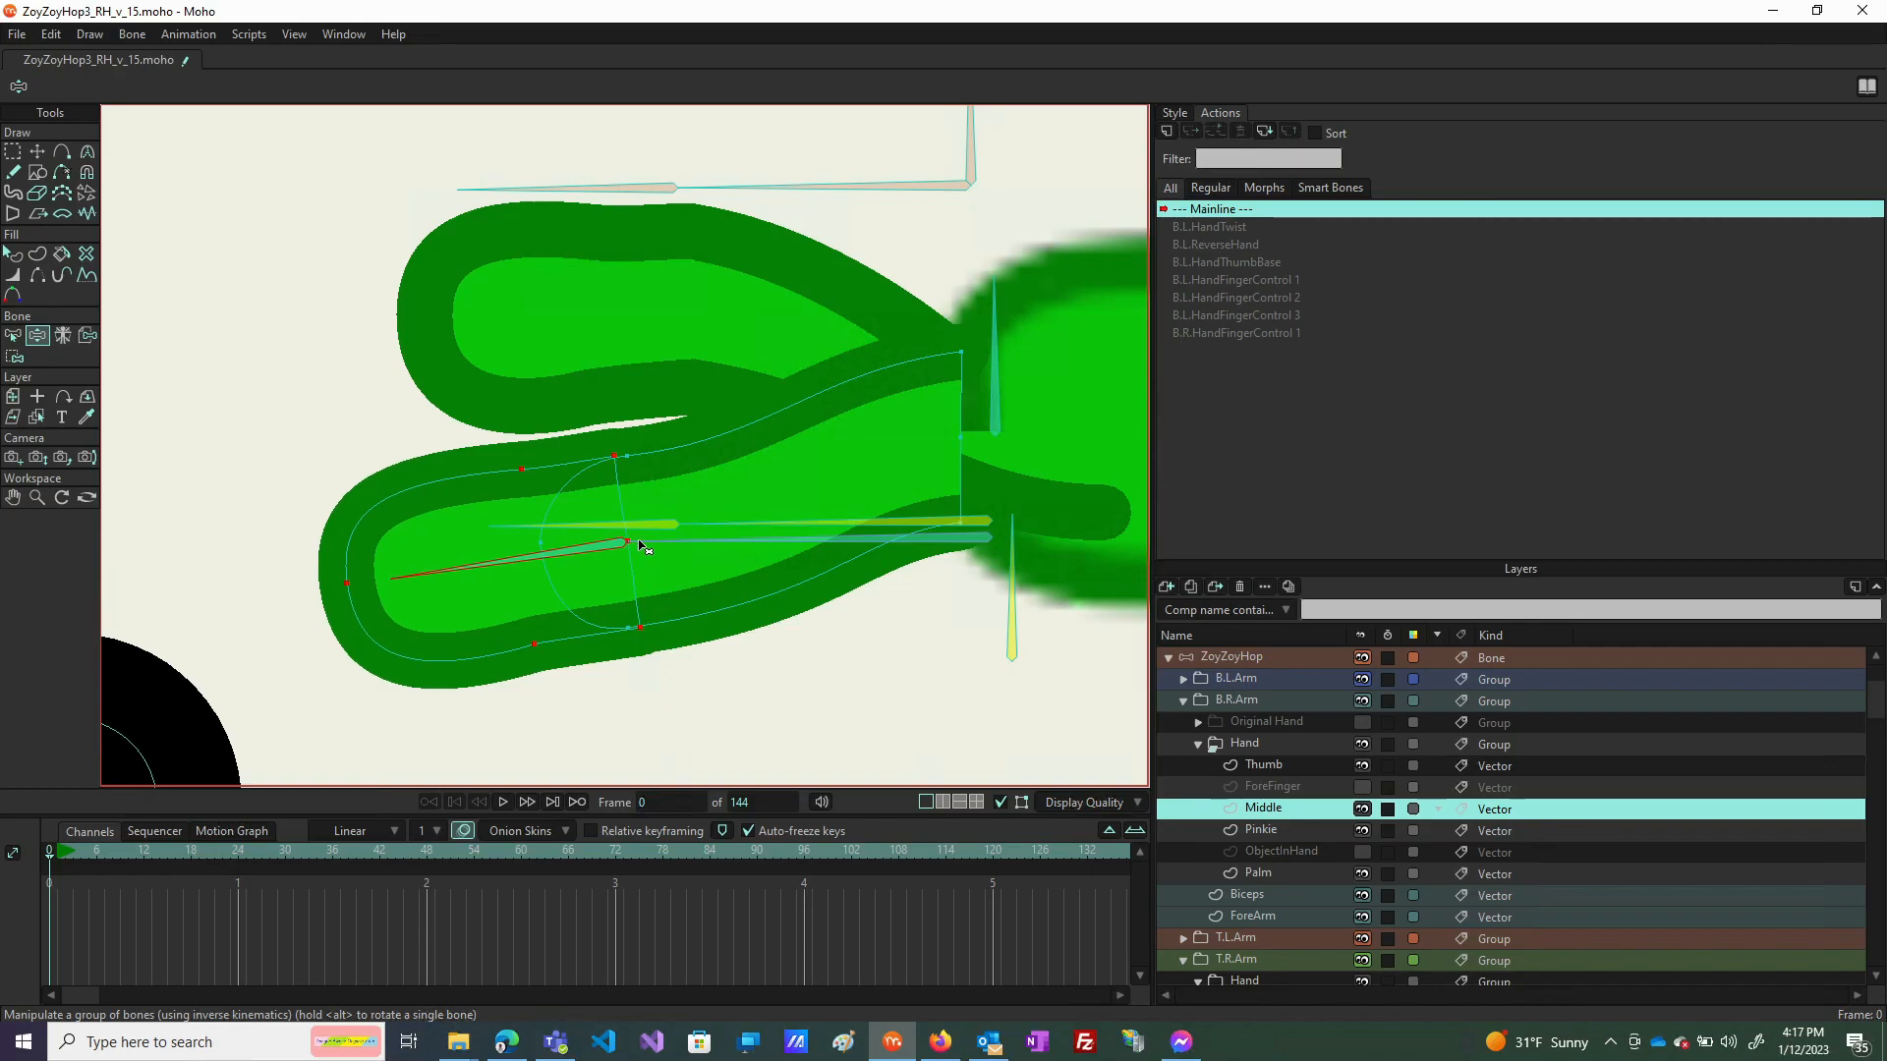
scroll(628, 547, up, 5)
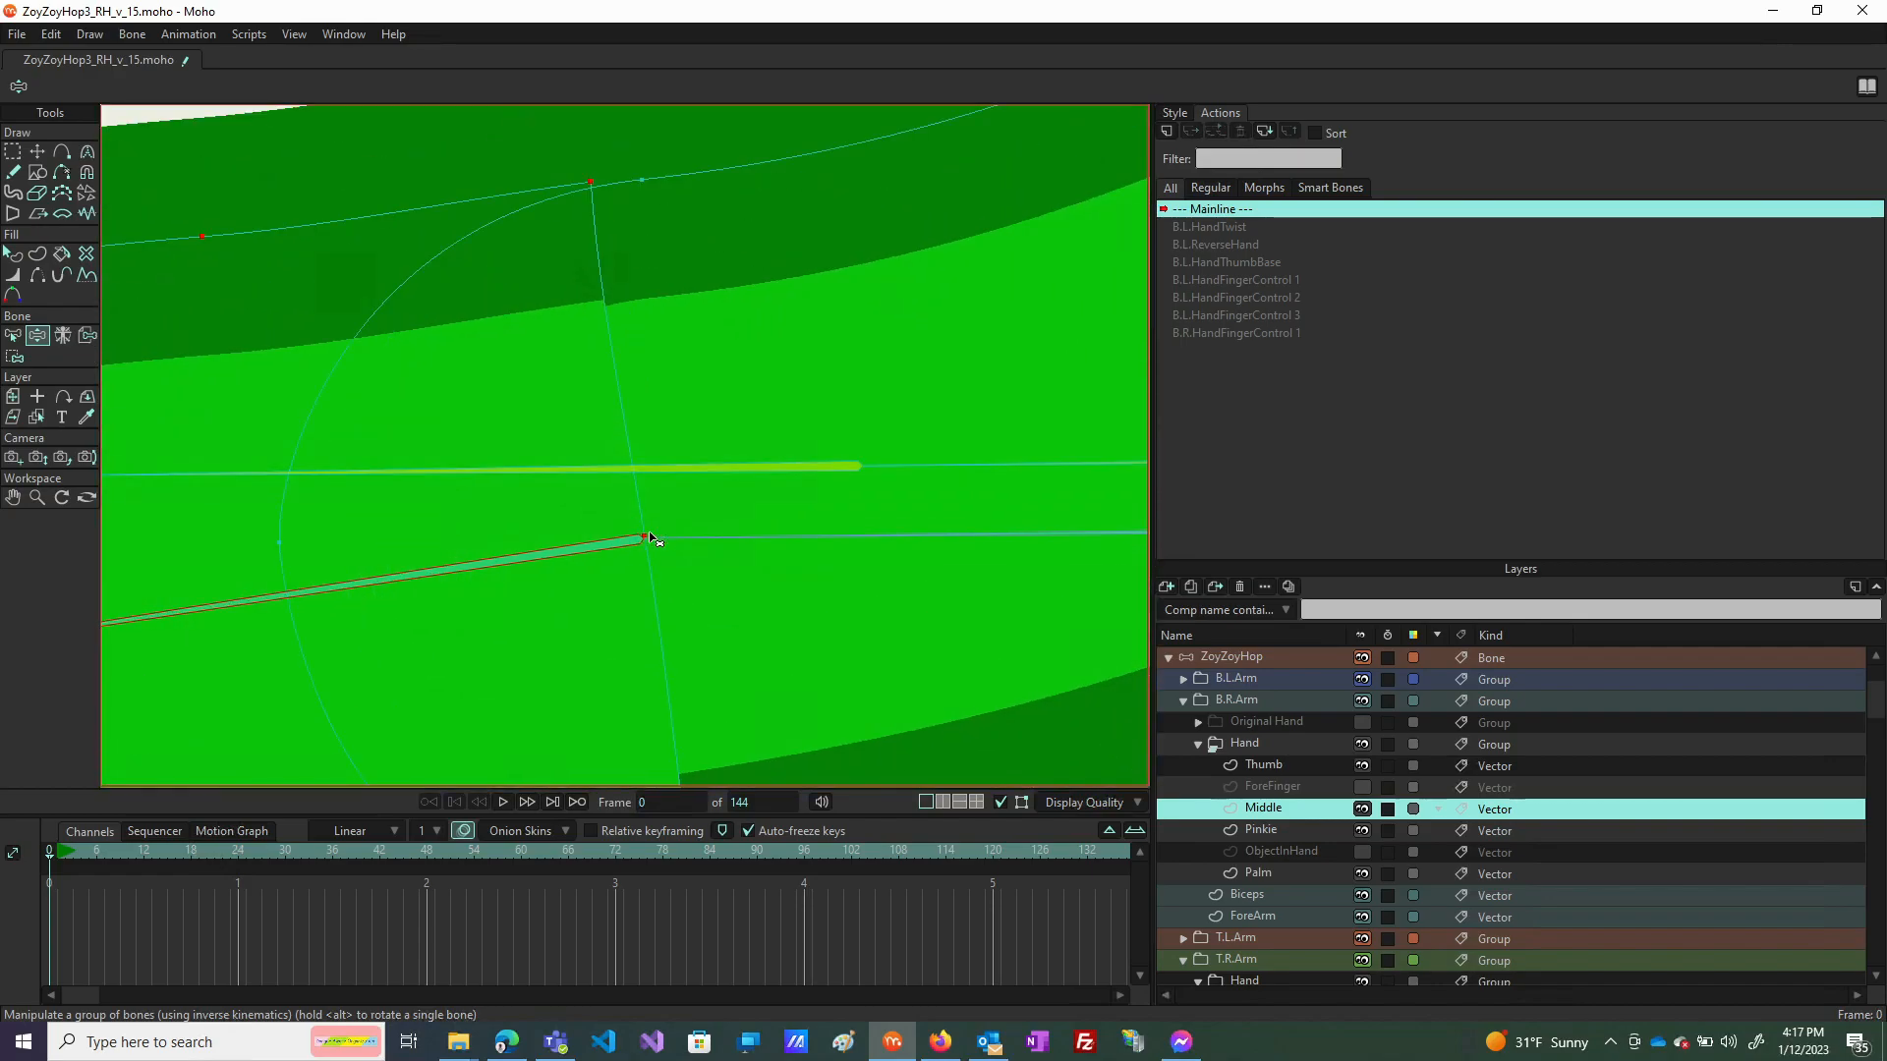
Try pulling the fingertip section's centre joint point away from the bone joint, and return it to the joint.
key(t)
scroll(681, 508, down, 8)
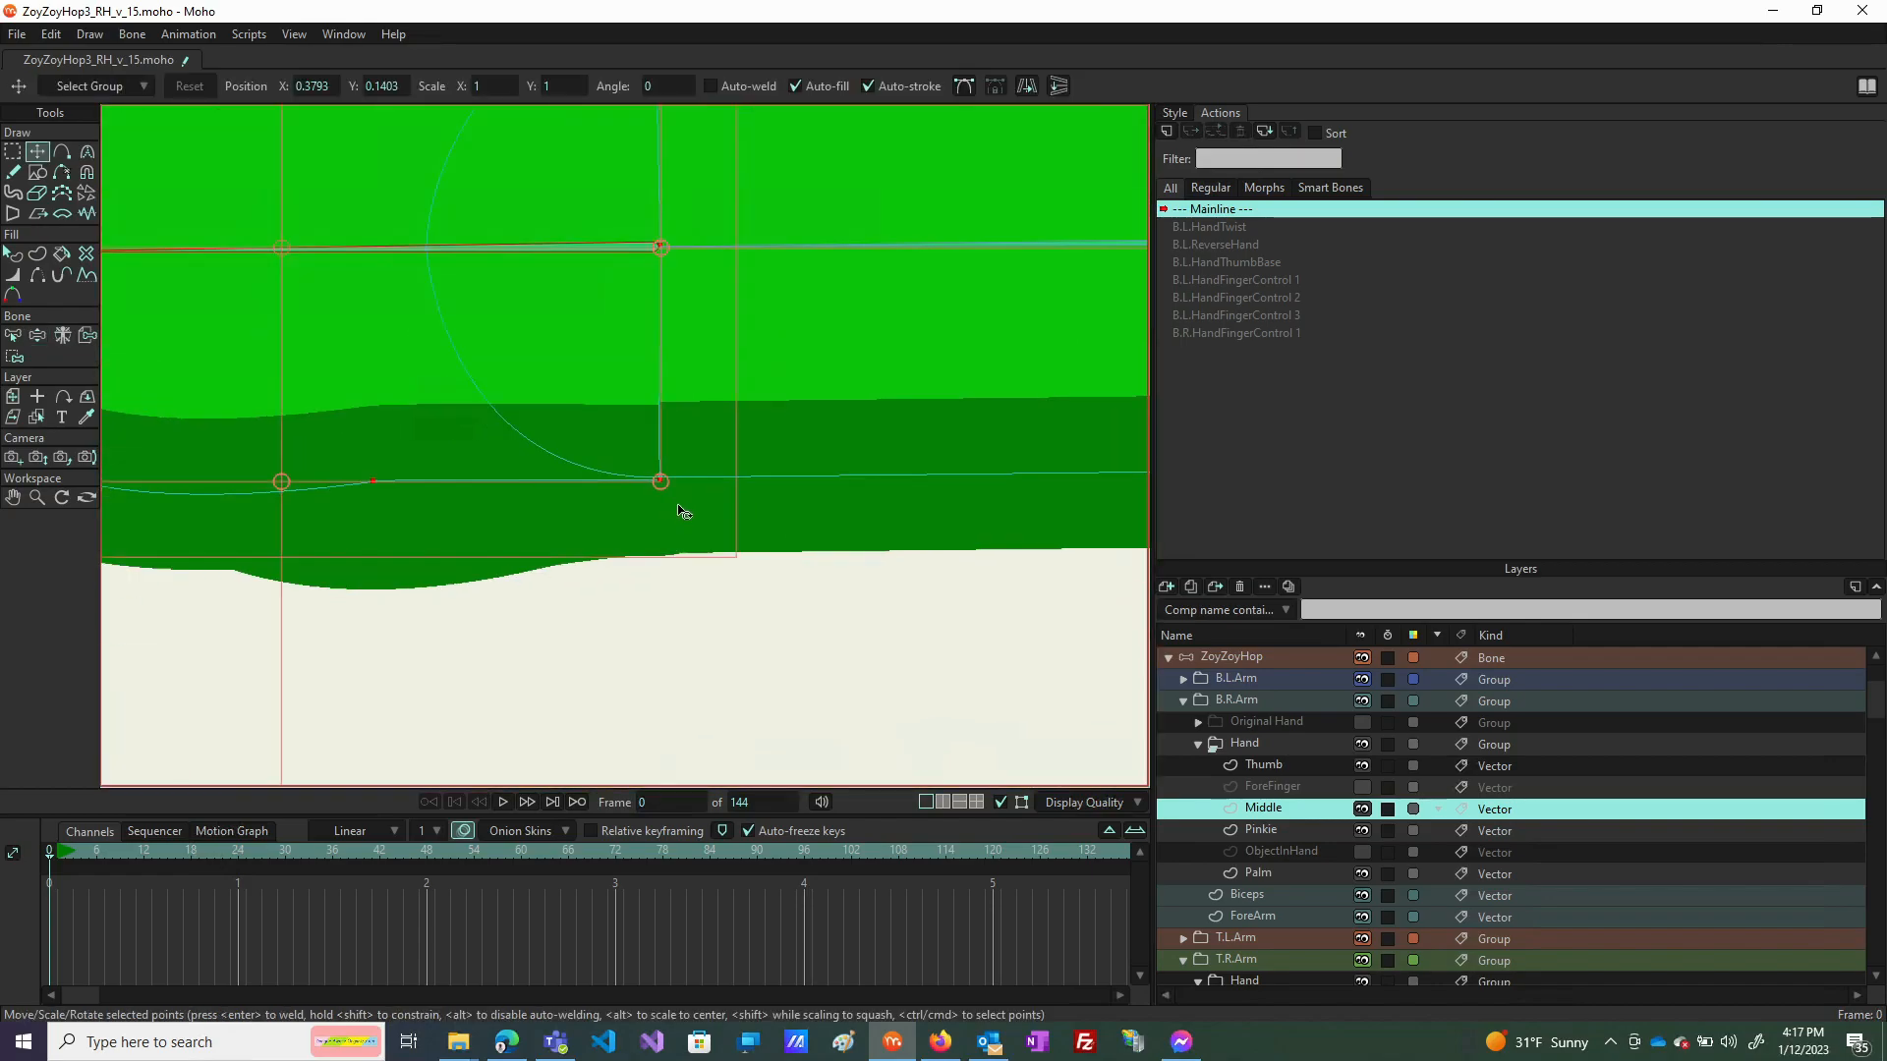
scroll(691, 395, up, 7)
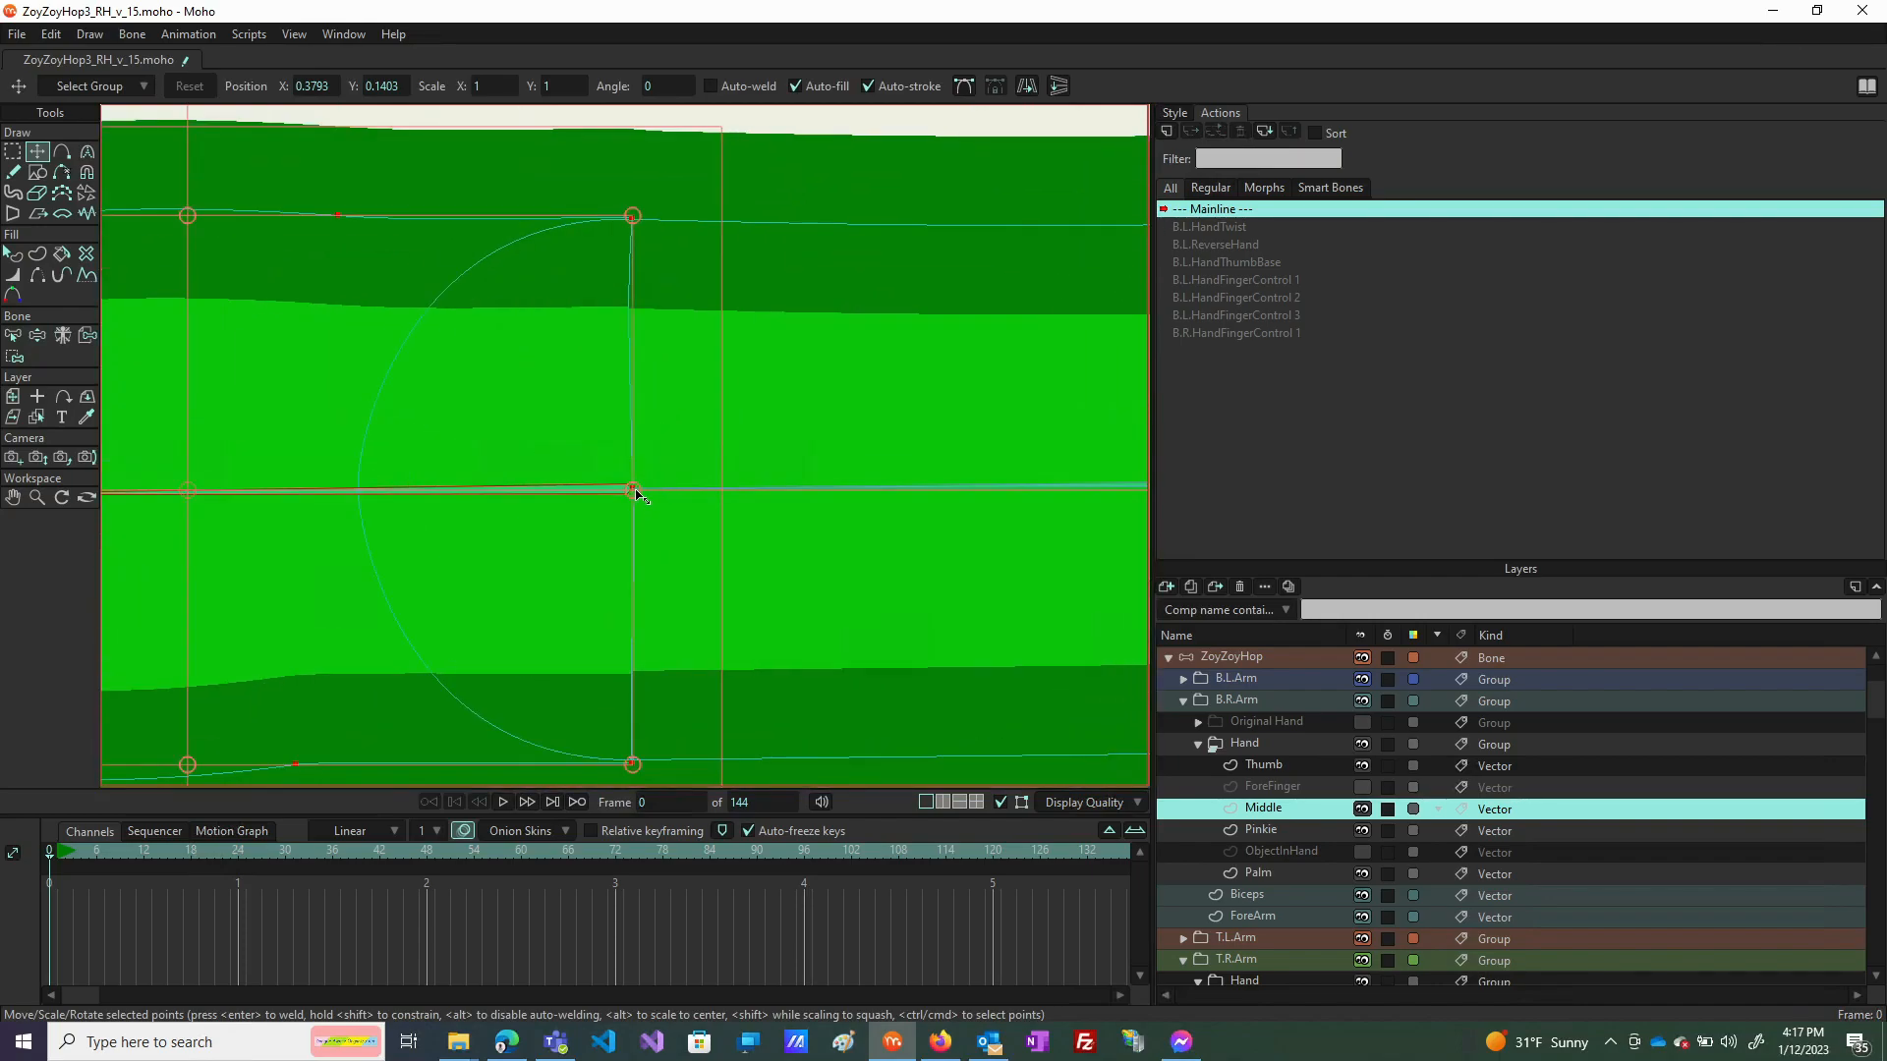
drag(634, 491, 995, 491)
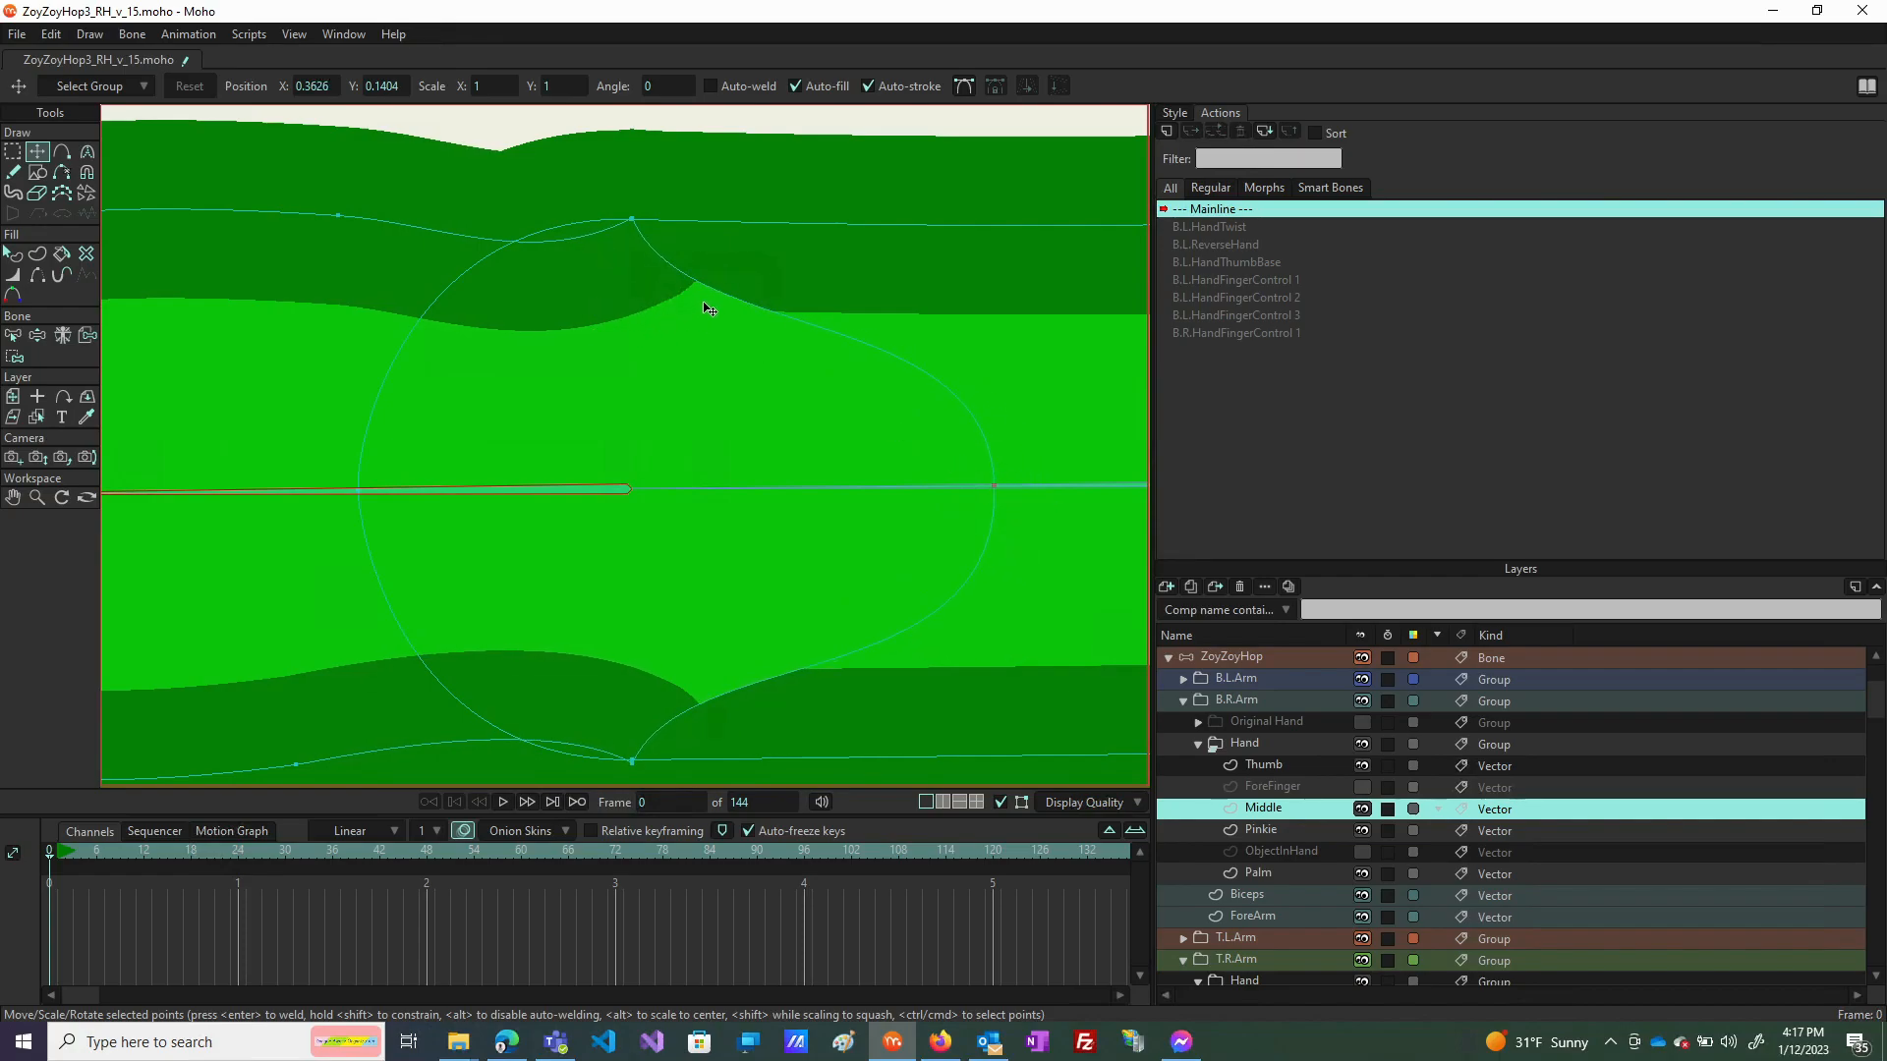
drag(996, 490, 634, 495)
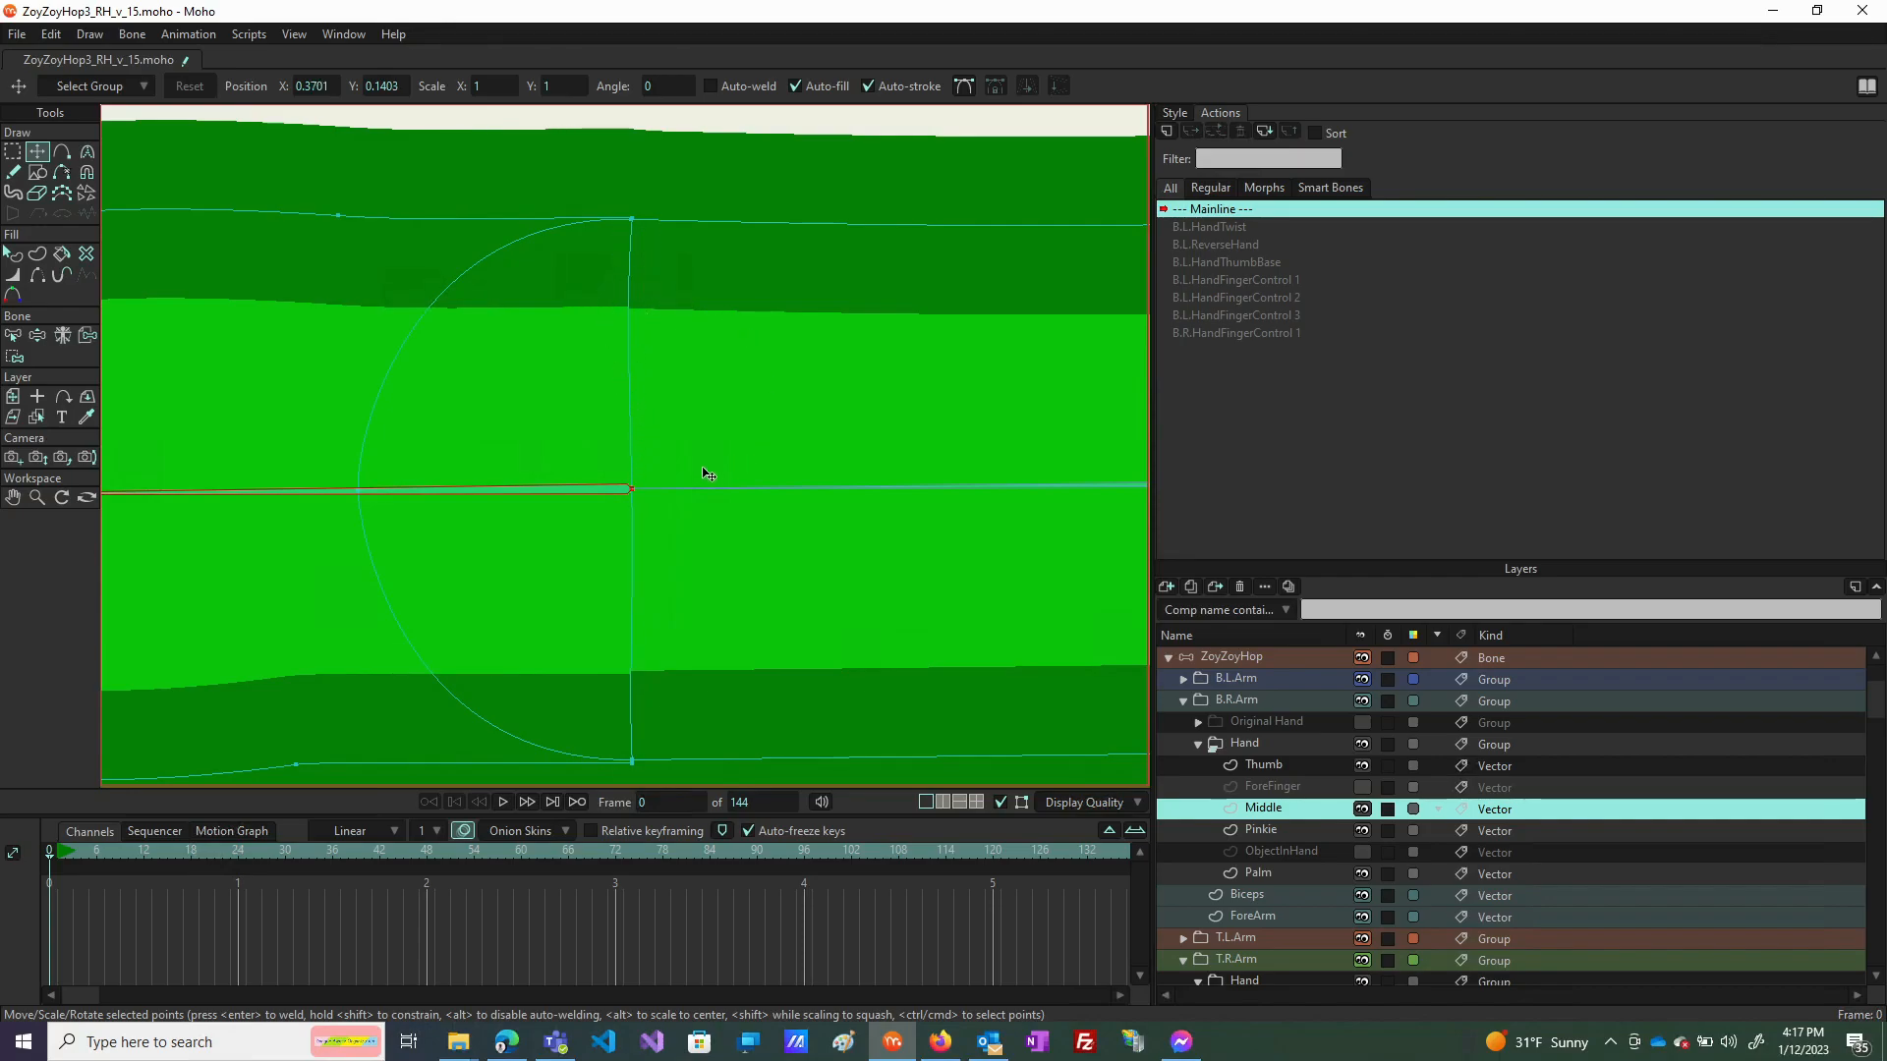
Test the finger bend again with the fingertip's centre joint point back on the bone joint.
scroll(691, 485, down, 5)
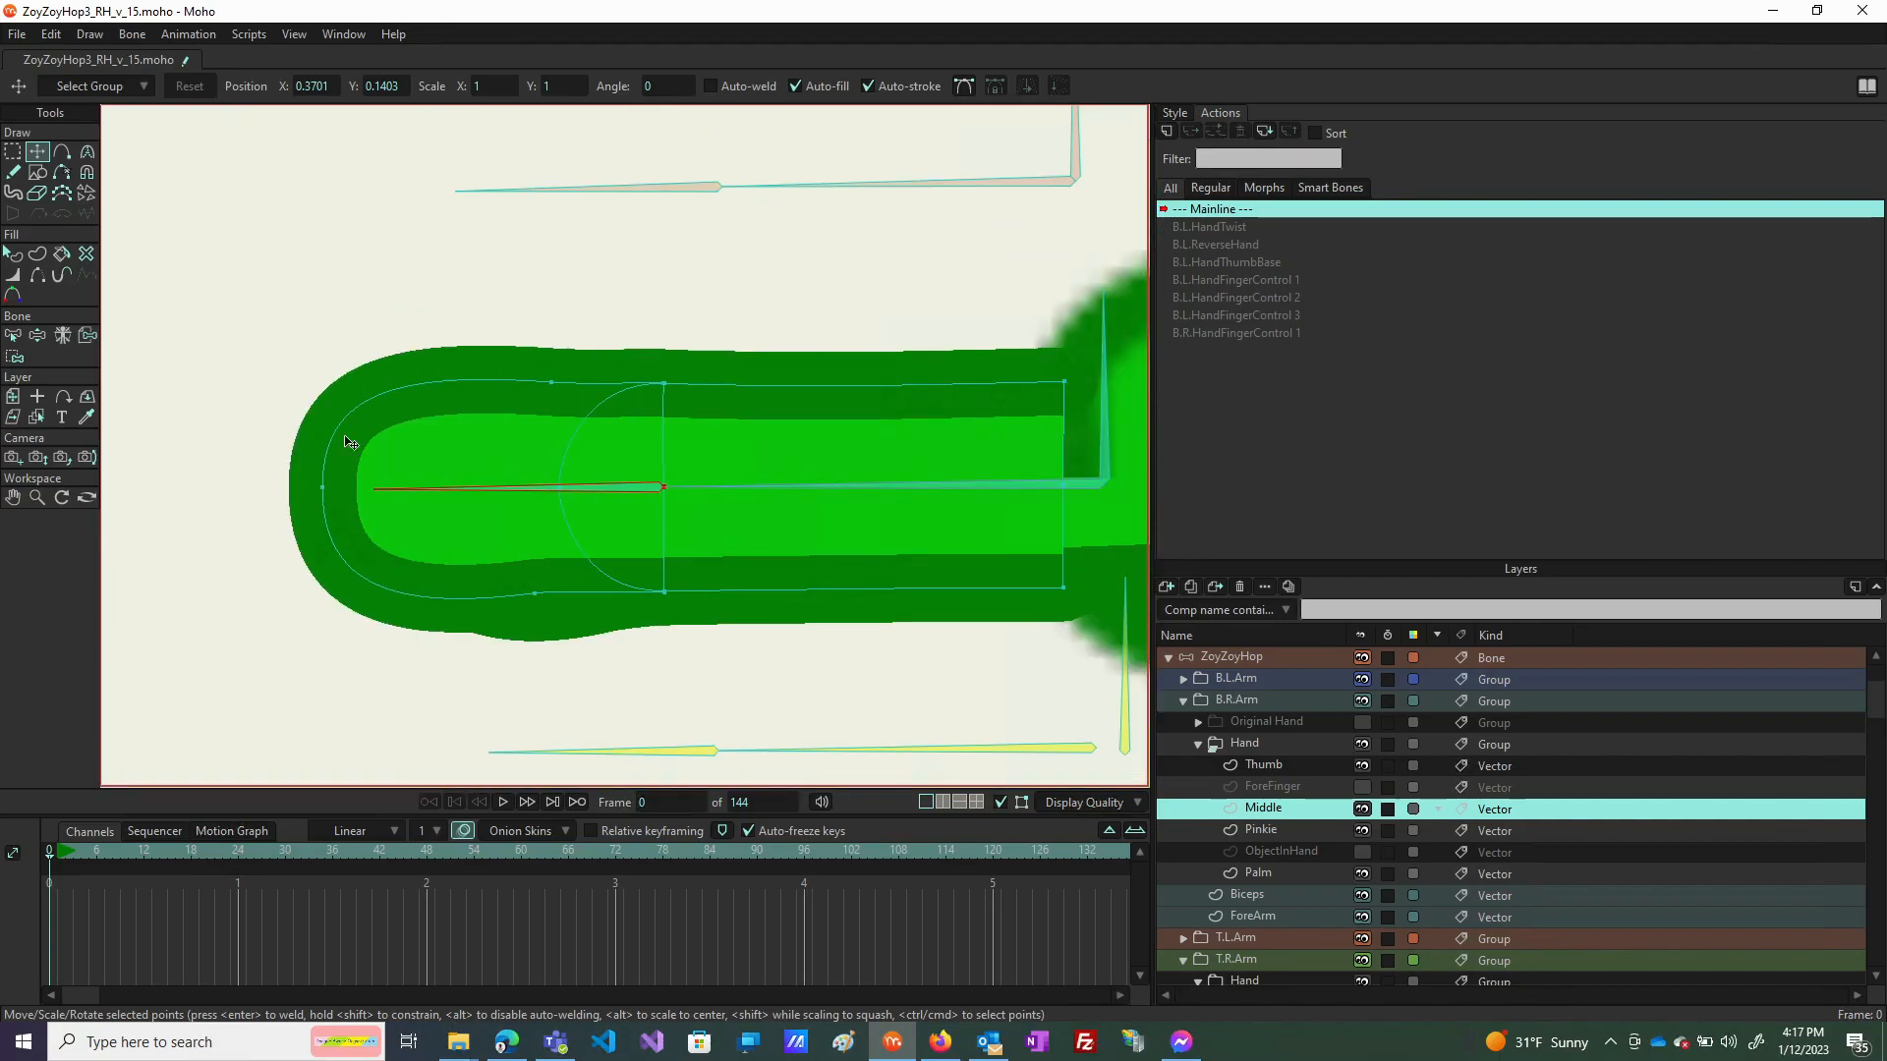
click(38, 335)
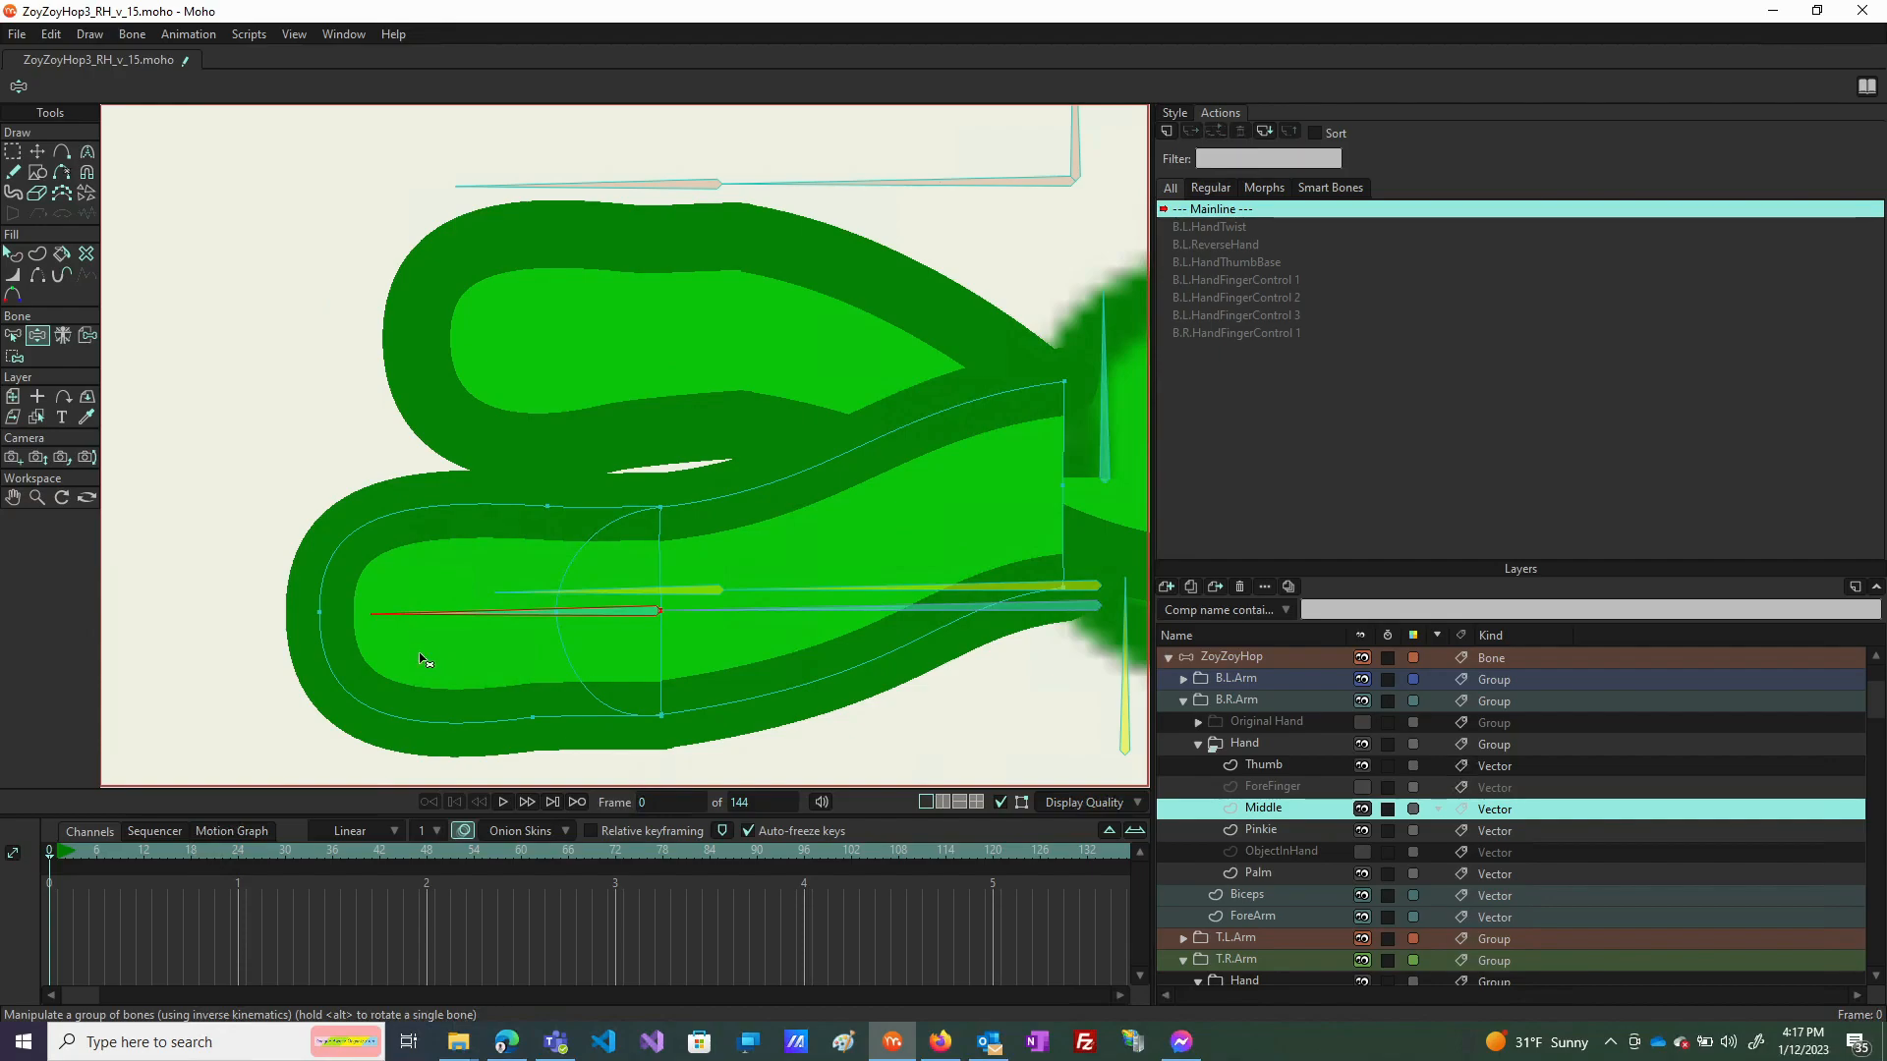
drag(497, 551, 247, 500)
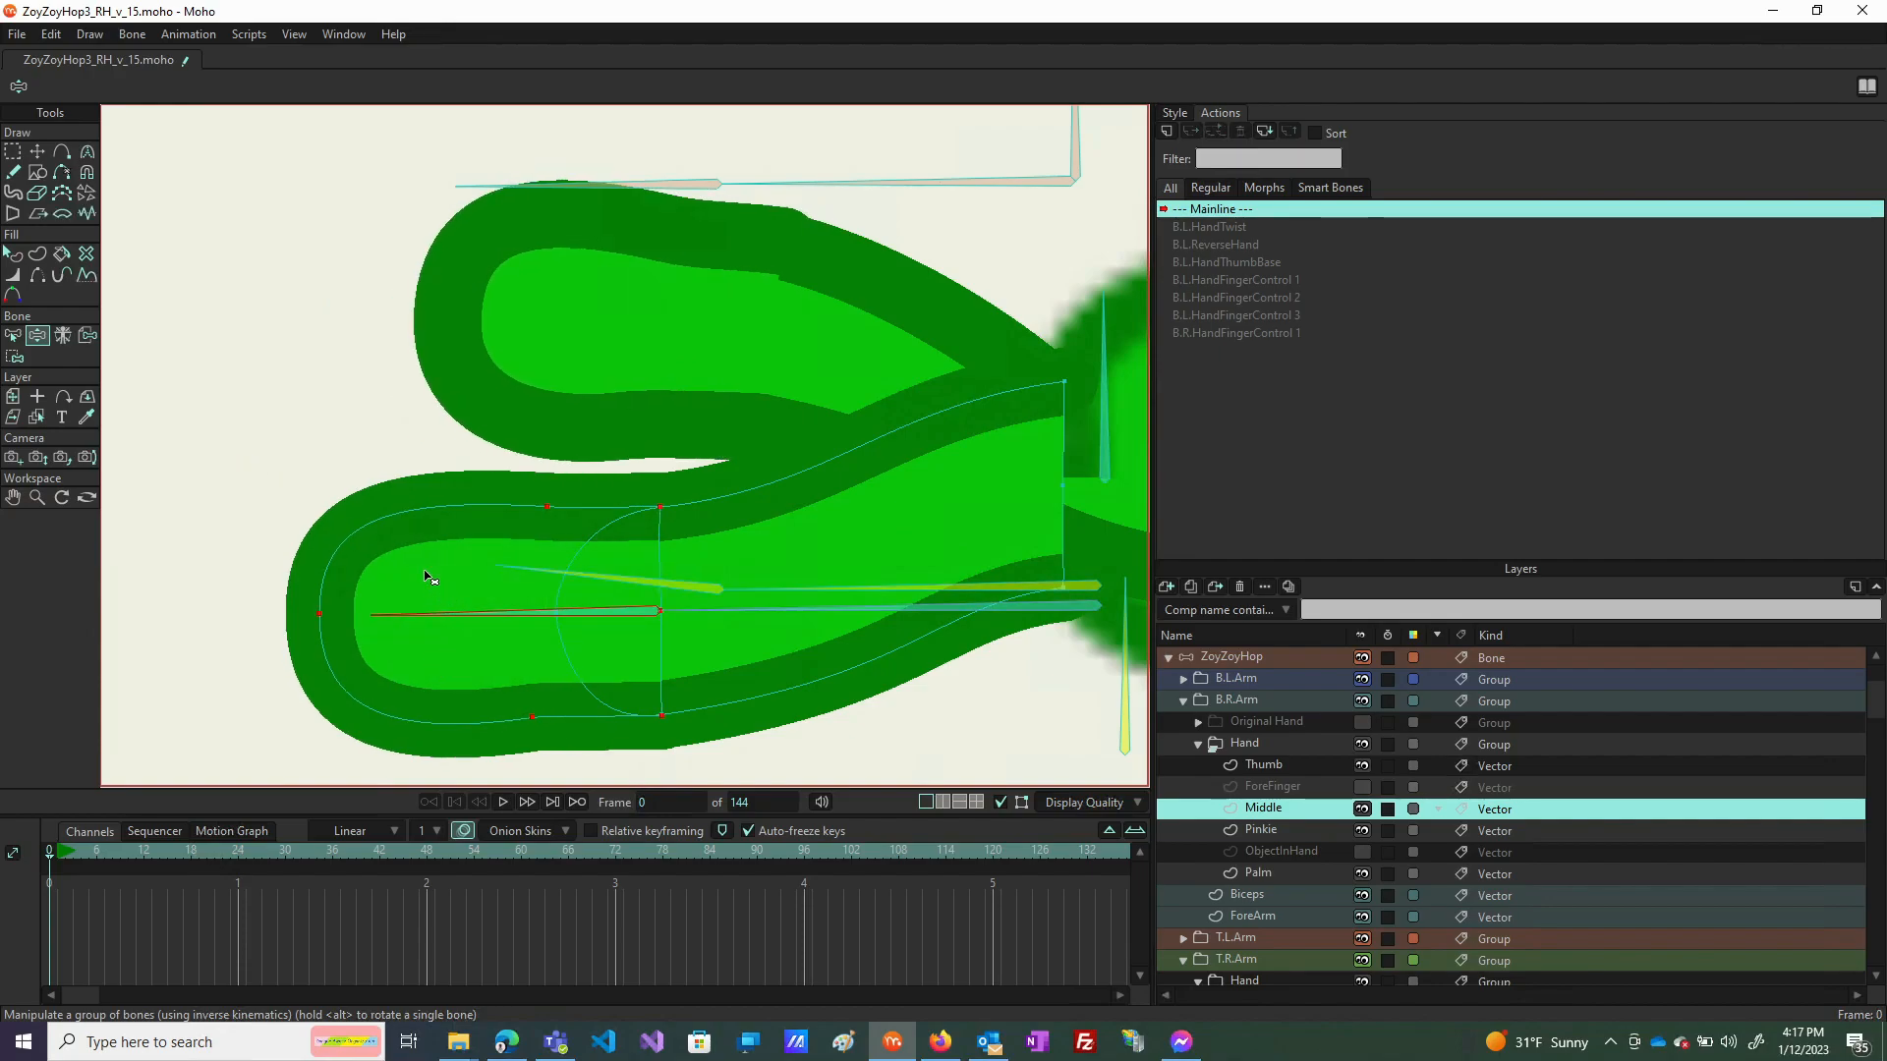
Move the Middle fingertip section away from the base section into empty space to expose its straight joint edge.
key(t)
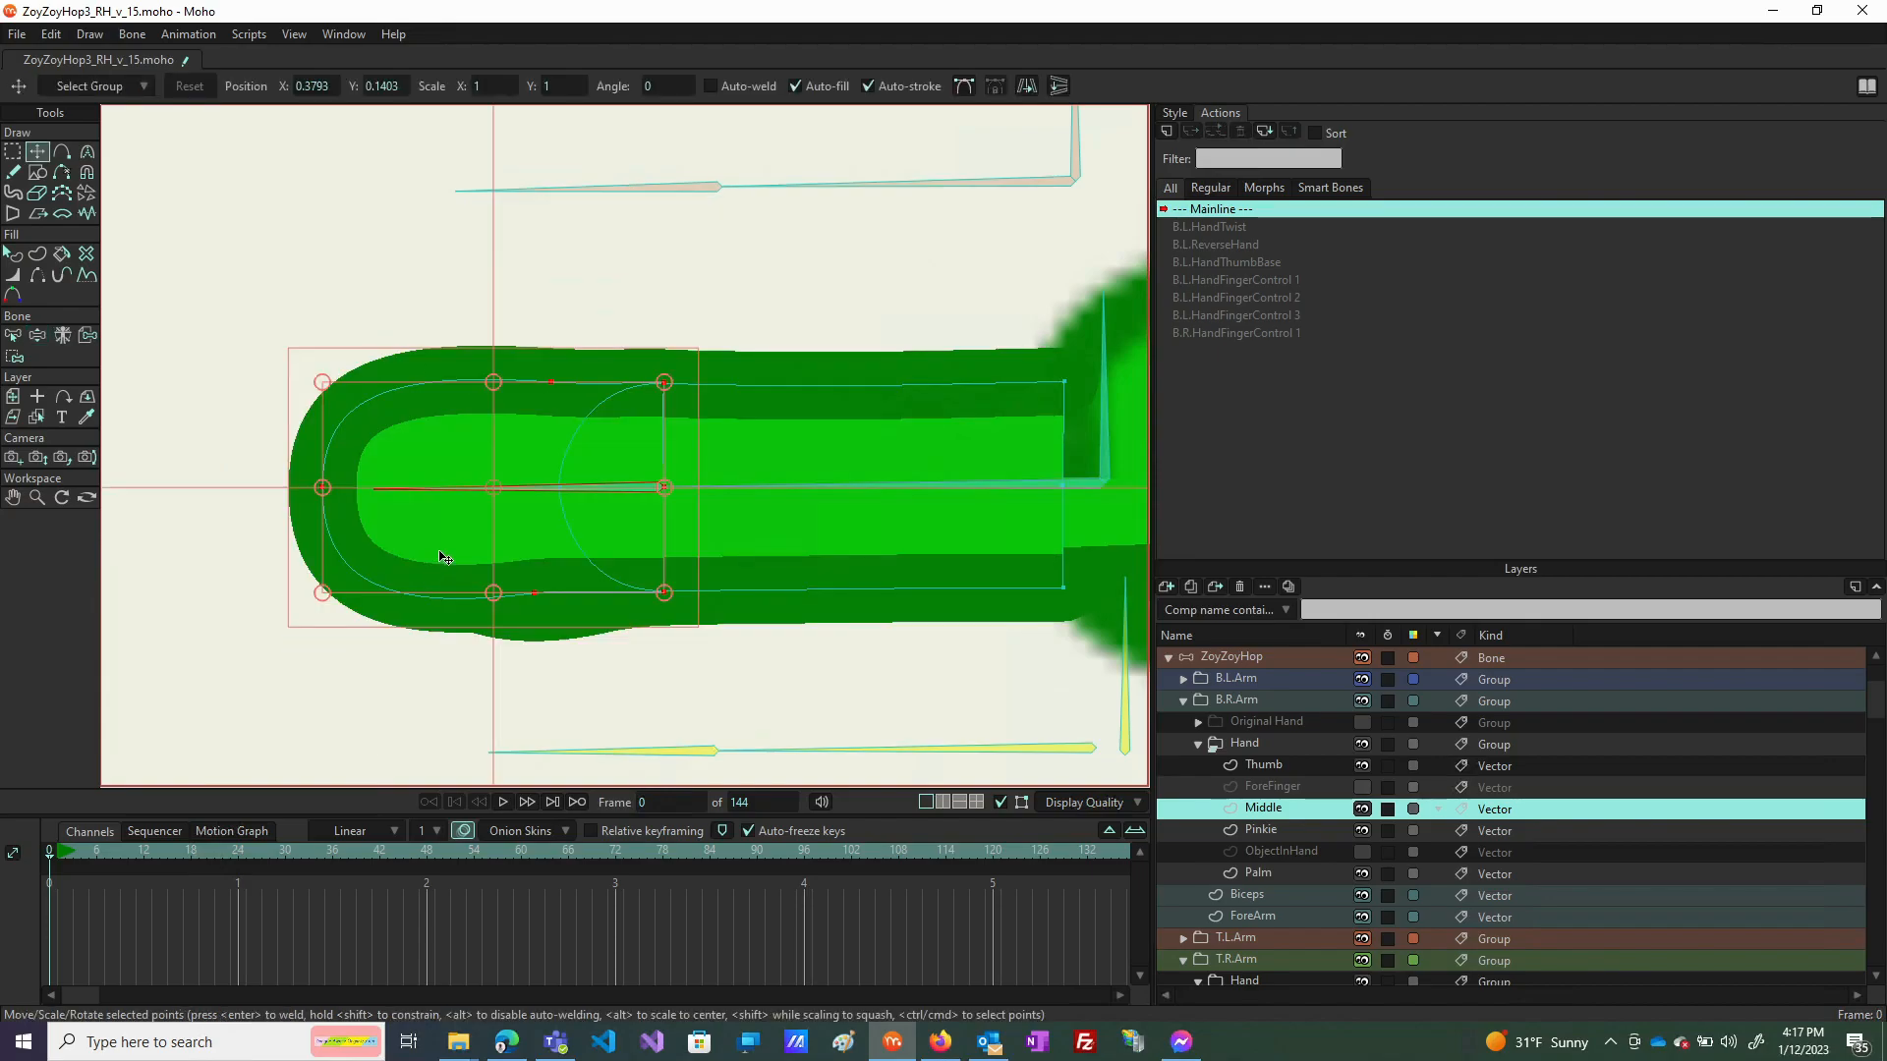
drag(444, 555, 346, 385)
scroll(310, 351, down, 1)
scroll(309, 351, down, 1)
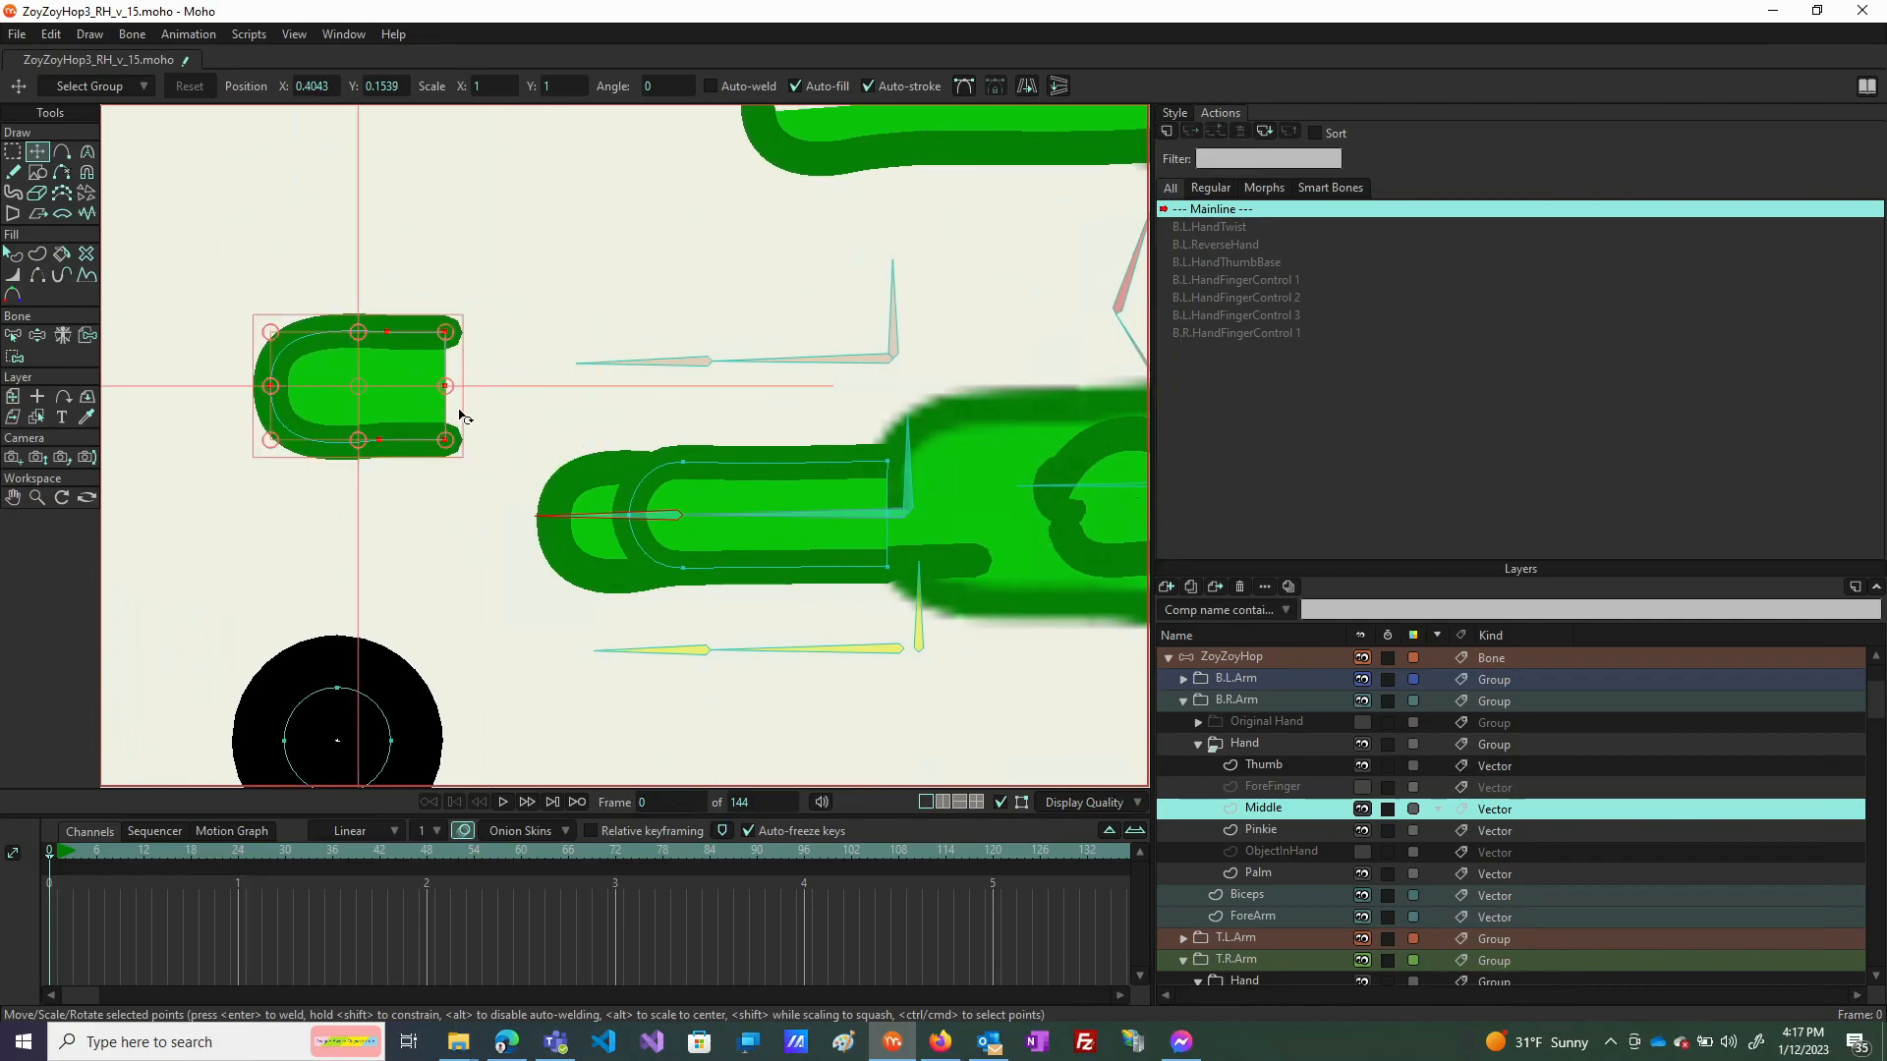
Show the outline on both halves of the fingertip's straight joint edge, and hide both halves again.
click(38, 276)
click(447, 407)
click(448, 364)
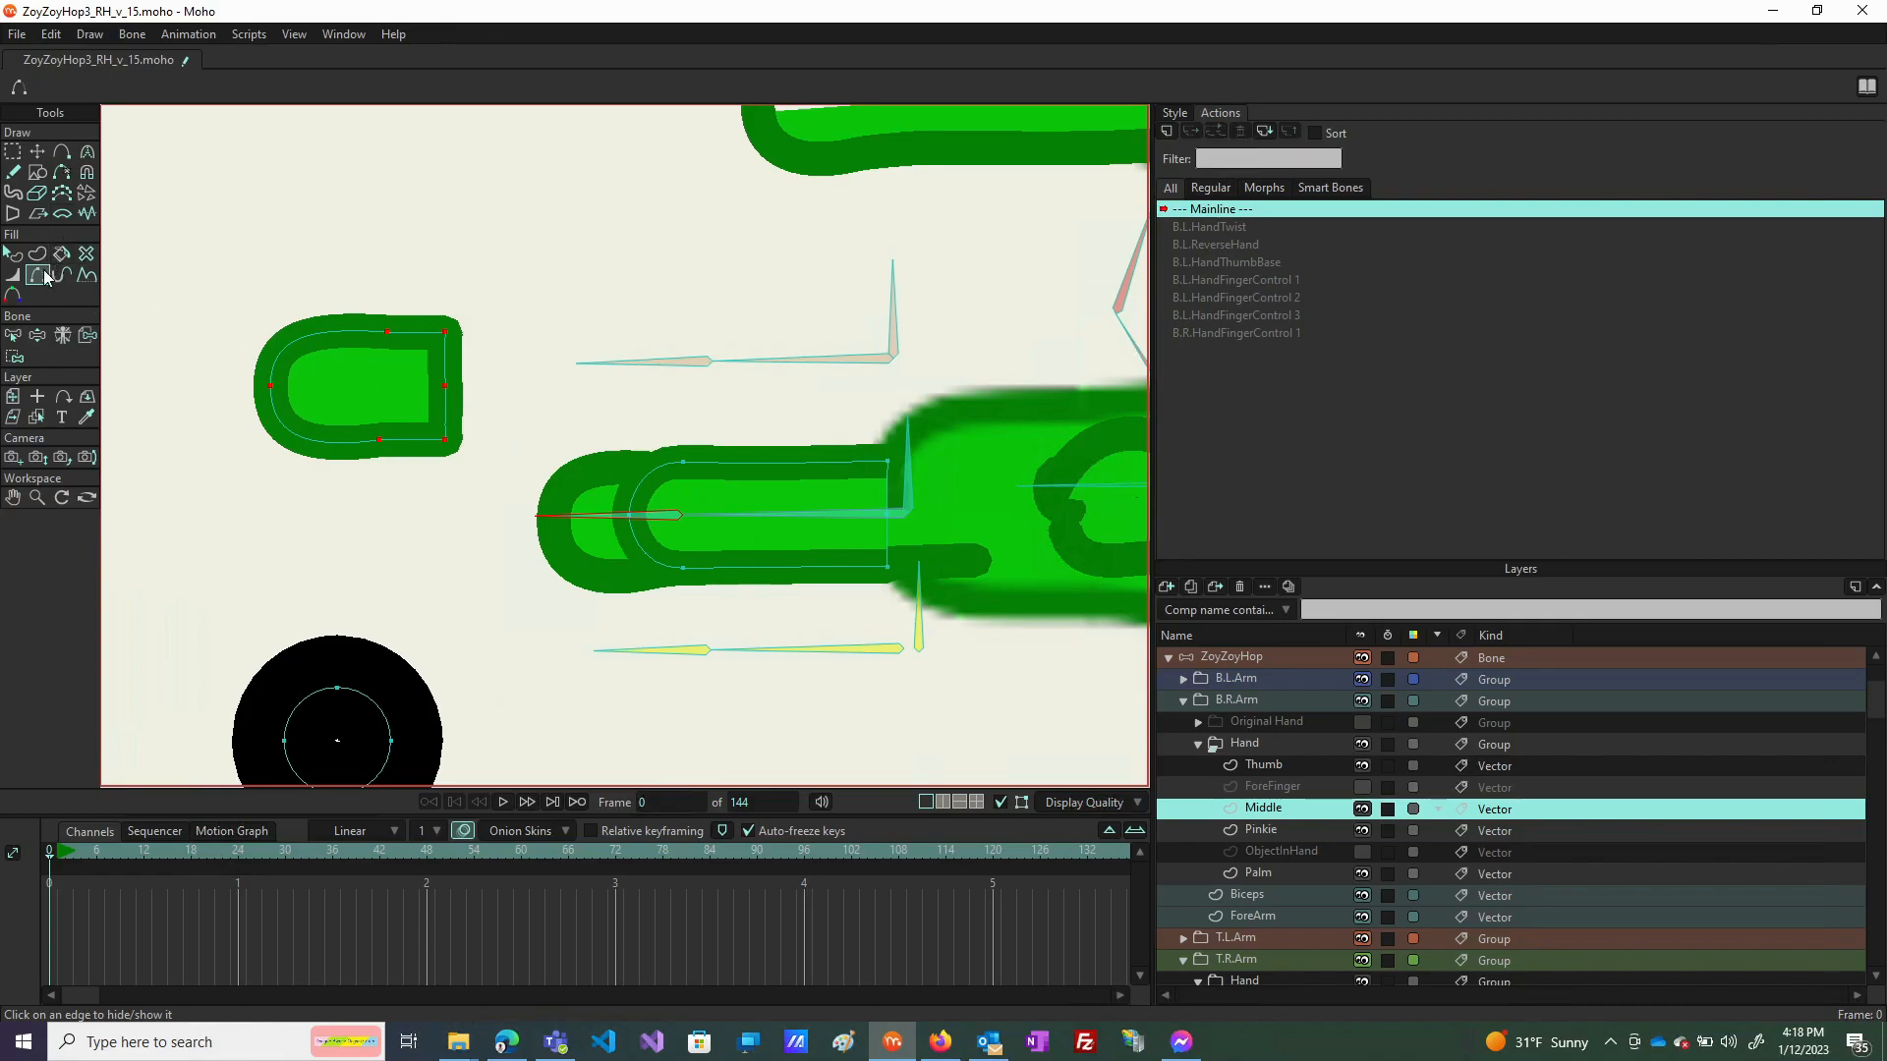
click(444, 371)
click(446, 411)
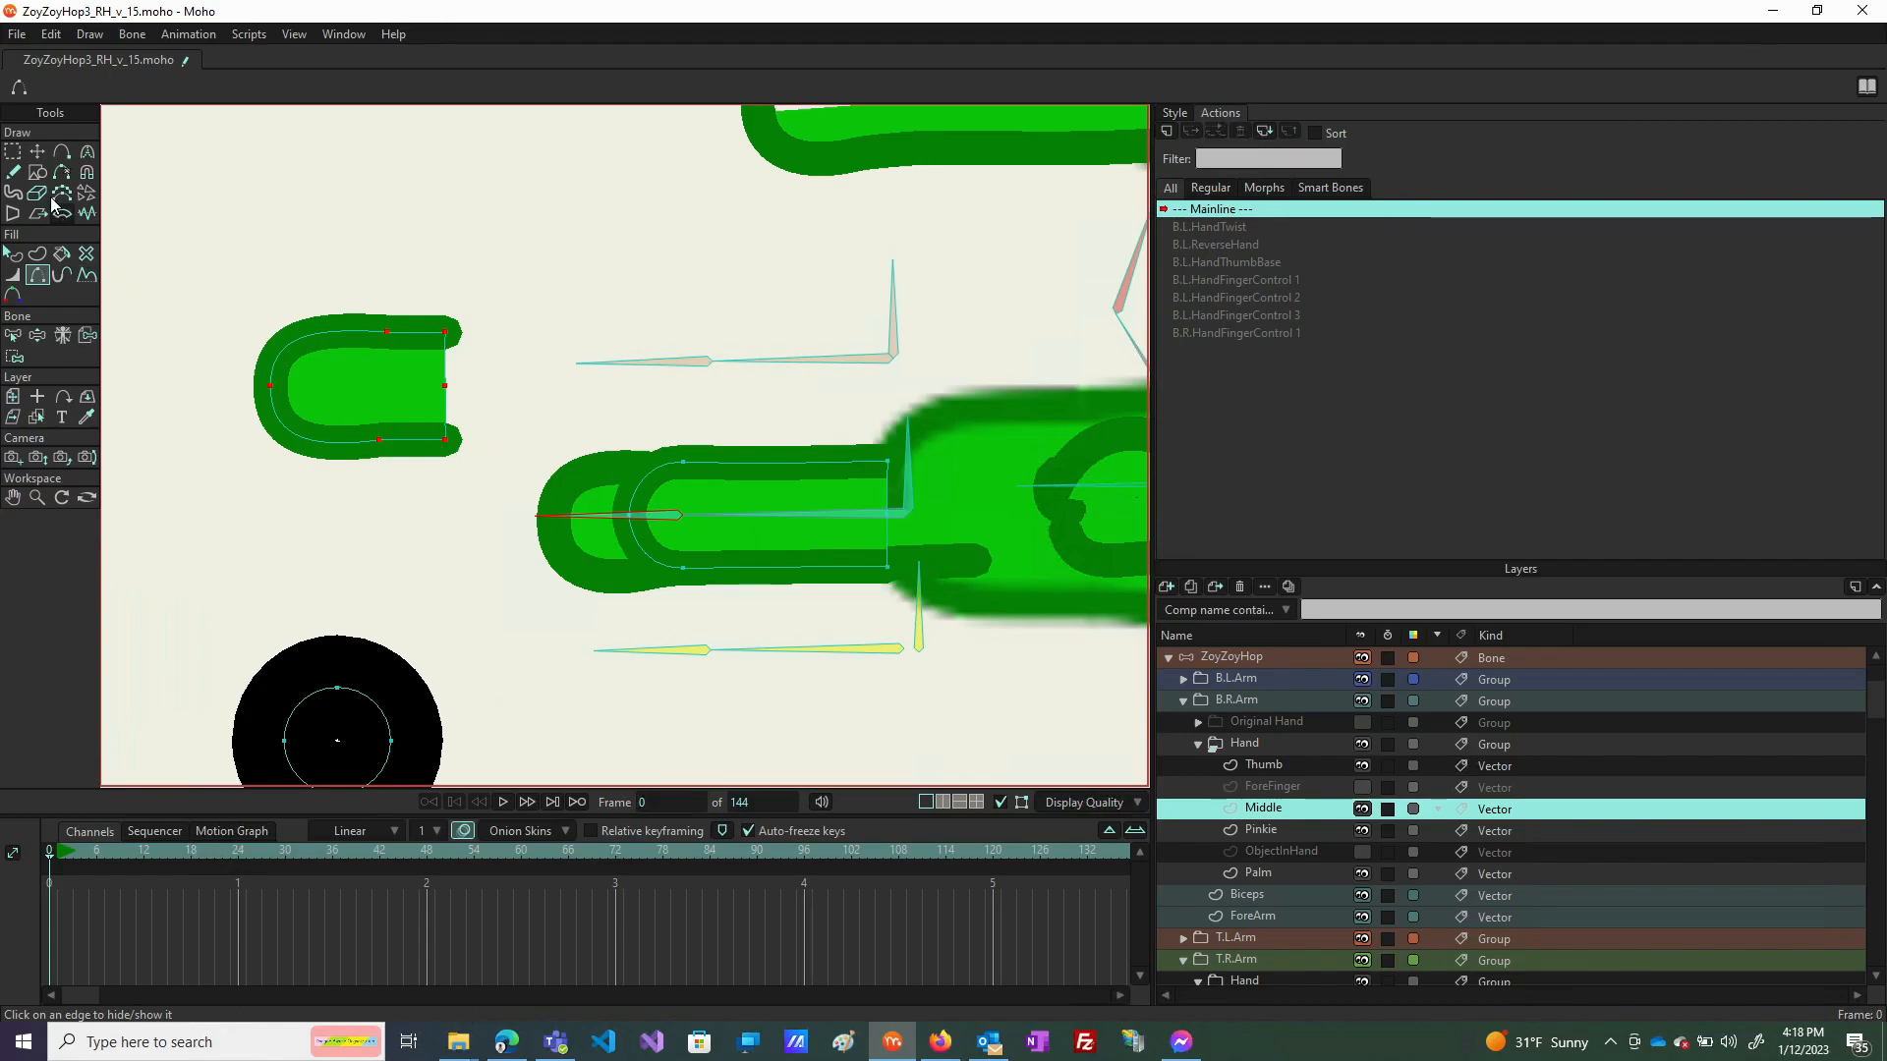
Move the Middle fingertip section back over the base section so its centre joint point meets the bone joint.
click(38, 152)
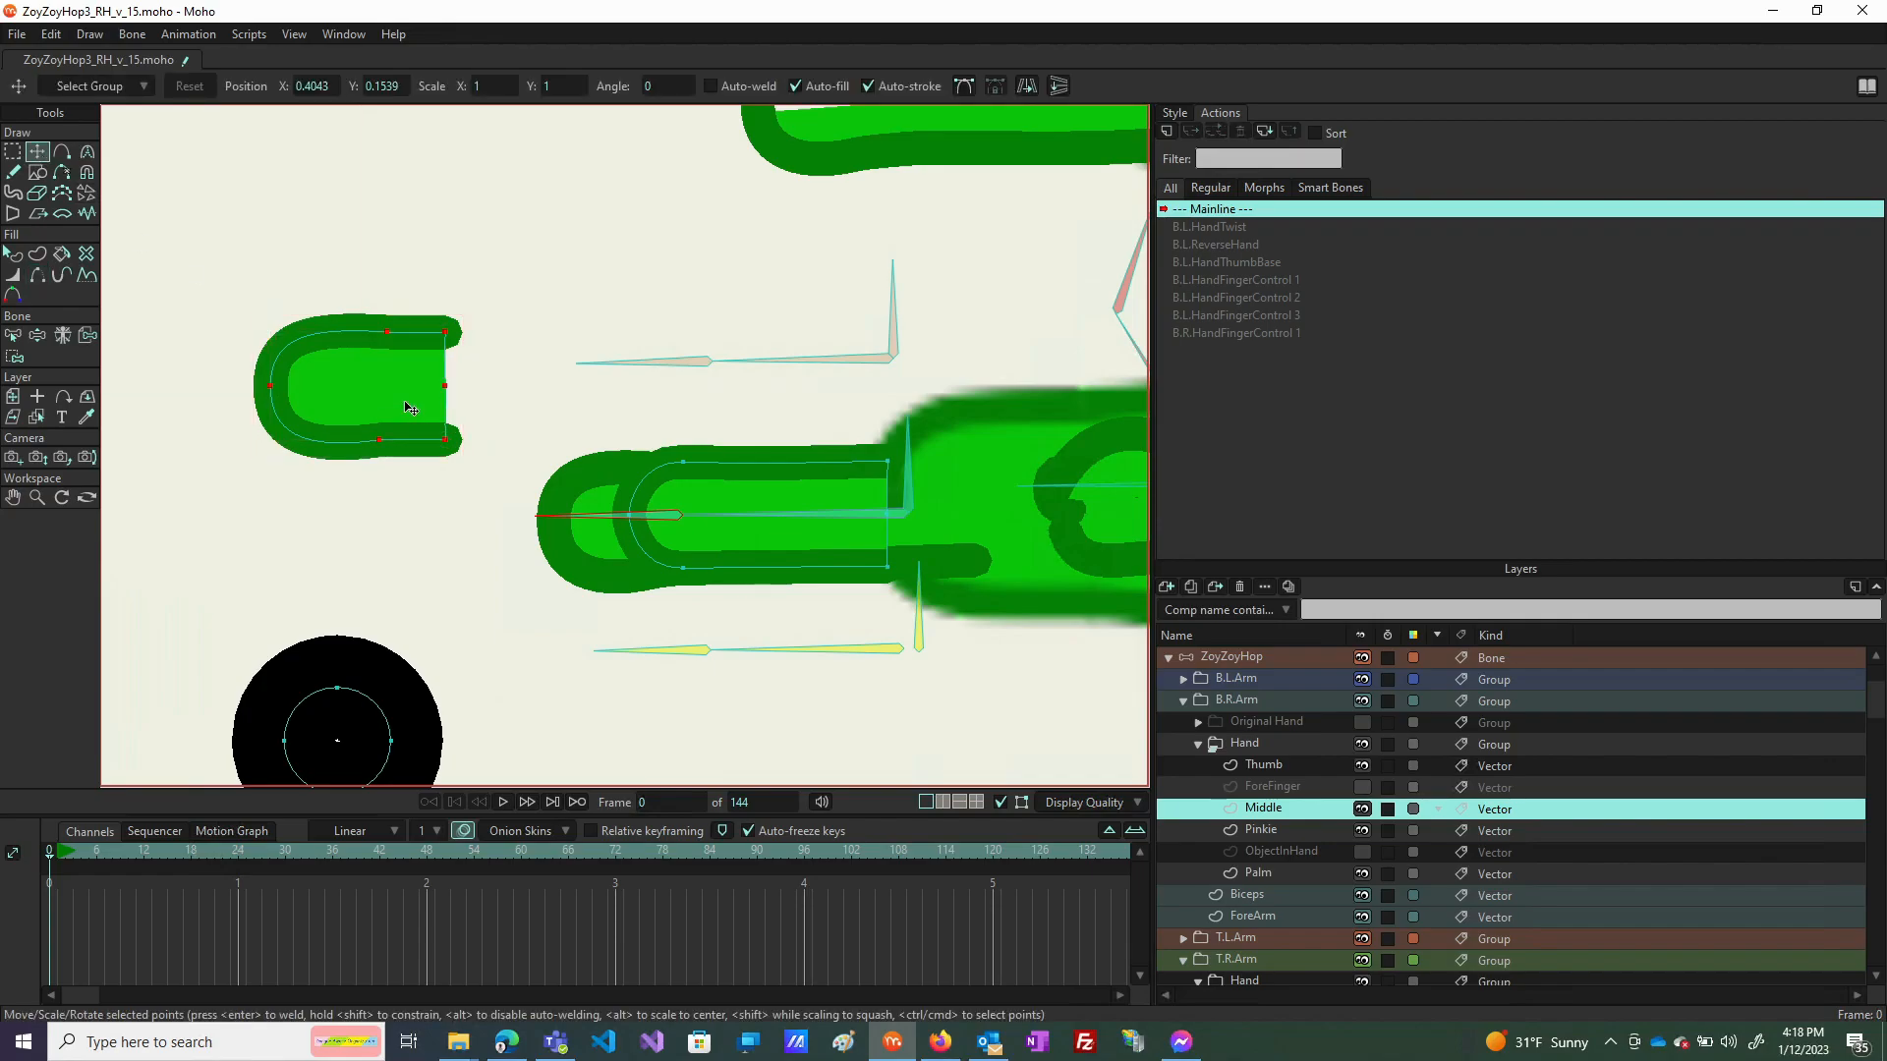
drag(410, 427, 675, 531)
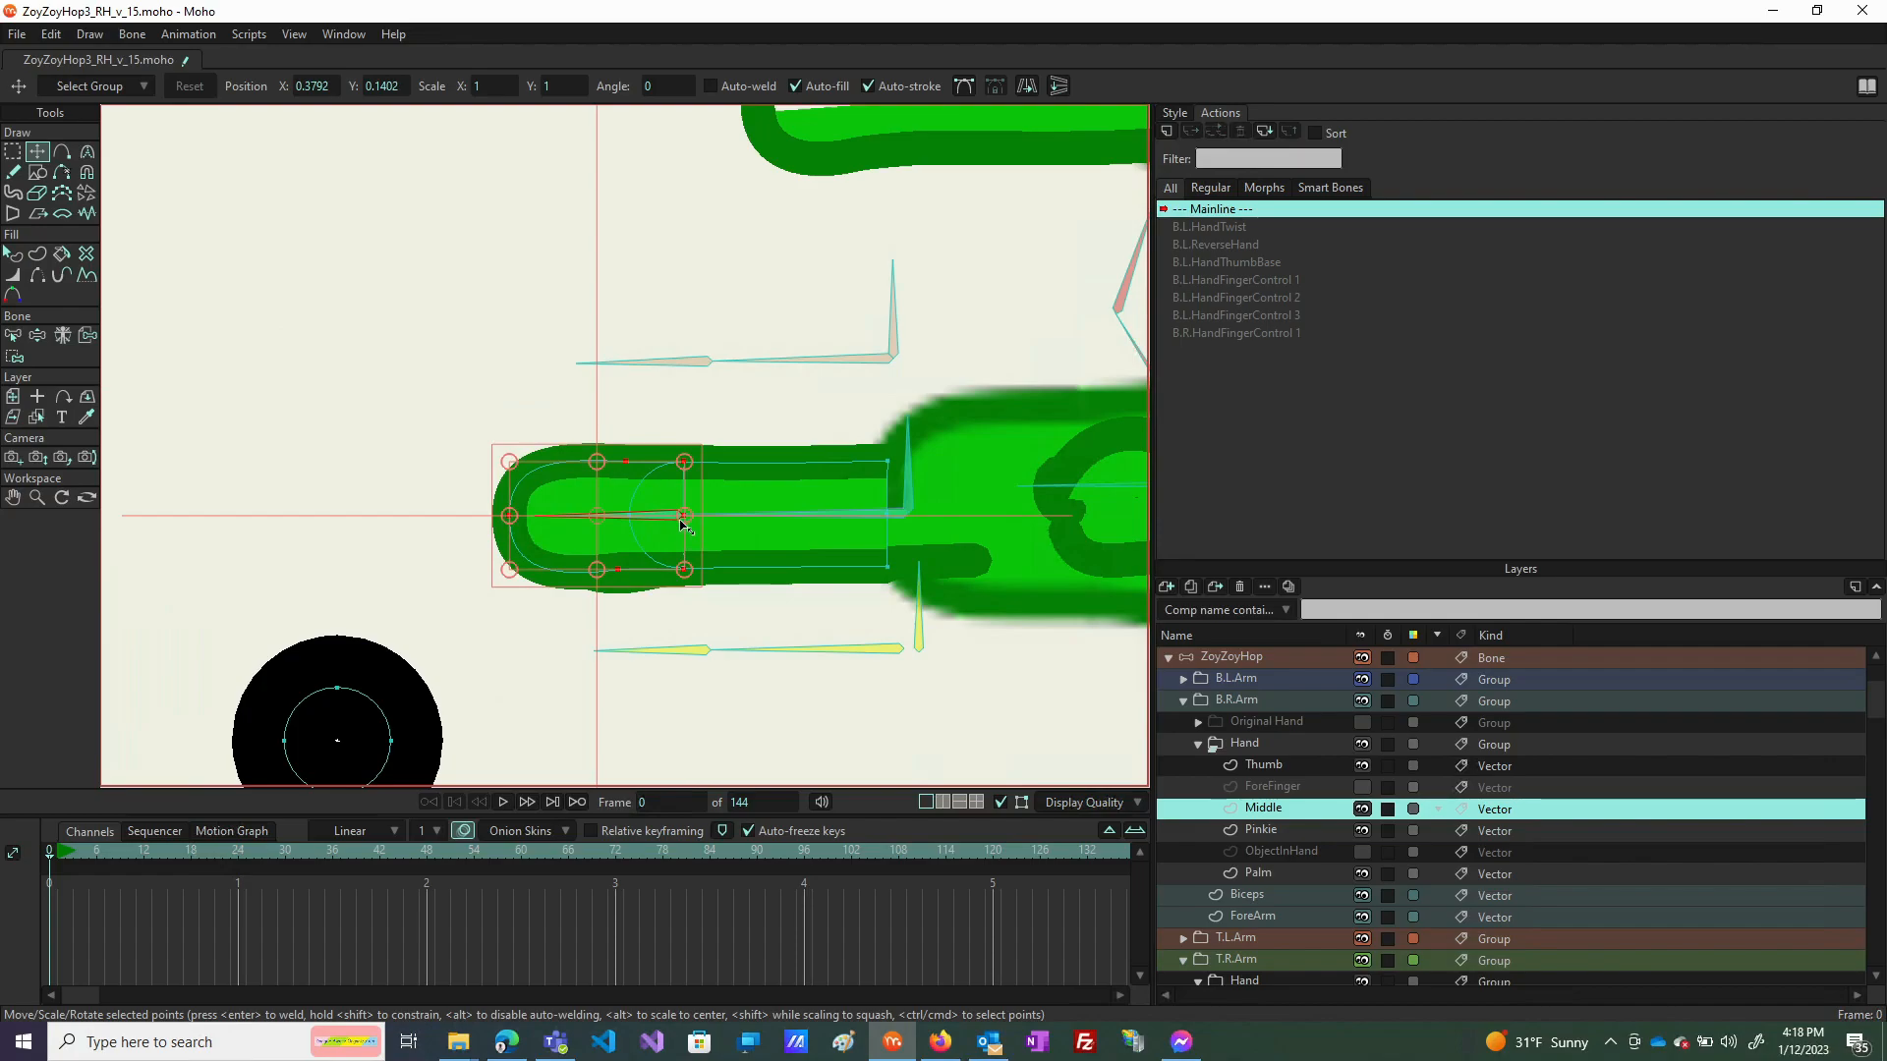
scroll(685, 521, up, 6)
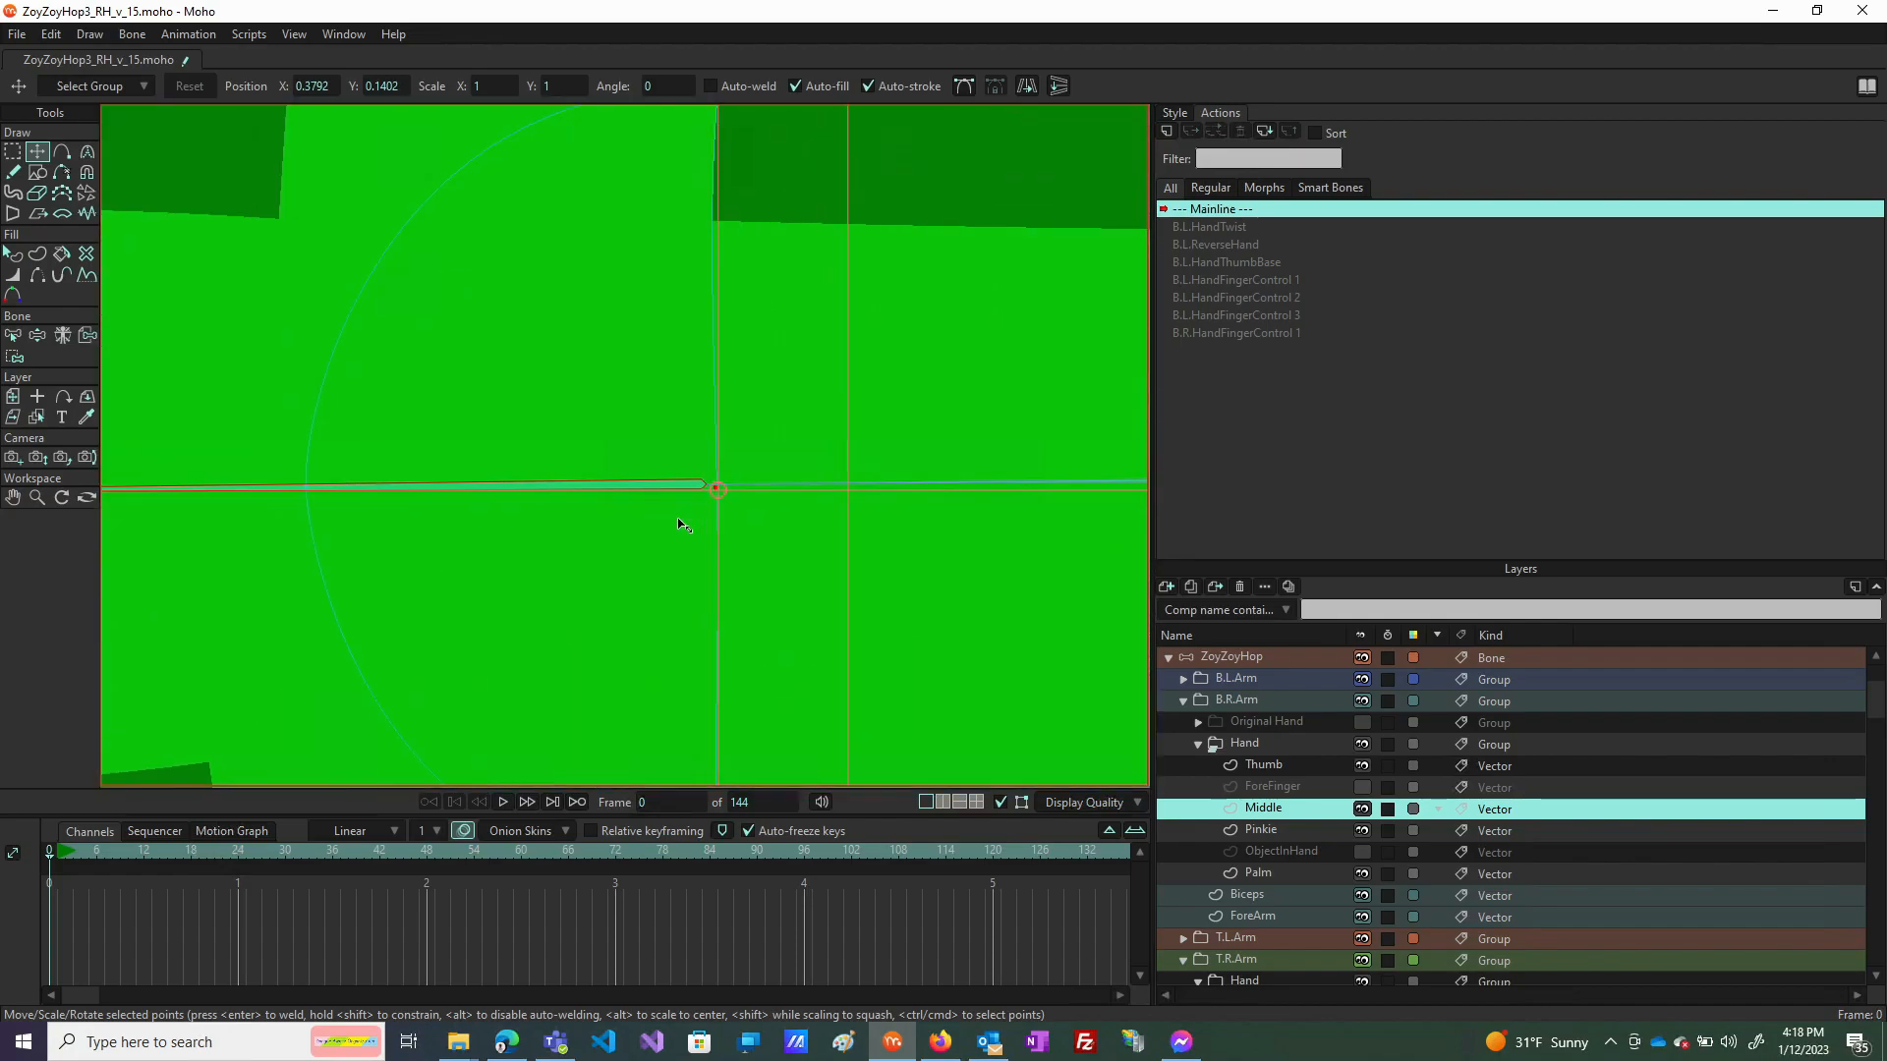
drag(774, 473, 727, 455)
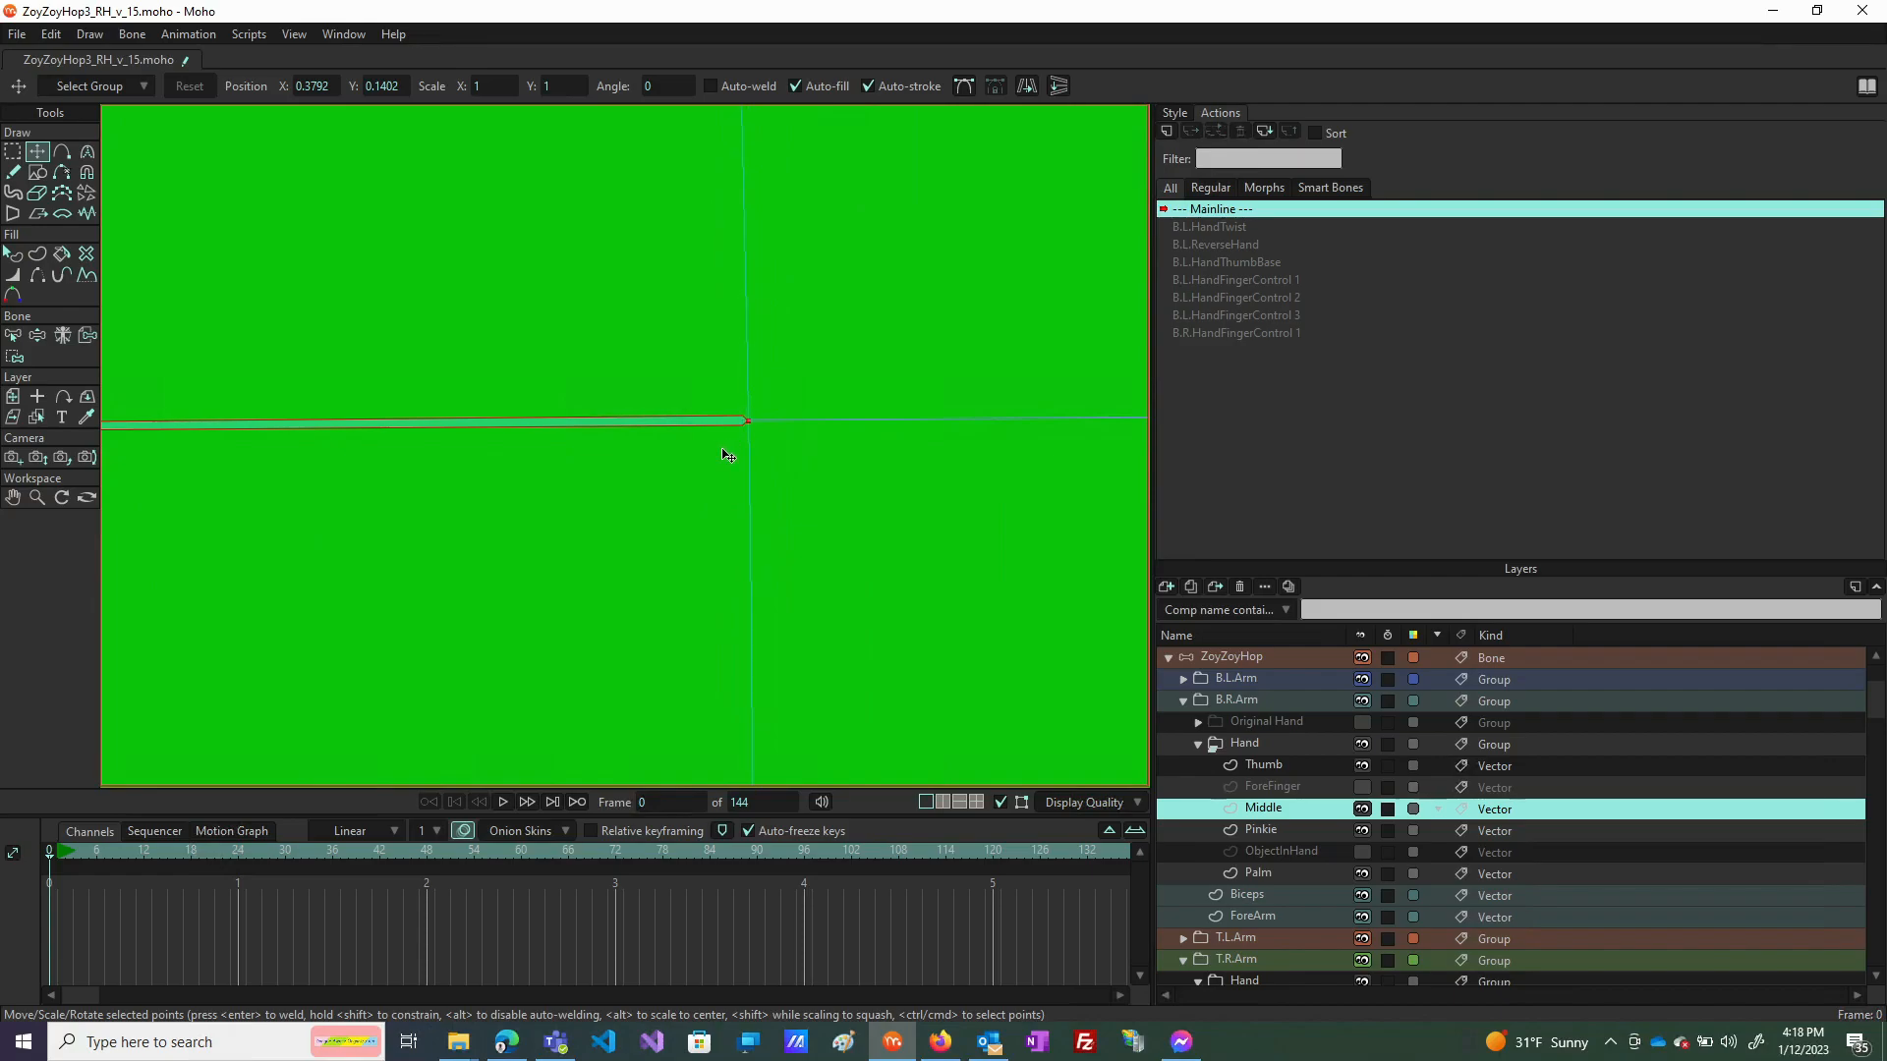
Nudge the Middle fingertip section until its centre joint point sits precisely on the fingertip bone's base.
scroll(761, 429, up, 2)
scroll(681, 435, up, 1)
scroll(681, 430, up, 2)
drag(693, 397, 667, 368)
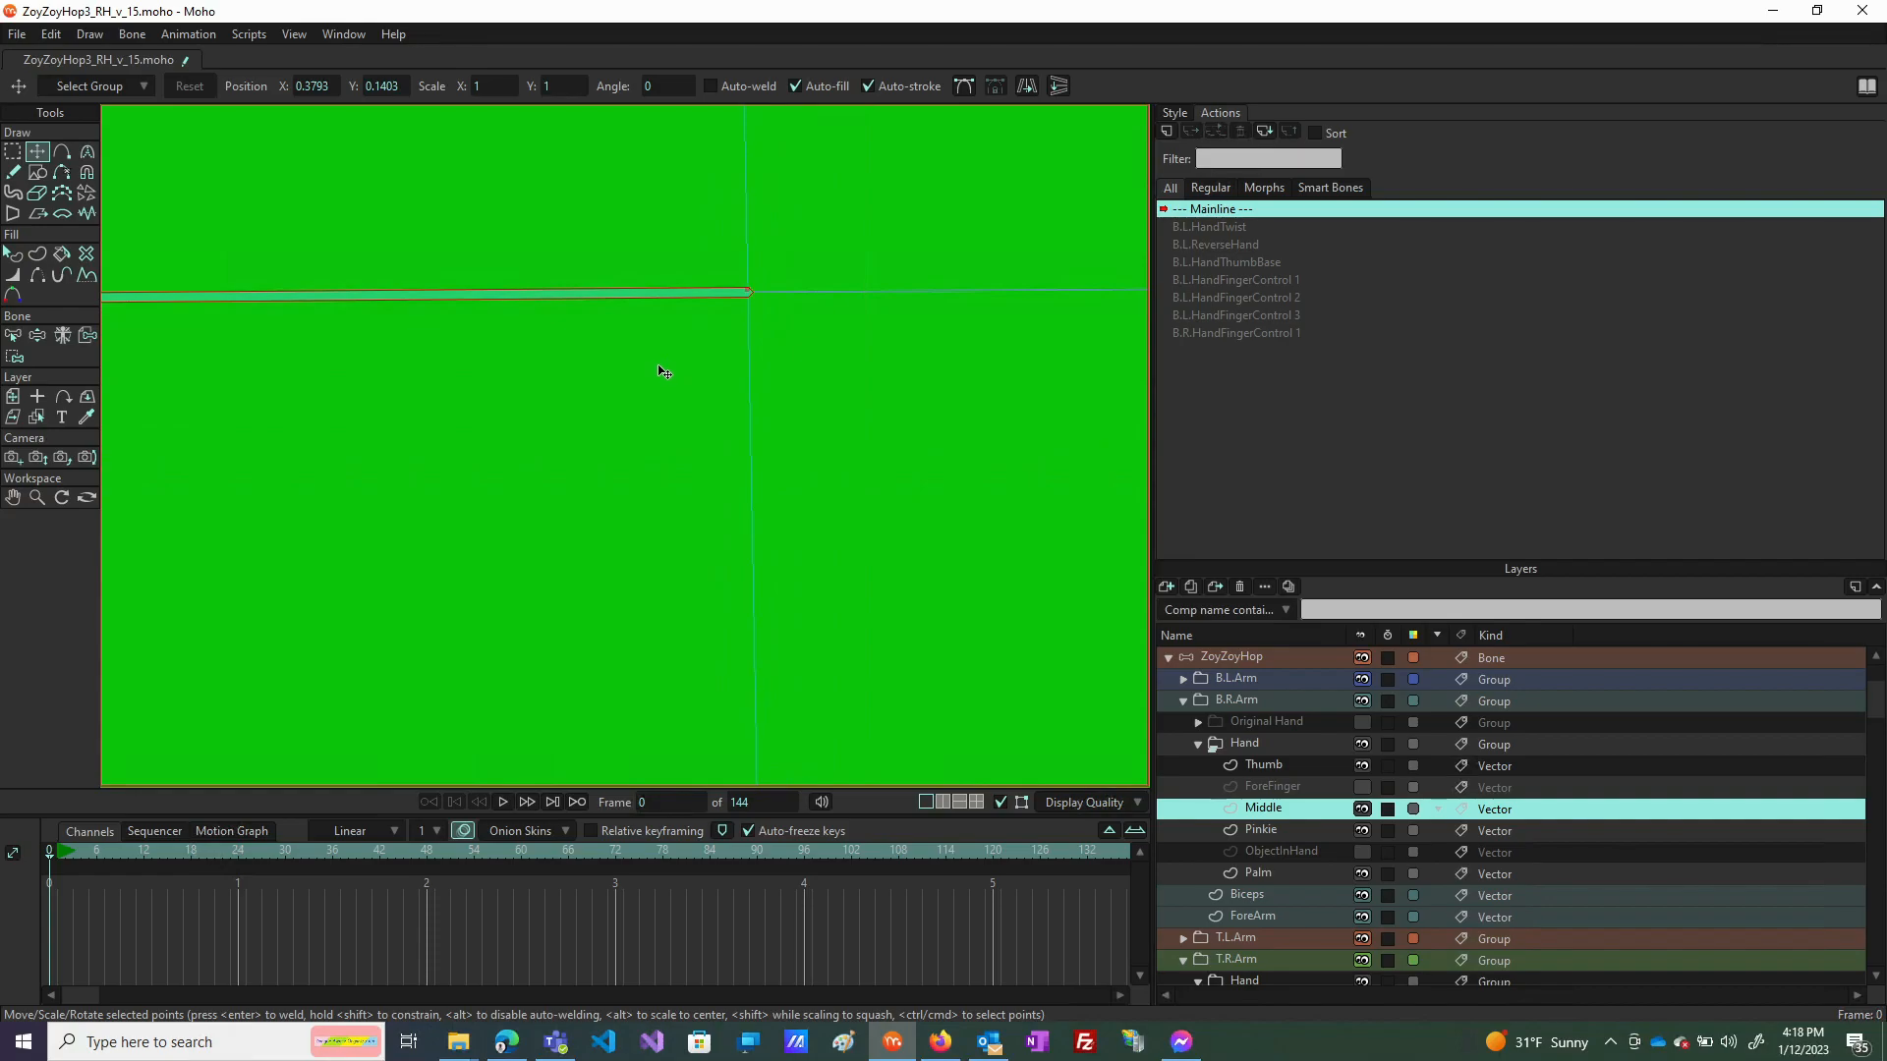
scroll(701, 295, up, 4)
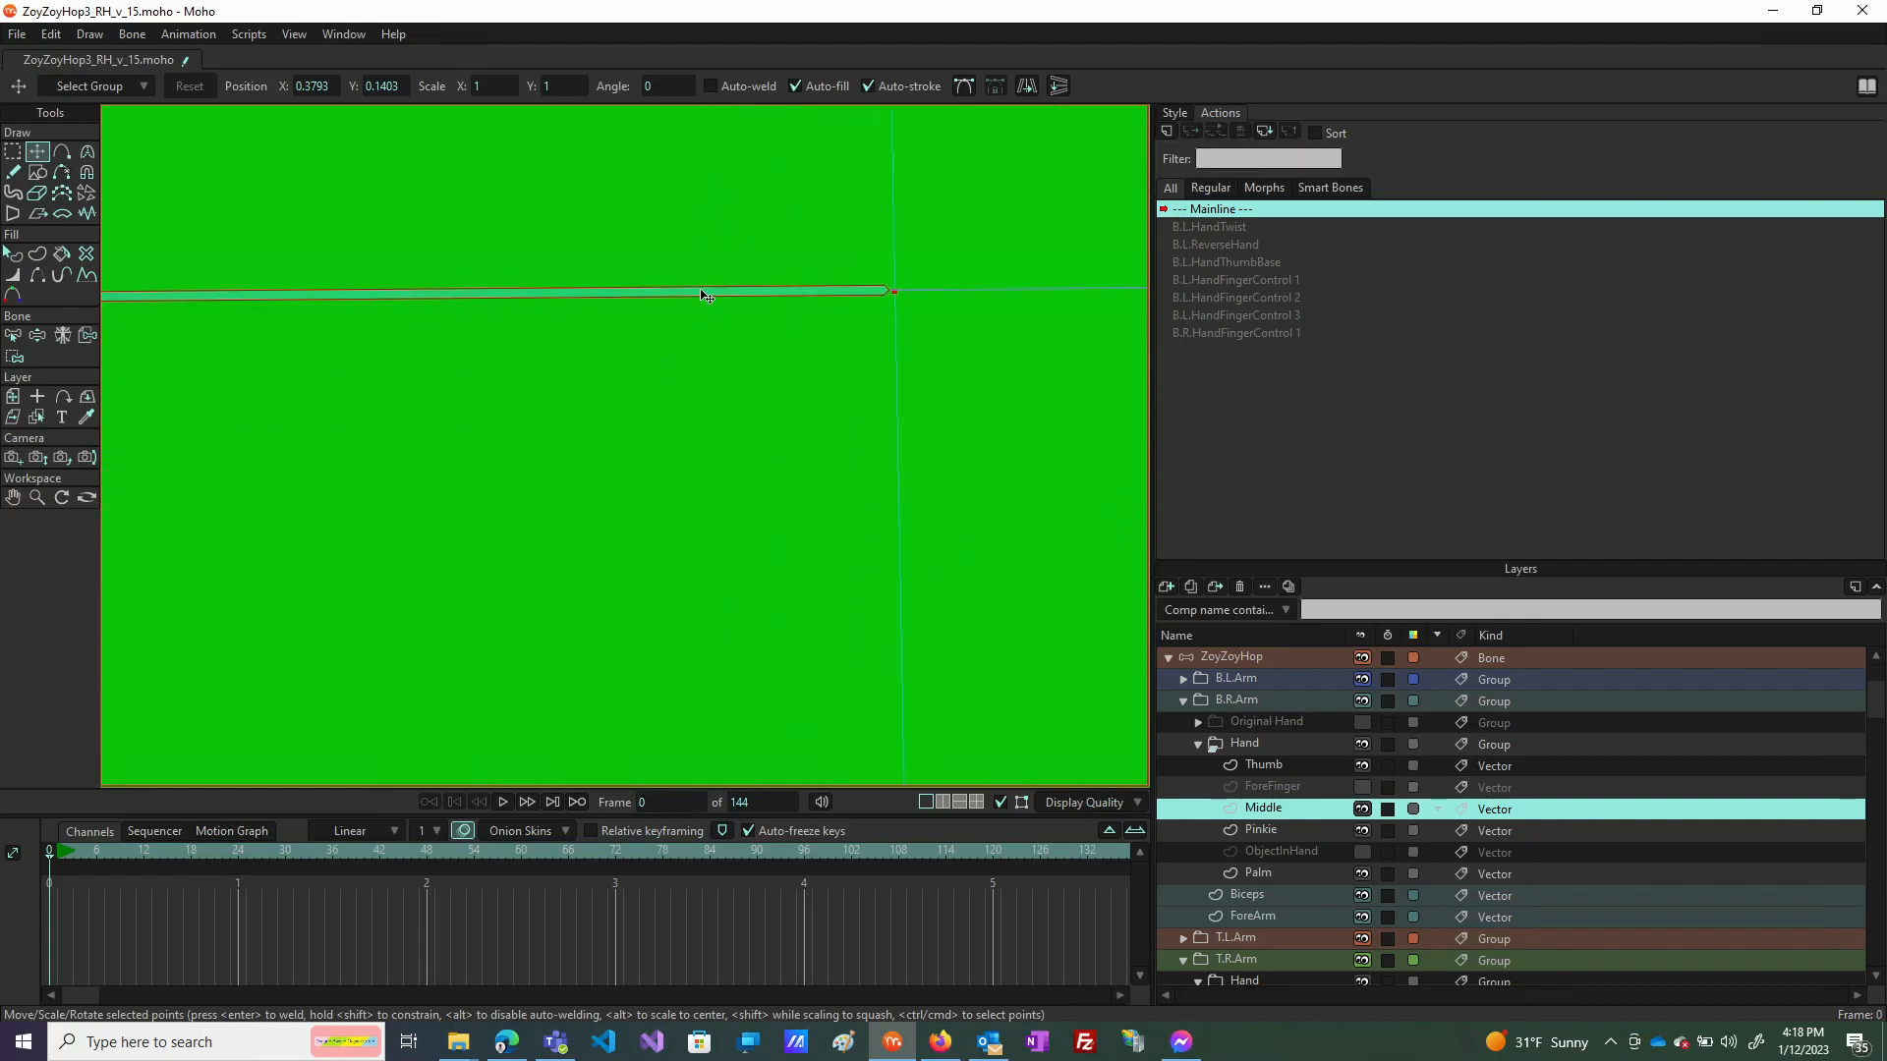
scroll(937, 310, up, 4)
scroll(1004, 157, up, 4)
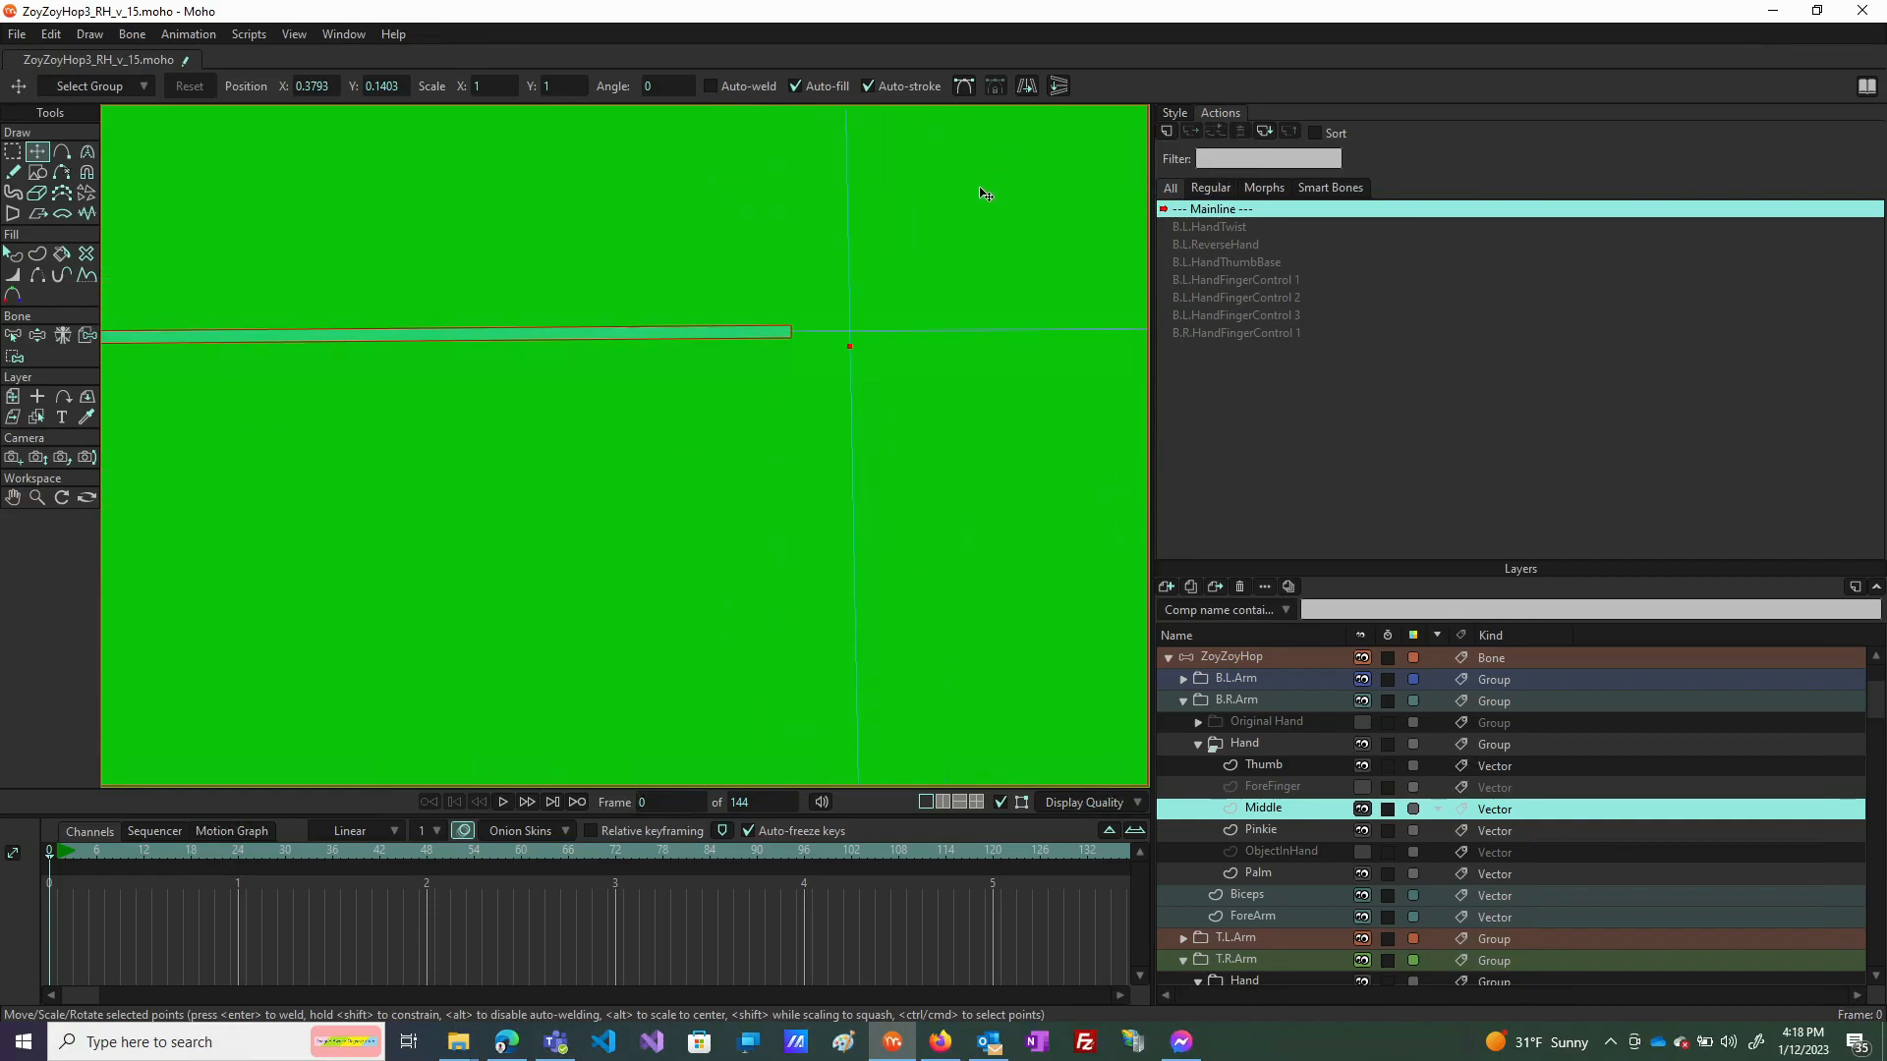
drag(749, 386, 713, 321)
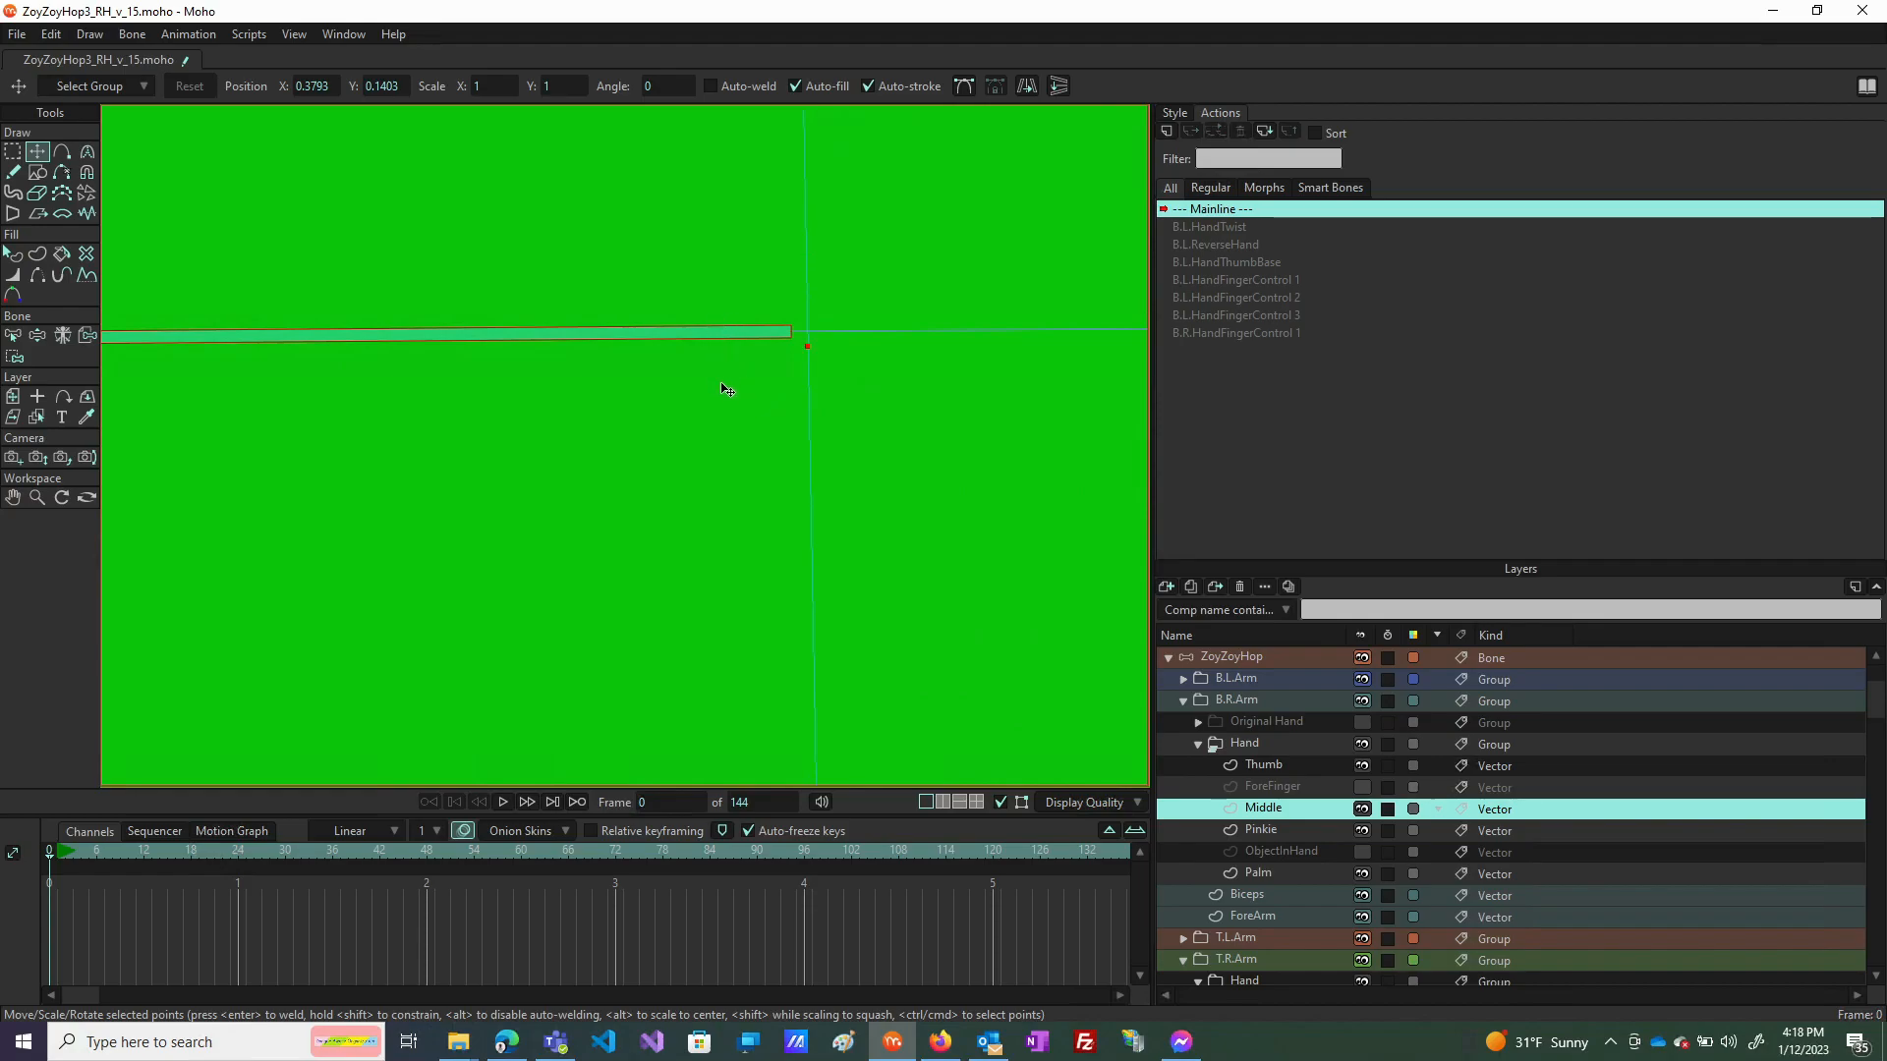
scroll(815, 339, up, 3)
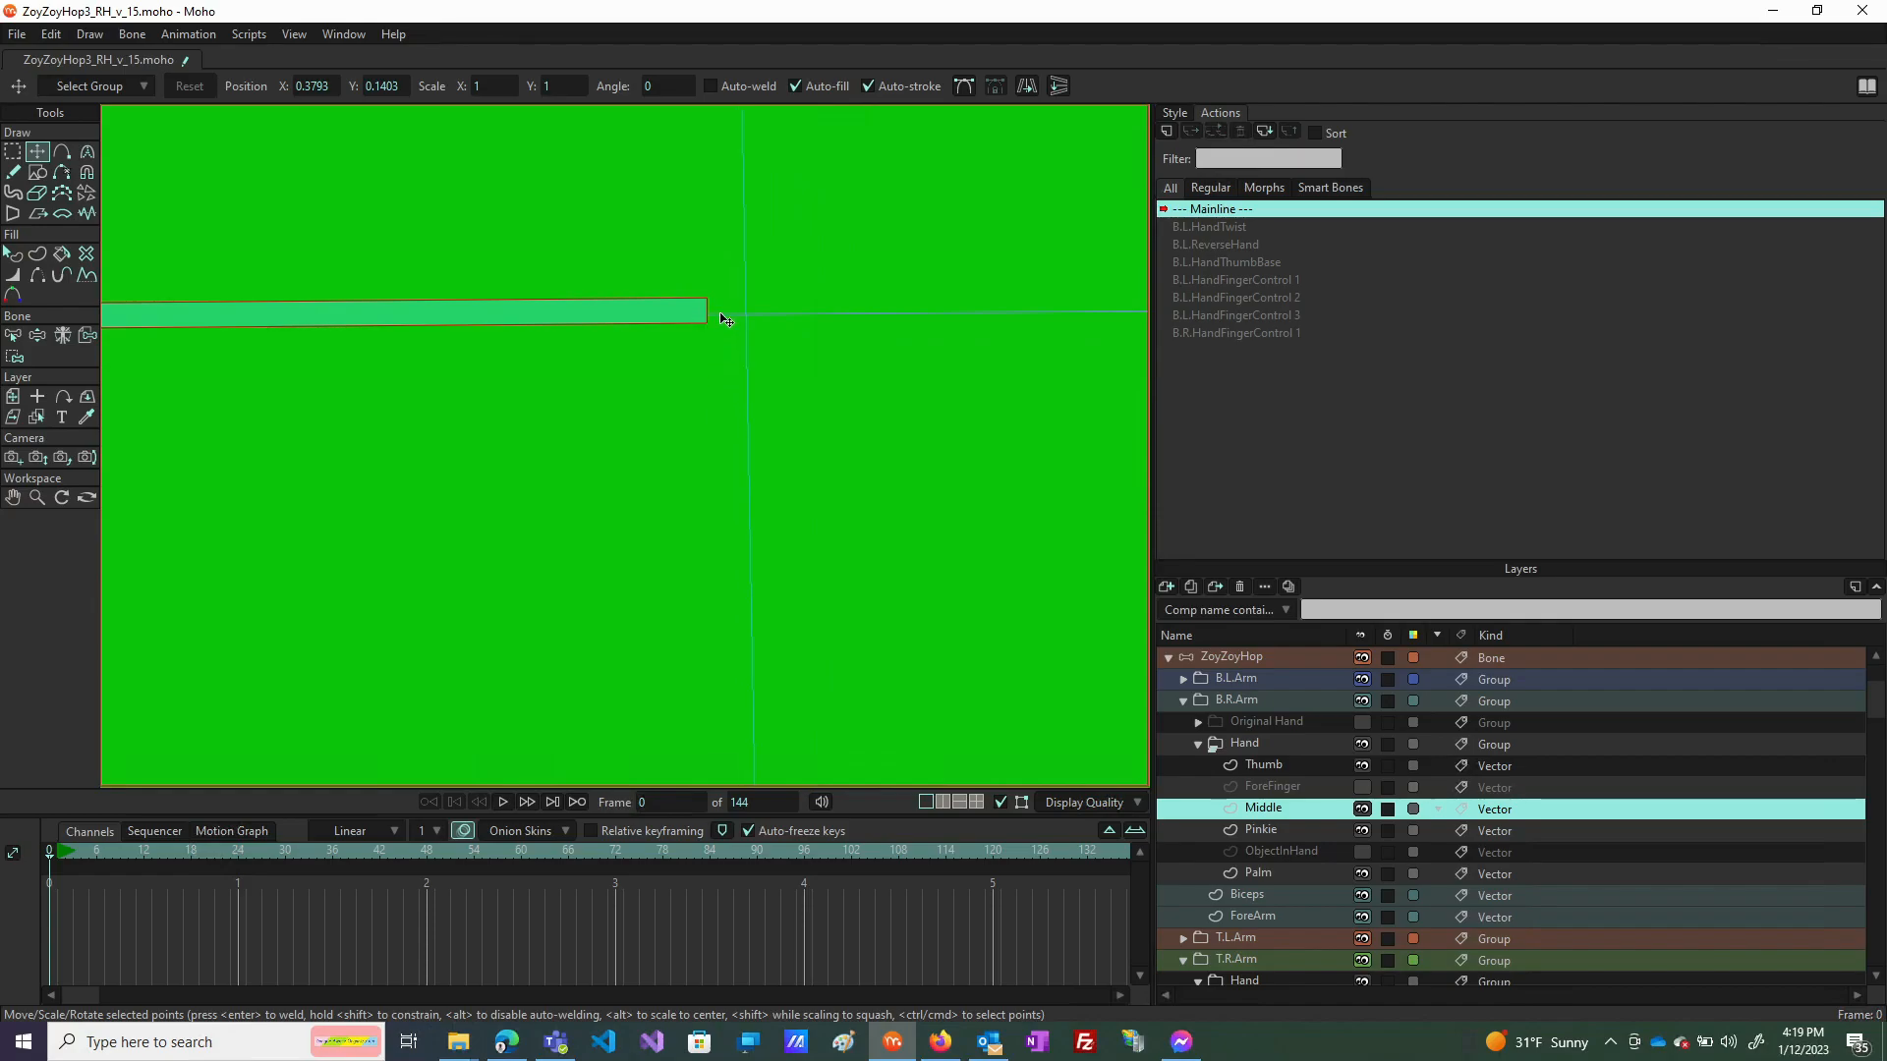
scroll(754, 390, down, 3)
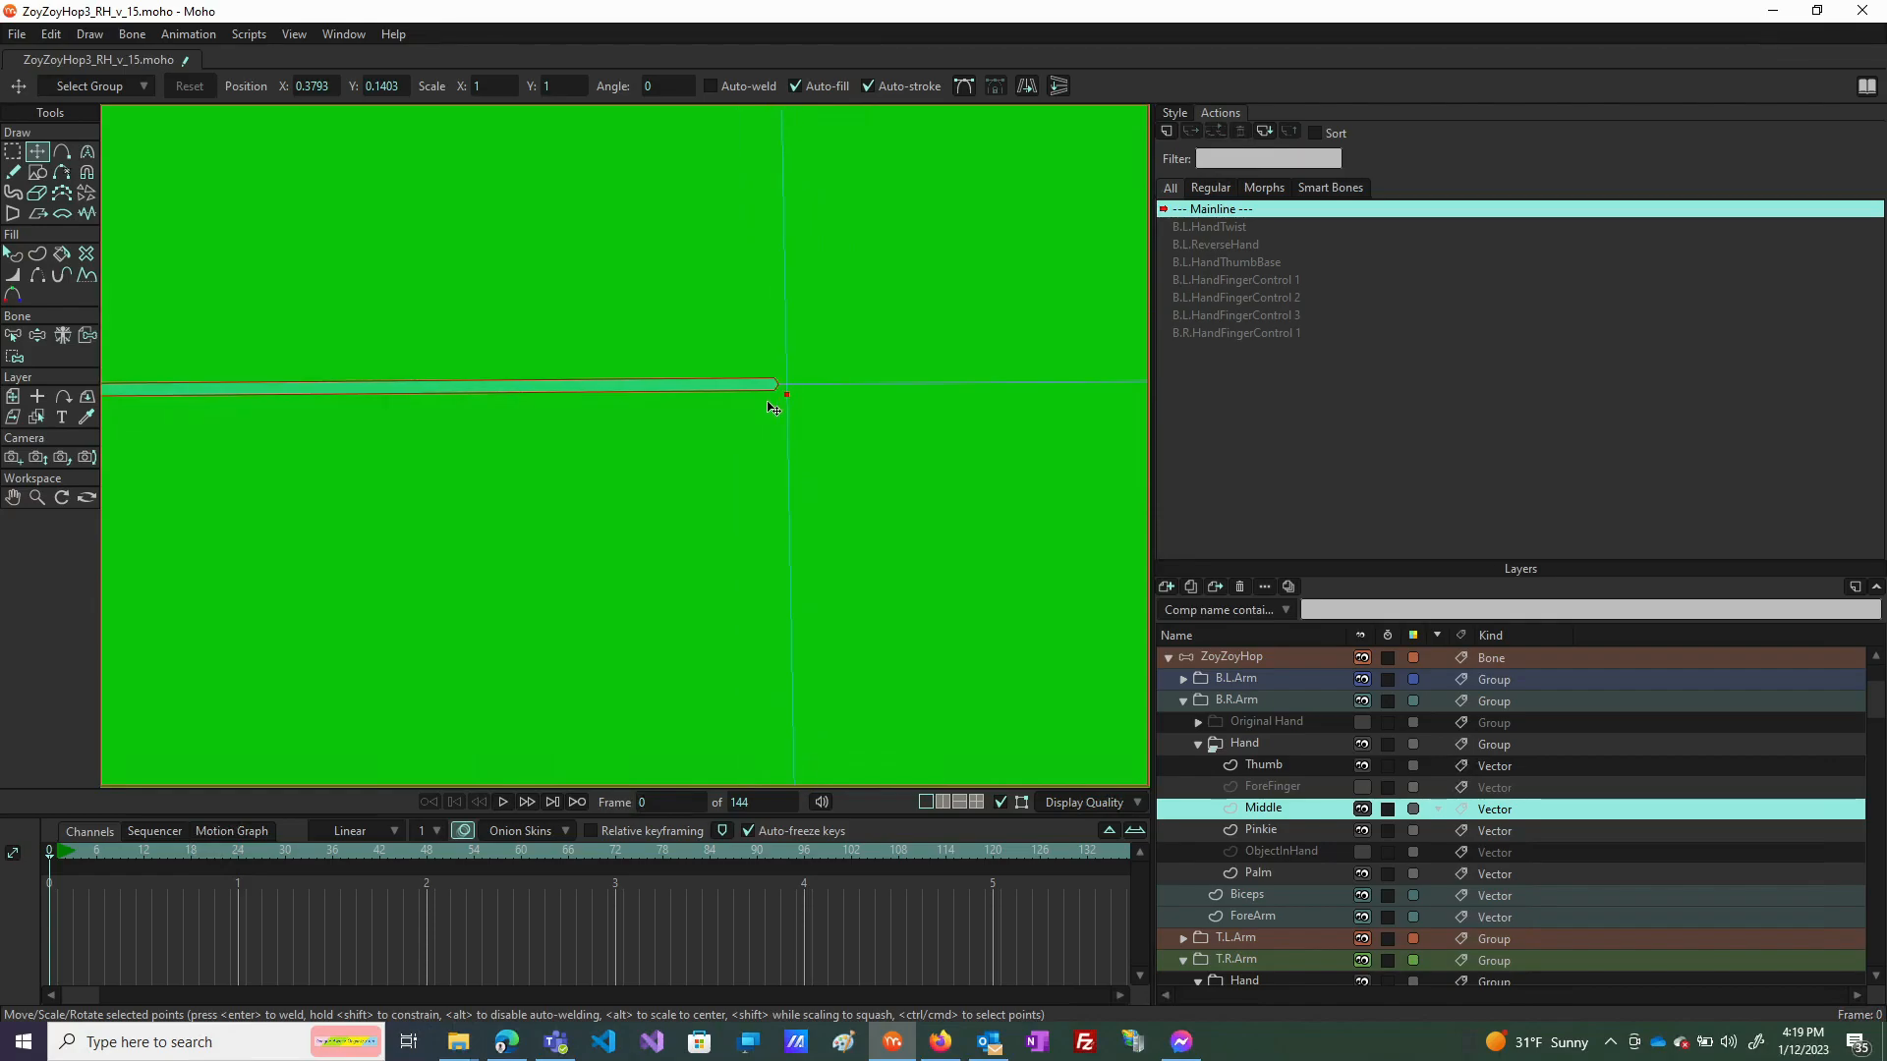
drag(789, 399, 790, 389)
Check the realigned Middle finger by rotating its fingertip bone in both directions around the joint.
scroll(793, 387, down, 10)
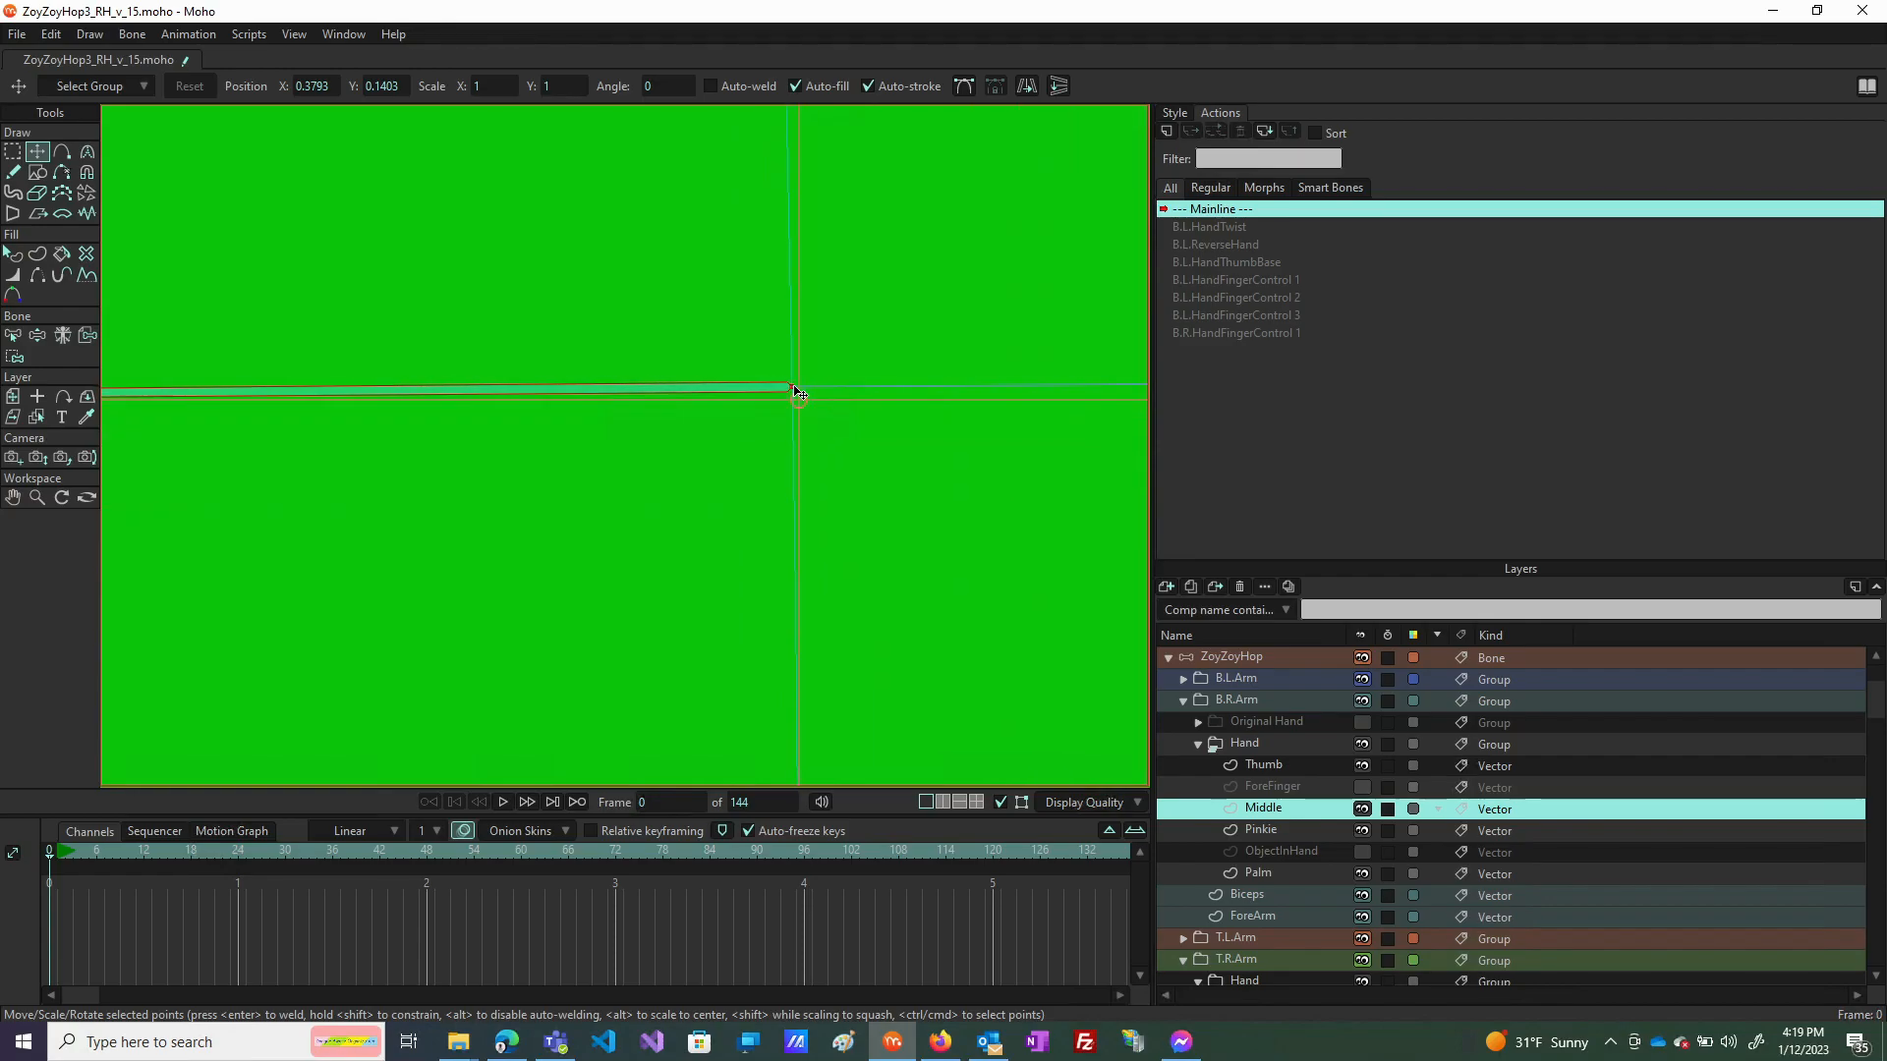
scroll(799, 392, down, 8)
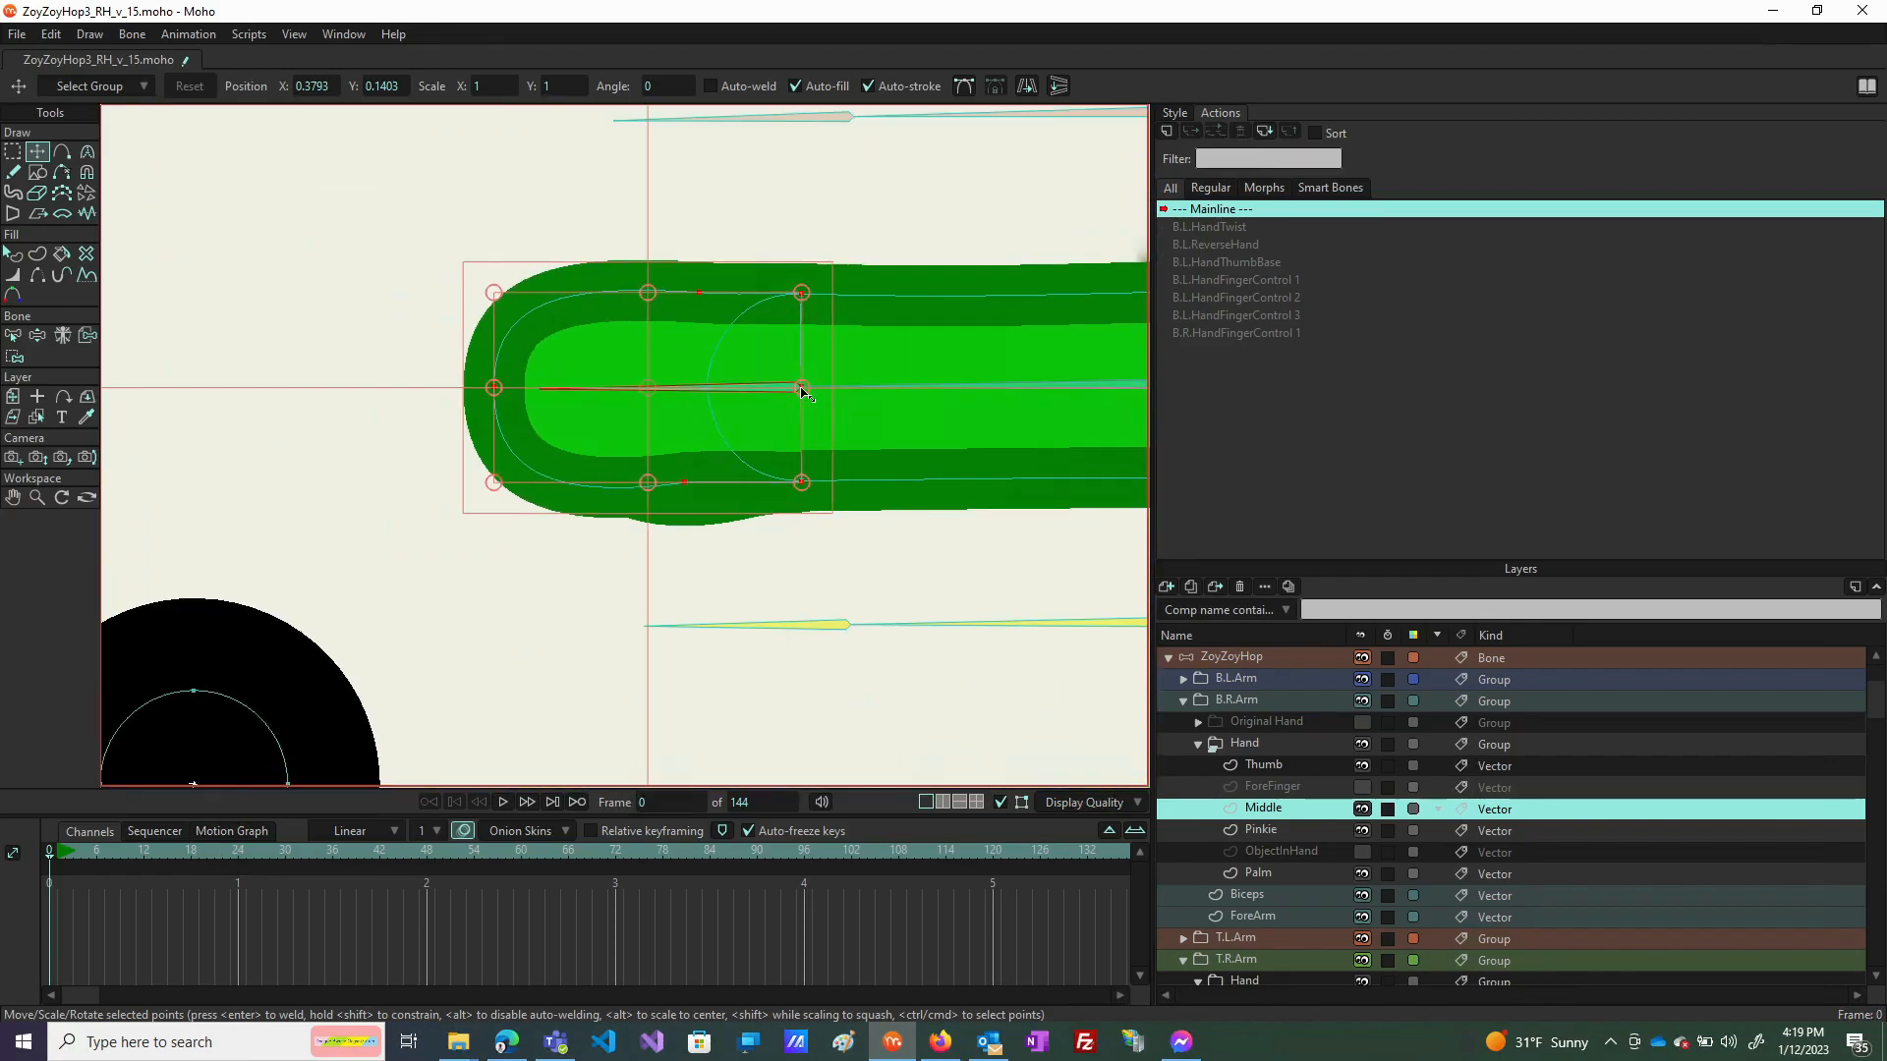
scroll(802, 391, down, 3)
scroll(802, 392, up, 5)
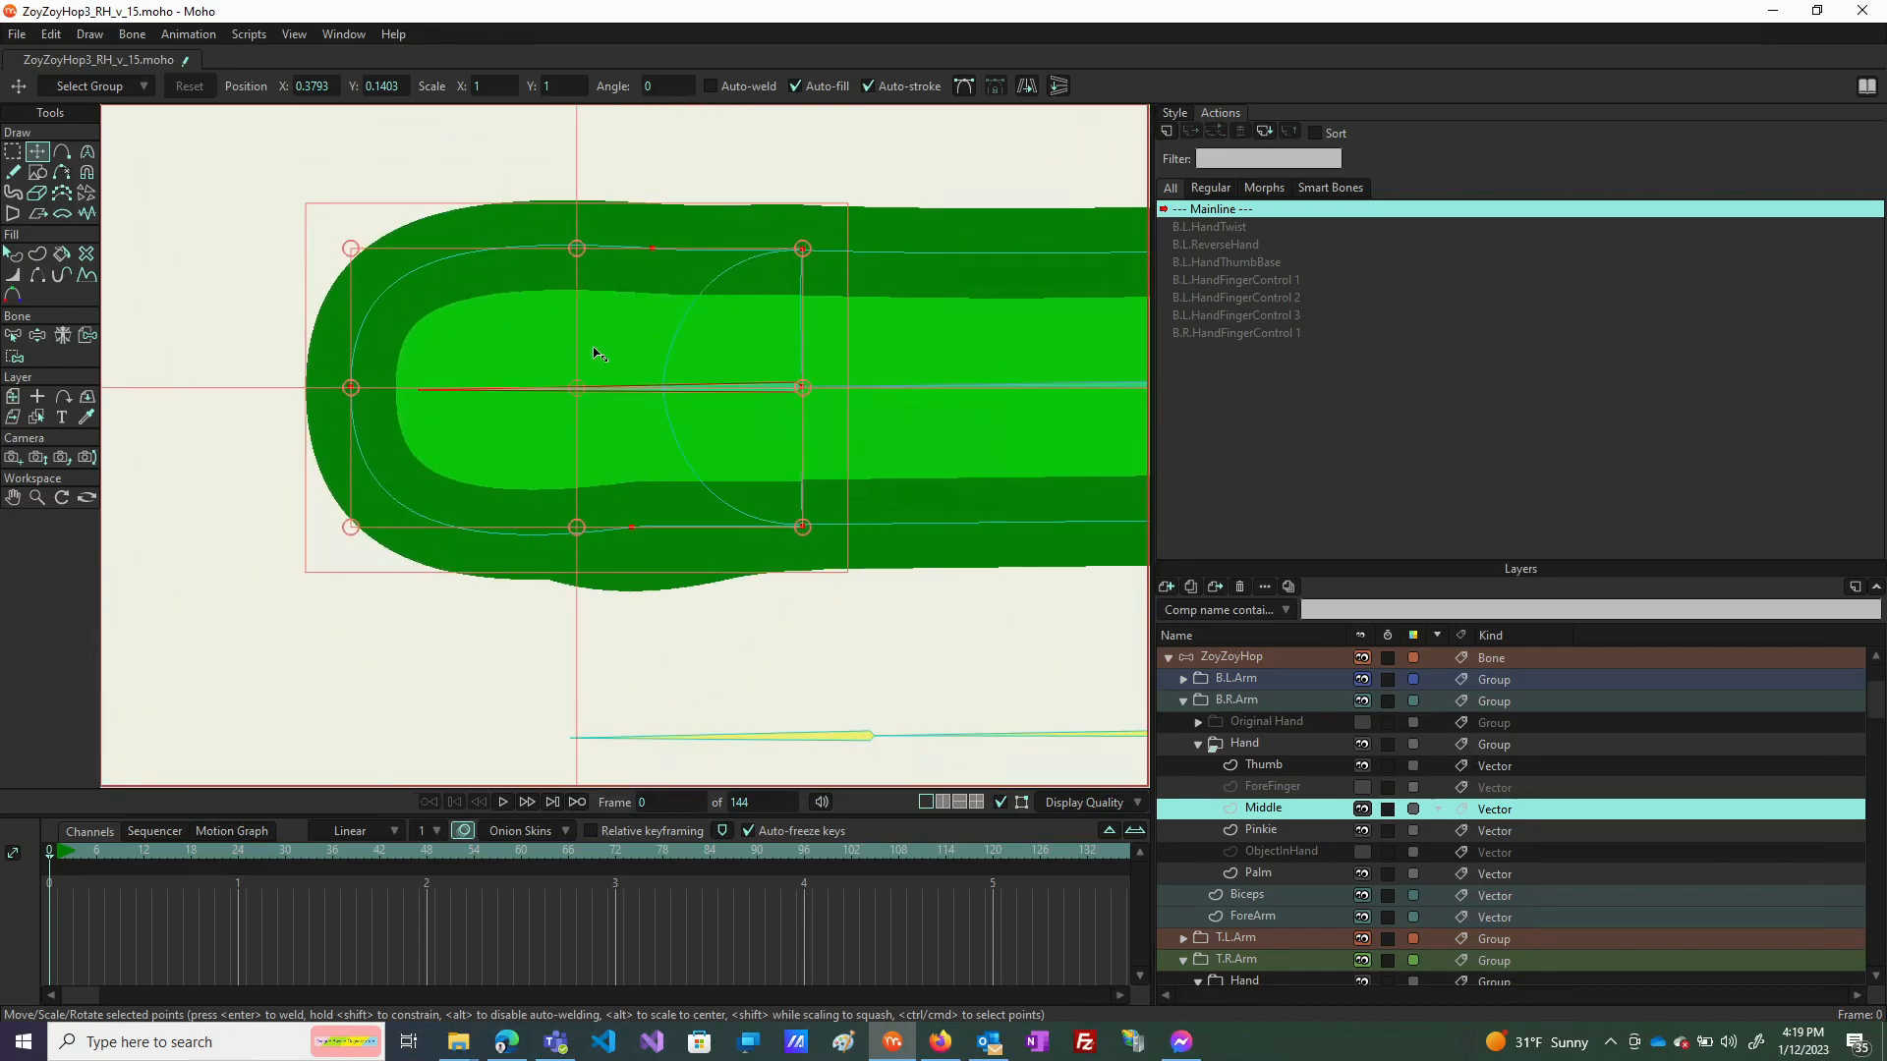
click(40, 339)
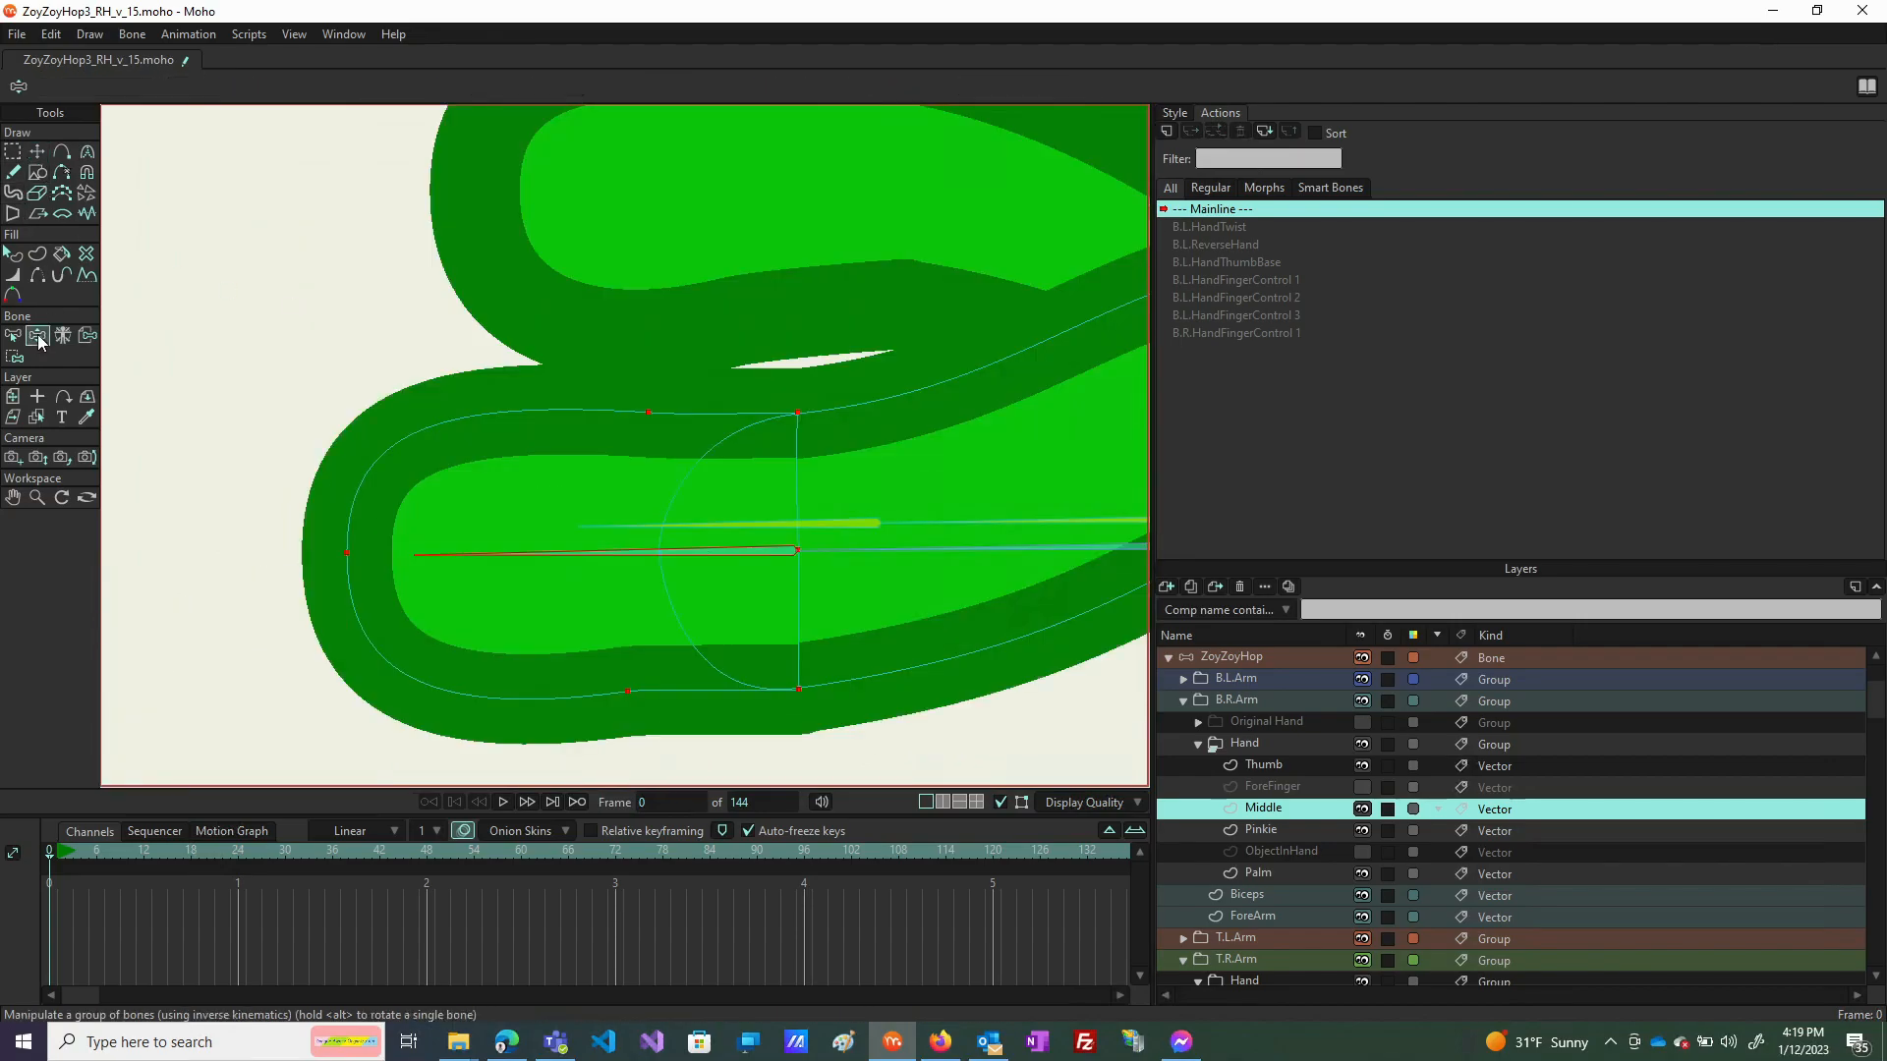
drag(581, 550, 1001, 644)
drag(1299, 330, 359, 257)
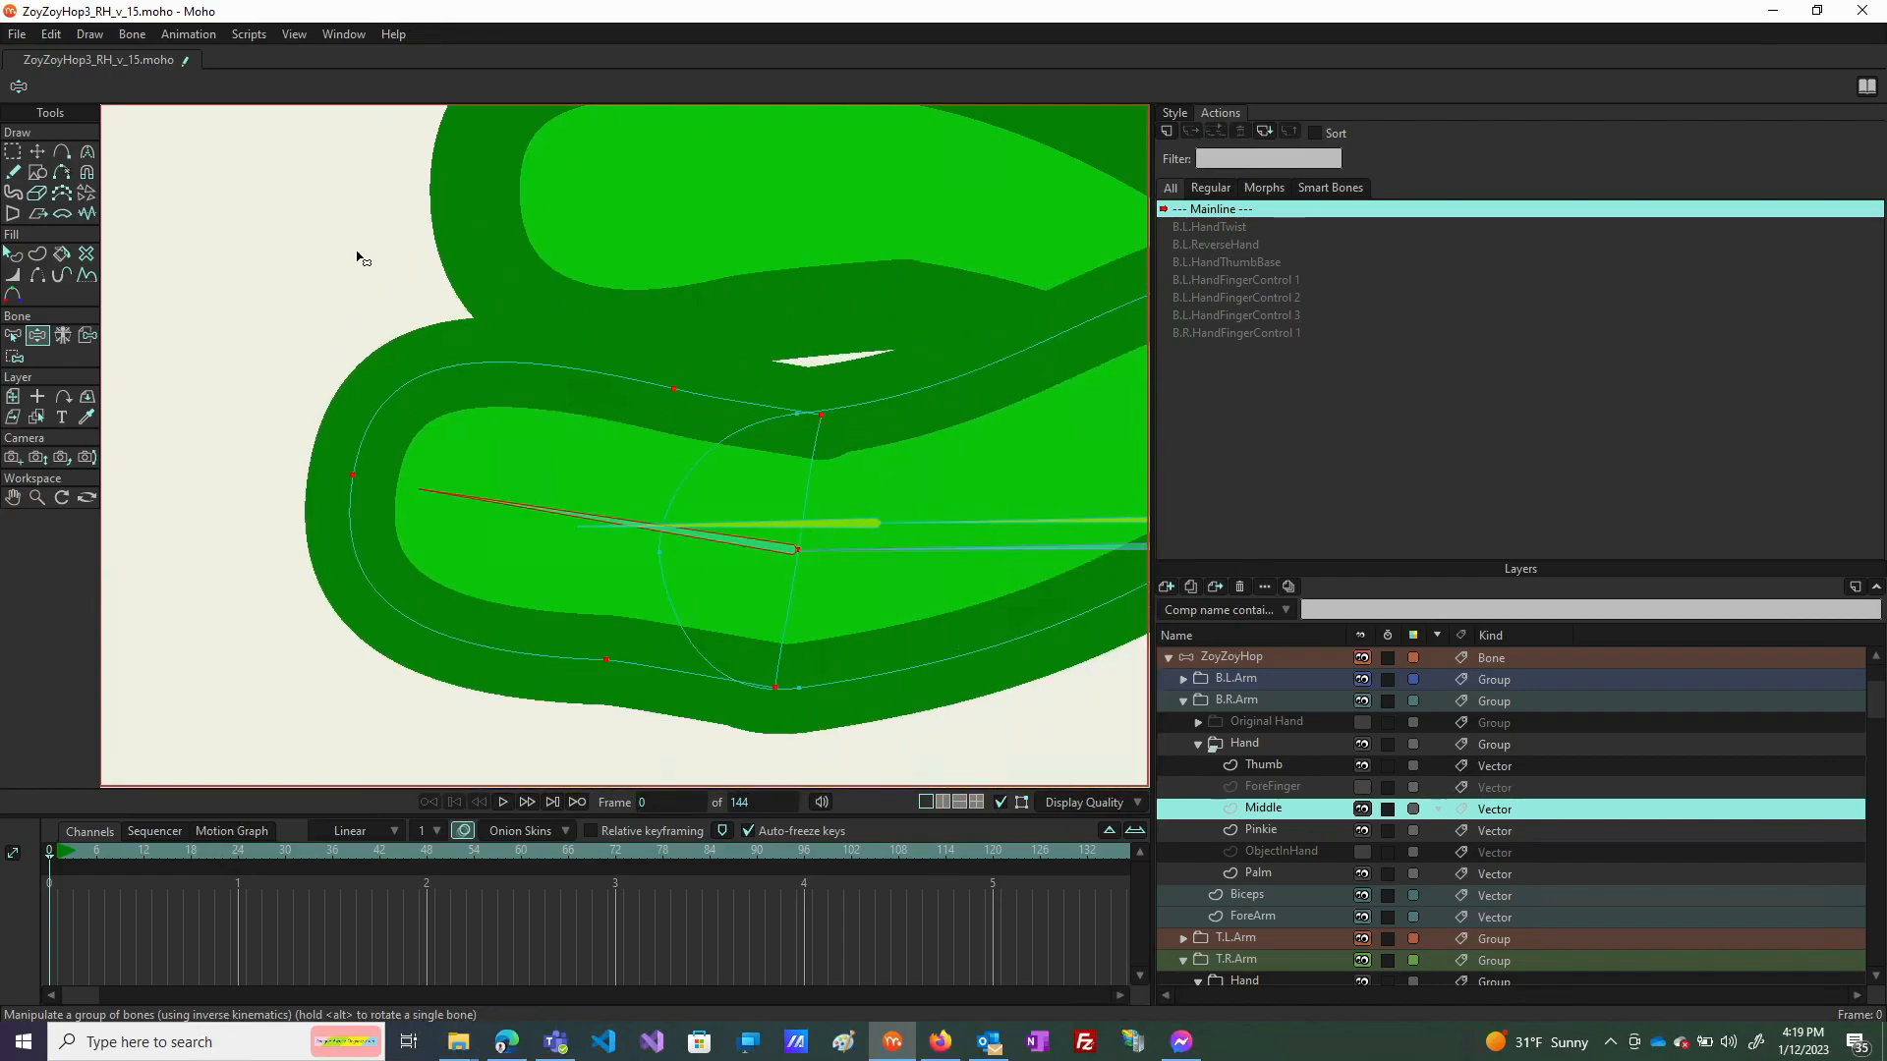
Hide the Middle finger layer of the B.R.Arm hand.
scroll(393, 297, down, 5)
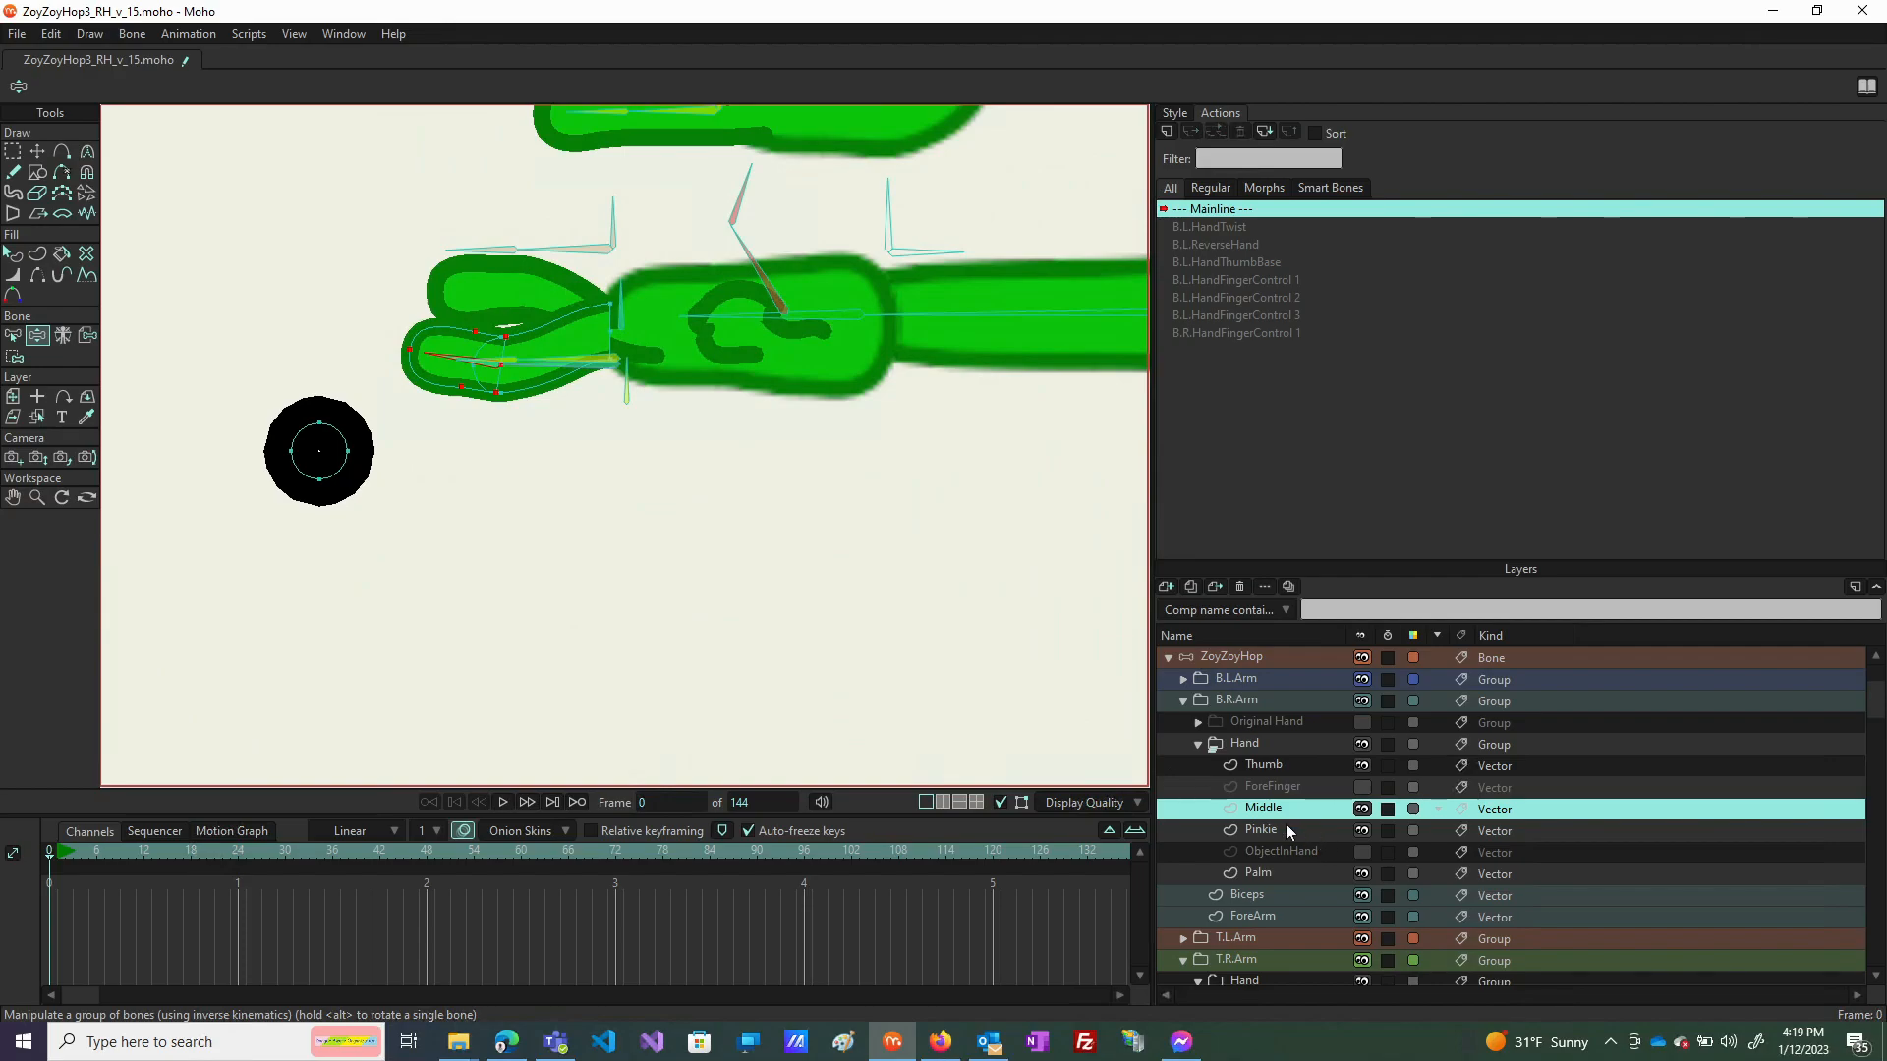
click(1362, 809)
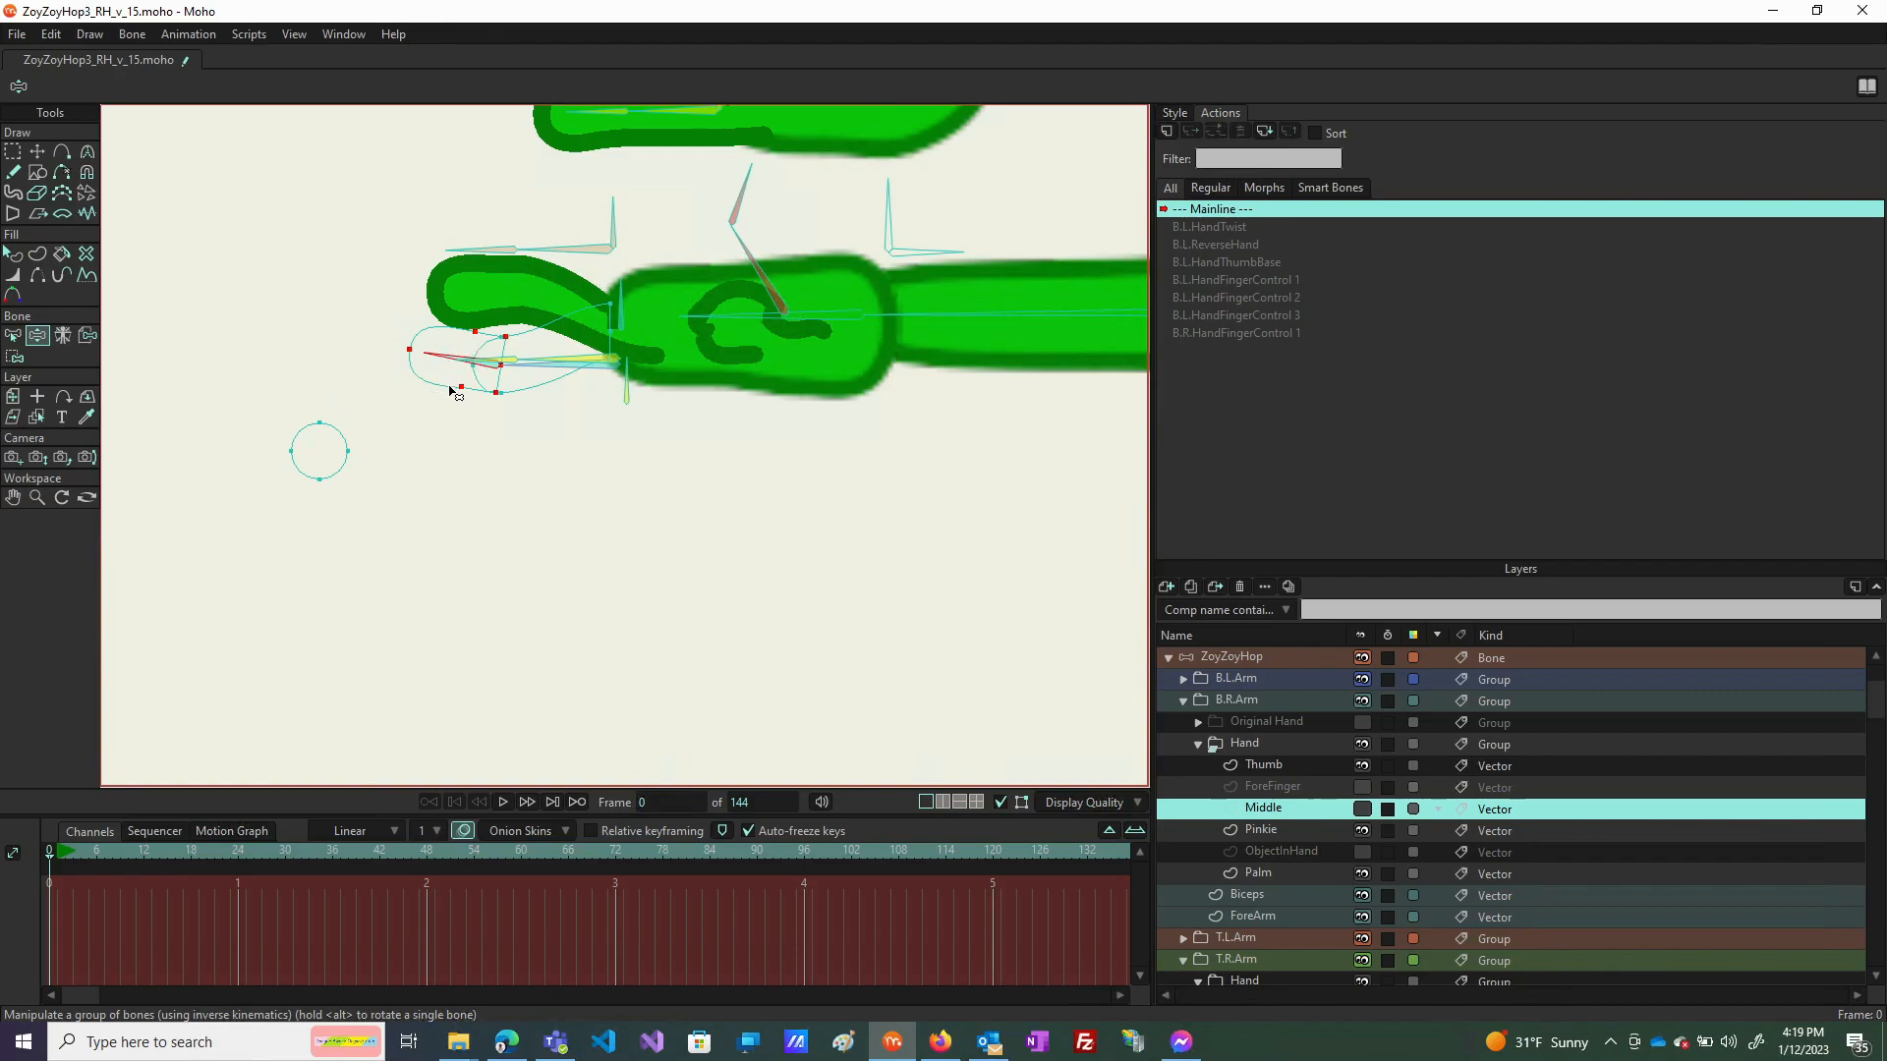
Inspect the ZoyZoyHop finger bones around the Pinkie and identify which bone lies over its fingertip.
click(1279, 831)
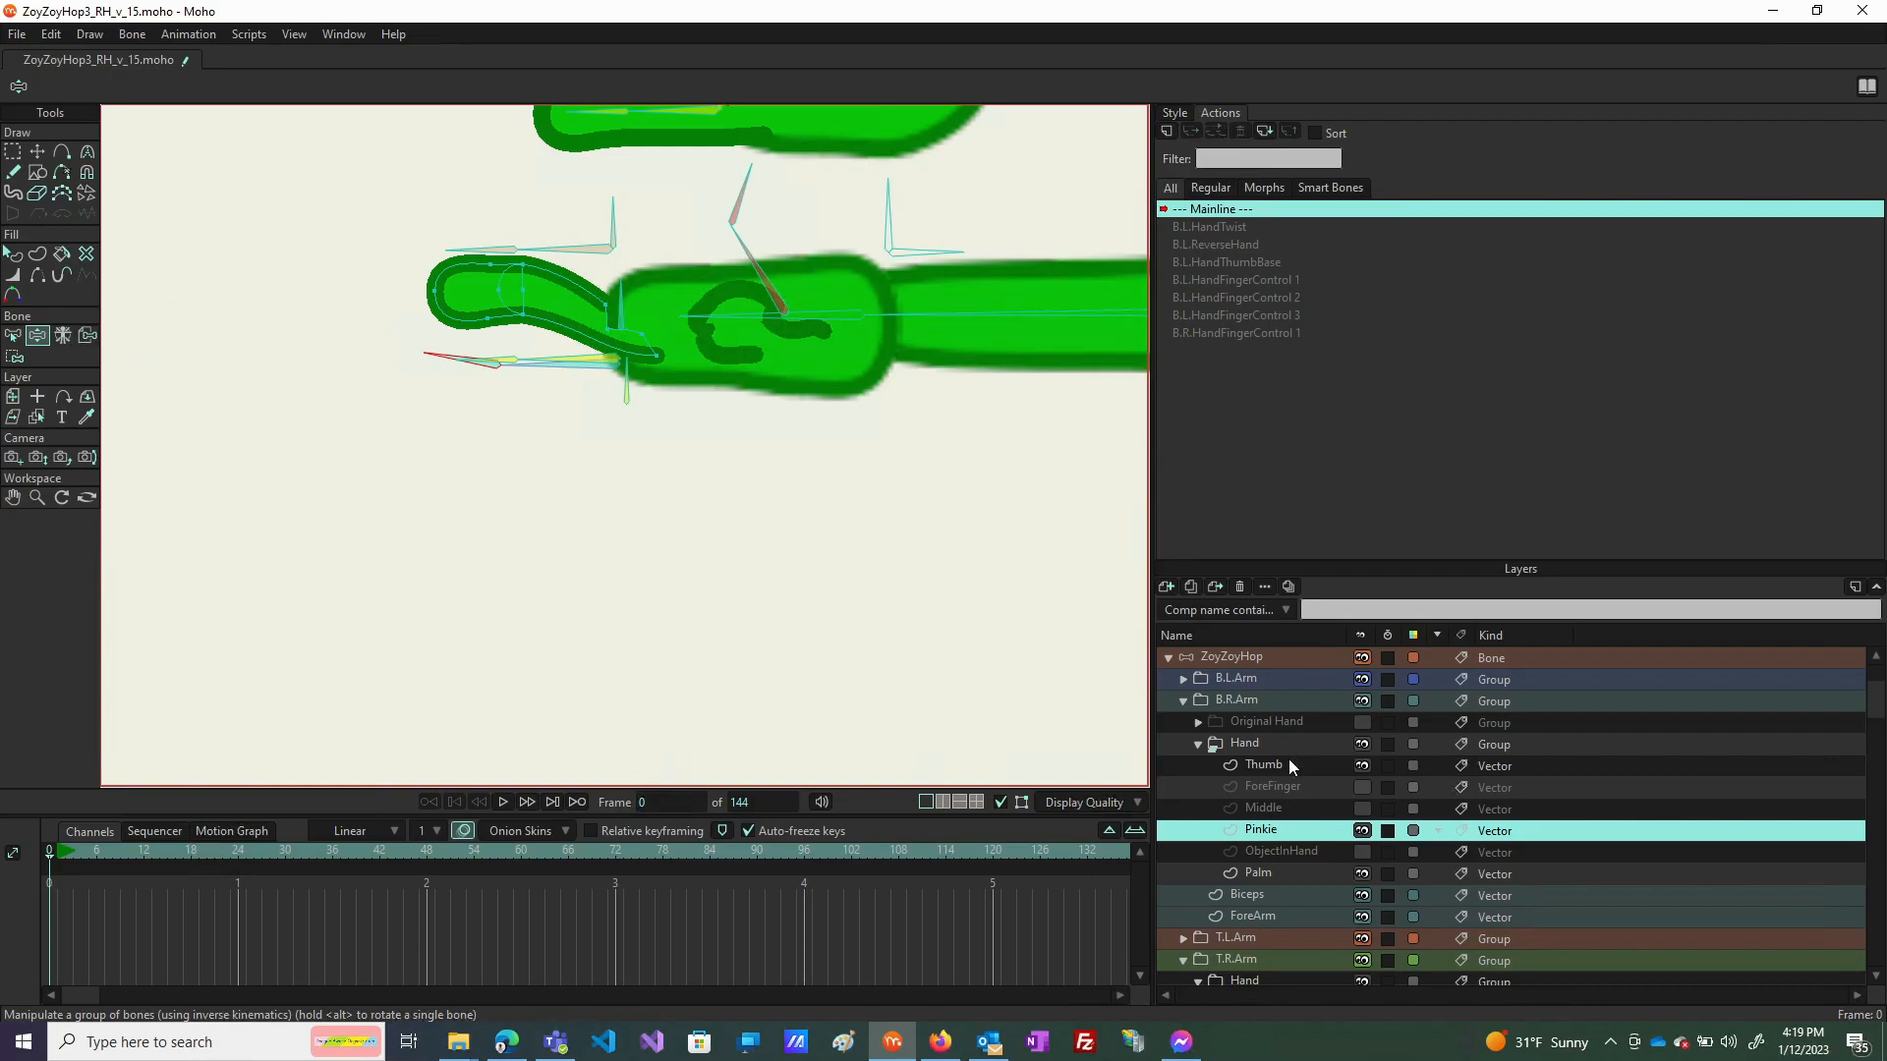
click(1265, 658)
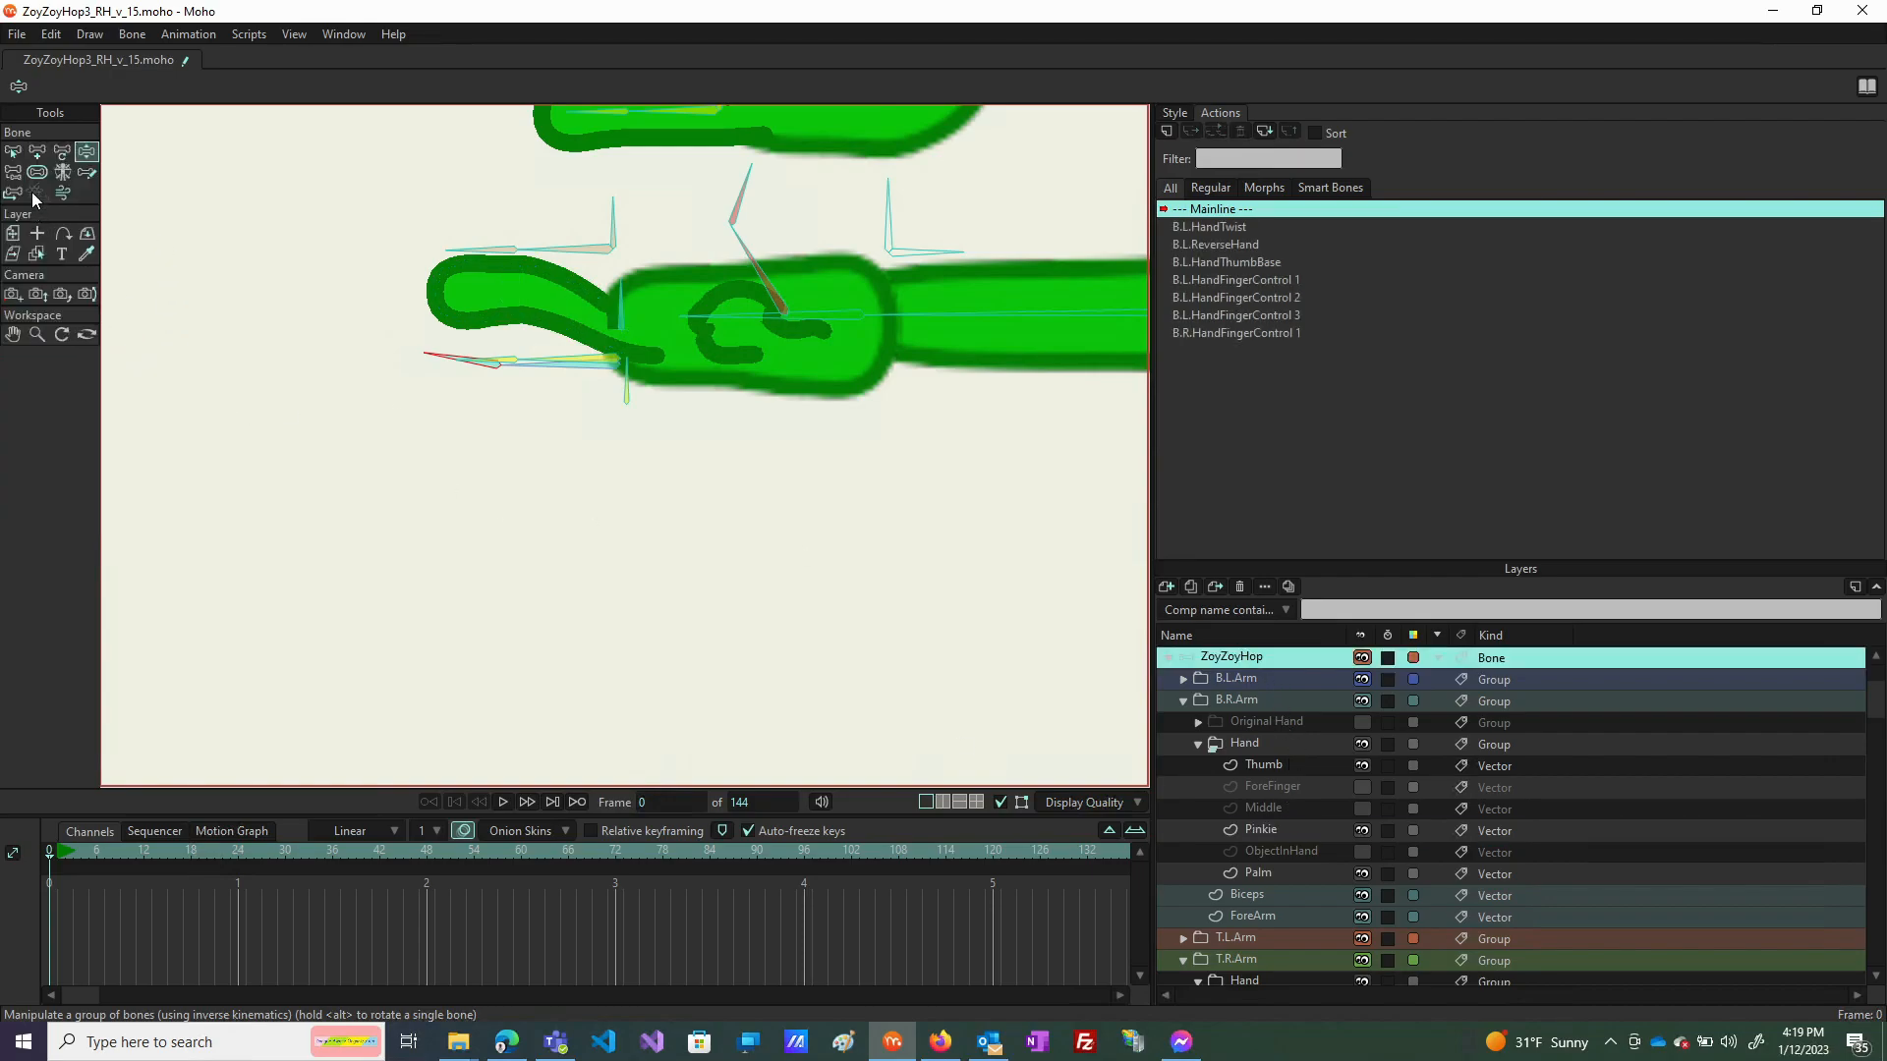
click(61, 150)
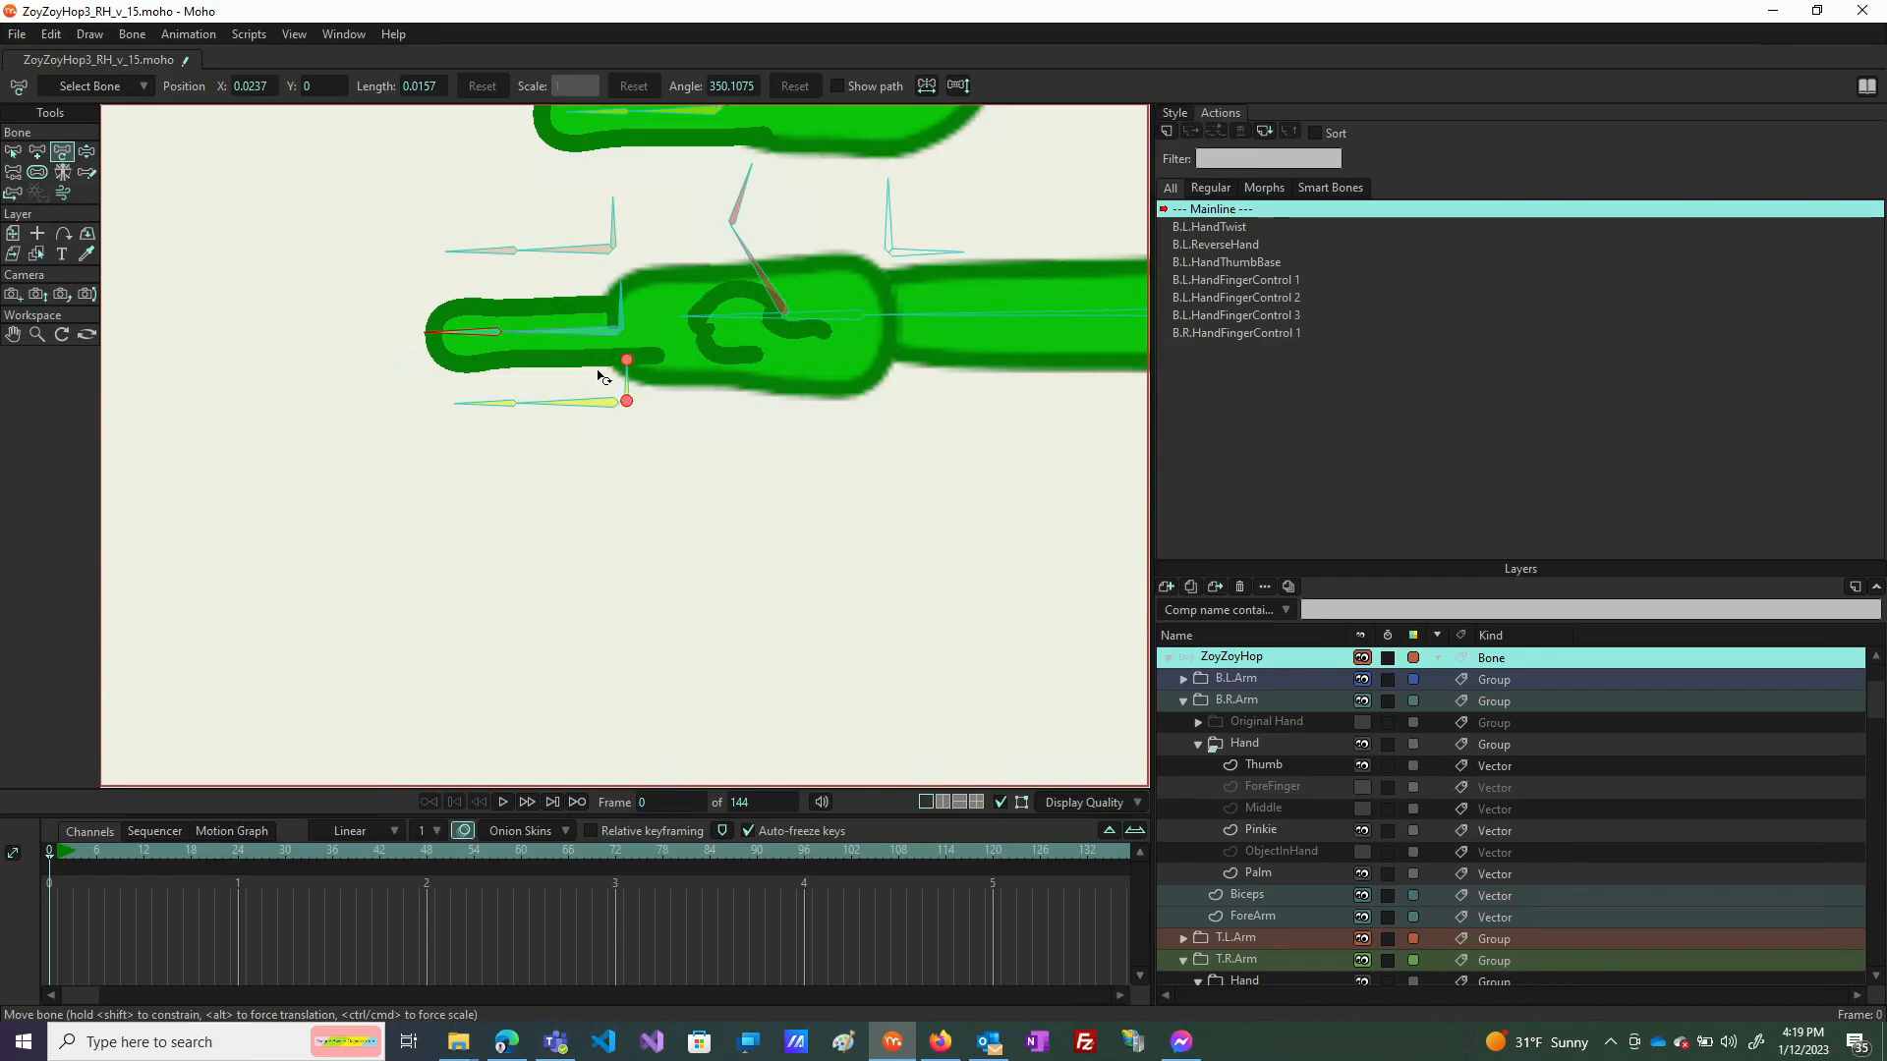
scroll(596, 361, up, 3)
scroll(597, 361, down, 3)
click(629, 411)
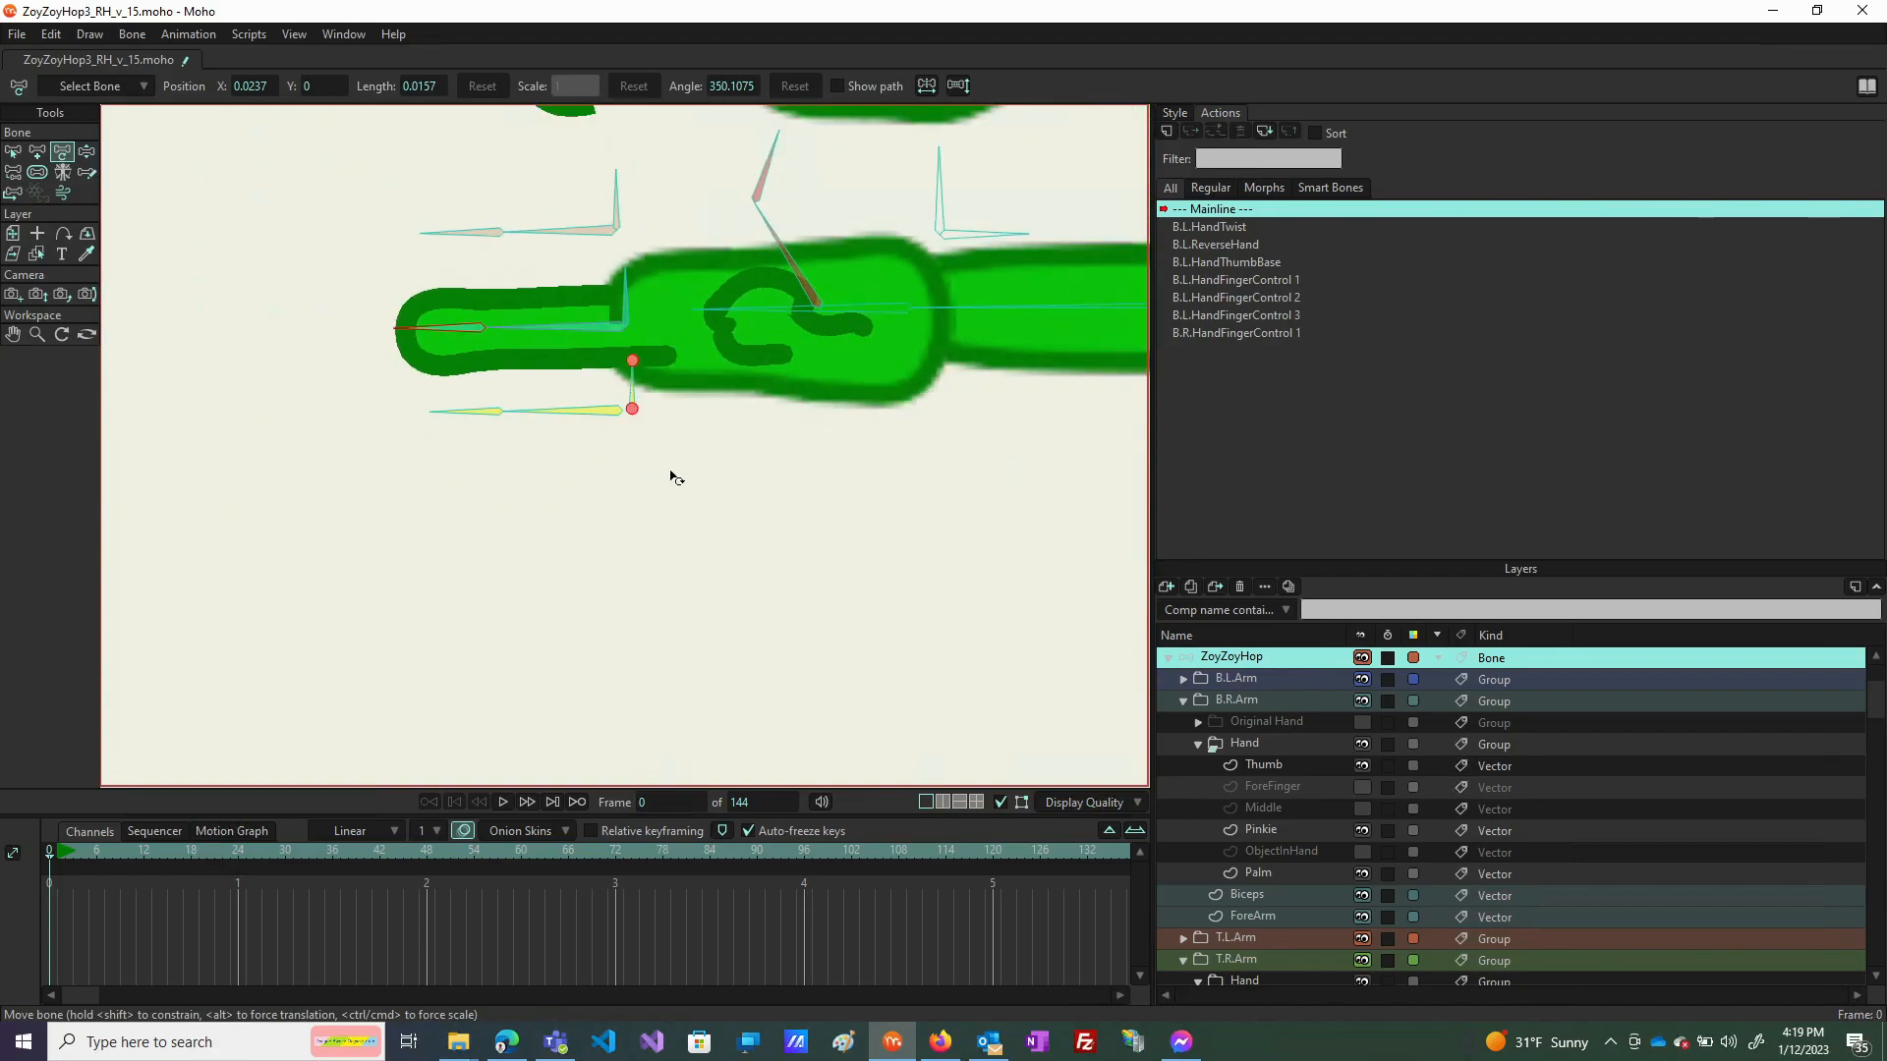
click(439, 327)
click(15, 152)
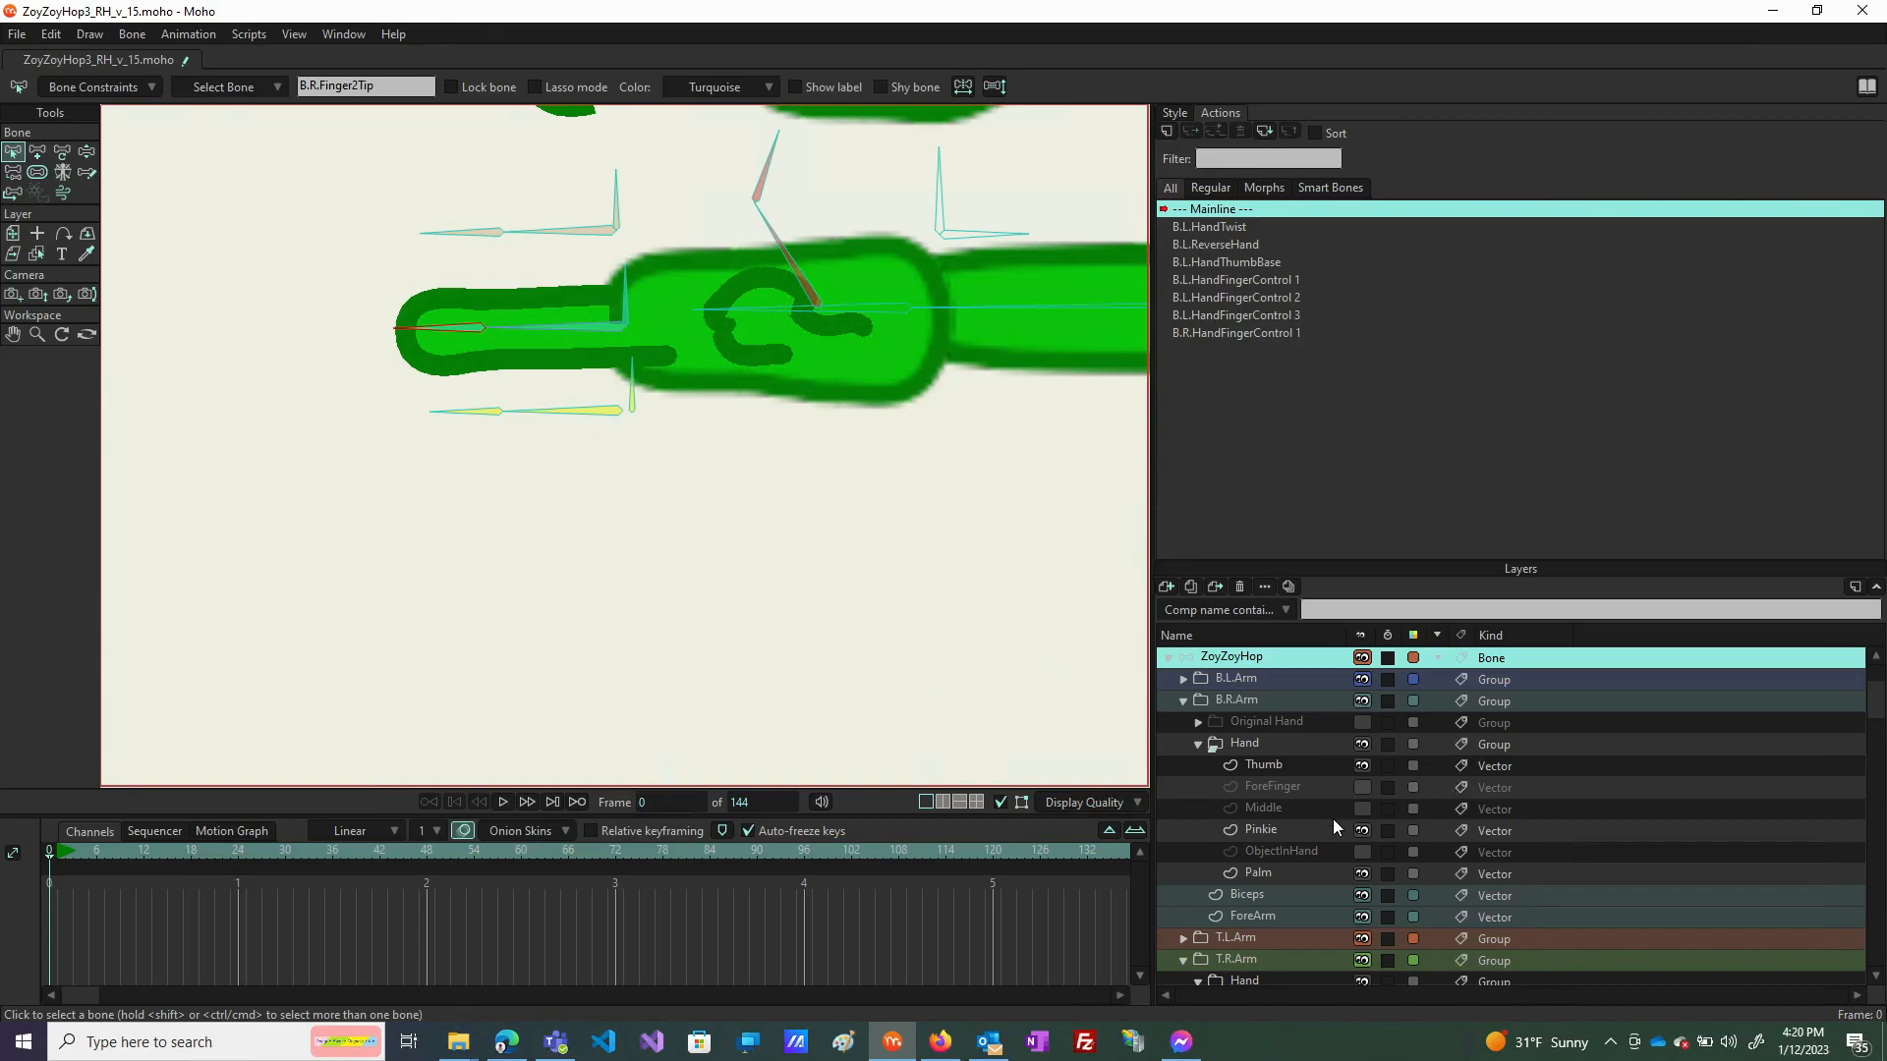
click(1268, 830)
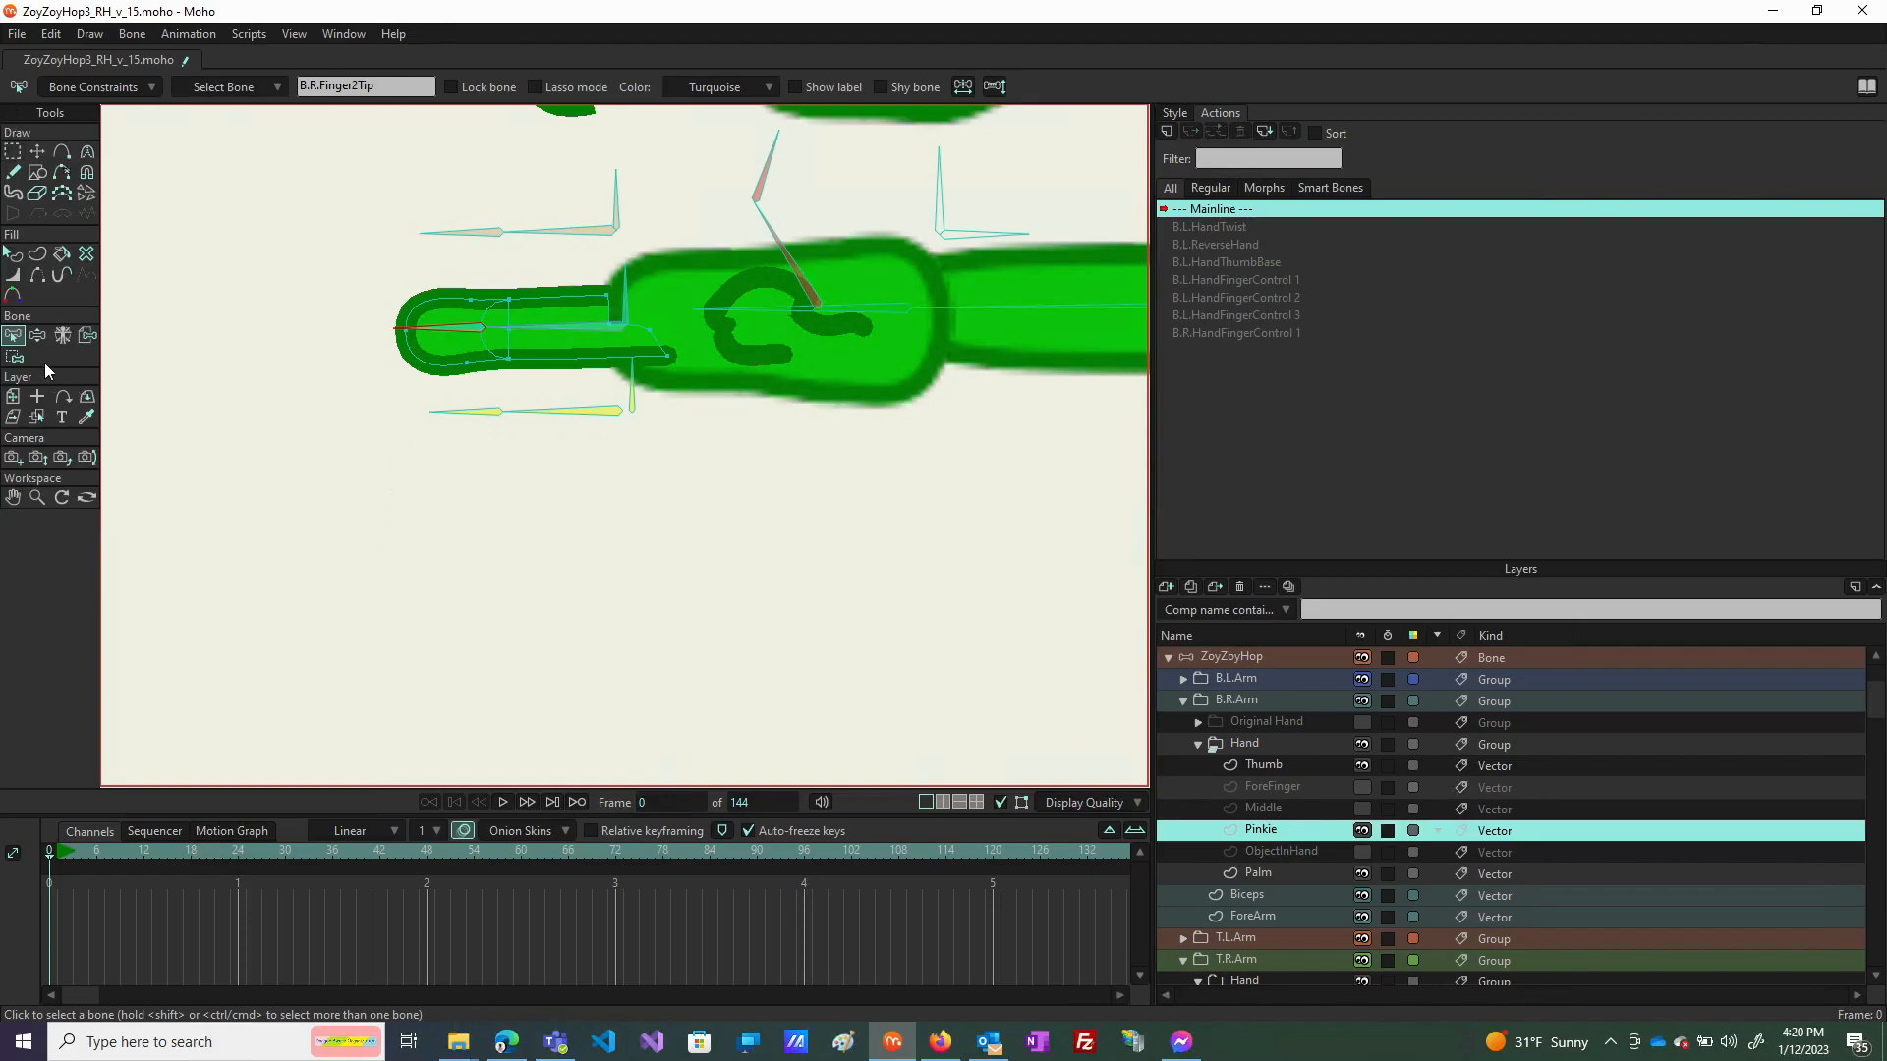
click(1263, 655)
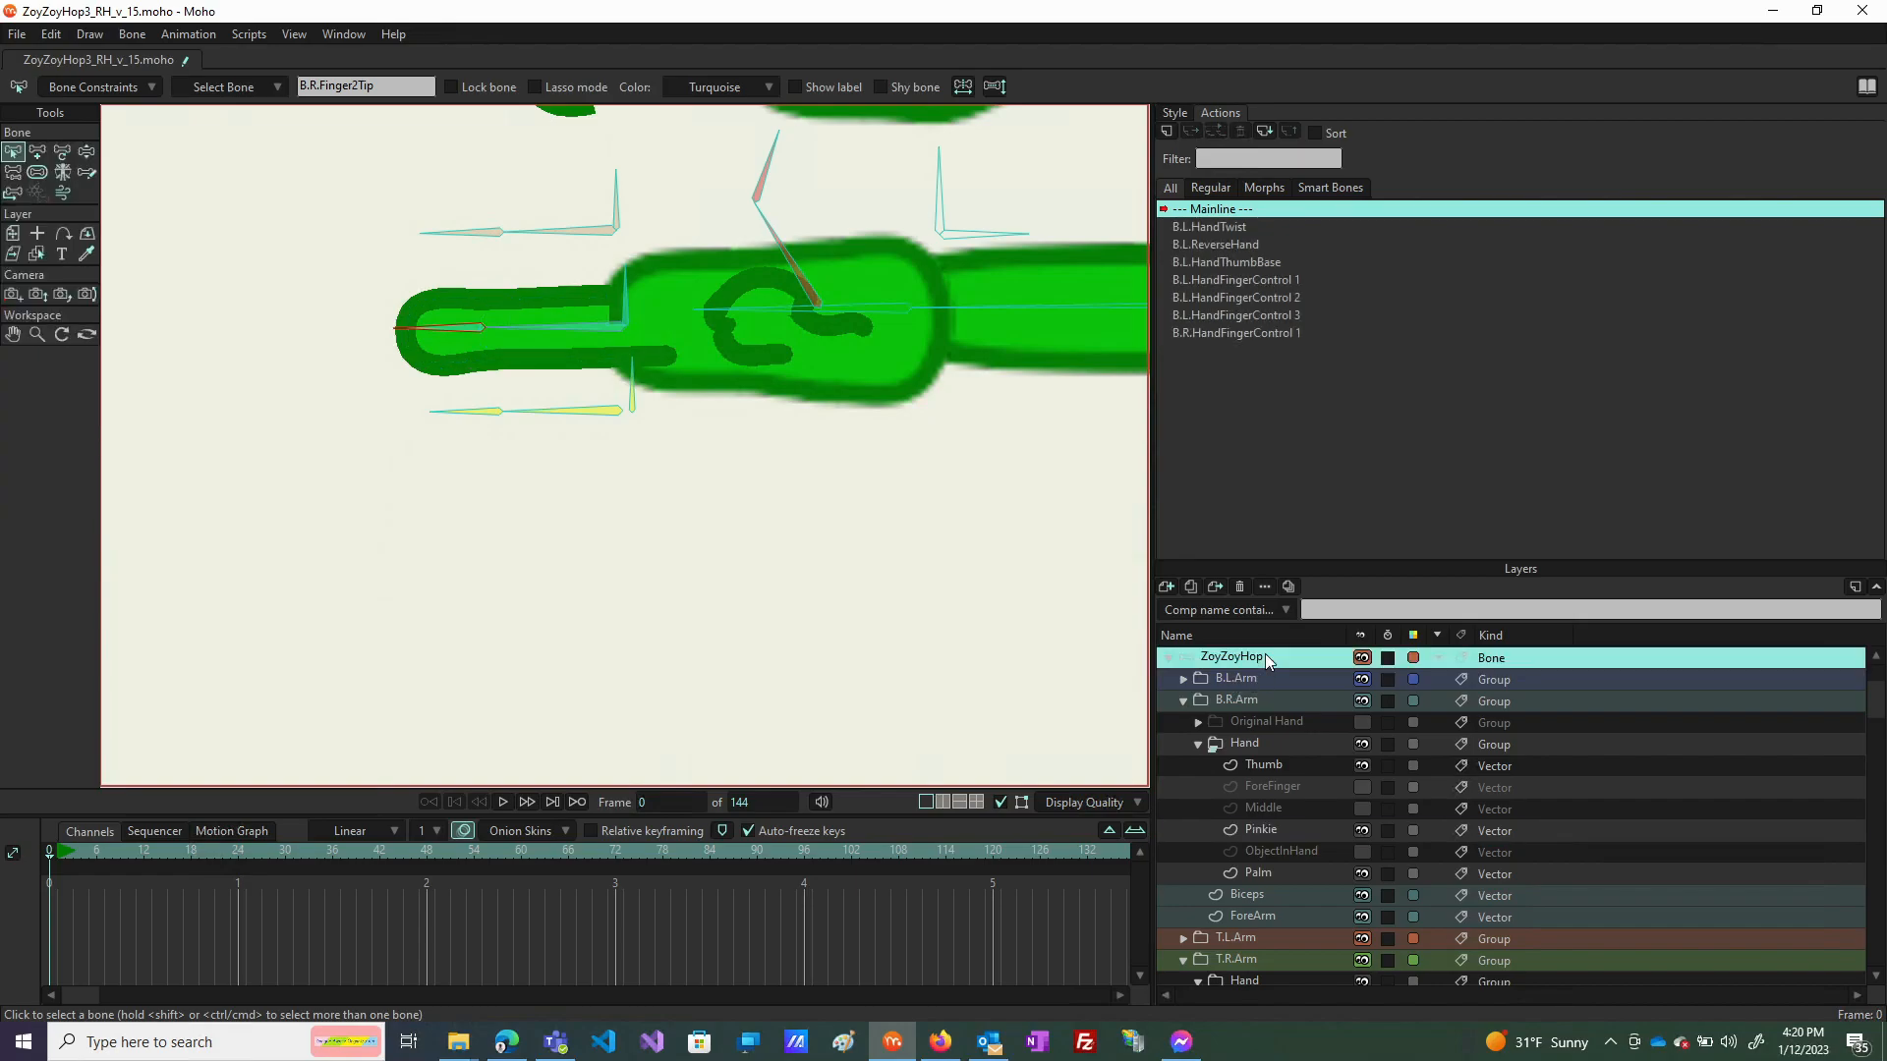
Move the Middle finger's bone chain up off the Pinkie, beside the finger bones above the hand.
click(63, 149)
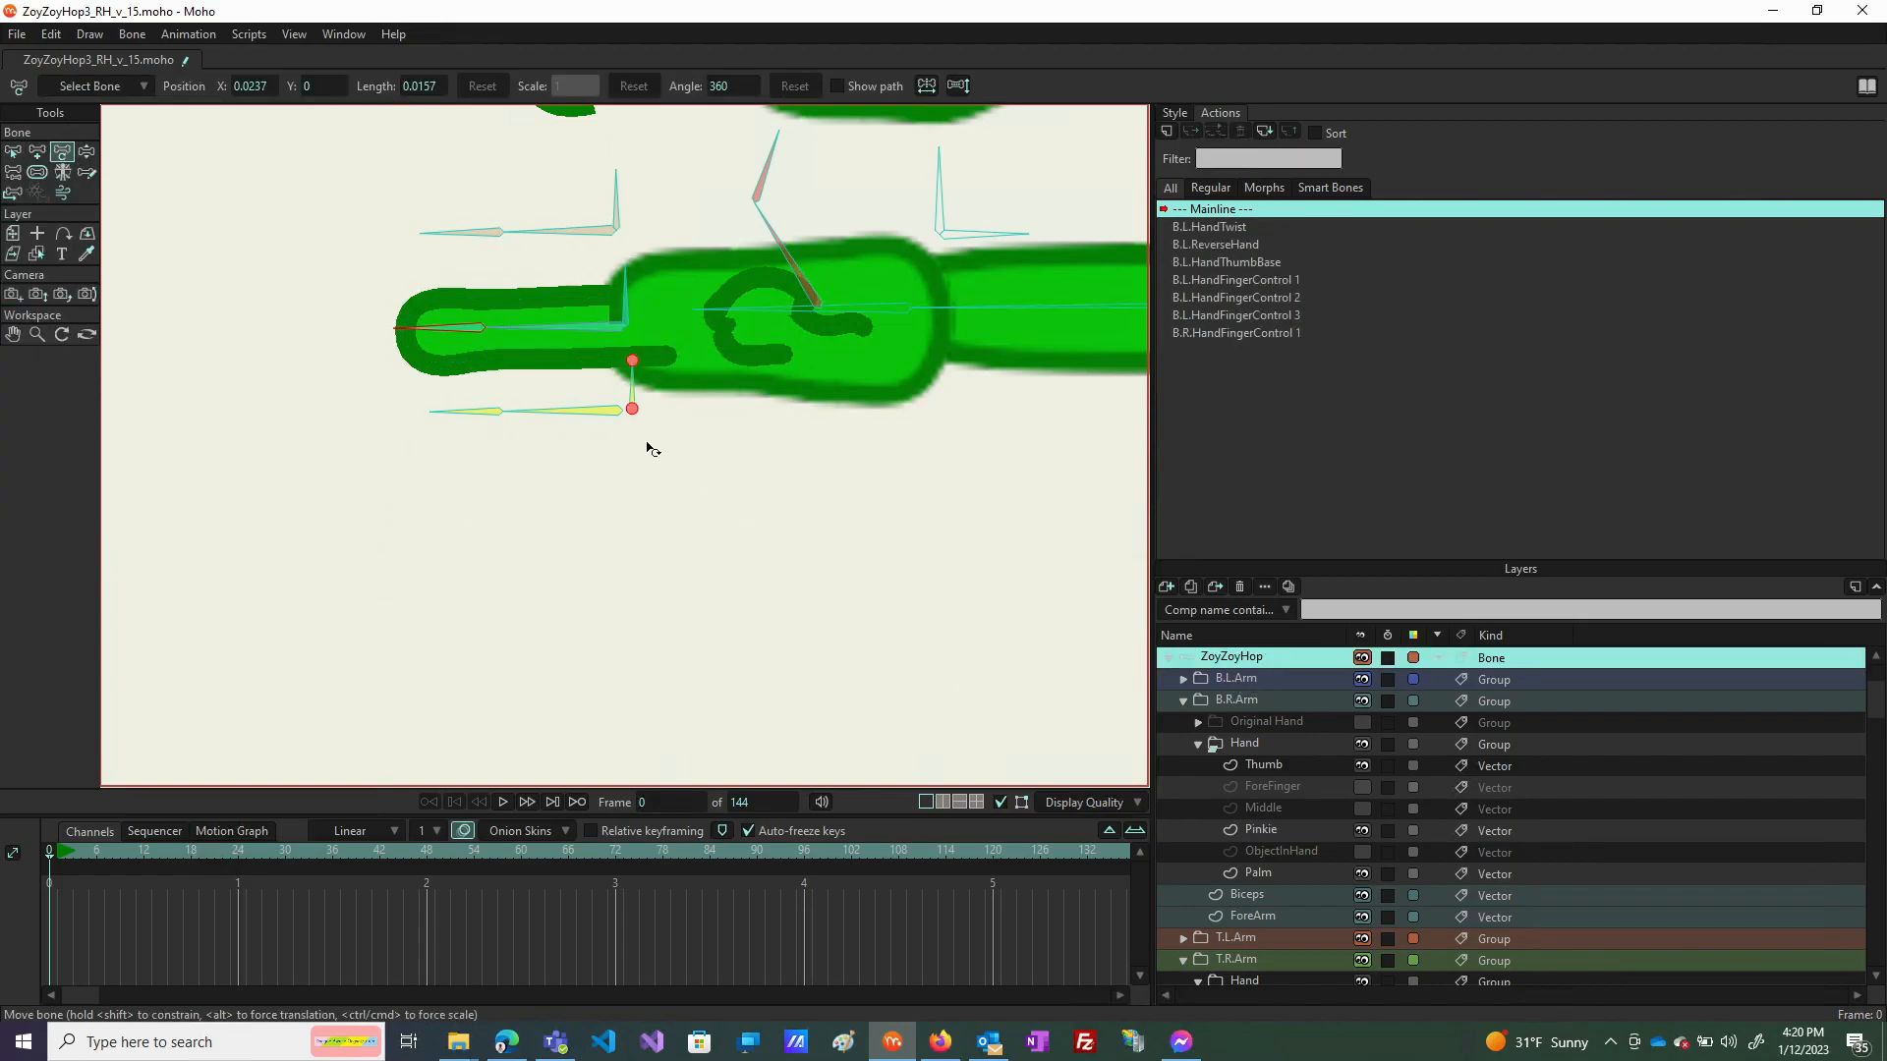
drag(617, 418, 614, 334)
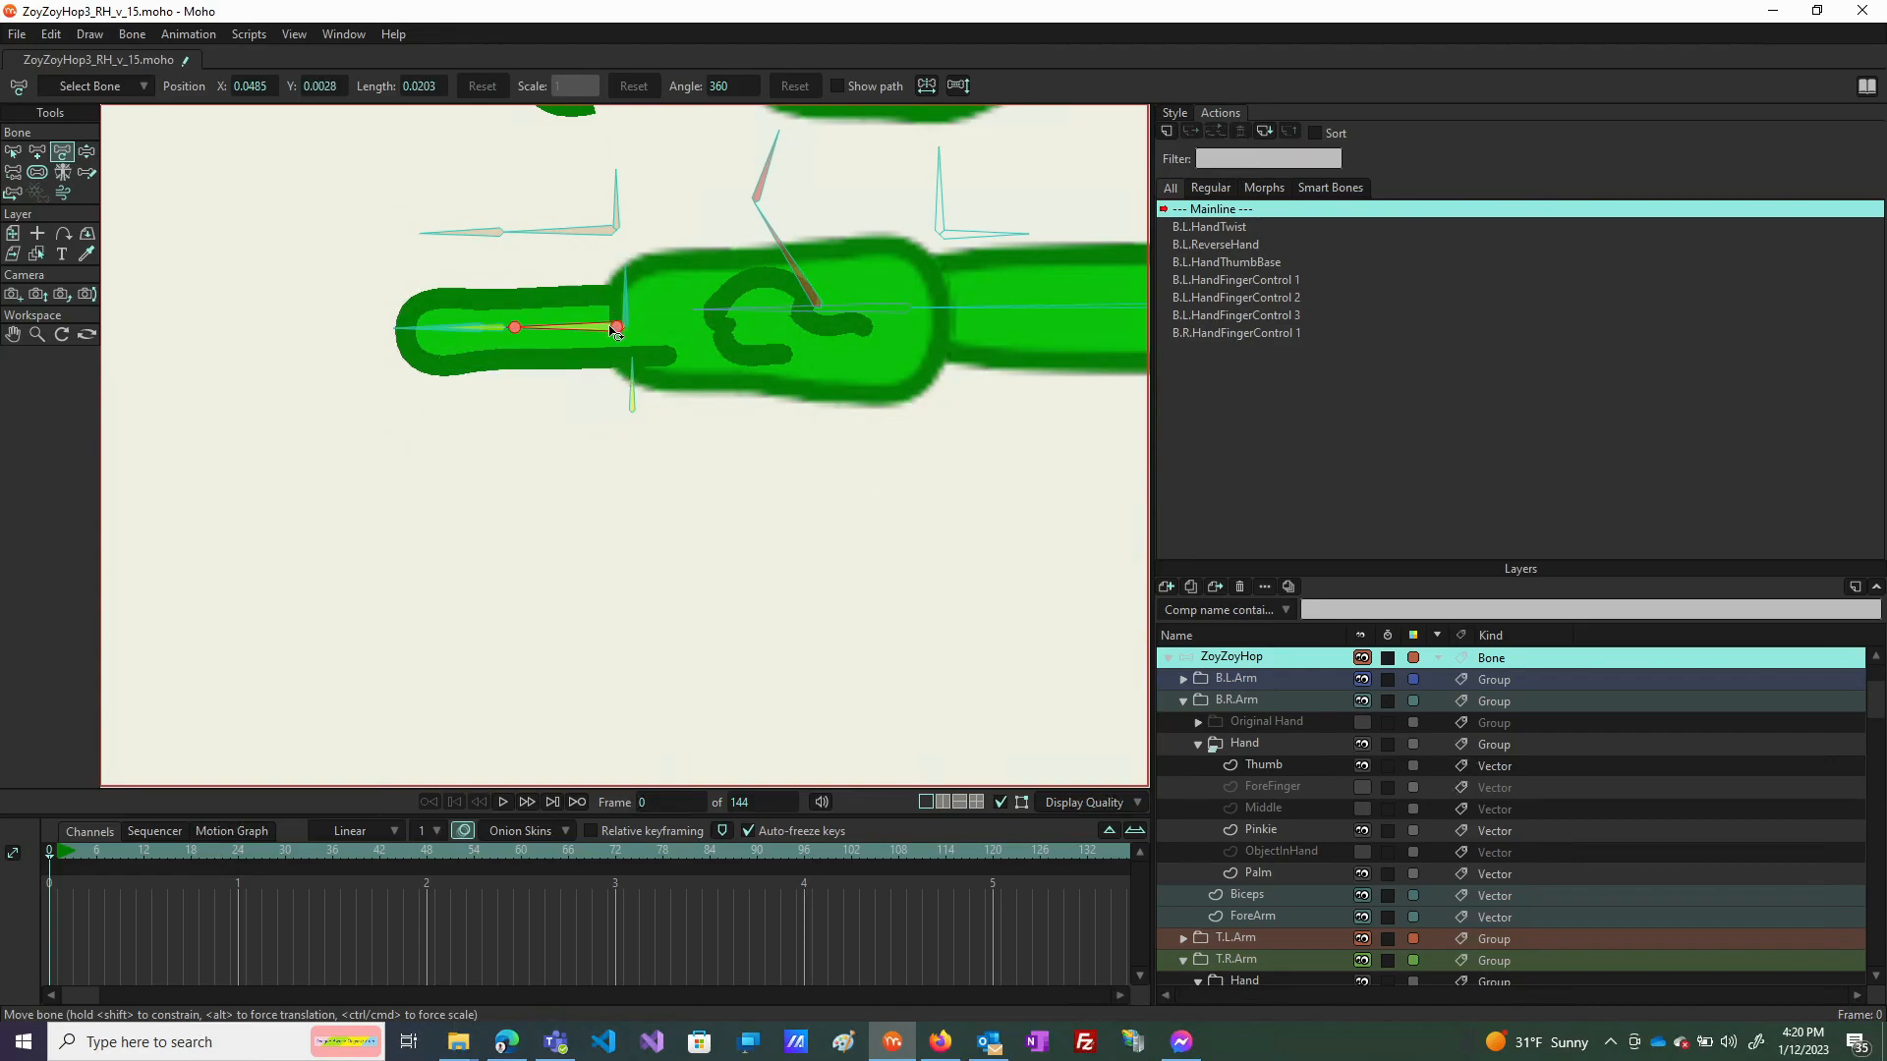
key(ctrl+z)
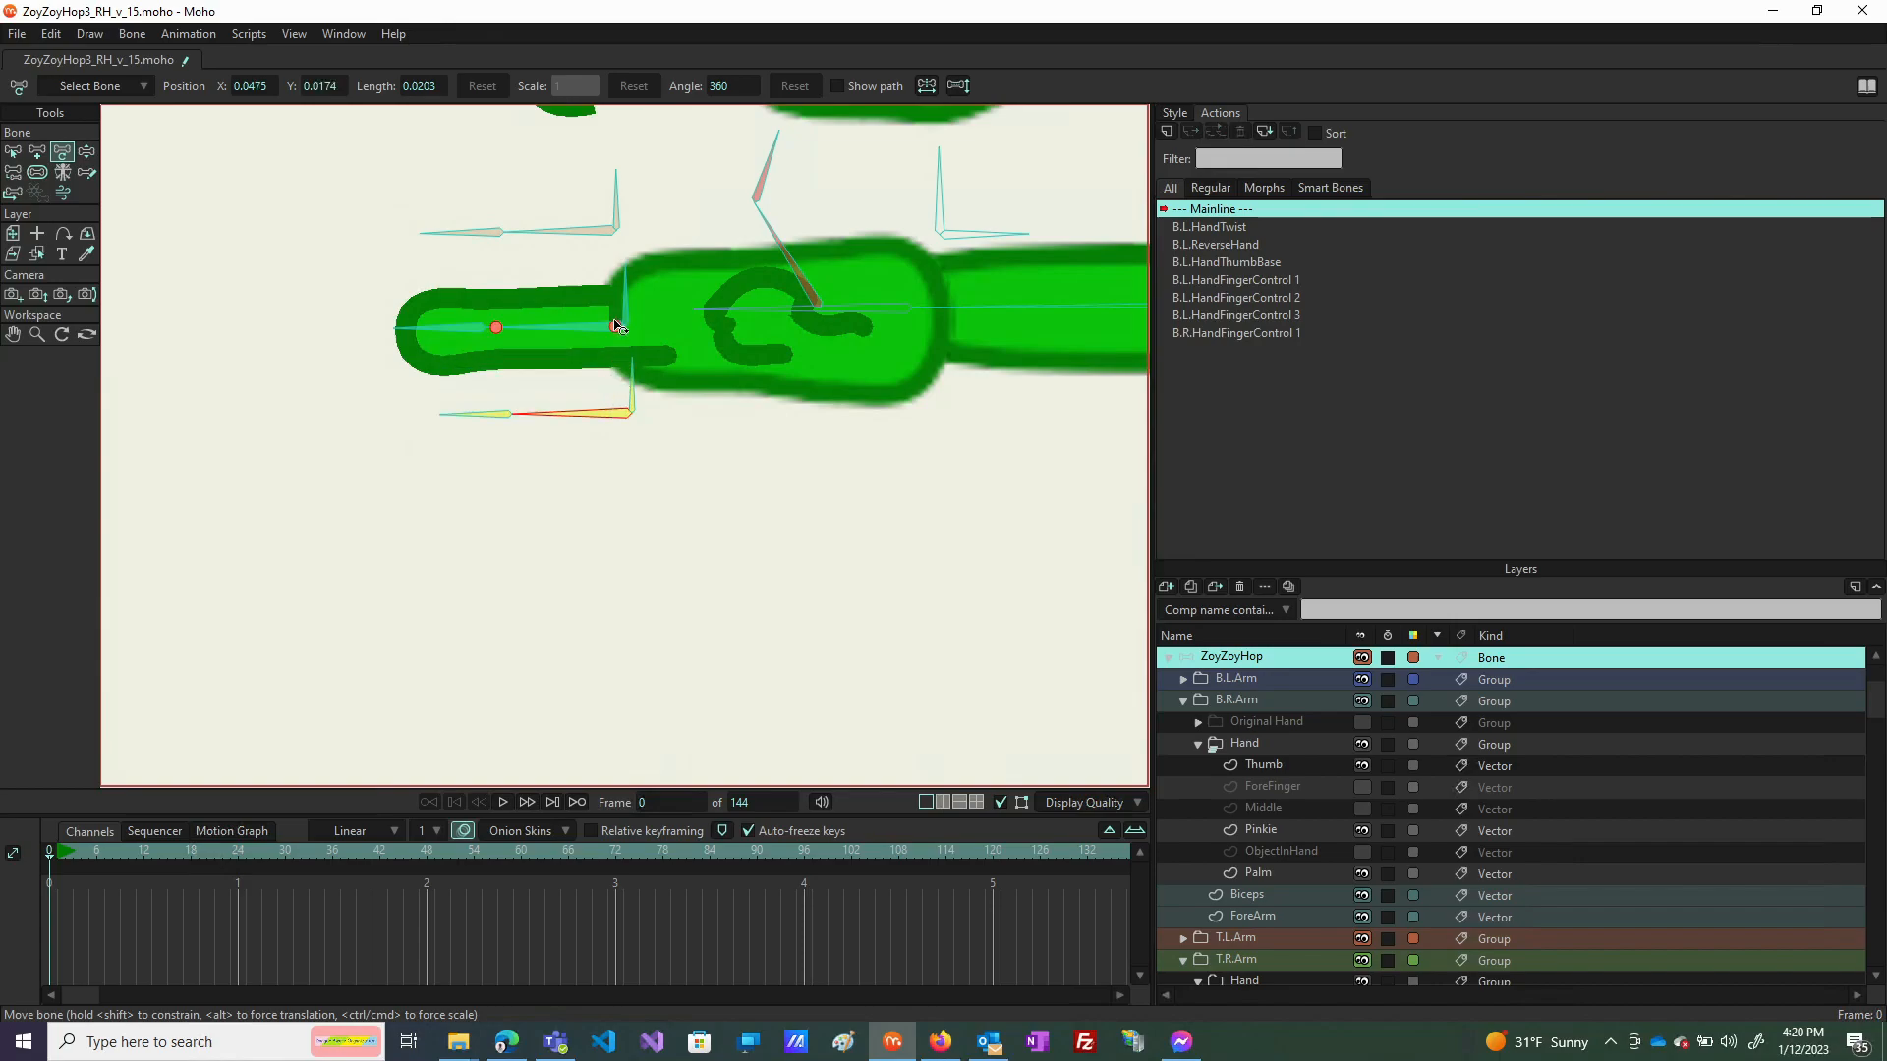
drag(619, 331, 611, 233)
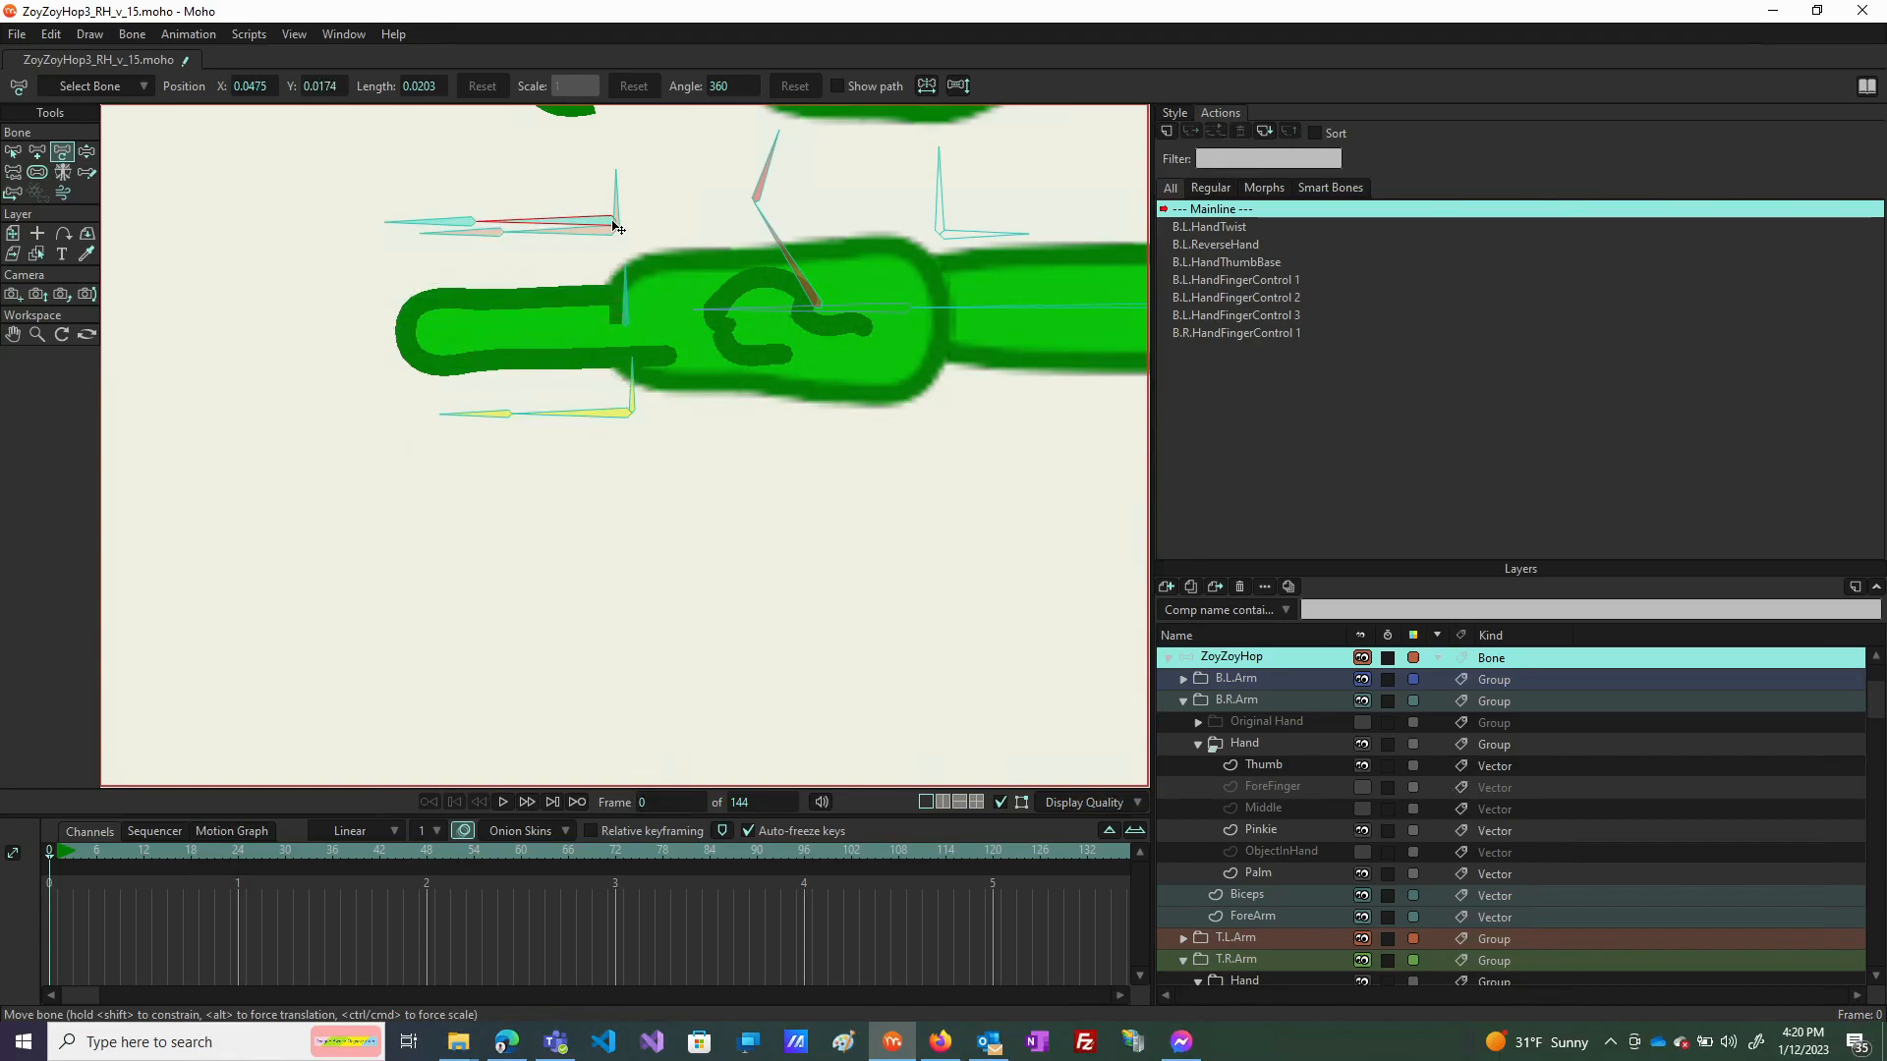
Move the yellow Pinkie bone chain up onto the Pinkie finger and check the placement by toggling the Pinkie layer's visibility.
drag(625, 413, 618, 330)
key(ctrl+z)
click(563, 508)
click(1364, 828)
click(1364, 828)
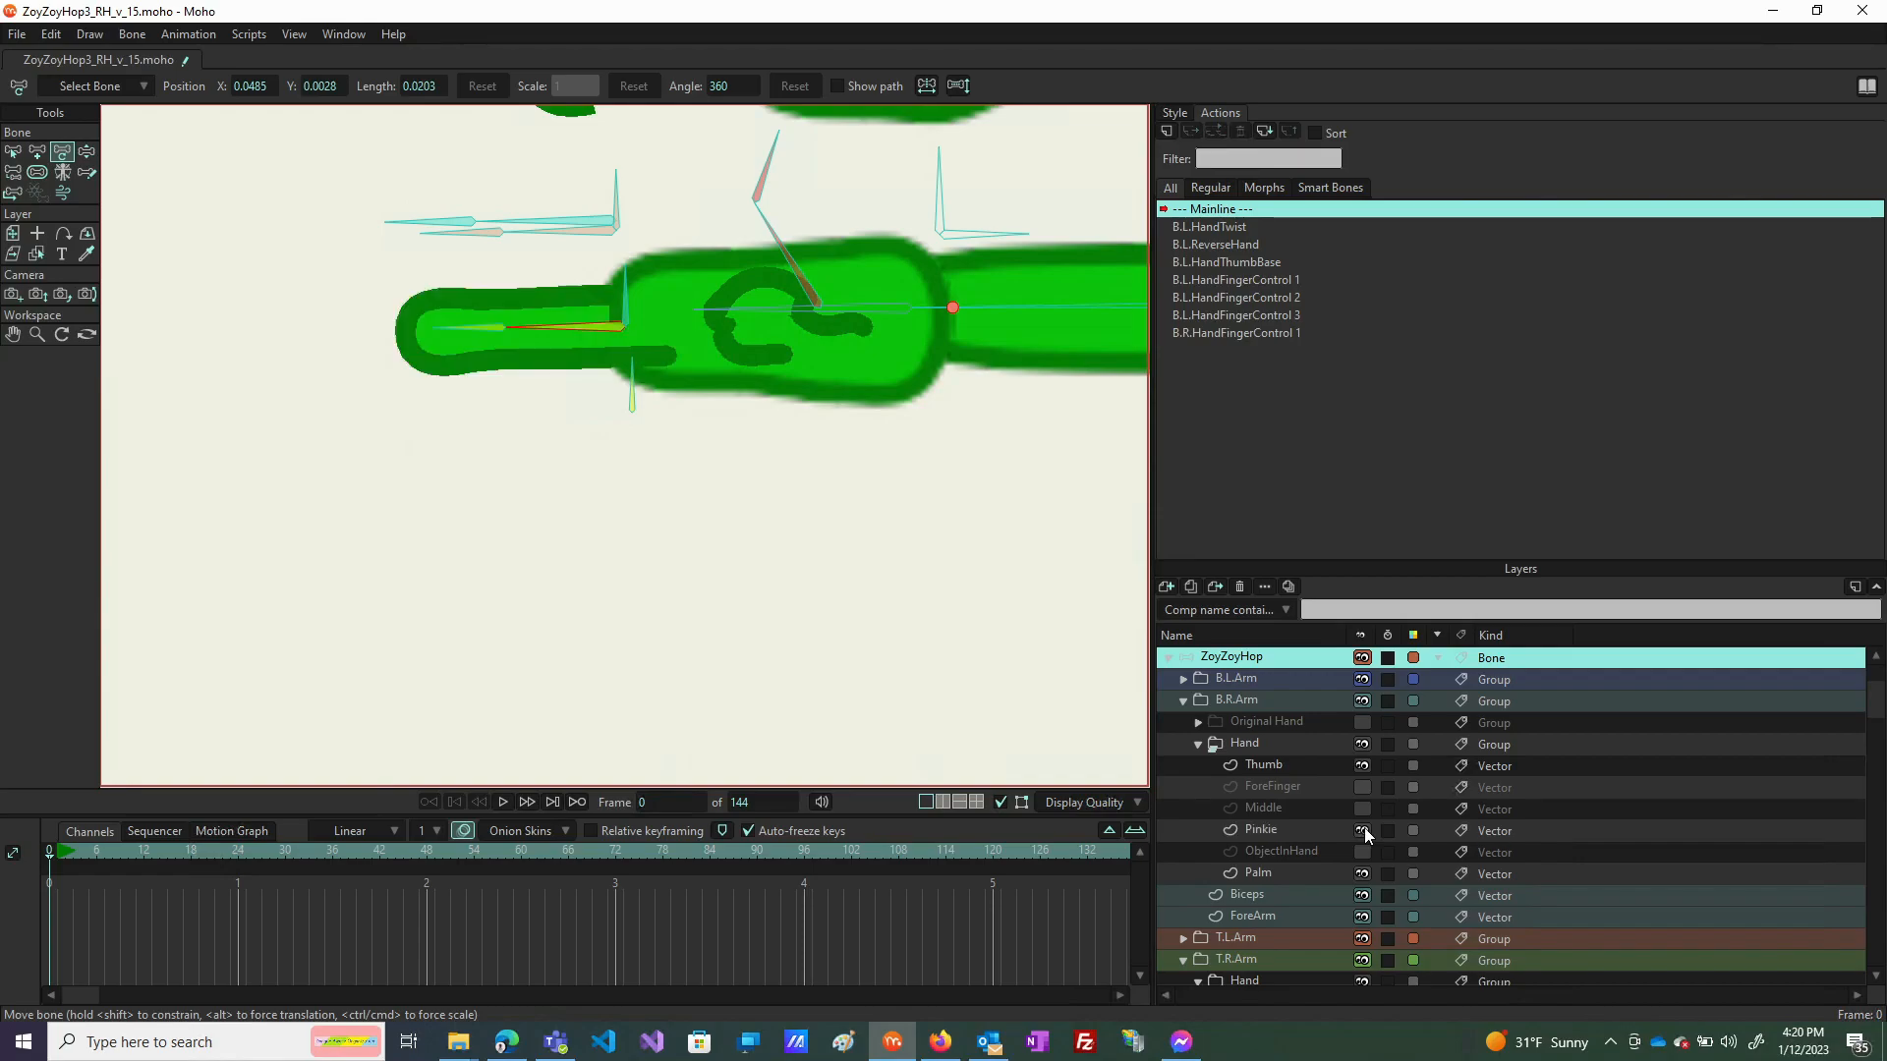
Draw a guide circle on the Pinkie layer around the finger joint, about as tall as the finger outline.
click(1288, 829)
scroll(485, 343, up, 5)
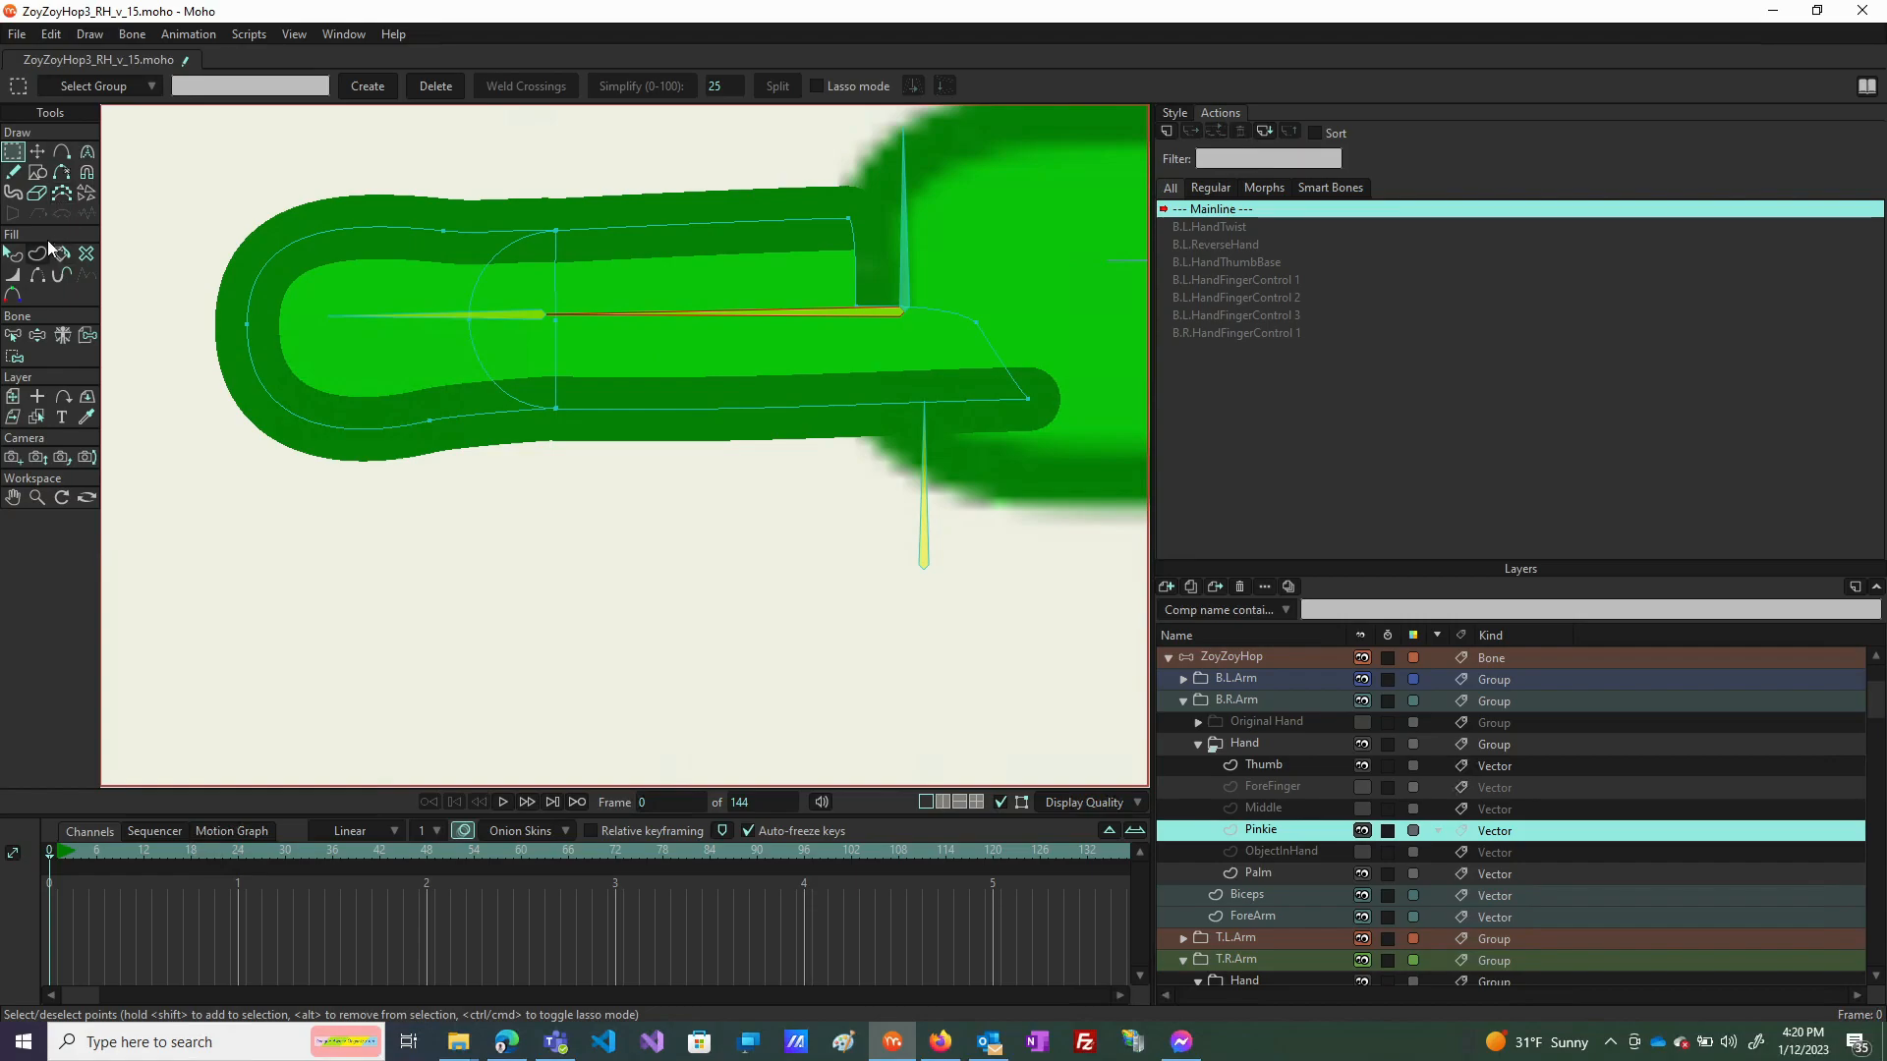
click(40, 172)
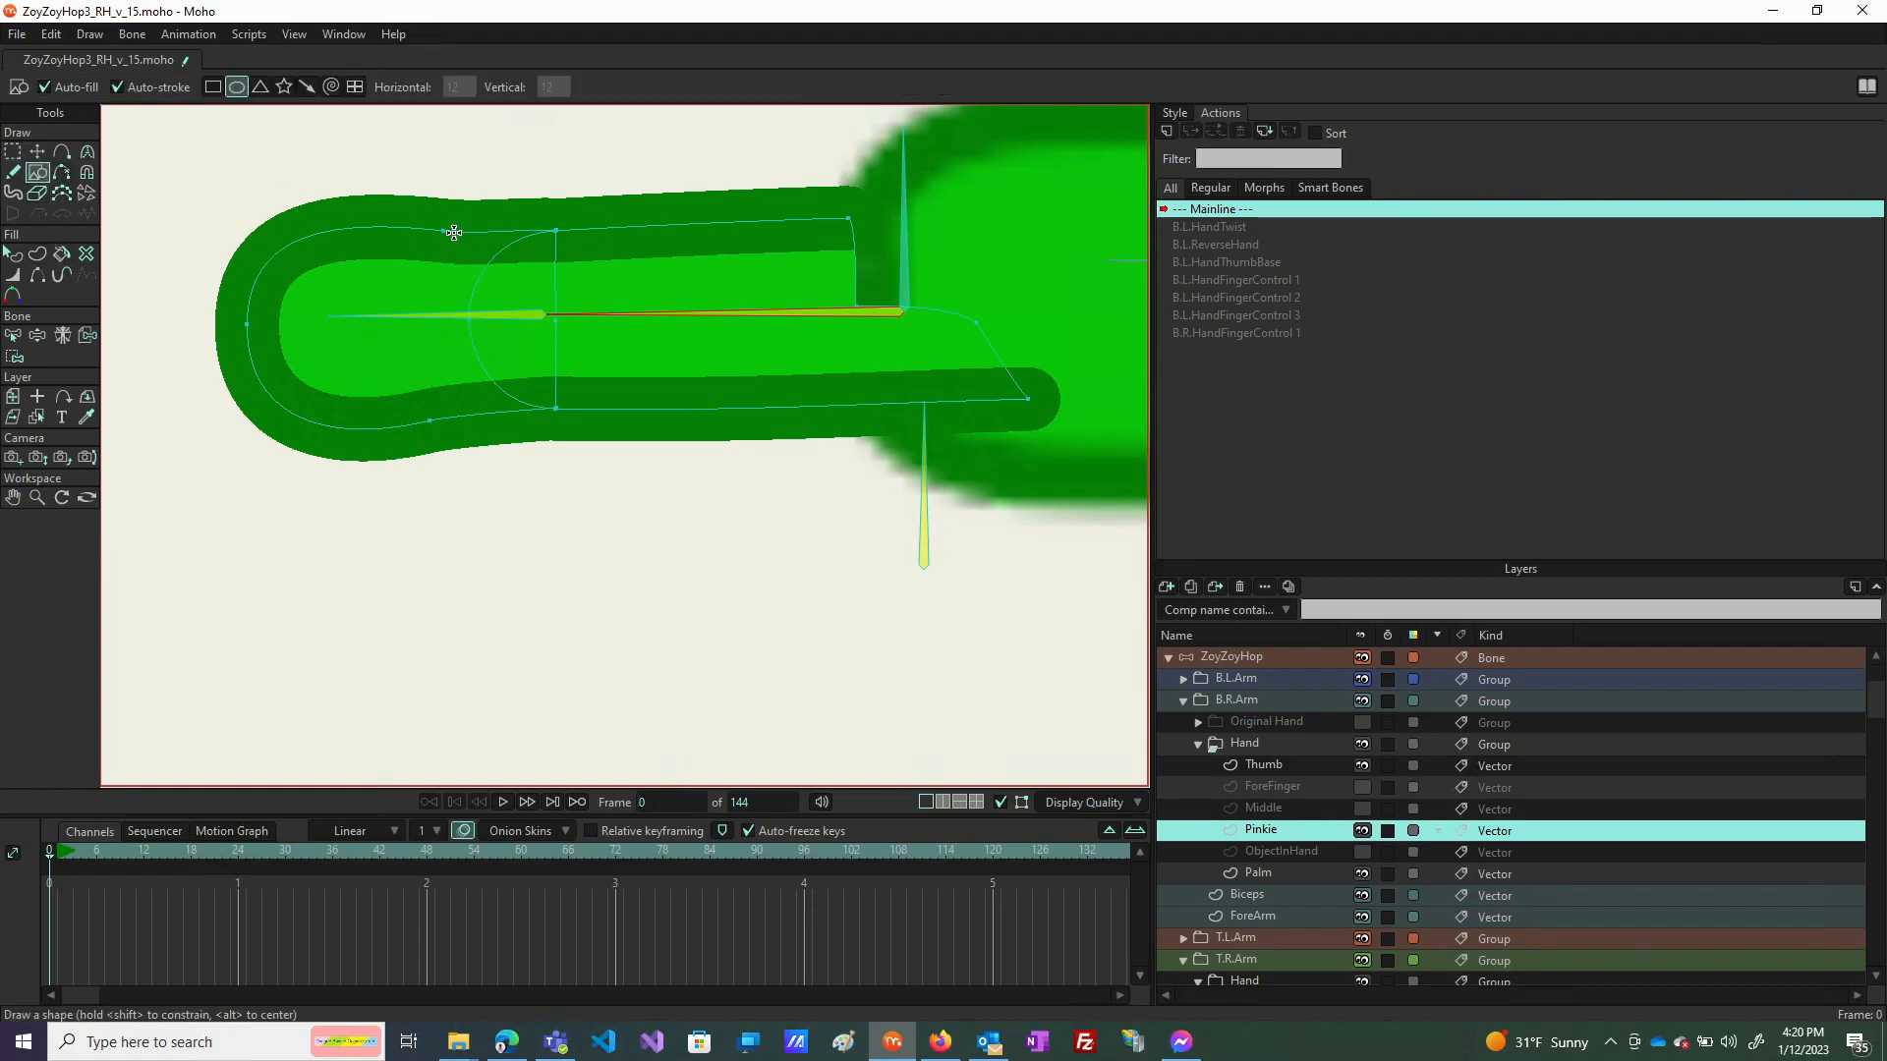
drag(454, 236, 629, 422)
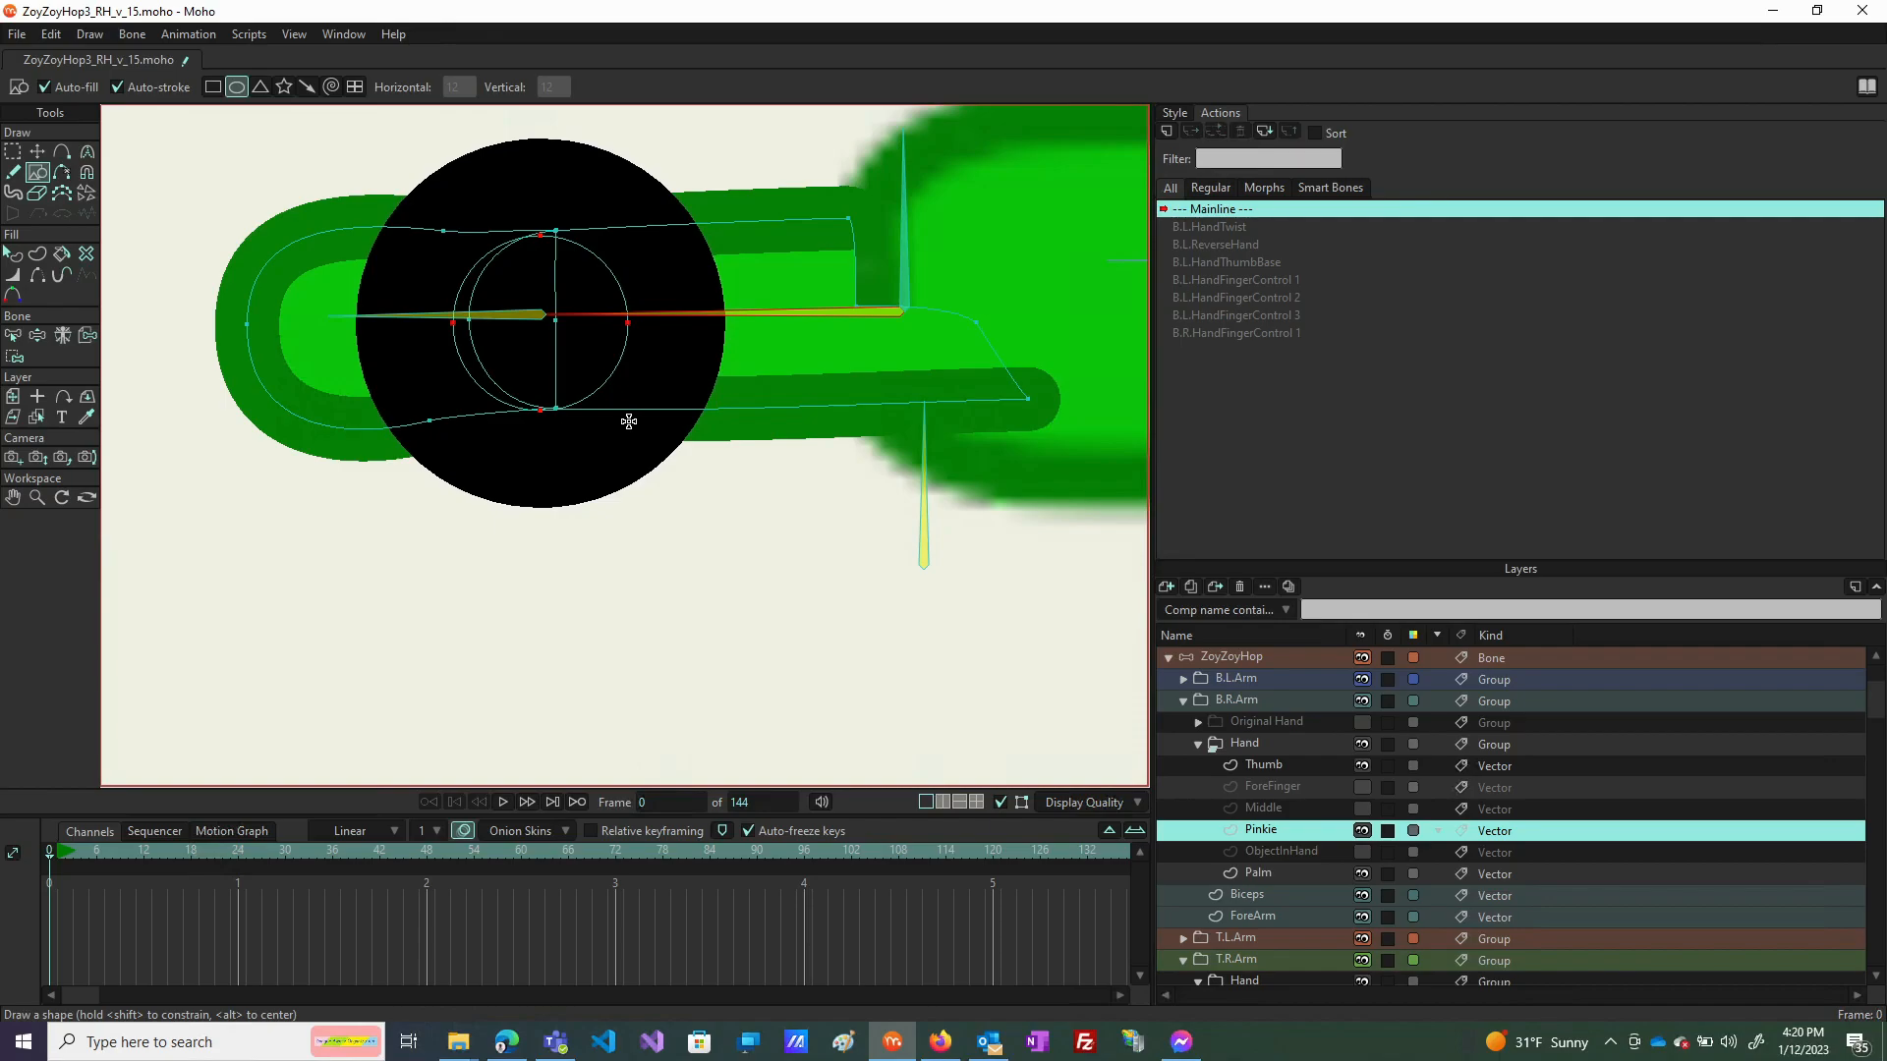
drag(629, 424, 632, 421)
Move the guide circle so its centre sits near the base of the Pinkie's fingertip bone.
key(t)
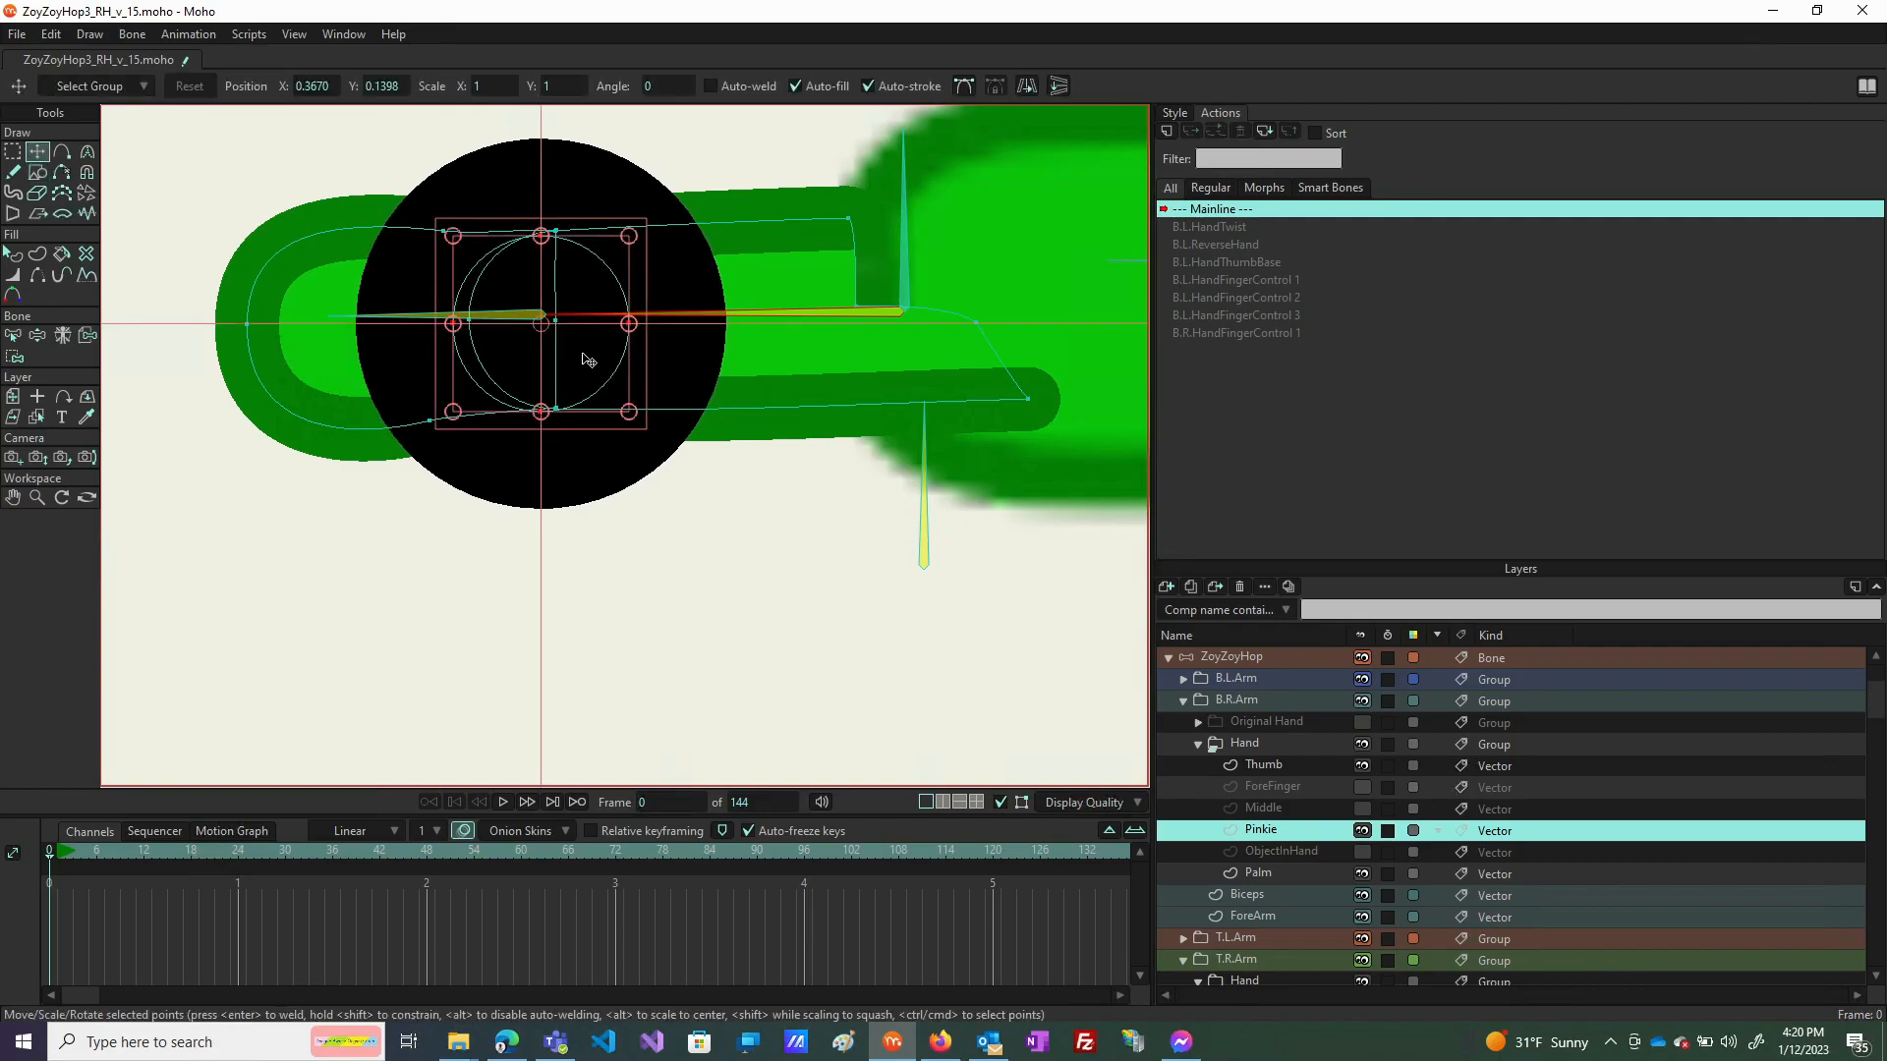
drag(560, 354, 524, 294)
scroll(555, 330, up, 6)
scroll(518, 267, up, 8)
mouse_move(589, 370)
mouse_down()
mouse_move(595, 413)
mouse_move(573, 372)
mouse_up()
scroll(535, 318, up, 14)
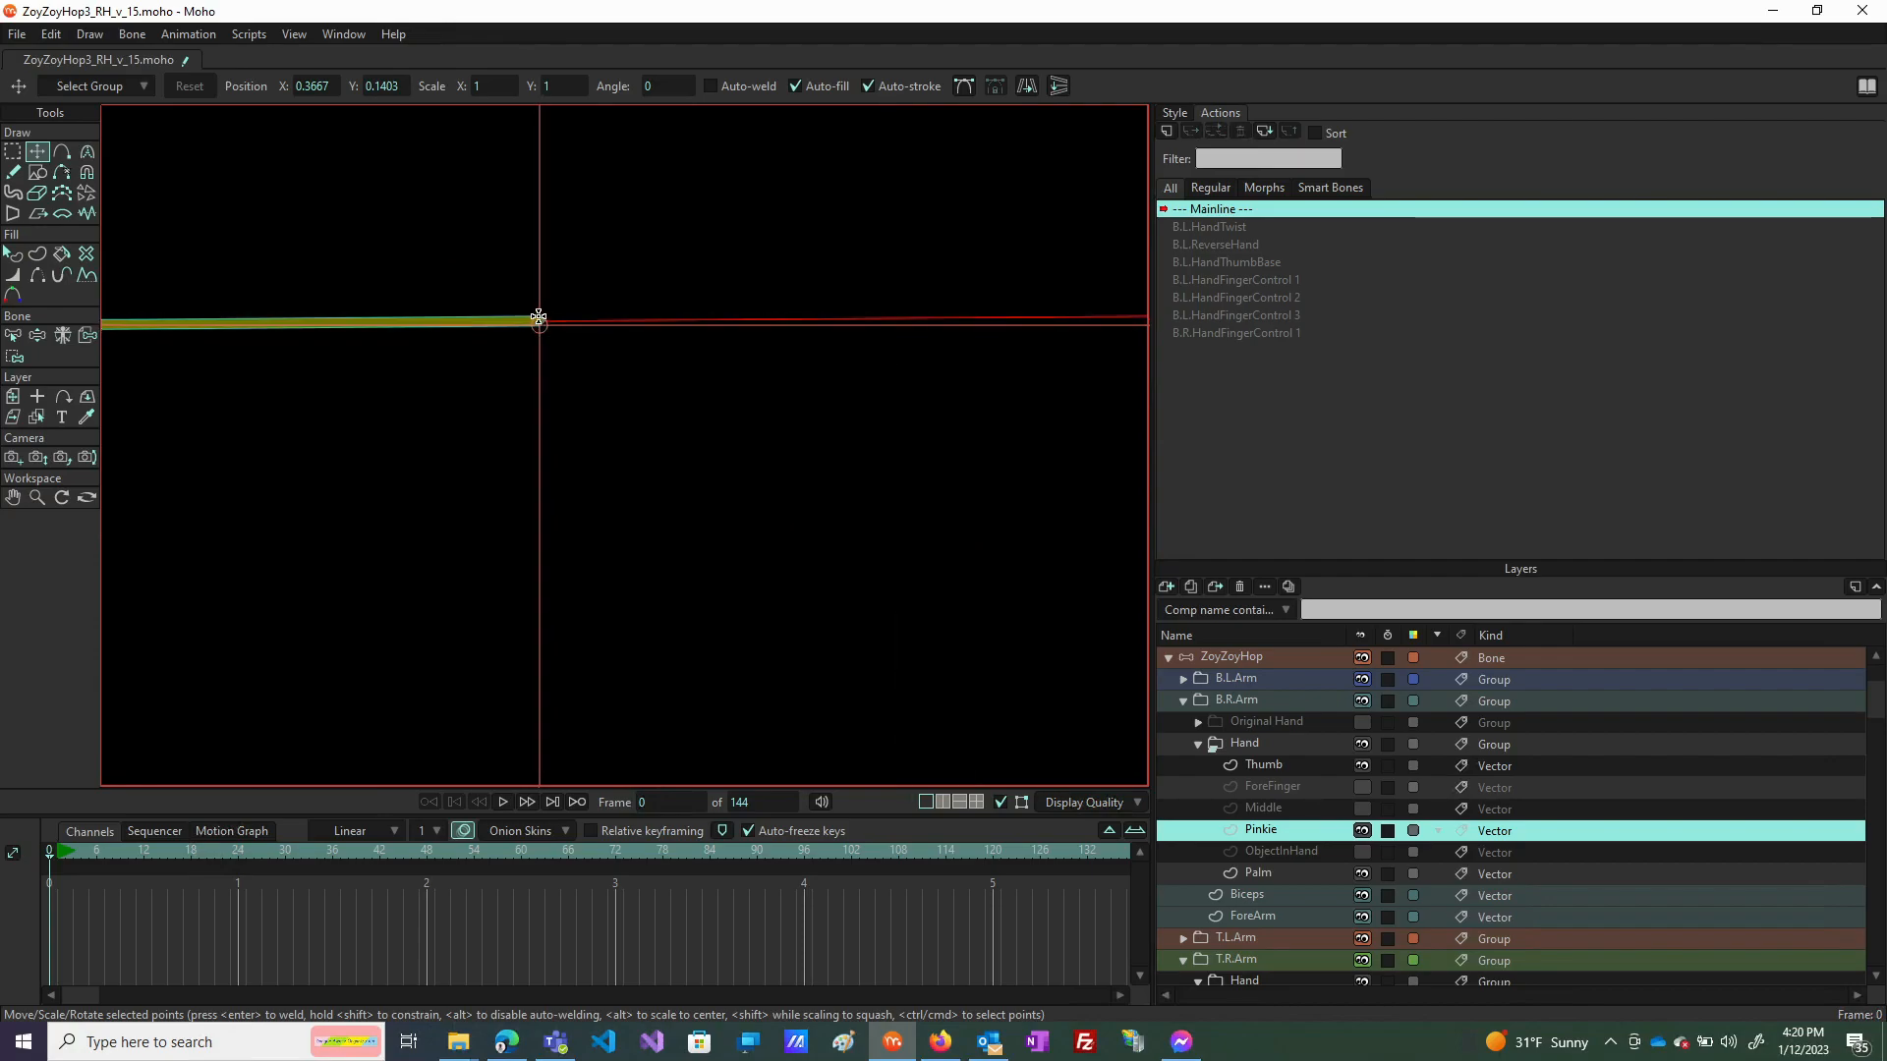
Fine-tune the guide circle's position at close range until its centre matches the Pinkie's bone joint.
mouse_move(656, 509)
mouse_down()
mouse_move(724, 472)
mouse_move(704, 428)
mouse_move(729, 429)
mouse_move(693, 400)
mouse_move(743, 361)
mouse_up()
scroll(741, 358, up, 4)
mouse_move(786, 421)
mouse_down()
mouse_move(779, 395)
mouse_move(762, 414)
mouse_move(745, 392)
mouse_up()
click(770, 358)
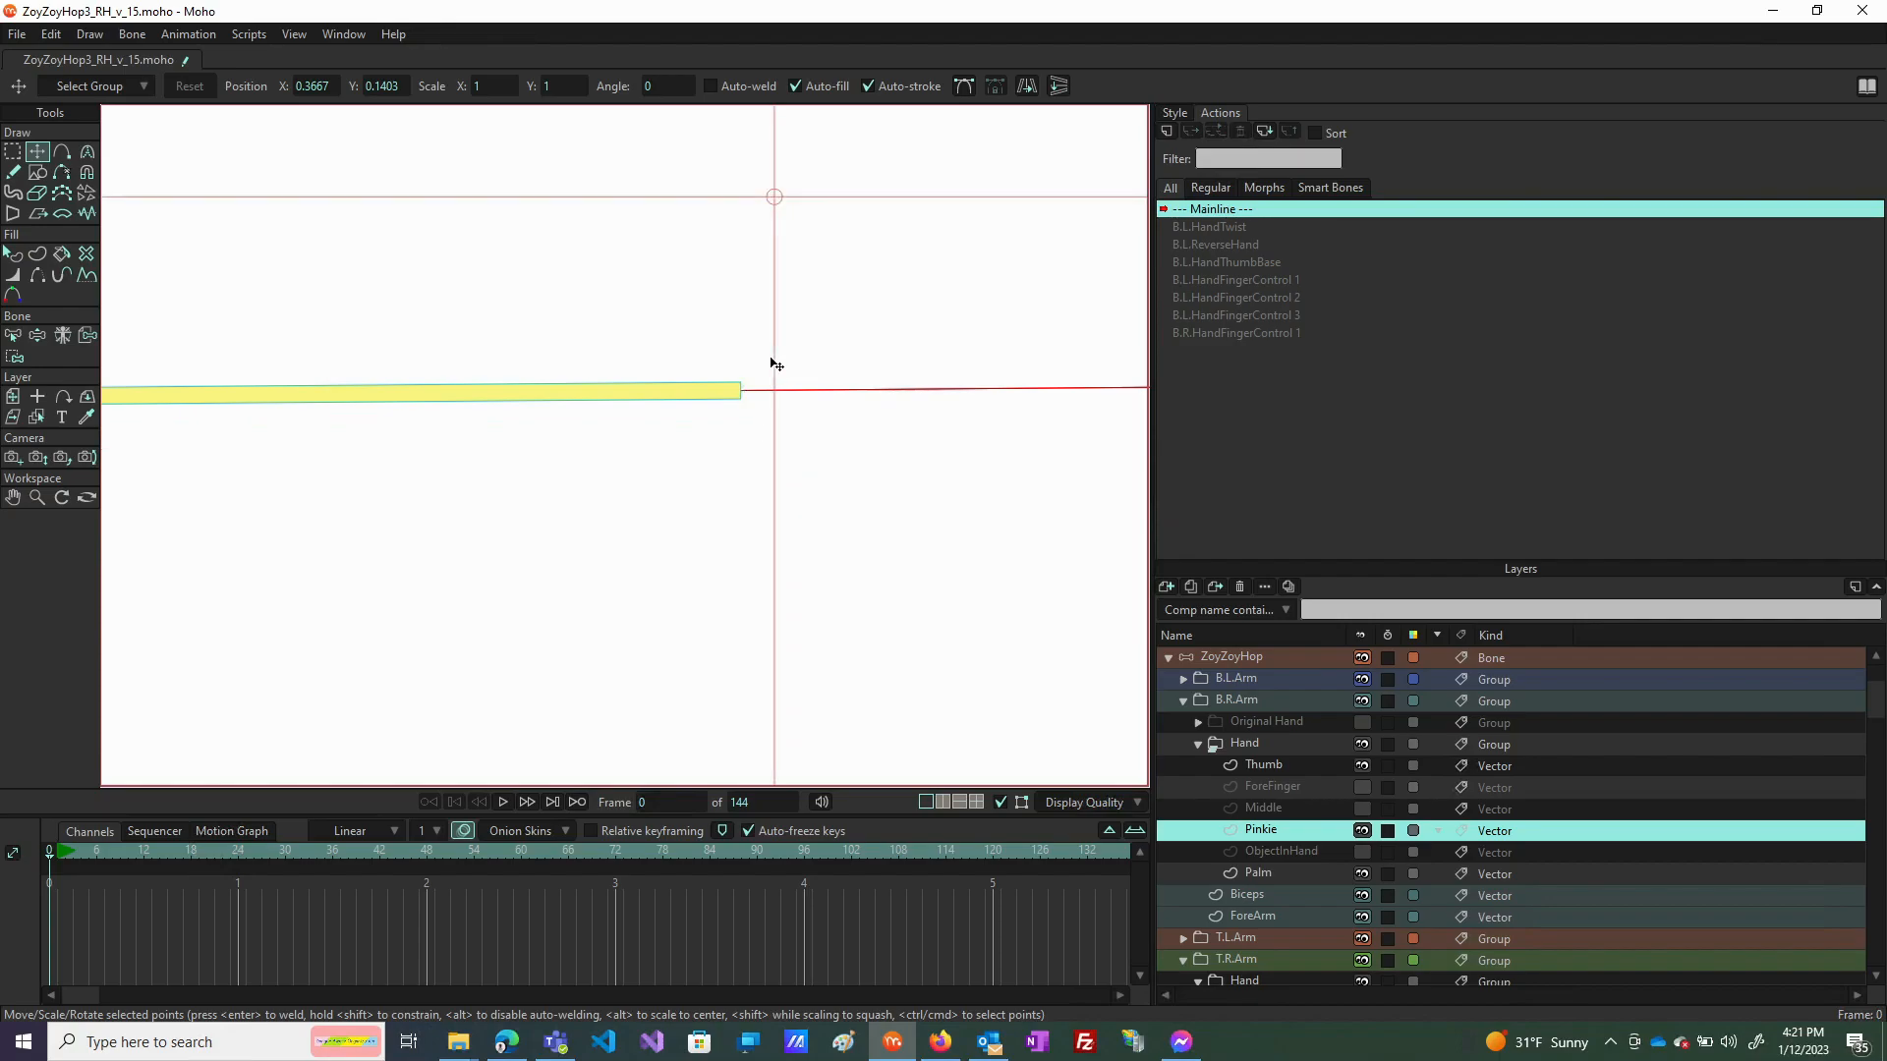
mouse_move(796, 355)
mouse_down()
mouse_move(780, 506)
mouse_move(678, 505)
mouse_move(905, 508)
mouse_move(797, 509)
mouse_up()
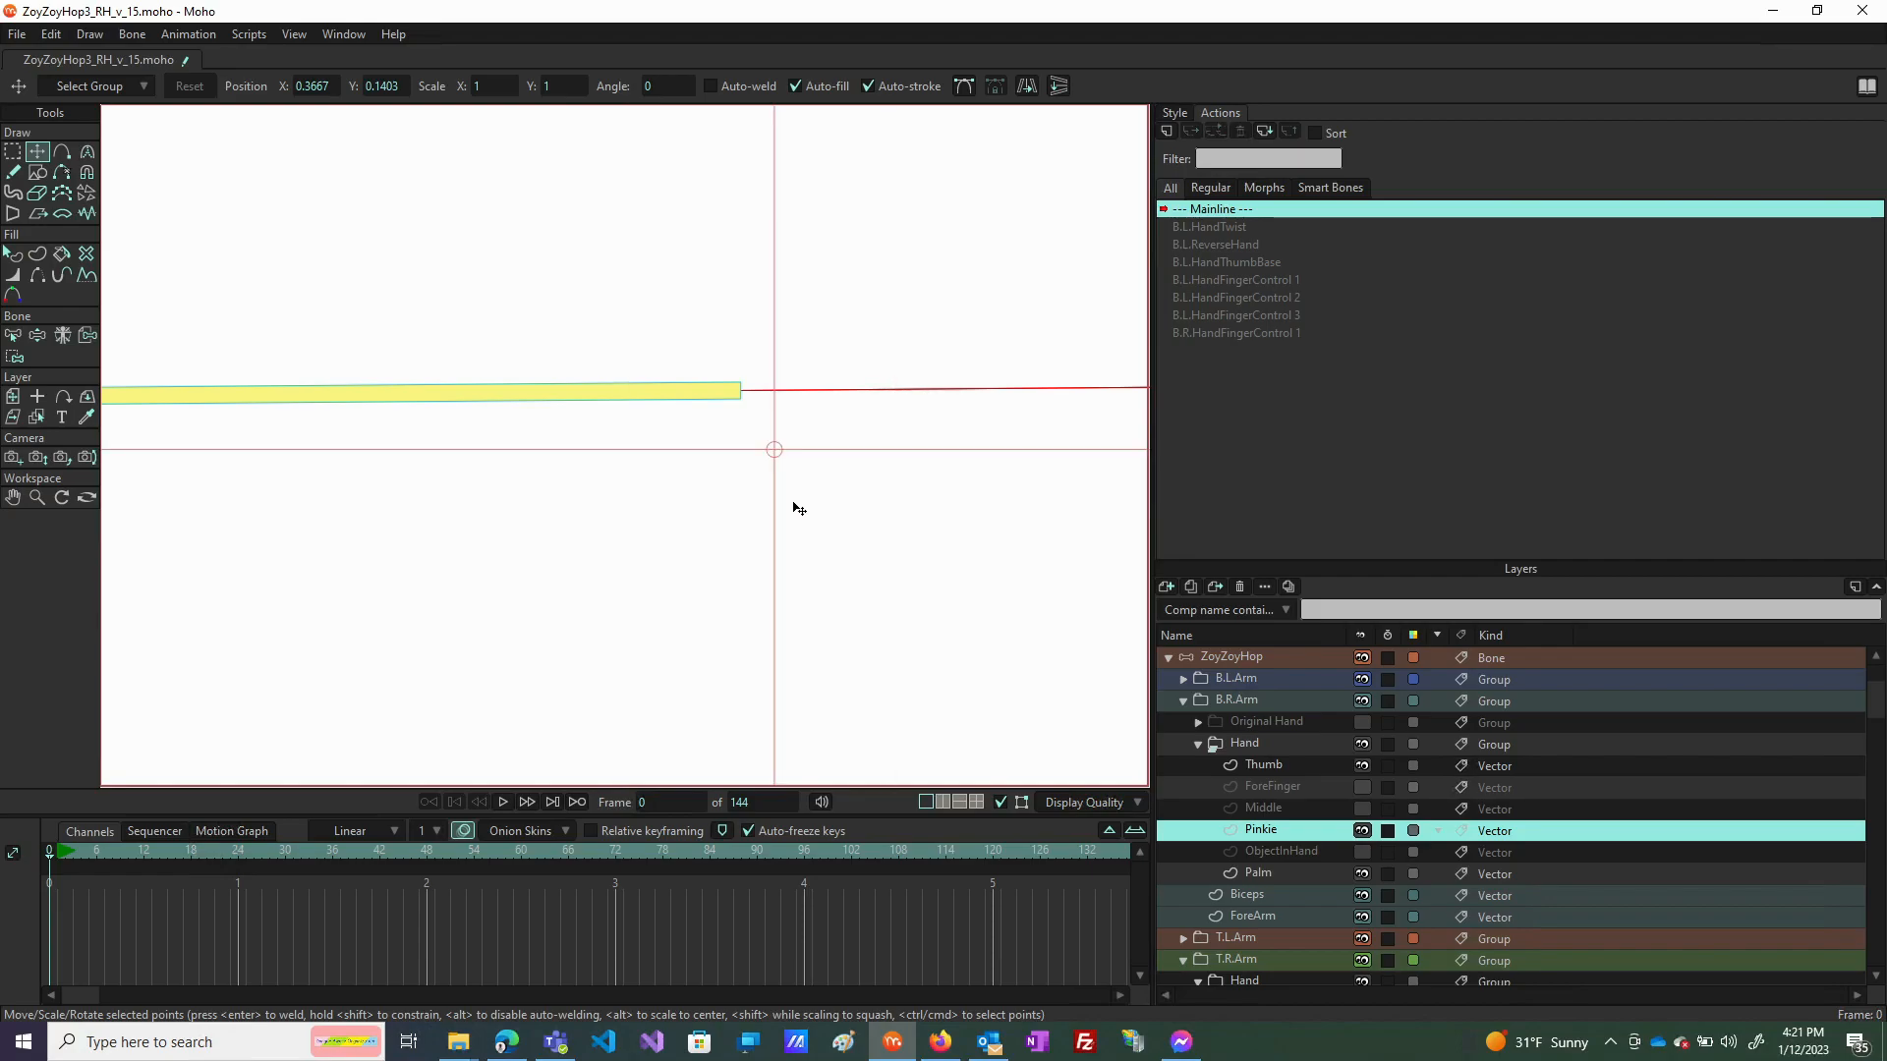
scroll(794, 510, down, 10)
scroll(795, 510, down, 6)
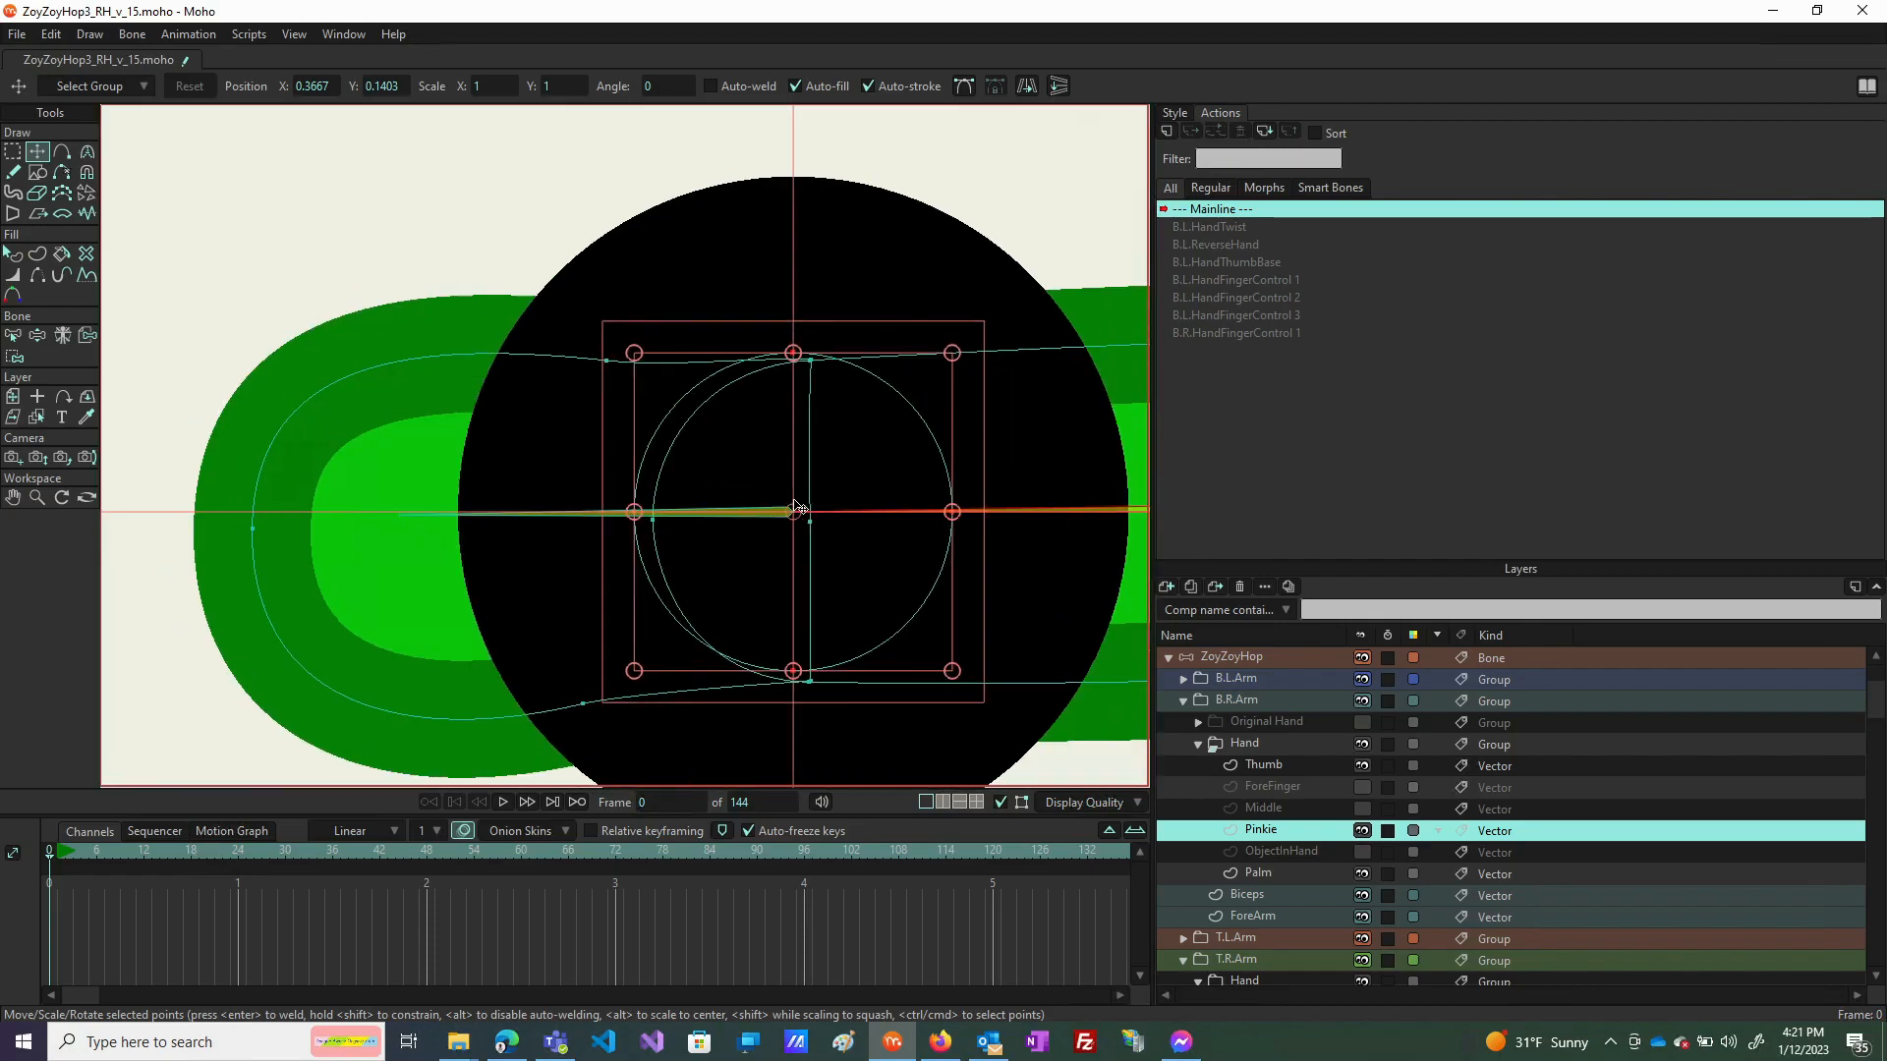
scroll(795, 510, up, 5)
scroll(797, 507, down, 5)
scroll(797, 507, up, 4)
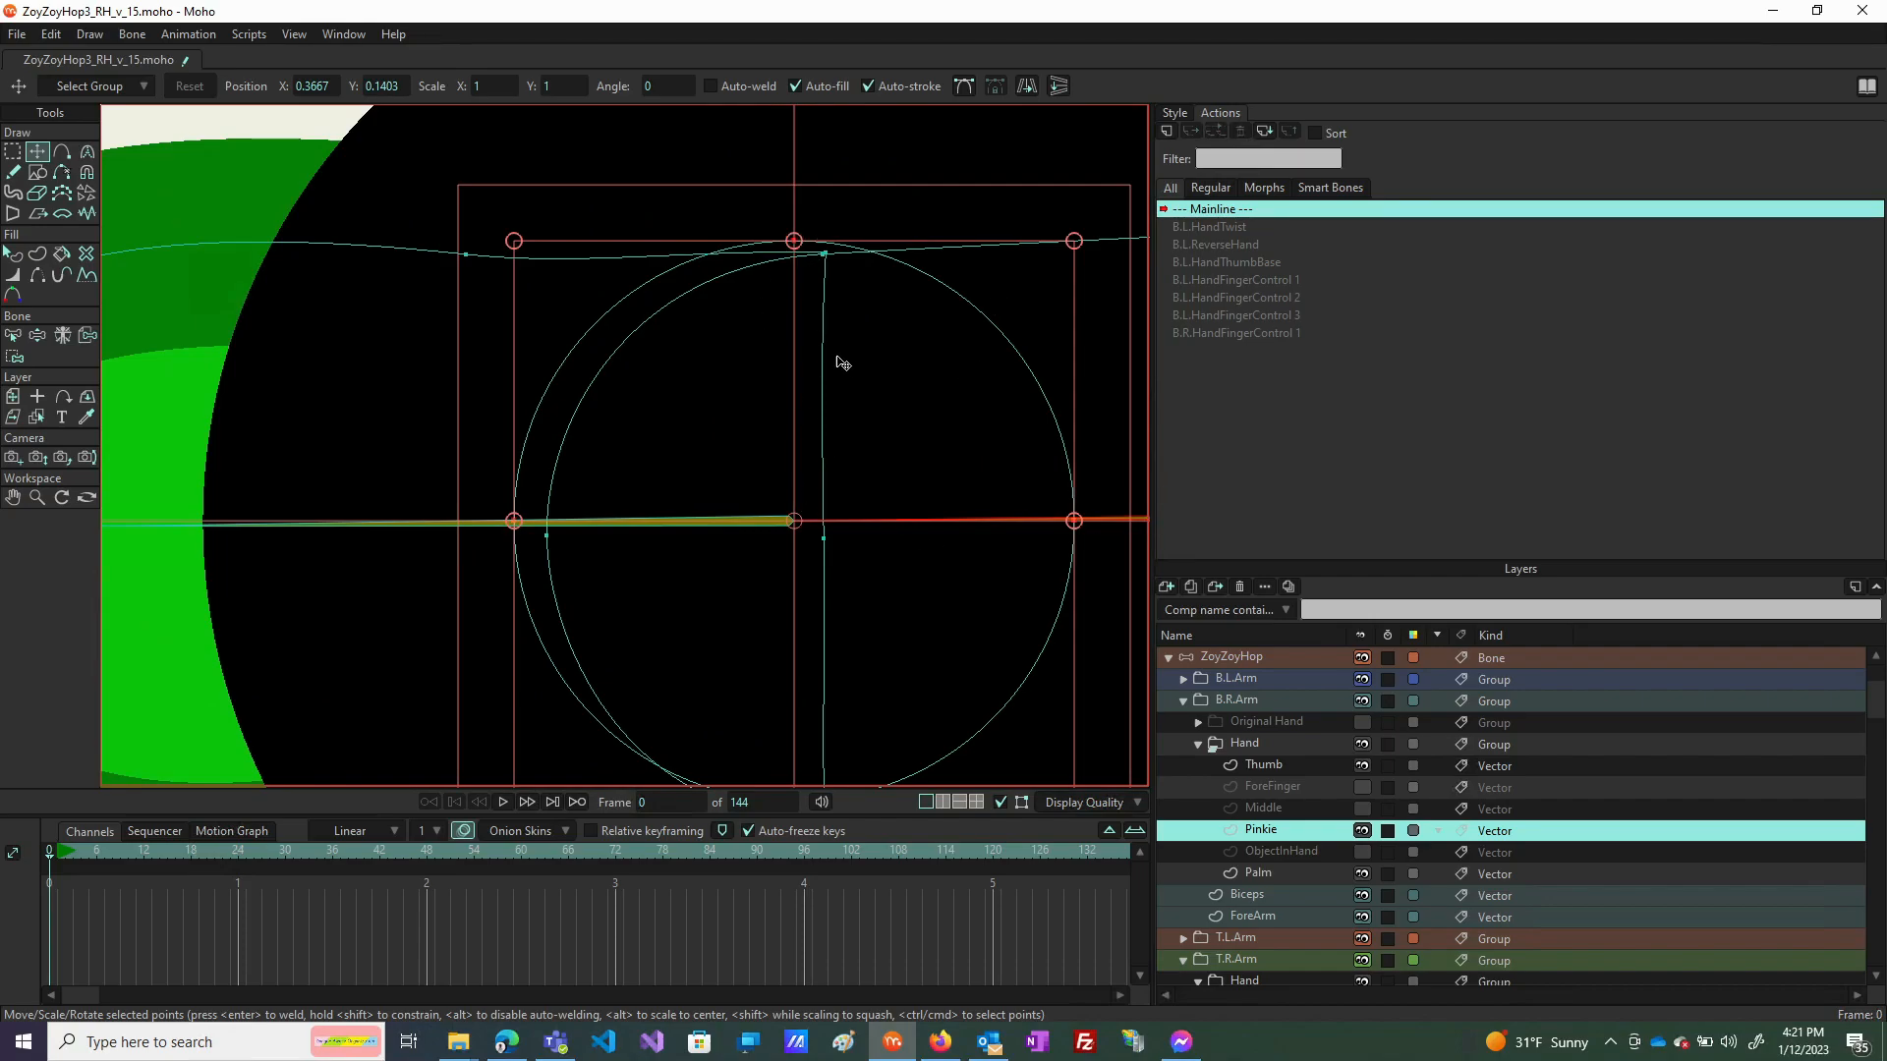
Align the Pinkie's overlapping joint points with the guide circle's outer edge, upper point and centre.
click(547, 539)
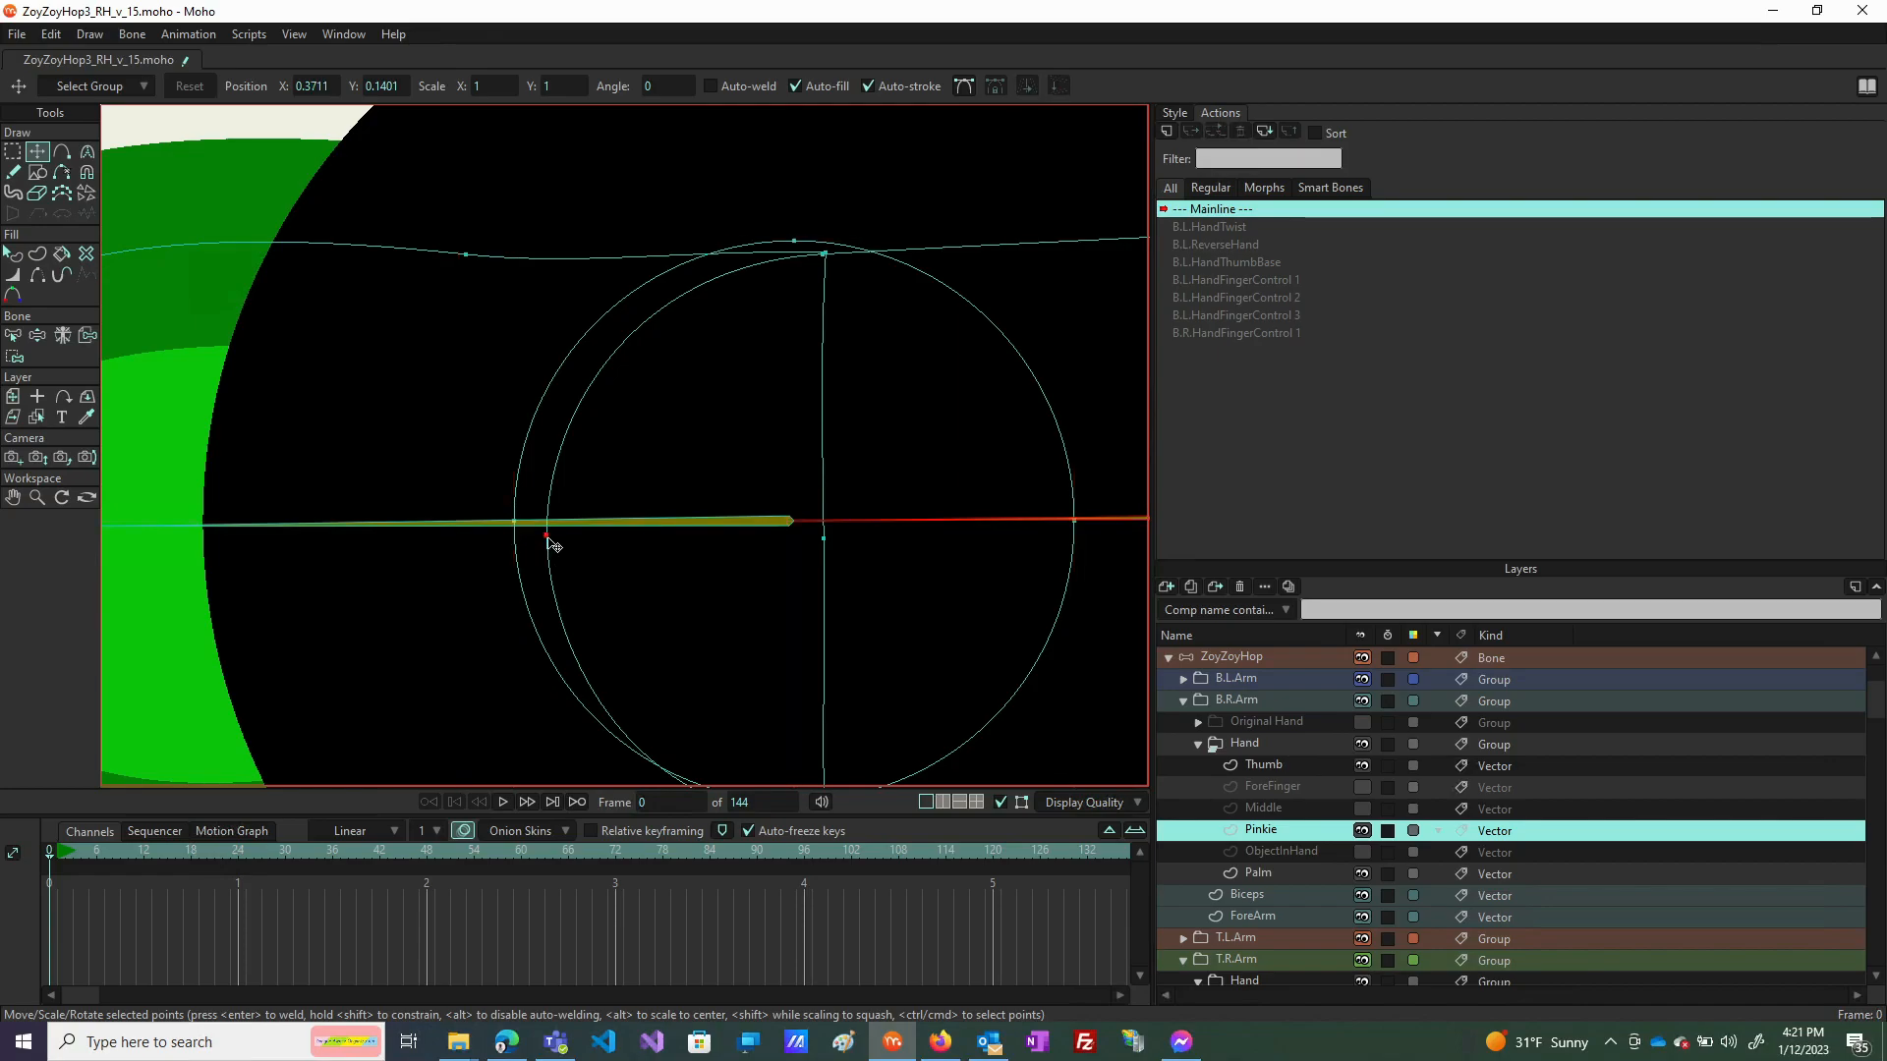
drag(540, 539, 521, 532)
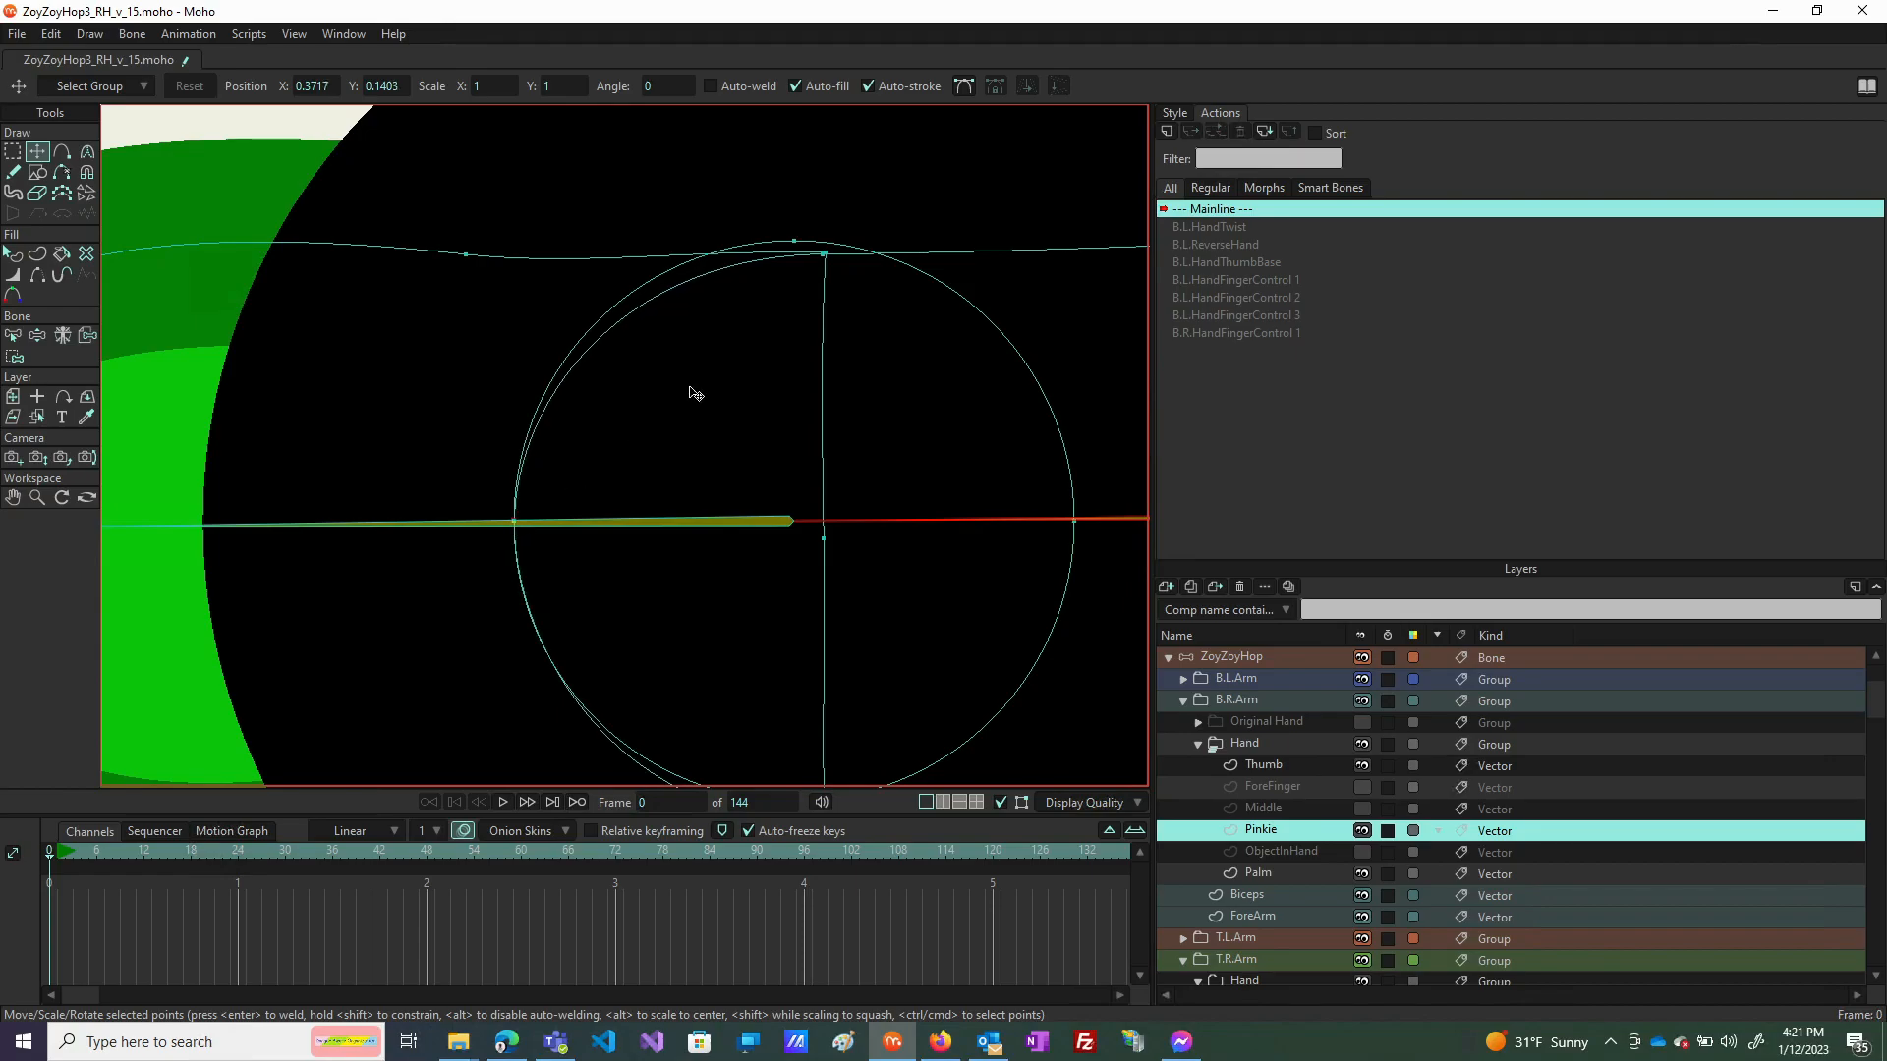
drag(824, 253, 796, 242)
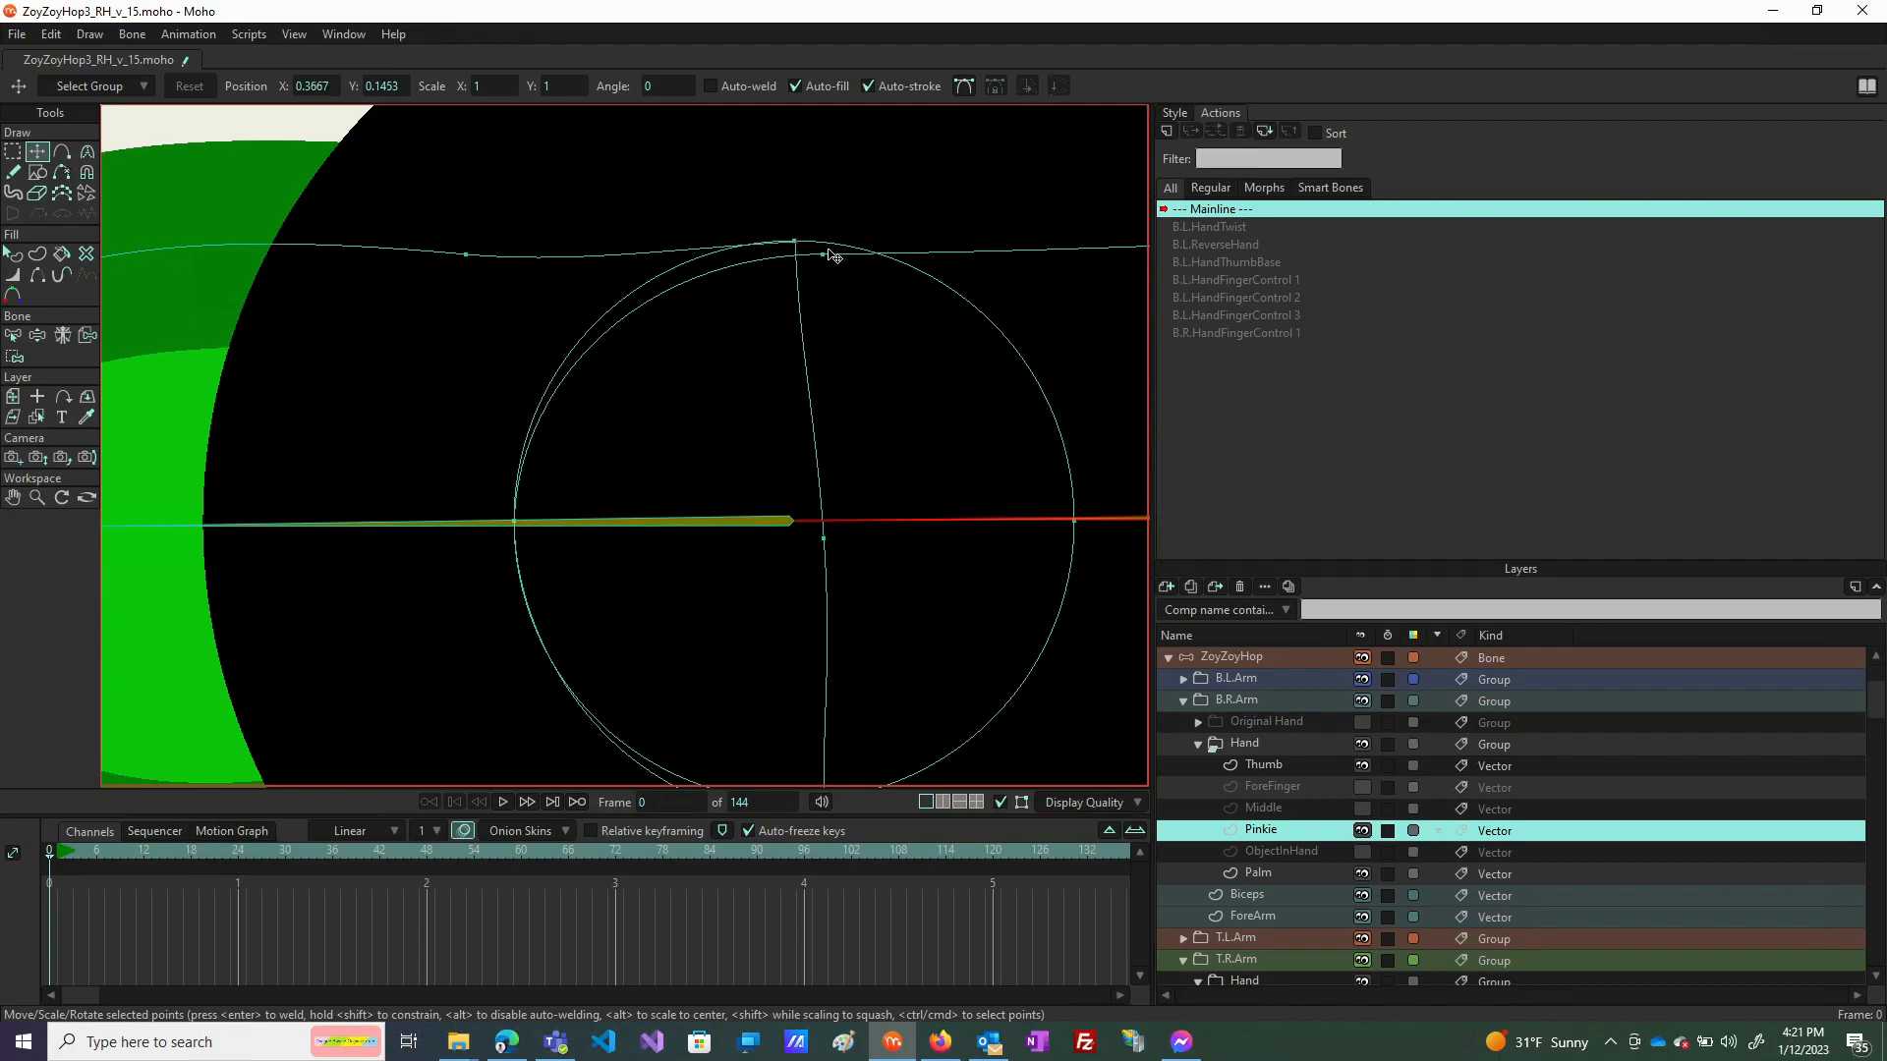
drag(829, 256, 802, 244)
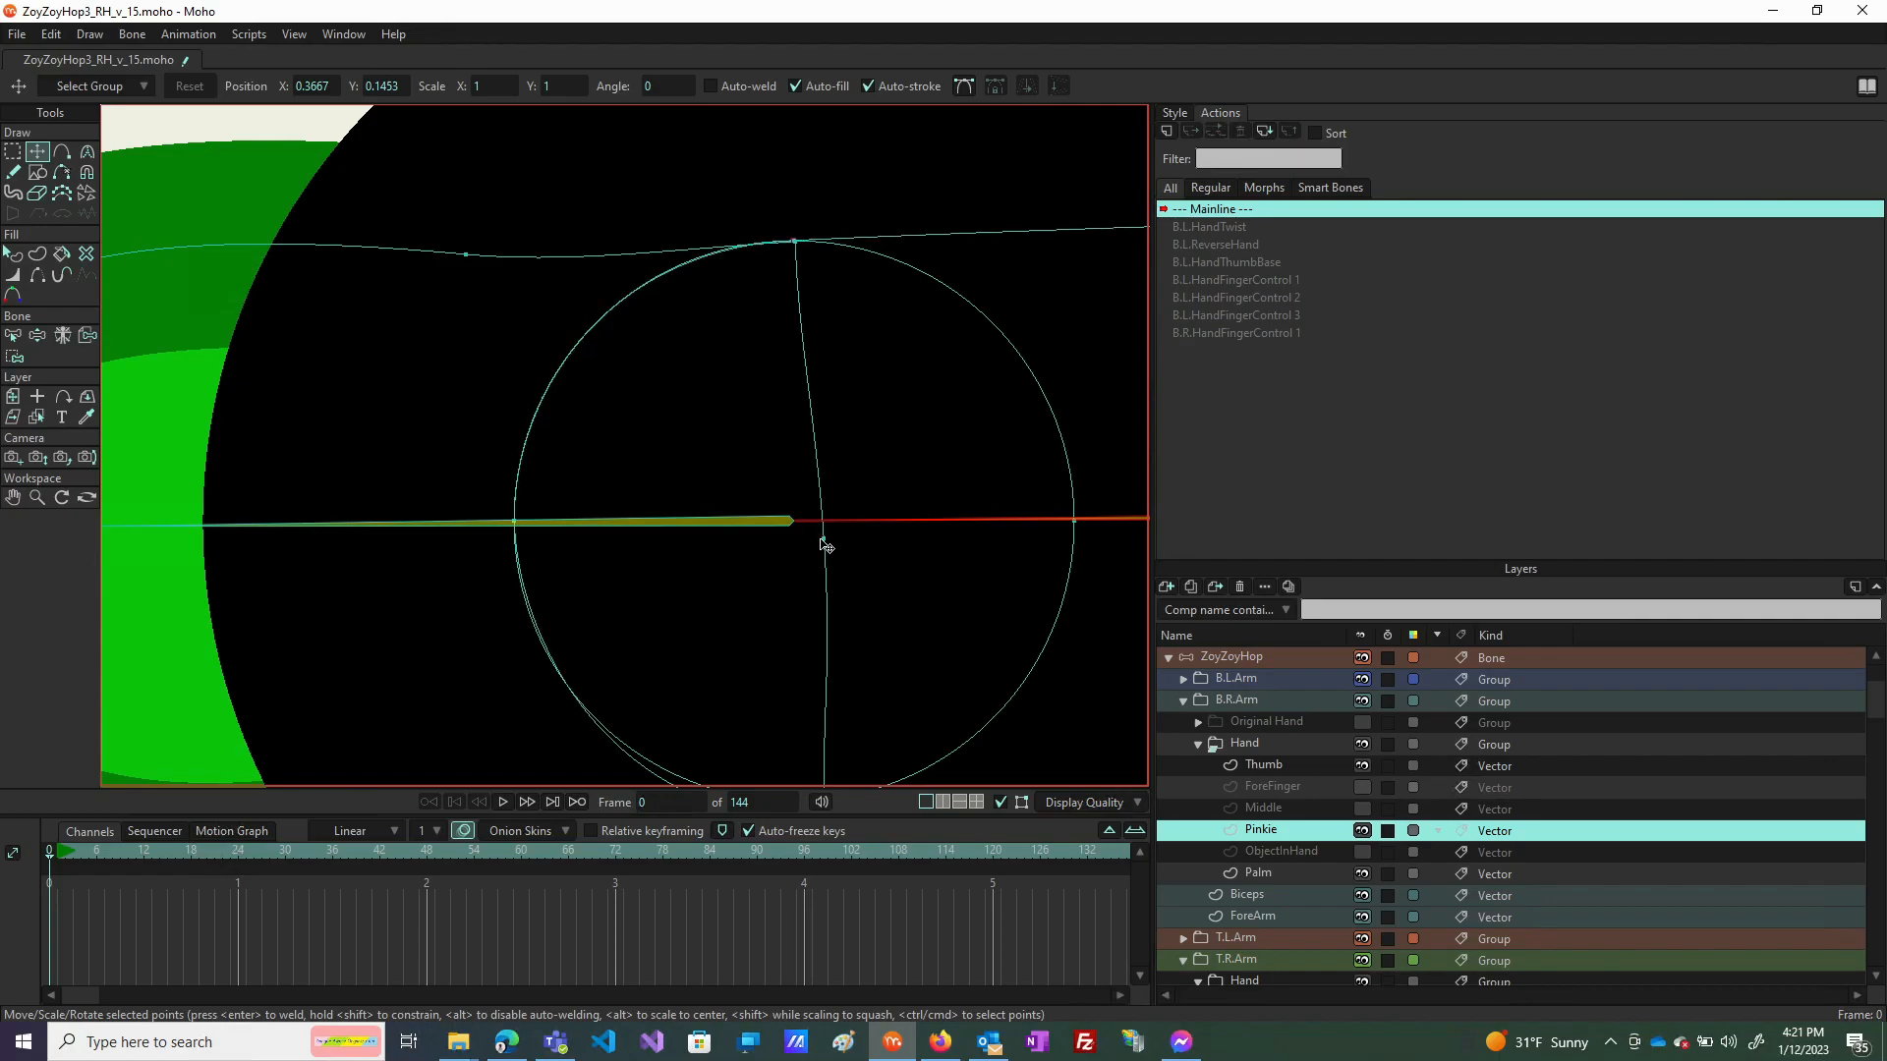
drag(830, 549, 803, 531)
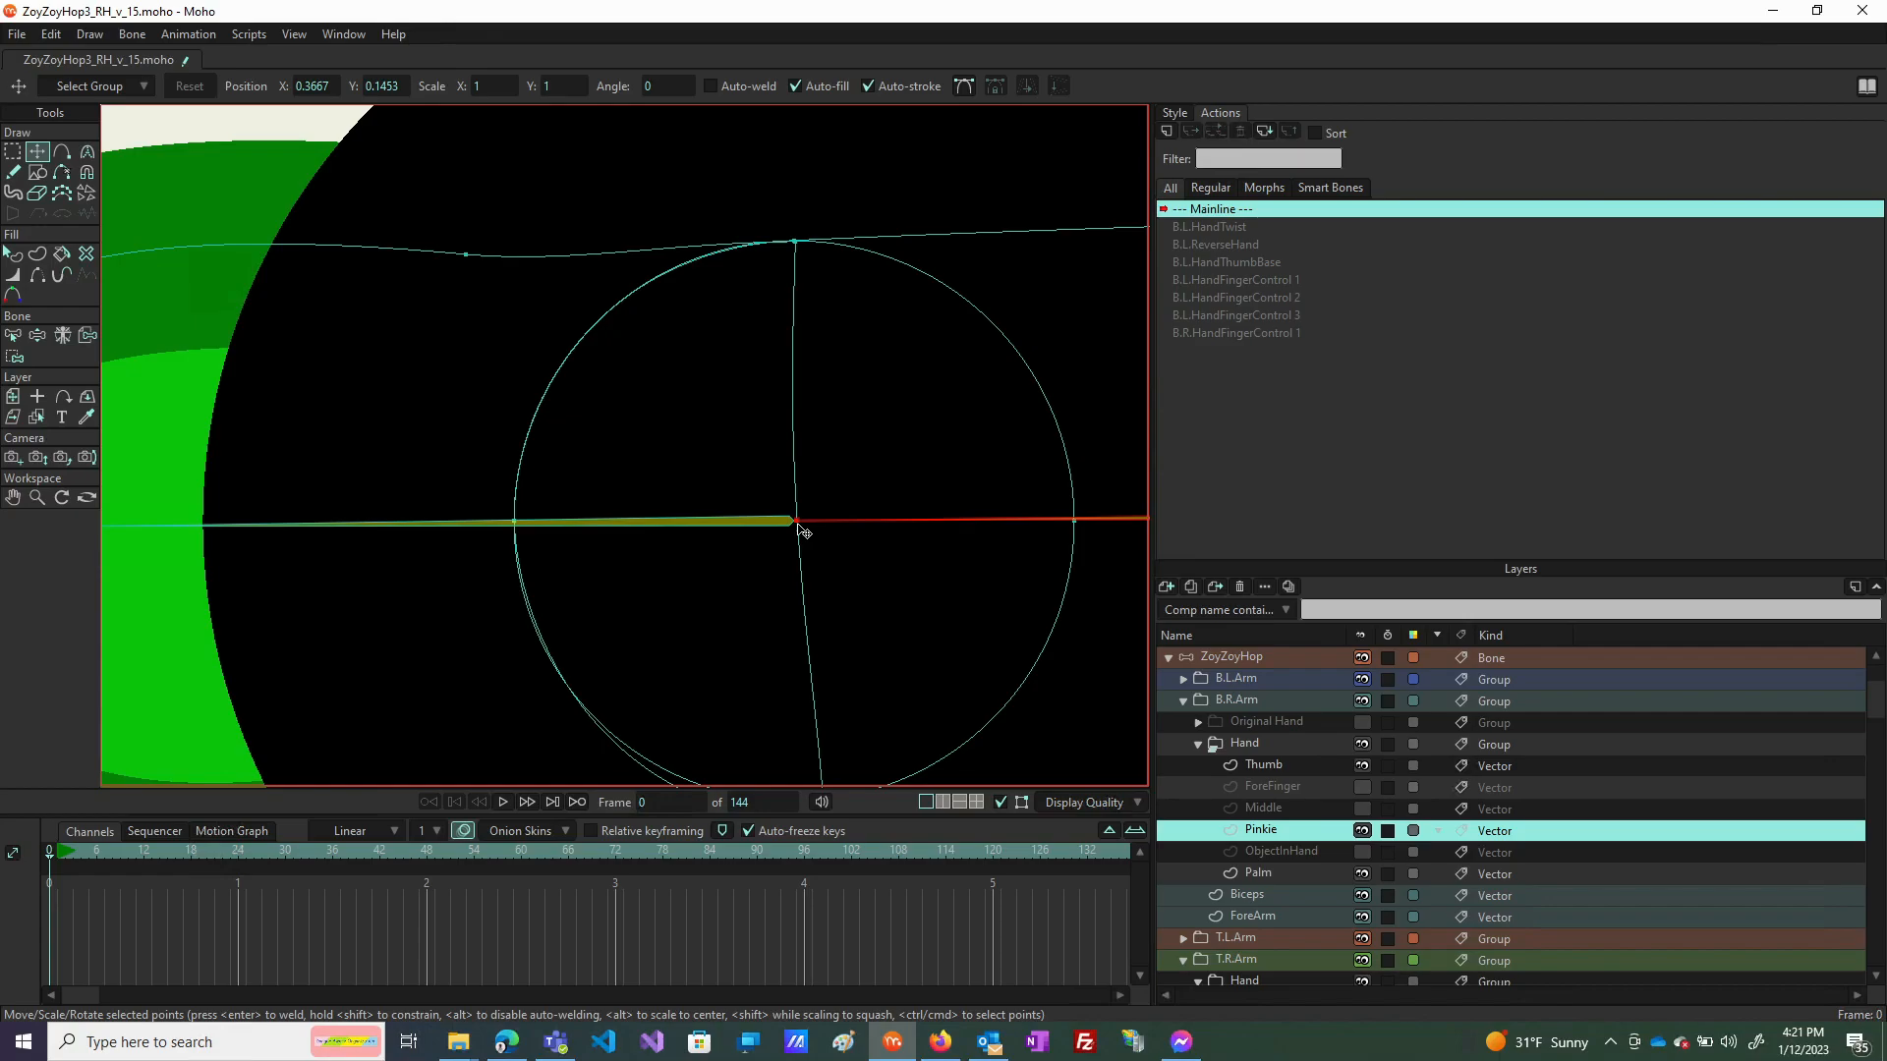
Align both lower joint points of the Pinkie sections with the lowest point of the guide circle.
scroll(842, 489, down, 4)
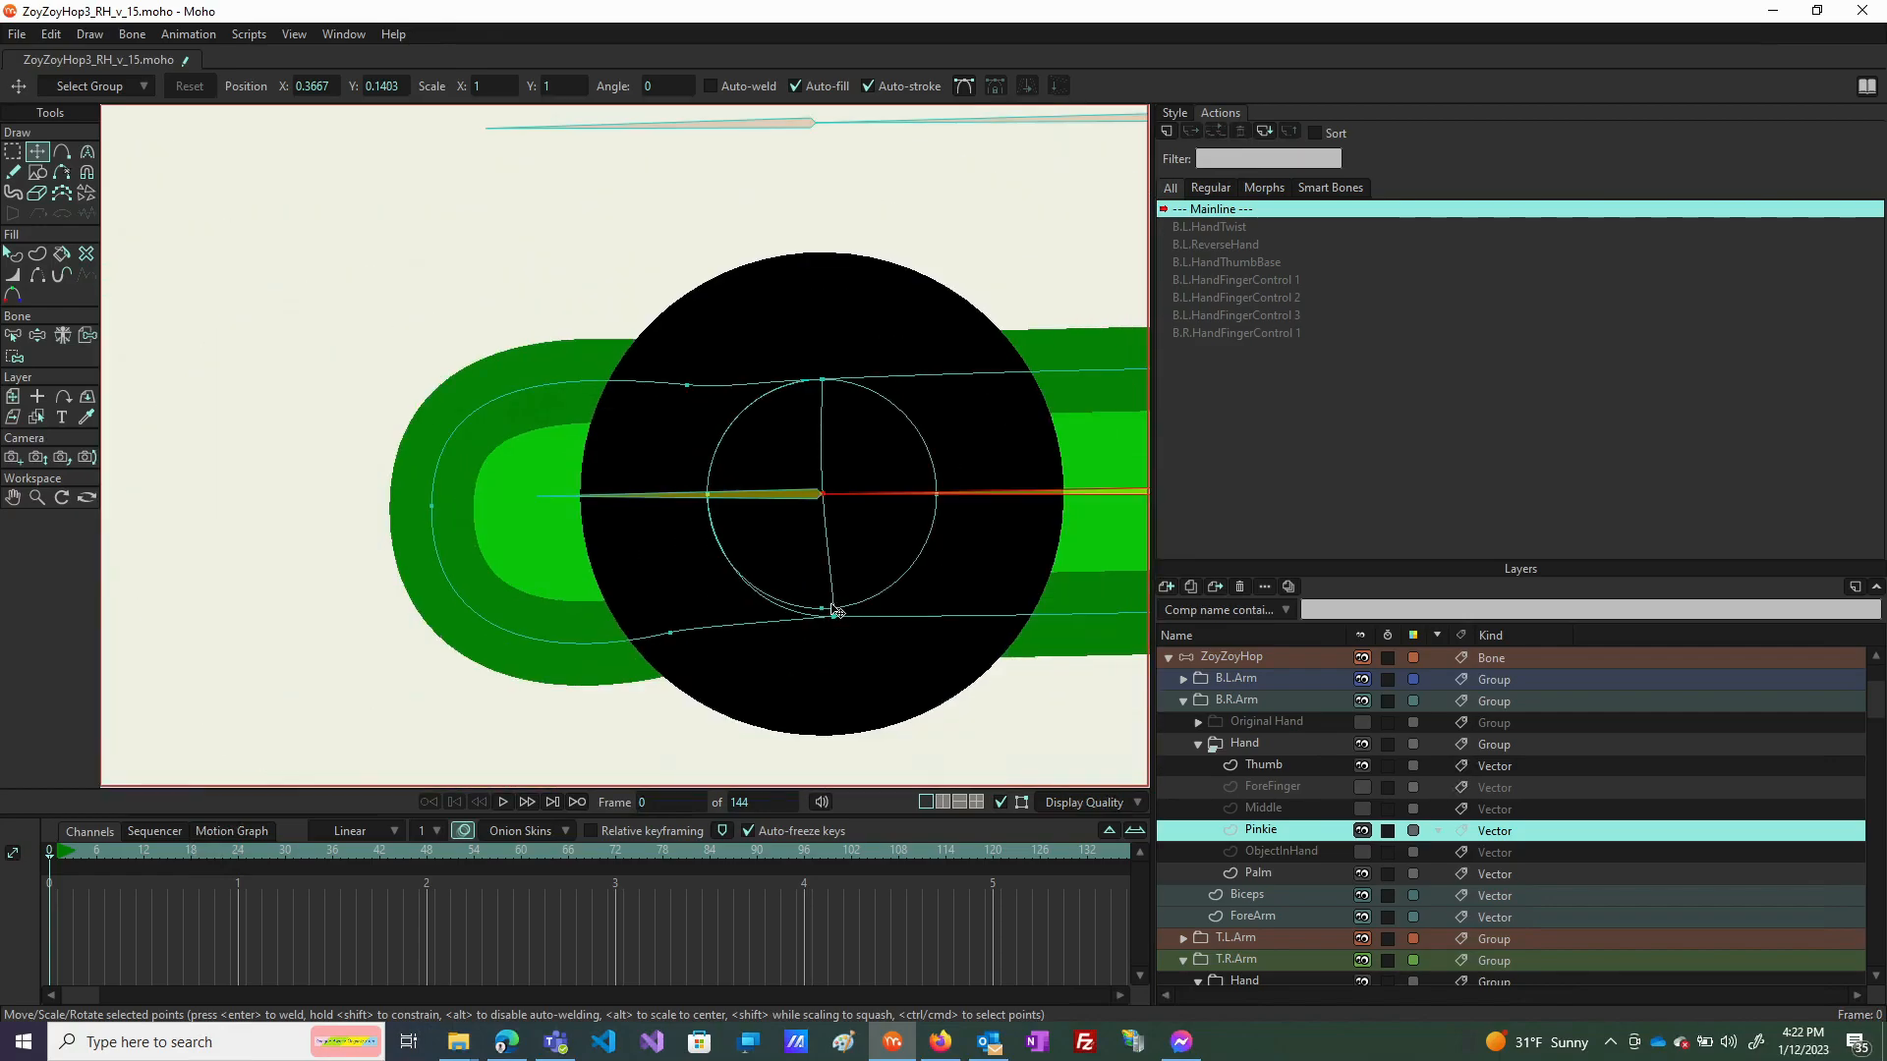
scroll(835, 612, up, 4)
drag(853, 653, 802, 625)
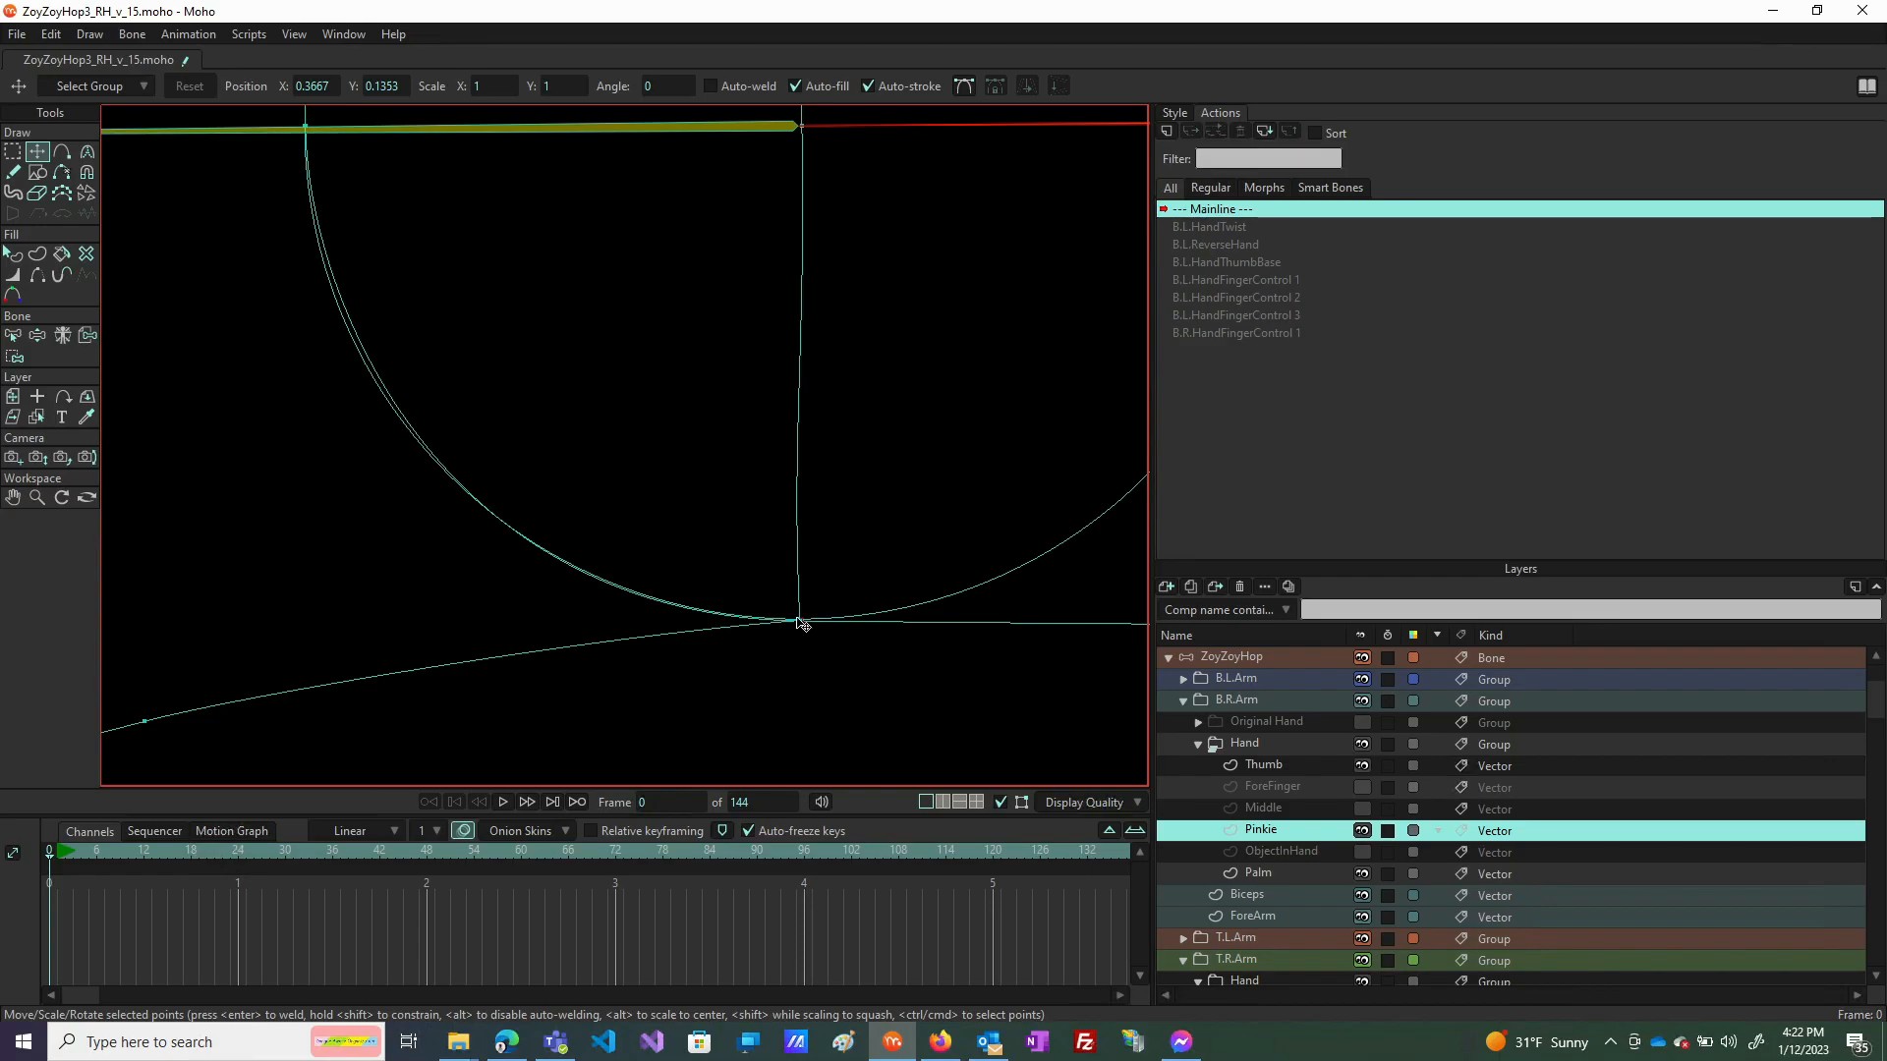
drag(798, 619, 800, 621)
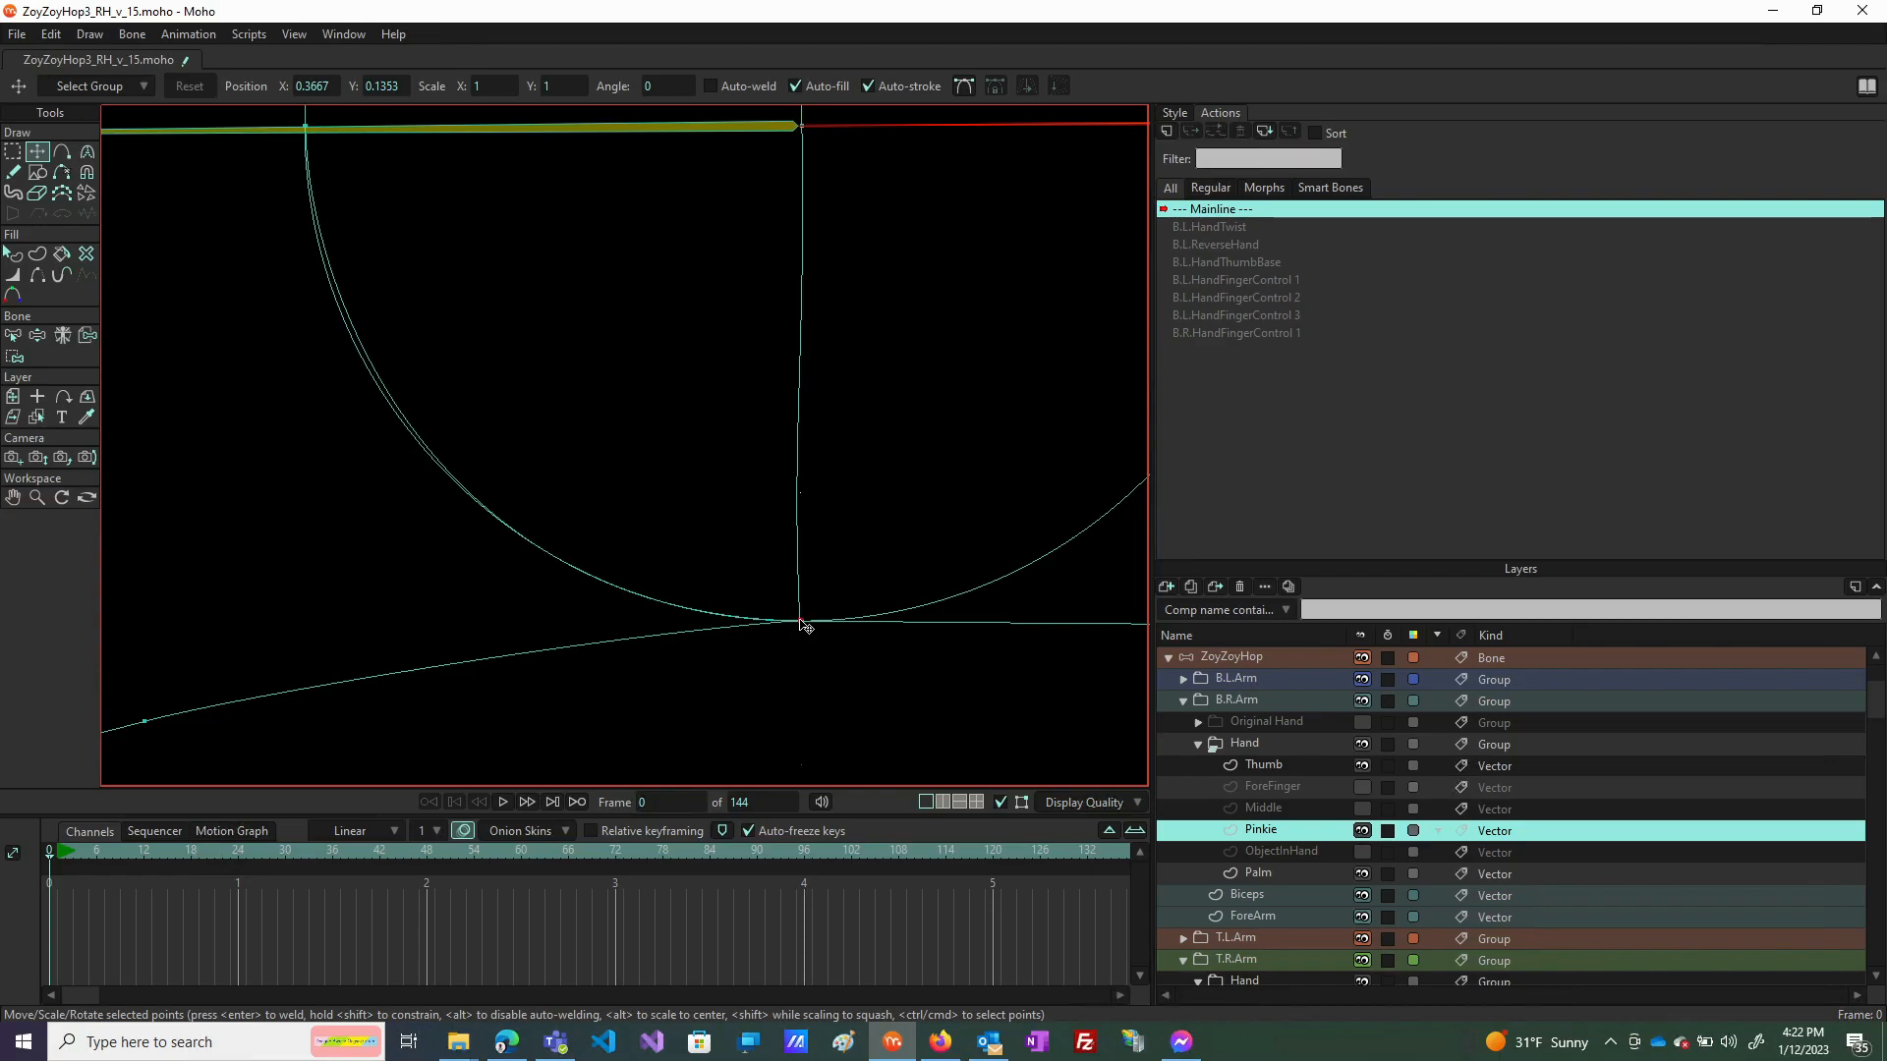
scroll(846, 510, down, 3)
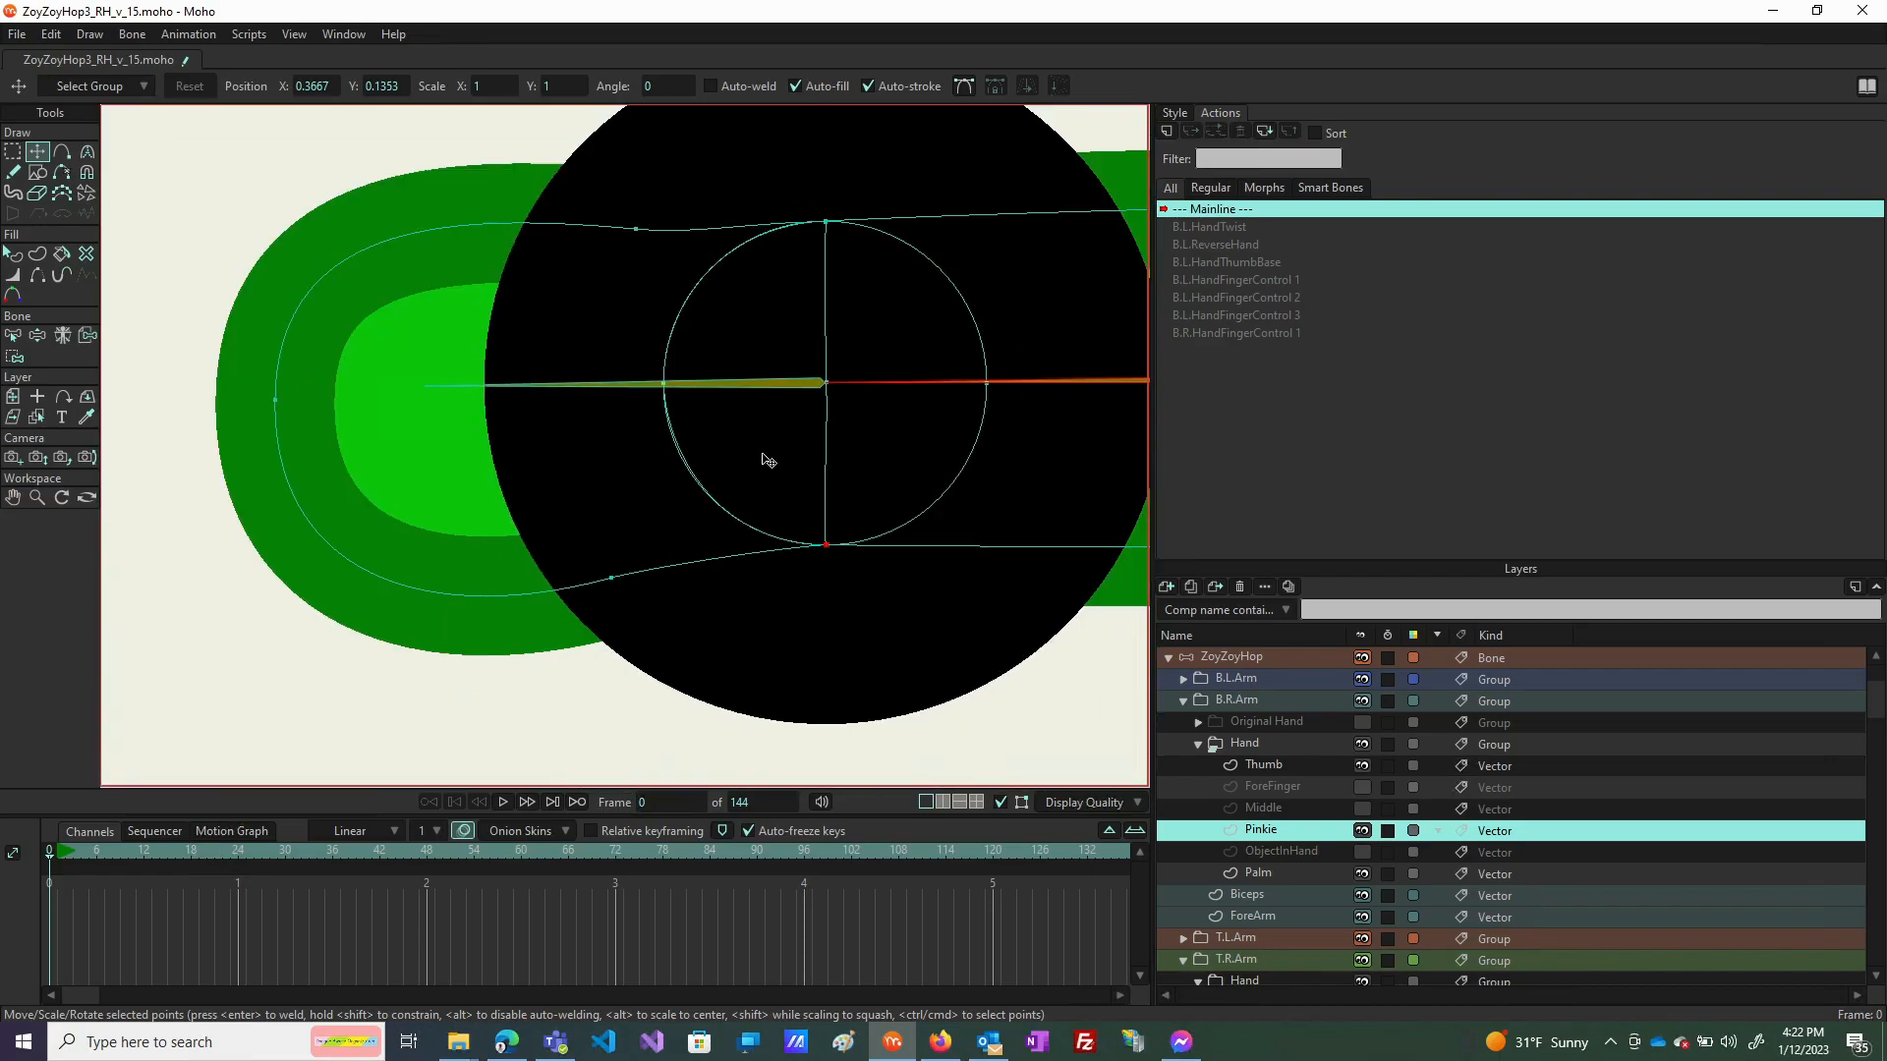
Raise the fingertip's lower outline point beside the joint to even out the Pinkie's underside.
scroll(539, 383, down, 3)
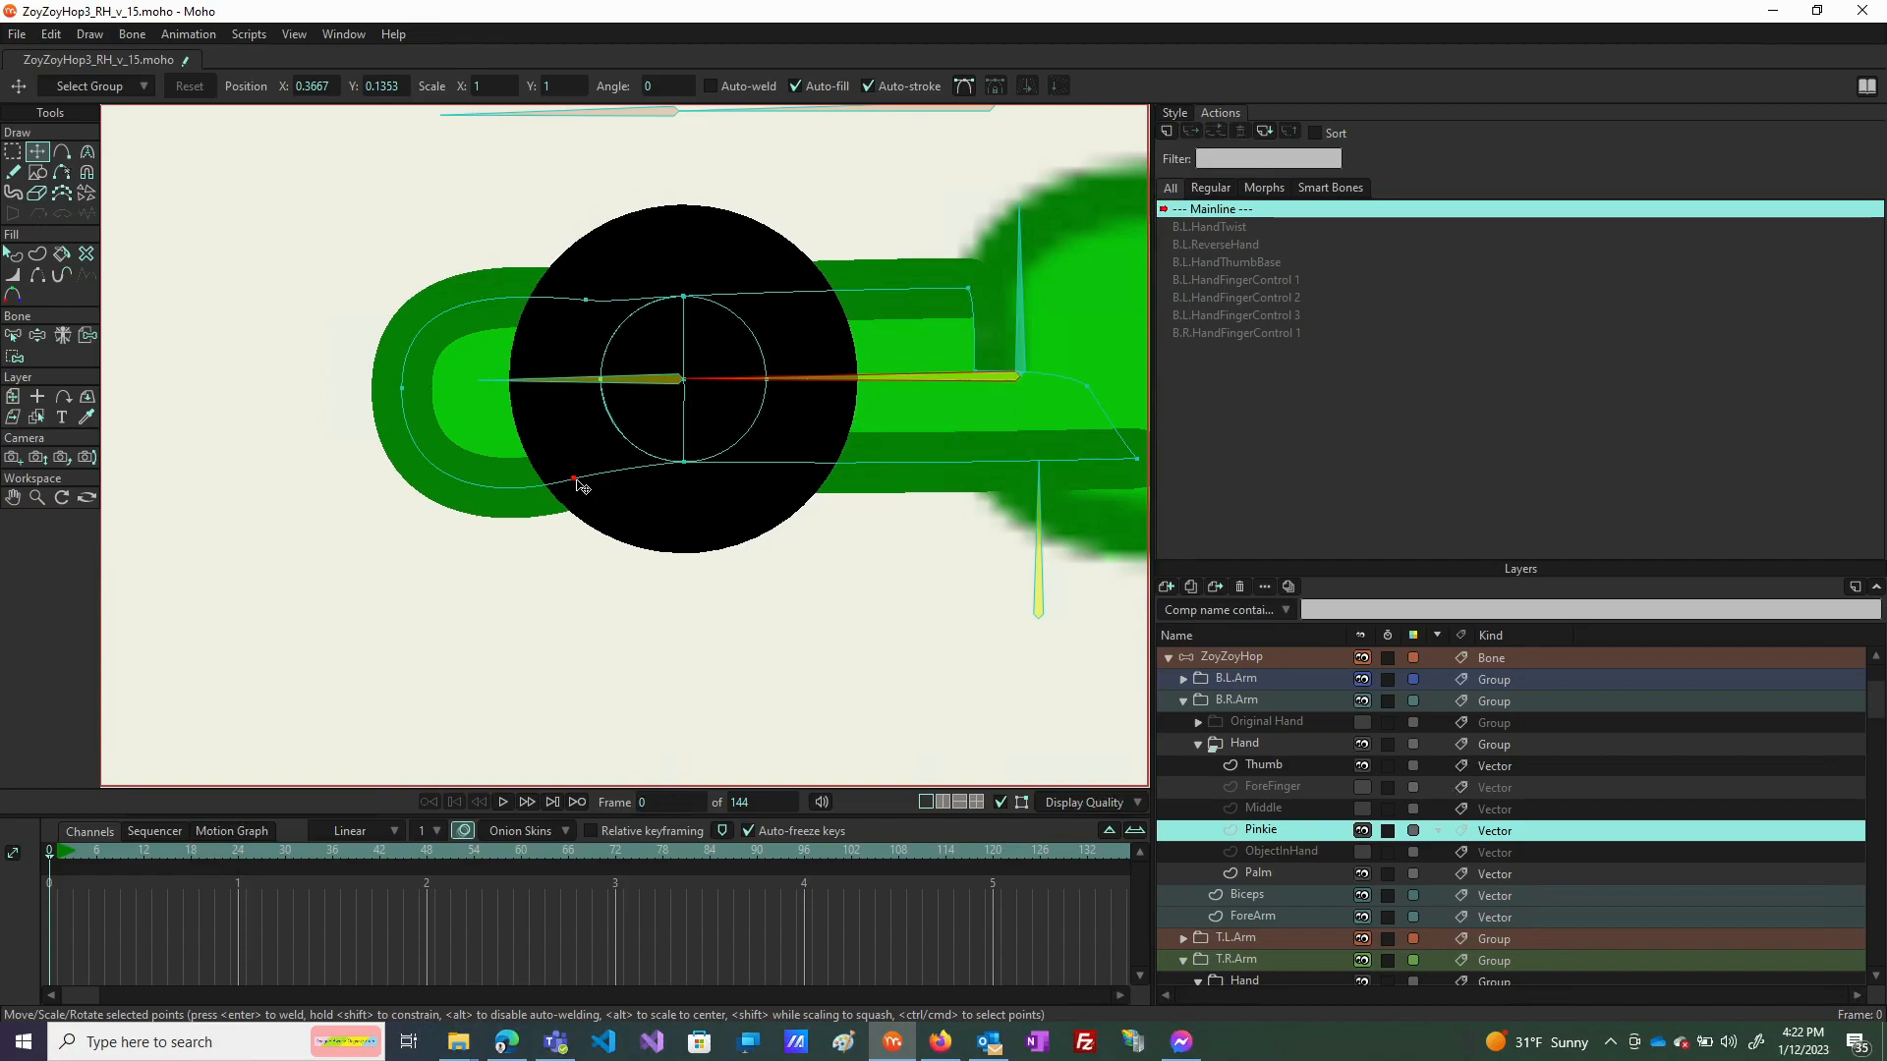
drag(582, 485, 582, 469)
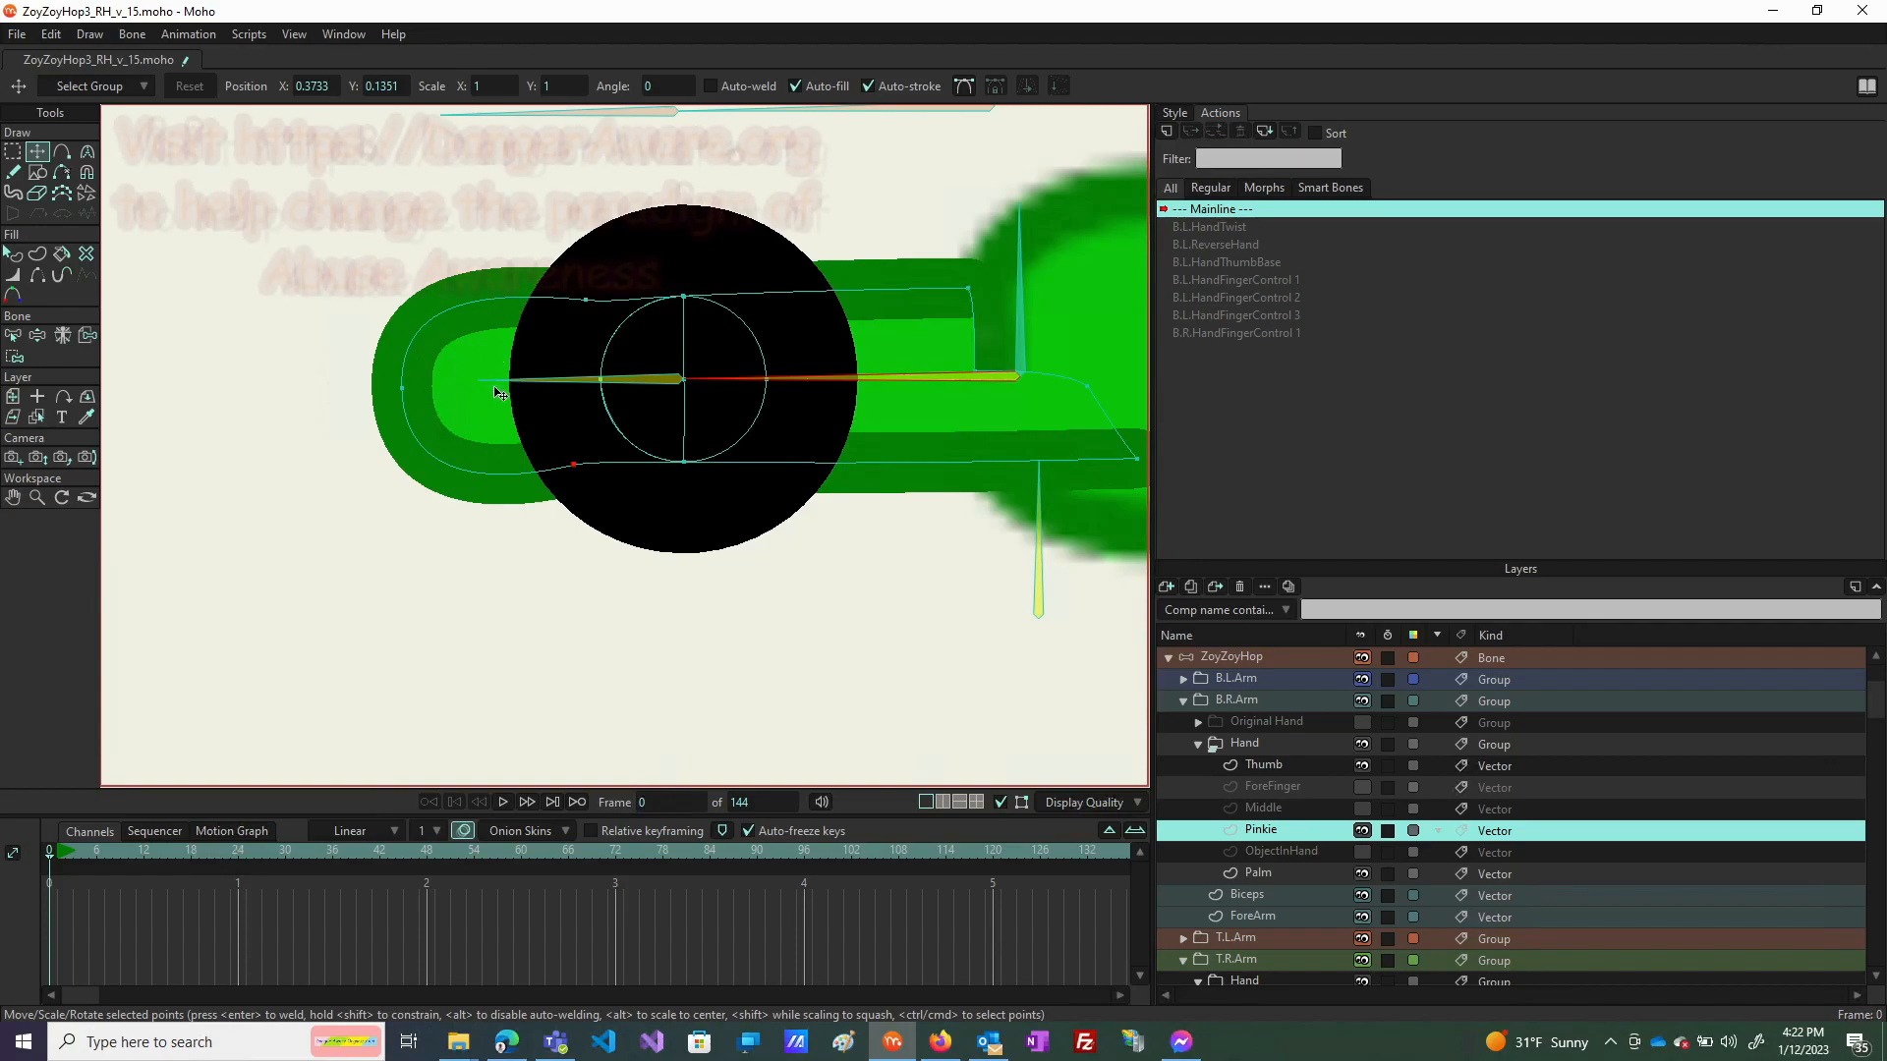
scroll(500, 443, down, 3)
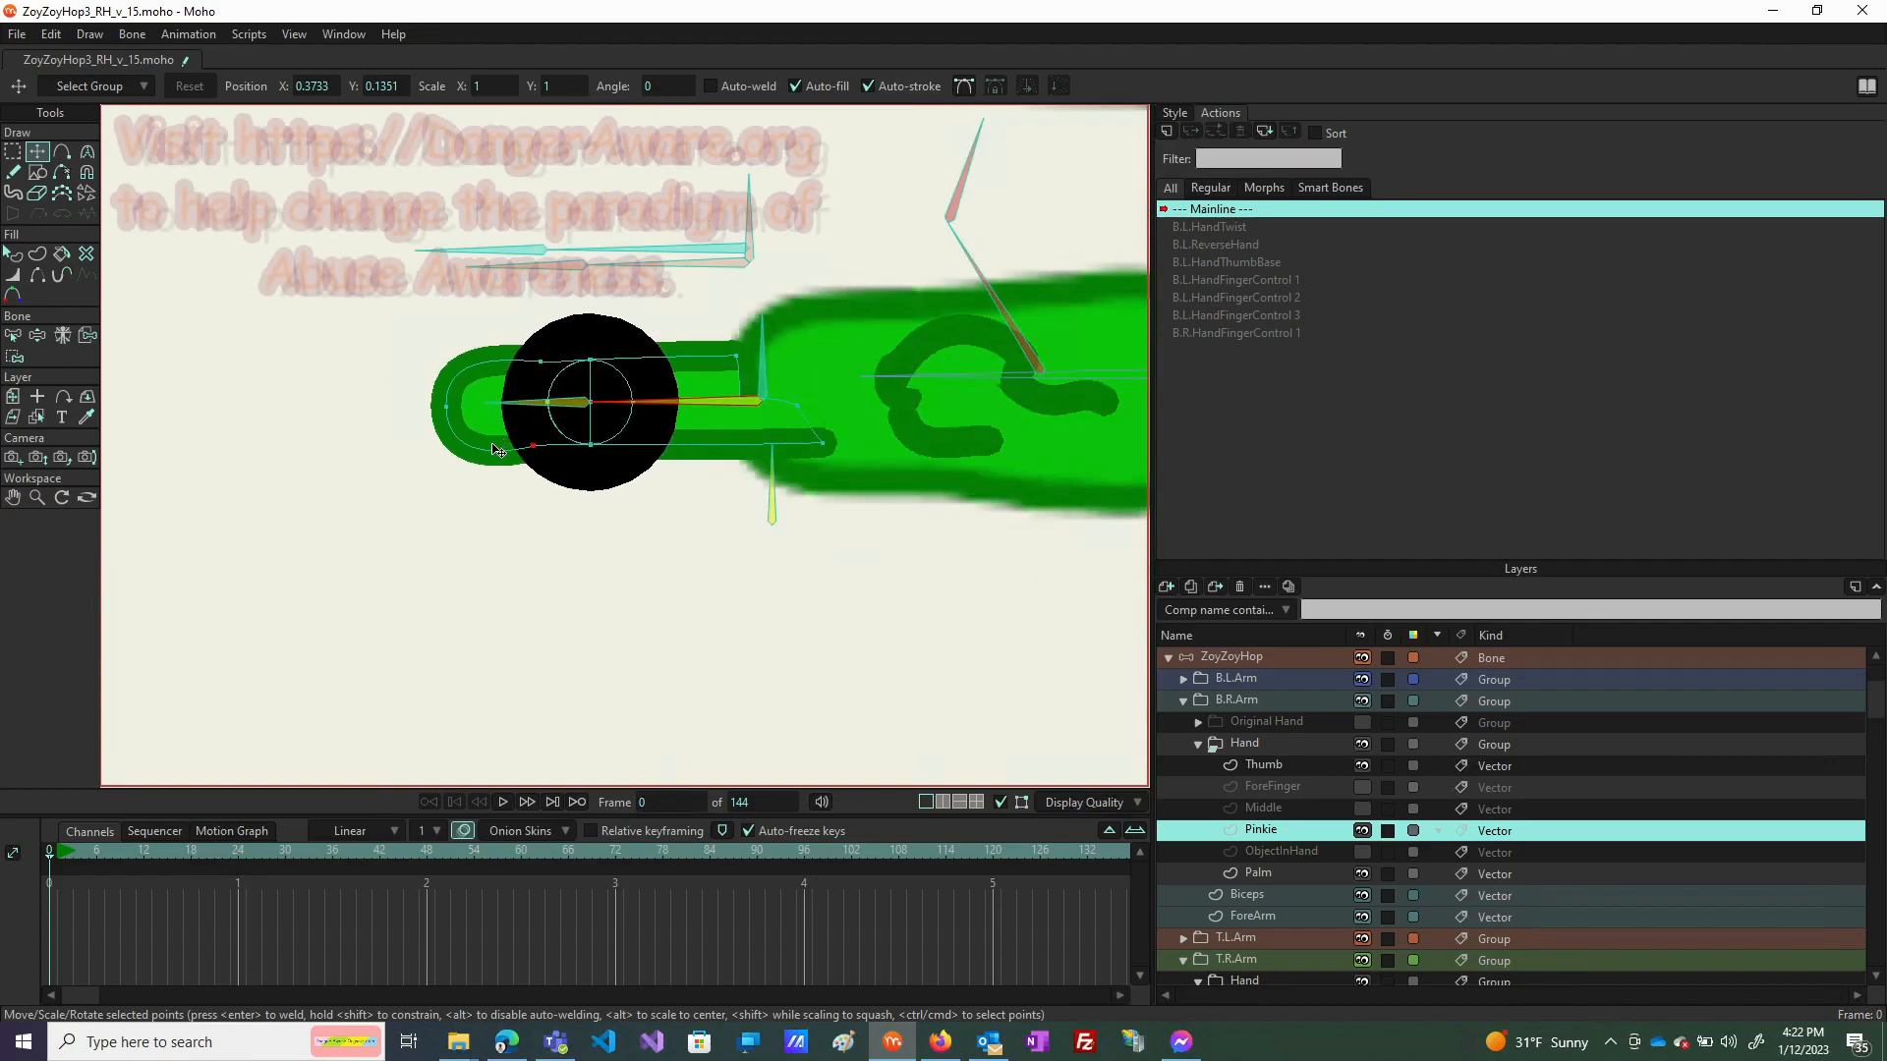
scroll(545, 356, up, 3)
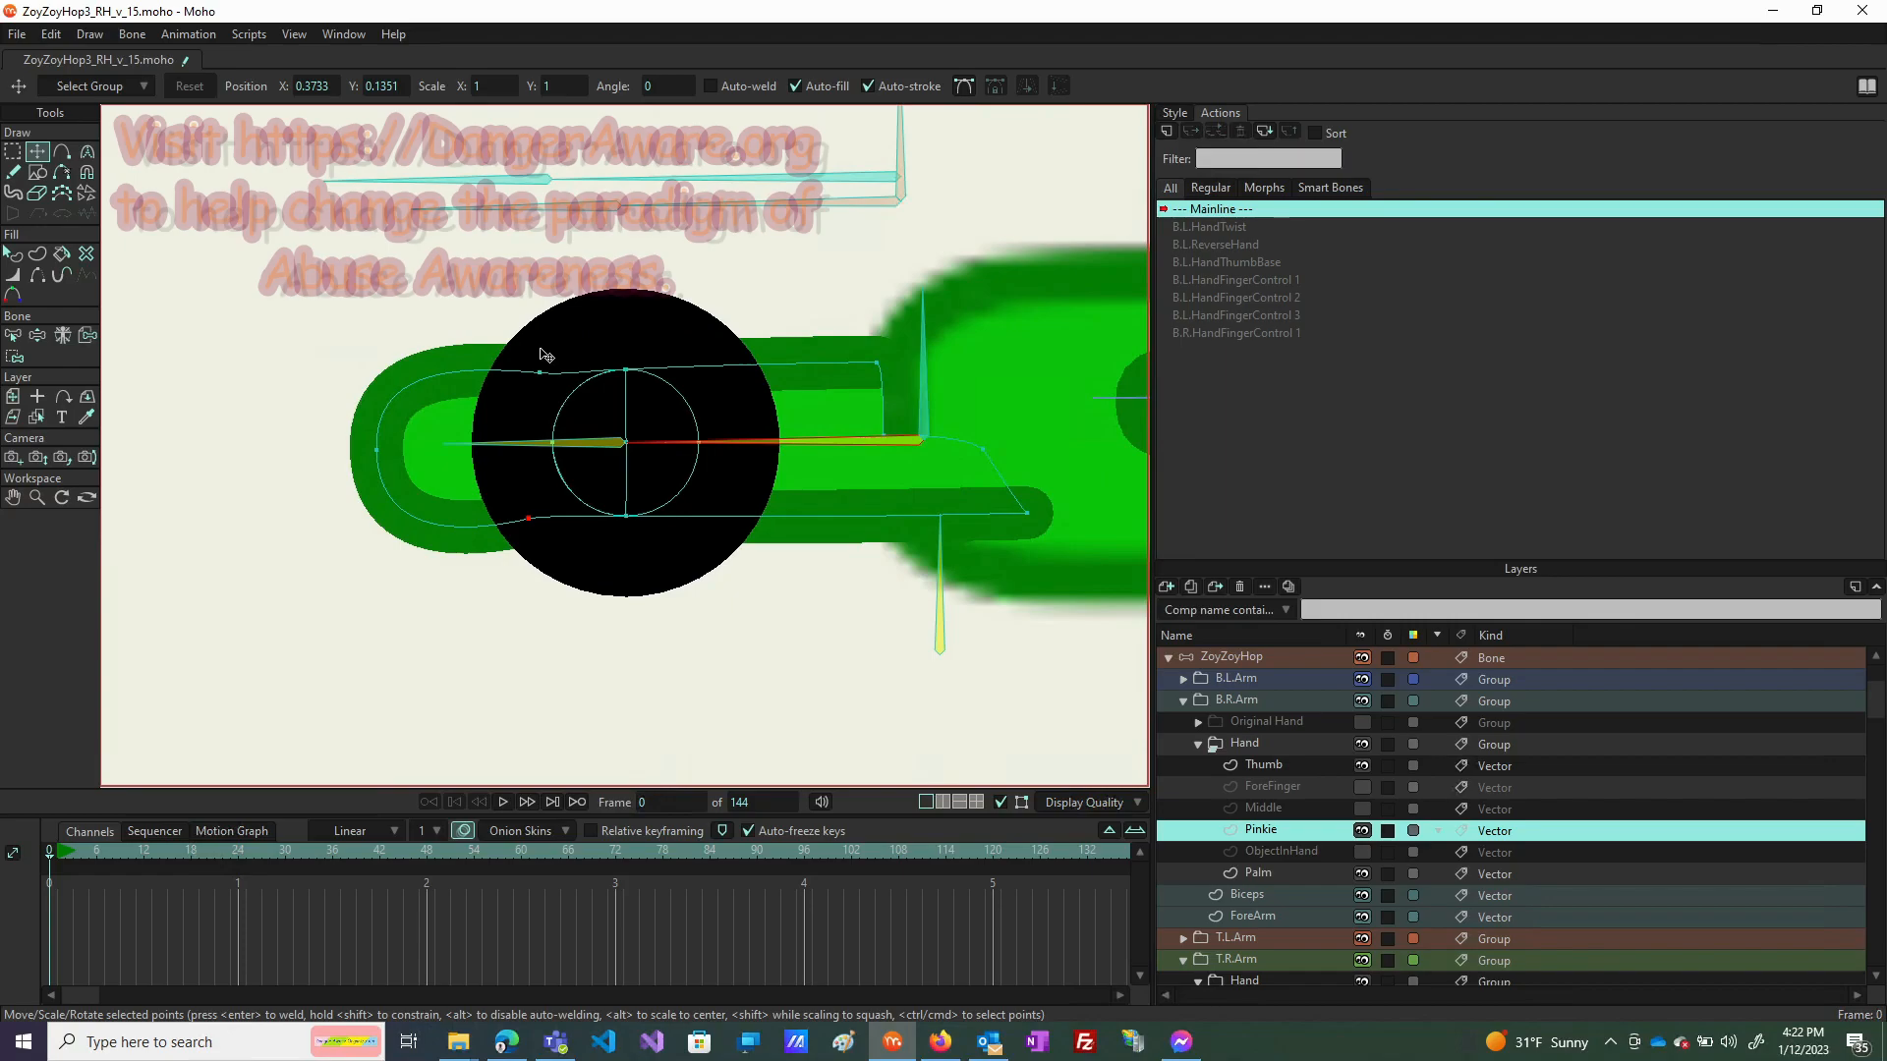
Test-bend the Pinkie's tip bone over the guide circle, and move the guide circle clear of the finger.
click(38, 336)
drag(518, 530, 678, 433)
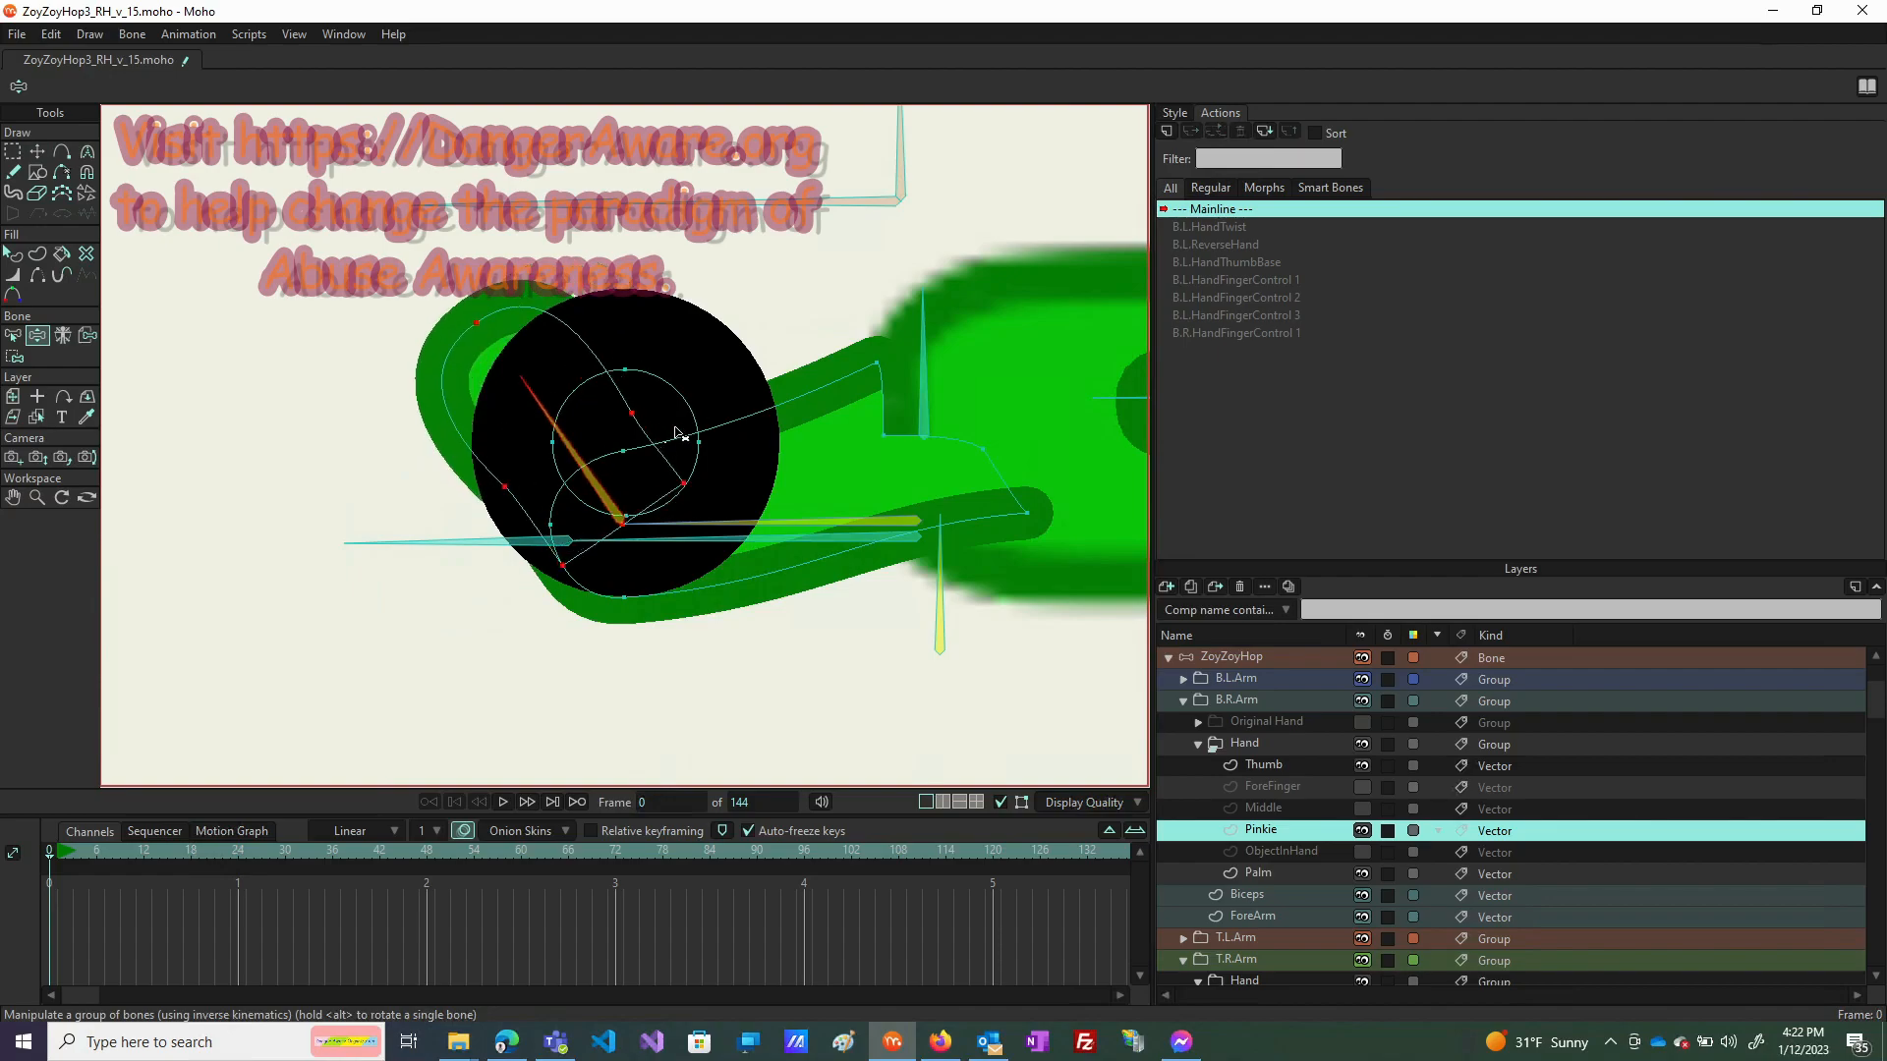
click(732, 386)
key(t)
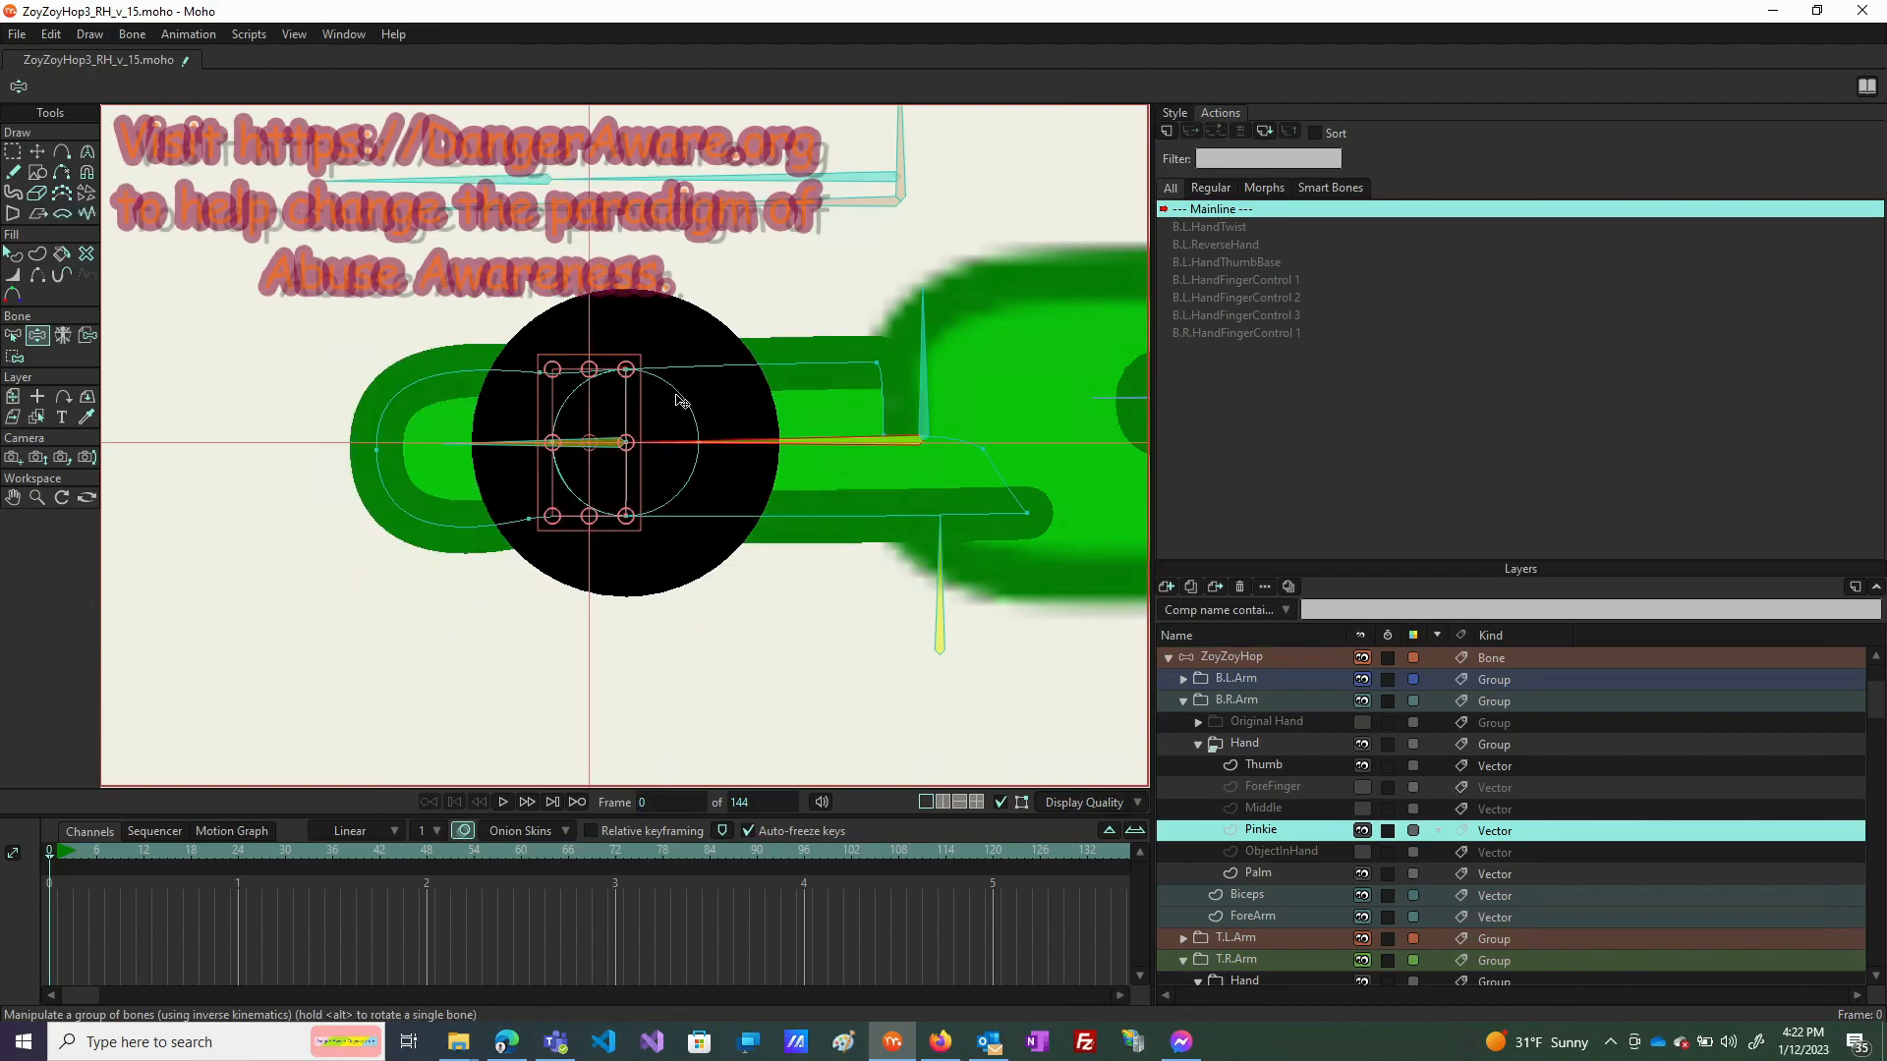
click(676, 397)
drag(676, 397, 112, 773)
Swing the Pinkie's tip bone up and down around its joint to check that the outline bends cleanly.
click(37, 335)
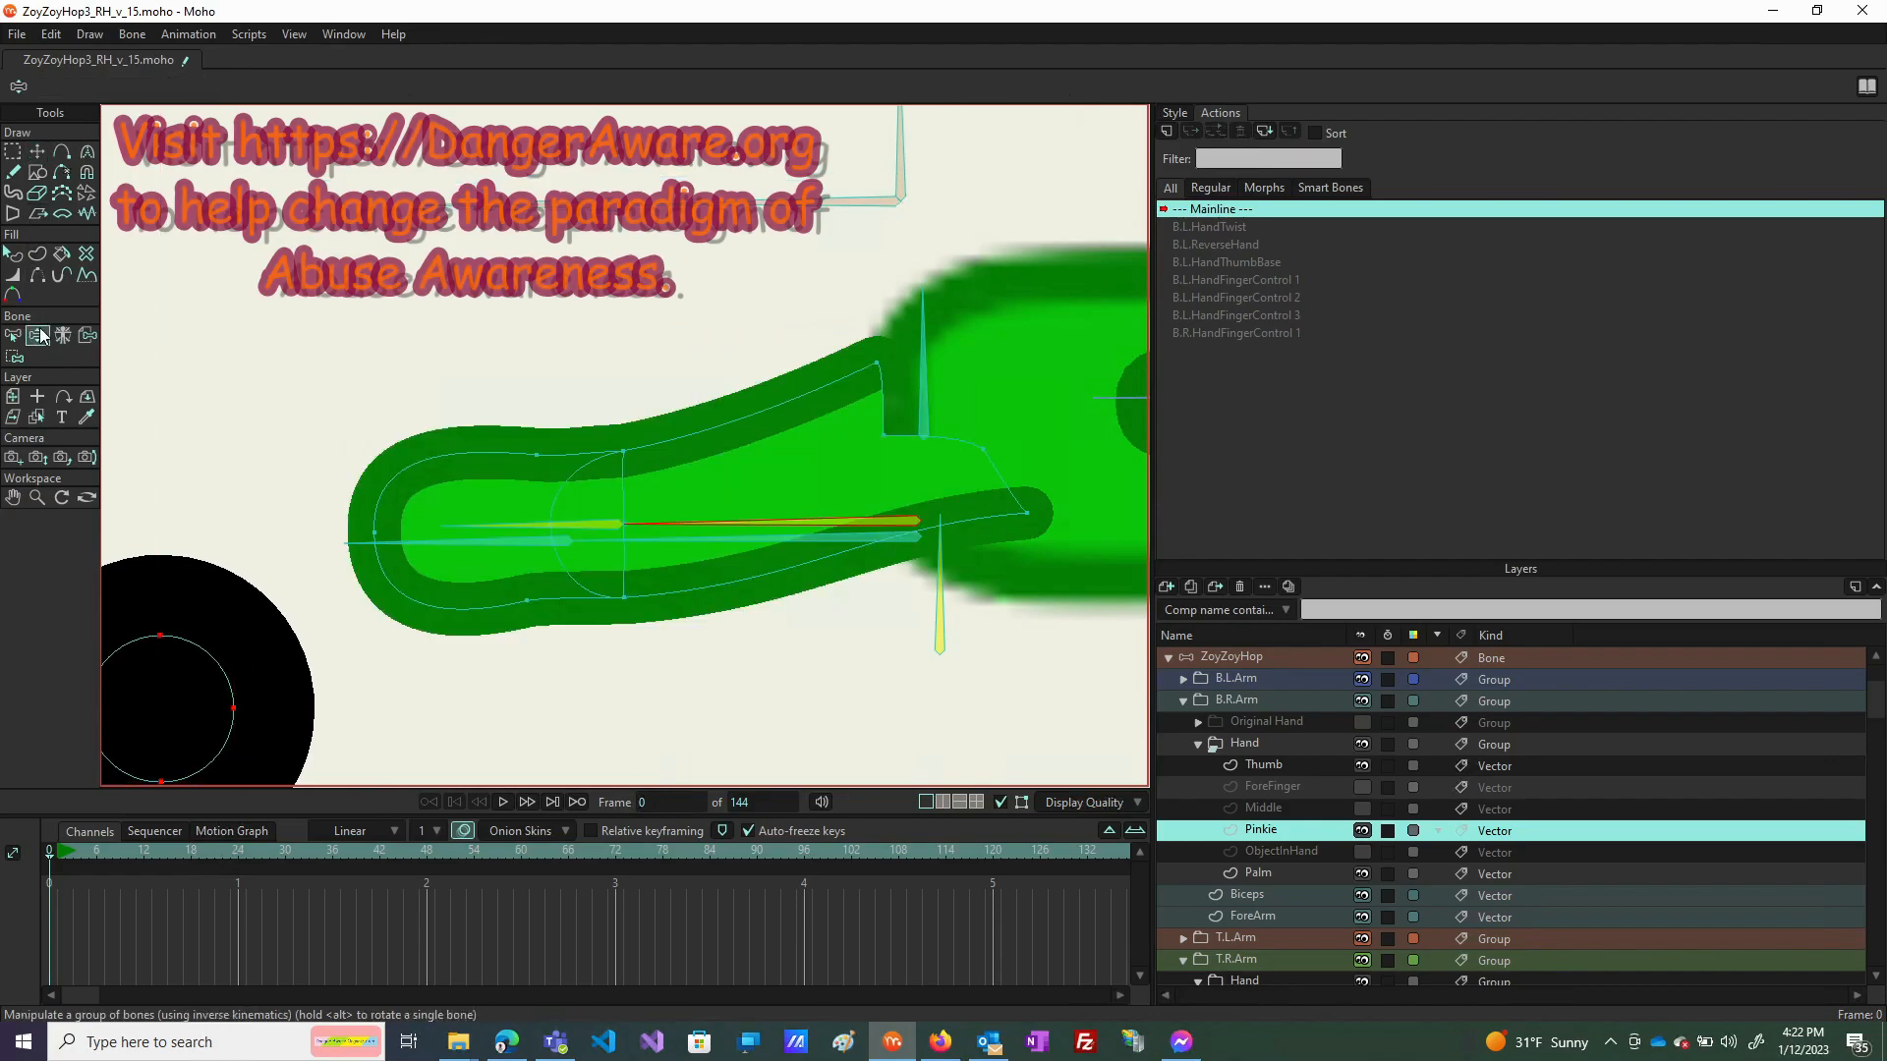
drag(530, 530, 539, 368)
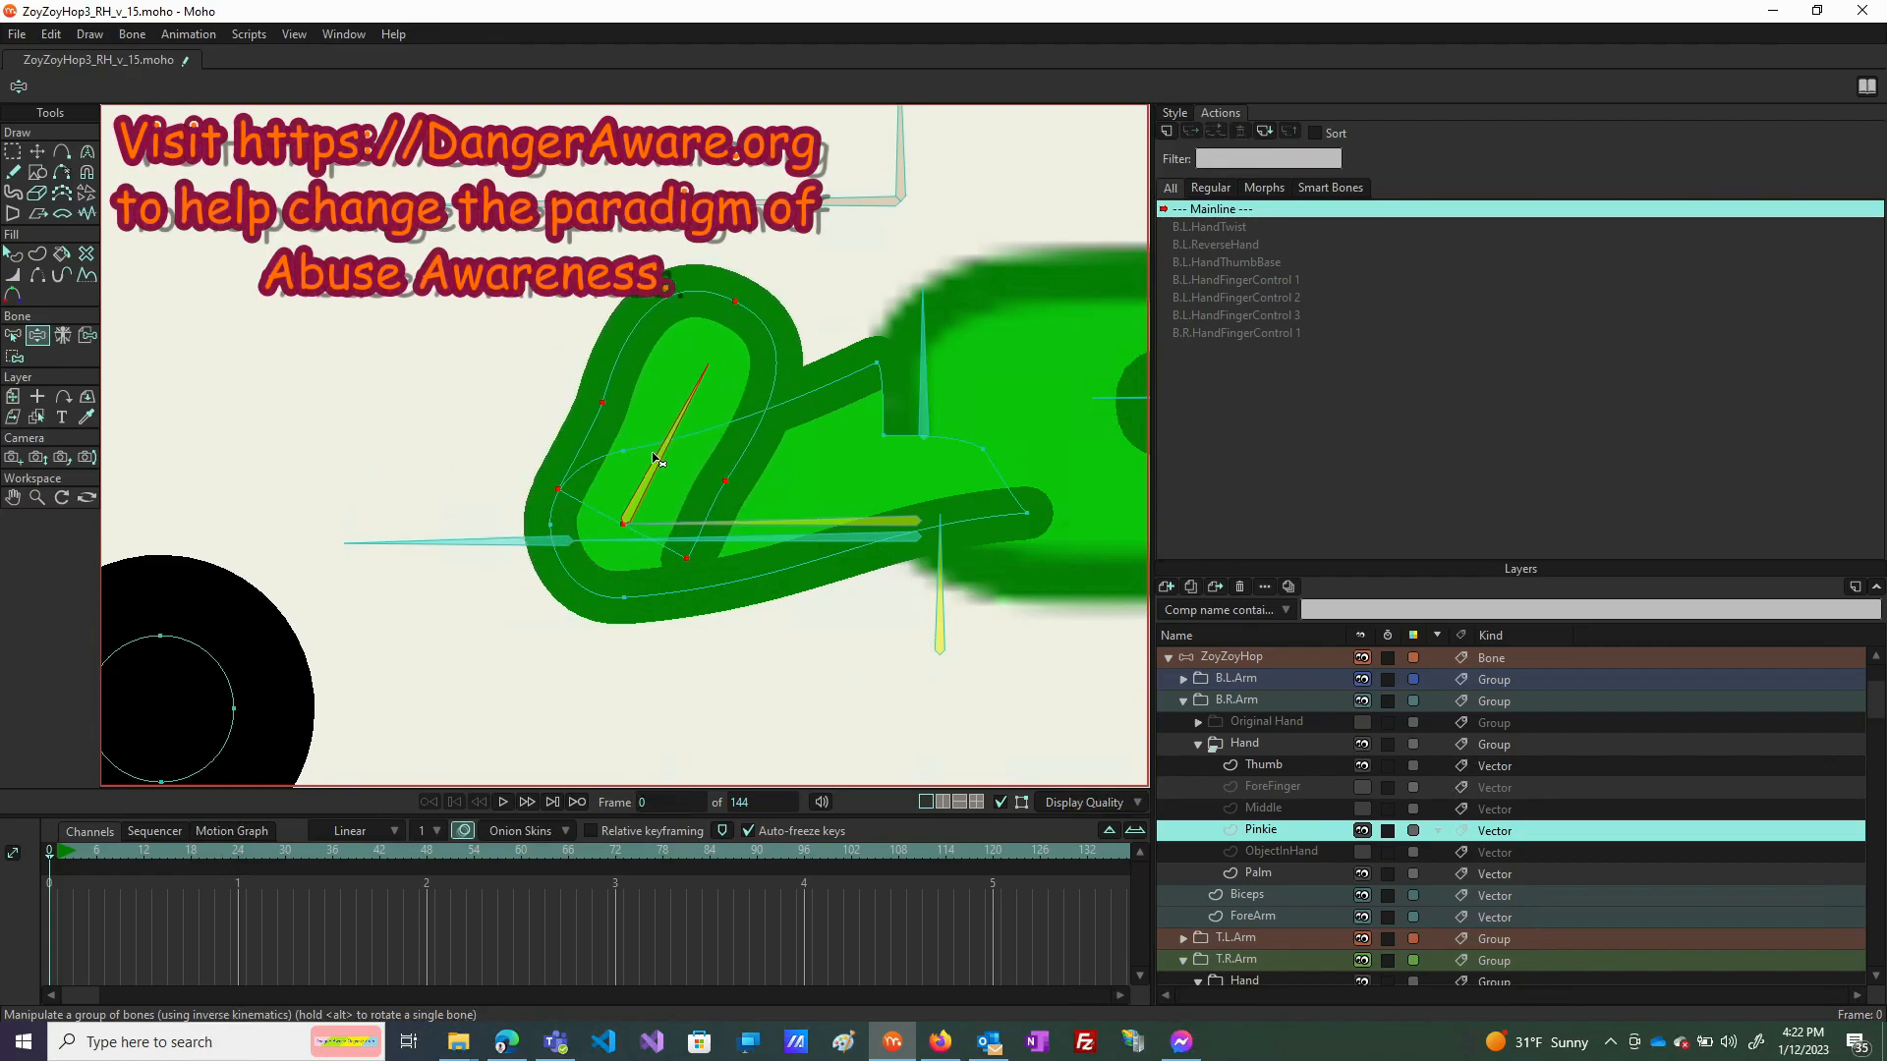
drag(696, 389, 266, 486)
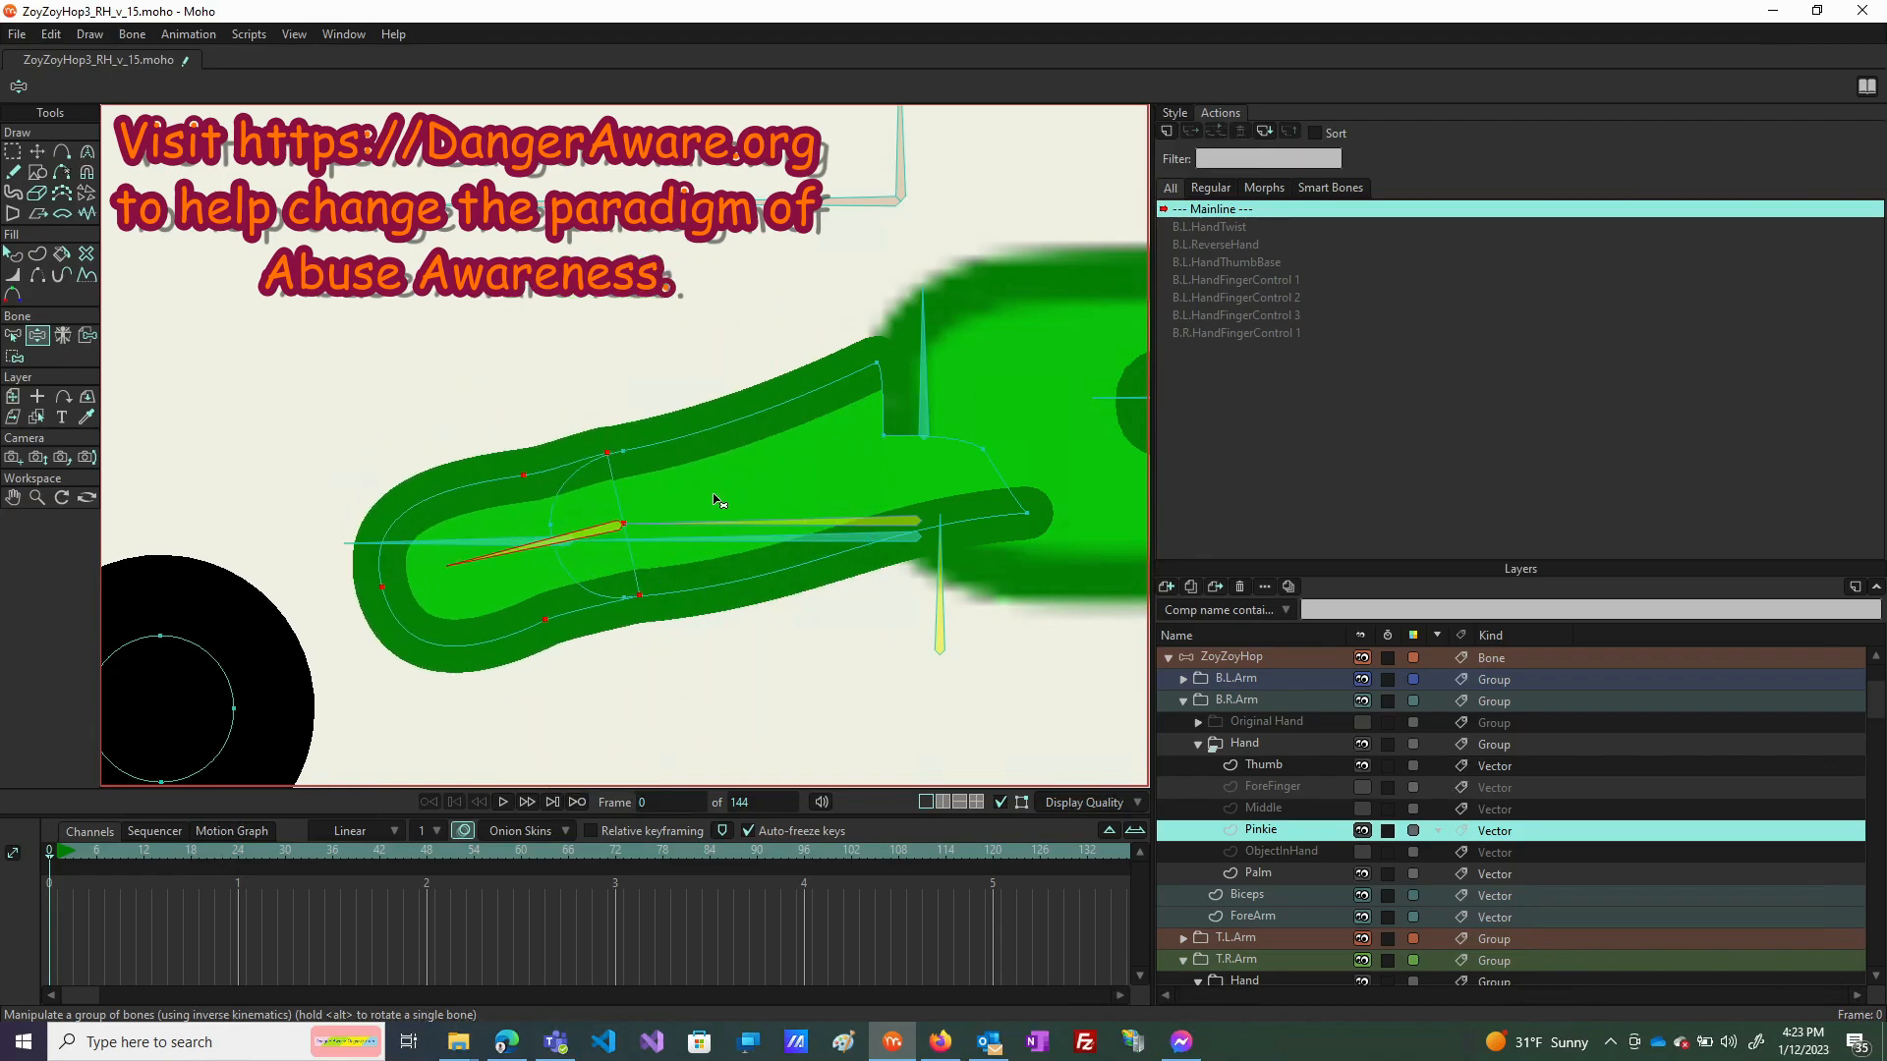
On the ZoyZoyHop bone layer, move the two offset finger bones onto the Pinkie's bones at the finger base.
click(1253, 657)
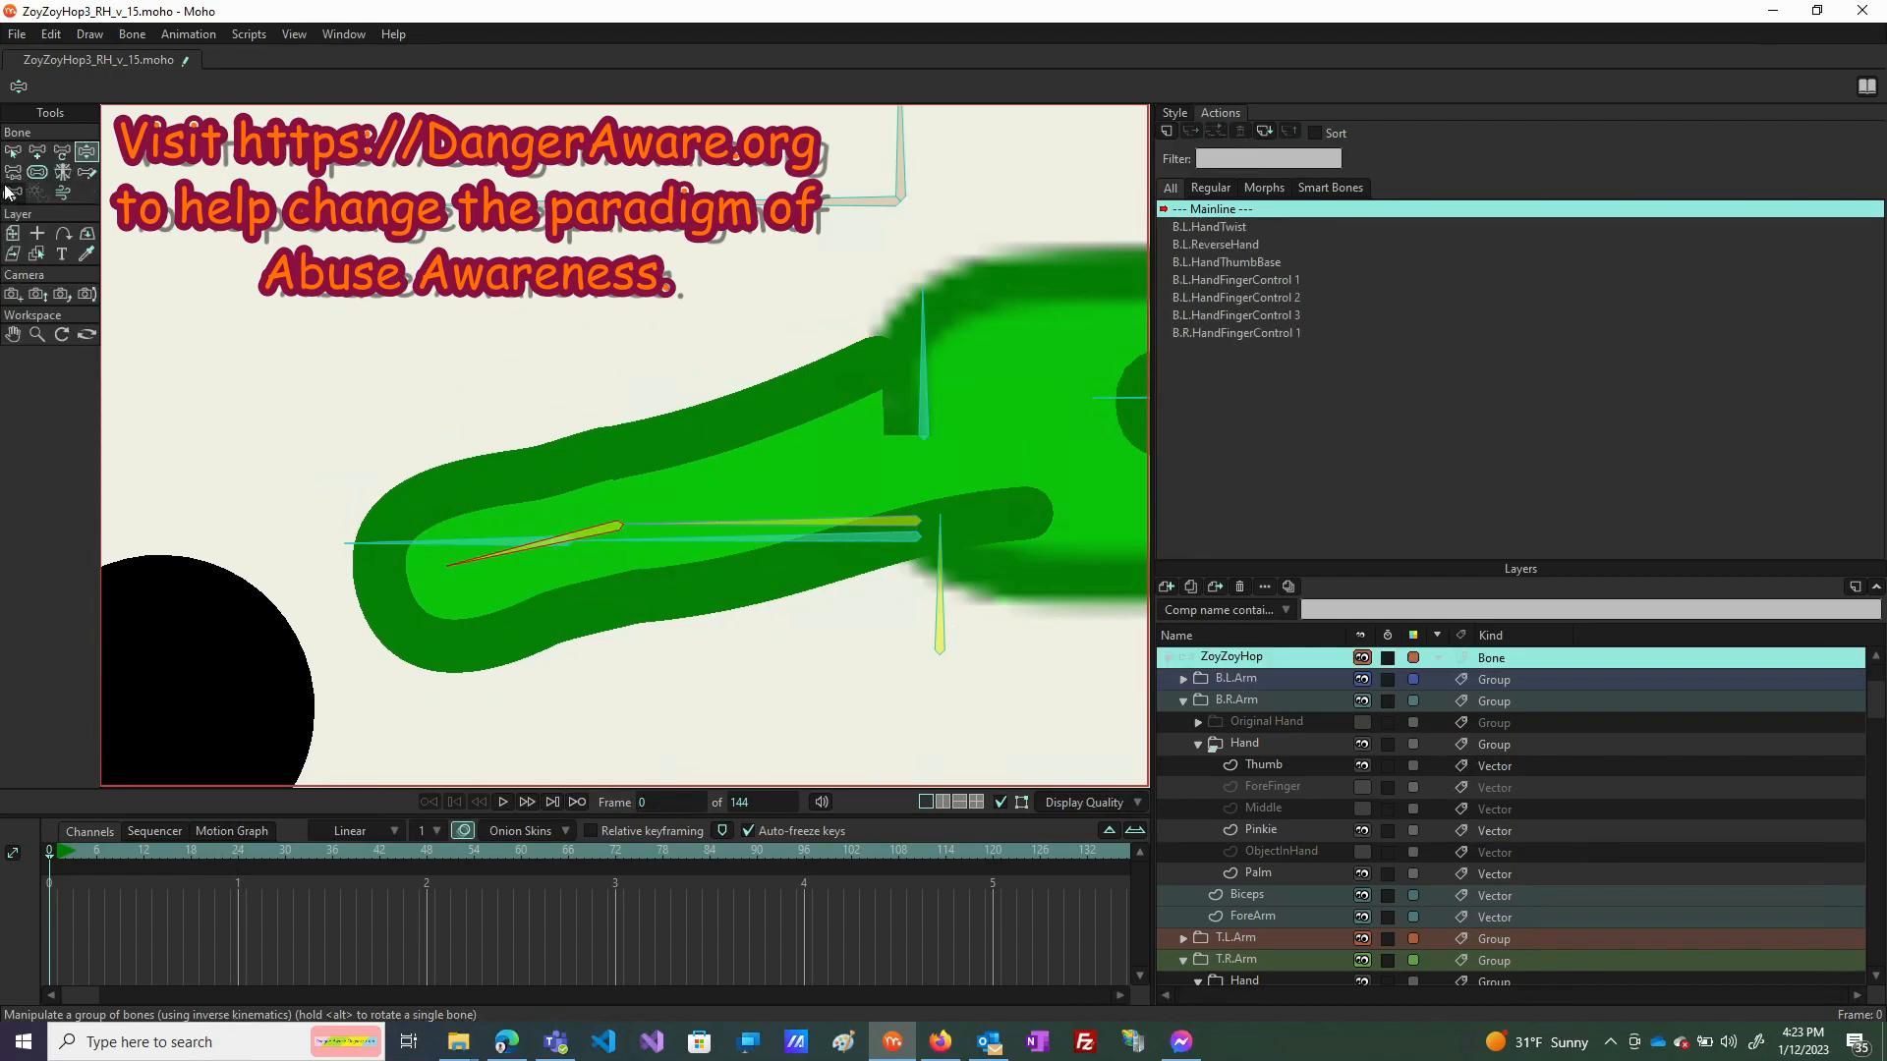
click(13, 153)
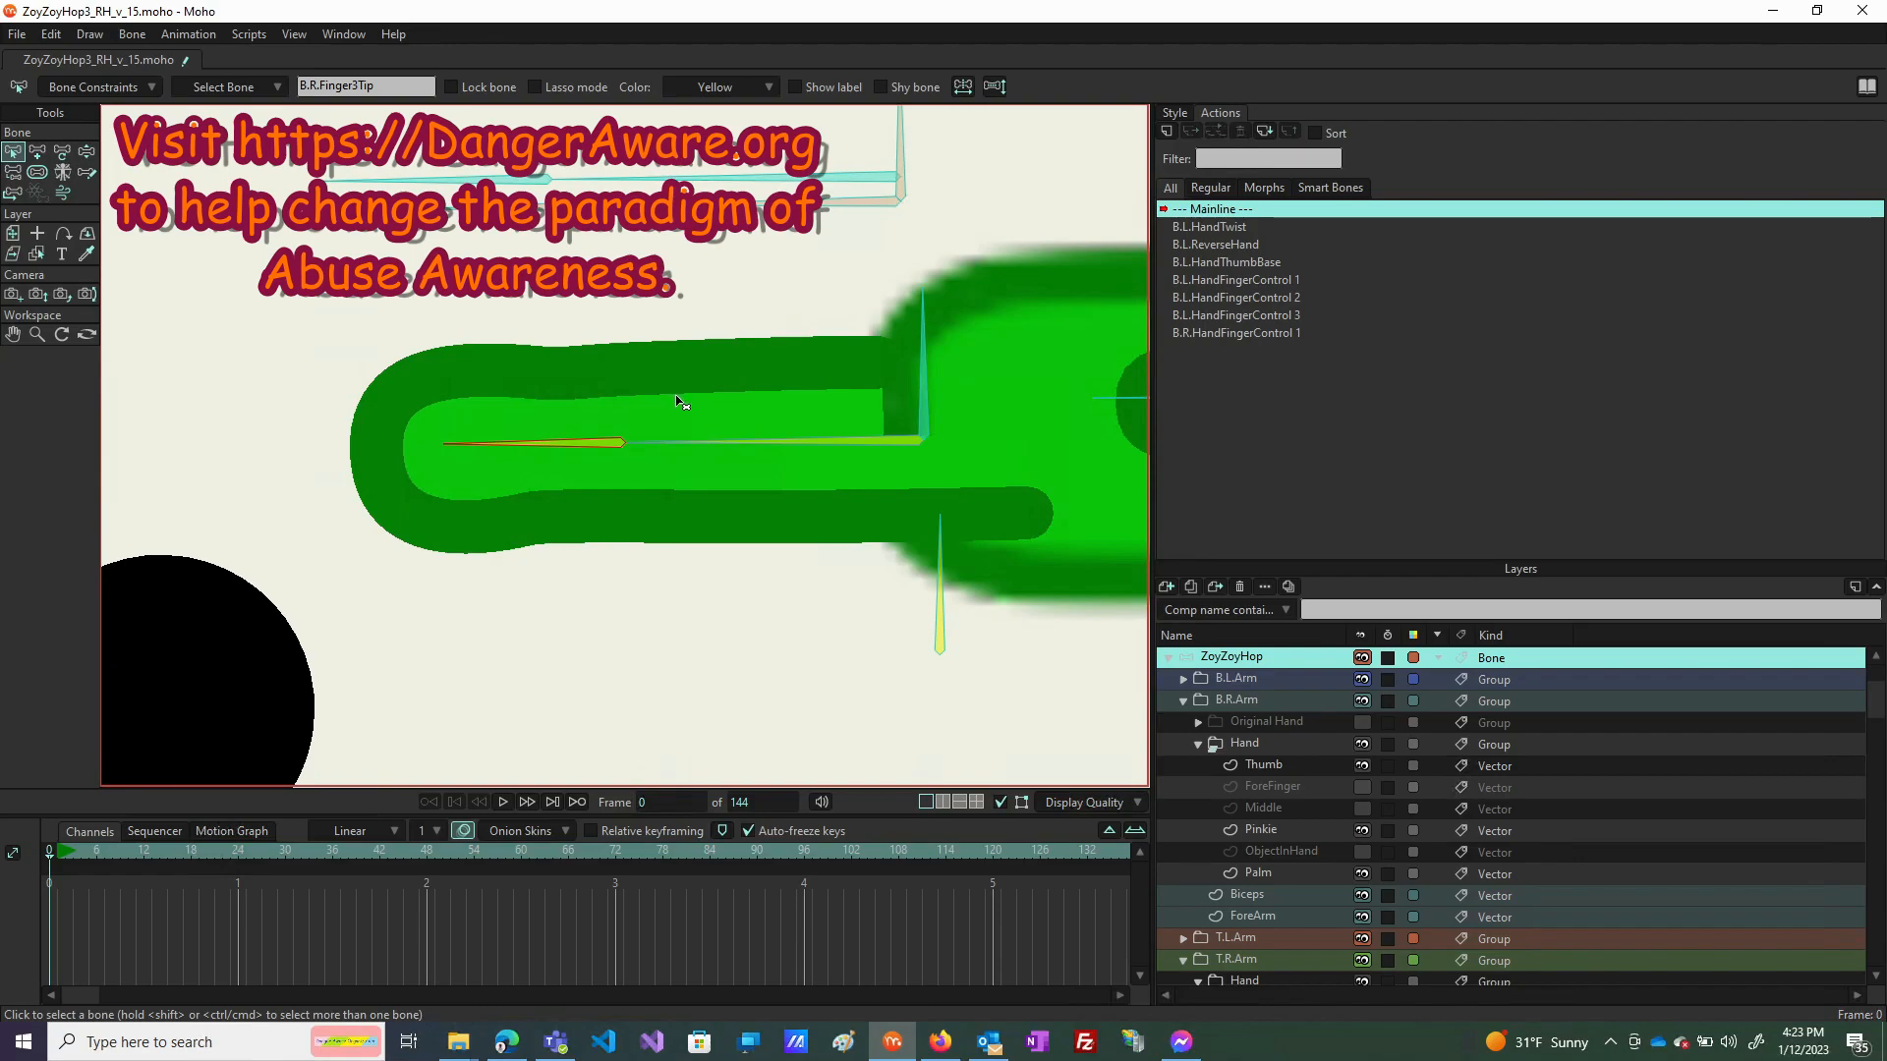
scroll(676, 401, down, 2)
scroll(876, 281, up, 2)
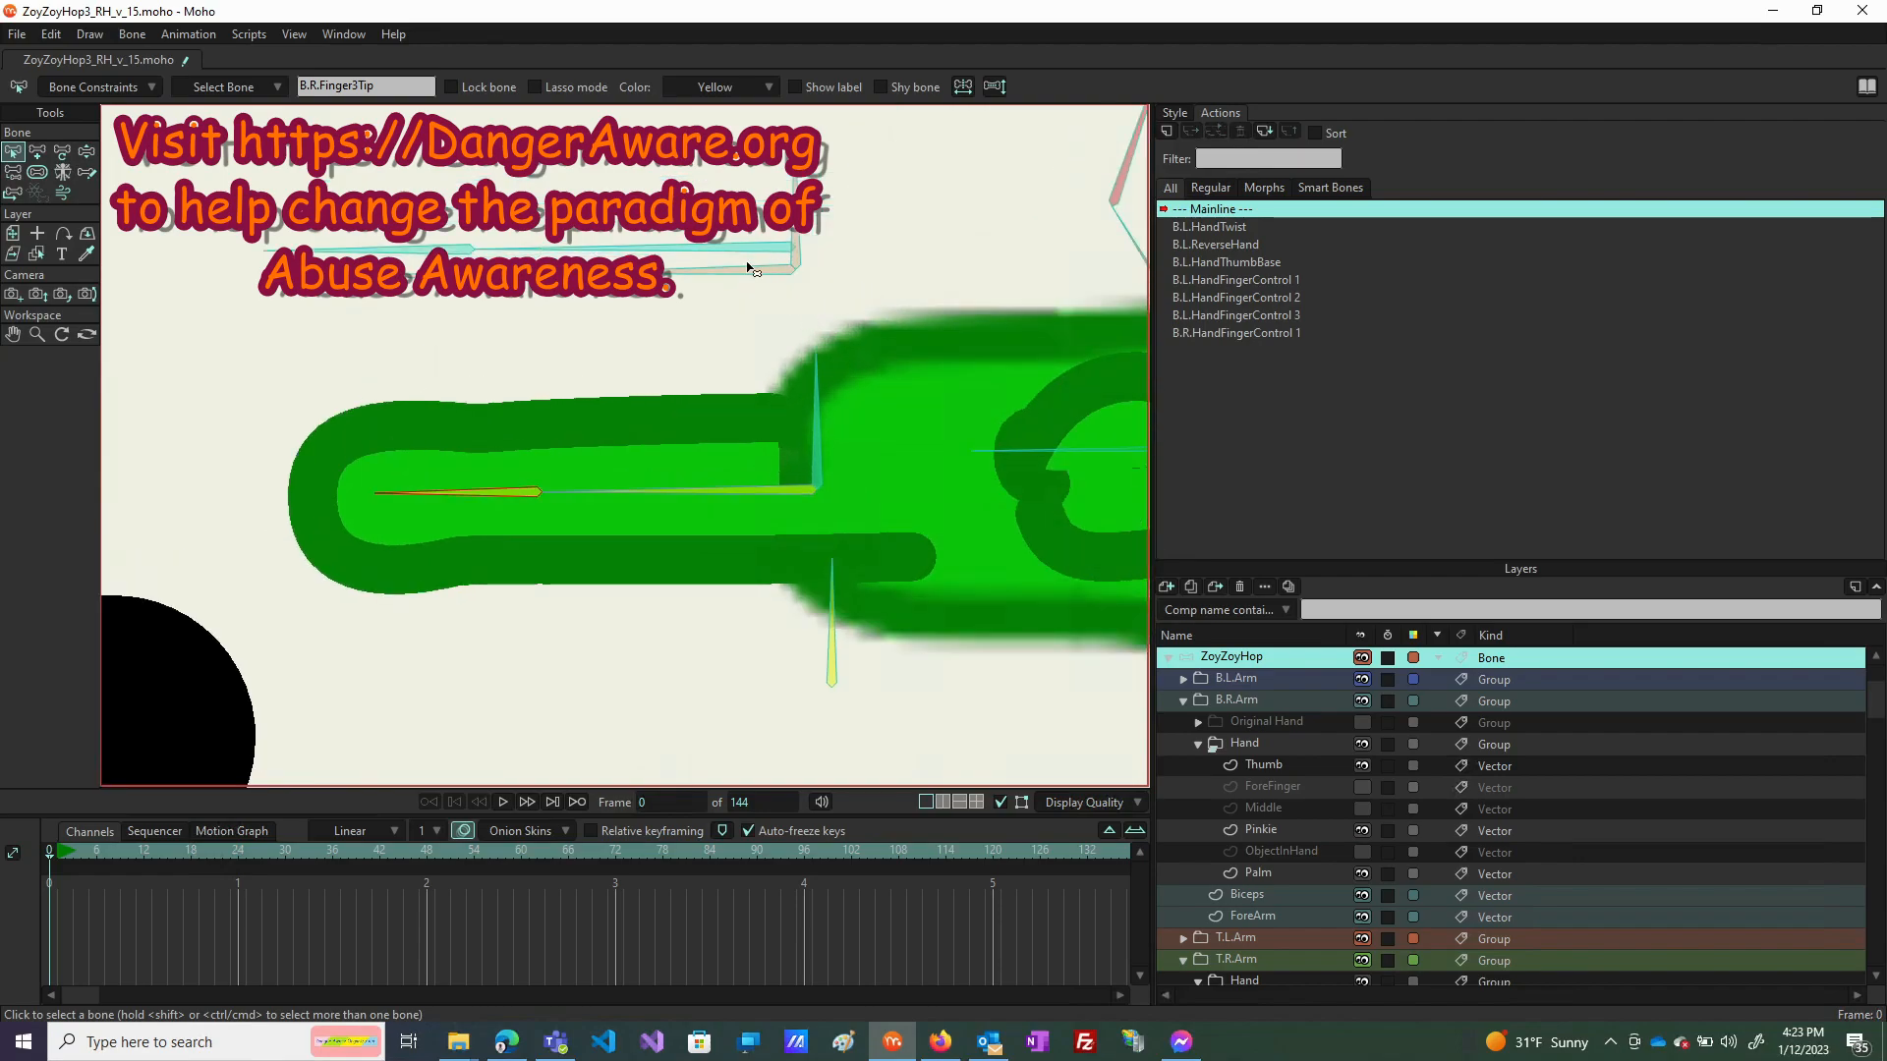
click(62, 153)
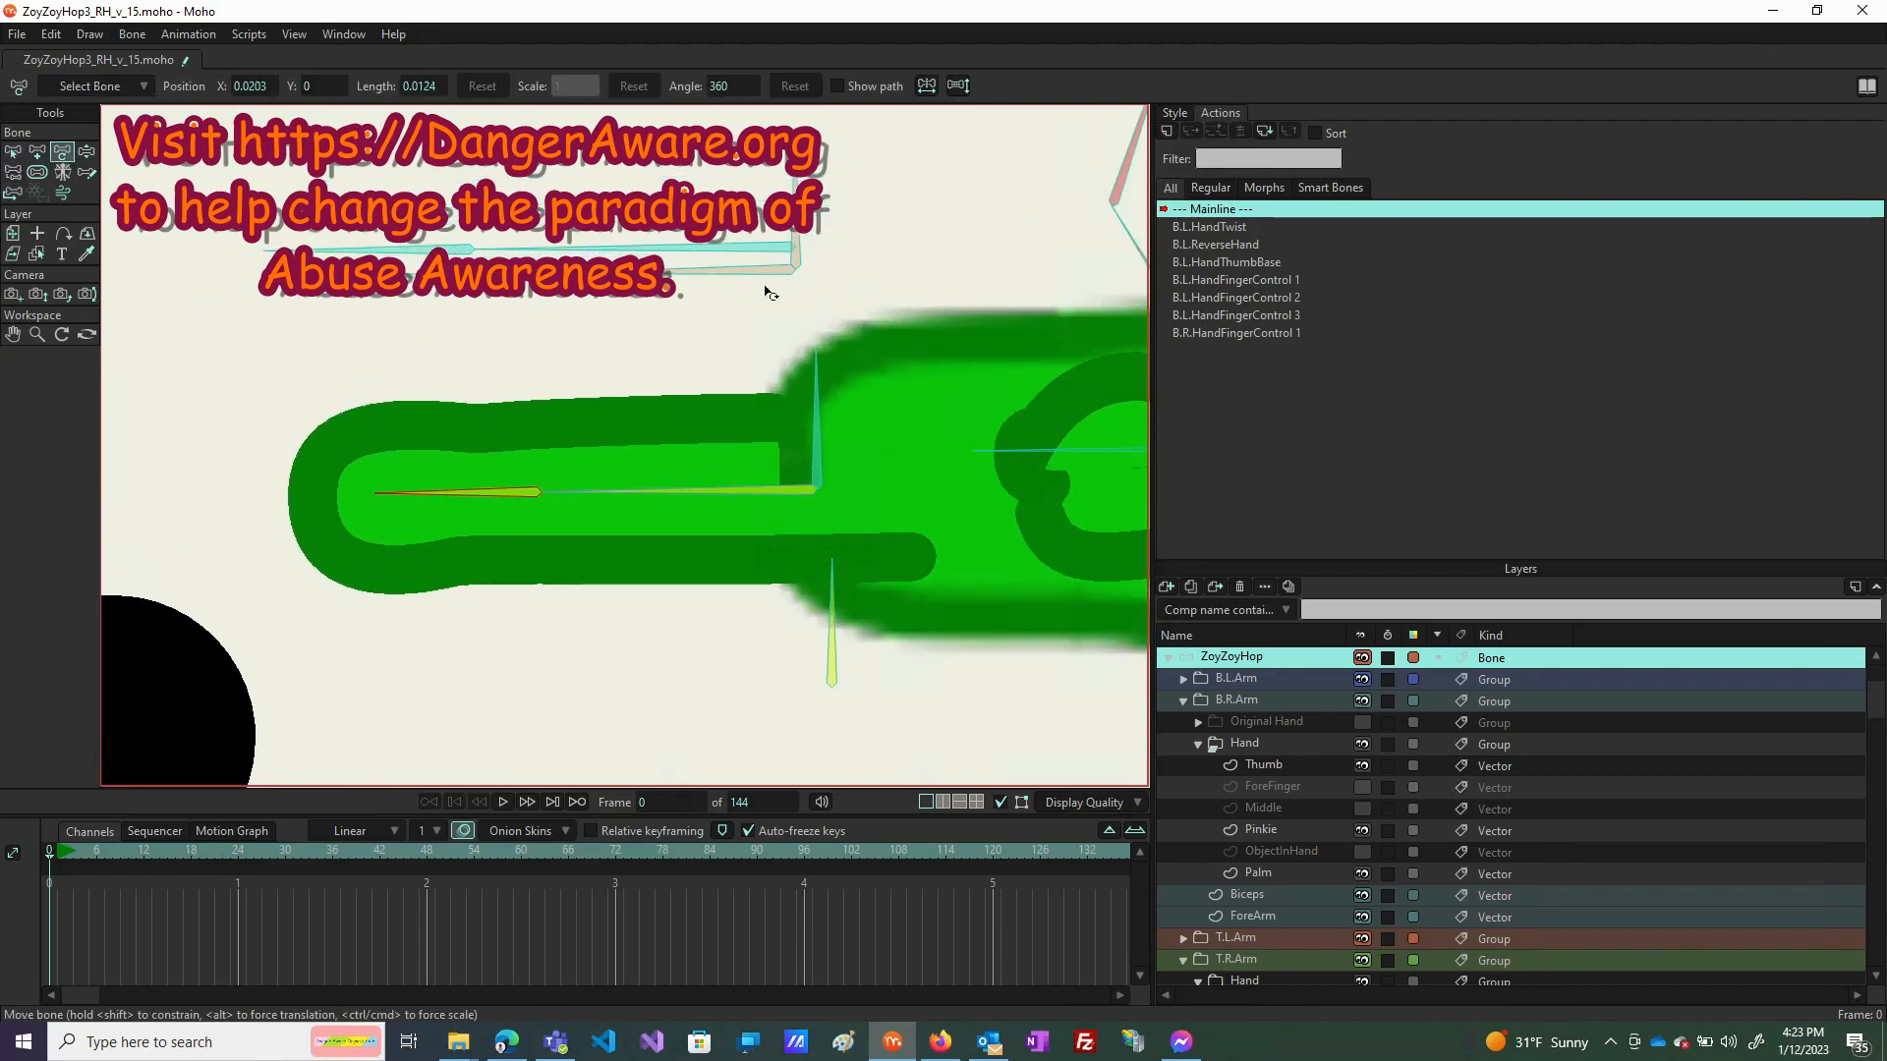
drag(779, 273, 810, 492)
click(765, 238)
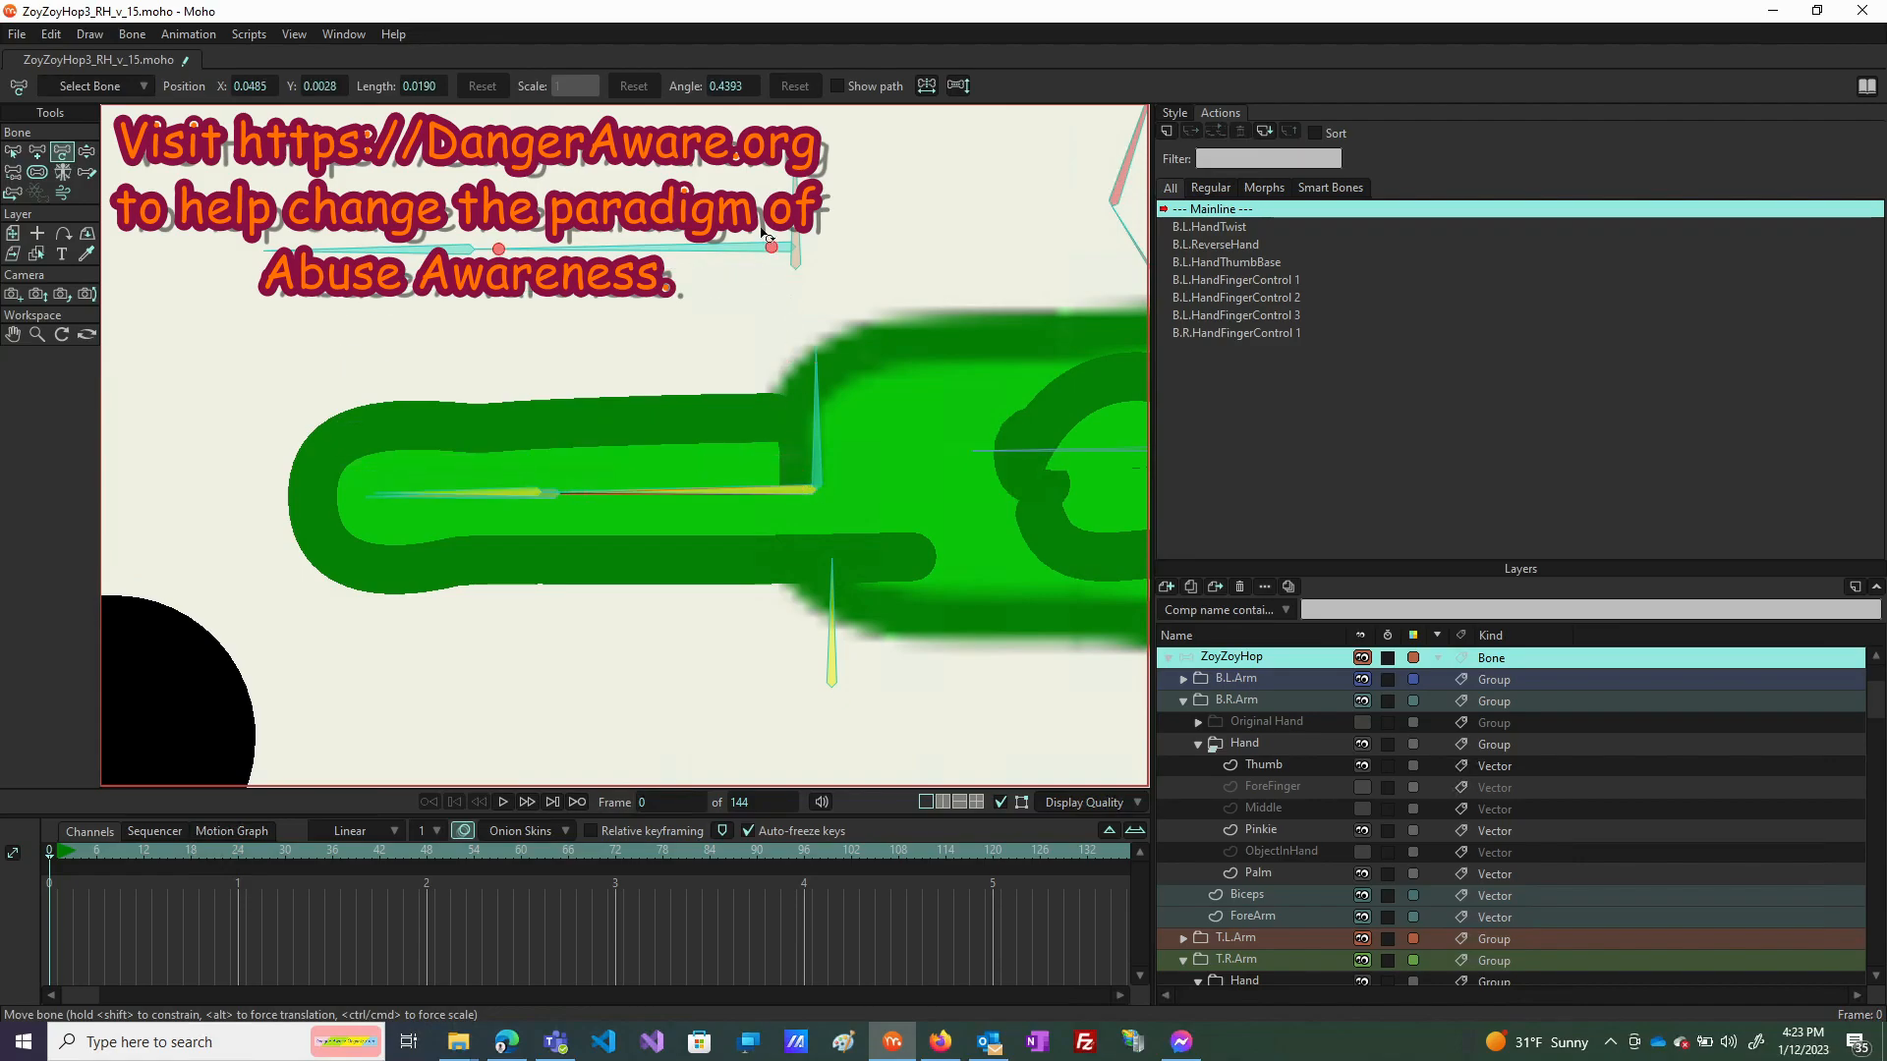
drag(775, 251, 797, 501)
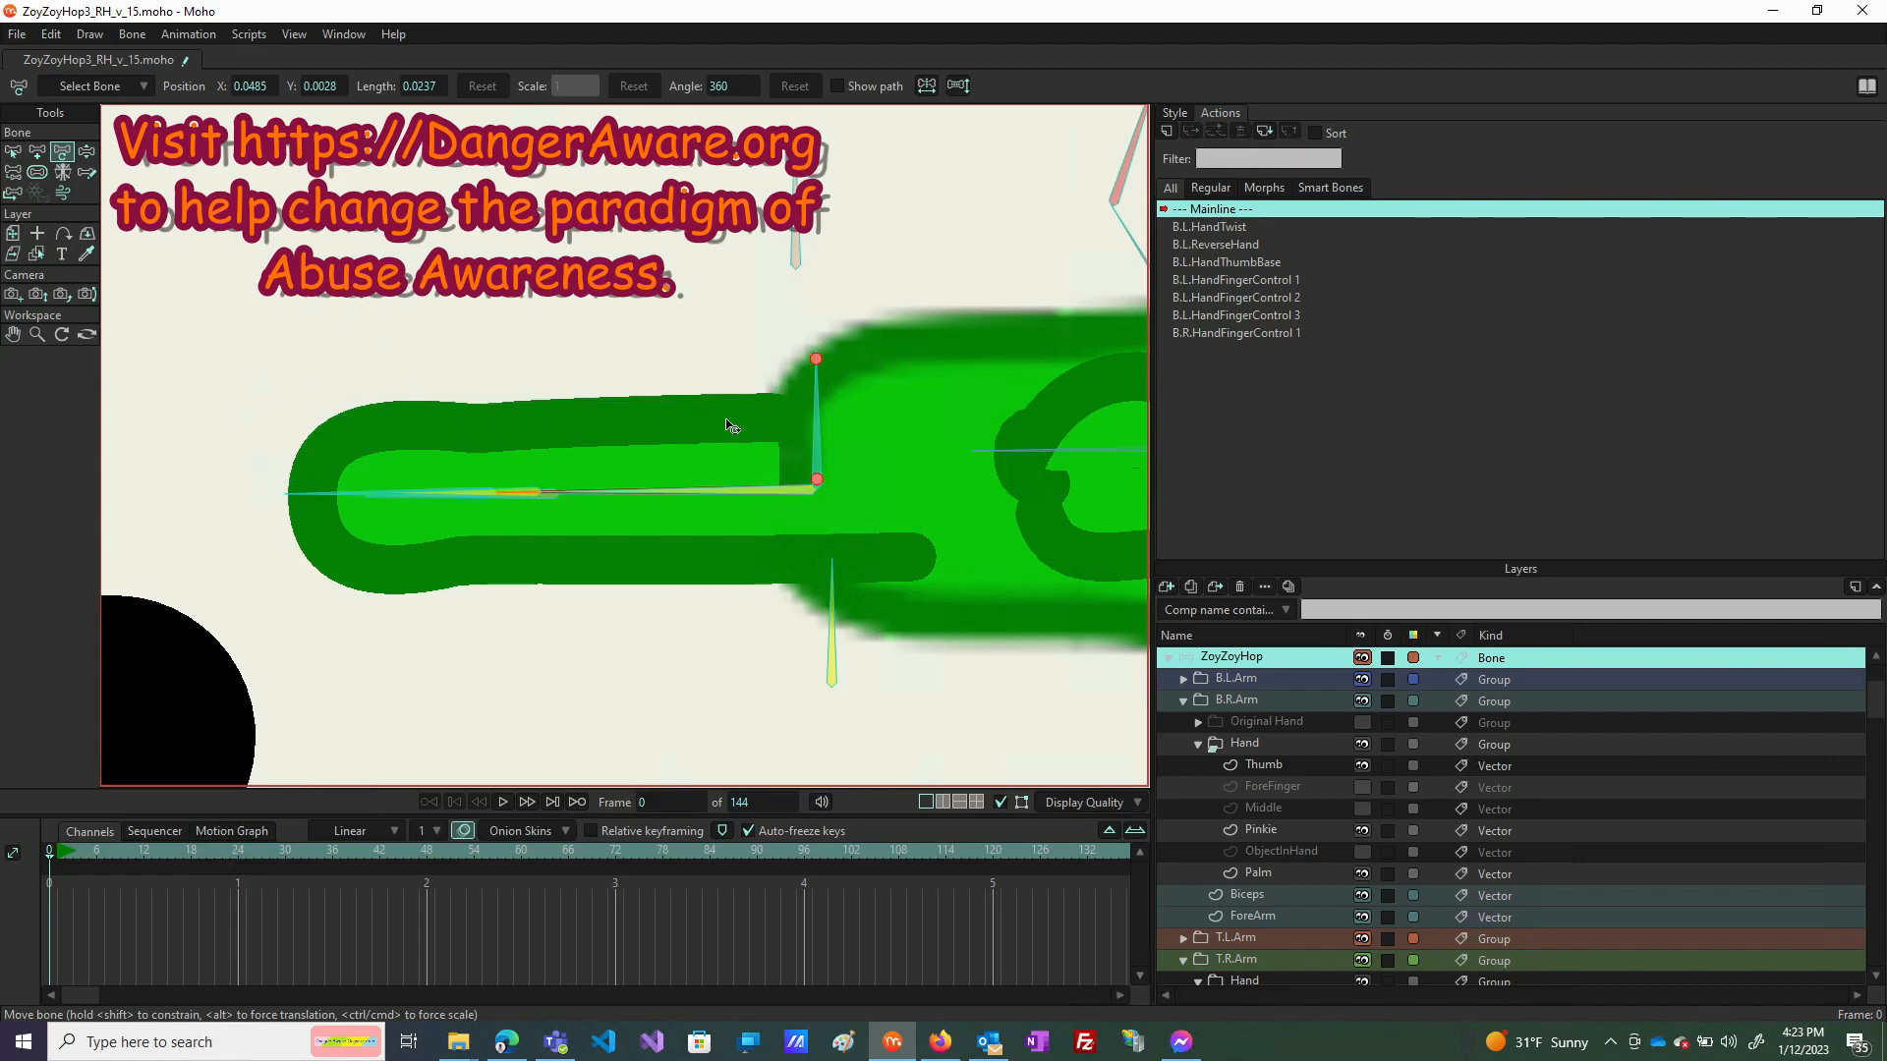
scroll(727, 418, down, 2)
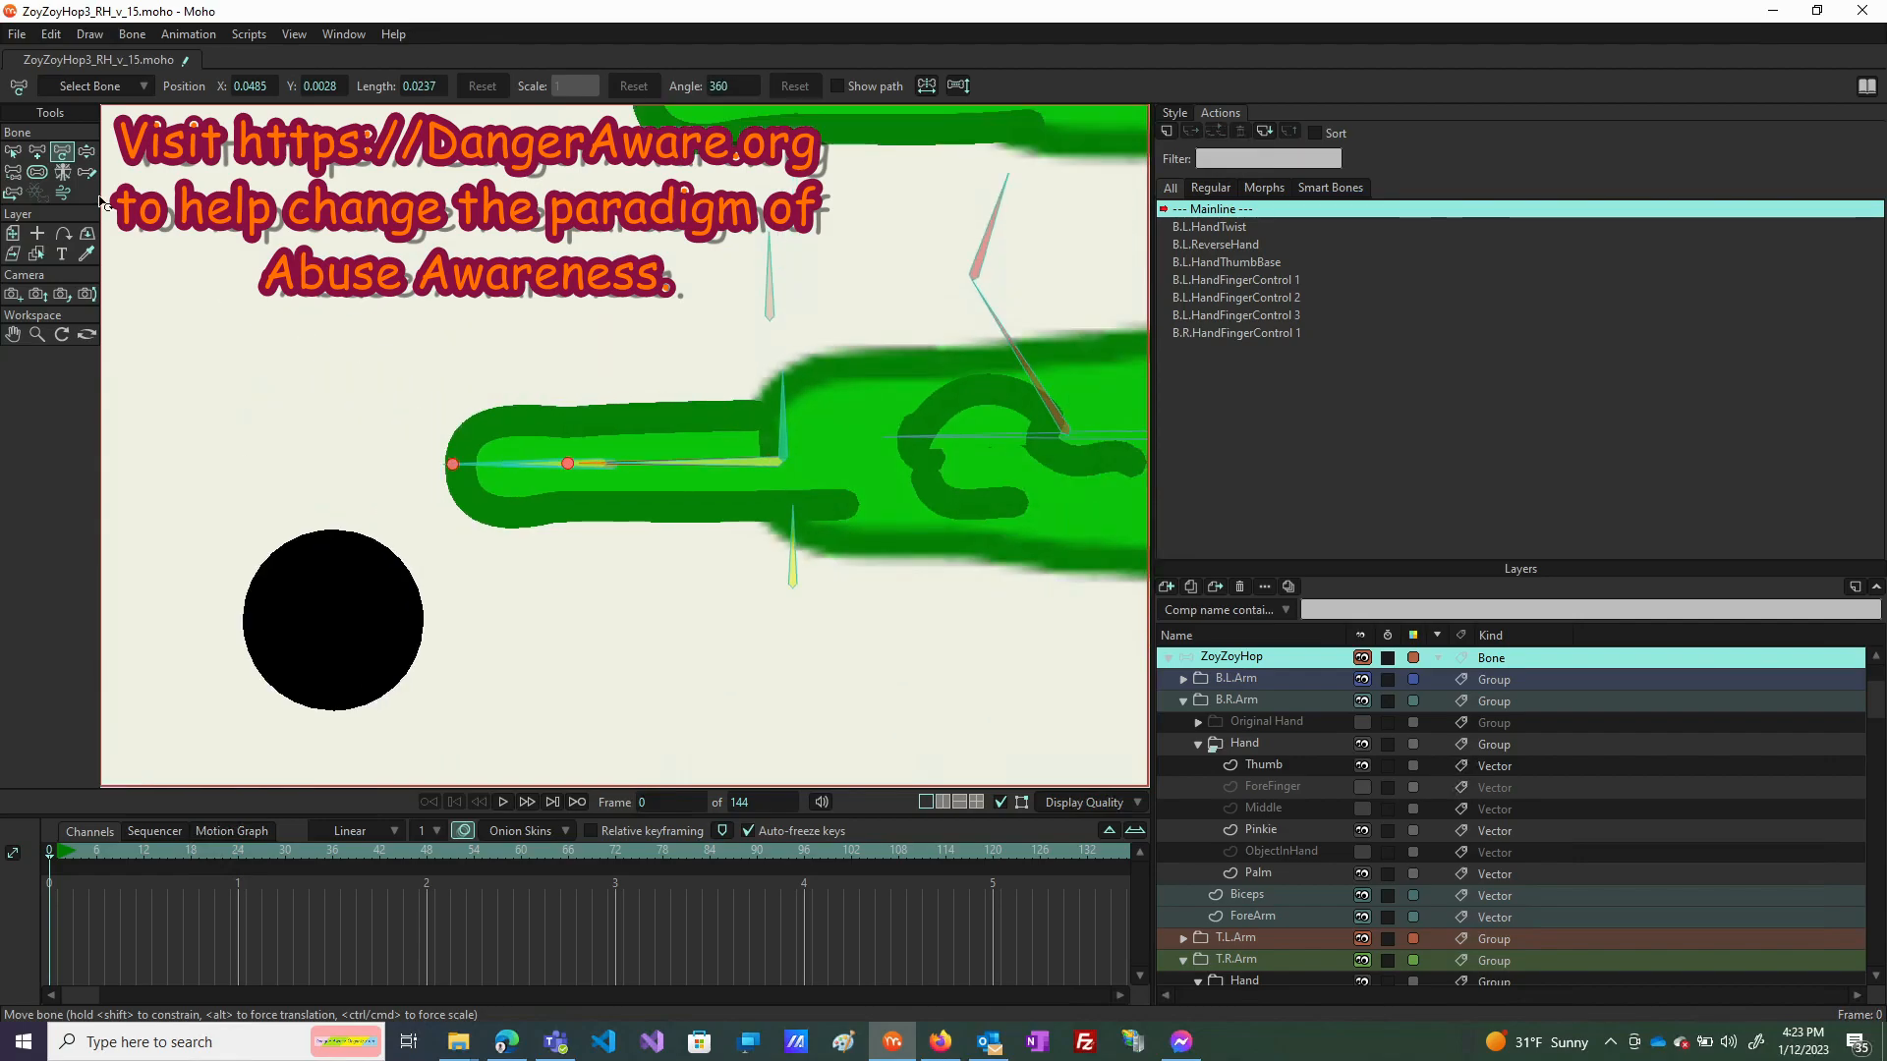
Compare the finger bones in rest and manipulation mode, and delete the B.R.HandFingerControl 1 action.
click(87, 151)
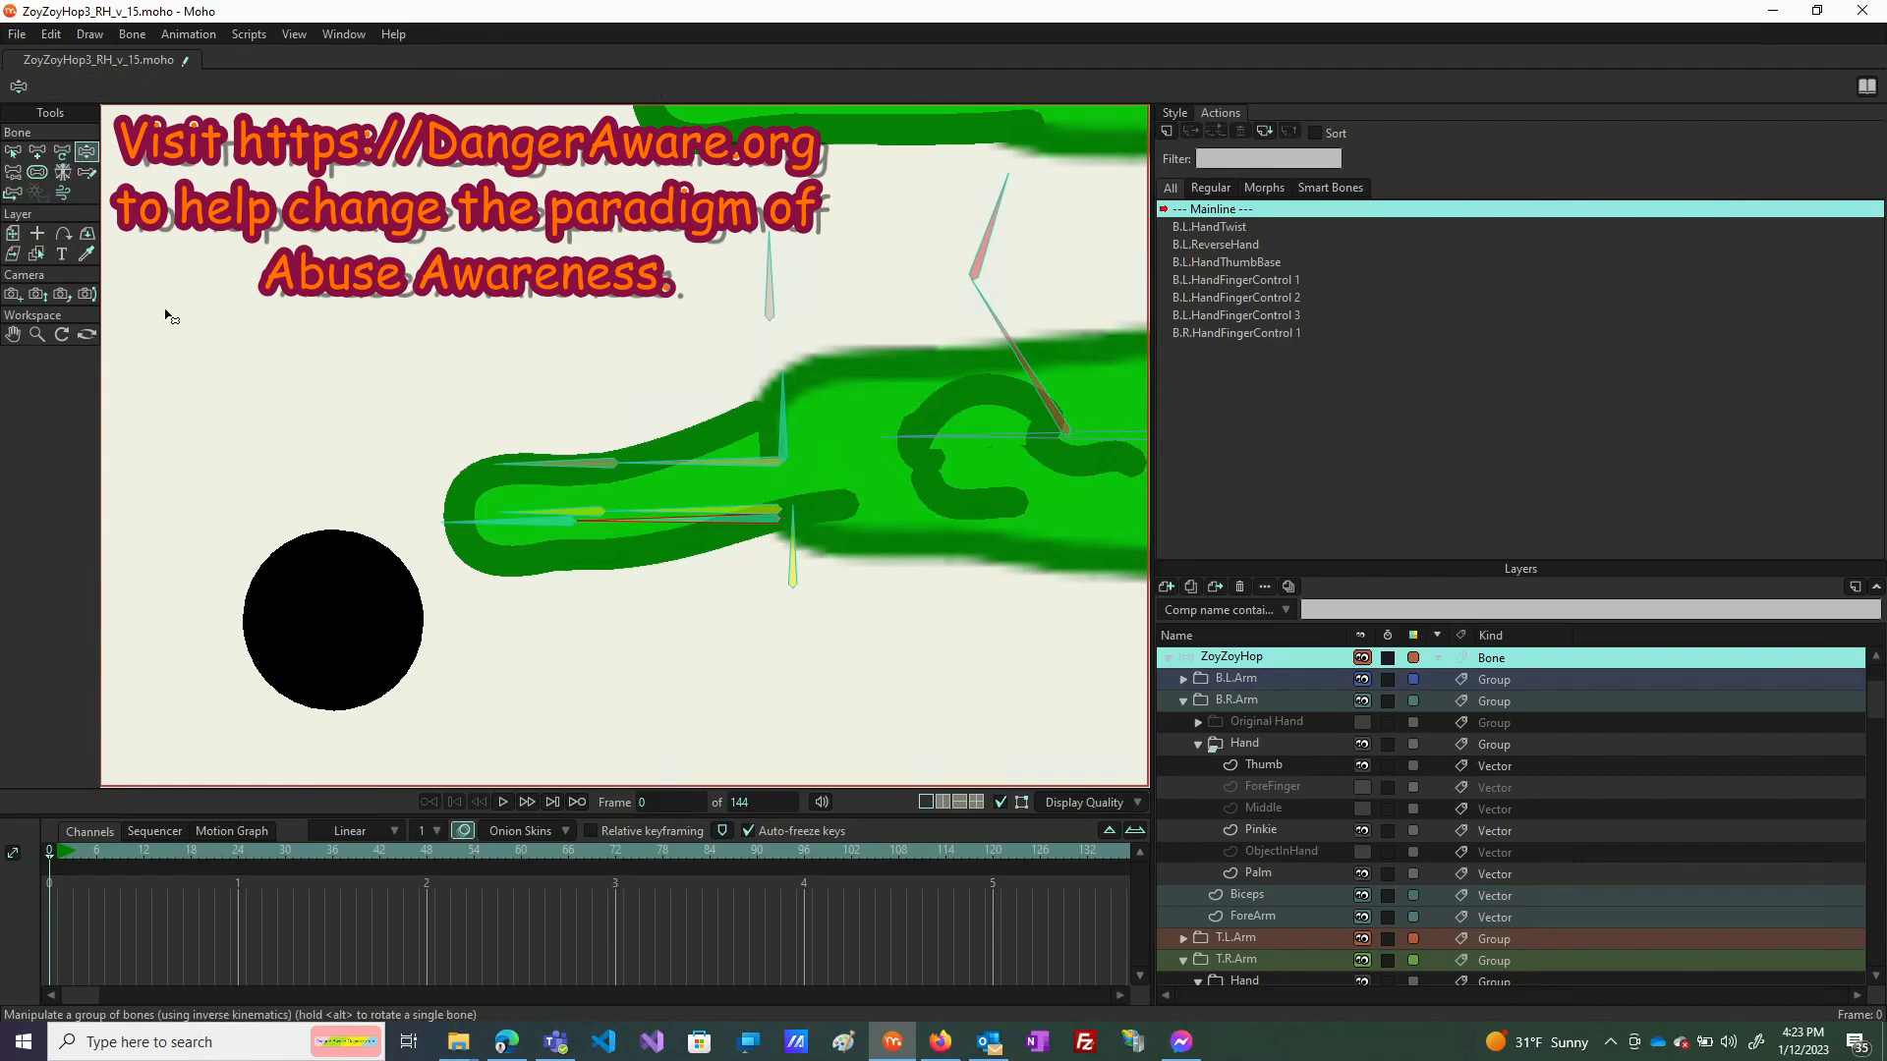
click(13, 151)
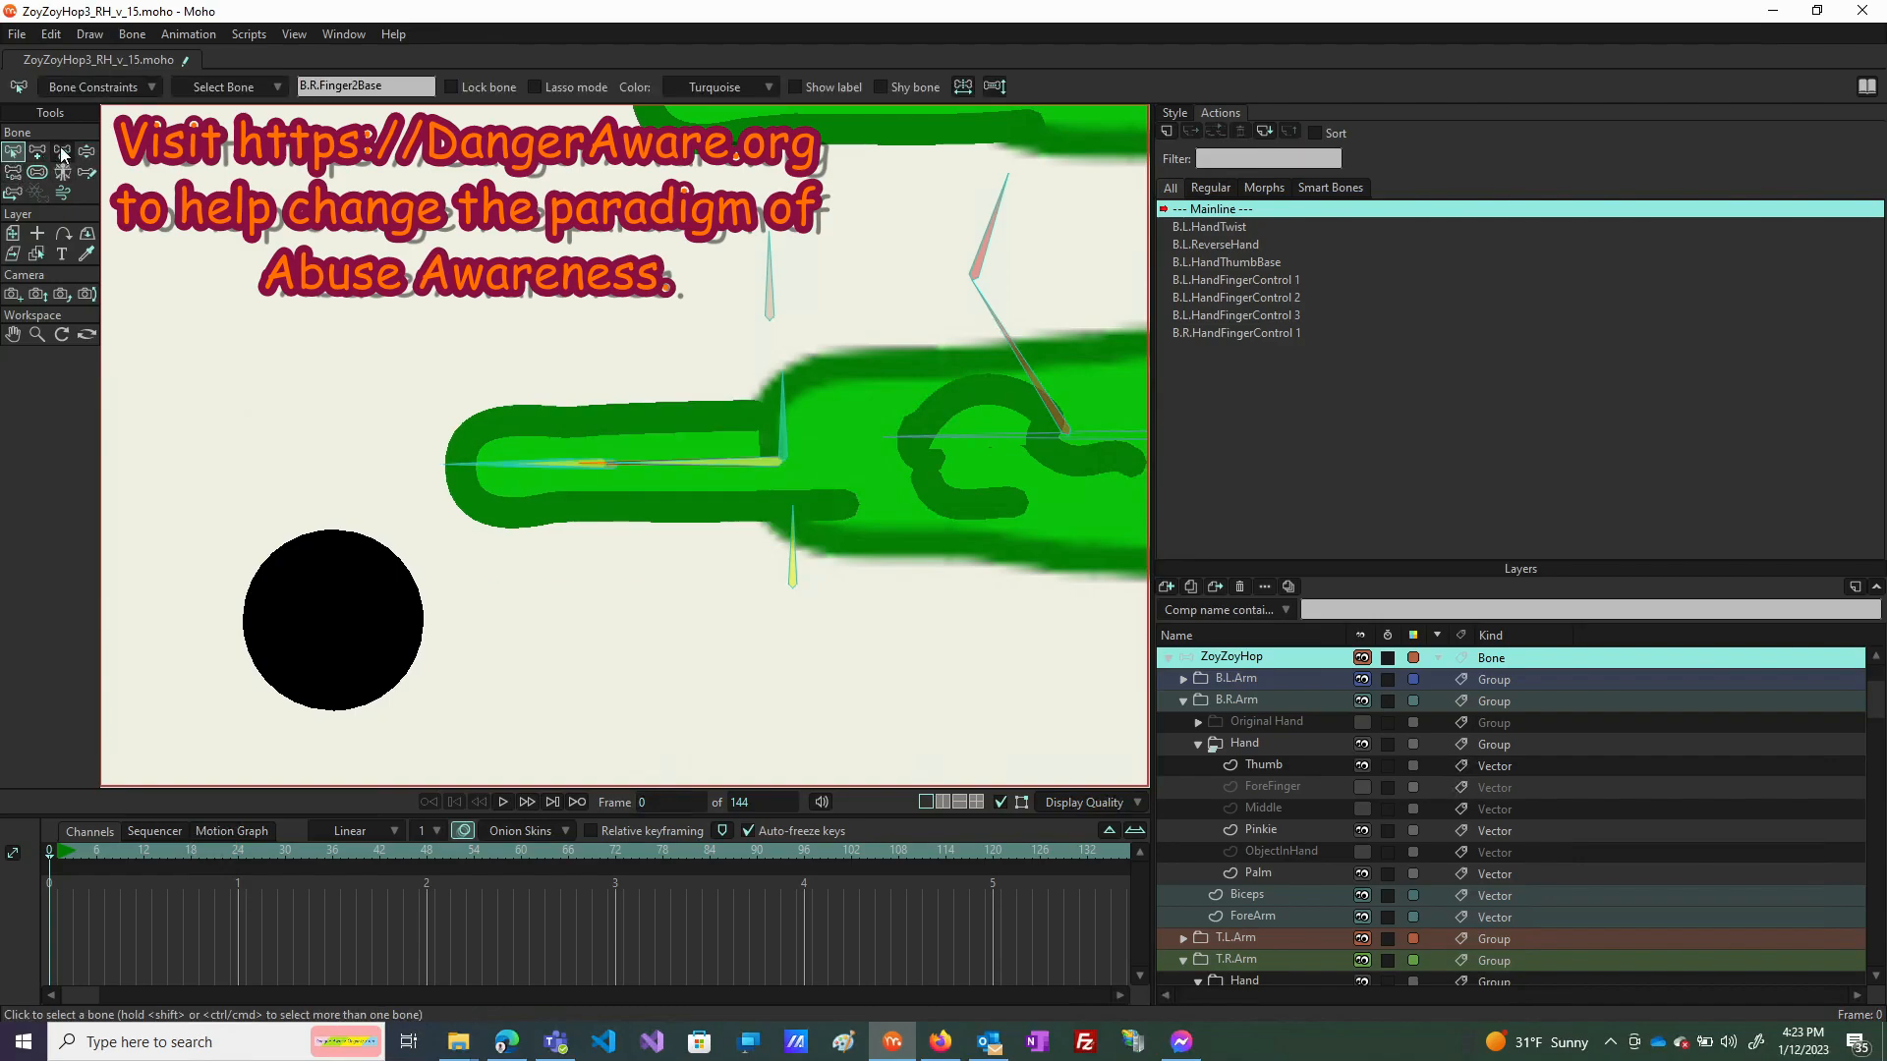
click(62, 152)
click(86, 152)
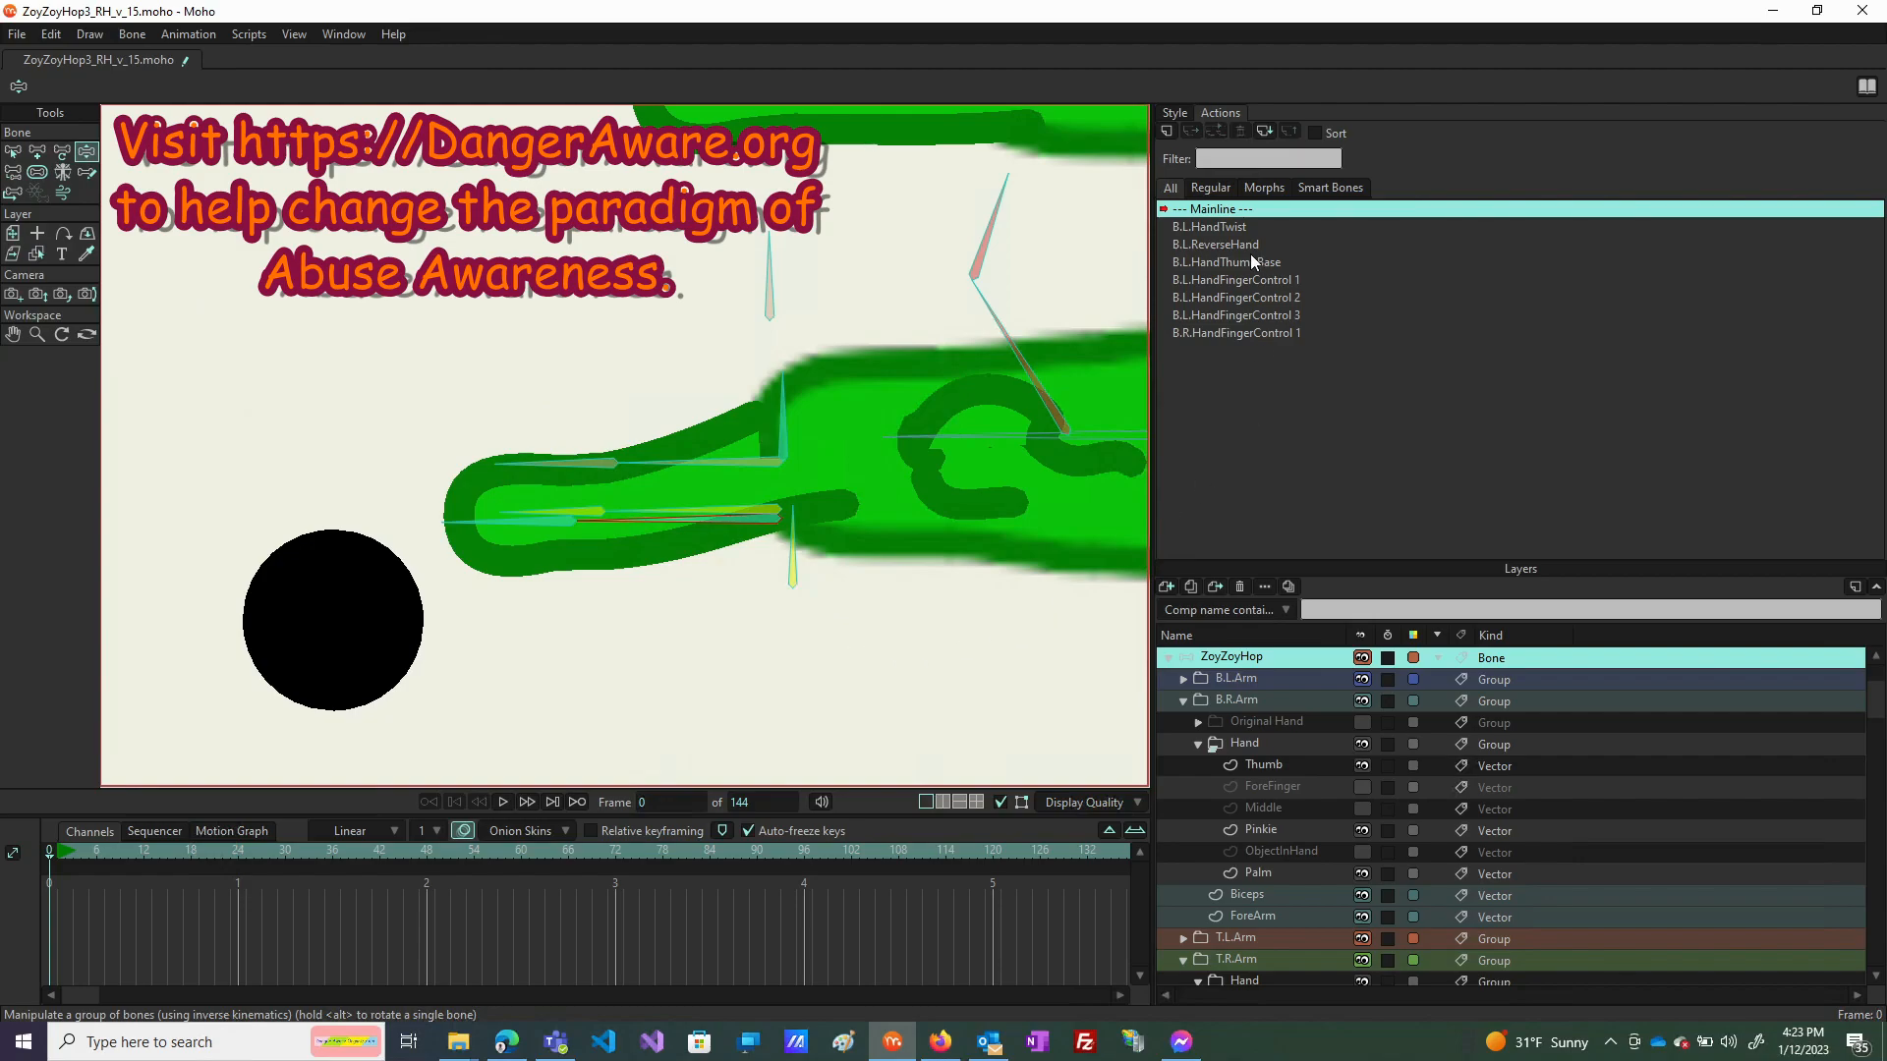
click(1234, 329)
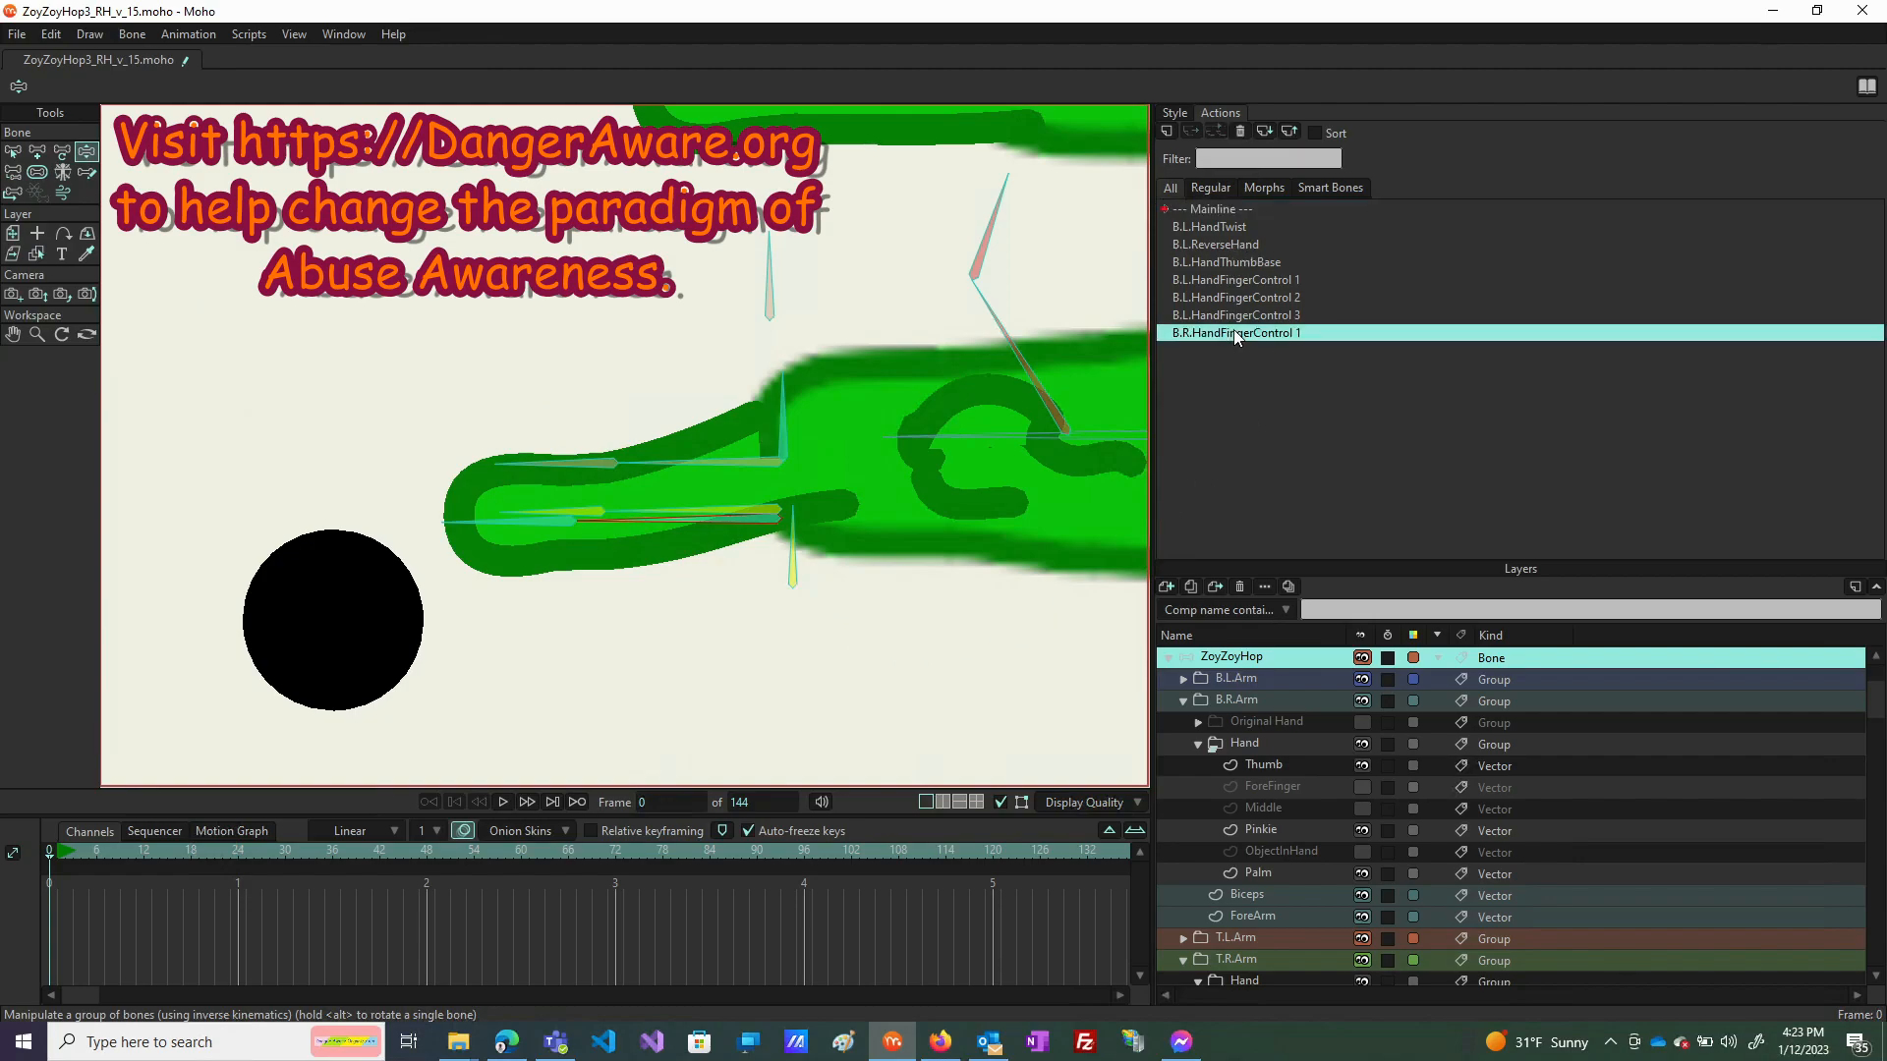
click(1240, 134)
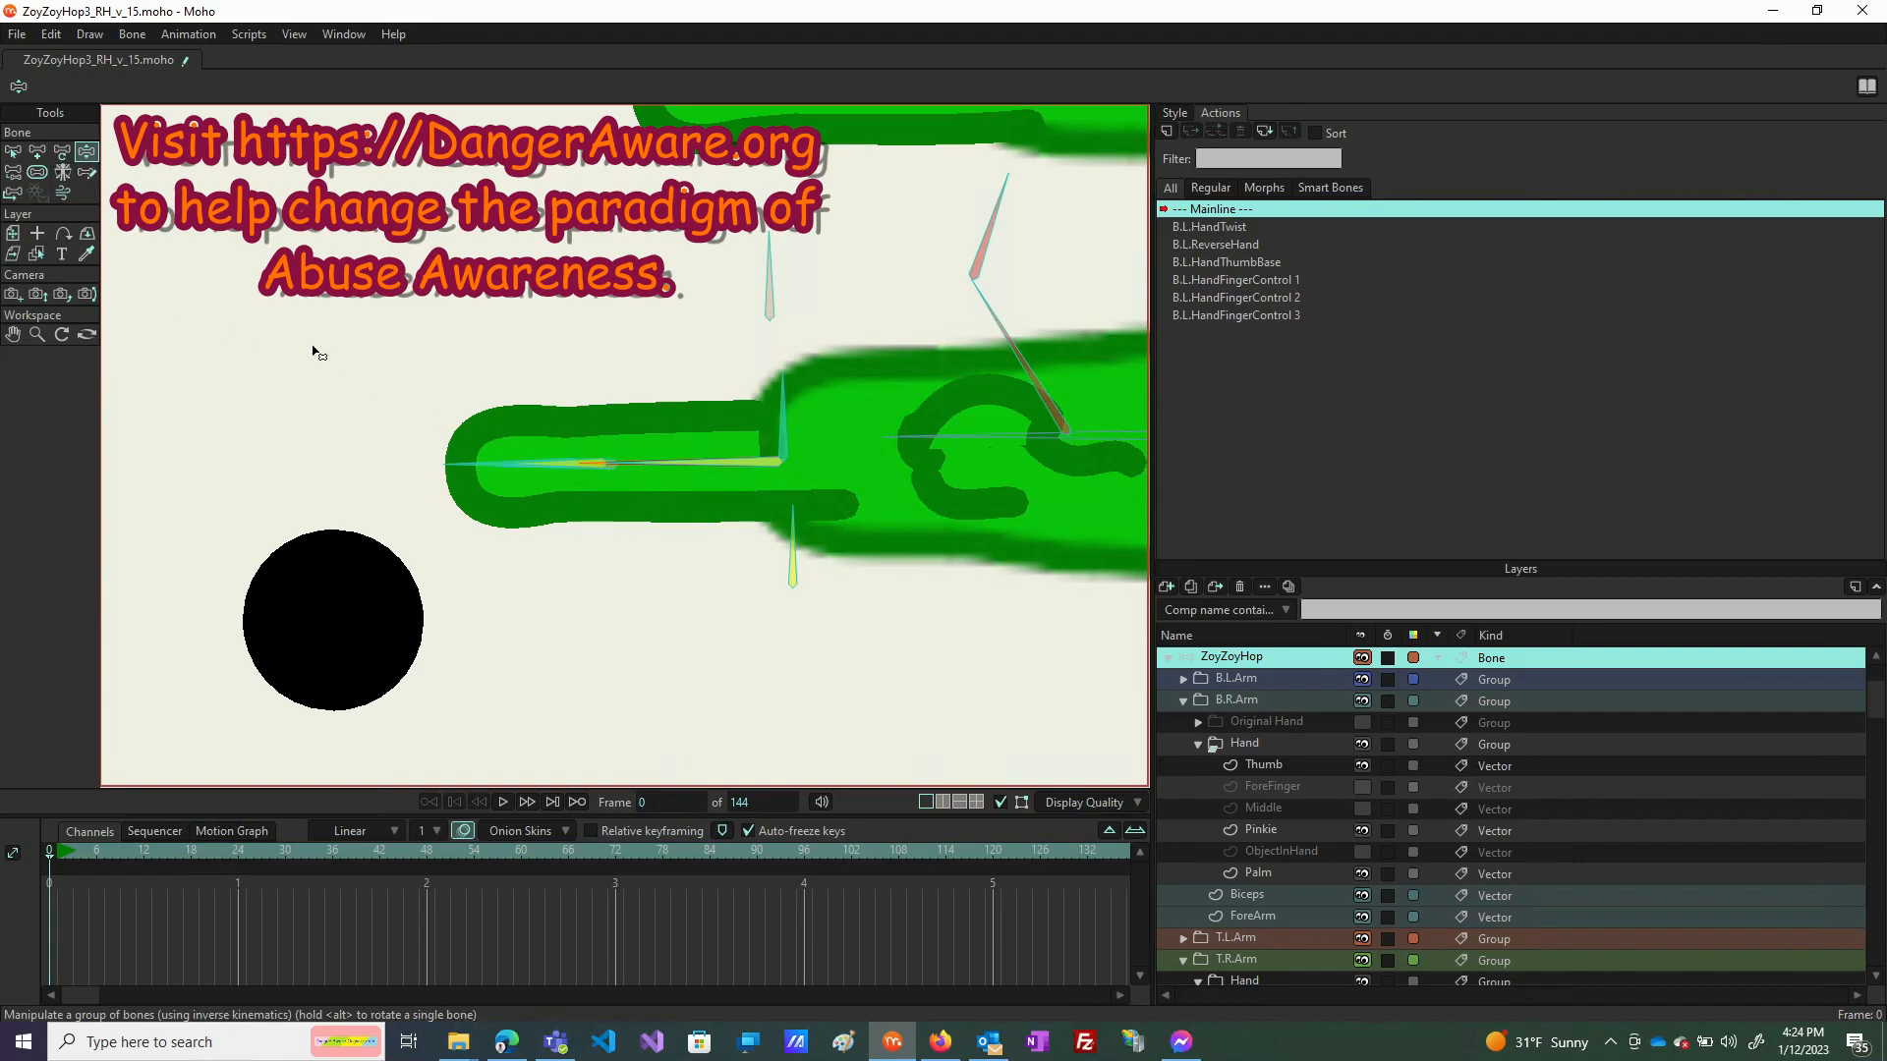
Make the ForeFinger and Middle layers of the side-view hand visible again alongside the Pinkie.
mouse_move(488, 477)
mouse_down()
mouse_move(486, 538)
mouse_move(464, 468)
mouse_up()
click(1364, 789)
click(1364, 811)
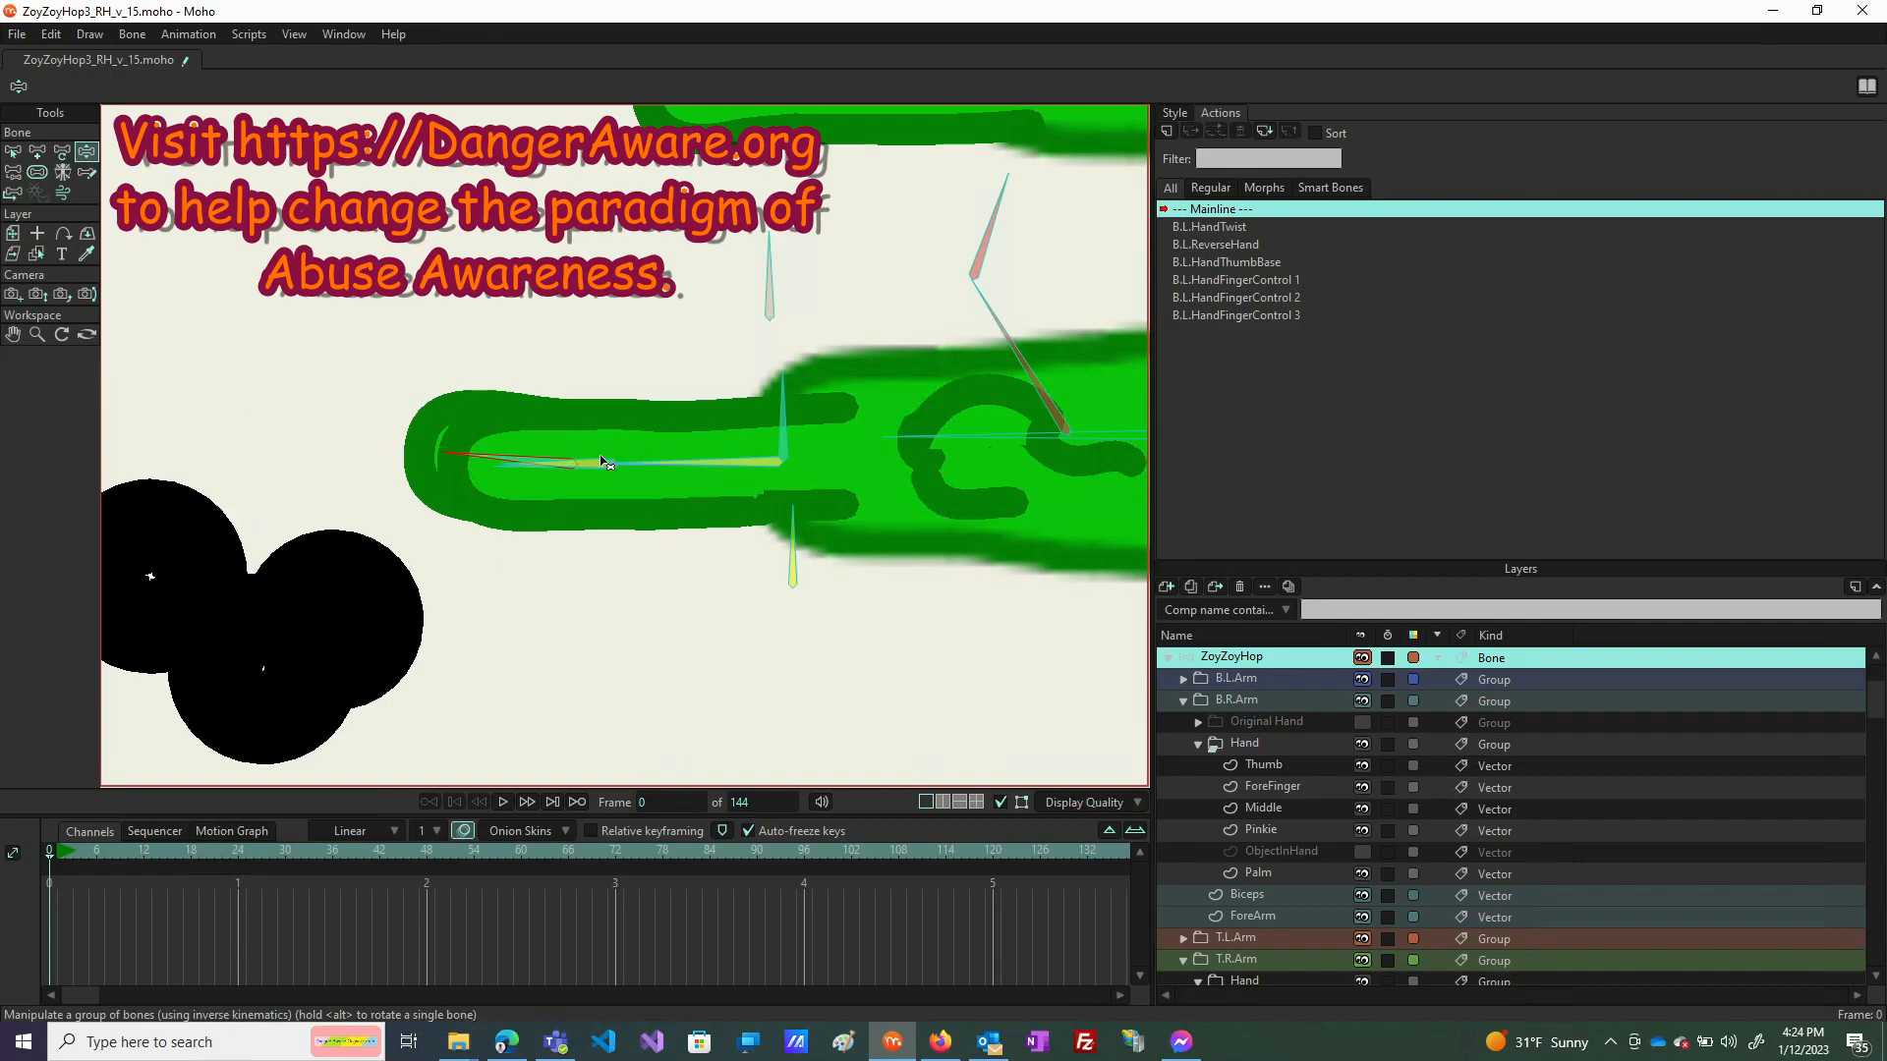
Bend the side-view hand's three fingers in different directions with Manipulate Bones to test all their joints.
drag(471, 464, 508, 393)
drag(555, 481, 688, 872)
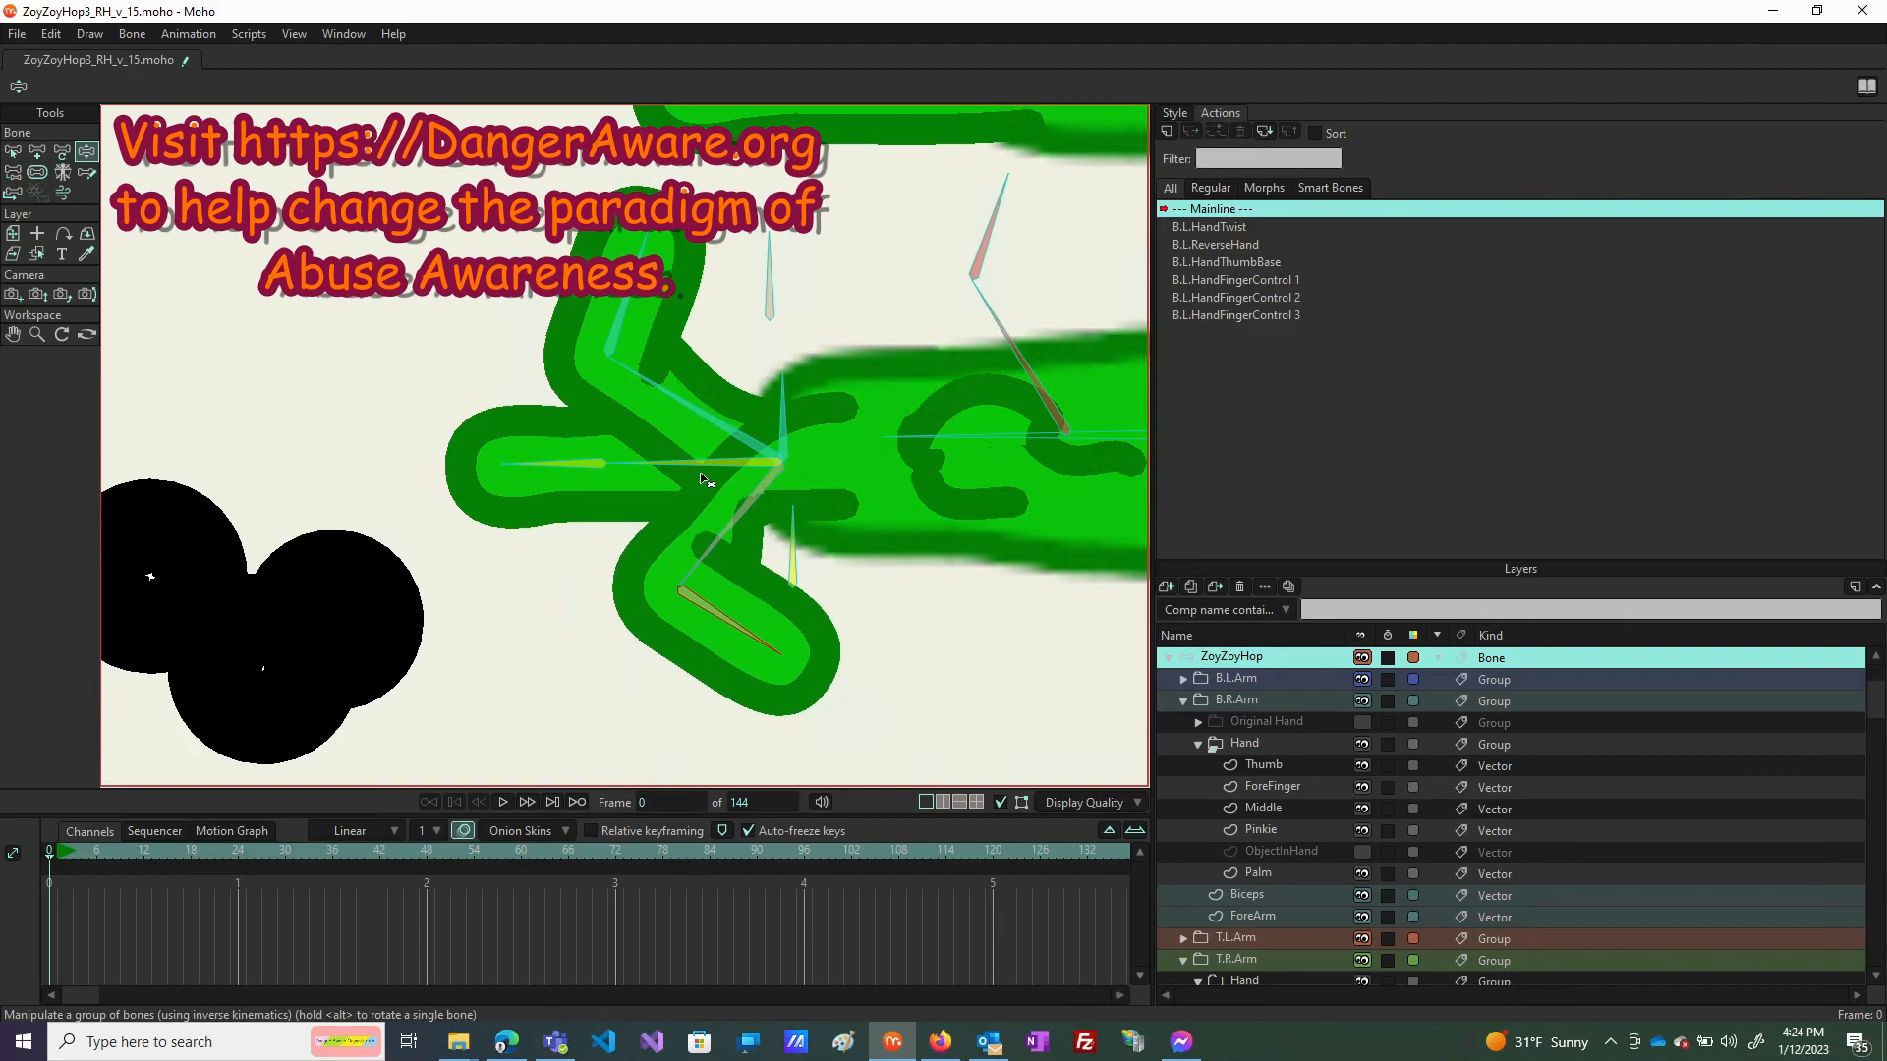
drag(709, 550, 526, 408)
drag(640, 253, 390, 367)
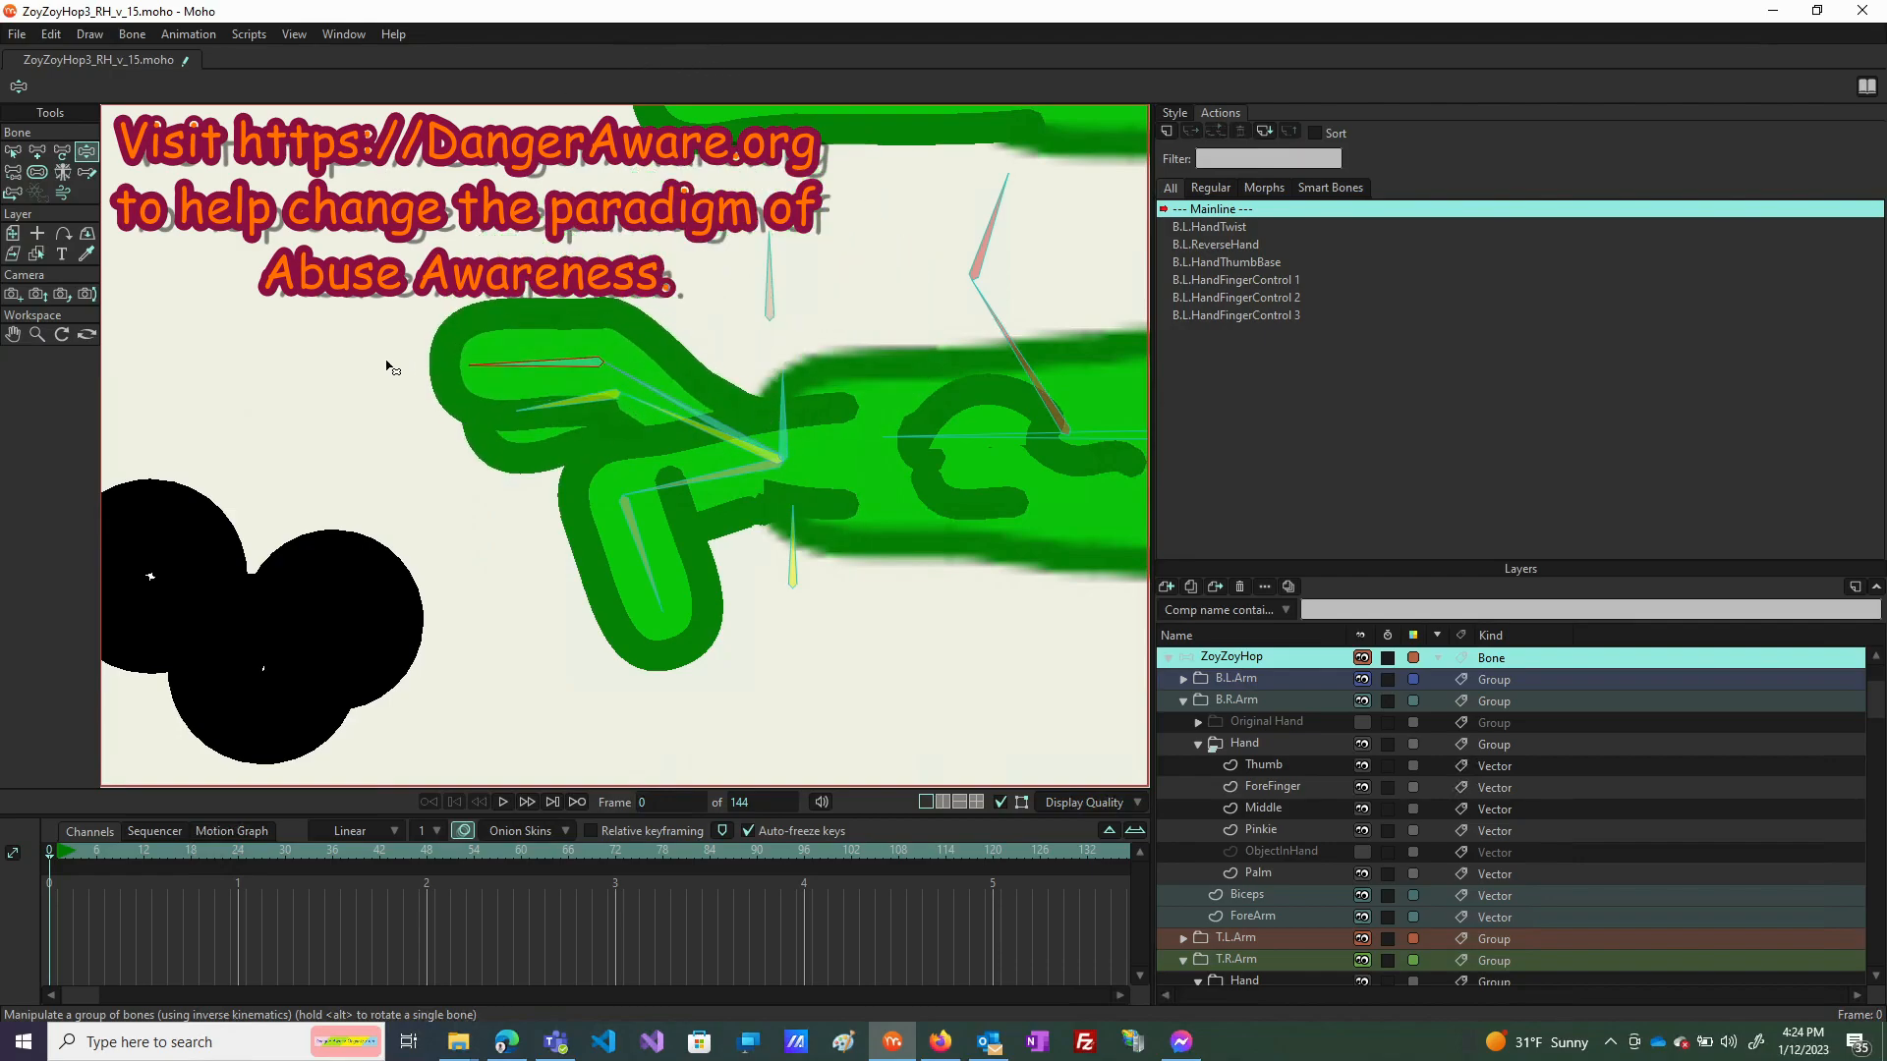
Delete the black guide circles from the ForeFinger, Middle and Pinkie layers.
click(1276, 787)
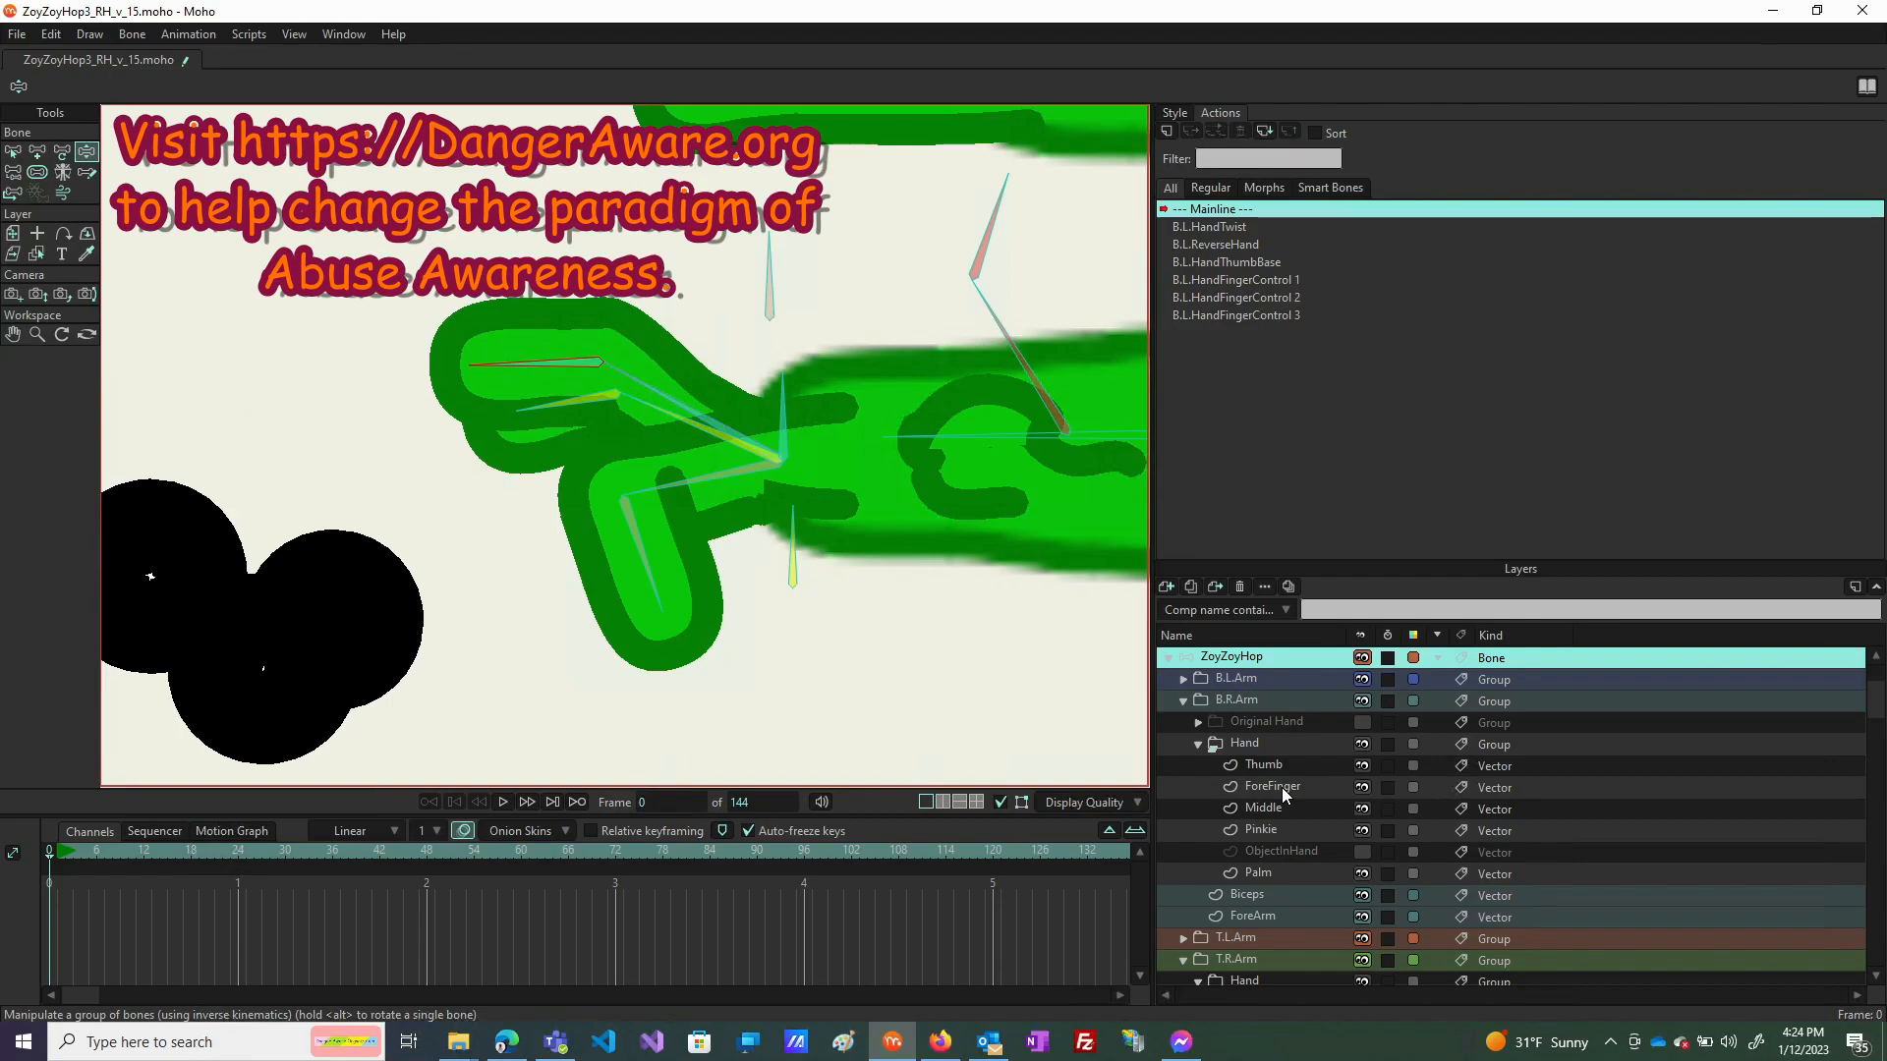
click(182, 544)
key(t)
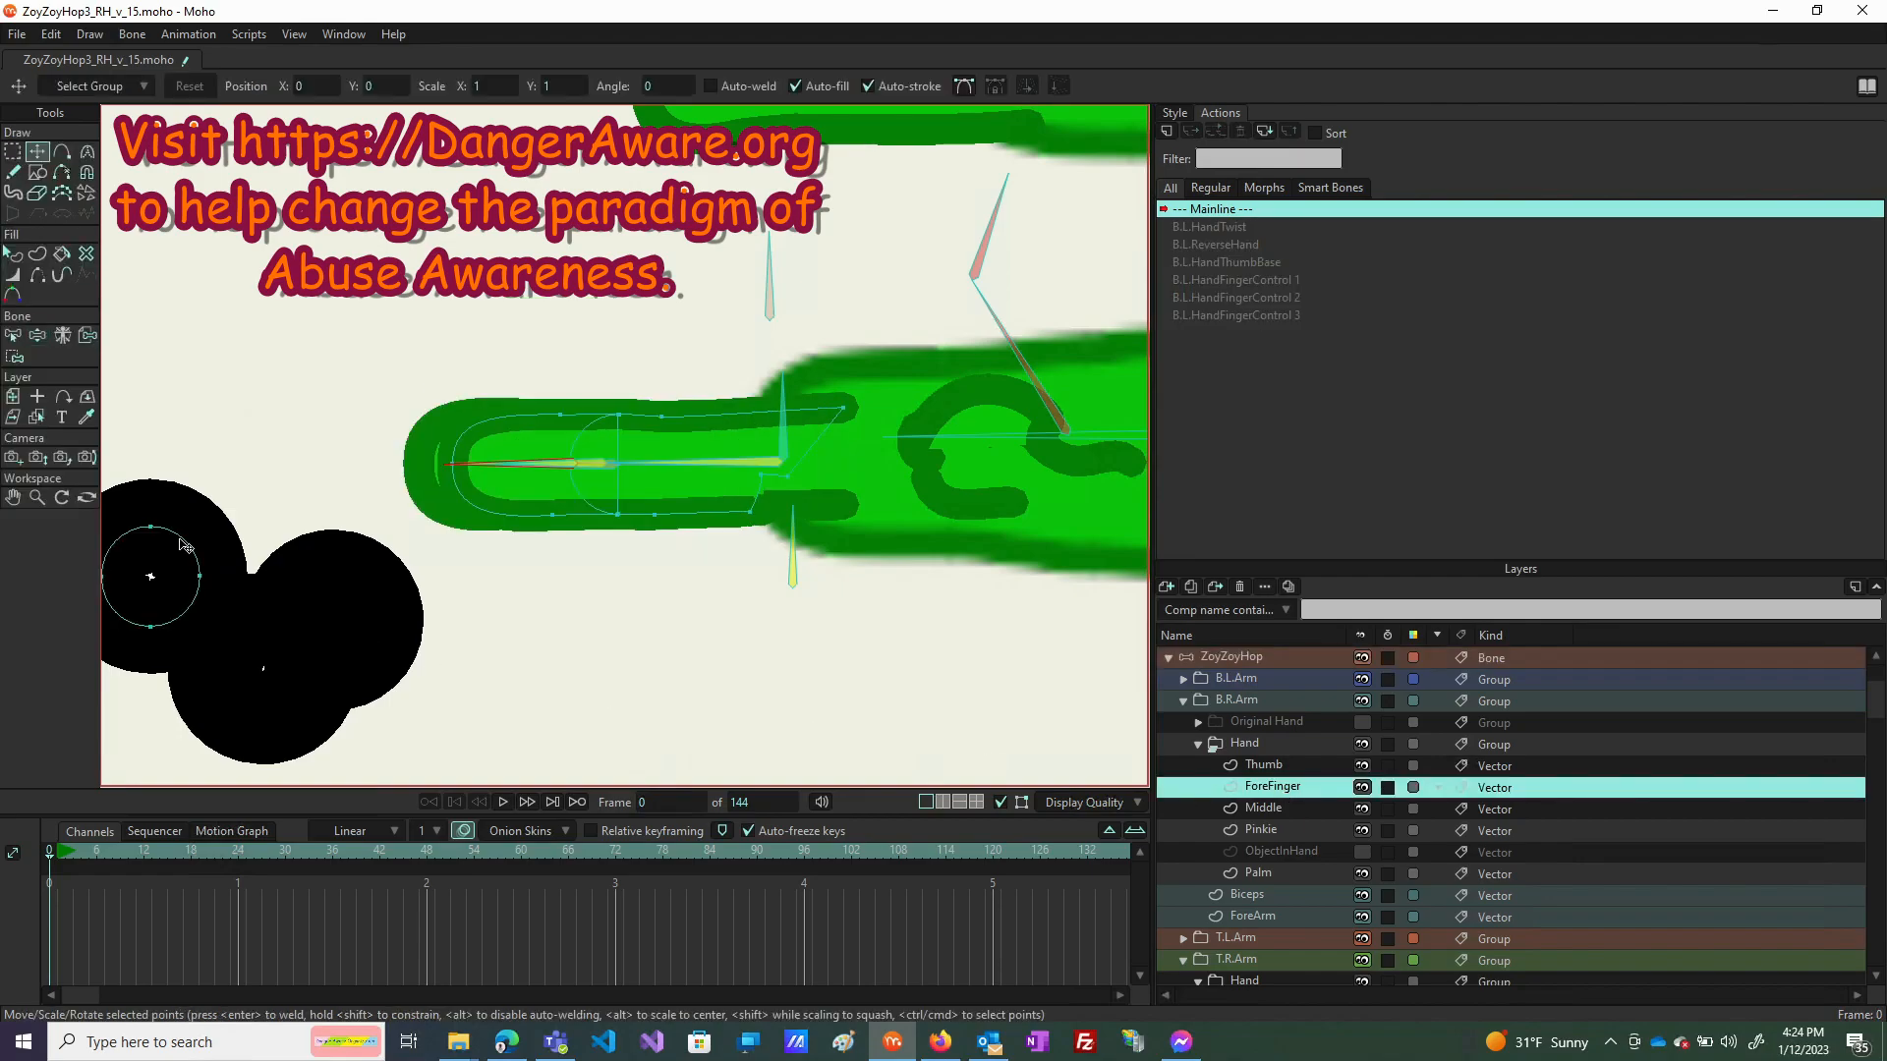
key(Delete)
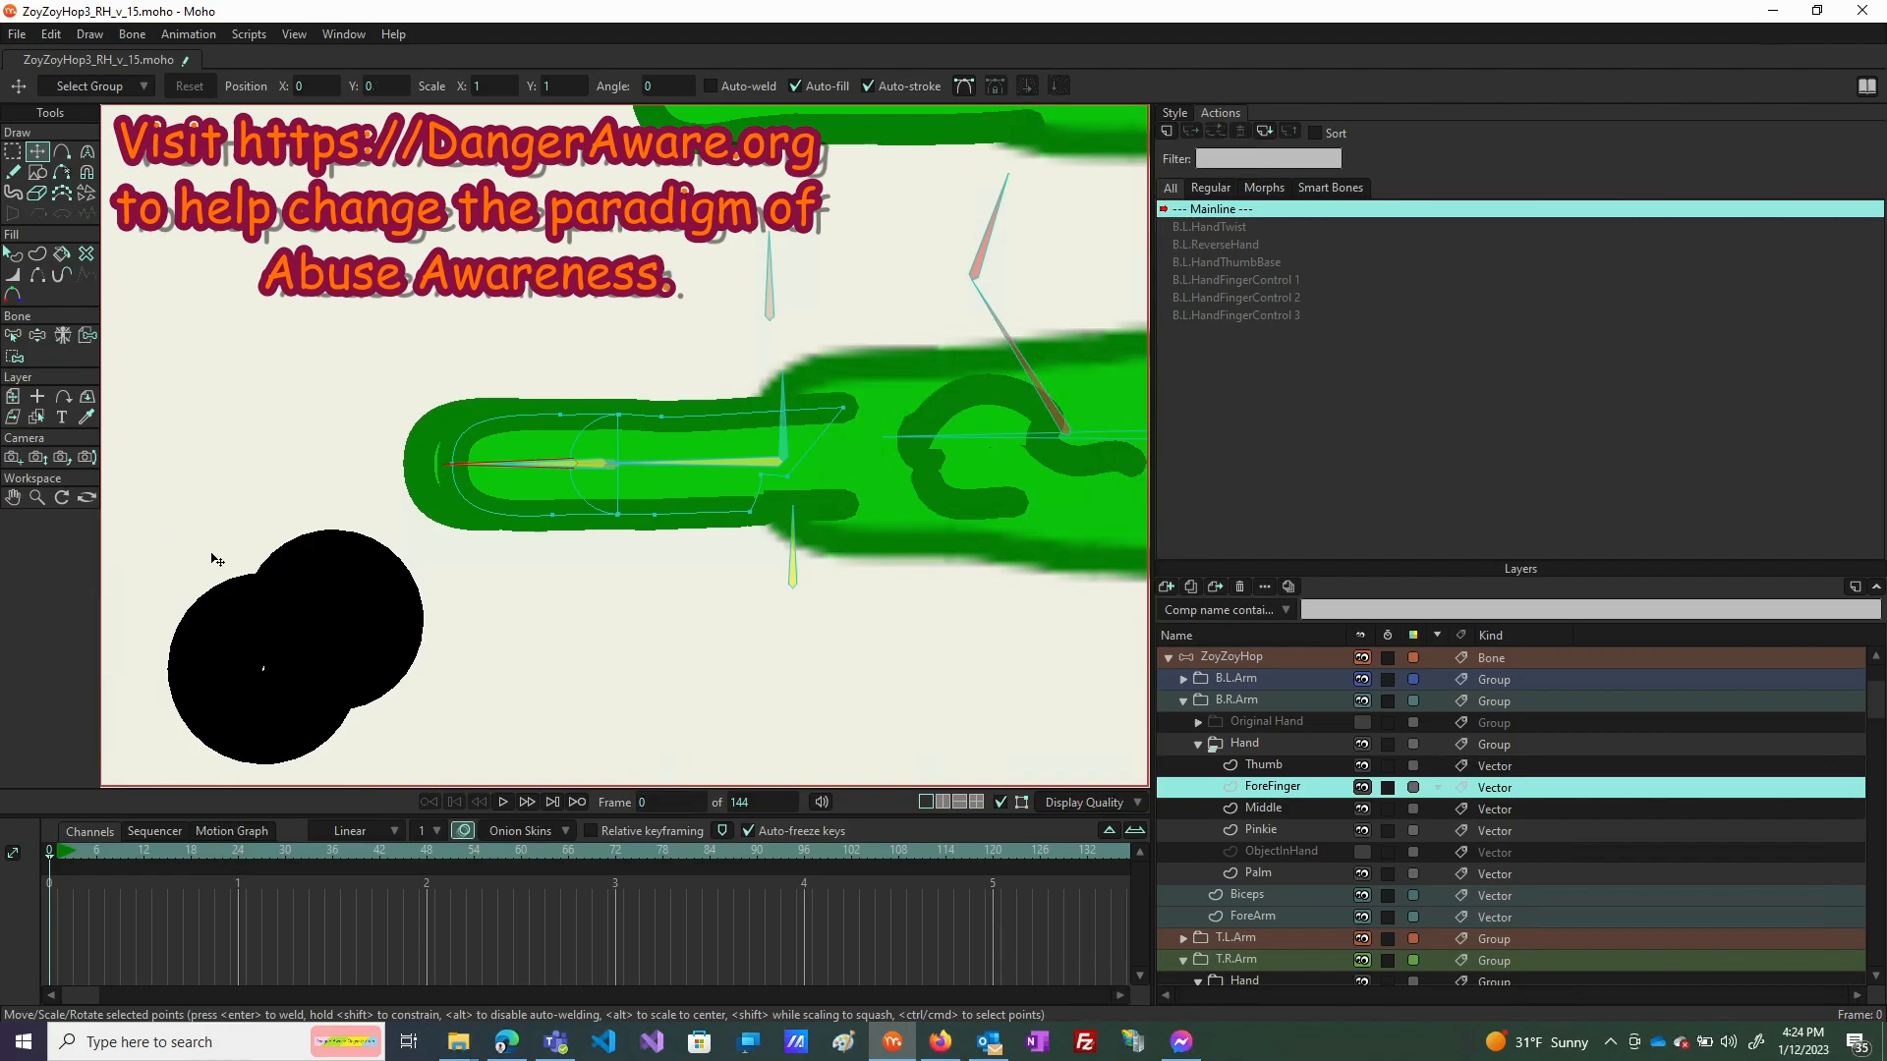
click(1308, 815)
drag(211, 617, 306, 700)
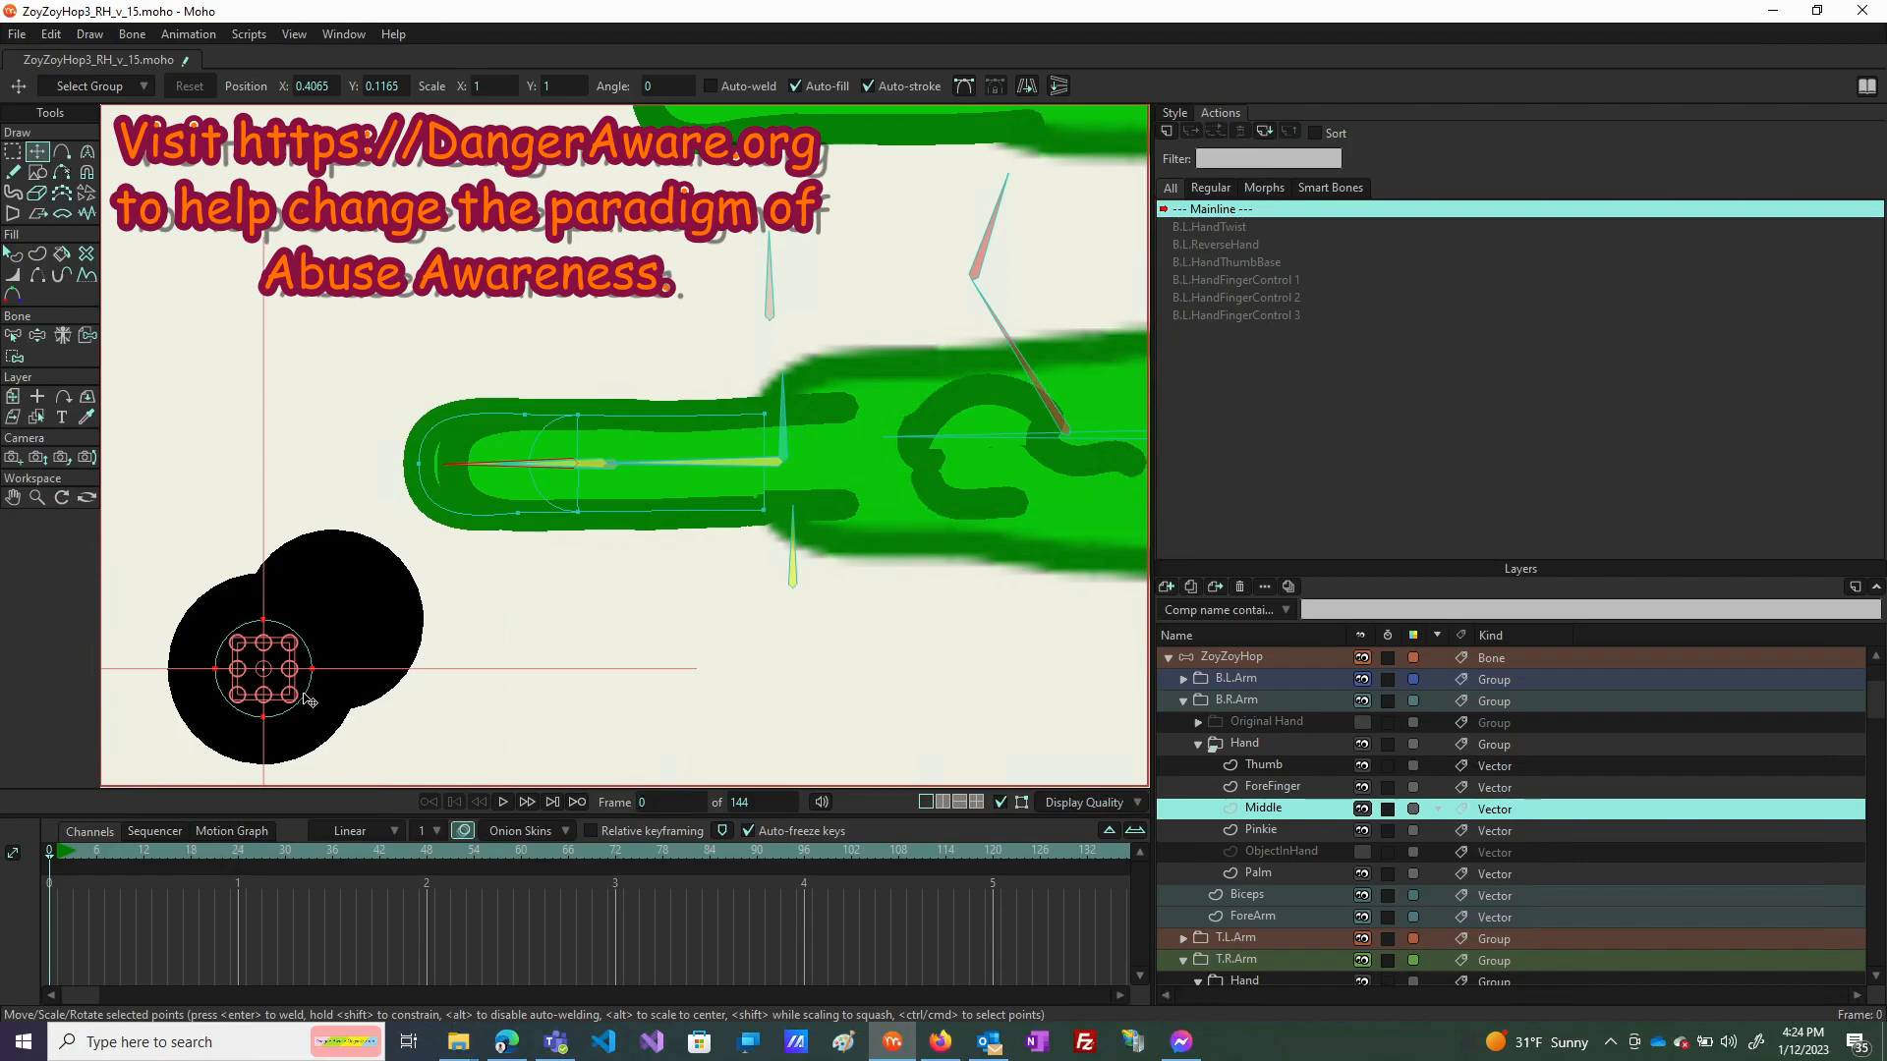
key(Delete)
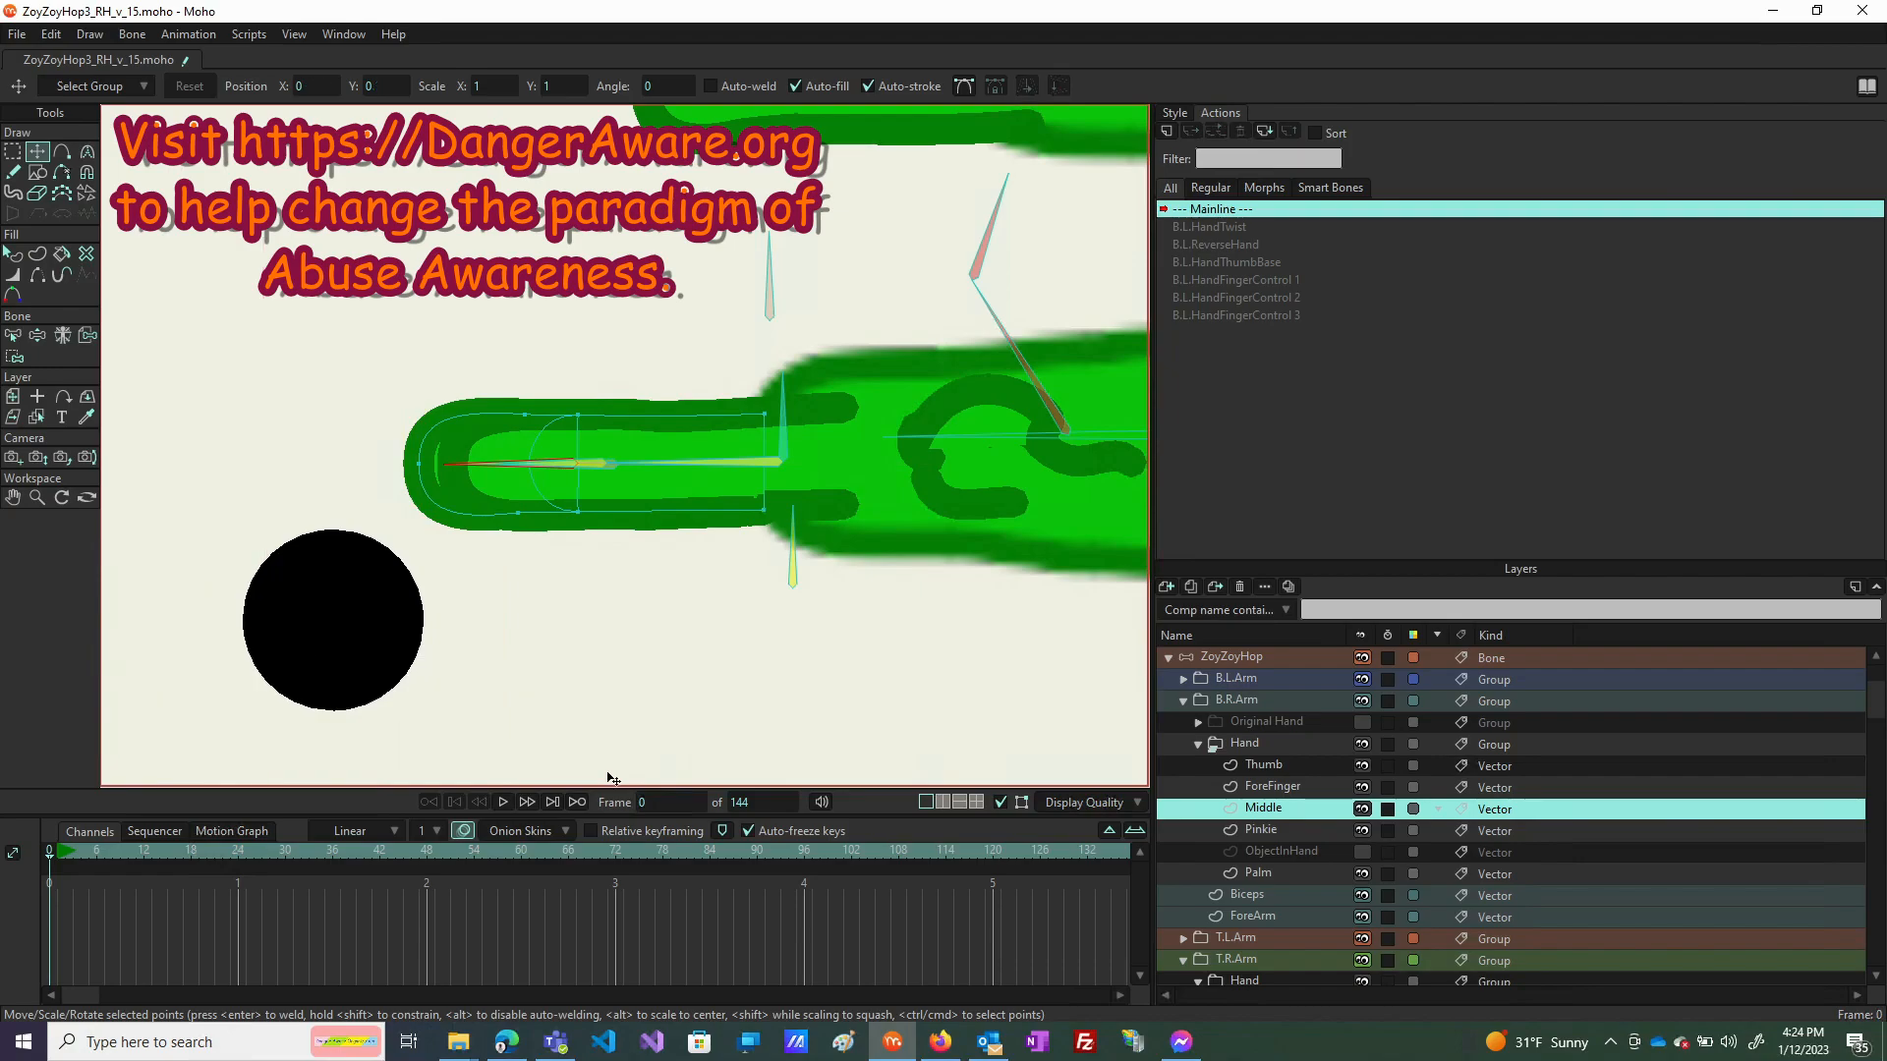
click(1306, 832)
click(363, 658)
key(Delete)
Pose the side-view hand's fingers with Manipulate Bones to check how their joints bend without the guide circles.
scroll(433, 578, down, 3)
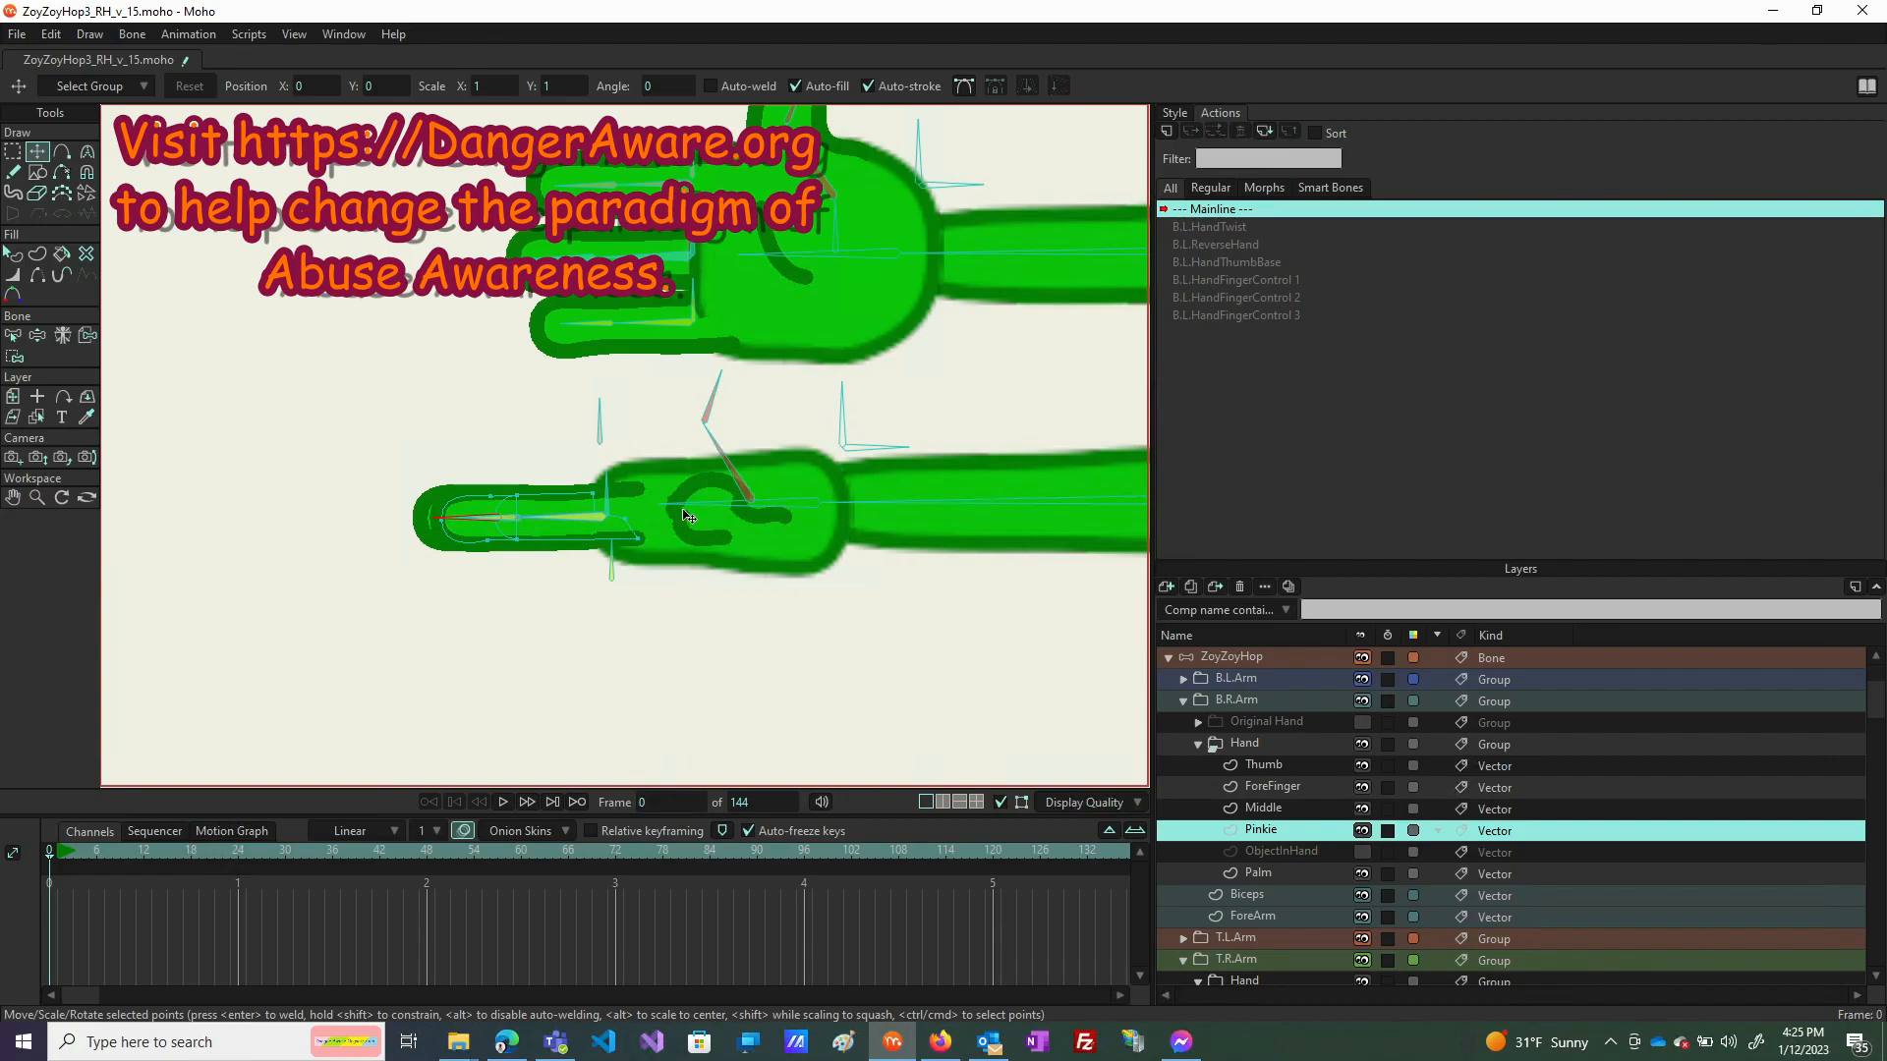
drag(479, 519, 466, 562)
key(ctrl+z)
click(38, 336)
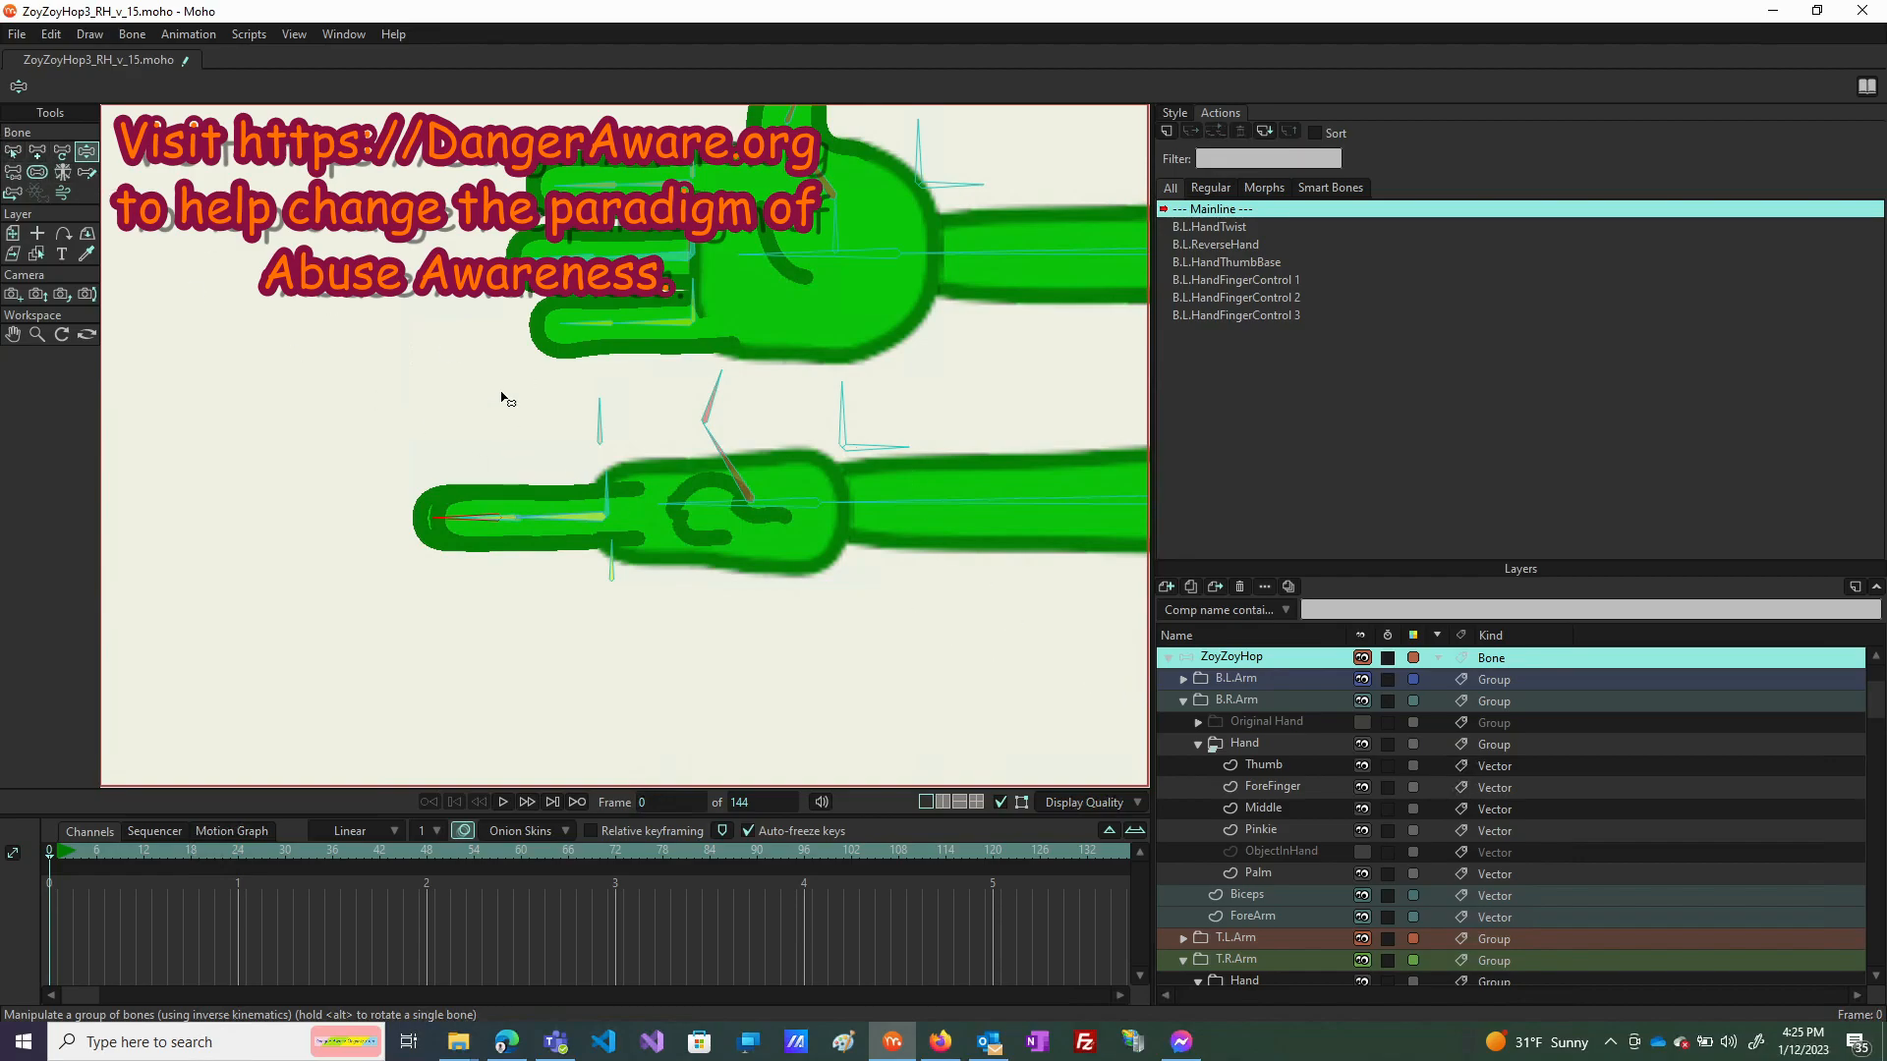
drag(457, 523, 243, 391)
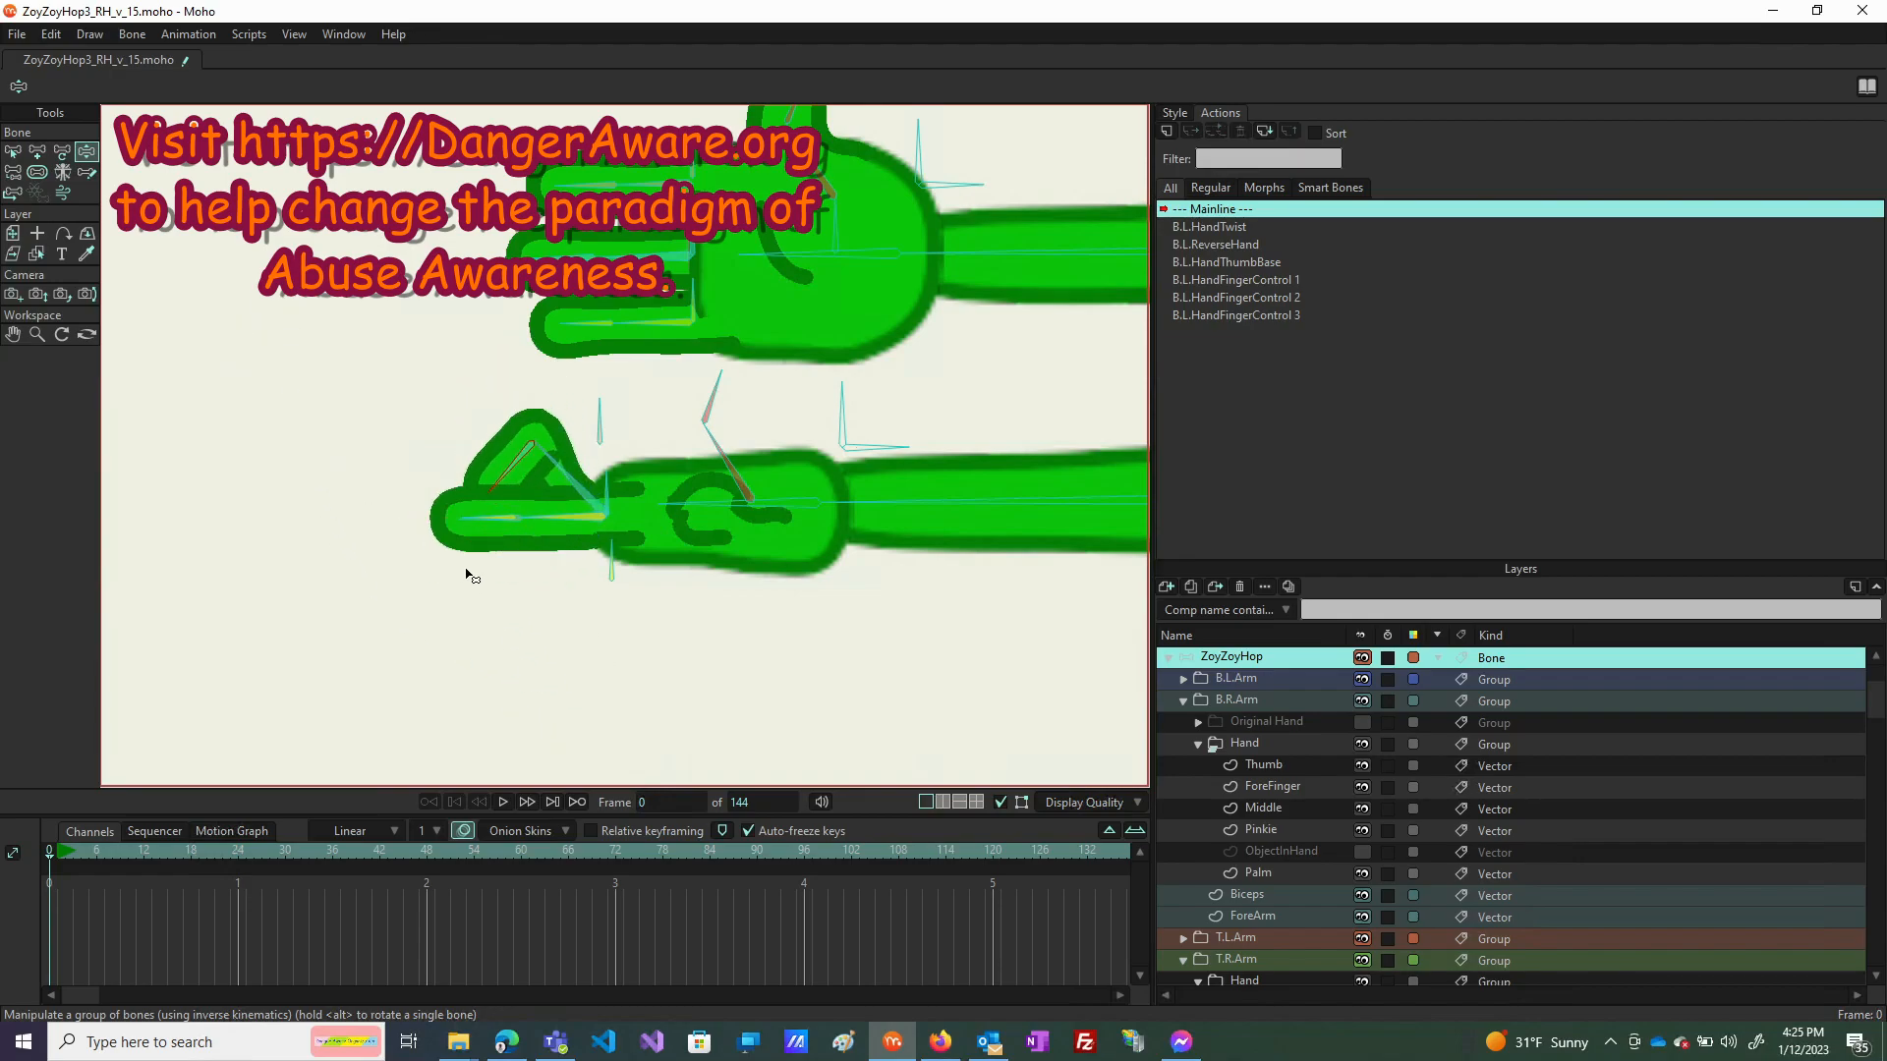
drag(487, 530, 293, 458)
Spread the fingers of the side-view and open hands with Manipulate Bones to check how they move together.
drag(534, 634, 563, 408)
drag(594, 319, 497, 244)
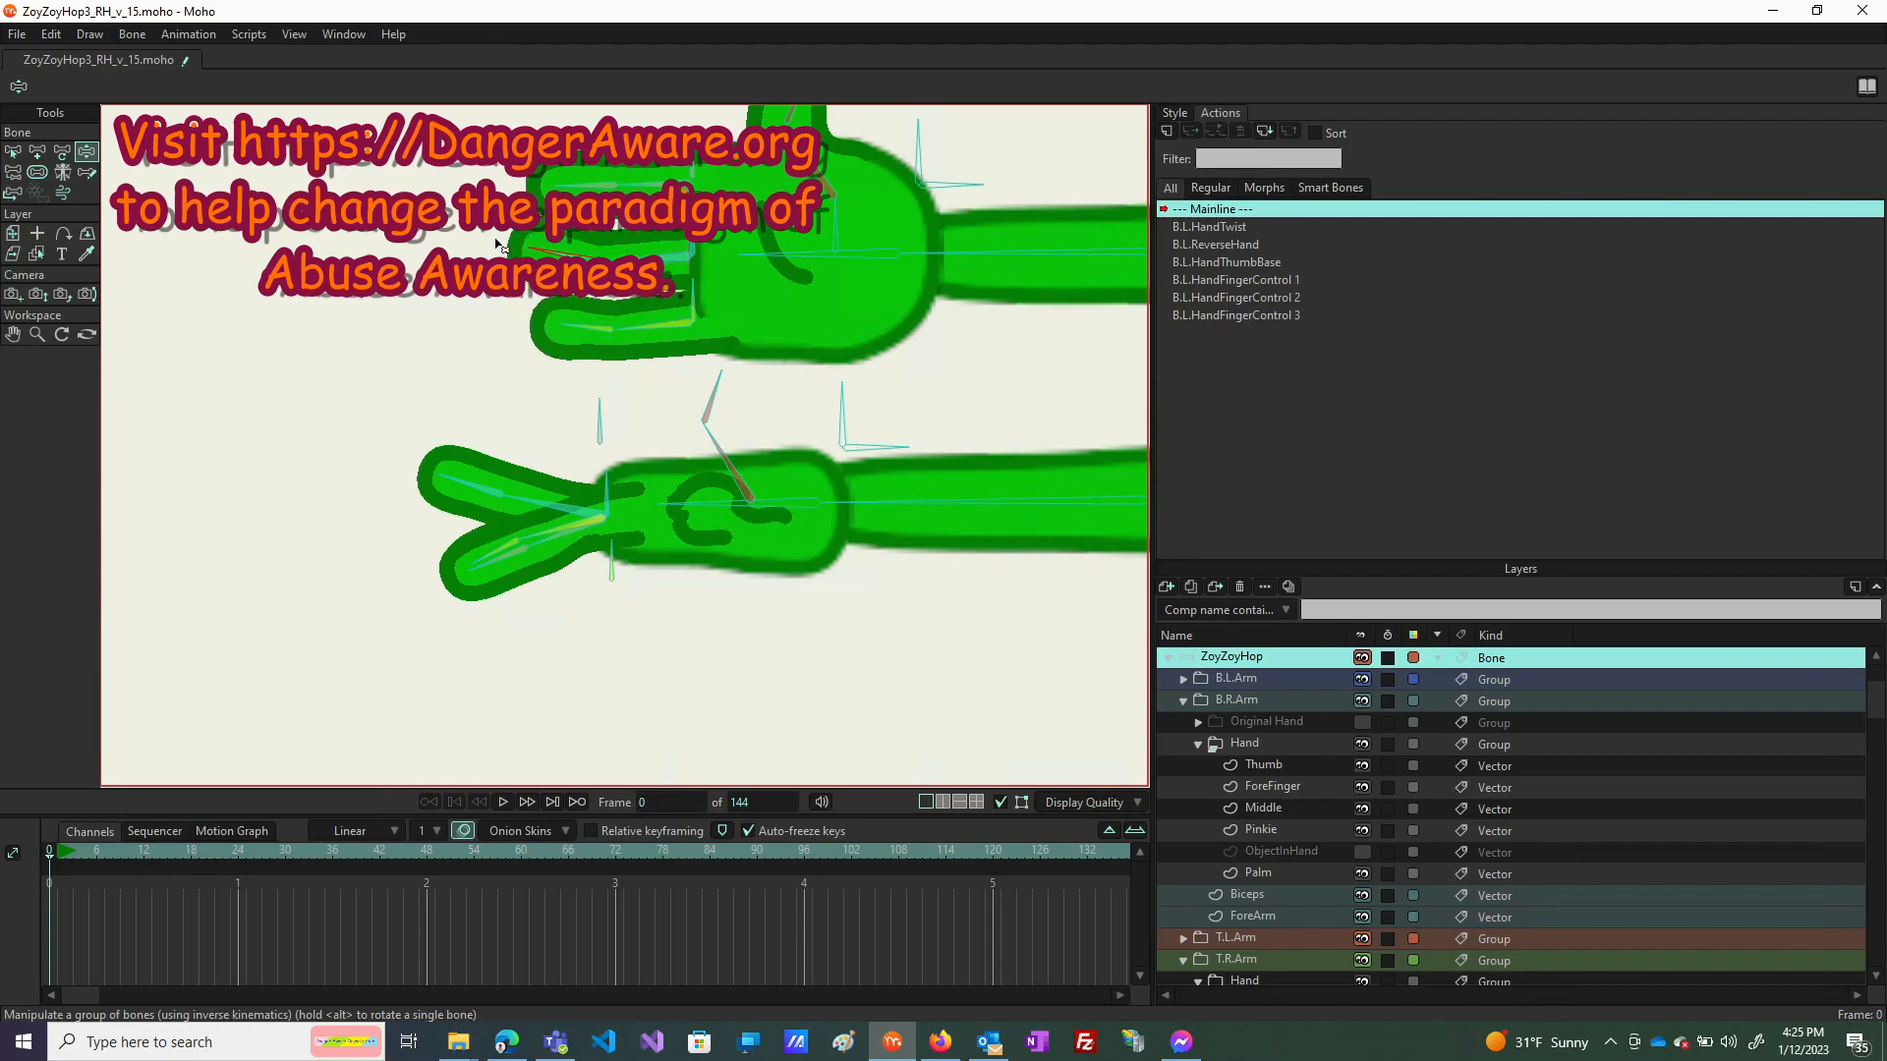
mouse_move(568, 181)
mouse_down()
mouse_move(639, 299)
mouse_move(552, 202)
mouse_up()
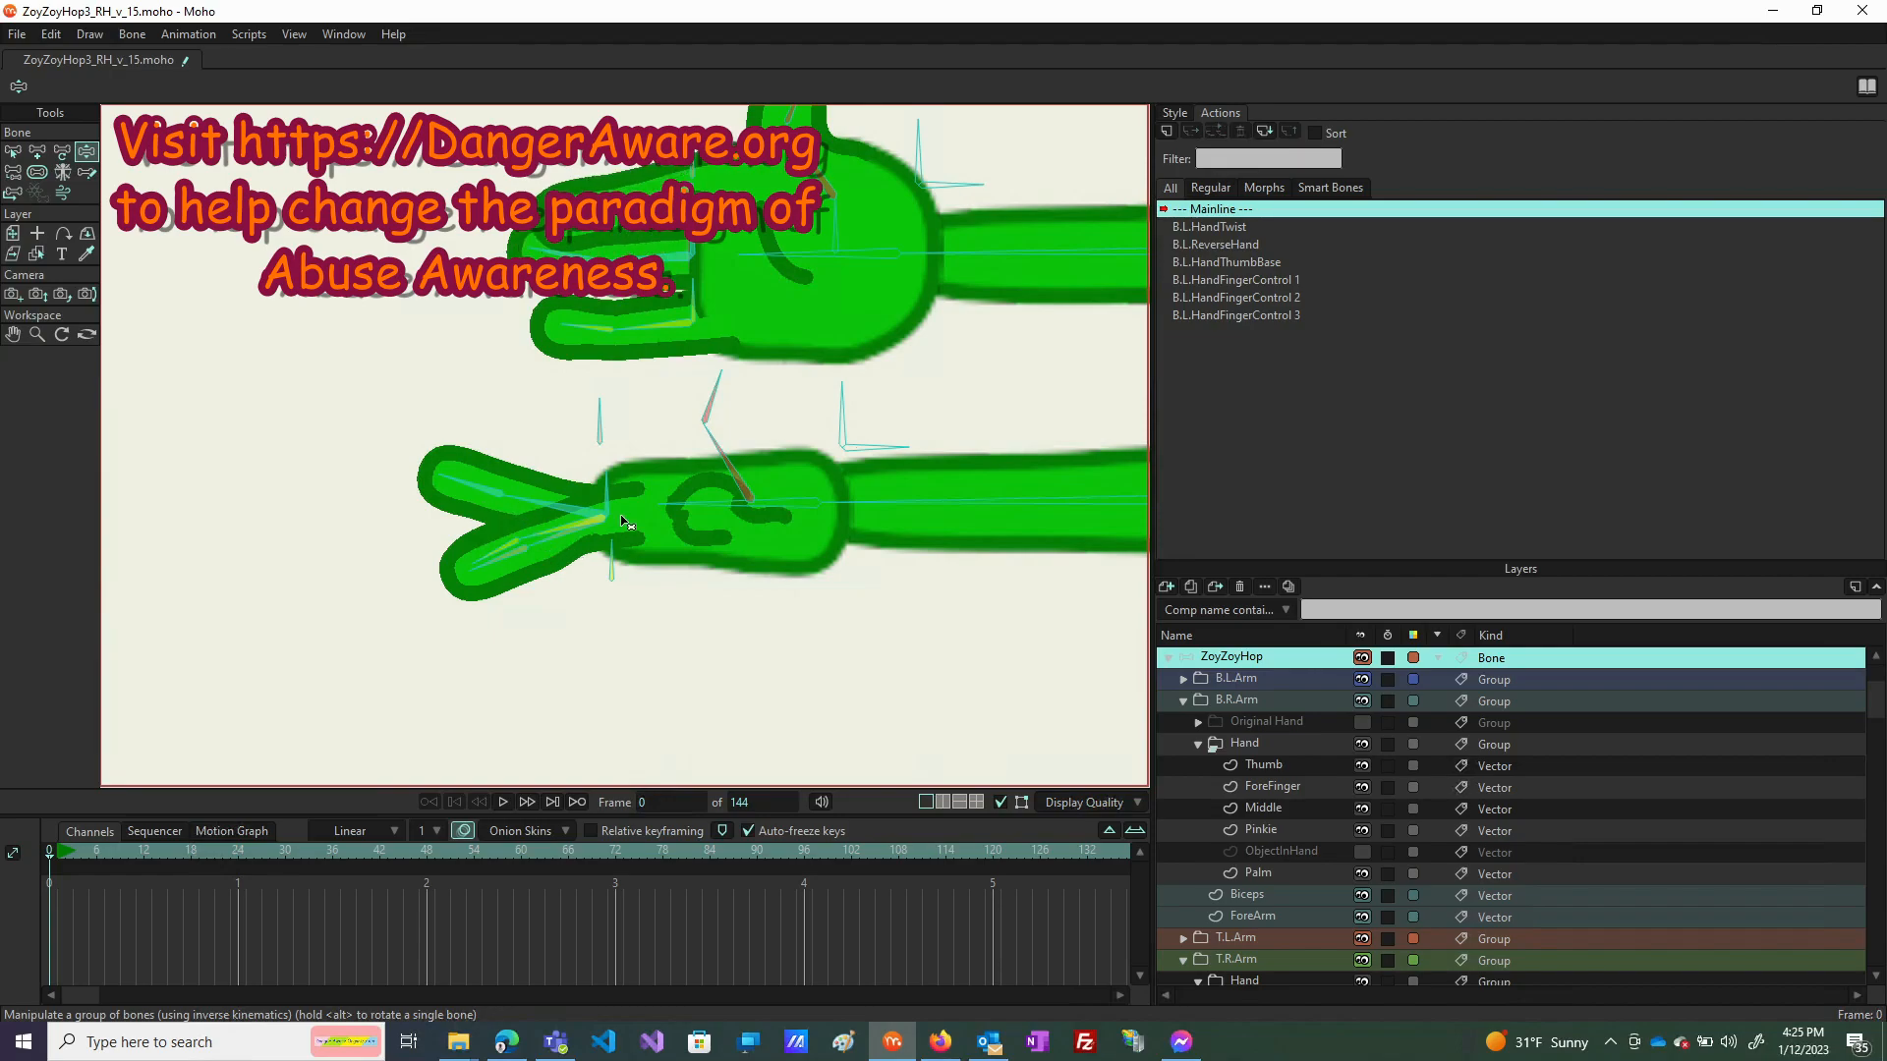
drag(551, 533, 536, 513)
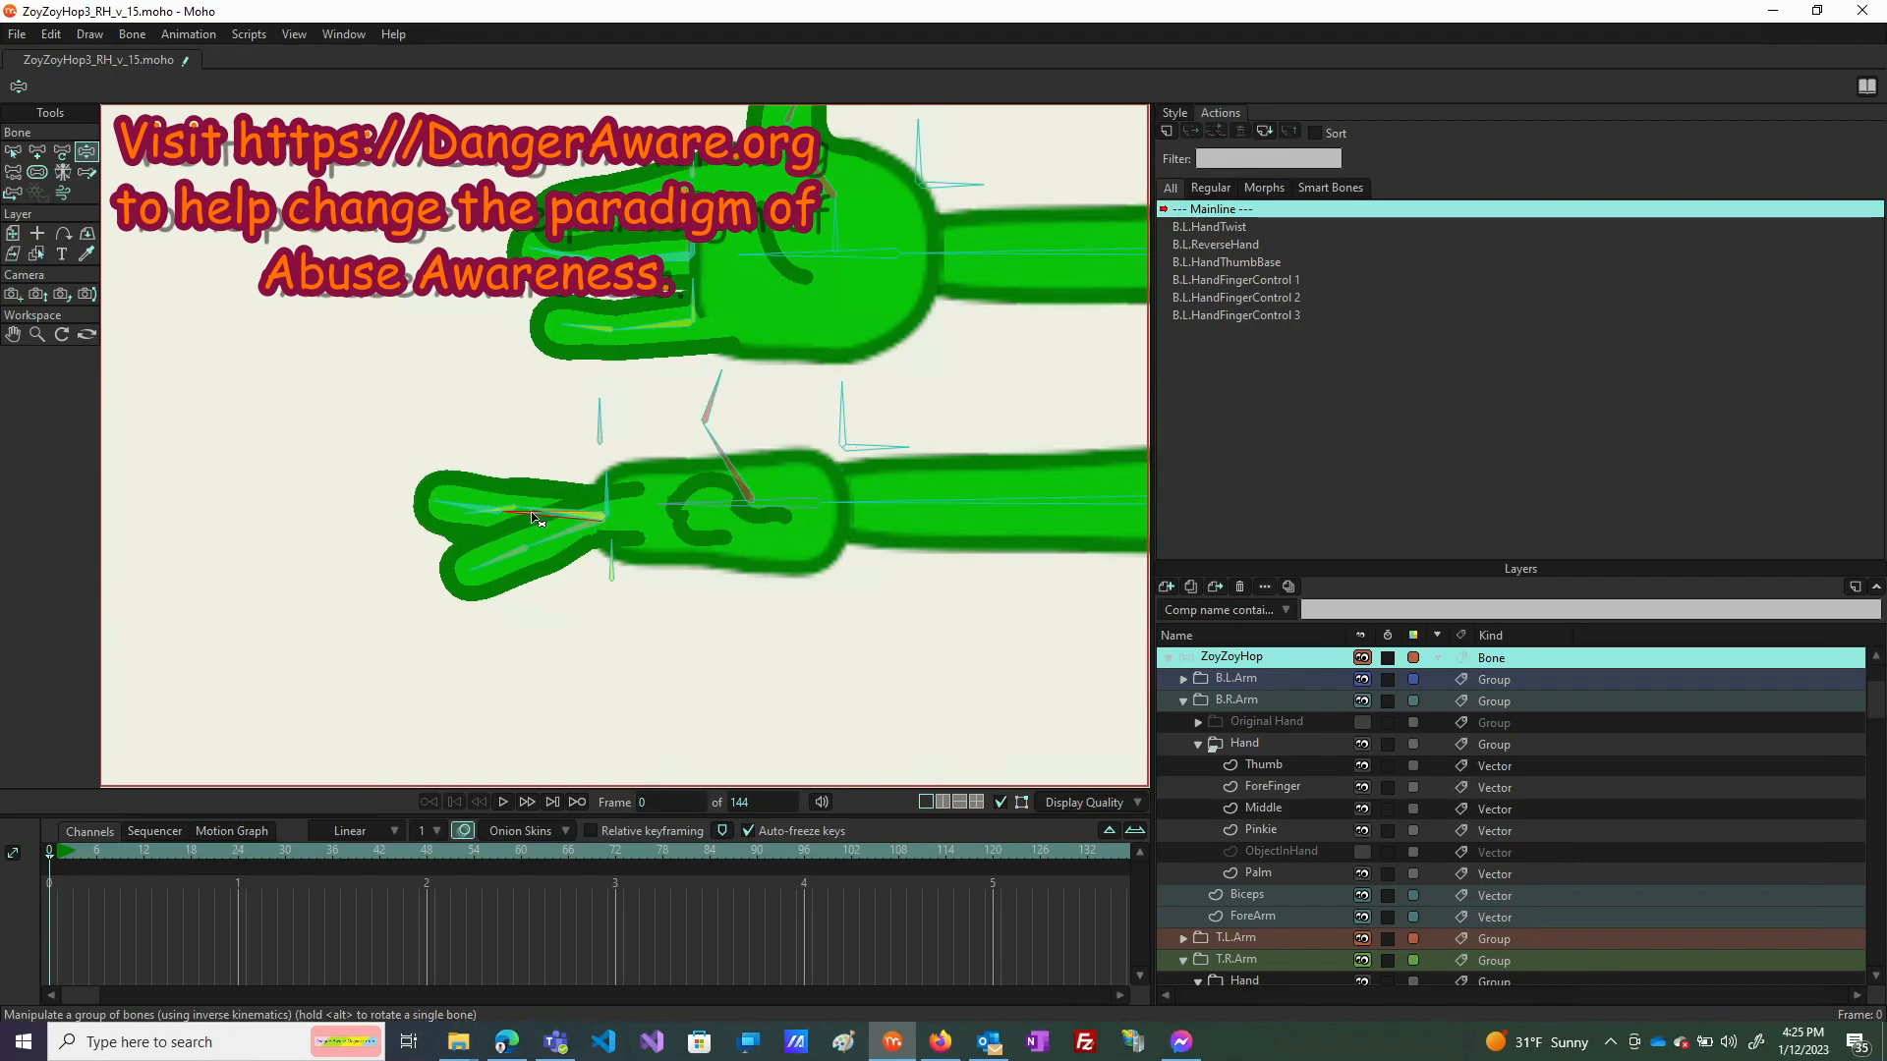
Create a smart bone action for the B.R.HandTwist bone and return to the Mainline.
click(11, 152)
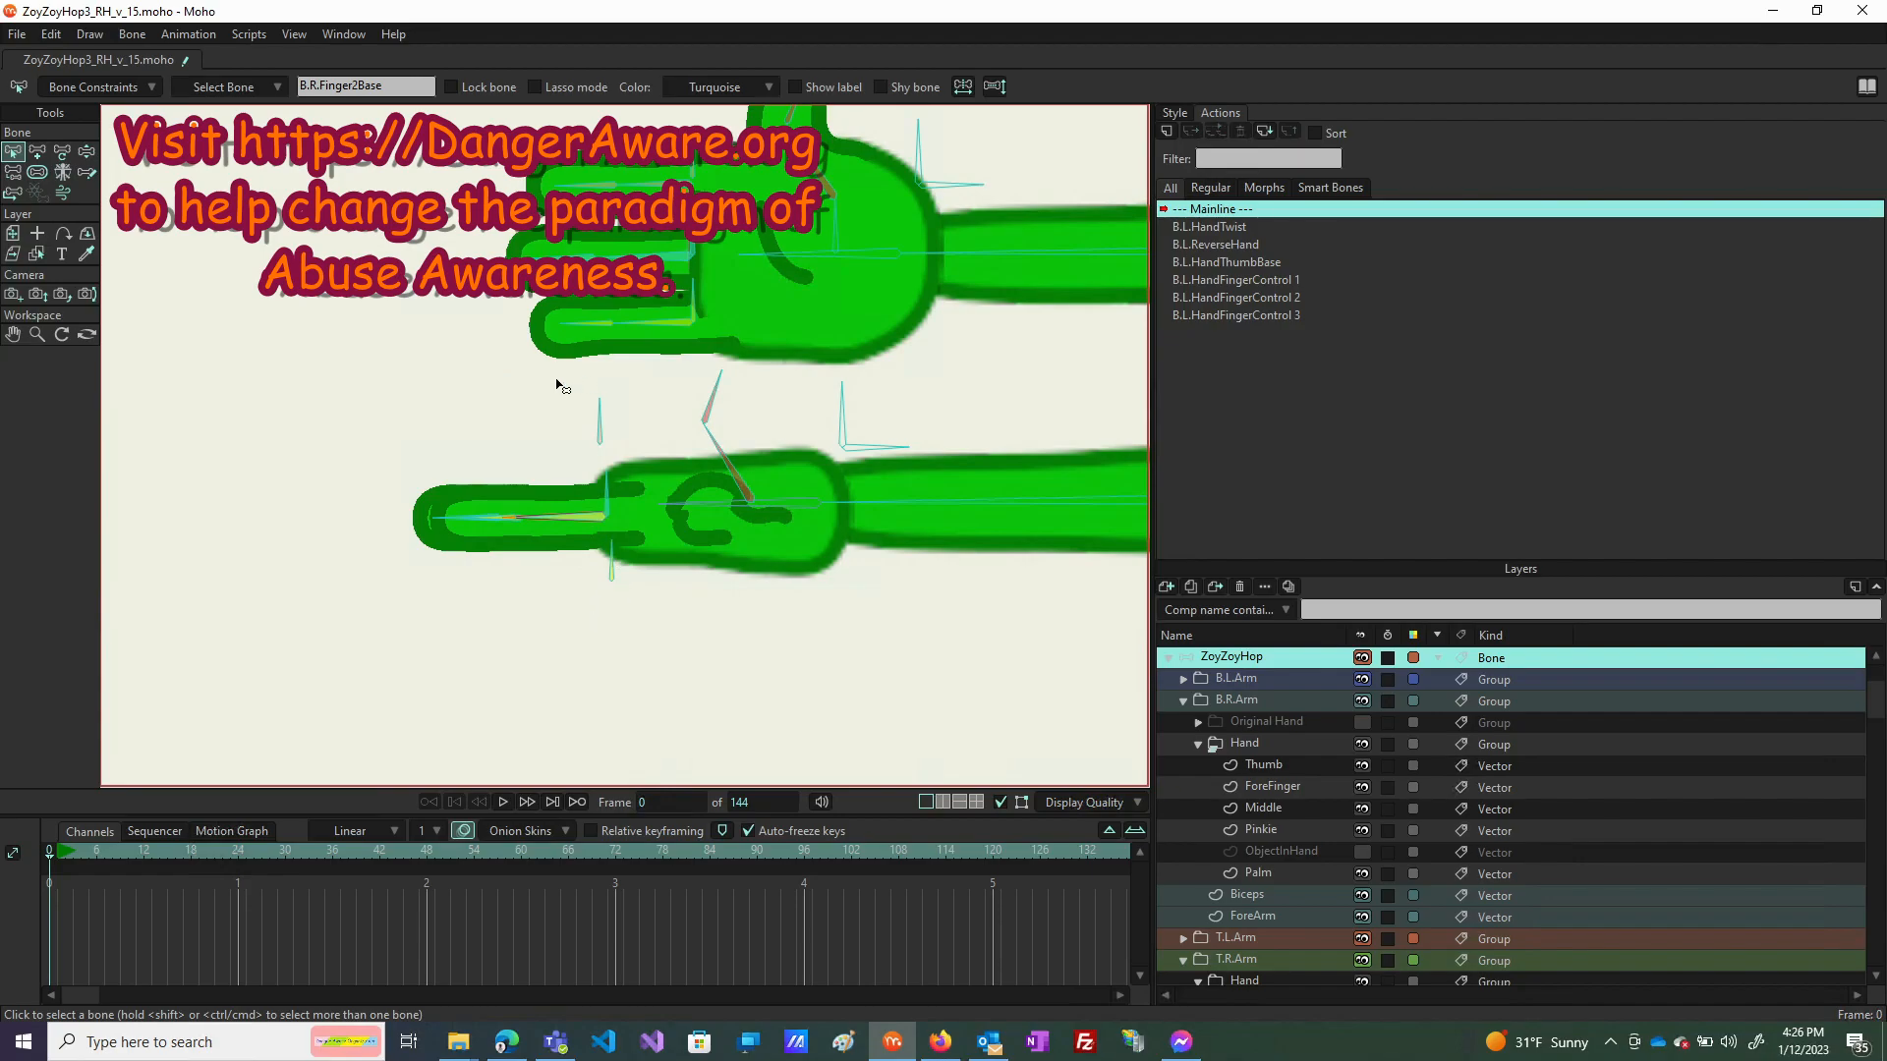
click(600, 421)
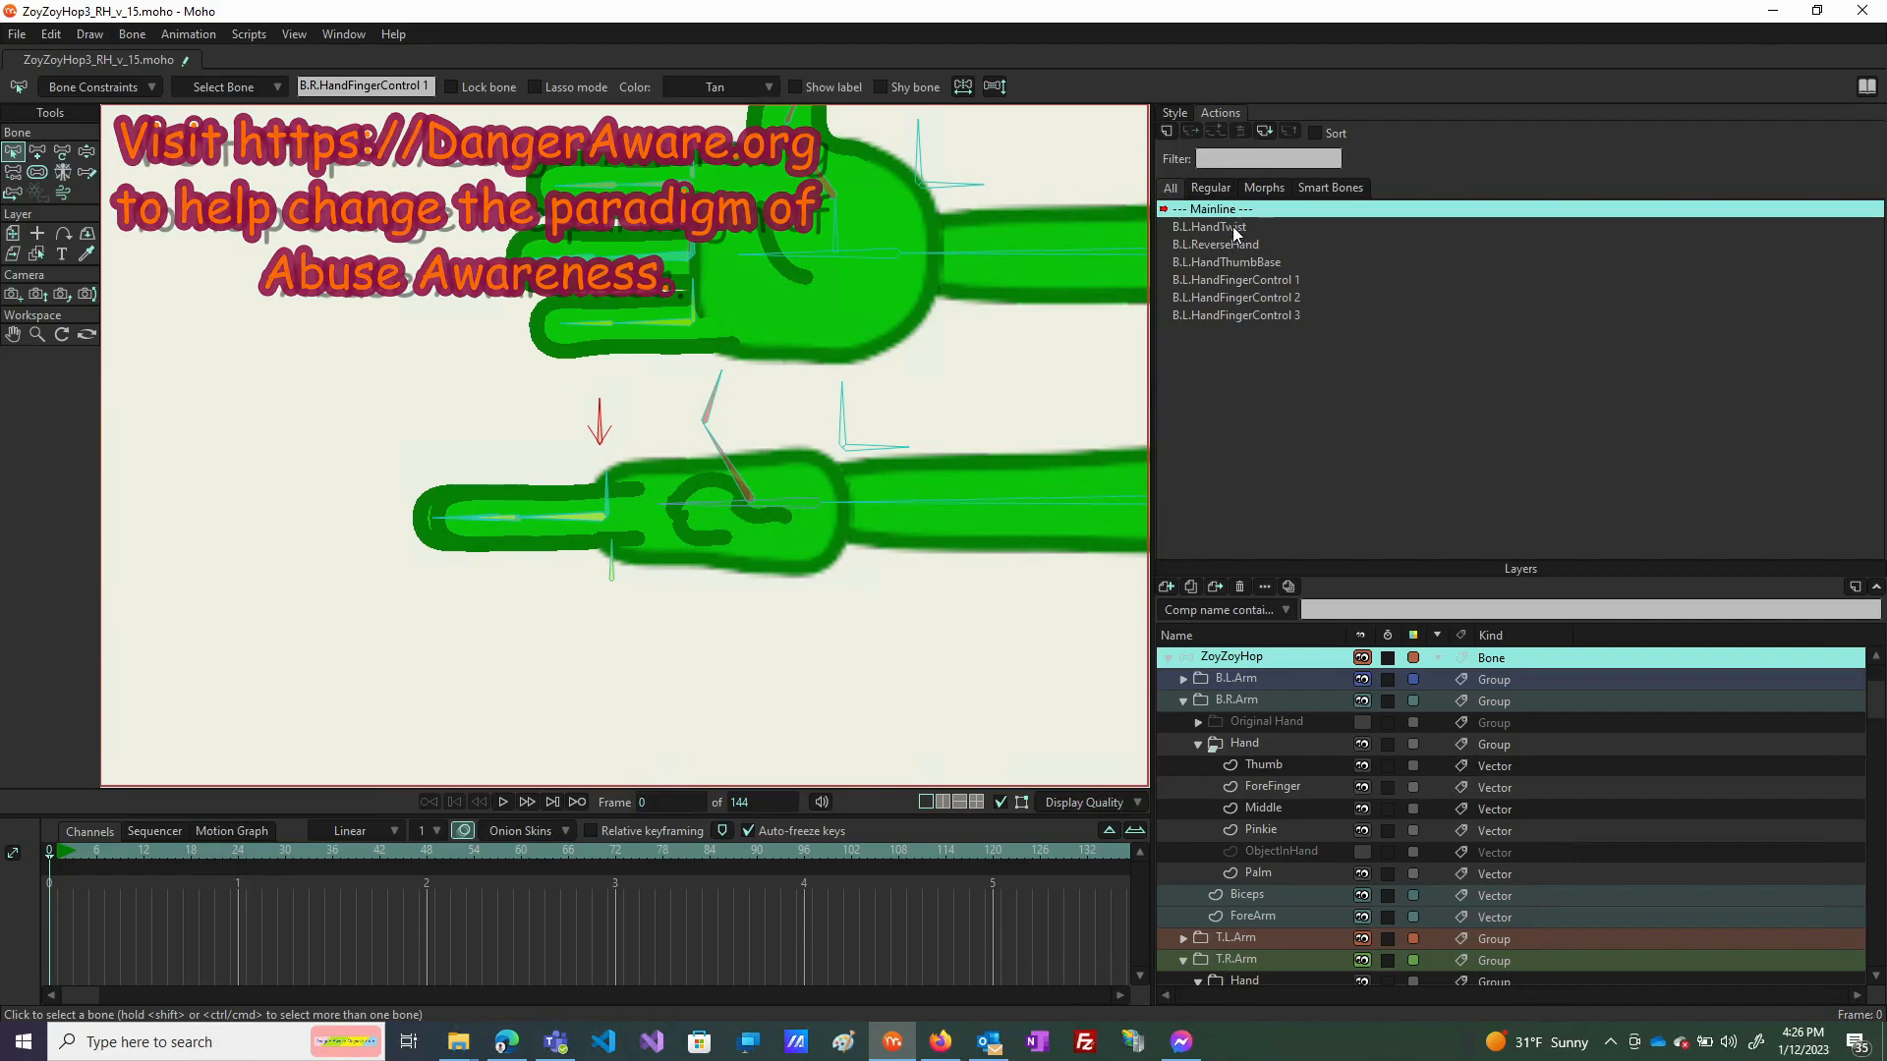
click(900, 449)
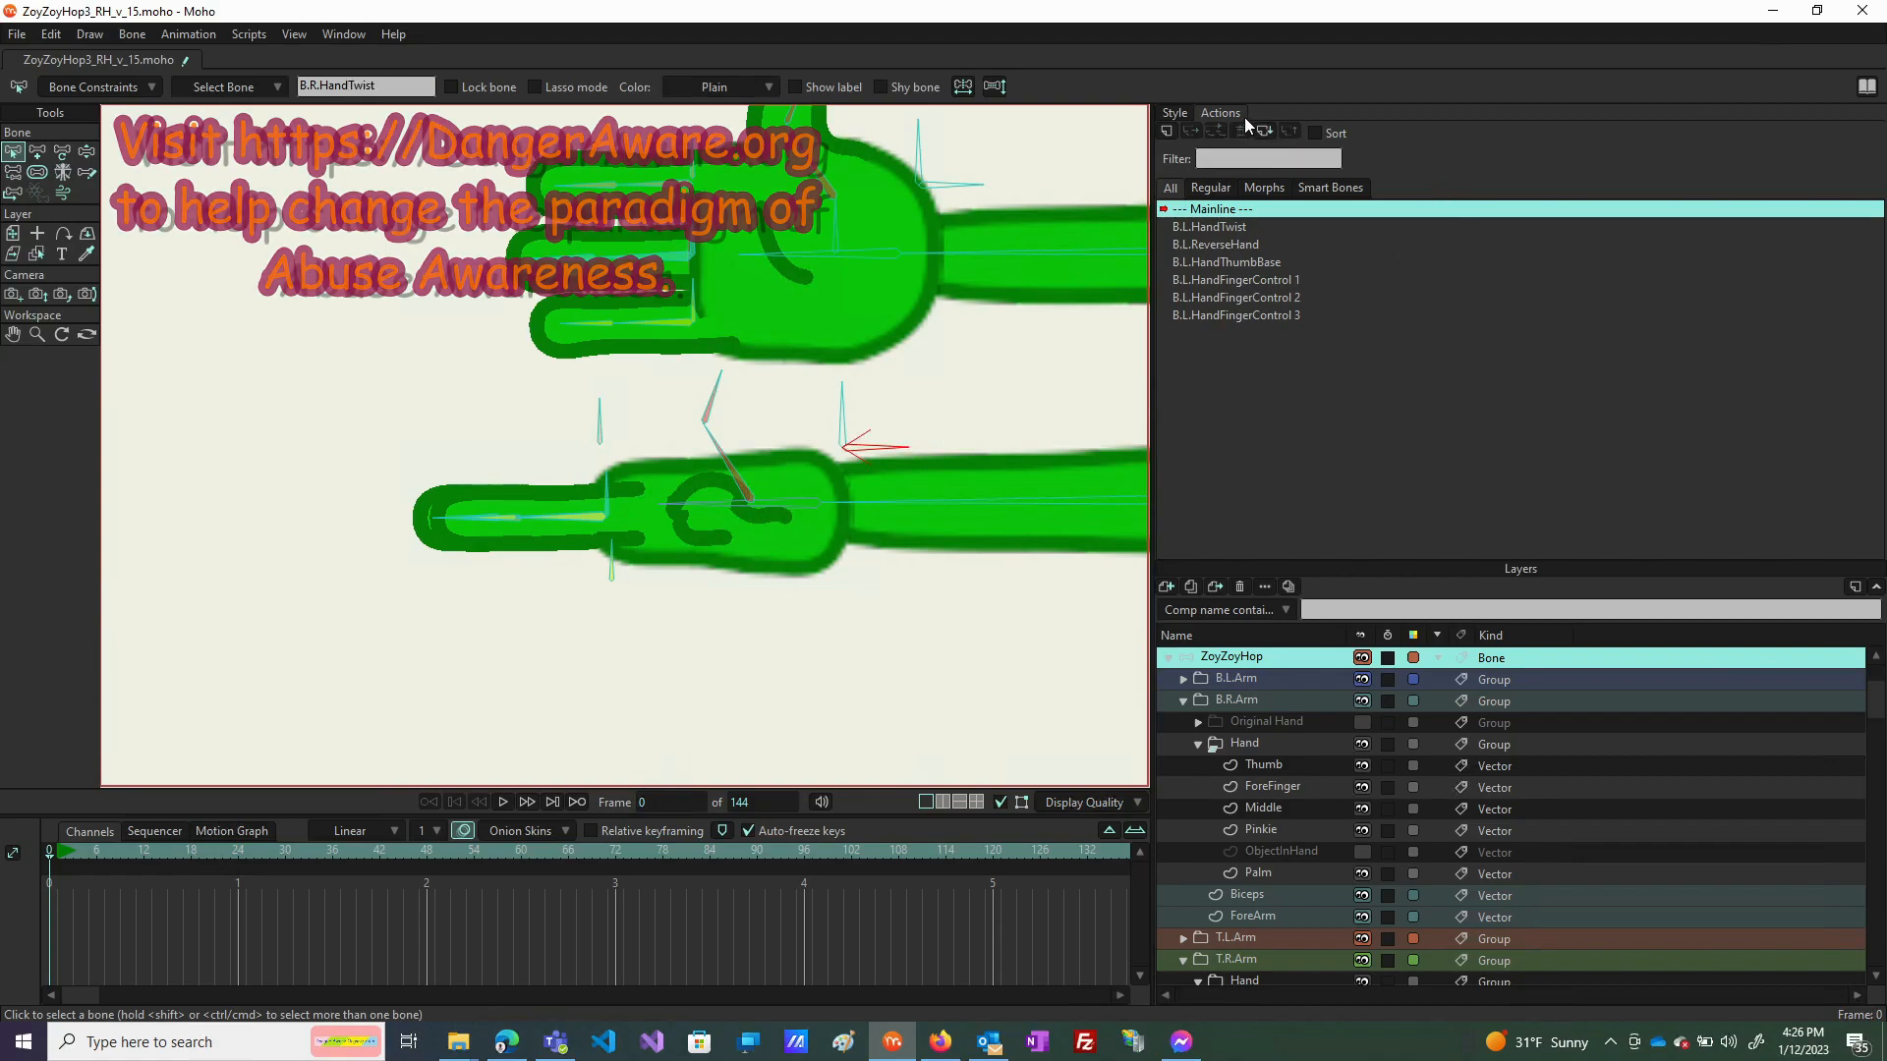
click(1167, 132)
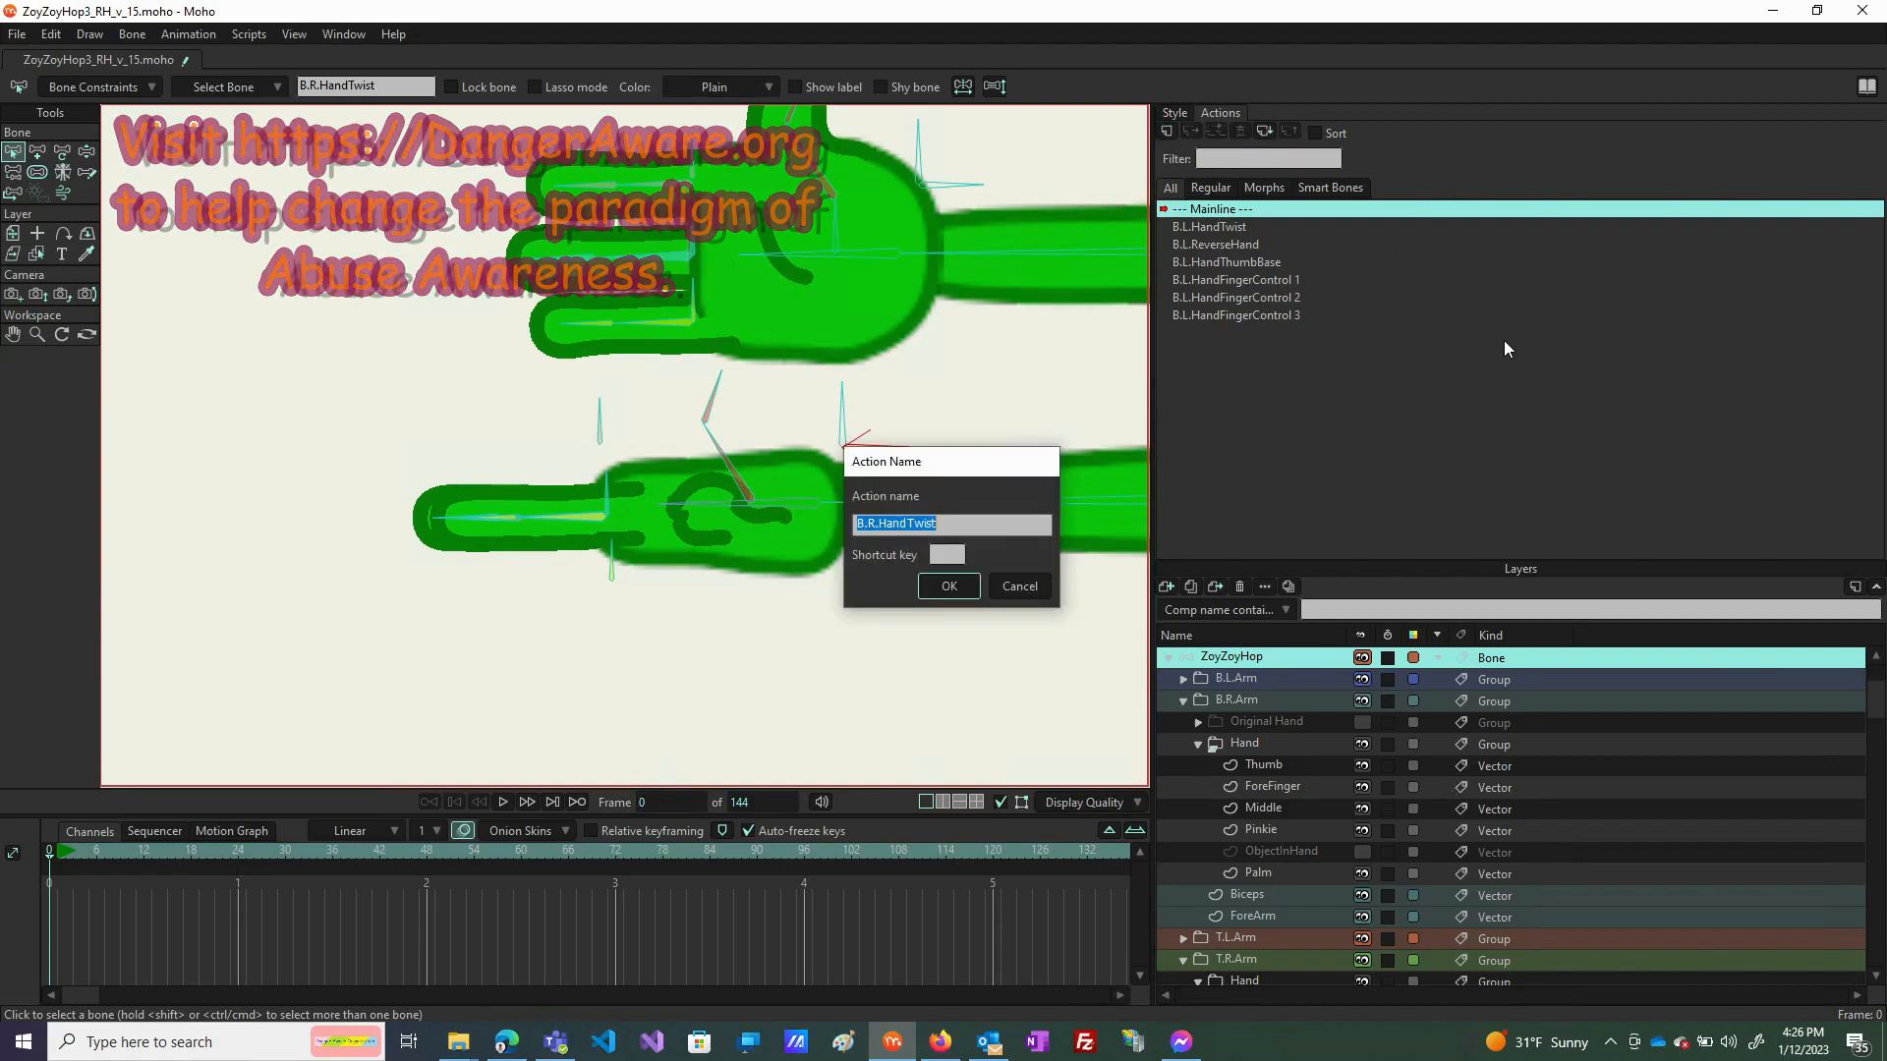
click(947, 587)
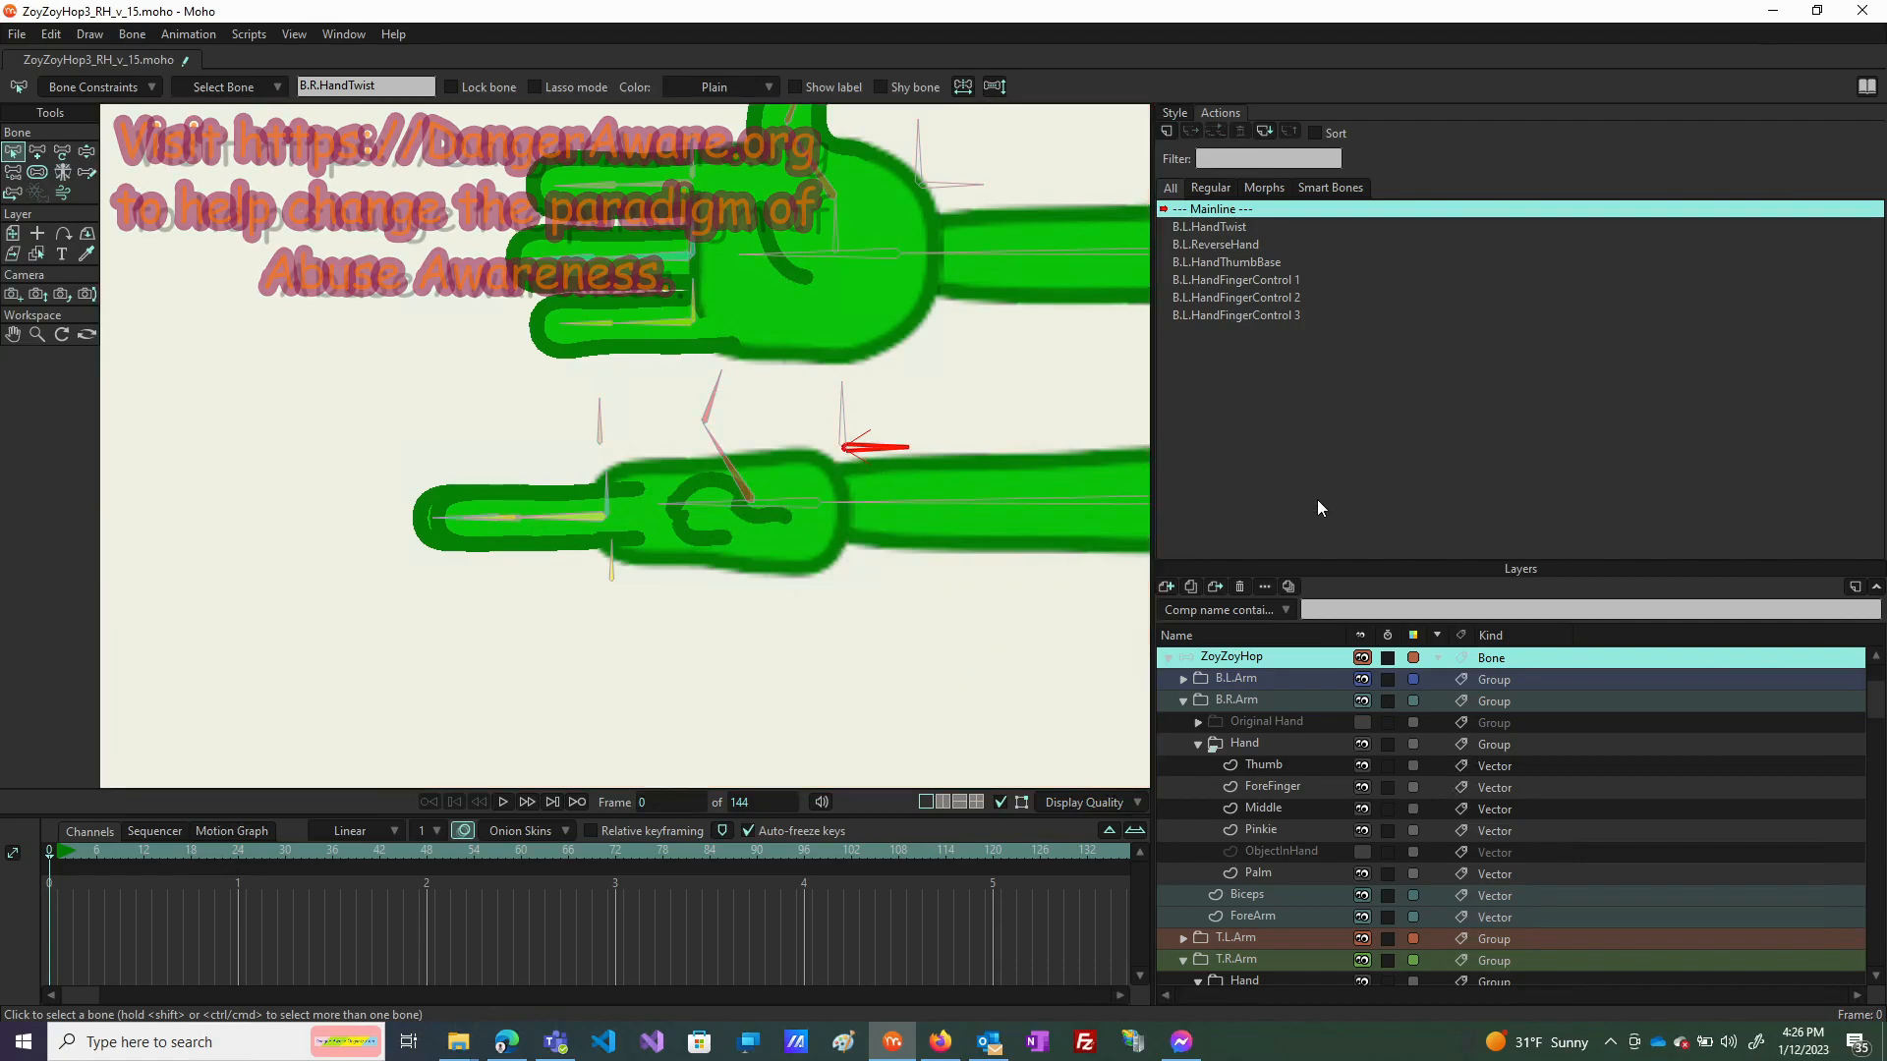
click(1205, 210)
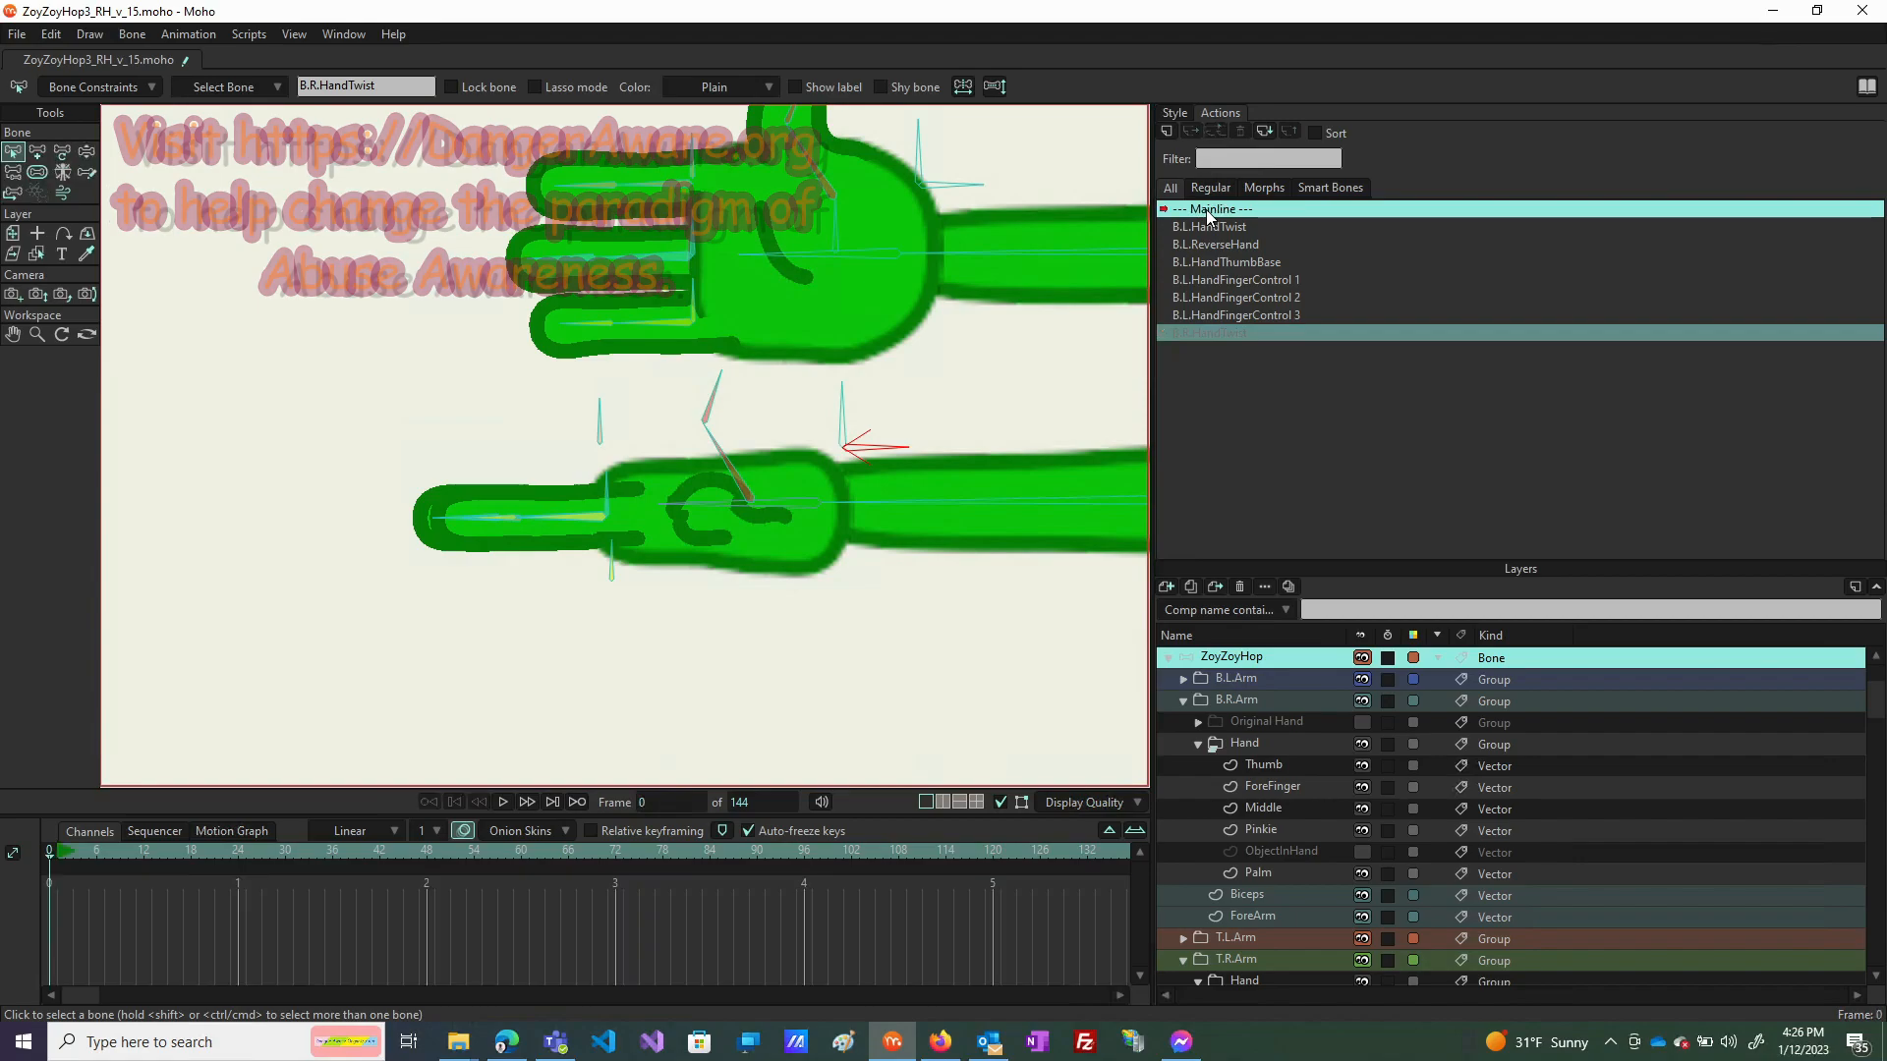
Create smart bone actions for the B.R.ReverseHand and B.R.HandThumbBase bones.
click(844, 418)
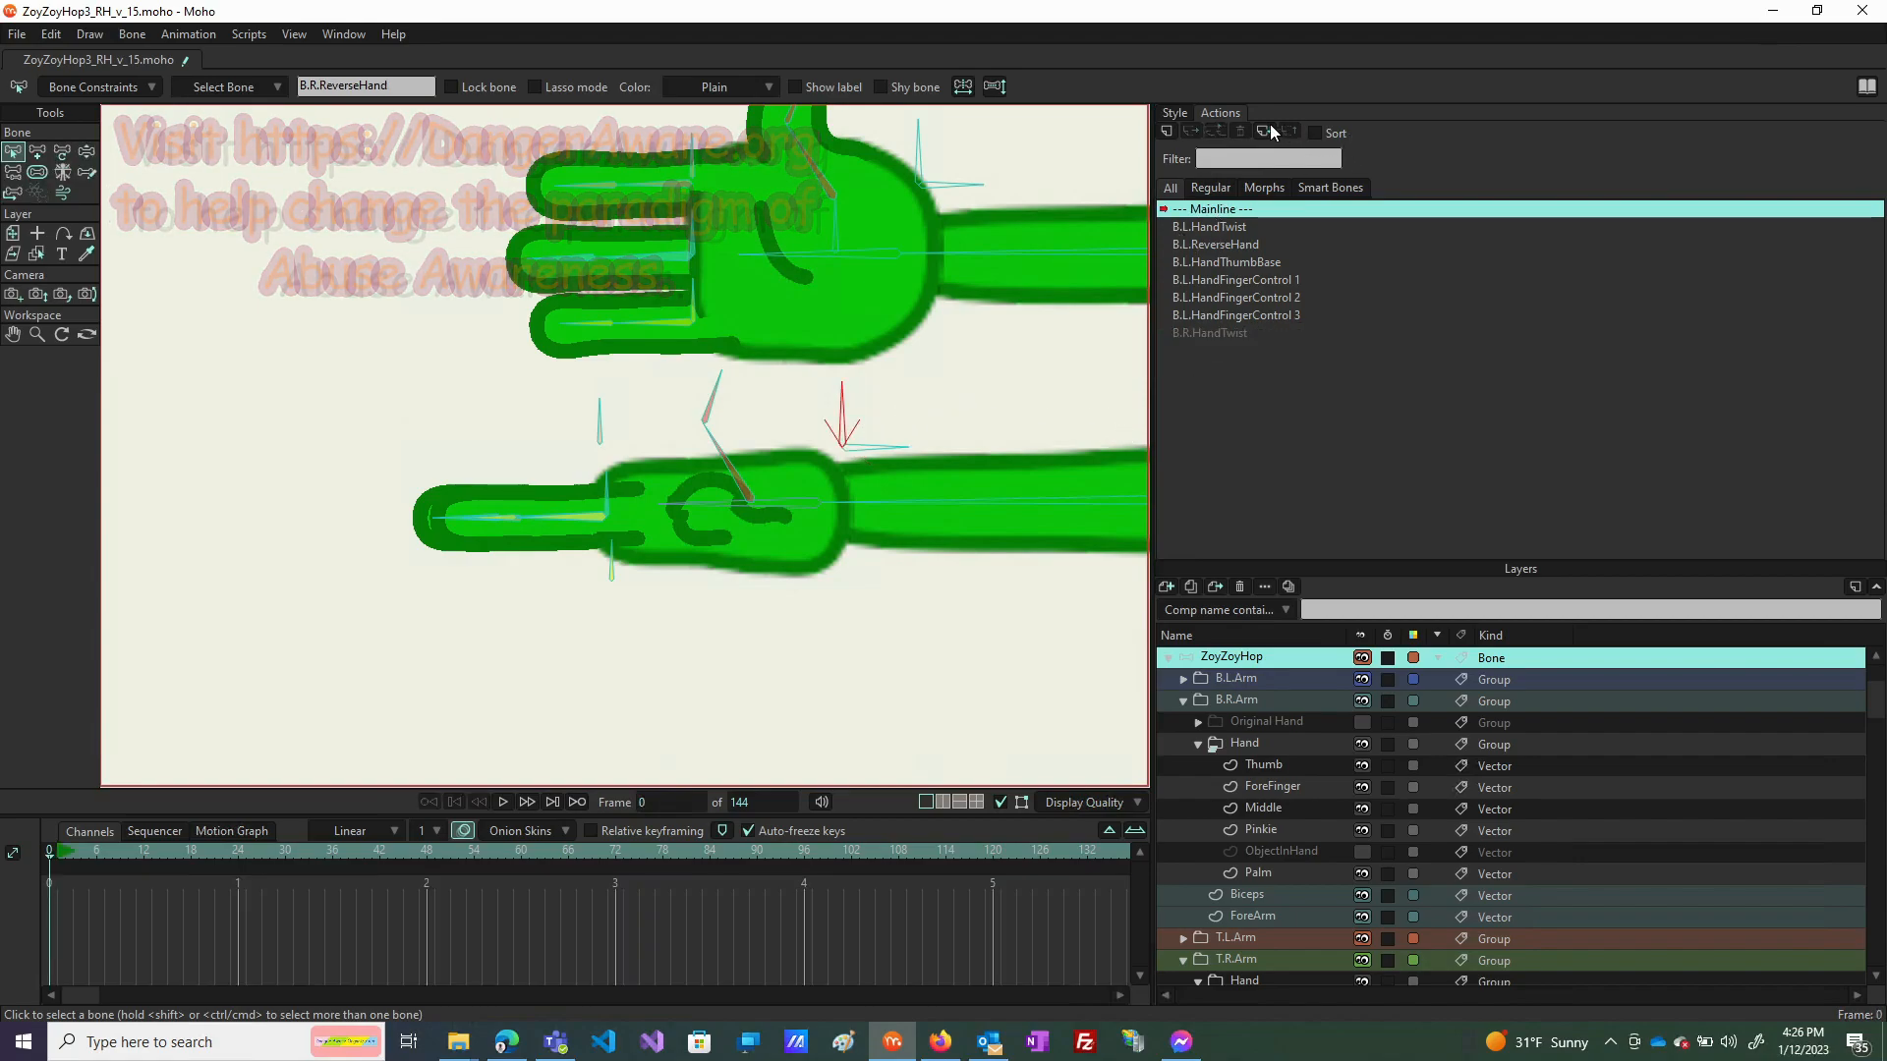
click(1167, 132)
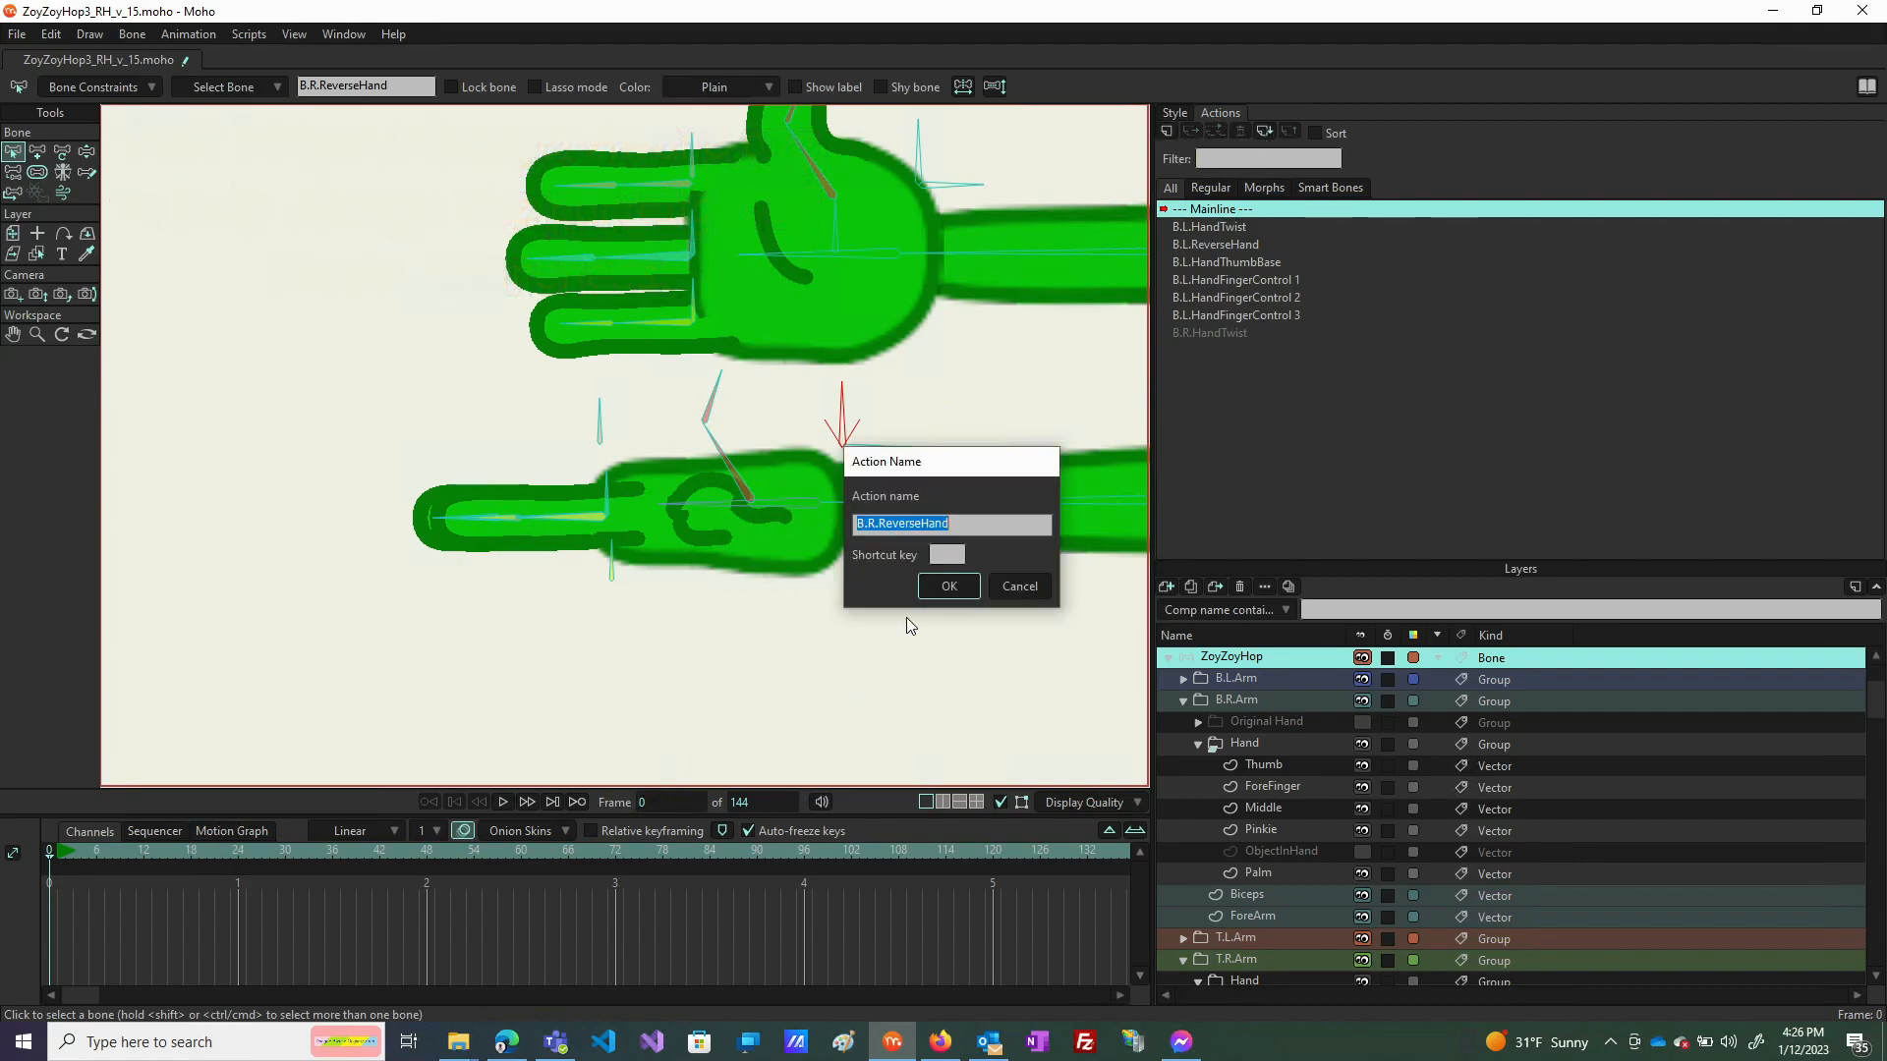
click(937, 590)
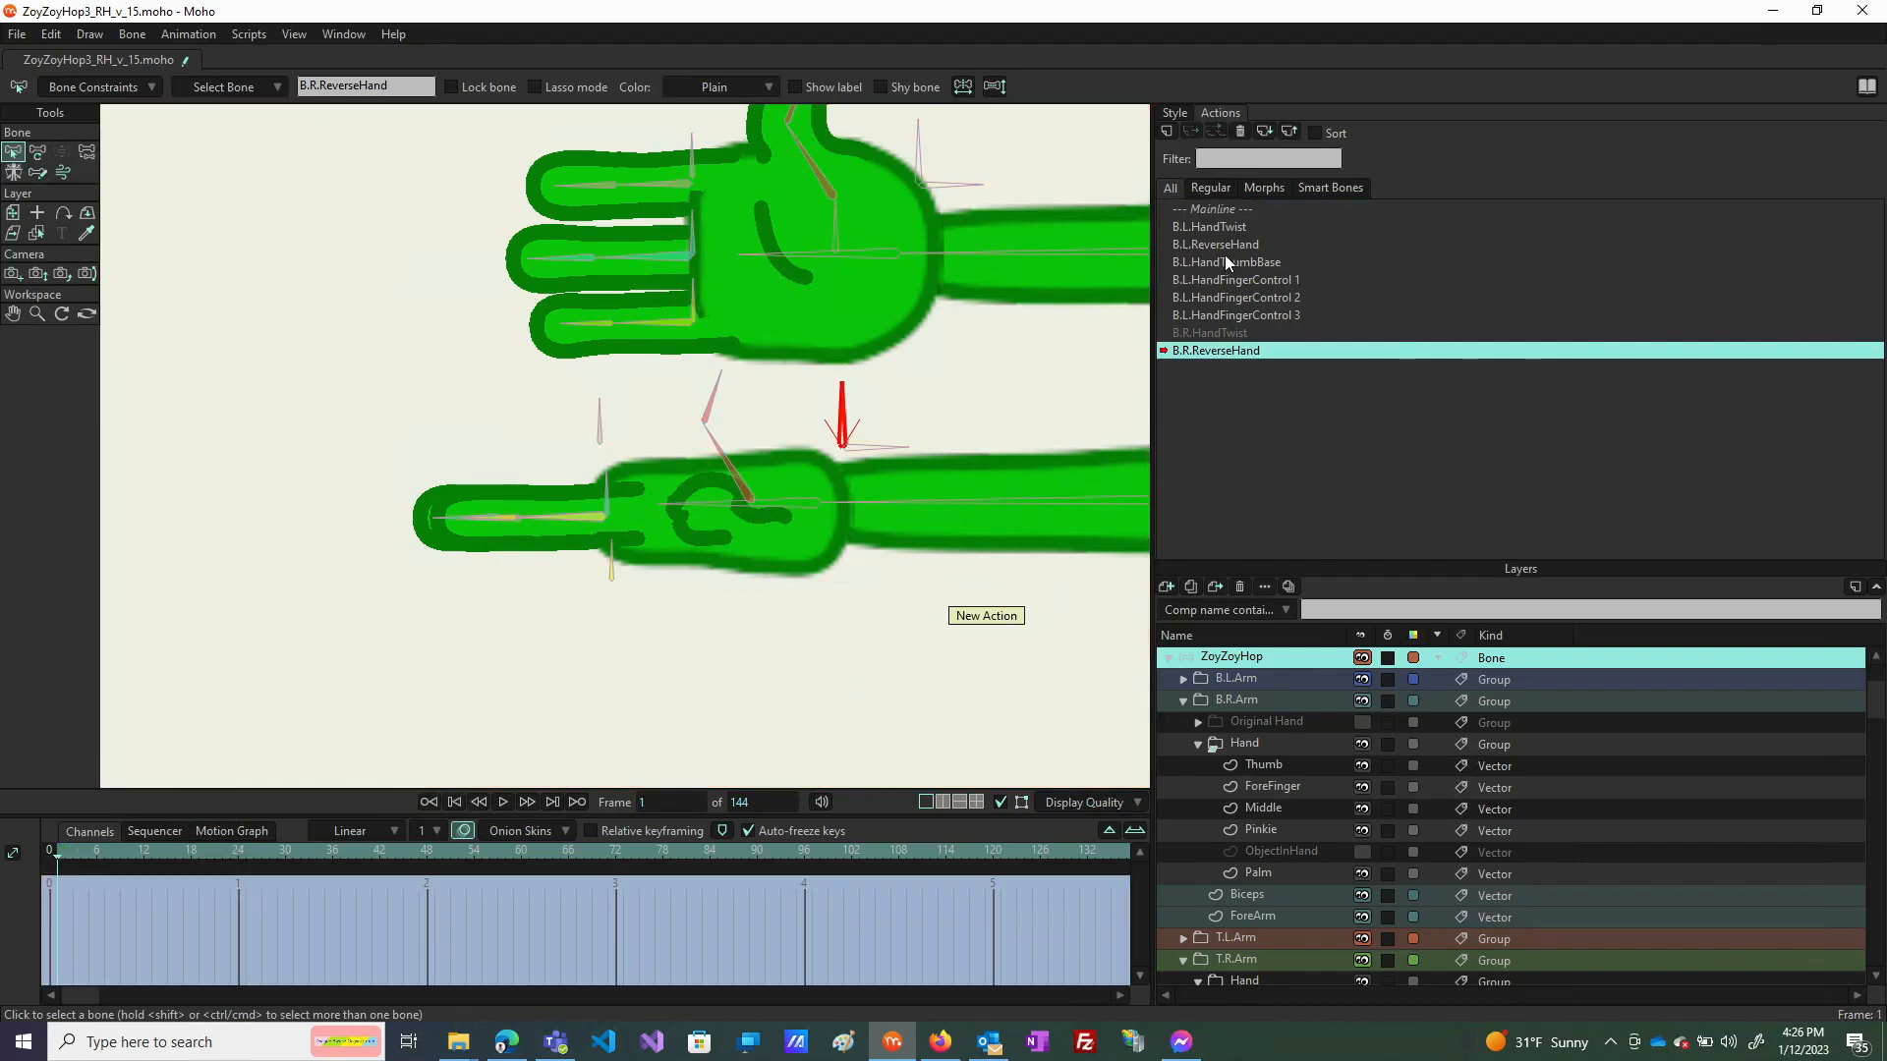
click(744, 480)
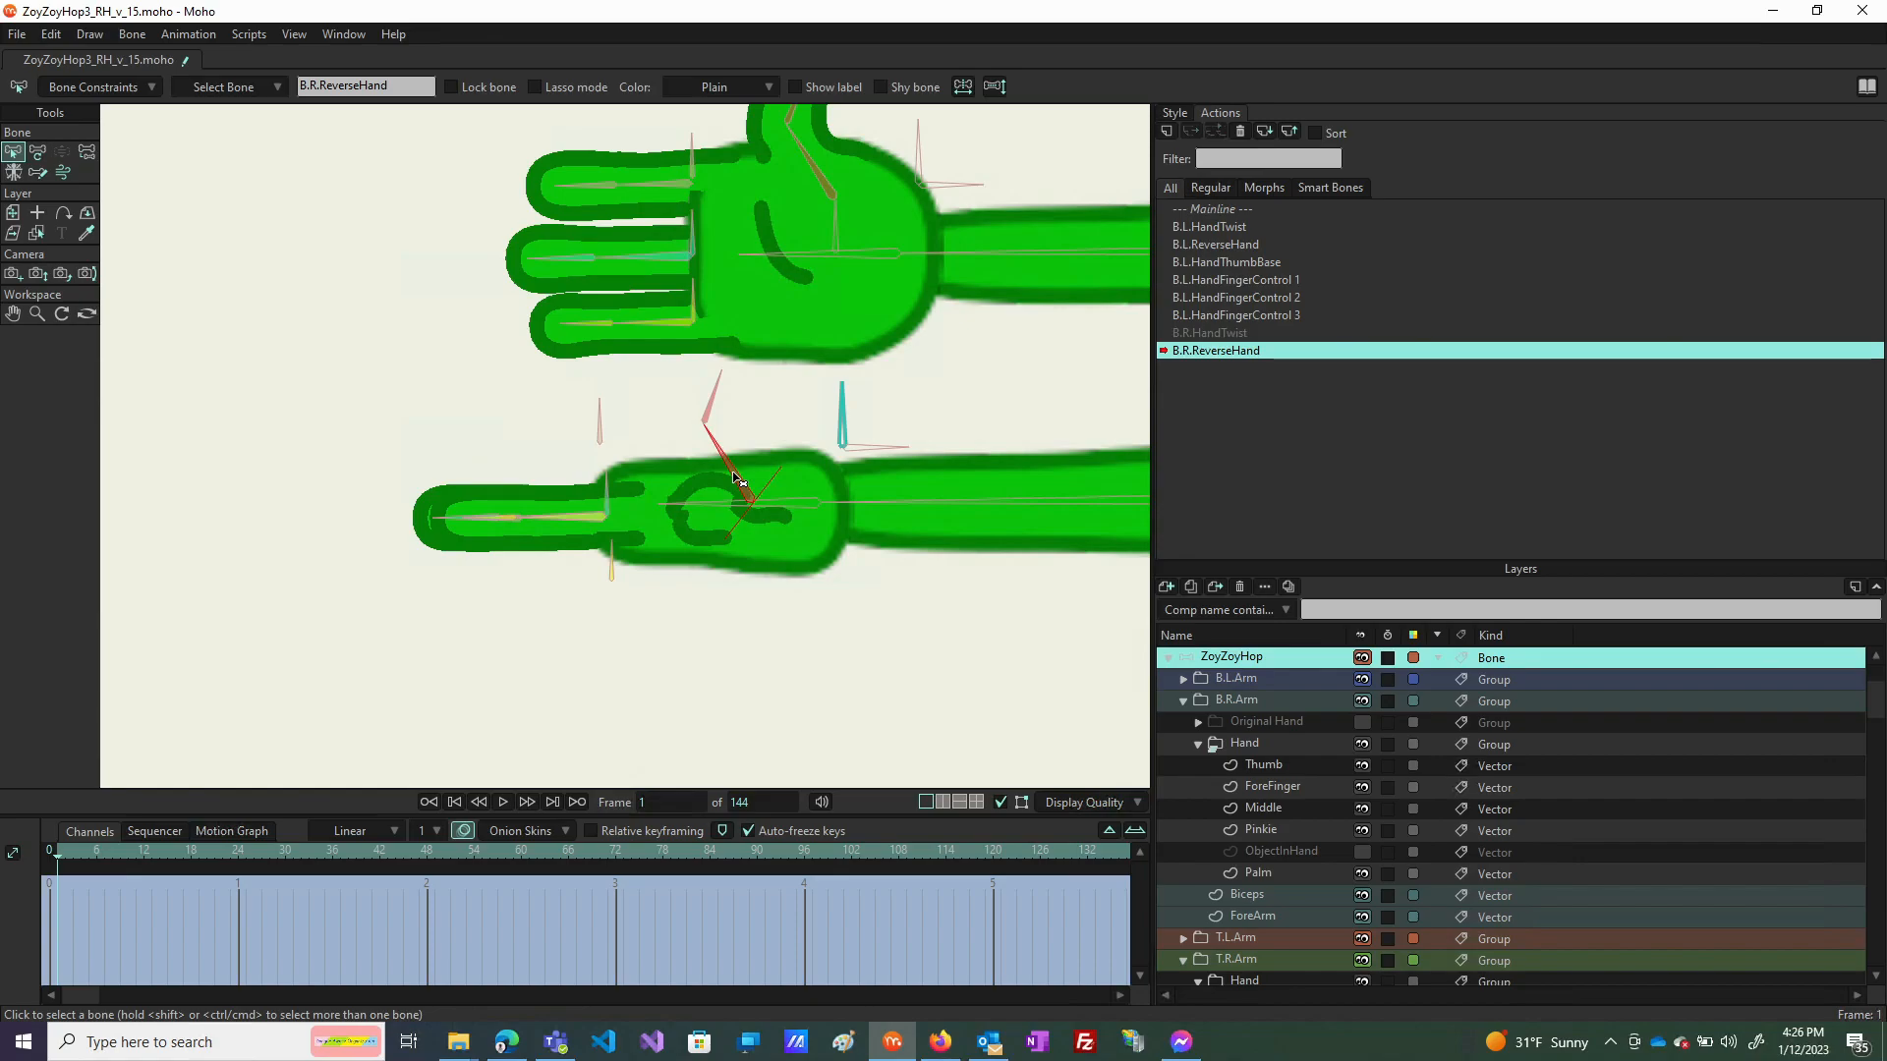
click(1166, 134)
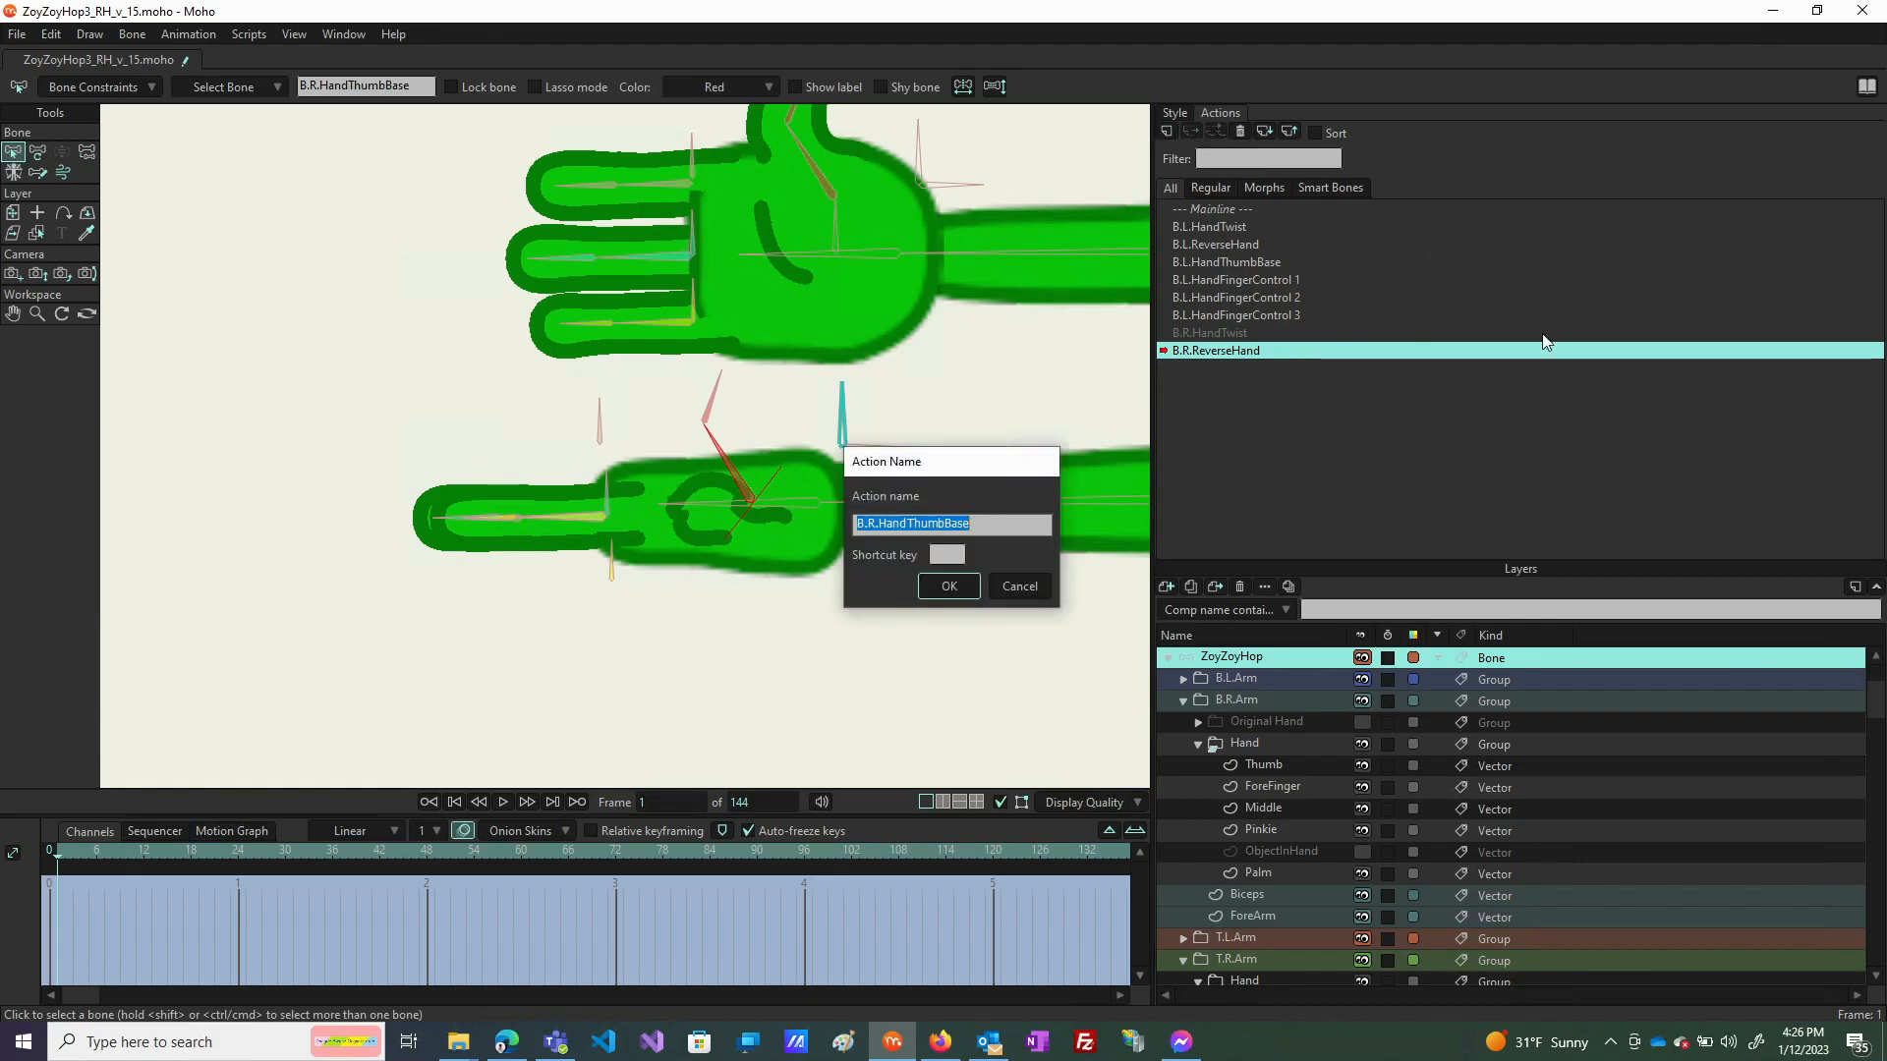
click(943, 586)
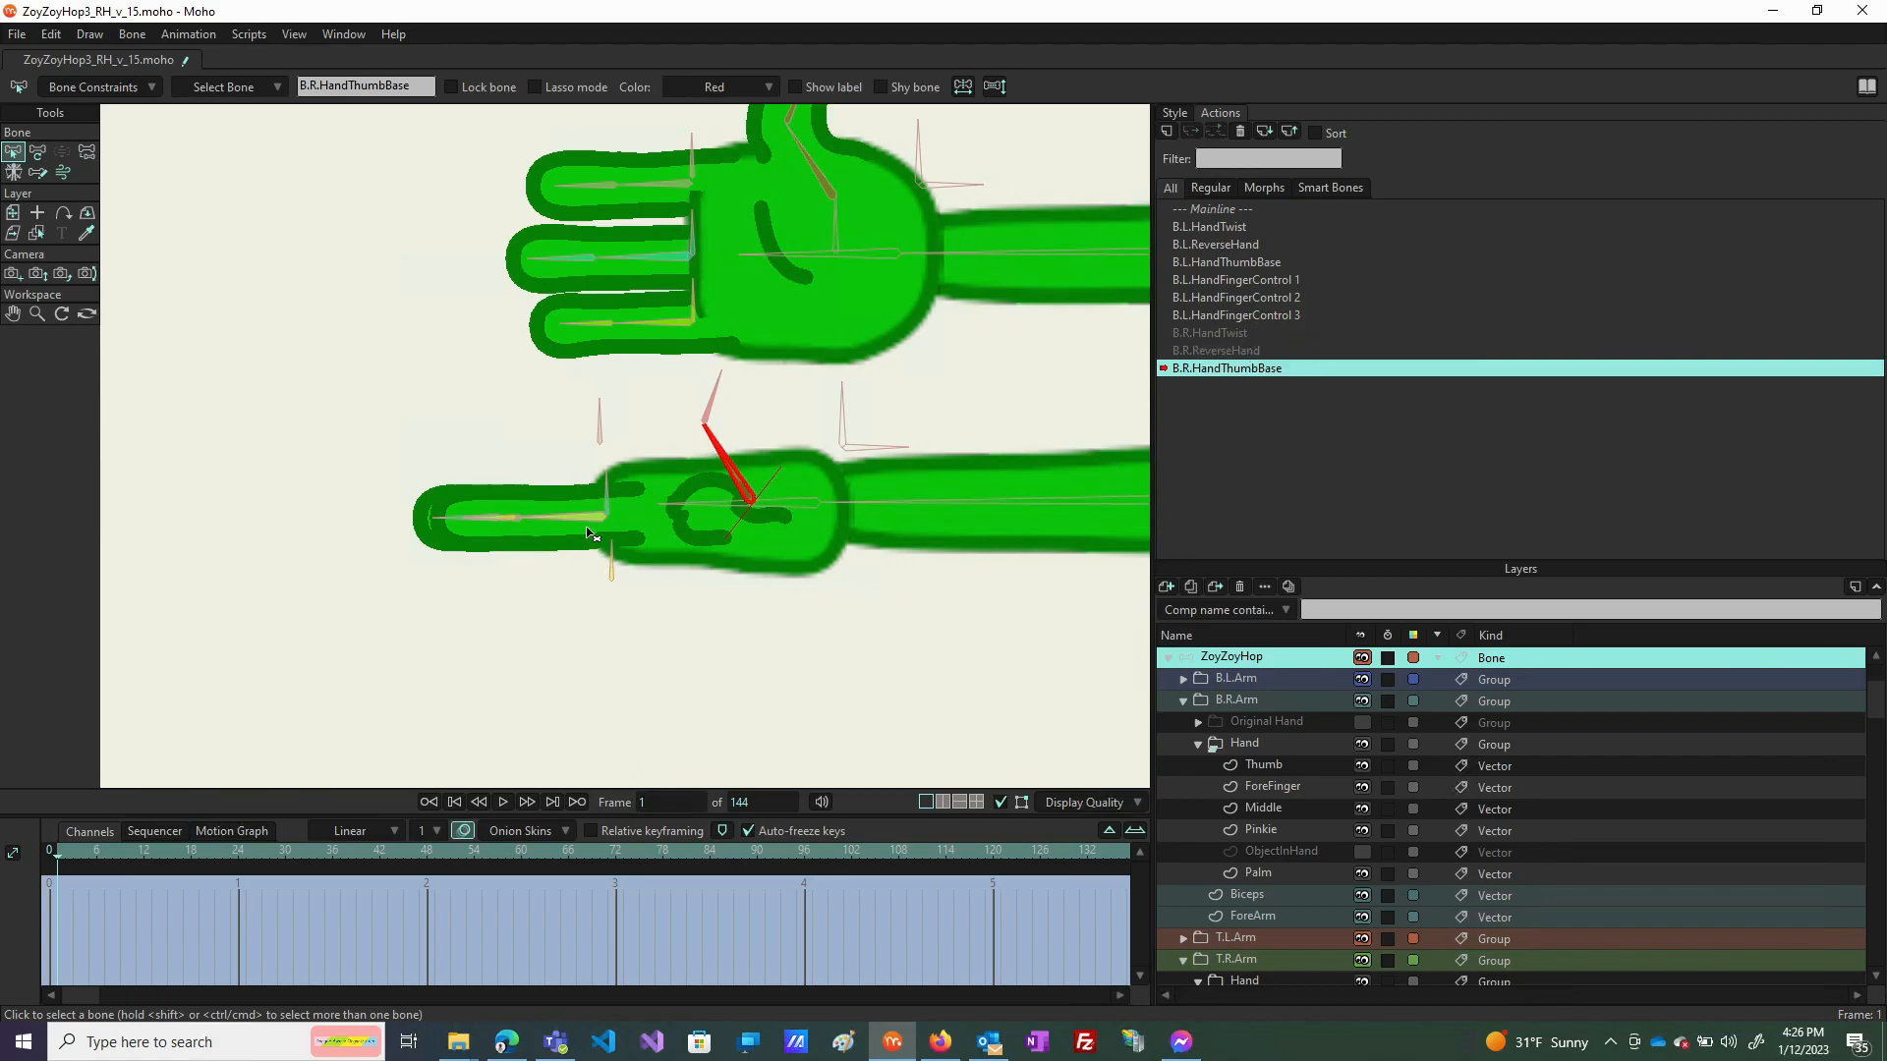
Create smart bone actions for the side-view hand's three finger control bones, B.R.HandFingerControl 1, 2 and 3.
click(600, 423)
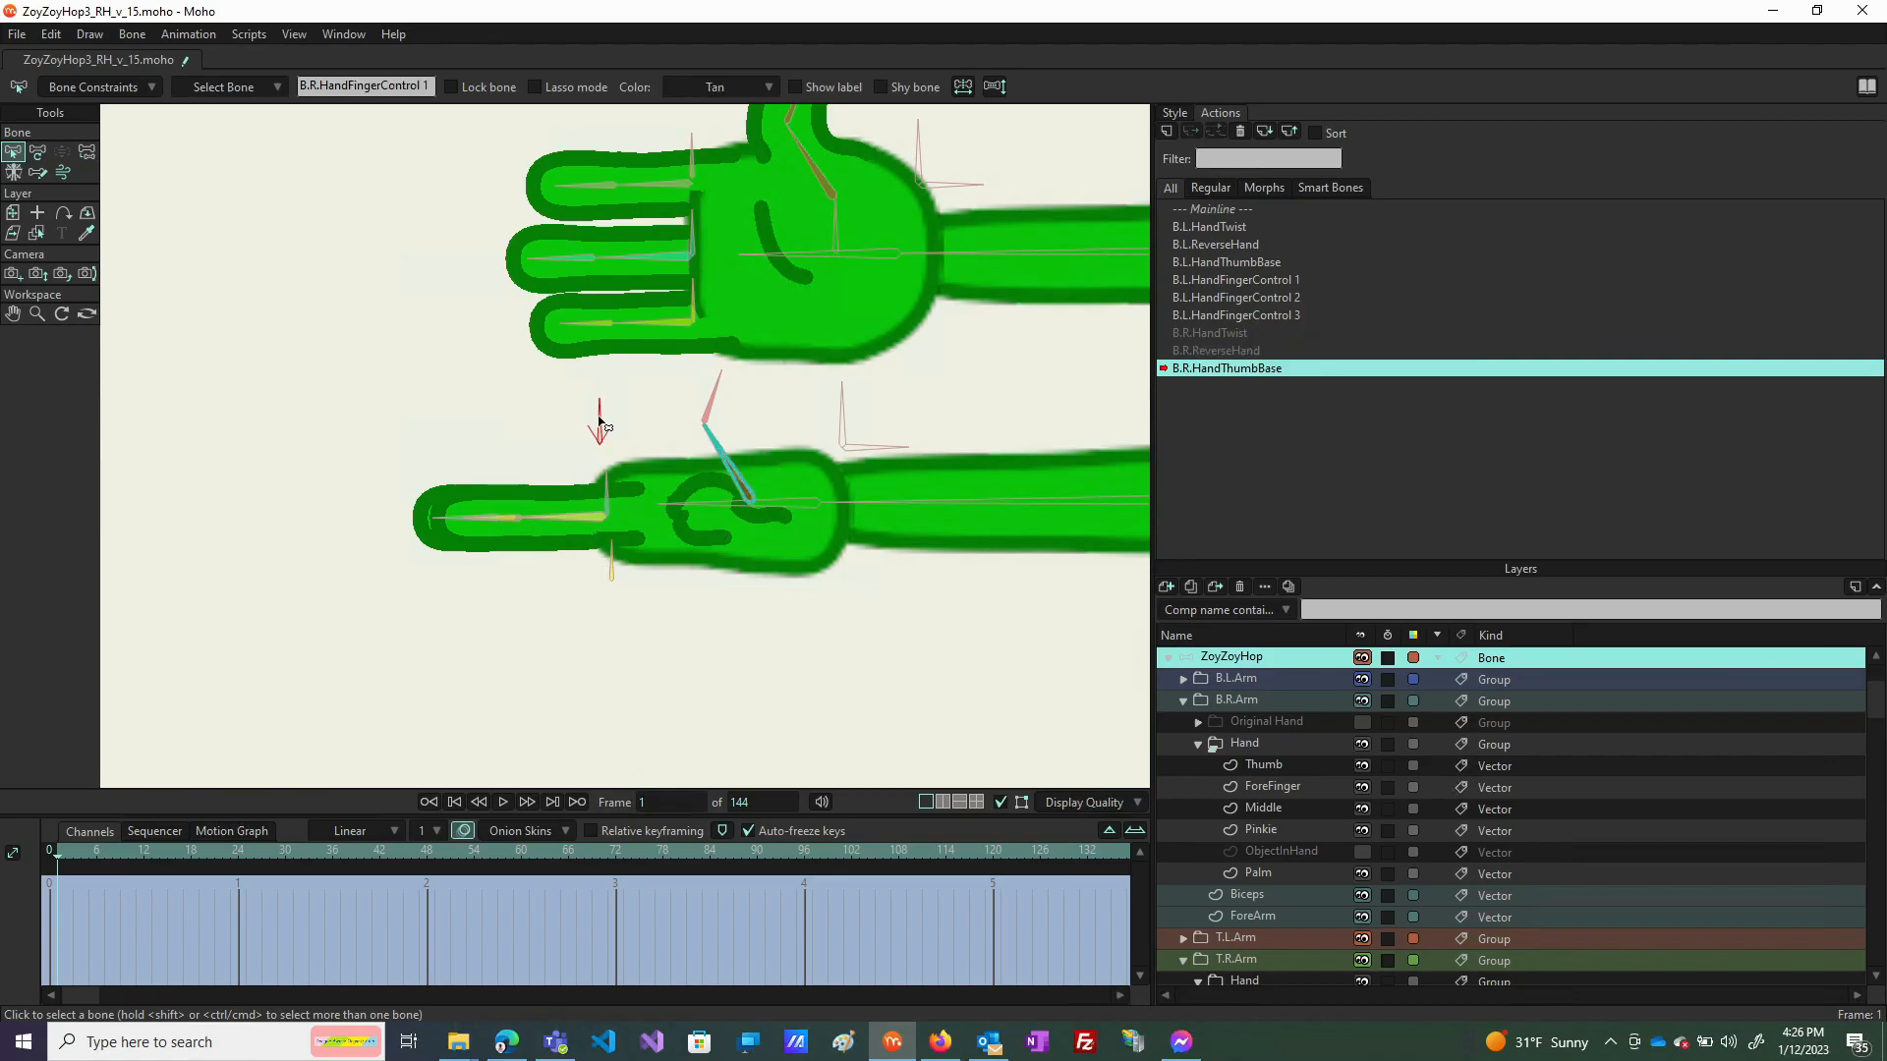
click(1166, 132)
click(934, 584)
click(608, 493)
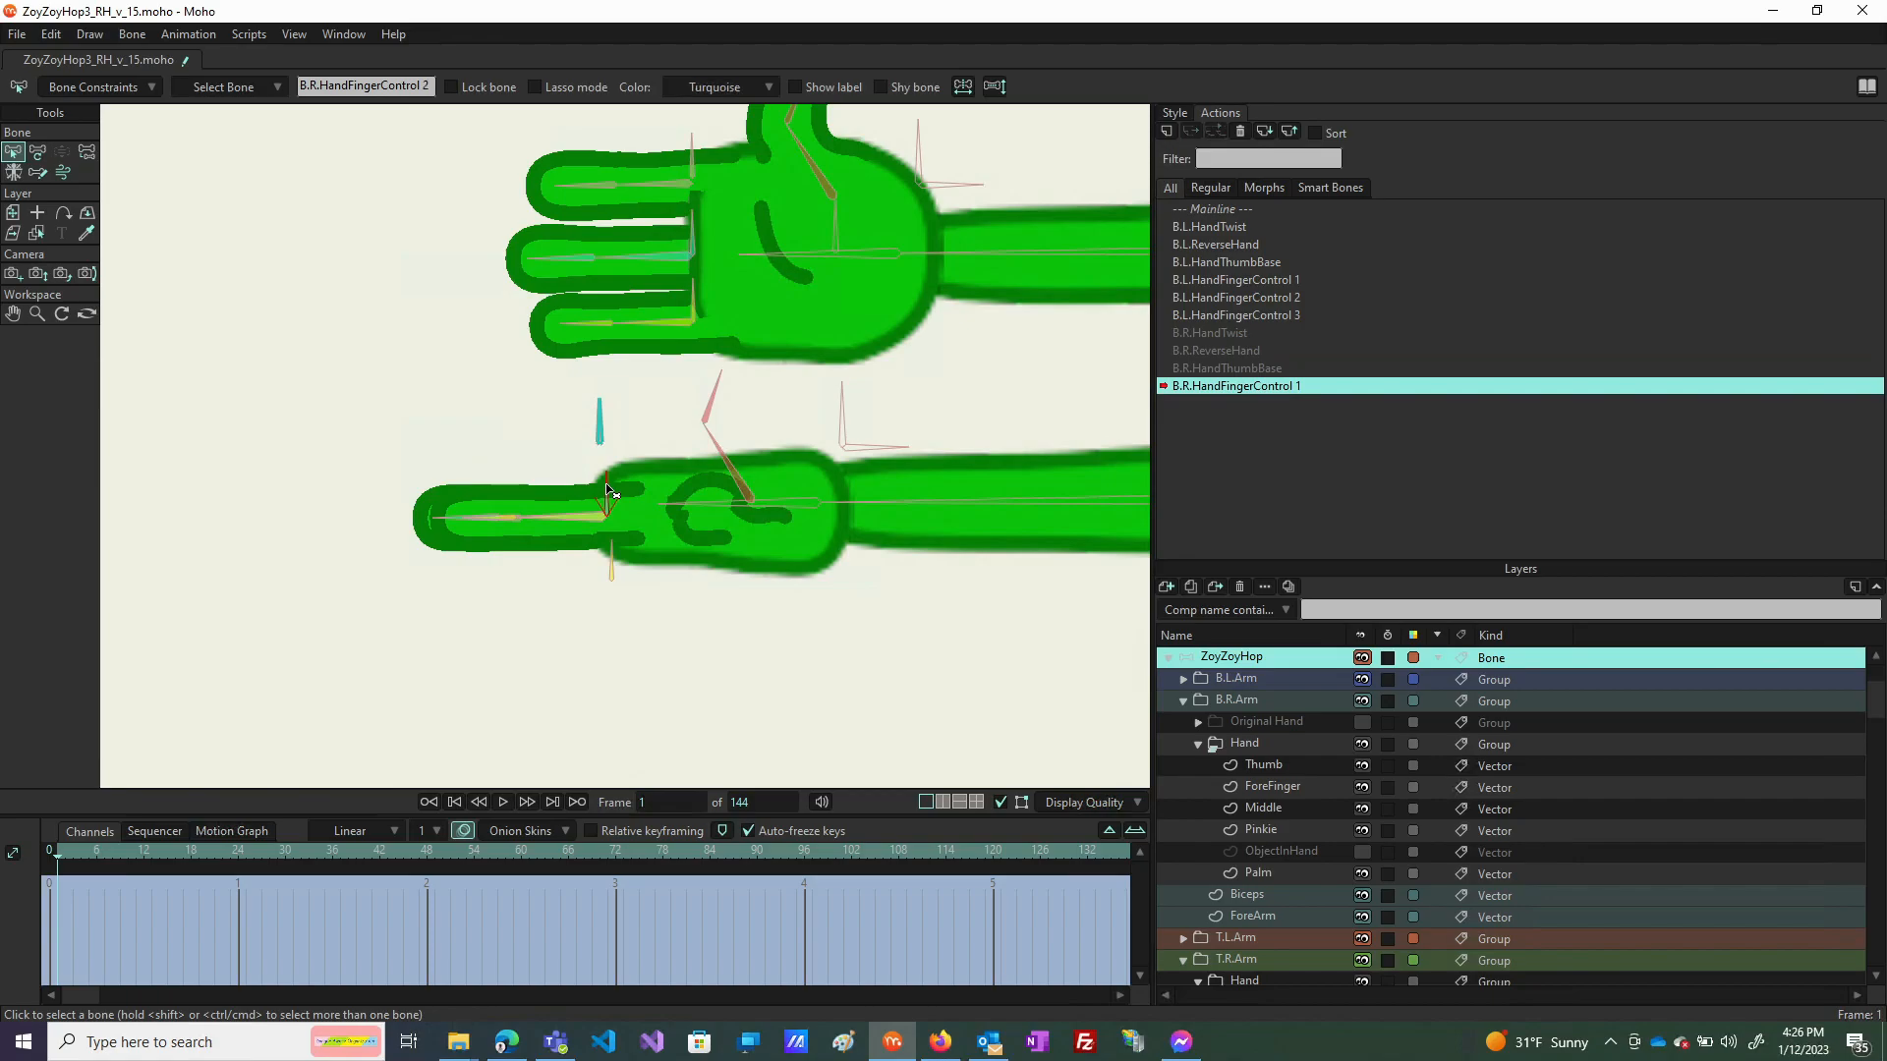
click(1205, 209)
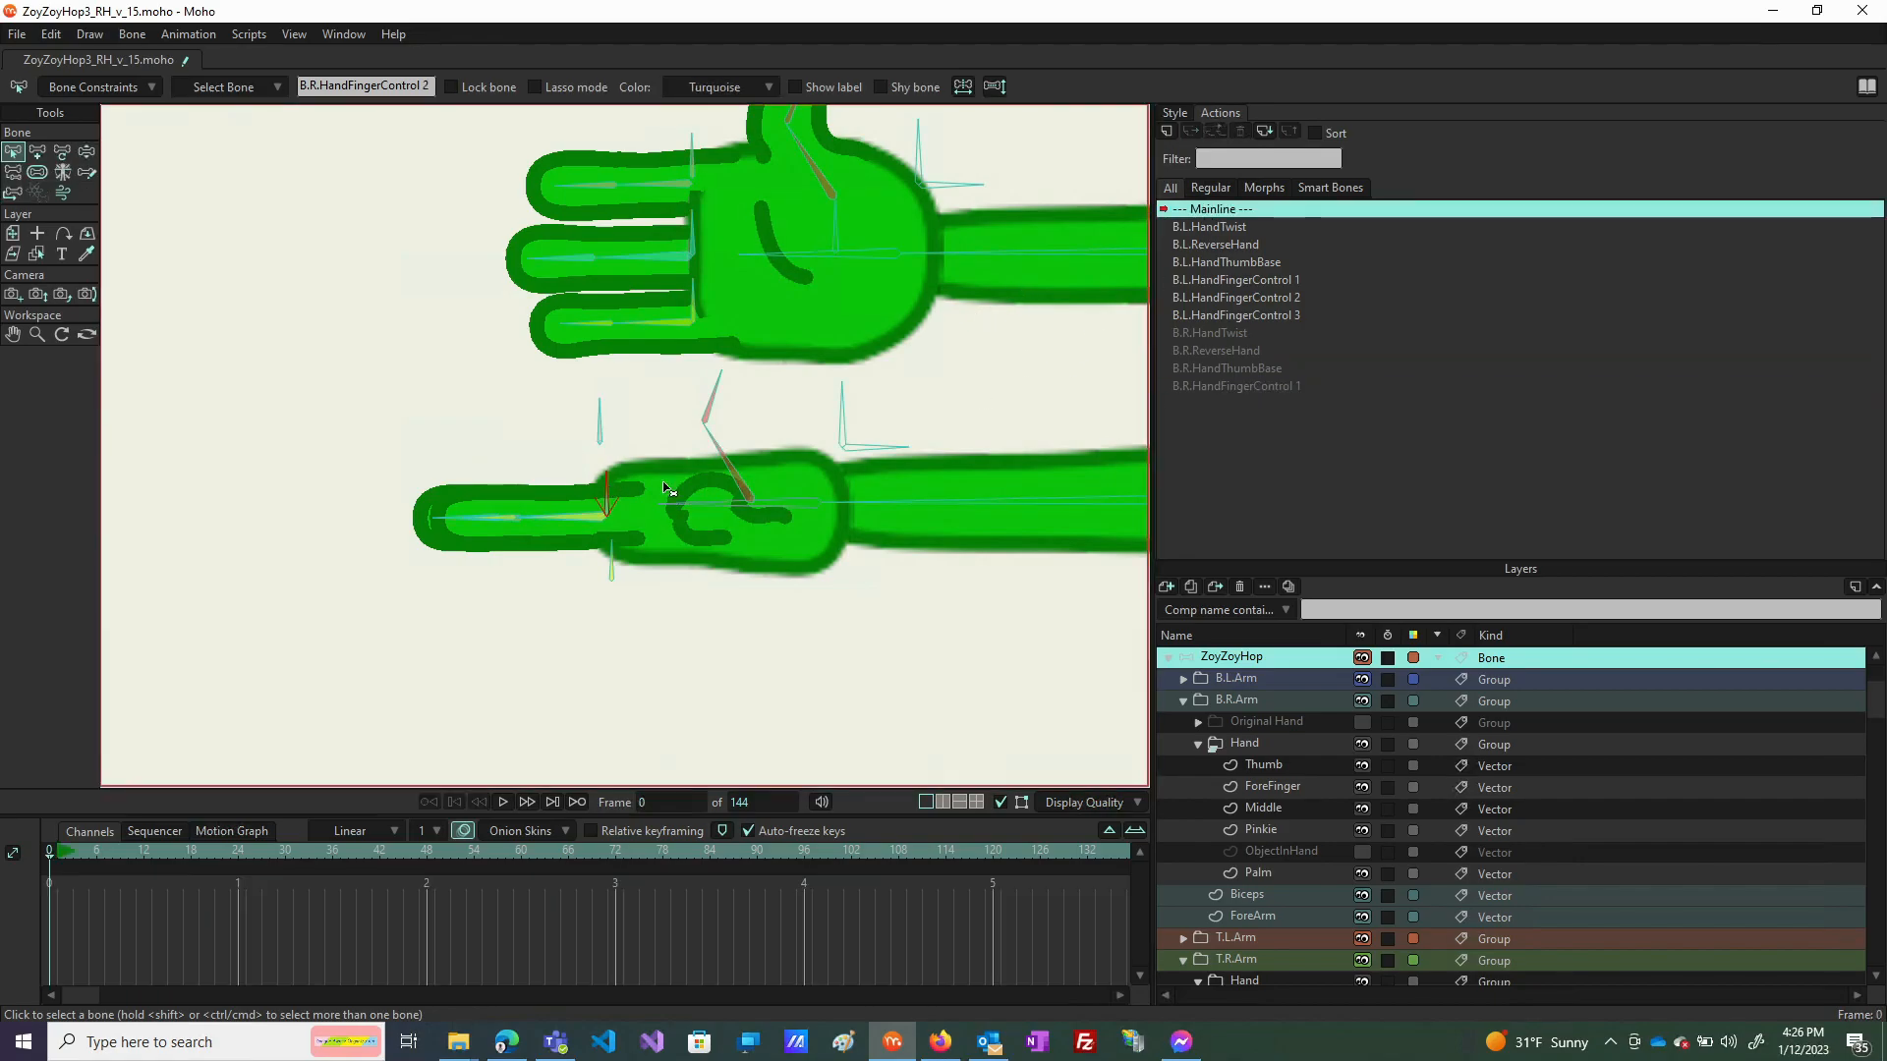
click(1164, 133)
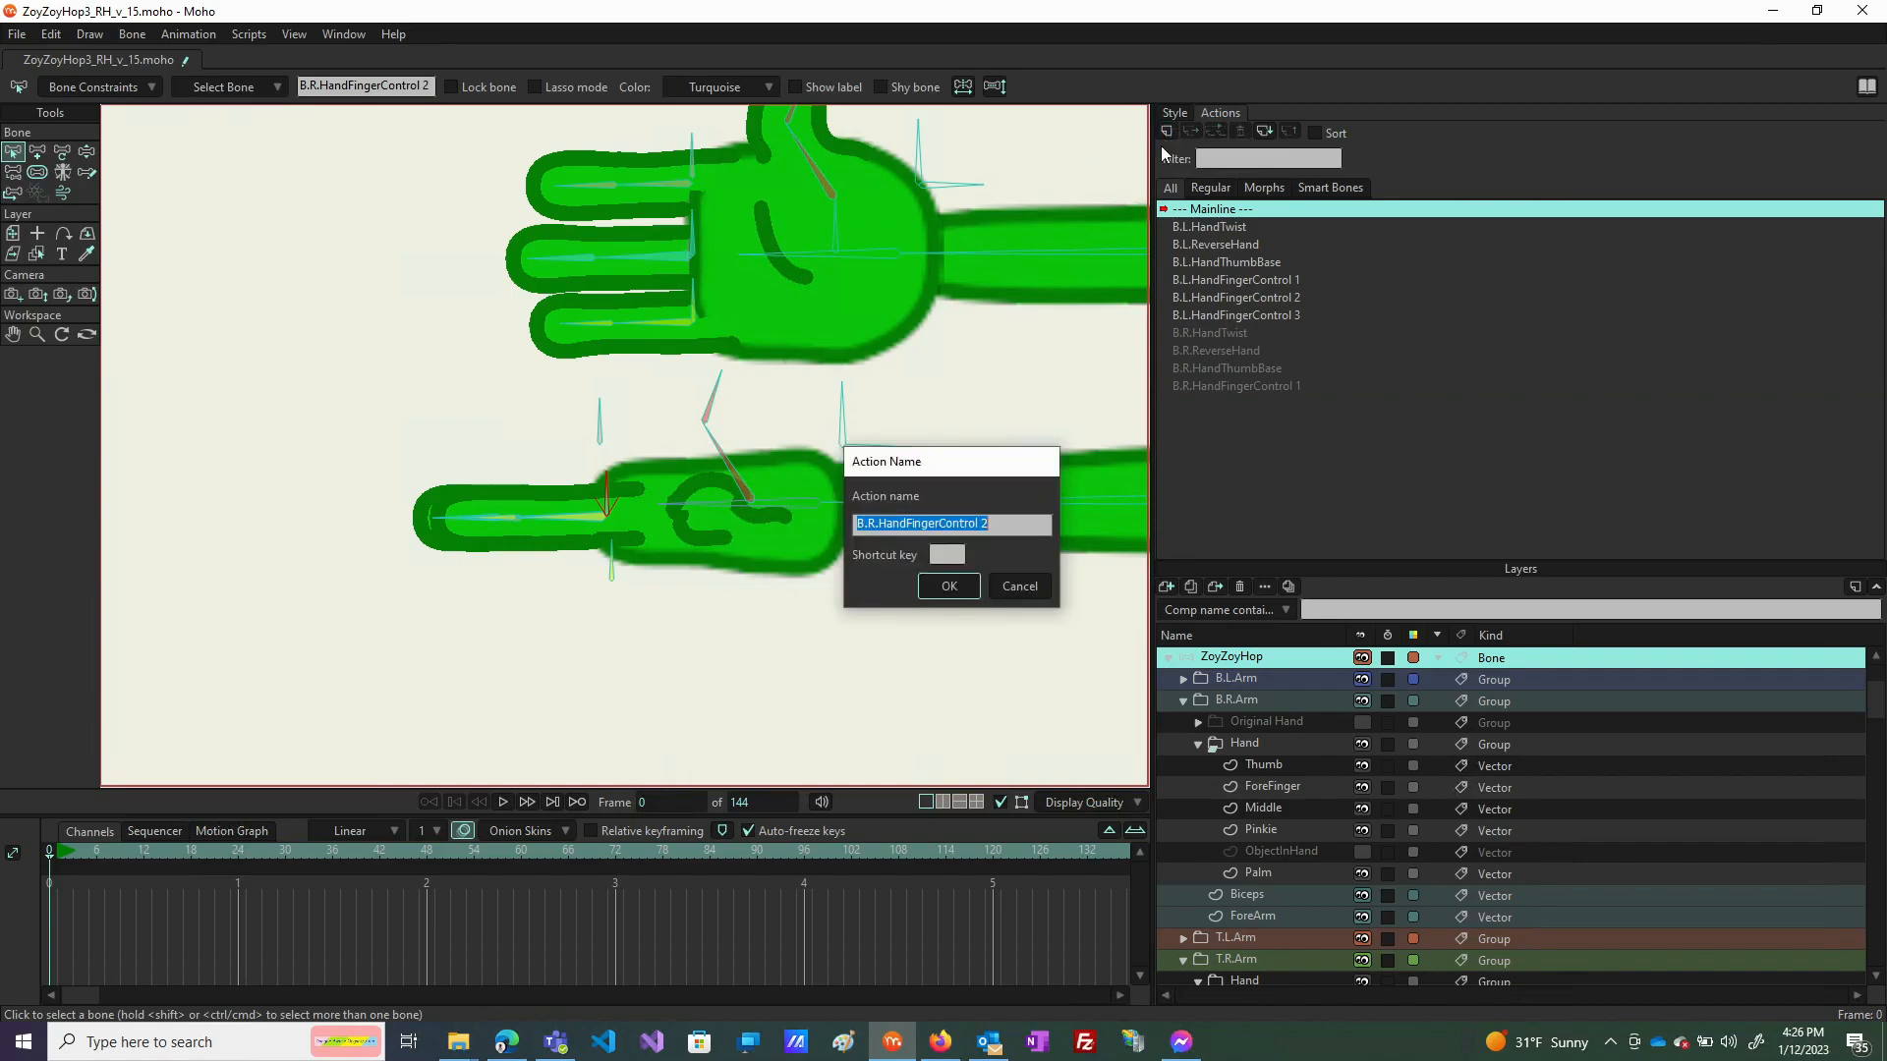
click(950, 588)
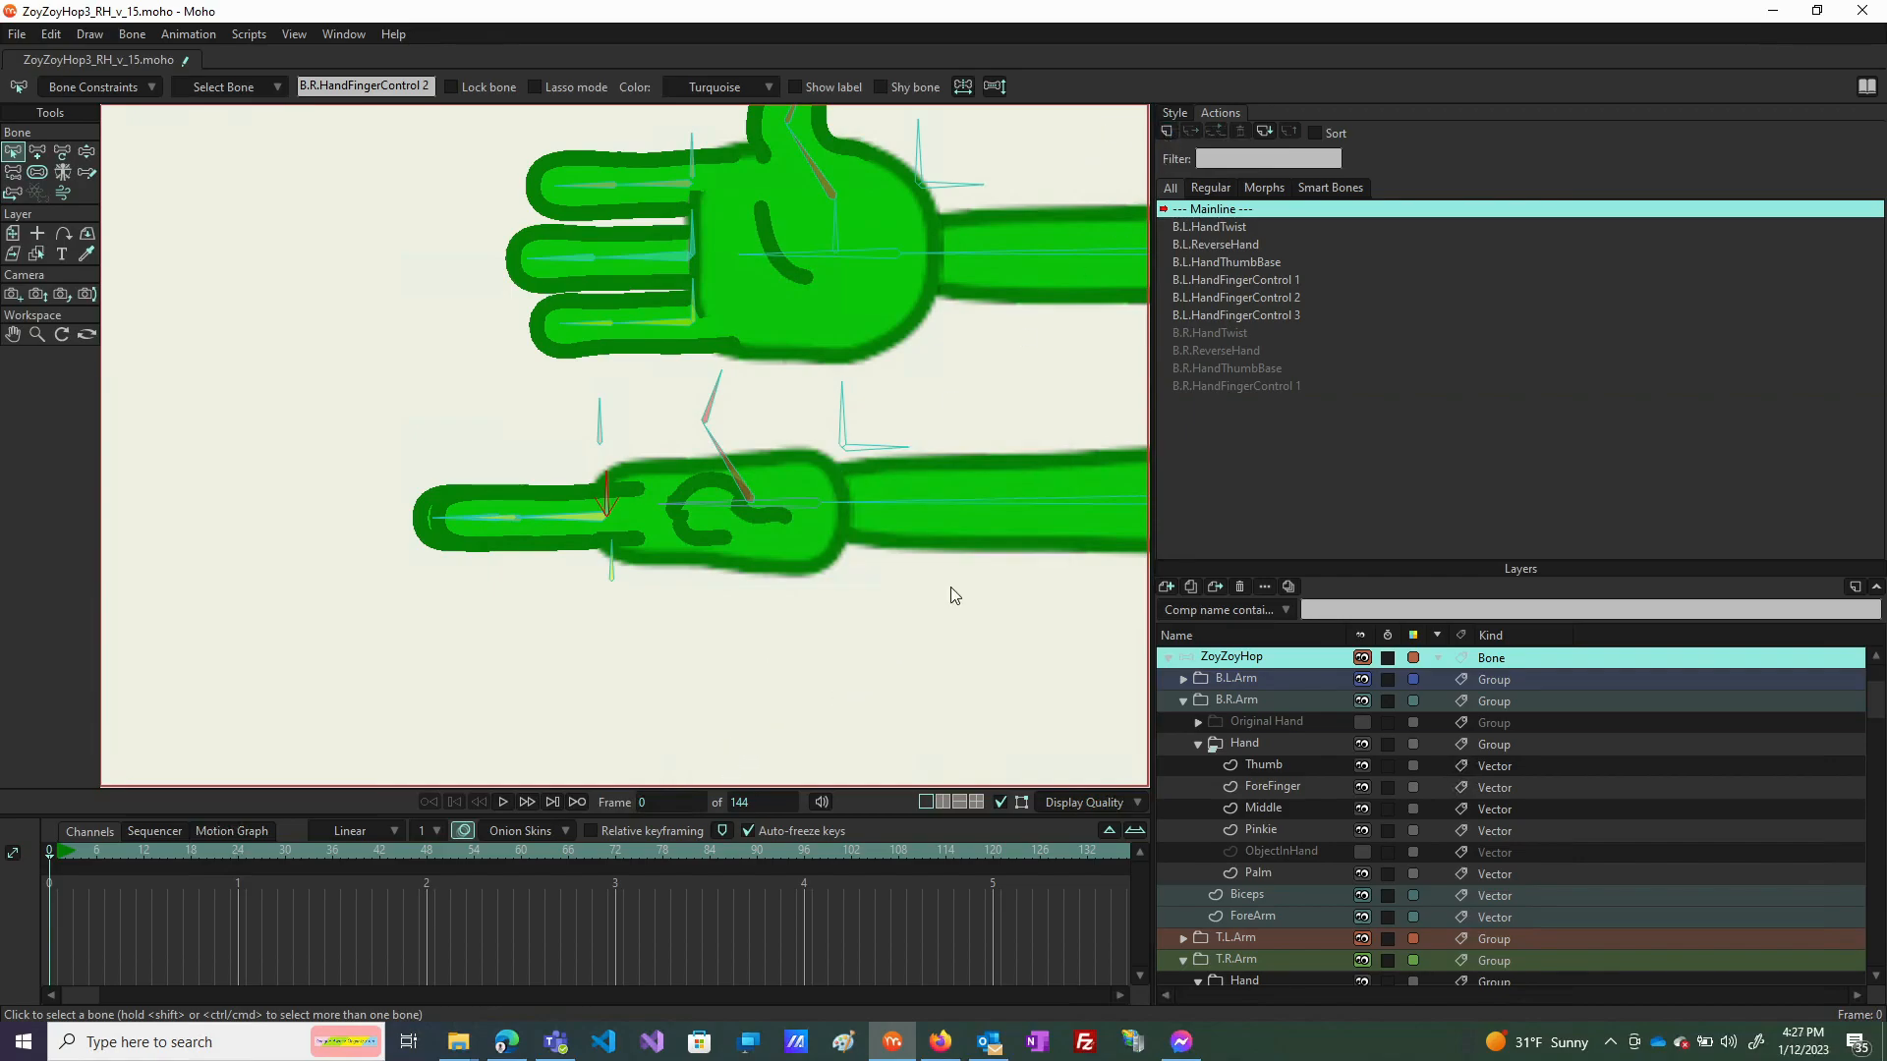
double_click(1216, 210)
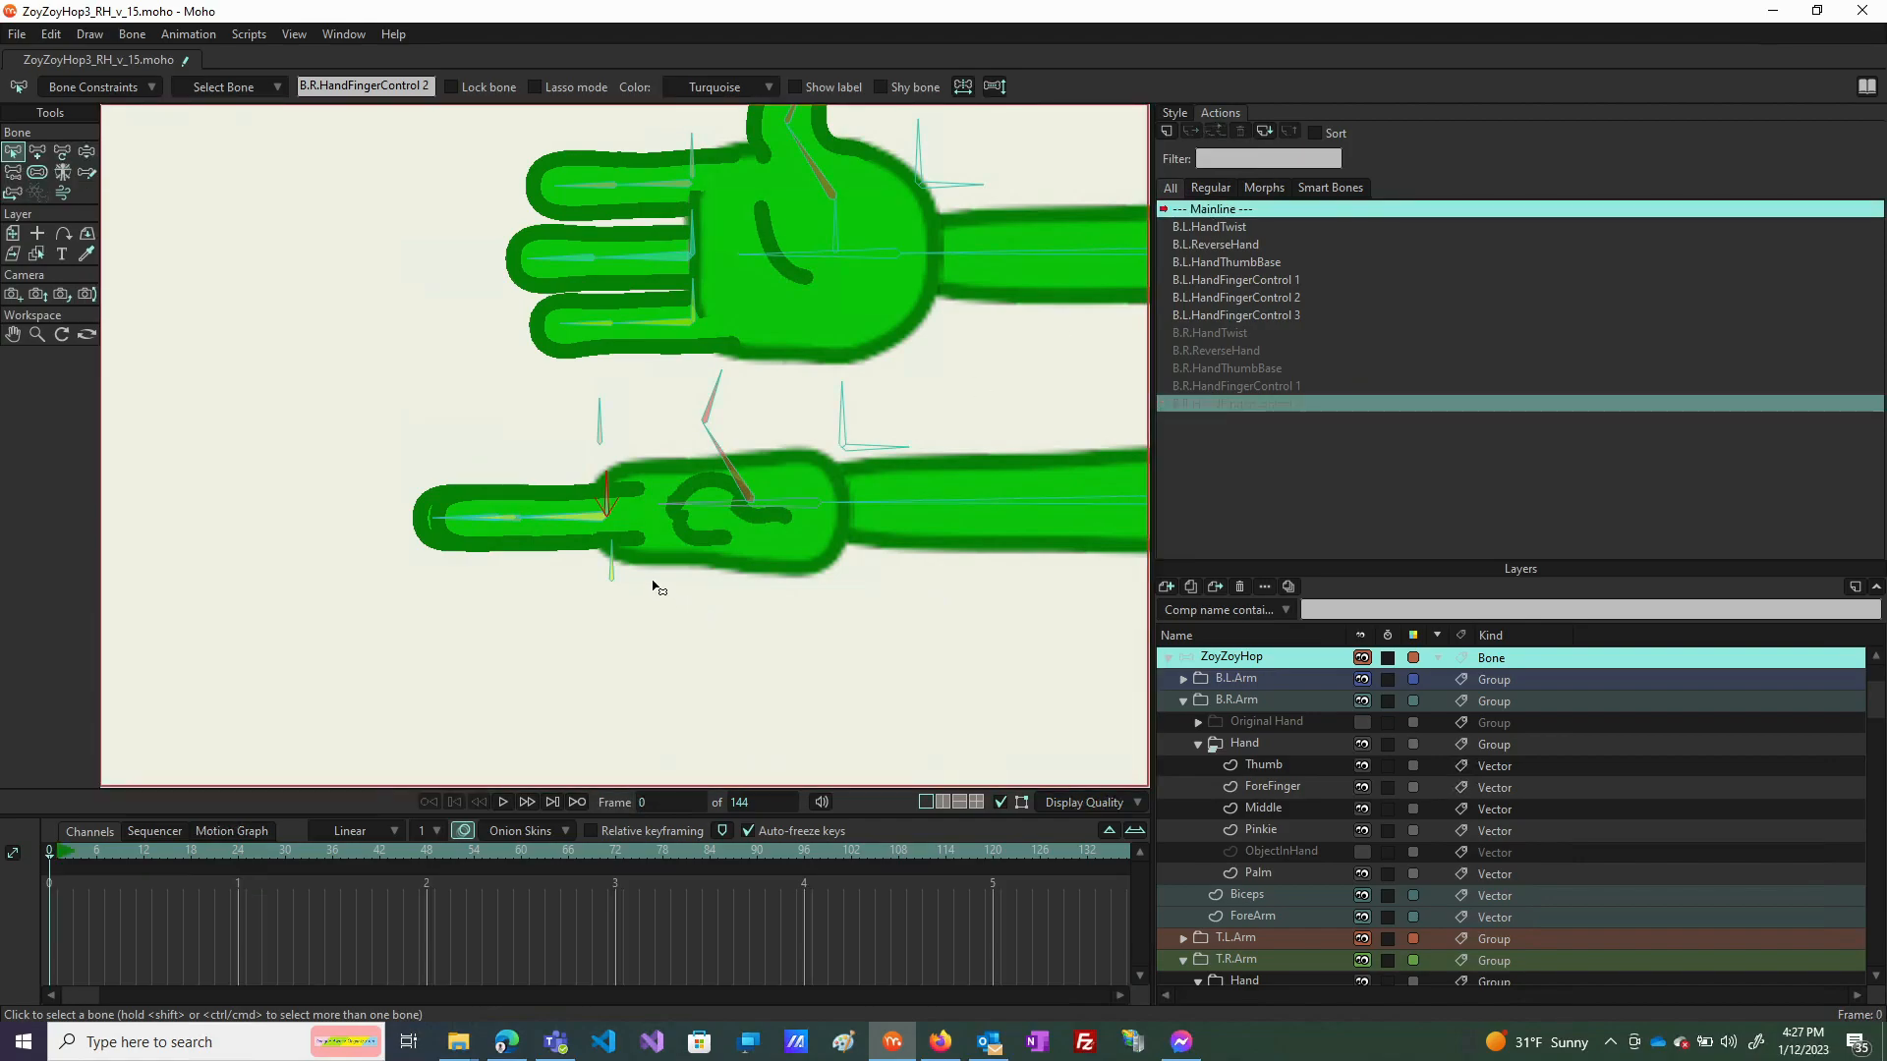
click(608, 569)
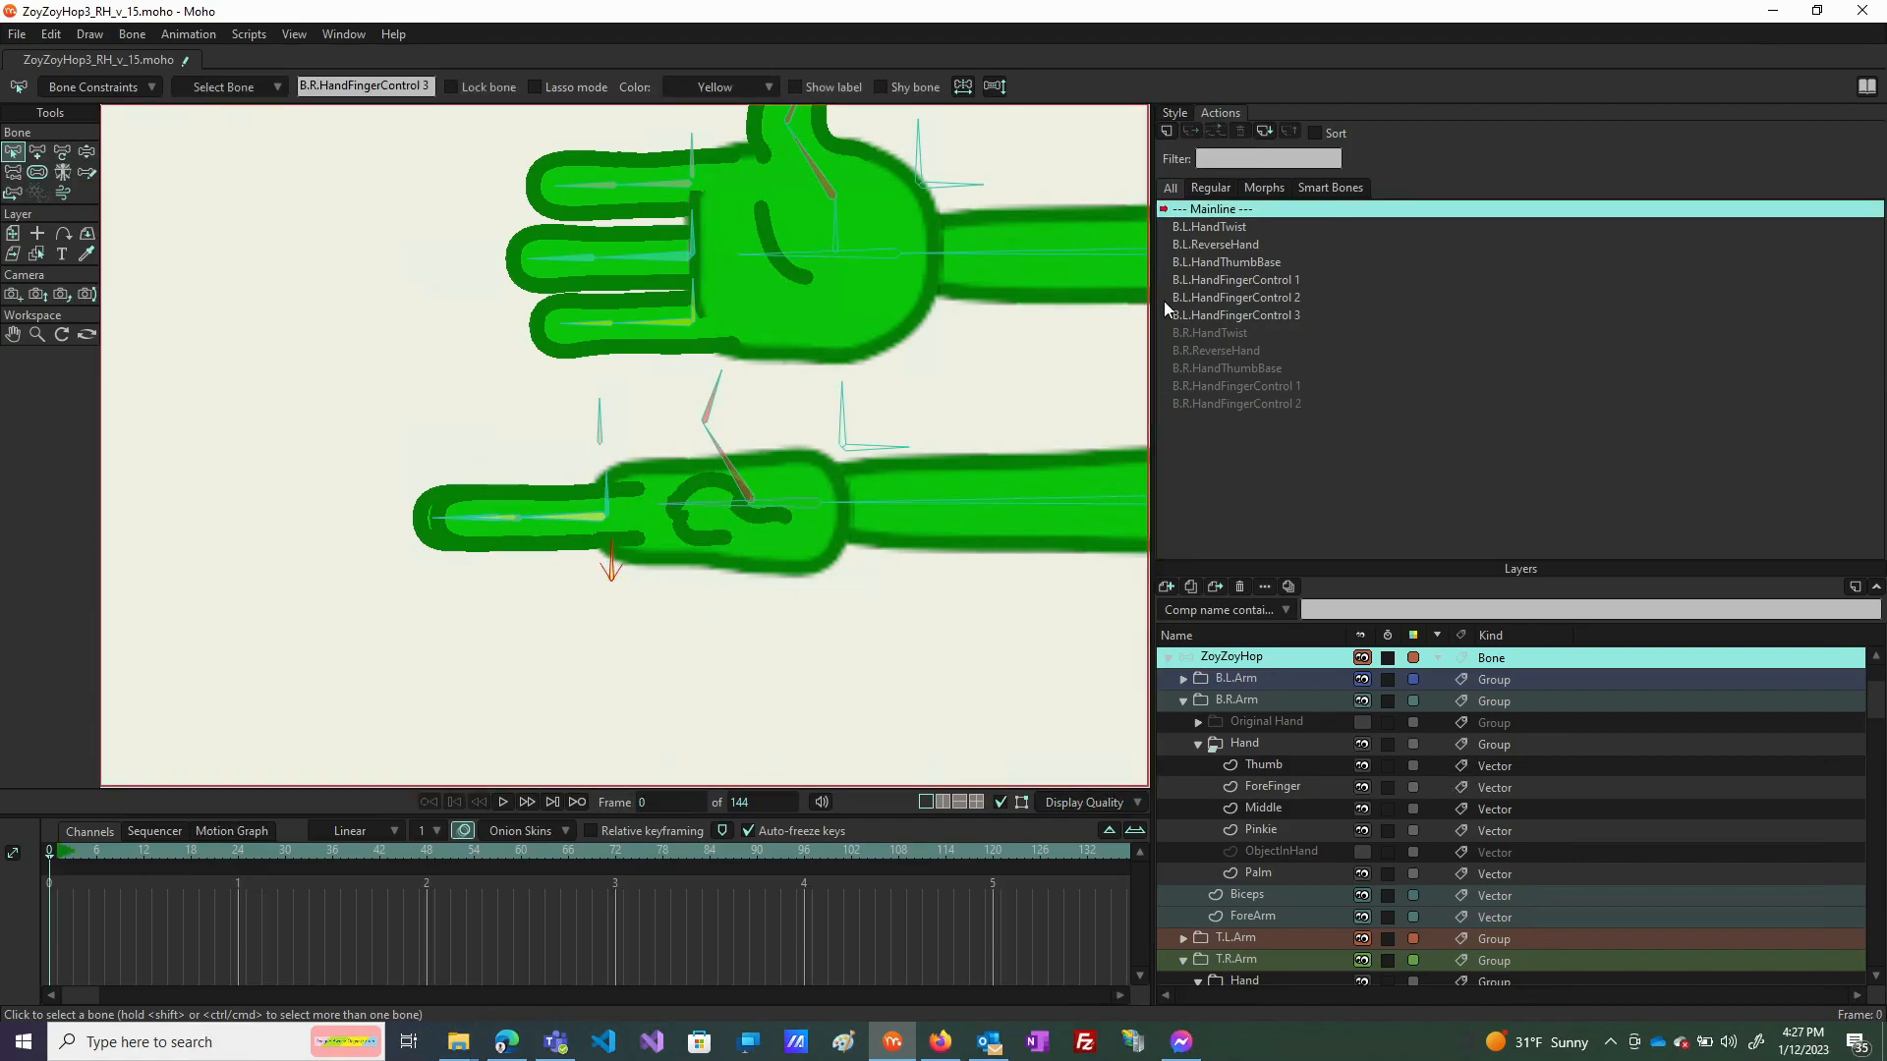
click(1164, 132)
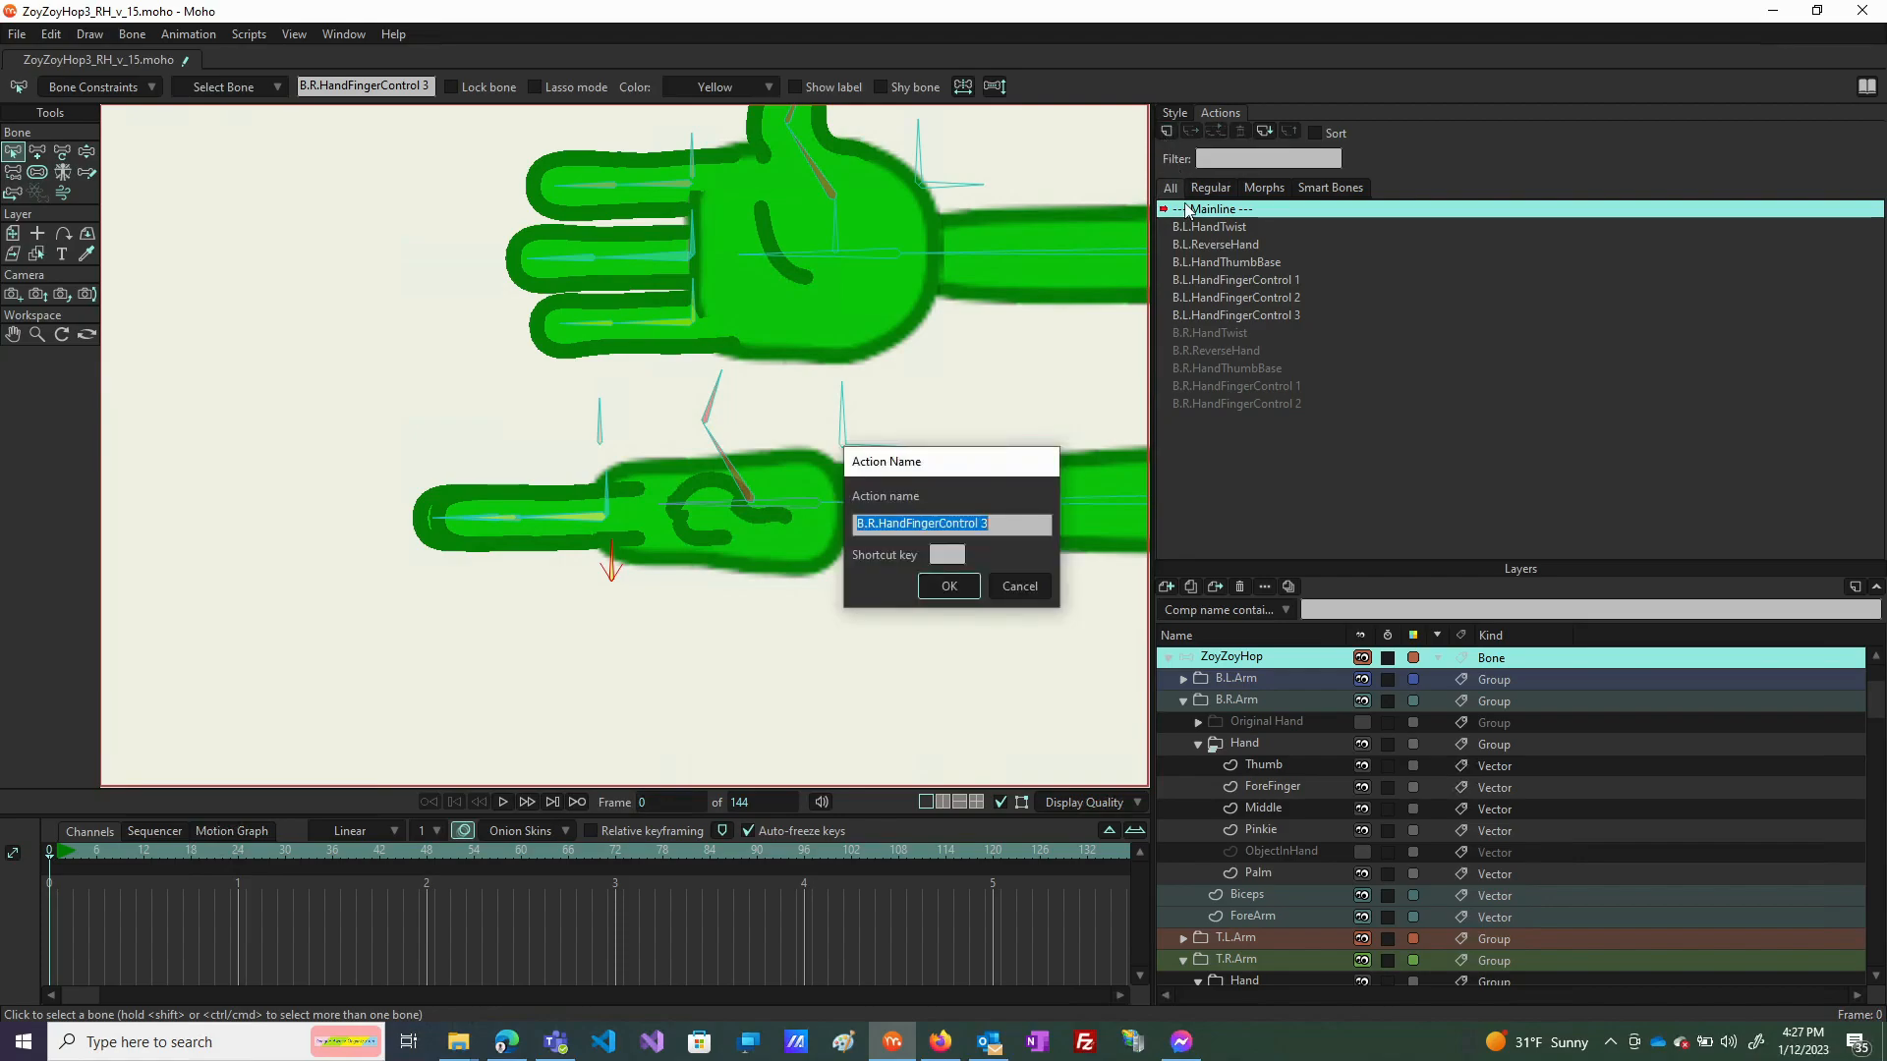
click(949, 587)
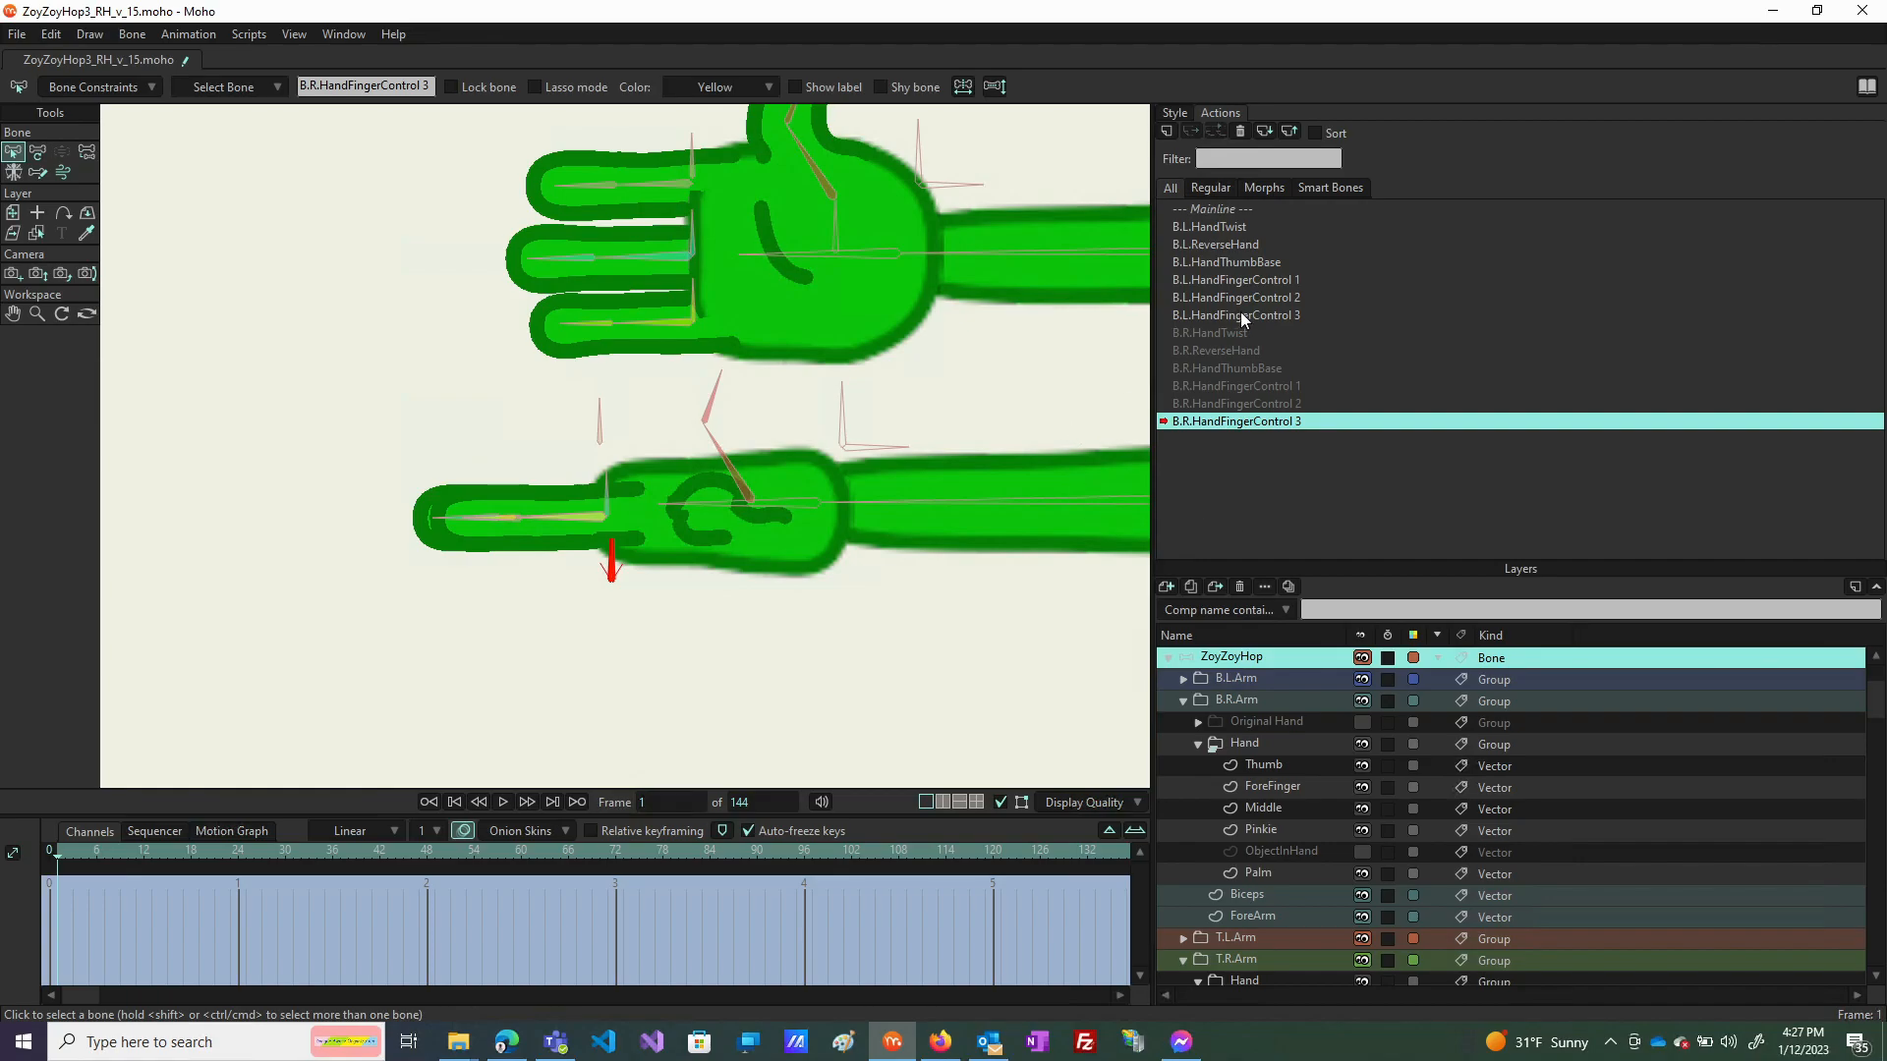
Activate the B.R.HandFingerControl 1 action and rotate its control bone to 302 degrees at frame 1.
click(1225, 385)
double_click(1224, 386)
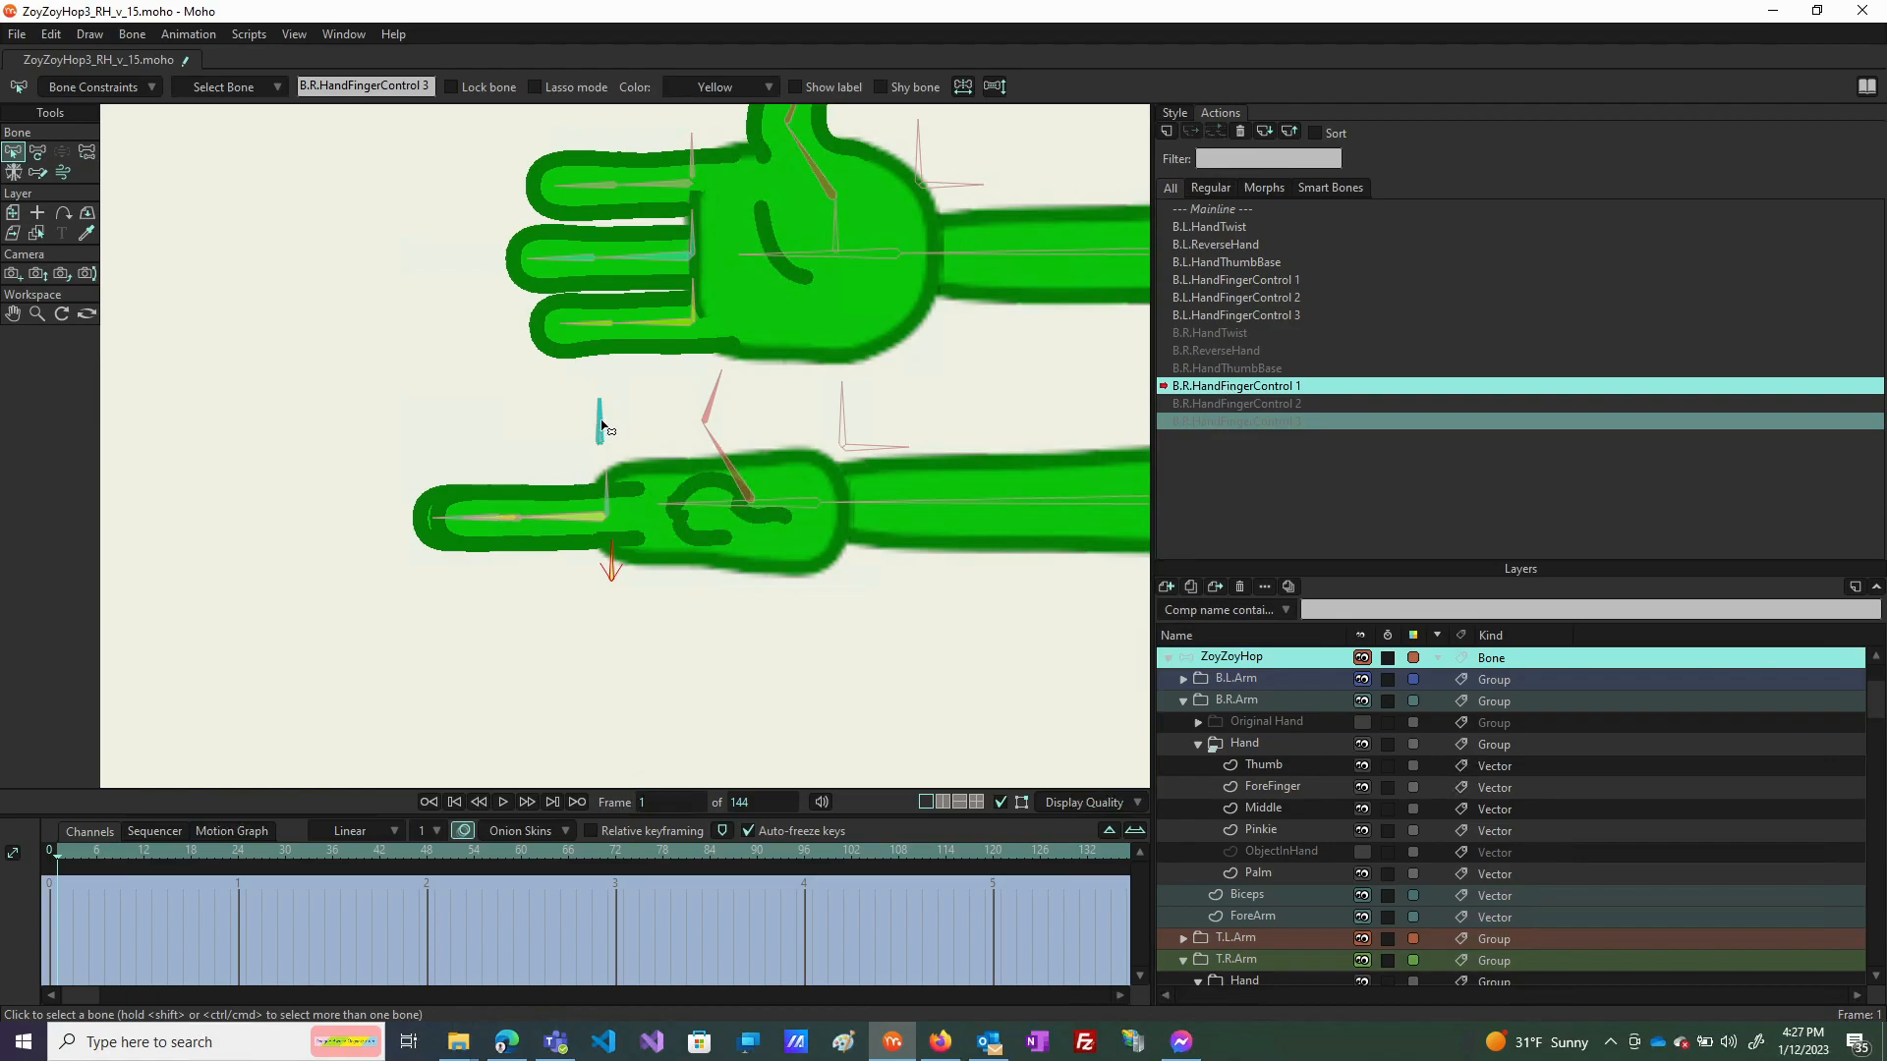
click(38, 156)
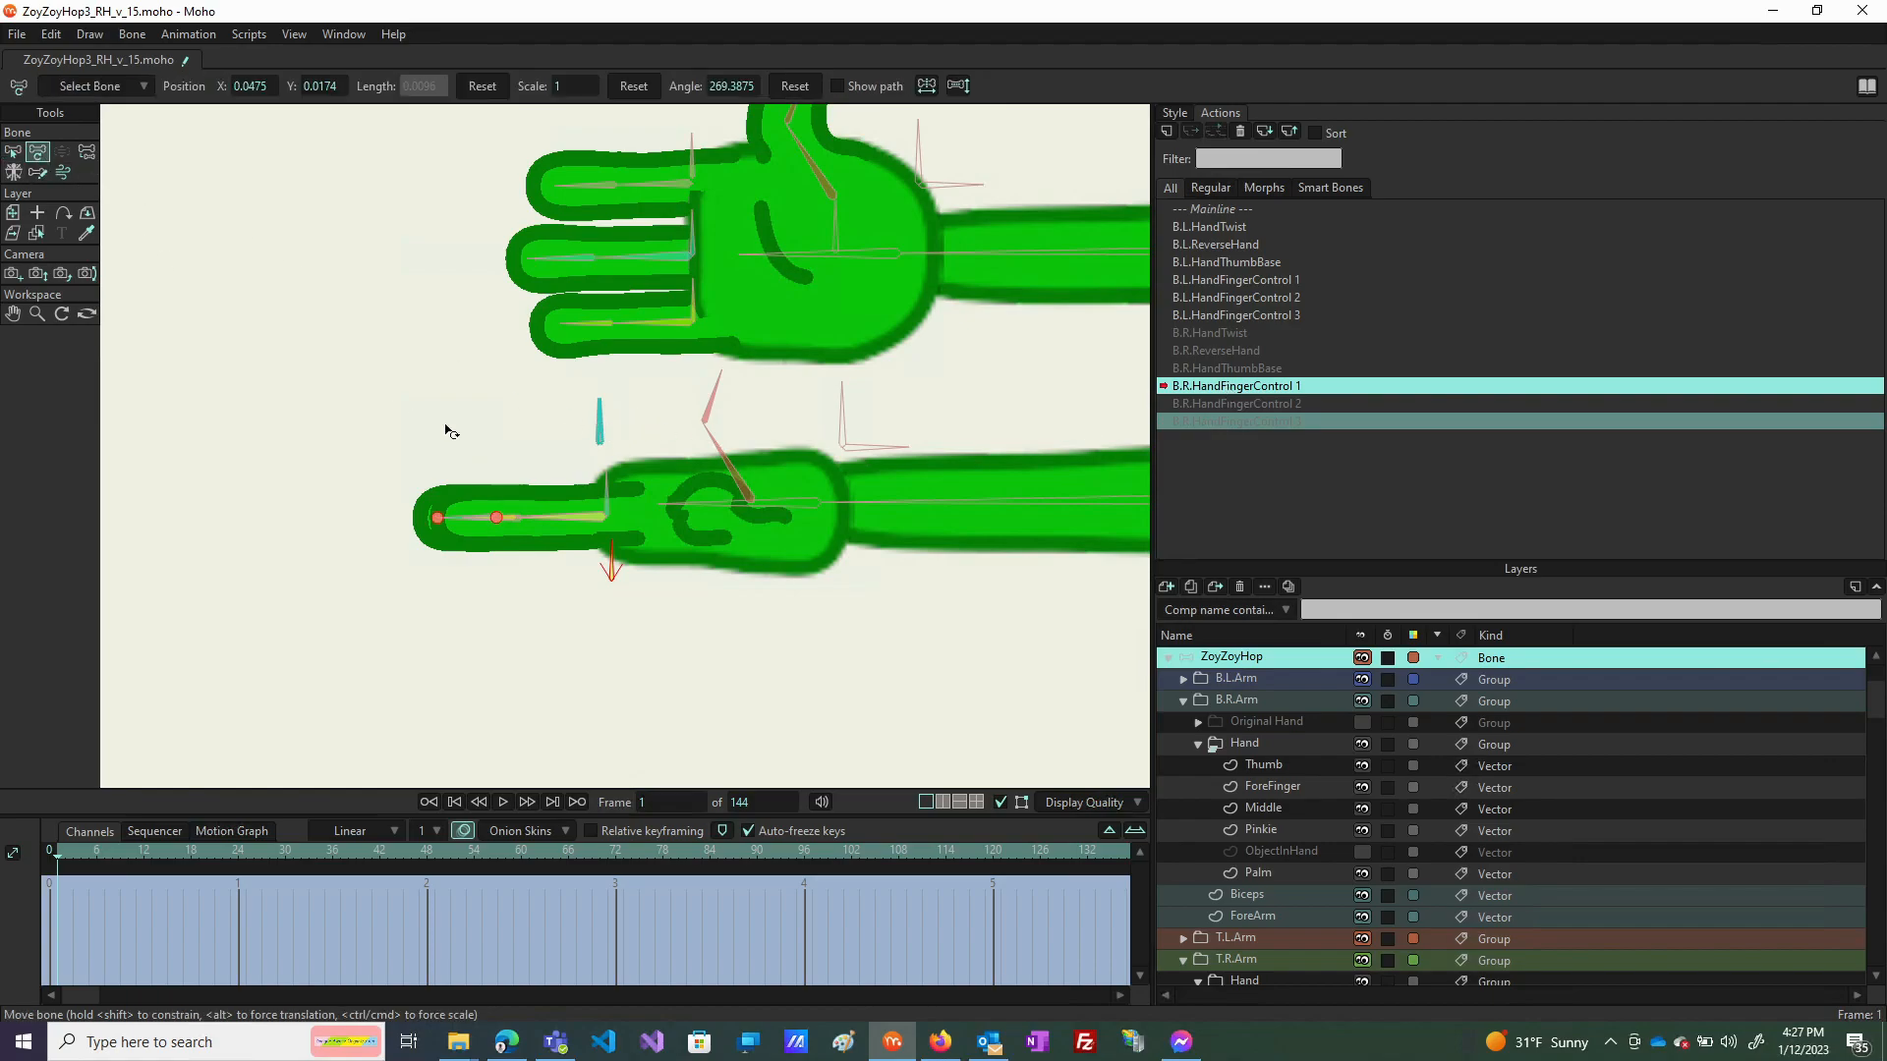
click(599, 420)
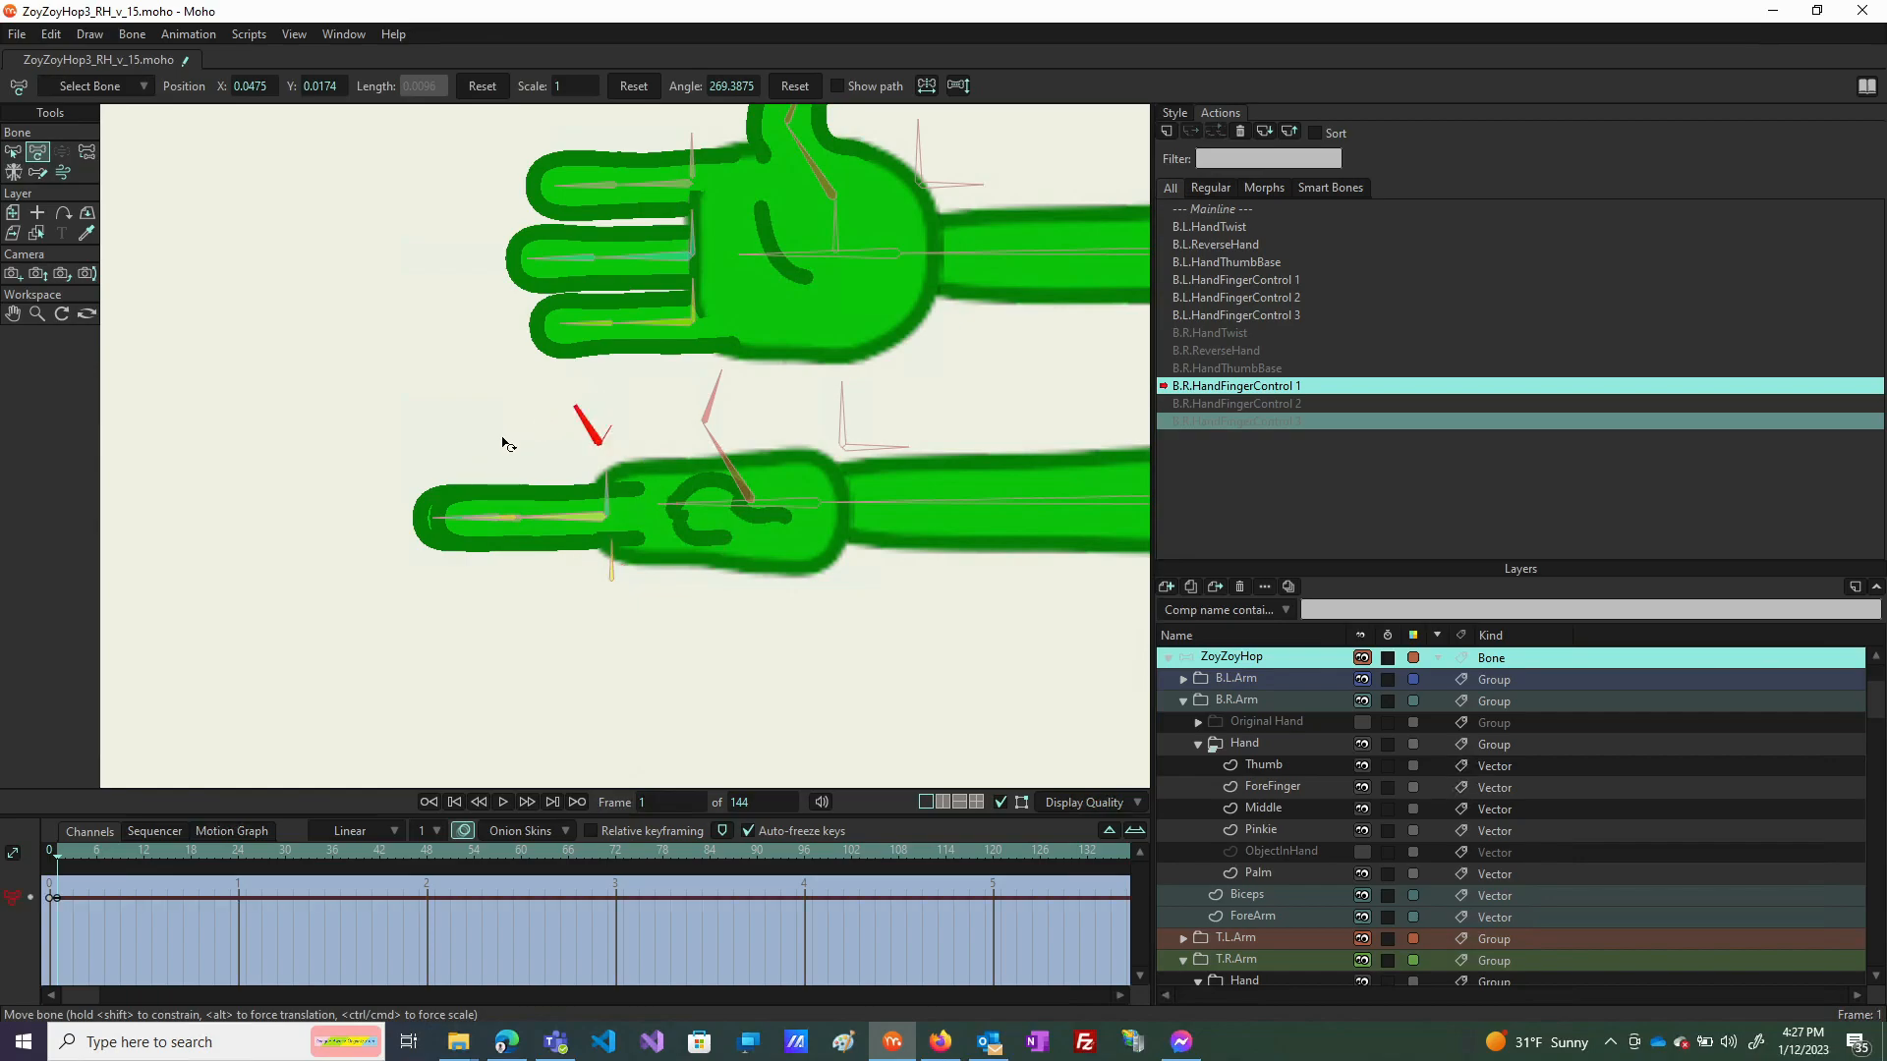
click(466, 518)
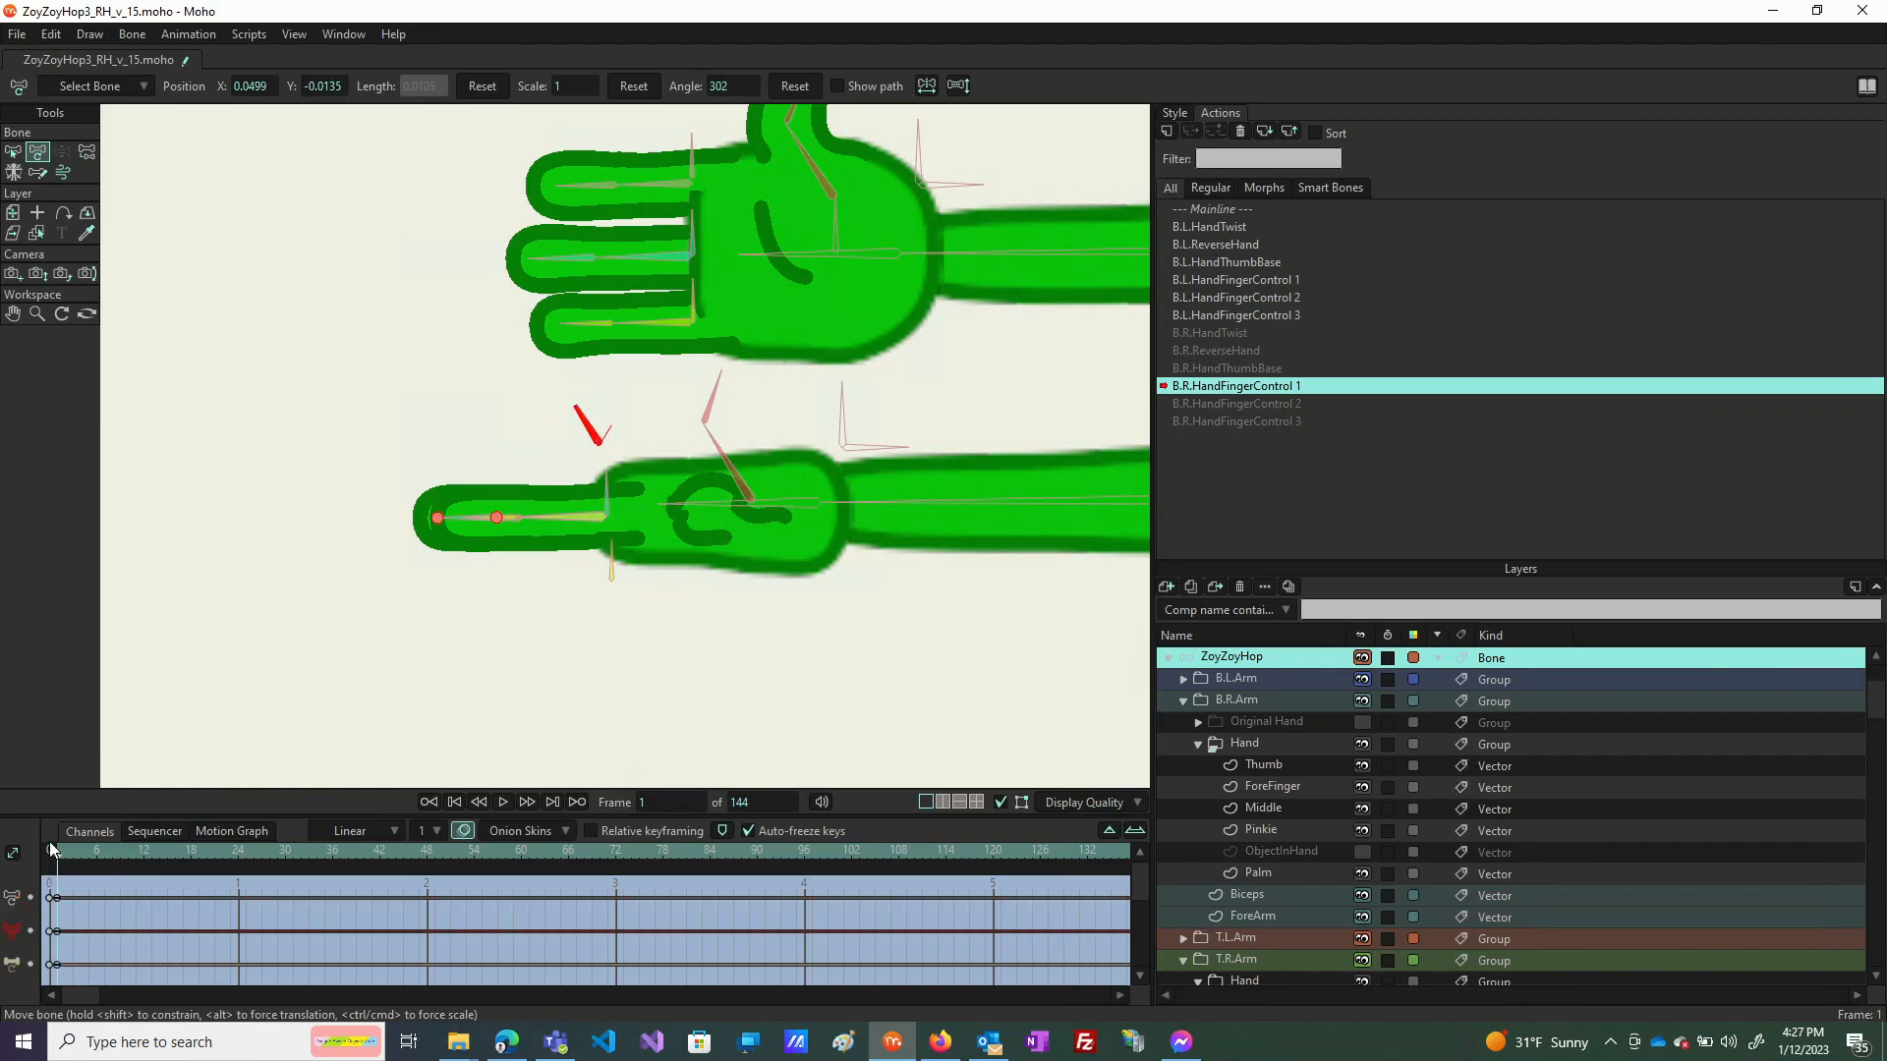
Rotate the B.R.HandFingerControl 1 bone the opposite way to 238 degrees at frame 64 of its action.
click(550, 854)
click(650, 505)
drag(587, 425, 662, 457)
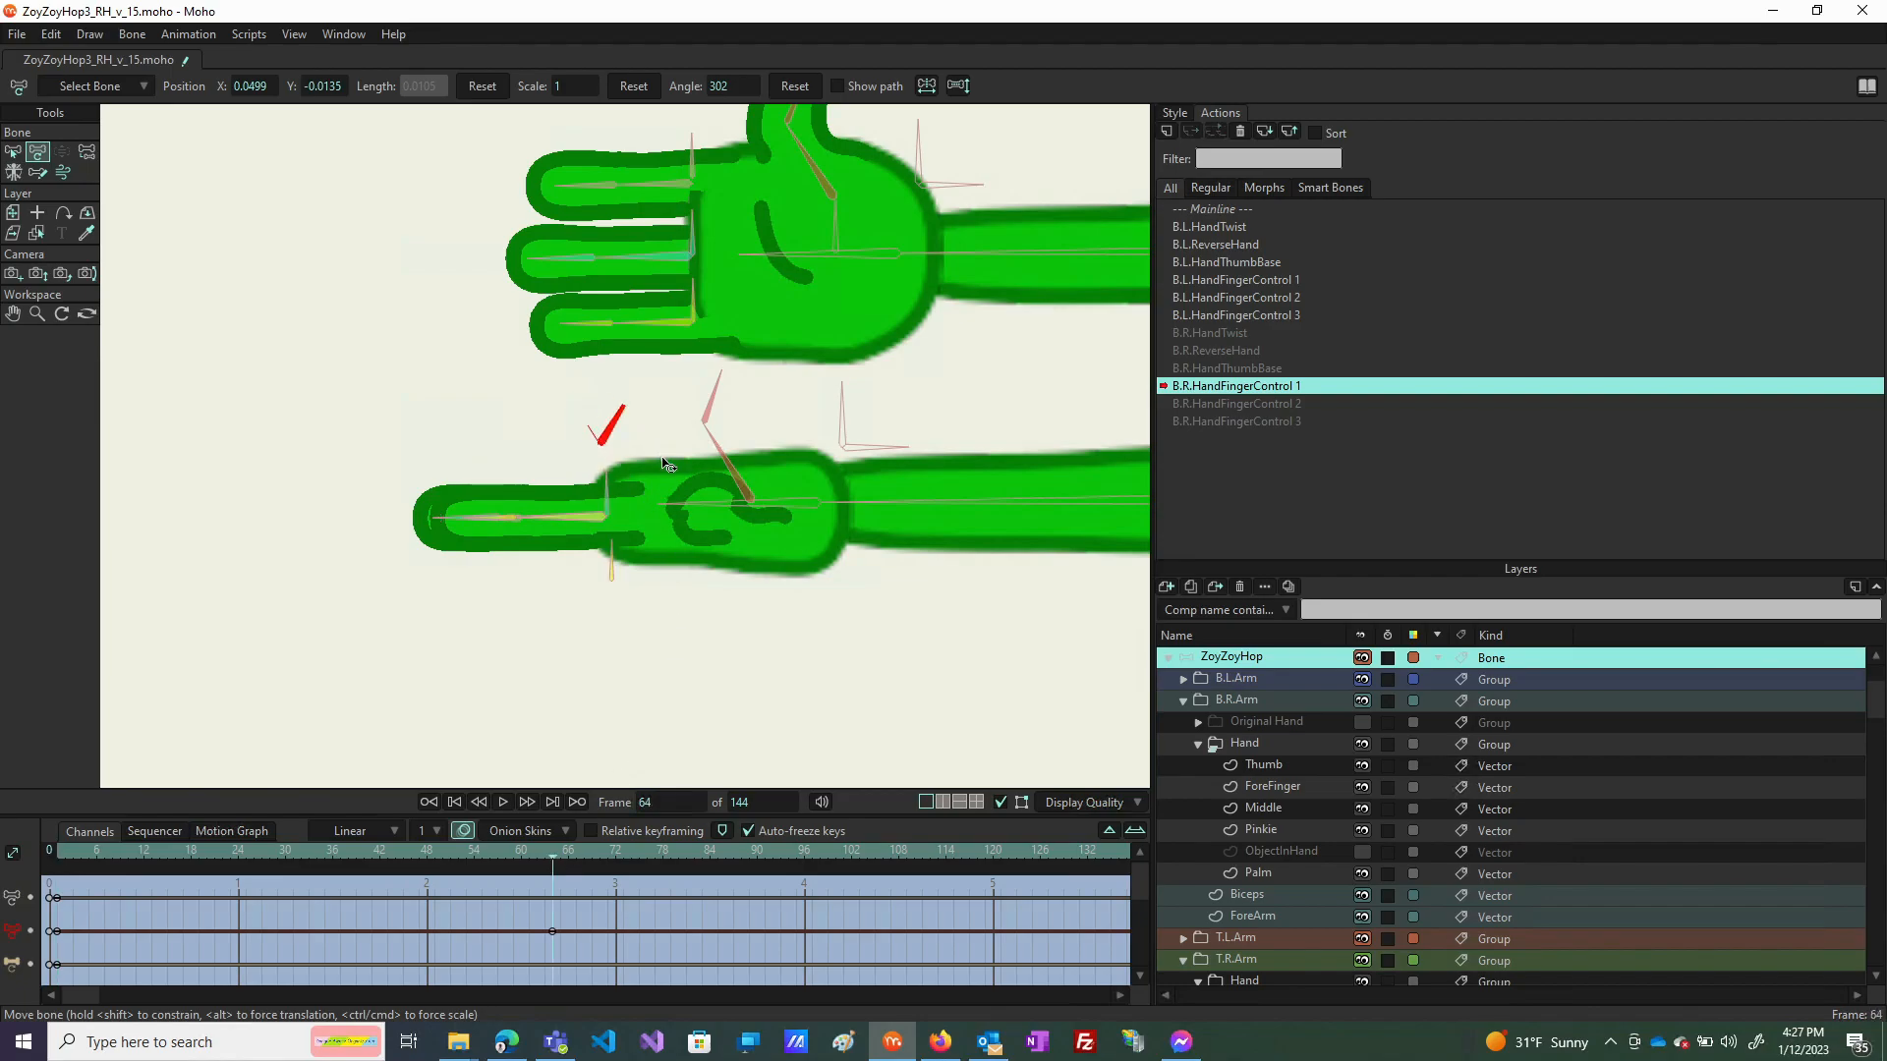
click(623, 547)
Hide the B.R. hand's Middle and Pinkie layers and move the yellow and turquoise finger bones down off the tan finger bone at frame 64.
click(1362, 808)
click(1361, 831)
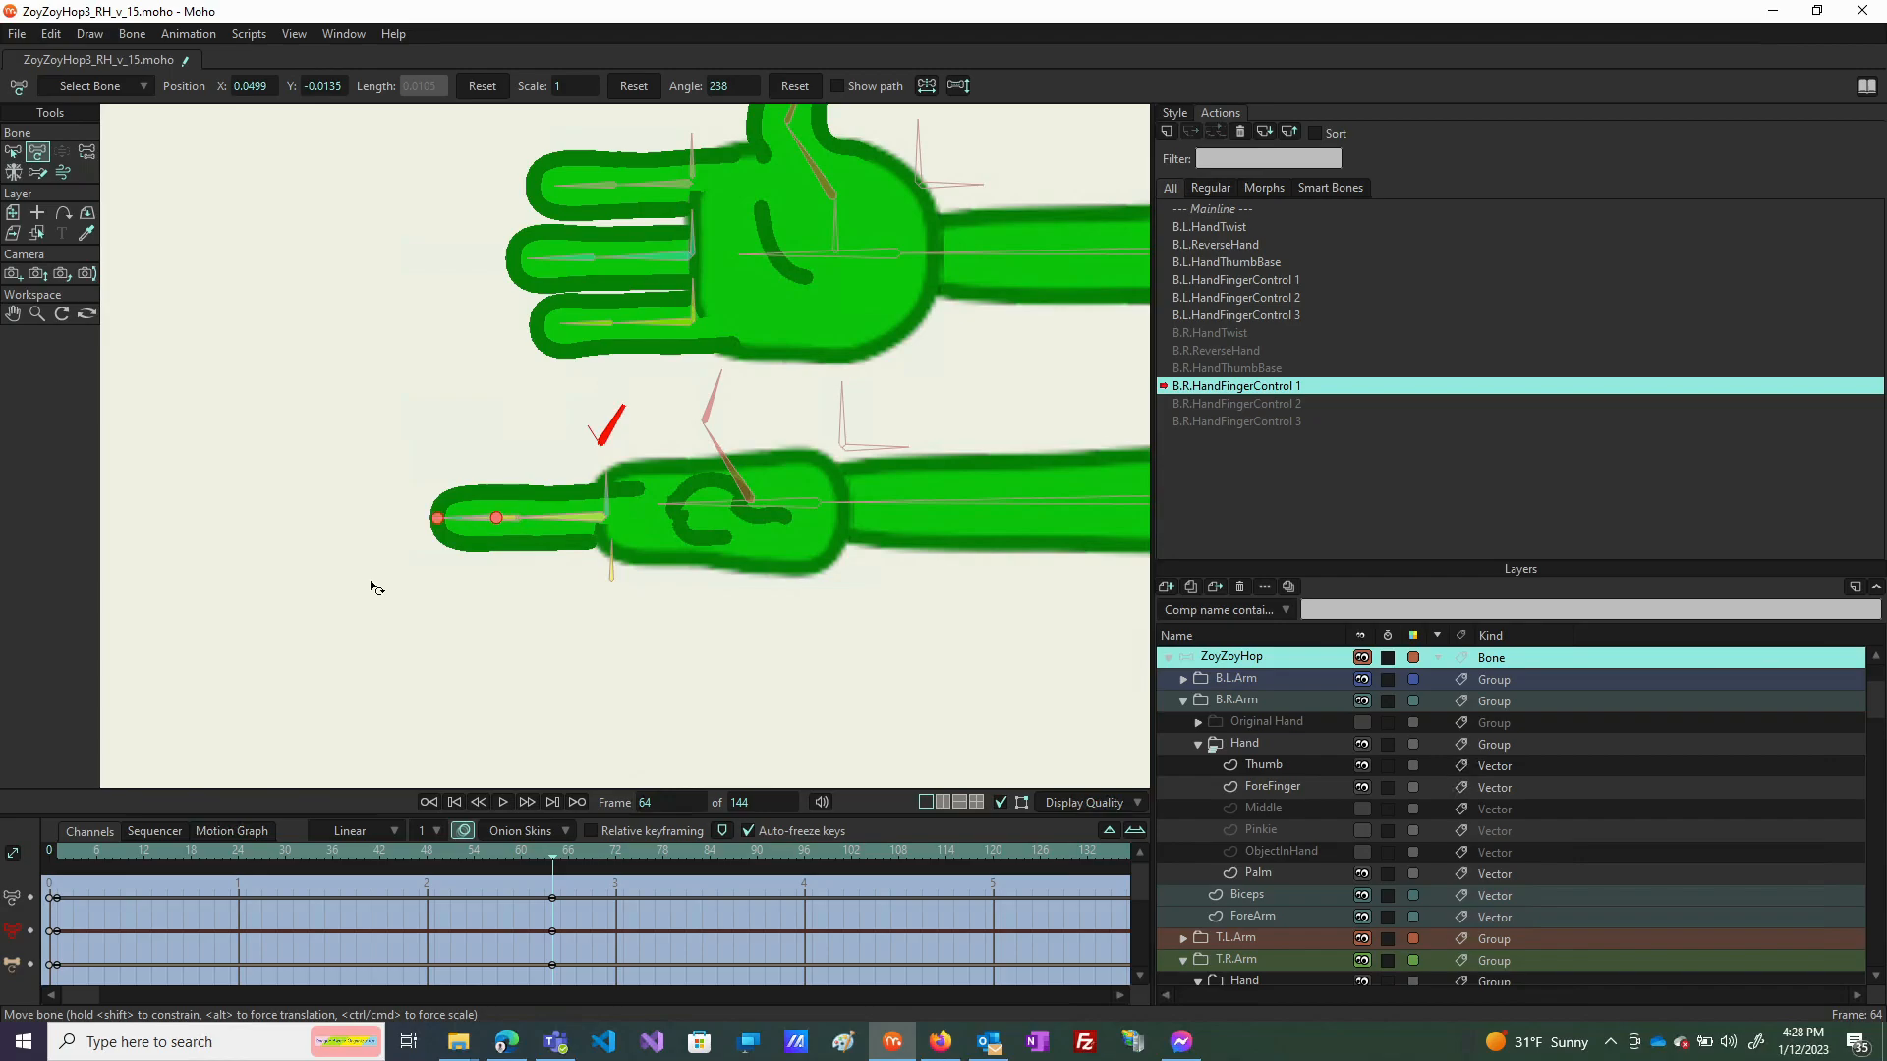
scroll(599, 521, up, 4)
scroll(598, 521, up, 2)
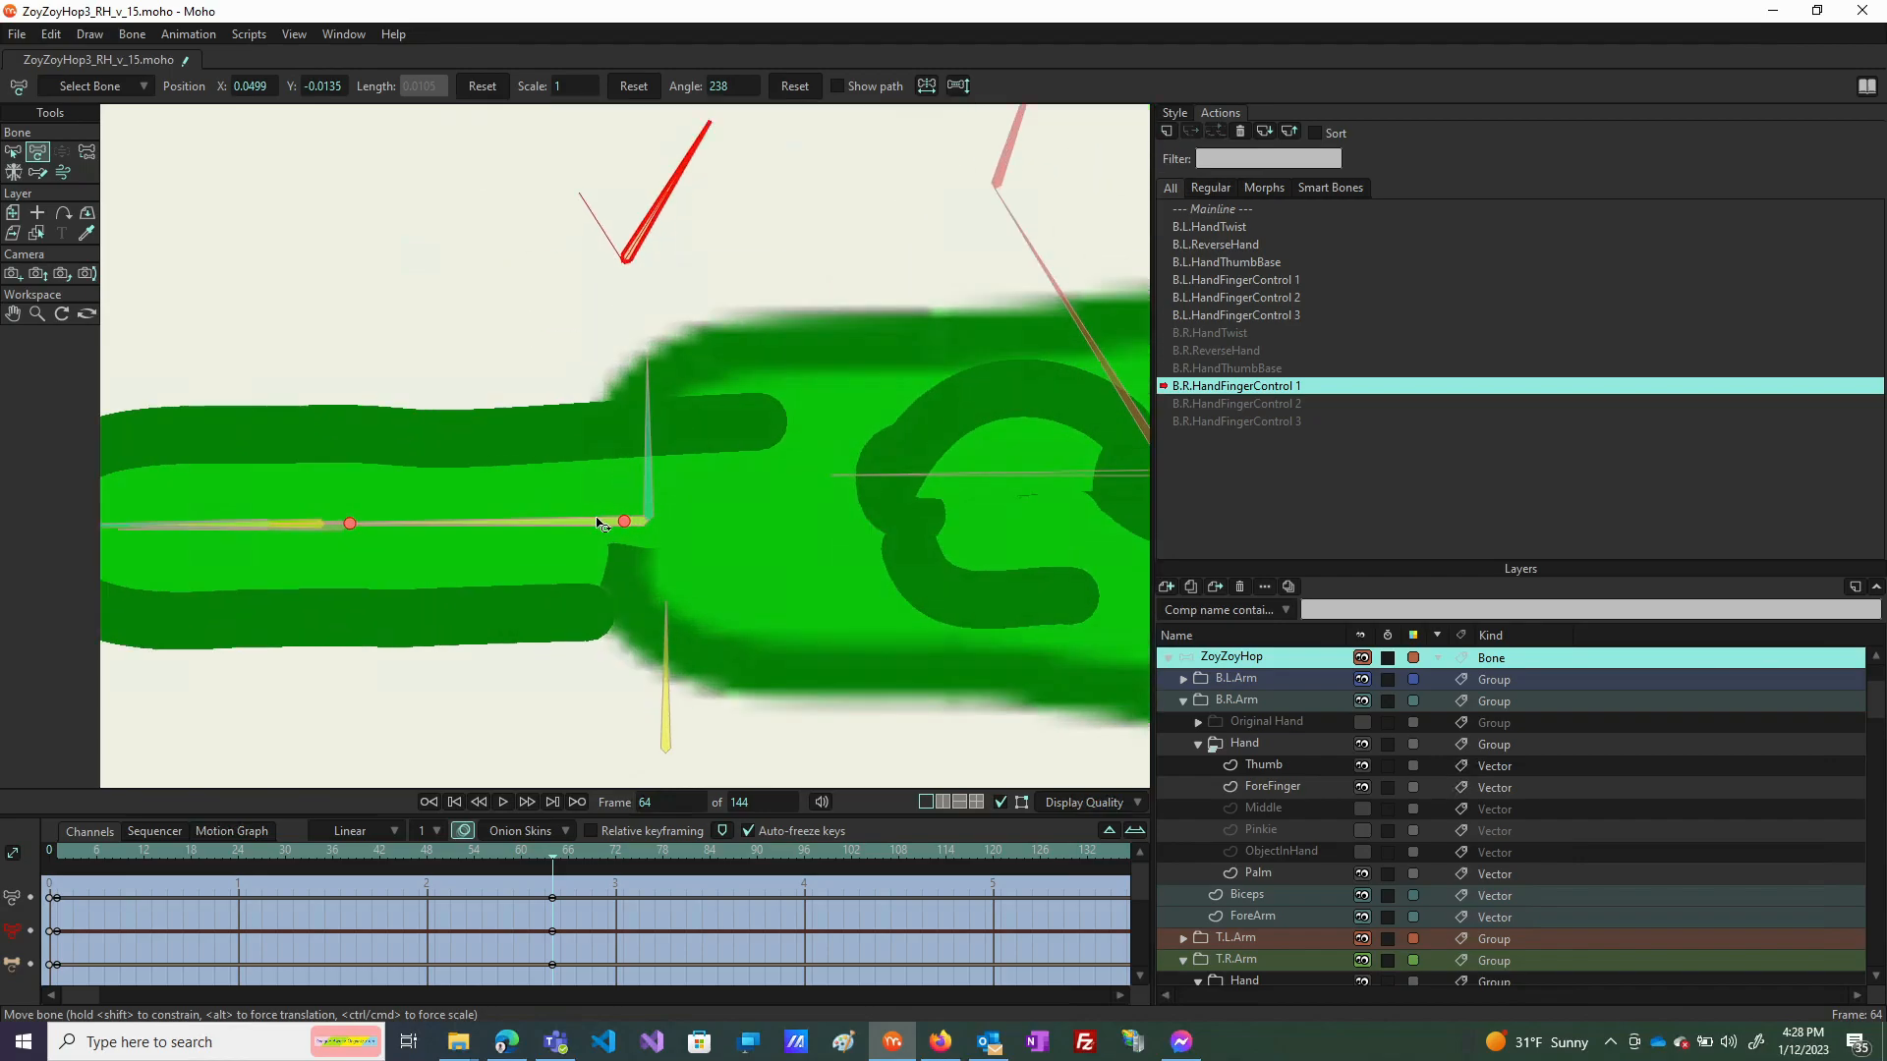
drag(631, 528, 629, 650)
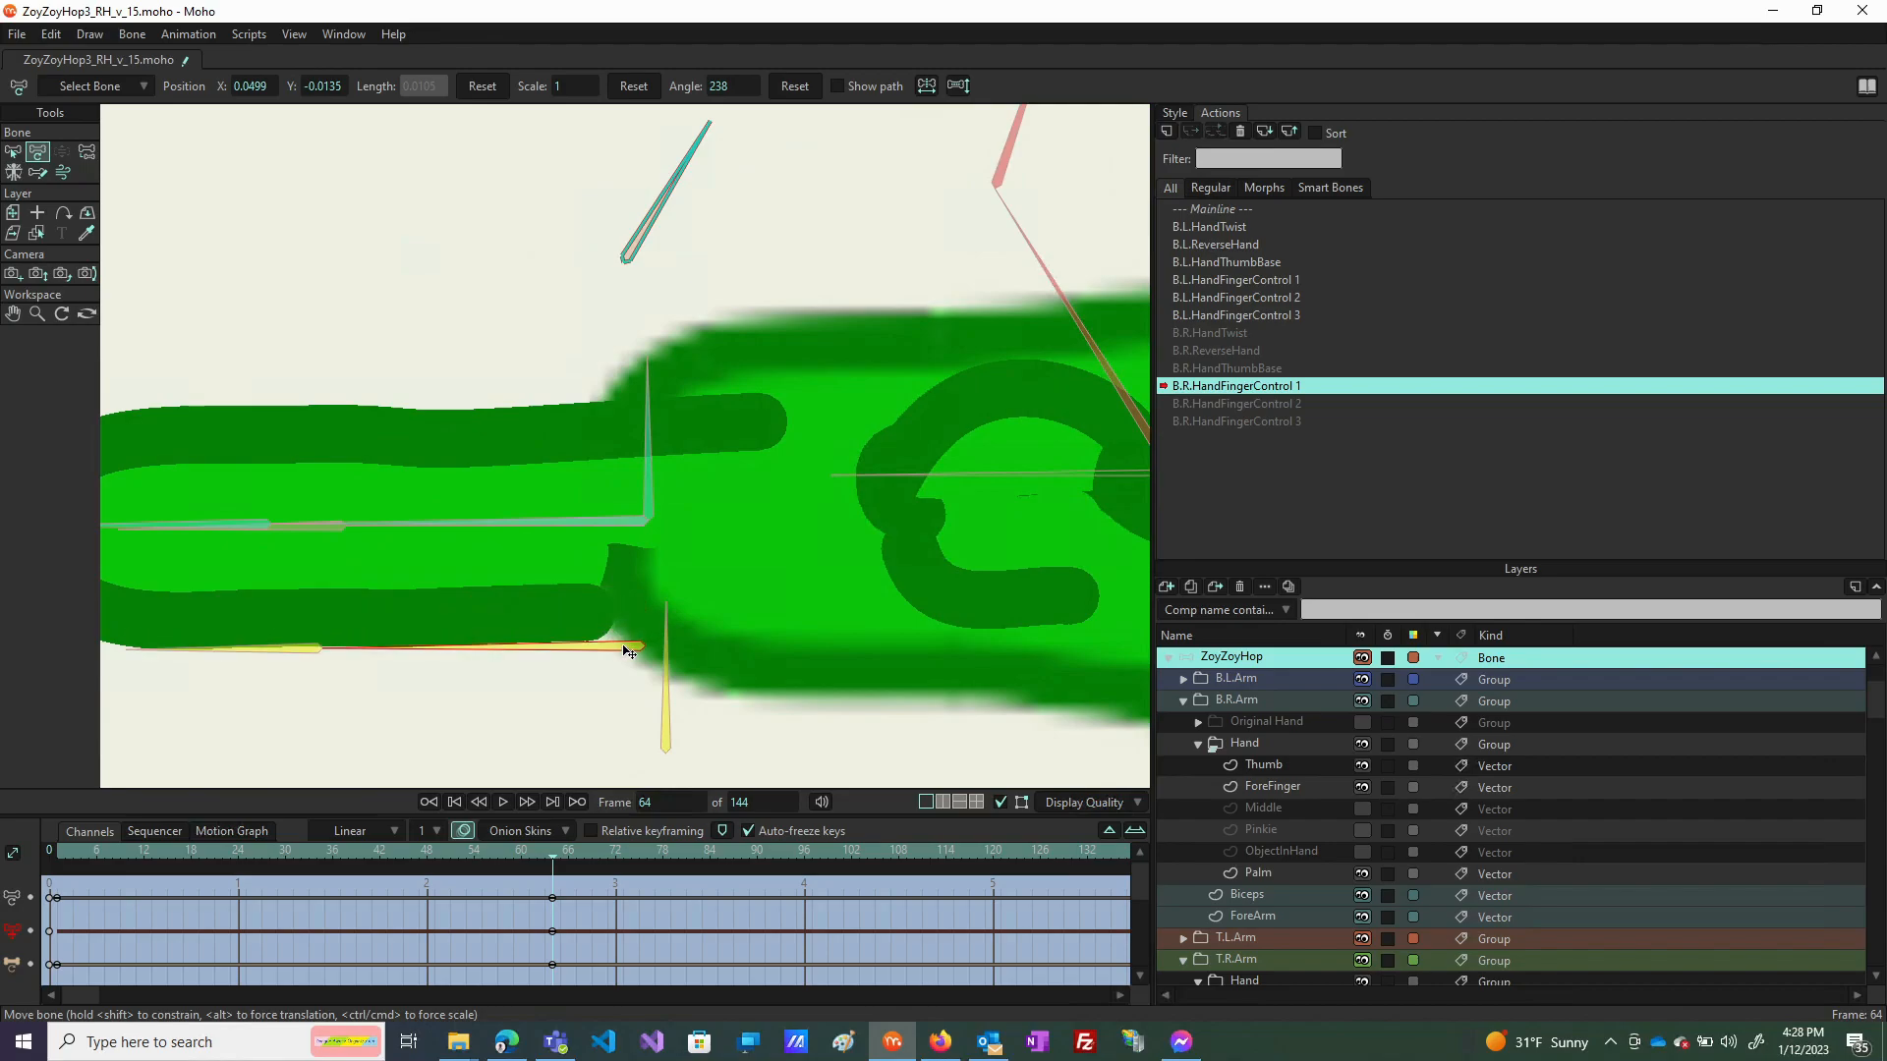
click(621, 523)
drag(625, 527, 629, 629)
click(632, 542)
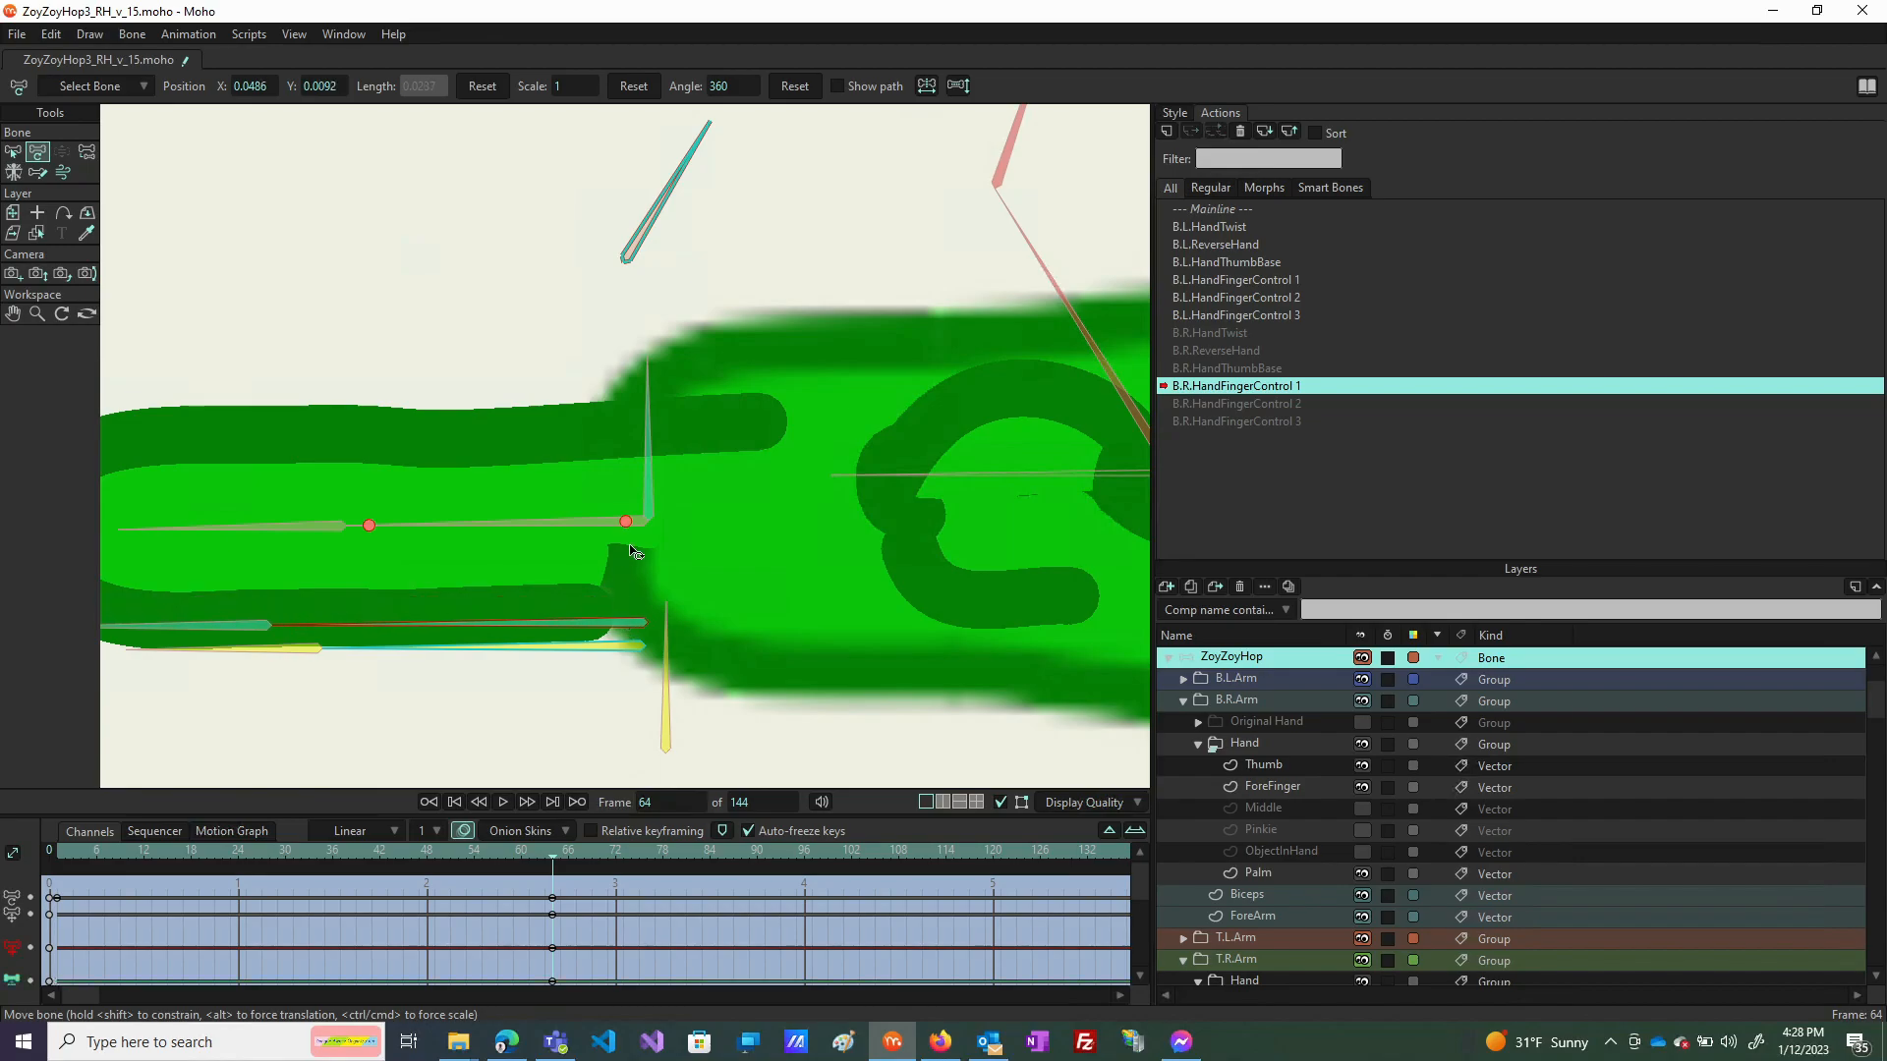
At frame 1 of the B.R.HandFingerControl 1 action, stretch the B.R.Finger1Base bone to a scale of 1.59.
click(592, 525)
scroll(631, 539, down, 3)
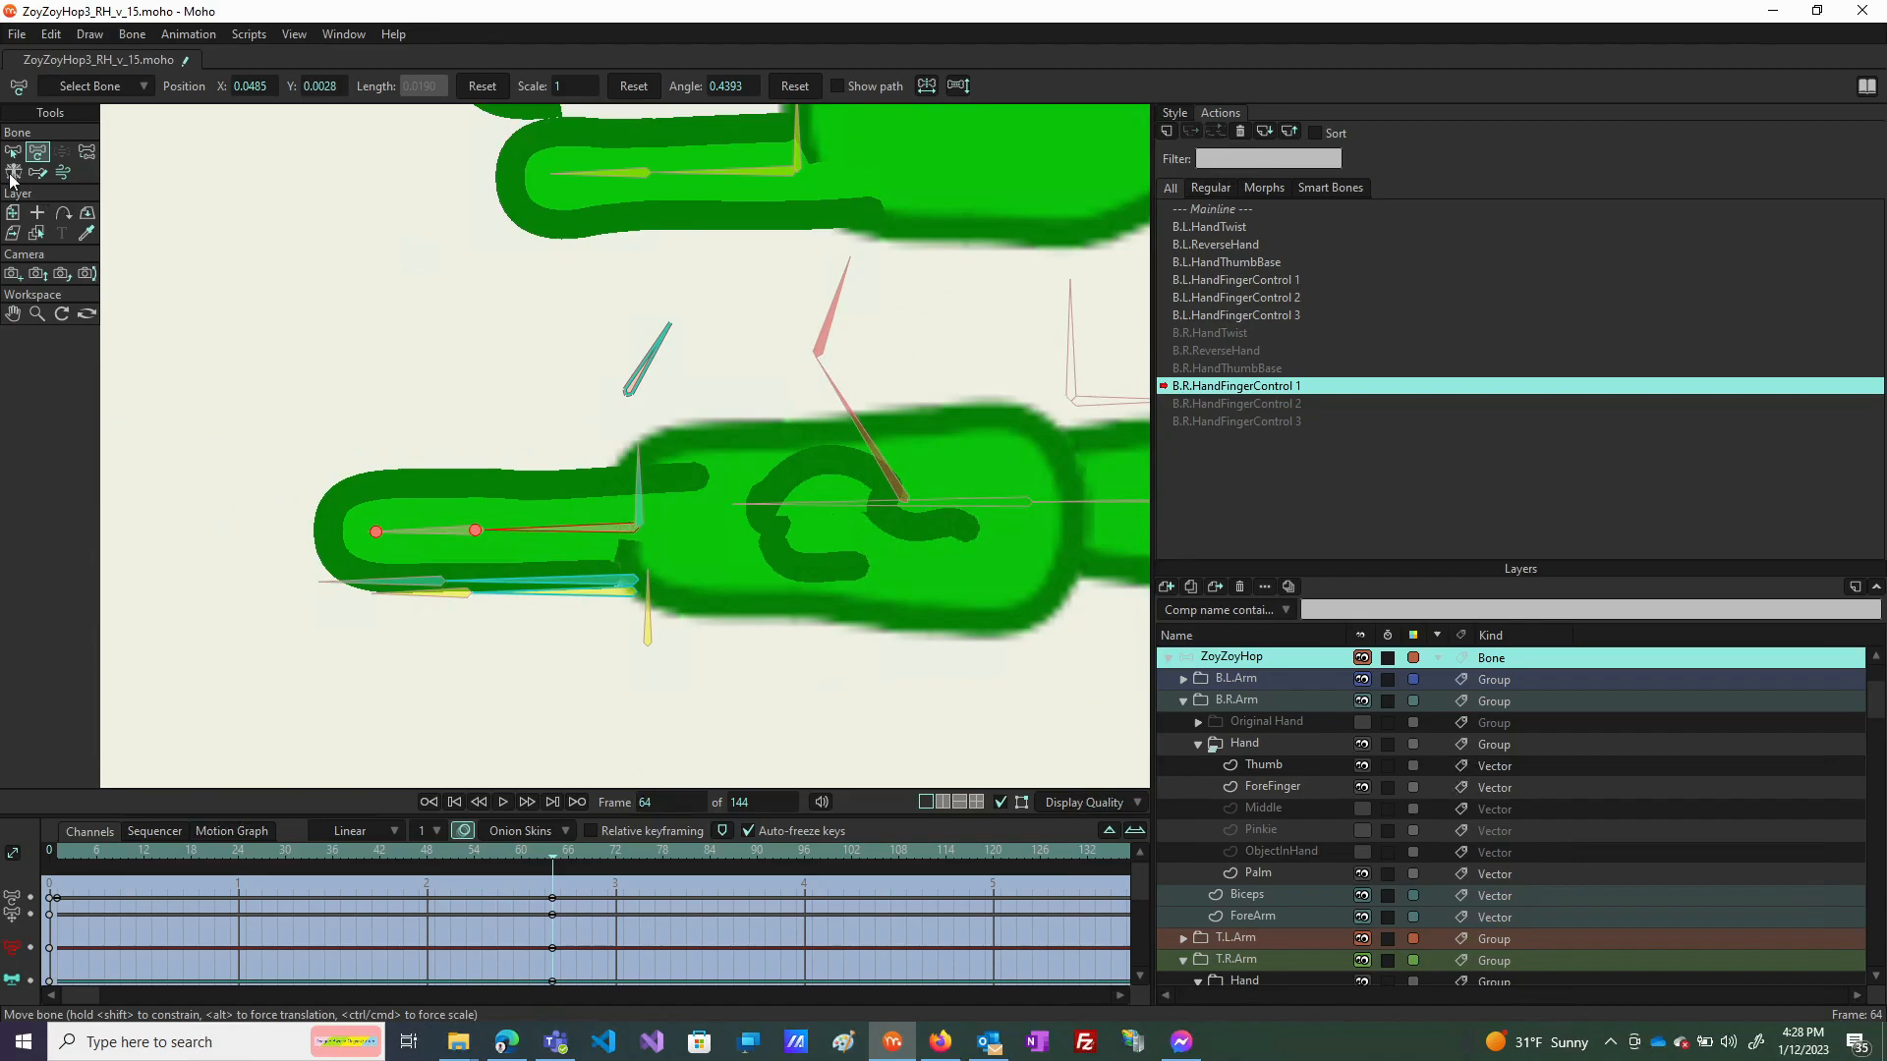
click(13, 153)
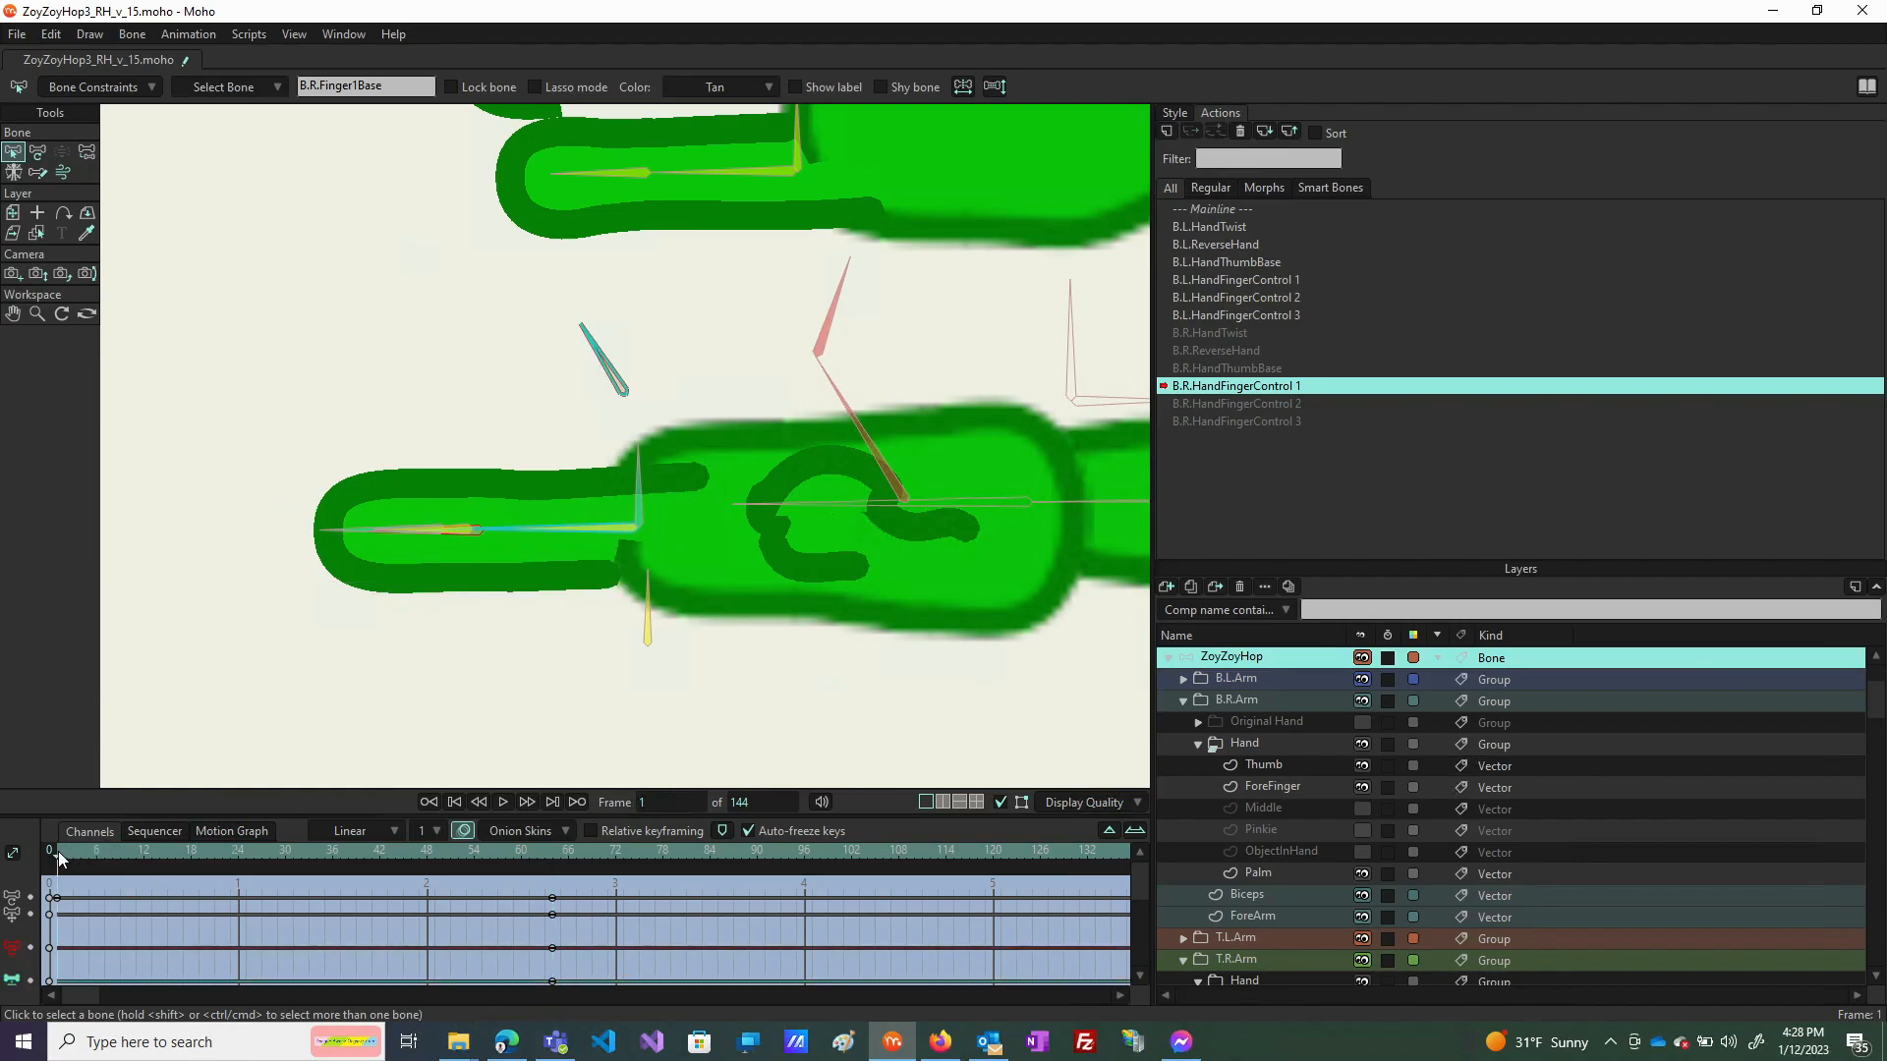
mouse_move(59, 852)
mouse_down()
mouse_move(385, 889)
mouse_move(53, 841)
mouse_up()
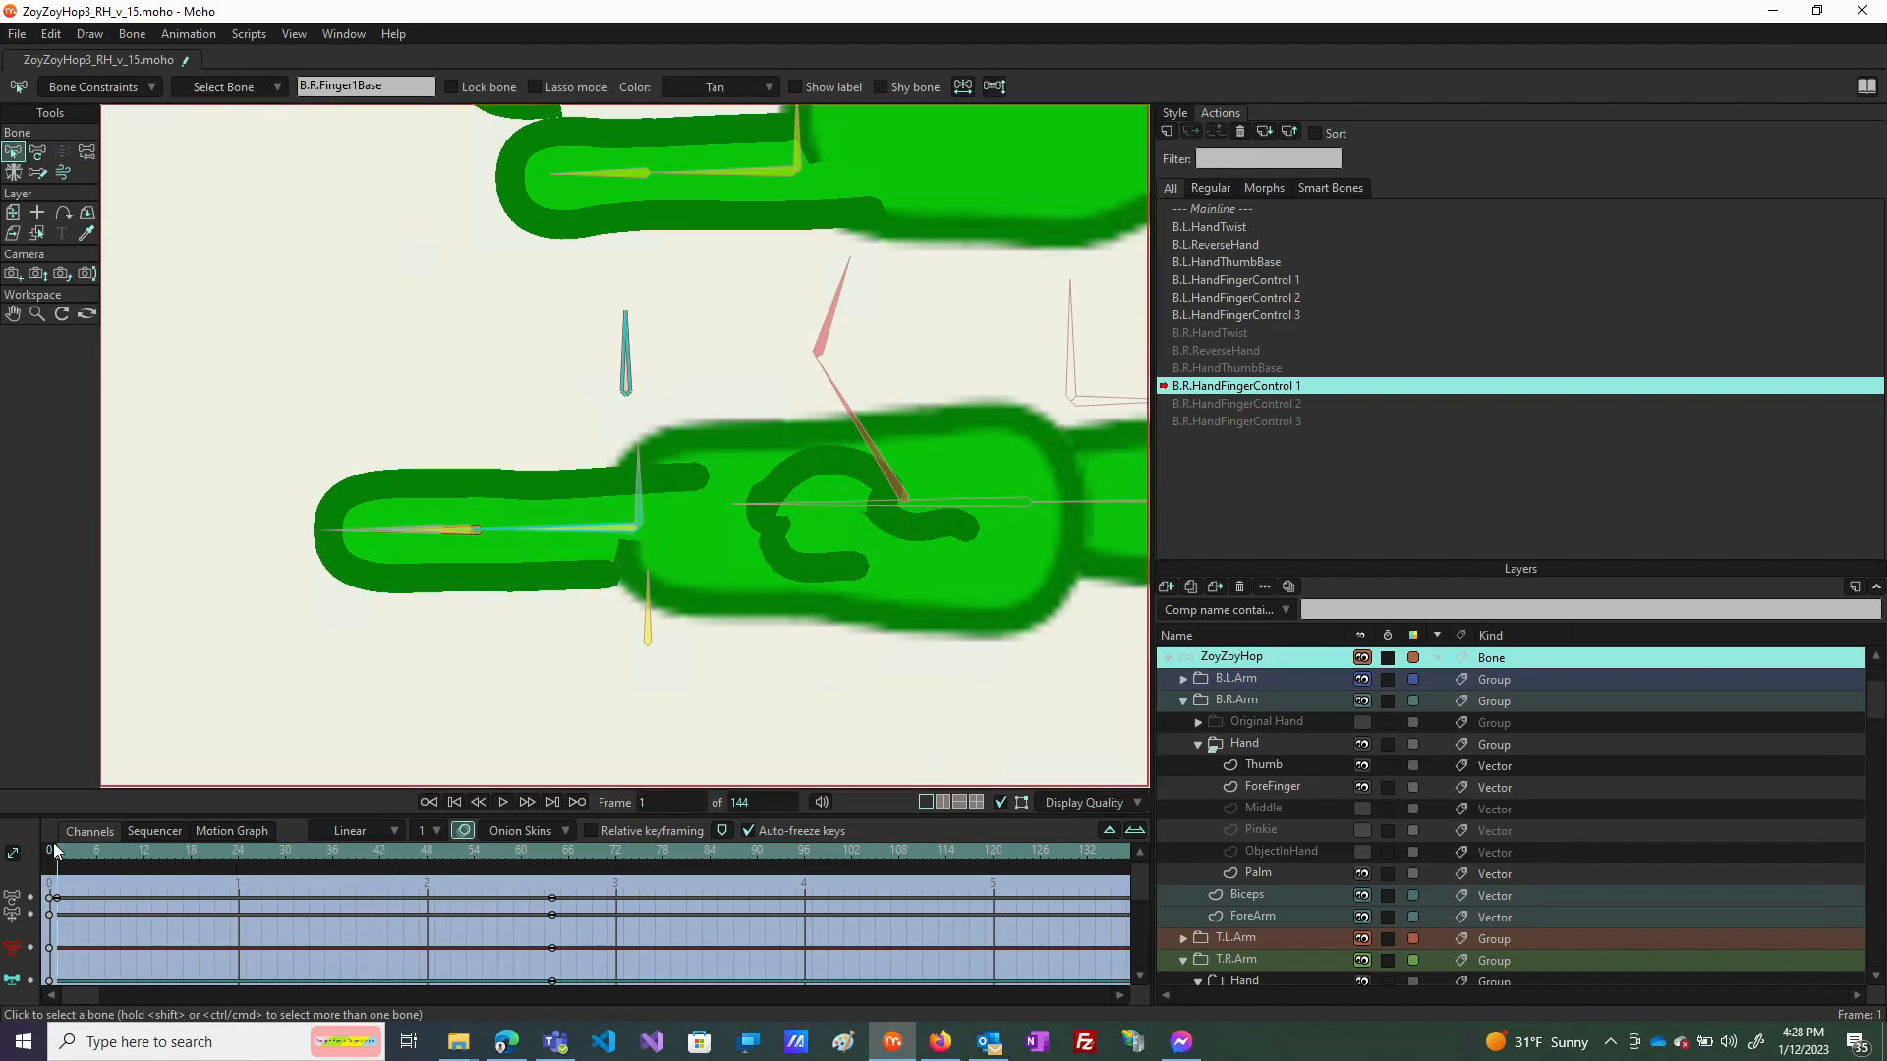
drag(256, 874, 65, 835)
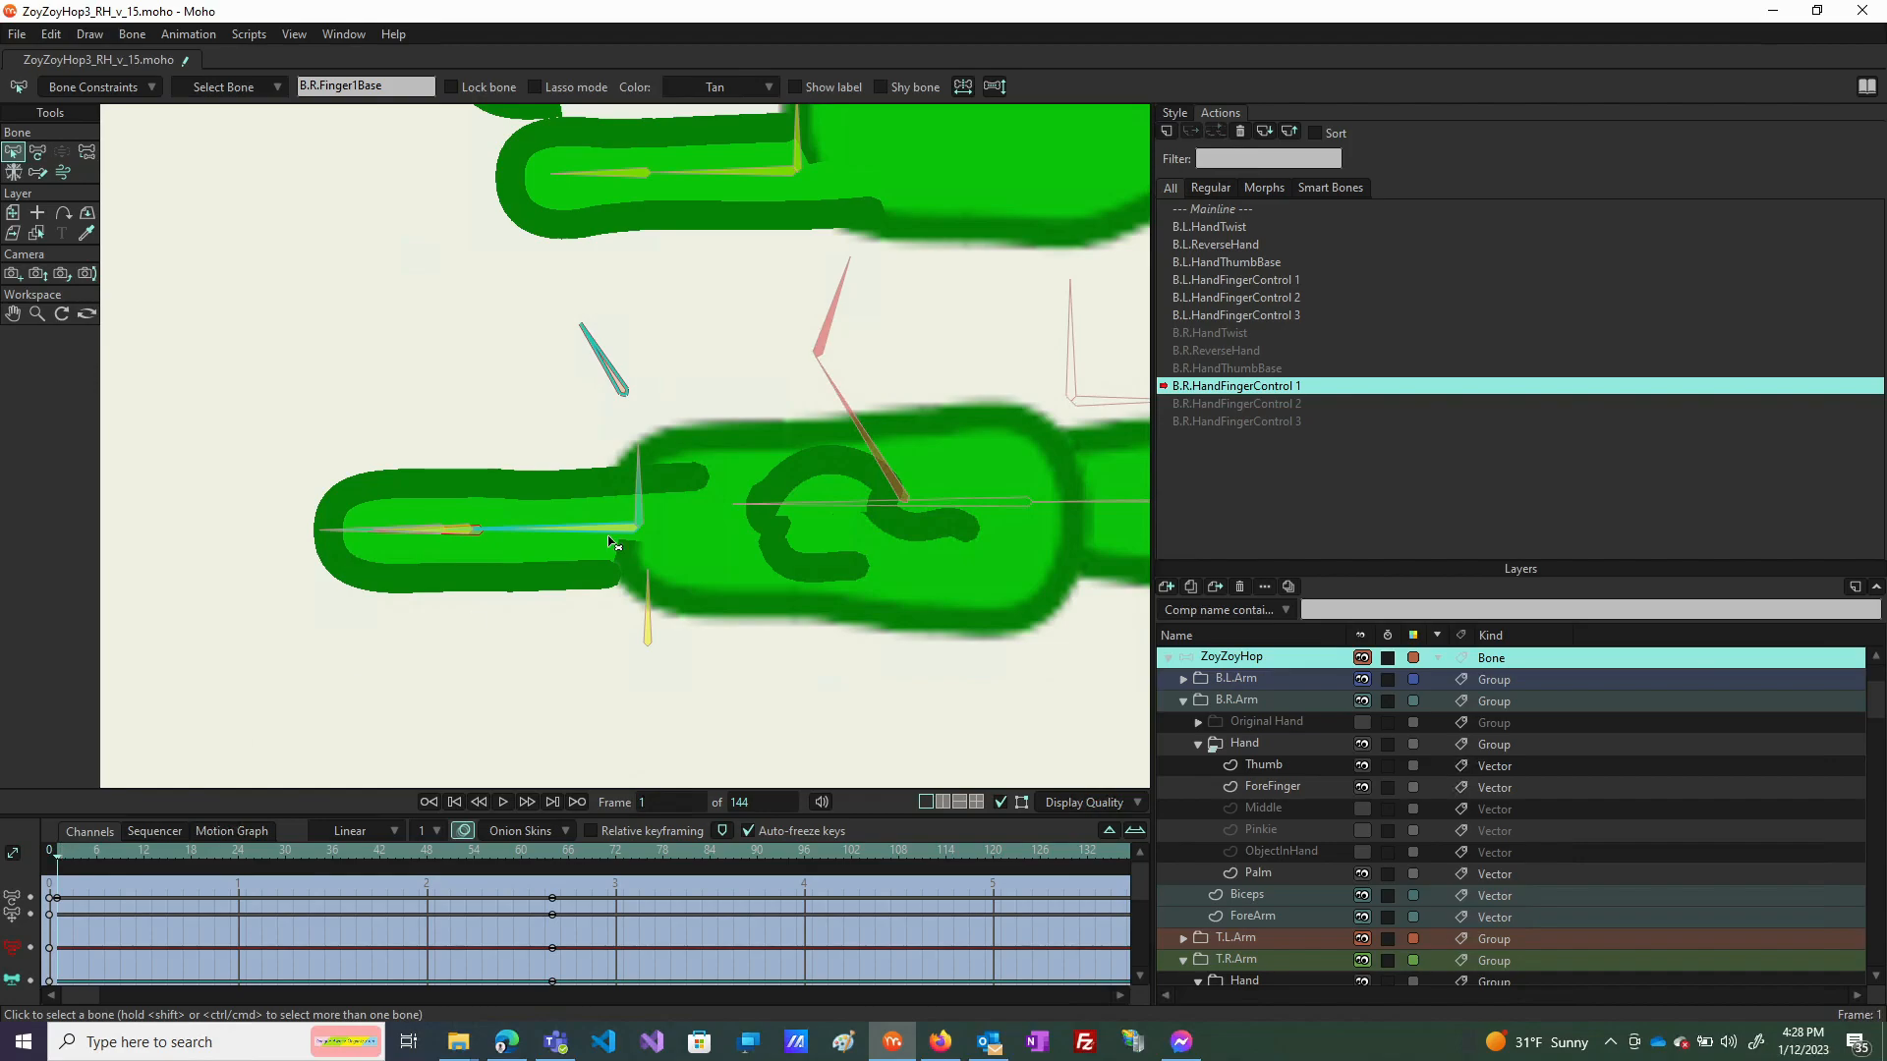
click(38, 151)
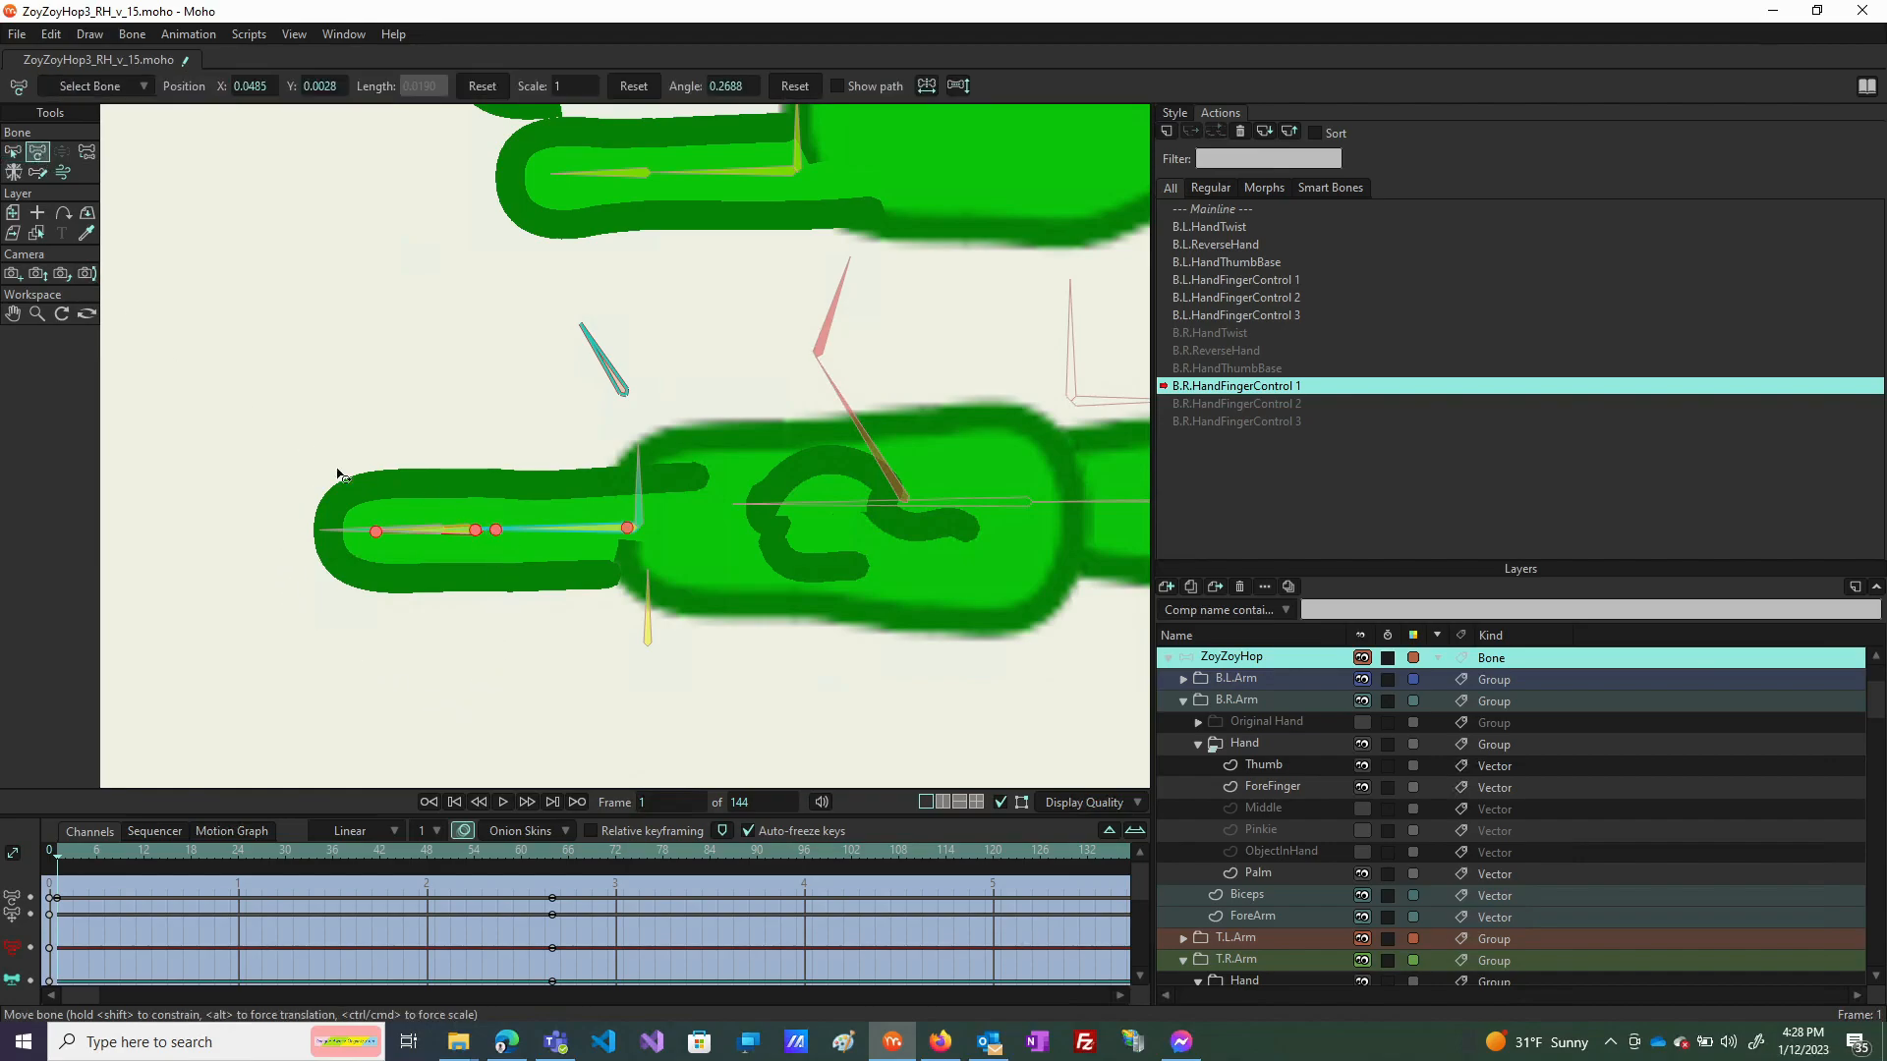
click(497, 534)
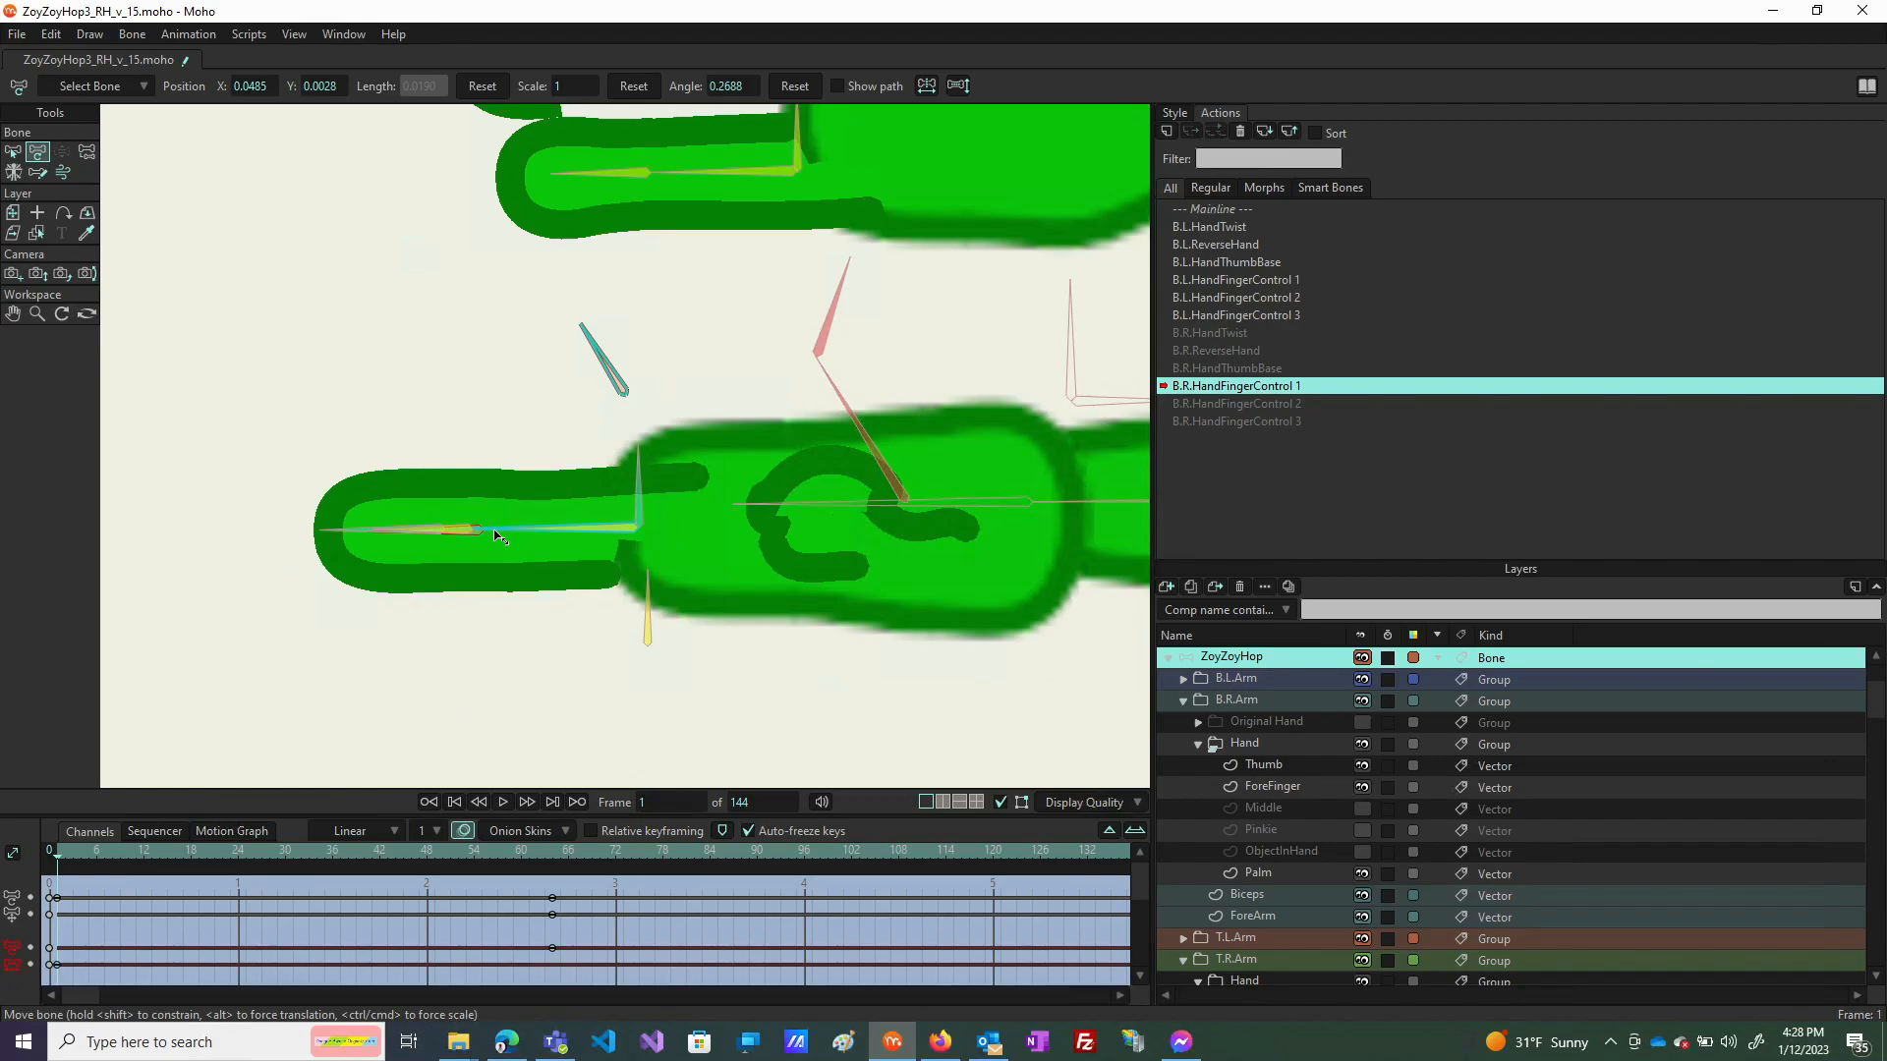
drag(496, 534, 553, 541)
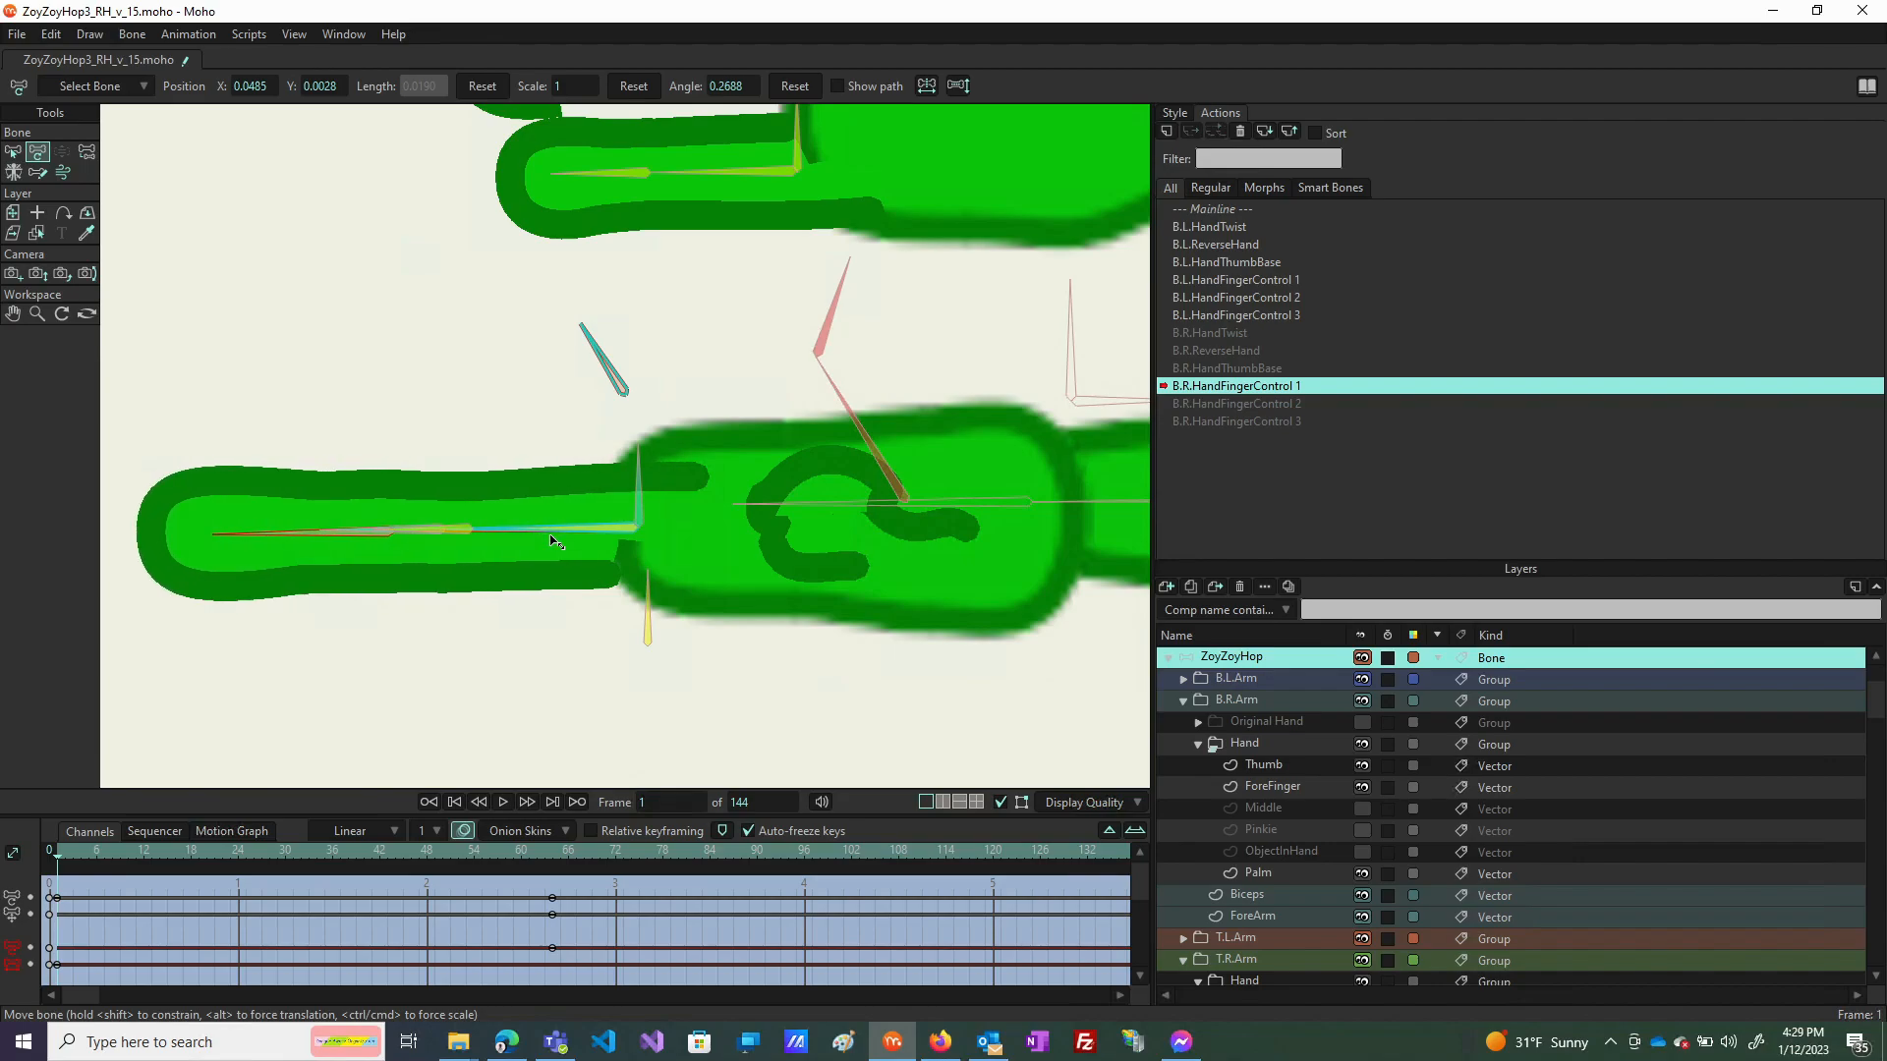
drag(553, 541, 557, 542)
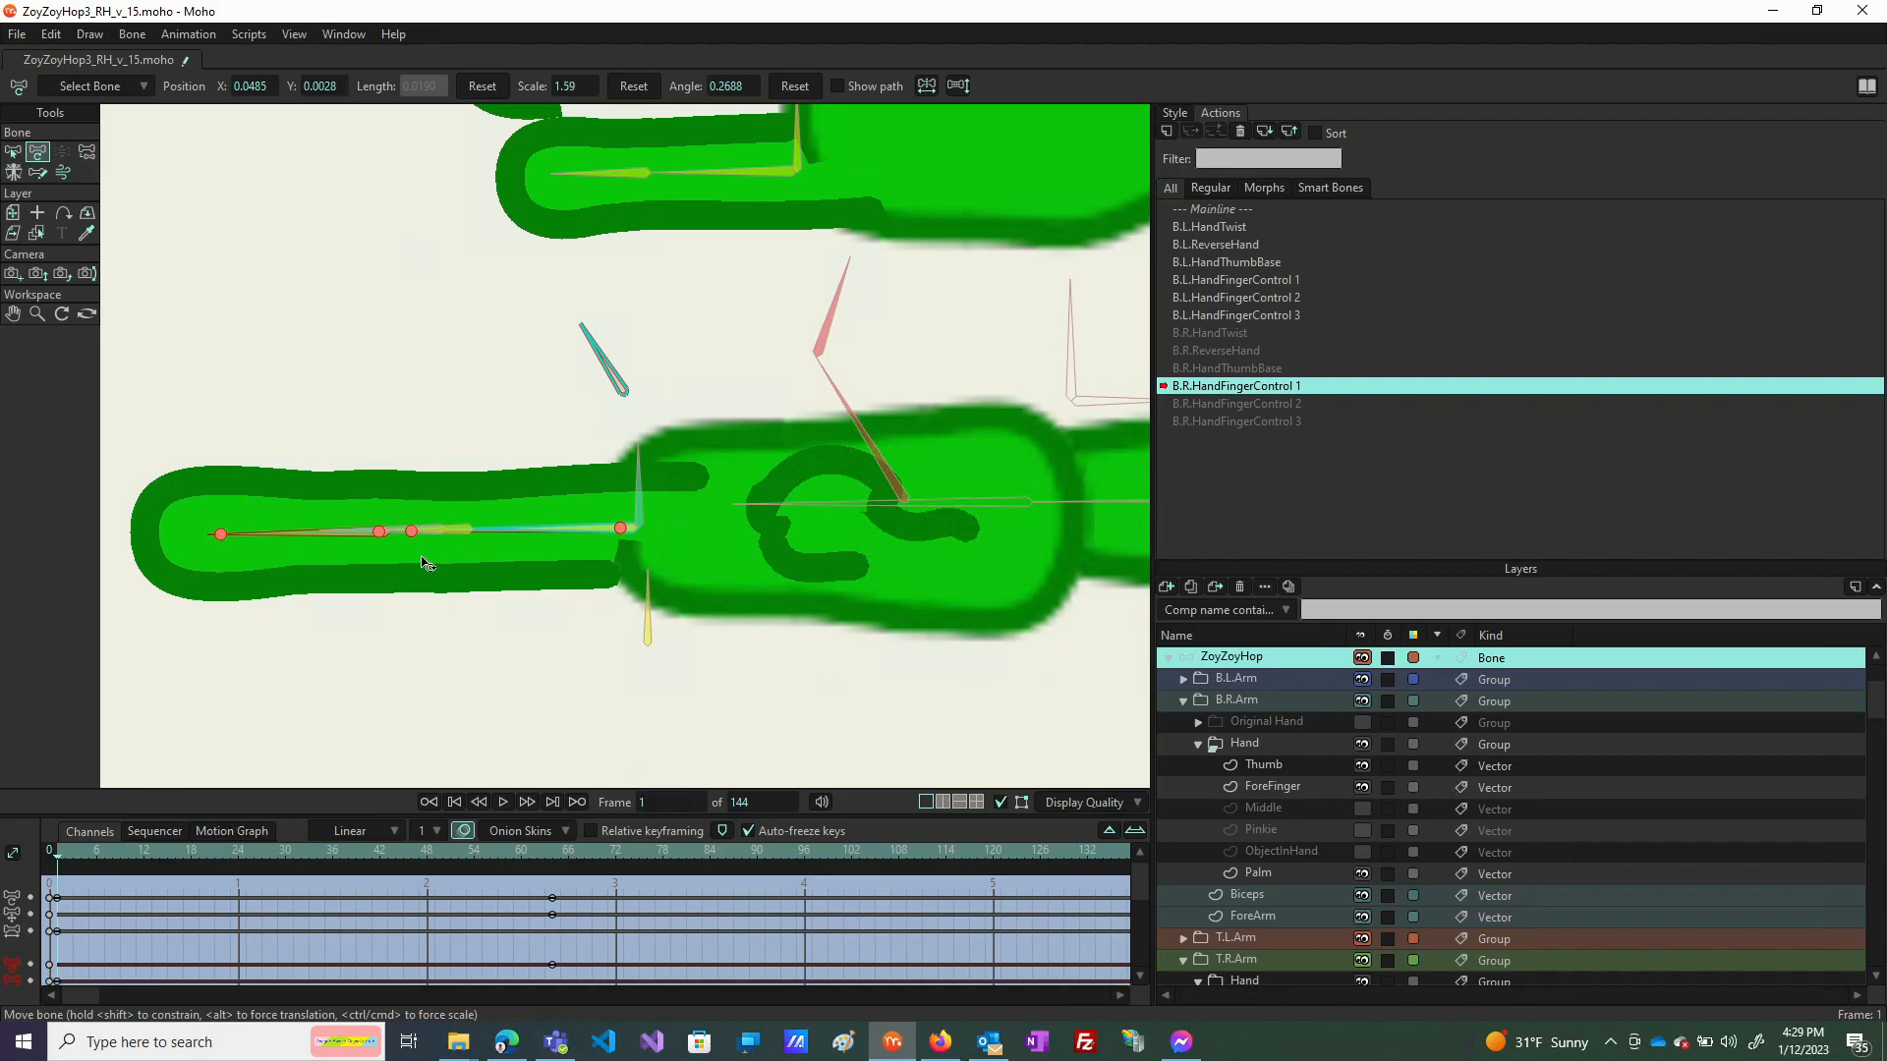
On the ForeFinger layer in Mainline, draw a guide circle matching the joint's half-round arc and centre it at about X 0.3654, Y 0.1402.
click(1264, 784)
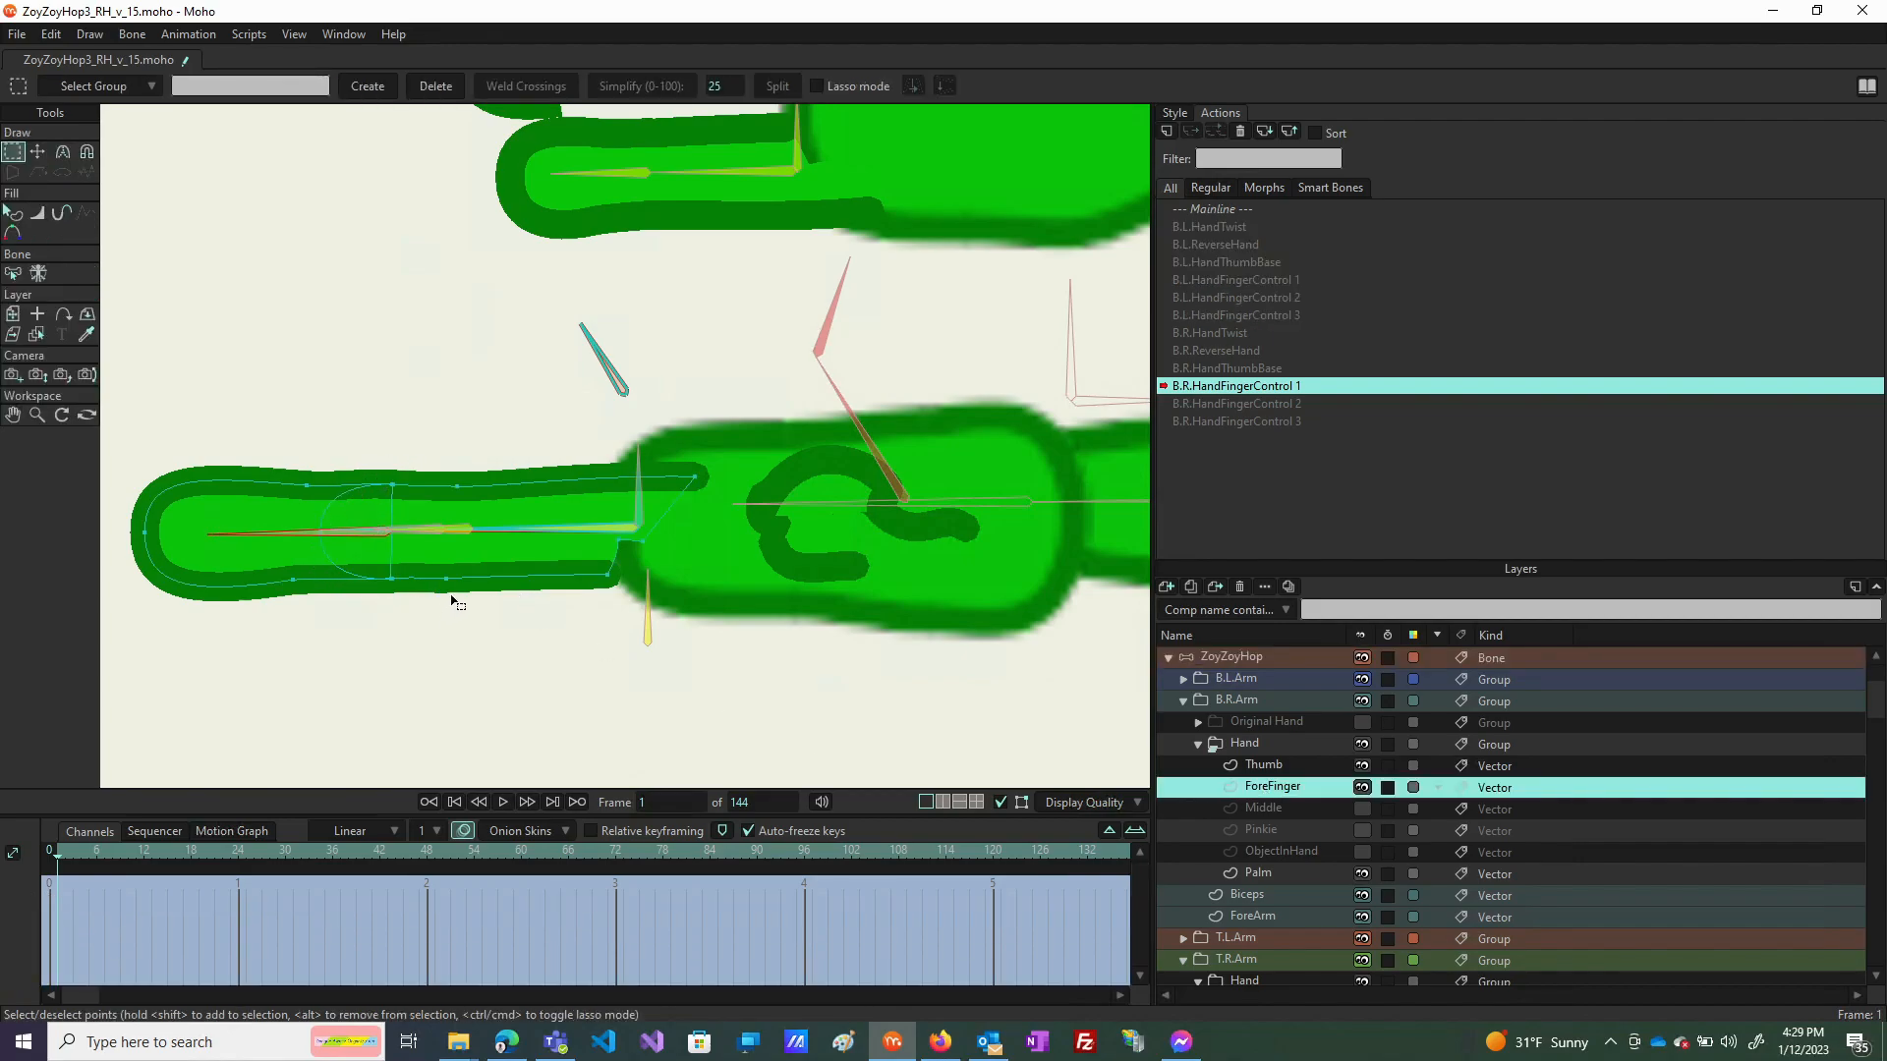
scroll(306, 506, up, 3)
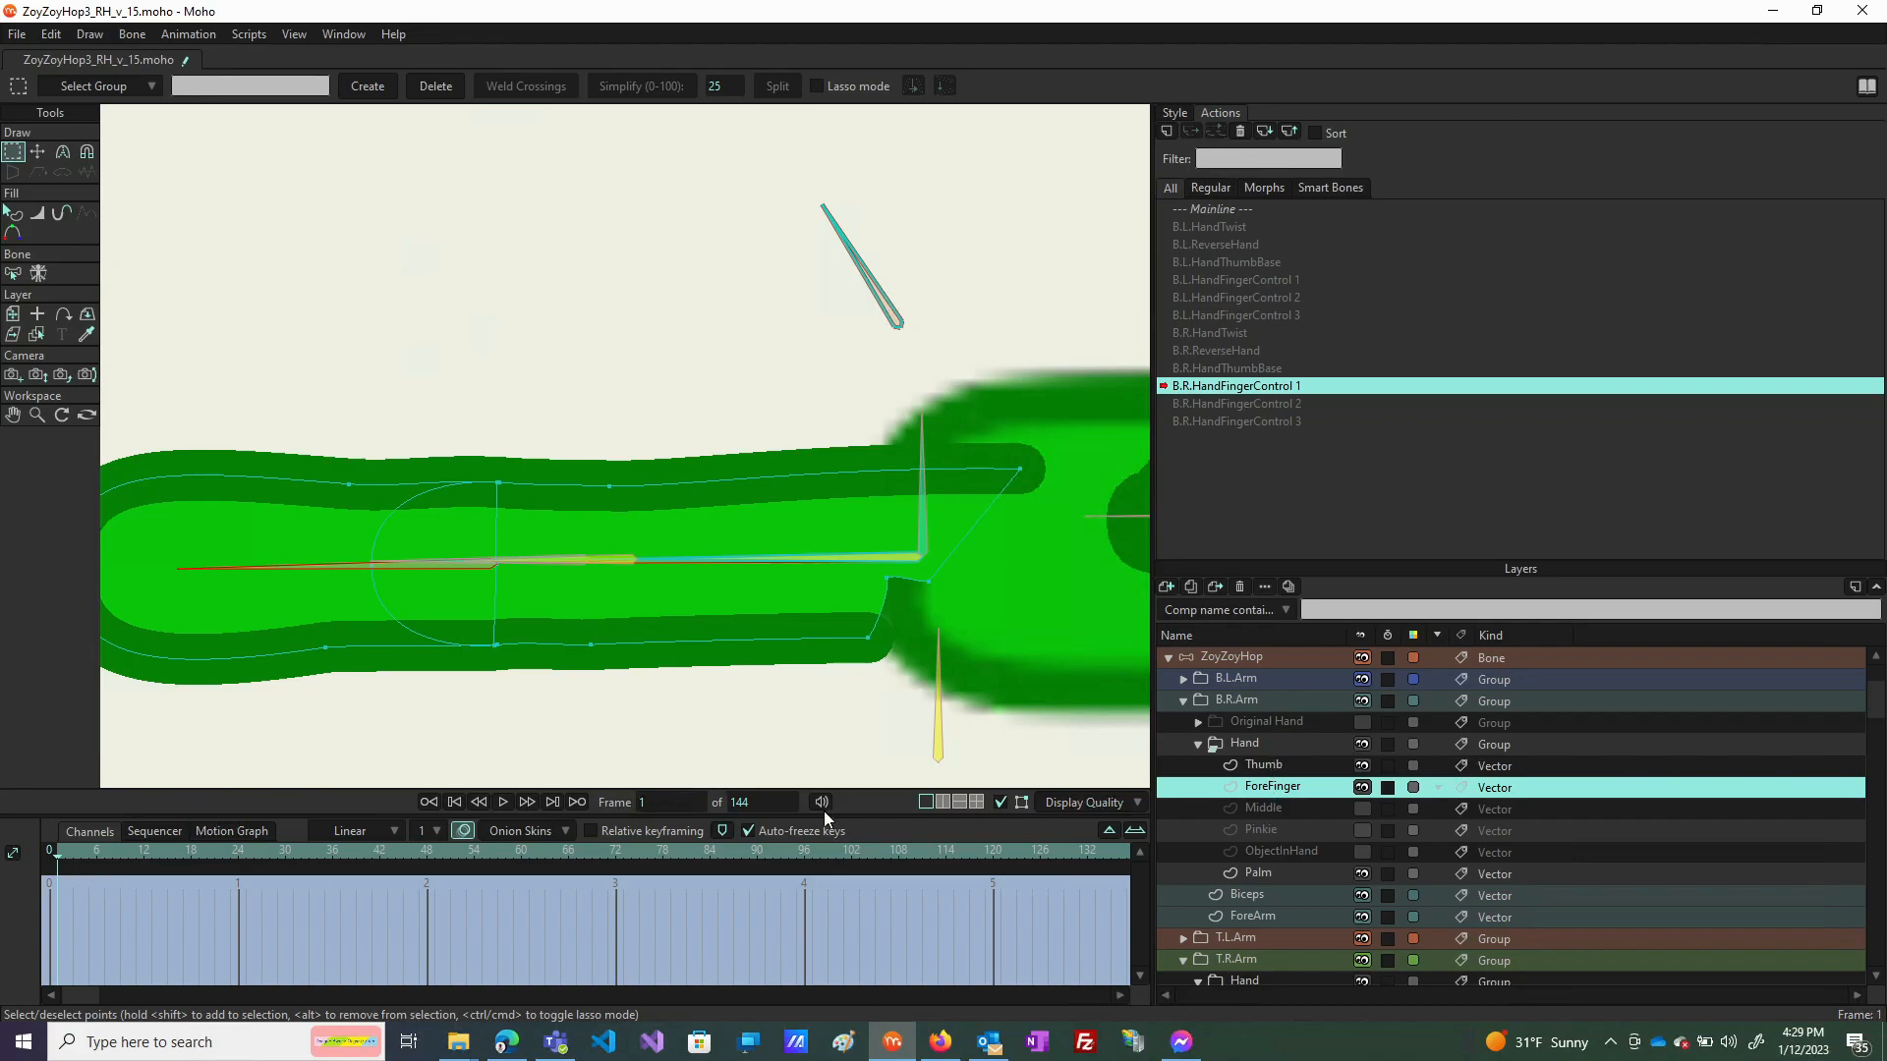
click(1213, 208)
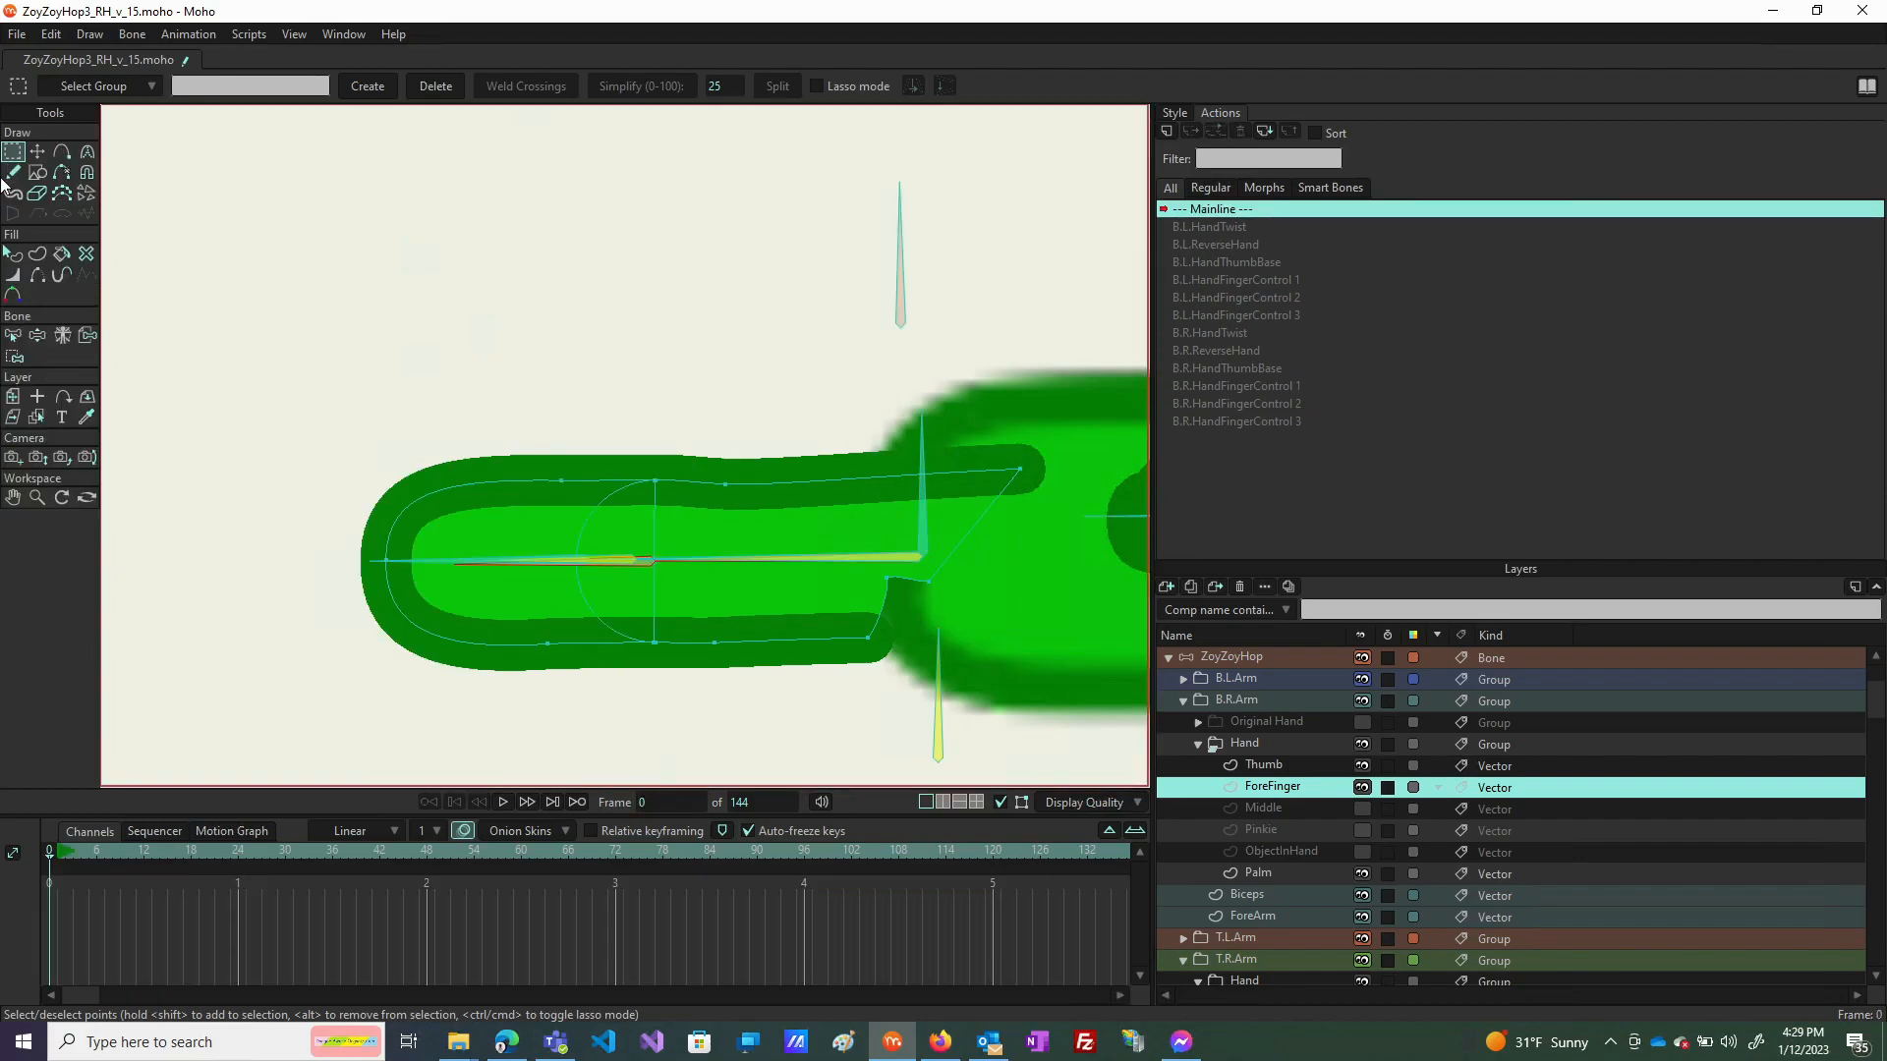
click(38, 176)
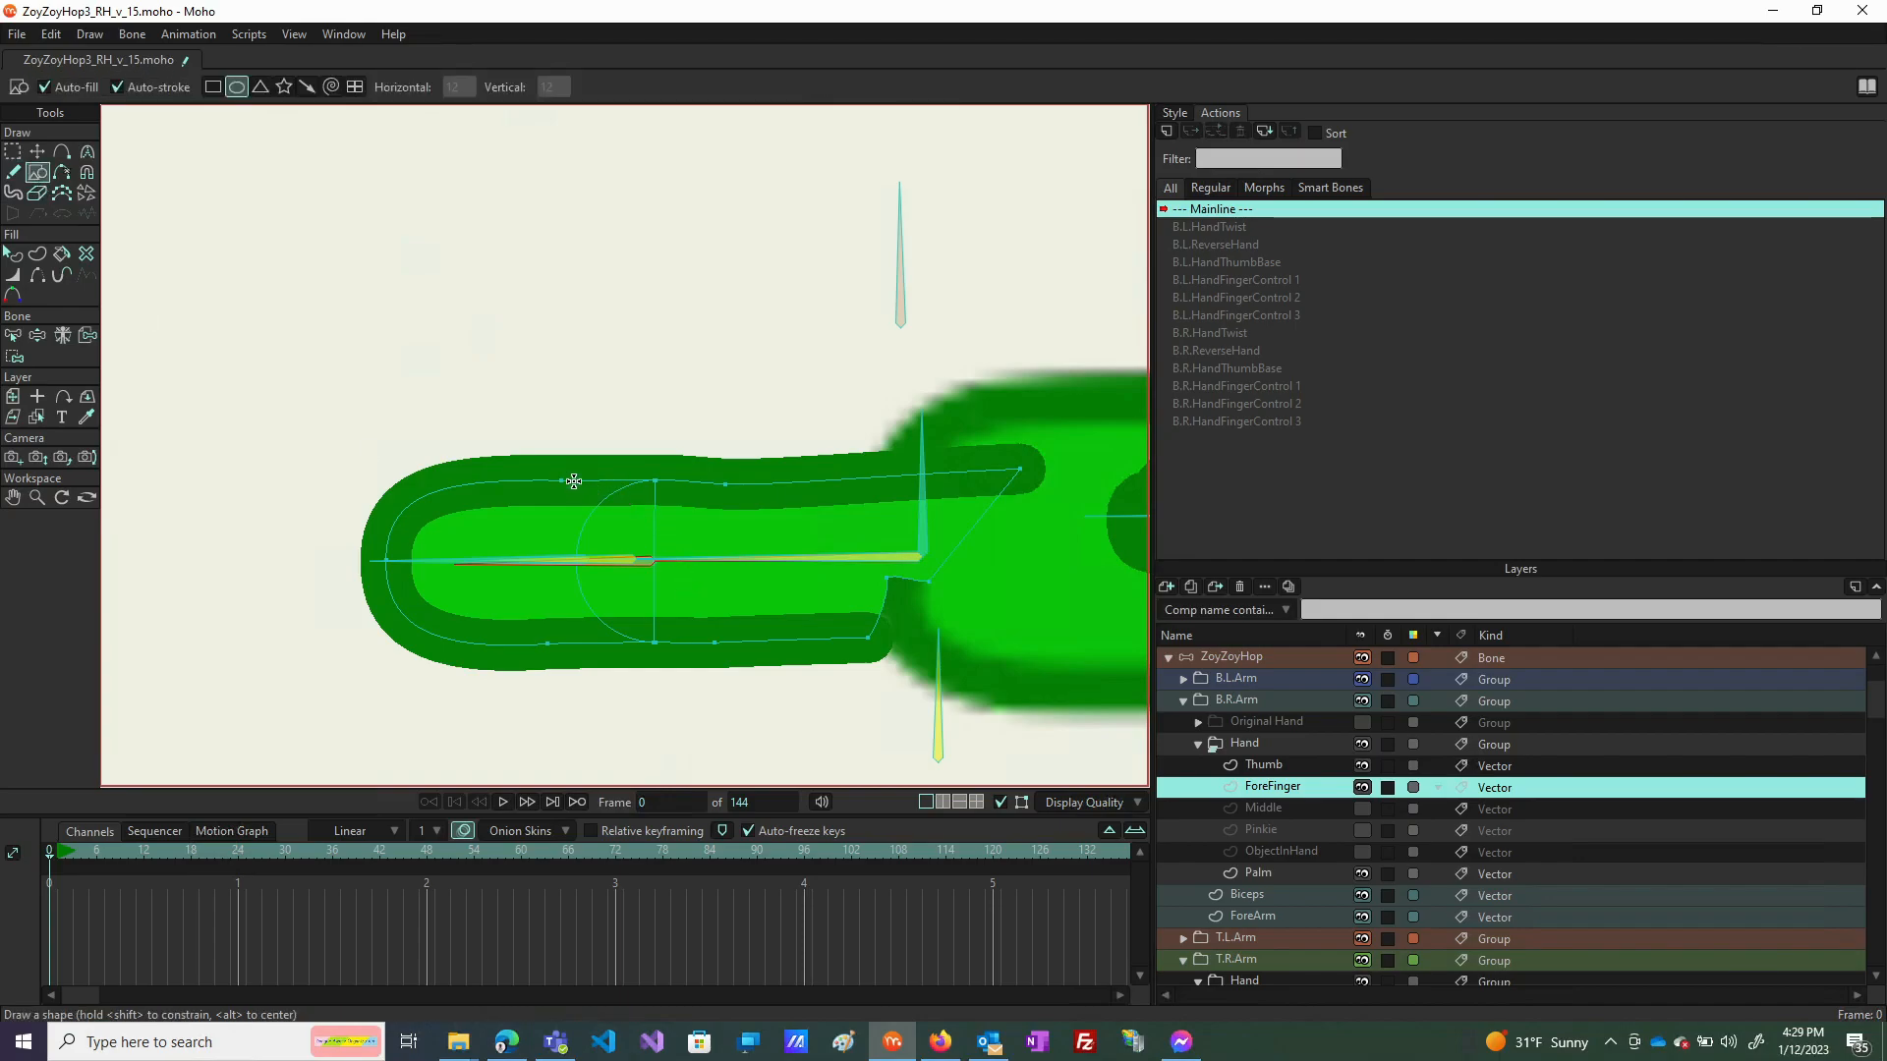
mouse_move(574, 480)
mouse_down()
mouse_move(758, 687)
mouse_move(737, 666)
mouse_up()
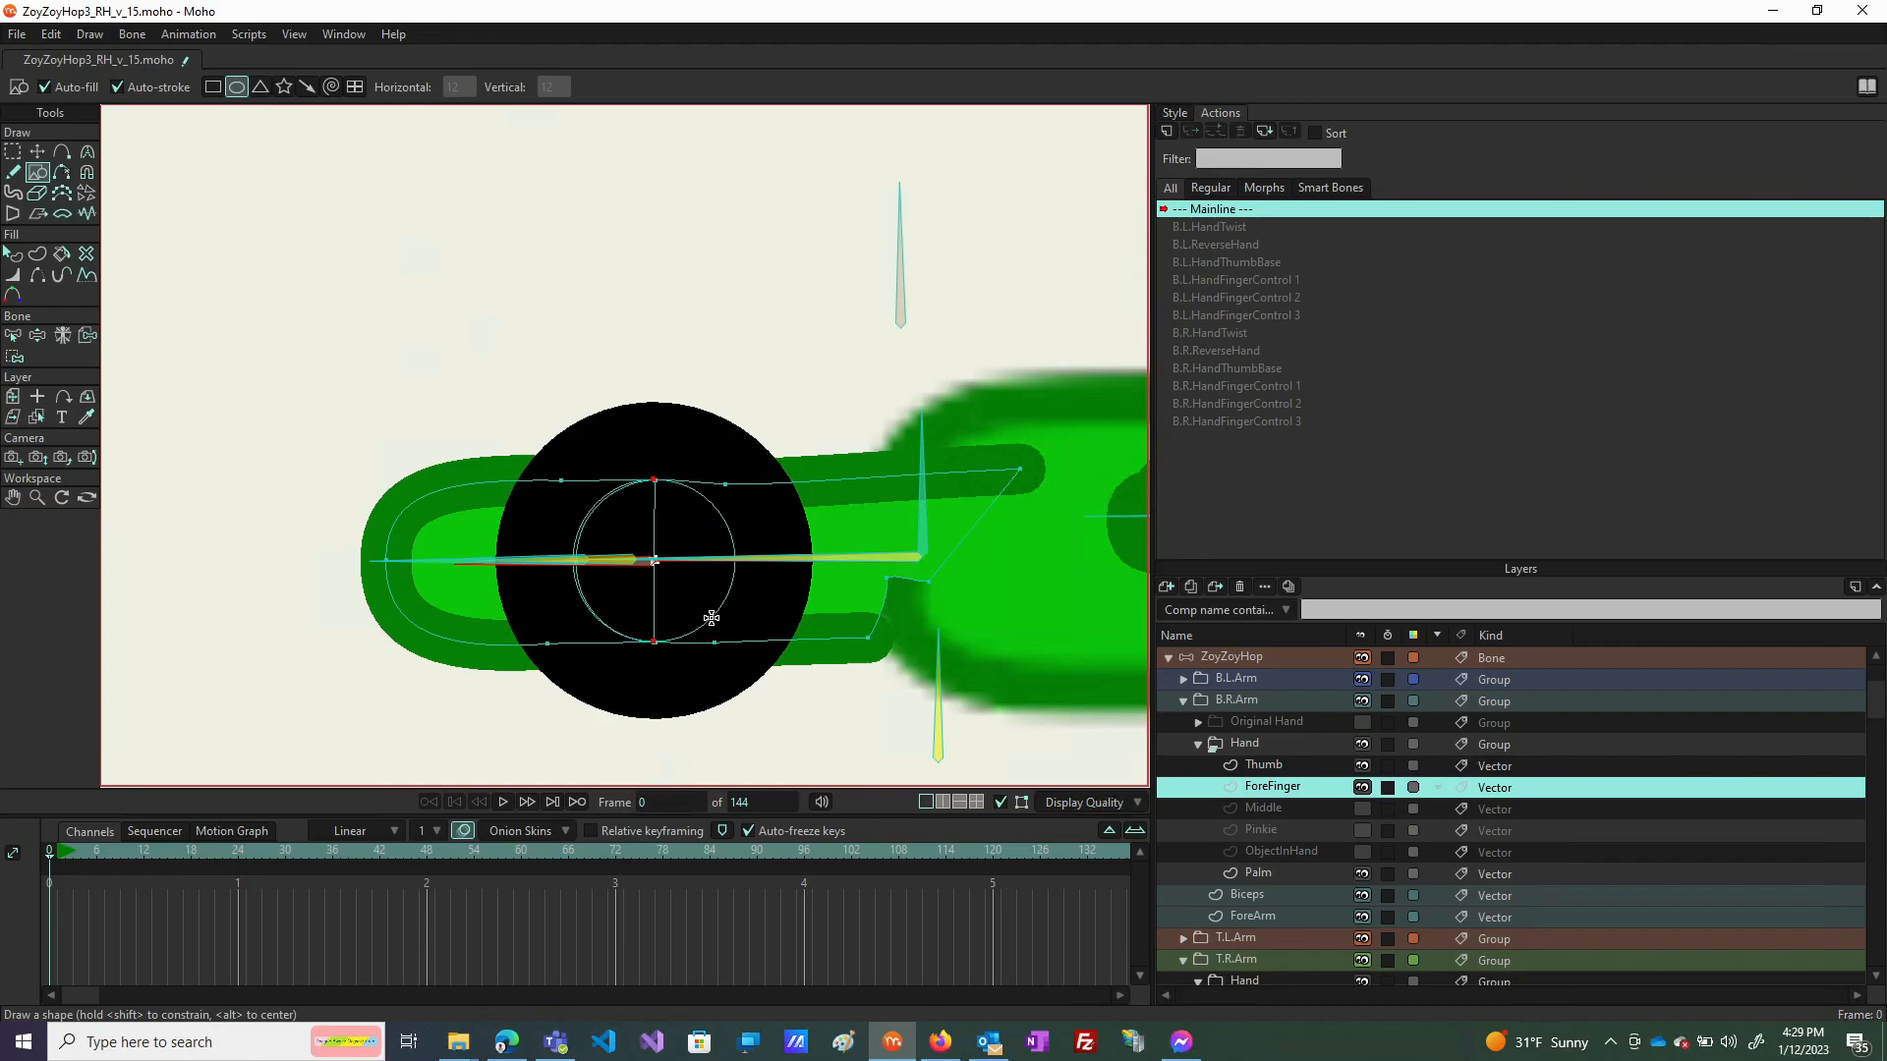
key(t)
drag(674, 582, 675, 579)
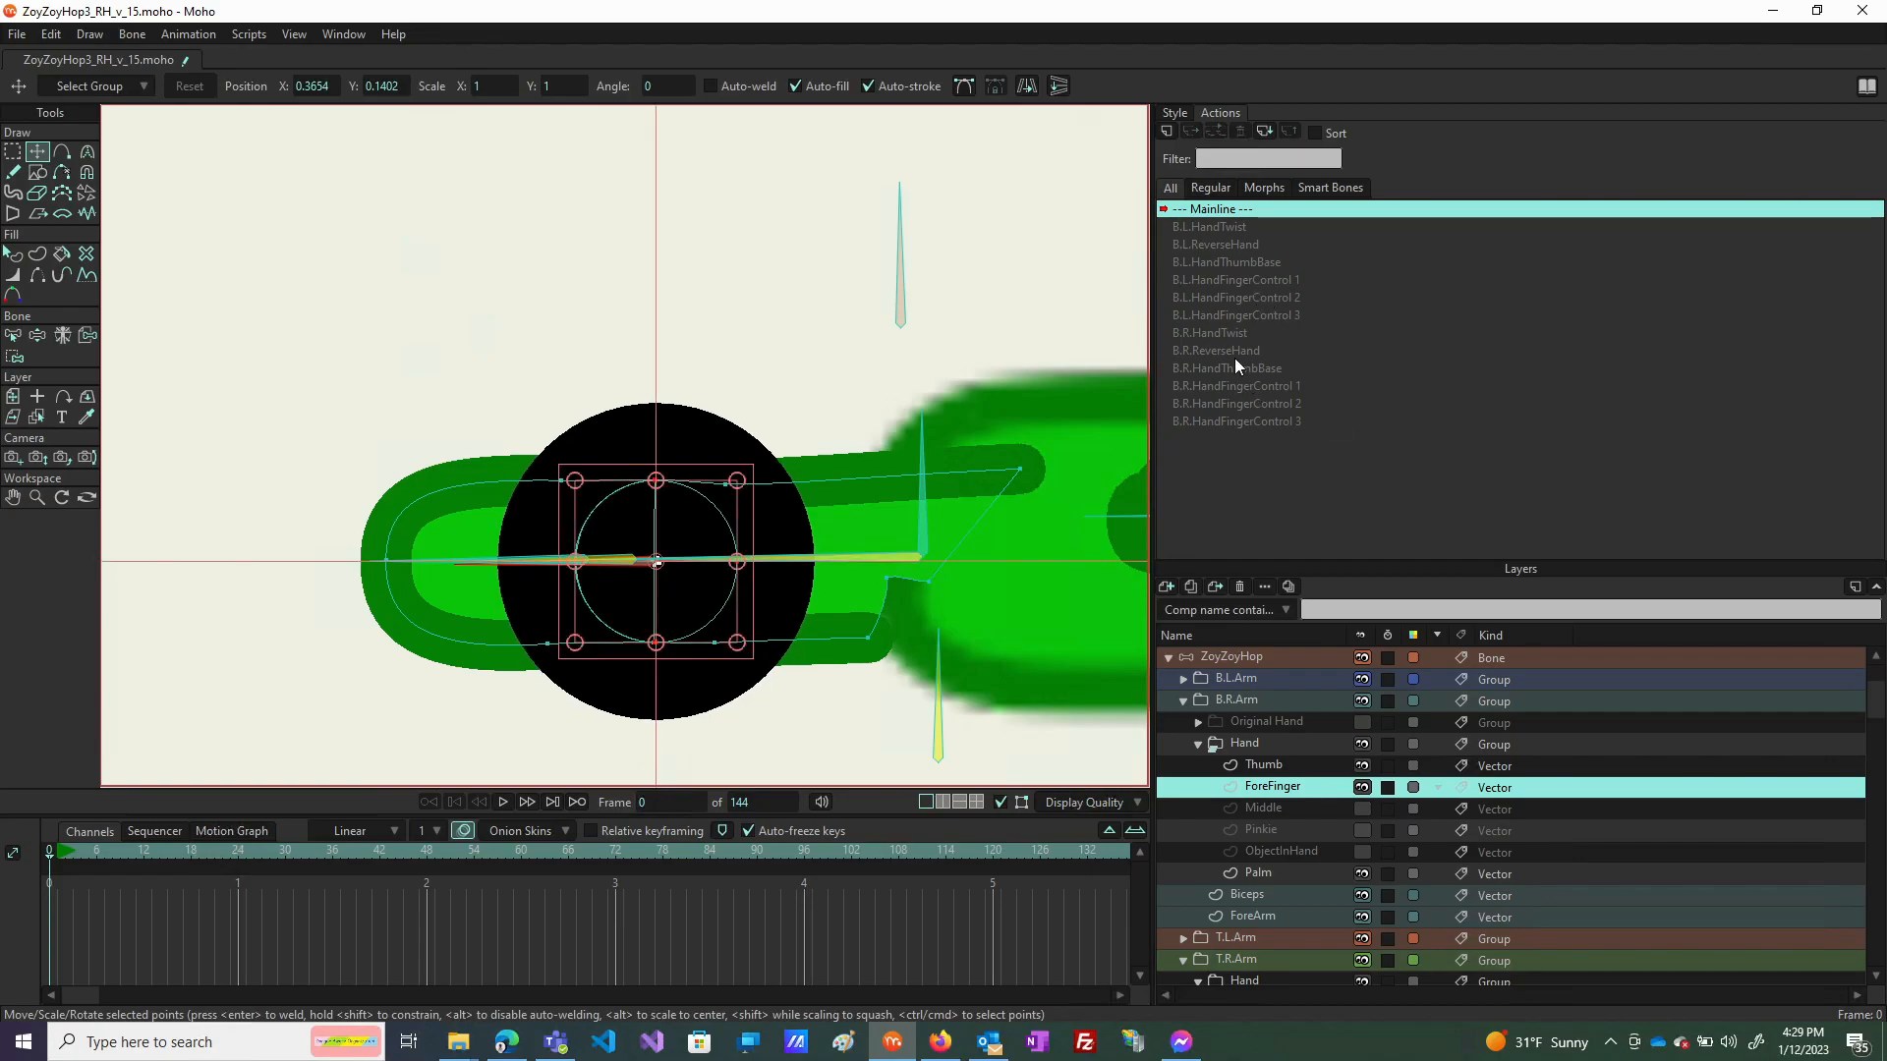
Activate the B.R.HandFingerControl 1 action and move the guide circle onto the stretched finger's middle bone joint, about X 0.3767, Y 0.14.
double_click(1242, 386)
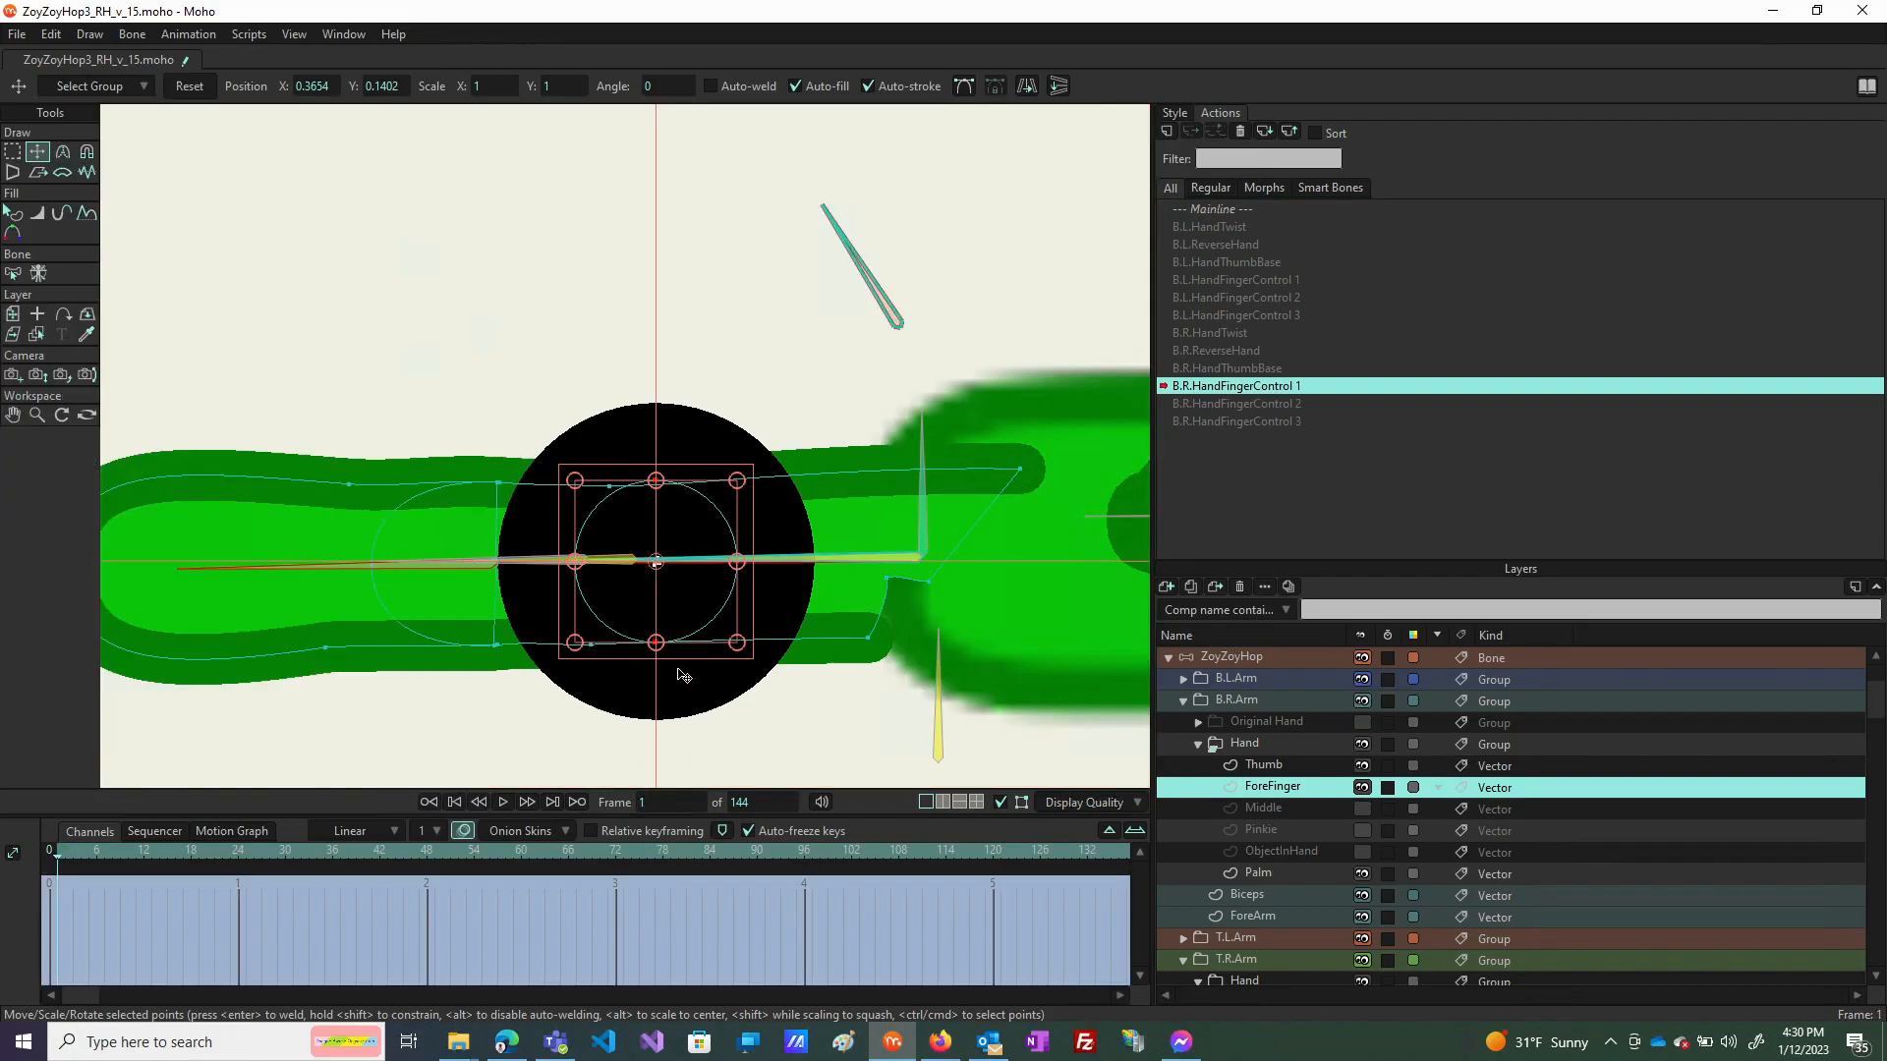
click(696, 632)
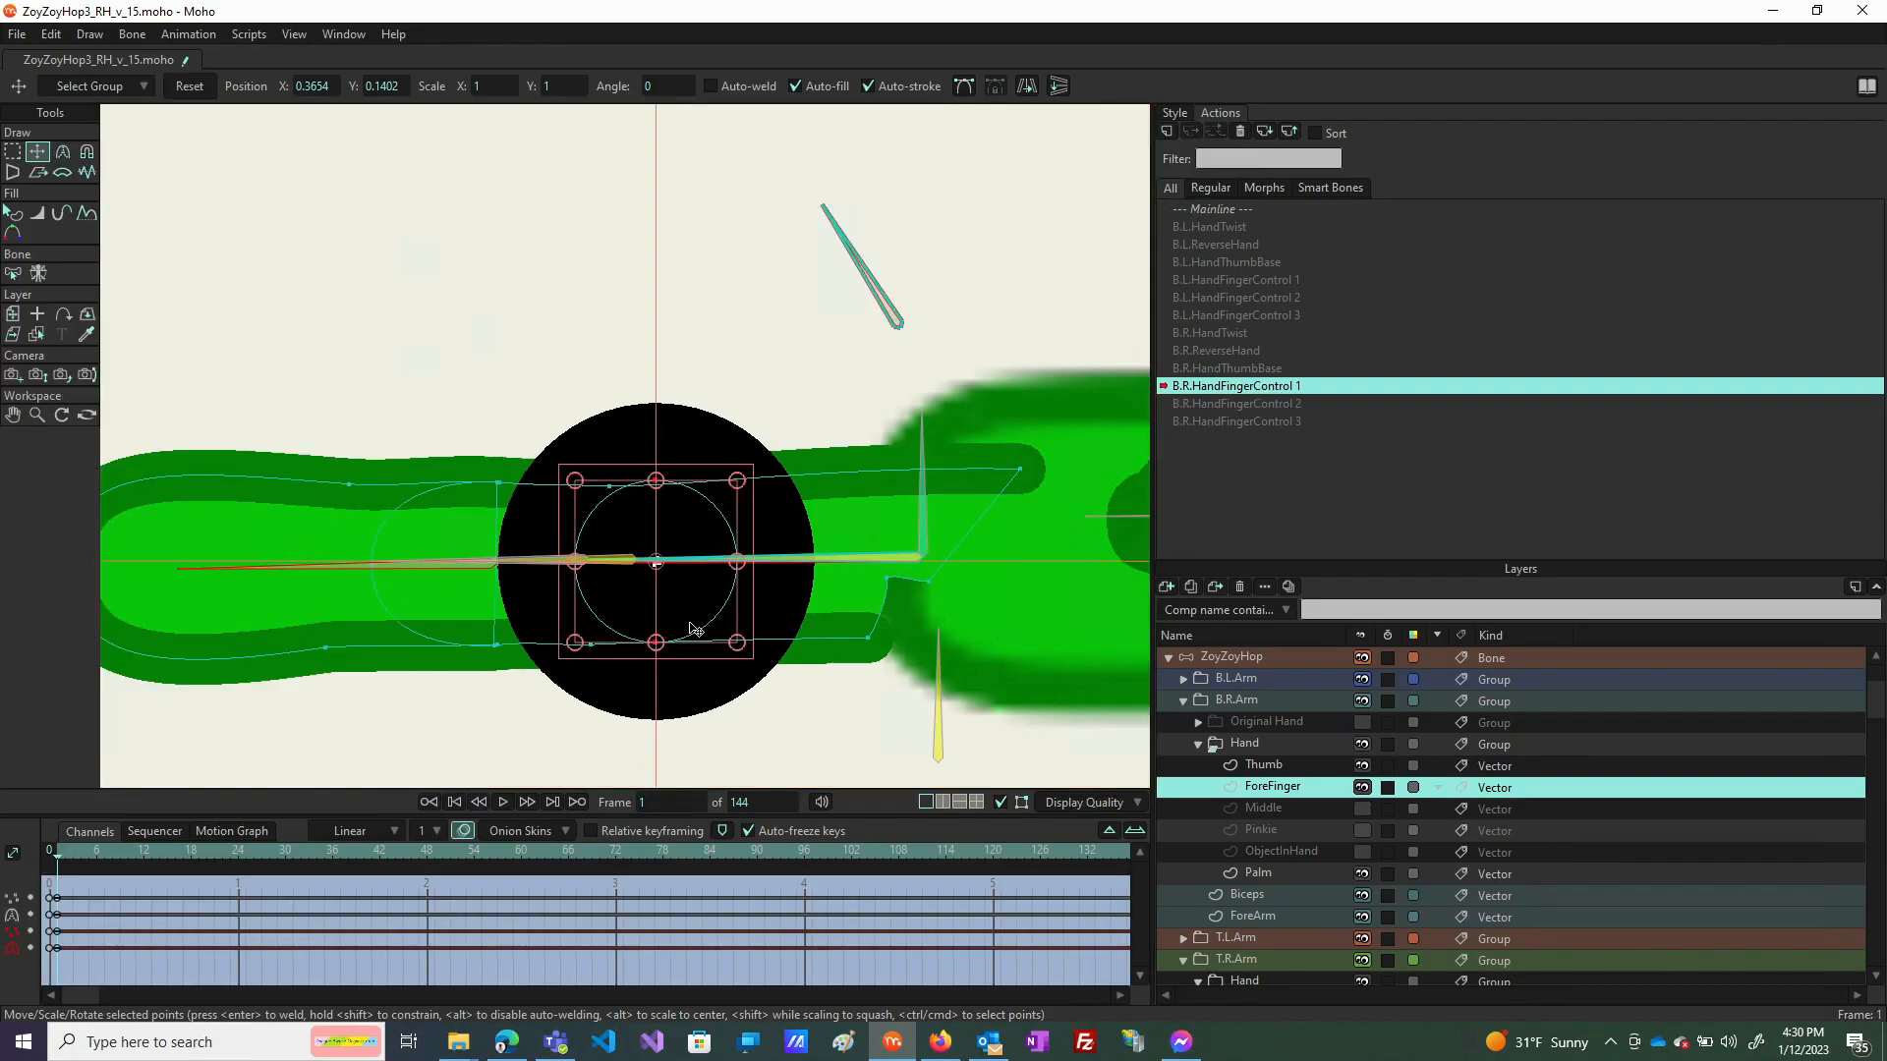
click(692, 603)
drag(693, 603, 533, 602)
scroll(496, 581, up, 8)
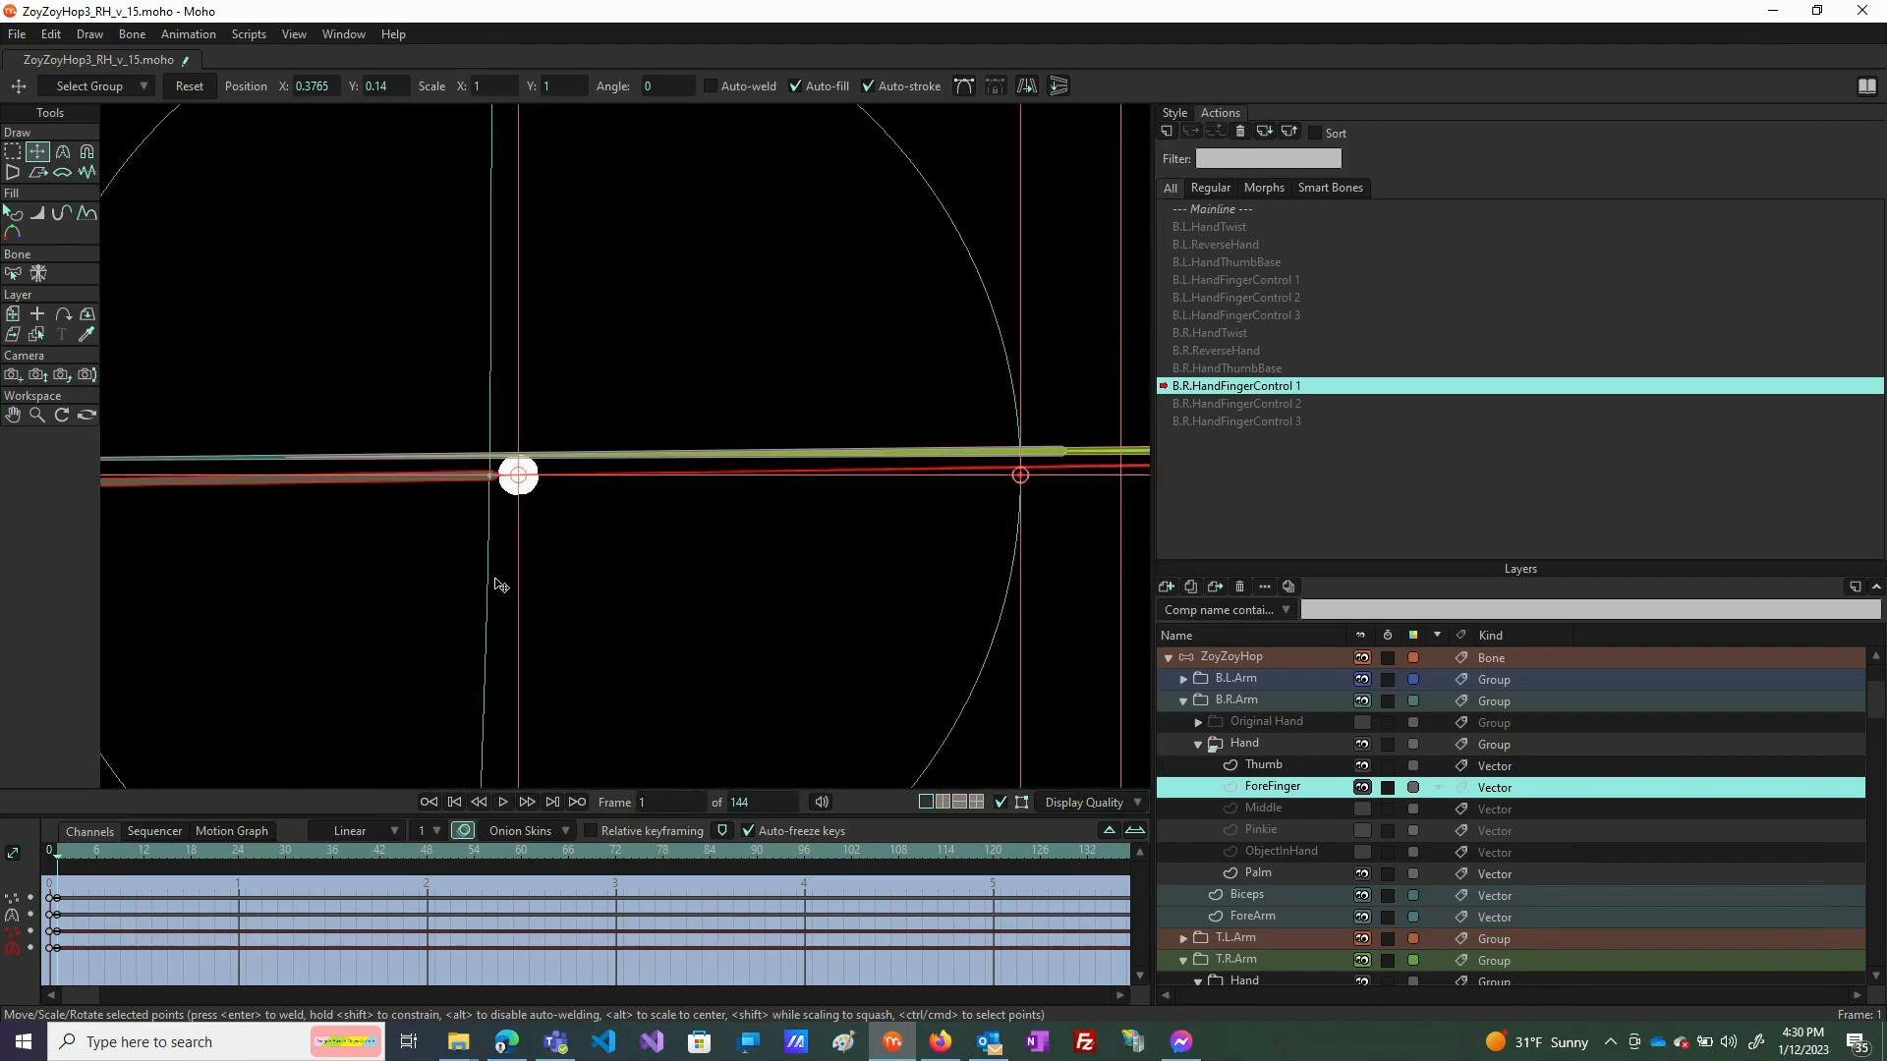
scroll(499, 496, up, 5)
drag(743, 495, 688, 489)
scroll(703, 496, down, 5)
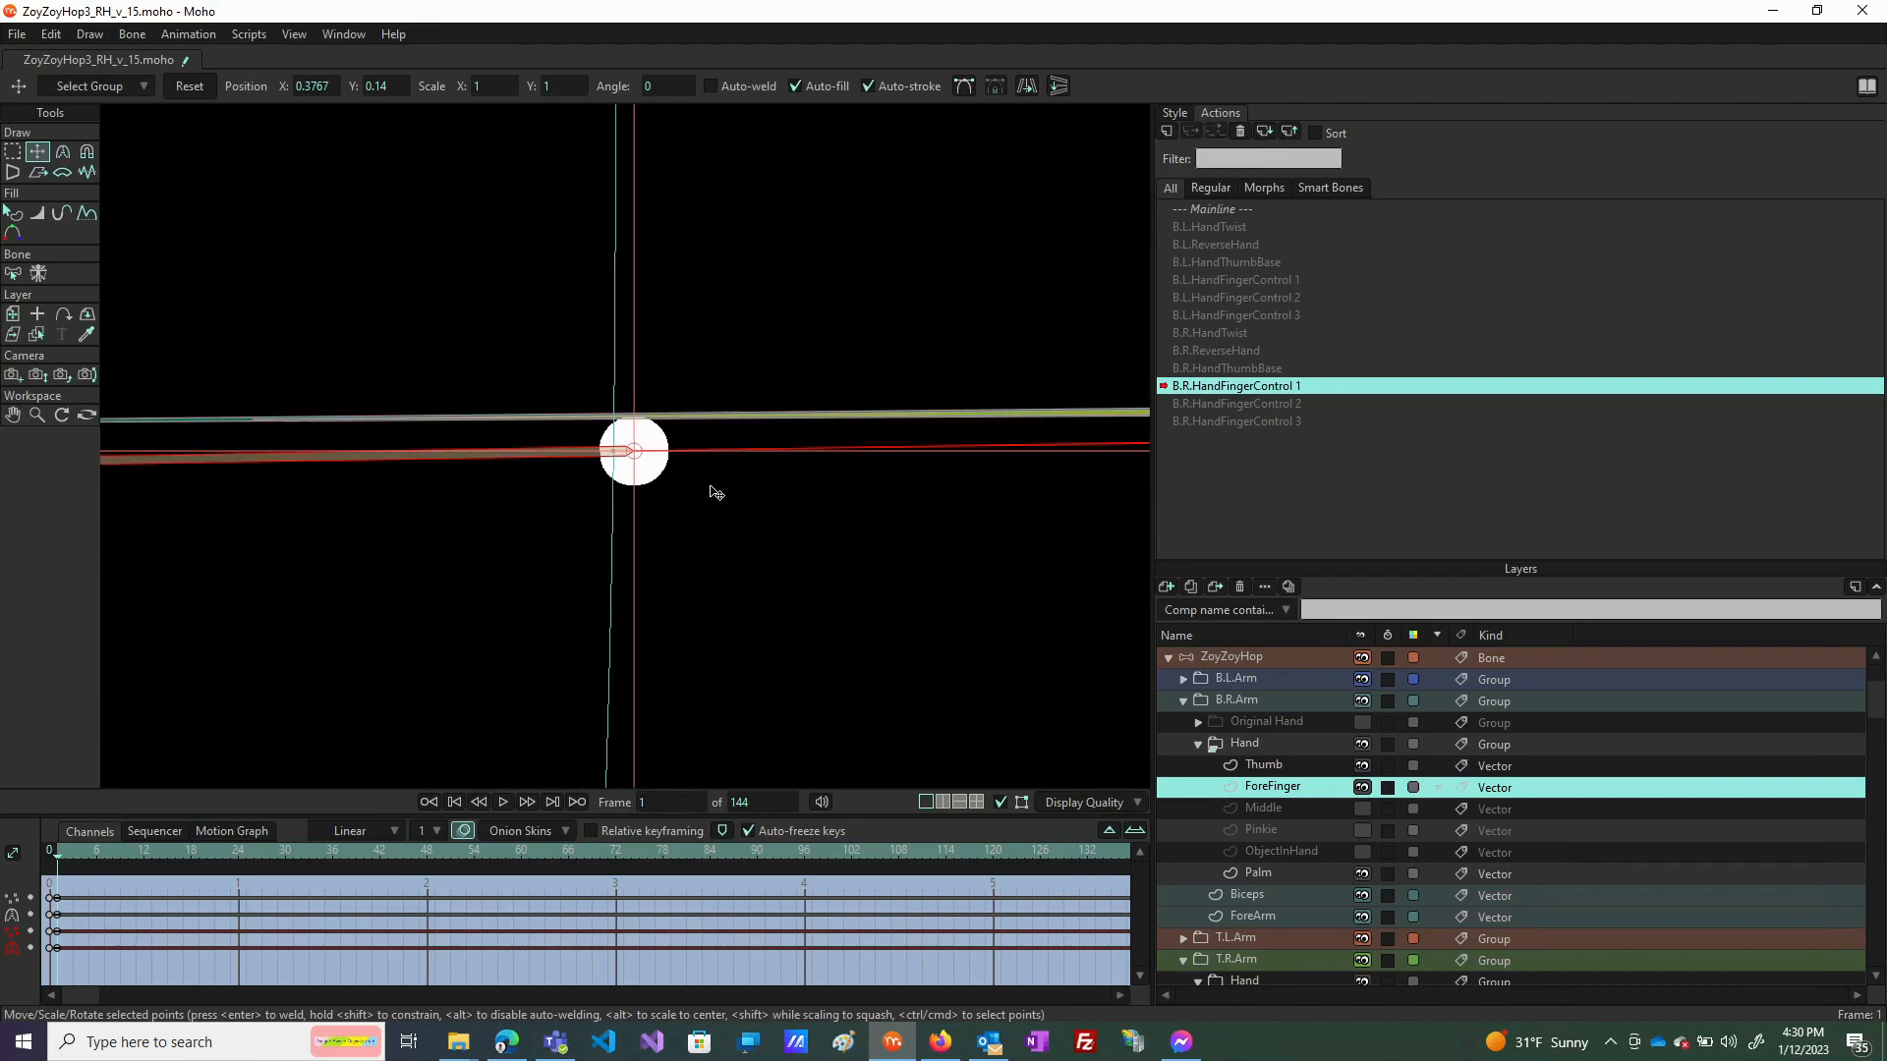
scroll(625, 520, down, 2)
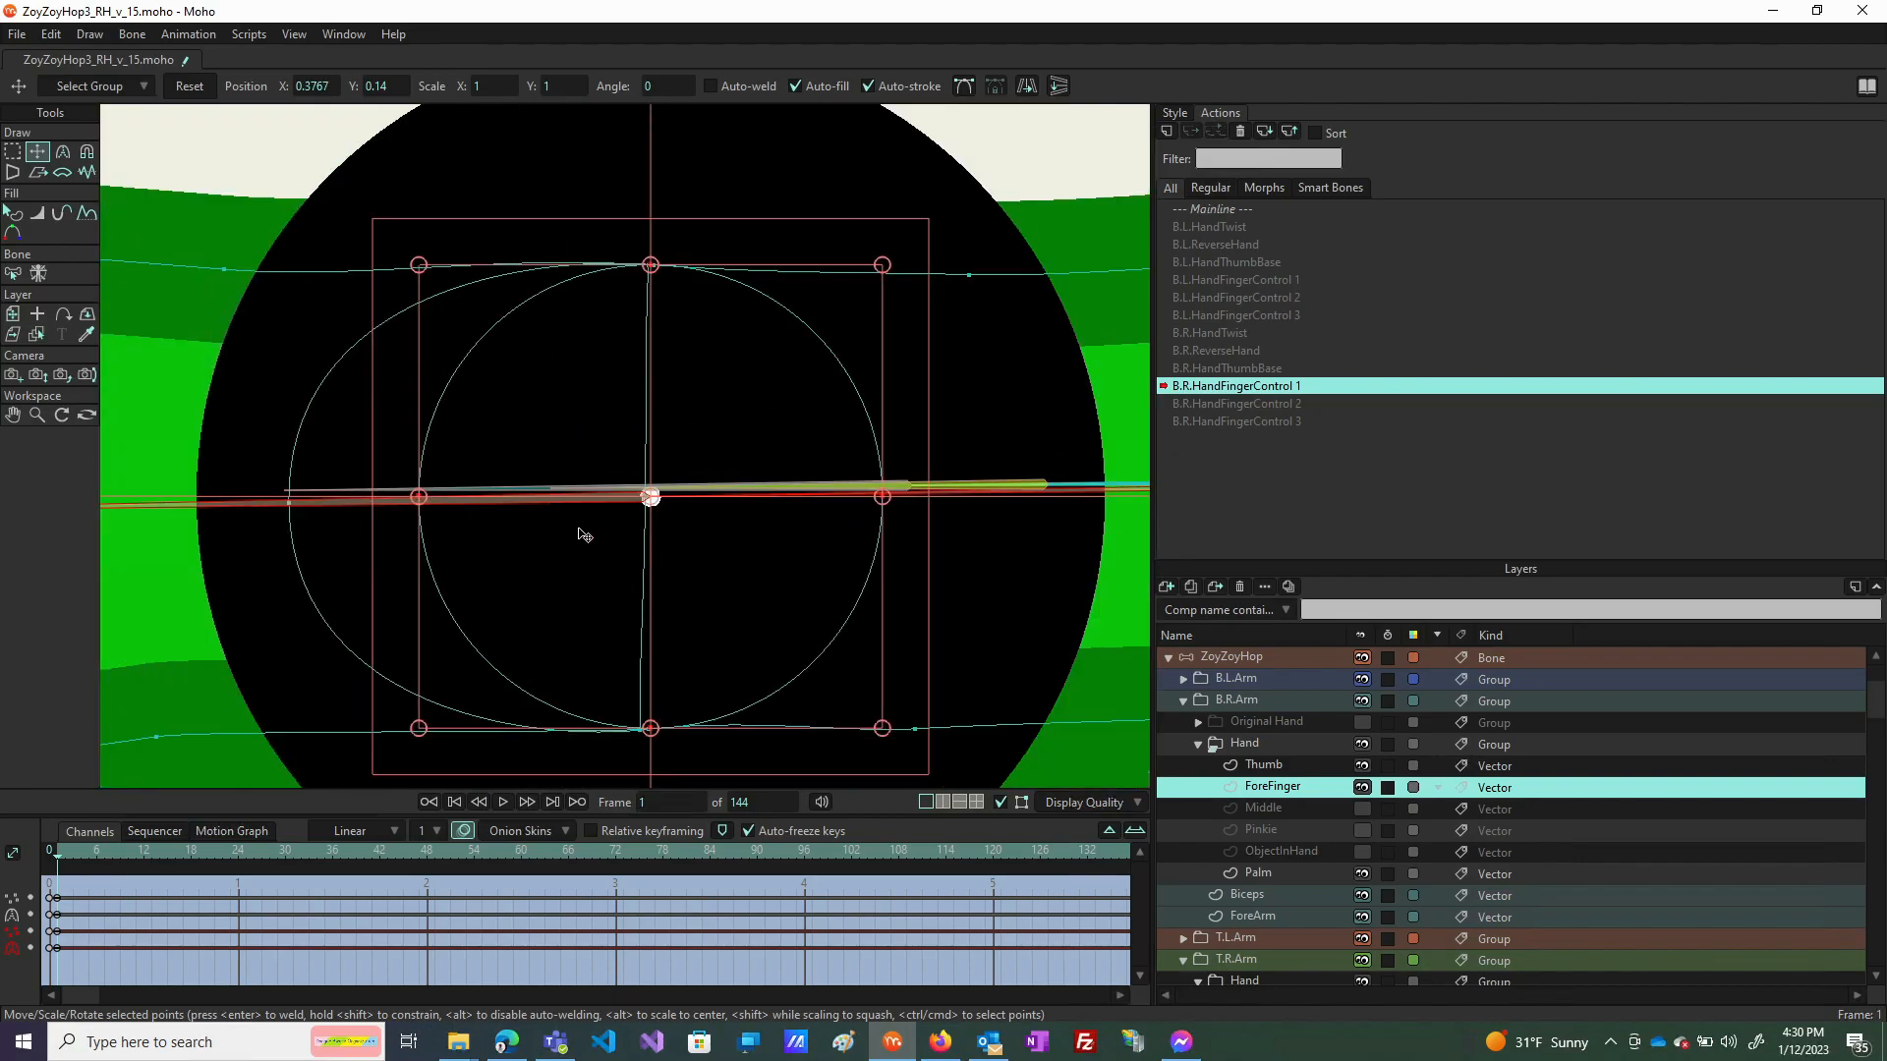
scroll(742, 534, down, 4)
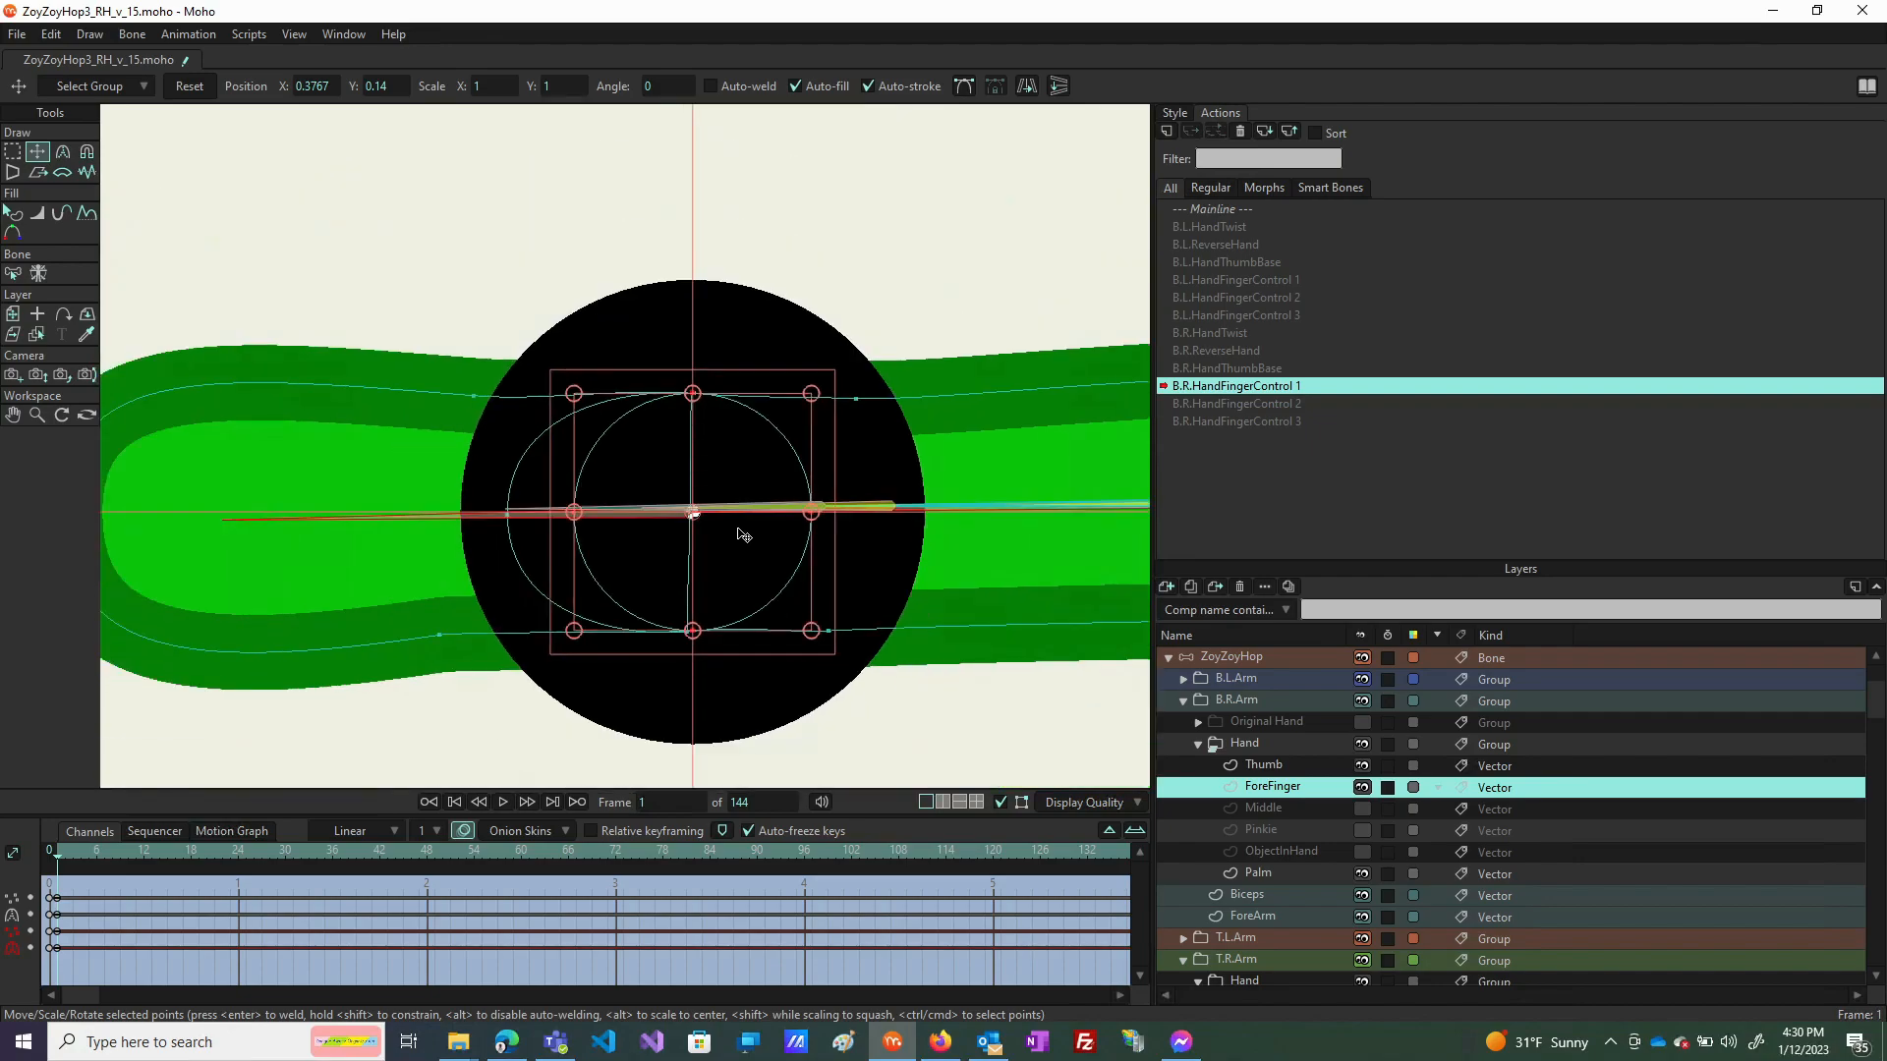
Fine-tune the guide circle at close range so its centre sits exactly on the tip of the finger's base bone.
scroll(739, 534, up, 7)
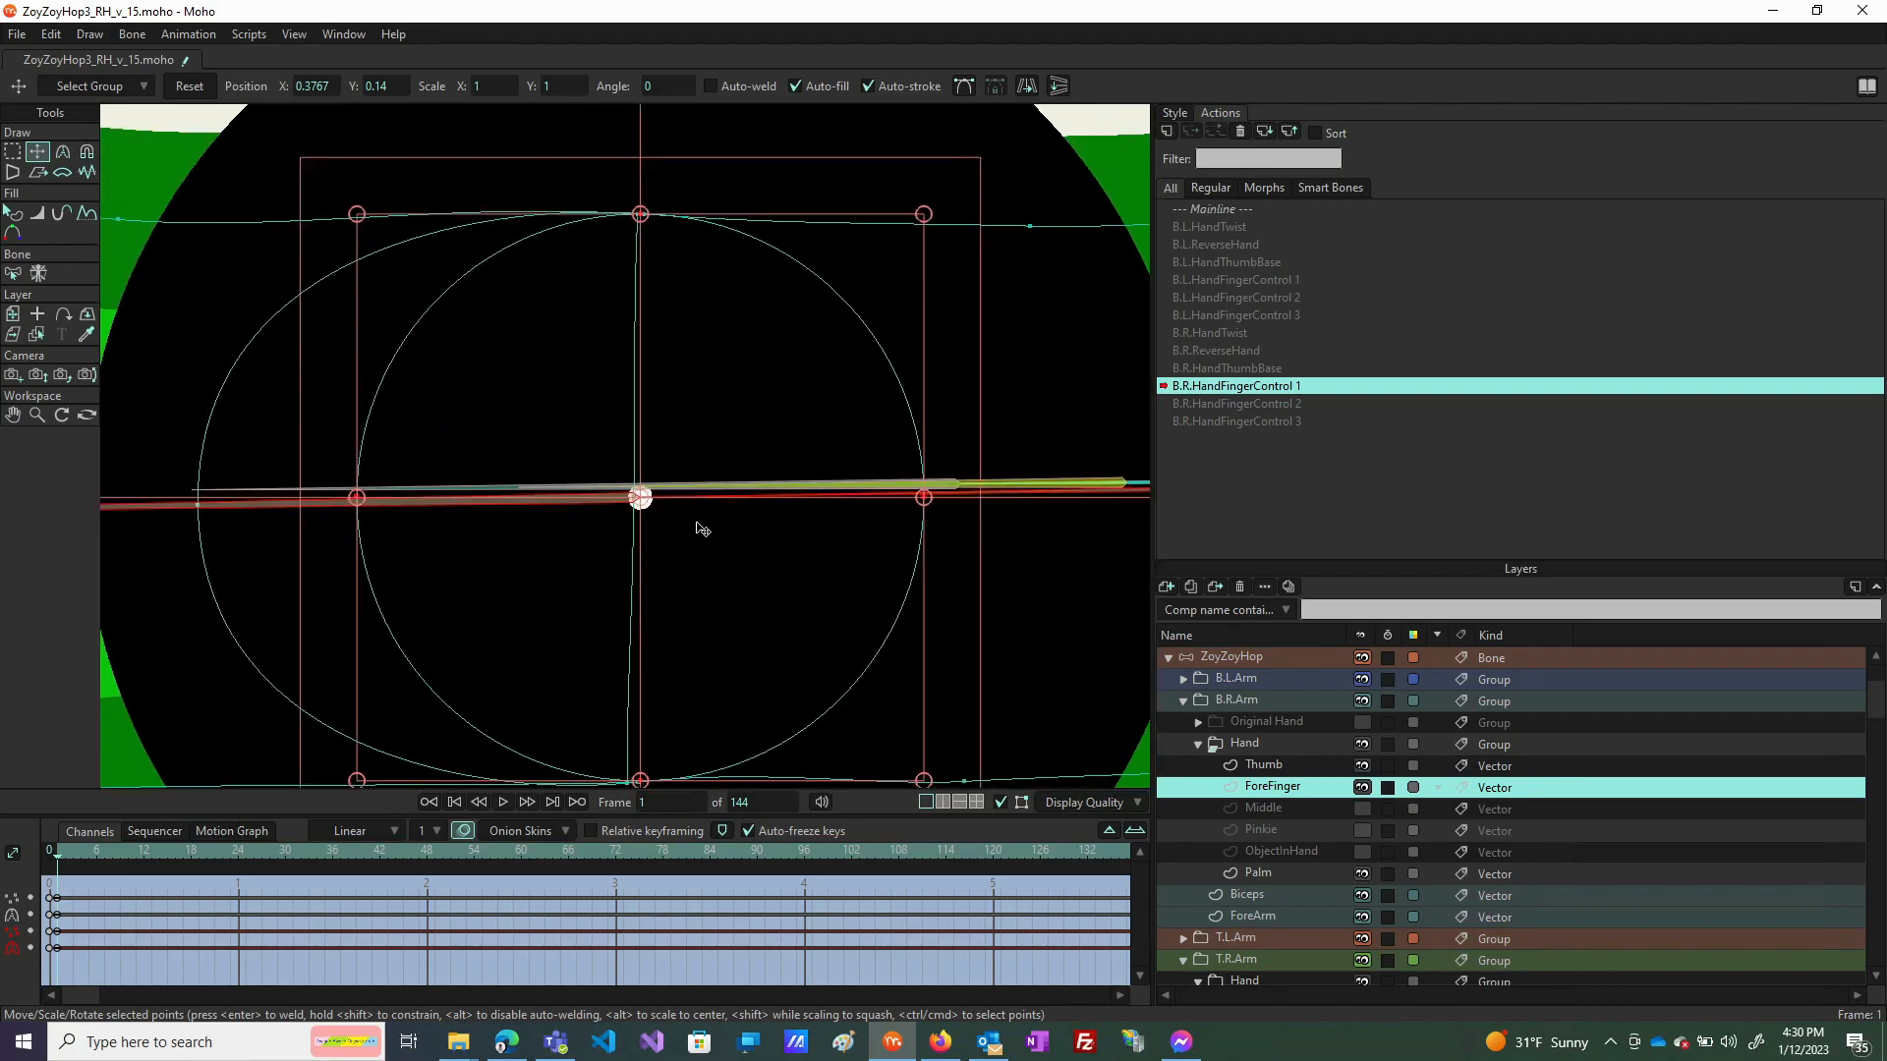
scroll(639, 491, up, 5)
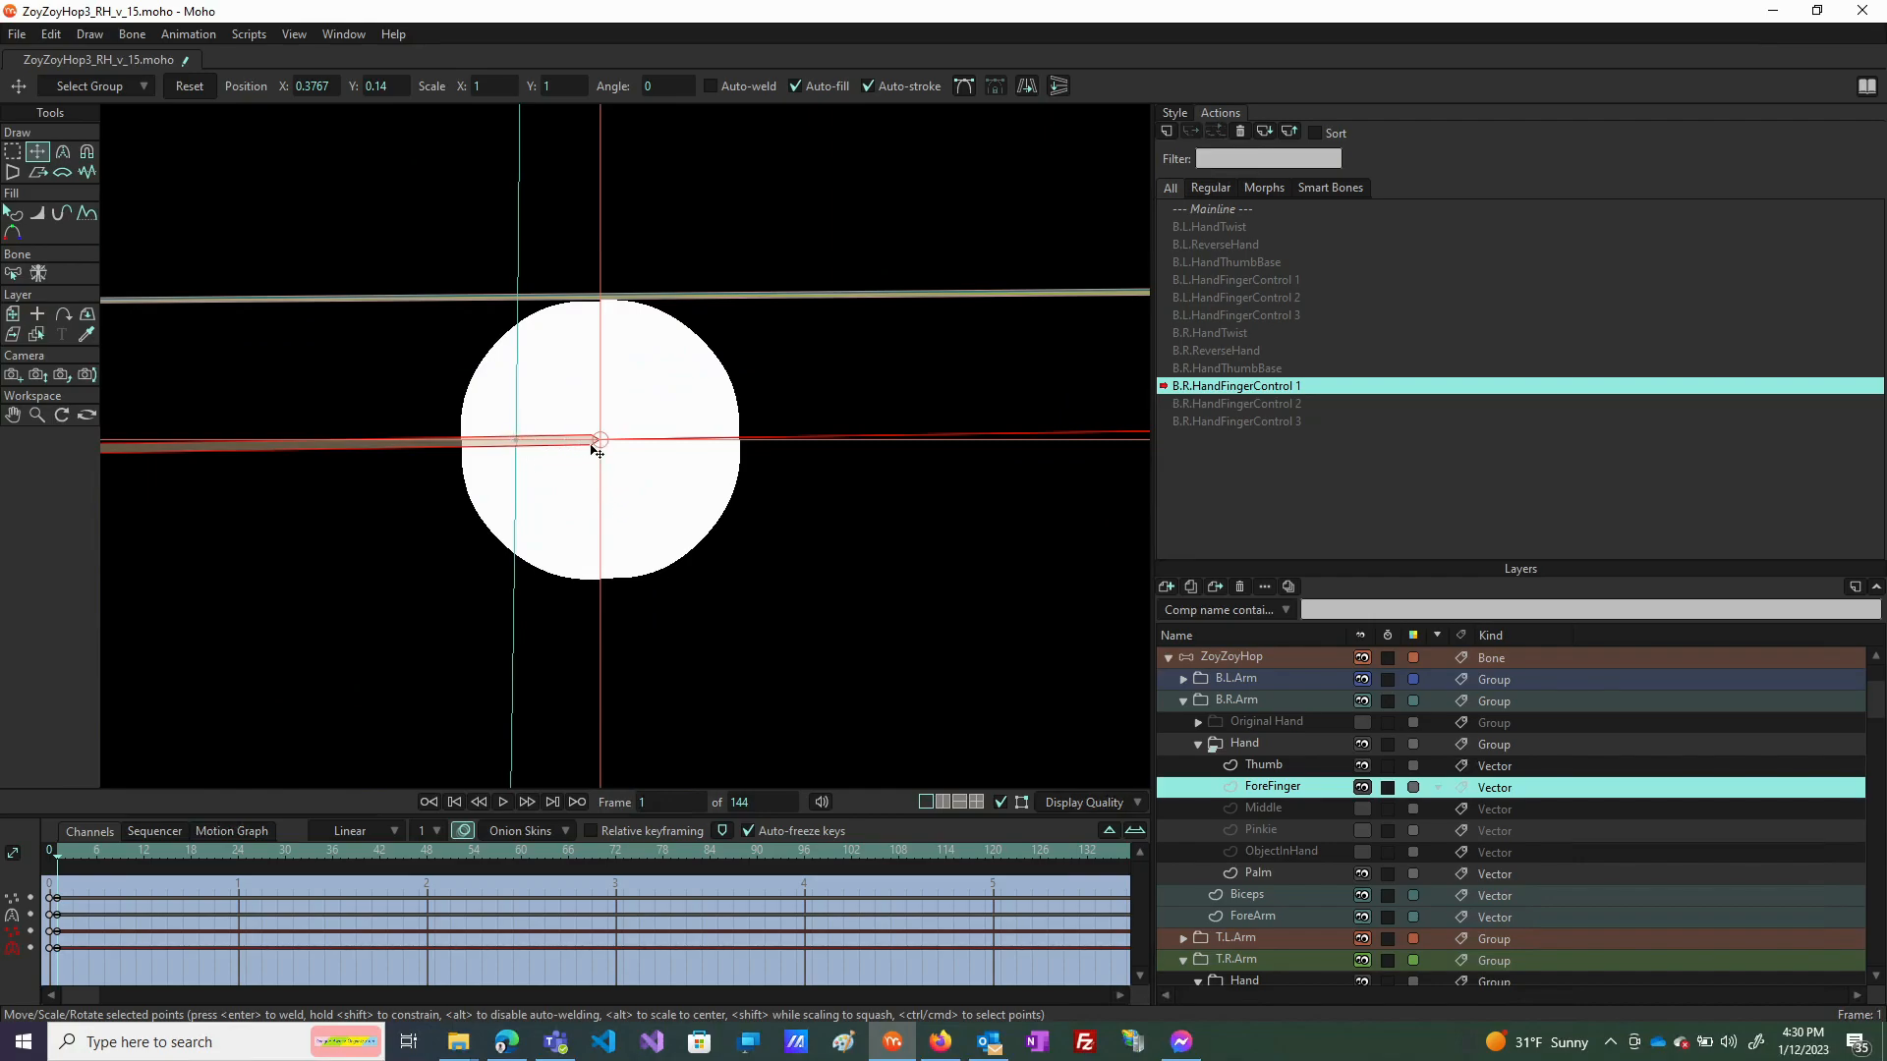
scroll(596, 448, up, 5)
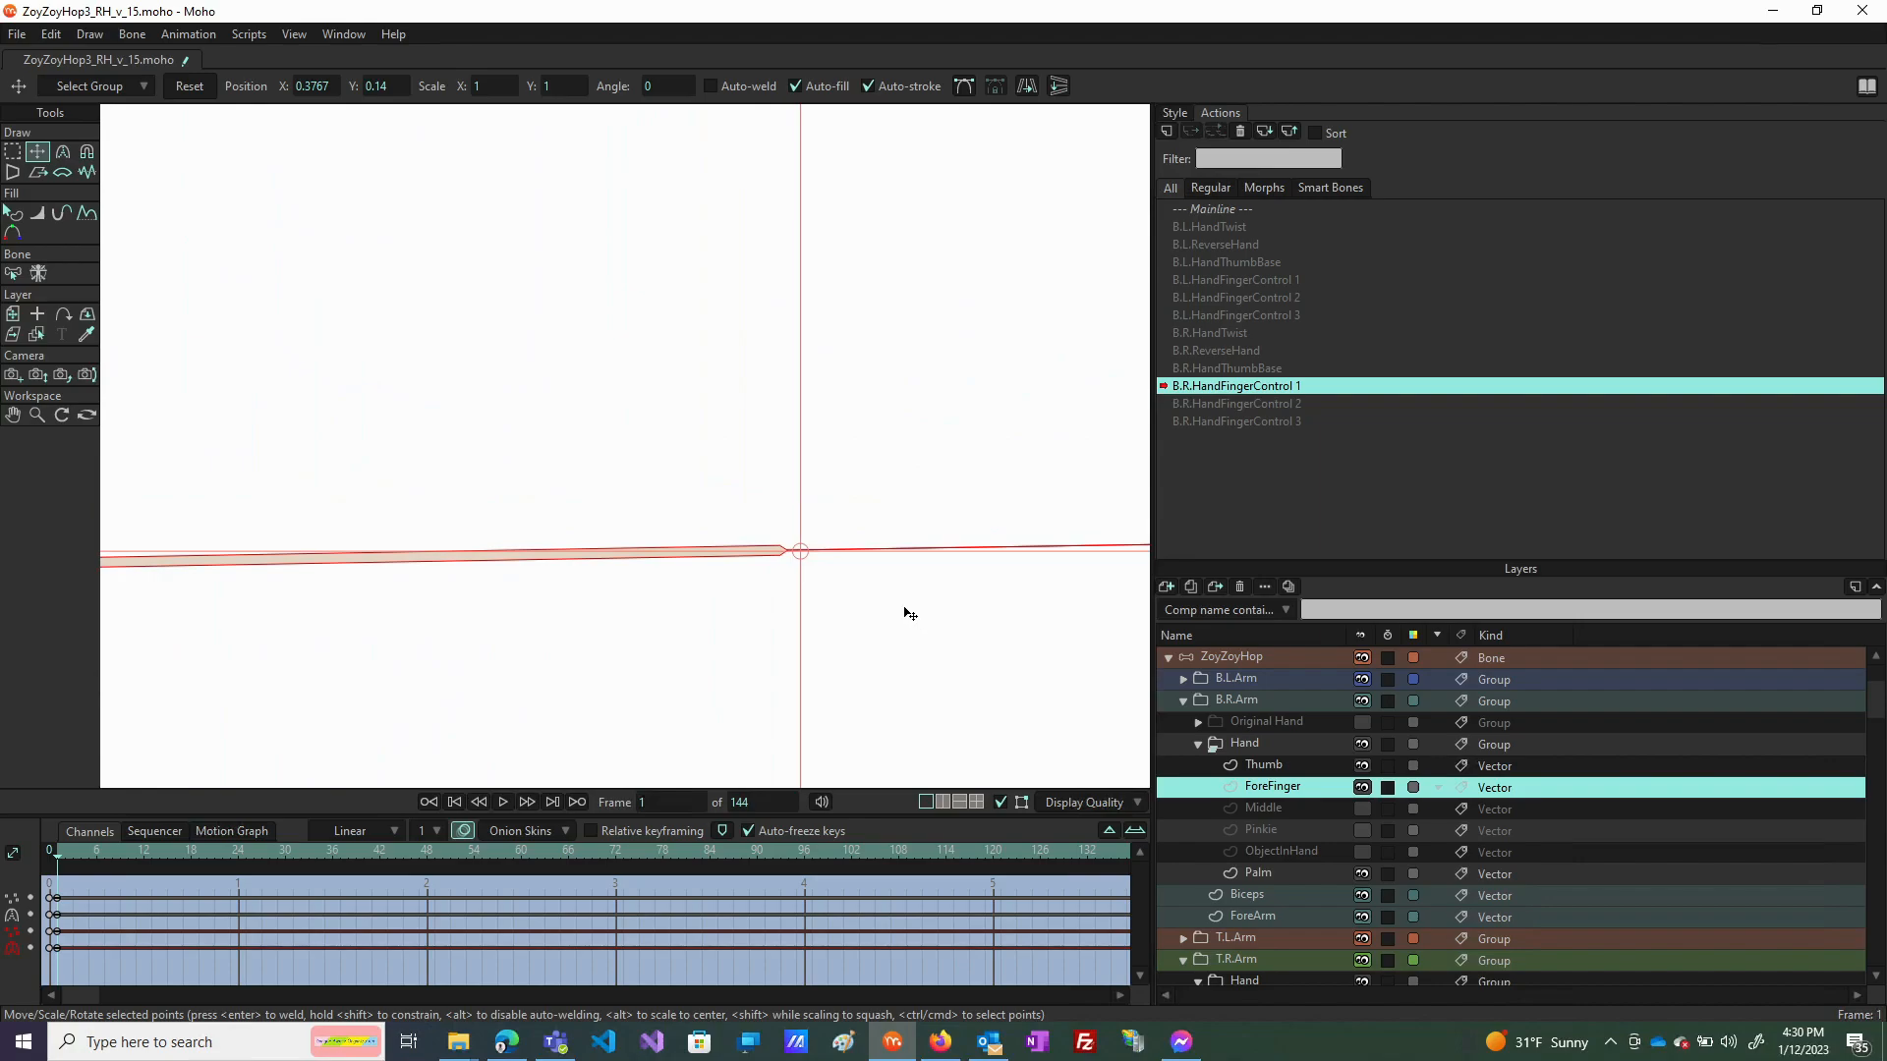
drag(903, 609, 855, 605)
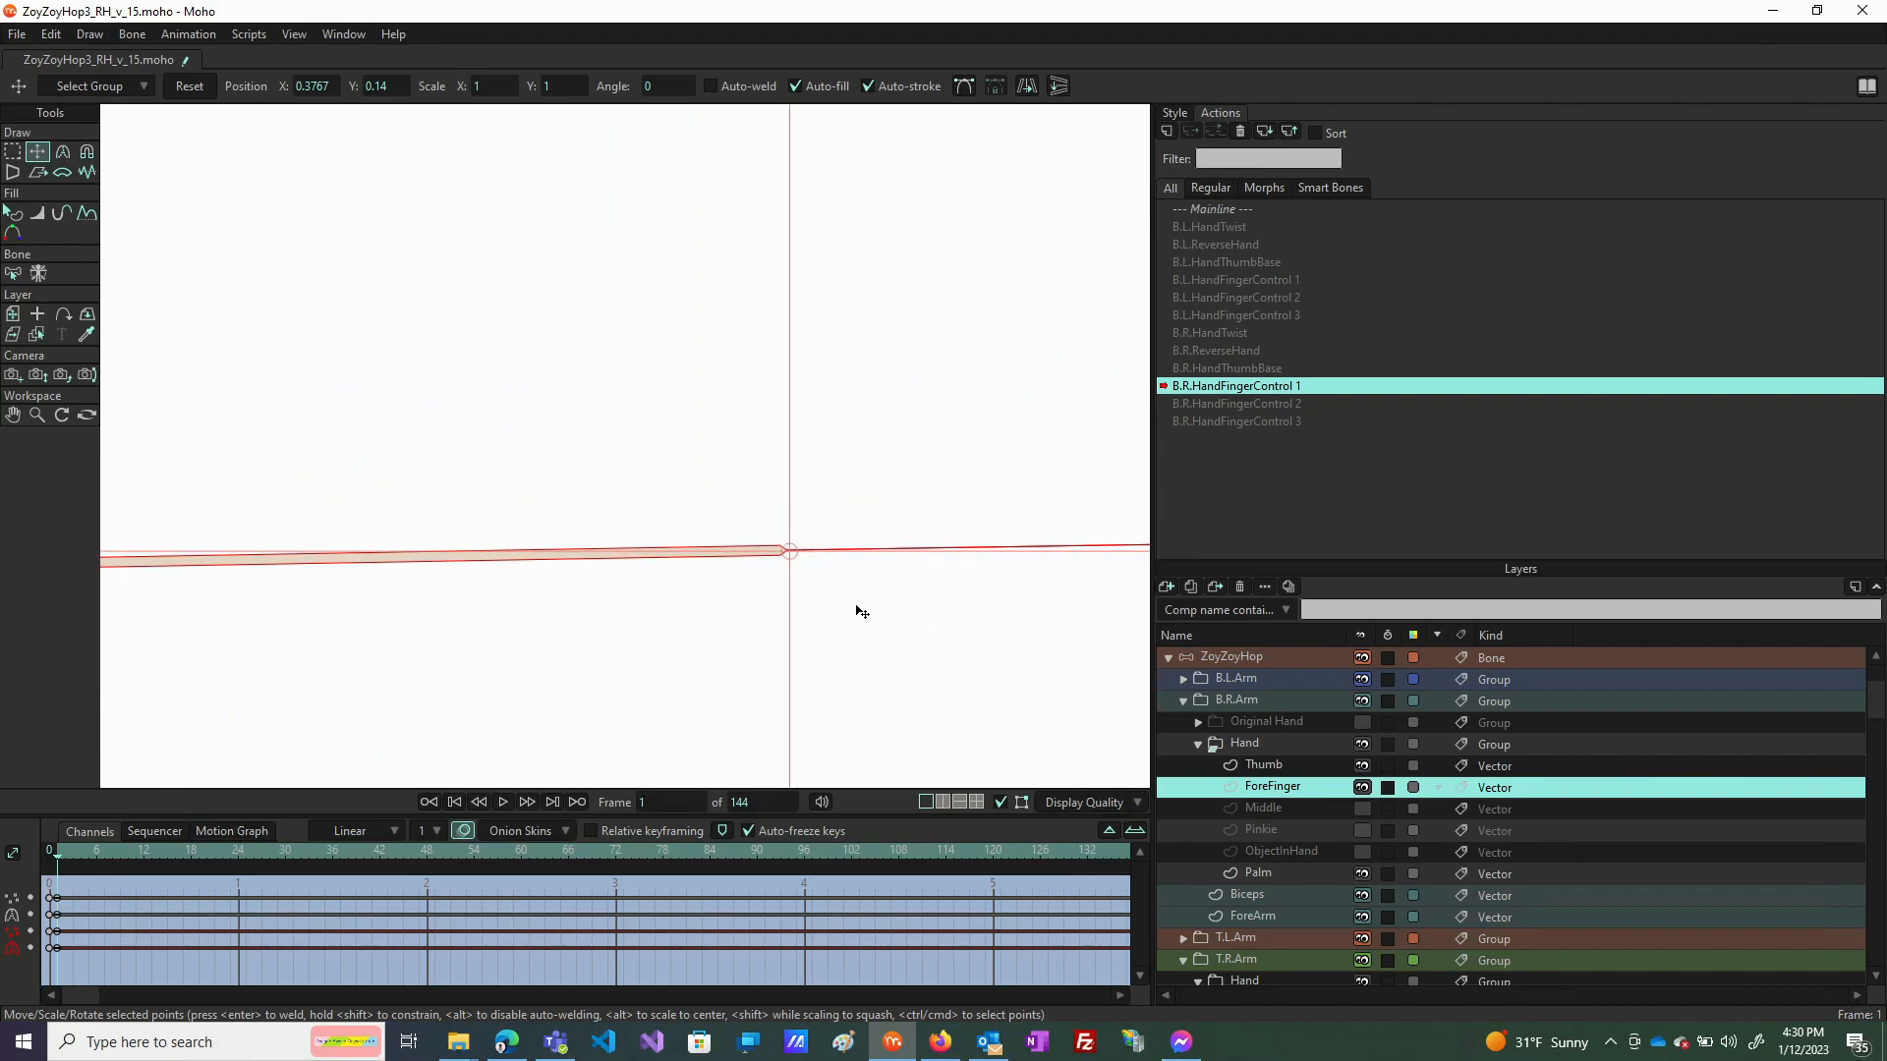
scroll(789, 579, up, 5)
scroll(792, 521, up, 6)
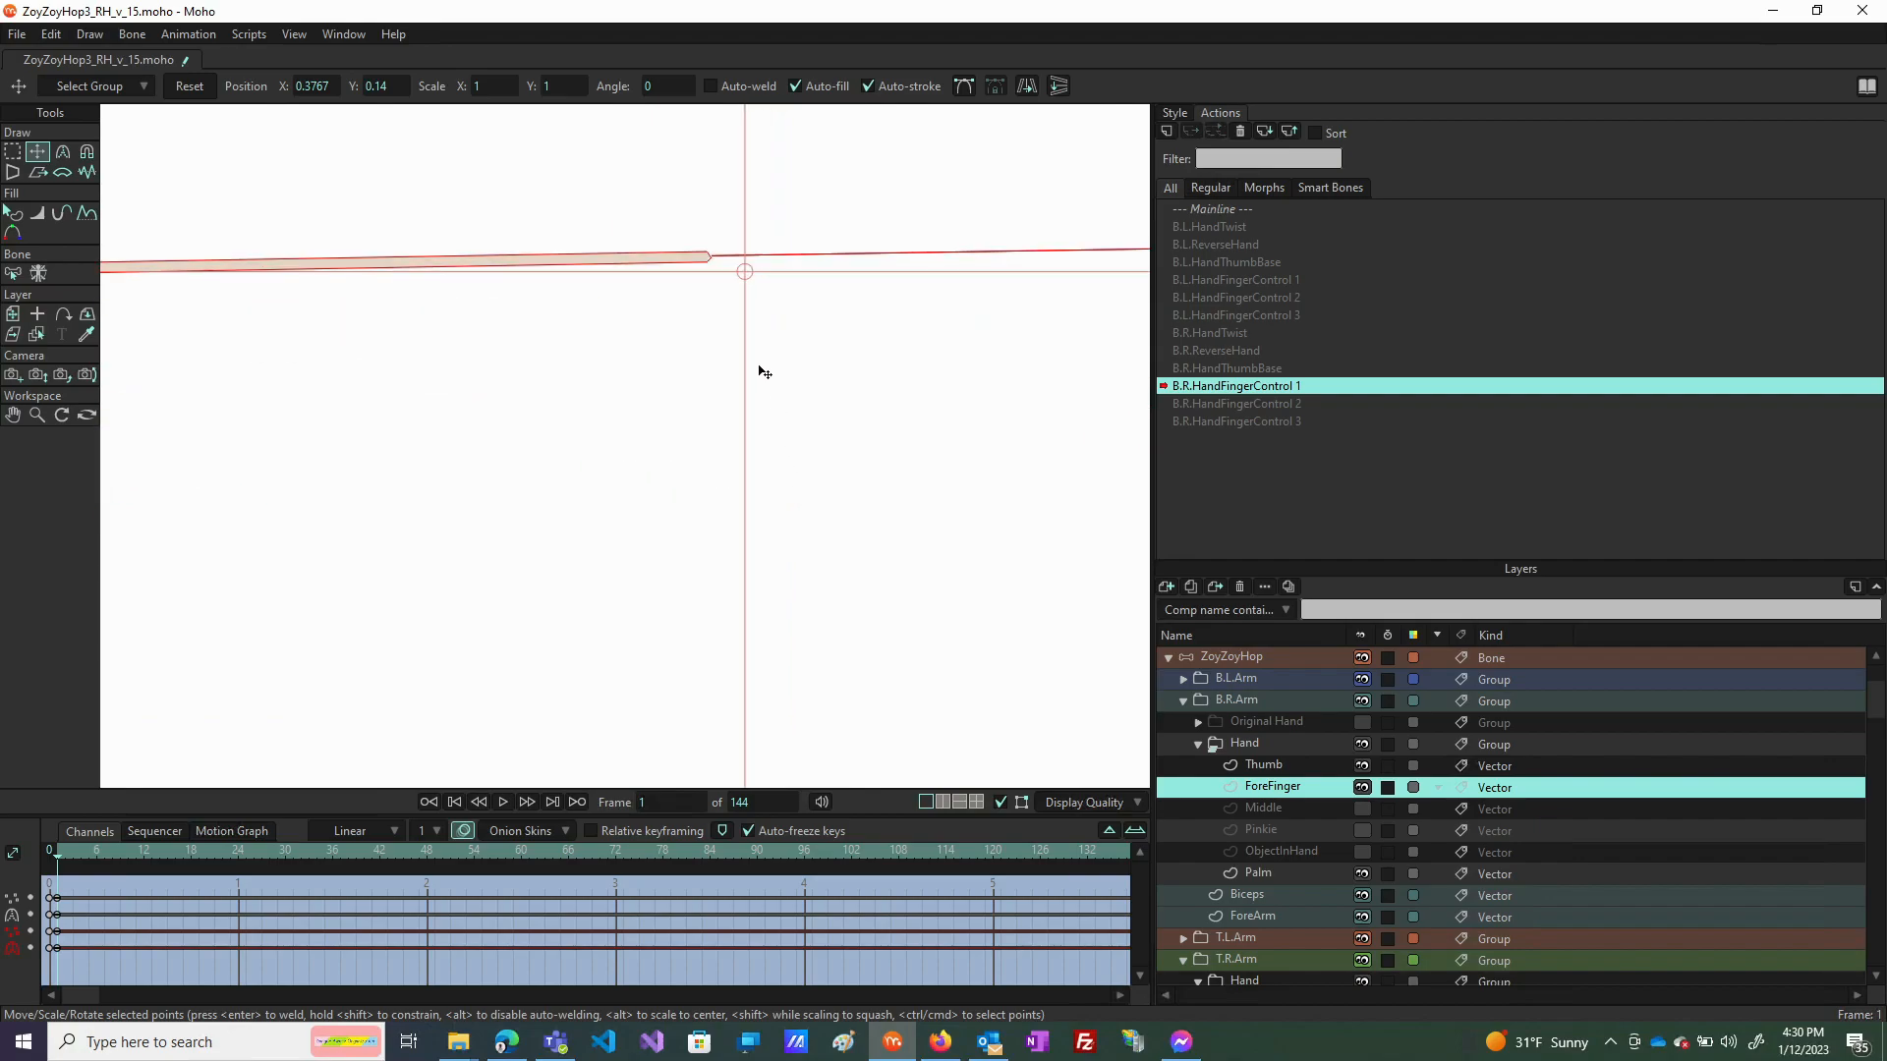
drag(757, 304, 756, 361)
scroll(687, 346, down, 5)
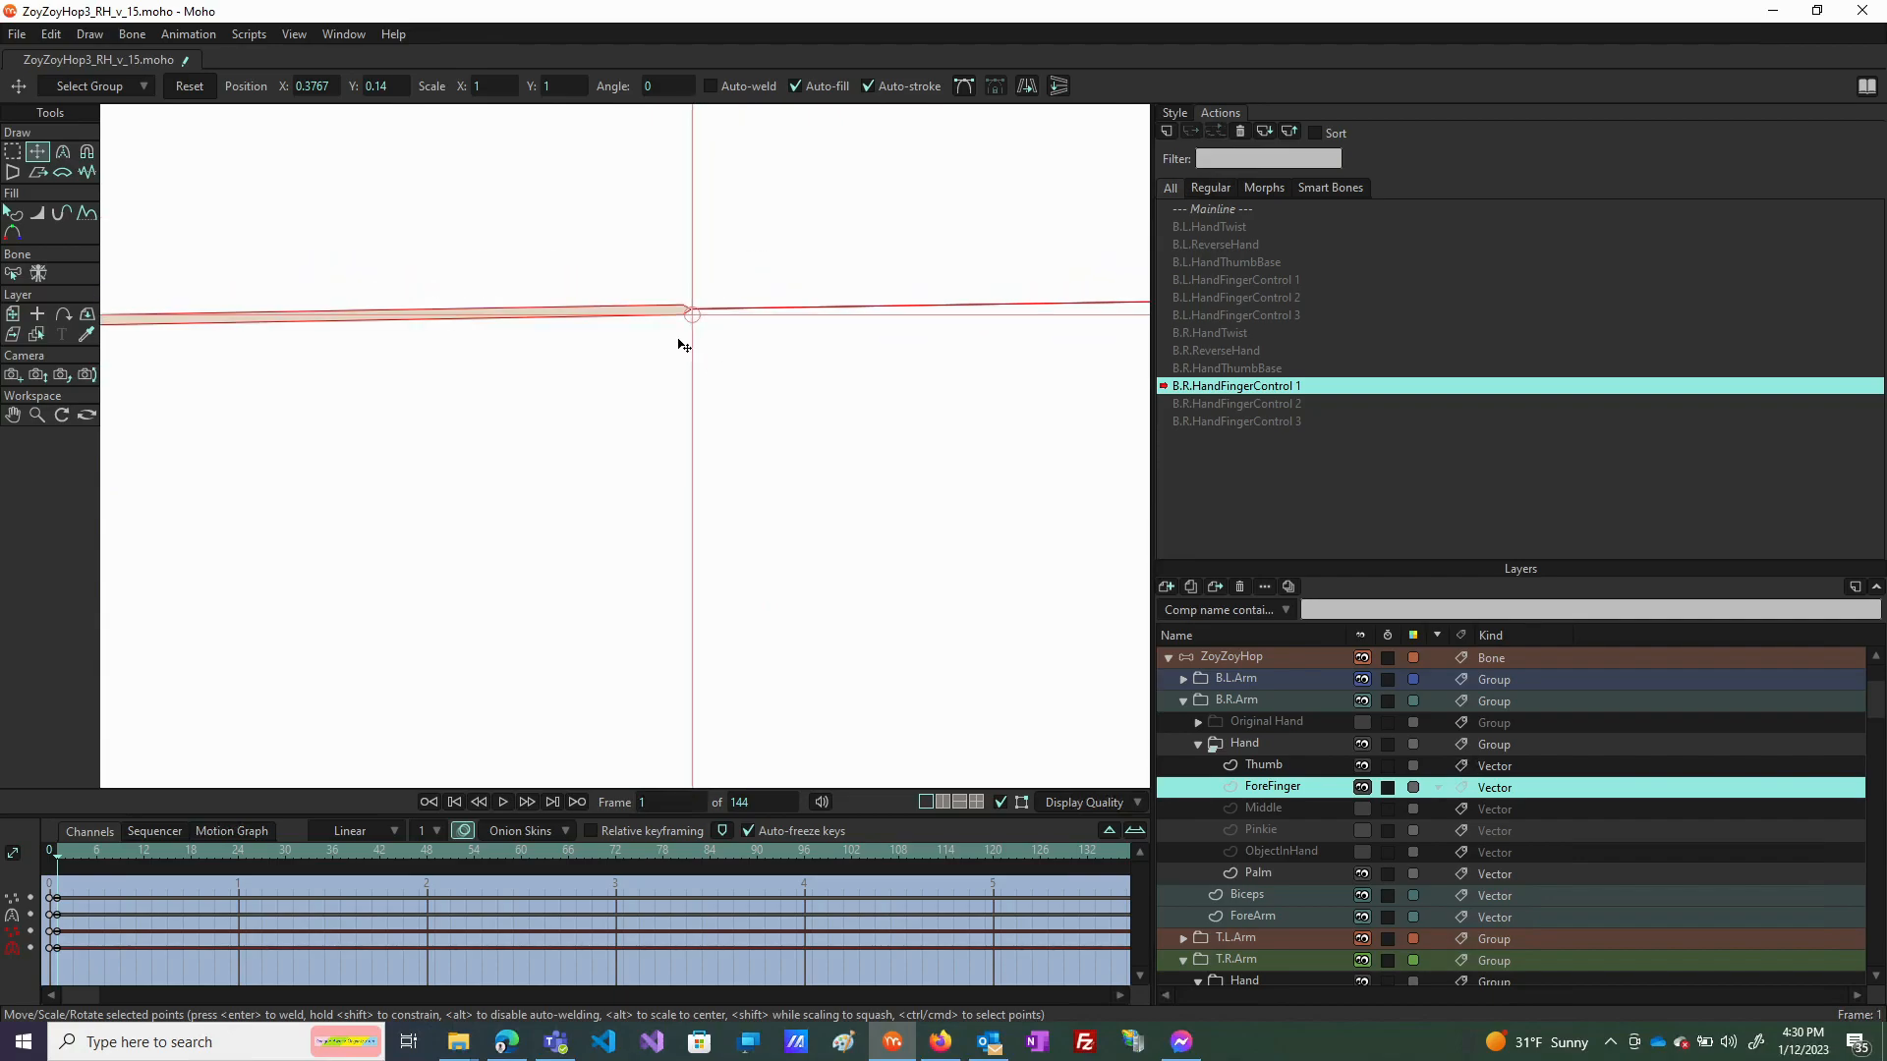
scroll(730, 357, down, 8)
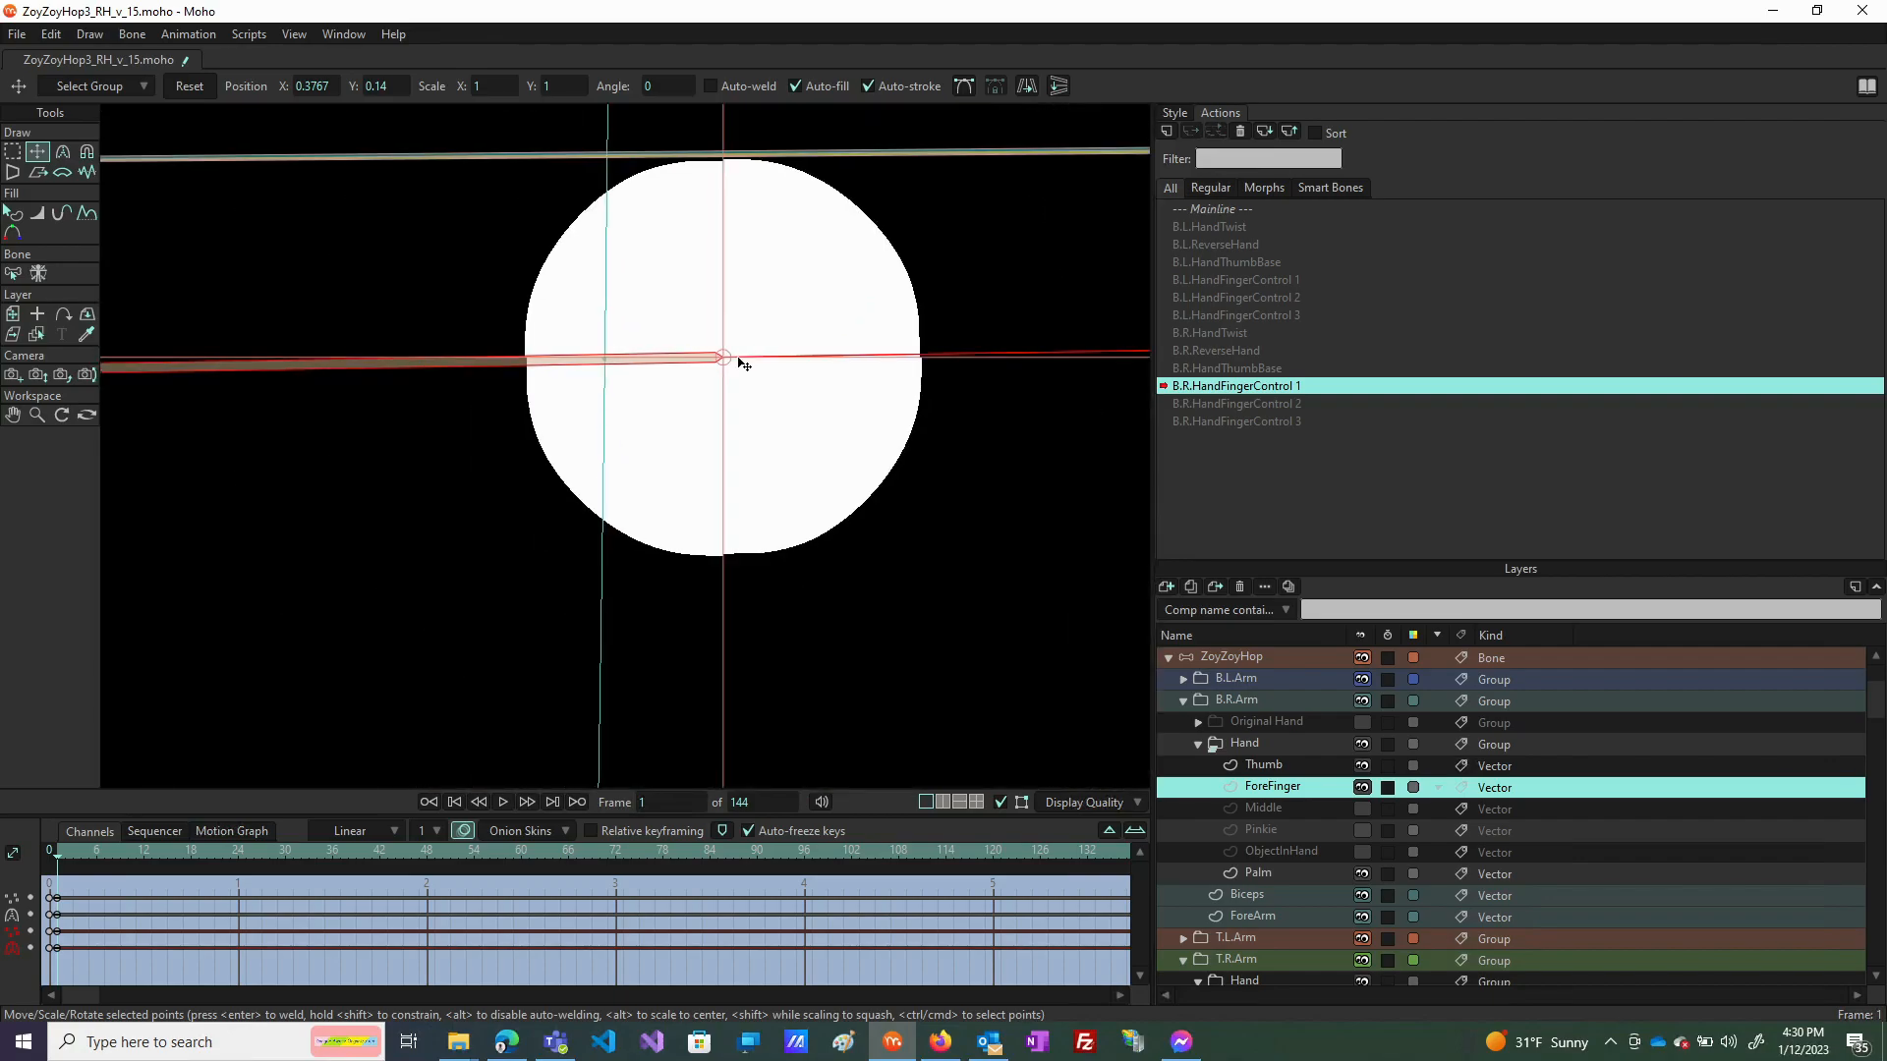
scroll(739, 361, down, 3)
Move the end point of the forefinger's joint arc onto the guide circle's edge, at about X 0.3857, Y 0.1399.
scroll(722, 369, up, 8)
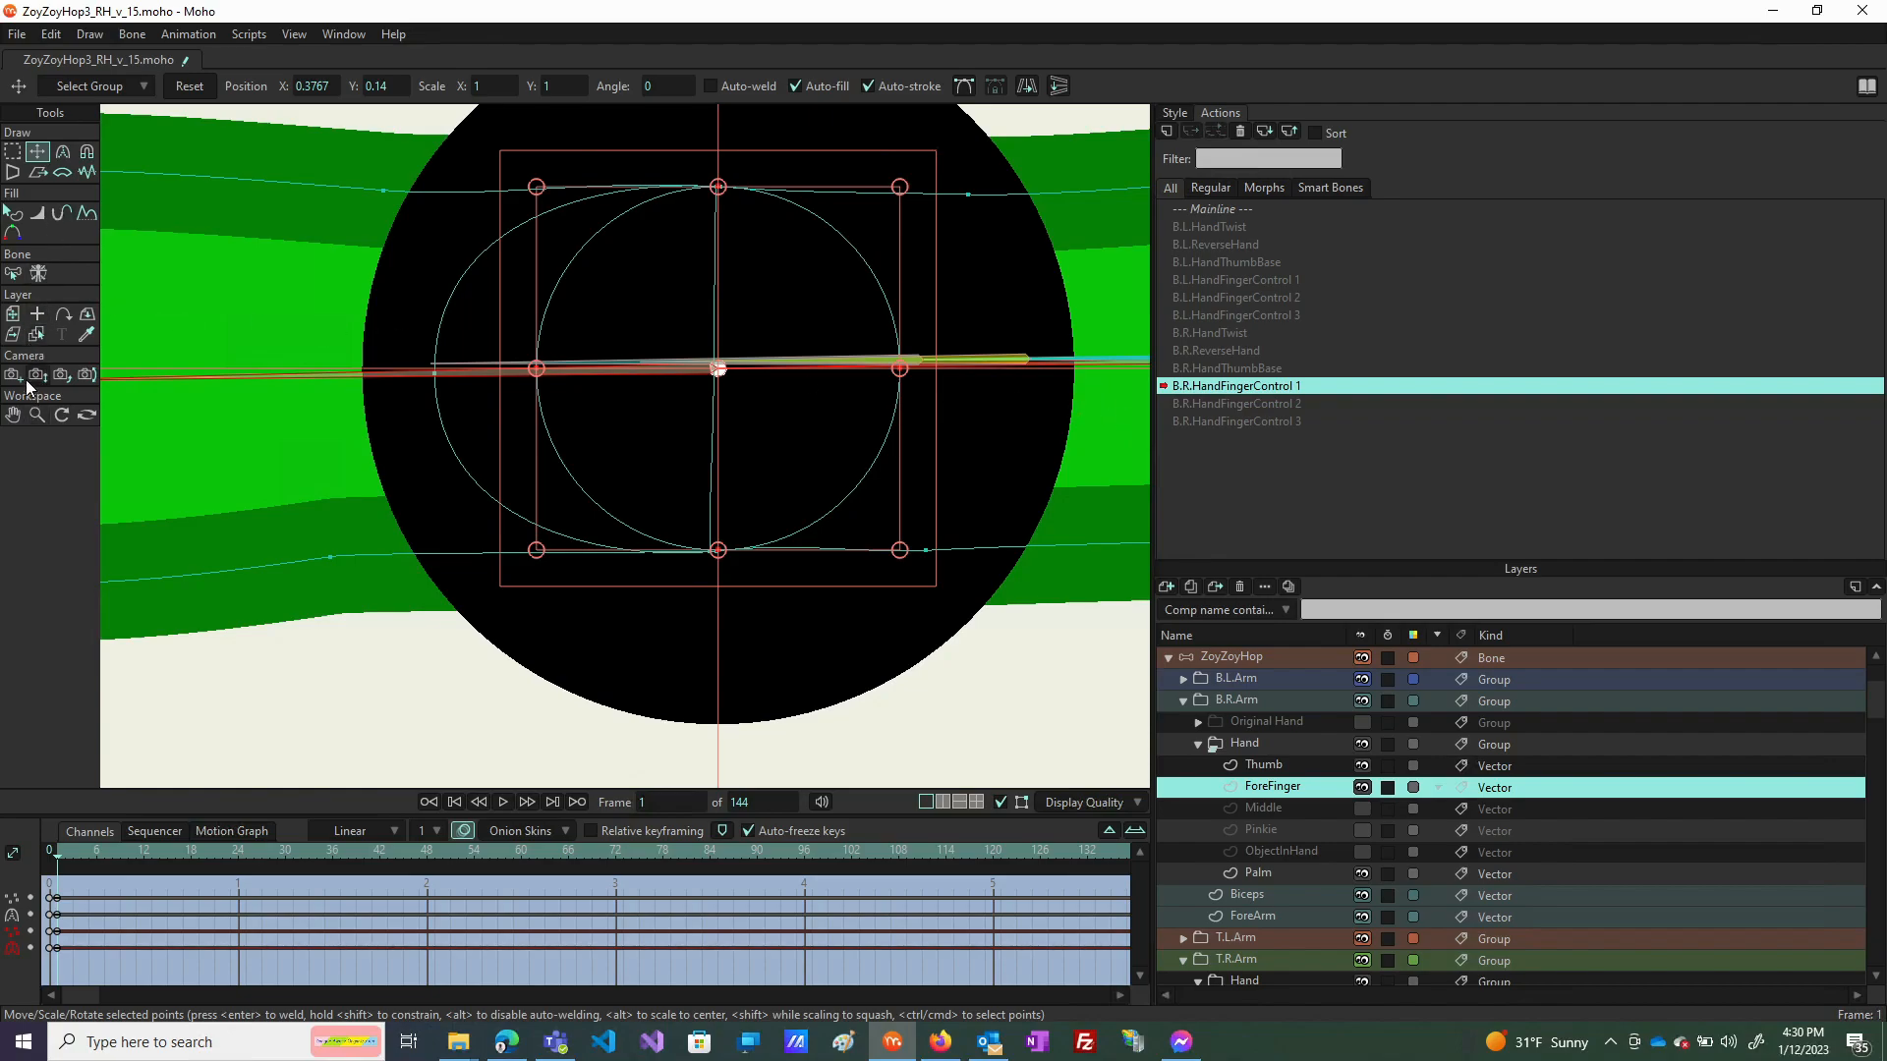
click(439, 380)
drag(439, 380, 542, 376)
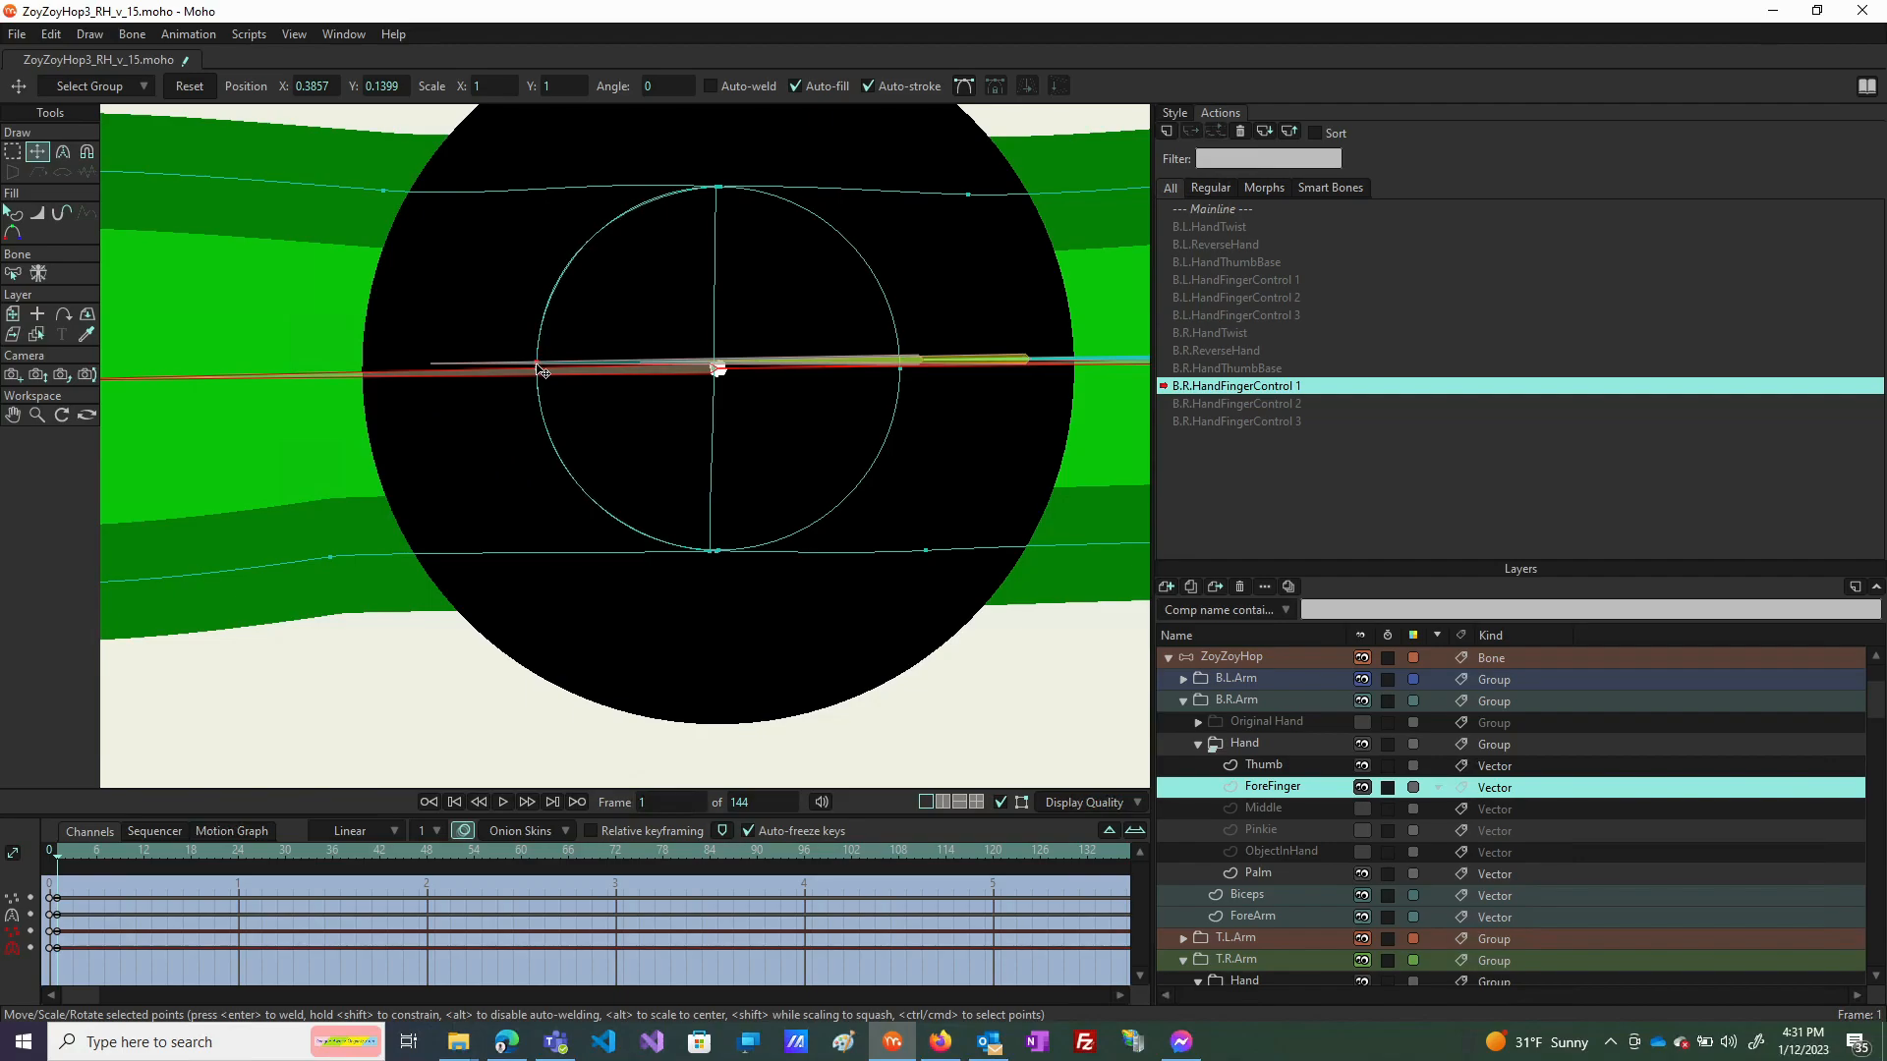
drag(542, 372, 540, 372)
Select the whole guide circle, return to Mainline and delete it from the ForeFinger layer.
key(ctrl+a)
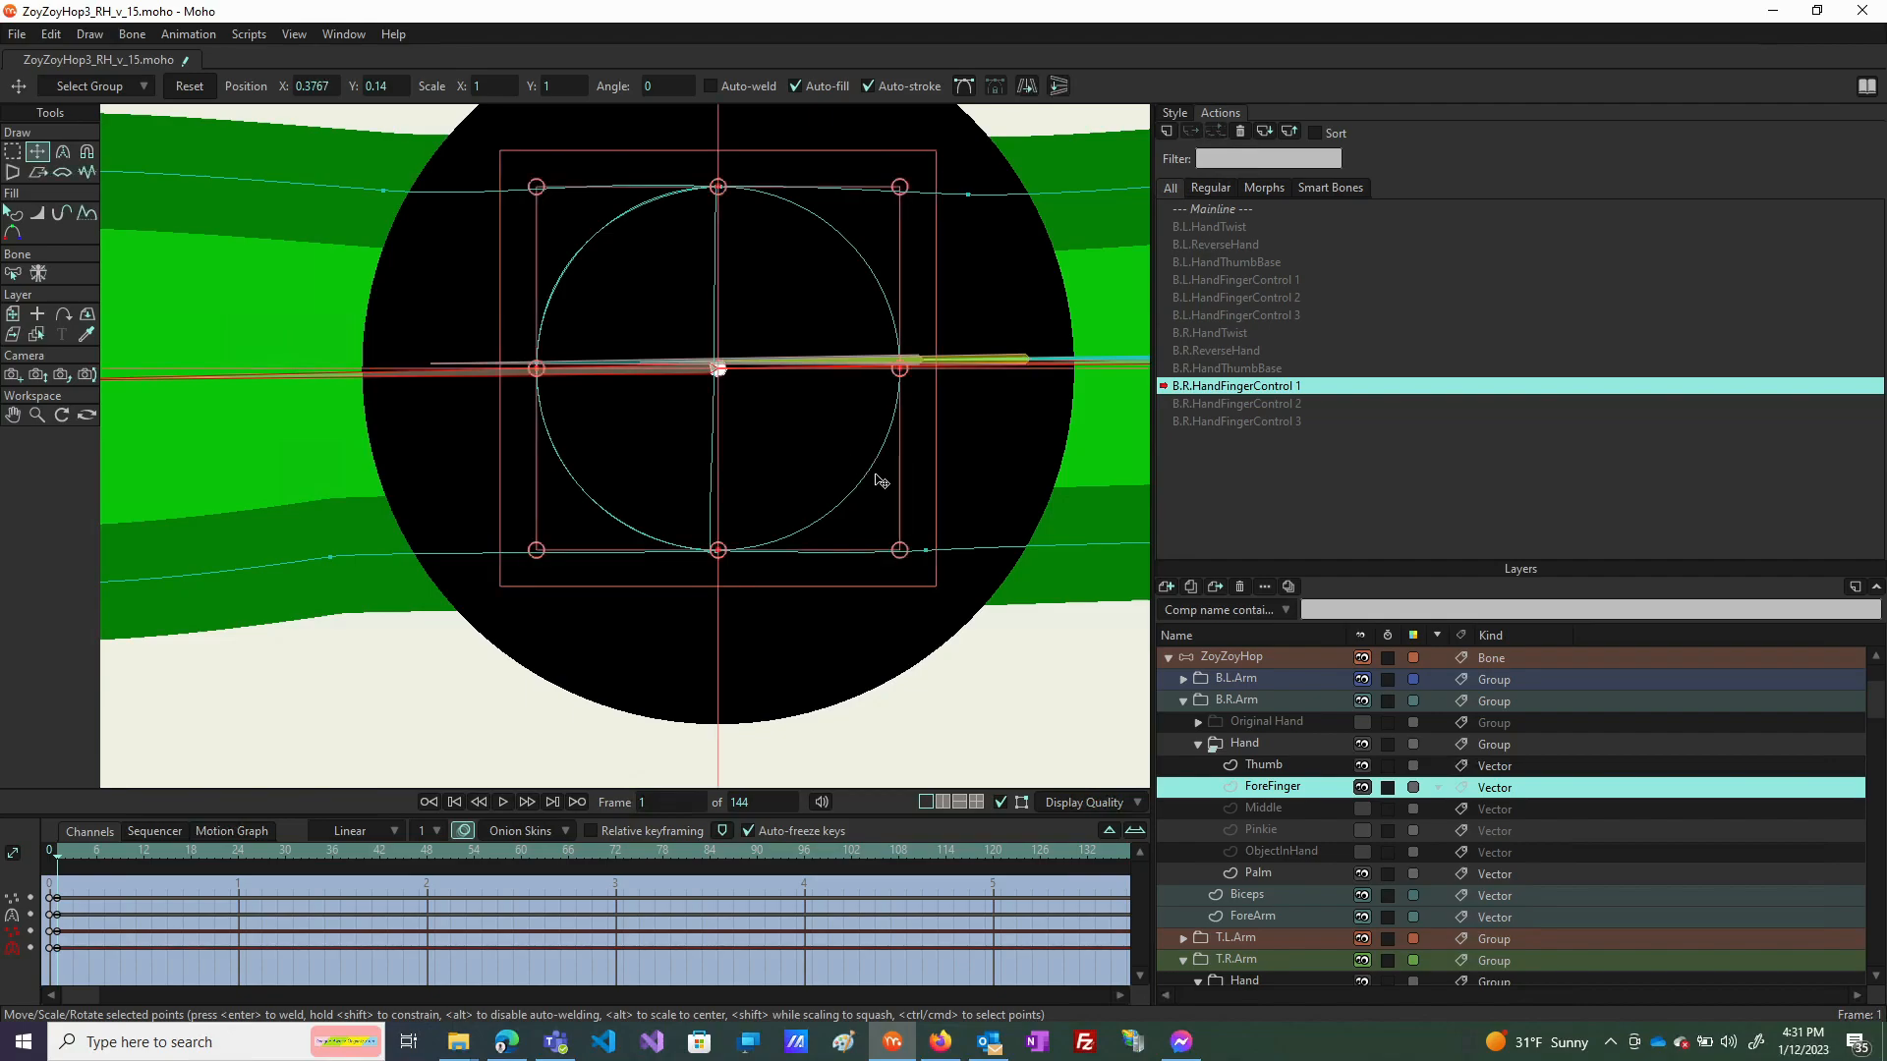
click(1238, 210)
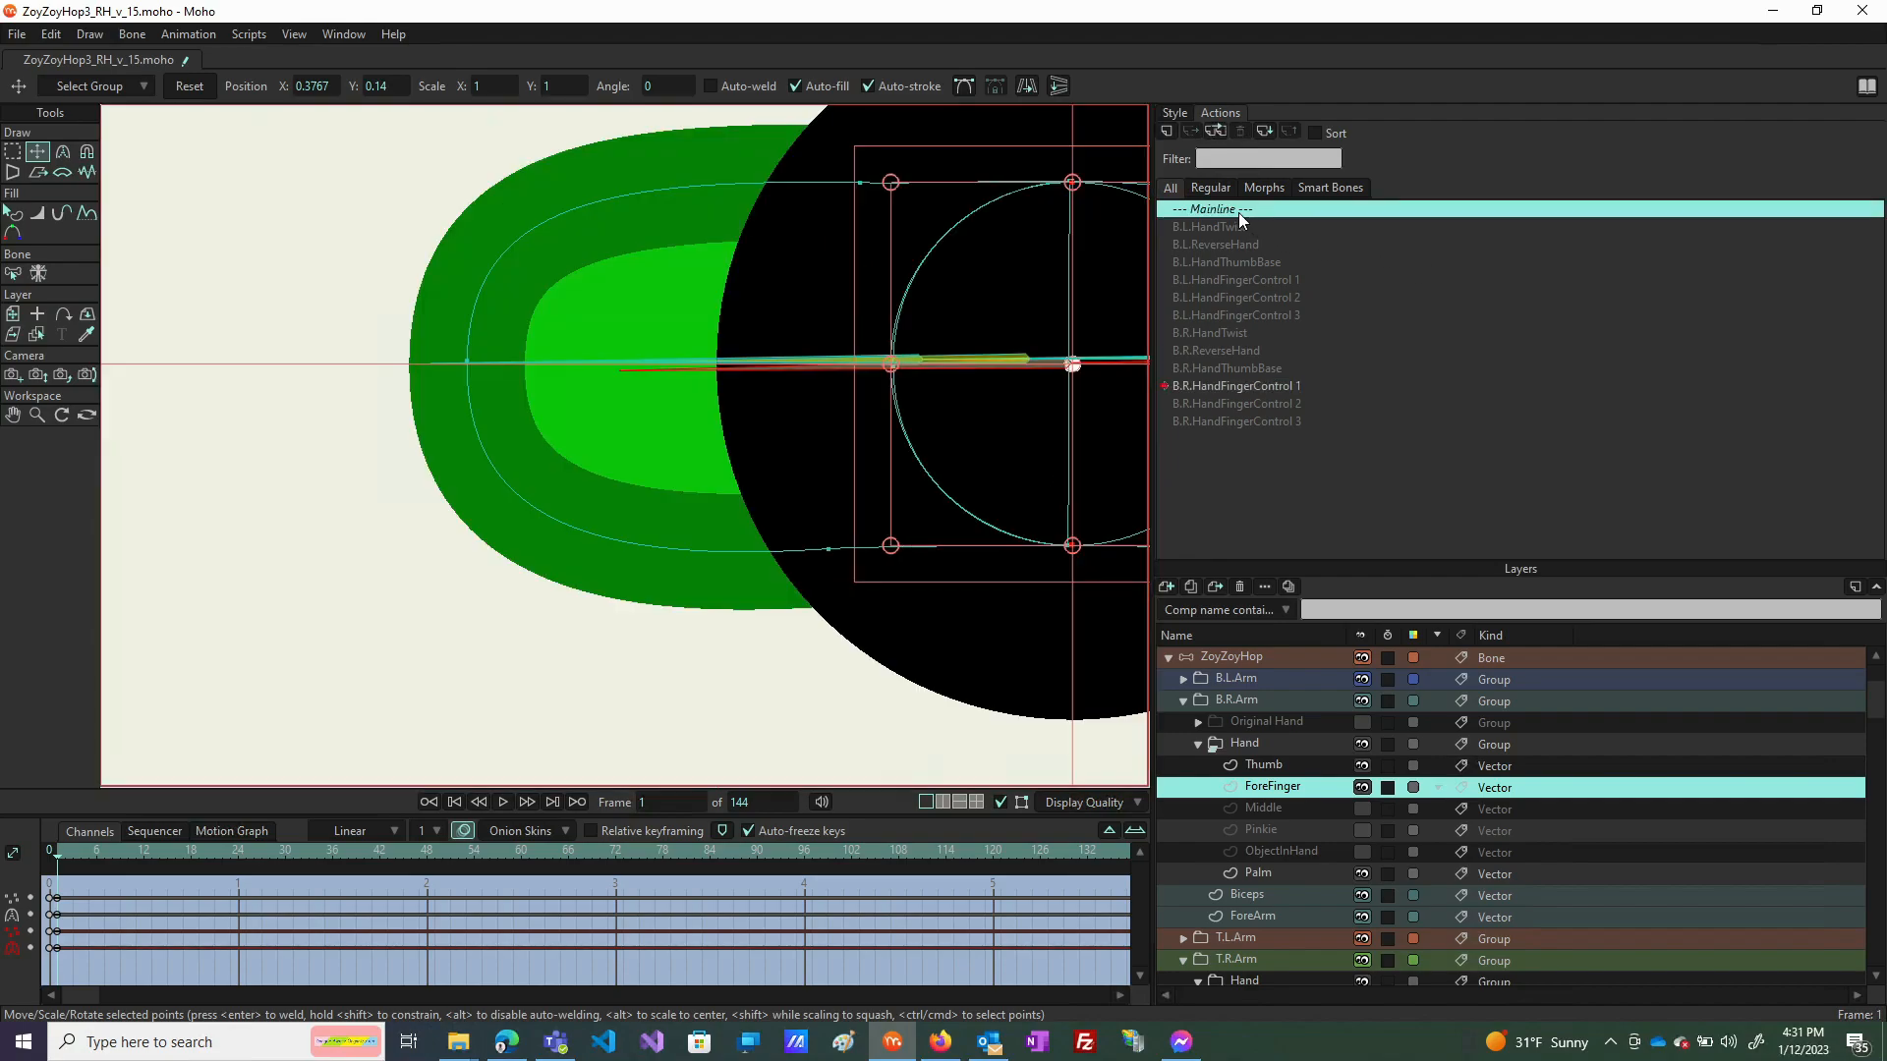
scroll(825, 422, up, 5)
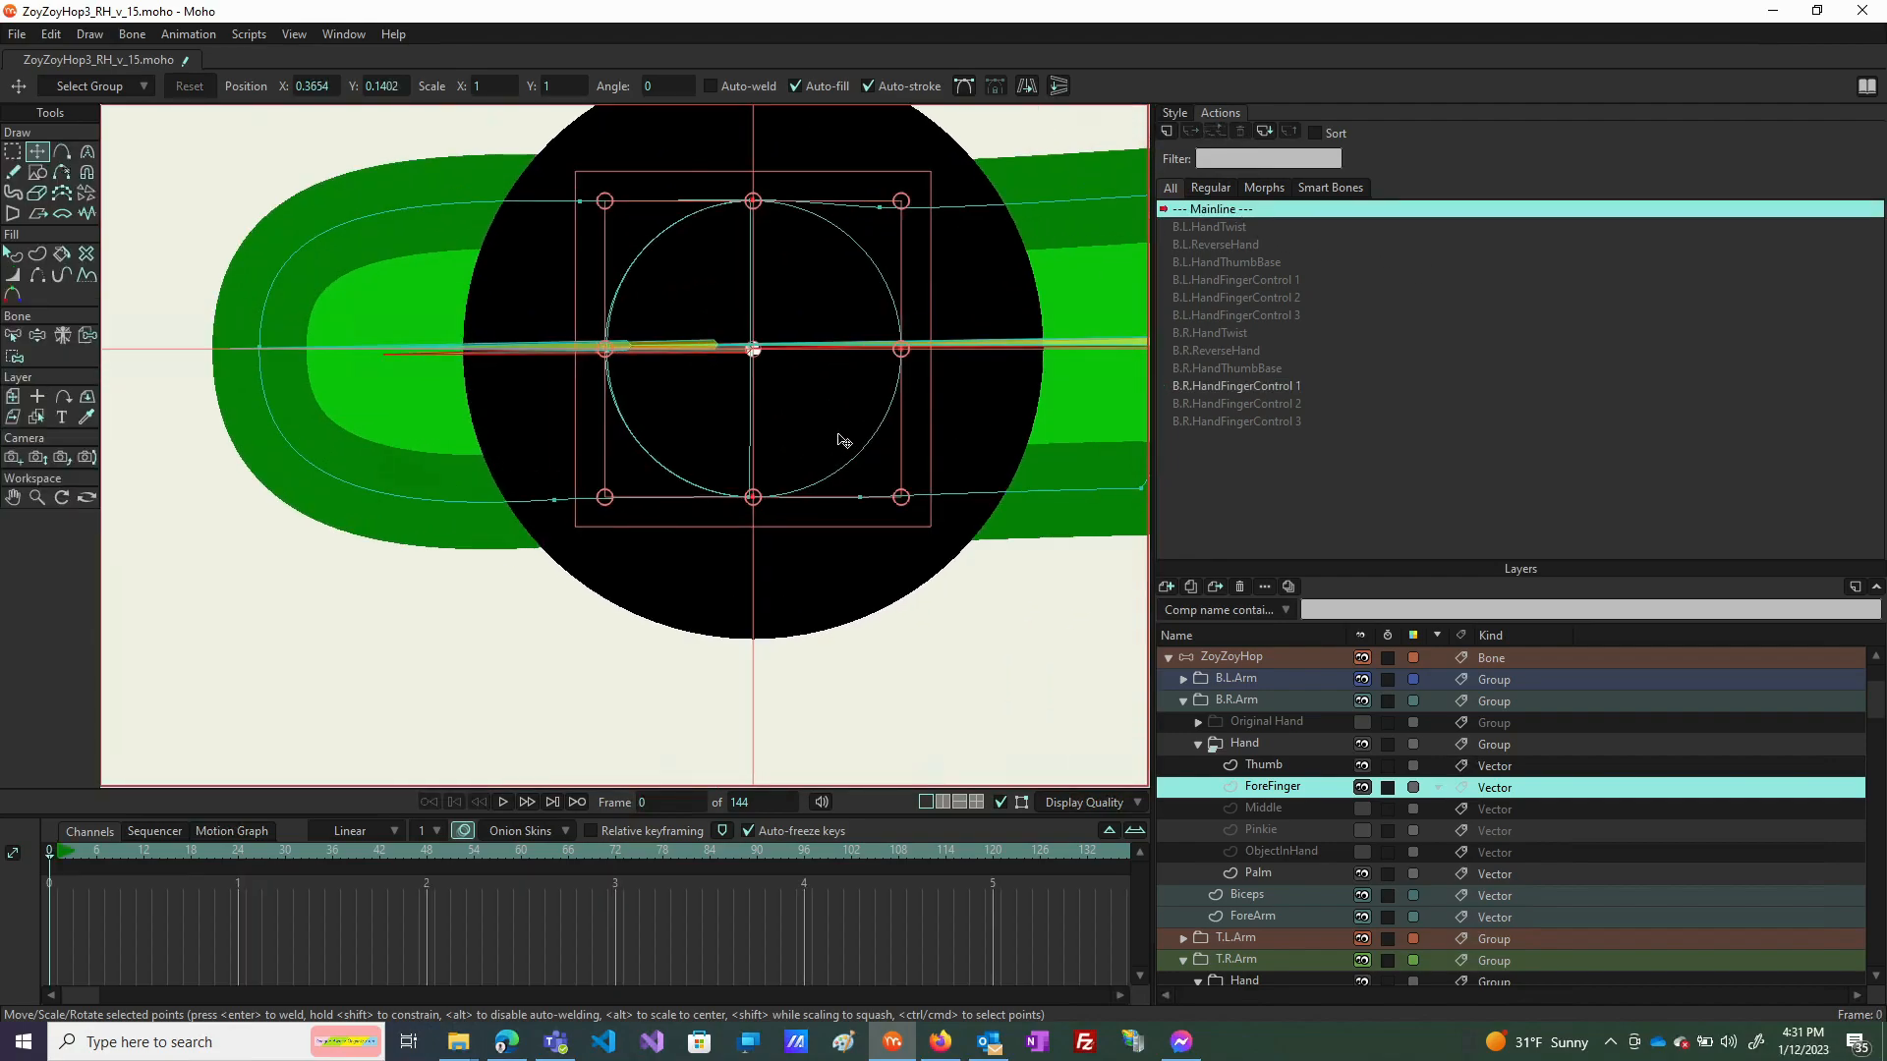
click(840, 453)
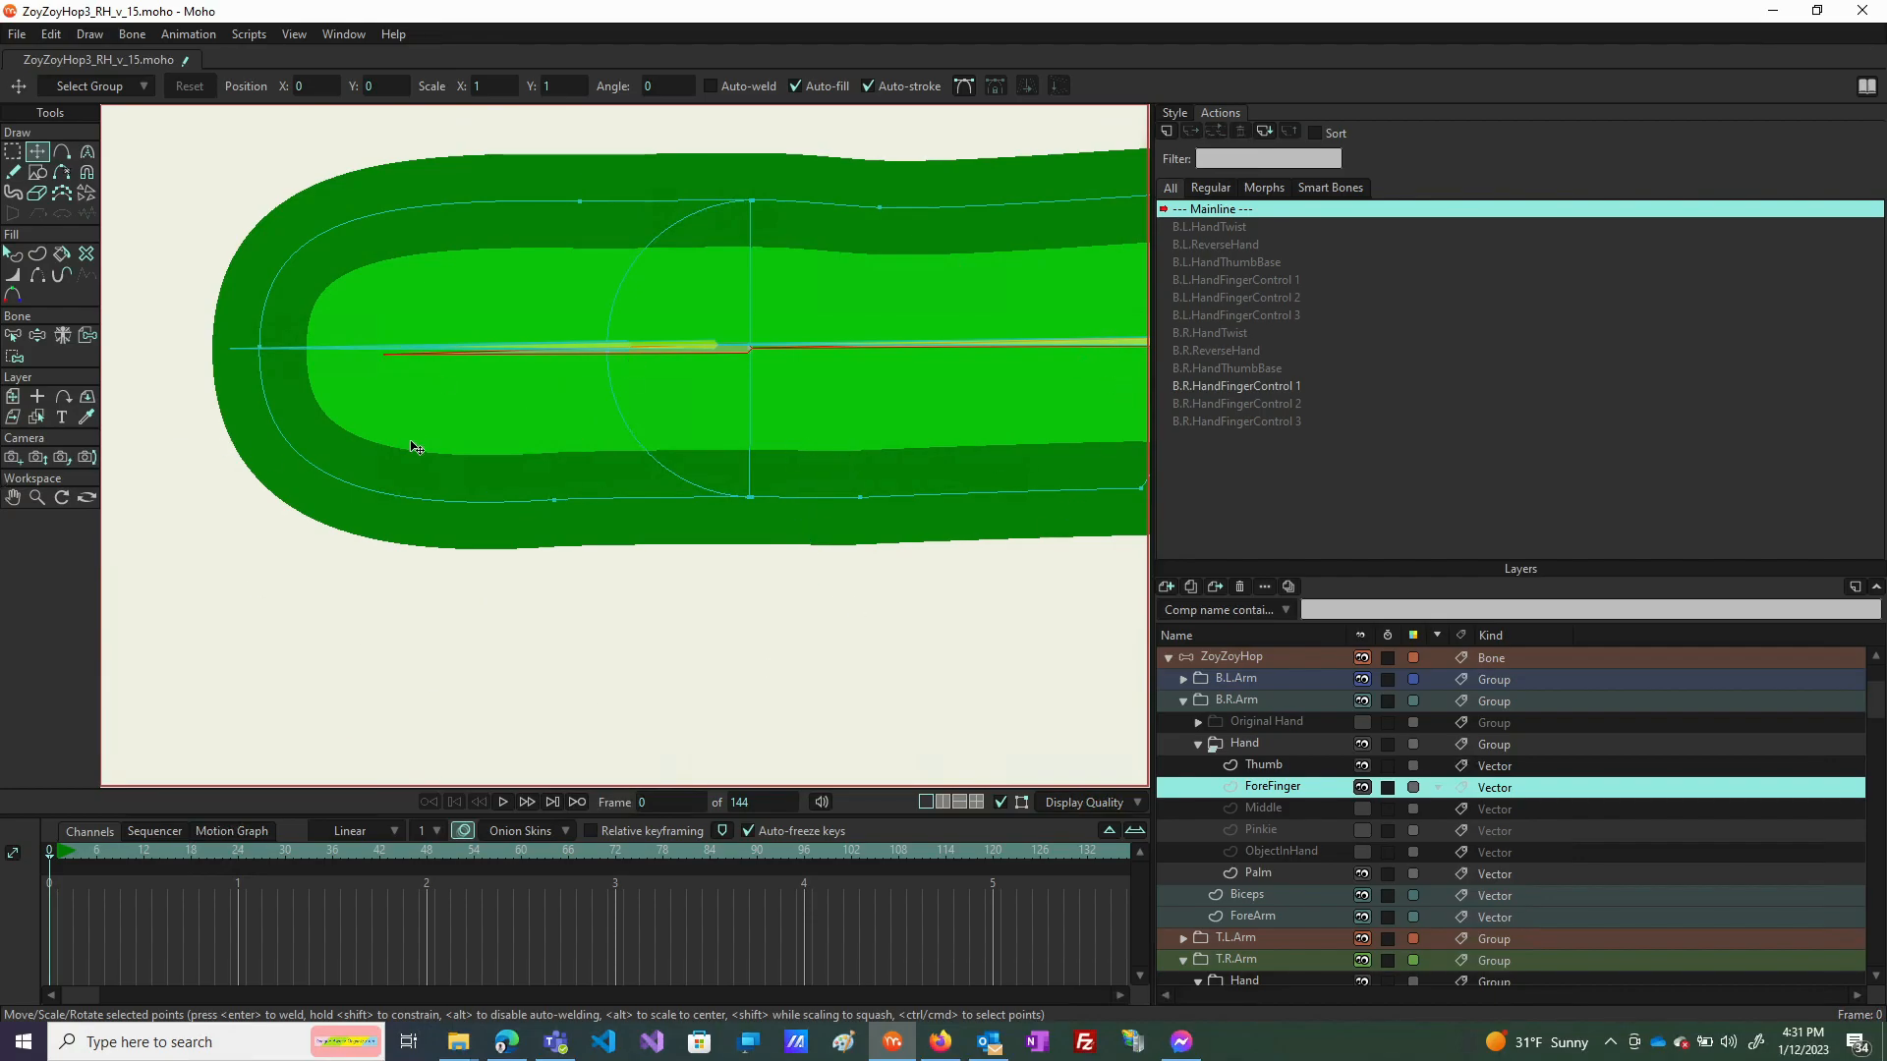
Bend the forefinger's bones in Mainline with Manipulate Bones to test how its joint behaves.
click(38, 335)
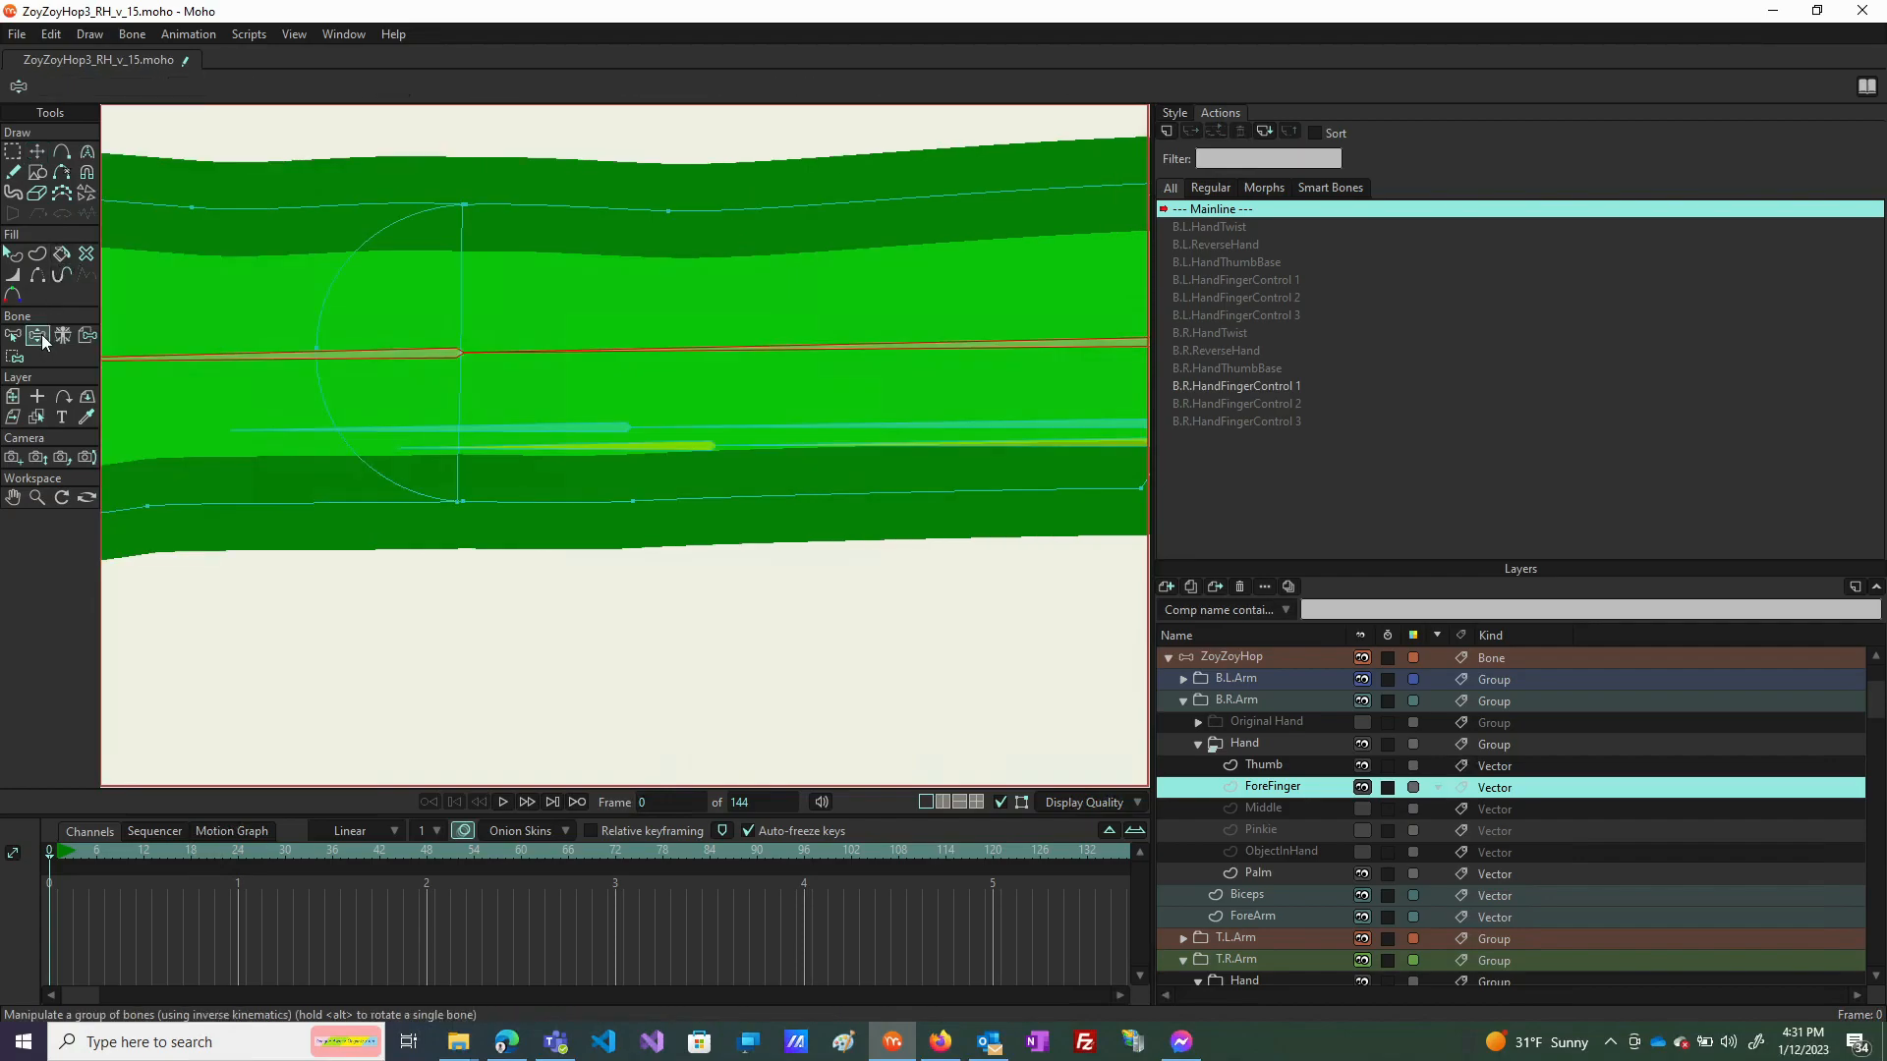
scroll(855, 386, down, 3)
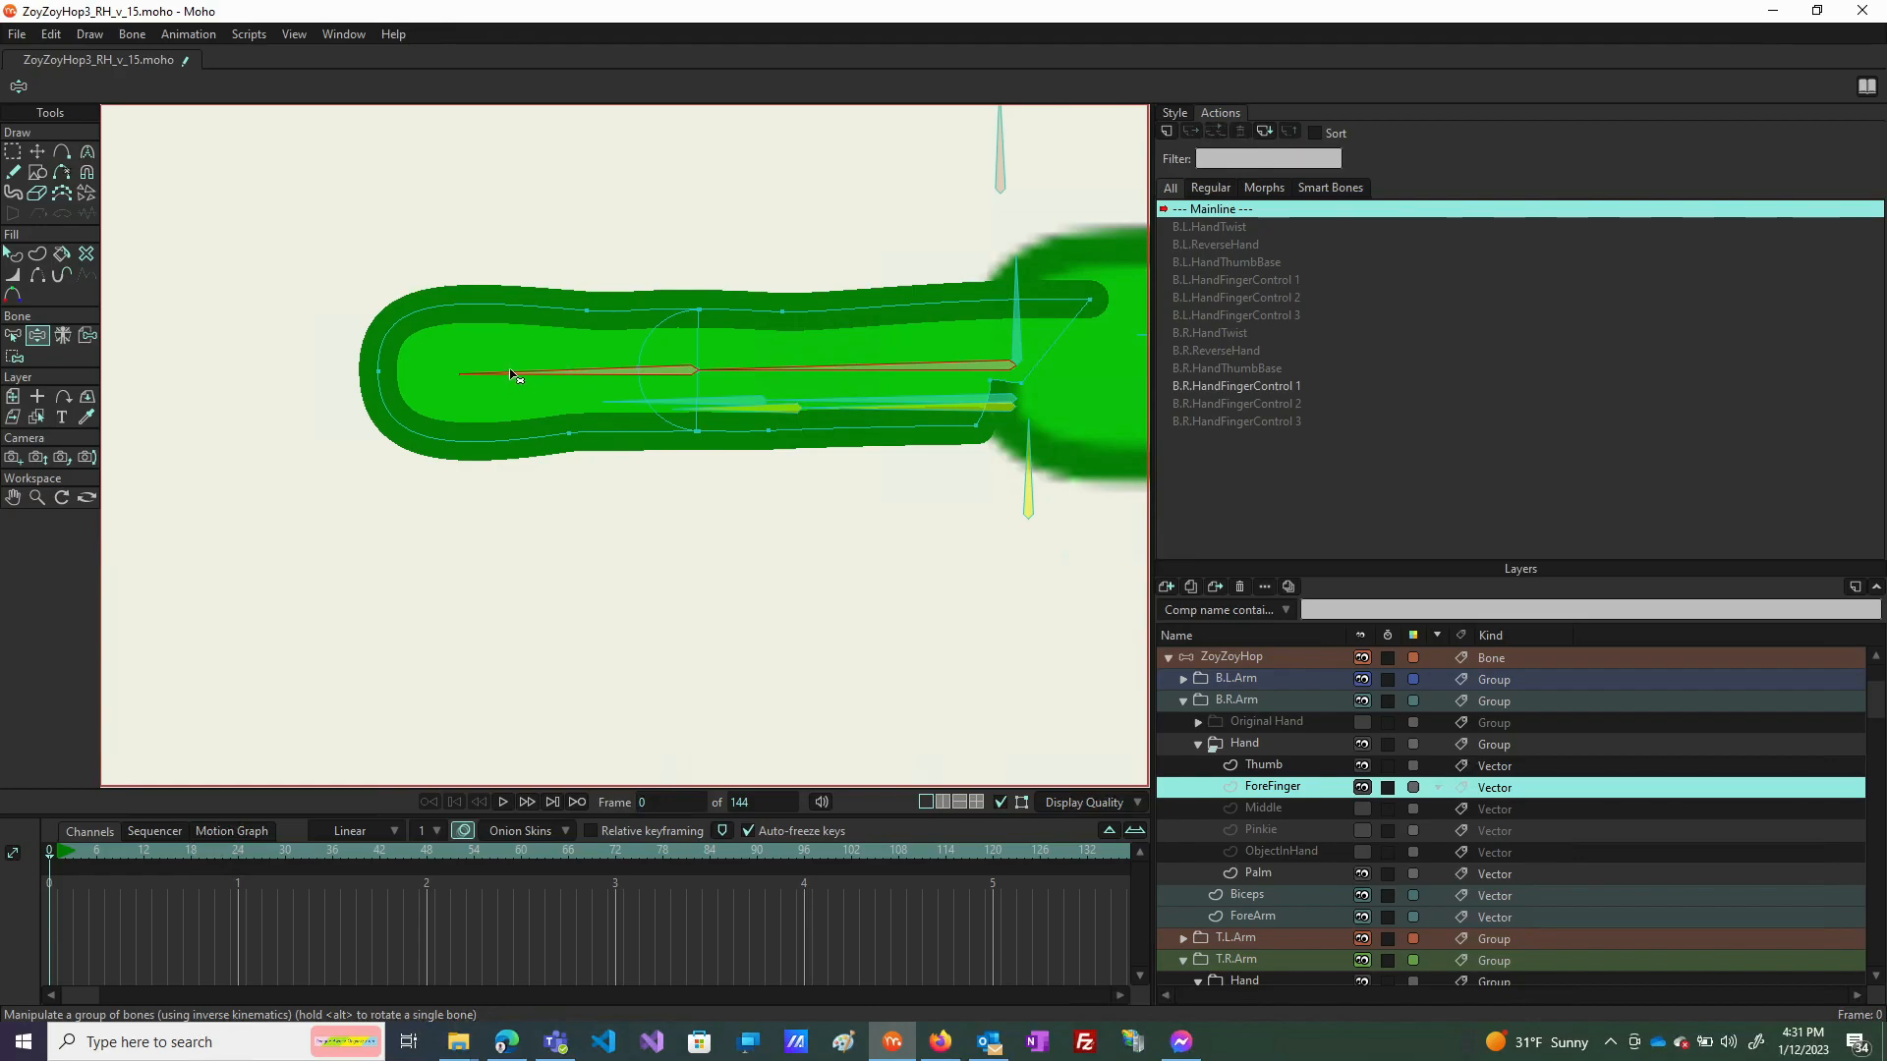
drag(511, 375, 393, 320)
drag(379, 583, 457, 273)
In the B.R.HandFingerControl 1 action at frame 32, reset the scale of both forefinger bones to 1.
double_click(1228, 387)
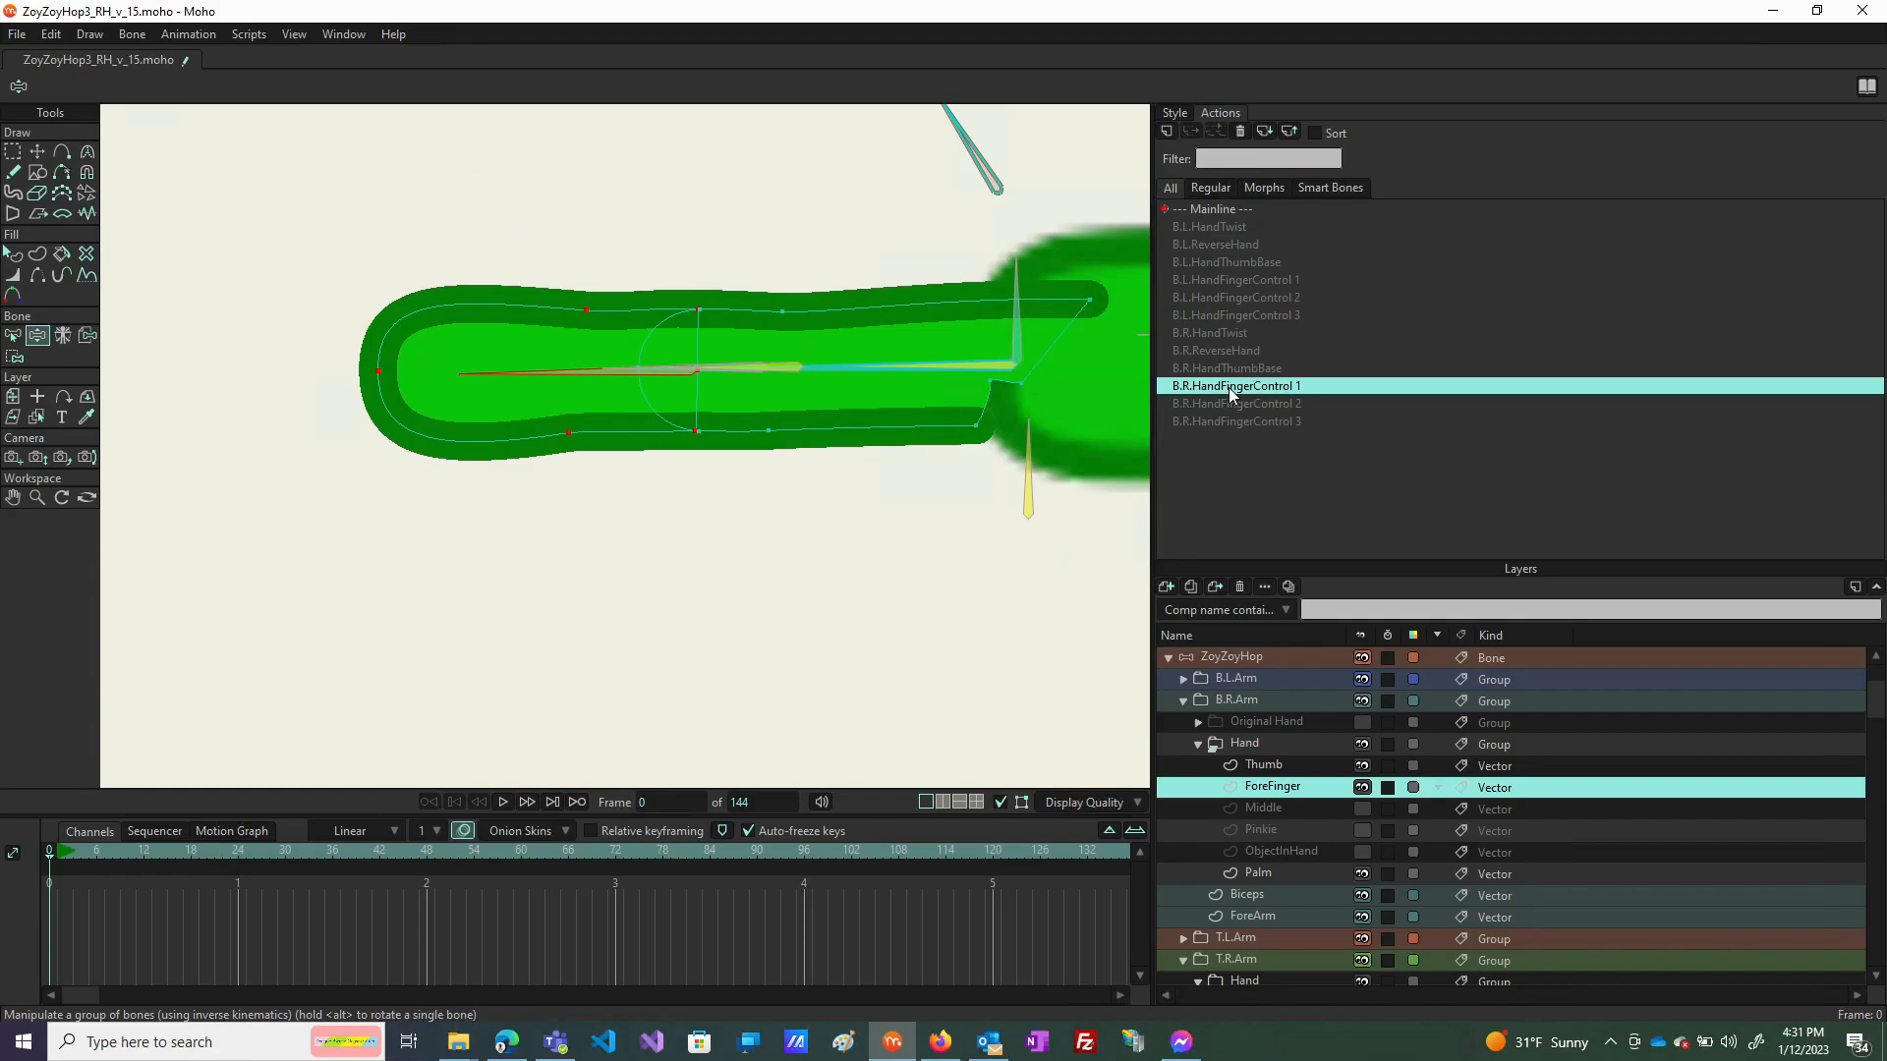
click(300, 853)
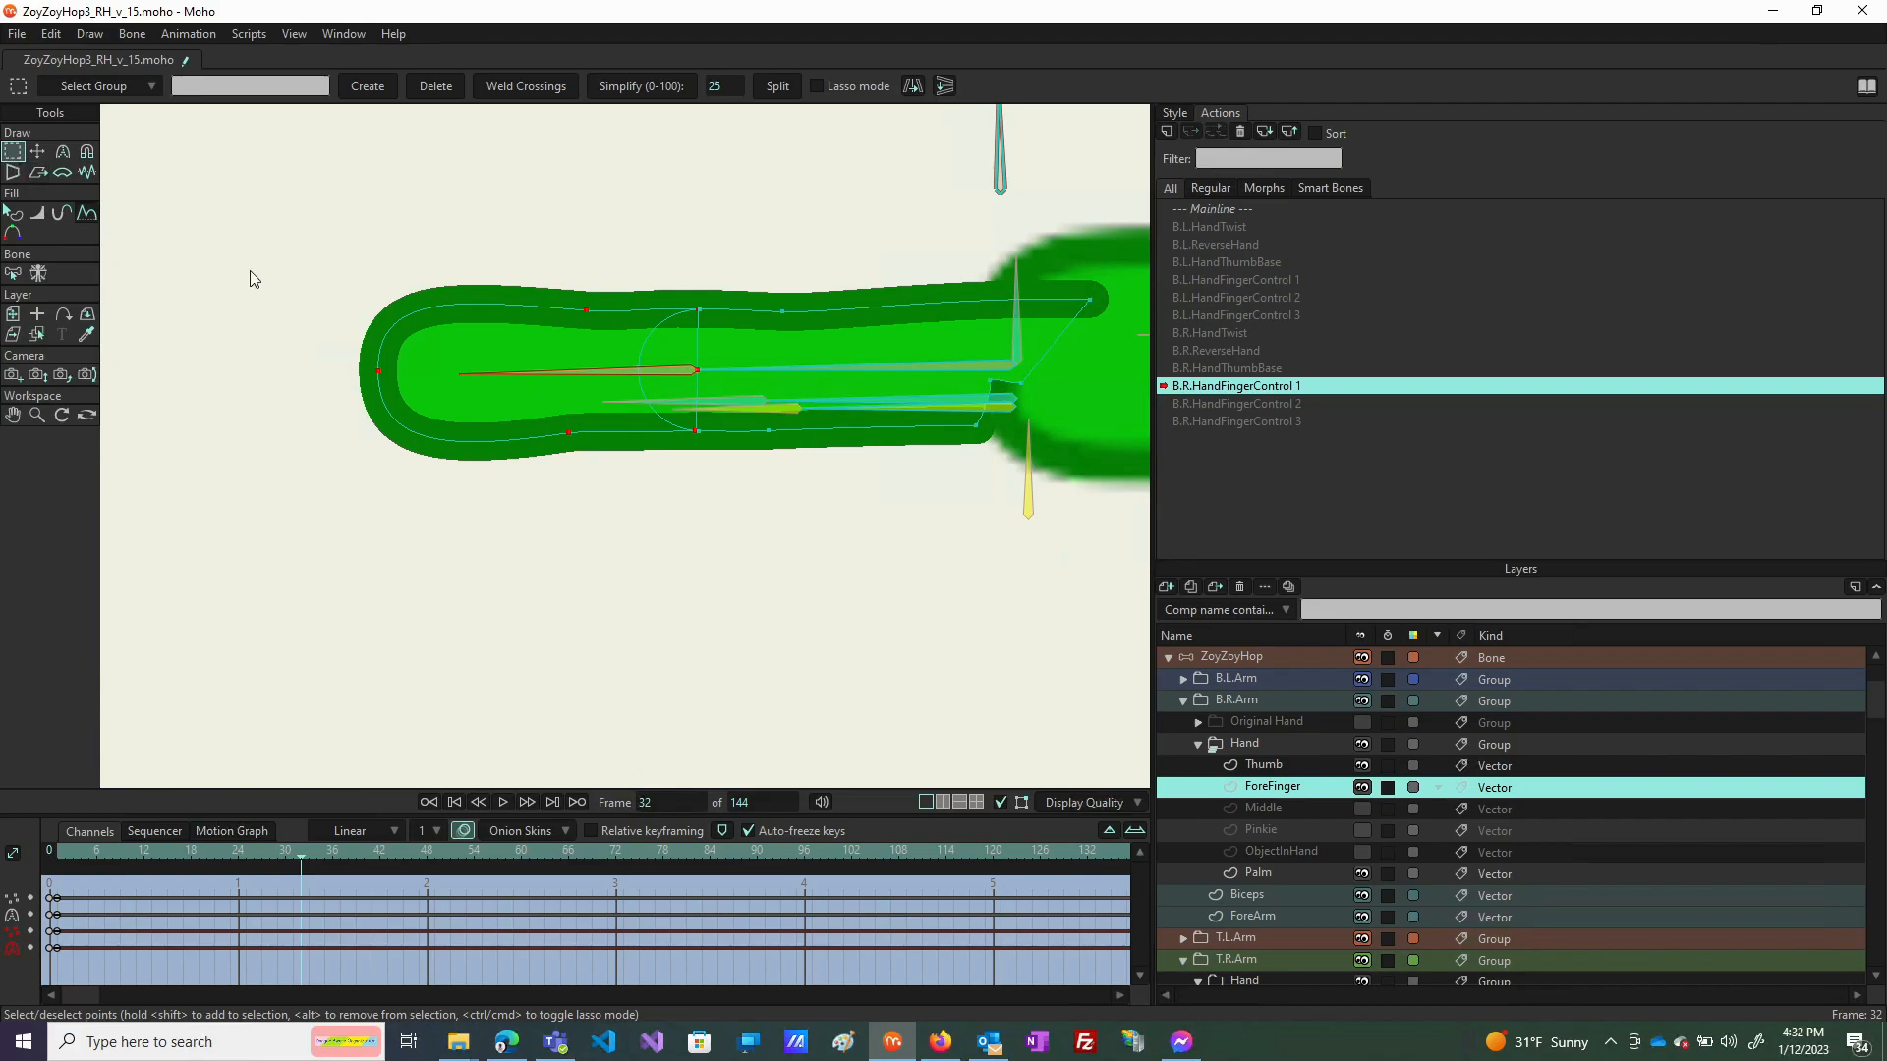
drag(292, 335, 889, 369)
key(b)
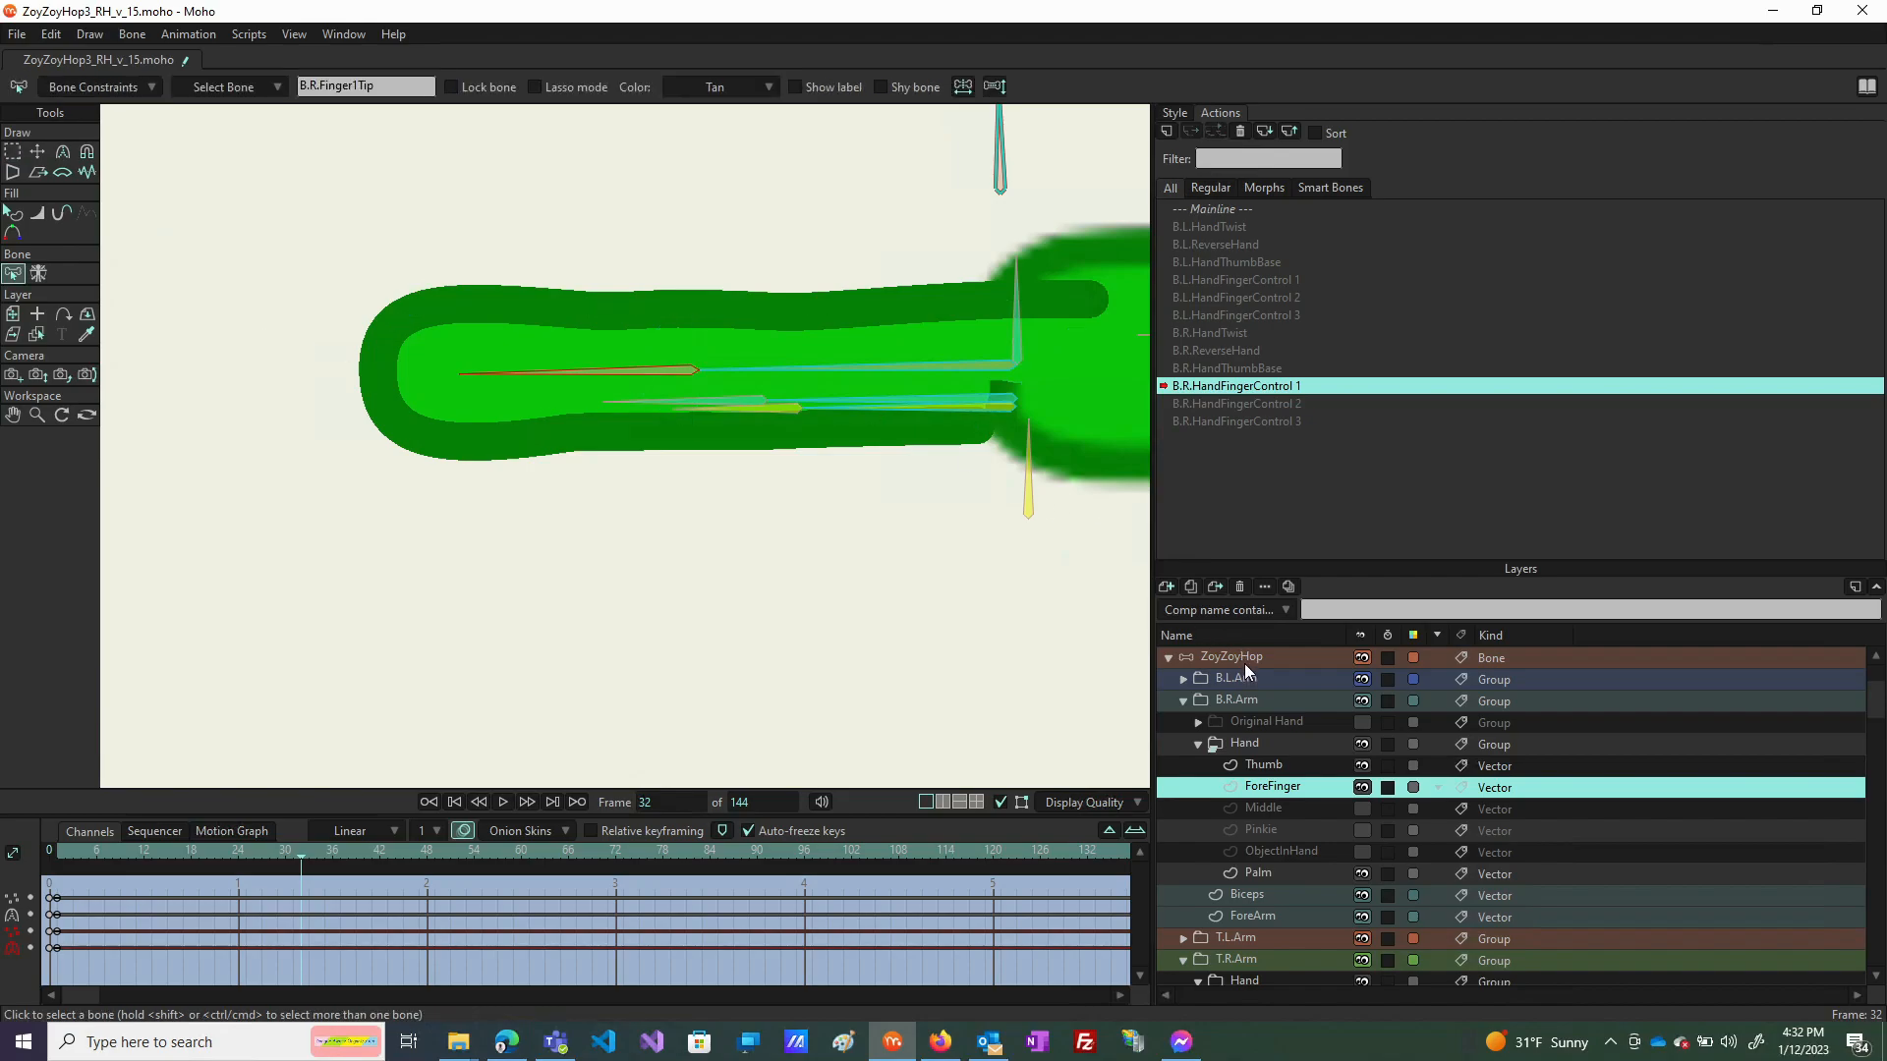
click(1244, 664)
drag(285, 367, 863, 385)
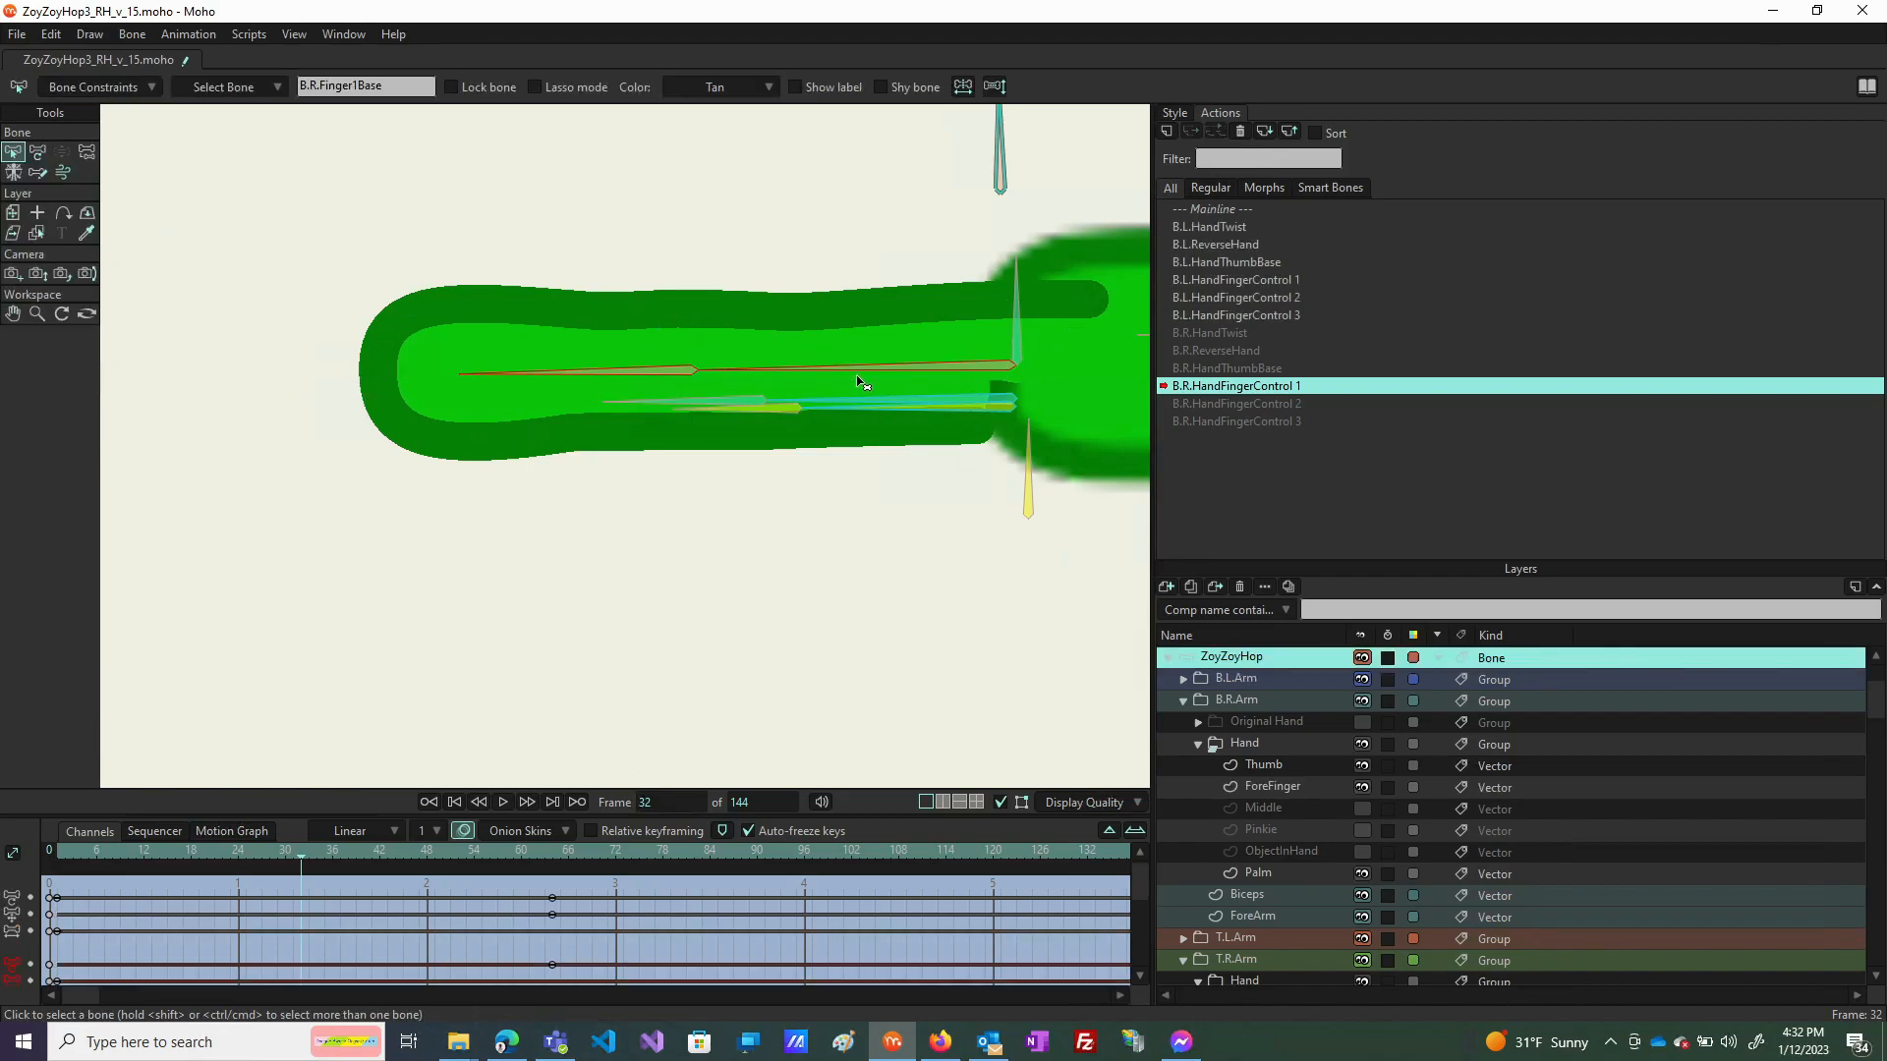
click(38, 151)
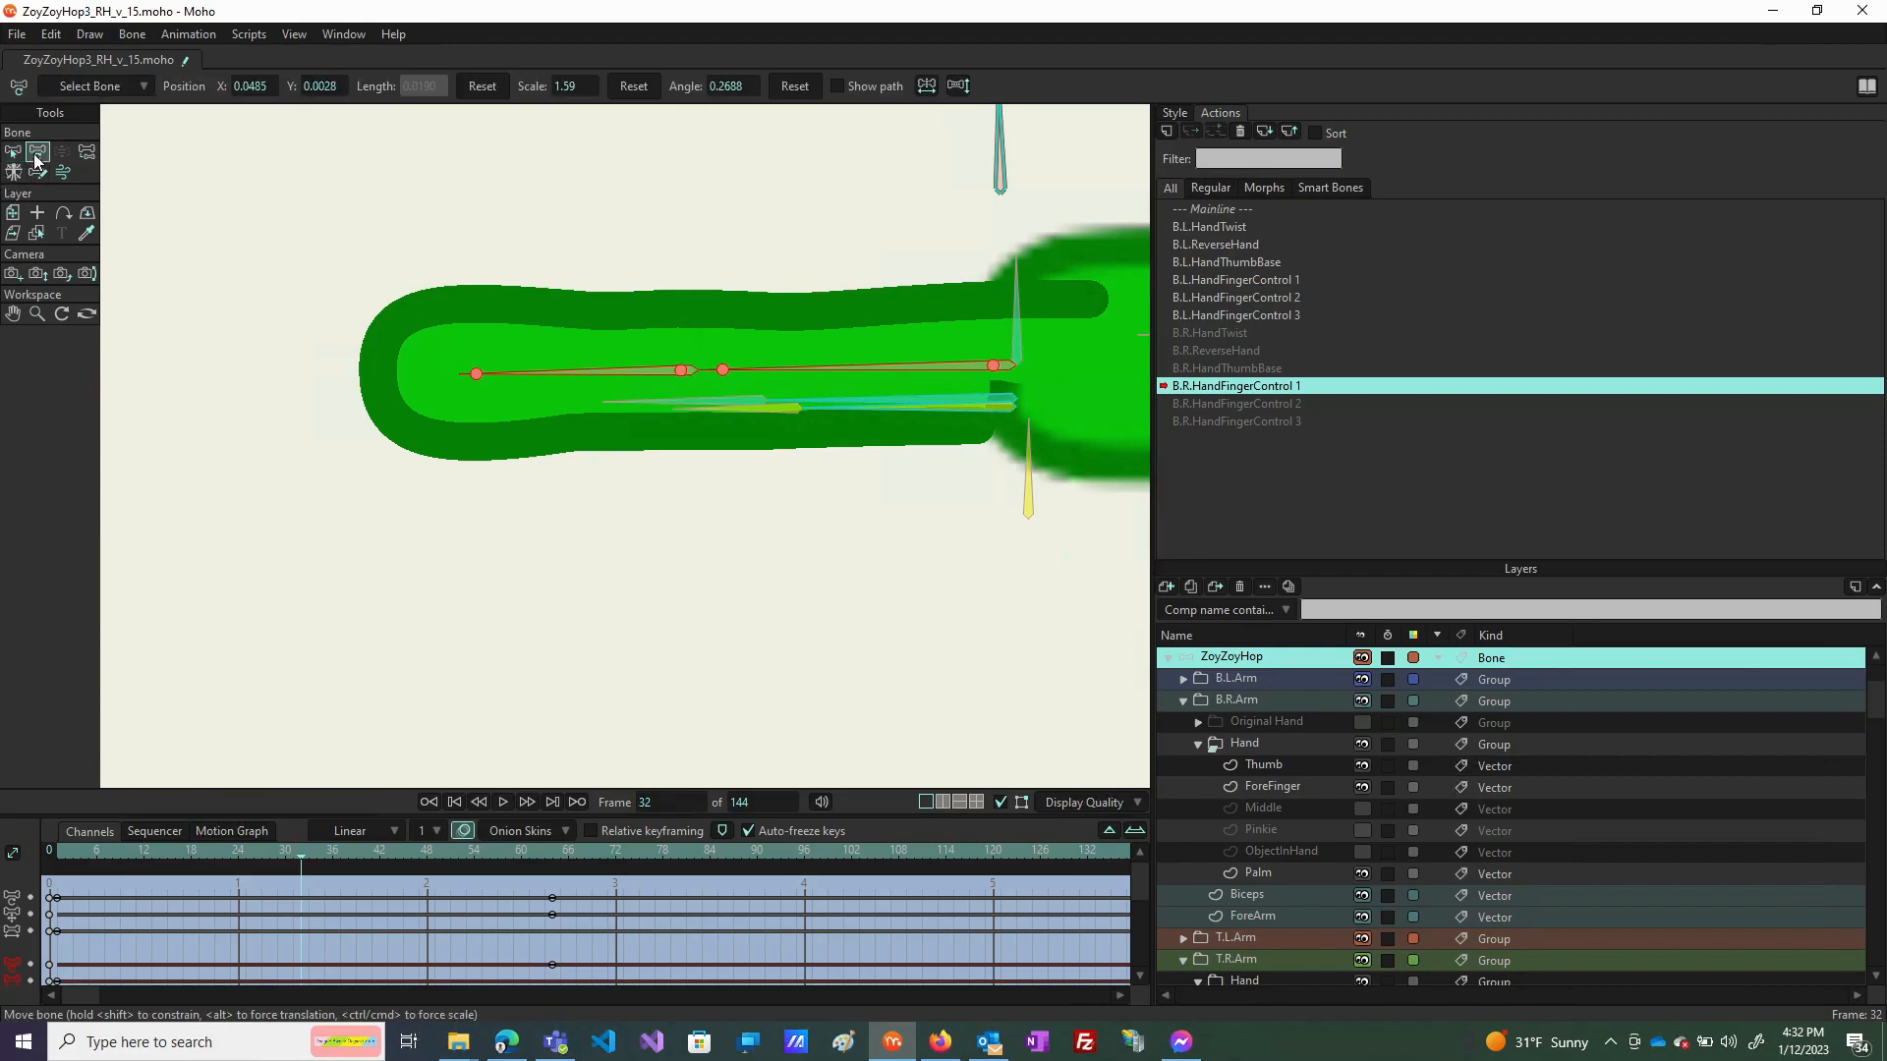
click(481, 87)
click(631, 87)
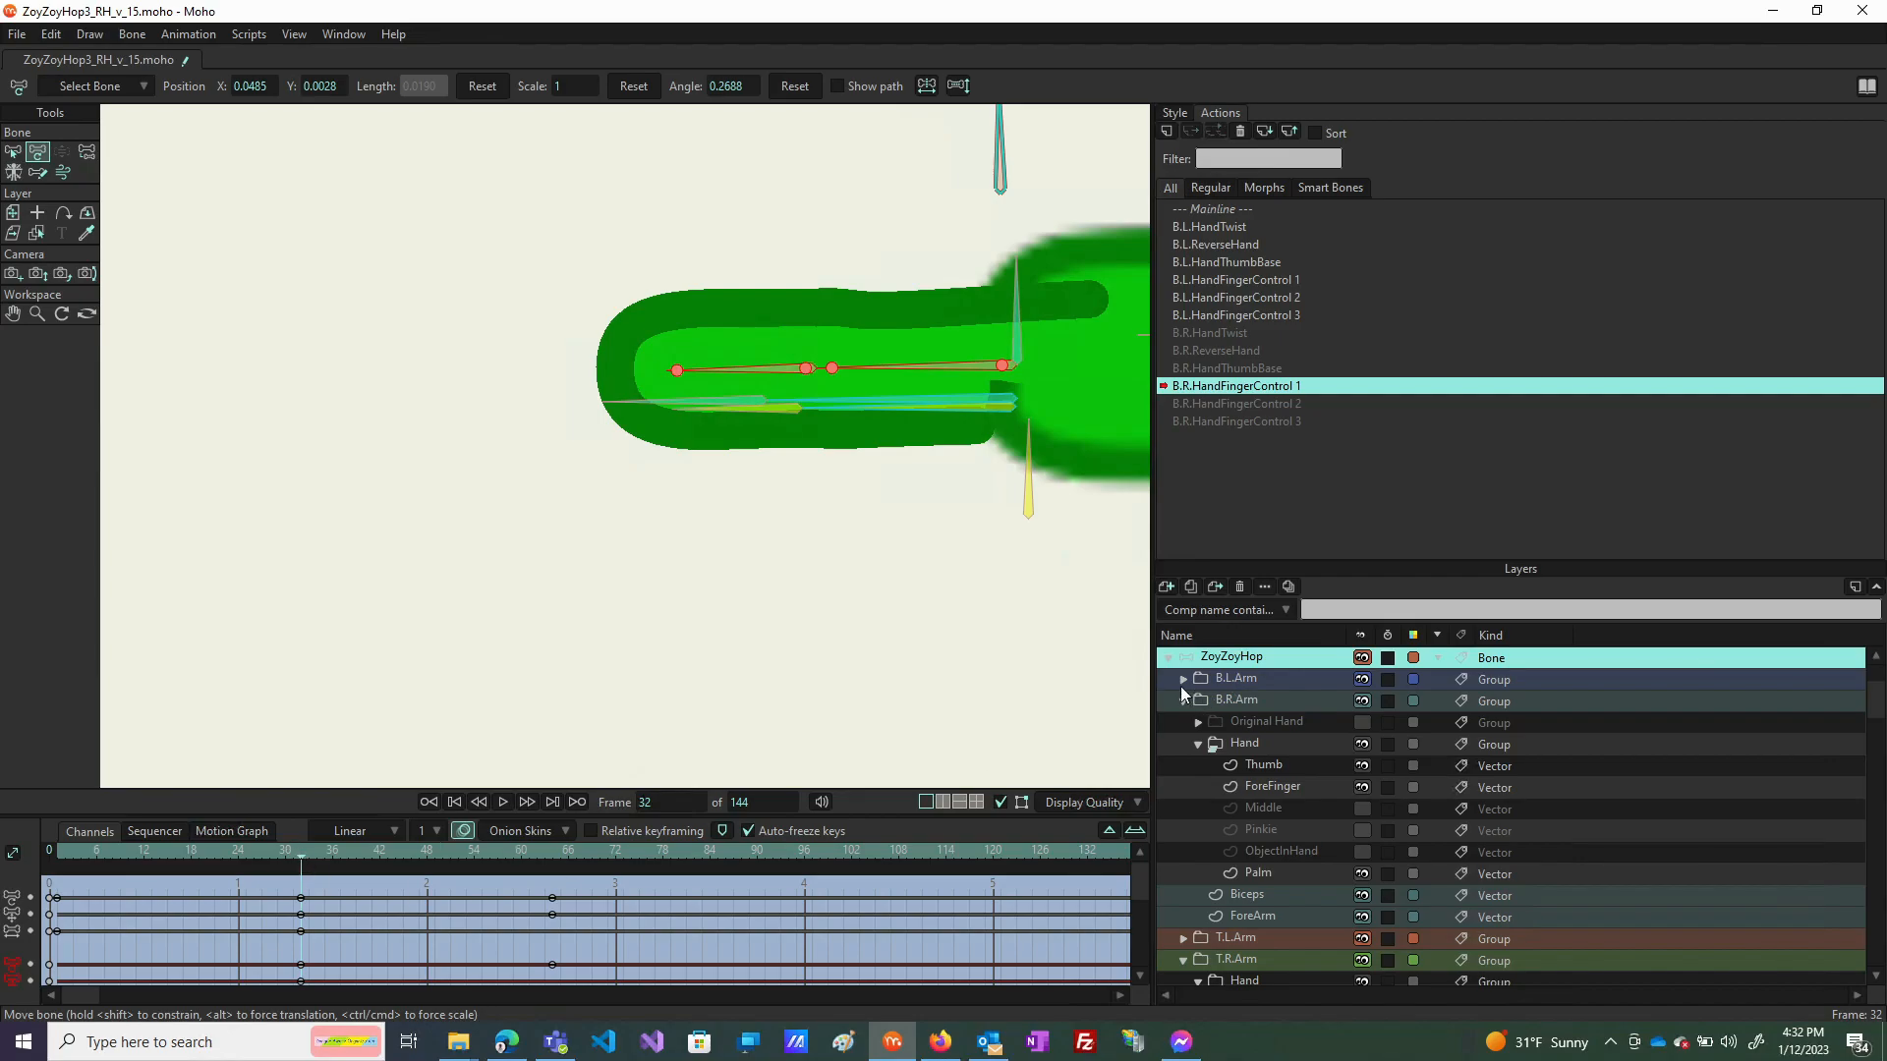
On the ForeFinger layer at frame 32, reset the points of the base segment, including its joint arc, and select the tip segment.
click(1291, 787)
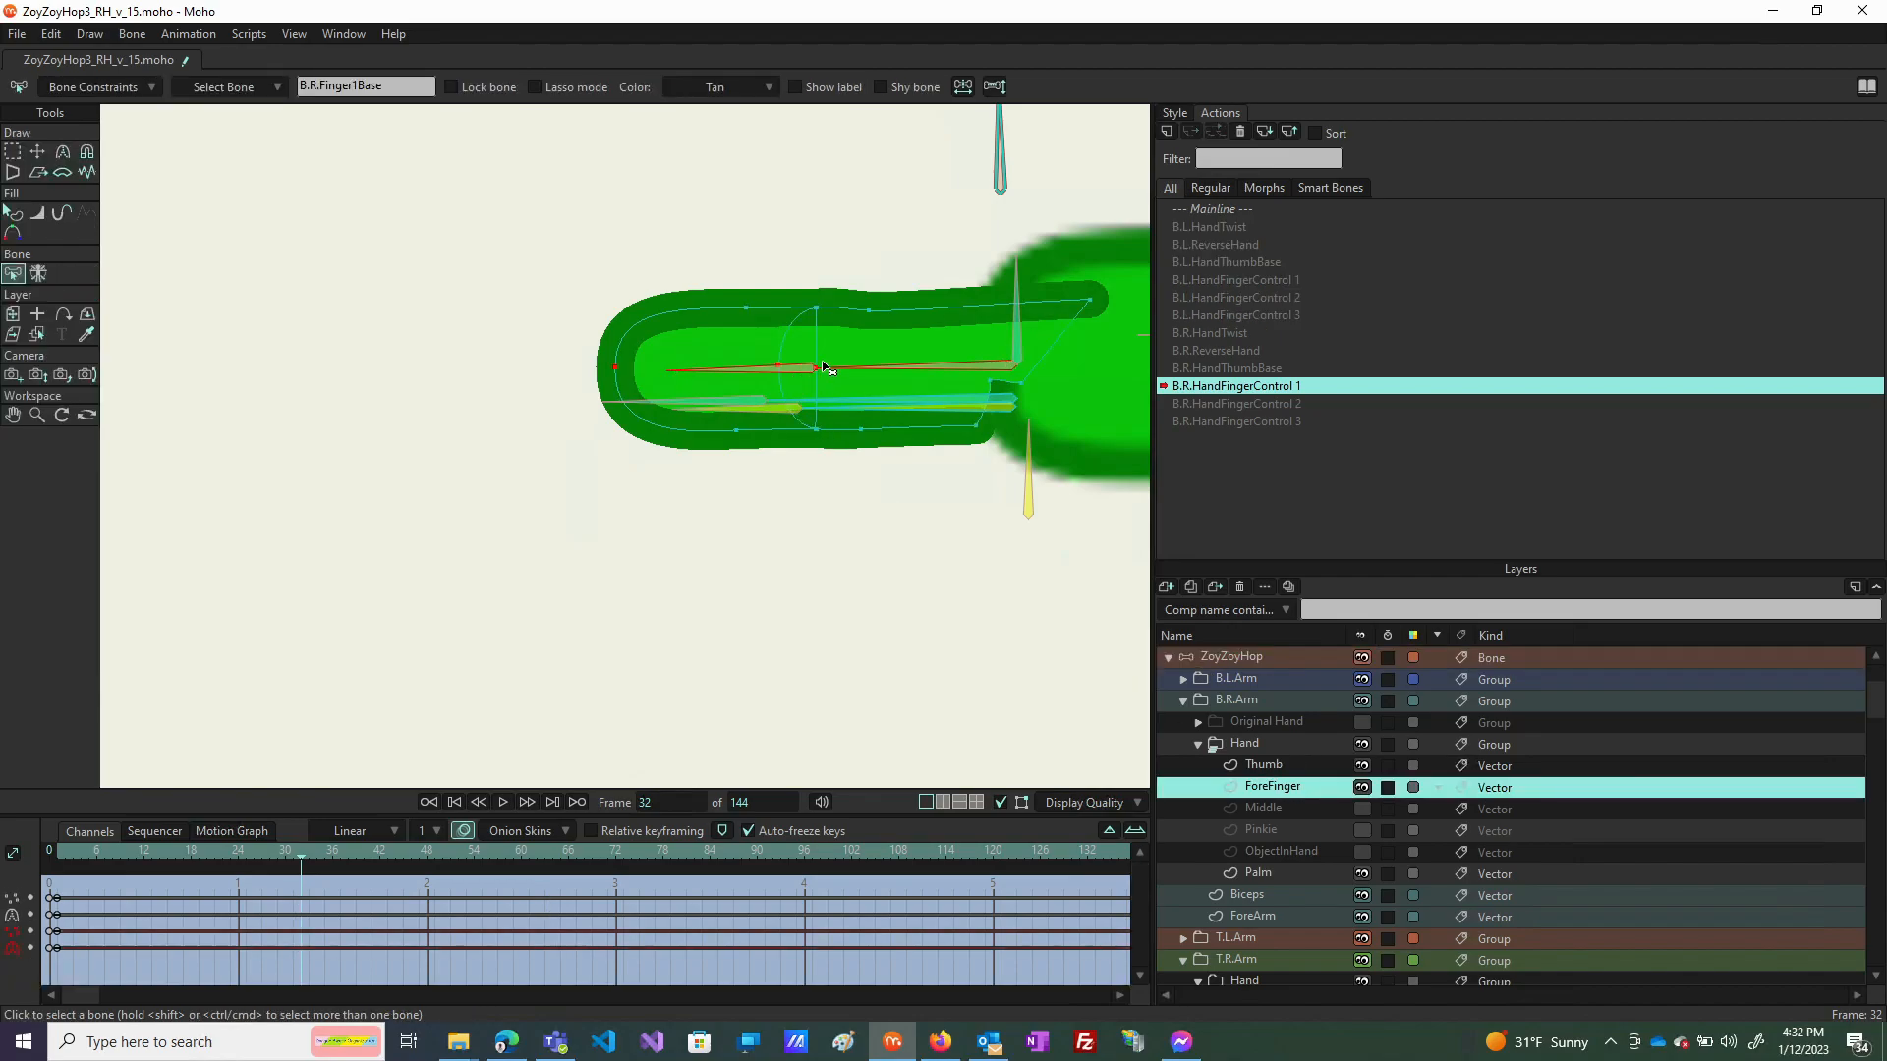
scroll(822, 371, up, 2)
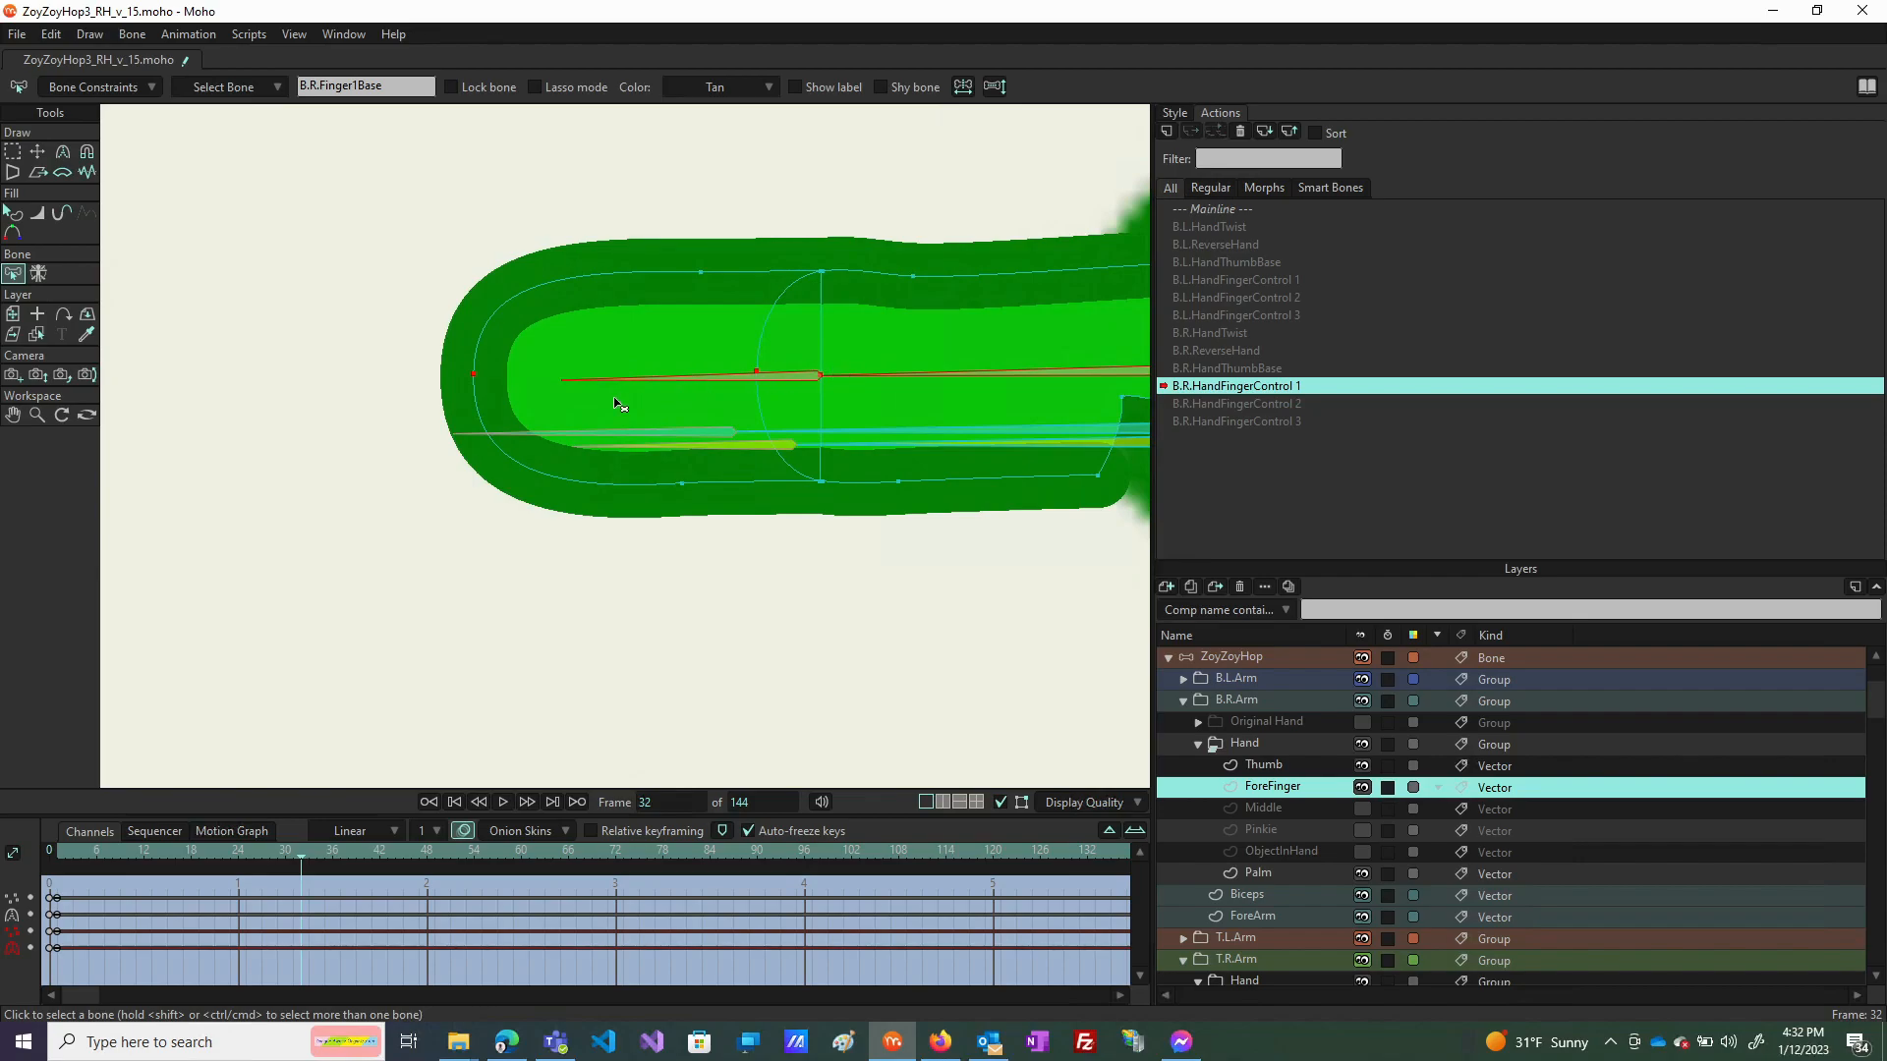
scroll(560, 407, down, 2)
scroll(786, 403, up, 2)
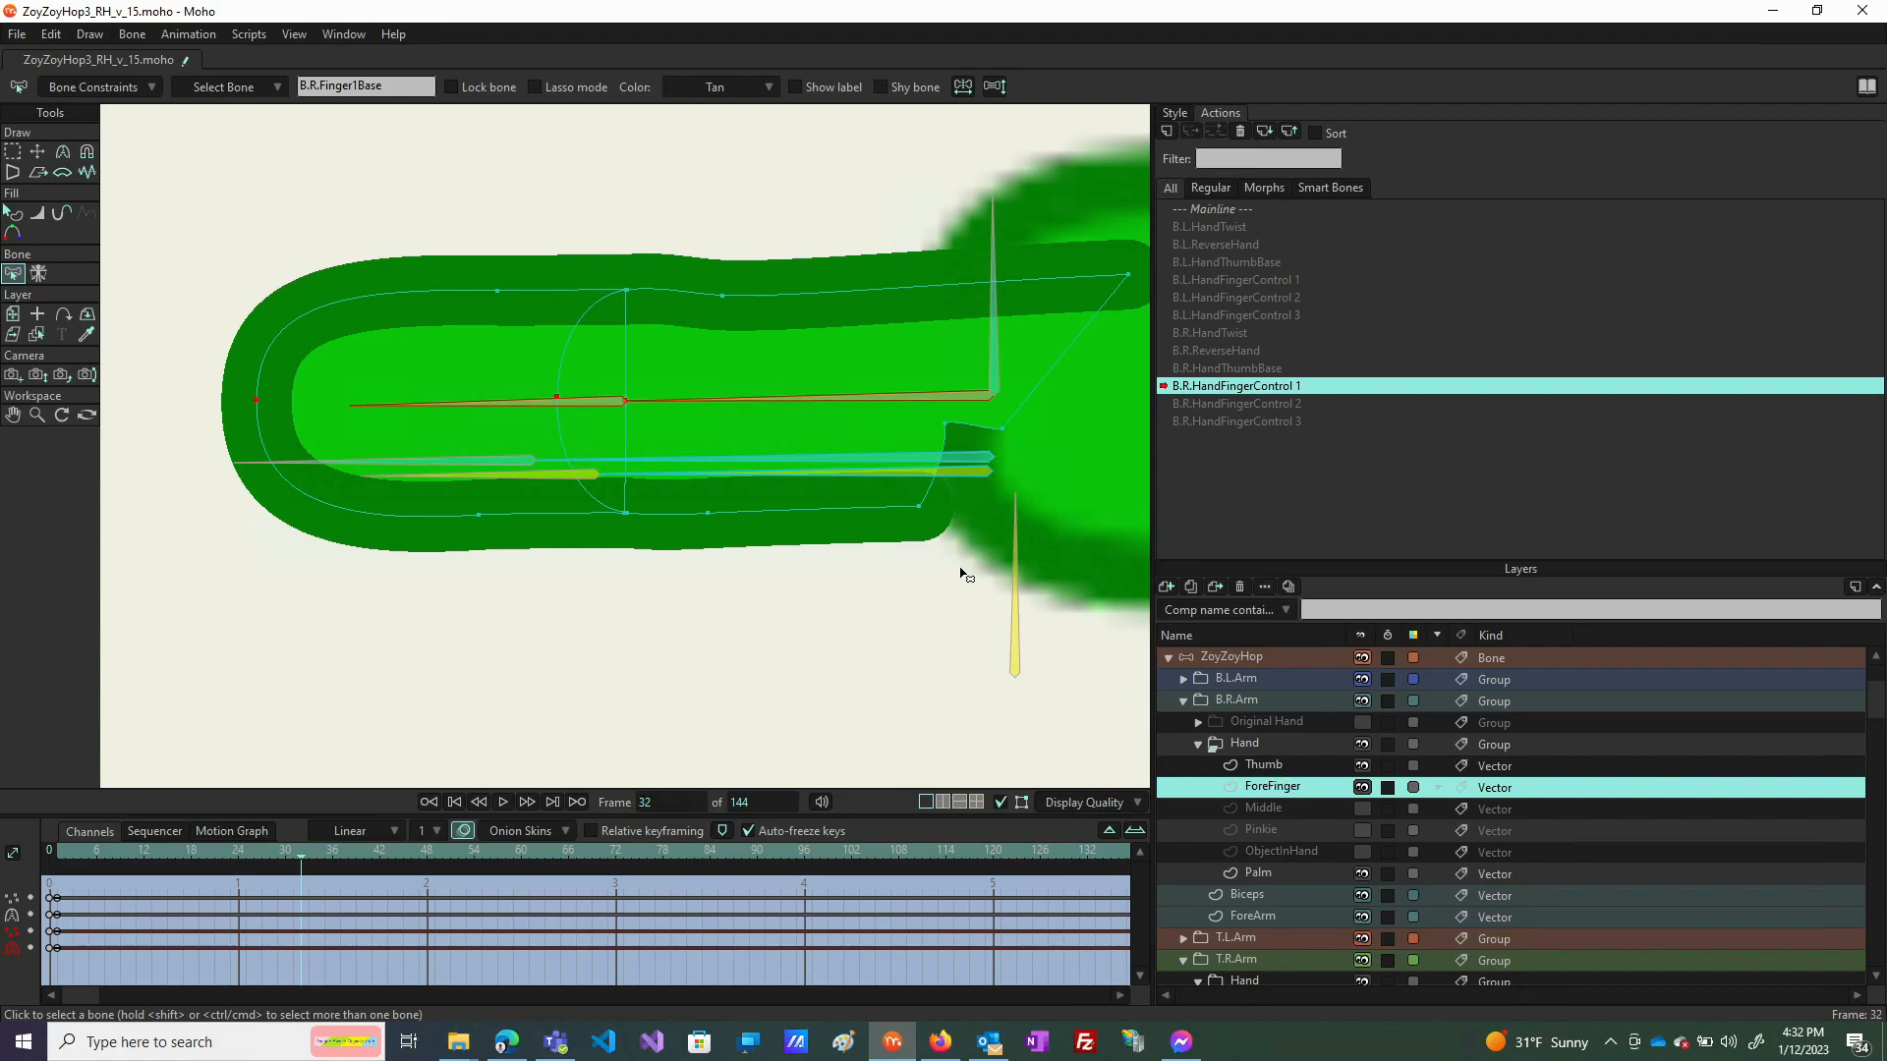
key(t)
double_click(779, 305)
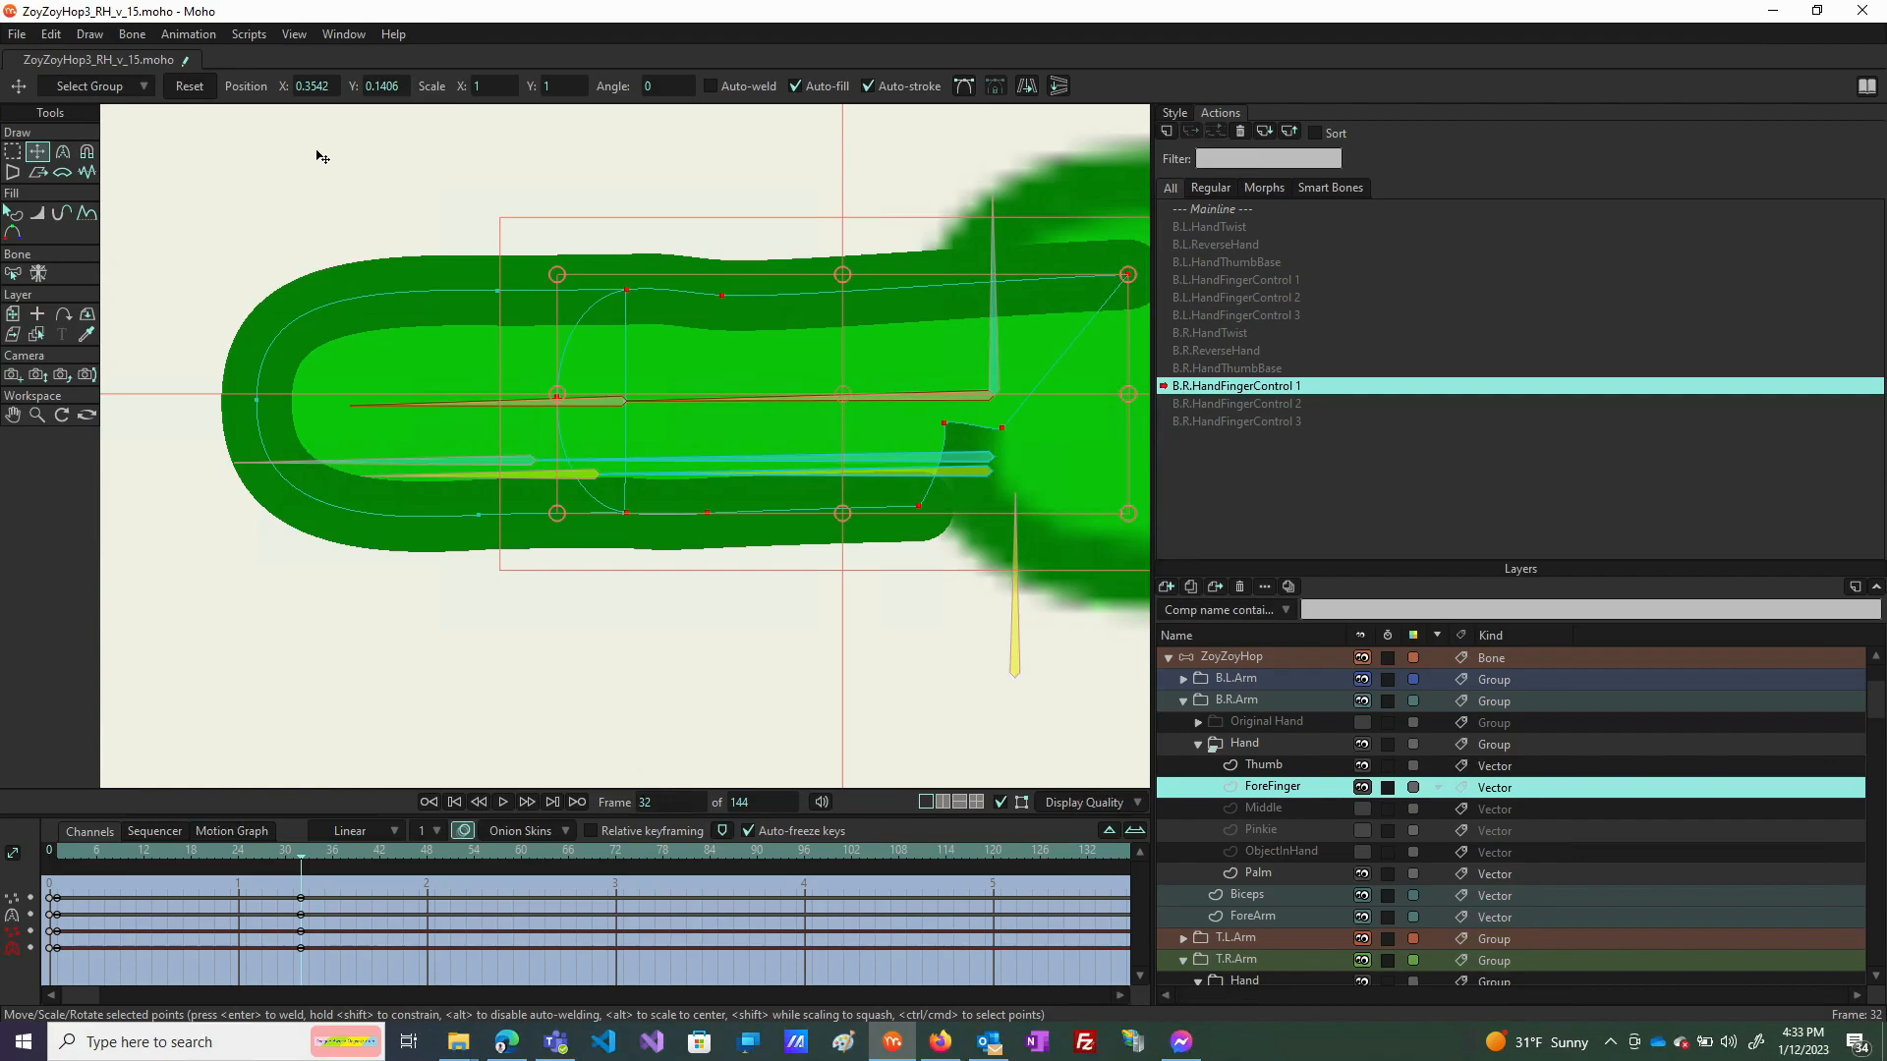
click(189, 87)
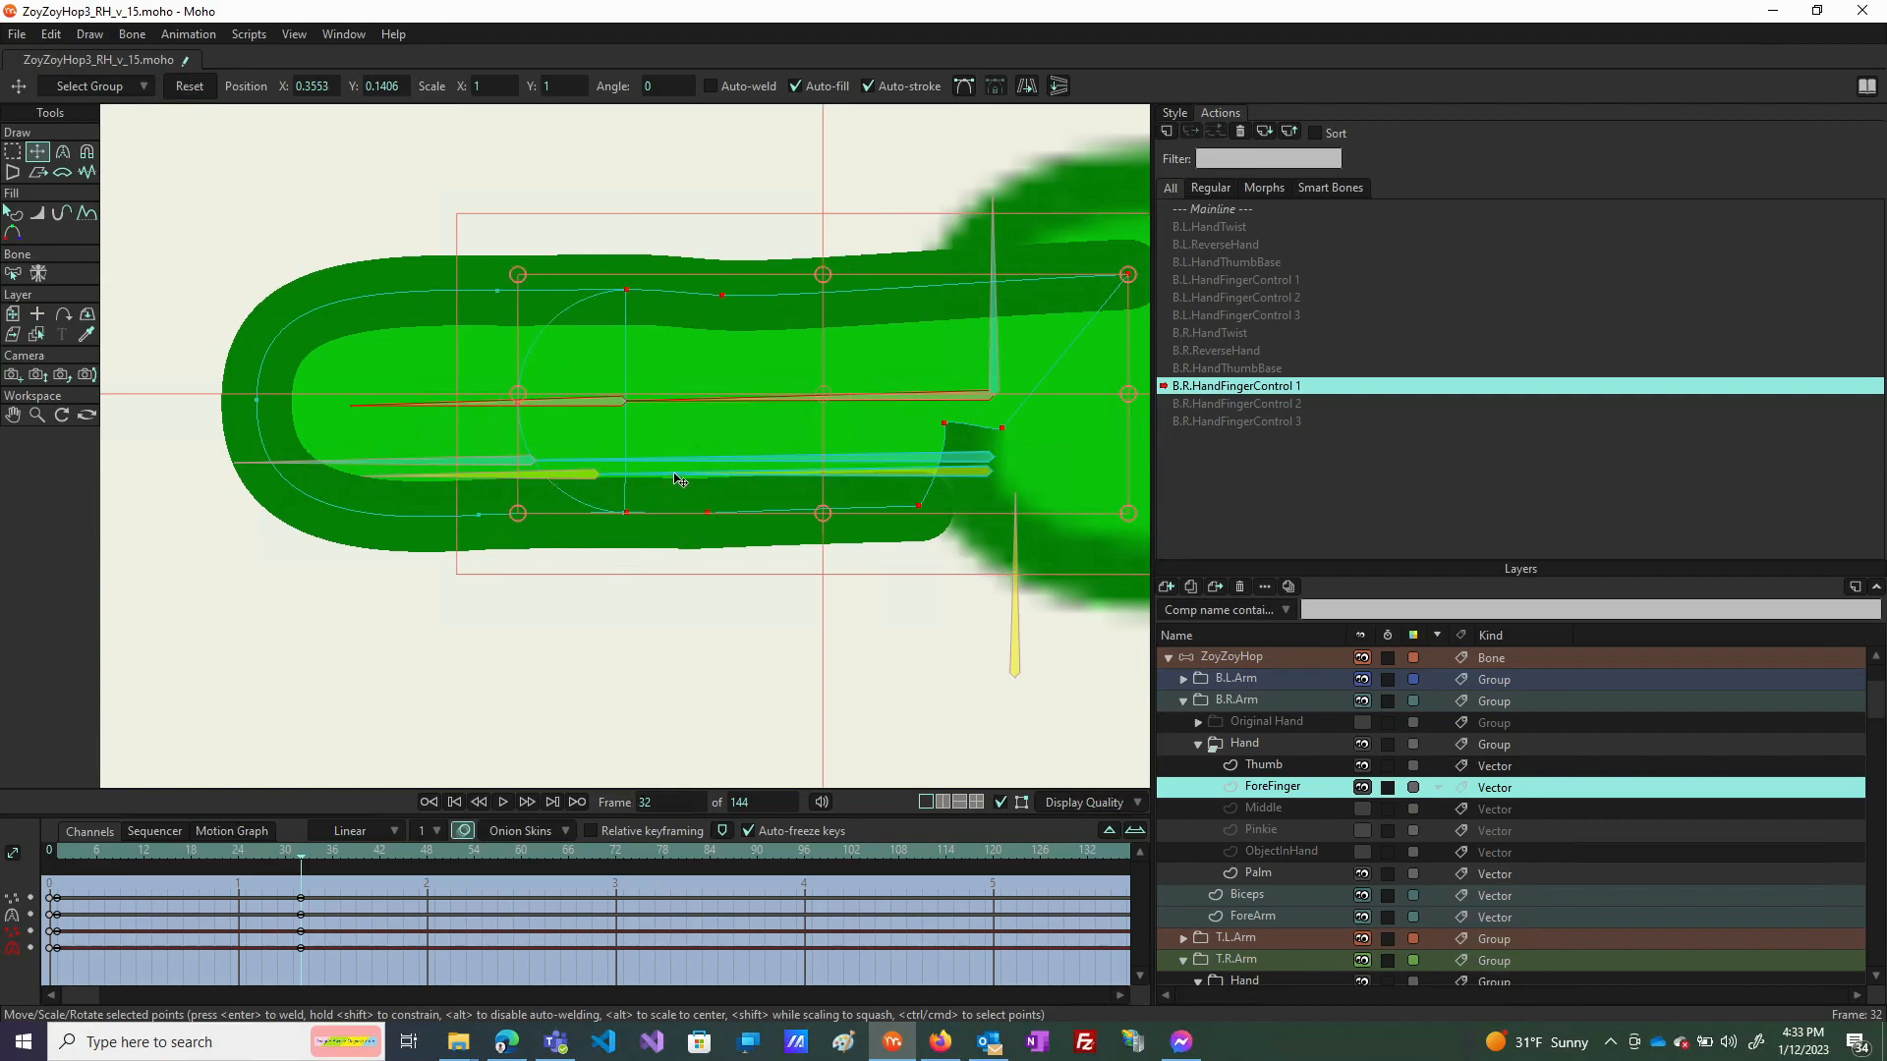
double_click(361, 520)
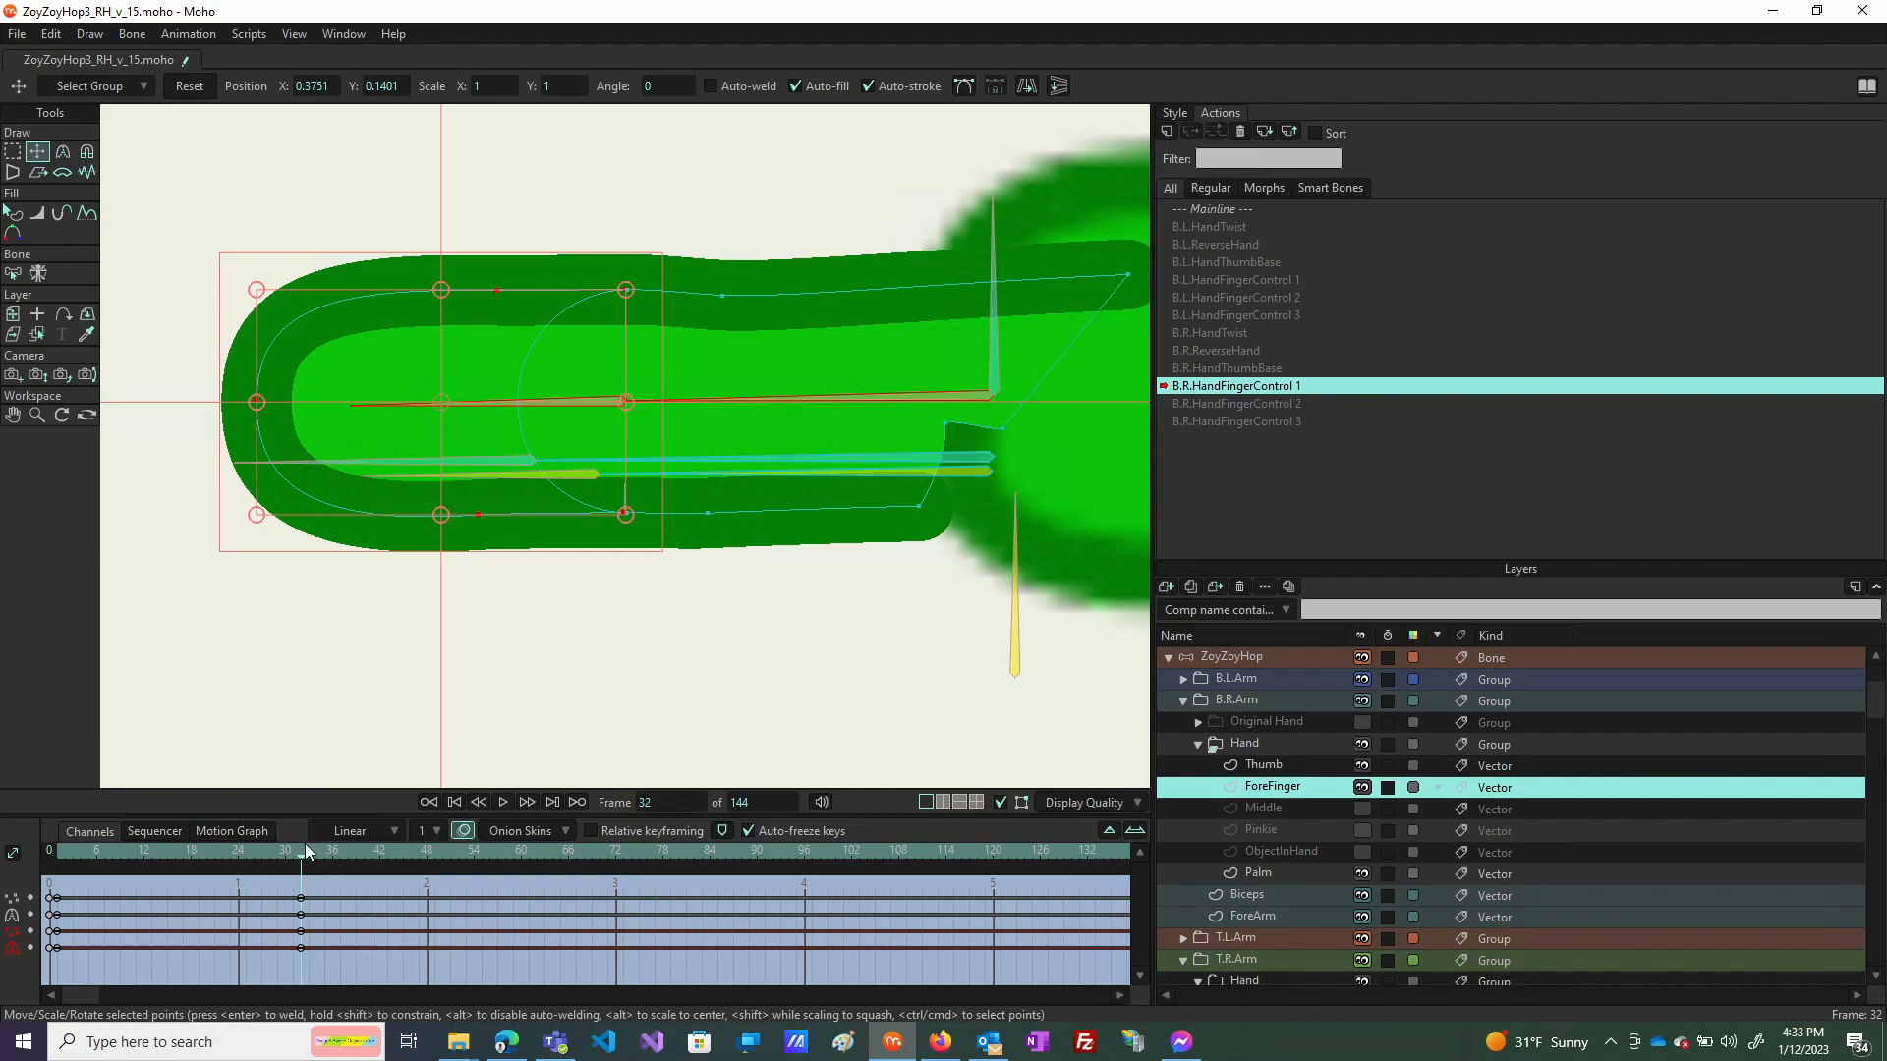
At frame 64, shorten the forefinger's base bone on the ZoyZoyHop layer to a scale of about 0.2762.
click(554, 853)
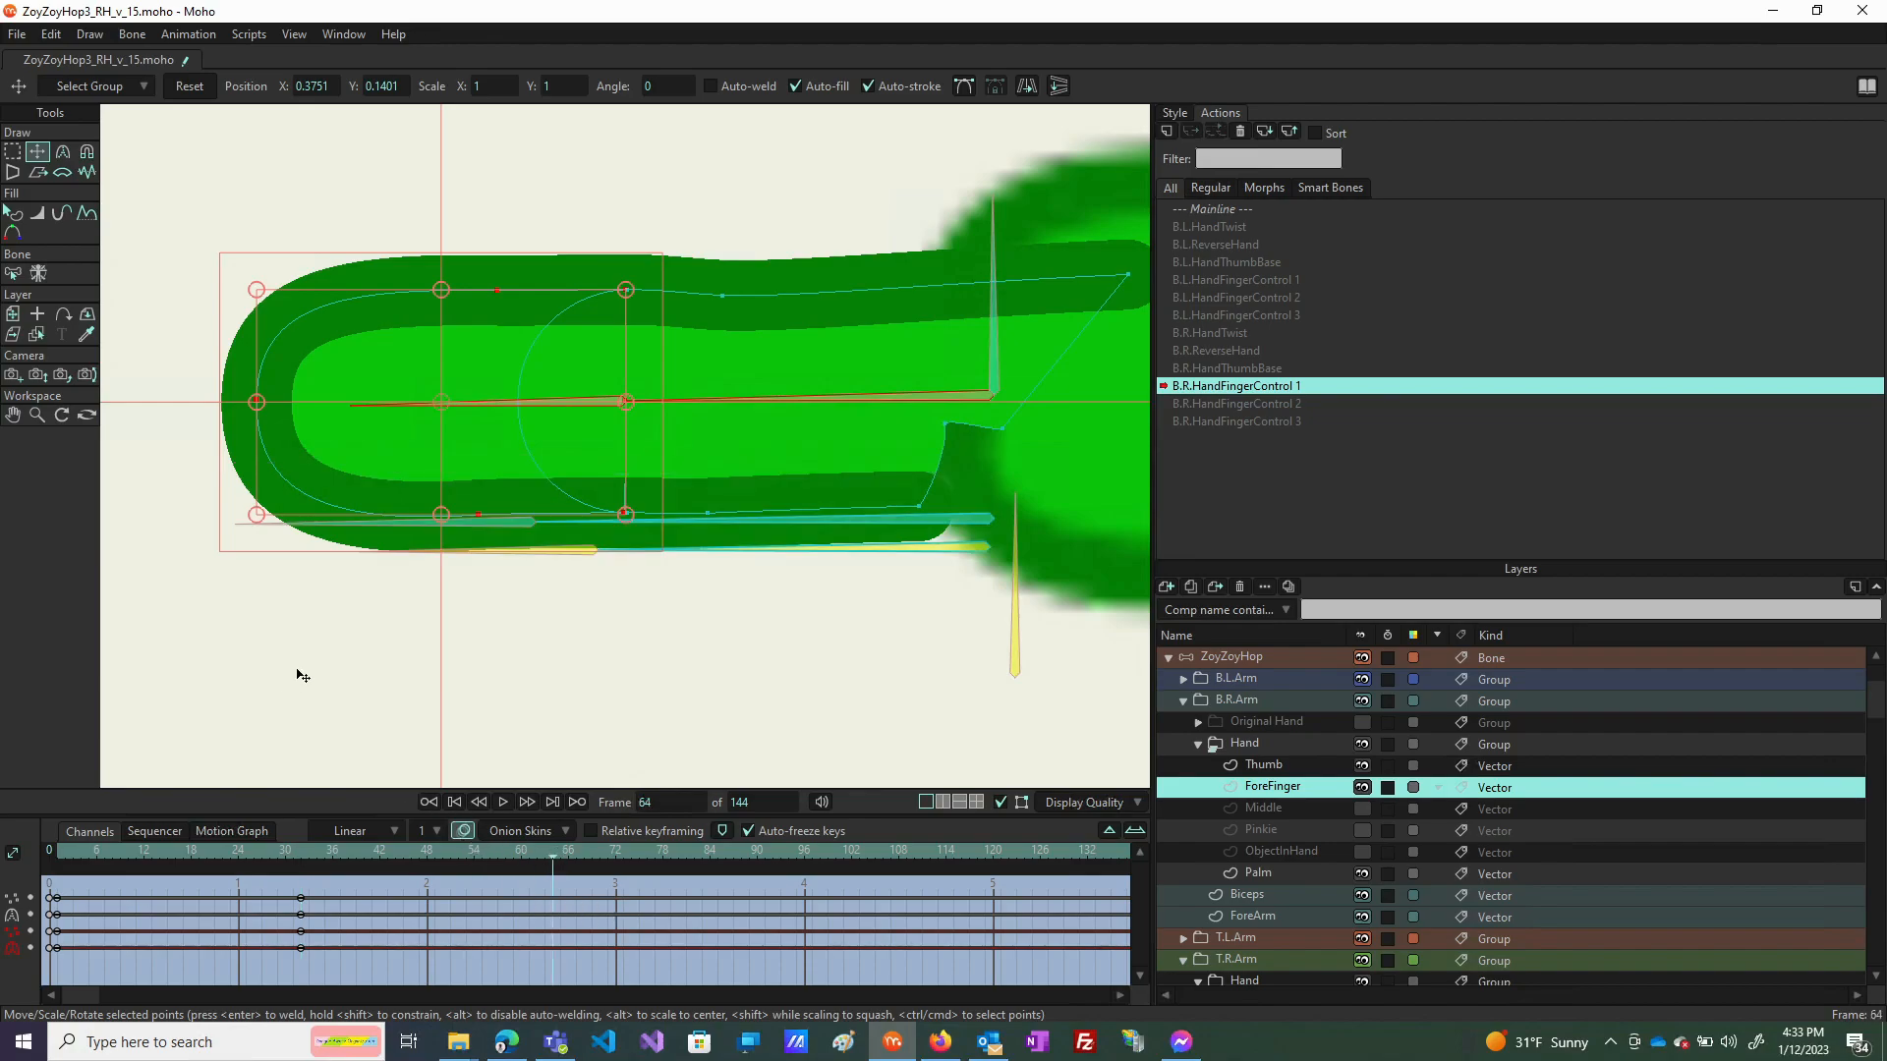
scroll(298, 674, down, 3)
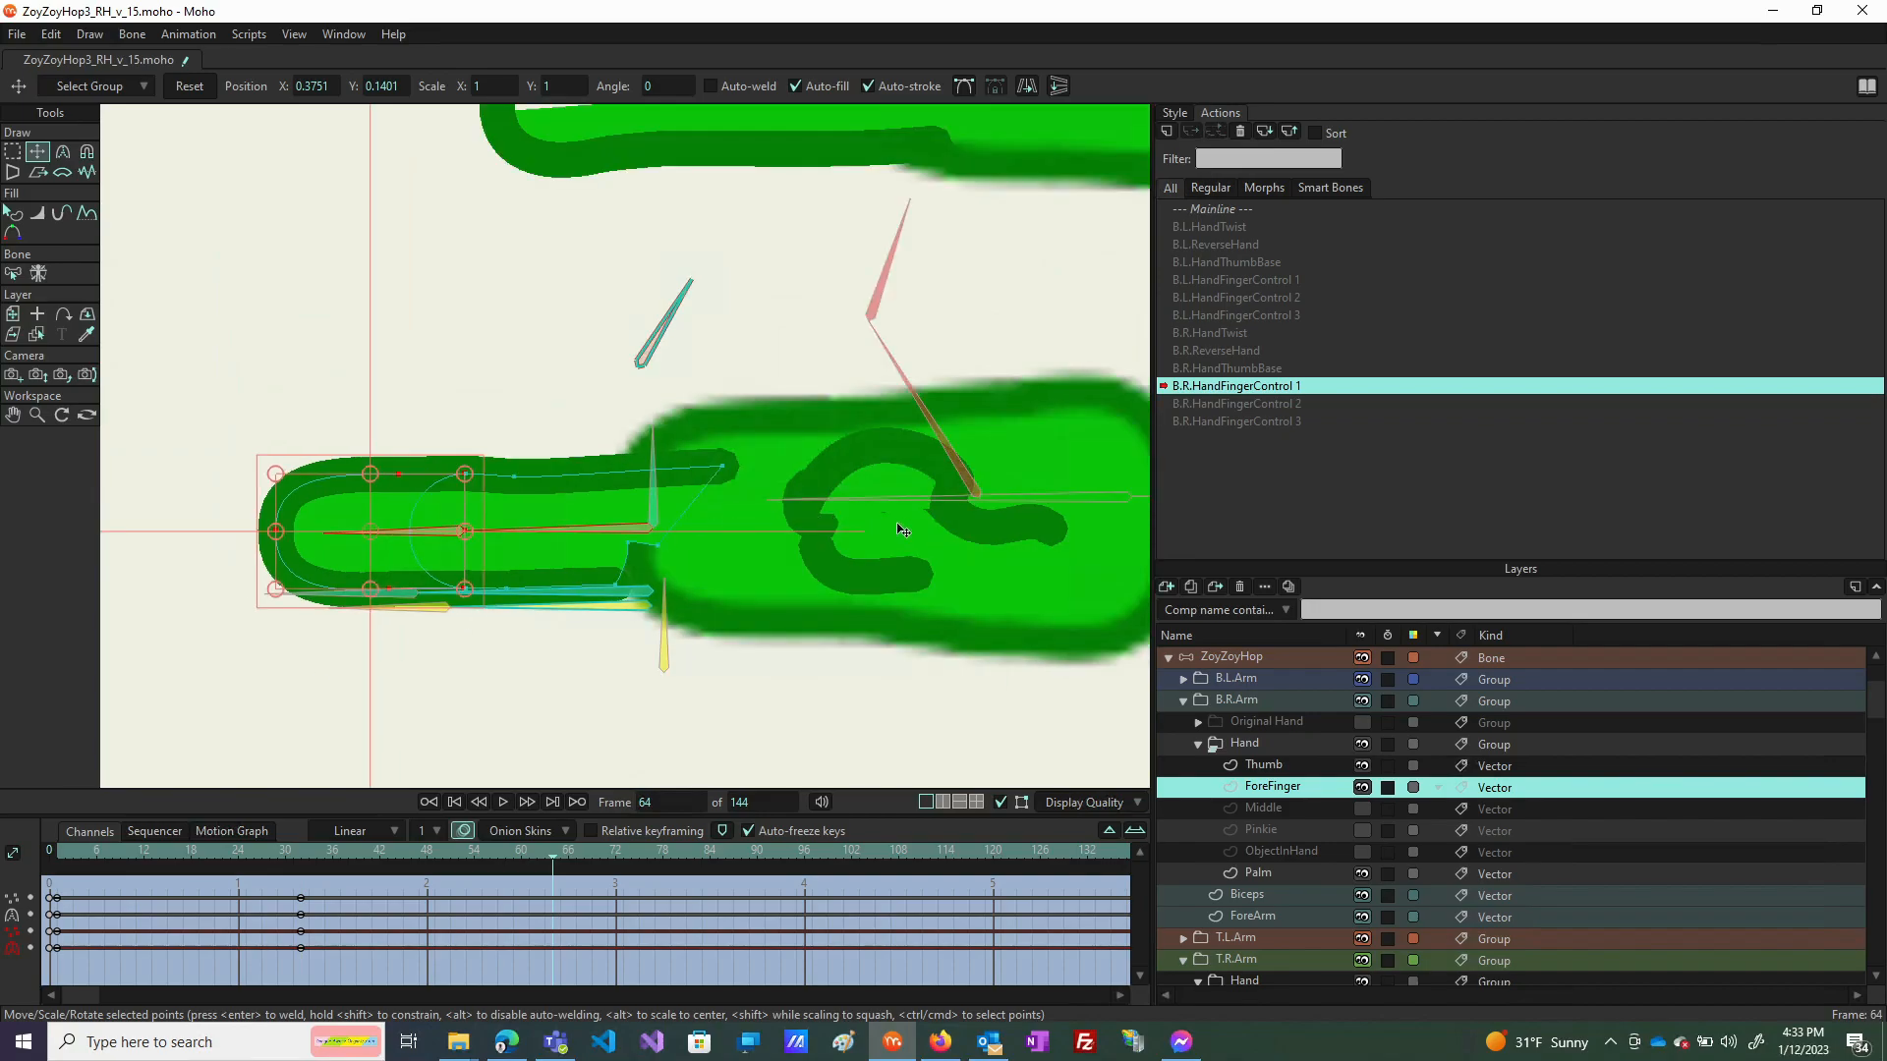
click(14, 153)
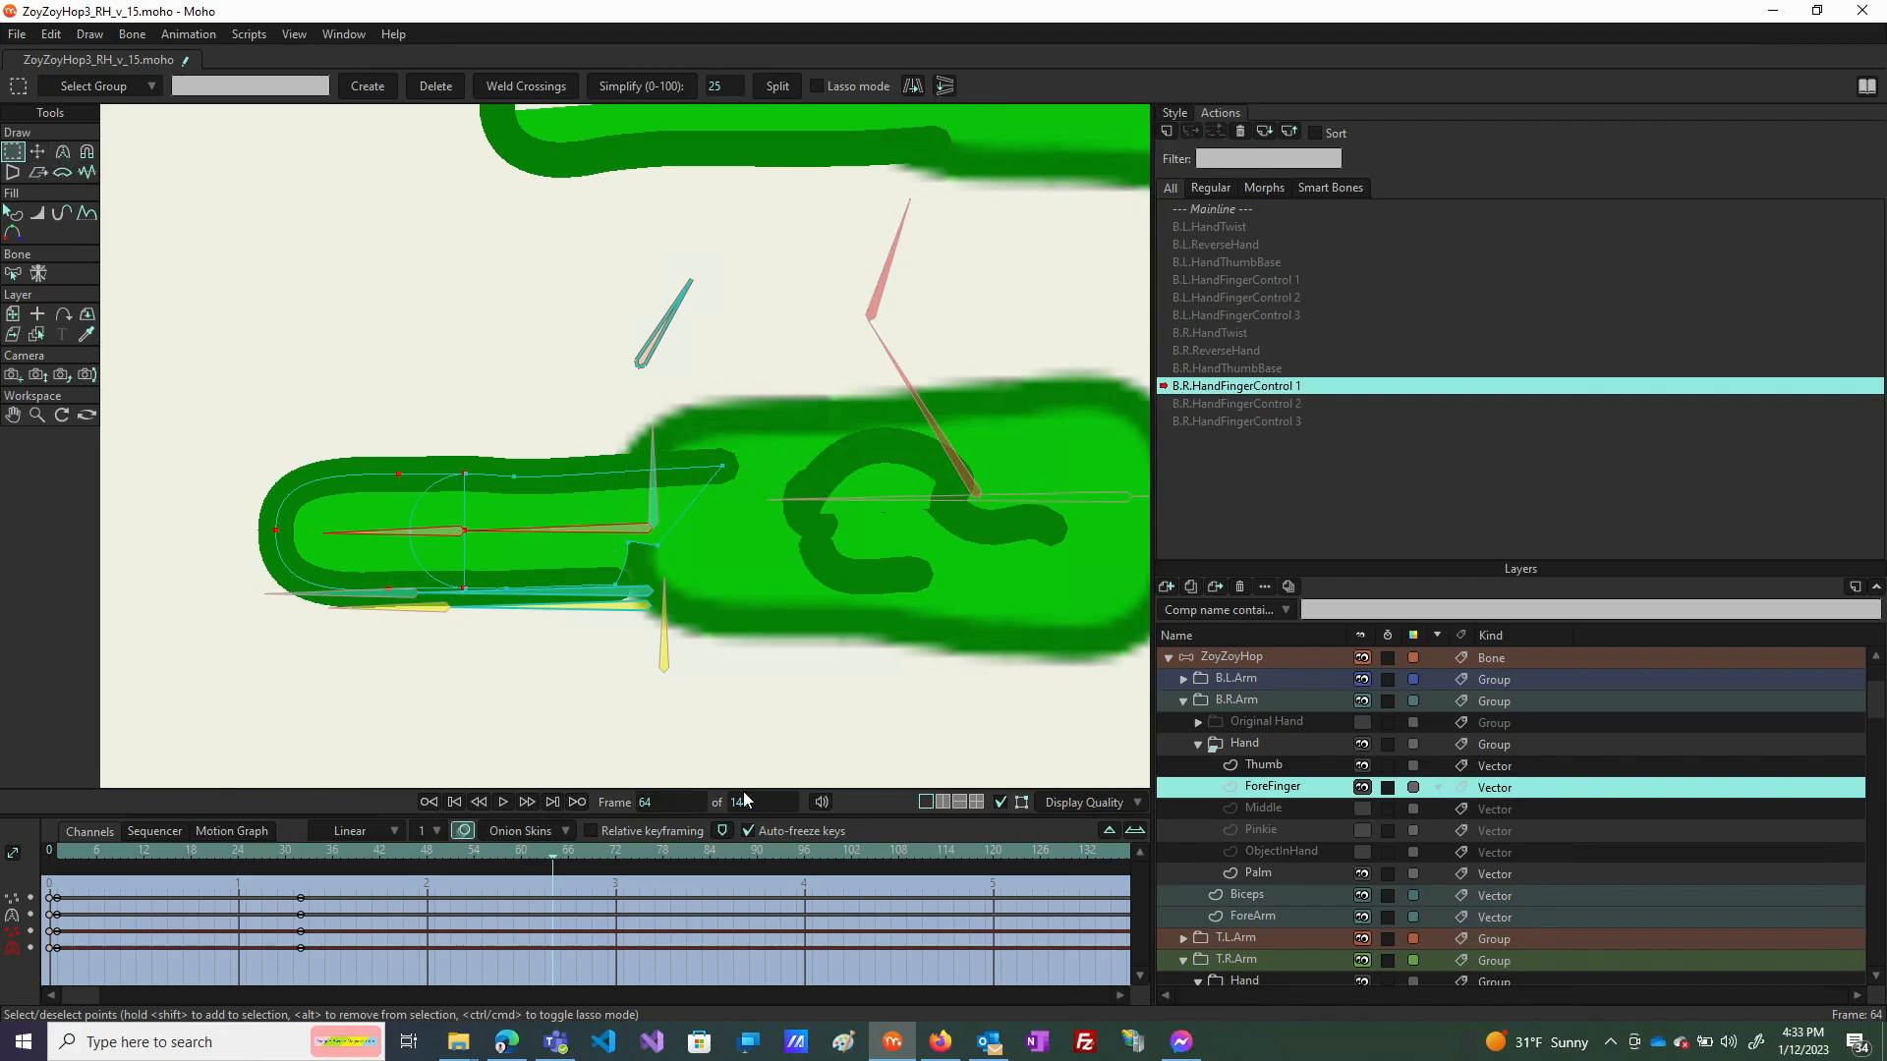
click(1257, 654)
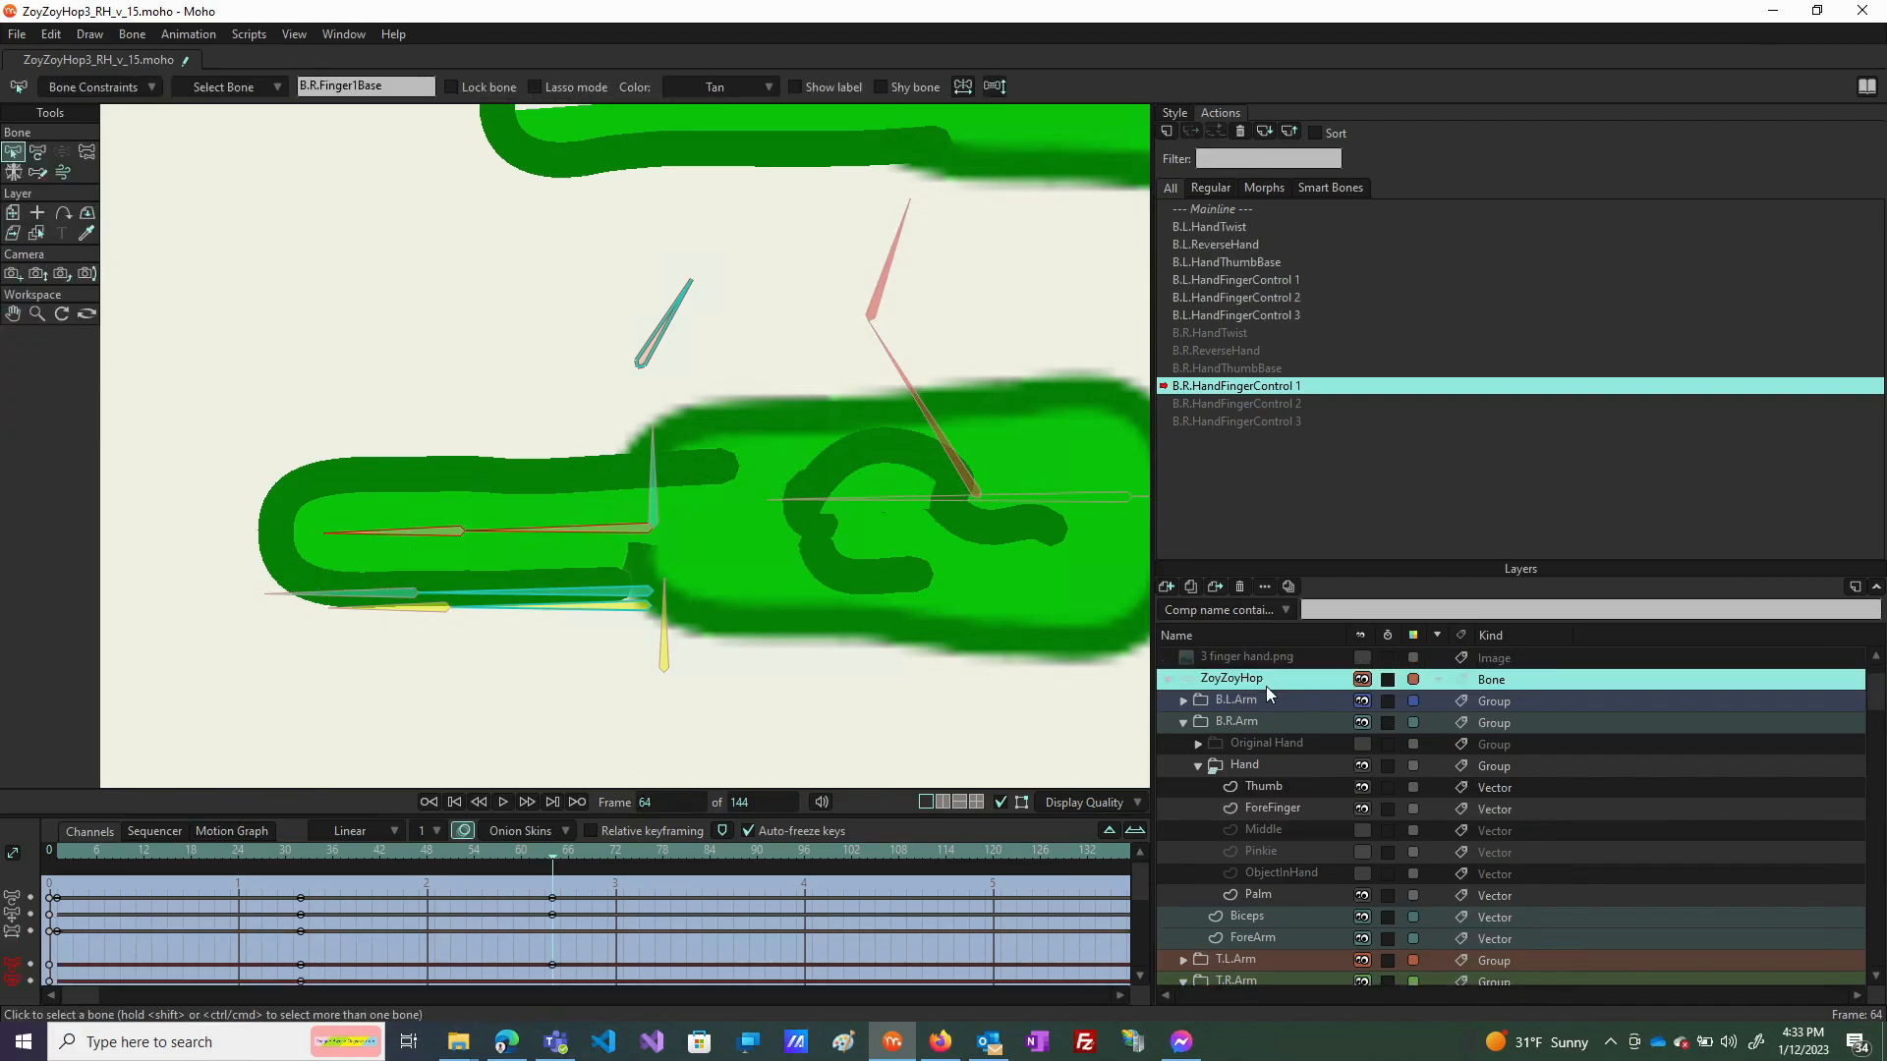
click(247, 237)
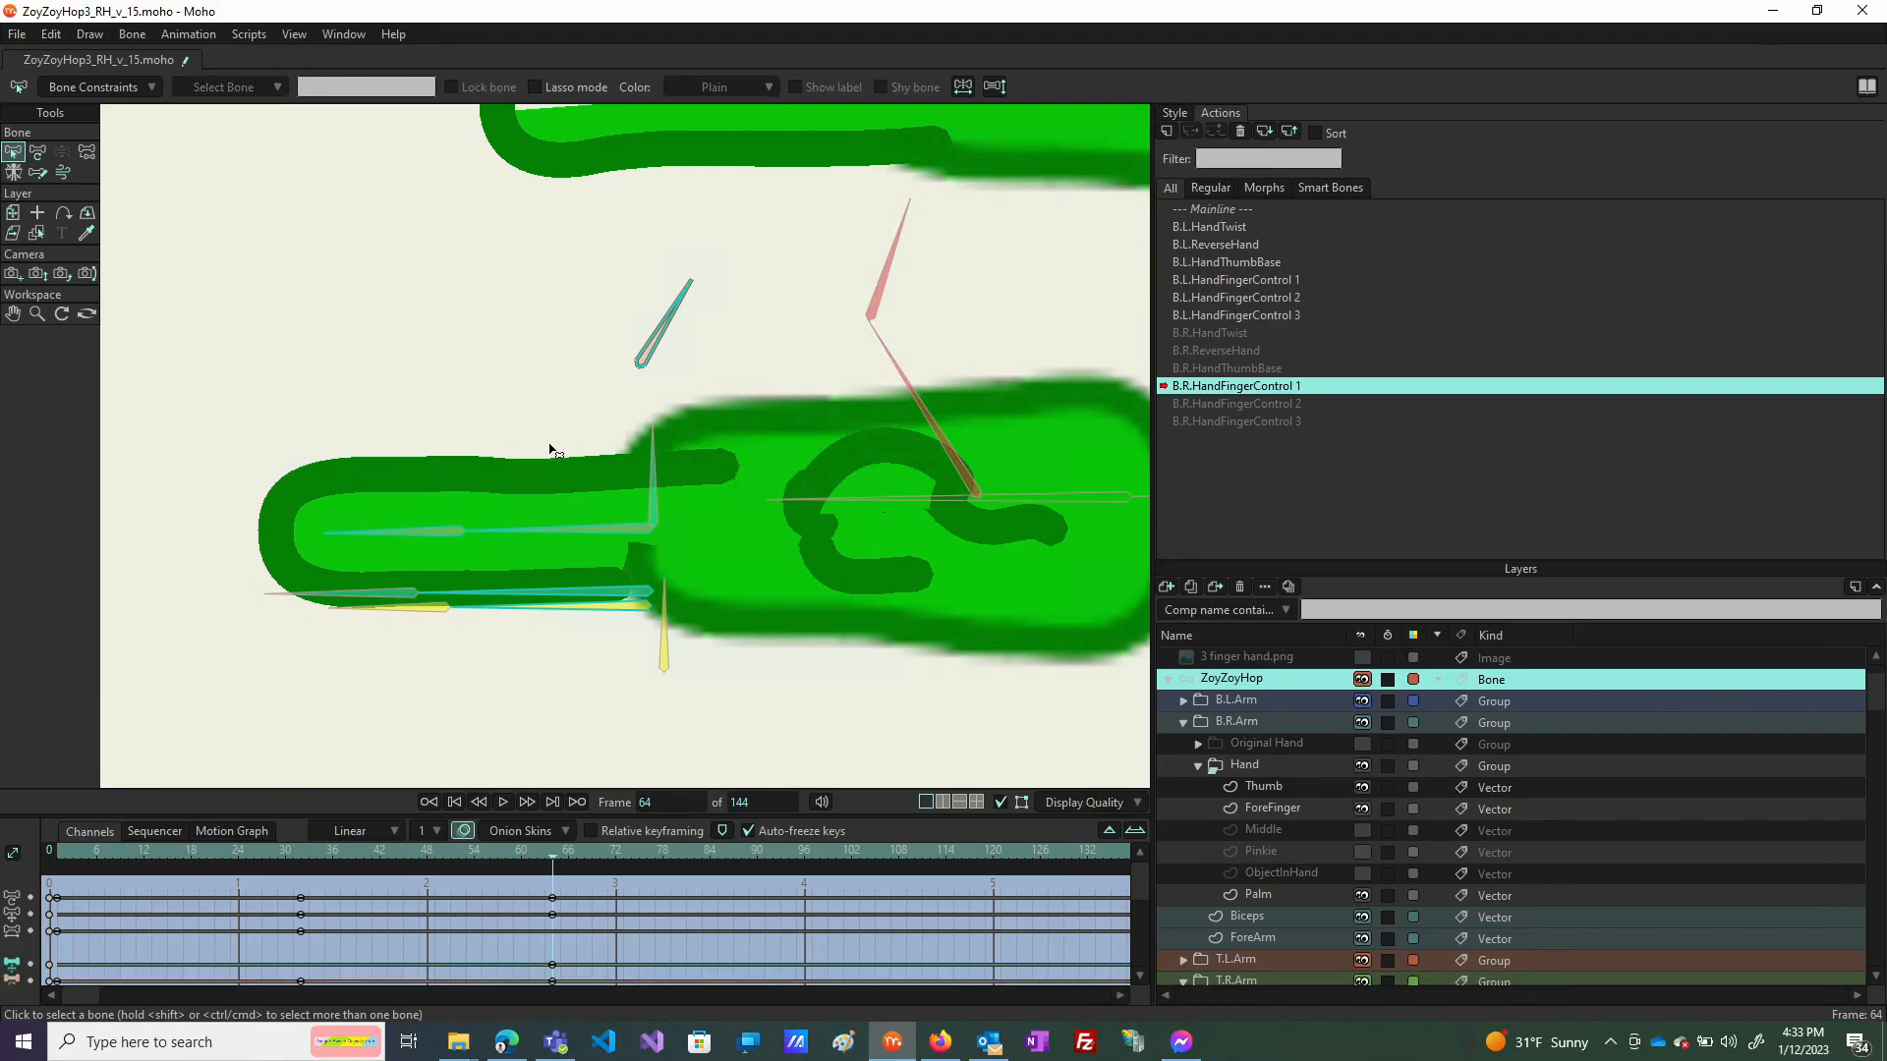
click(35, 157)
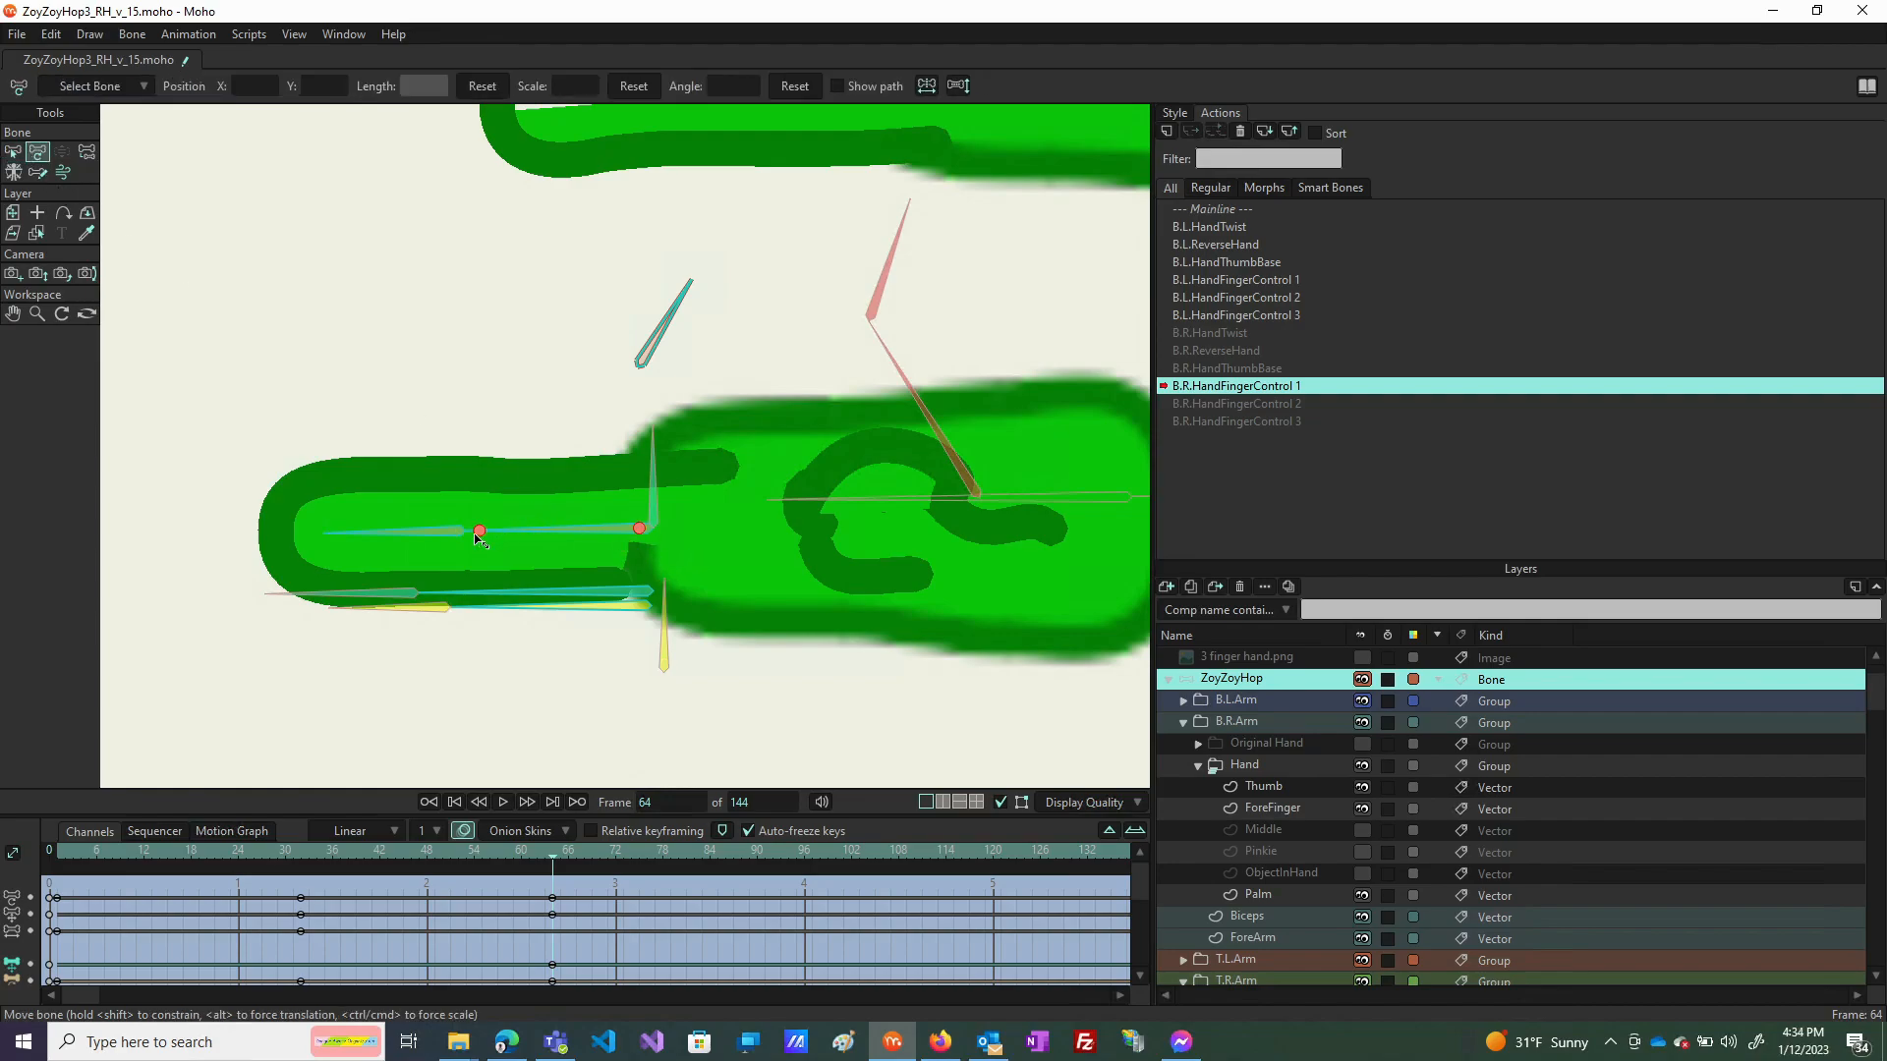
drag(480, 532, 226, 532)
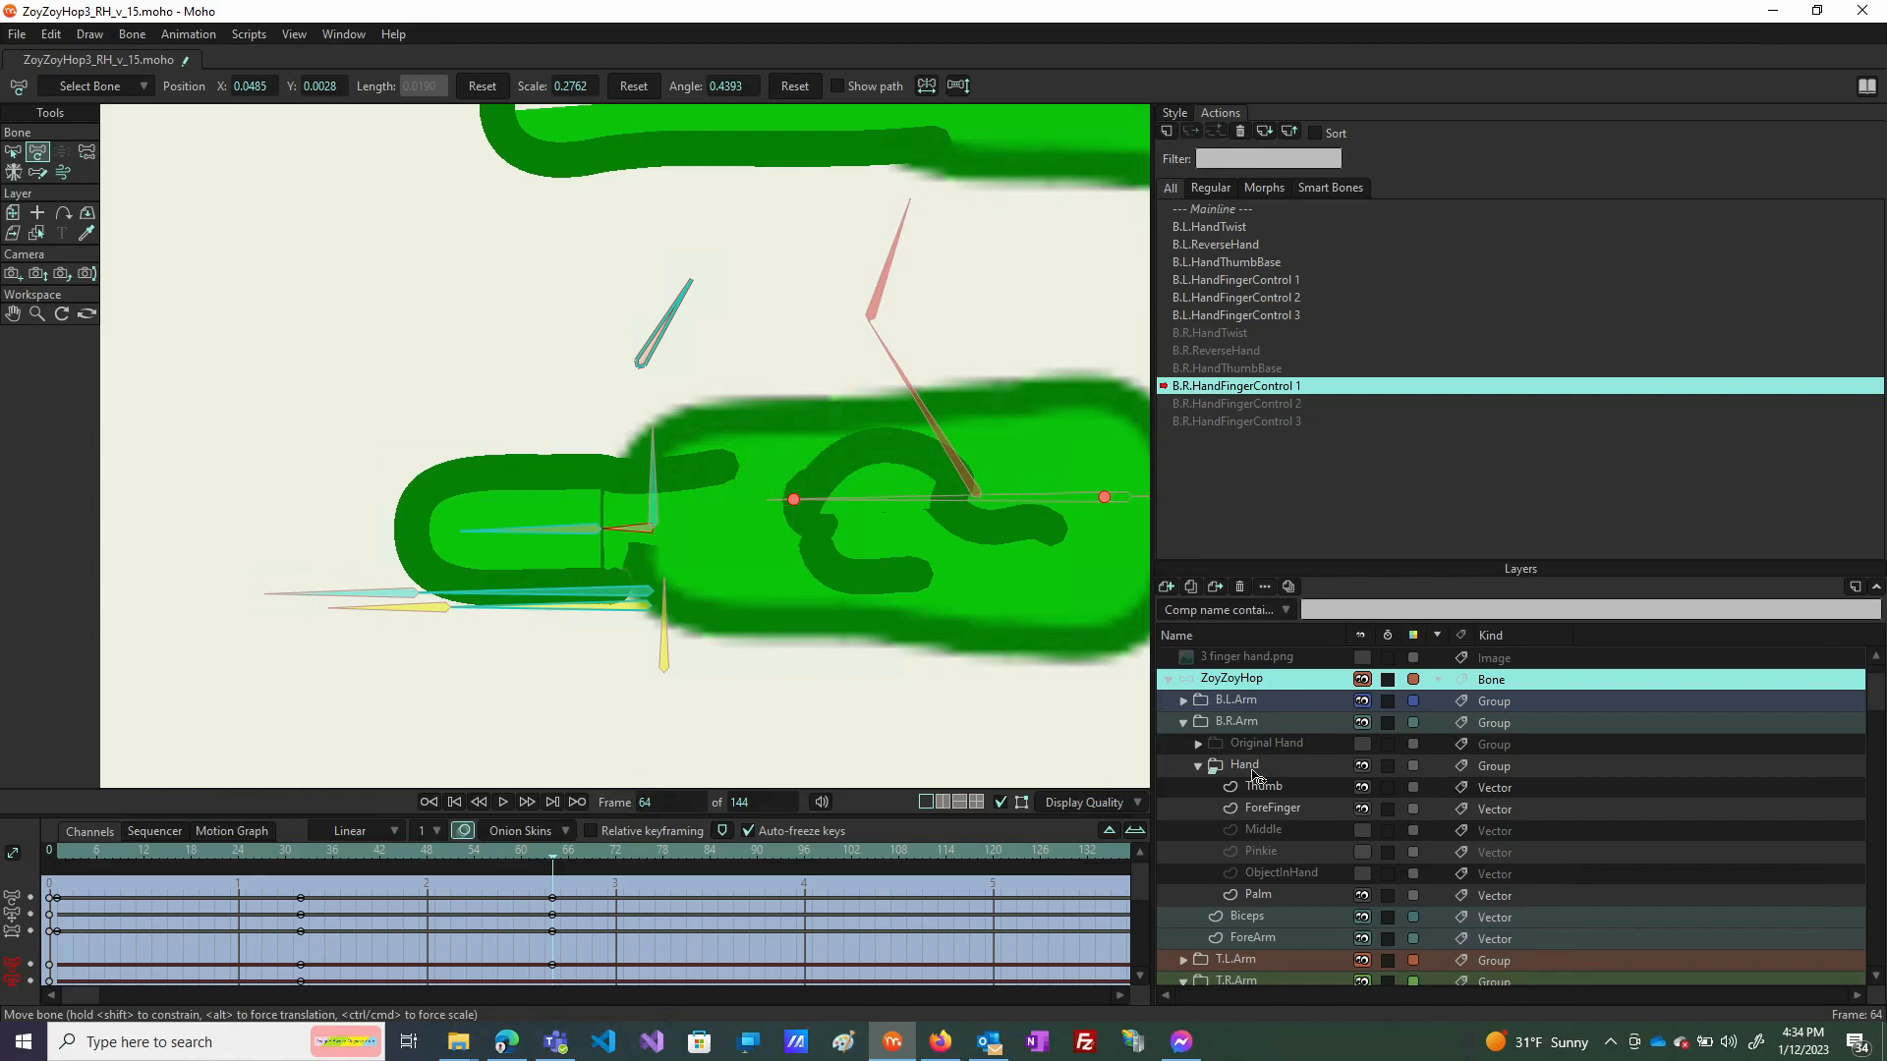
On the ForeFinger layer, move the tip segment aside and pull the base segment's arc point out to about X 0.3574, Y 0.1404.
click(1274, 807)
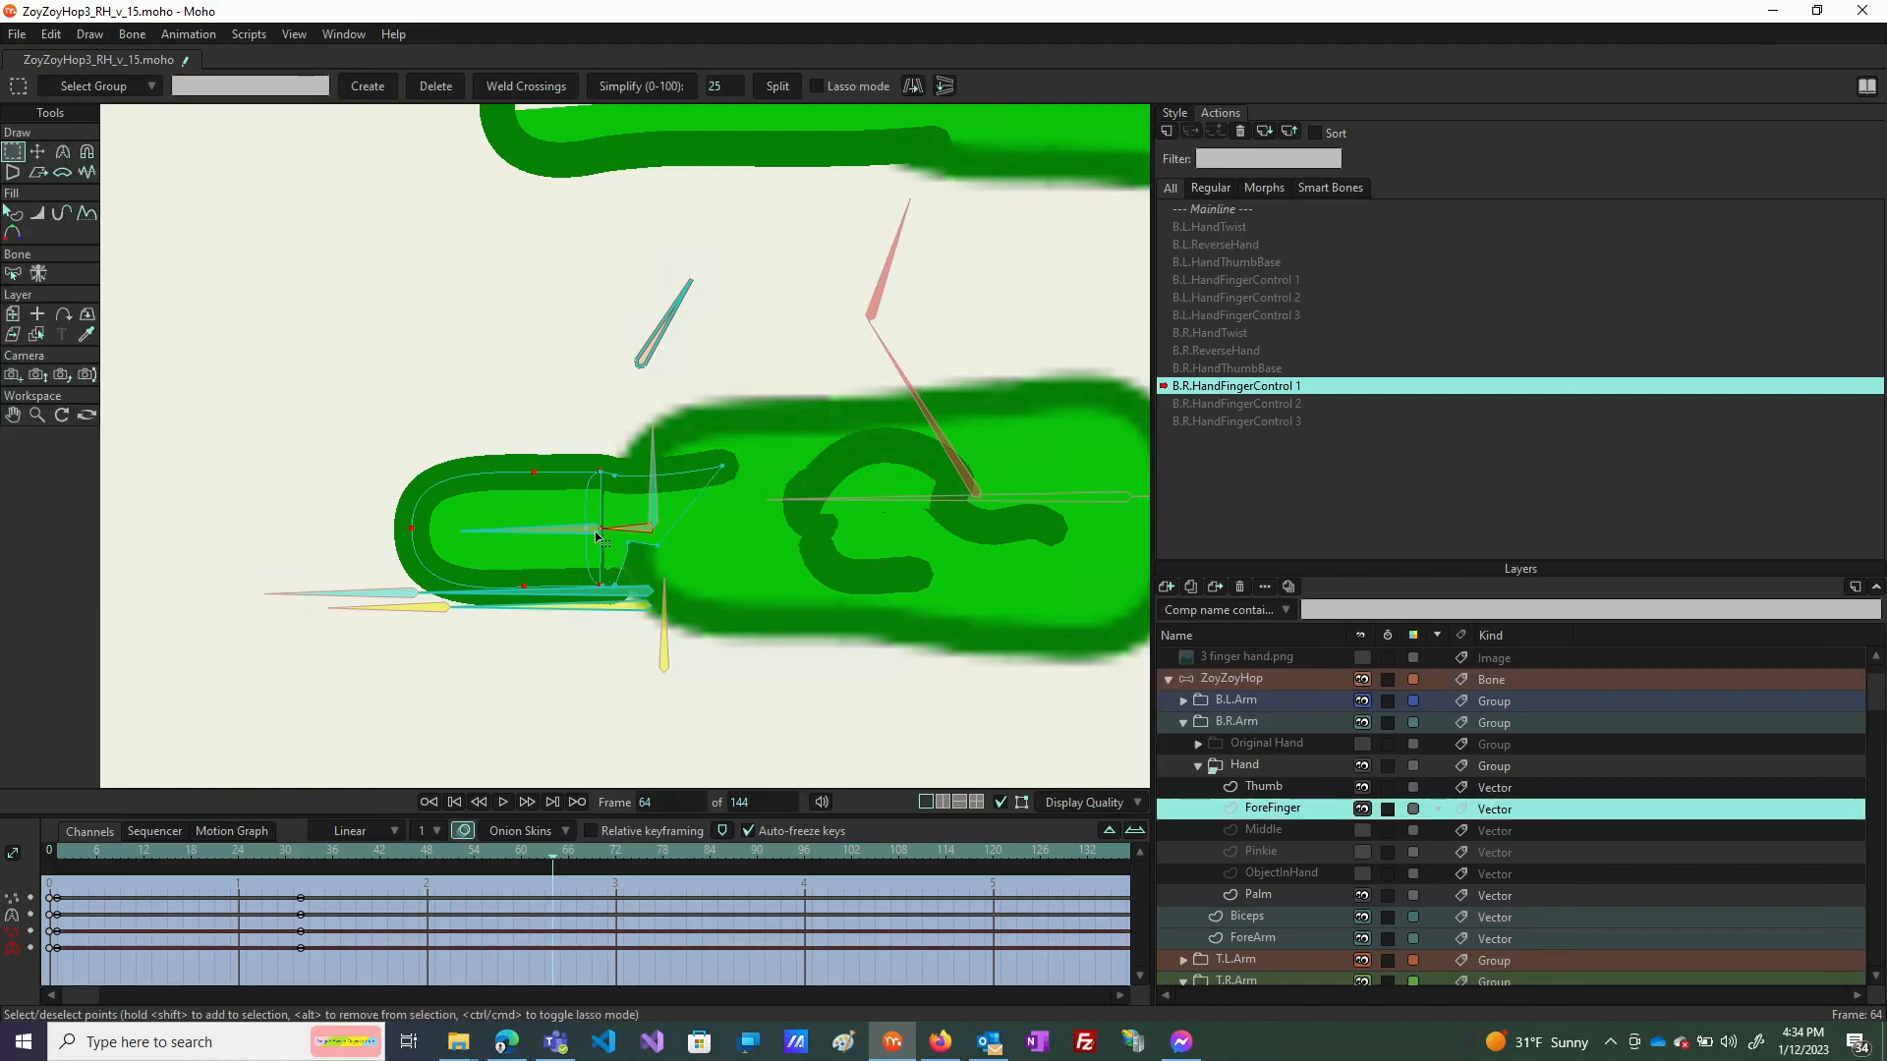
scroll(598, 521, up, 4)
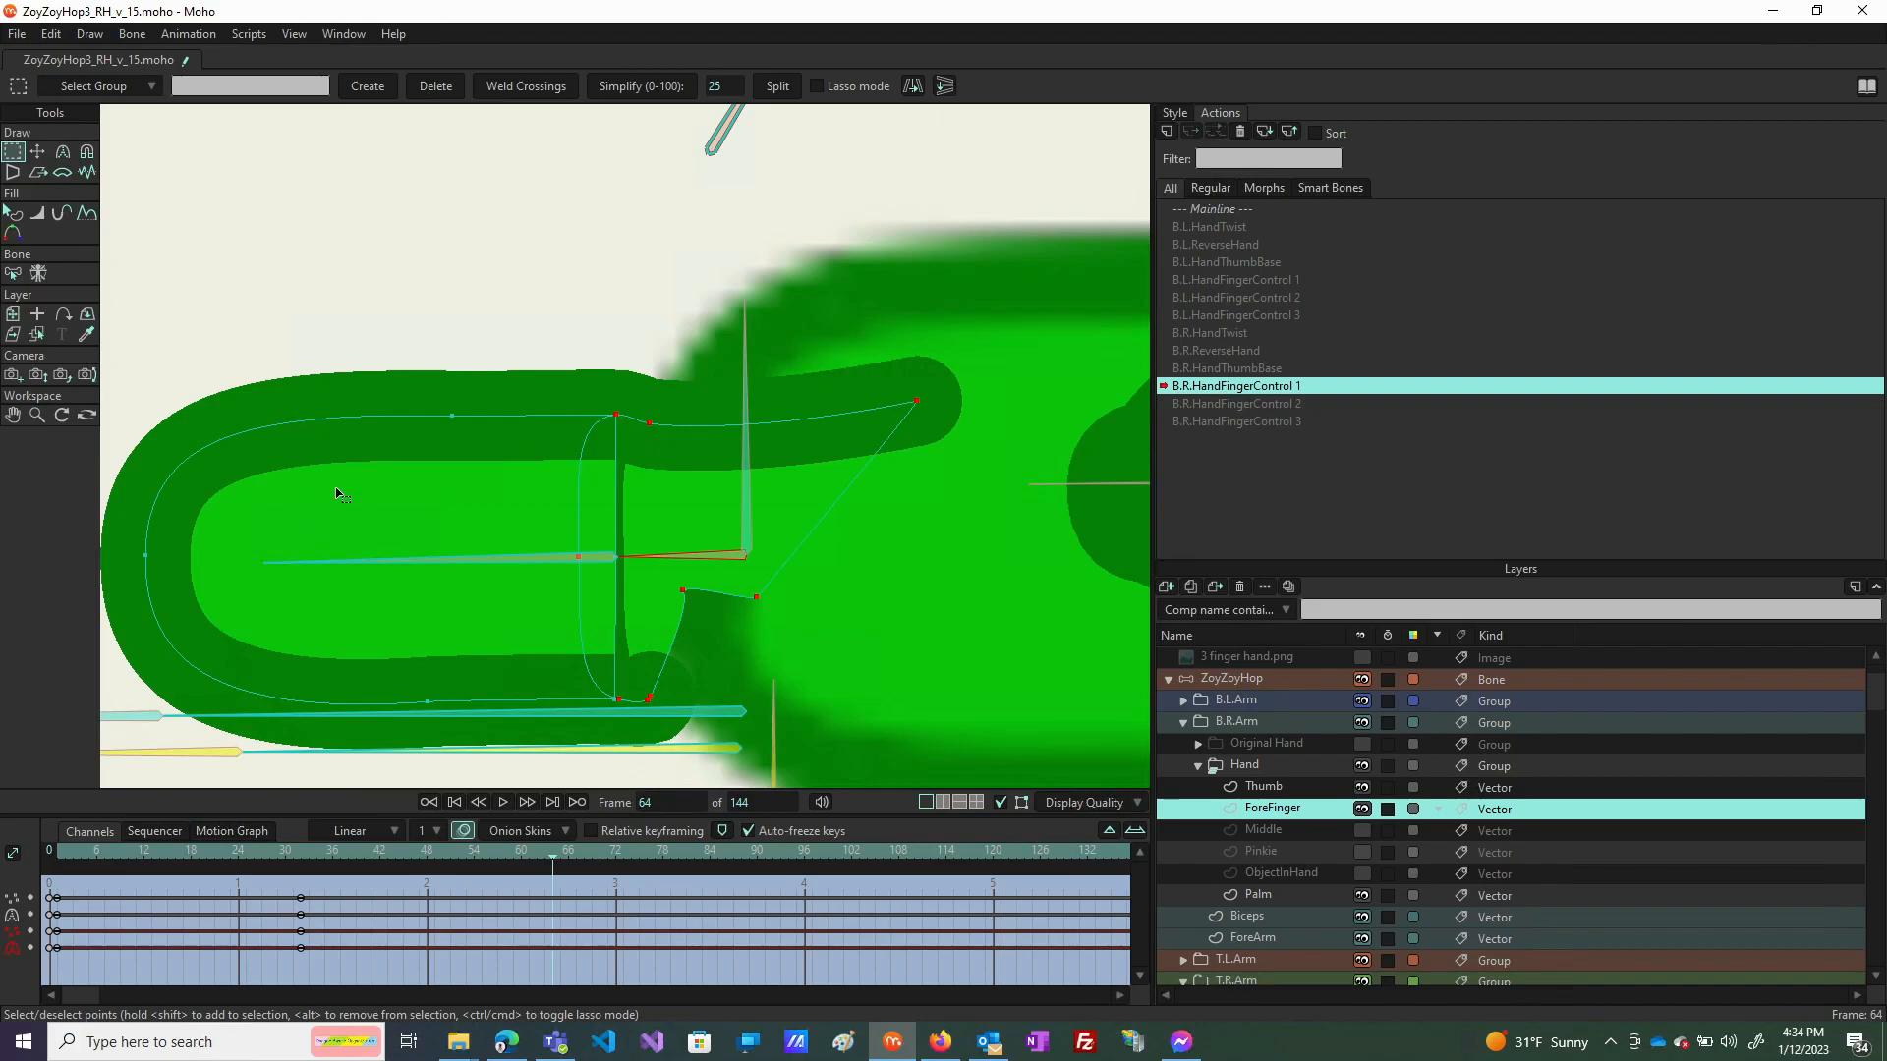
key(t)
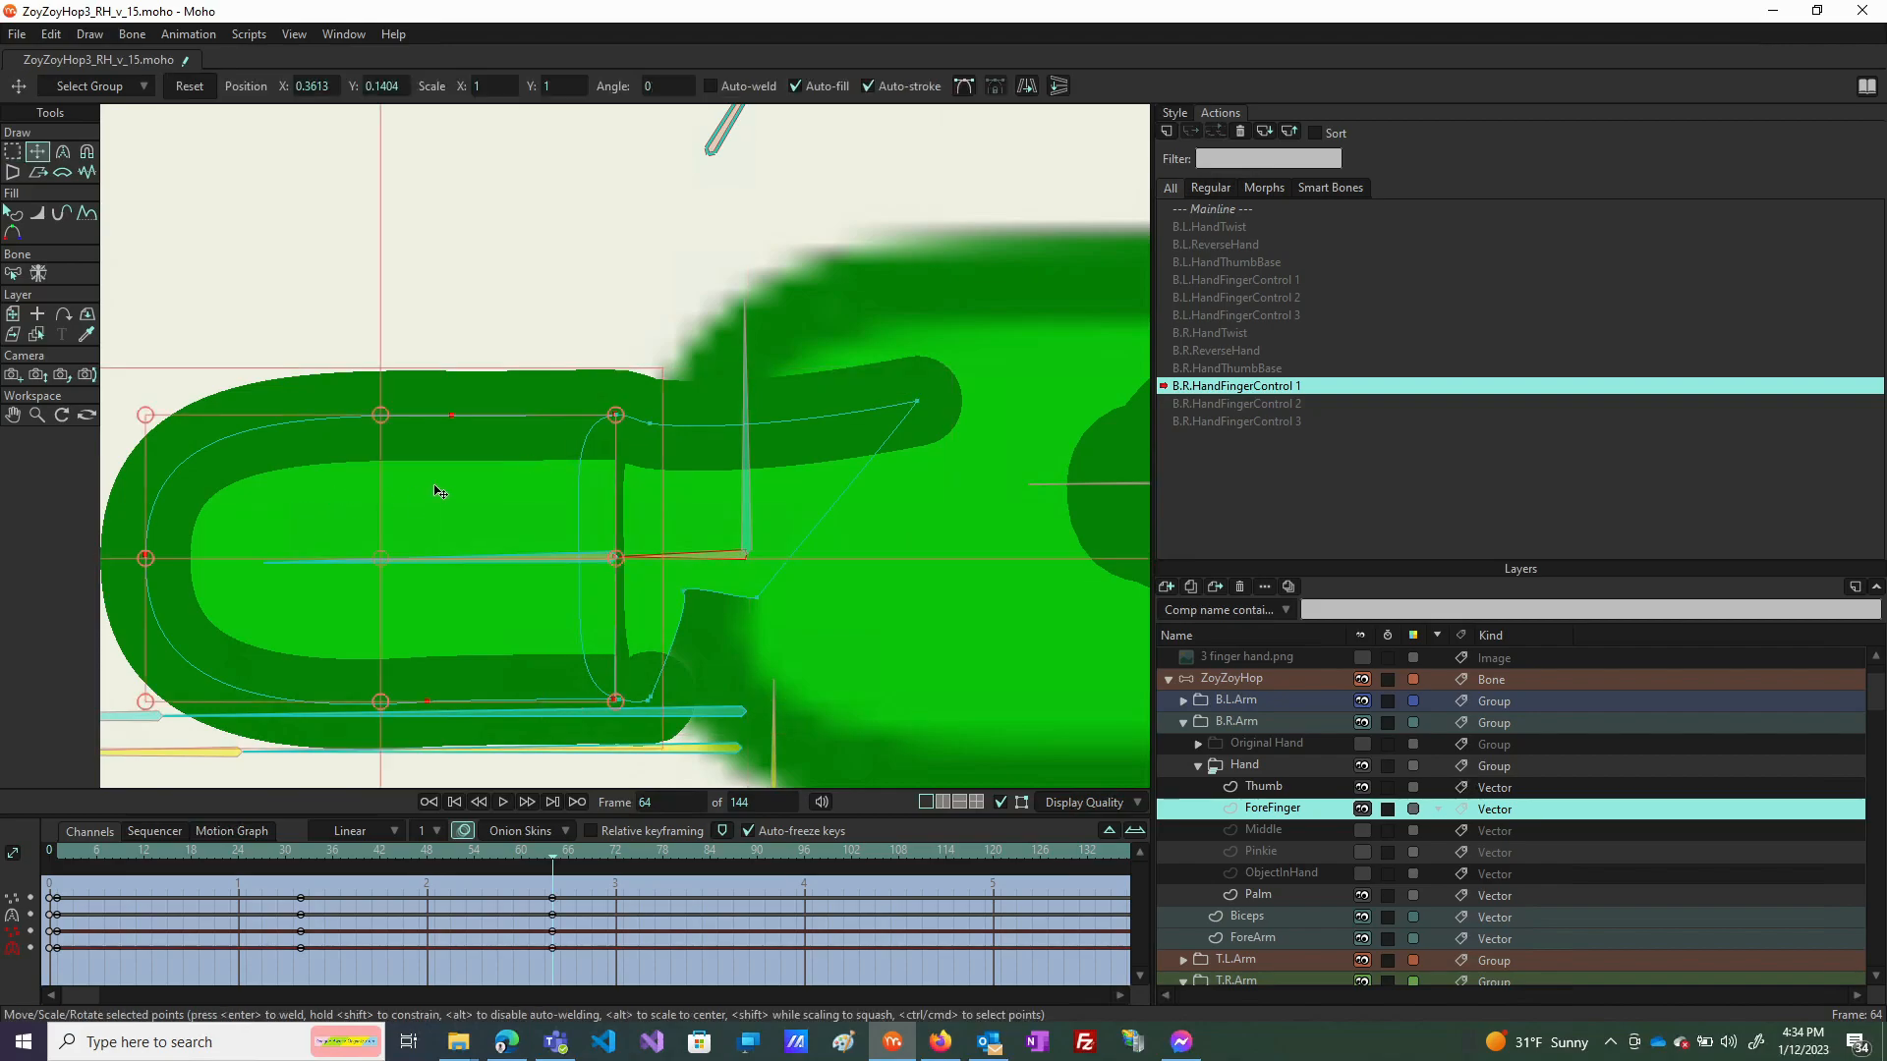
drag(463, 493, 194, 191)
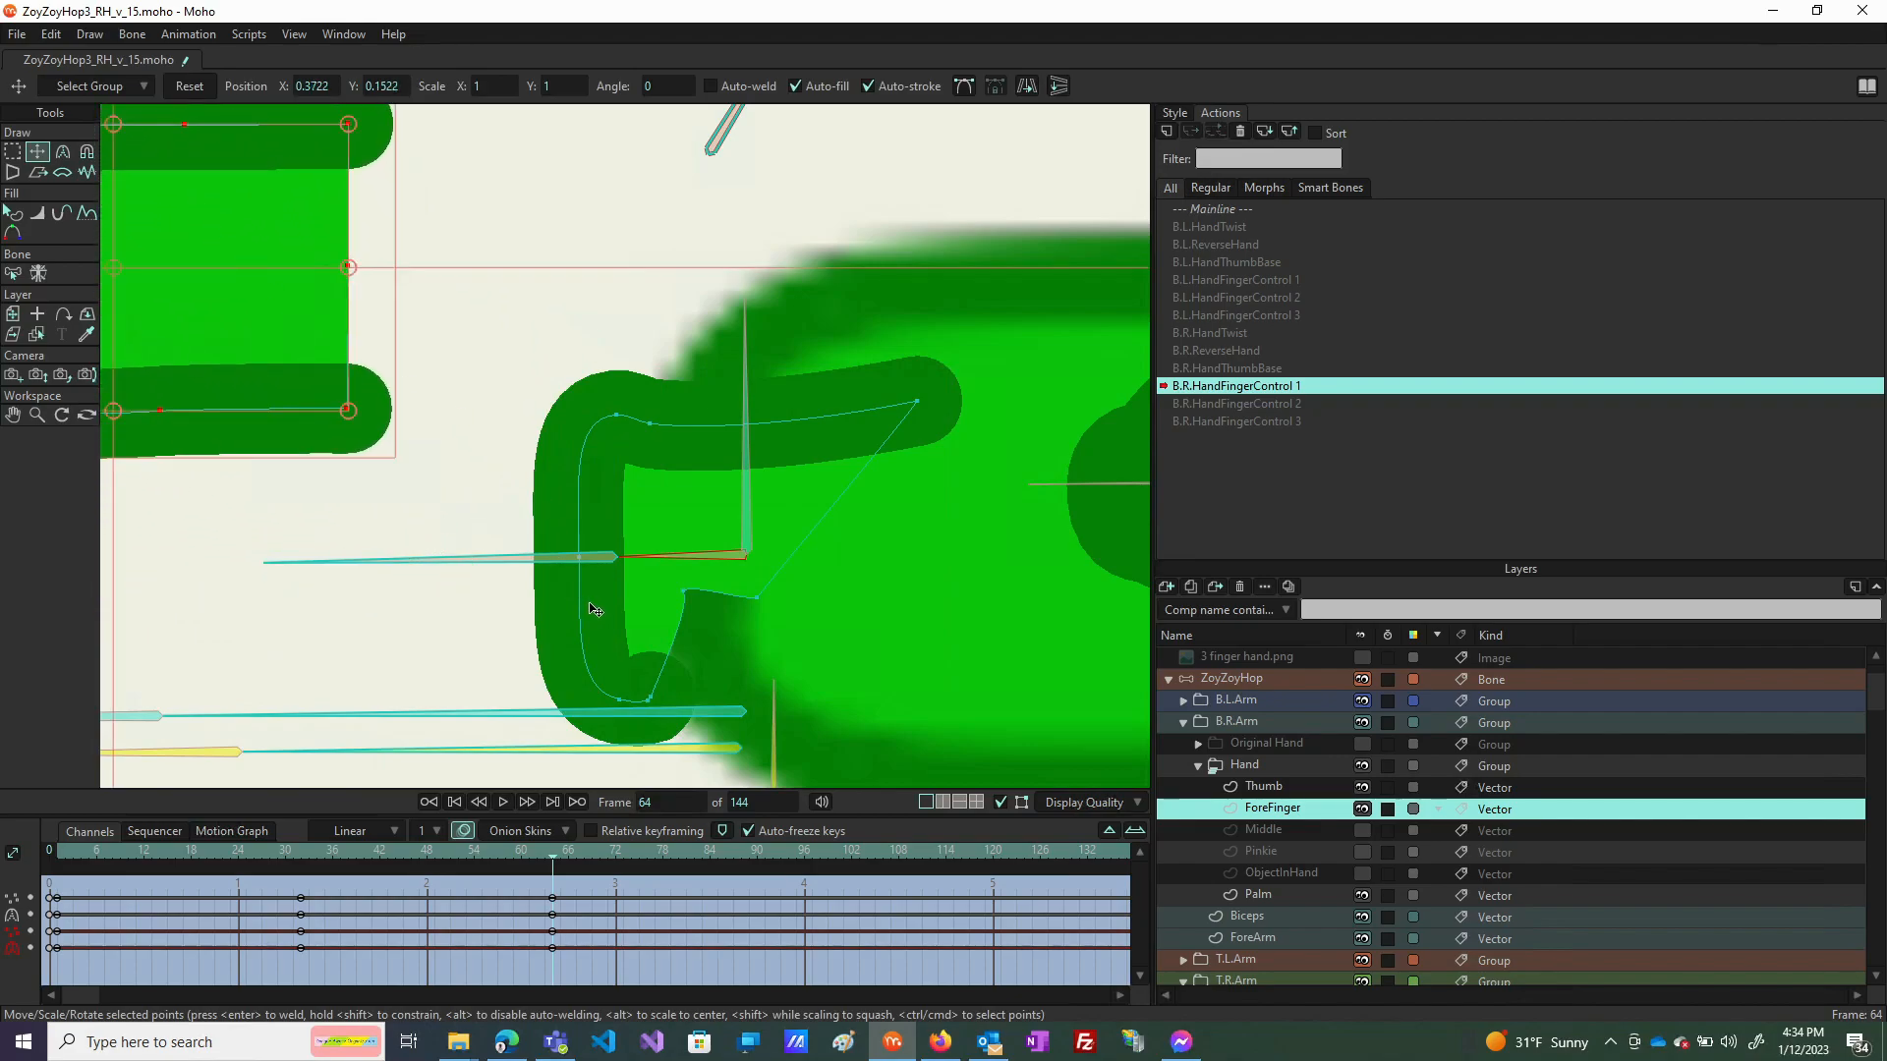
click(580, 561)
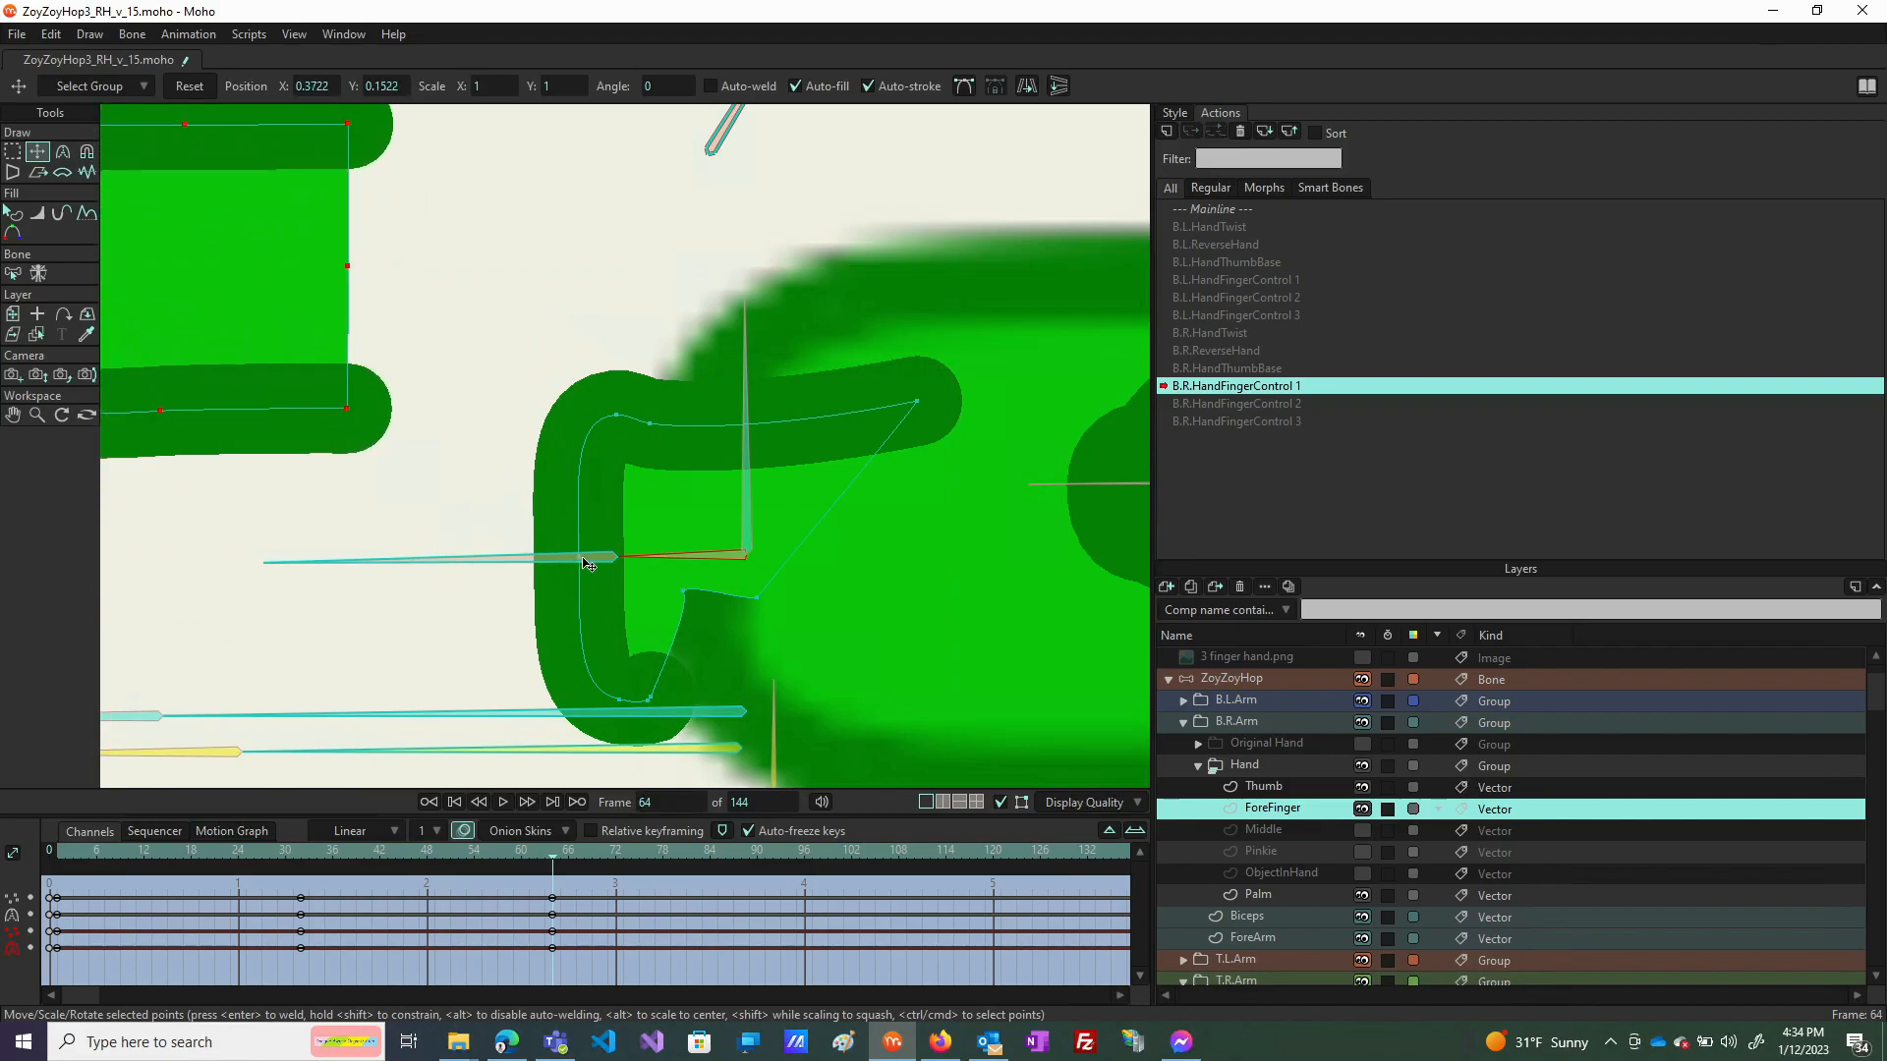
drag(583, 562, 479, 565)
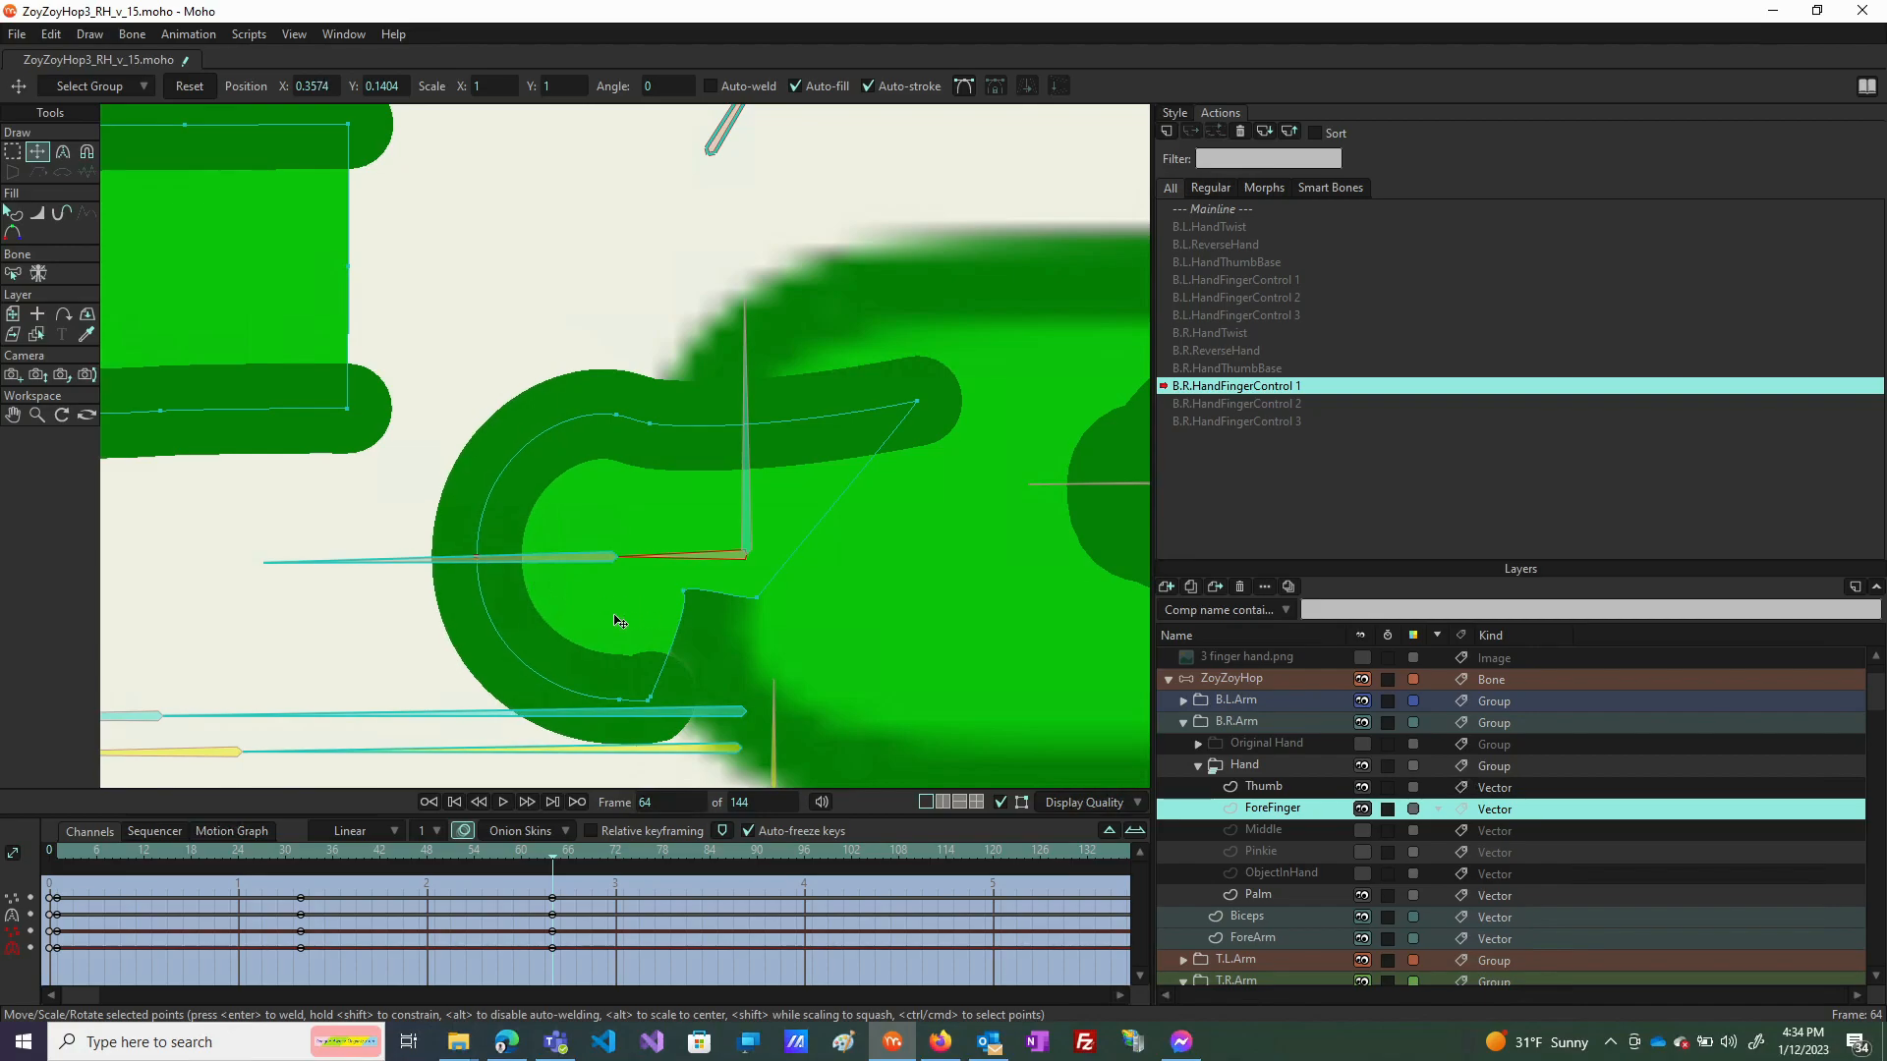
Shift the whole base segment toward the palm and move its upper end point to about X 0.3403, Y 0.1463.
key(ctrl+a)
drag(619, 621, 694, 623)
drag(992, 404, 899, 414)
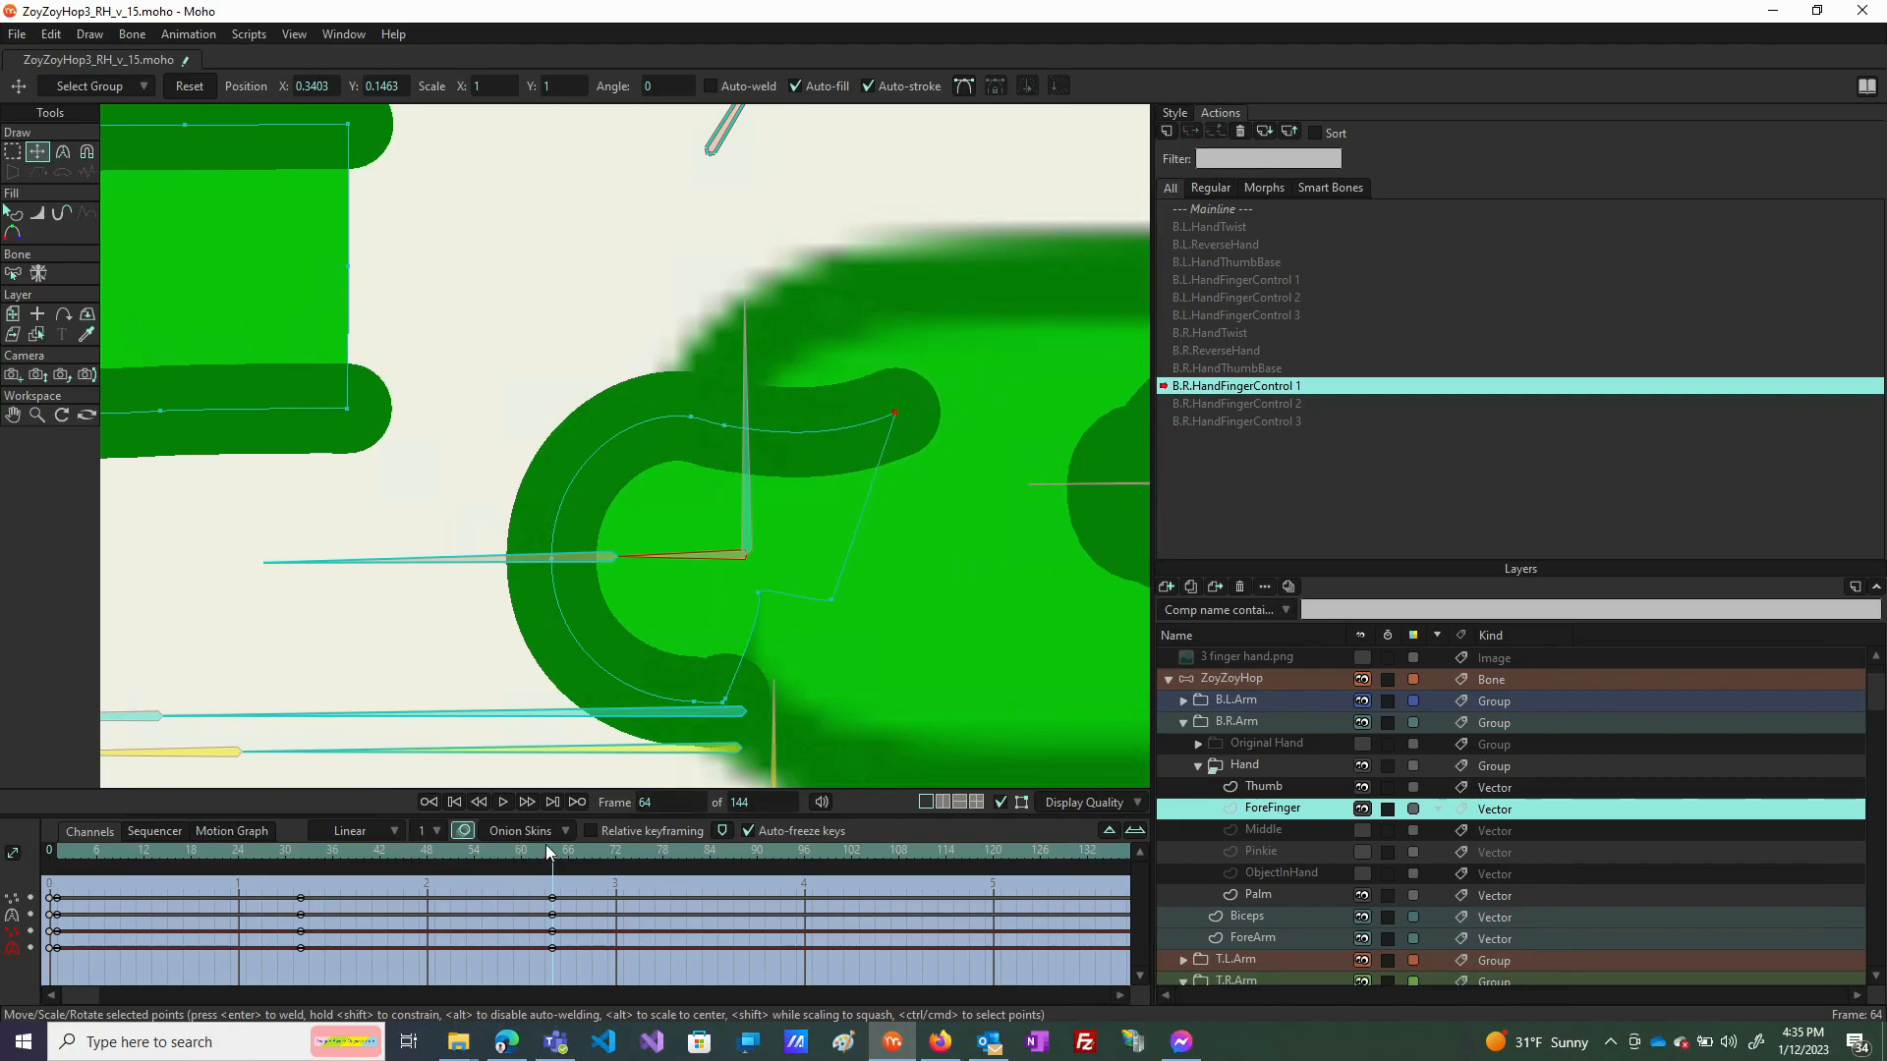
Align the base segment's upper end point at frame 64 with its frame 32 position, about X 0.3394, Y 0.1469, comparing both frames.
drag(555, 865, 334, 861)
drag(309, 848, 554, 887)
drag(872, 507, 570, 454)
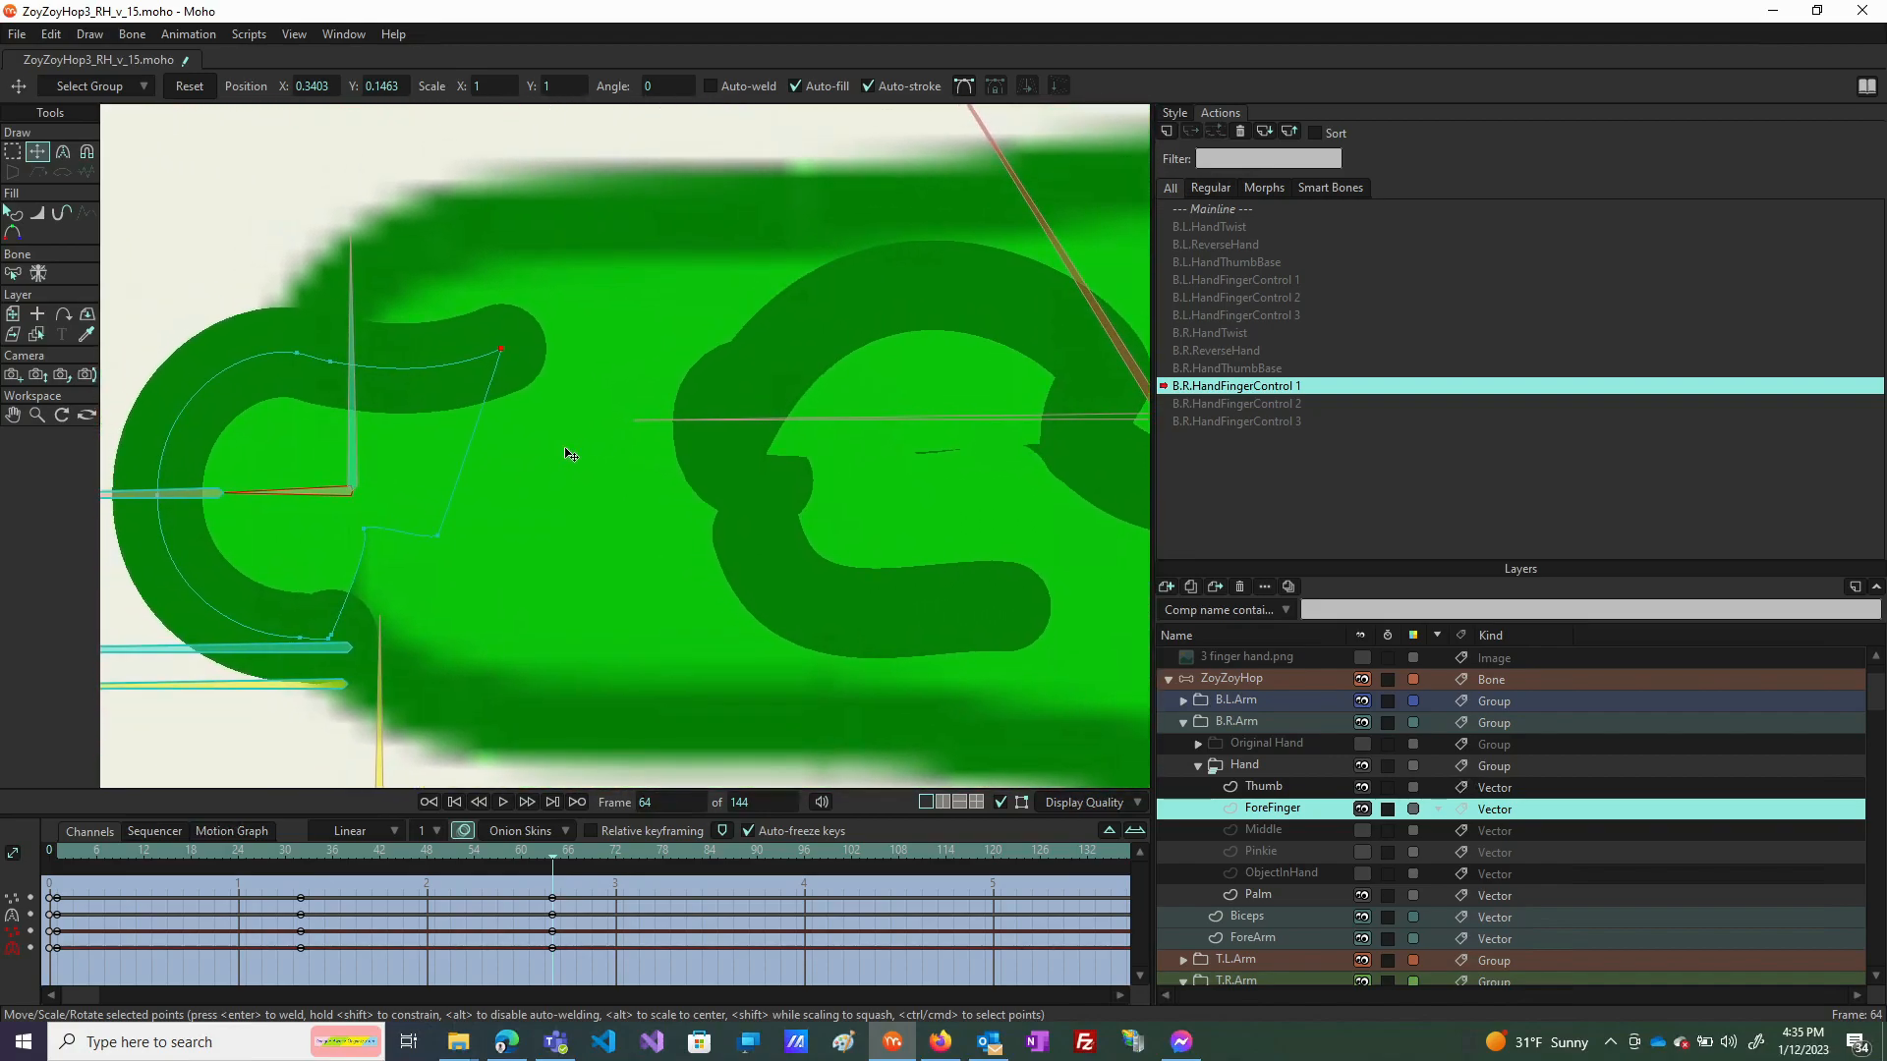
click(299, 850)
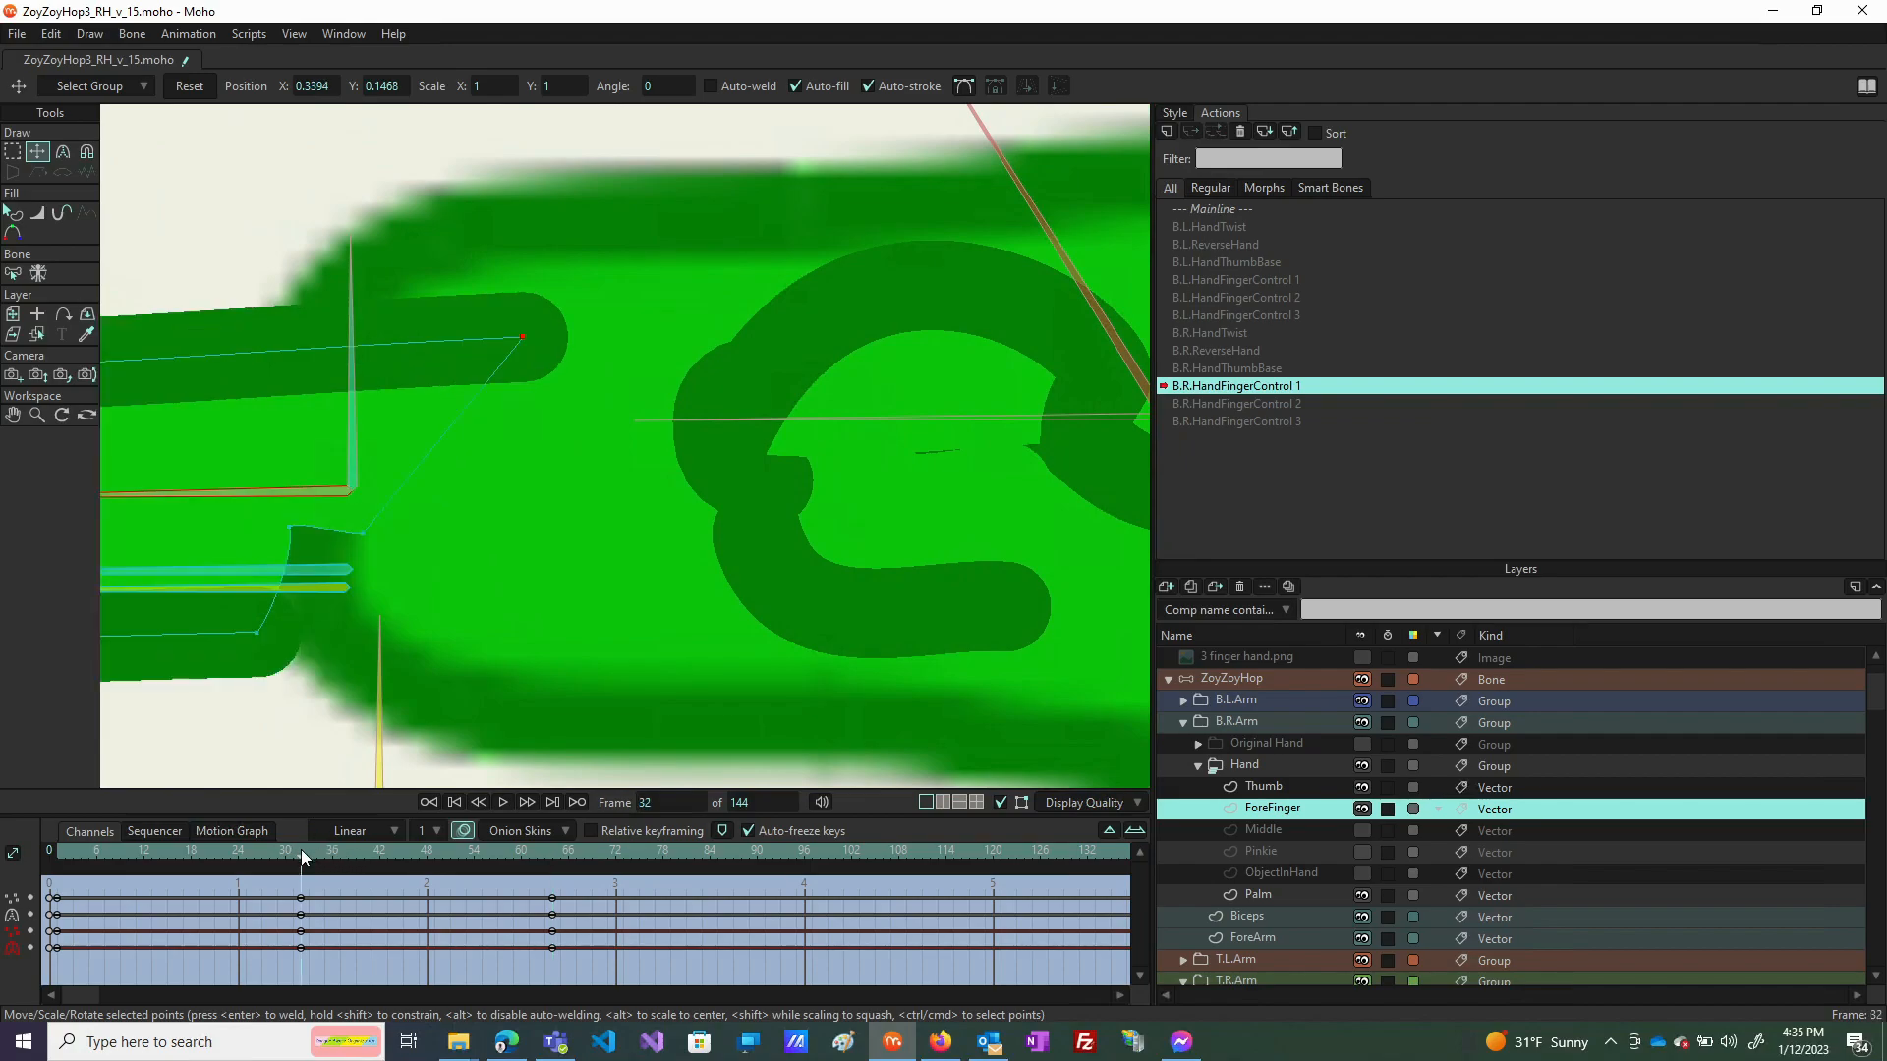
drag(533, 688, 507, 694)
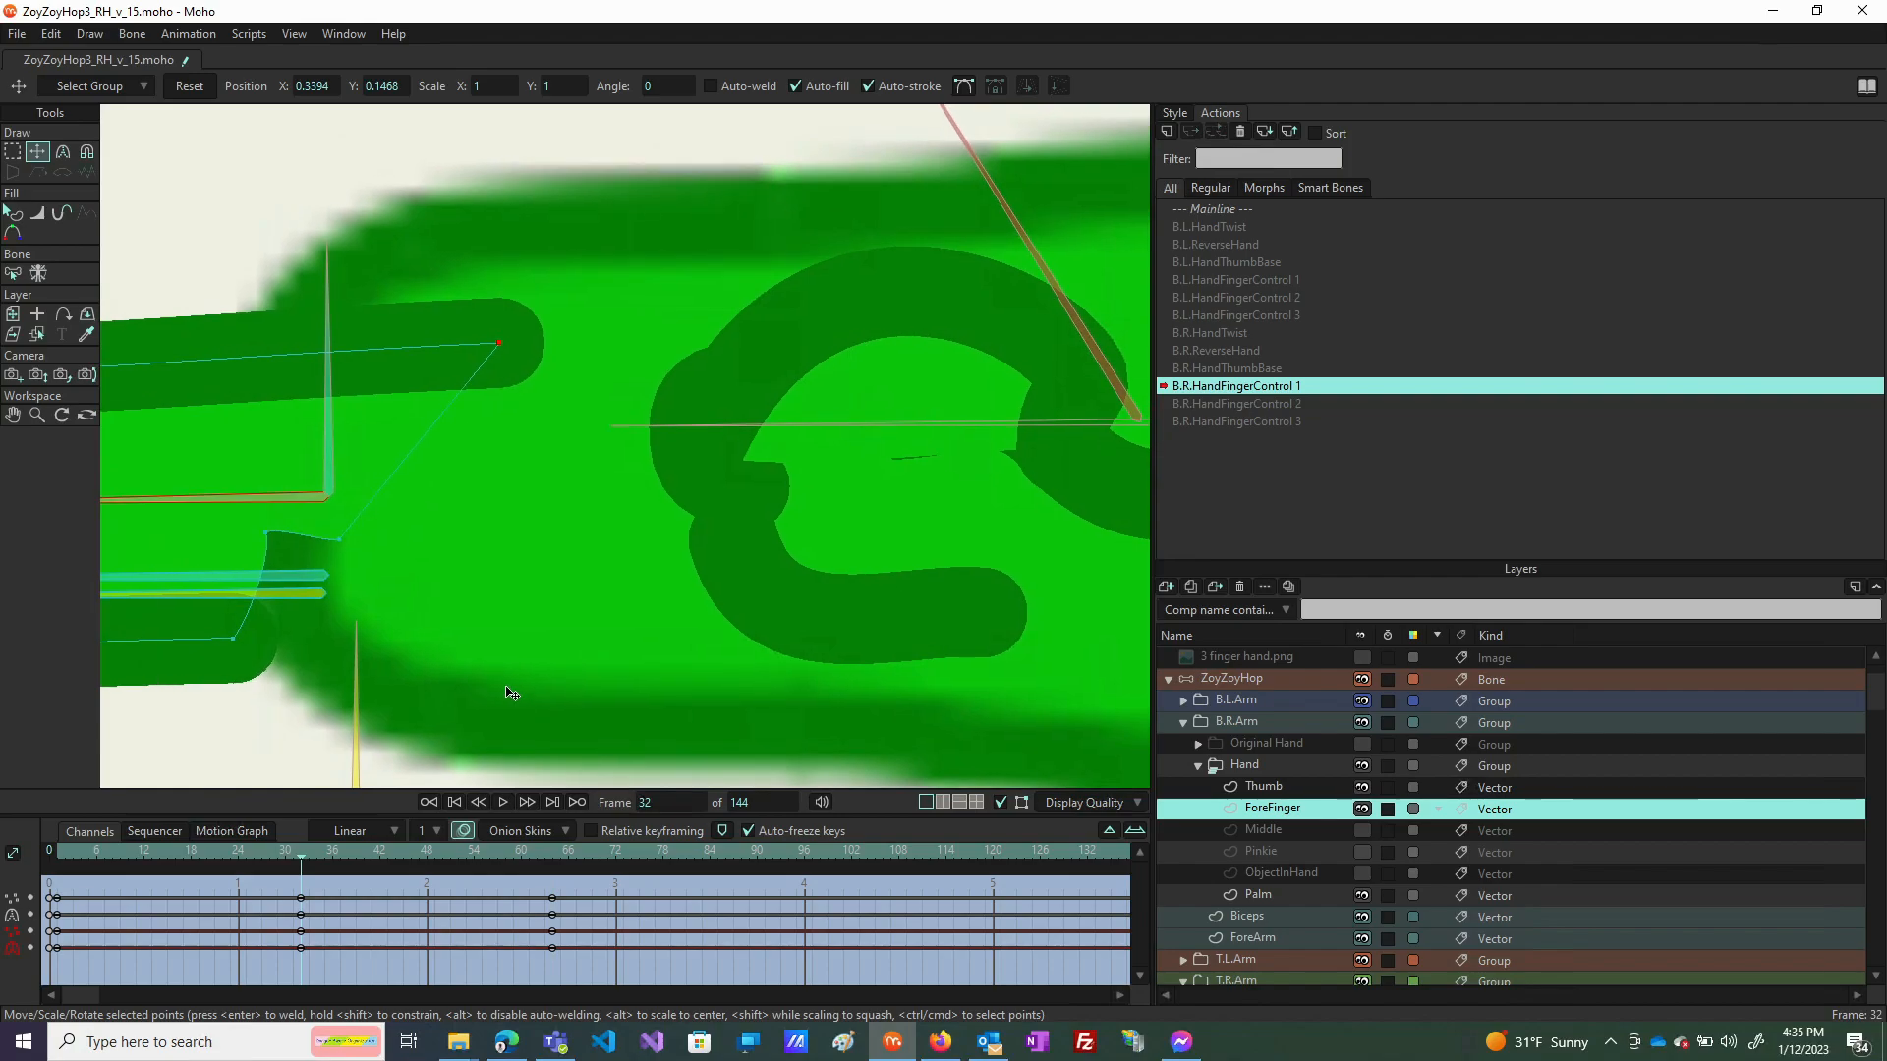
click(552, 855)
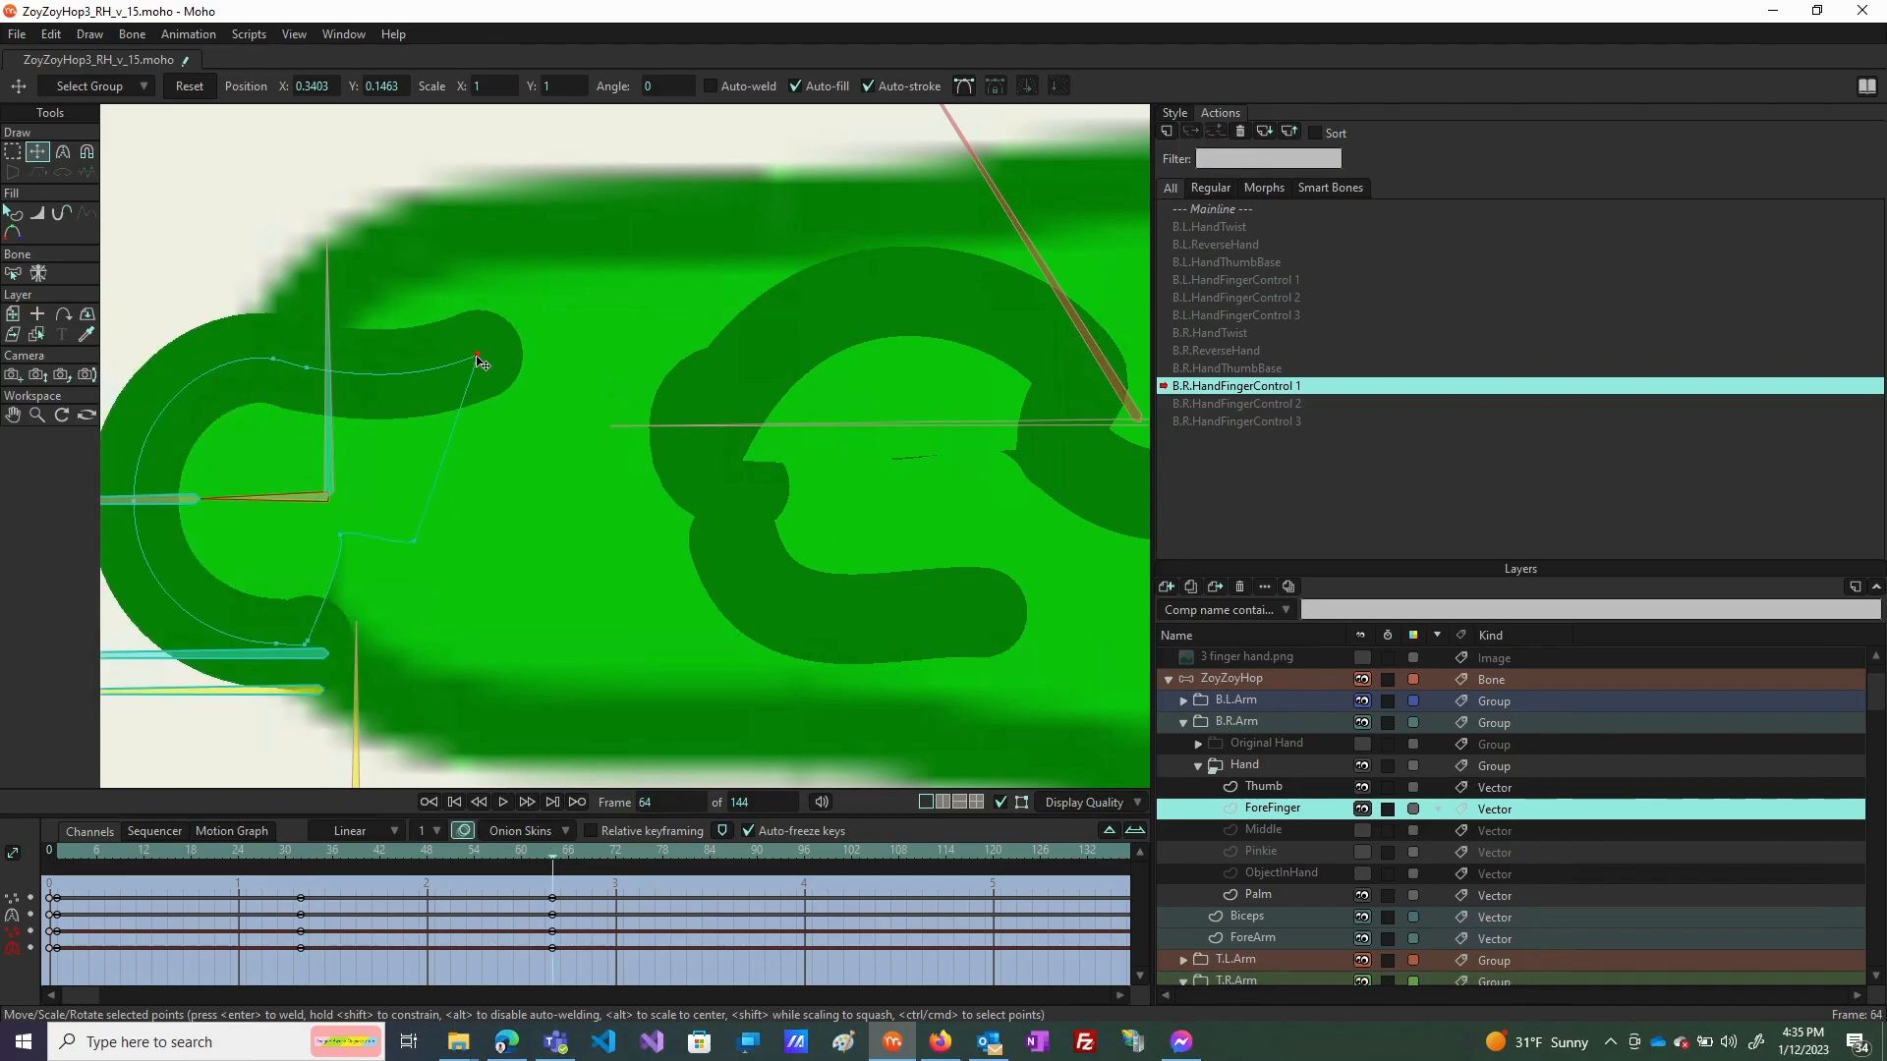
drag(477, 362, 503, 346)
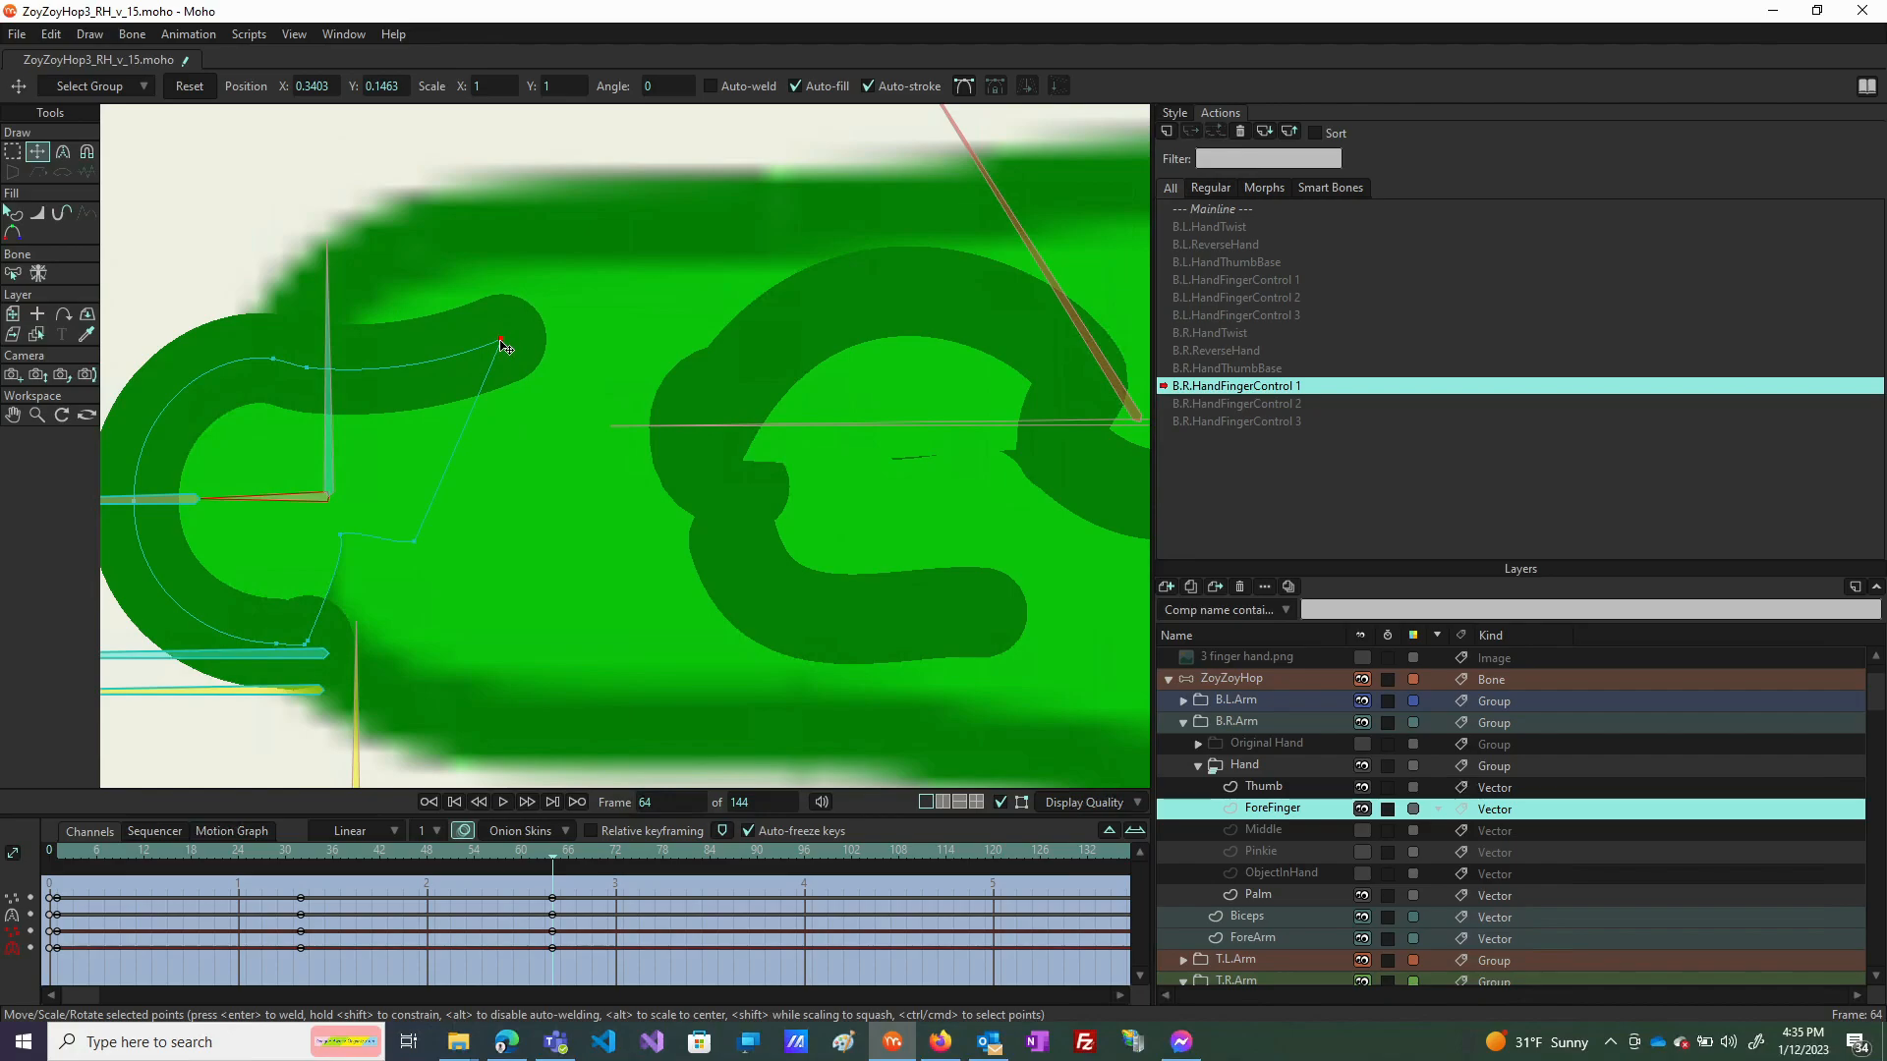
click(568, 853)
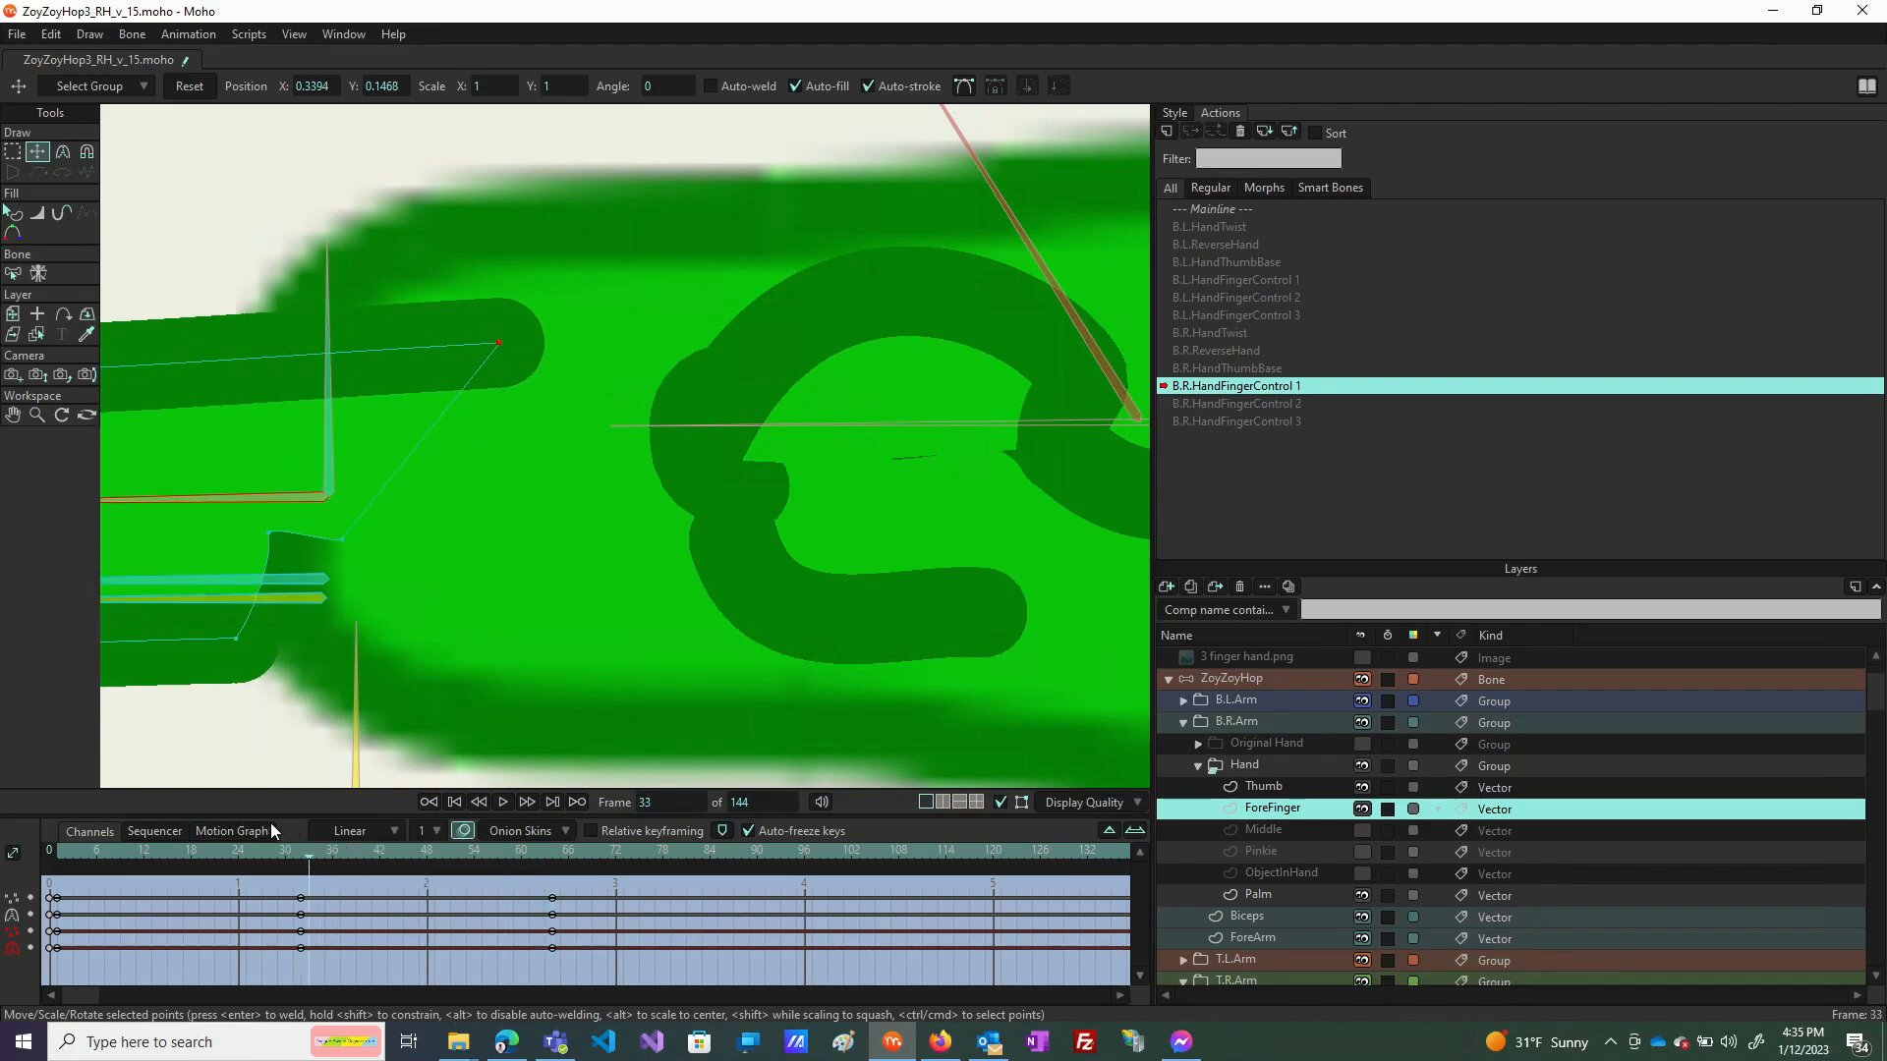
mouse_move(318, 834)
mouse_down()
mouse_move(103, 827)
mouse_move(587, 817)
mouse_move(601, 823)
mouse_move(187, 830)
mouse_move(902, 857)
mouse_move(295, 865)
mouse_move(584, 866)
mouse_move(619, 914)
mouse_up()
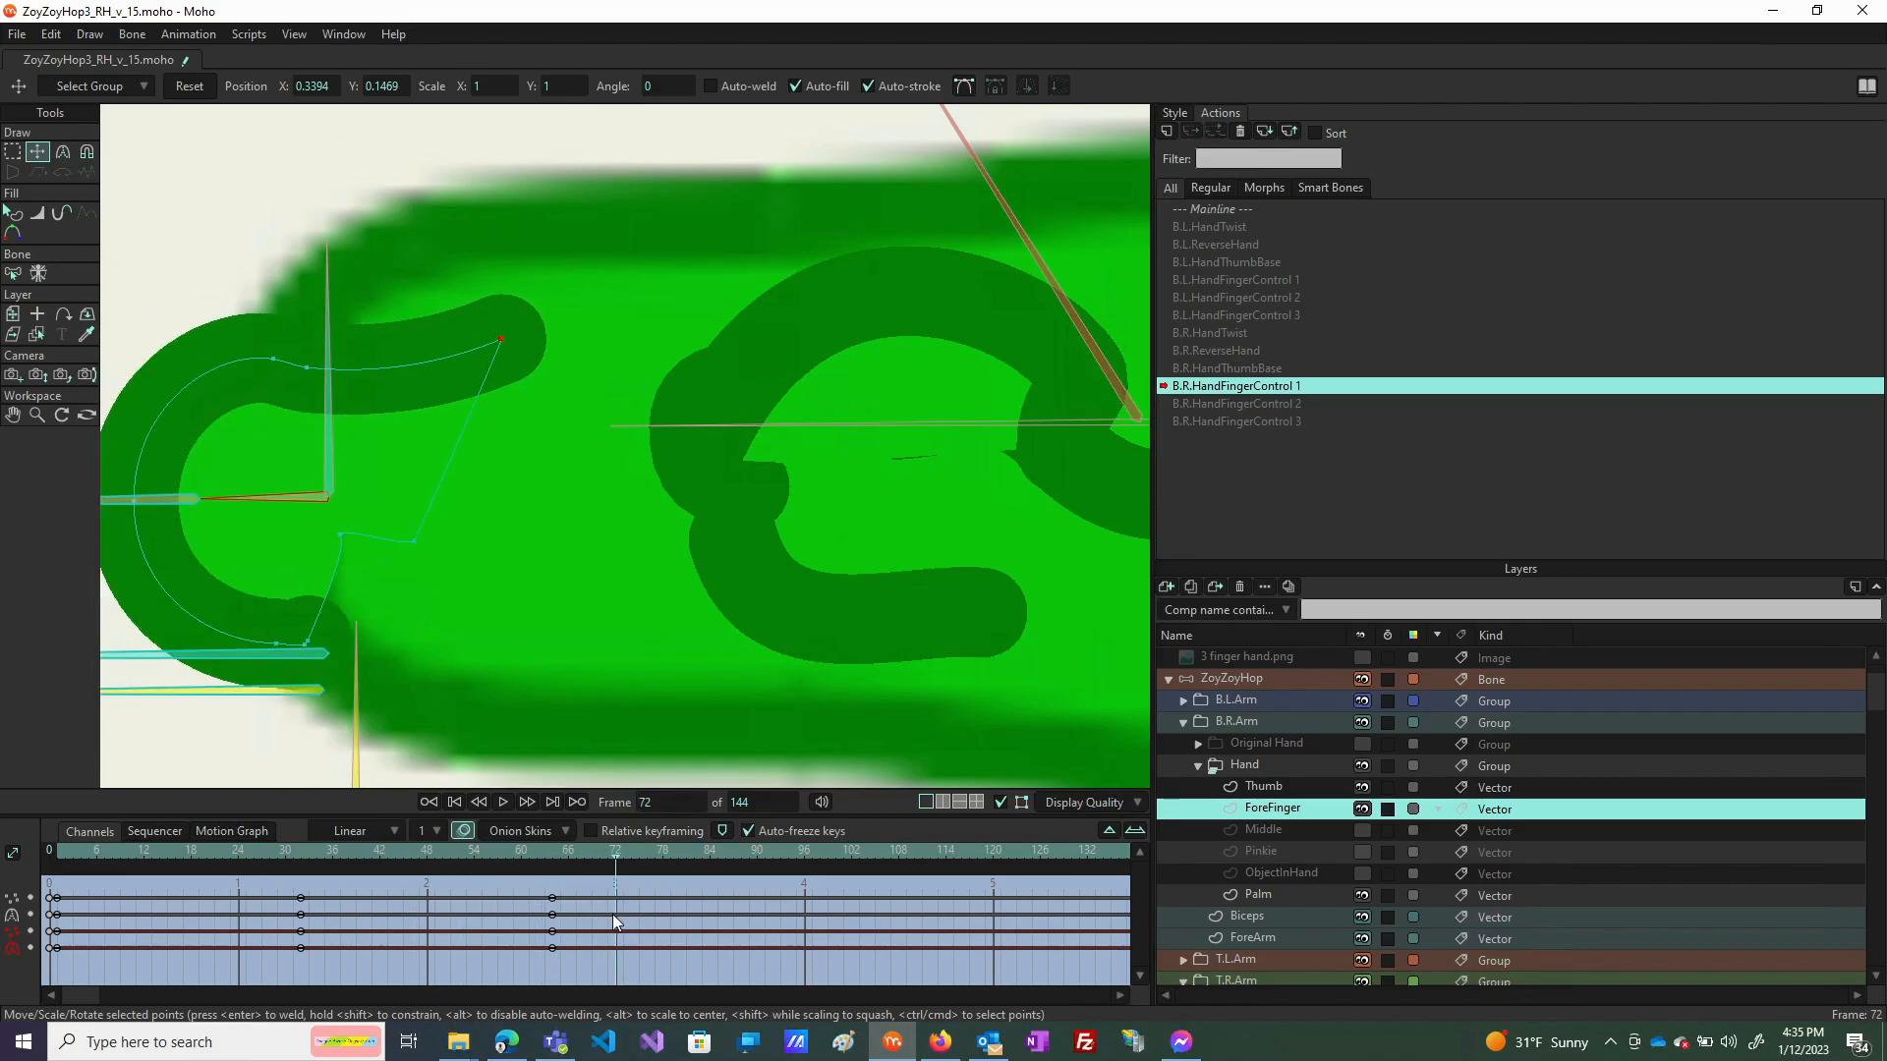
At frame 64, move the base segment's lower end point to about X 0.3458, Y 0.1336 and check it against the earlier frames.
click(554, 850)
mouse_move(307, 642)
mouse_down()
mouse_move(346, 671)
mouse_move(439, 666)
mouse_move(407, 643)
mouse_move(393, 671)
mouse_up()
scroll(439, 666, down, 3)
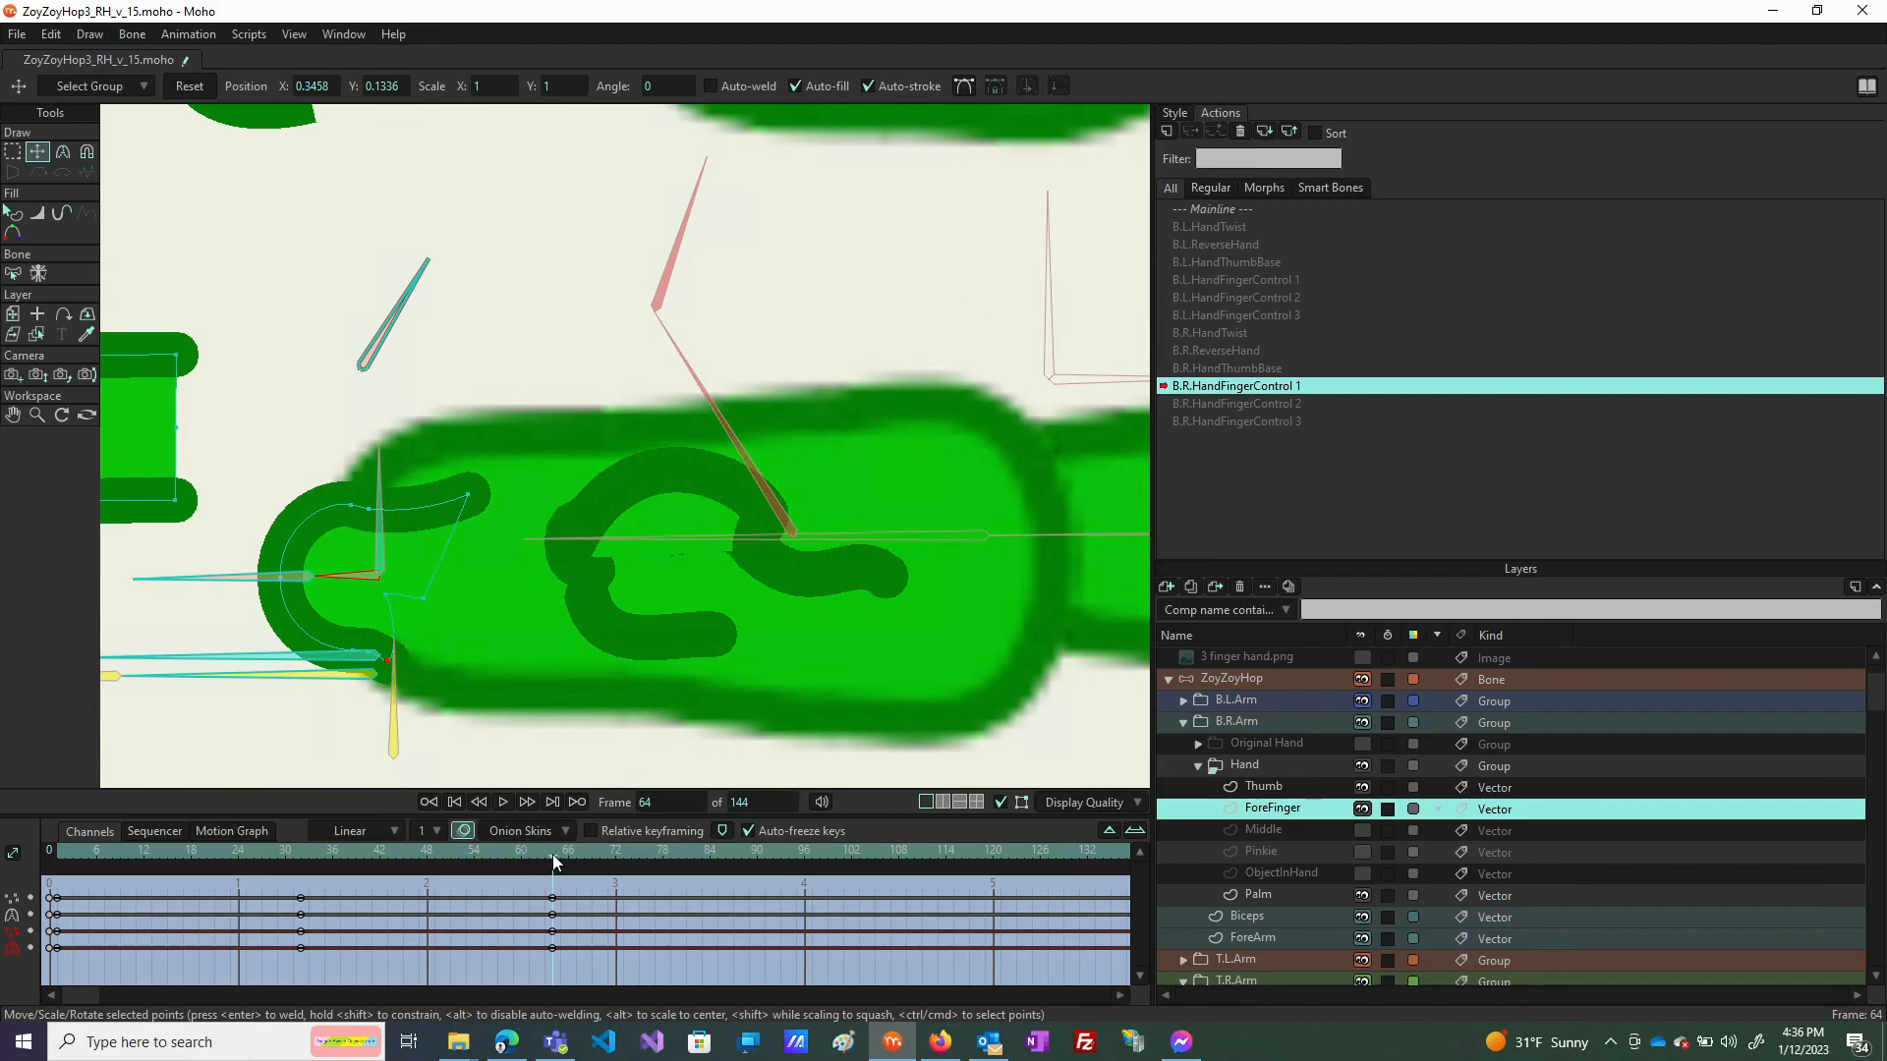
drag(555, 862, 458, 855)
drag(612, 852, 57, 824)
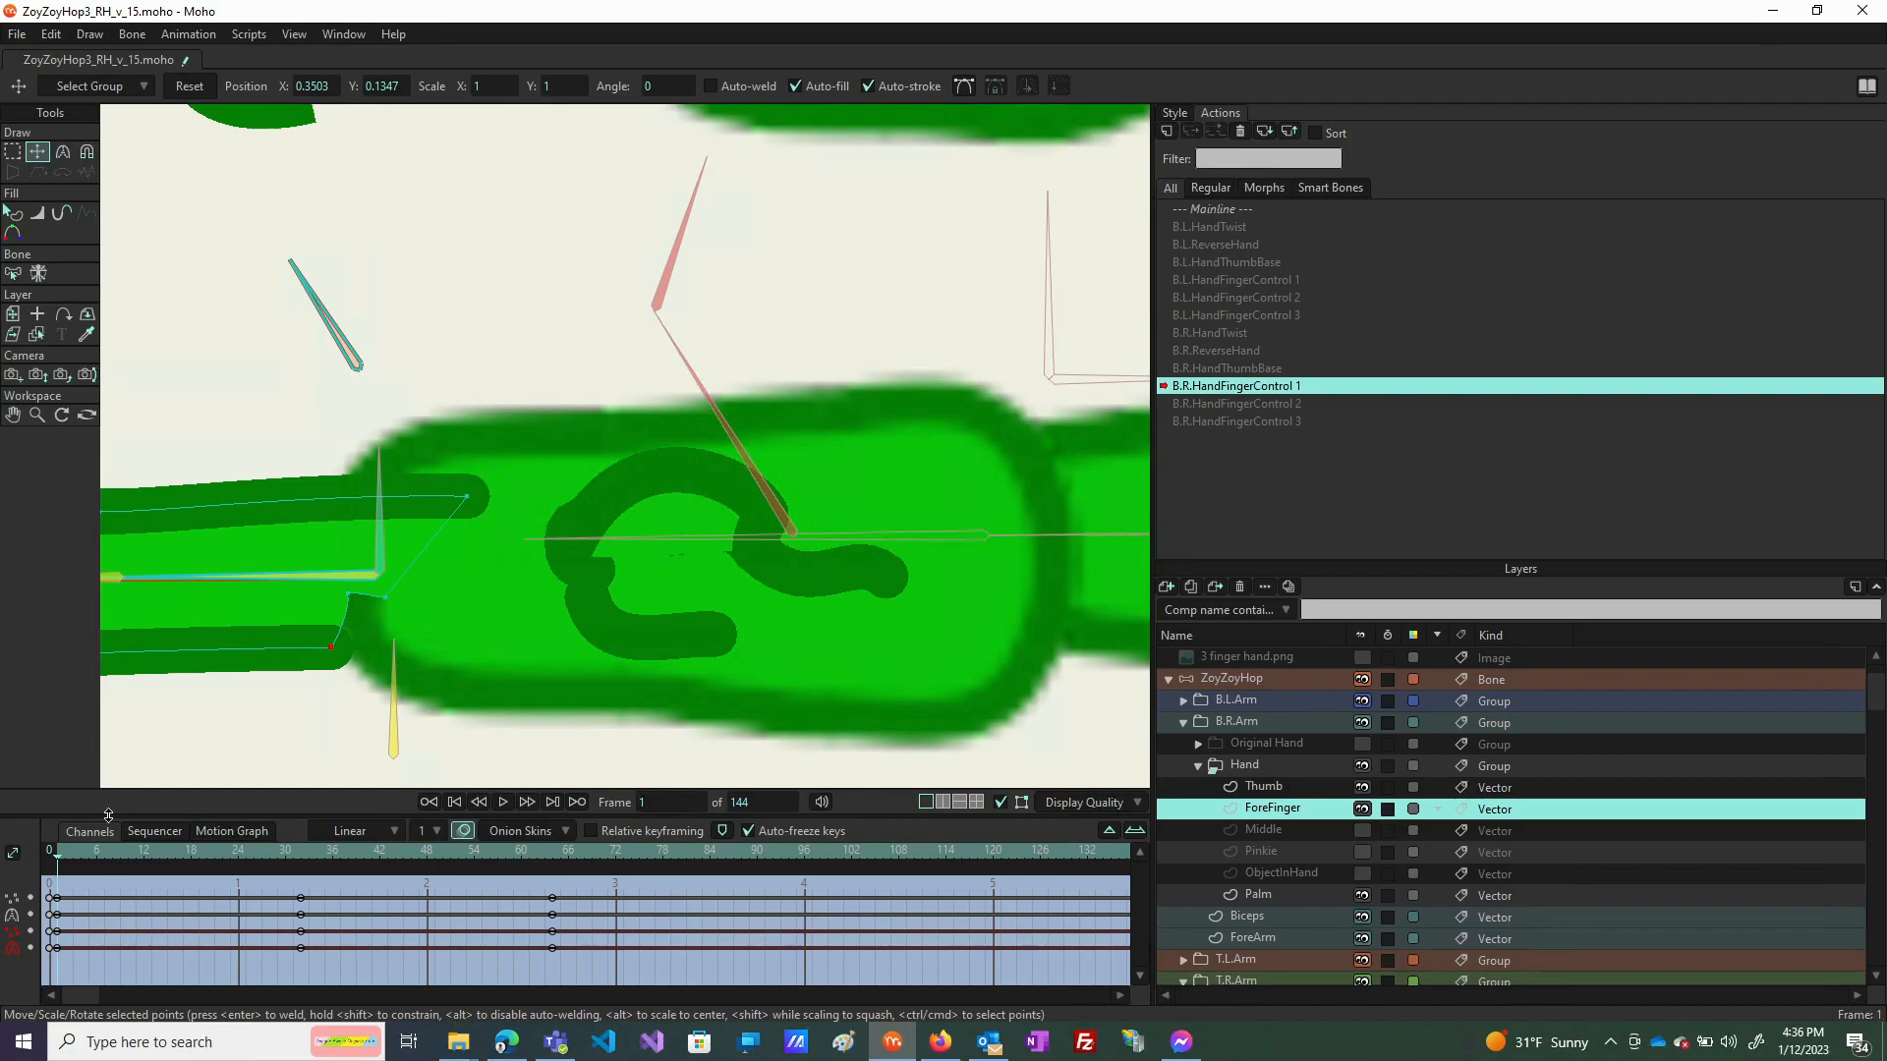
scroll(970, 578, down, 2)
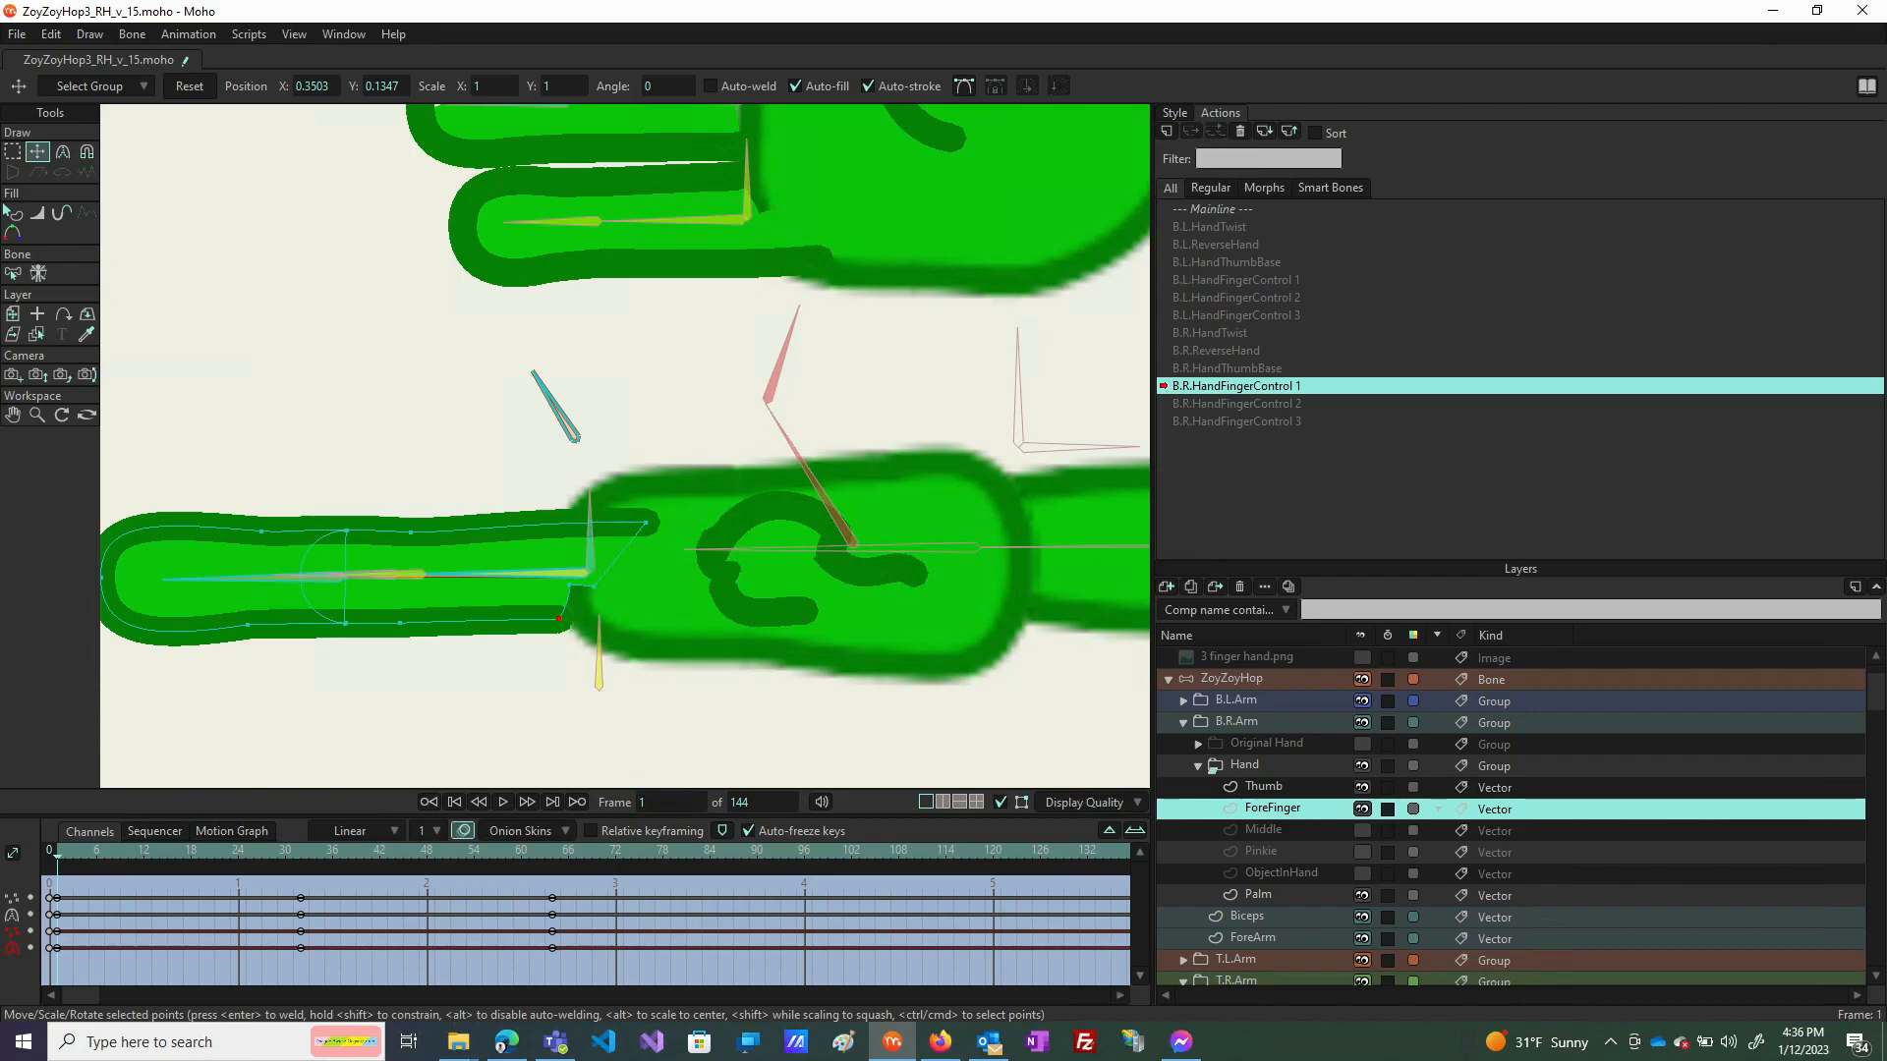
At frame 64, move the whole tip segment back onto the forefinger, centred at about X 0.3610, Y 0.1403.
click(553, 857)
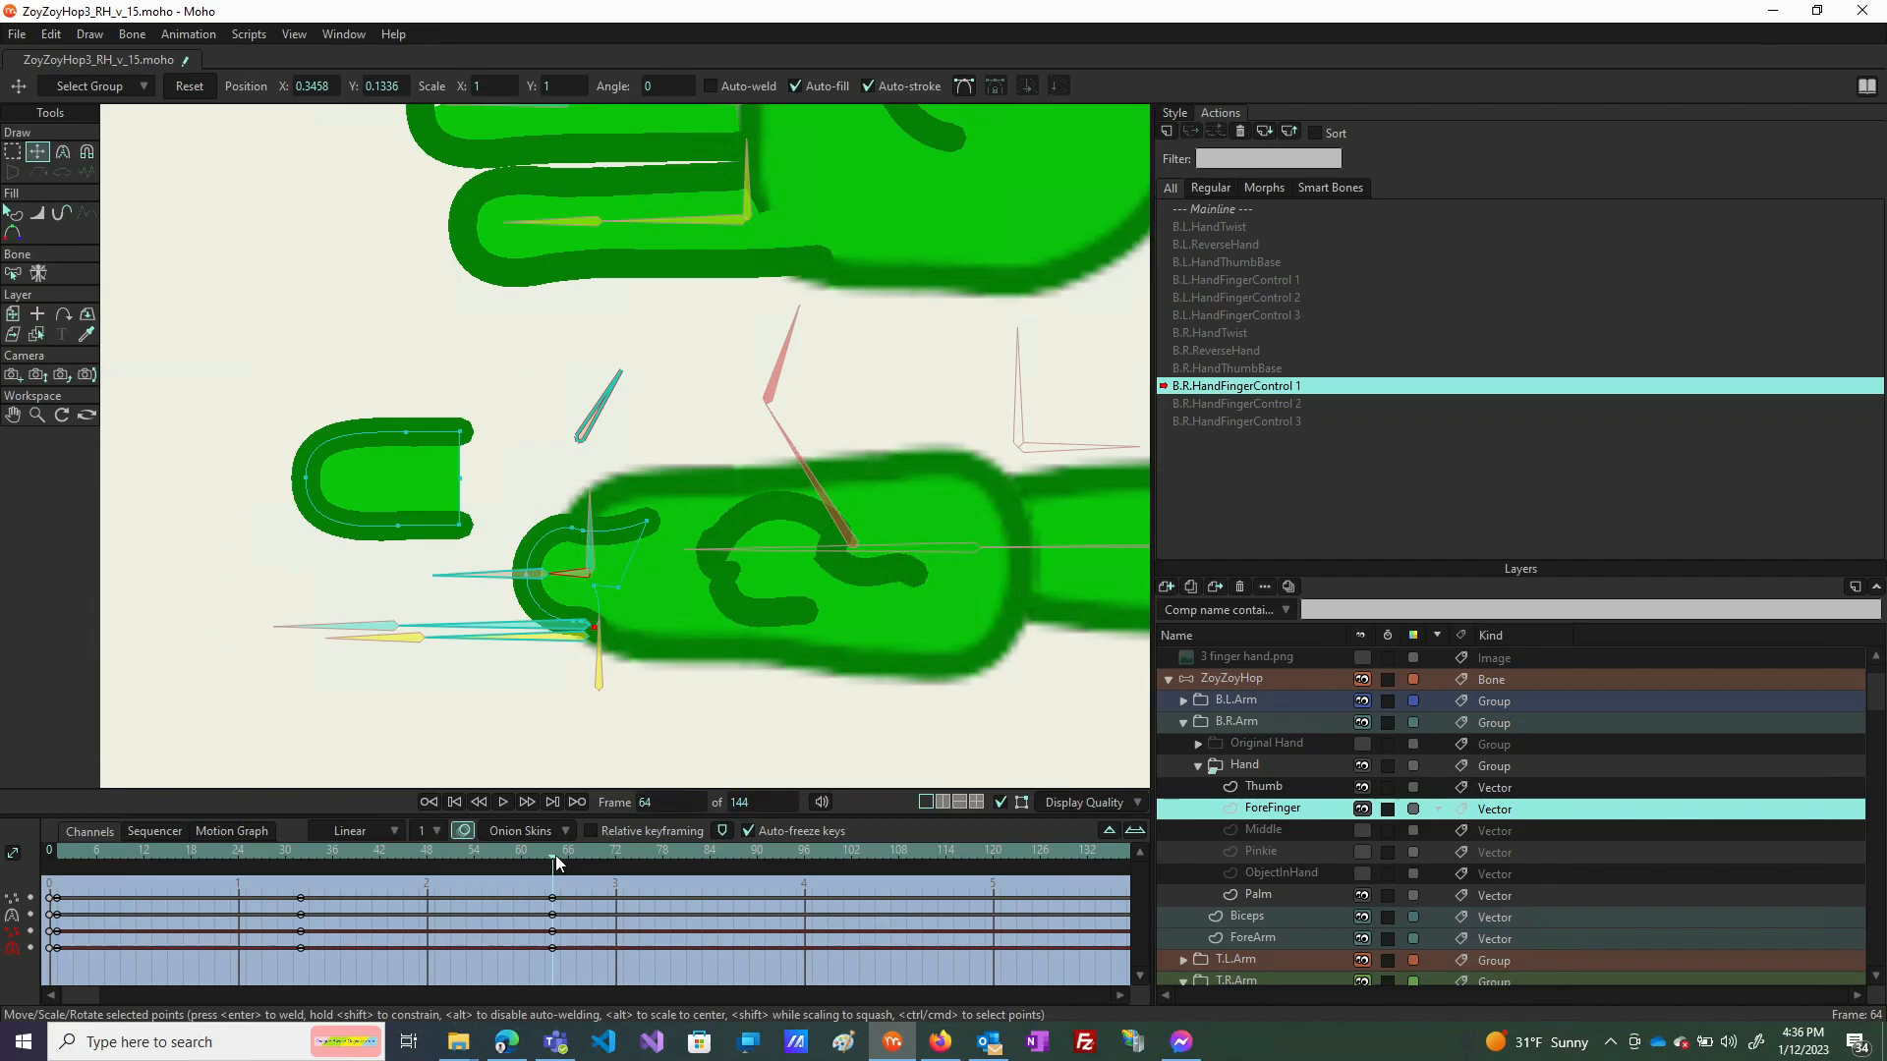
double_click(420, 510)
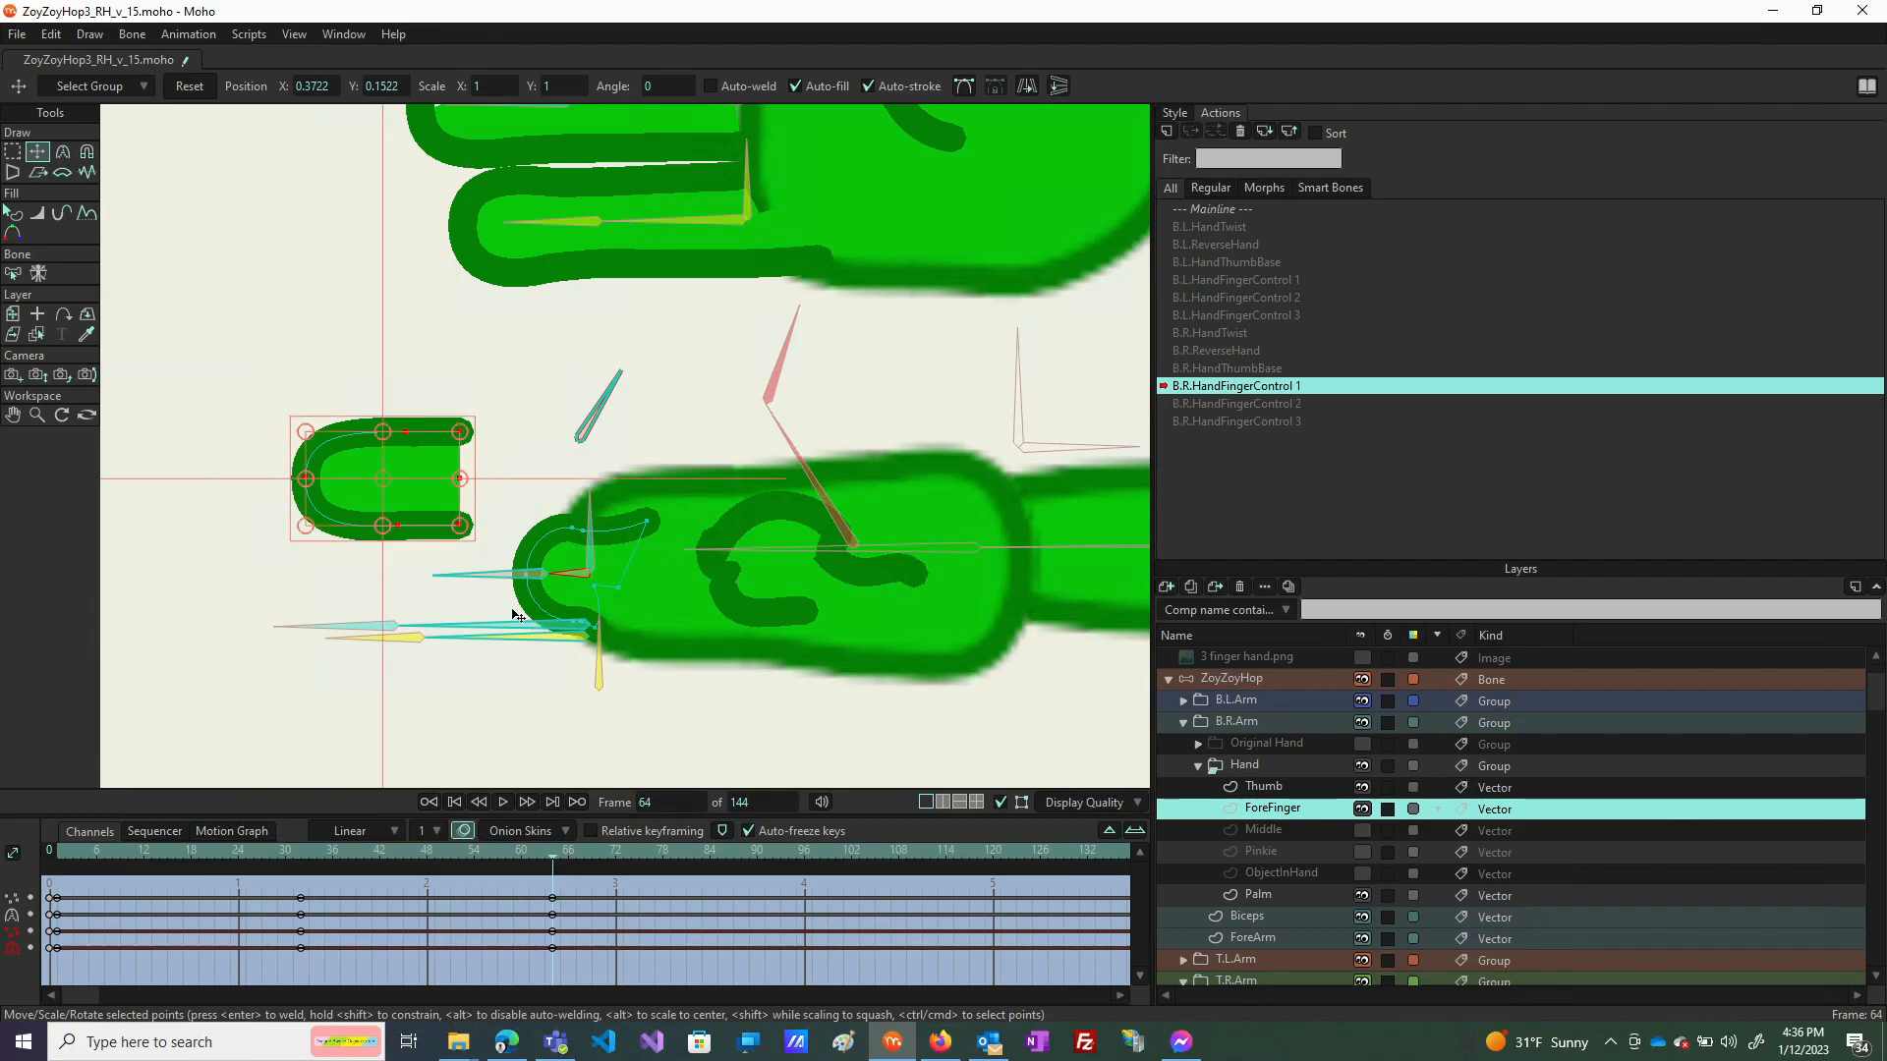
scroll(493, 577, up, 3)
drag(406, 442, 563, 609)
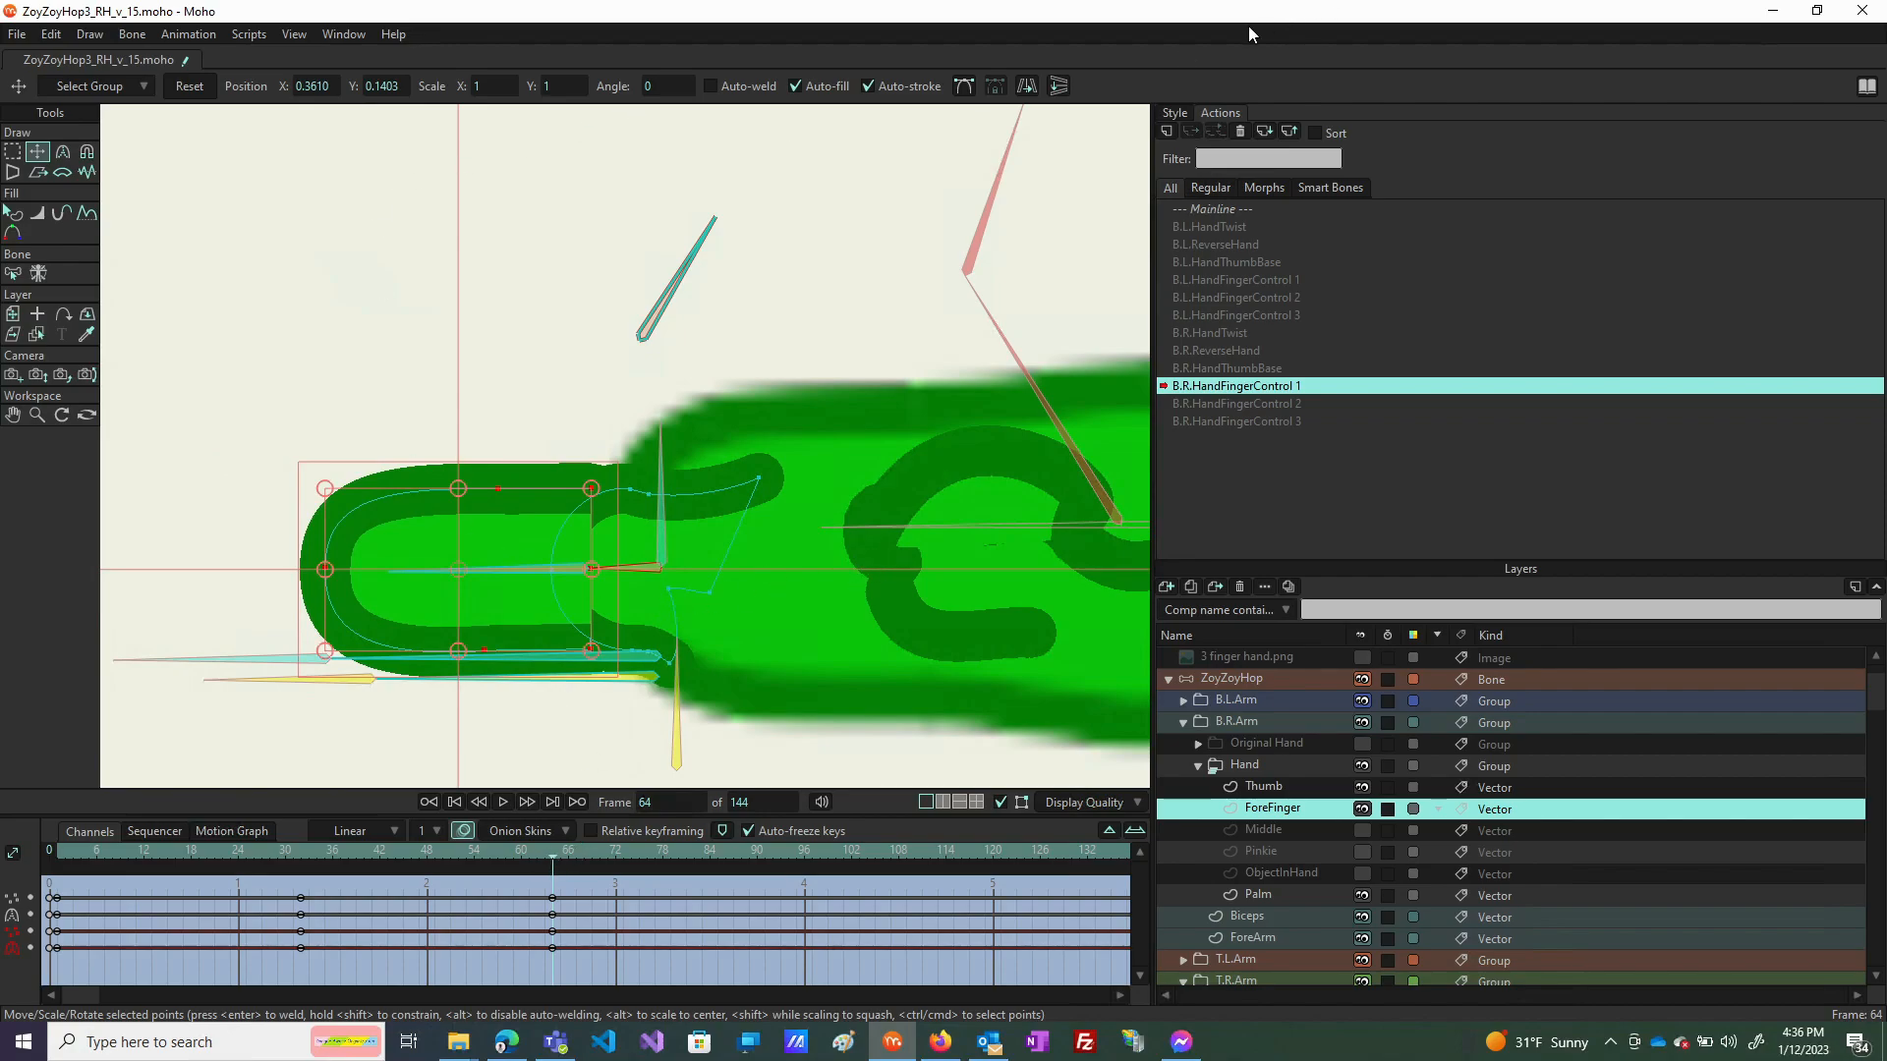
Flip the tip segment horizontally and move it into the palm, centred at about X 0.3419, Y 0.1404.
click(1027, 86)
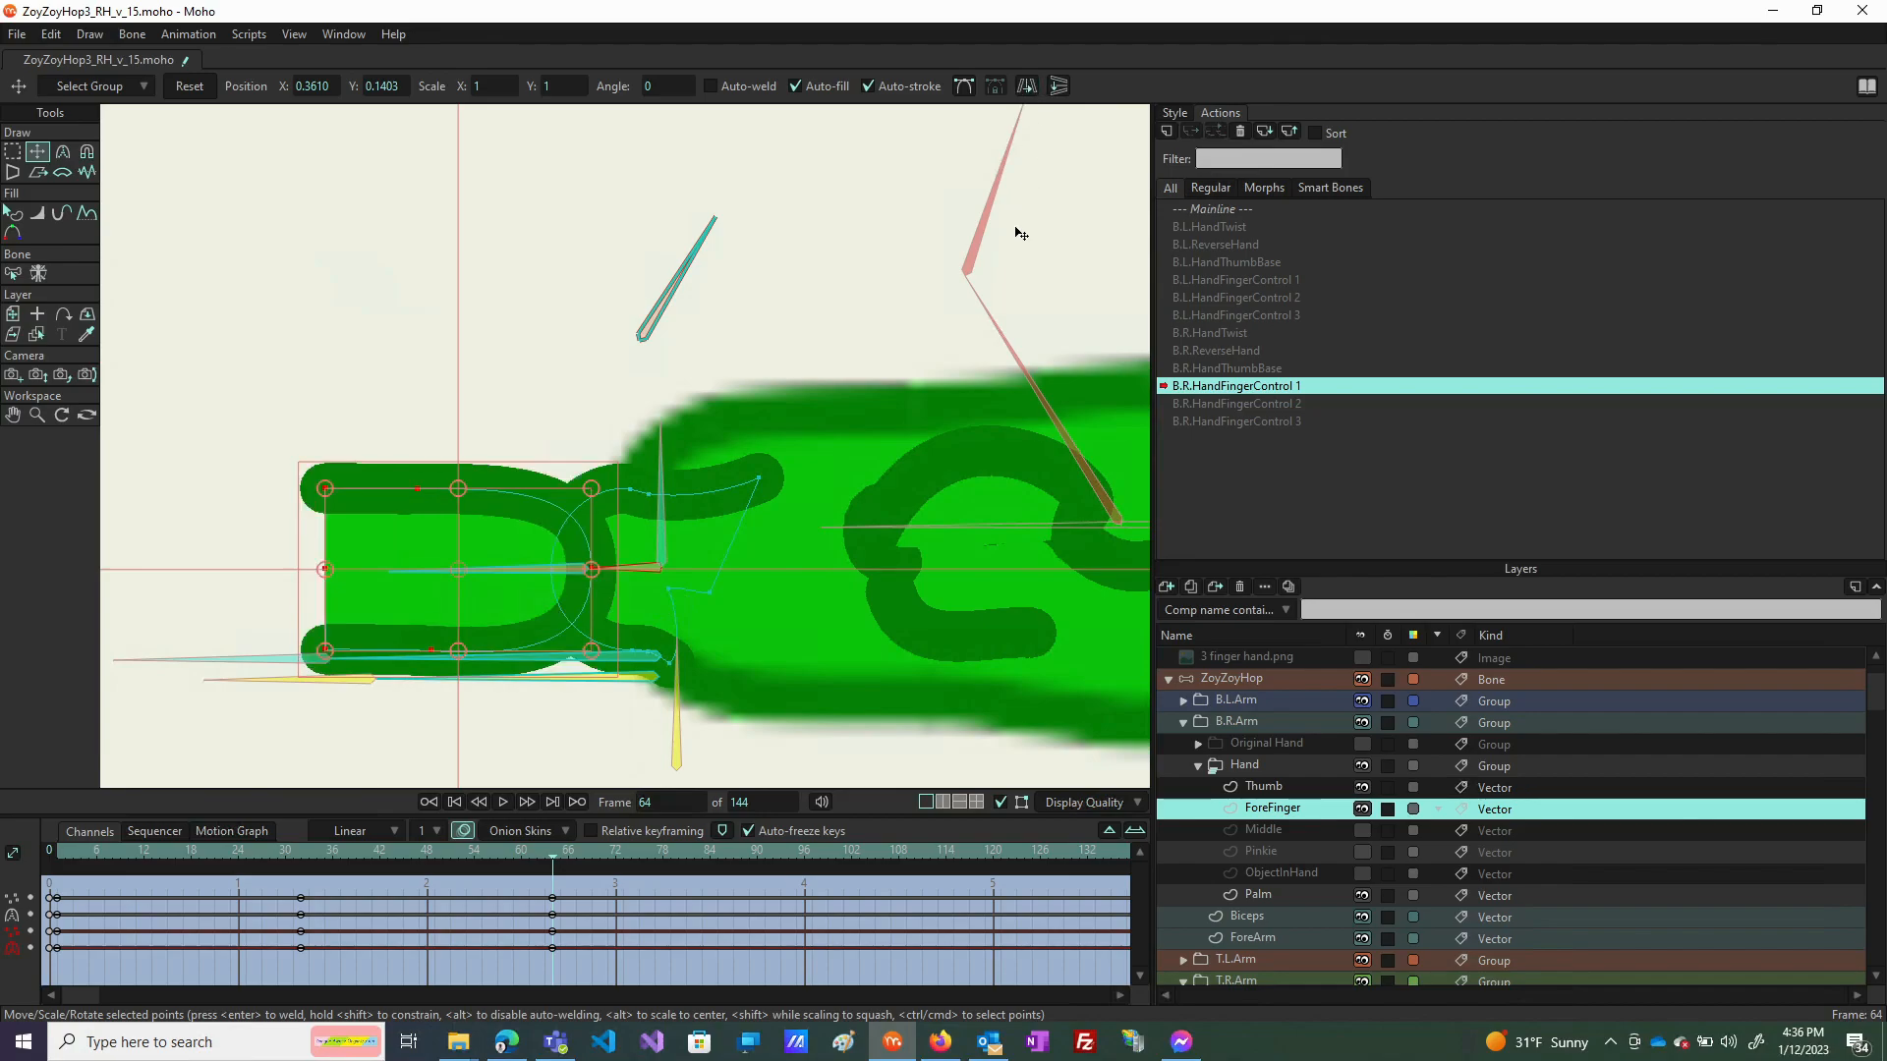
drag(370, 553, 695, 554)
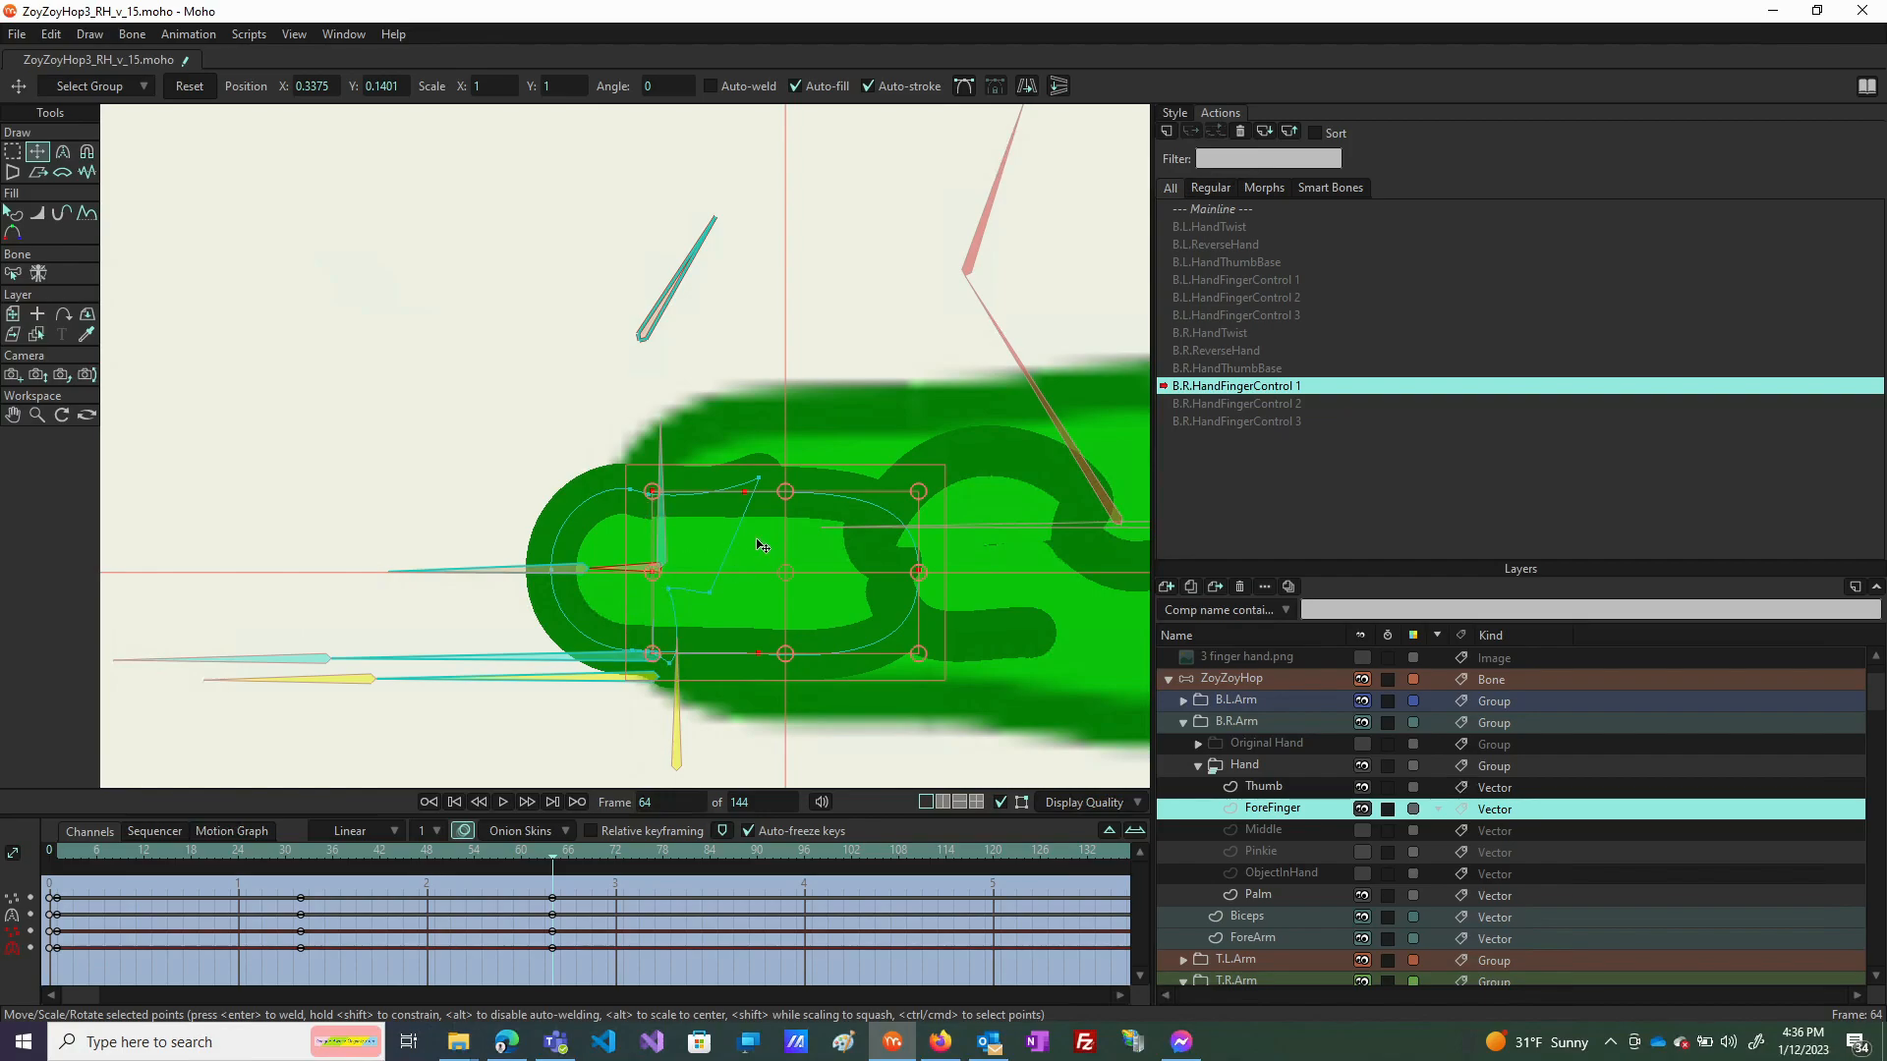
drag(759, 564, 697, 561)
scroll(695, 560, down, 3)
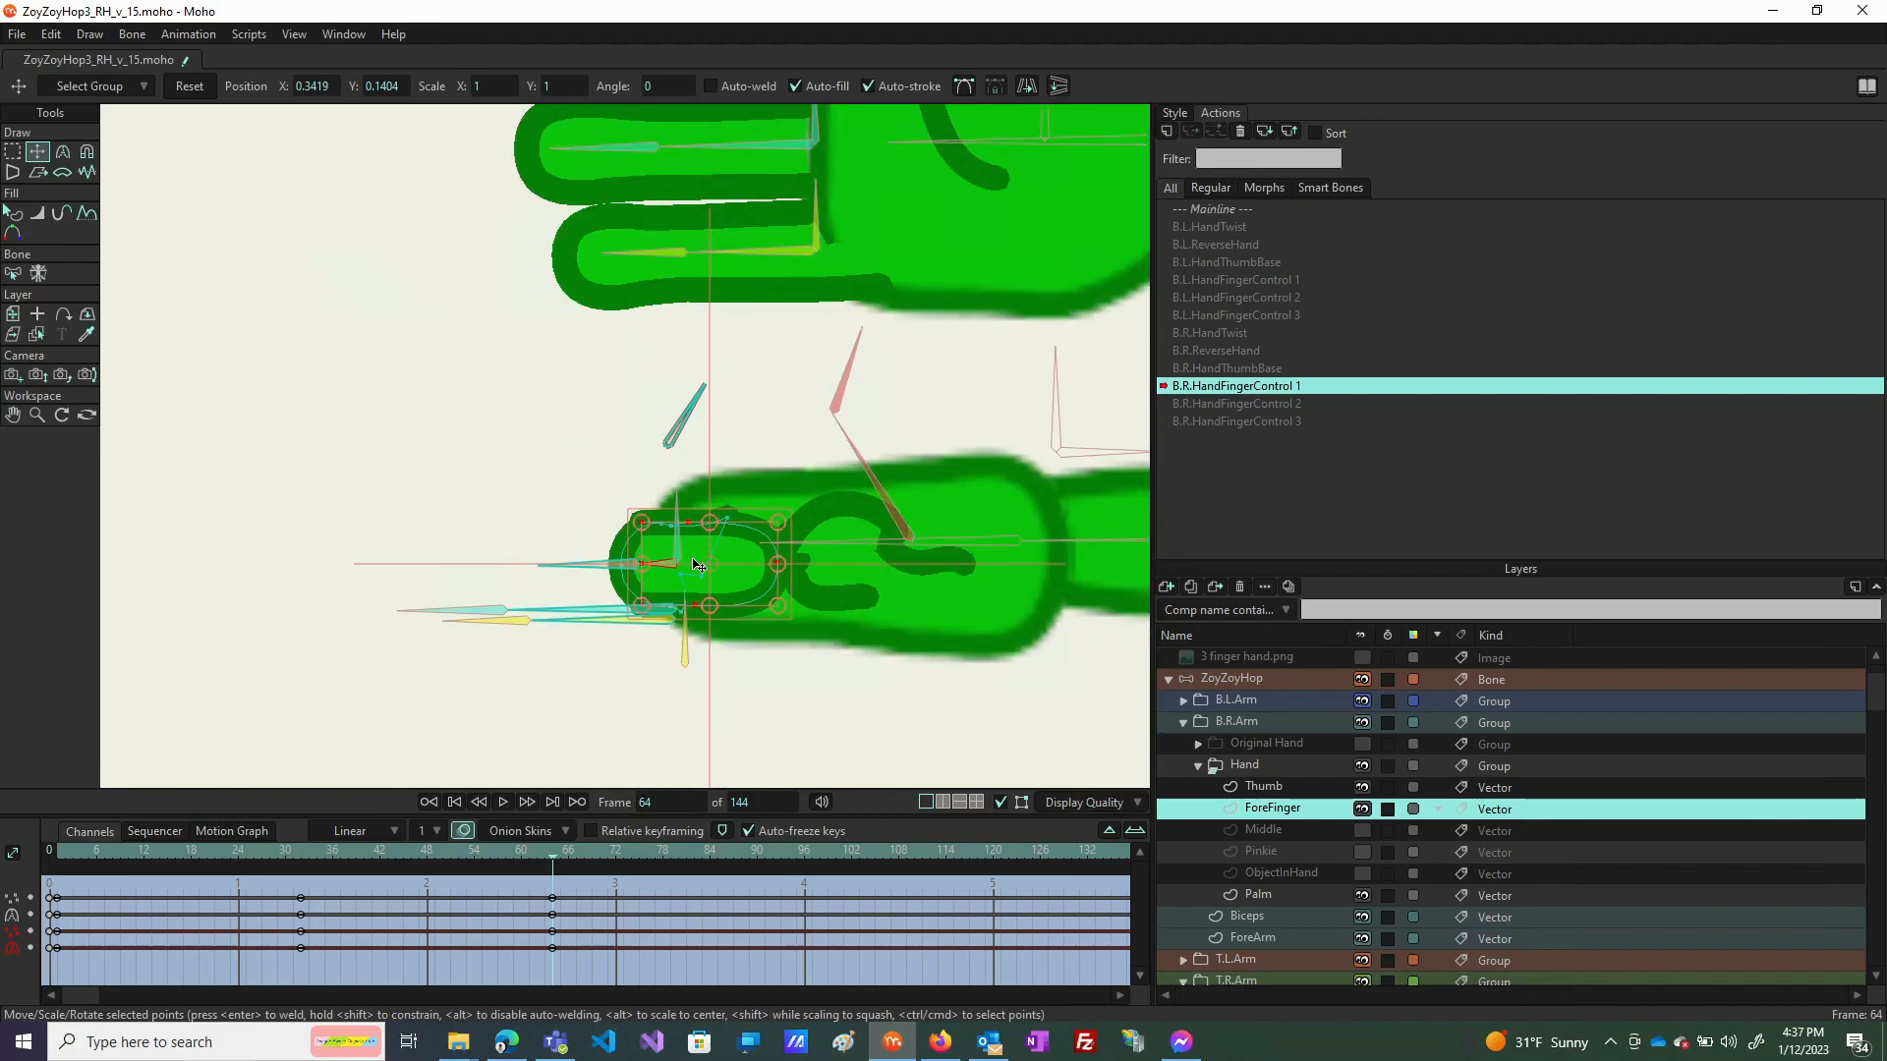
scroll(689, 583, up, 3)
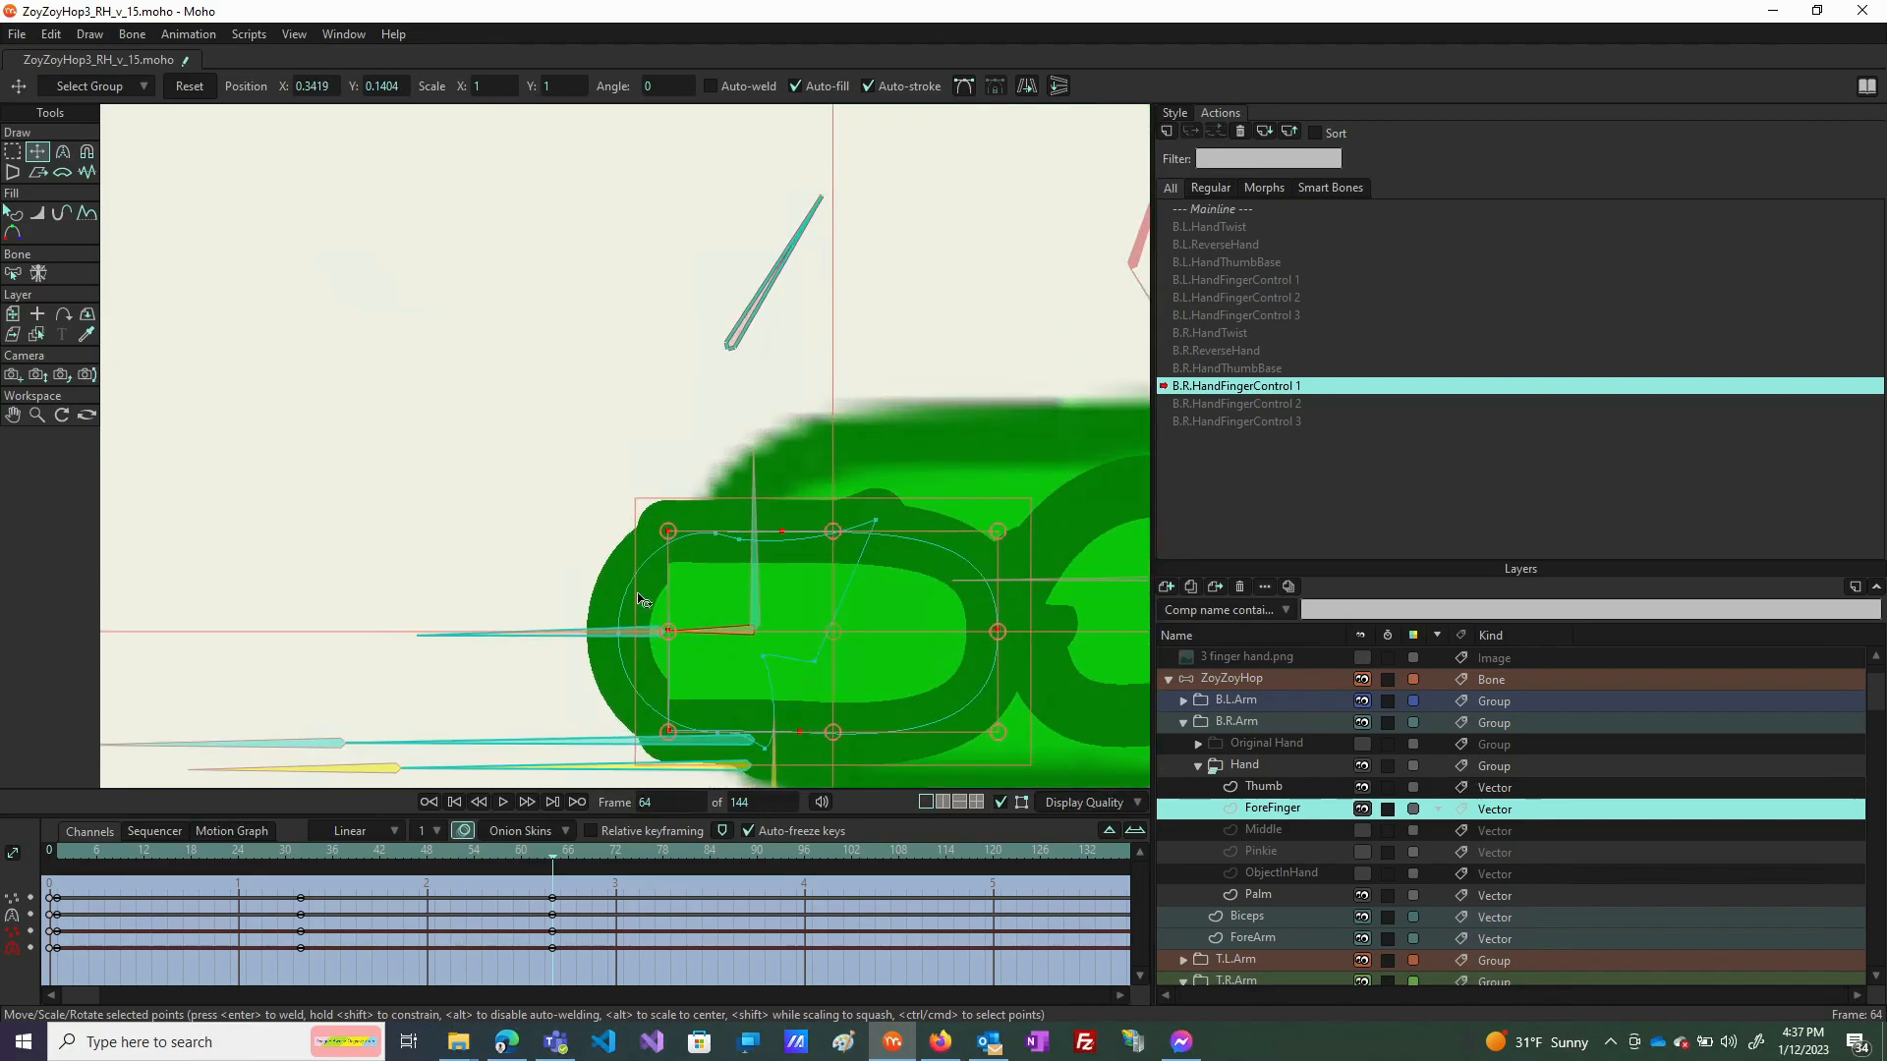
At frame 53, pull the tip segment's two outer corner points inward to about X 0.3563, Y 0.146 and Y 0.135.
mouse_move(553, 862)
mouse_down()
mouse_move(451, 853)
mouse_move(497, 864)
mouse_move(476, 859)
mouse_up()
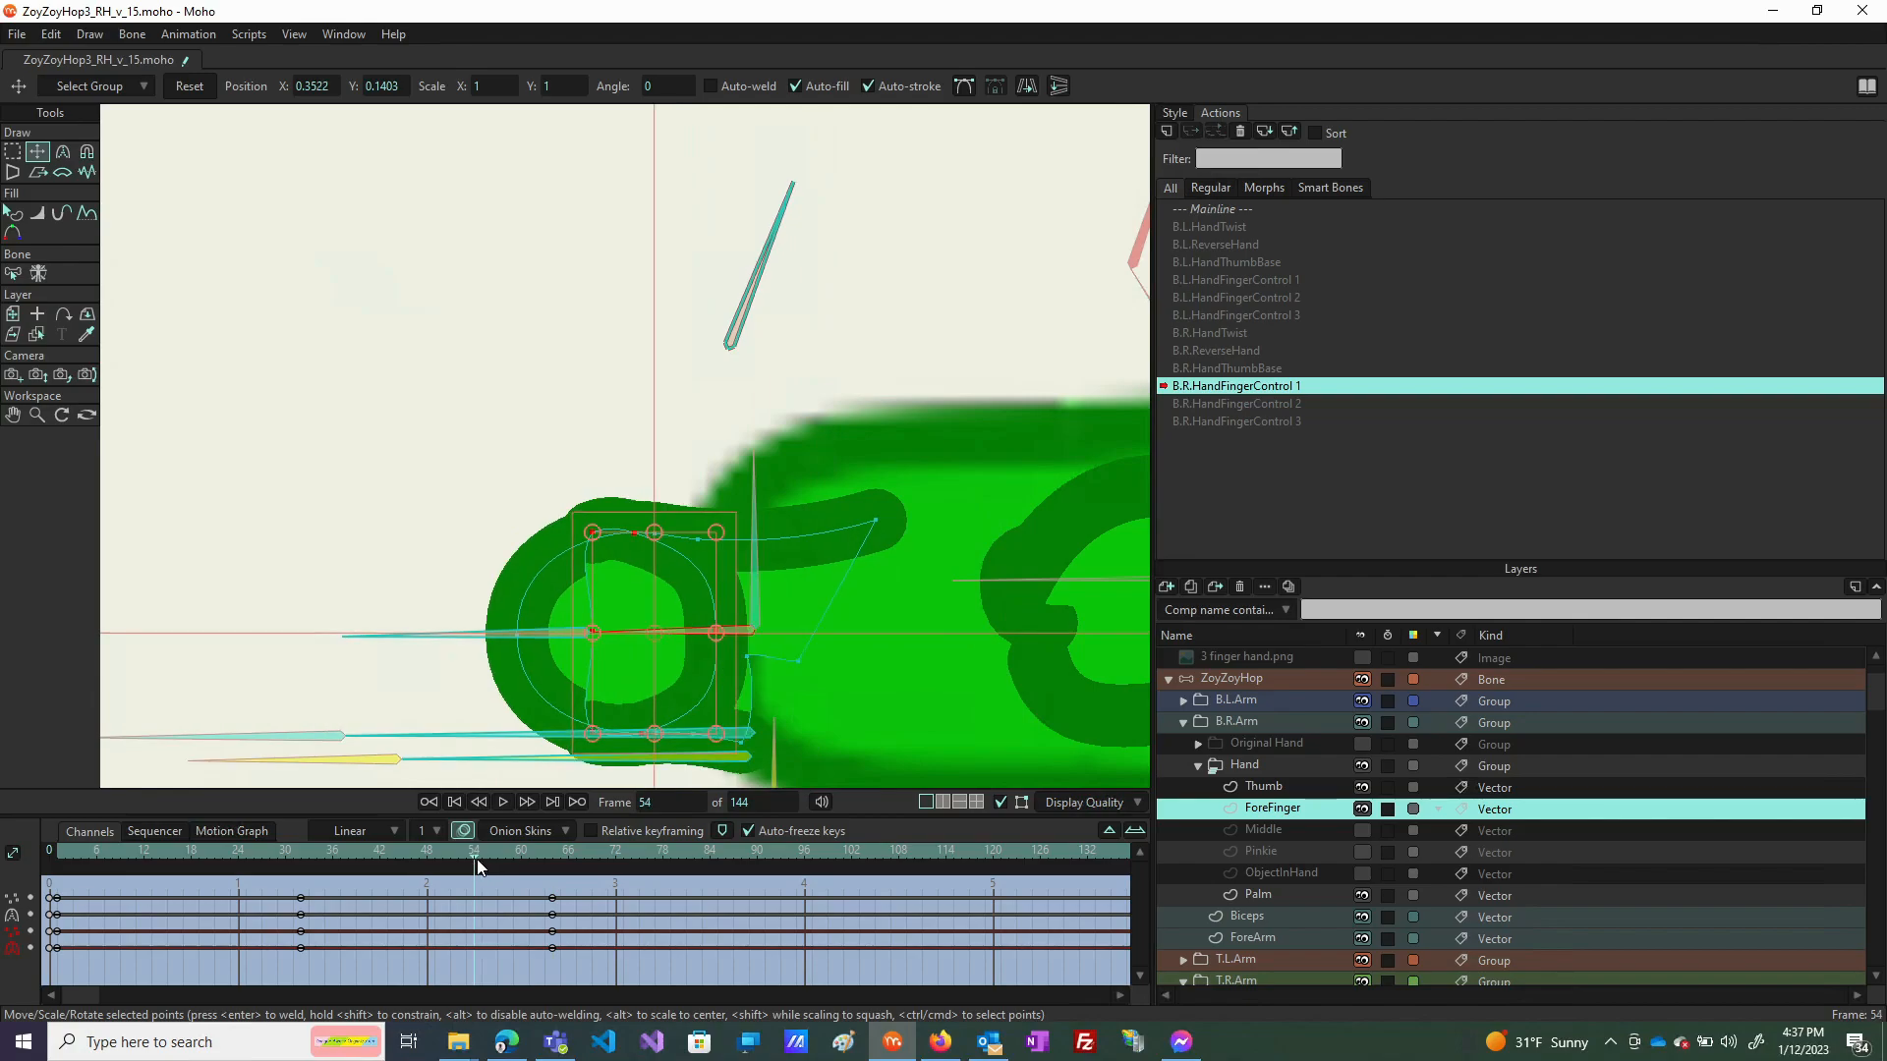
mouse_move(475, 865)
mouse_down()
mouse_move(443, 865)
mouse_move(460, 866)
mouse_up()
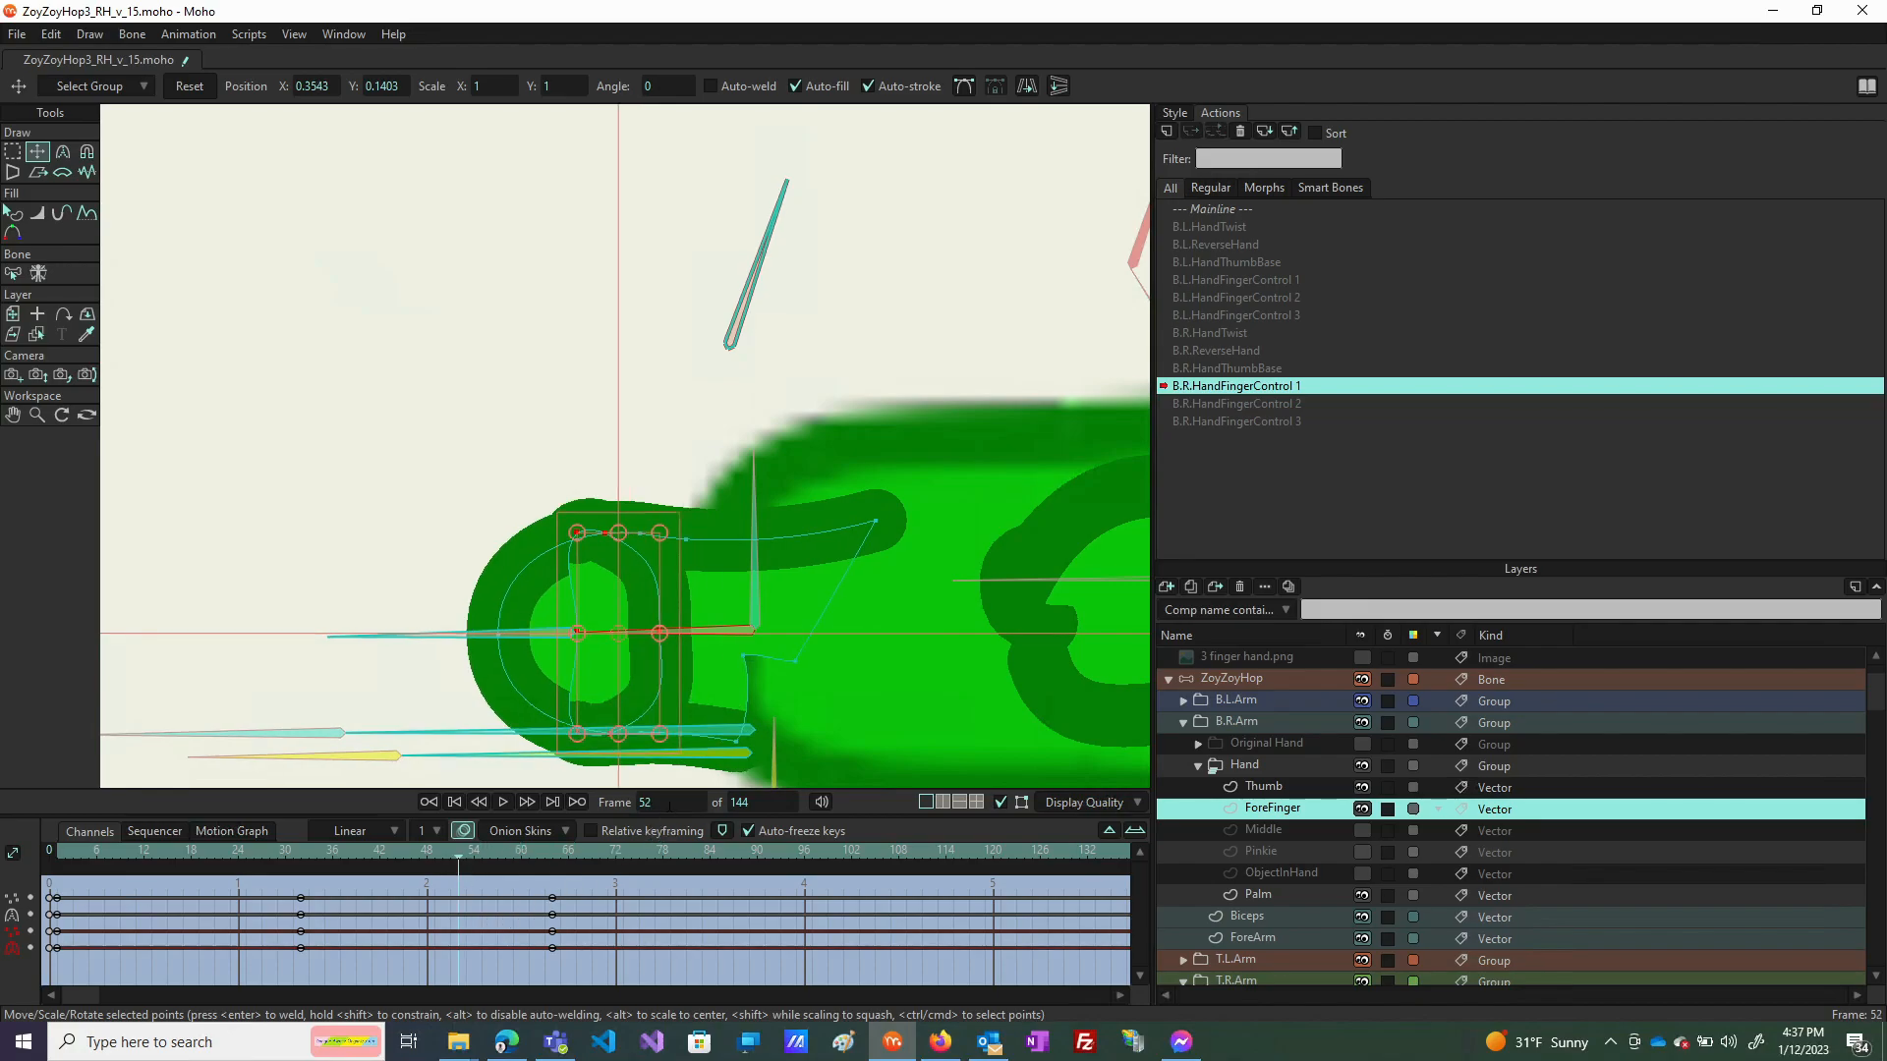
click(468, 860)
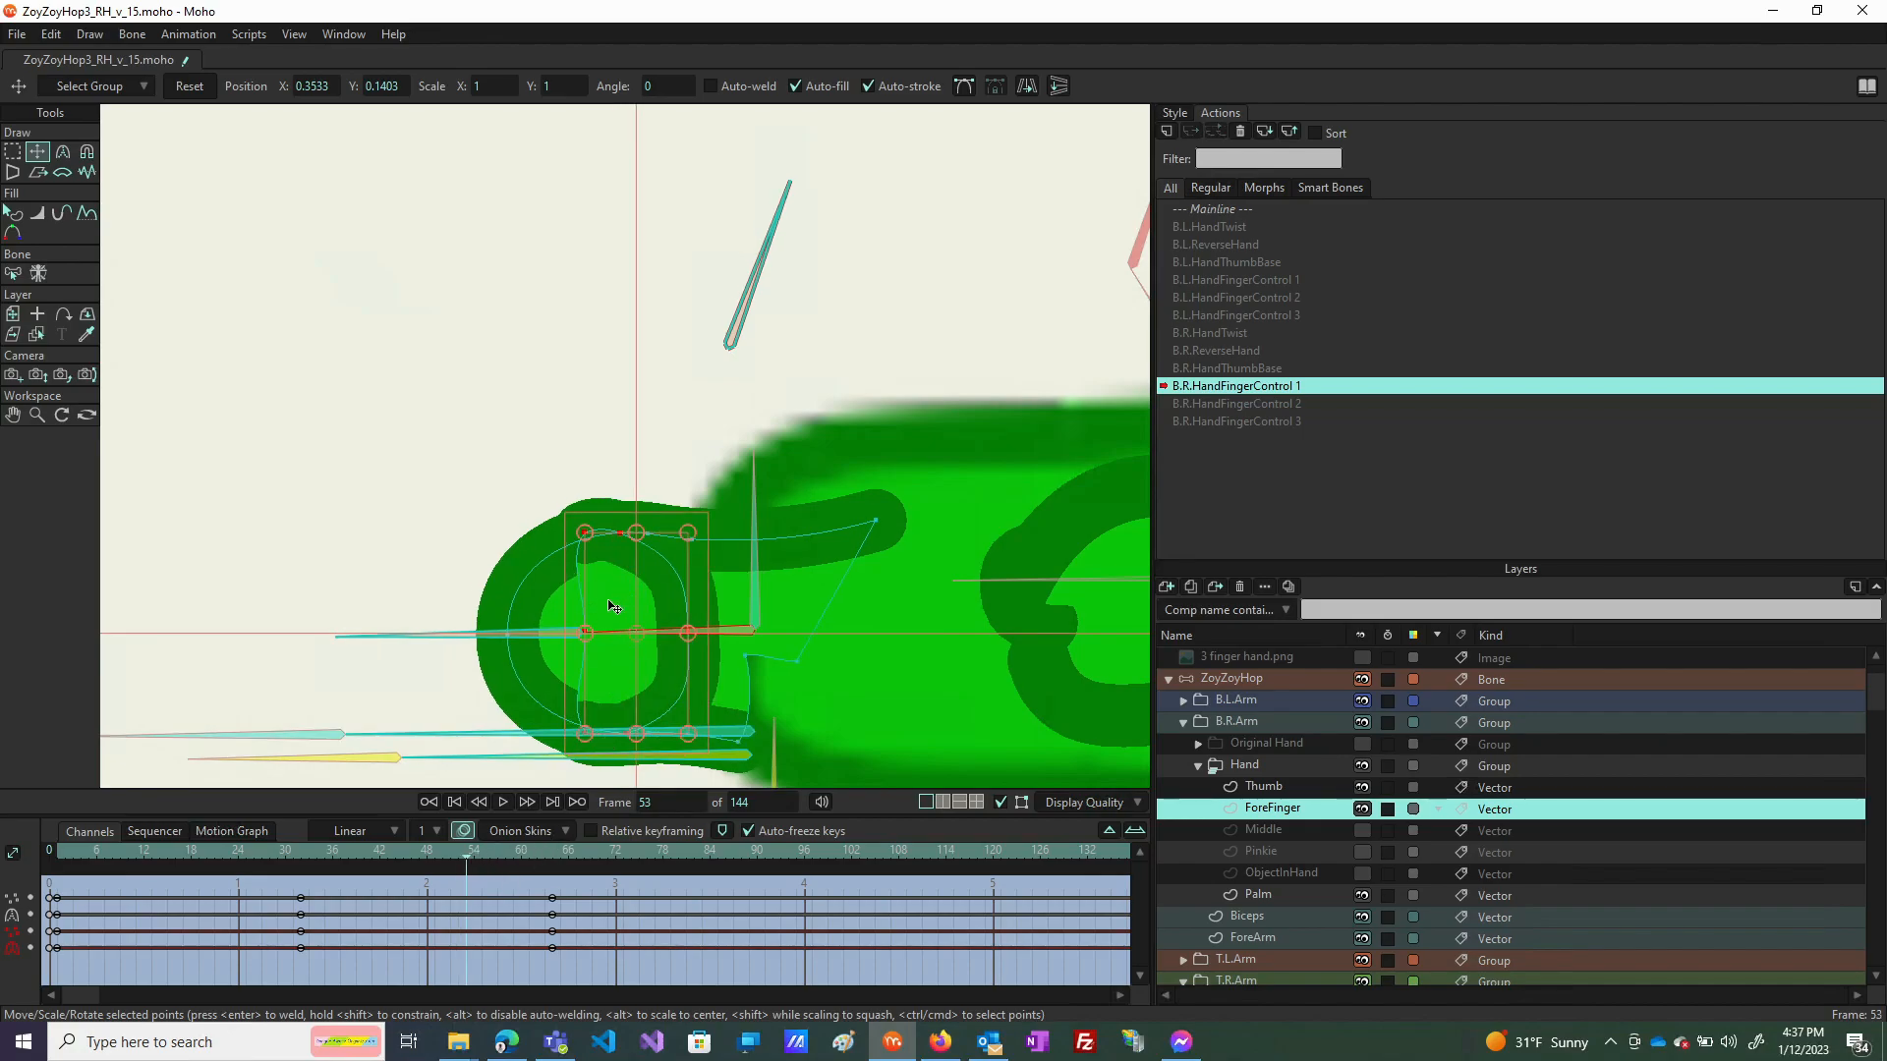
click(585, 533)
click(585, 534)
drag(587, 536, 590, 548)
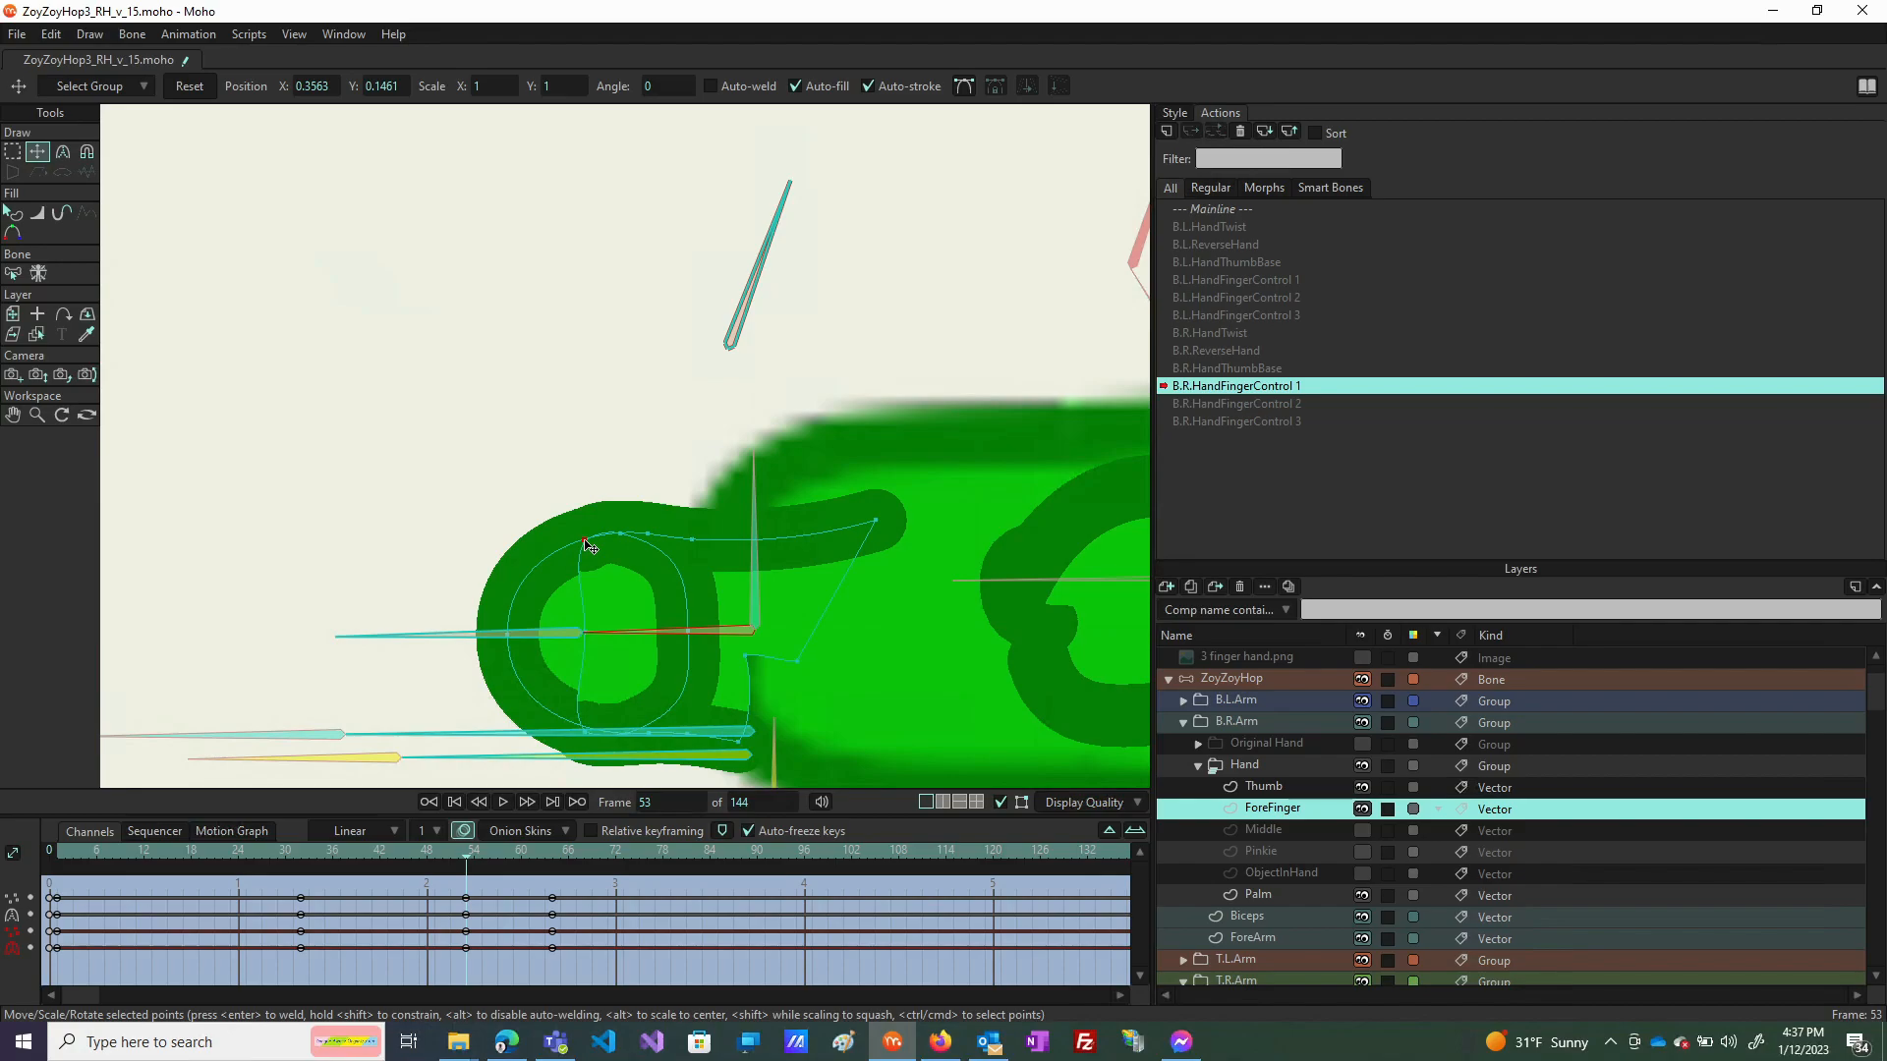
click(584, 729)
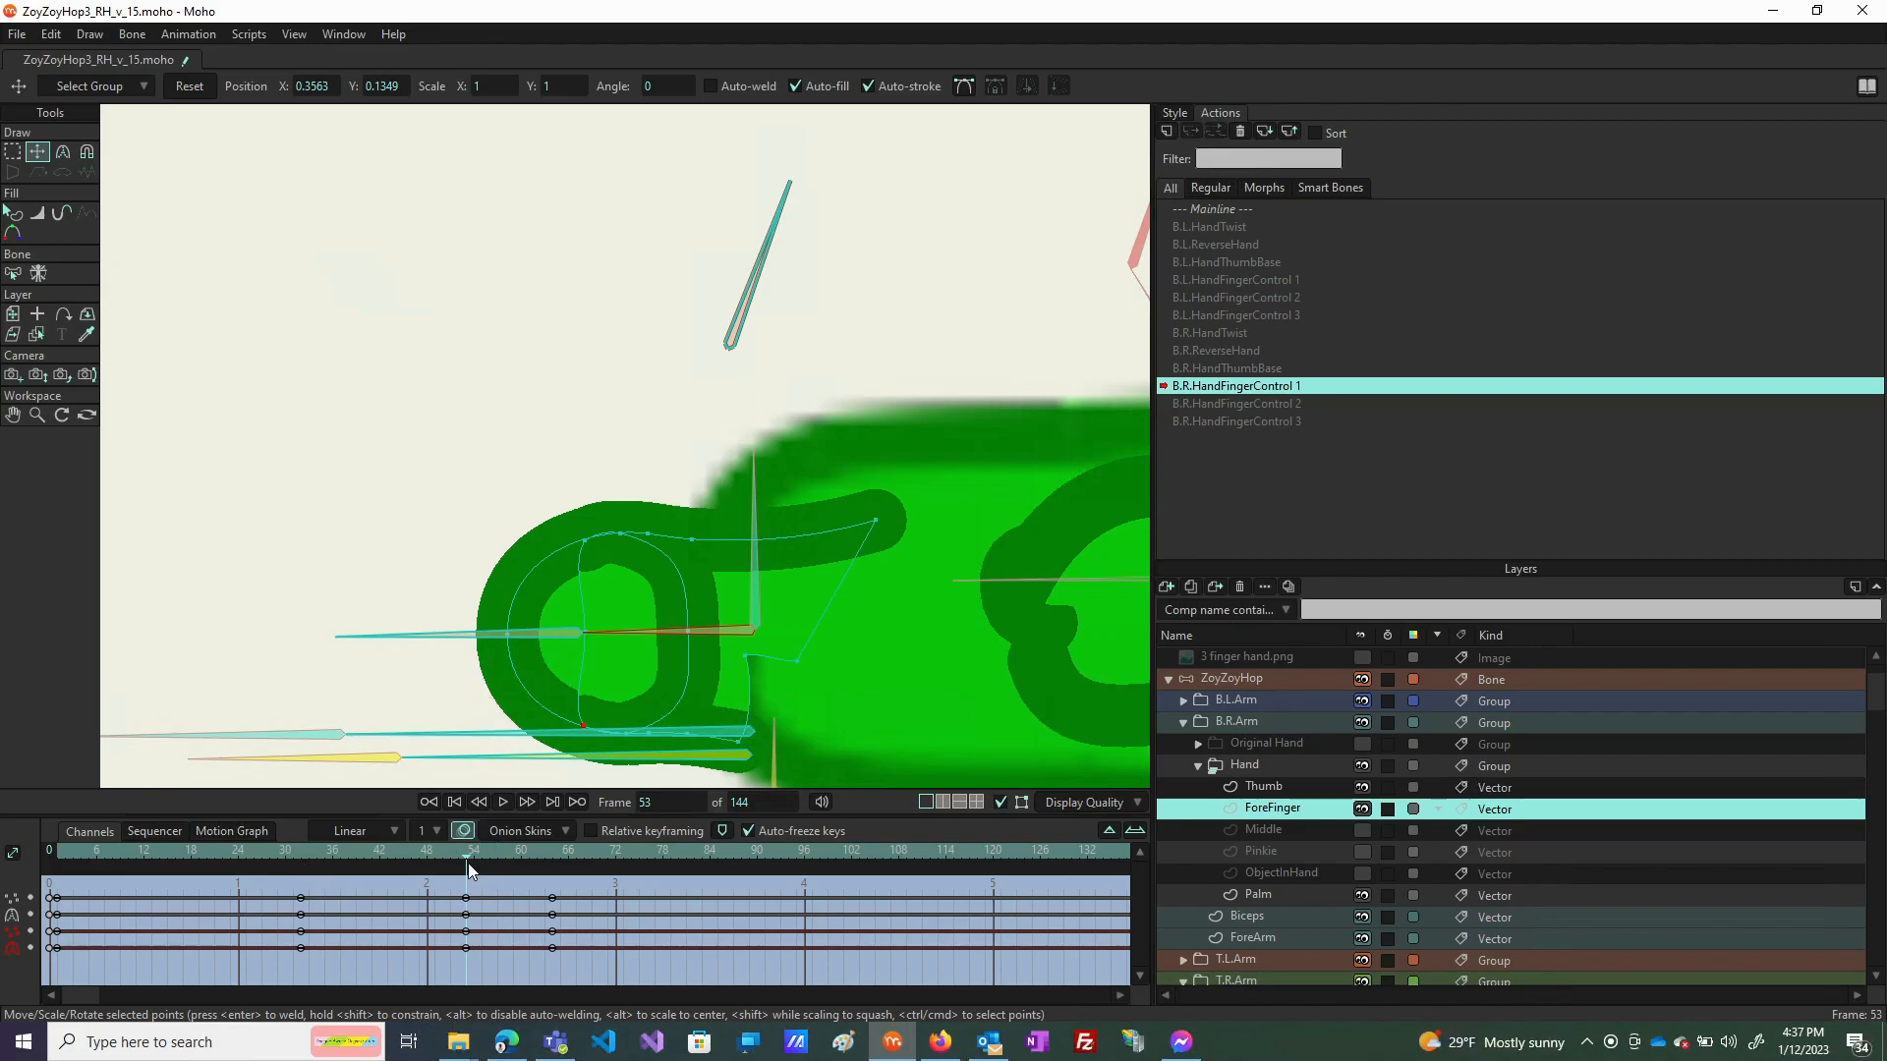
At frame 64, pull the tip segment's outer corner points inward to about Y 0.1456 and Y 0.1353.
drag(466, 857, 553, 874)
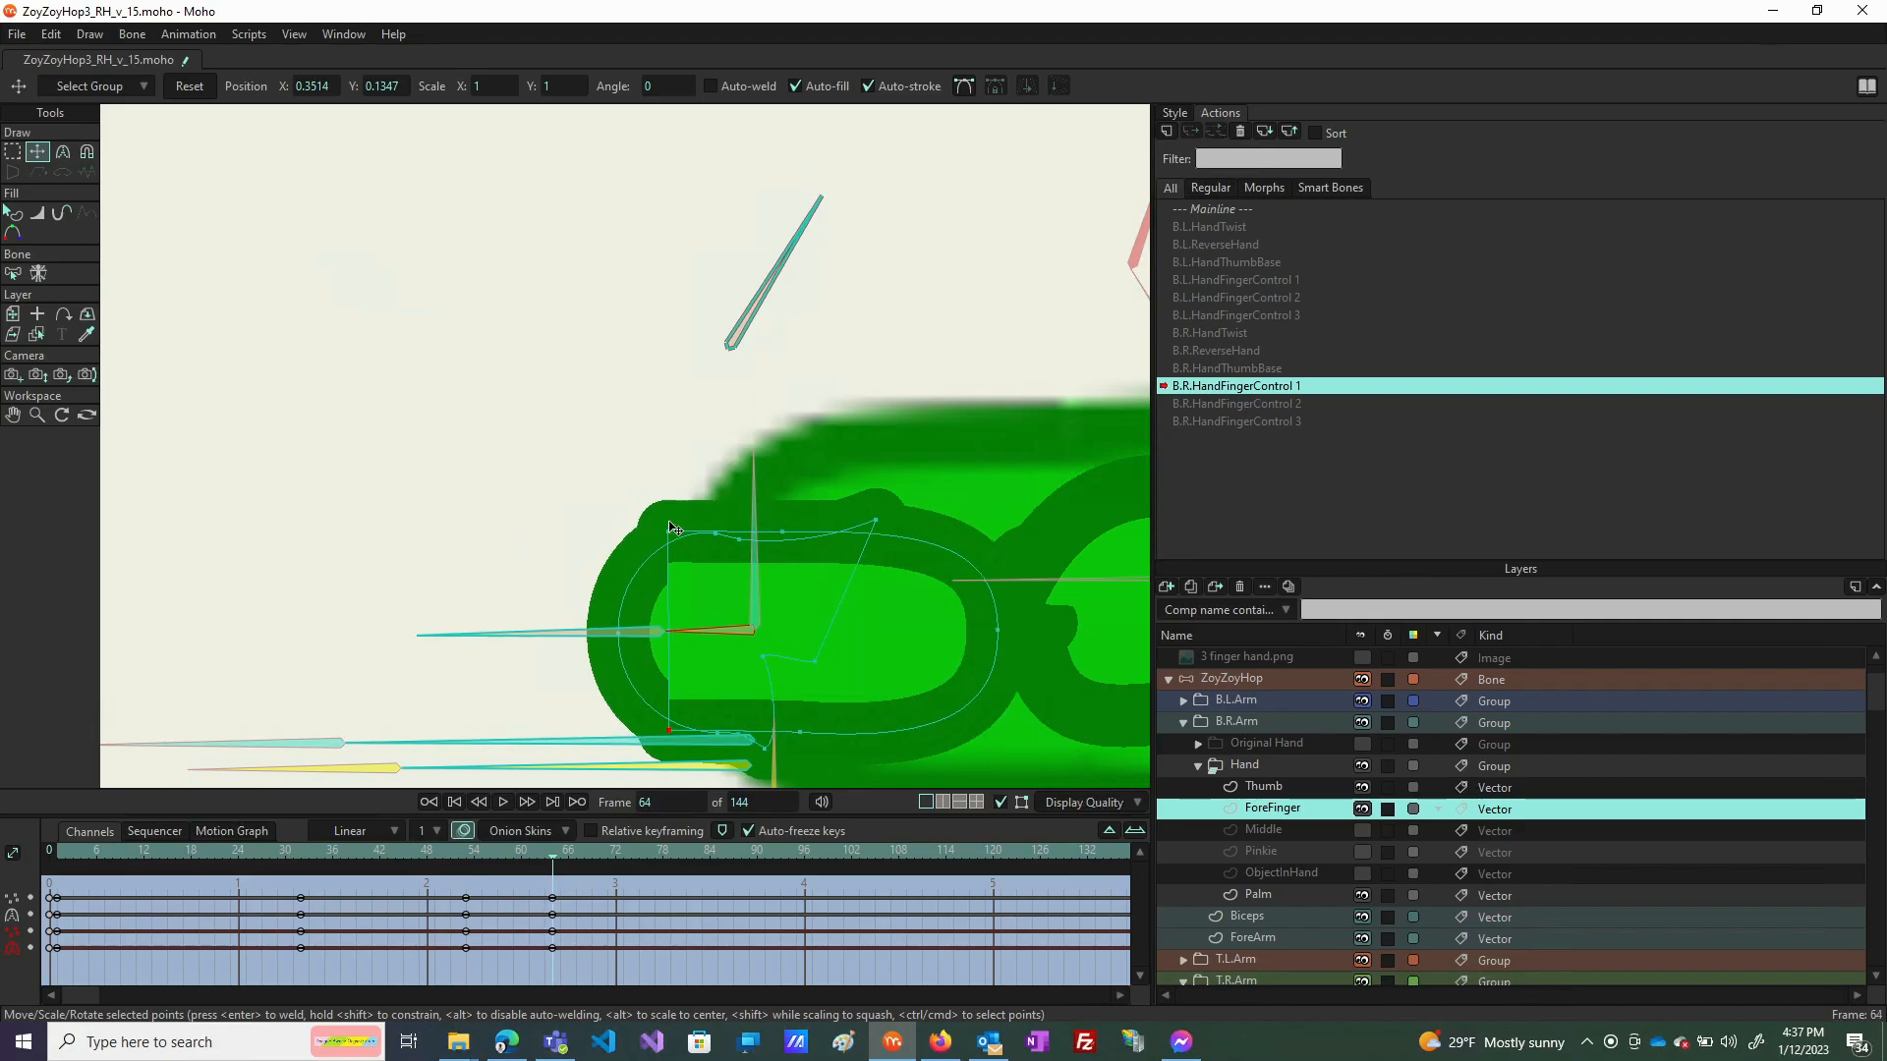
drag(677, 539, 677, 553)
drag(677, 735, 678, 725)
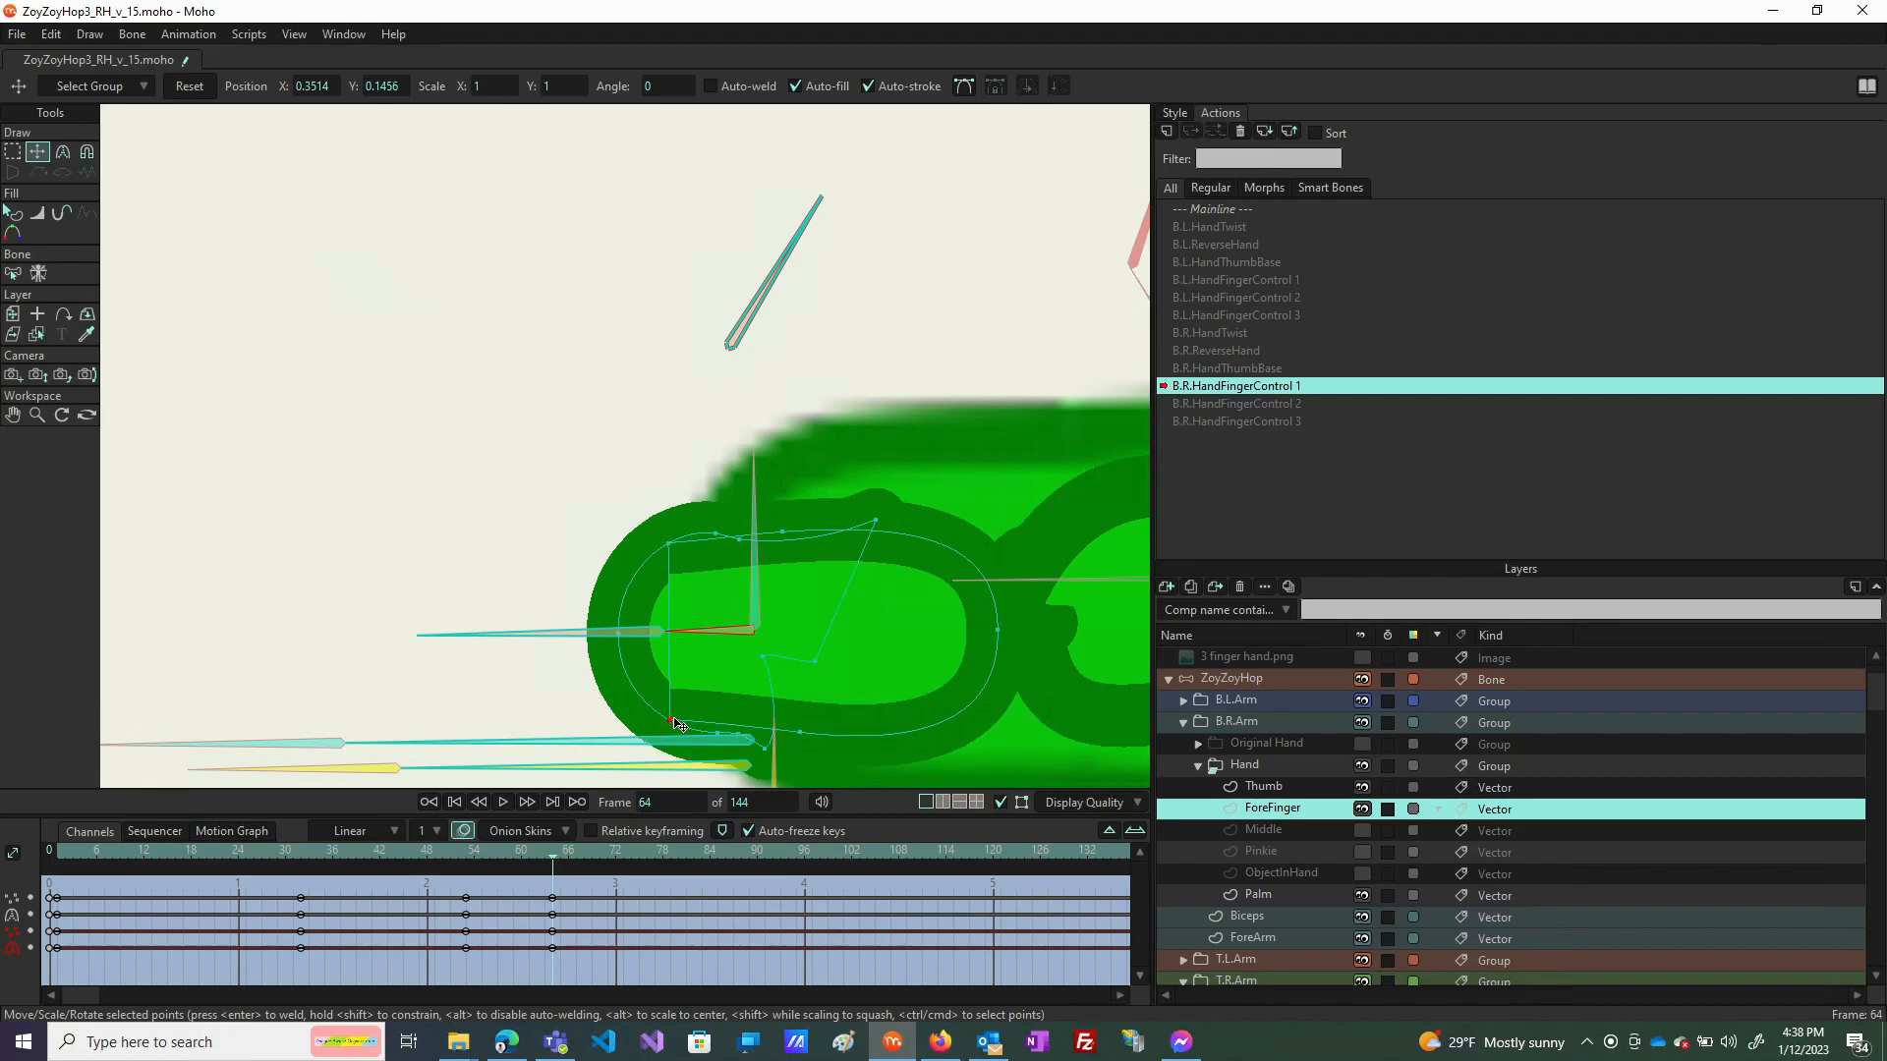
scroll(676, 722, down, 3)
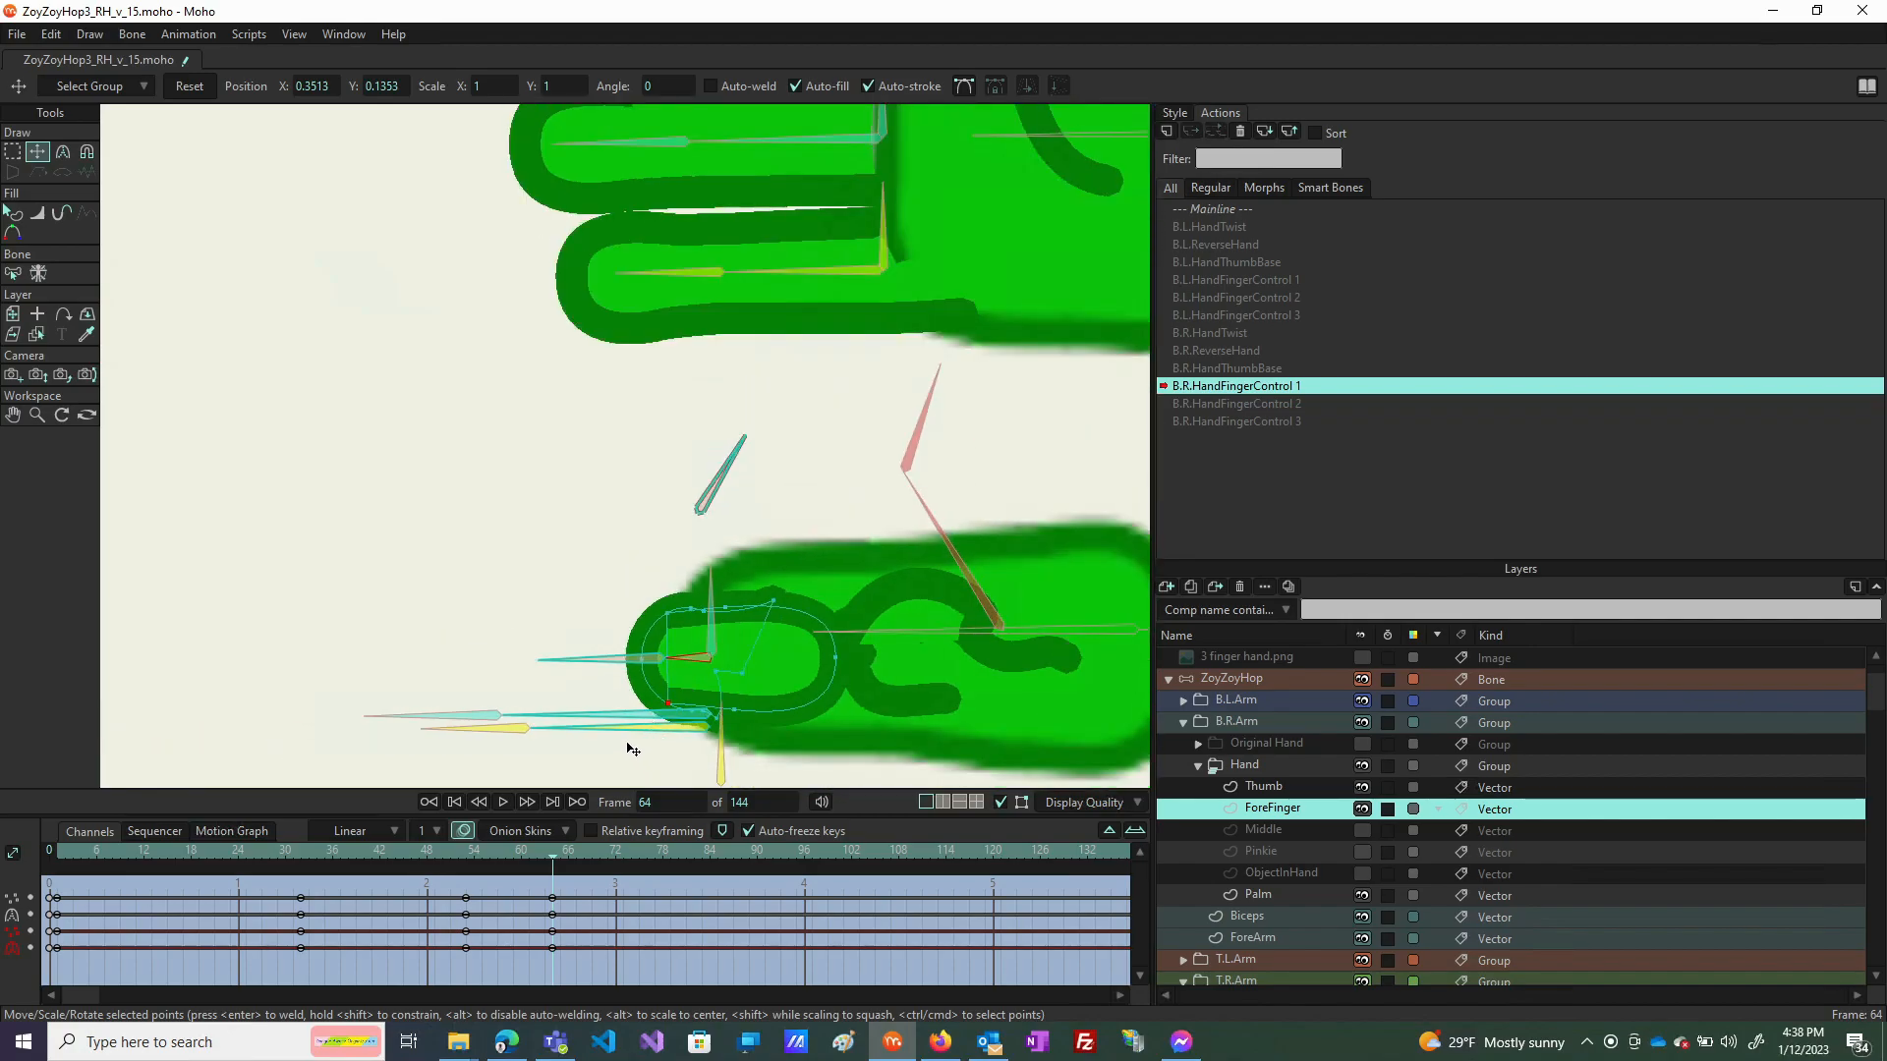
scroll(651, 692, up, 2)
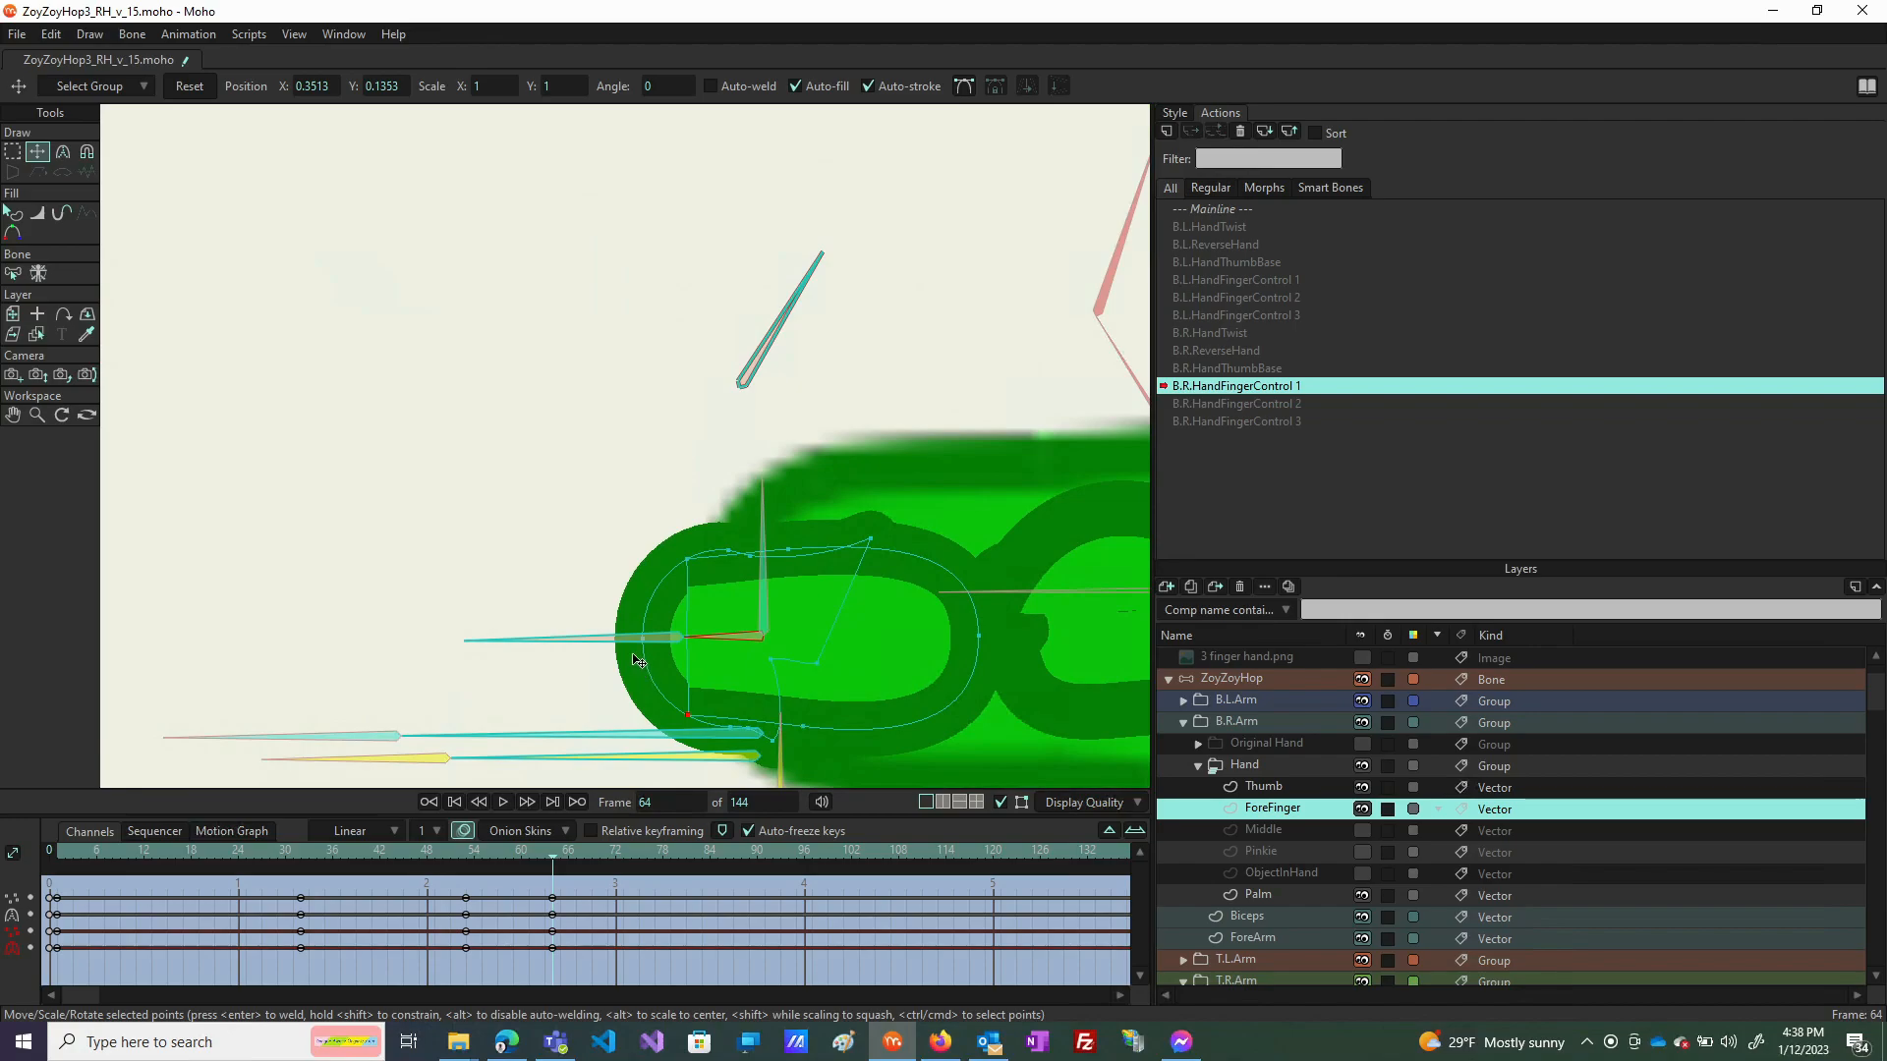
Pull the base segment's arc point outward at frame 64 to about X 0.3547, Y 0.1402, keeping the finger end round.
drag(642, 641, 637, 643)
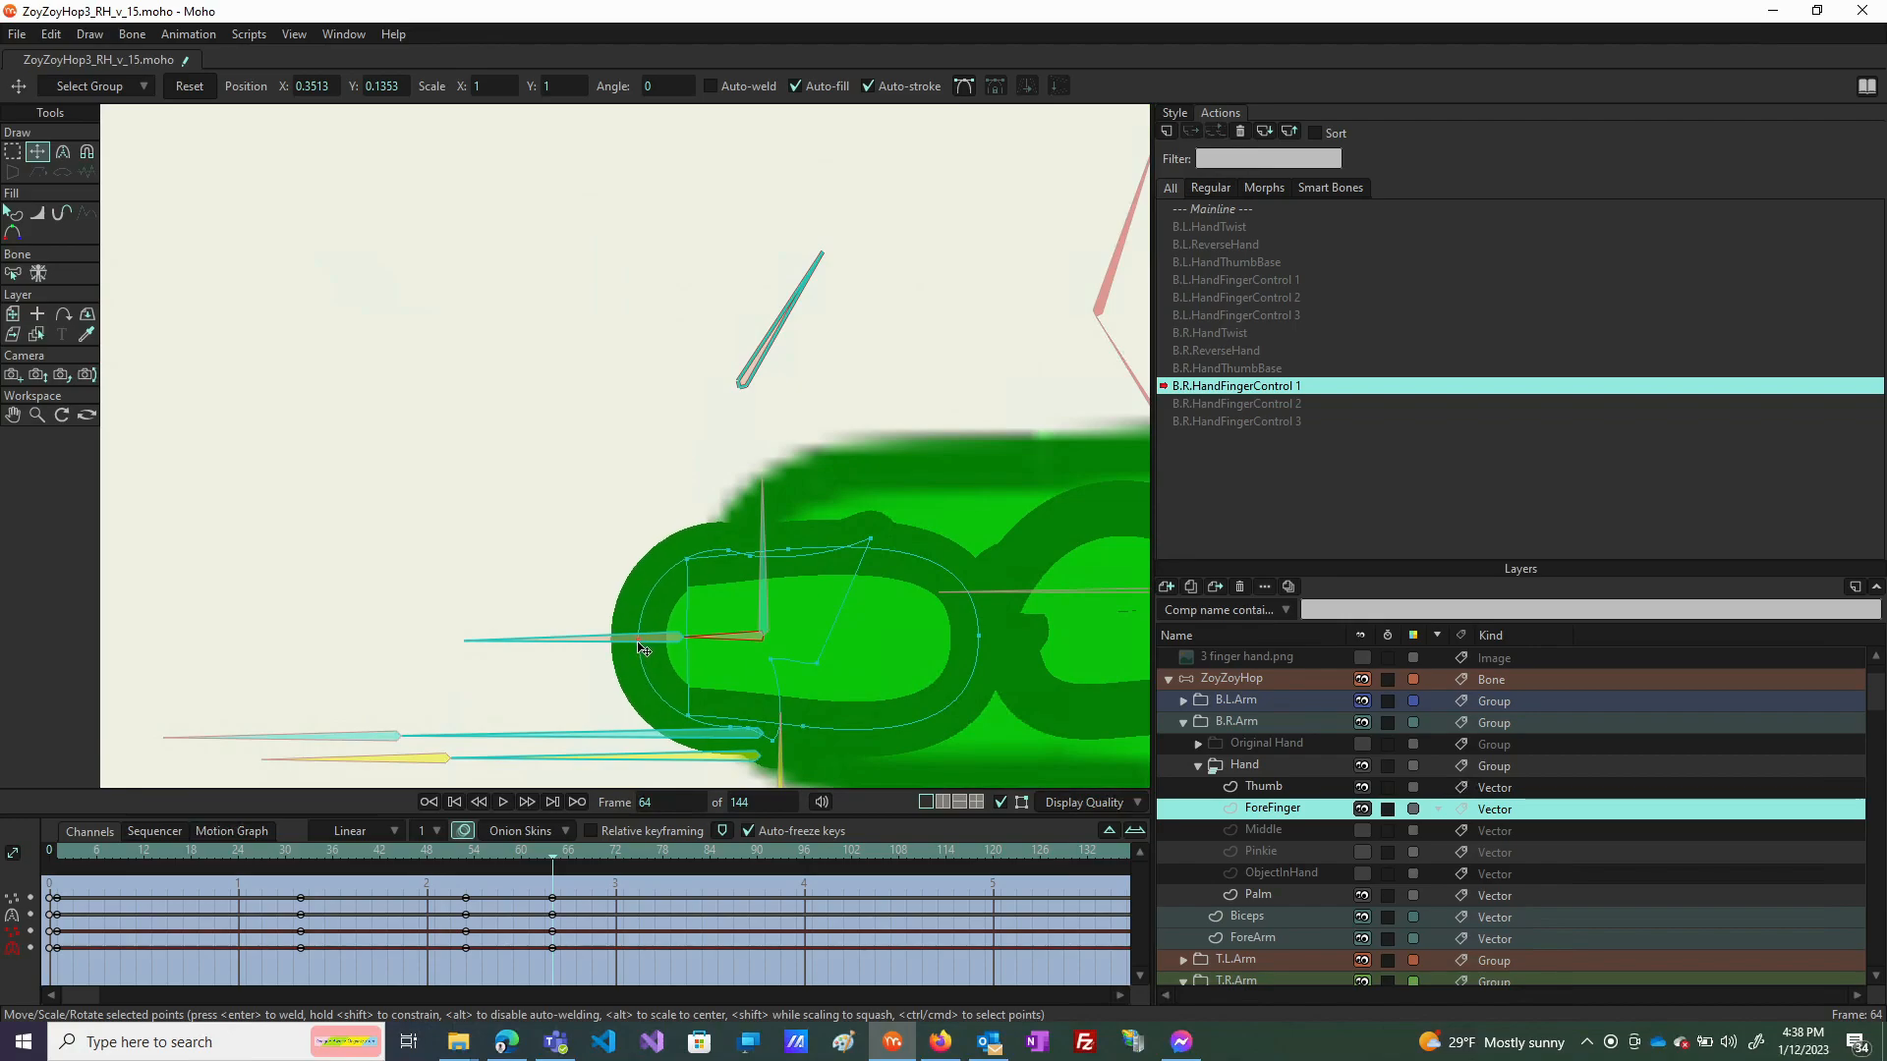
scroll(648, 650, down, 3)
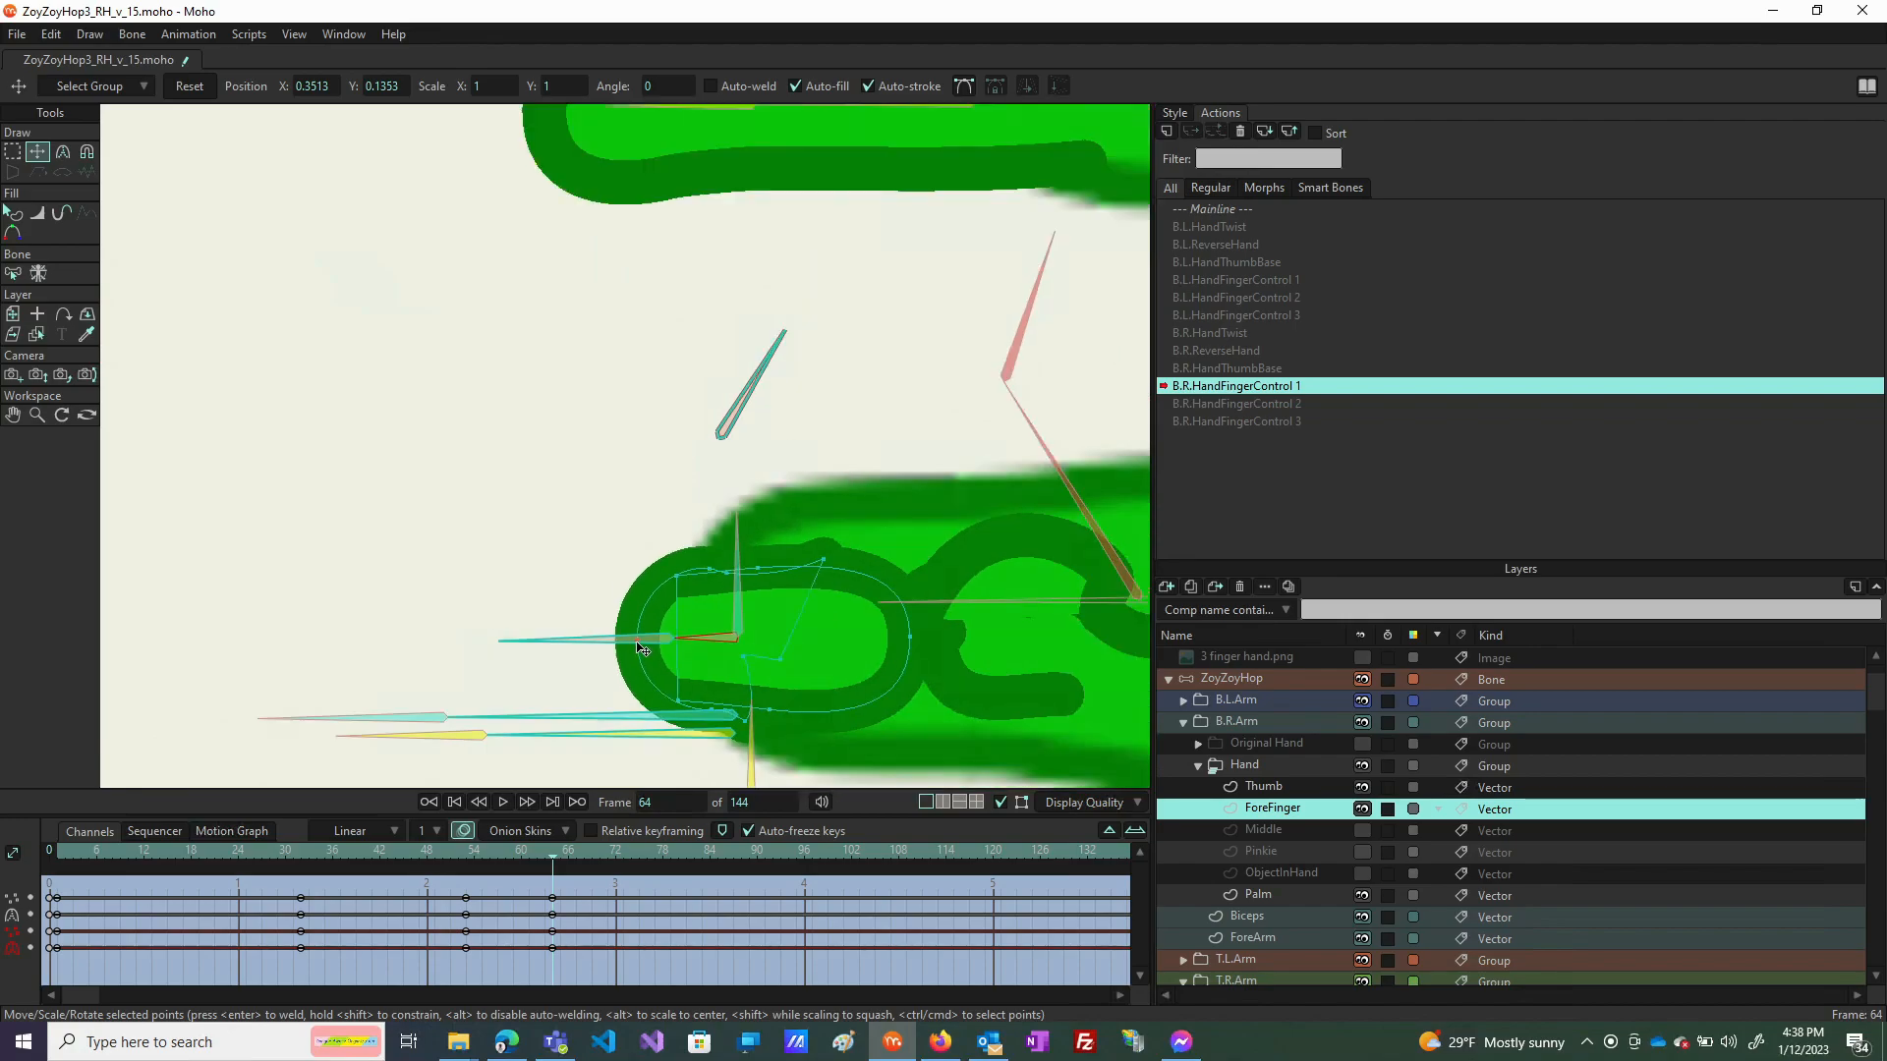
scroll(664, 658, up, 5)
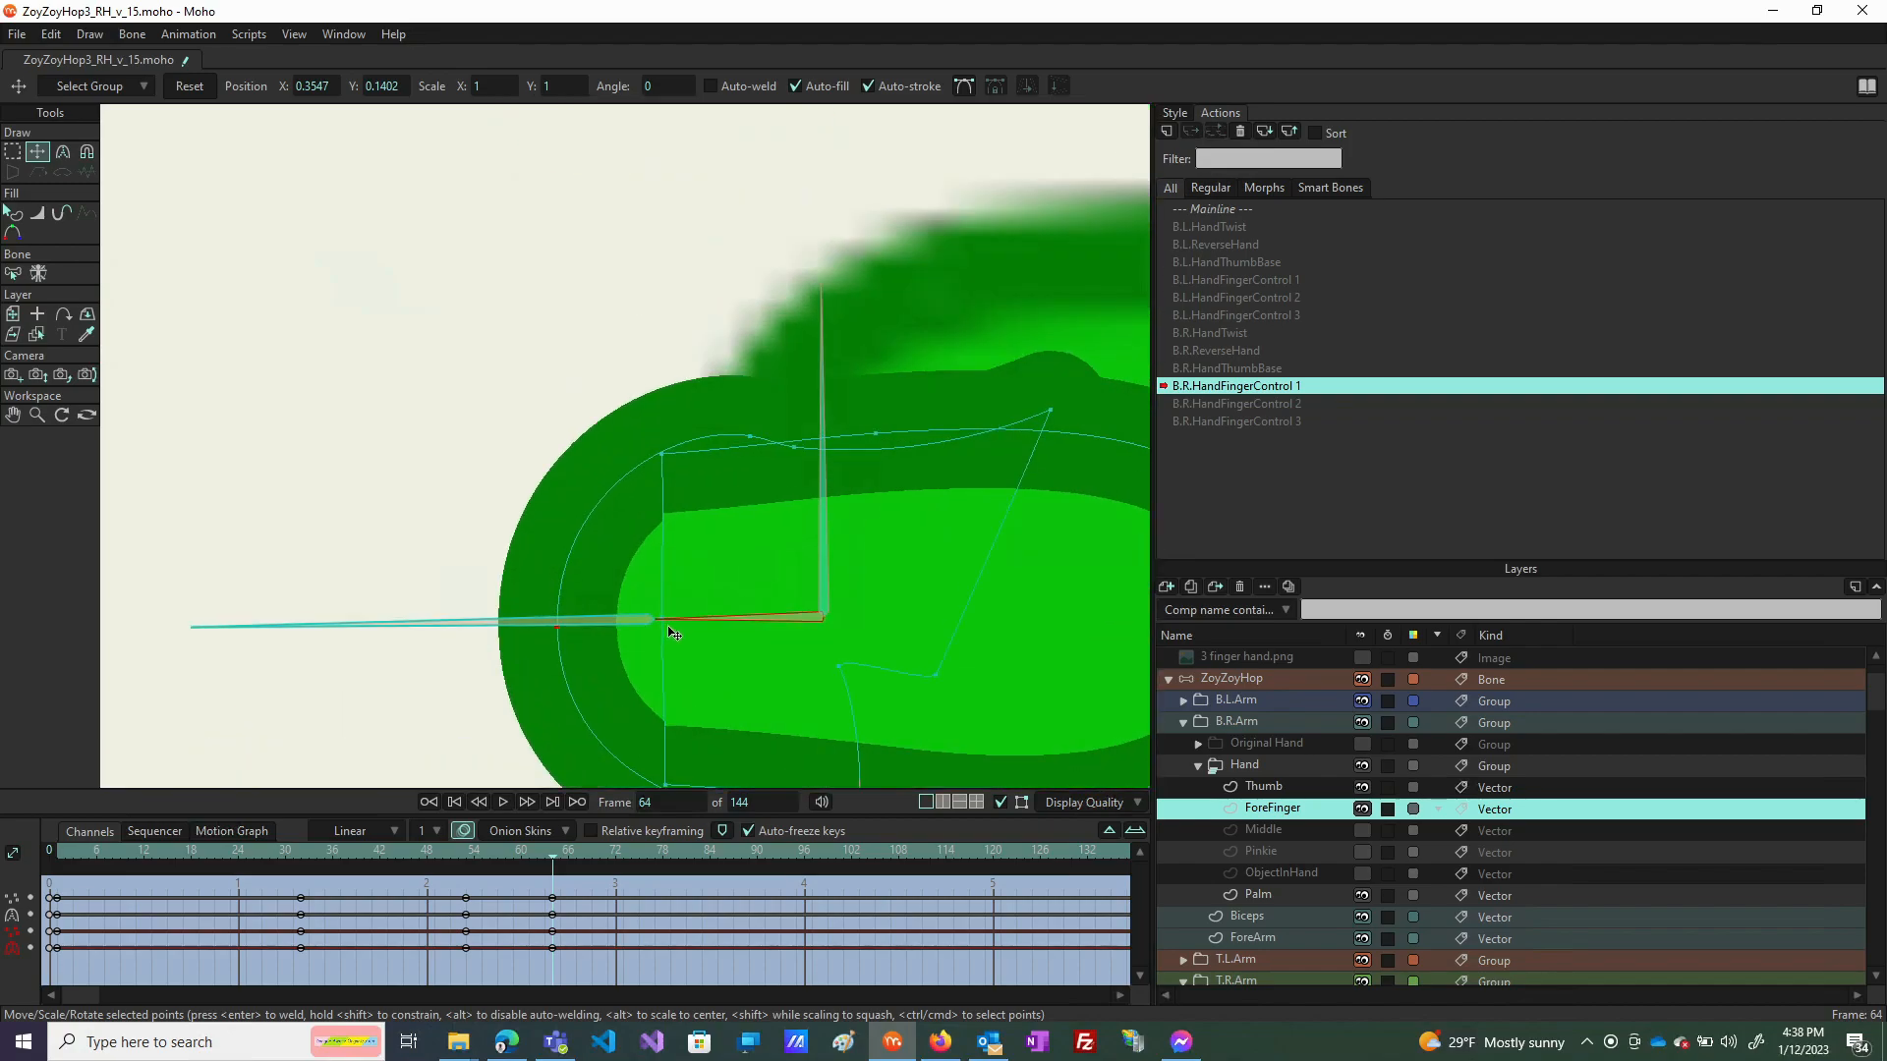
scroll(682, 644, down, 2)
scroll(703, 658, up, 4)
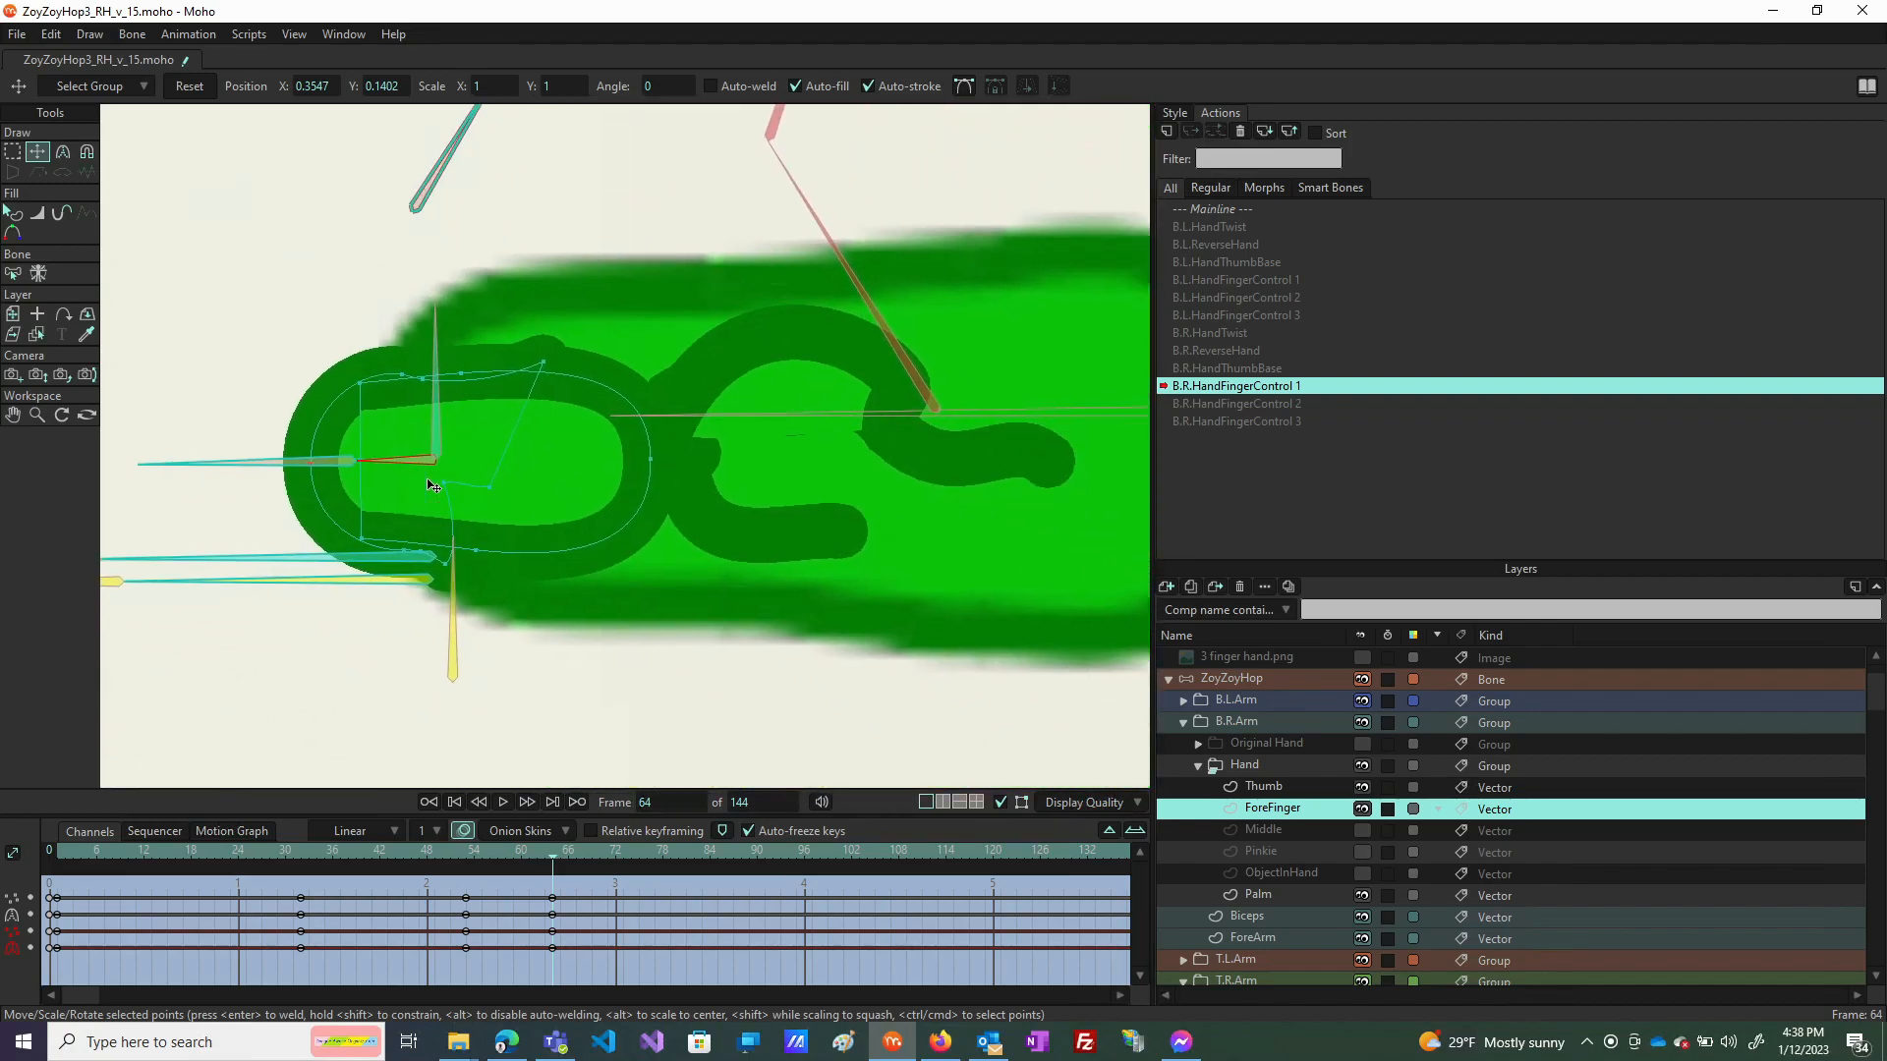
drag(371, 492, 453, 520)
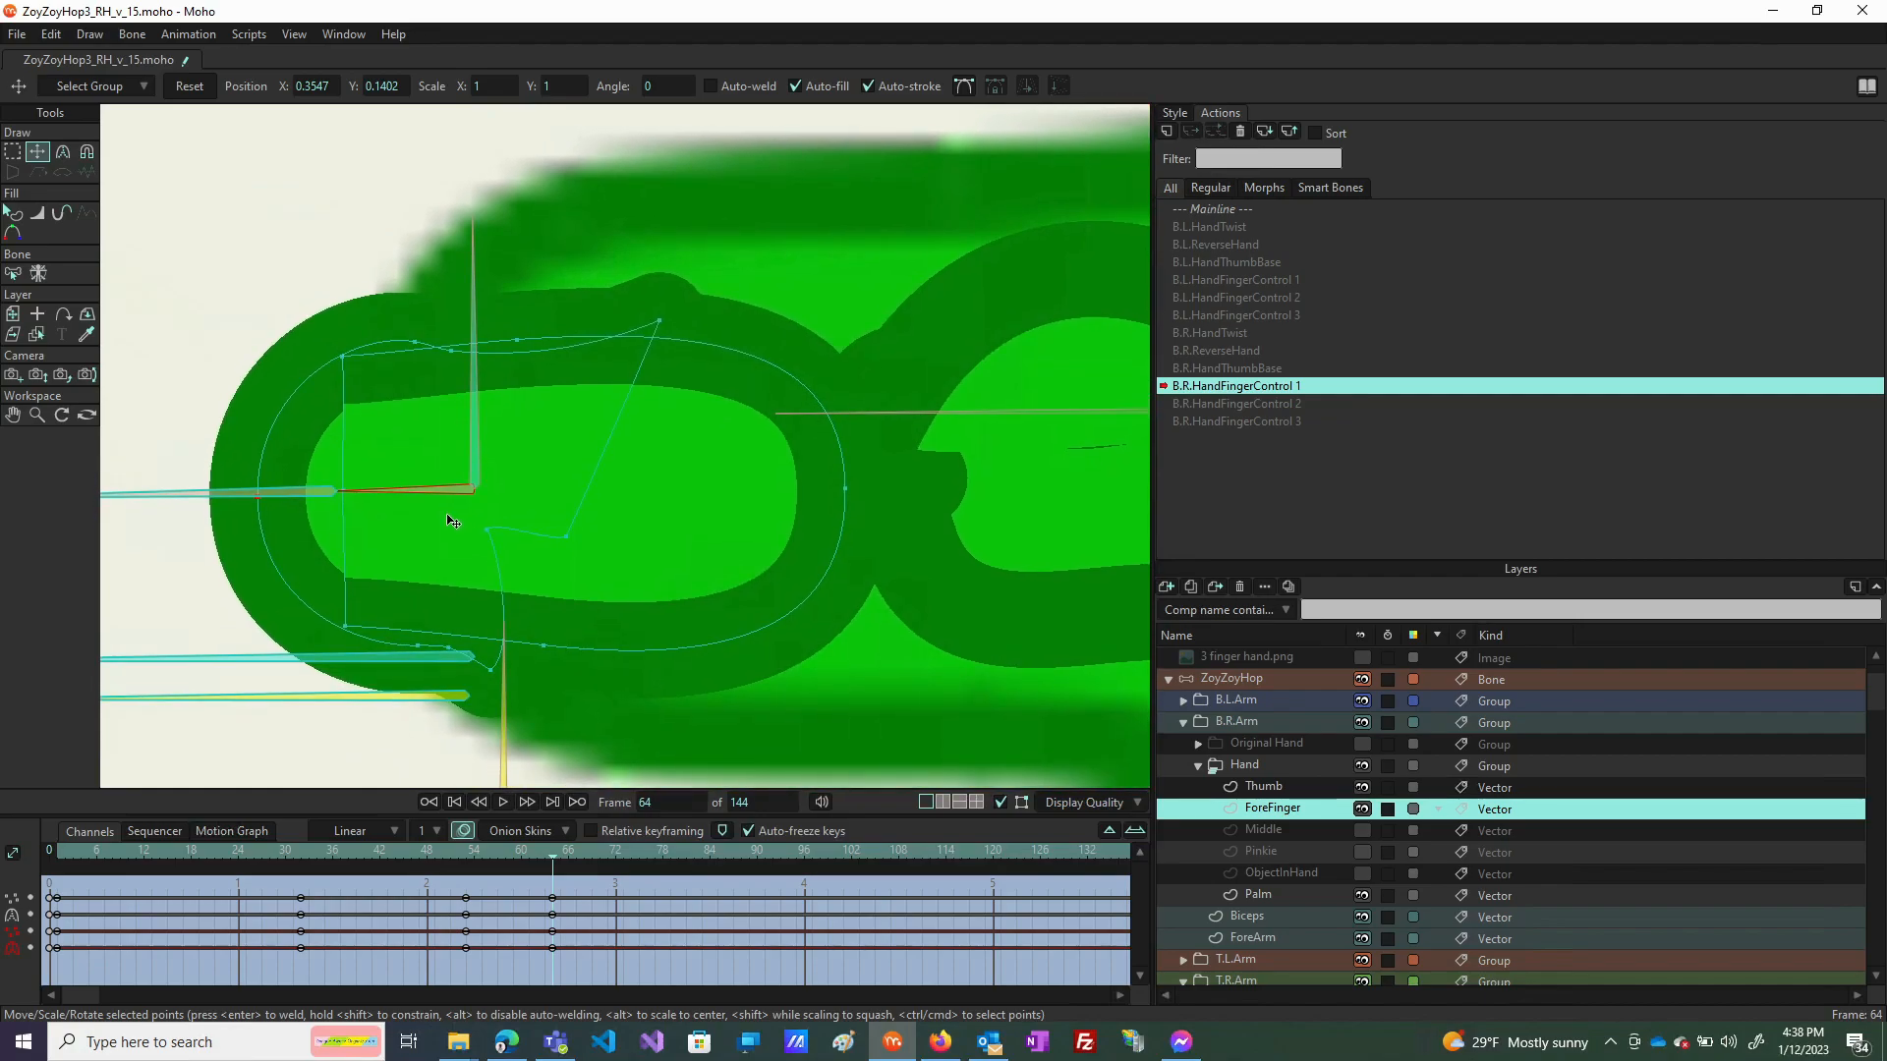
scroll(453, 521, down, 1)
drag(436, 518, 421, 516)
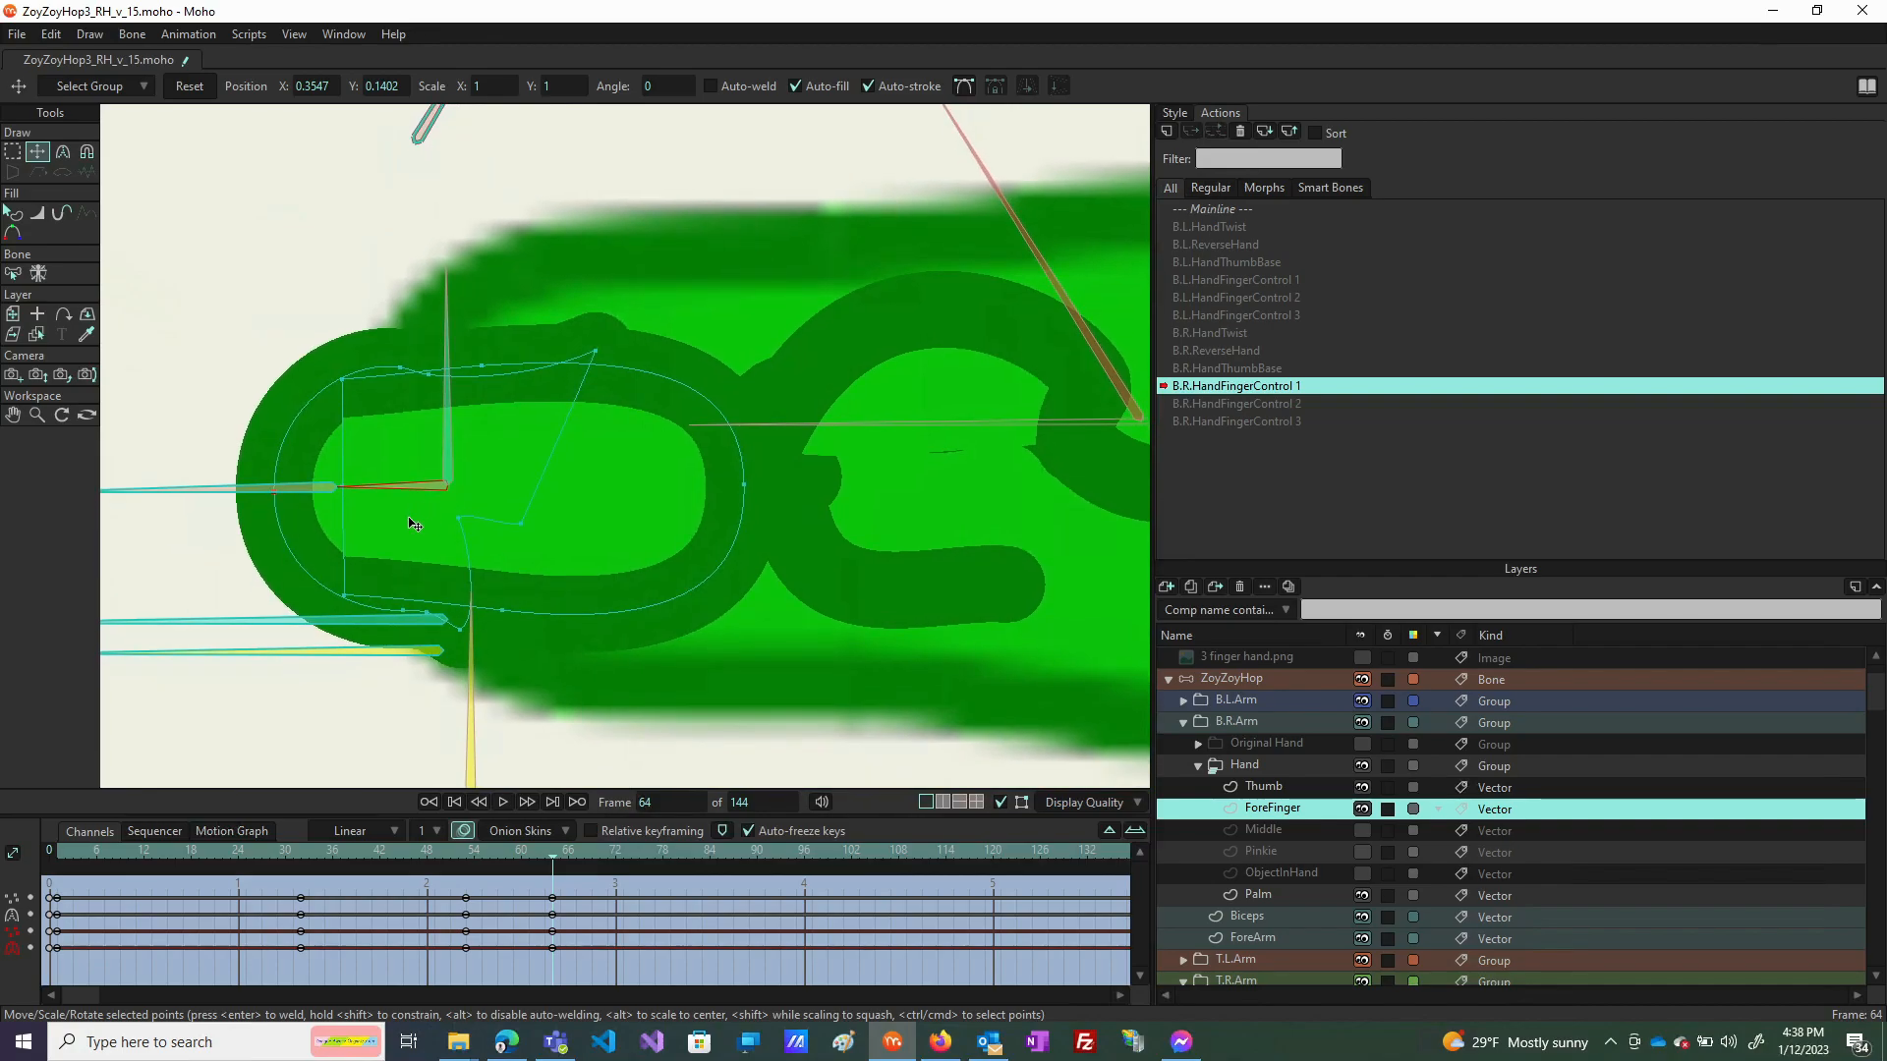
drag(412, 522, 416, 517)
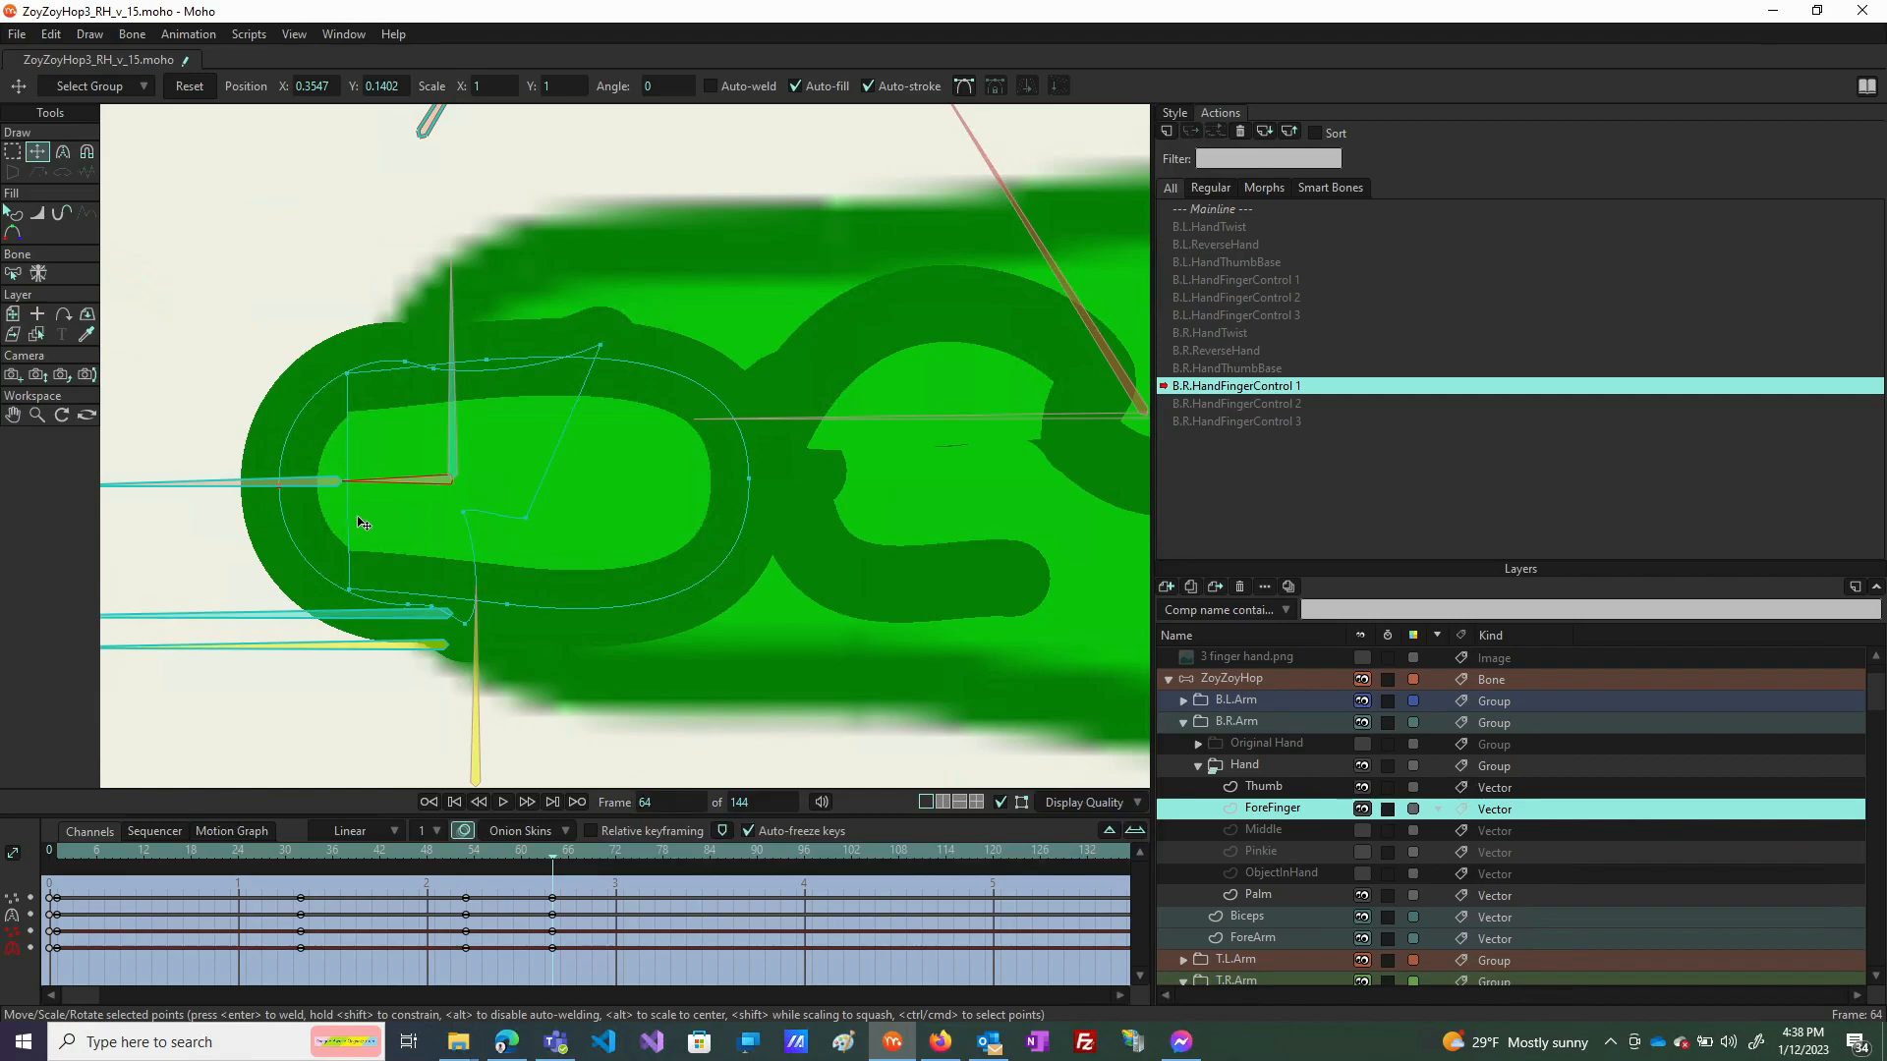
drag(281, 491, 258, 489)
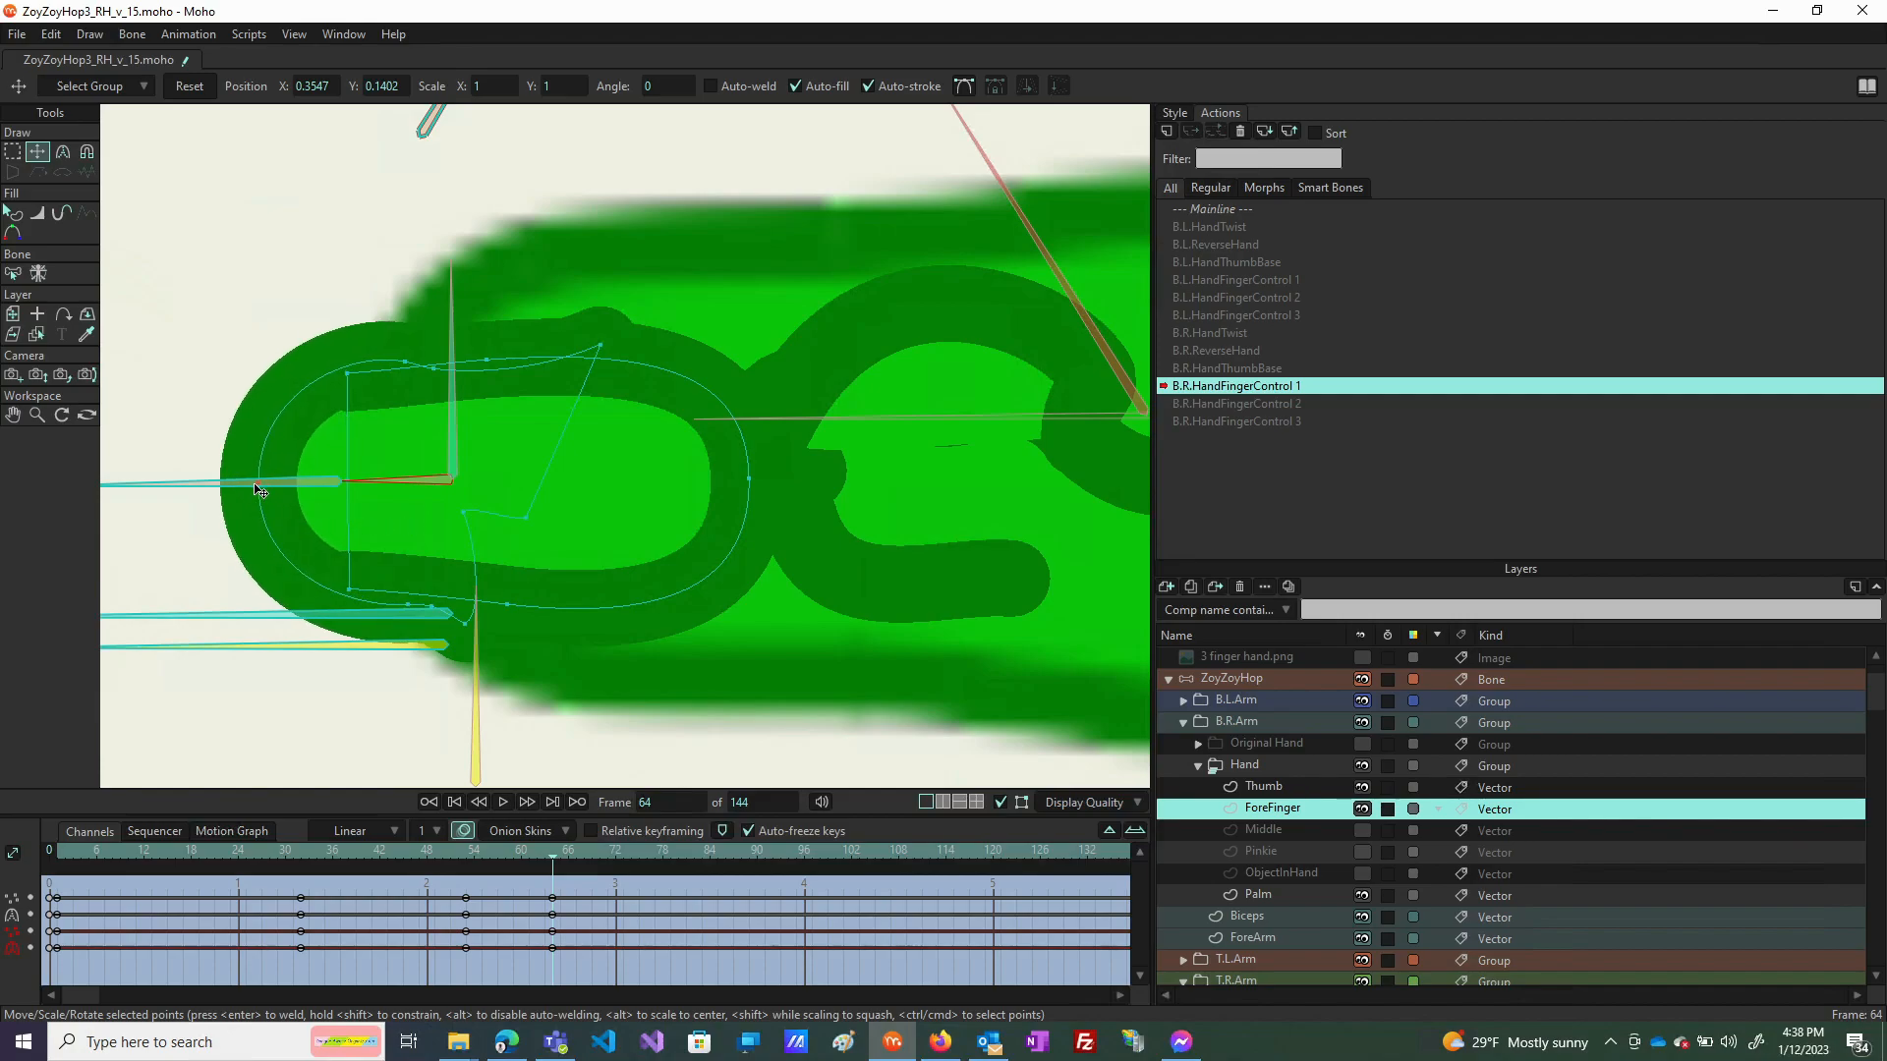
Nudge the tip segment's outer corner points at frame 64 outward to about Y 0.1349 and Y 0.1459.
drag(259, 489, 260, 488)
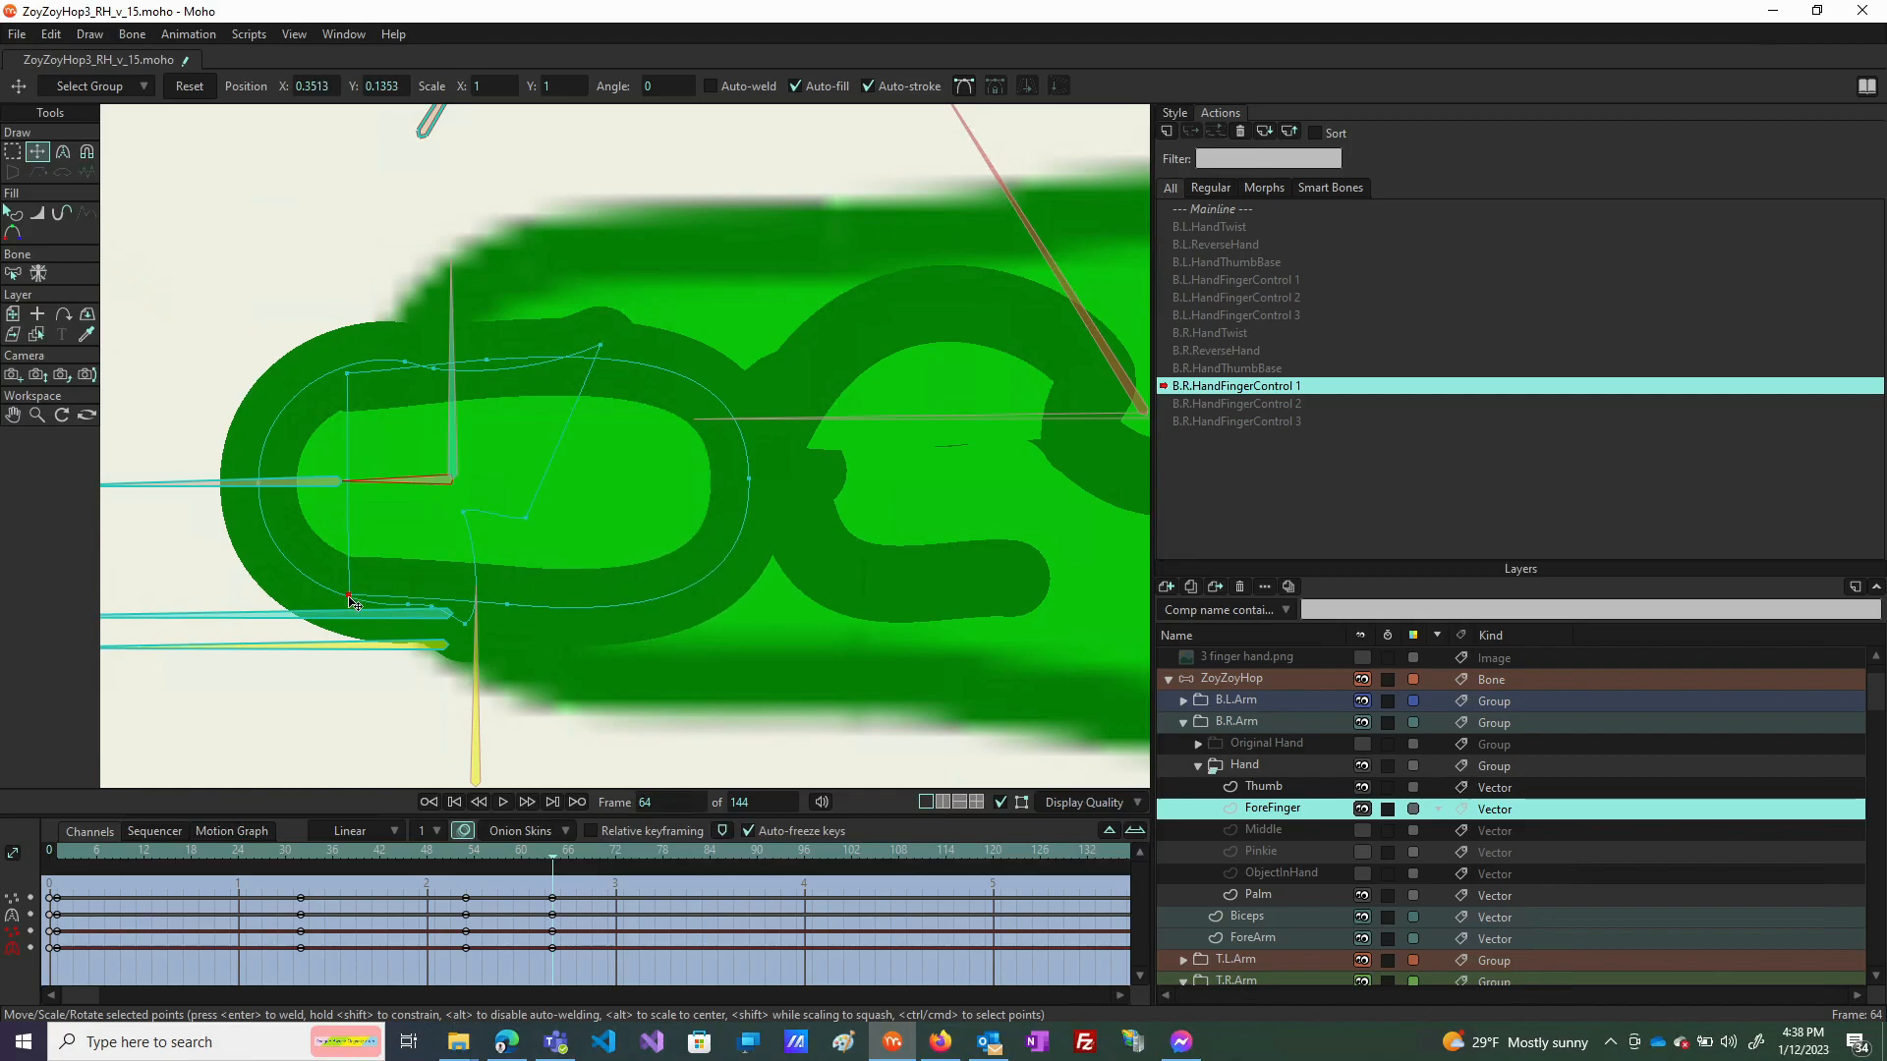
click(350, 371)
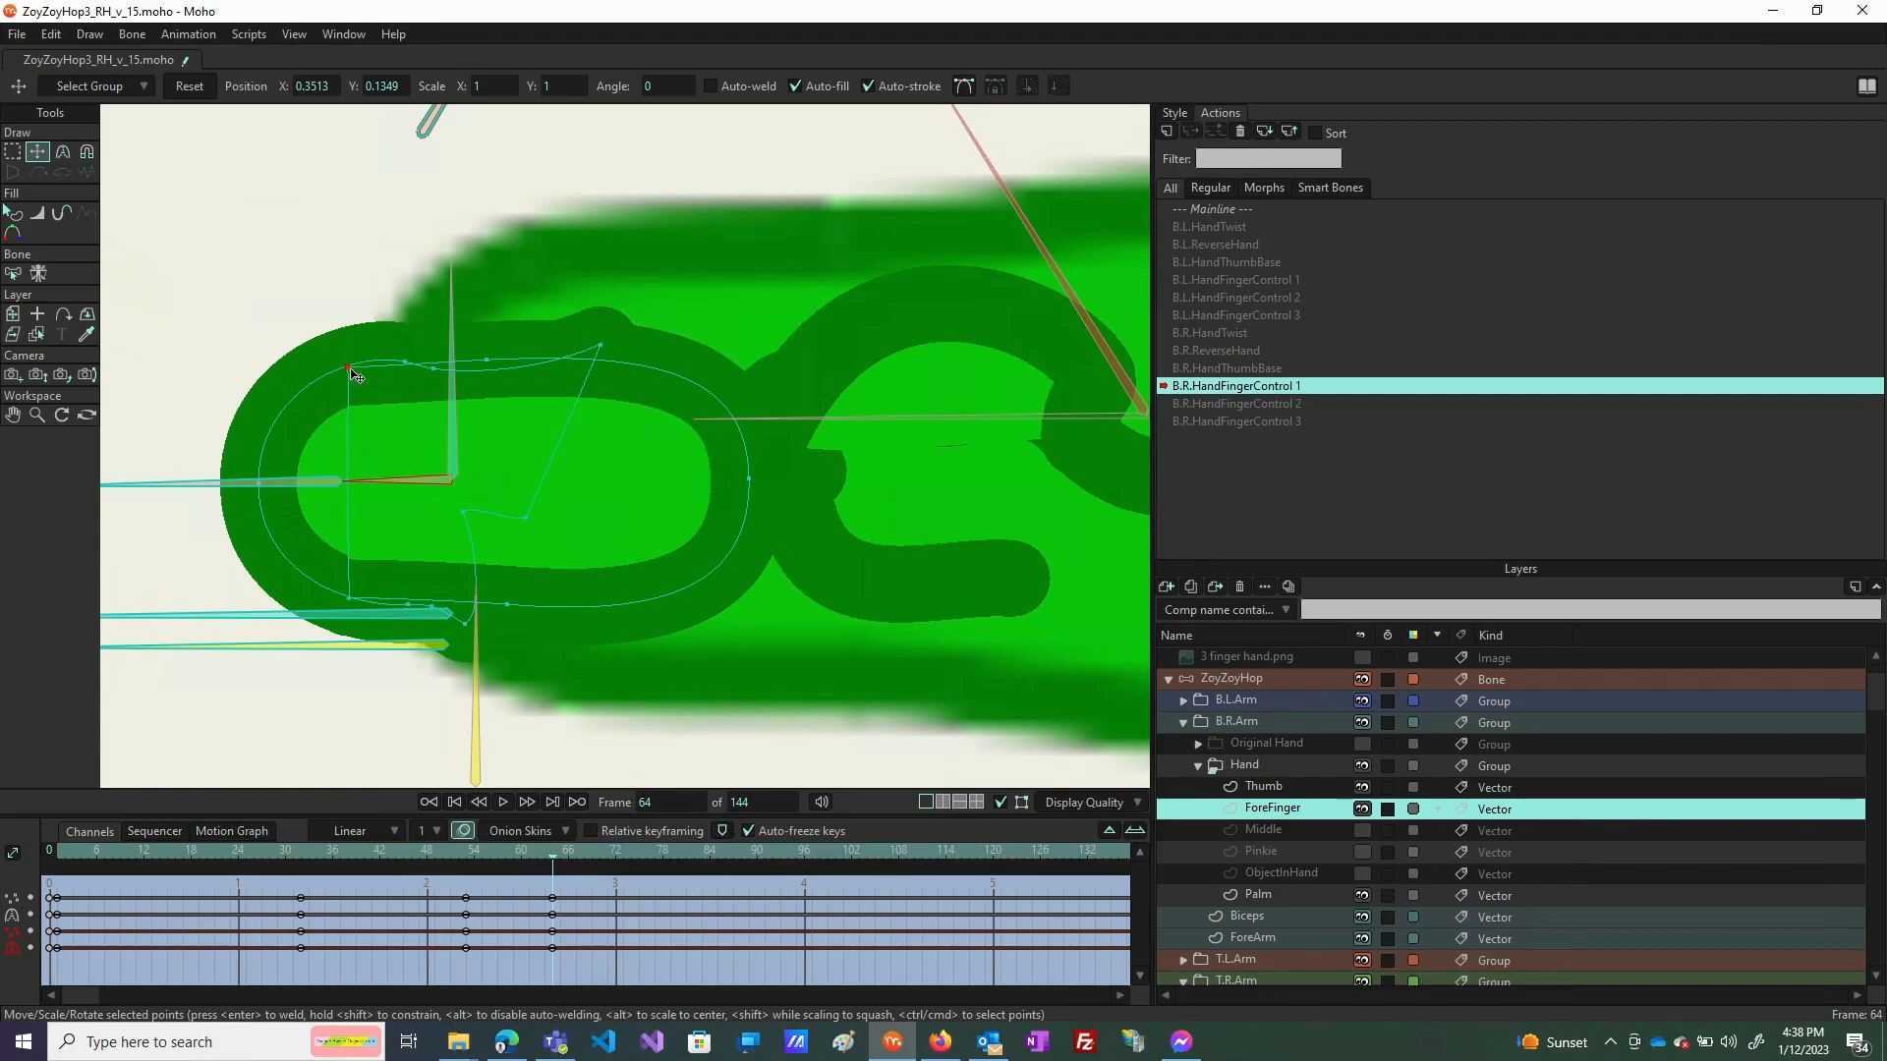
scroll(568, 506, down, 3)
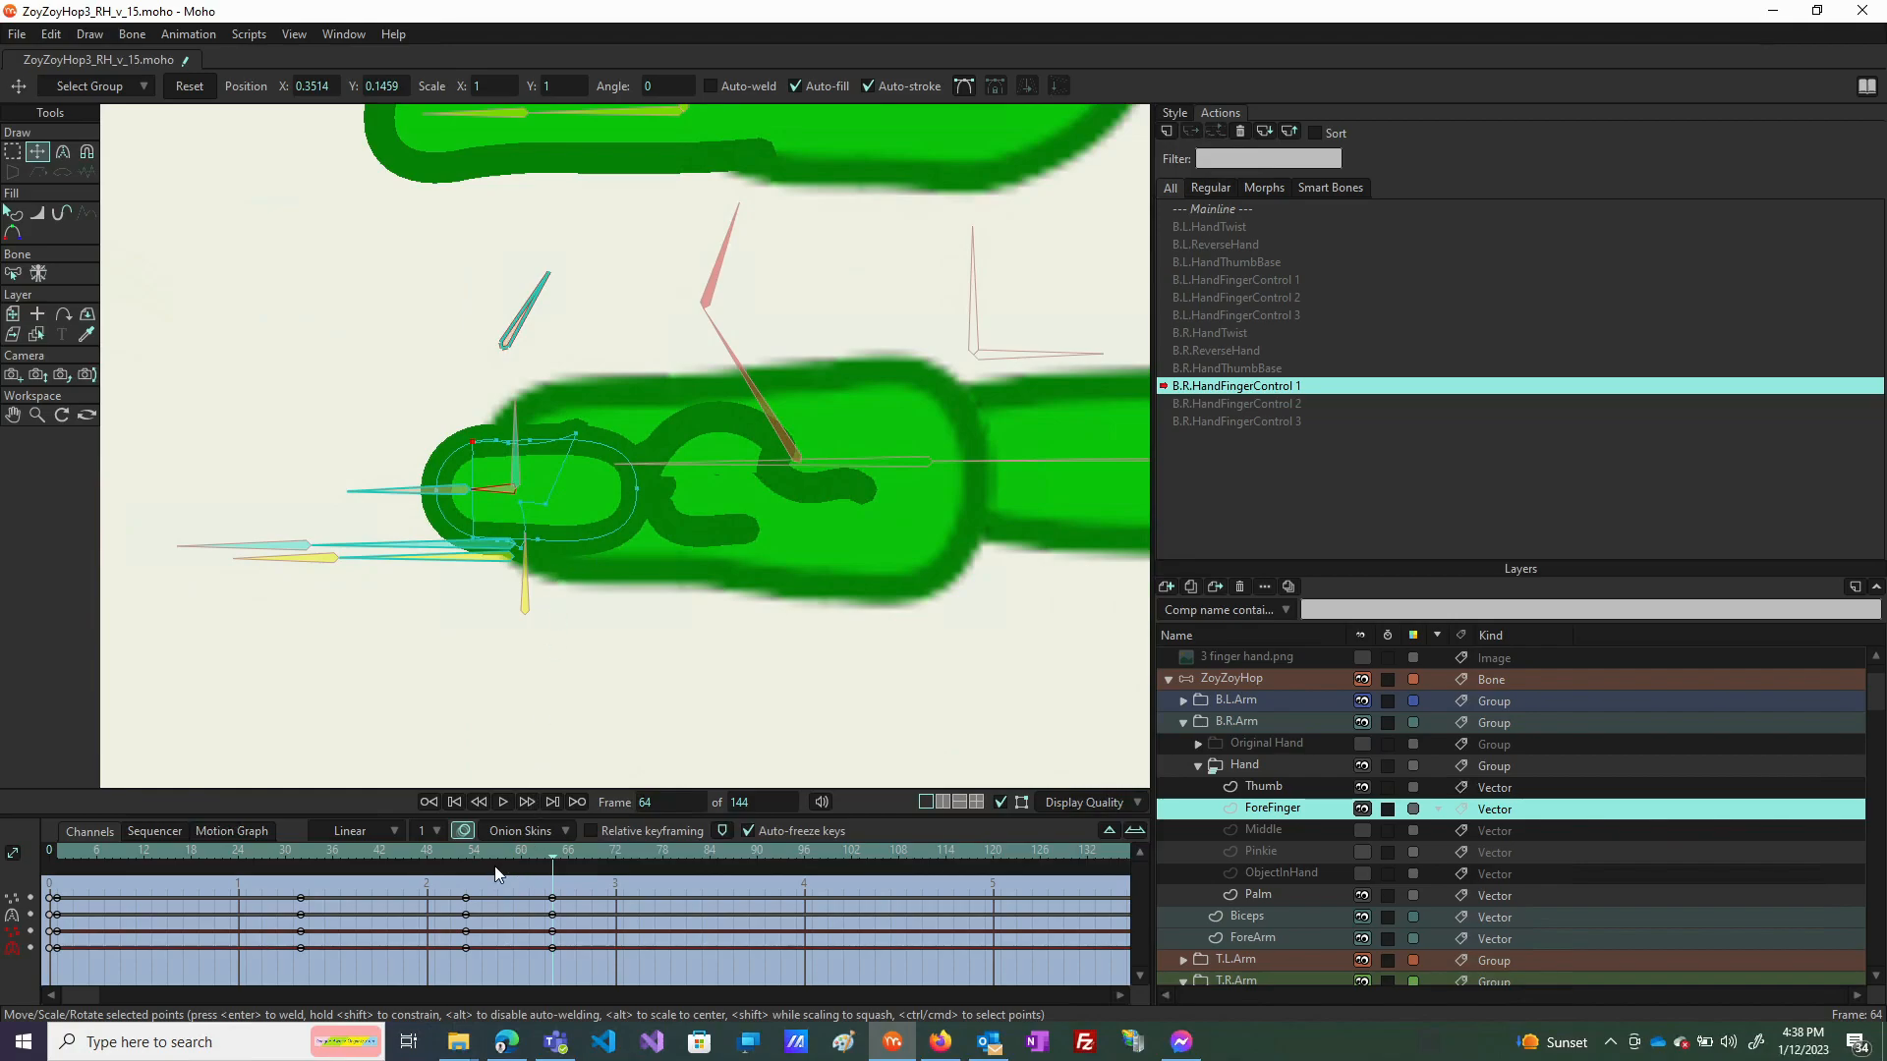
At frame 52, select only the tip segment of the forefinger and flip it horizontally.
click(472, 852)
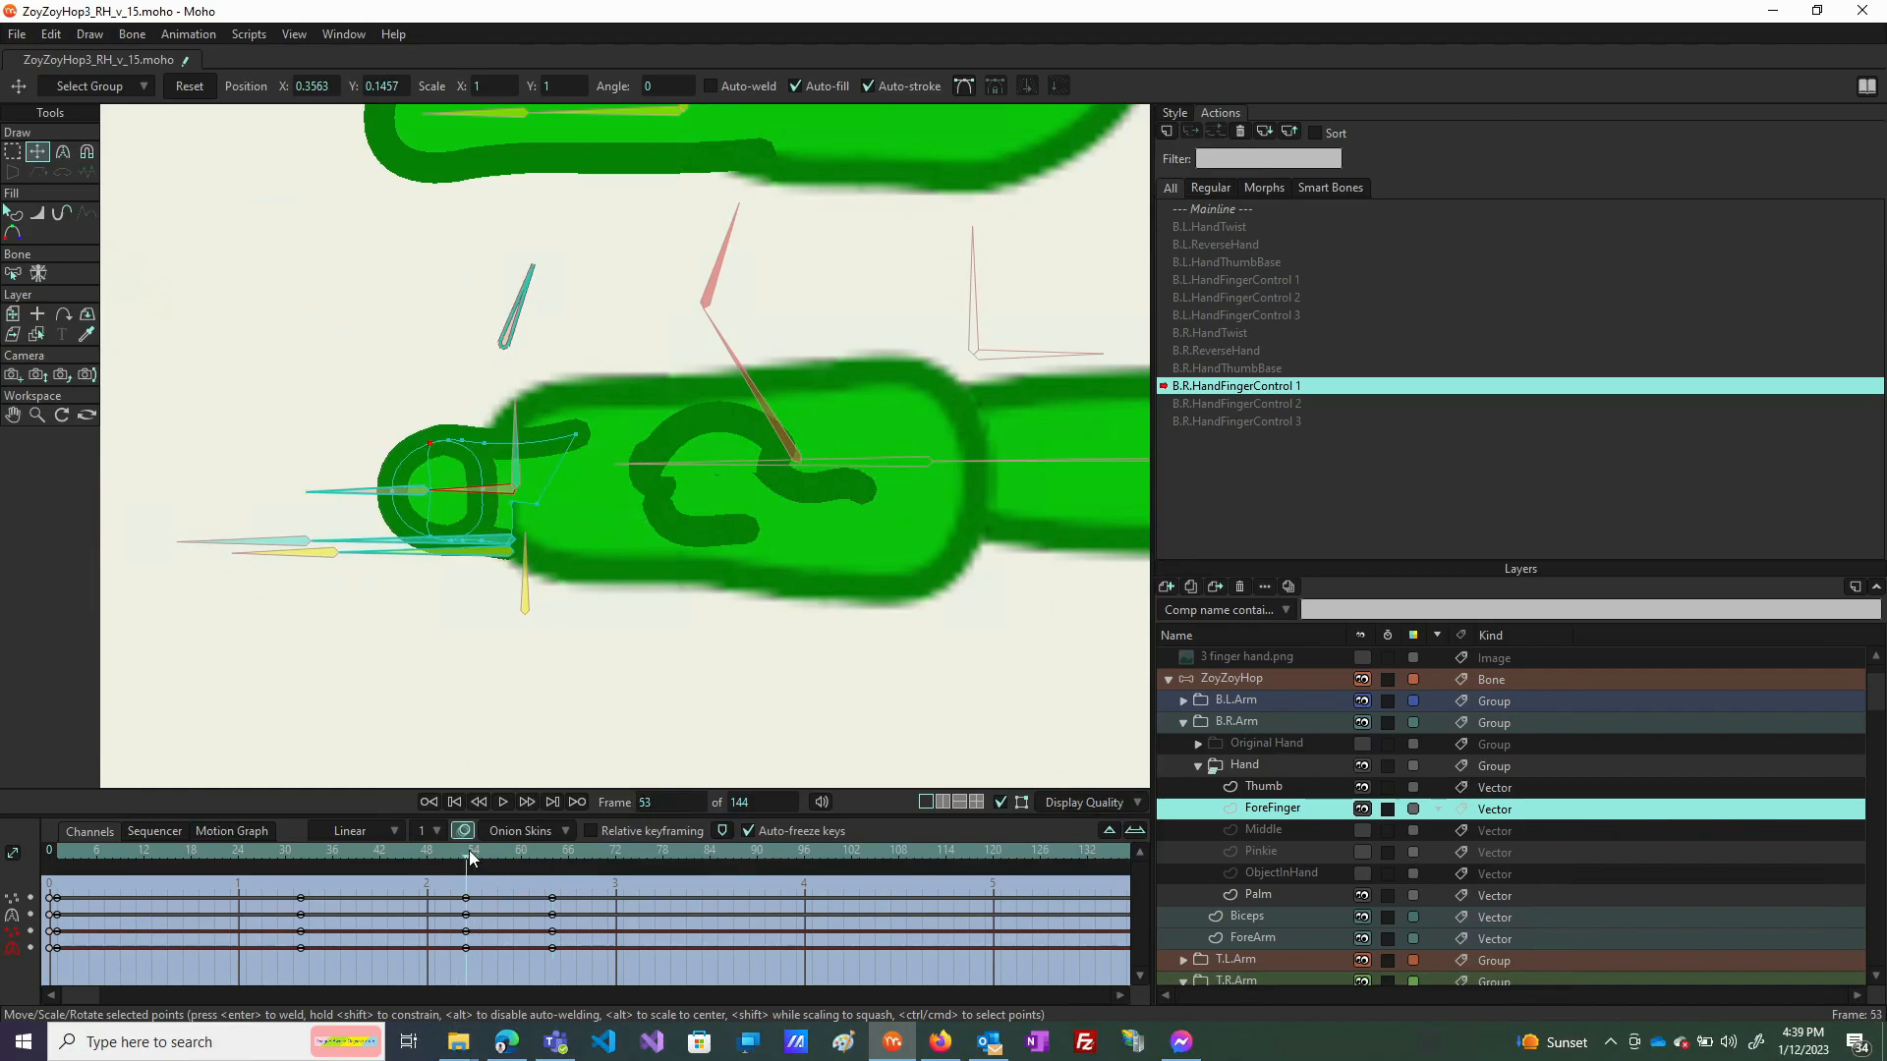
click(464, 857)
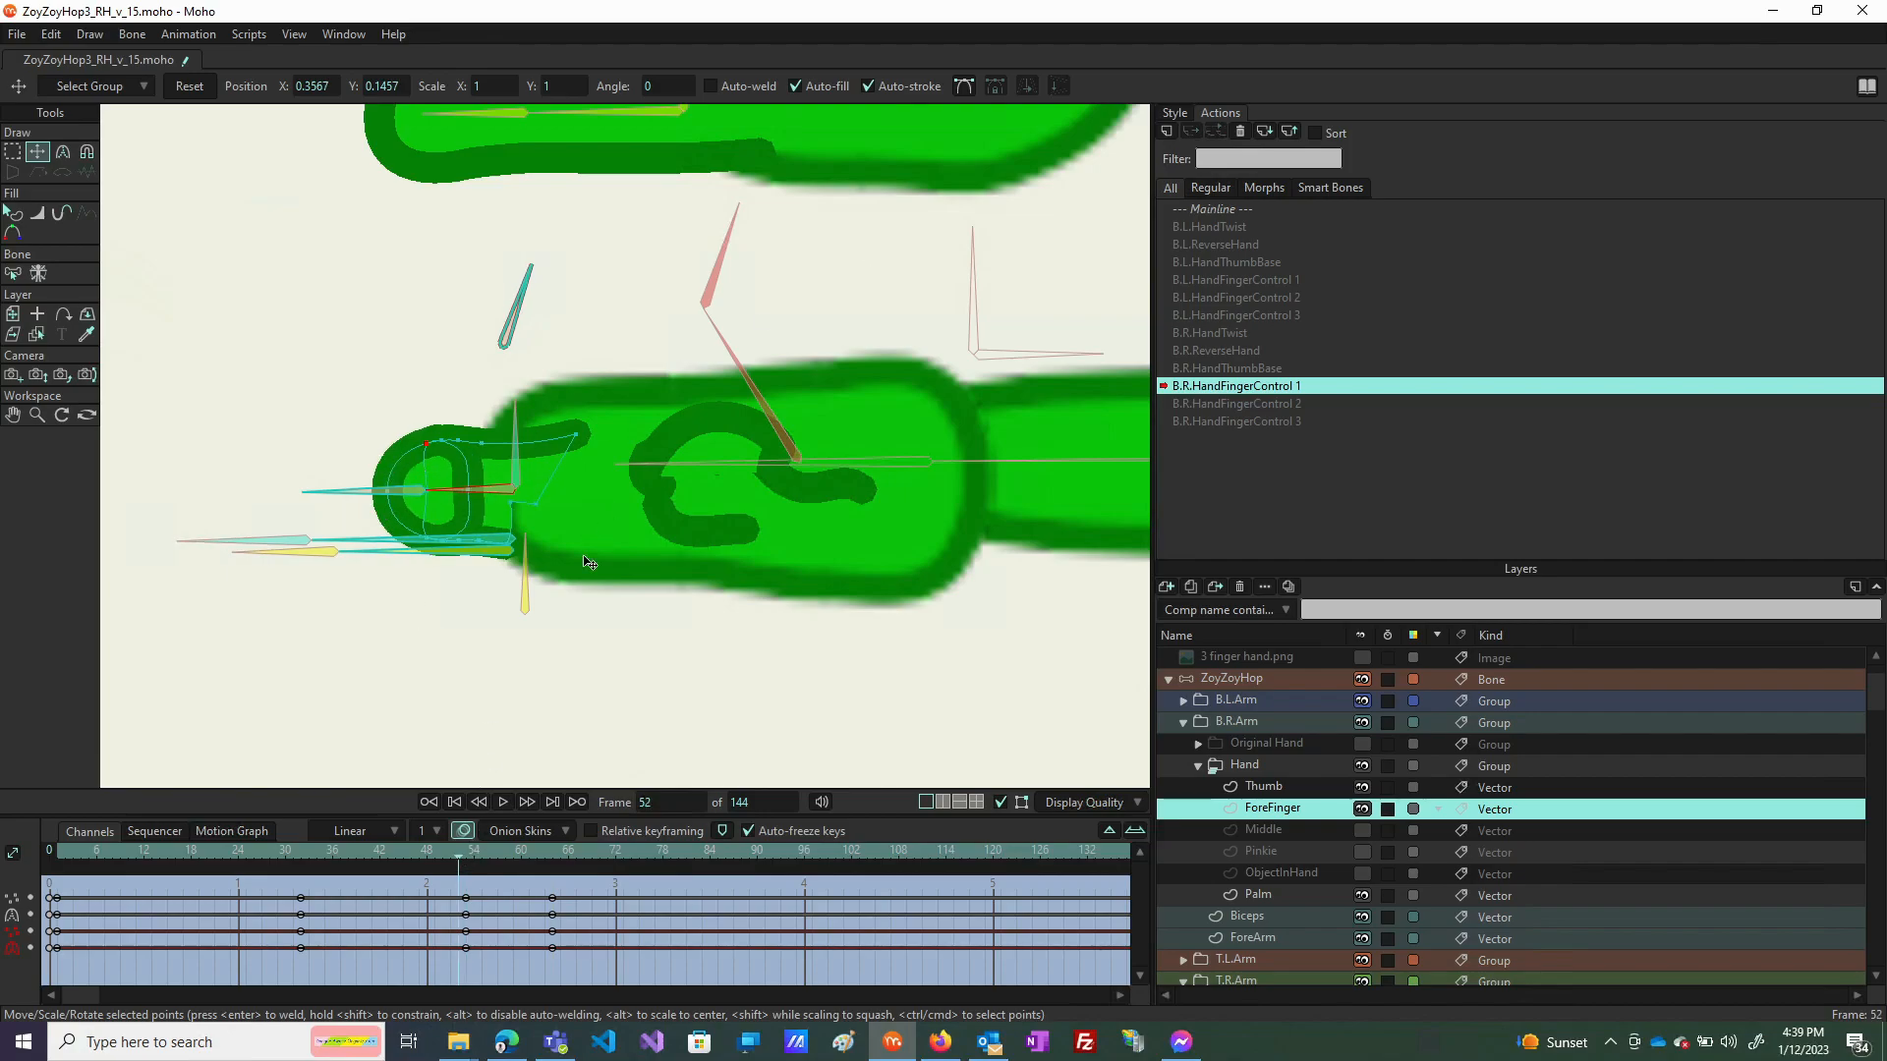
double_click(401, 463)
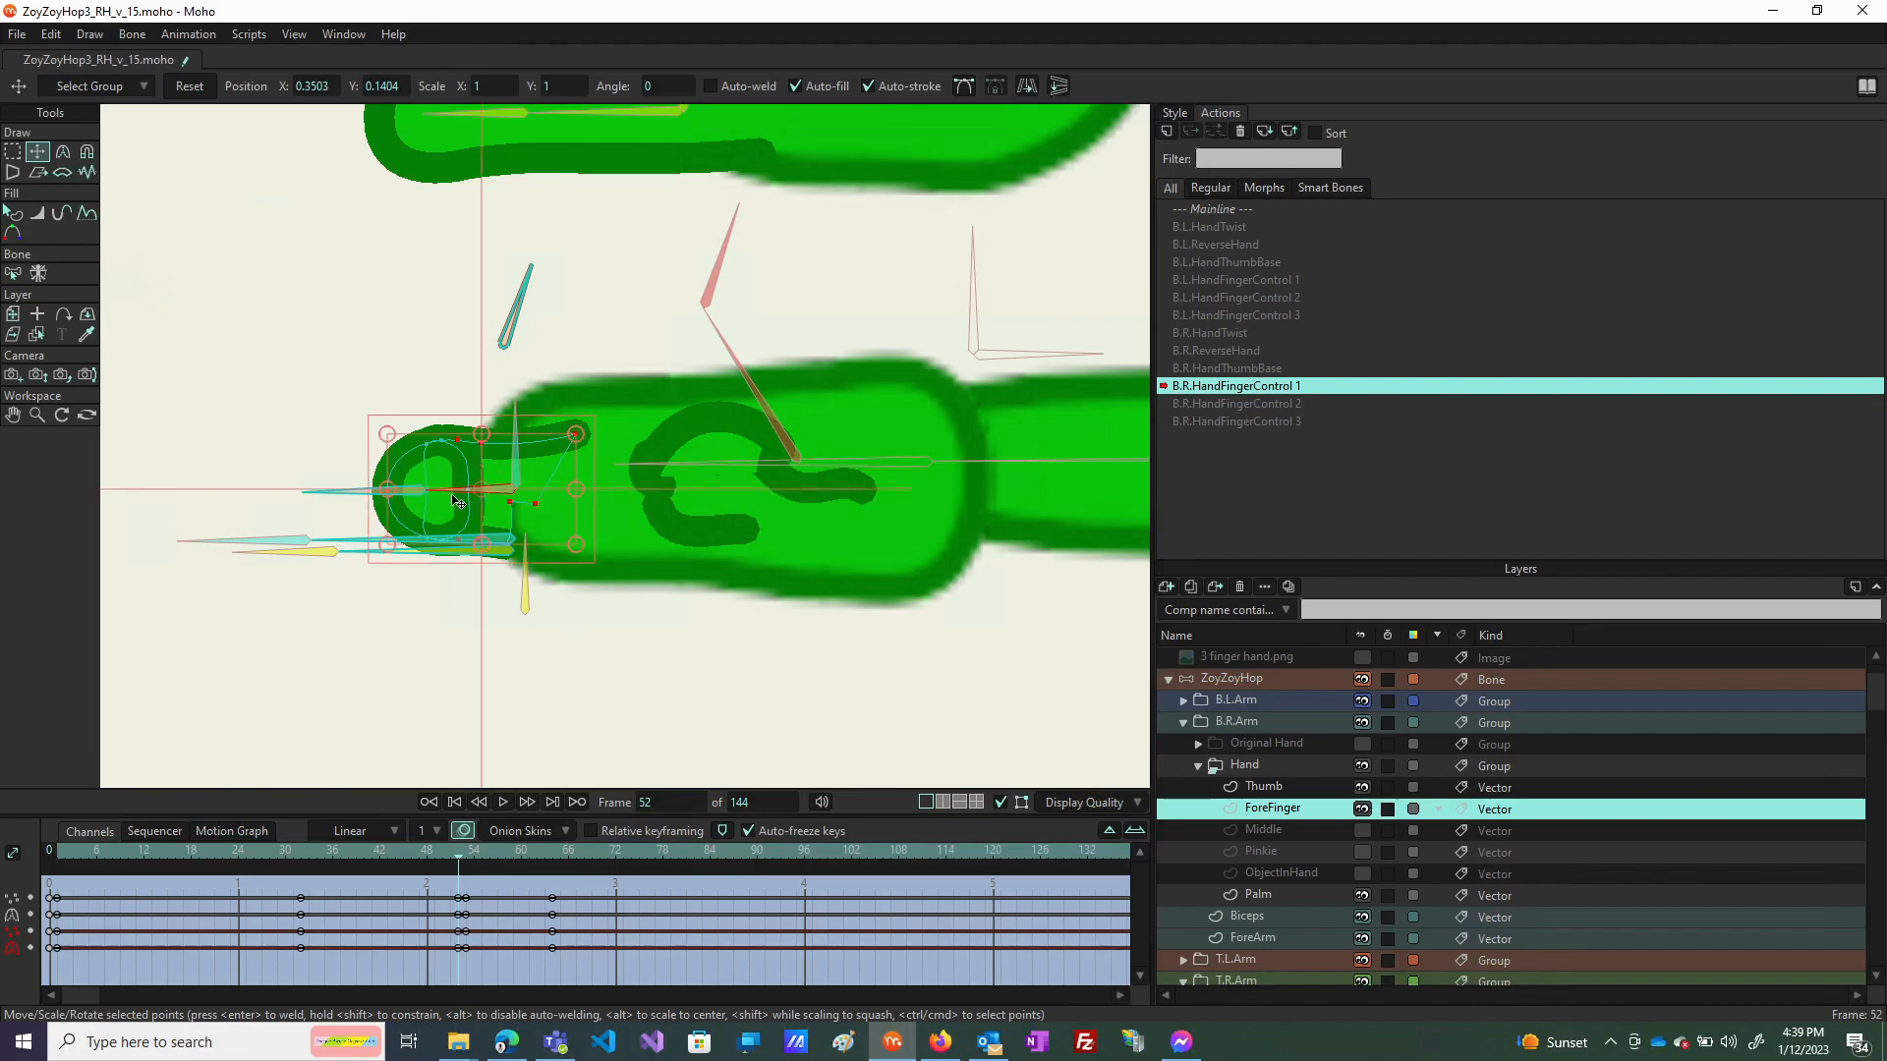
click(466, 463)
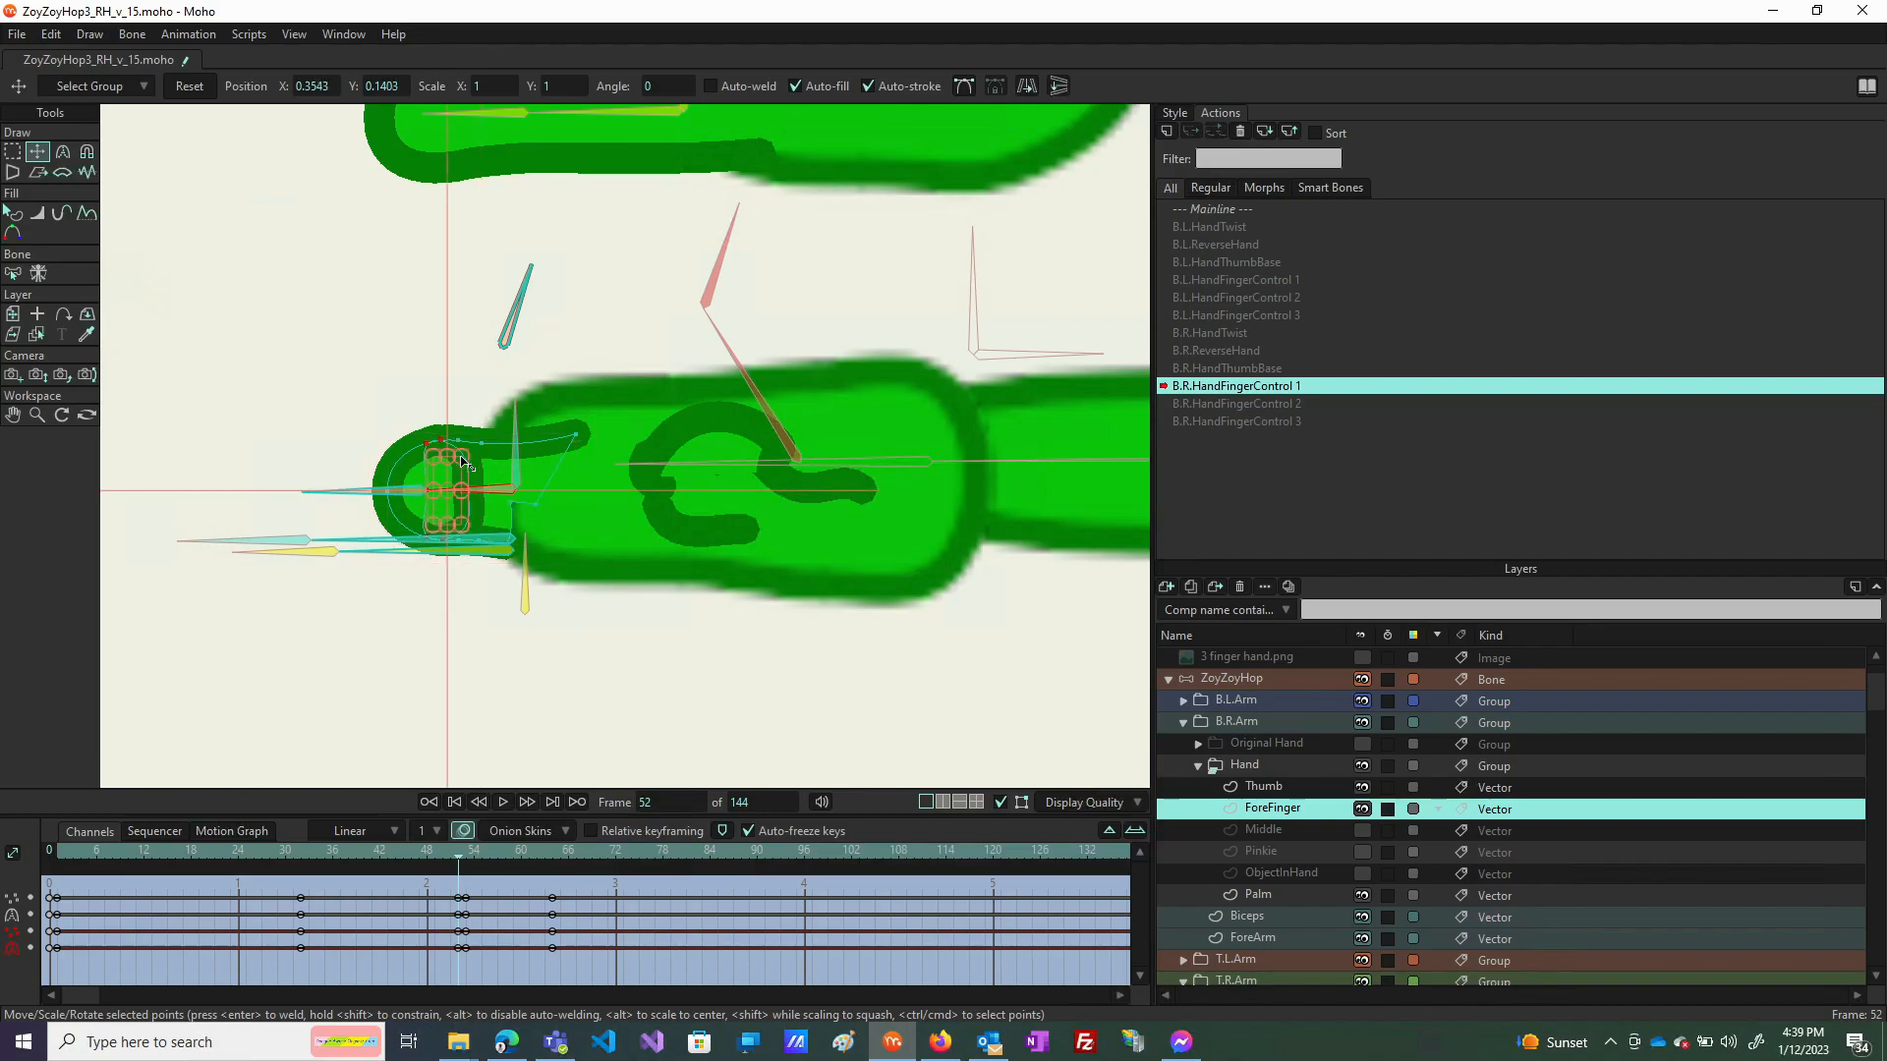
click(1026, 93)
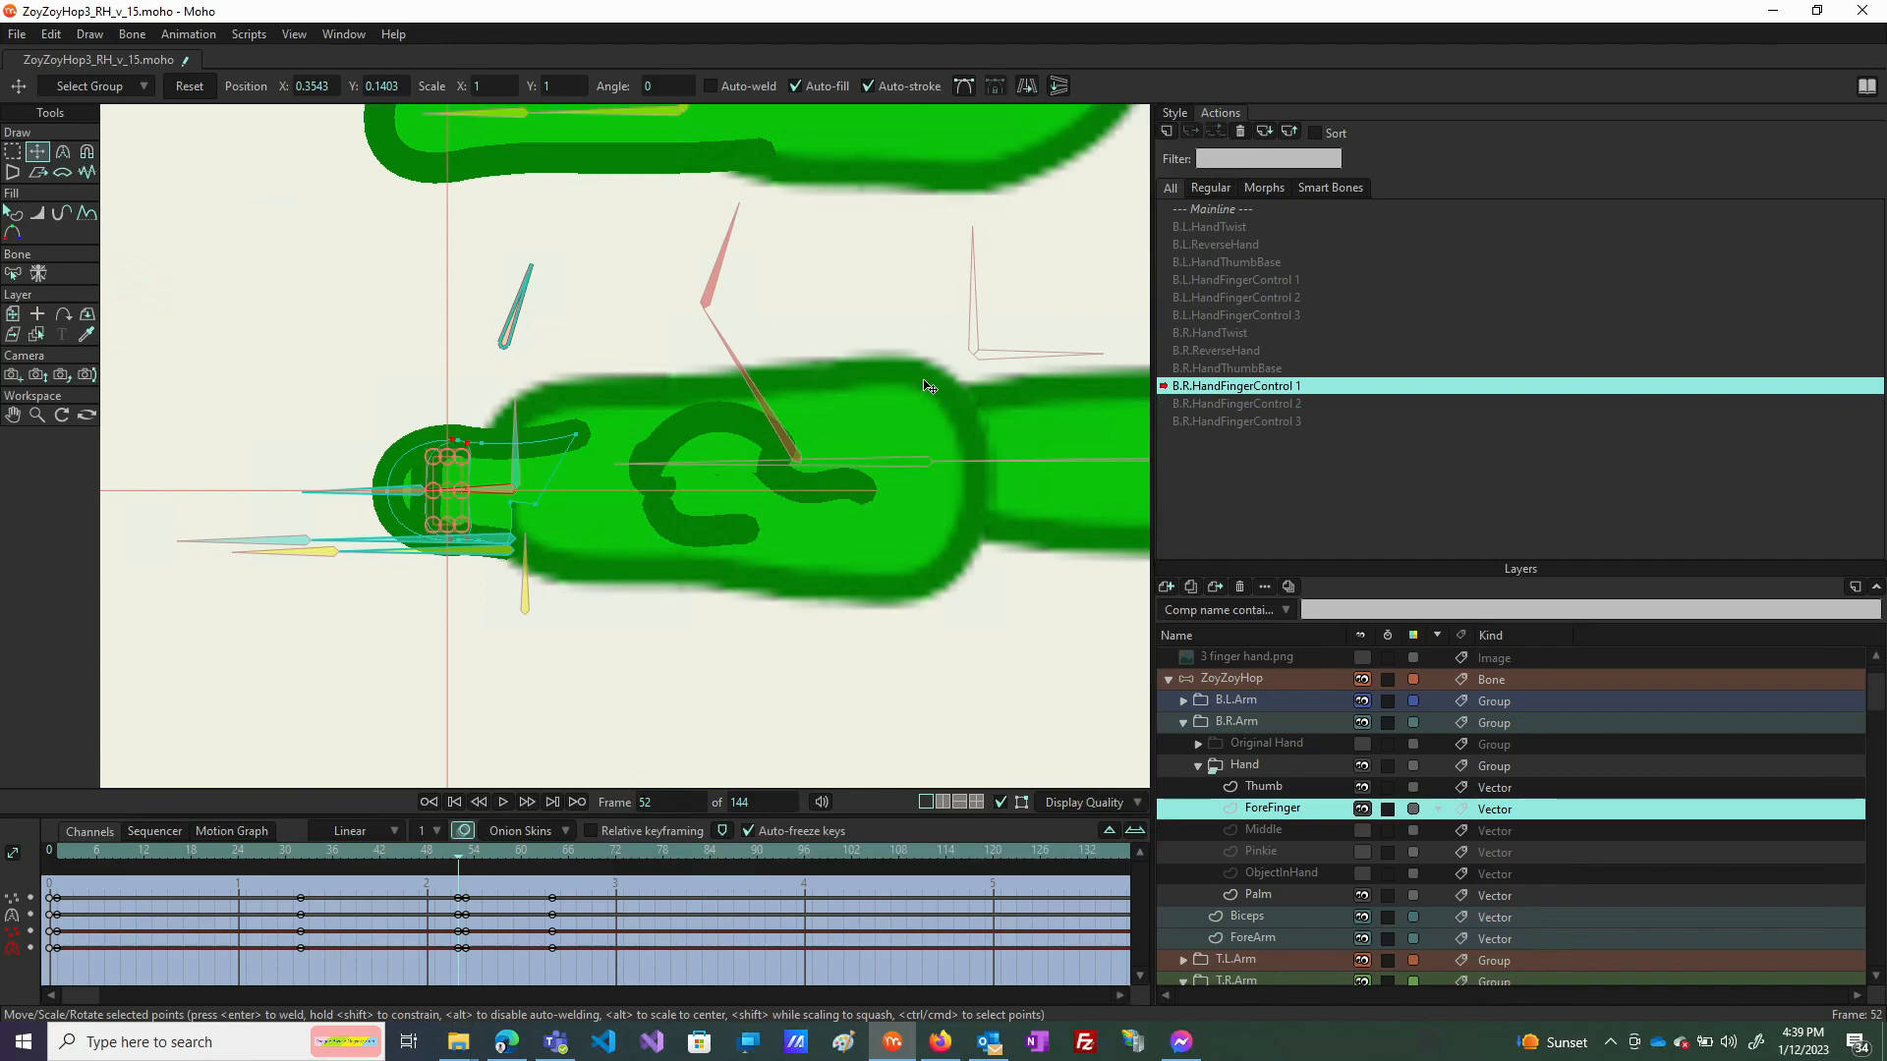
Pull the tip segment's middle end point at frame 52 out to the finger's rounded end, about X 0.3611, Y 0.1401.
scroll(437, 496, up, 2)
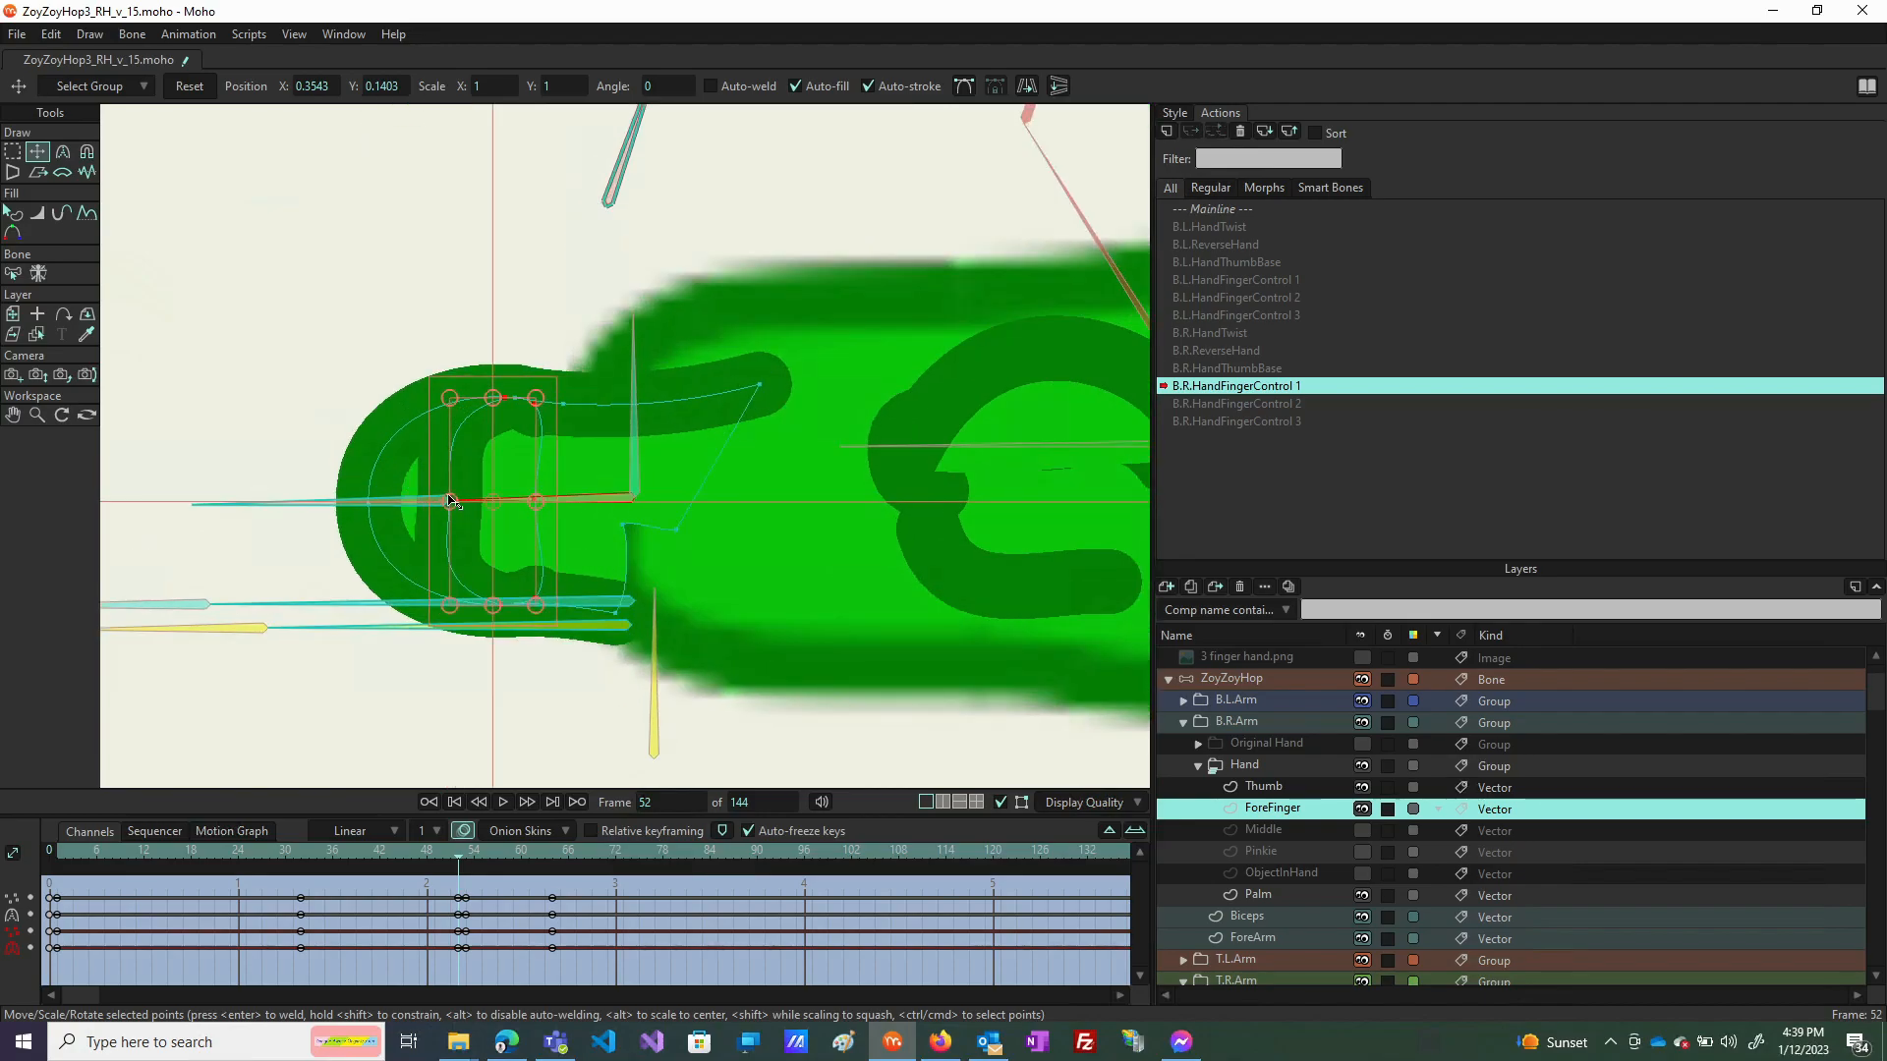
key(Return)
drag(450, 501, 369, 503)
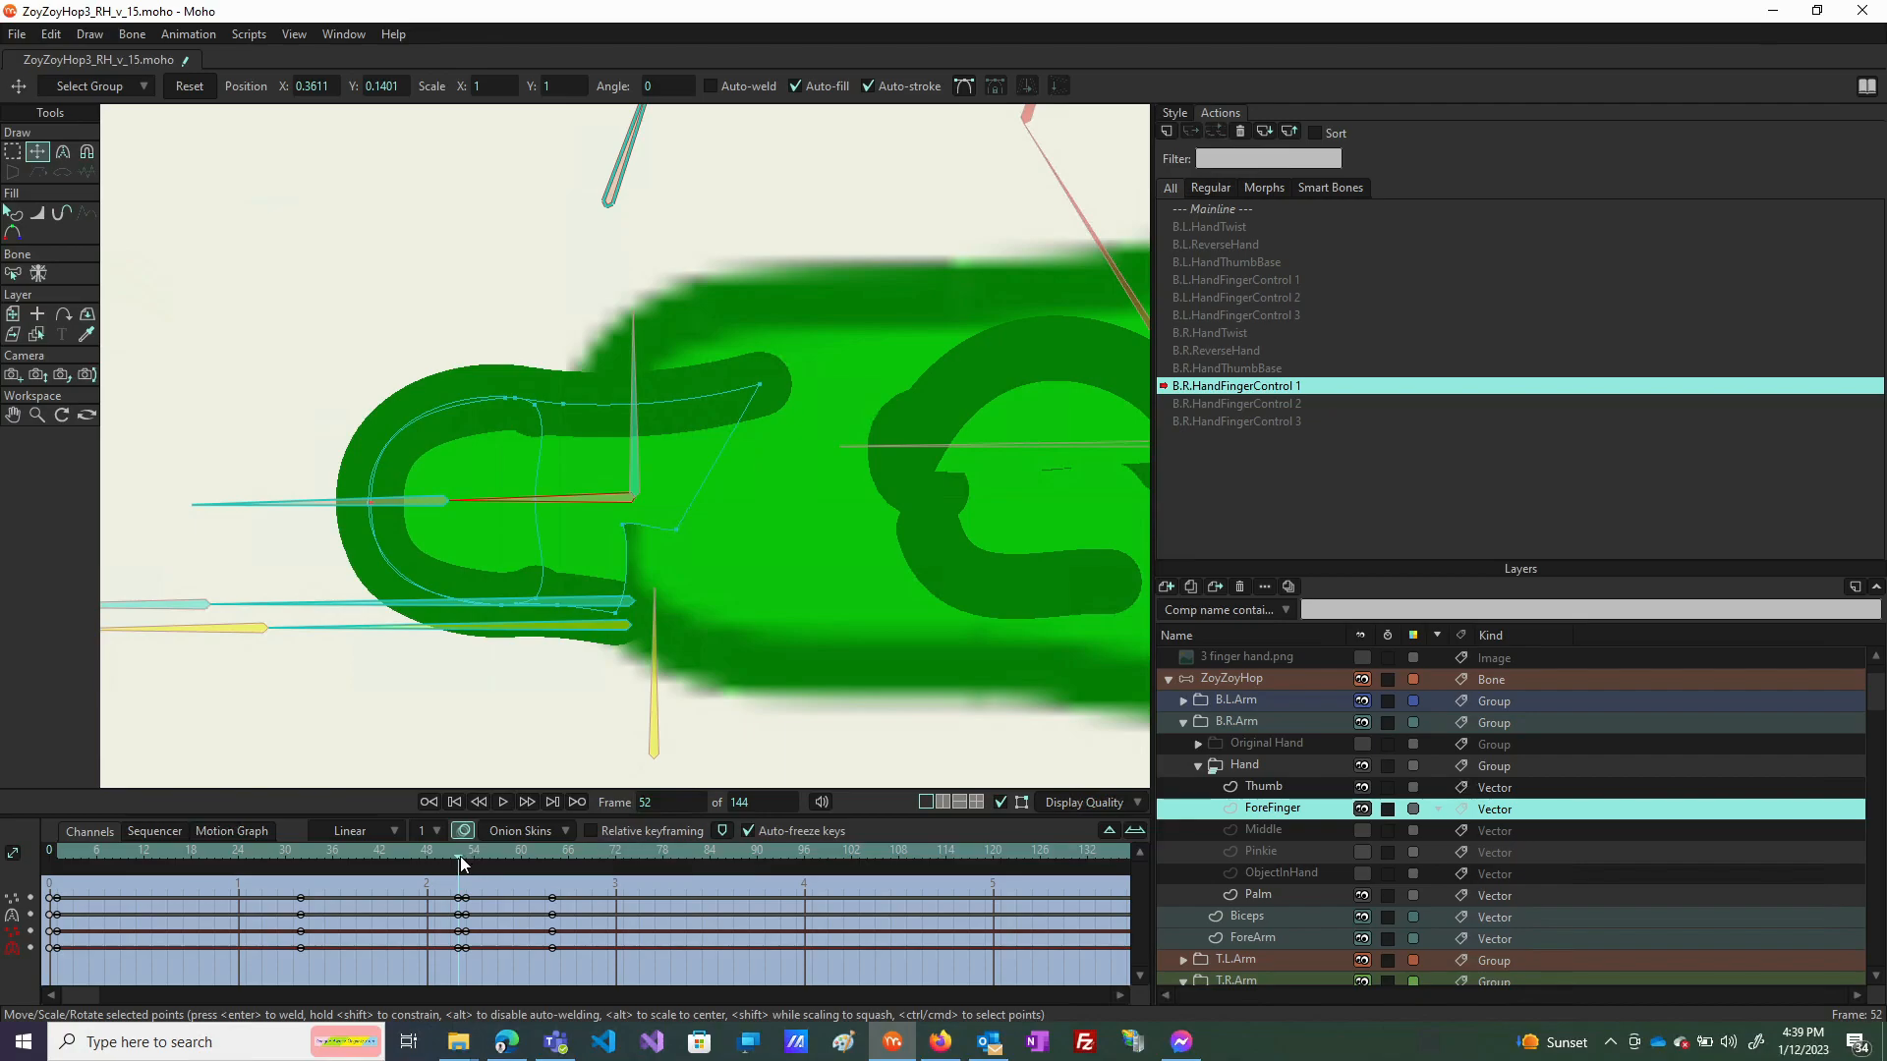
At frame 32, undo the accidental point move and select all points of the ForeFinger layer for transforming.
drag(455, 863, 303, 855)
scroll(659, 688, down, 3)
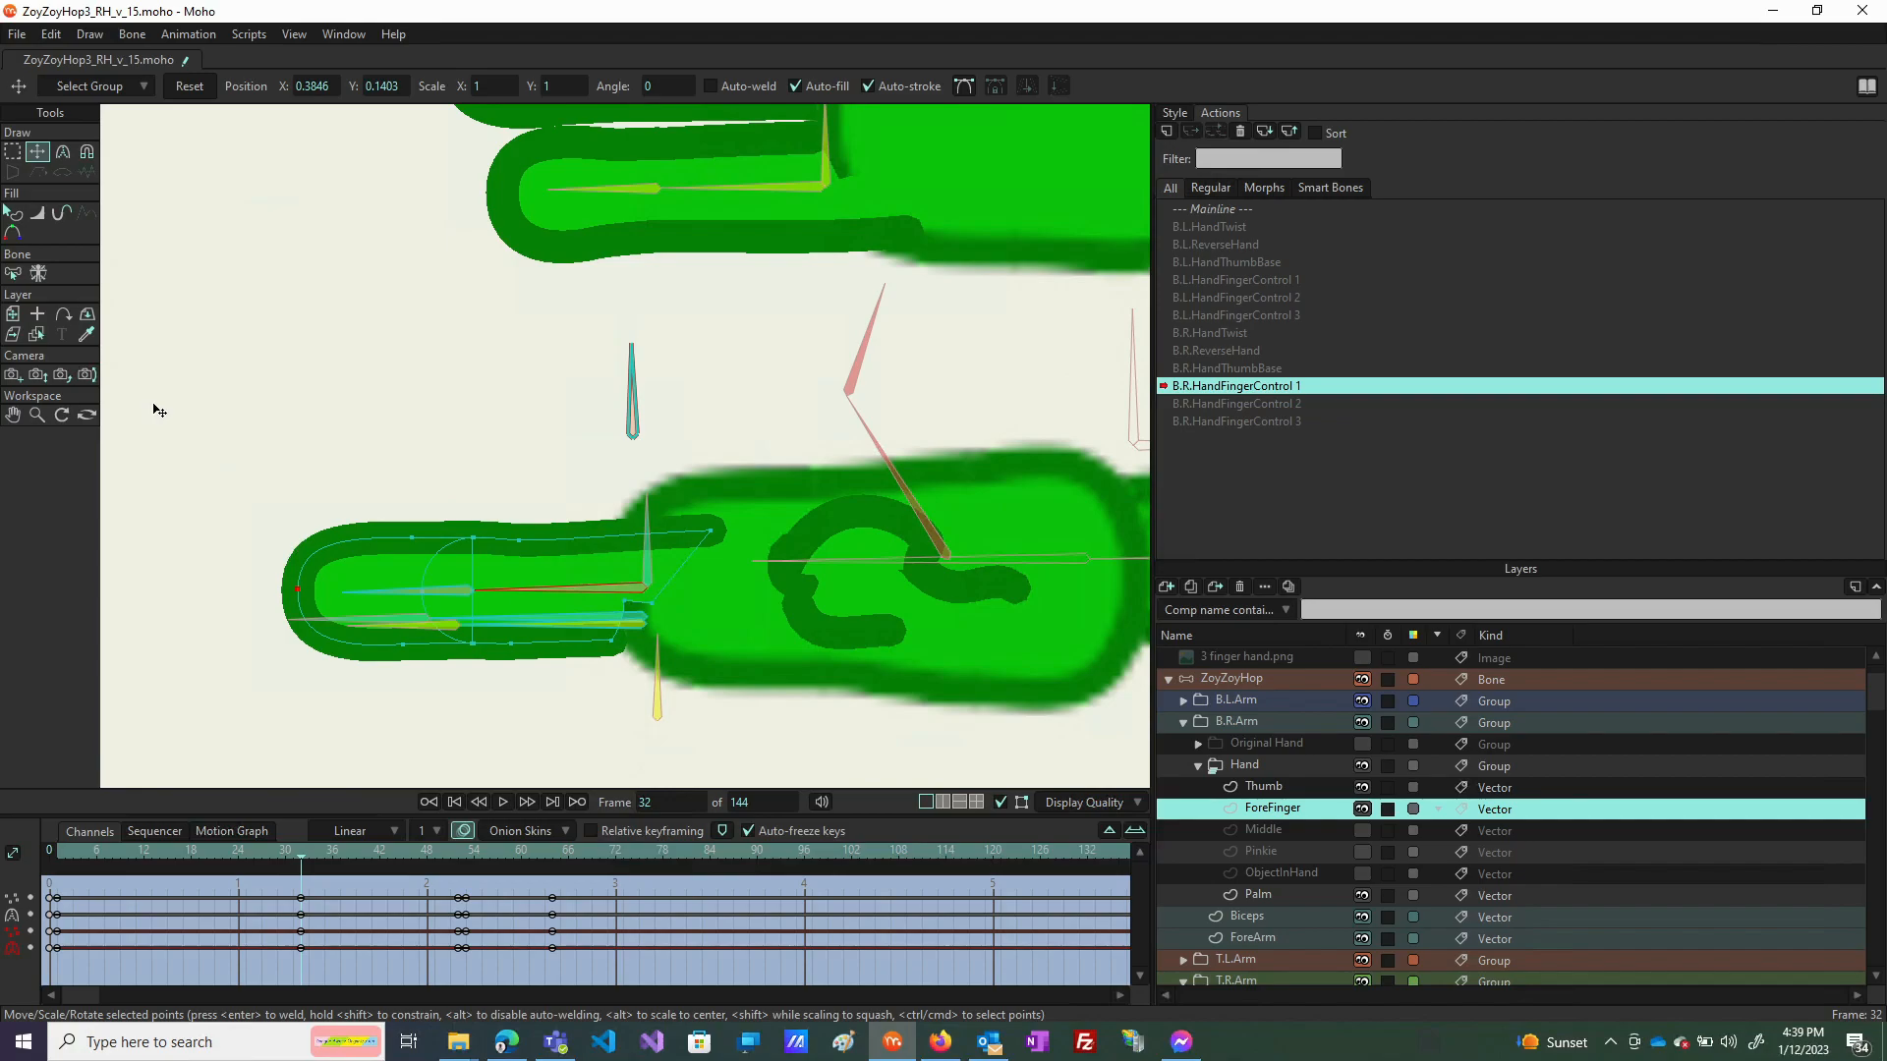
drag(224, 498, 386, 621)
key(ctrl+z)
key(g)
drag(220, 491, 924, 743)
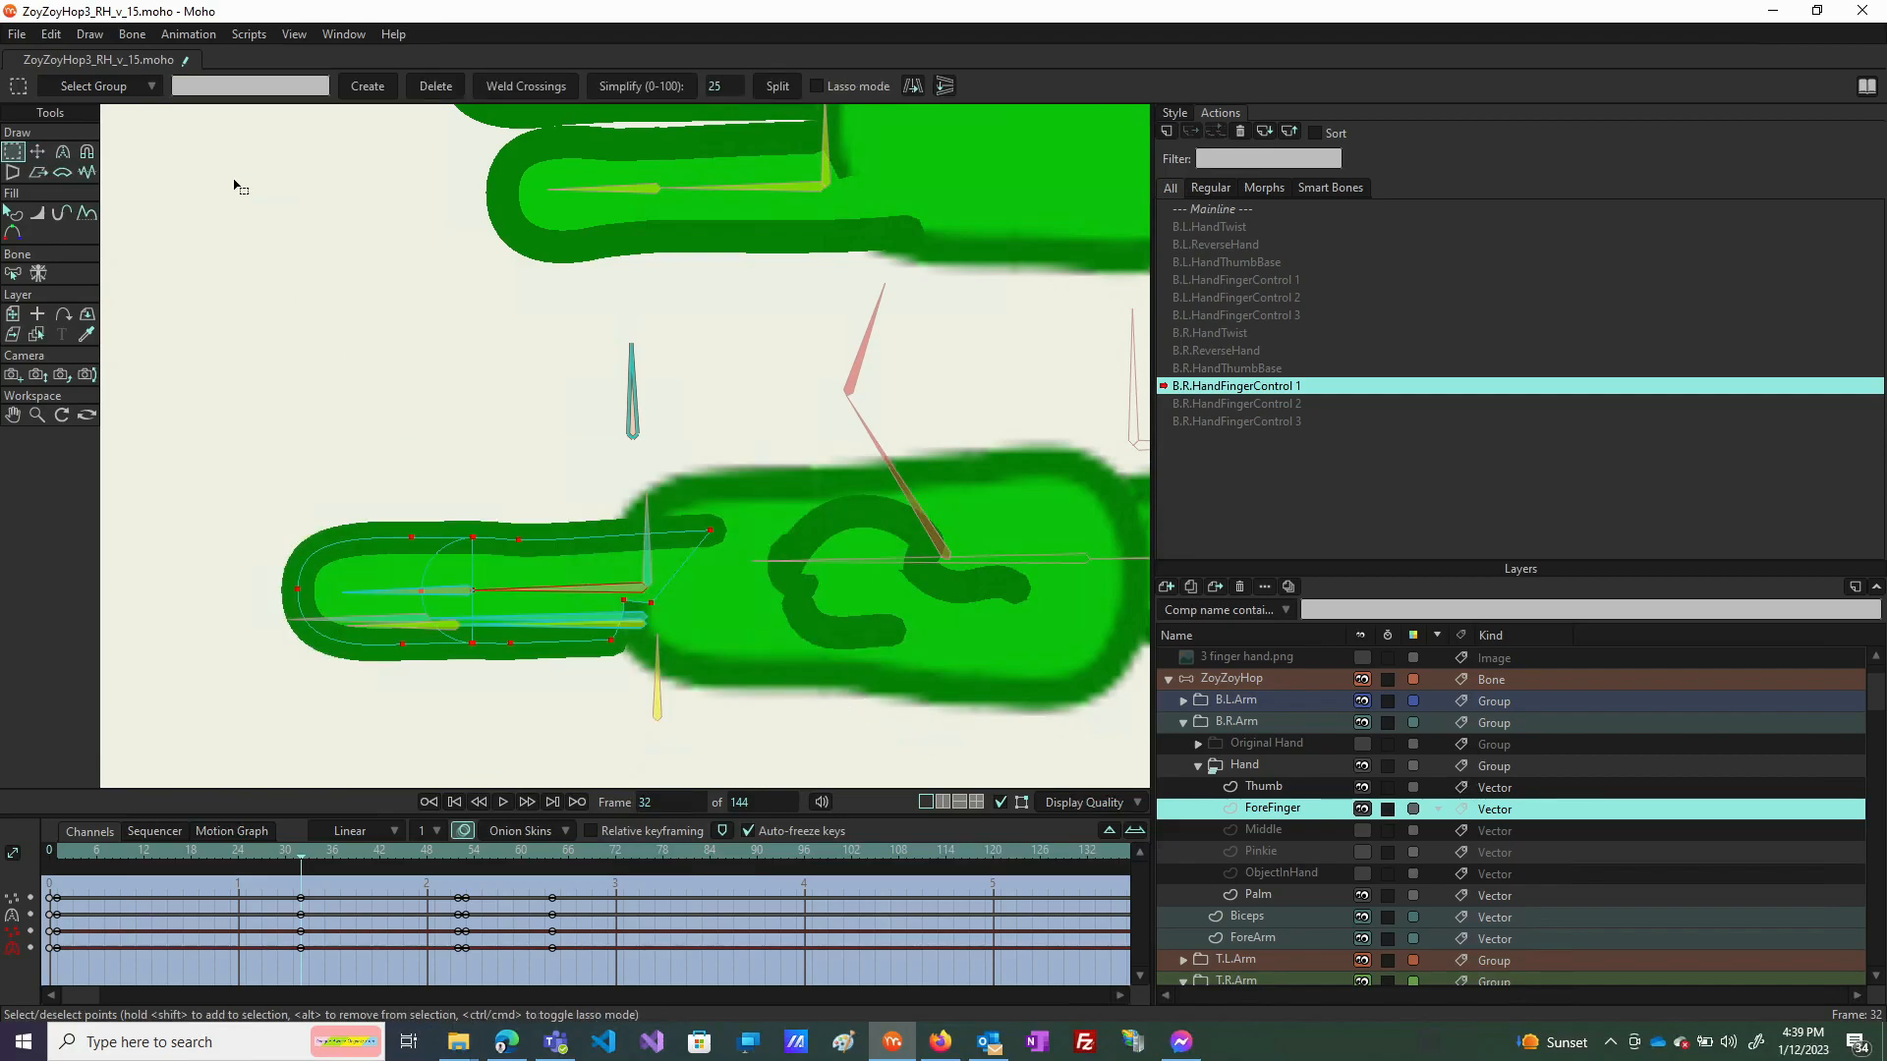
click(38, 154)
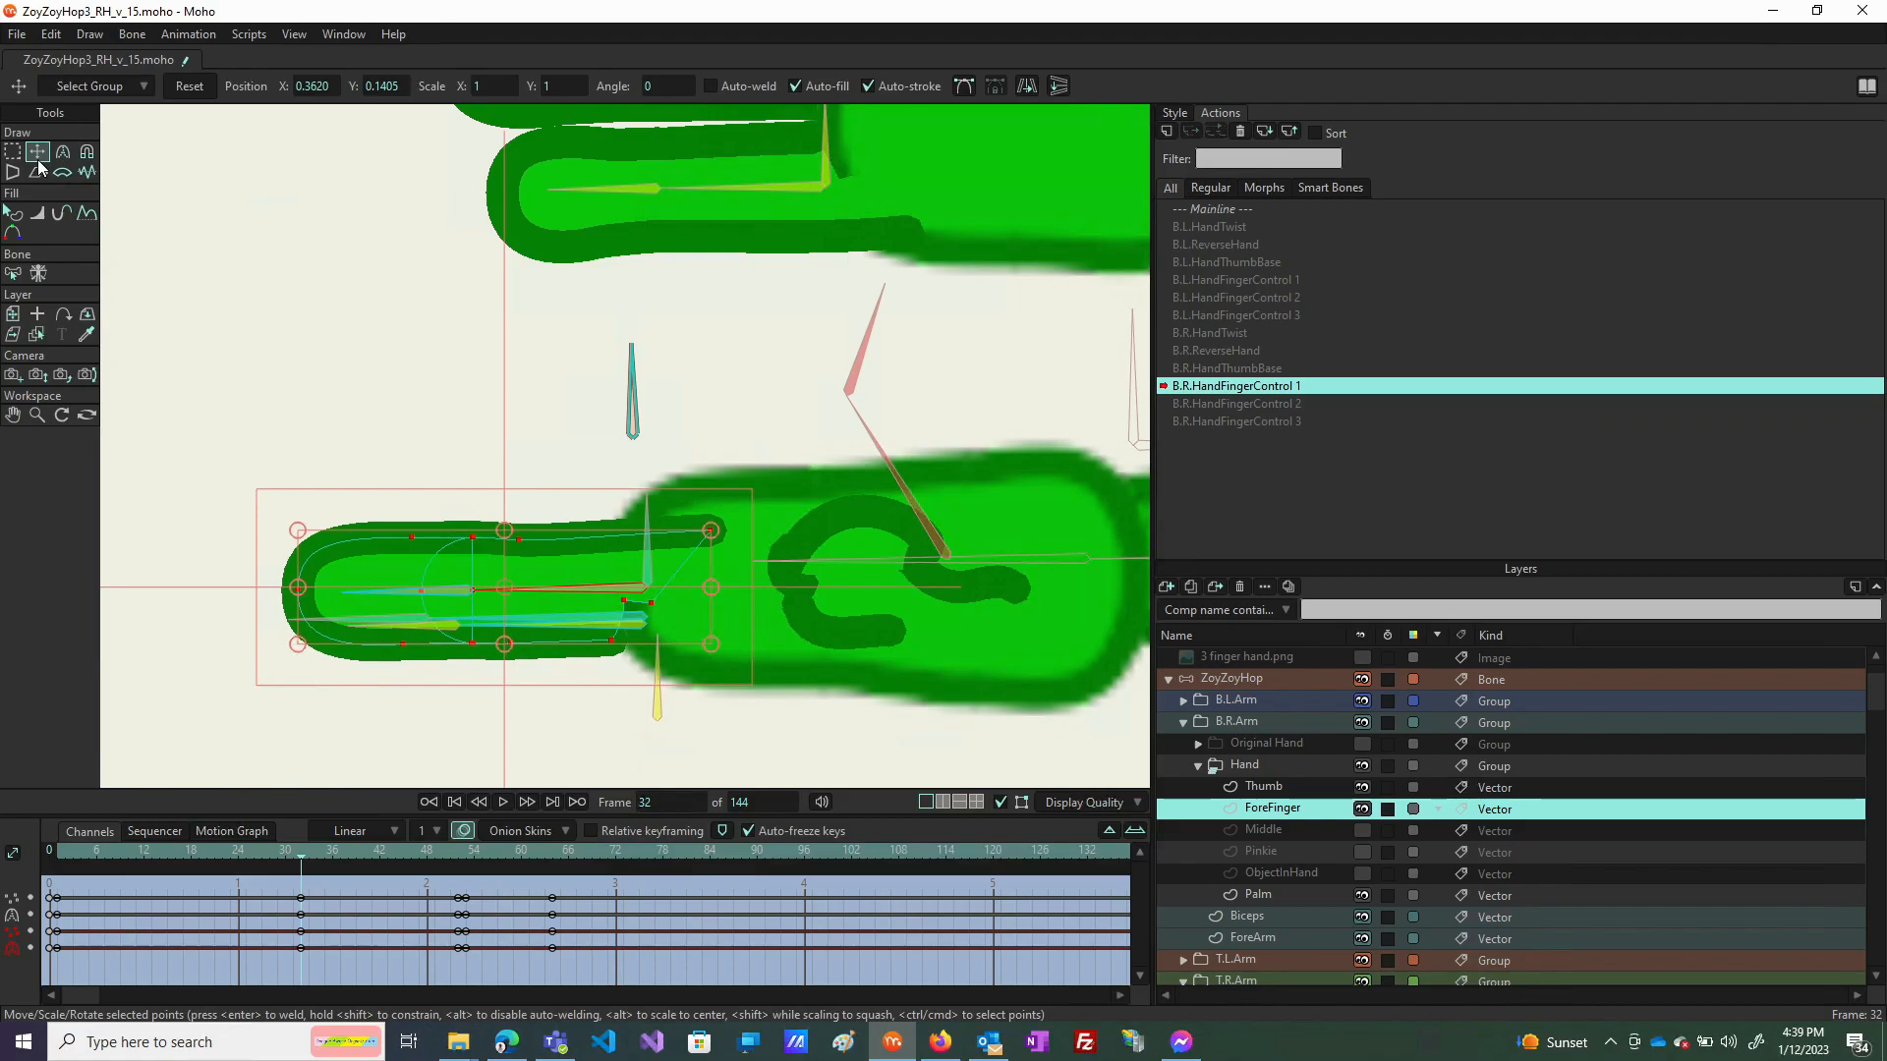
Reset the ForeFinger points and the forefinger bones at frame 32 of the B.R.HandFingerControl 1 action.
click(189, 87)
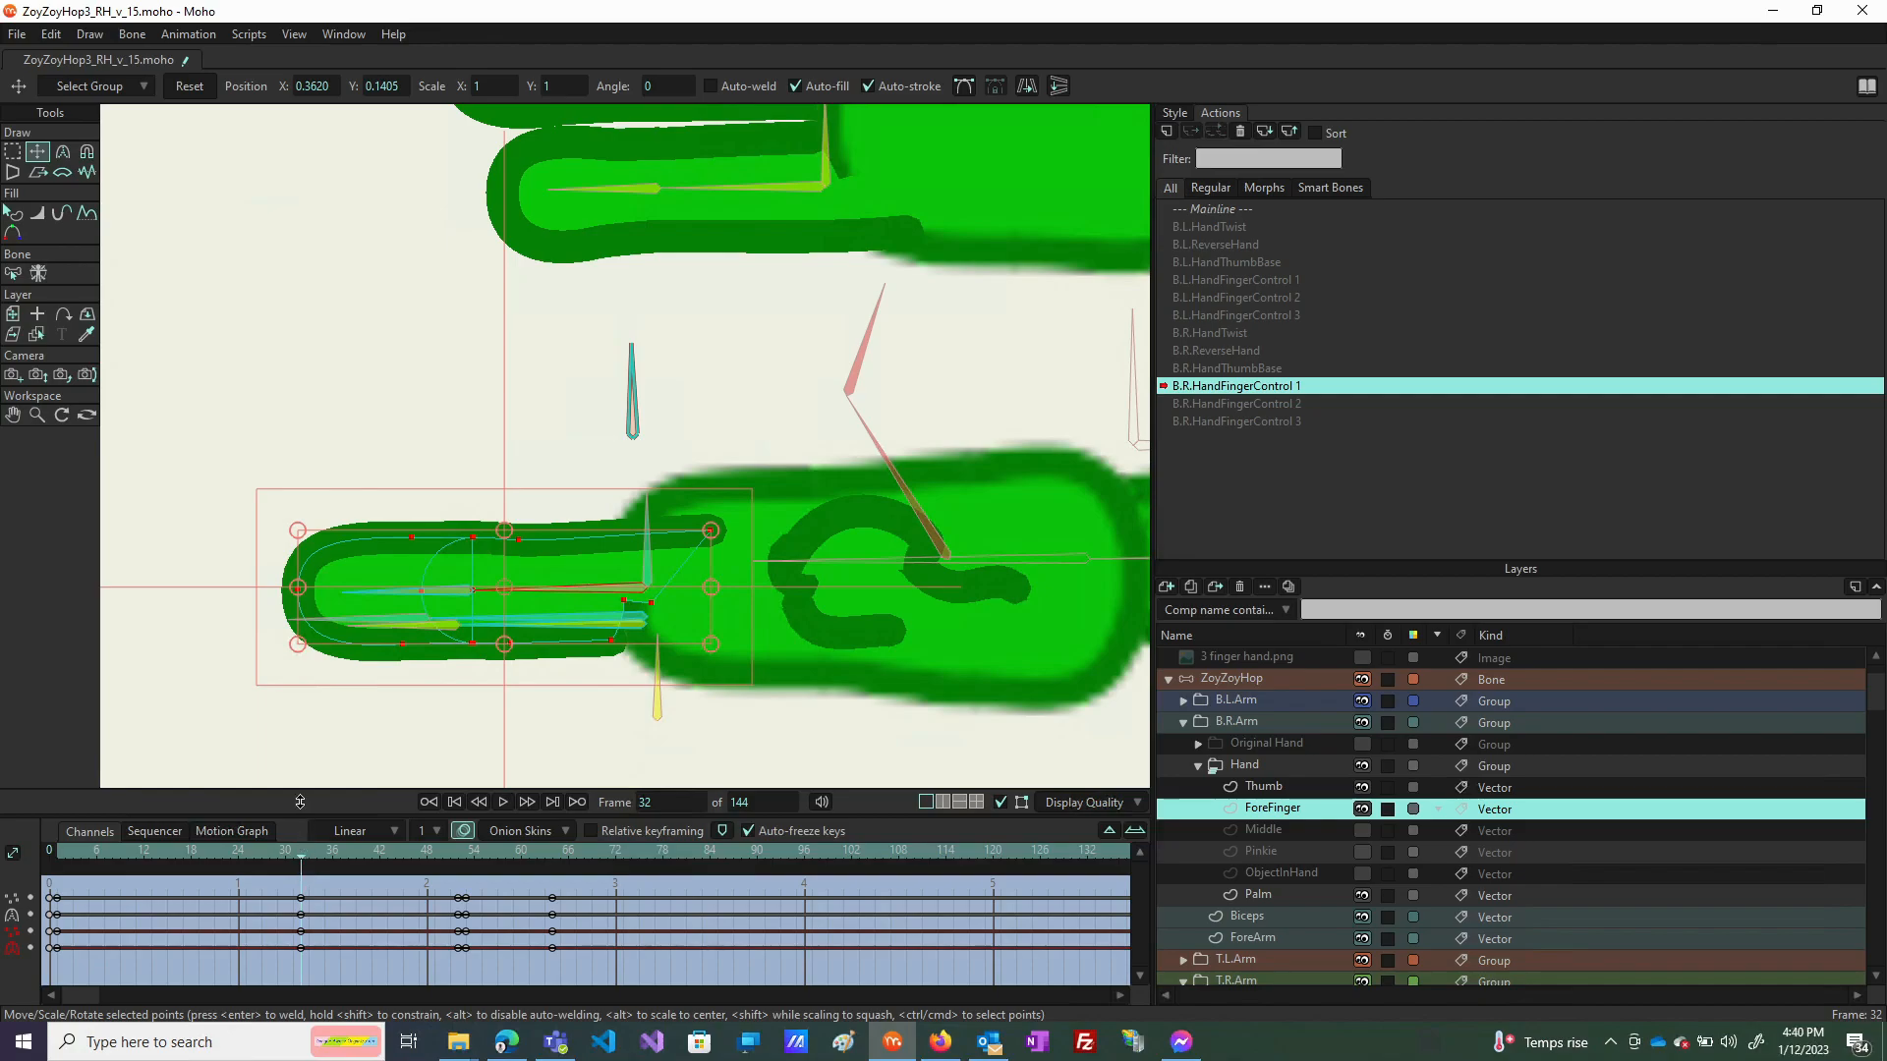
click(14, 153)
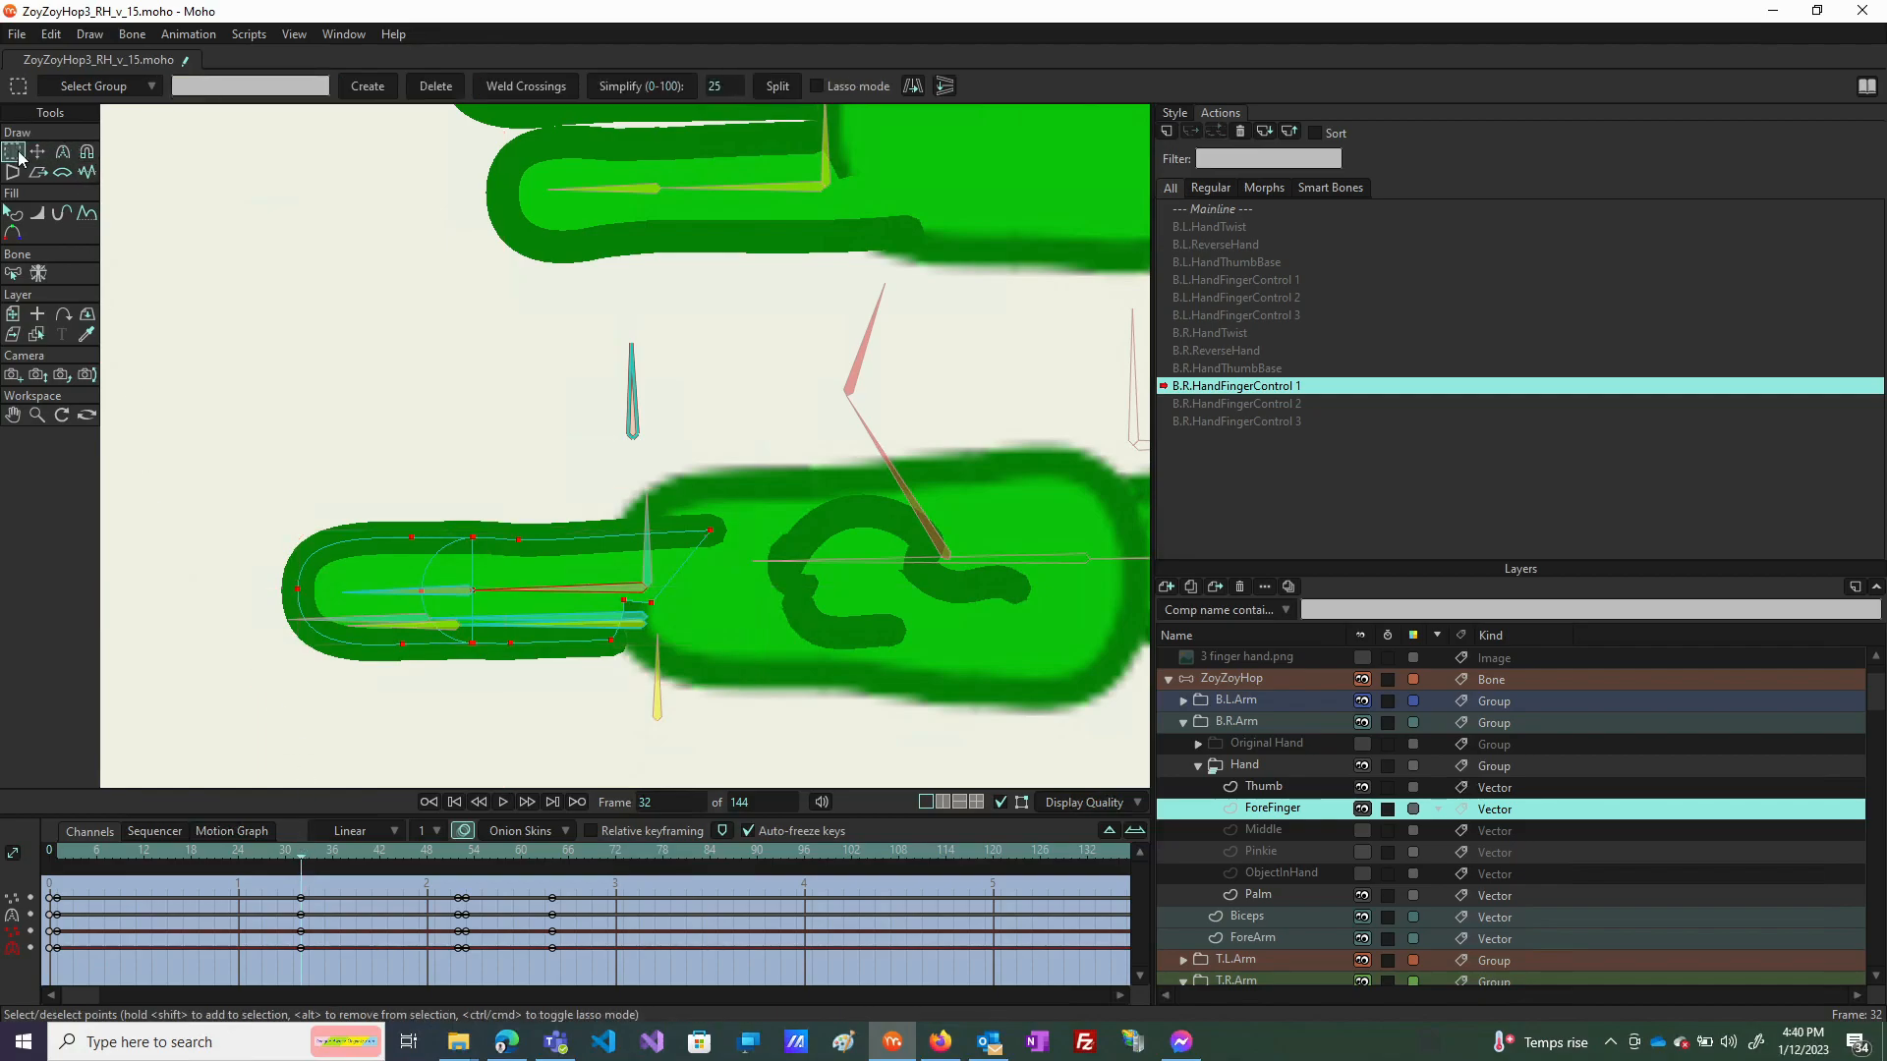
click(1255, 678)
drag(196, 510, 641, 686)
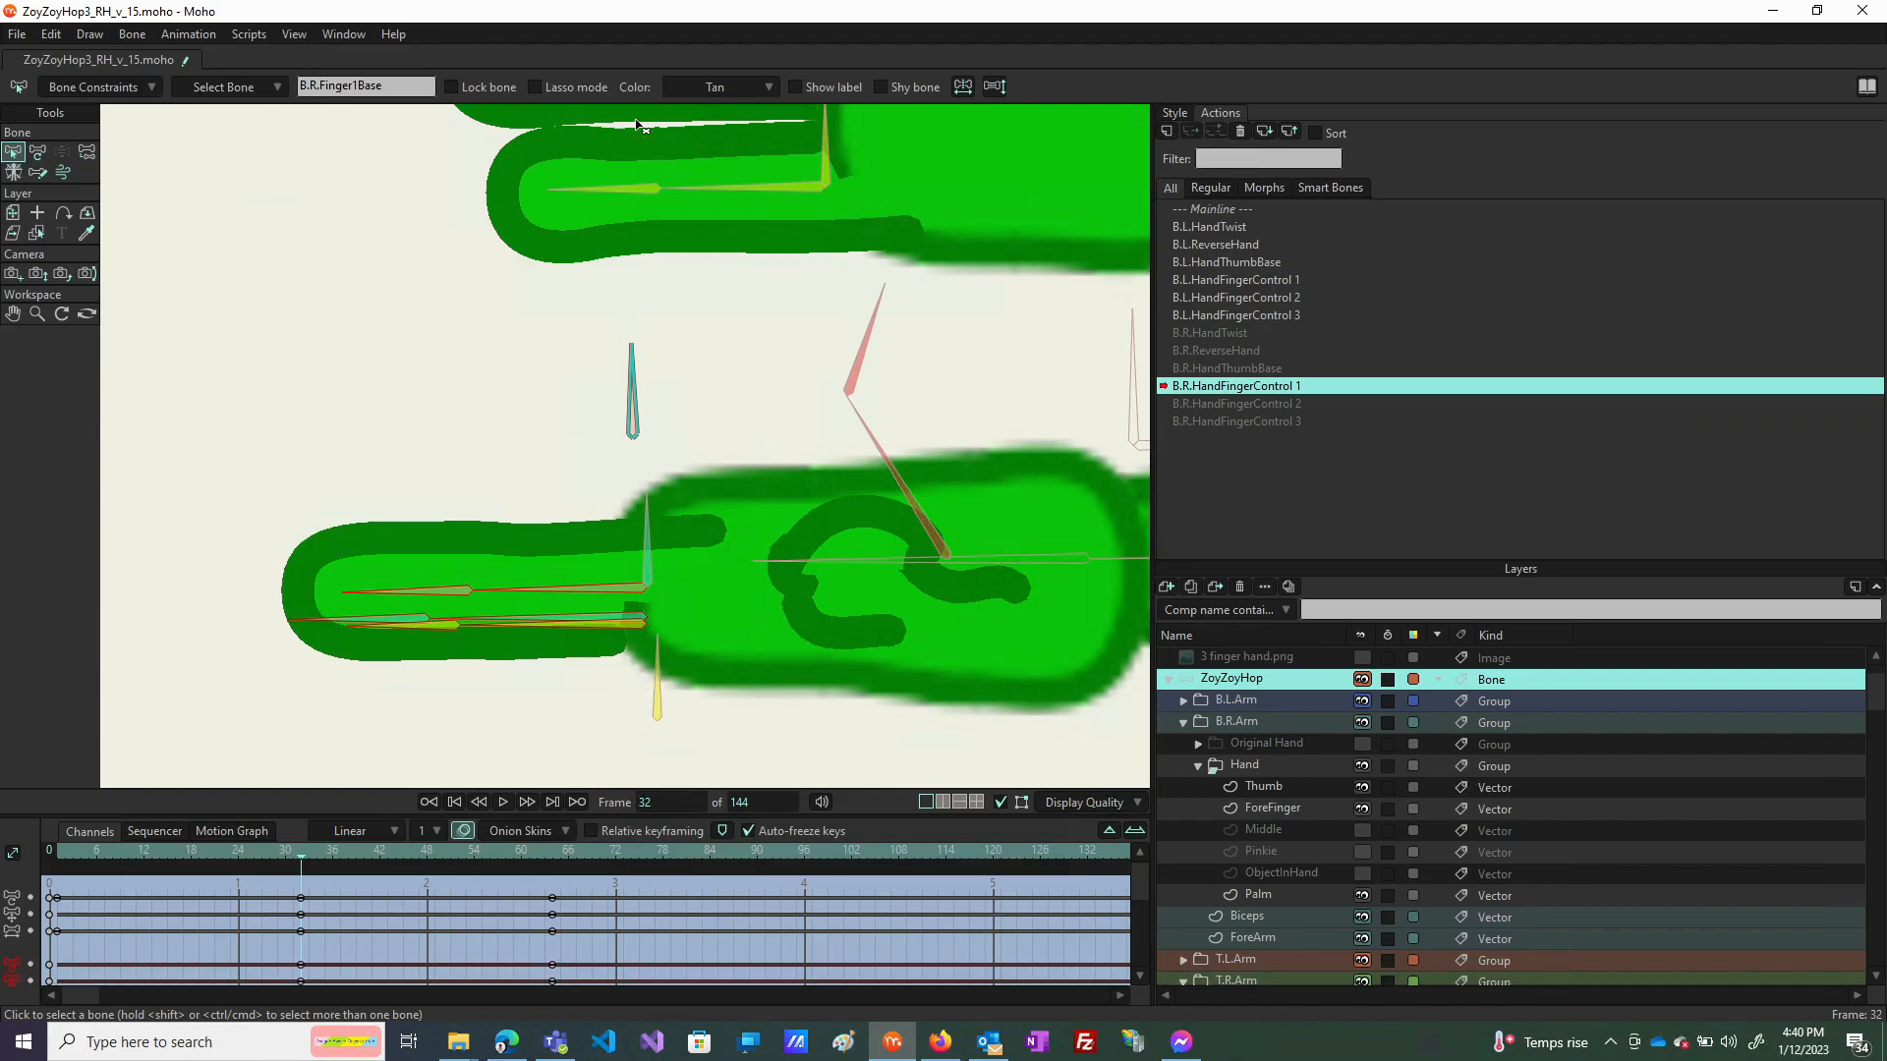
click(38, 171)
click(39, 154)
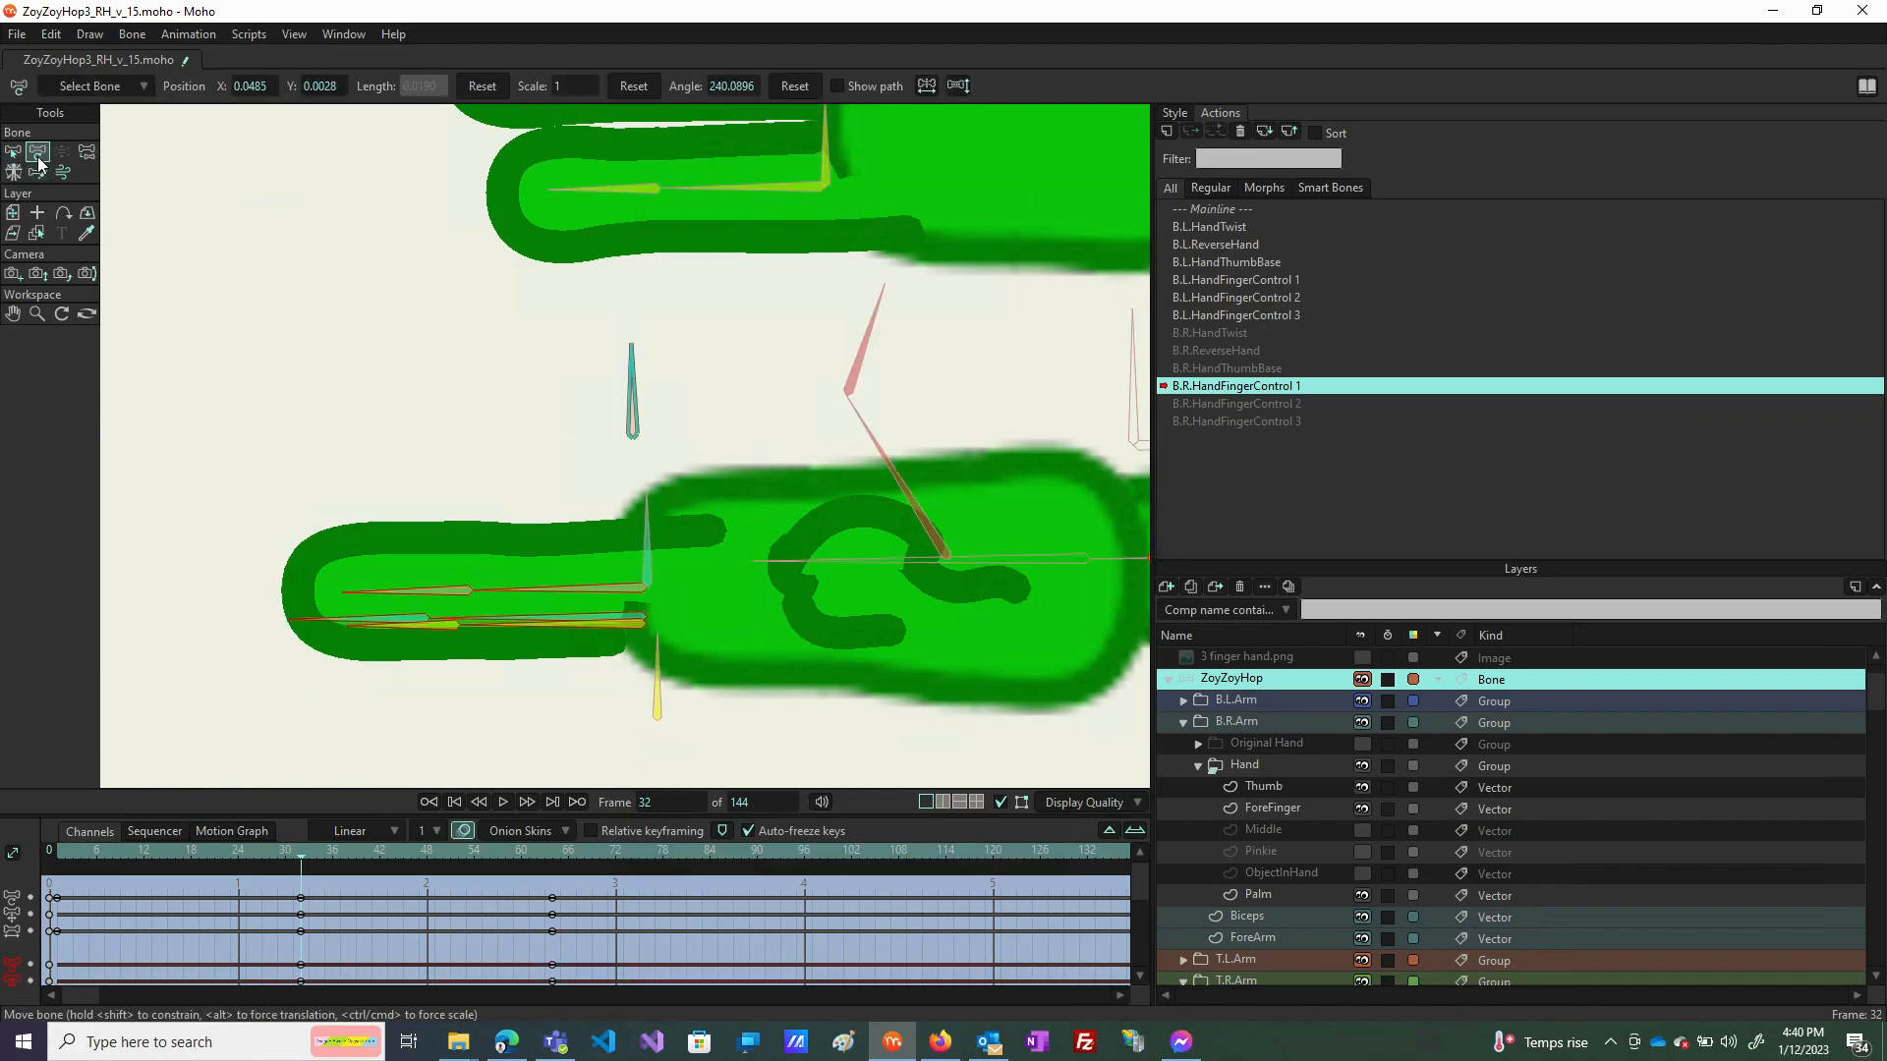
click(483, 86)
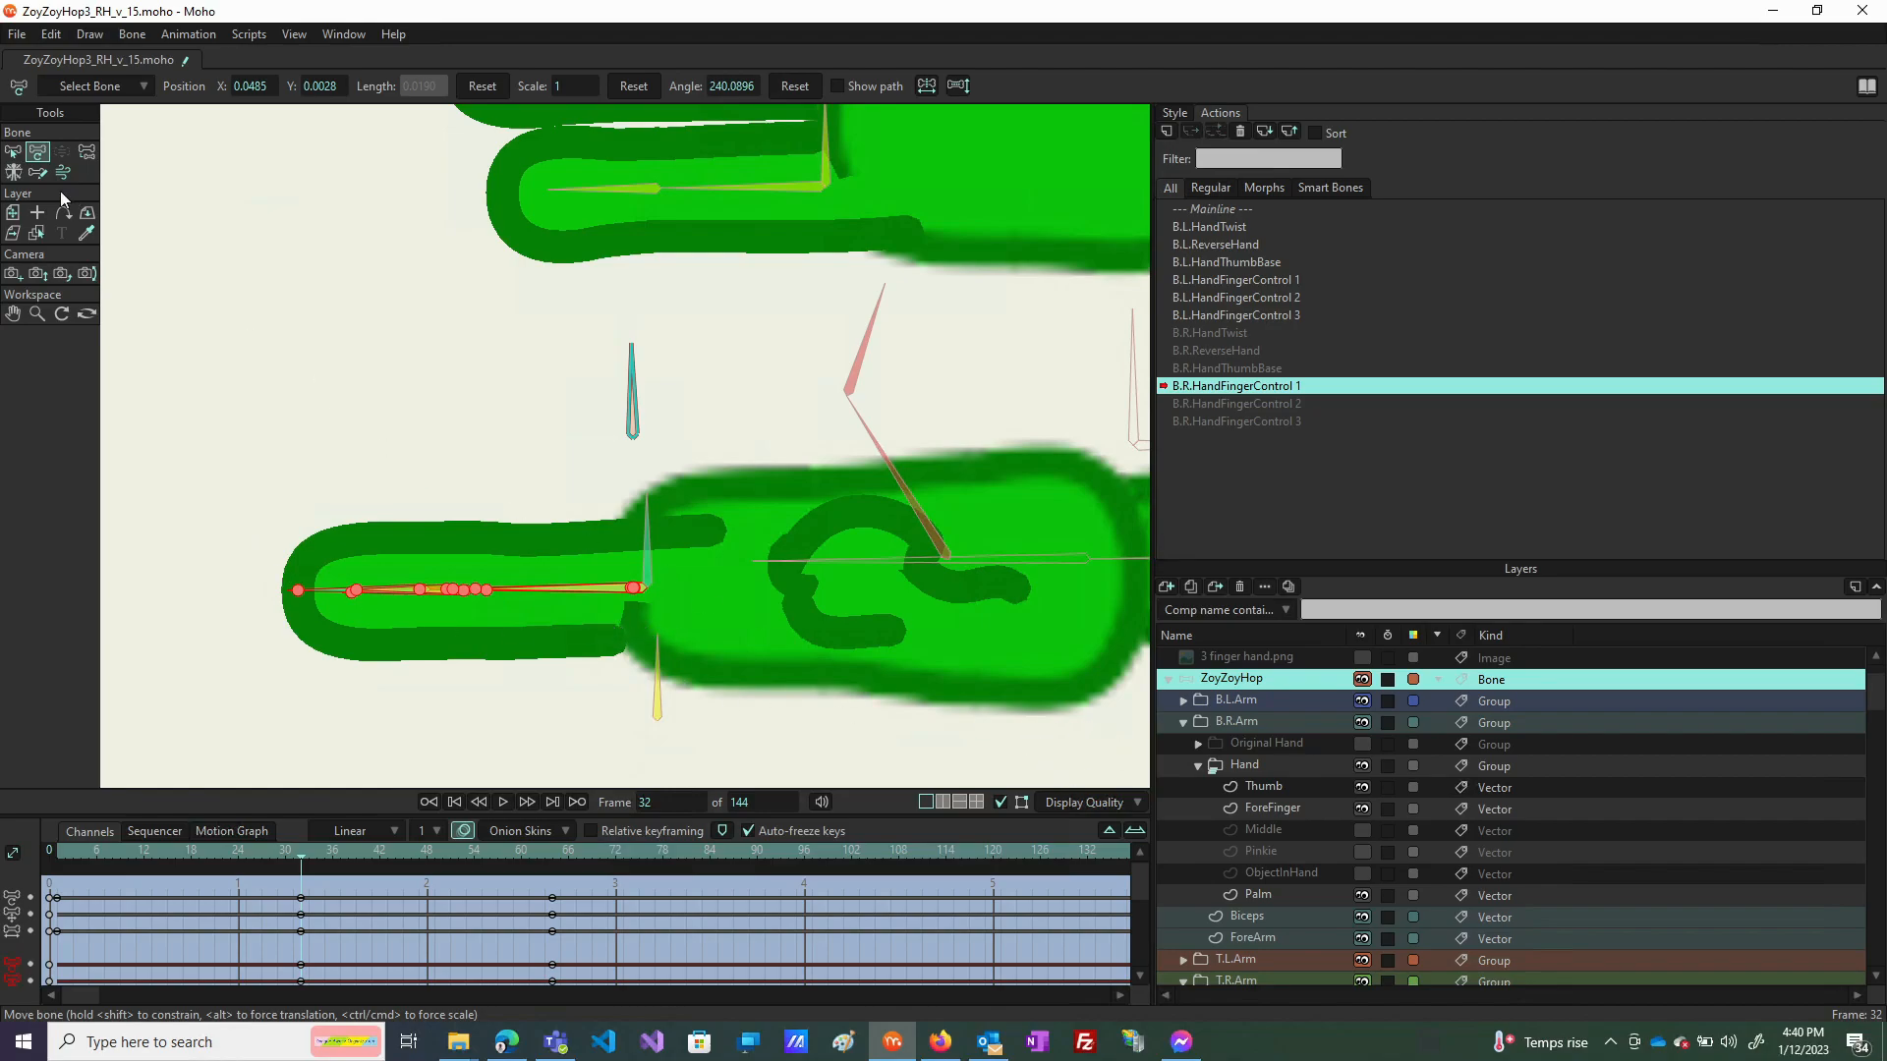
click(13, 151)
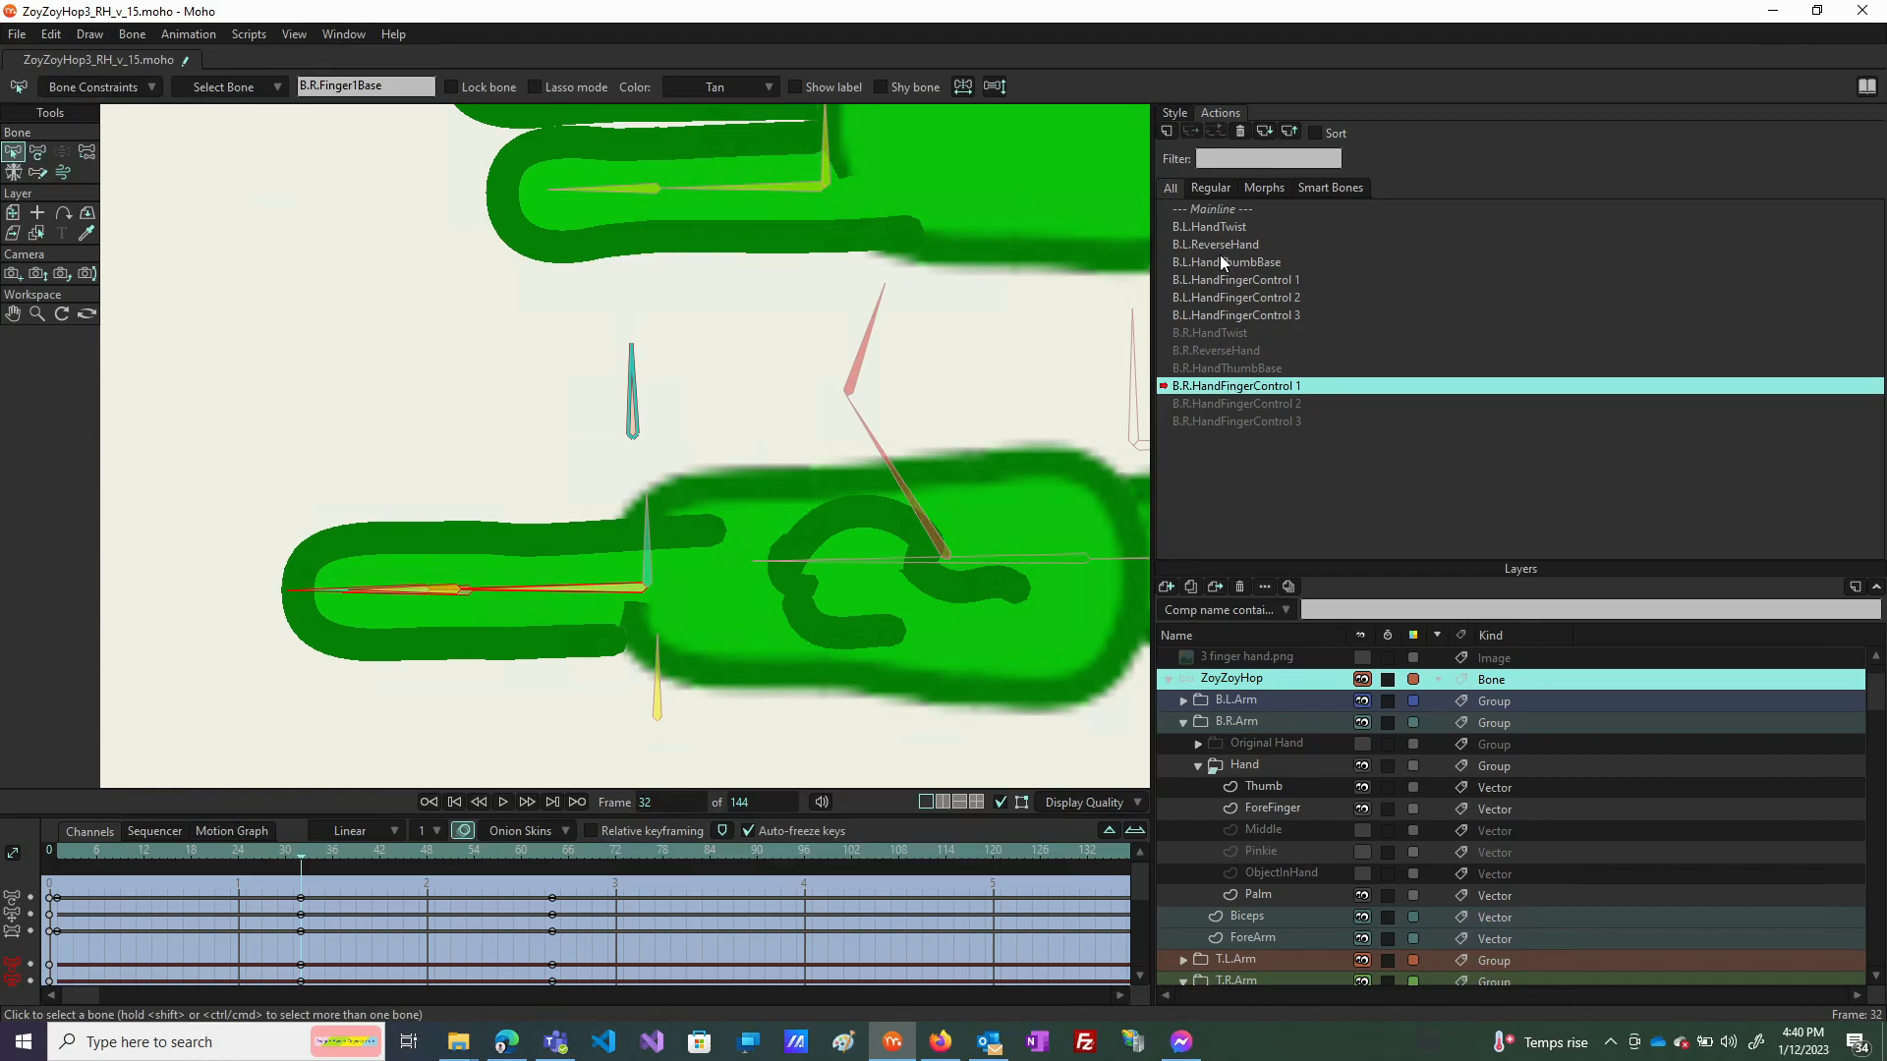
Test the finger control on Mainline by swinging the B.R.HandFingerControl 1 bone with the bone manipulation tool.
click(1200, 209)
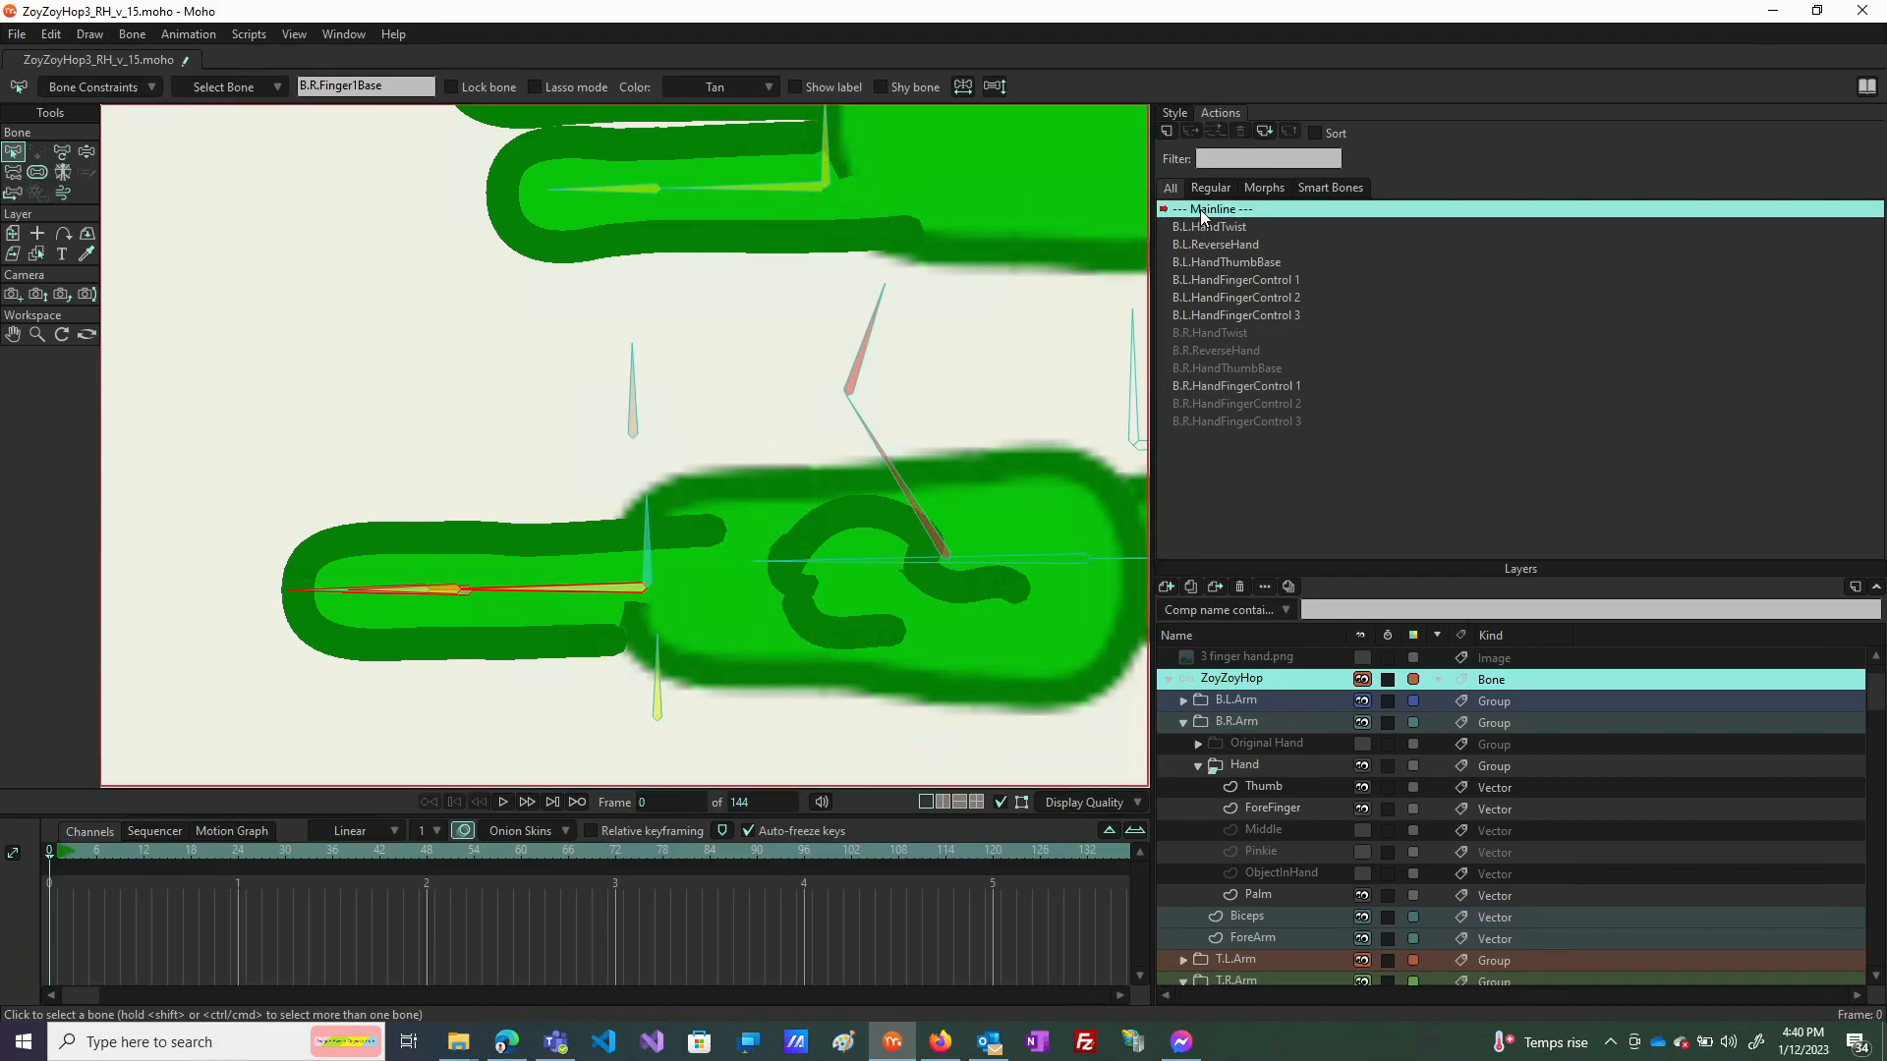
click(86, 152)
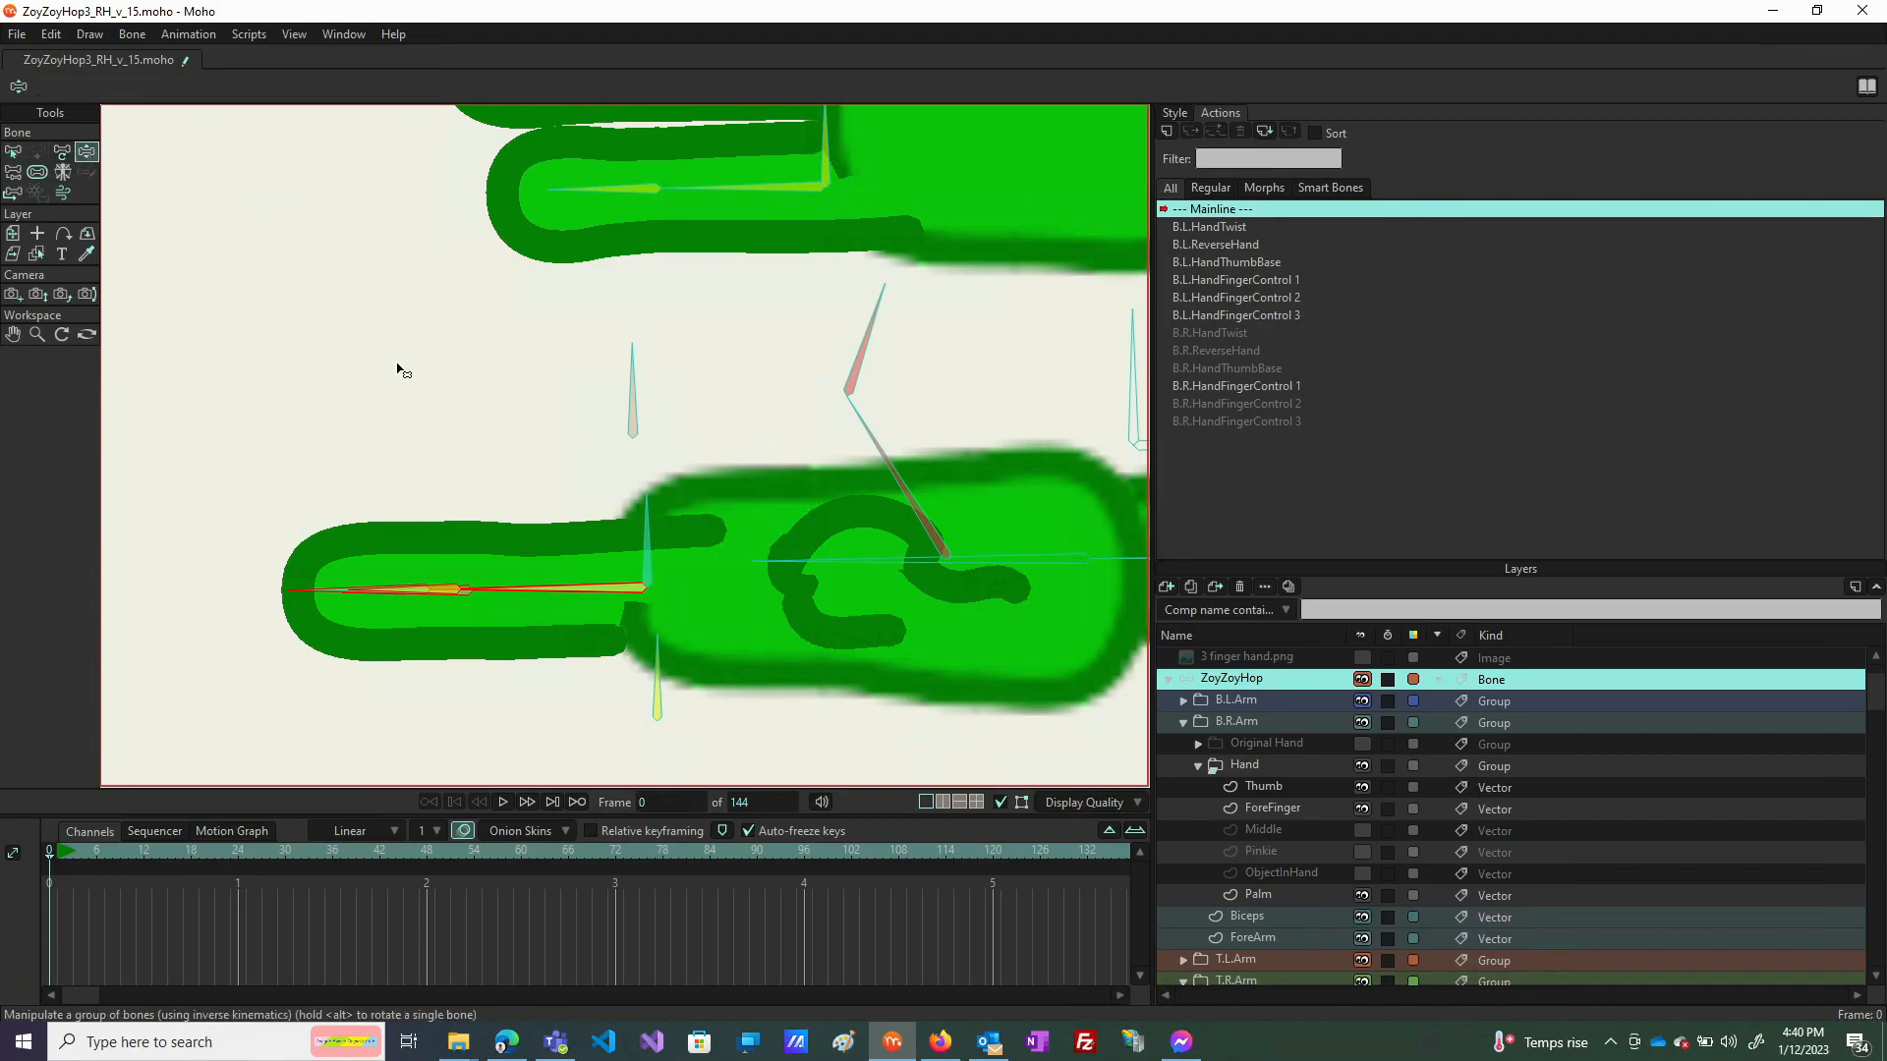
drag(632, 370, 750, 455)
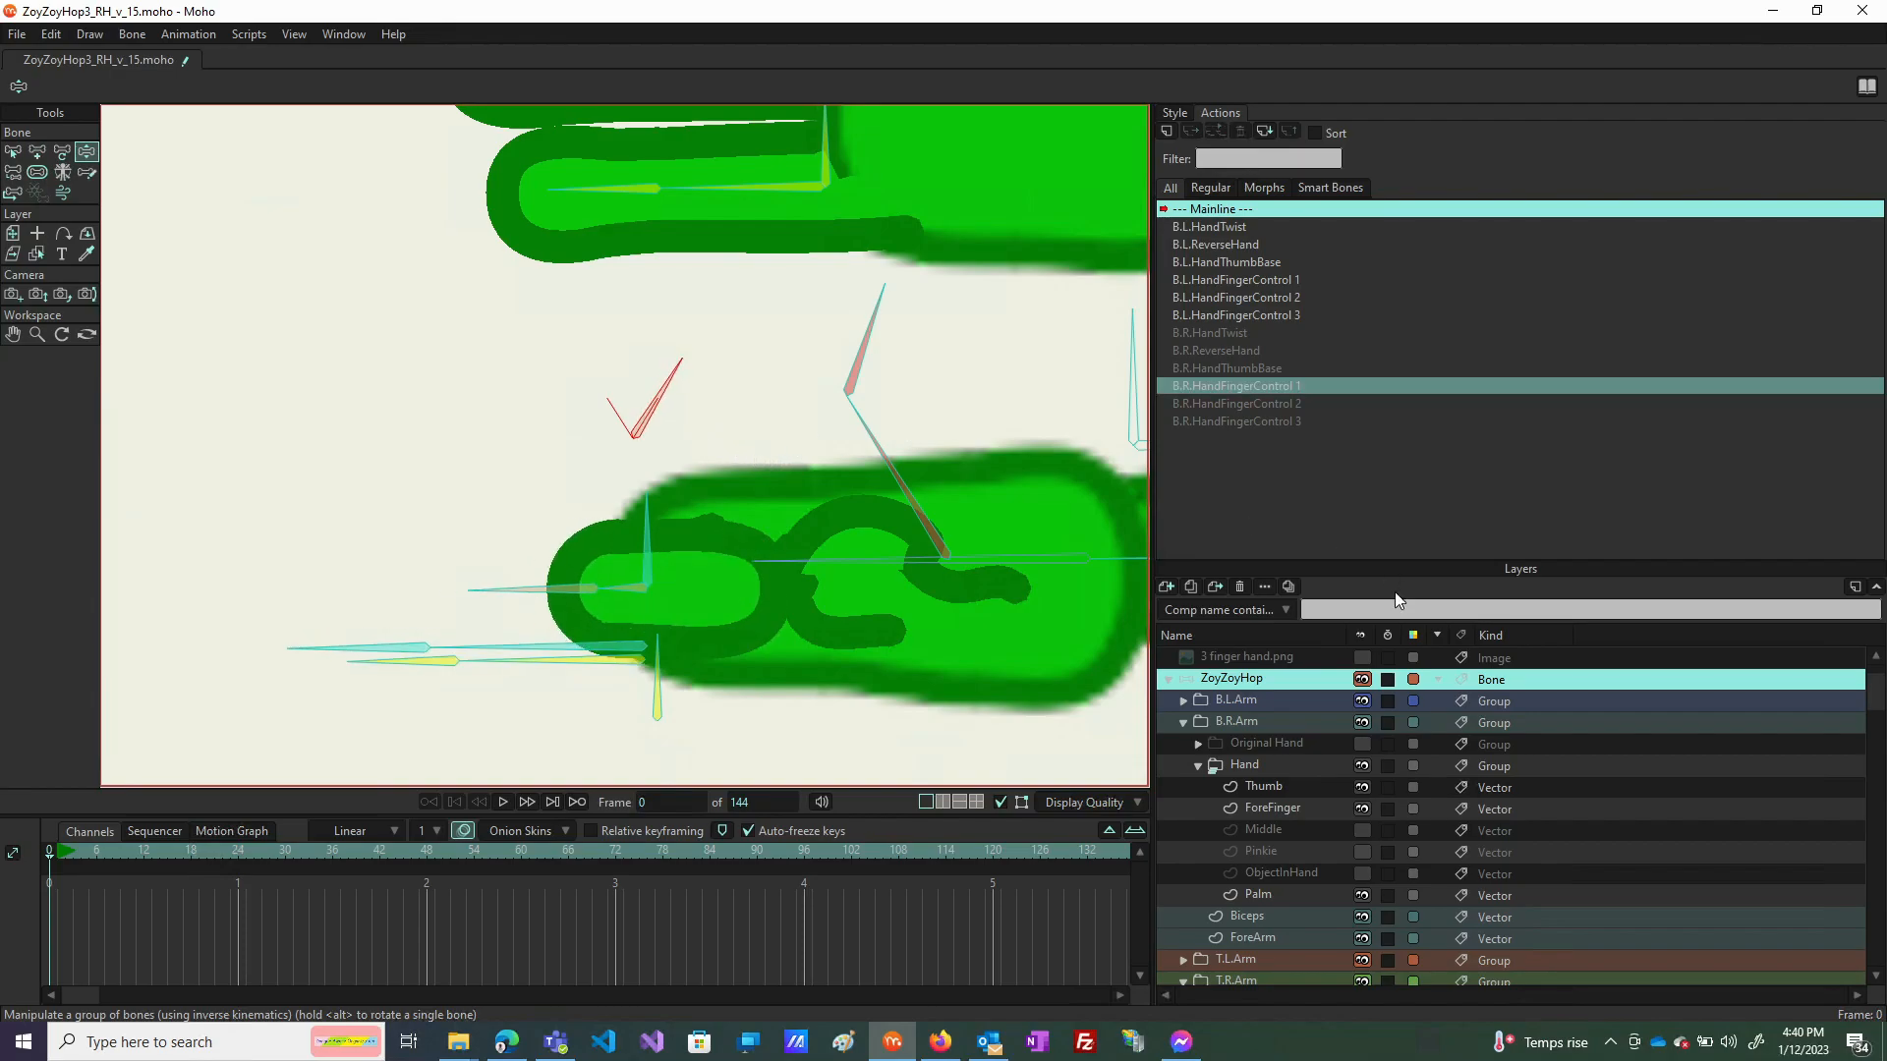
In B.R.HandFingerControl 1 at frame 64, move the ForeFinger tip point toward the palm to about X 0.3323, Y 0.1405, and scrub back to check.
double_click(1207, 383)
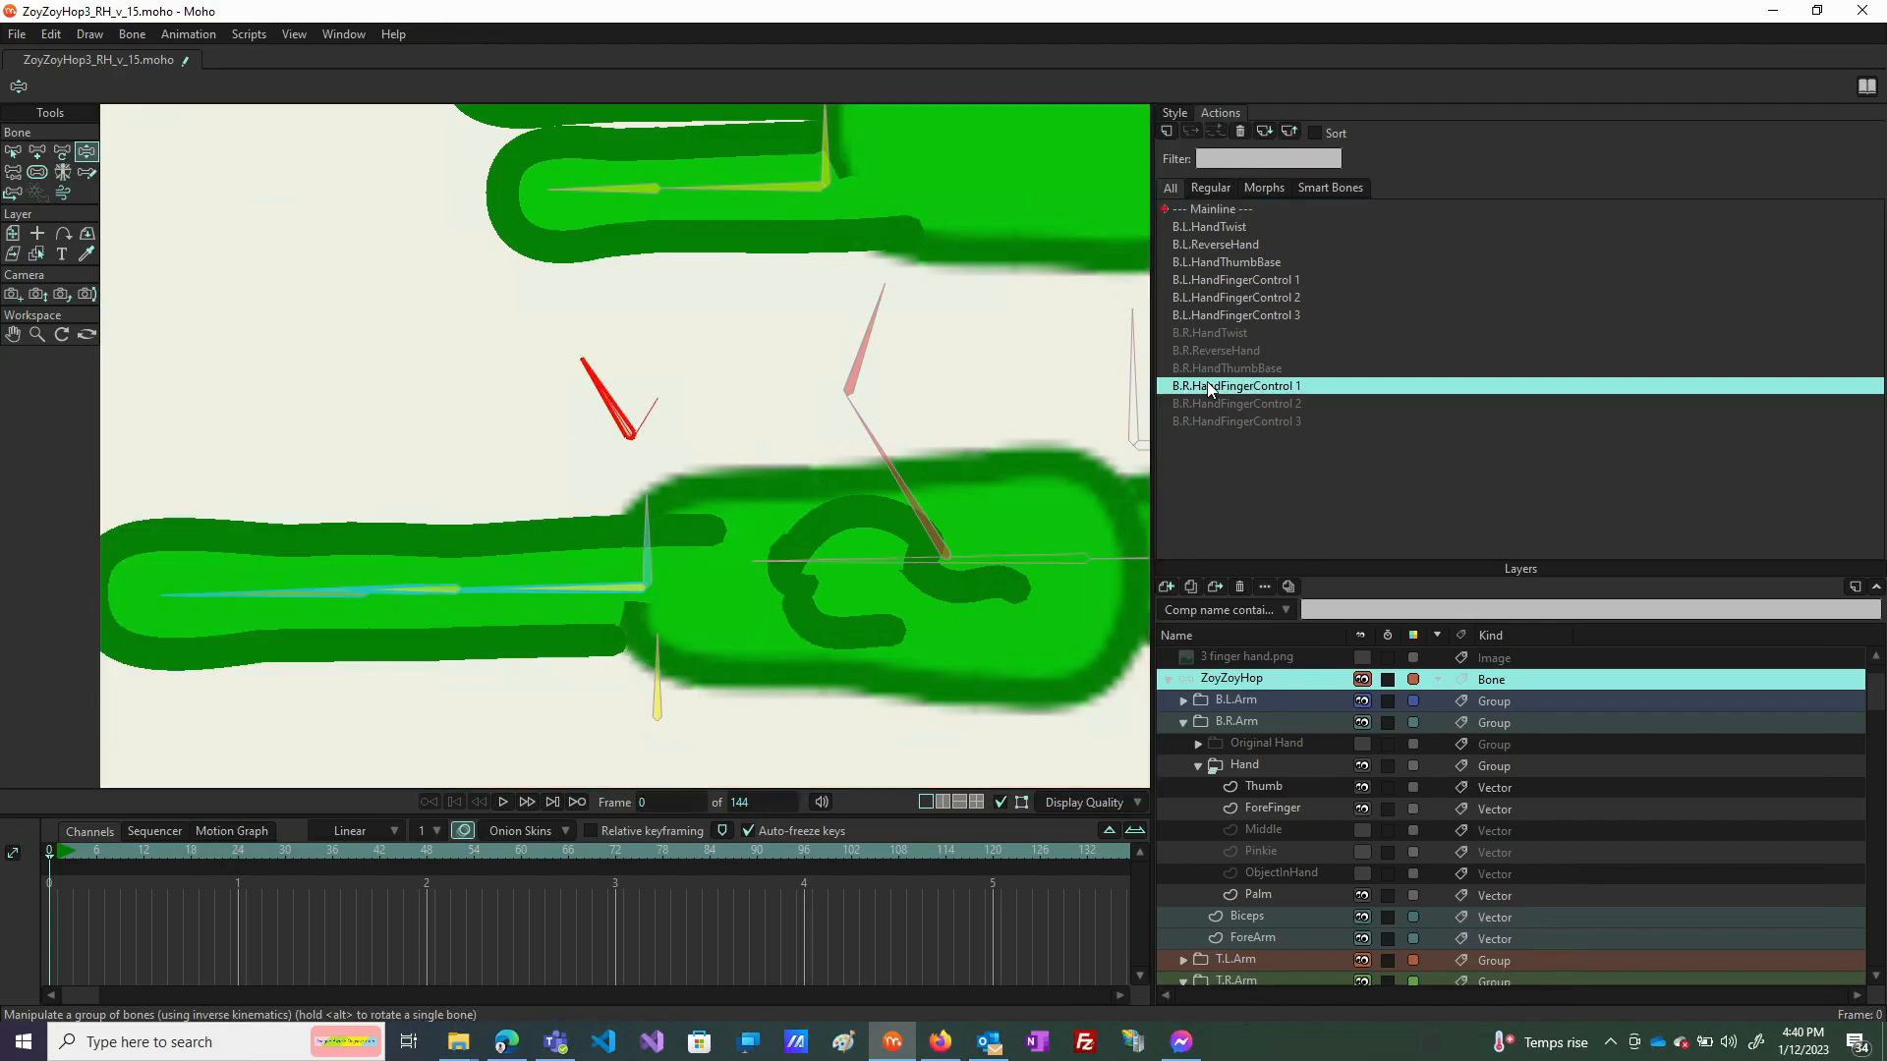
click(551, 852)
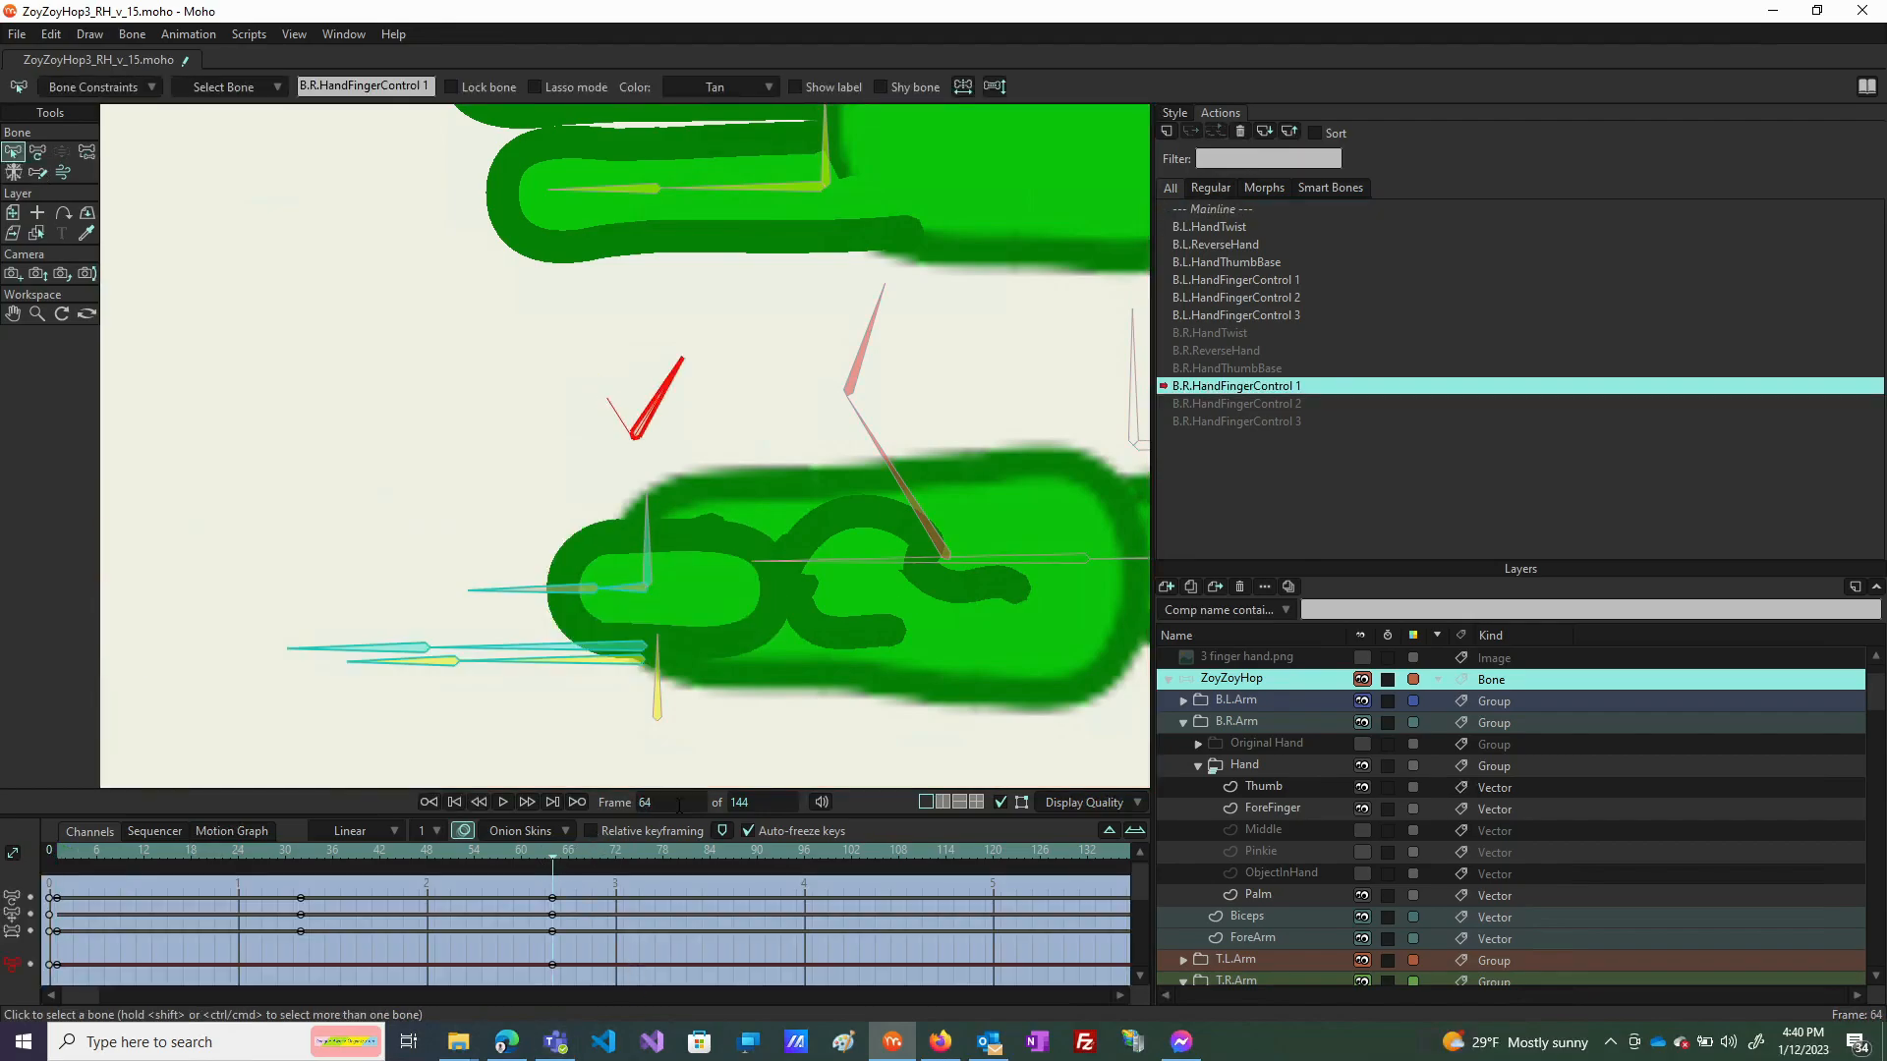
click(1274, 805)
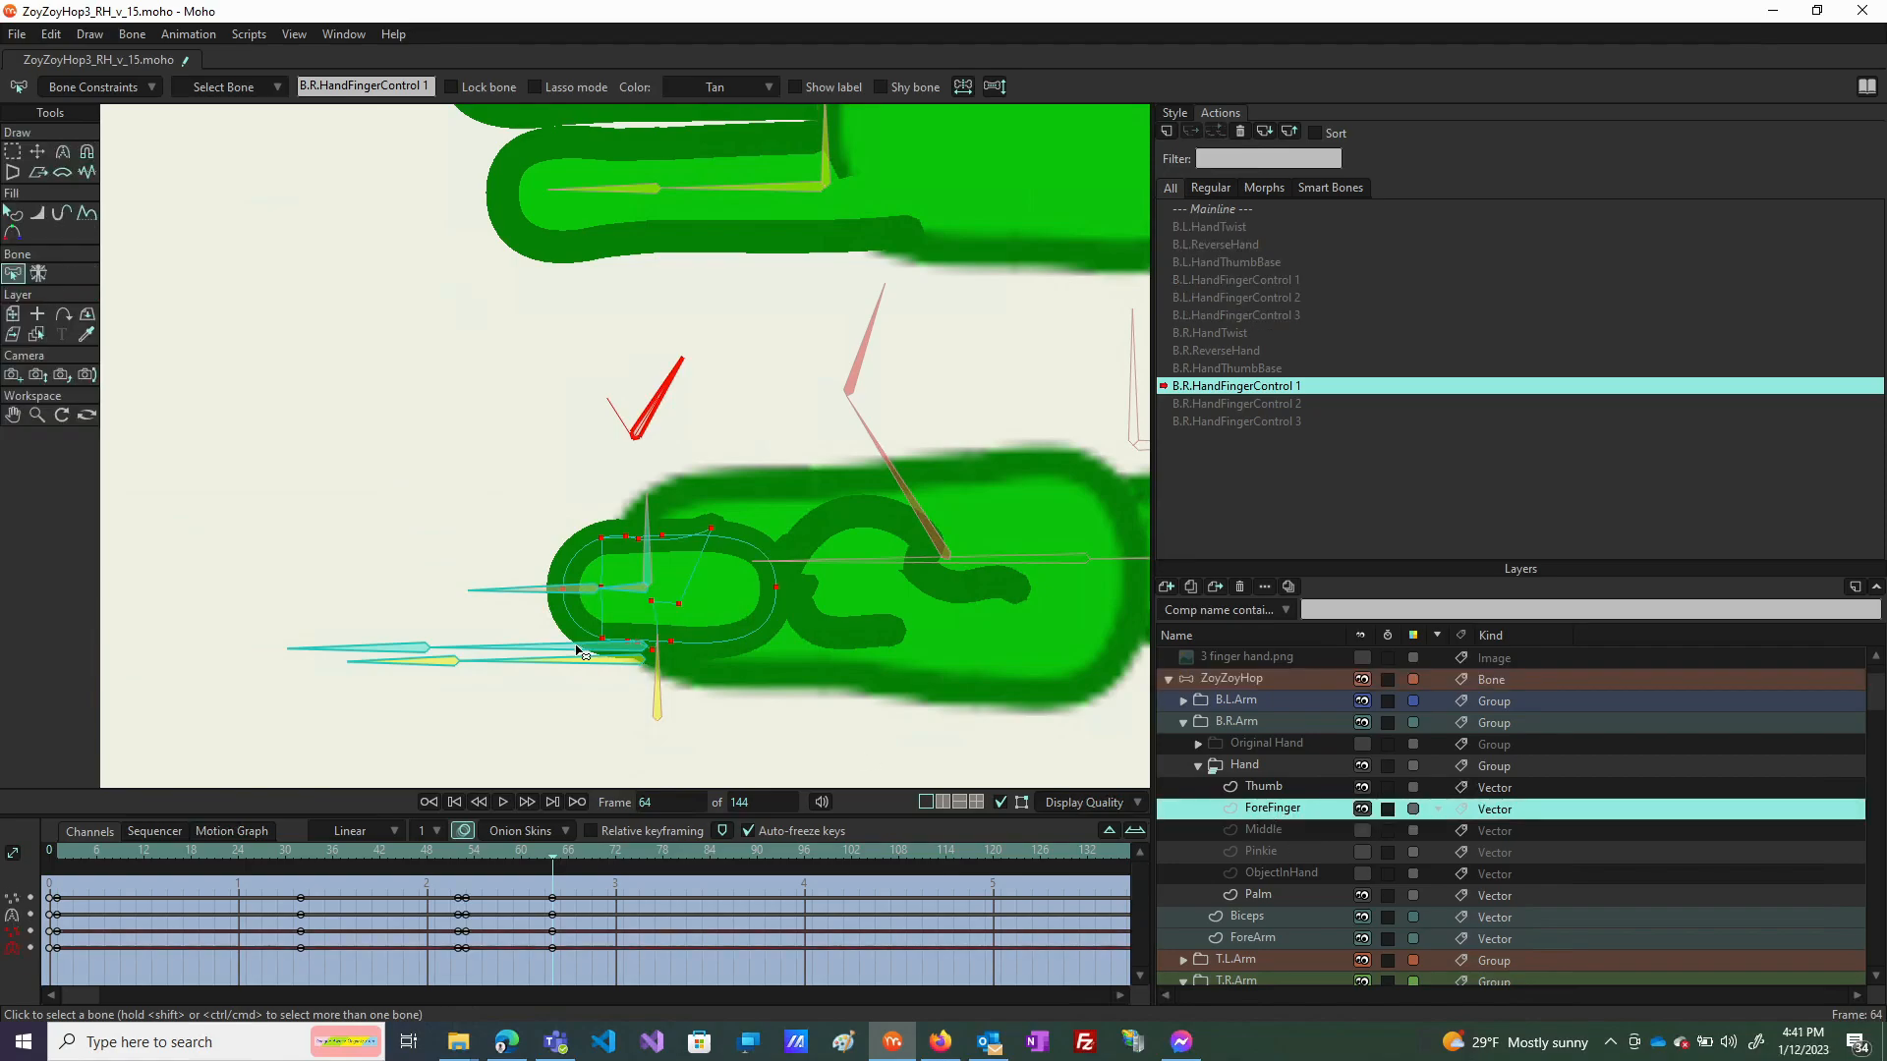
click(36, 151)
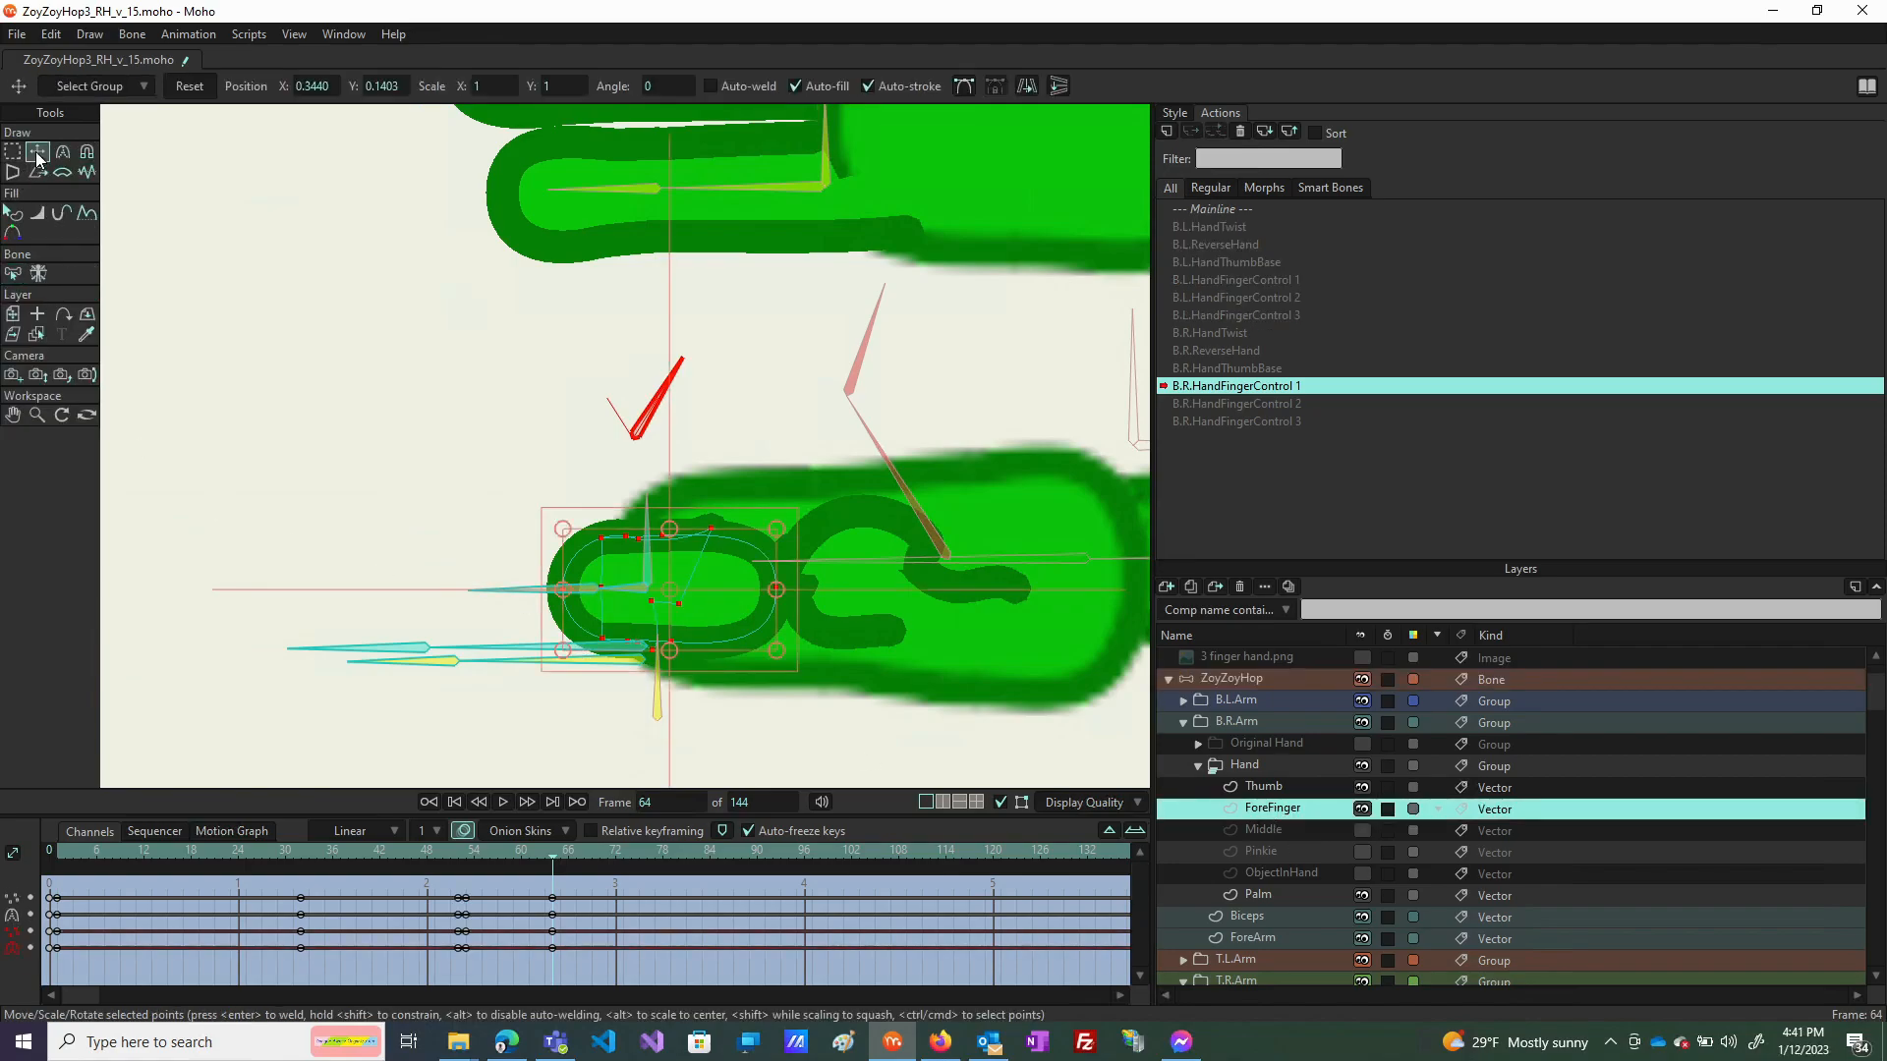
click(776, 589)
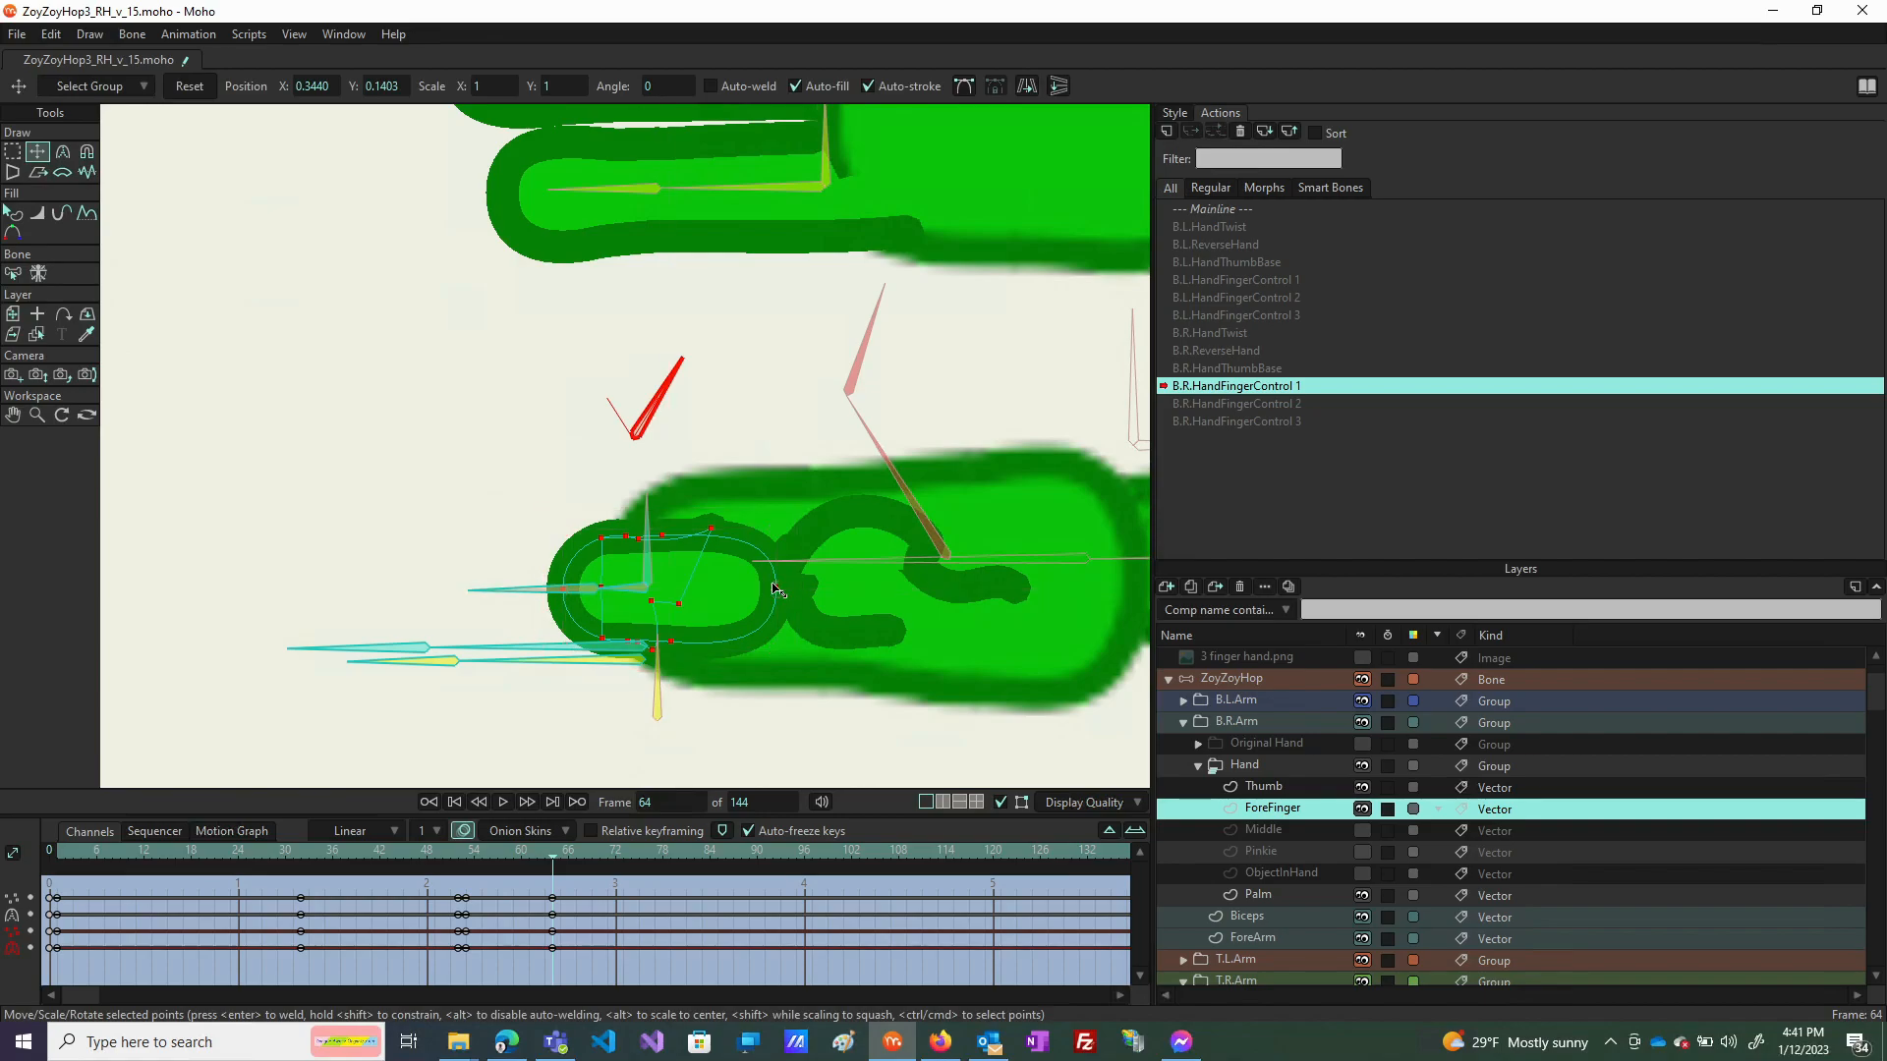
drag(783, 591, 828, 591)
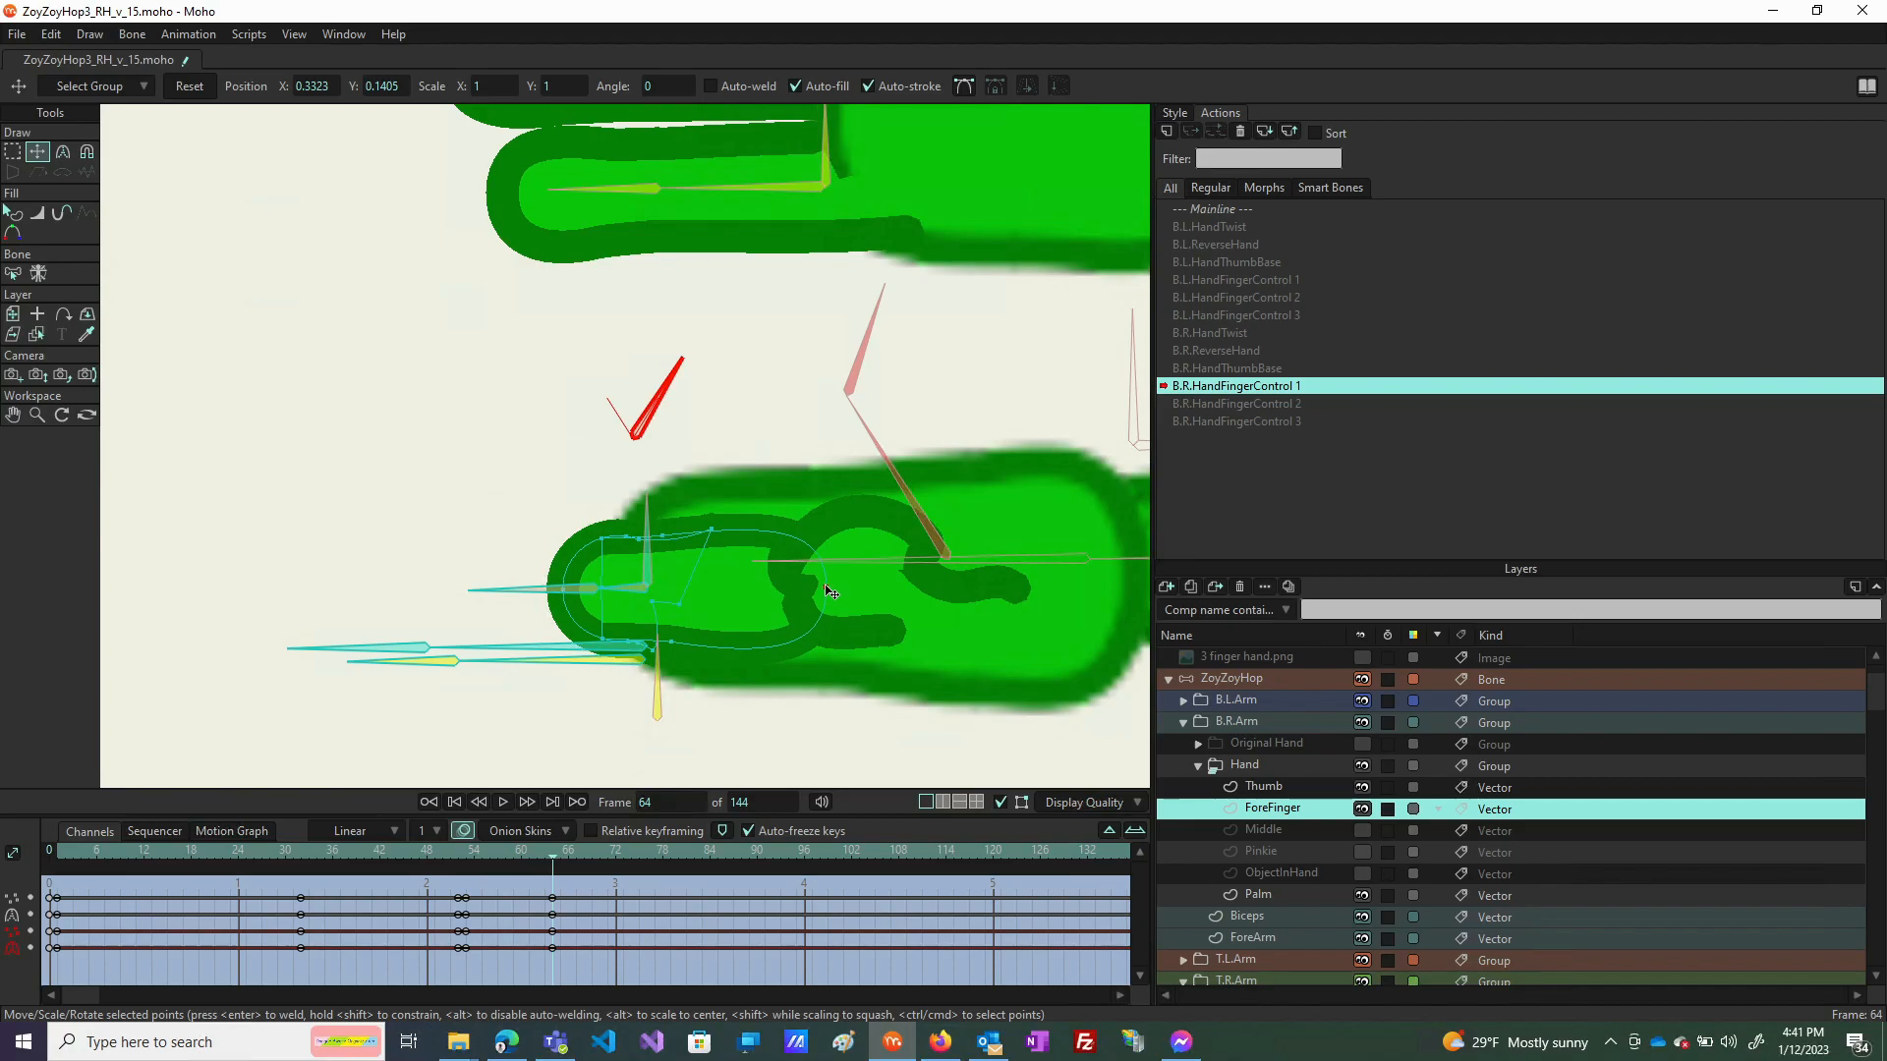
drag(824, 593, 823, 591)
drag(549, 860, 190, 829)
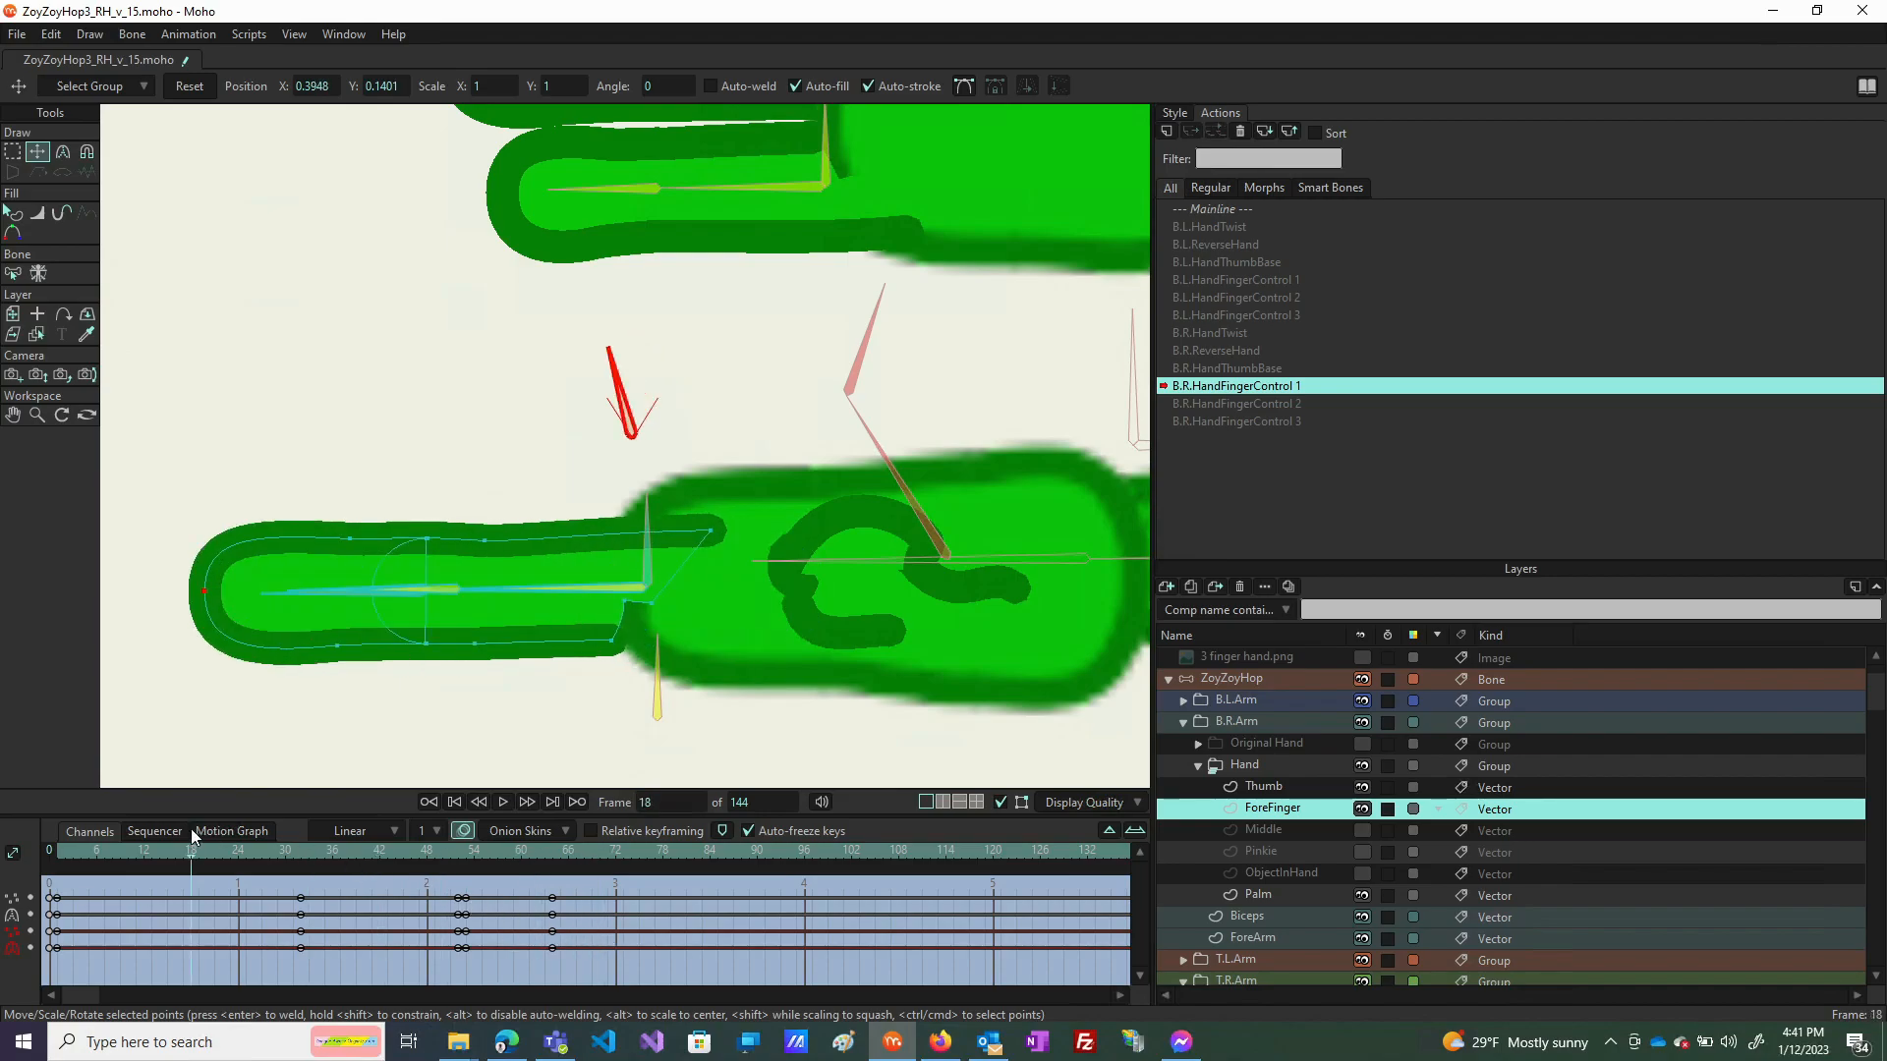
On Mainline, test the forefinger by swinging its control bone both ways and bending the fingertip bone.
double_click(1206, 210)
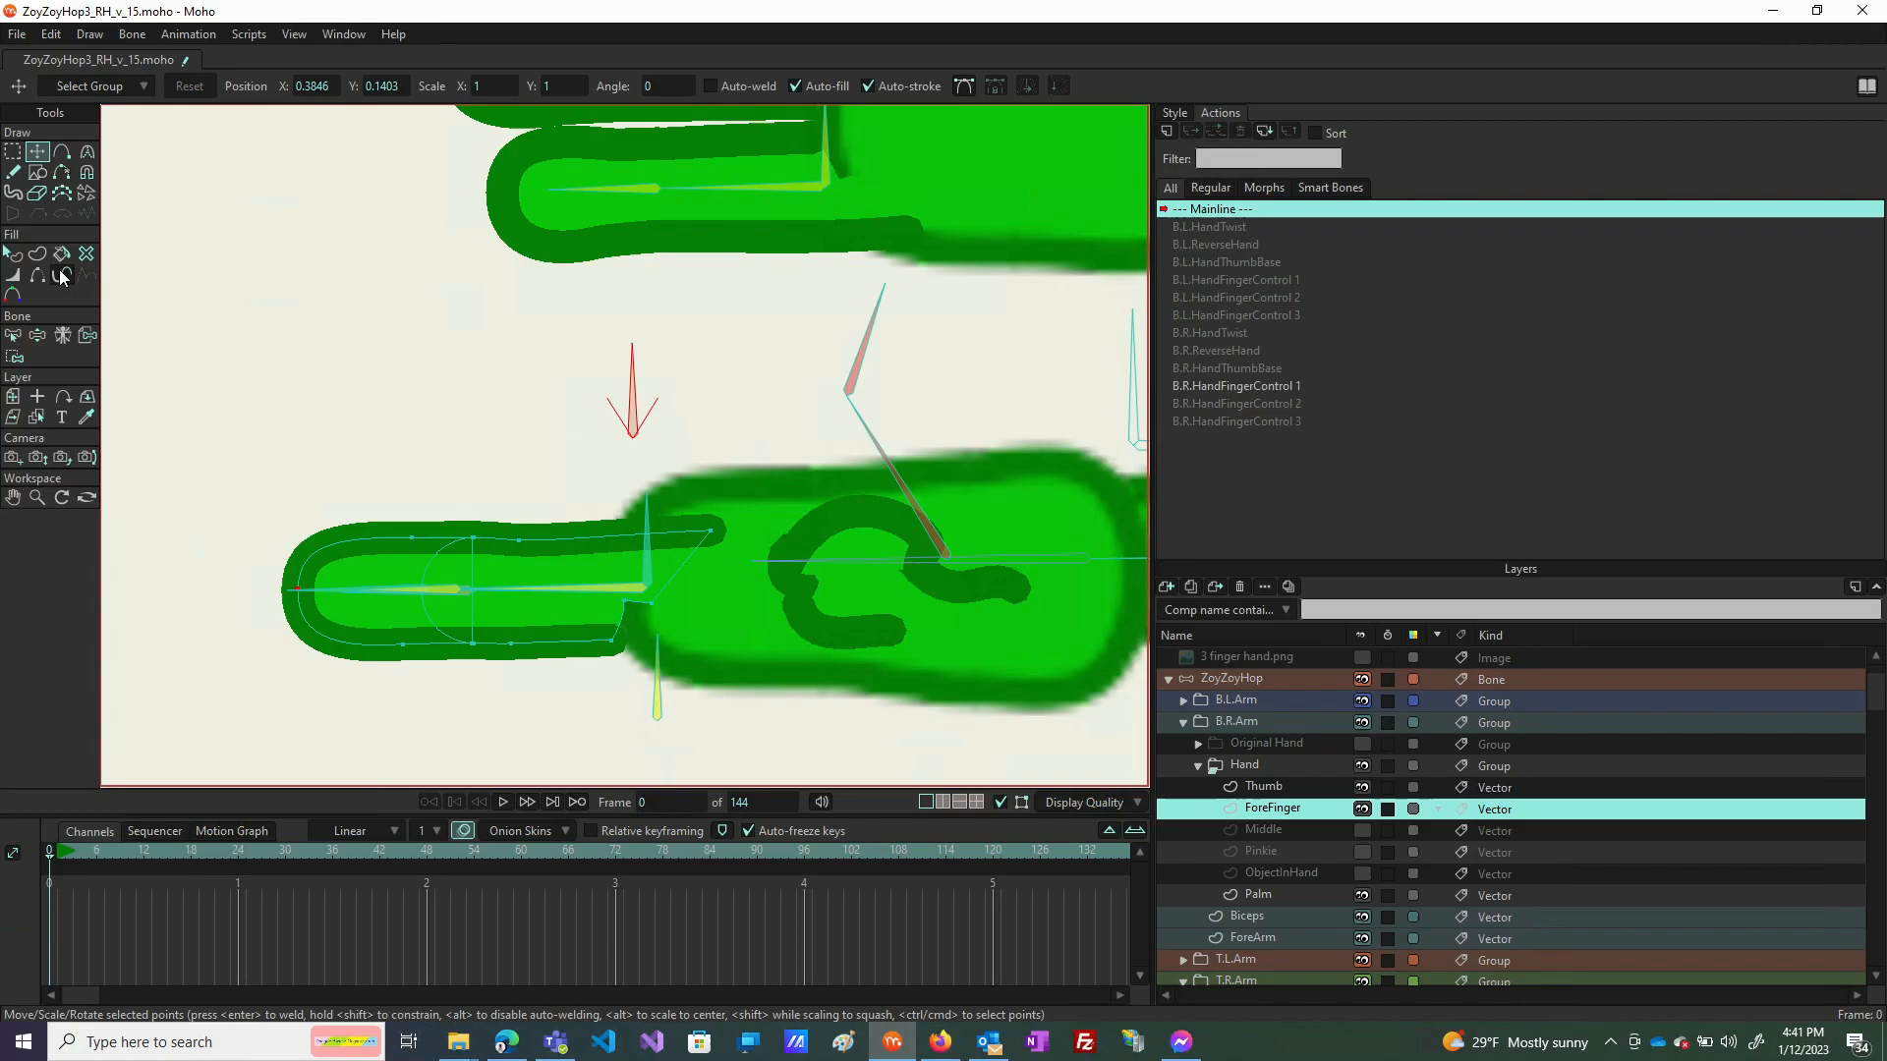
click(39, 336)
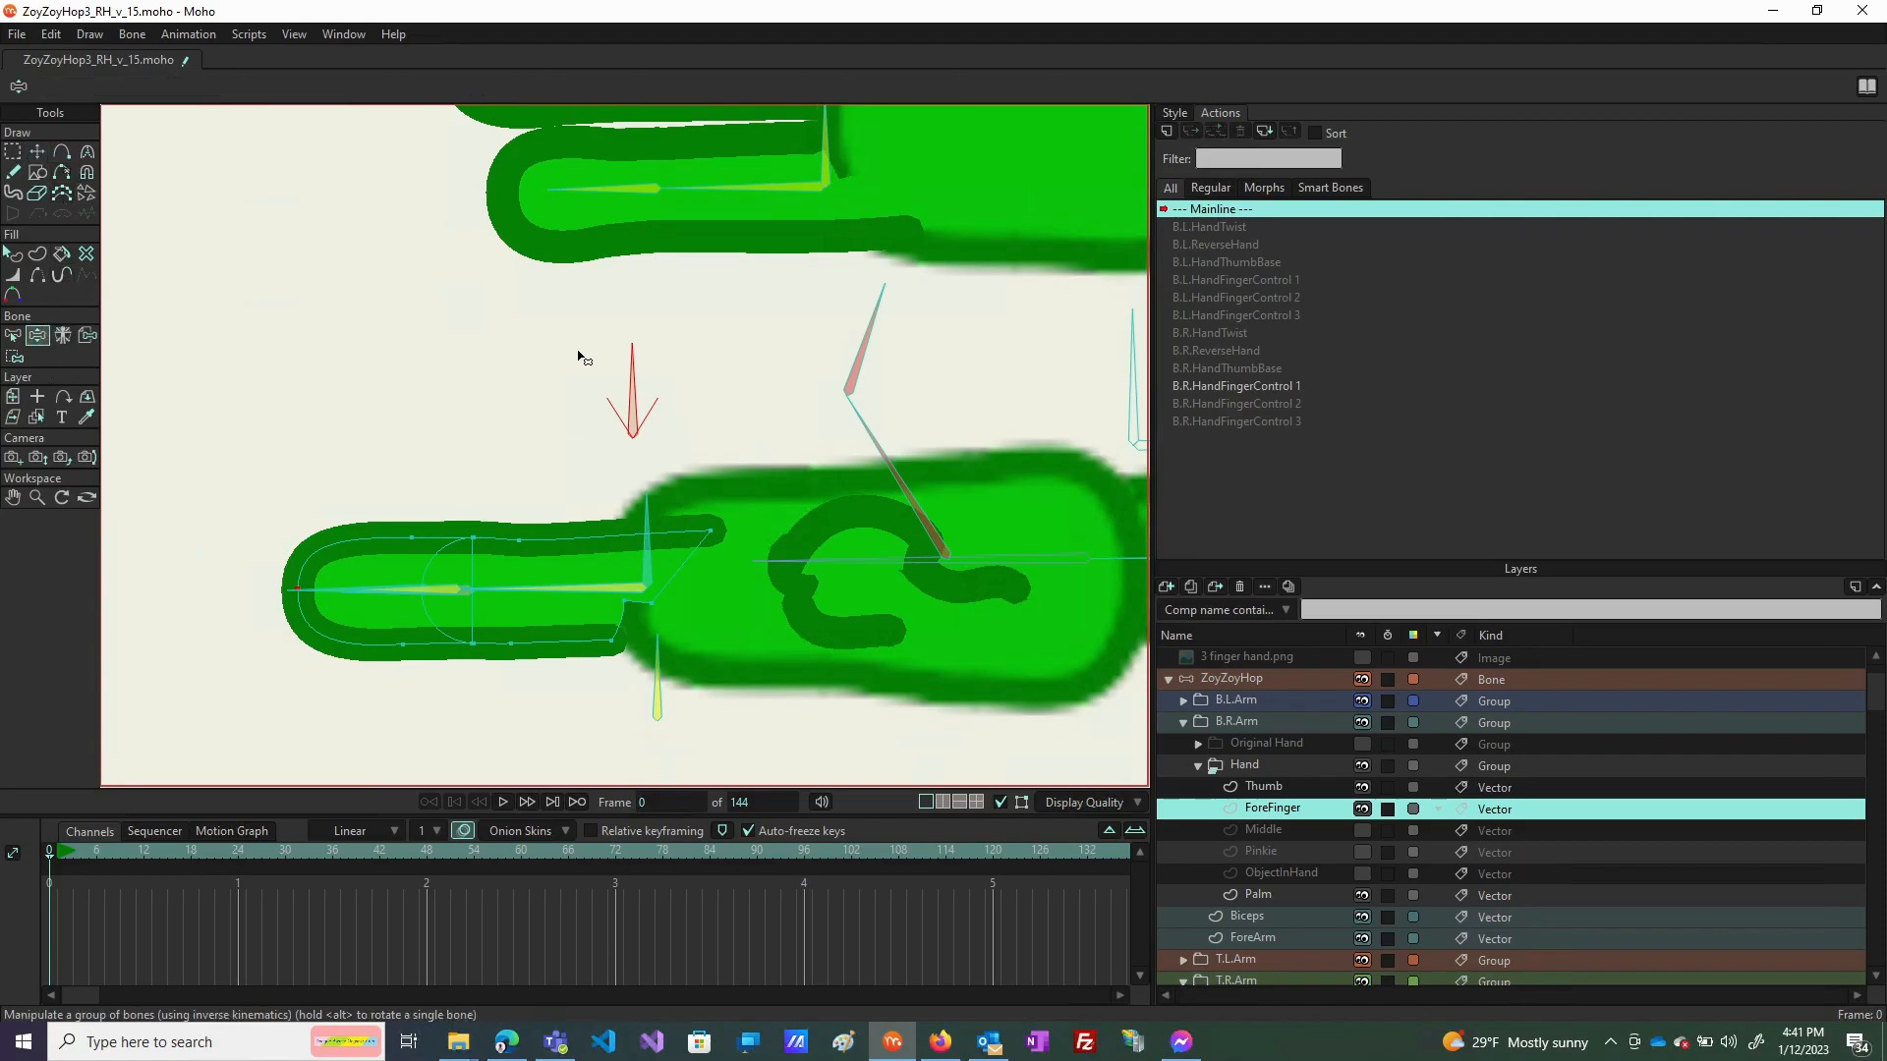
drag(658, 378, 468, 379)
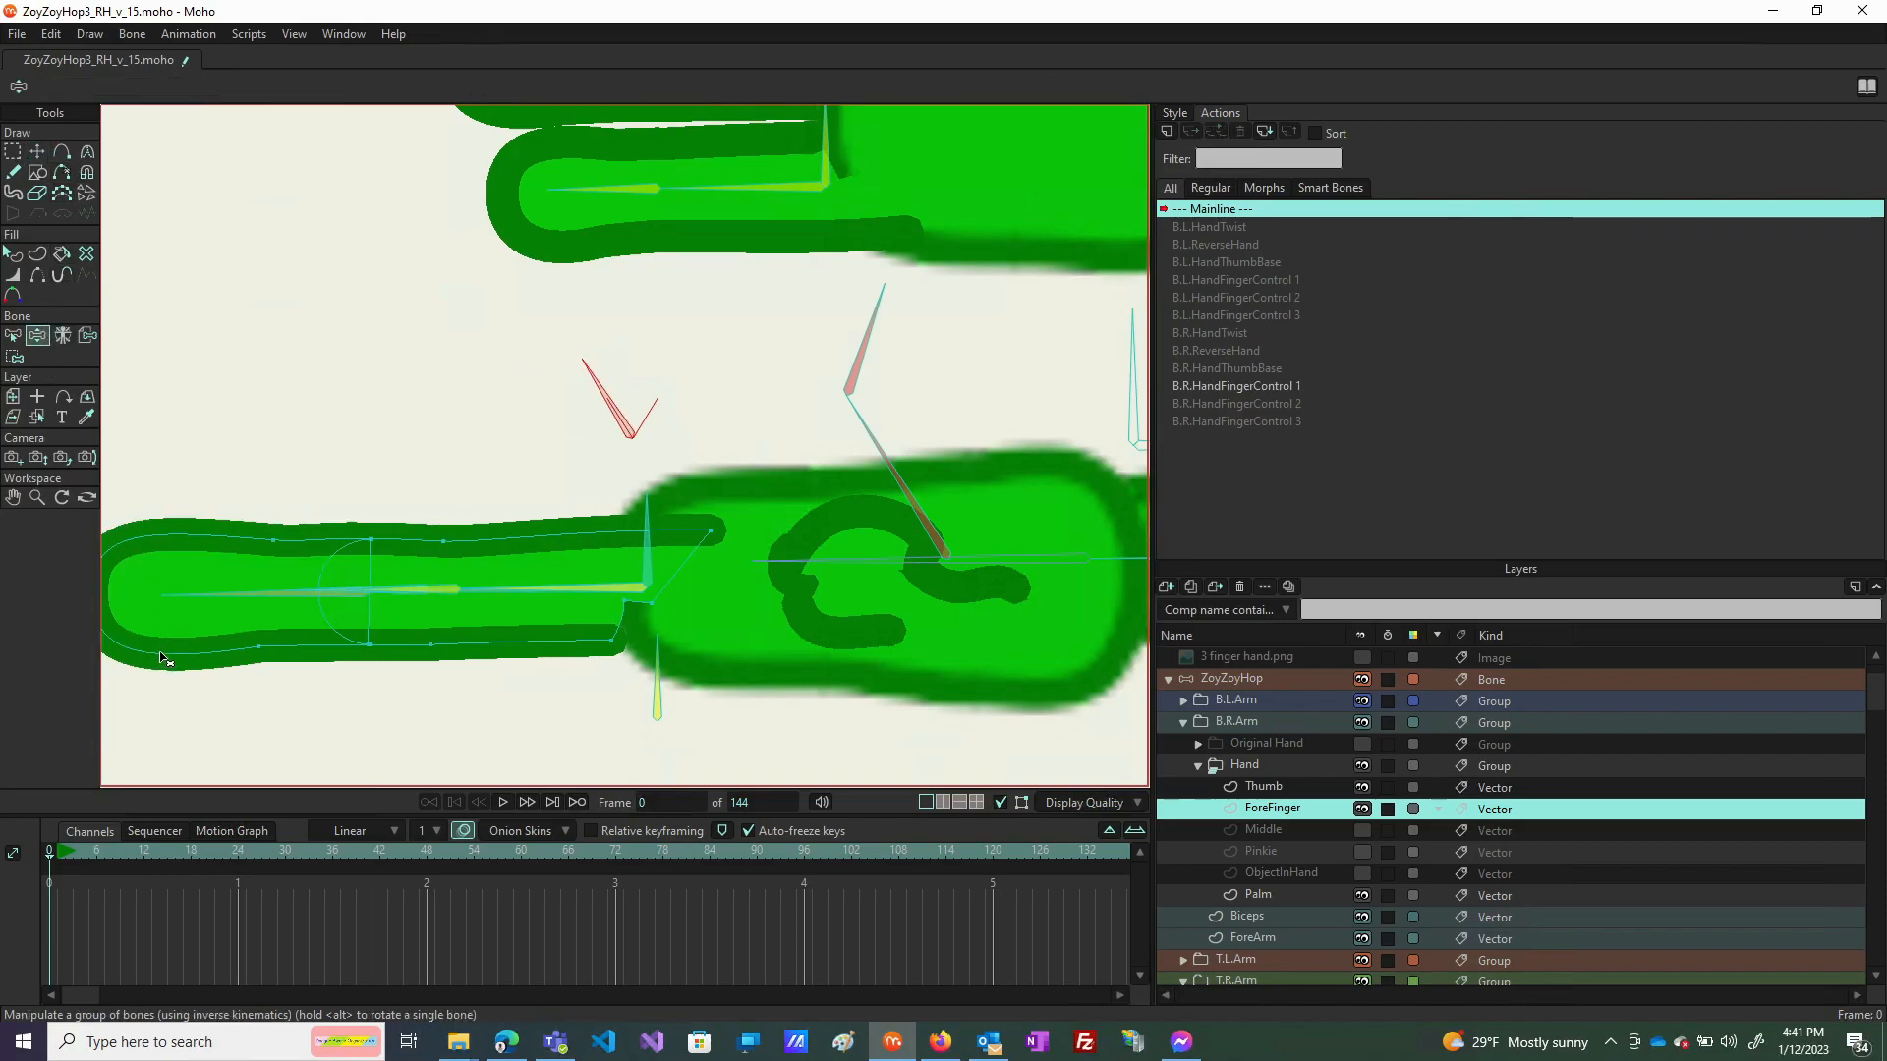
drag(174, 598, 359, 307)
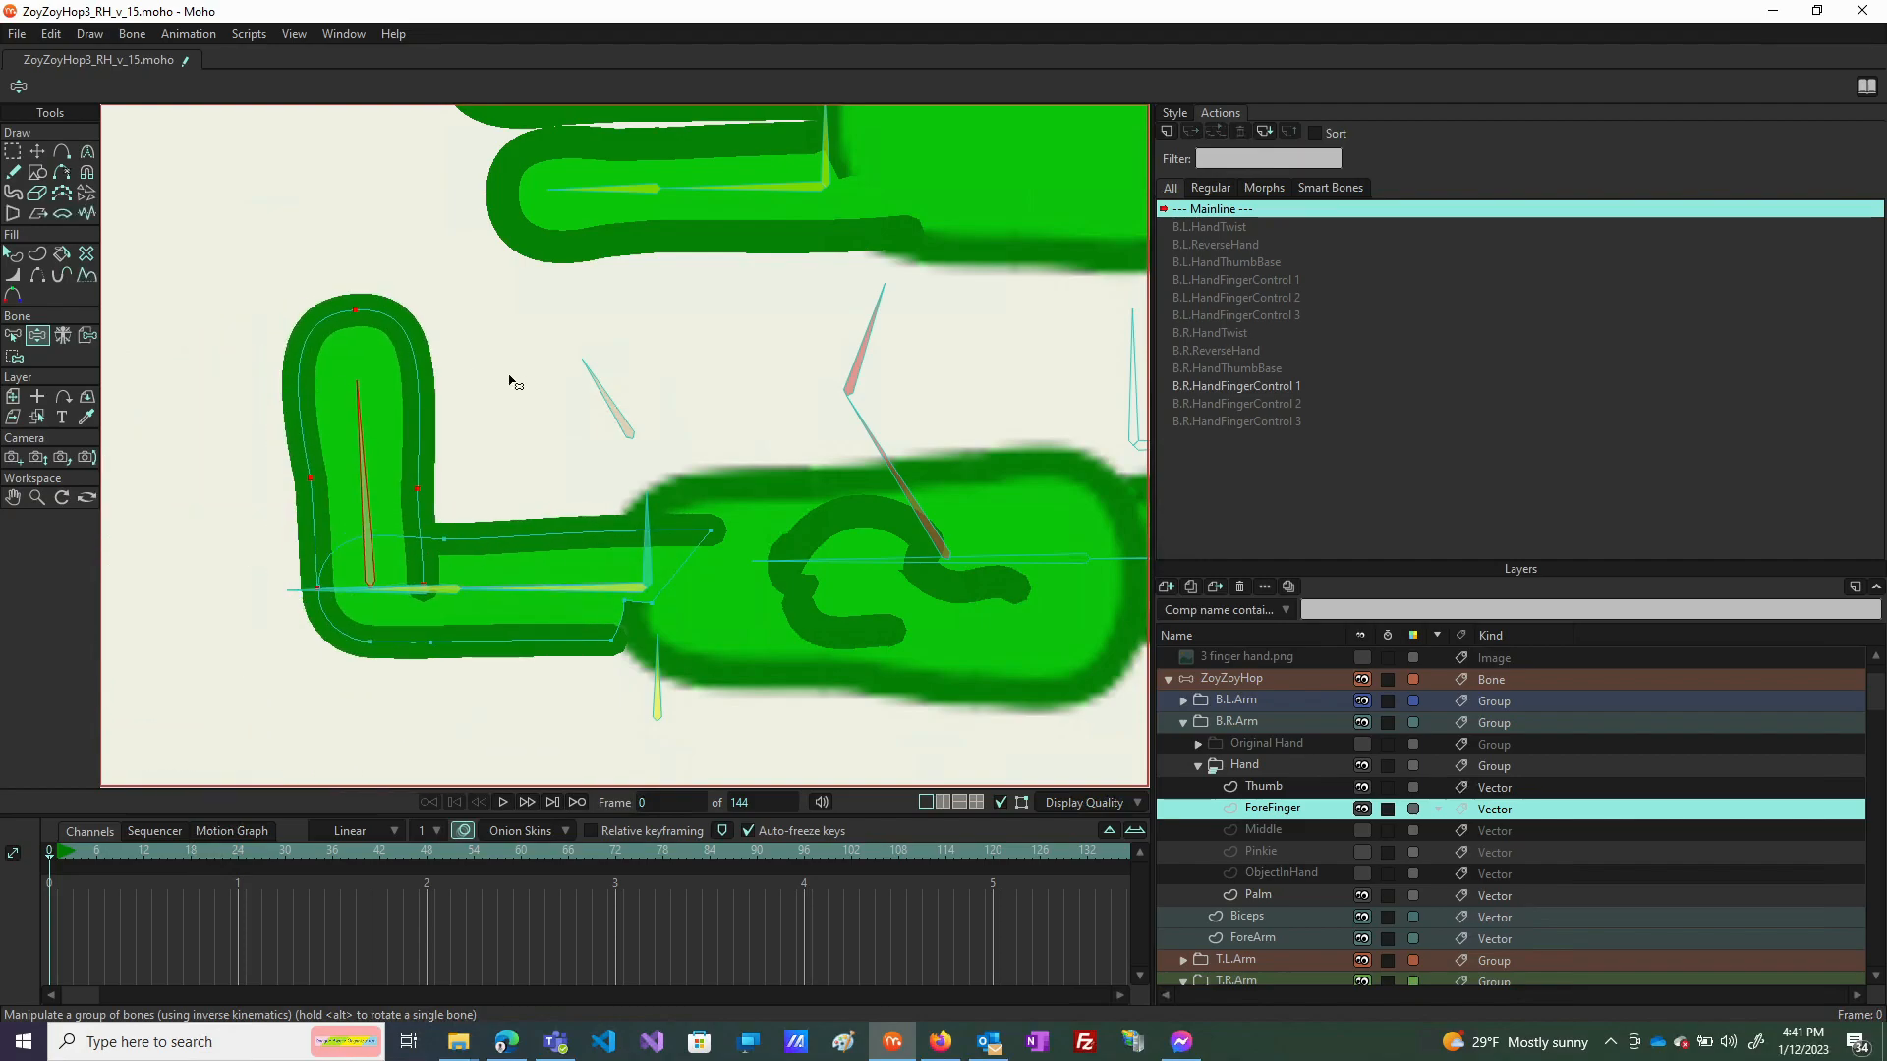
drag(602, 377, 679, 383)
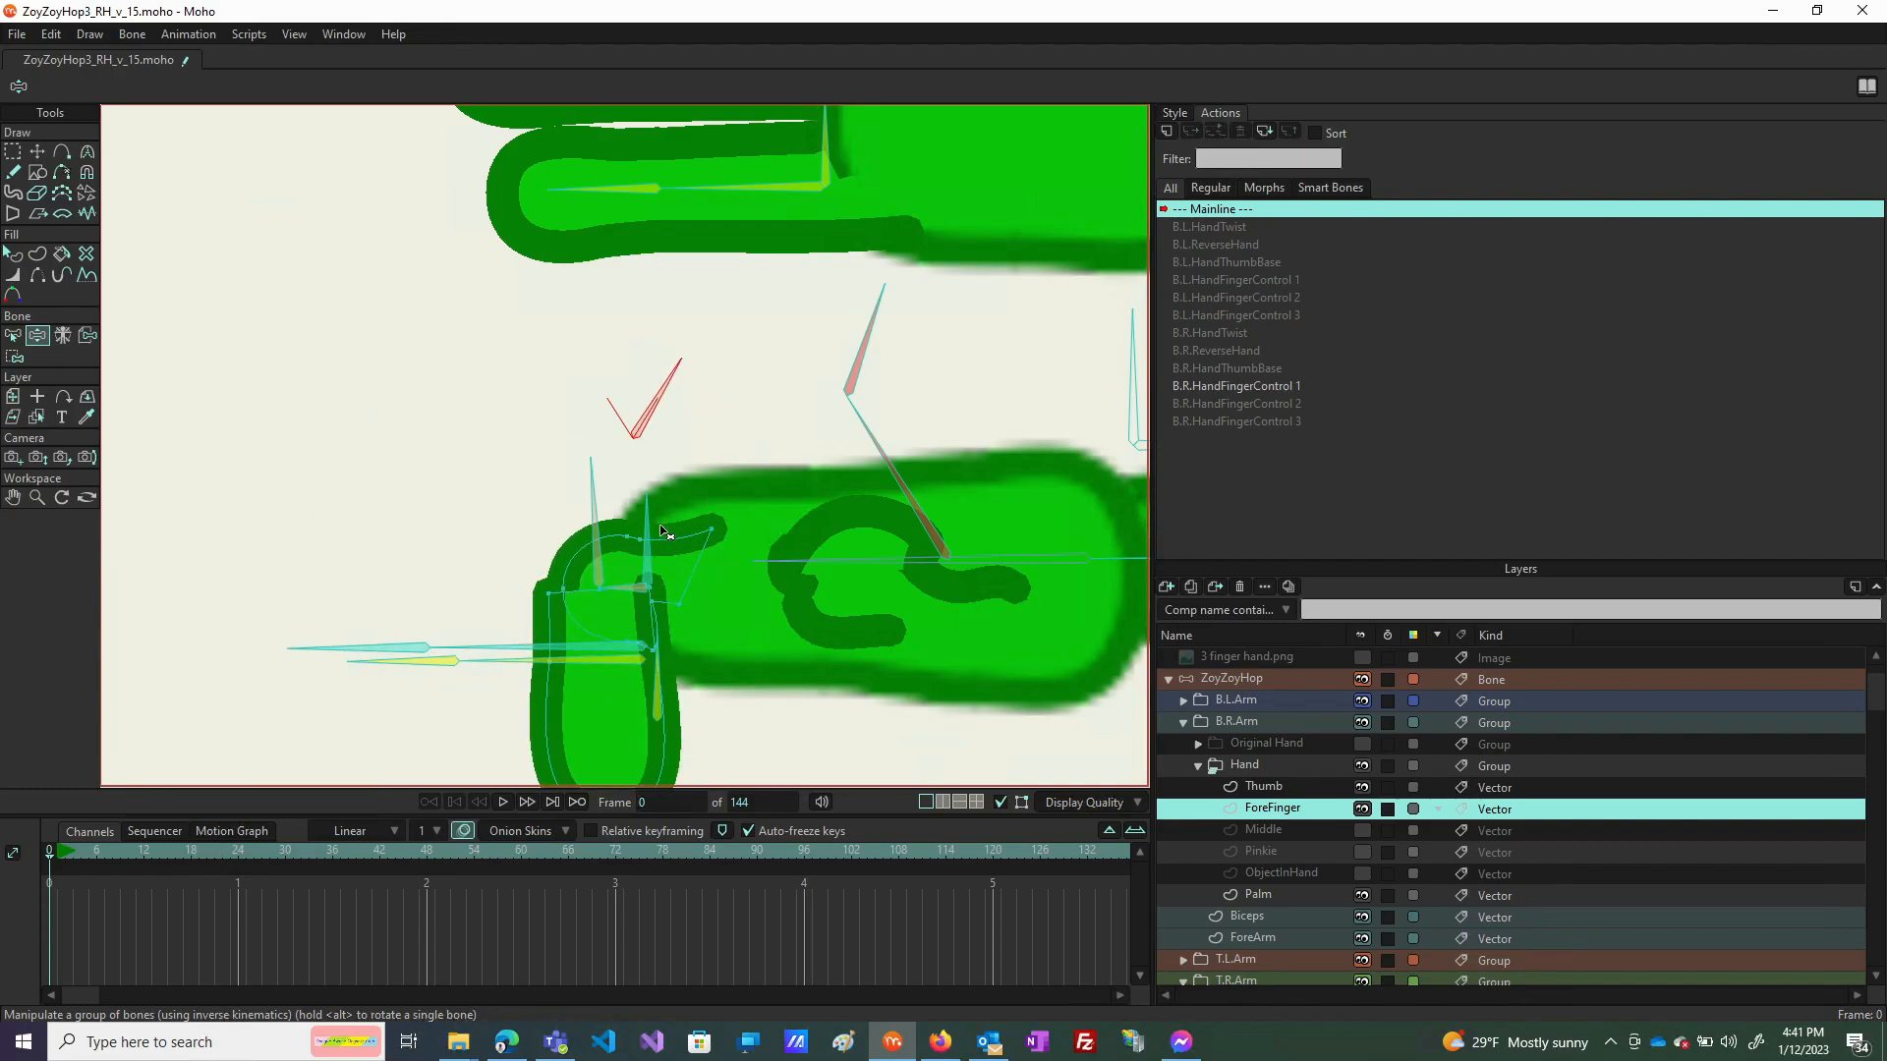
mouse_move(535, 724)
mouse_down()
mouse_move(605, 737)
mouse_move(472, 688)
mouse_move(802, 709)
mouse_move(654, 731)
mouse_move(543, 717)
mouse_up()
drag(595, 496, 430, 617)
key(ctrl+z)
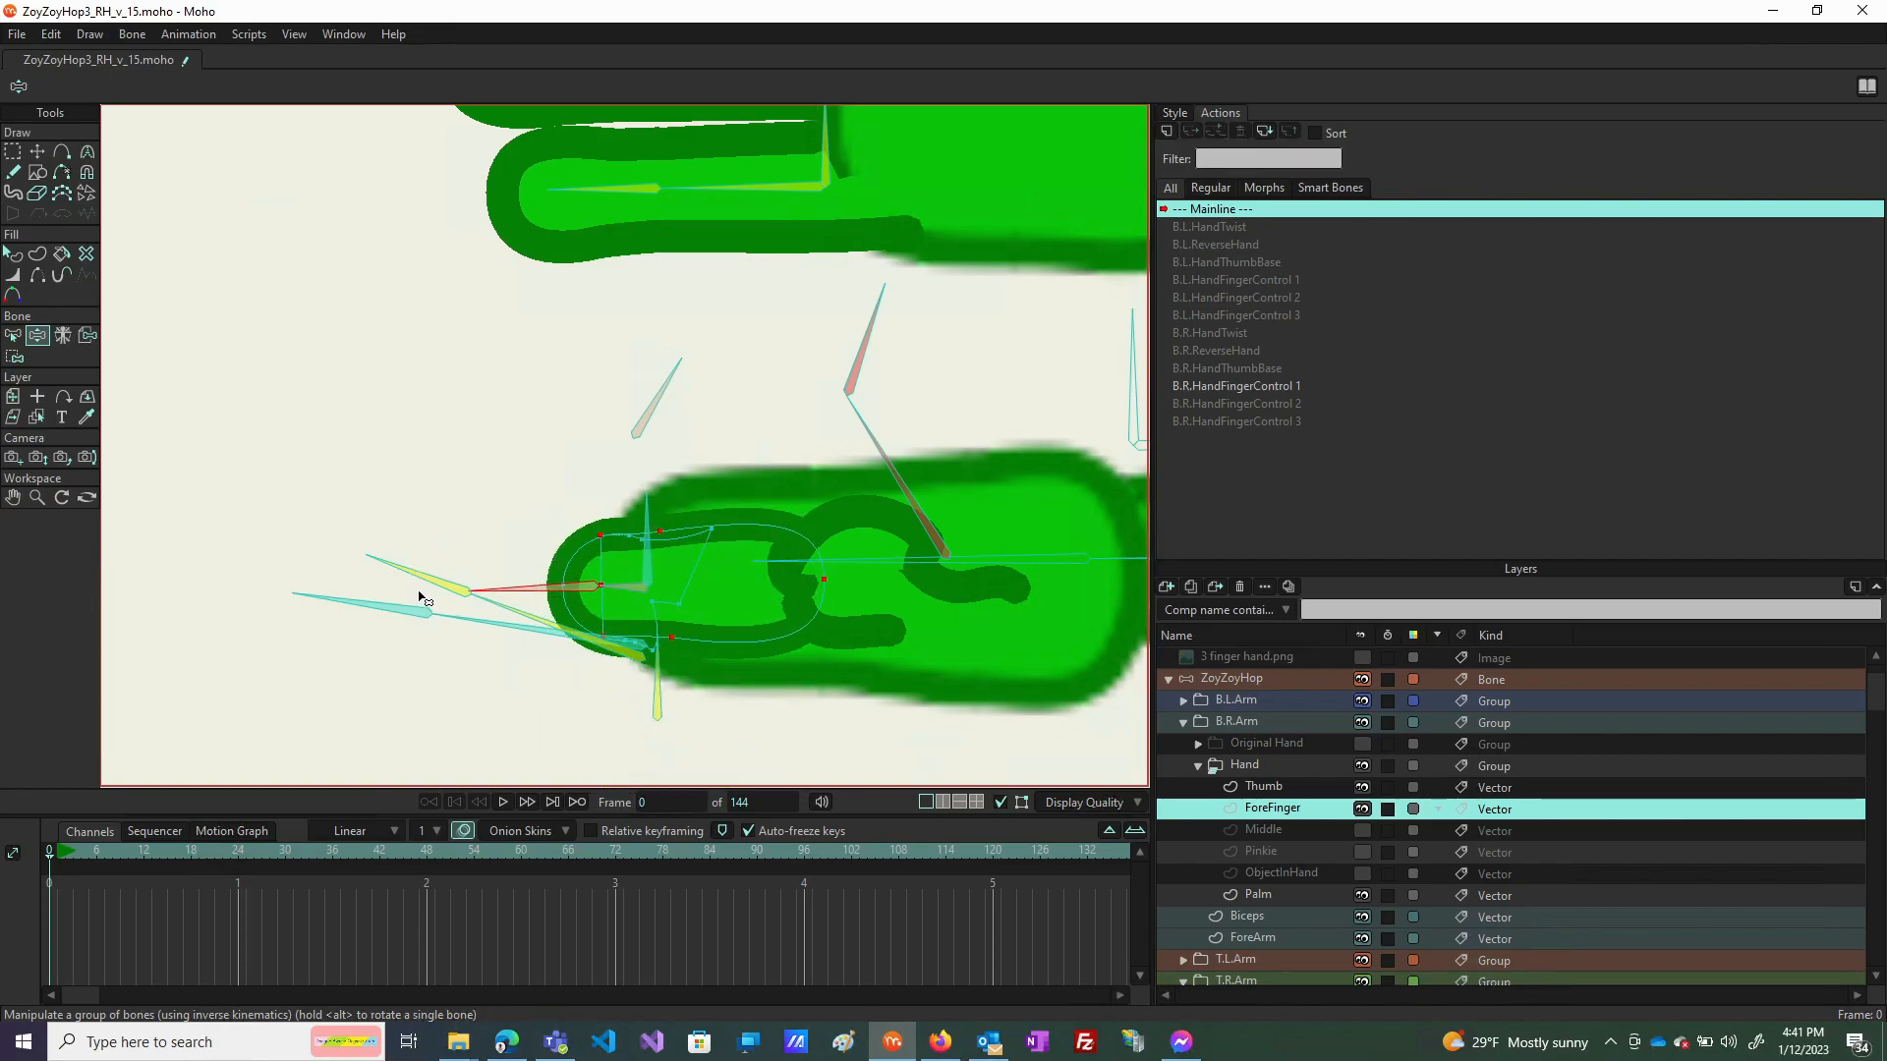
drag(425, 601, 301, 548)
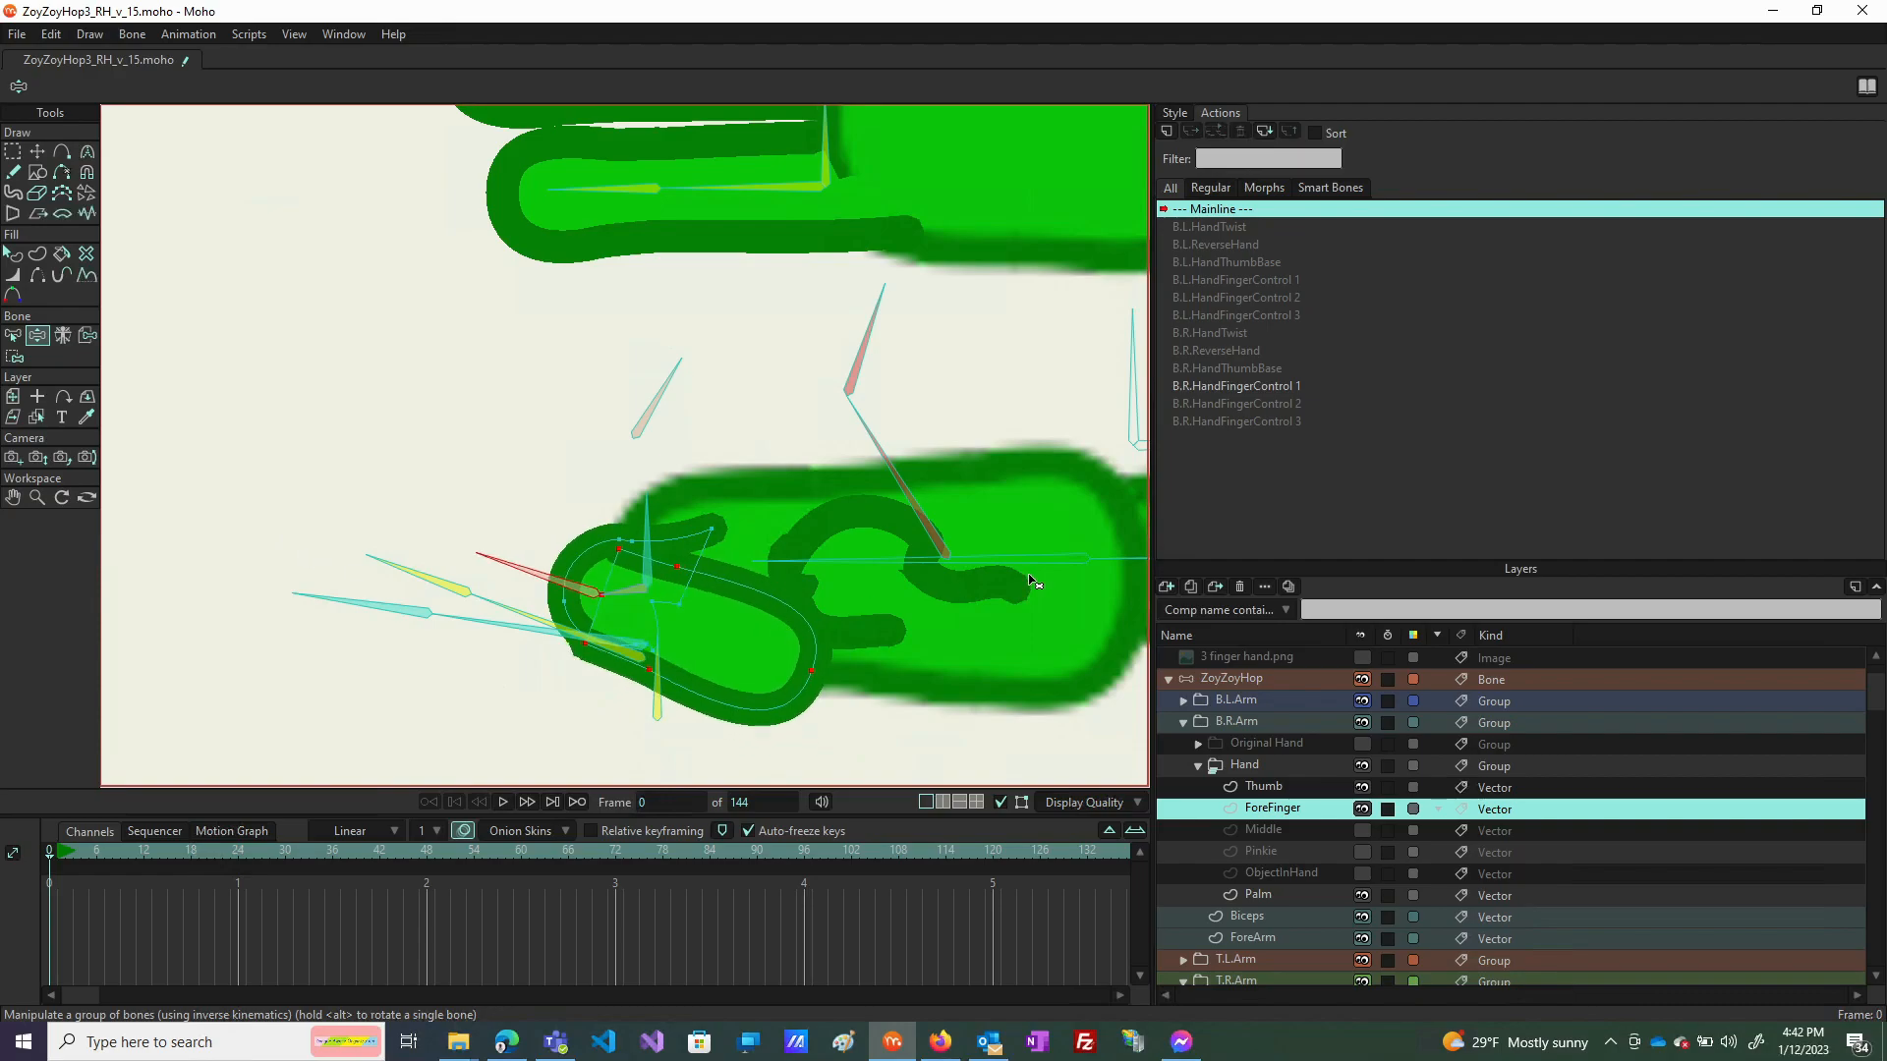
In B.R.HandFingerControl 1 at frame 64, move the ForeFinger's rounded knuckle point slightly away from the palm, to about X 0.3565, Y 0.1404.
click(1228, 386)
double_click(1229, 385)
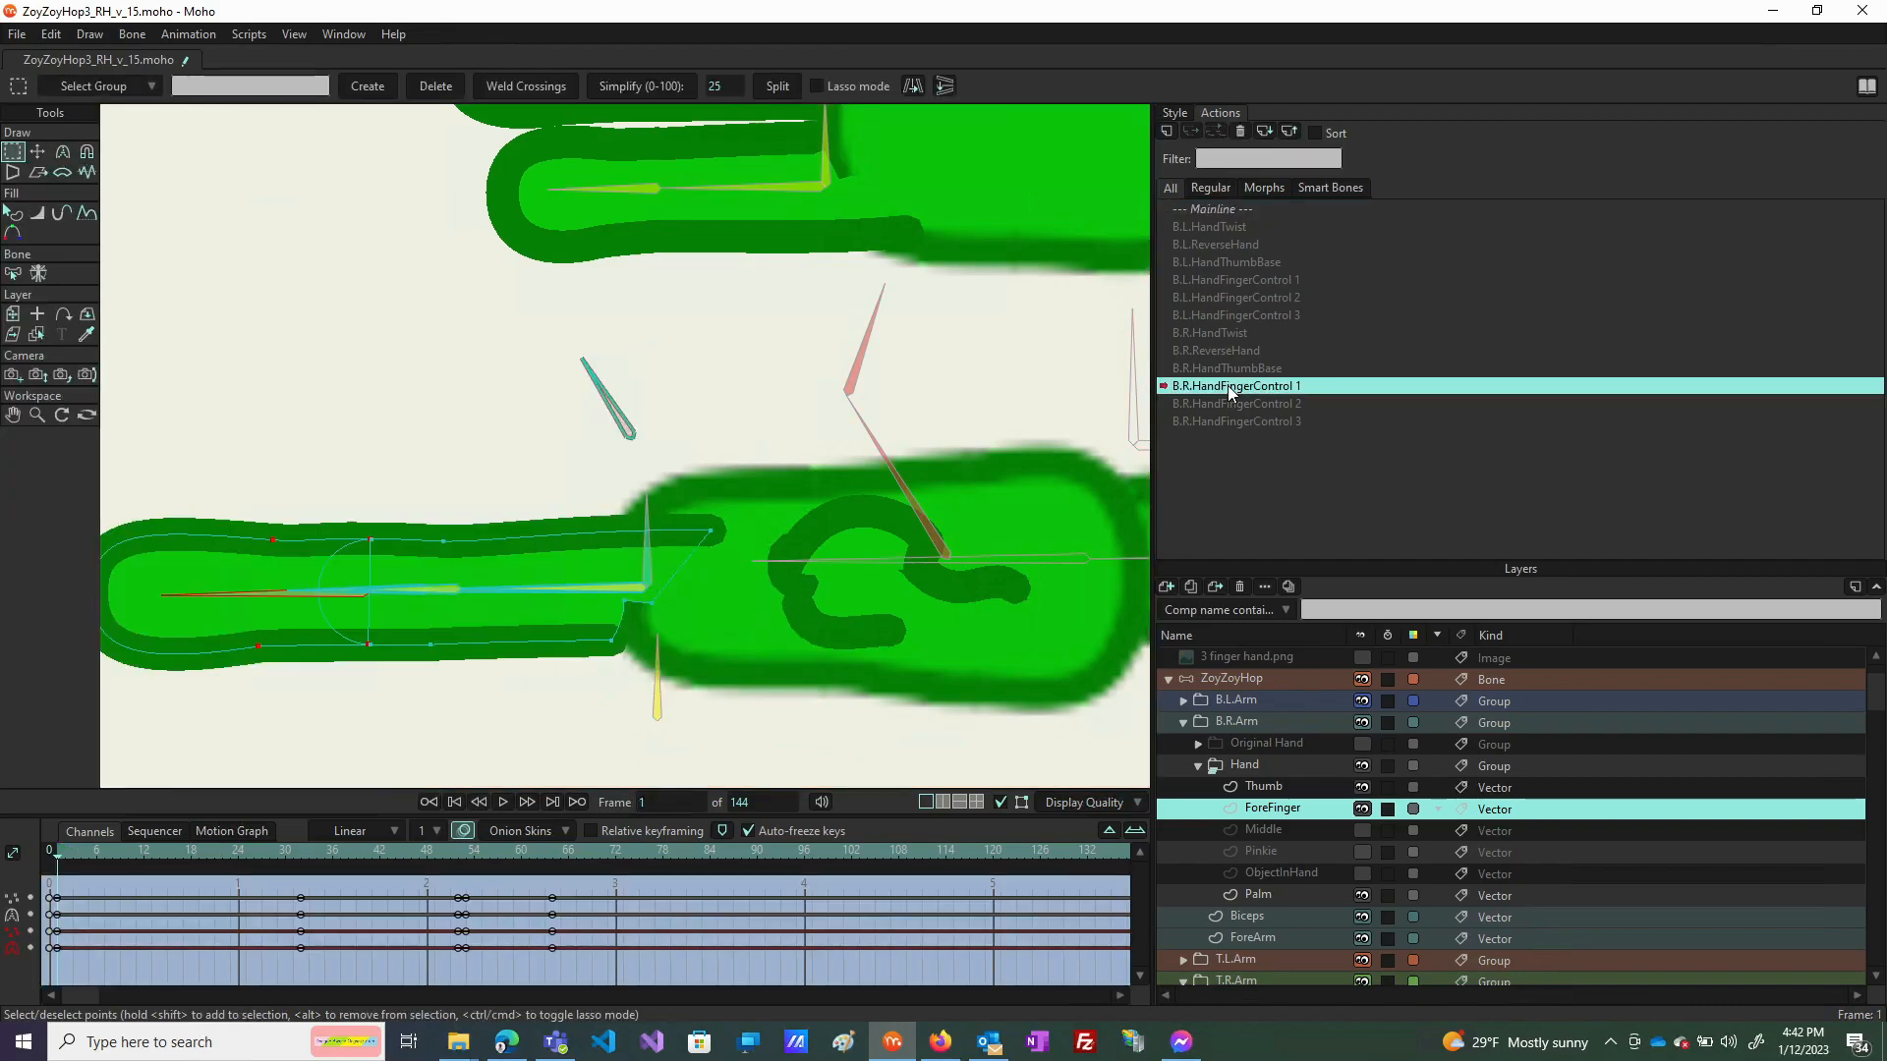
click(553, 855)
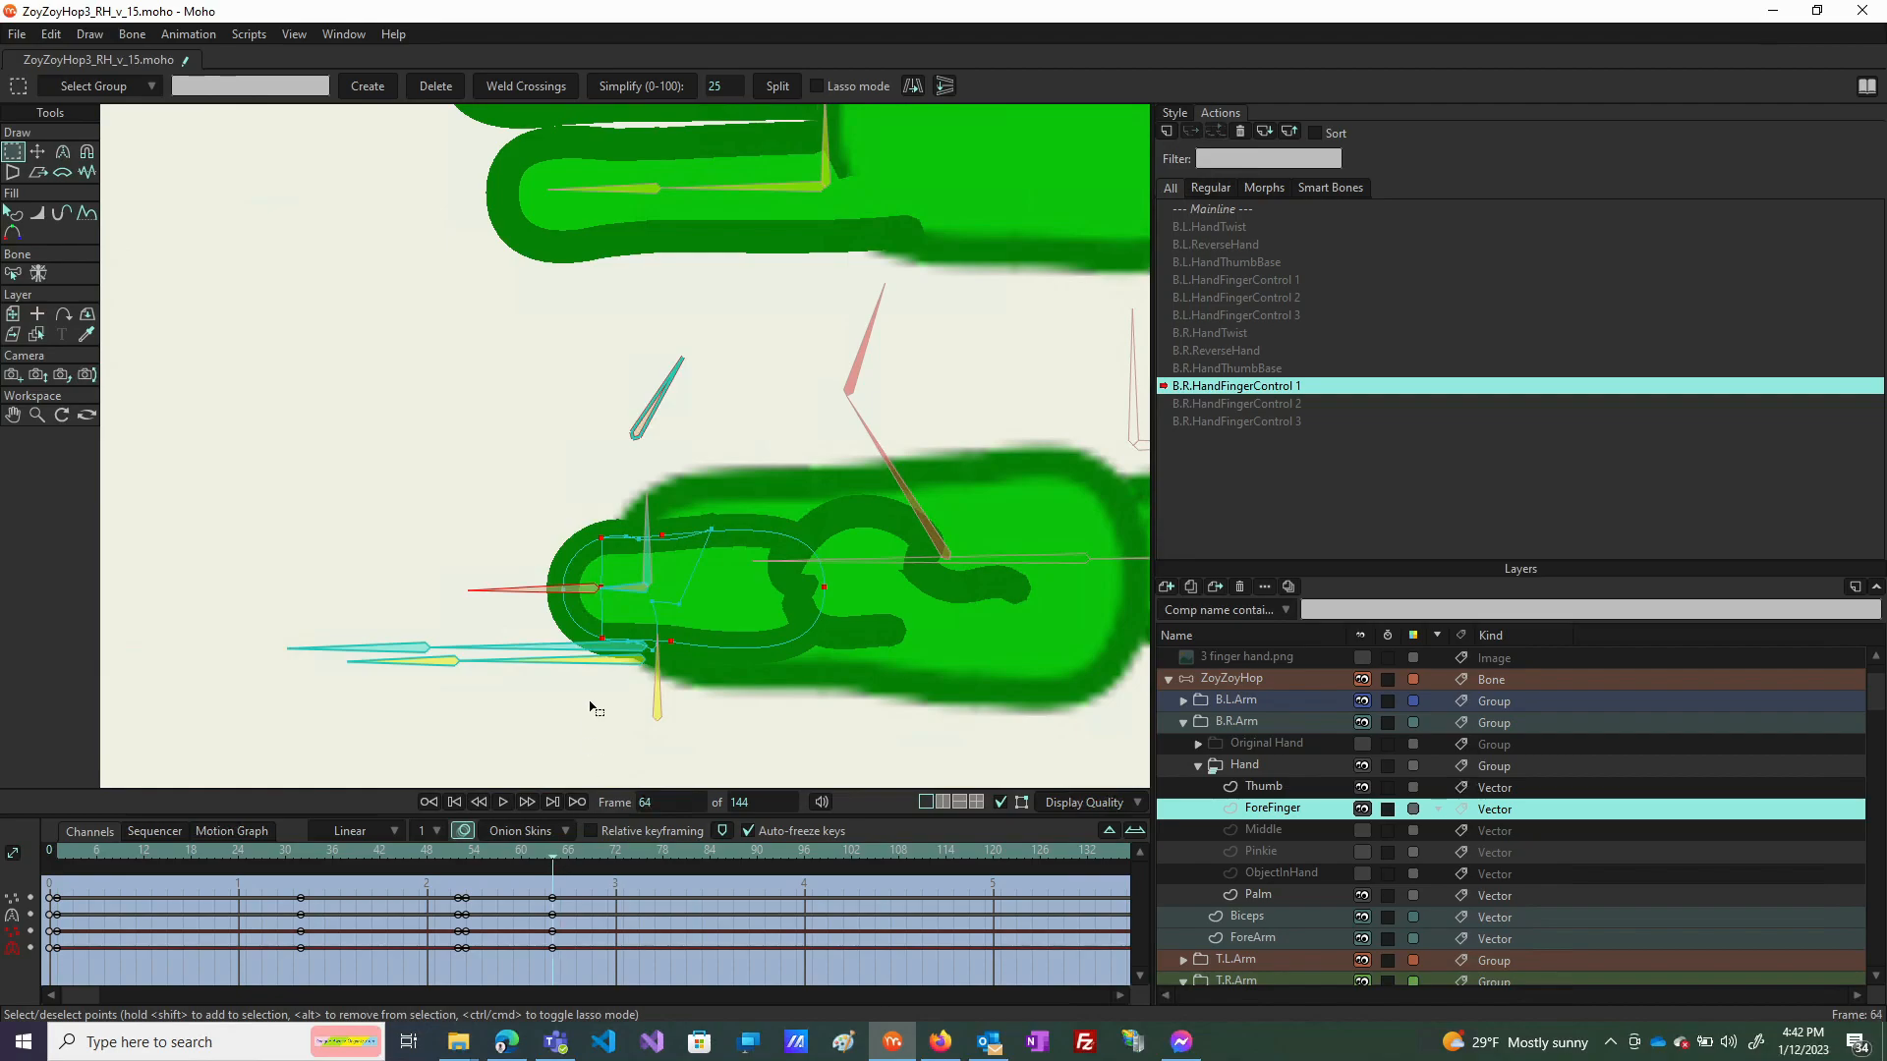
scroll(595, 614, up, 3)
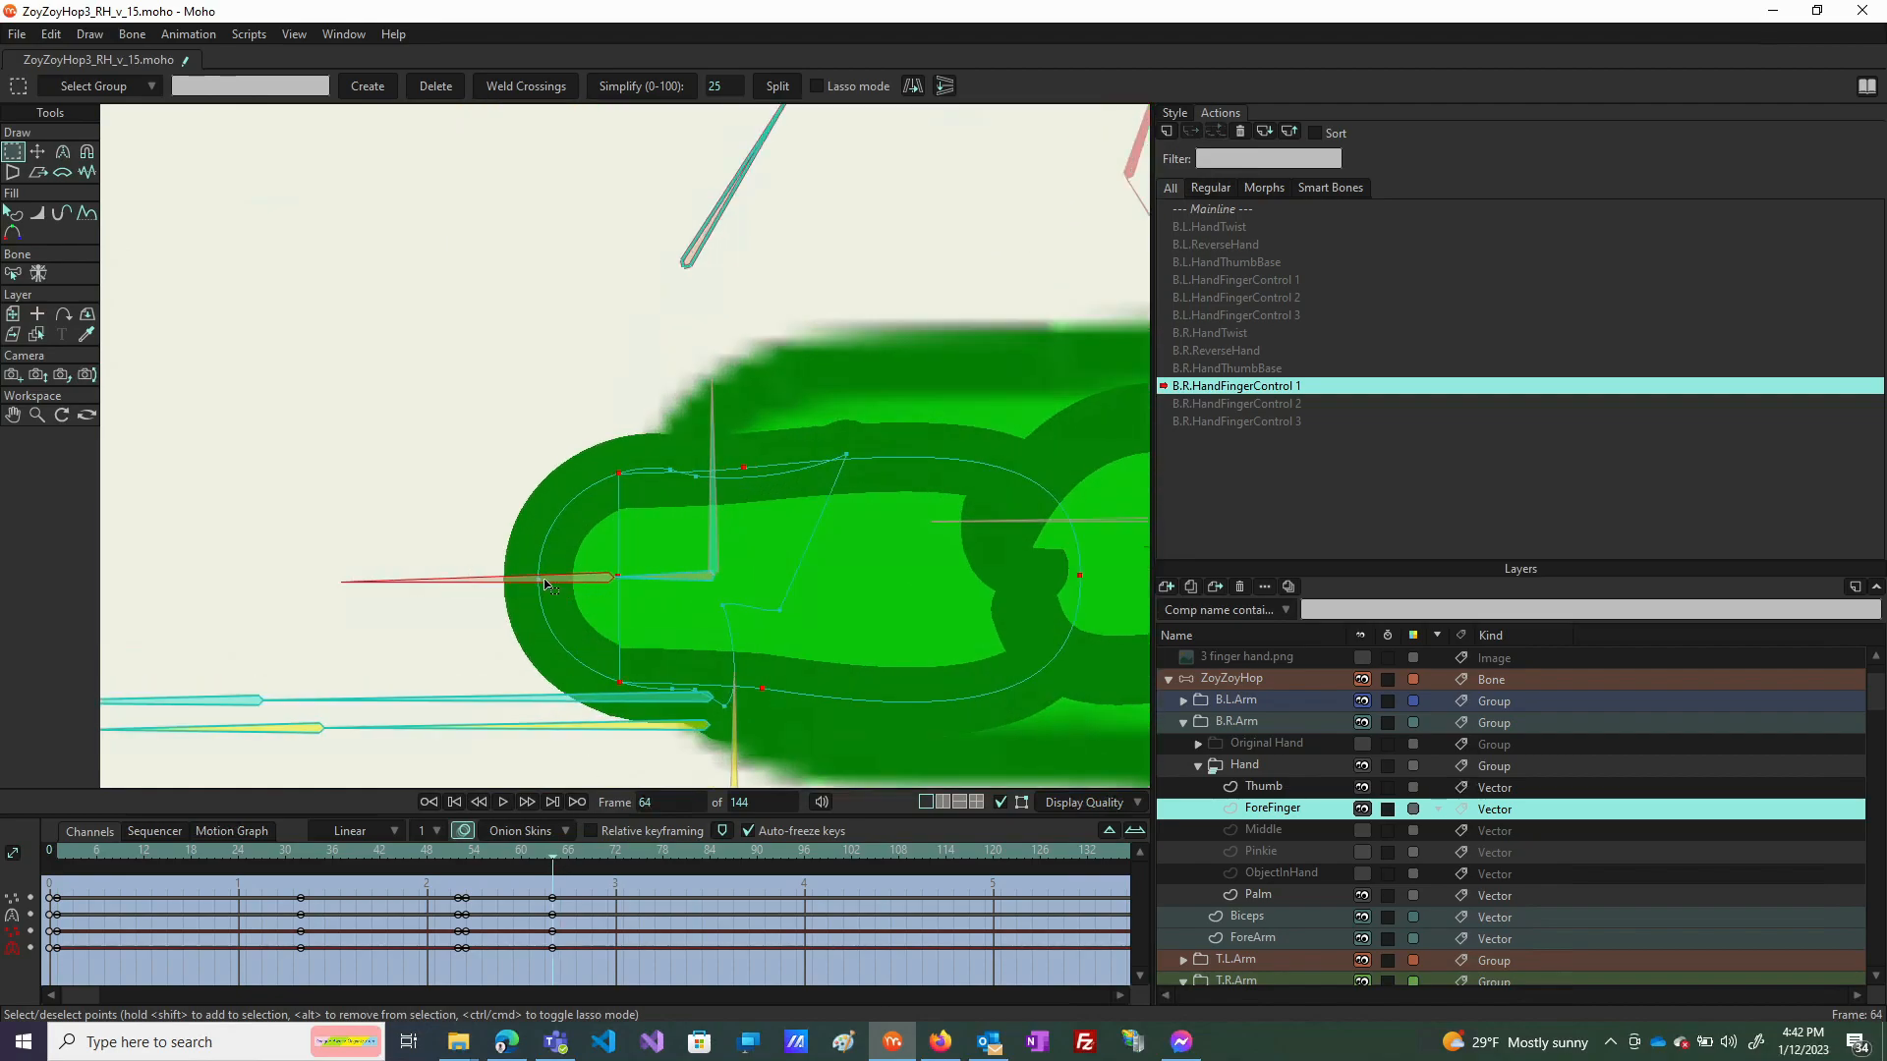
click(542, 584)
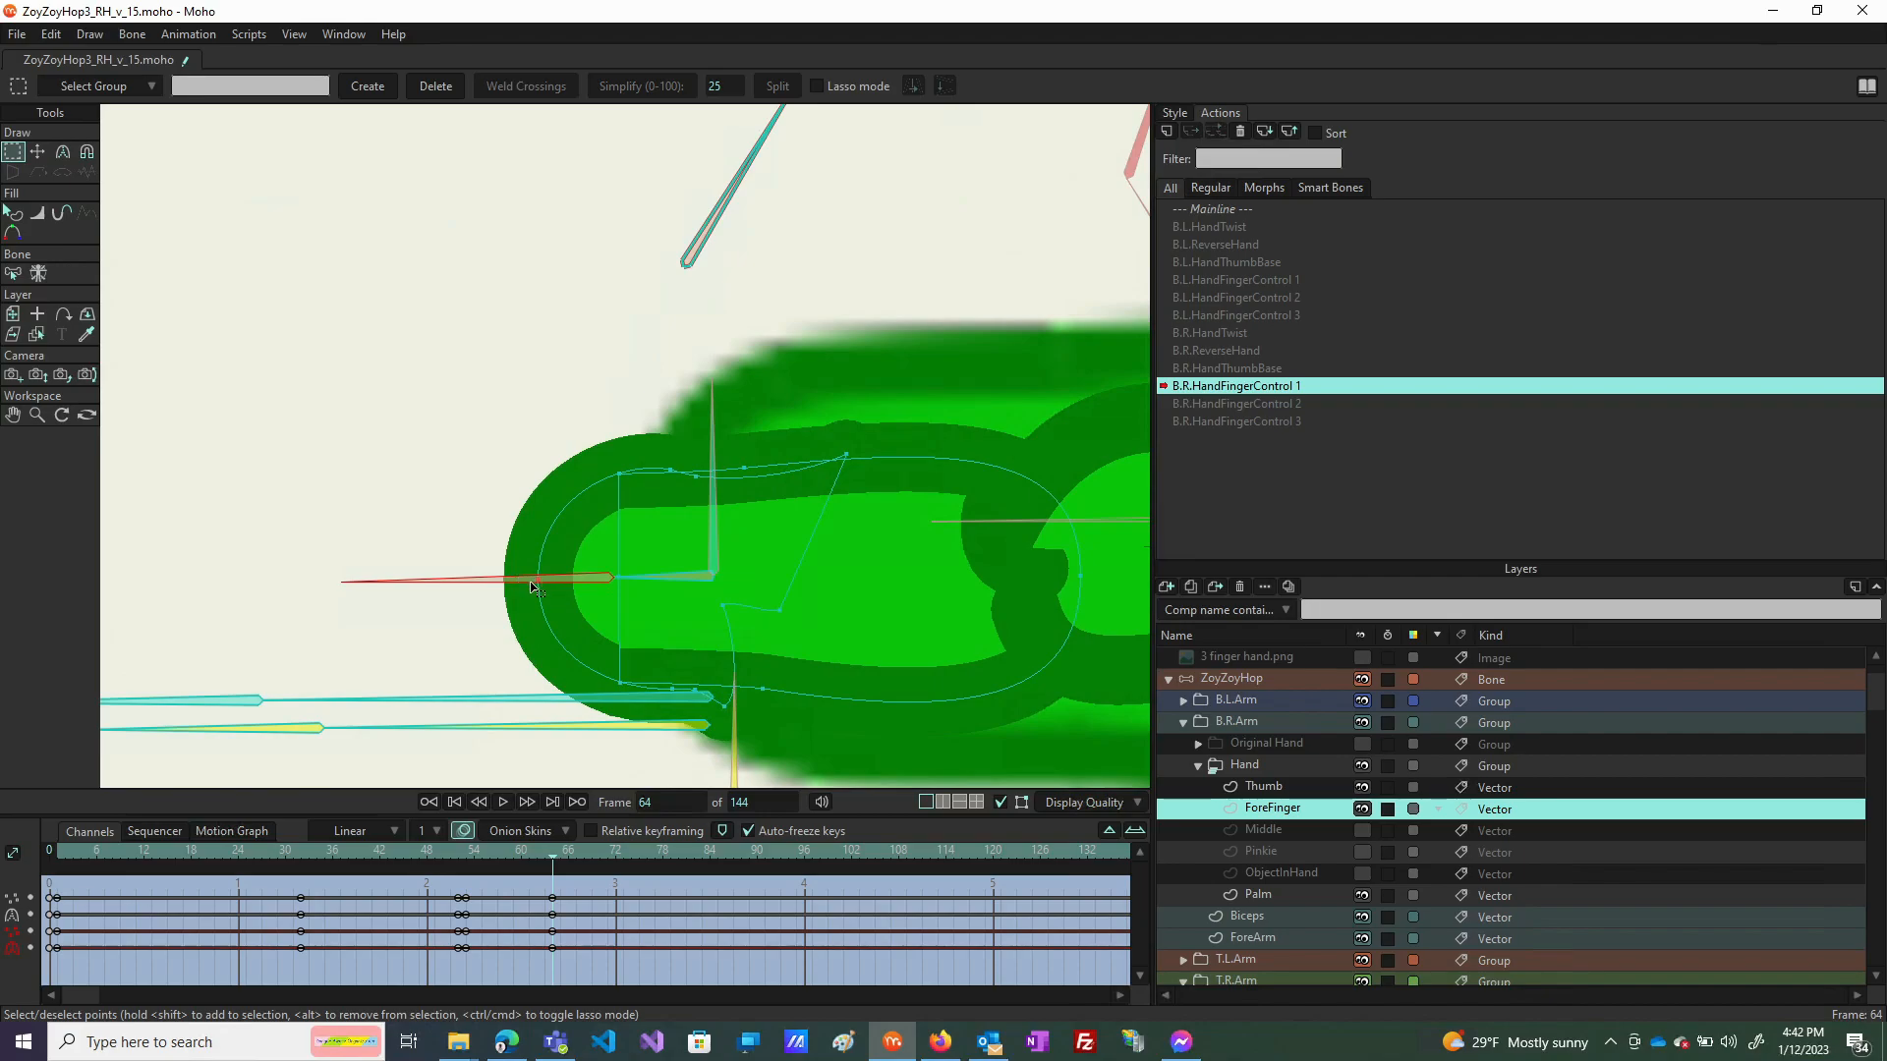
key(t)
drag(530, 587, 529, 587)
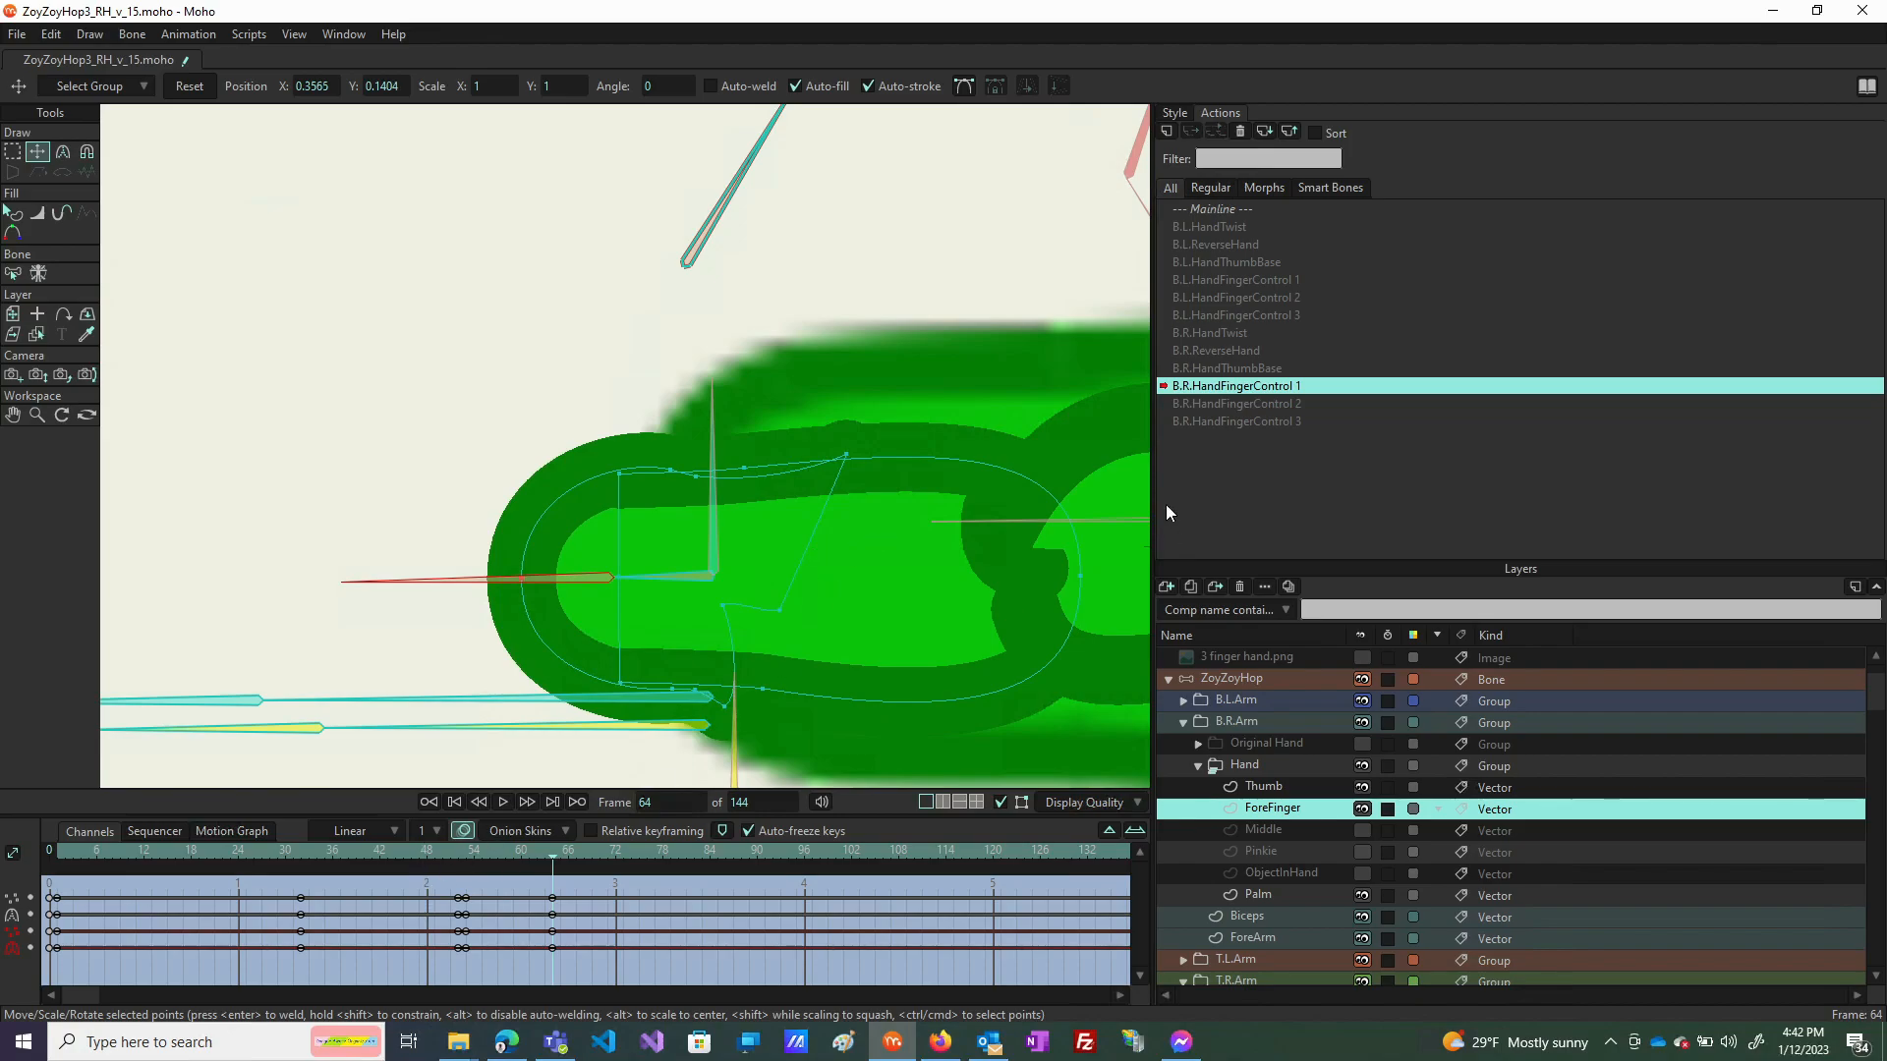
Test the adjusted knuckle on Mainline by swinging the control bone toward the palm and rotating the fingertip bone, then restore the rest pose.
double_click(1202, 208)
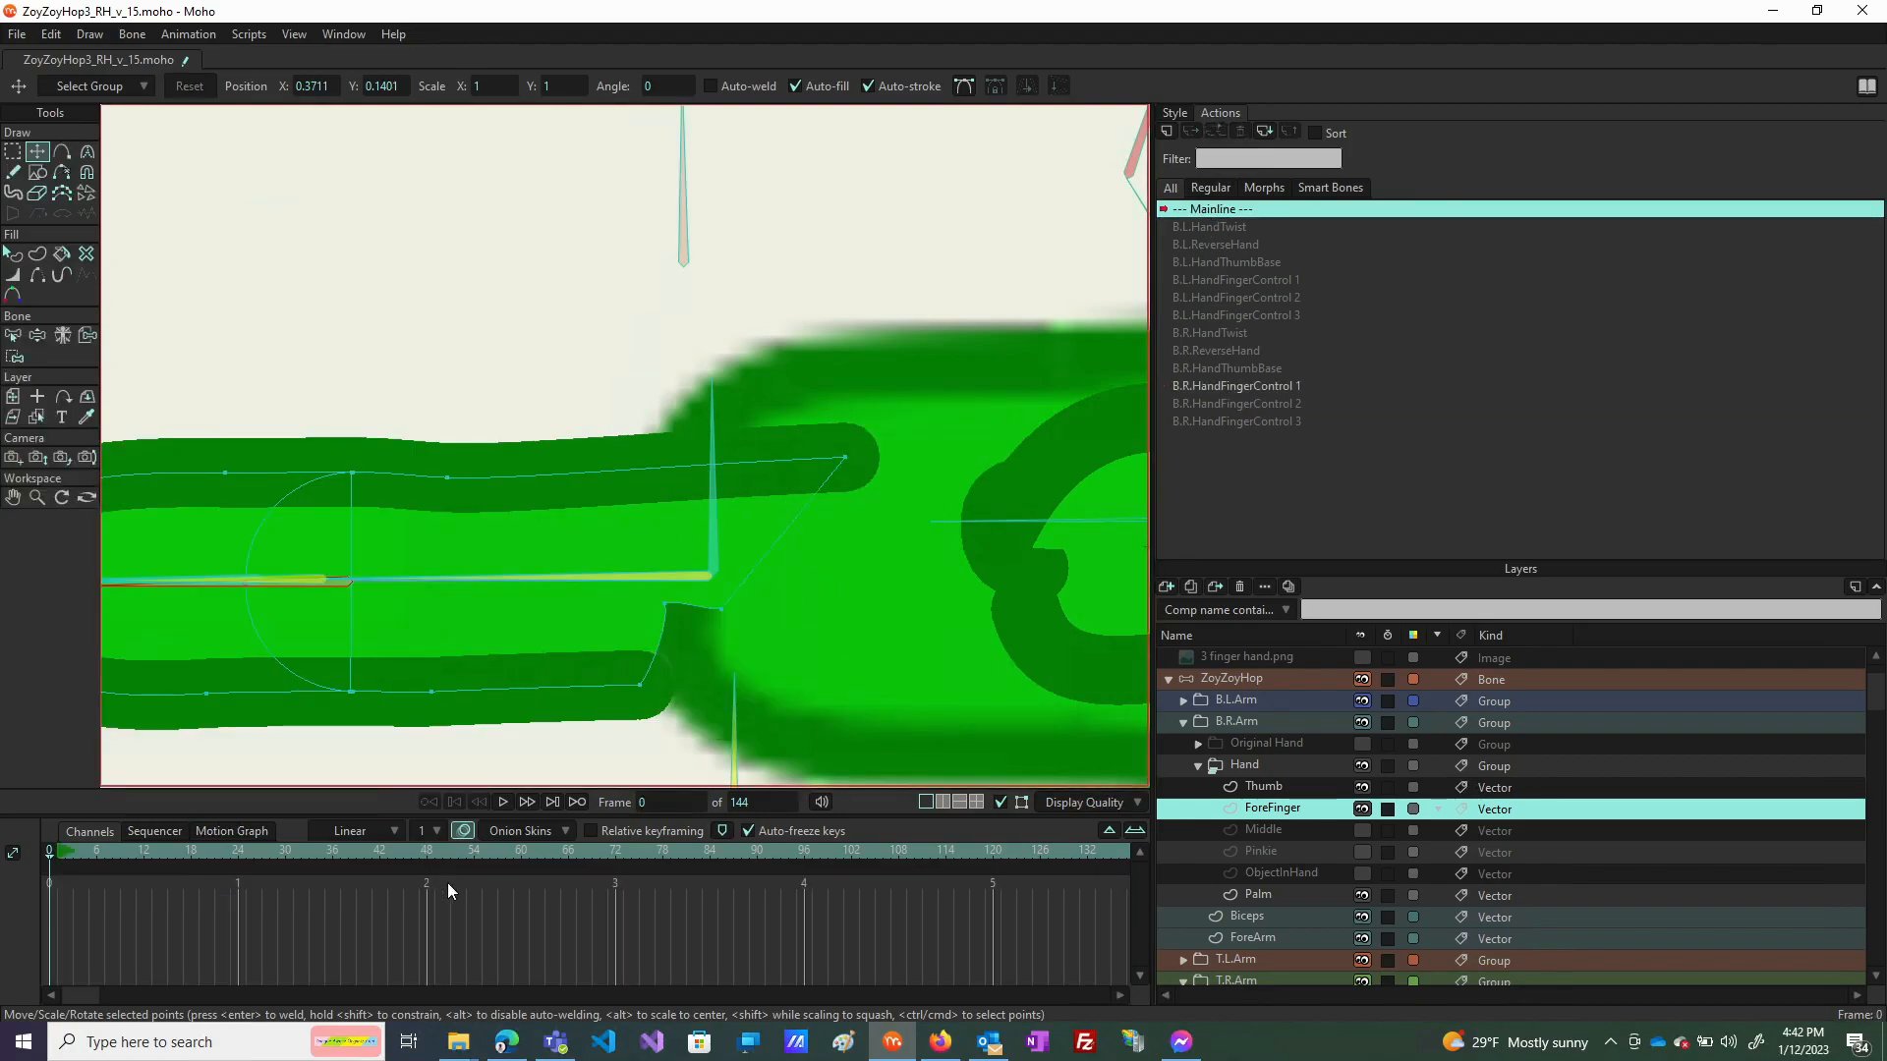
scroll(674, 245, down, 3)
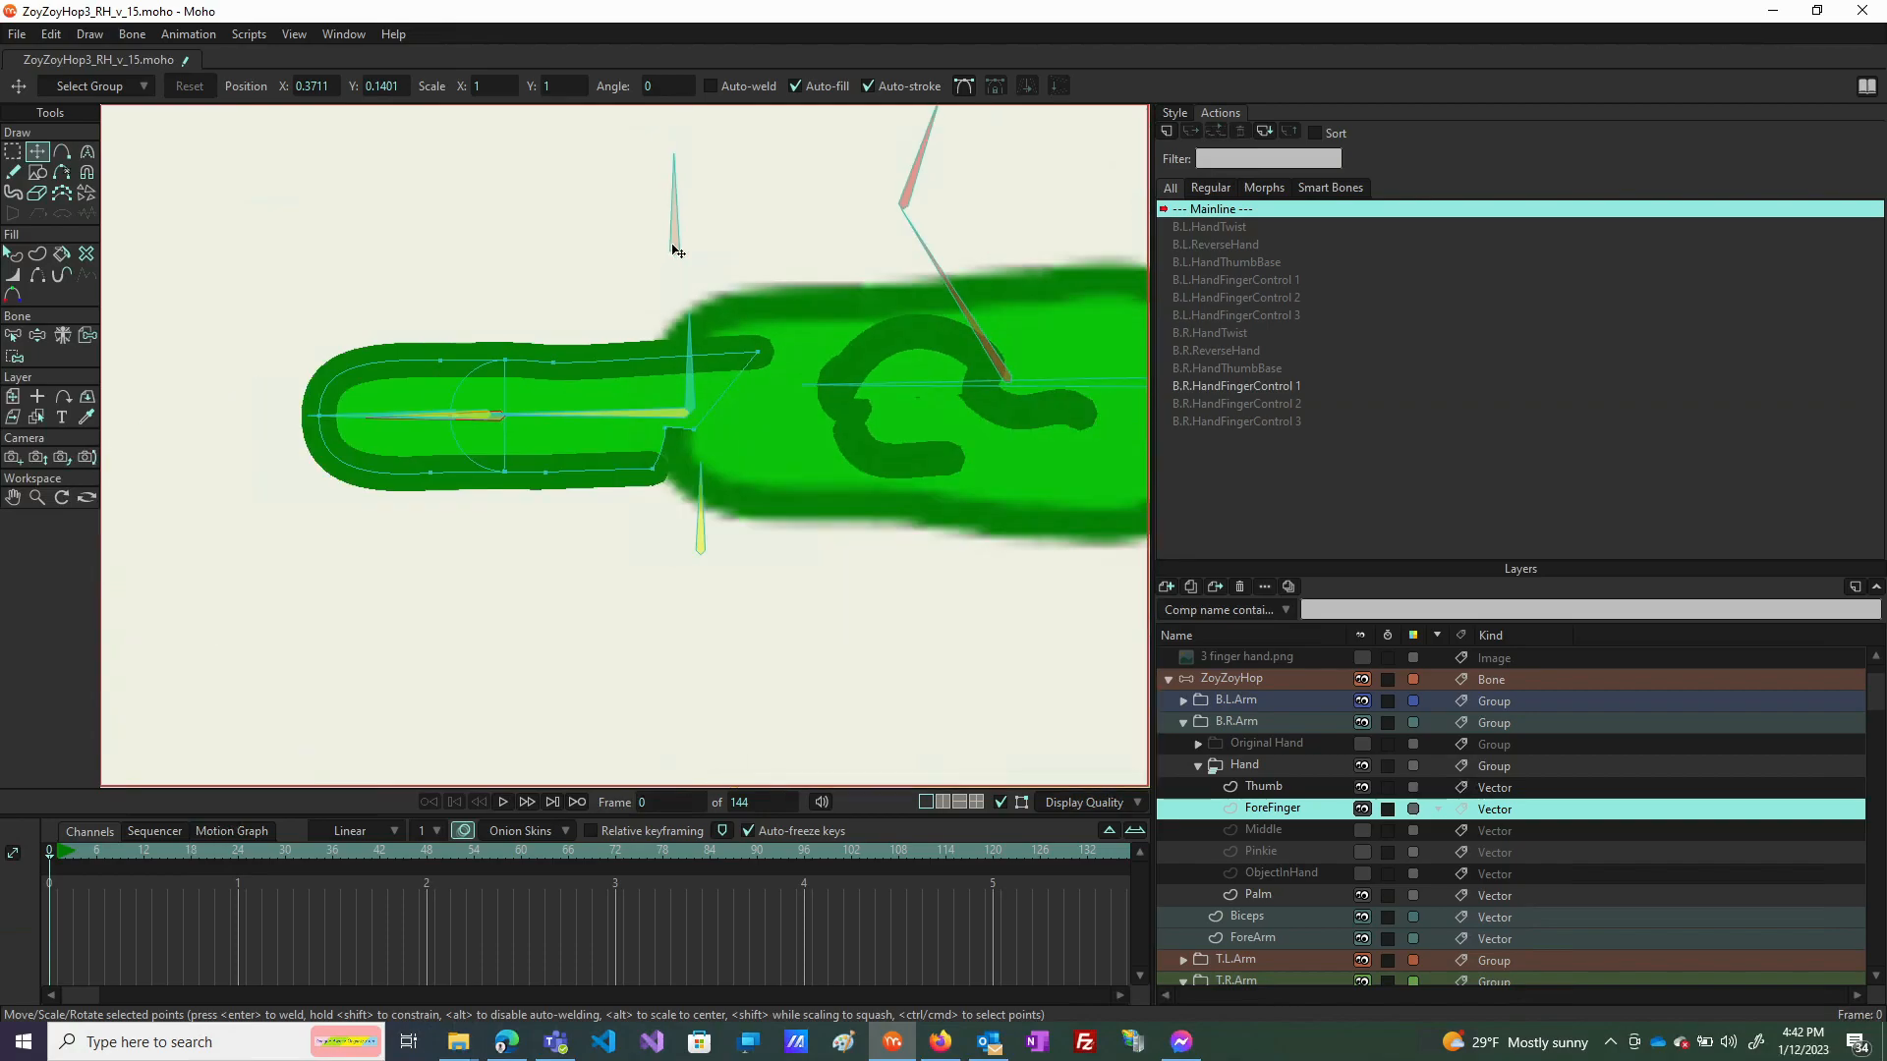
click(37, 336)
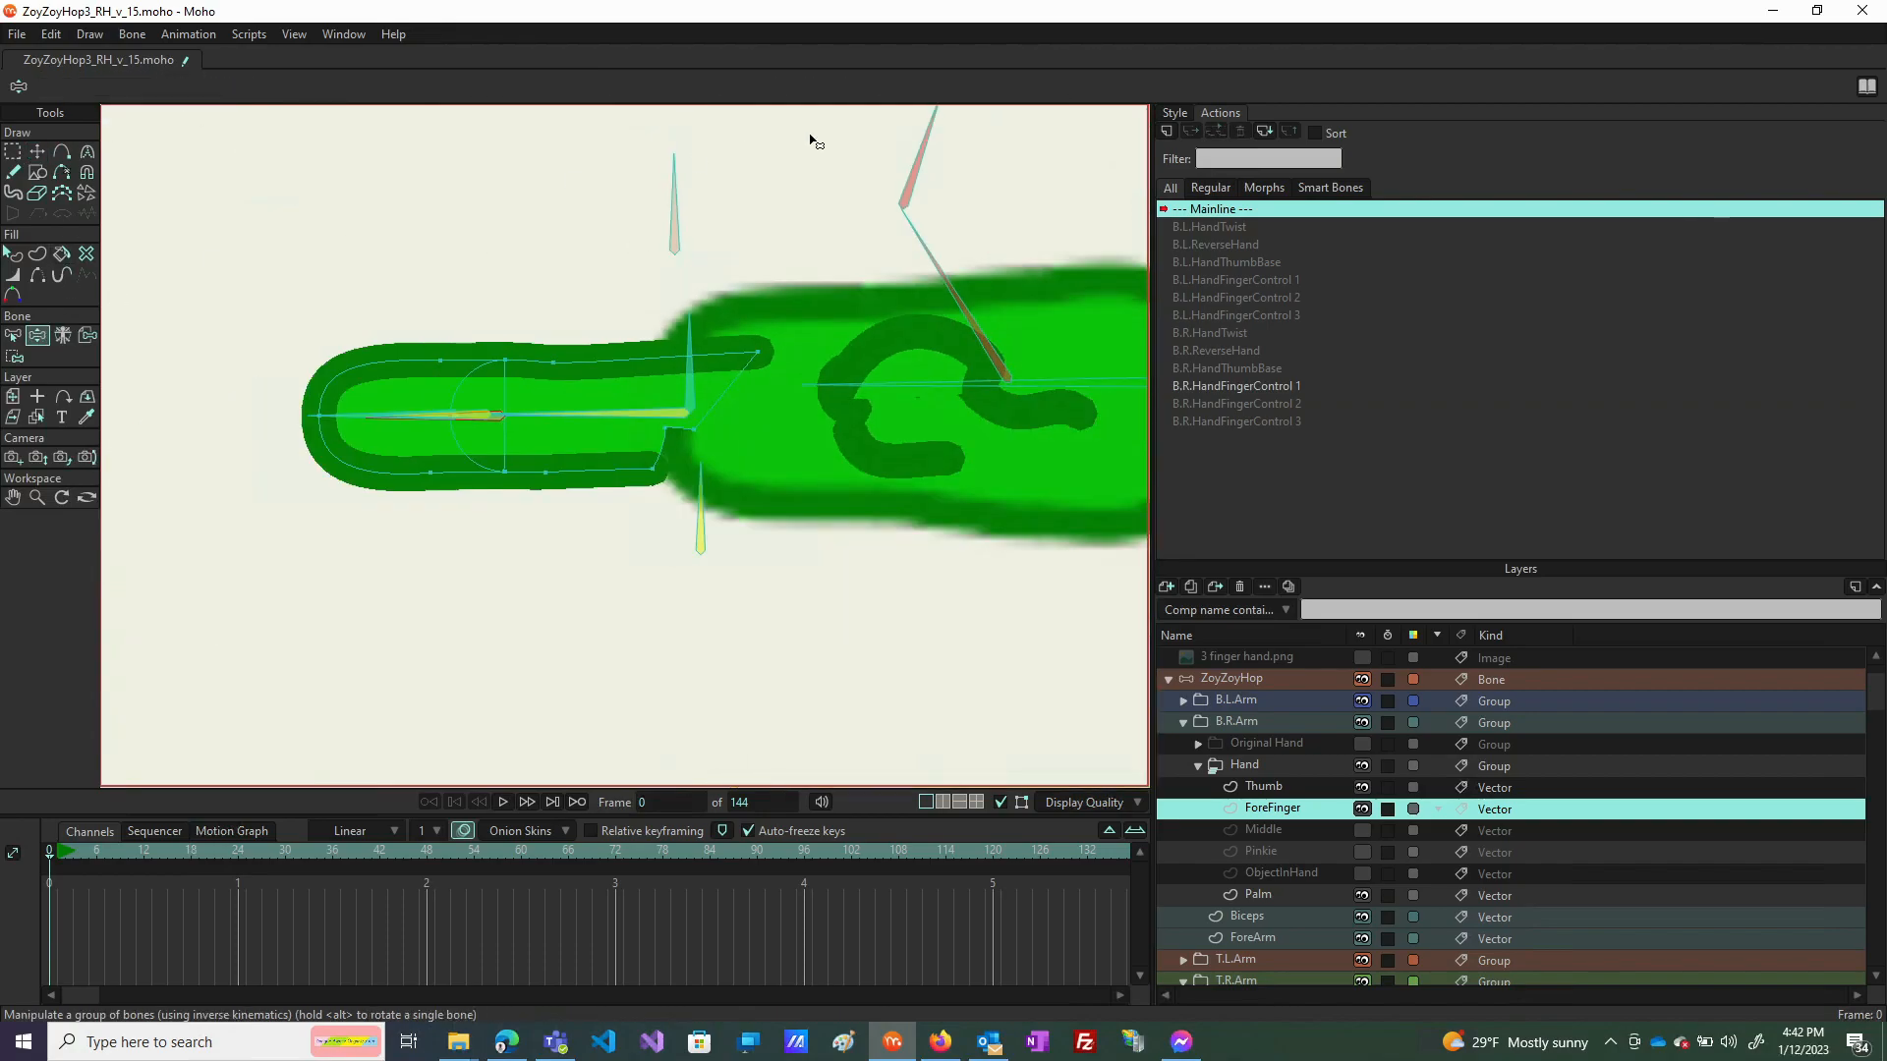
drag(678, 196, 808, 226)
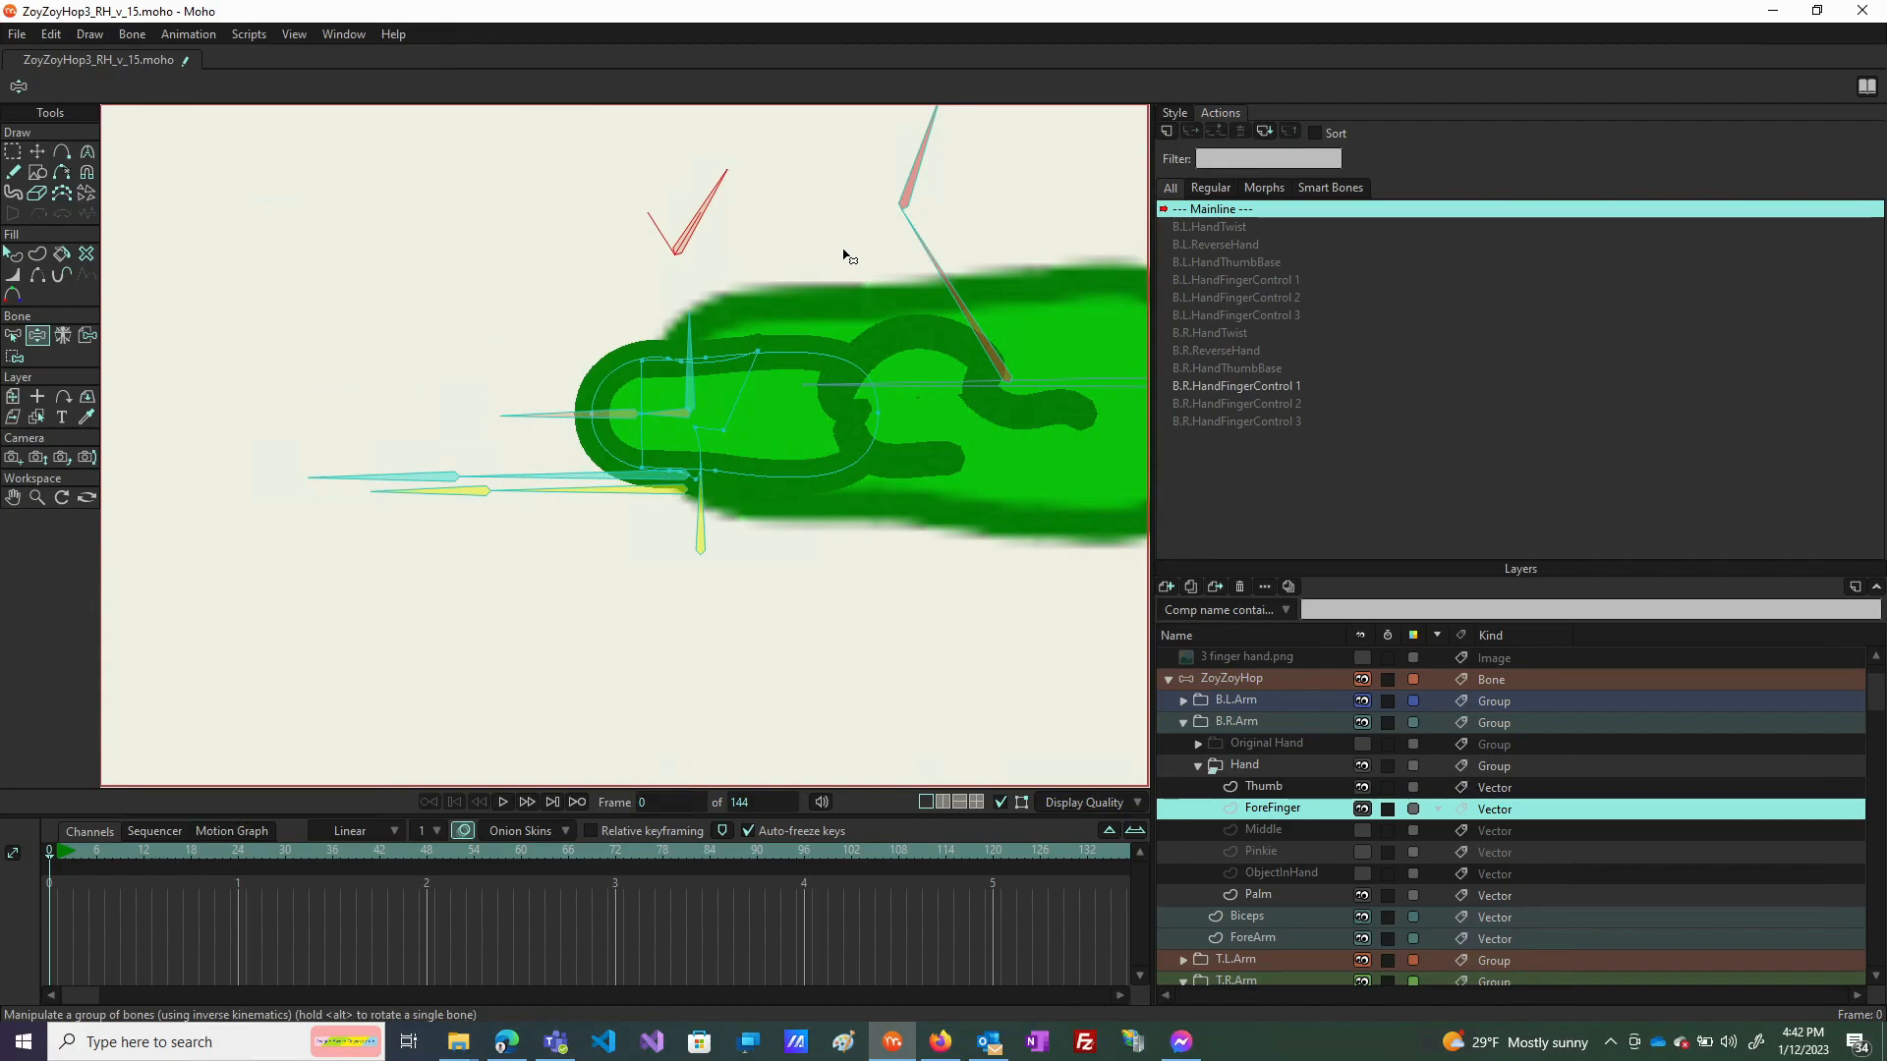
drag(501, 423, 678, 526)
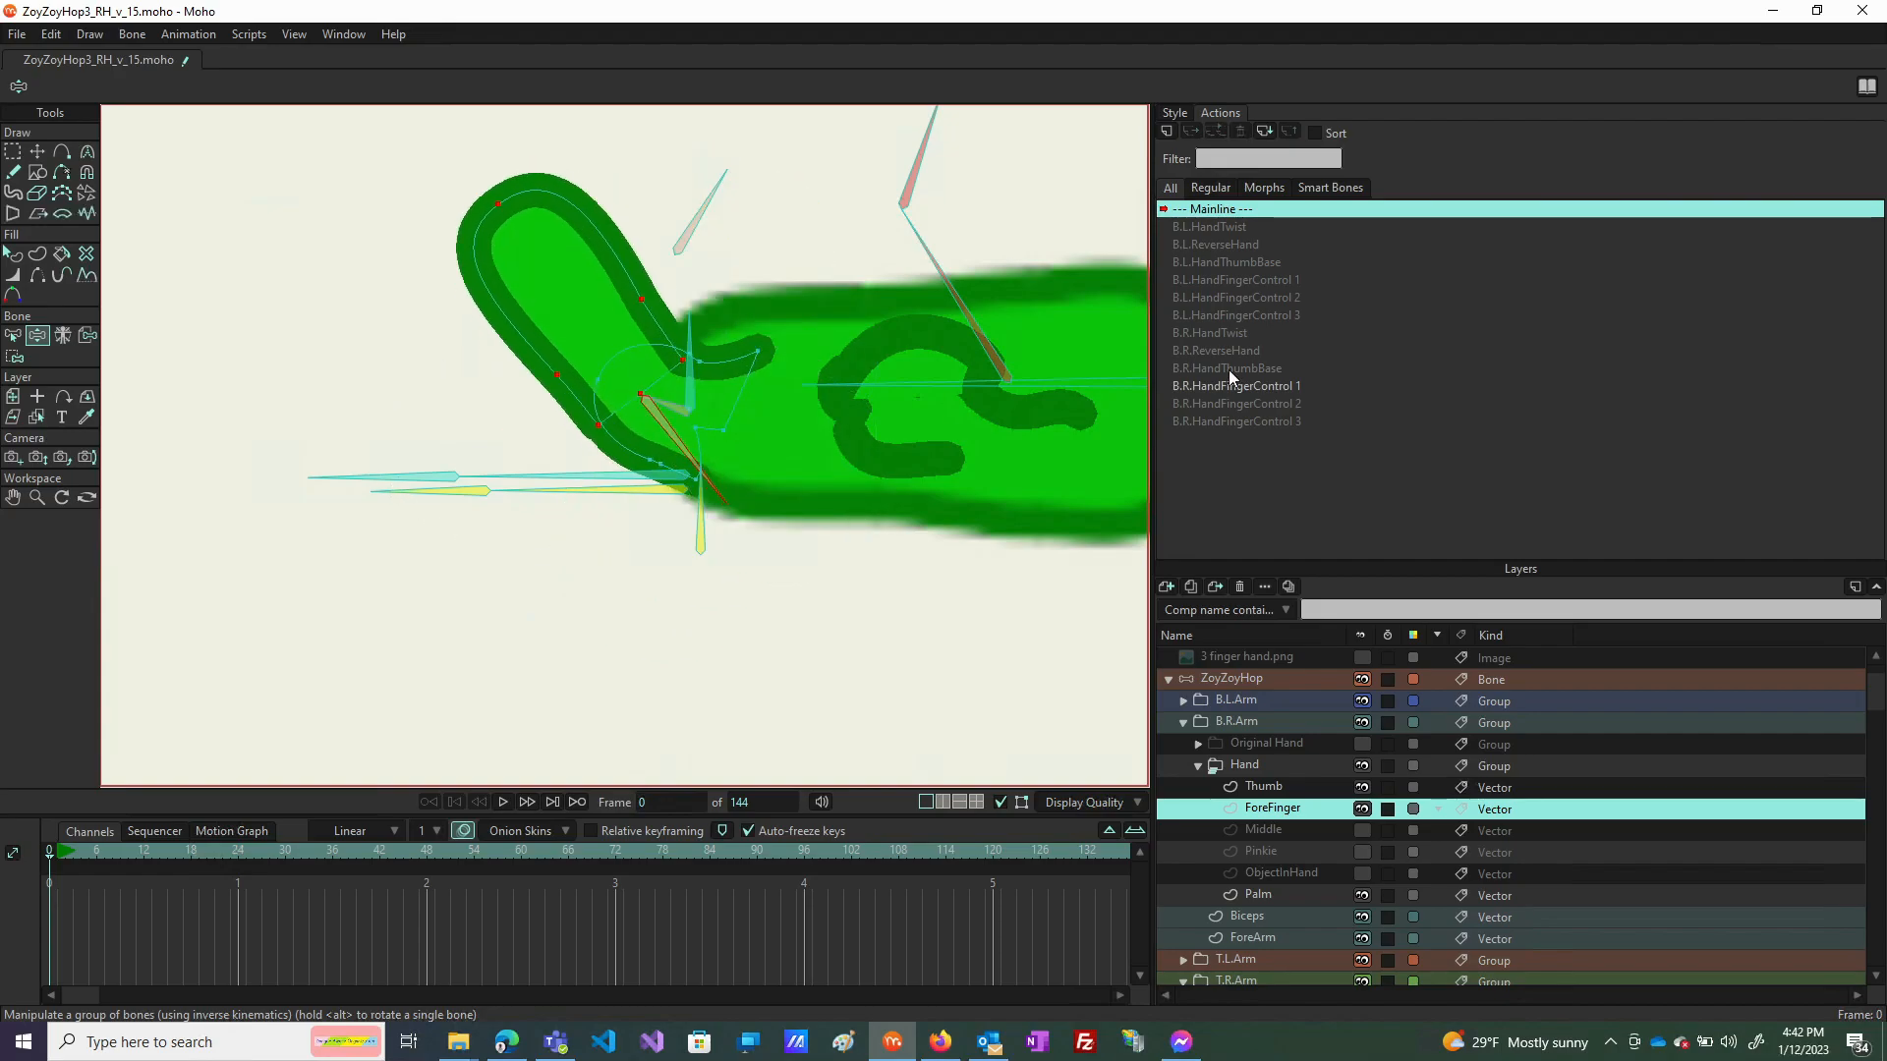
click(1216, 210)
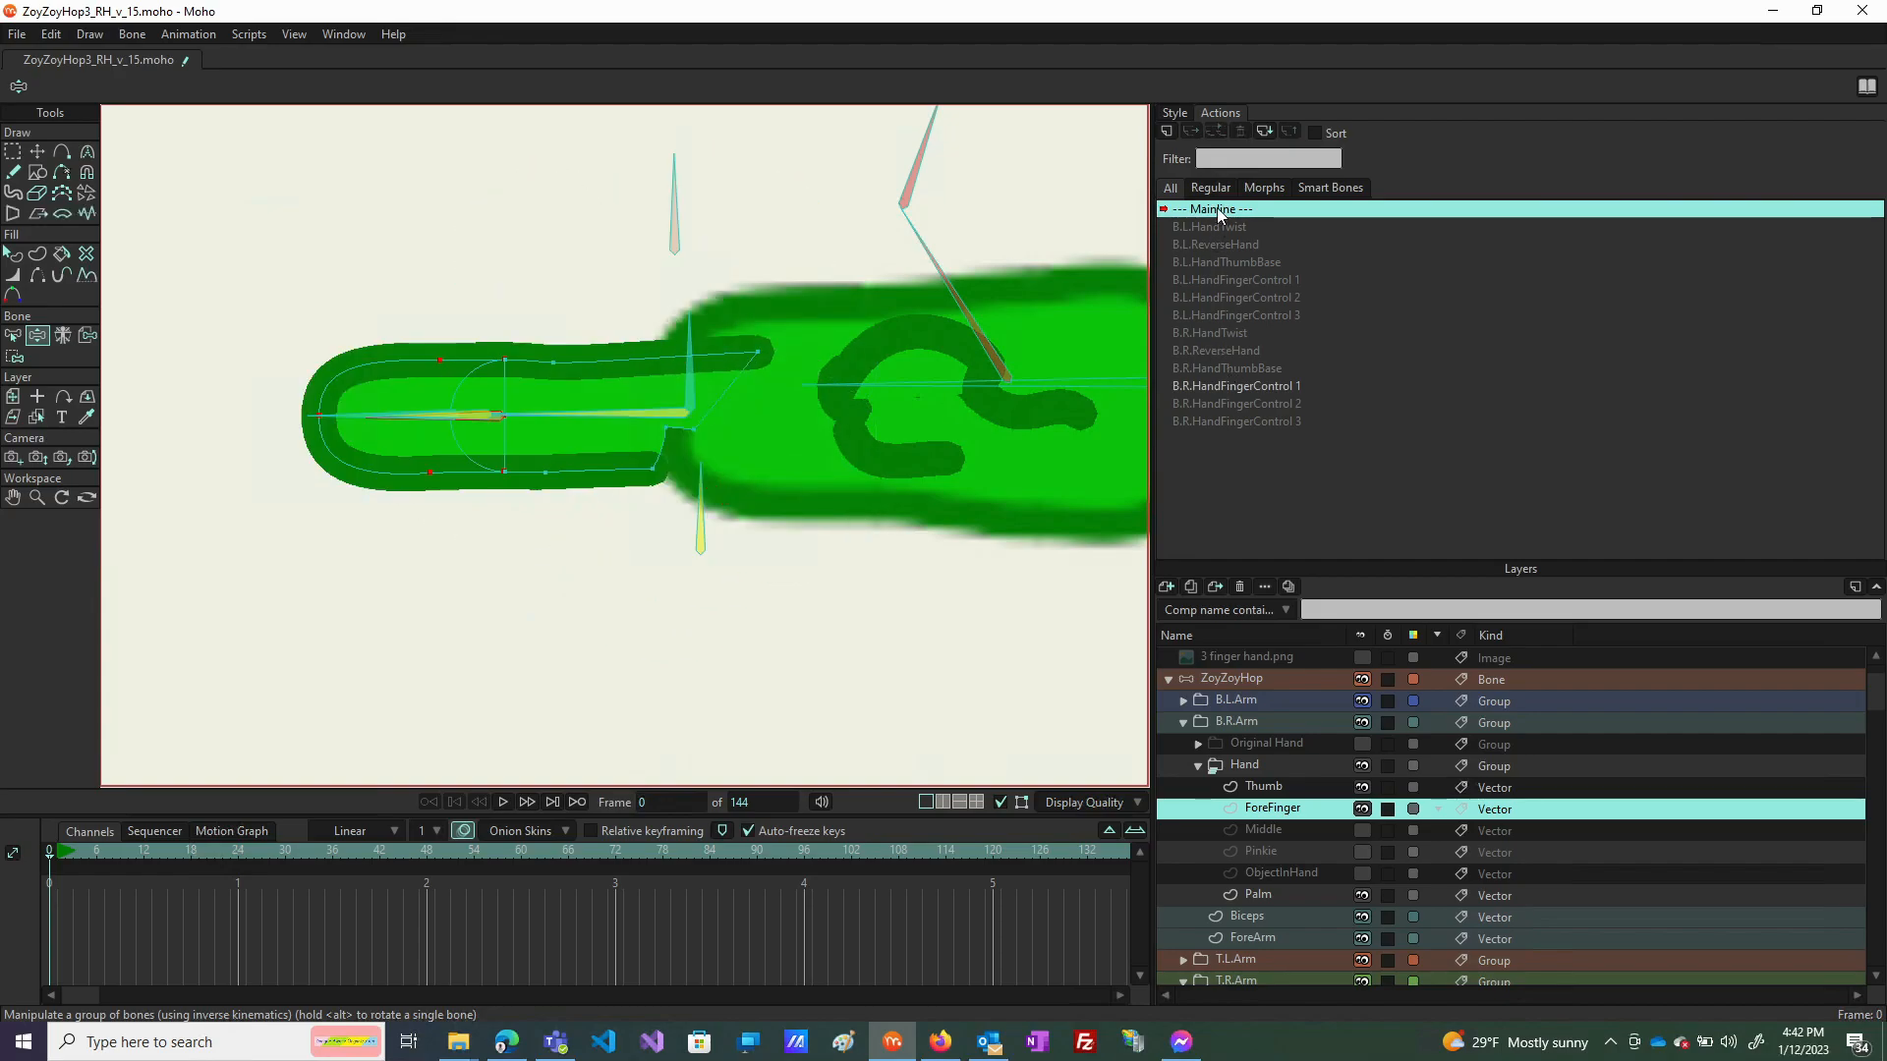
In B.R.HandFingerControl 1 at frame 64, nudge the ForeFinger's rounded knuckle point slightly, to about X 0.3568, Y 0.1404.
click(1226, 385)
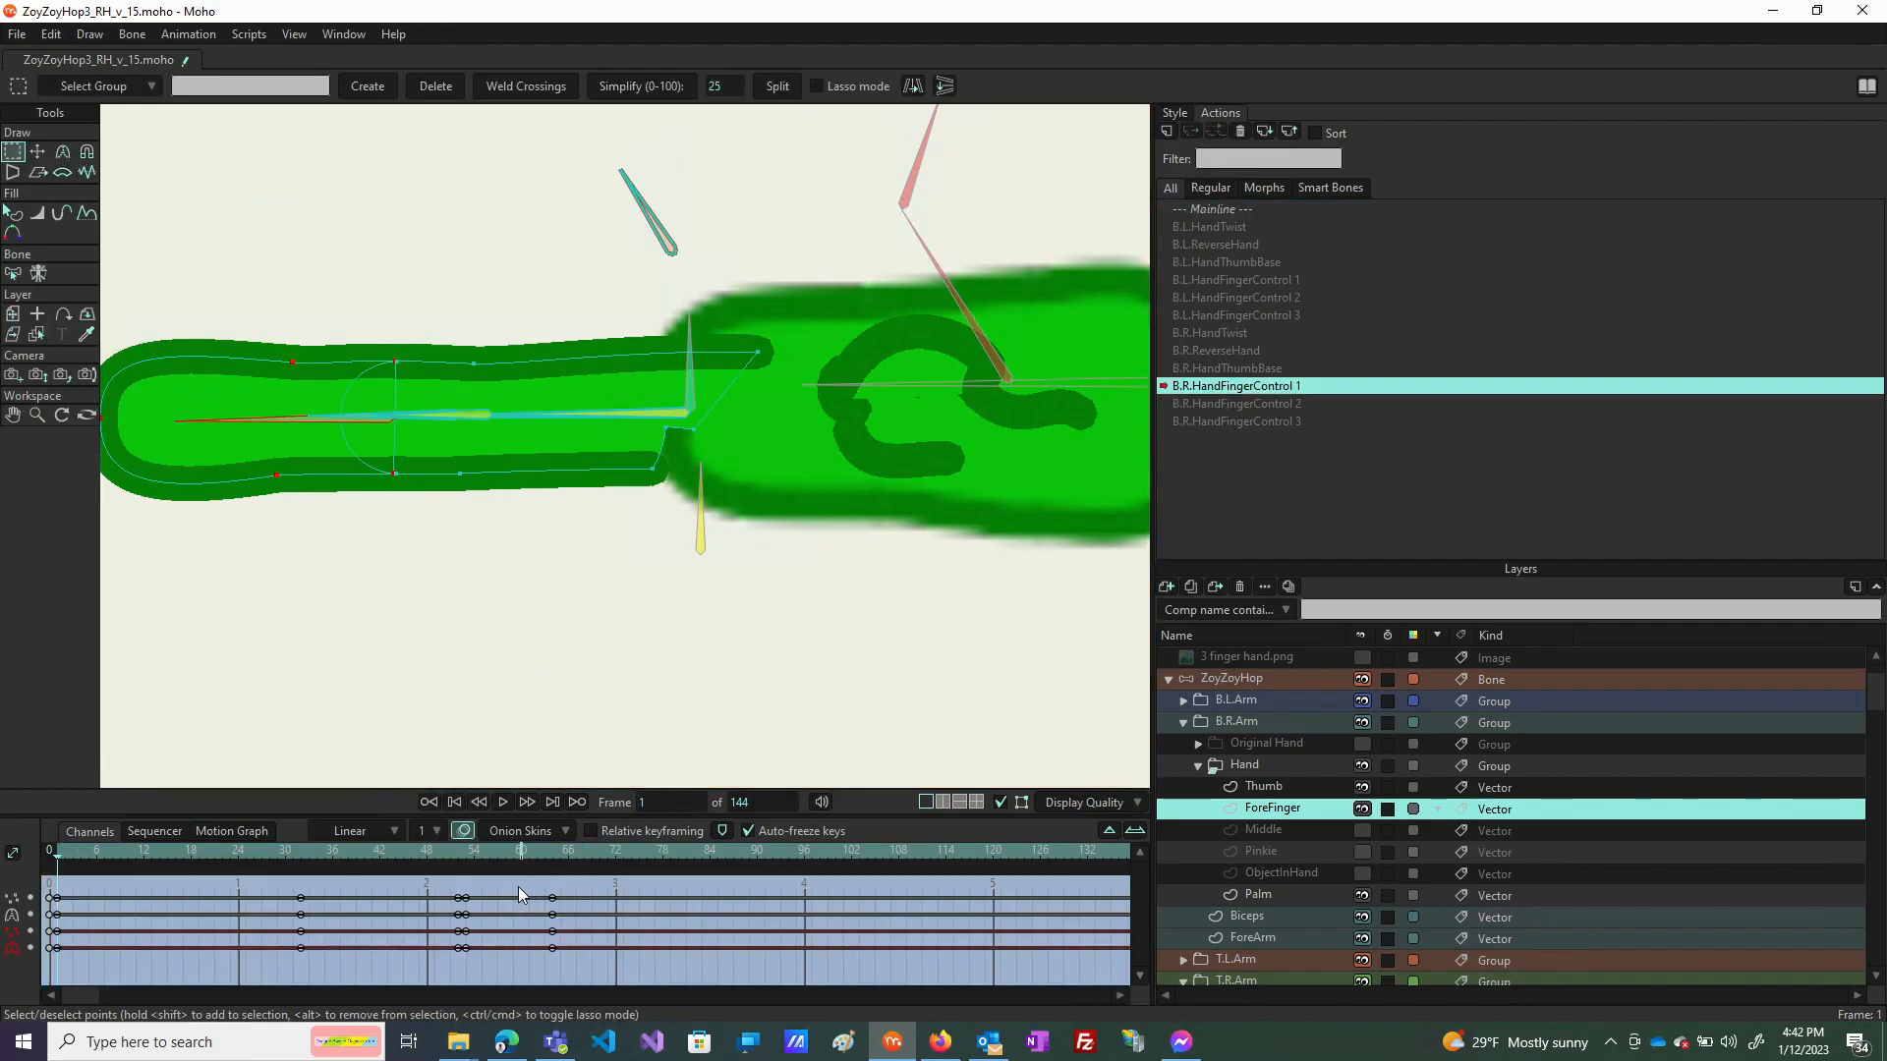
click(552, 853)
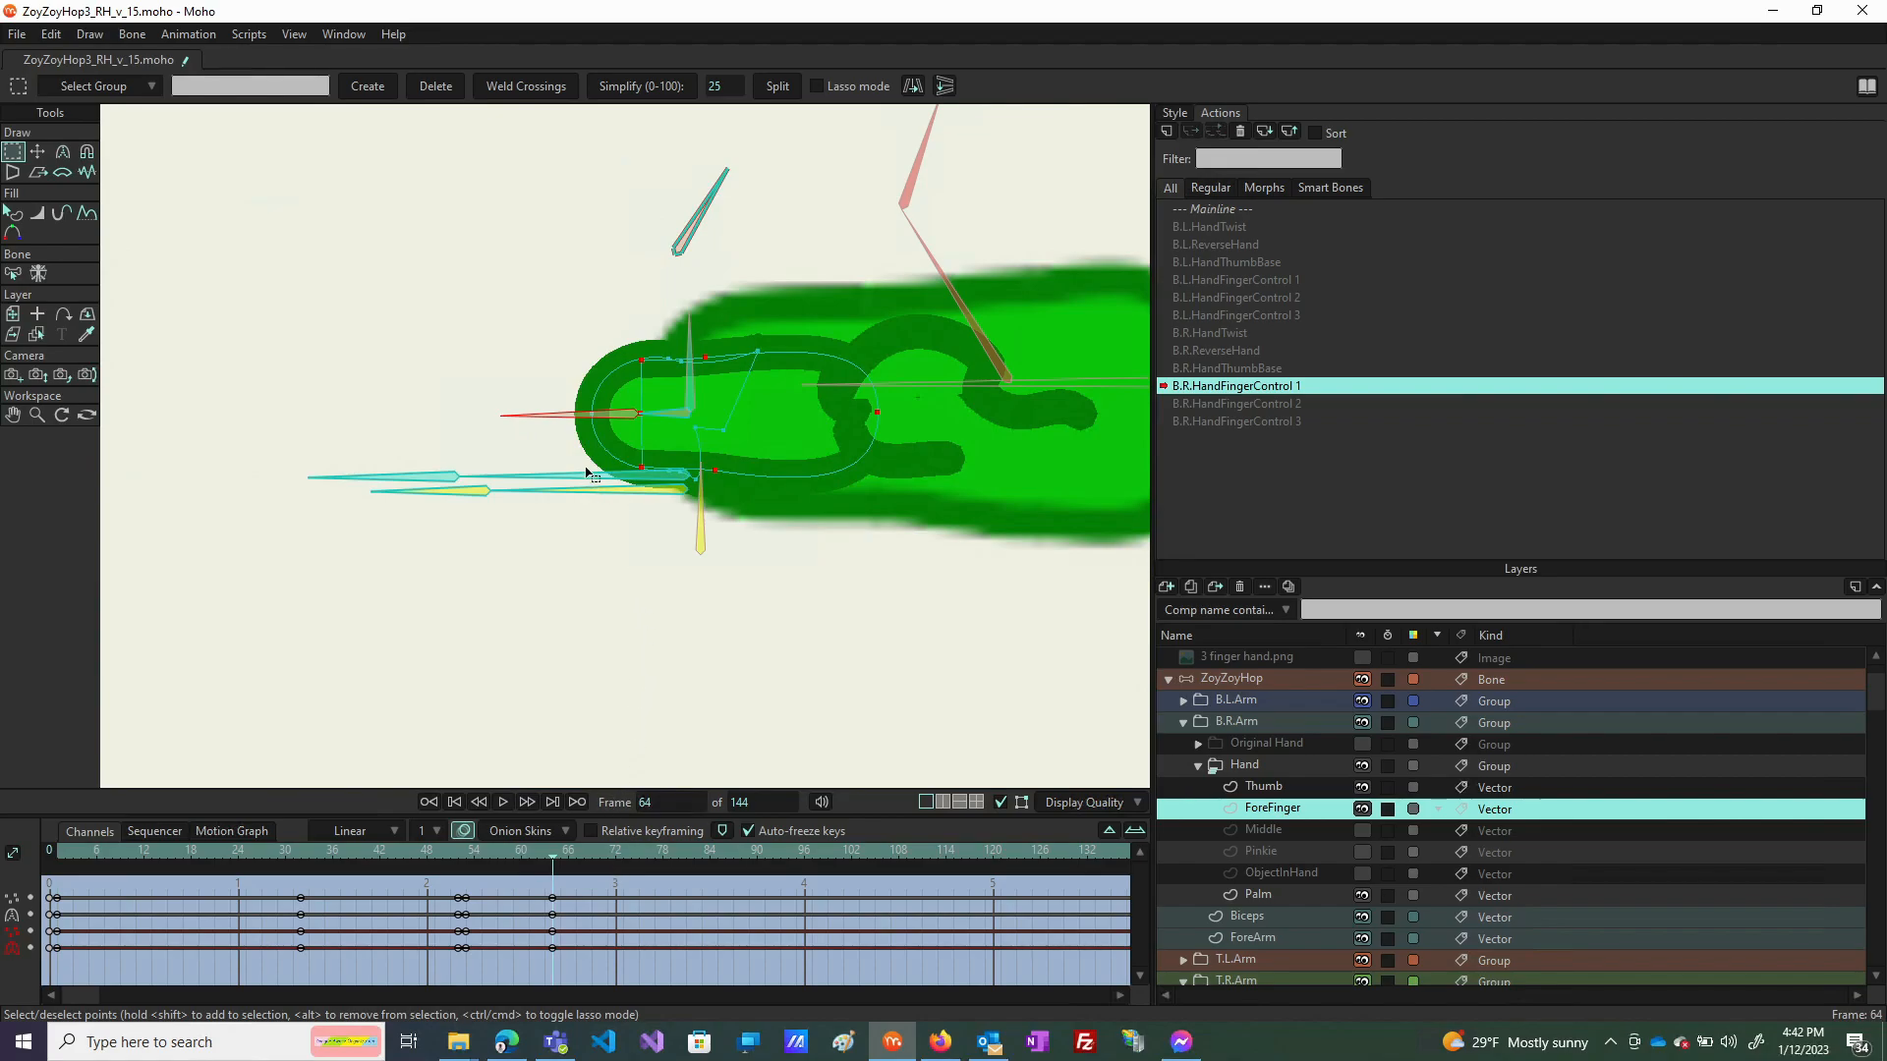
key(t)
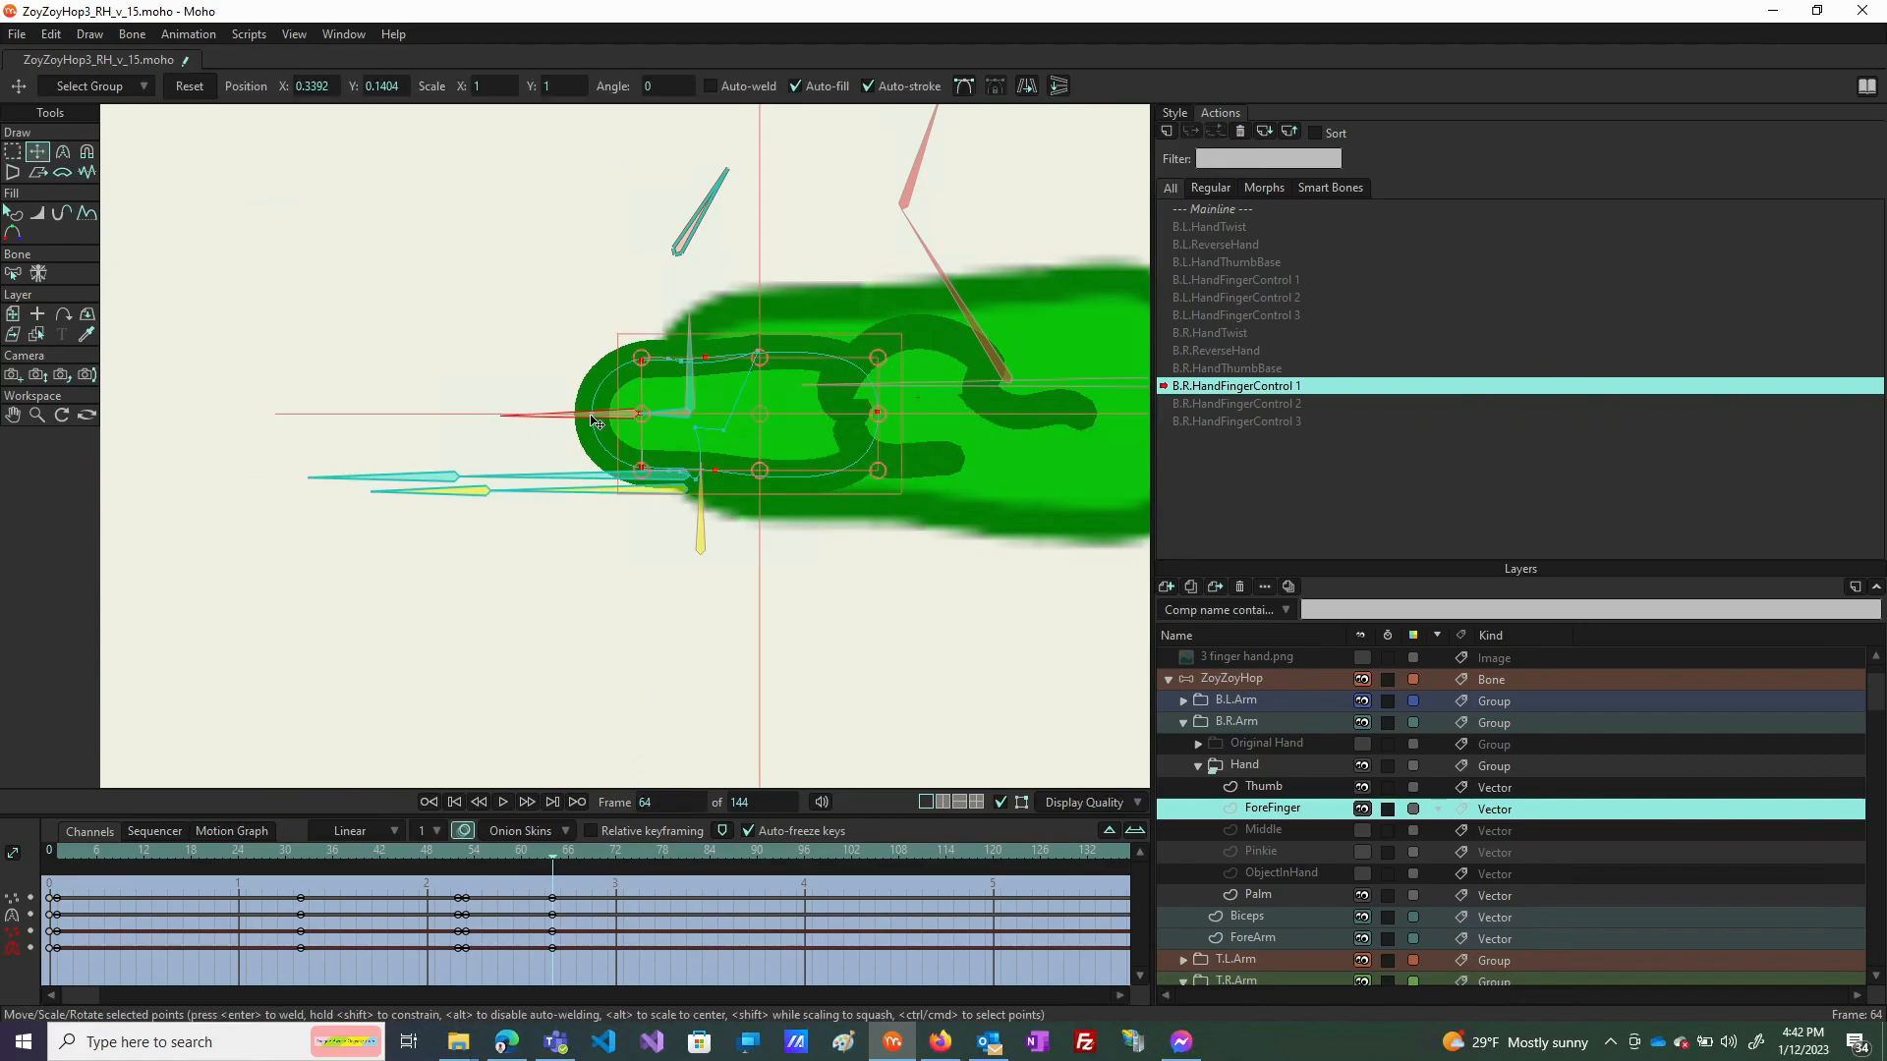
drag(591, 418, 593, 422)
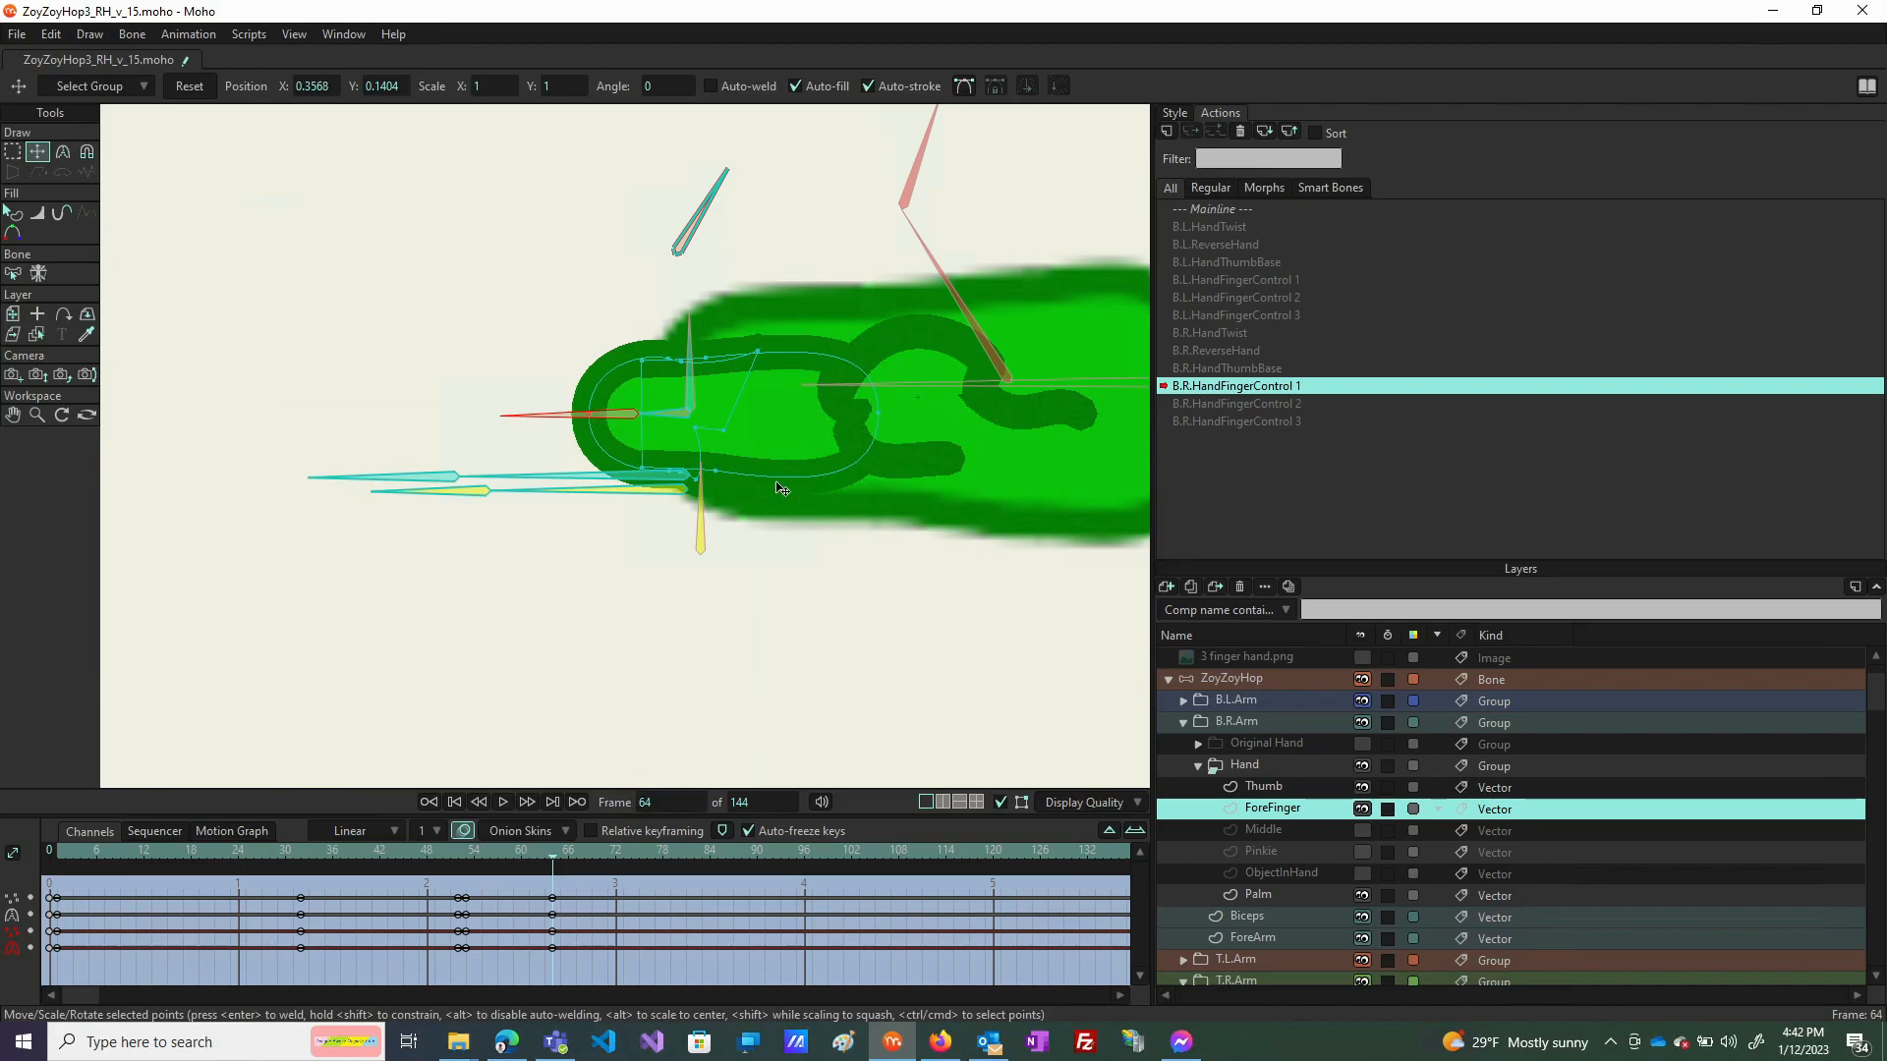
On Mainline, test the forefinger by swinging its control bone toward the palm and back, and bending the fingertip bone.
click(1203, 210)
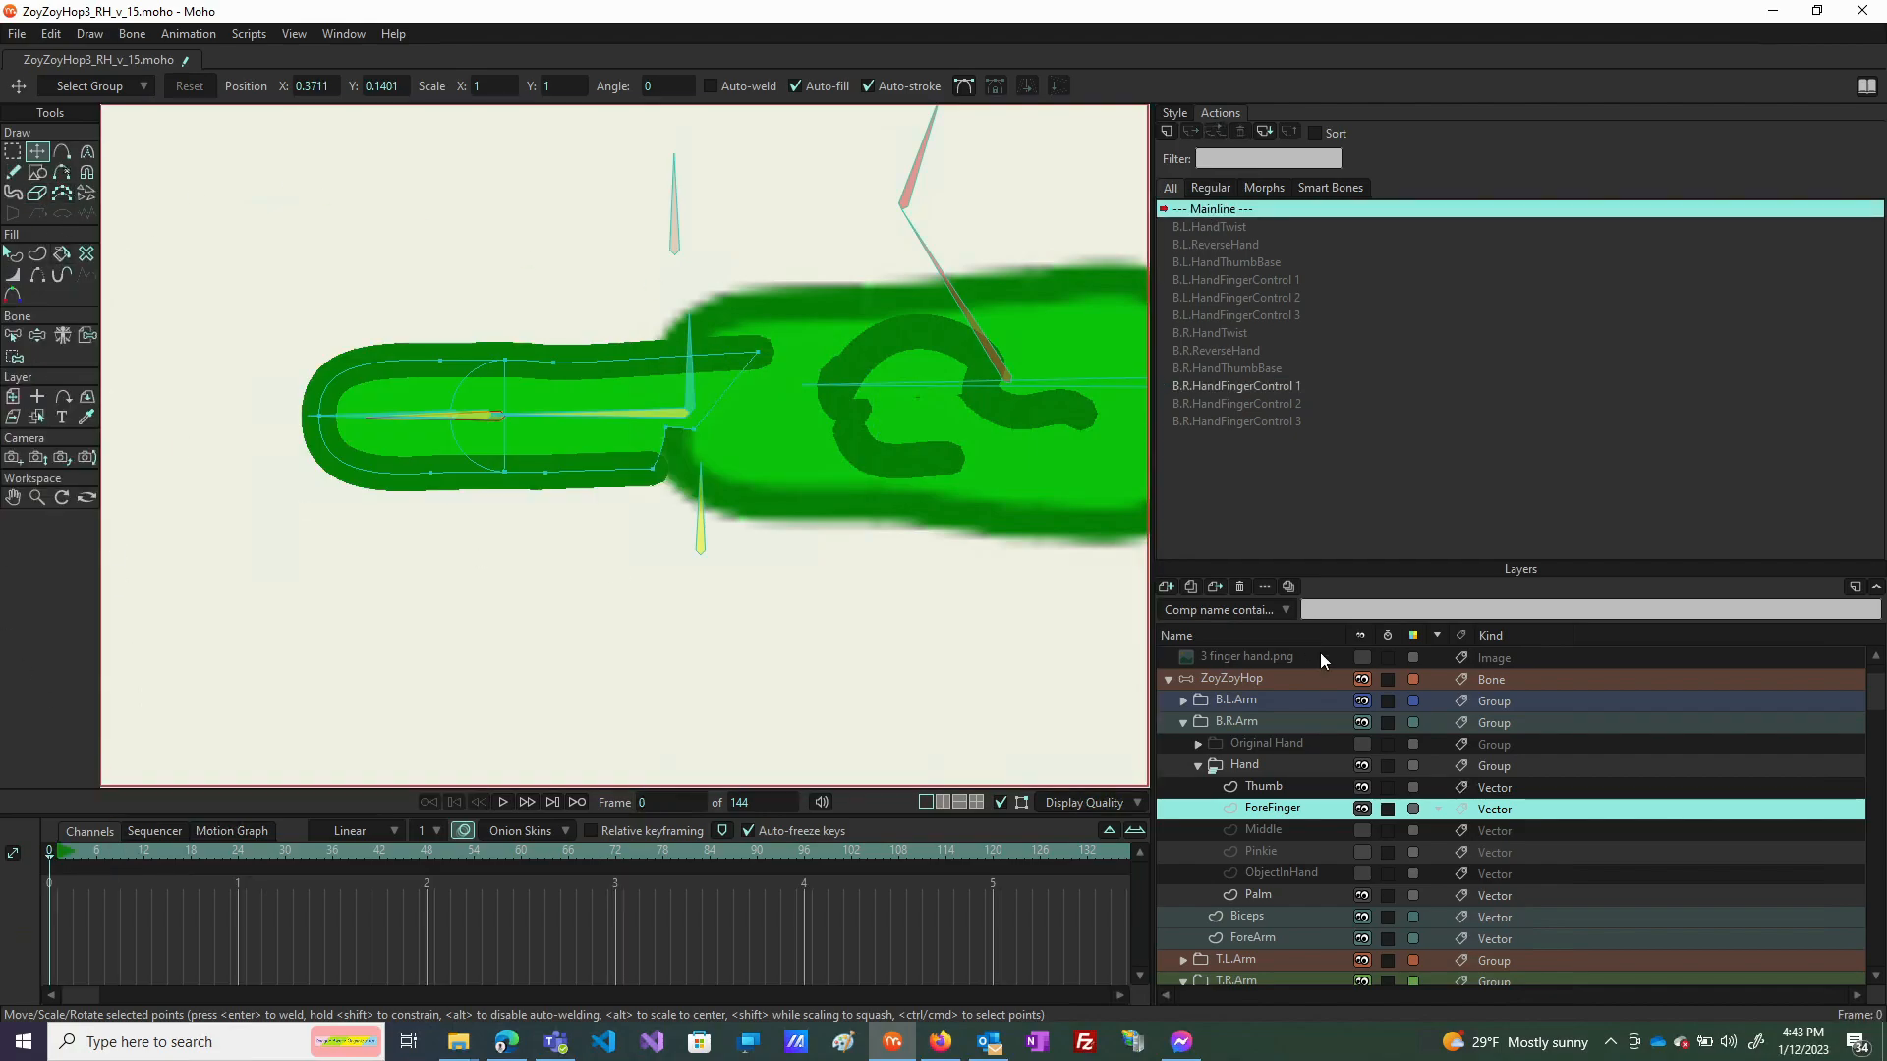
click(1235, 682)
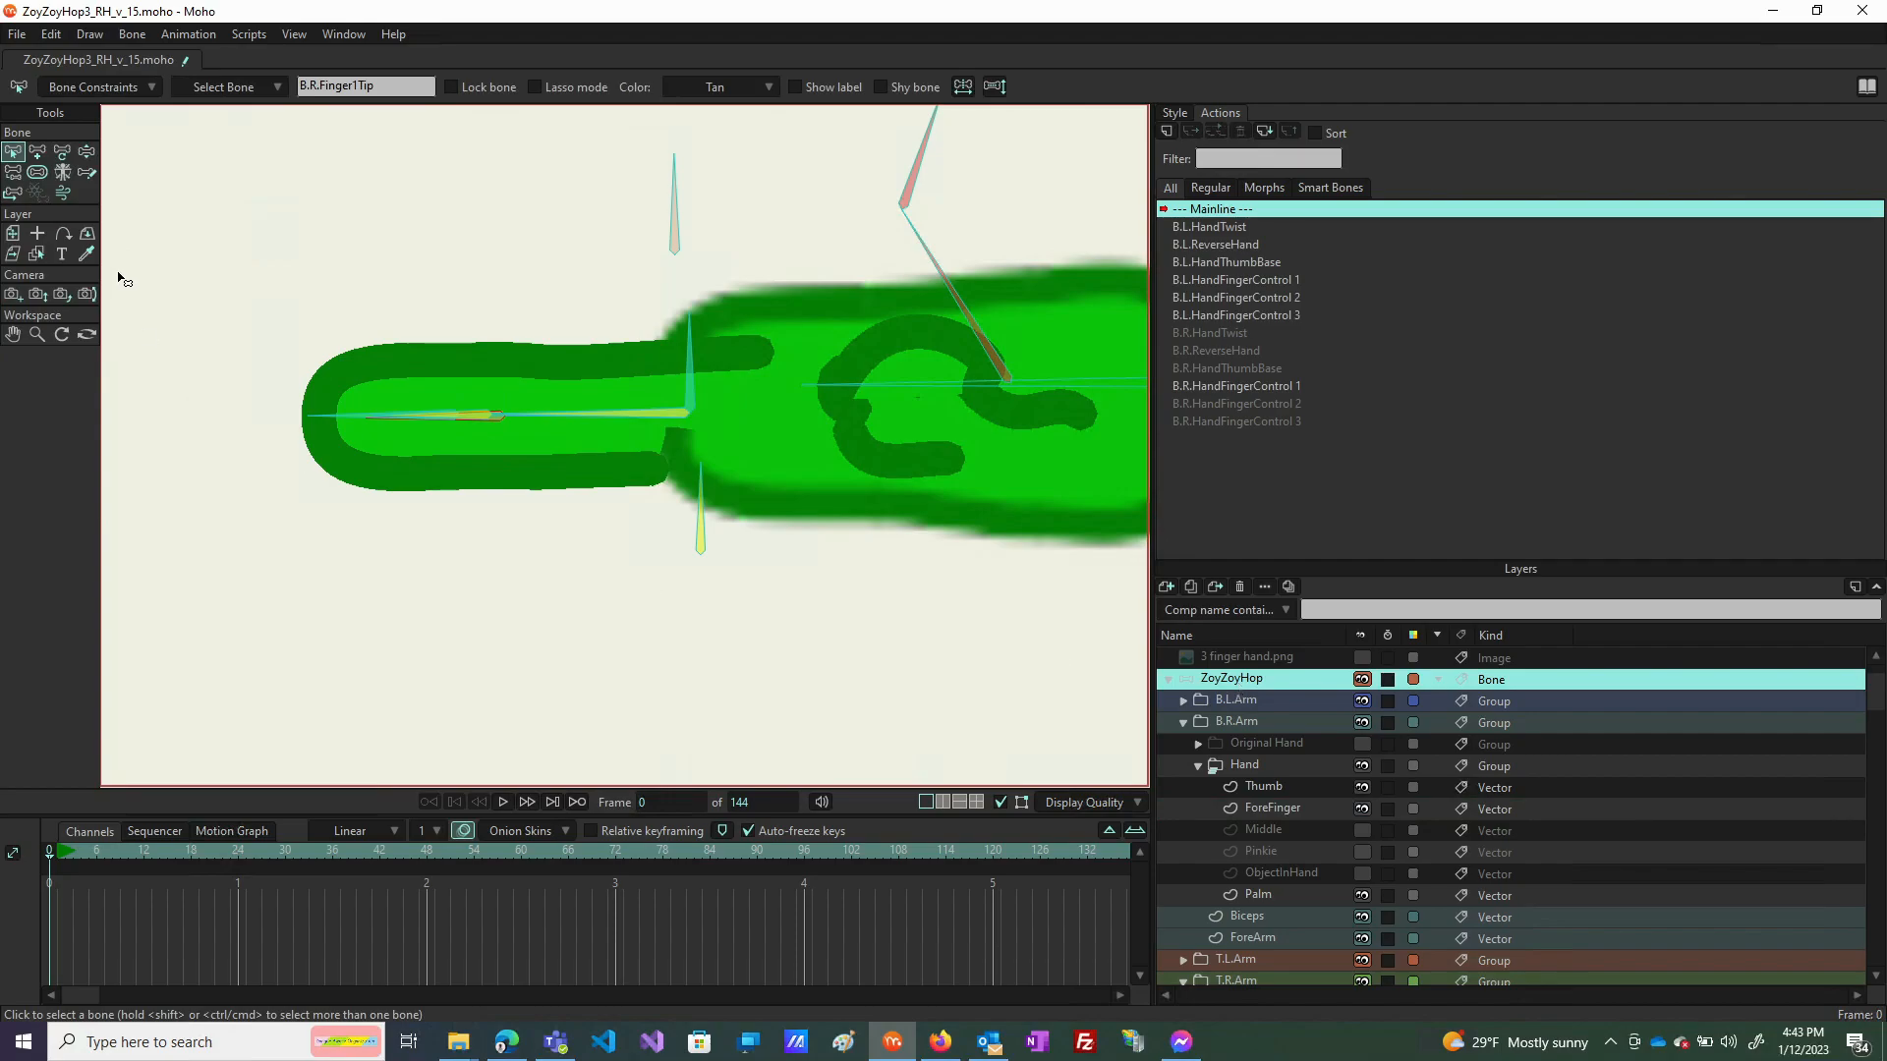
click(84, 152)
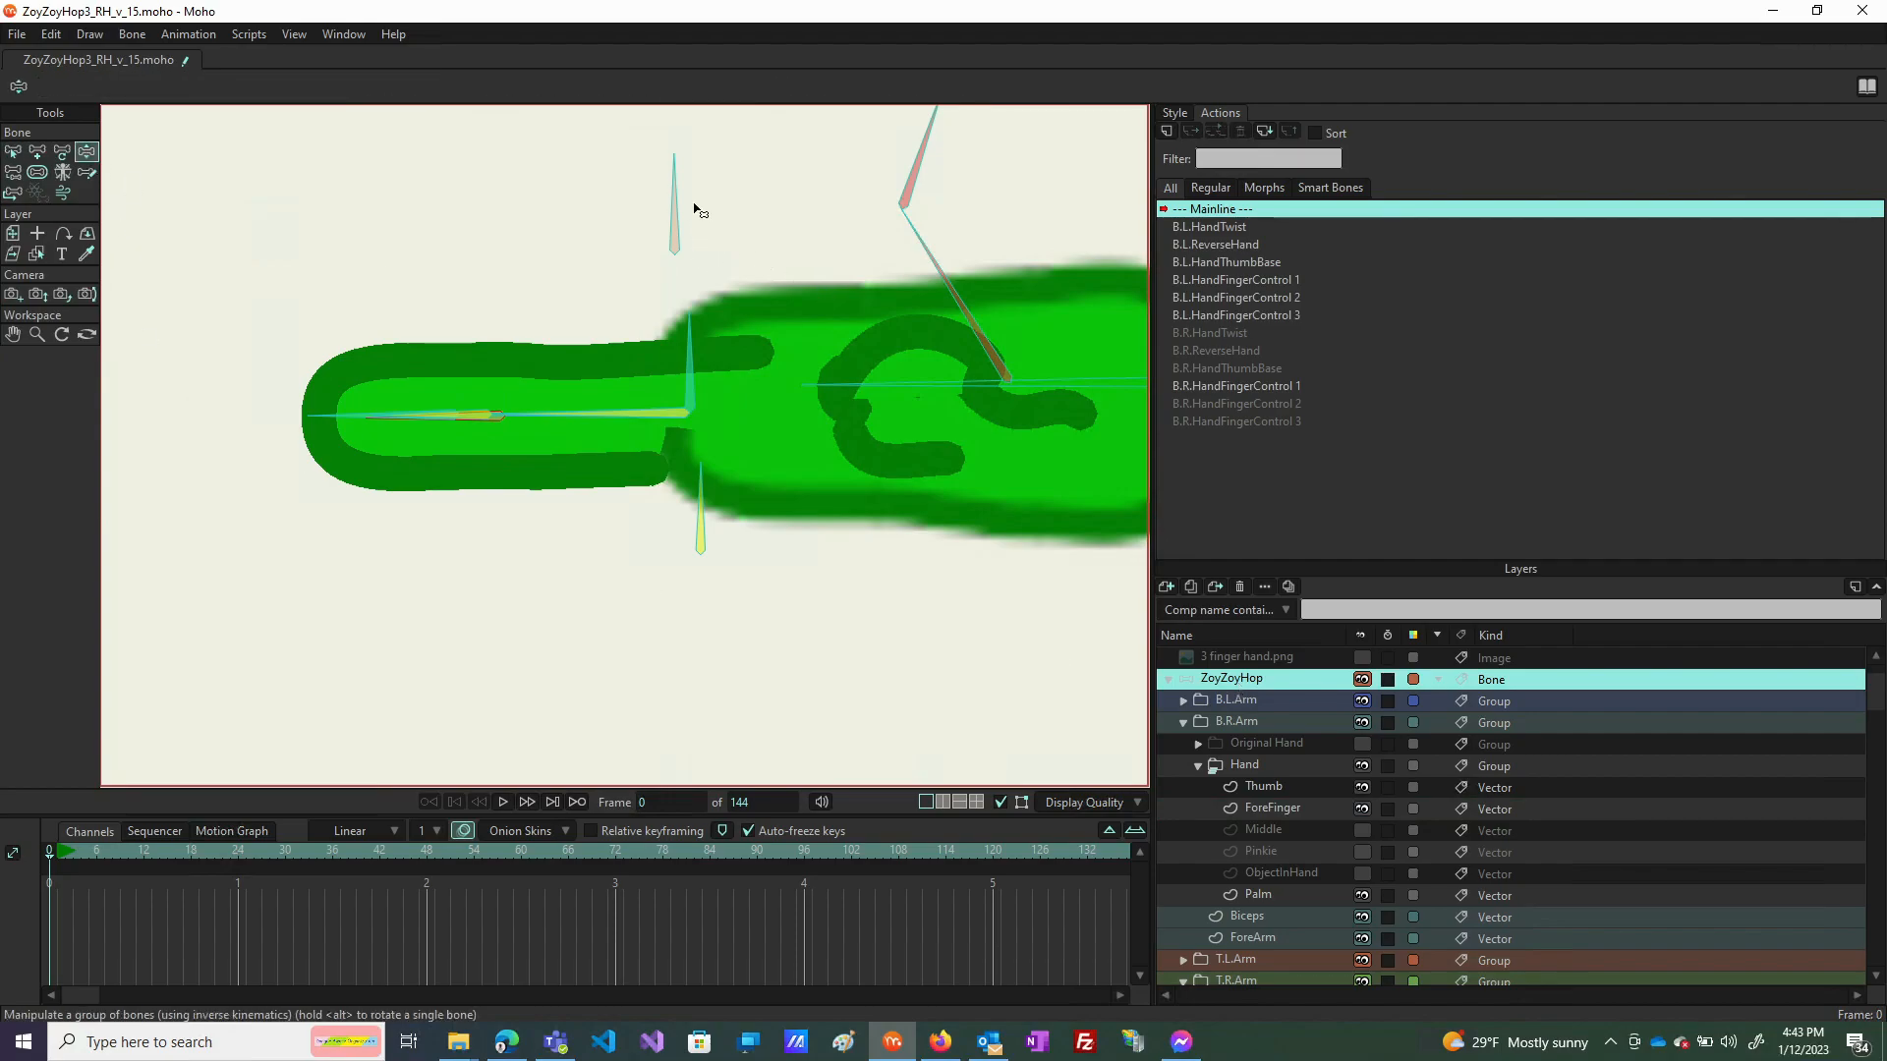
drag(678, 187, 732, 191)
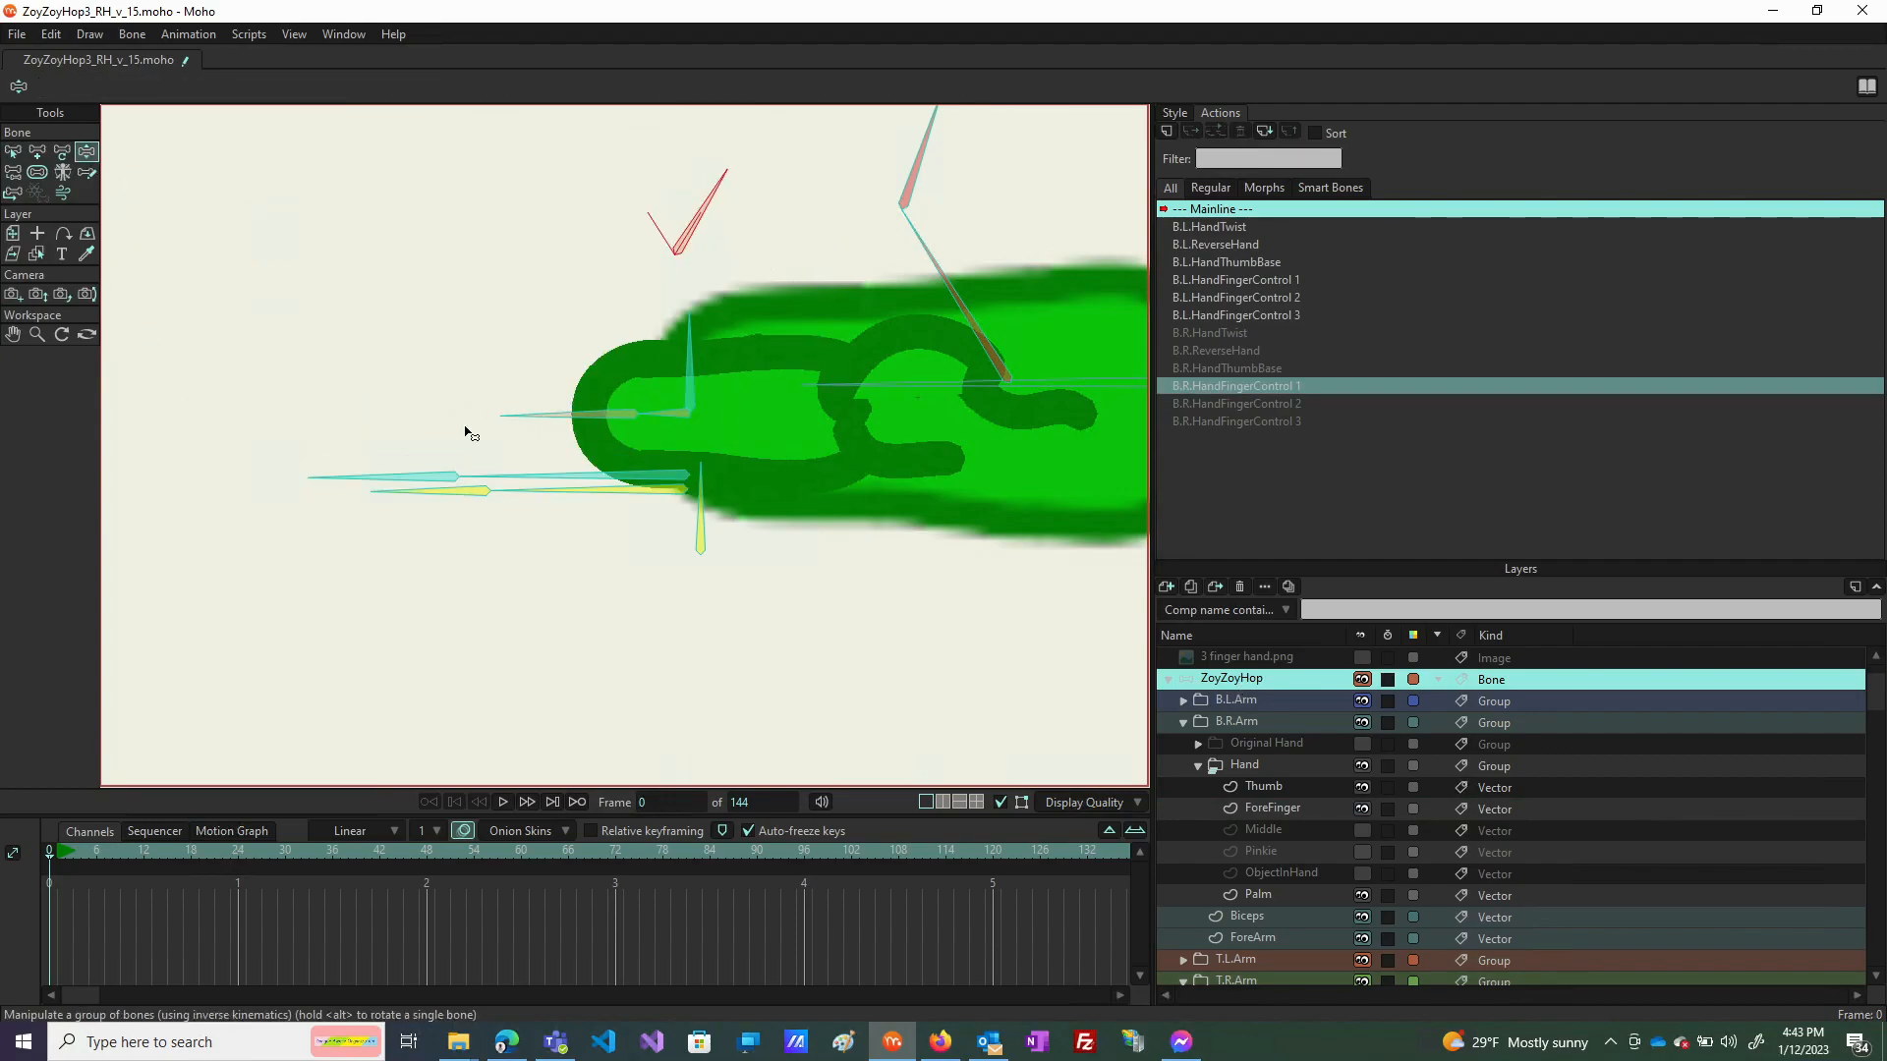
drag(514, 415, 392, 295)
drag(744, 183, 600, 445)
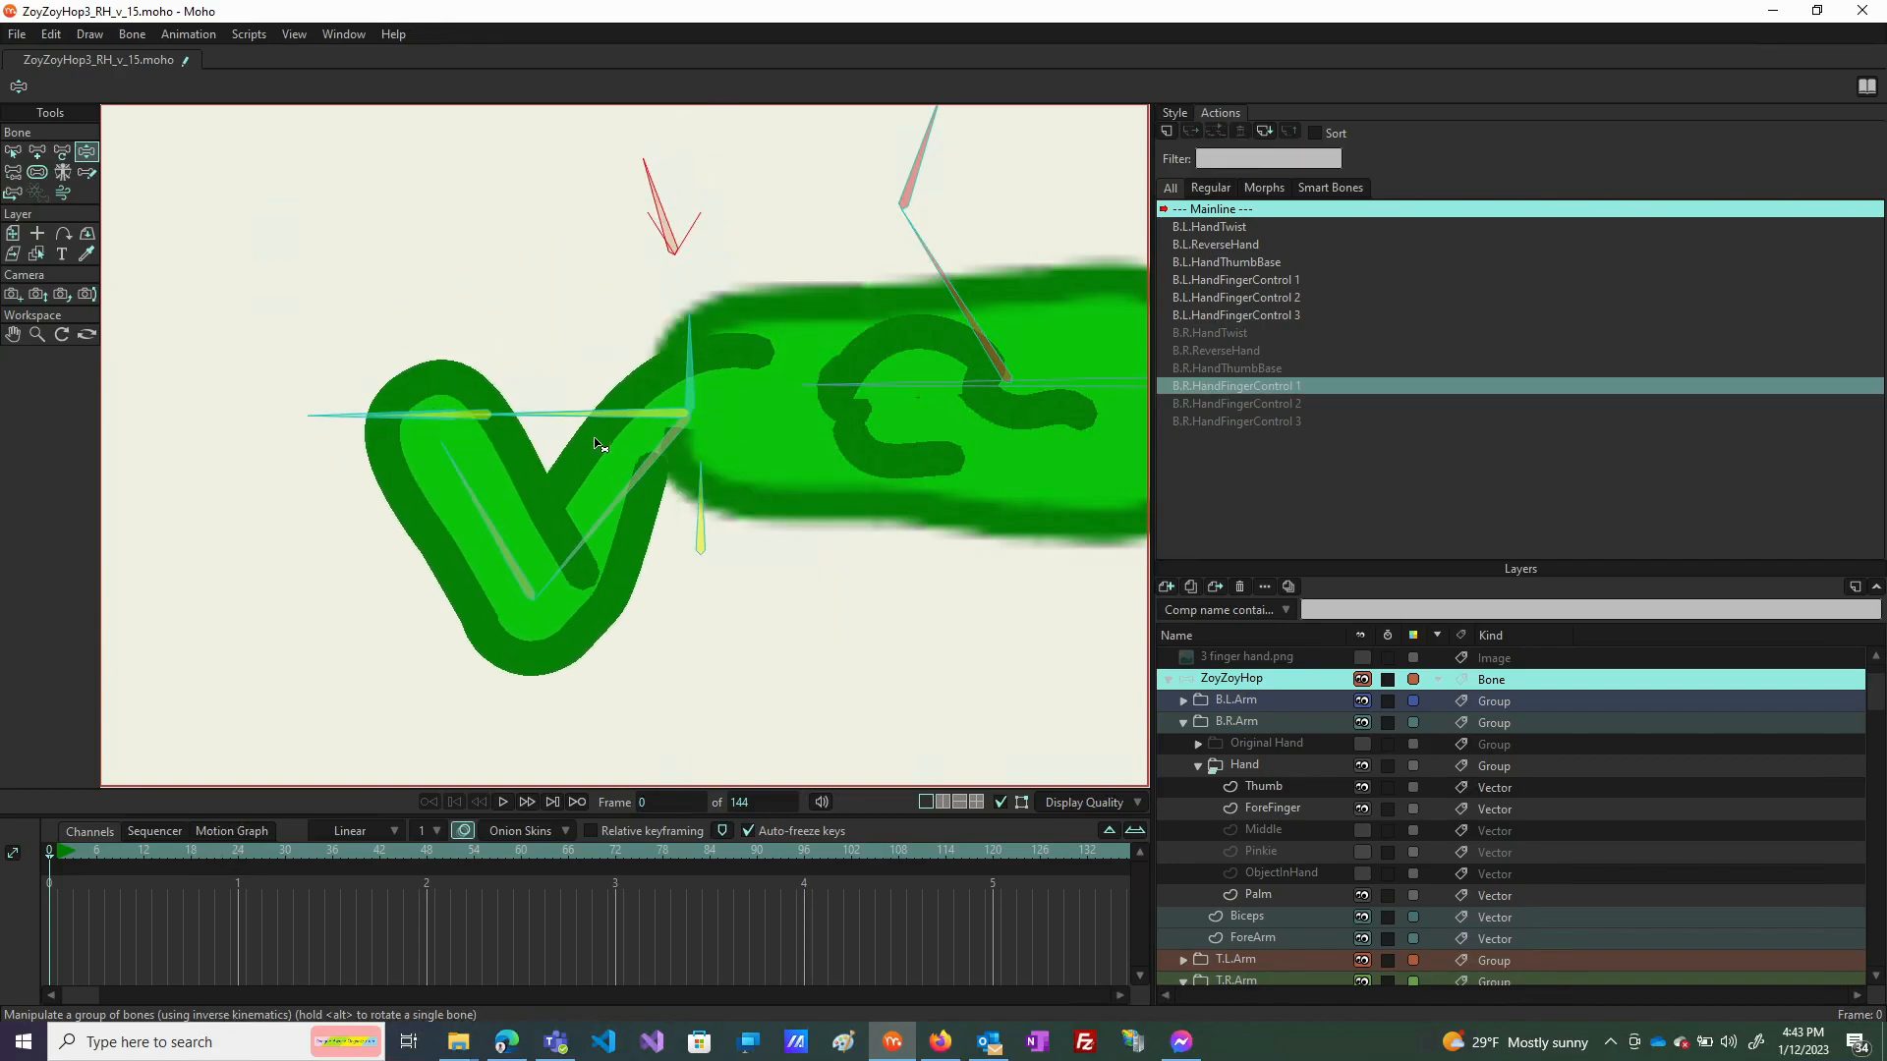
Return the finger control bone close to upright, then test bending the forefinger's tip and base bones.
drag(477, 509, 455, 190)
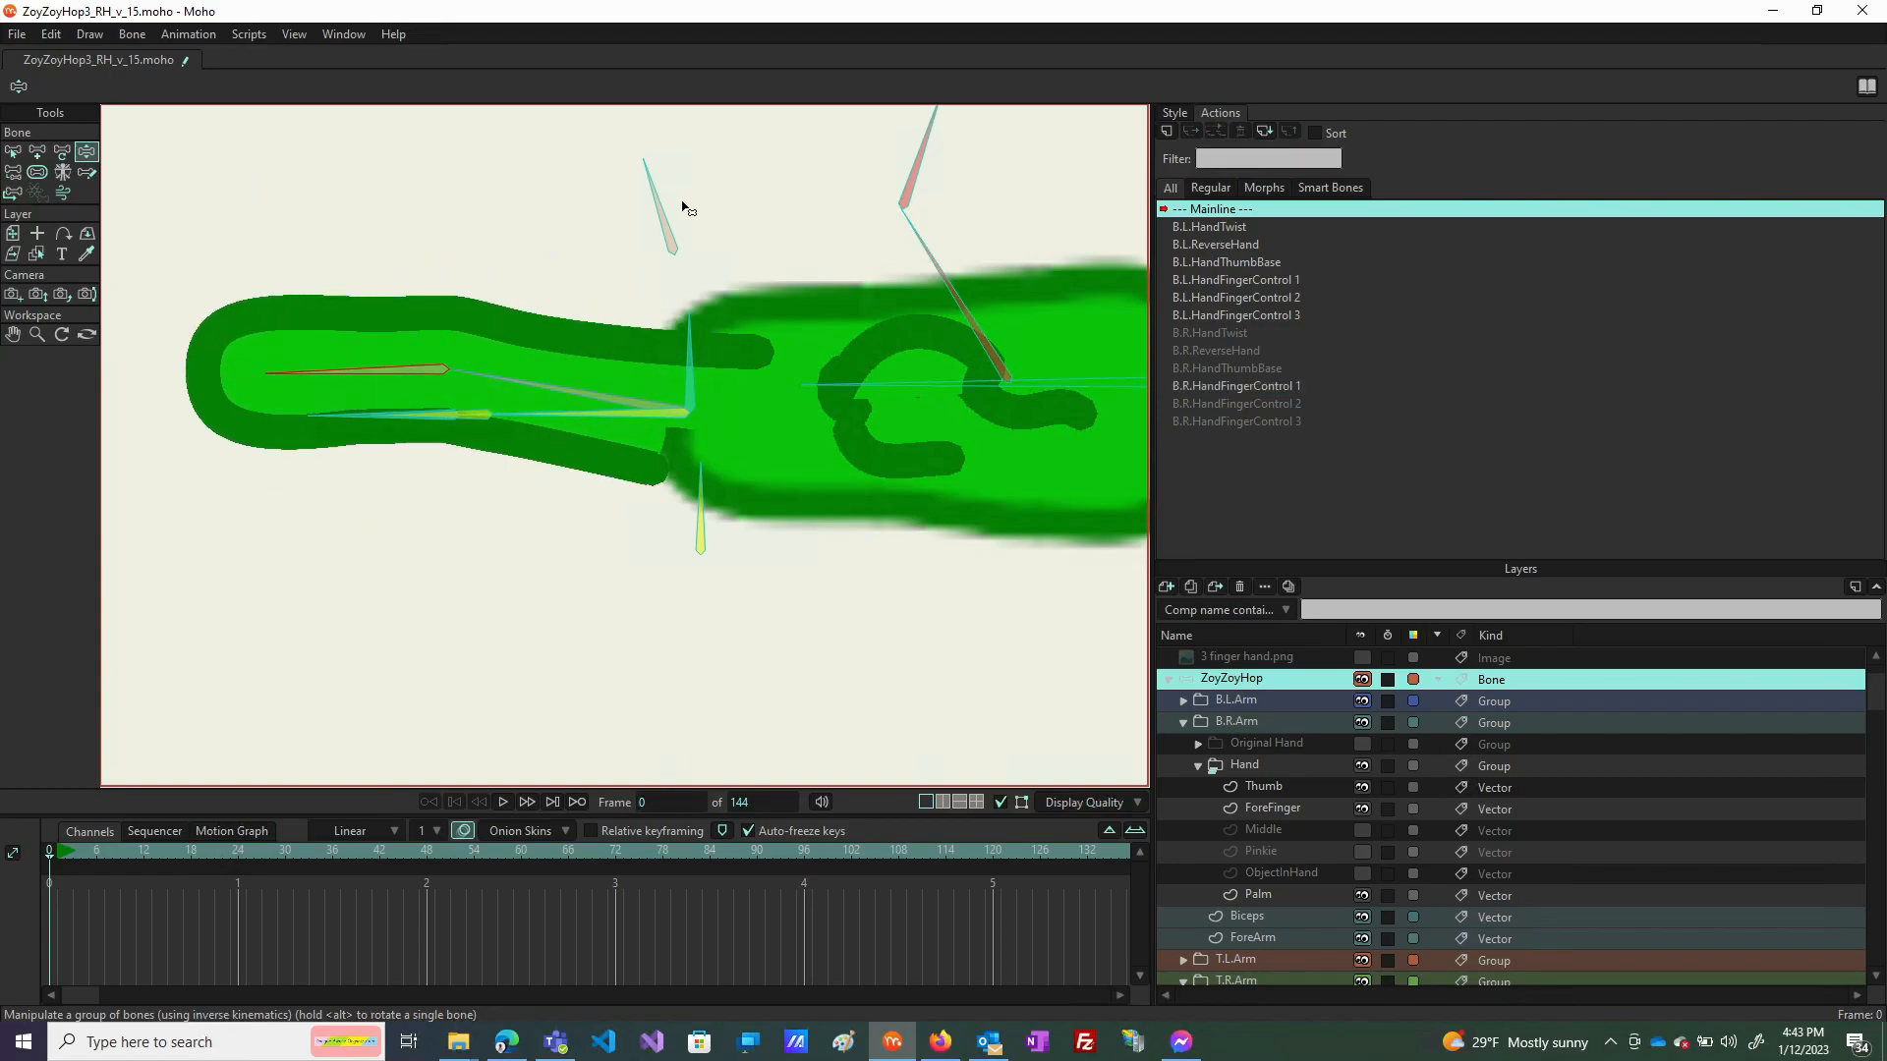
drag(668, 187, 675, 184)
drag(432, 380, 440, 254)
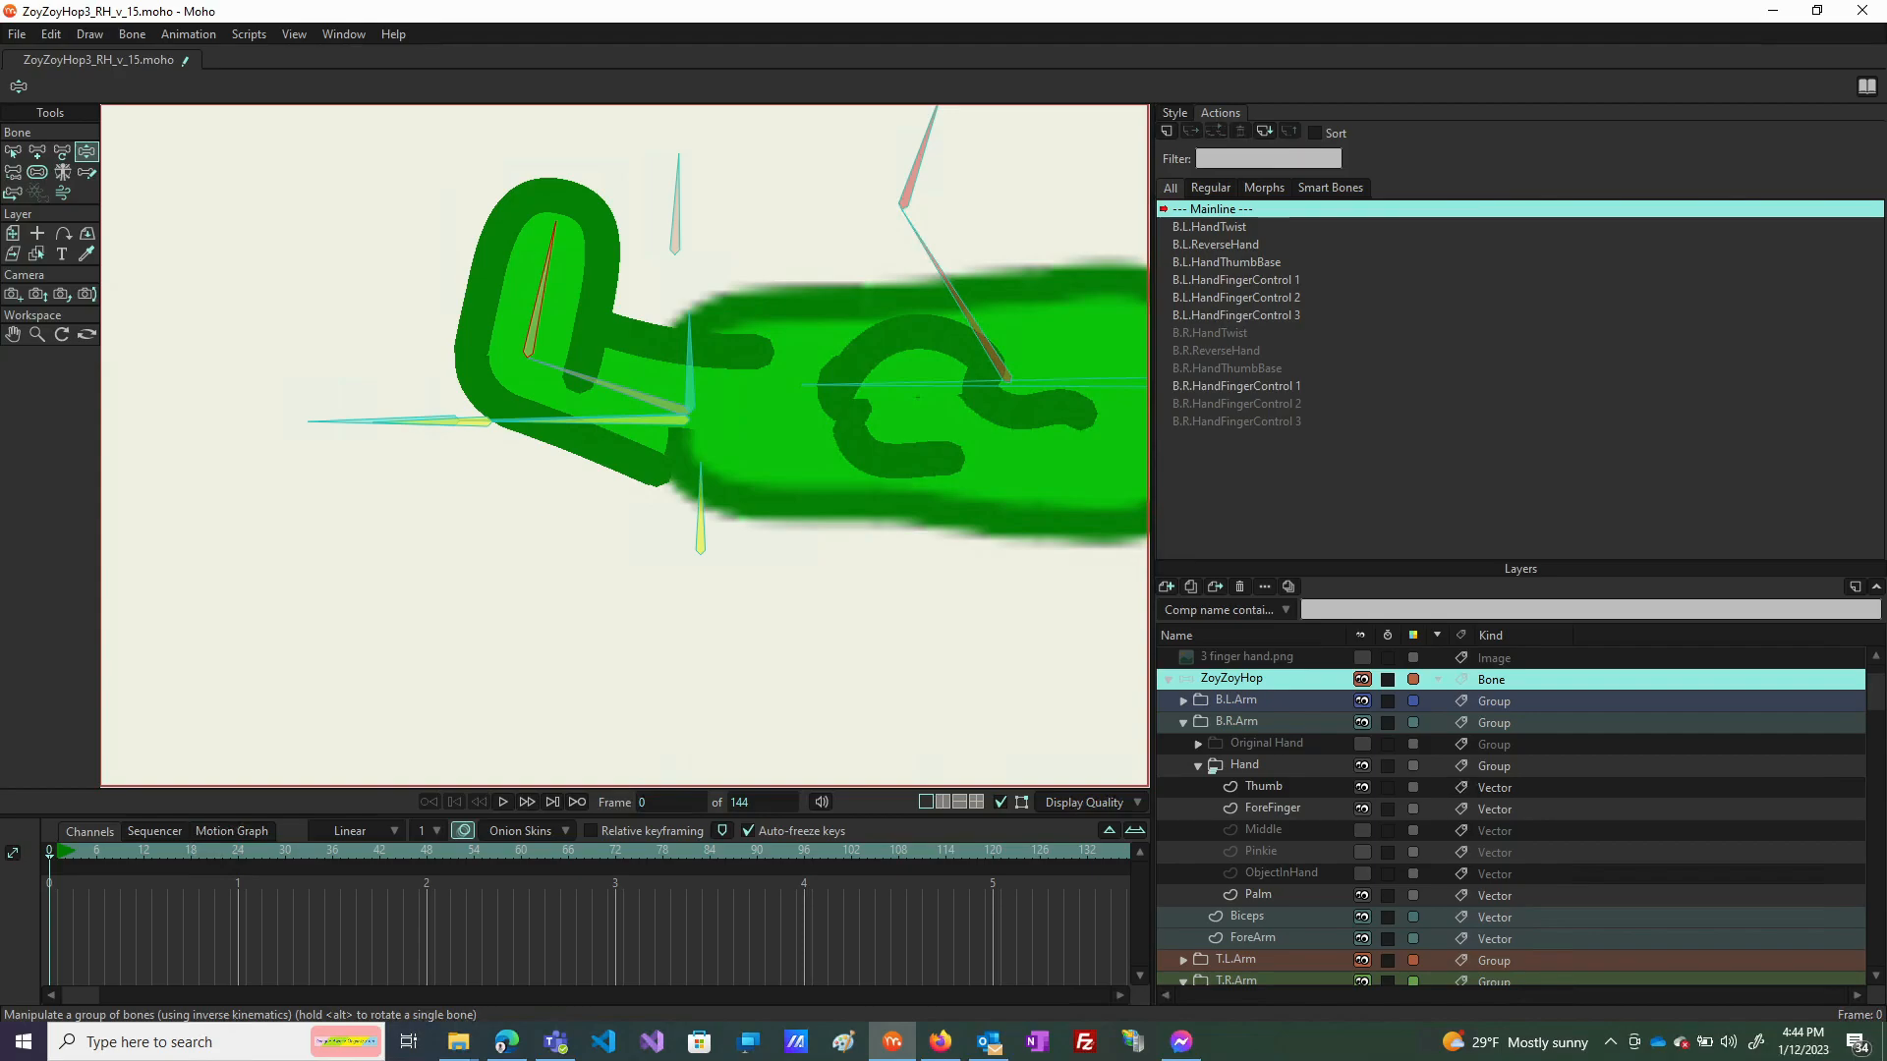
click(567, 368)
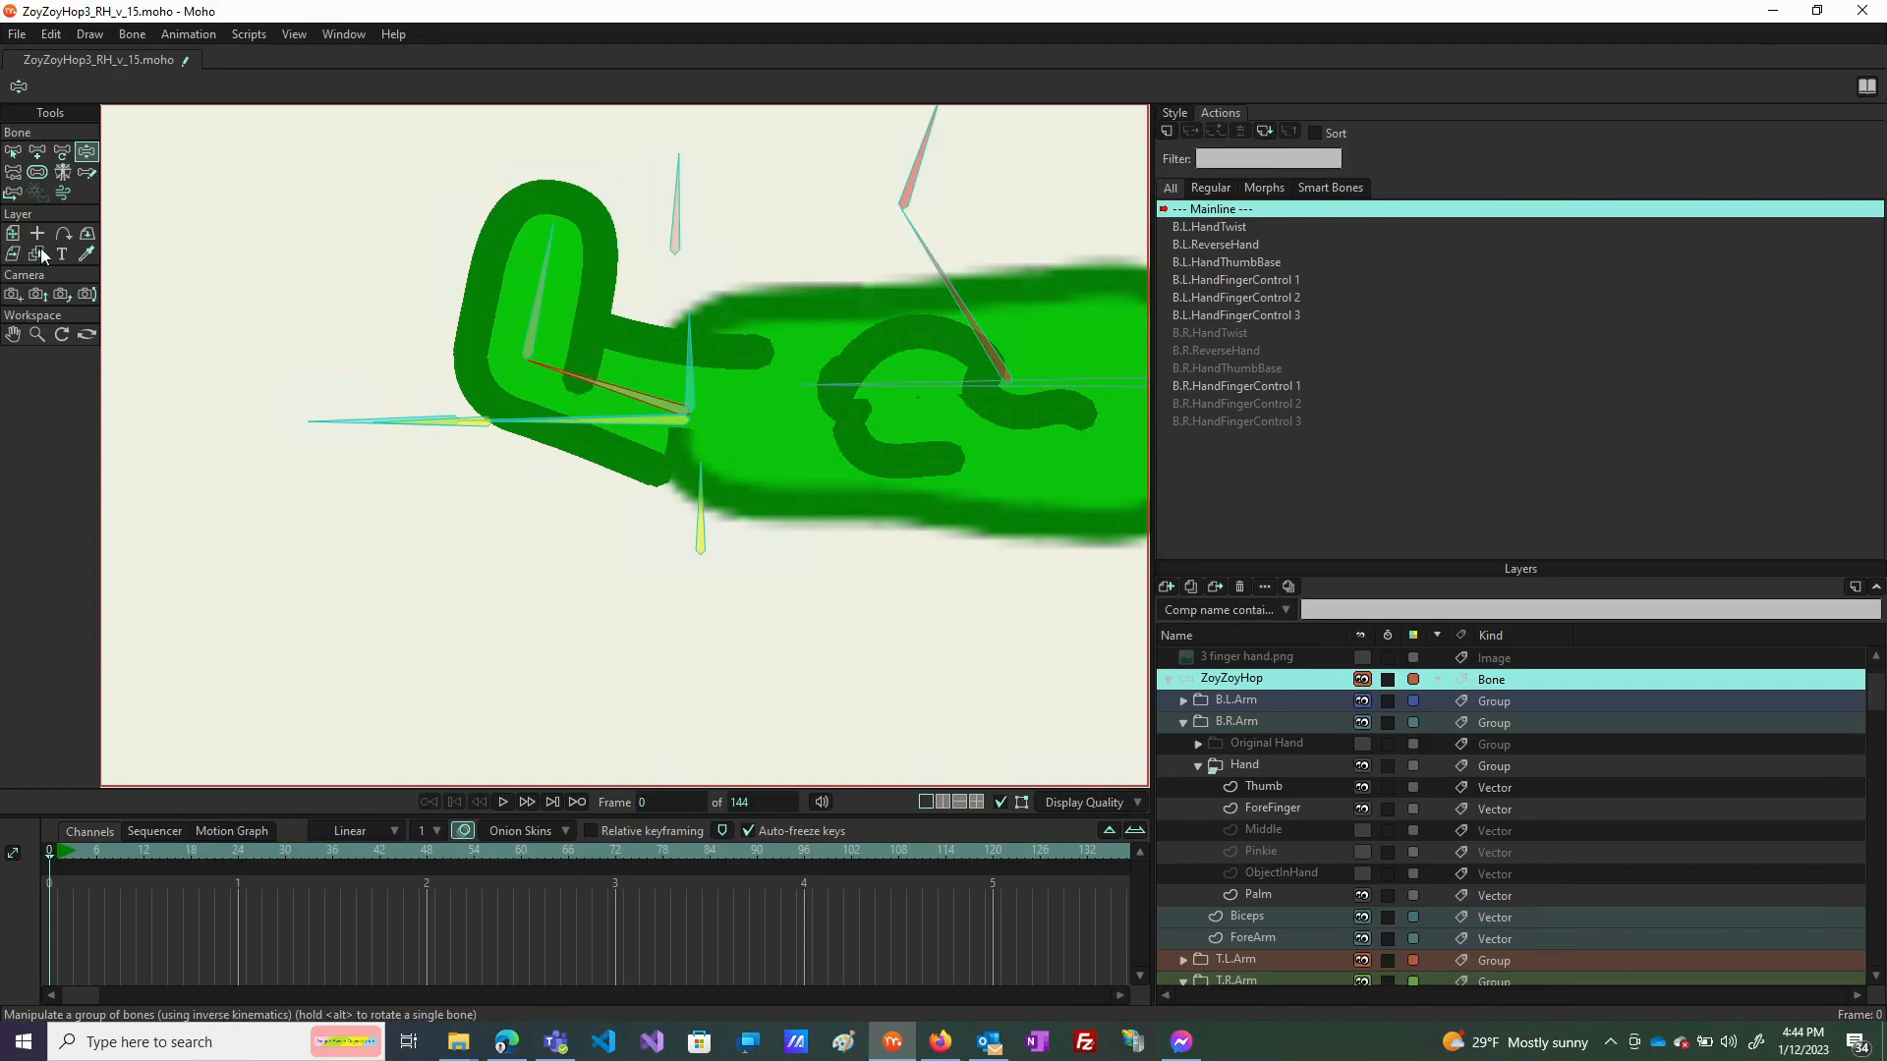
mouse_move(538, 362)
mouse_down()
mouse_move(515, 454)
mouse_move(527, 526)
mouse_move(652, 631)
mouse_move(397, 349)
mouse_move(583, 460)
mouse_move(562, 368)
mouse_up()
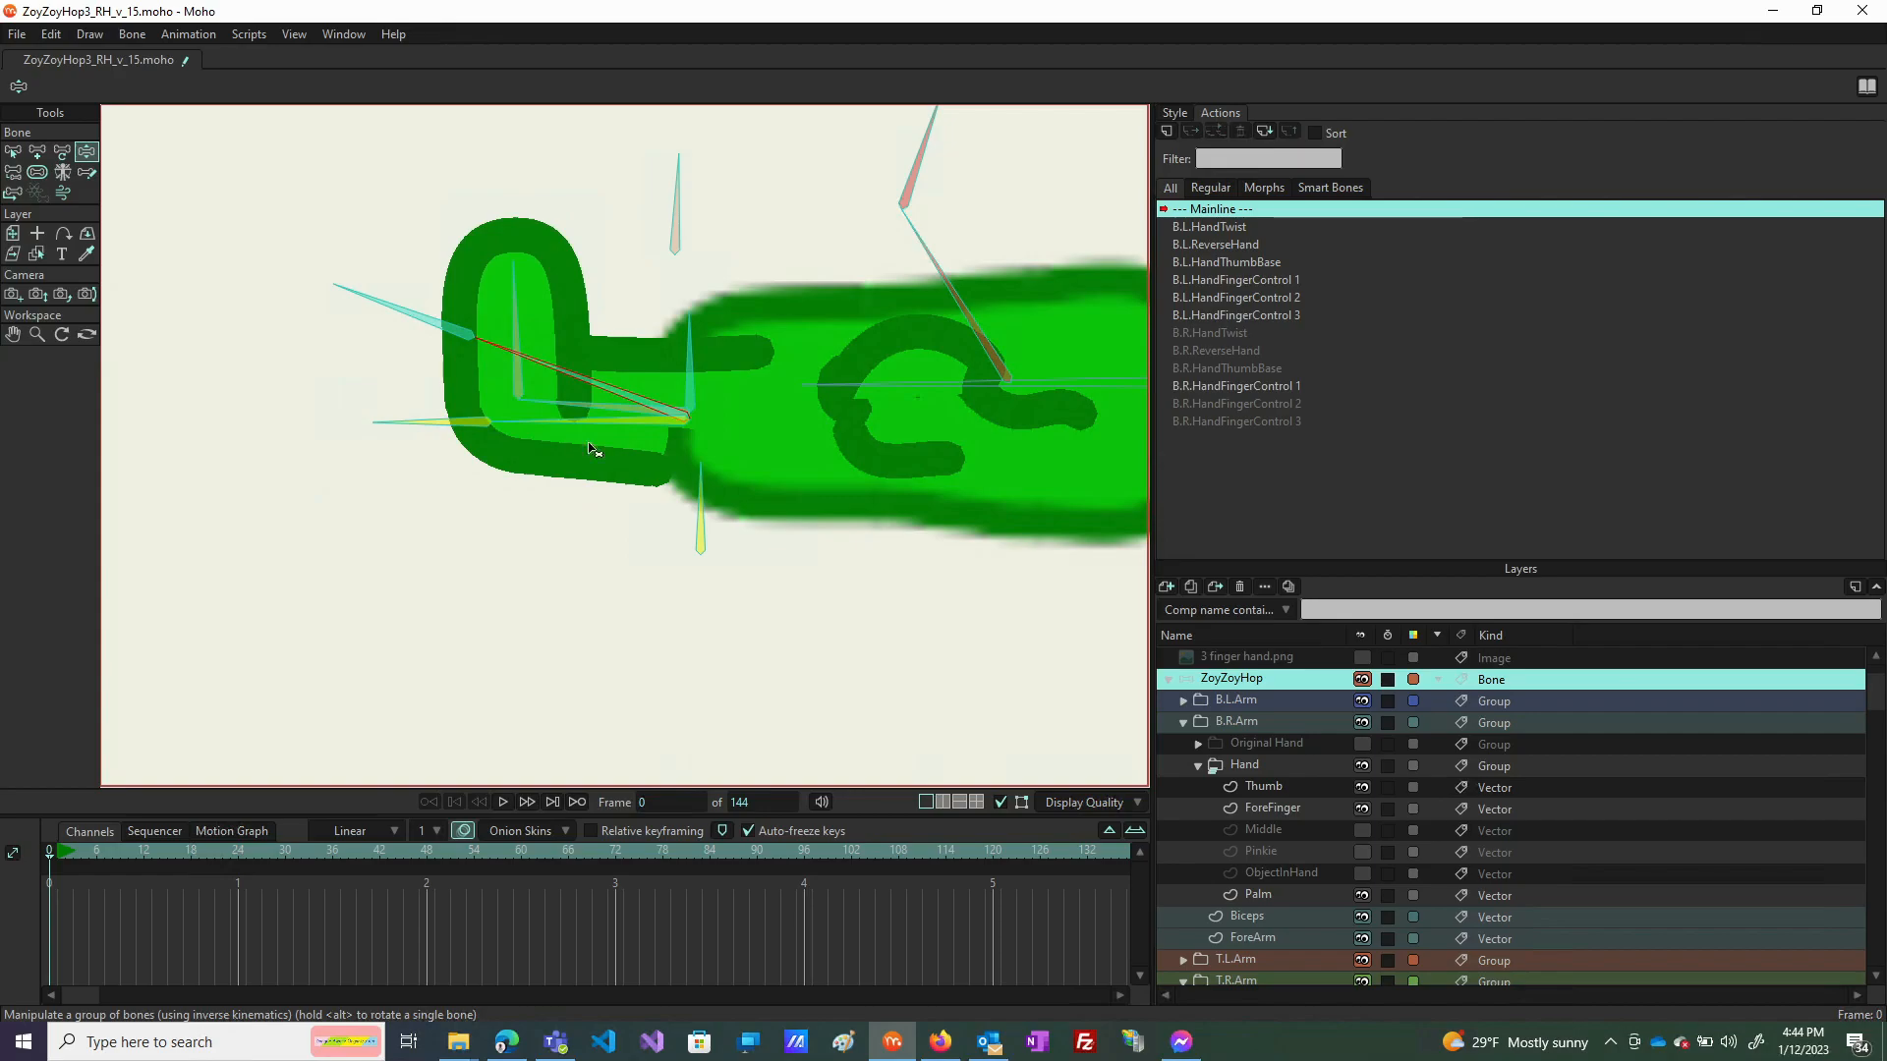
In B.R.HandFingerControl 1 at frame 64, reset the position of the displaced turquoise and yellow finger base bones.
click(1264, 383)
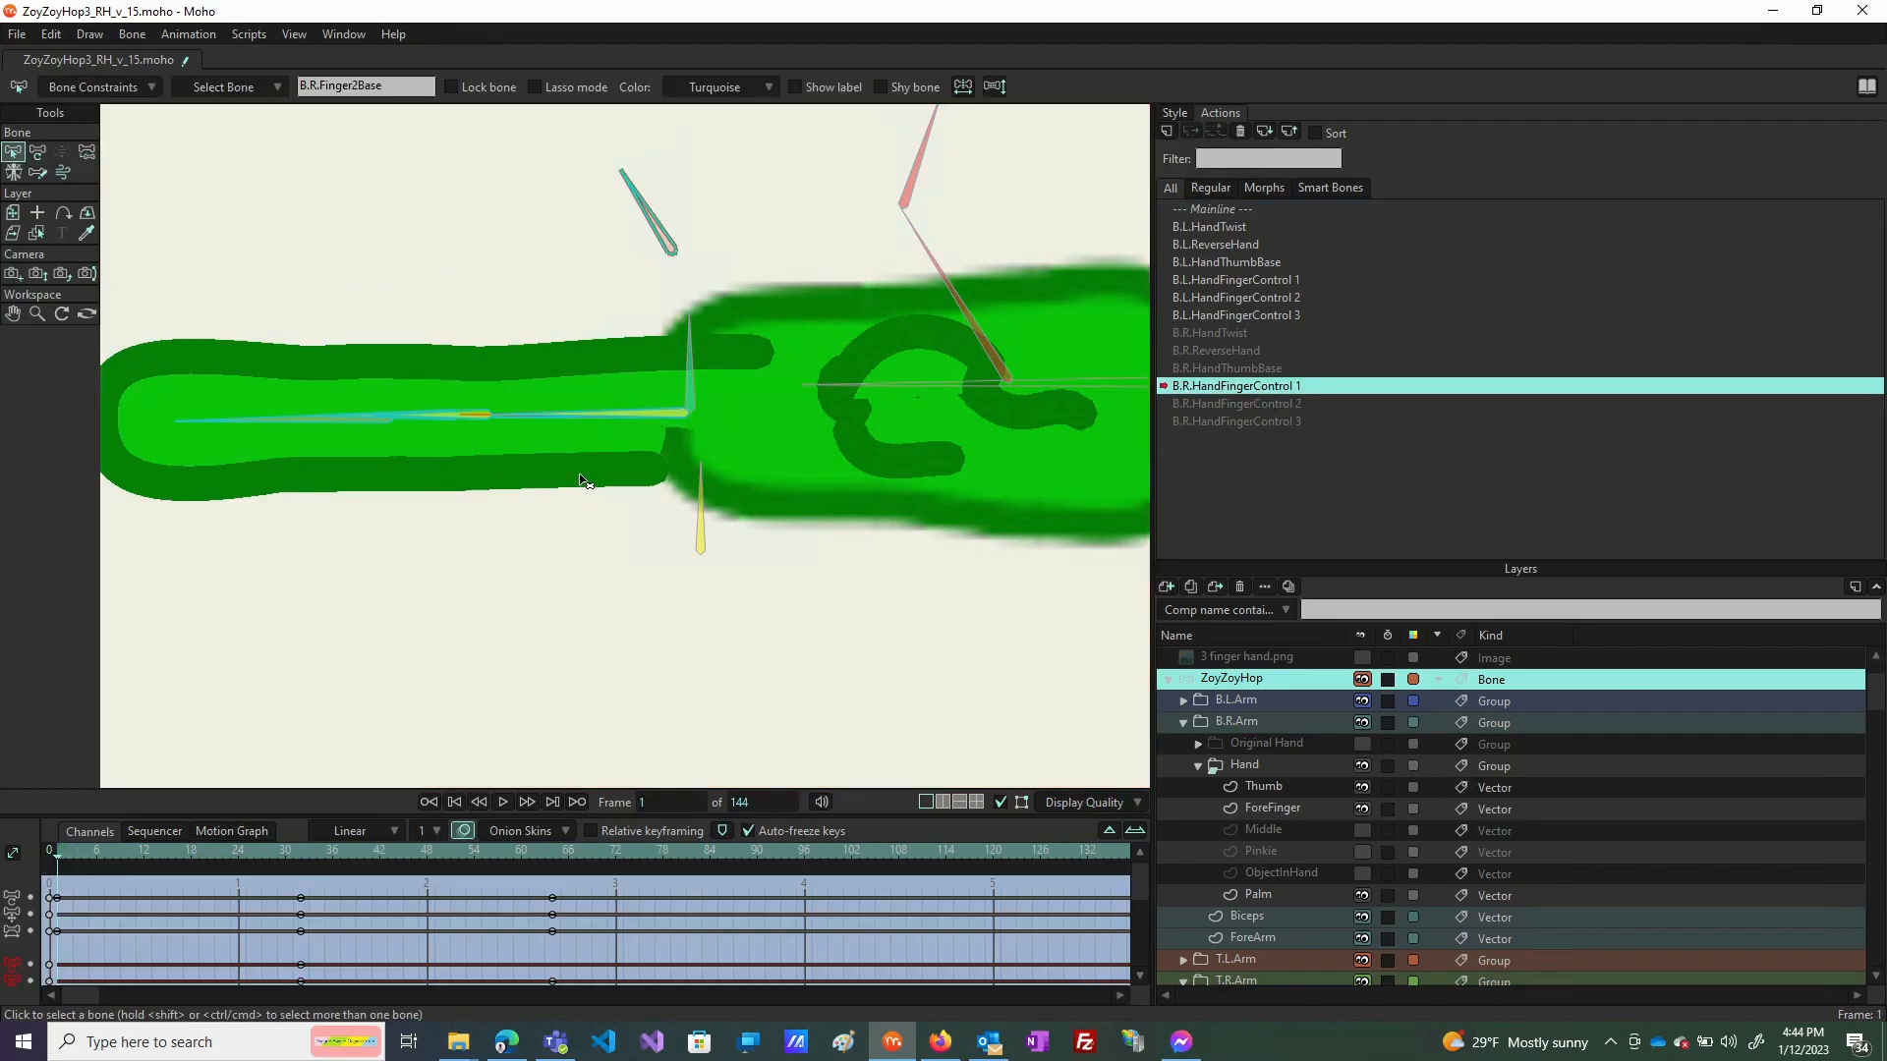
click(299, 852)
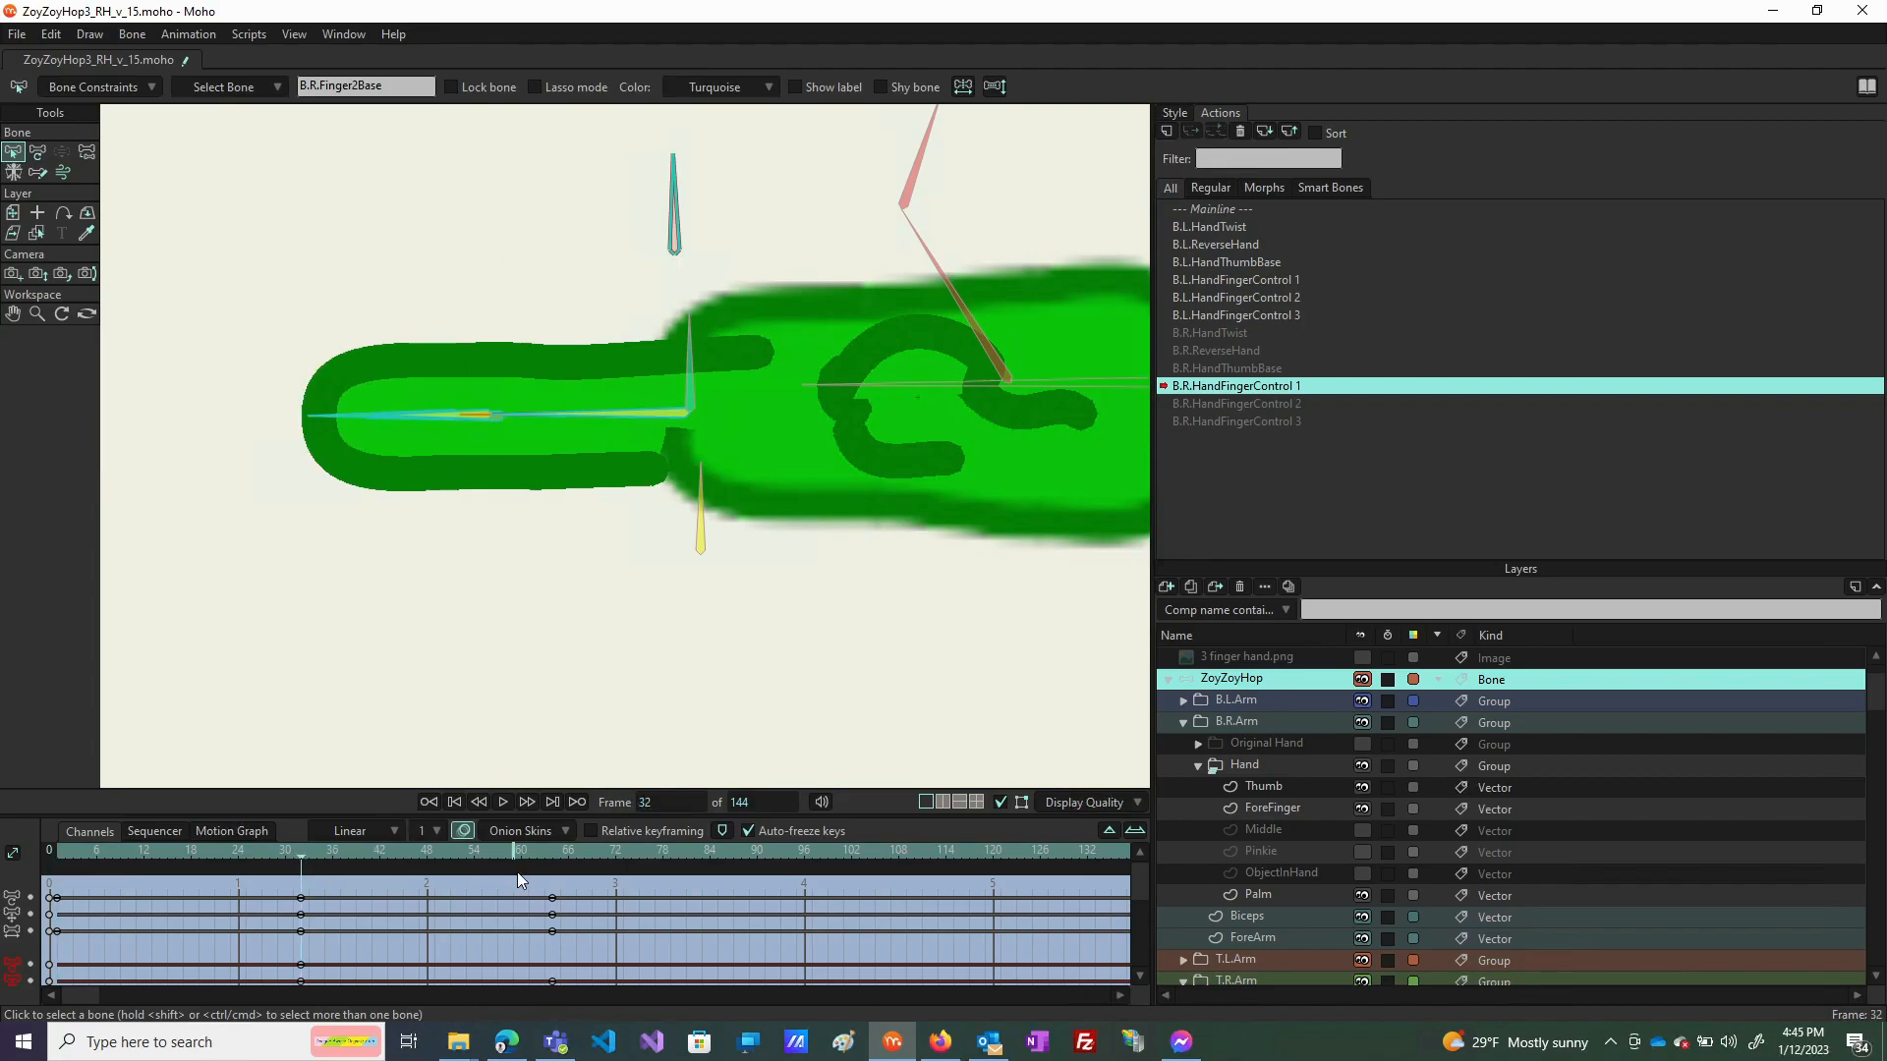
click(556, 855)
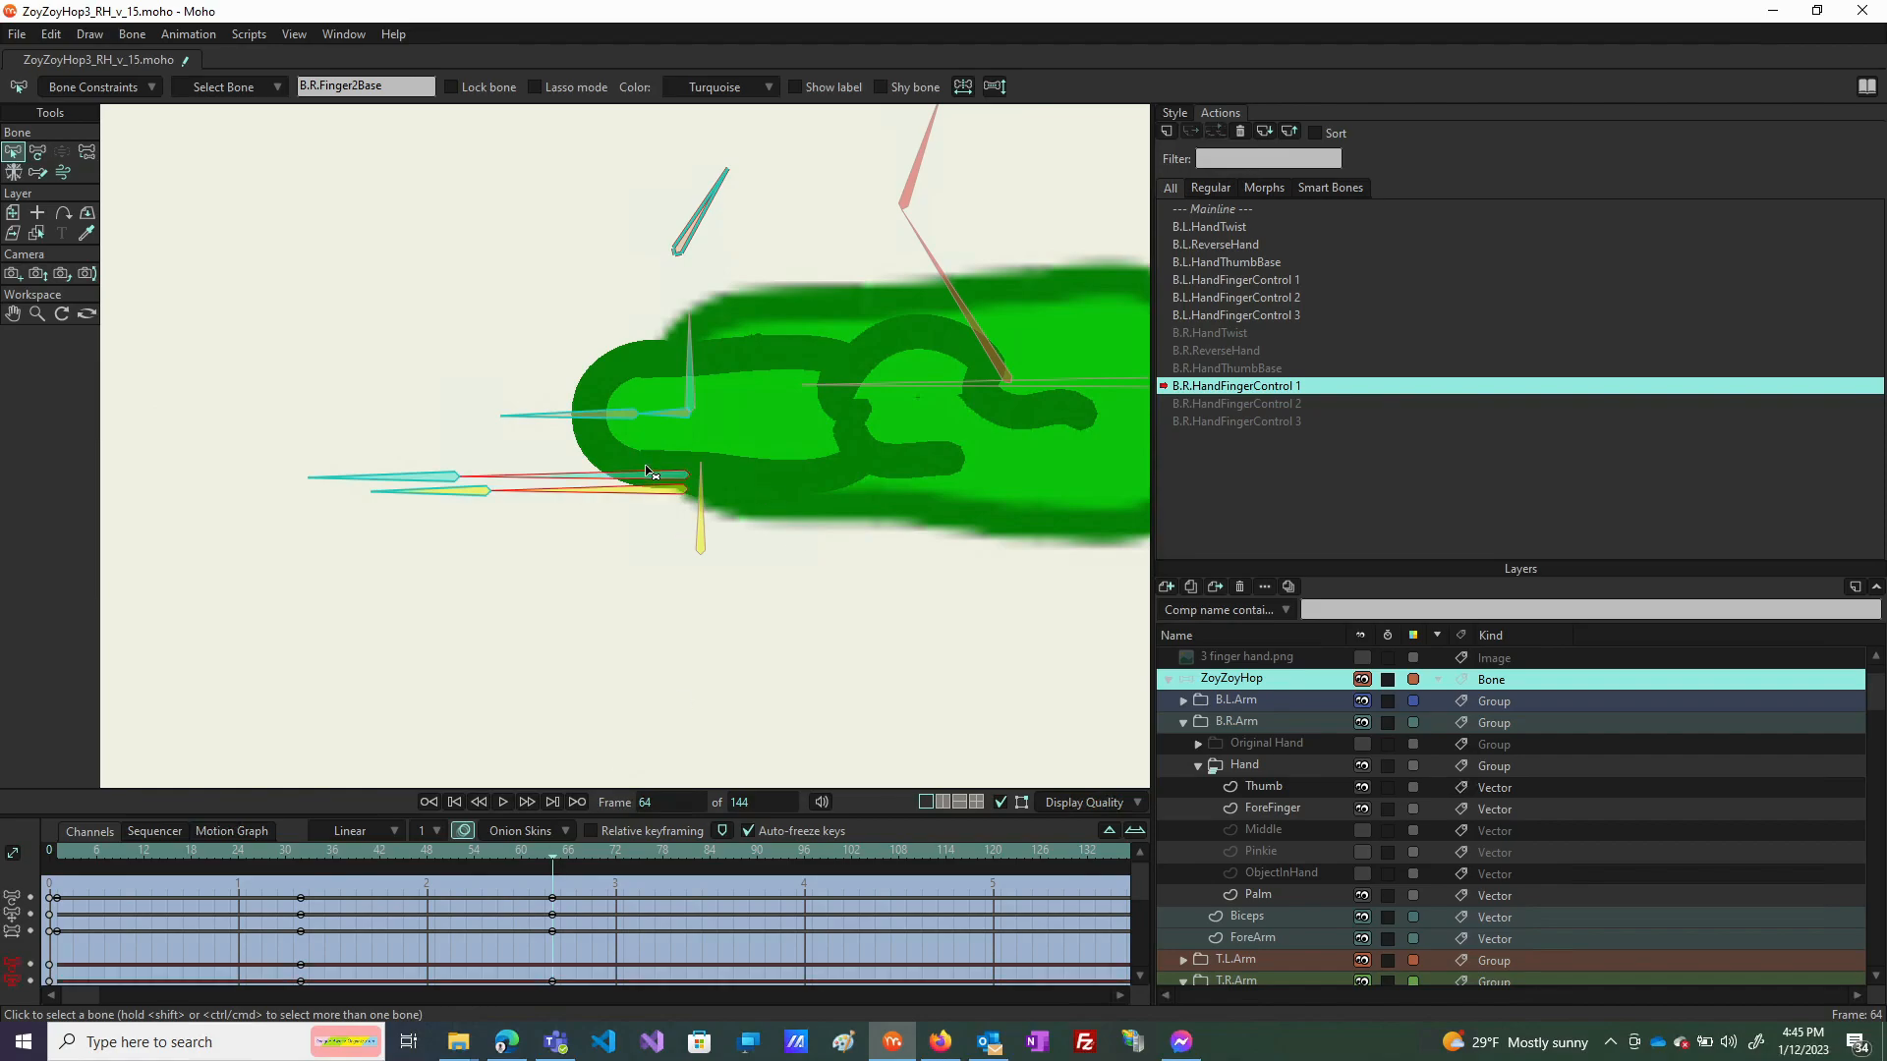
click(33, 155)
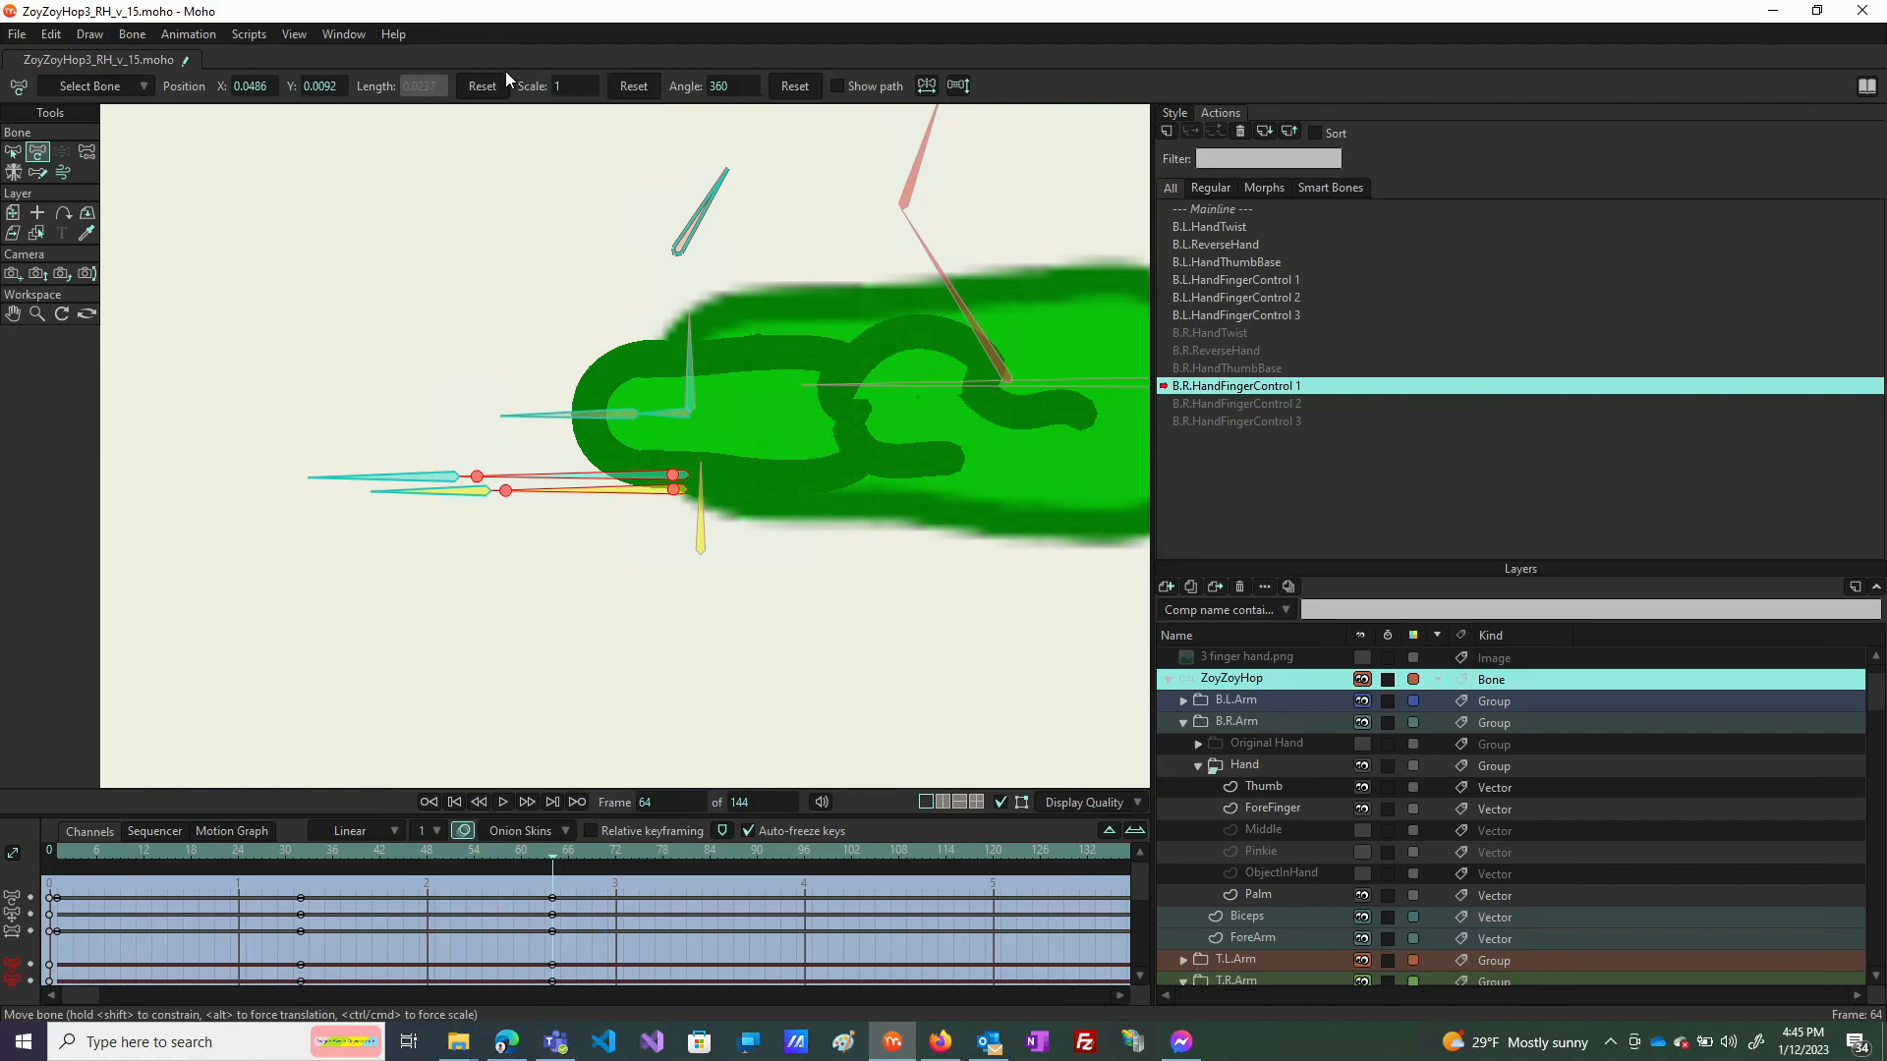
click(482, 86)
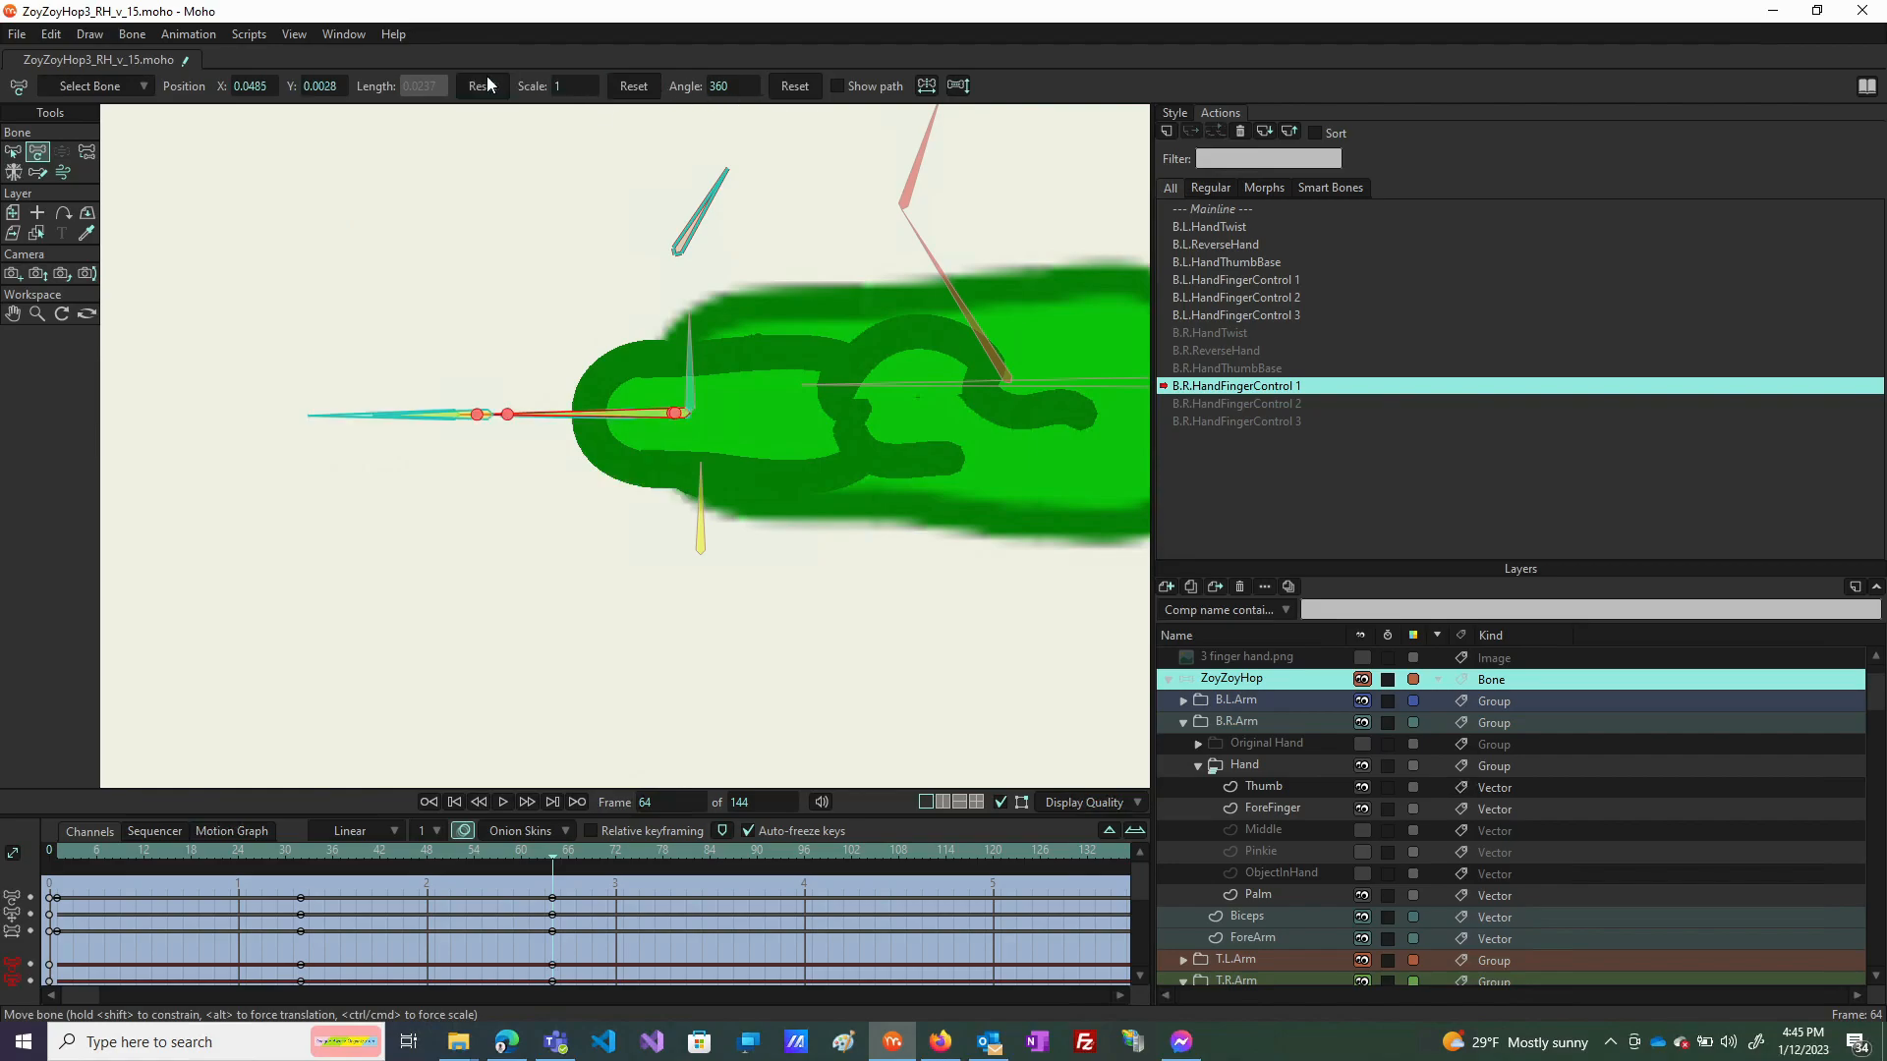
On Mainline, test the finger chains by bending the yellow finger's tip downward and flexing the forefinger upward.
click(1228, 215)
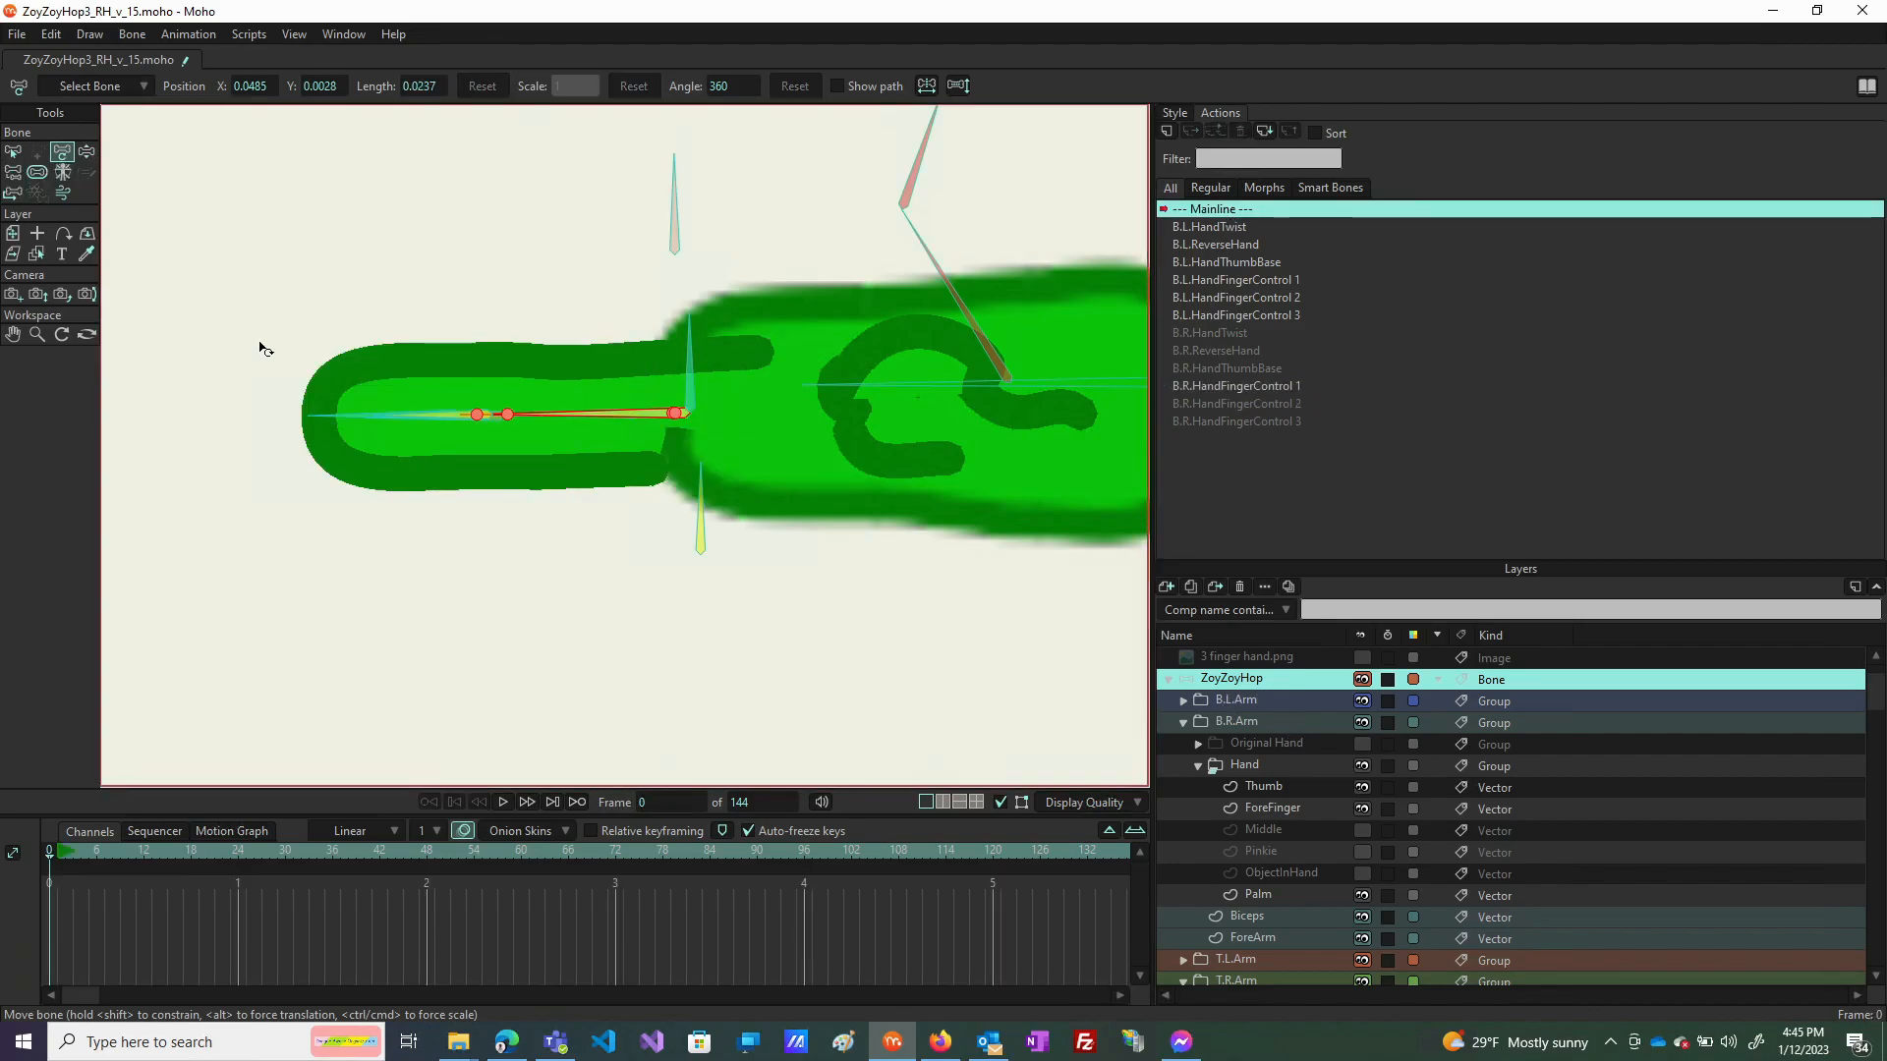
click(87, 152)
click(621, 666)
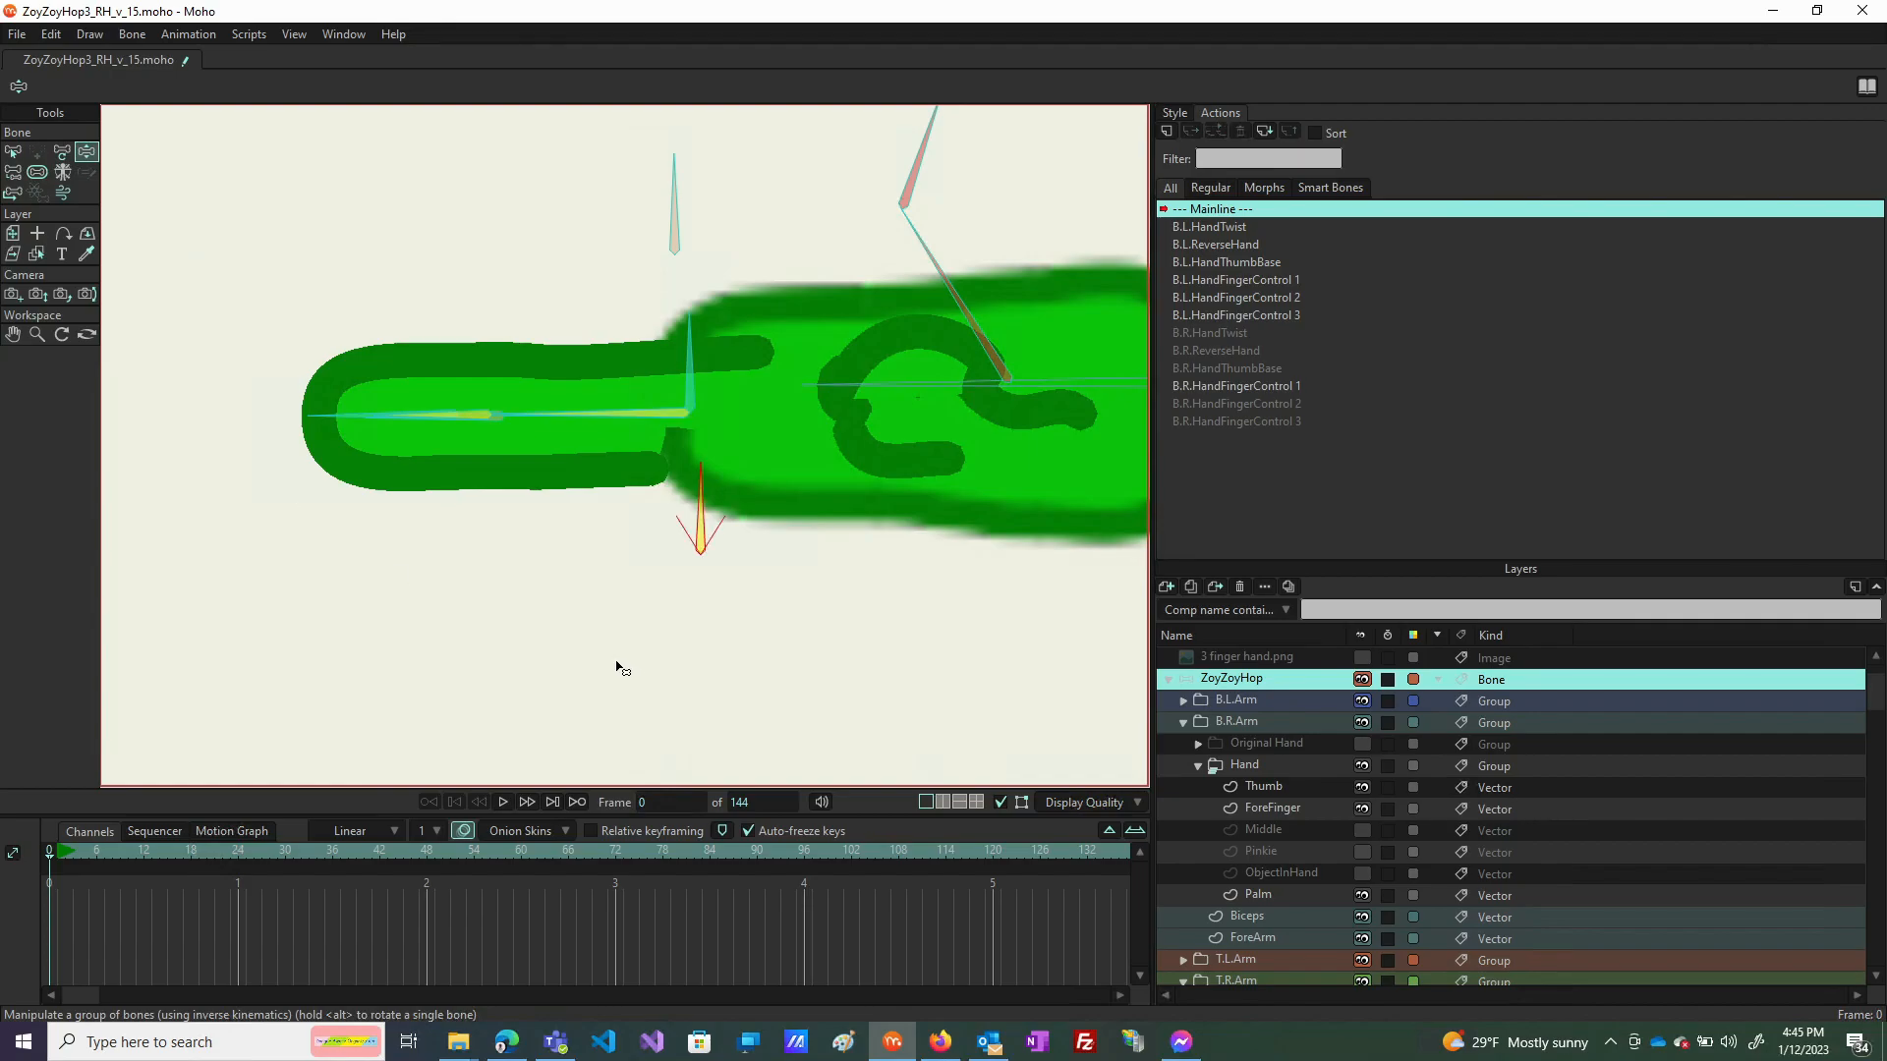
drag(391, 423, 433, 547)
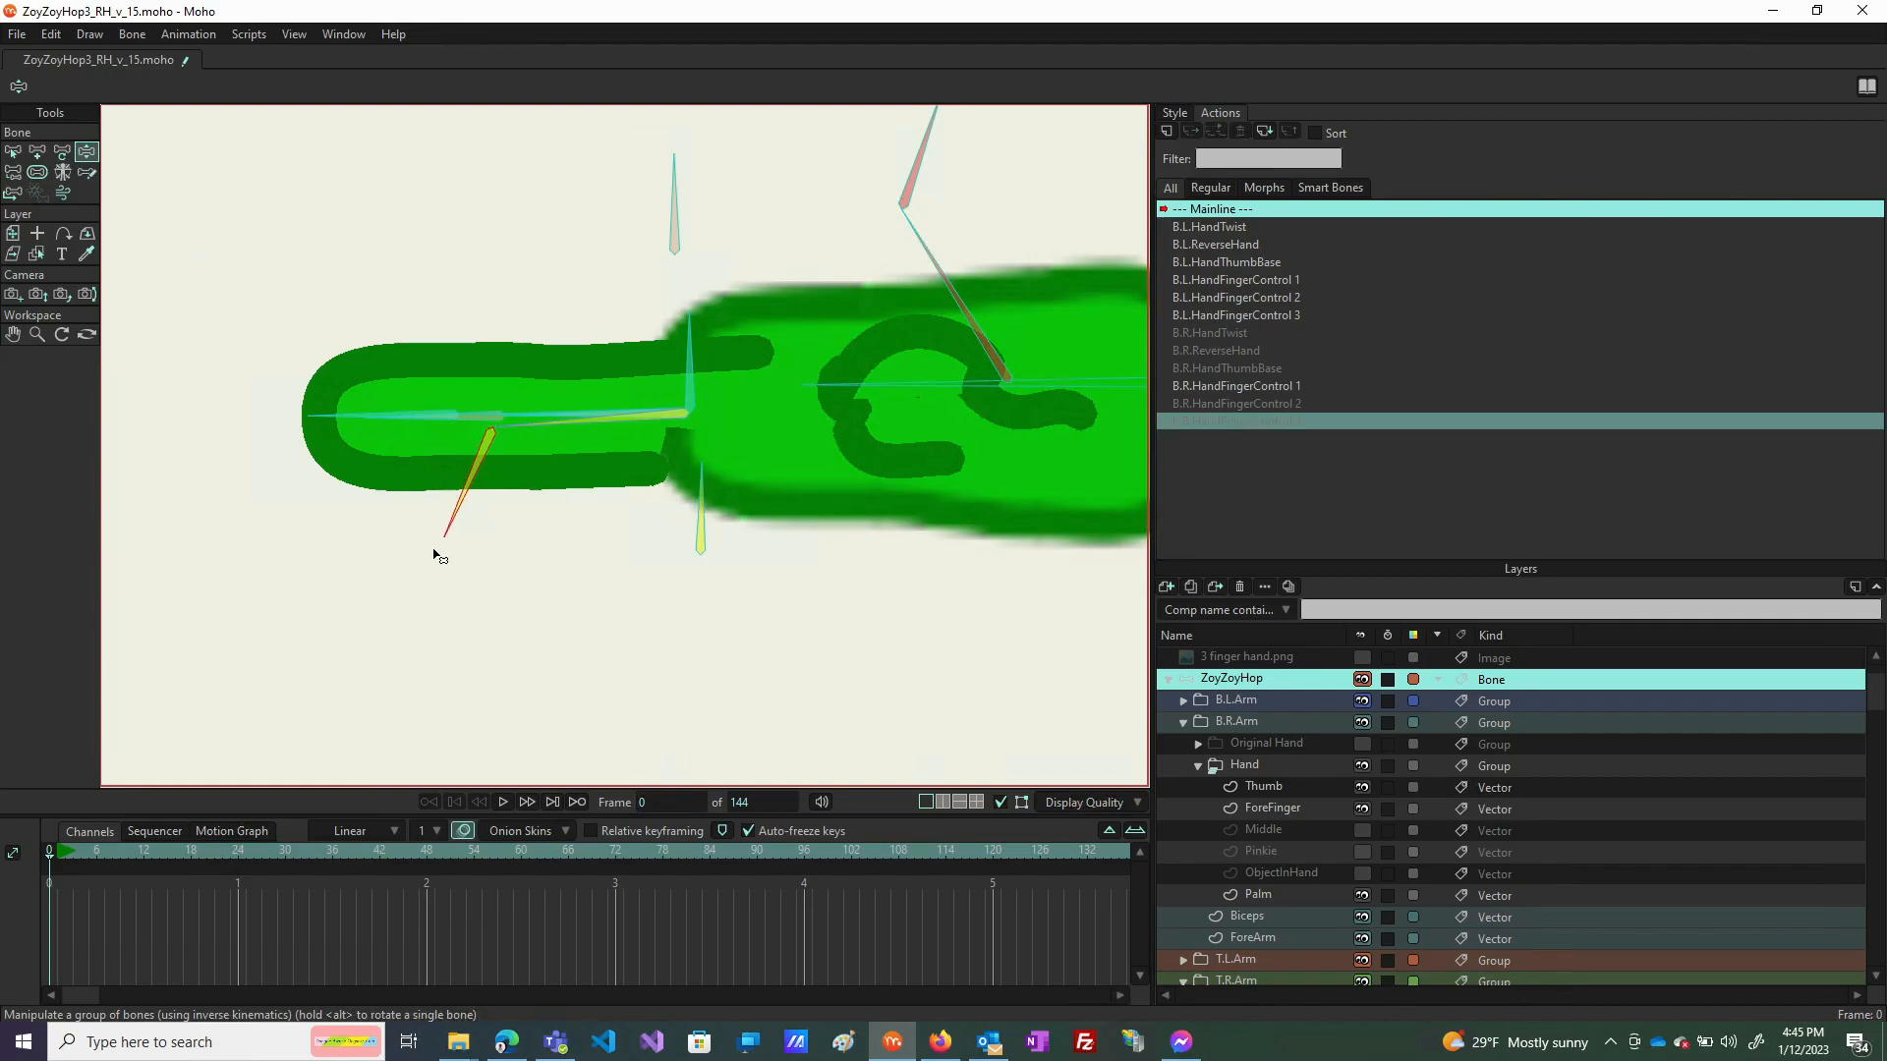
drag(376, 394, 8, 206)
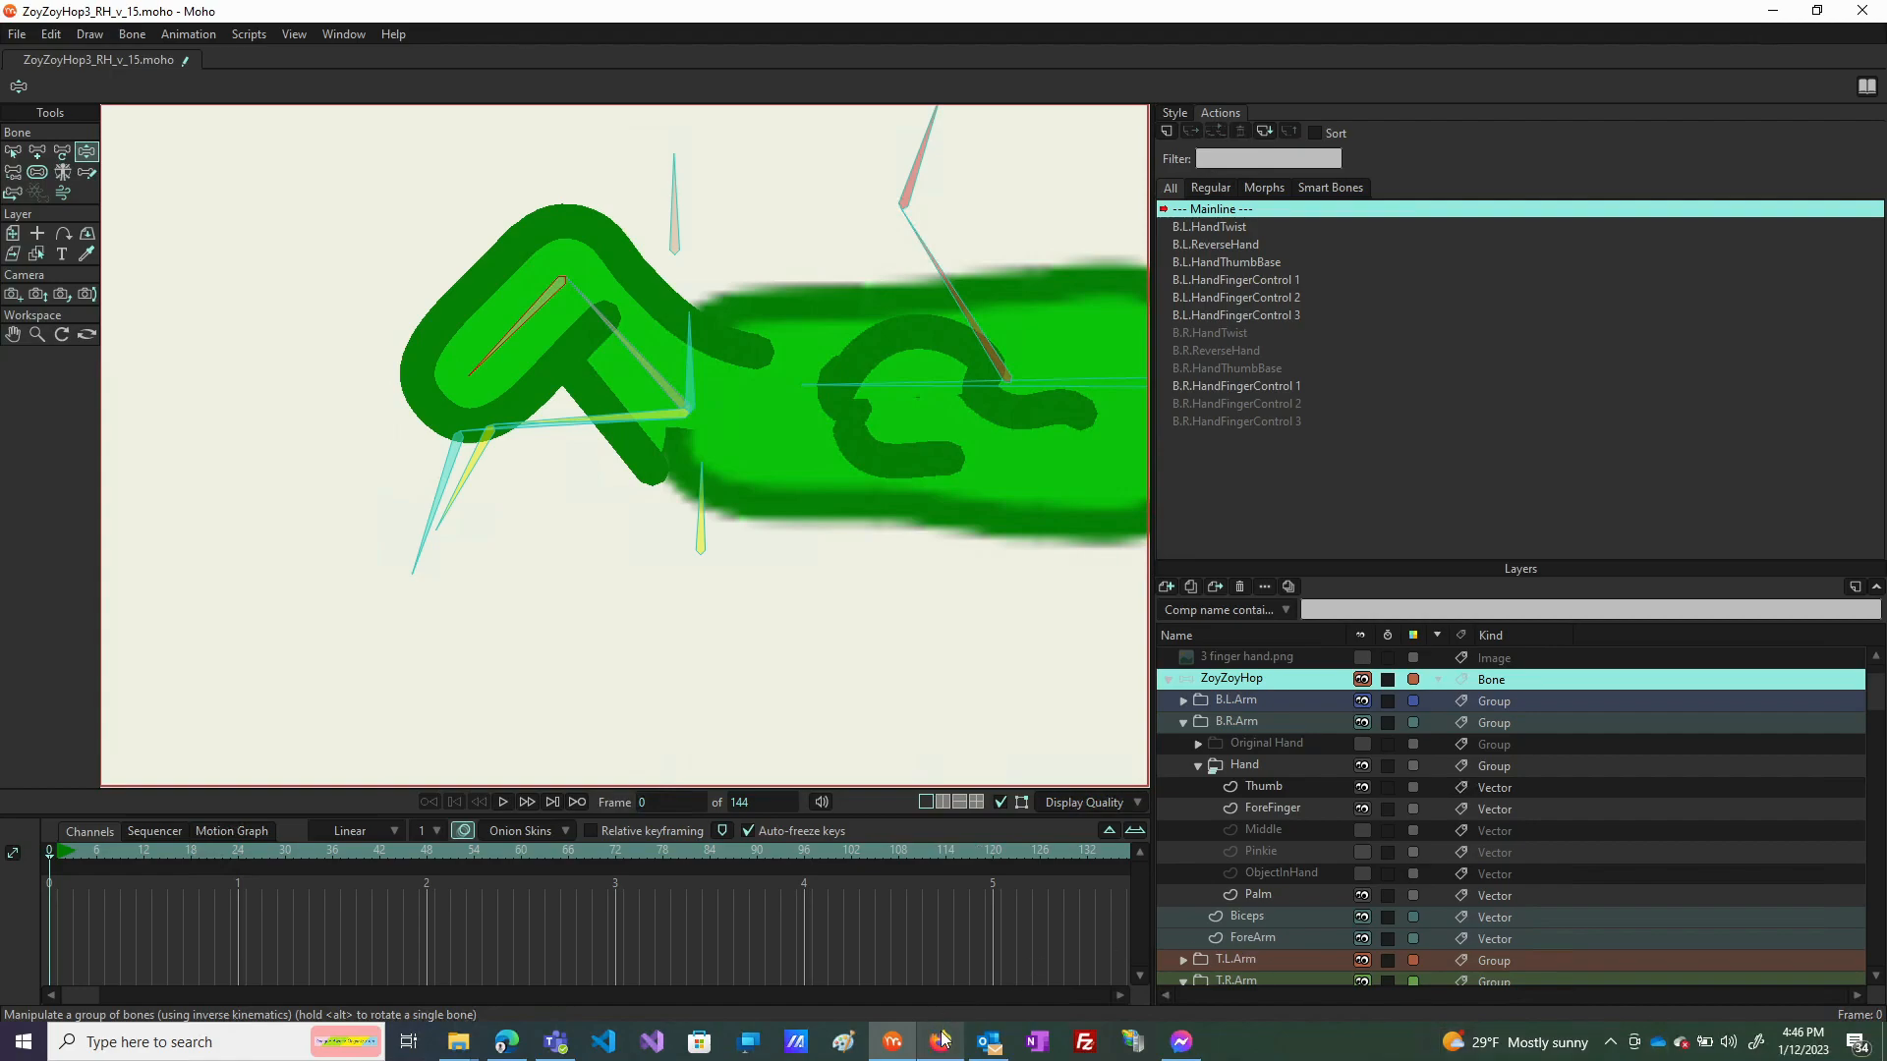
Switch to Outlook, open the unread Microsoft Store email about wellness apps, and return to Moho.
click(1001, 1054)
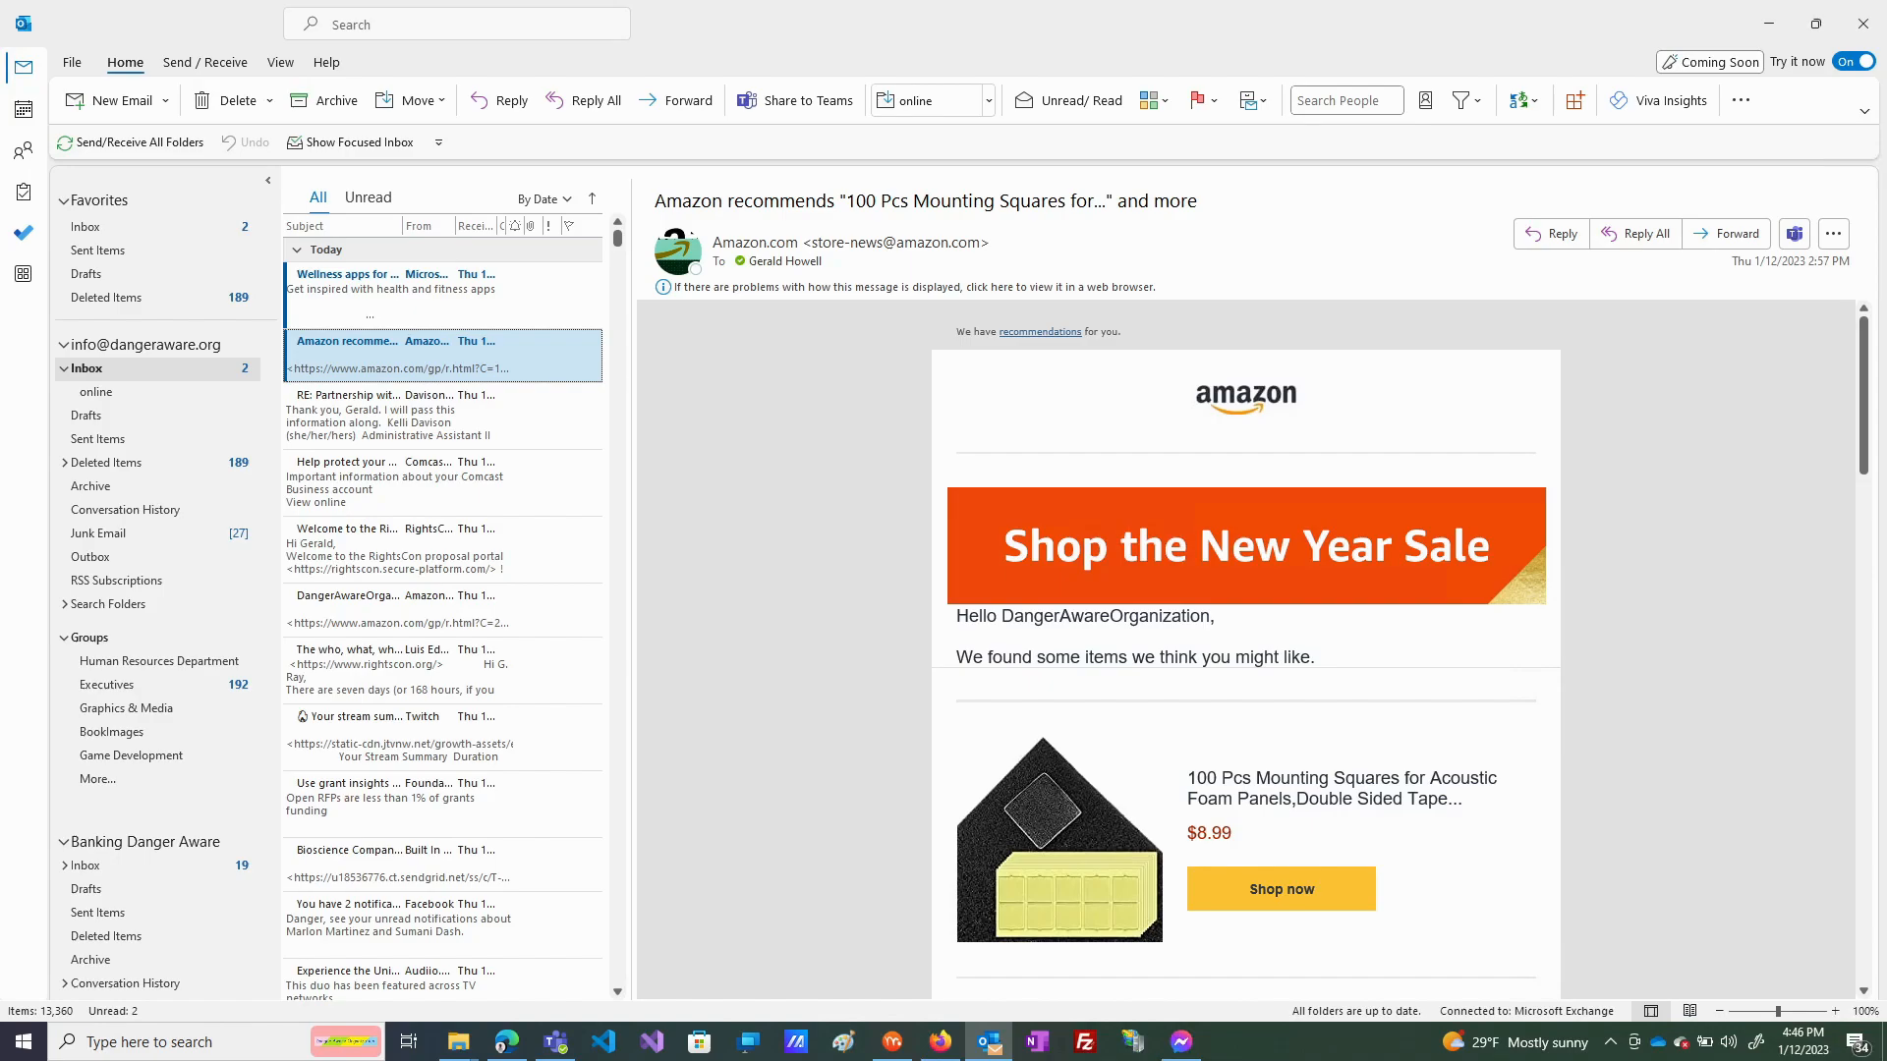
click(505, 285)
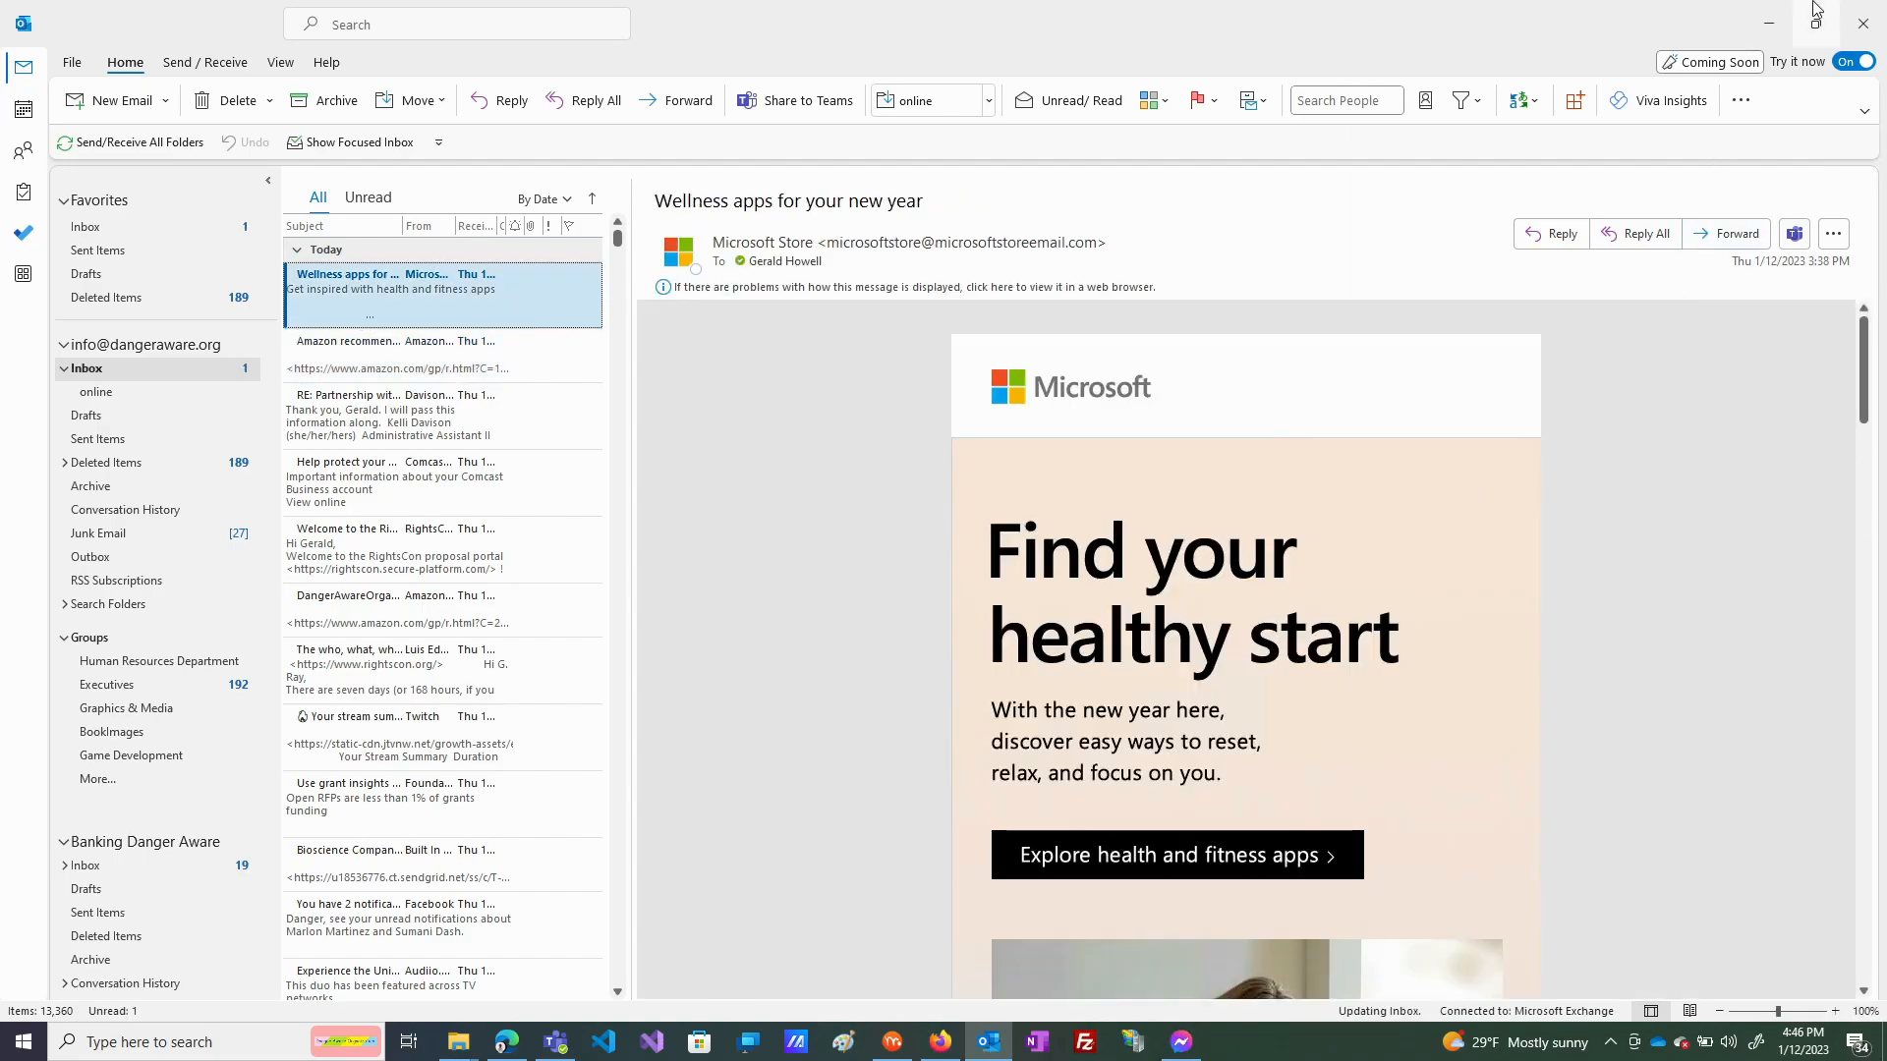
click(1768, 22)
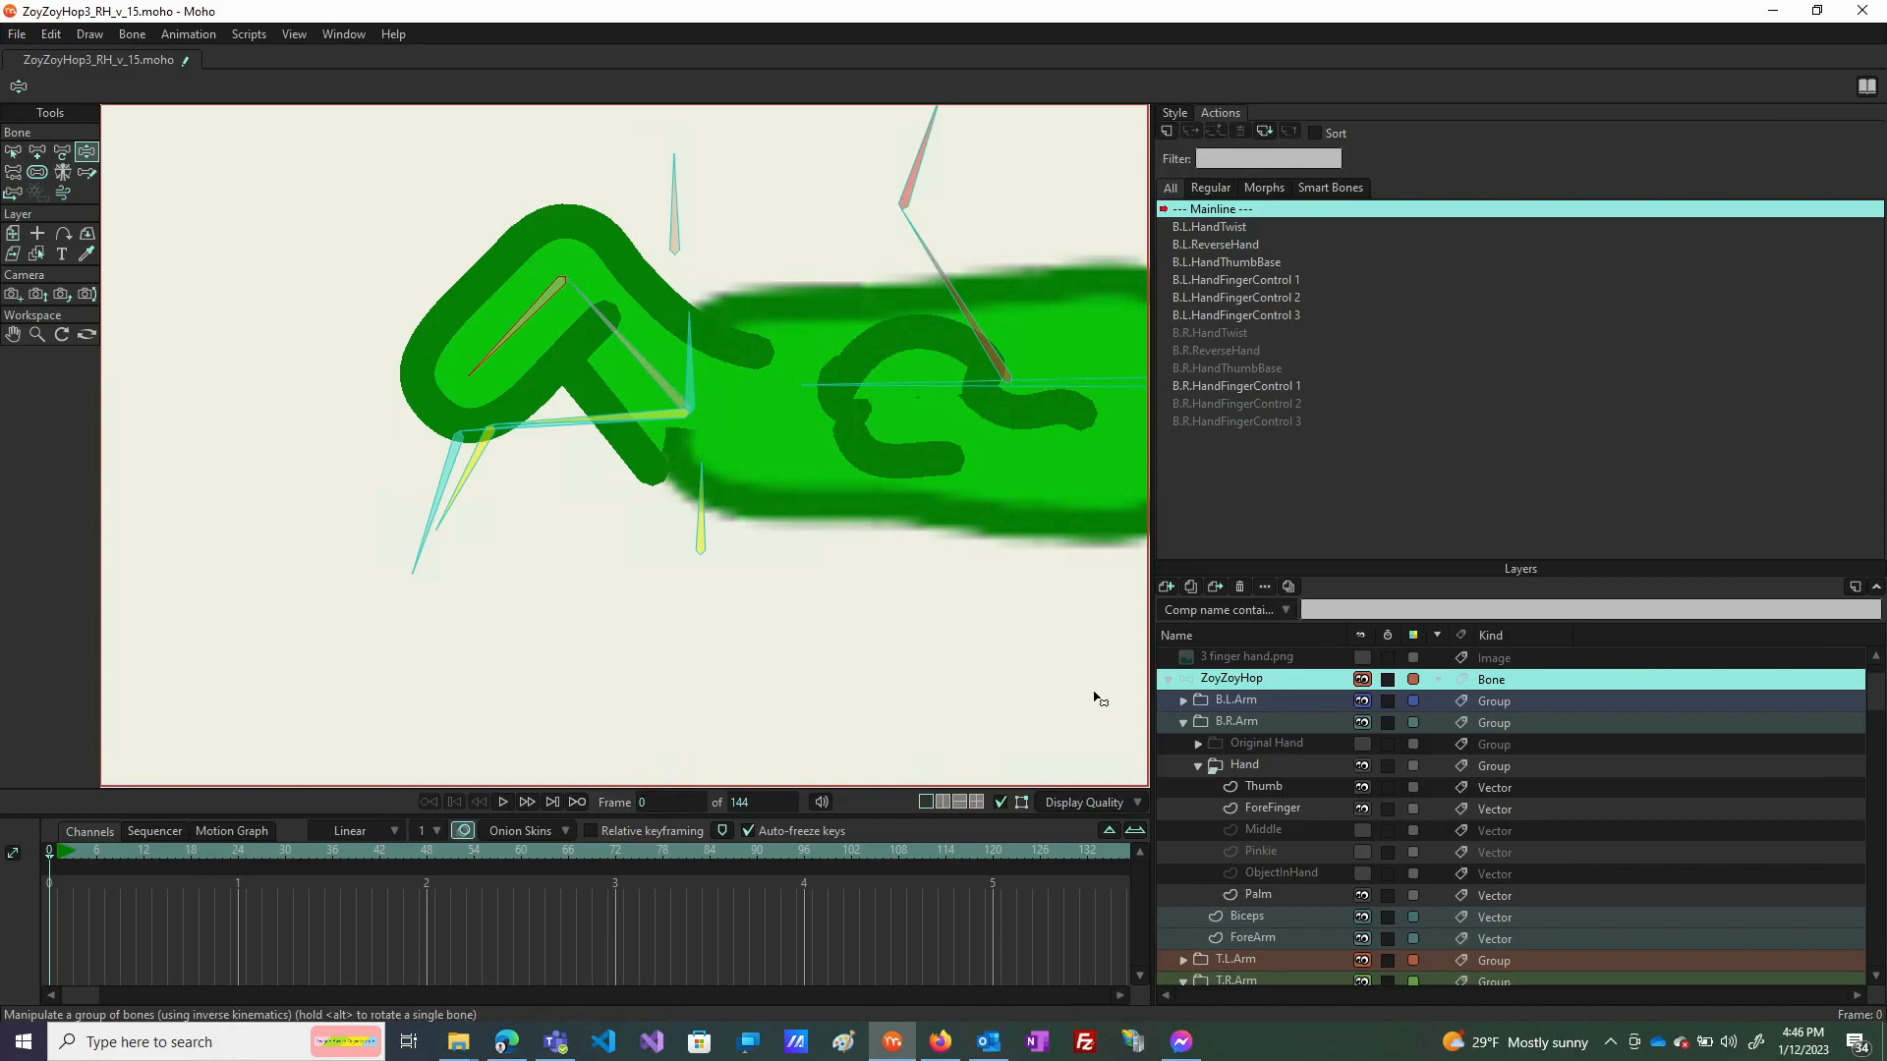
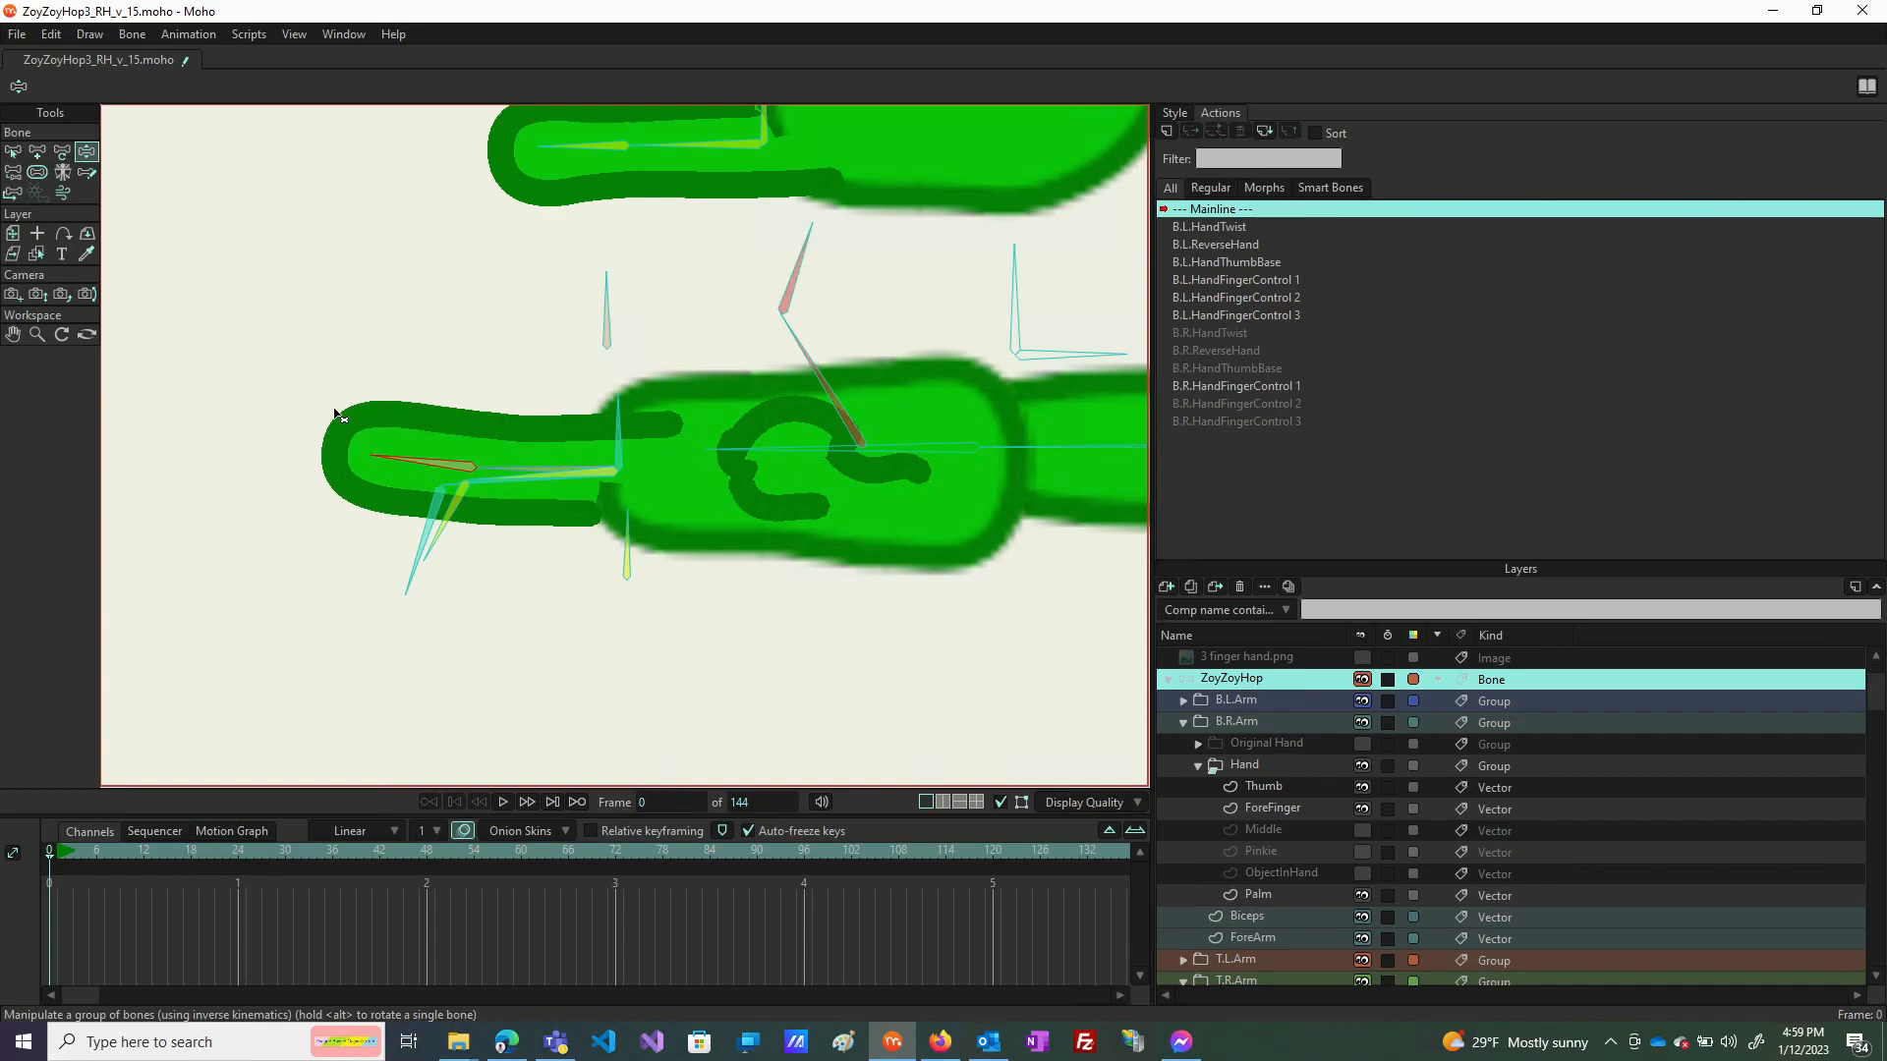
Flex the forefinger on Mainline and, with its base bone selected, create a new action named B.R.Finger1Base.
click(506, 454)
drag(508, 454, 407, 598)
drag(539, 526, 528, 462)
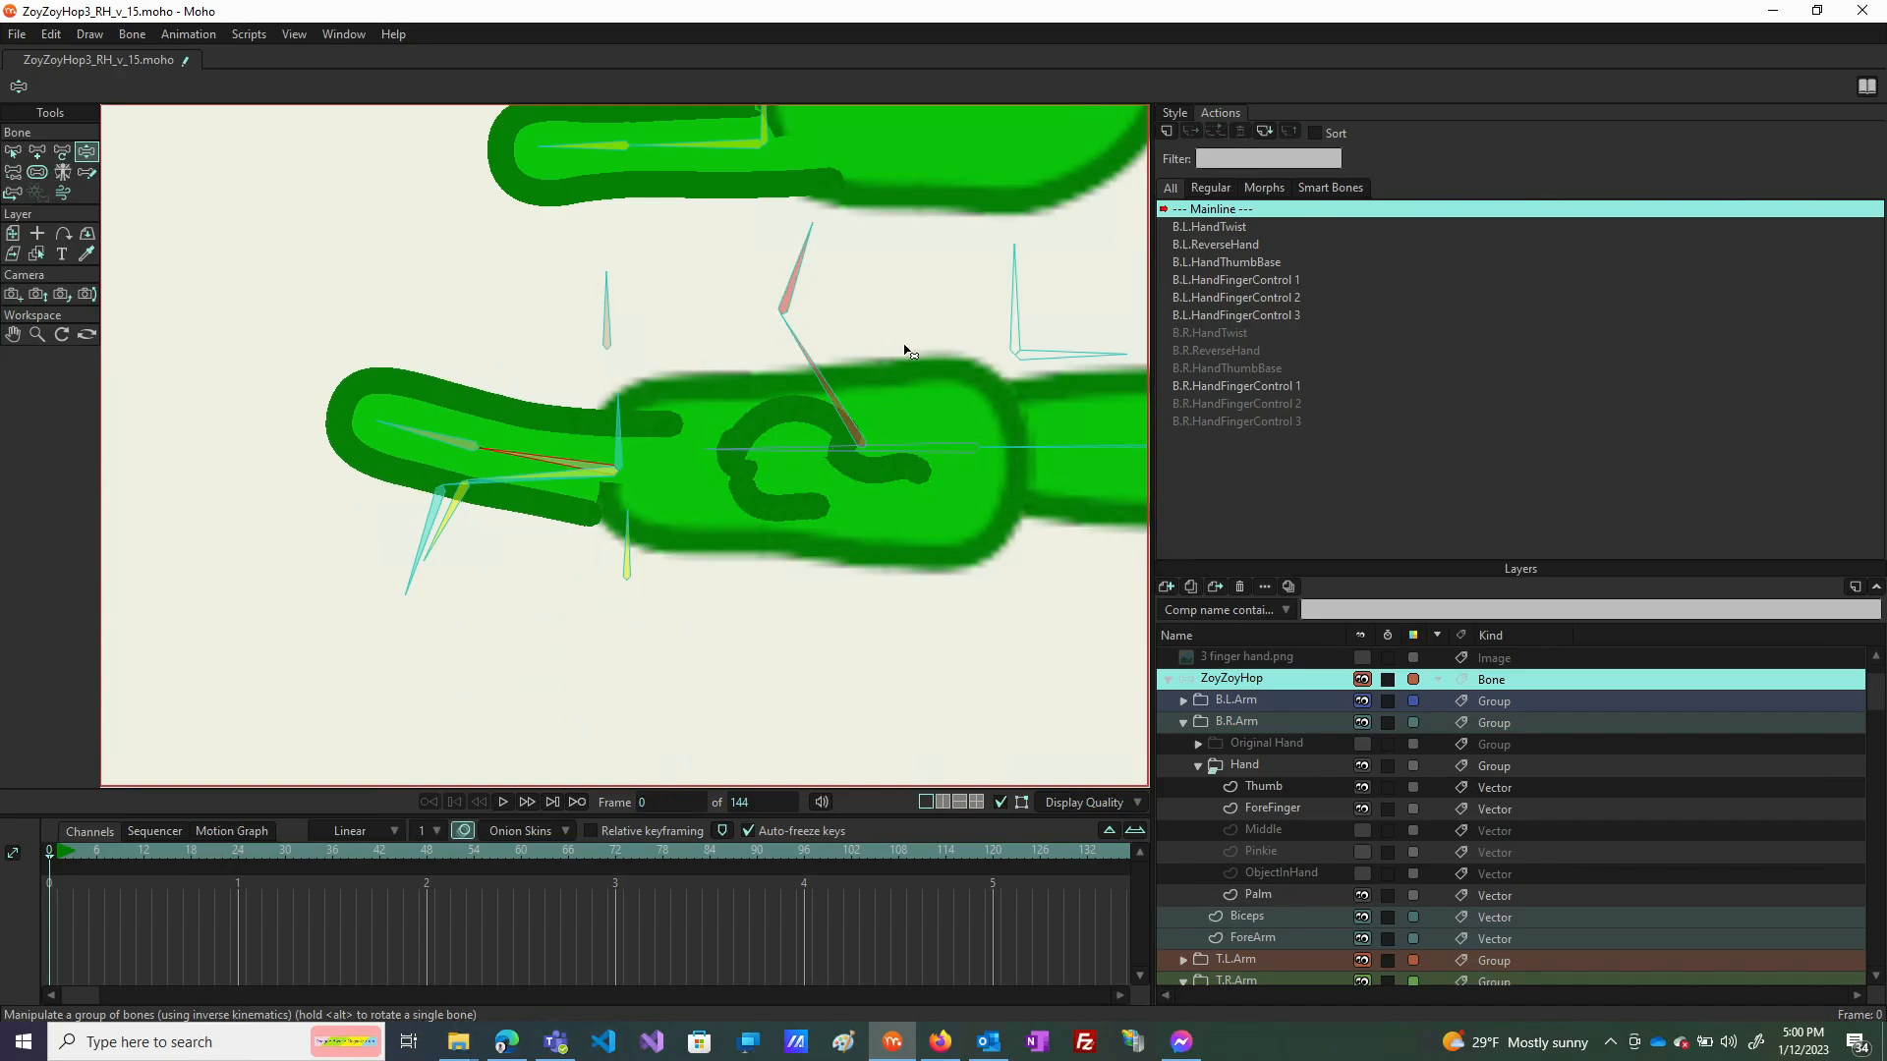
click(1167, 133)
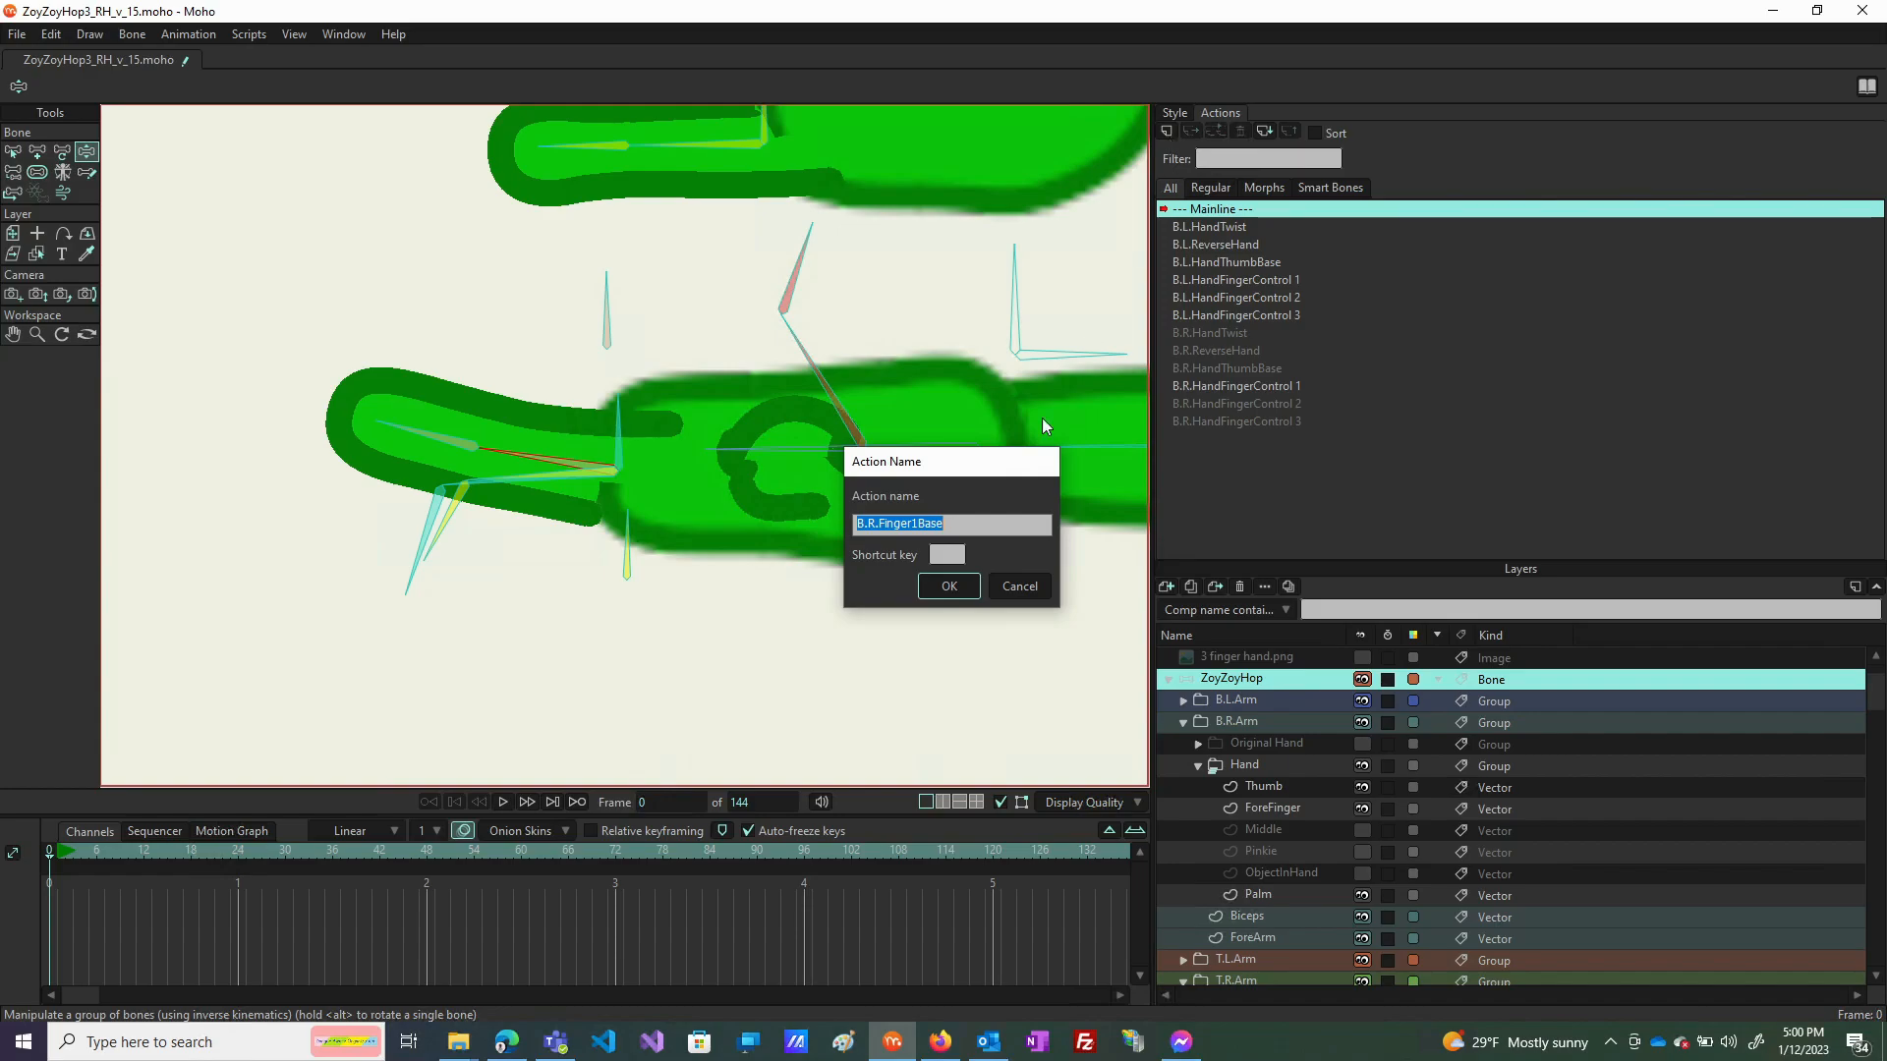
click(948, 586)
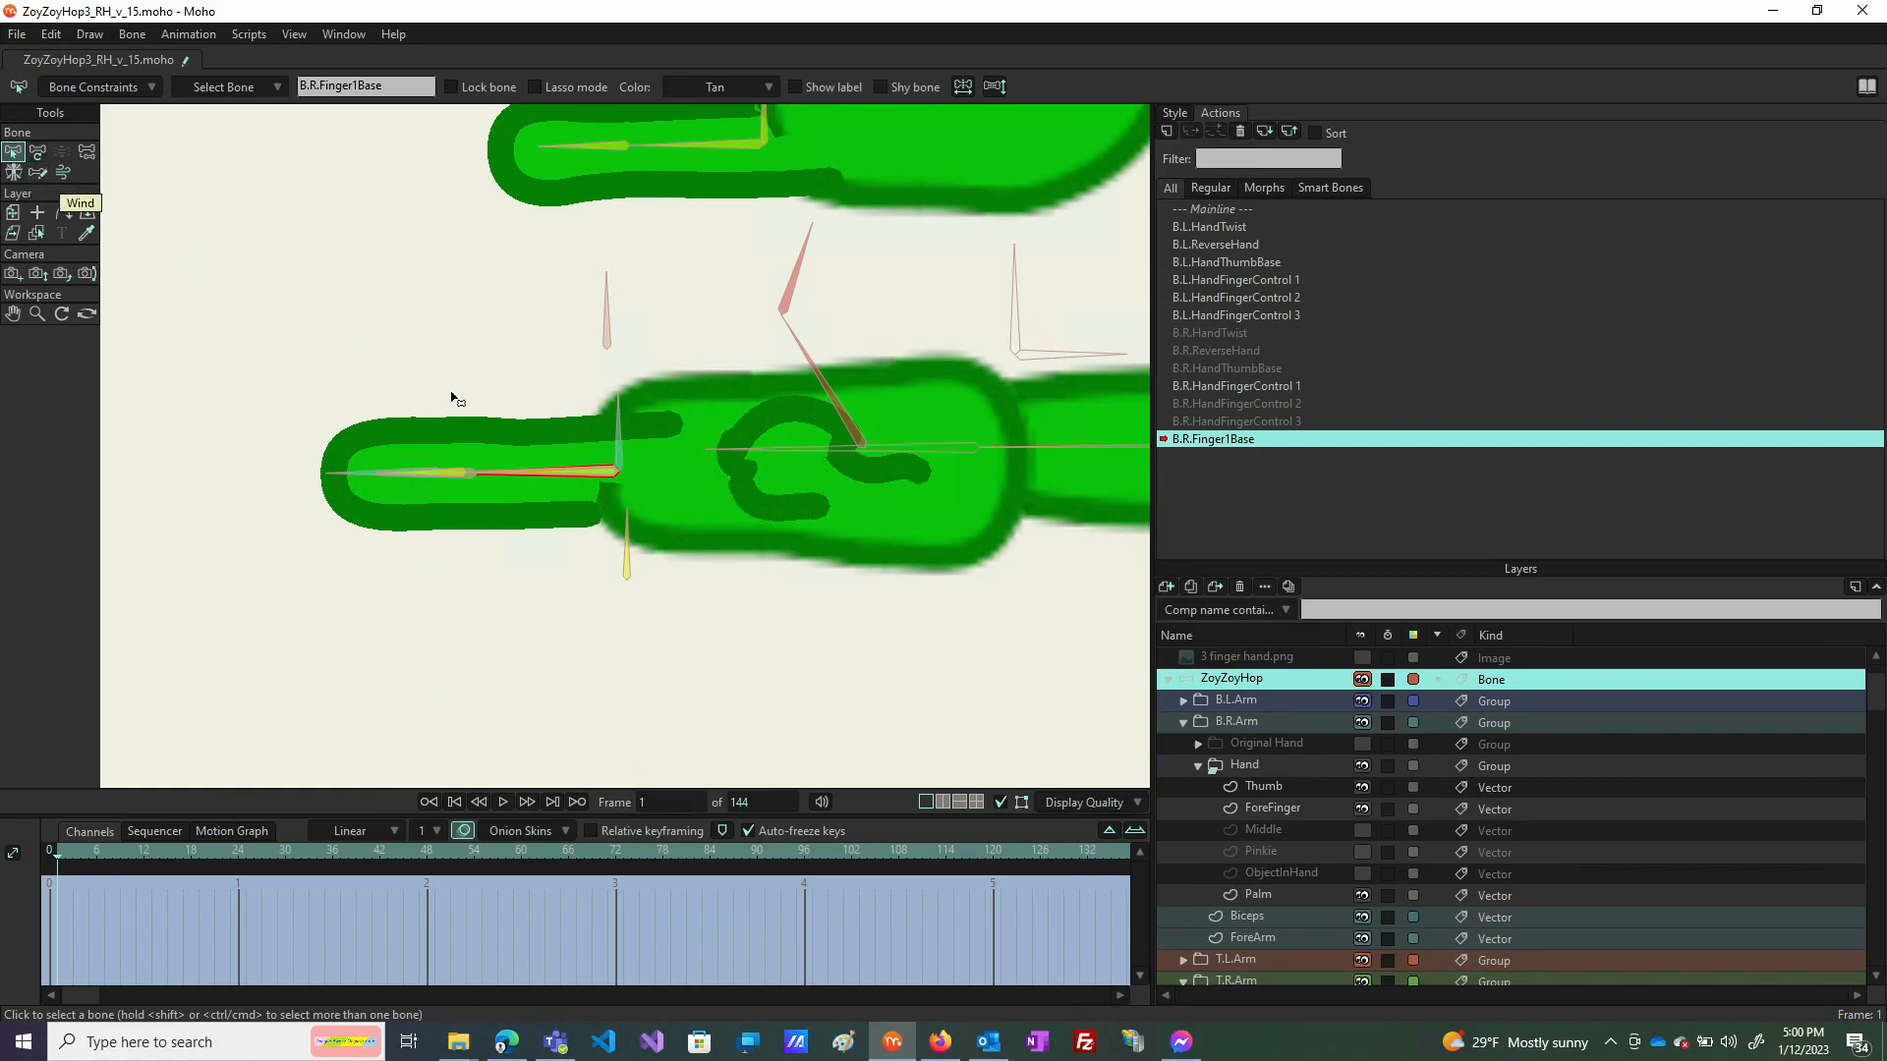
drag(485, 535, 461, 433)
click(494, 475)
scroll(564, 487, up, 5)
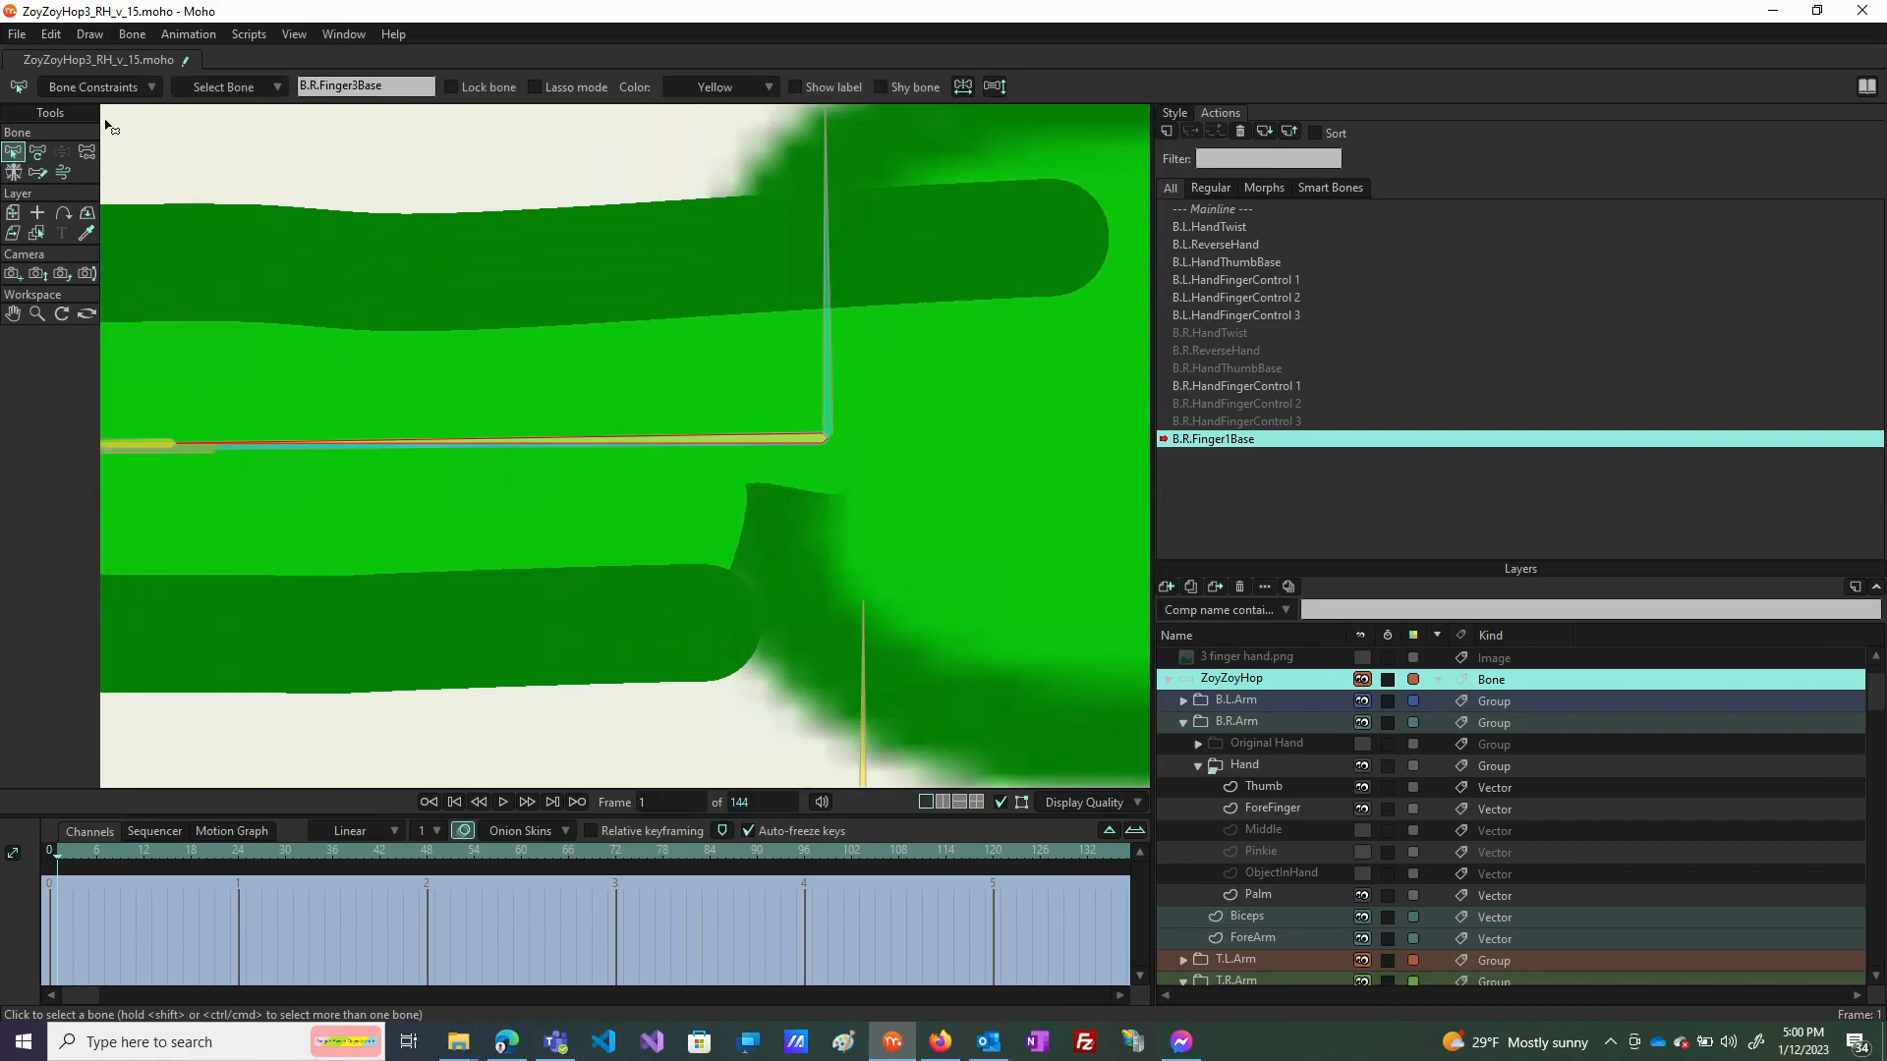
click(40, 153)
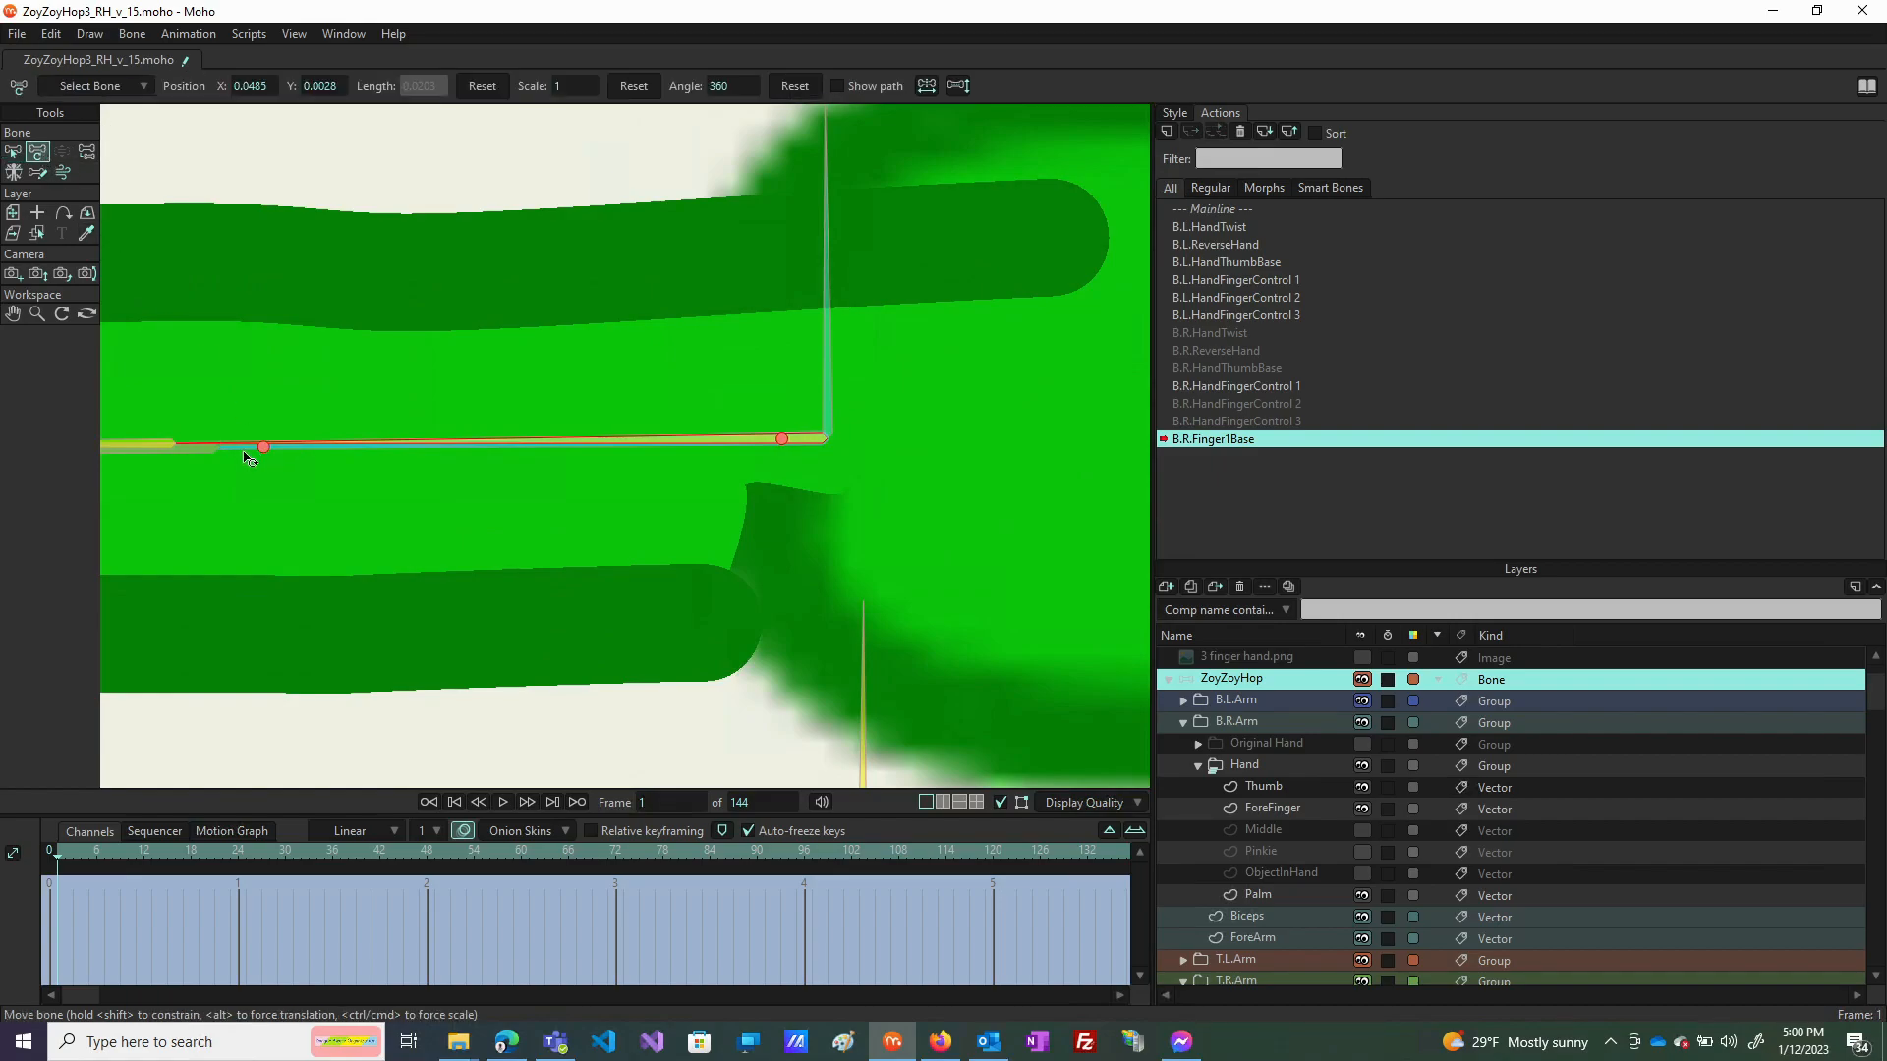
drag(232, 450, 271, 457)
click(264, 449)
key(ctrl+z)
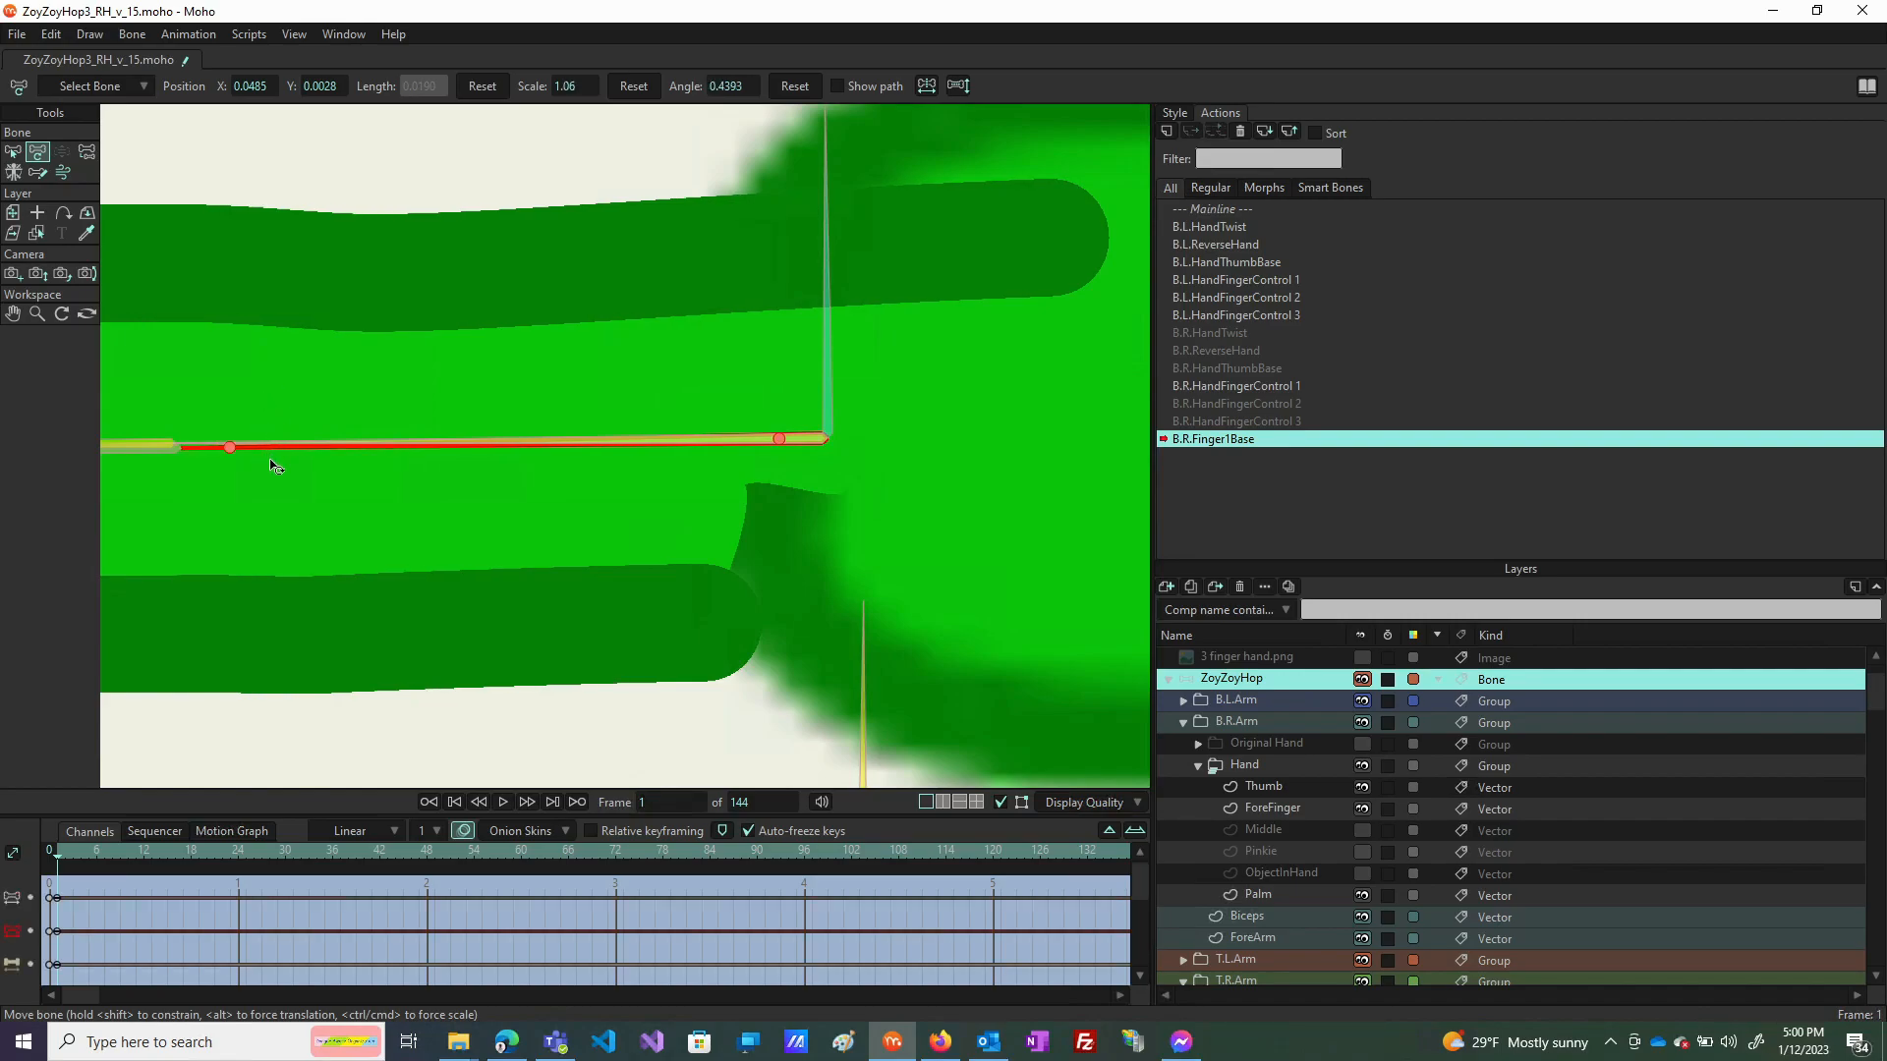
key(ctrl+z)
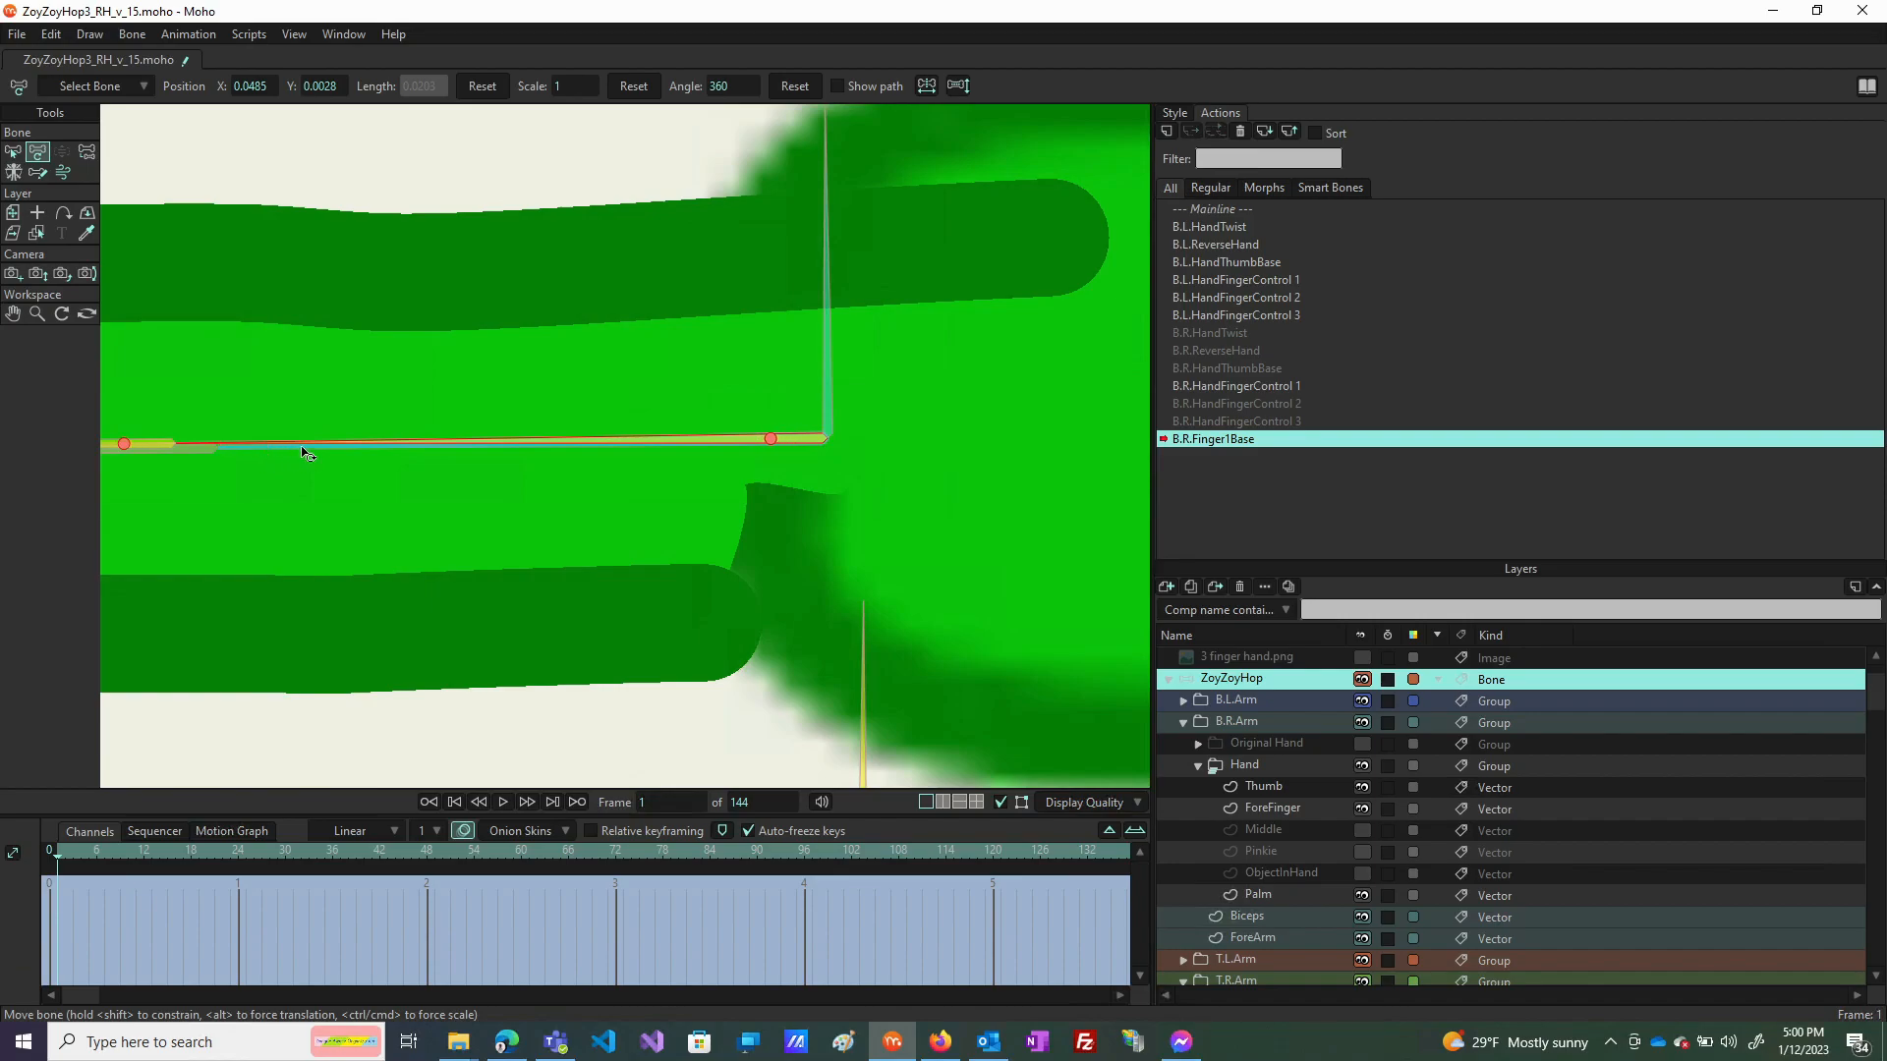
At frame 1 of B.R.Finger1Base, rotate the turquoise finger's base bone slightly upward and the forefinger's base bone to about -61.4°.
click(304, 452)
drag(305, 448, 480, 304)
scroll(476, 283, down, 4)
click(418, 362)
drag(418, 362, 546, 216)
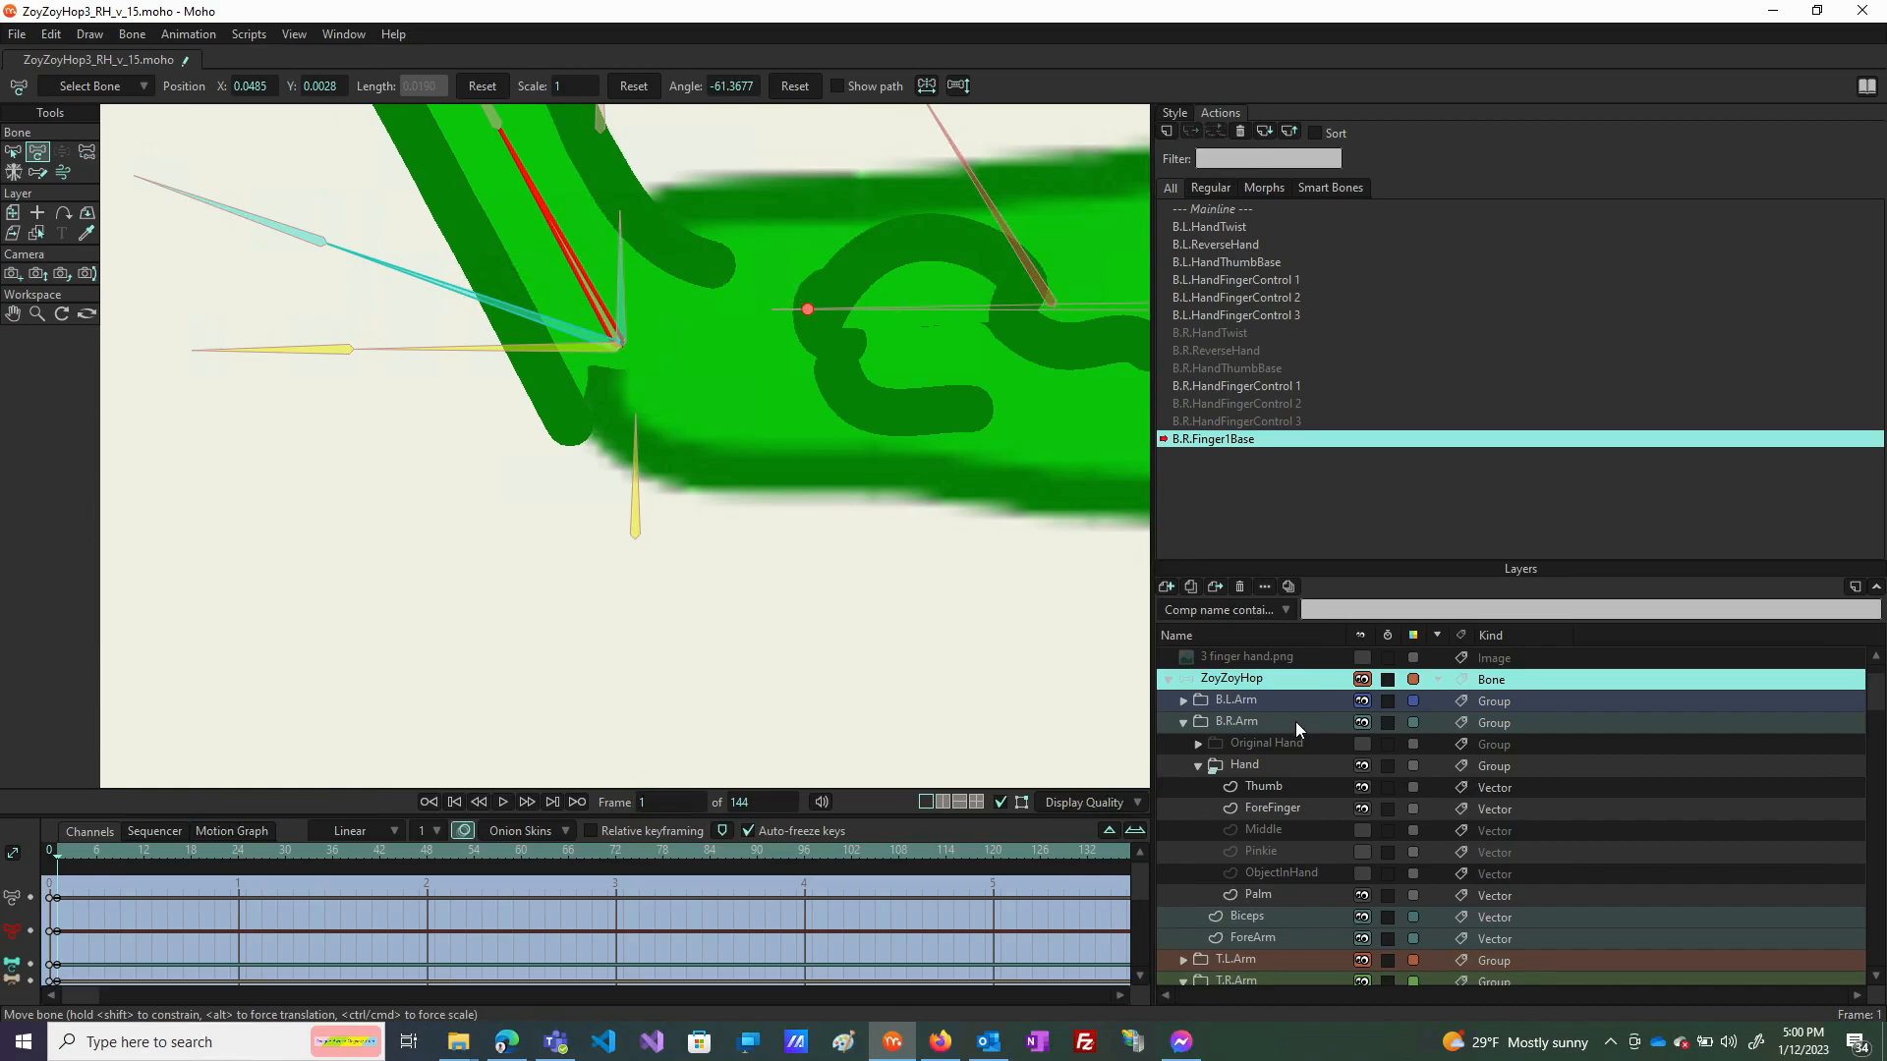
click(1273, 809)
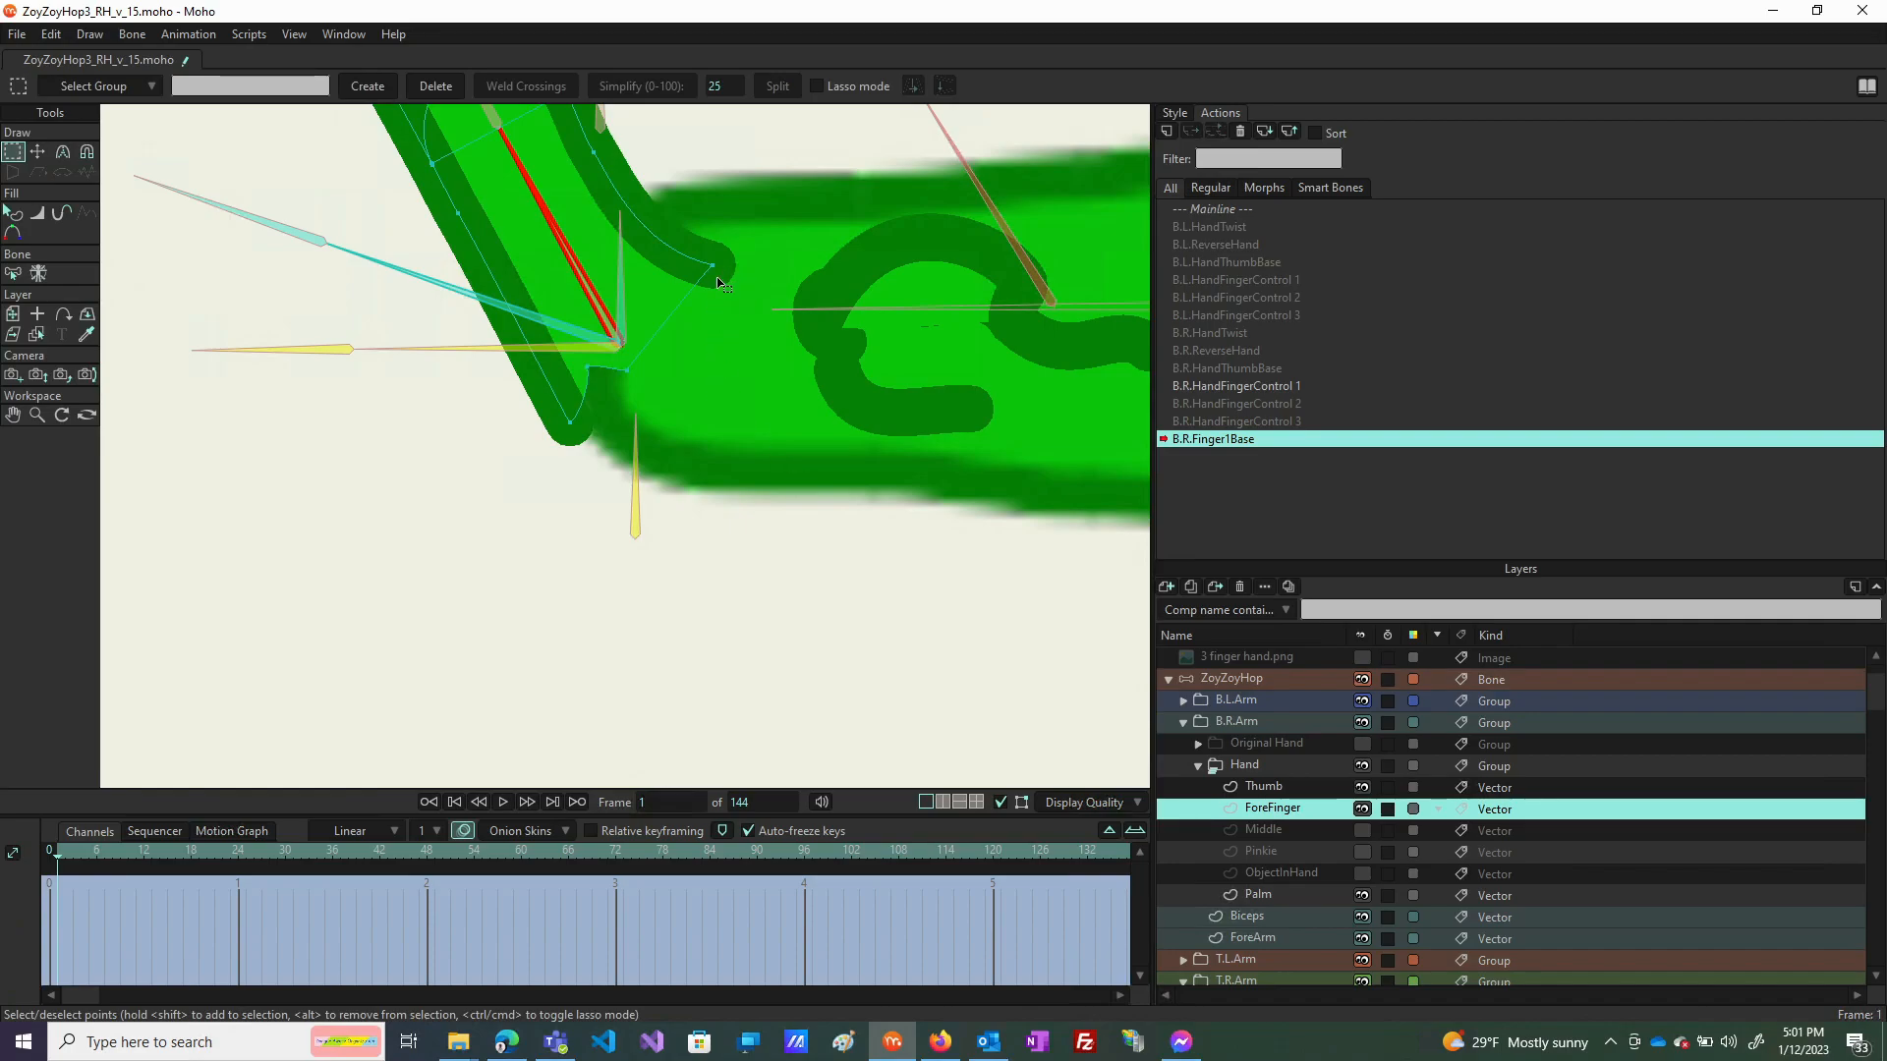
key(t)
click(714, 272)
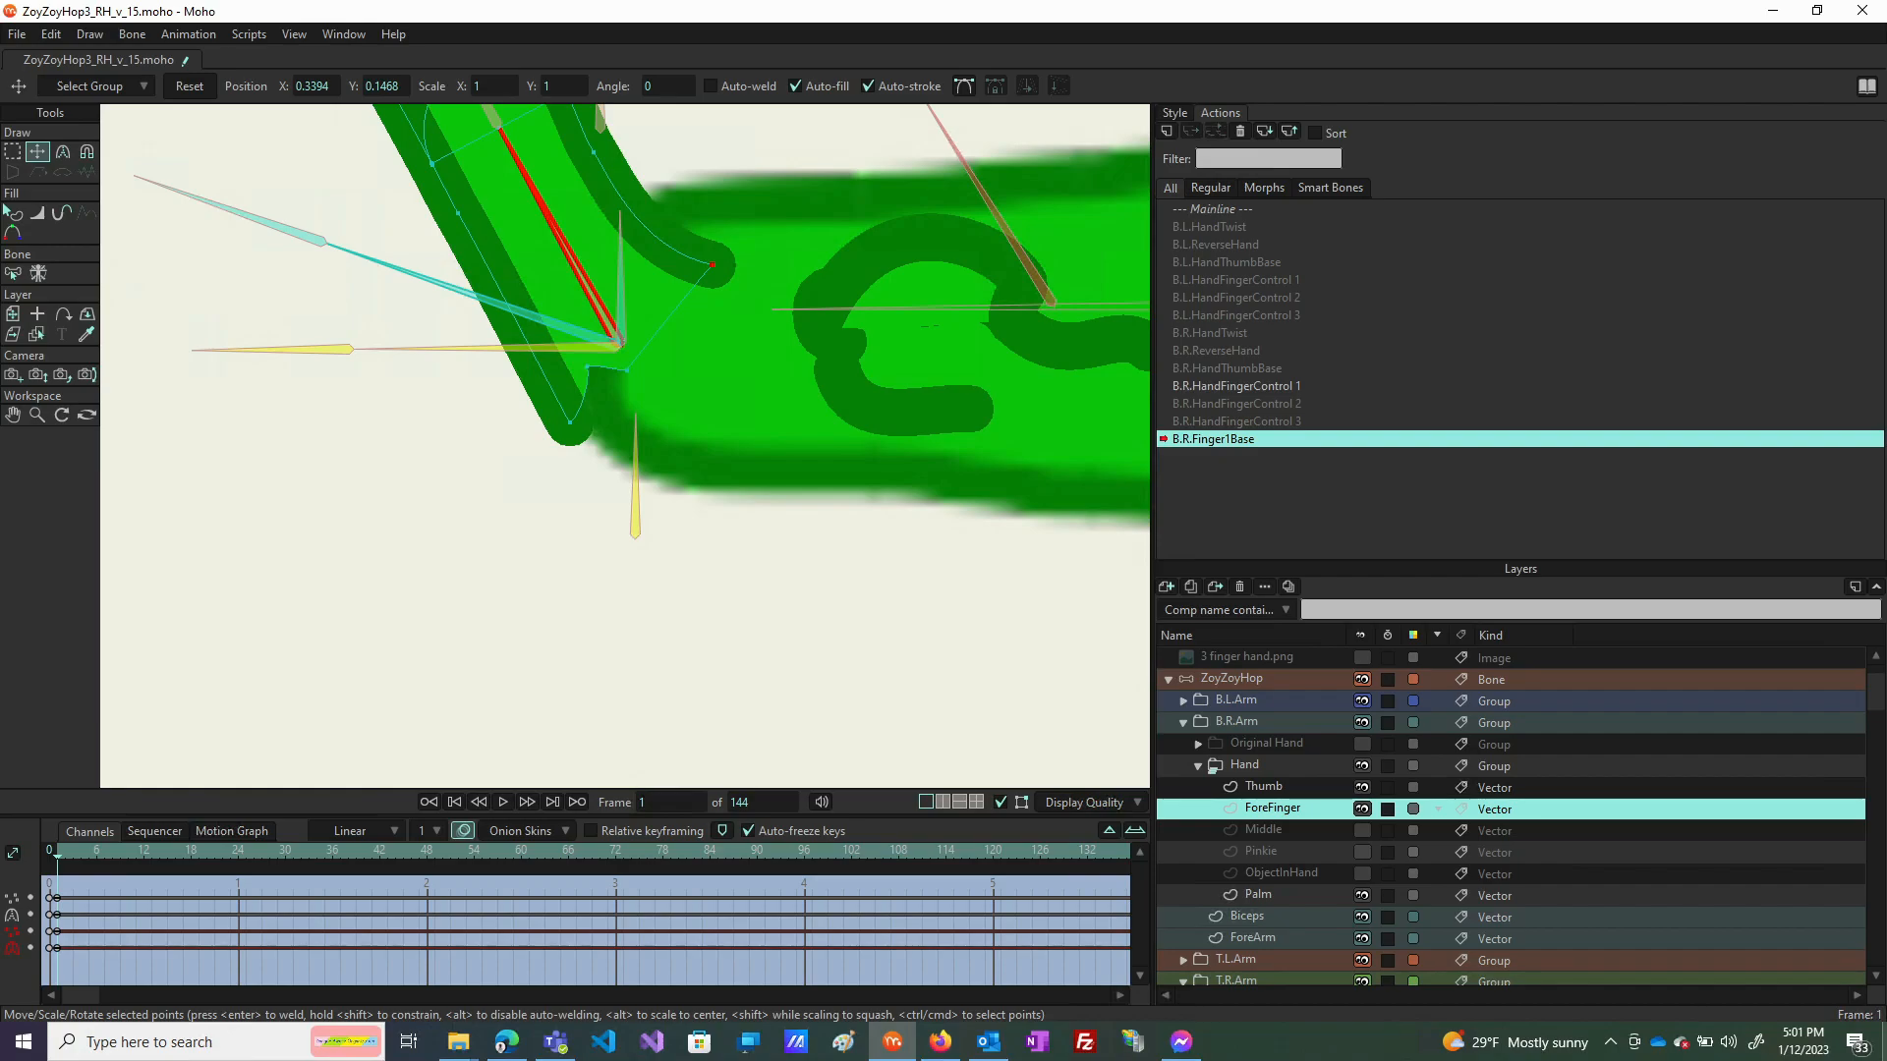
click(411, 283)
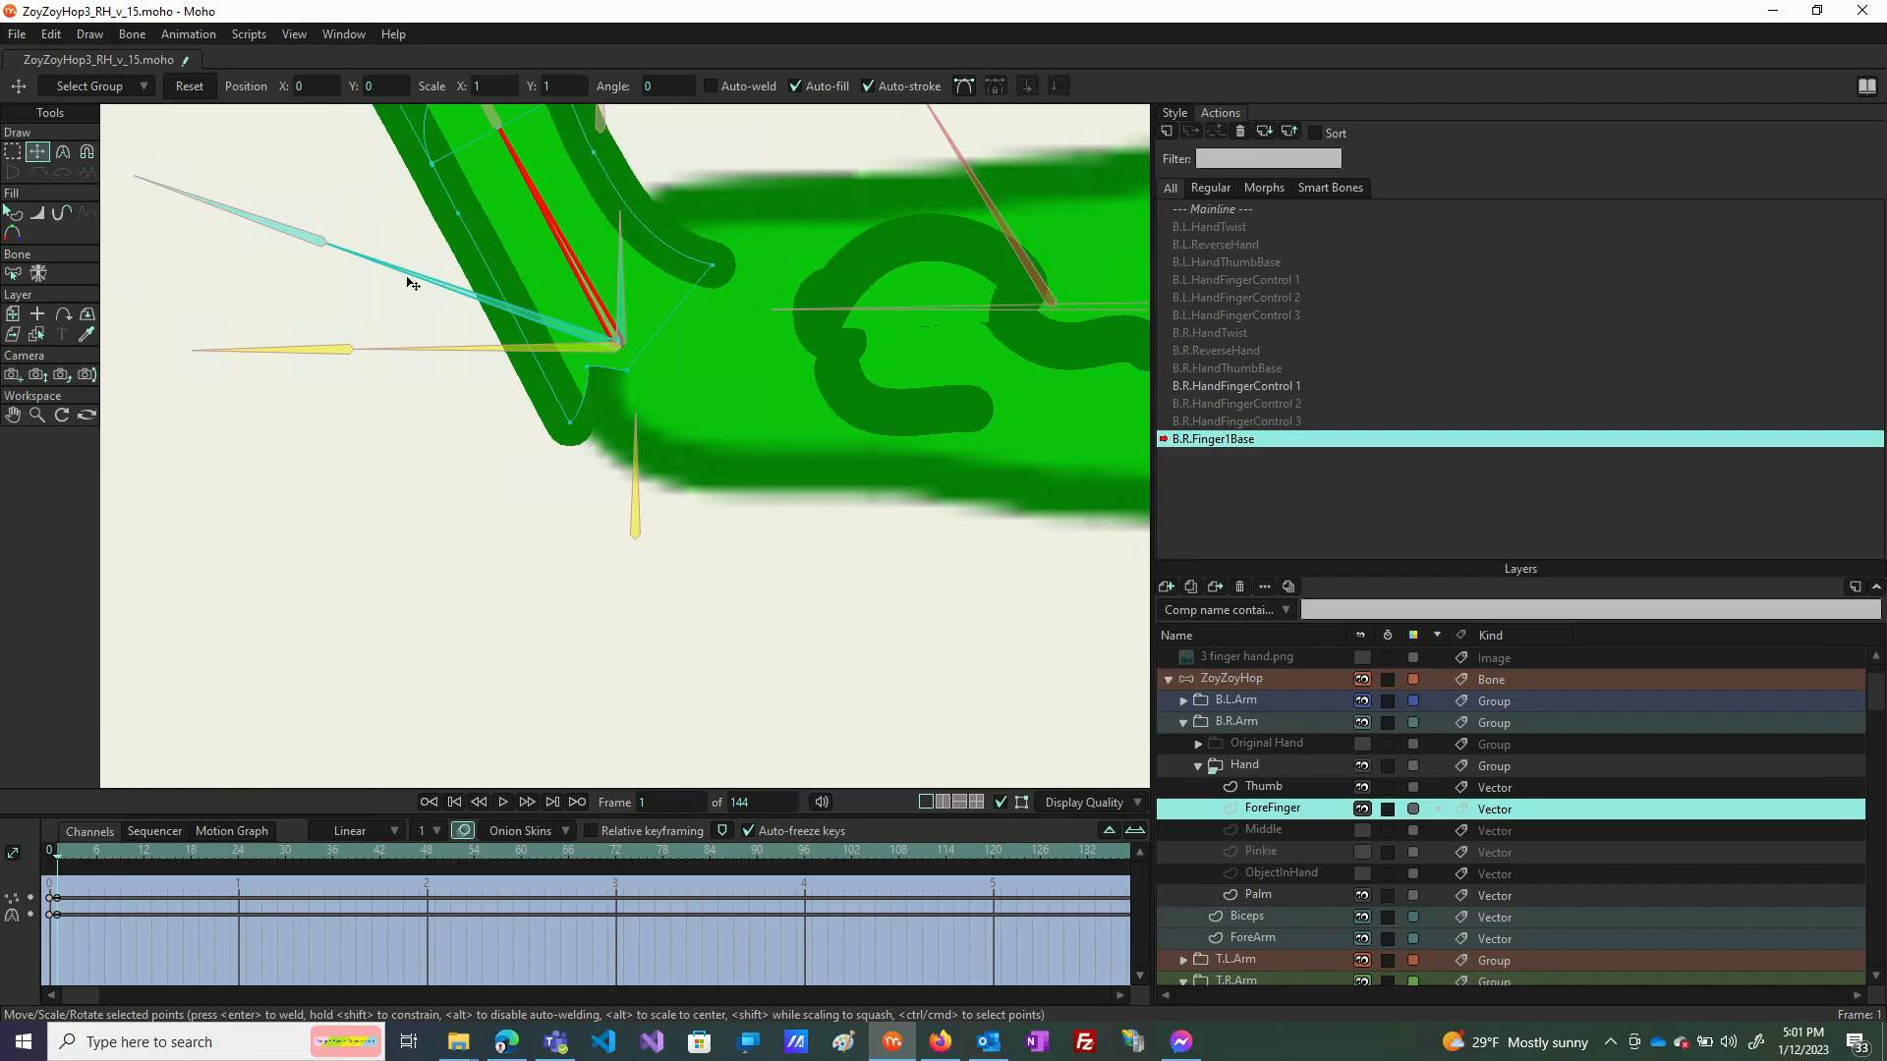
Reset the angle, scale and position of the turquoise finger's base bone, B.R.Finger2Base, at frame 1 of the action.
key(b)
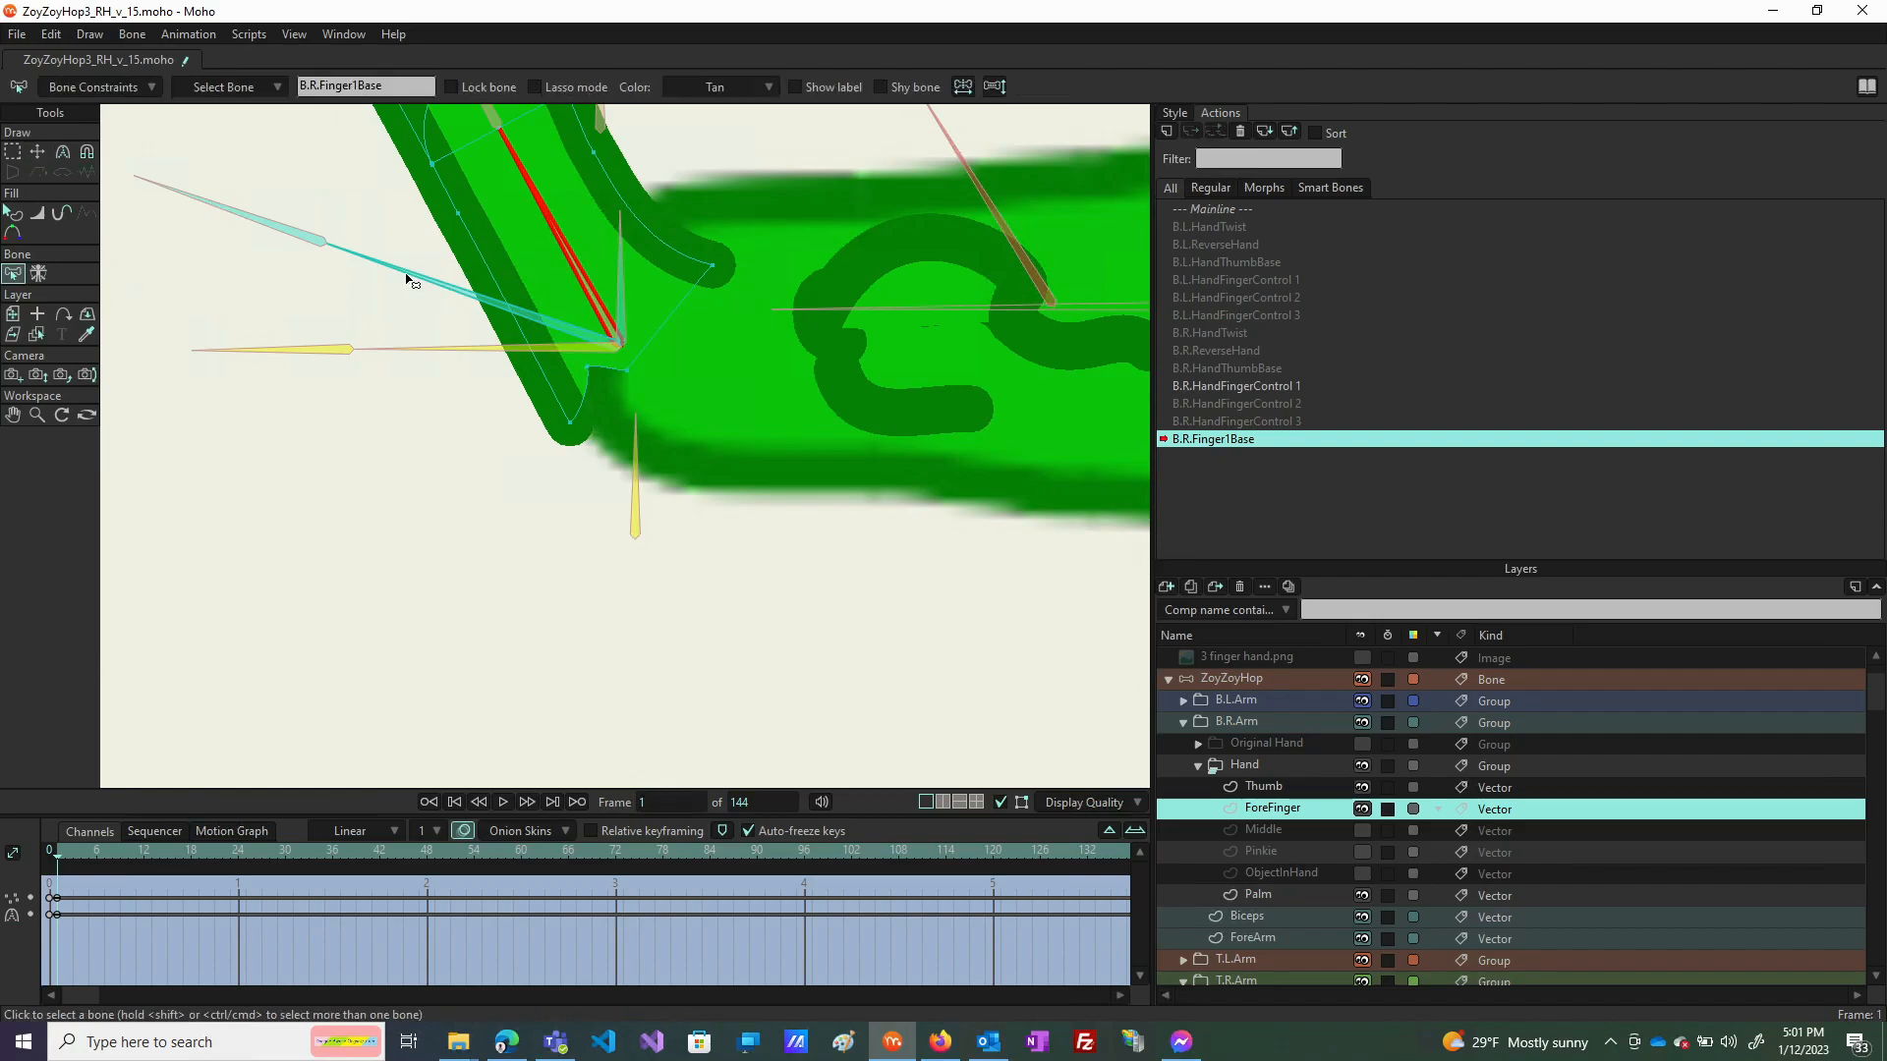
click(411, 283)
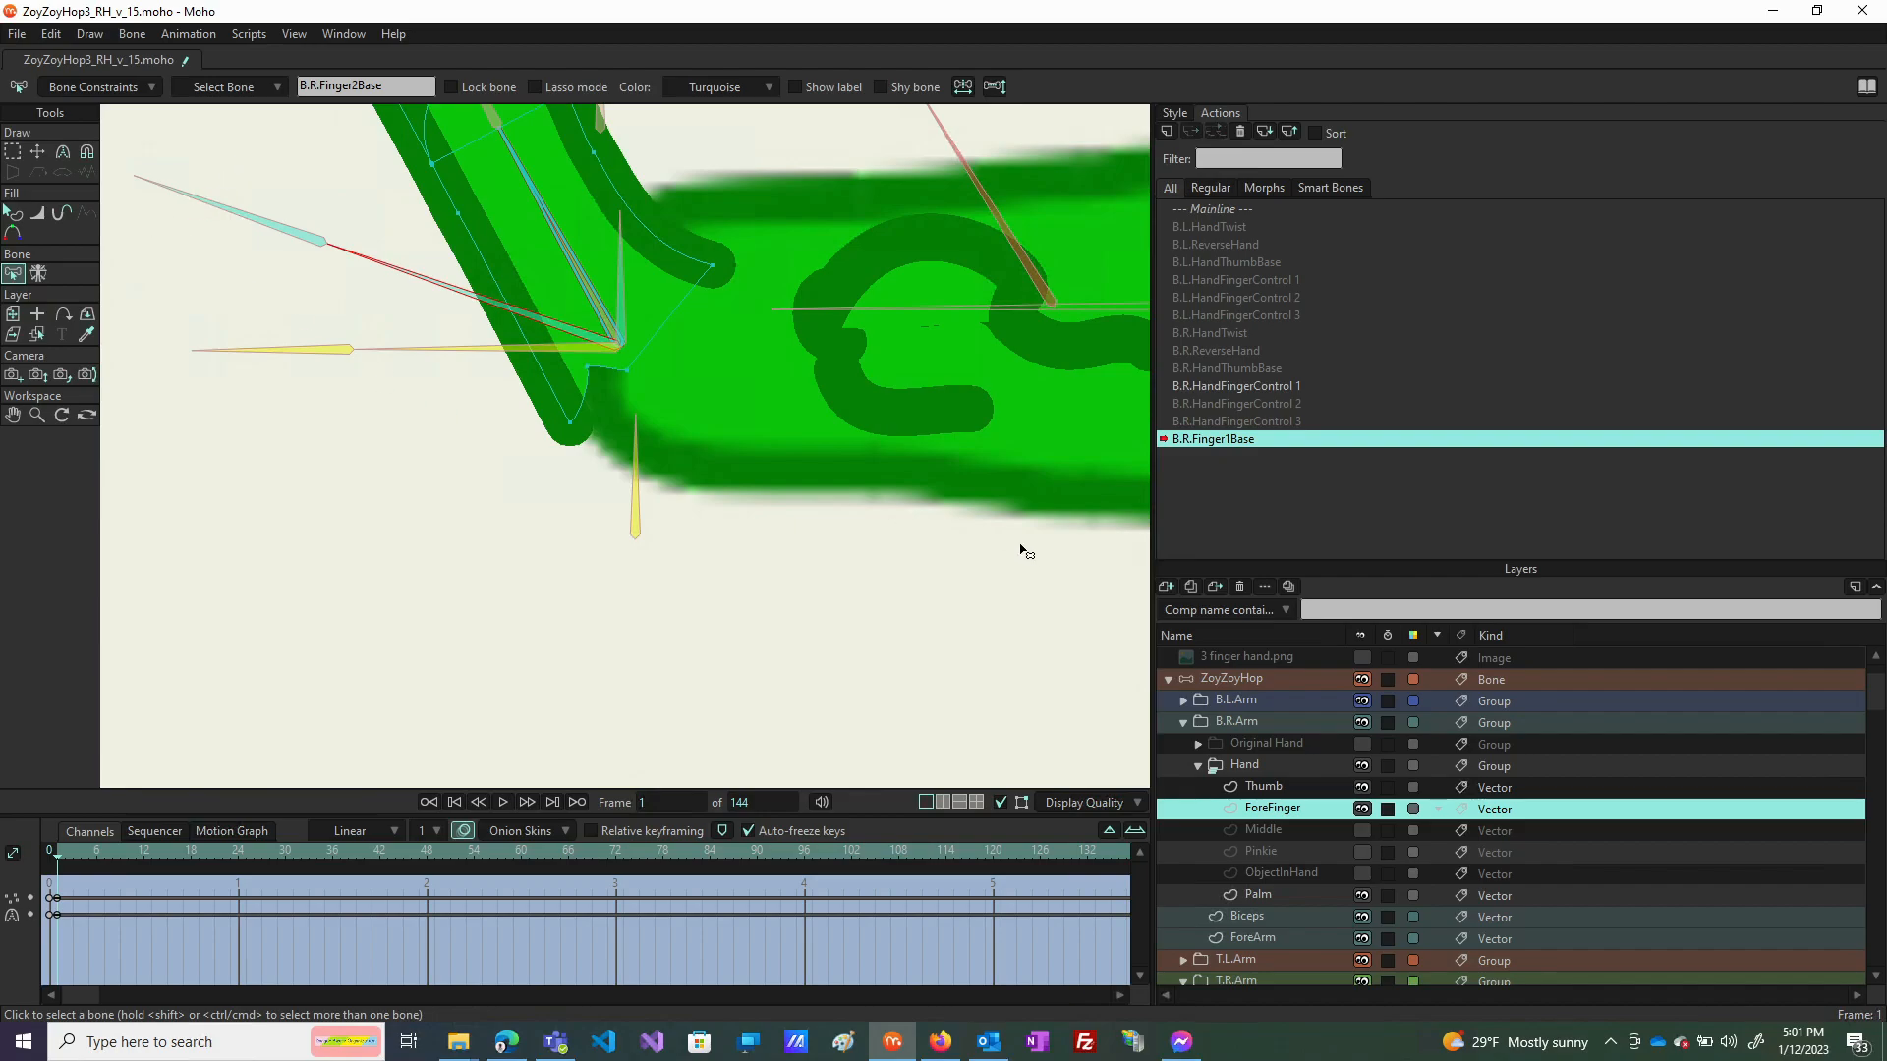
click(1213, 678)
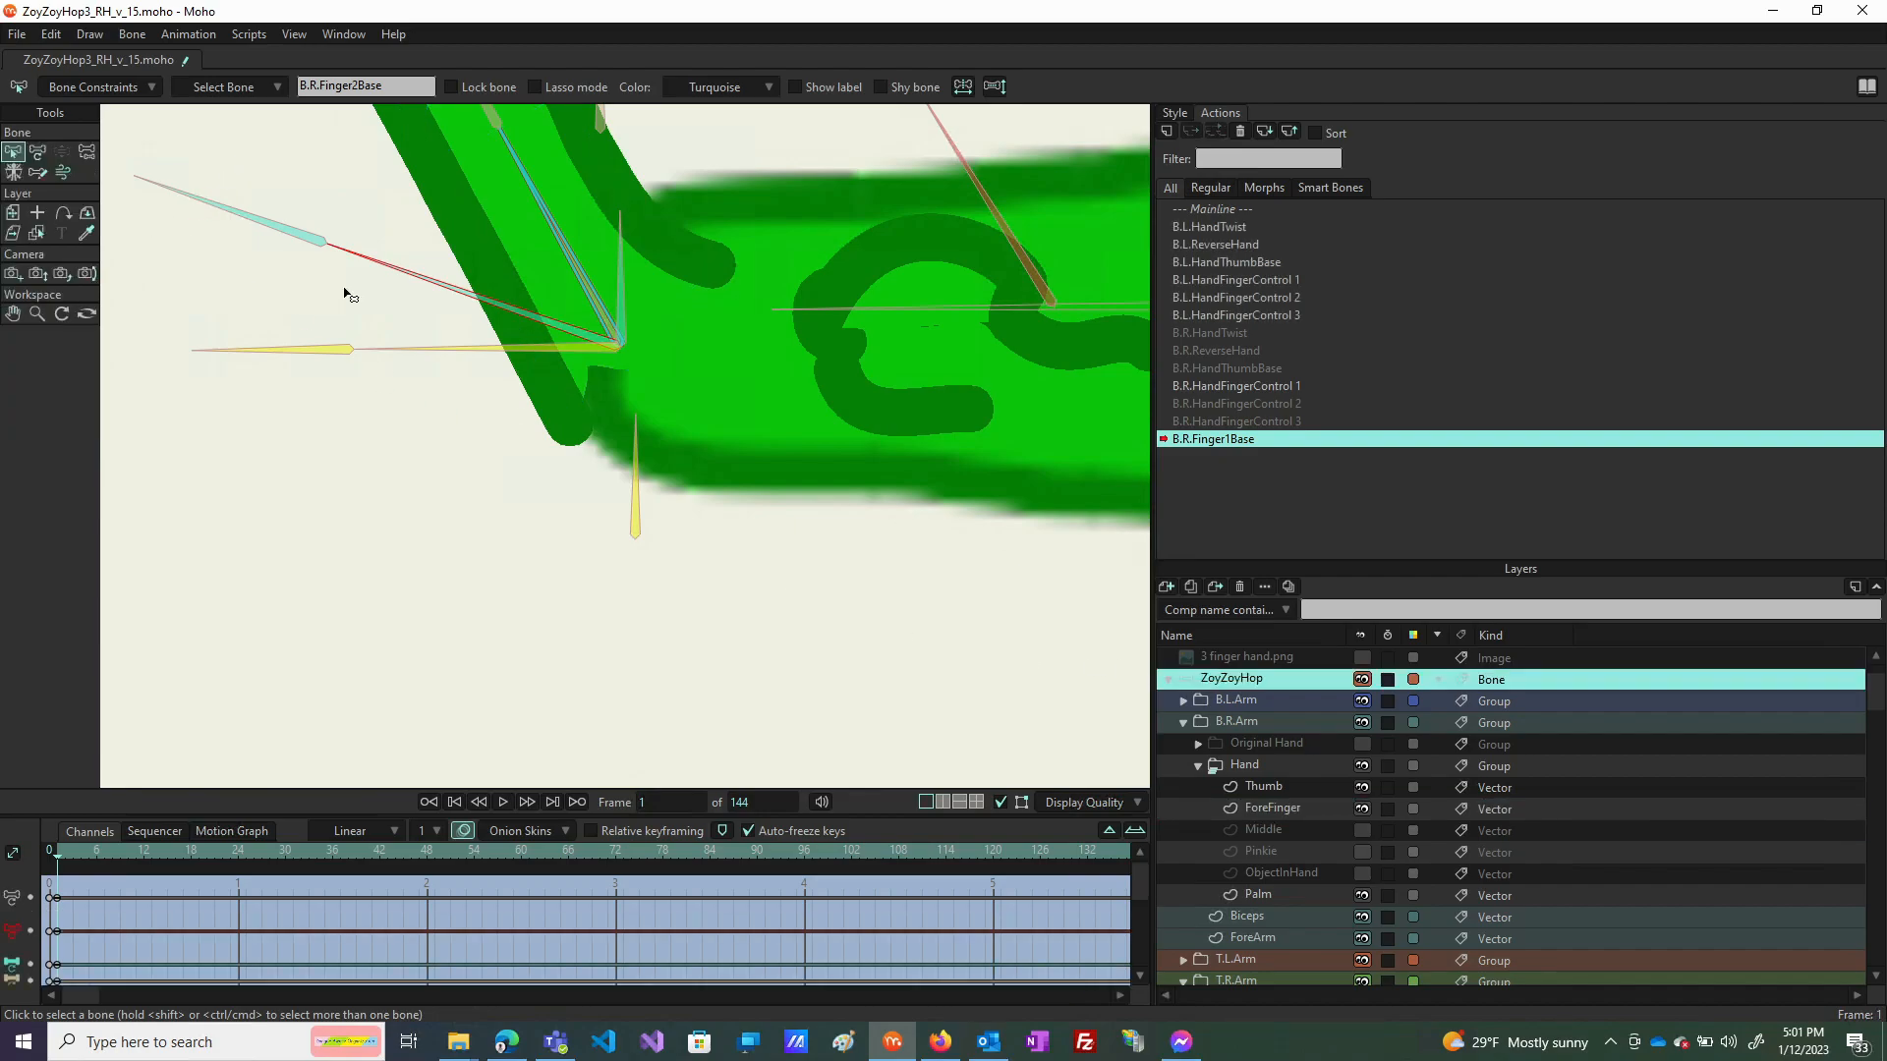
click(36, 153)
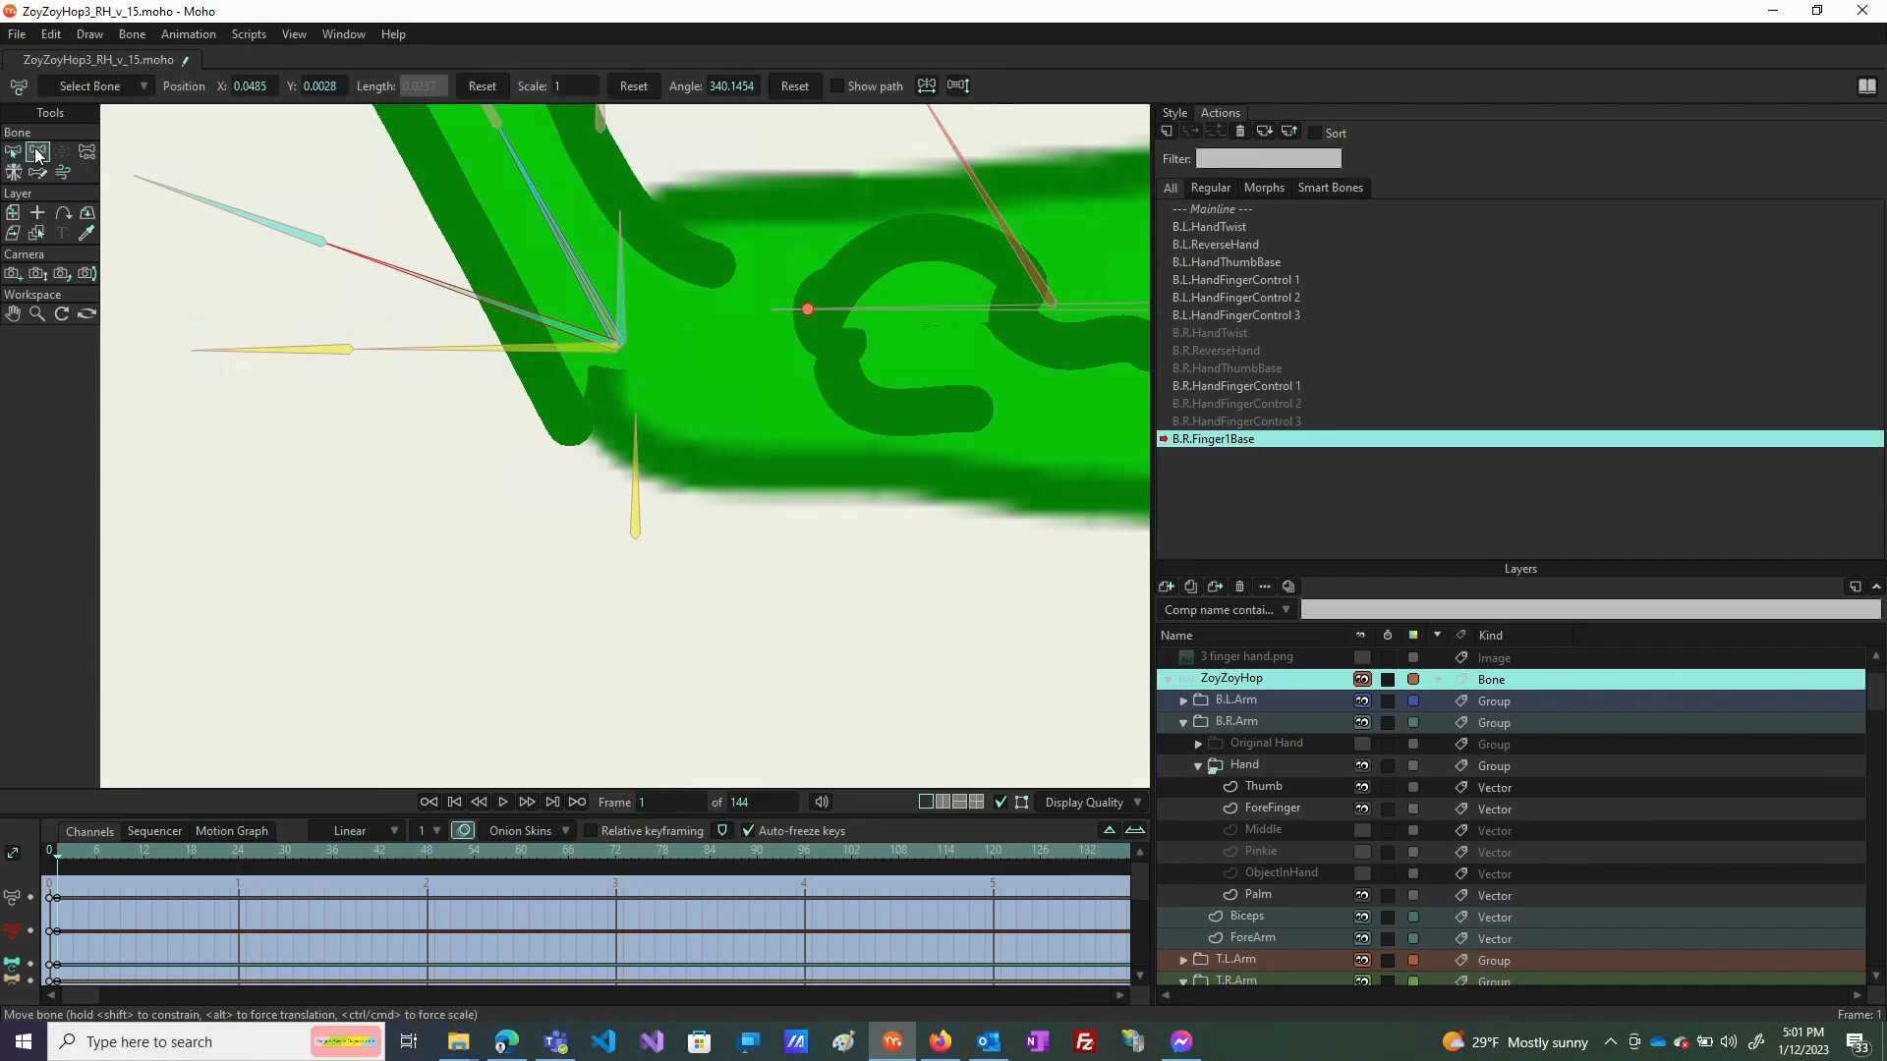
click(794, 86)
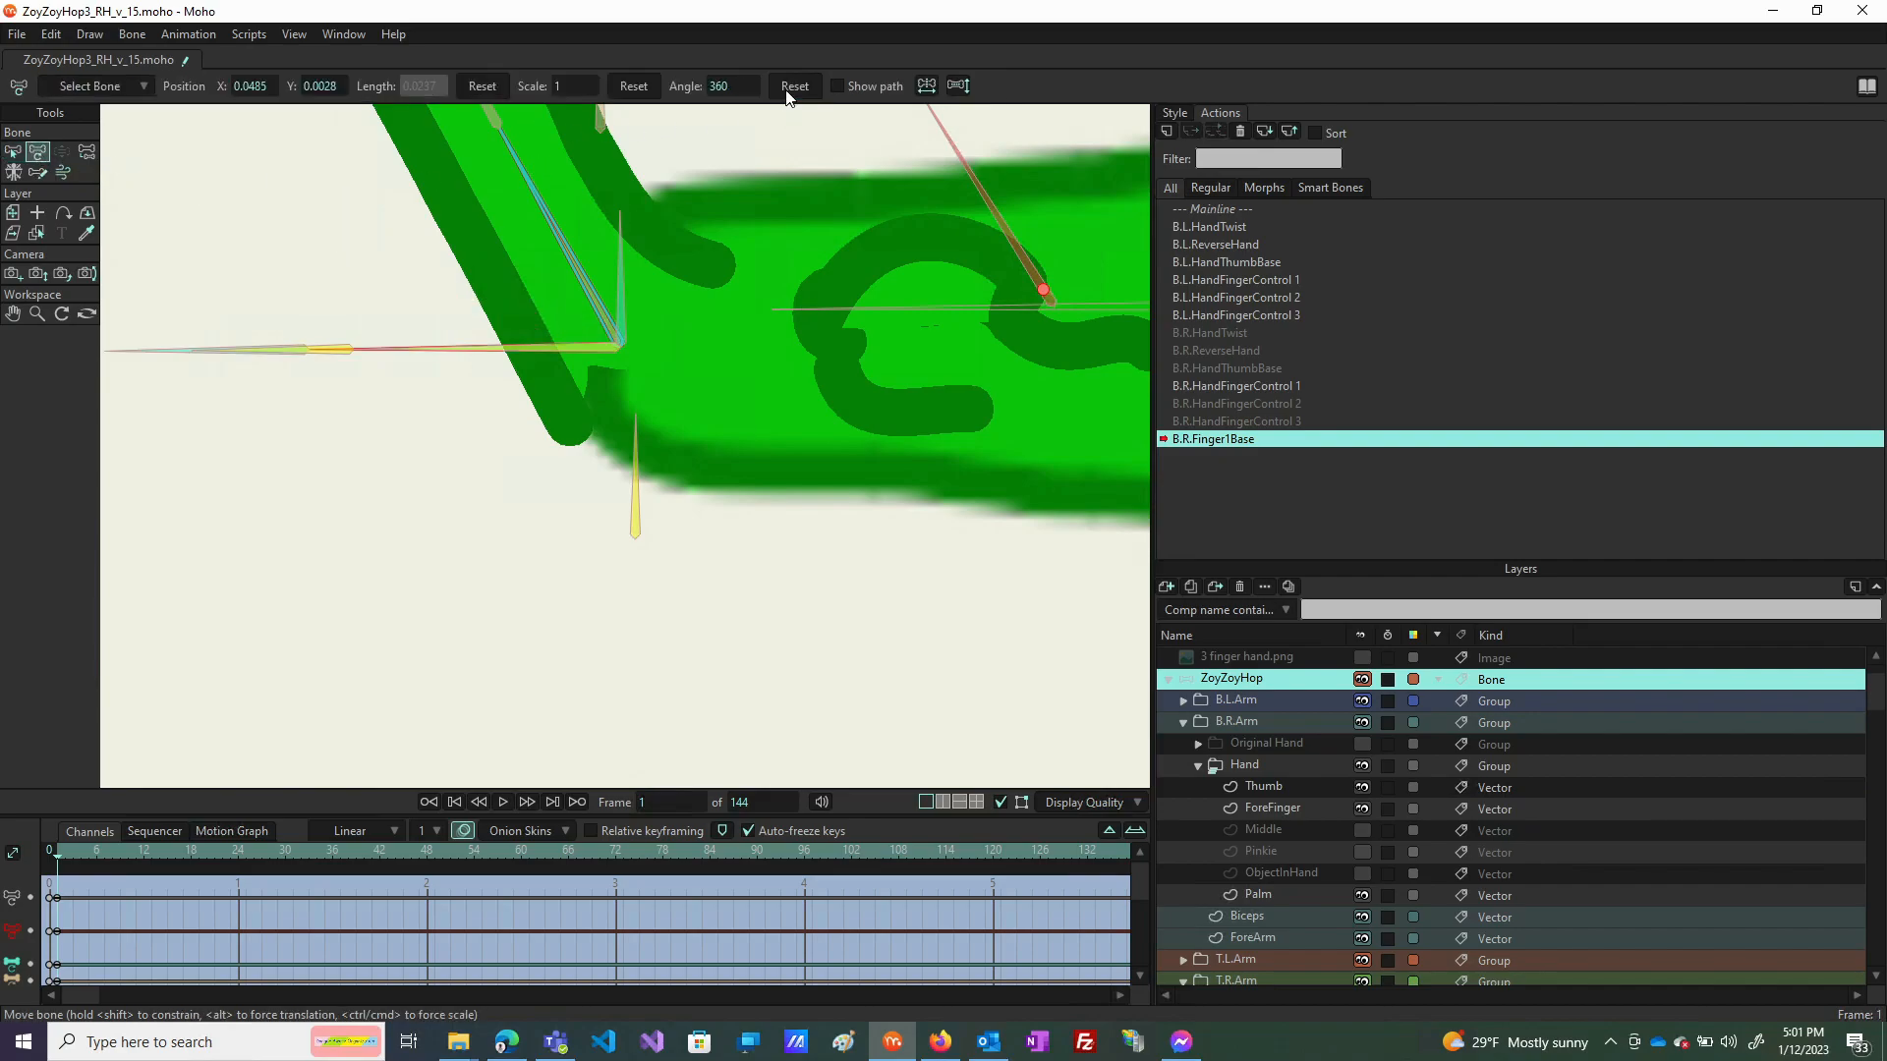
click(634, 86)
click(482, 85)
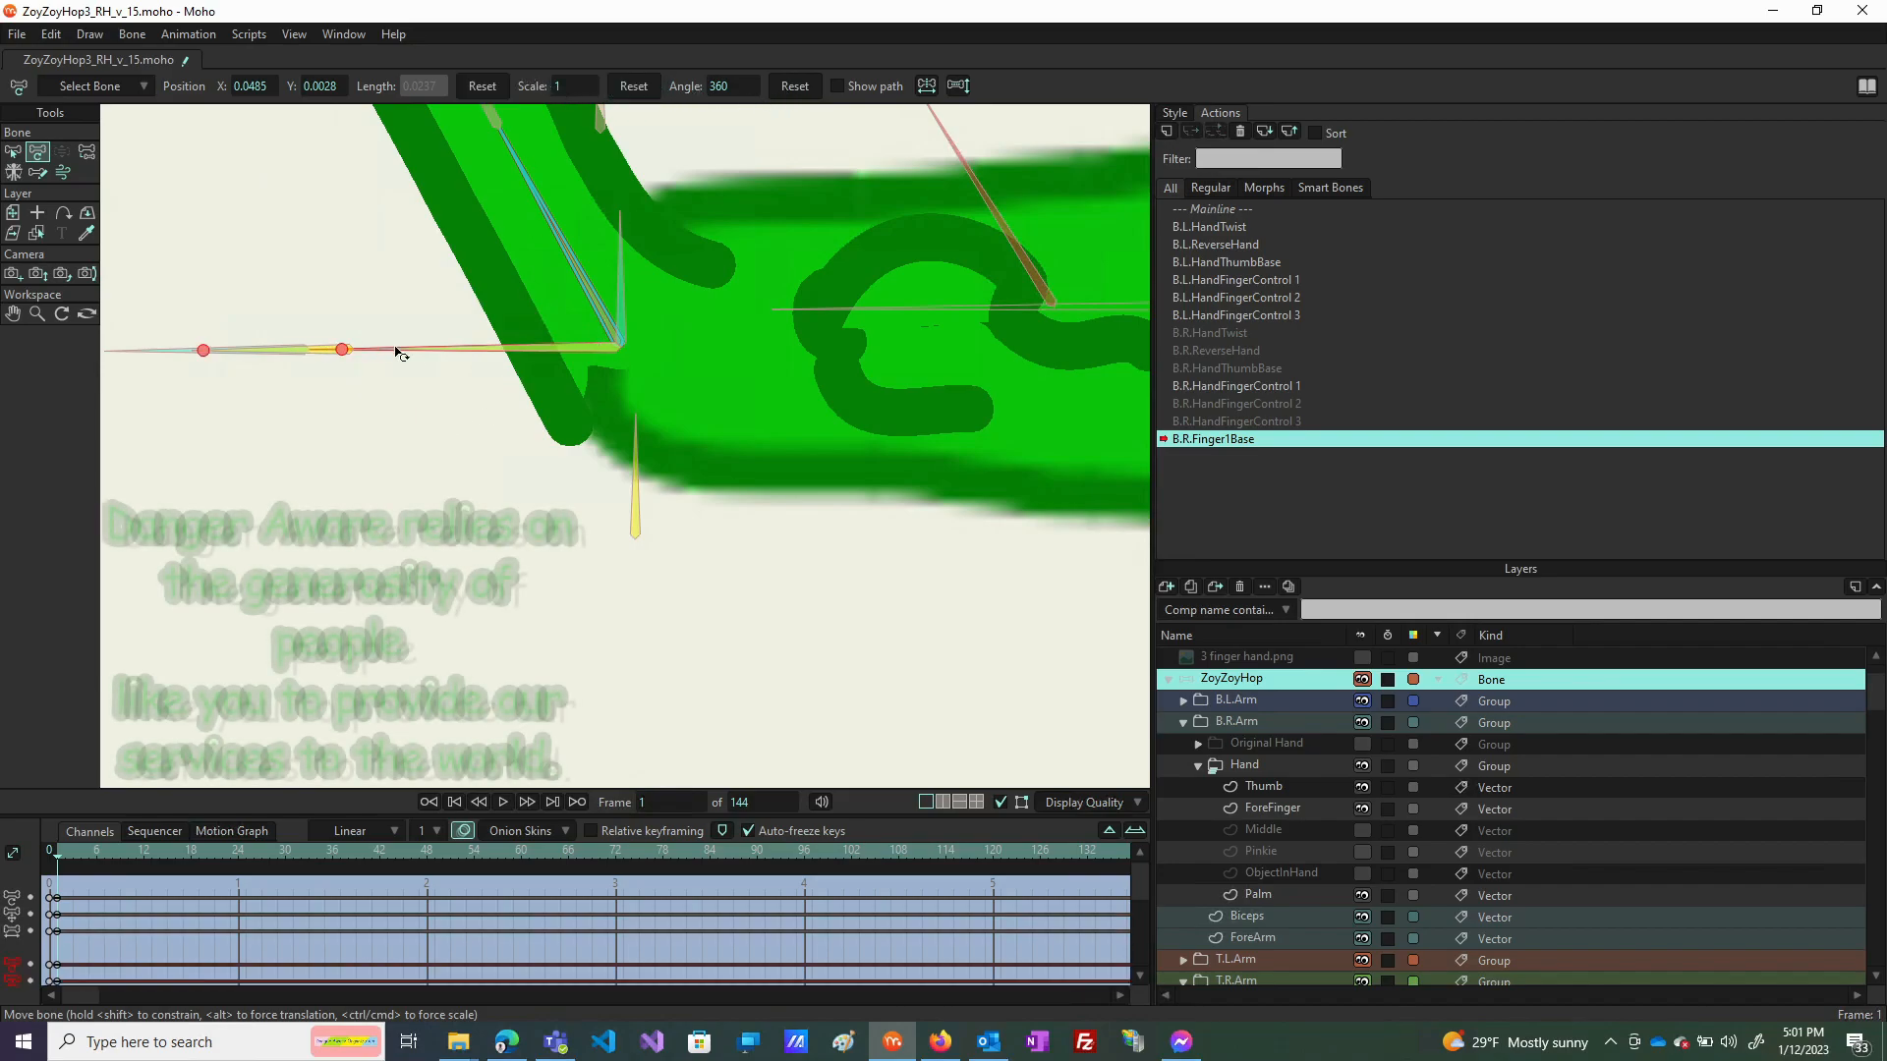
At frame 1, move the ForeFinger shape's upper base point onto the palm's upper edge and its lower base point inward along the palm's corner.
drag(496, 268, 555, 421)
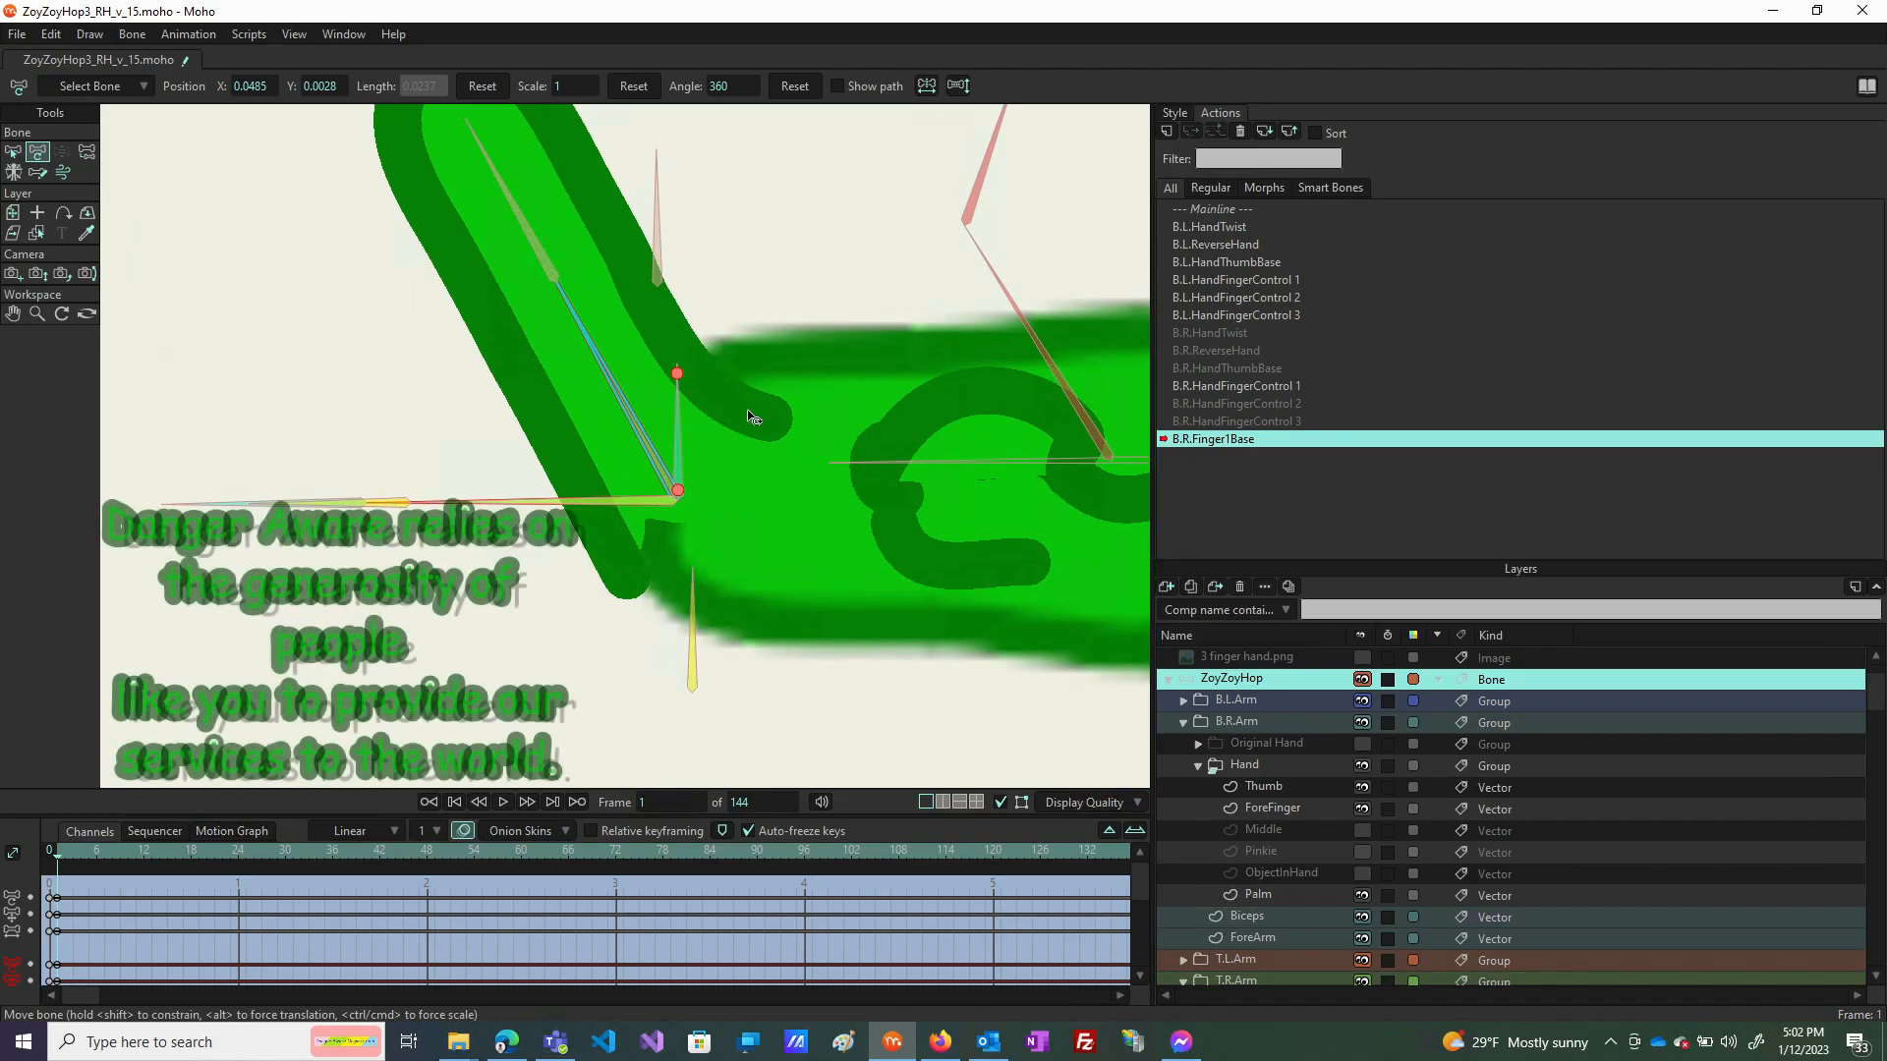
click(1282, 816)
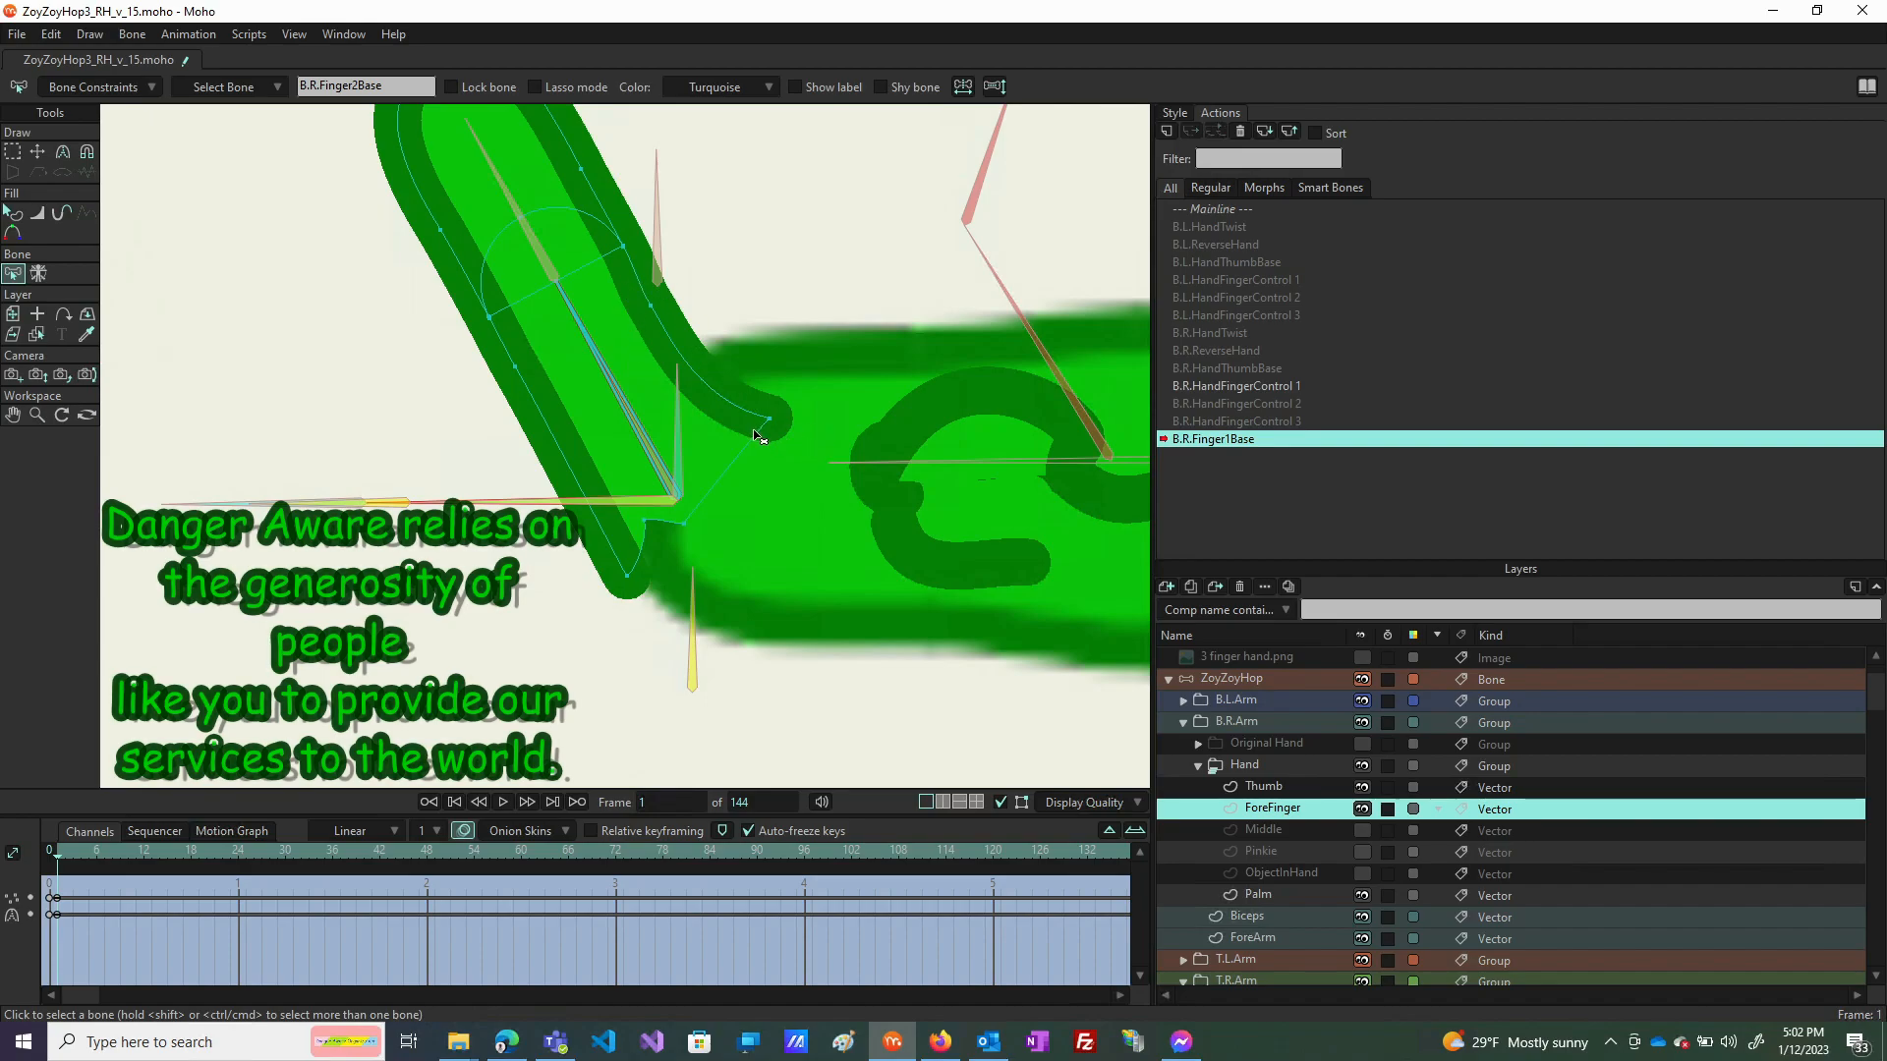
key(t)
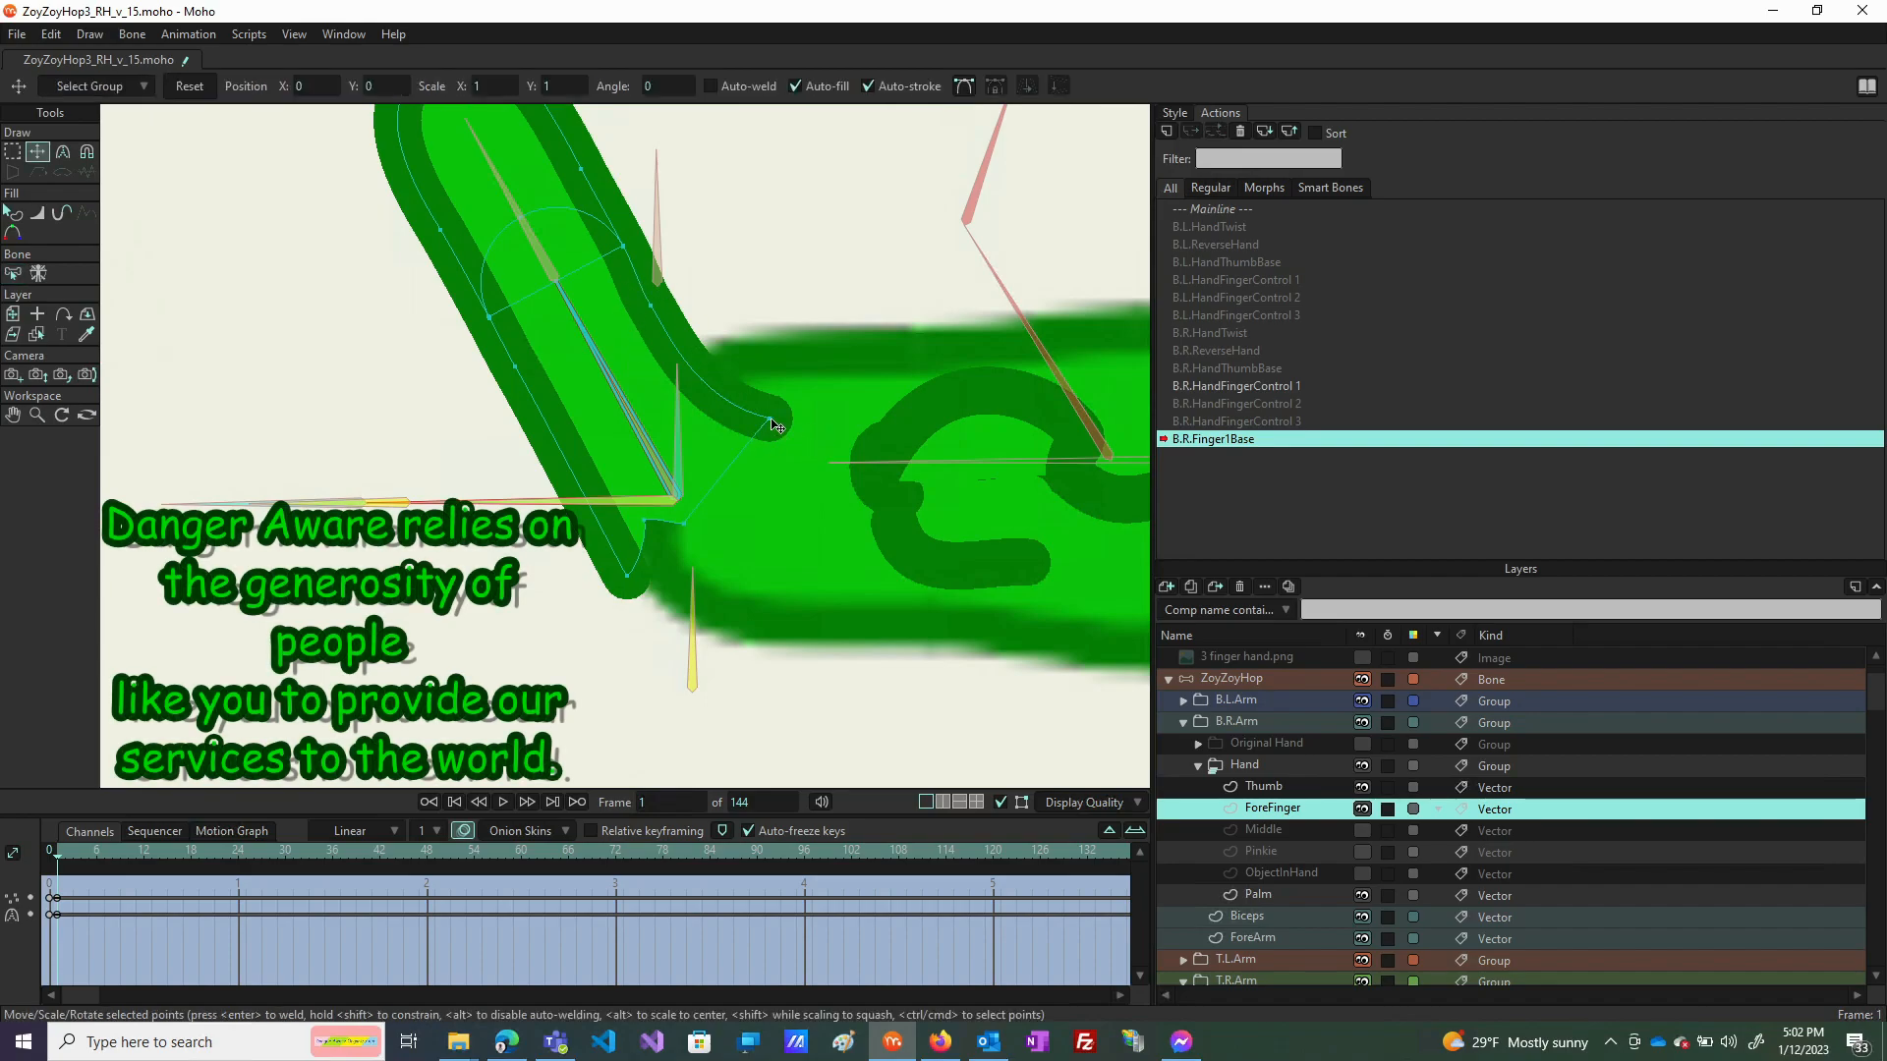
click(772, 423)
drag(772, 423, 717, 371)
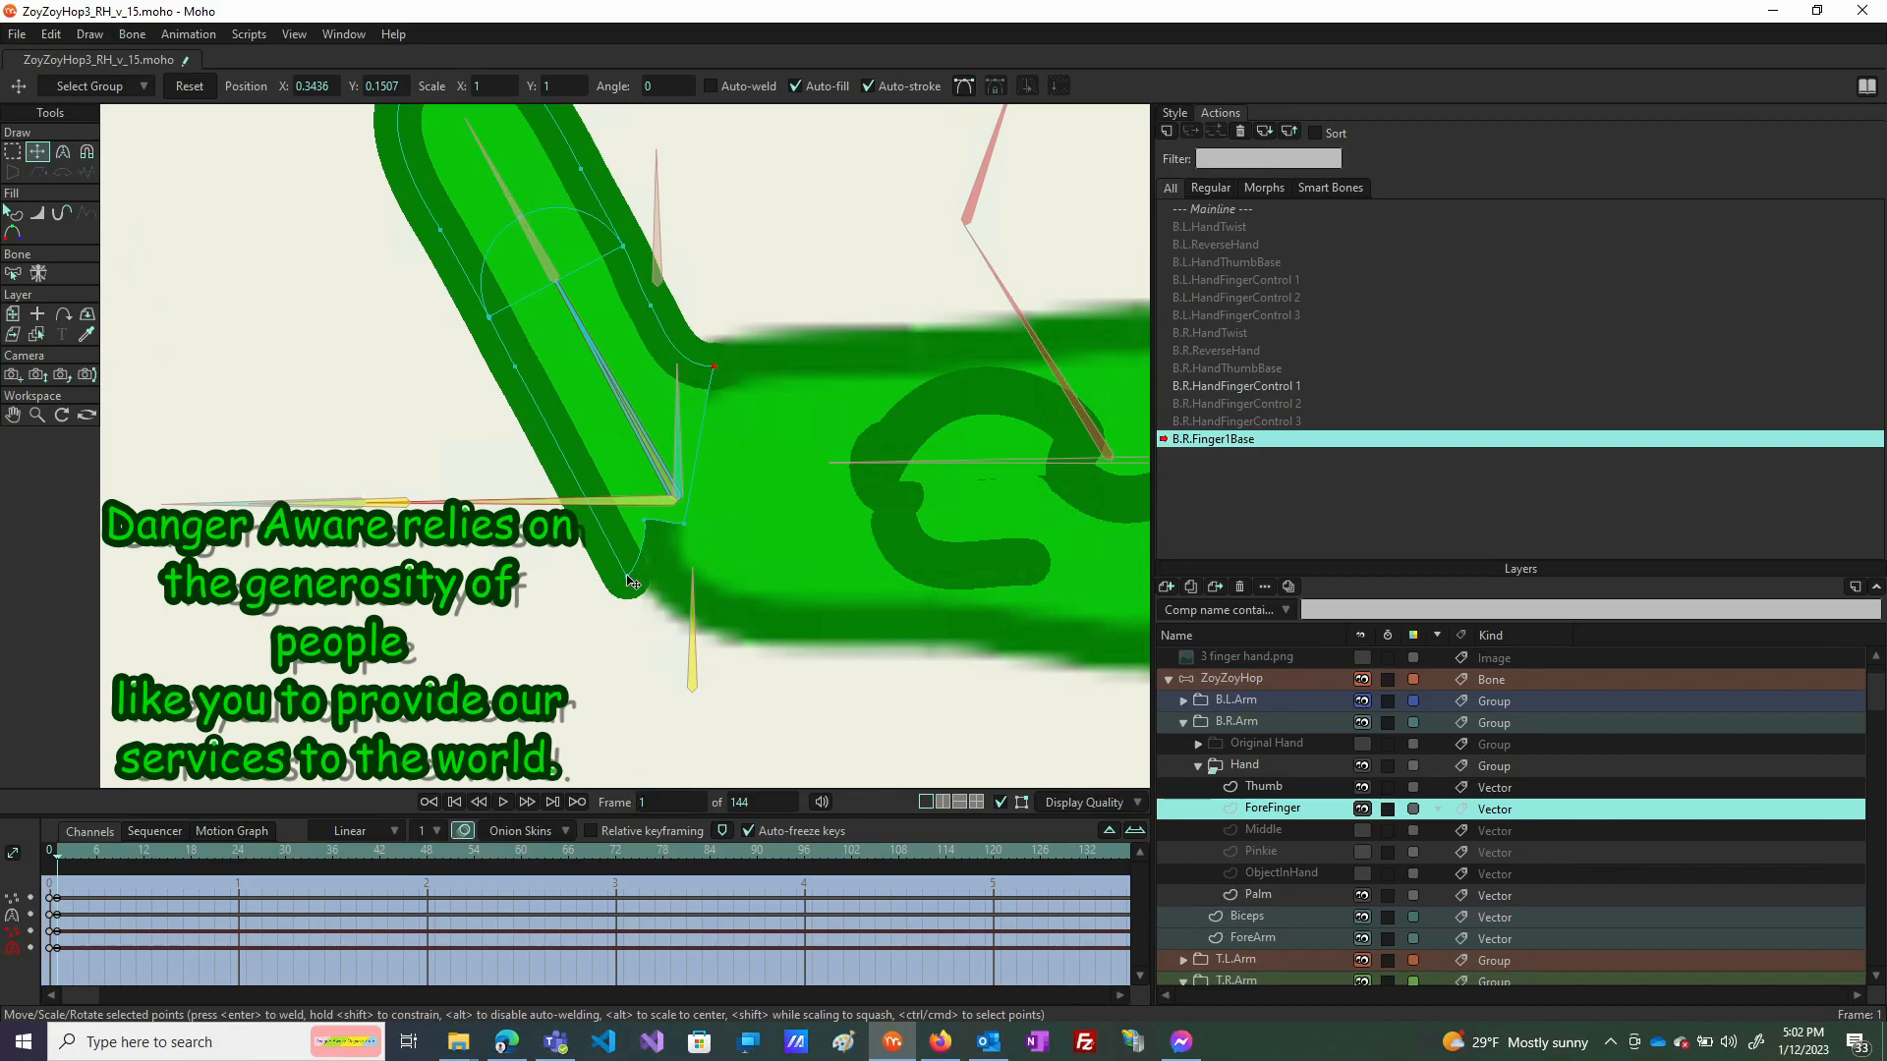
drag(629, 581, 660, 585)
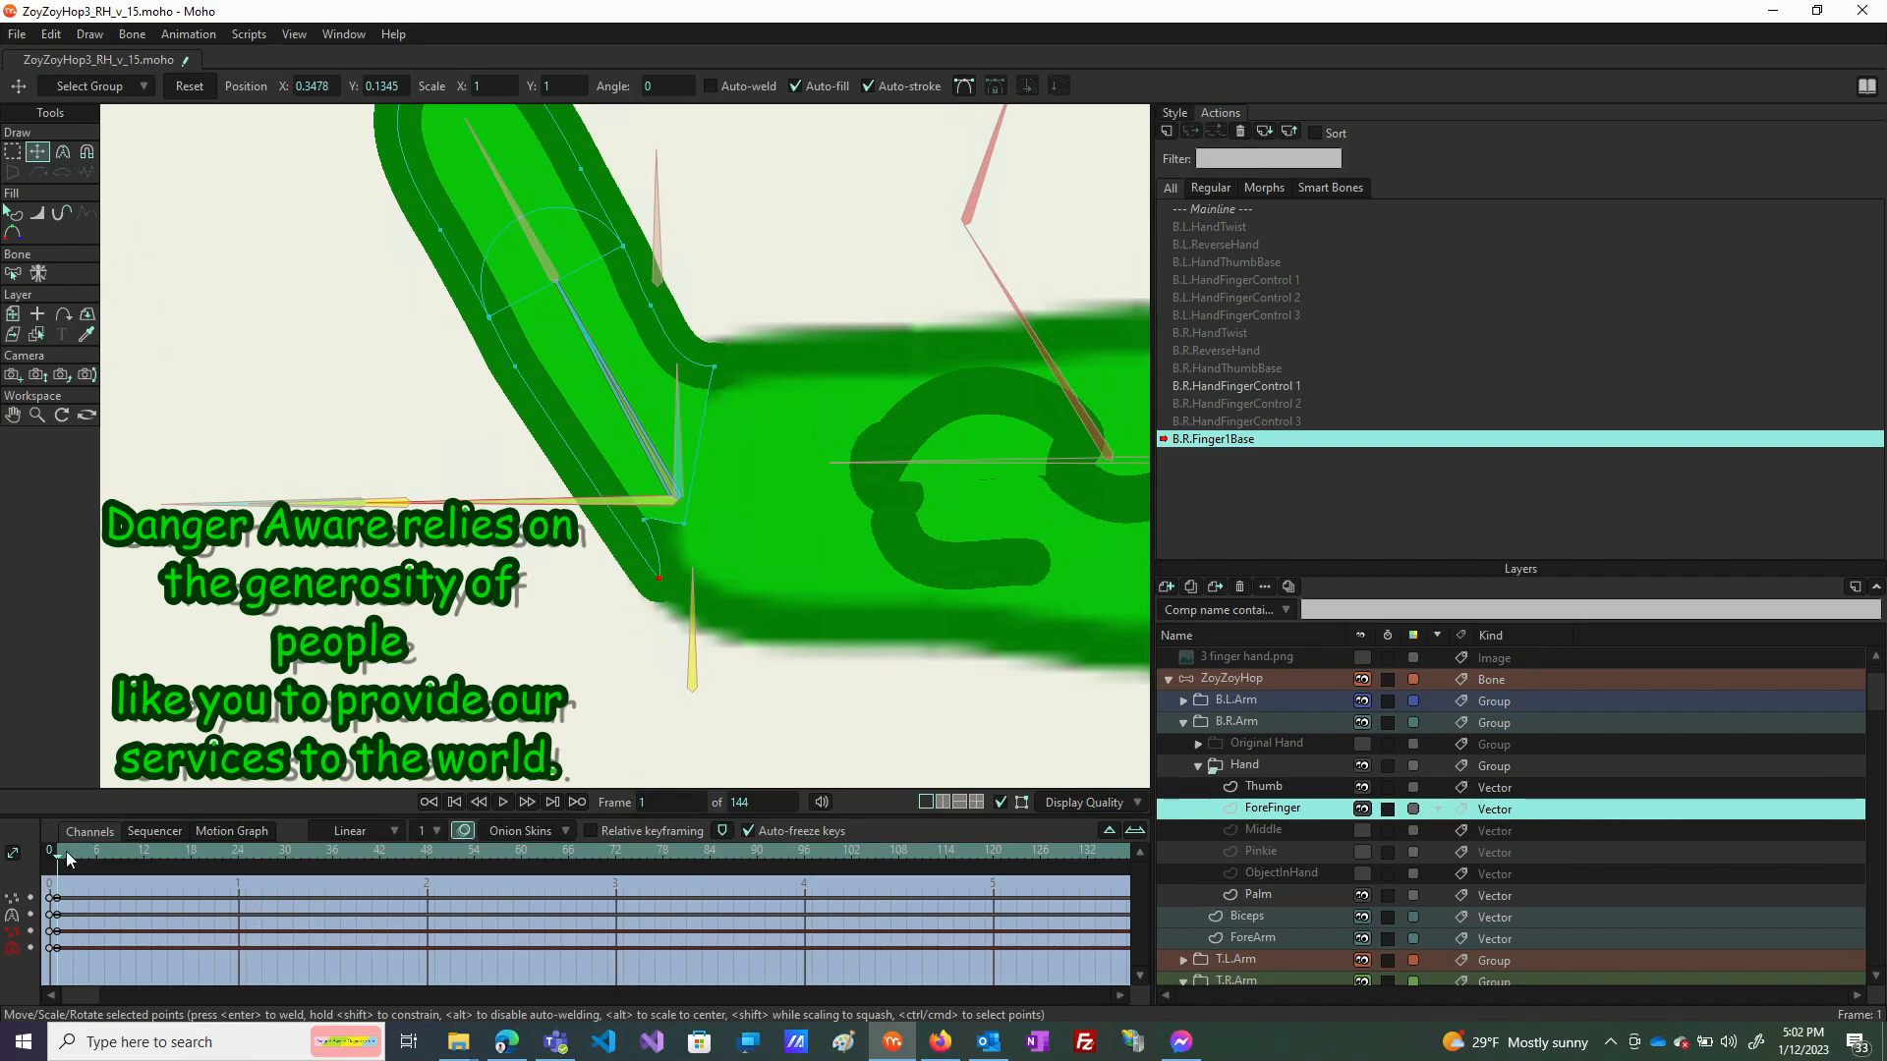
At frame 64, rotate the forefinger's base bone on the ZoyZoyHop layer straight down to about 91.9°.
drag(59, 859, 551, 864)
click(1242, 688)
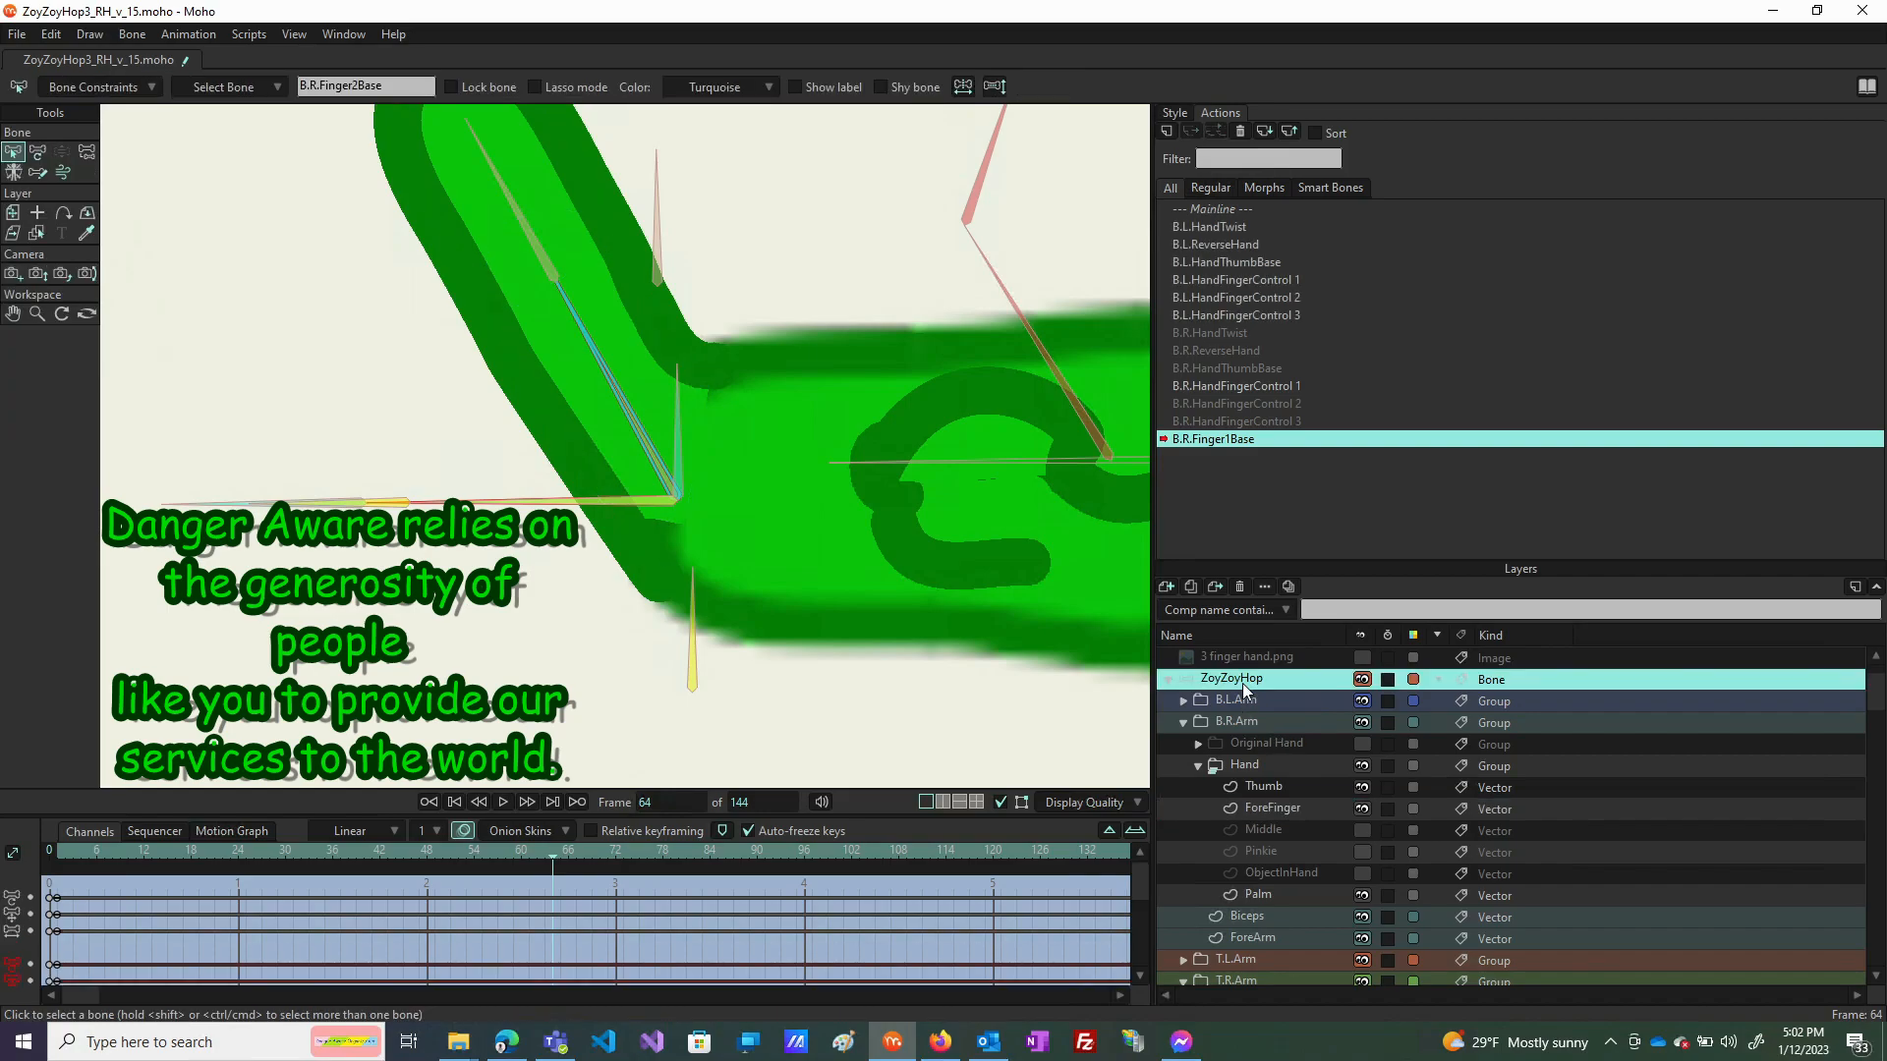
click(37, 151)
drag(621, 386, 687, 694)
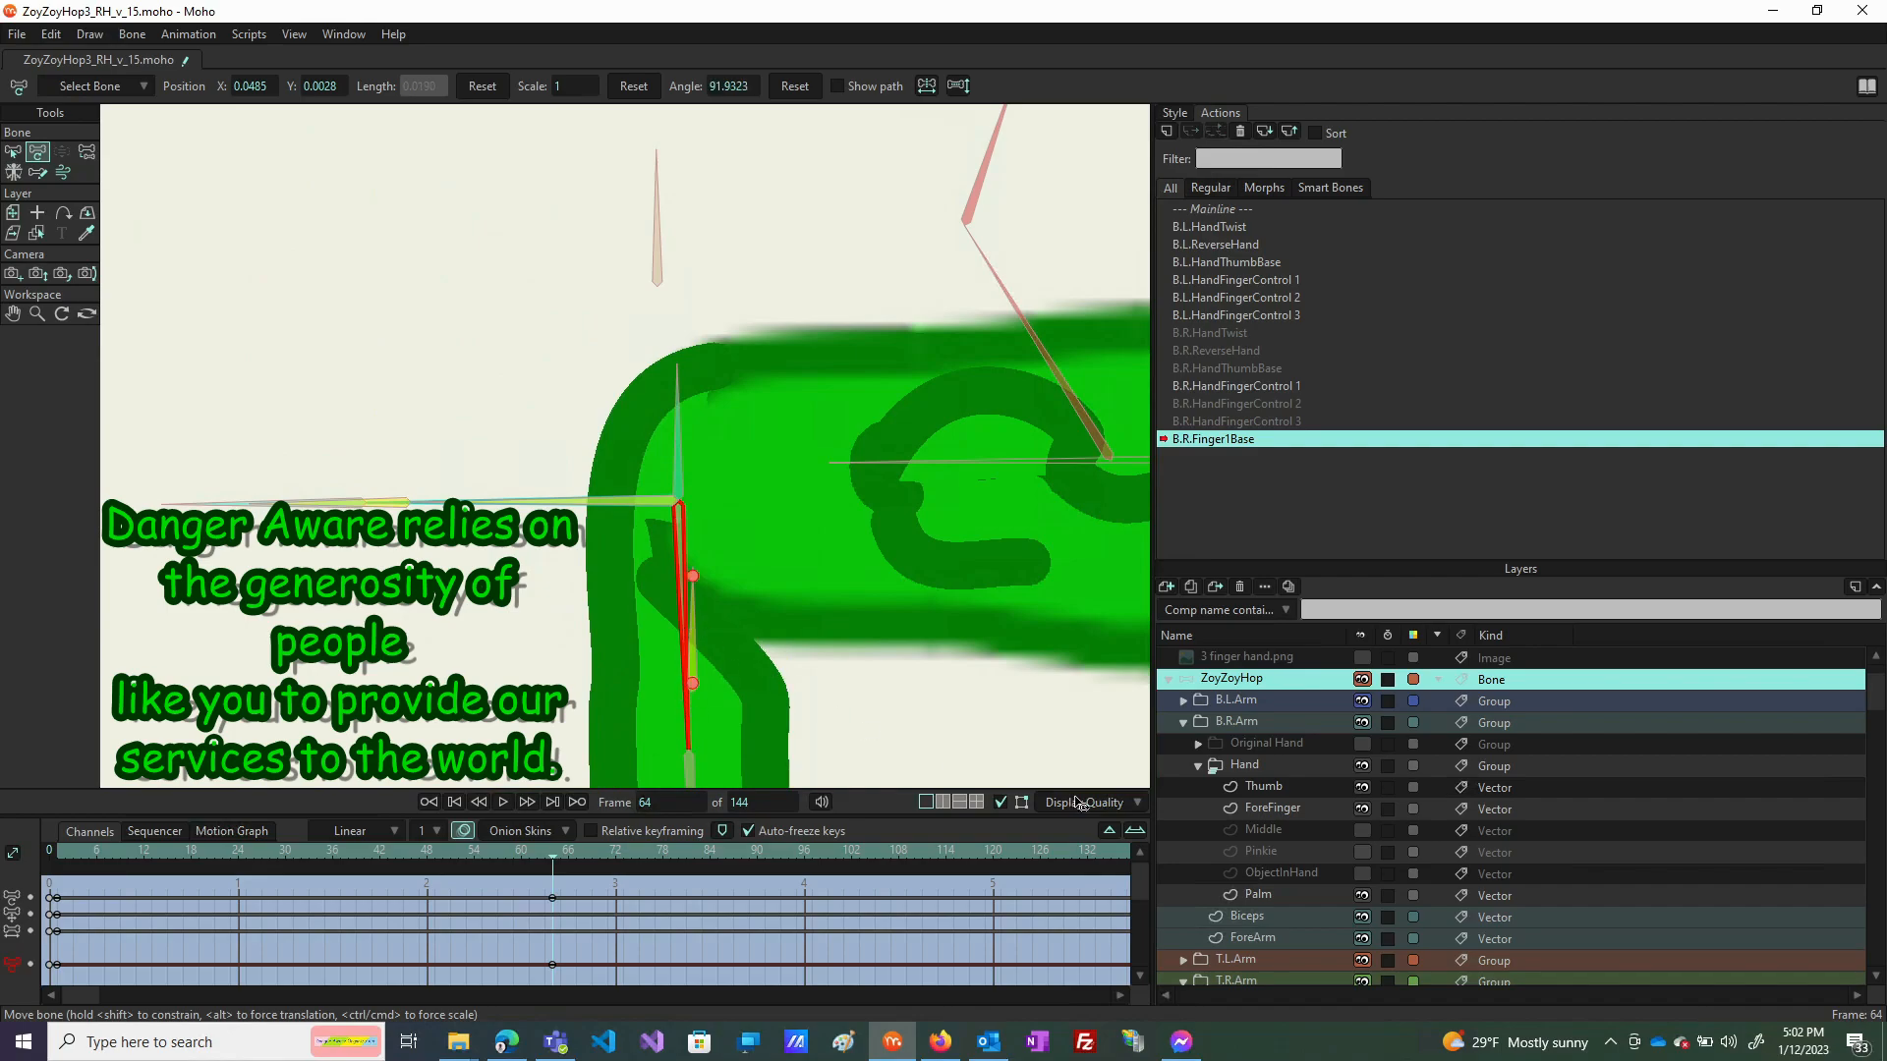
At frame 64, move the ForeFinger shape's lower base points together into the palm's lower edge on the inner side of the bend.
click(1283, 812)
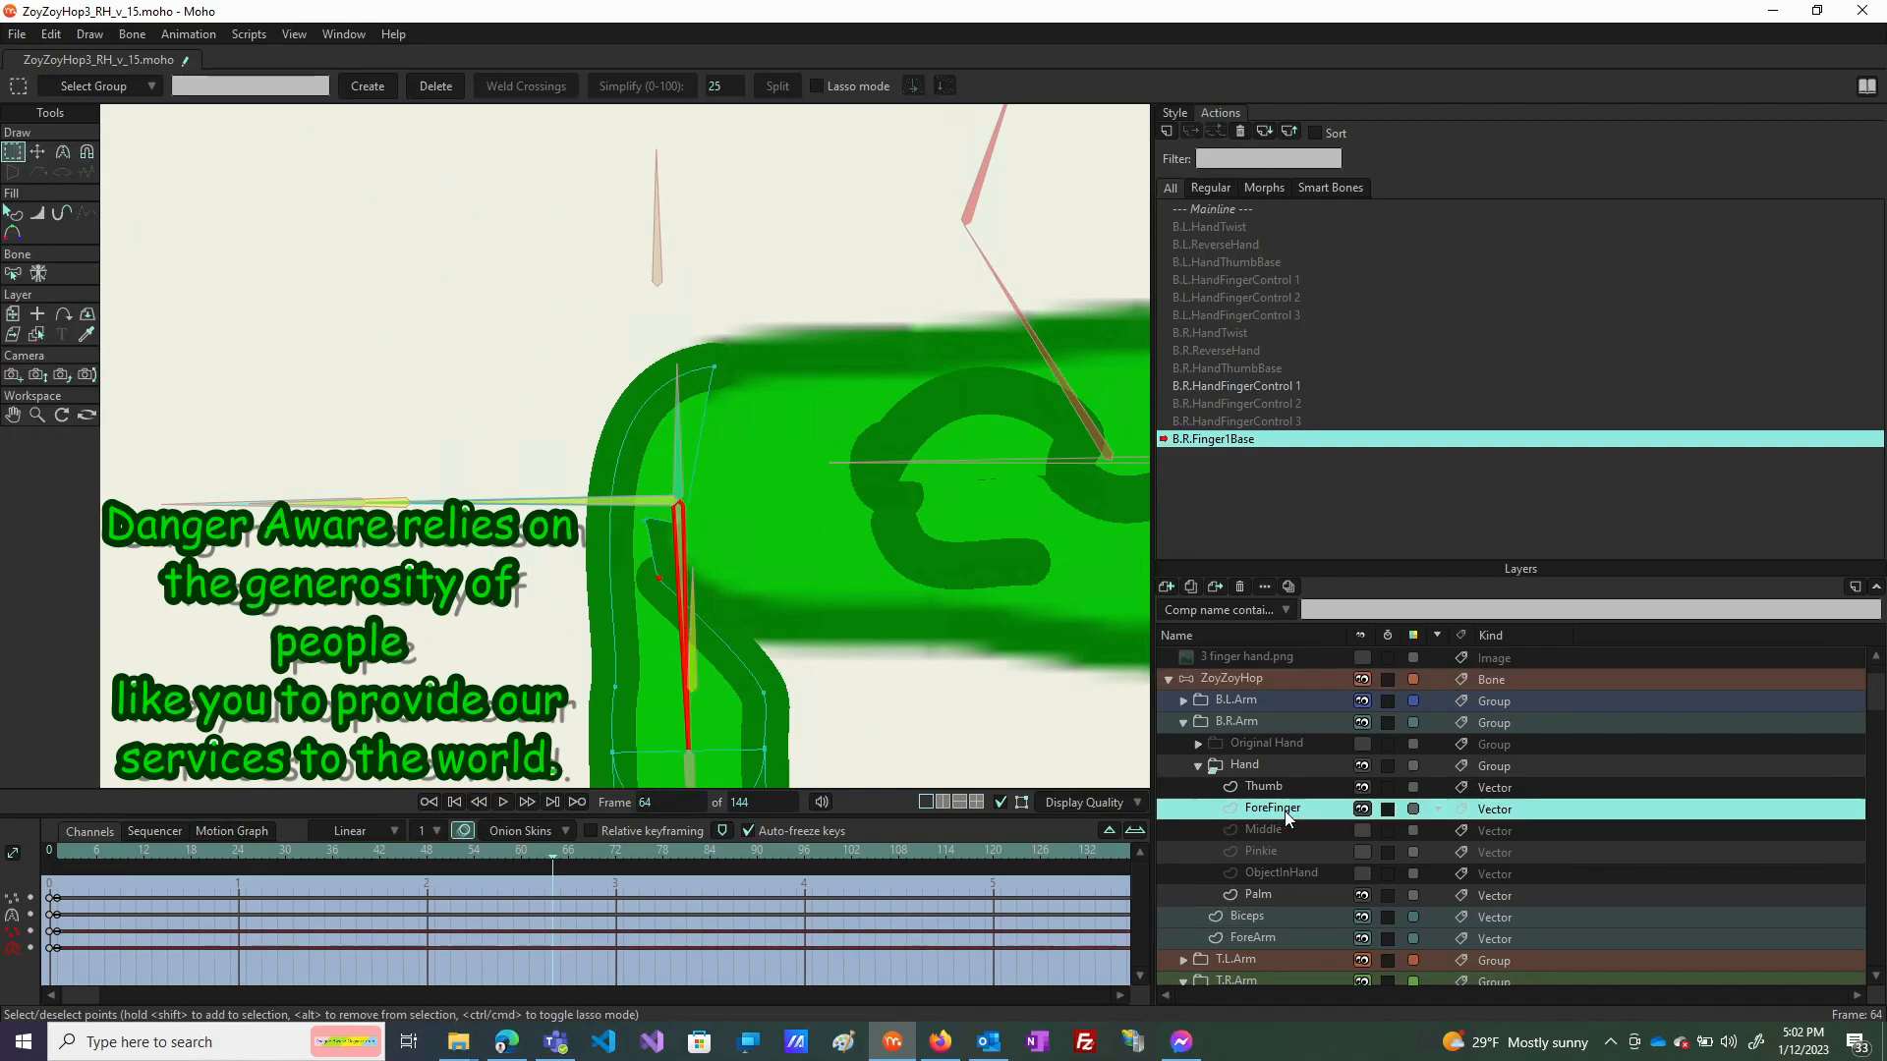
double_click(660, 577)
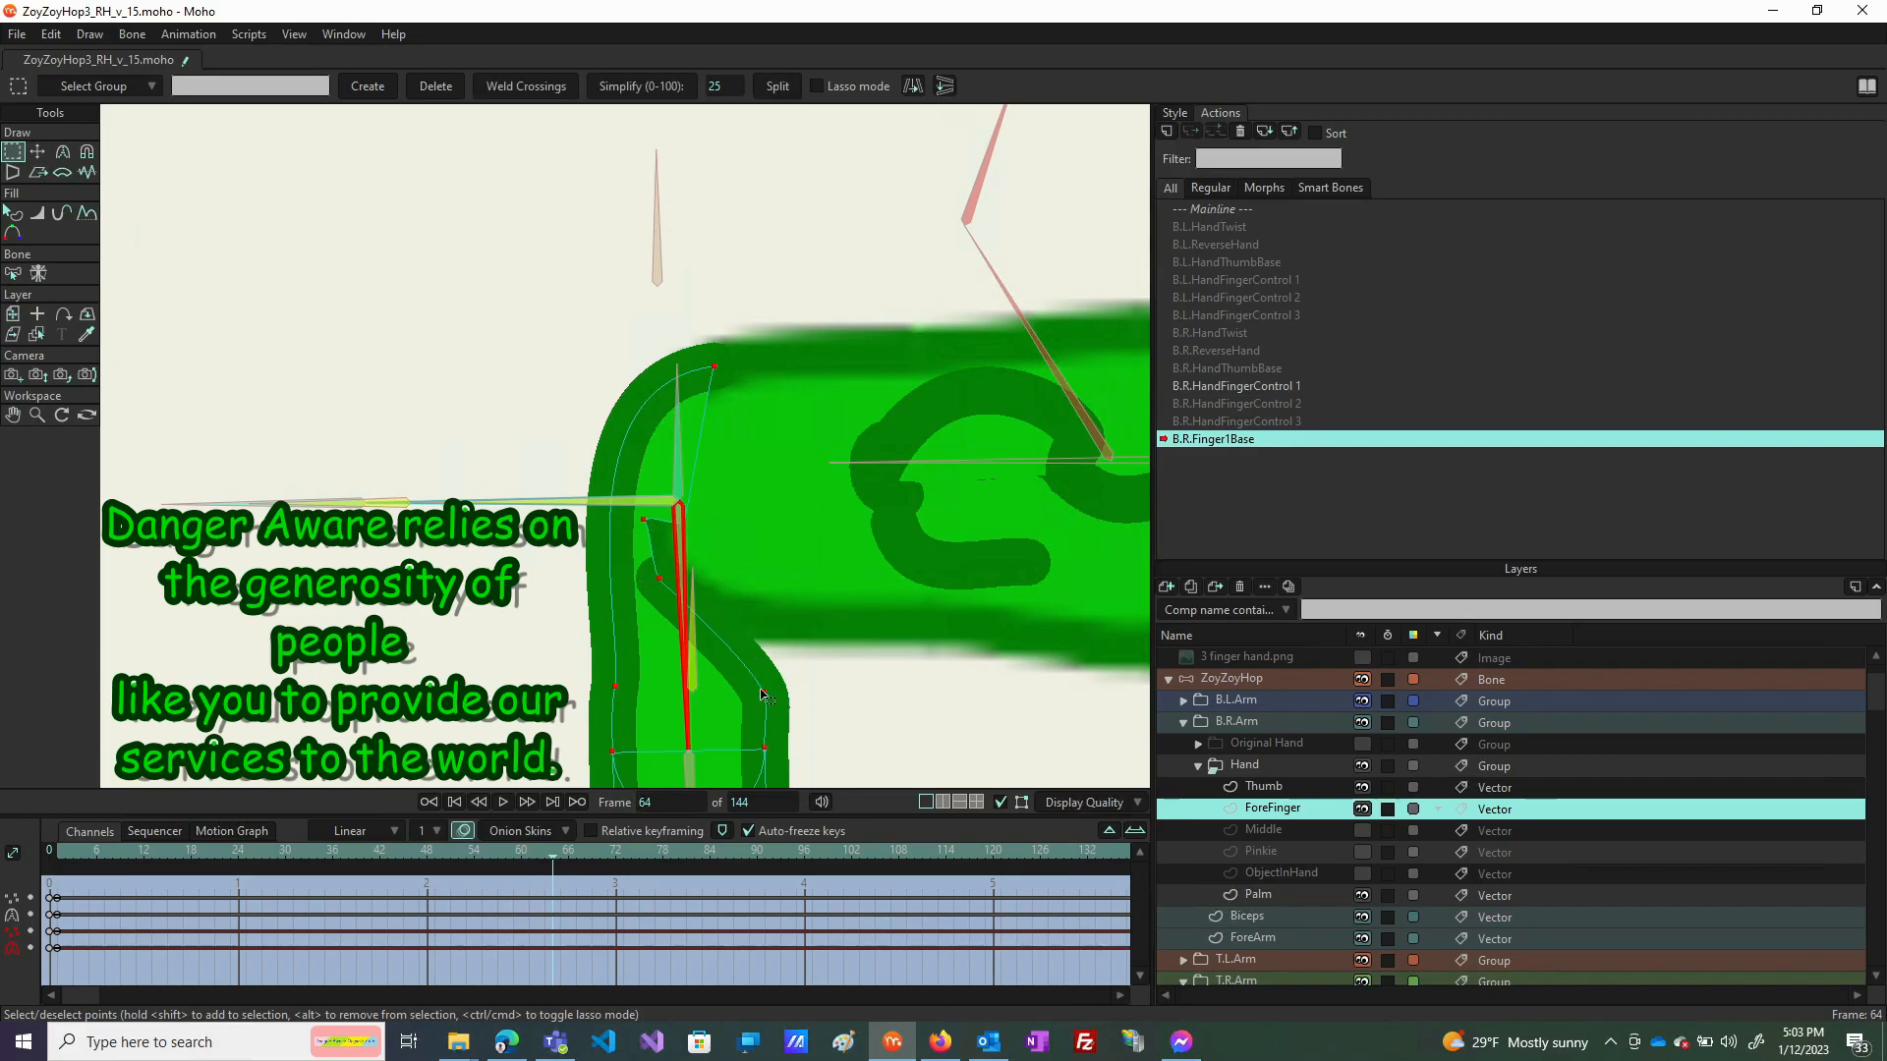
key(t)
click(661, 587)
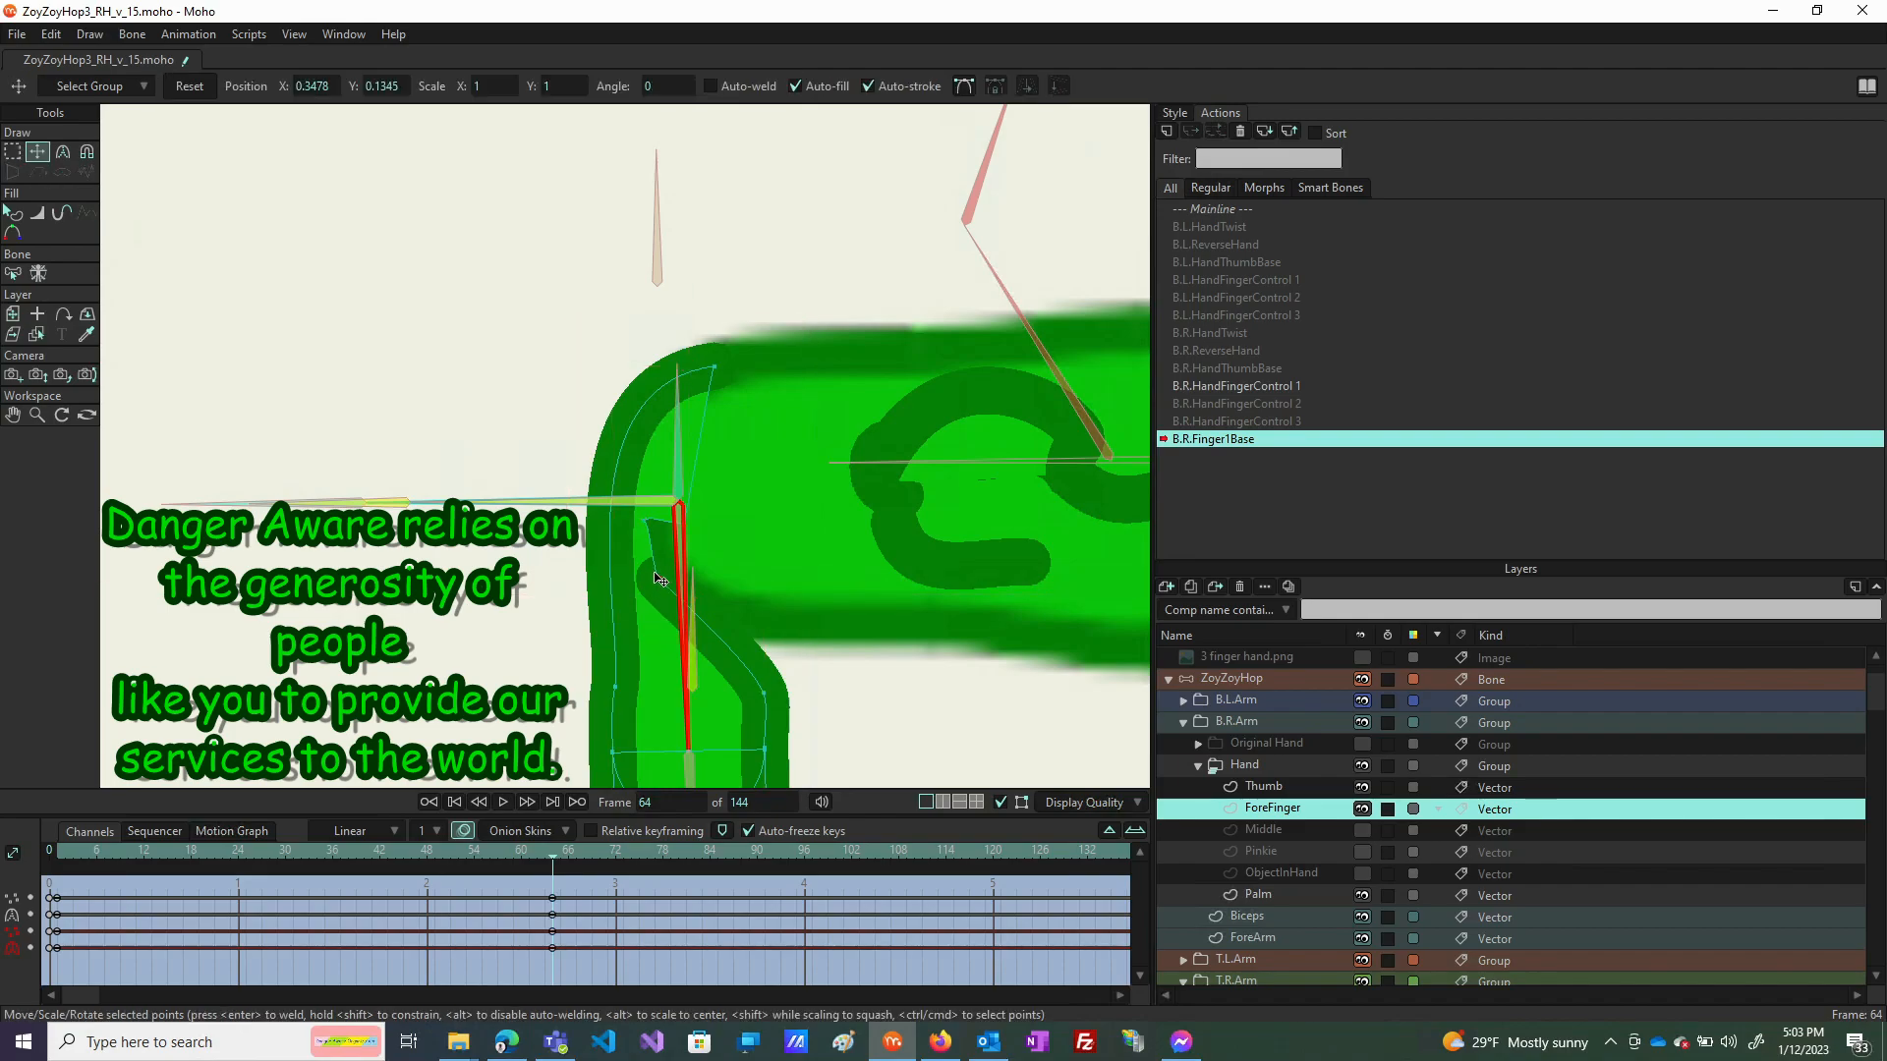
click(644, 522)
key(g)
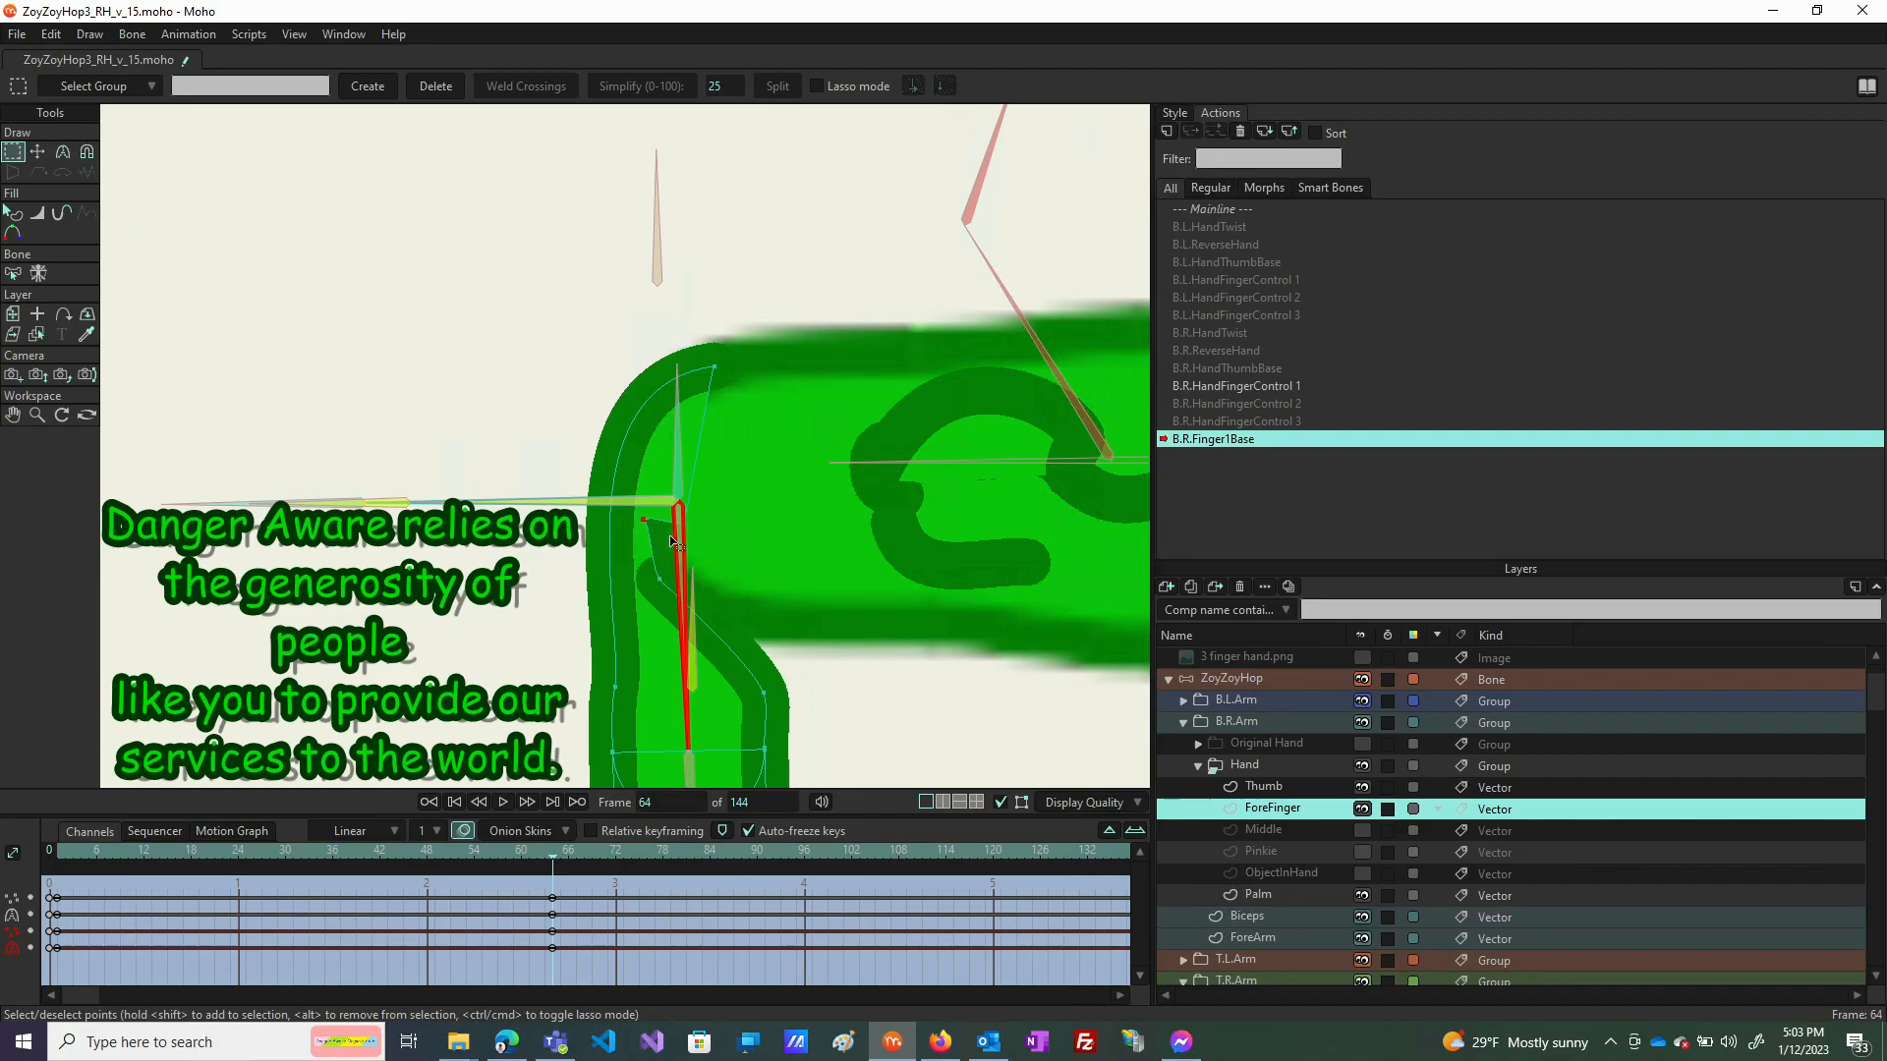
click(658, 580)
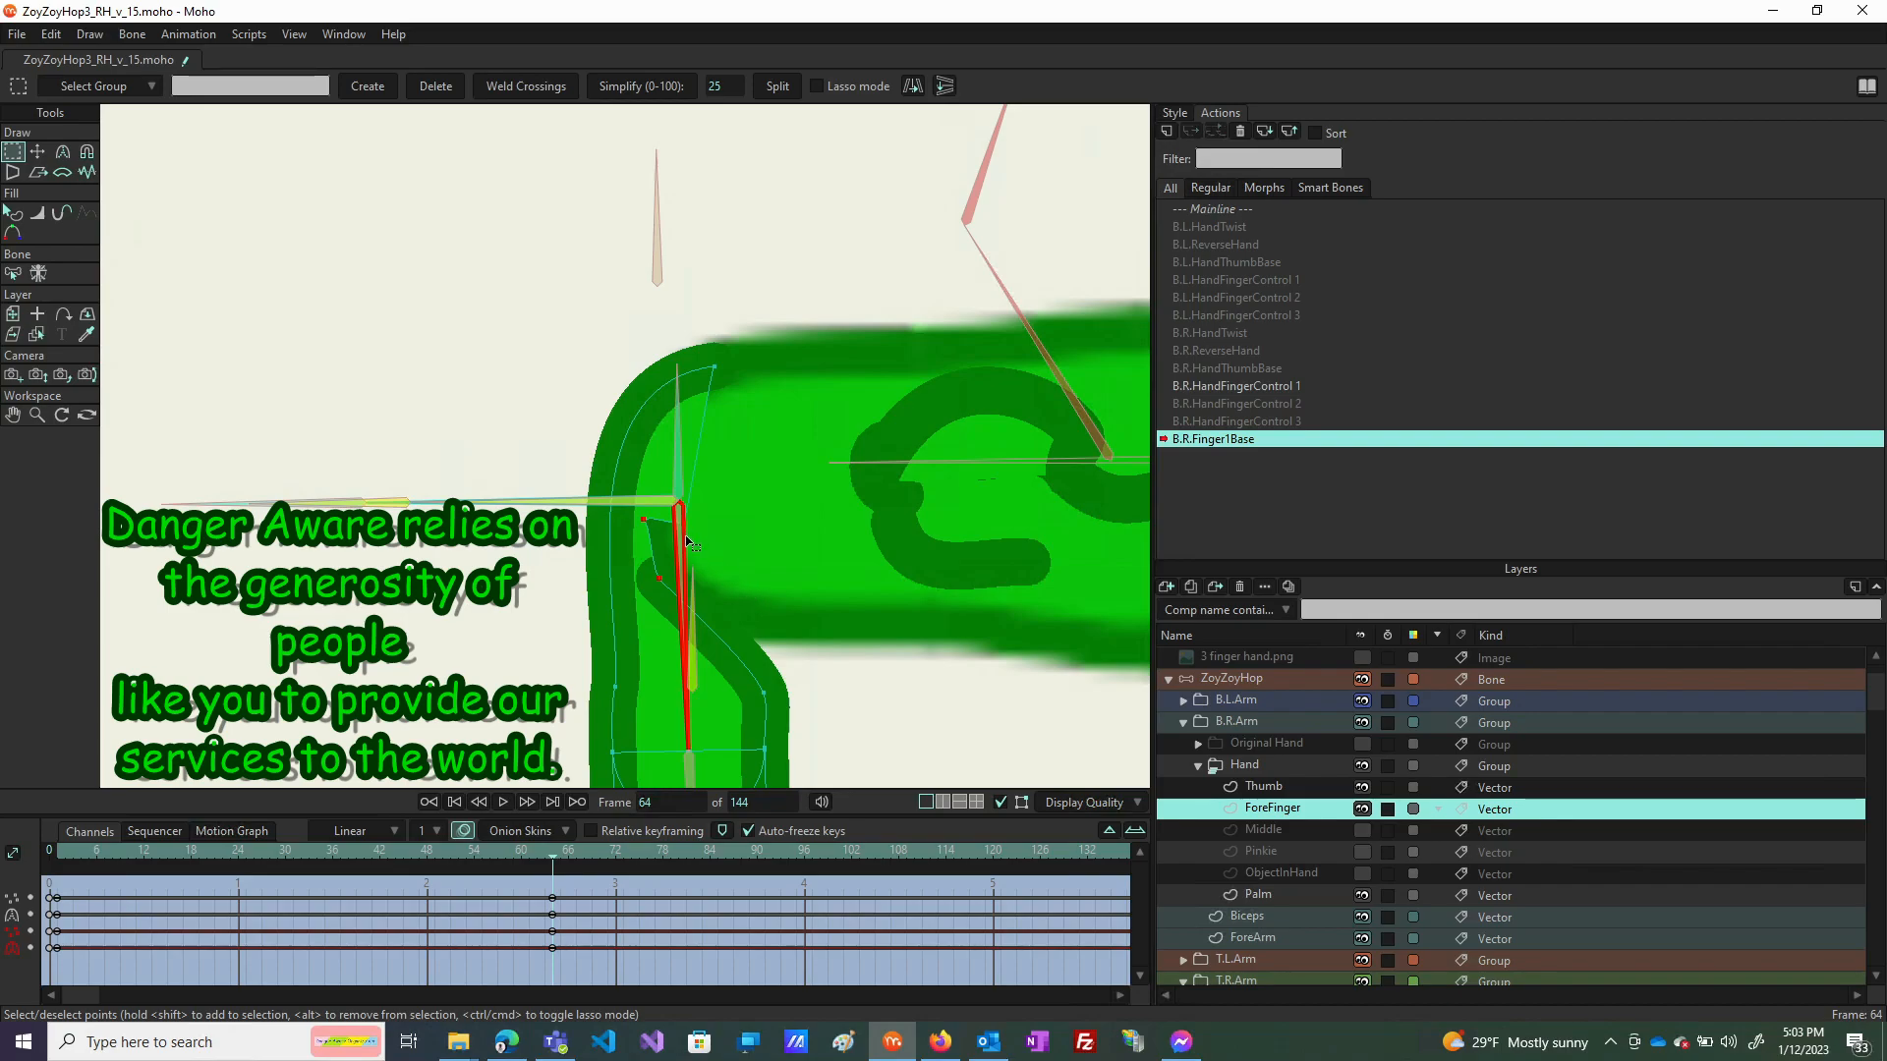
key(t)
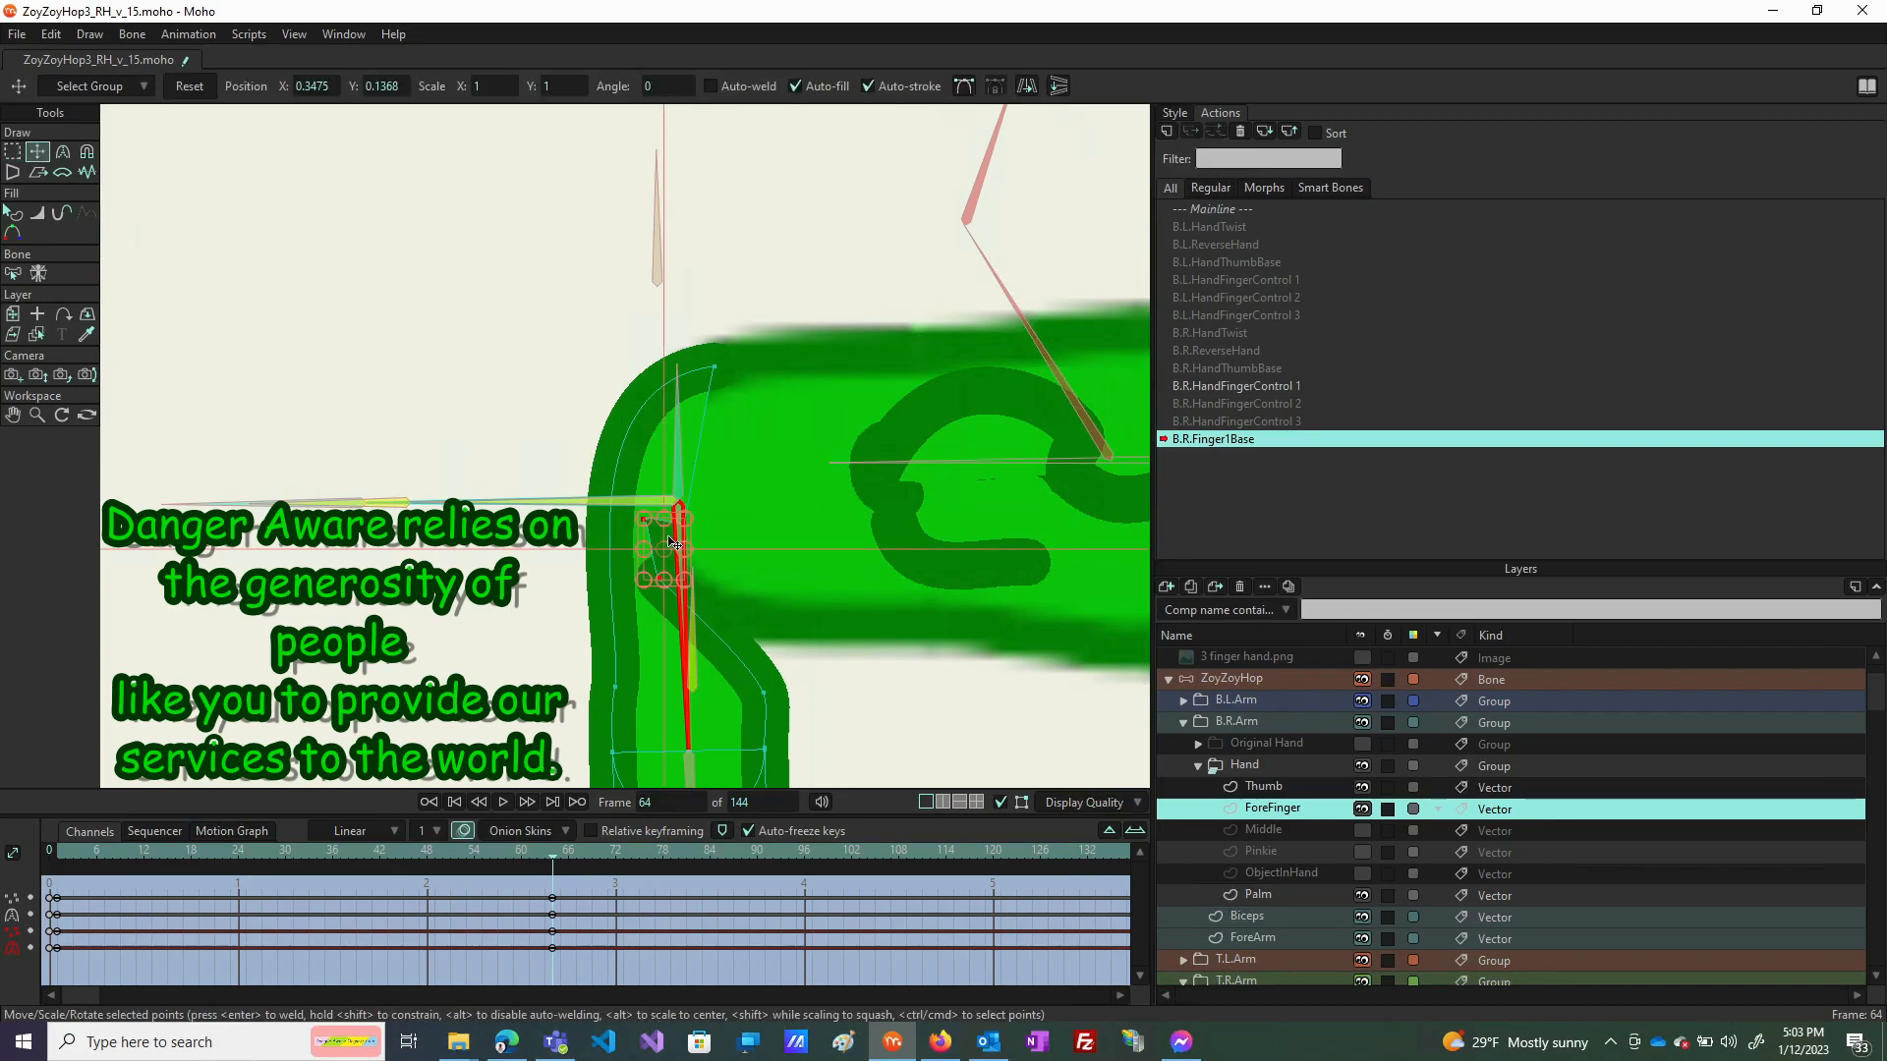
drag(668, 537, 794, 588)
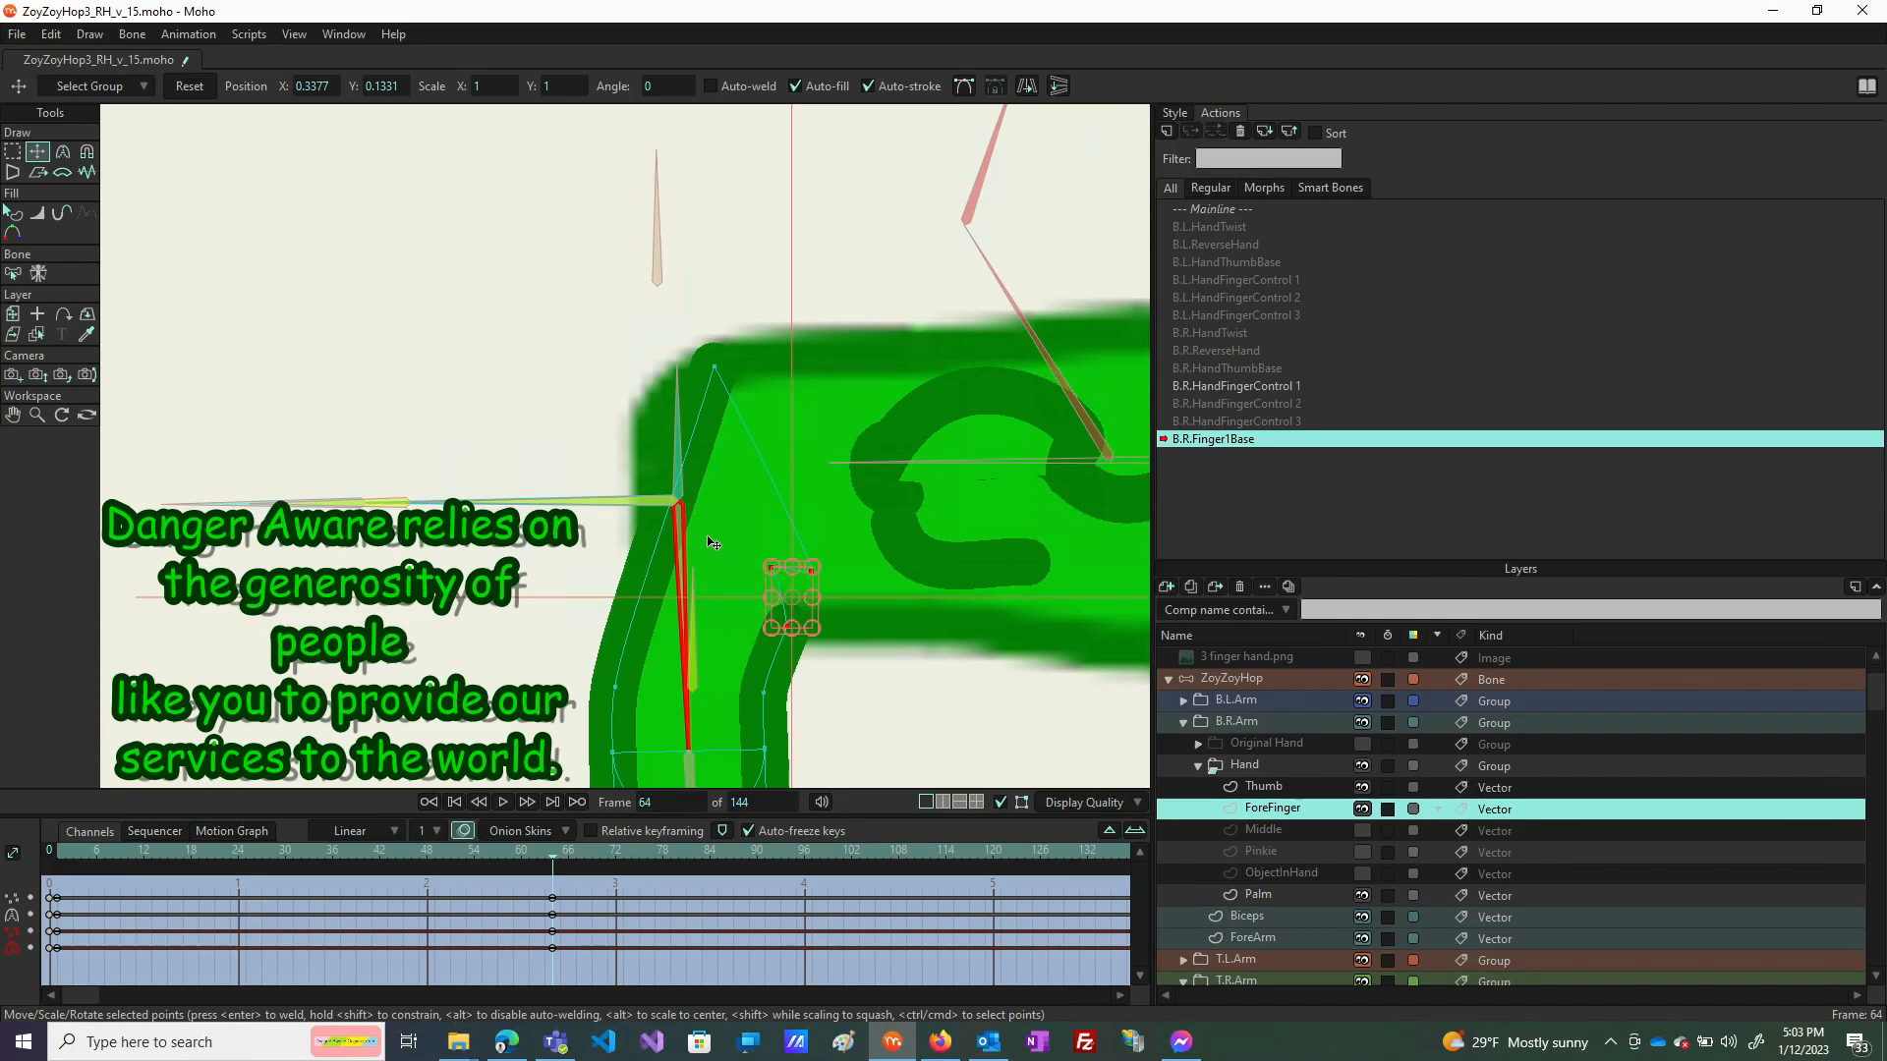
Round the forefinger's bend at frame 64 by extending the upper base point's curve handle outward and adjusting the lower edge point's curvature to 0.1527.
click(715, 366)
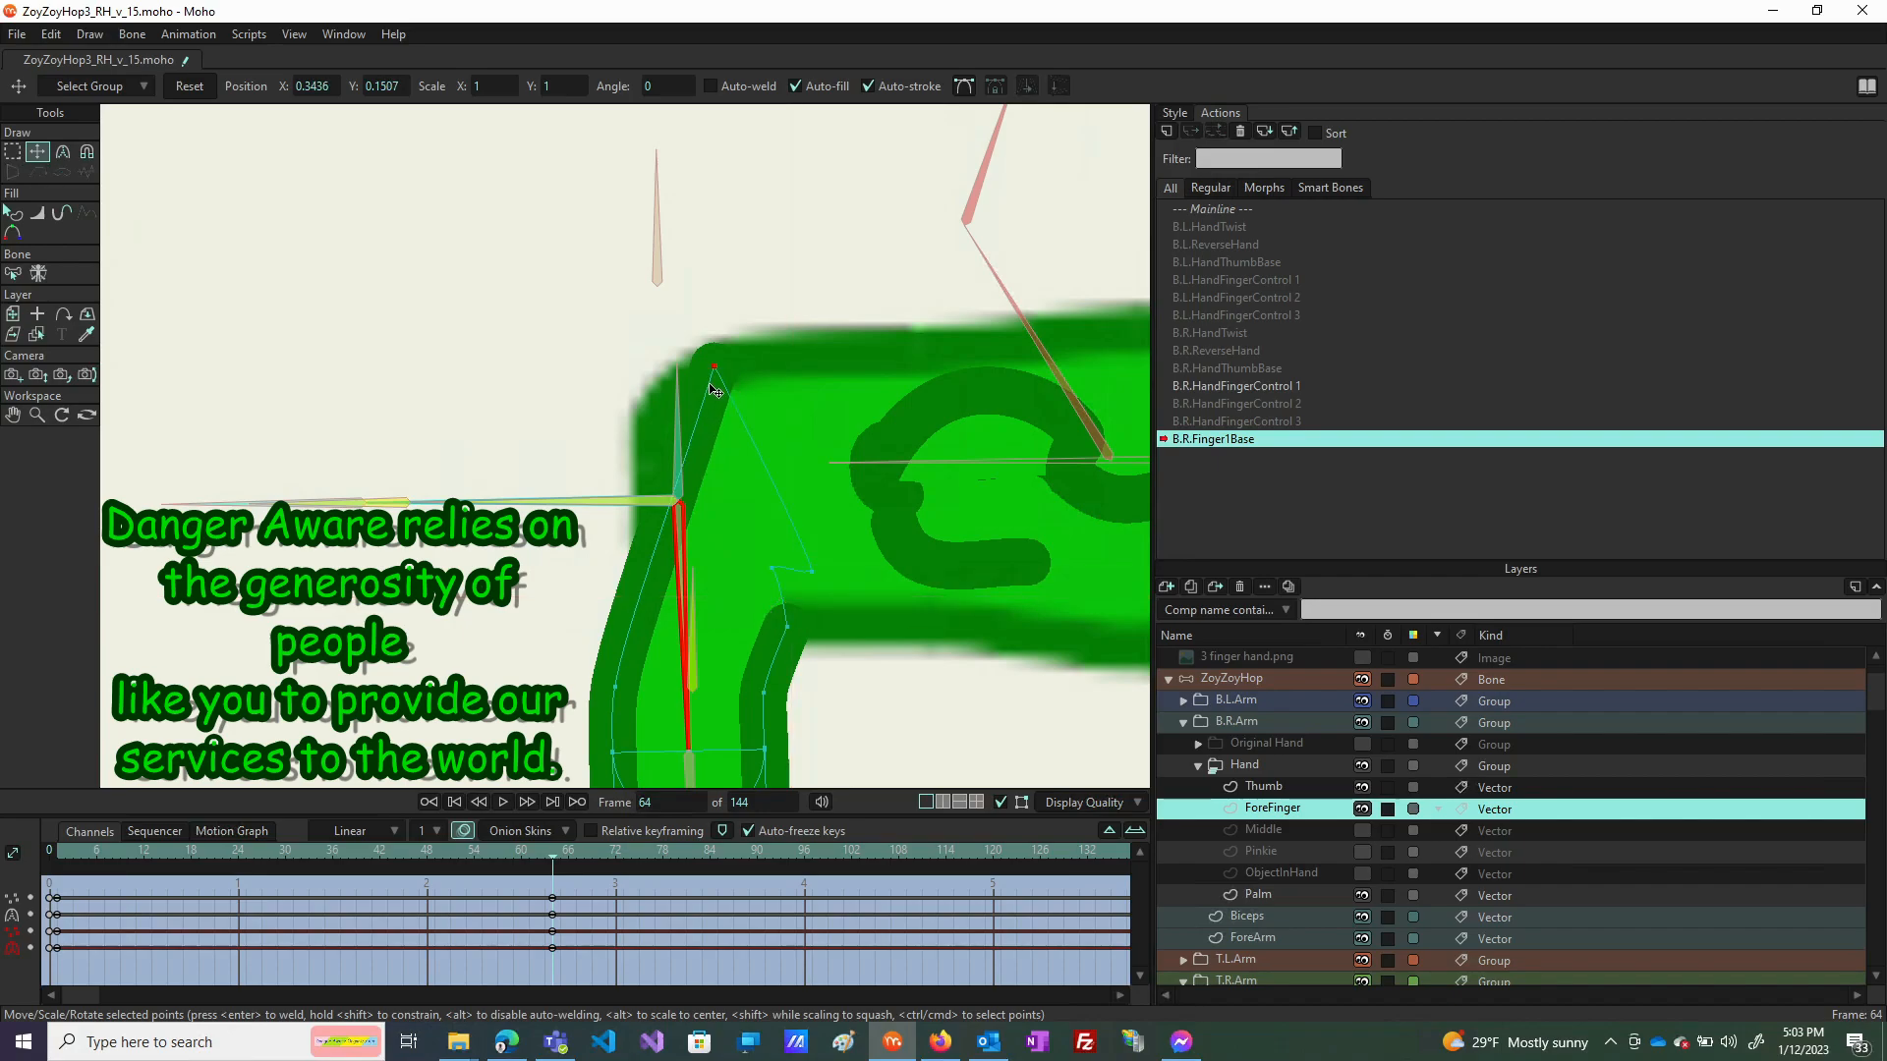
key(c)
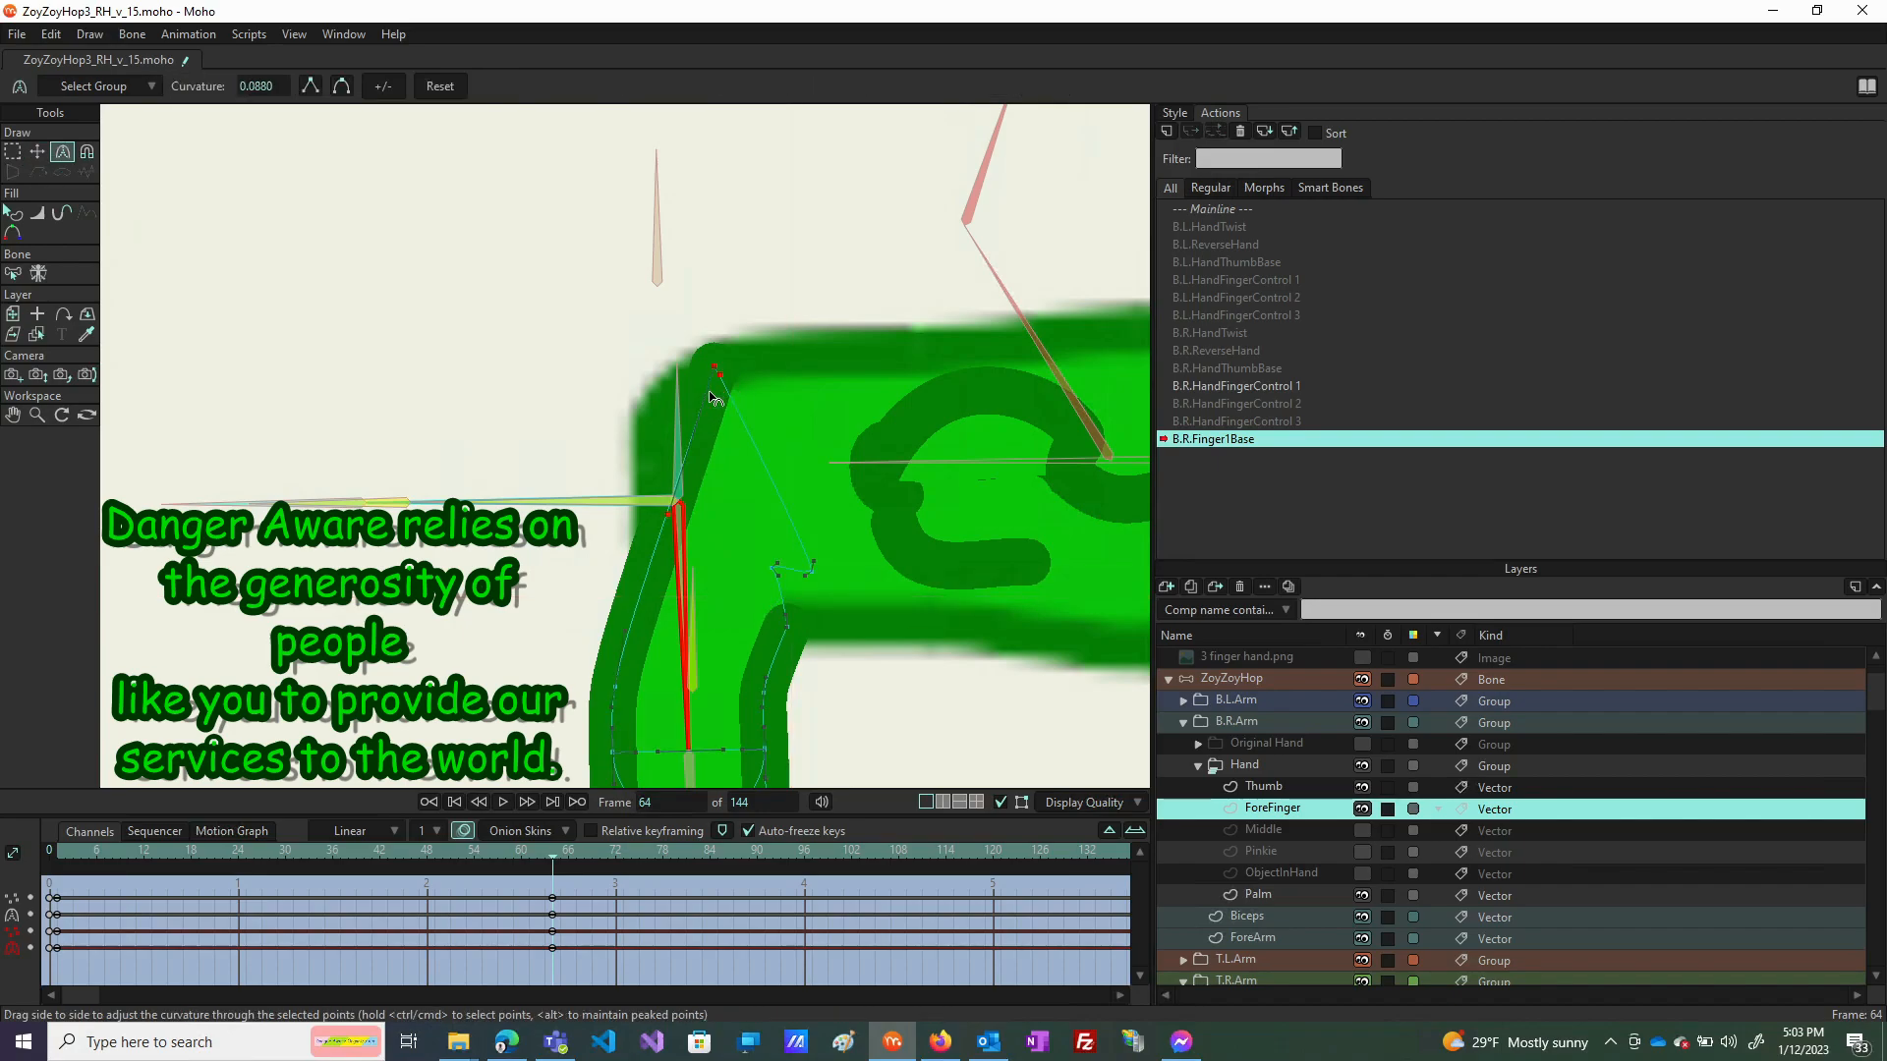
drag(673, 522, 588, 397)
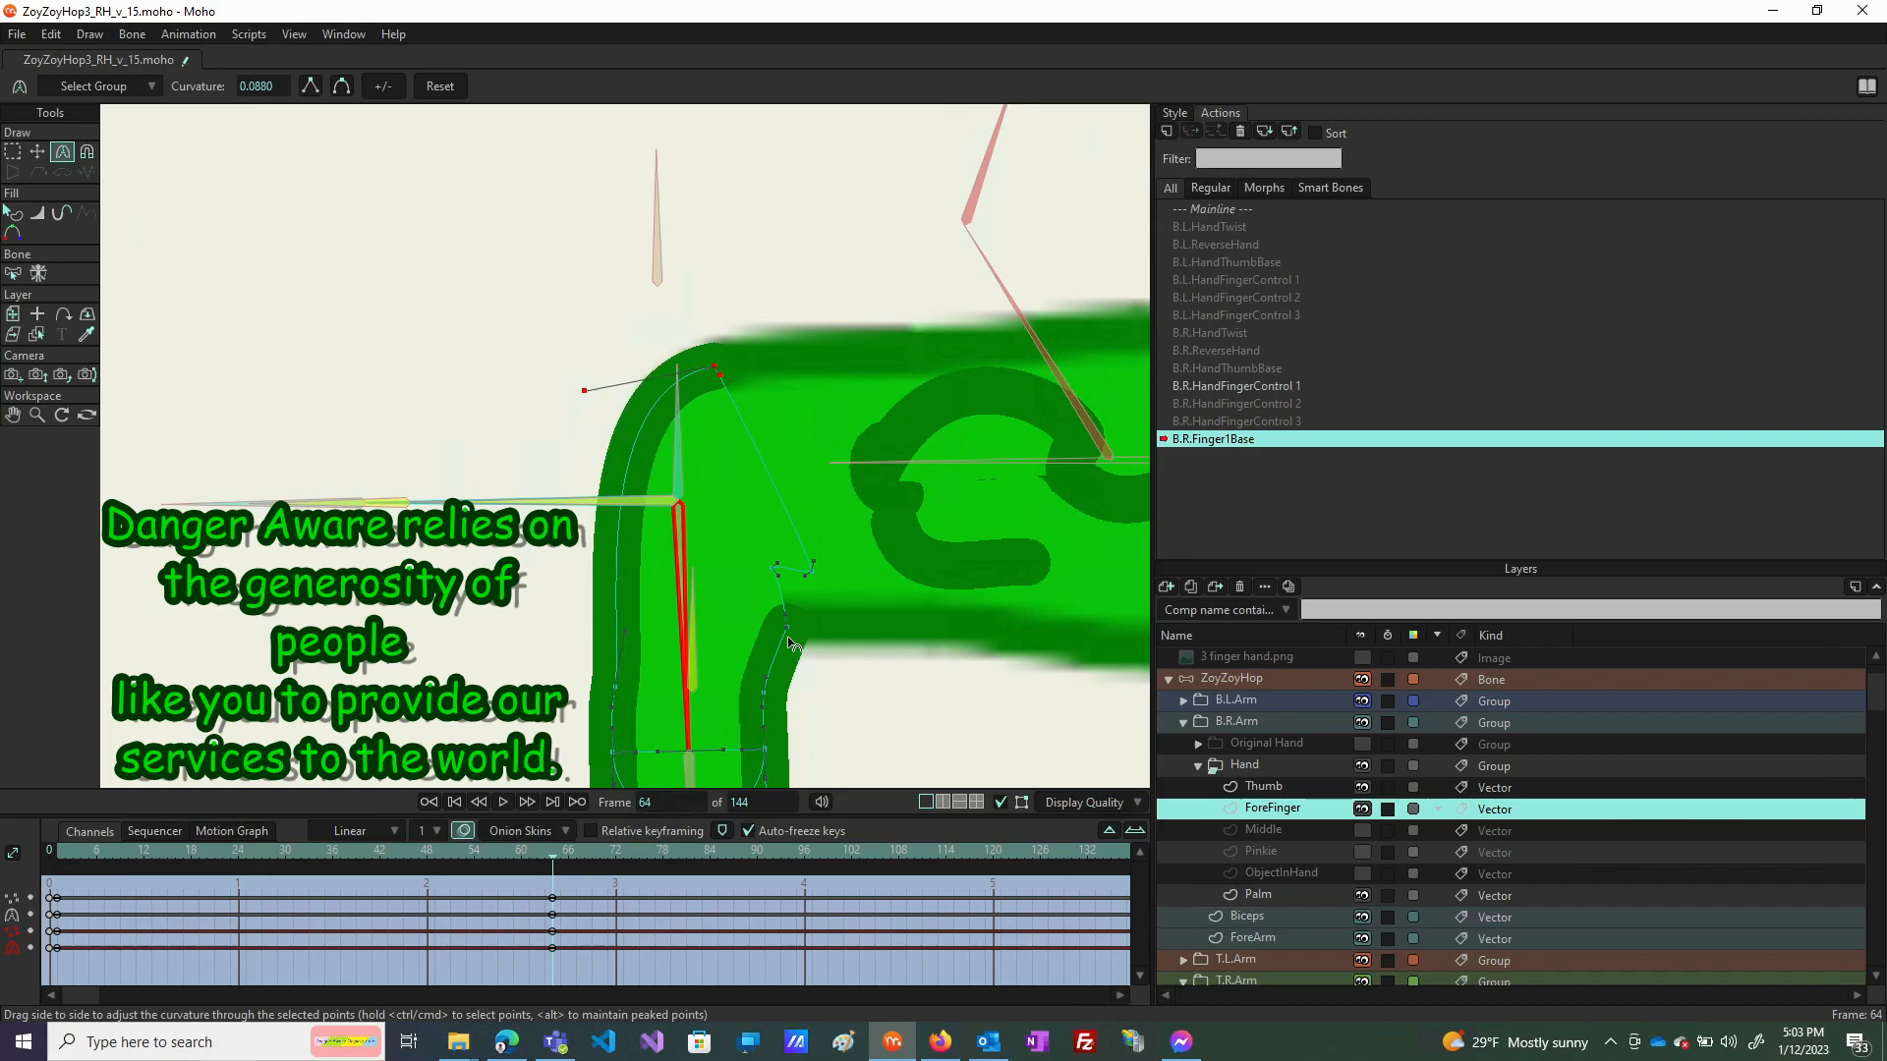
drag(786, 626, 834, 651)
scroll(845, 654, down, 3)
scroll(833, 652, up, 1)
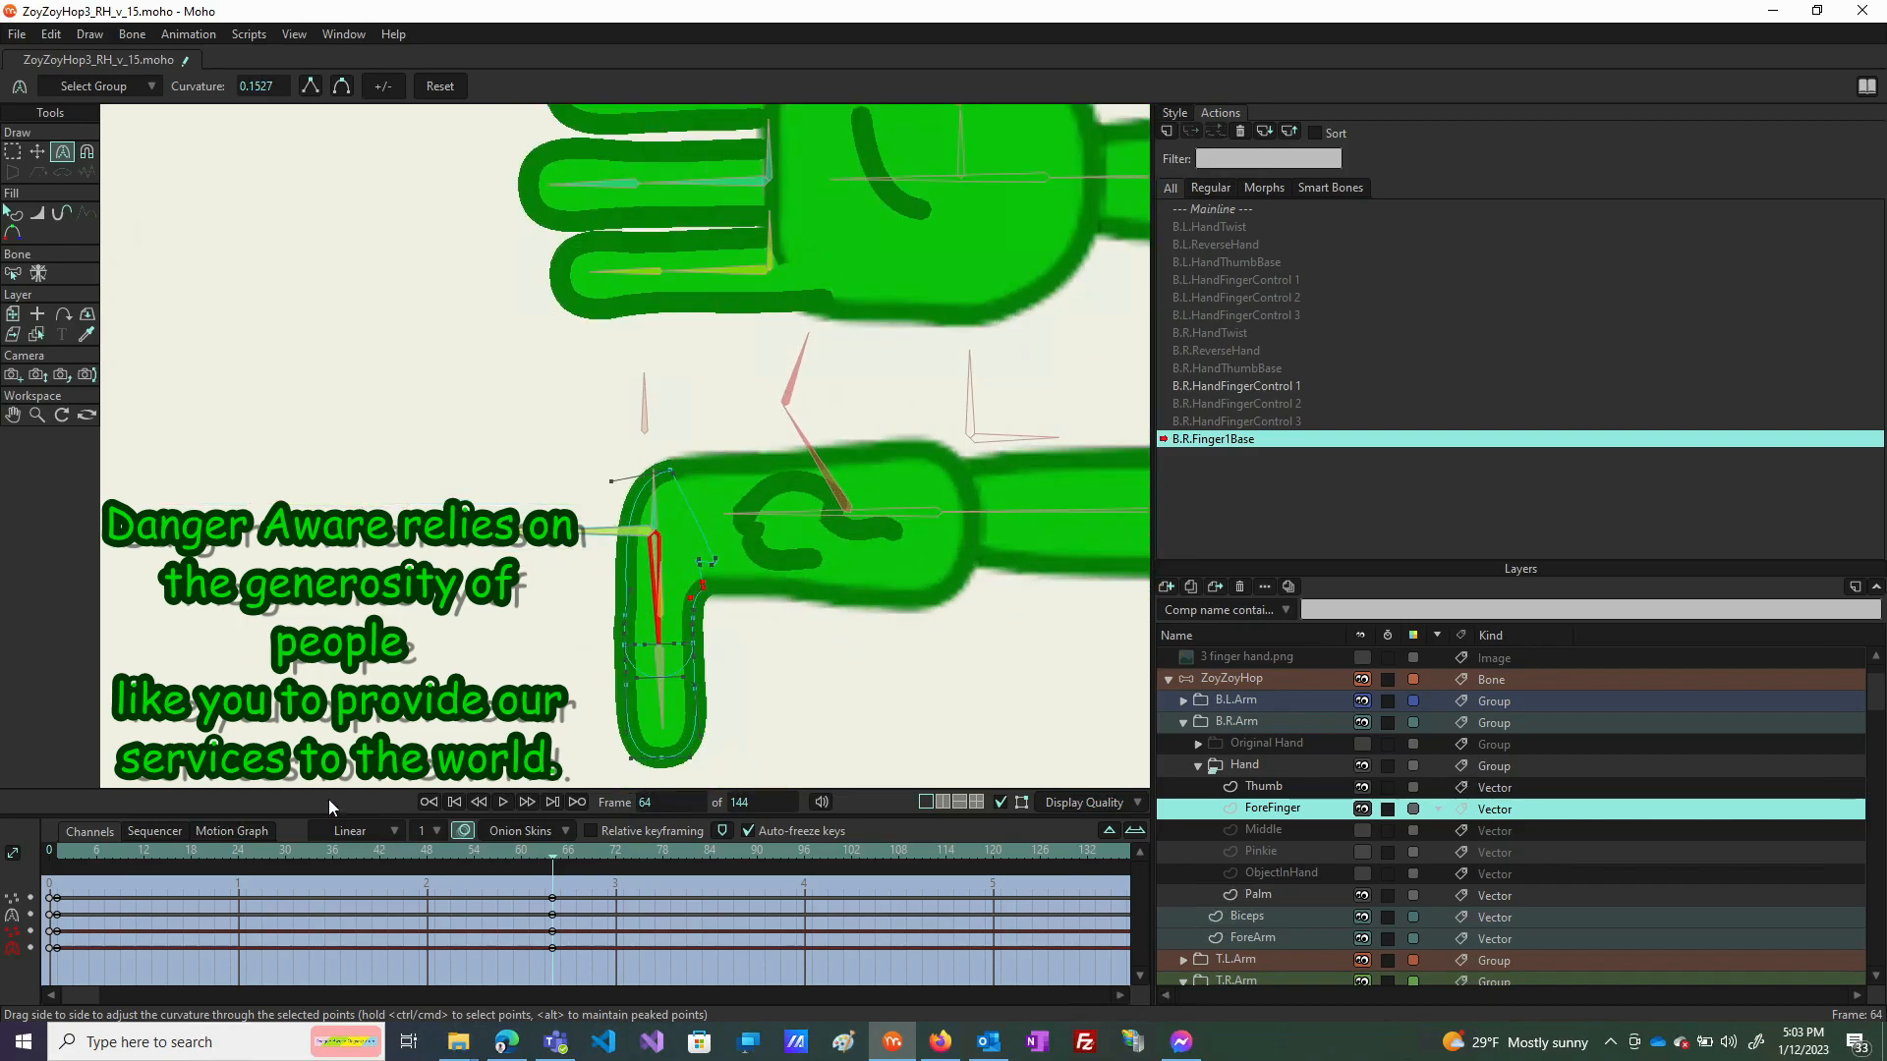
On Mainline, test the finger bones by bending the forefinger and the yellow and turquoise chains downward.
click(1204, 215)
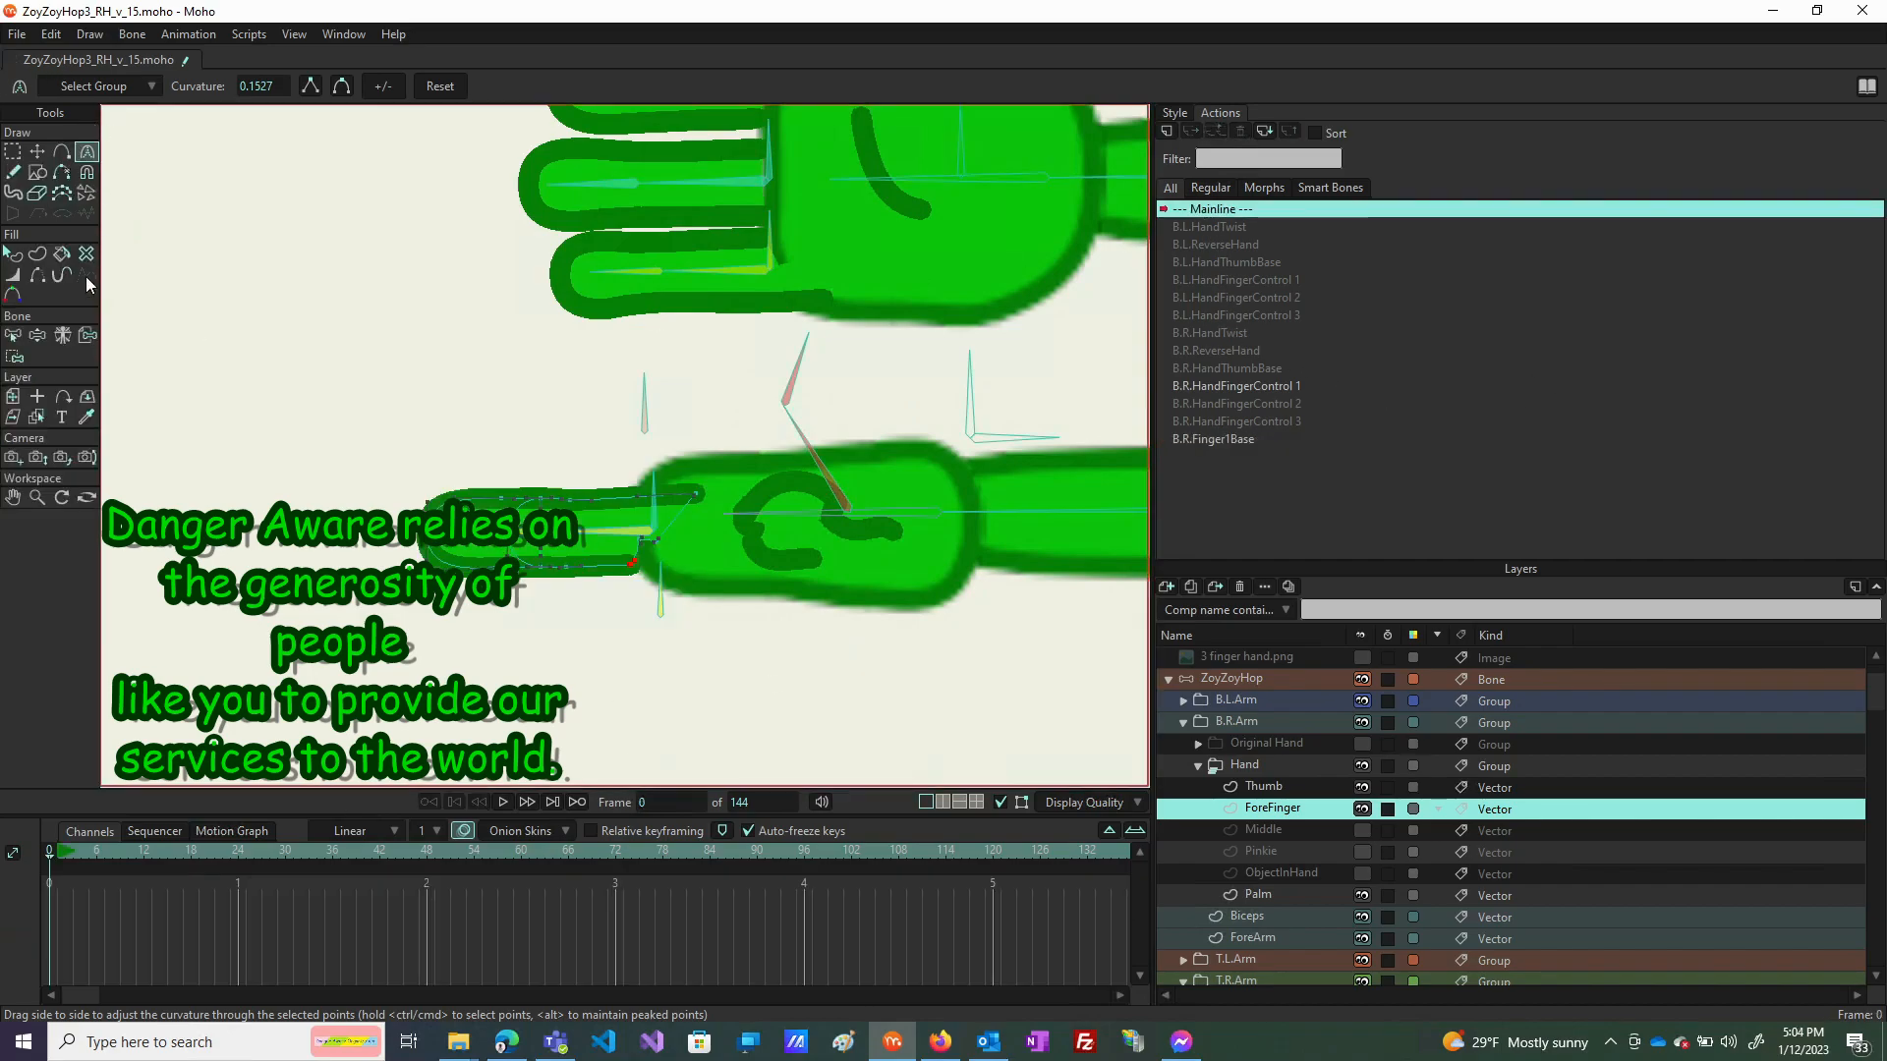
click(38, 335)
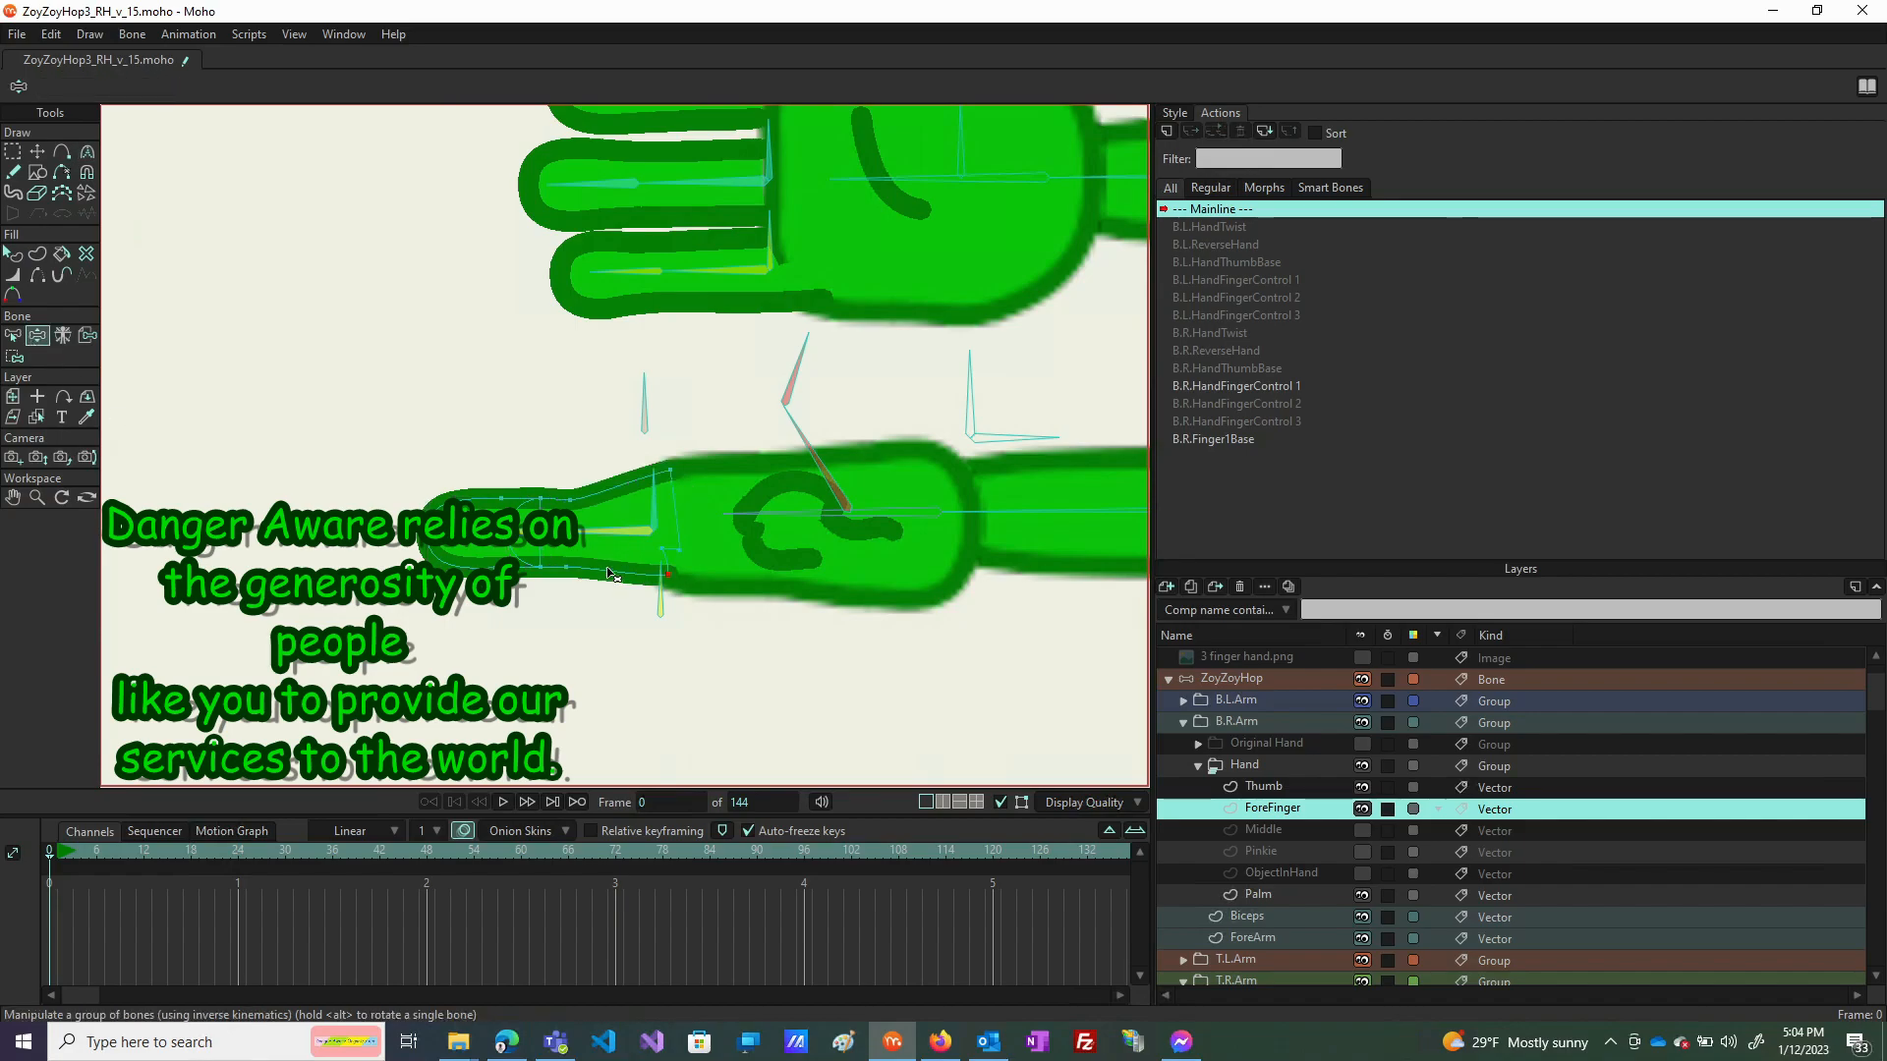
drag(603, 536, 625, 615)
drag(592, 534, 536, 688)
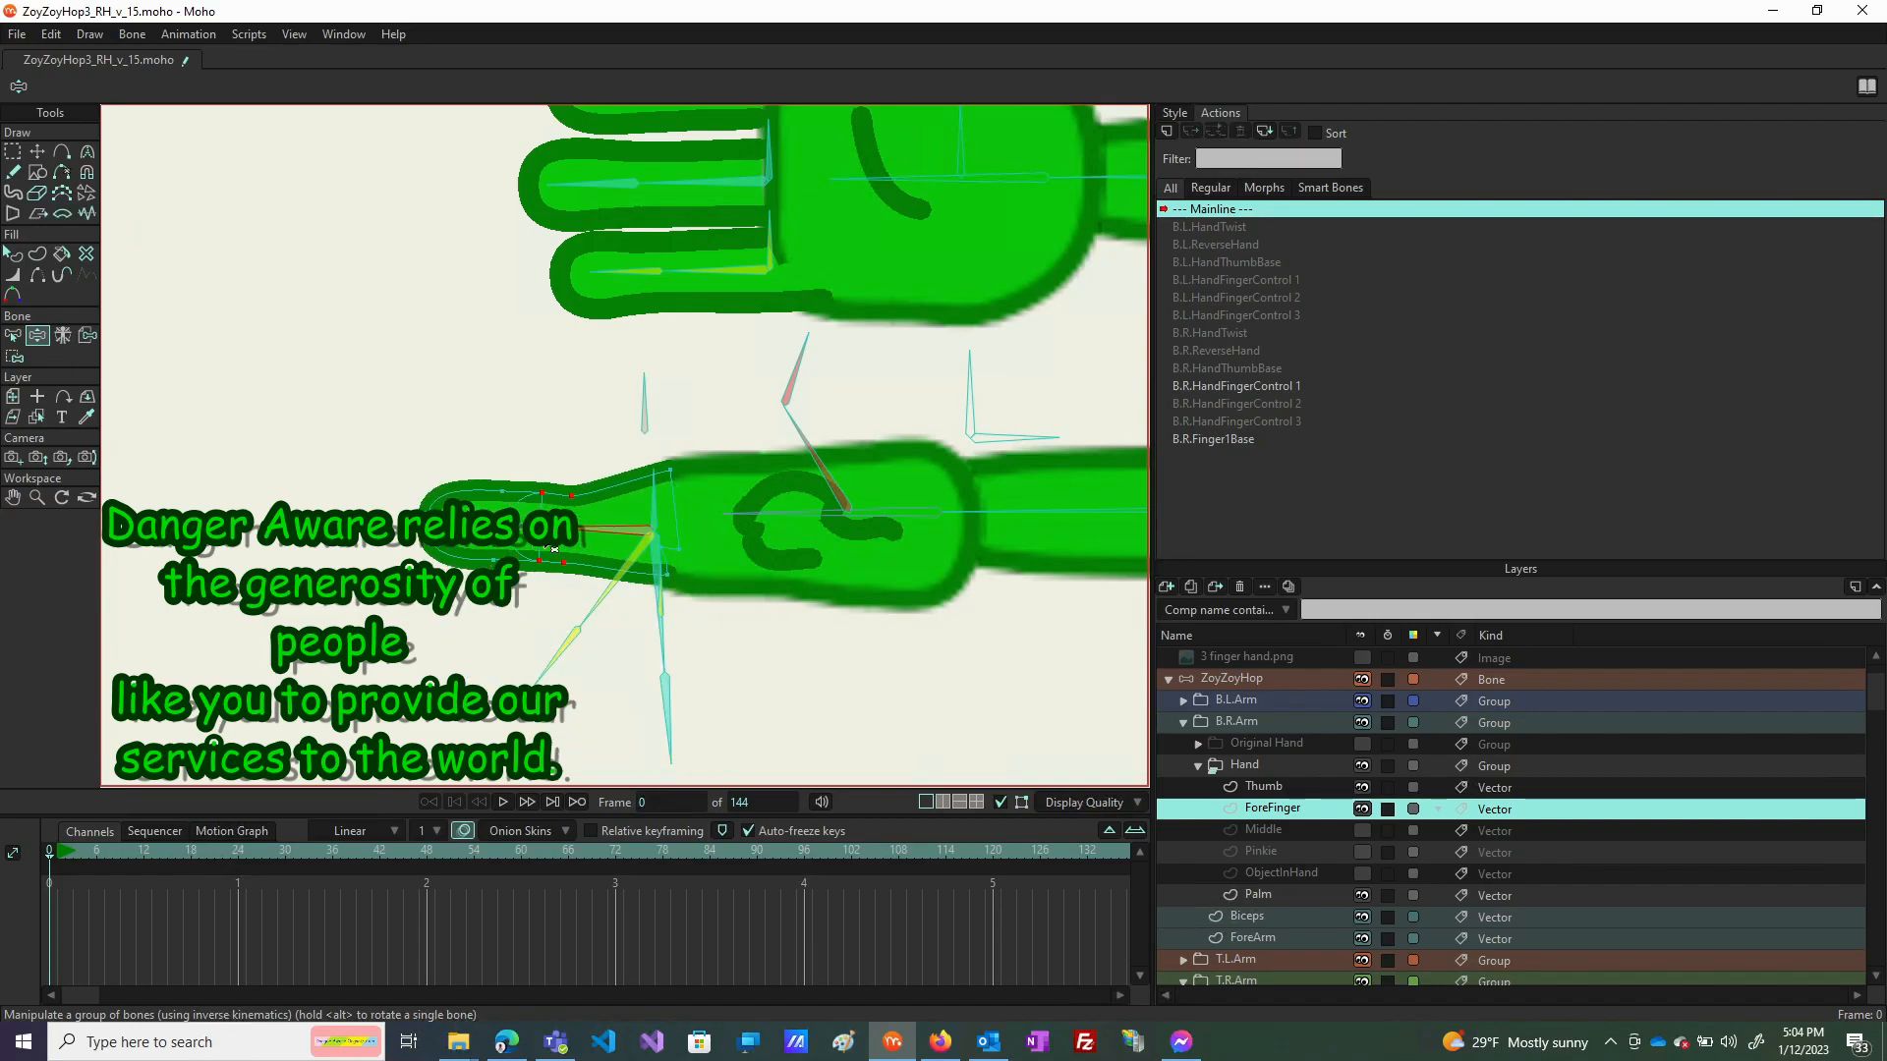
At frame 32 of the B.R.Finger1Base action, reset the position, scale and angle of the forefinger's base bone.
click(1234, 442)
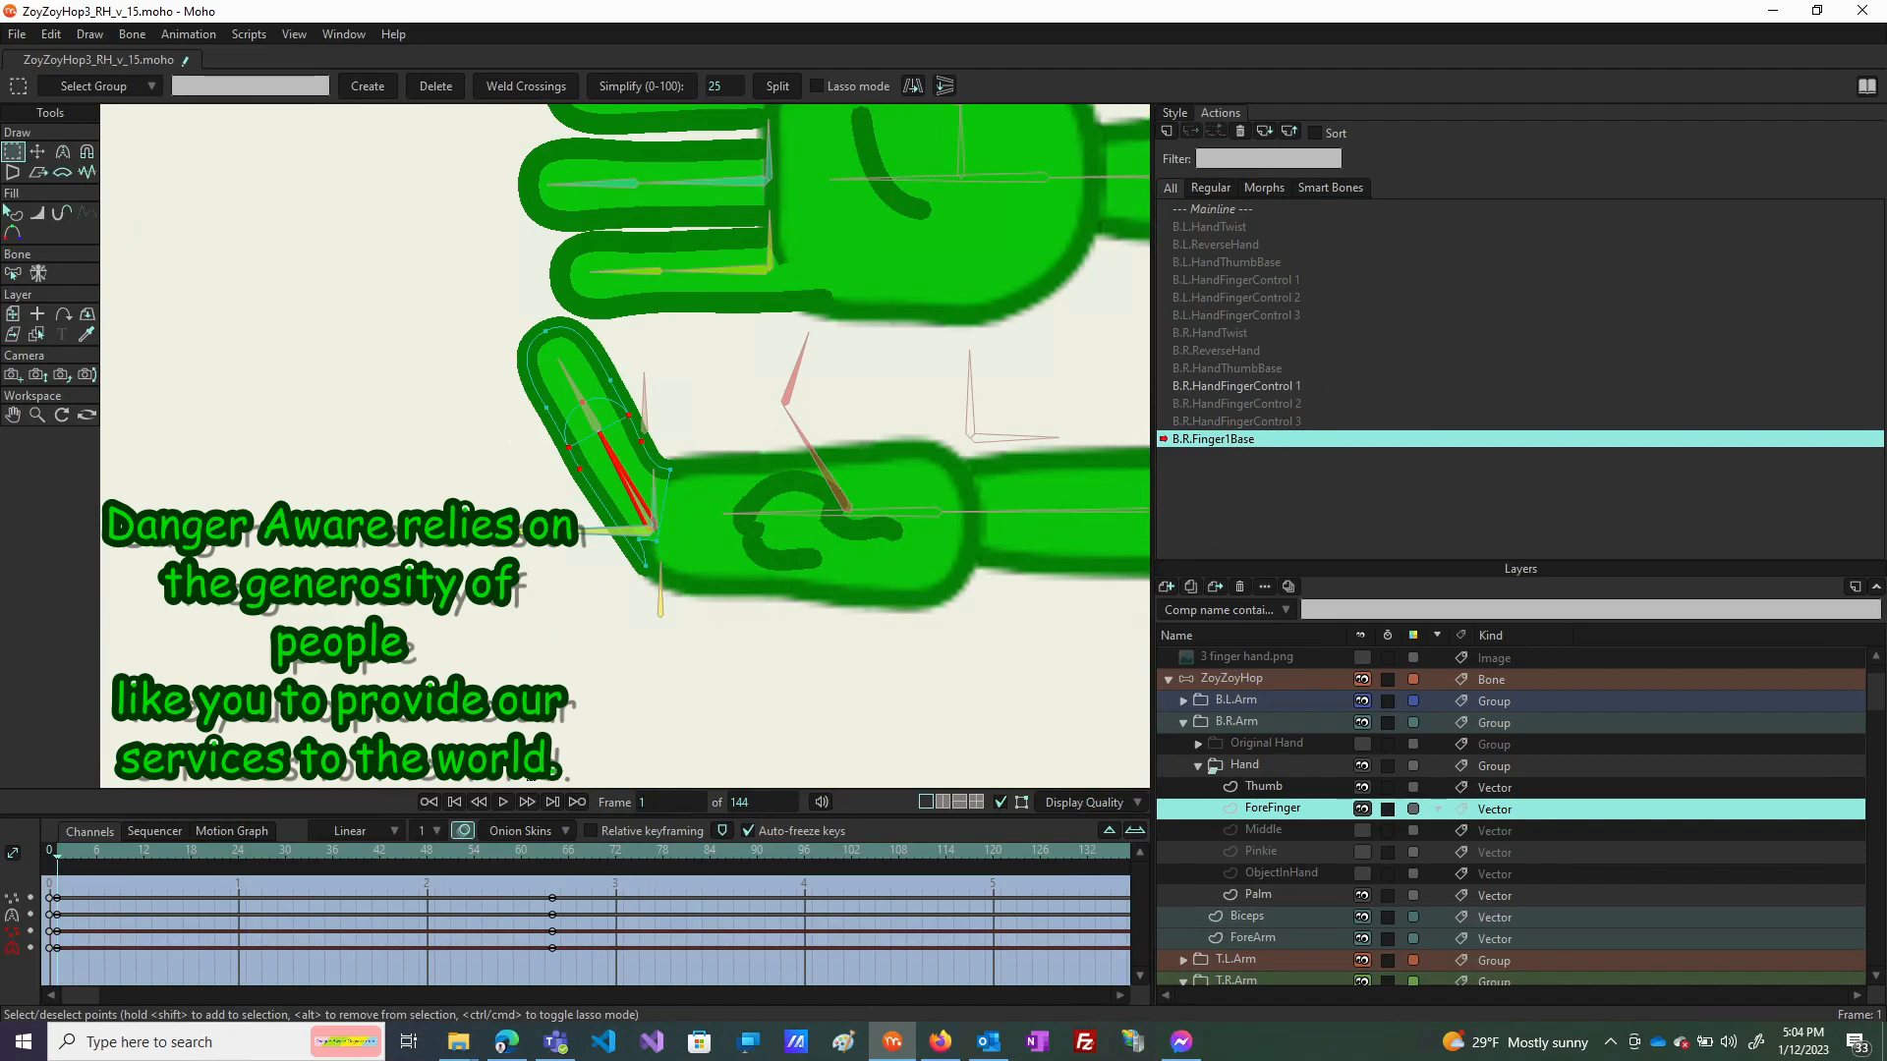
drag(557, 855, 303, 853)
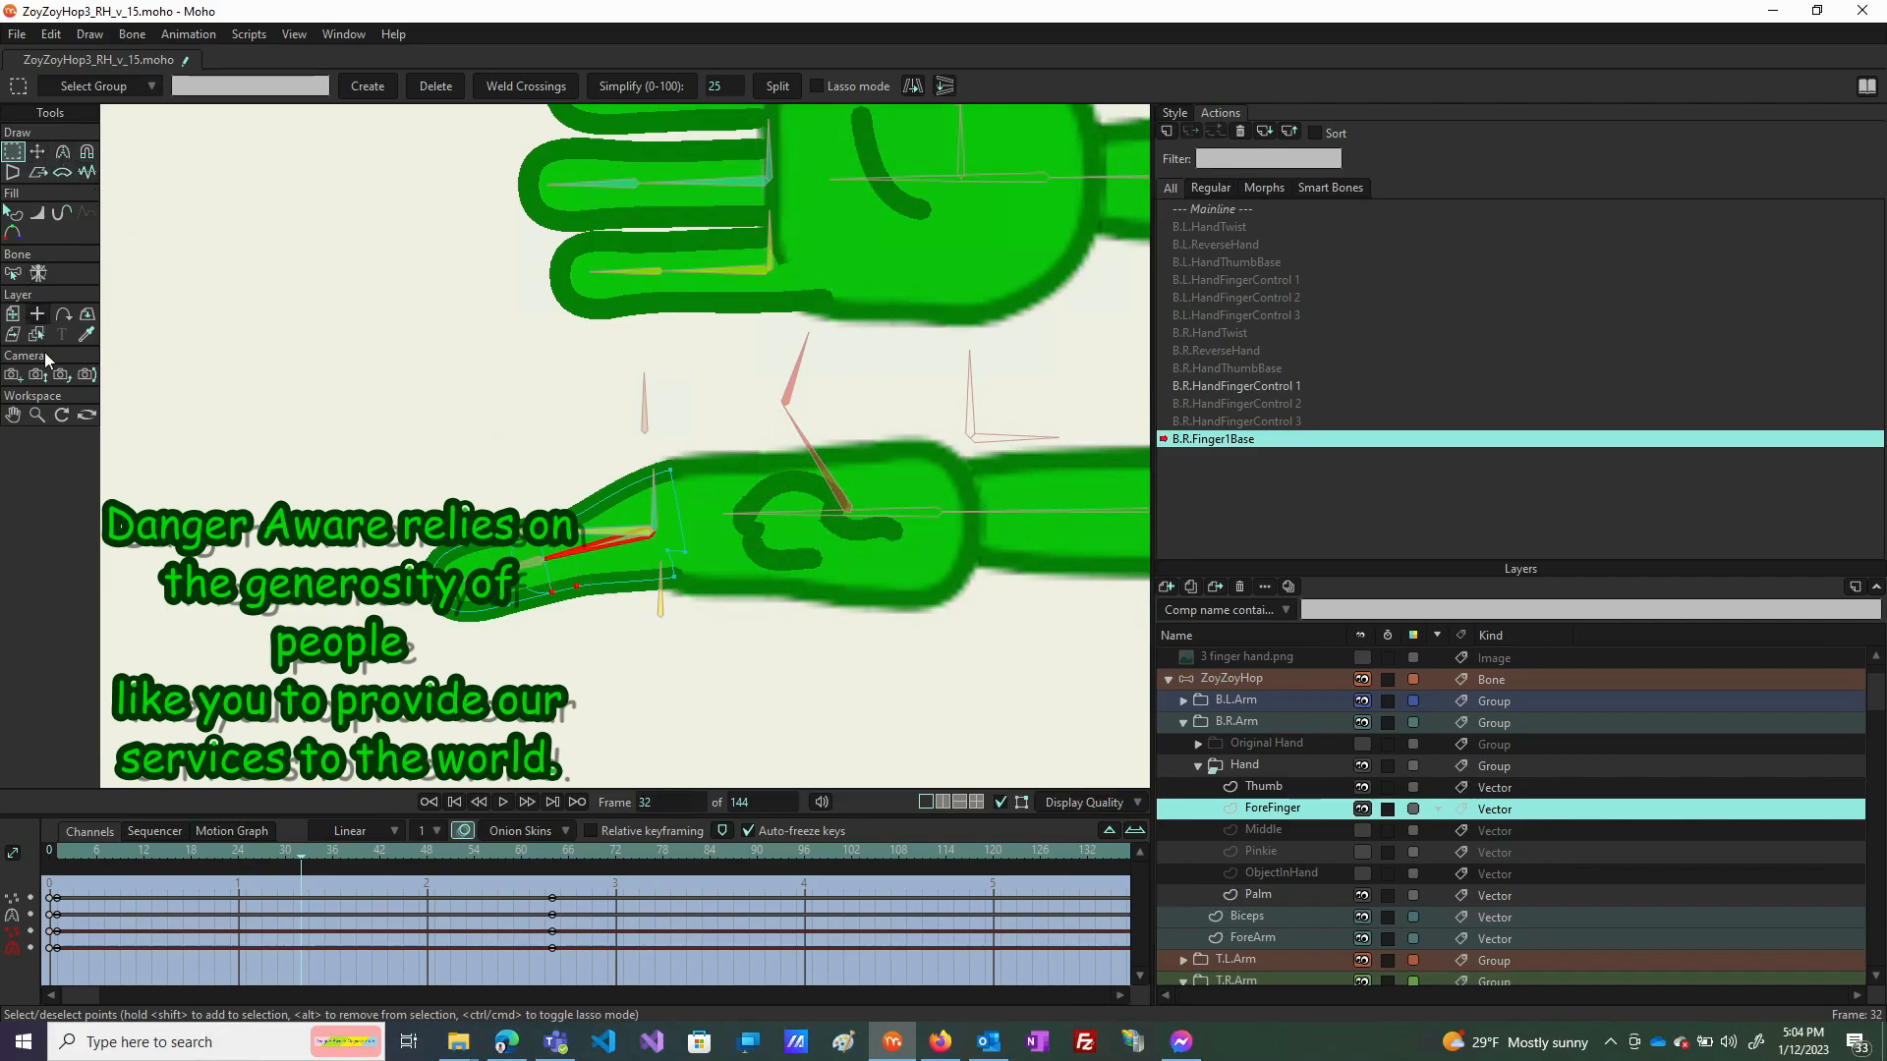
click(1230, 682)
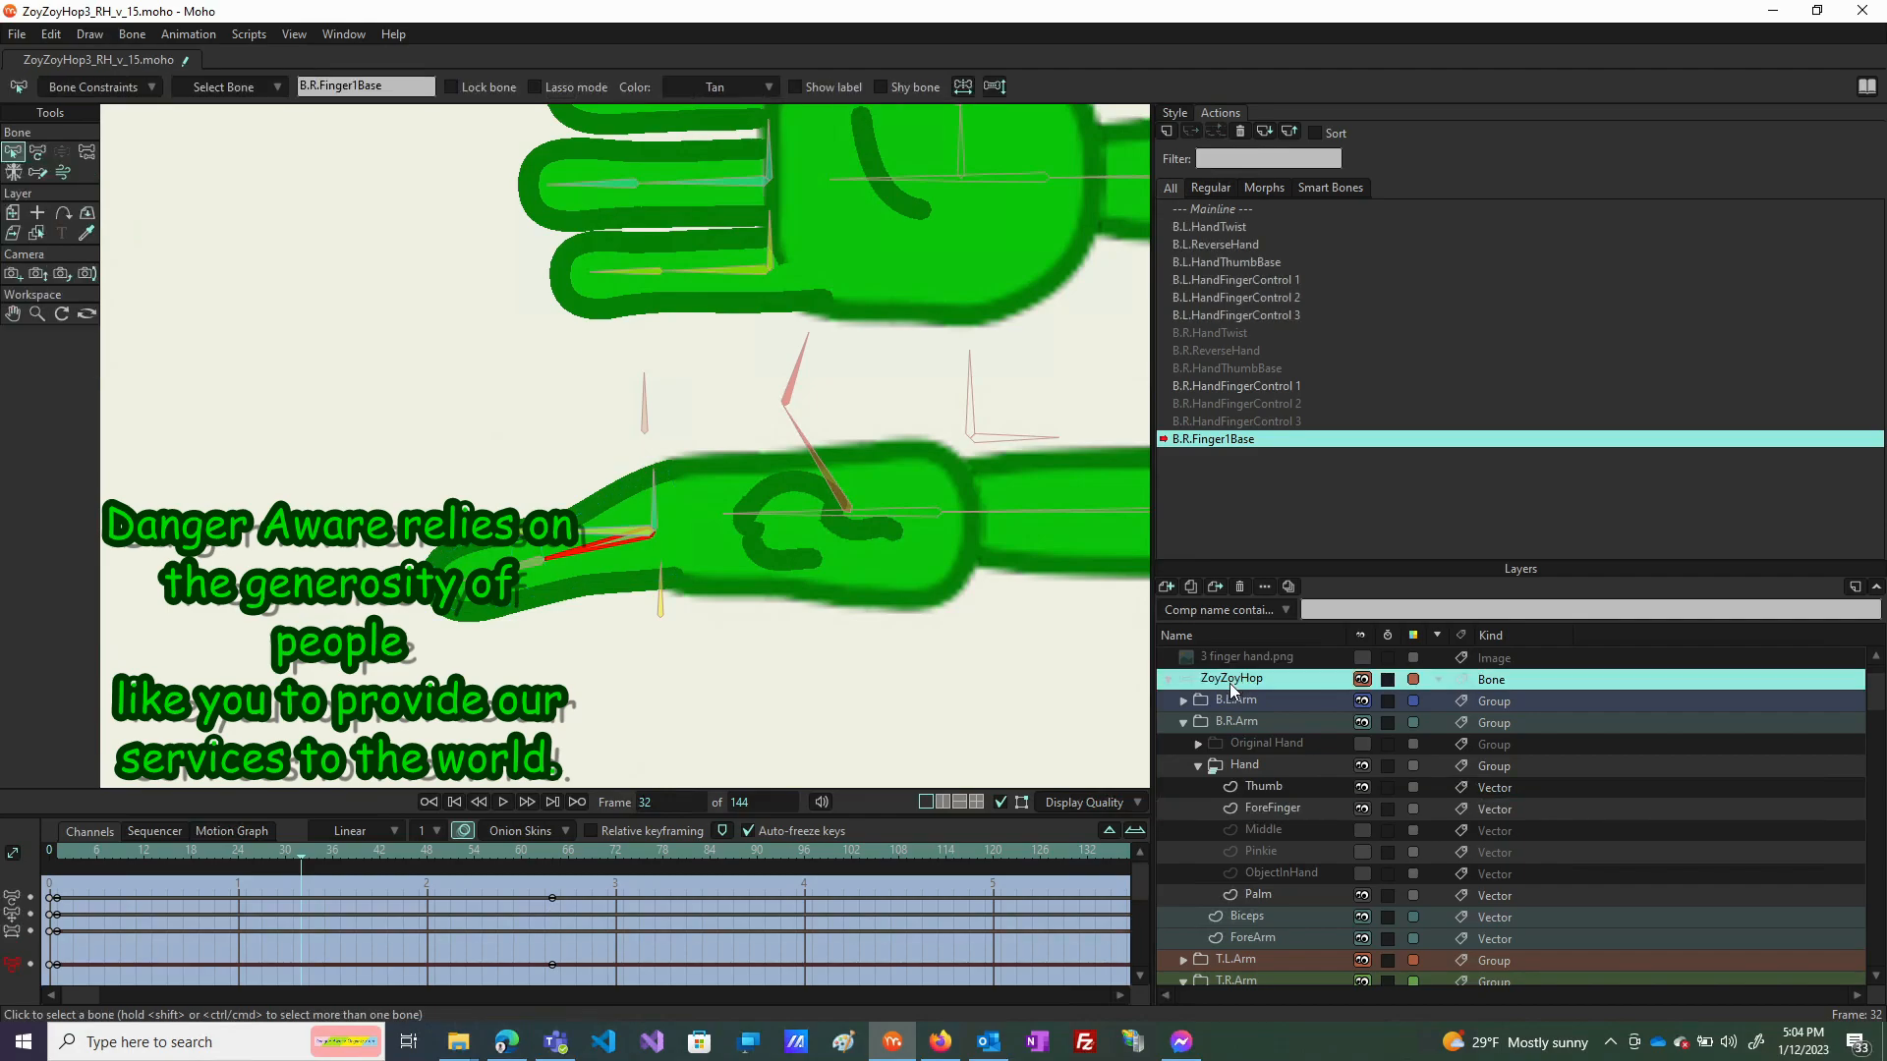
click(38, 152)
click(486, 84)
click(635, 84)
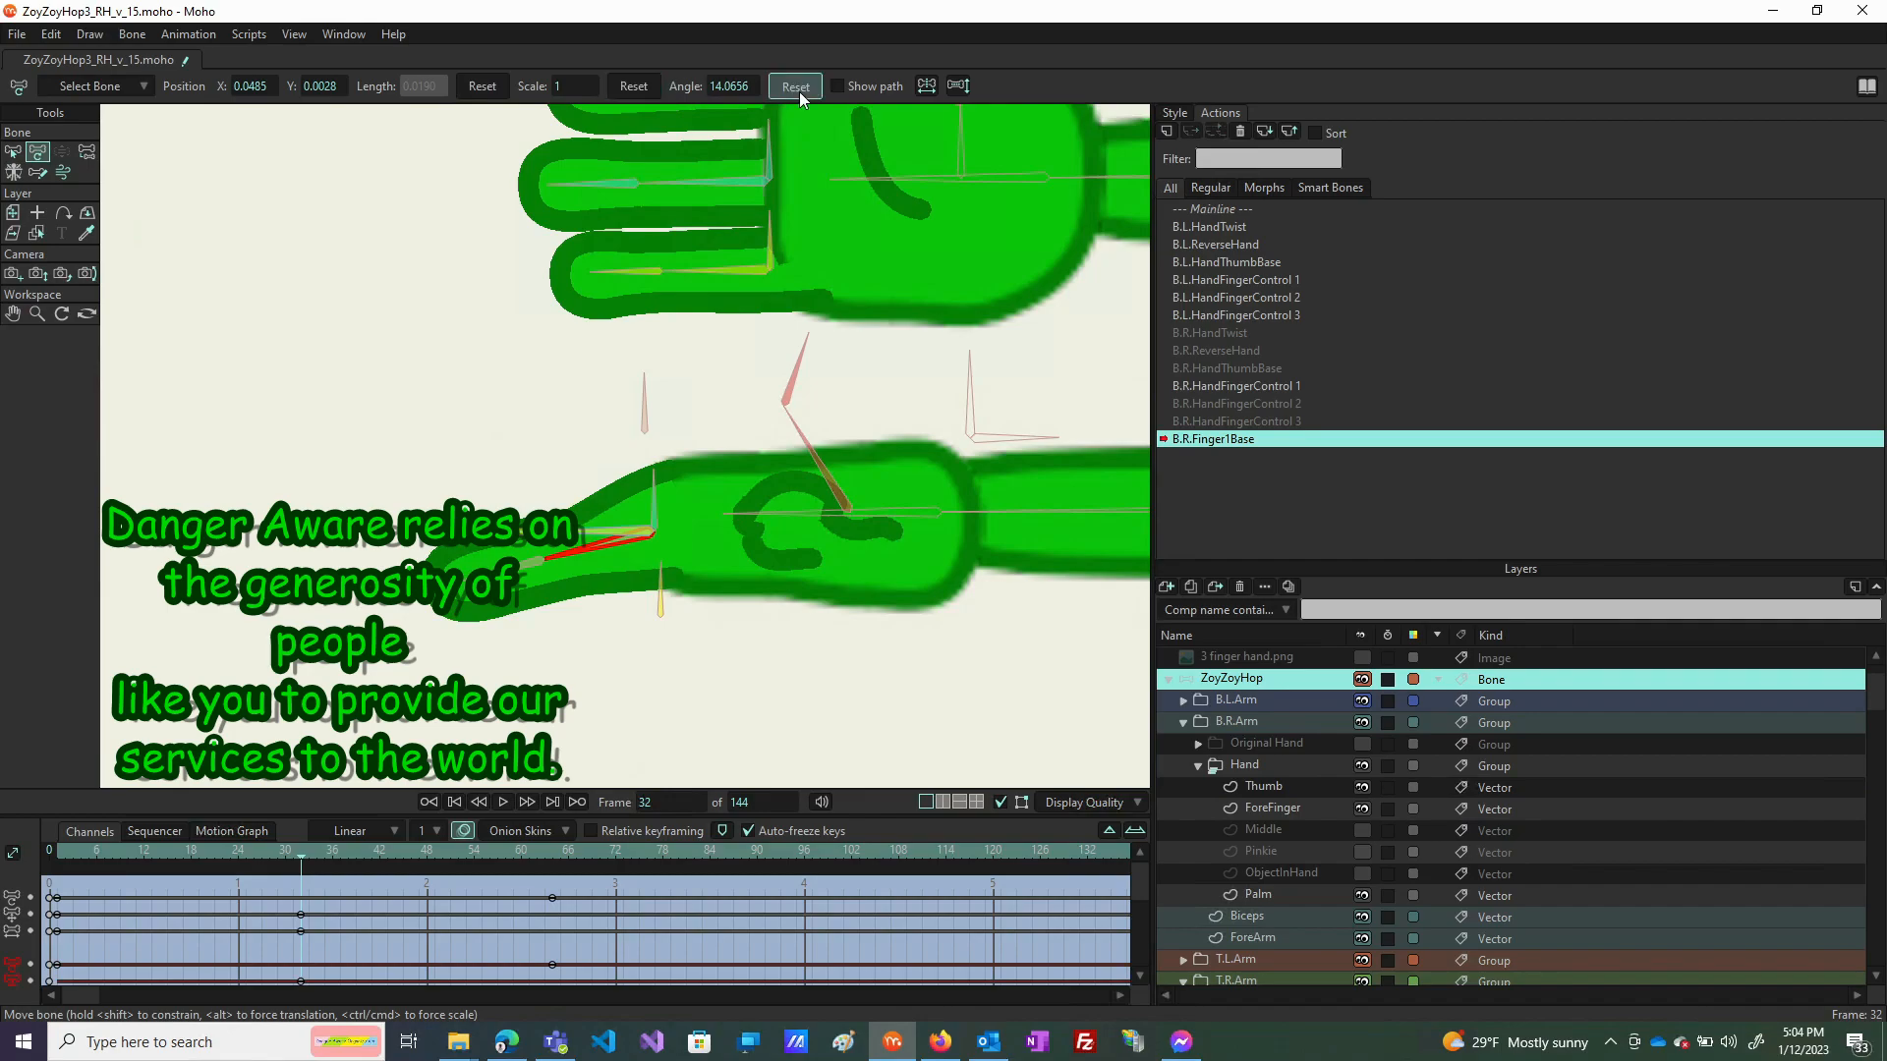
click(796, 86)
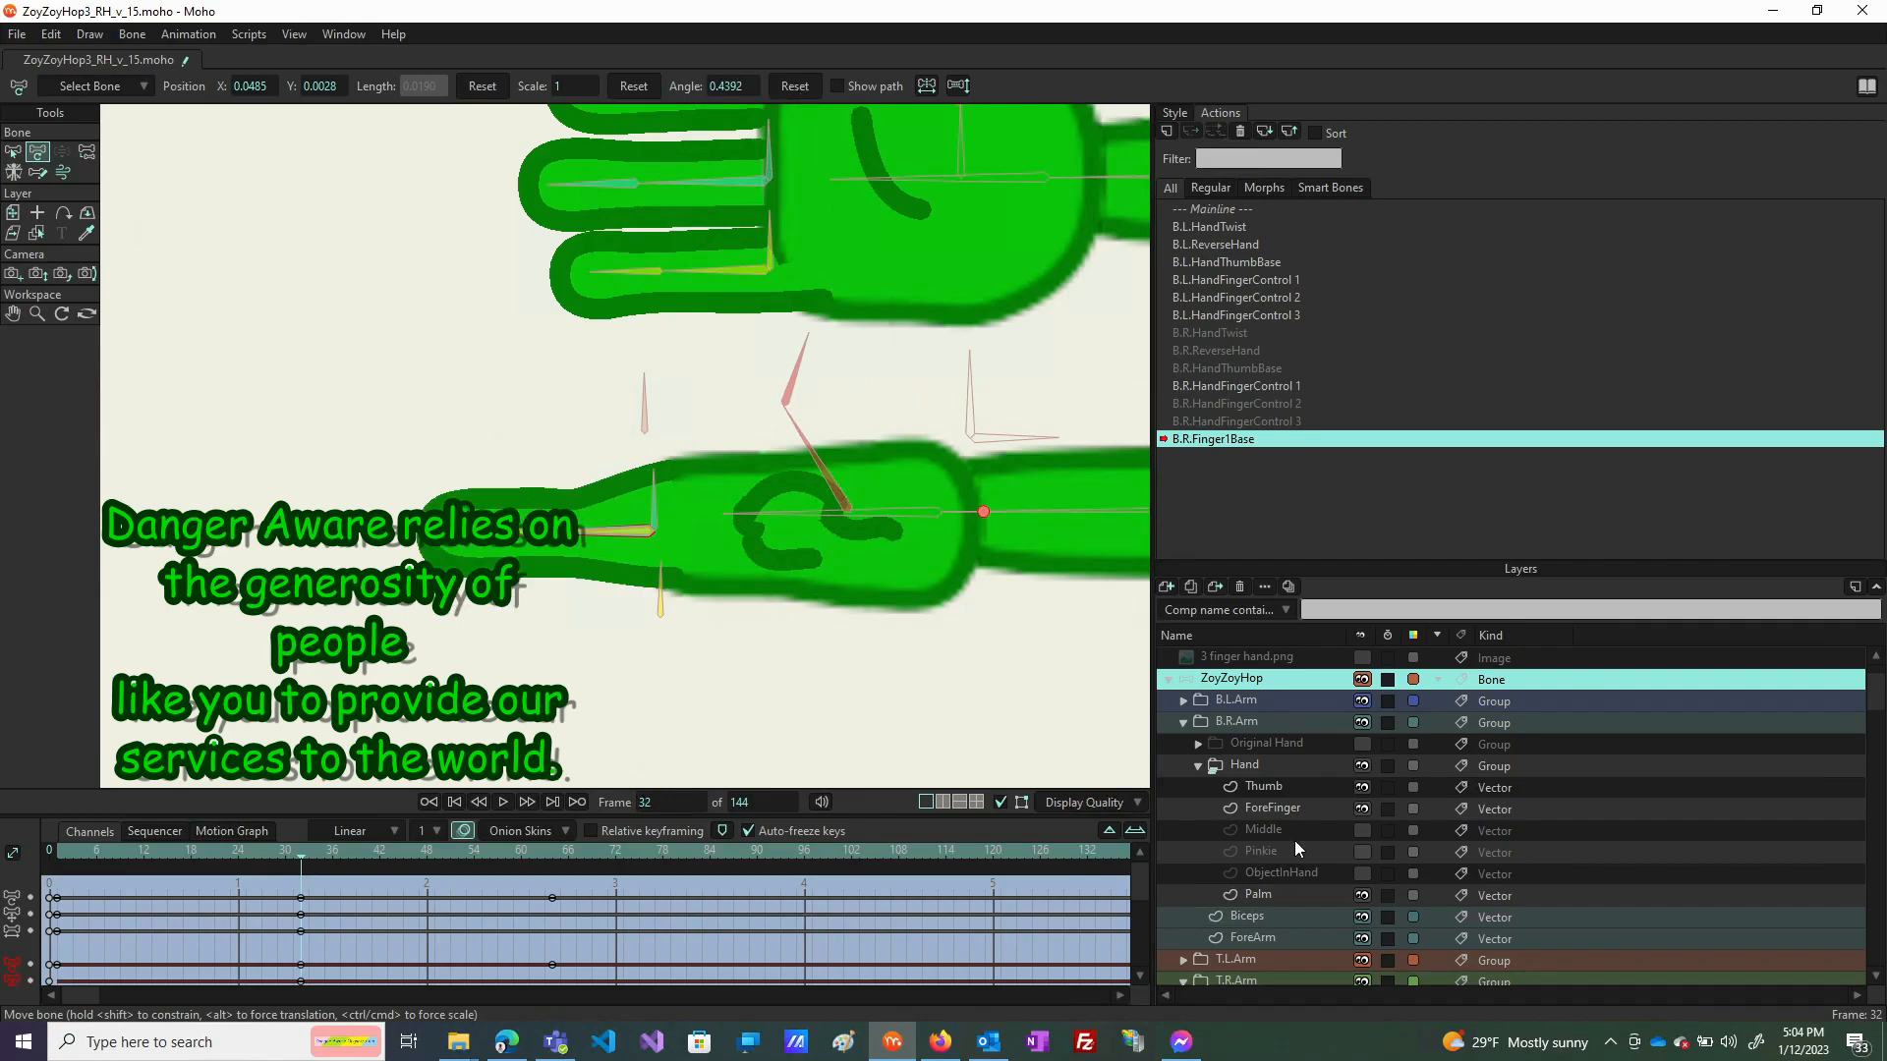
At frame 32 of the action, reset the ForeFinger shape's points and their curvature to the default straight finger.
click(1277, 810)
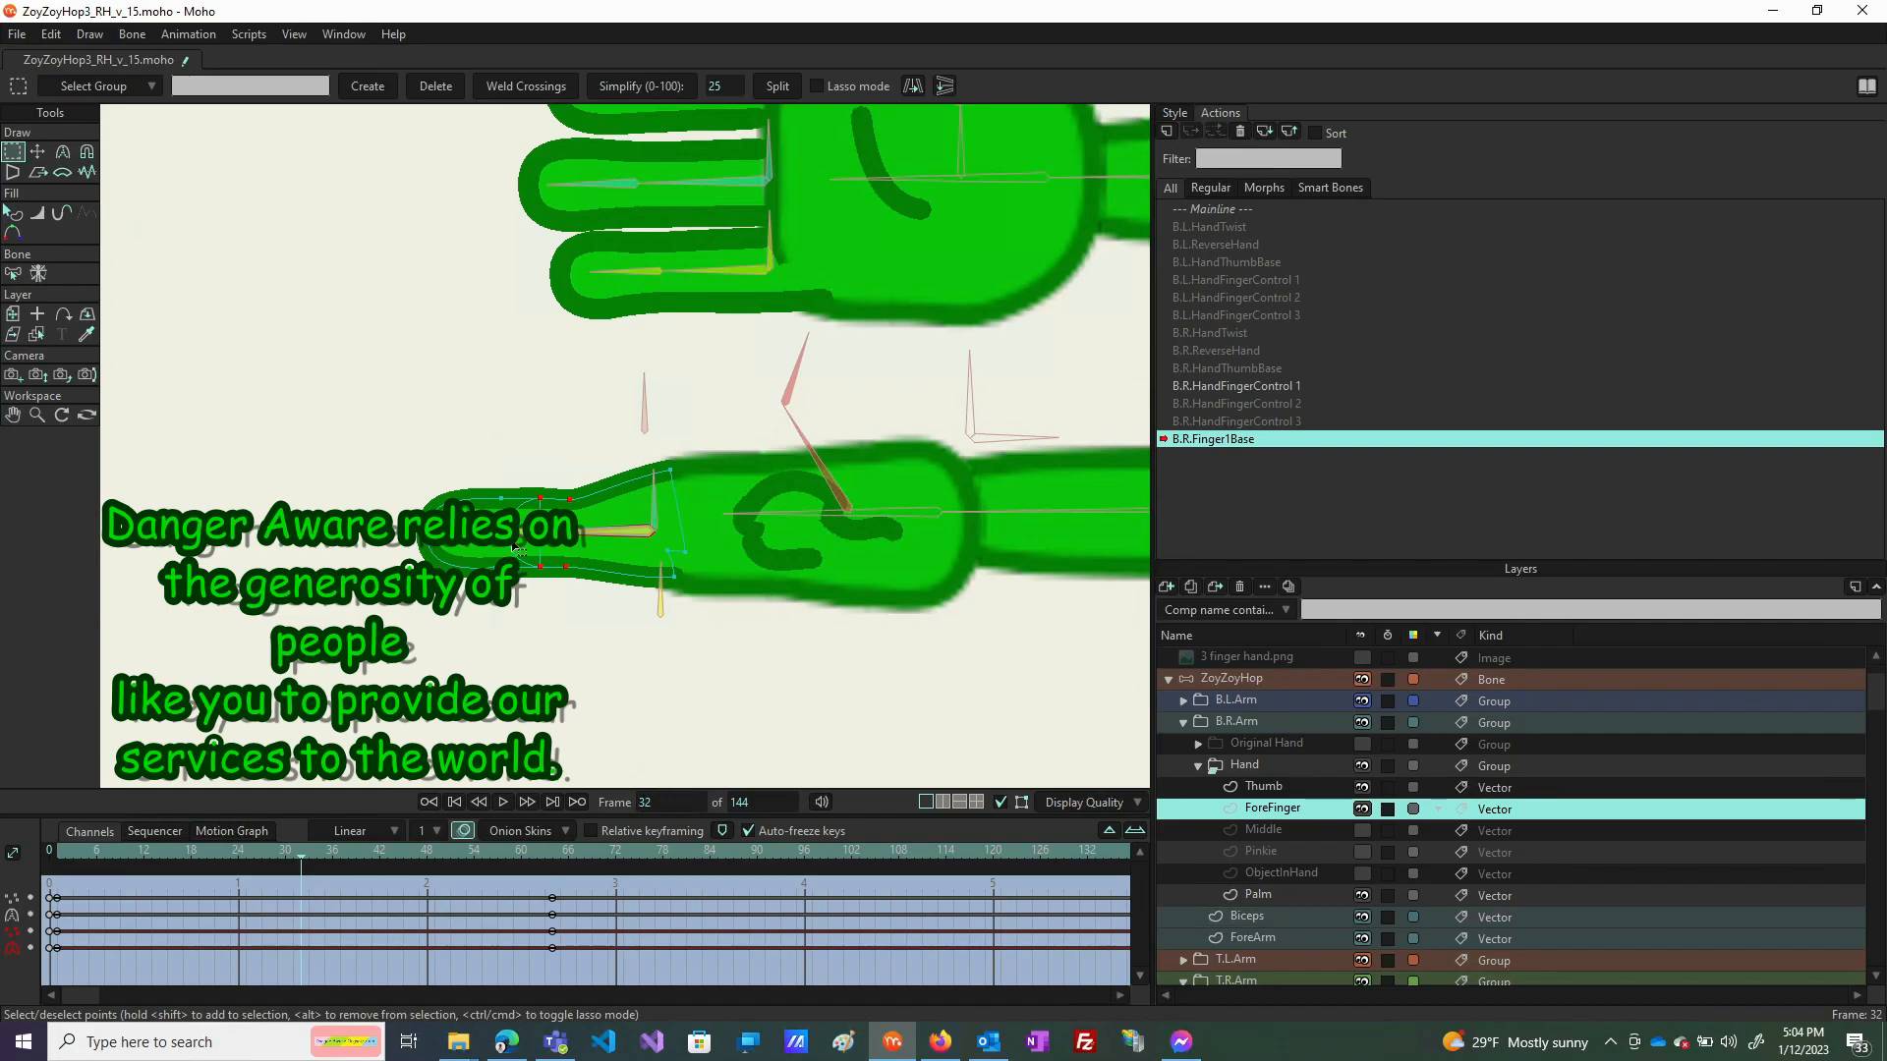
key(t)
click(636, 562)
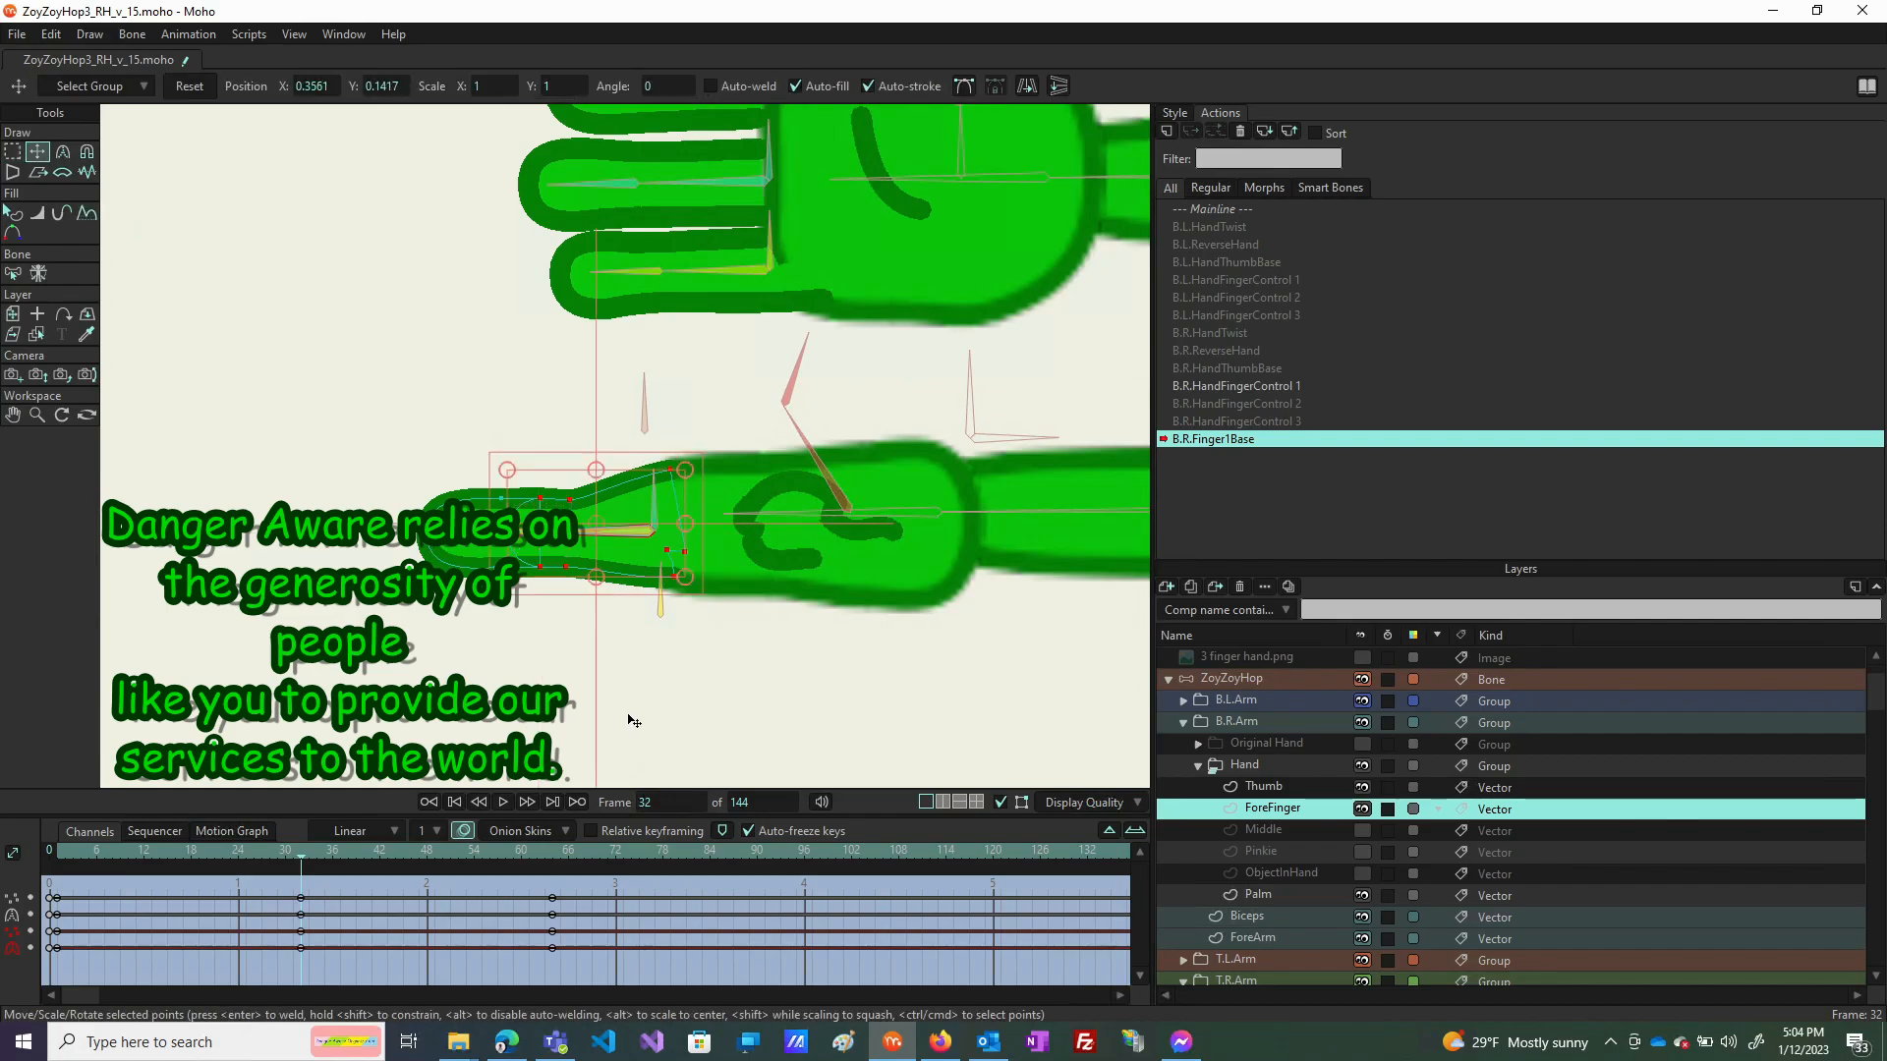
click(191, 89)
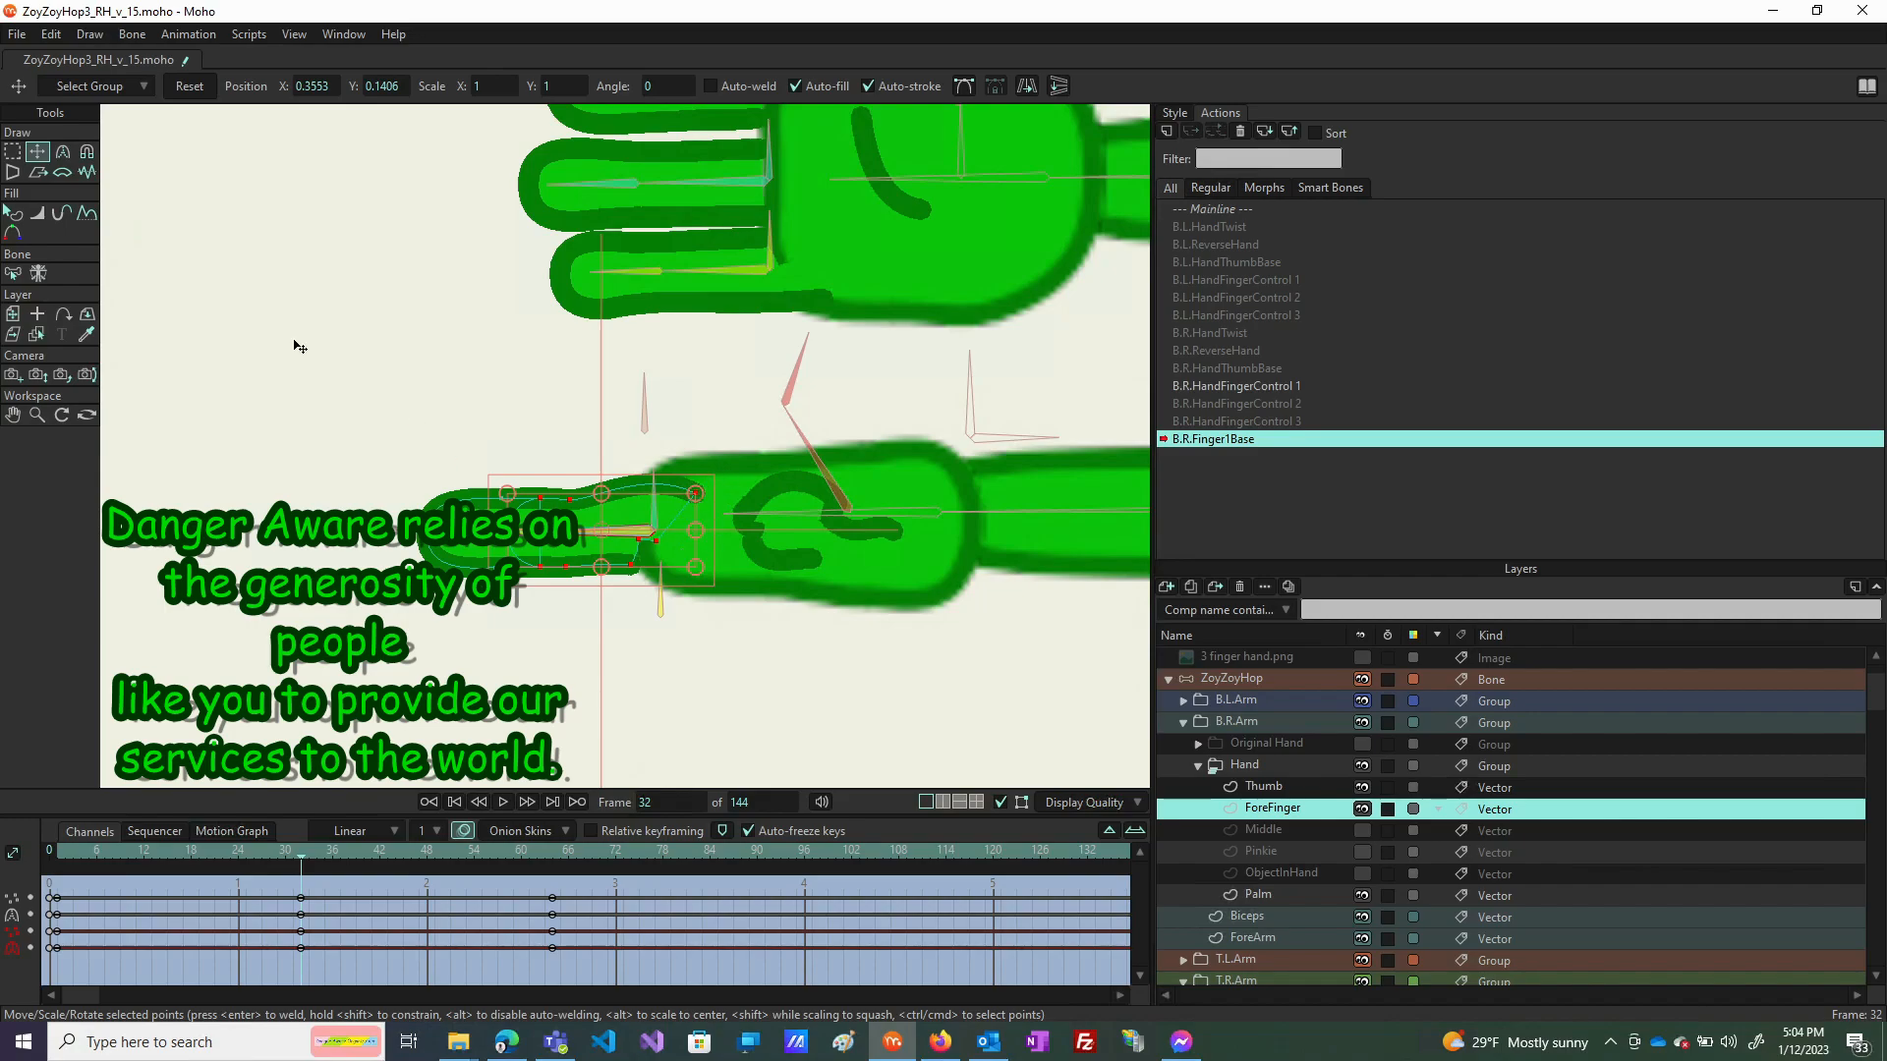
click(61, 152)
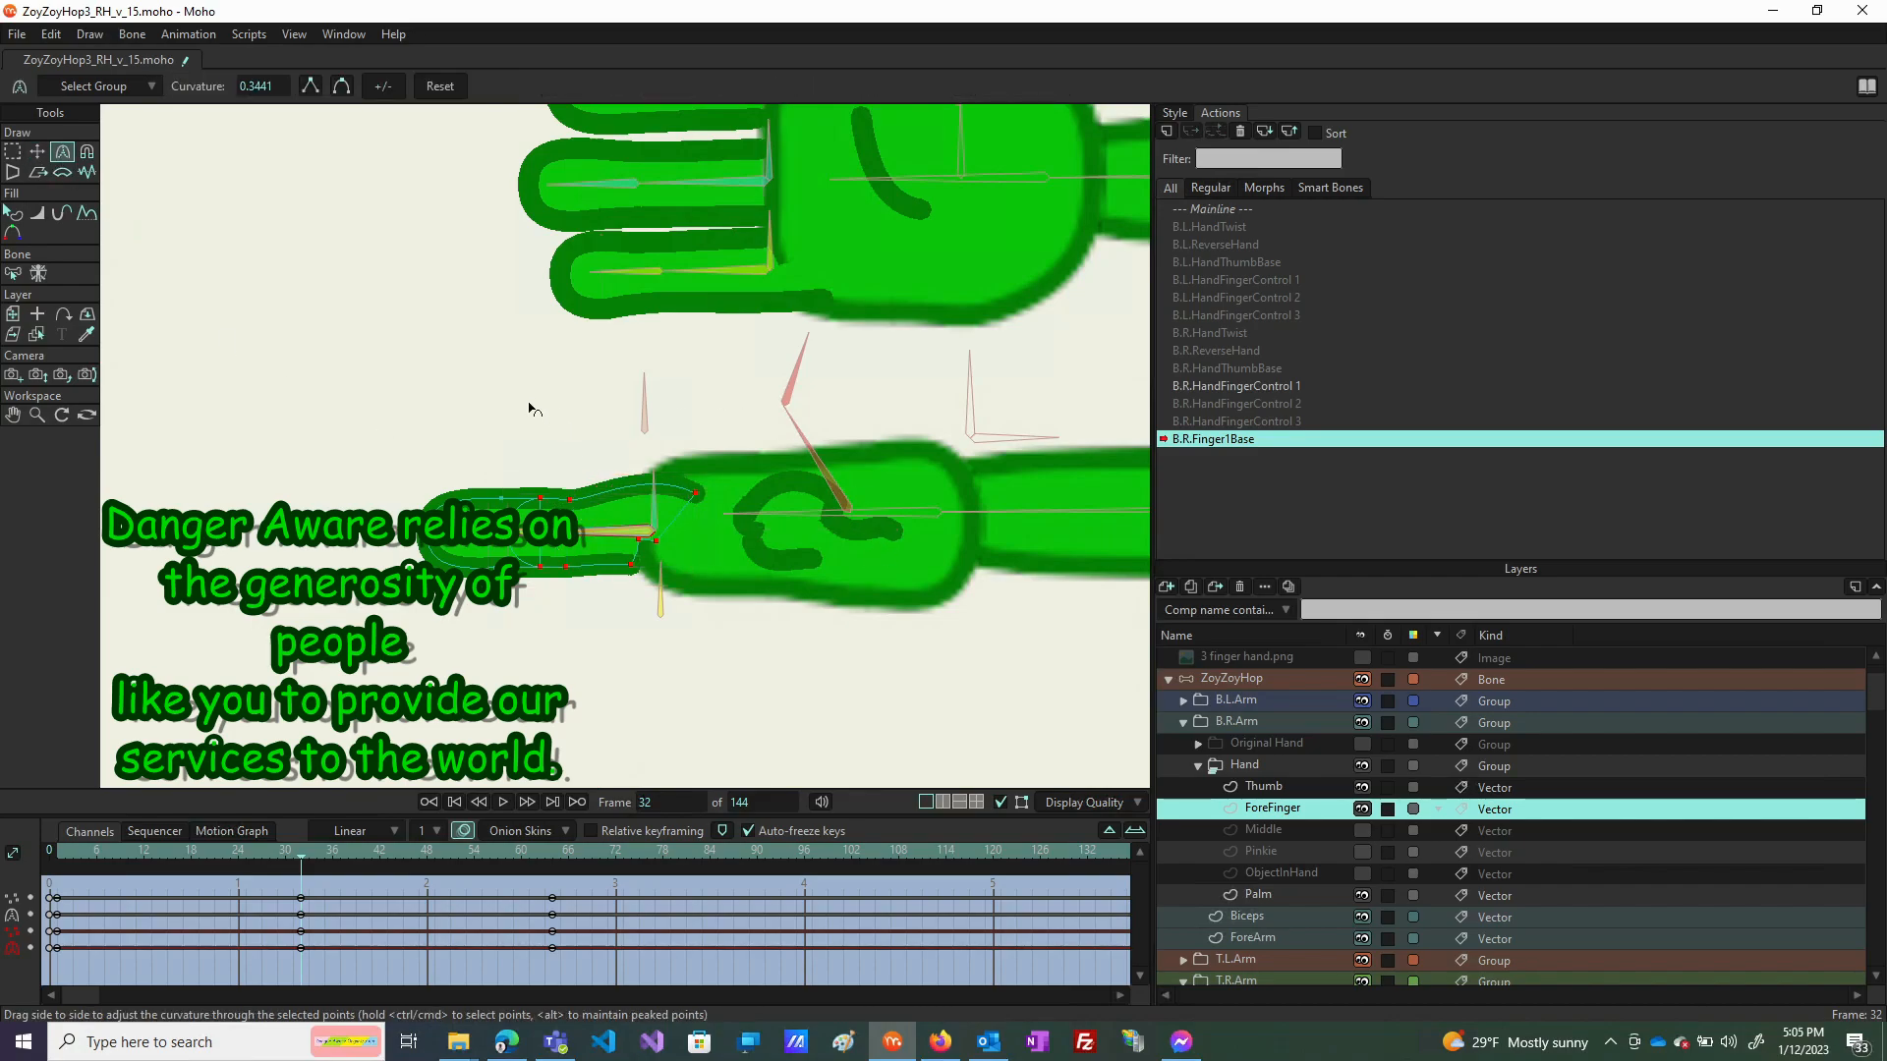
click(439, 88)
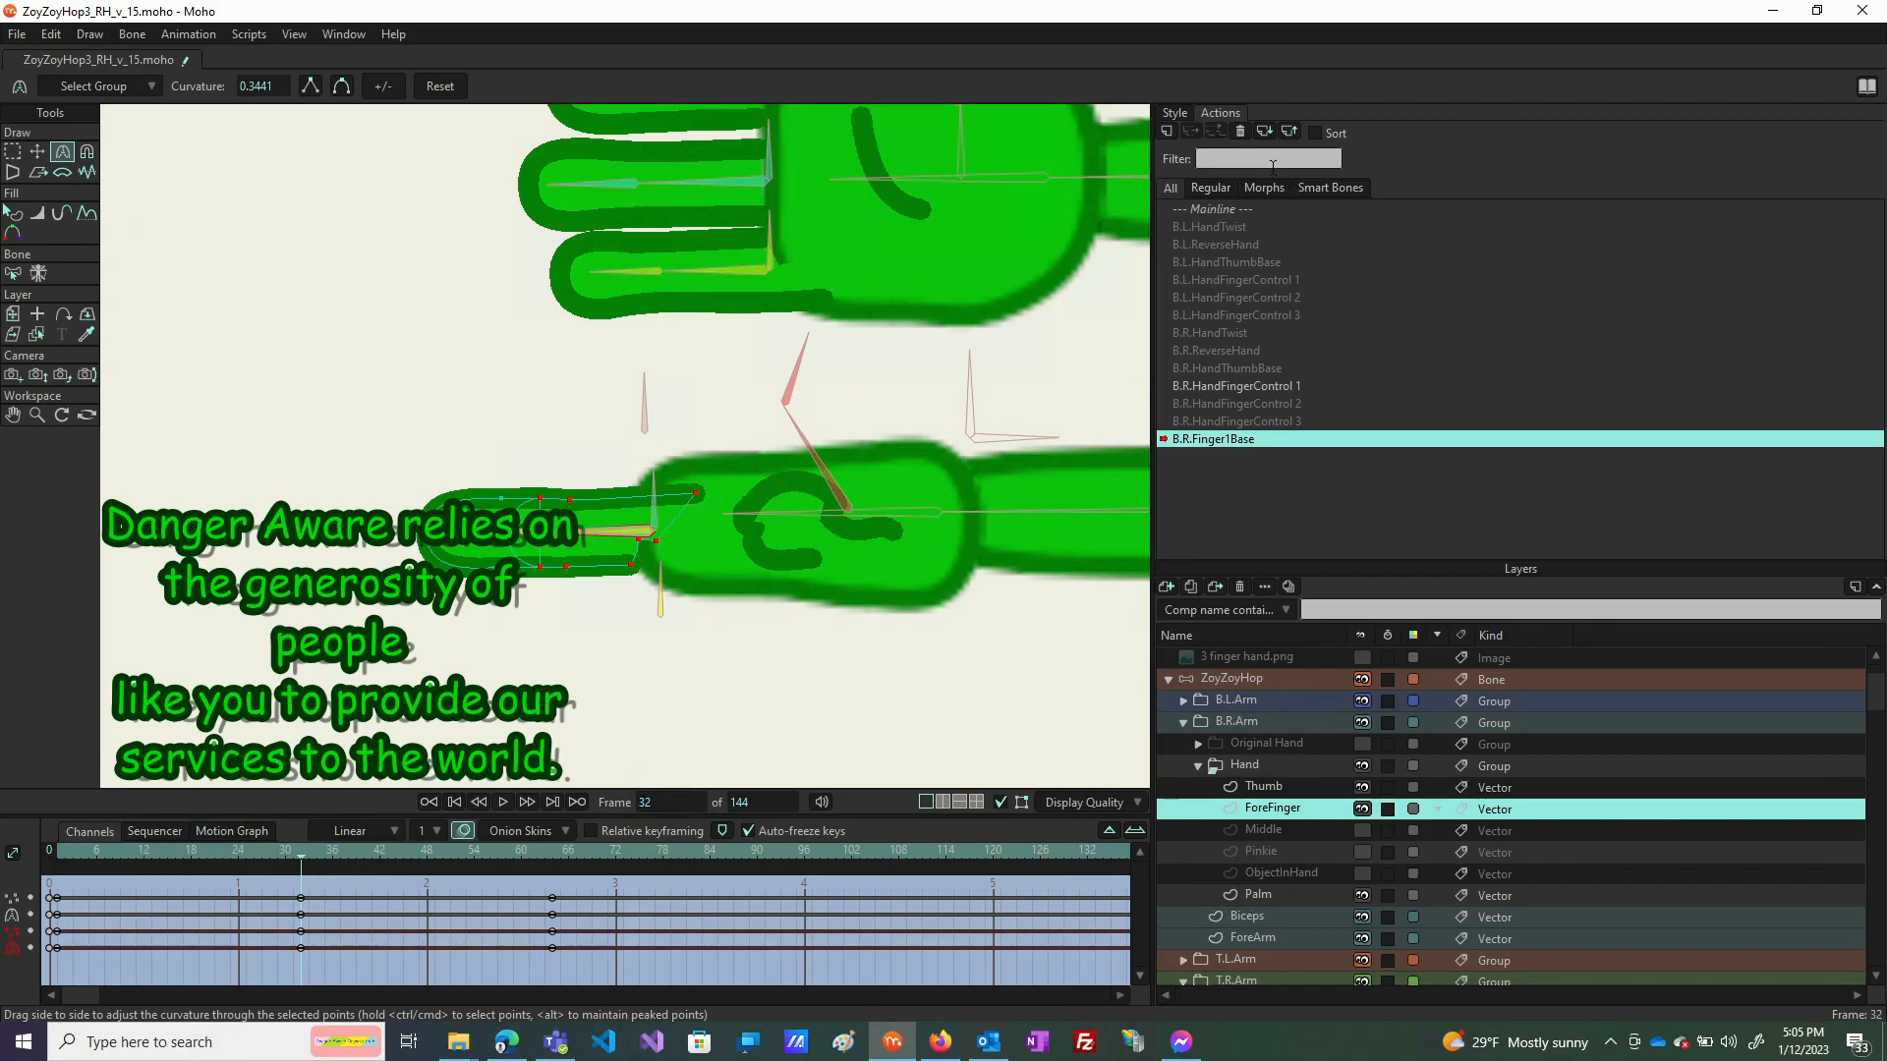
On Mainline, test the right forefinger by manipulating the ZoyZoyHop finger bones upward and downward.
click(1218, 209)
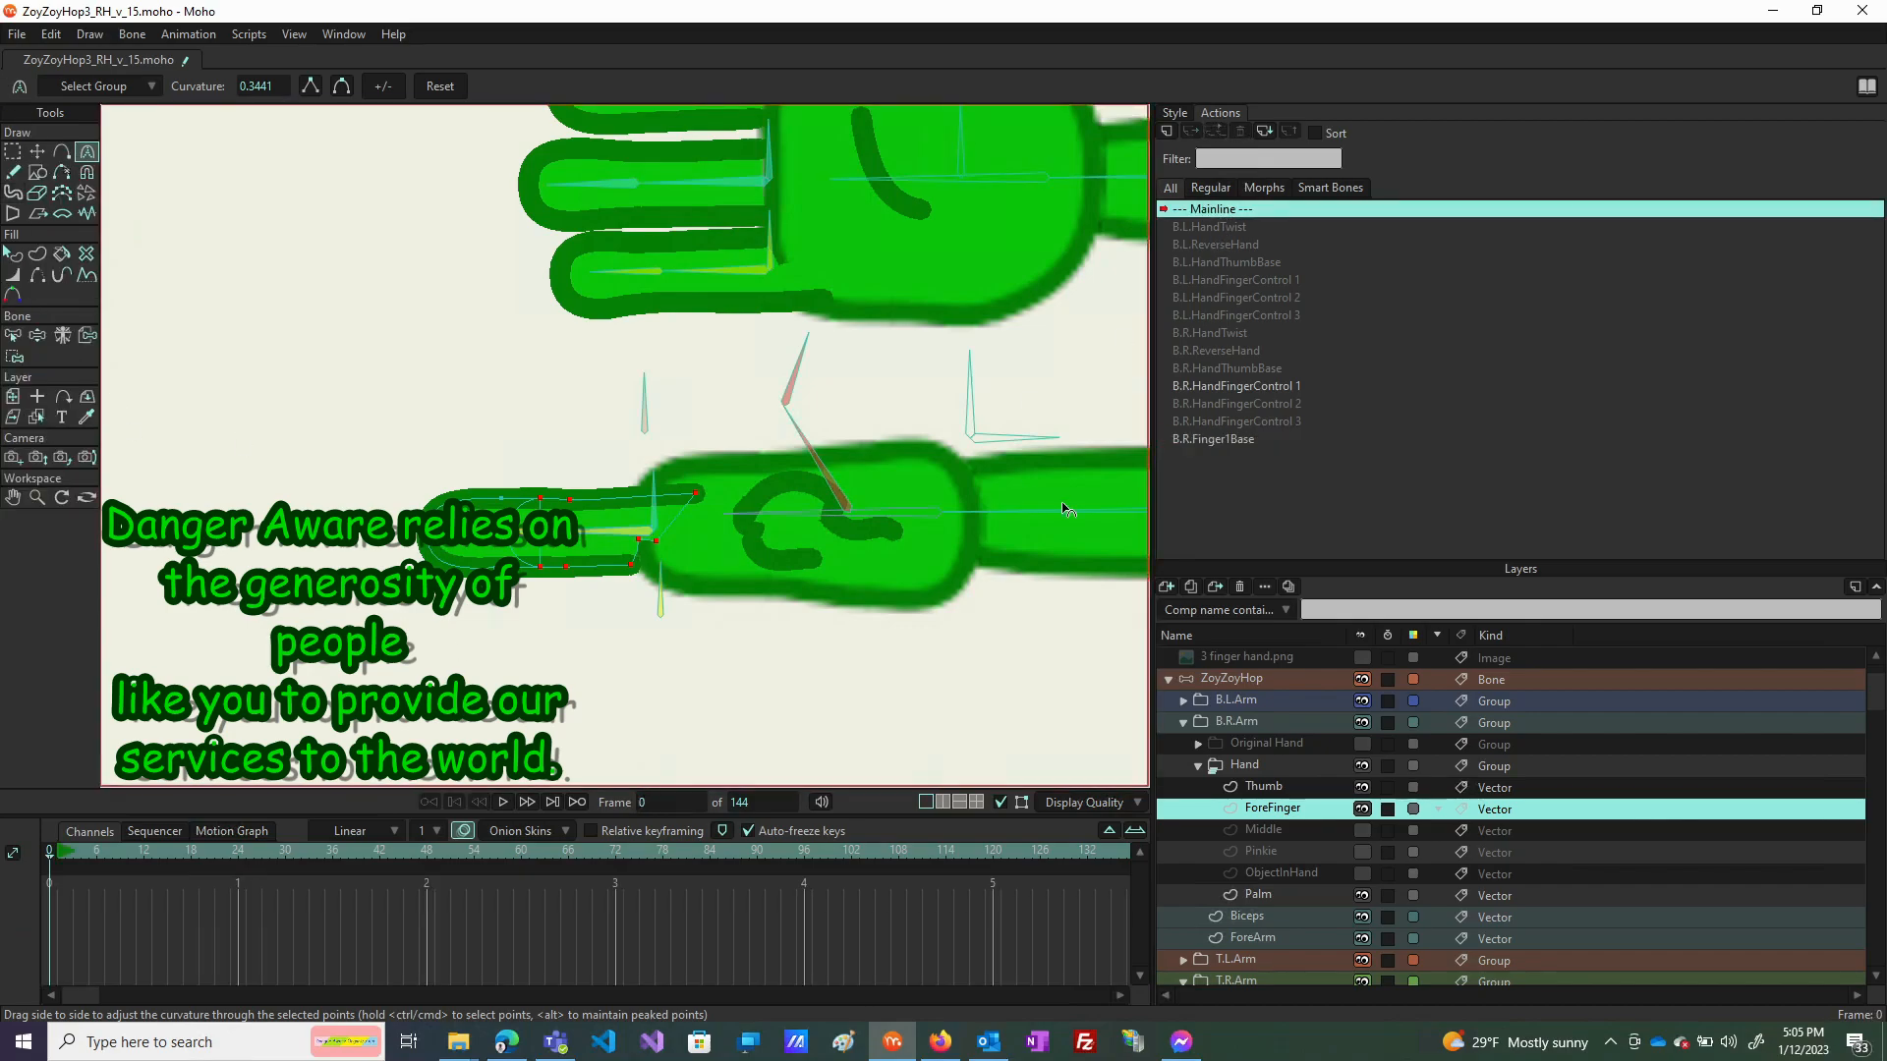
click(1234, 682)
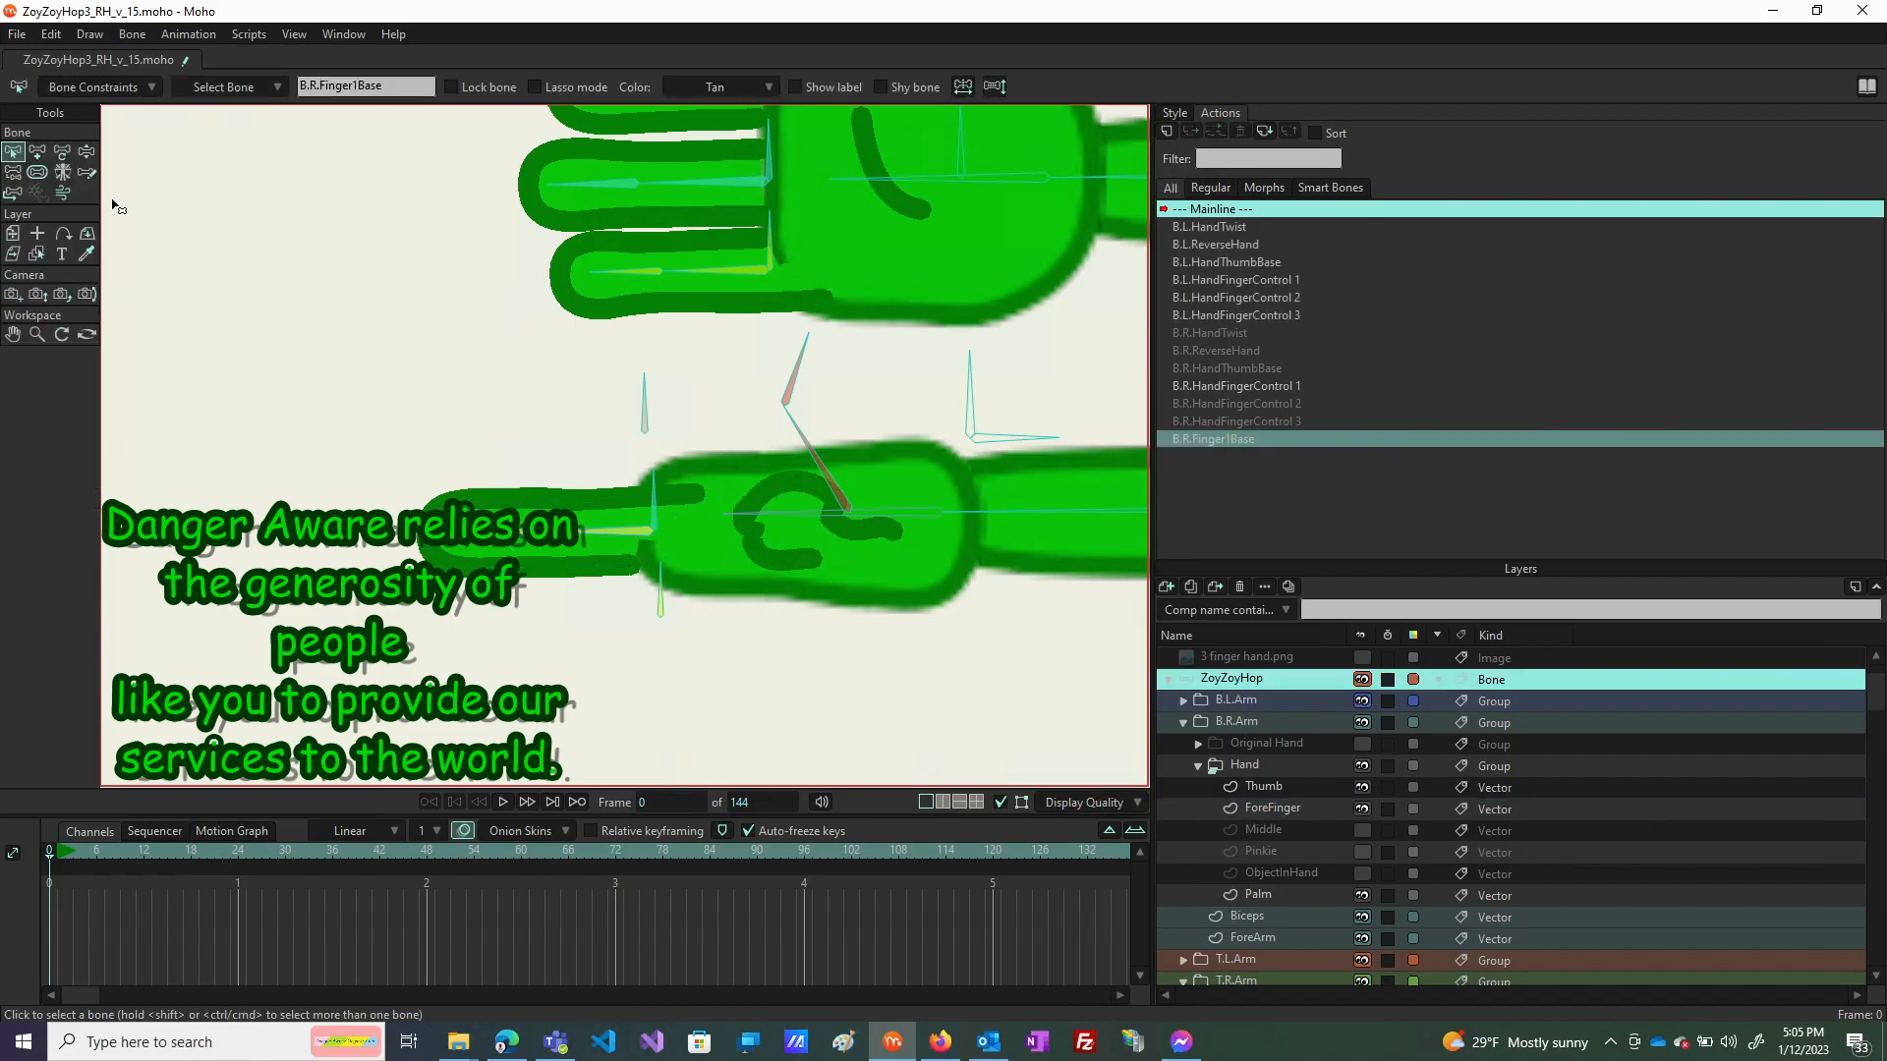
click(86, 151)
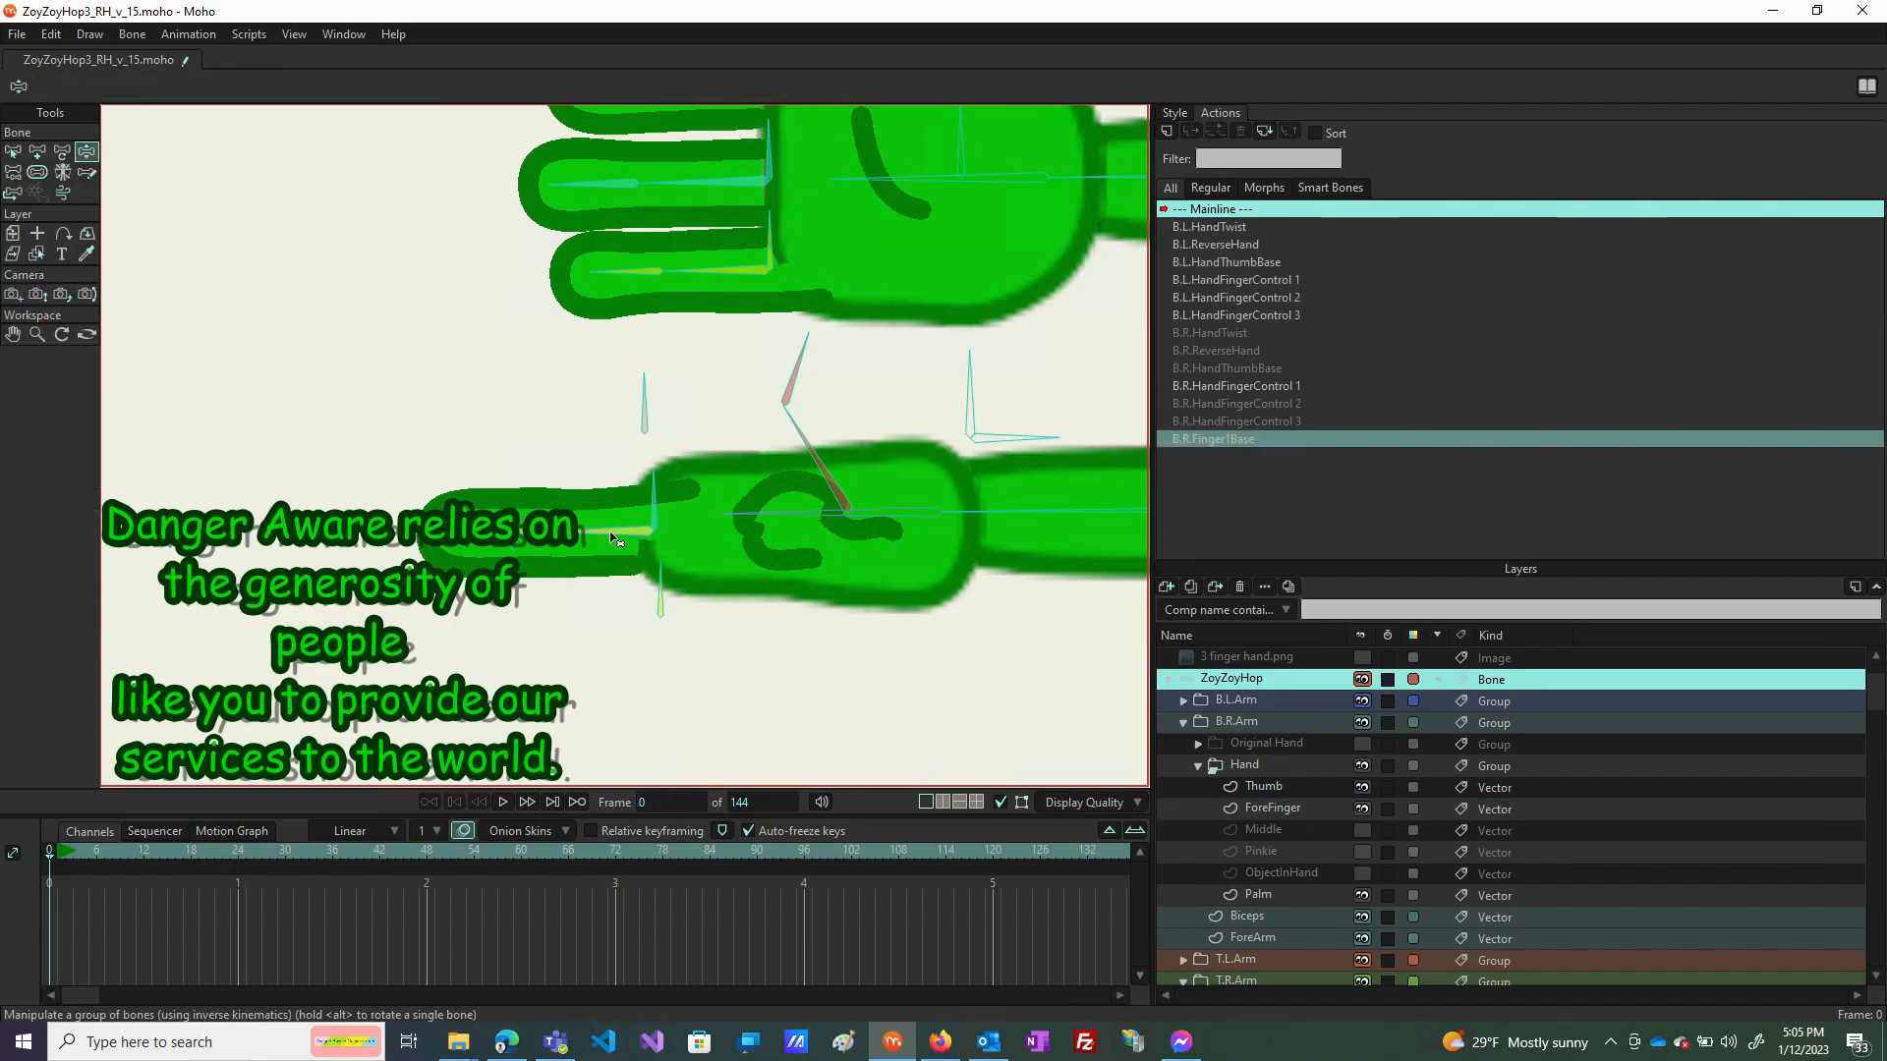
drag(613, 577, 547, 428)
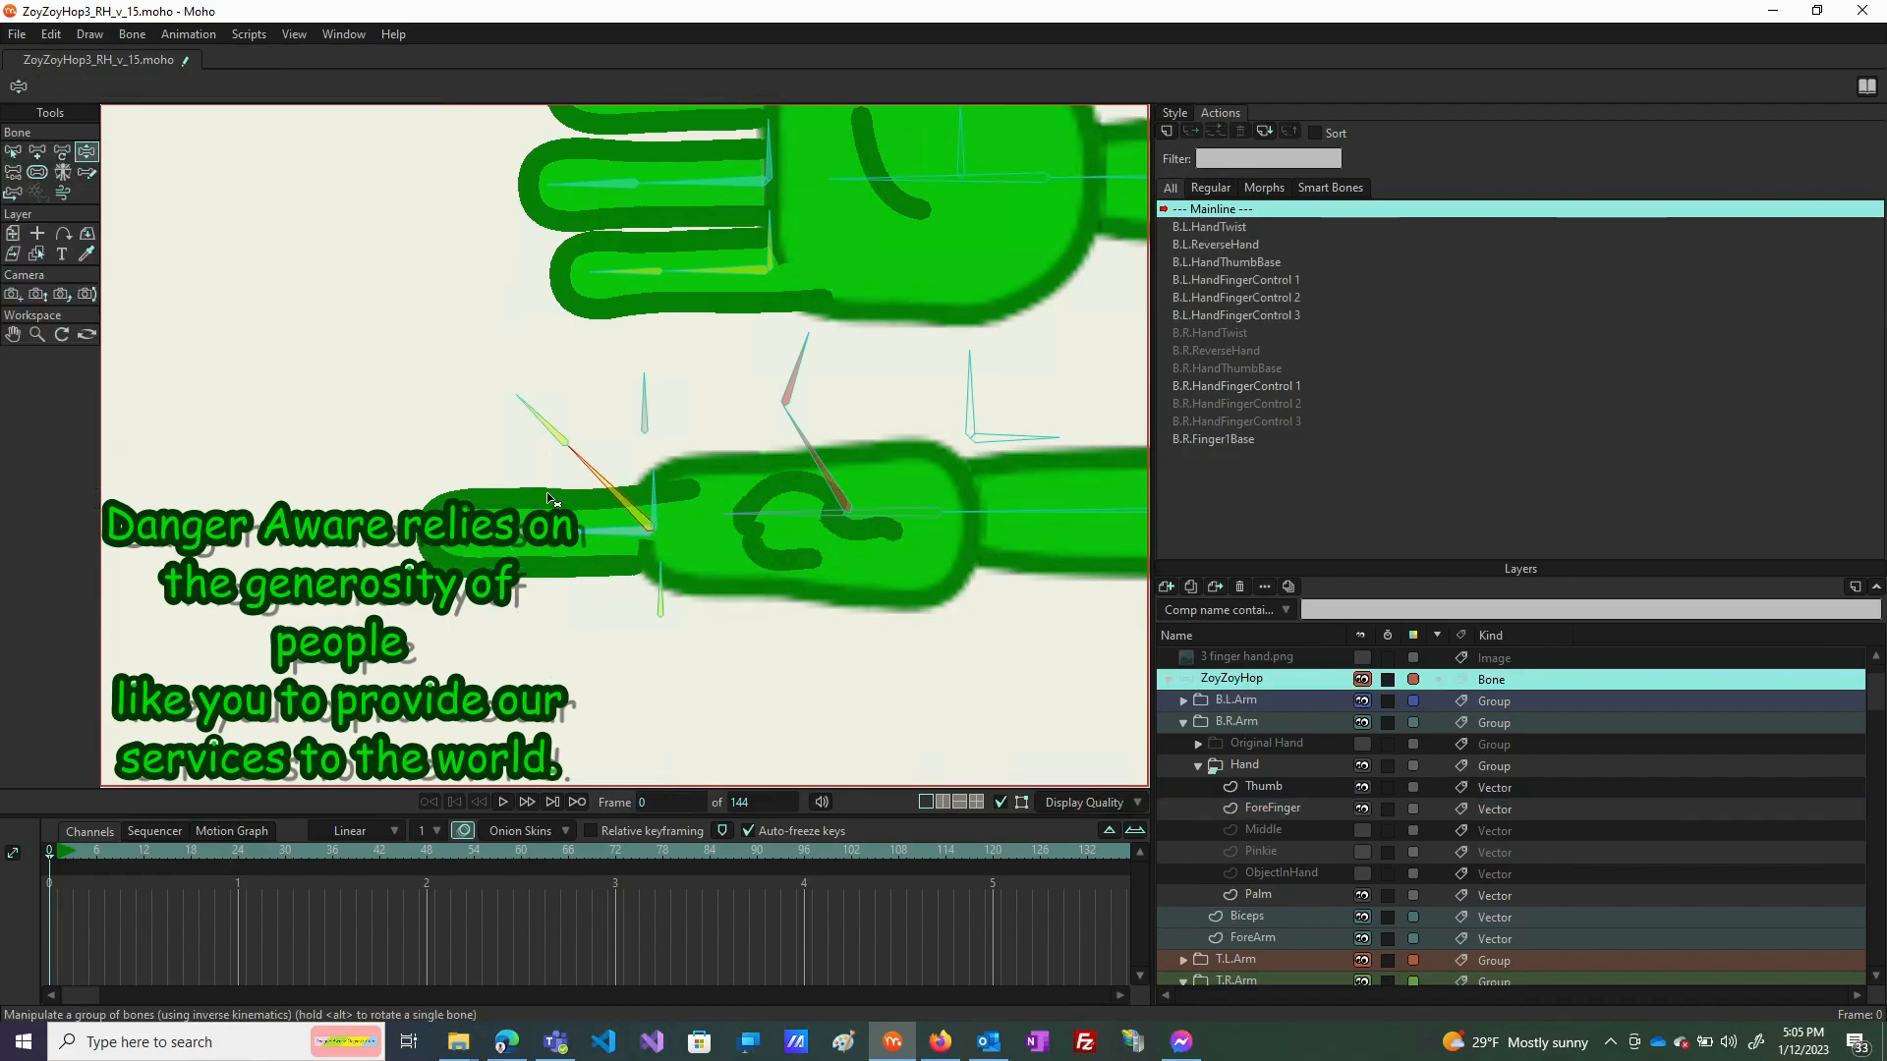
drag(575, 547, 562, 439)
drag(576, 539, 39, 590)
drag(468, 611, 400, 576)
drag(557, 545, 462, 579)
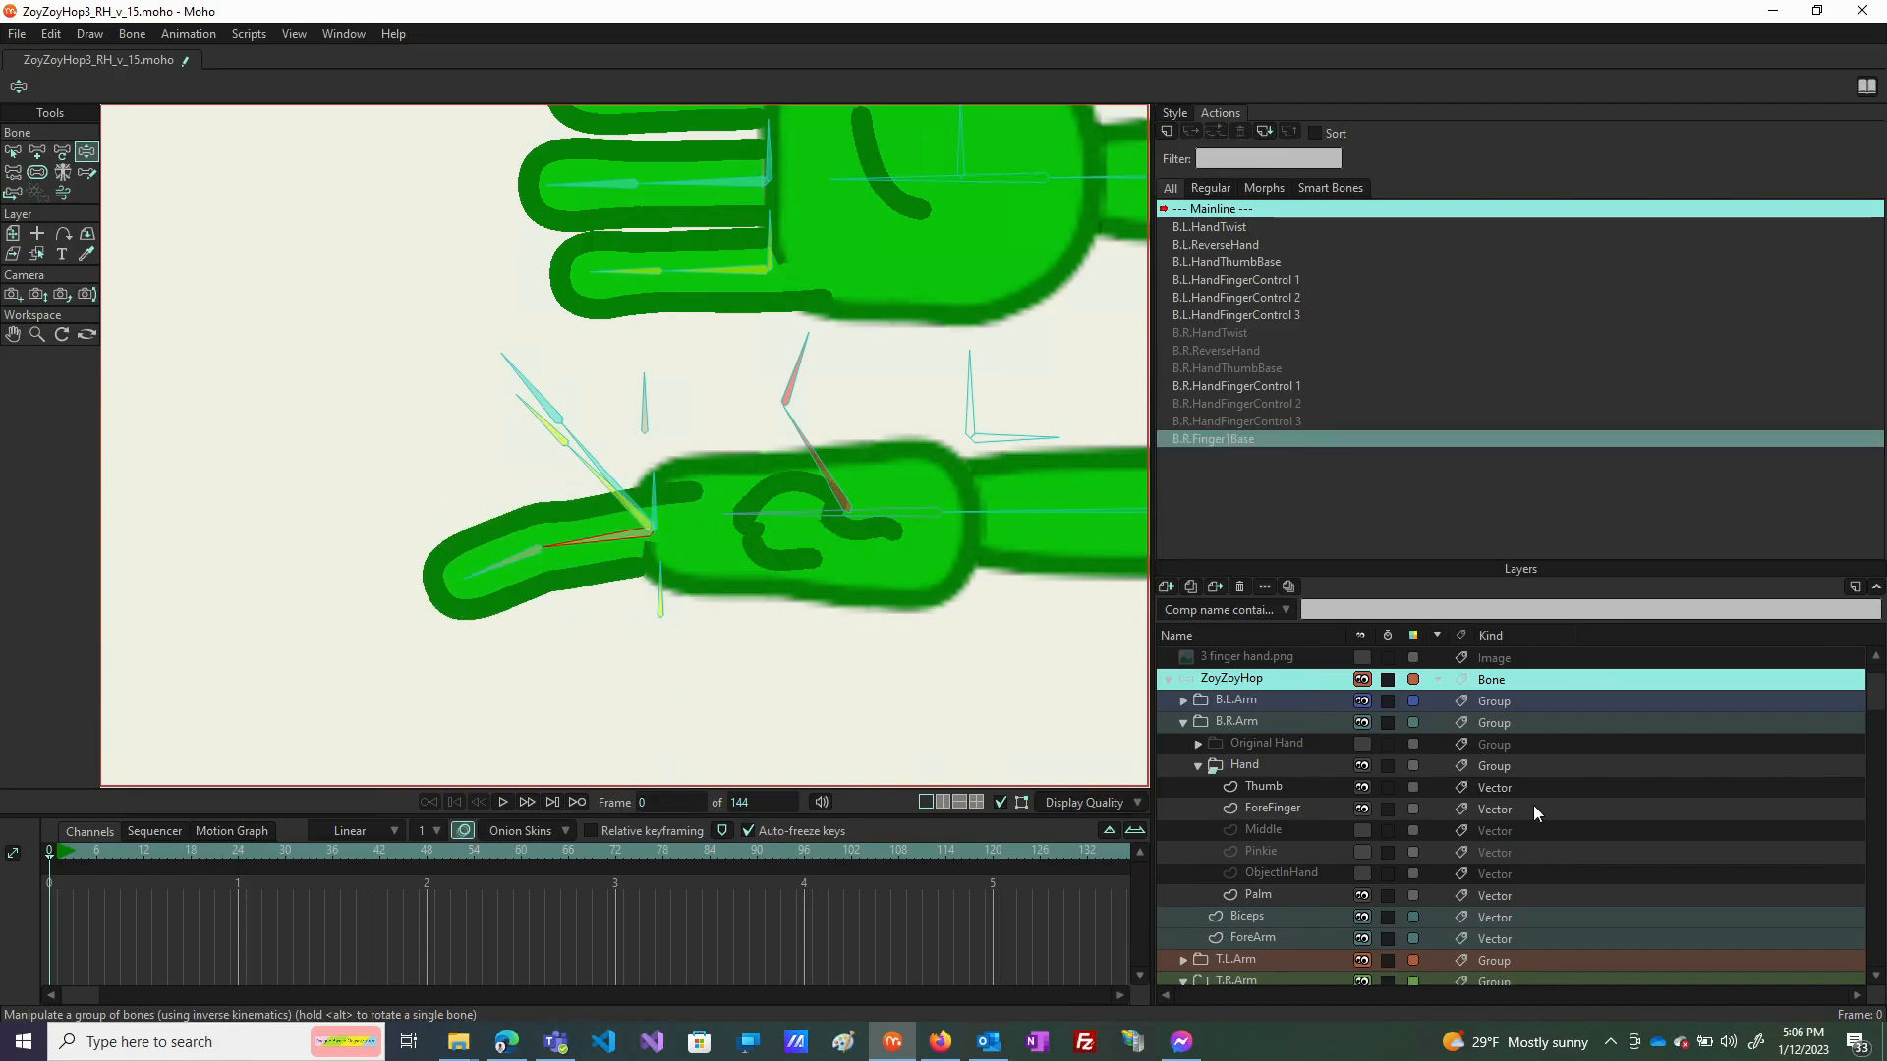
Inspect the finger bones in the B.R.HandFingerControl 1 action up to frame 10, with ForeFinger hidden and shown again.
click(1361, 808)
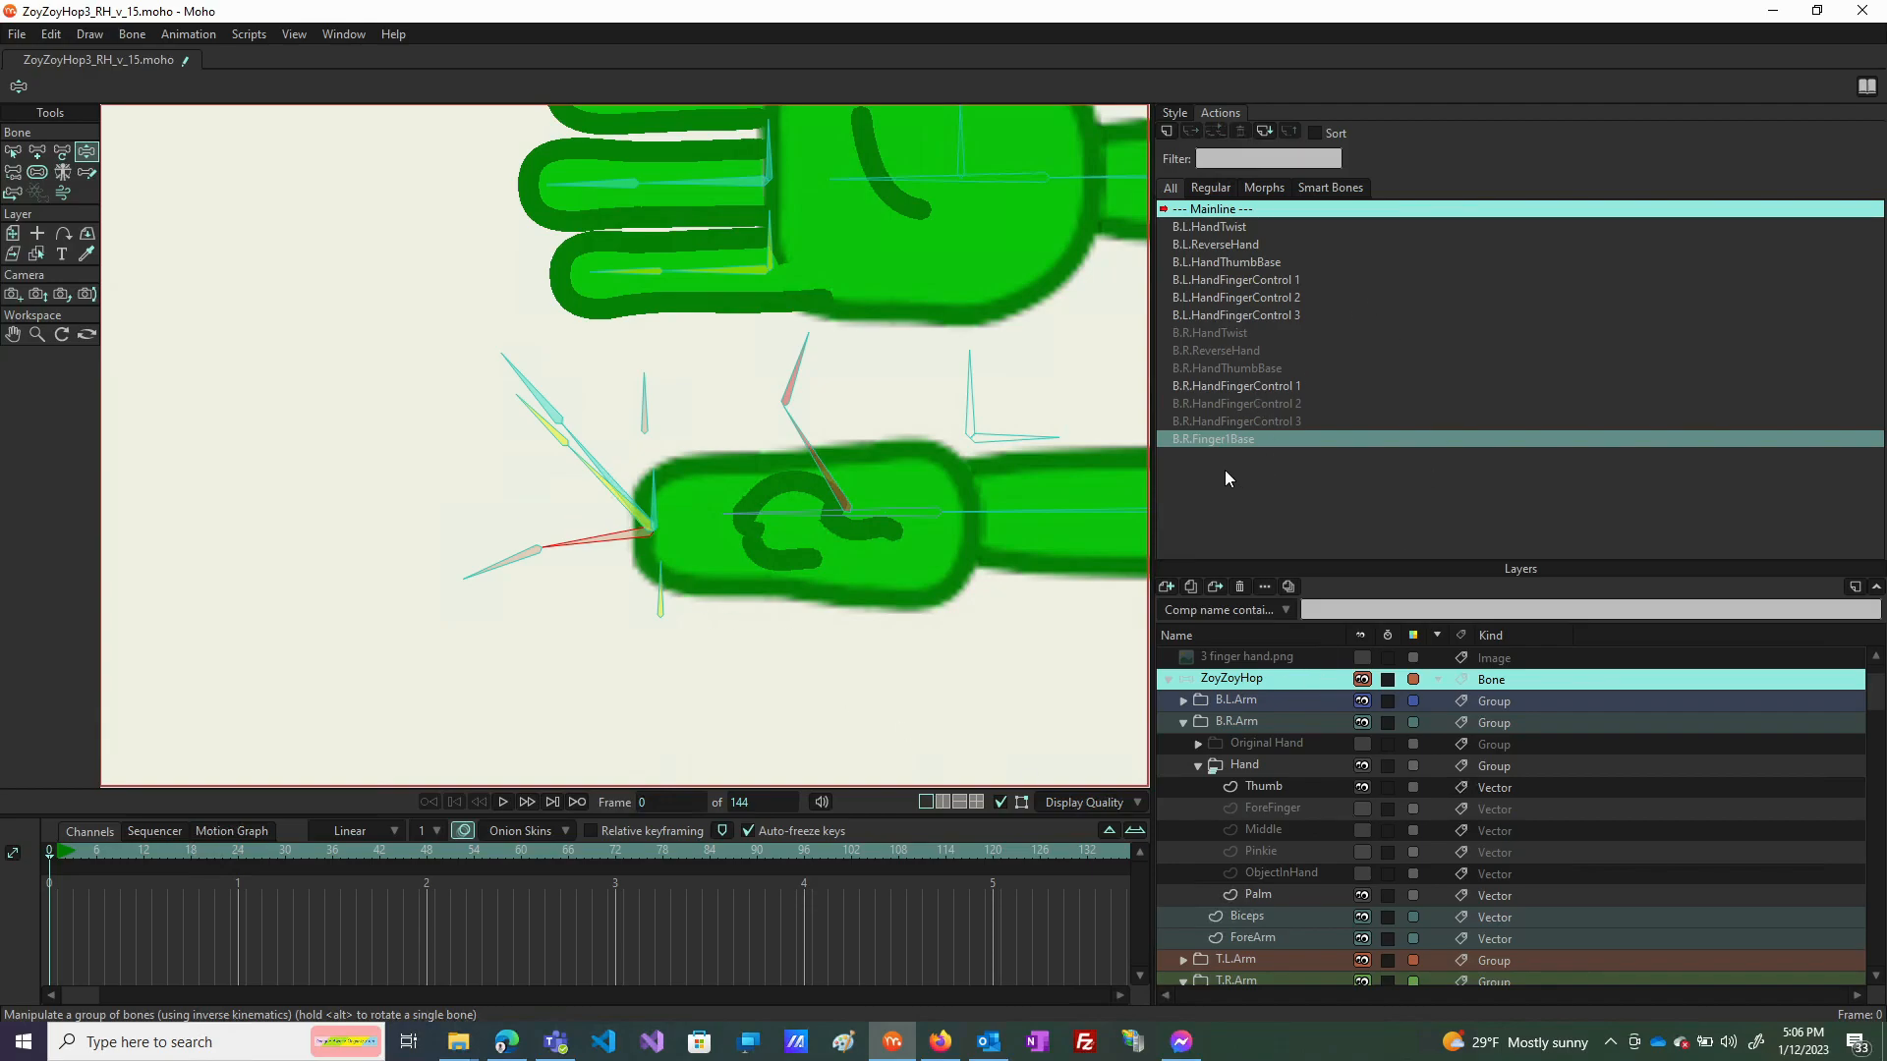
click(1222, 385)
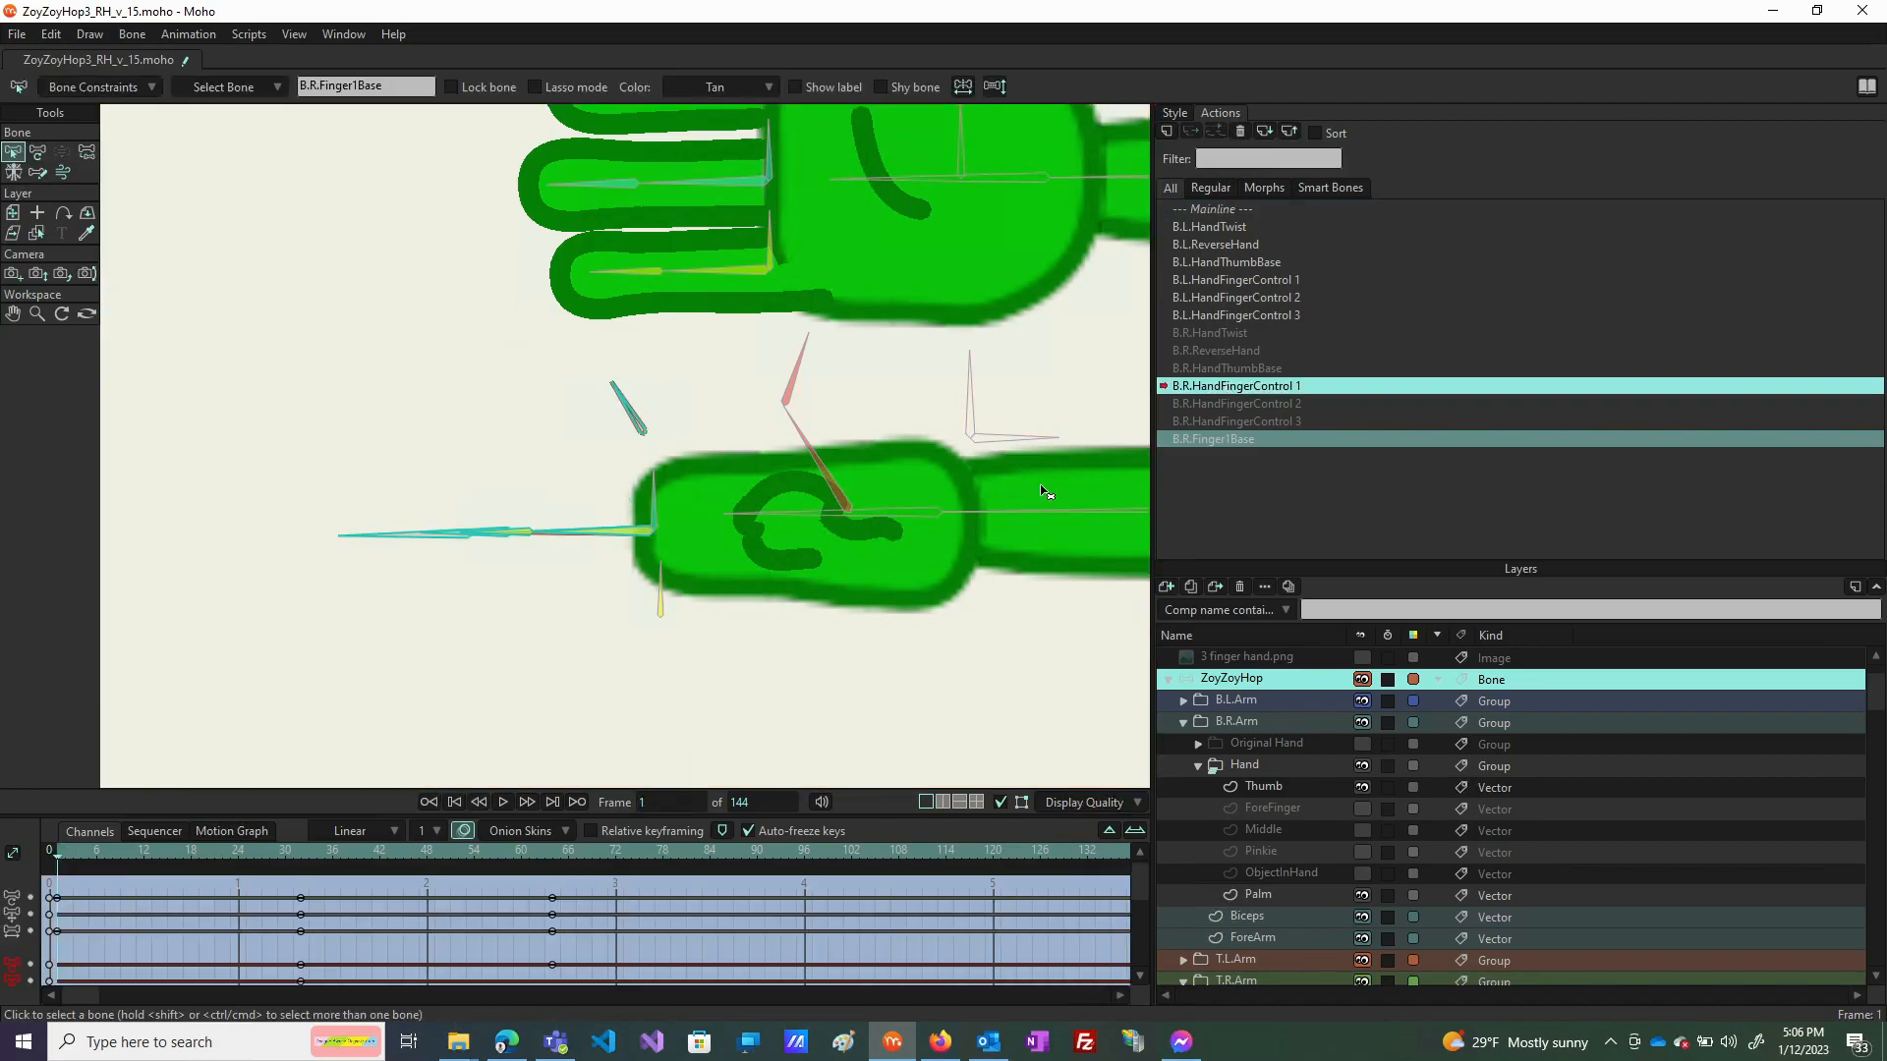
drag(59, 854, 104, 861)
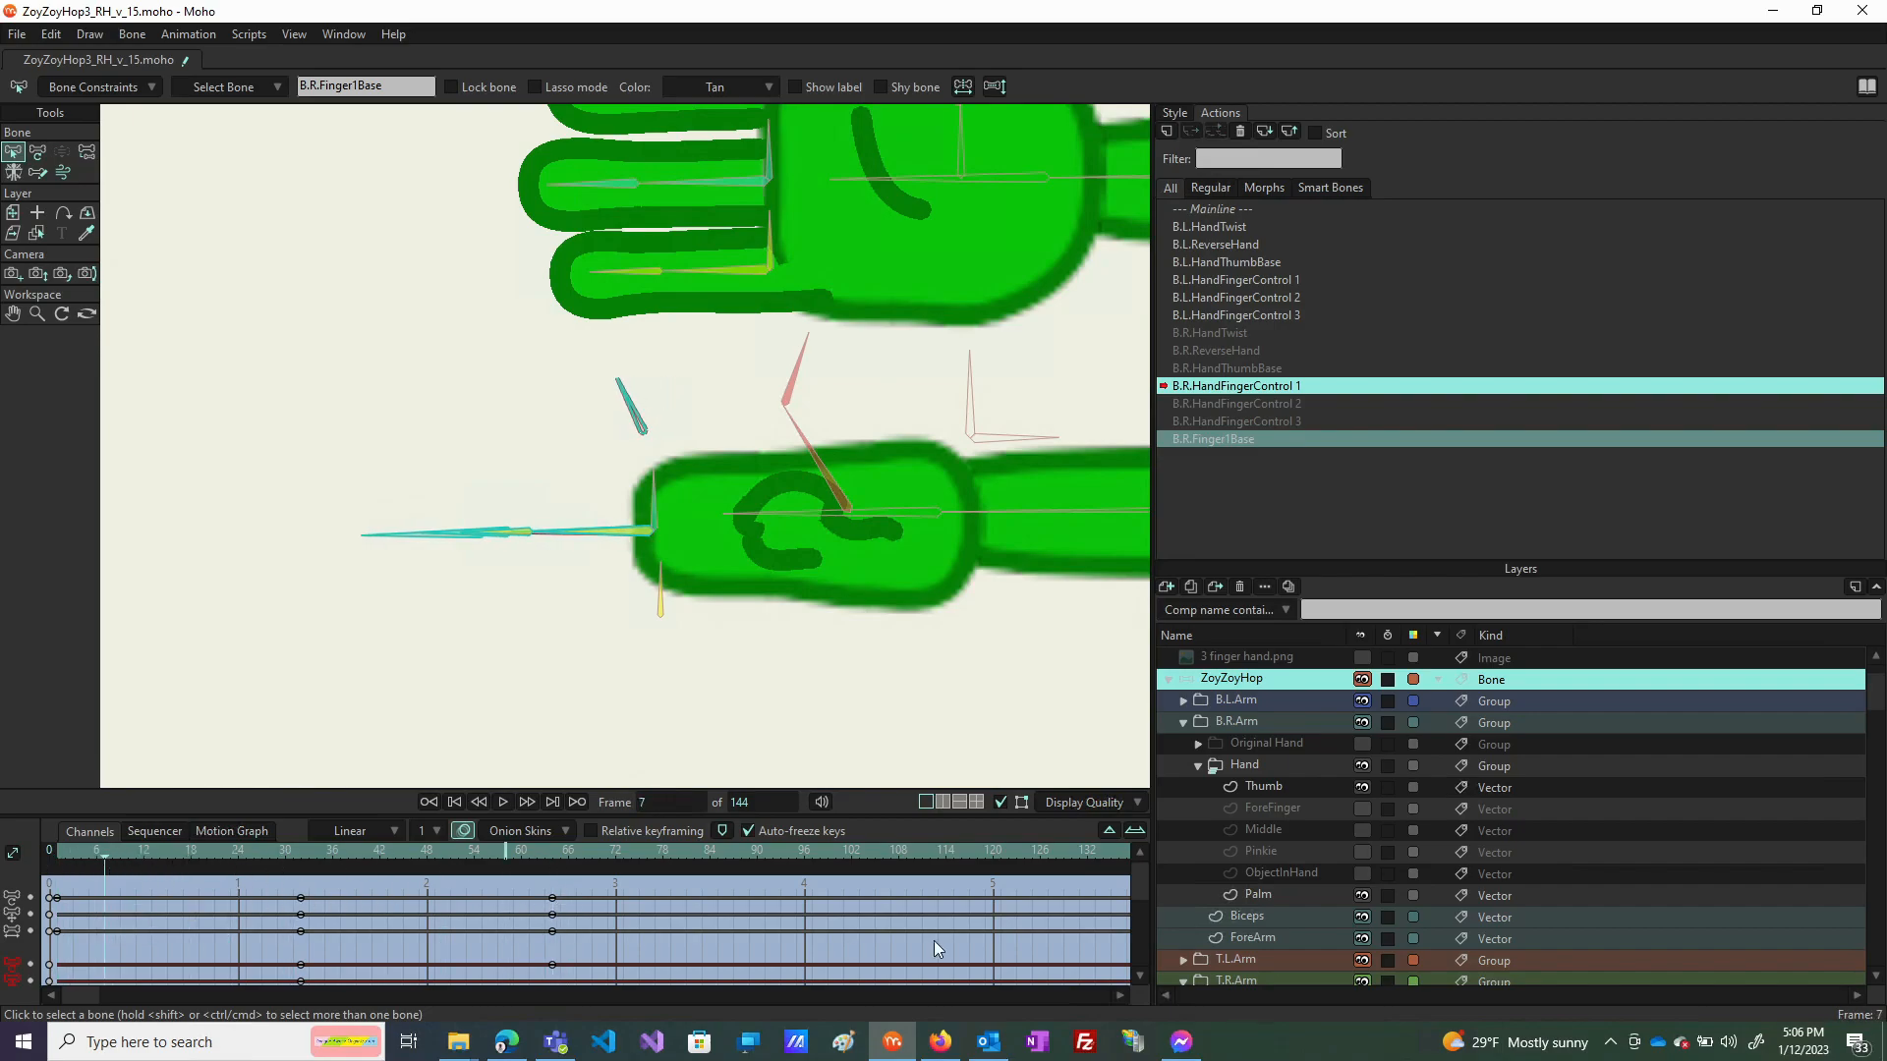
click(1361, 809)
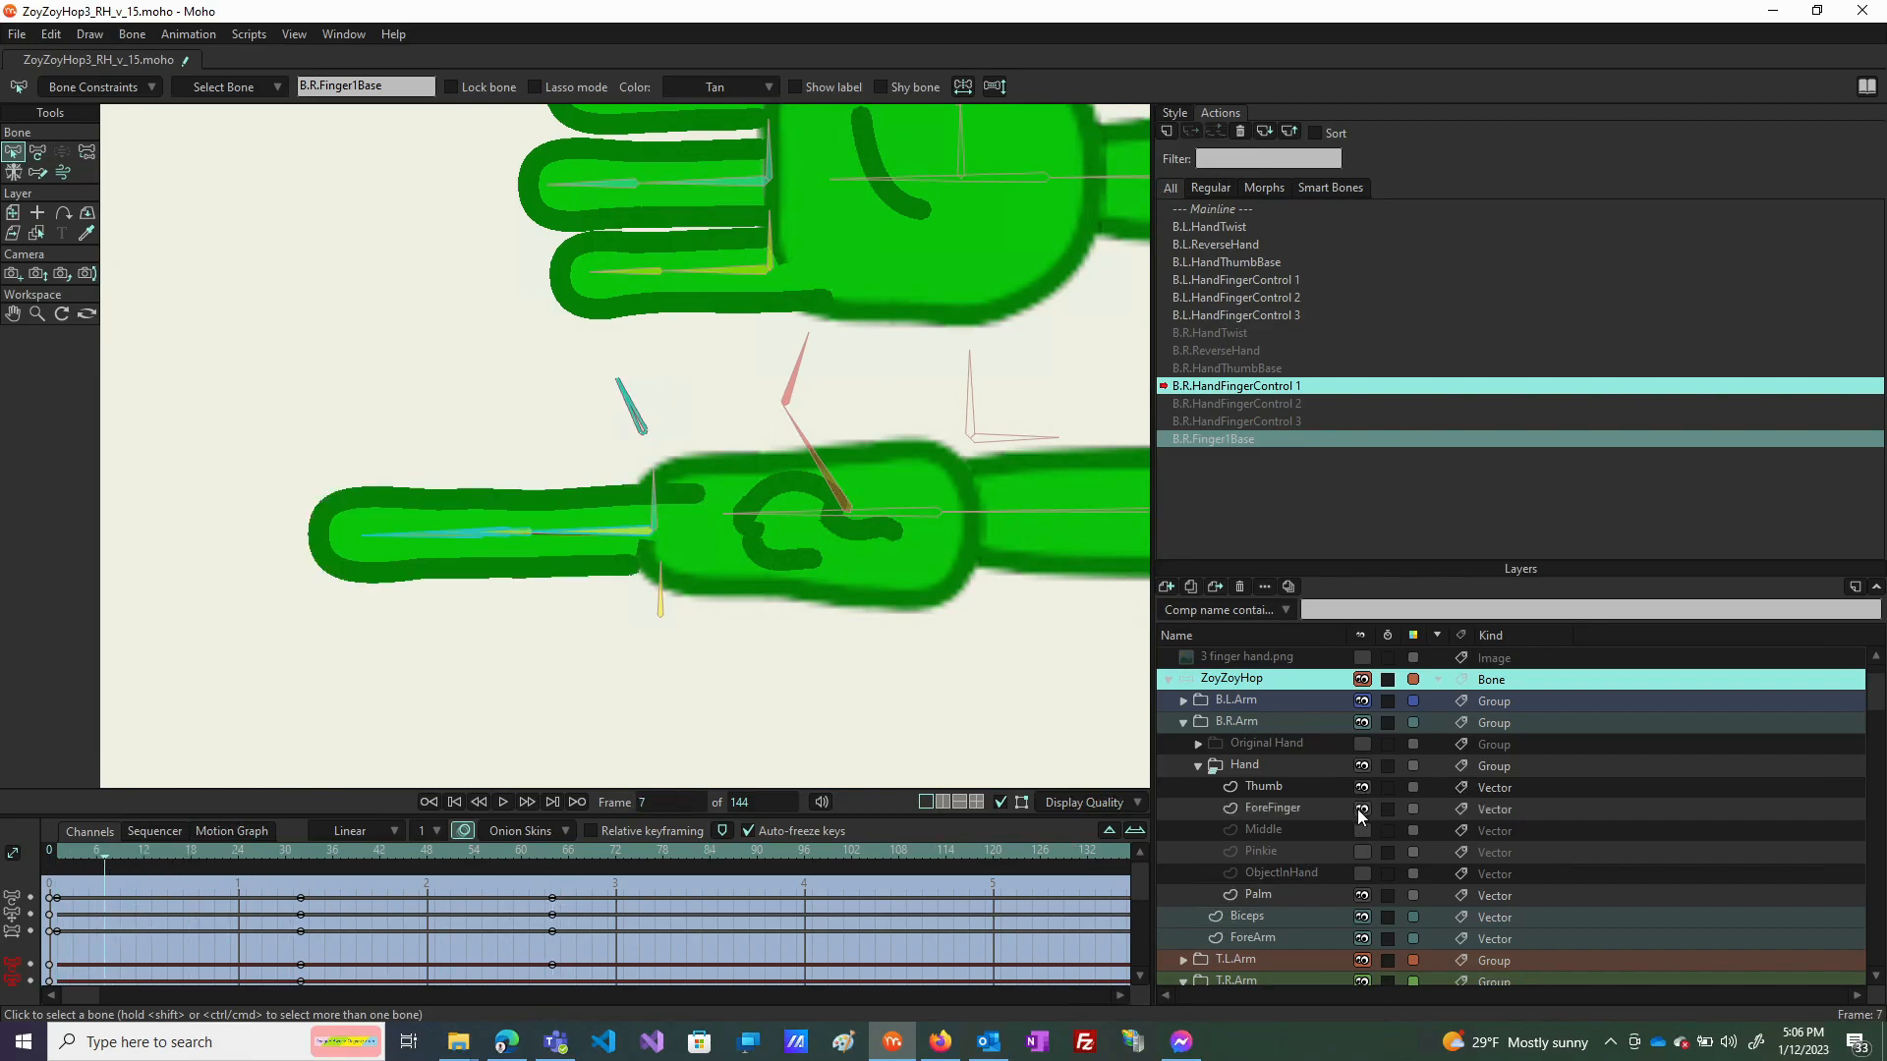
mouse_move(115, 857)
mouse_down()
mouse_move(67, 846)
mouse_move(470, 857)
mouse_move(646, 888)
mouse_move(128, 852)
mouse_up()
Compare the character's opposite hand at frame 10, then return to the right hand and select the B.R.HandFingerControl 1 bone.
scroll(375, 700, down, 8)
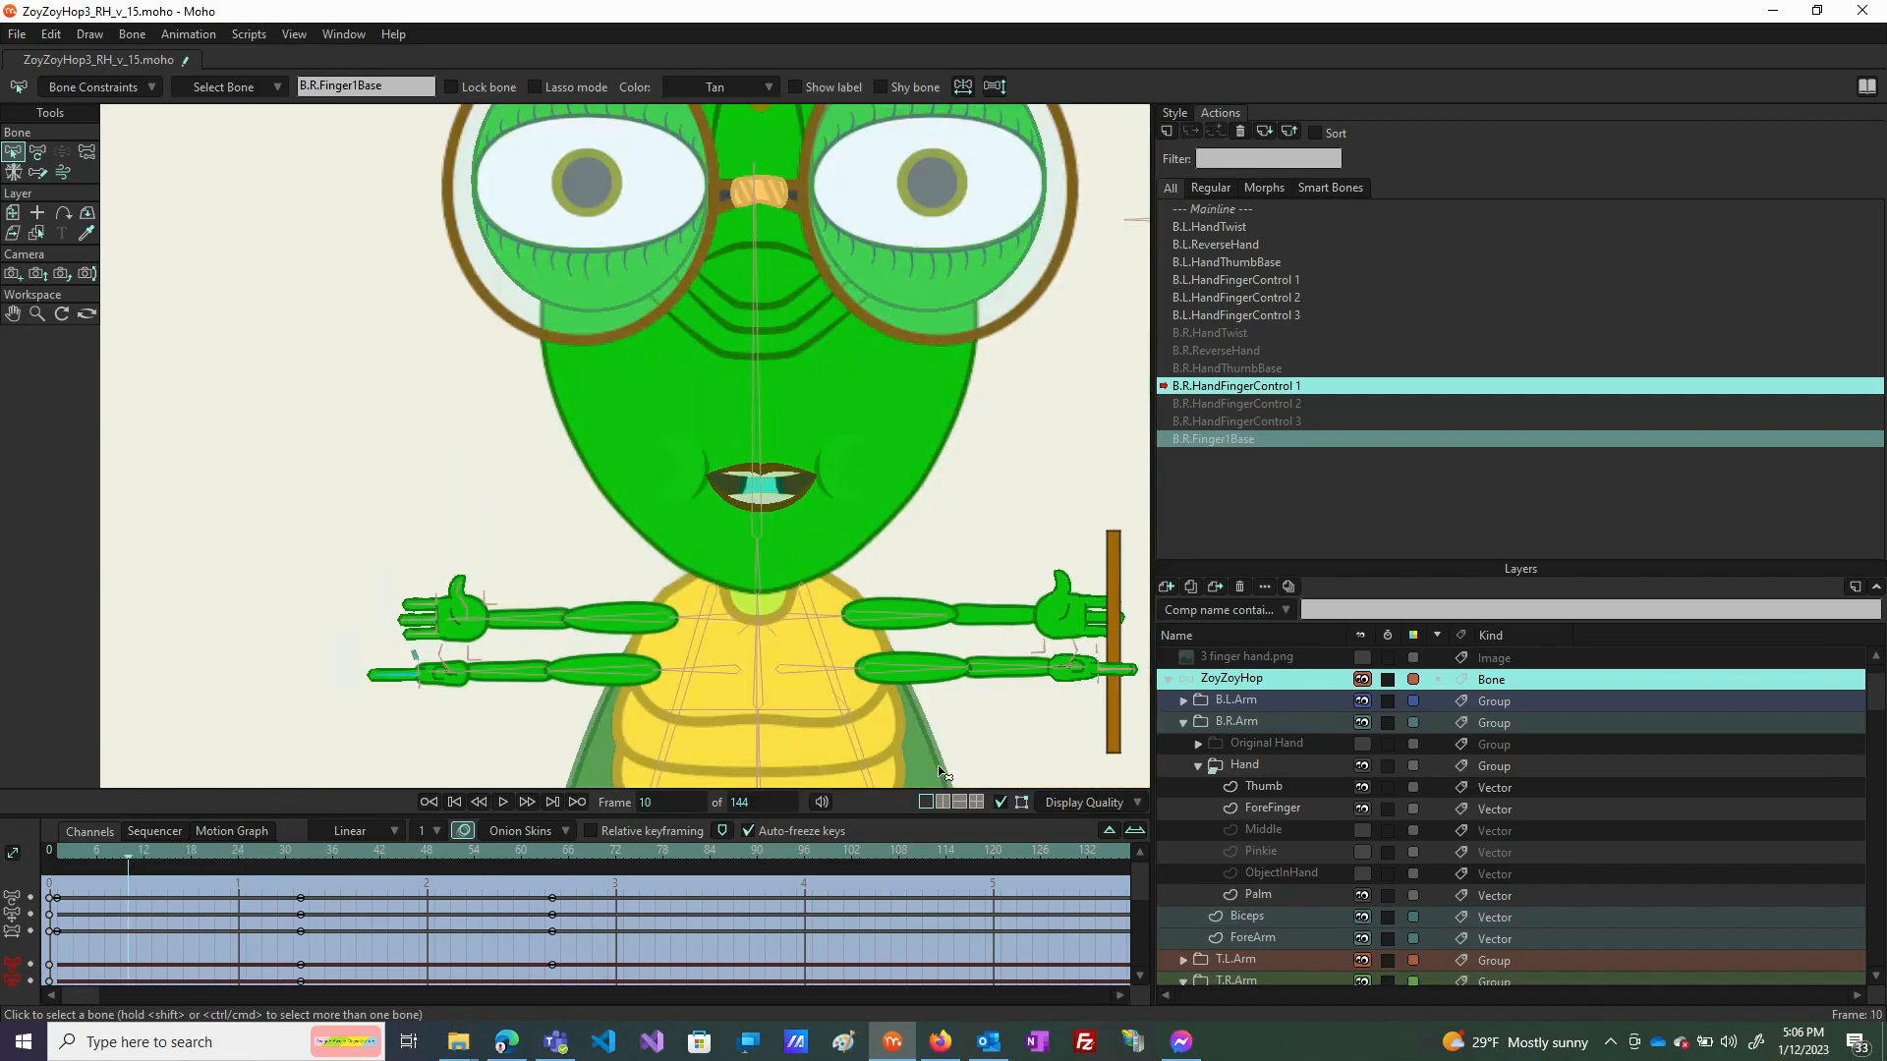
drag(946, 711, 673, 668)
scroll(812, 604, up, 7)
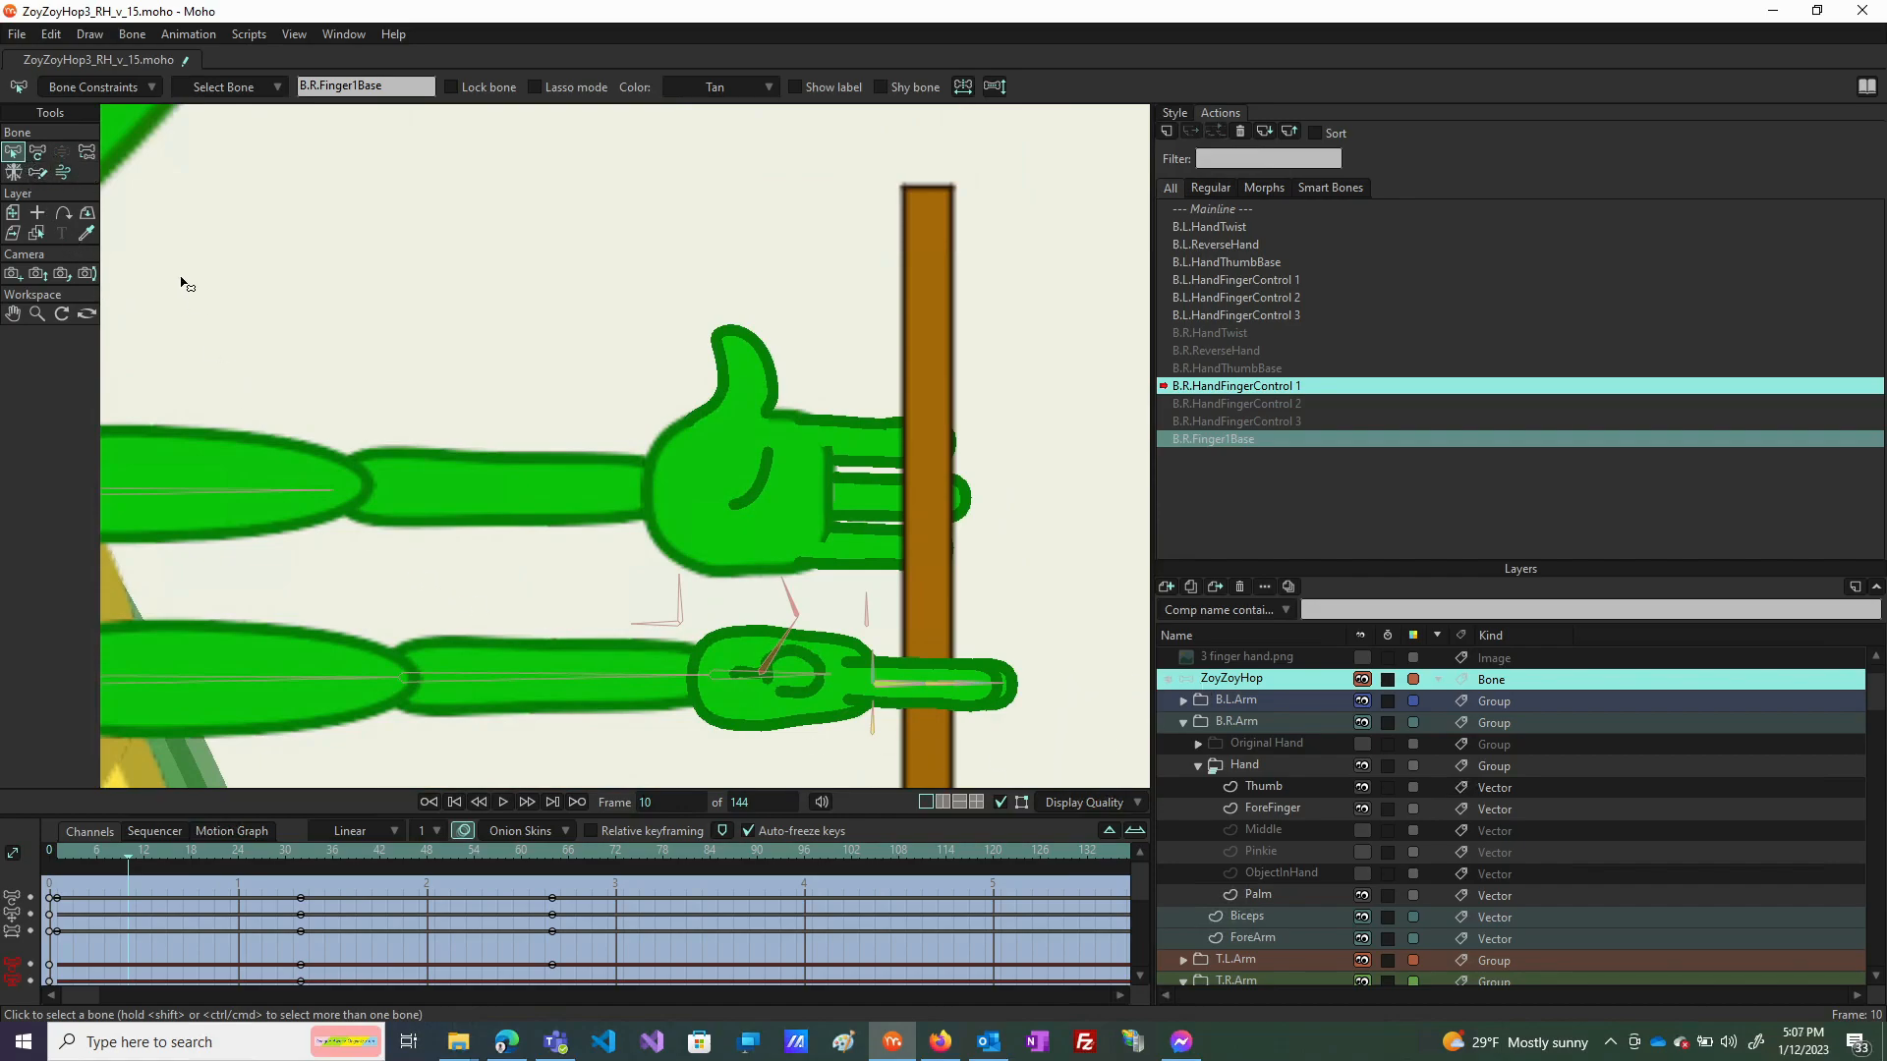
drag(680, 684, 1411, 705)
drag(440, 632, 1404, 533)
drag(300, 575, 831, 590)
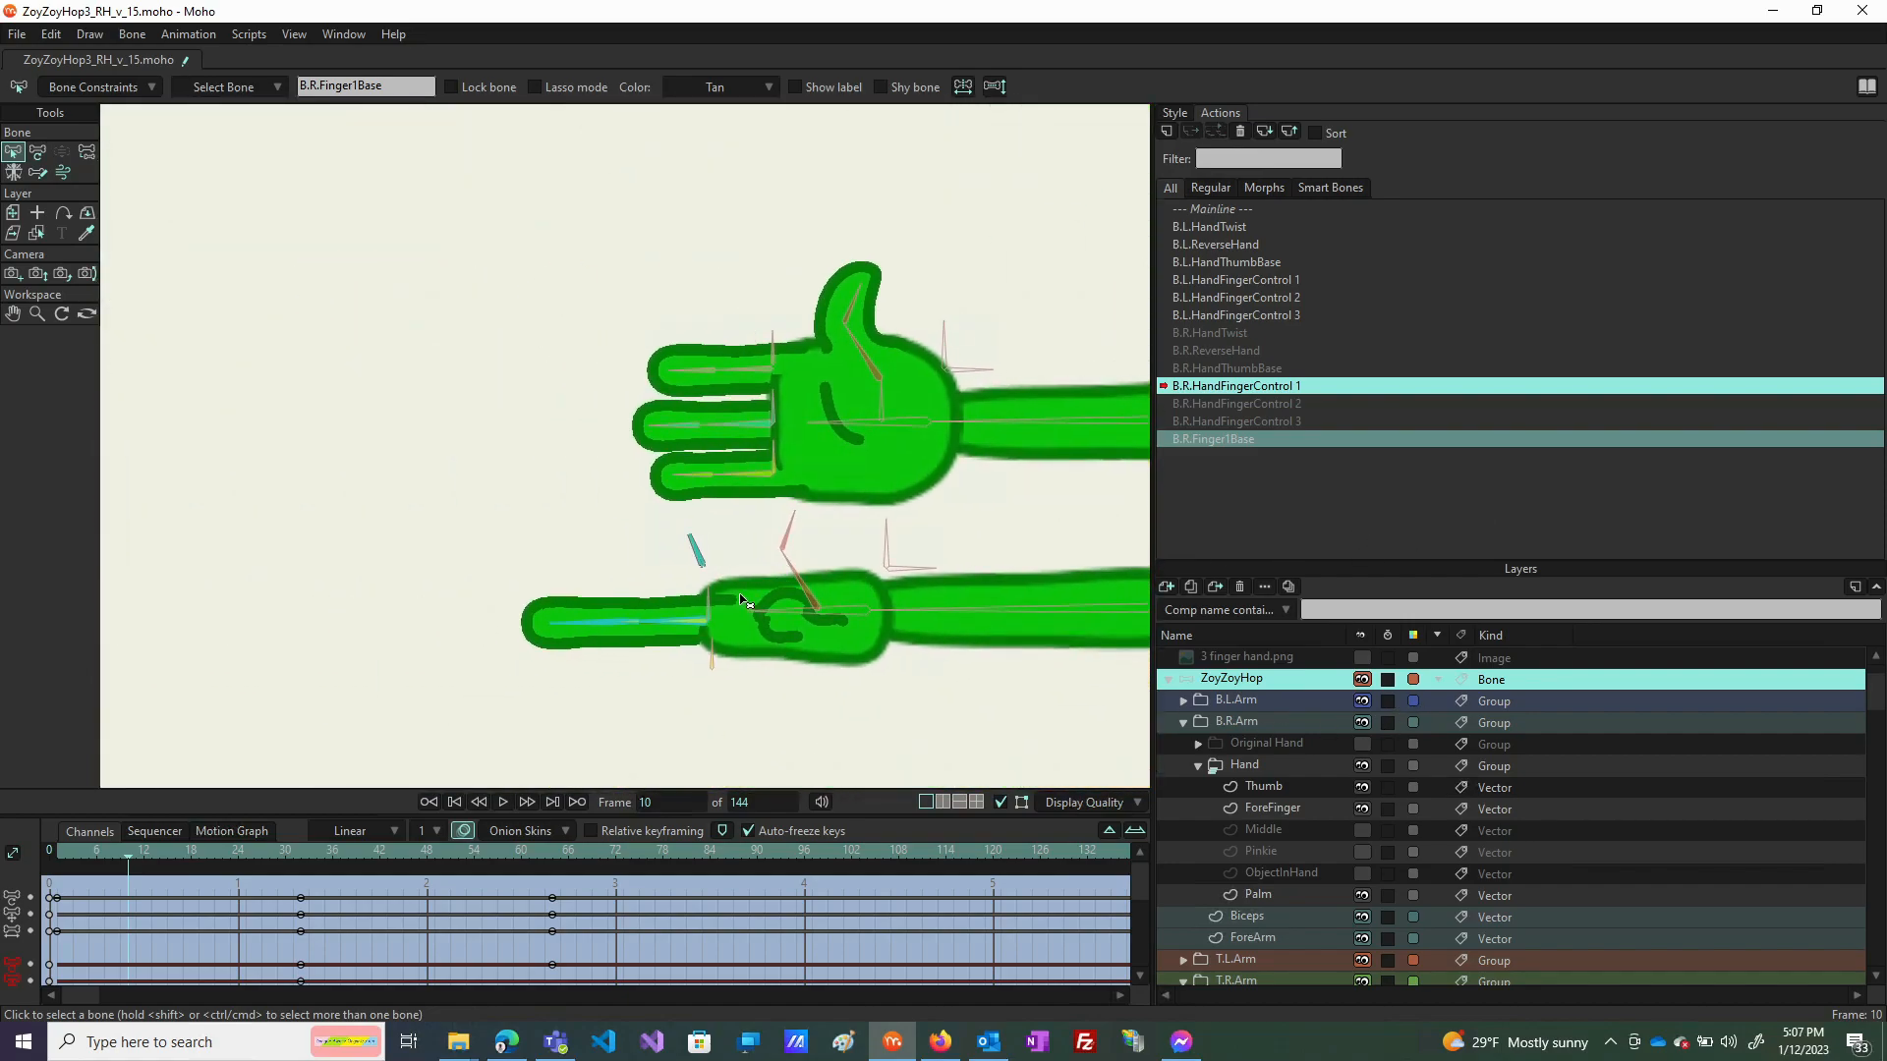
click(725, 536)
click(659, 558)
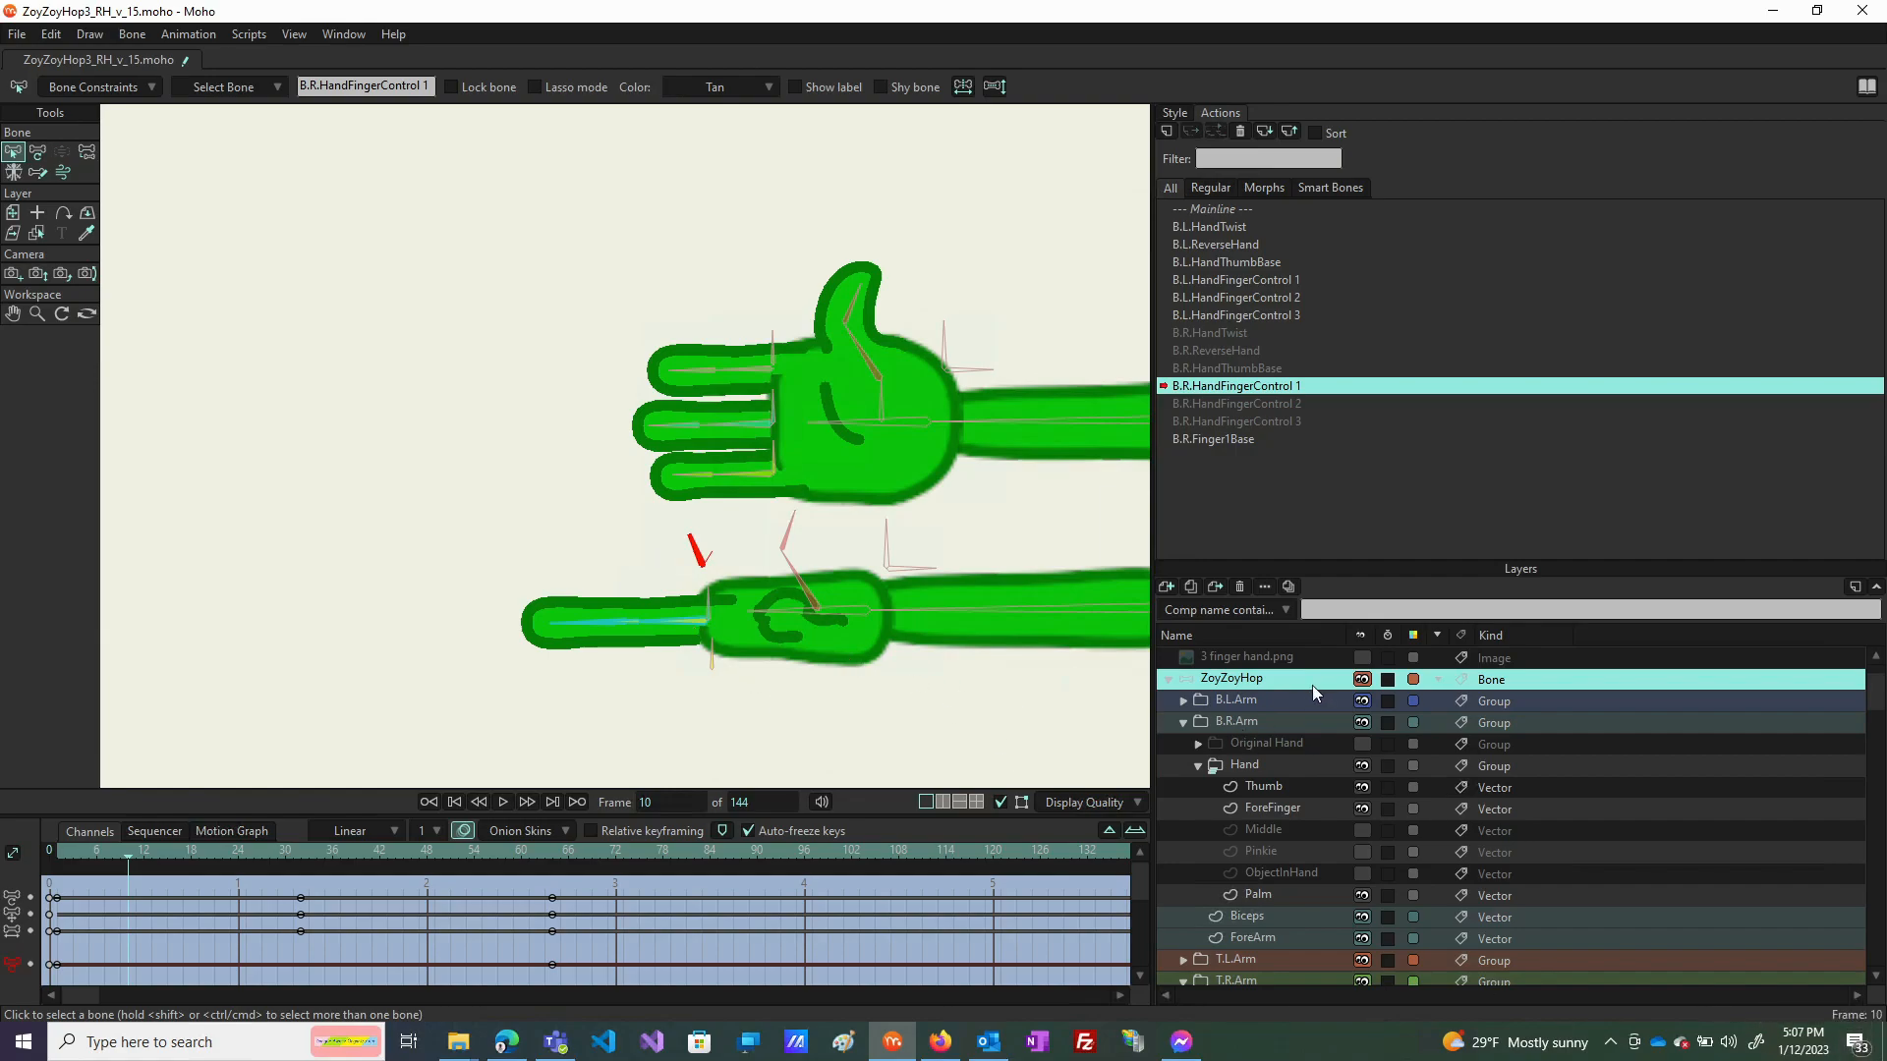
Show the Middle layer, hide the ForeFinger layer and activate the B.R.HandFingerControl 2 action.
click(1361, 830)
click(1363, 812)
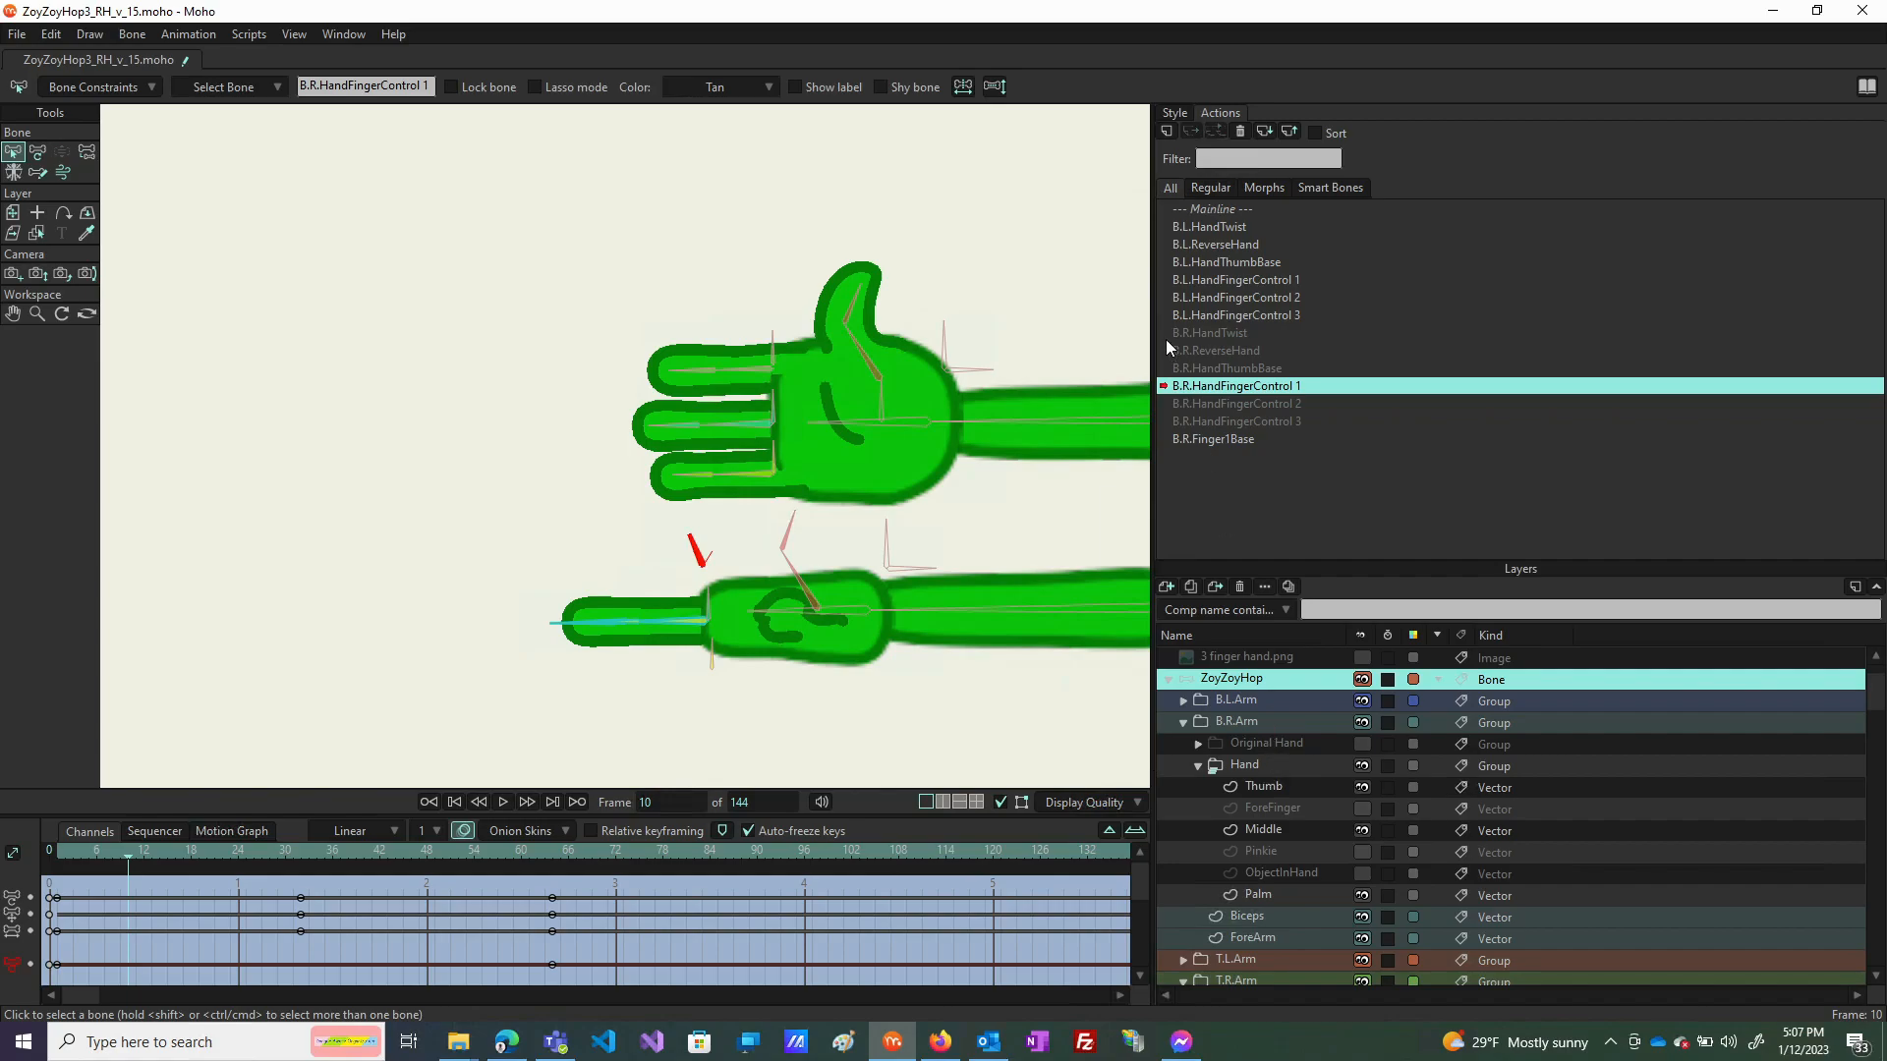
click(1201, 210)
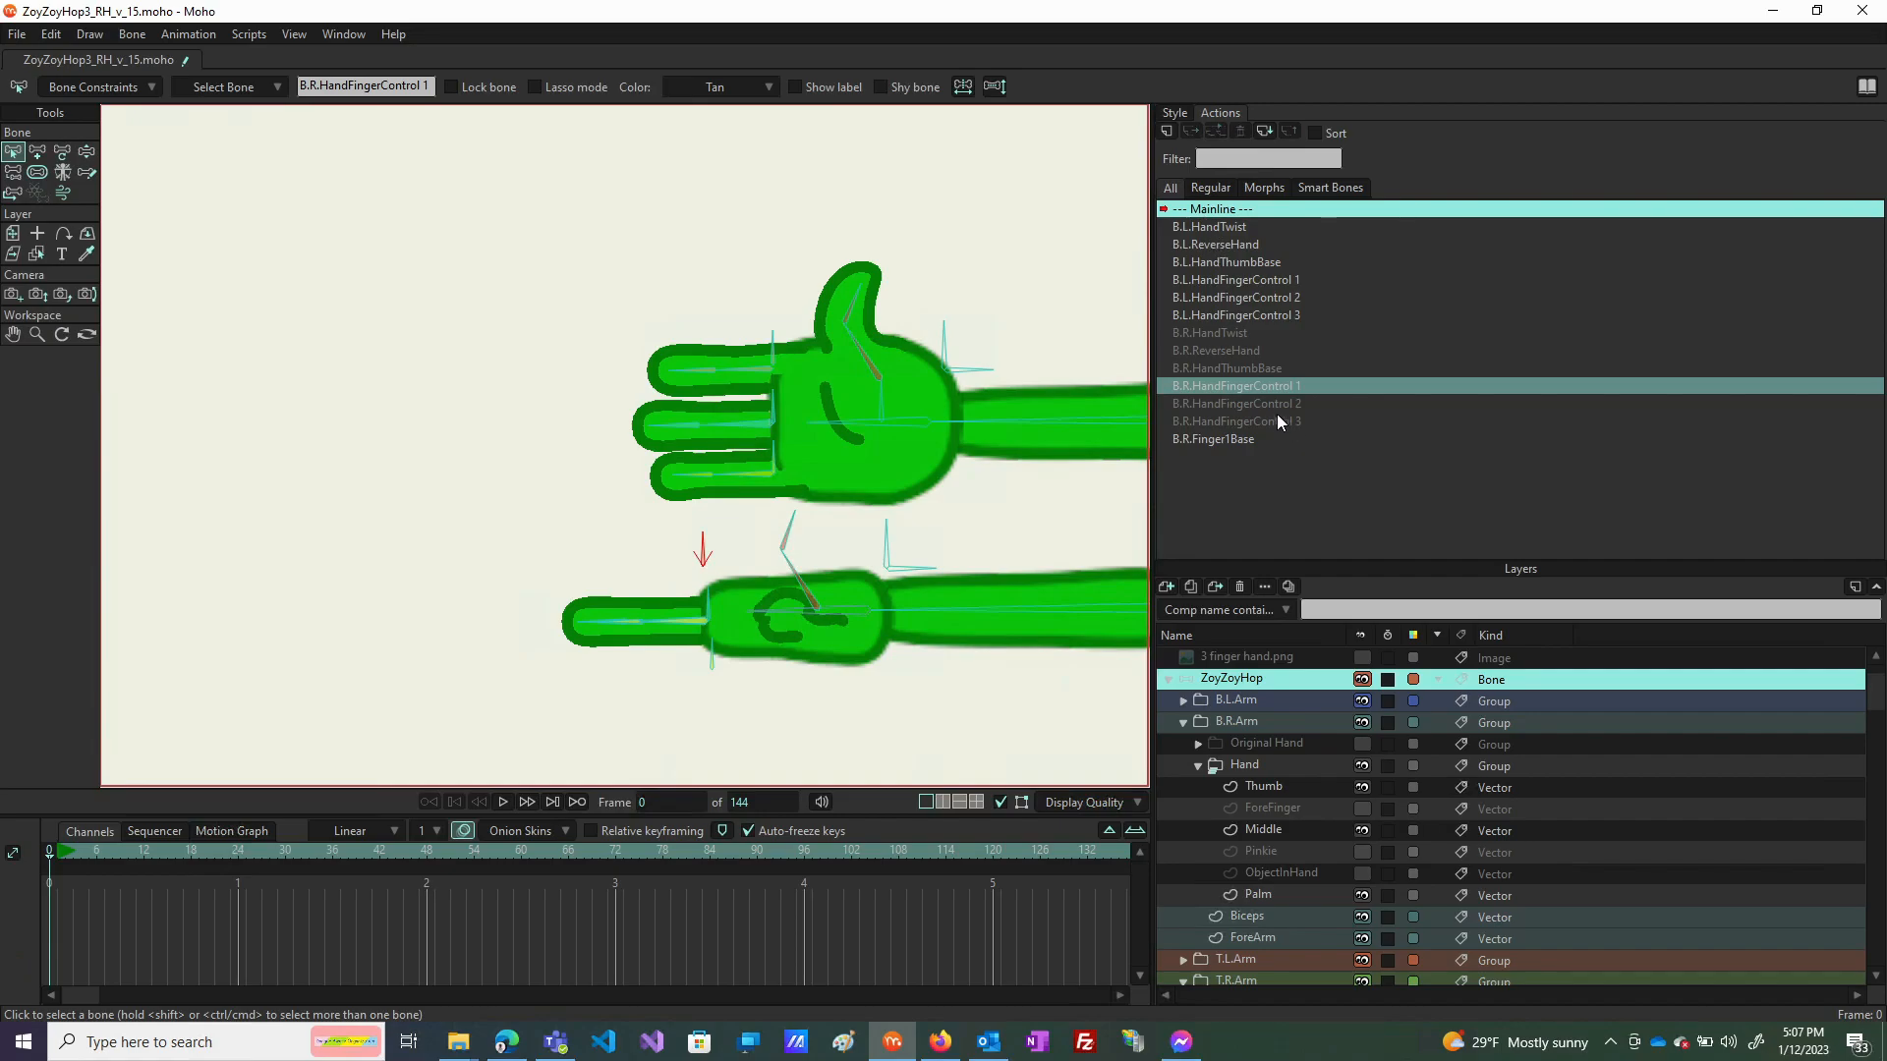
click(1226, 405)
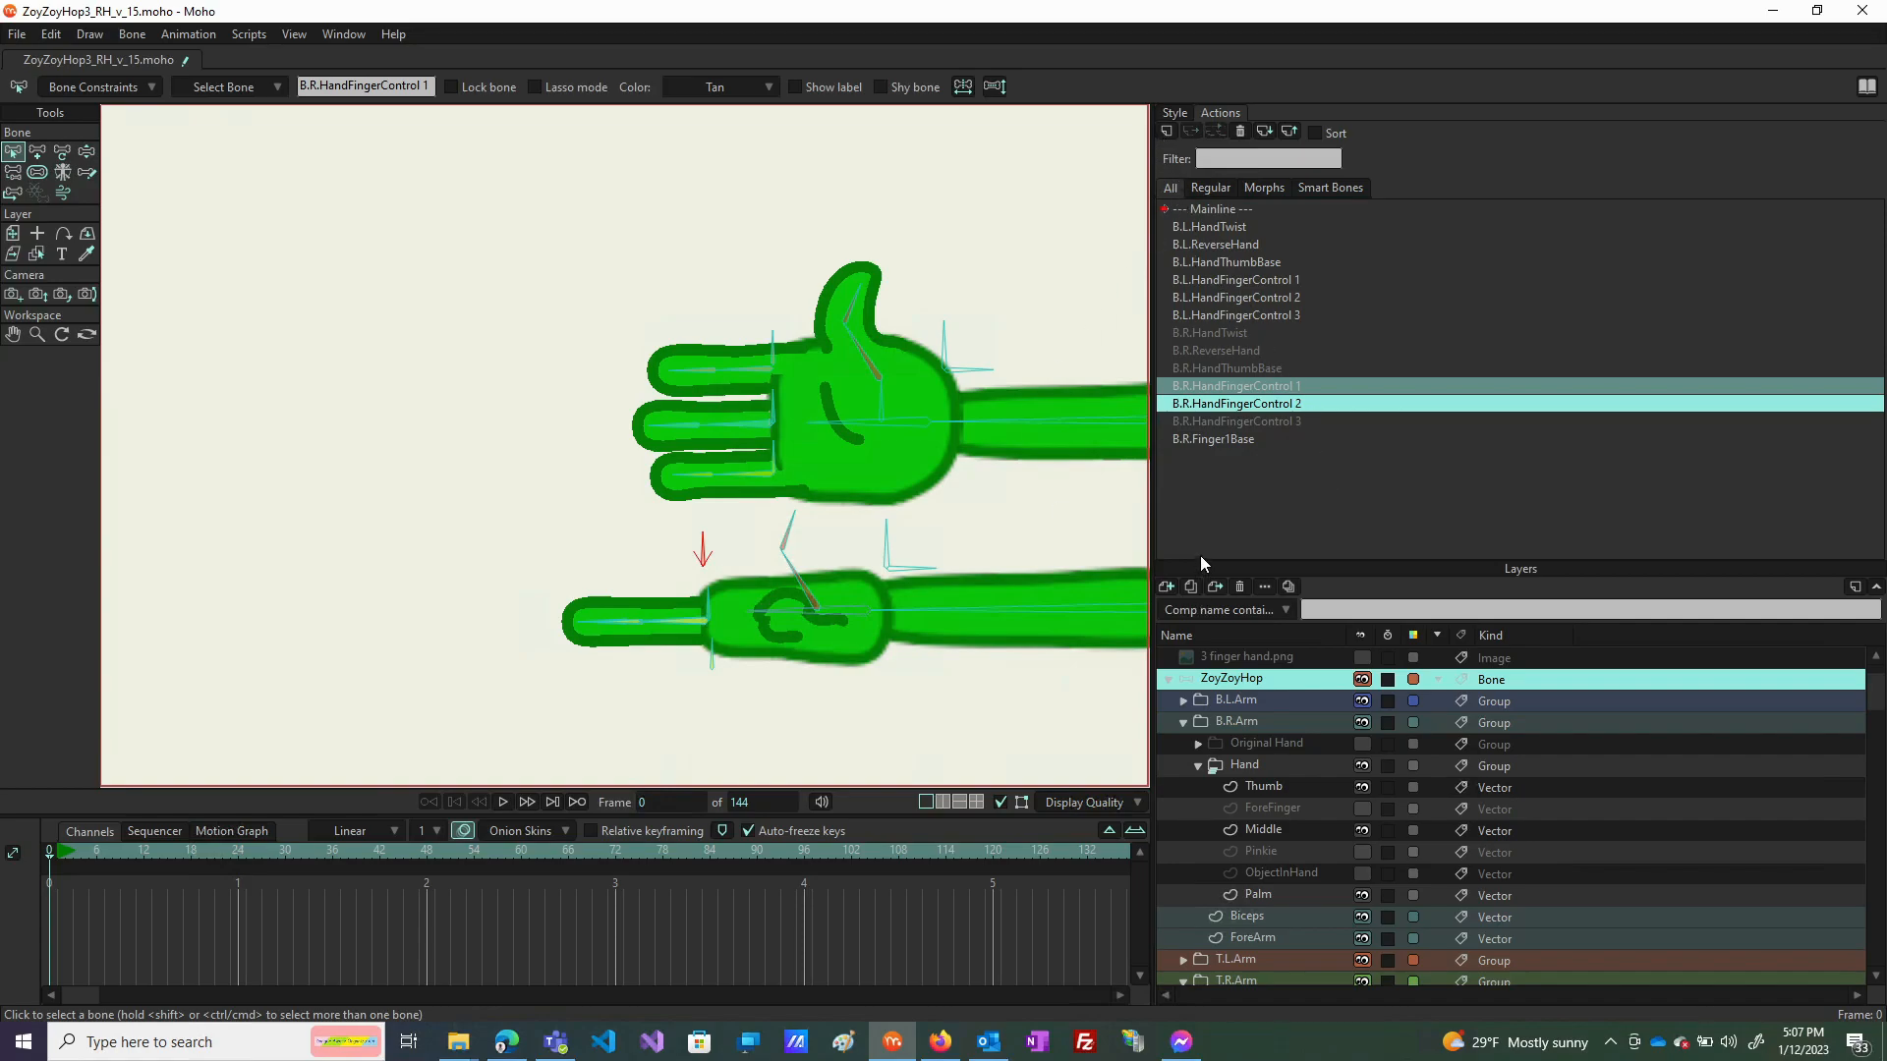
double_click(1226, 404)
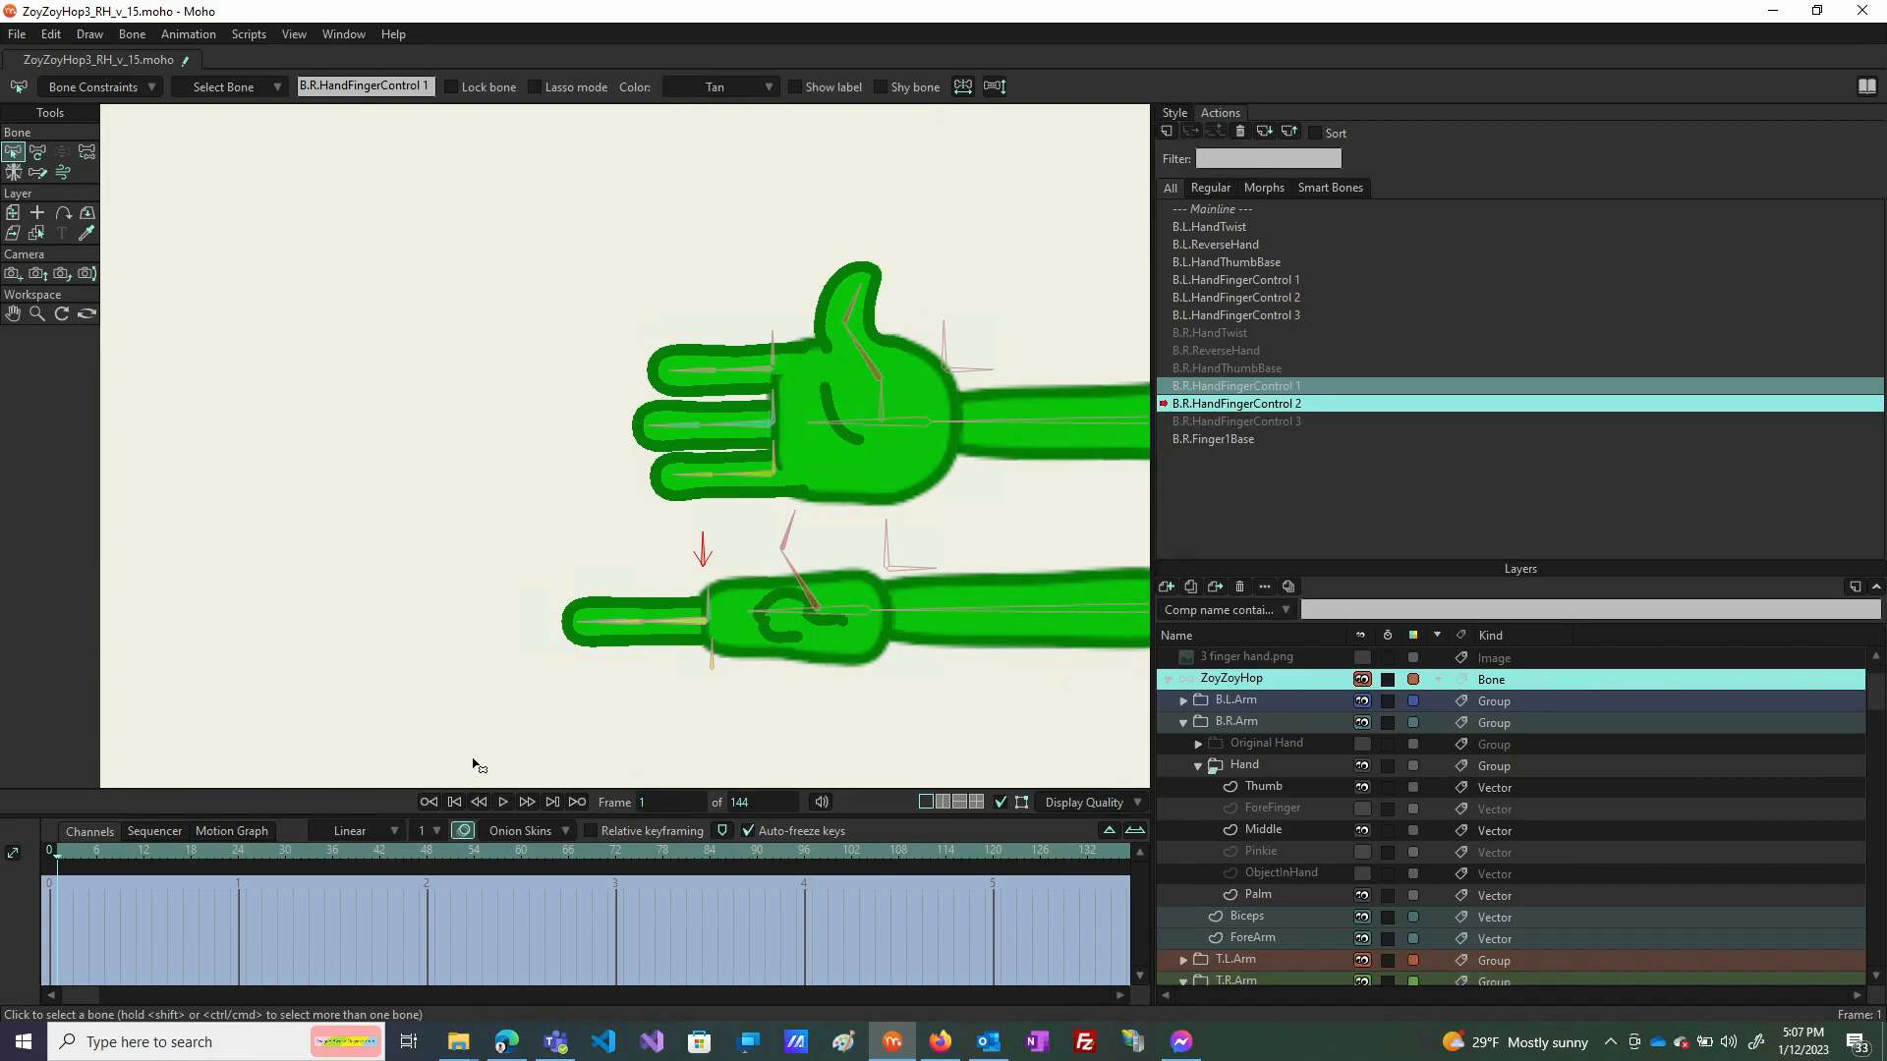
click(37, 152)
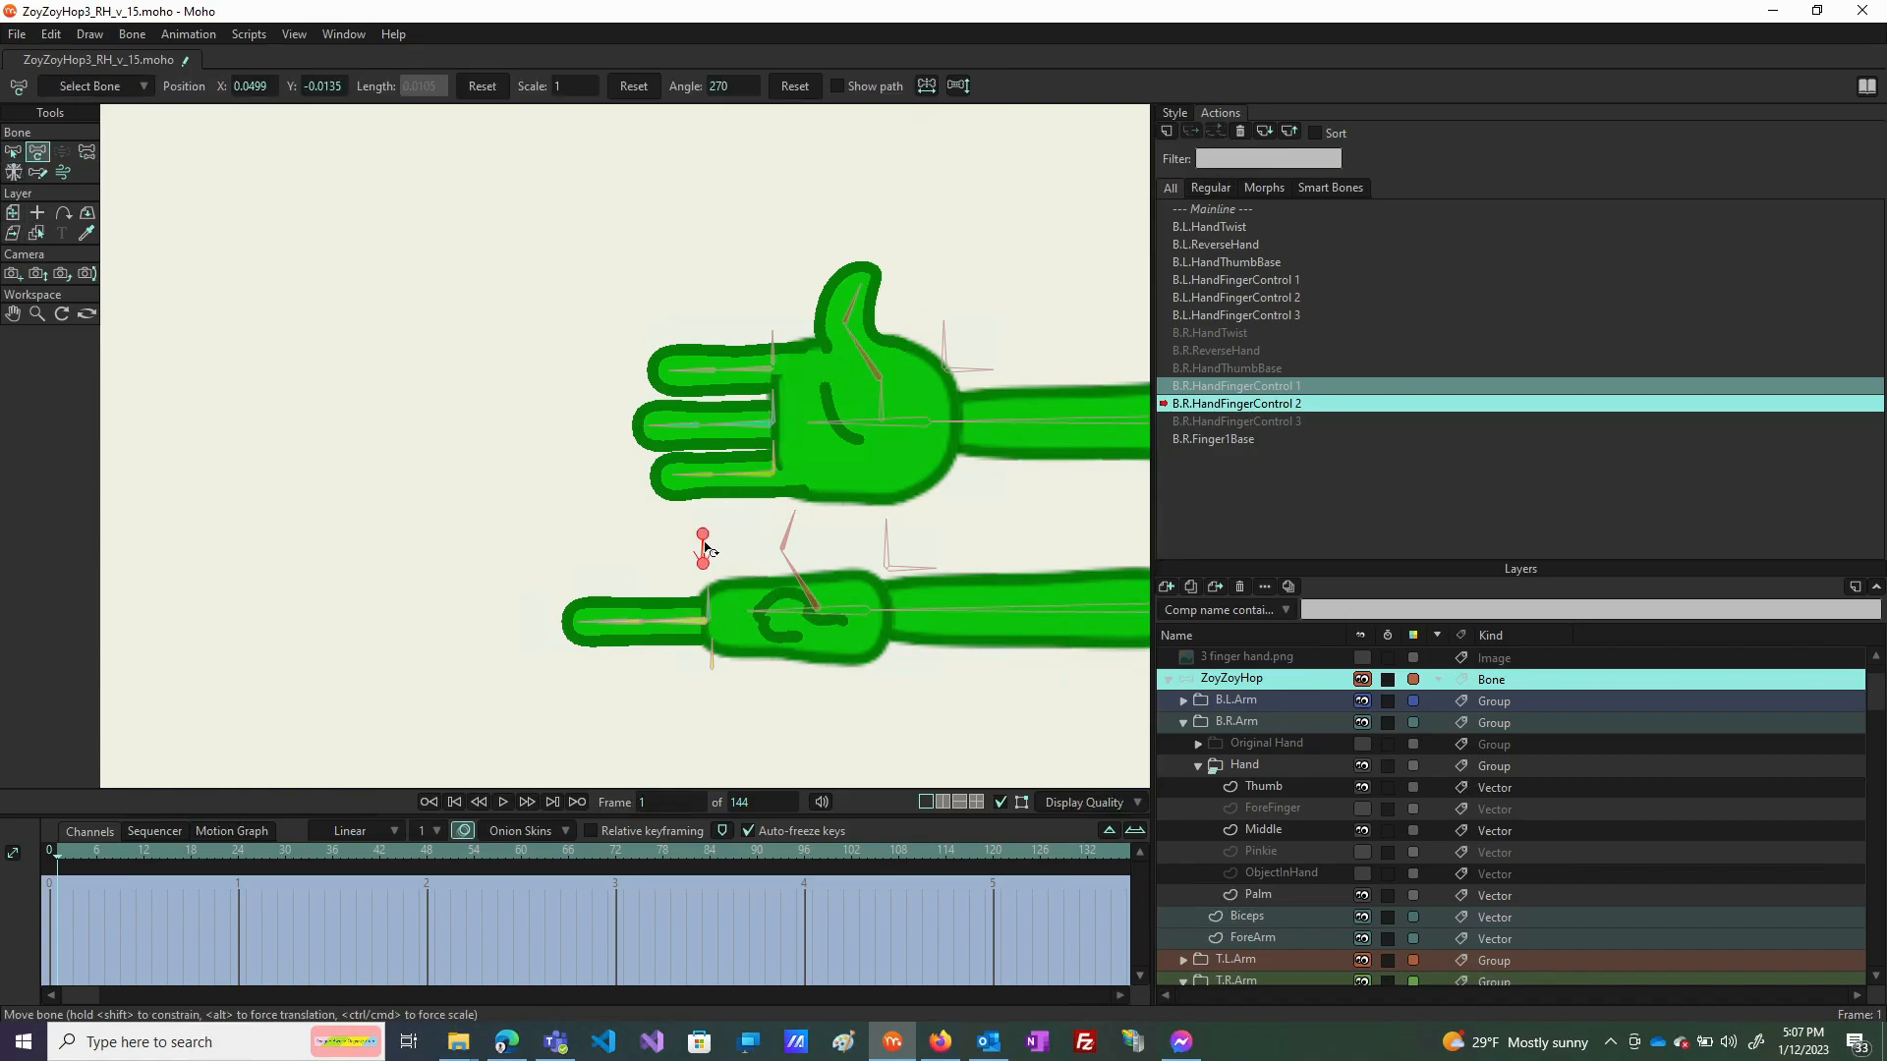
drag(706, 549, 584, 592)
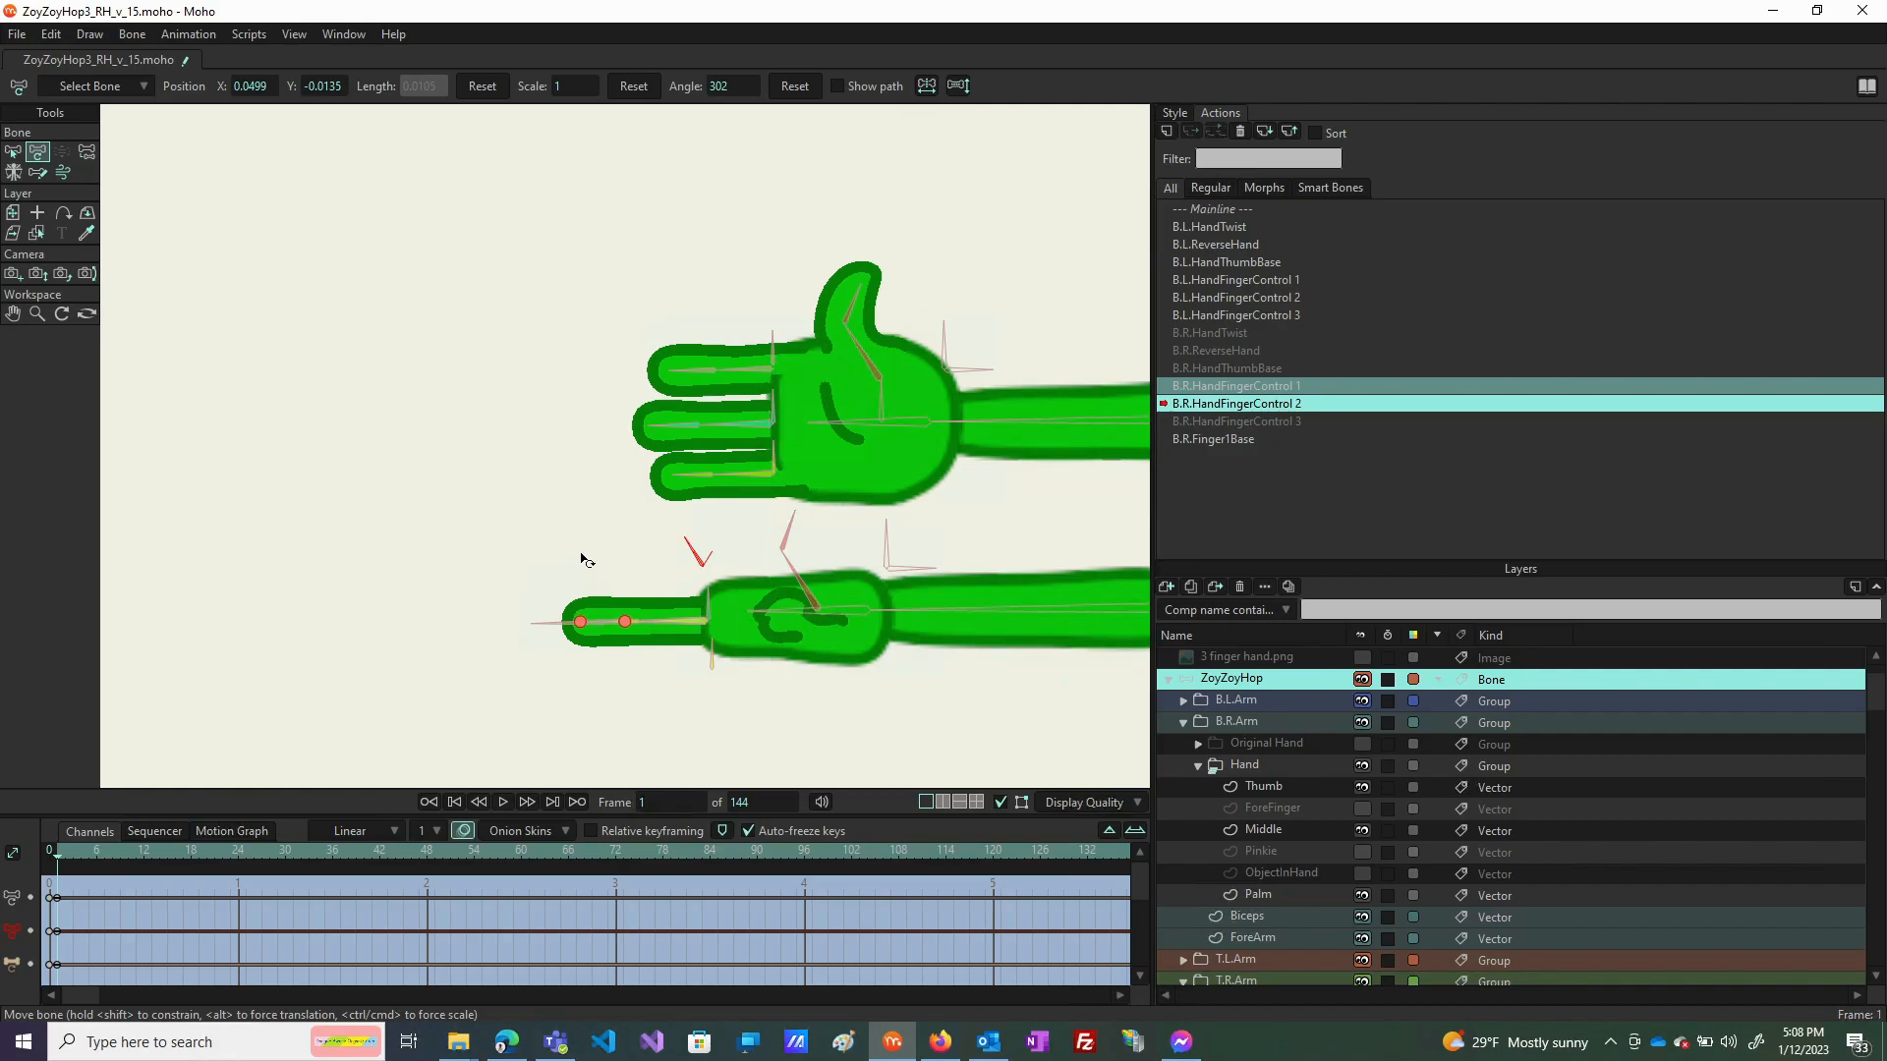
key(ctrl+z)
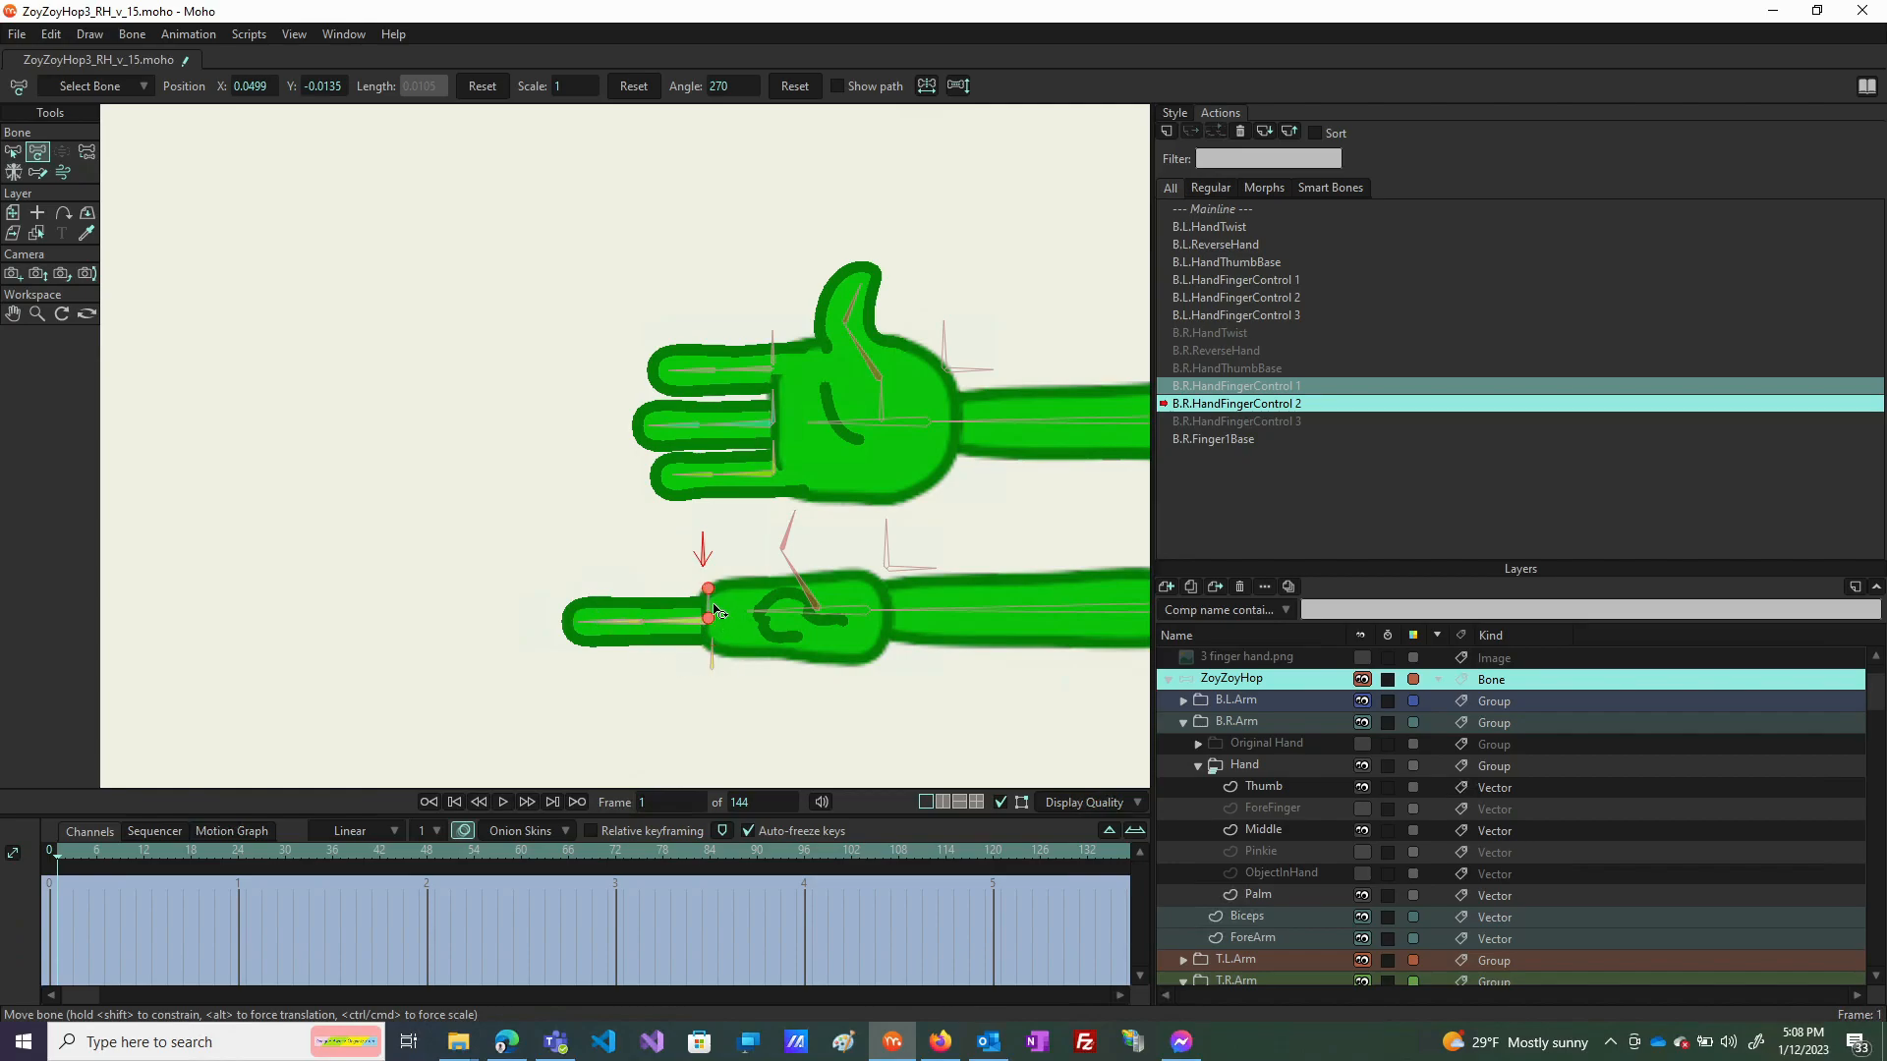
In B.R.HandFingerControl 2, rotate the second finger's control bone to 302 degrees at frame 1 and 238 degrees at frame 64.
click(710, 606)
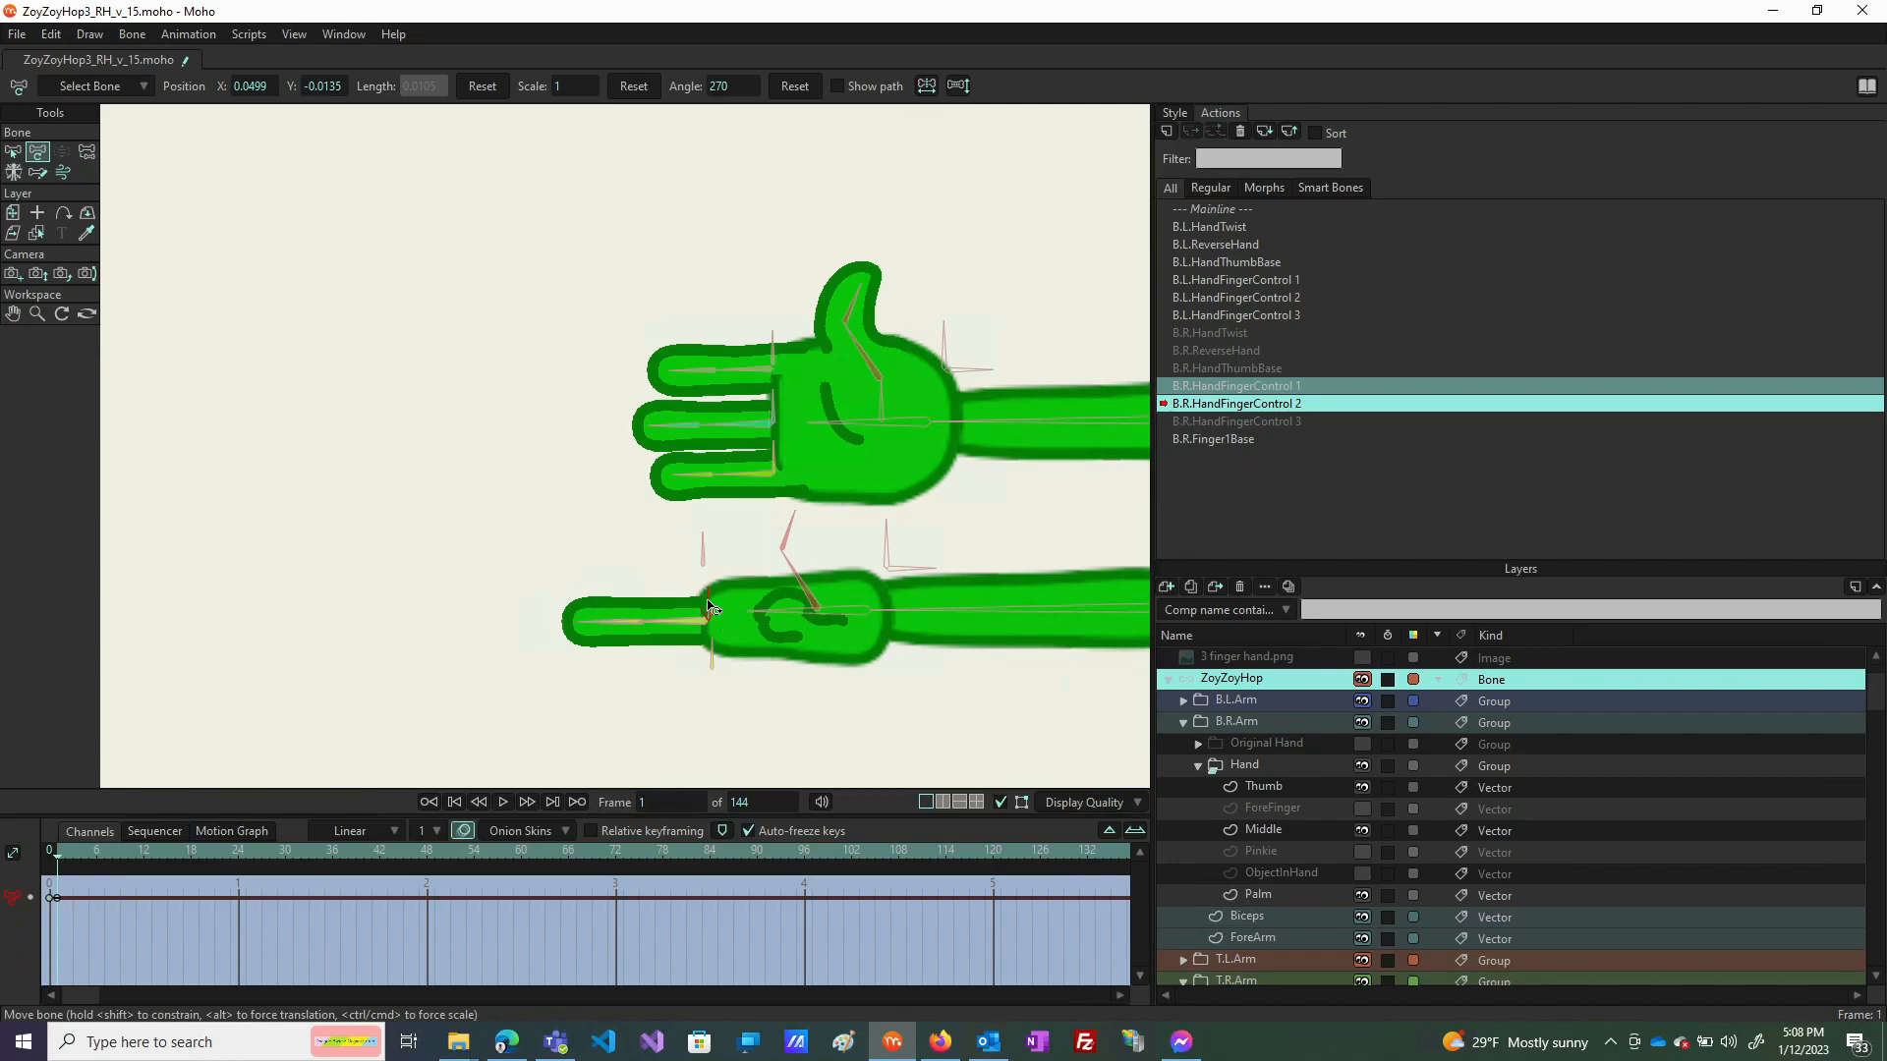
drag(709, 606, 613, 749)
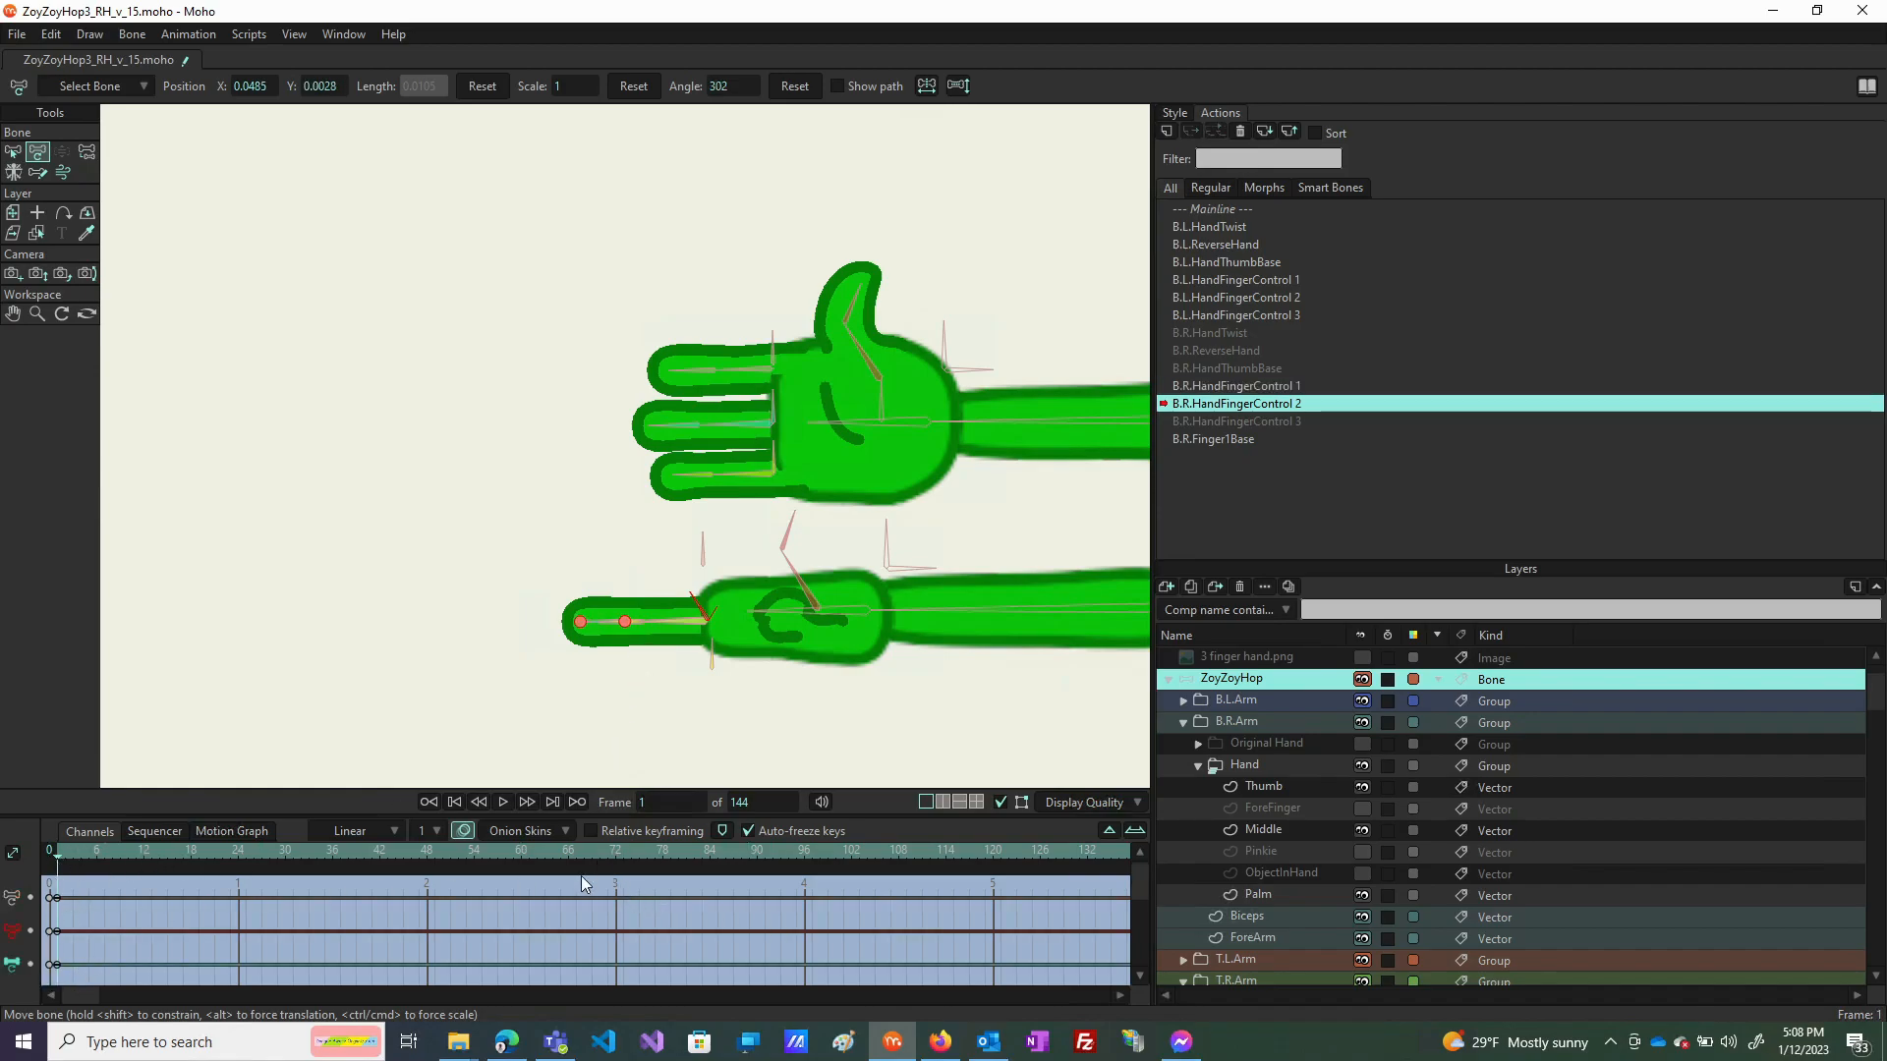
click(553, 851)
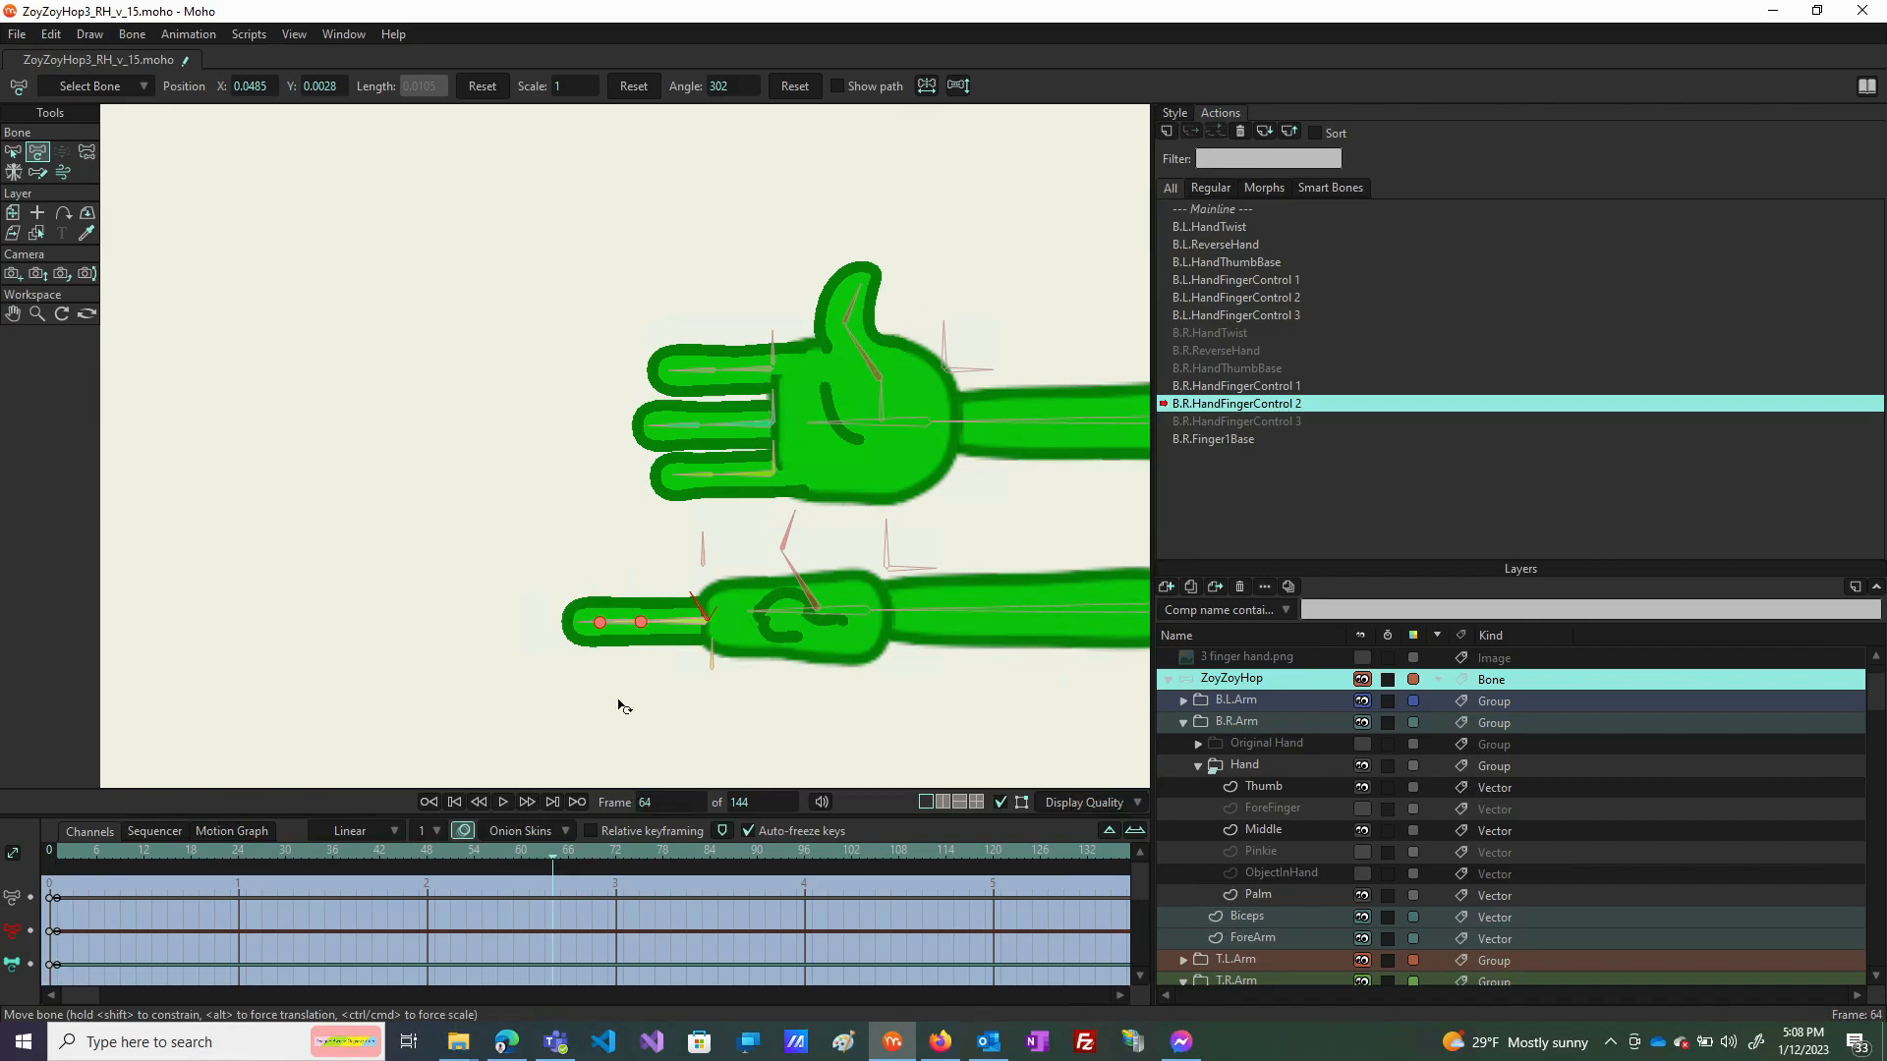
drag(703, 592, 725, 595)
click(711, 663)
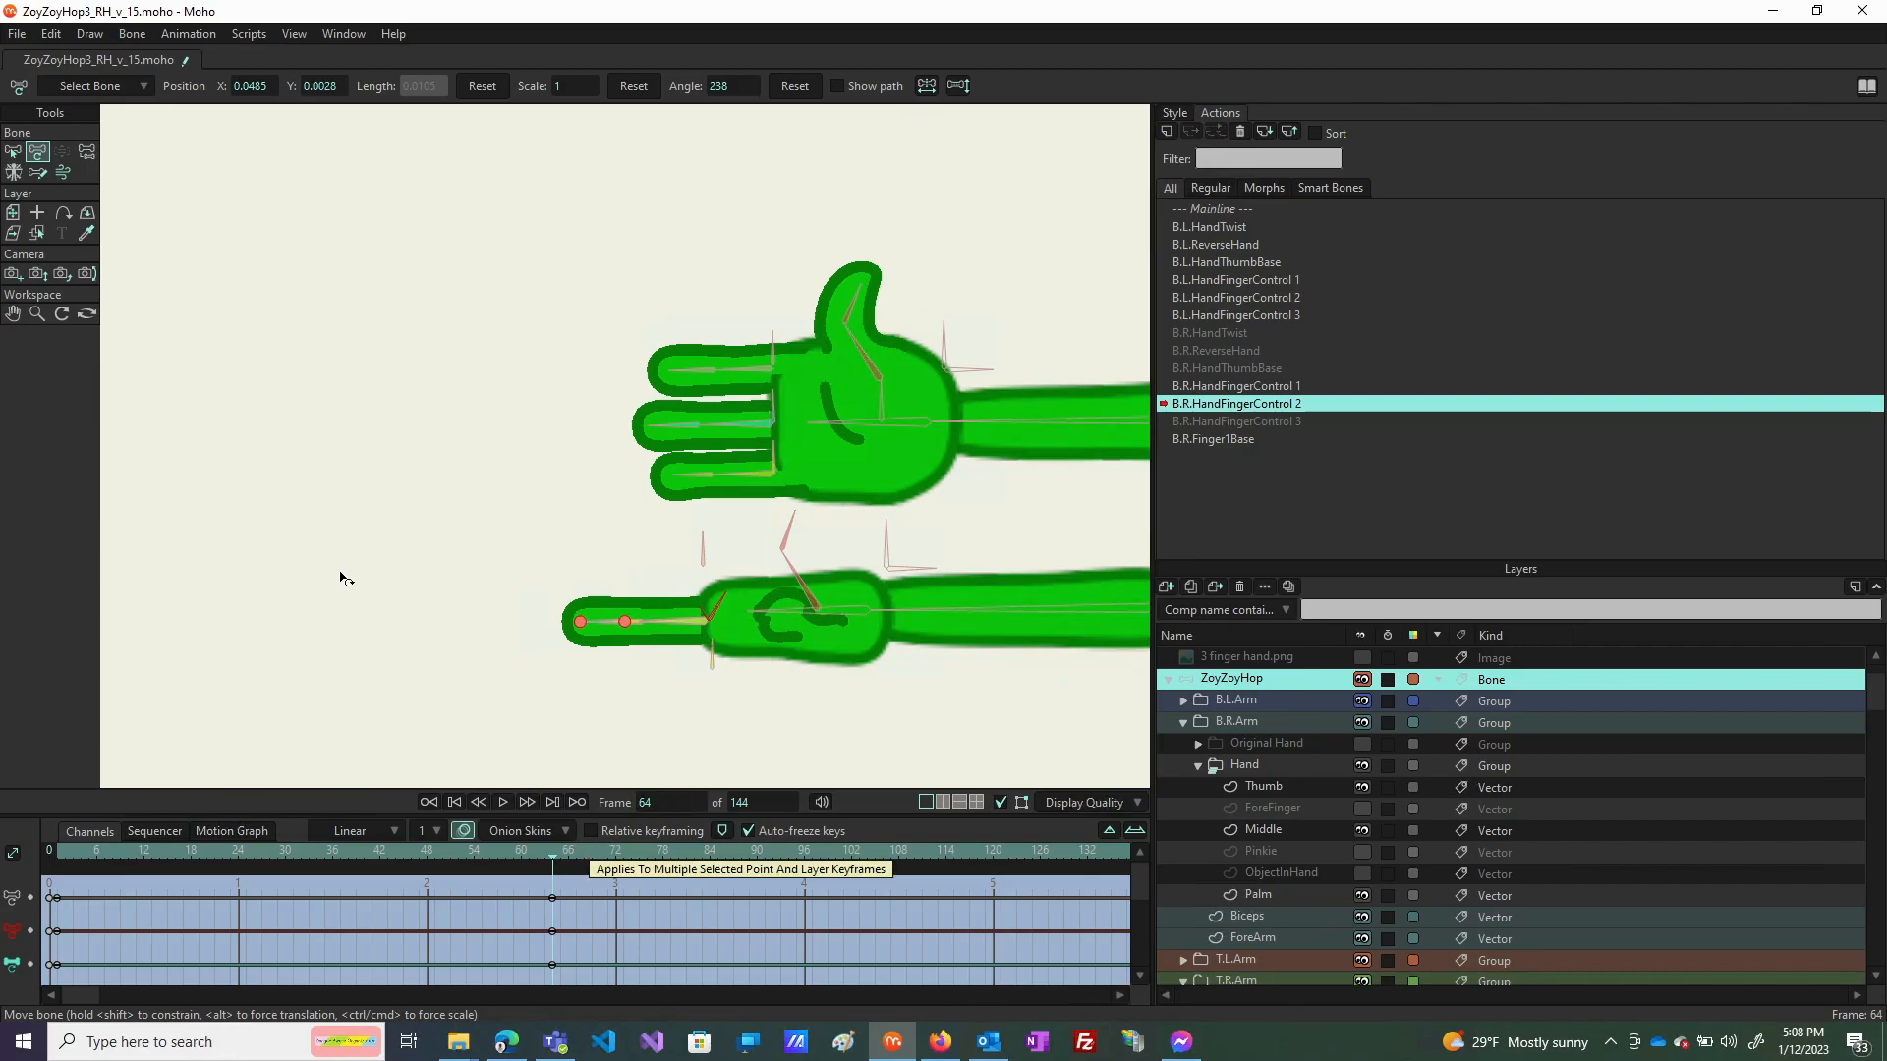
Examine the cross-shaped face control bones beside the character, selecting the Jaw_u_d, Lips_u_d and FrownSmile bones.
scroll(295, 587, down, 2)
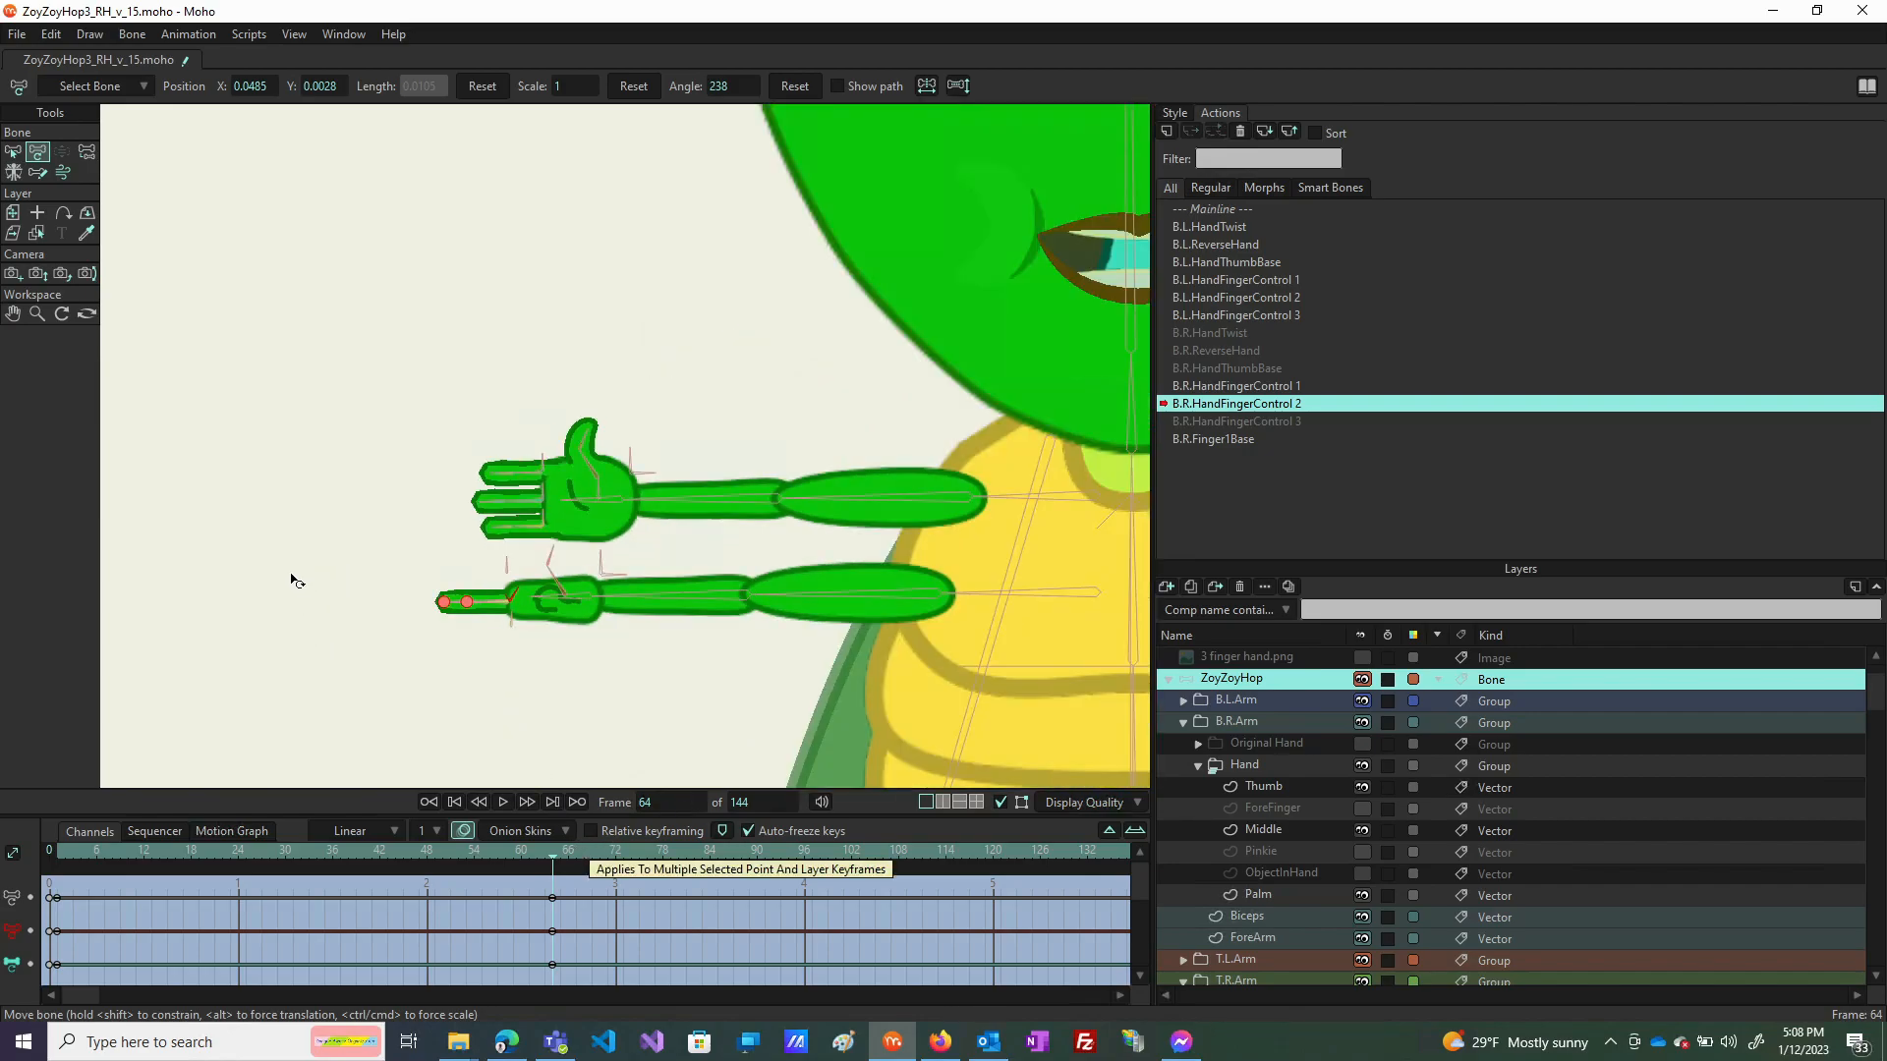
scroll(285, 595, down, 1)
scroll(283, 603, down, 4)
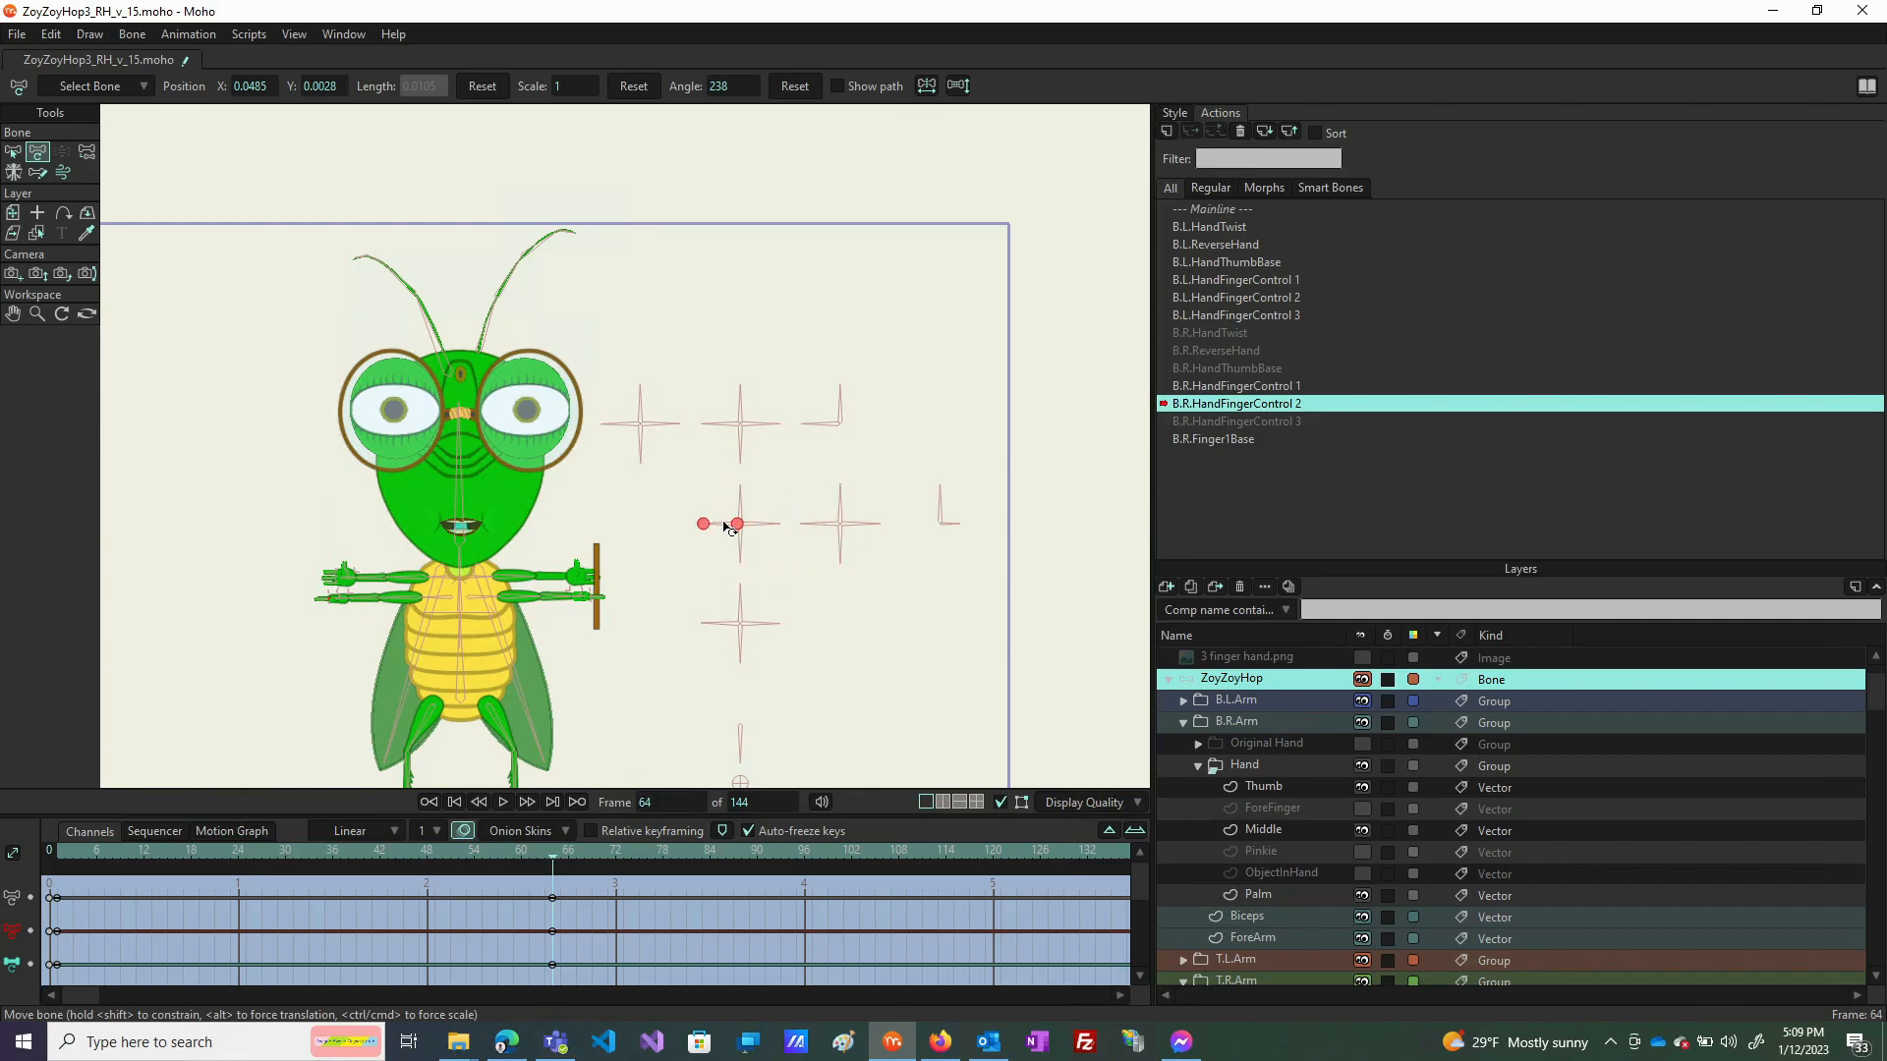
click(727, 528)
click(12, 154)
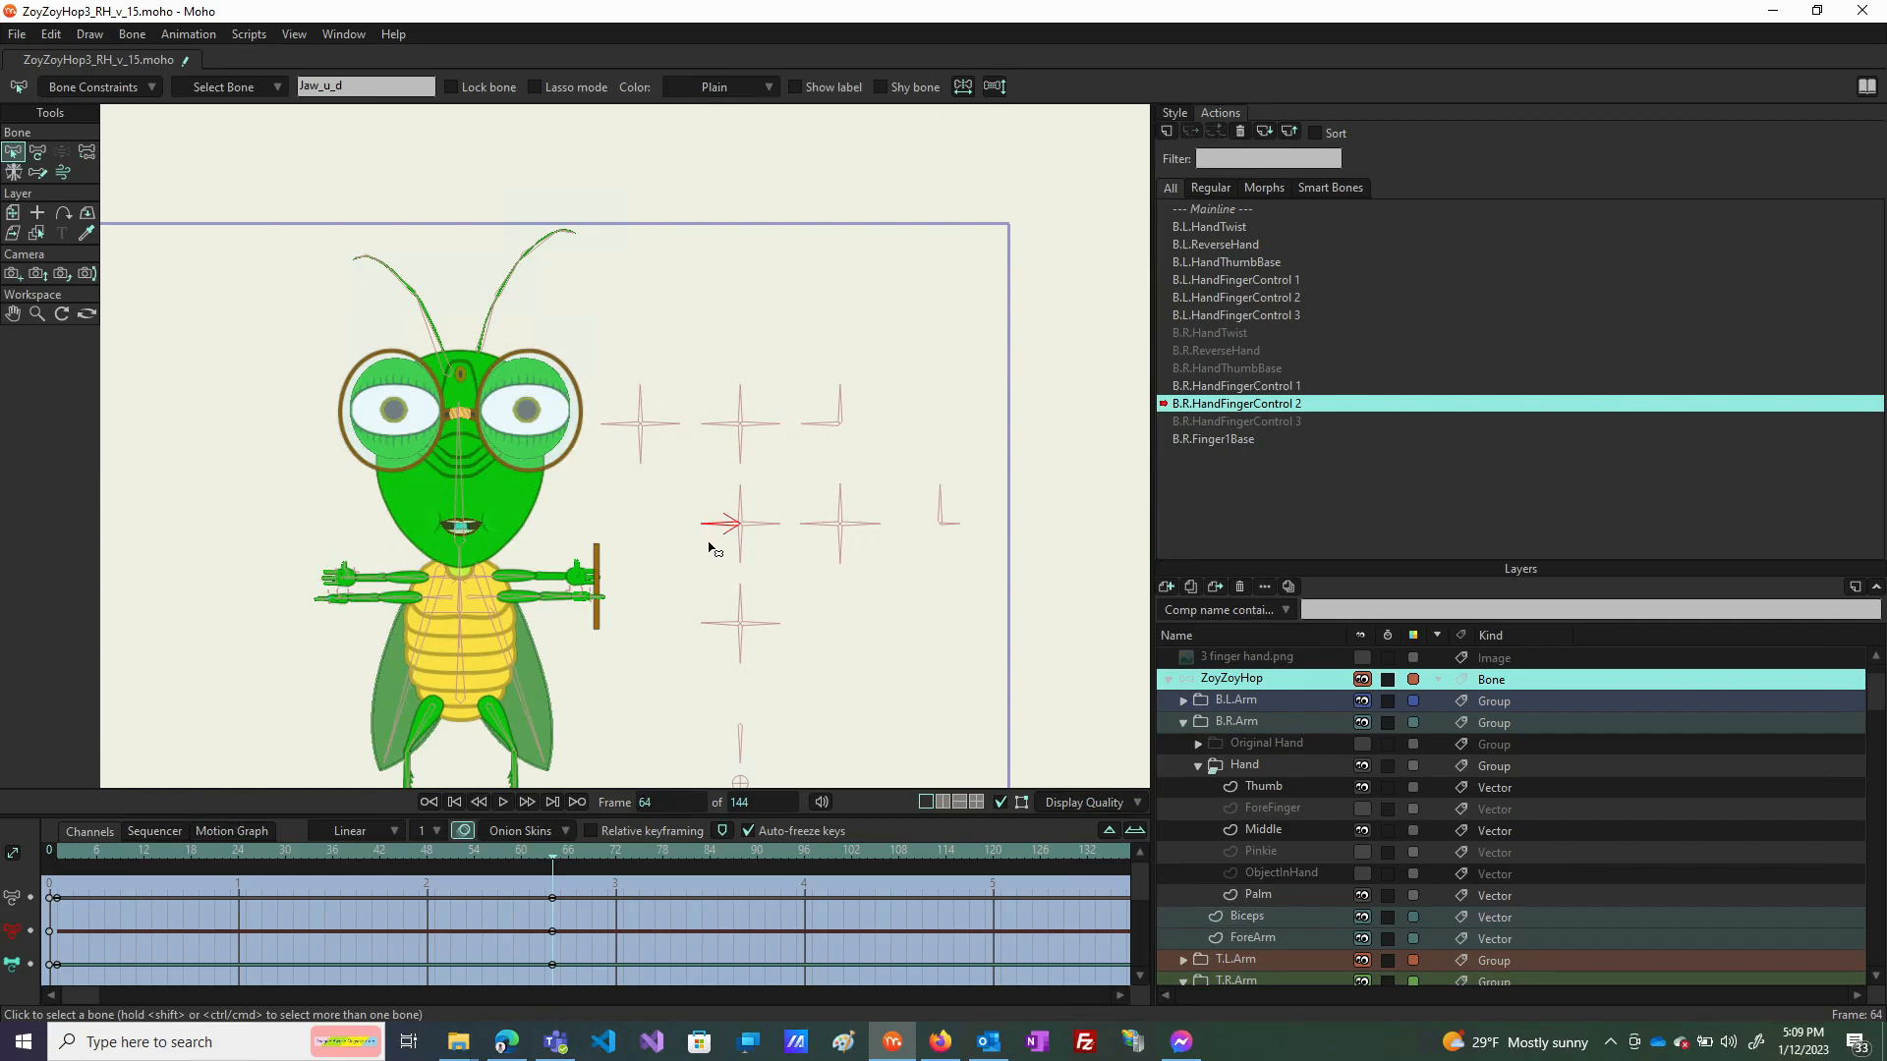
click(774, 531)
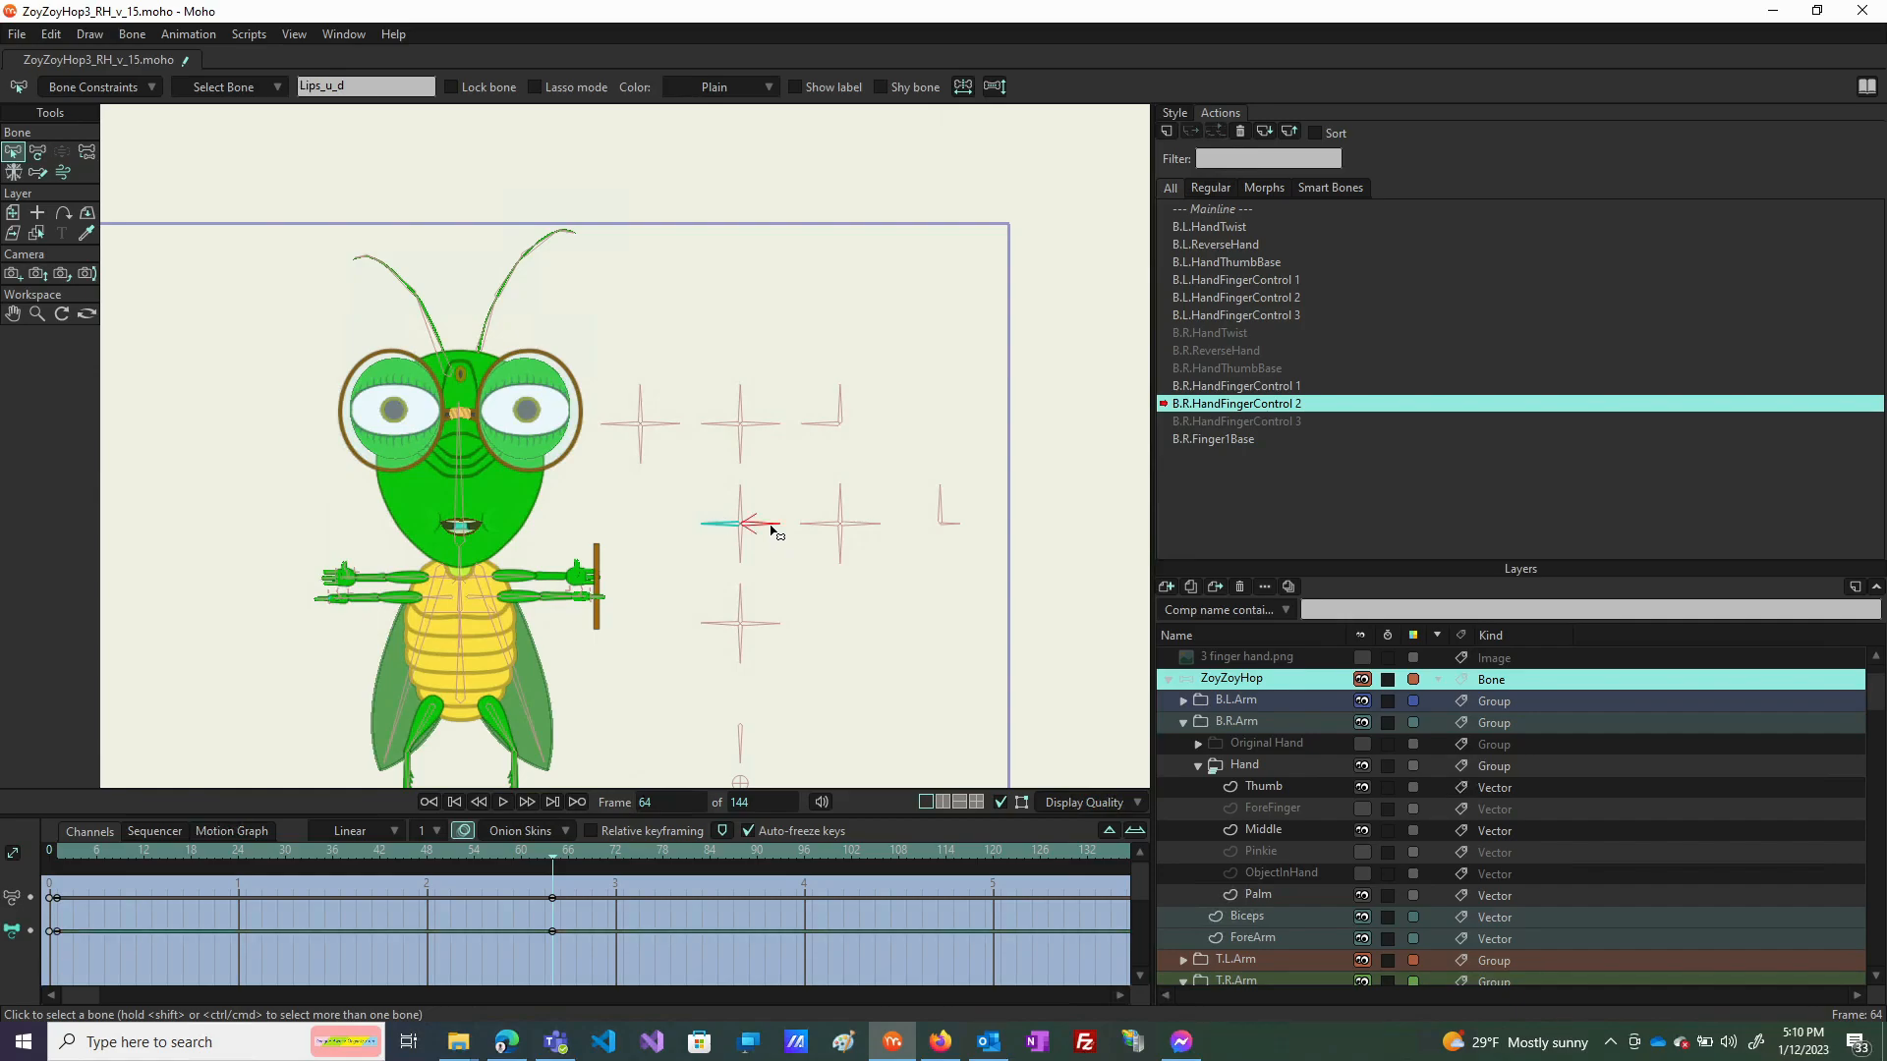
click(741, 495)
click(739, 549)
scroll(739, 514, down, 3)
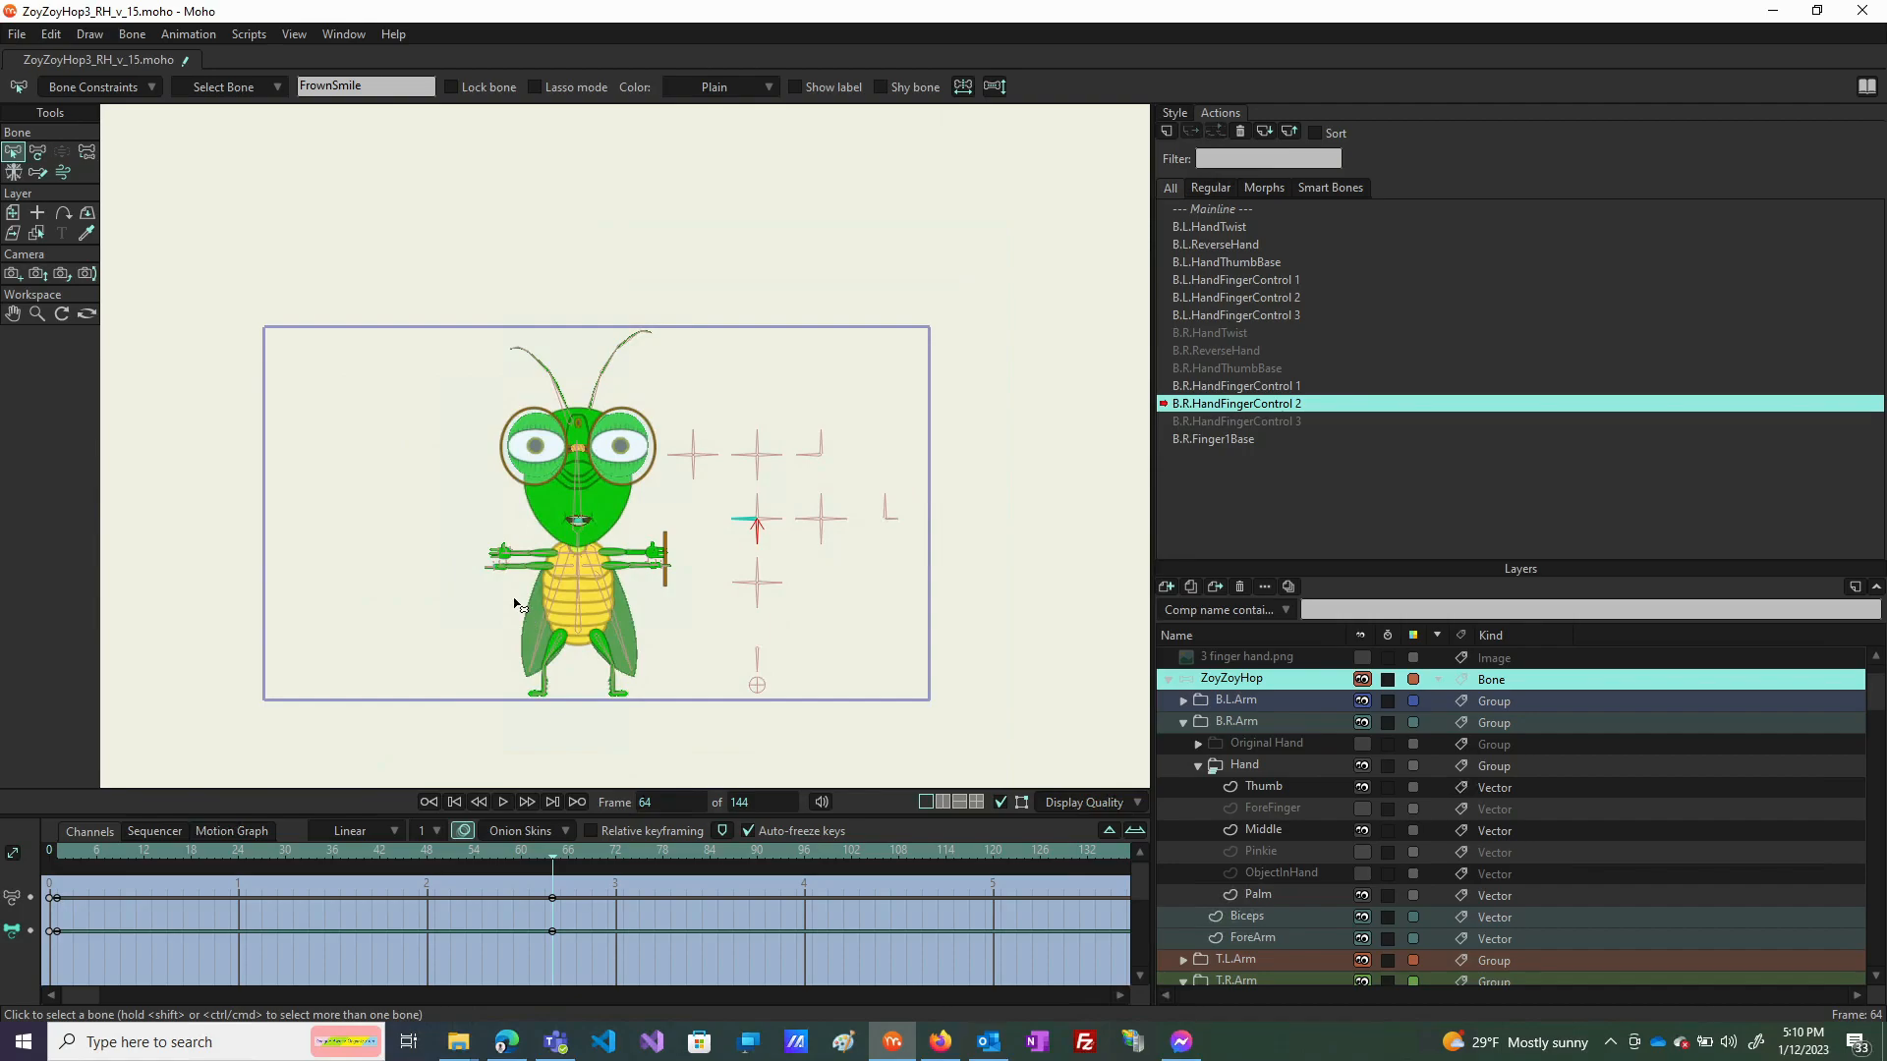
scroll(943, 506, up, 4)
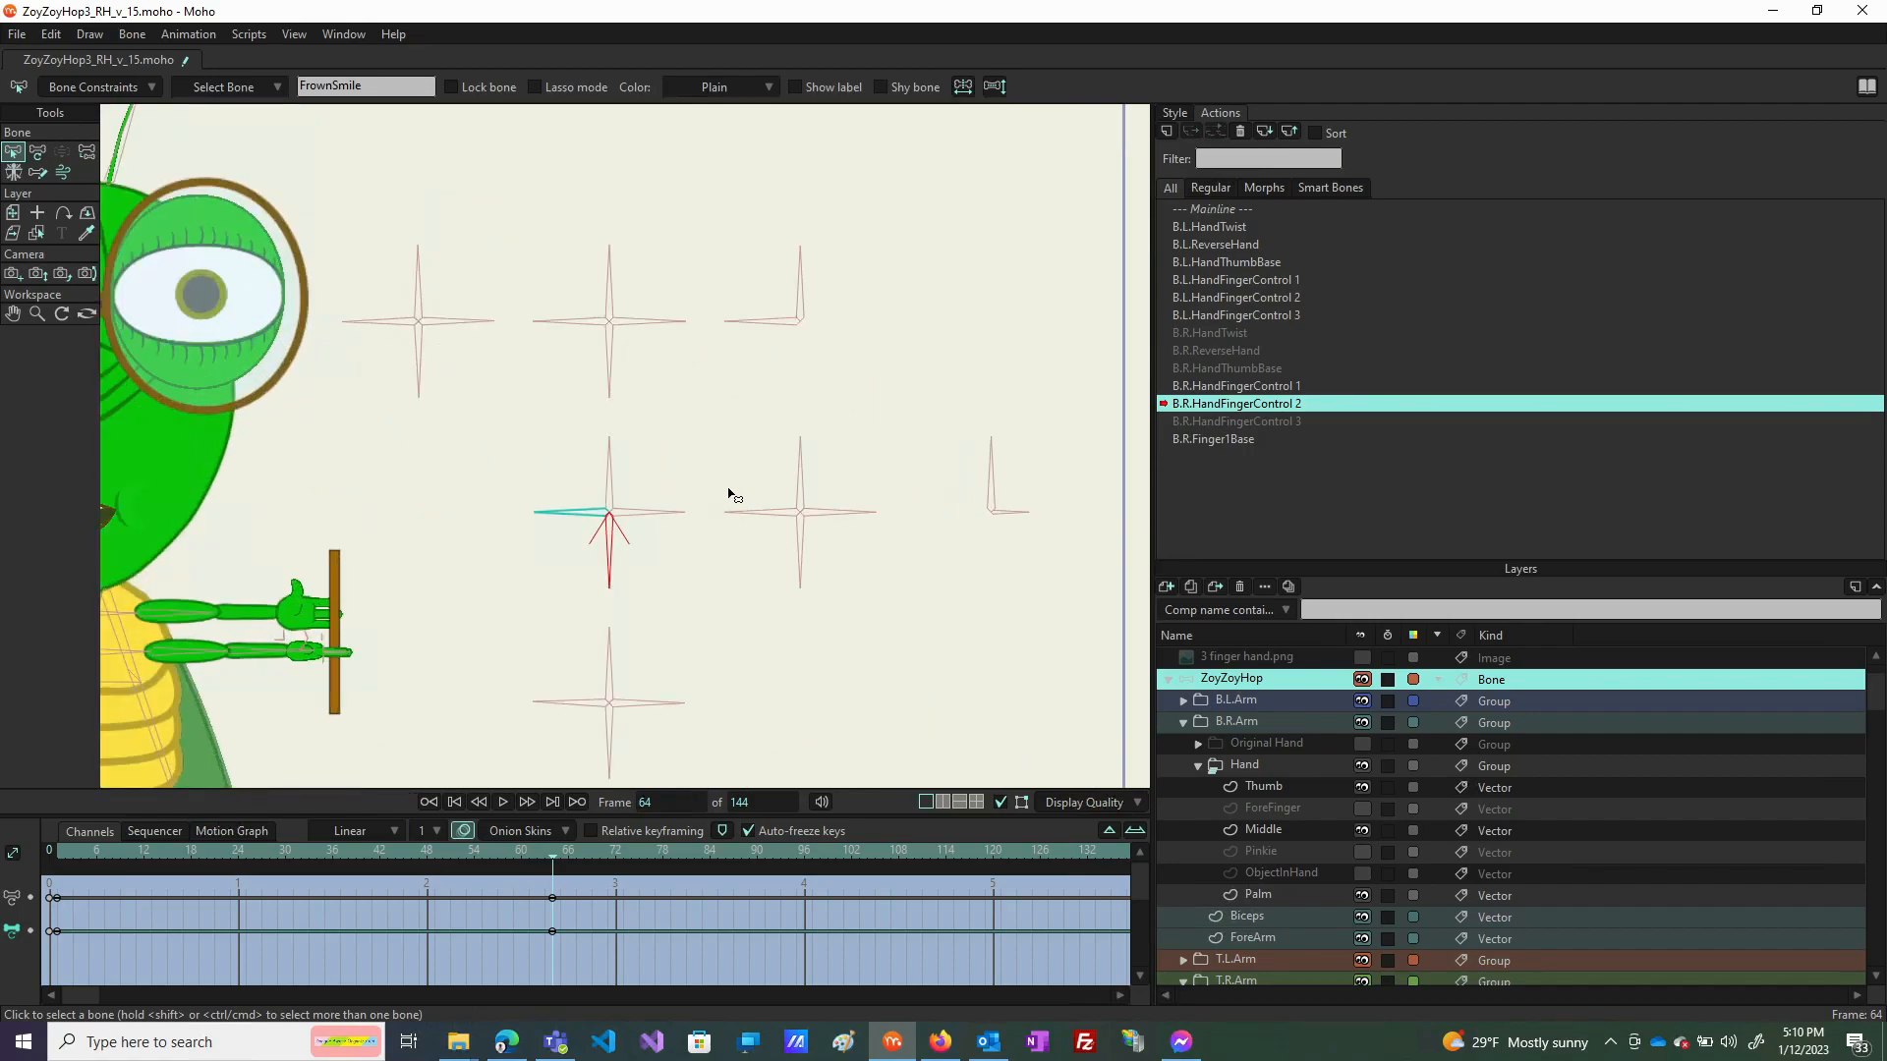
Return to the Mainline and test-rotate the LipsWidth and Lips_u_d bones of the mouth control cross.
scroll(609, 535, up, 4)
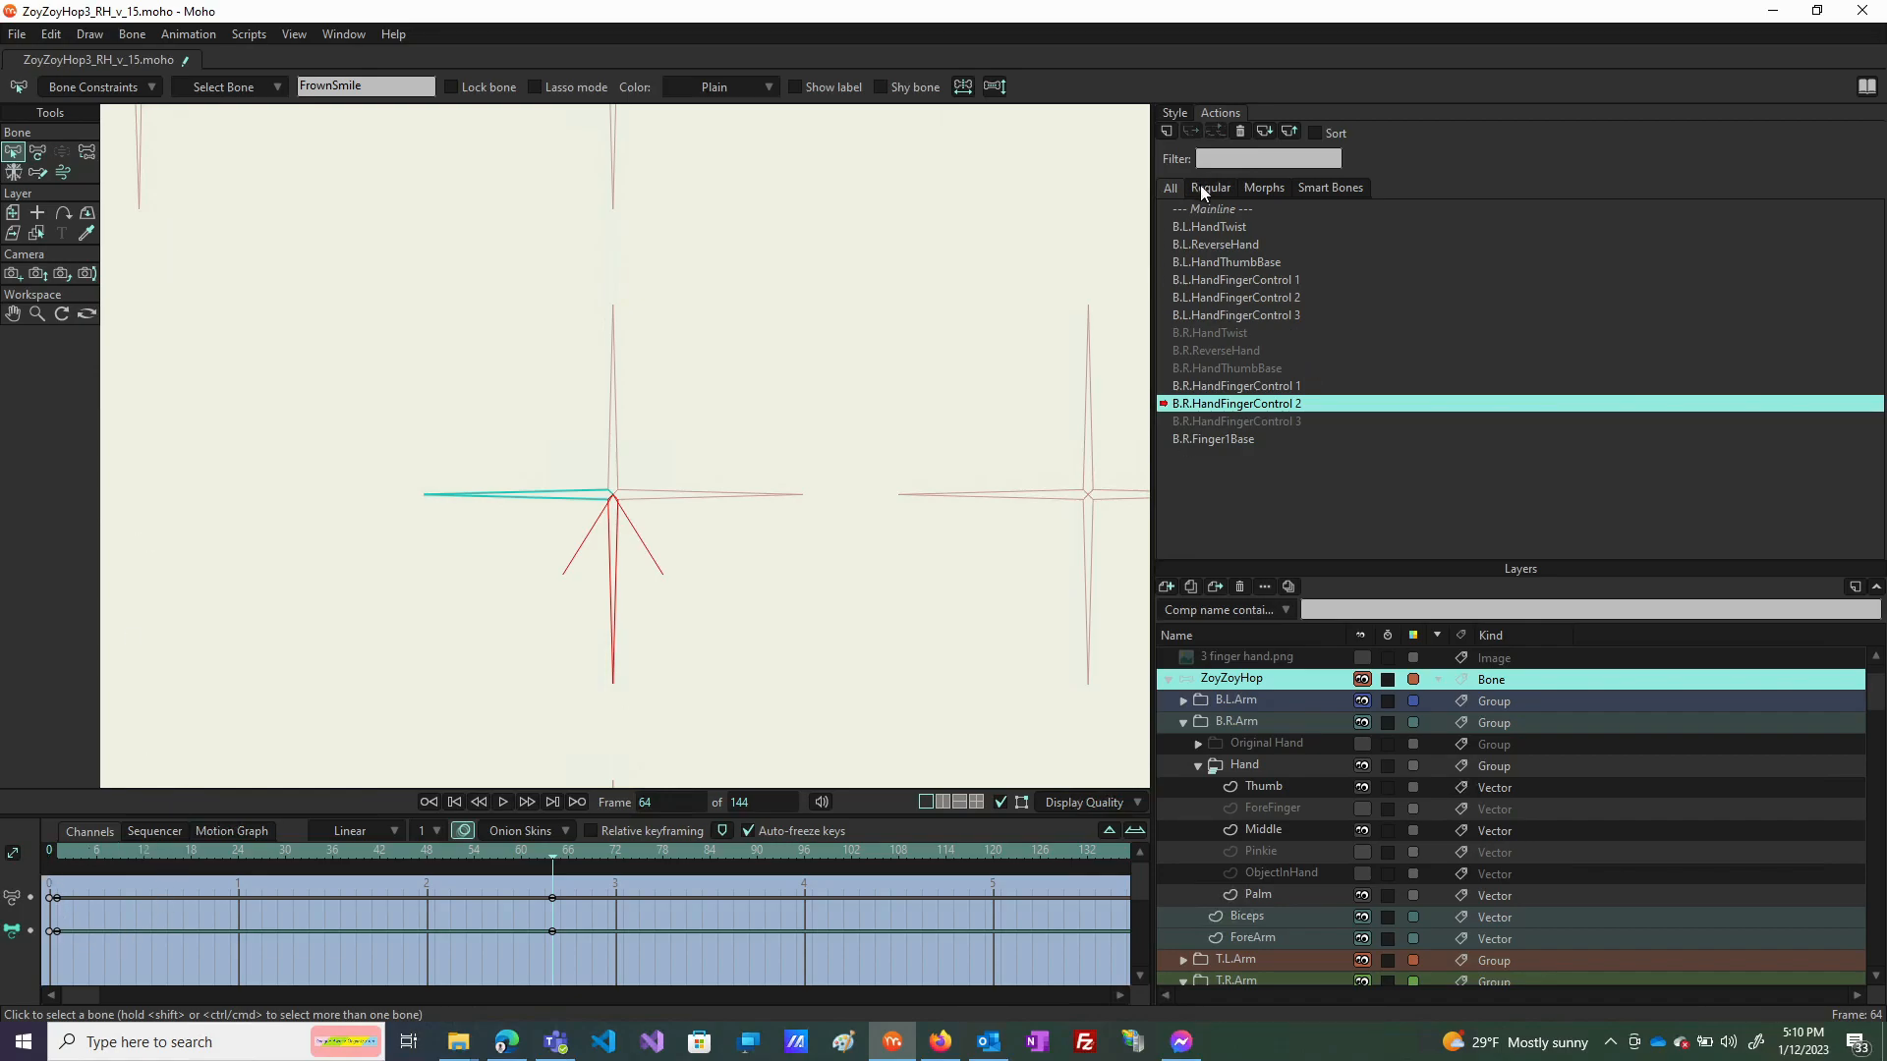
click(1222, 215)
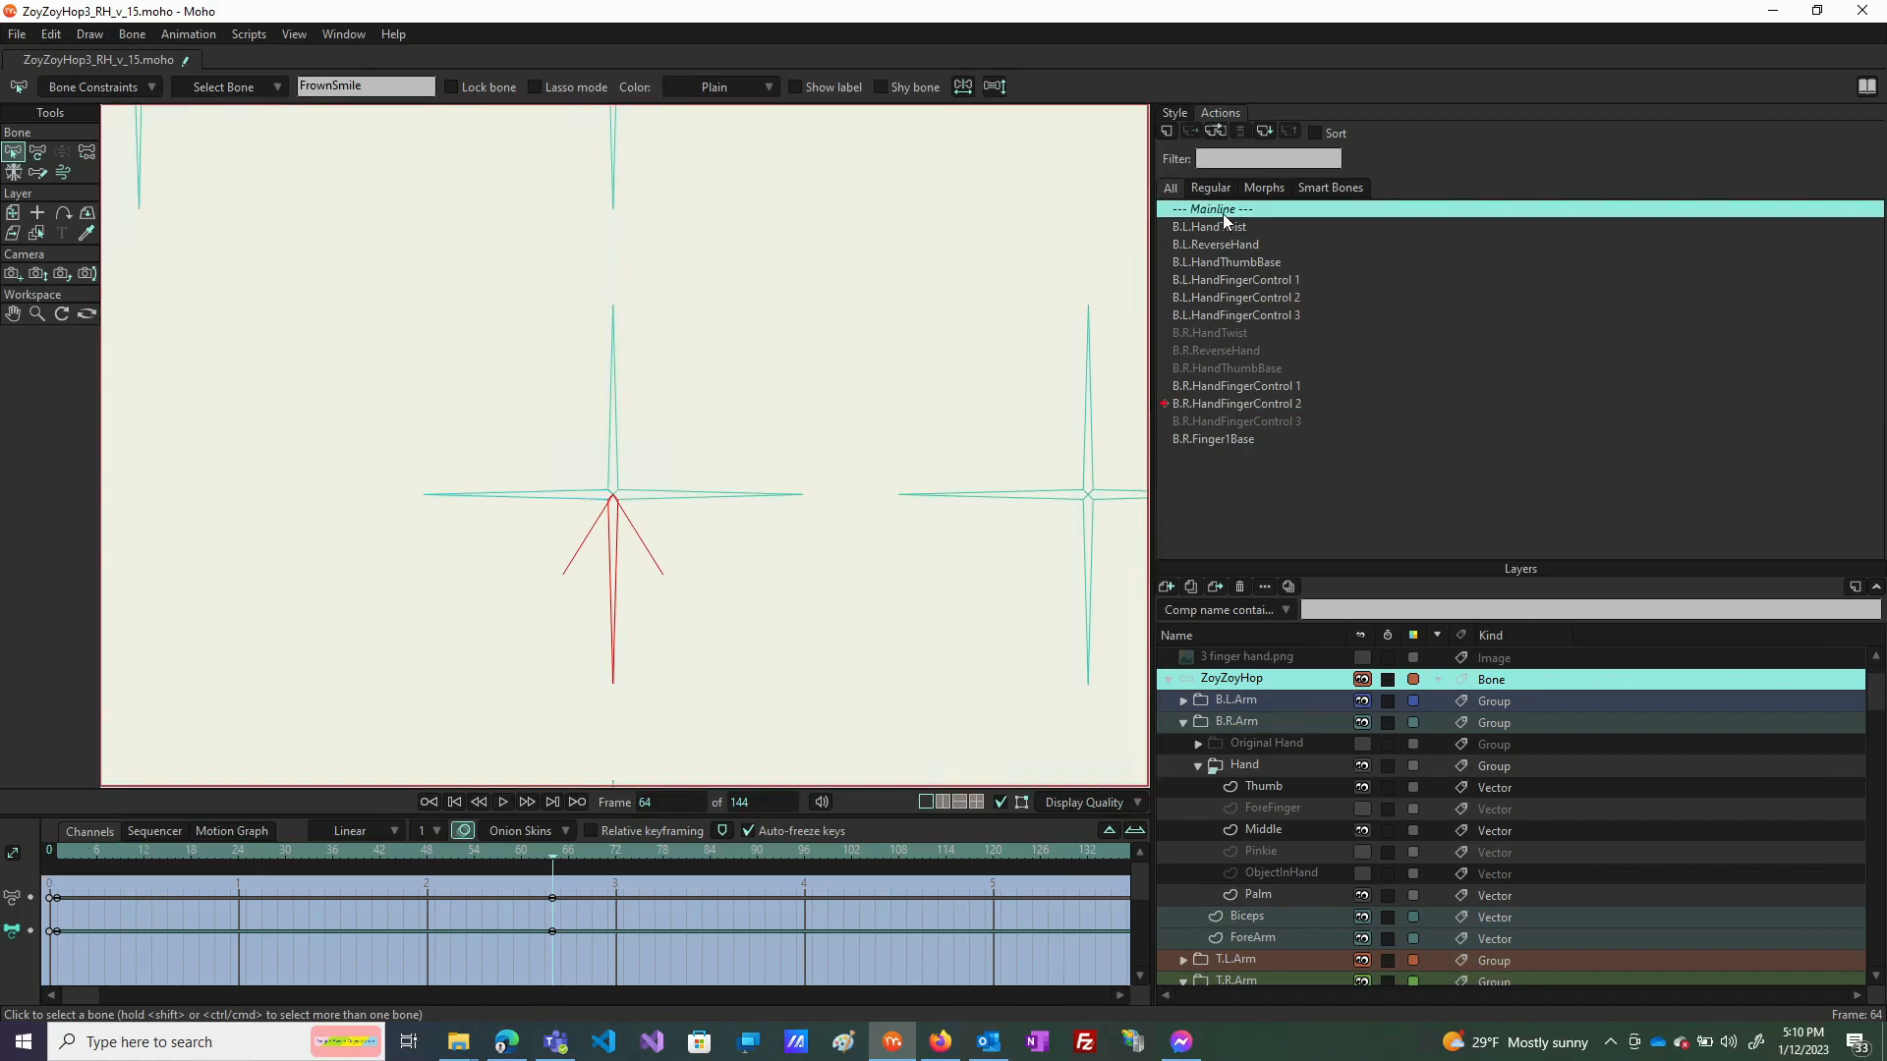
click(85, 153)
drag(634, 369, 986, 417)
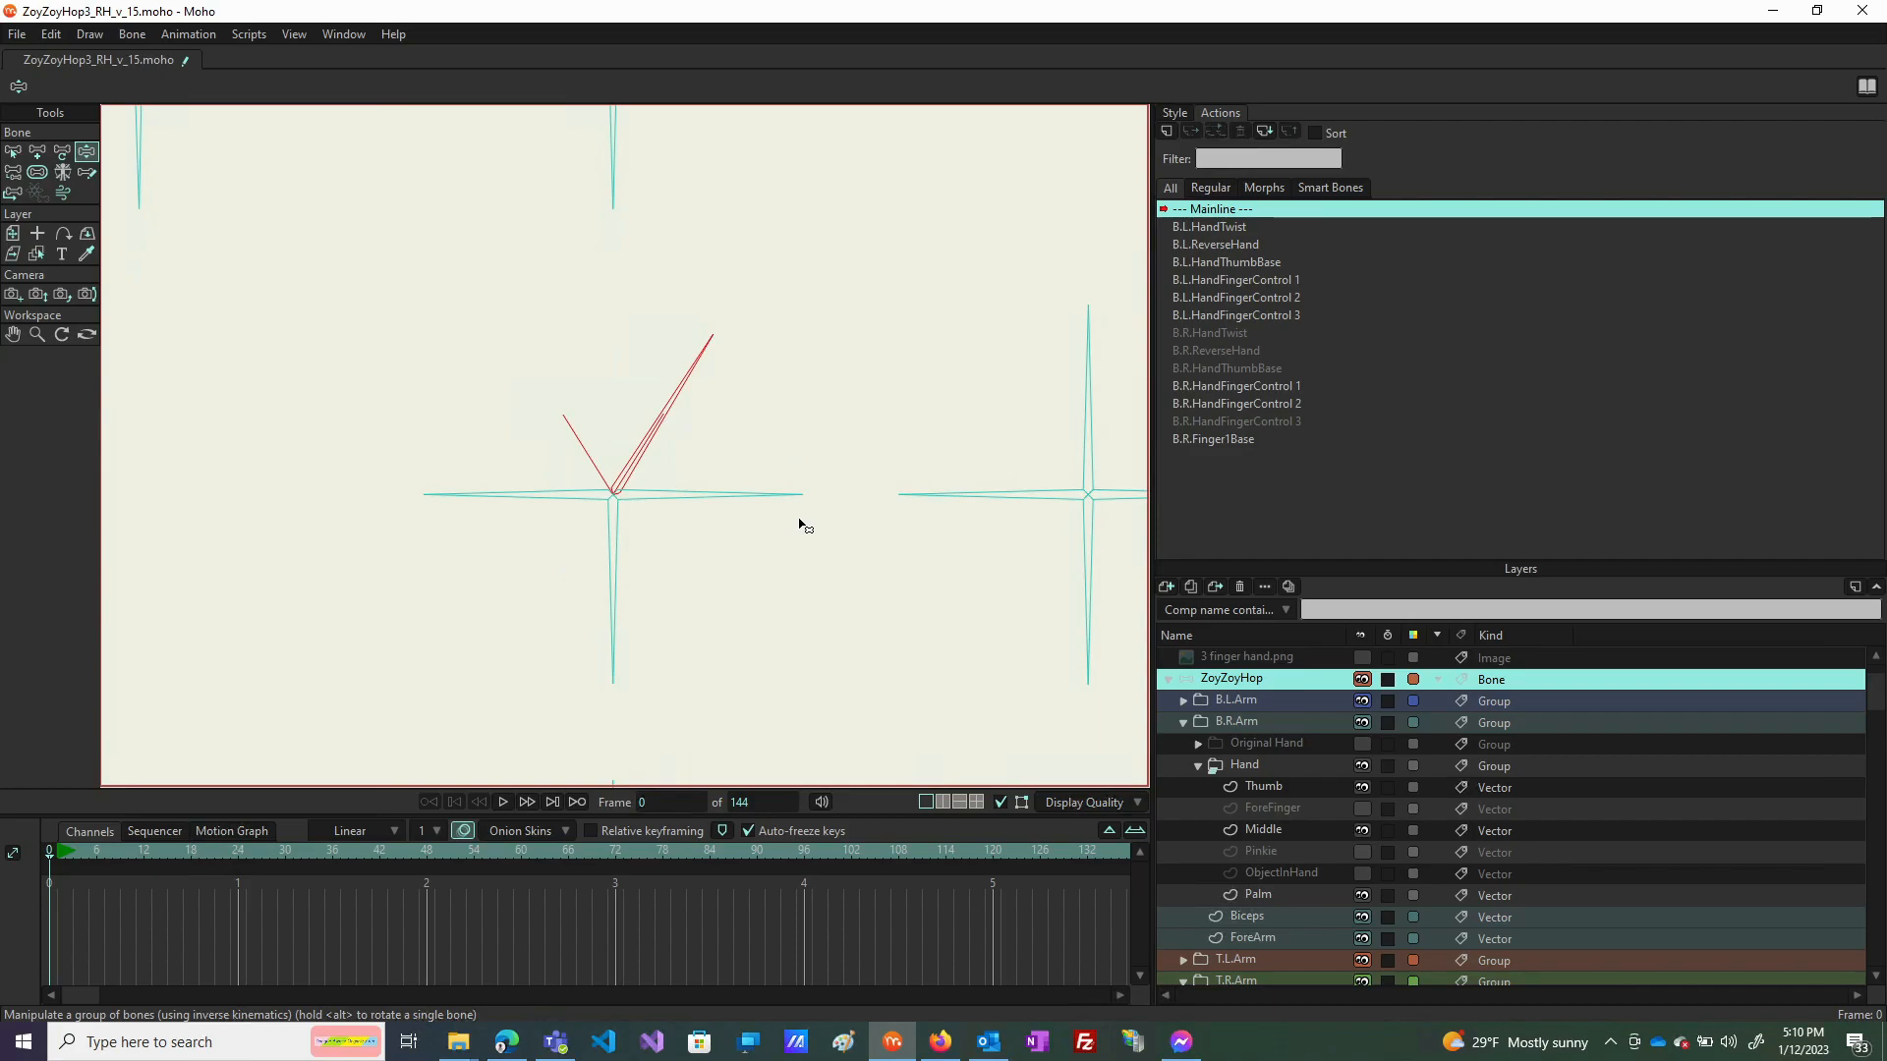
drag(786, 506, 774, 393)
drag(689, 373, 733, 501)
click(614, 500)
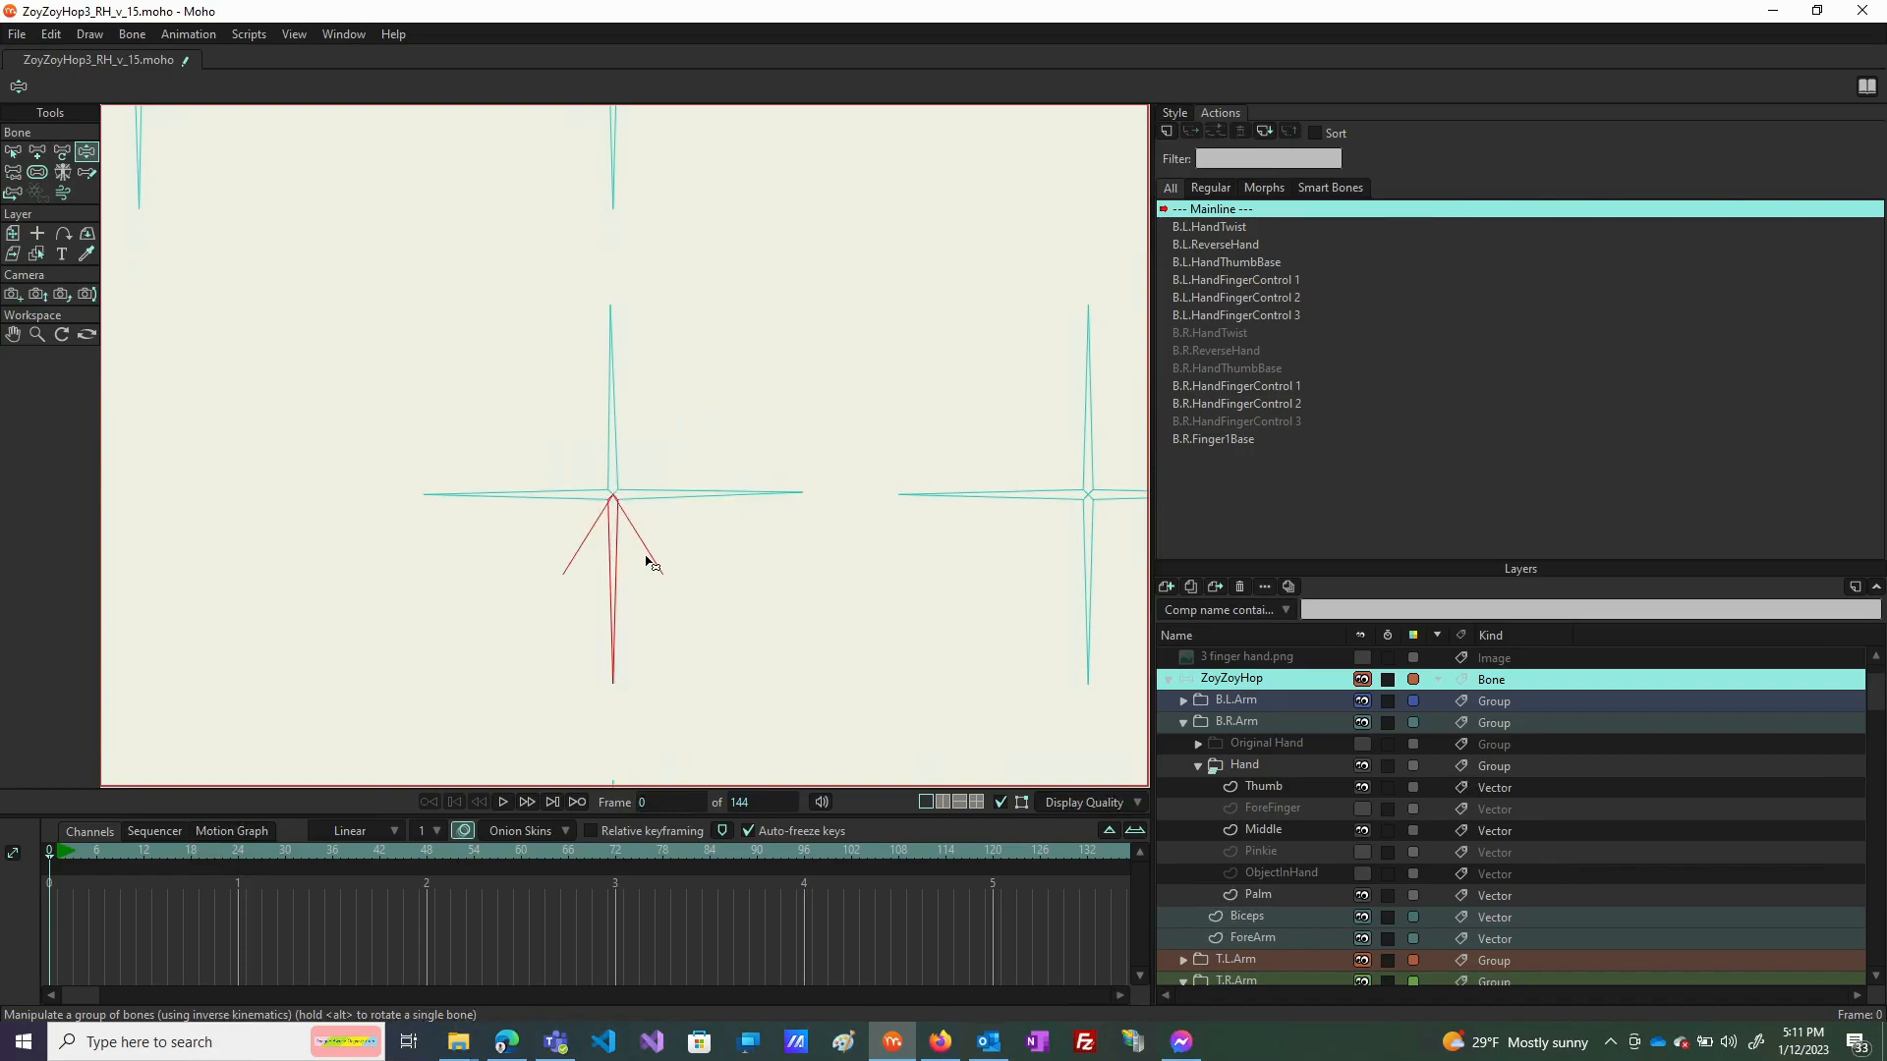
Swing the bones of the mouth control cross apart to test how each one moves.
drag(518, 510, 480, 600)
drag(802, 508, 716, 675)
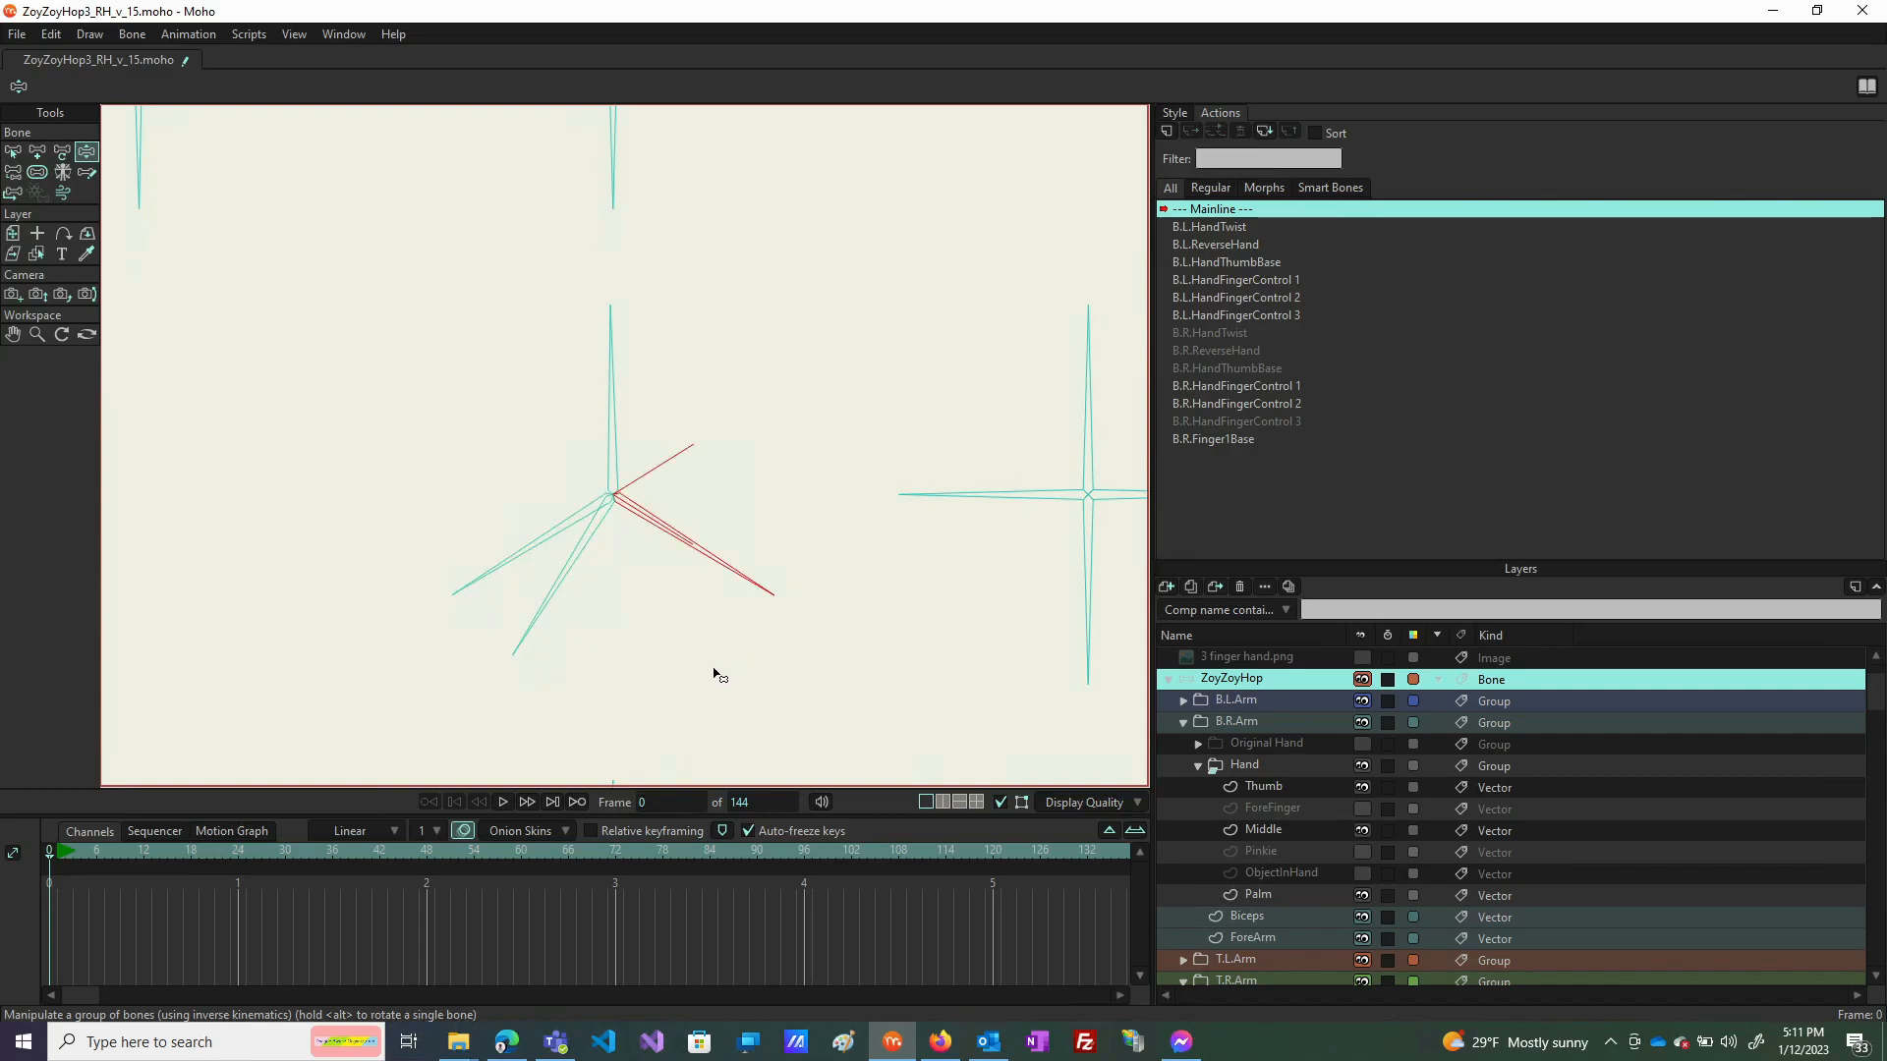
drag(609, 360, 497, 350)
scroll(611, 380, down, 4)
scroll(609, 381, up, 4)
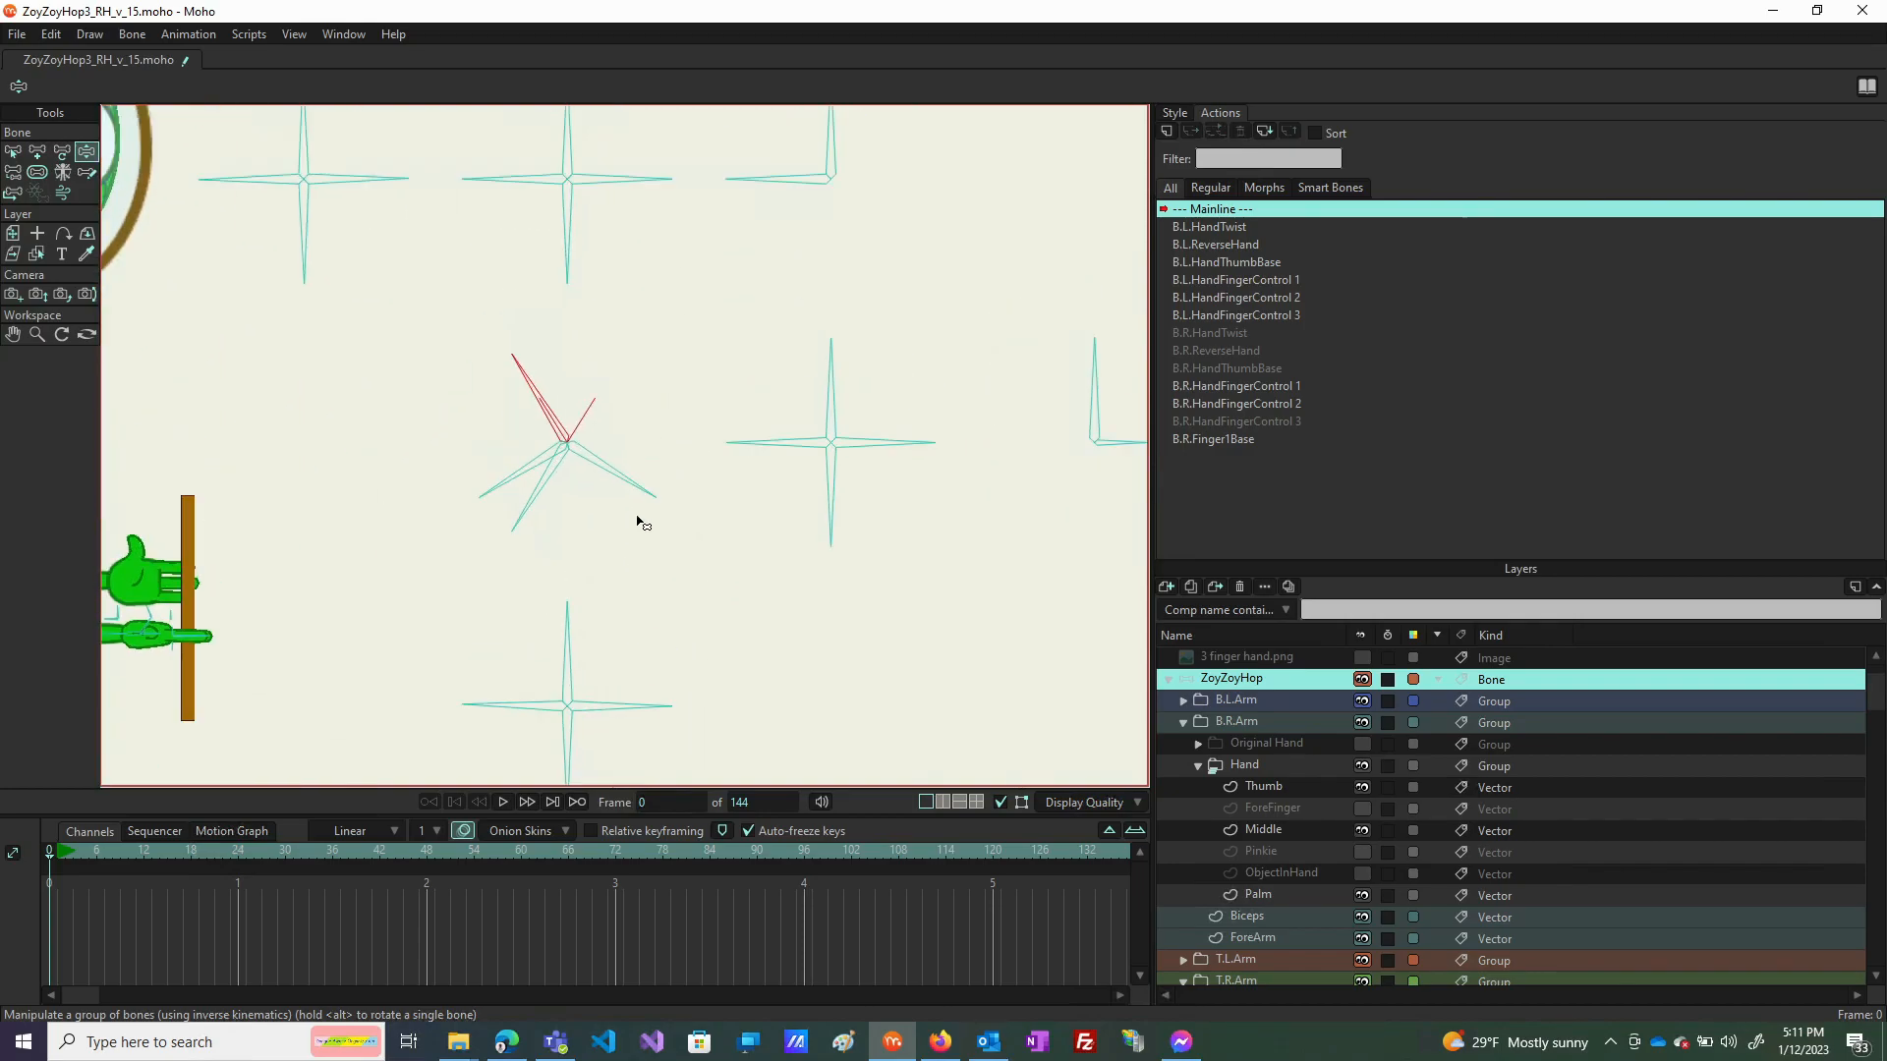
scroll(641, 482, down, 5)
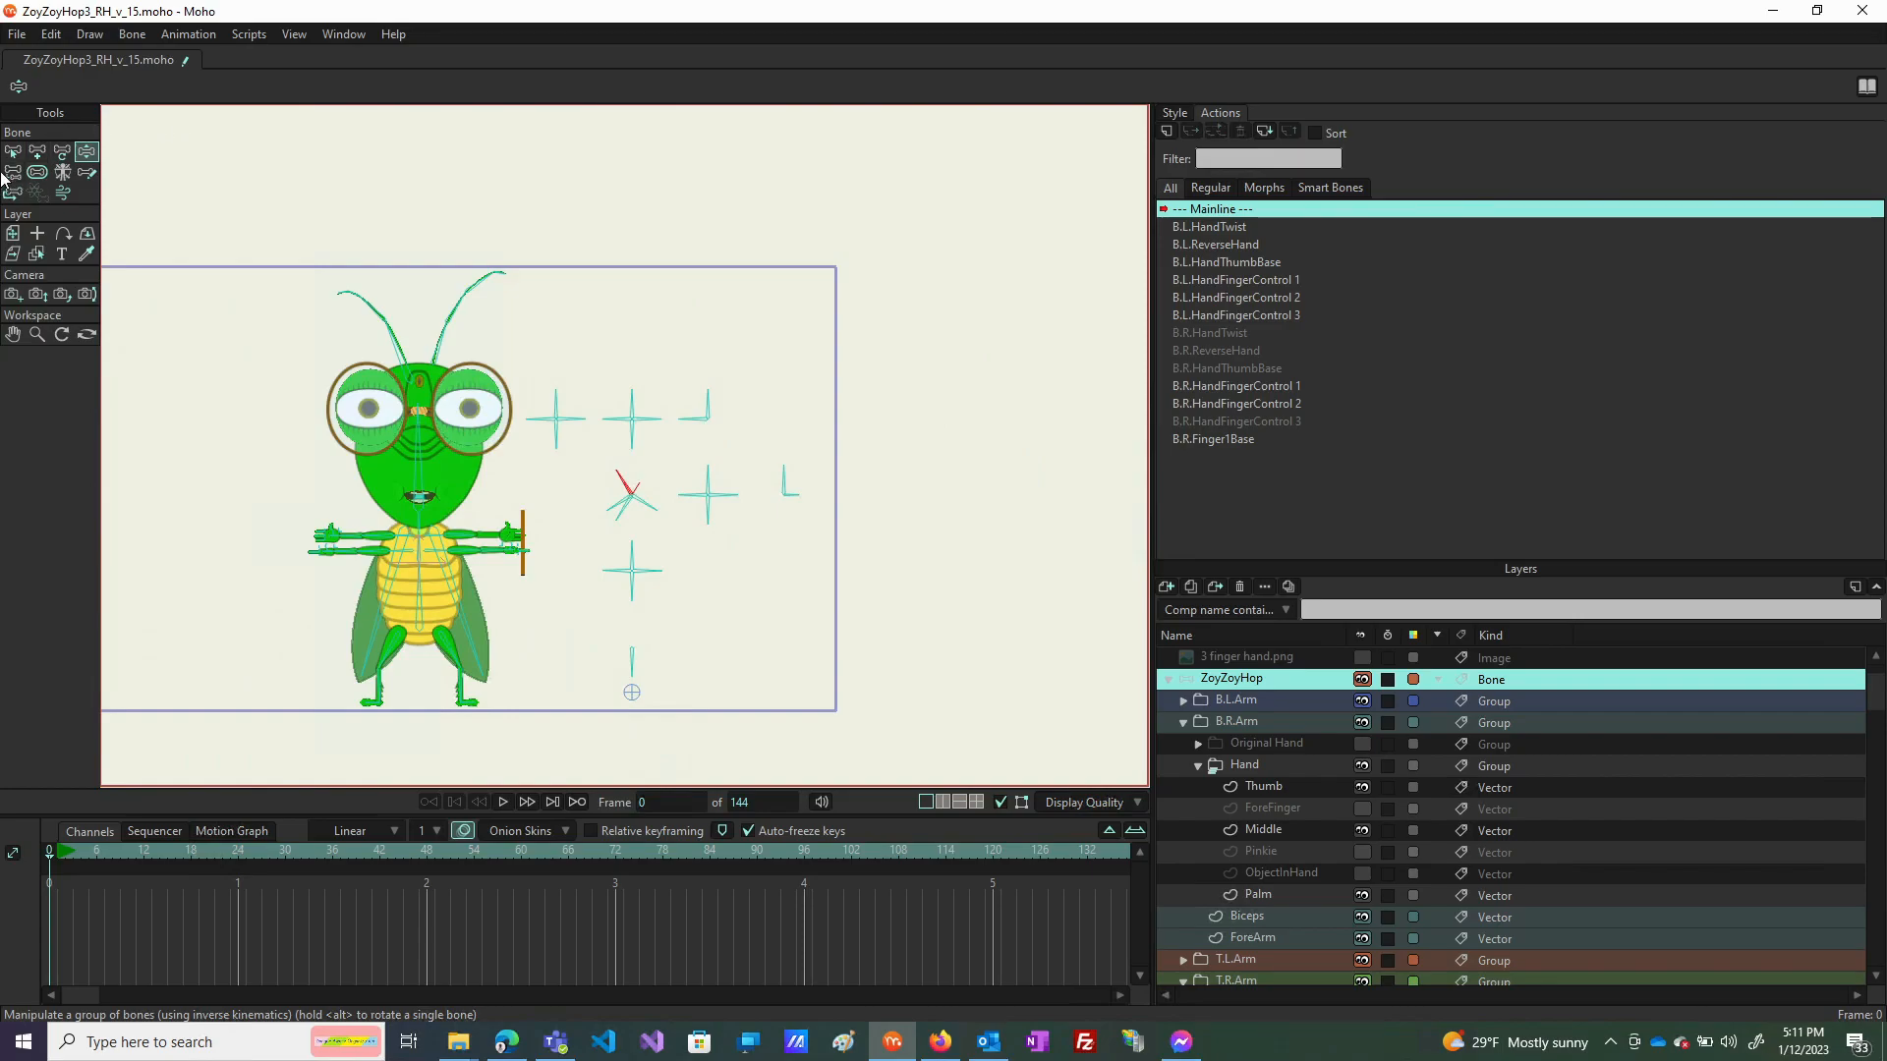
Select all the control bones beside the character and show their name labels.
click(13, 152)
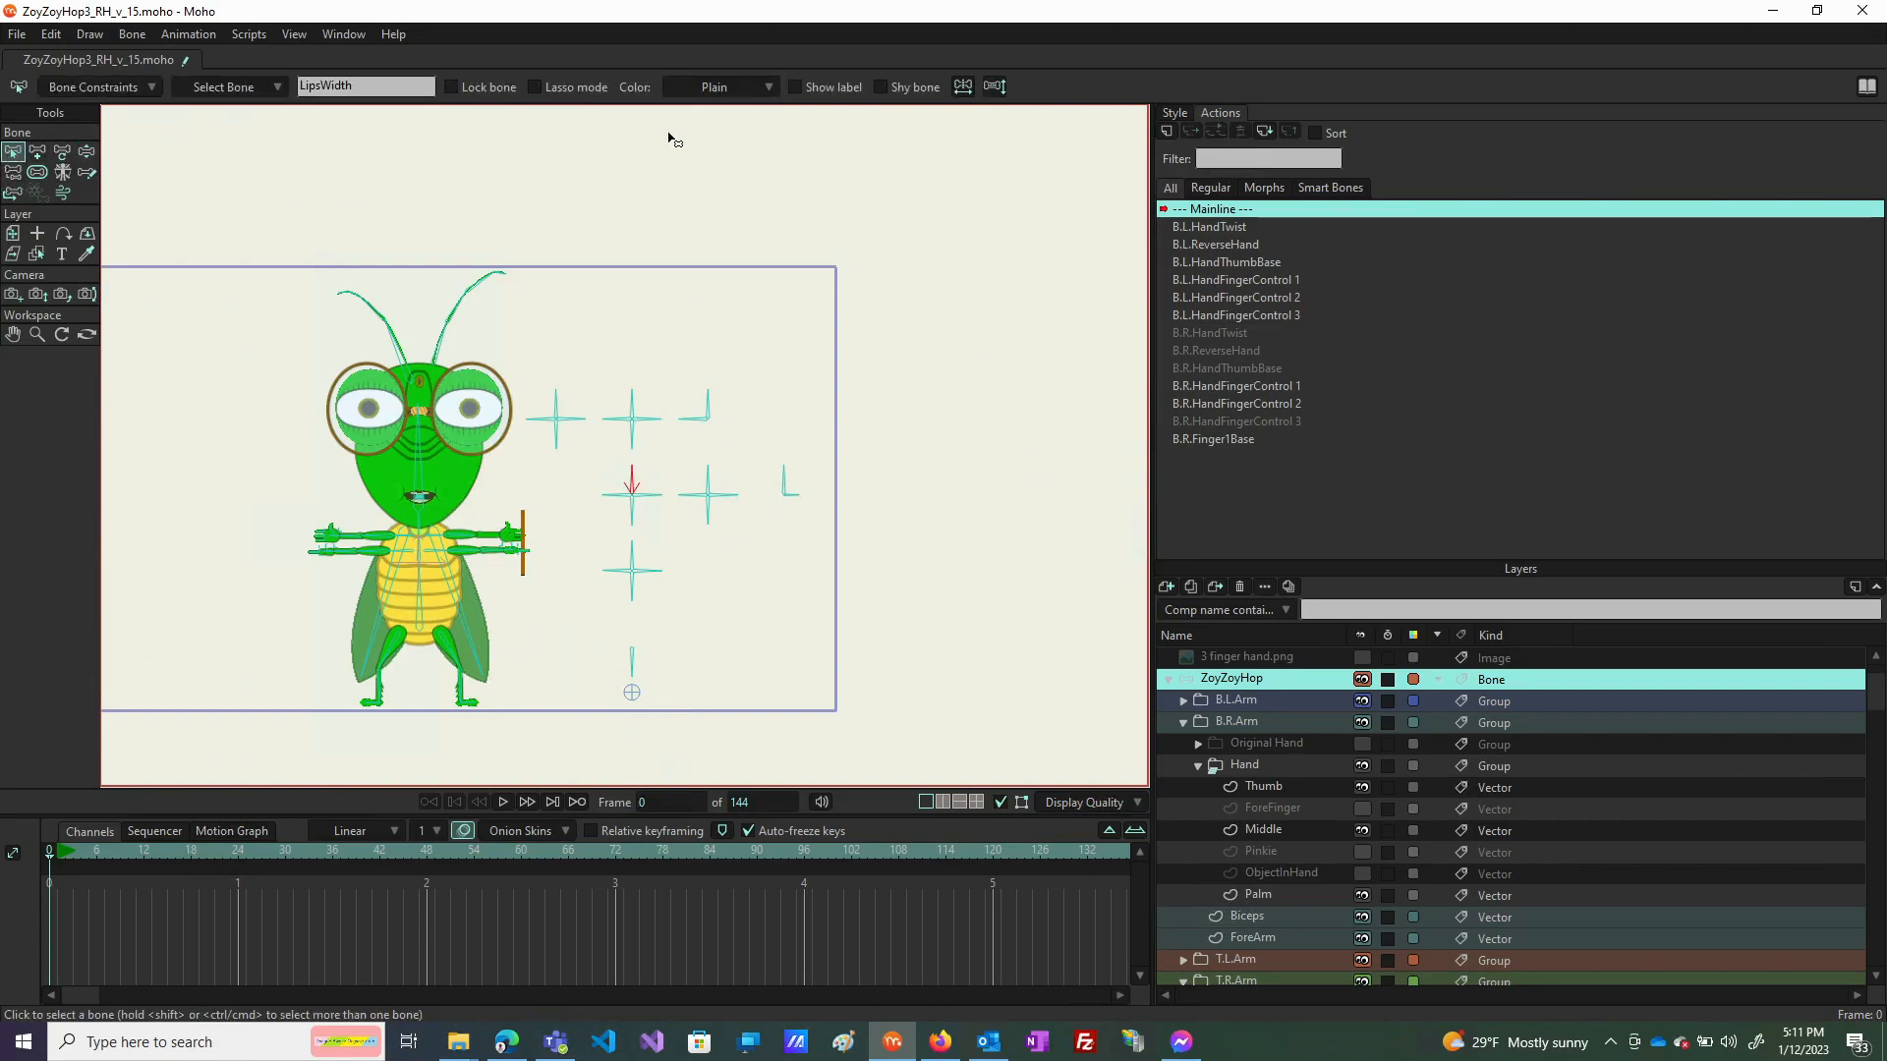
click(794, 86)
click(800, 92)
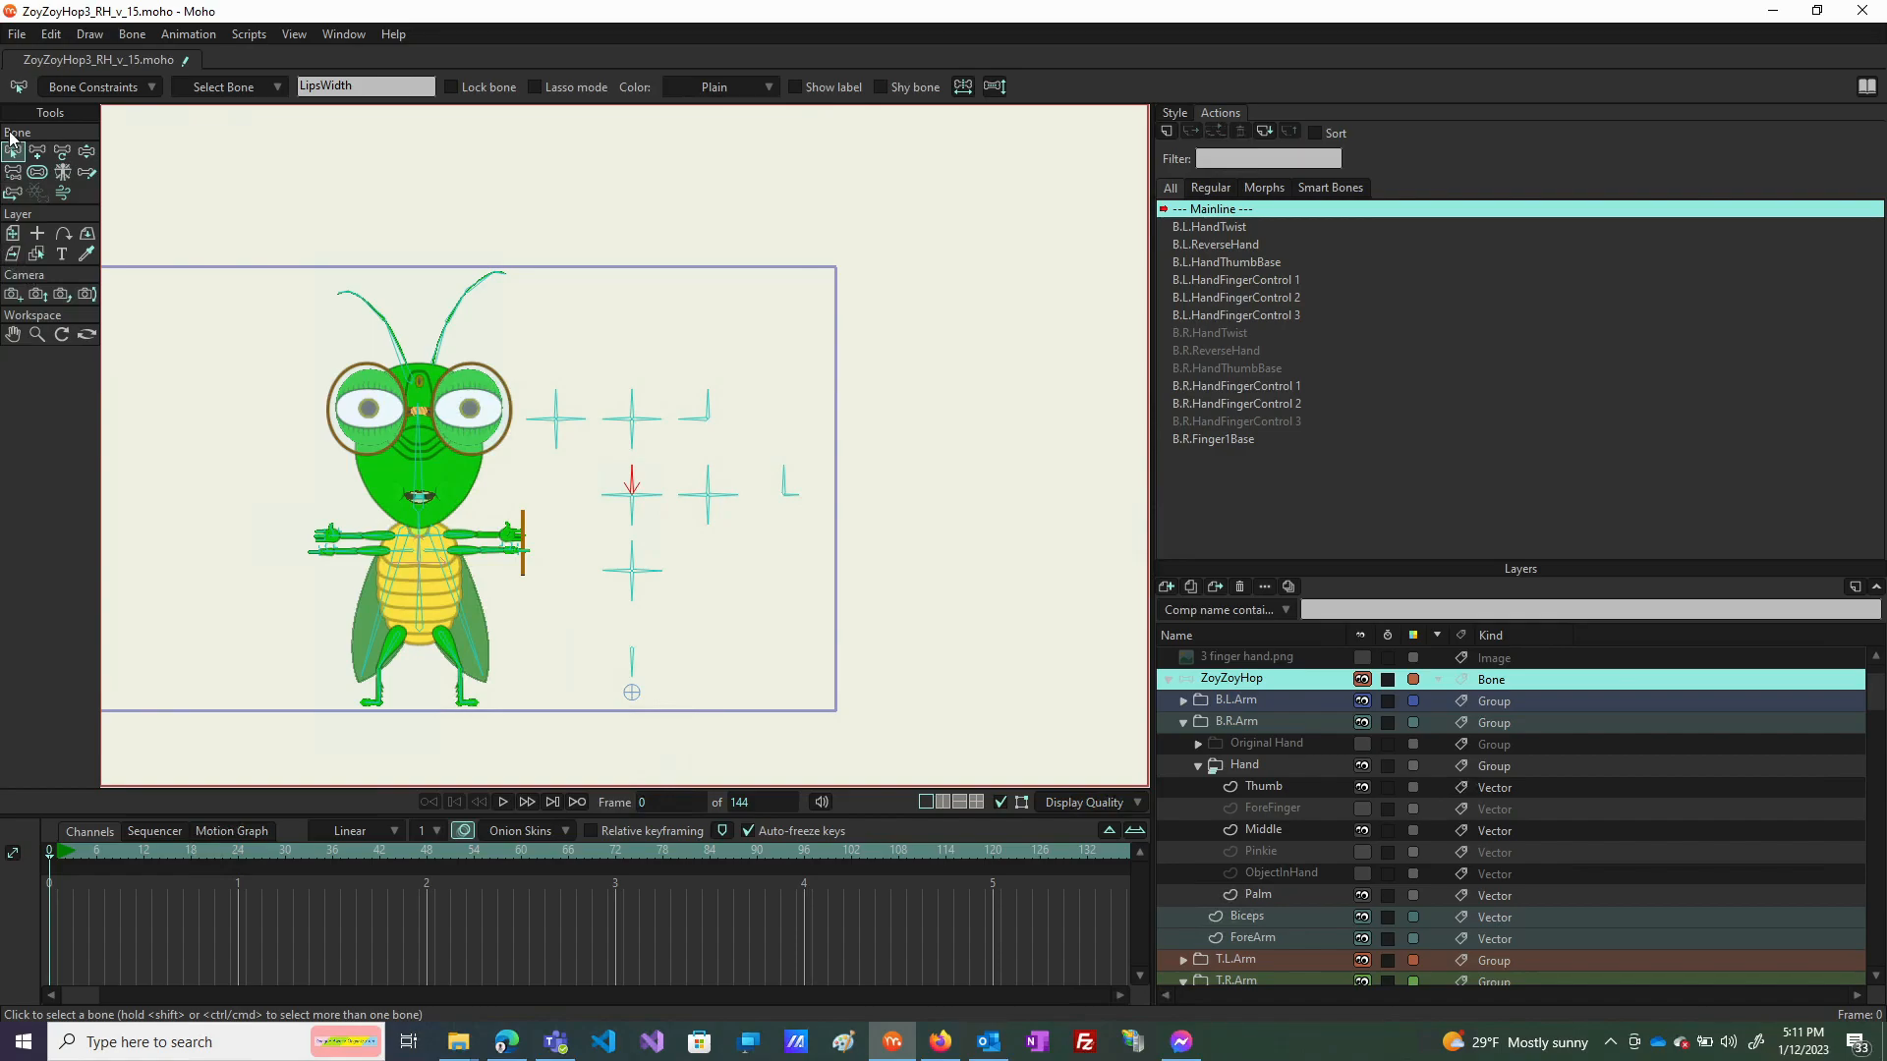
drag(846, 304, 548, 658)
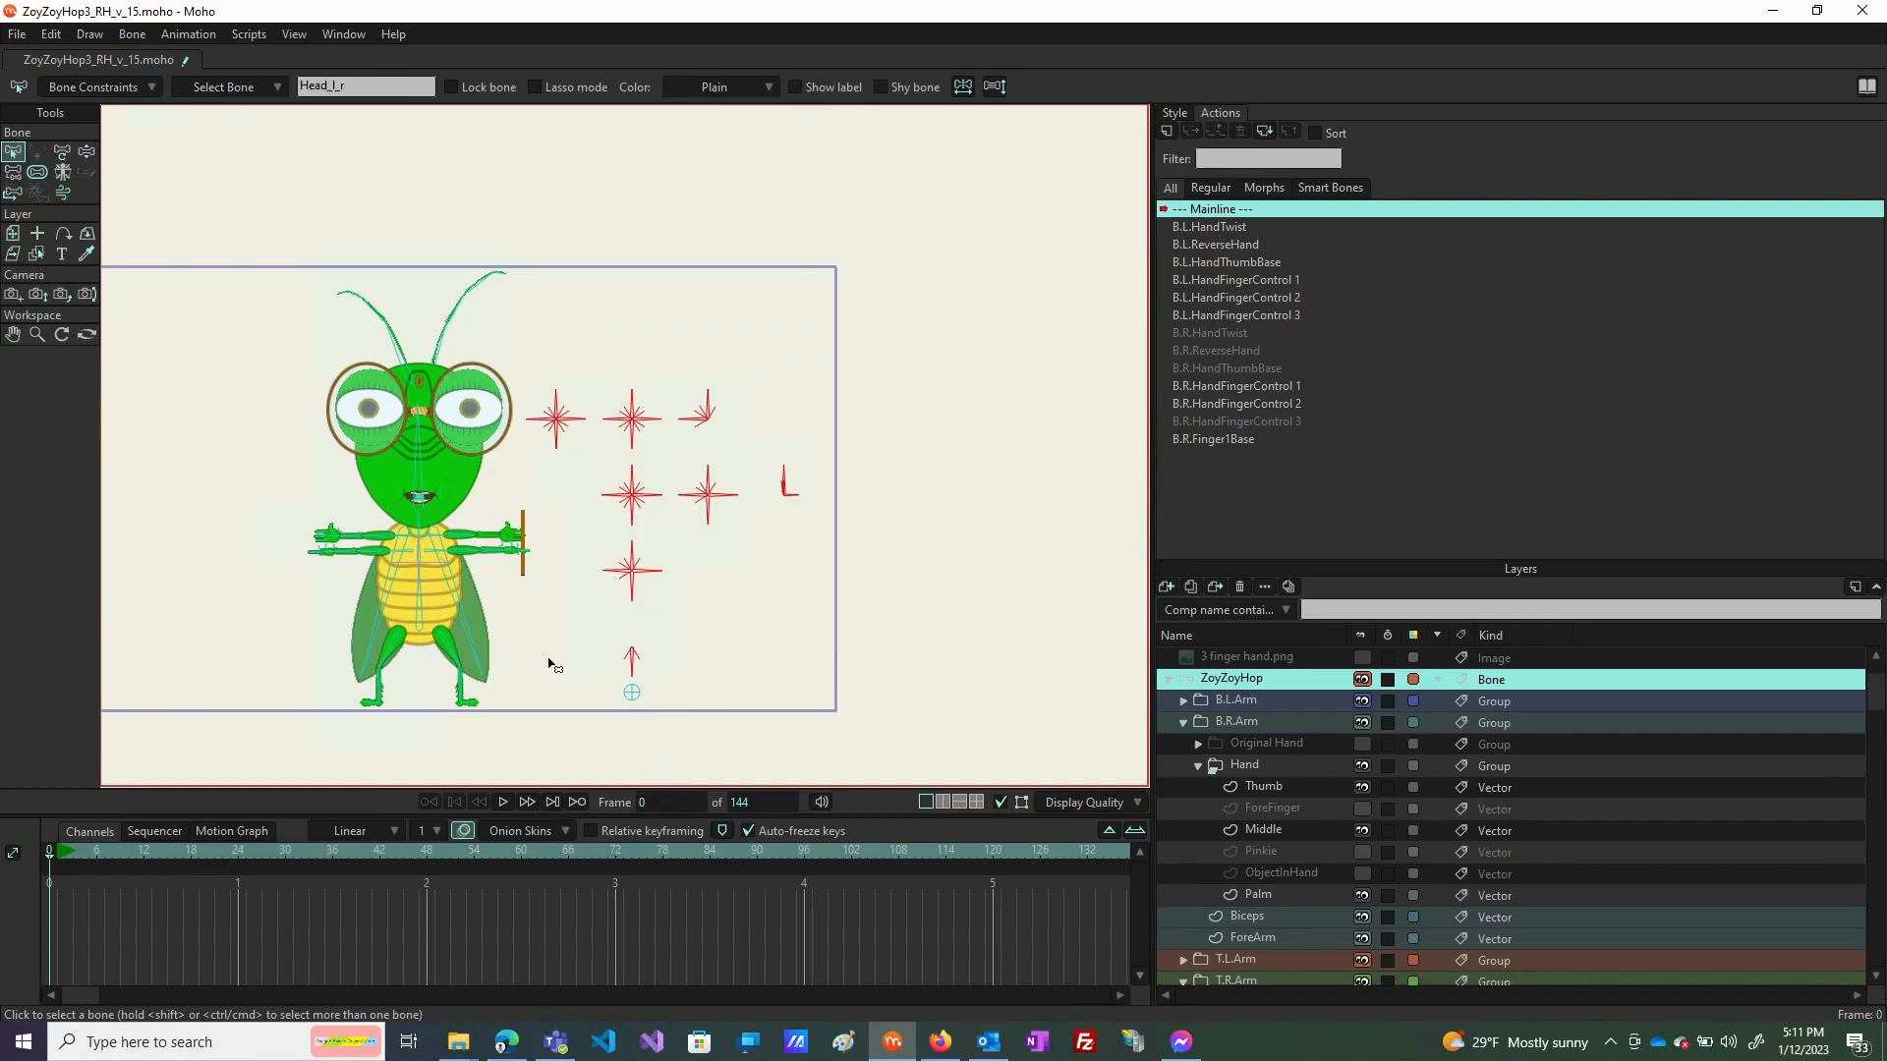
click(805, 87)
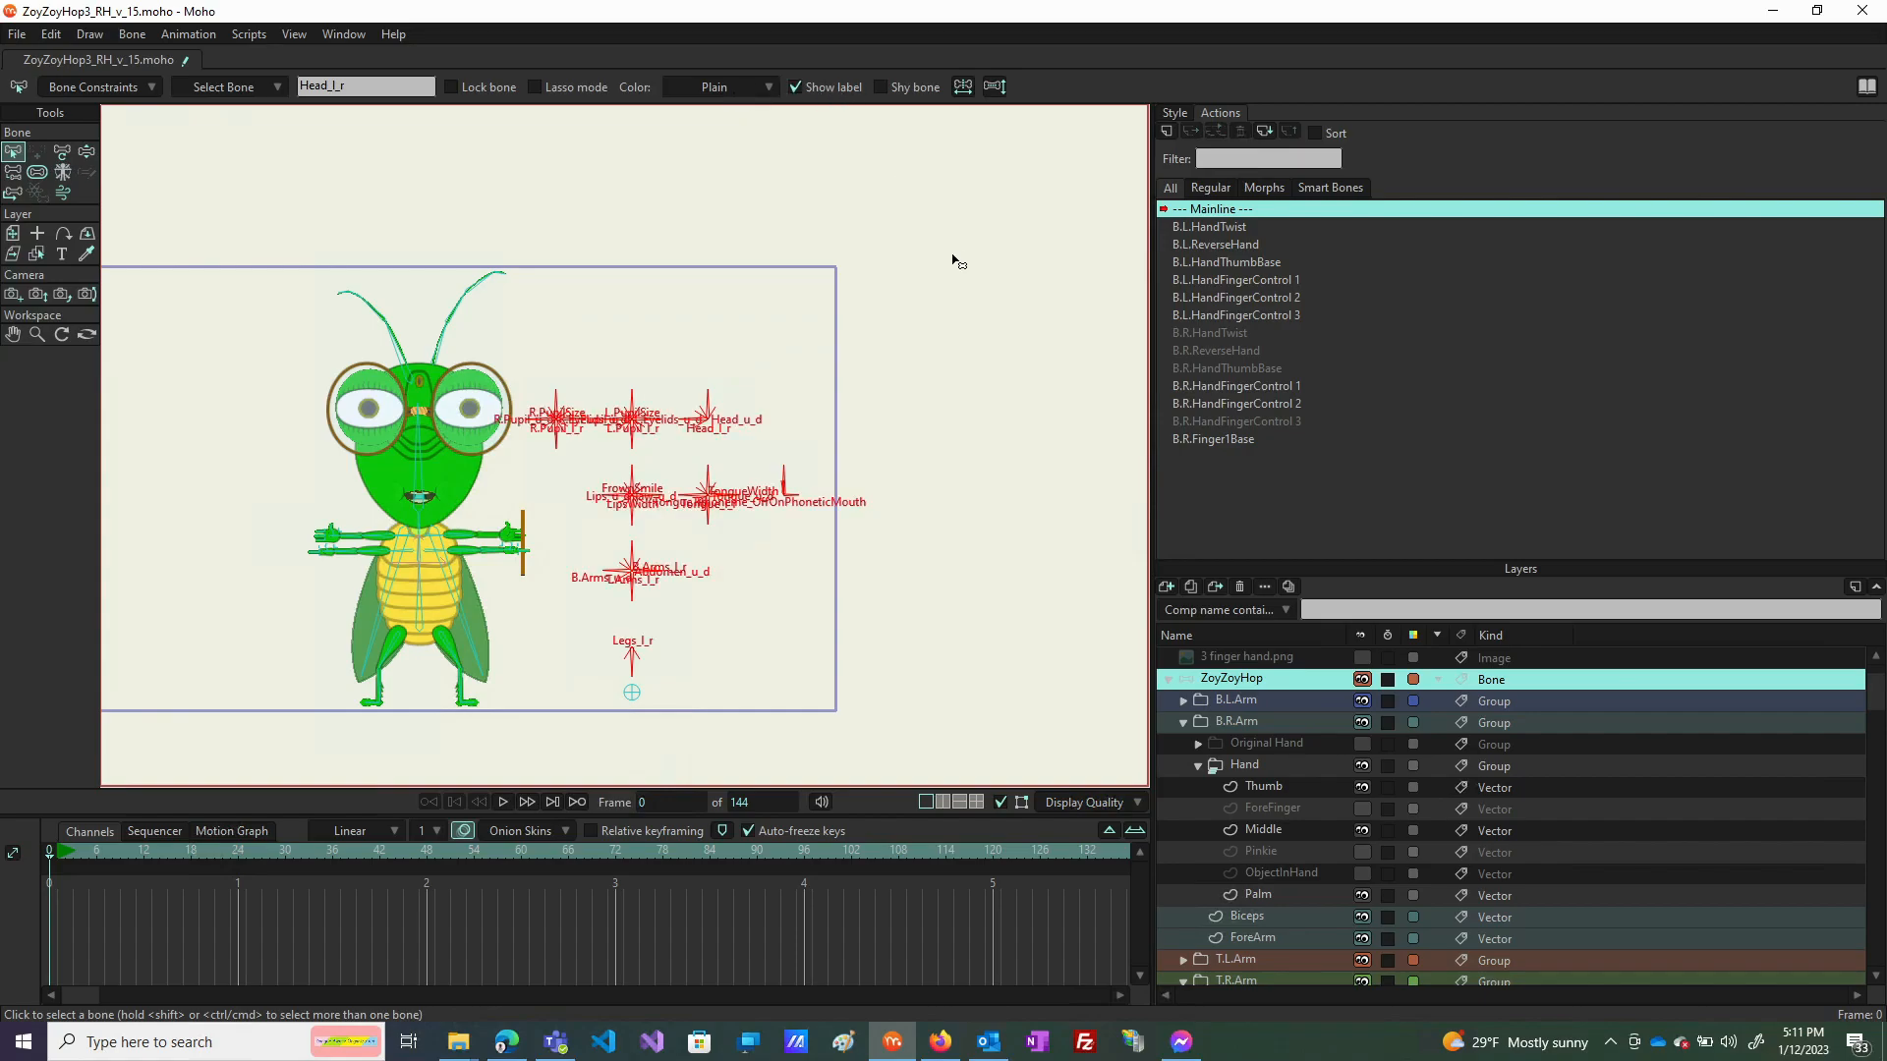
click(960, 295)
scroll(632, 497, up, 5)
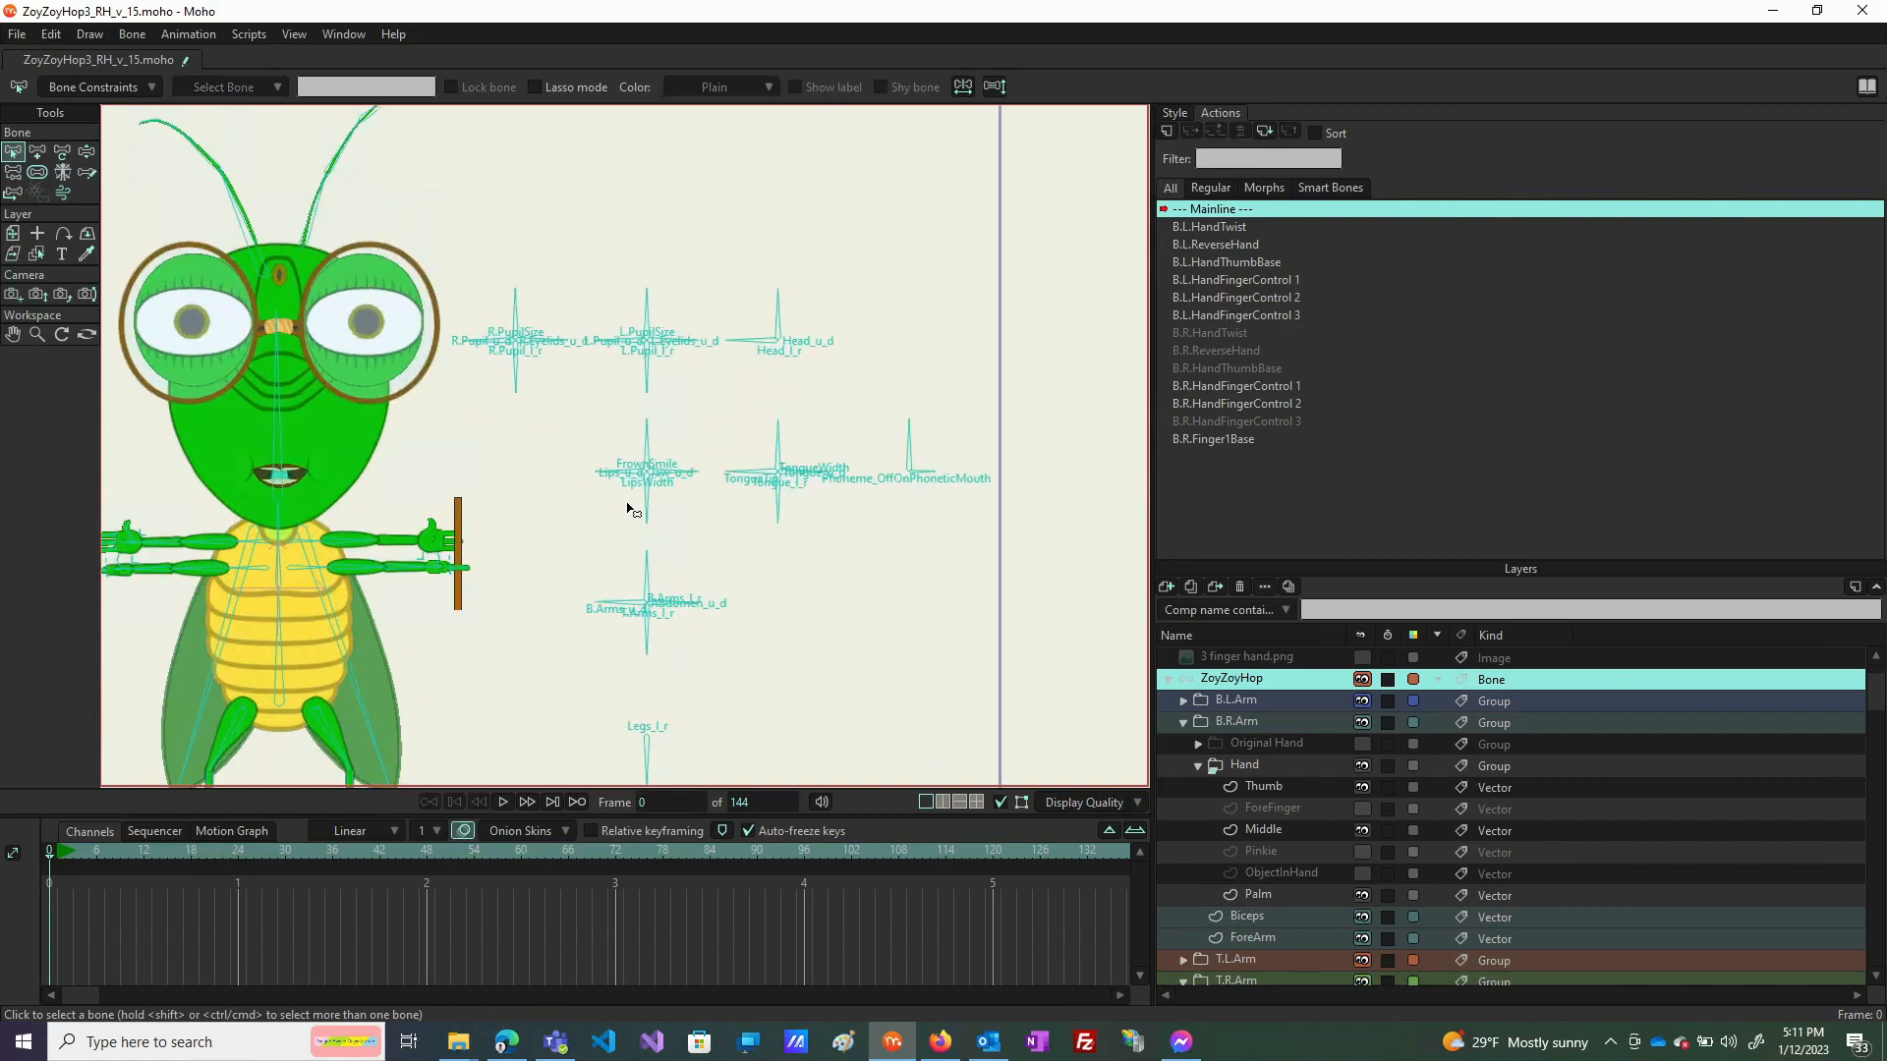
Examine the labelled right-eye control cross, selecting the R.Pupil_l_r, R.PupilSize, R.Pupil_u_d and R.Eyelids_u_d bones in turn.
scroll(658, 487, down, 6)
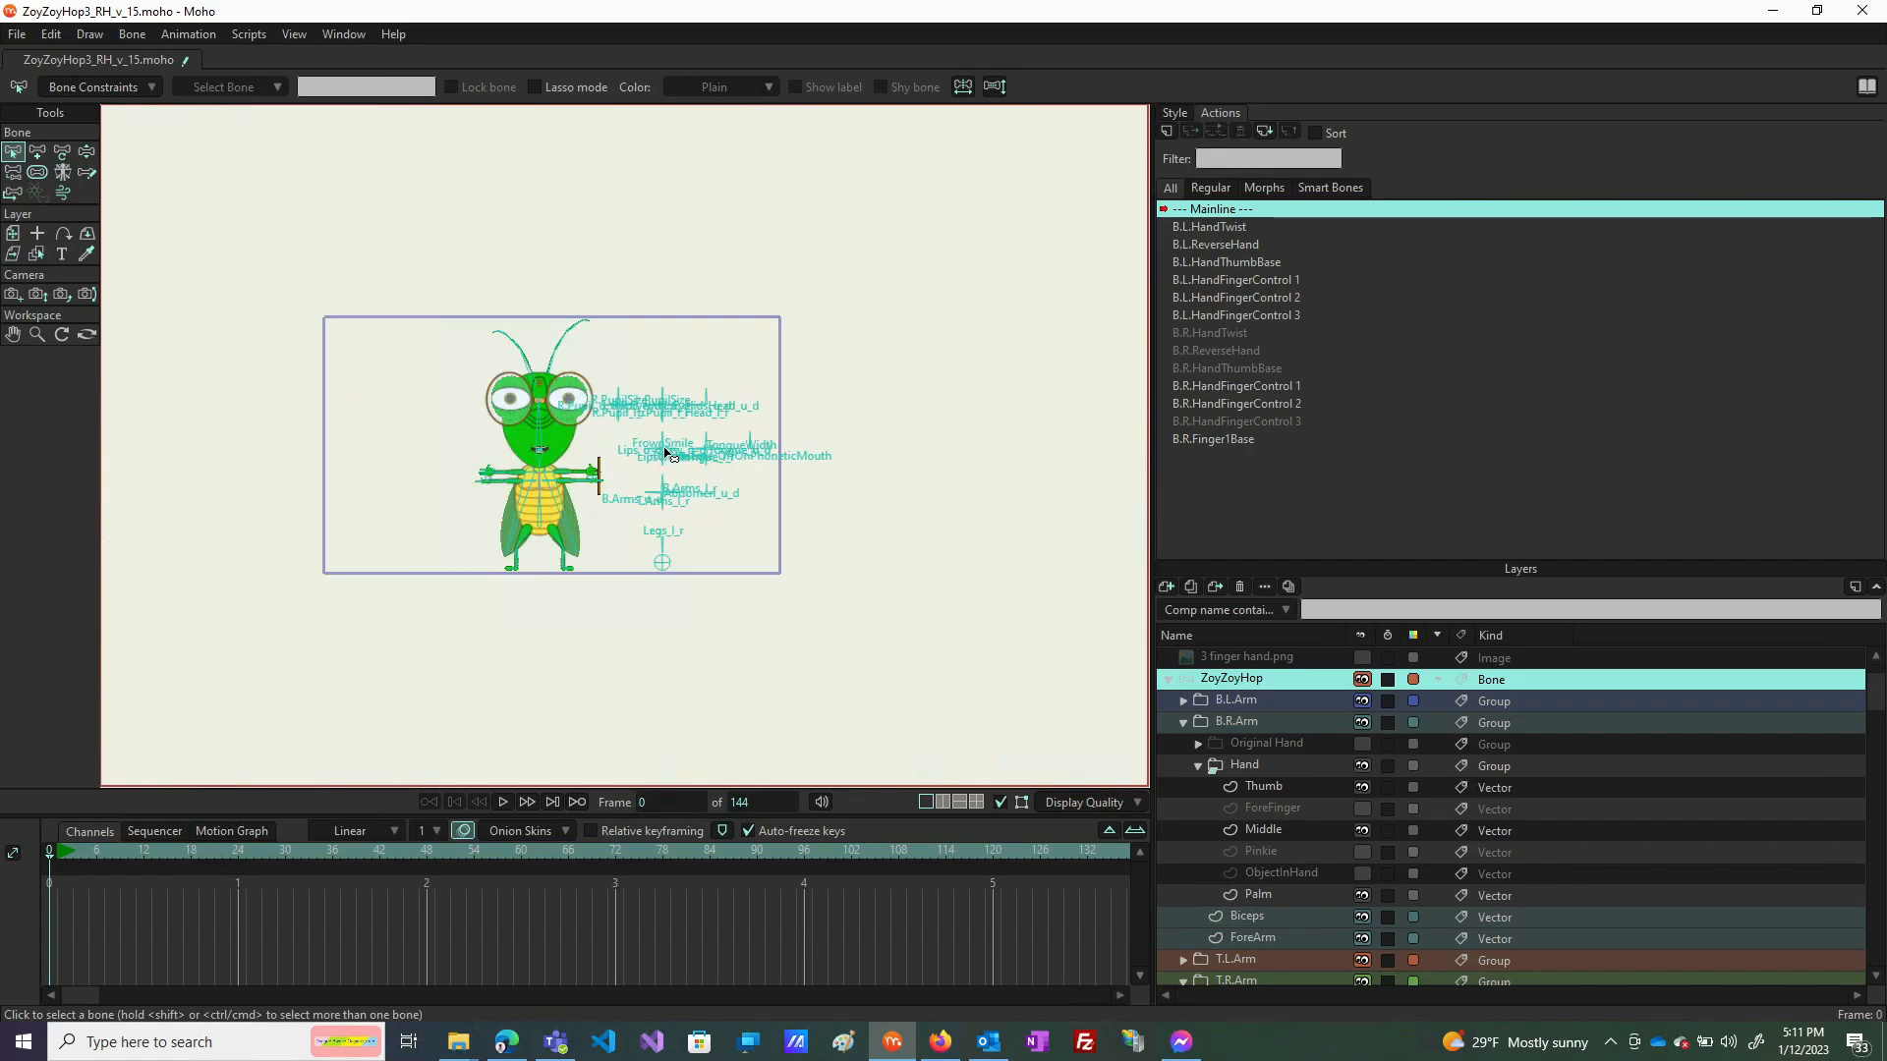
scroll(644, 433, up, 4)
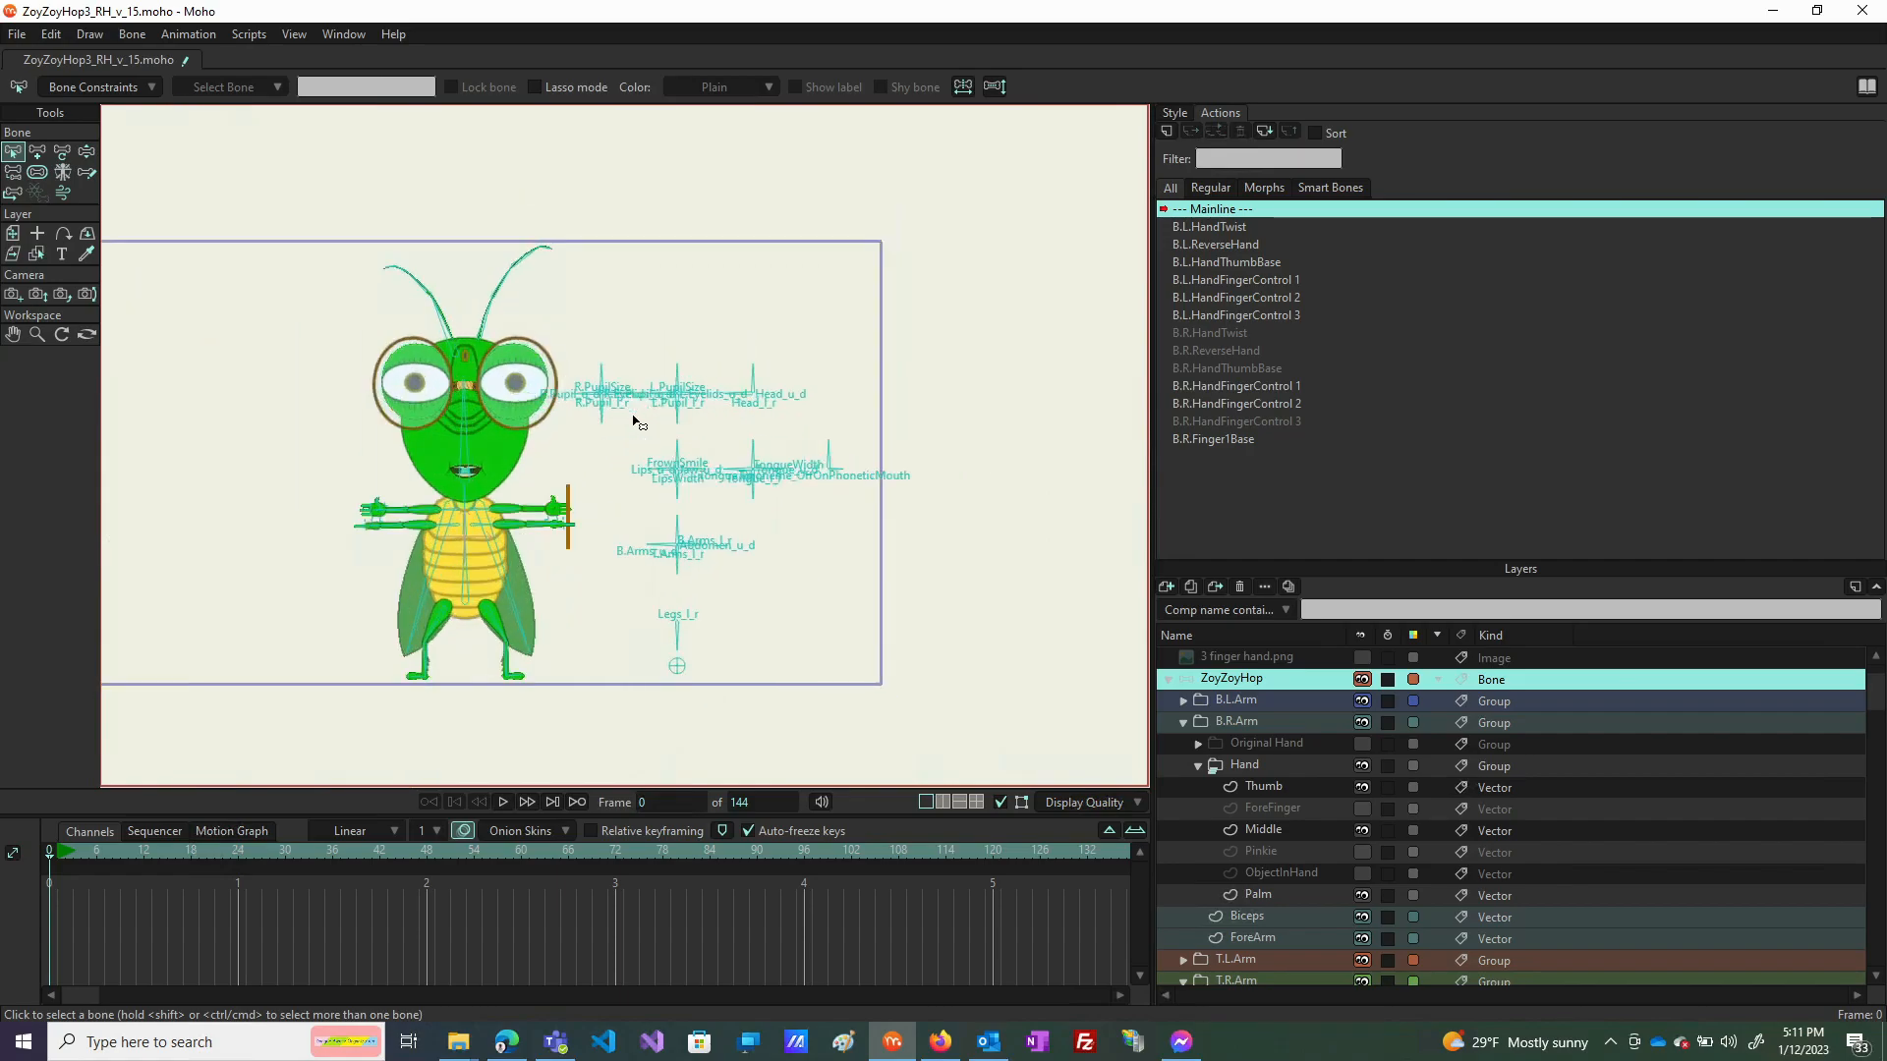
scroll(579, 405, up, 4)
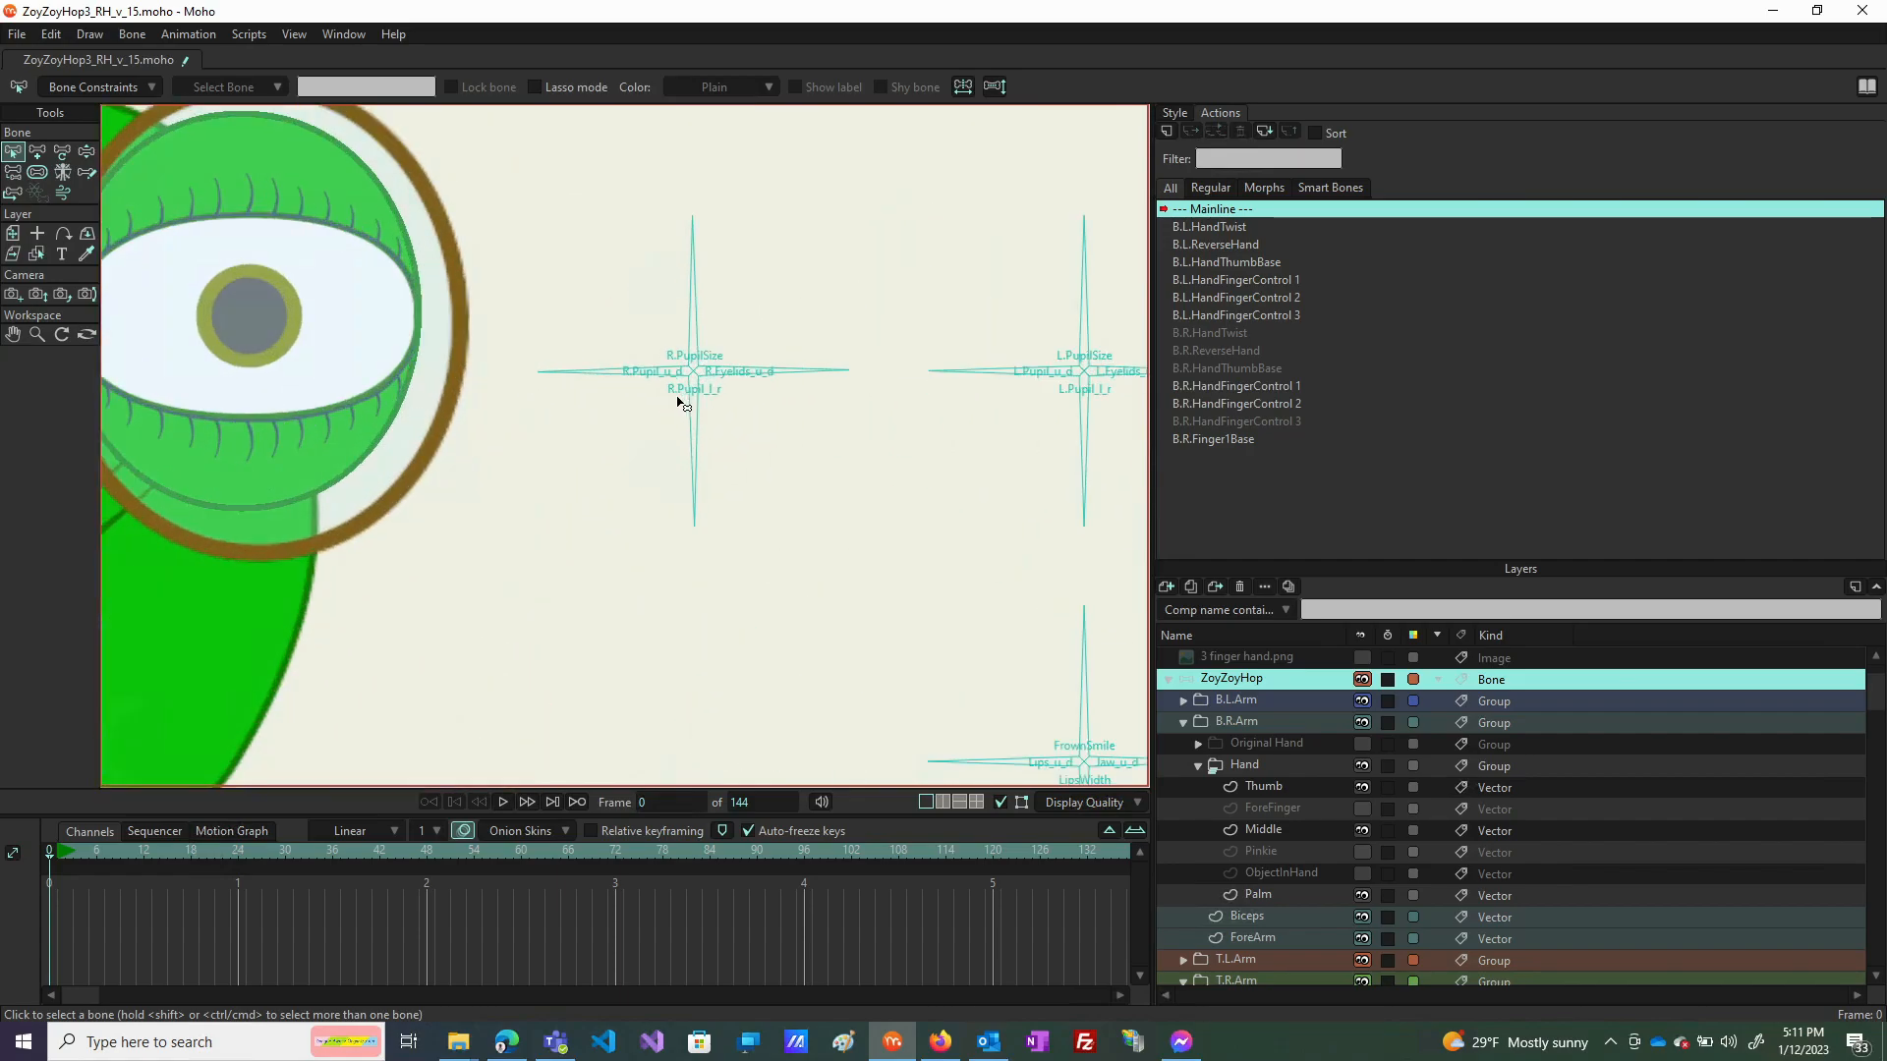
scroll(678, 373, up, 4)
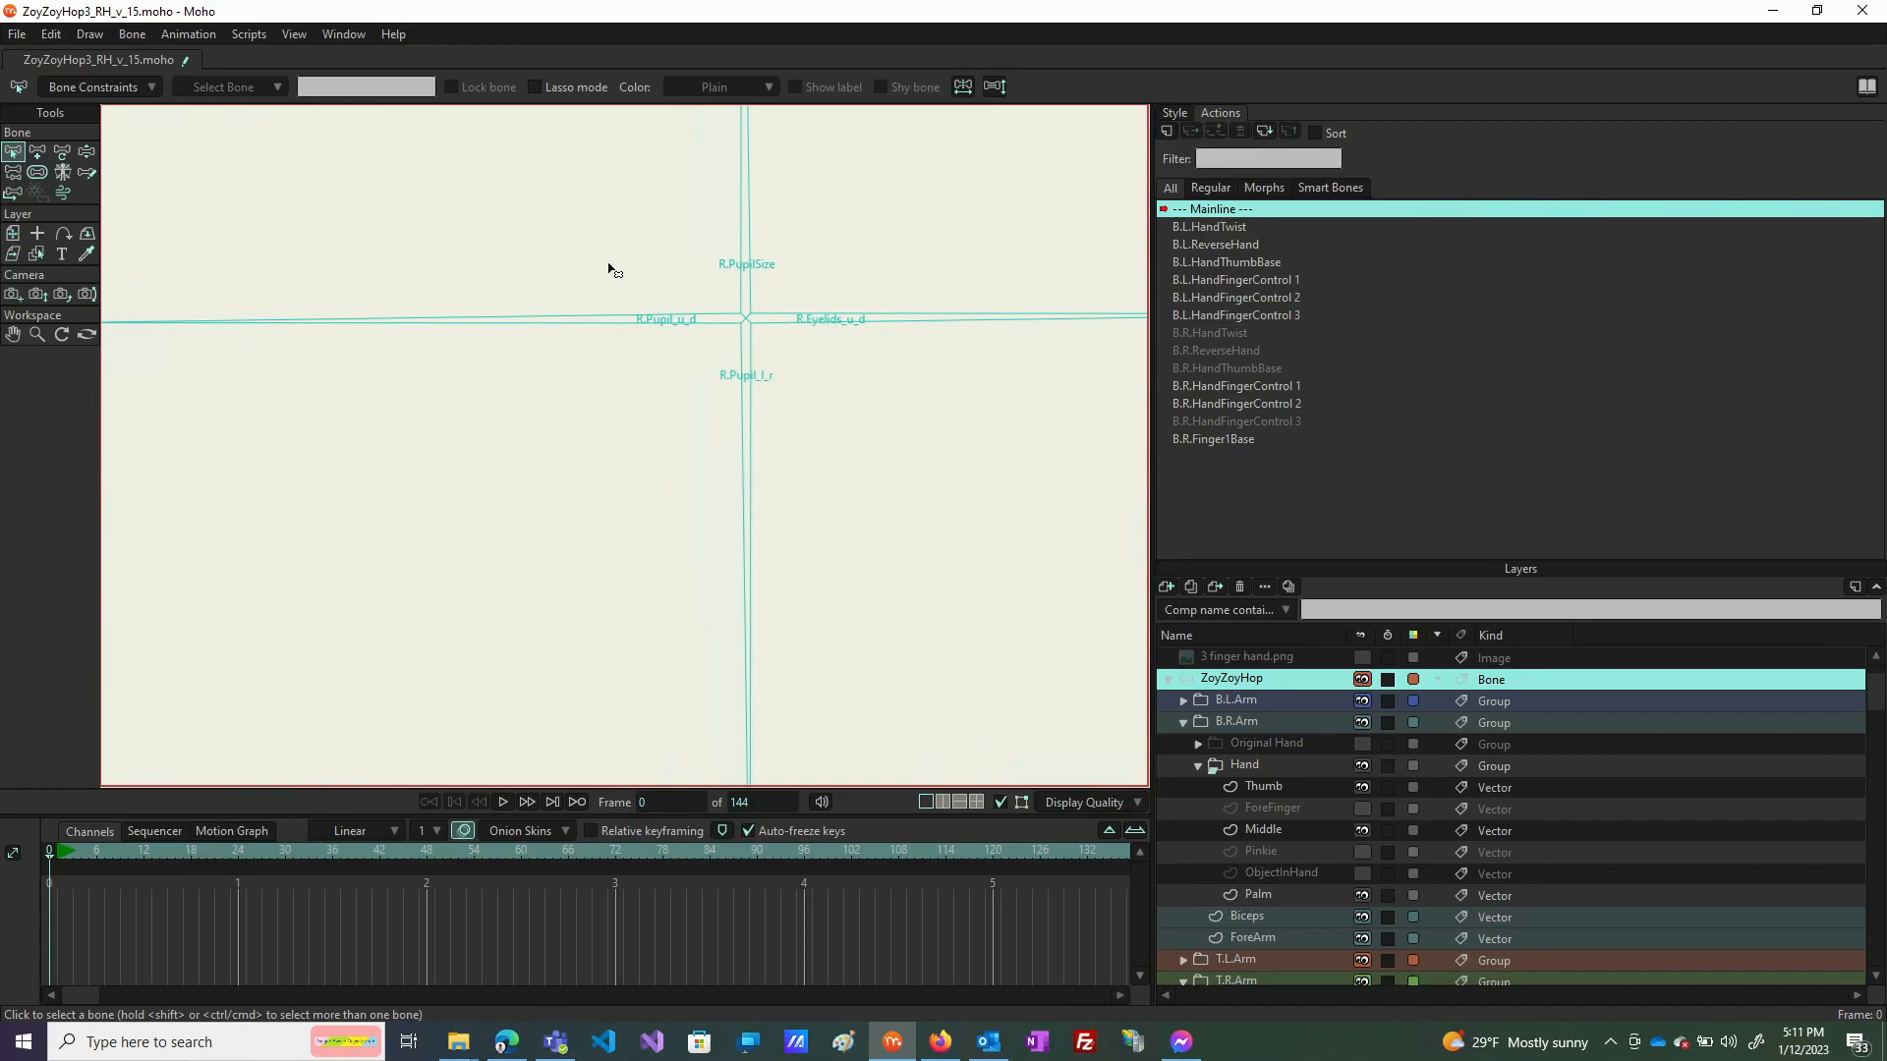
click(85, 152)
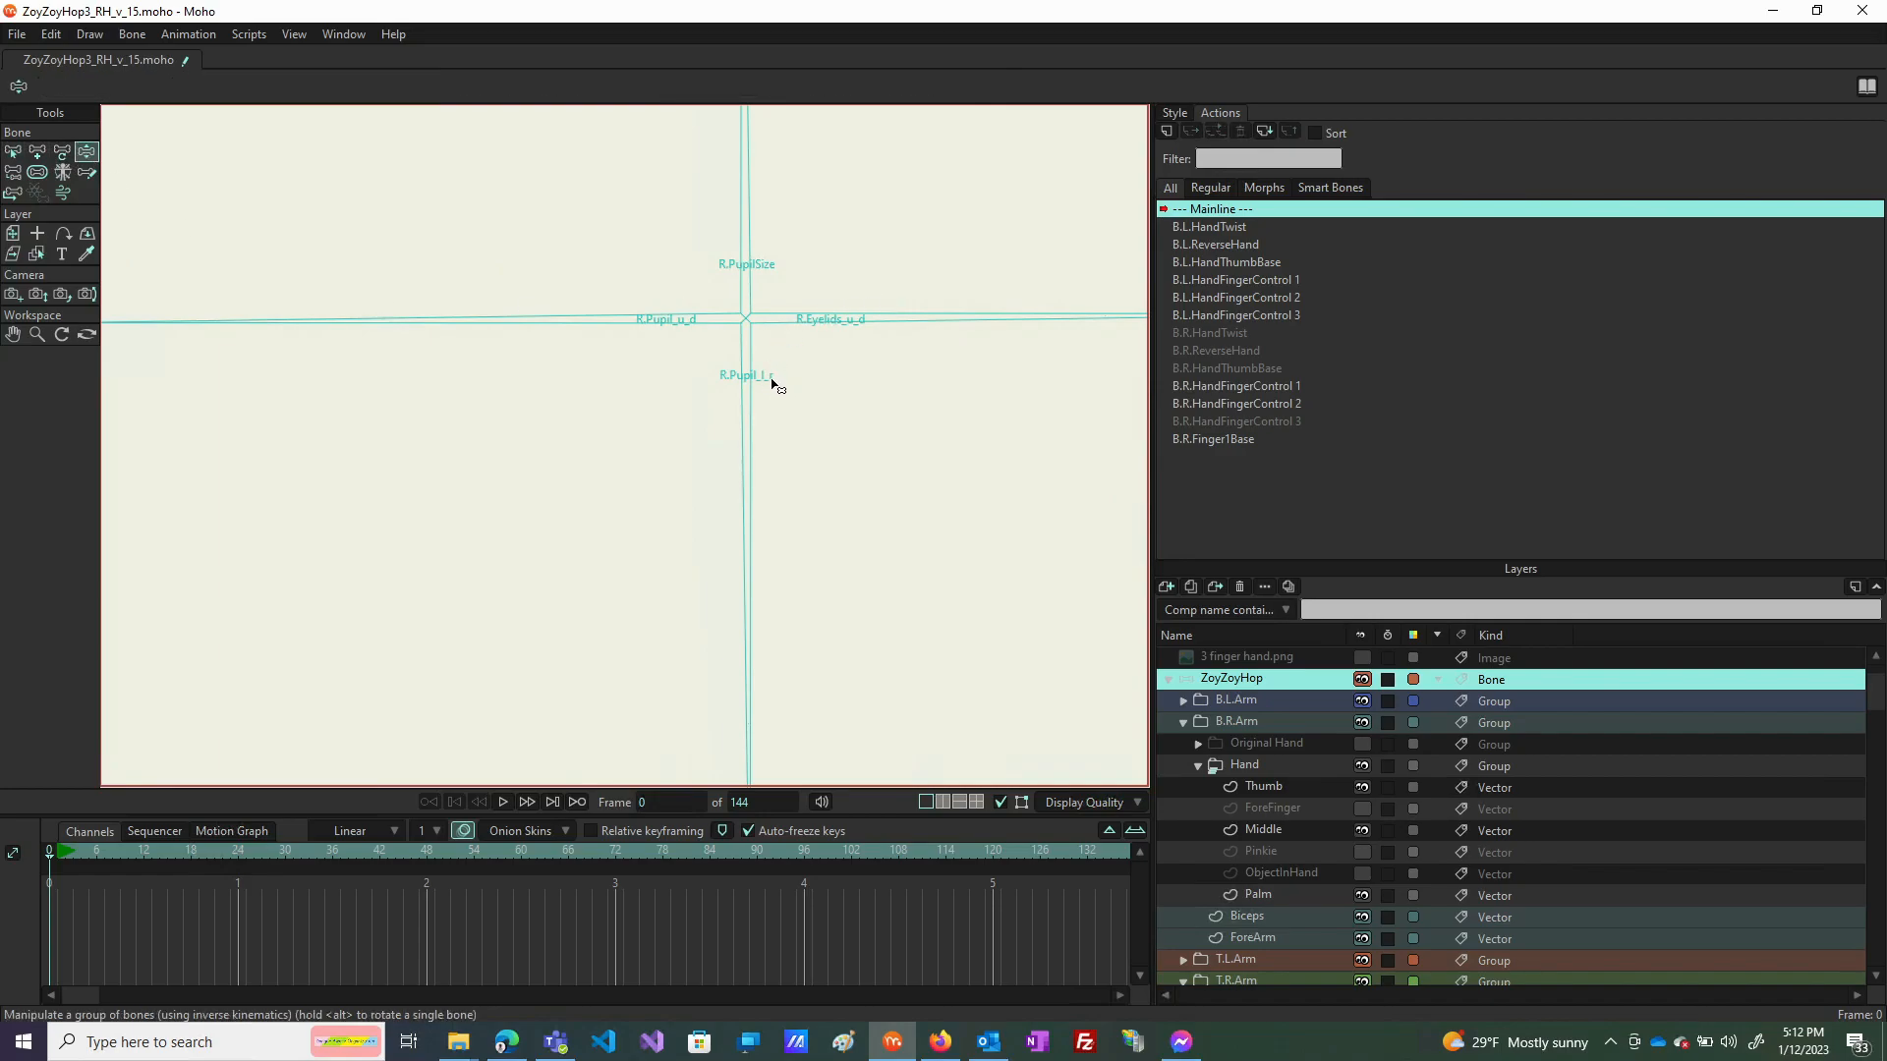
click(743, 167)
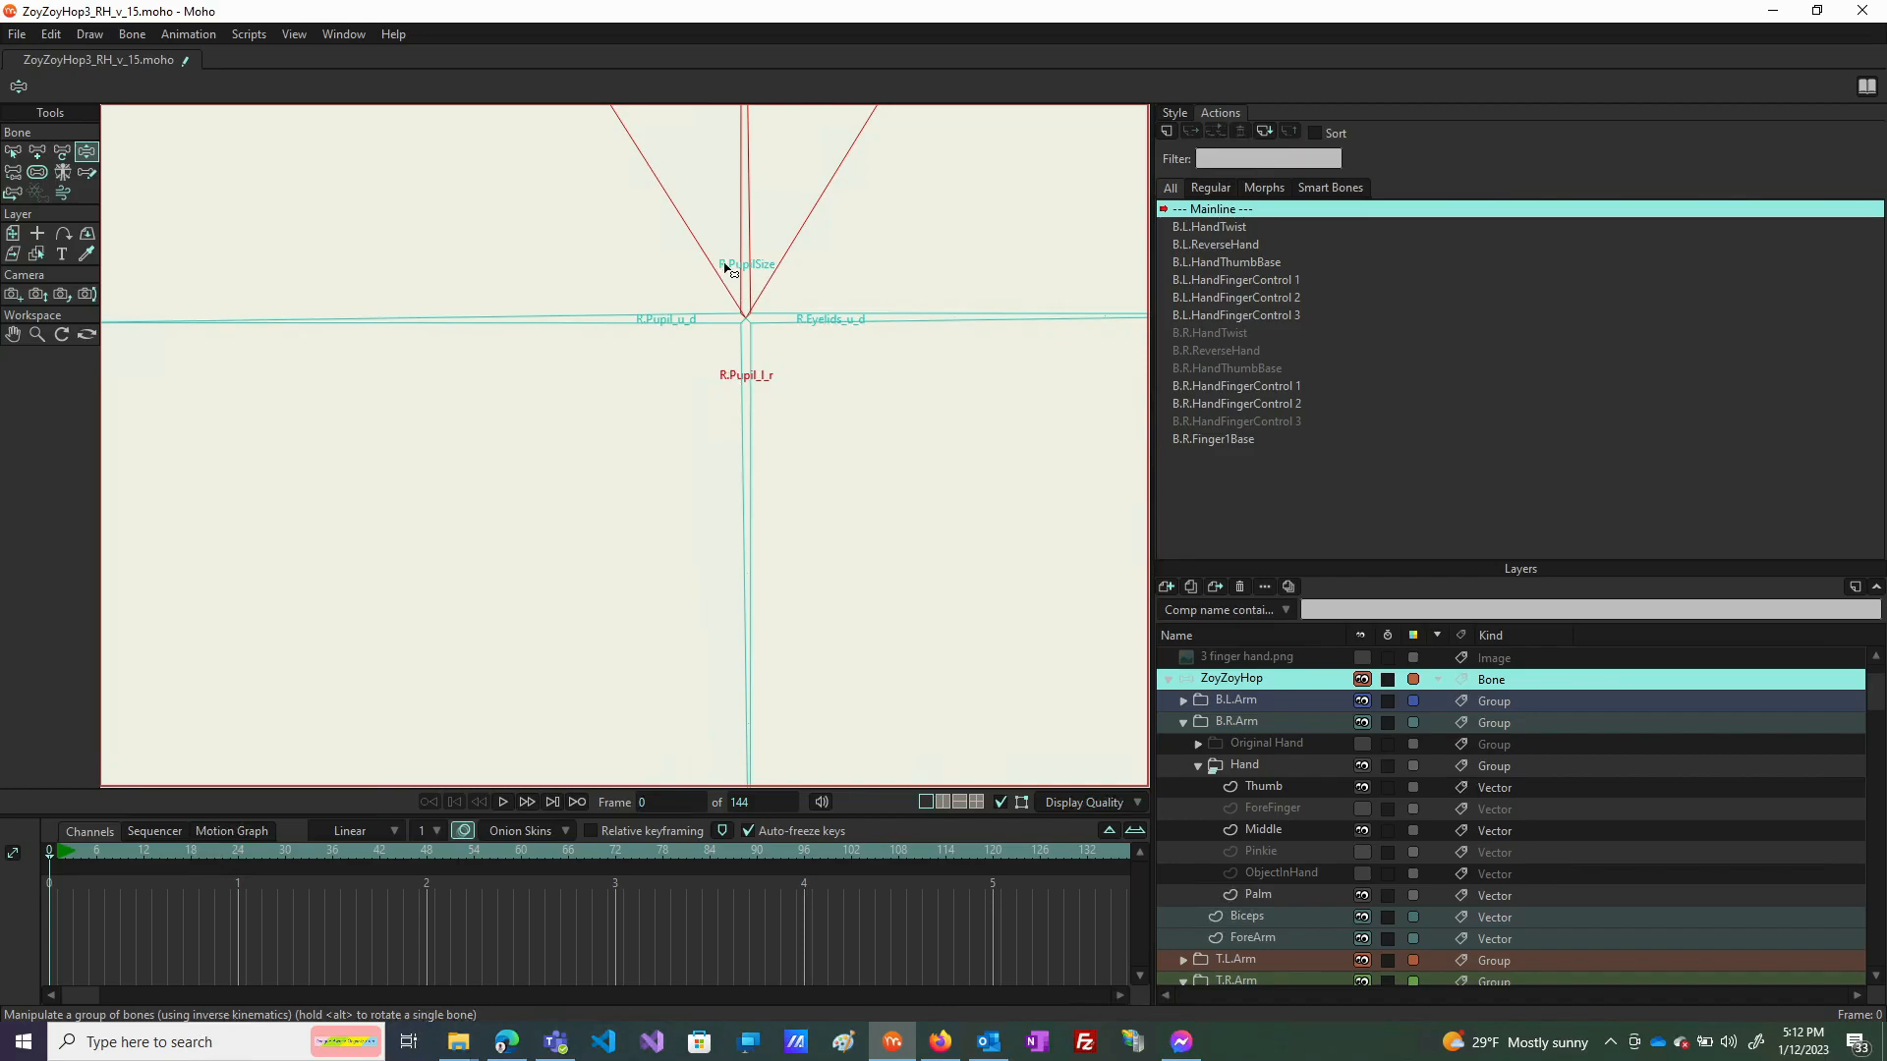
click(753, 568)
drag(754, 568, 929, 322)
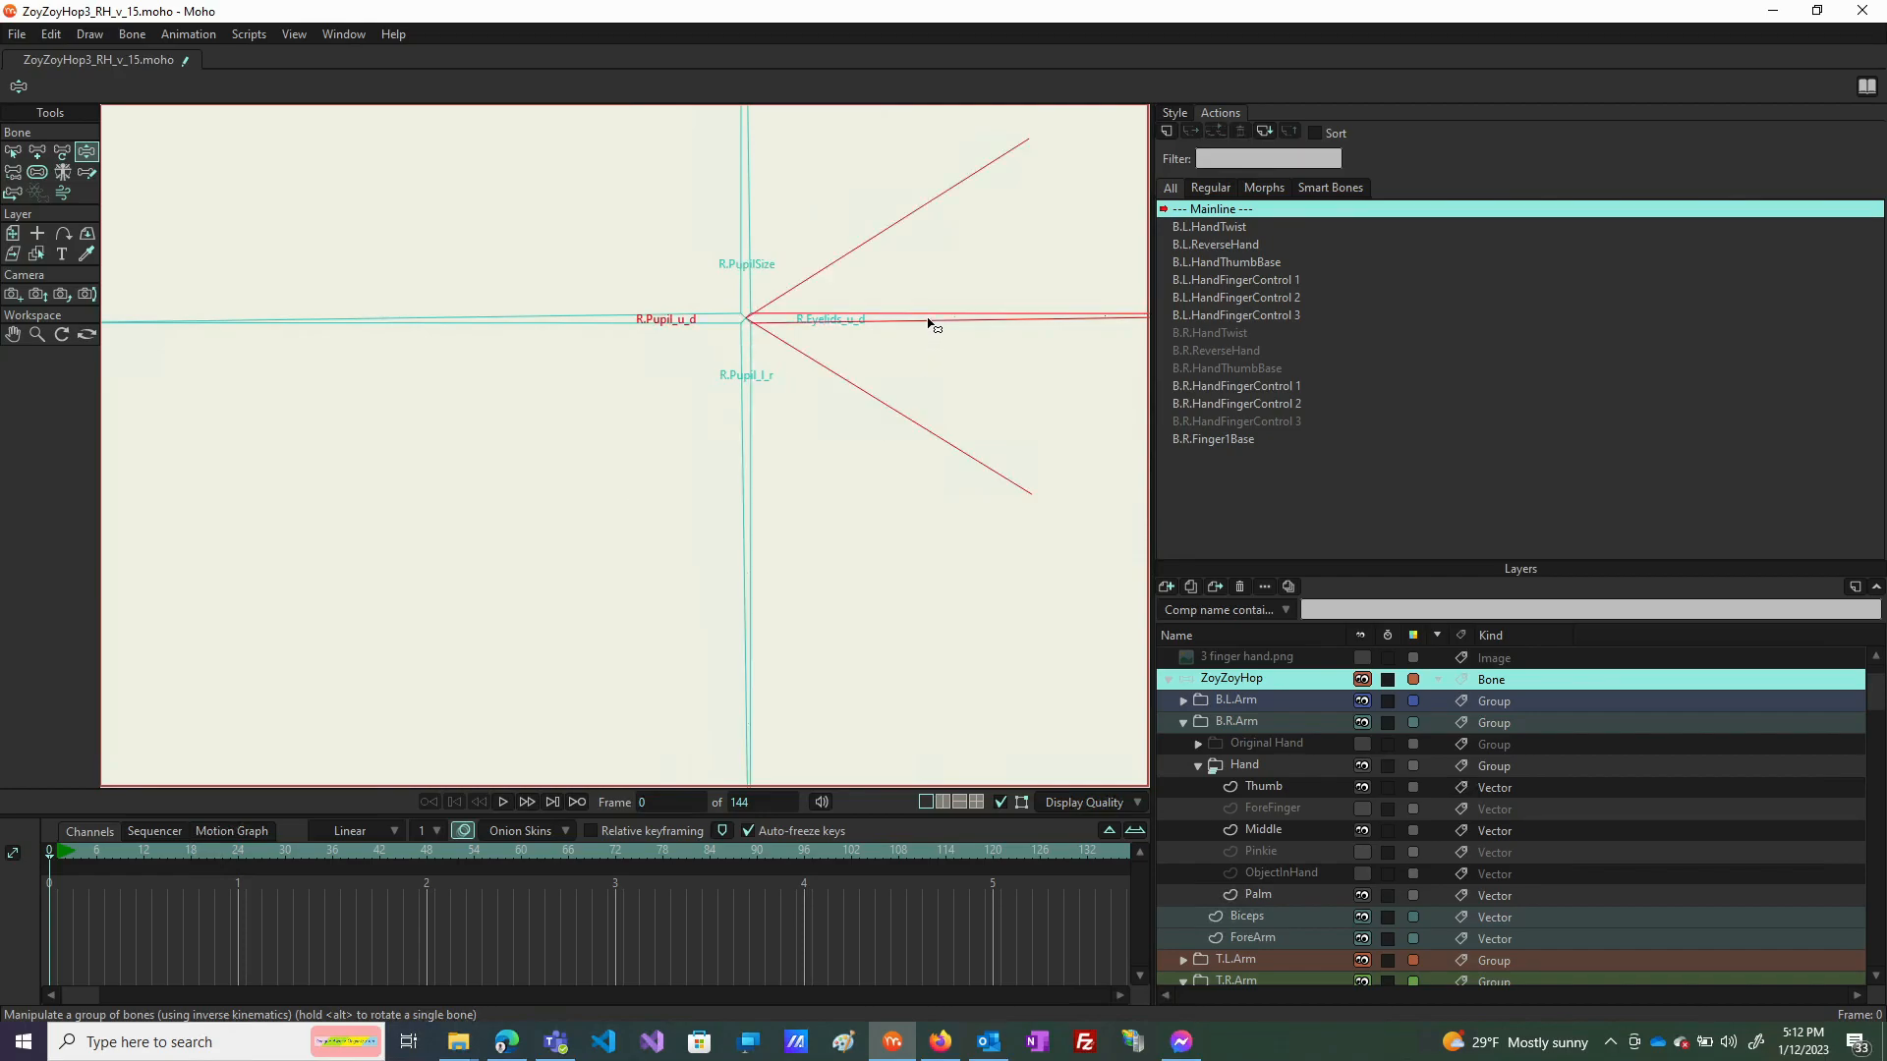
click(481, 317)
scroll(979, 418, down, 10)
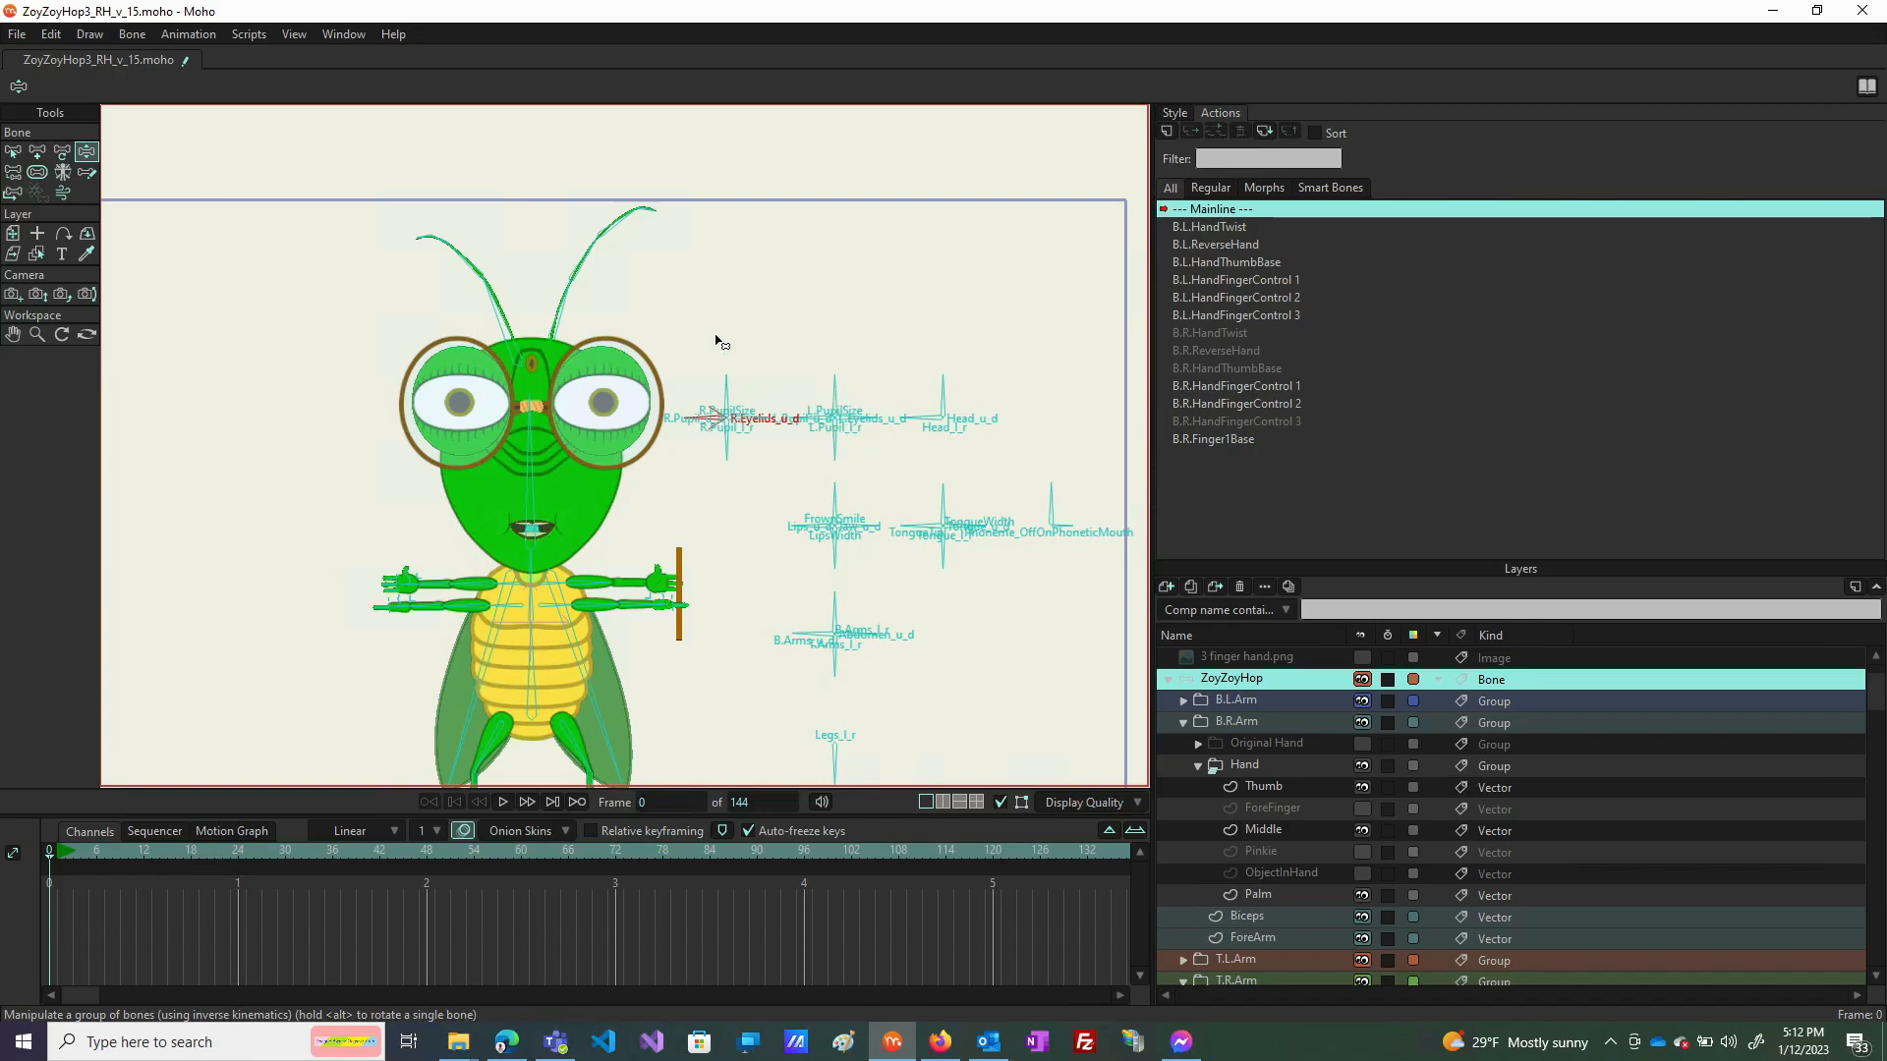
scroll(753, 360, down, 2)
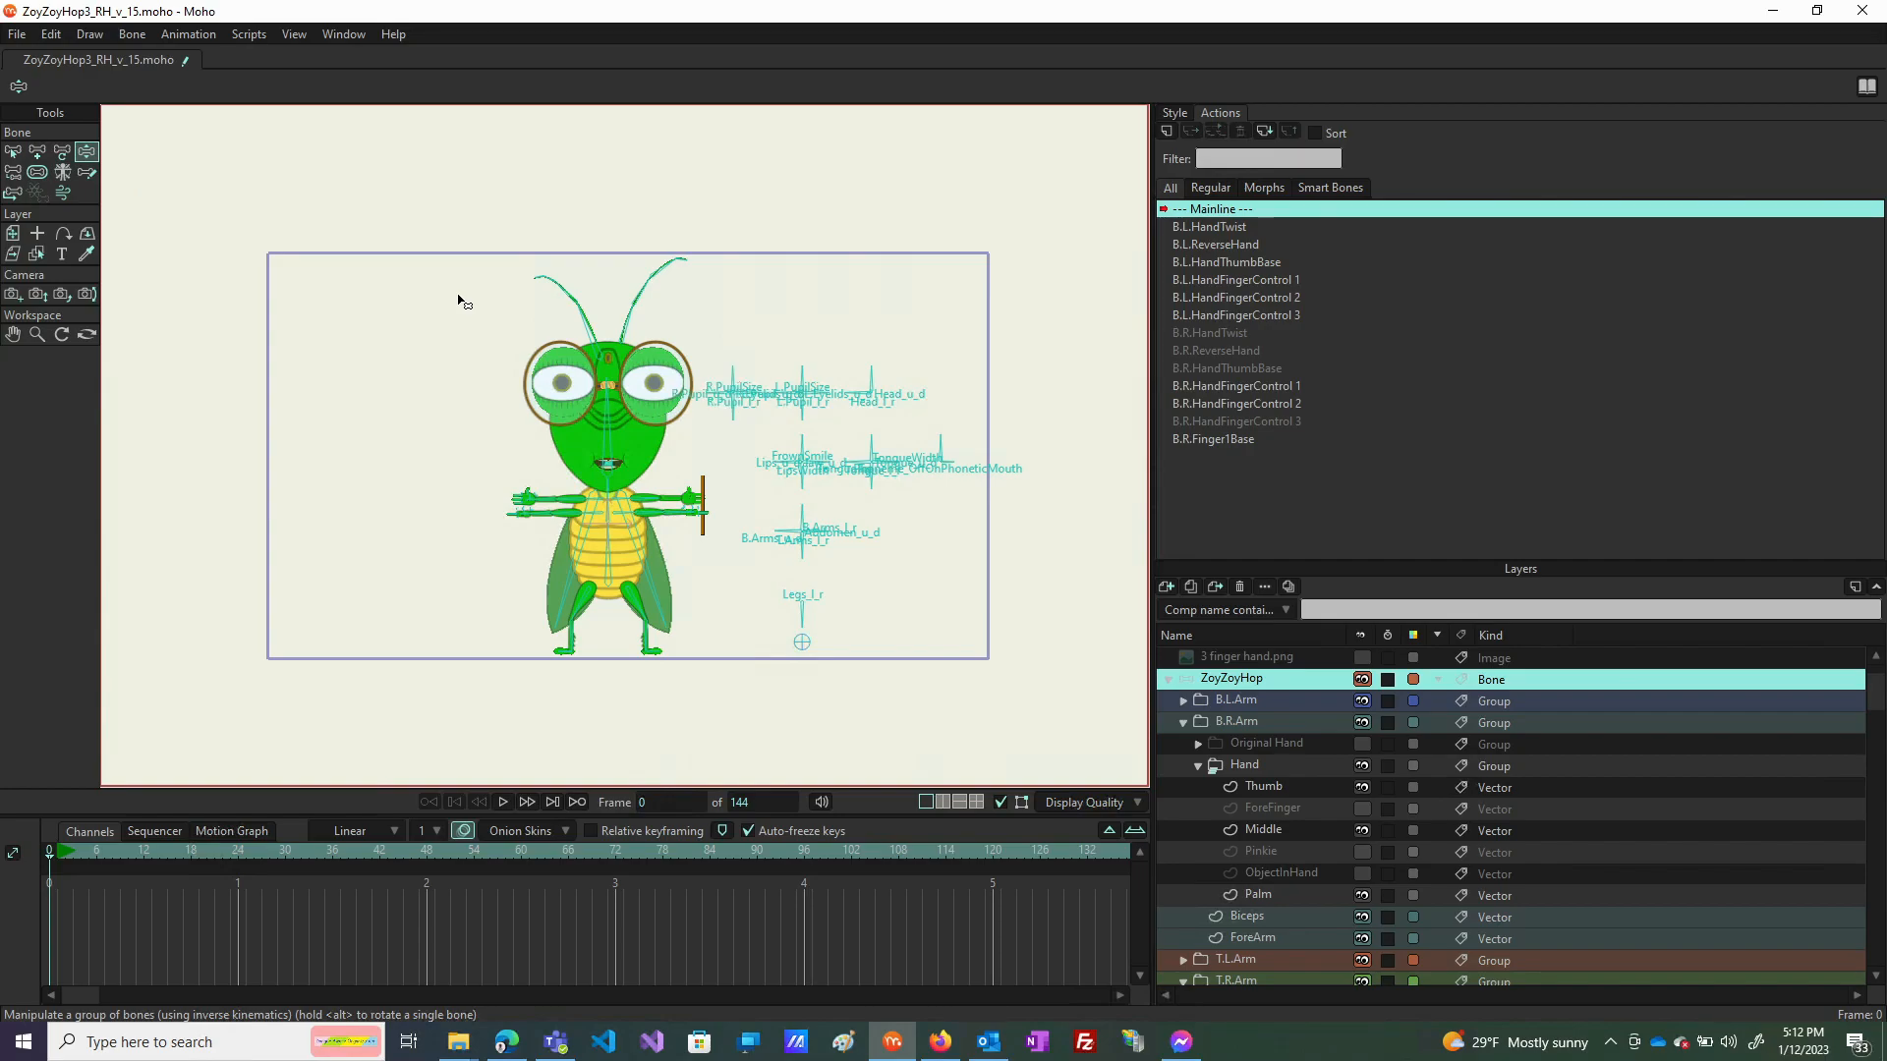
Undo showing the labels and selecting all the control bones.
key(ctrl+a)
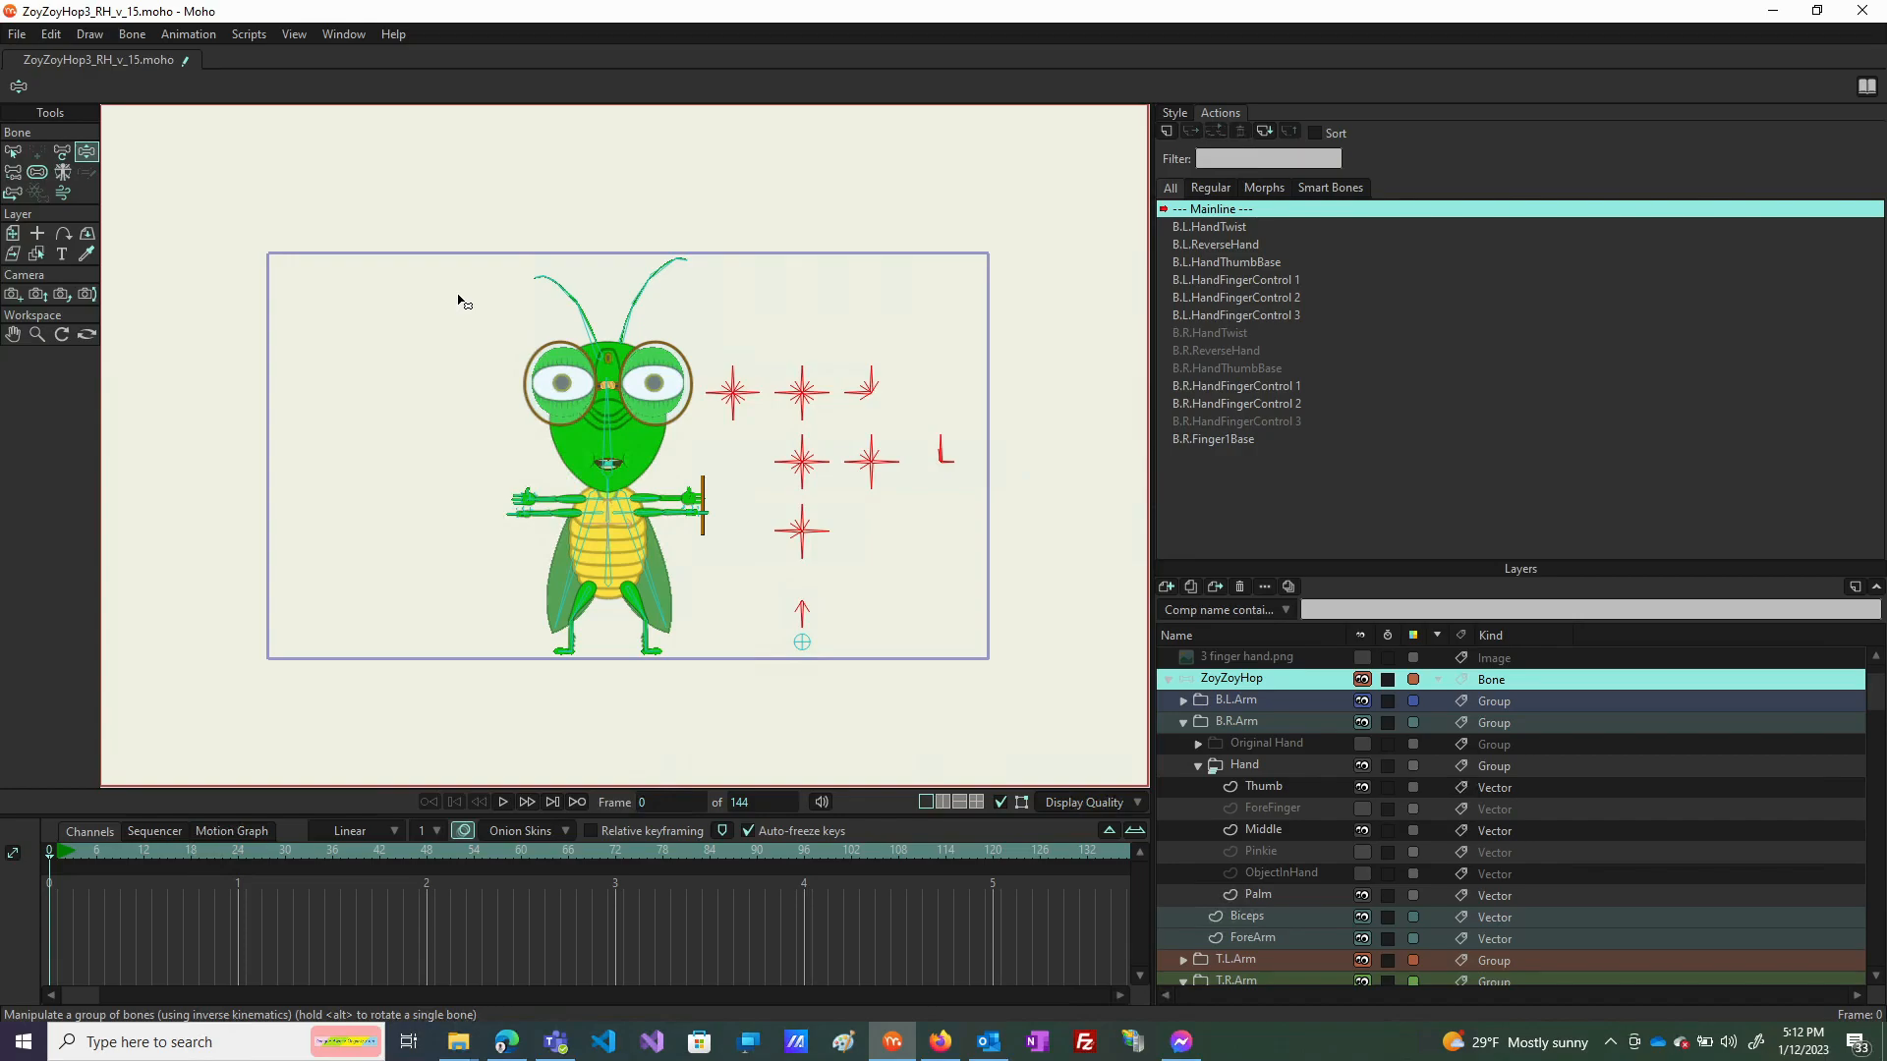
key(ctrl+shift+a)
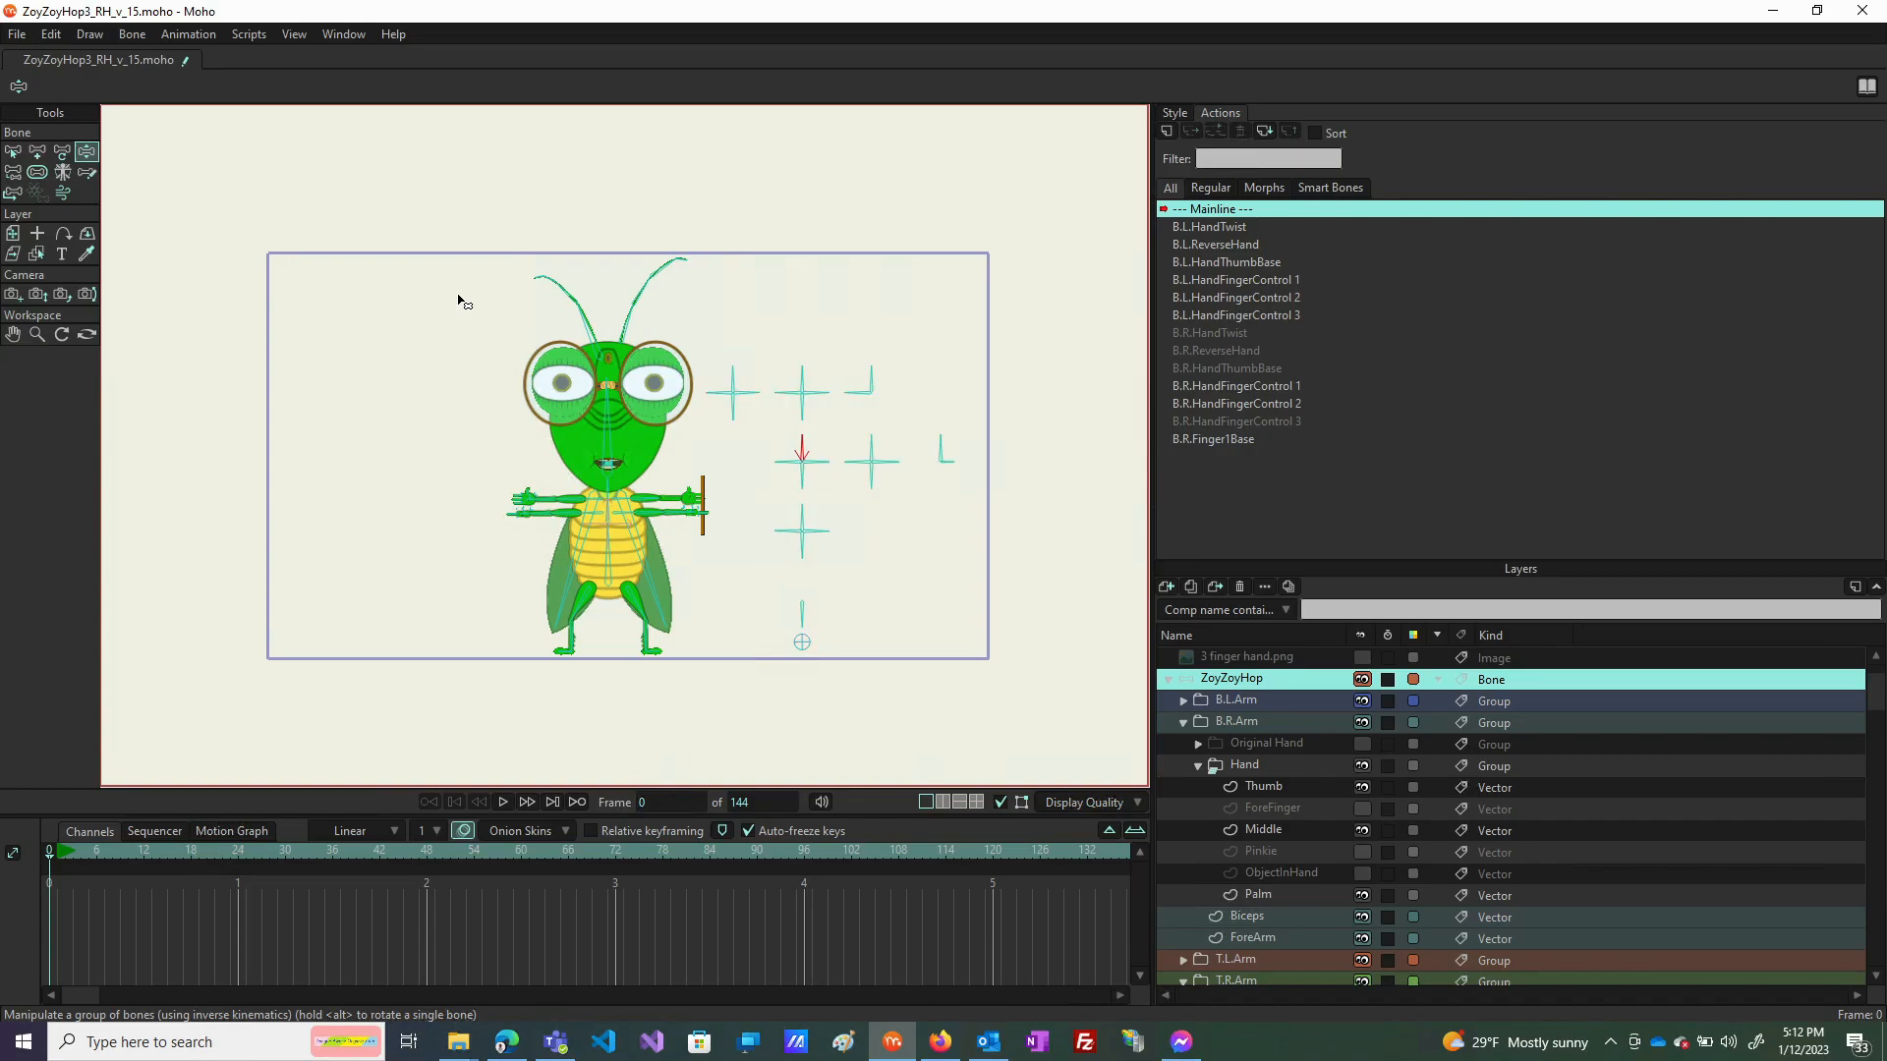
key(Tab)
key(Tab)
key(Tab)
Select most of the cross-shaped control bones as a group and examine how they are arranged beside the character.
click(13, 152)
drag(751, 334, 970, 577)
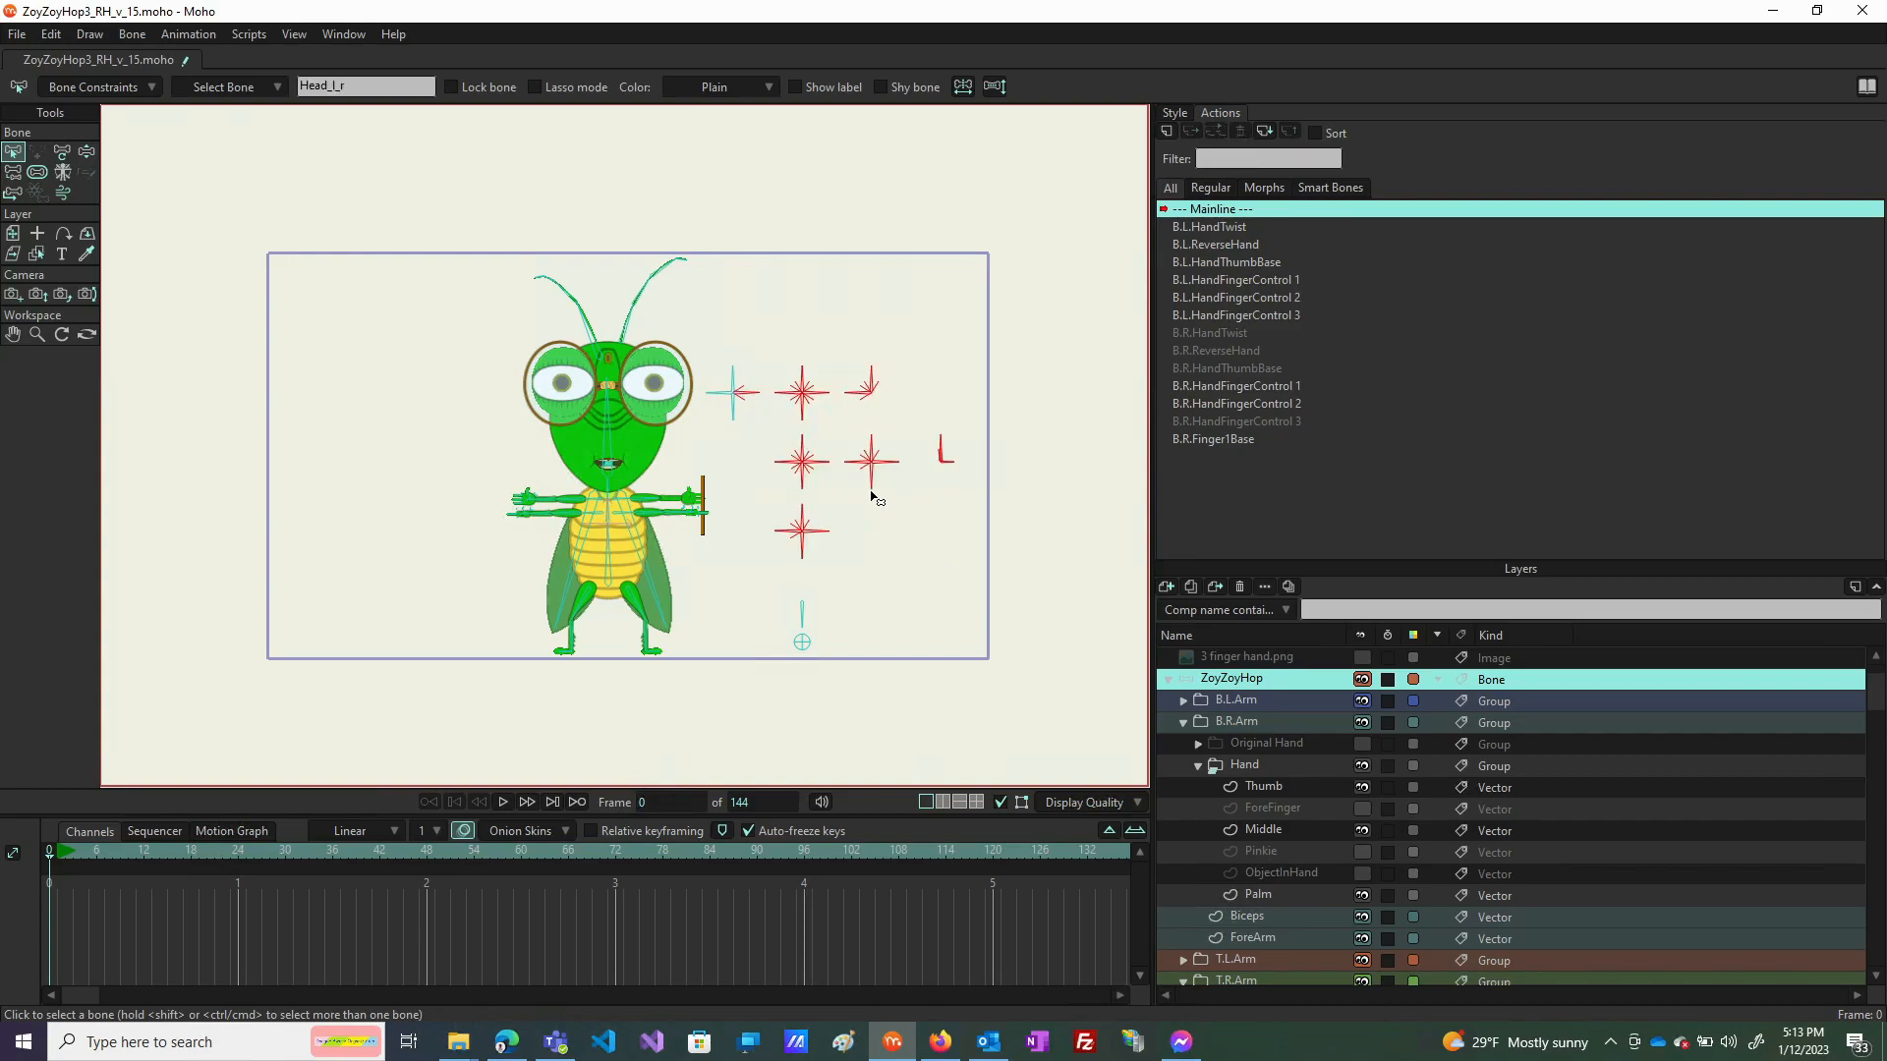
scroll(816, 464, up, 5)
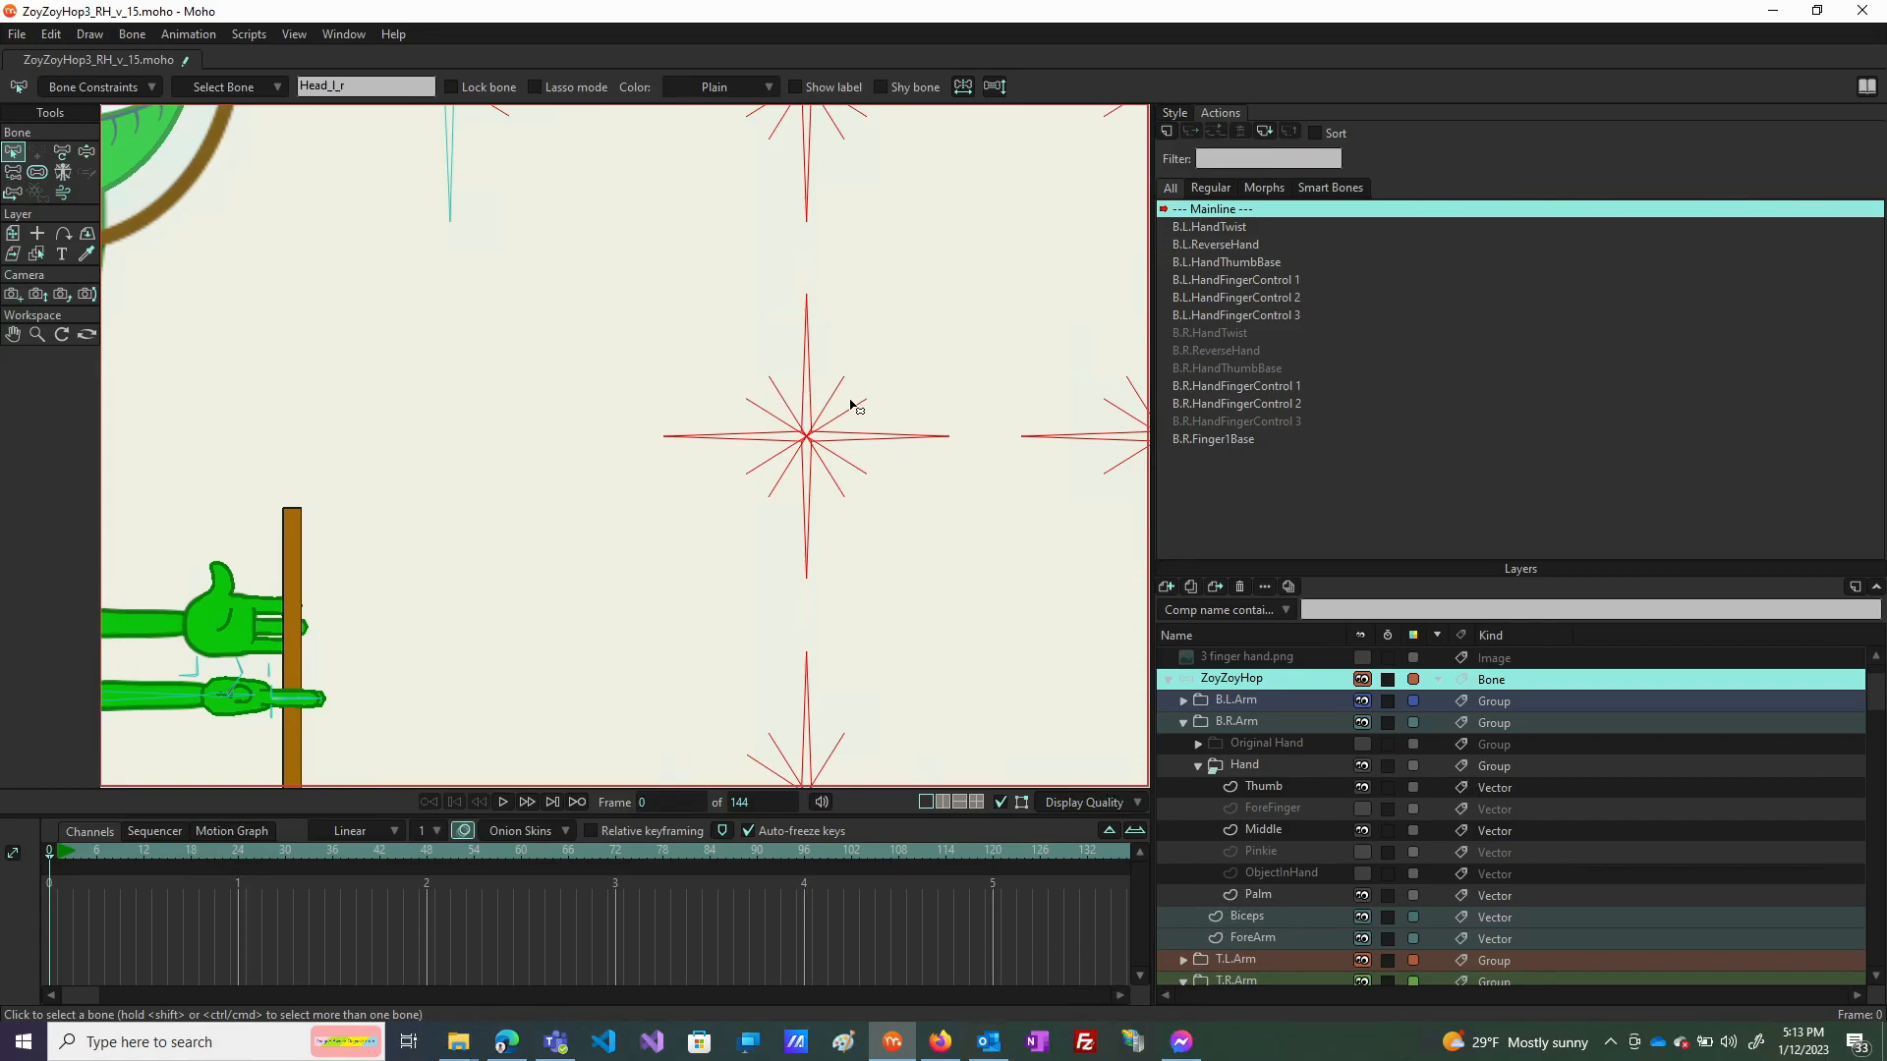
scroll(825, 451, down, 4)
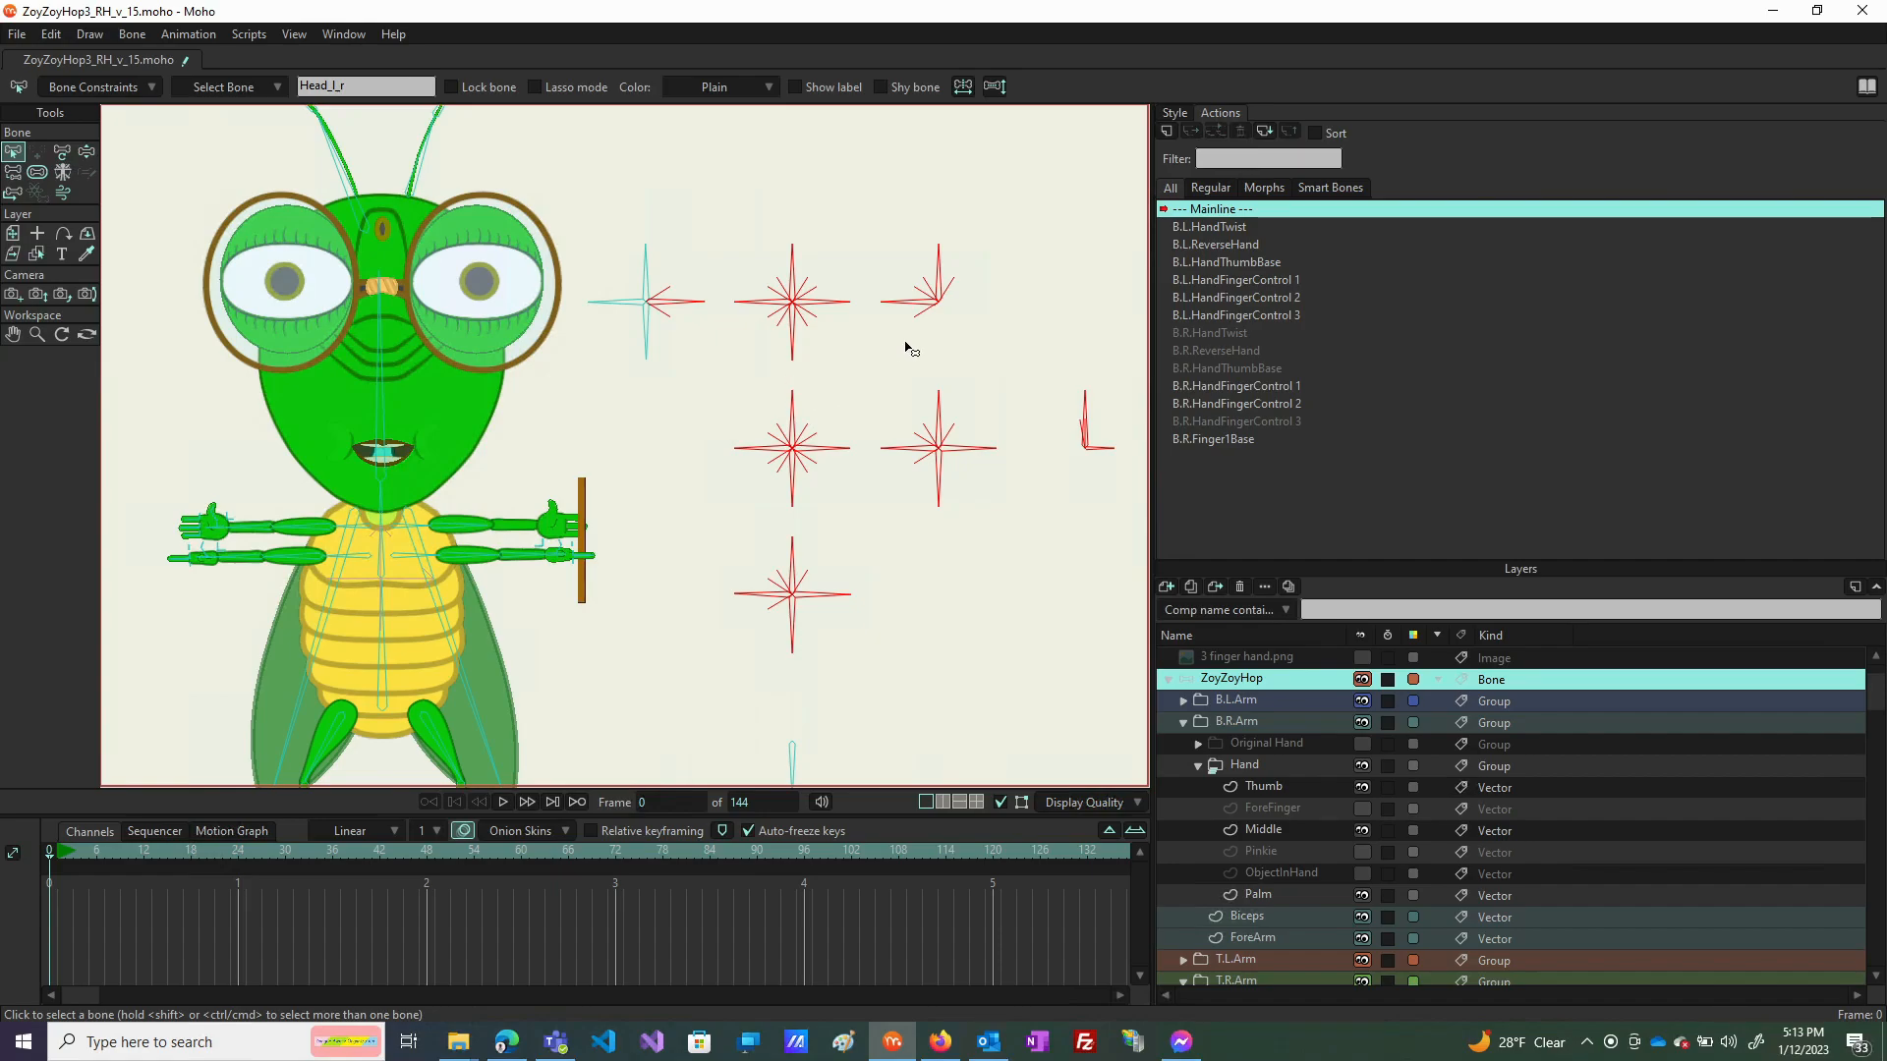
scroll(905, 346, down, 4)
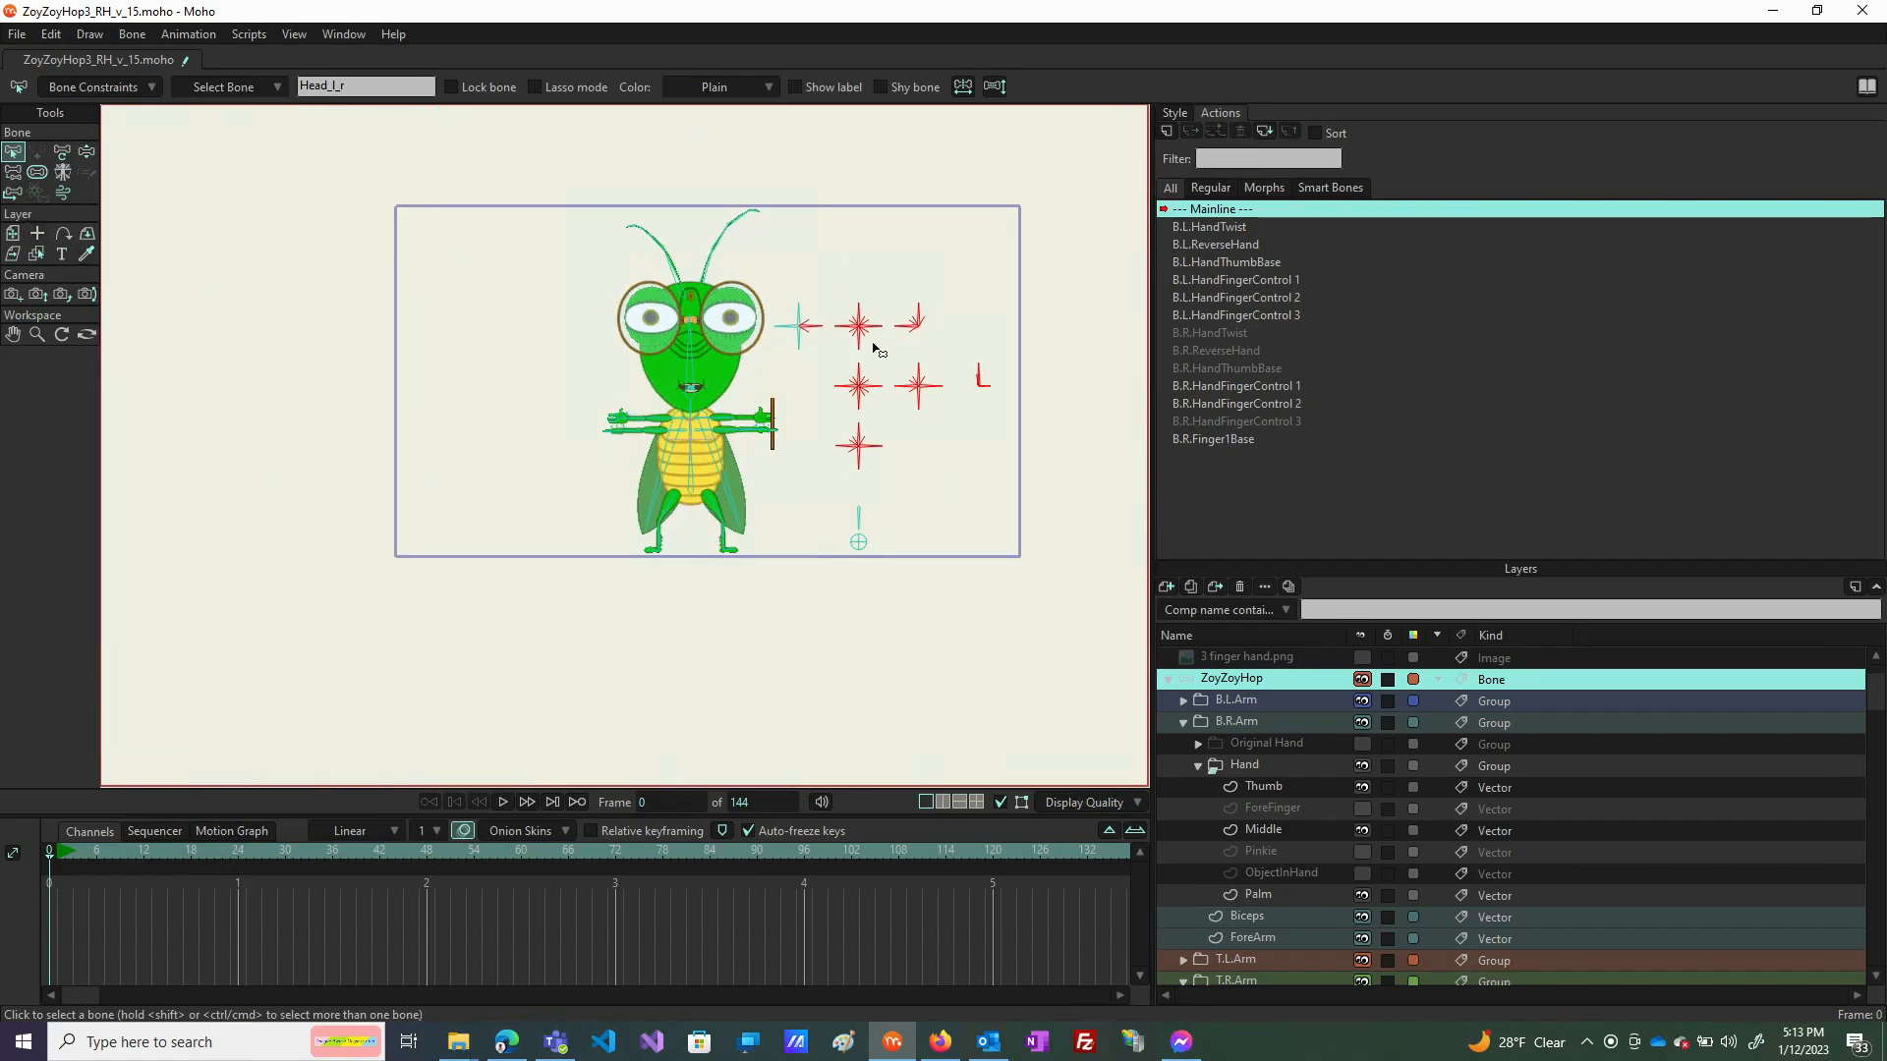
scroll(936, 361, up, 4)
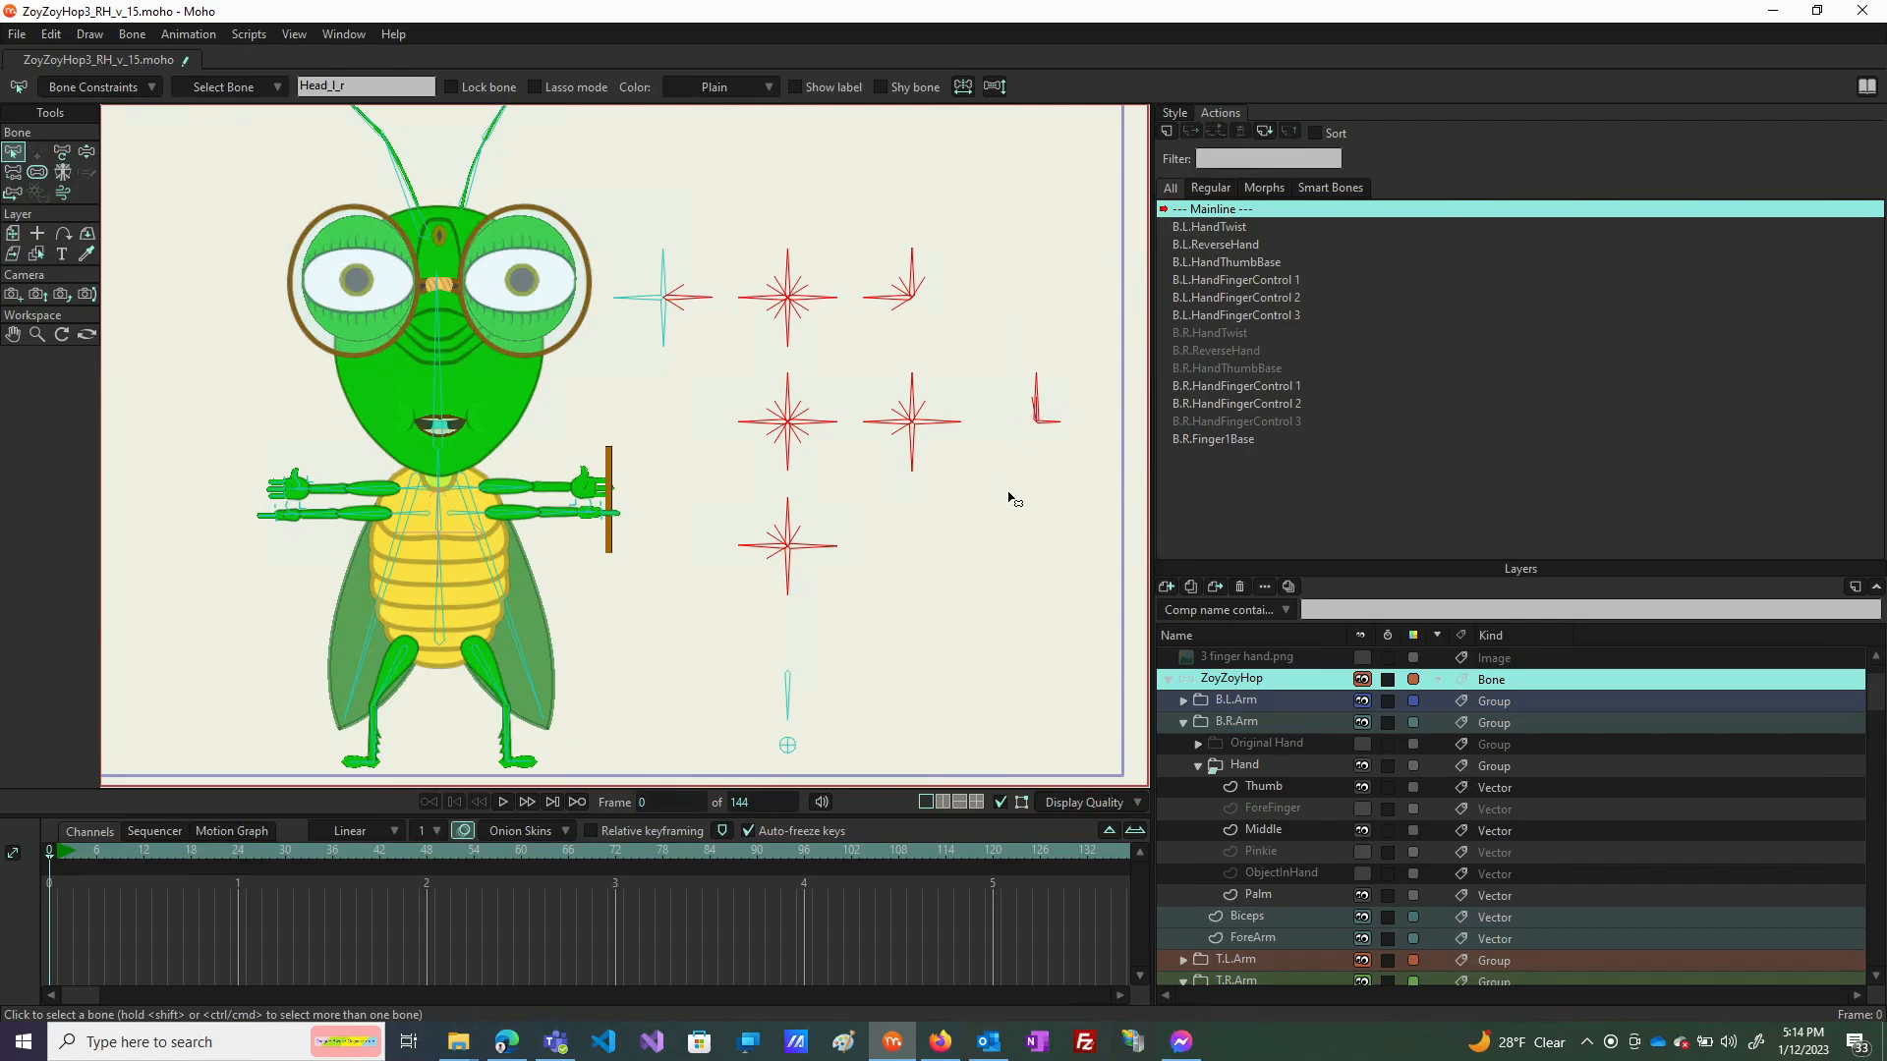
Check the angle constraints of the PhoneticMouth bone and test-rotate it.
click(1040, 406)
click(1037, 393)
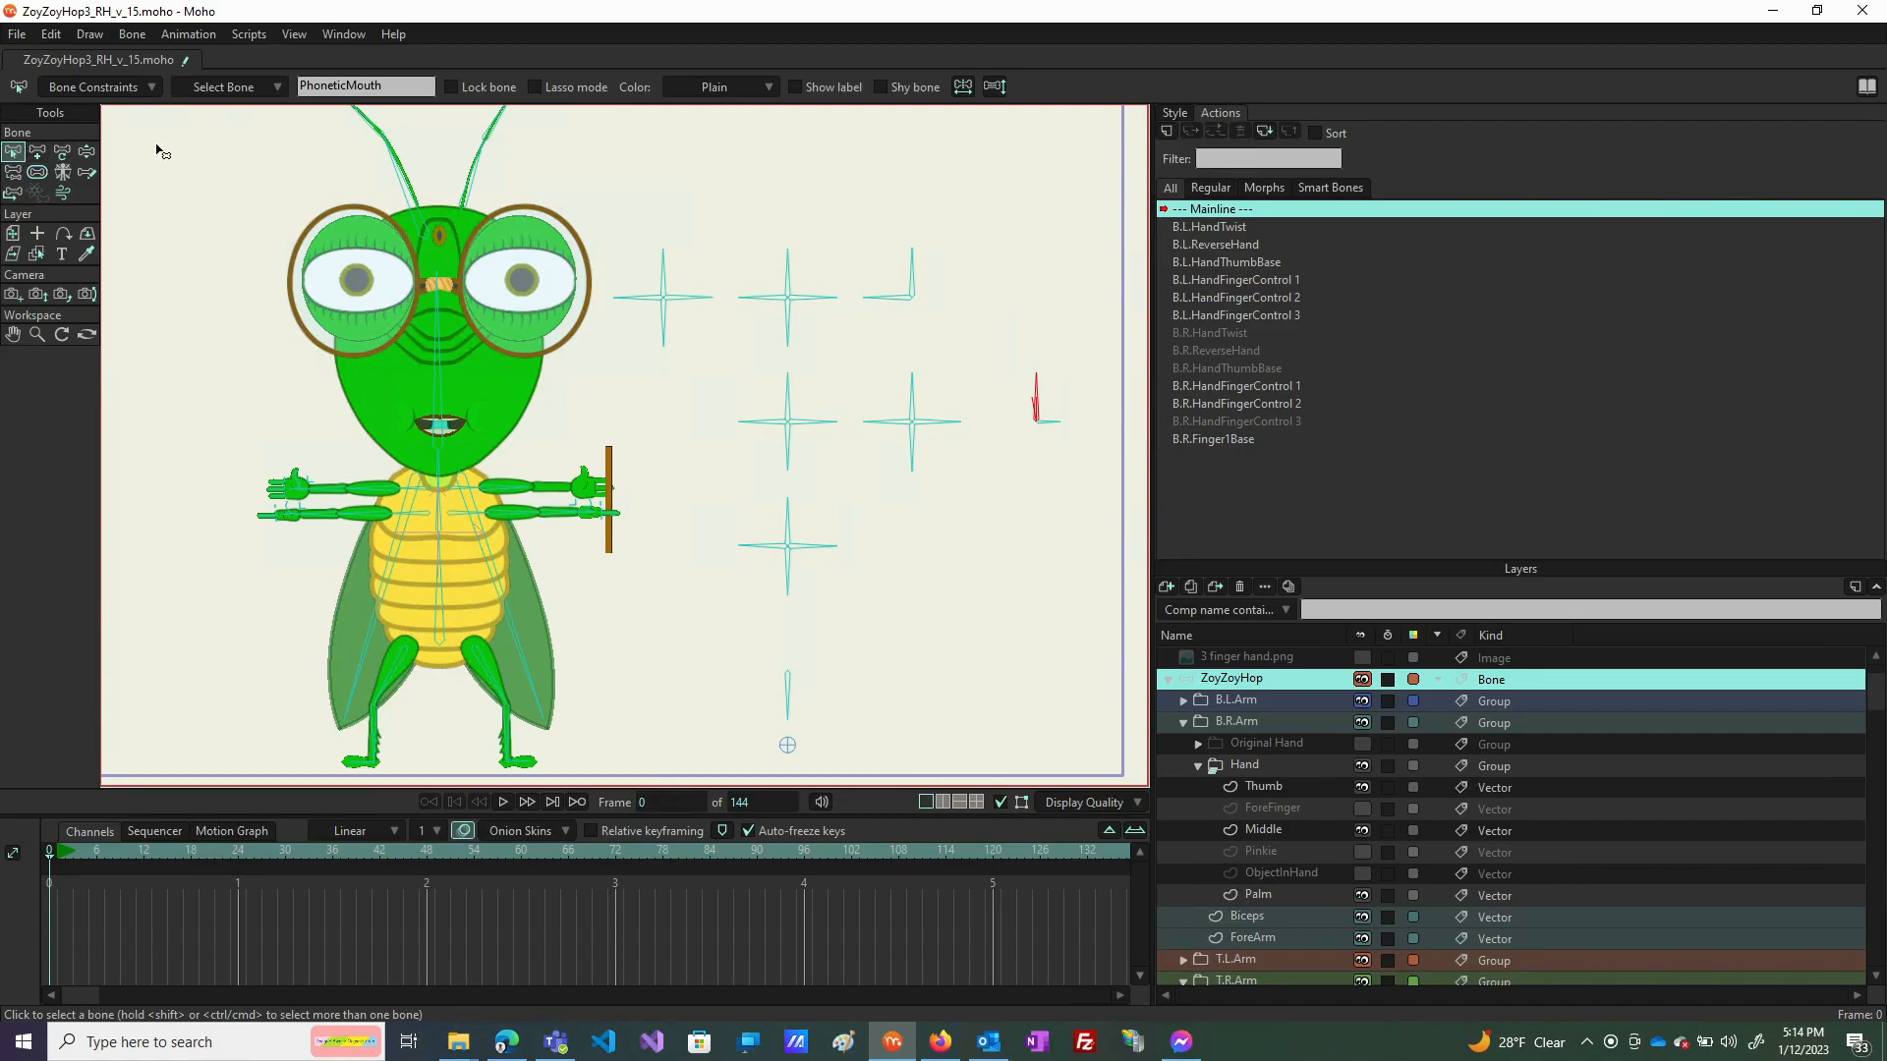
click(108, 88)
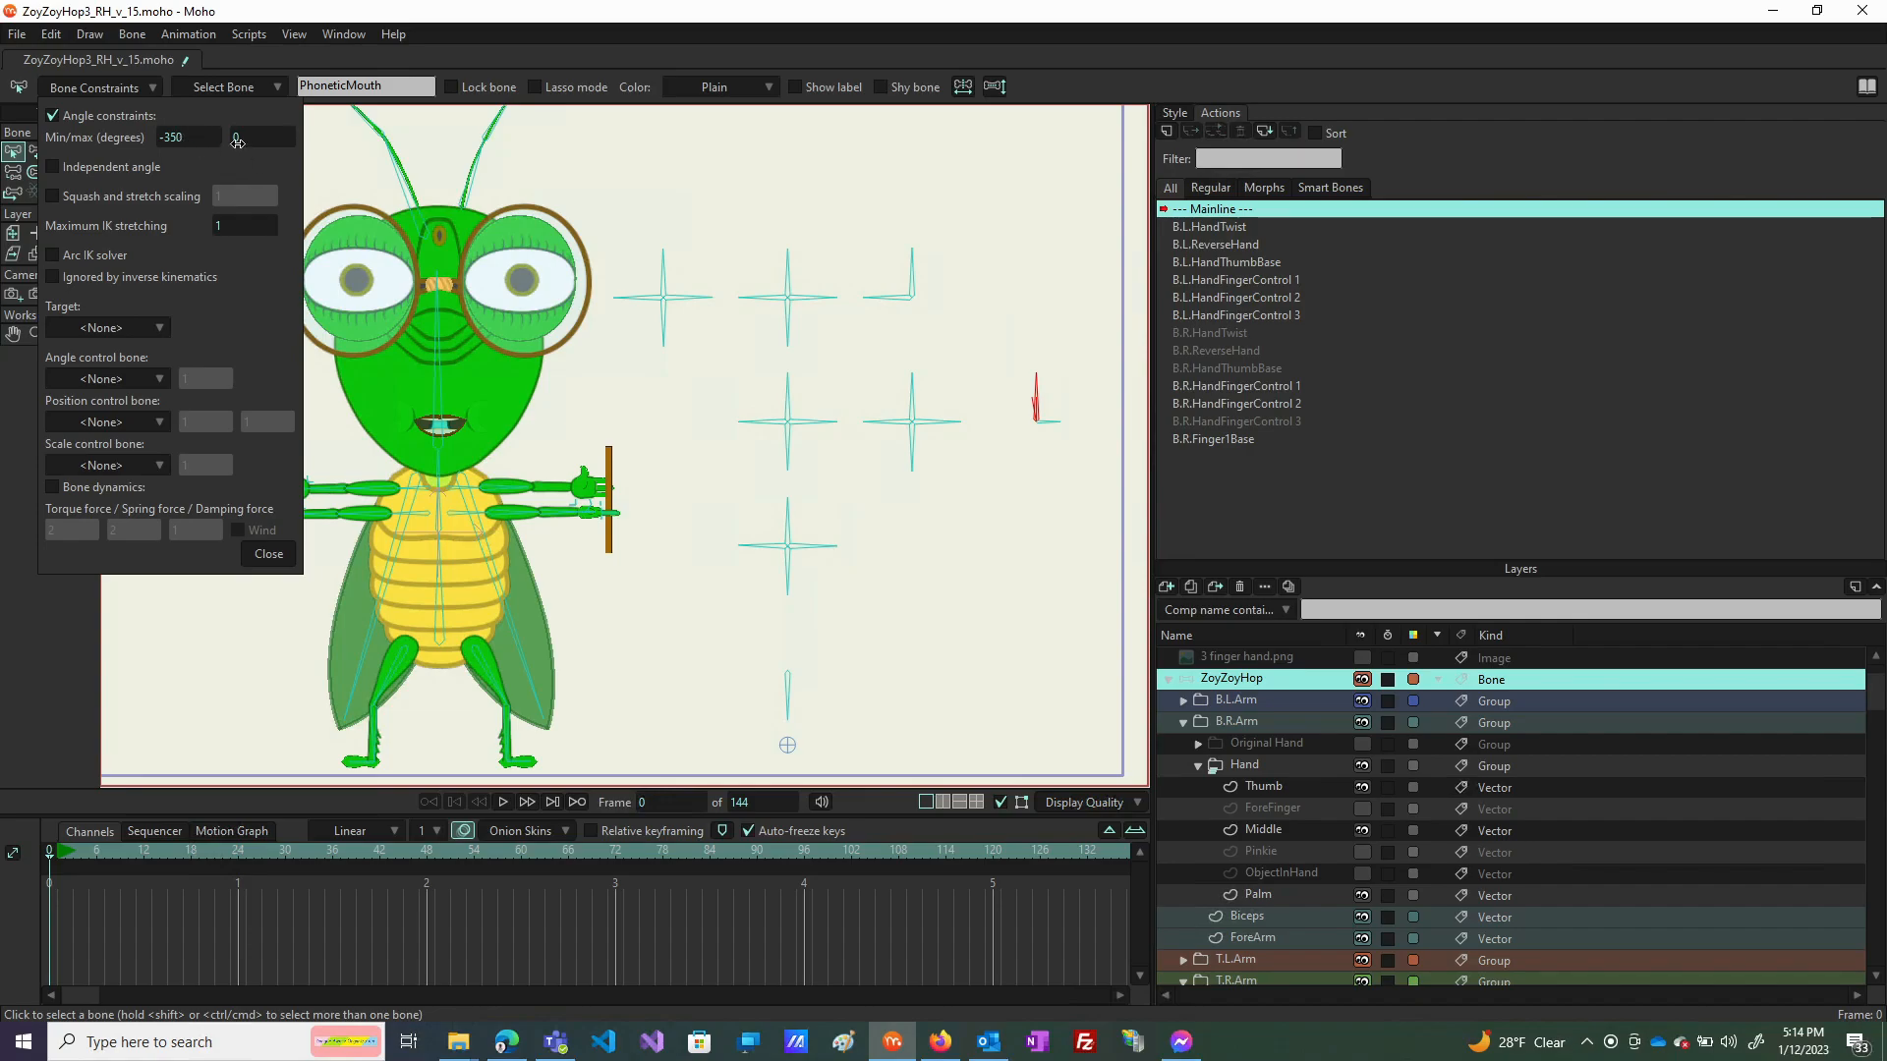
click(267, 553)
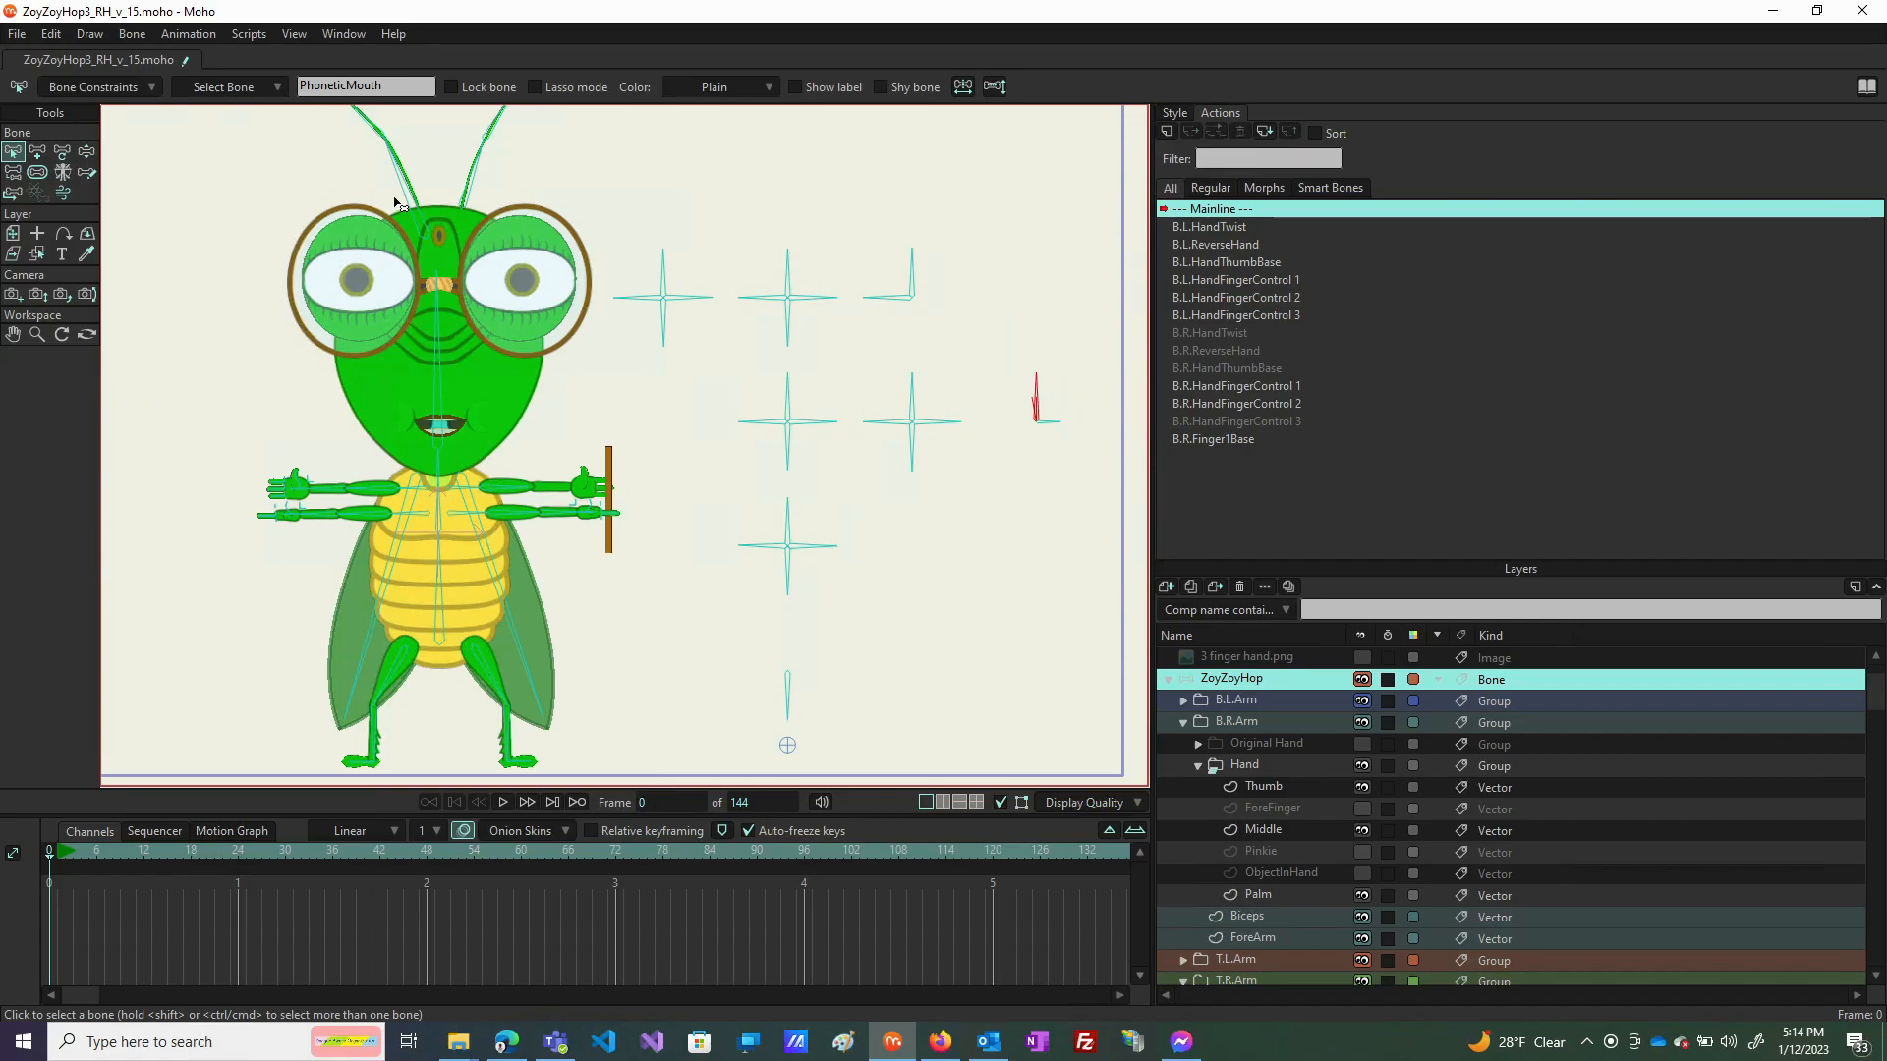
click(87, 152)
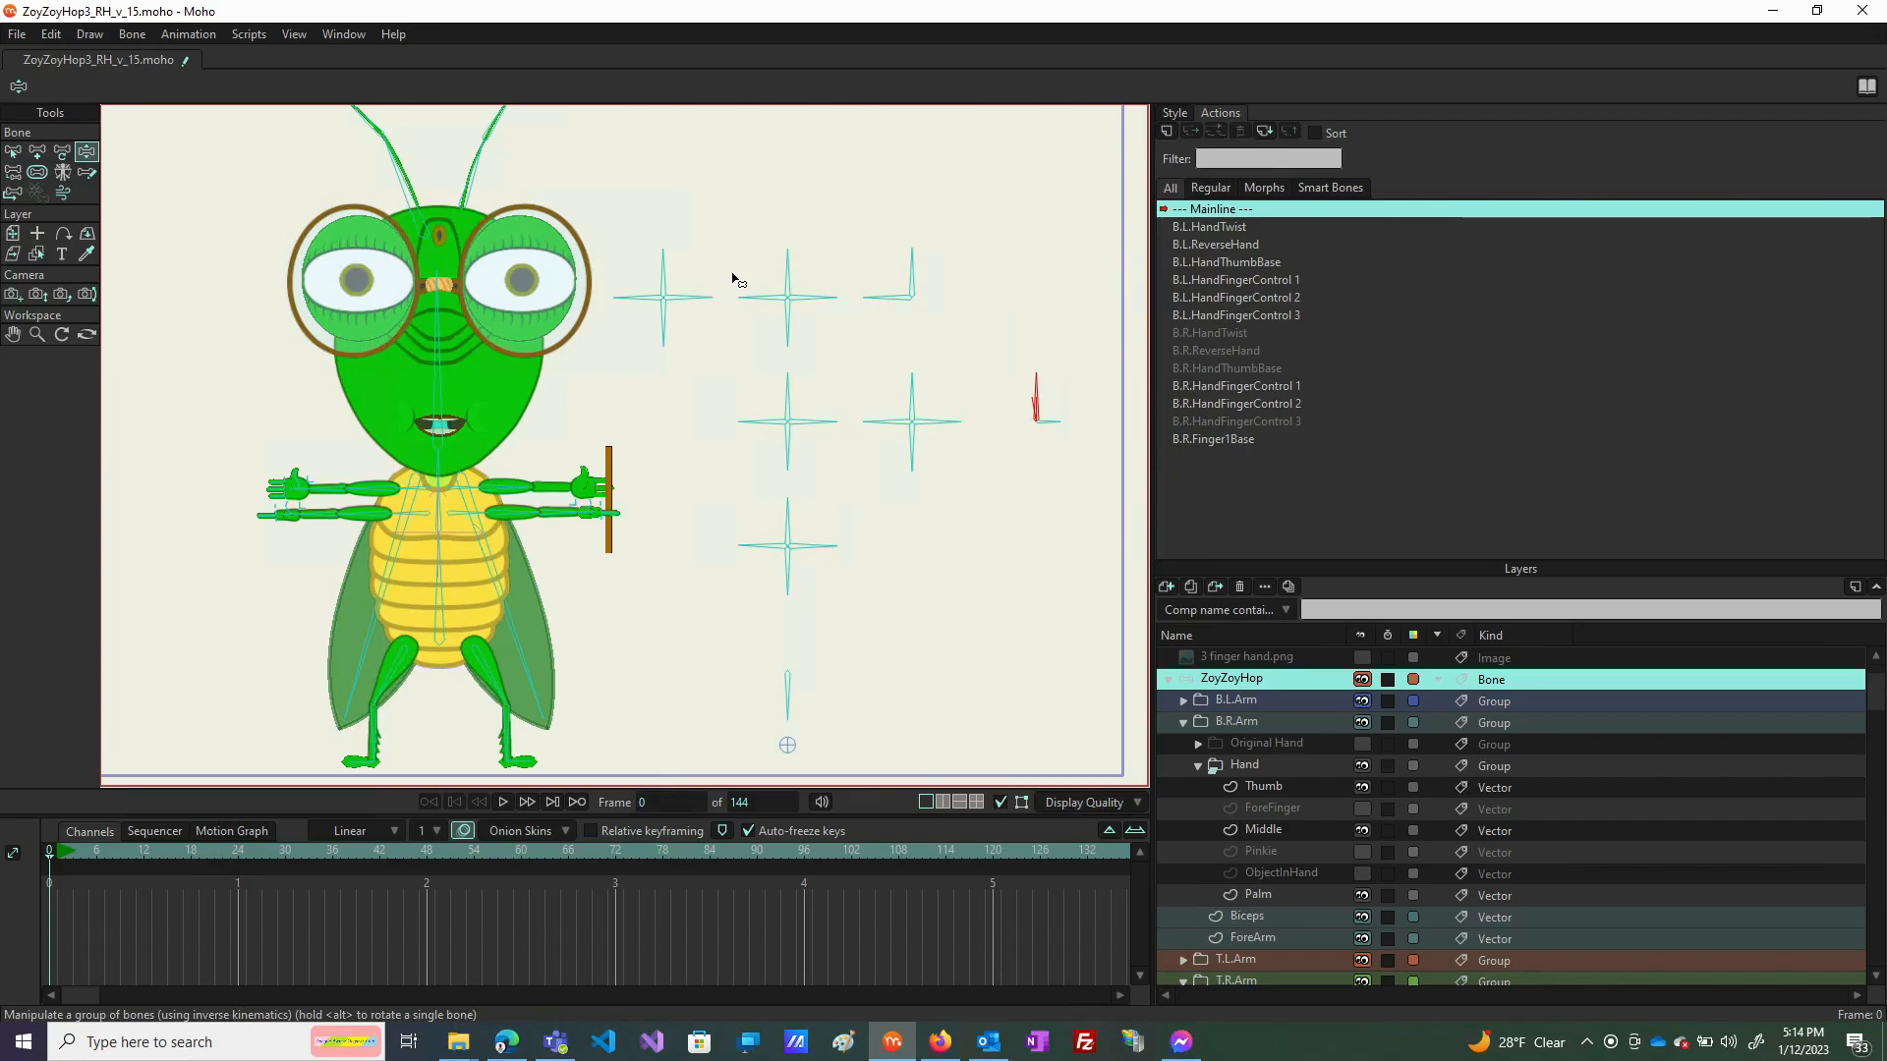
drag(1041, 403, 993, 350)
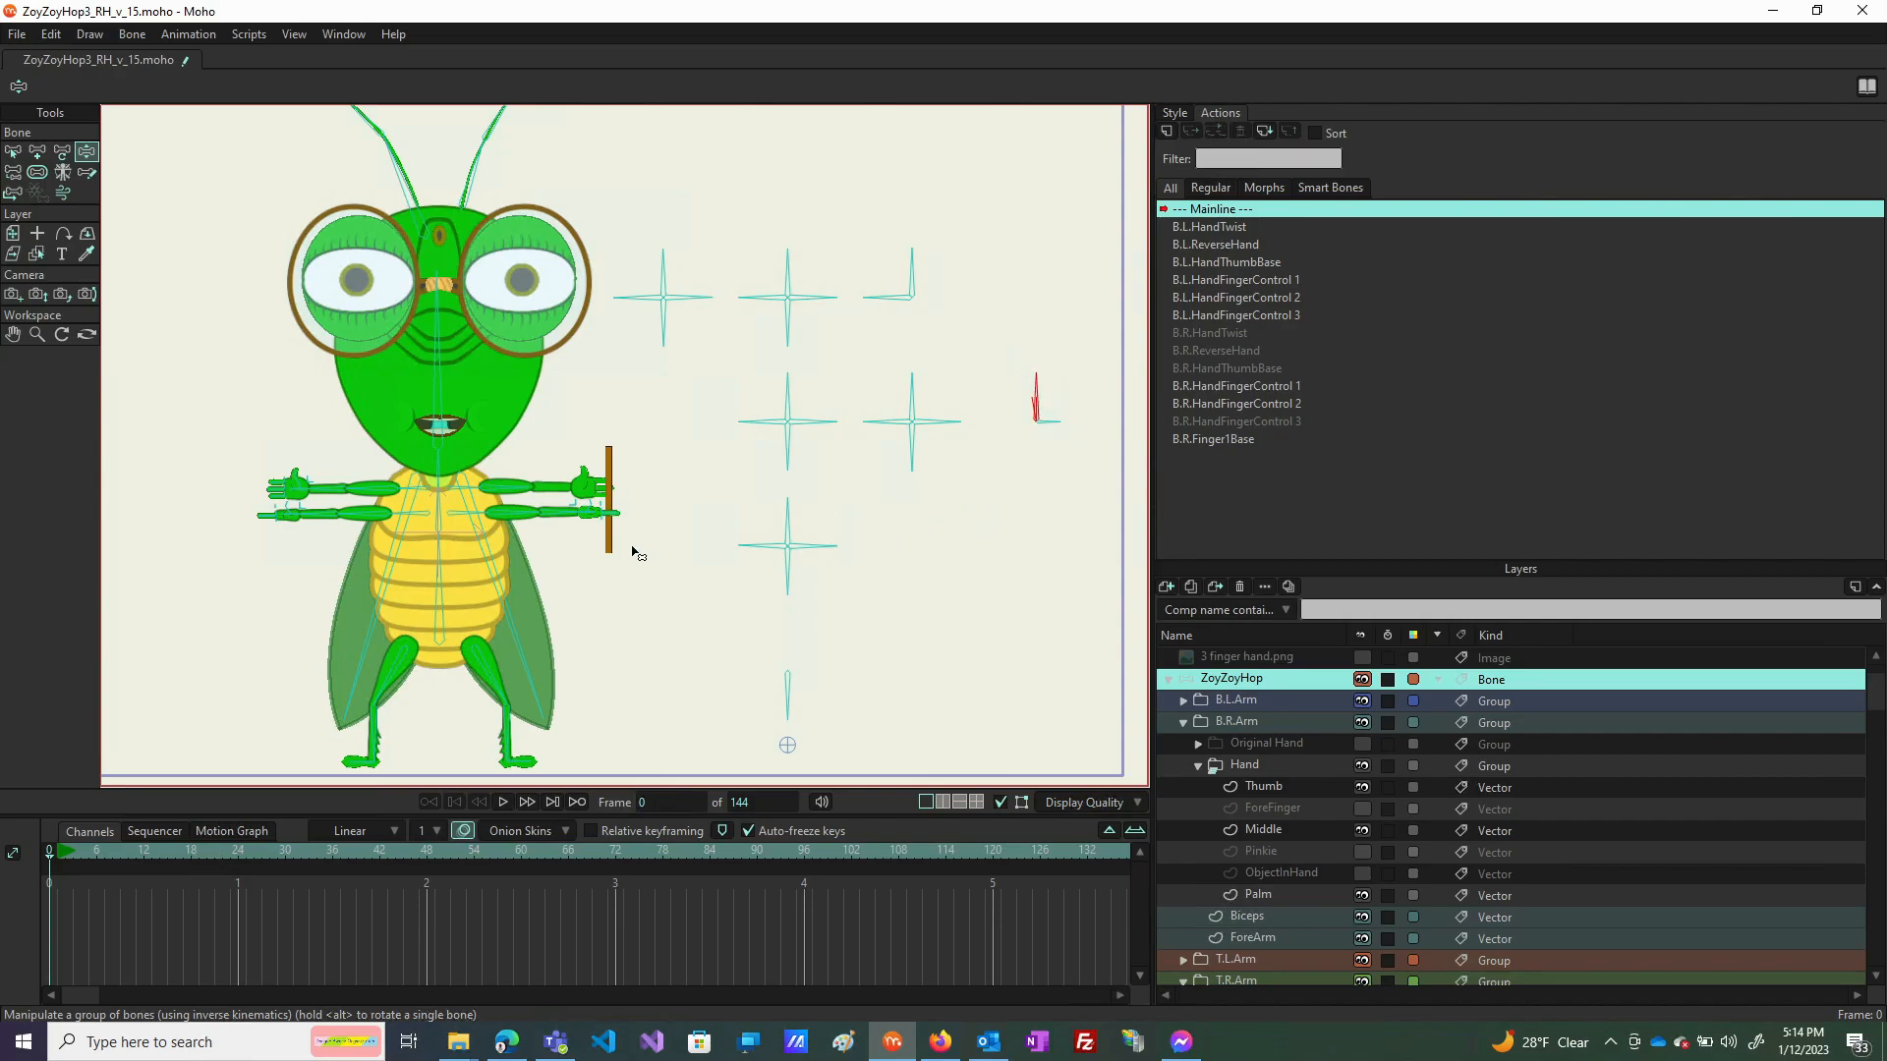
Add an image layer using DA_PhonemeWheel.png from the PhonemesComic folder under Animation Characters Development.
scroll(632, 553, down, 3)
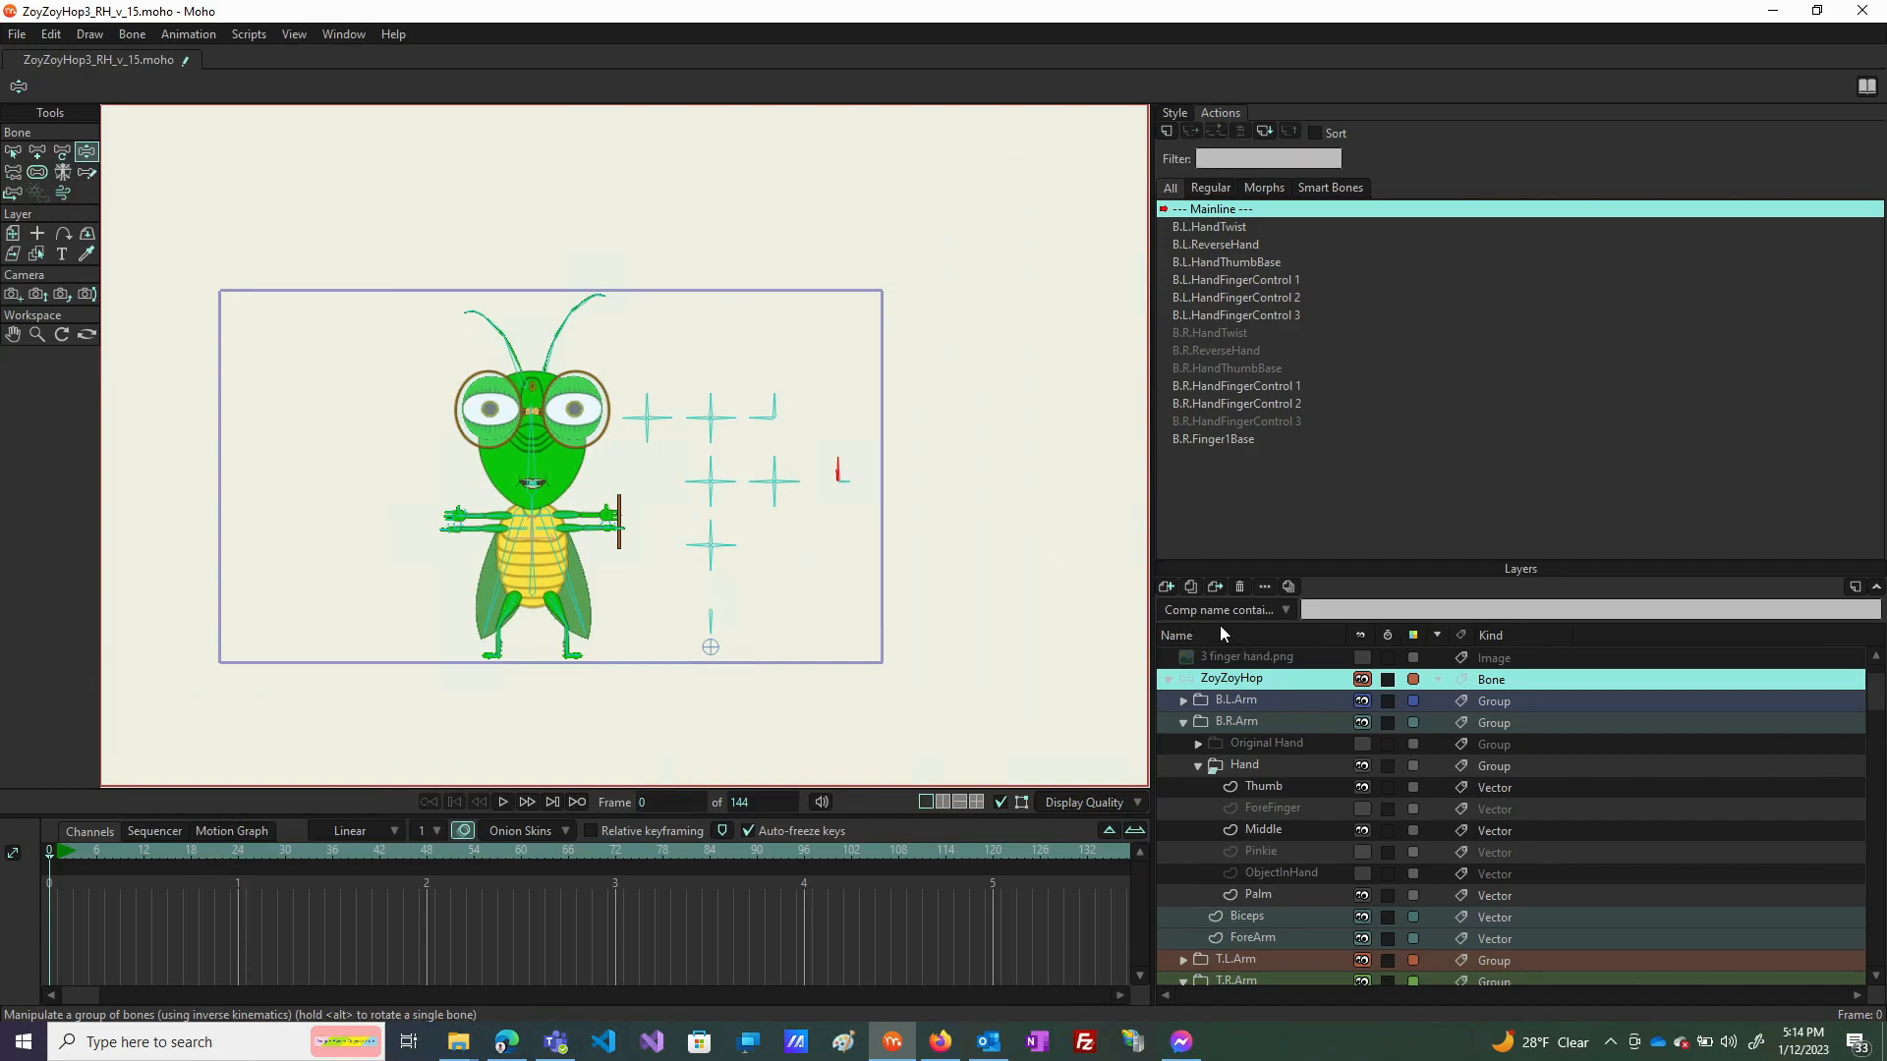
click(1166, 588)
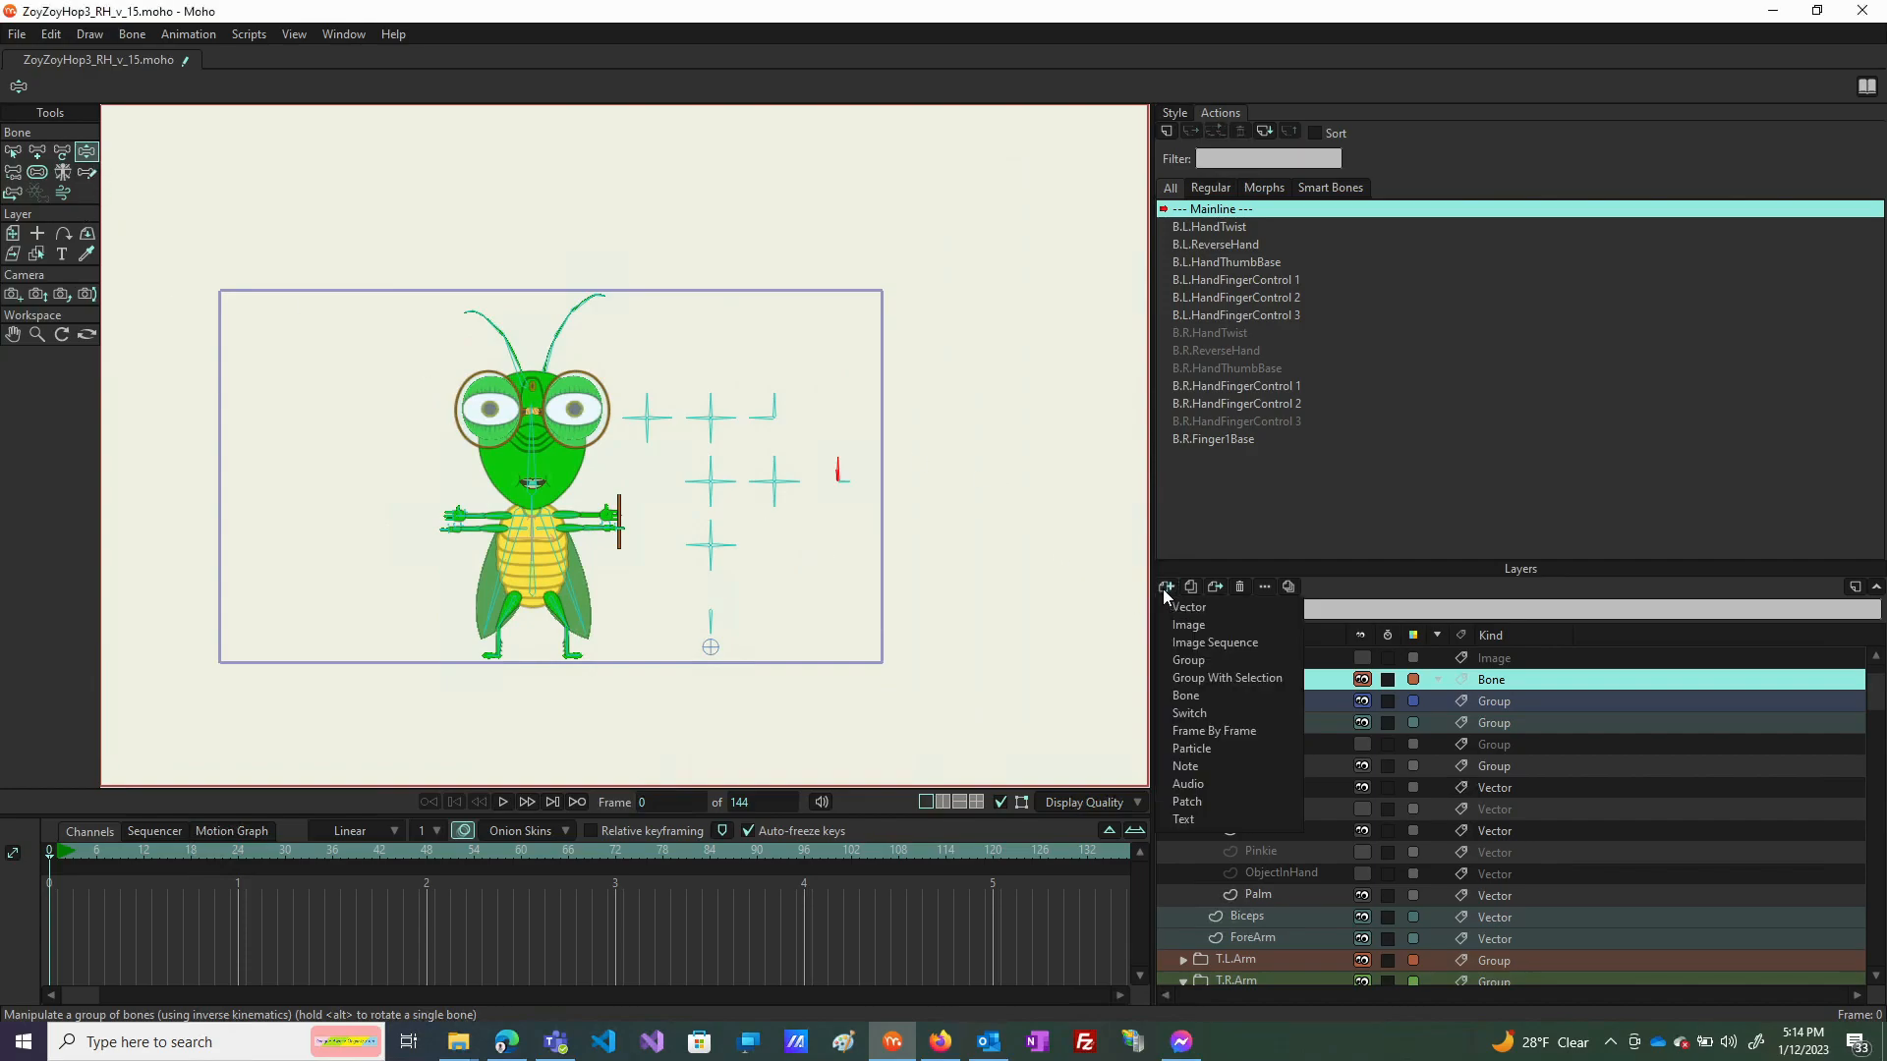
click(1205, 624)
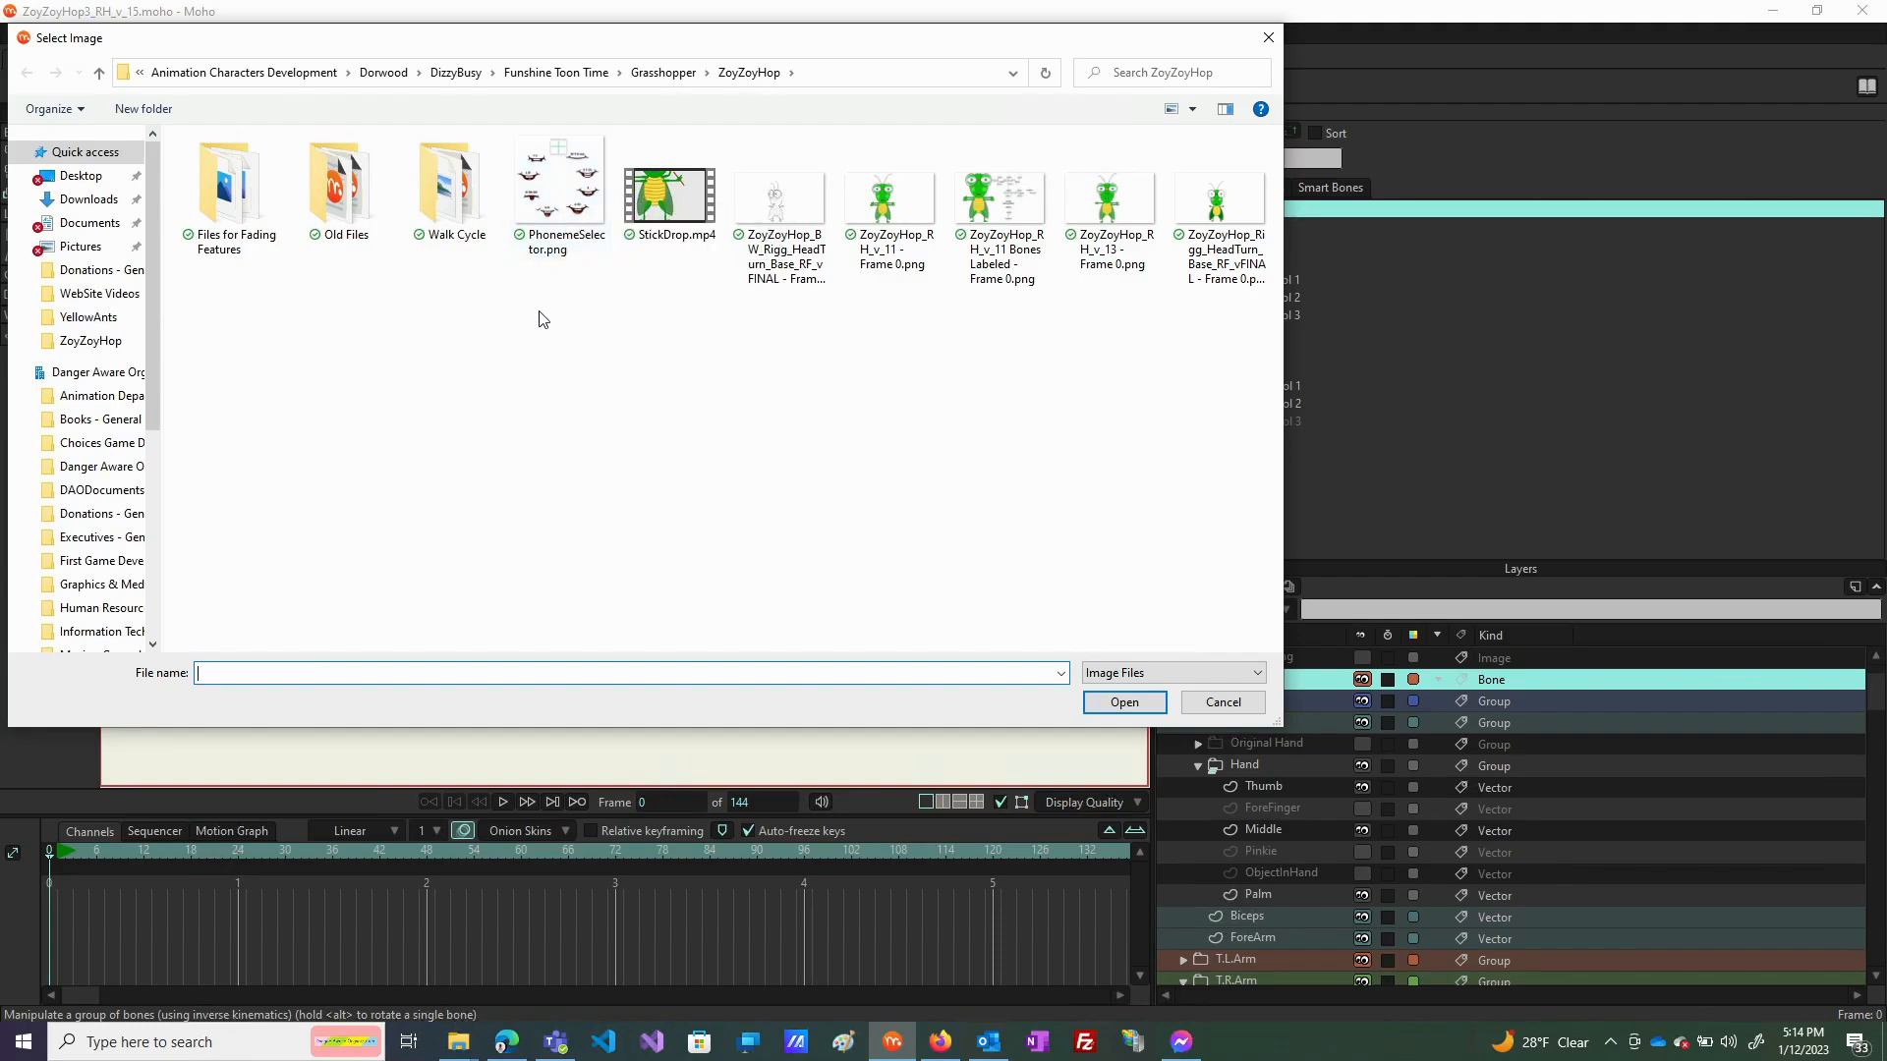
click(663, 73)
click(710, 75)
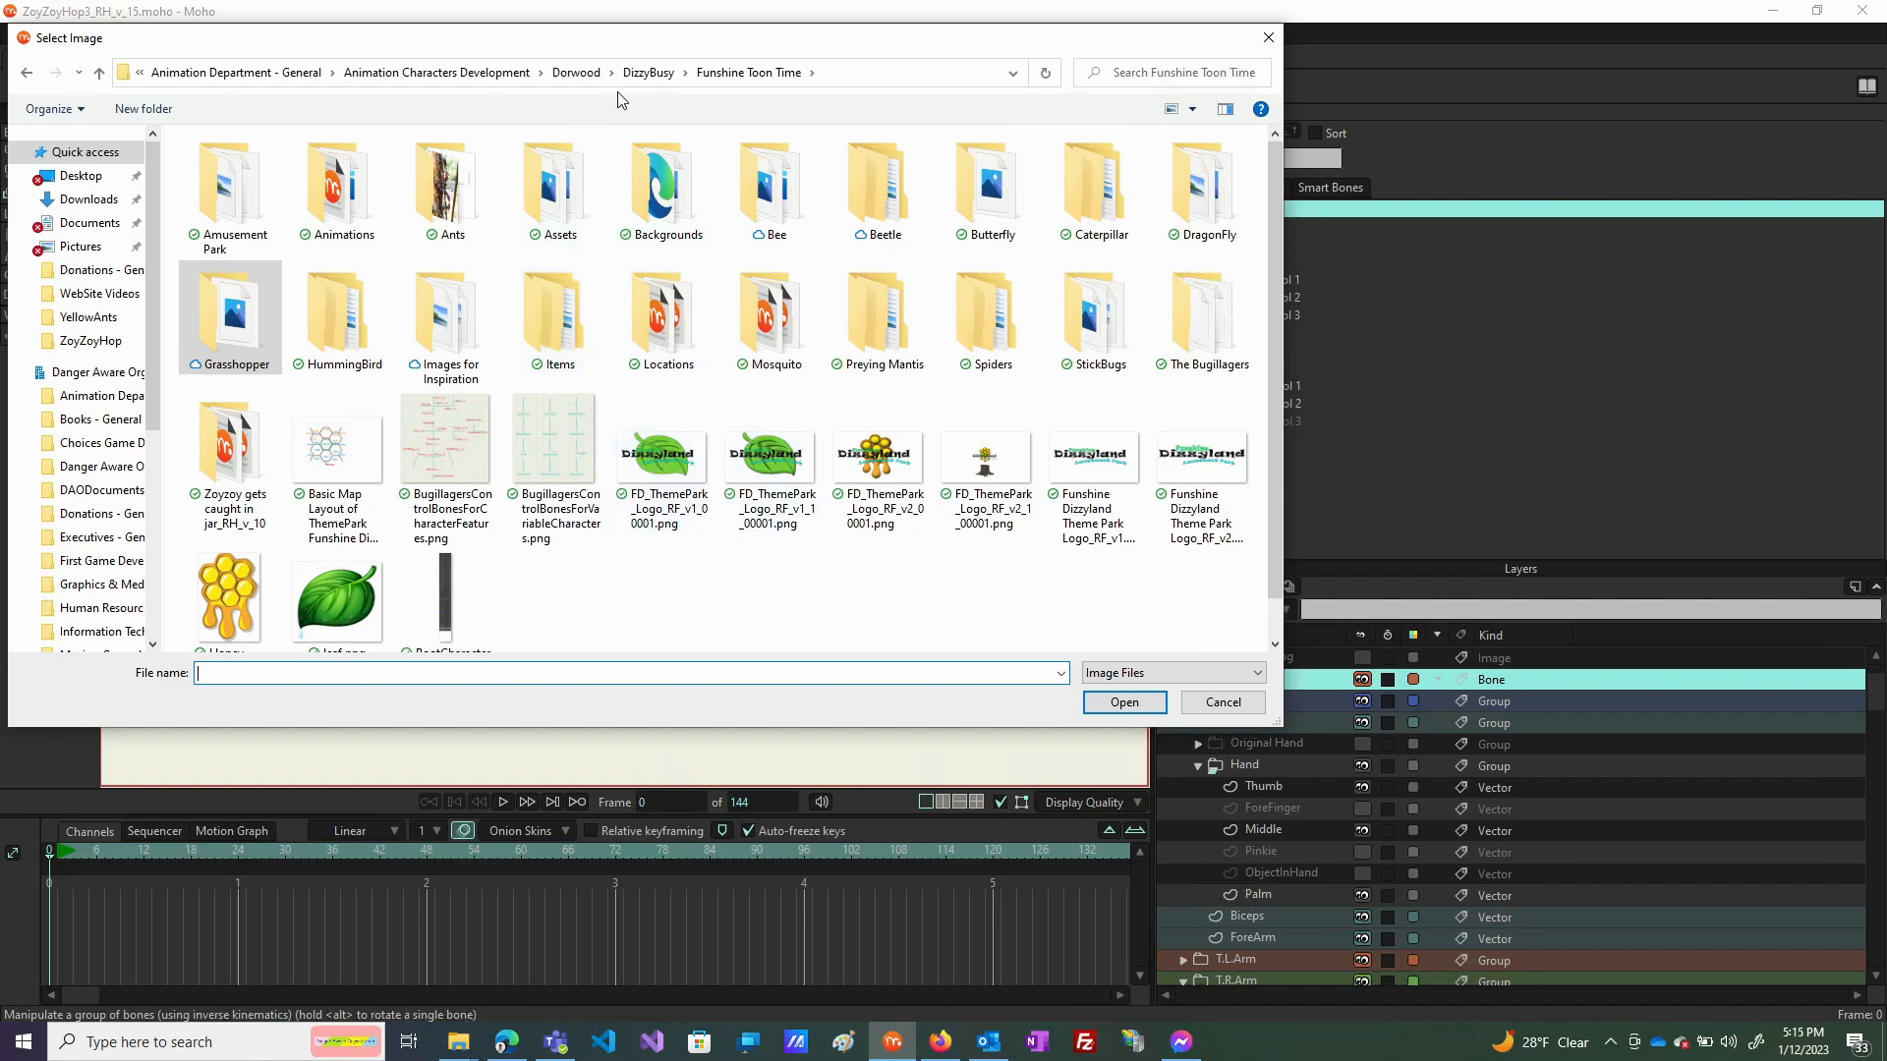
click(649, 73)
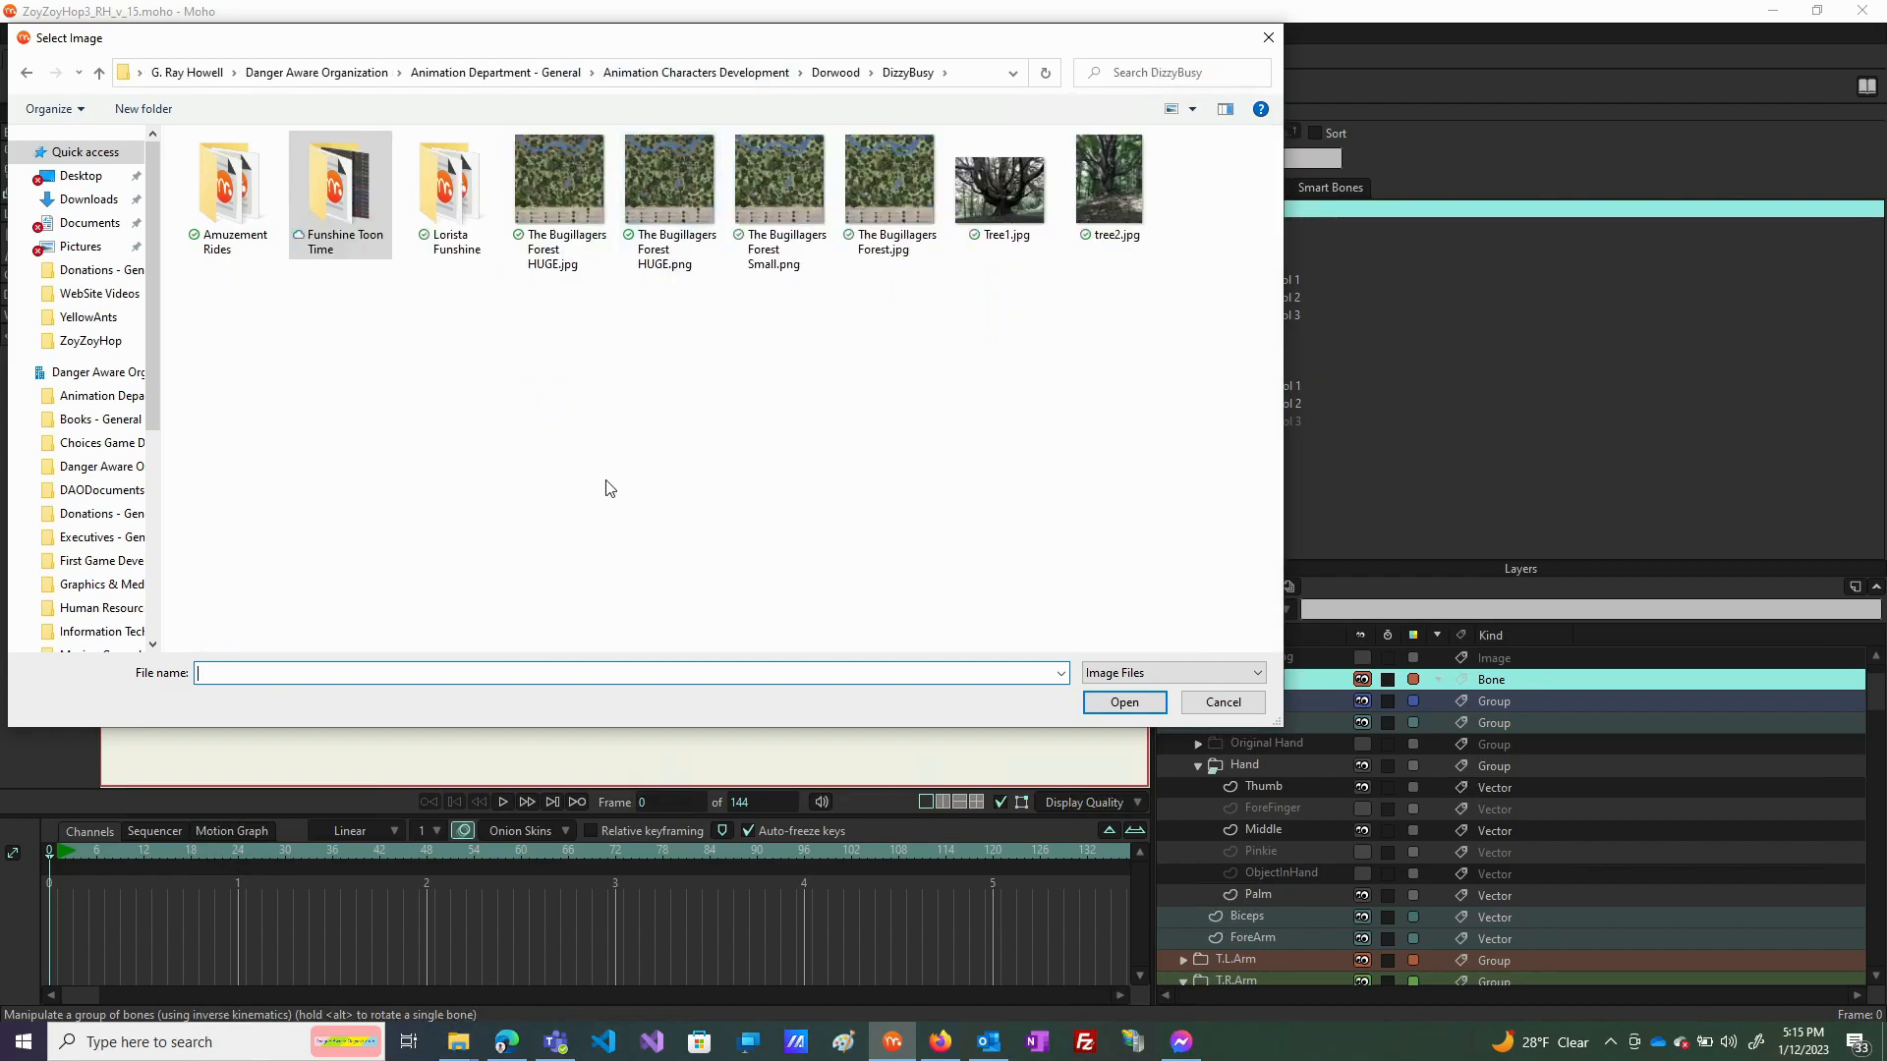
click(822, 76)
click(757, 74)
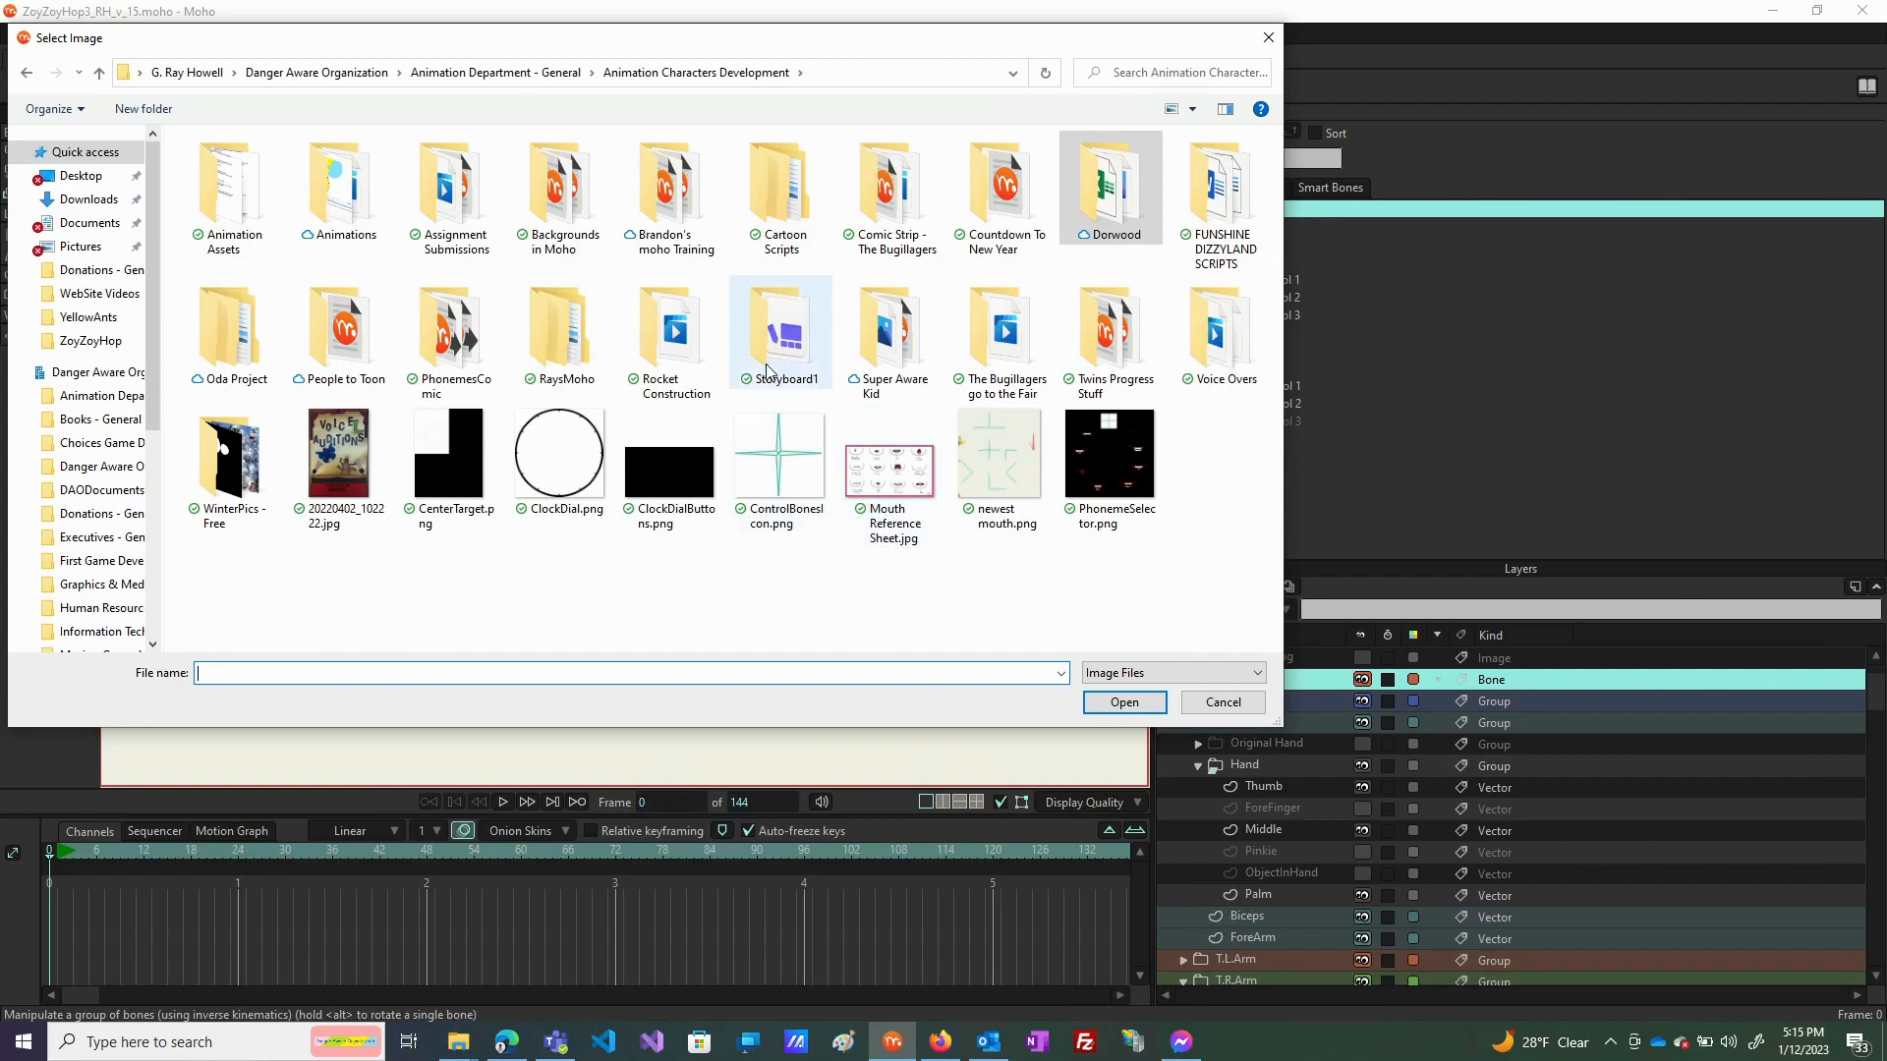
double_click(433, 330)
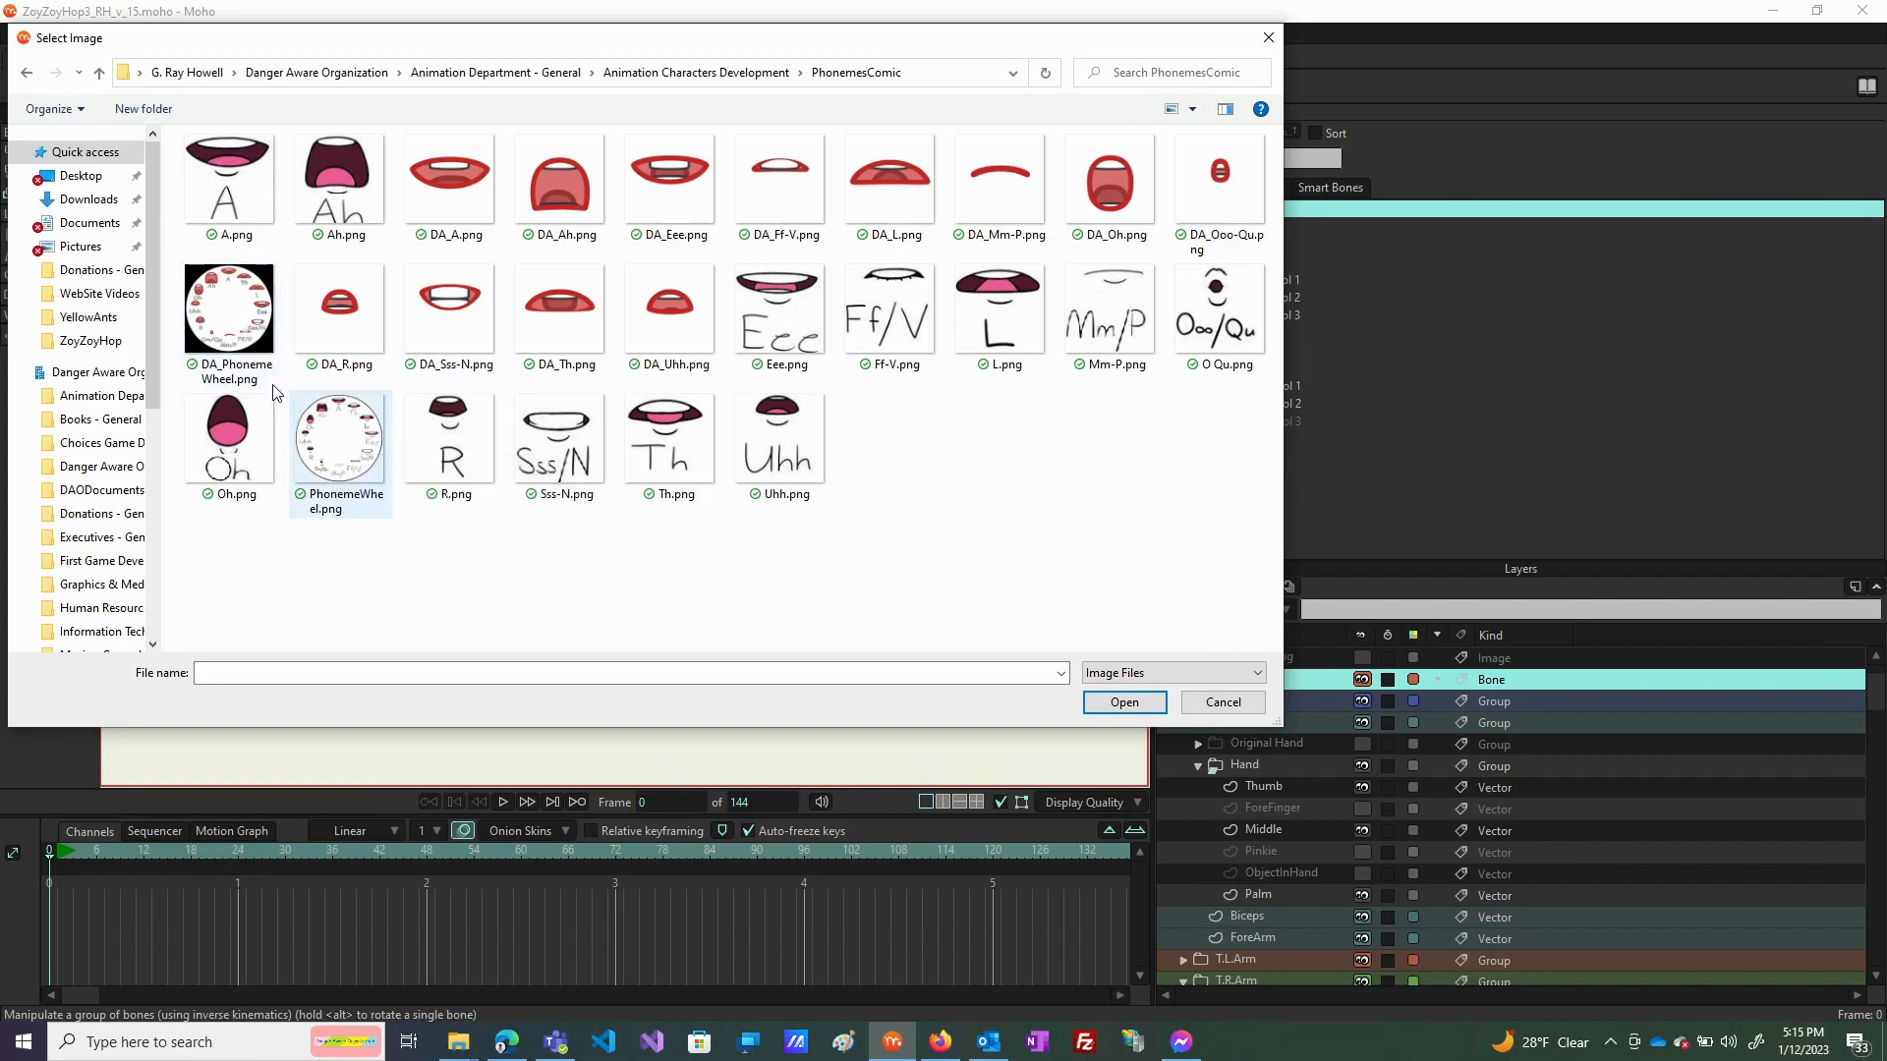
double_click(229, 309)
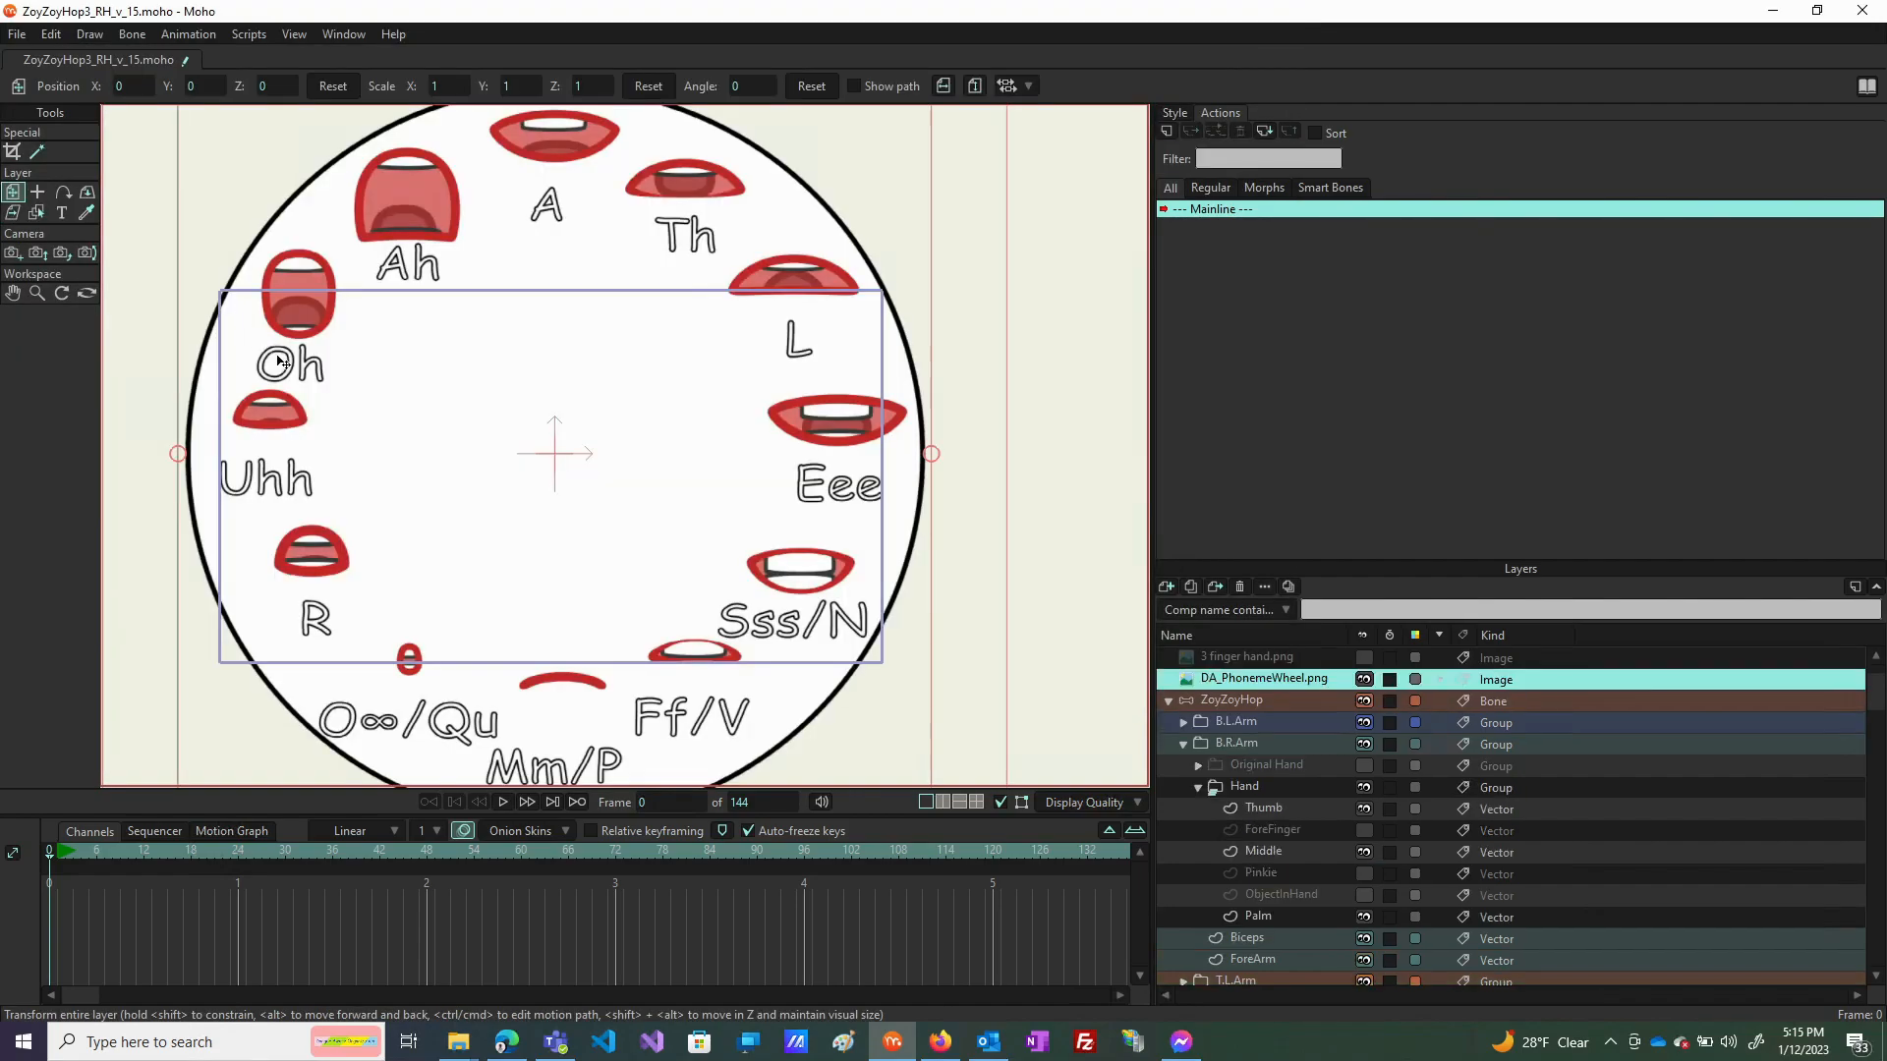
Scale the phoneme wheel image down to 0.1170 and move it beside the character, to about X 0.6785, Y -0.0010.
scroll(470, 381, down, 3)
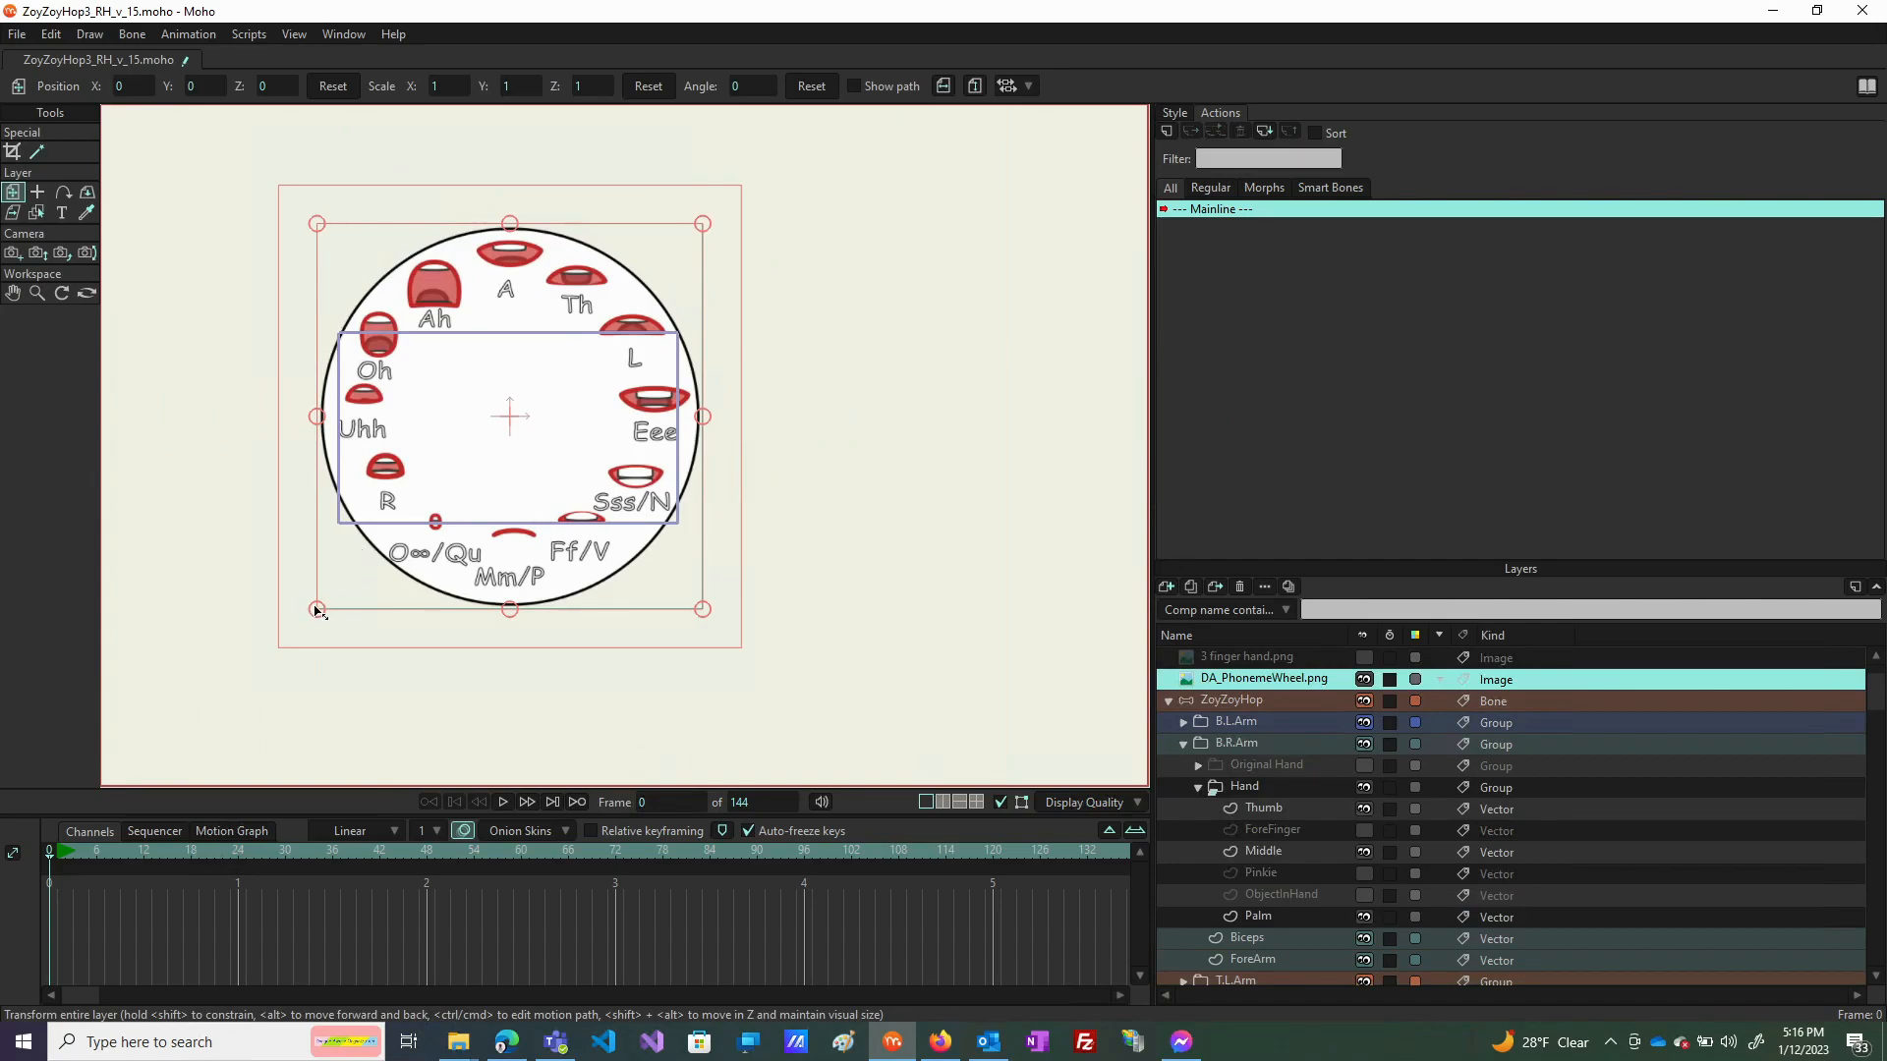
drag(319, 608, 489, 437)
scroll(483, 420, up, 5)
drag(711, 450, 1070, 413)
drag(996, 649, 587, 681)
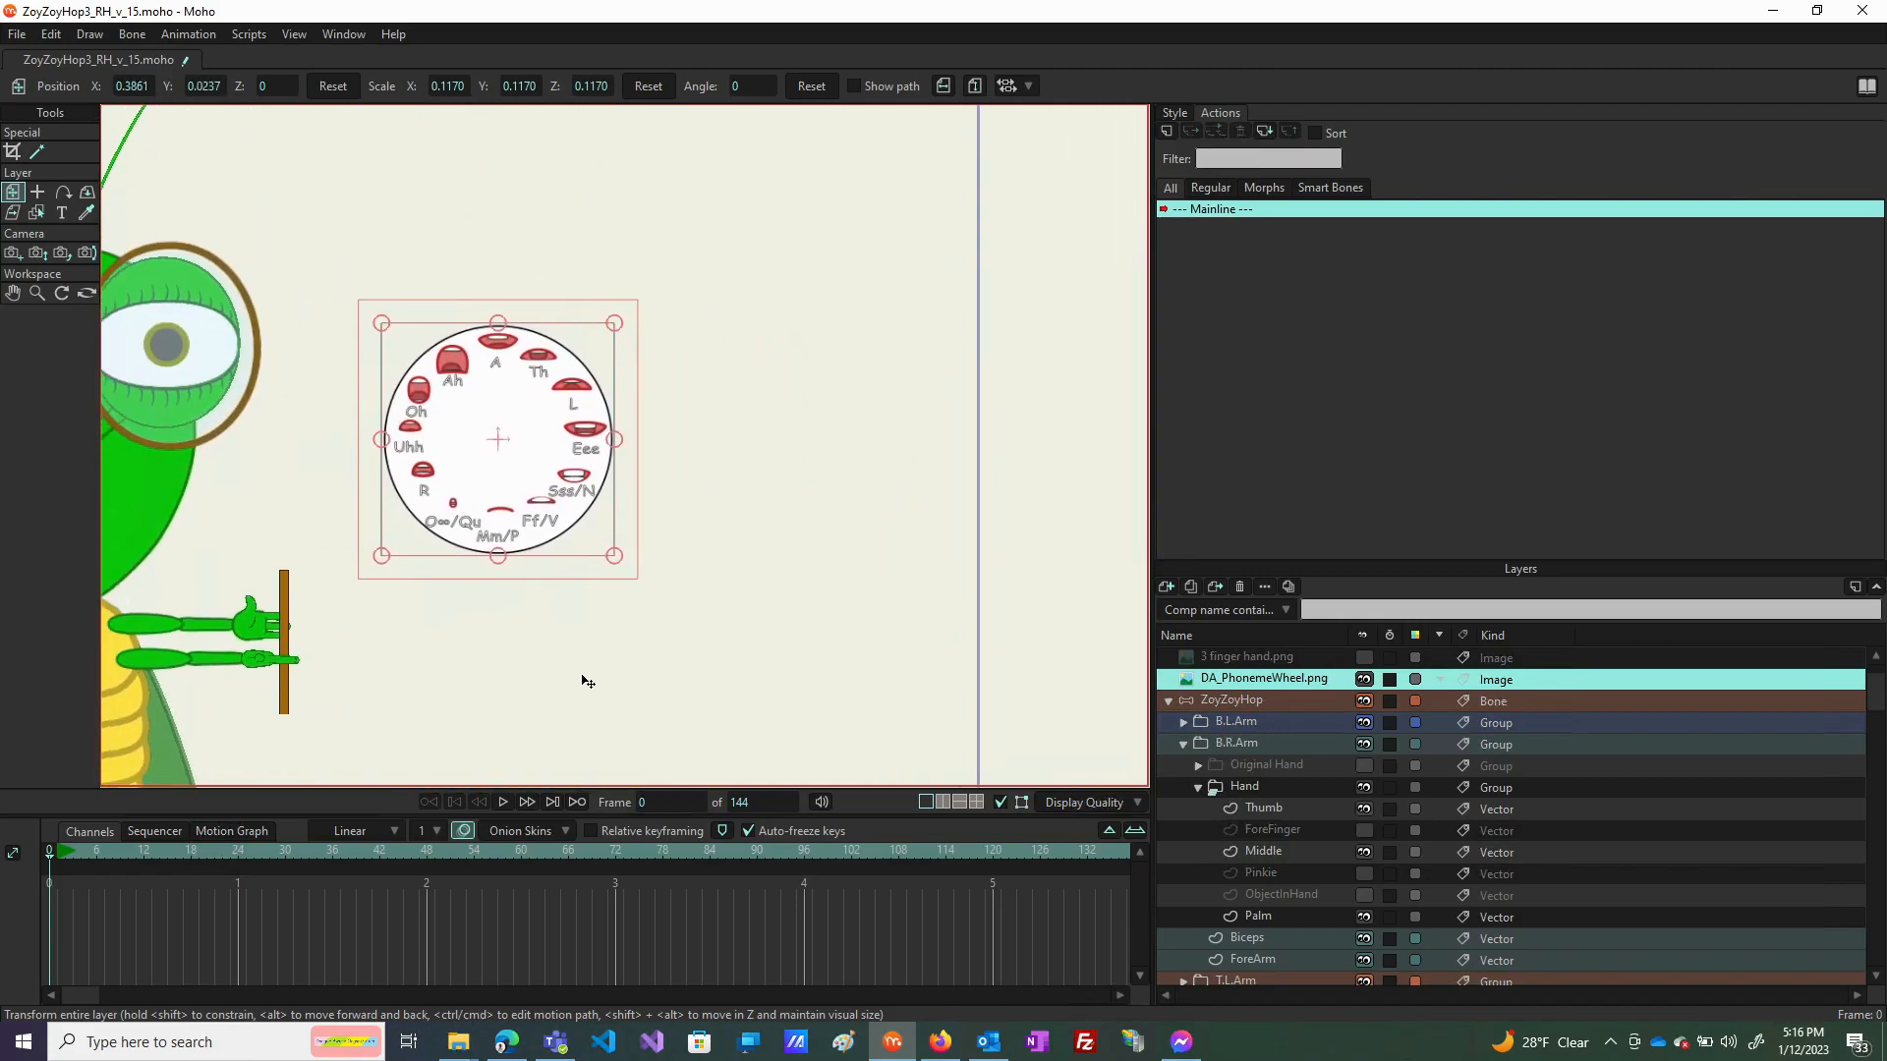
drag(508, 479, 799, 502)
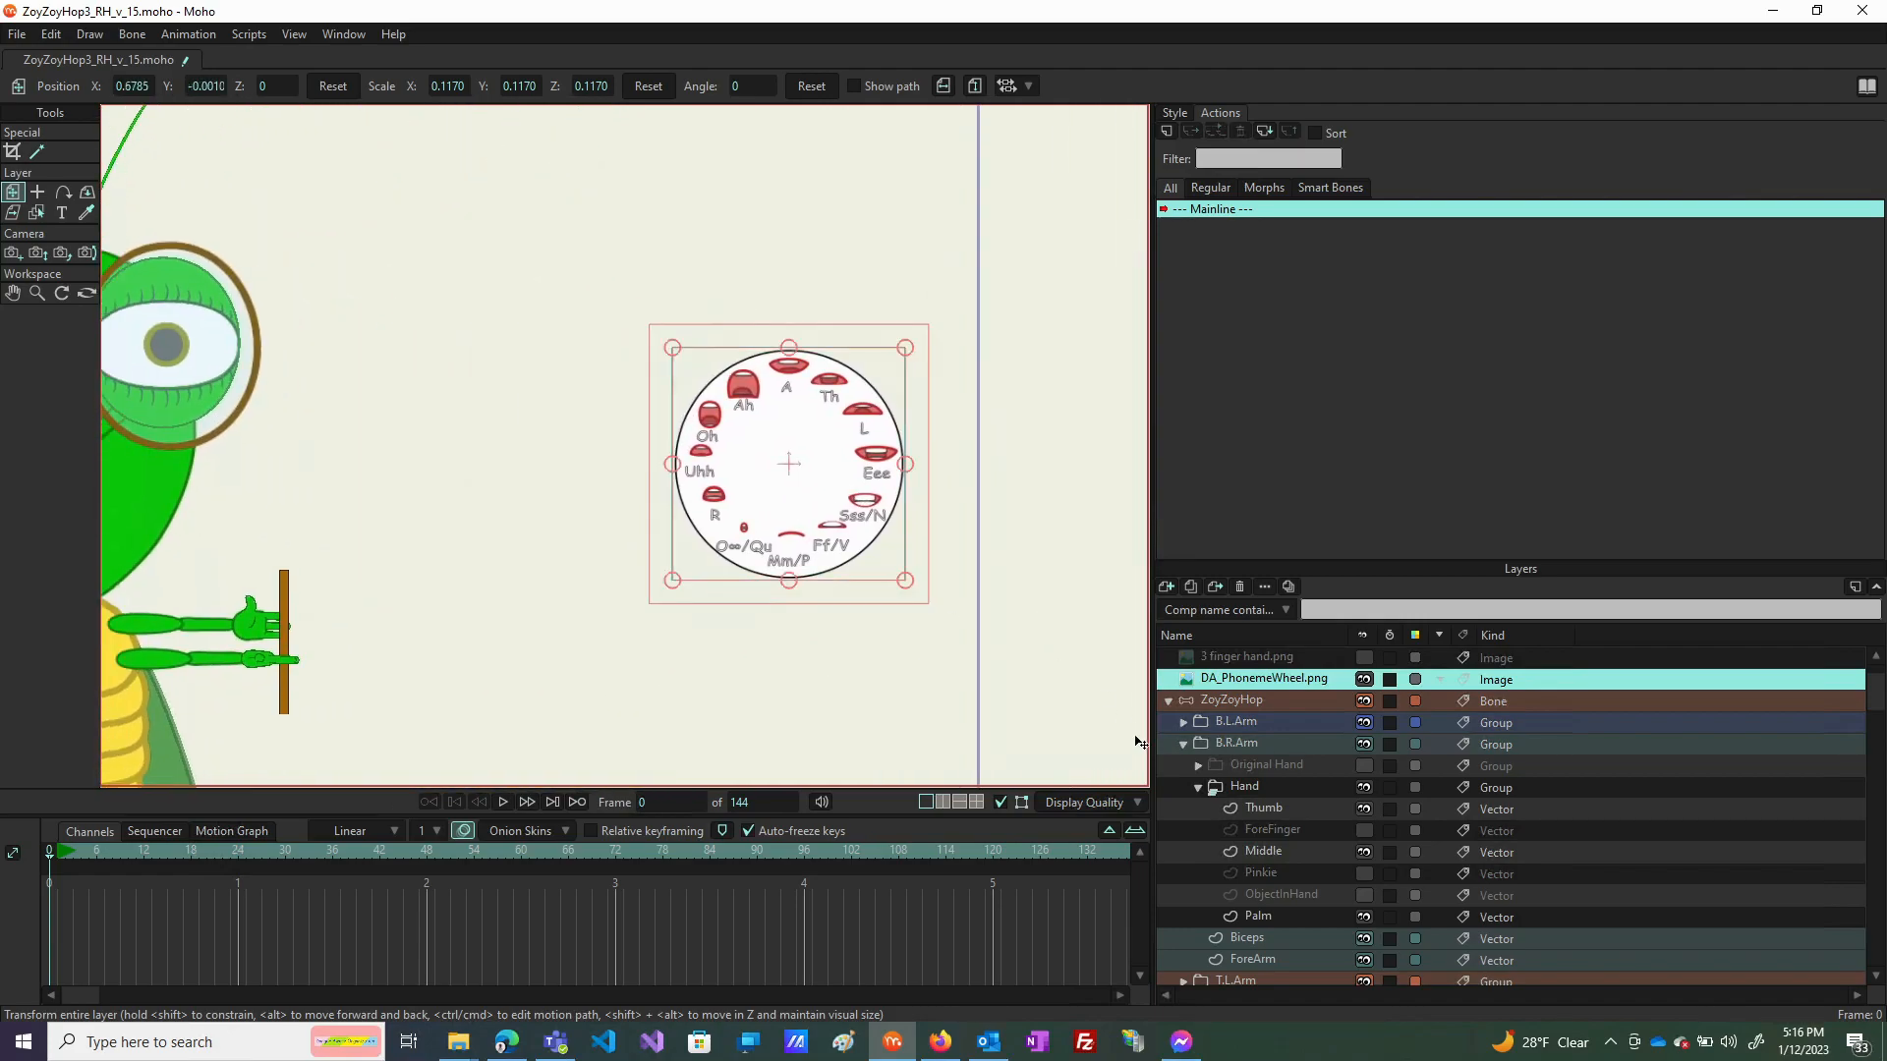
Reposition the phoneme wheel over the PhoneticMouth bone's base, at about X 0.7506, Y -0.0711.
click(1277, 701)
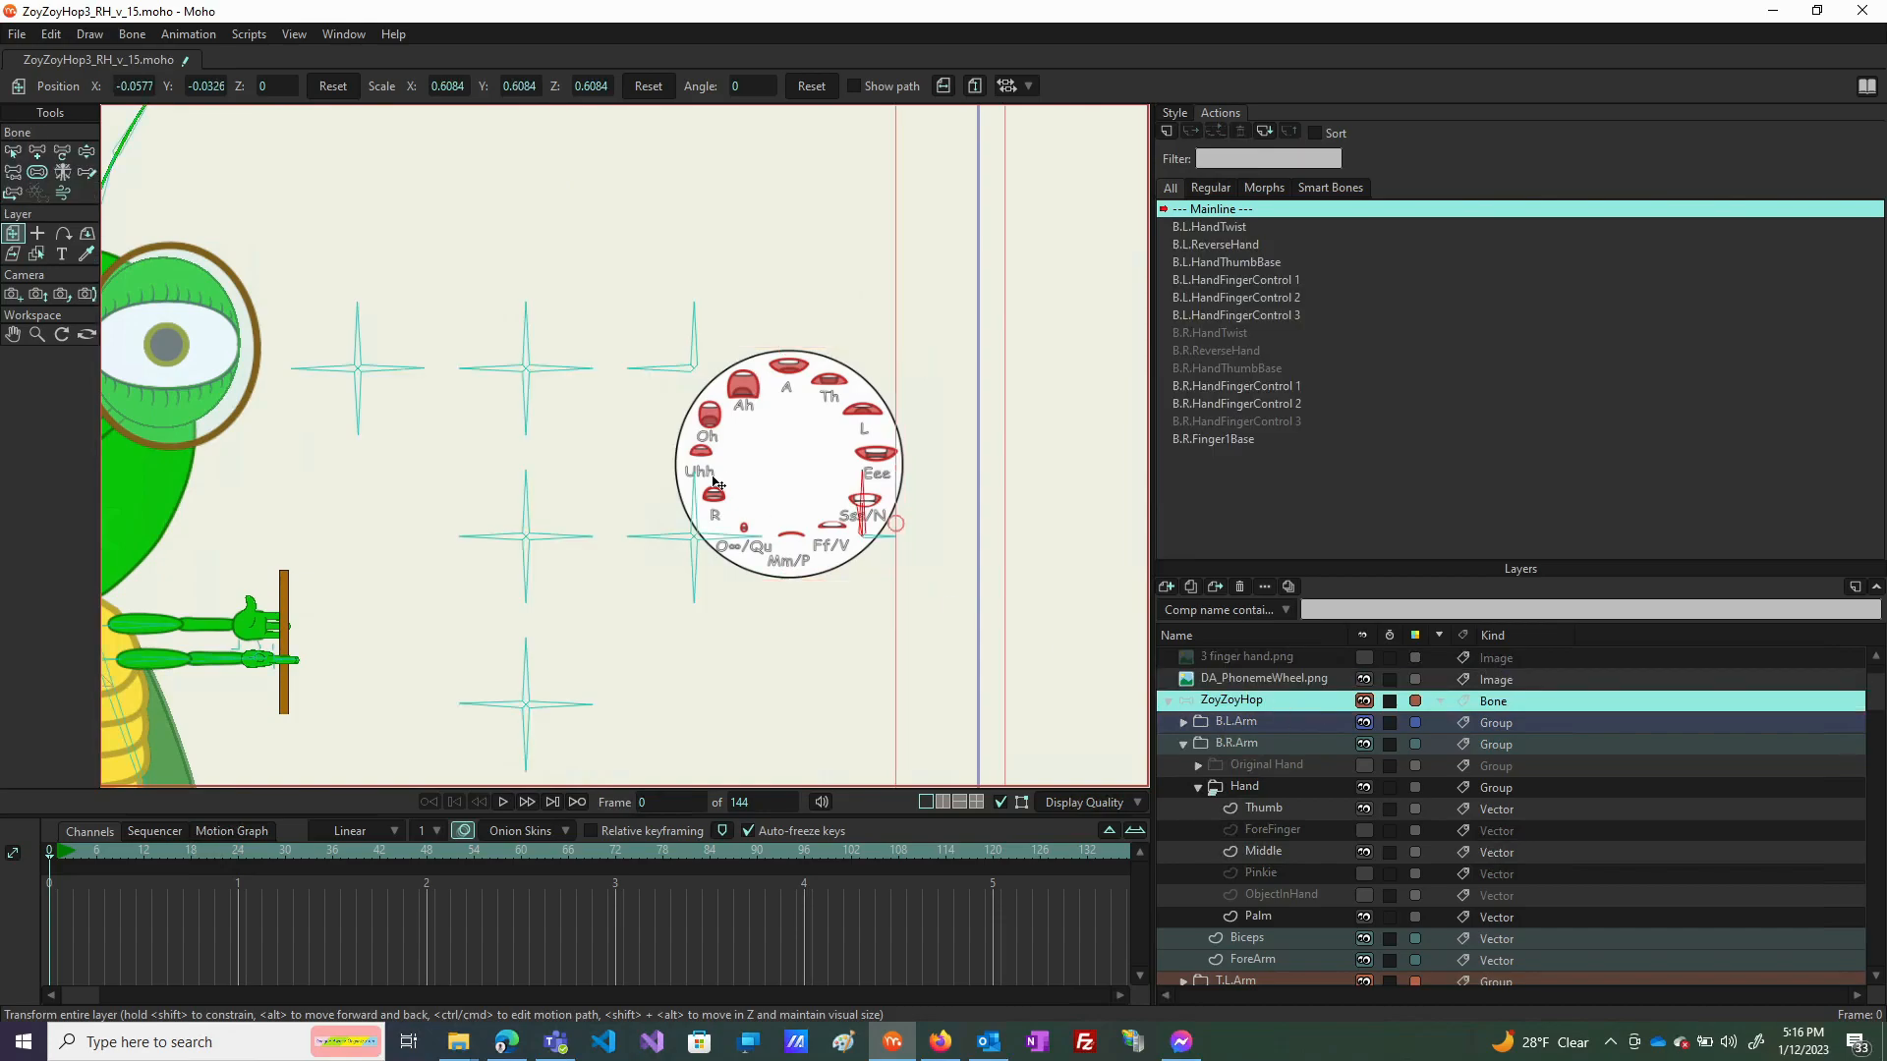
drag(901, 598, 376, 538)
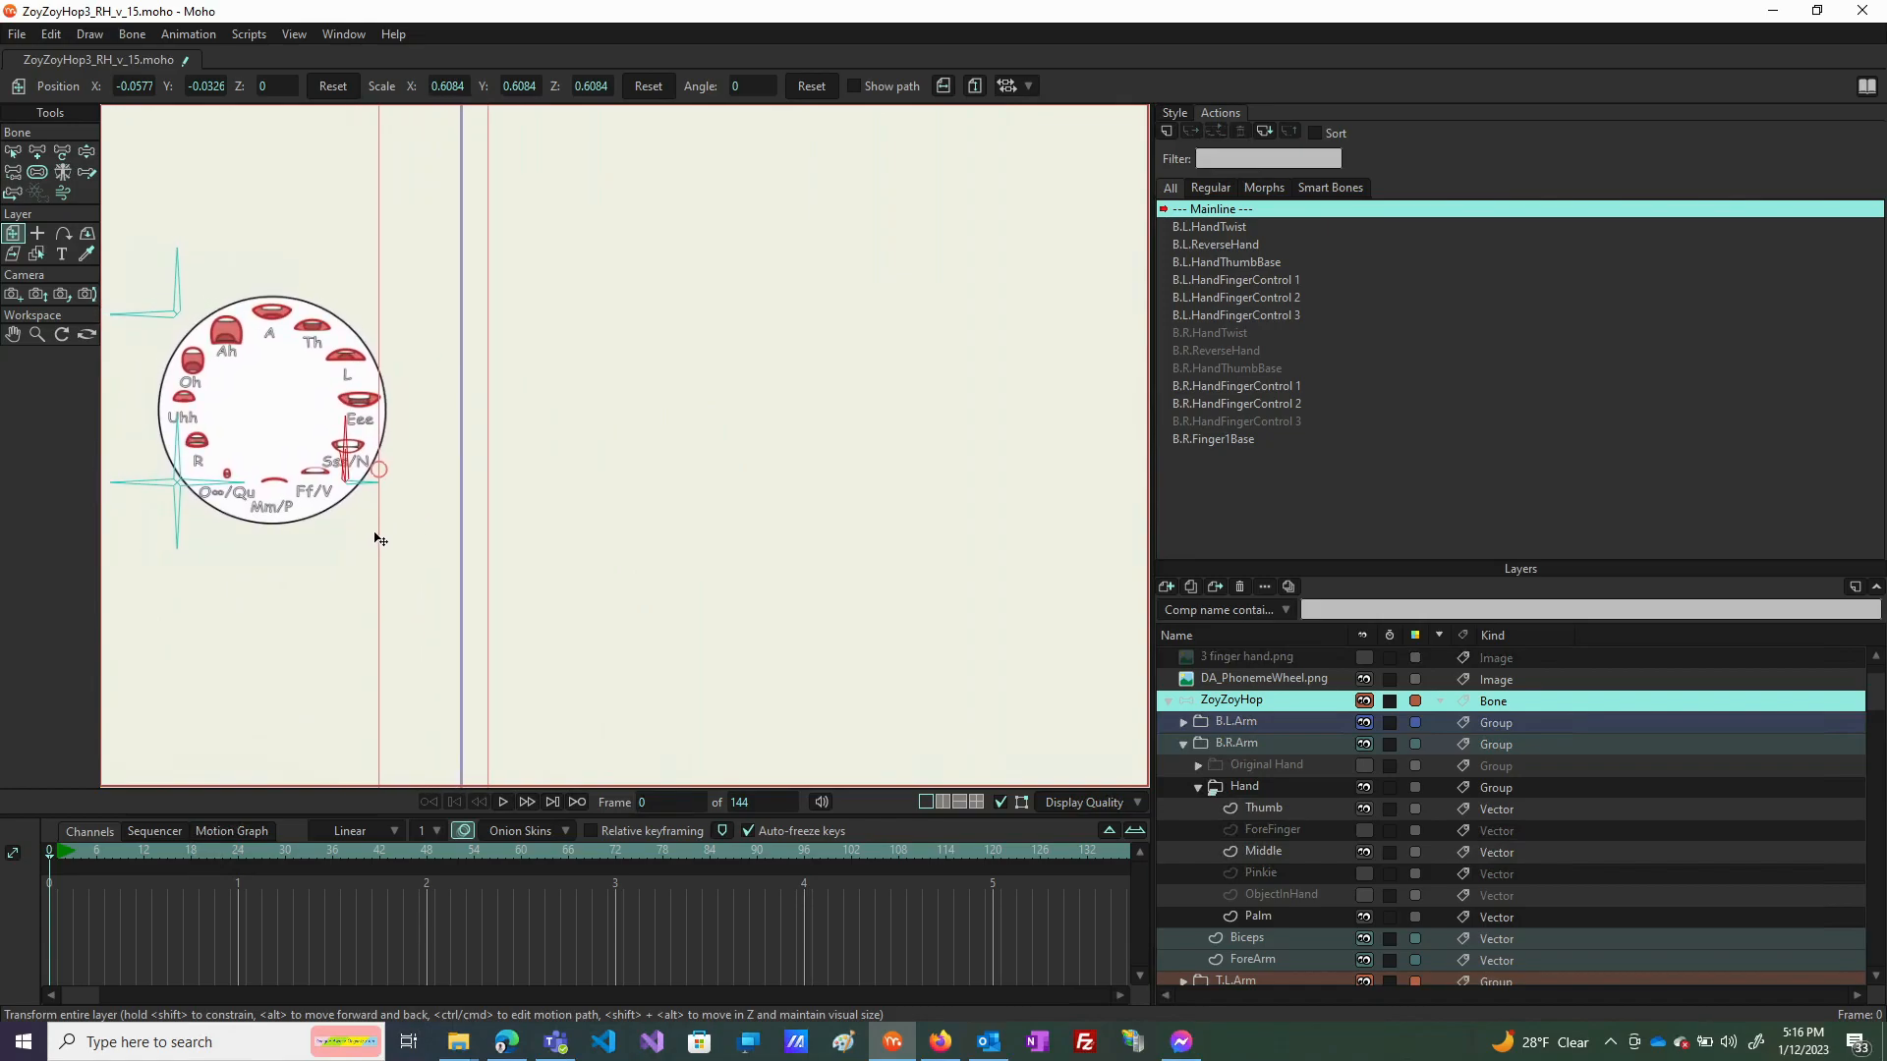
click(1288, 682)
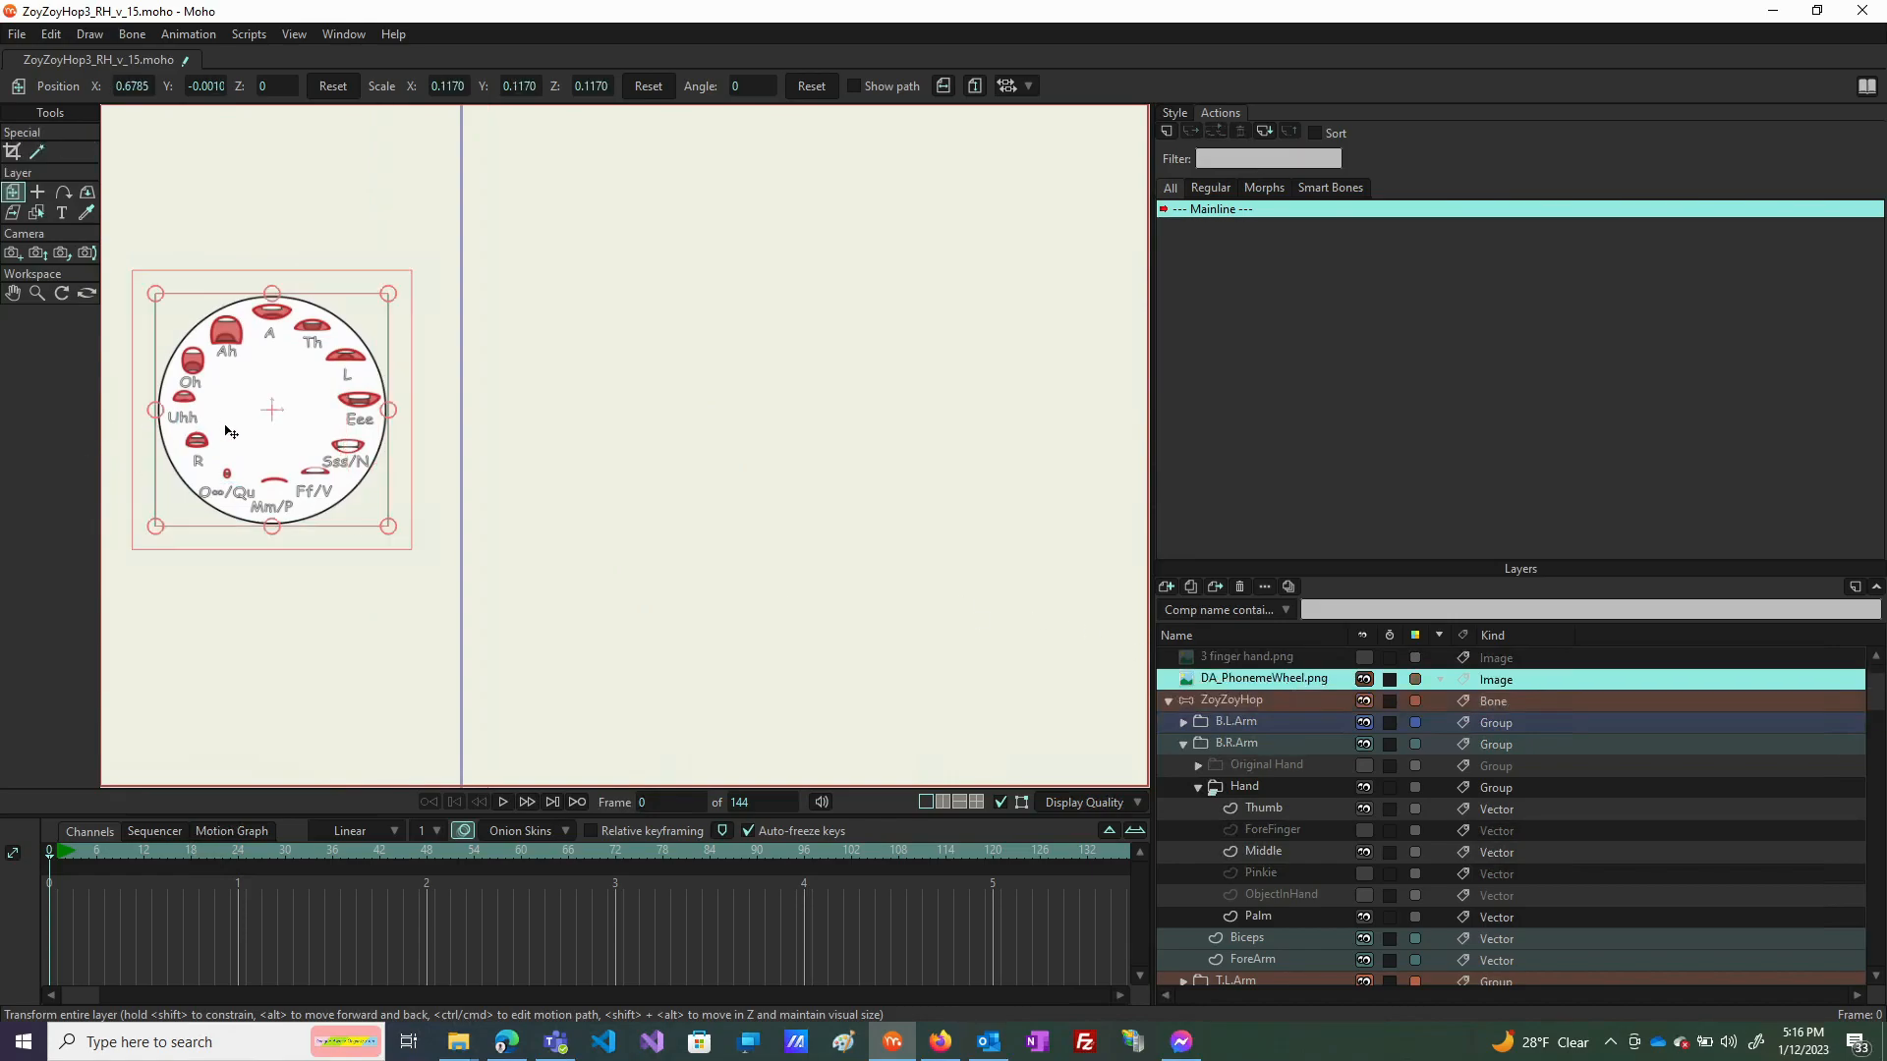
drag(237, 434, 310, 504)
drag(305, 498, 306, 497)
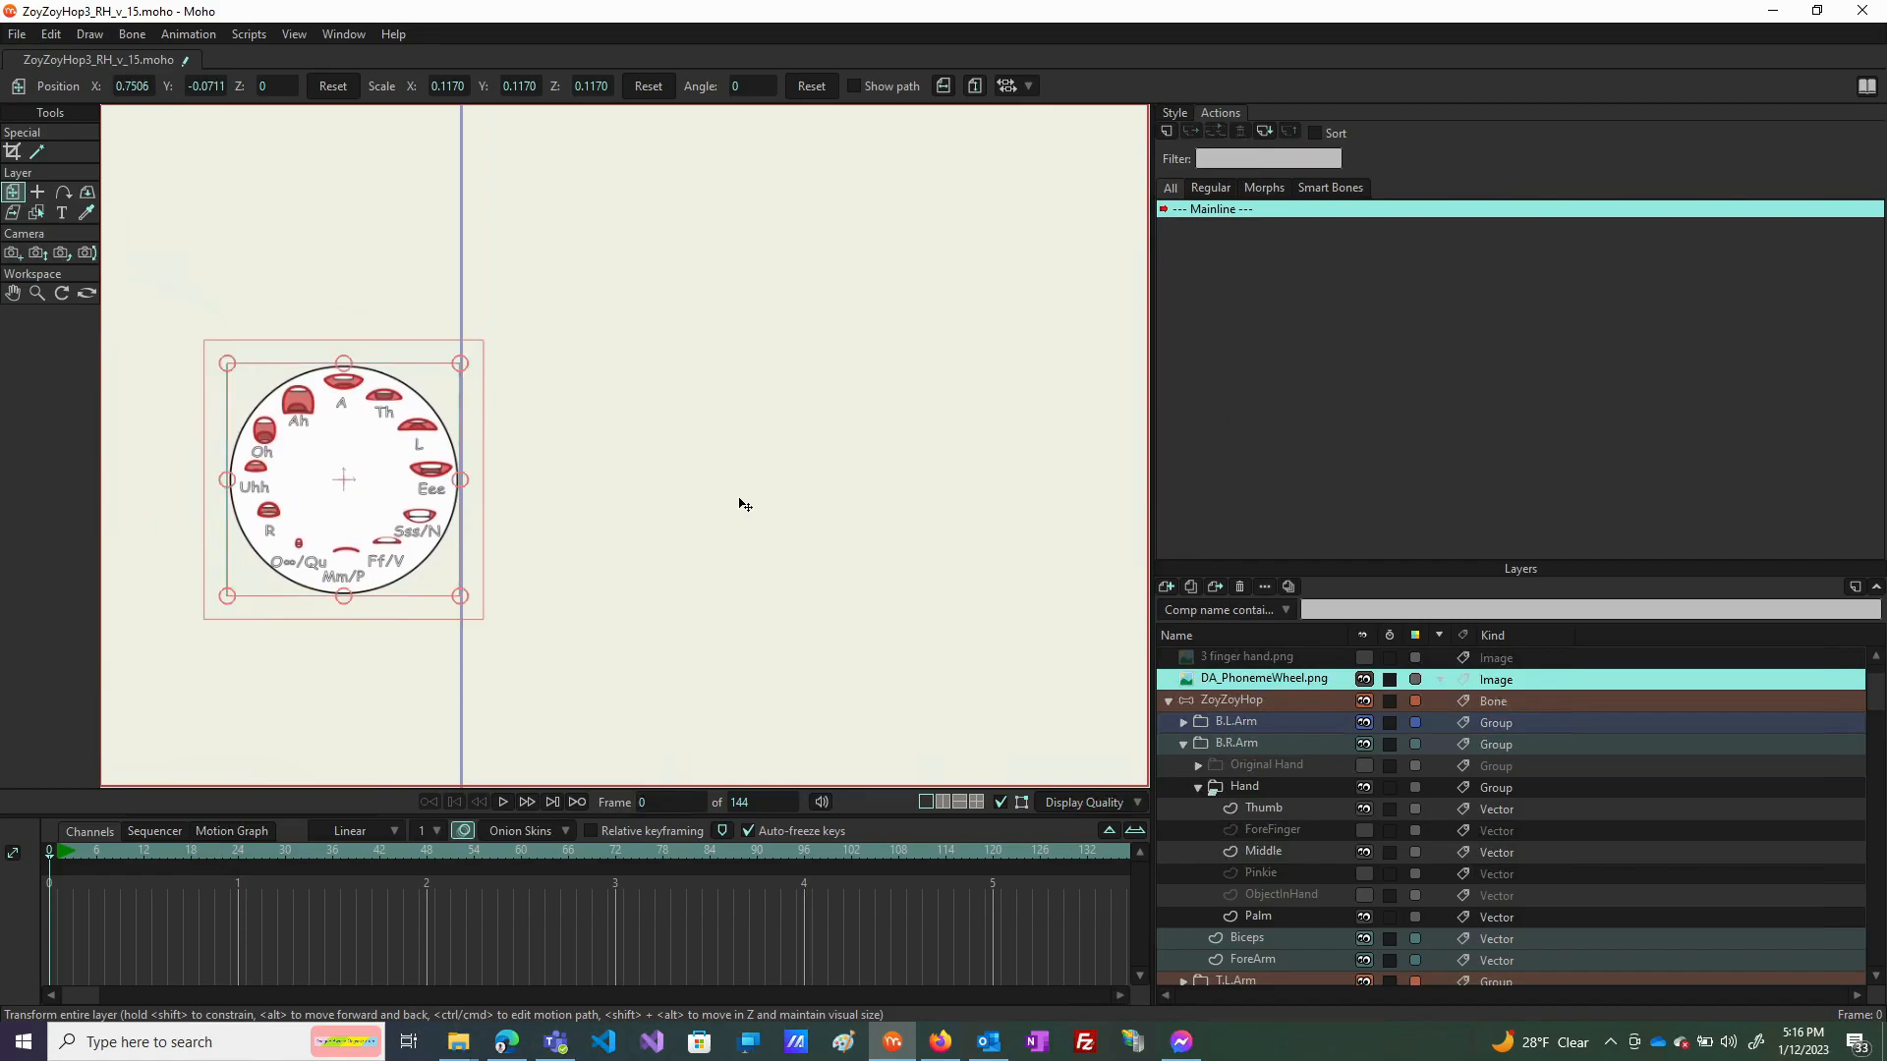
On the ZoyZoyHop bone layer, examine the PhoneticMouth bone against the phoneme wheel and test-rotate it around the mouth shapes.
click(1287, 698)
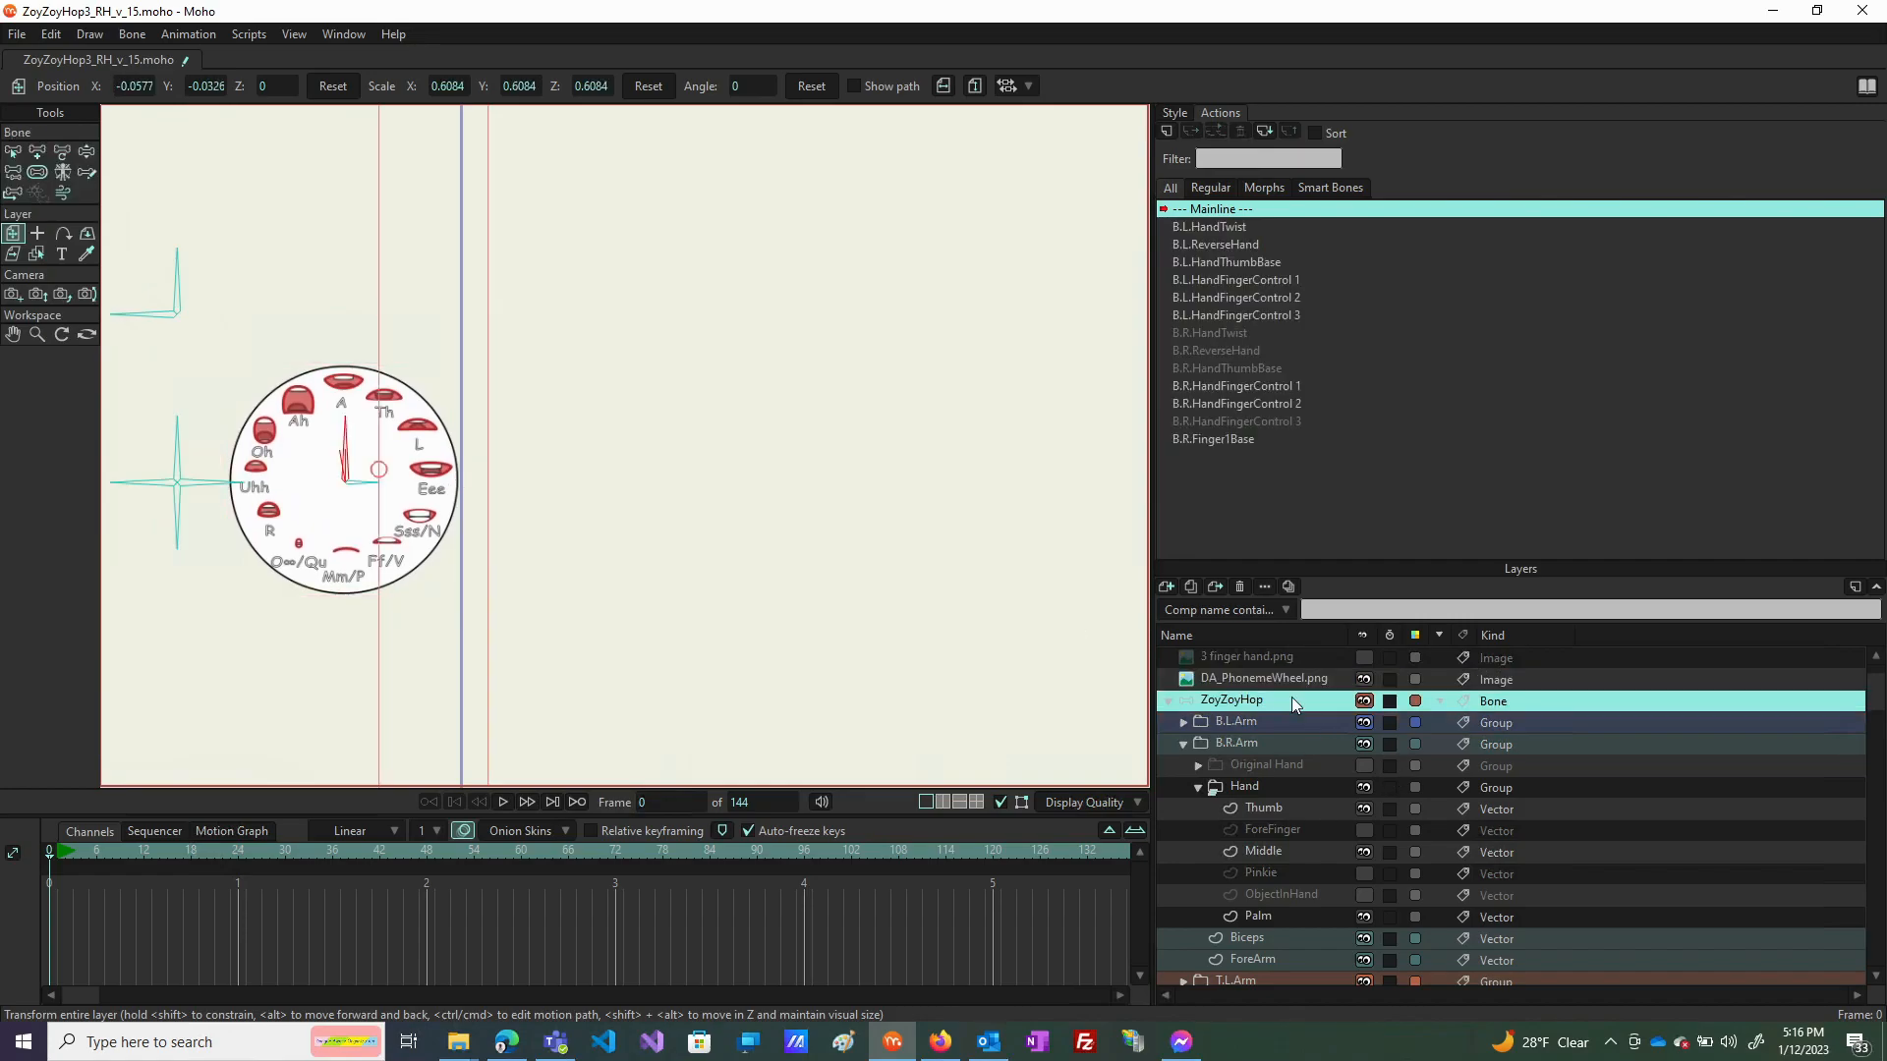
scroll(716, 515, down, 3)
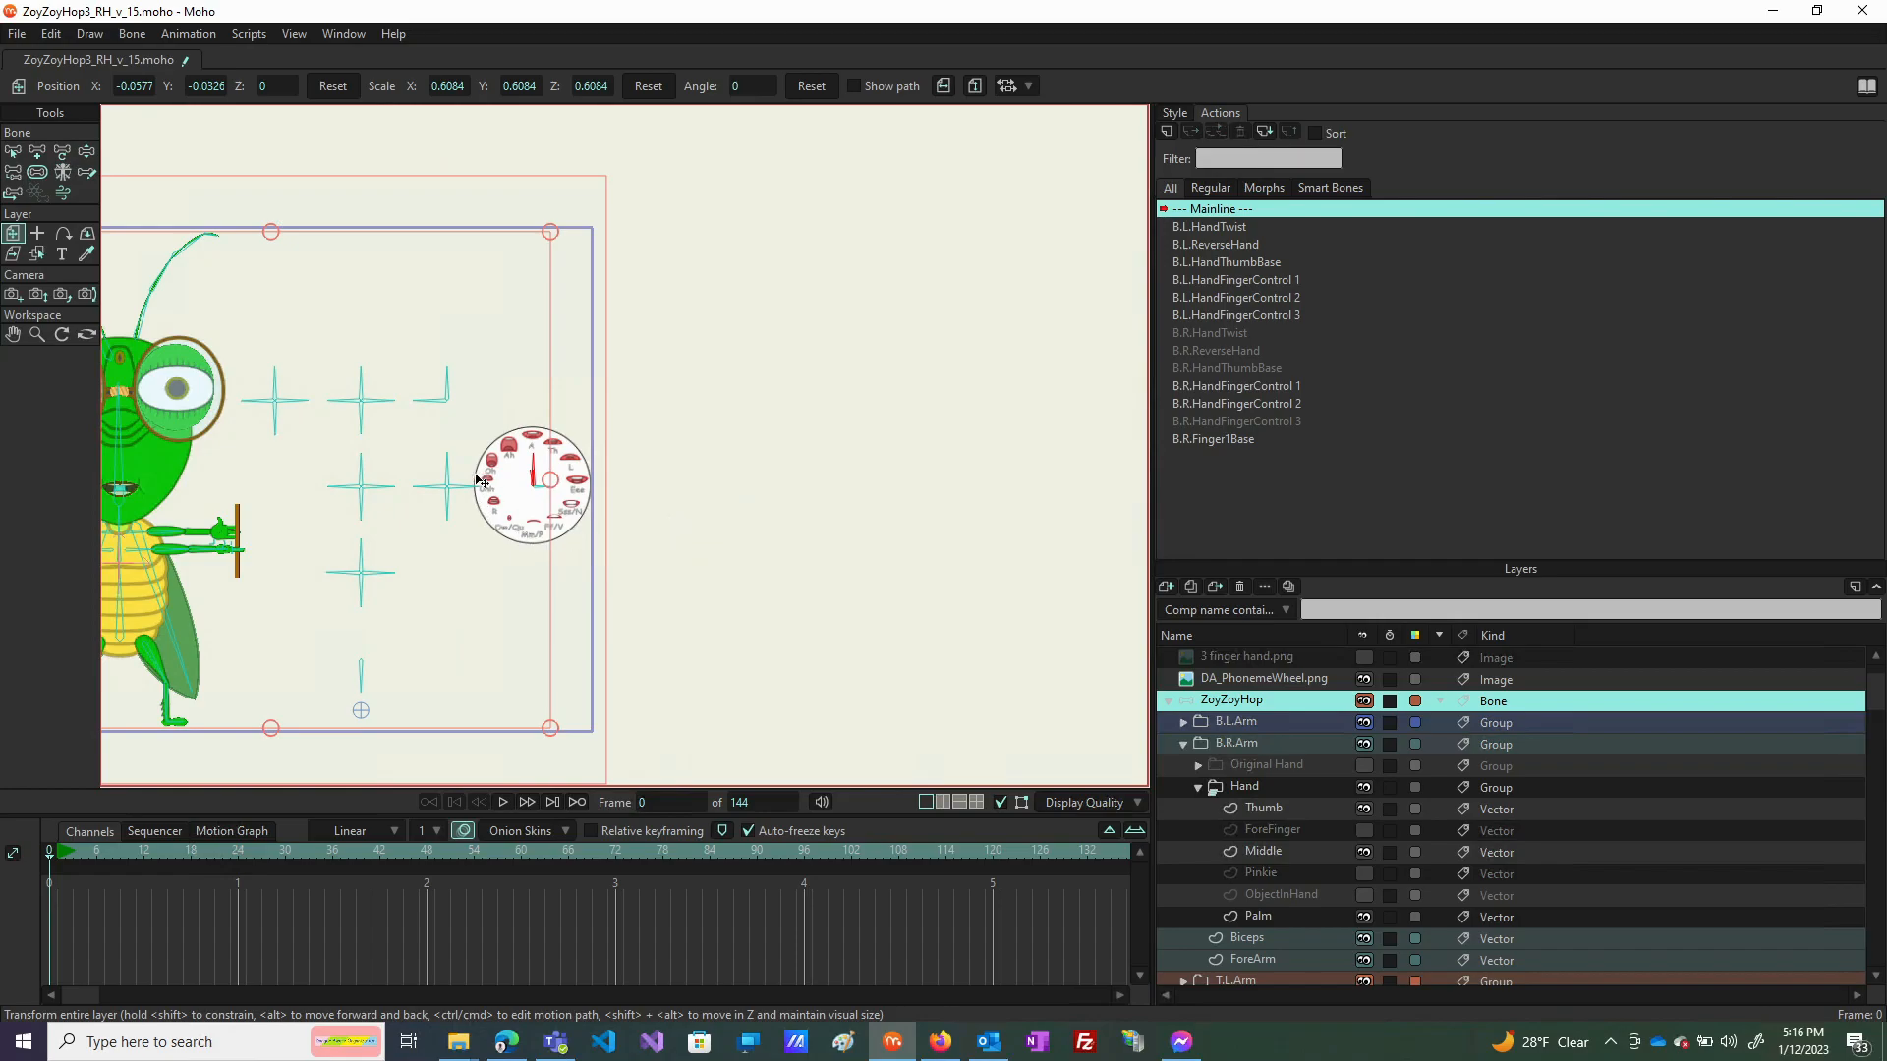
scroll(463, 478, up, 3)
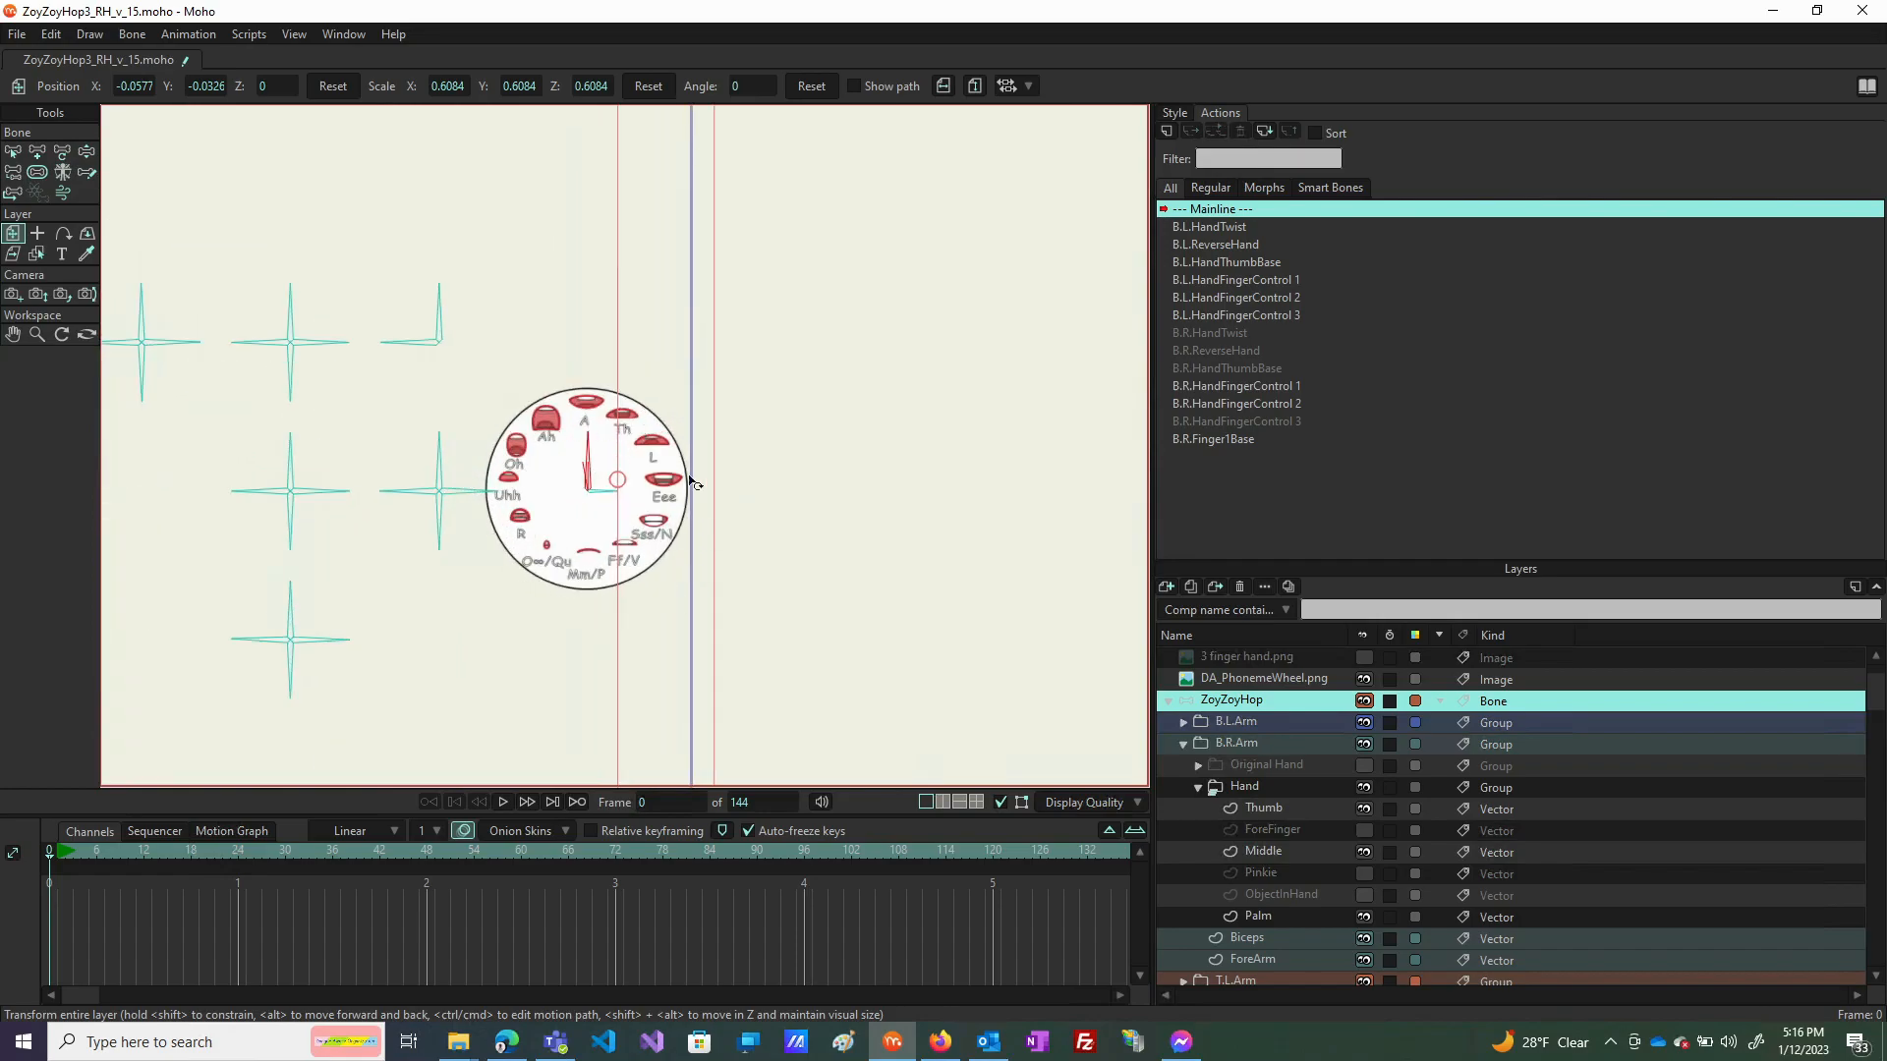
scroll(654, 467, up, 3)
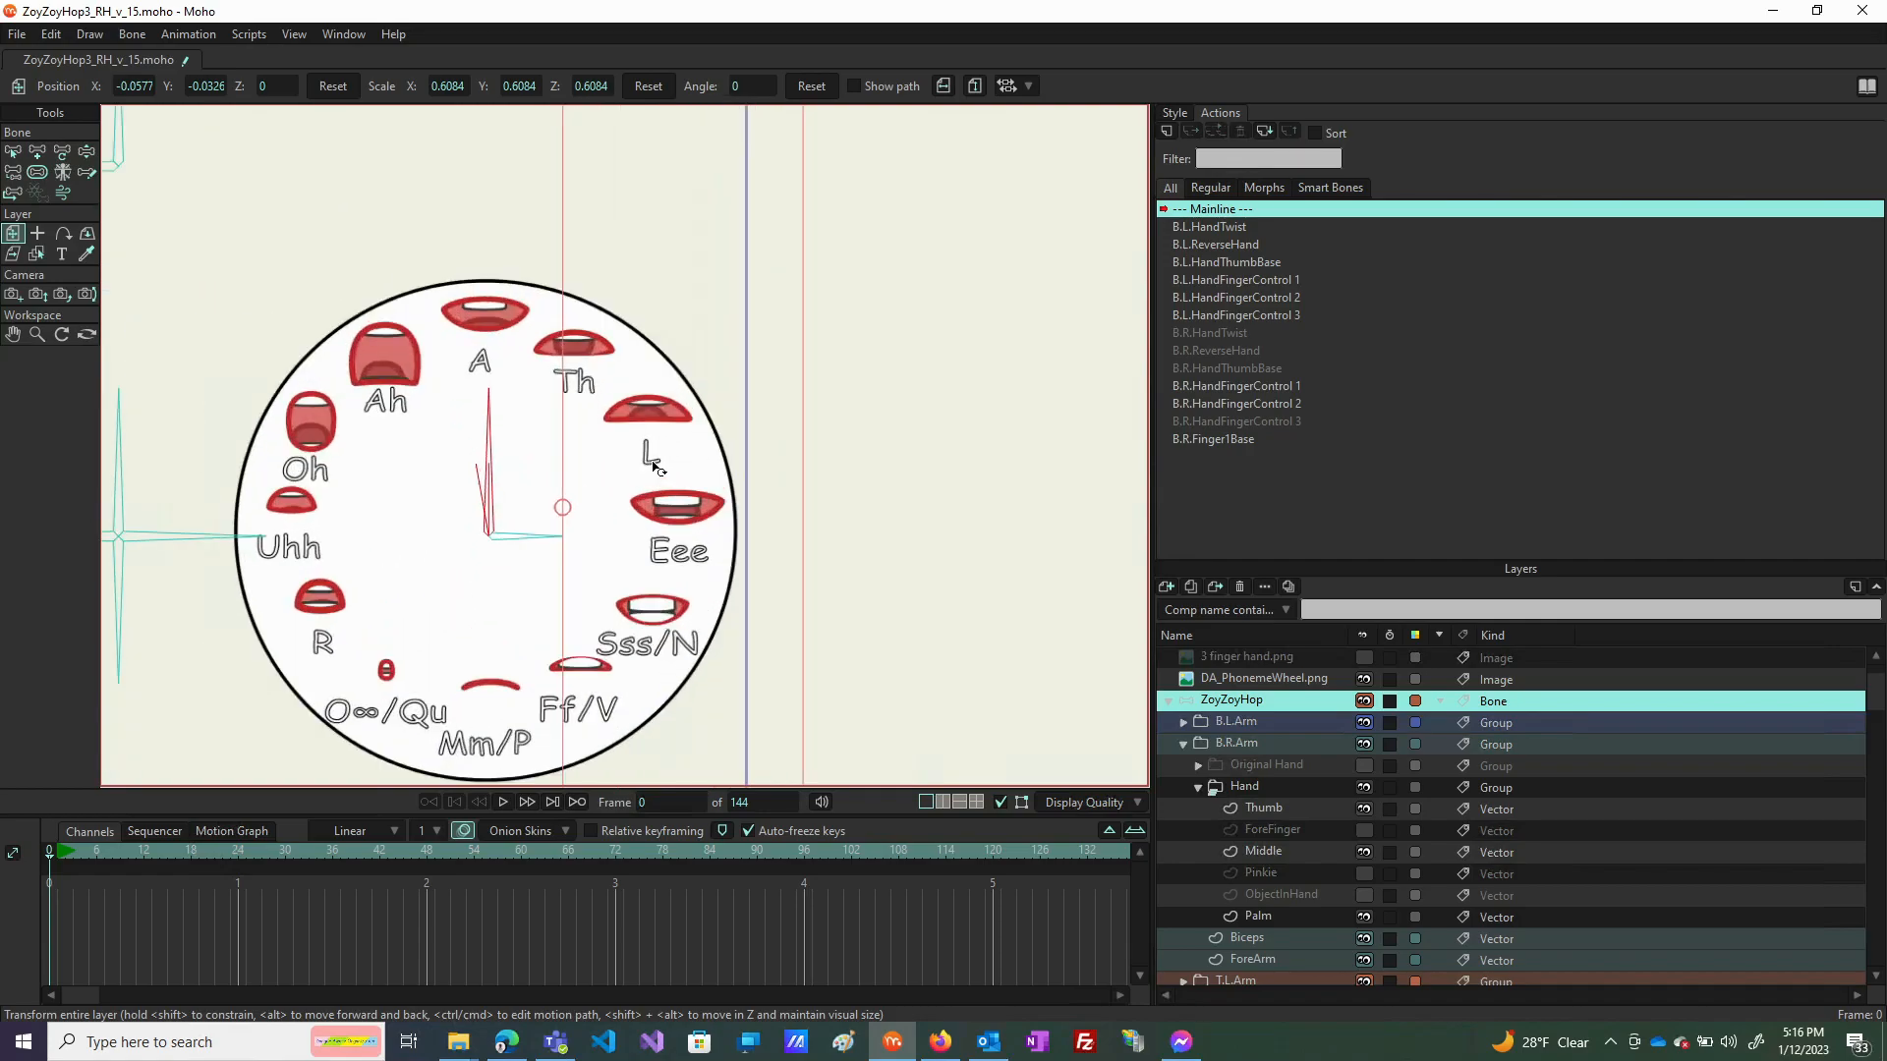
scroll(604, 462, down, 2)
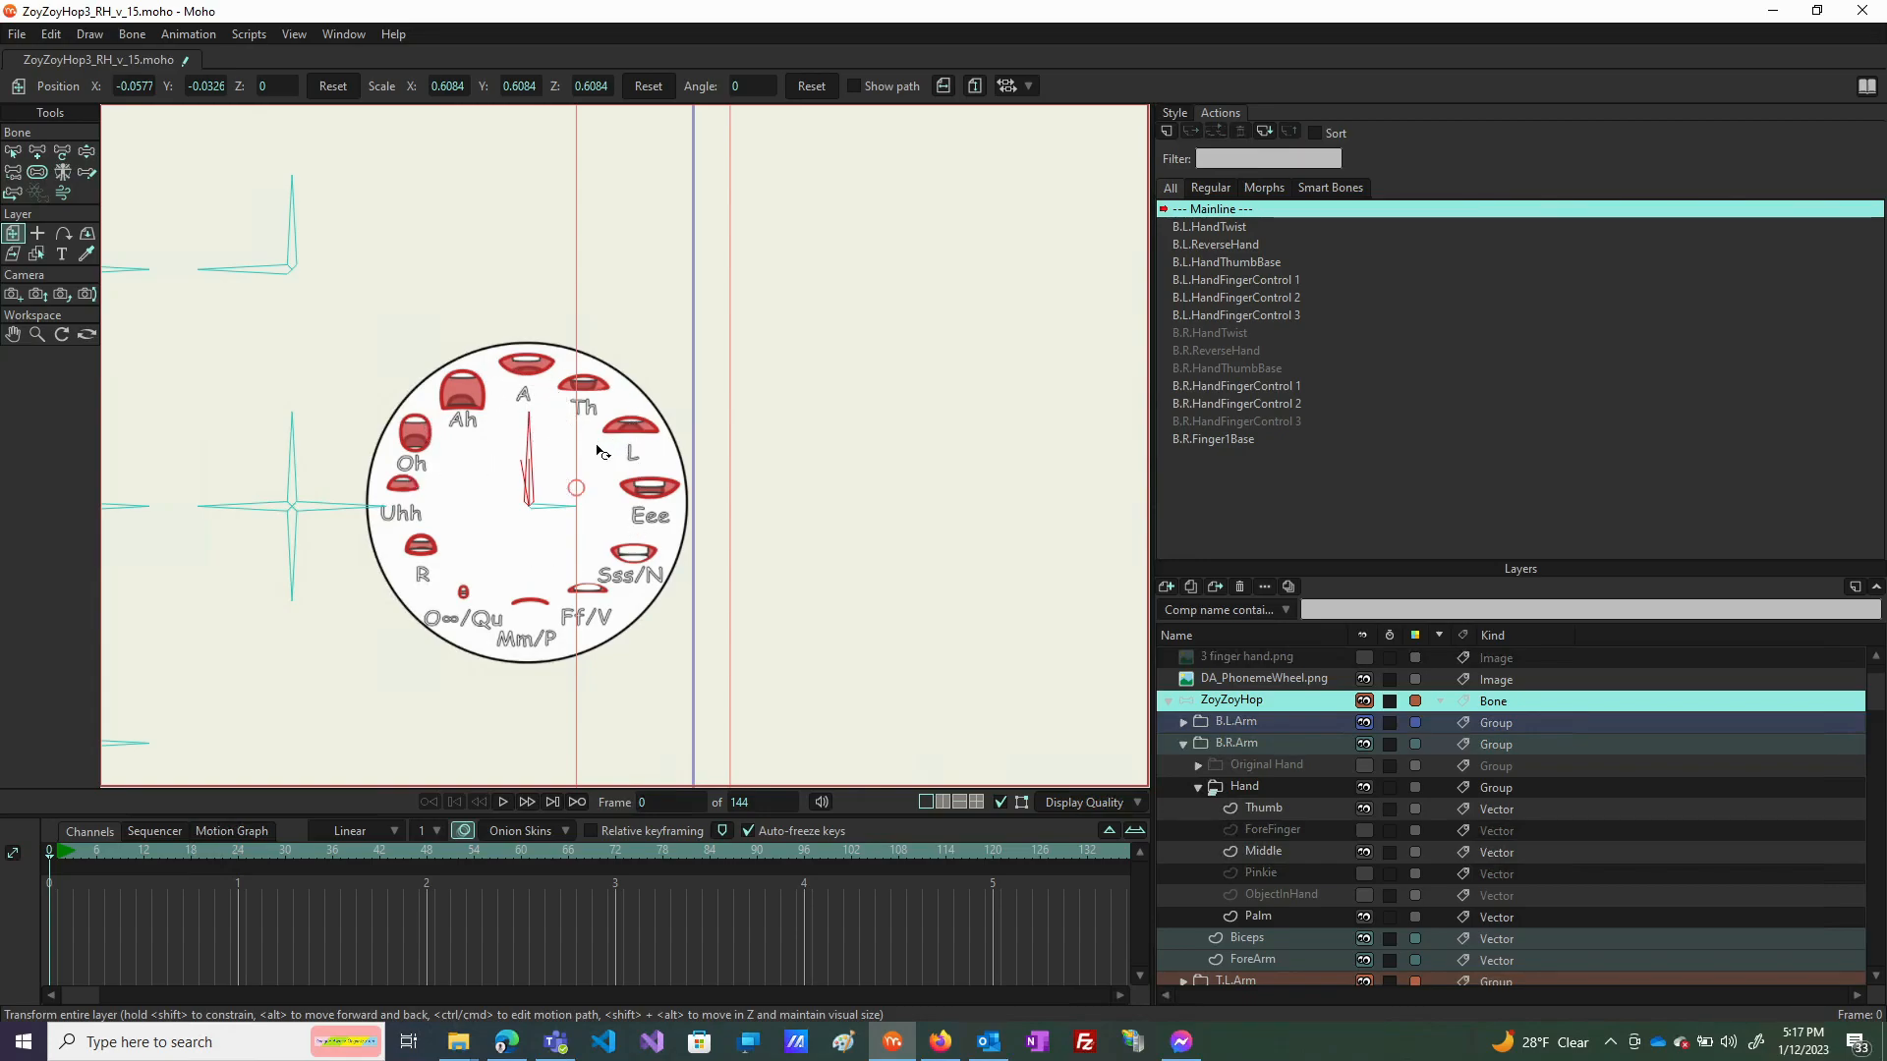
click(87, 153)
drag(527, 441, 447, 322)
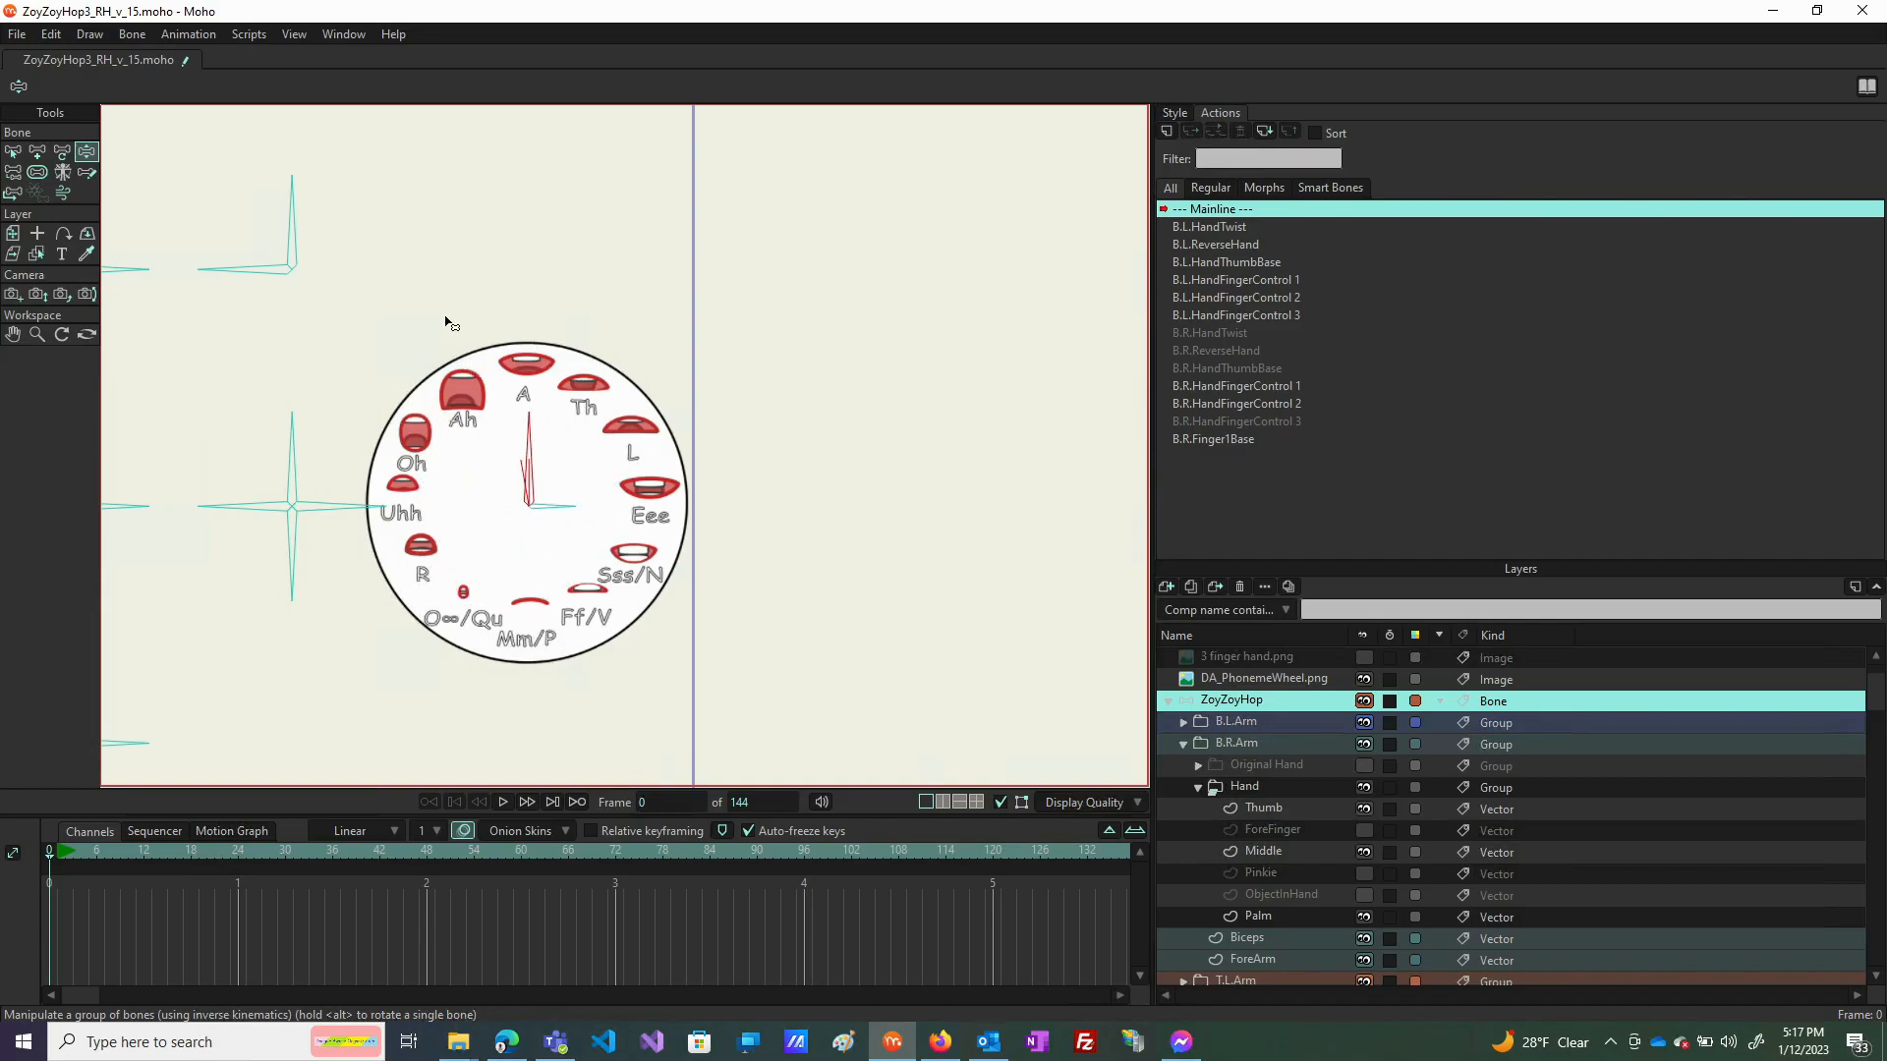
Test the two horizontal bones of the control cross level with the phoneme wheel, in the column nearer the character.
scroll(605, 349, down, 5)
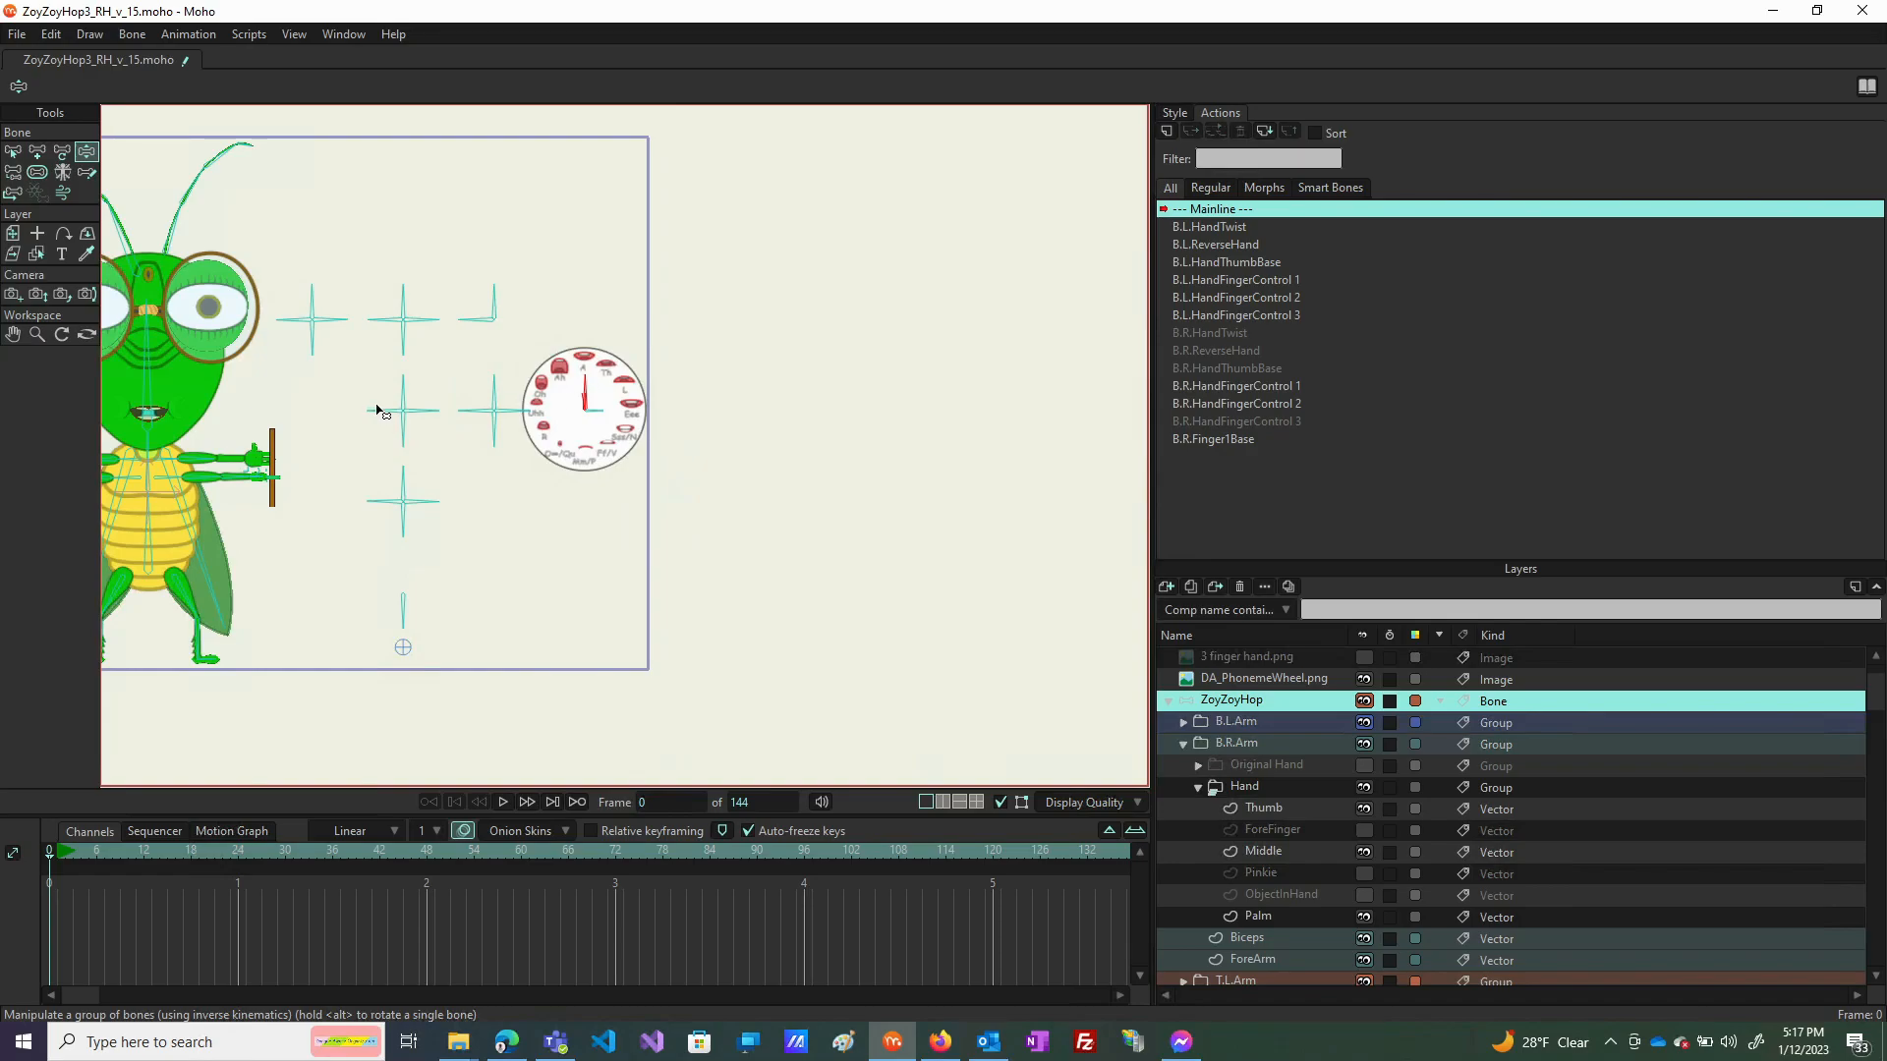
scroll(379, 408, up, 5)
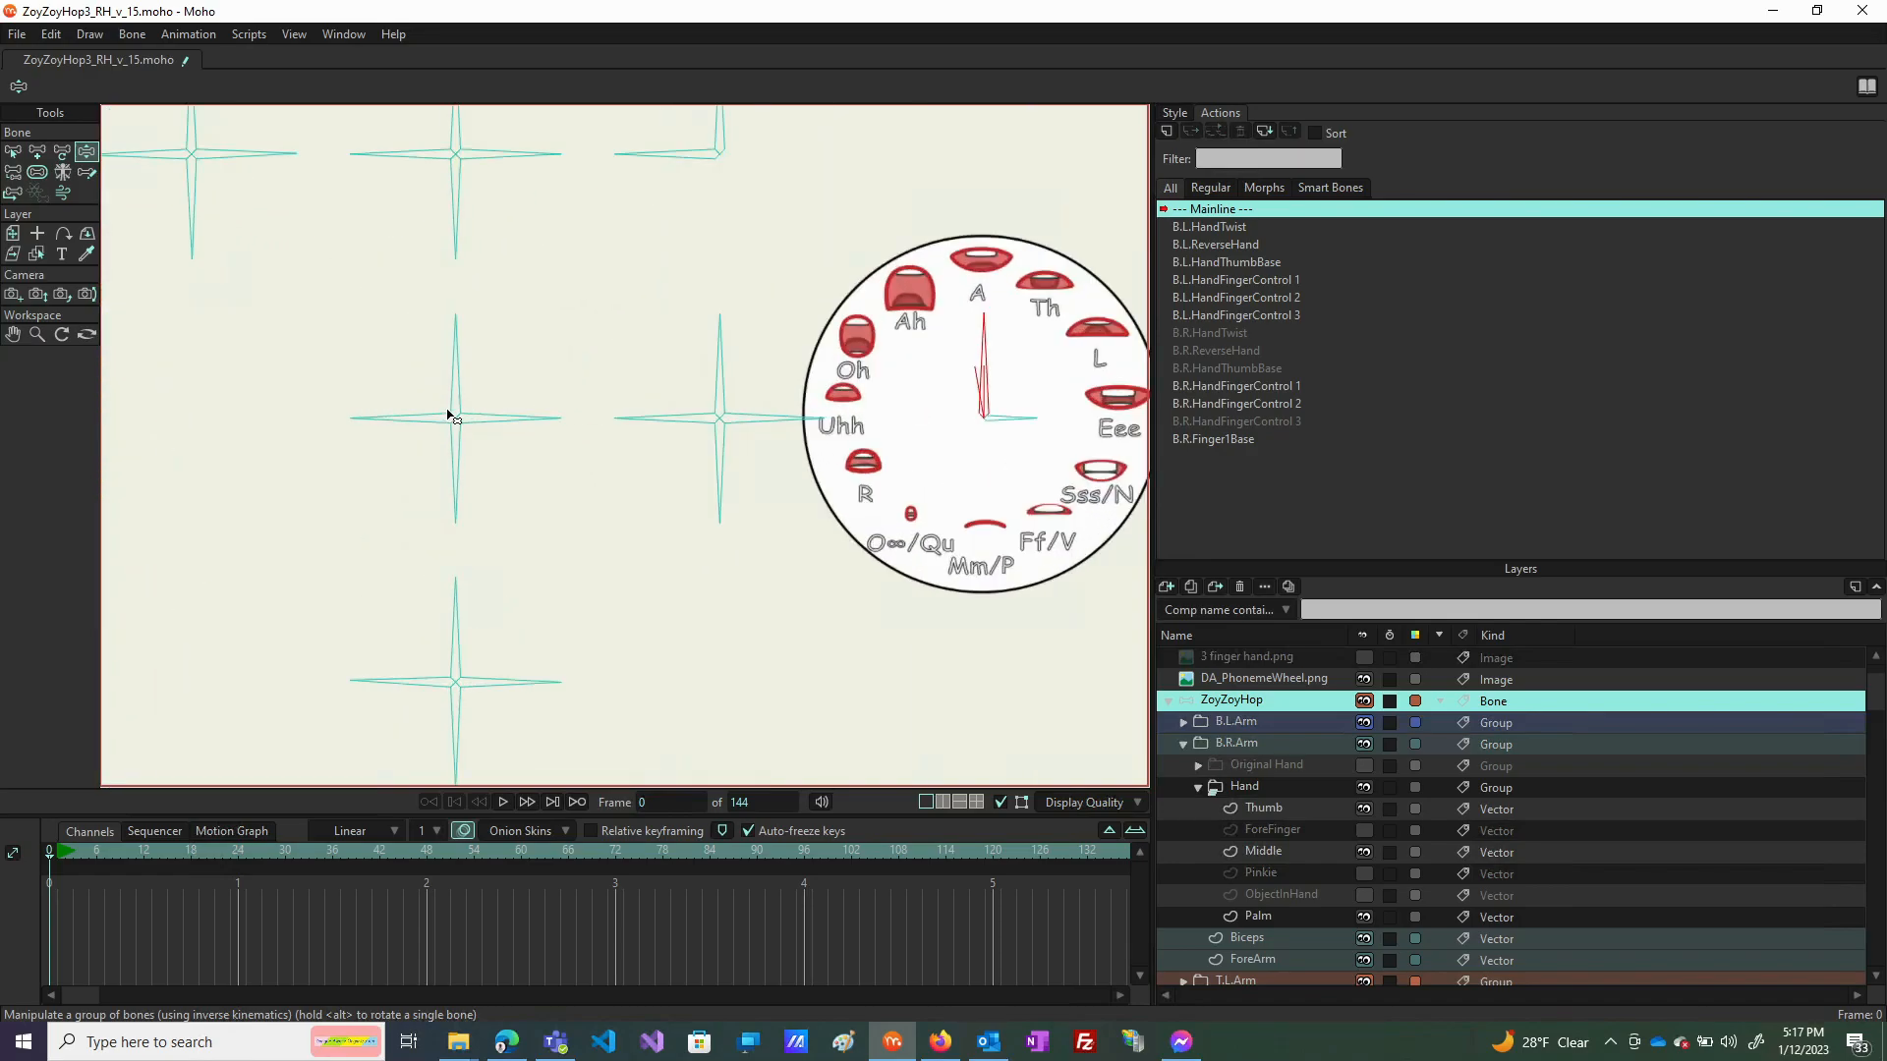
scroll(452, 414, down, 3)
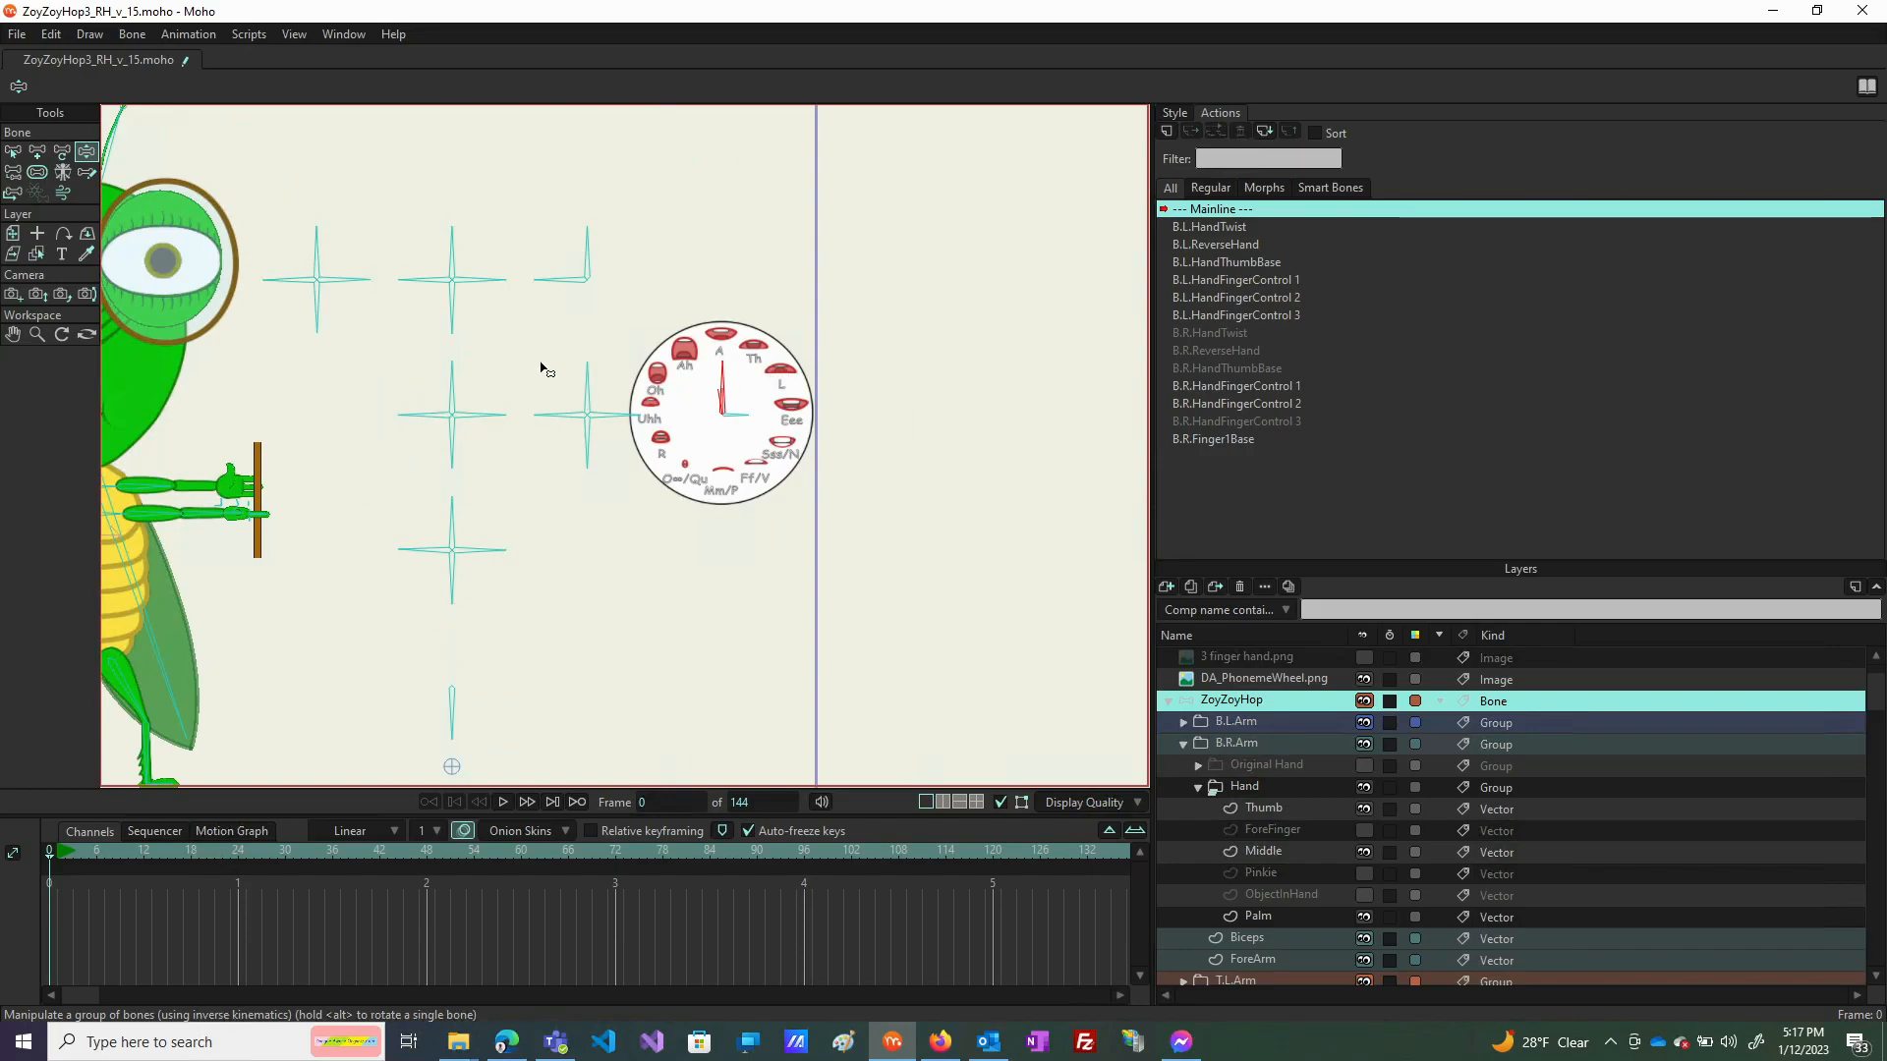
click(408, 413)
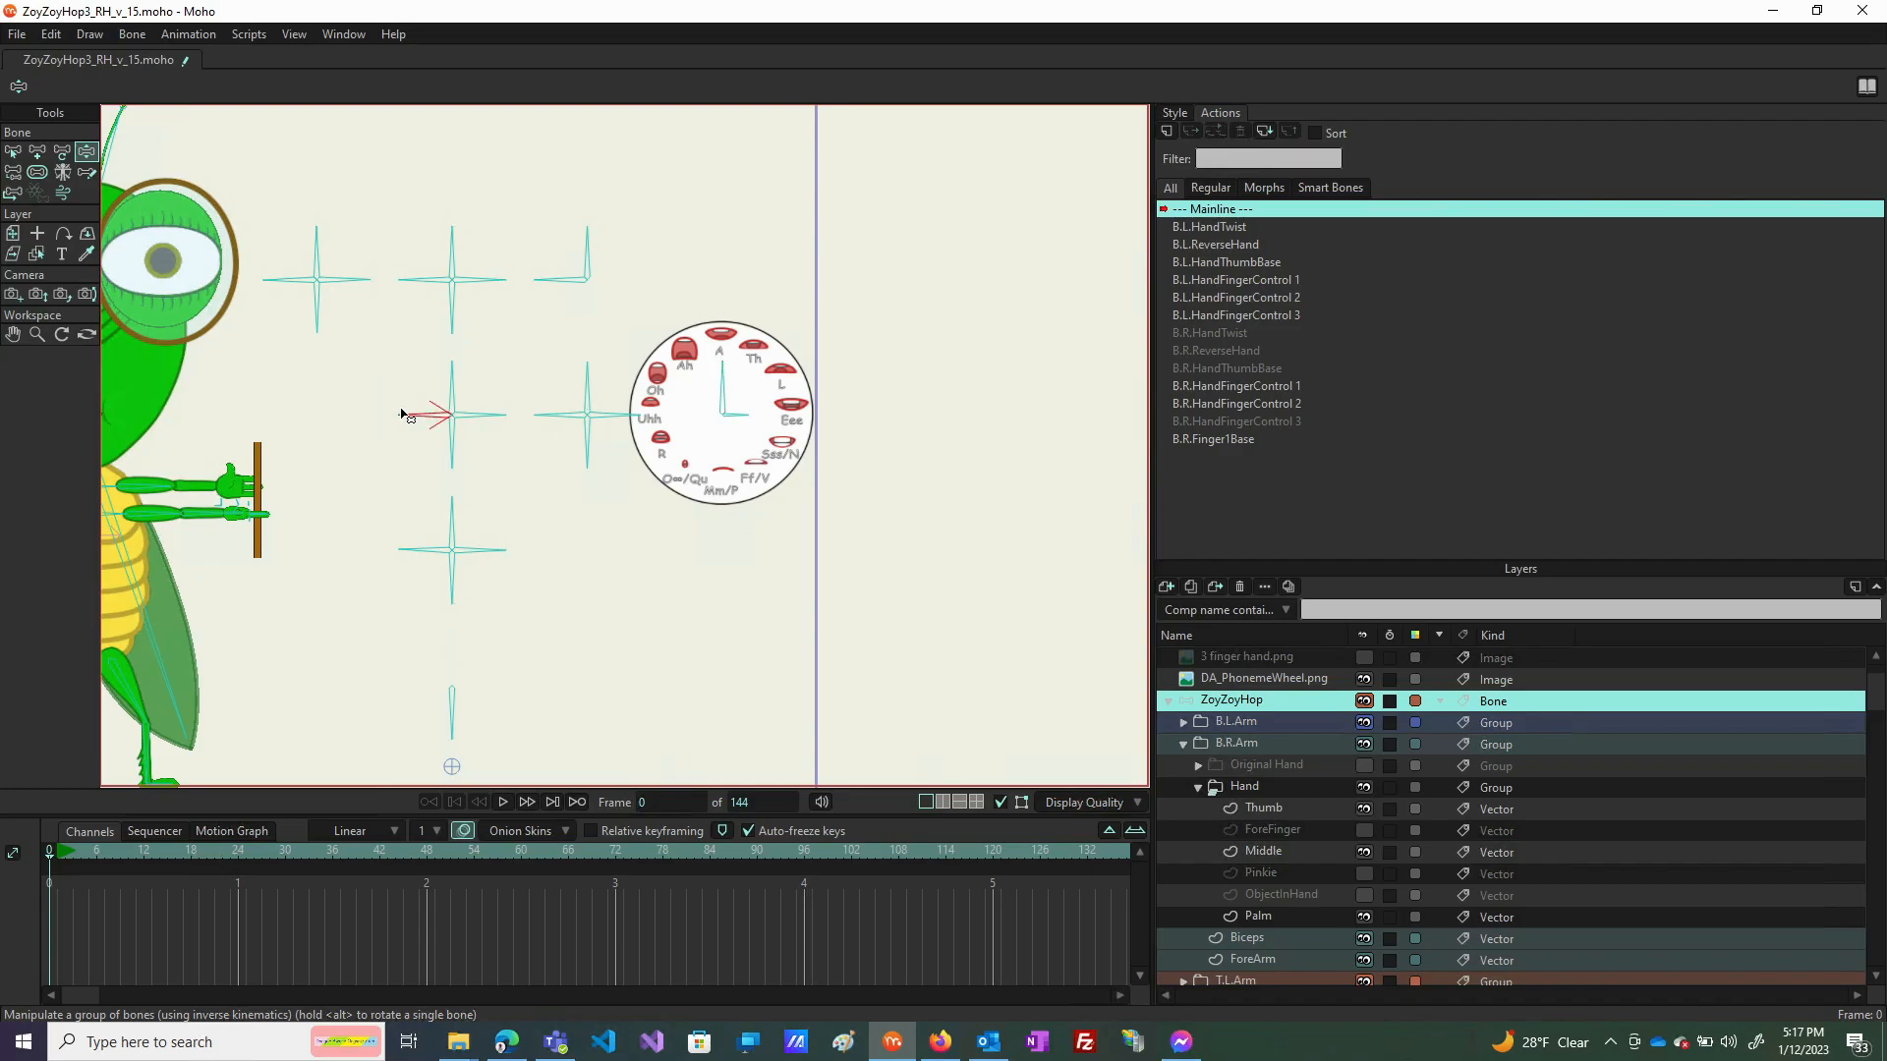
drag(503, 421, 475, 413)
scroll(727, 391, down, 3)
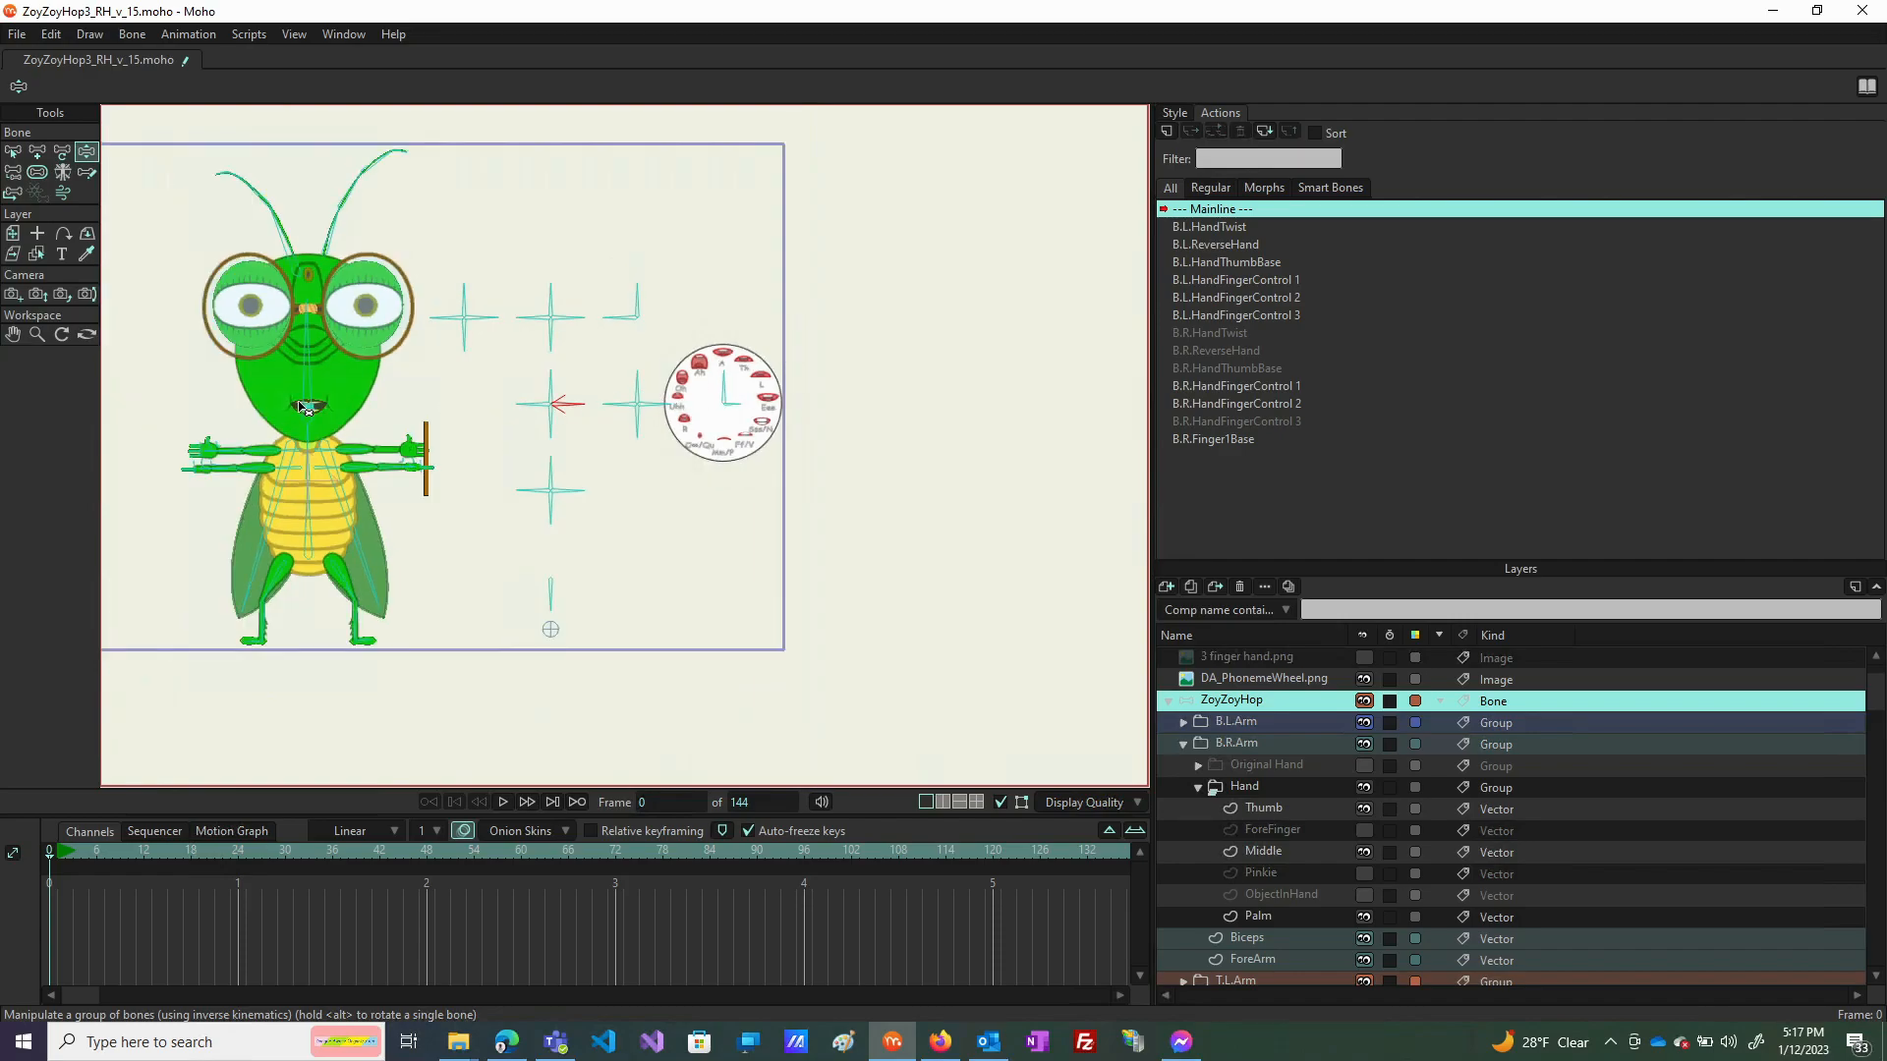
Open the recent project AnyYellowAntPortrait_RH_v_08_Mono.moho, declining to locate the missing DA_PhonemeWheel.png.
click(14, 36)
mouse_move(46, 37)
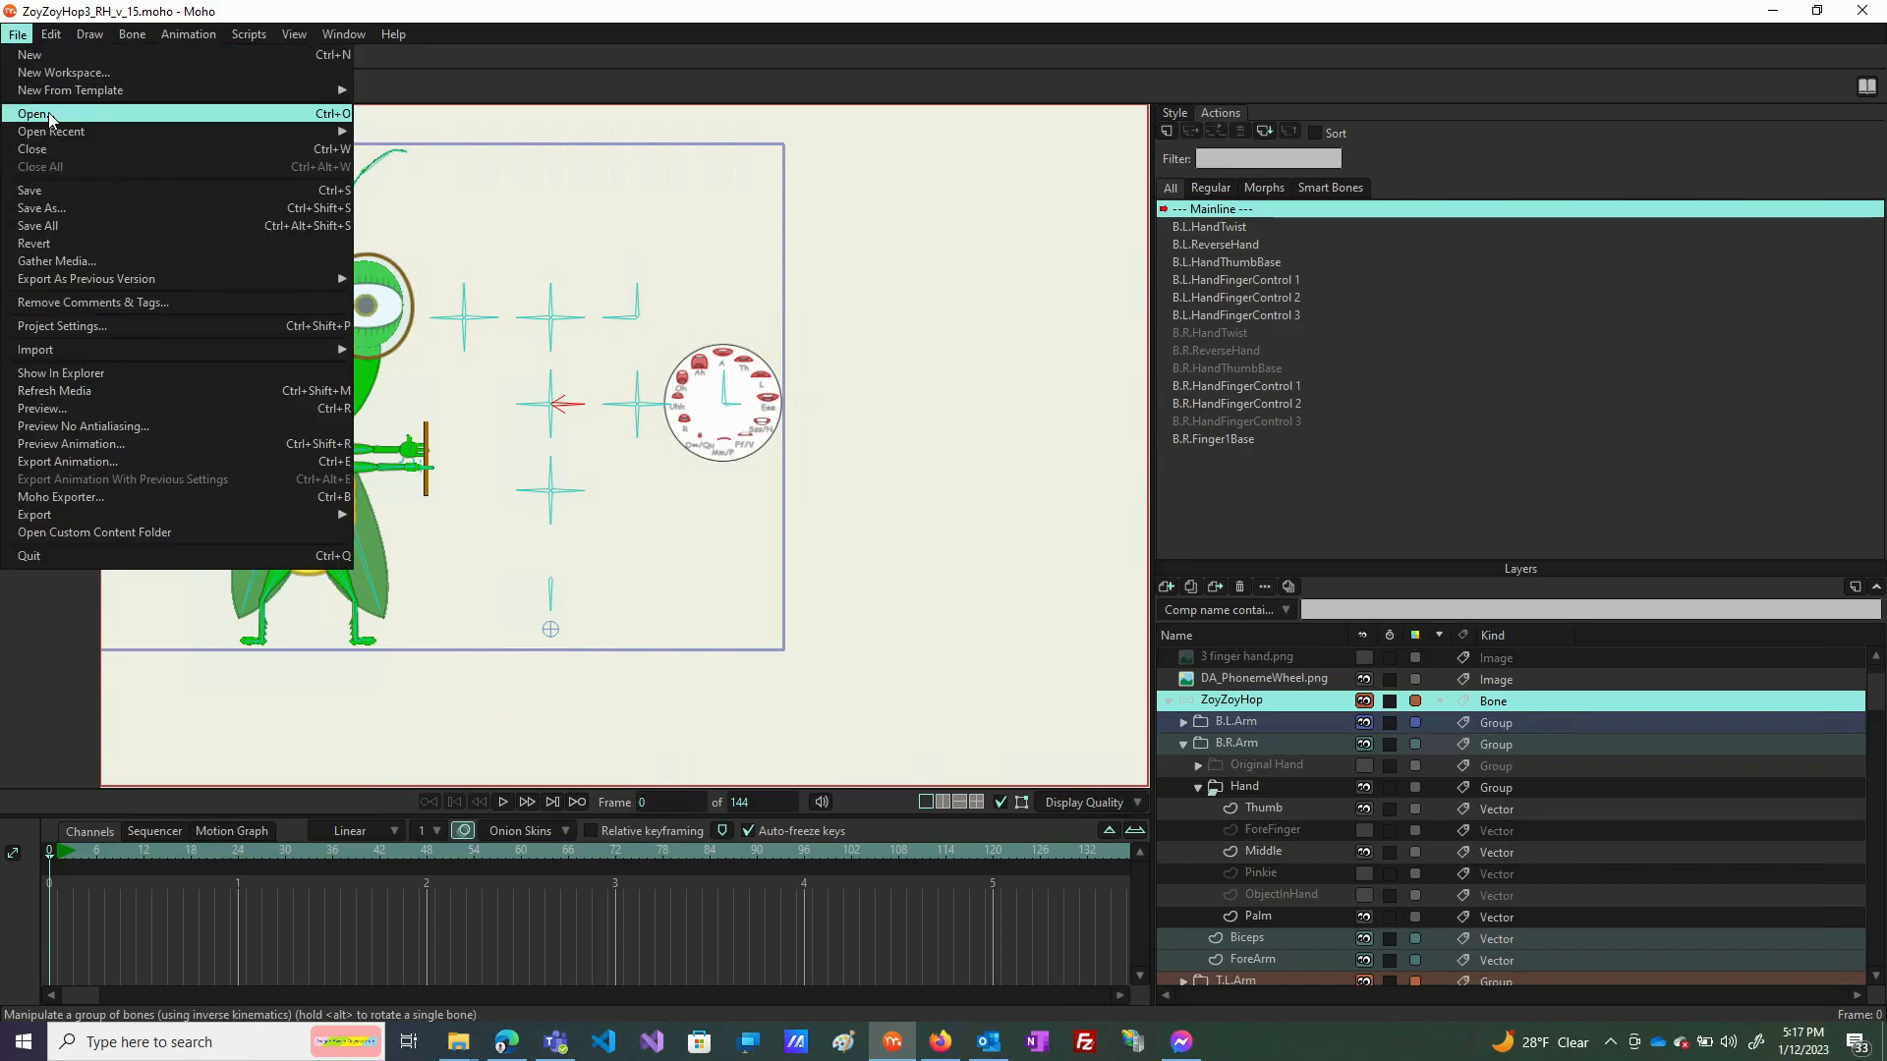
mouse_move(51, 136)
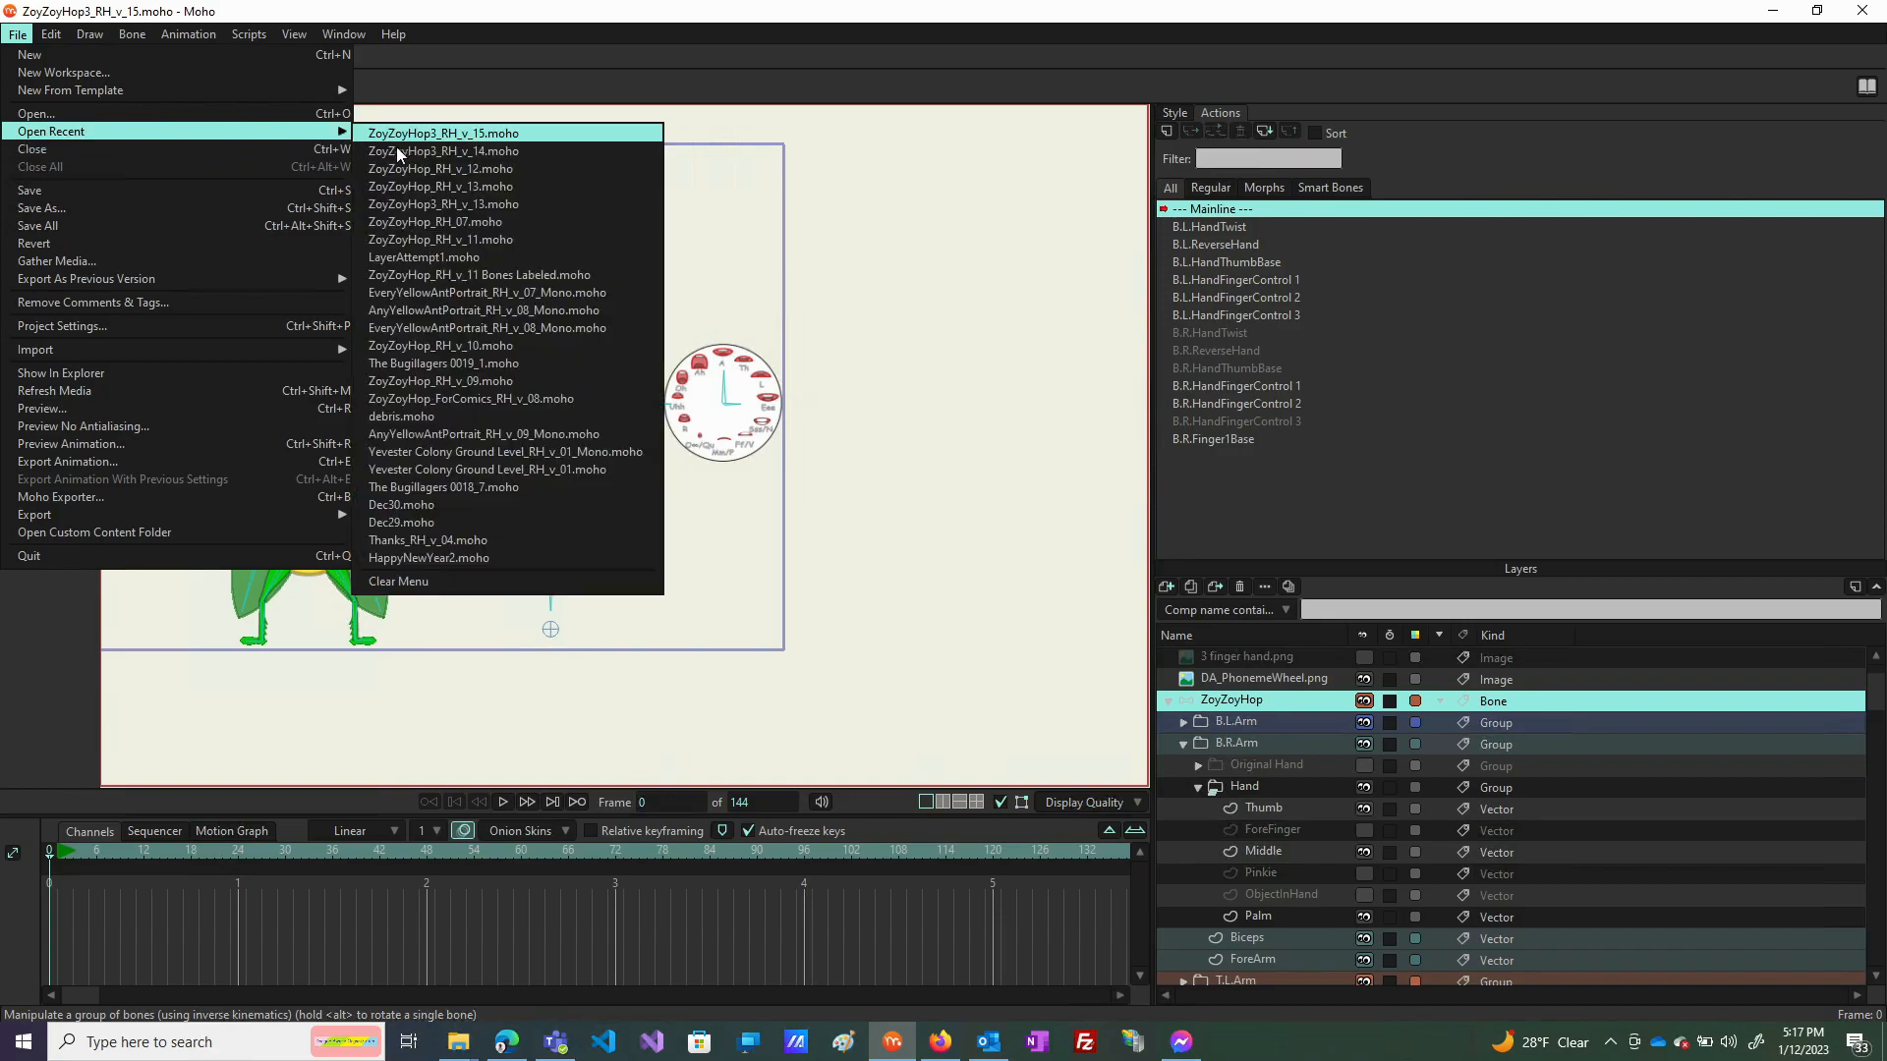
click(454, 311)
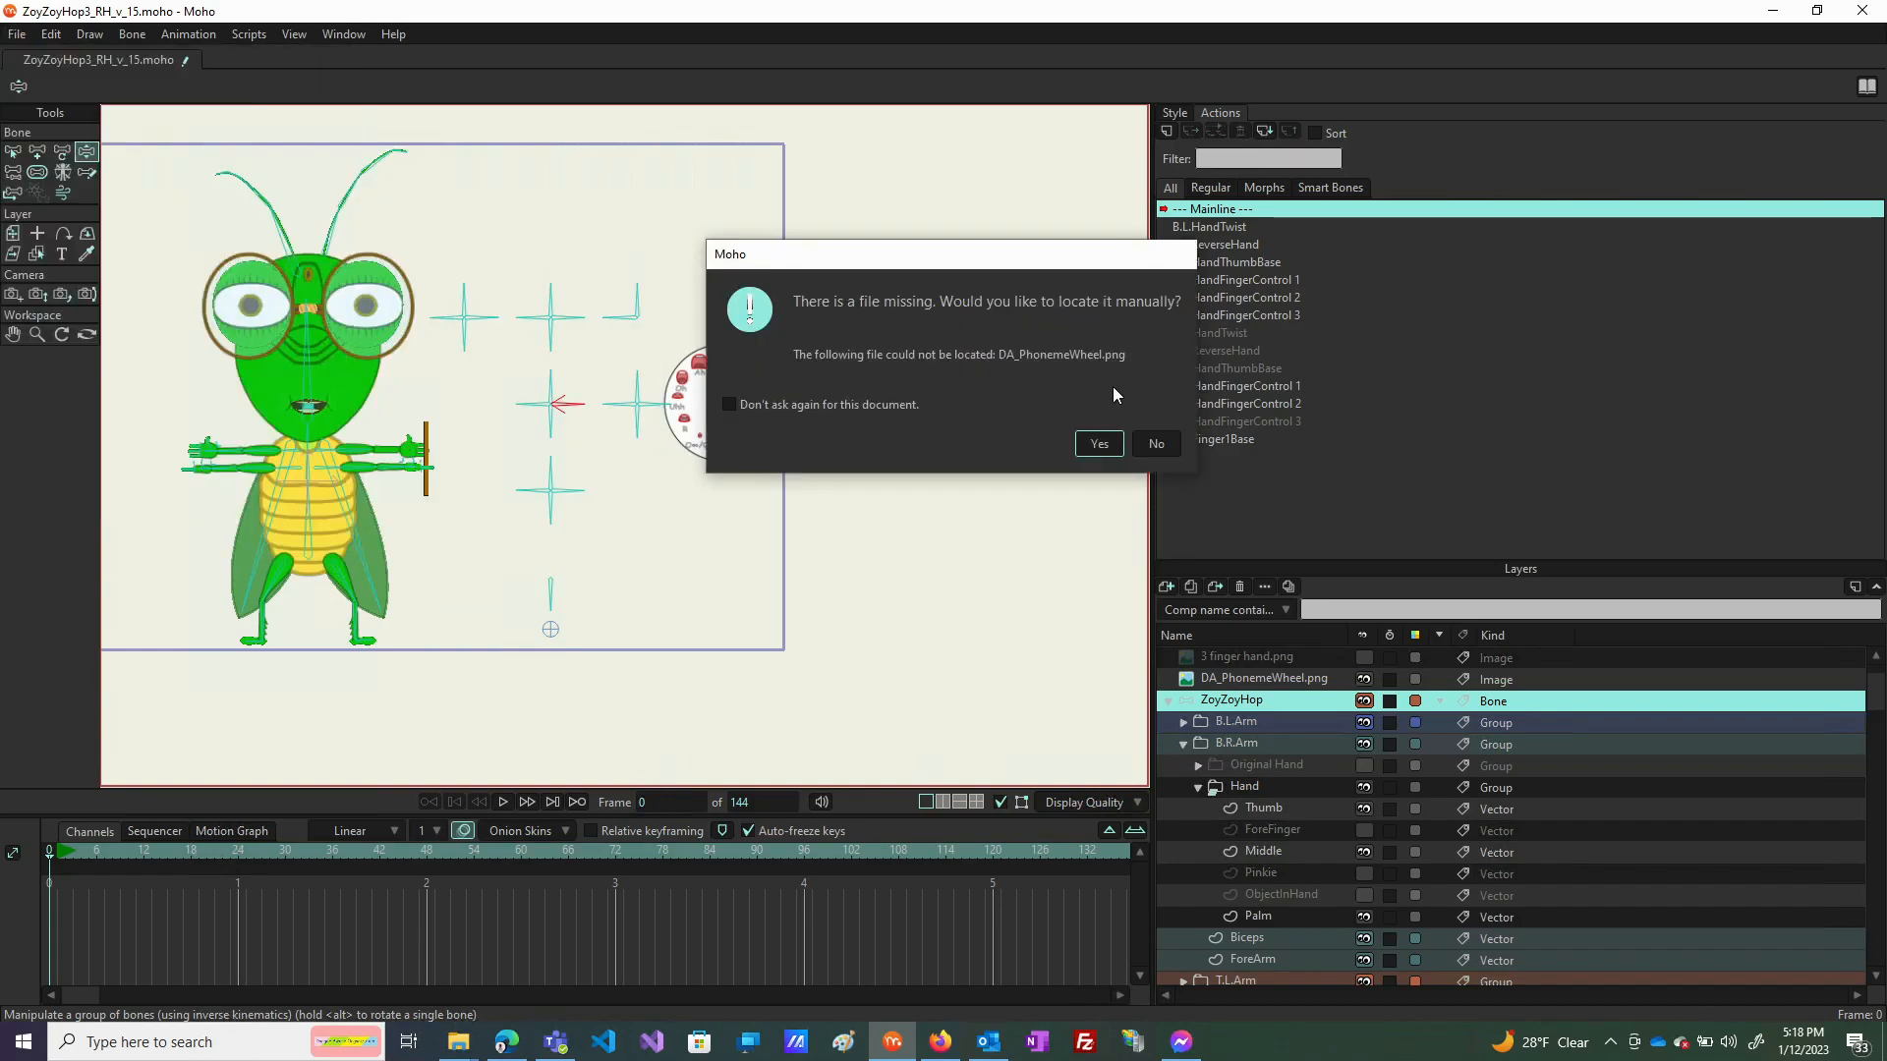
click(1158, 449)
click(1157, 446)
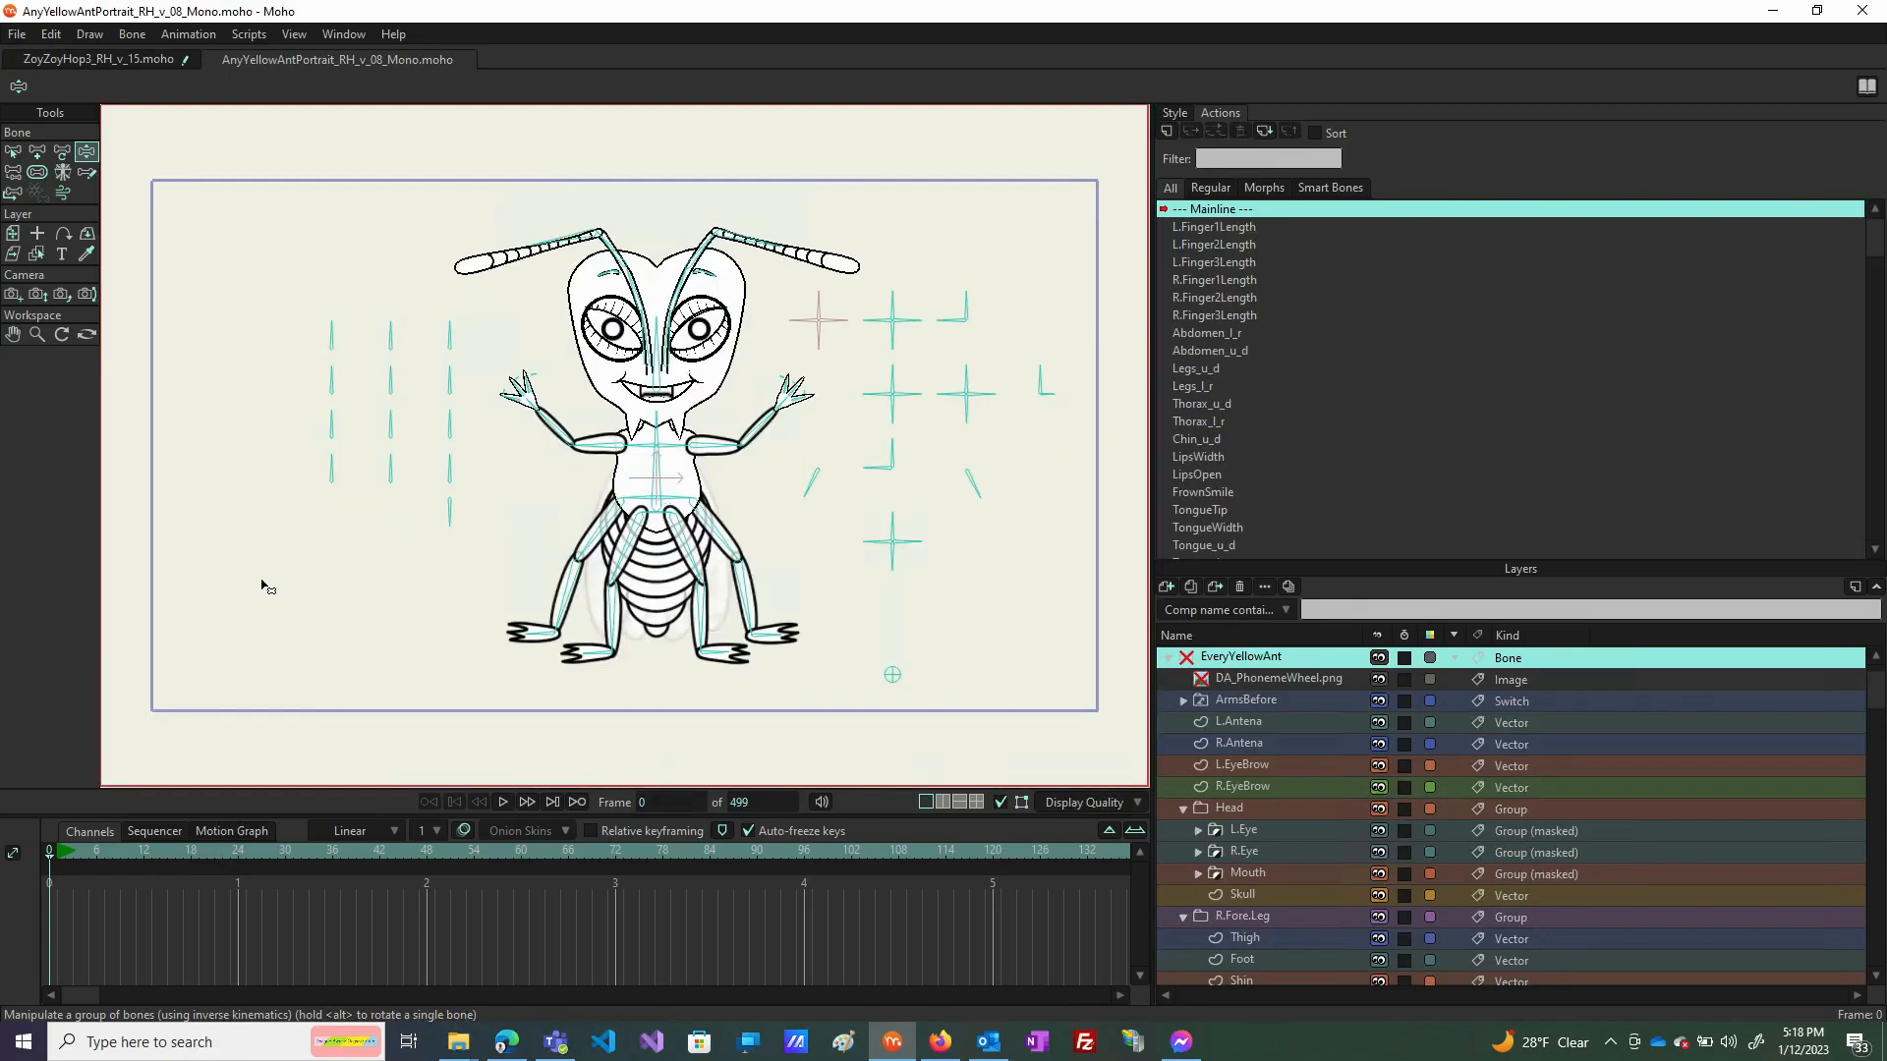
Test the finger length control bones and the hand bone on the ant's raised hand beside the cross-shaped controls.
scroll(245, 575, down, 2)
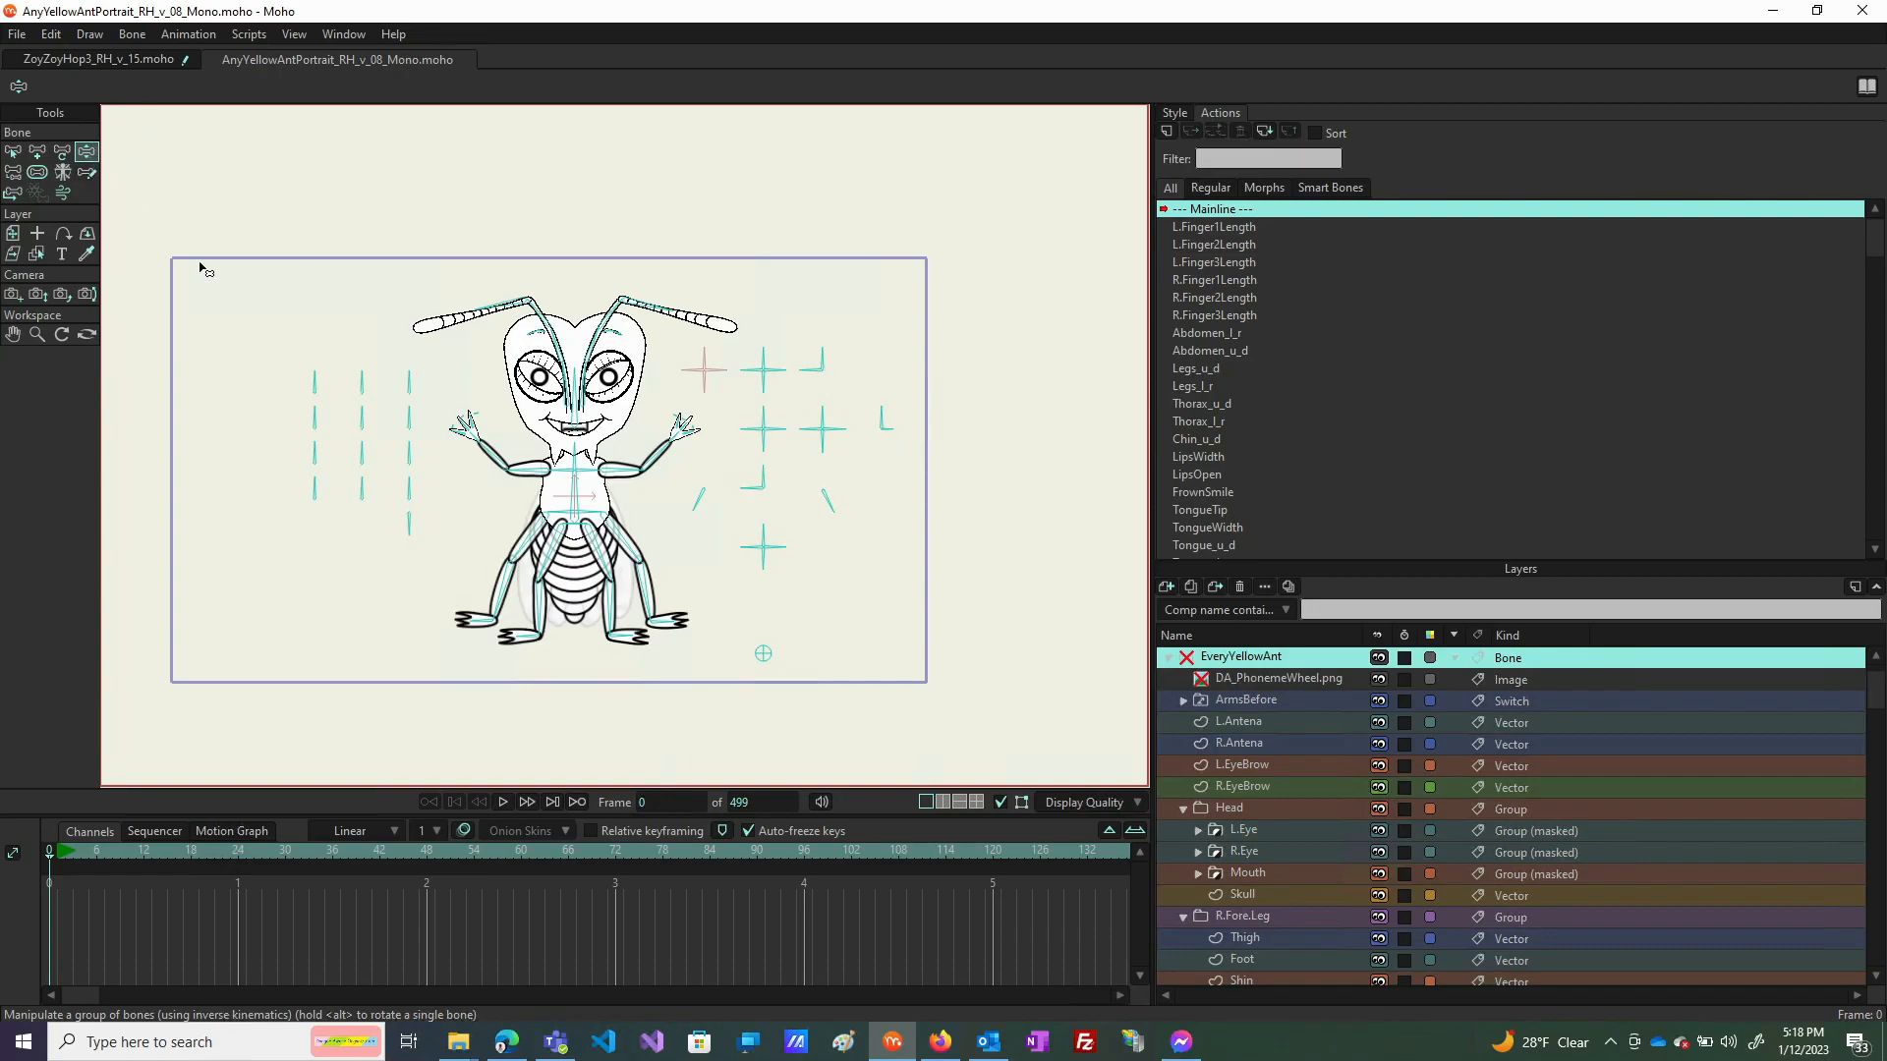
scroll(683, 444, up, 3)
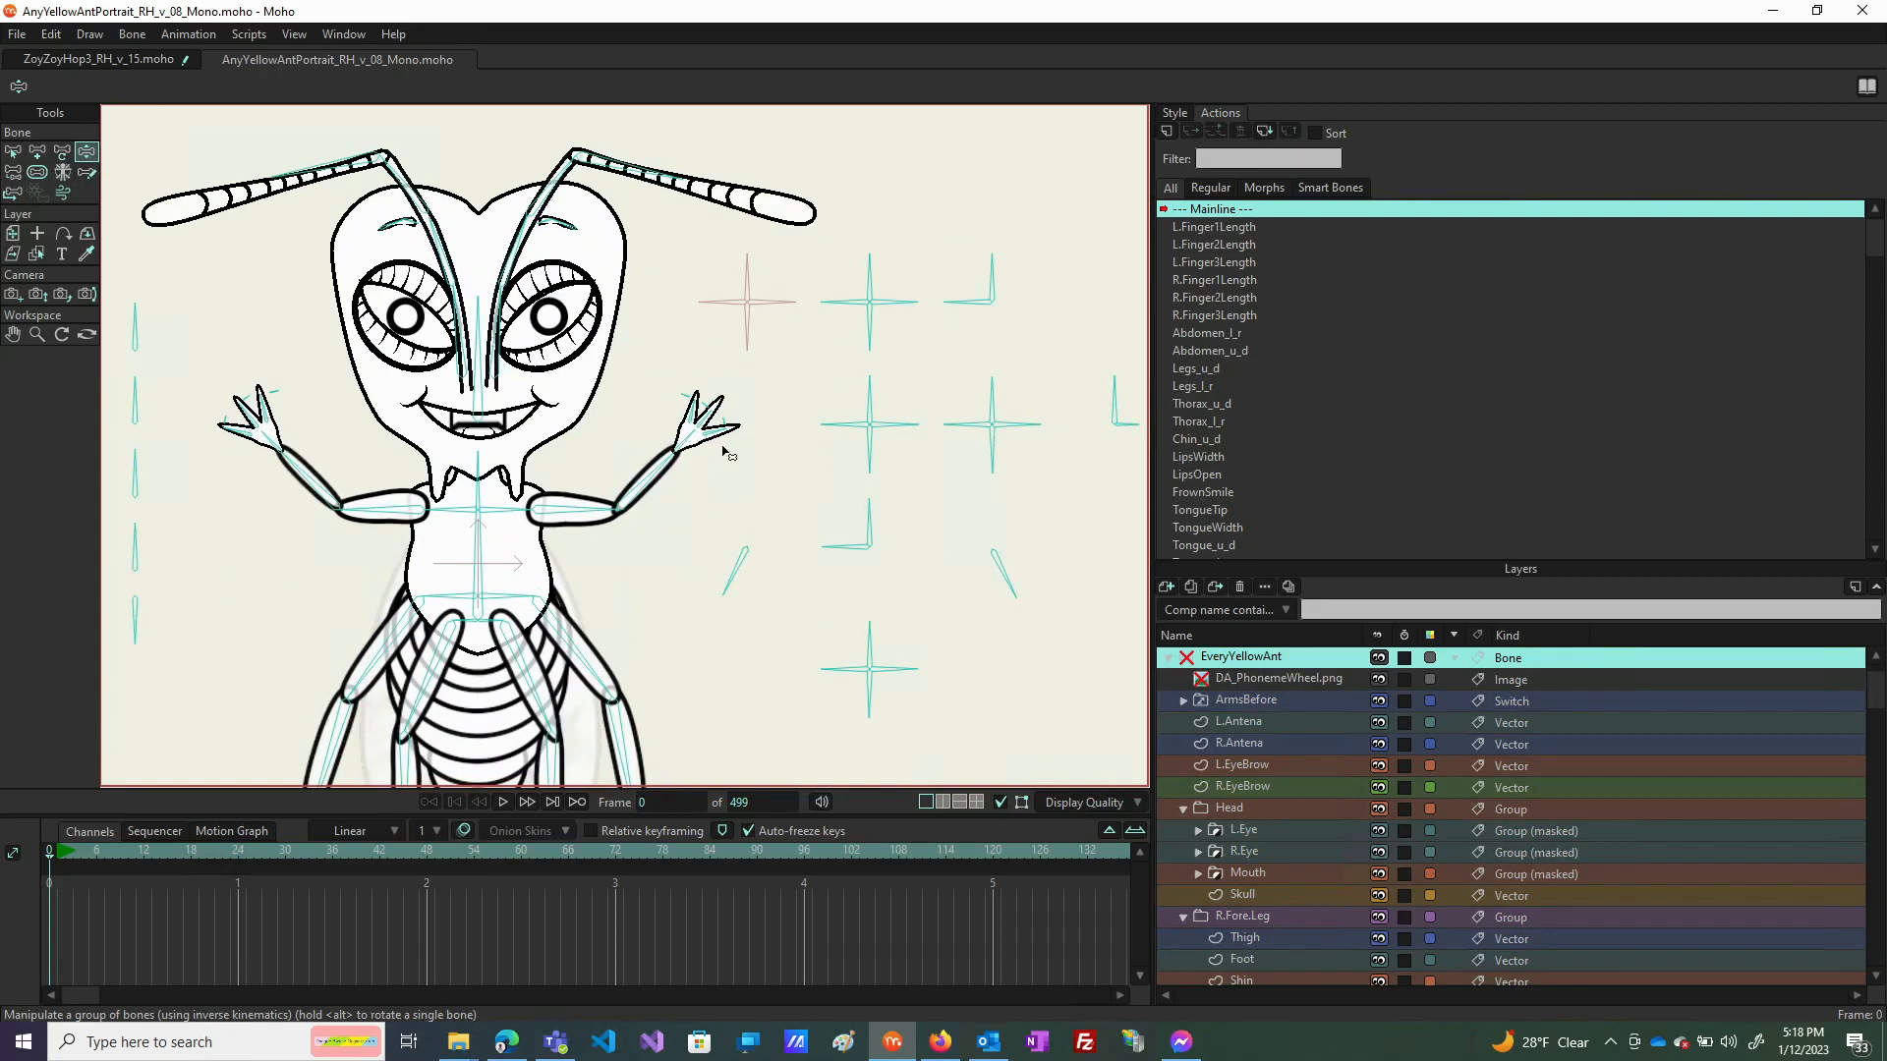
scroll(722, 441, up, 3)
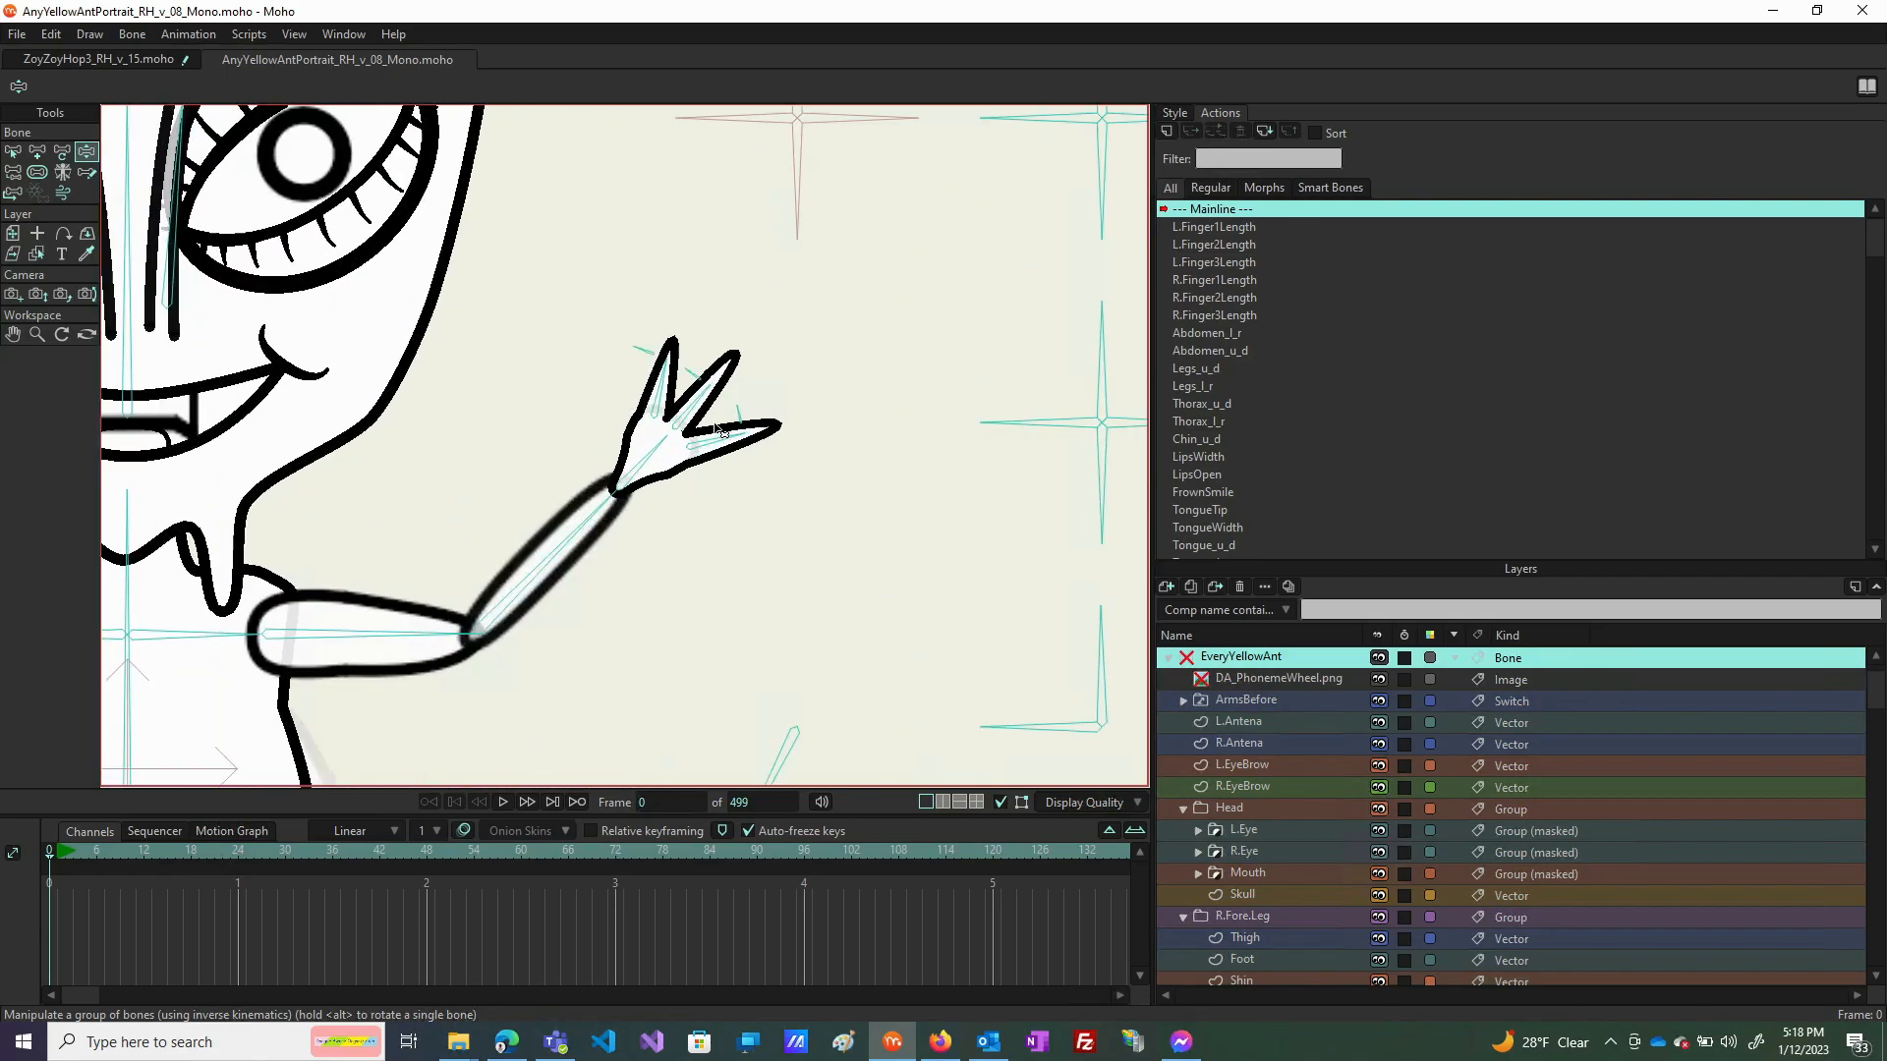
mouse_move(735, 447)
mouse_down()
mouse_move(682, 403)
mouse_move(746, 430)
mouse_up()
drag(693, 371, 745, 399)
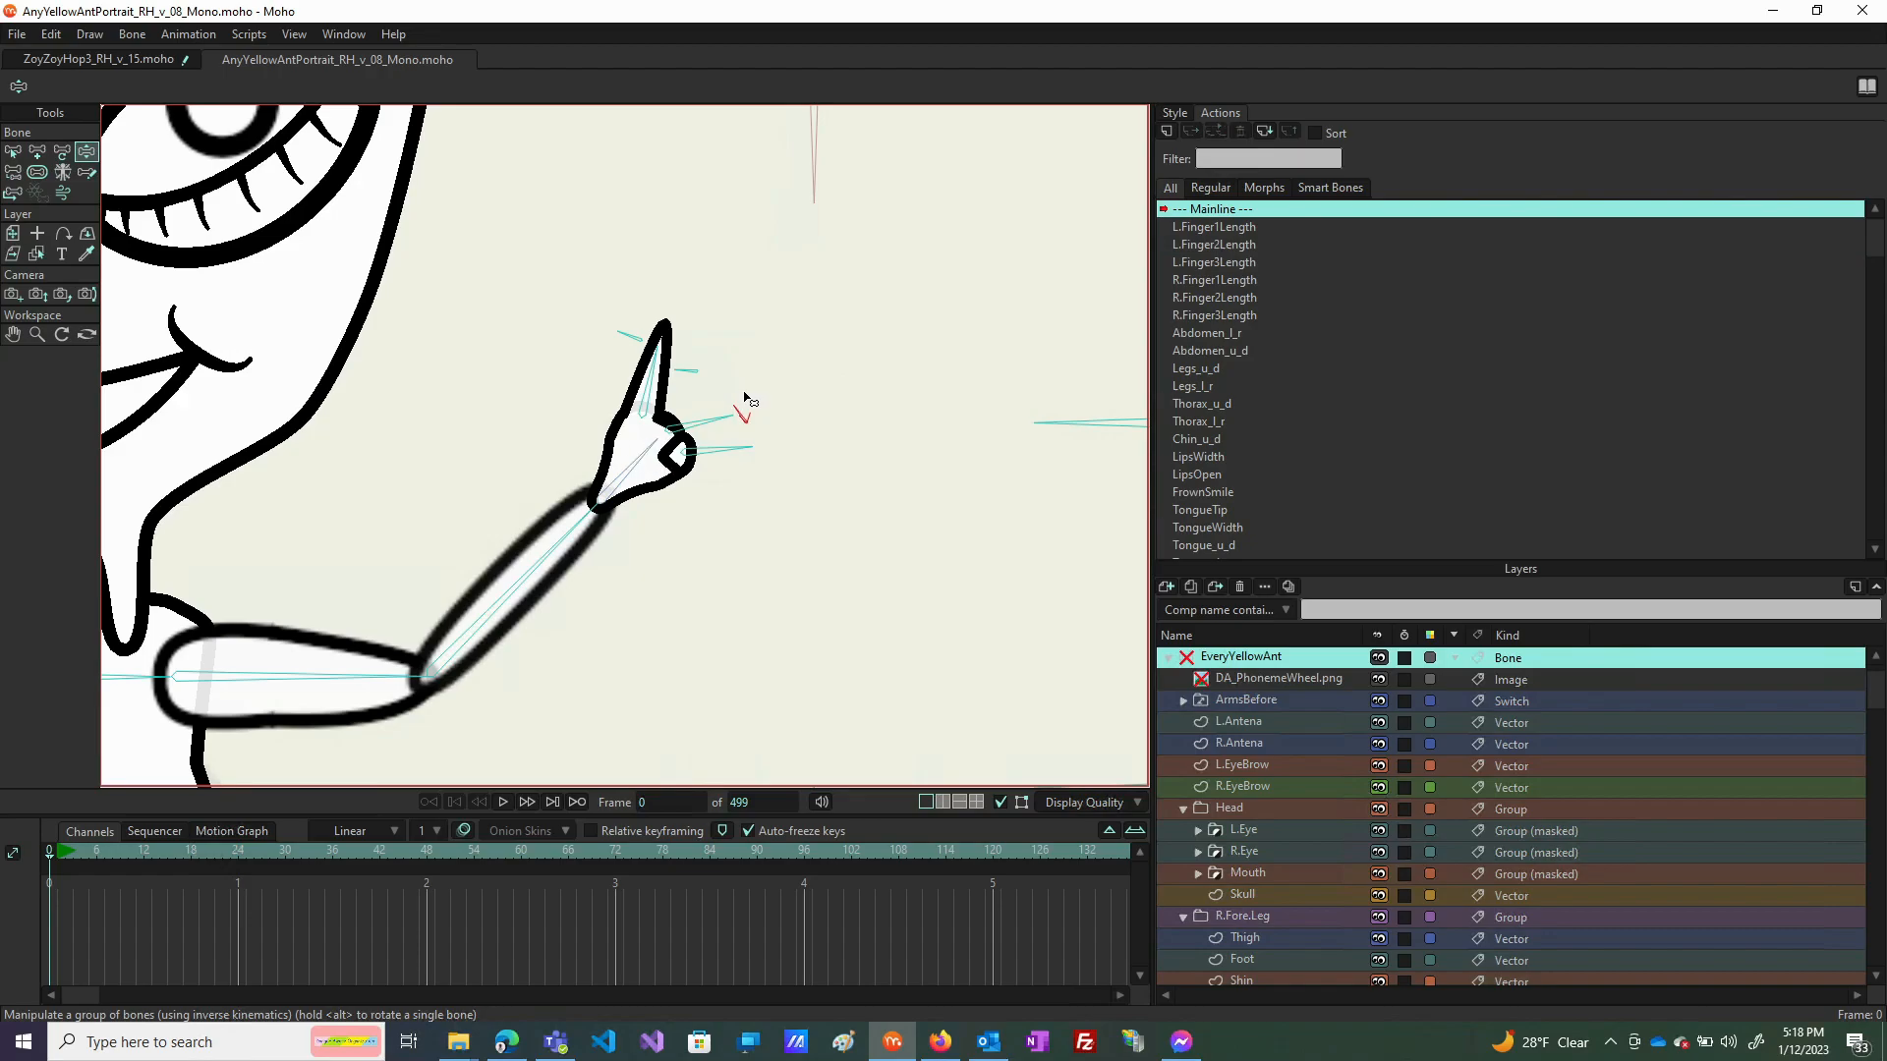
drag(642, 470, 760, 434)
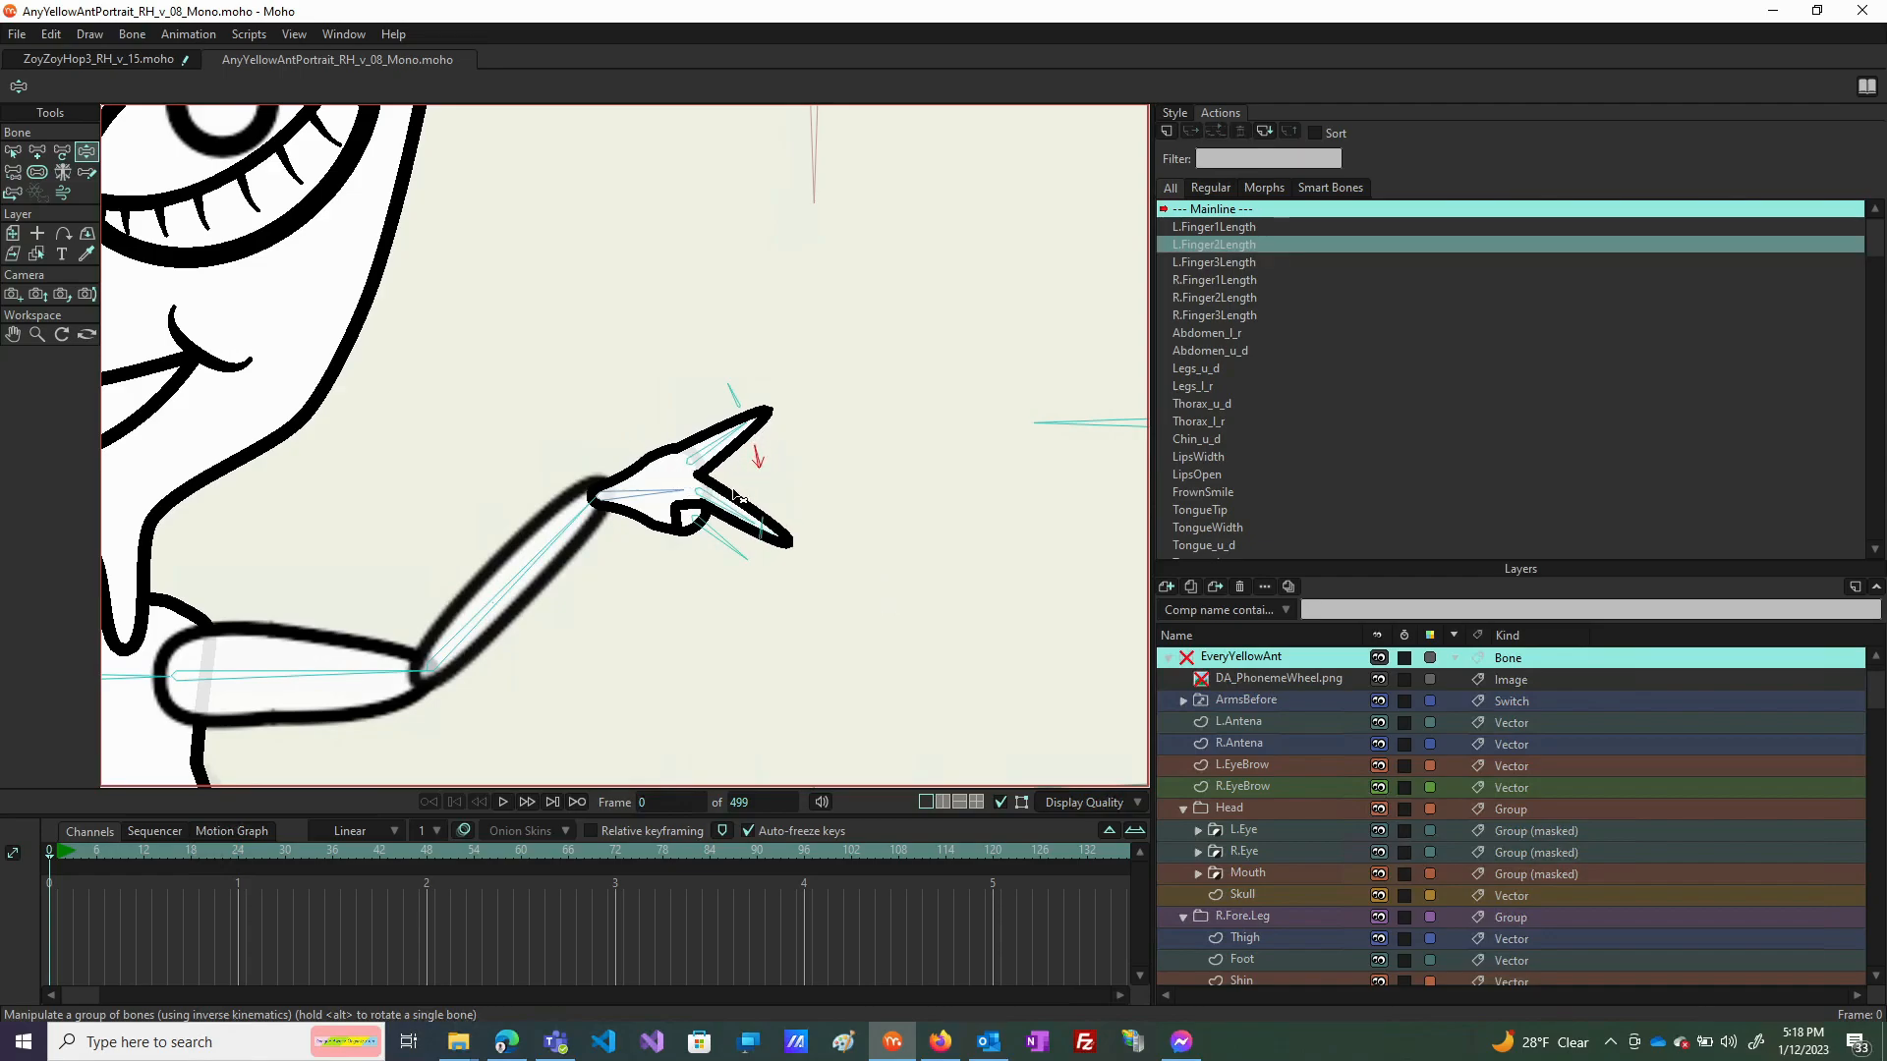
Turn the ant's raised hand upright and test shortening its fingers into a fist with the L.Finger length control bones.
drag(730, 505, 628, 444)
scroll(648, 440, down, 5)
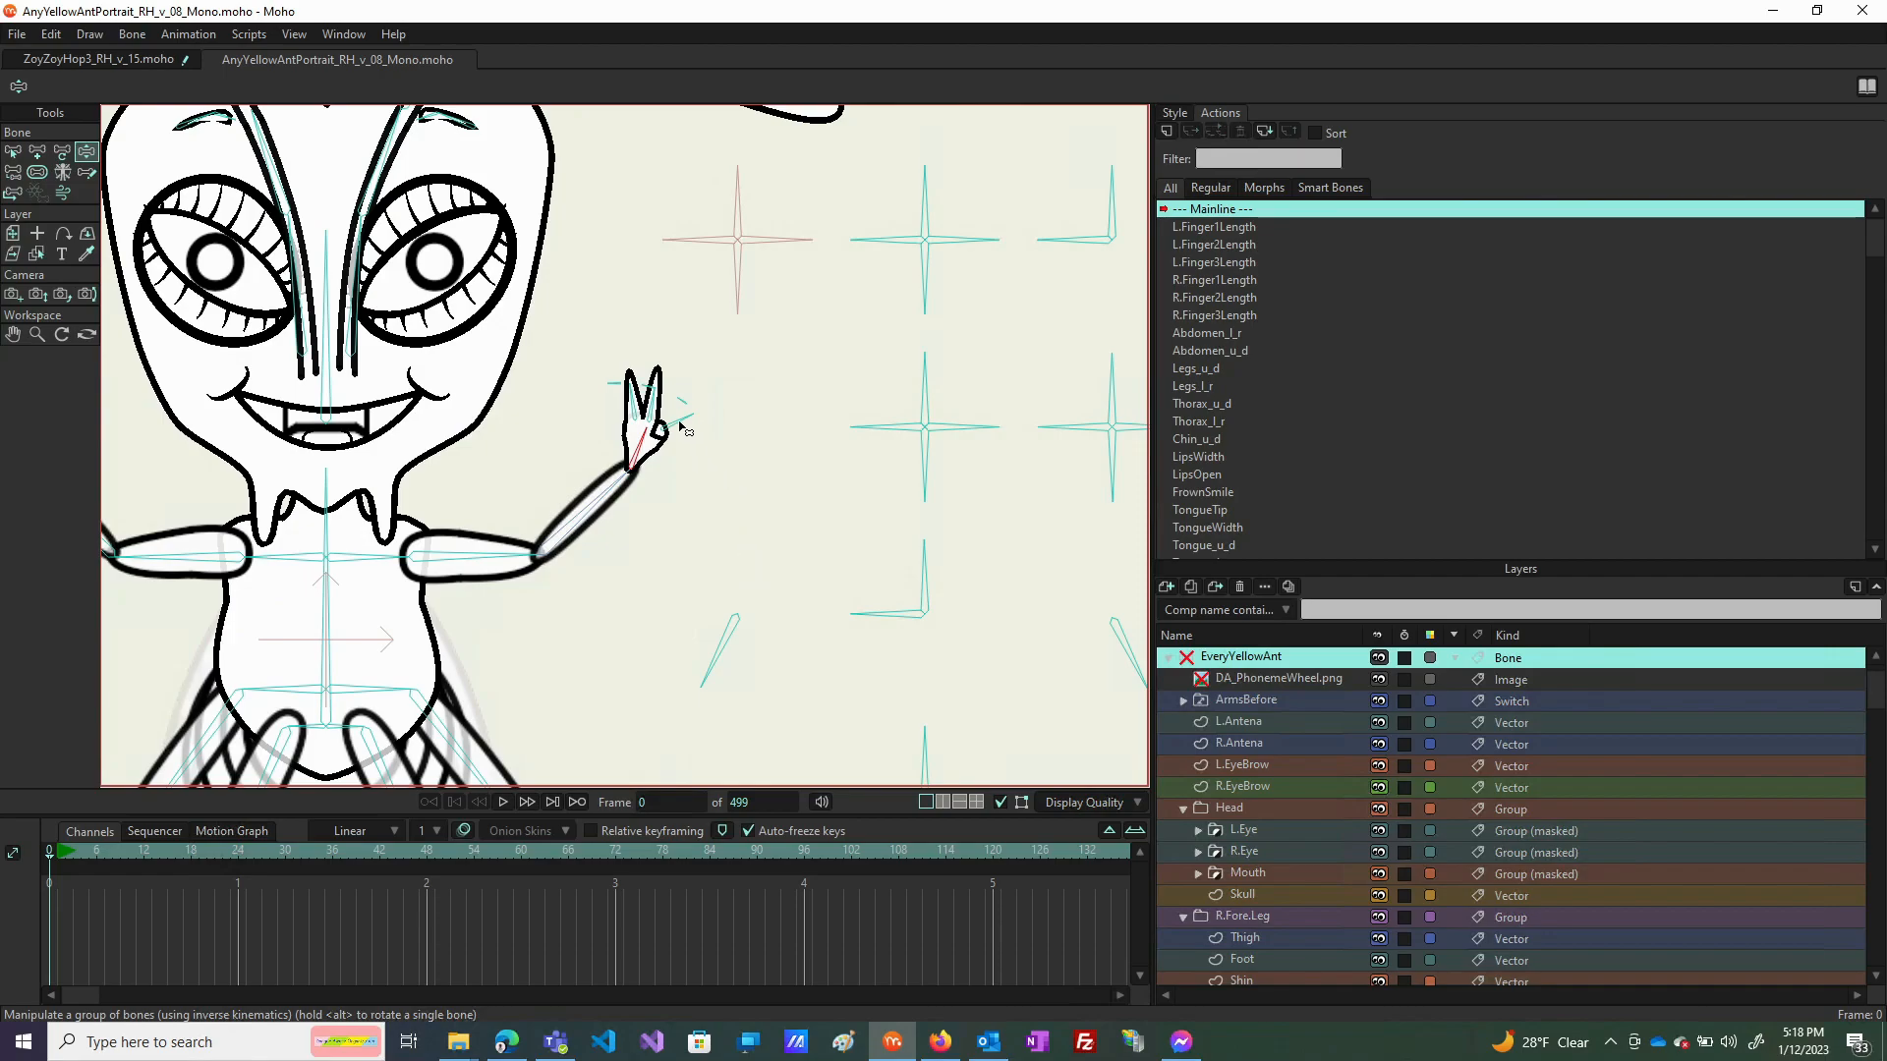
drag(678, 402, 630, 430)
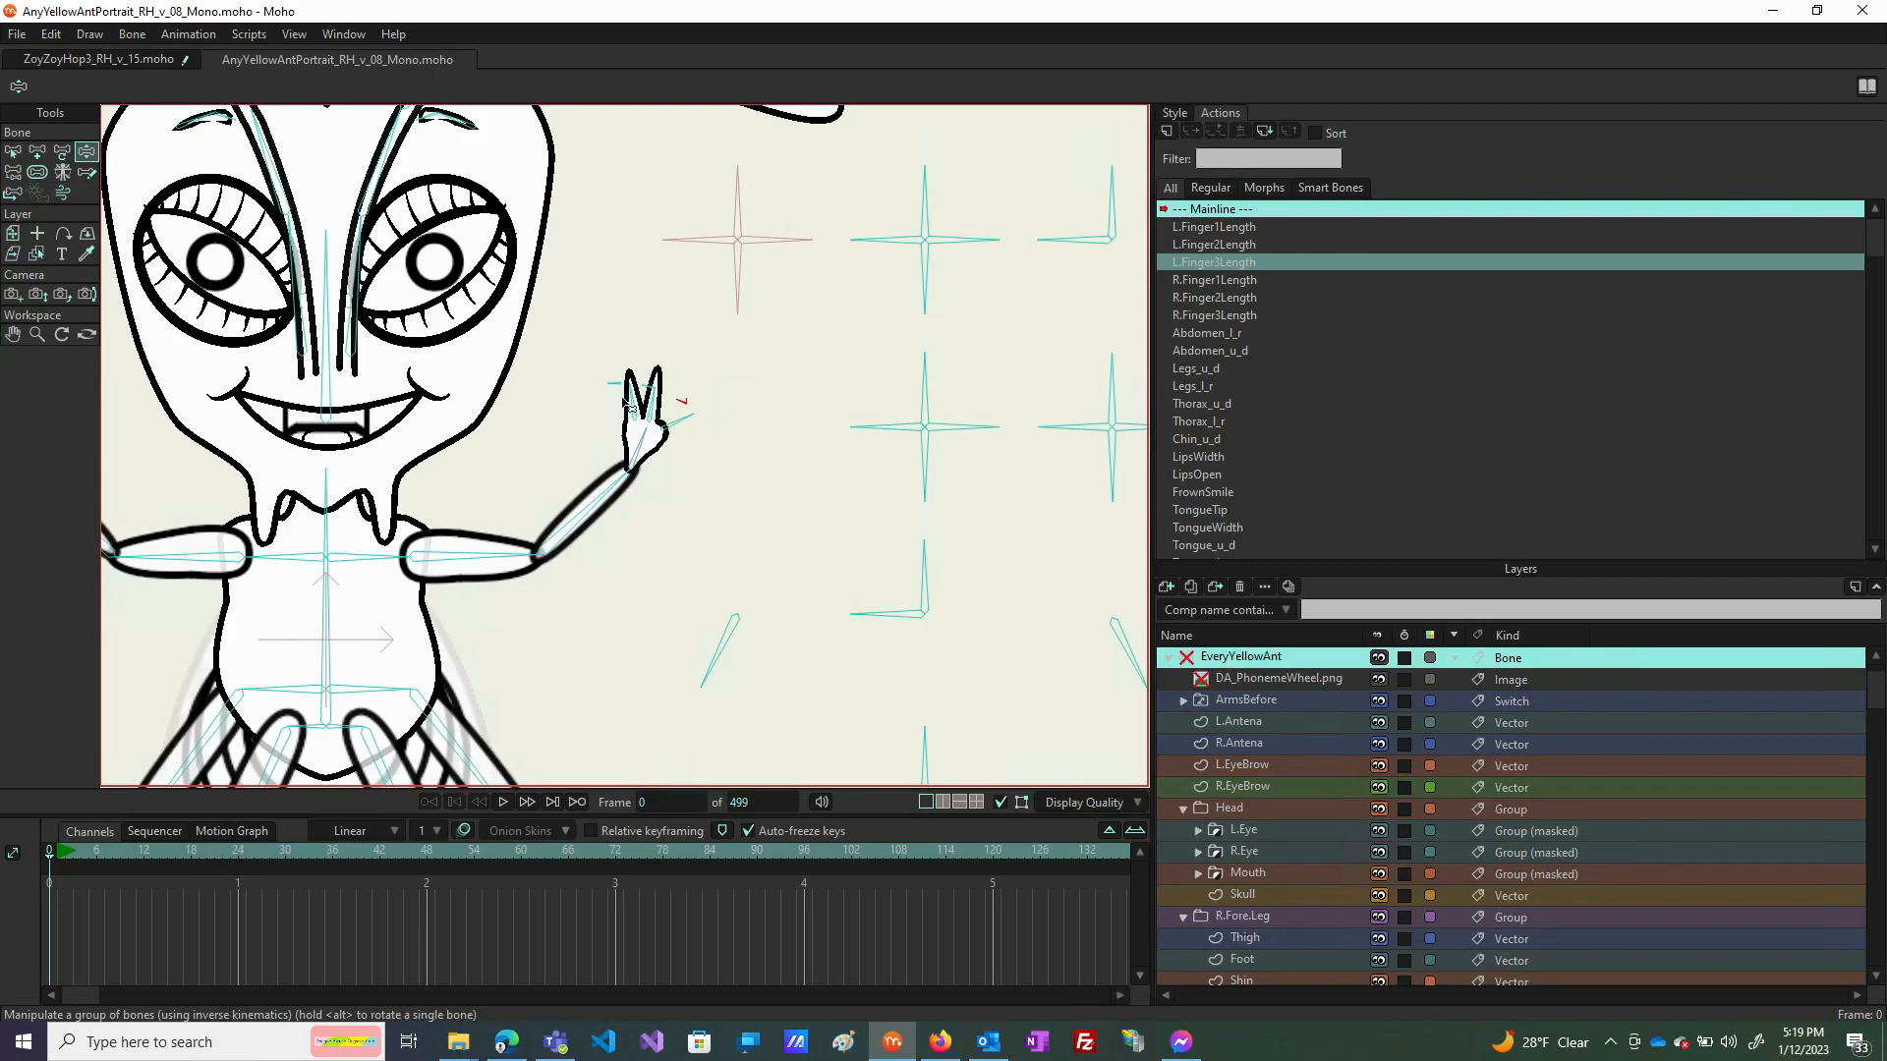
drag(613, 390, 653, 466)
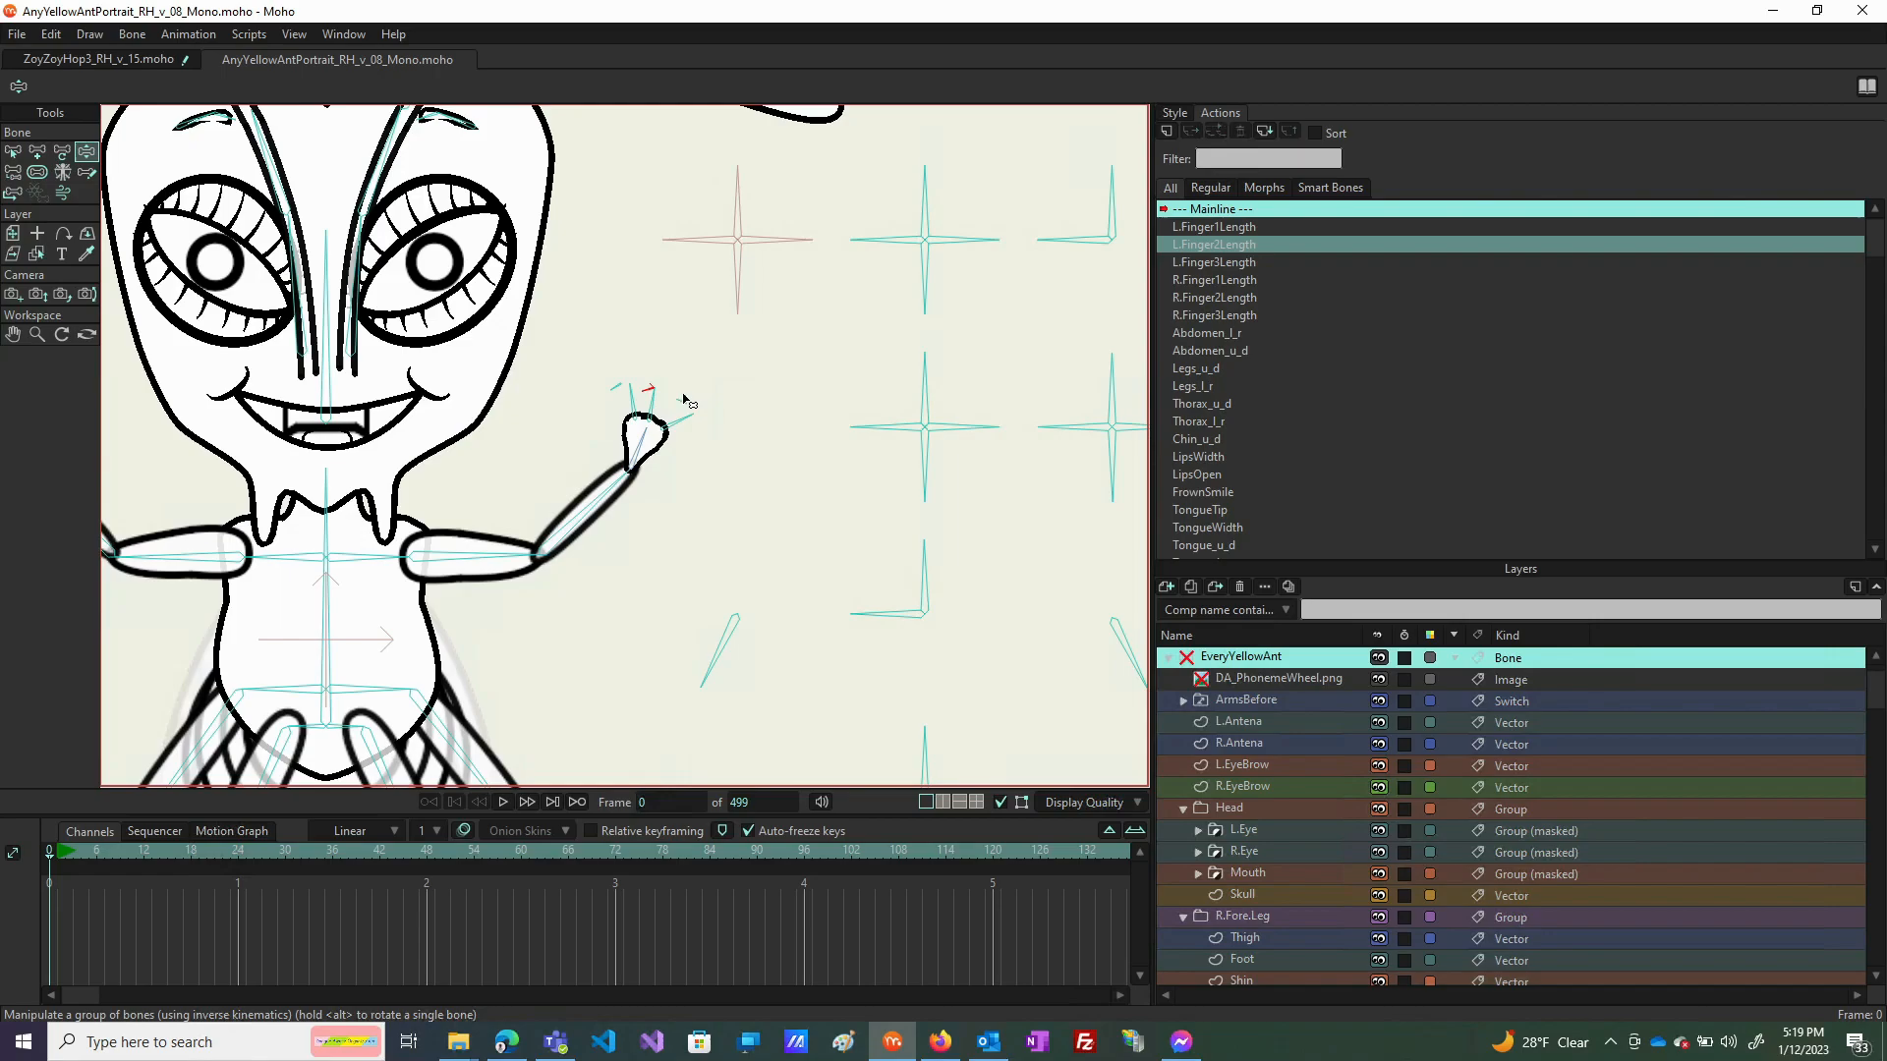
mouse_move(685, 418)
mouse_down()
mouse_move(708, 388)
mouse_move(683, 400)
mouse_up()
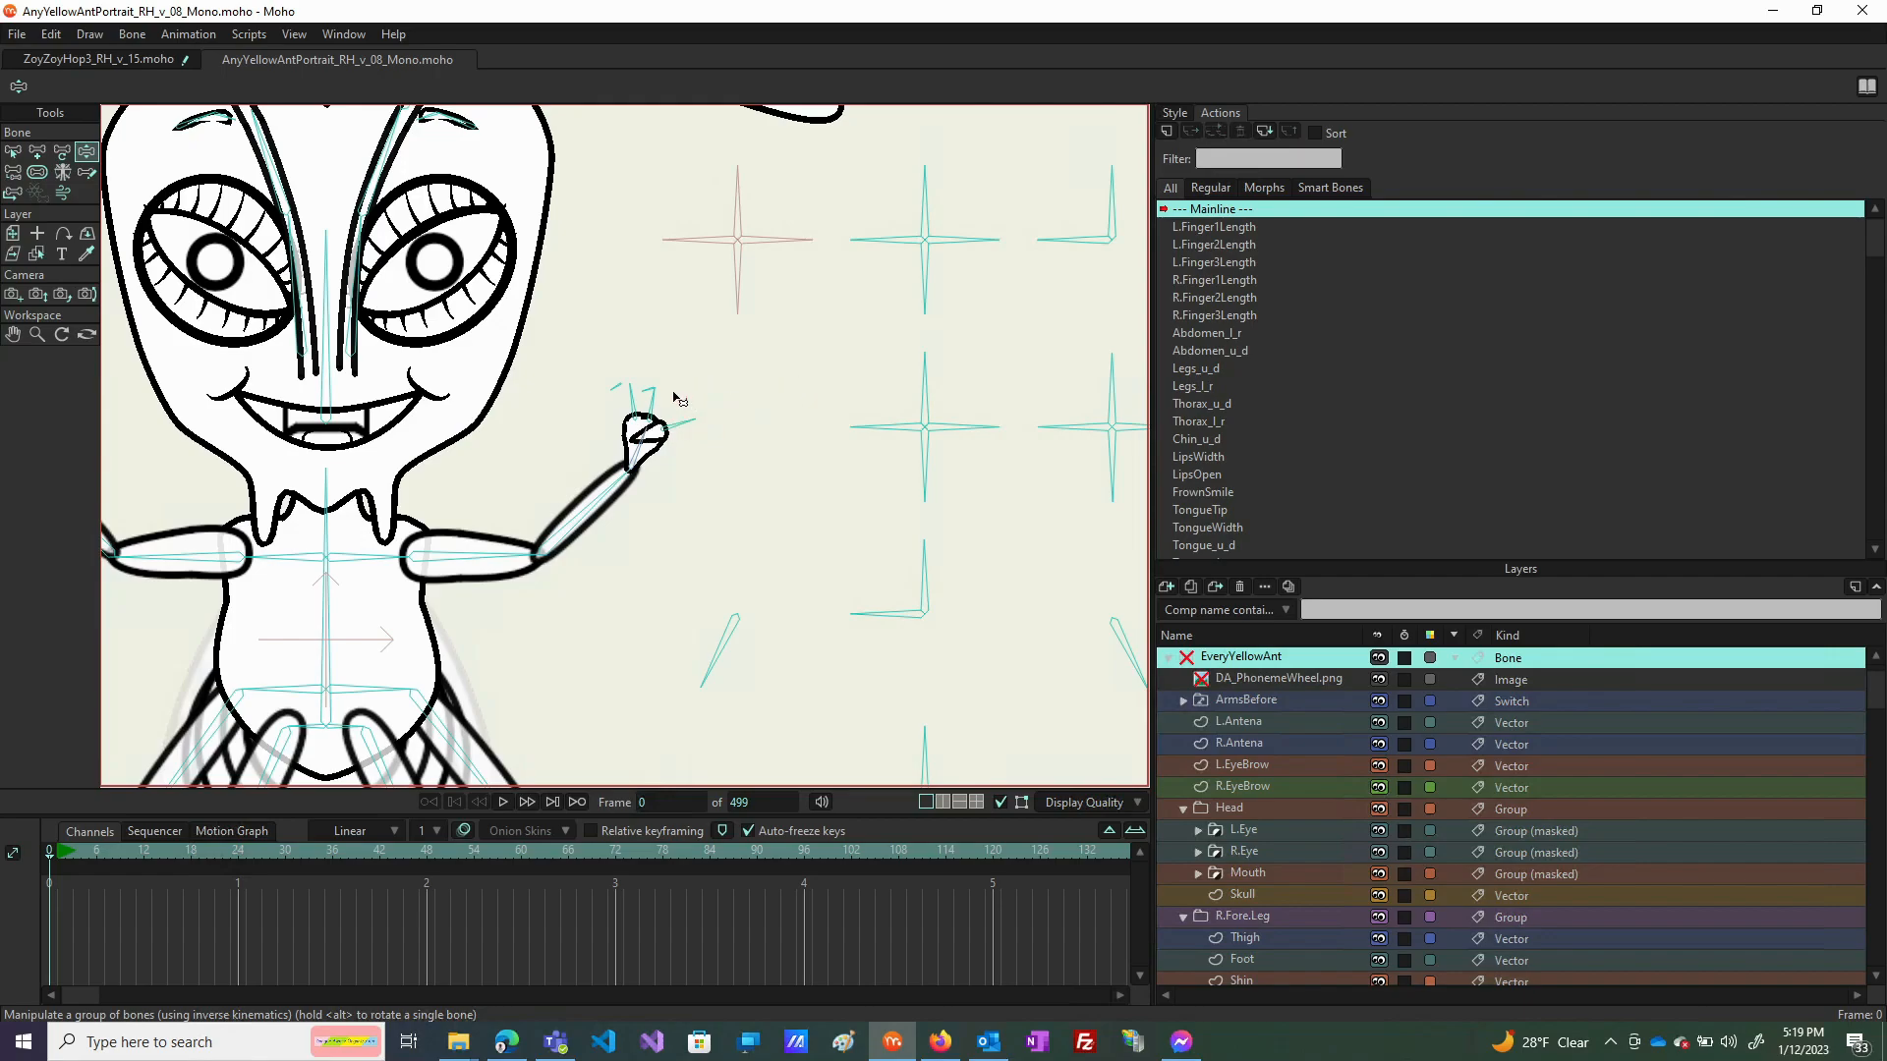
Test folding the fingers and thumb over the closed fist by adjusting the hand's finger bones and length controls.
drag(674, 397, 661, 396)
click(647, 393)
drag(646, 393, 644, 395)
click(613, 393)
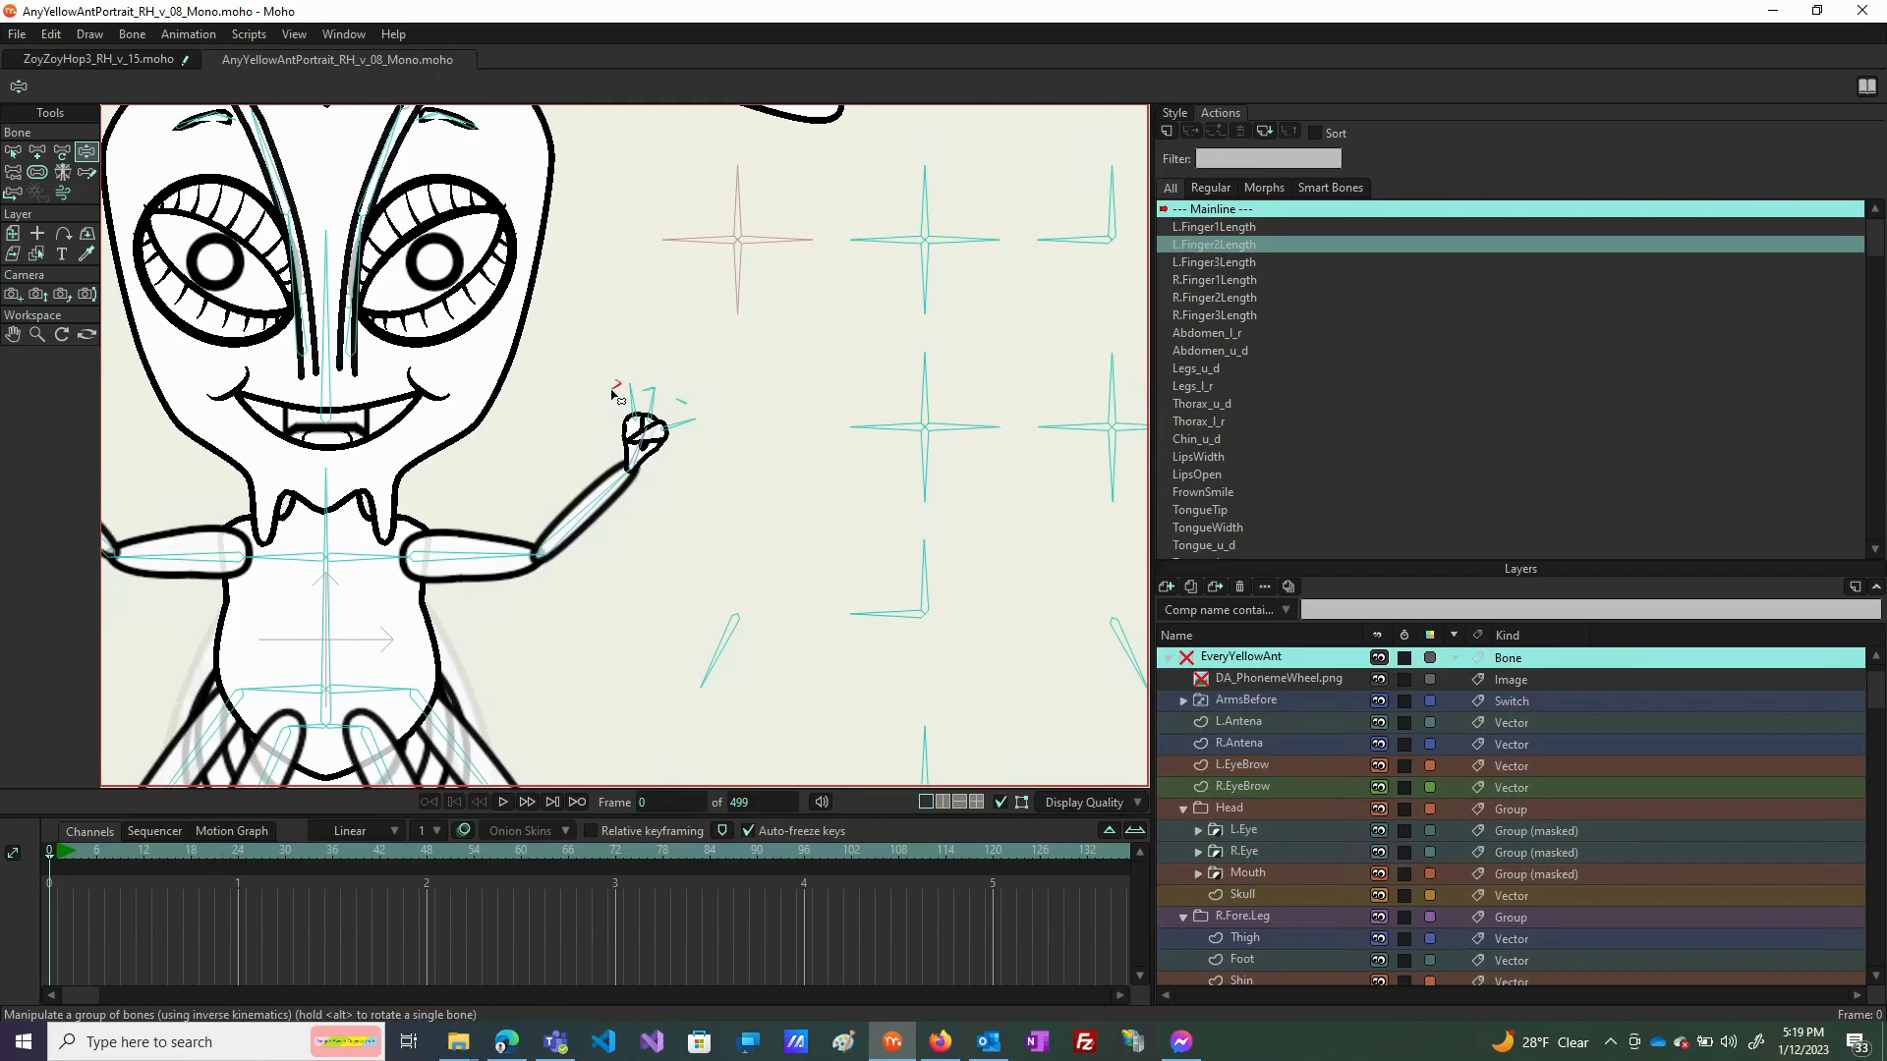
click(672, 404)
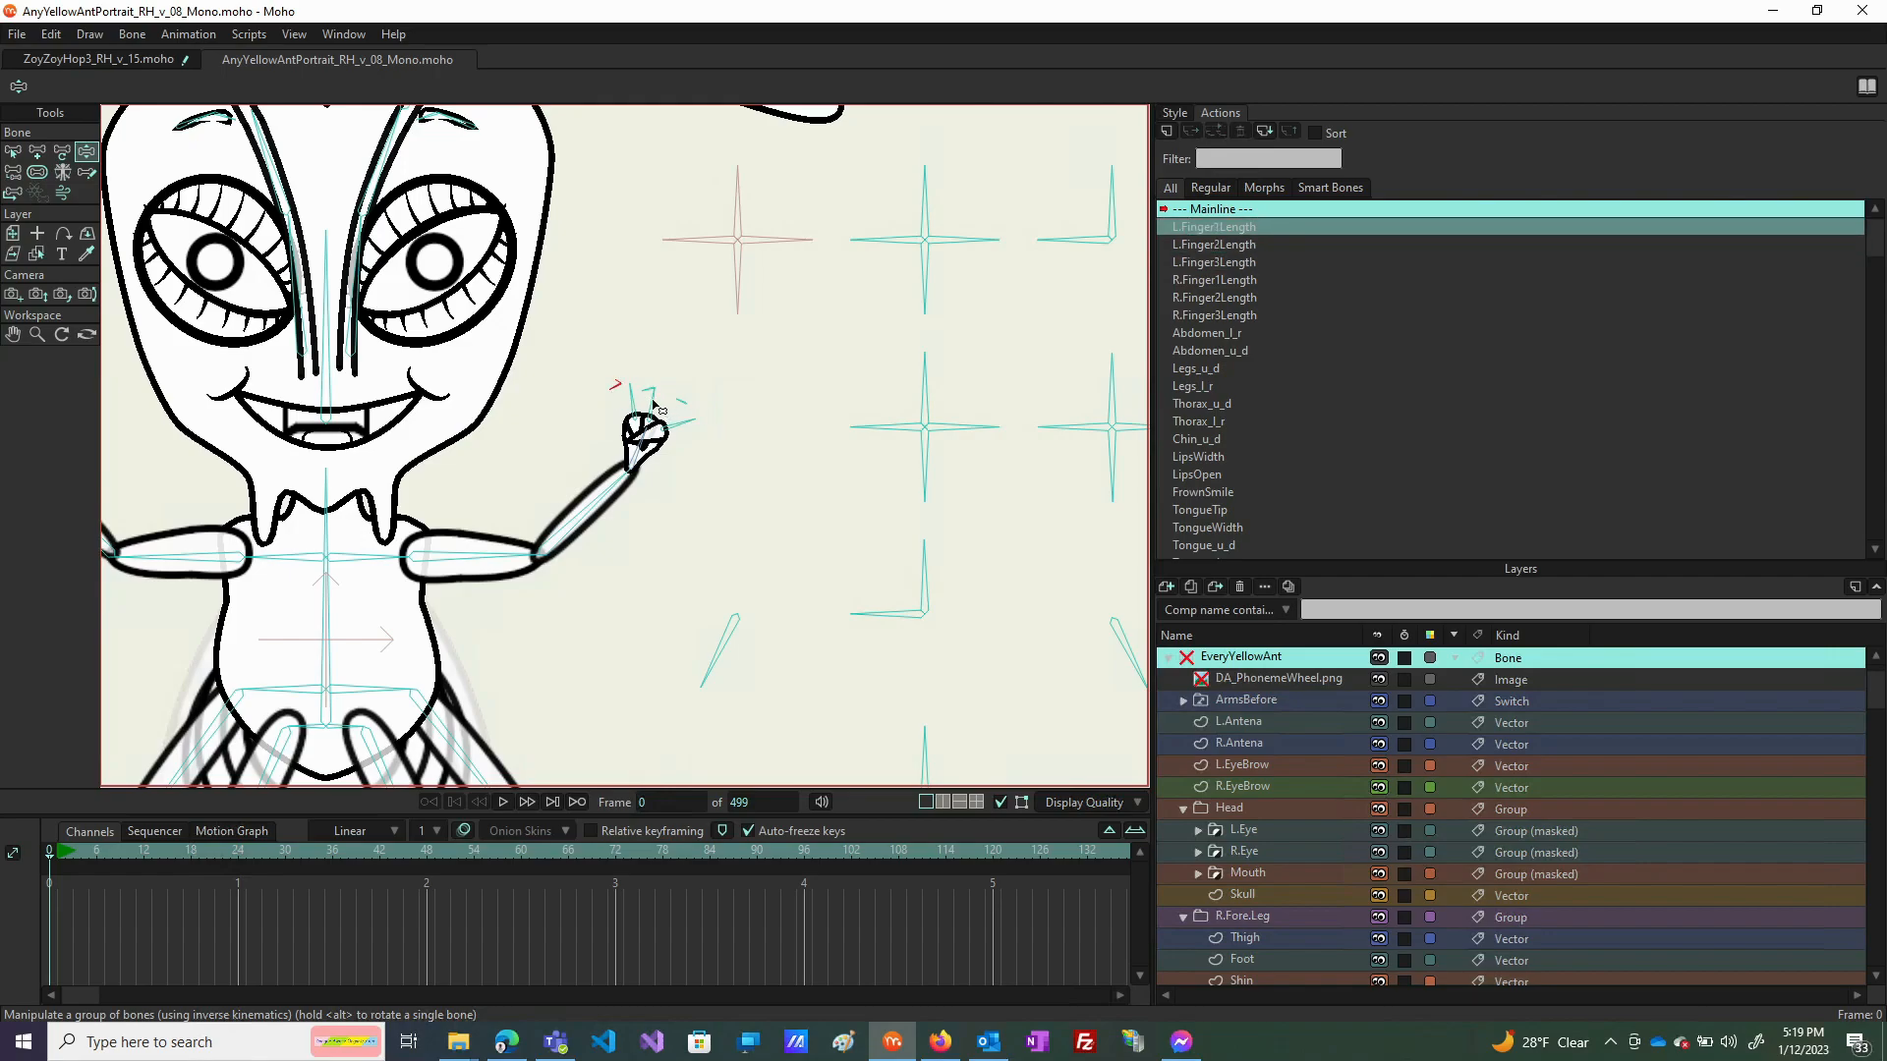
click(641, 401)
drag(638, 401, 678, 419)
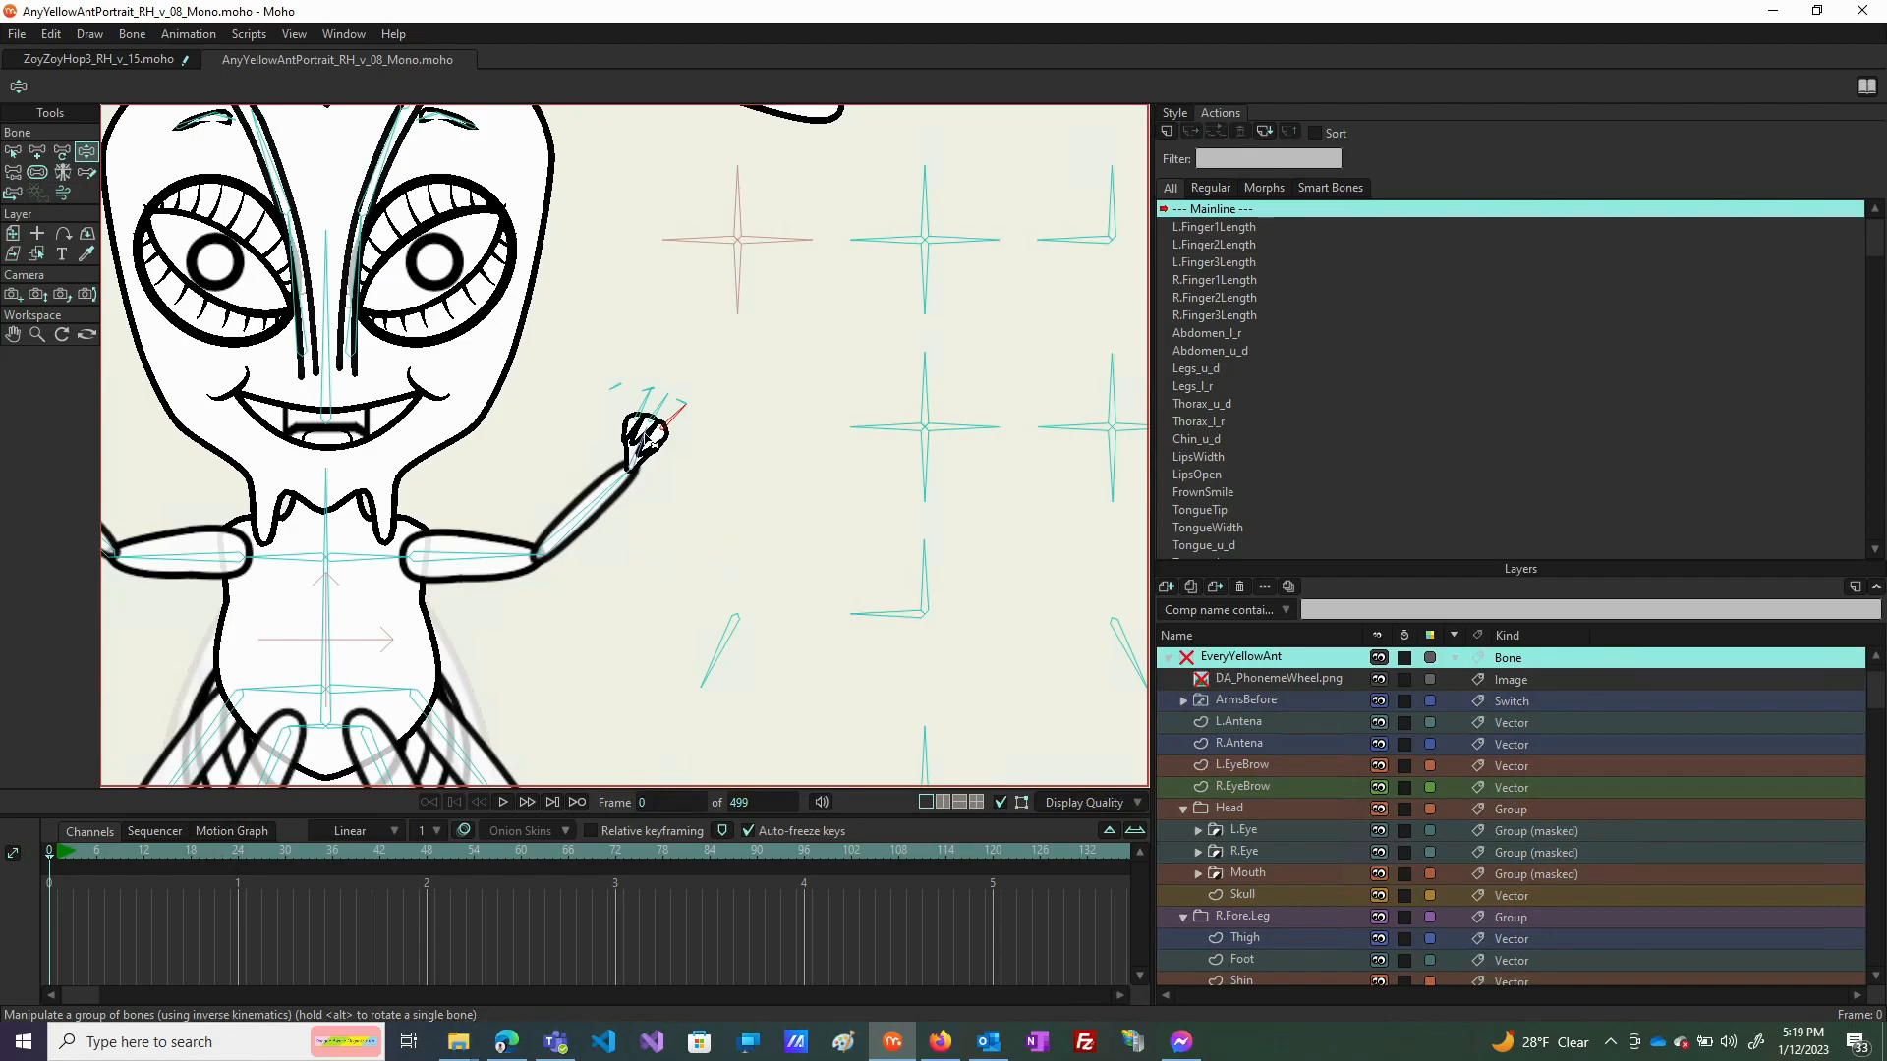
scroll(649, 456, down, 2)
scroll(649, 456, down, 1)
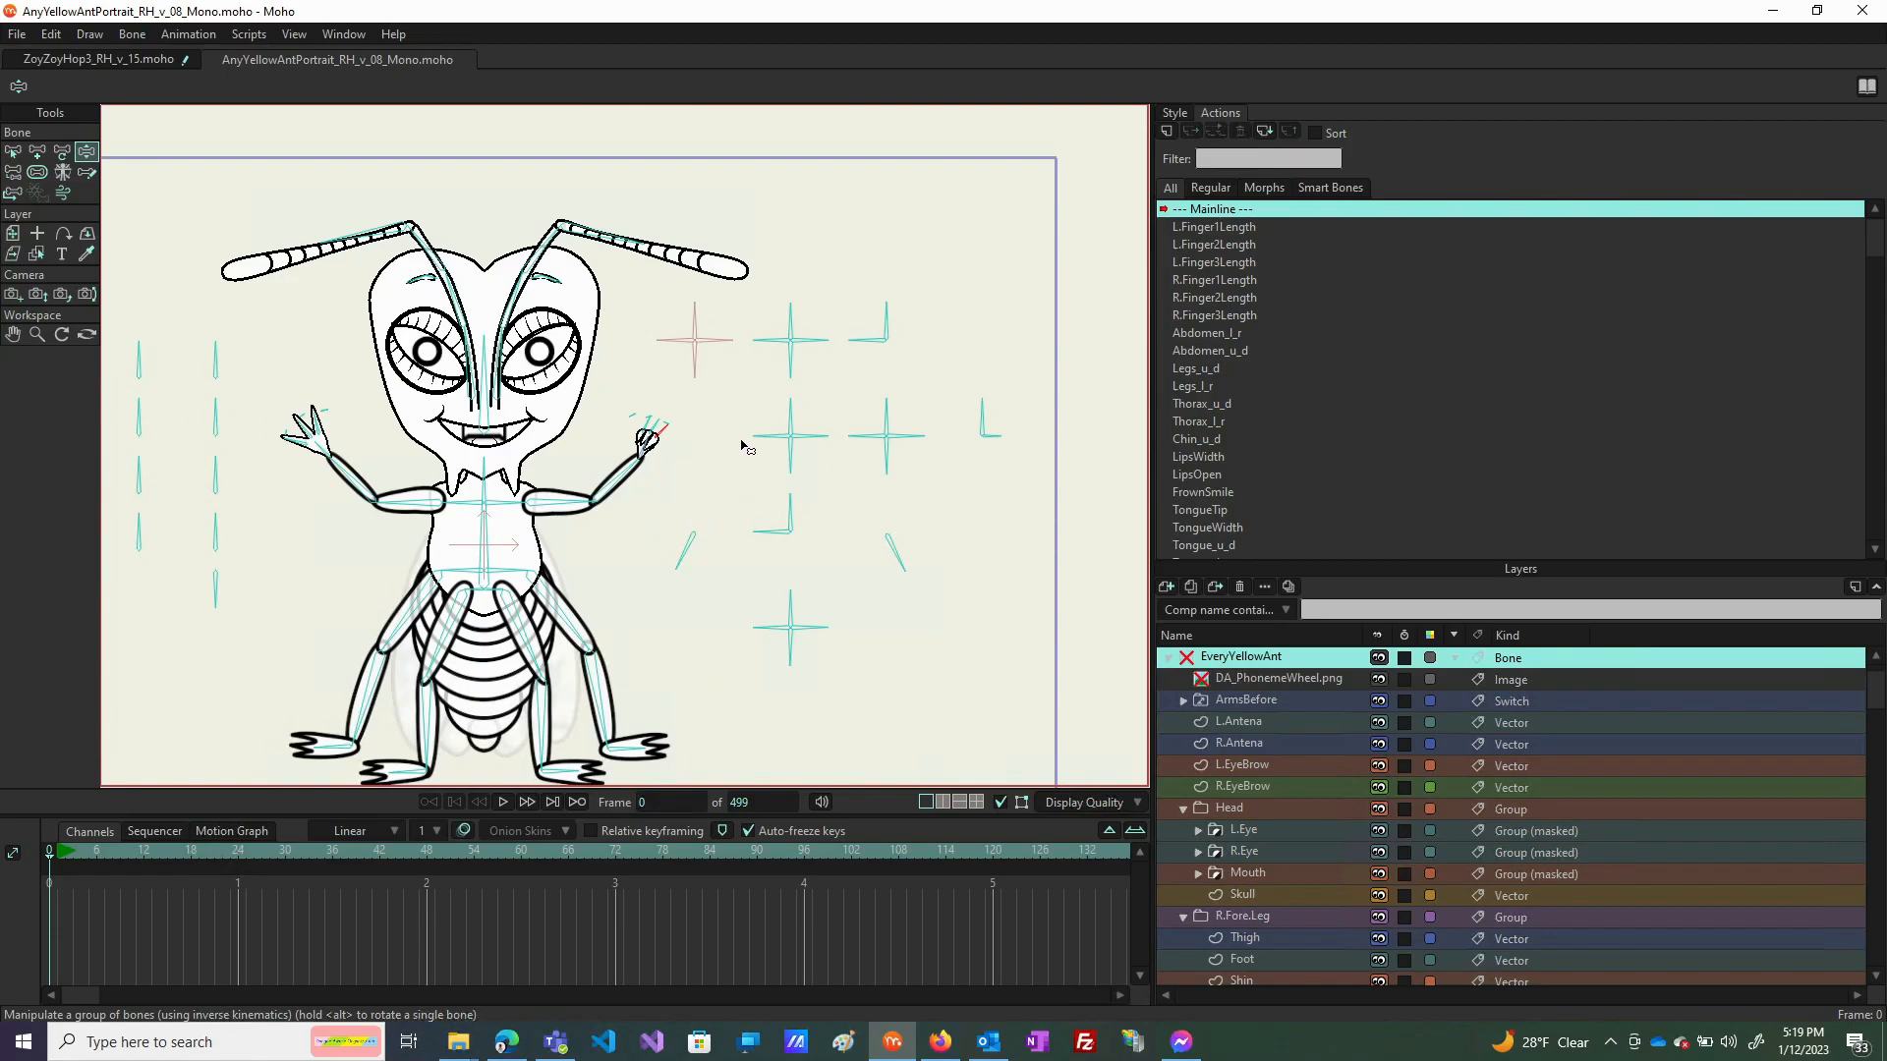
At frame 1, test the mouth control cross by rotating its Chin_u_d, LipsWidth, LipsOpen and FrownSmile bones.
click(61, 857)
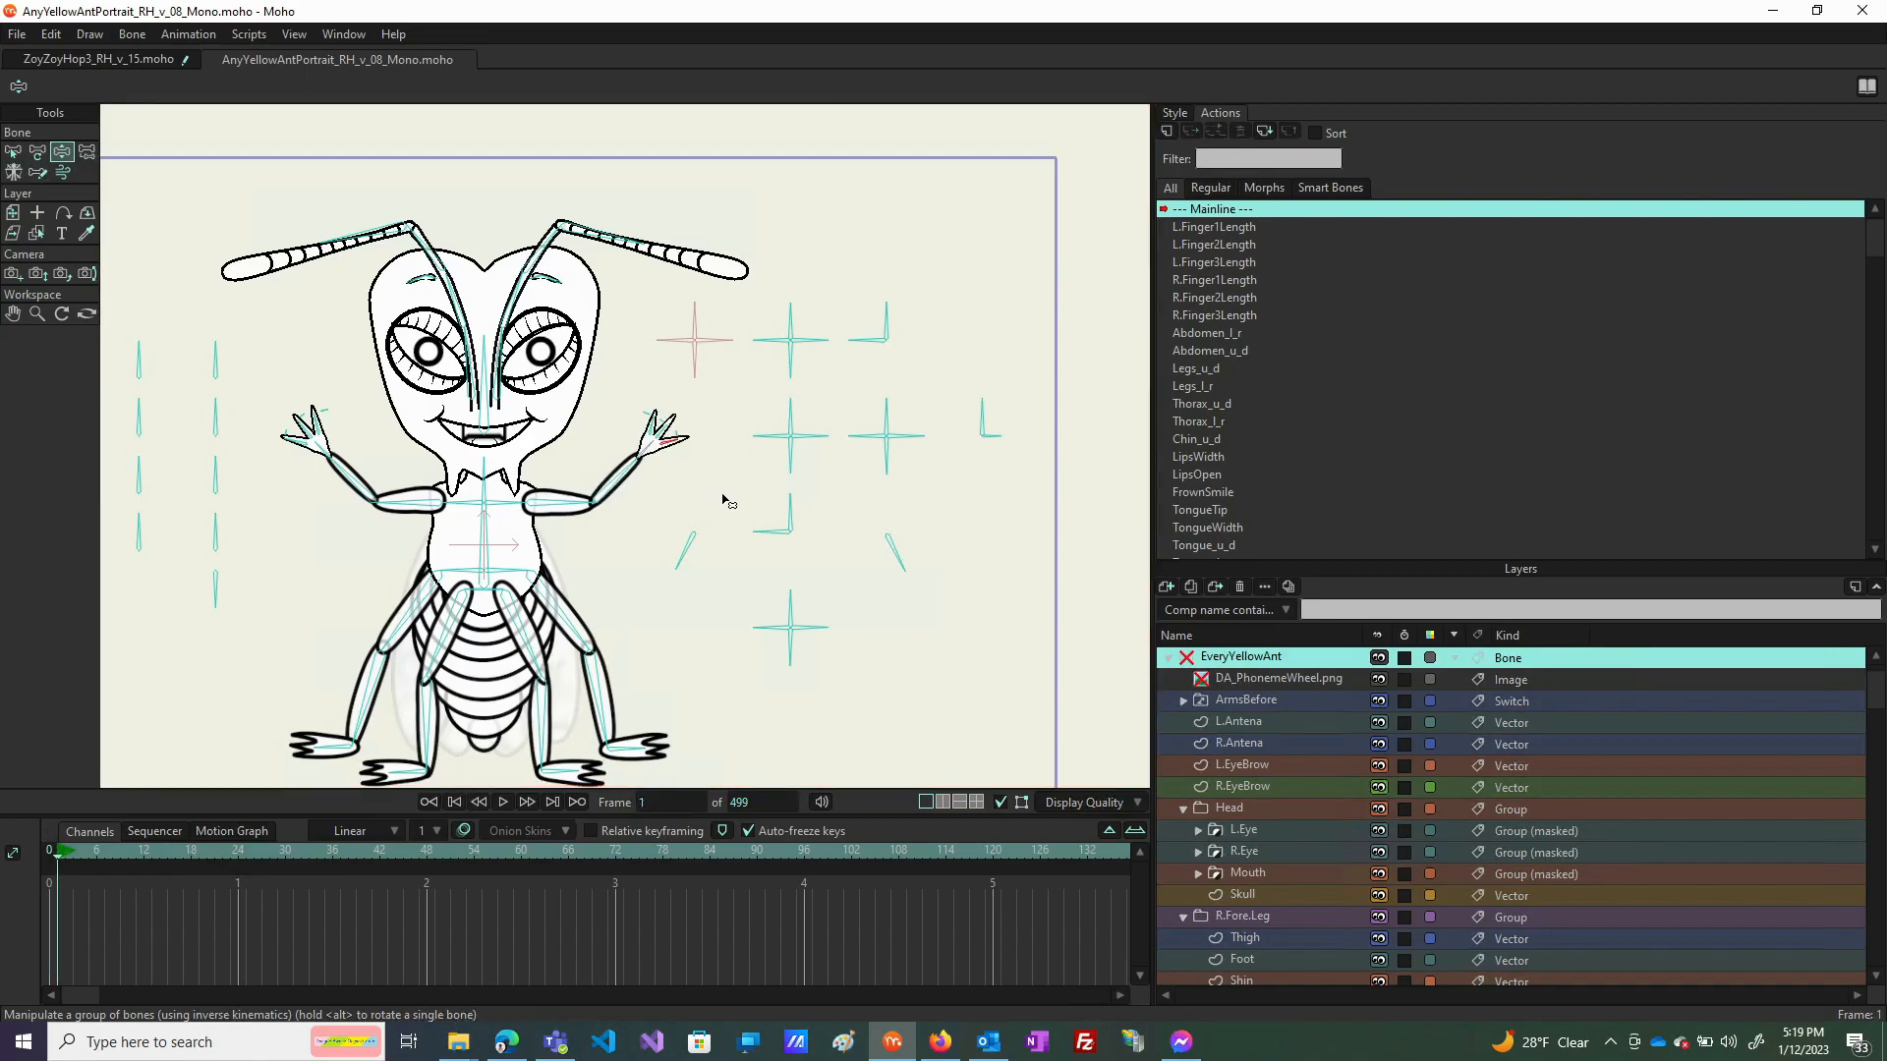
mouse_move(772, 444)
mouse_down()
mouse_move(771, 409)
mouse_move(771, 465)
mouse_move(771, 429)
mouse_move(819, 455)
mouse_move(767, 433)
mouse_move(763, 380)
mouse_move(764, 417)
mouse_move(765, 392)
mouse_move(823, 448)
mouse_move(767, 431)
mouse_move(772, 461)
mouse_move(820, 468)
mouse_move(770, 437)
mouse_move(772, 456)
mouse_up()
click(811, 439)
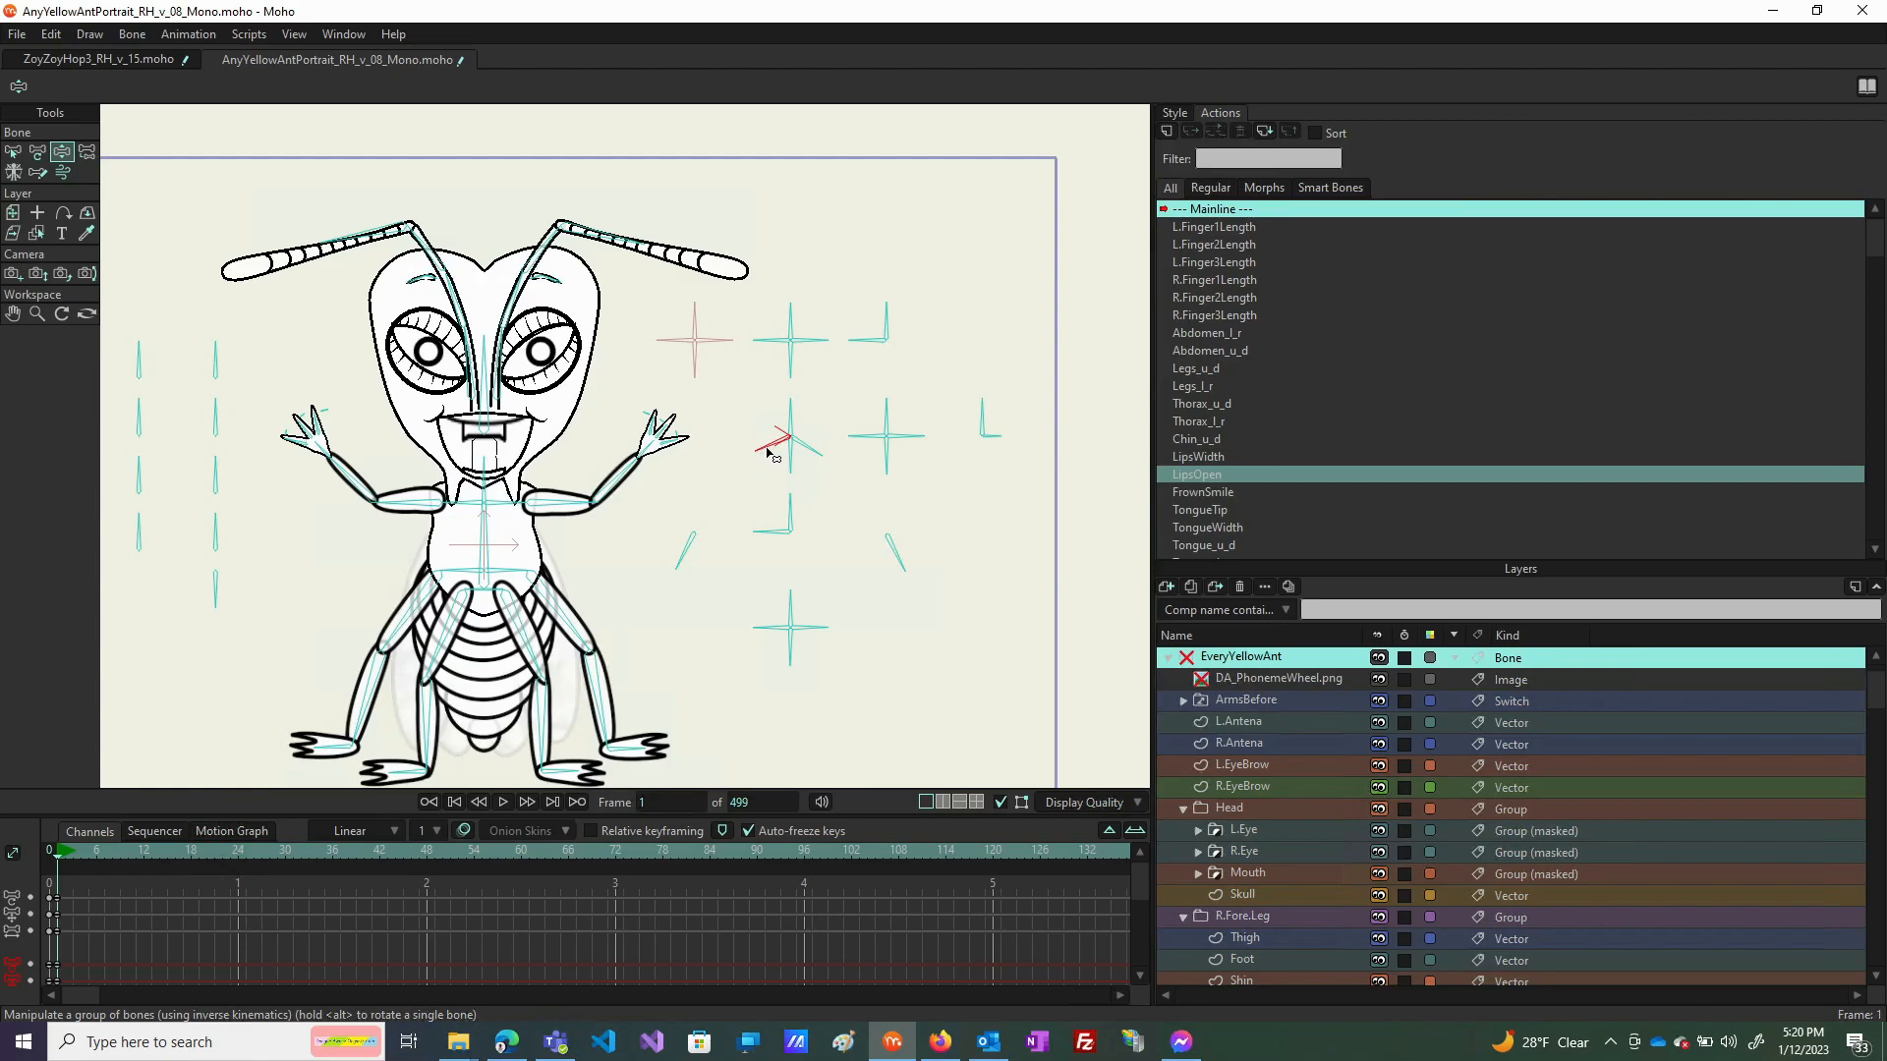
drag(789, 411, 771, 470)
click(787, 464)
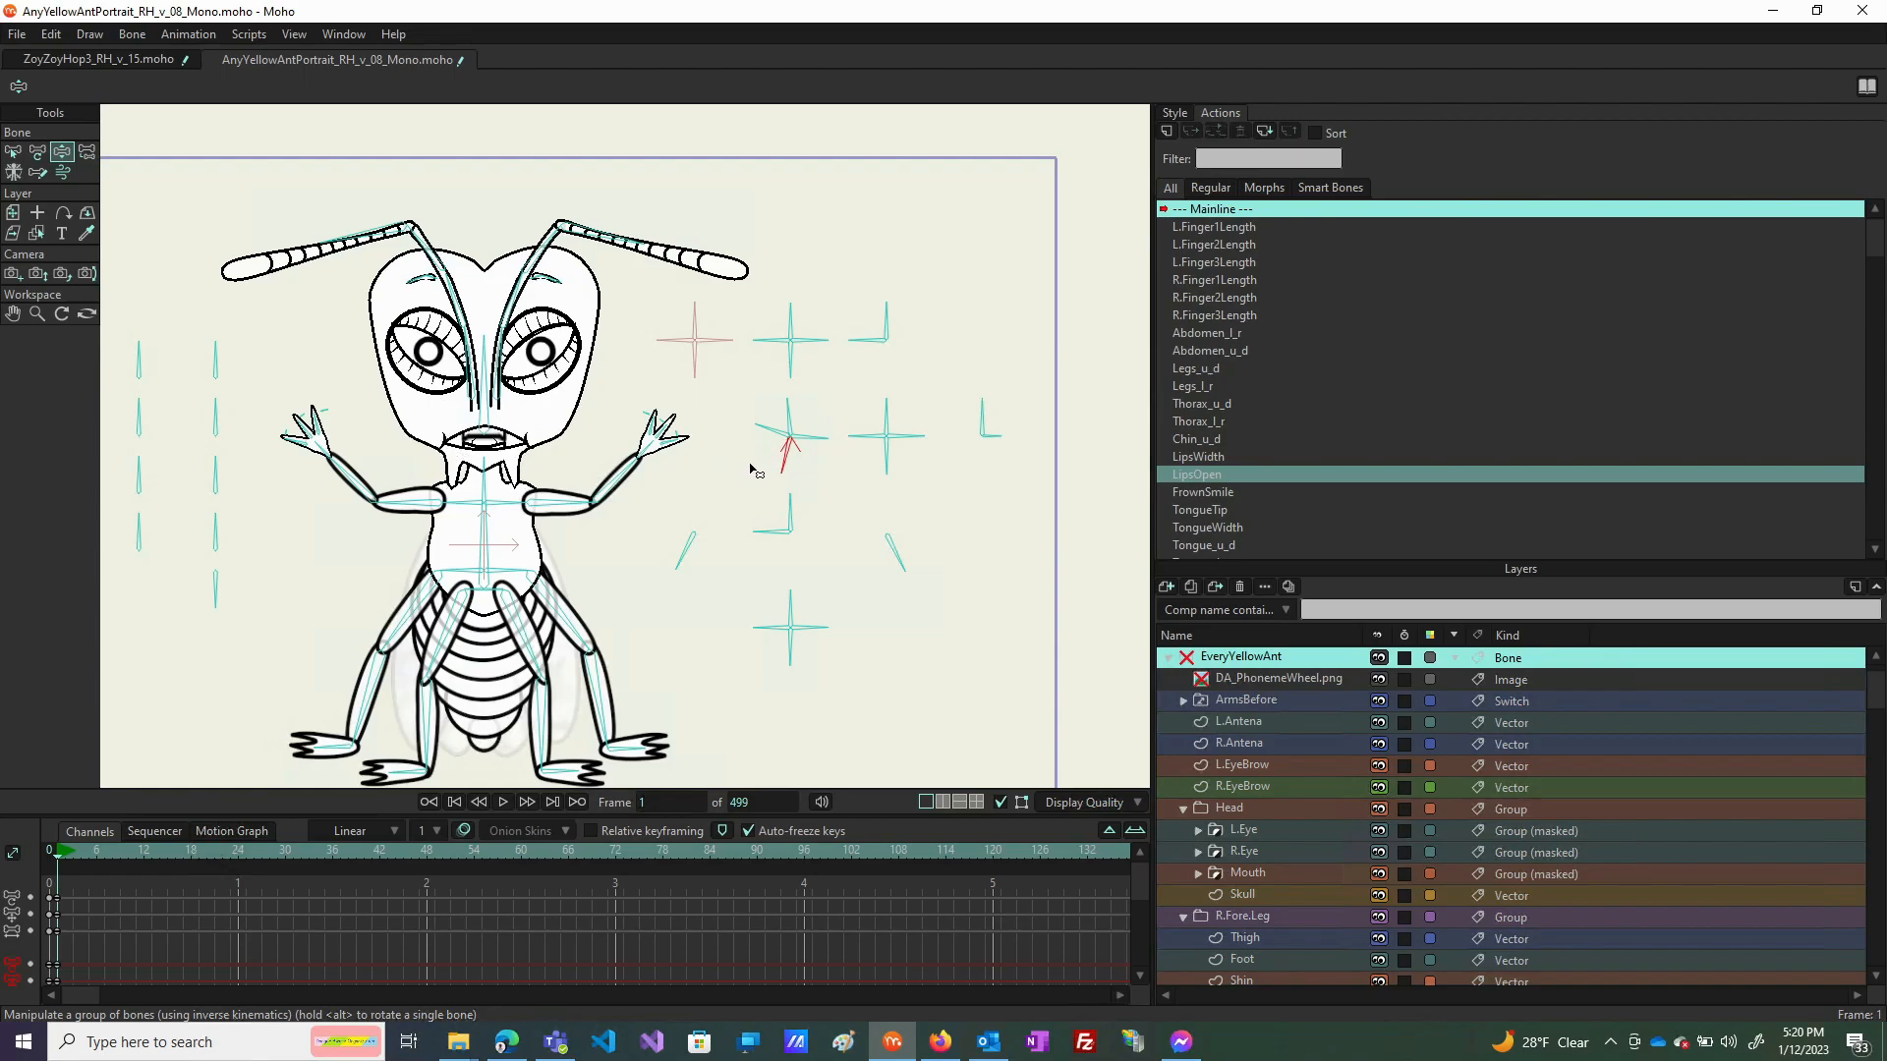
mouse_move(777, 432)
mouse_down()
mouse_move(794, 419)
mouse_move(776, 410)
mouse_up()
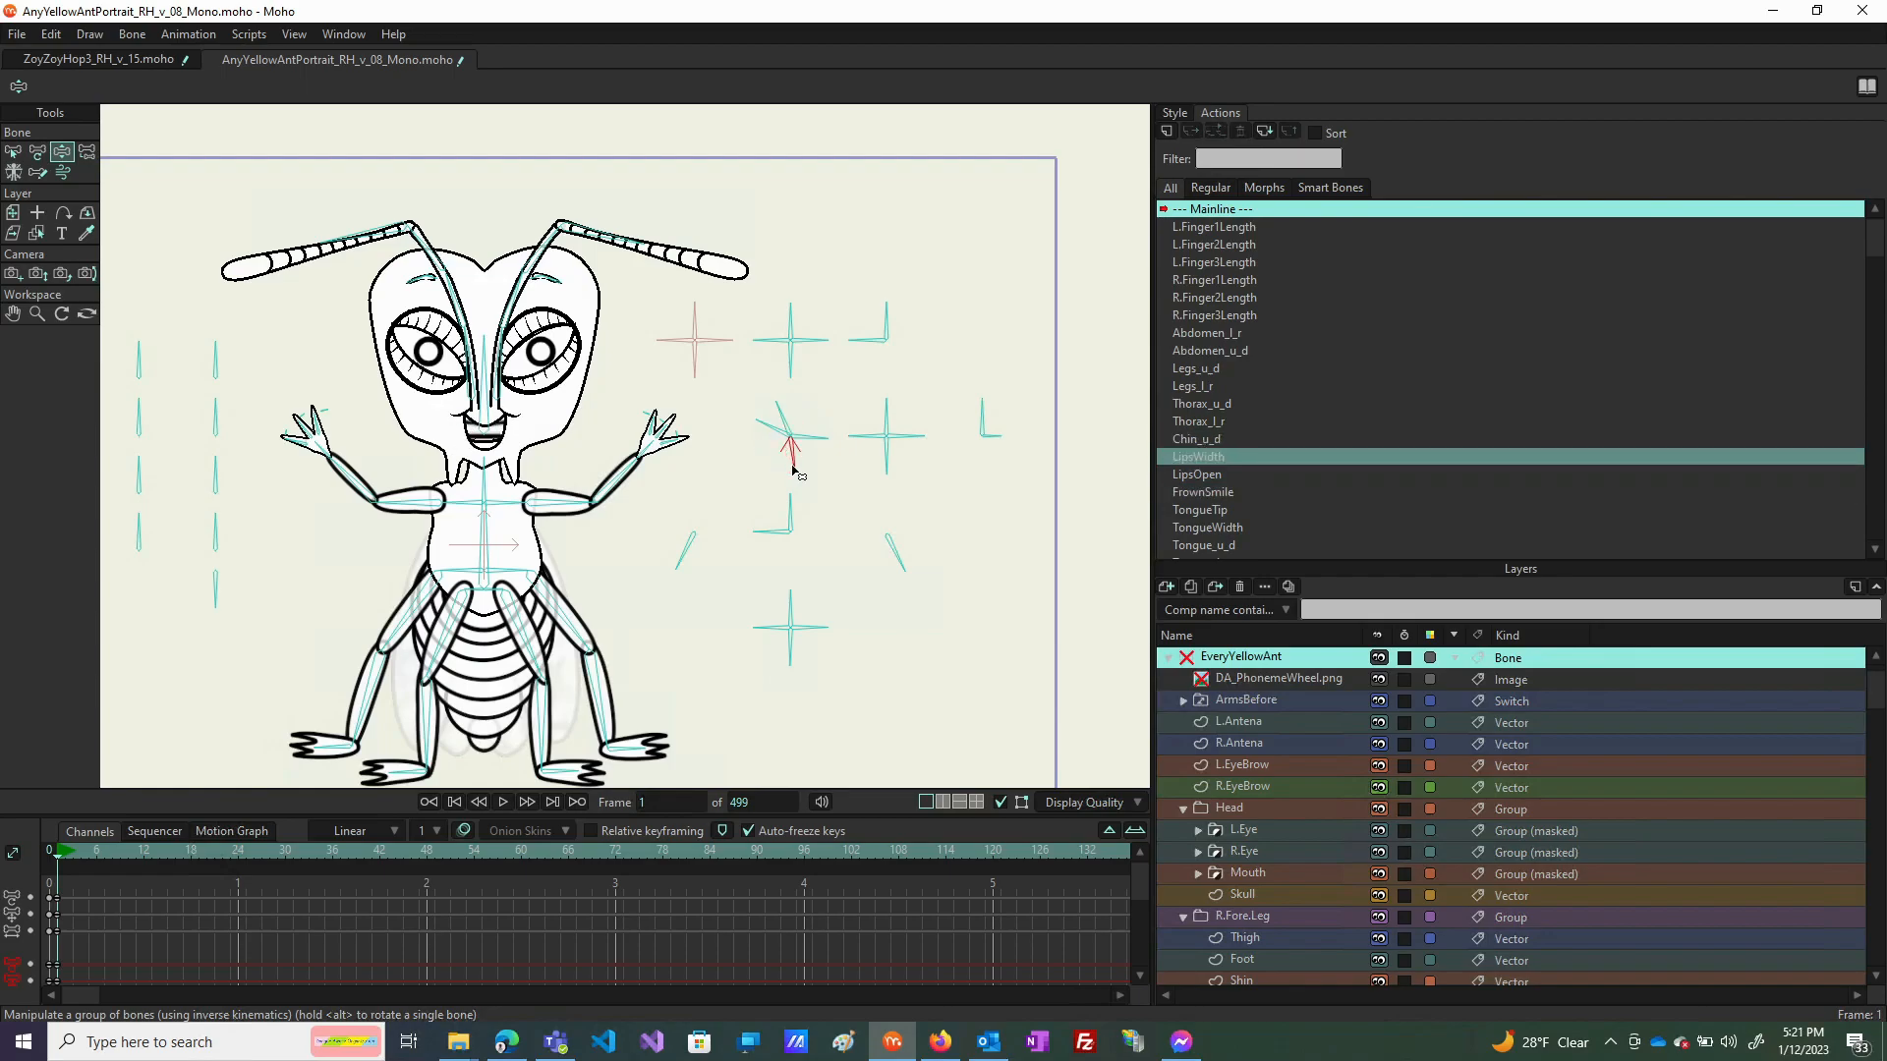
click(787, 463)
drag(822, 447, 786, 474)
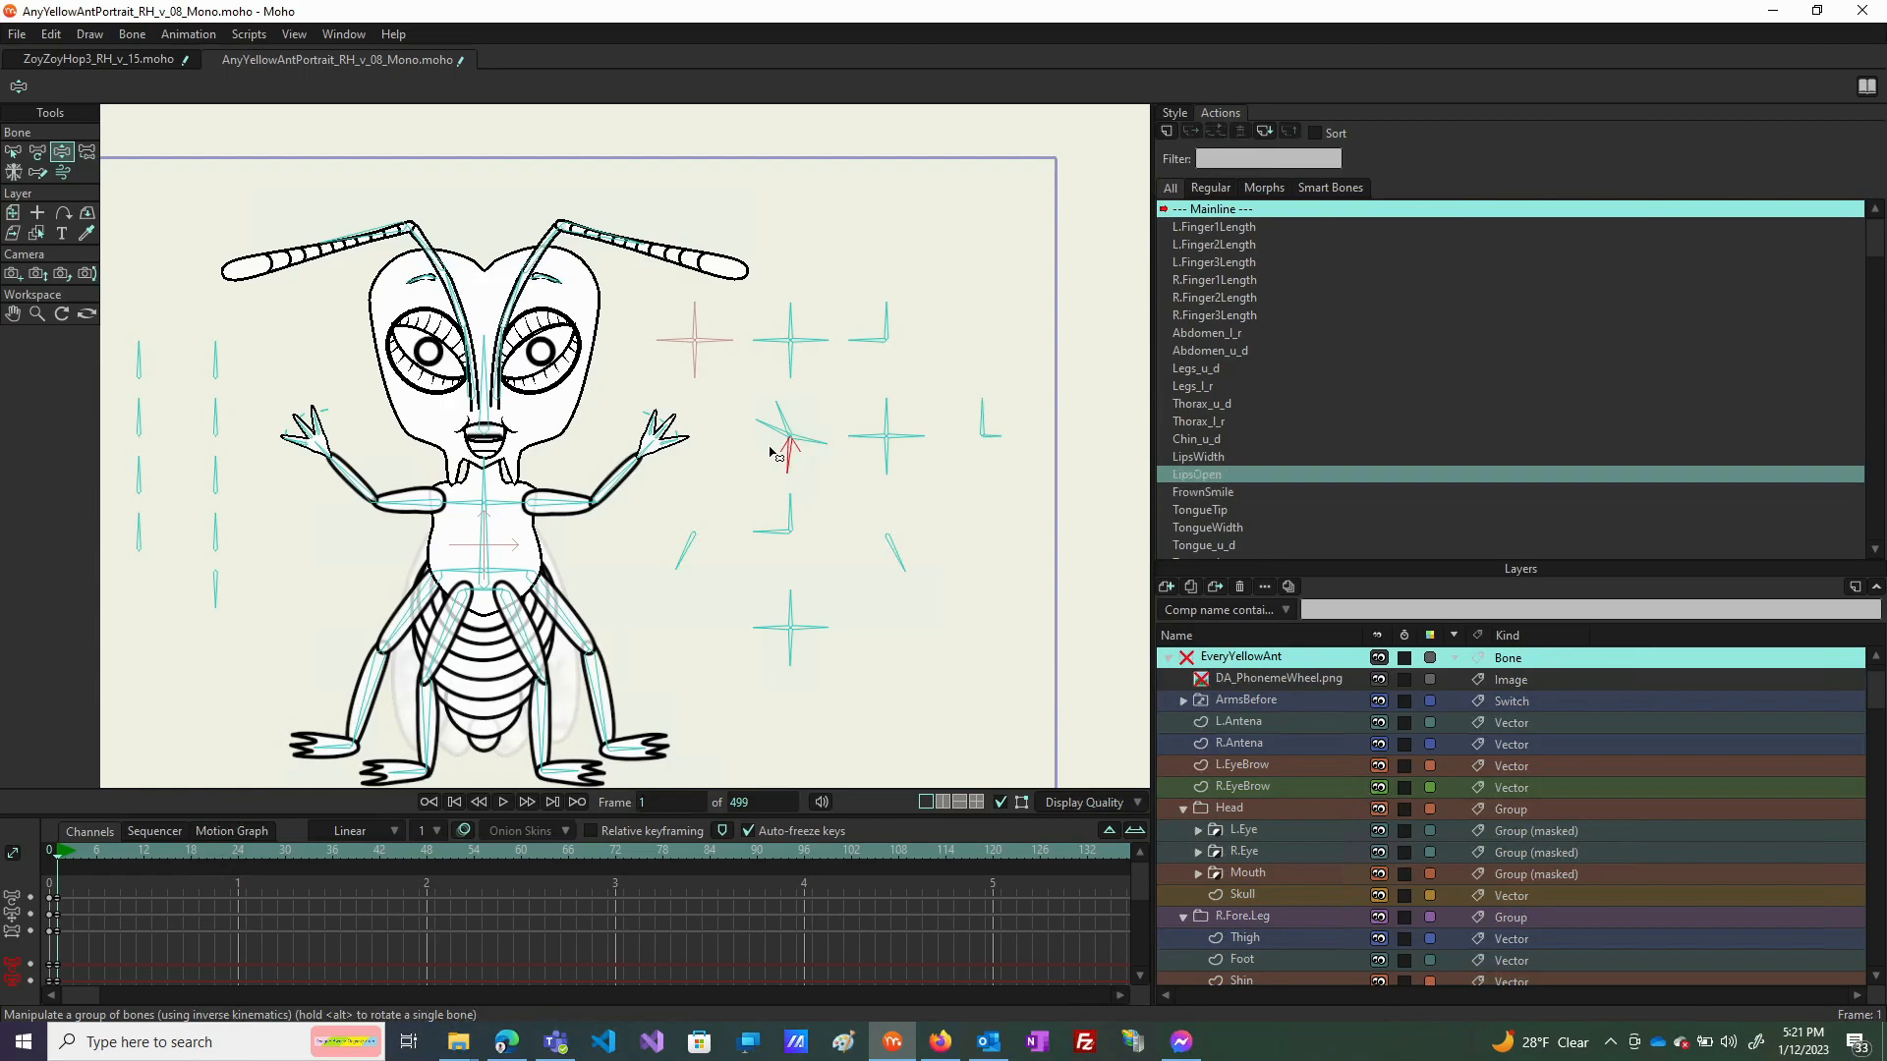
click(768, 436)
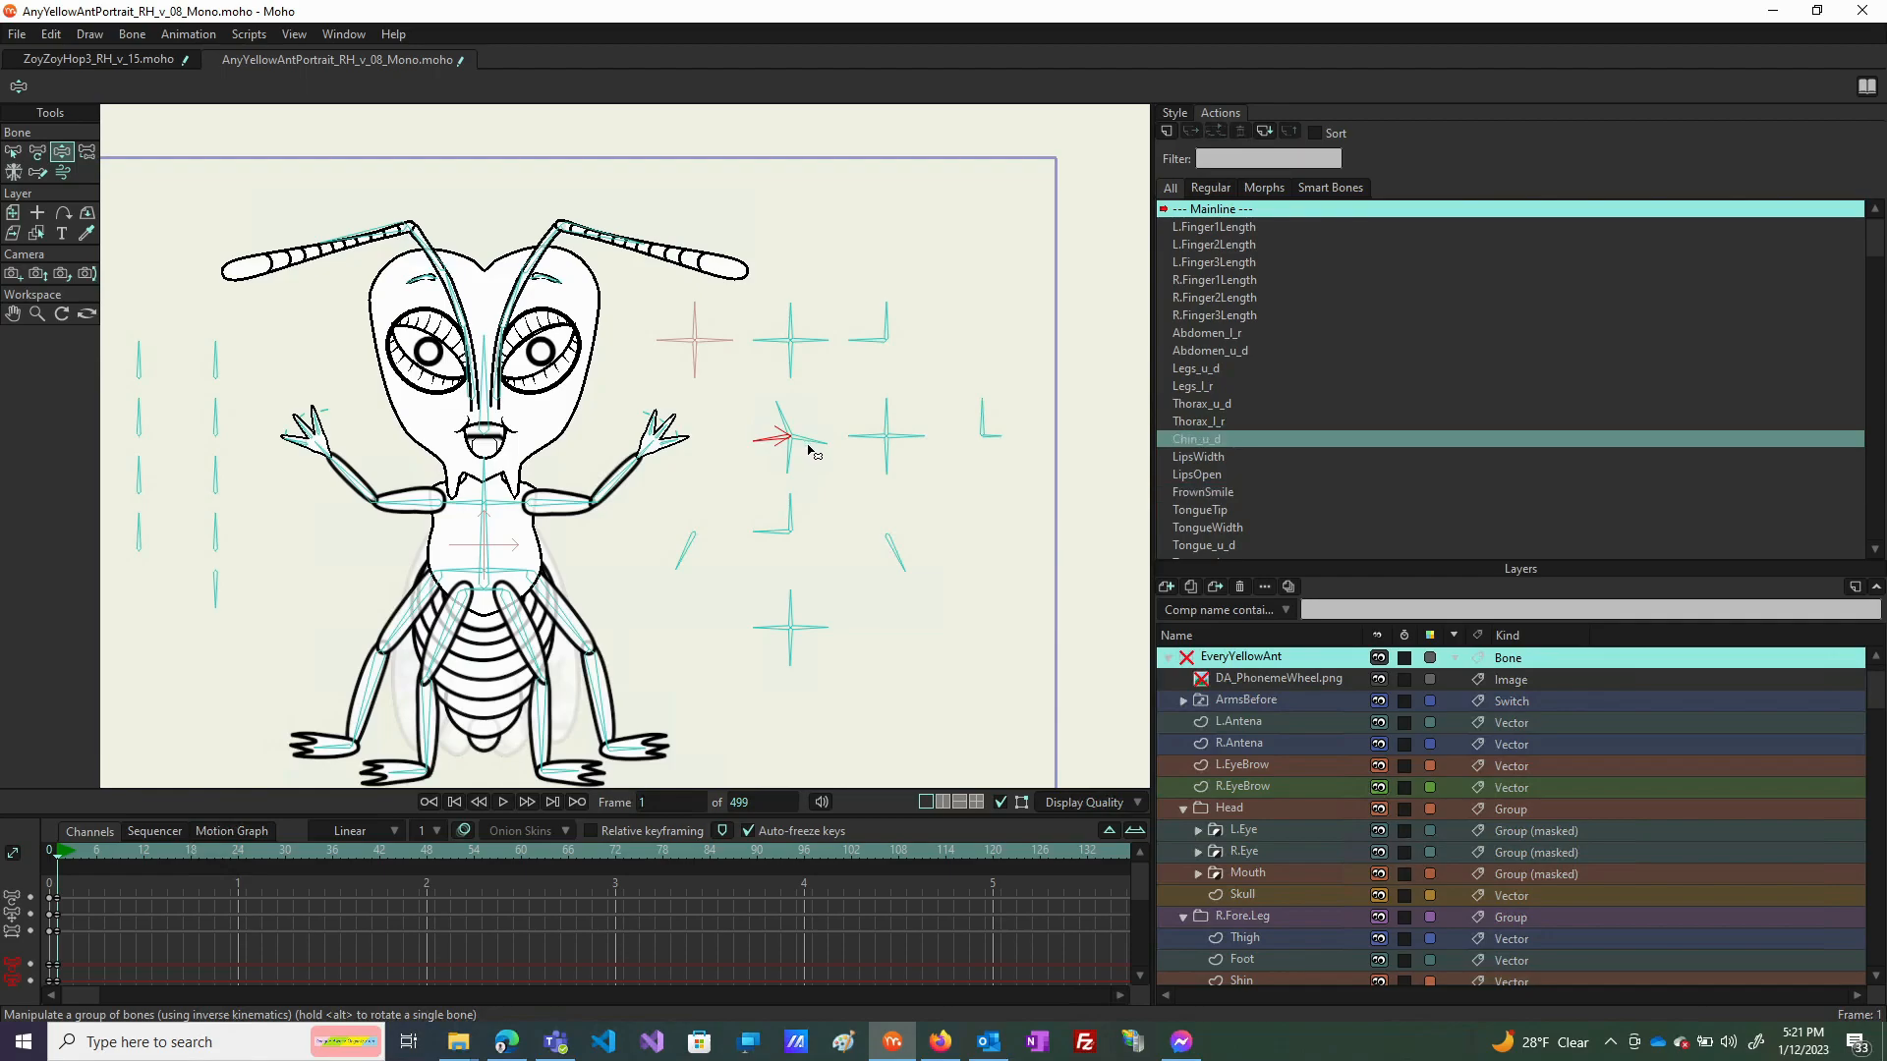
drag(805, 428, 856, 485)
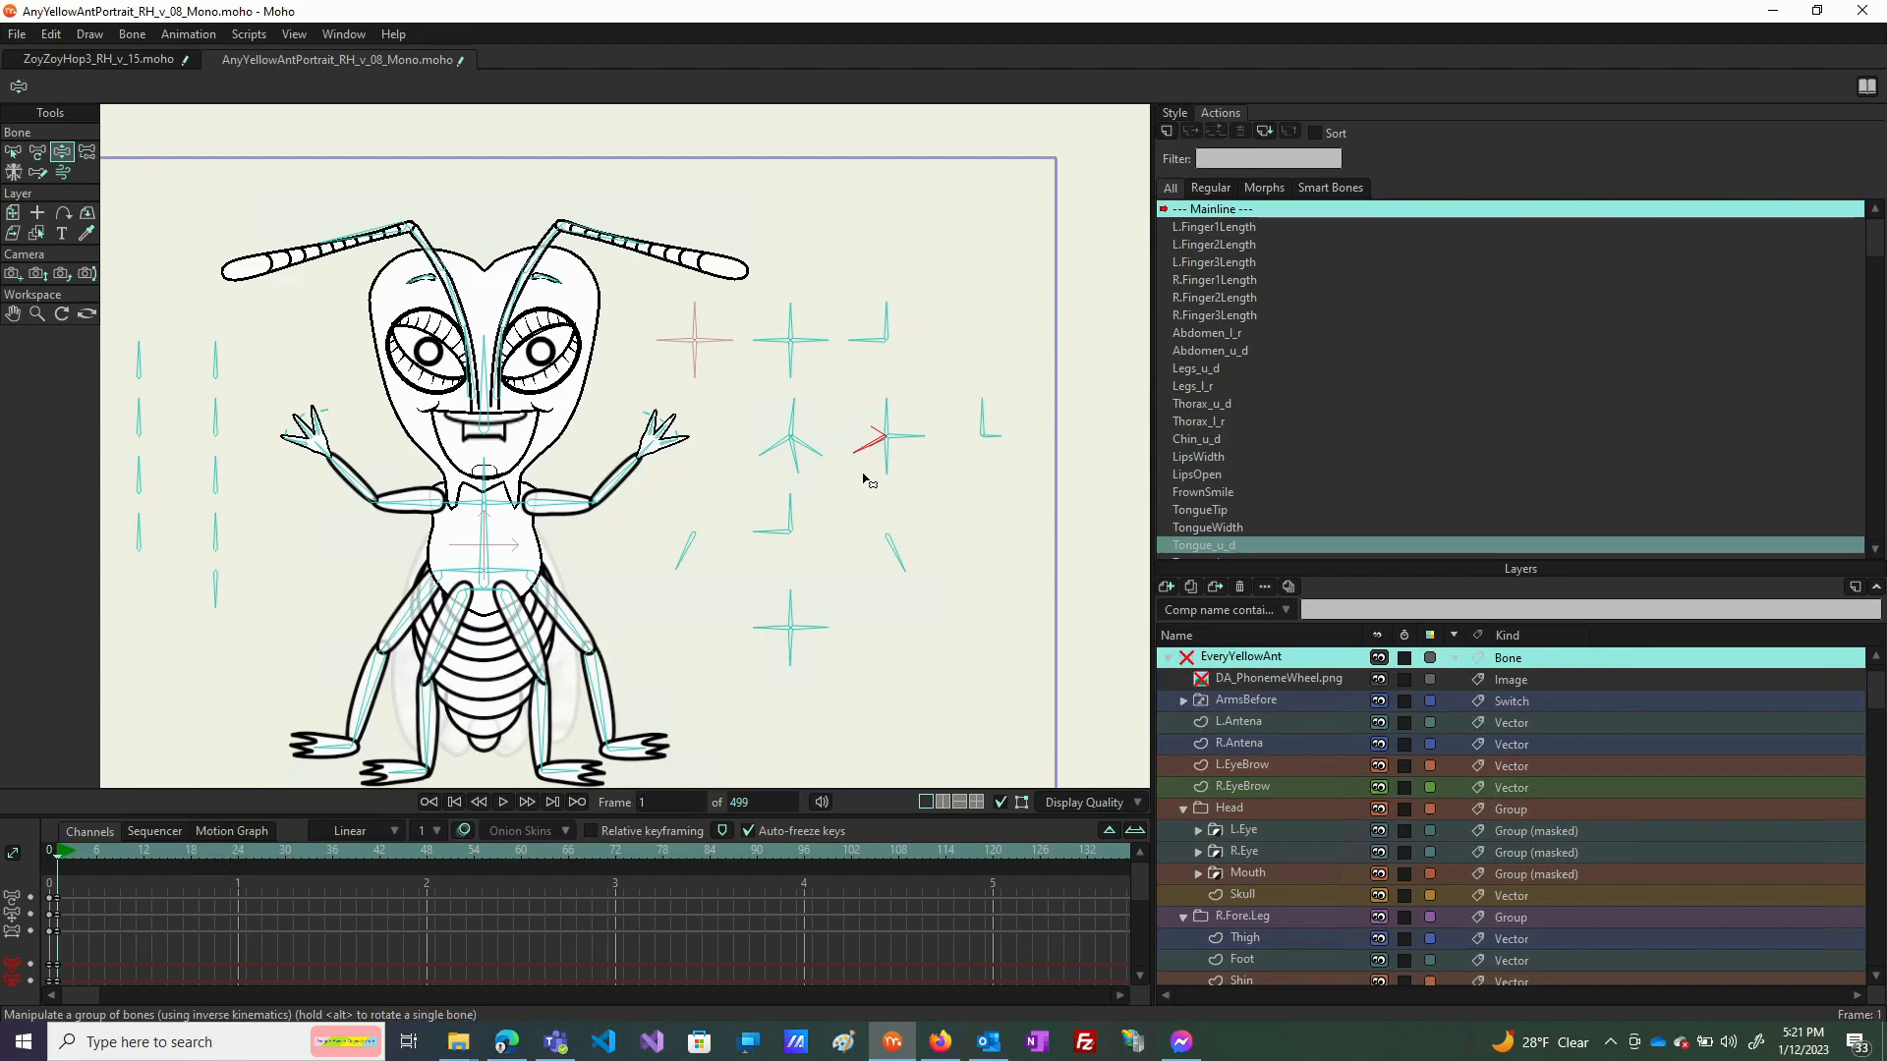
Test the tongue control cross beside the mouth controls, rotating its bones including Tongue_u_d and TongueWidth.
drag(924, 470, 823, 394)
mouse_move(920, 437)
mouse_down()
mouse_move(920, 472)
mouse_move(924, 409)
mouse_move(926, 483)
mouse_move(915, 420)
mouse_up()
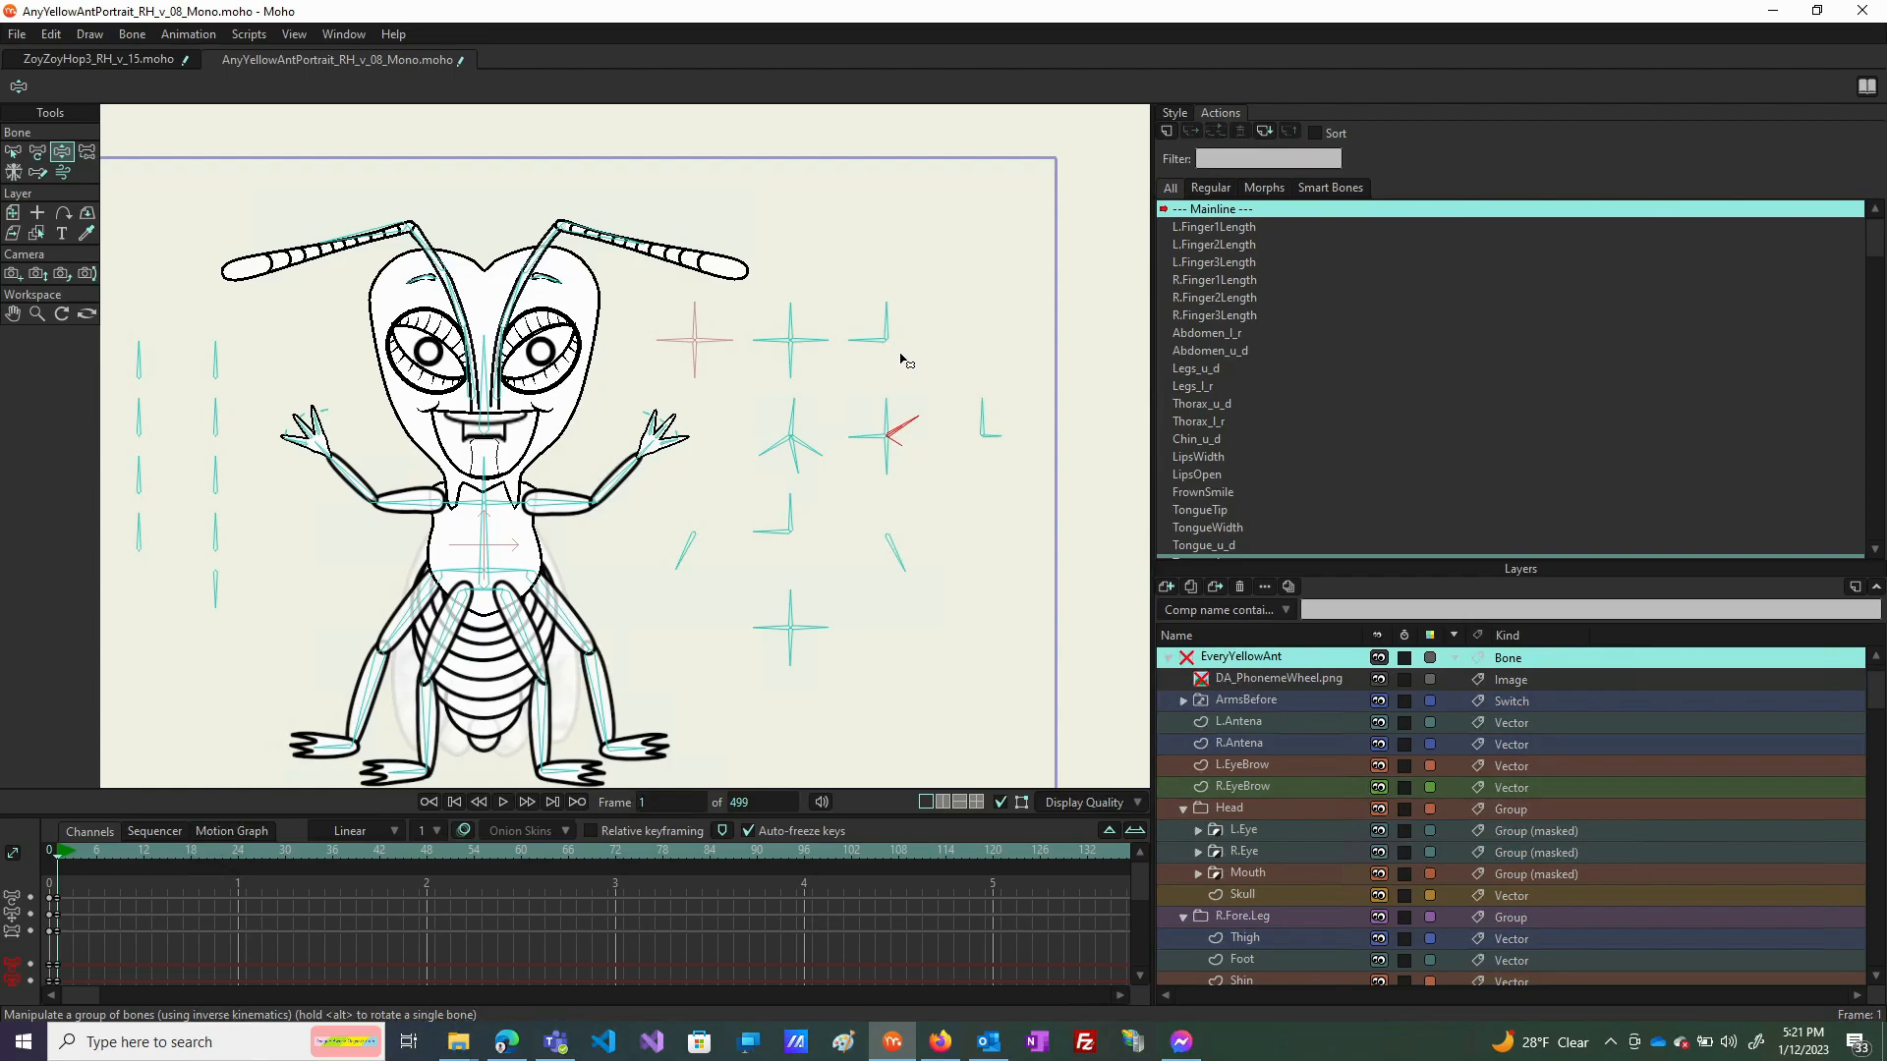
drag(900, 359, 910, 502)
drag(859, 440, 864, 442)
click(896, 471)
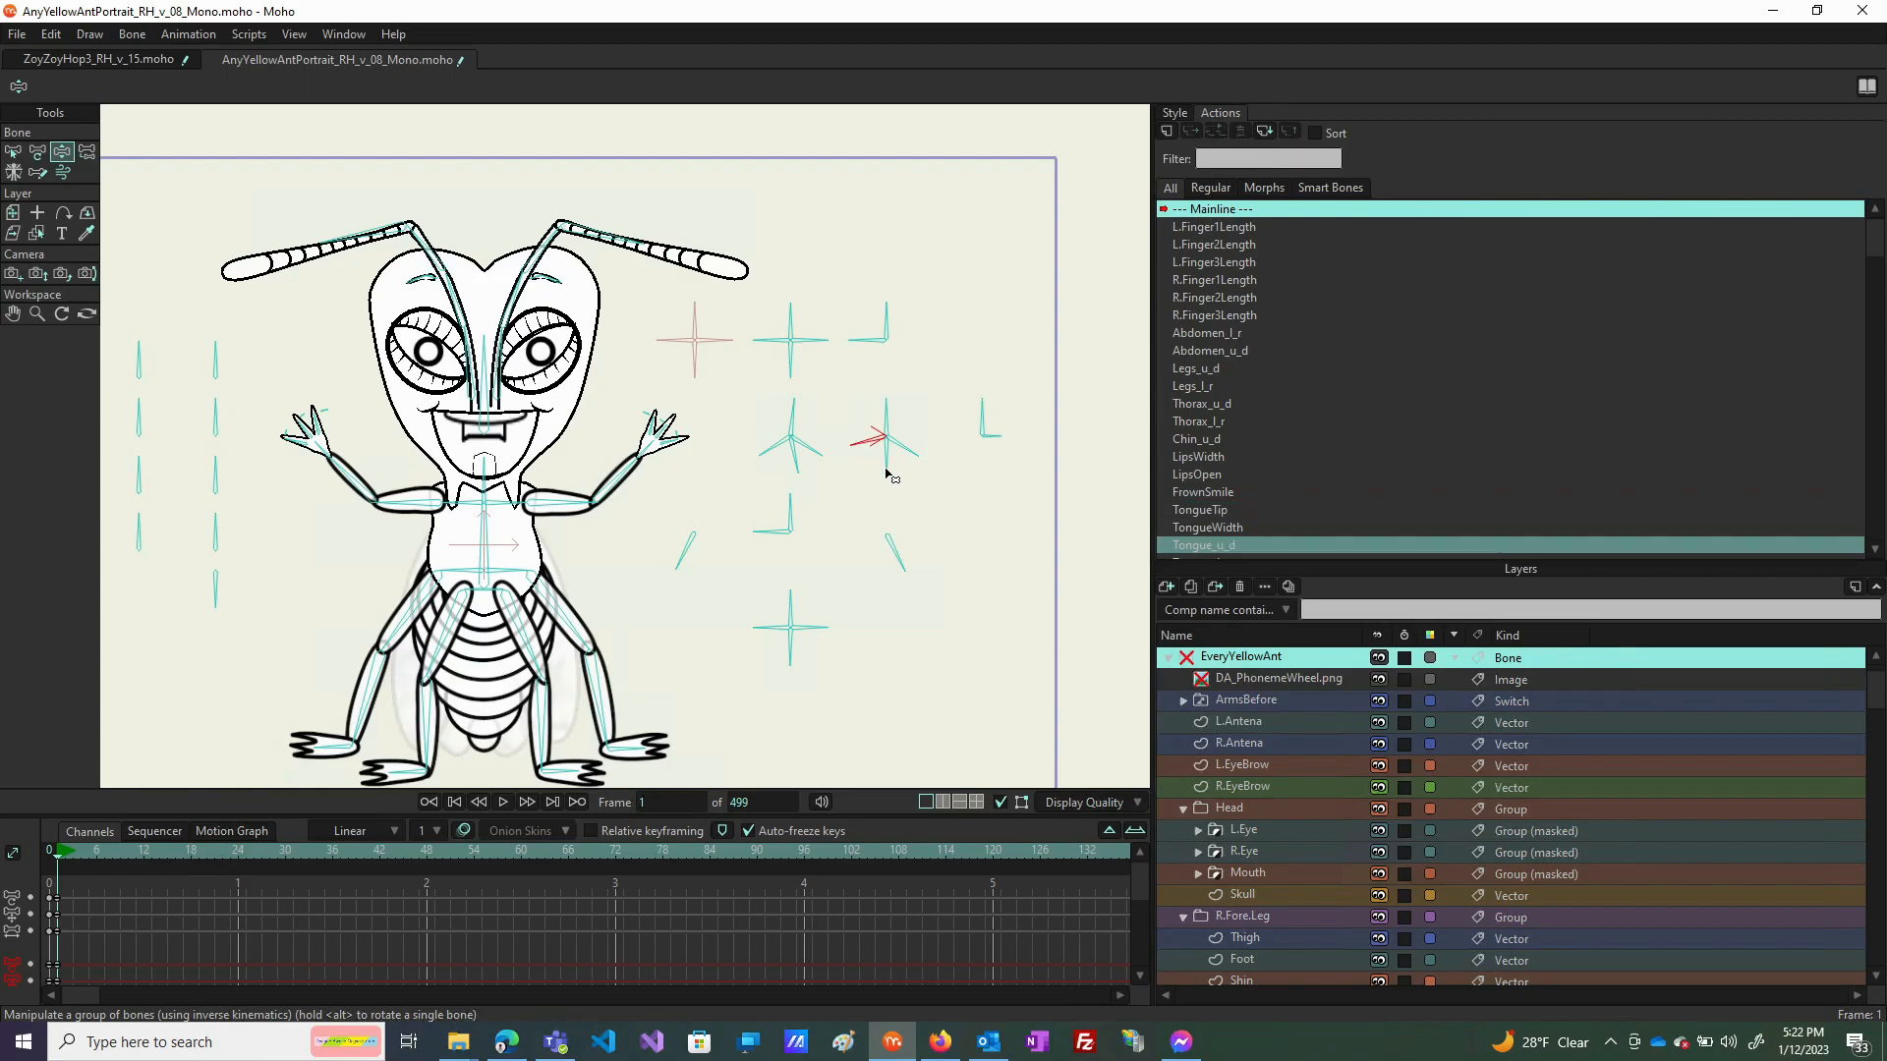
drag(886, 474, 871, 467)
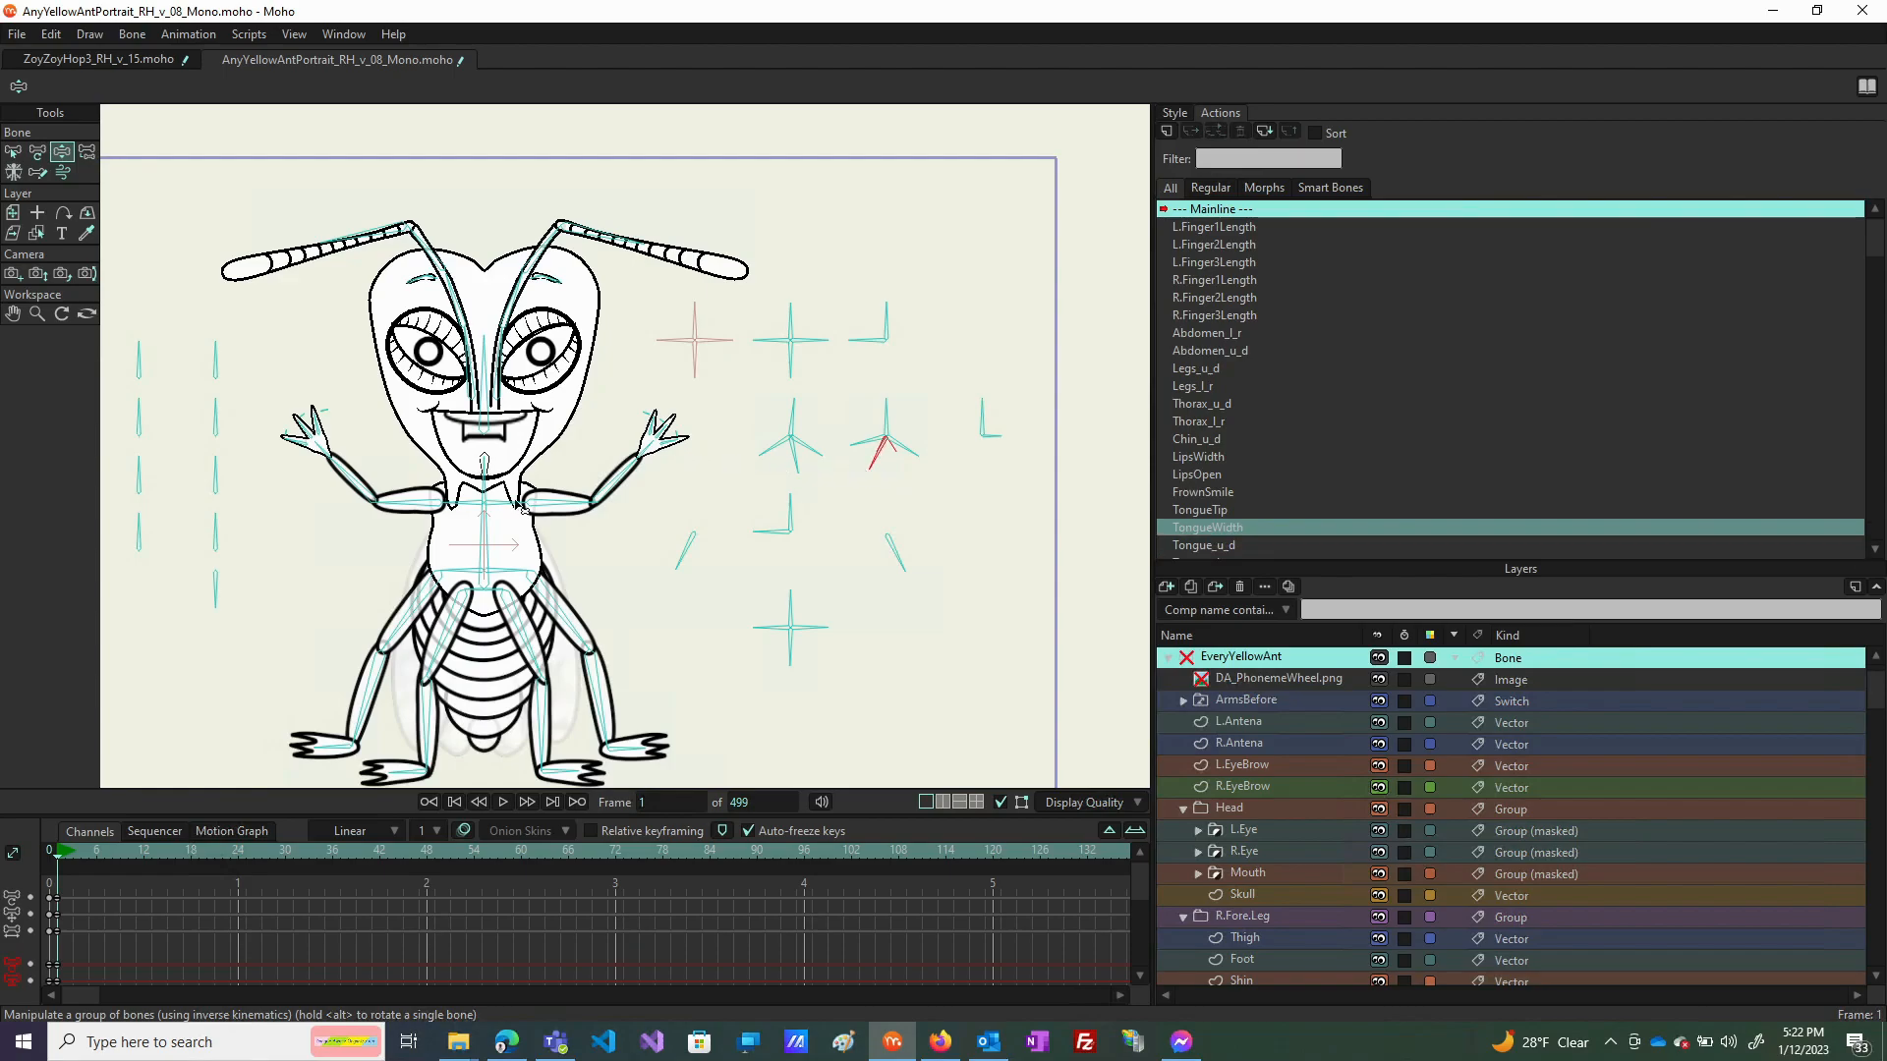
Examine the tongue in close-up while rotating the Tongue_u_d and TongueWidth control bones to change its height and width.
scroll(488, 490, up, 5)
scroll(489, 488, up, 2)
scroll(550, 479, down, 5)
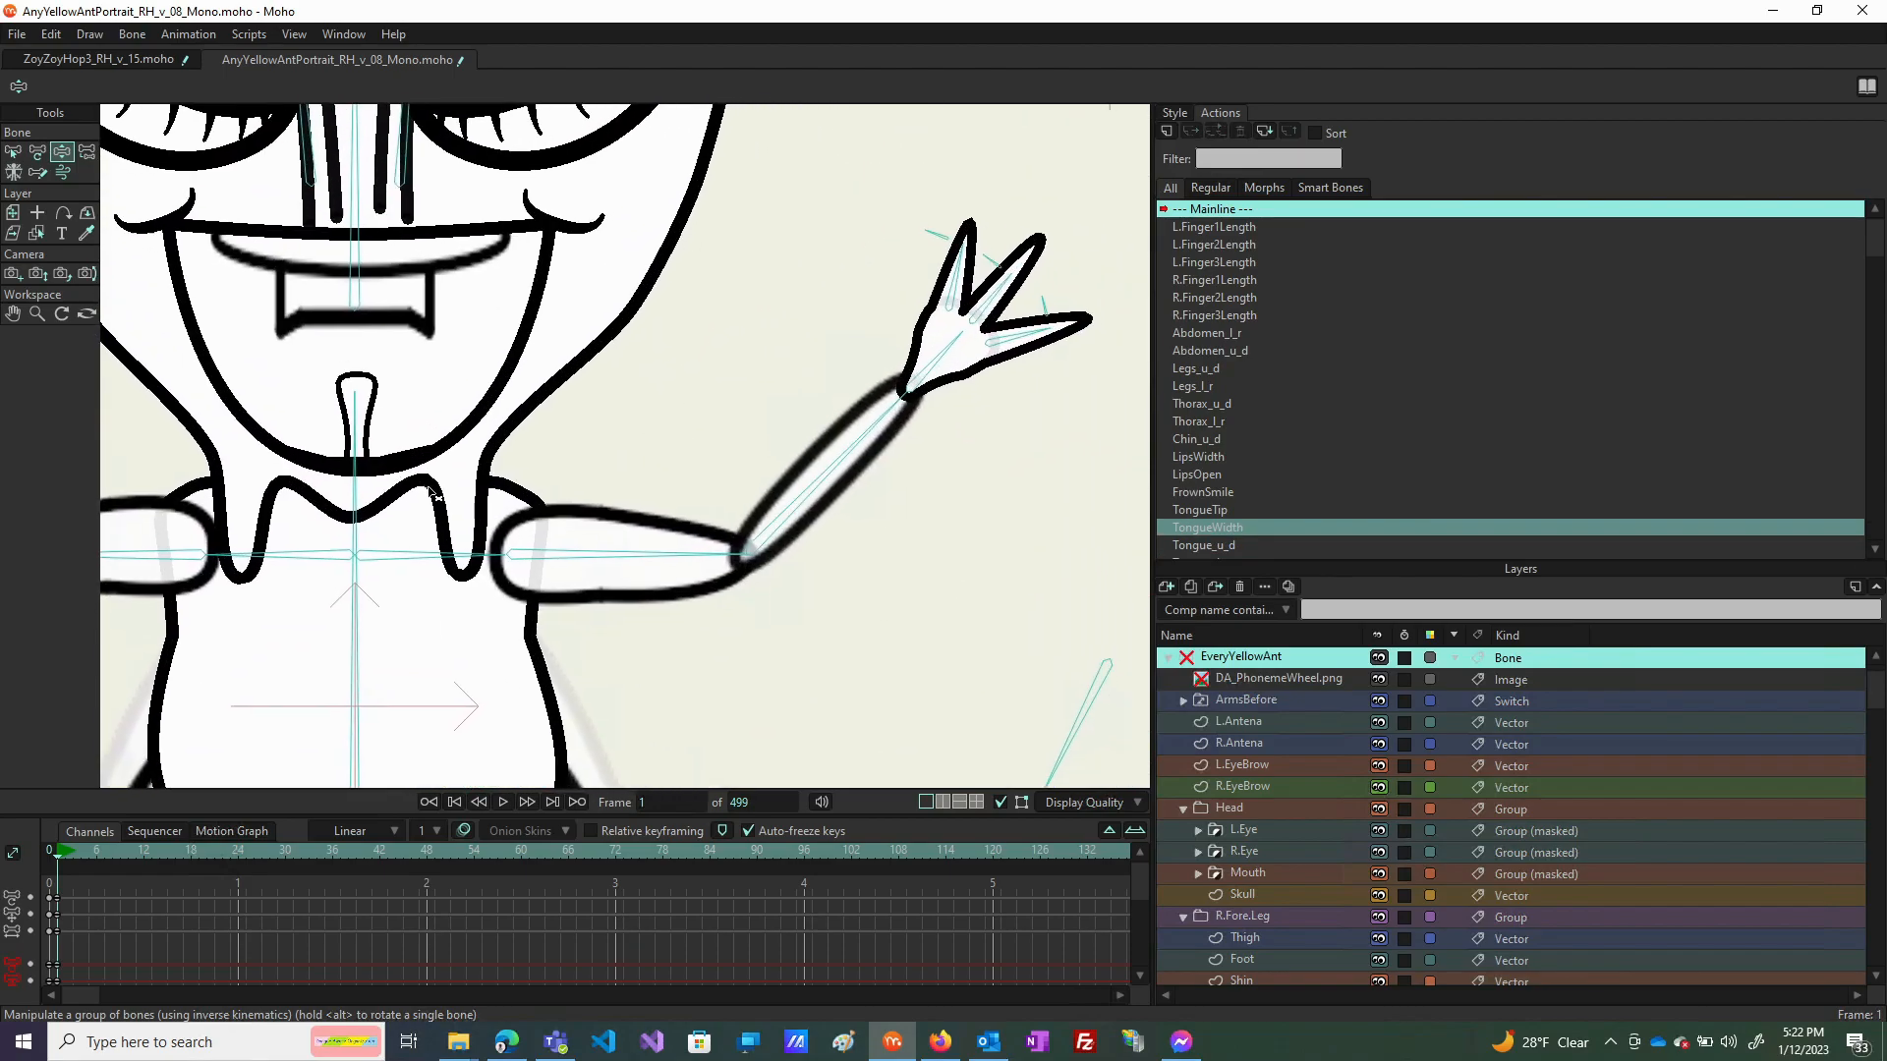
scroll(585, 559, down, 2)
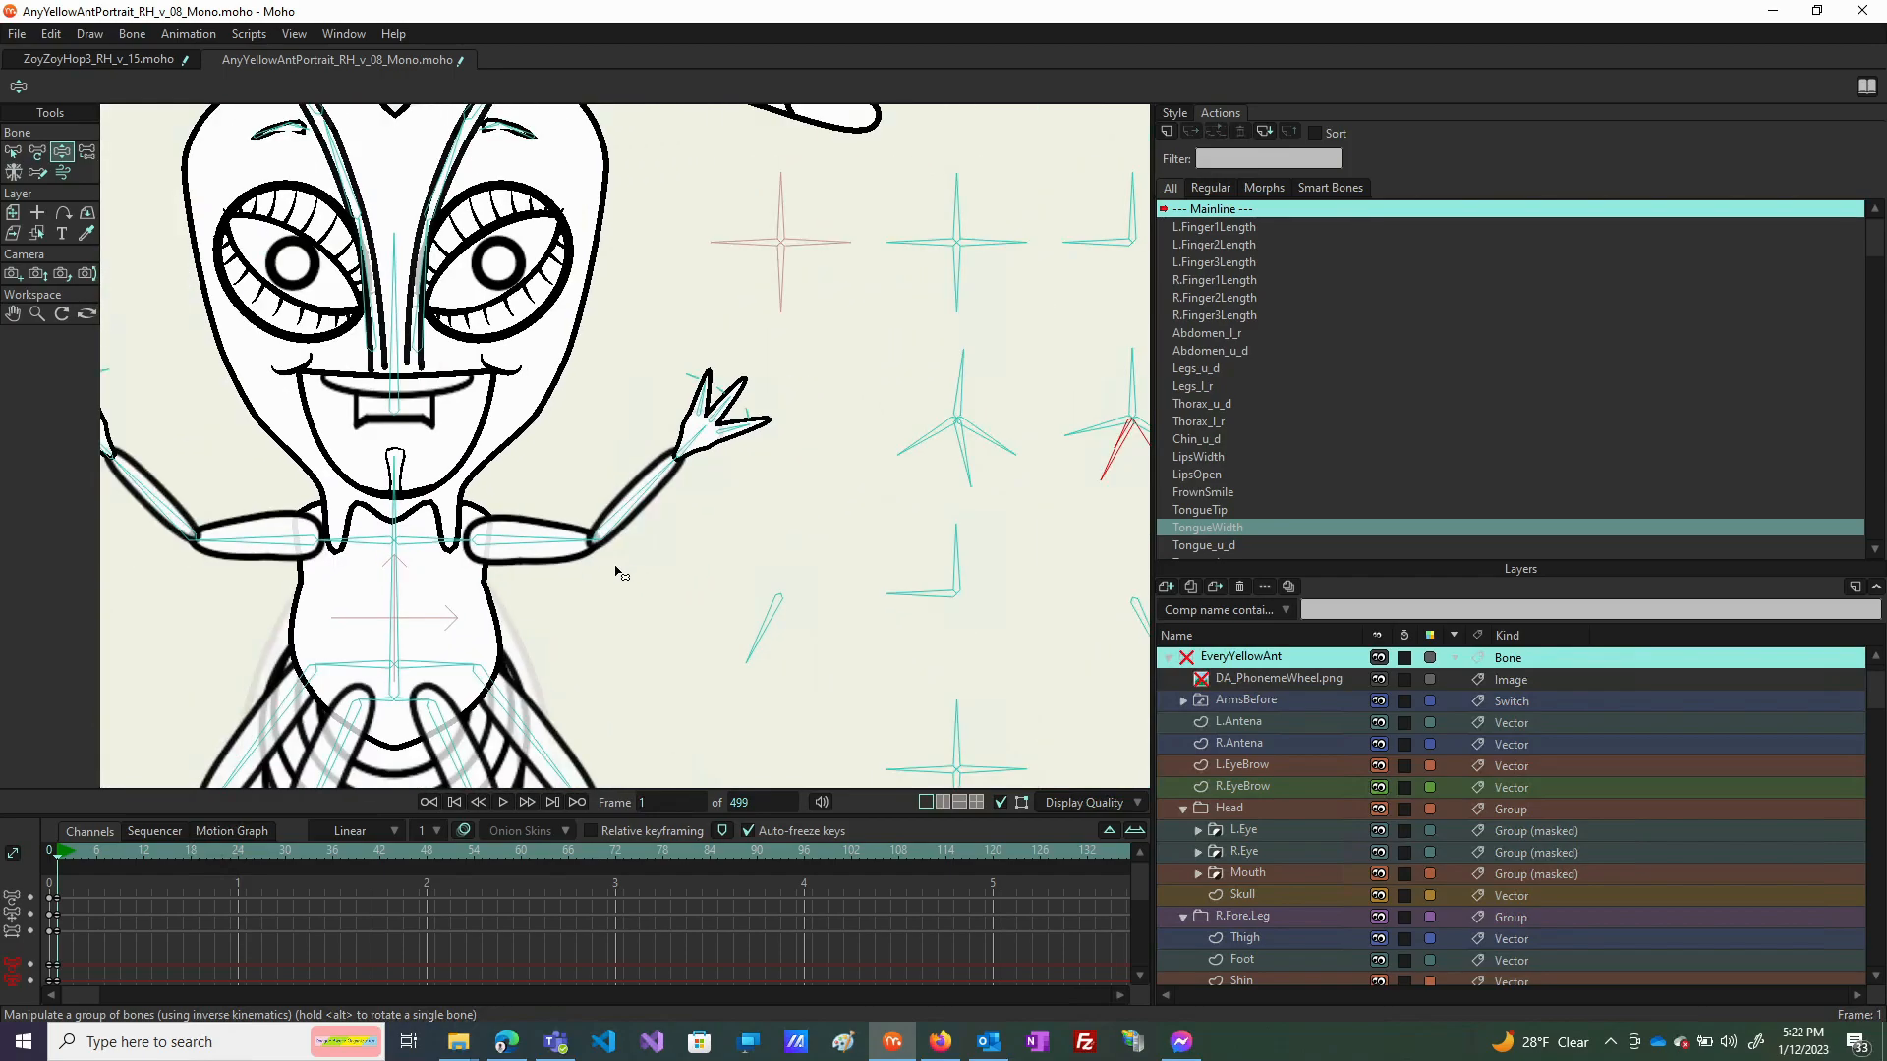
drag(1116, 469, 1069, 442)
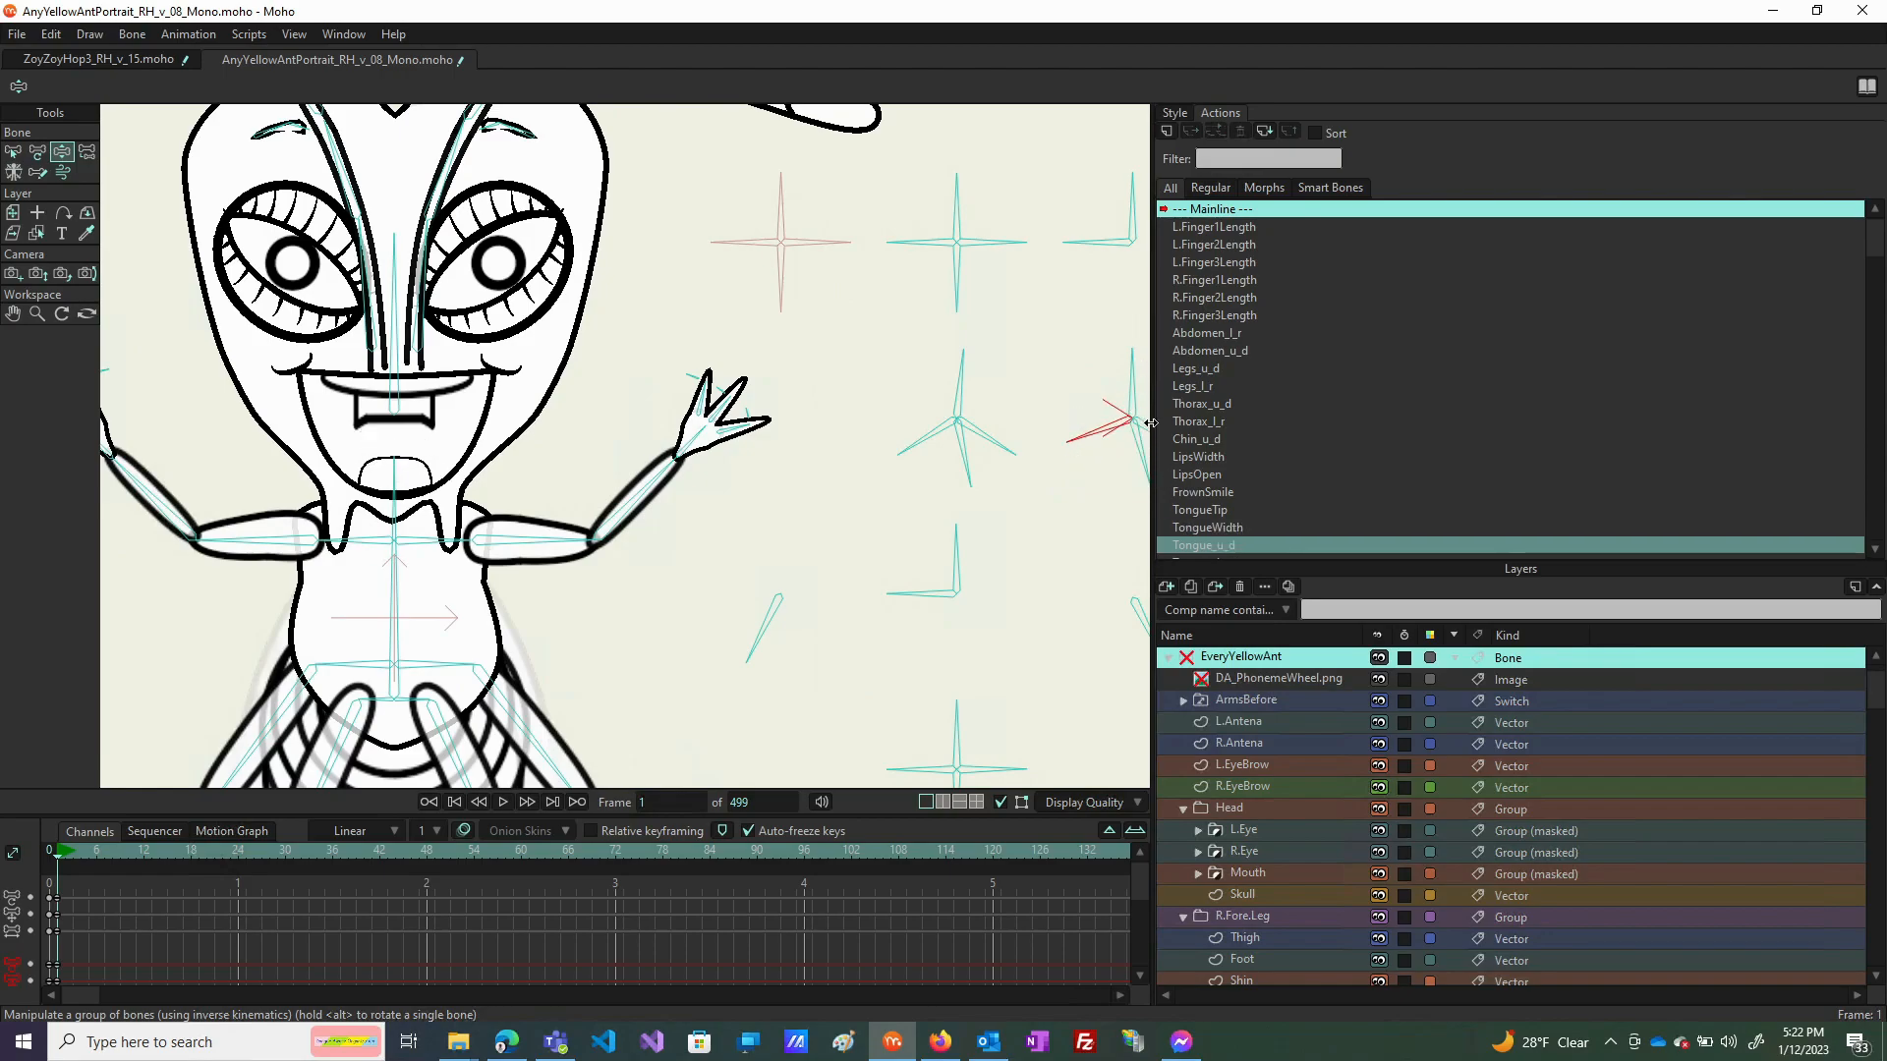
drag(1120, 440, 918, 505)
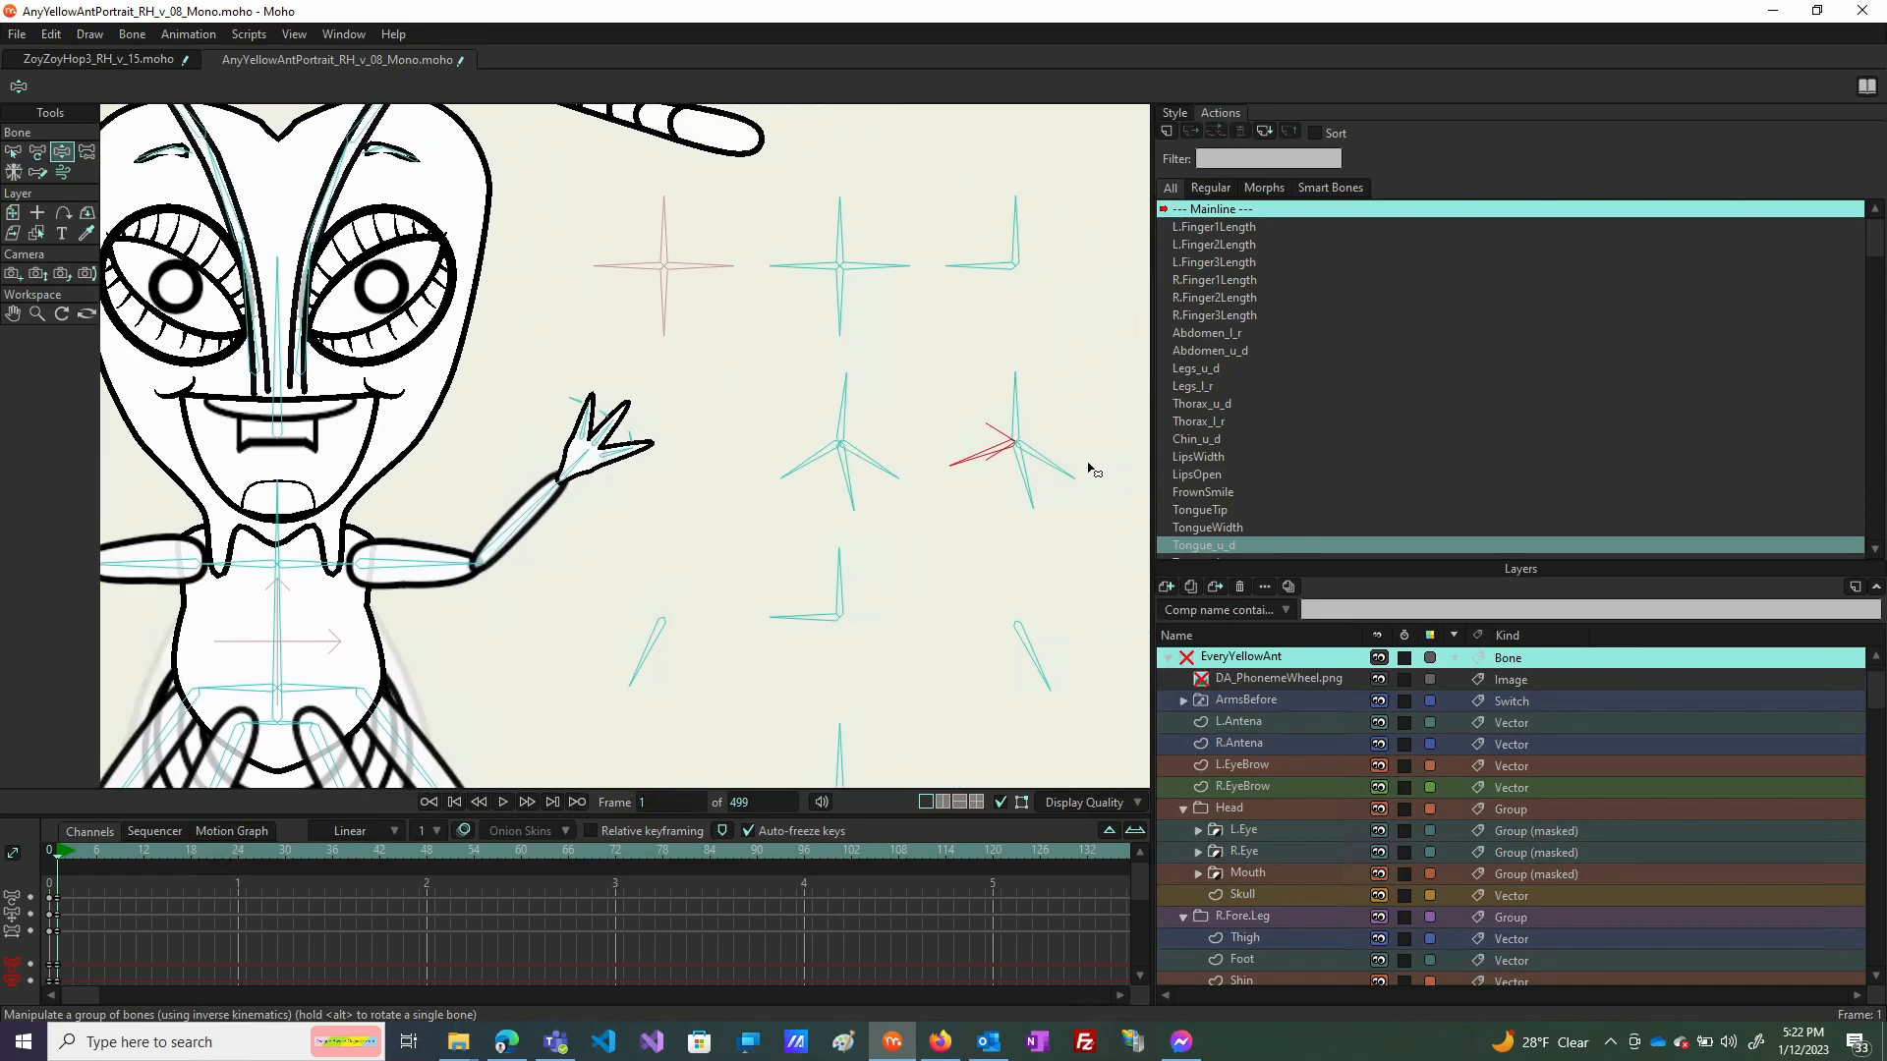
drag(1062, 480, 1019, 510)
click(980, 462)
Select all bones of the mouth and tongue control crosses and reset their angles.
key(b)
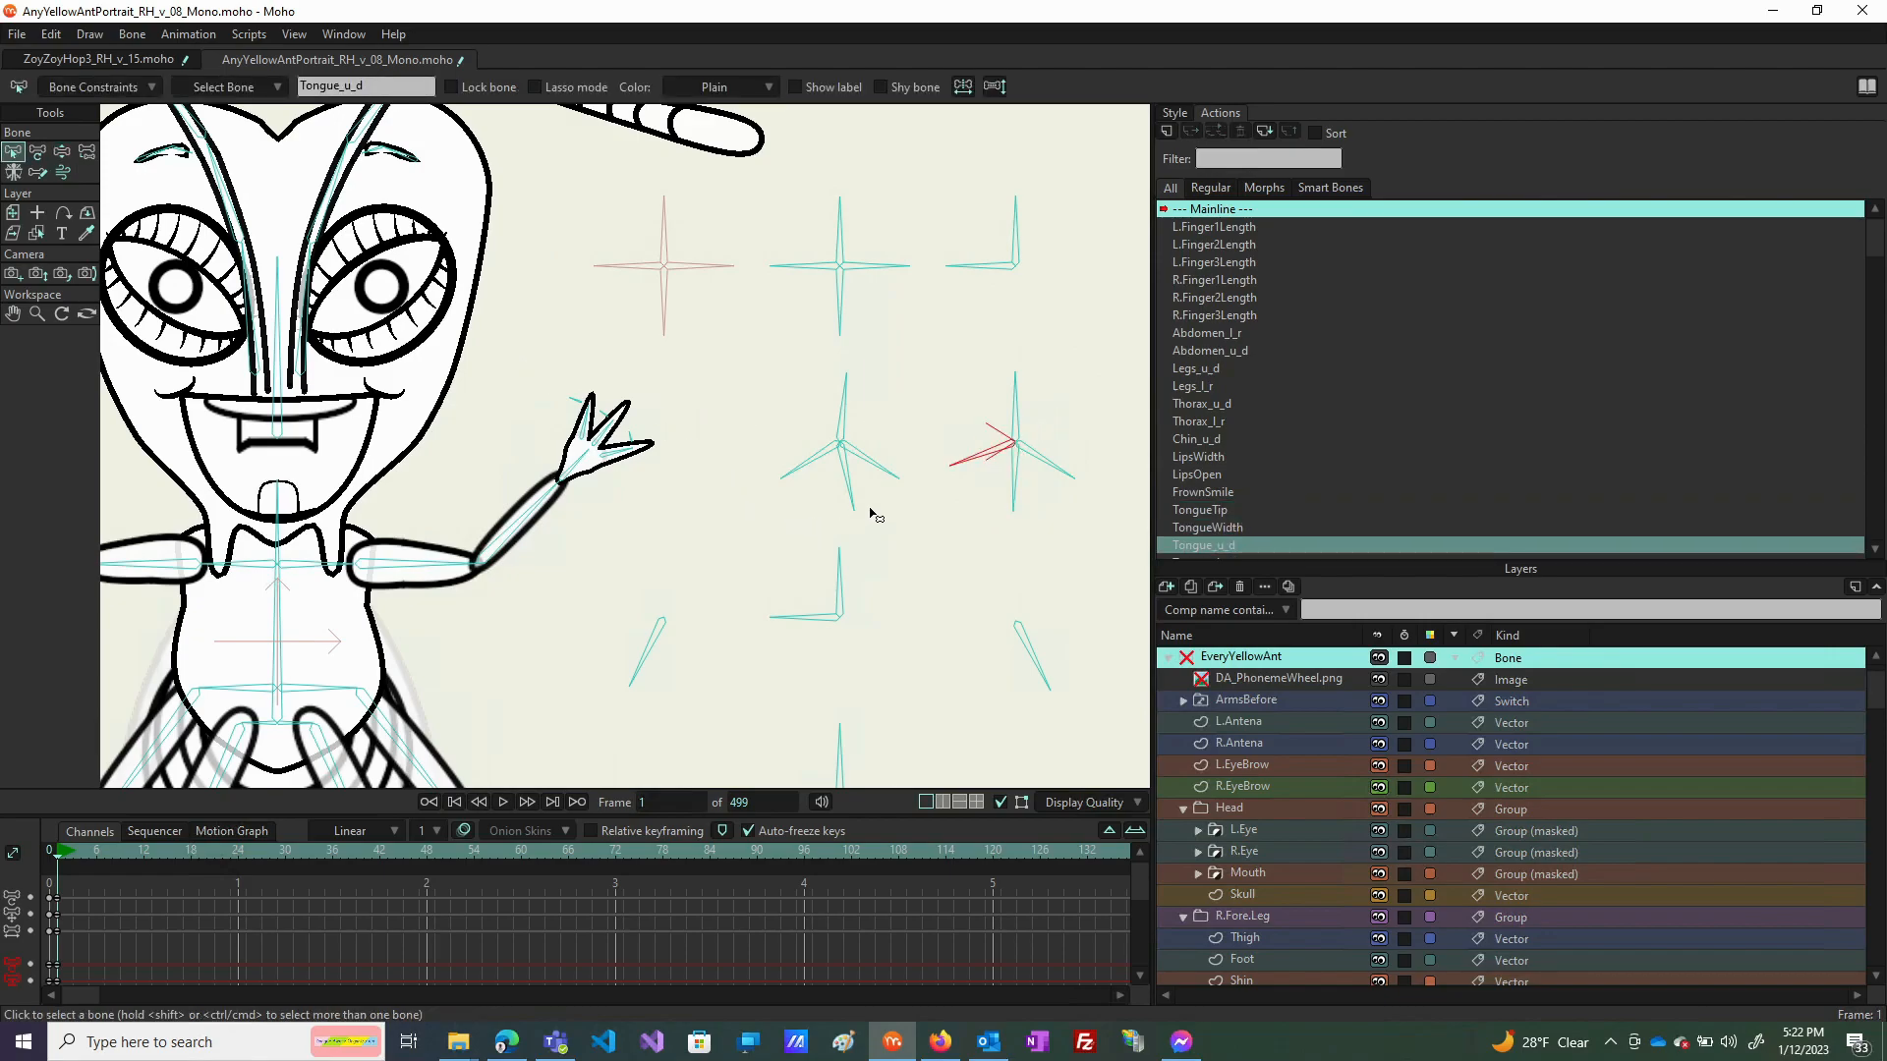
drag(1102, 407, 791, 511)
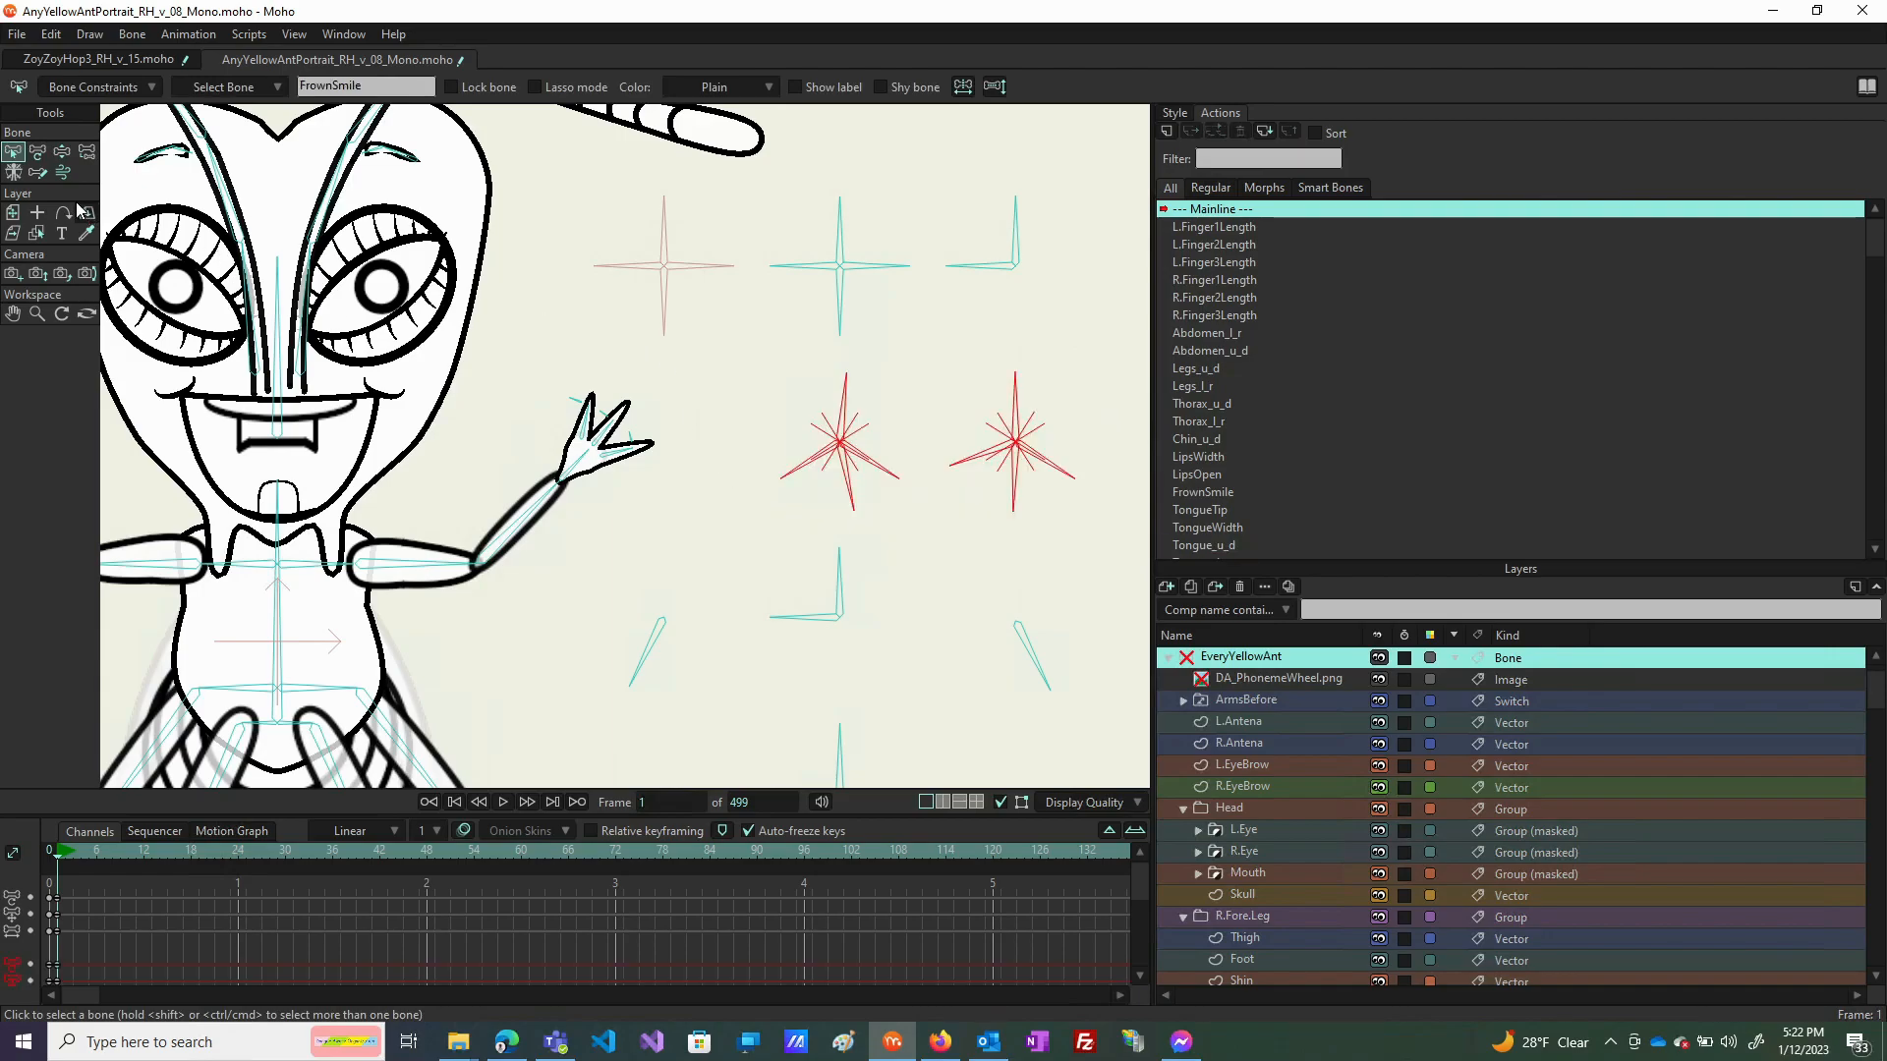
click(38, 152)
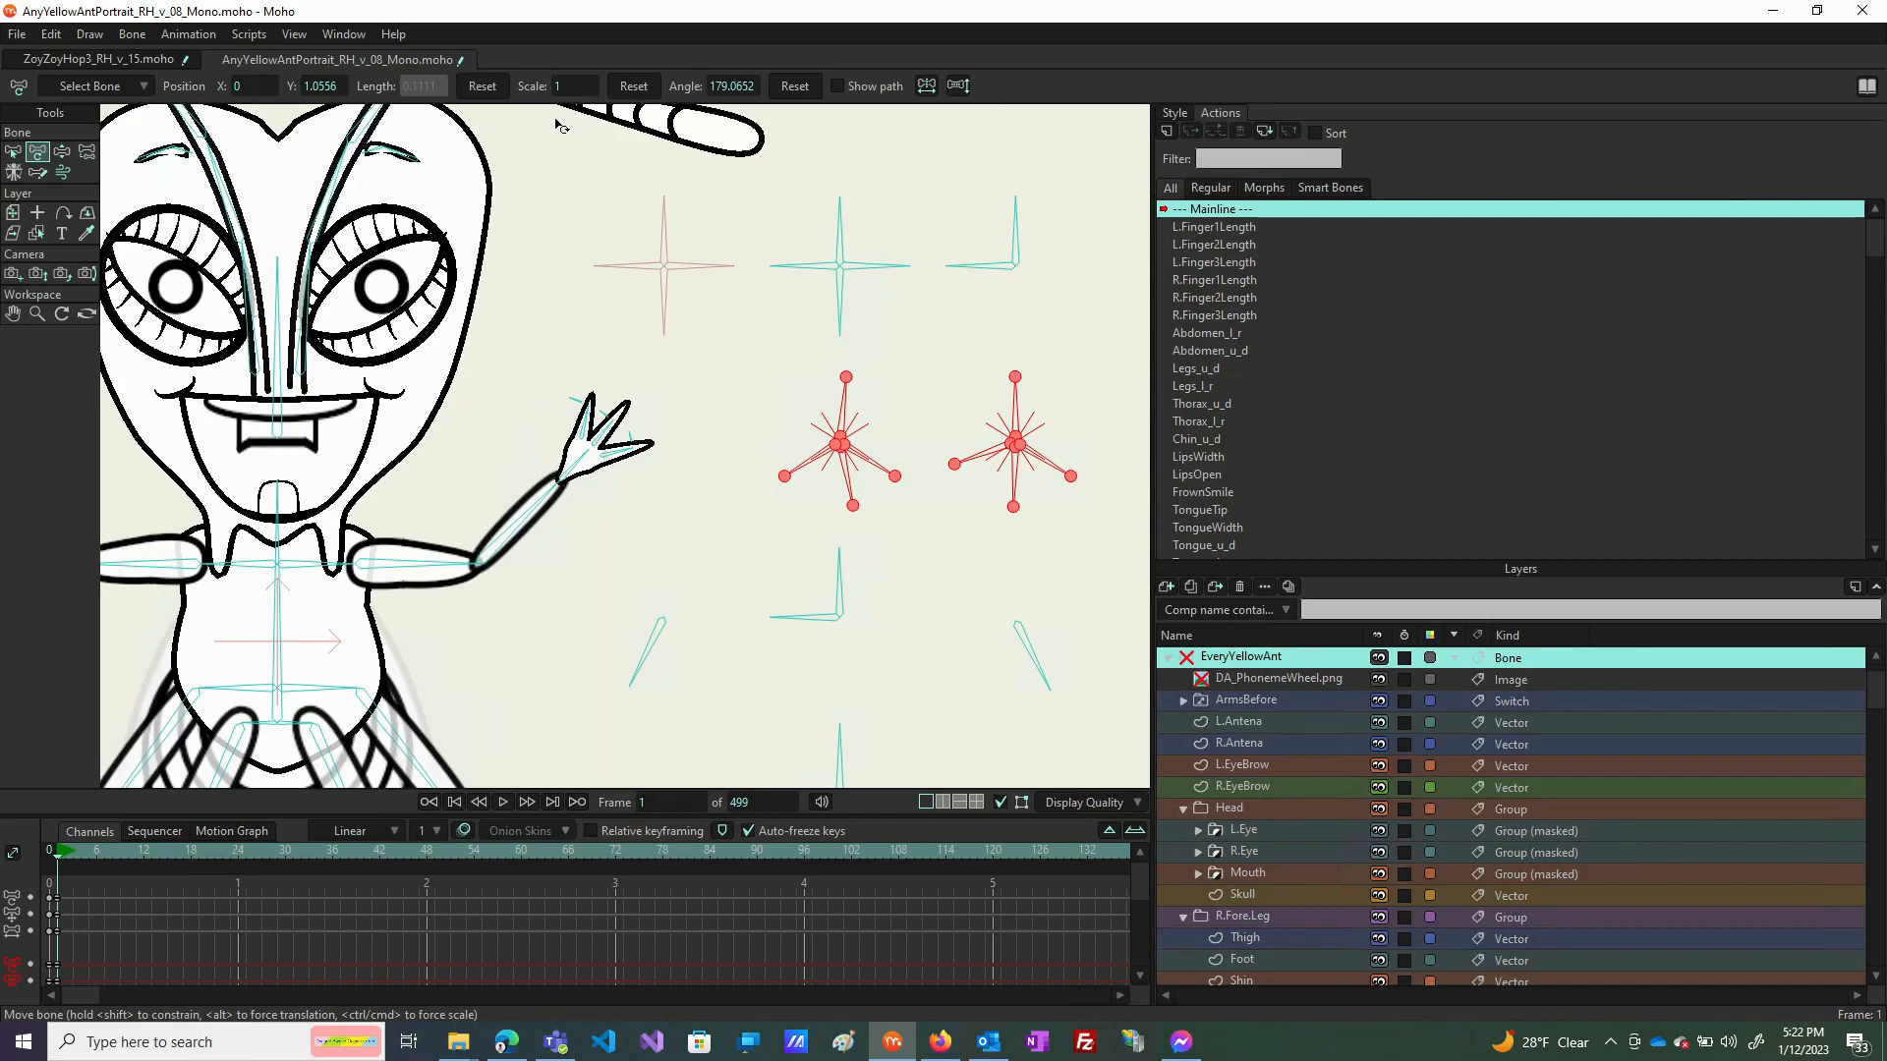
click(794, 86)
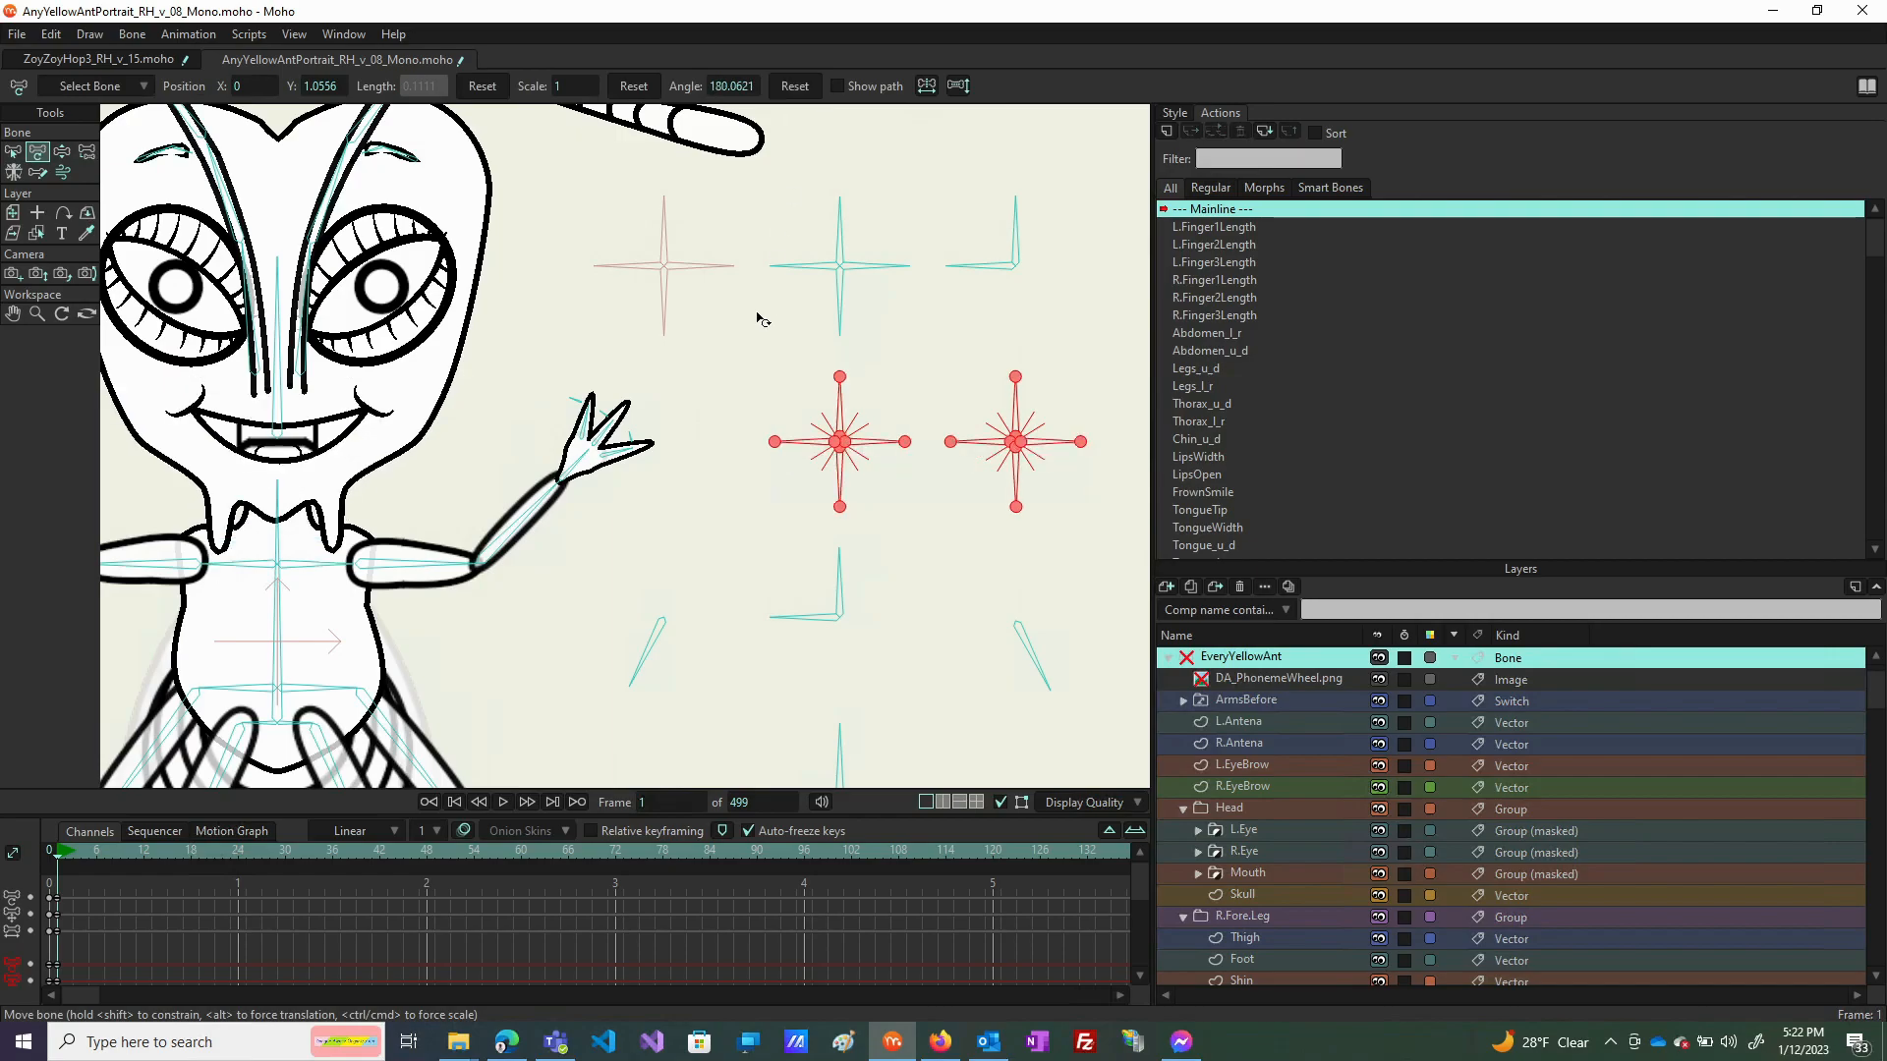
scroll(693, 363, down, 3)
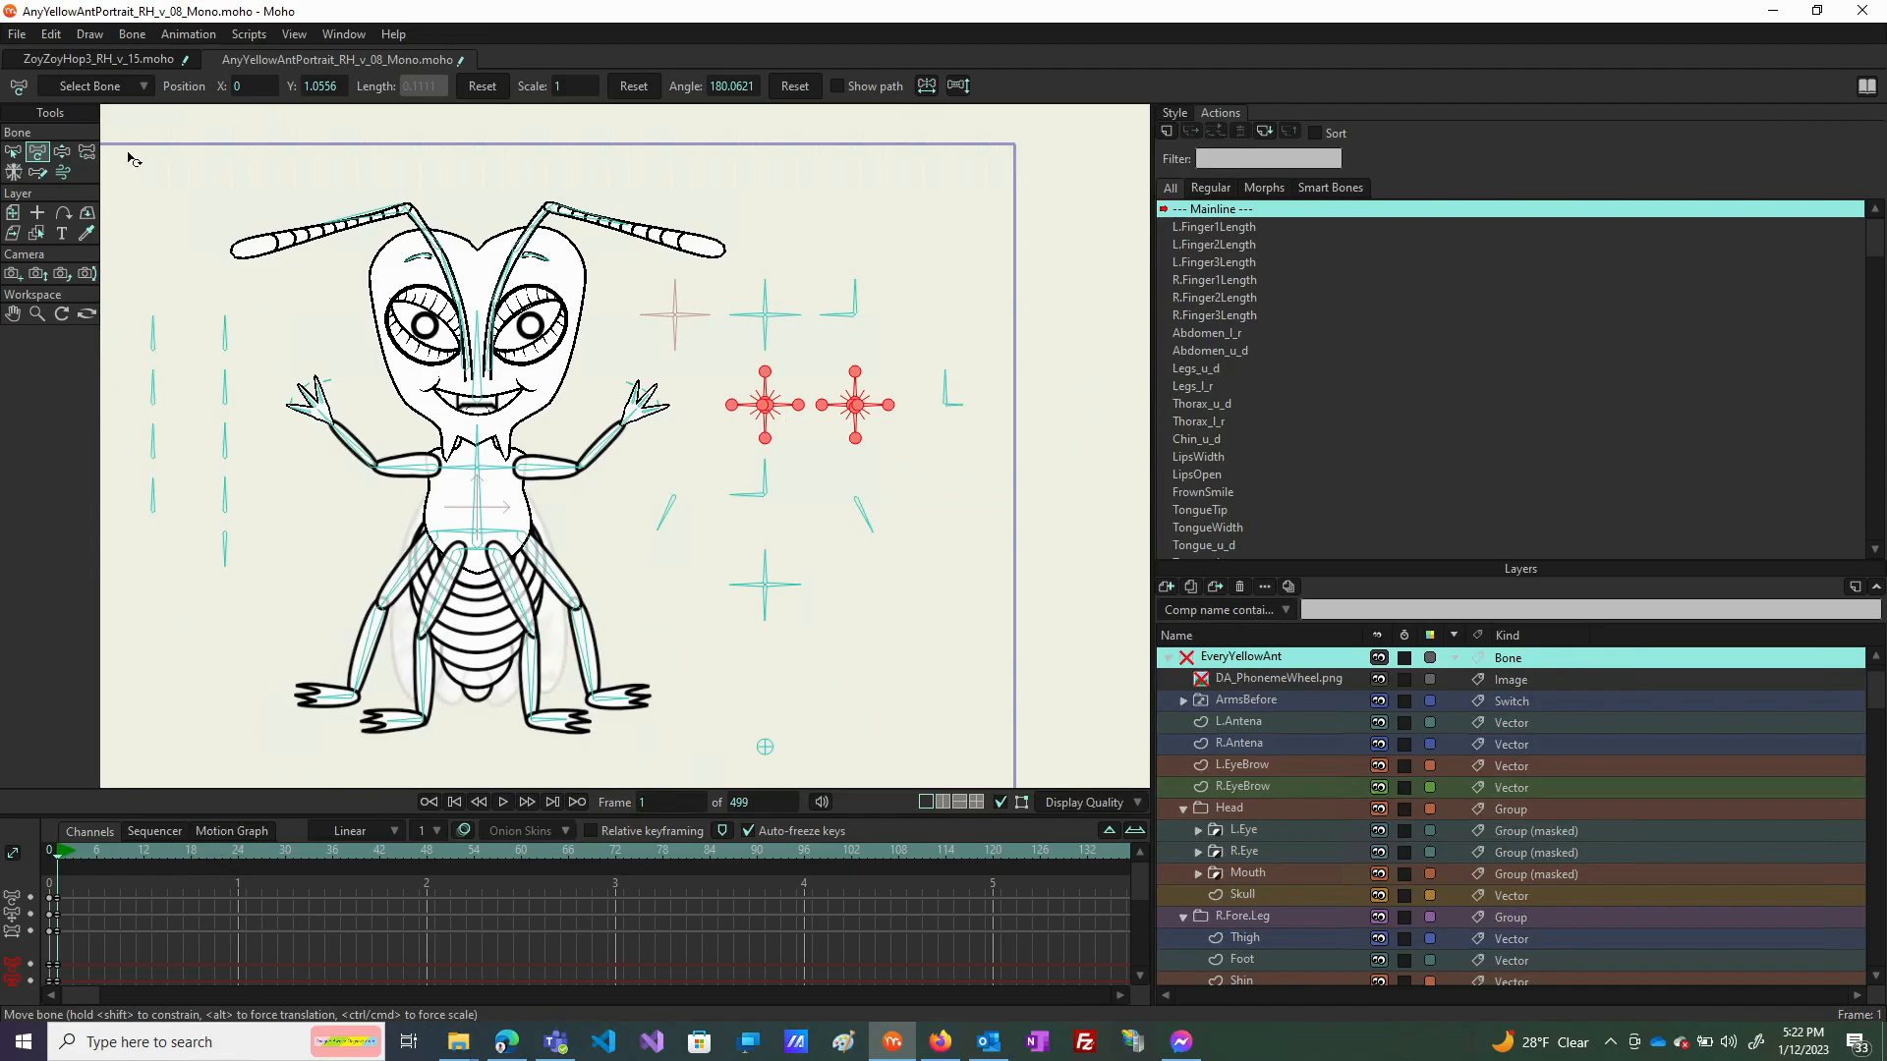
Rotate the L-shaped phoneme control's bones with Manipulate Bones to show the phoneme wheel image and drive the mouth.
click(66, 154)
click(160, 190)
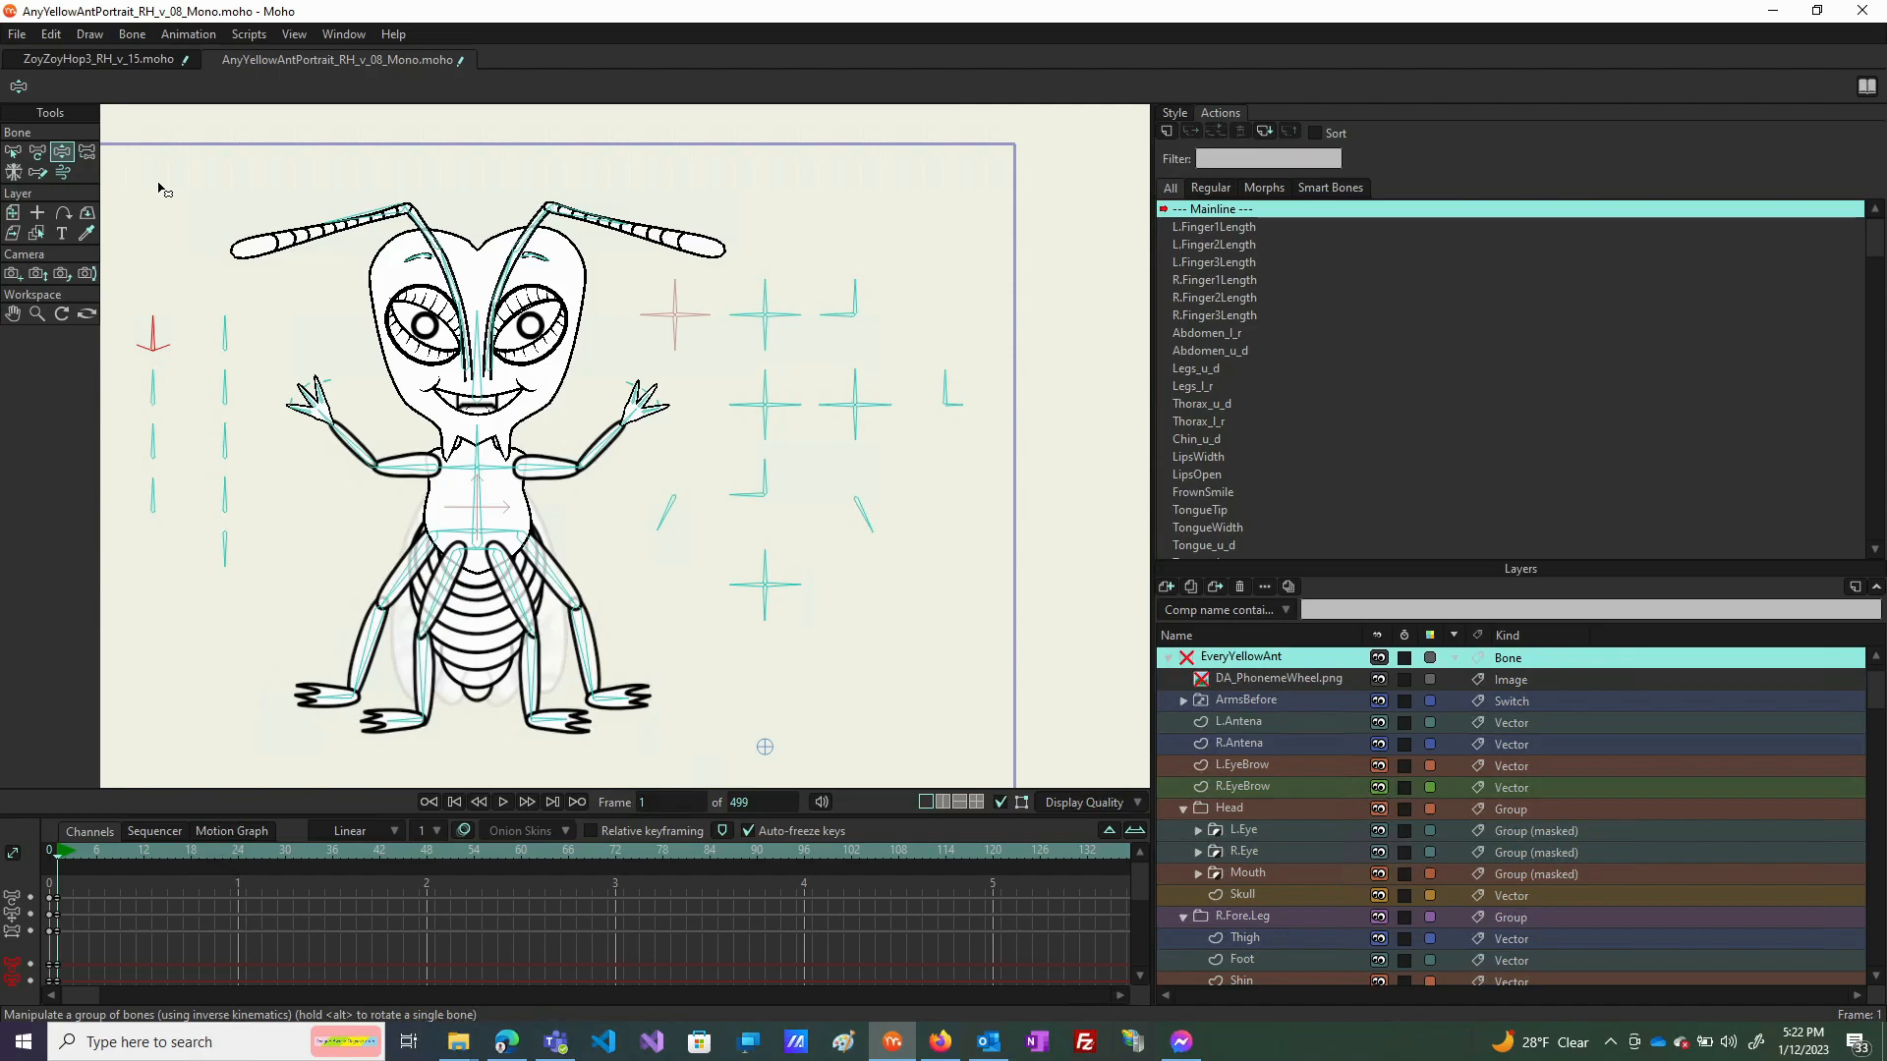
mouse_move(944, 388)
mouse_down()
mouse_move(941, 432)
mouse_move(927, 396)
mouse_move(955, 449)
mouse_move(963, 386)
mouse_up()
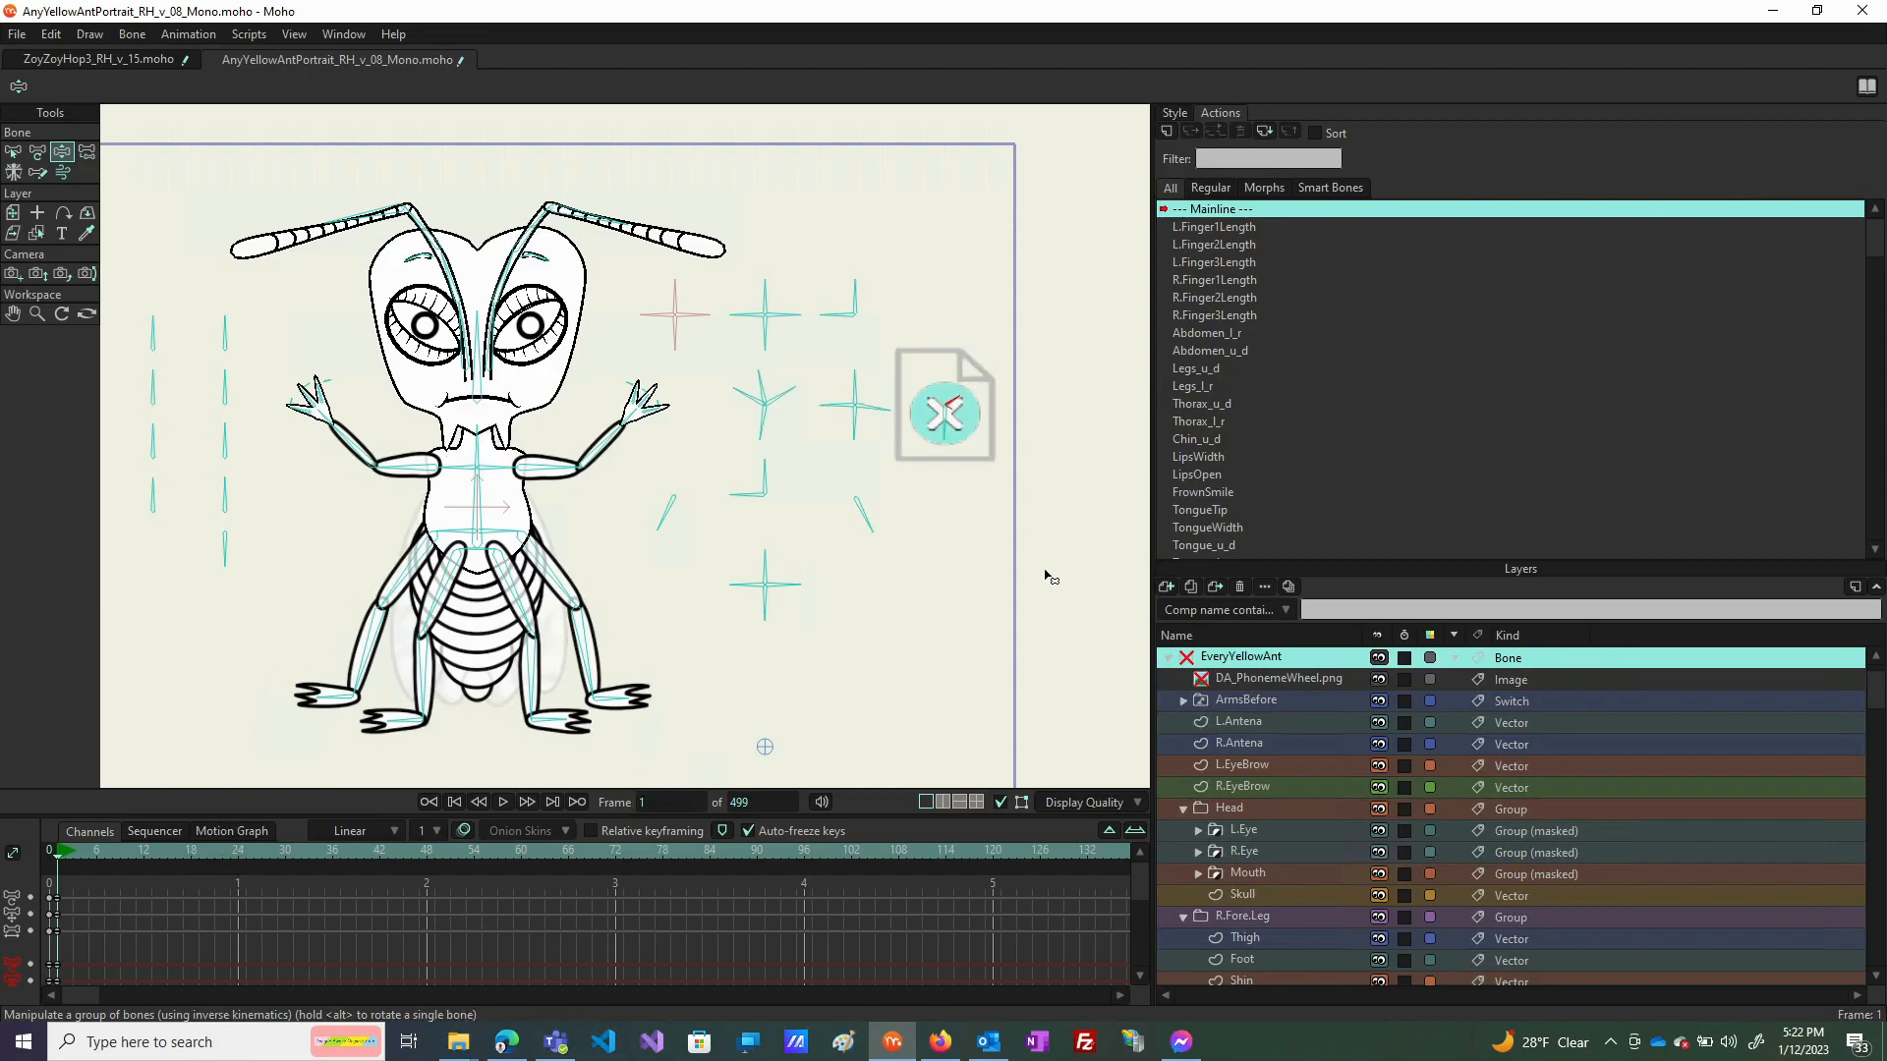
Delete the broken DA_PhonemeWheel.png image layer from the EveryYellowAnt bone layer.
click(1299, 682)
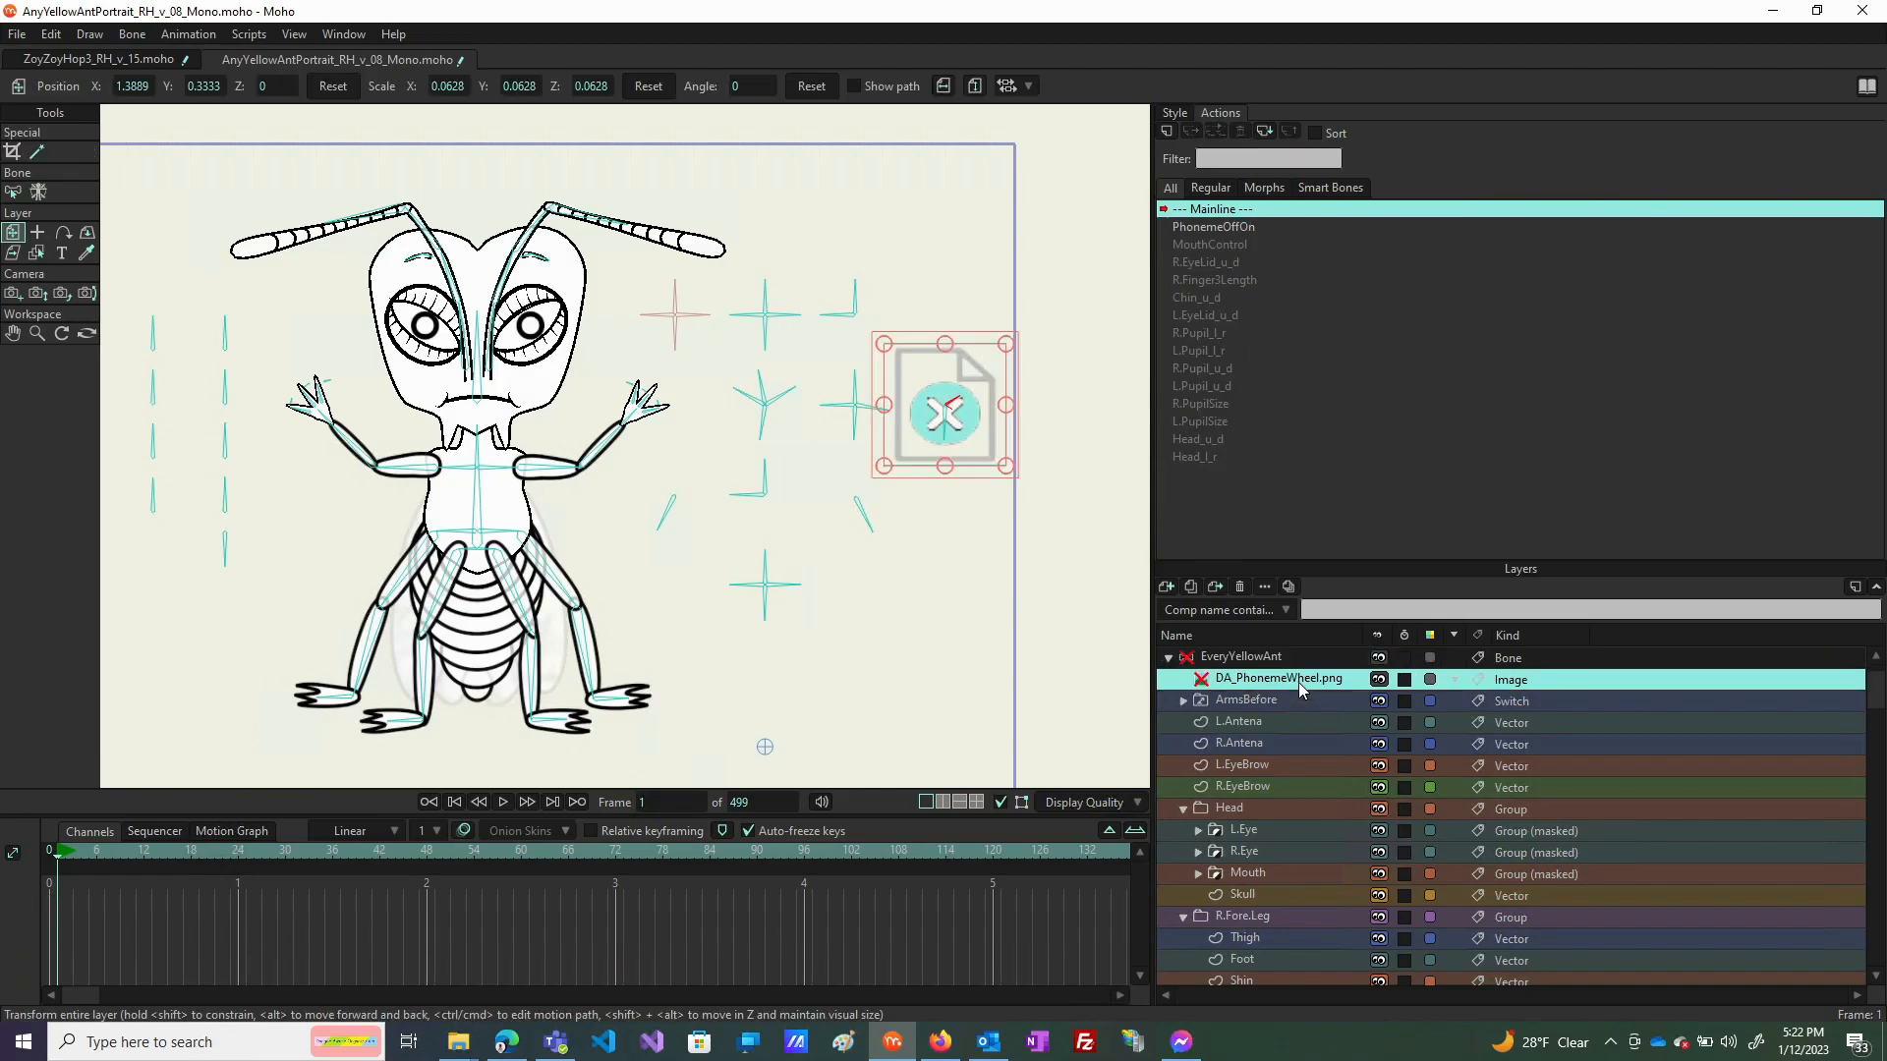
right_click(1297, 684)
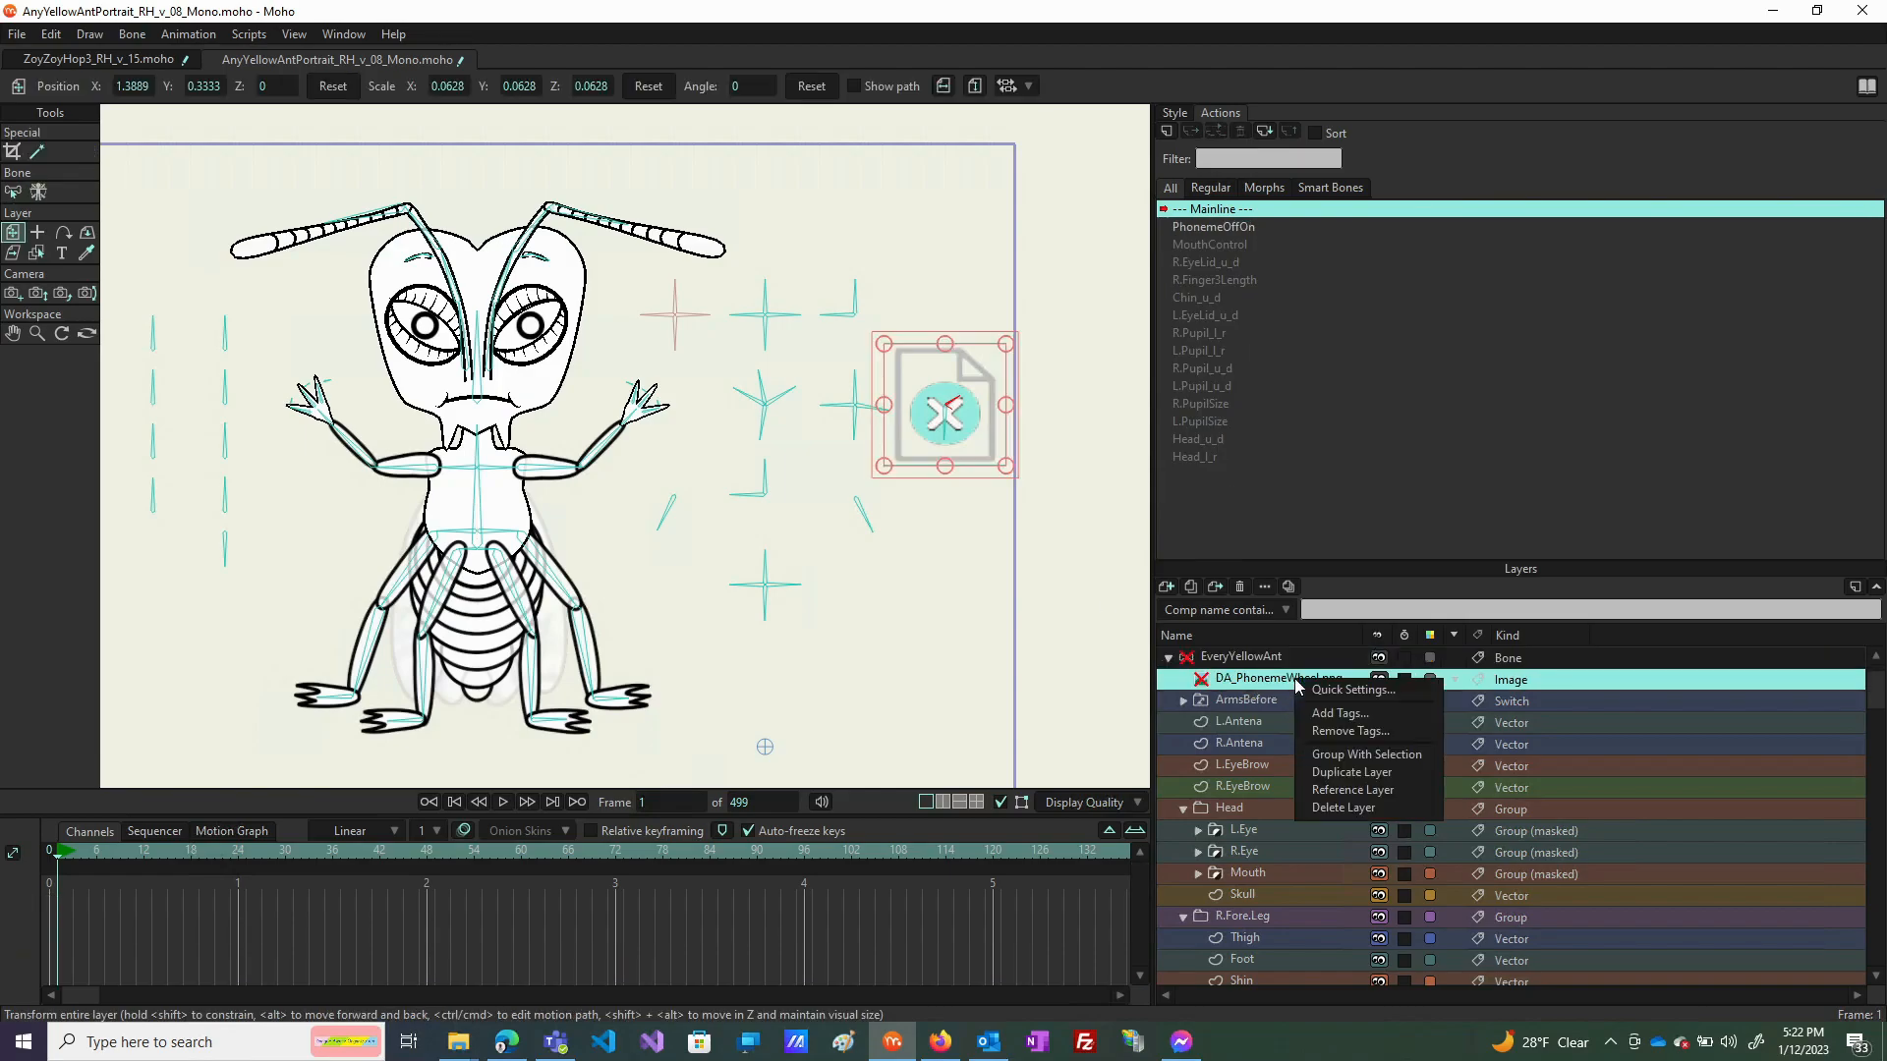
click(1343, 808)
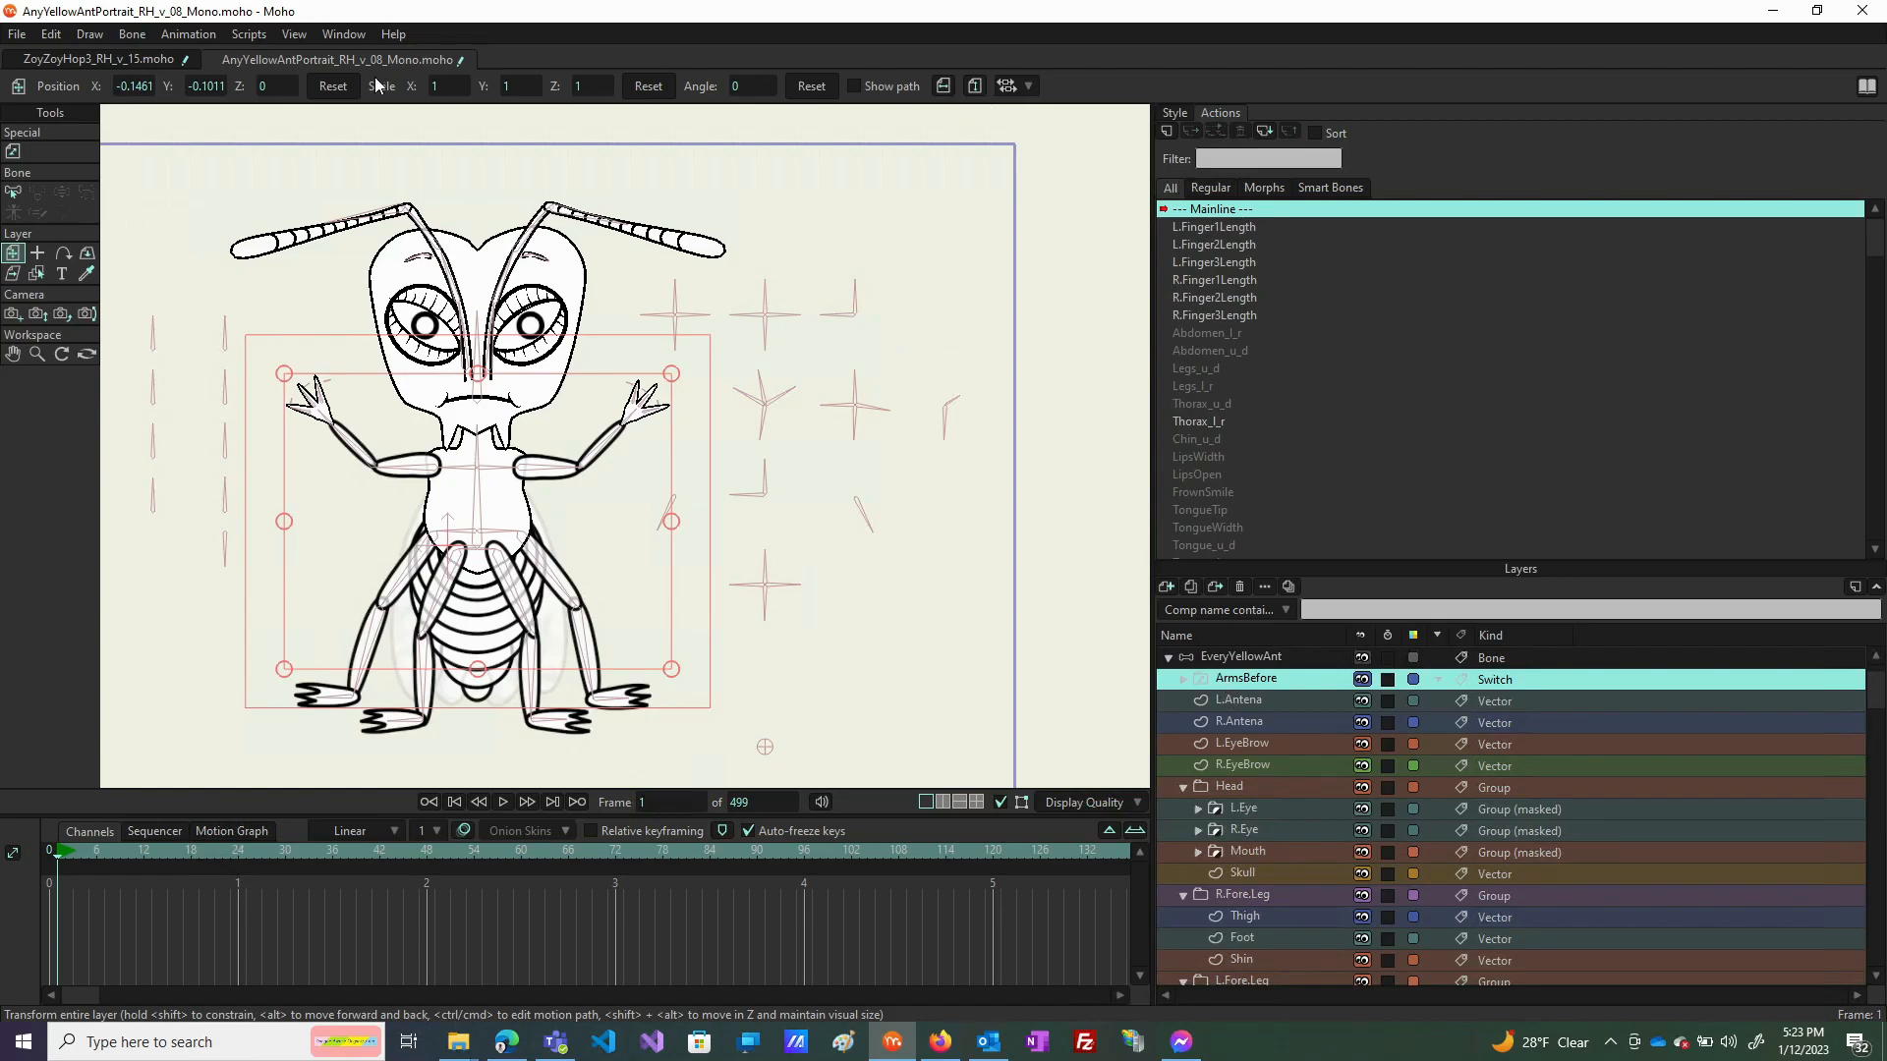
Add a new image layer above ArmsBefore using DA_PhonemeWheel.png from the PhonemesComic folder.
click(1177, 588)
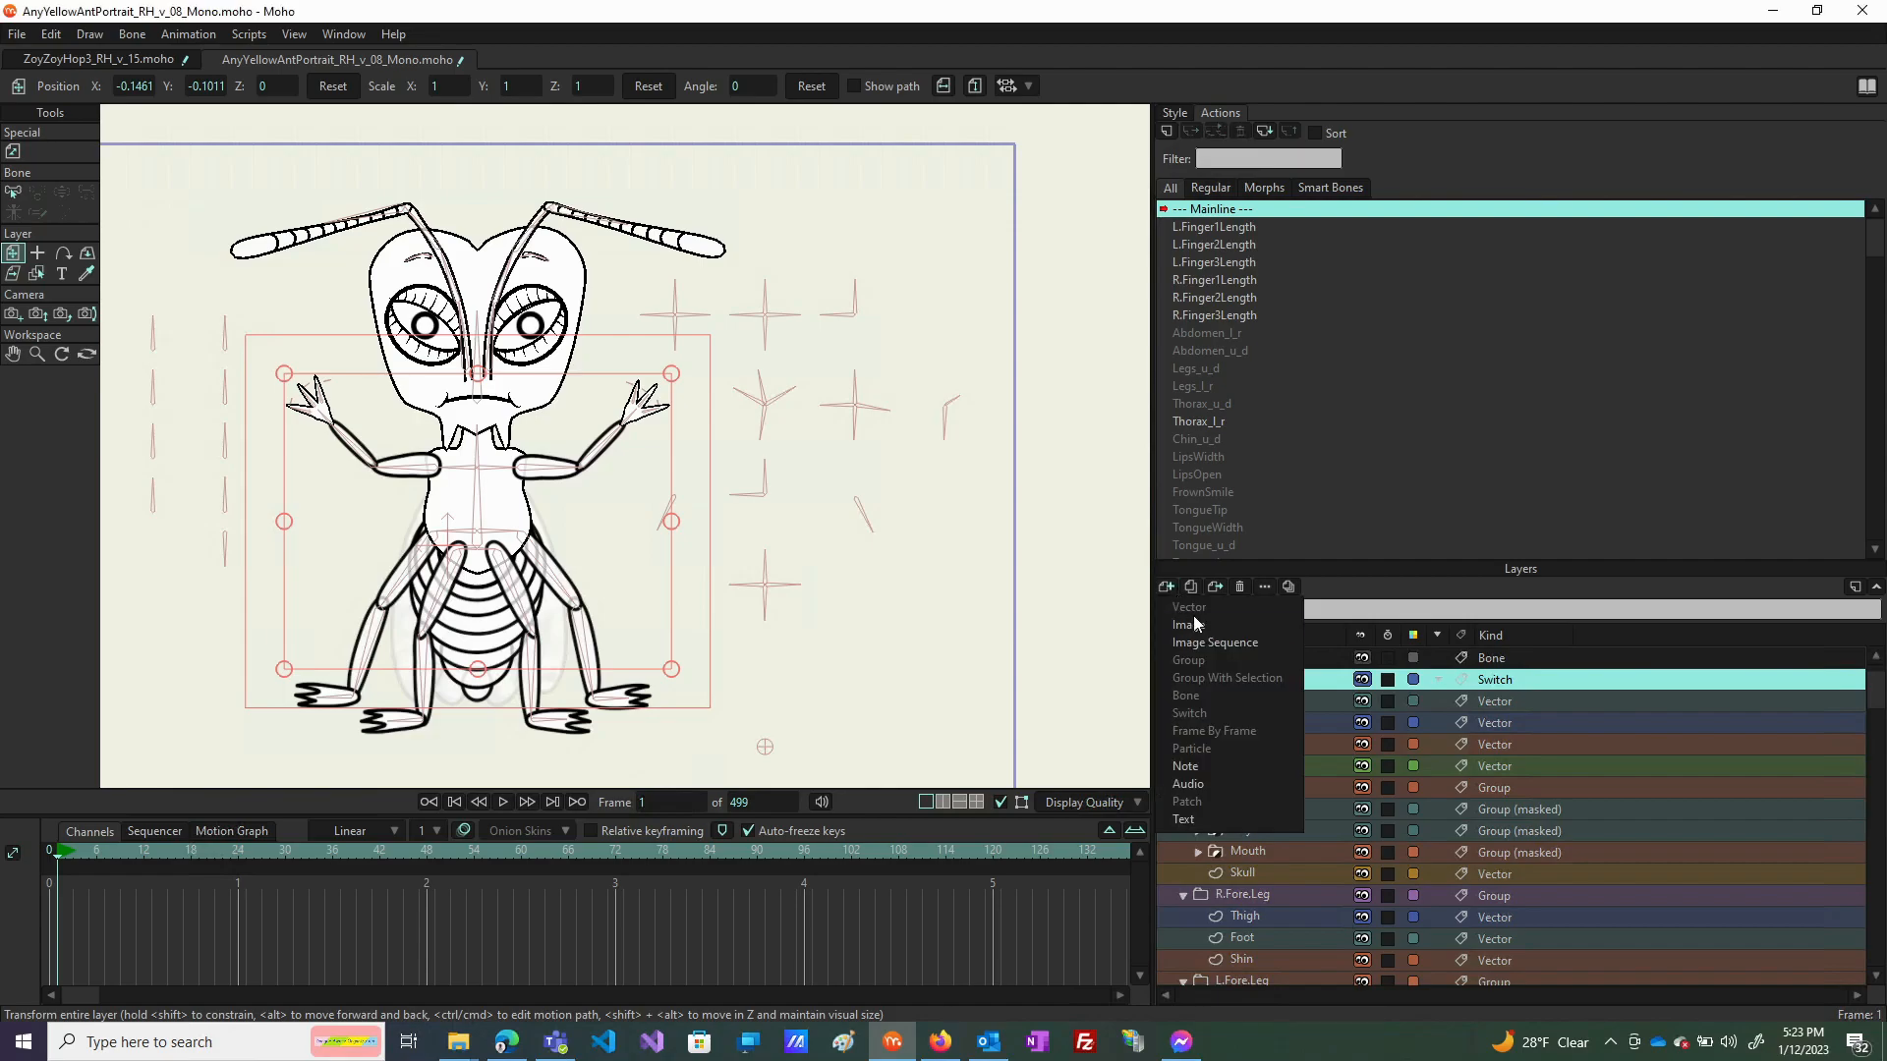
click(1192, 626)
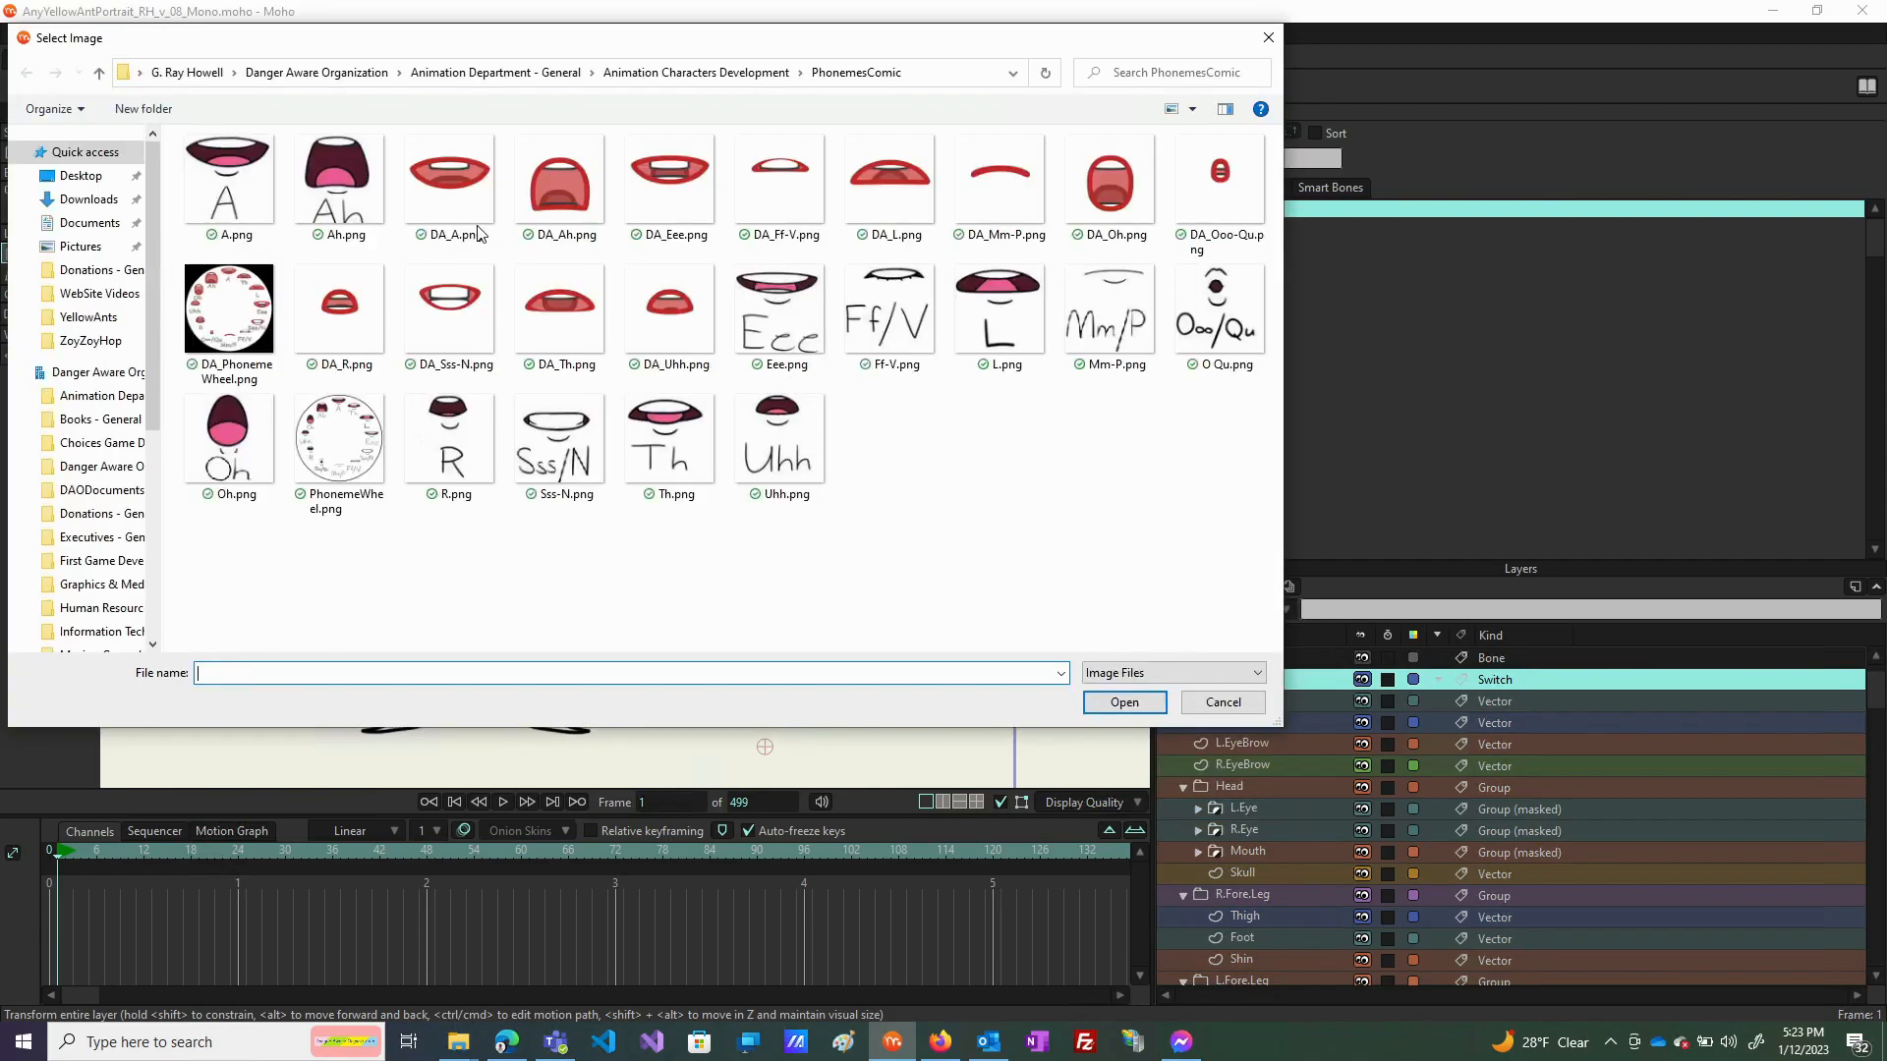
click(226, 323)
double_click(224, 322)
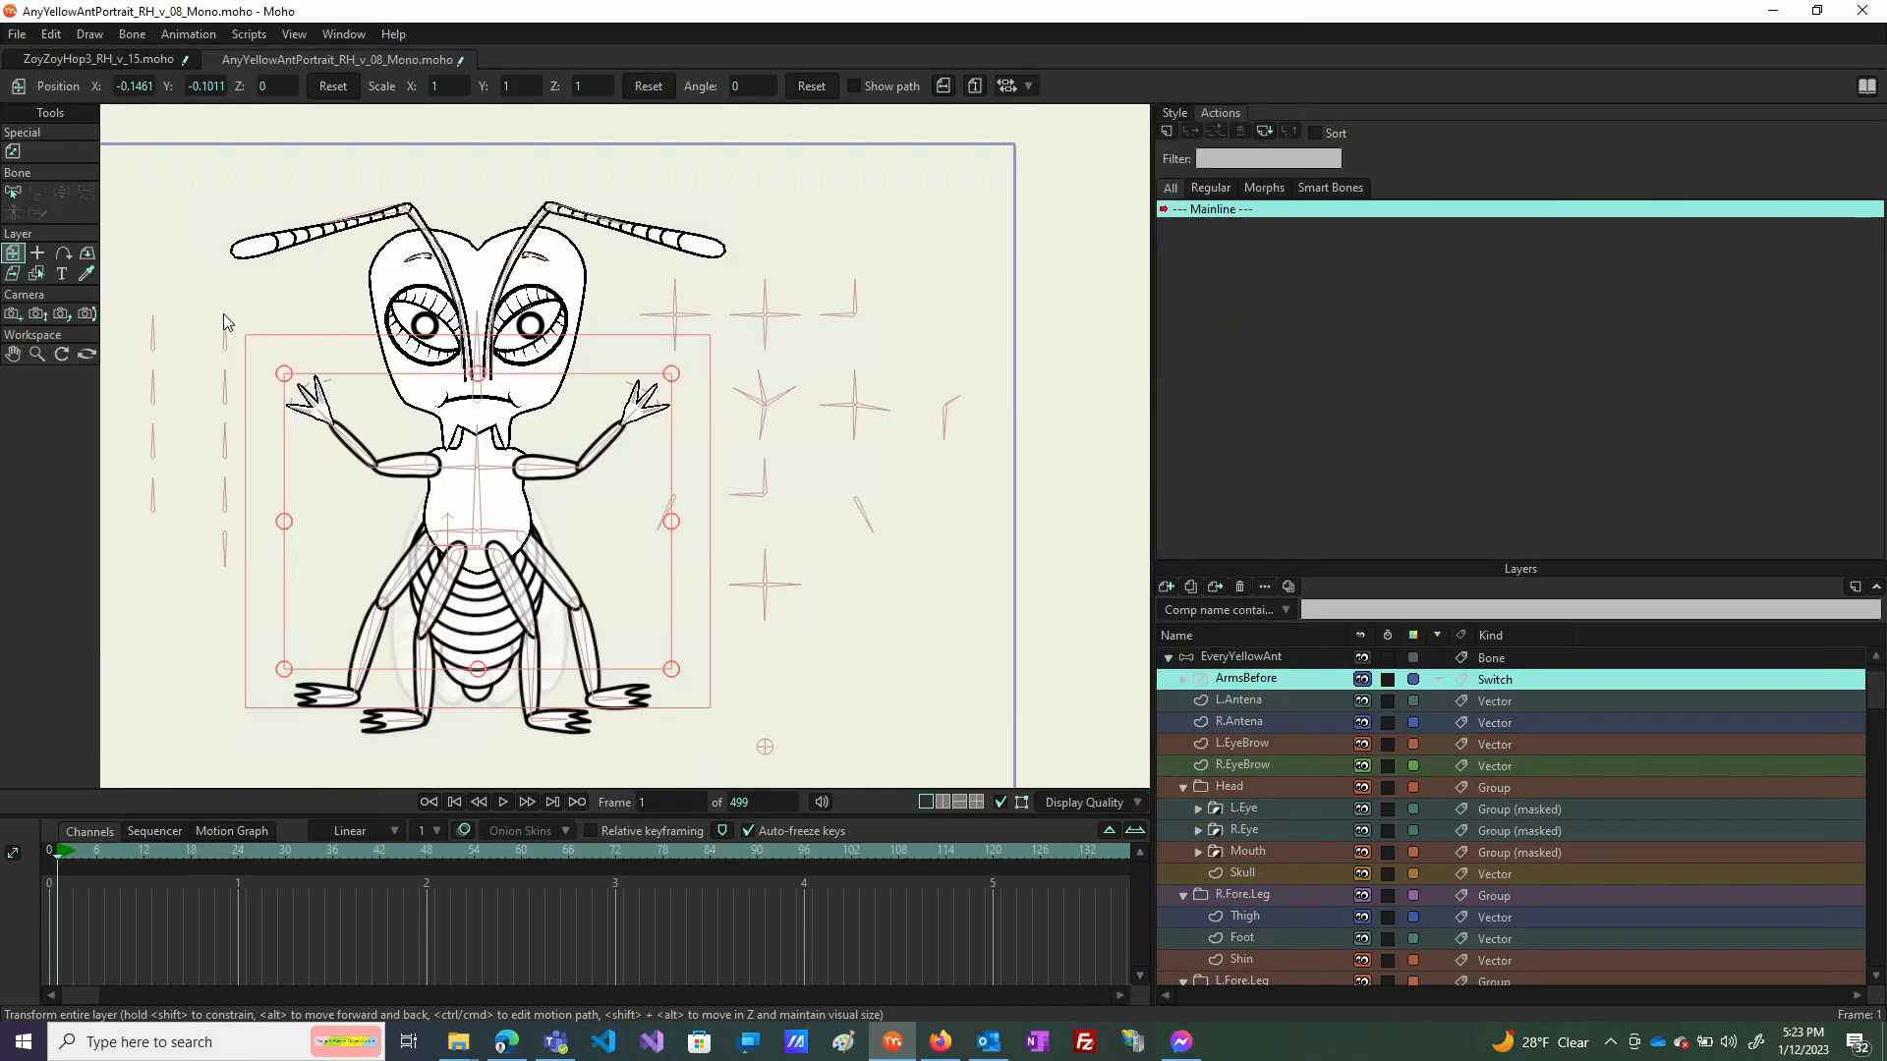
Undo the insertion of the new phoneme wheel image and select the DA_PhonemeWheel.png layer that carries the PhonemeOffOn action.
scroll(339, 413, down, 5)
scroll(351, 423, down, 2)
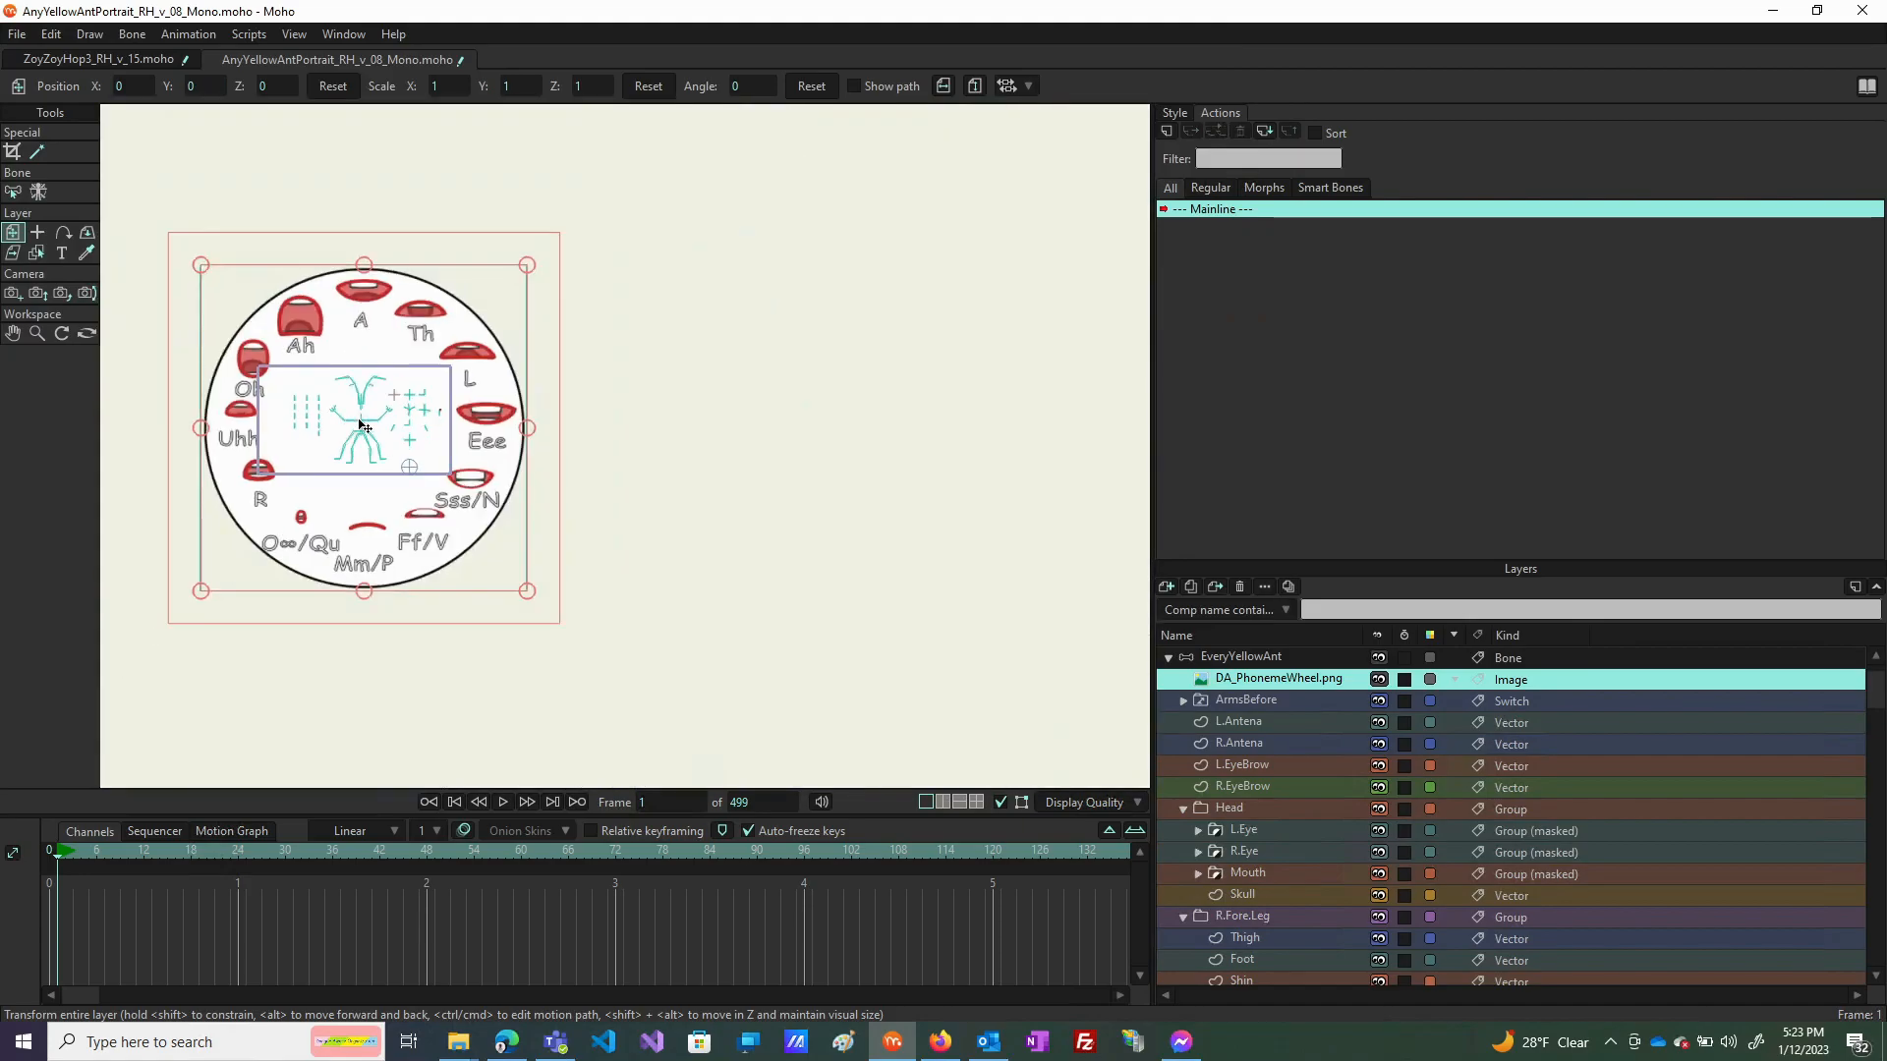
key(ctrl+z)
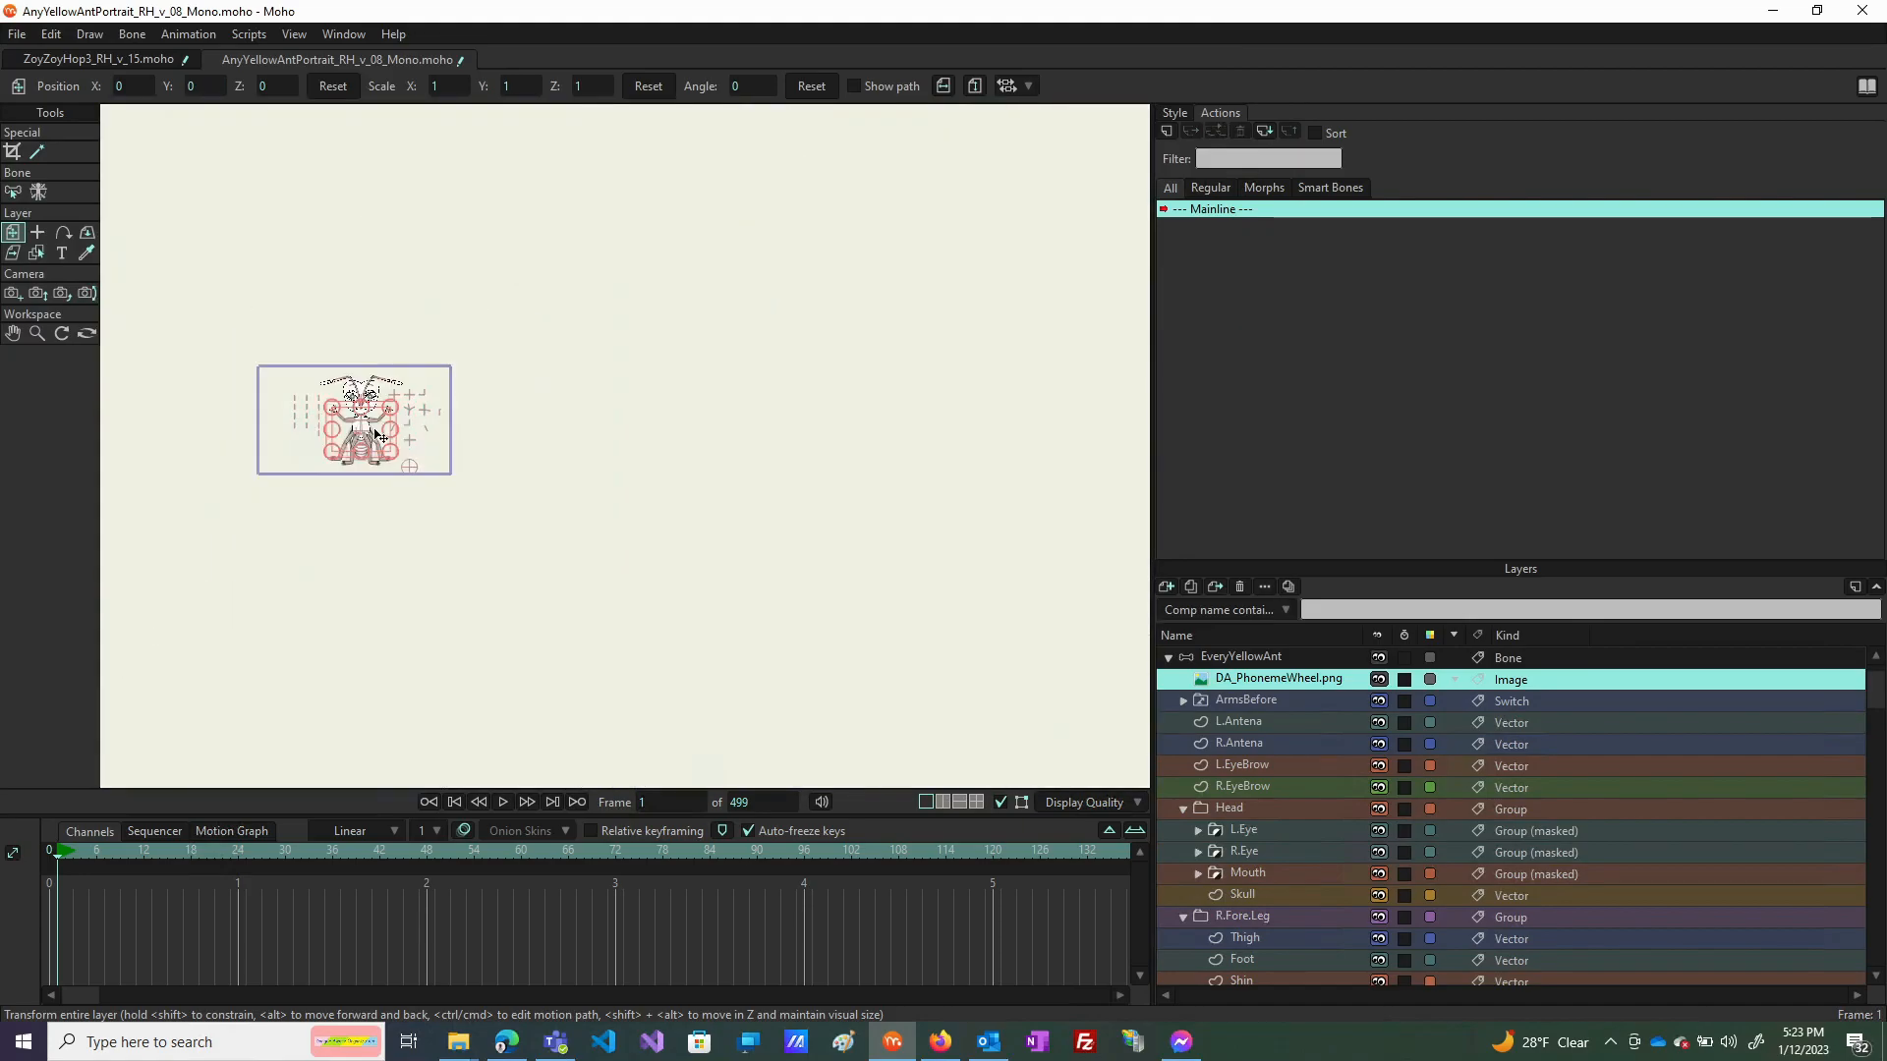
key(ctrl+shift+z)
scroll(298, 395, up, 3)
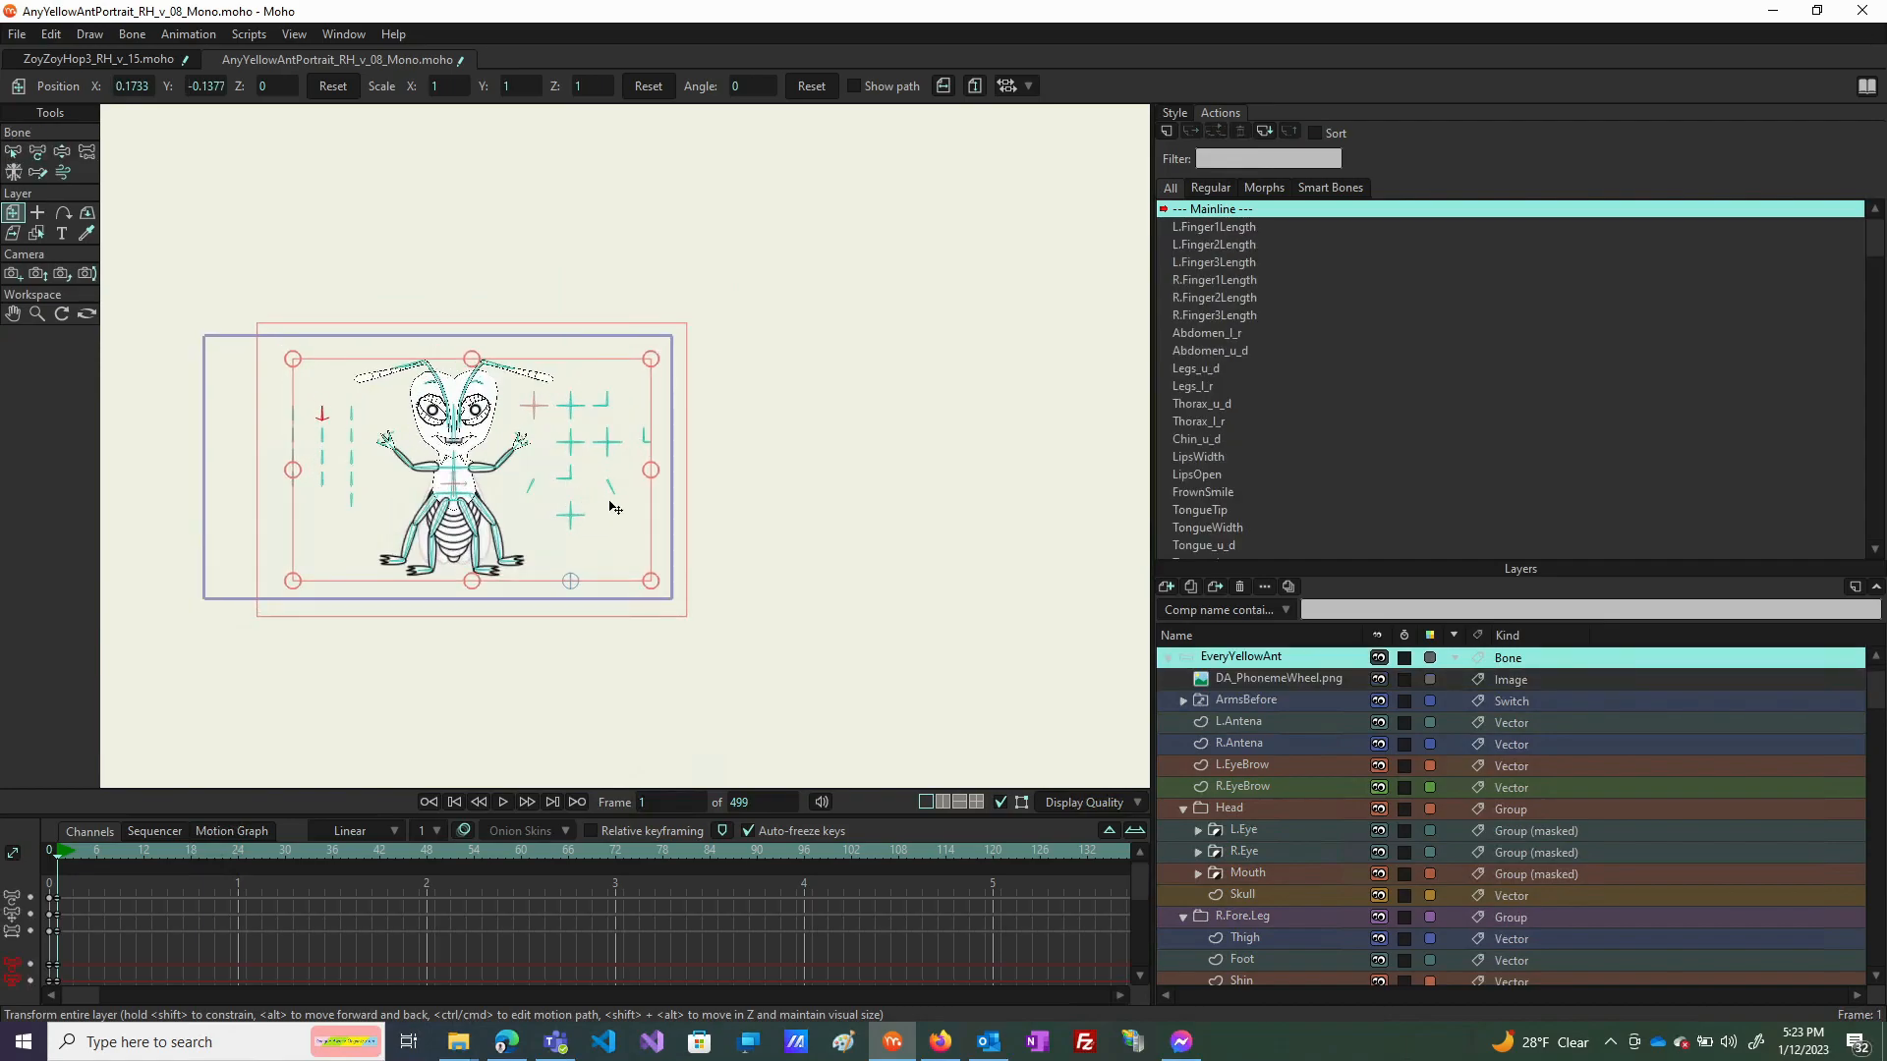
scroll(610, 507, up, 1)
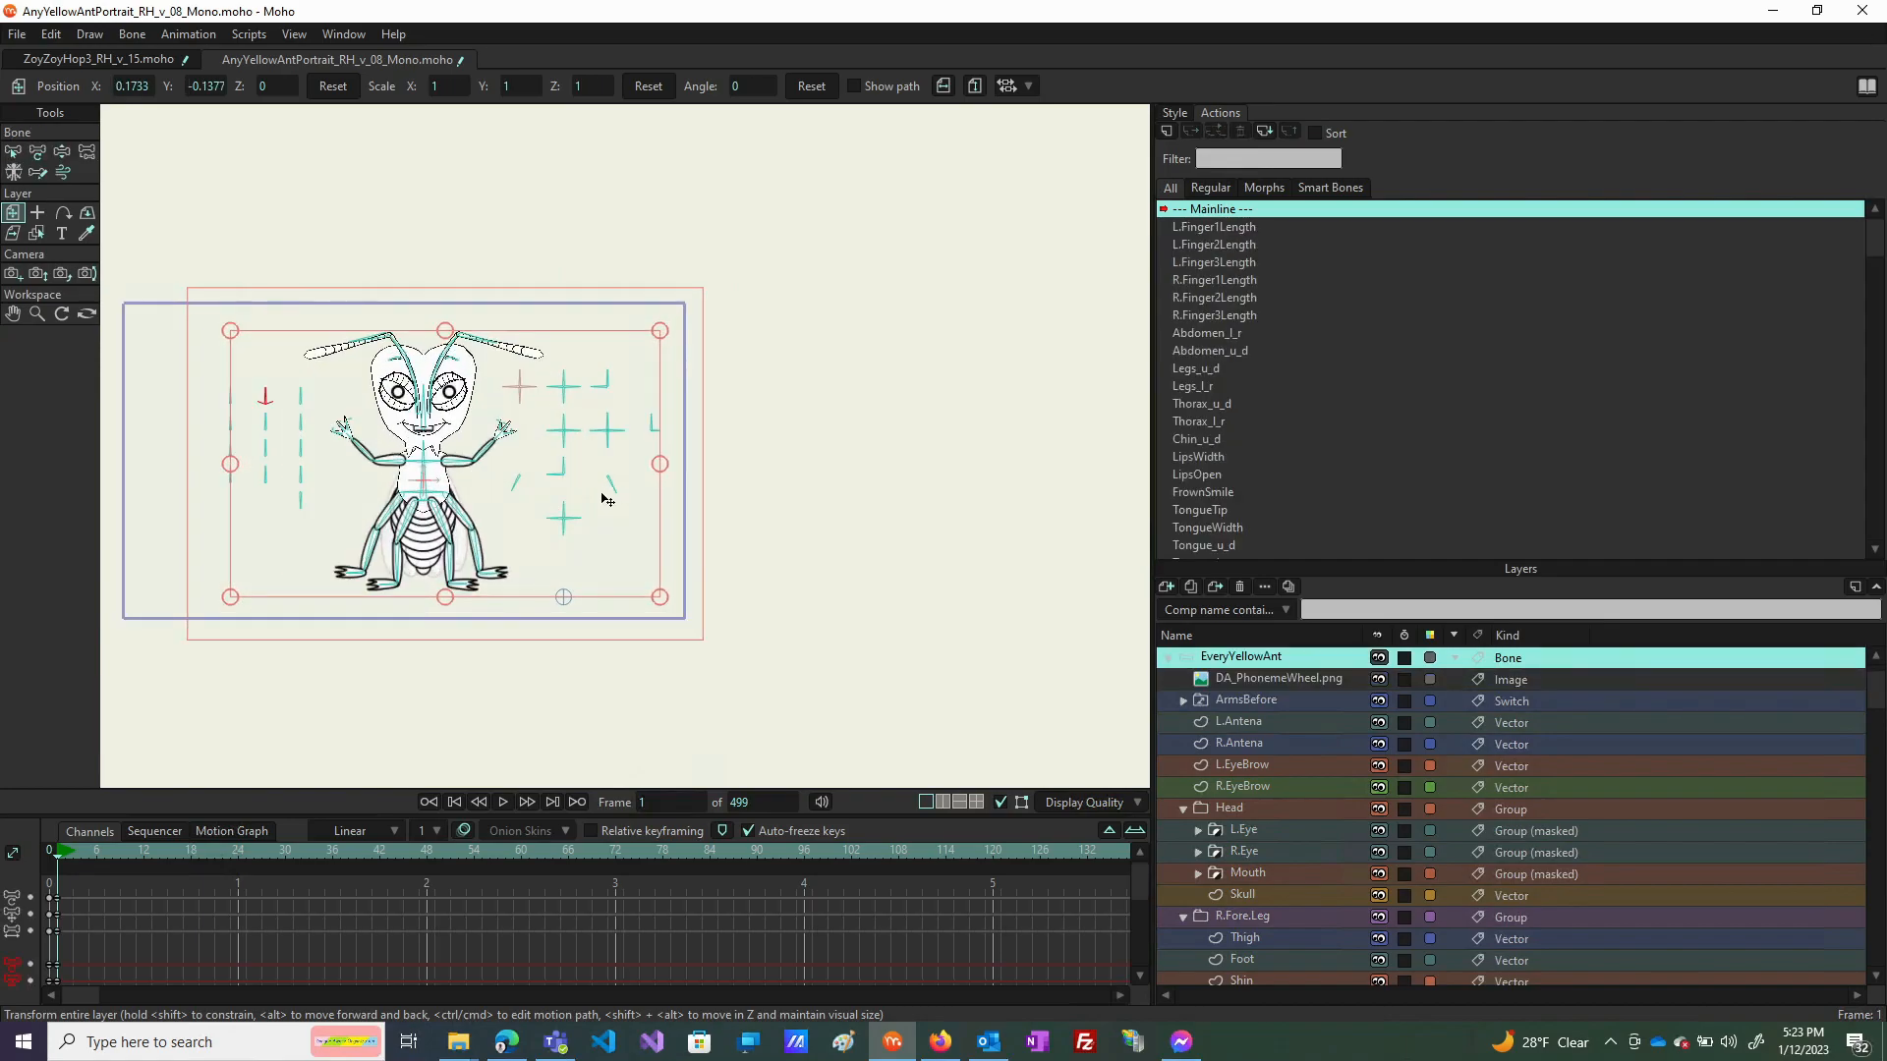
click(1273, 678)
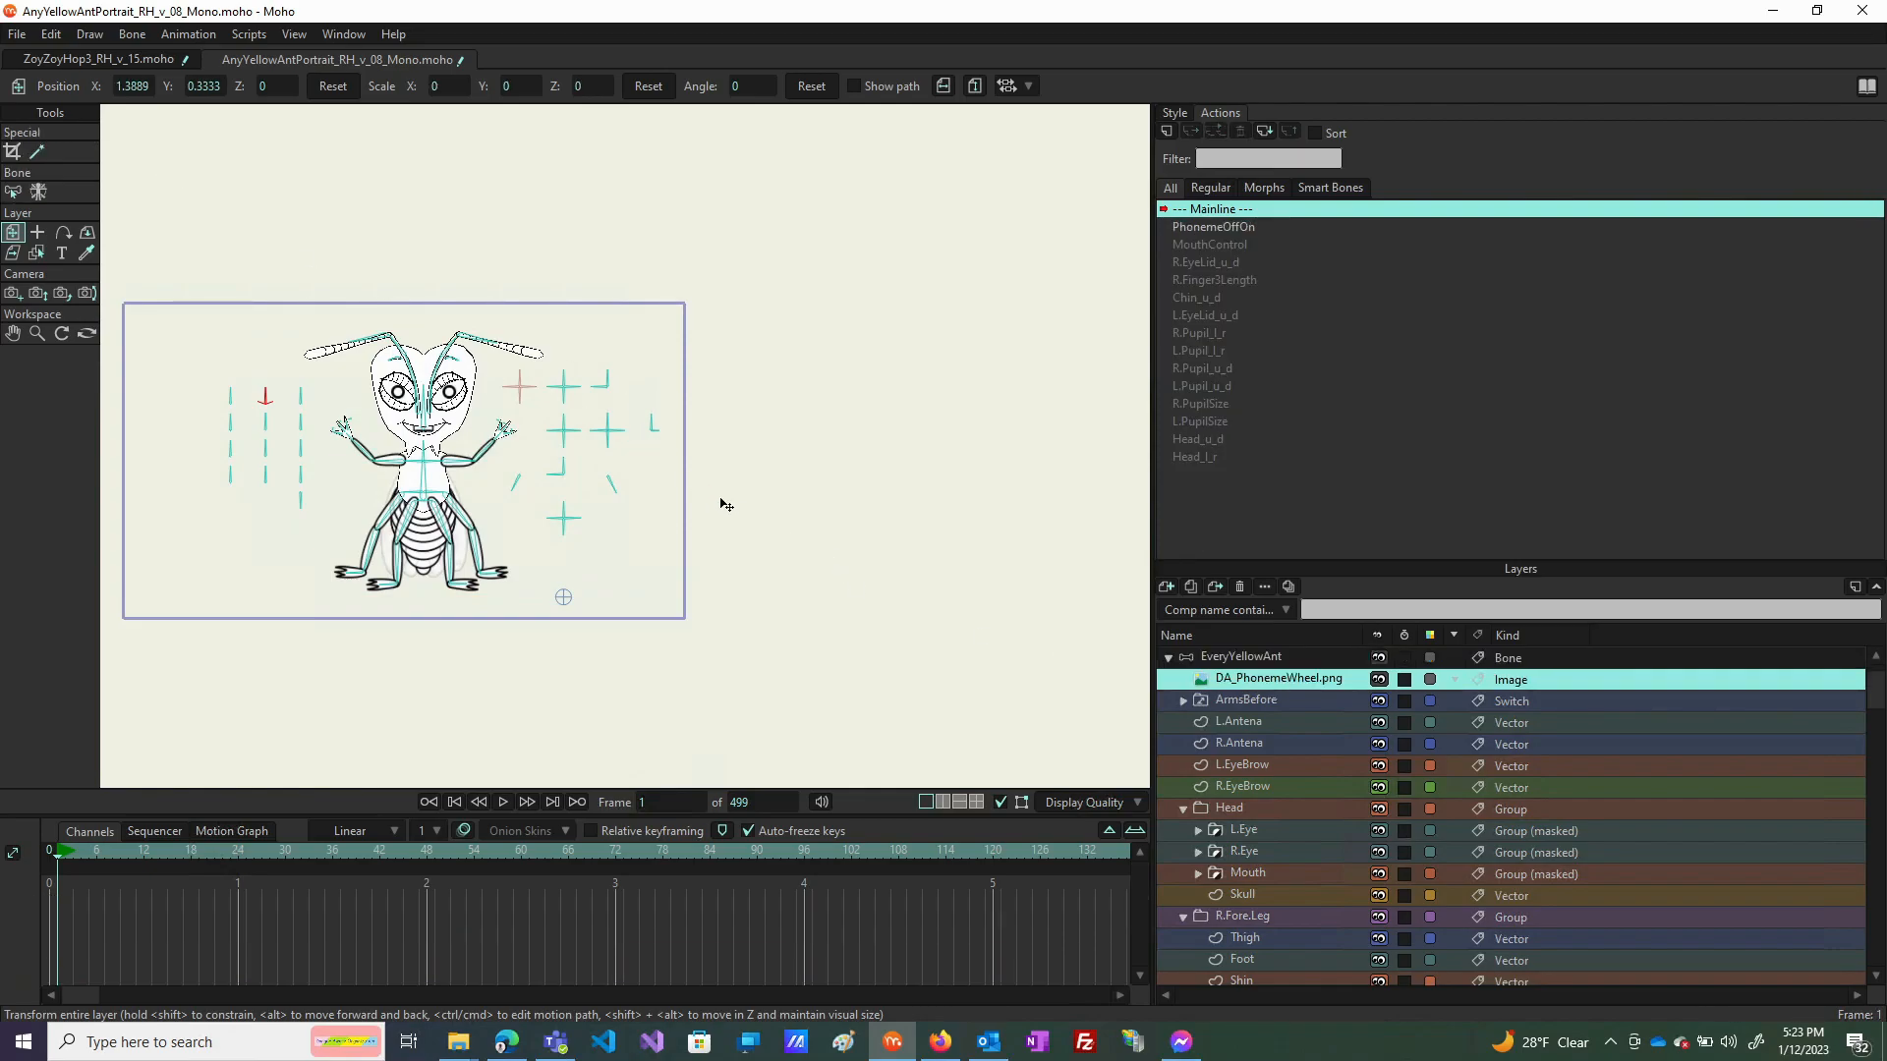
Move the DA_PhonemeWheel.png layer out of the EveryYellowAnt bone layer and place it directly above that layer.
scroll(504, 398, up, 1)
scroll(668, 442, up, 1)
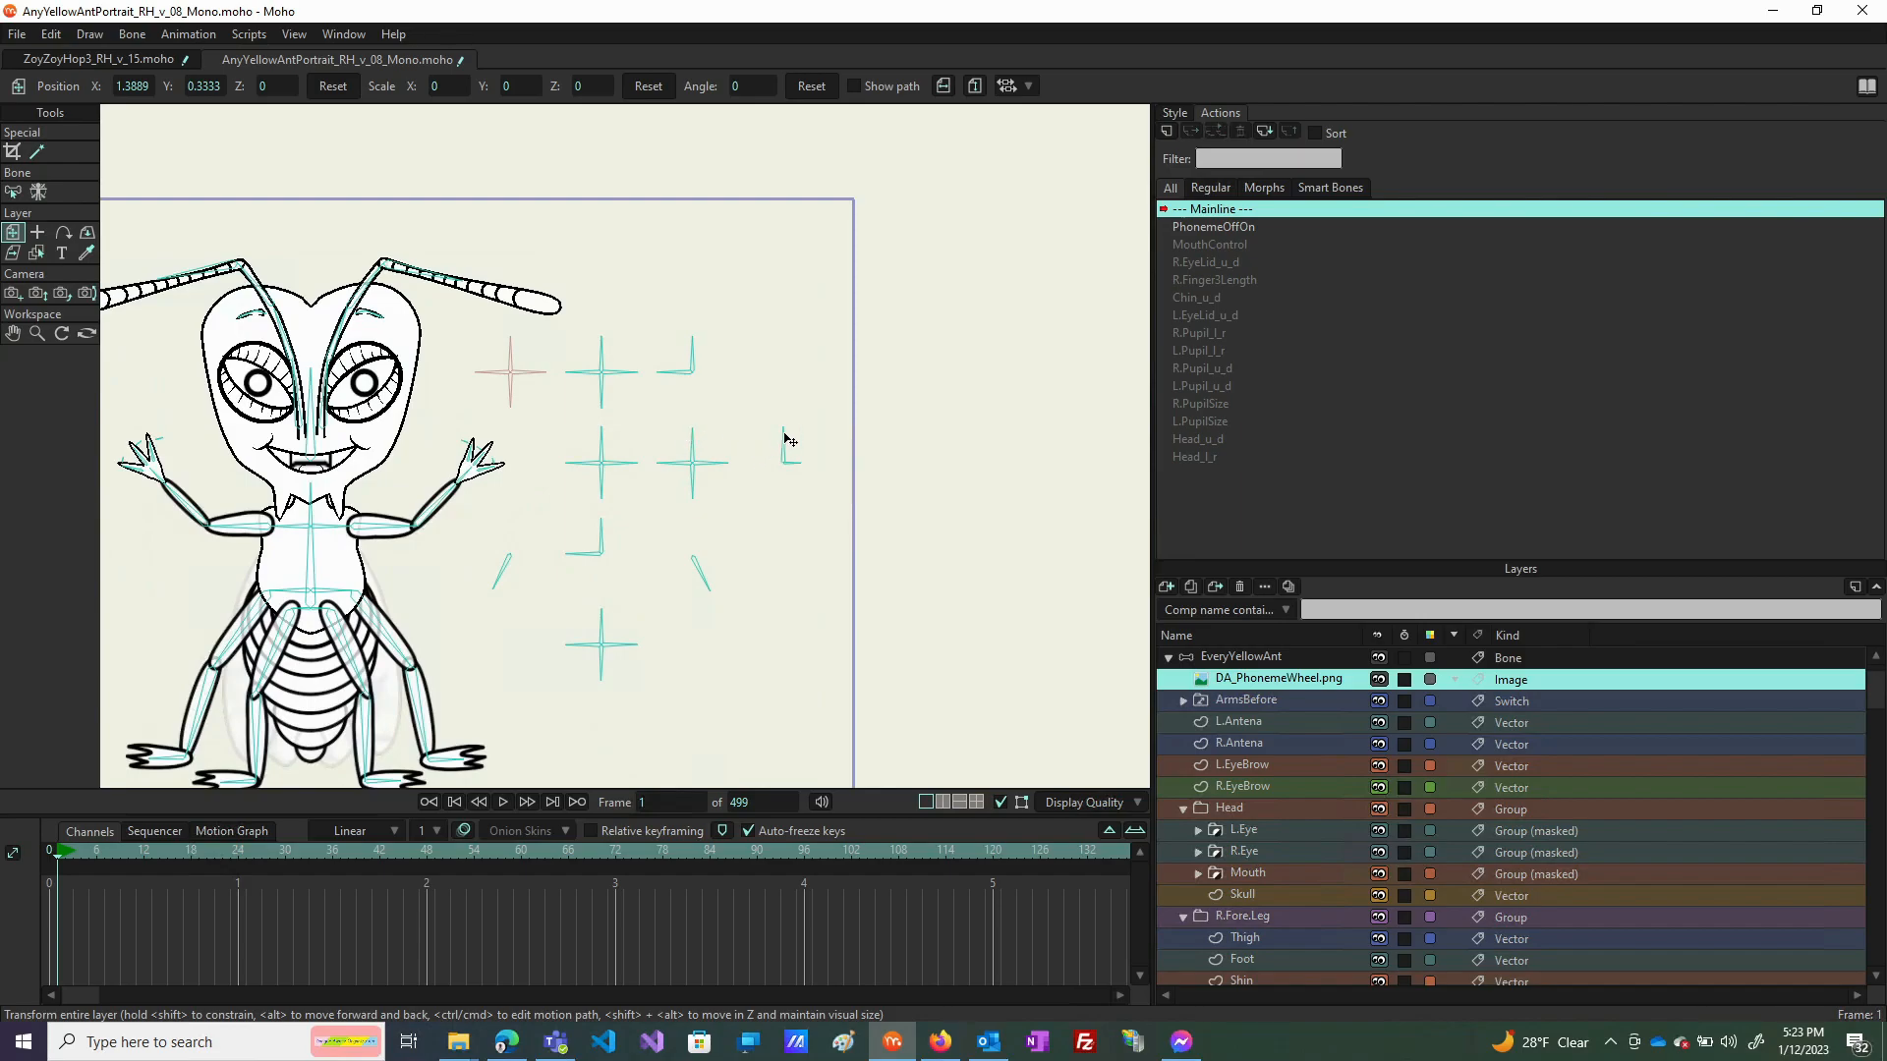
drag(784, 434, 746, 447)
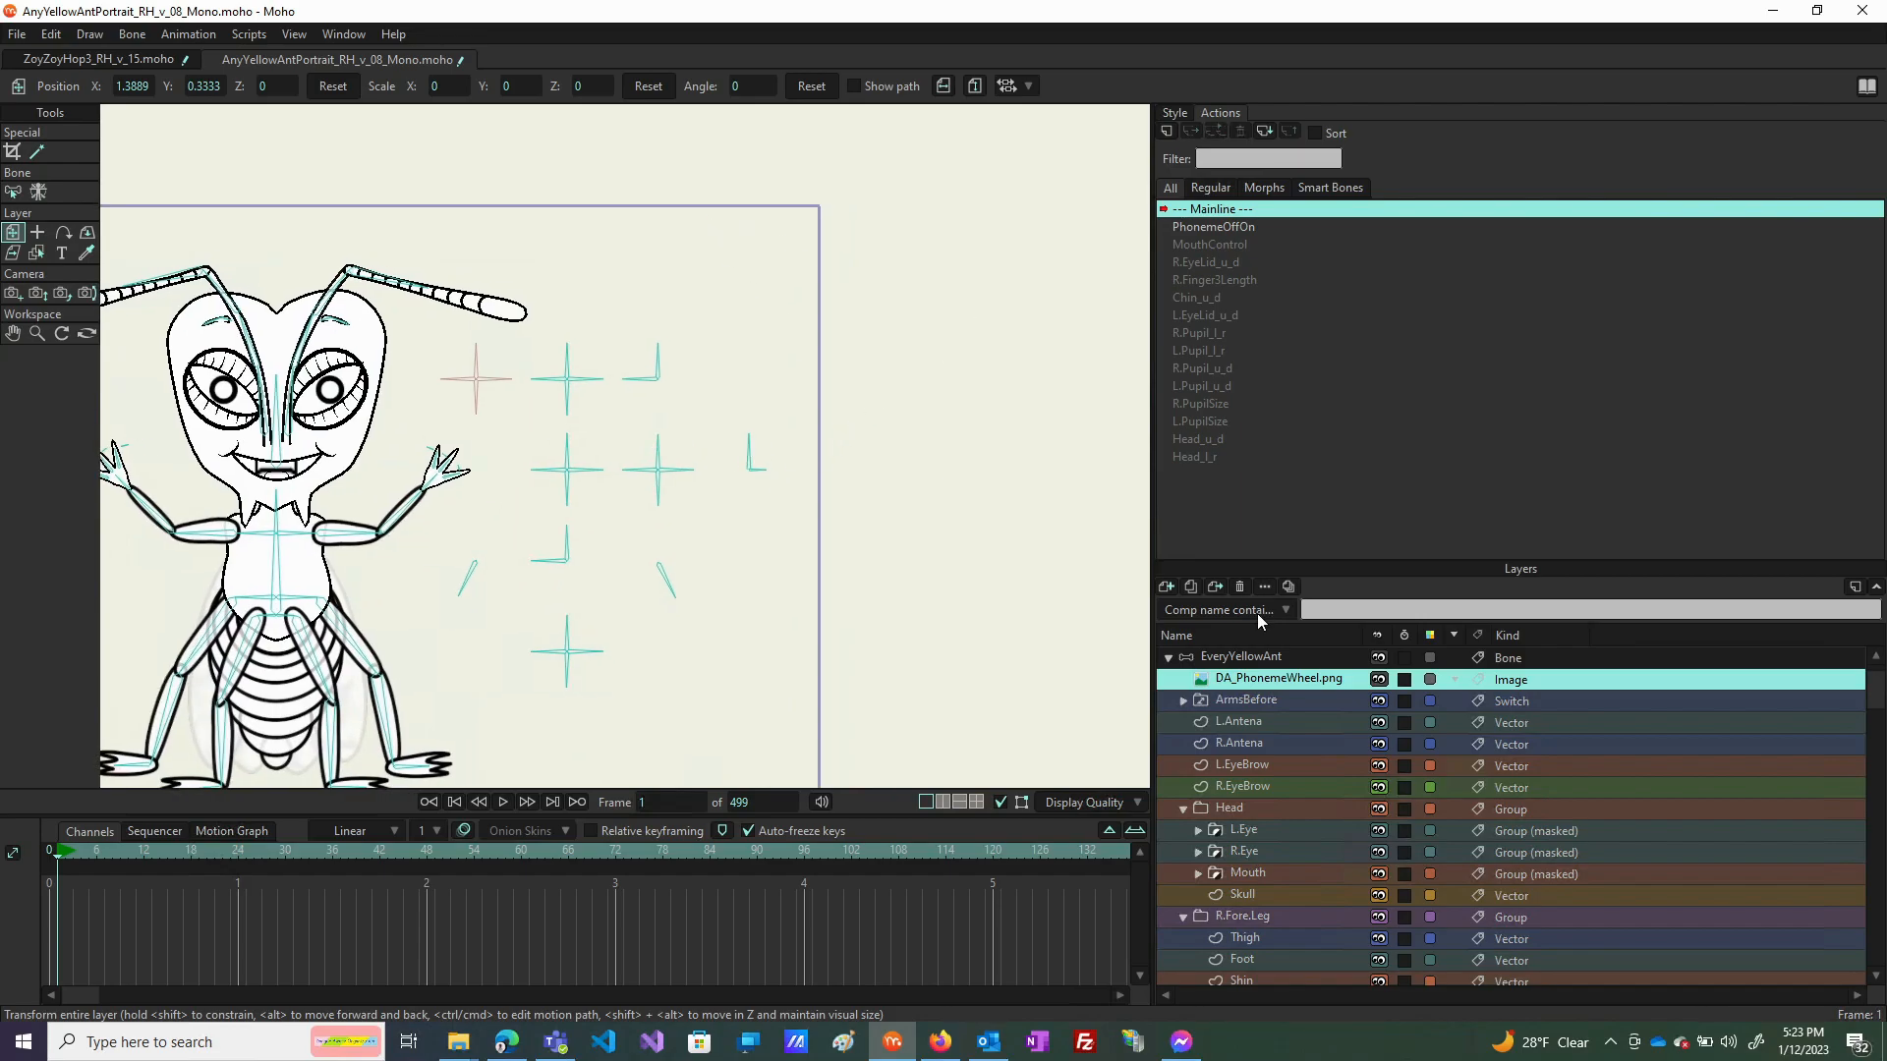
click(1253, 700)
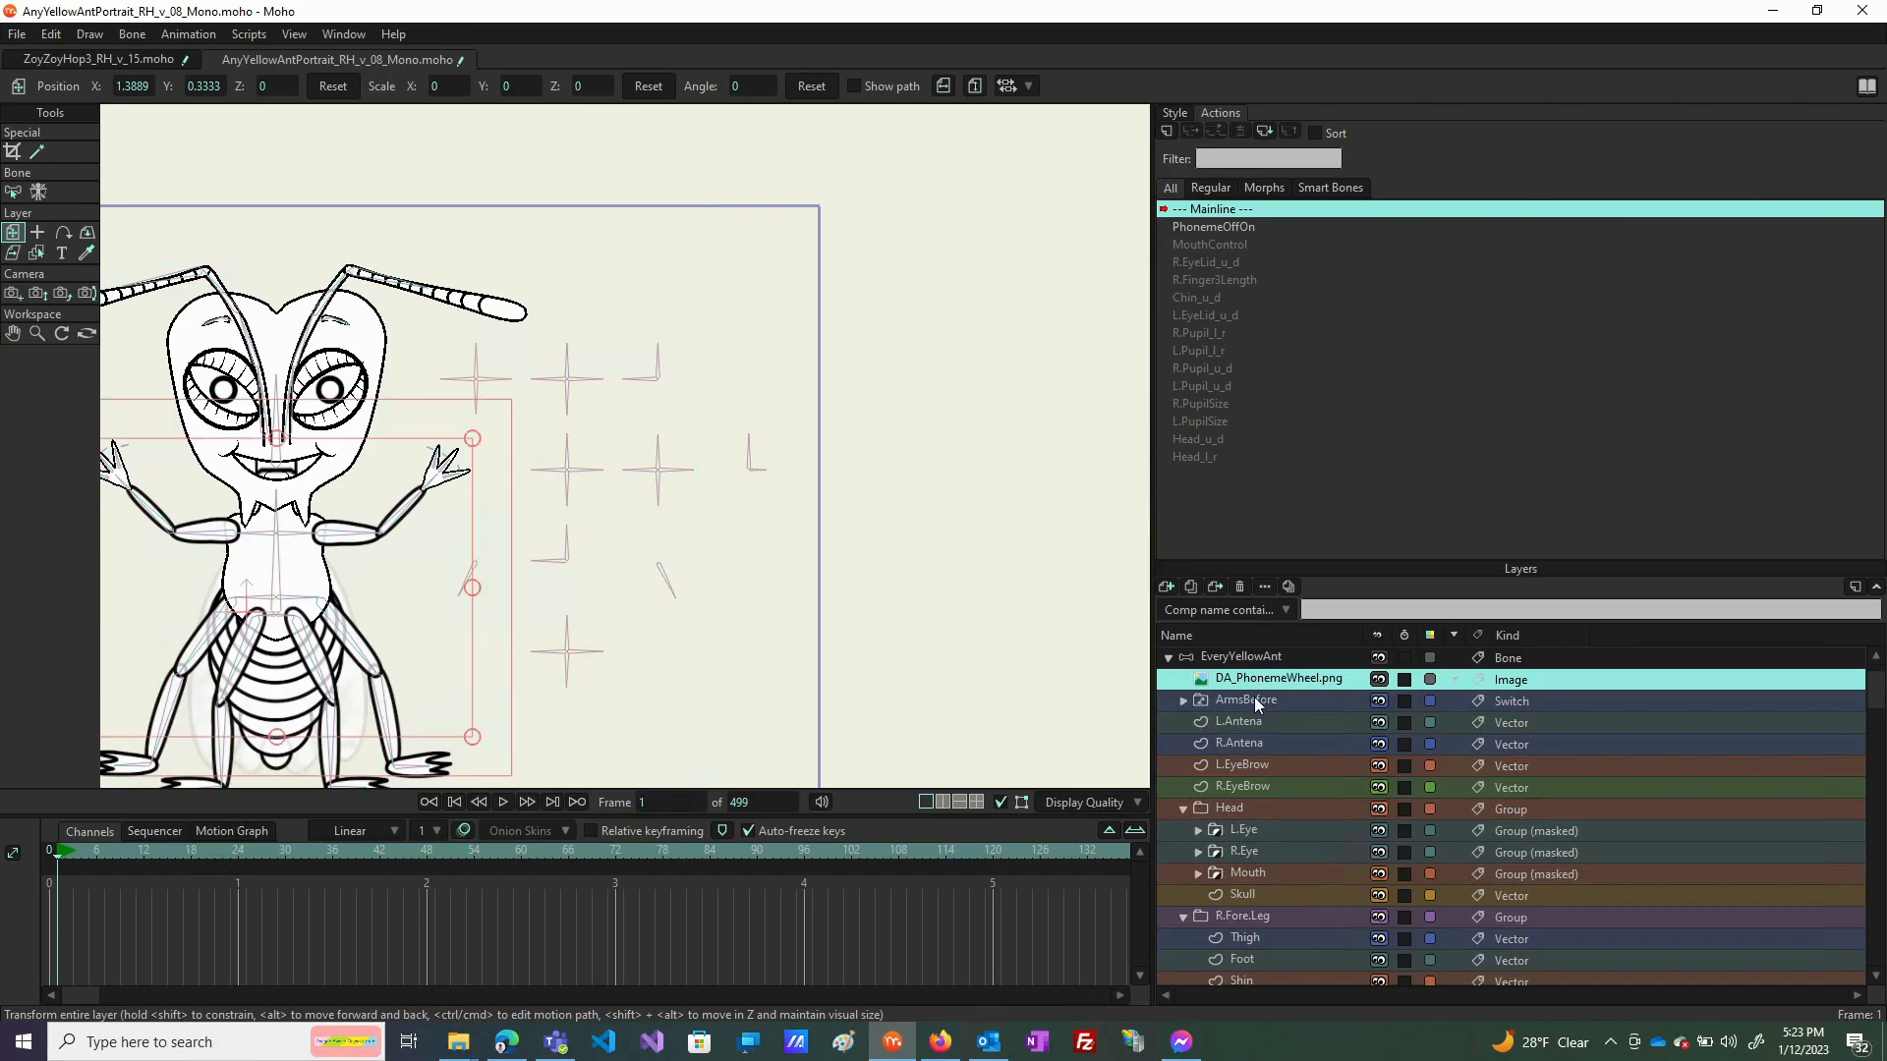
click(1244, 657)
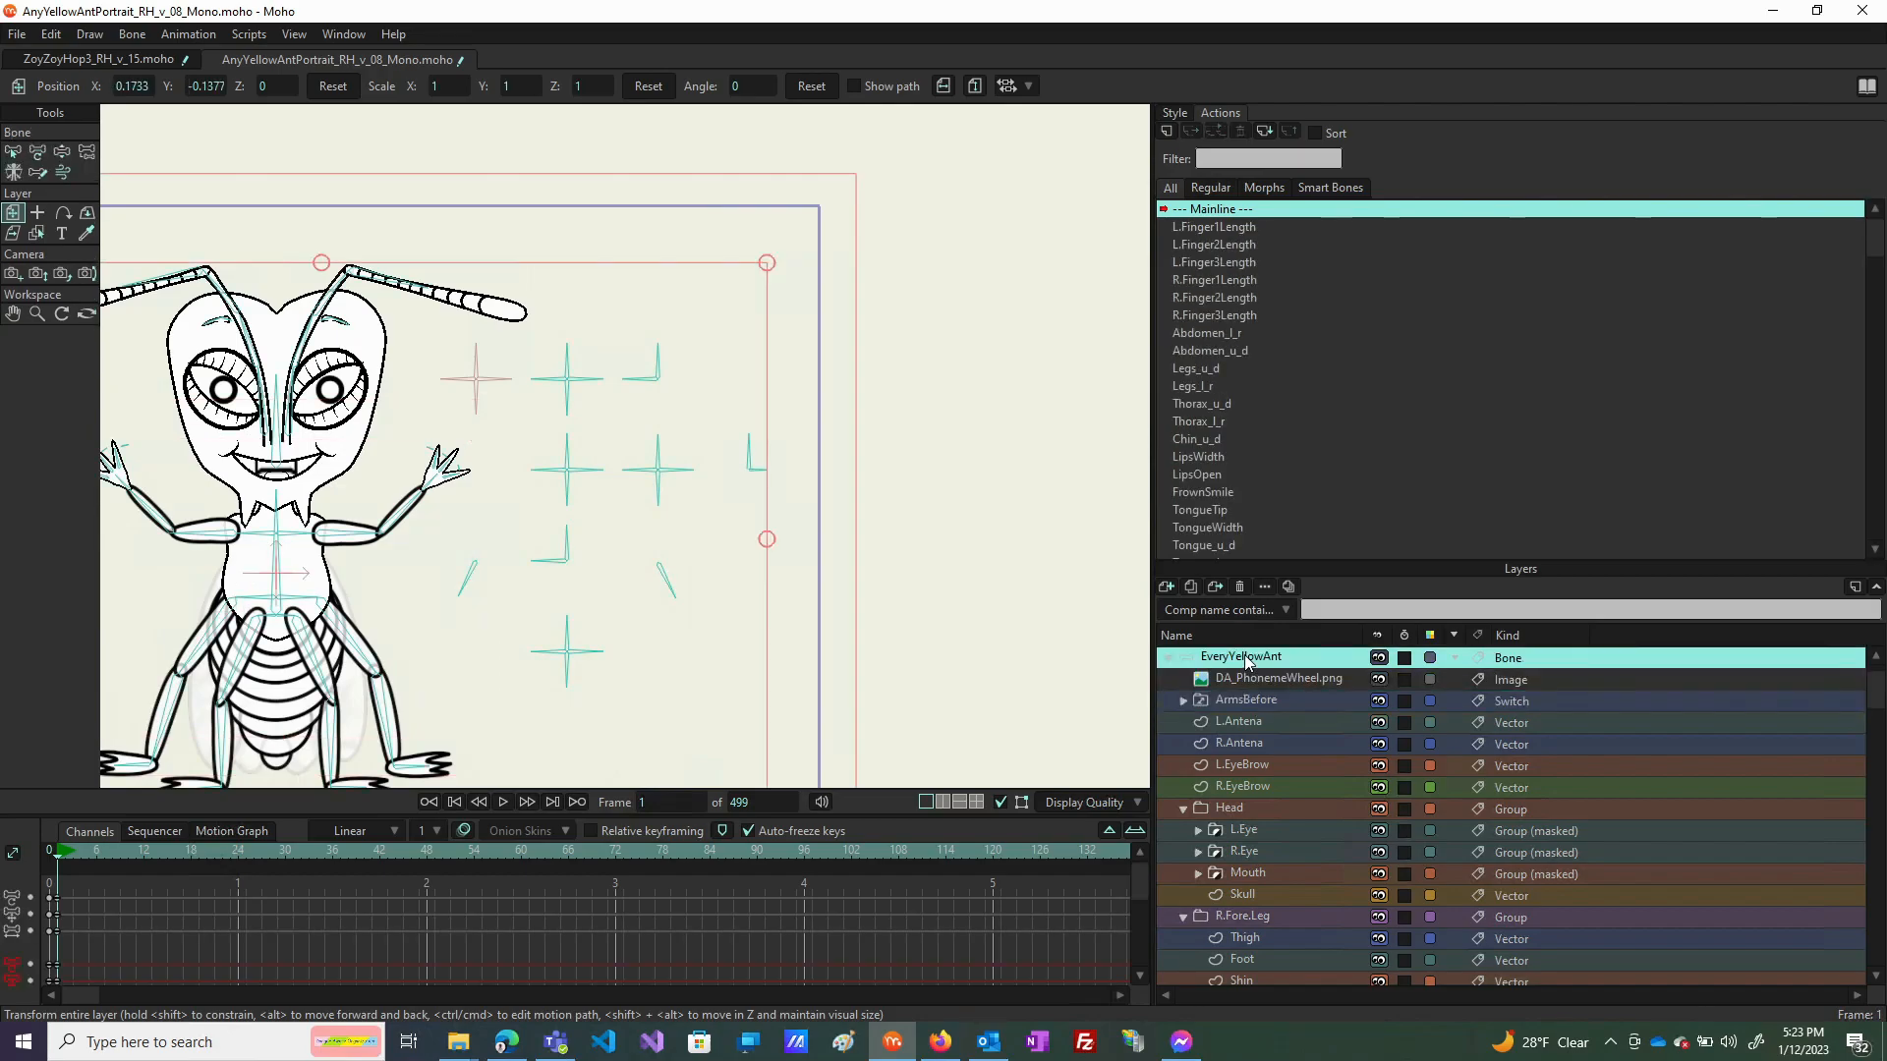
scroll(1258, 676, up, 1)
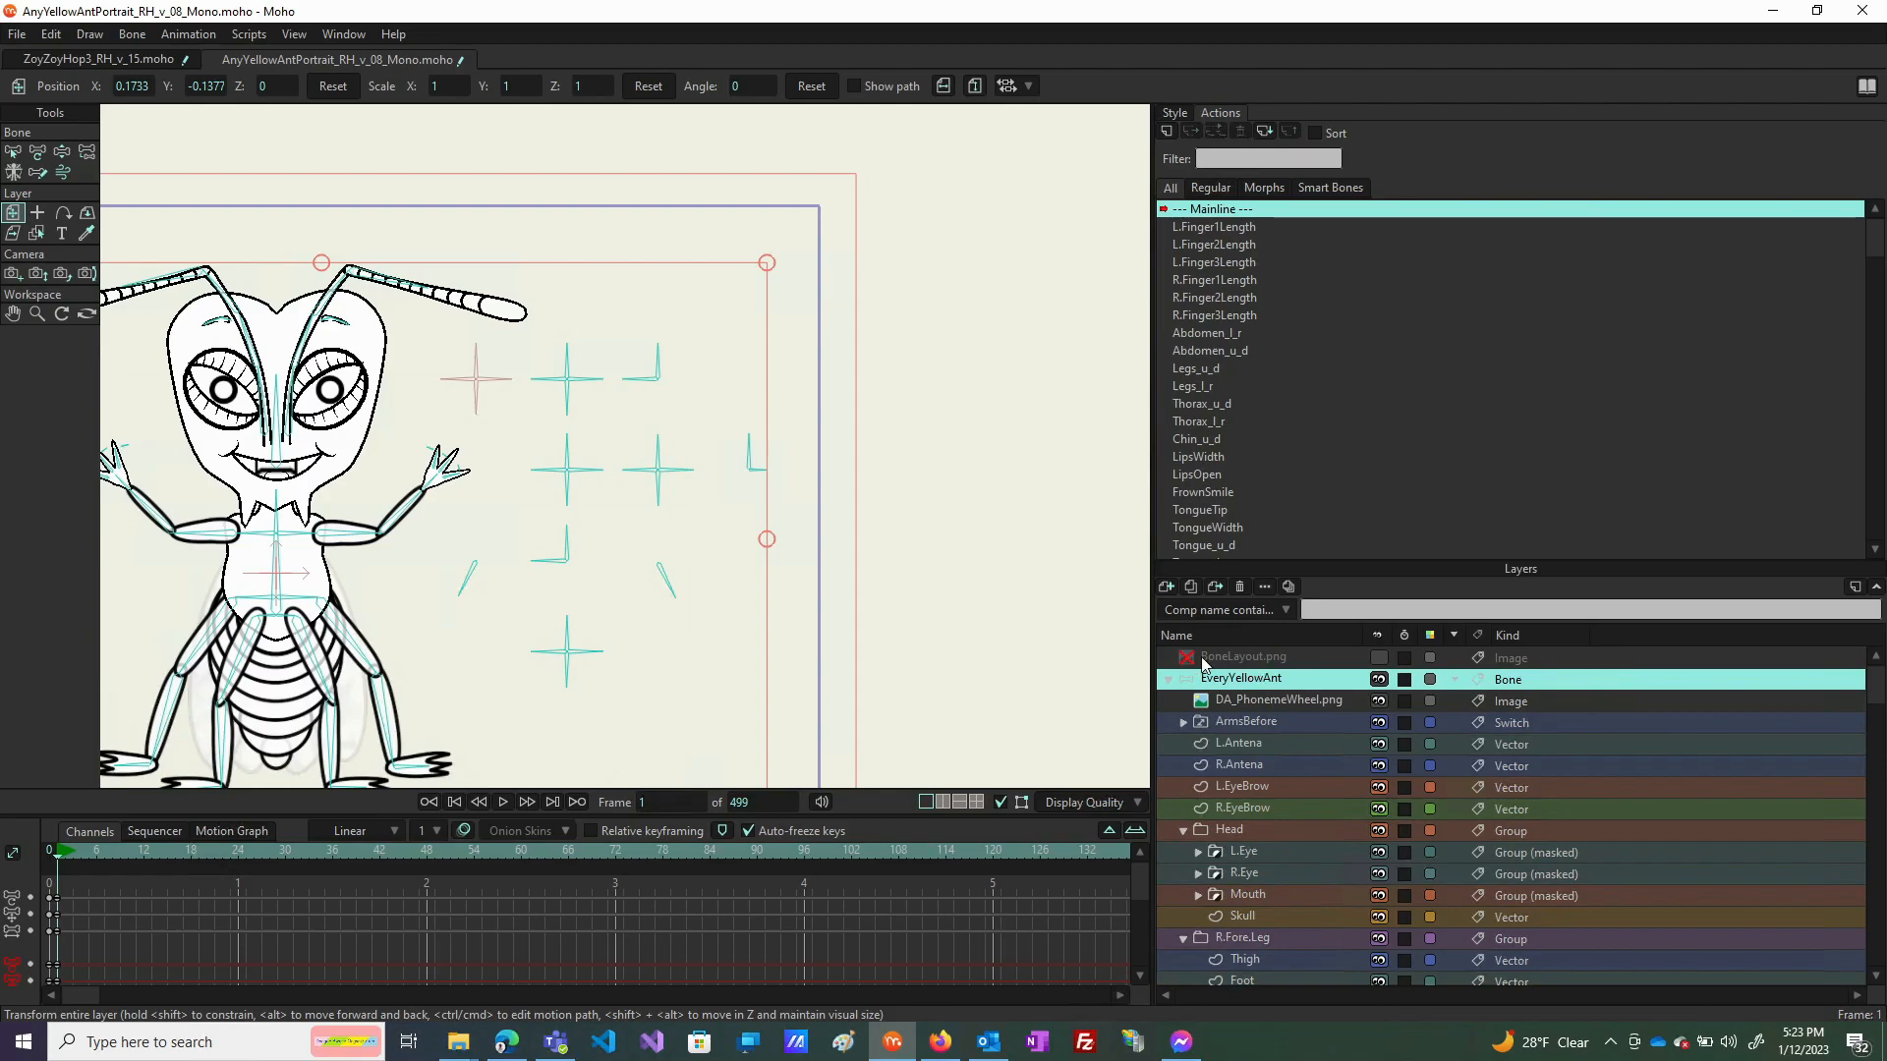
drag(1279, 707, 1269, 669)
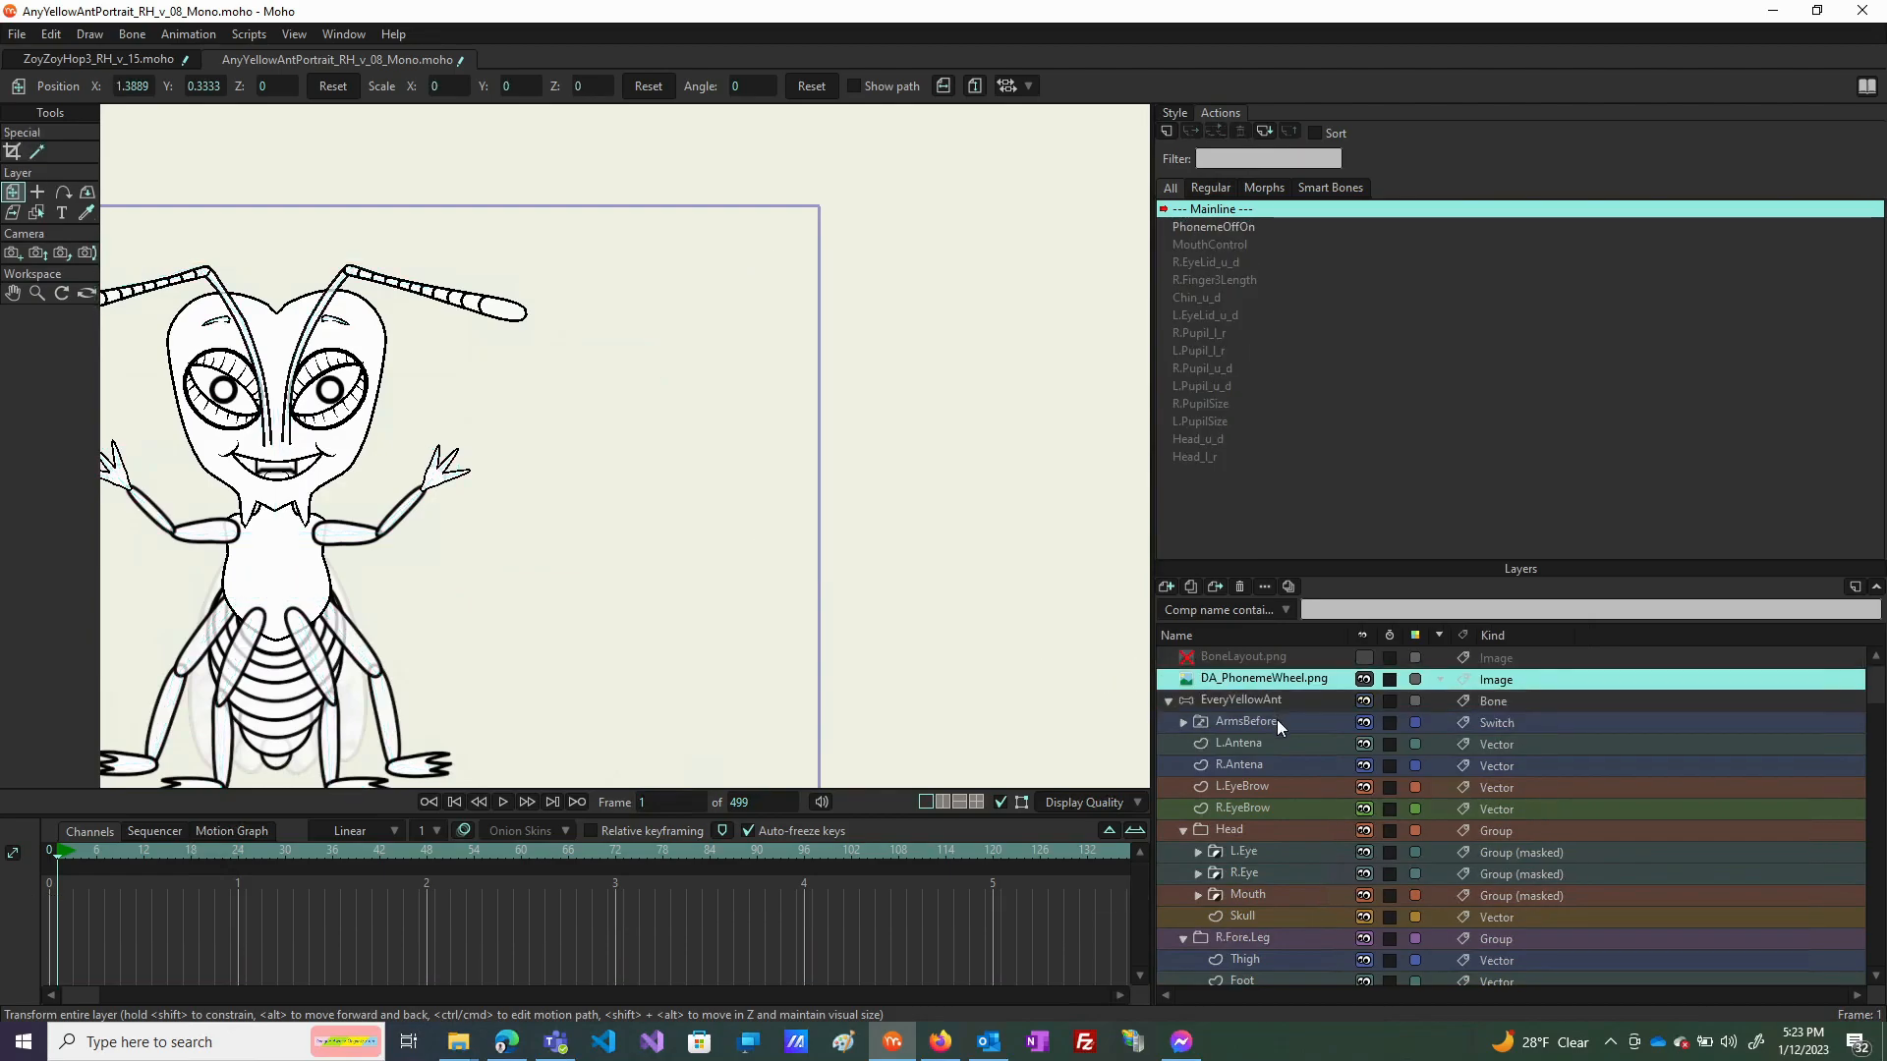
On the EveryYellowAnt layer, rotate the L-shaped phoneme control's long bone through several directions with Manipulate Bones to drive the mouth controls.
click(1257, 698)
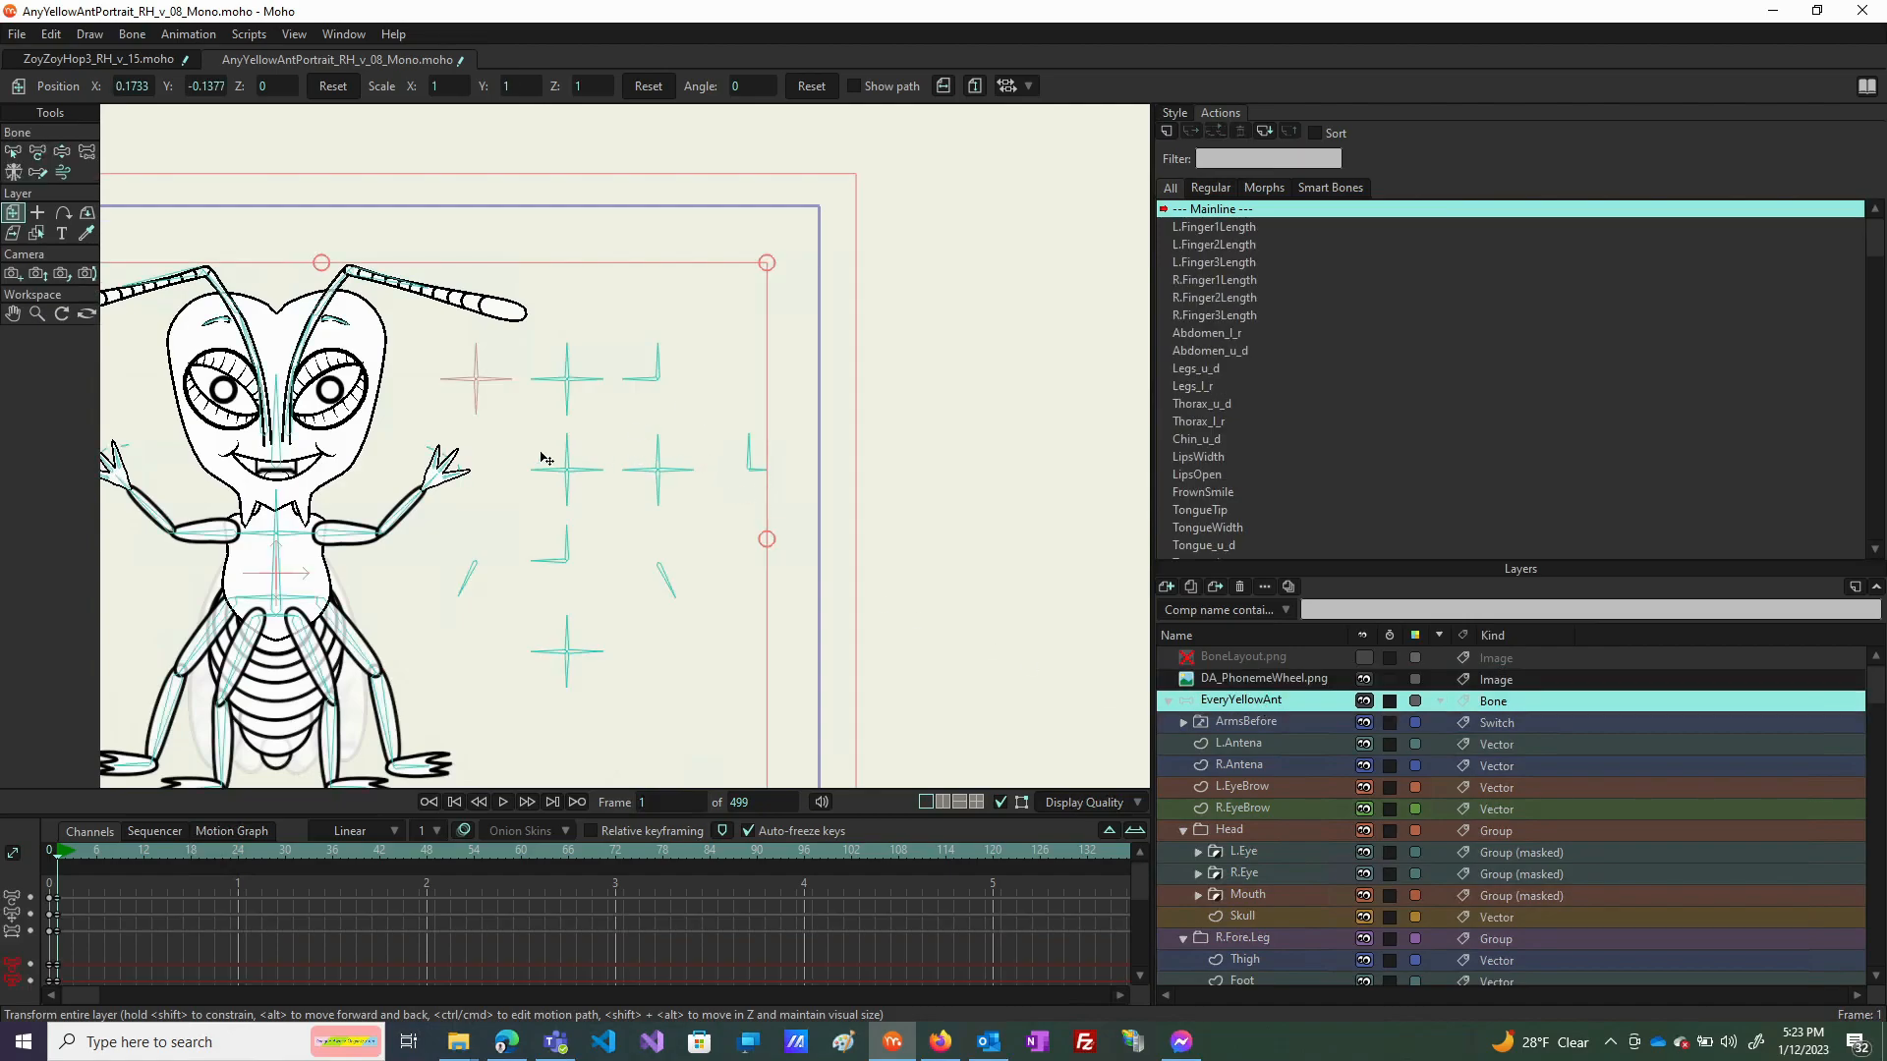
click(62, 152)
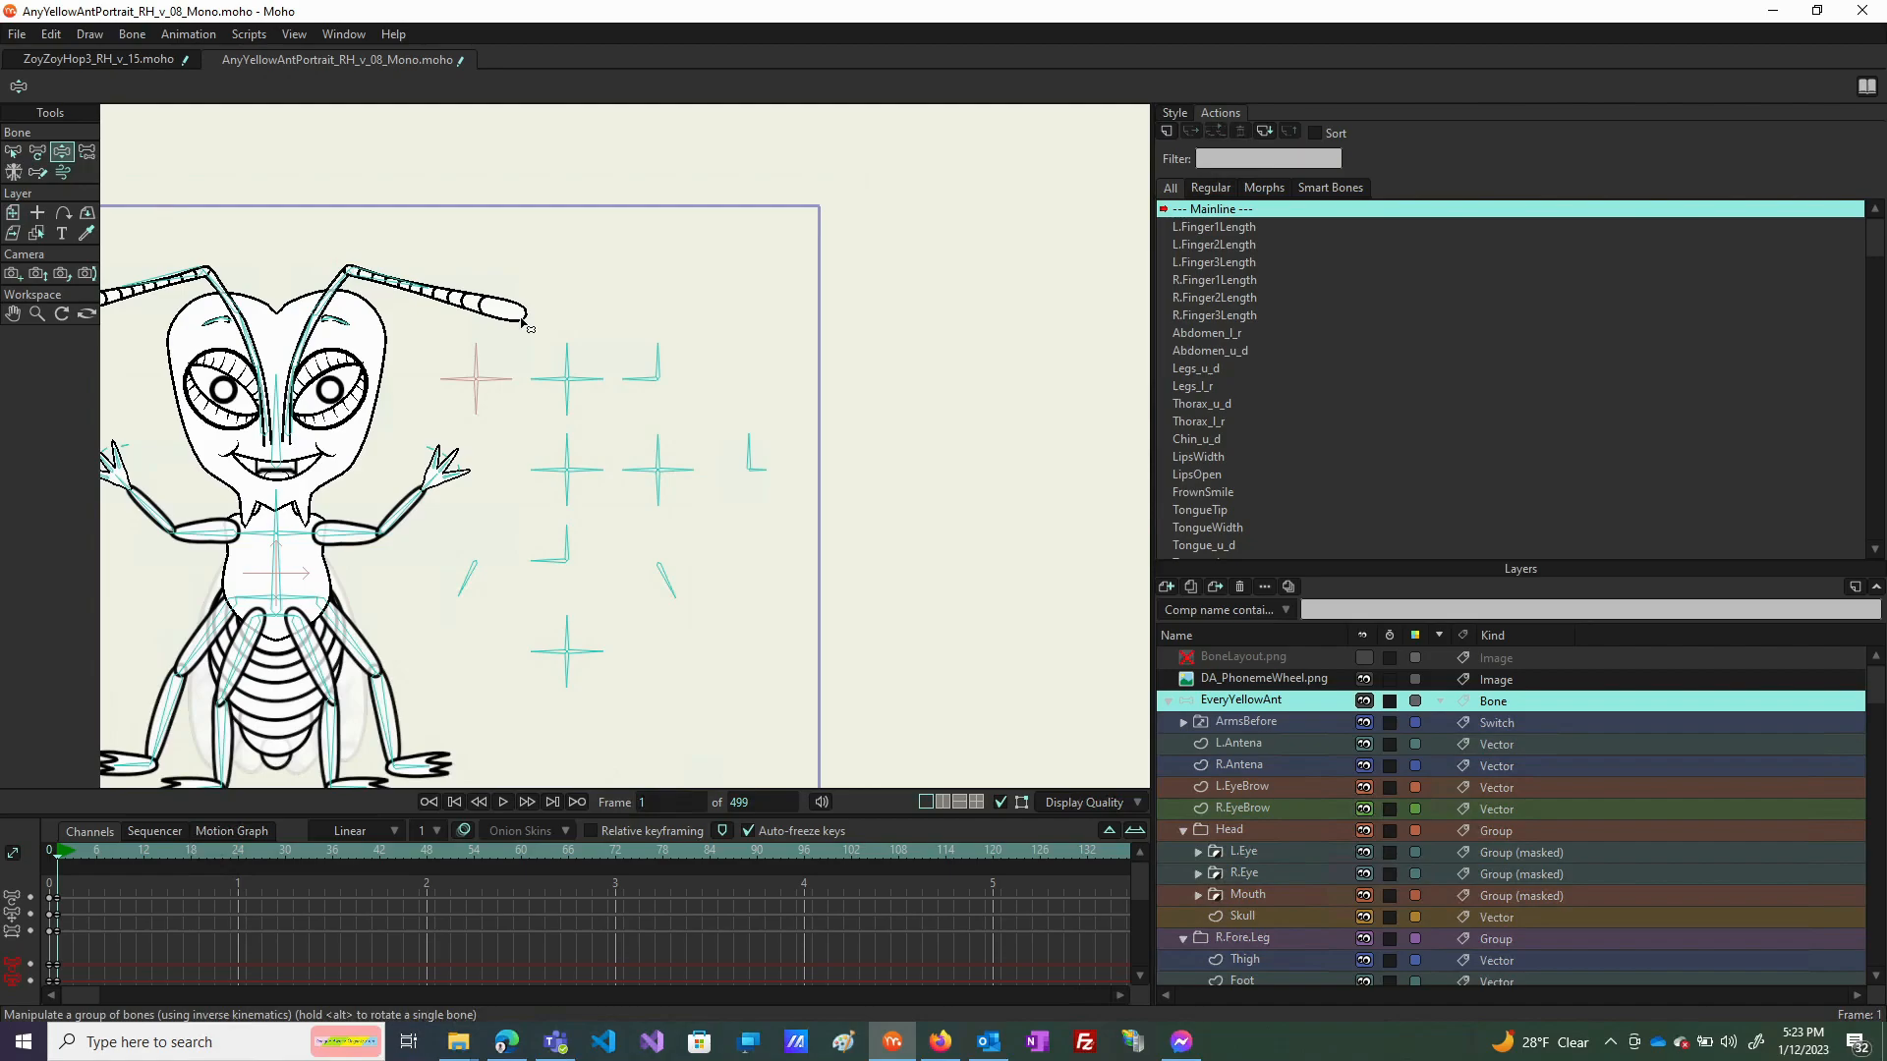
drag(755, 447, 688, 496)
scroll(604, 484, up, 4)
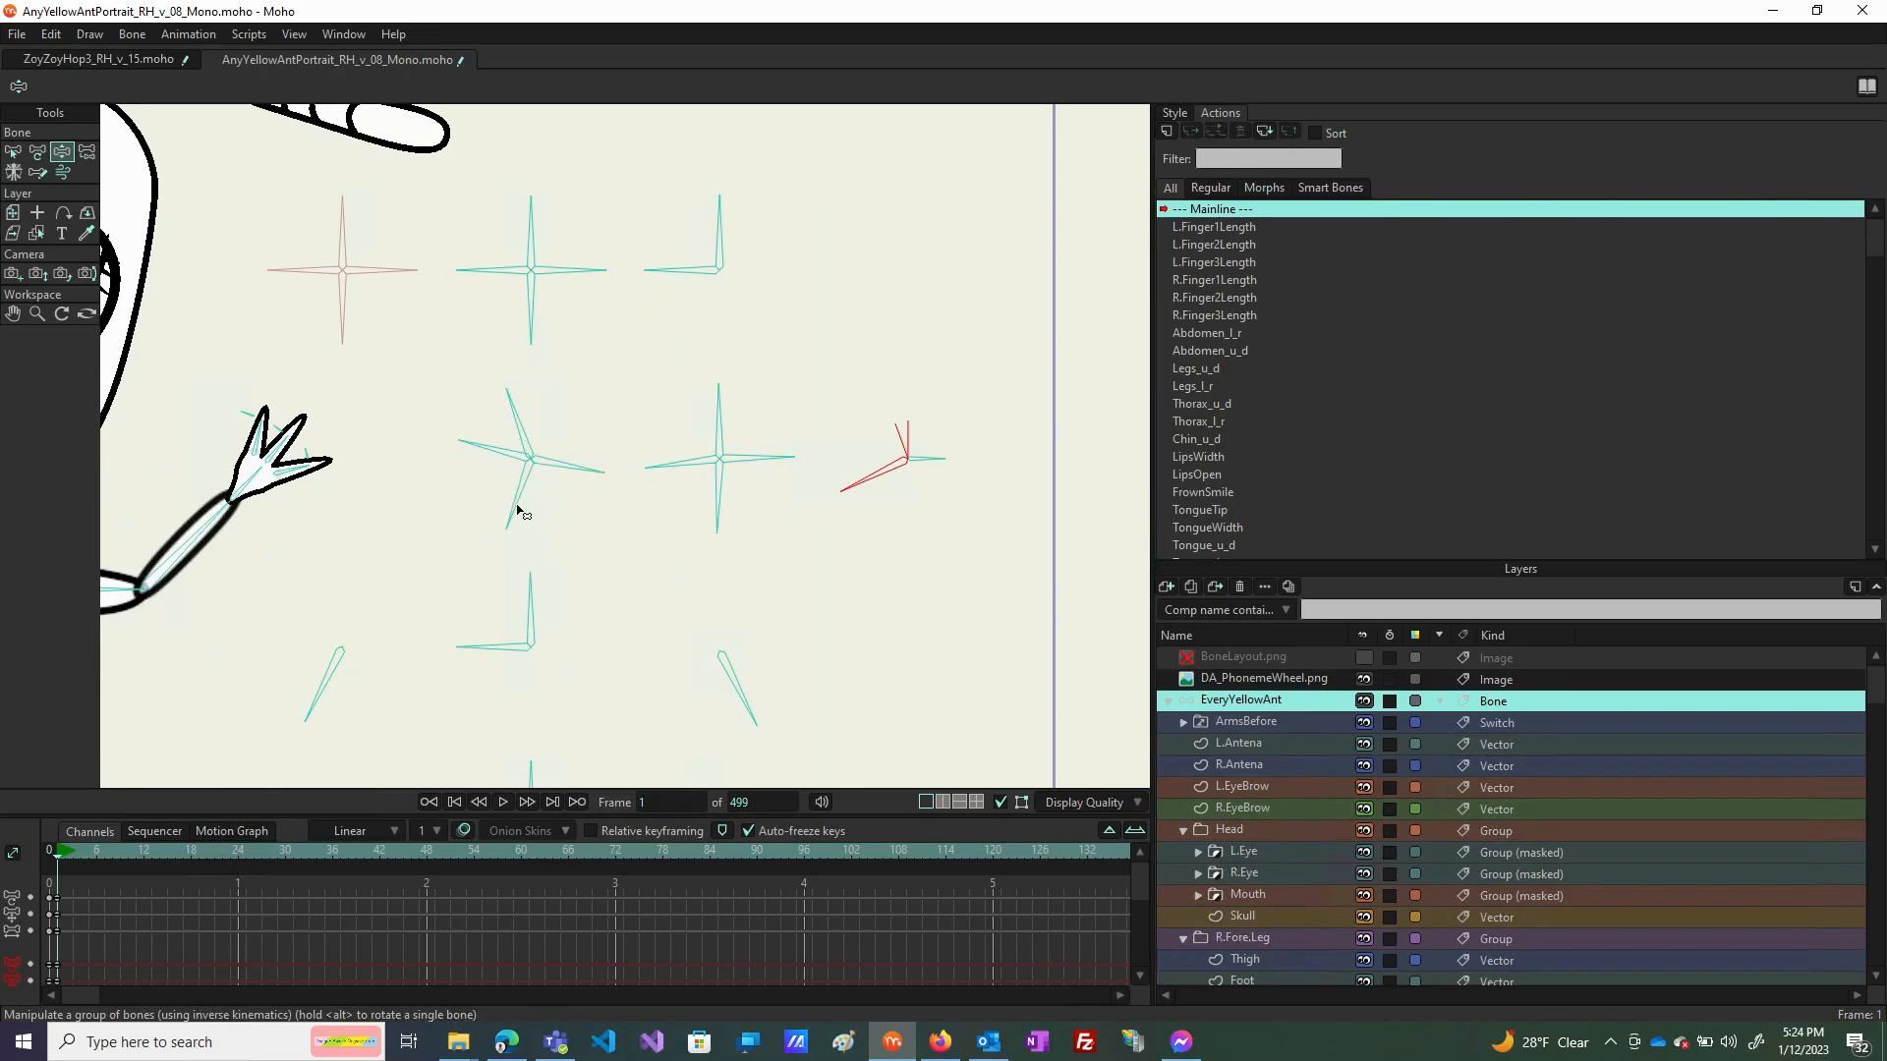
drag(864, 485, 955, 409)
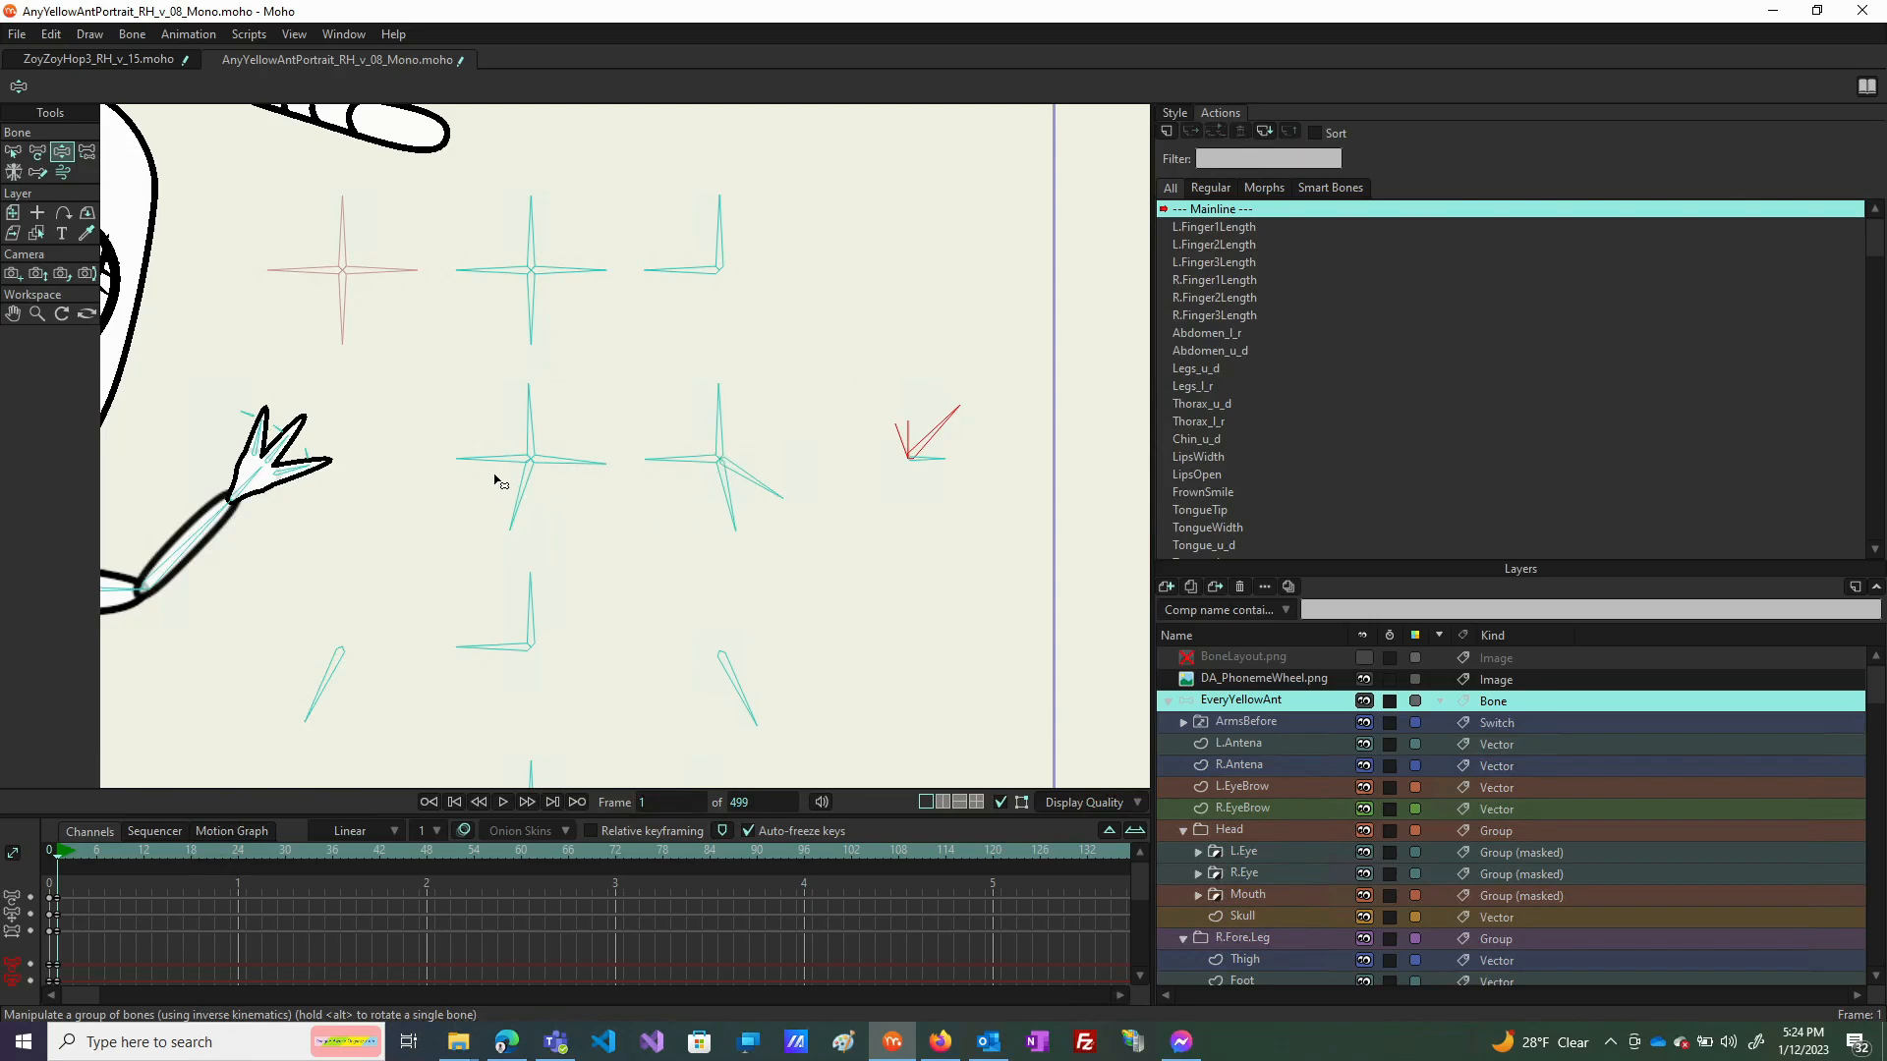
drag(955, 411, 986, 366)
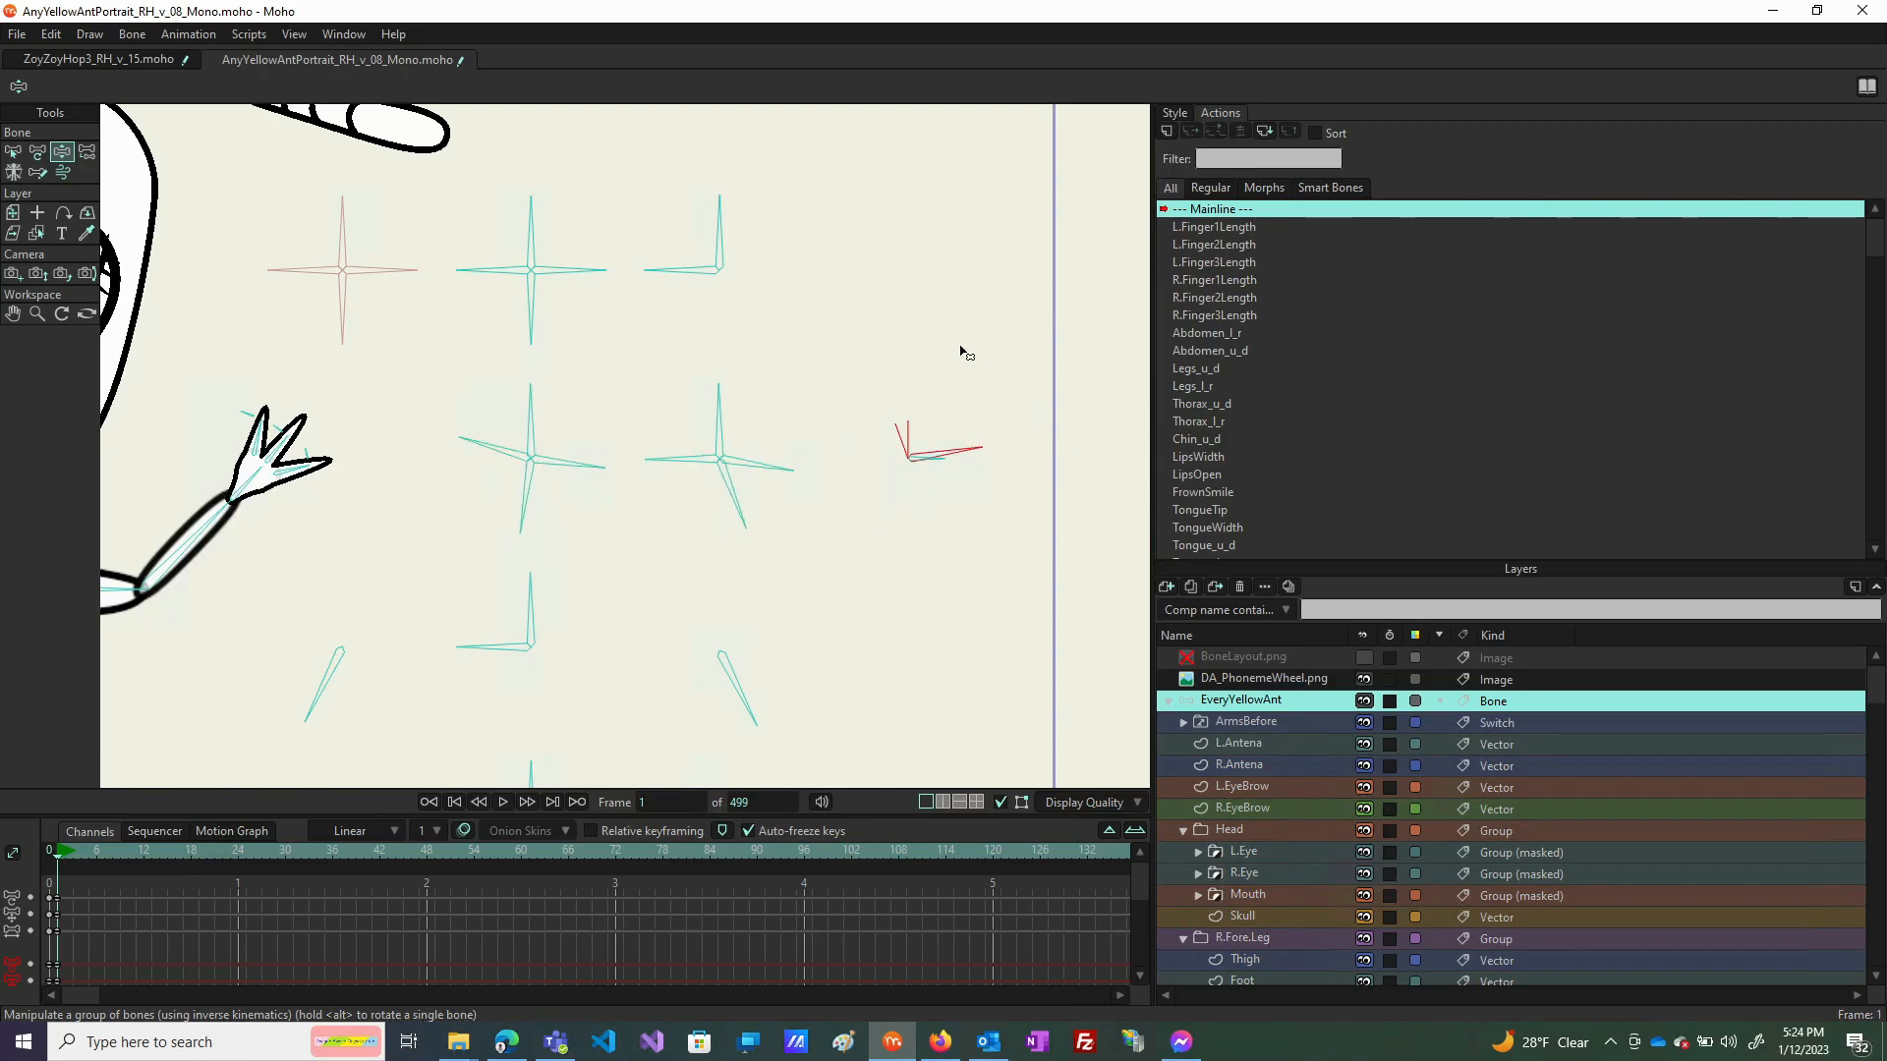
scroll(776, 281, down, 3)
scroll(786, 363, up, 2)
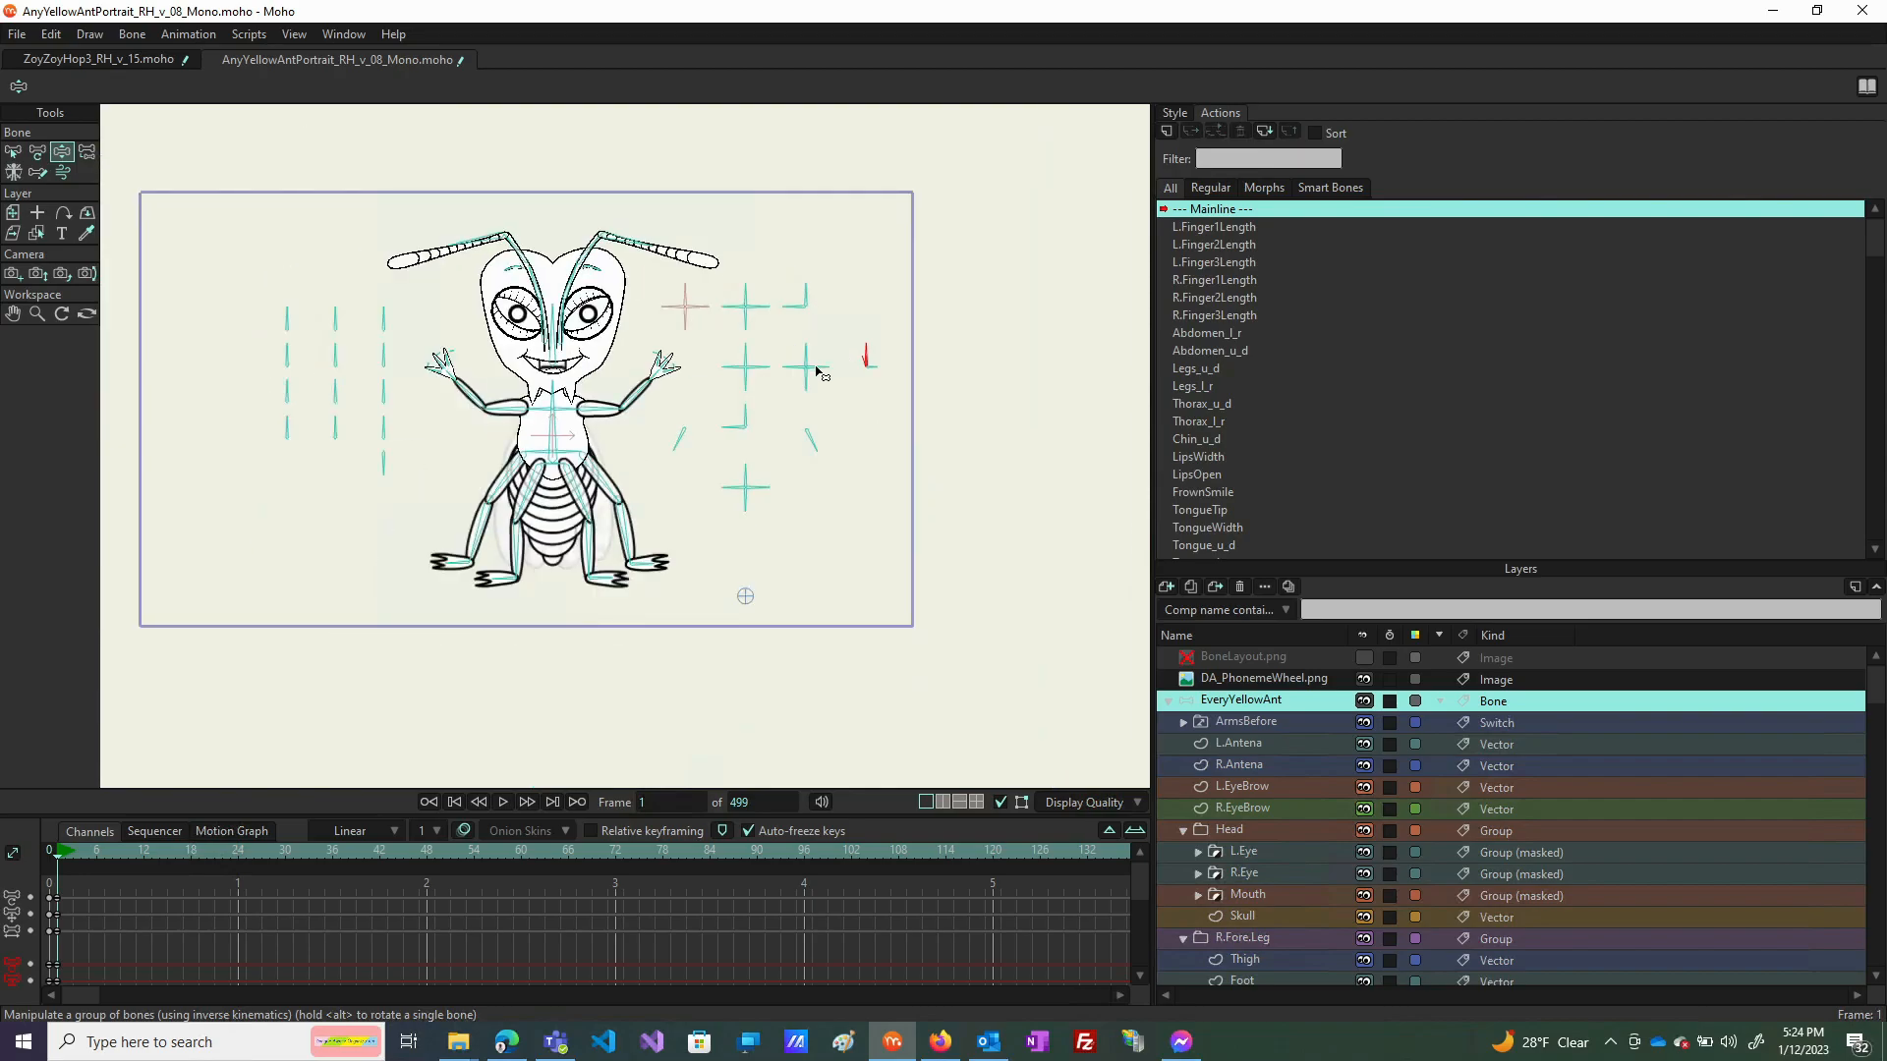
Adjust the mouth pose by rotating the chin, lips, frown-smile and tongue-tip bones of the control crosses, alternating with the phoneme control.
click(710, 368)
drag(709, 372, 767, 372)
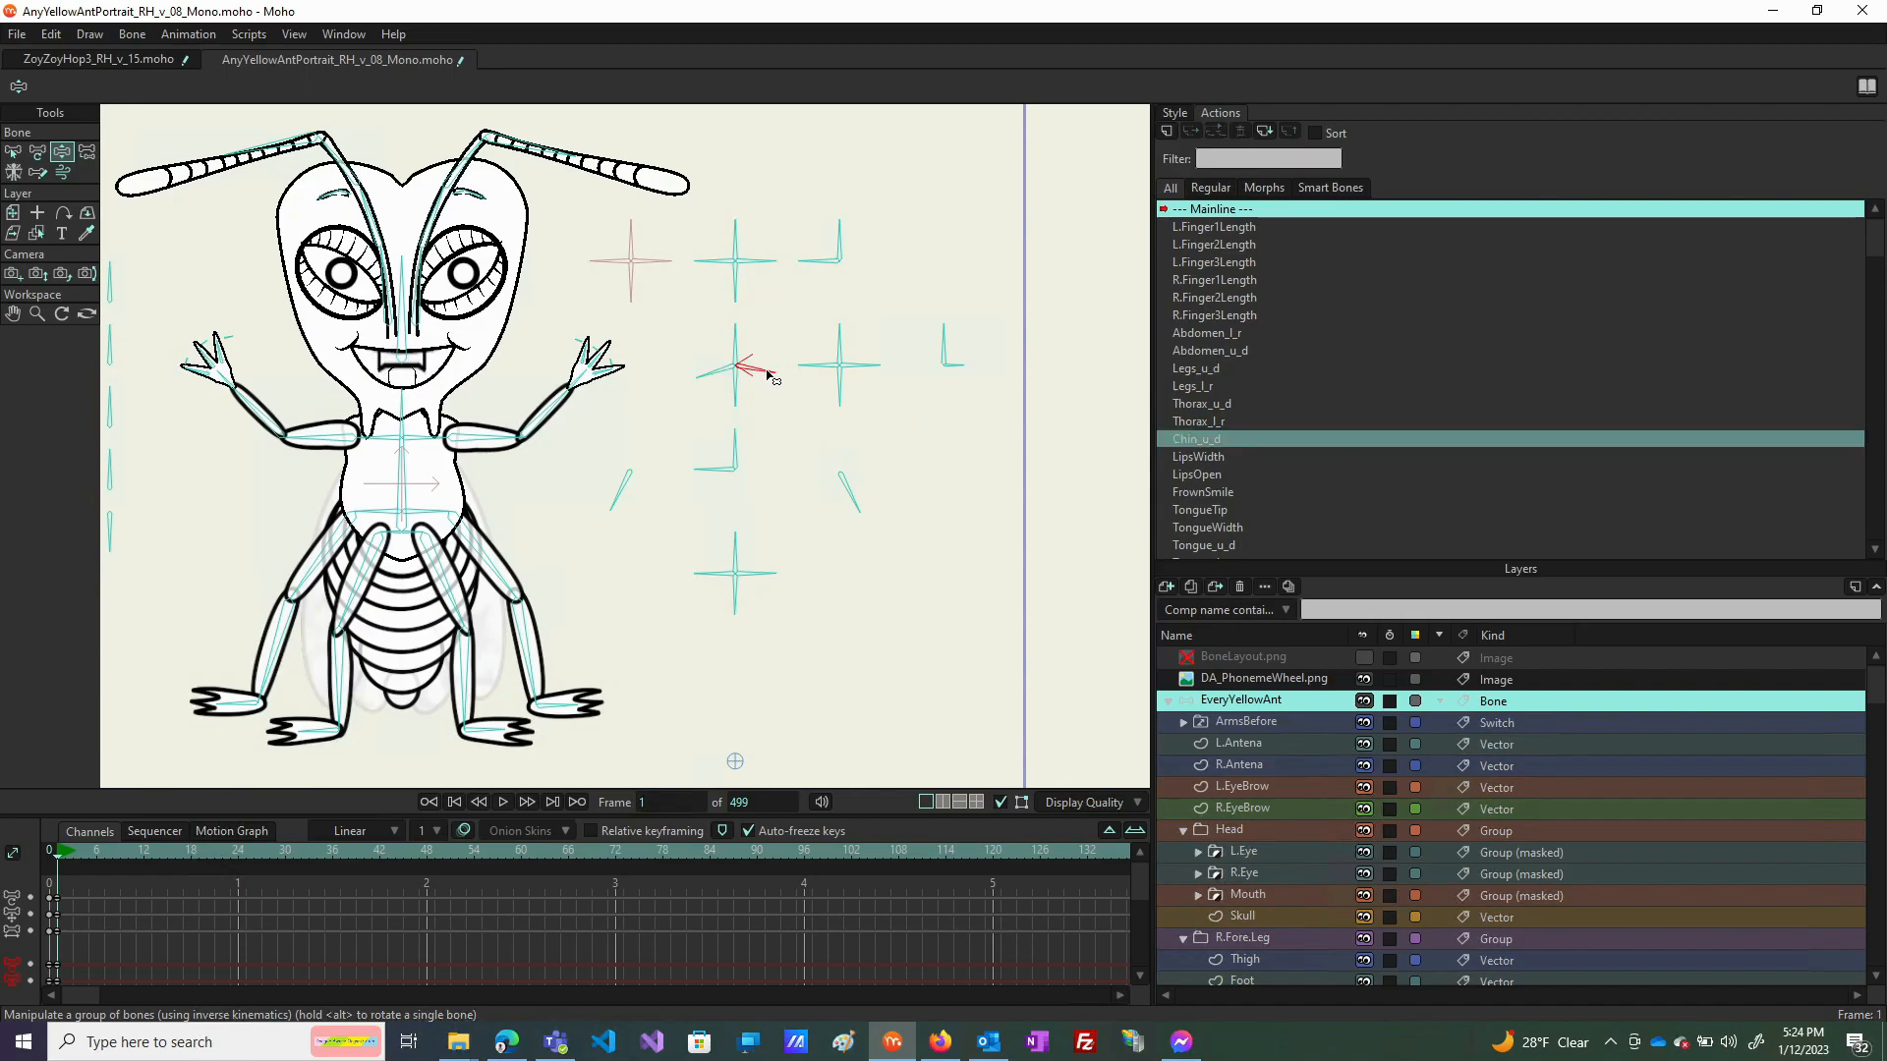
mouse_move(944, 344)
mouse_down()
mouse_move(960, 363)
mouse_move(939, 390)
mouse_move(935, 367)
mouse_move(943, 393)
mouse_move(958, 383)
mouse_move(933, 351)
mouse_up()
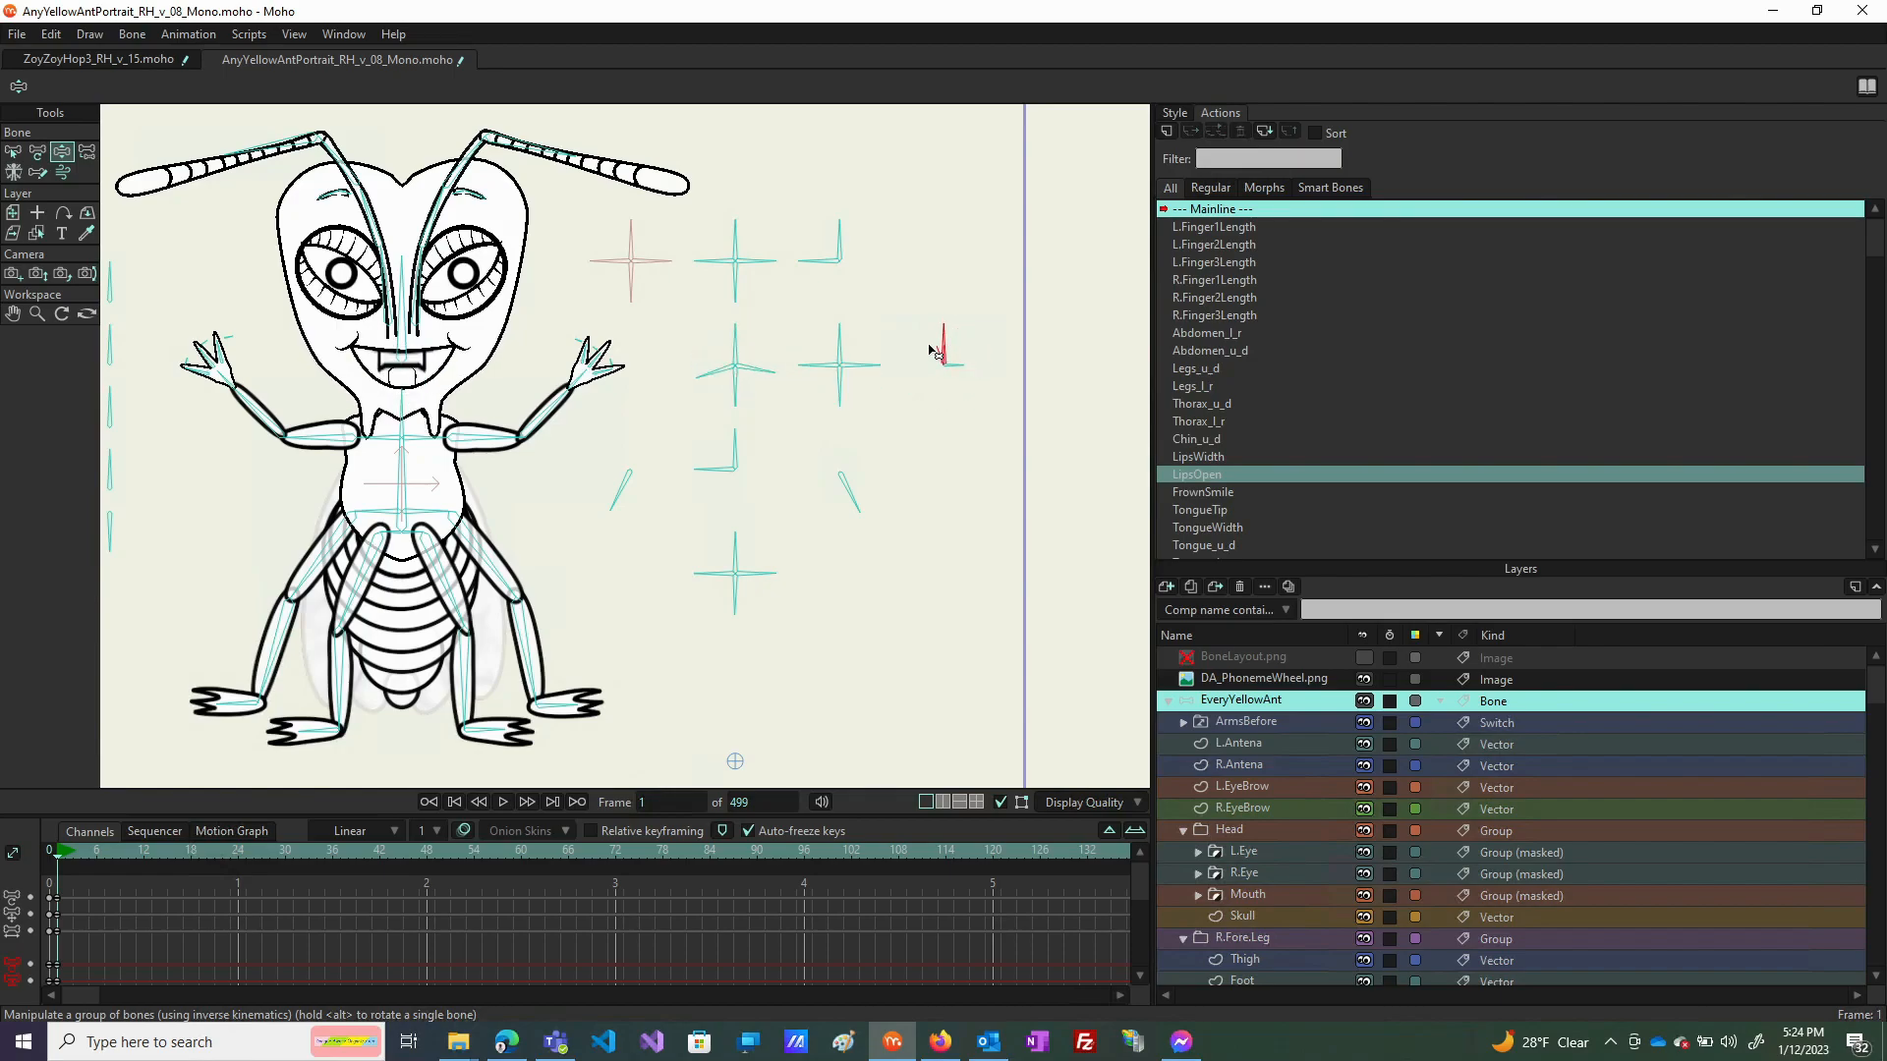
mouse_move(729, 376)
mouse_down()
mouse_move(712, 362)
mouse_move(789, 370)
mouse_move(716, 343)
mouse_up()
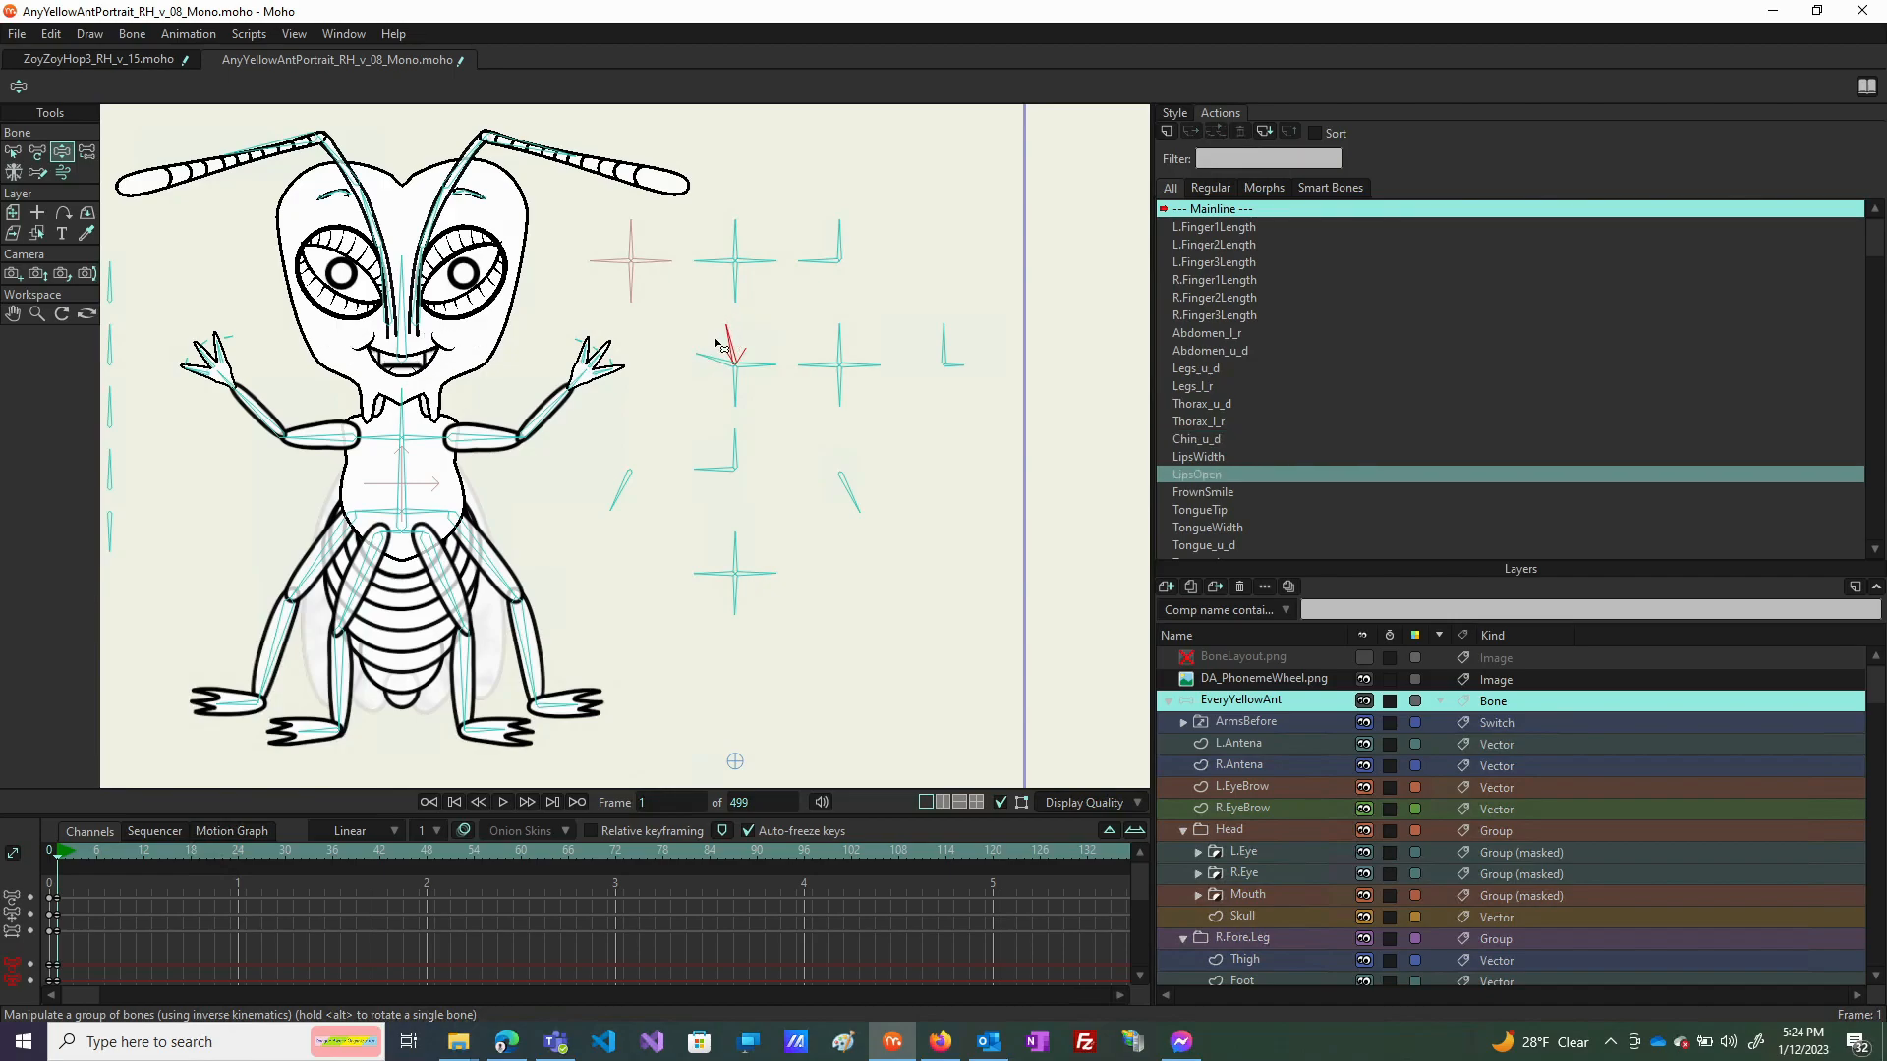
drag(938, 346, 948, 279)
drag(716, 357, 727, 403)
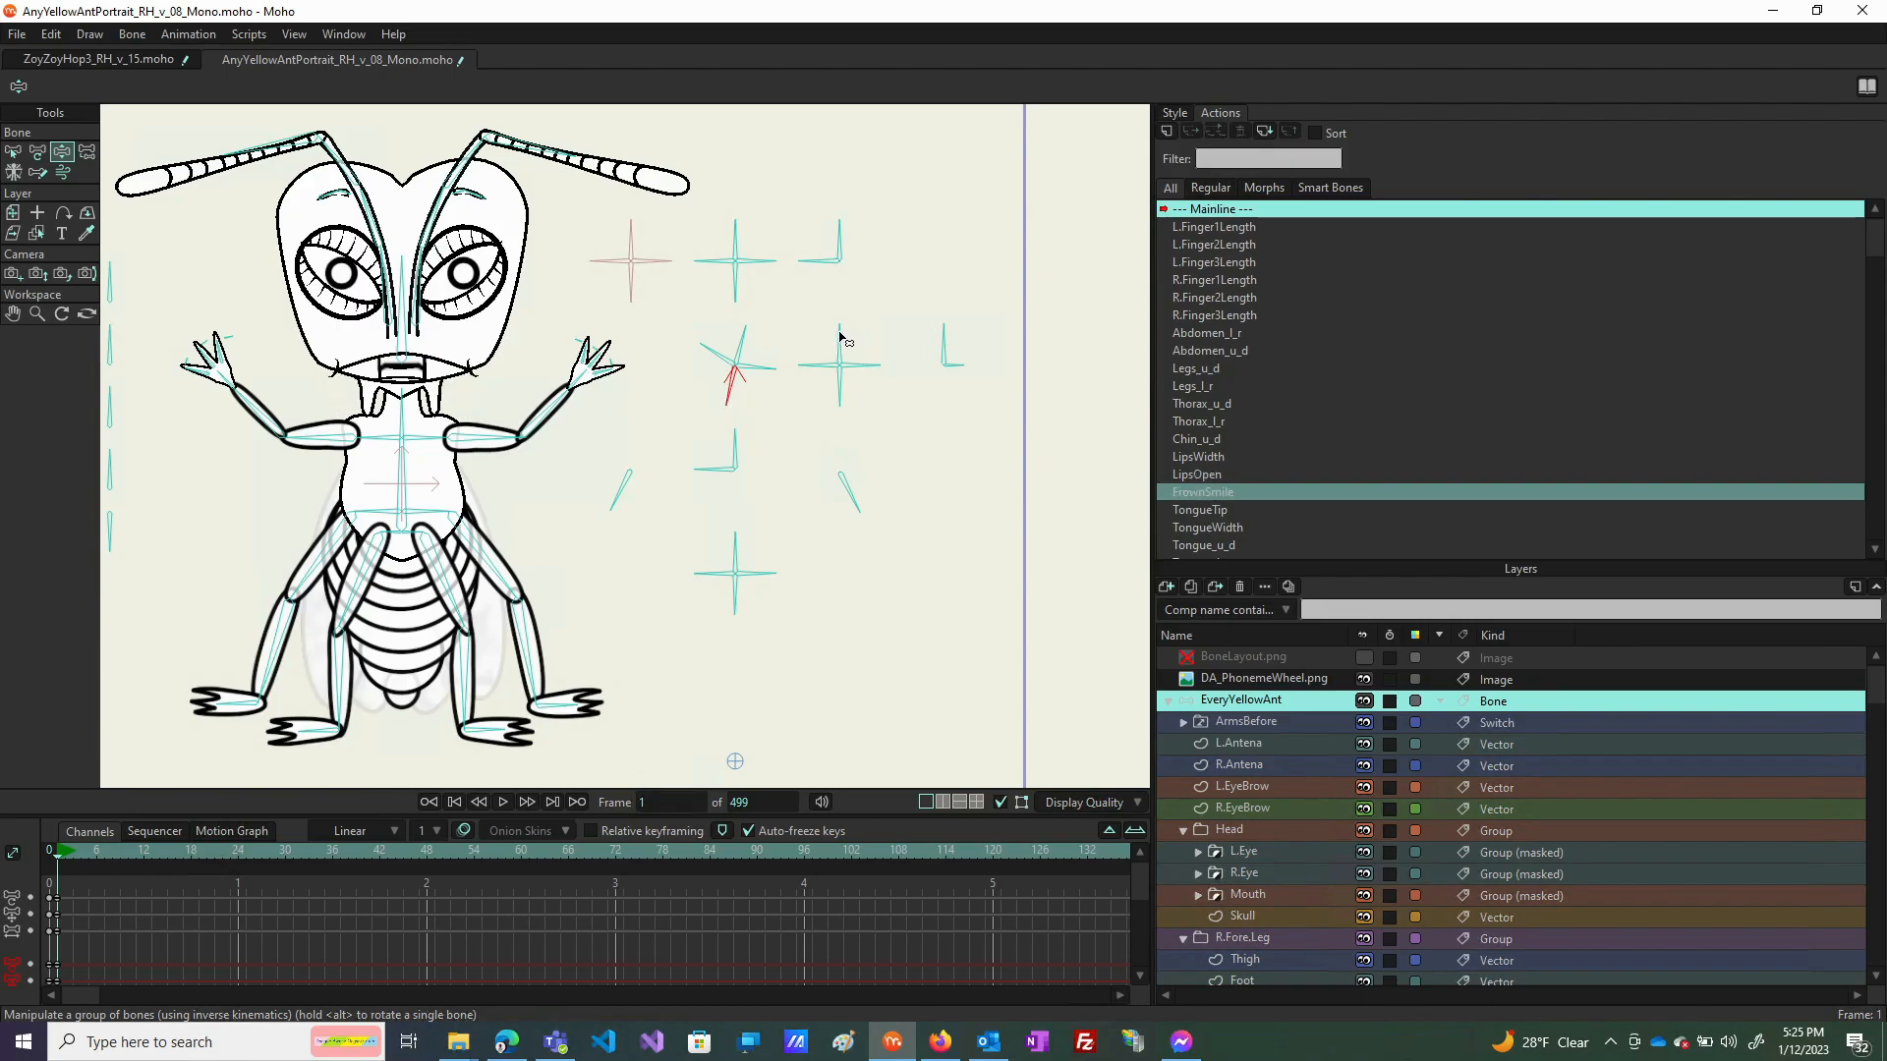
drag(929, 337, 884, 280)
click(857, 375)
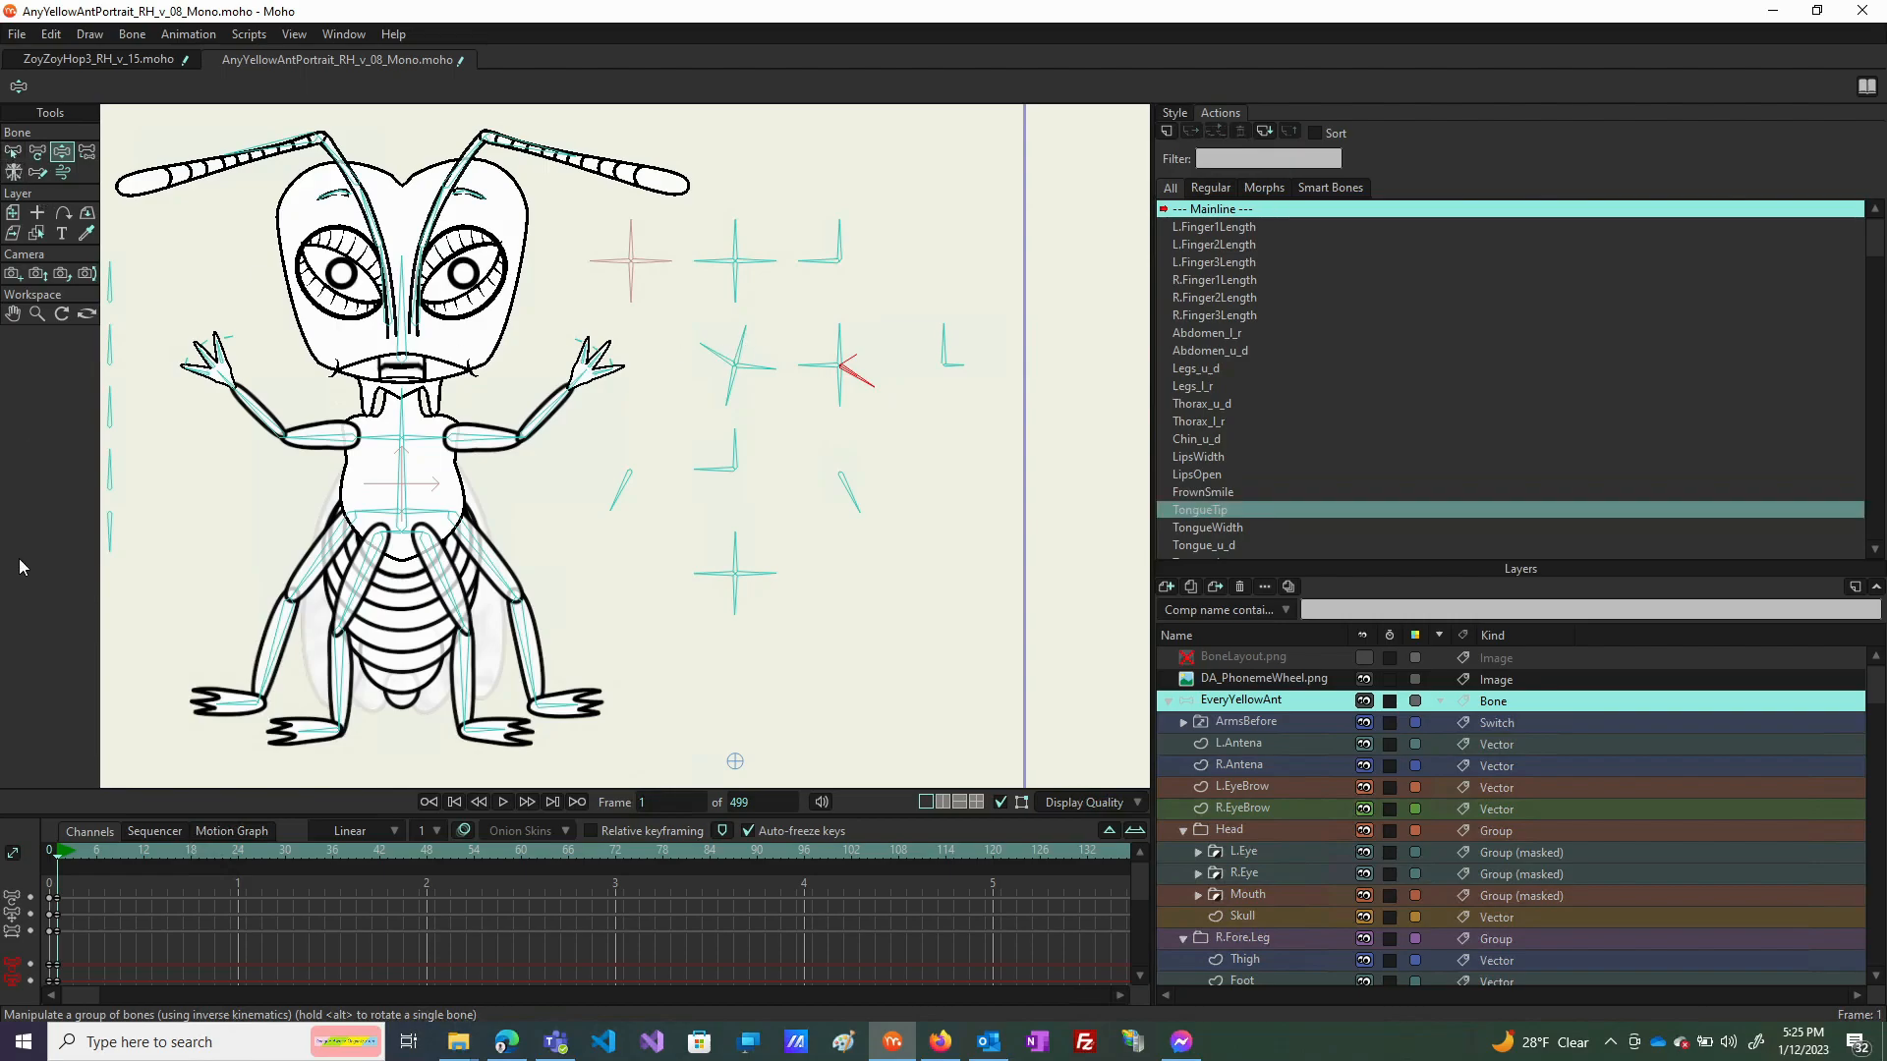
Go to frame 0 and delete all of the EveryYellowAnt bone layer's test keyframes from the timeline.
click(48, 853)
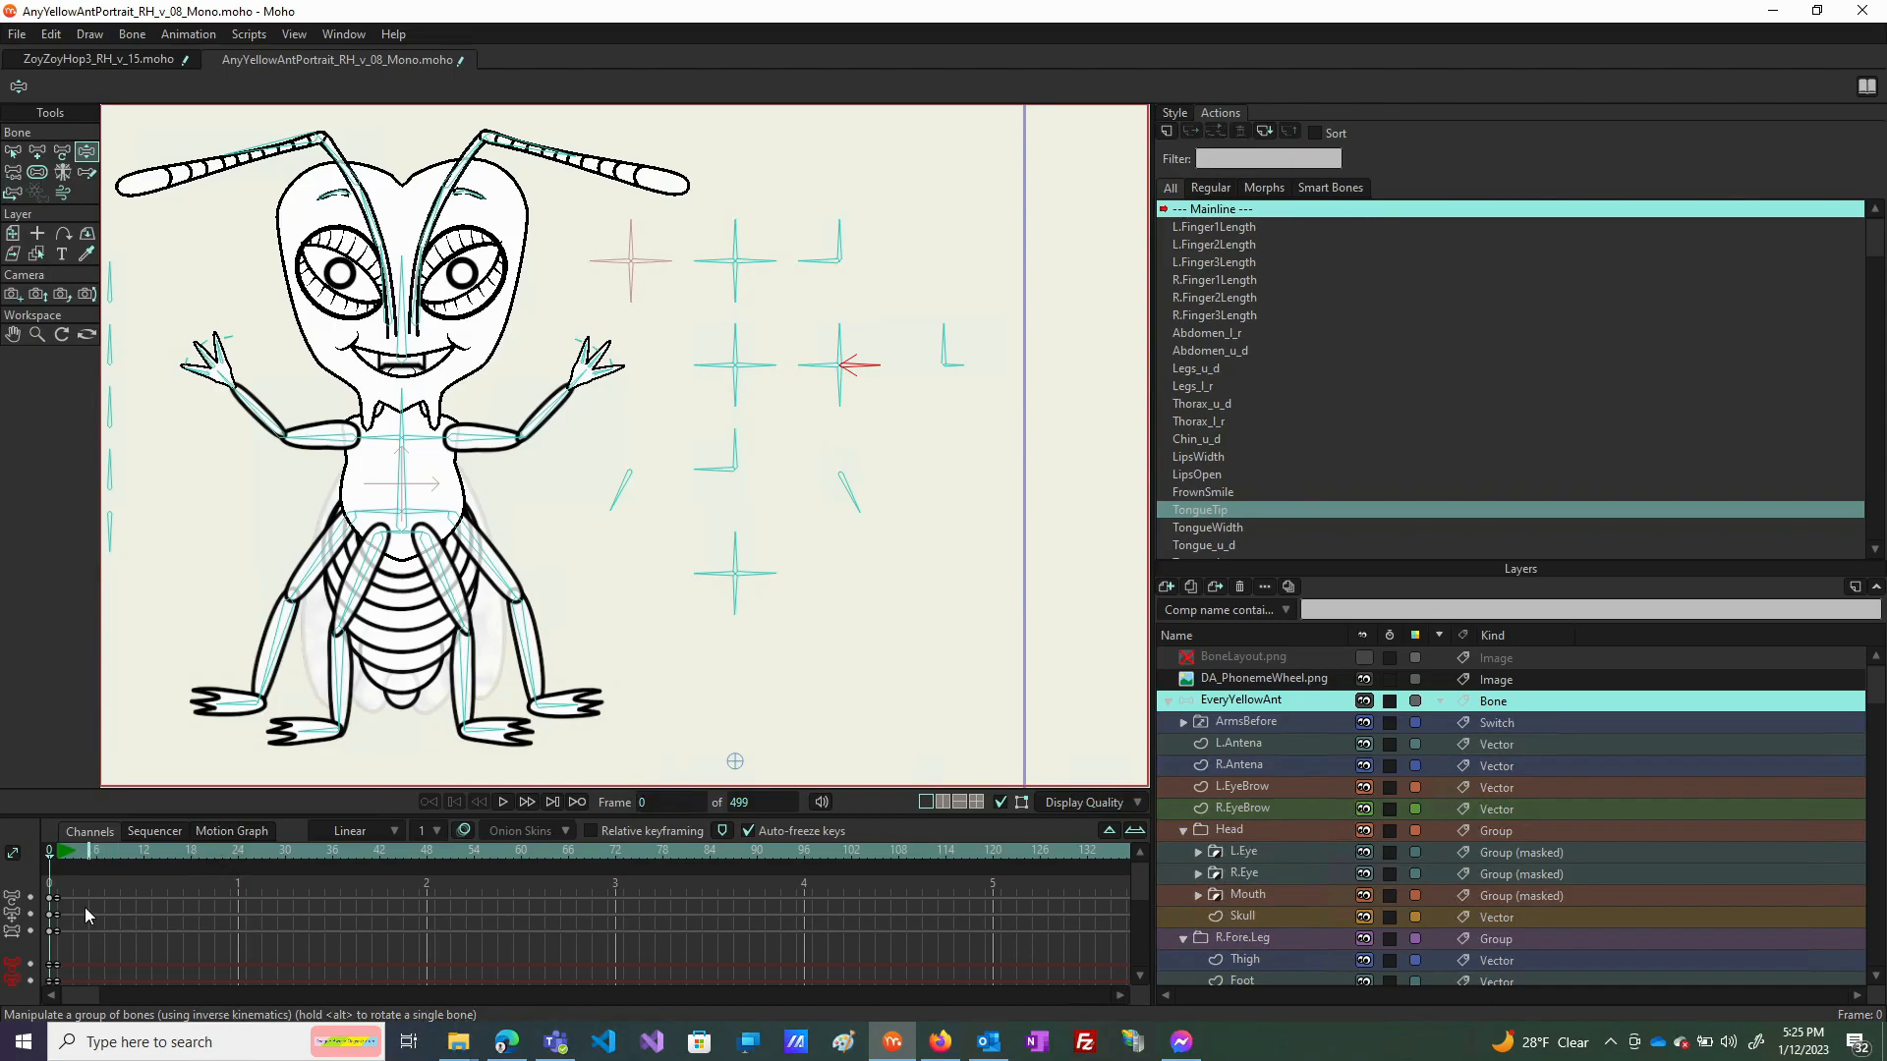
drag(83, 896, 2, 1004)
key(Delete)
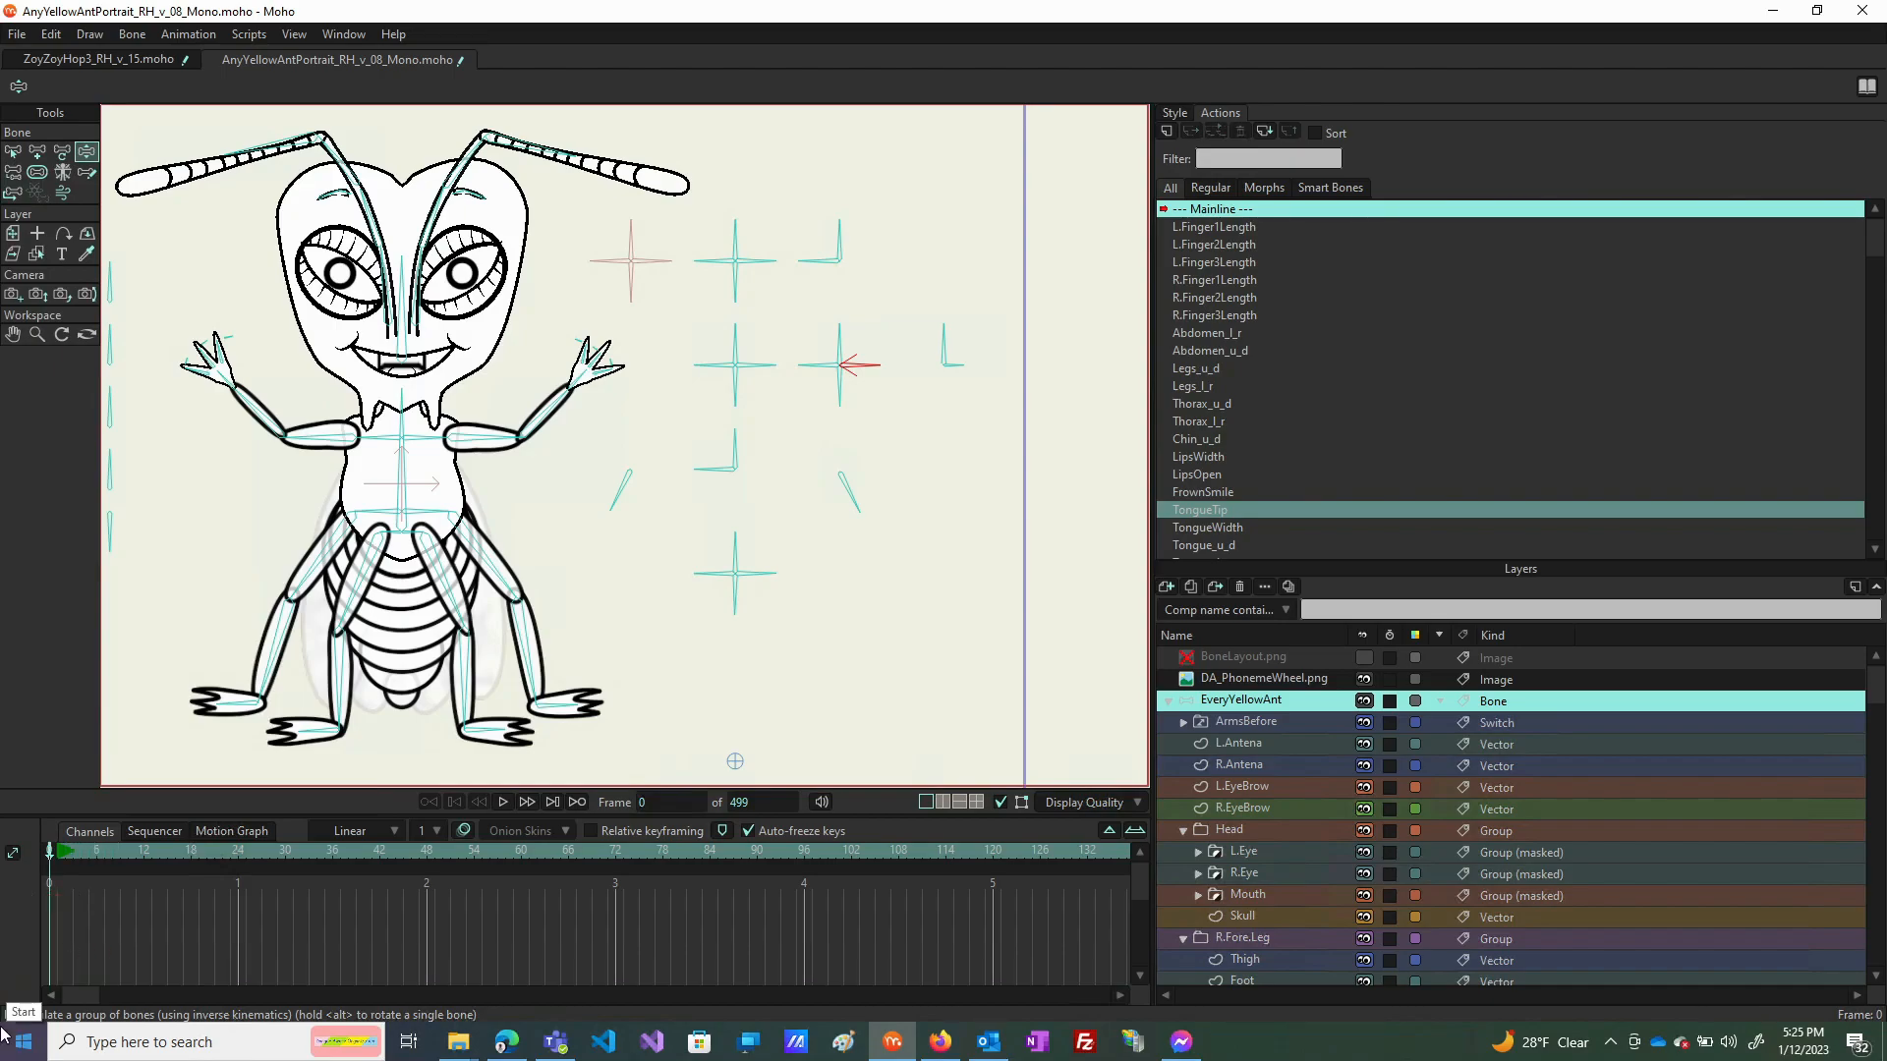
Rotate the bones of the L-shaped head control at frame 0 and at frame 2 to turn and nod the ant's head.
scroll(663, 515, down, 3)
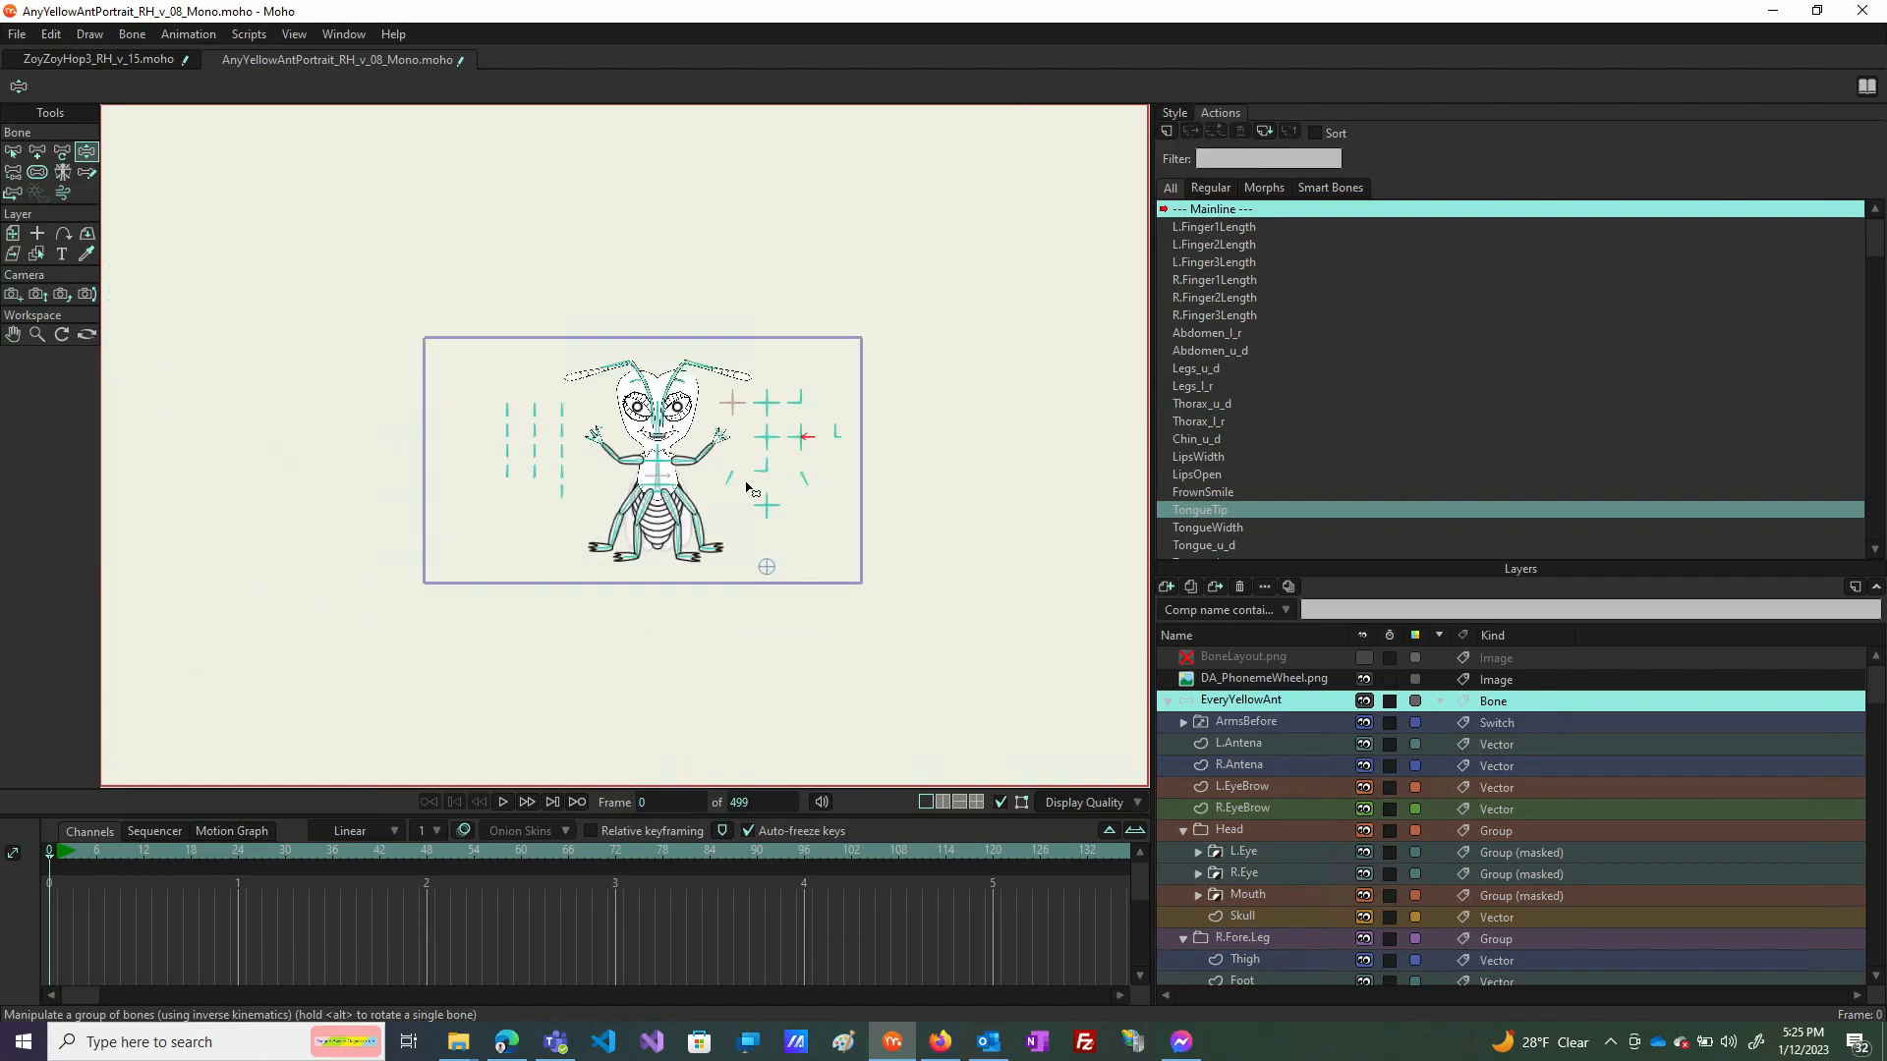
scroll(498, 411, up, 3)
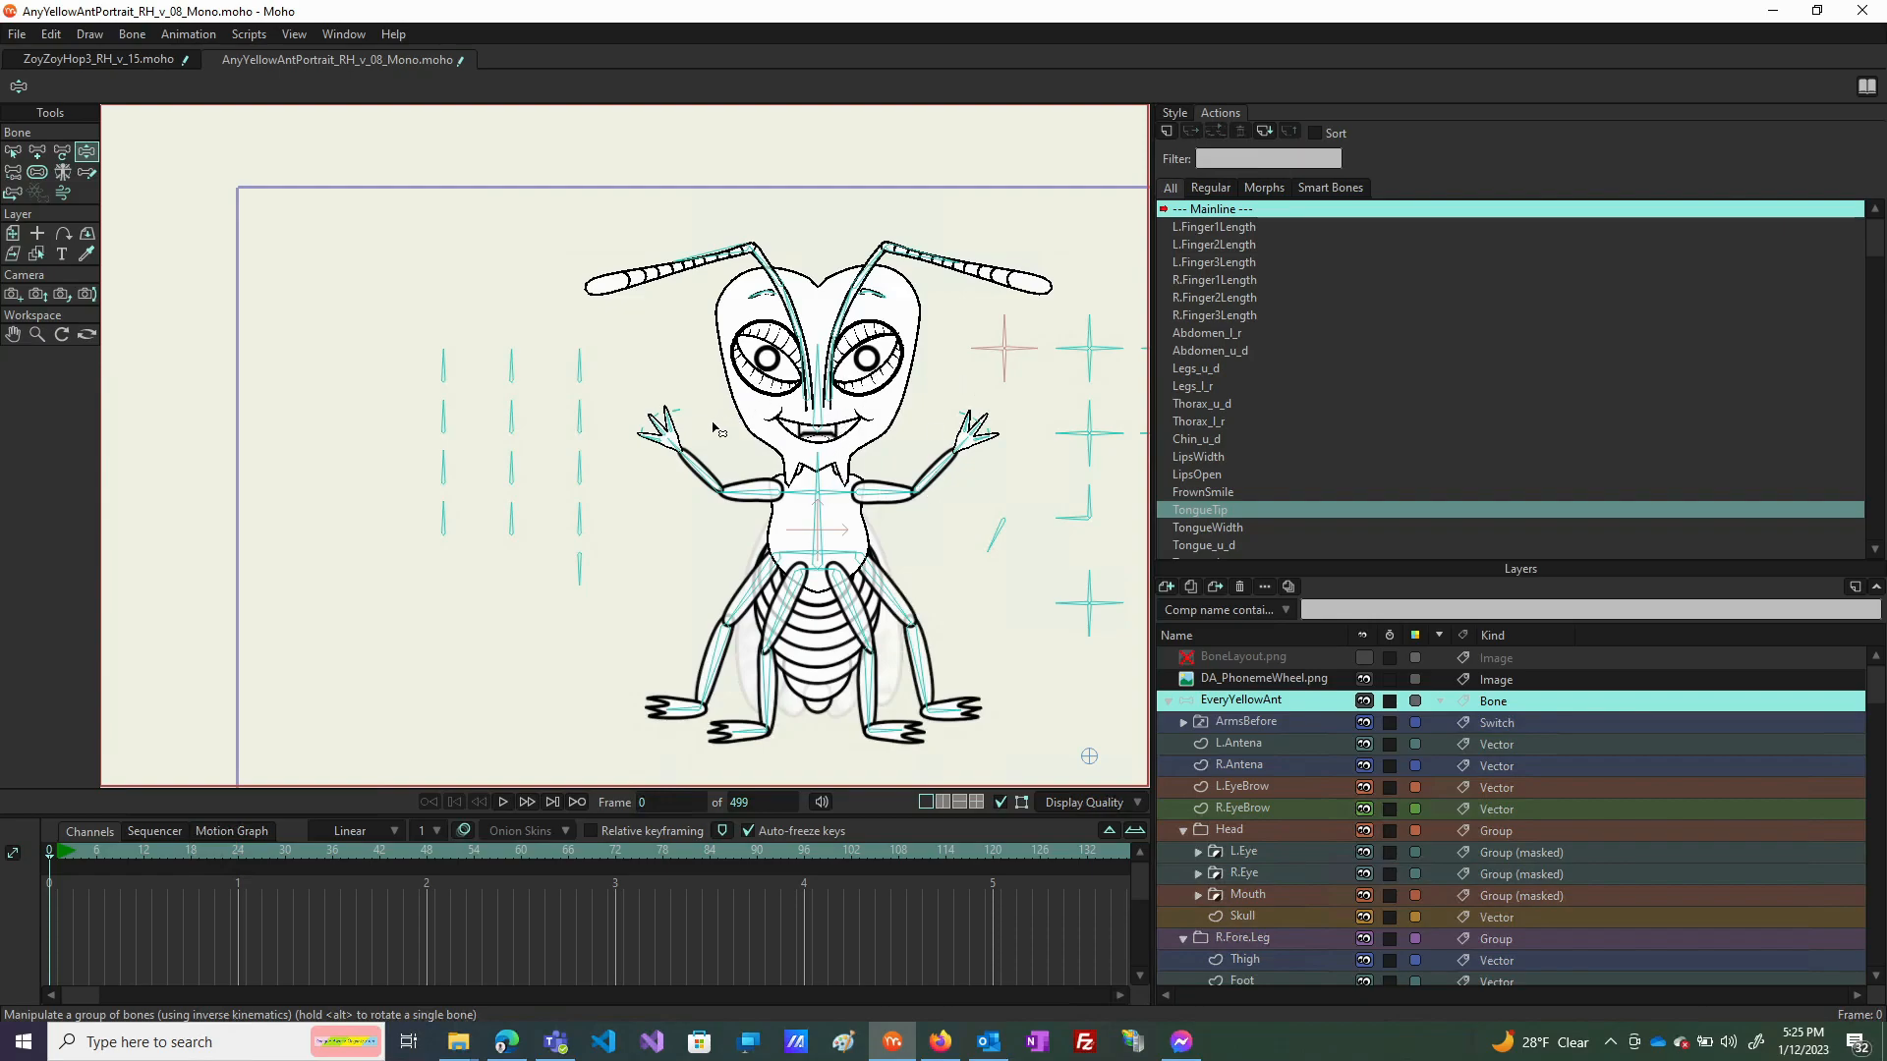
scroll(720, 430, down, 1)
drag(793, 478, 644, 499)
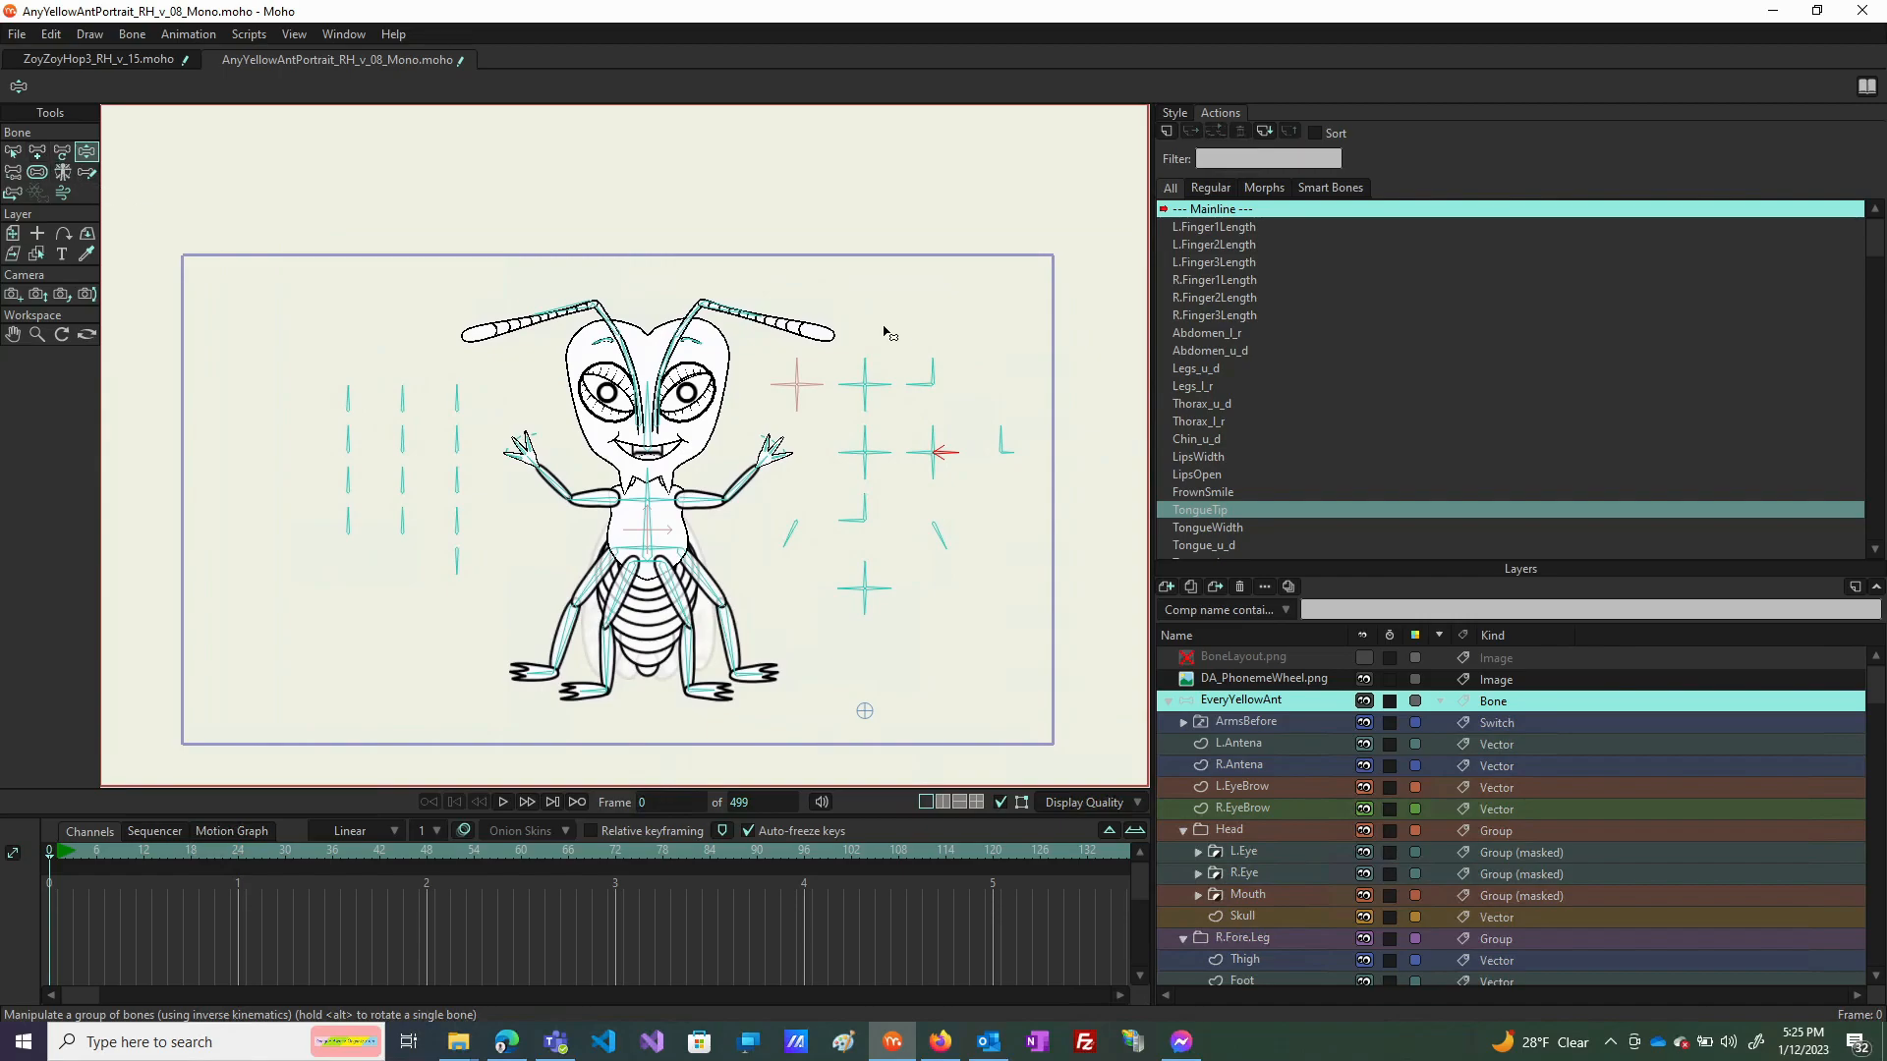
drag(929, 371, 849, 407)
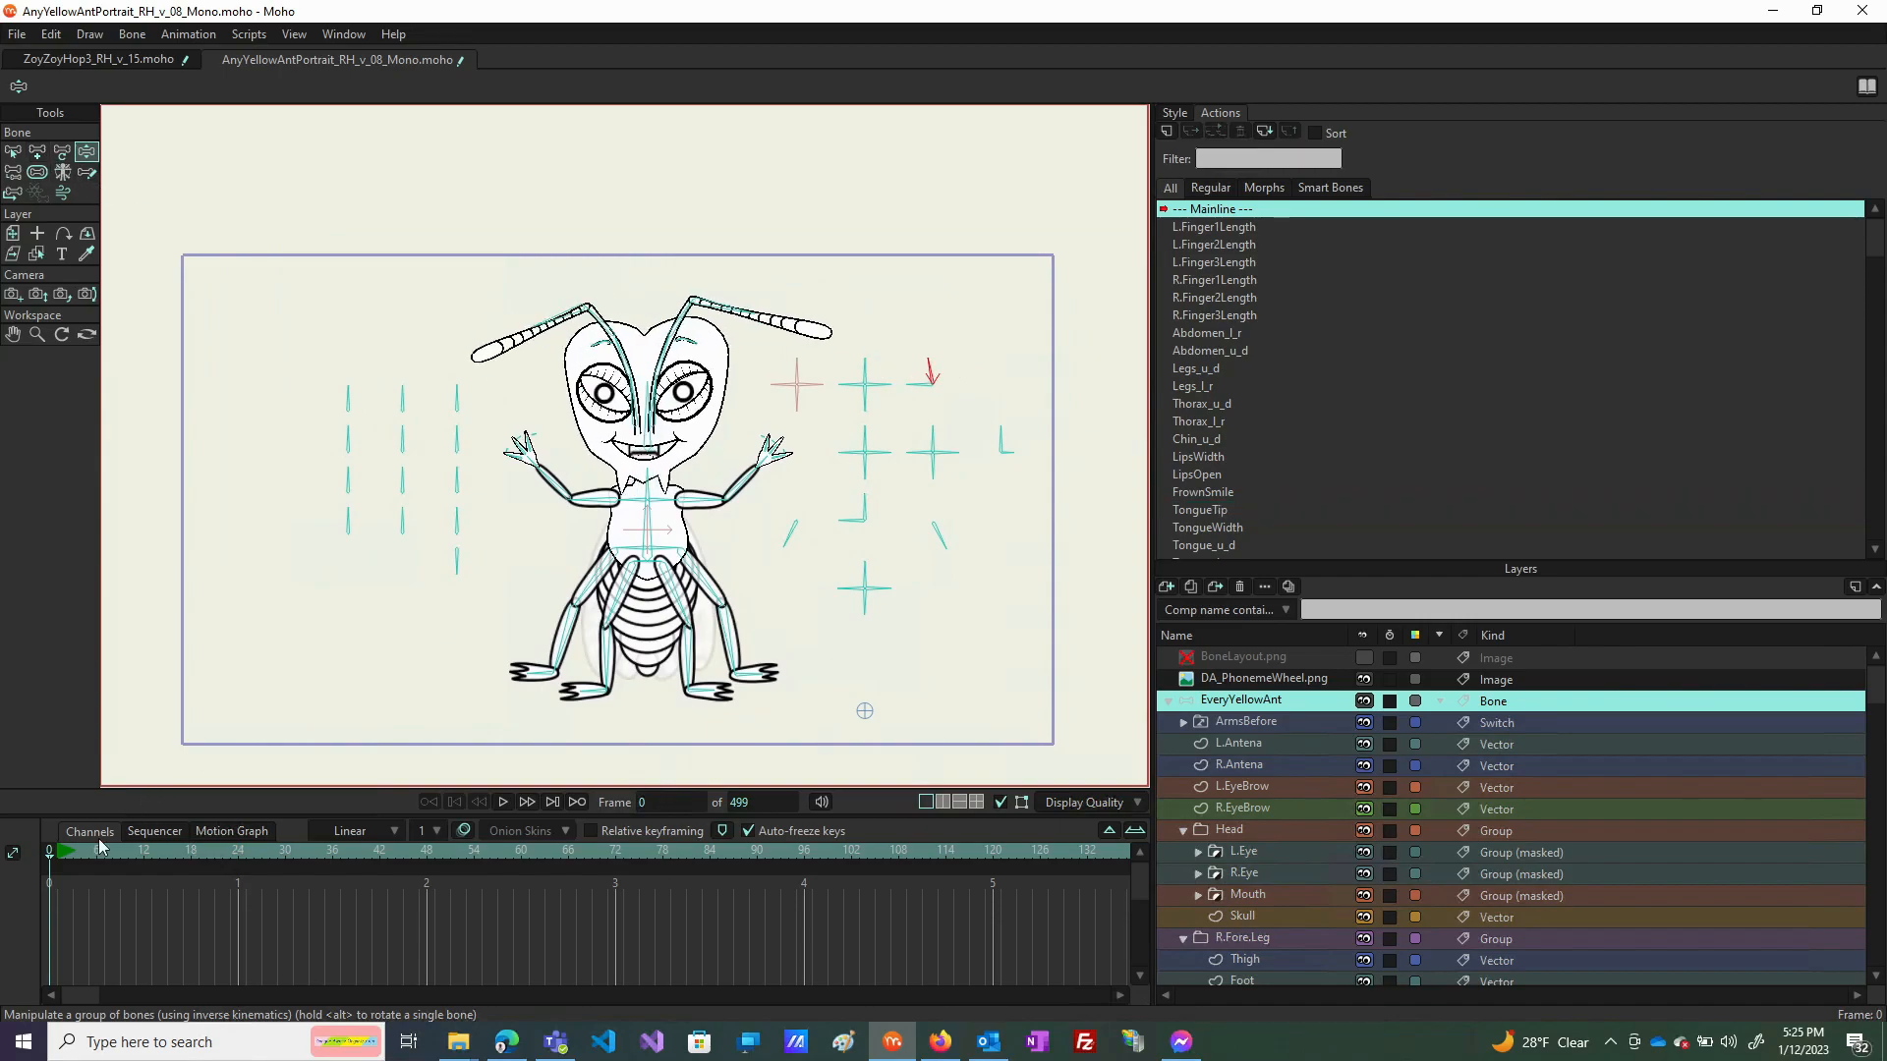
click(65, 853)
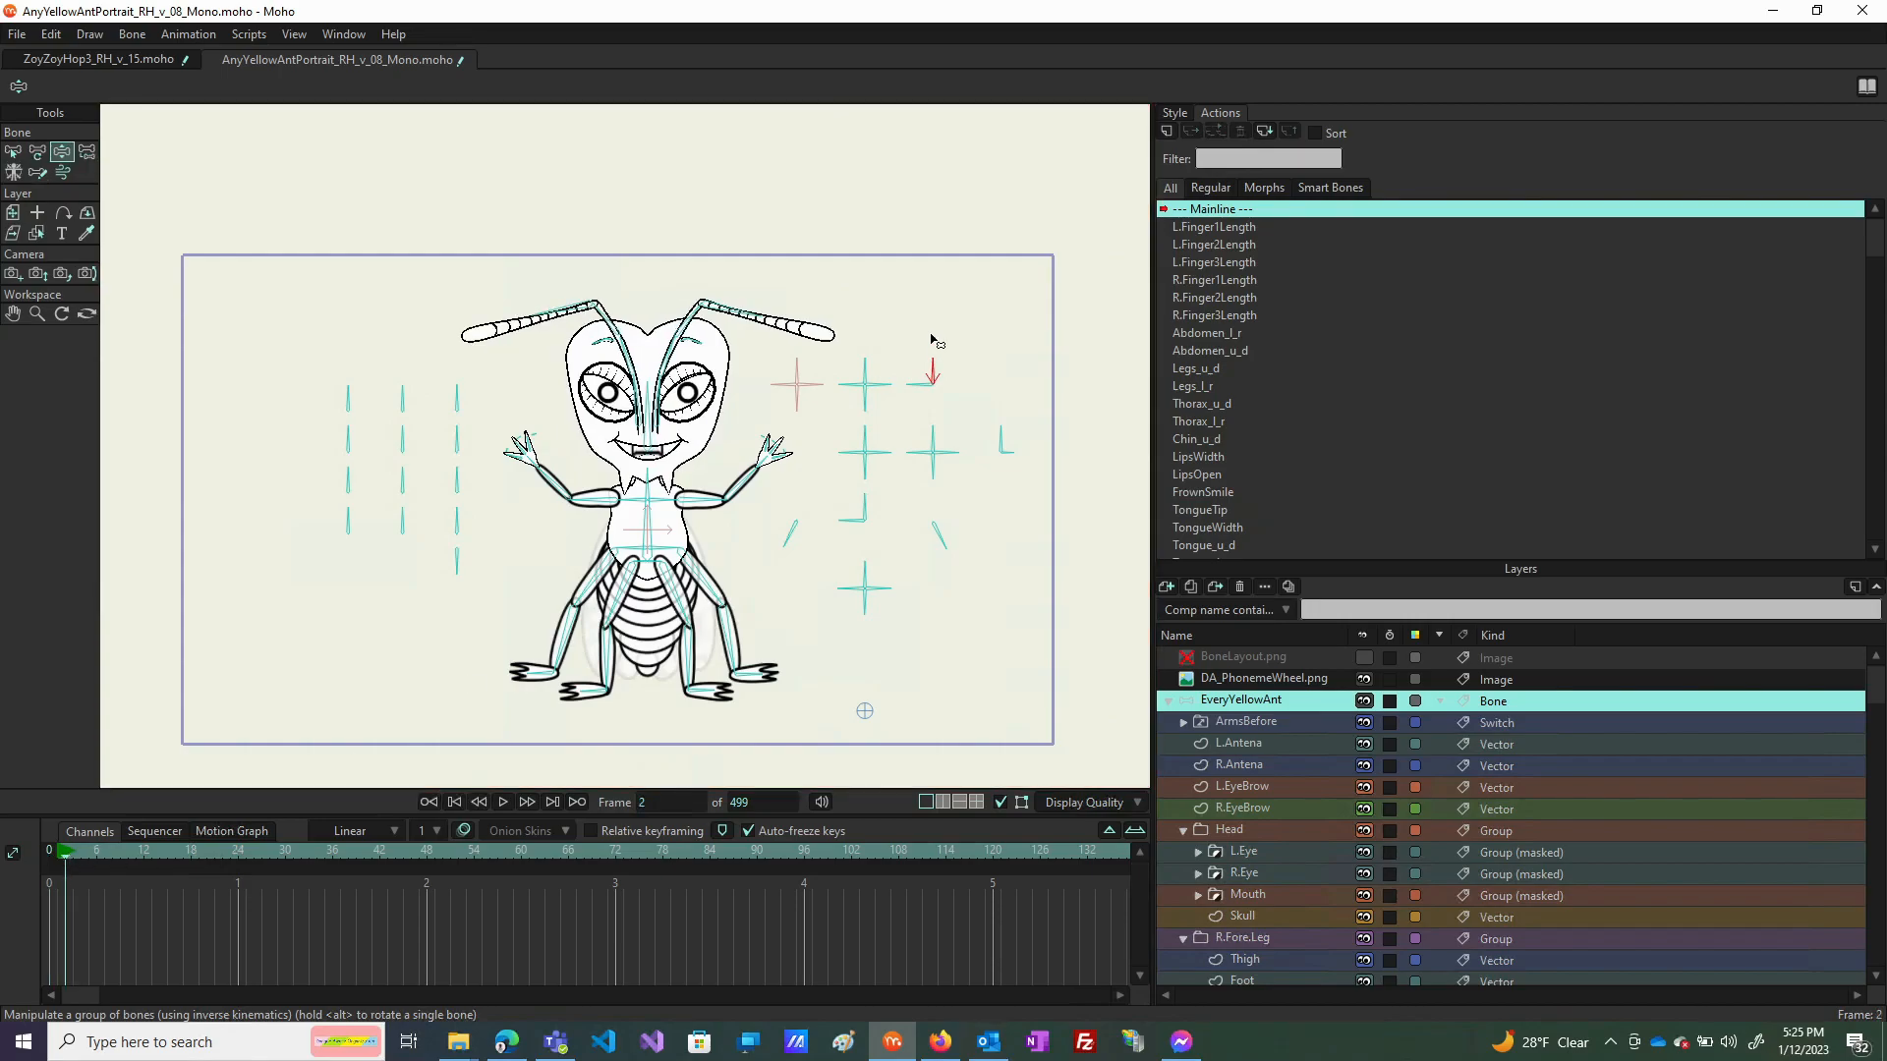
mouse_move(932, 366)
mouse_down()
mouse_move(961, 356)
mouse_move(925, 349)
mouse_move(918, 400)
mouse_up()
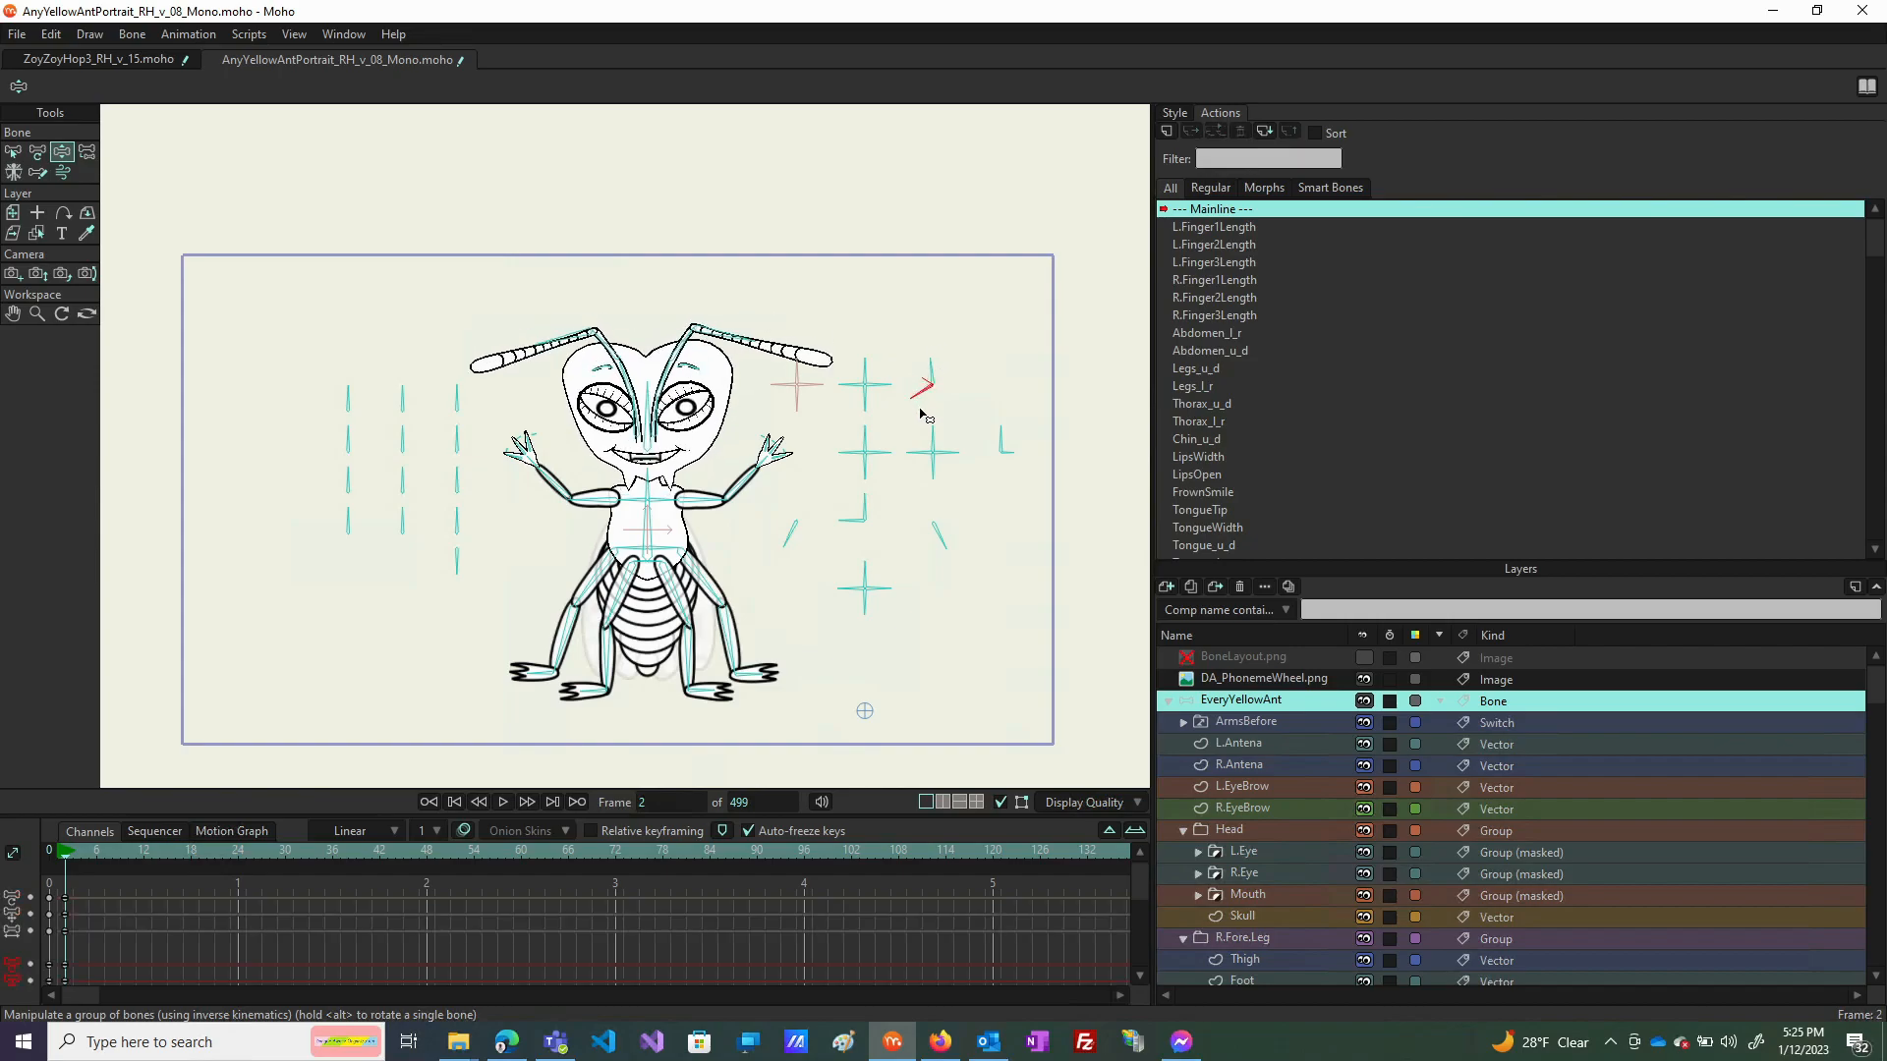
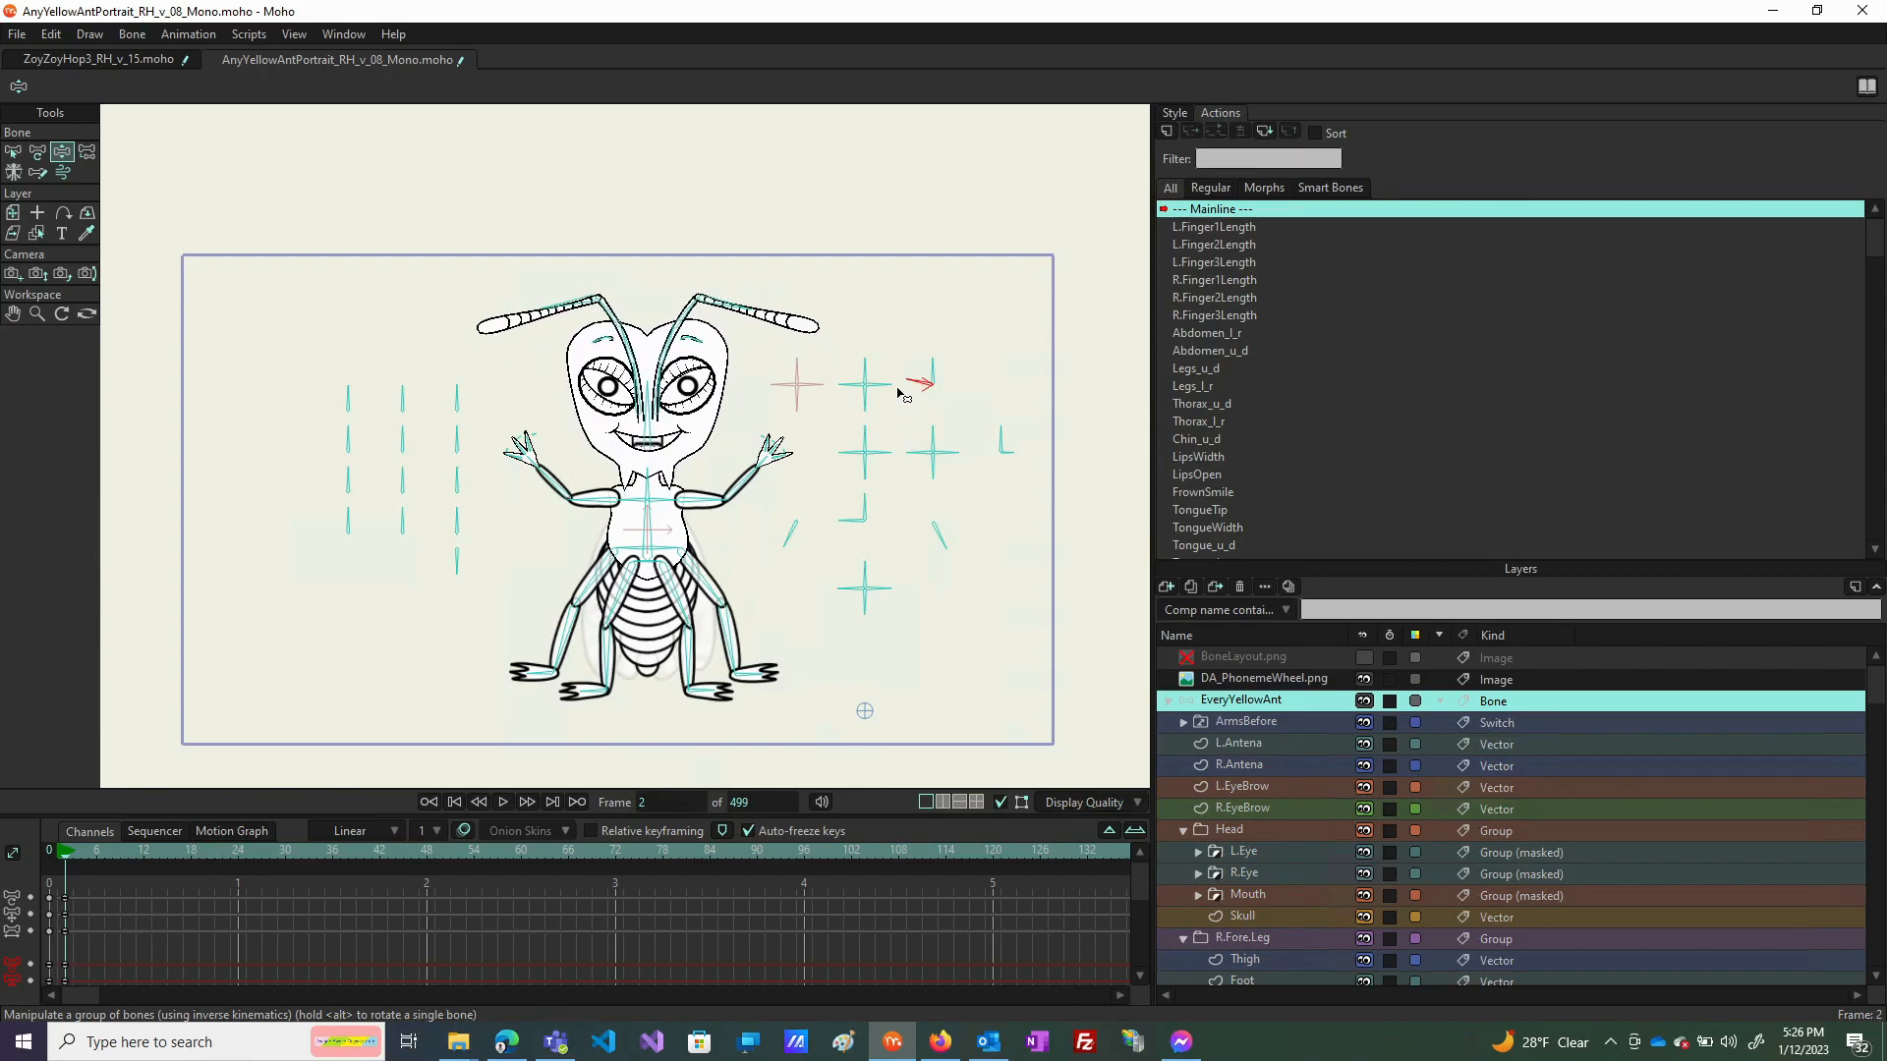
drag(889, 396, 902, 412)
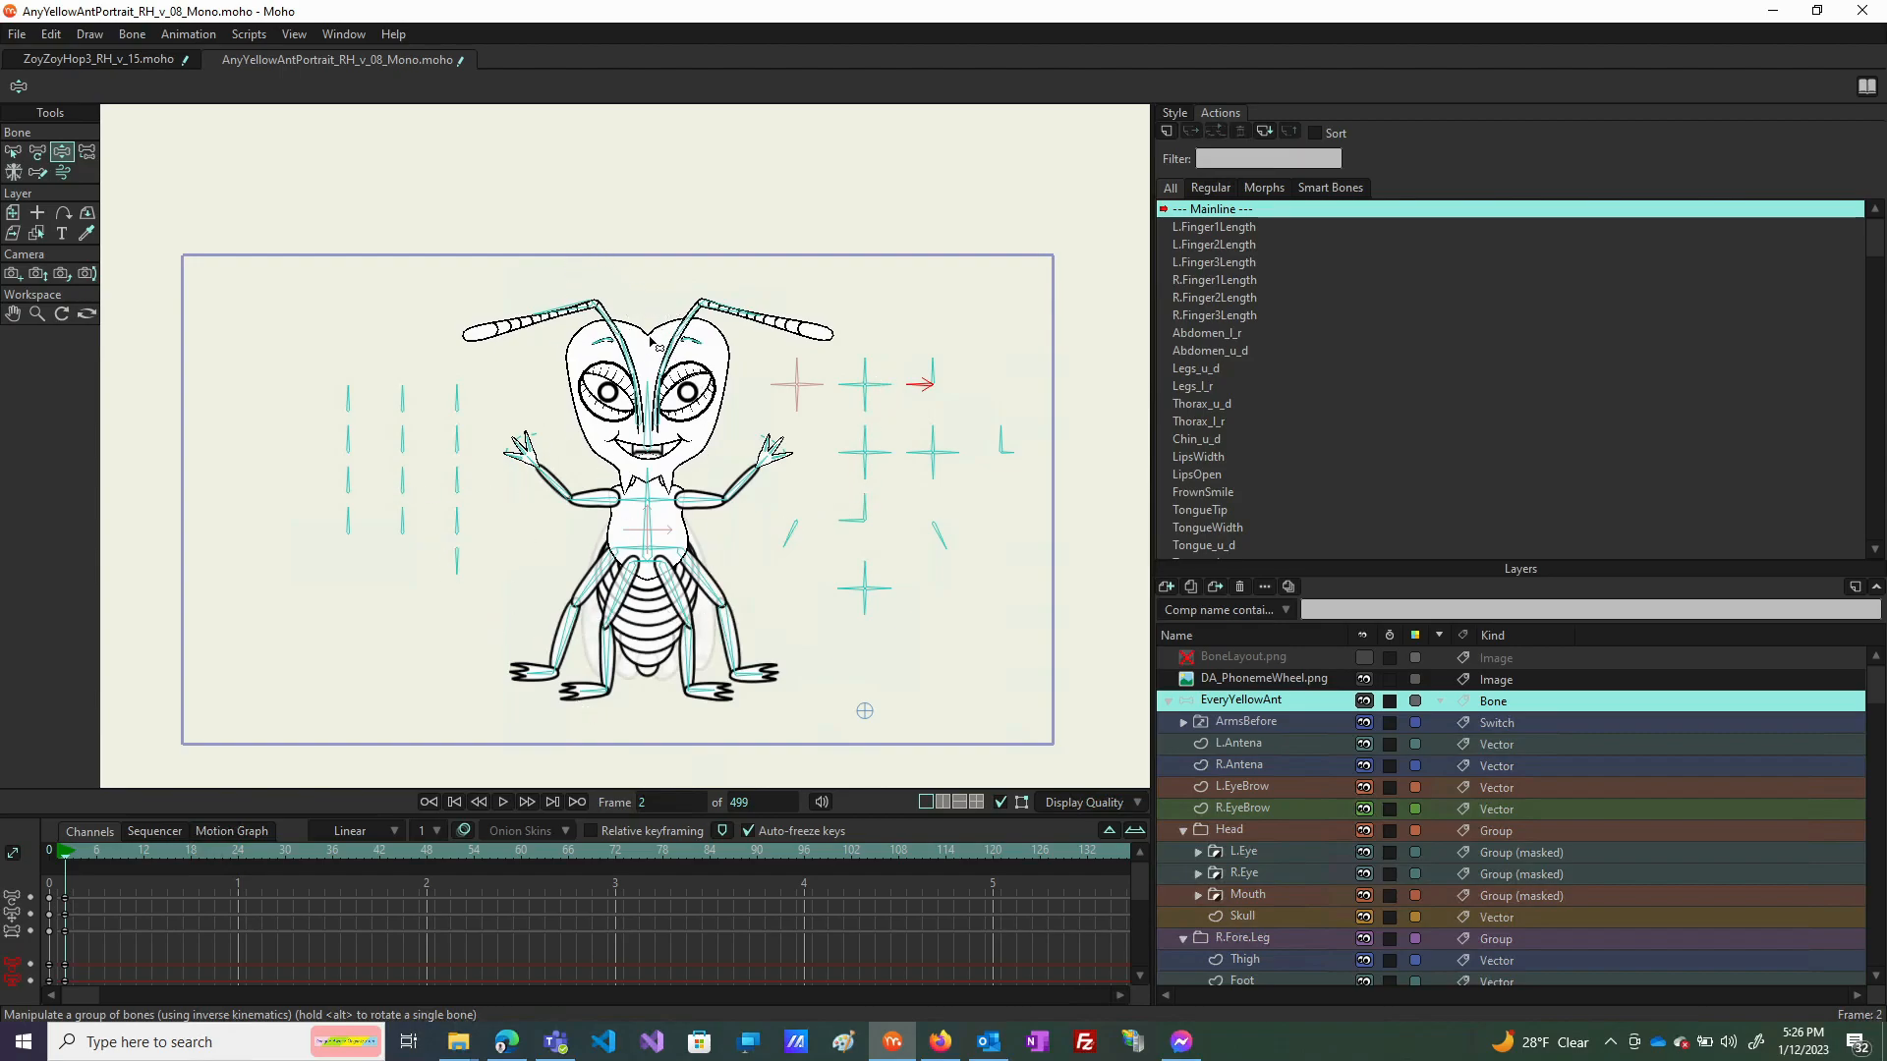
Select all the control bones in the three columns beside the ant with the Select Bone tool.
click(345, 395)
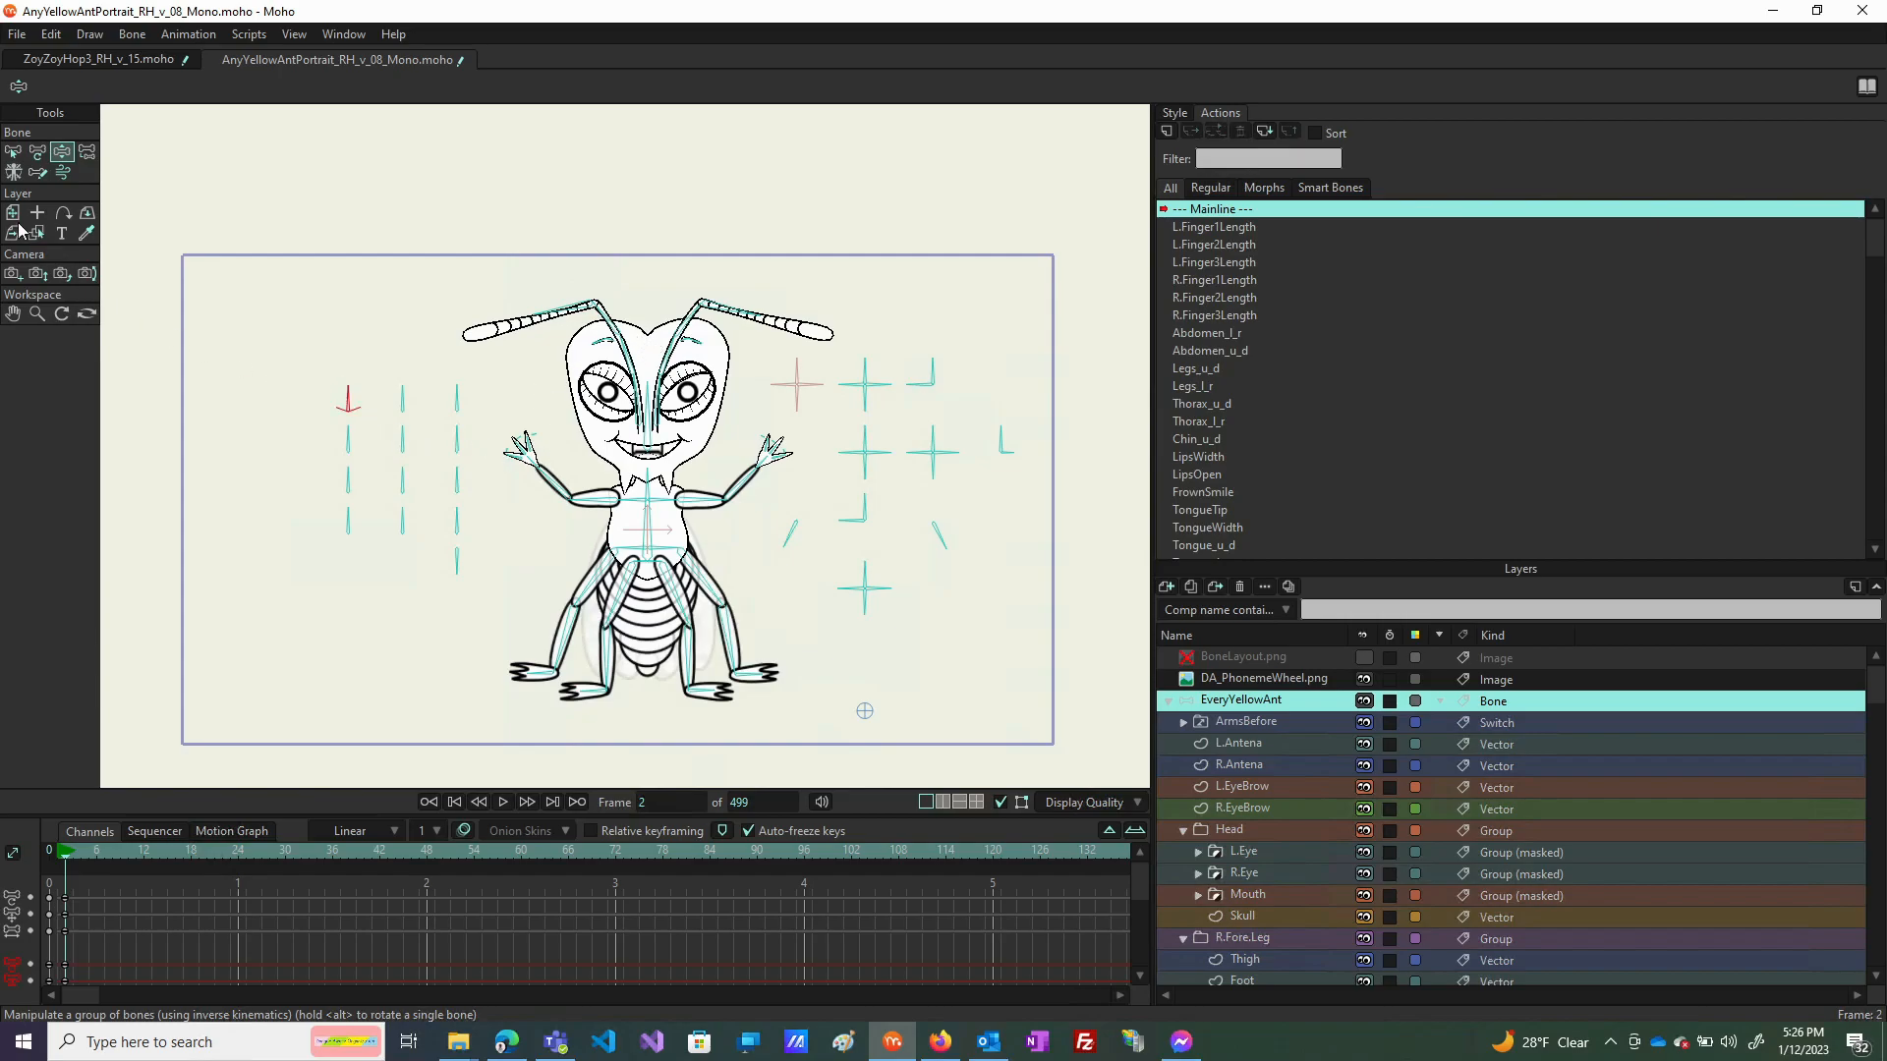
click(13, 152)
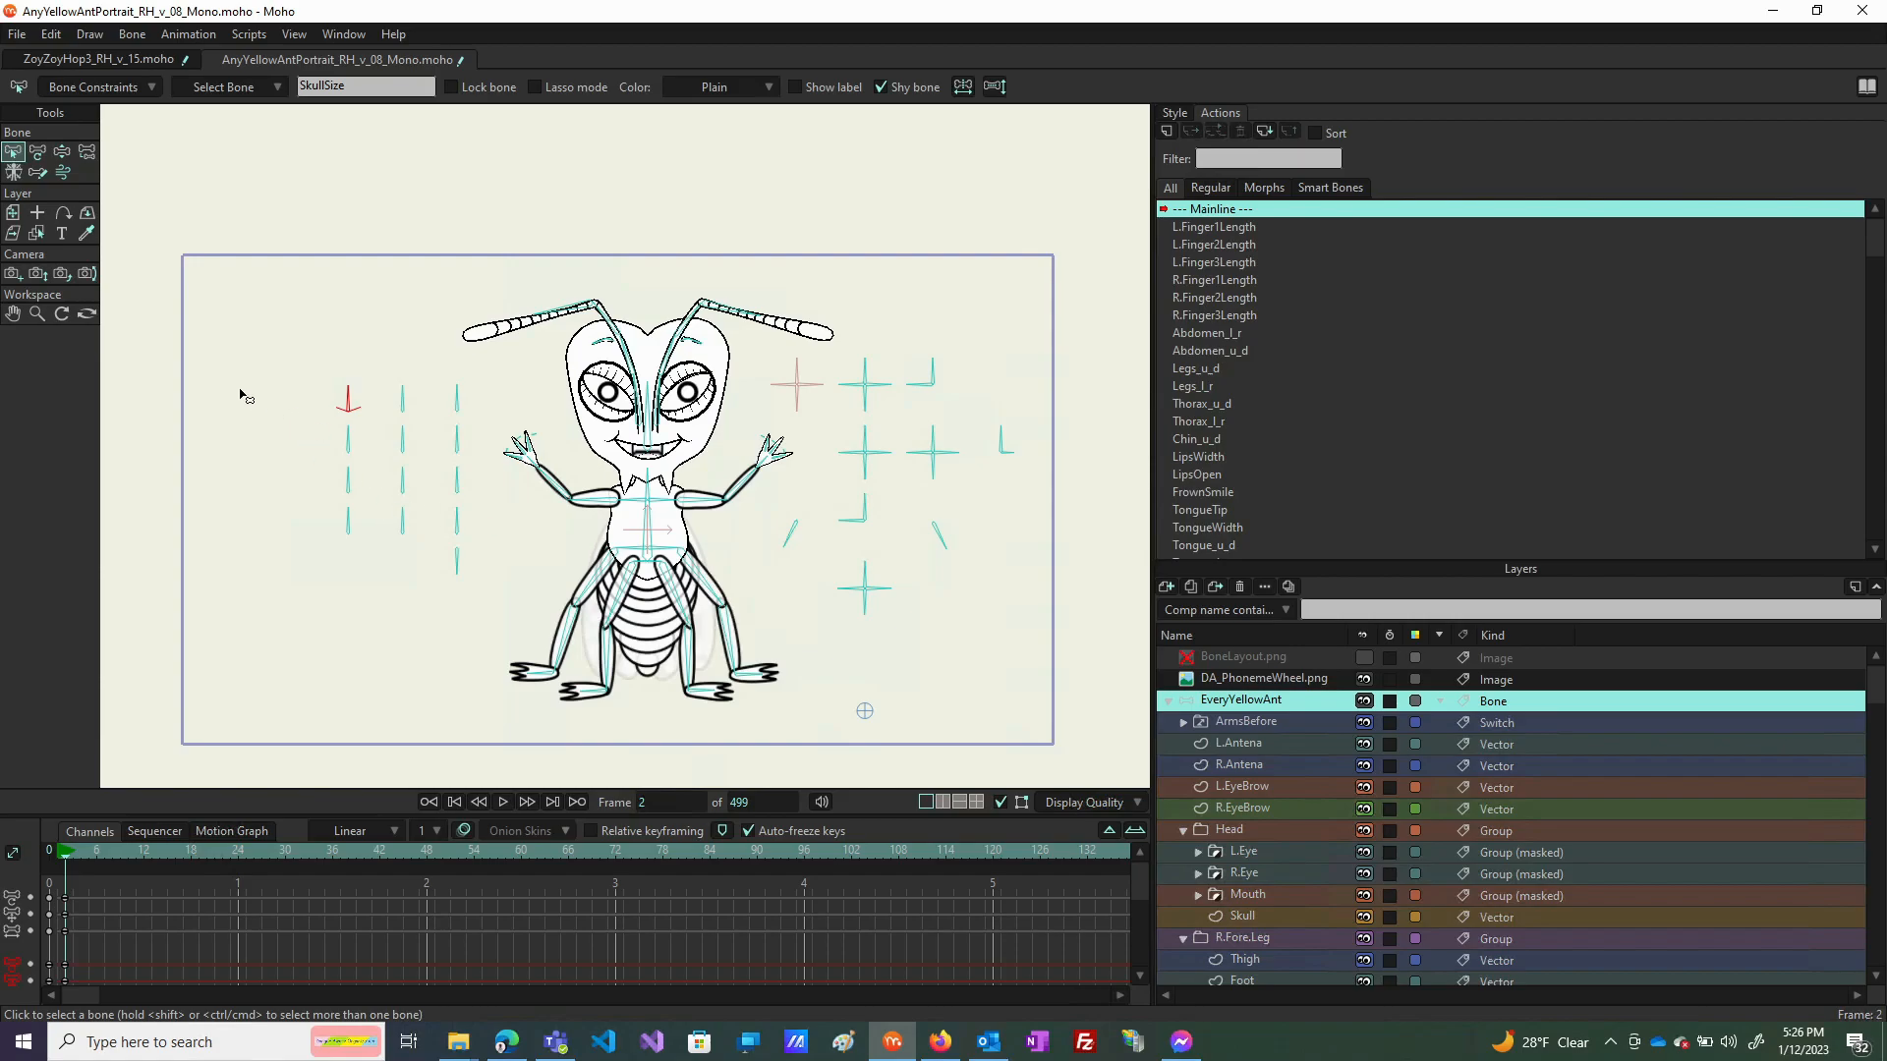
drag(268, 361, 478, 581)
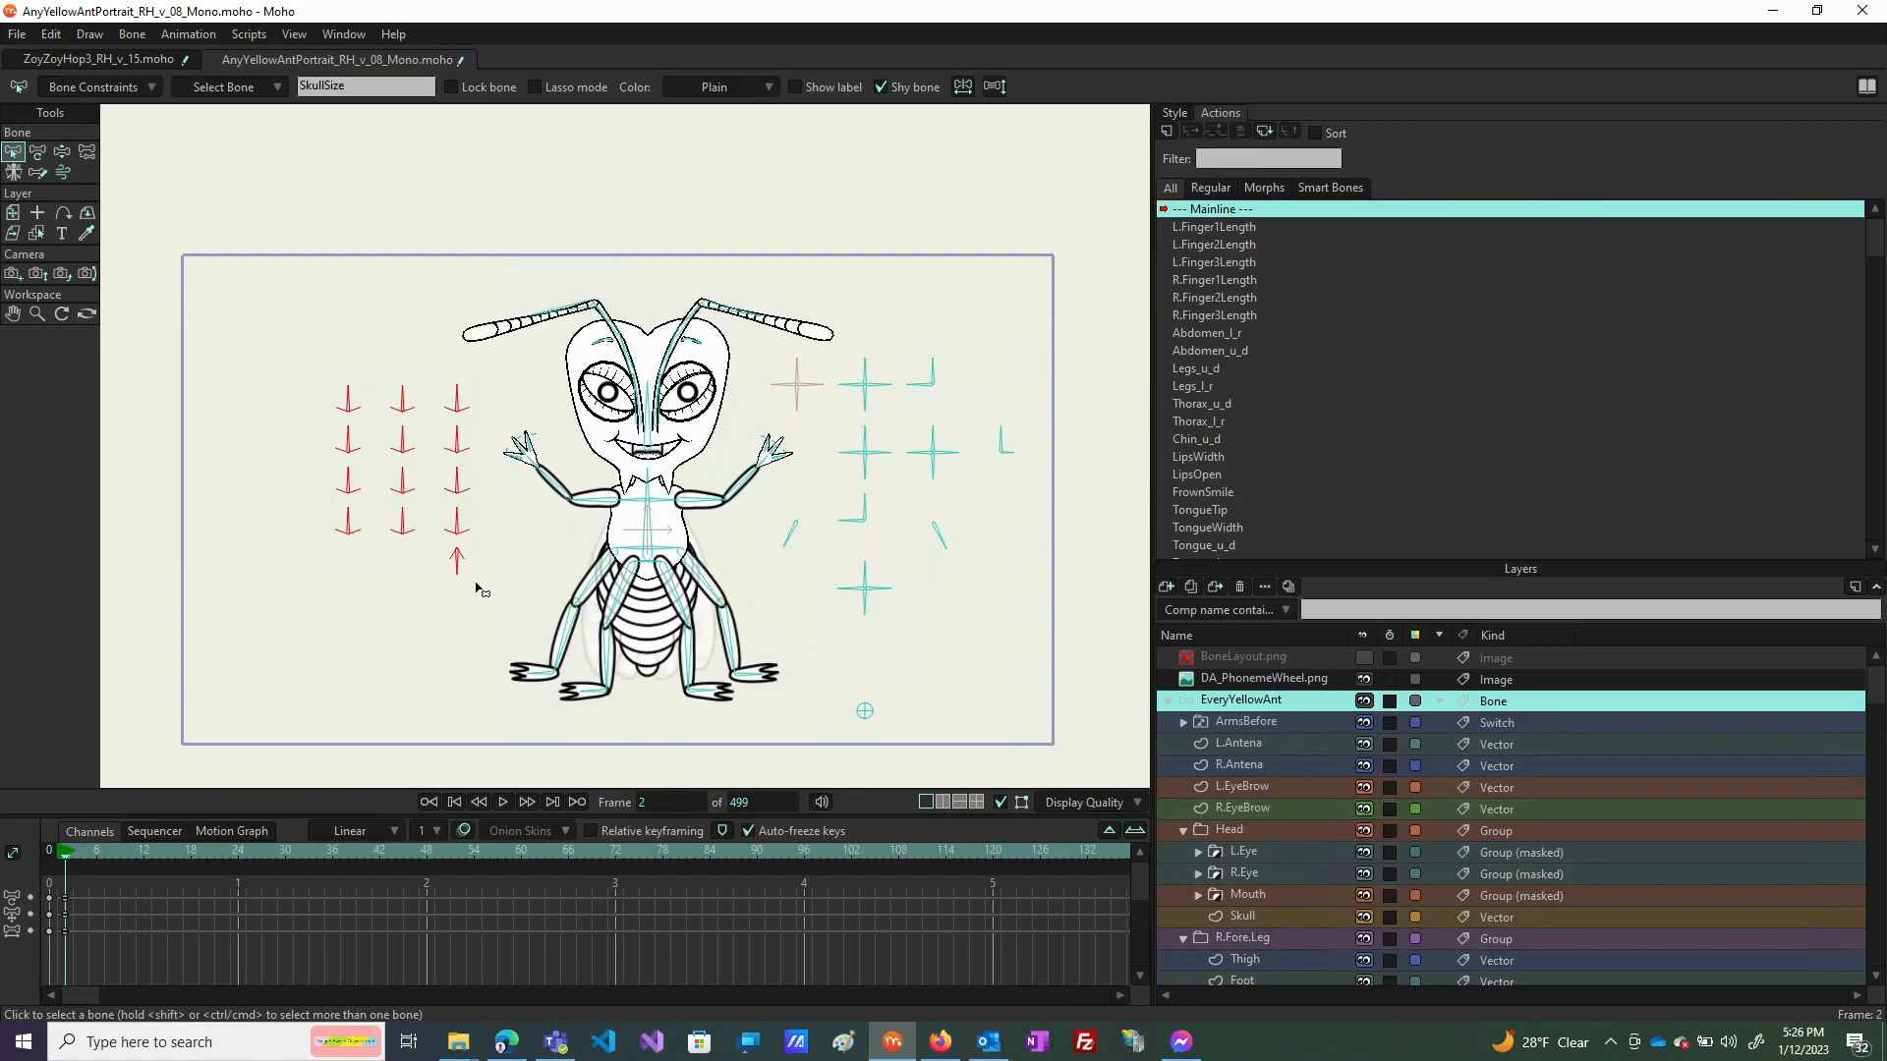
Show the name labels of the selected size control bones beside the ant and read them up close.
click(798, 88)
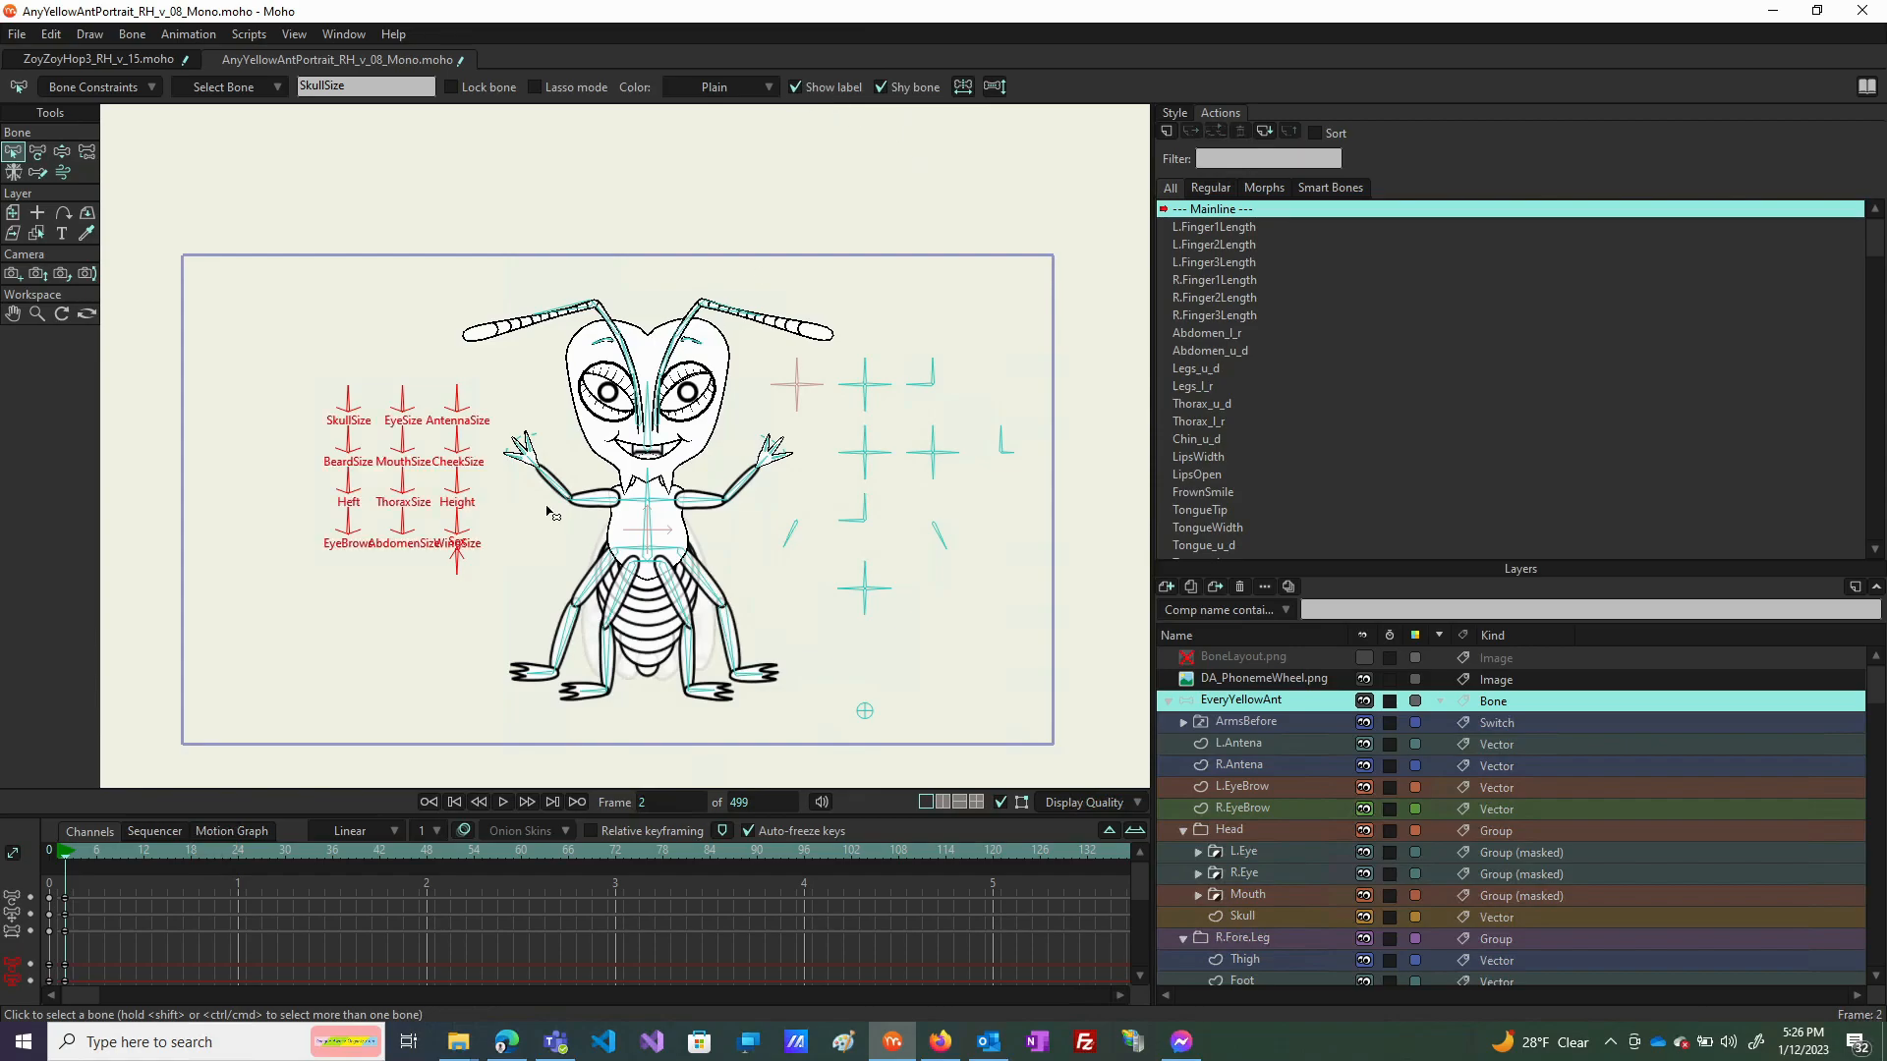
scroll(501, 545, up, 2)
scroll(509, 548, up, 1)
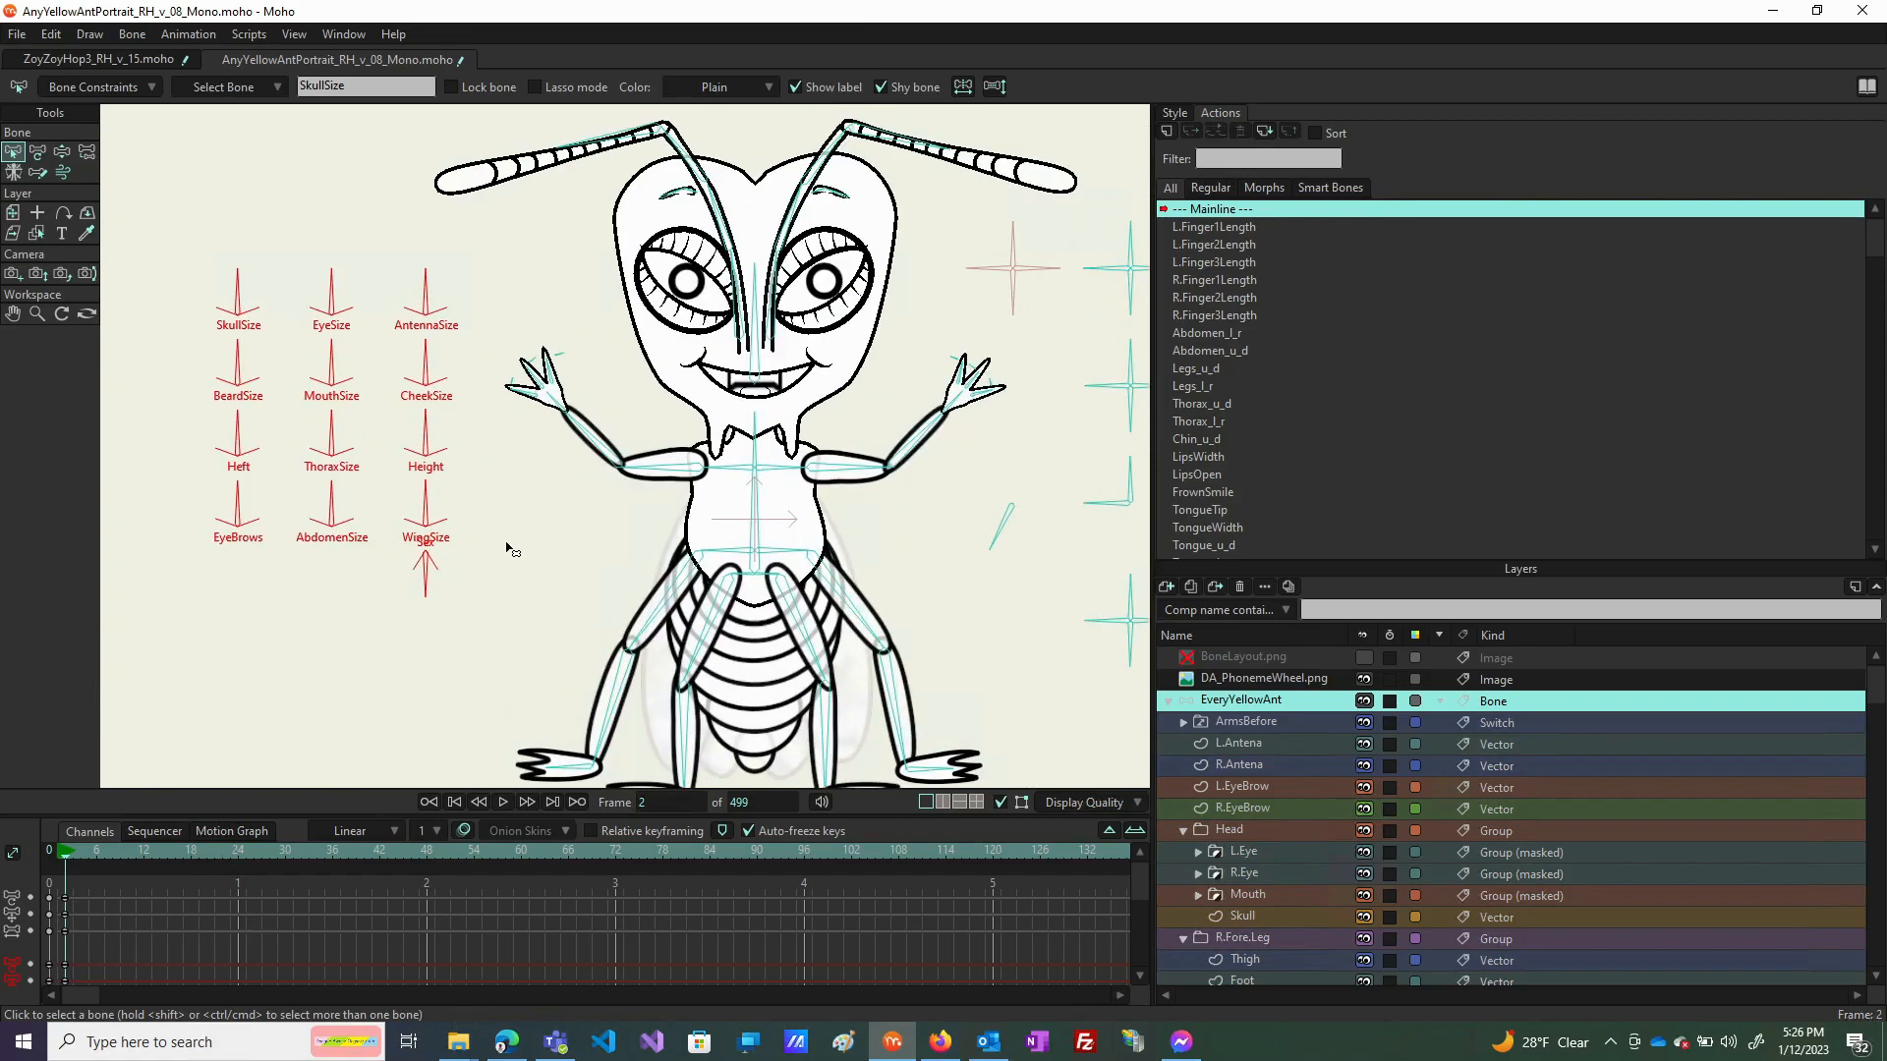
scroll(510, 549, up, 1)
drag(509, 548, 580, 577)
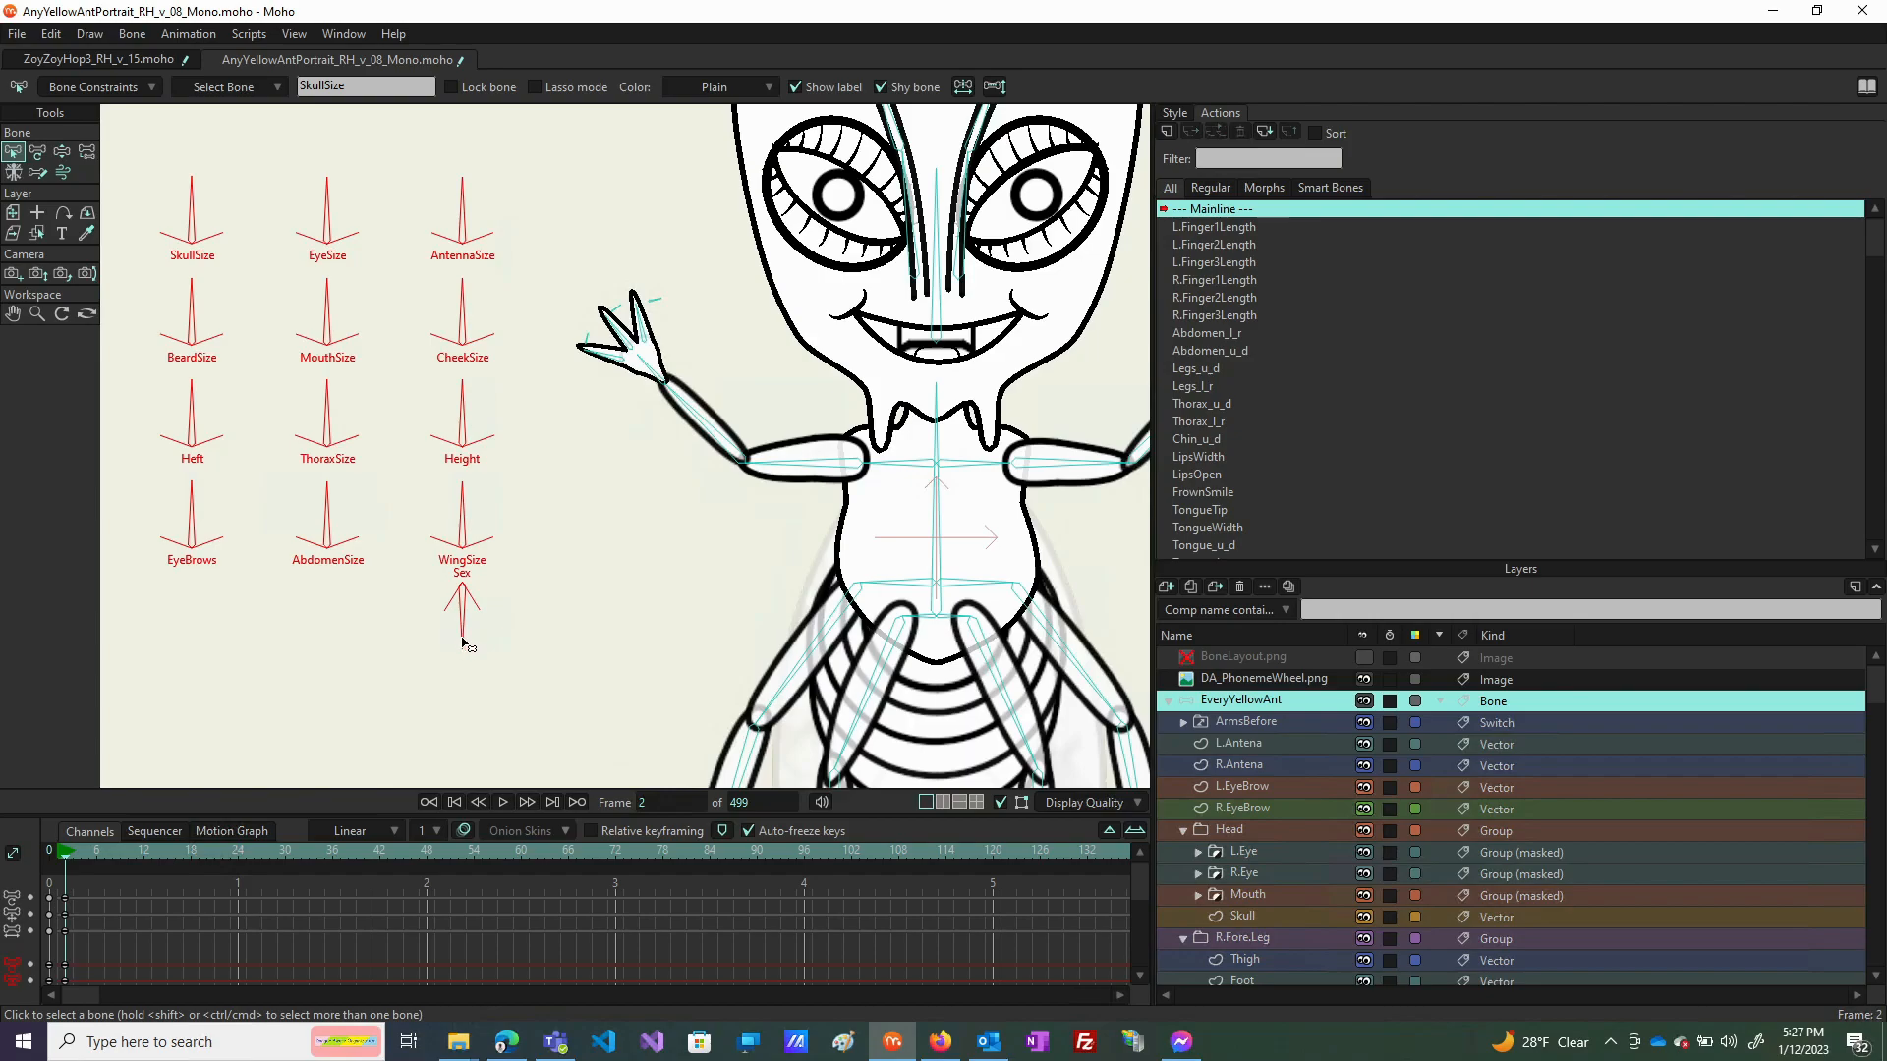
scroll(499, 616, down, 3)
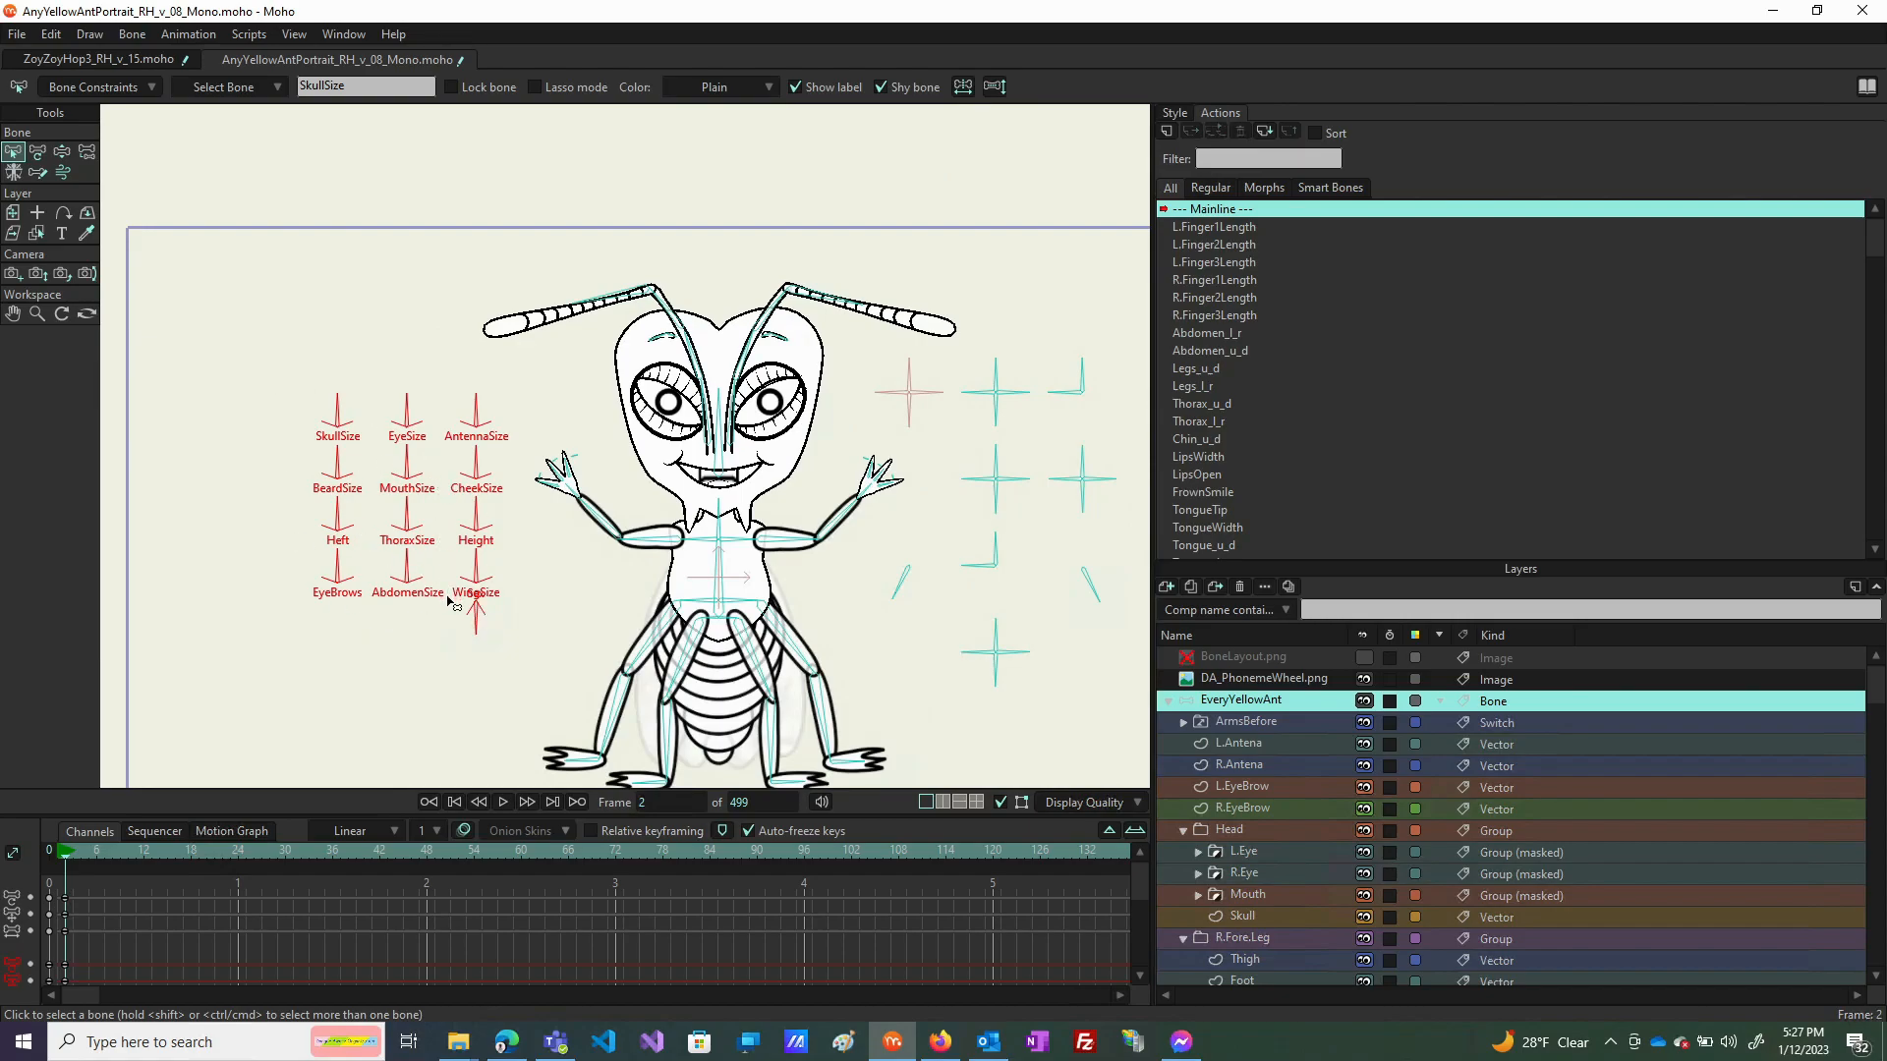
Check the angle constraints of the SkullSize and EyeSize control bones.
click(339, 410)
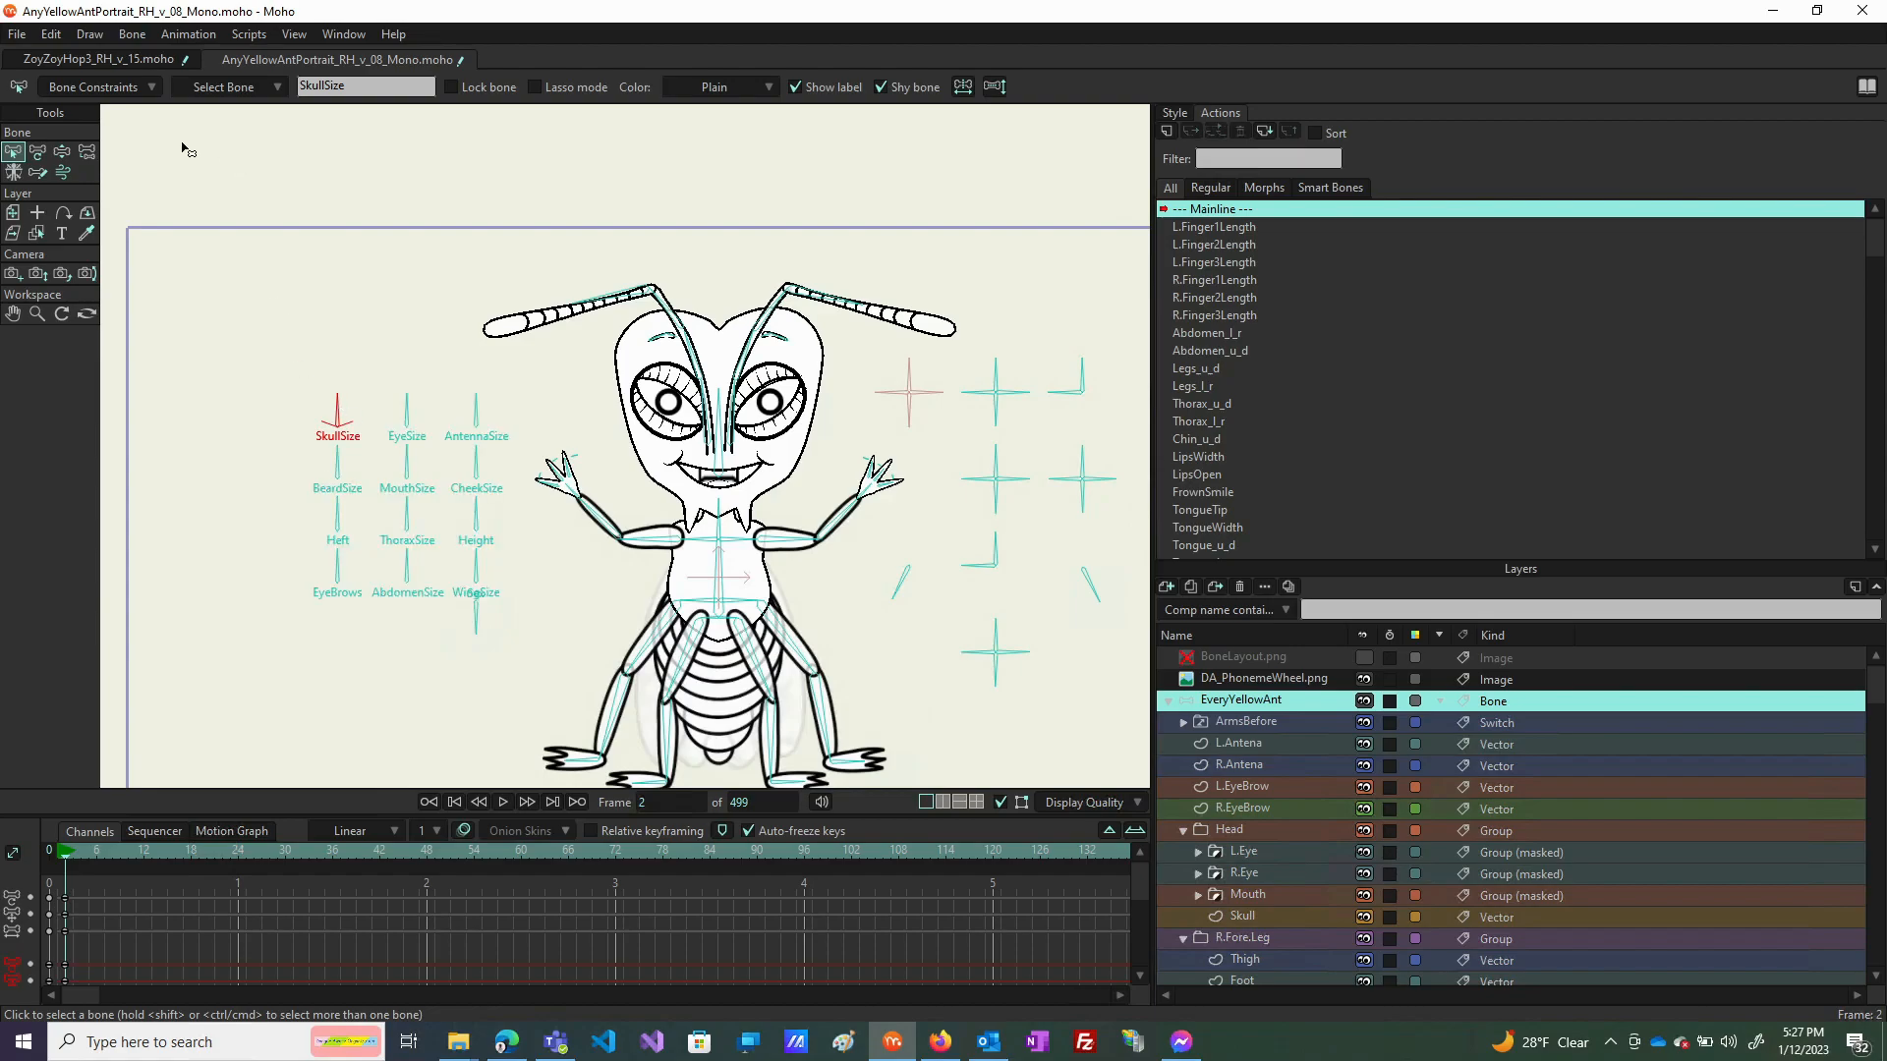
click(83, 88)
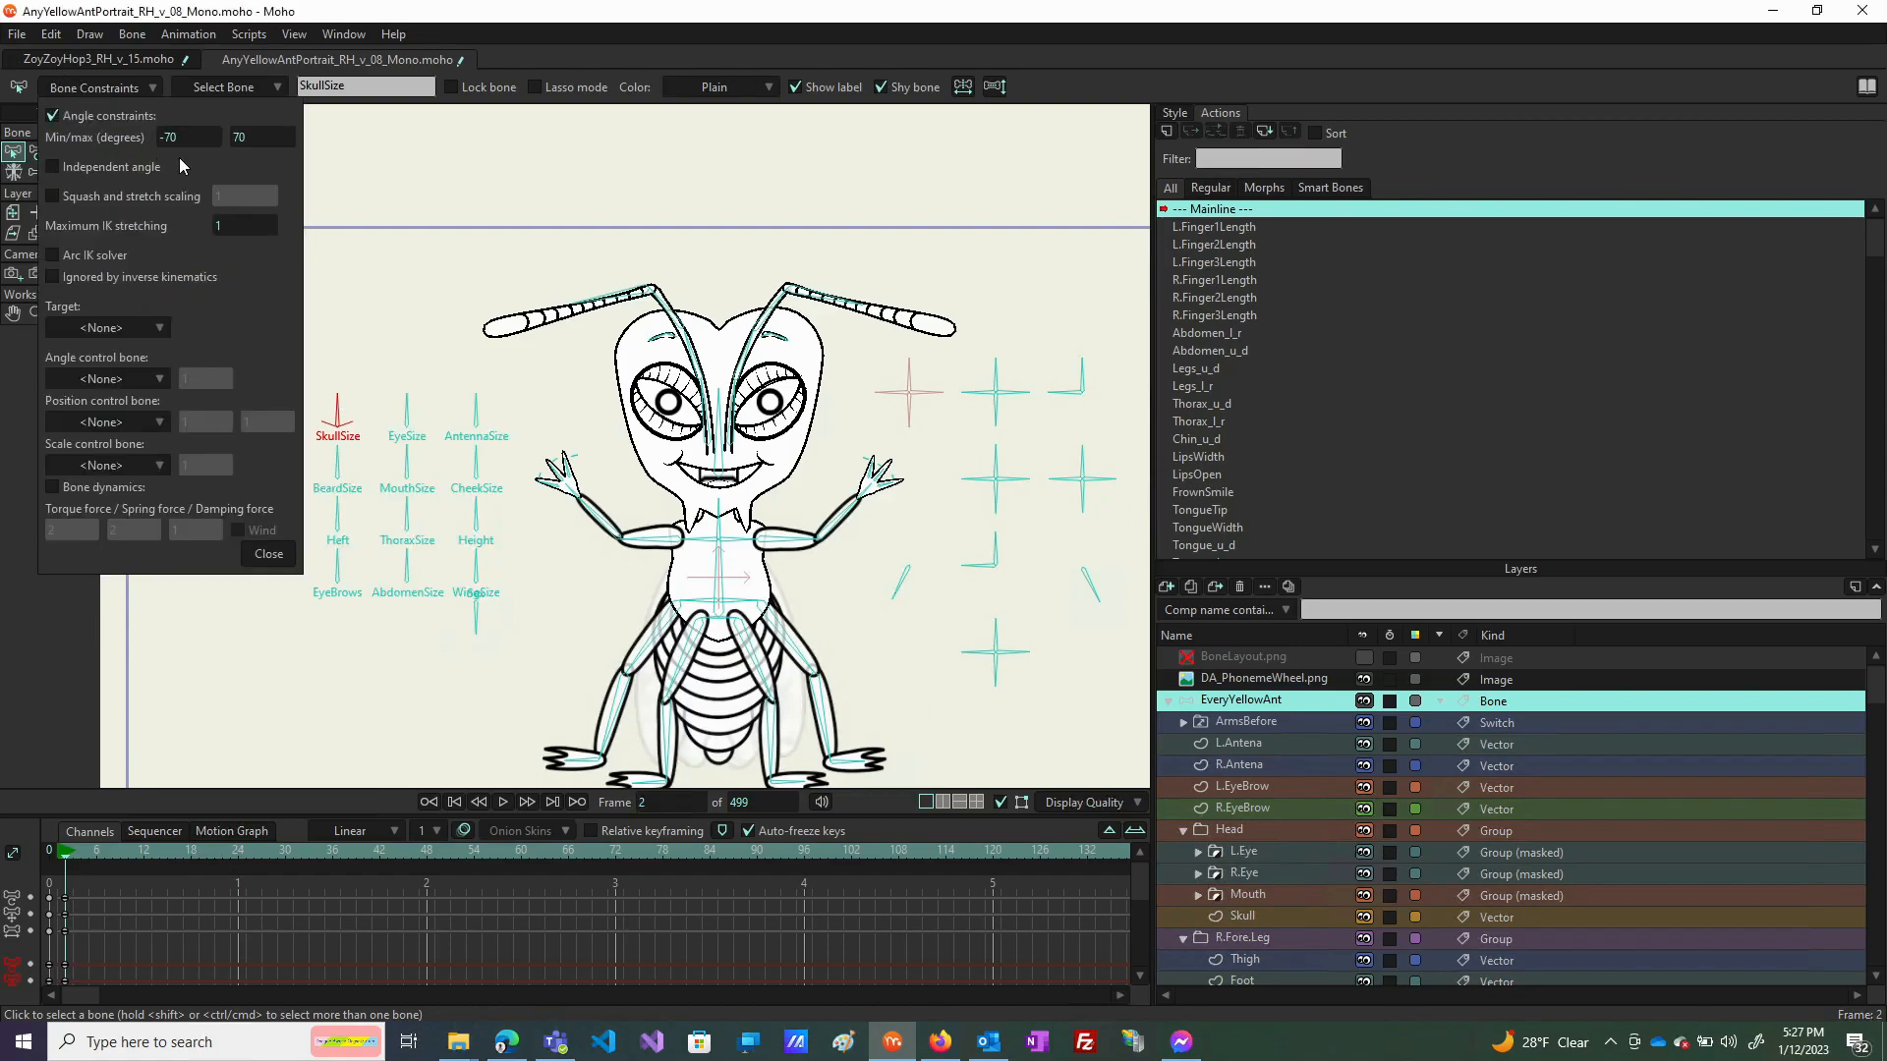
click(258, 553)
click(406, 398)
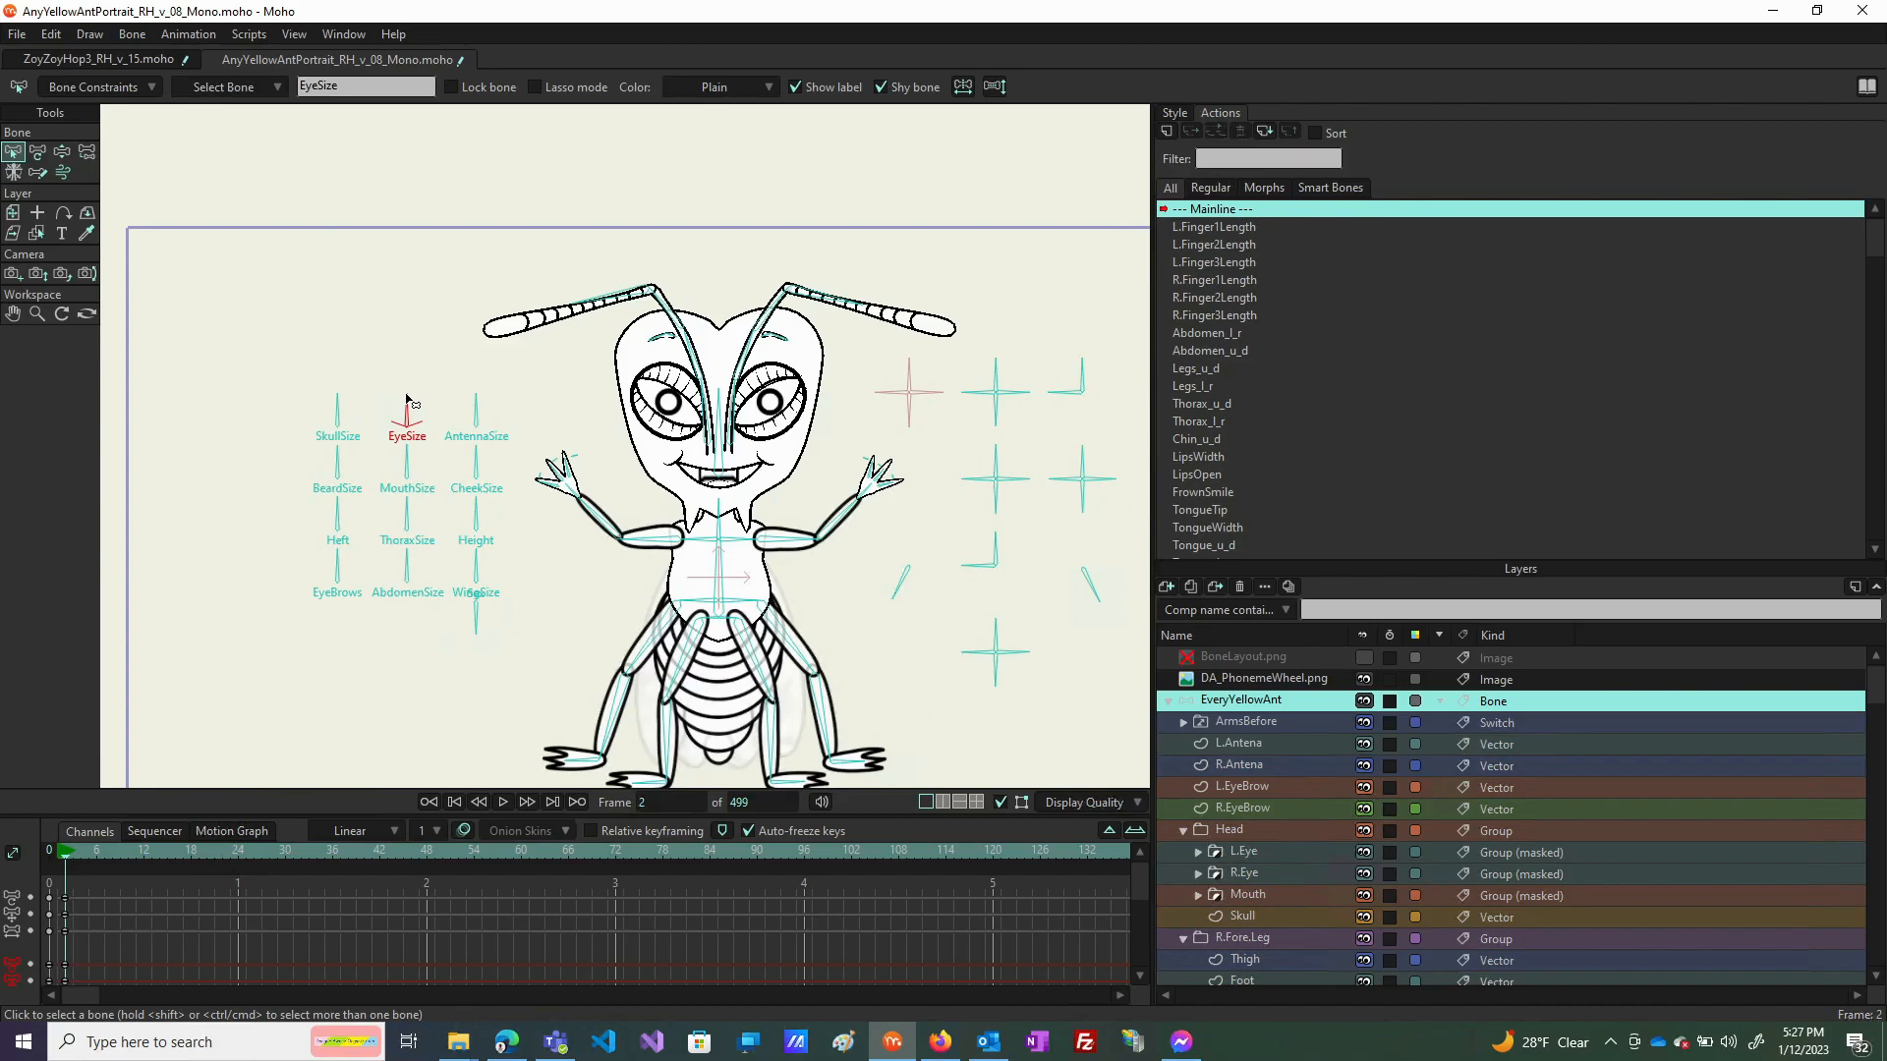
click(131, 91)
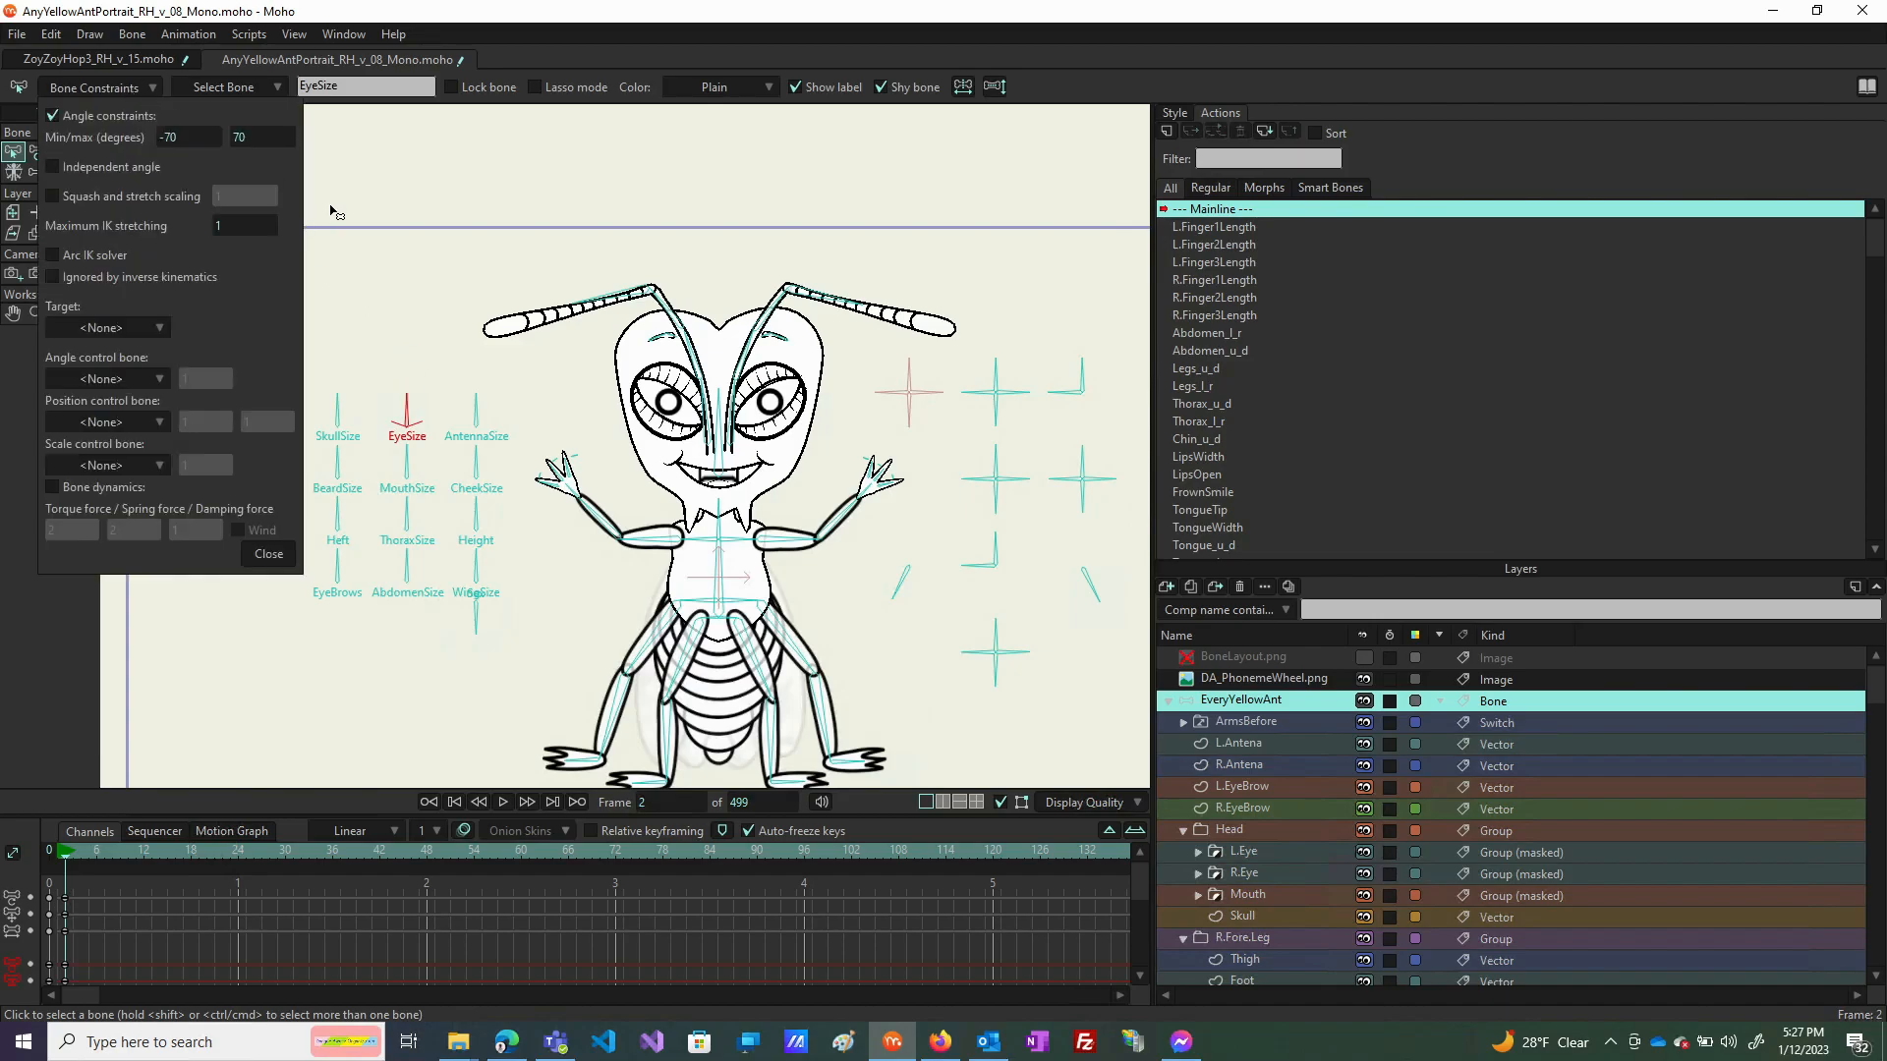
click(272, 568)
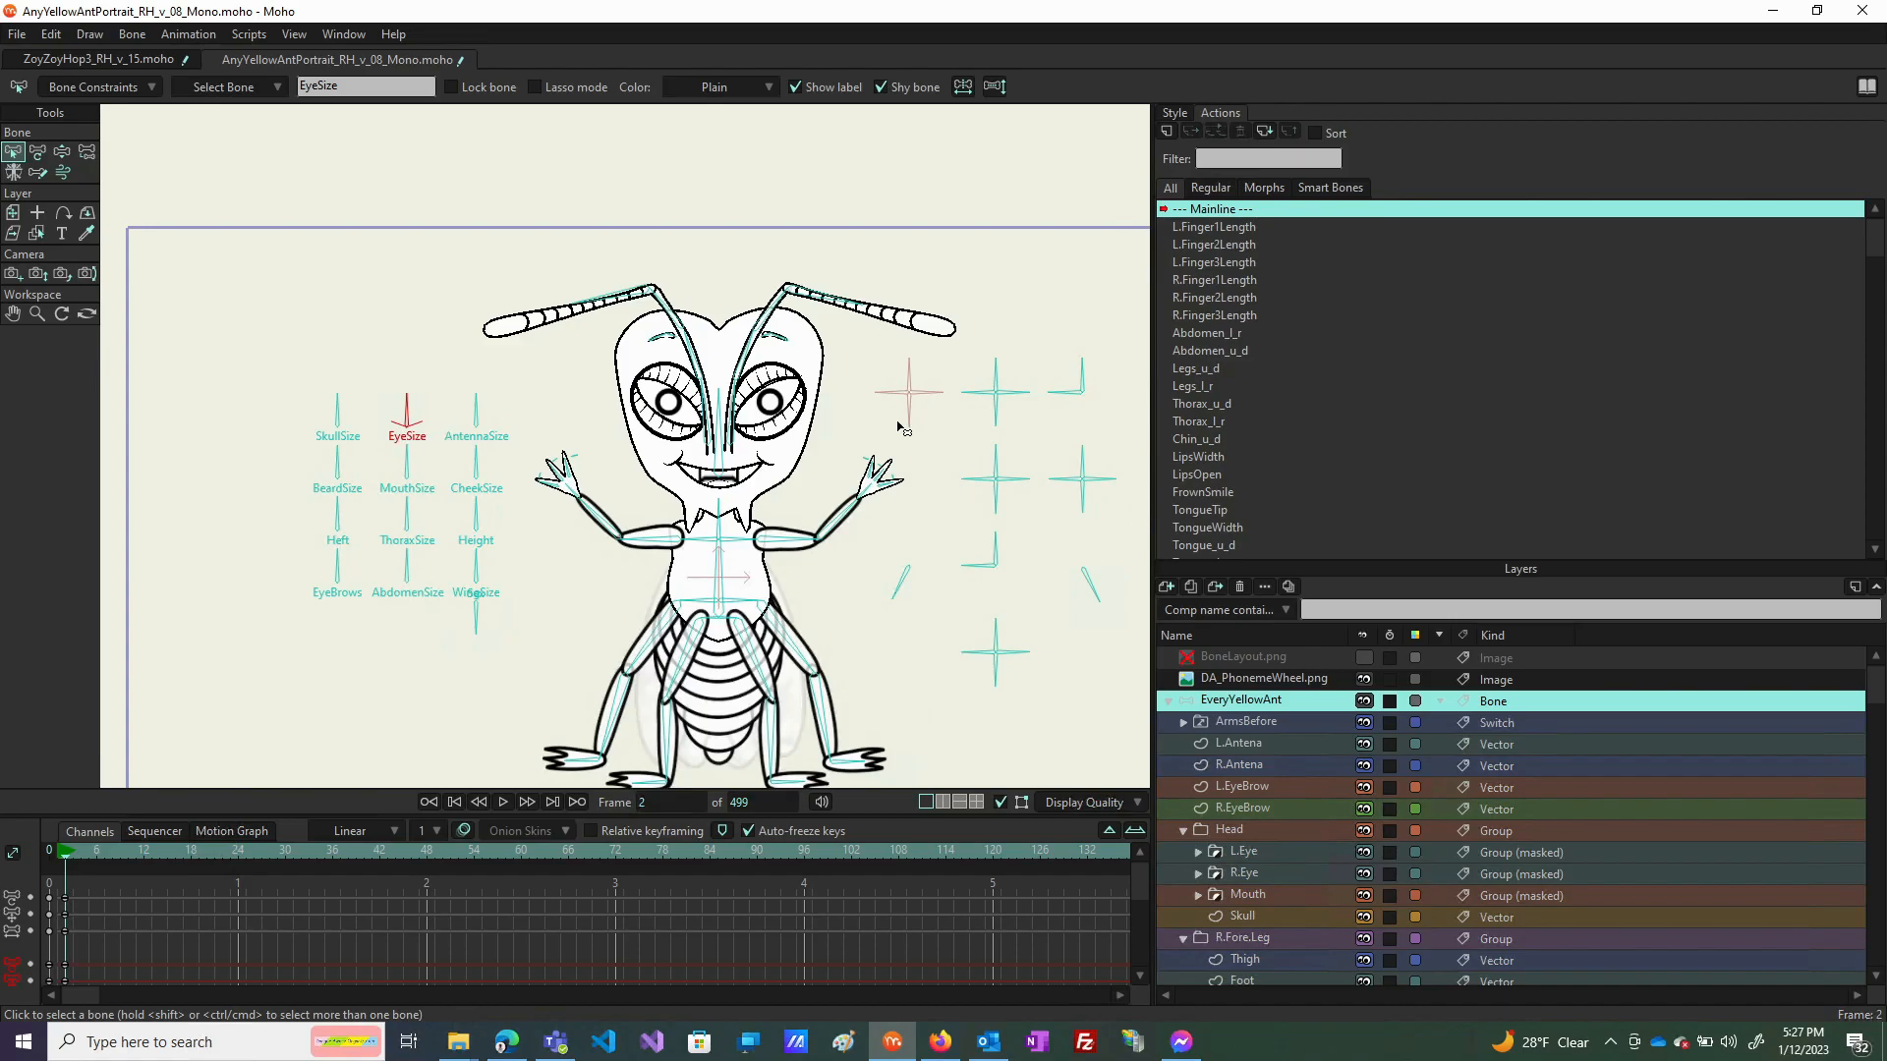
click(334, 406)
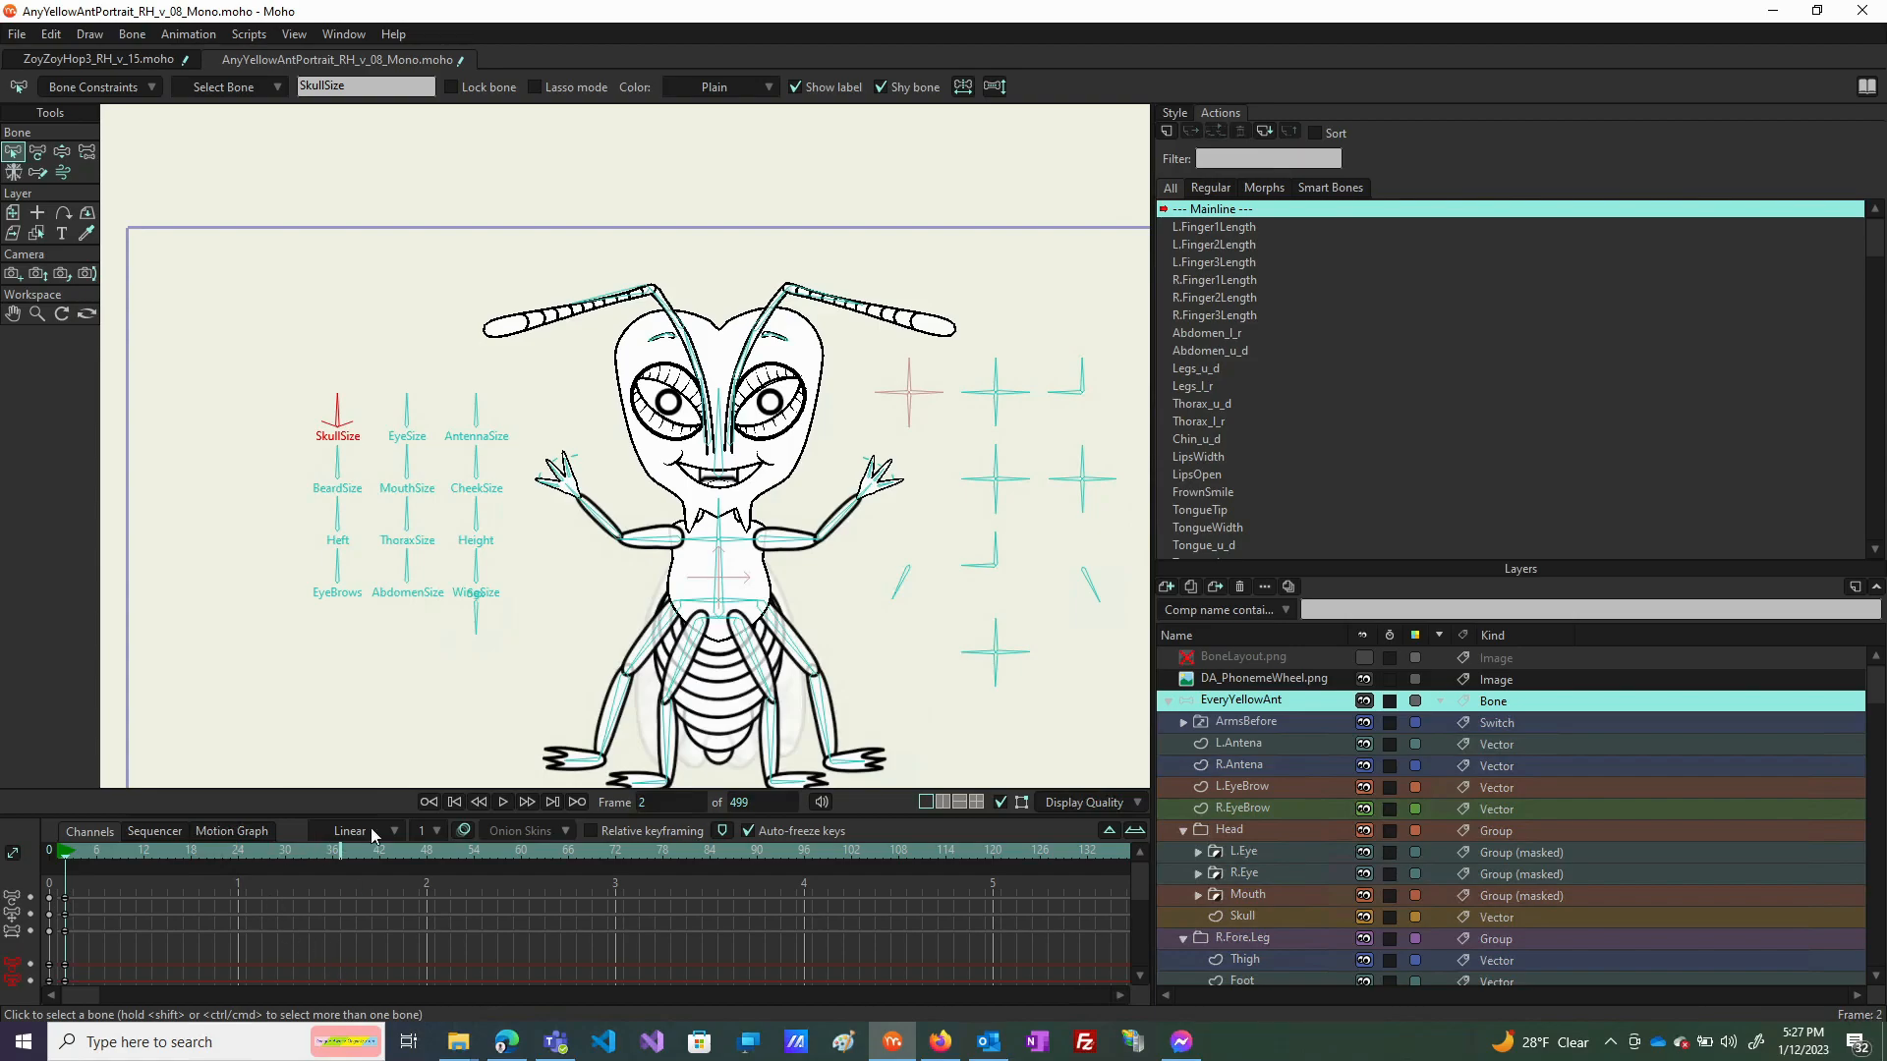
Set the Sex control bone's minimum angle constraint to -70 degrees and change its maximum to match the size control bones.
click(477, 617)
click(104, 90)
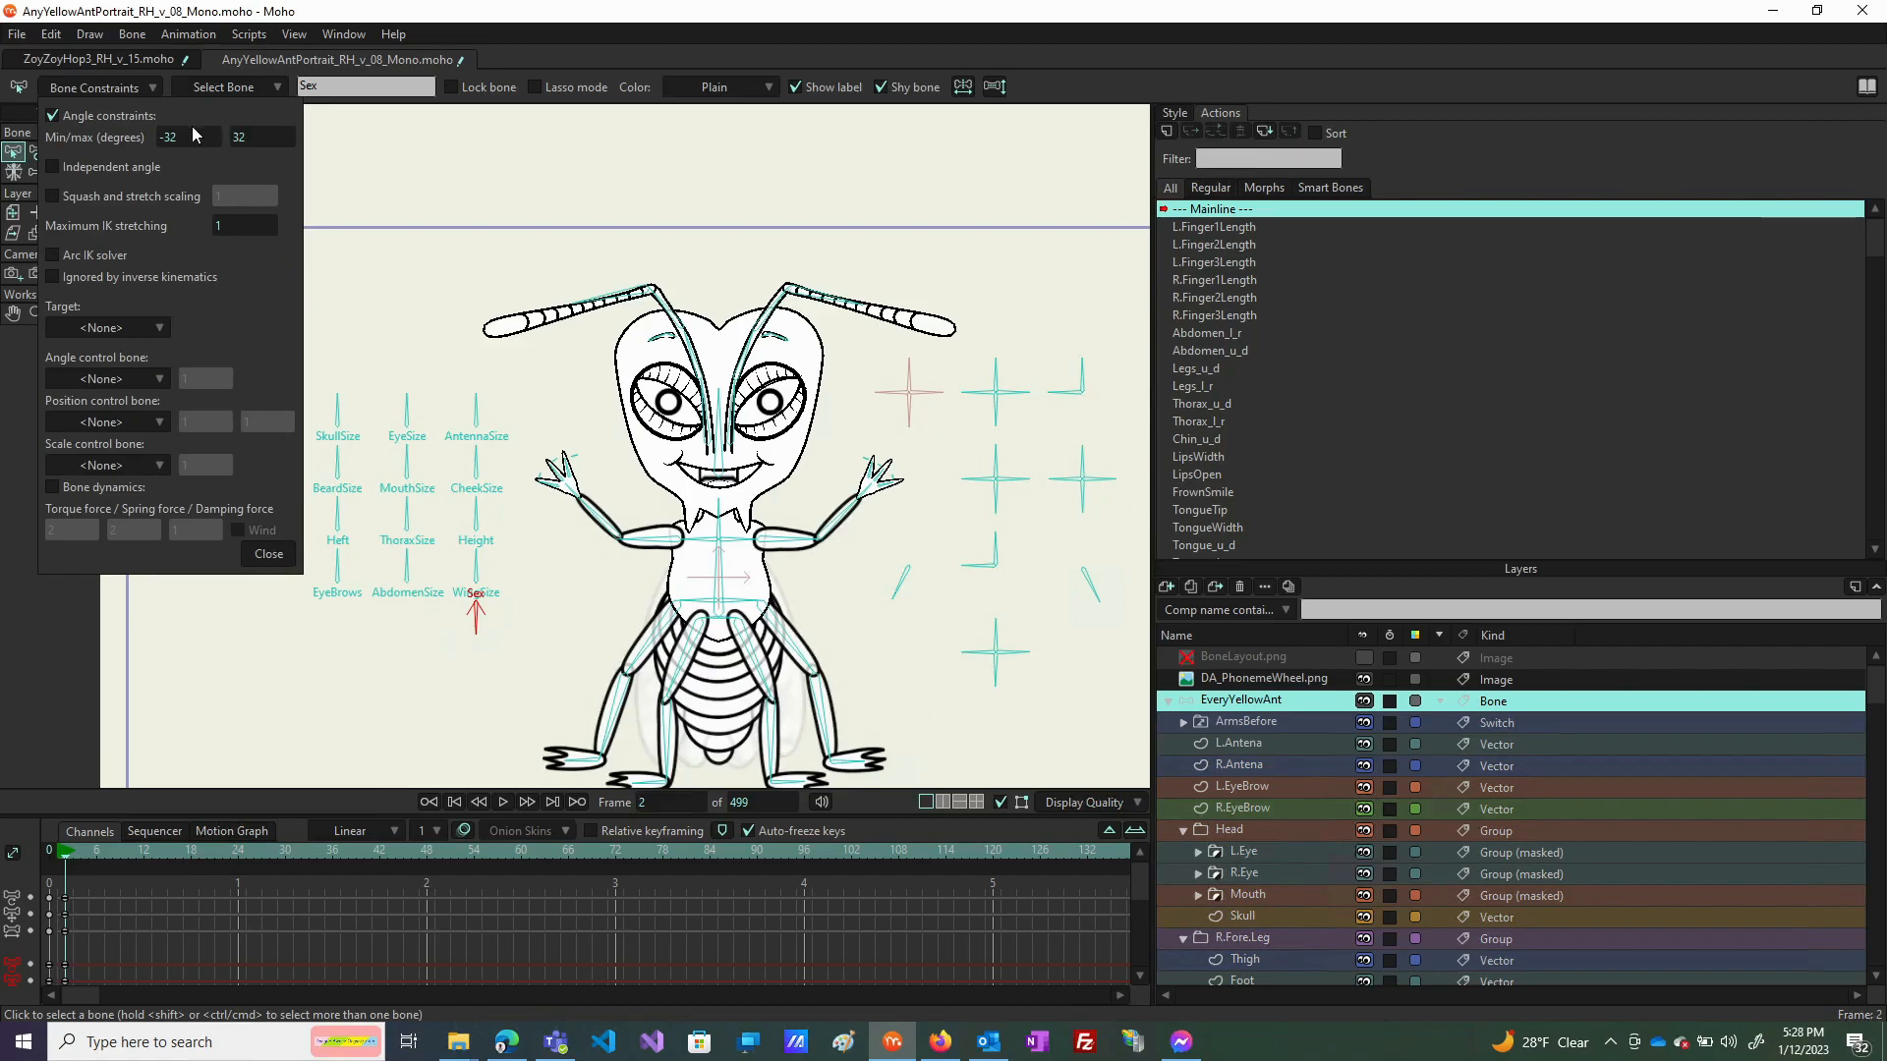
click(178, 137)
text(-70)
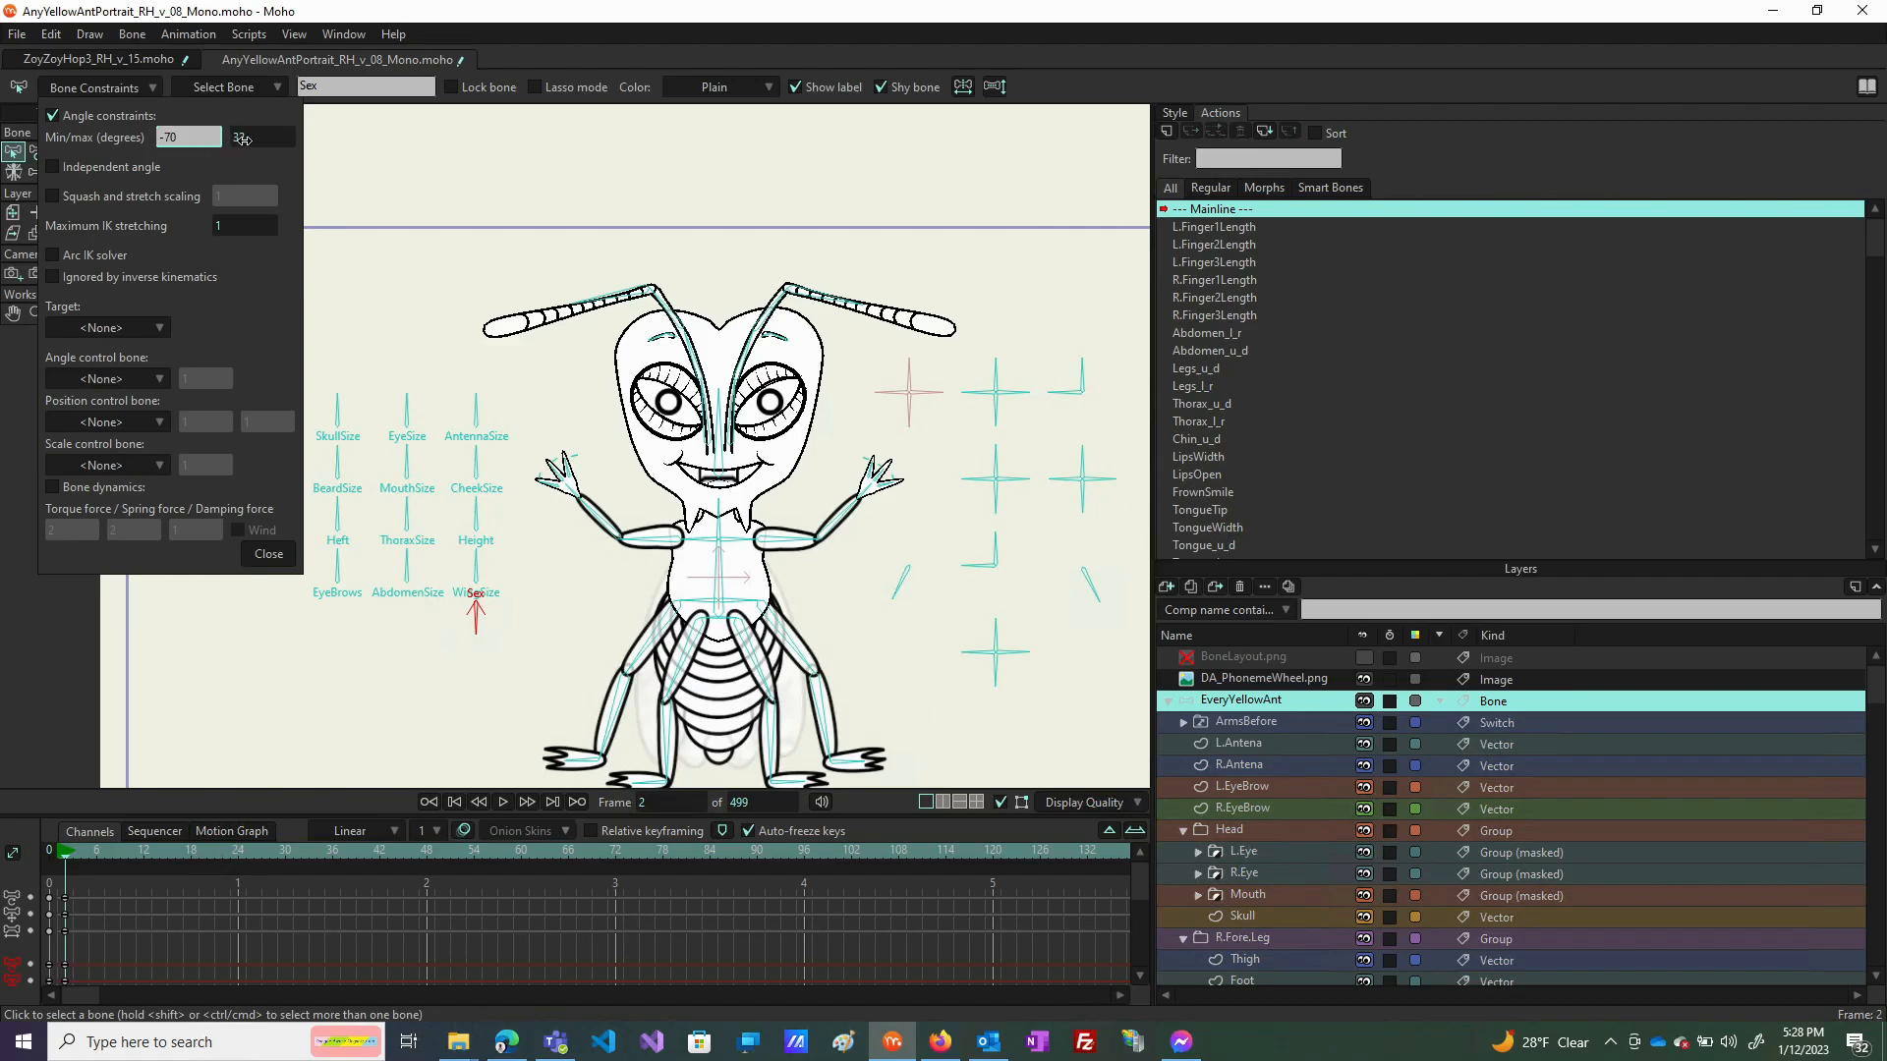
click(239, 138)
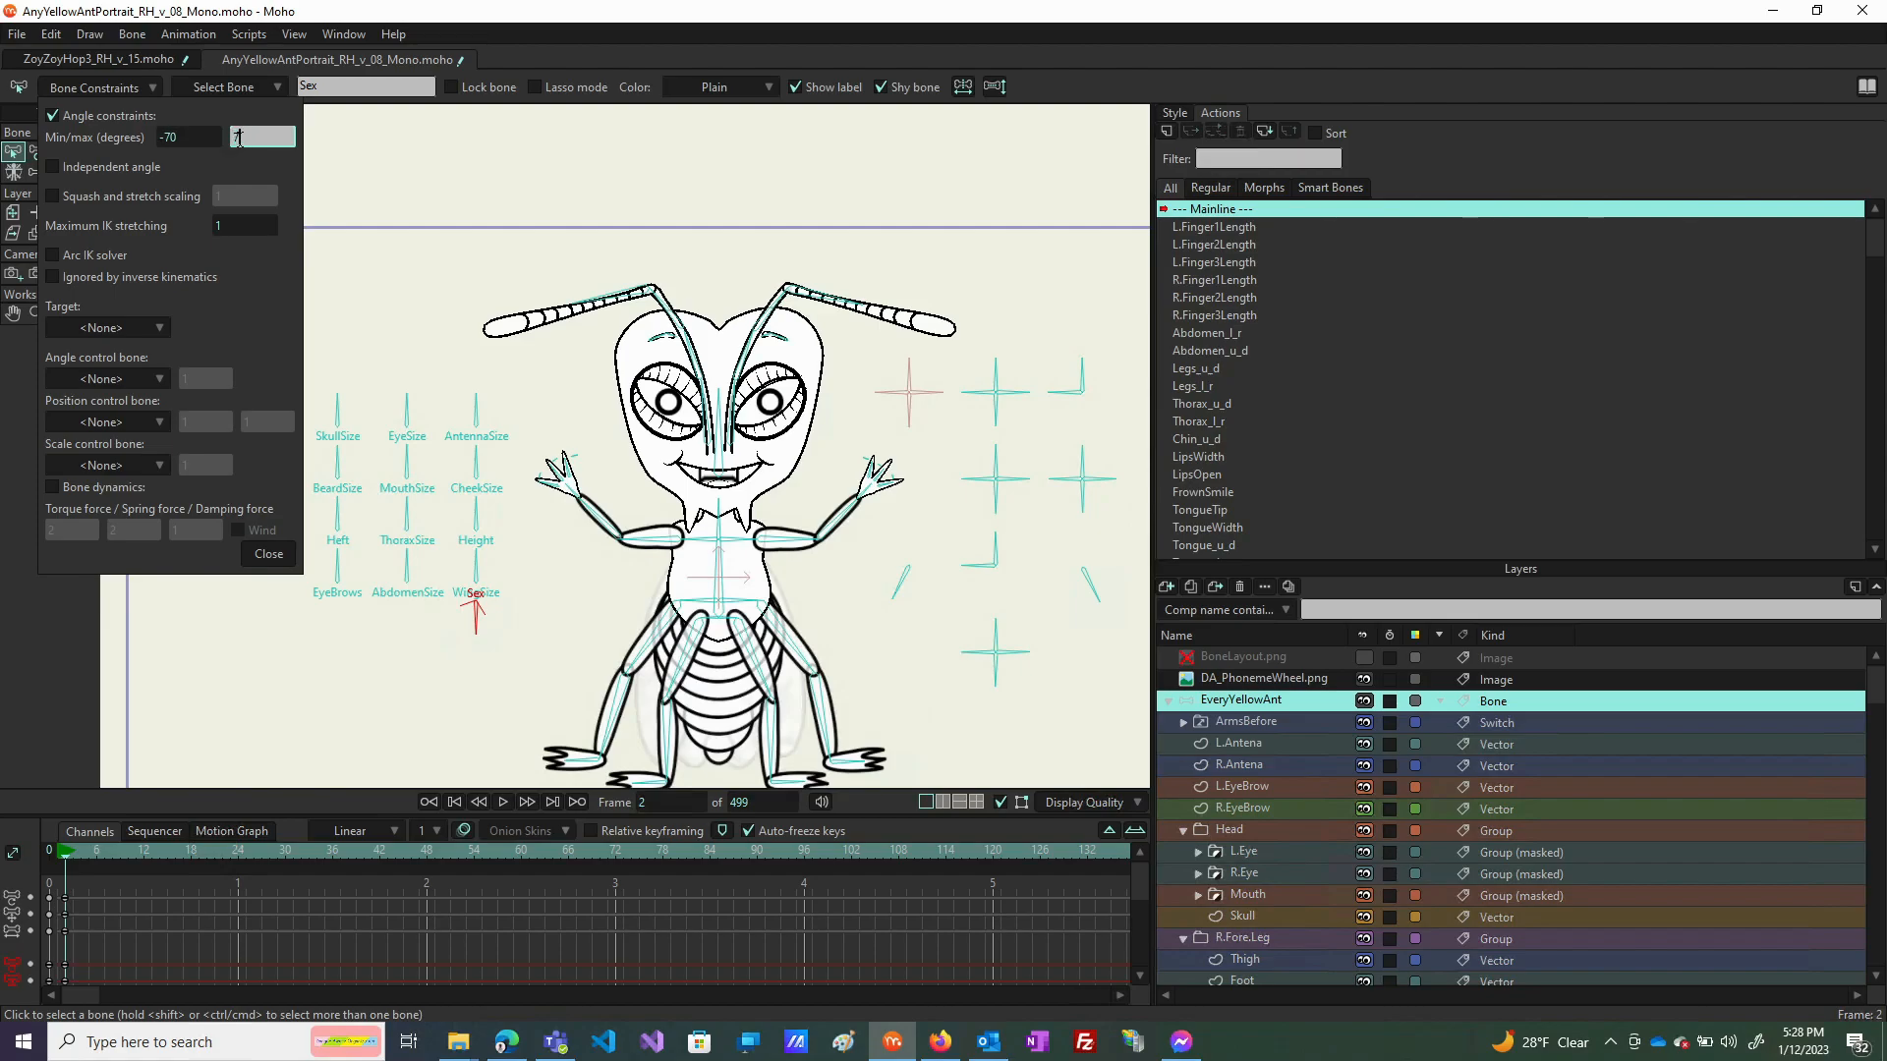
click(269, 554)
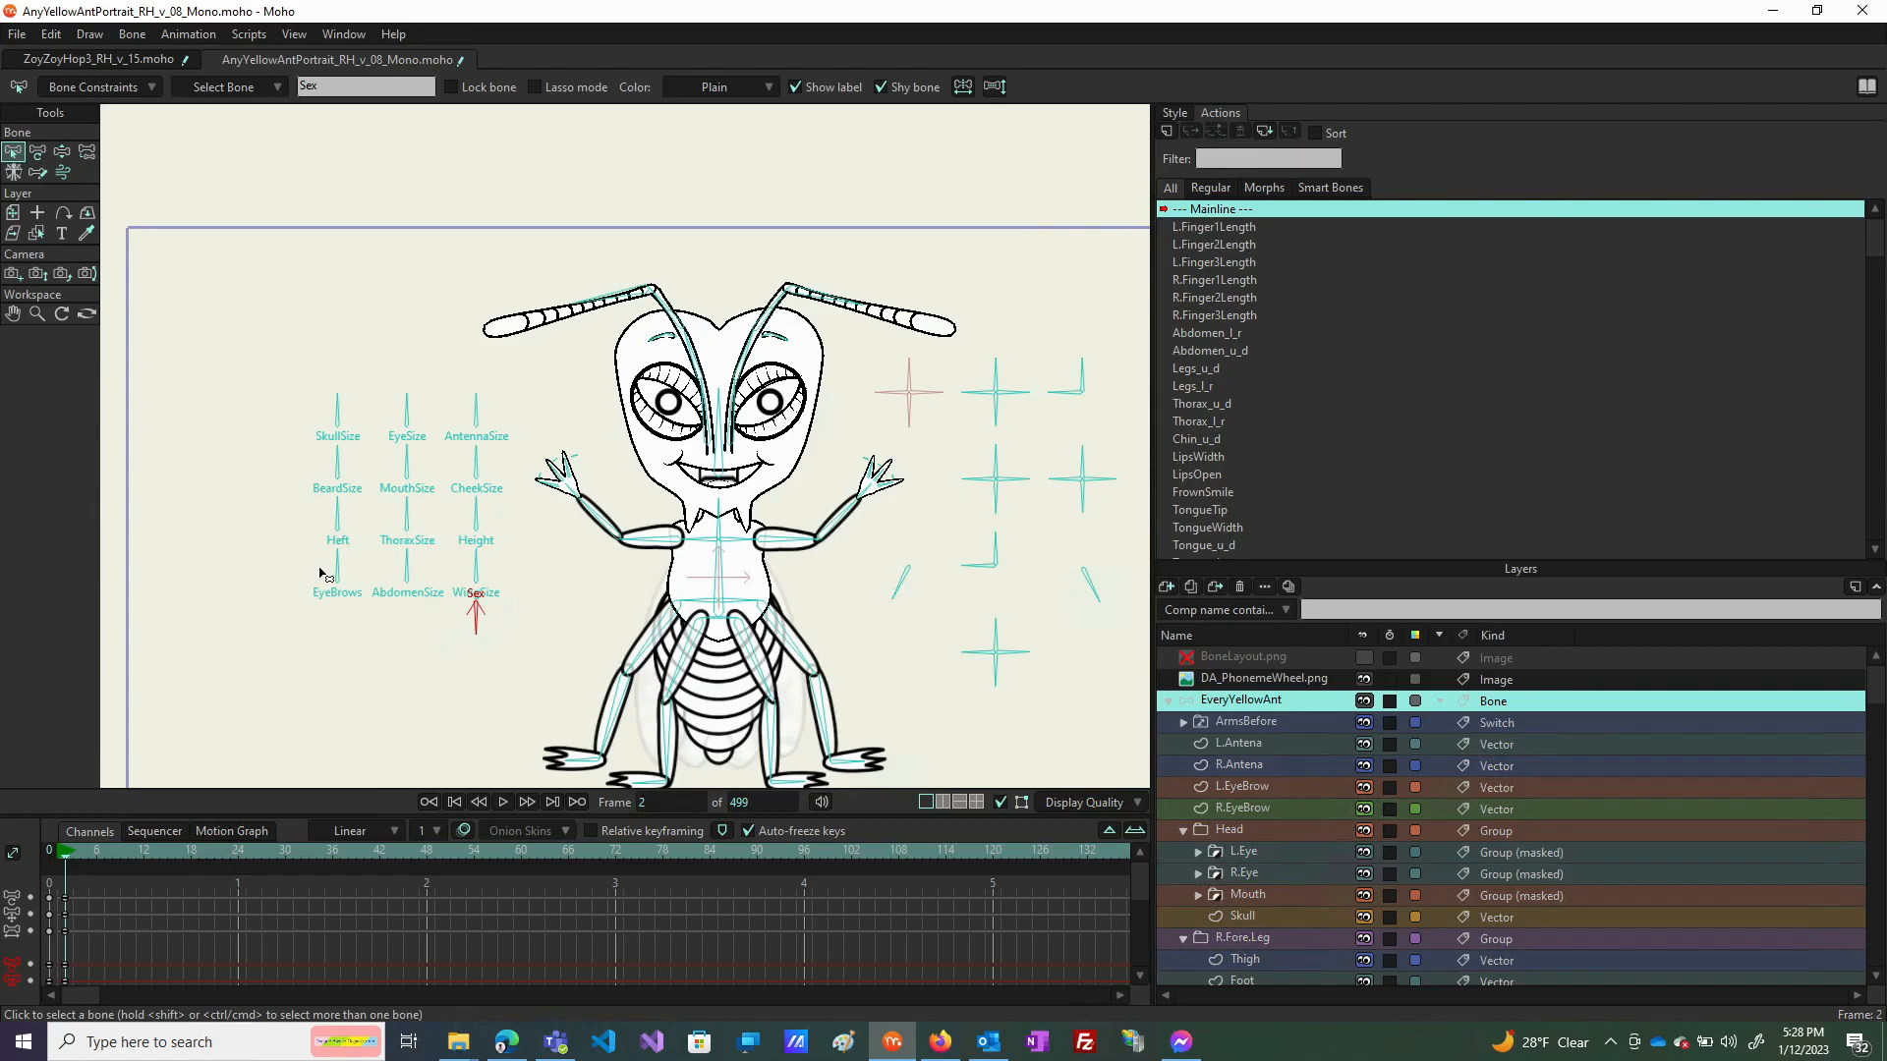
Check the angle constraints of the WingSize control bone.
click(473, 573)
click(115, 87)
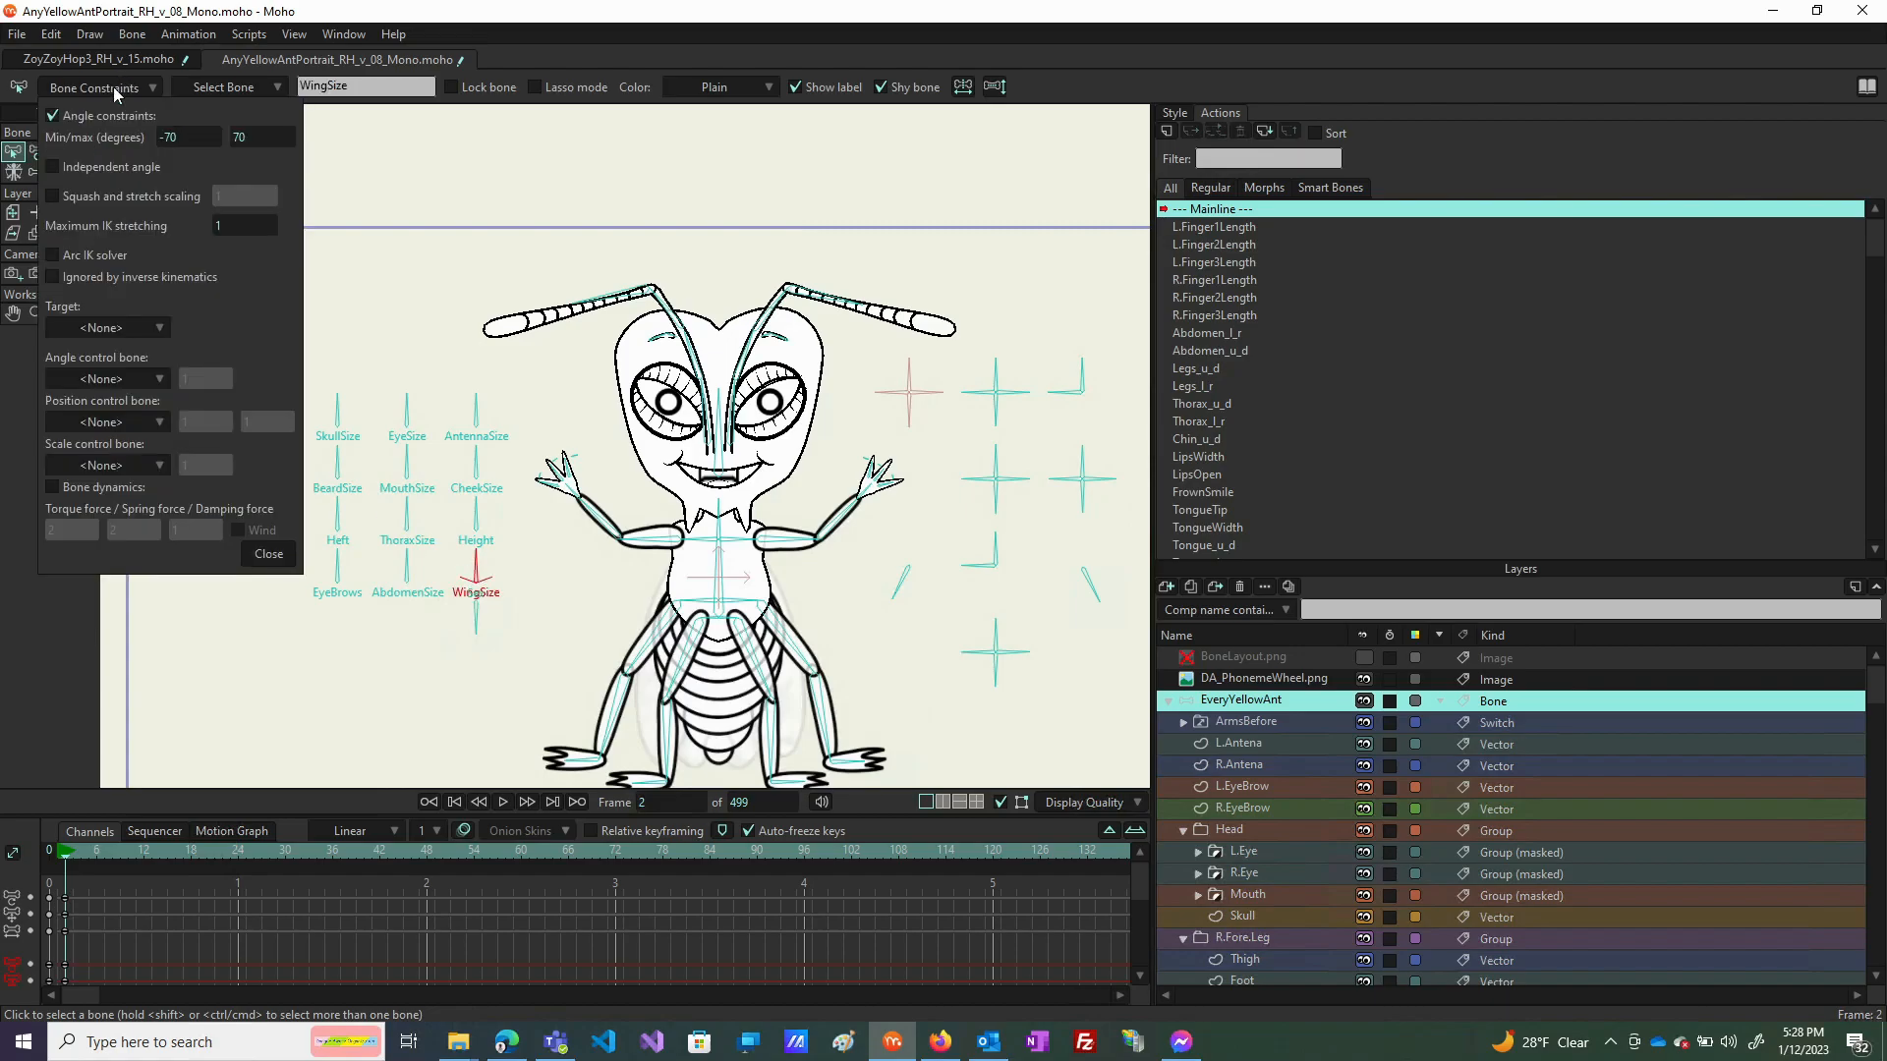
click(267, 554)
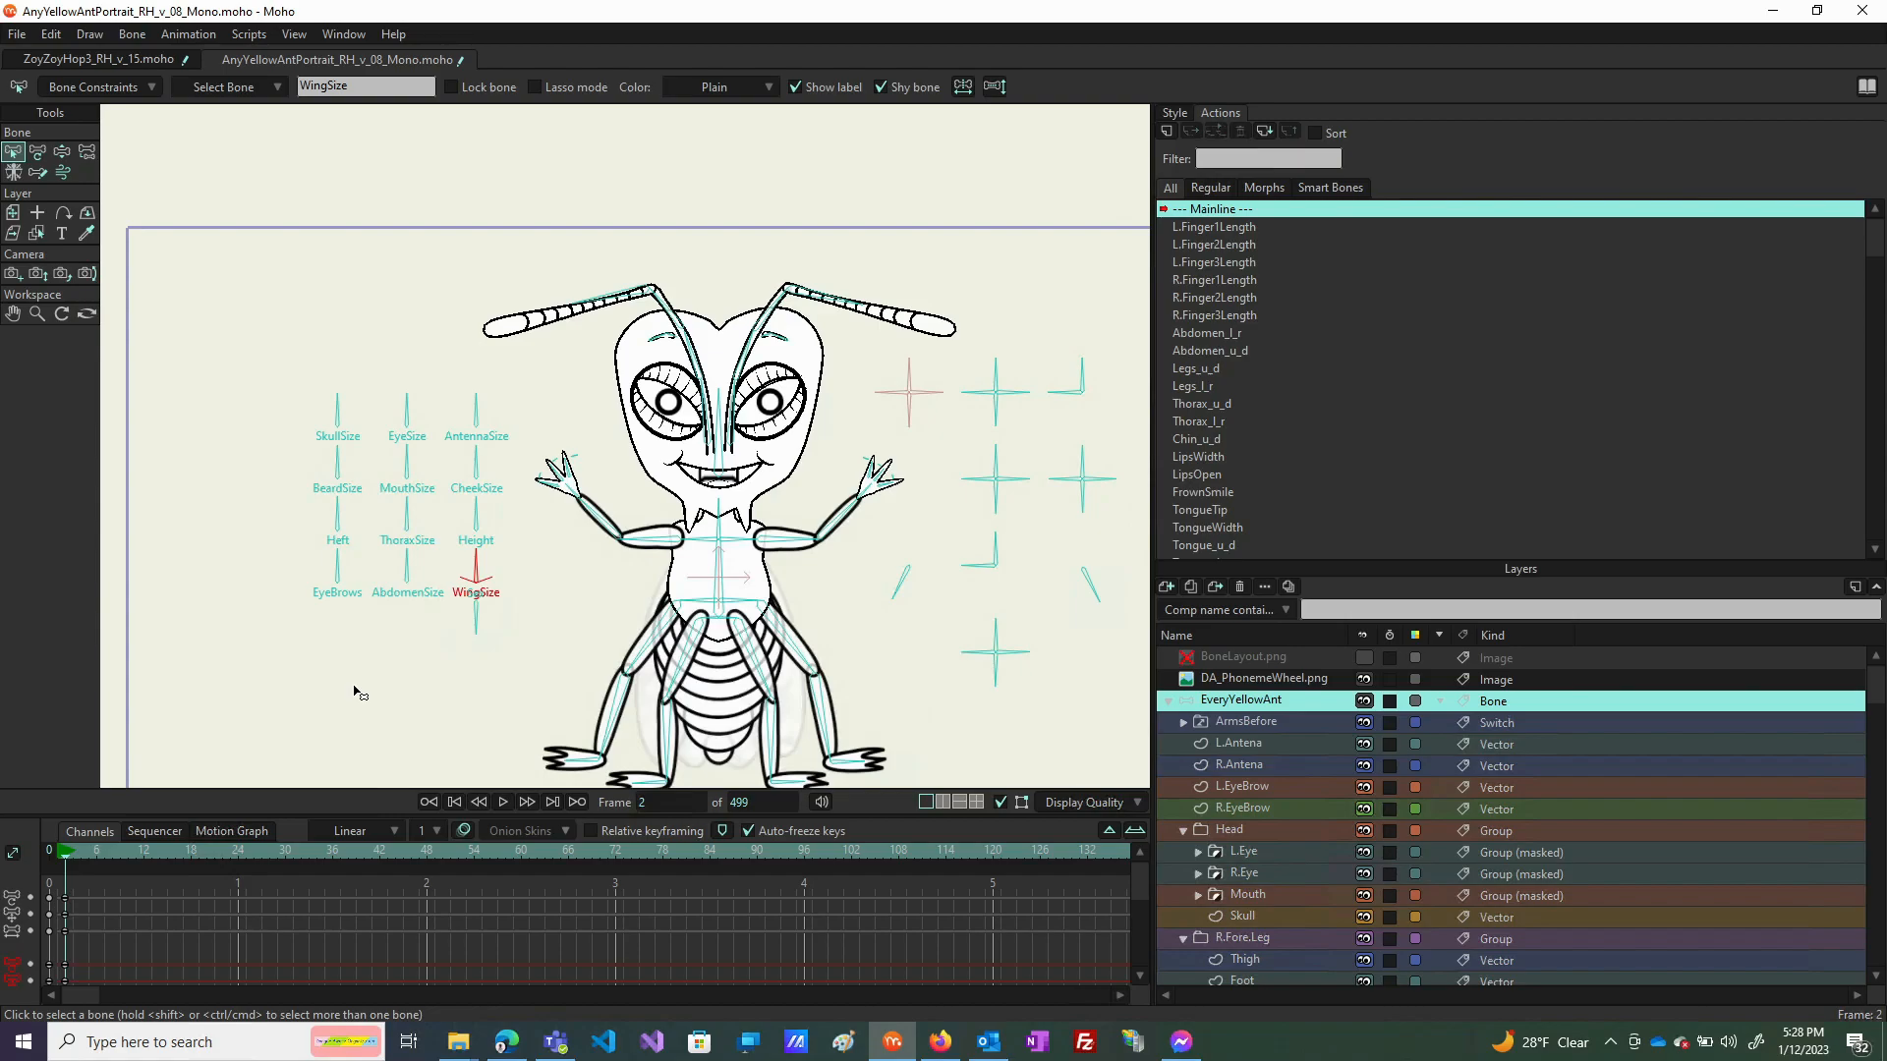
Rotate the SkullSize, EyeSize, Height and ThoraxSize control bones at frame 2 with the Manipulate Bones tool to test them.
click(62, 152)
drag(337, 410, 305, 436)
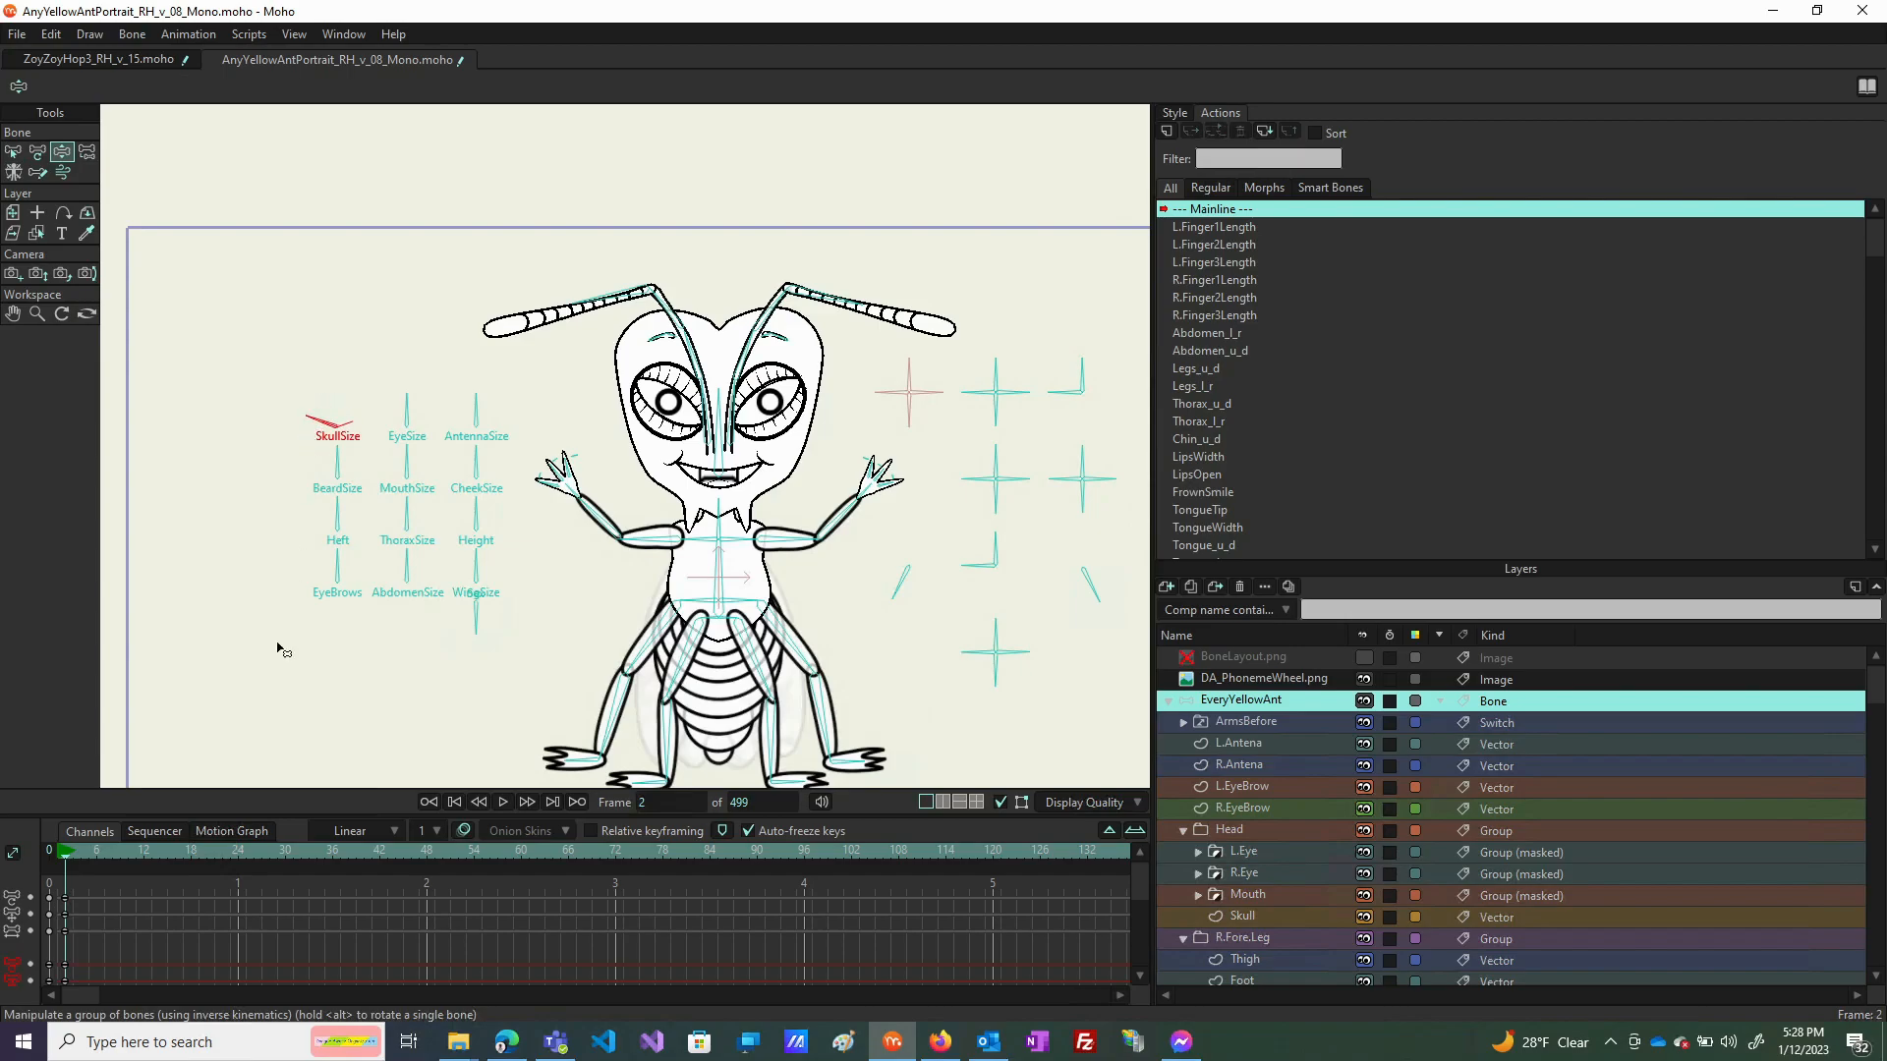
drag(318, 417, 381, 404)
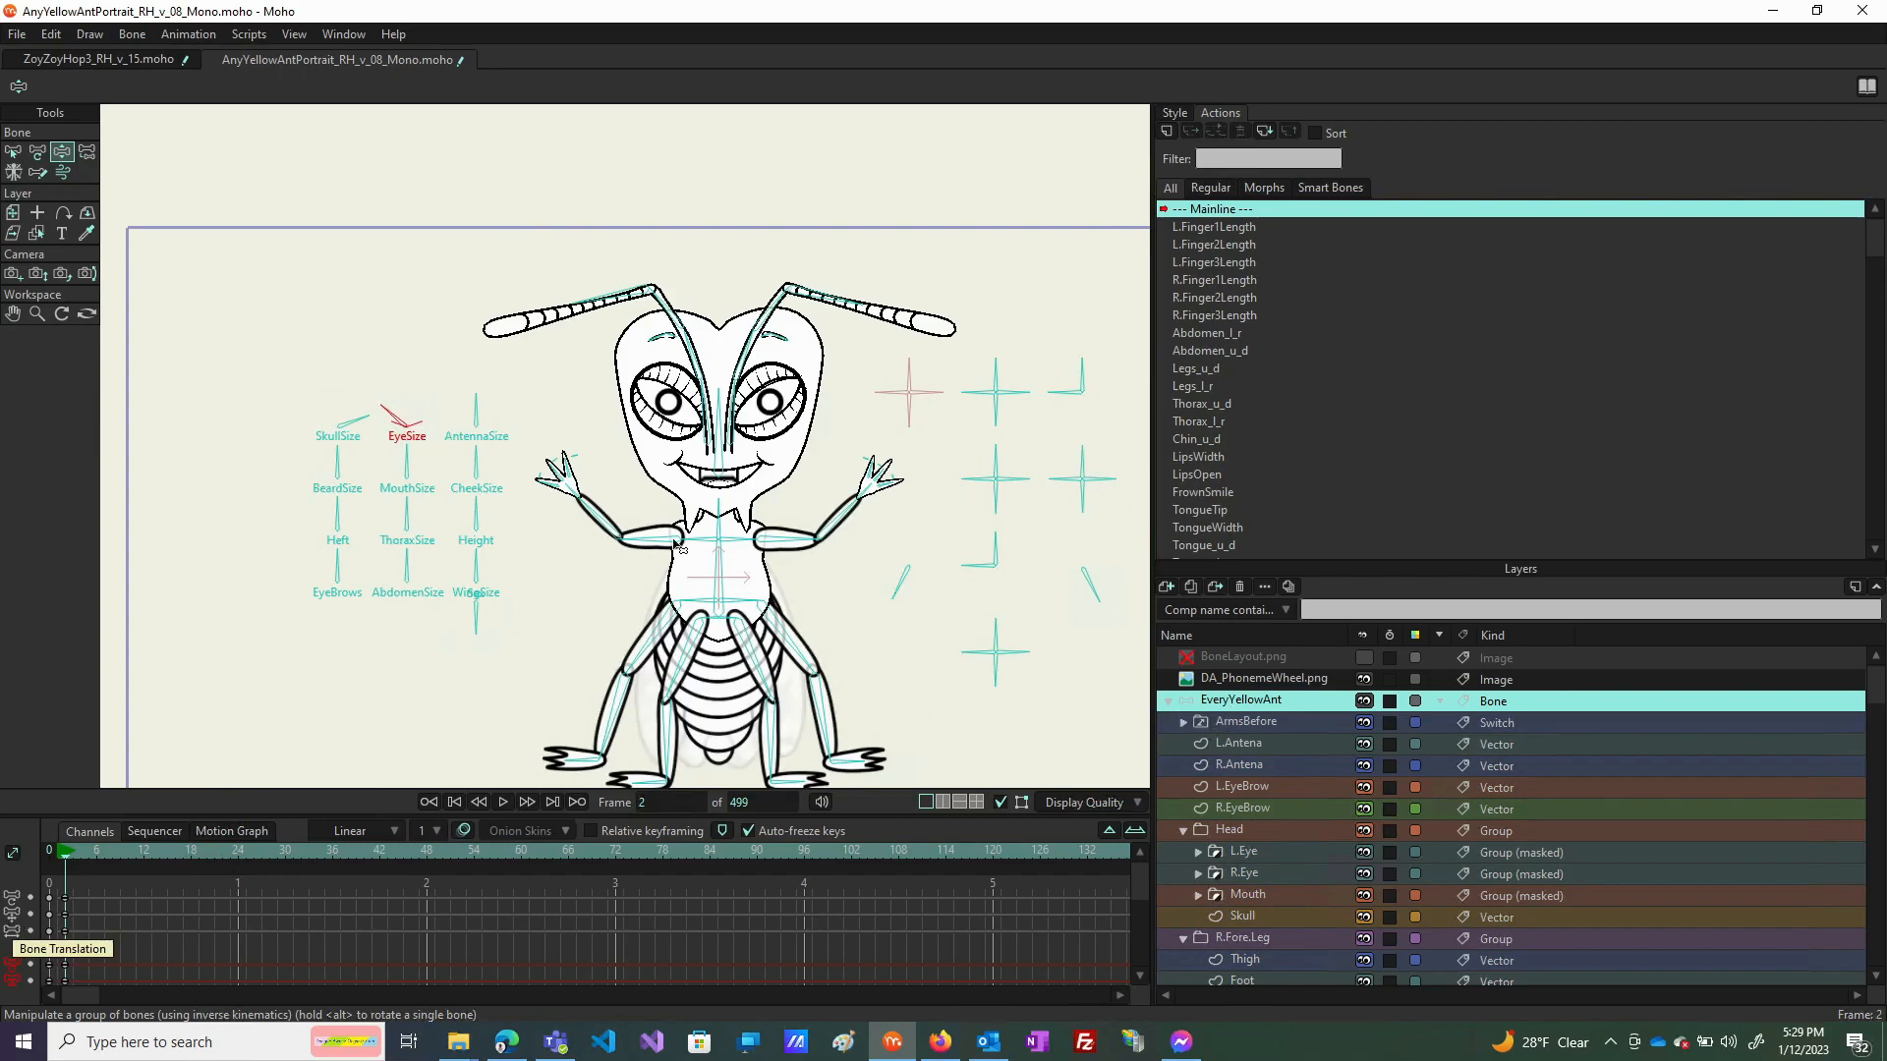
scroll(647, 533, down, 12)
scroll(702, 554, up, 11)
drag(387, 476, 334, 472)
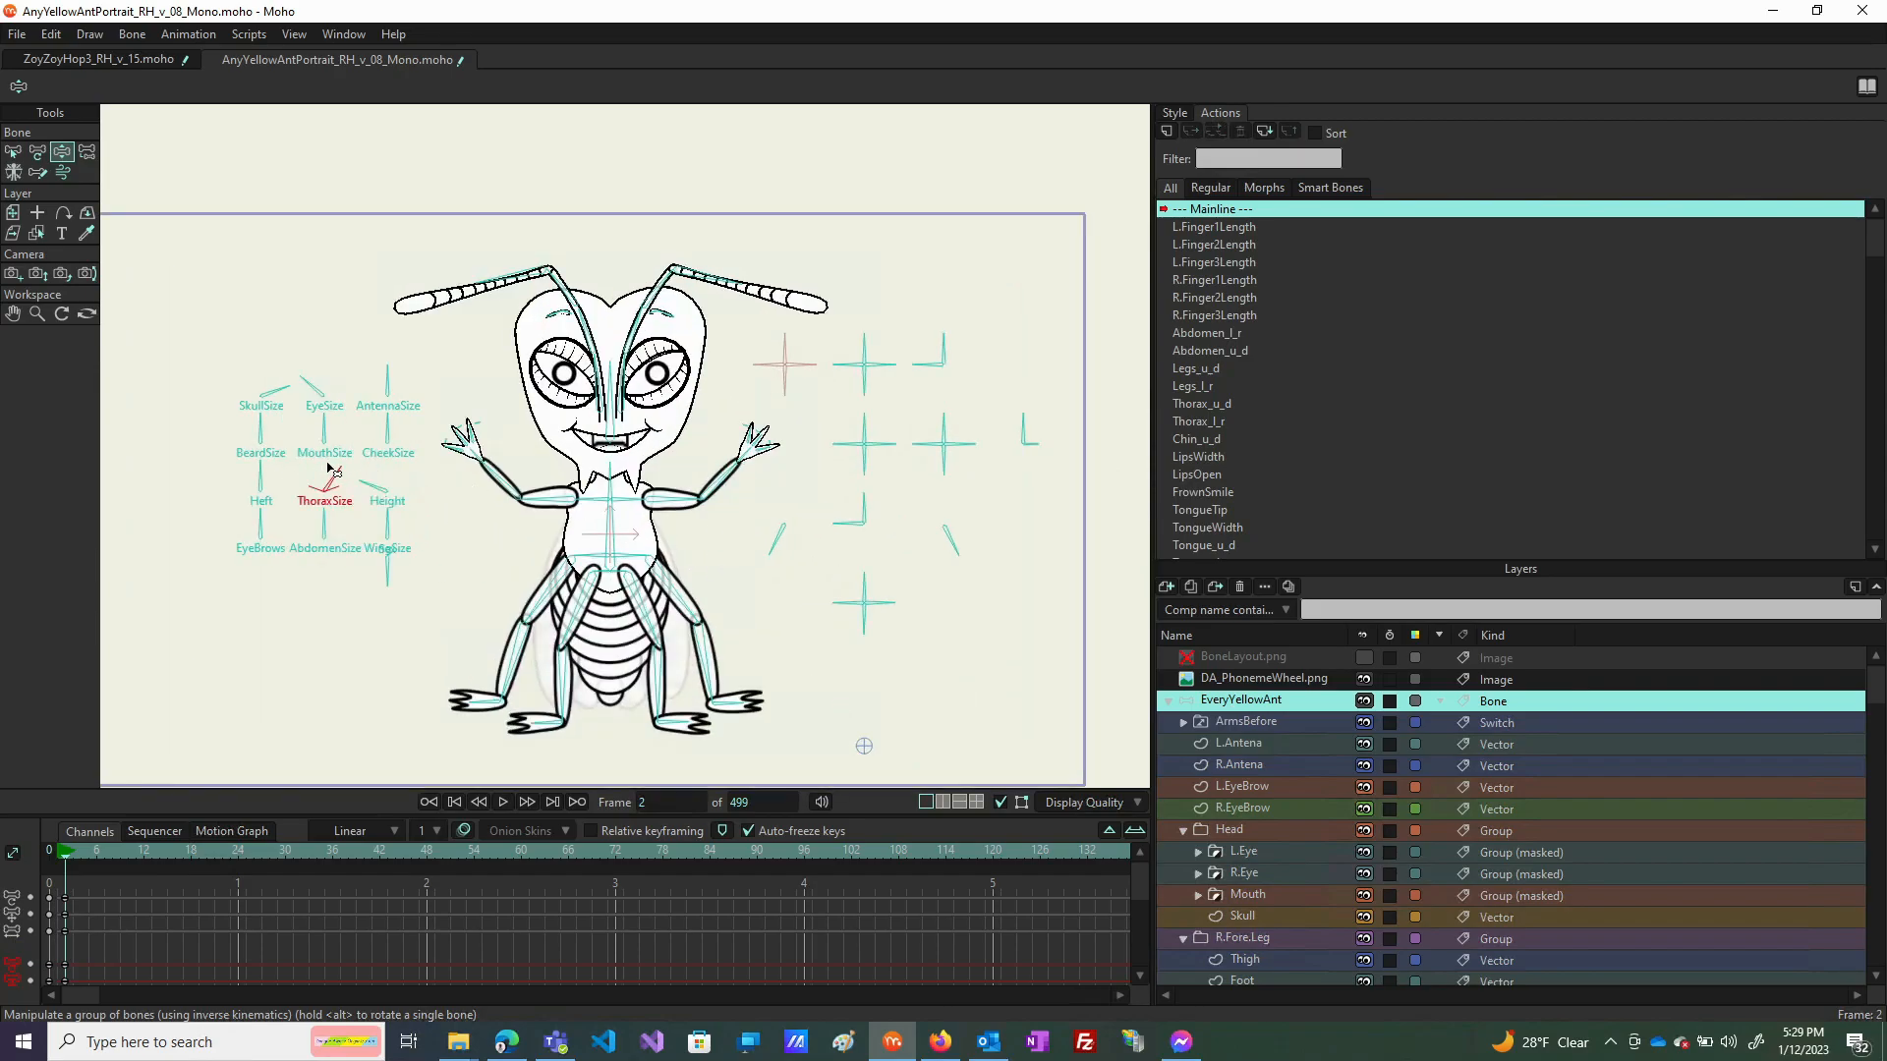
Close the ant document without saving and reopen AnyYellowAntPortrait_RH_v_08_Mono.moho from Dorwood's DizzyBusy, Funshine Toon Time, Ants, EveryAnt, YellowAnts folder.
click(210, 60)
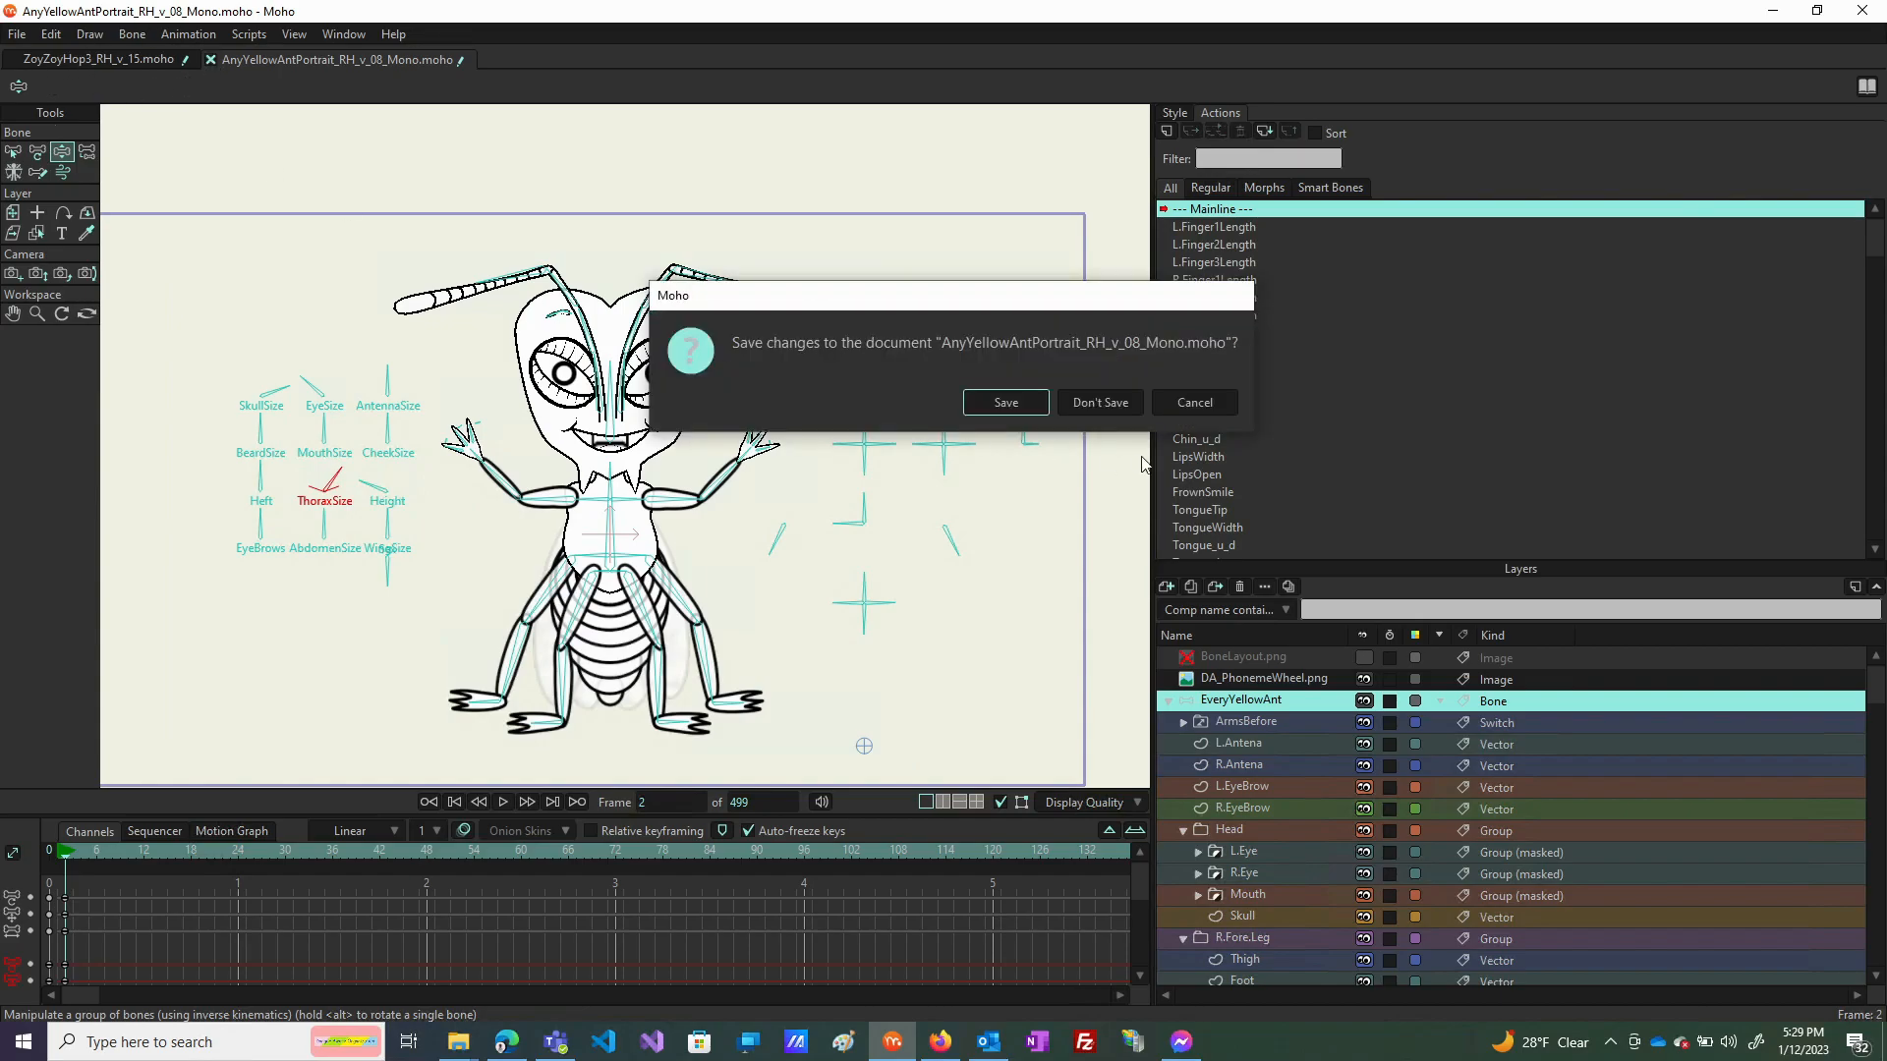
click(1137, 411)
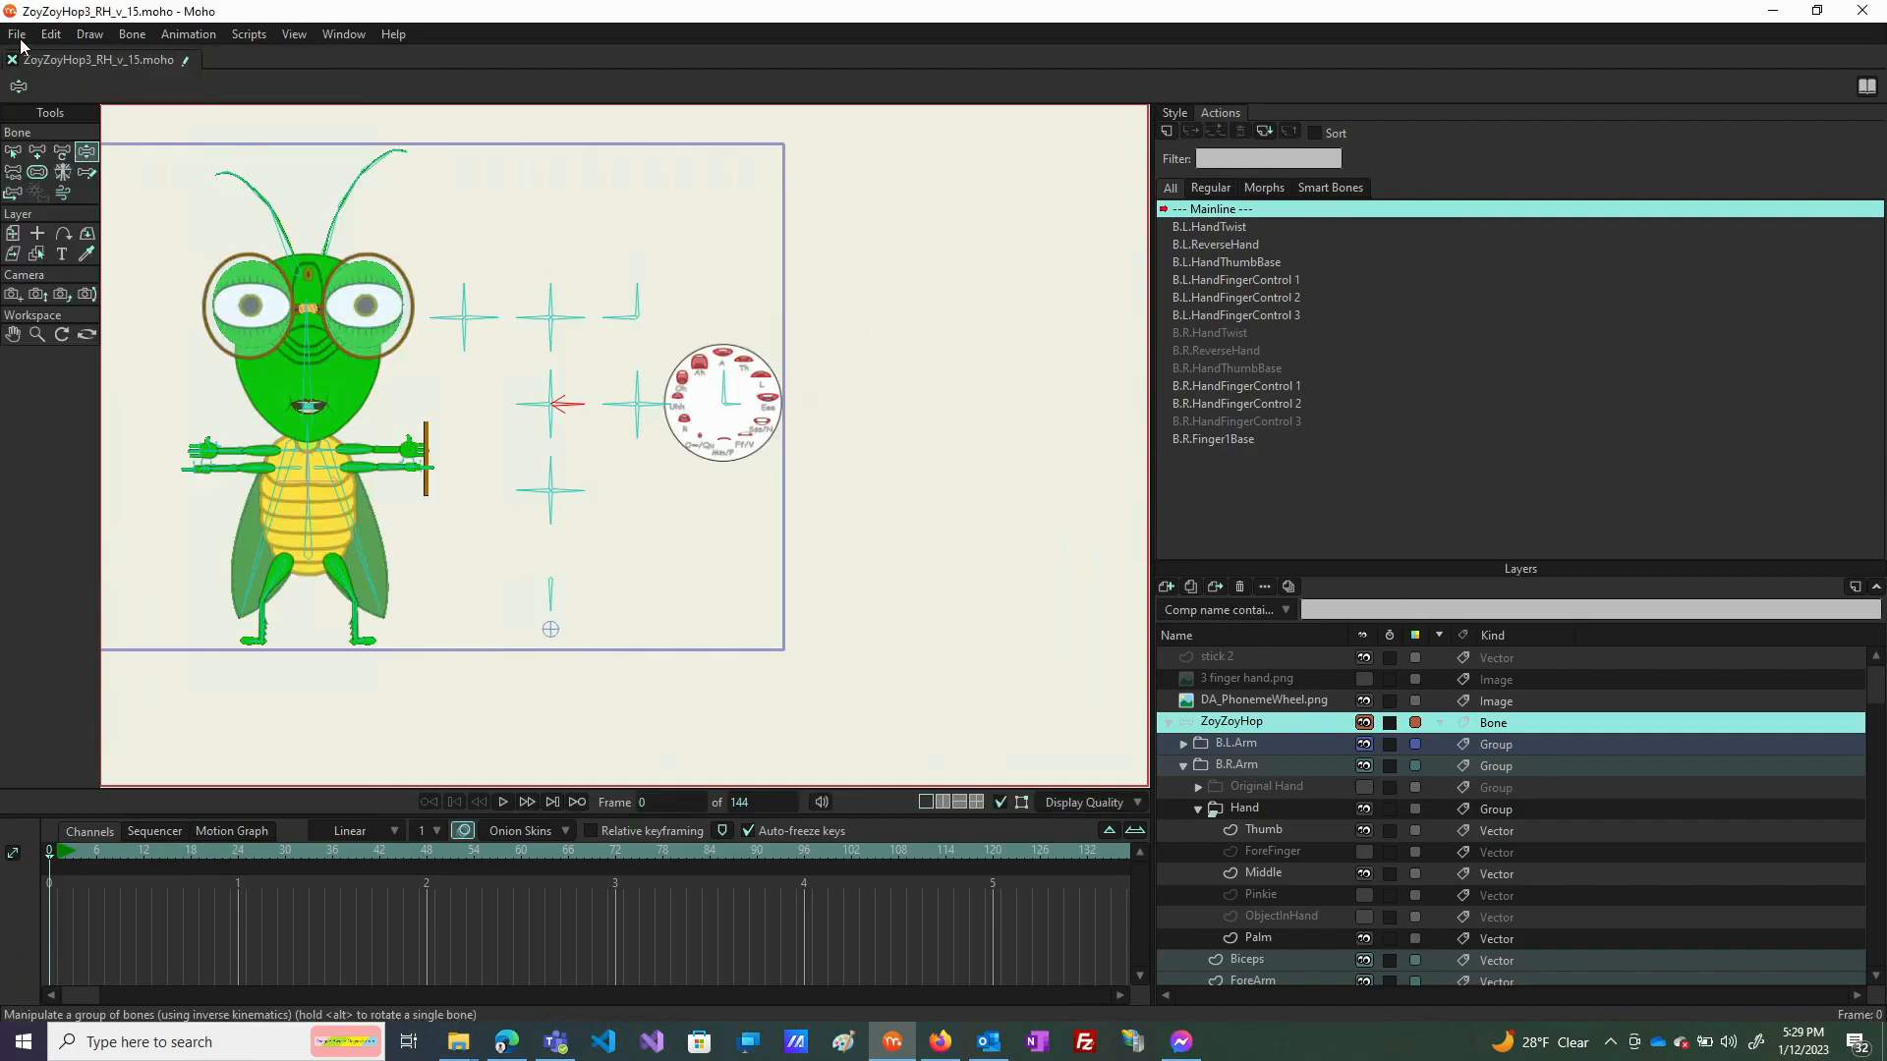
click(17, 34)
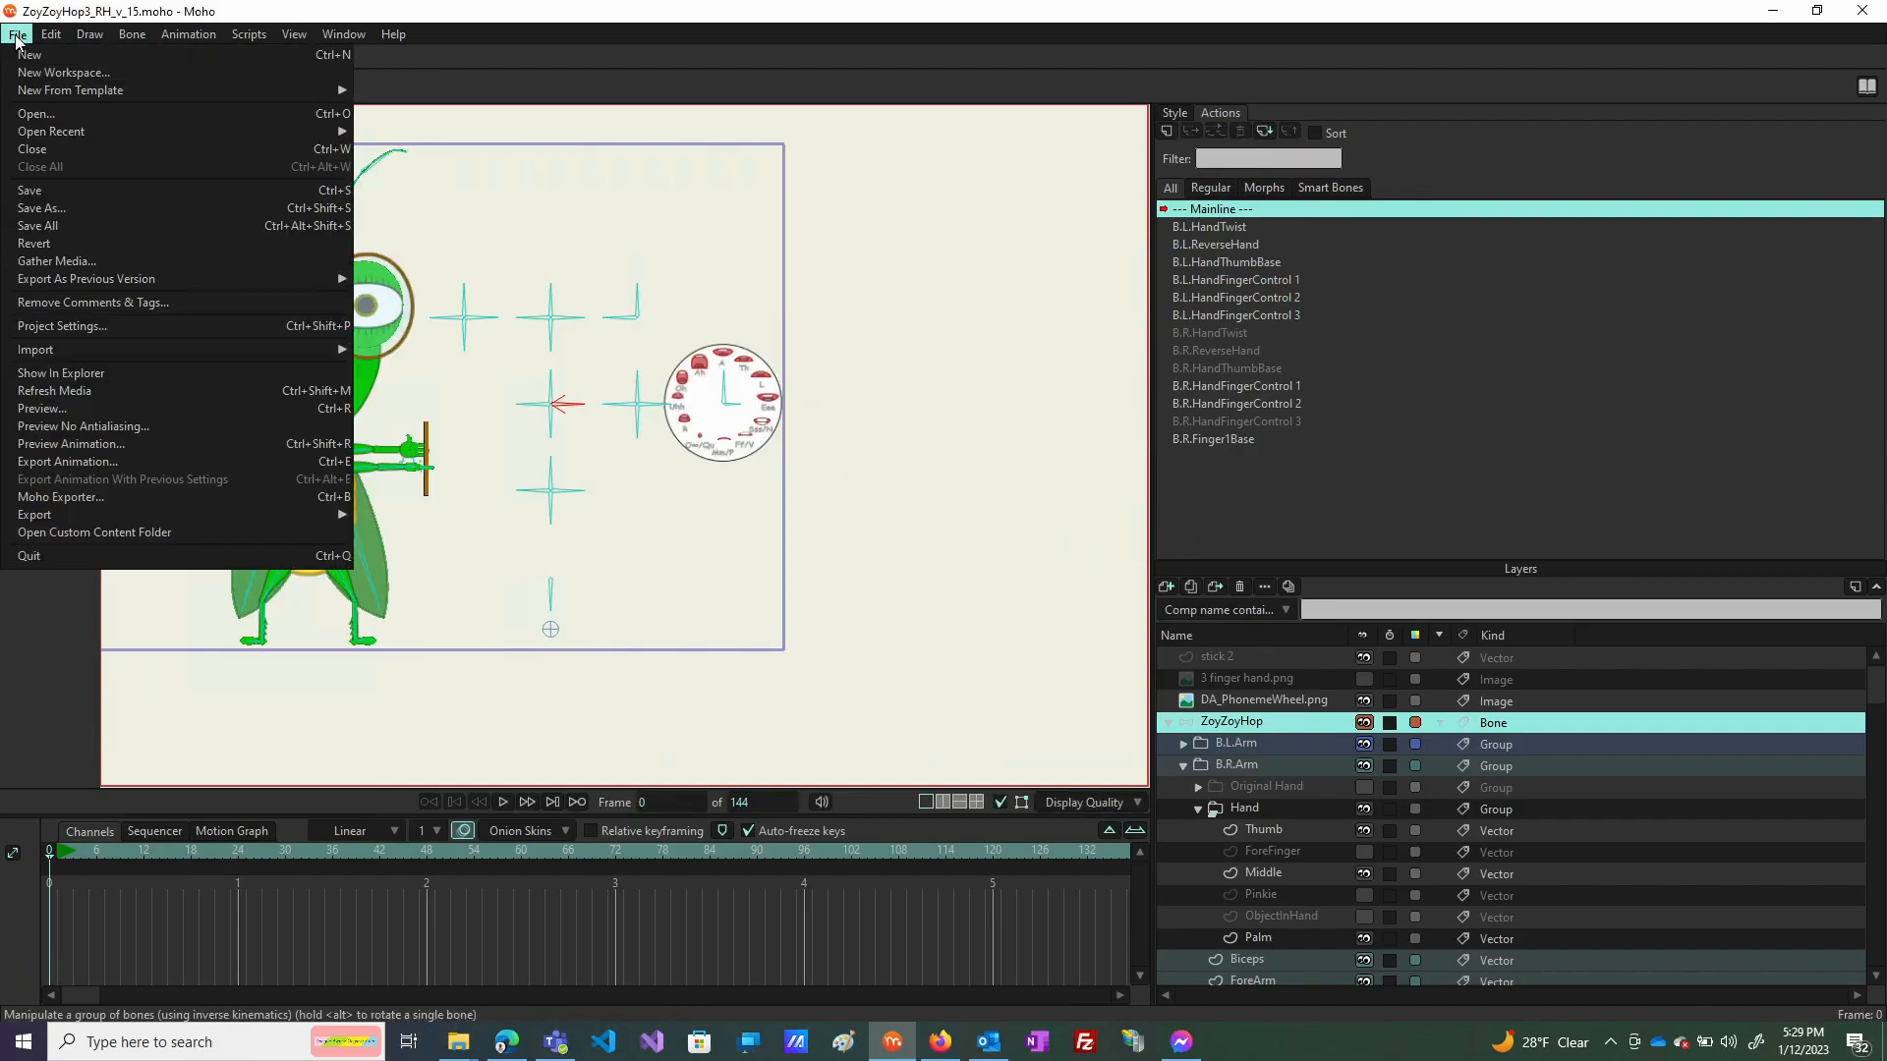
click(115, 116)
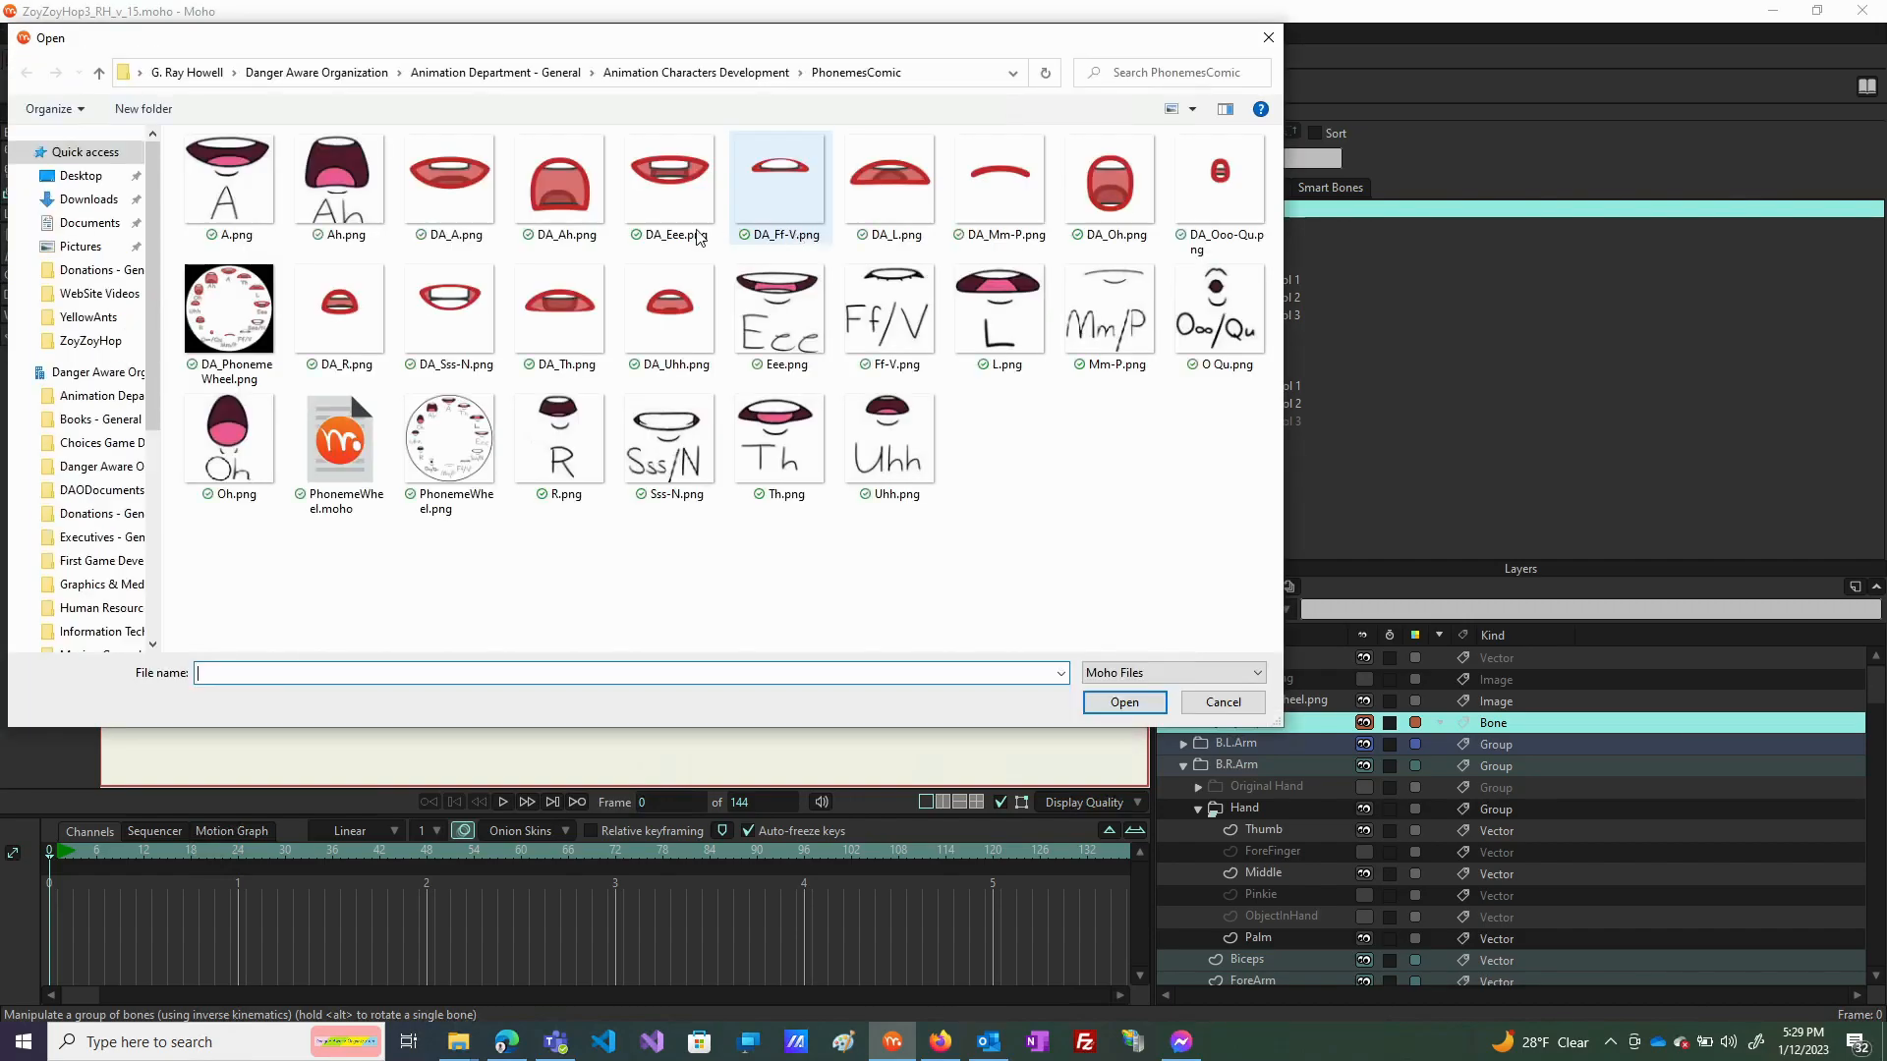
click(683, 72)
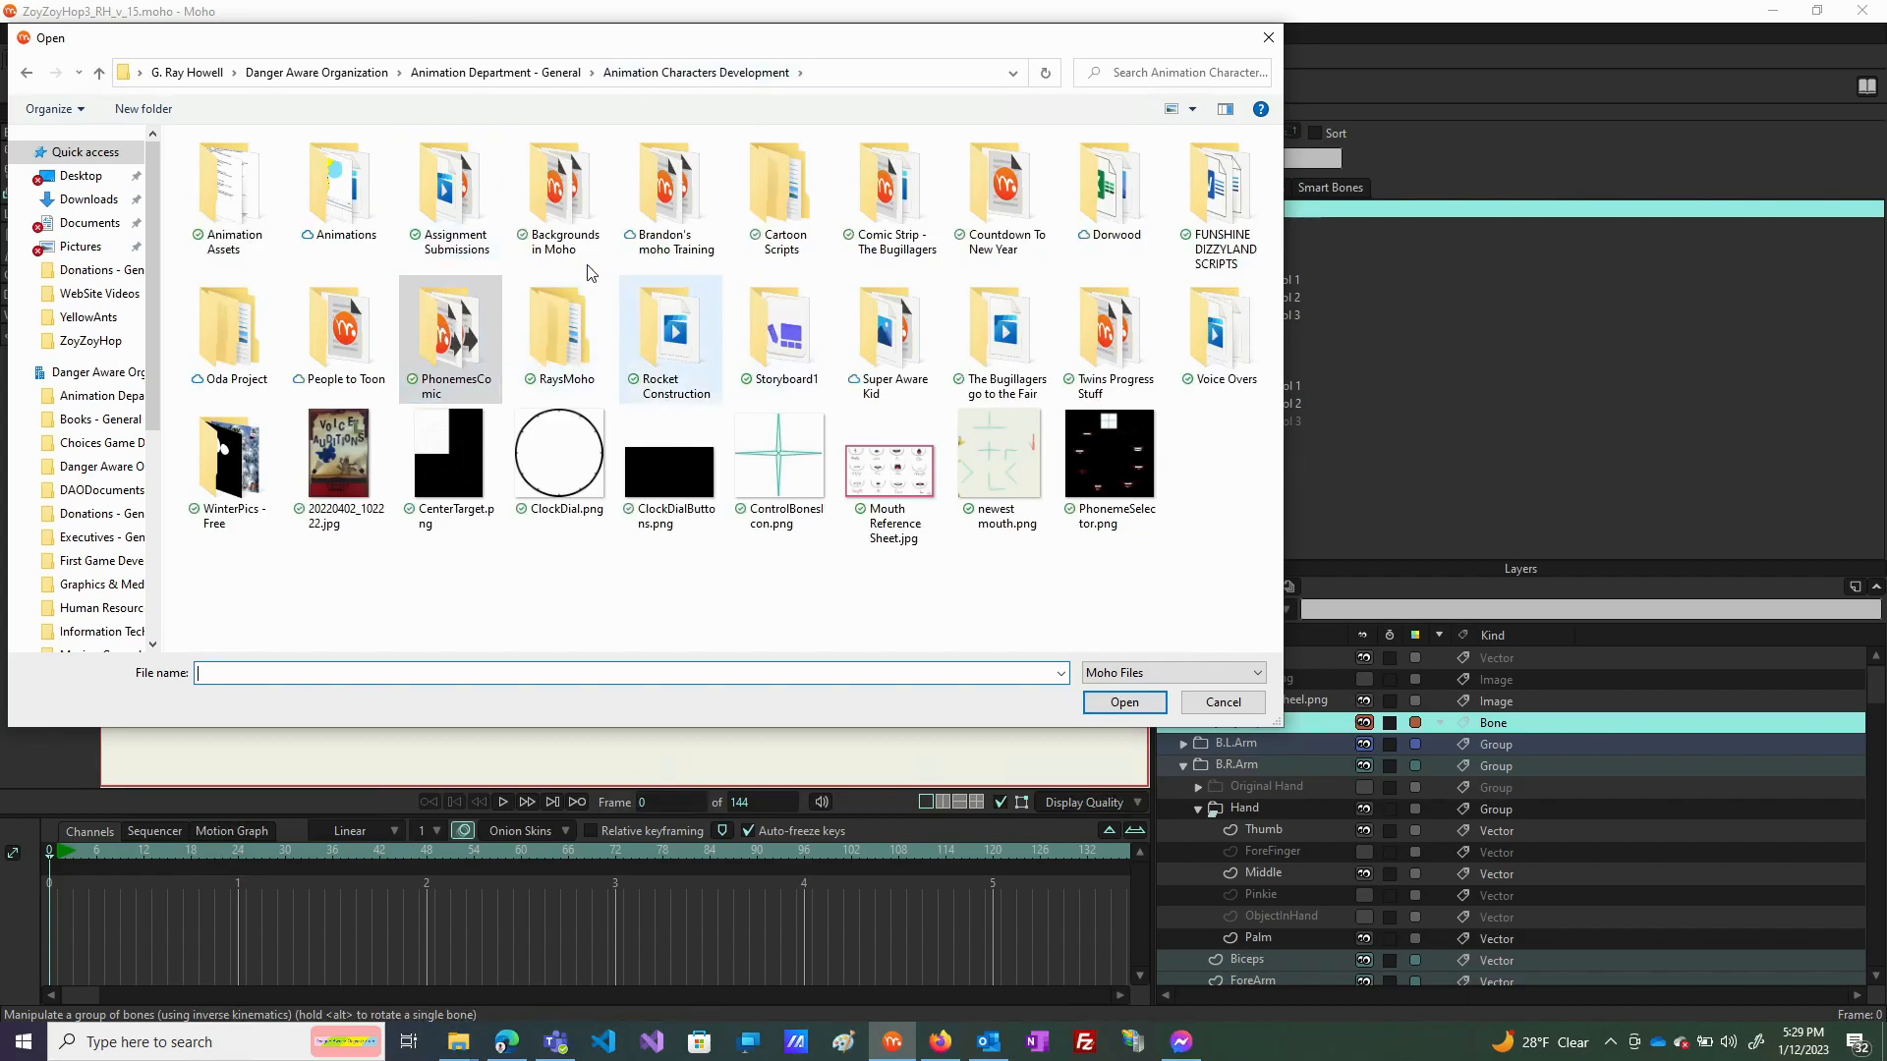
click(1097, 218)
double_click(1097, 218)
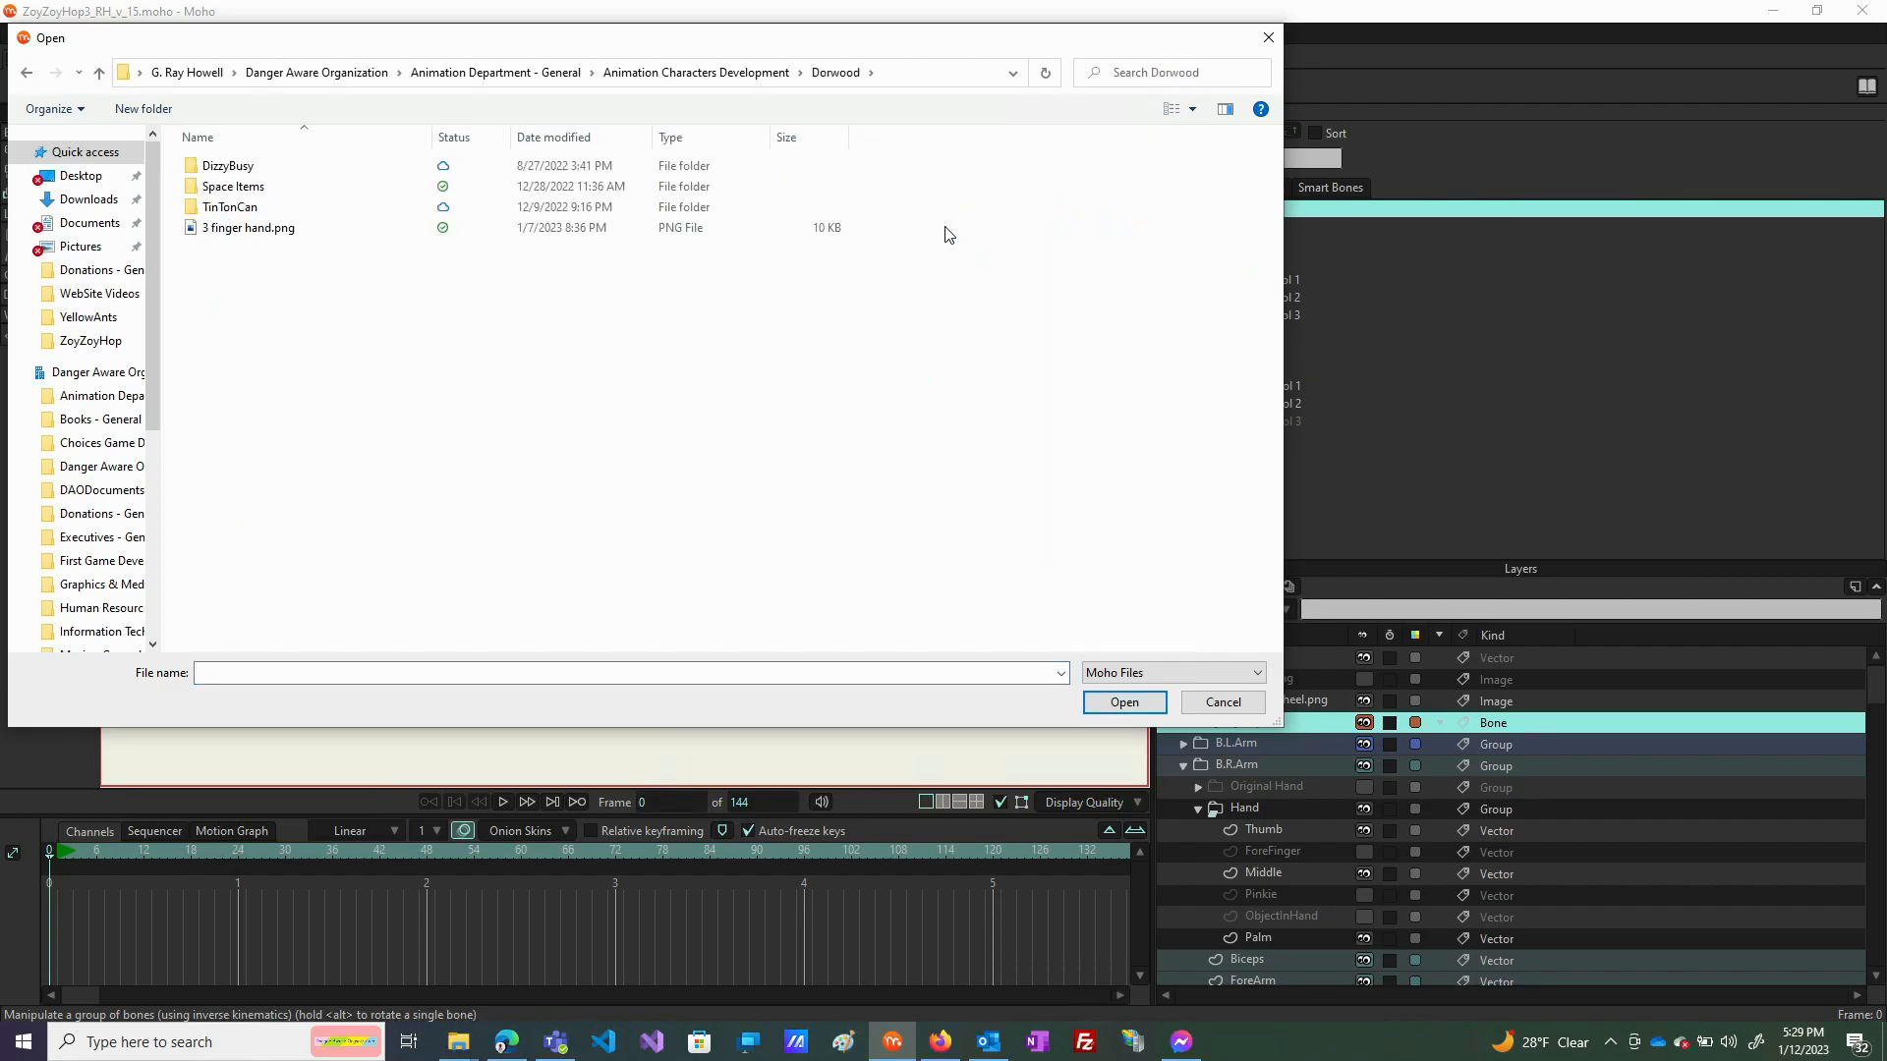
double_click(231, 175)
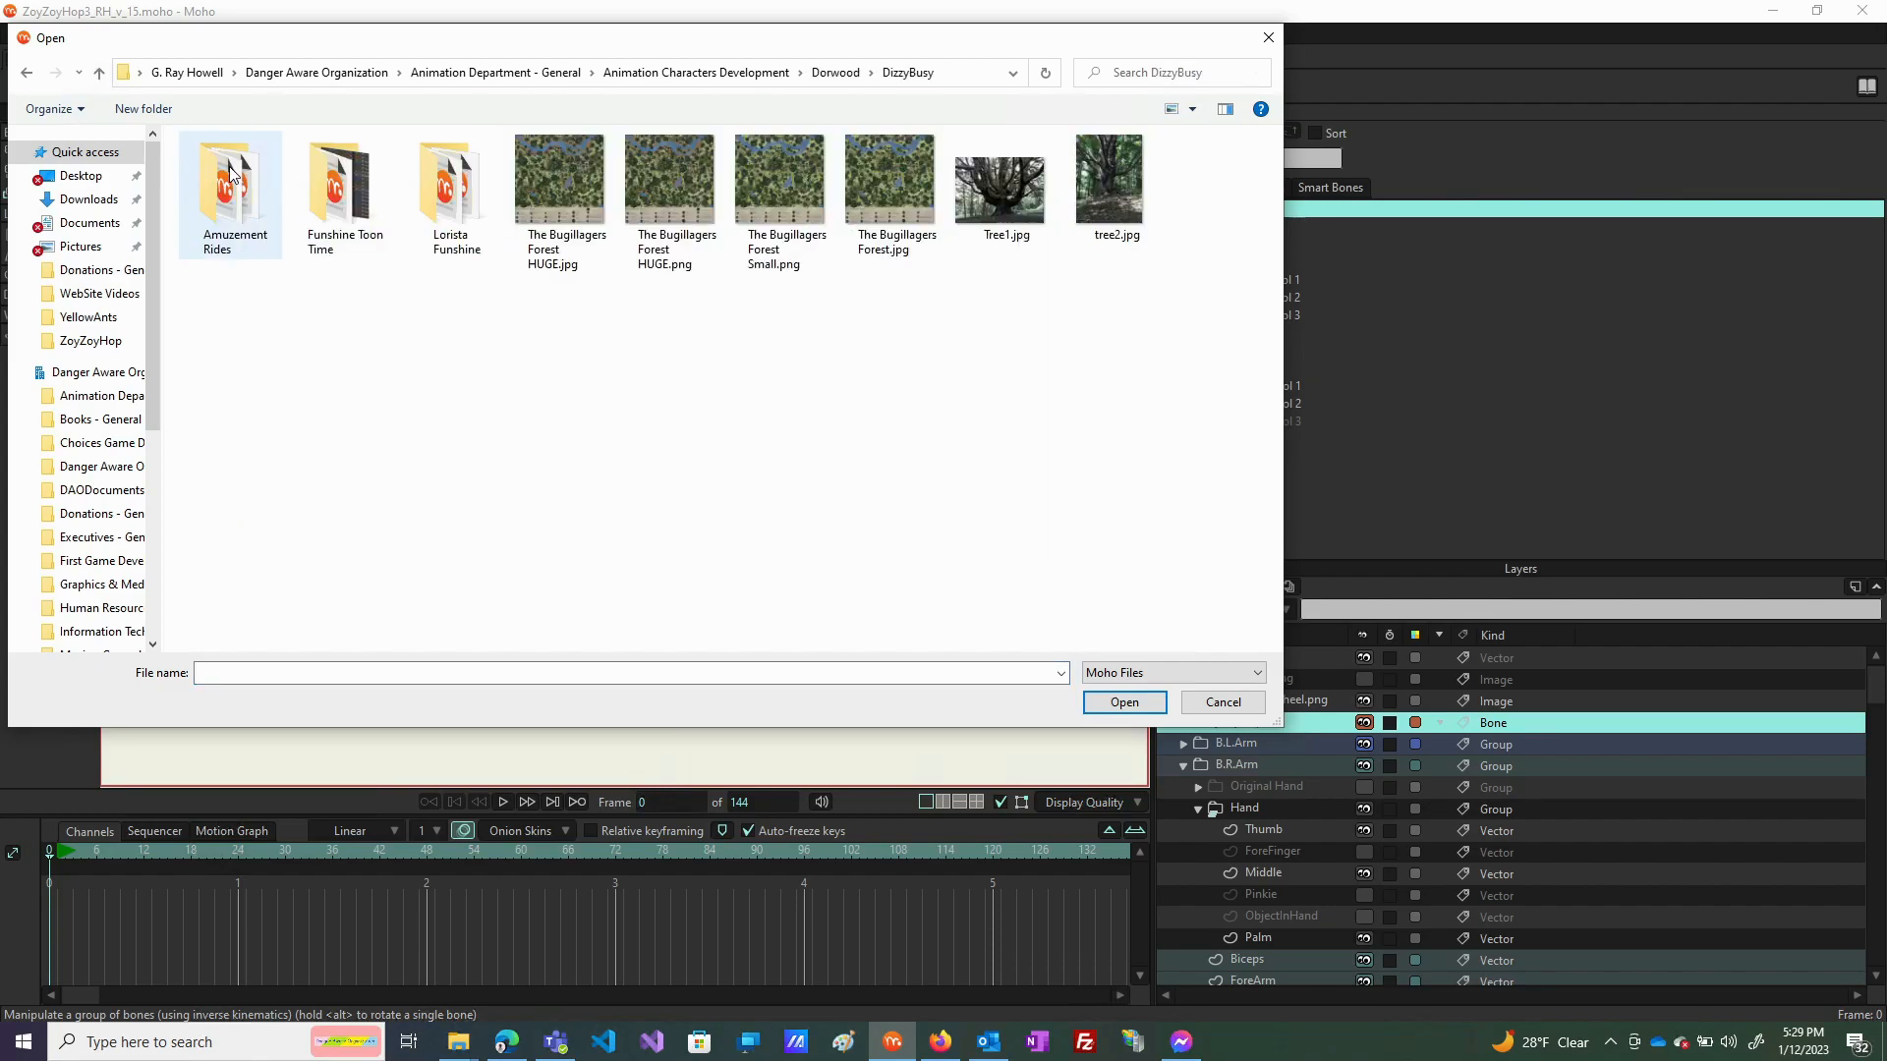
click(364, 213)
double_click(363, 213)
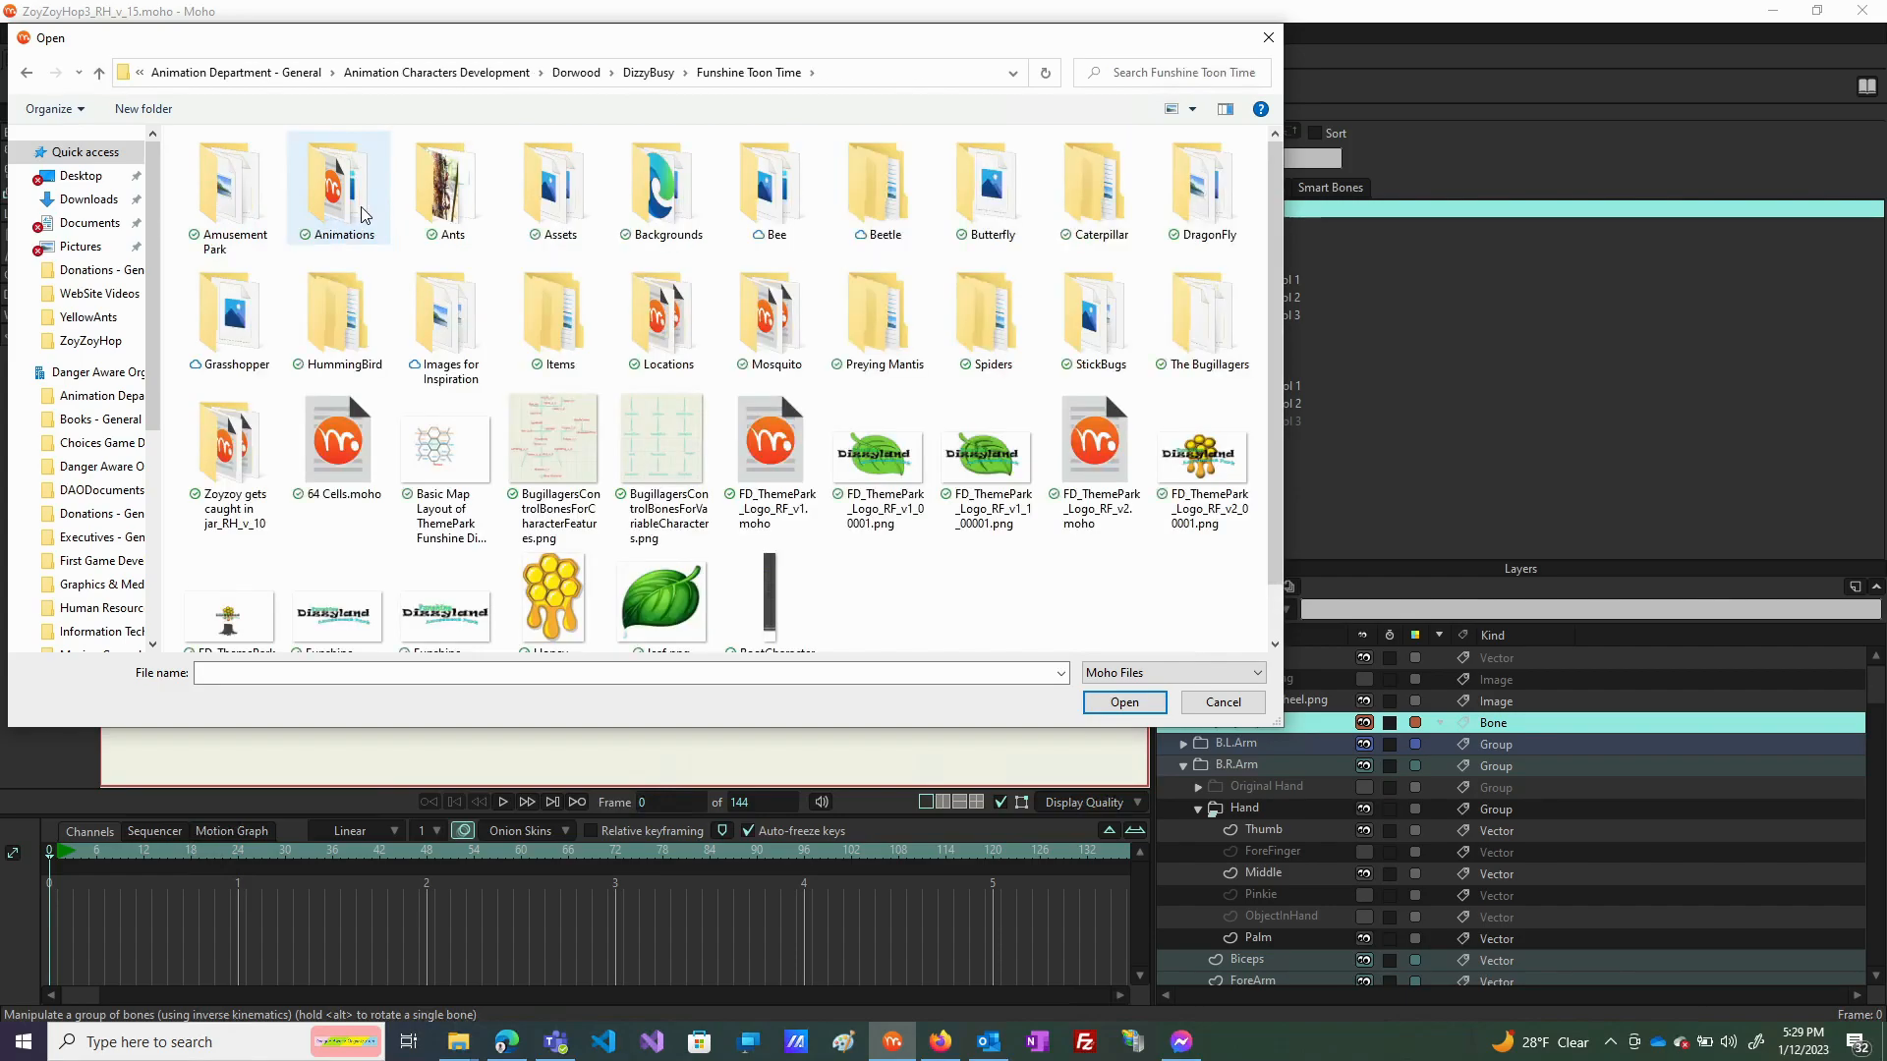
double_click(428, 187)
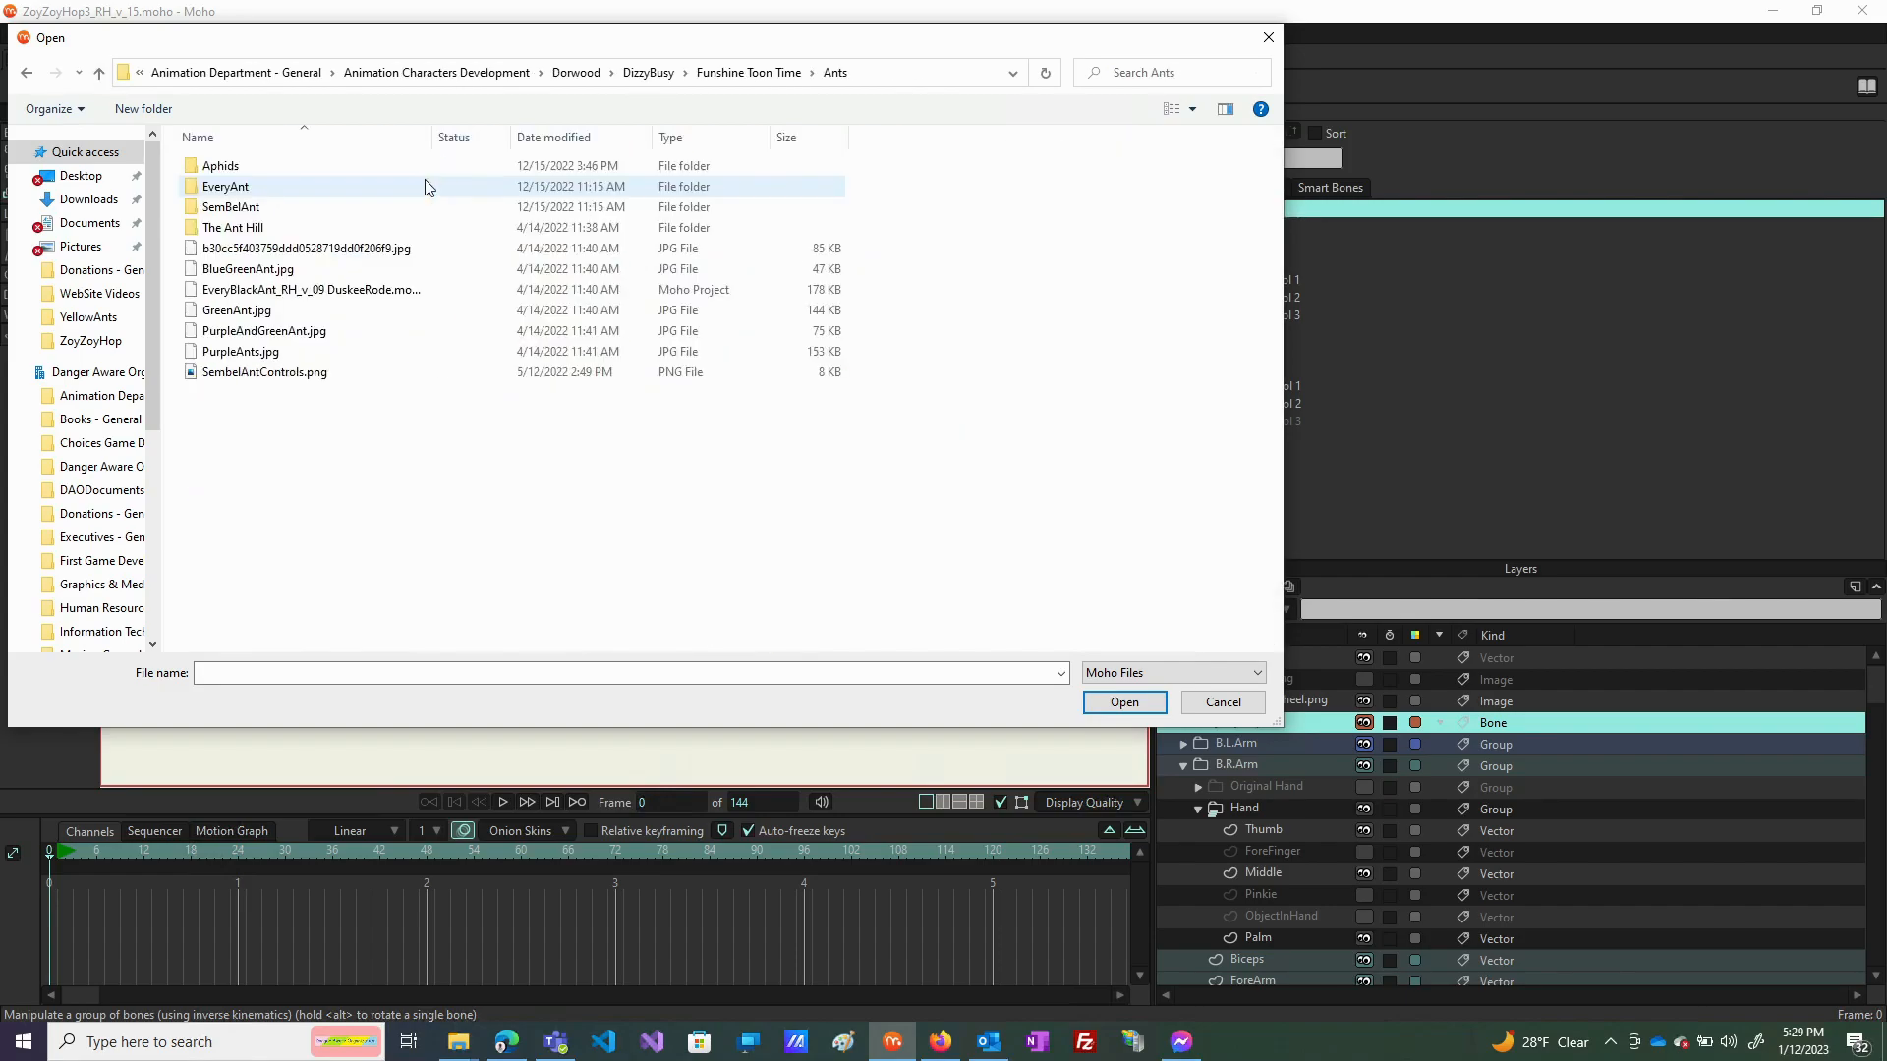
double_click(226, 187)
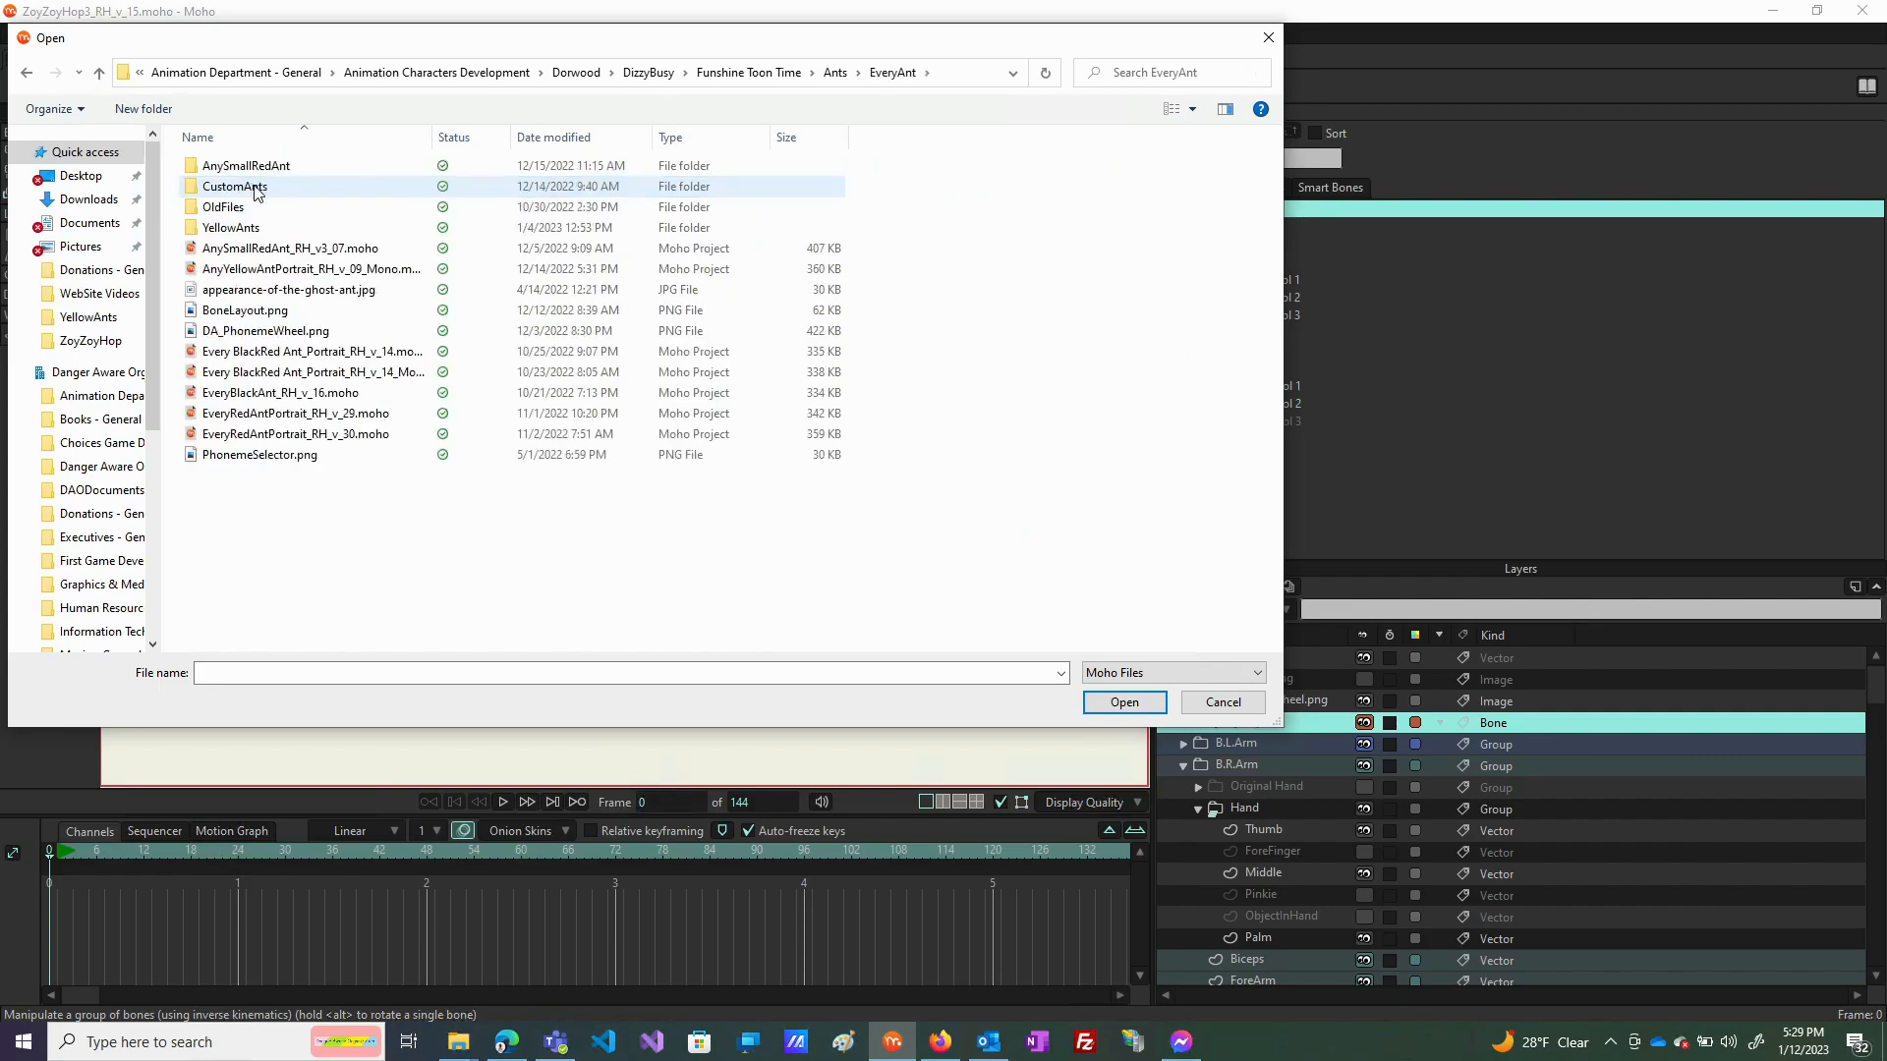
double_click(263, 228)
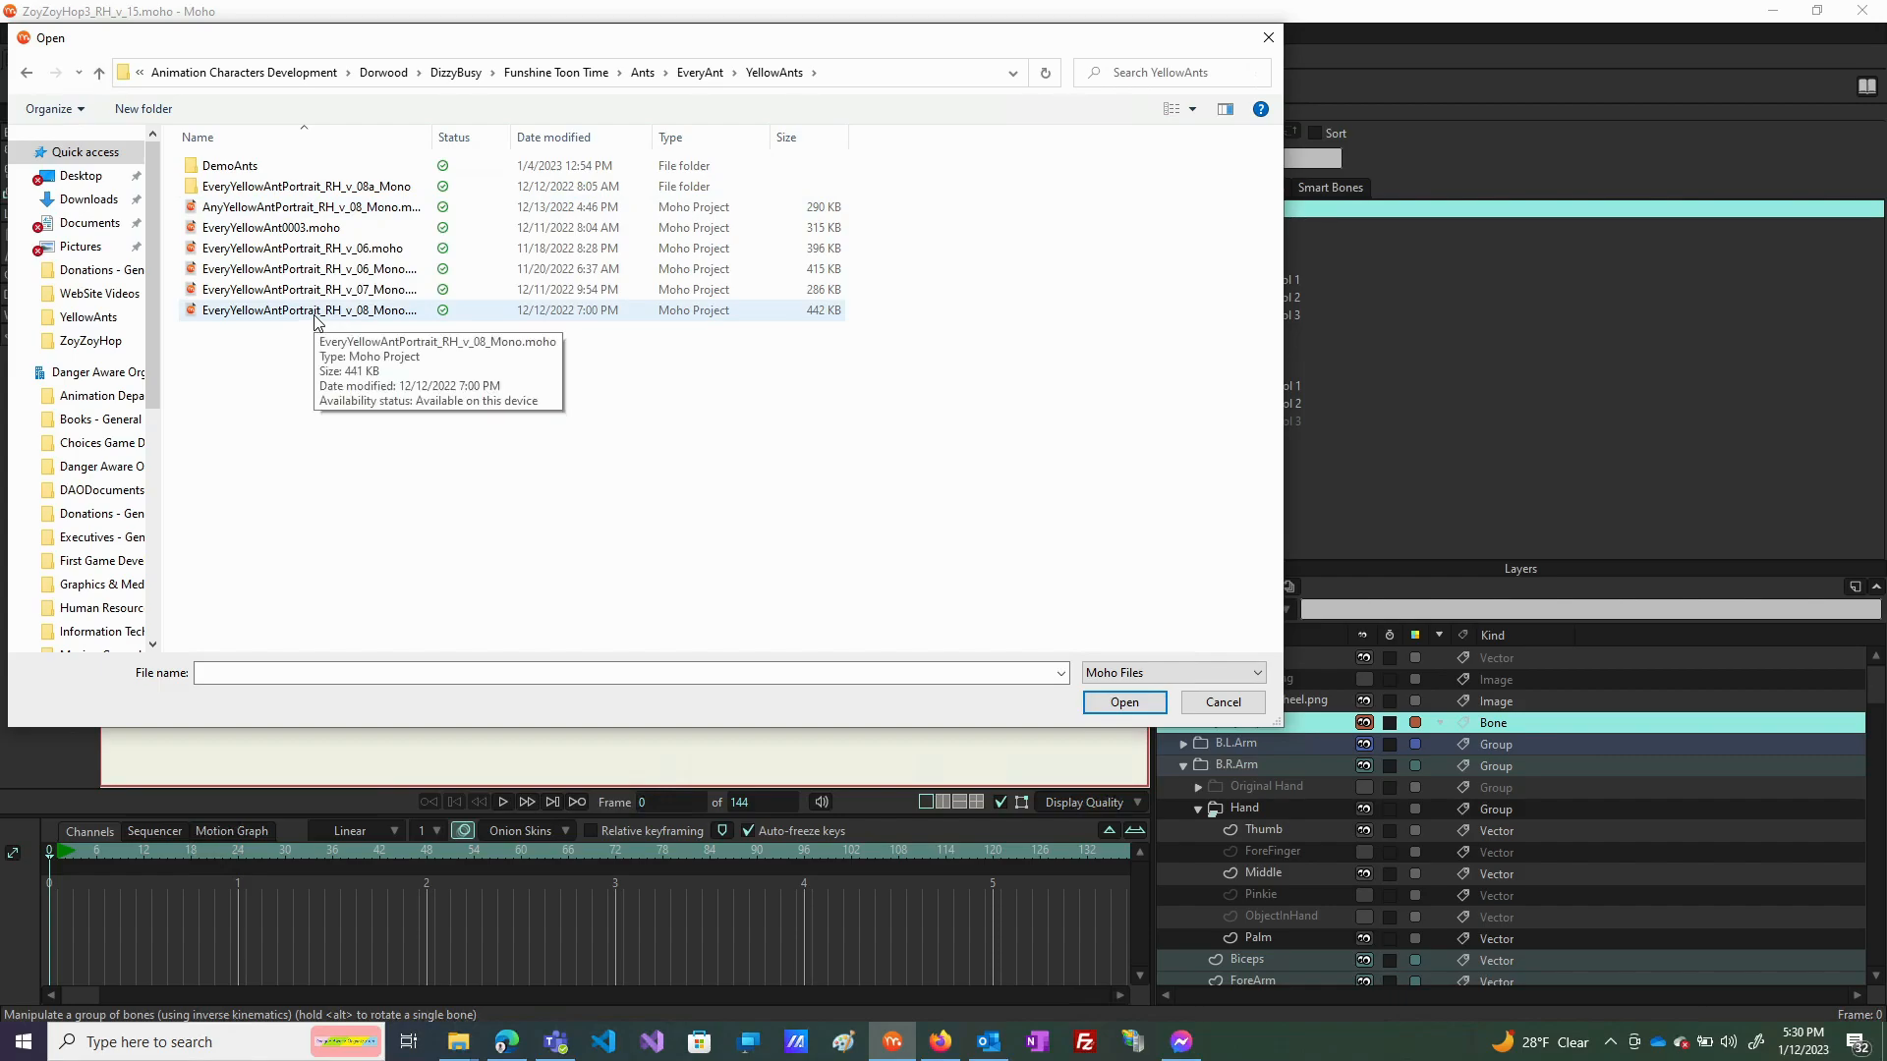
double_click(323, 207)
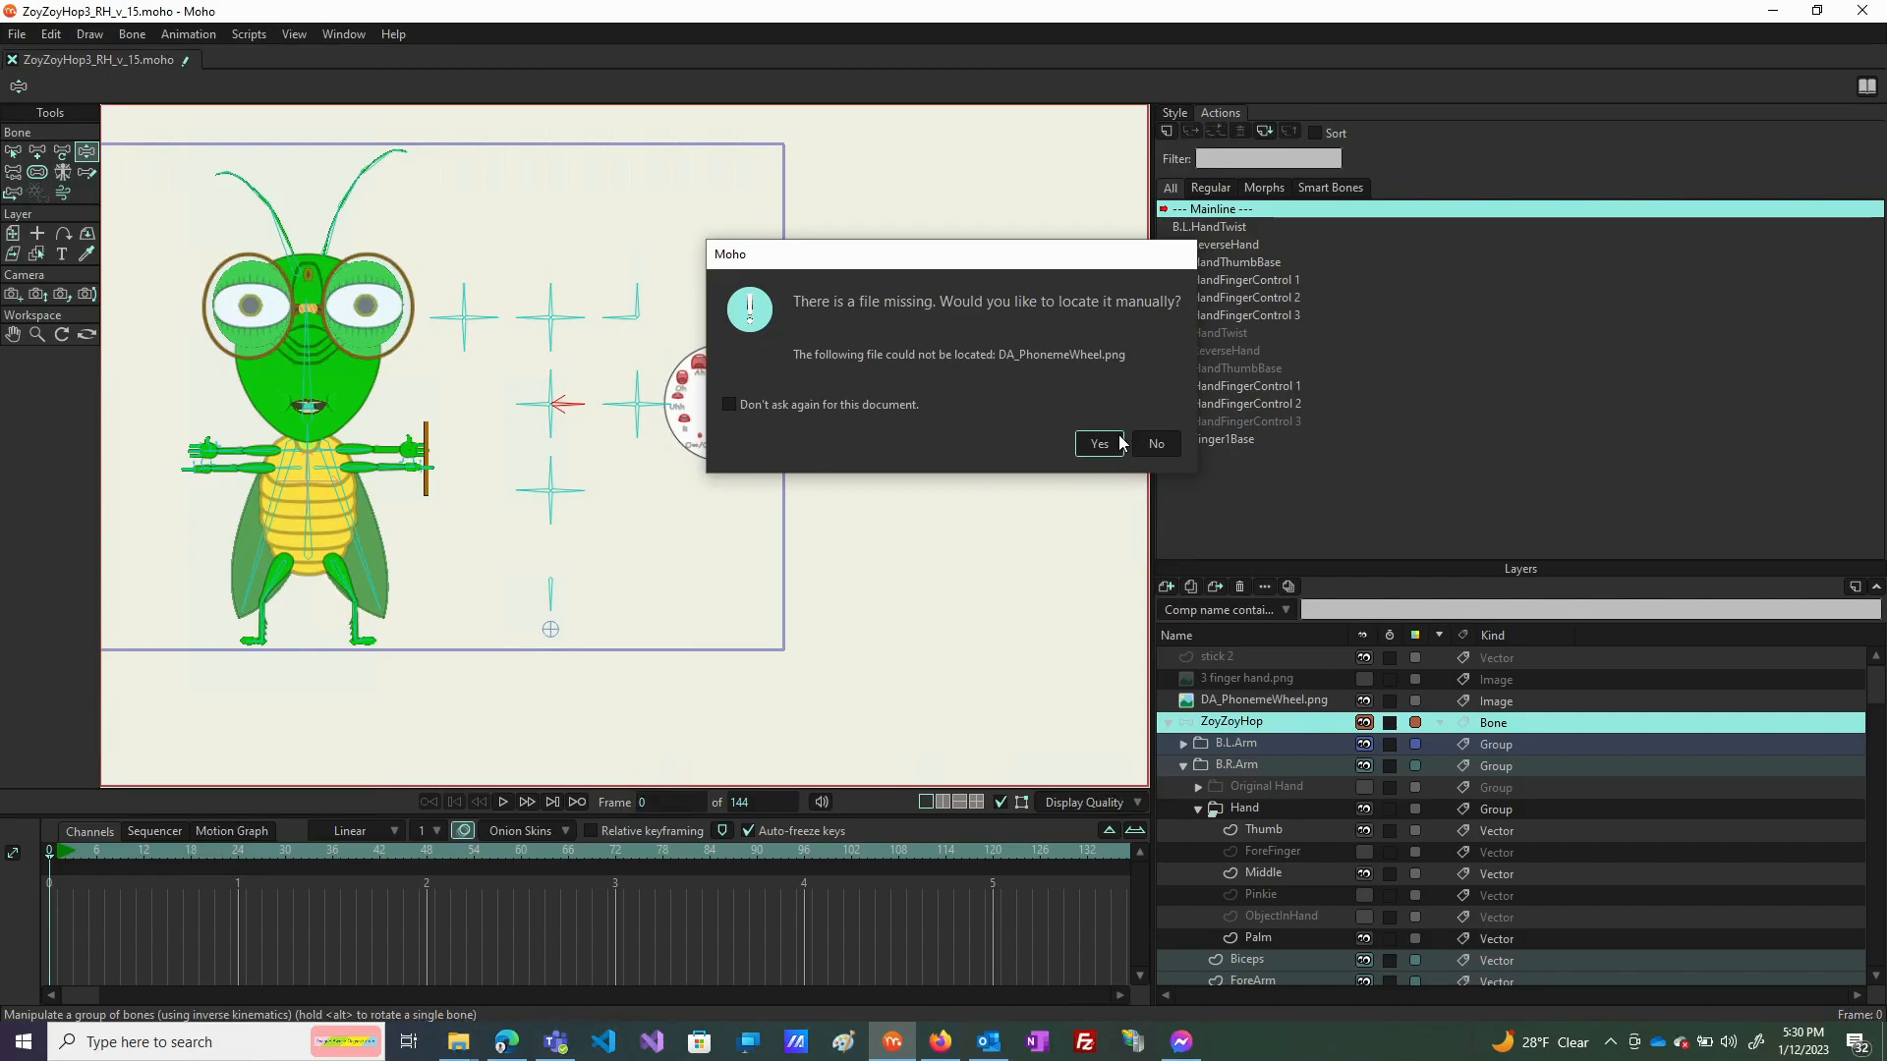
Relink the missing DA_PhonemeWheel.png from the Animation Characters Development PhonemesComic folder and decline to locate BoneLayout.png.
click(1097, 443)
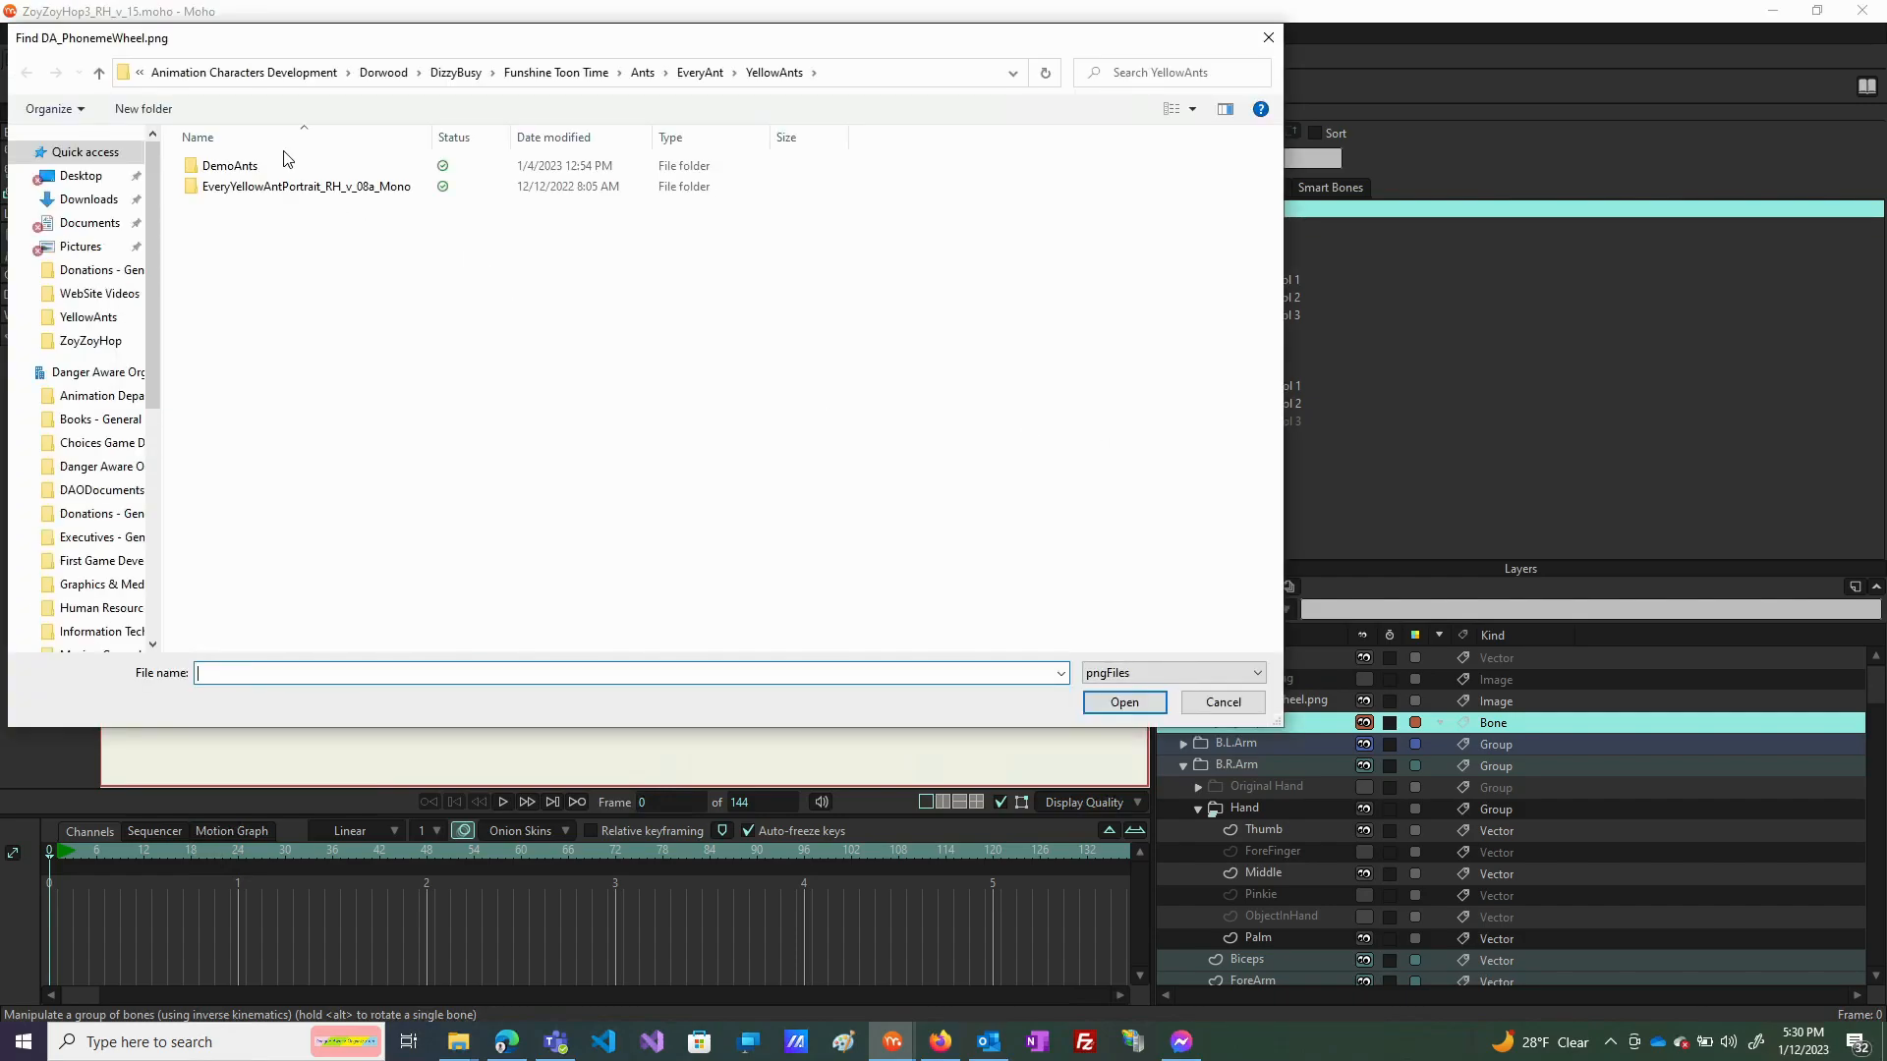
click(385, 74)
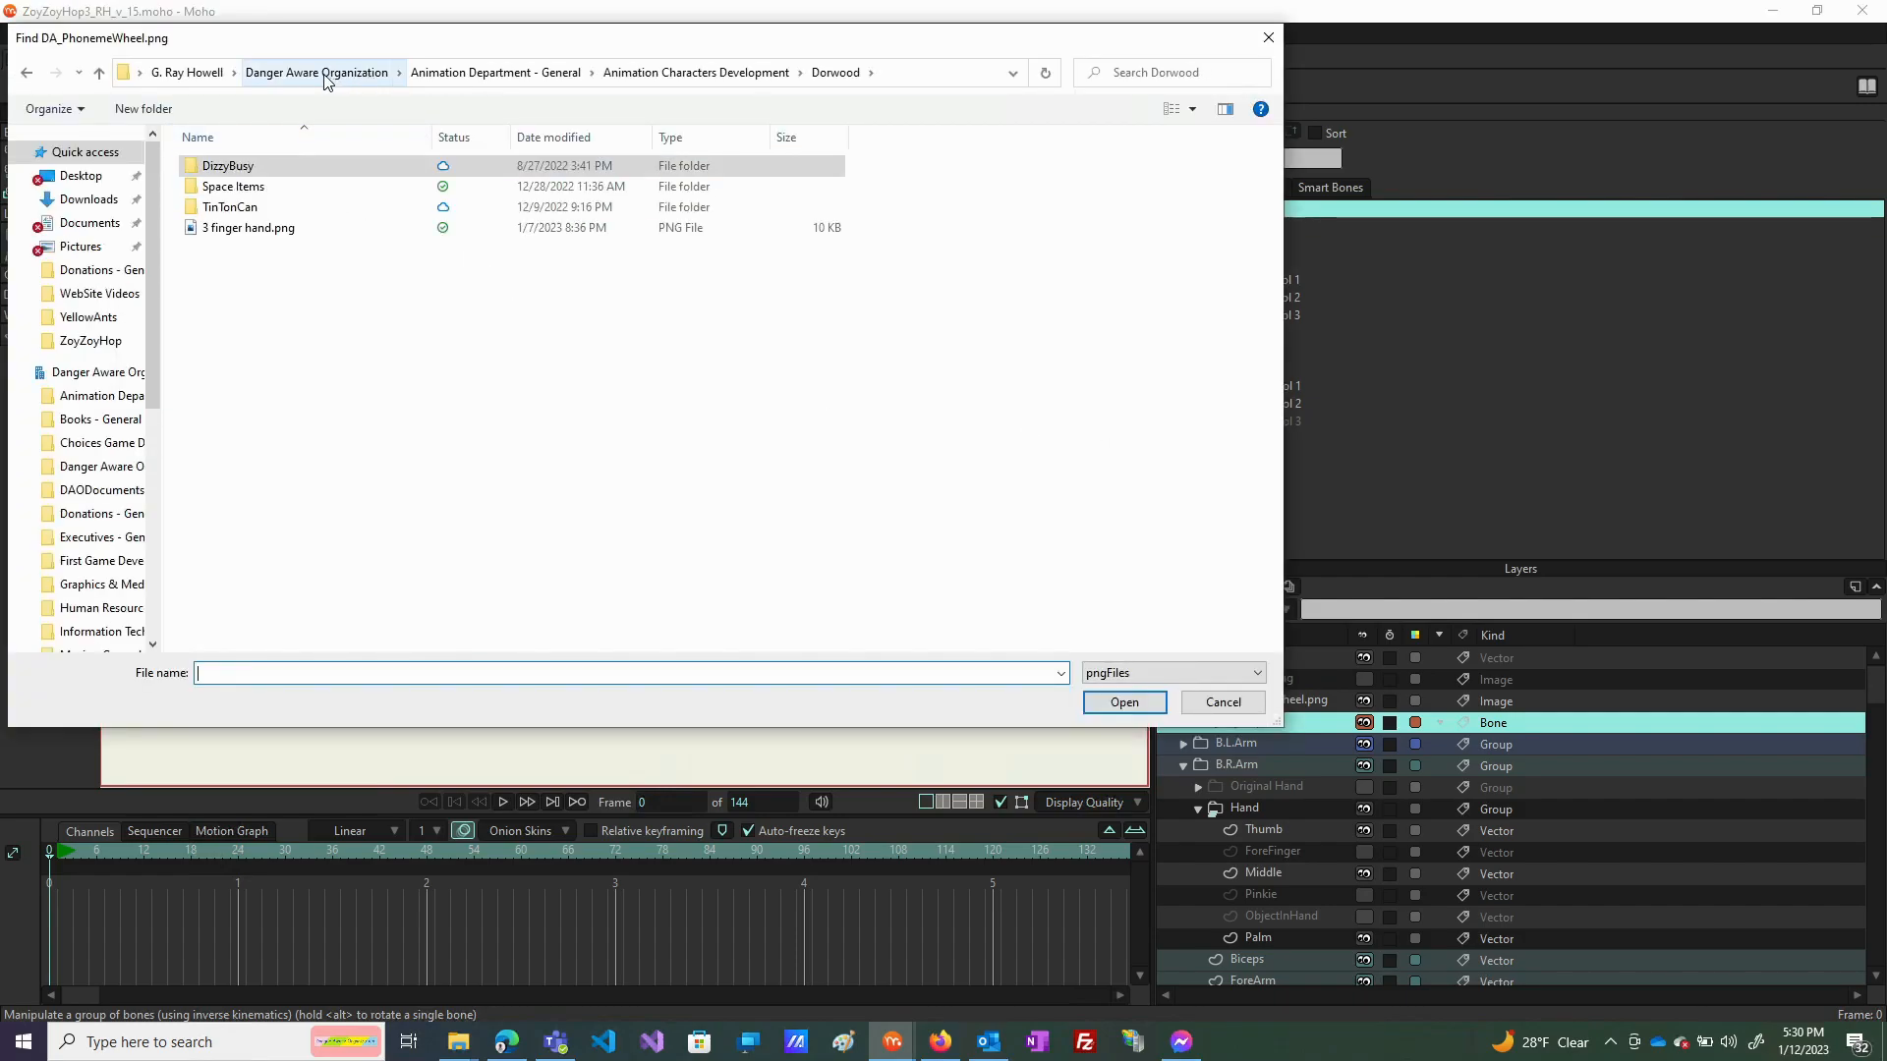
click(327, 79)
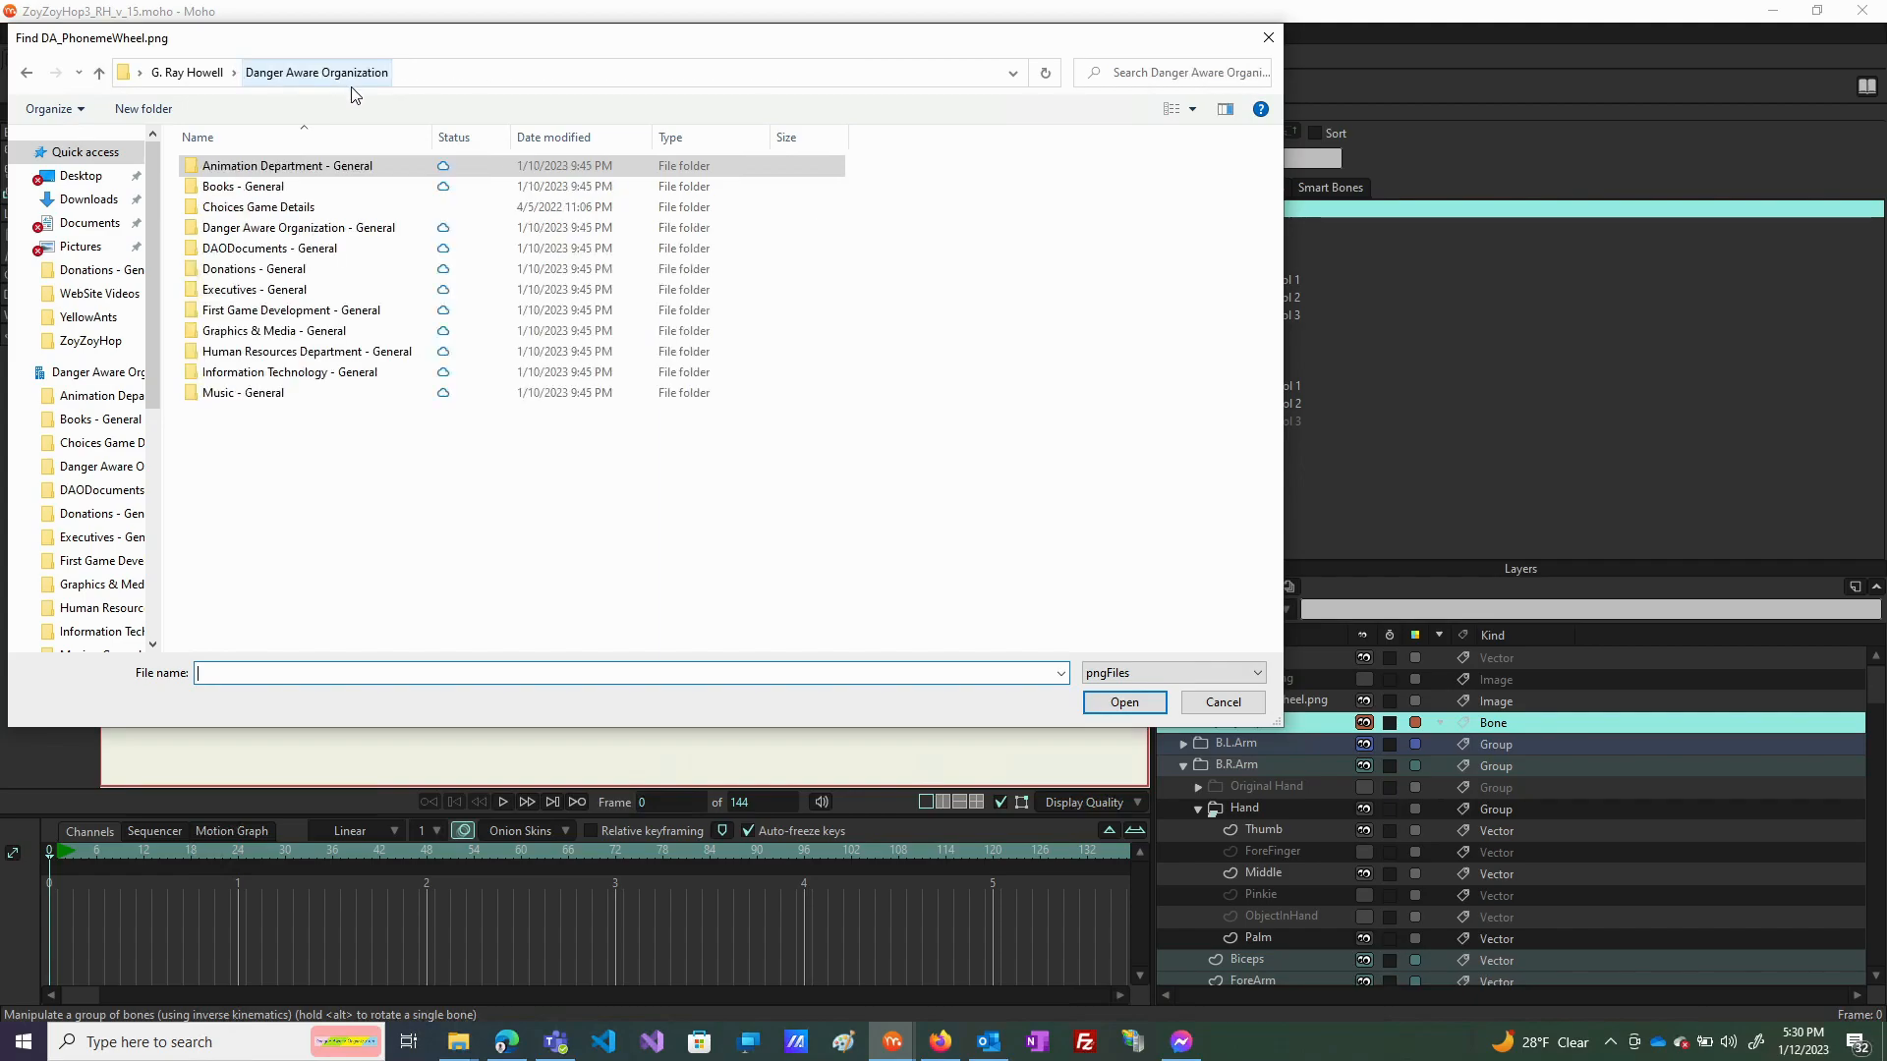
double_click(238, 167)
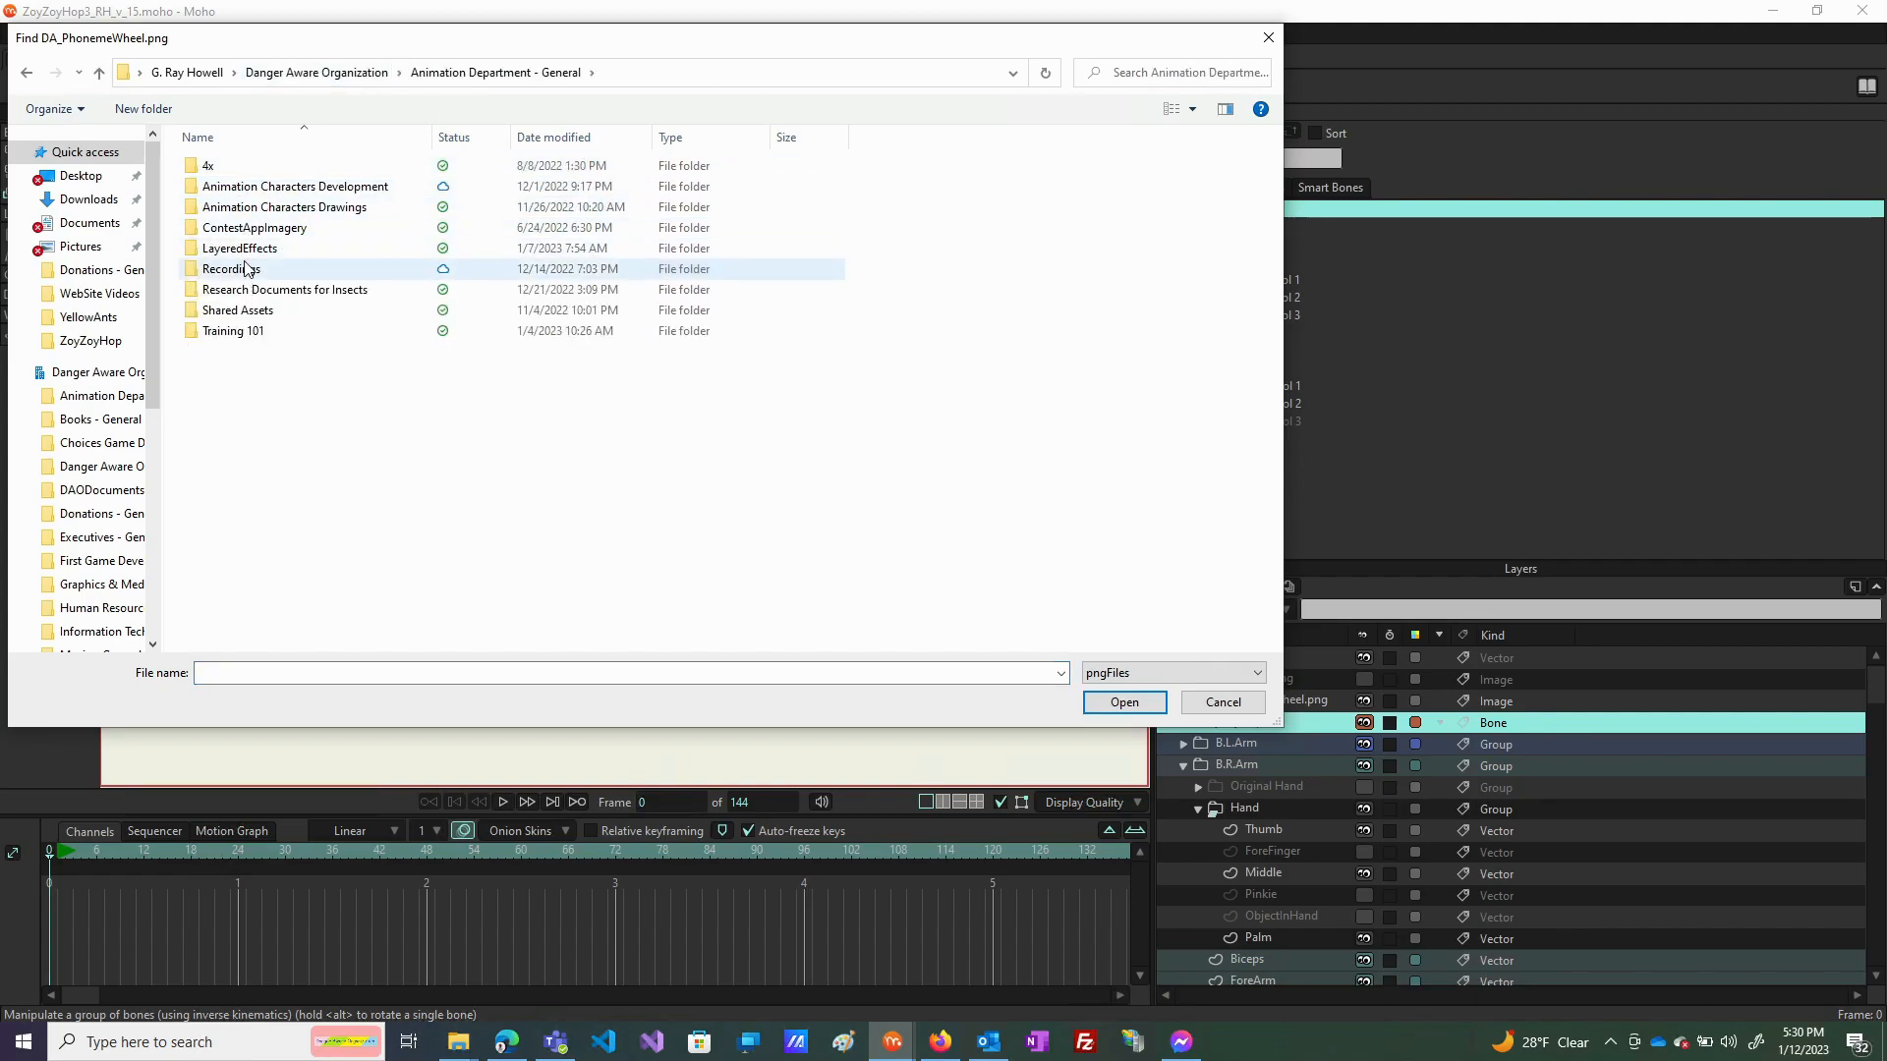
double_click(285, 186)
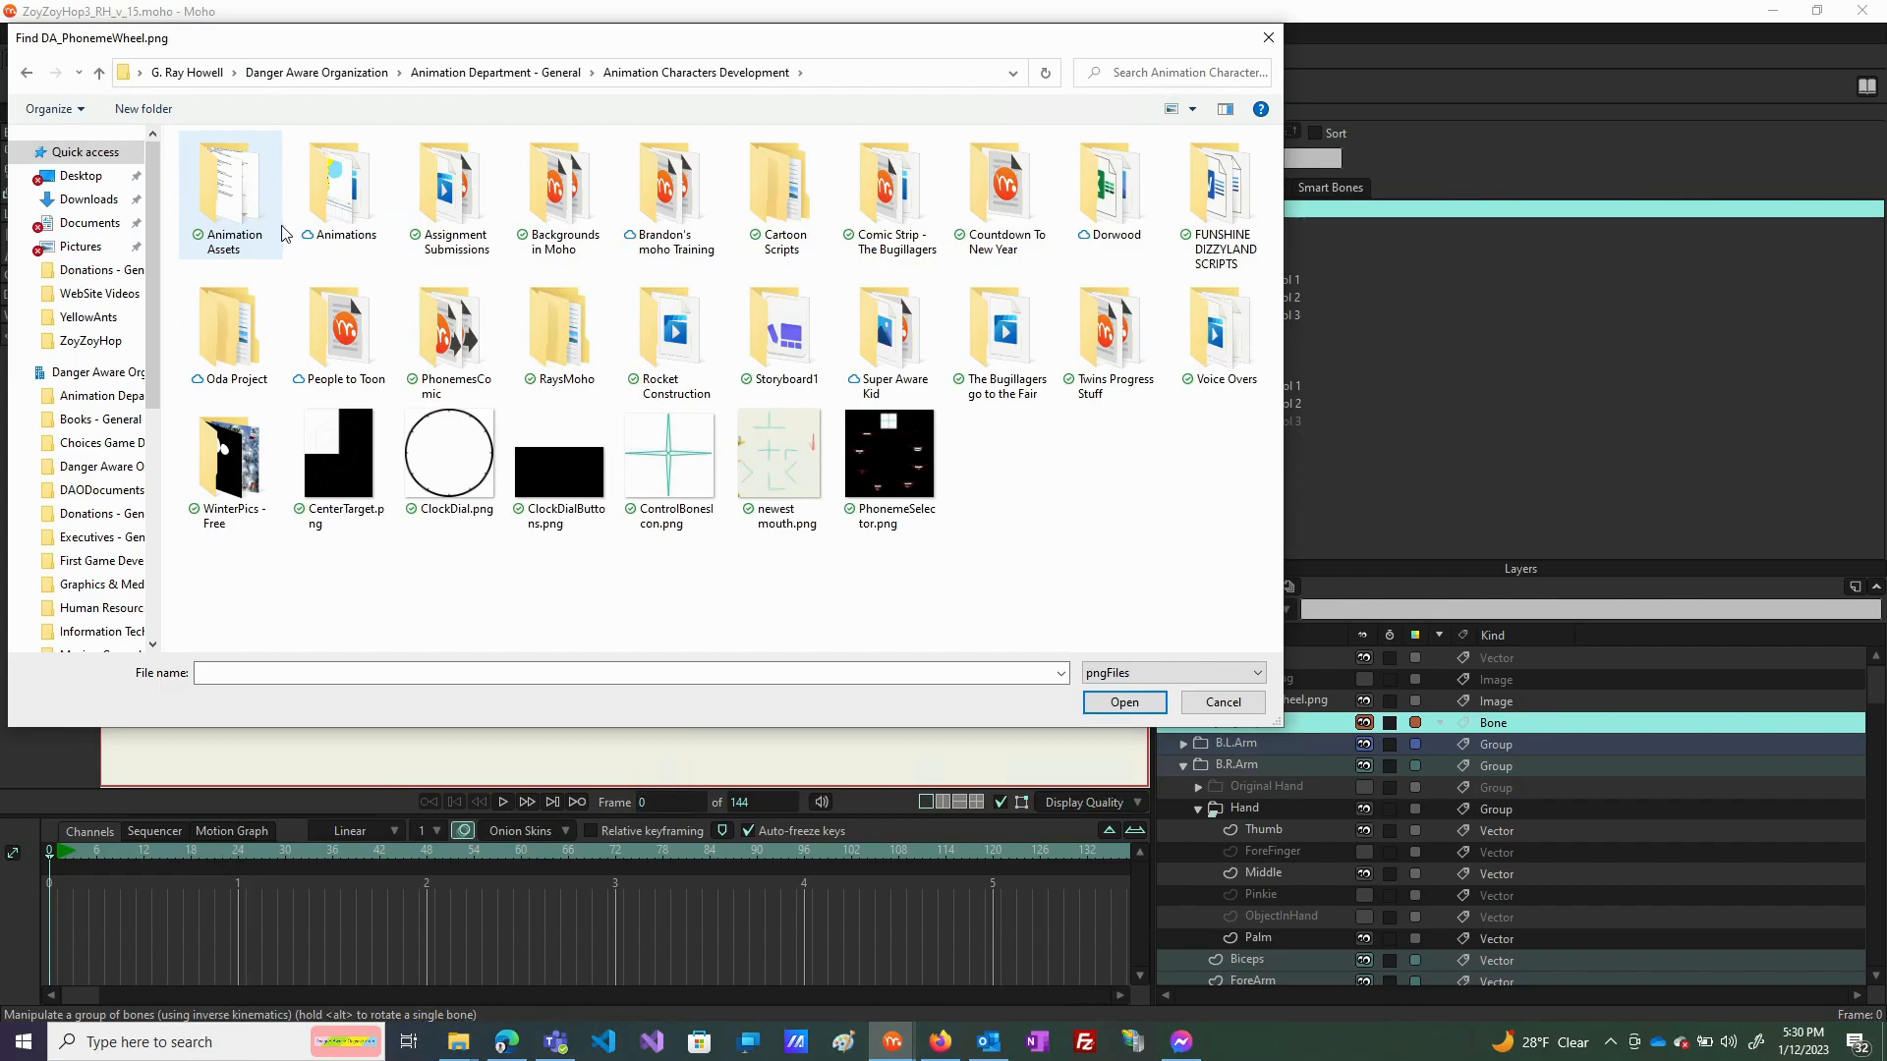
double_click(452, 334)
double_click(229, 310)
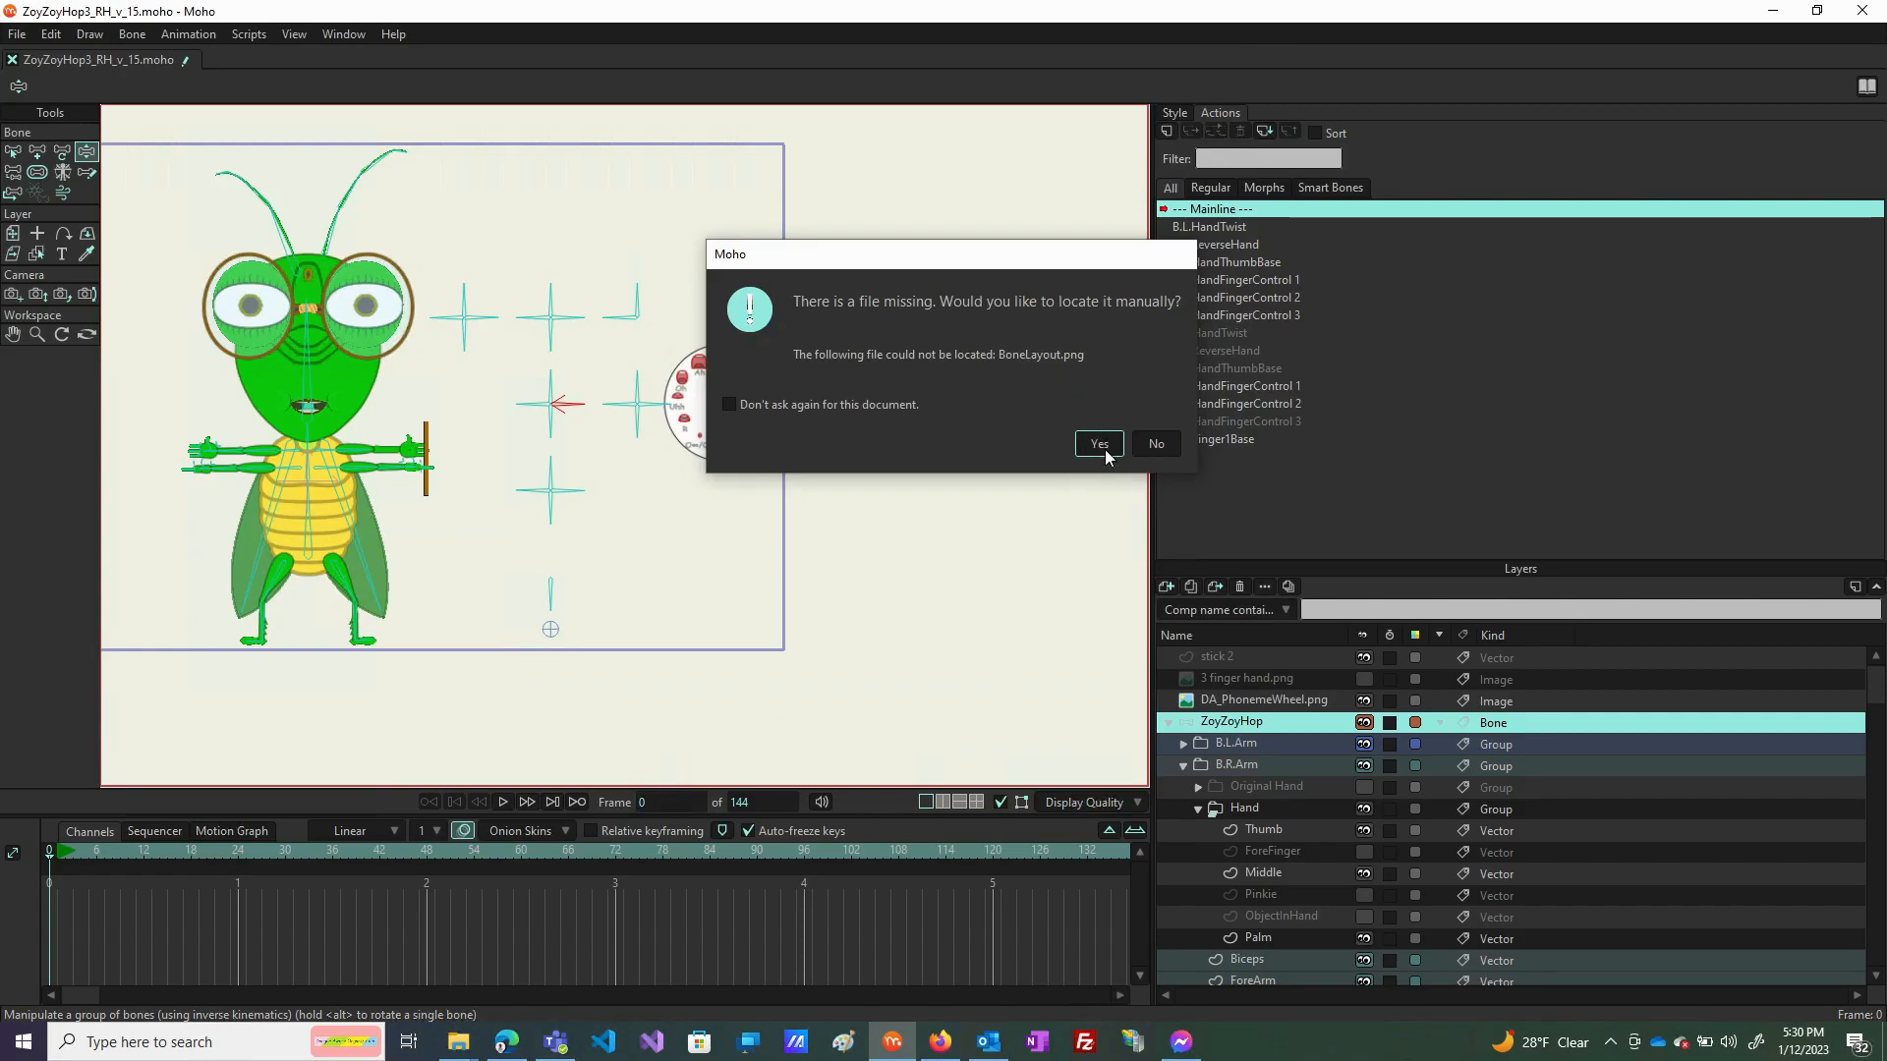
click(1155, 446)
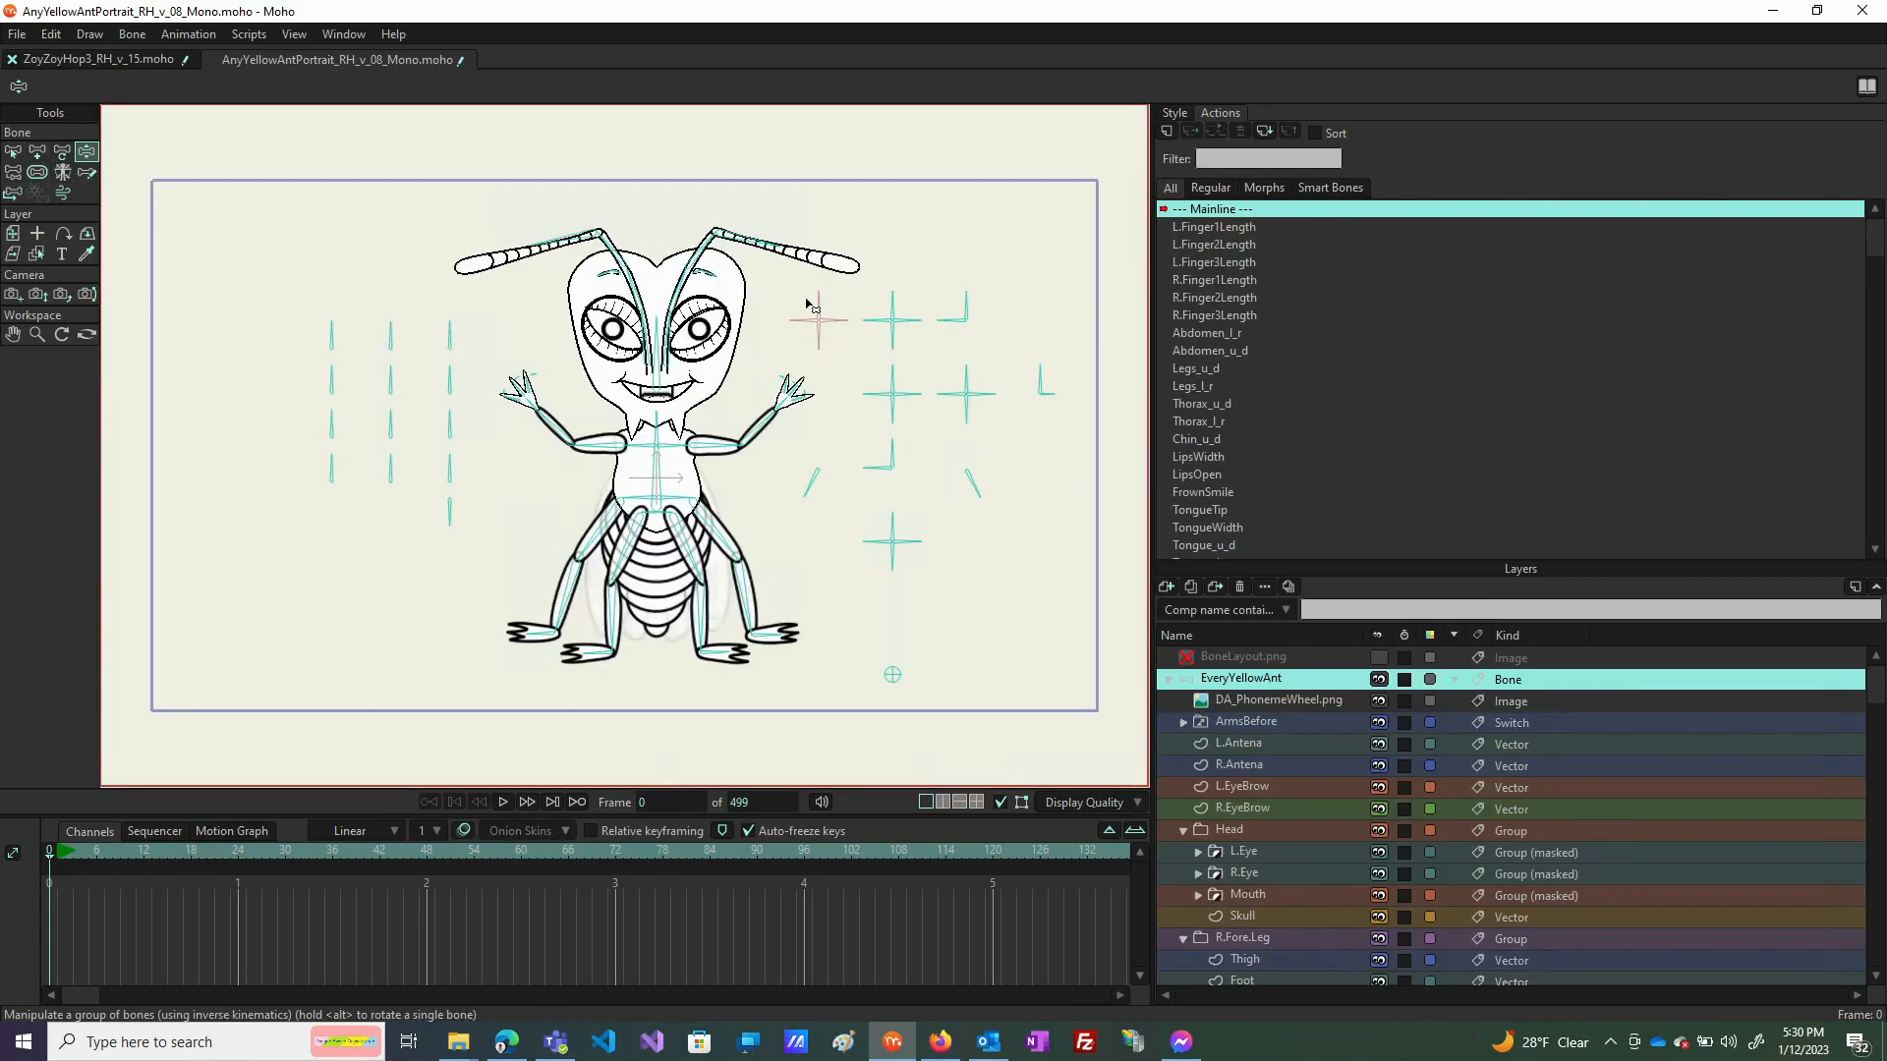
Rotate several control bones on both sides of the yellow ant at frame 0 to test them.
click(1054, 383)
drag(1058, 420, 1042, 356)
click(321, 339)
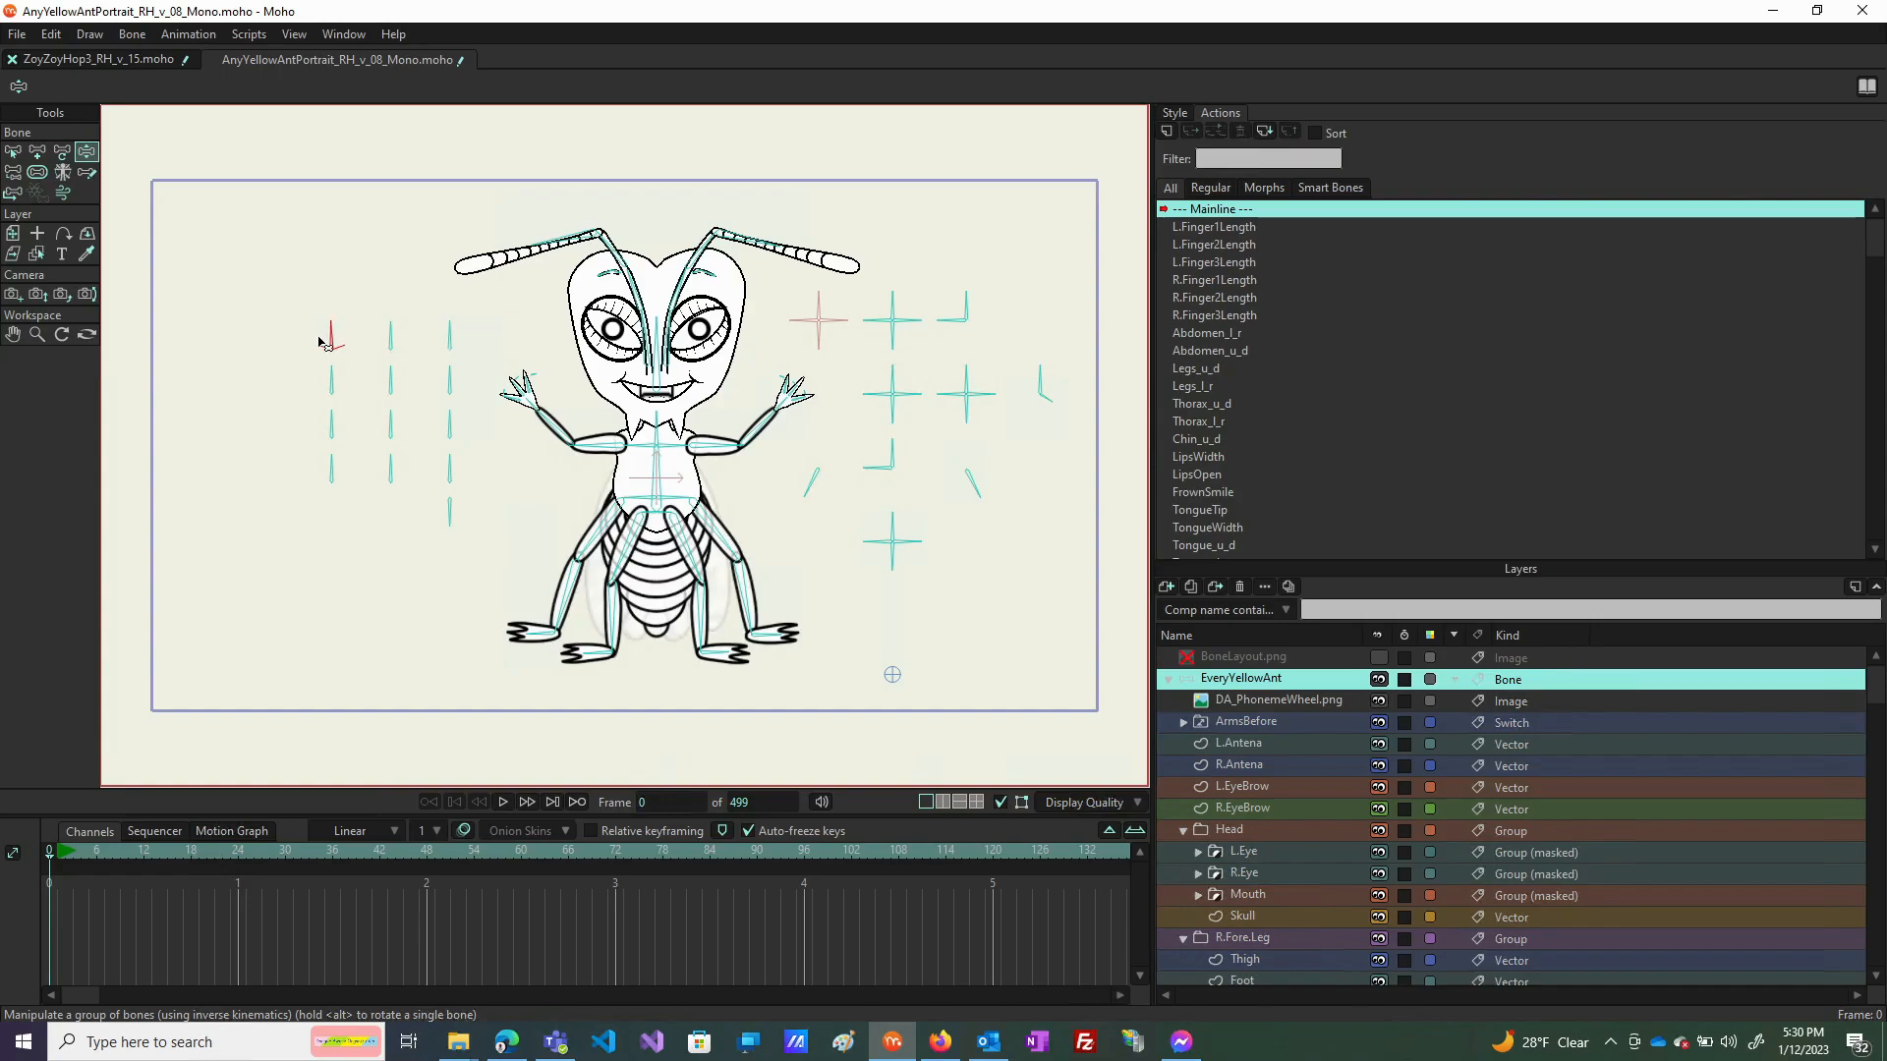
mouse_move(282, 320)
mouse_down()
mouse_move(380, 328)
mouse_move(295, 333)
mouse_up()
drag(401, 372, 267, 335)
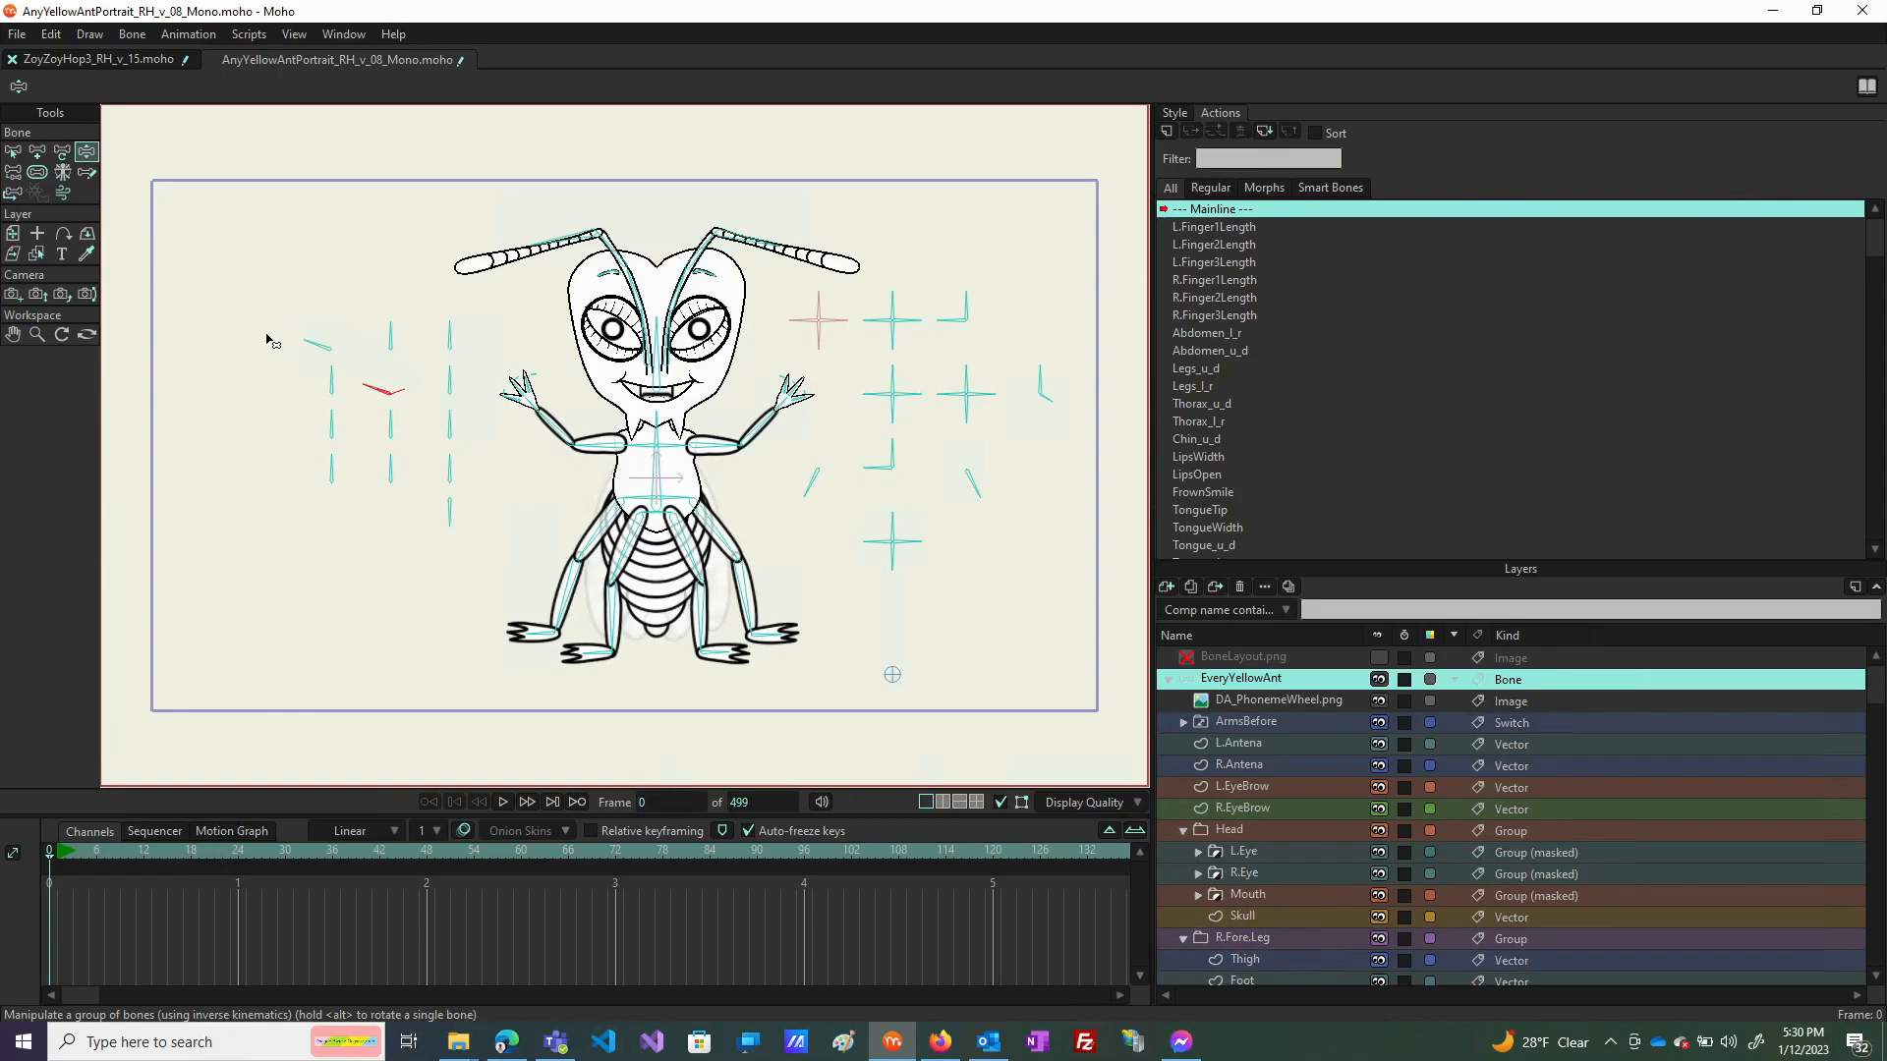
Open EveryRedAntPortrait_RH_v_30.moho from Dorwood's DizzyBusy, Funshine Toon Time, Ants, EveryAnt folder.
click(17, 34)
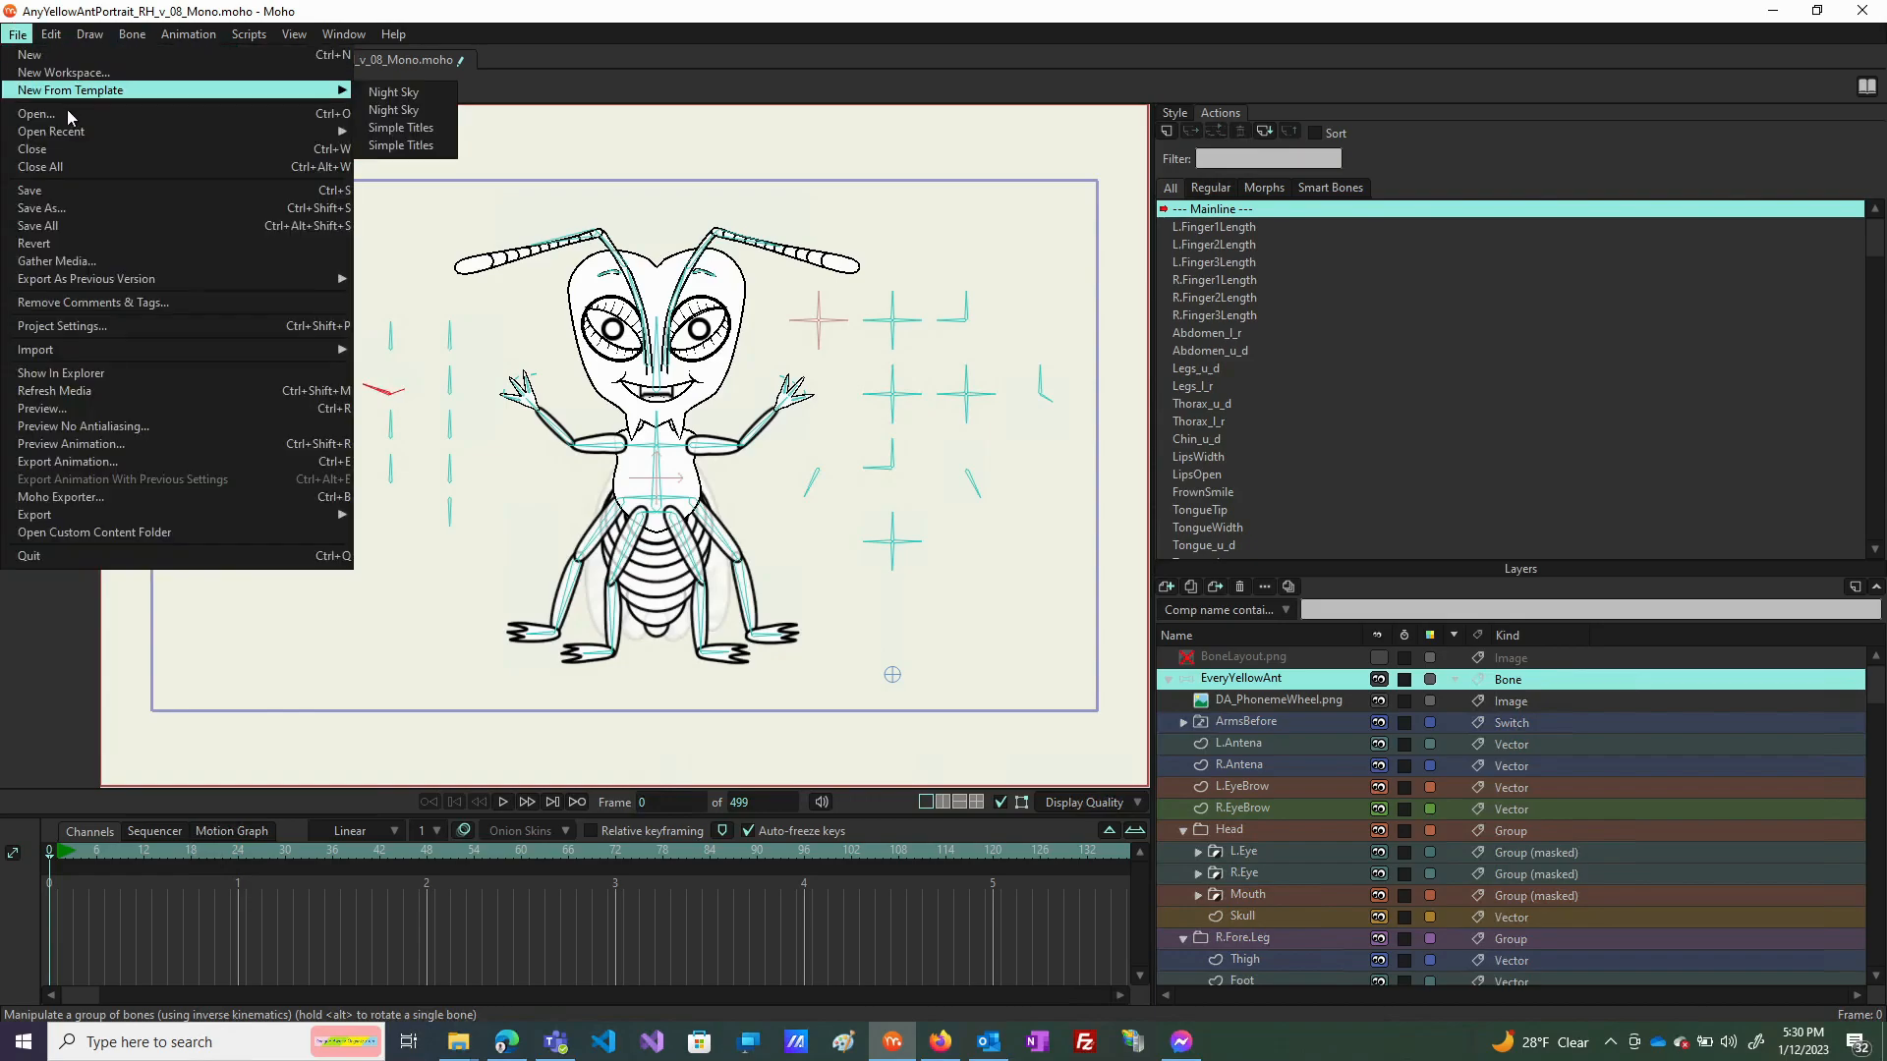
mouse_move(73, 136)
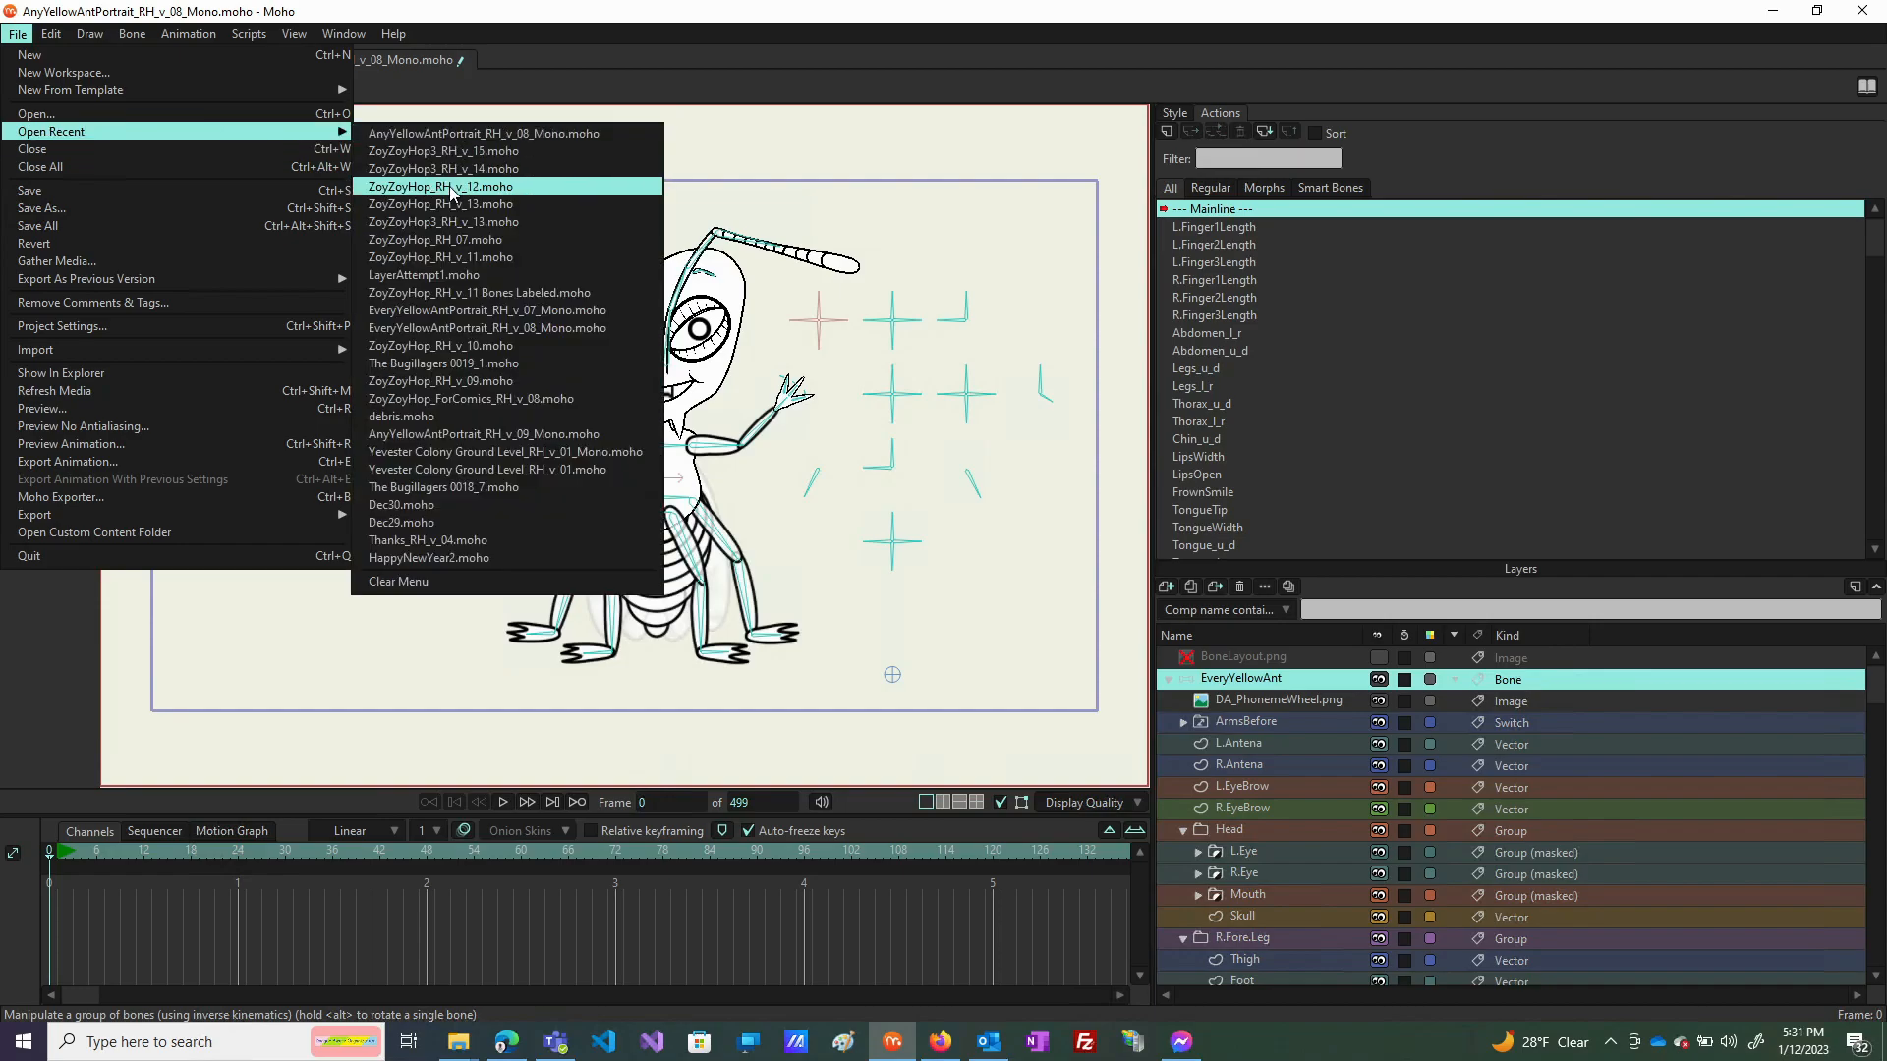
click(282, 119)
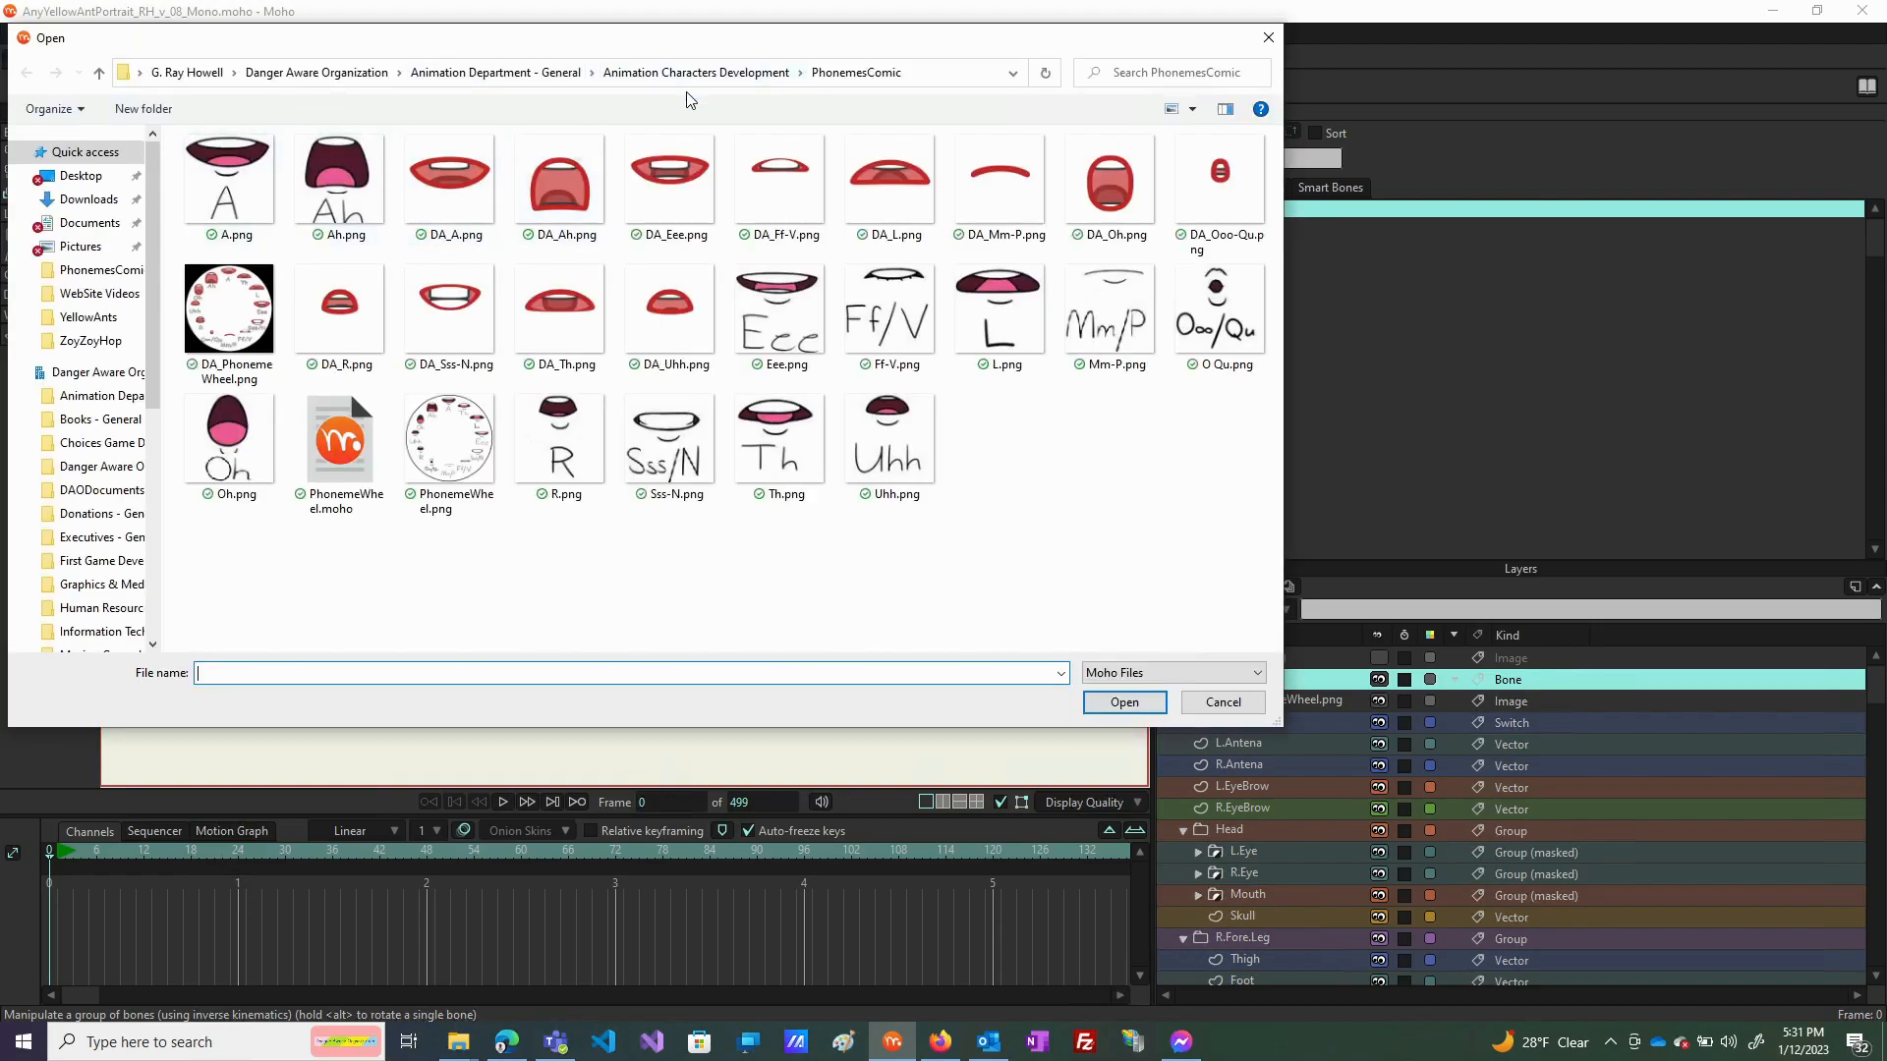
click(656, 75)
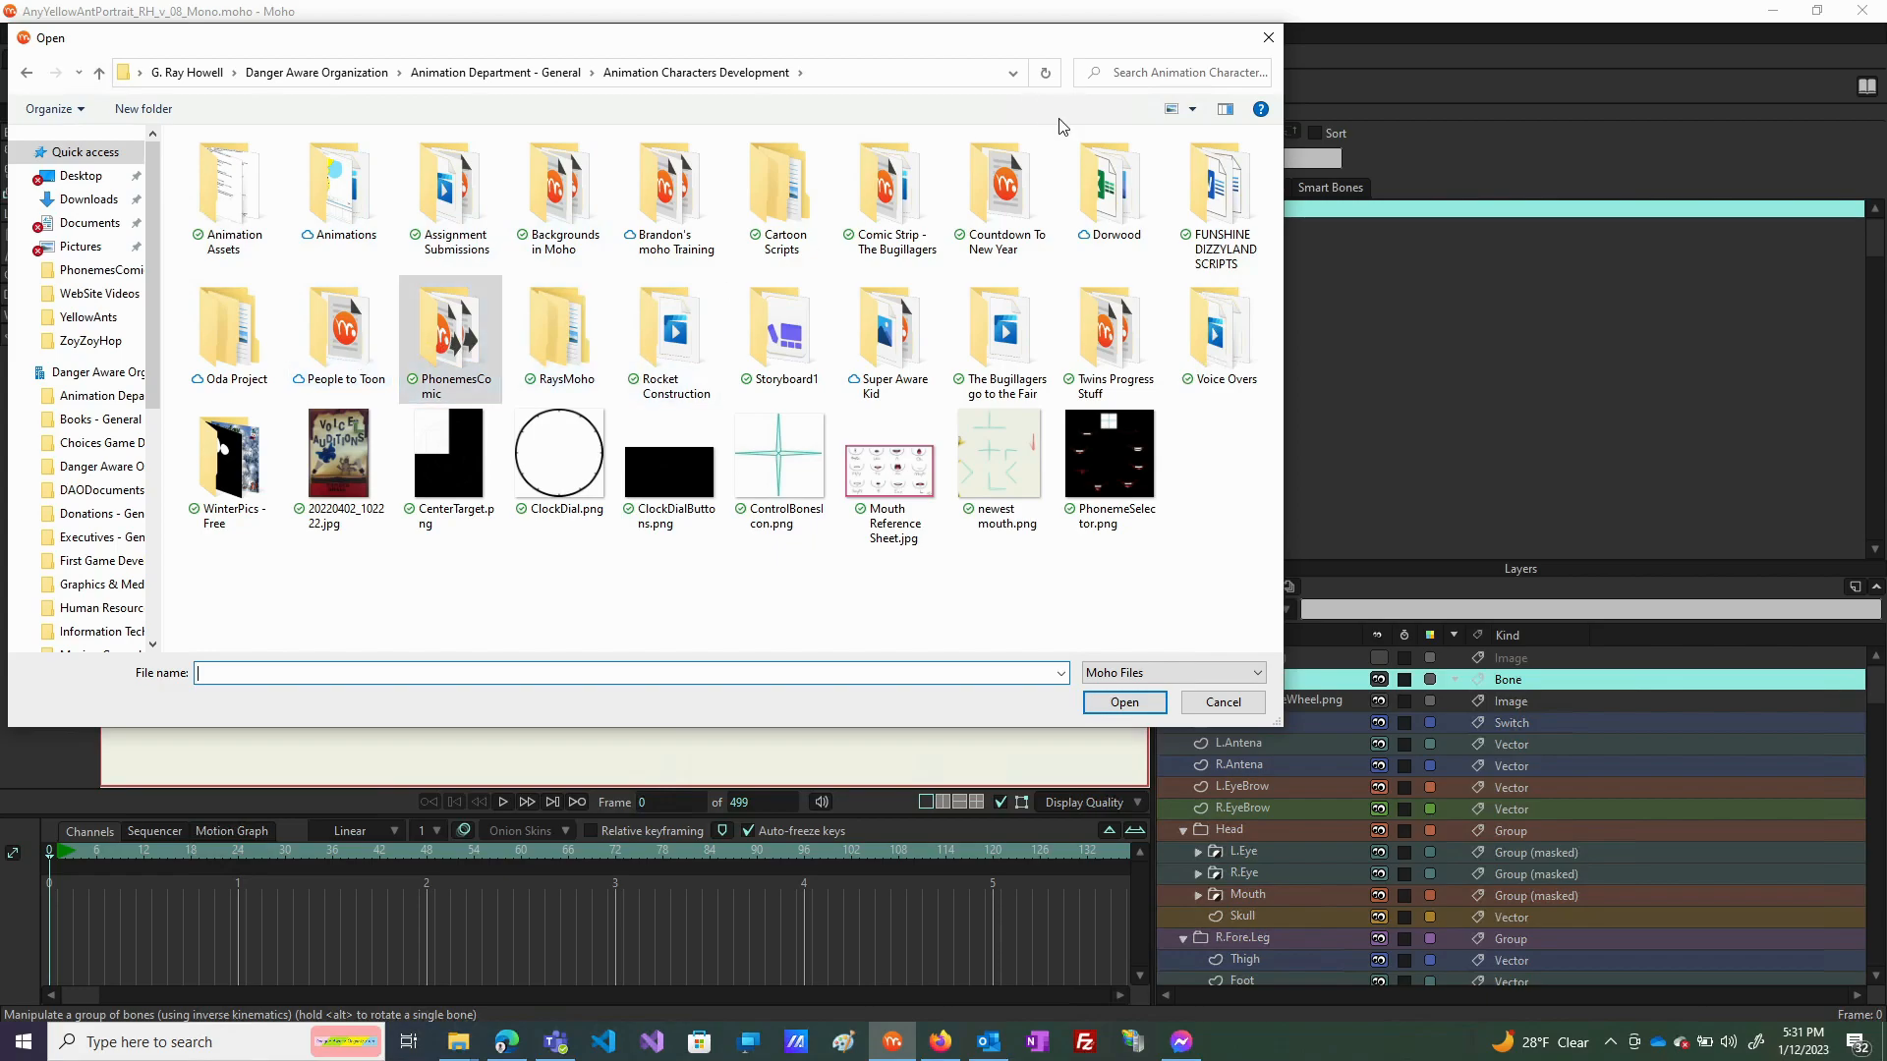
double_click(1086, 187)
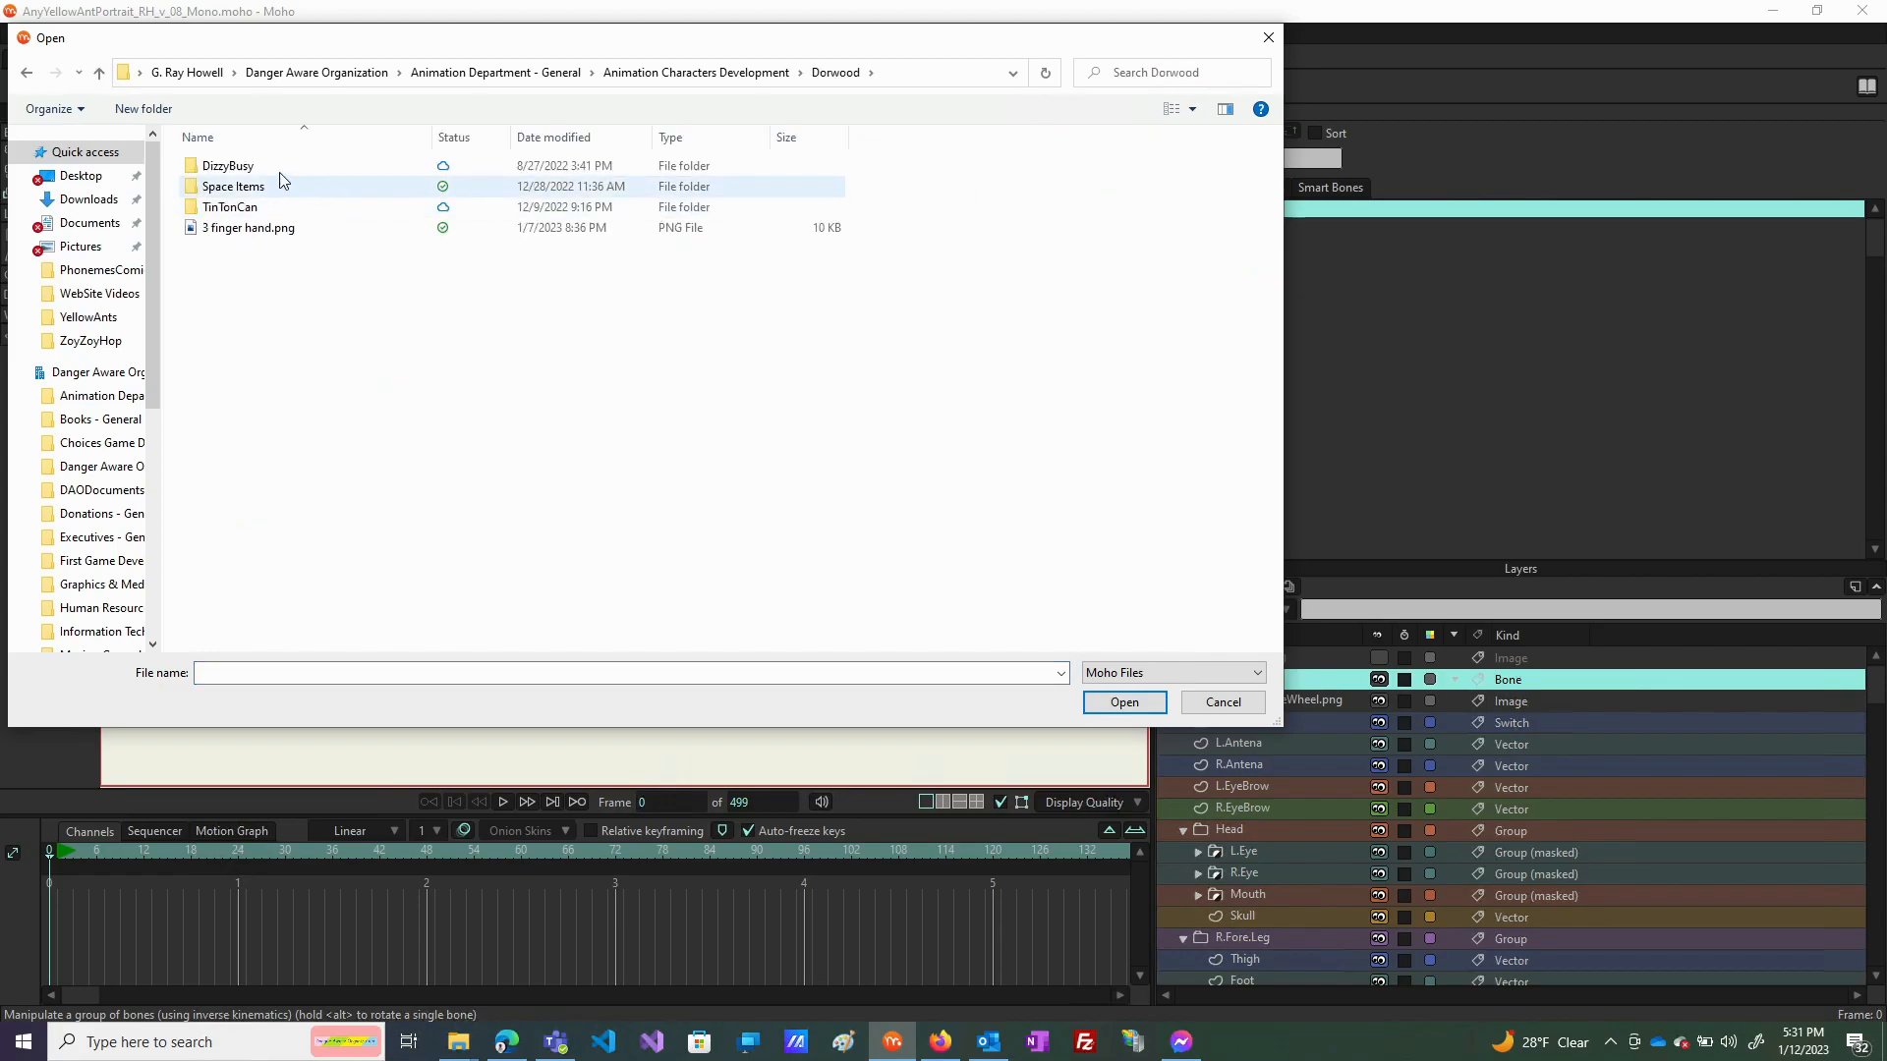
double_click(242, 167)
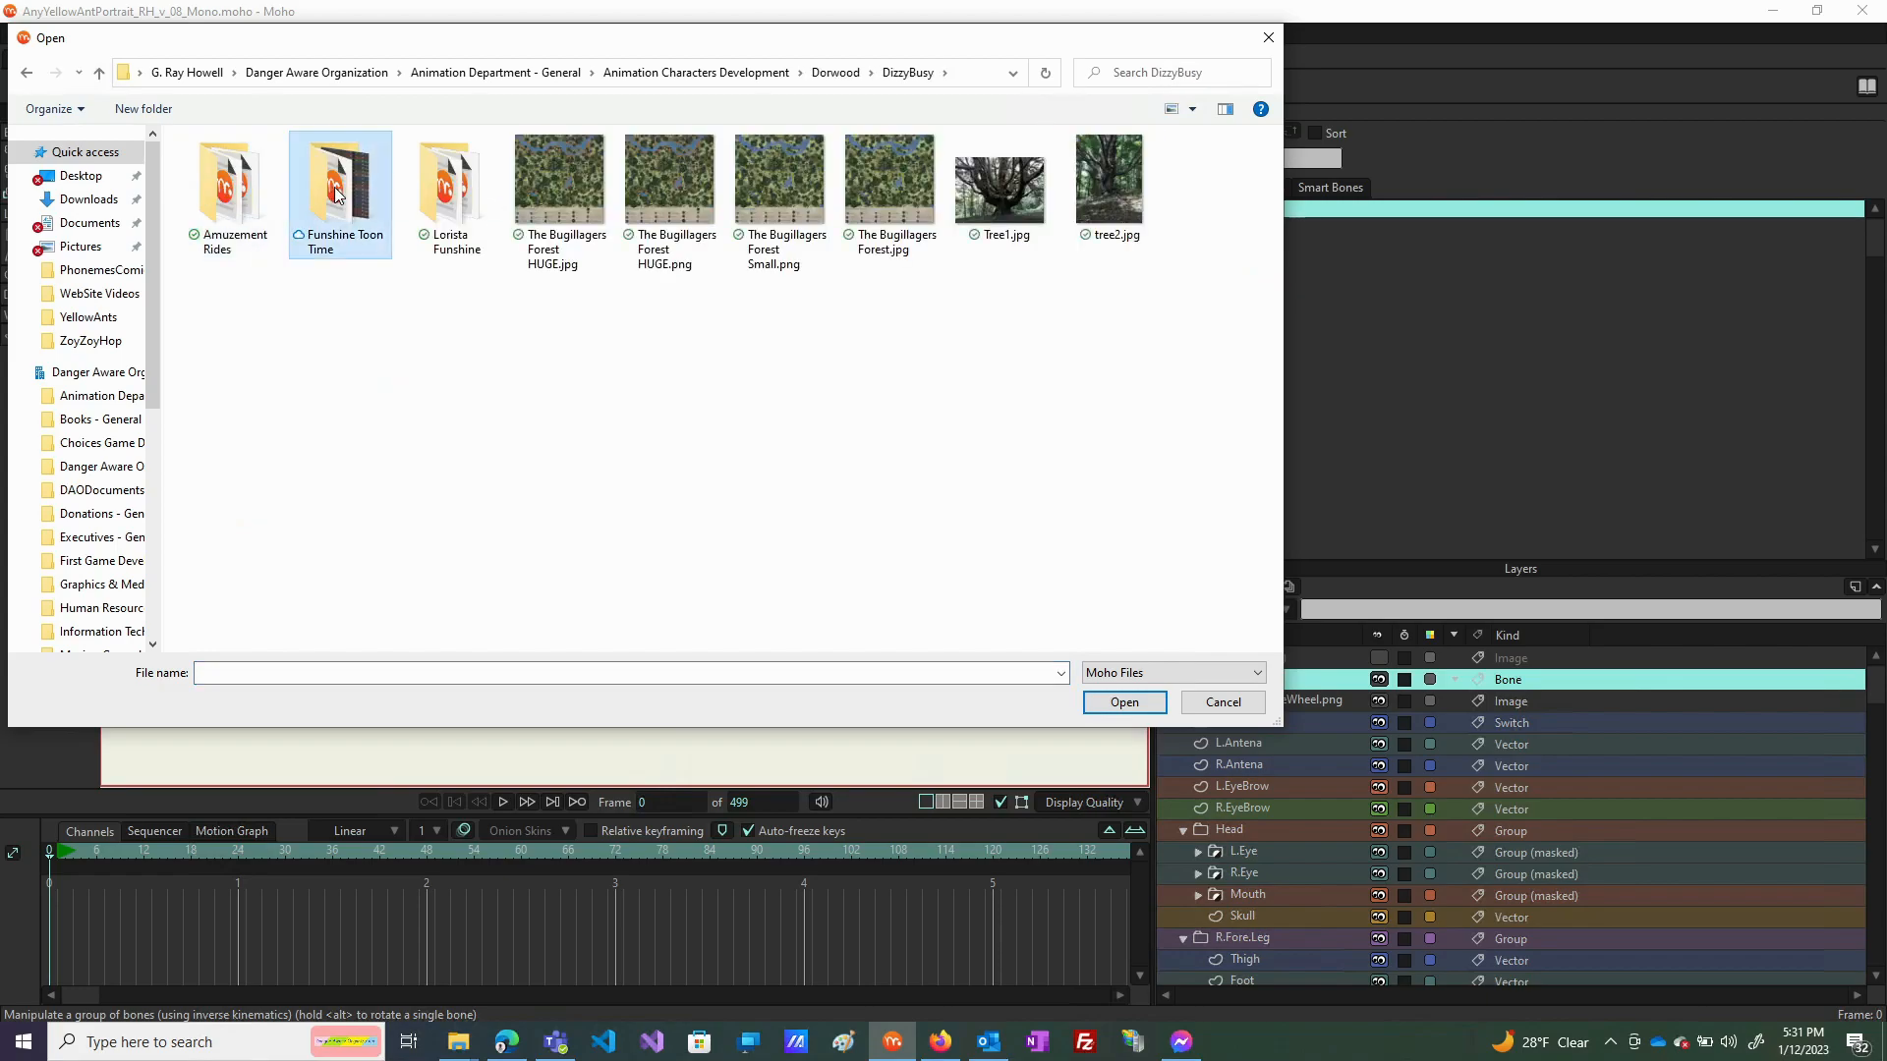
double_click(334, 192)
double_click(453, 207)
double_click(269, 186)
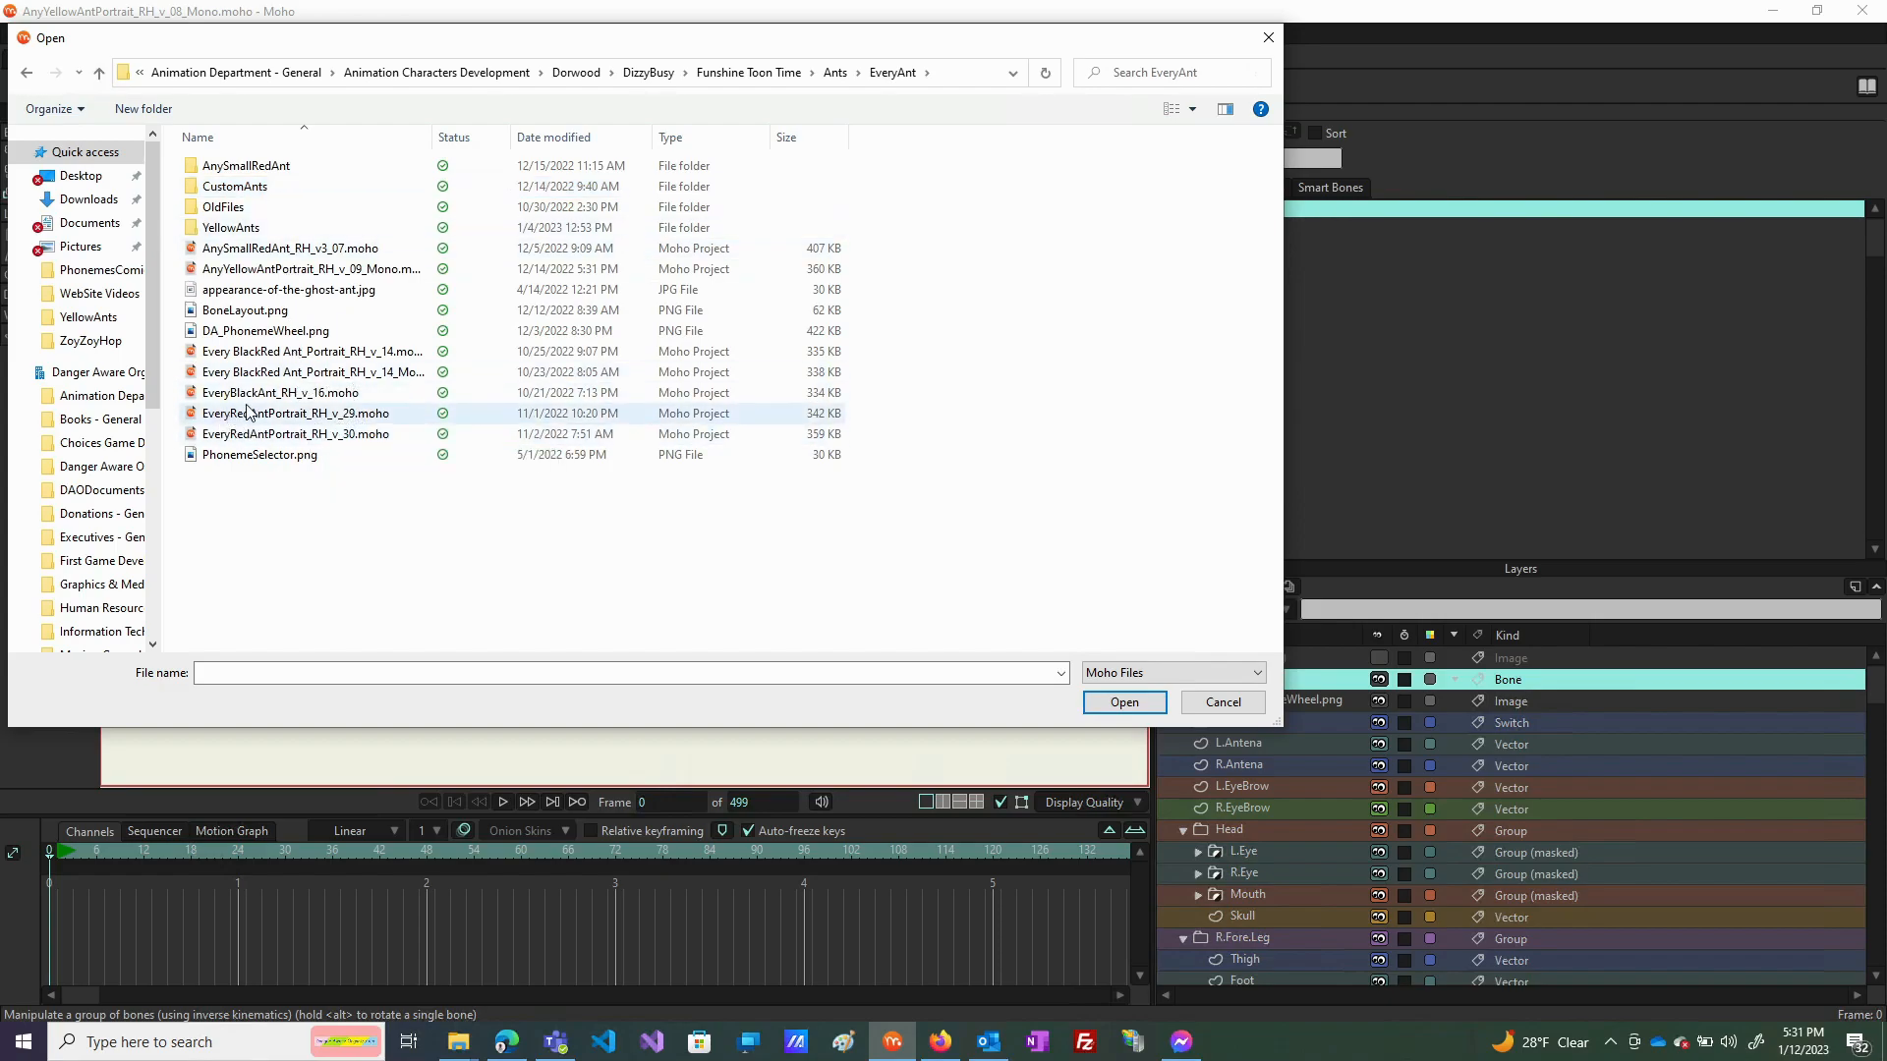
double_click(248, 438)
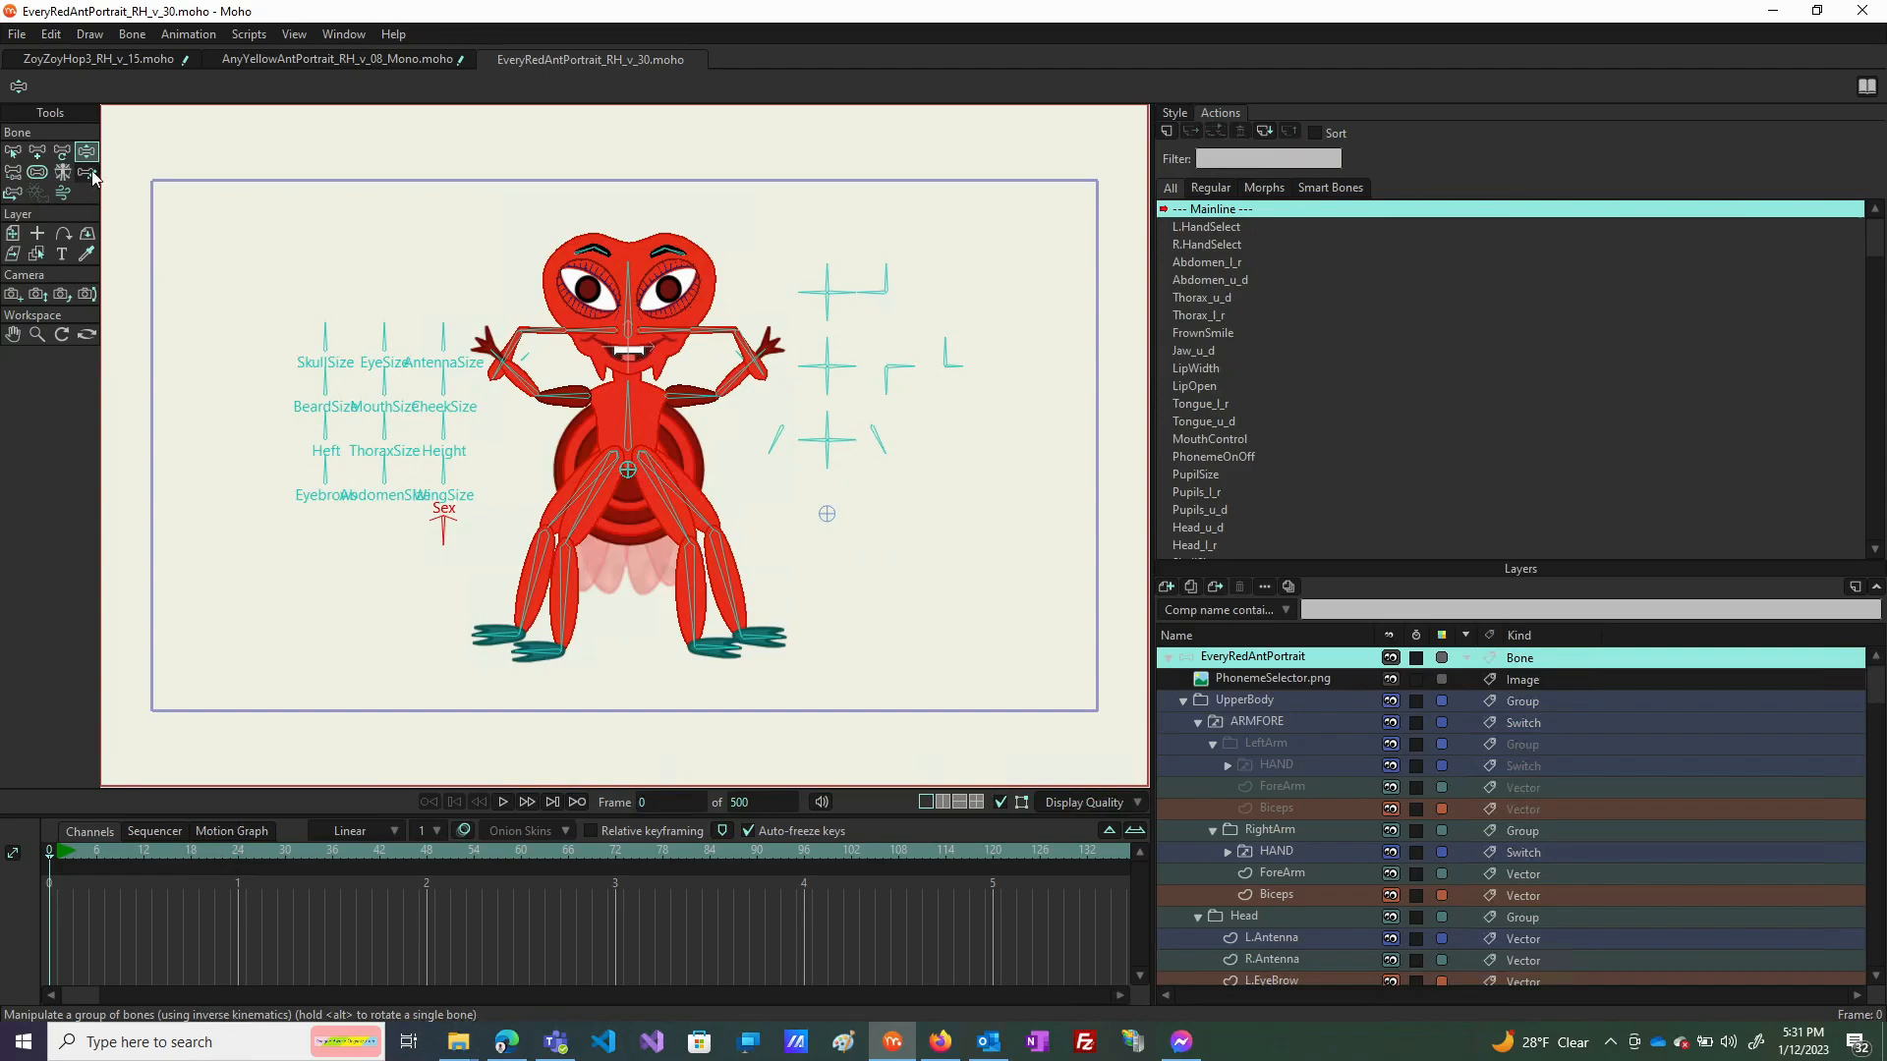
Rotate the red ant's SkullSize control bone at frame 1 and check its angle constraints.
click(58, 854)
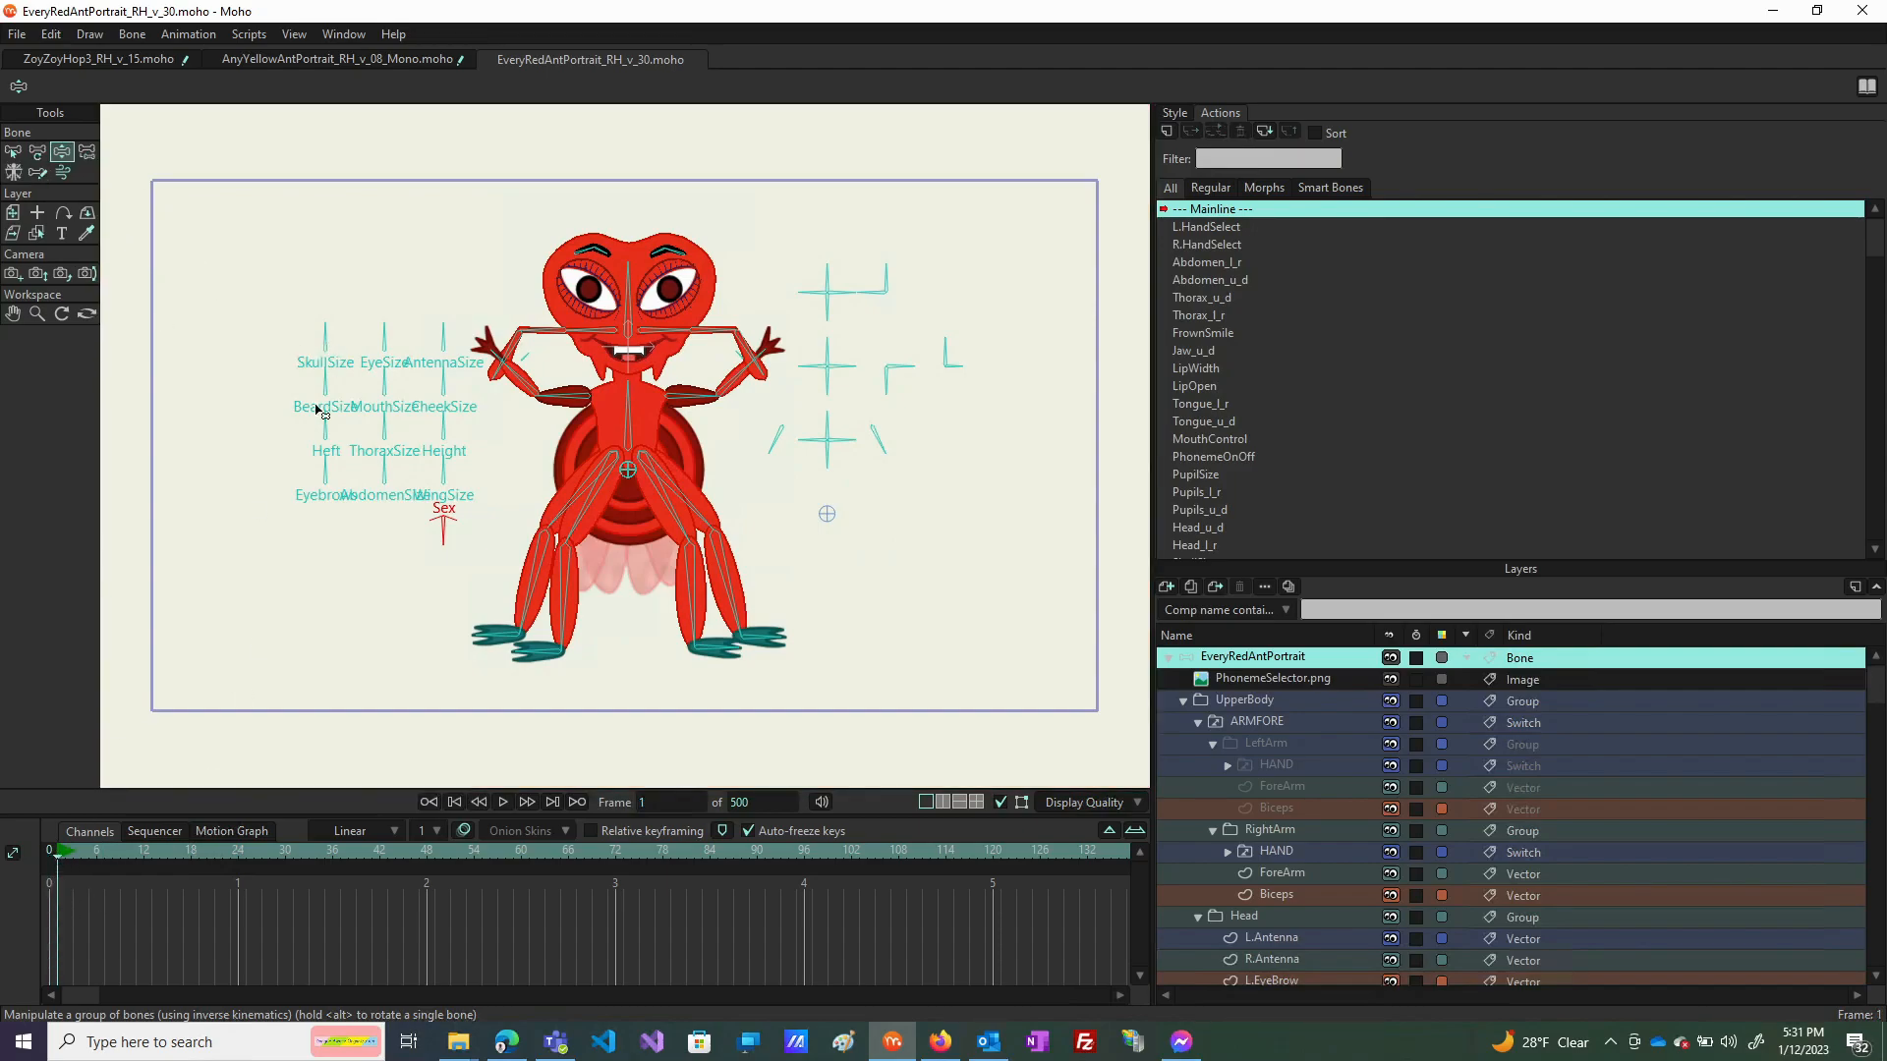
drag(339, 334, 219, 314)
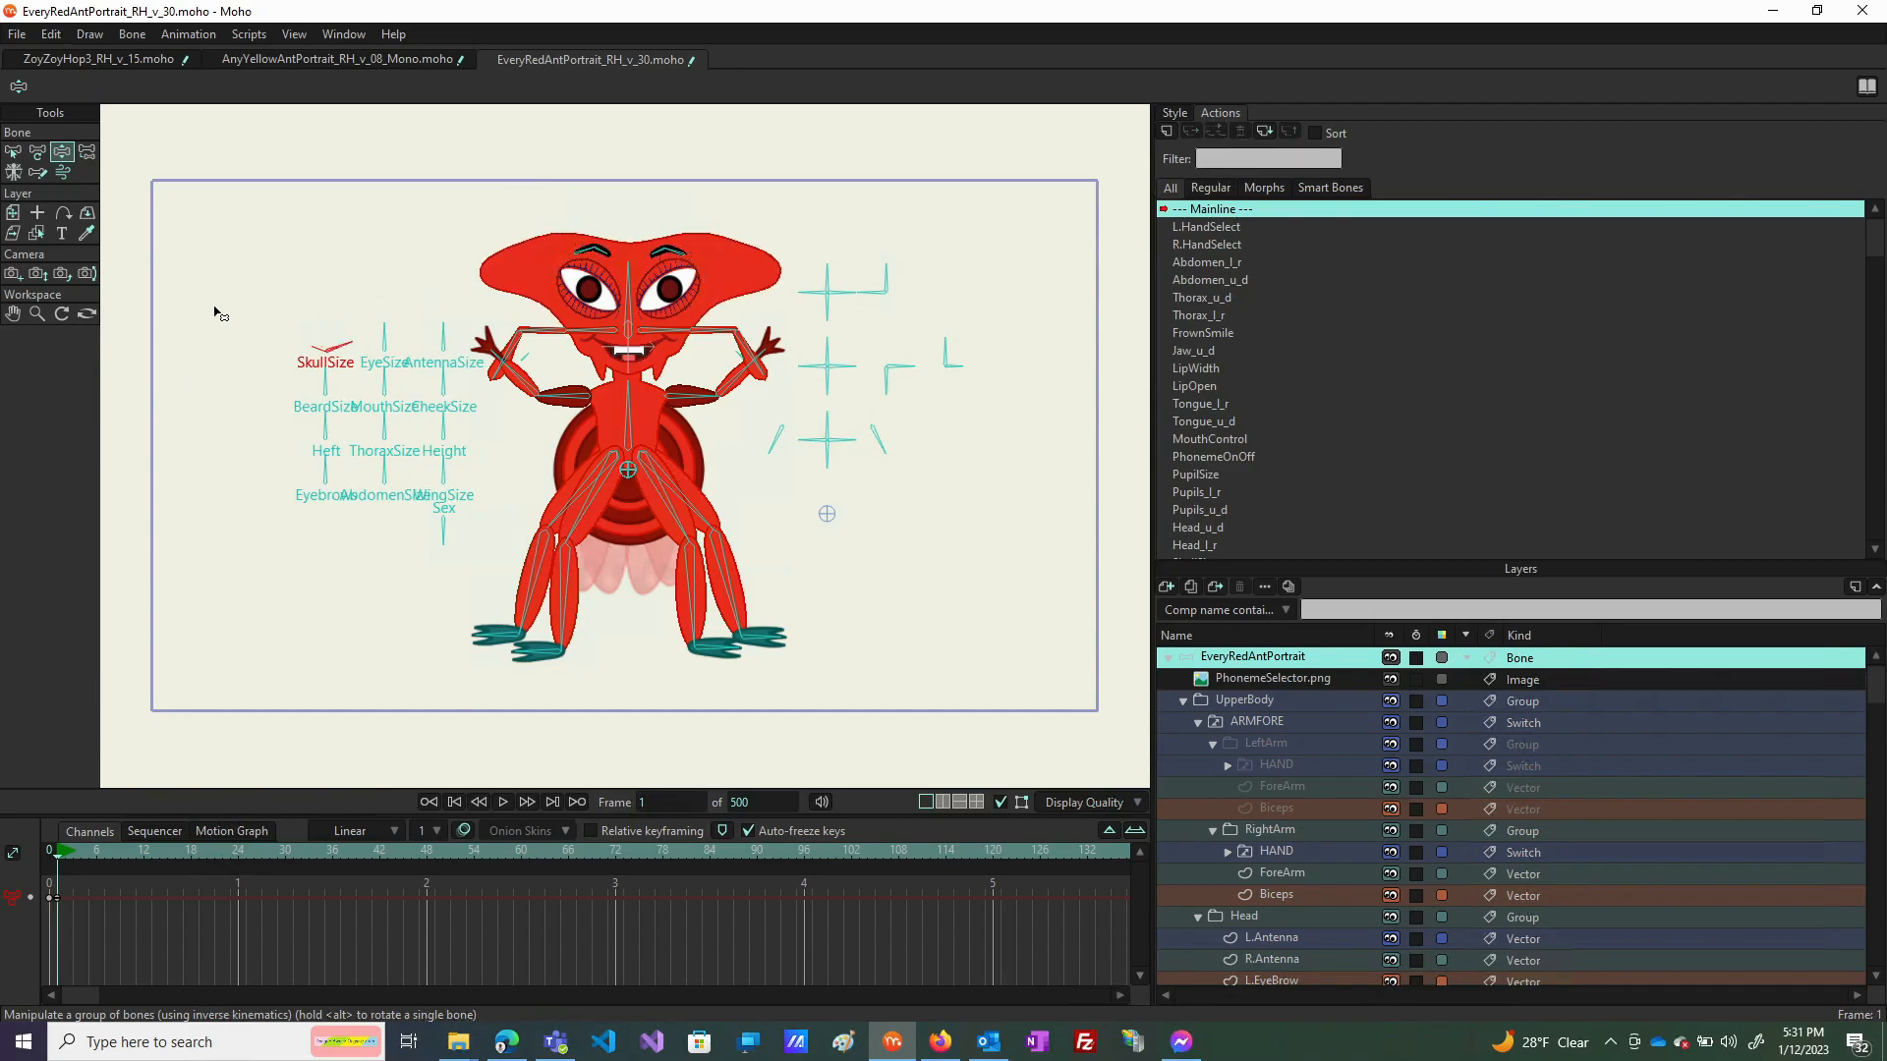
click(13, 151)
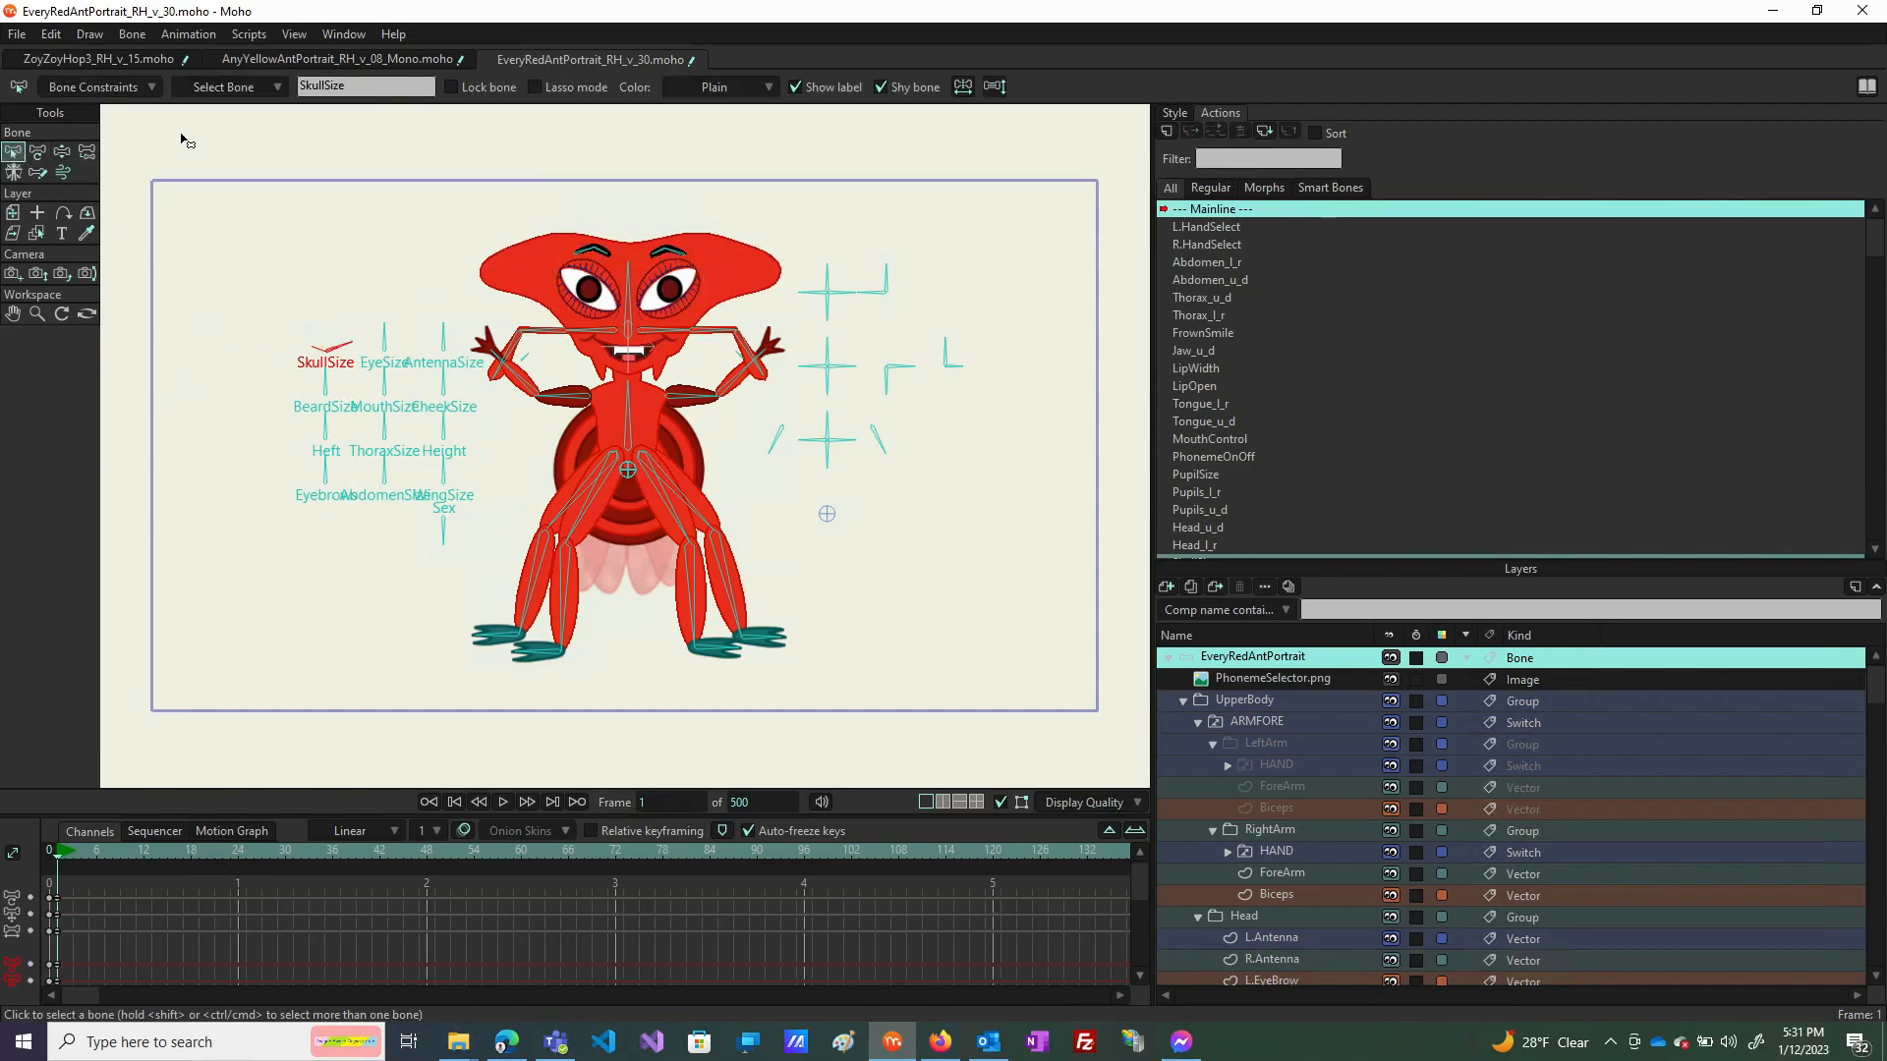
click(124, 87)
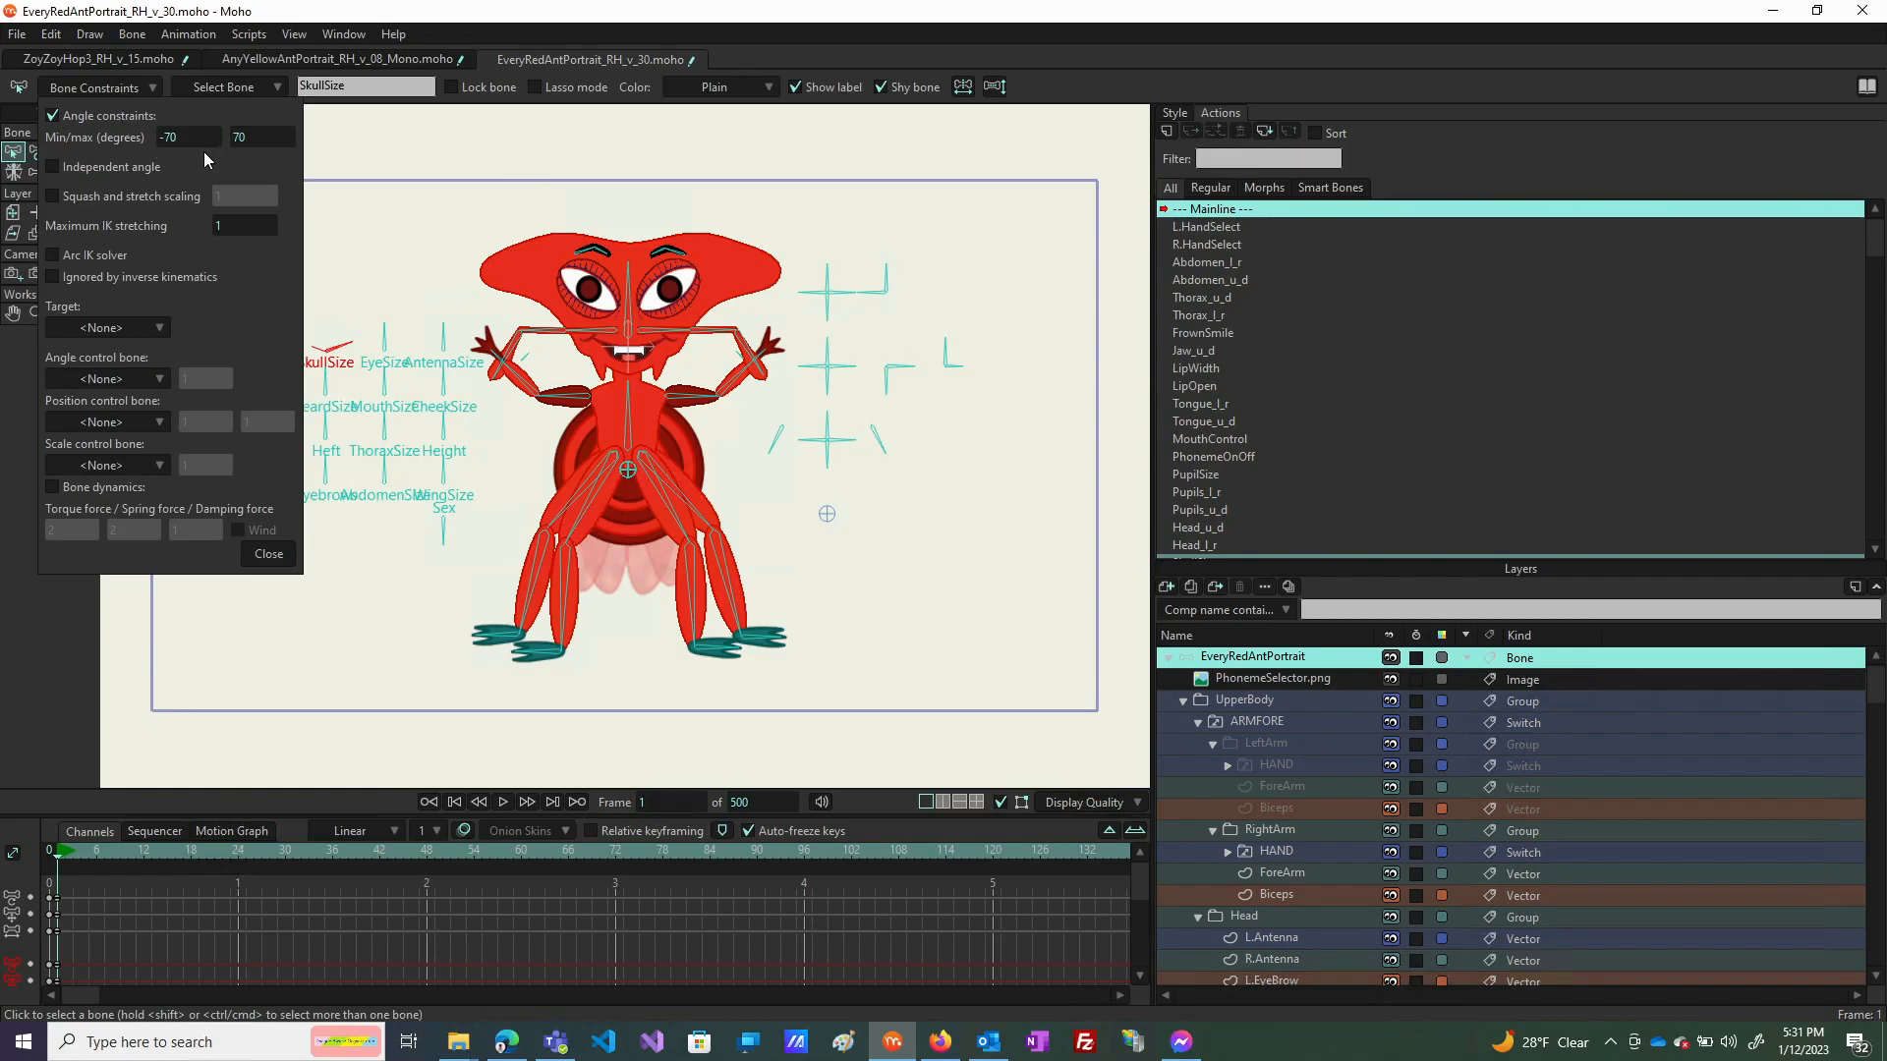
click(268, 554)
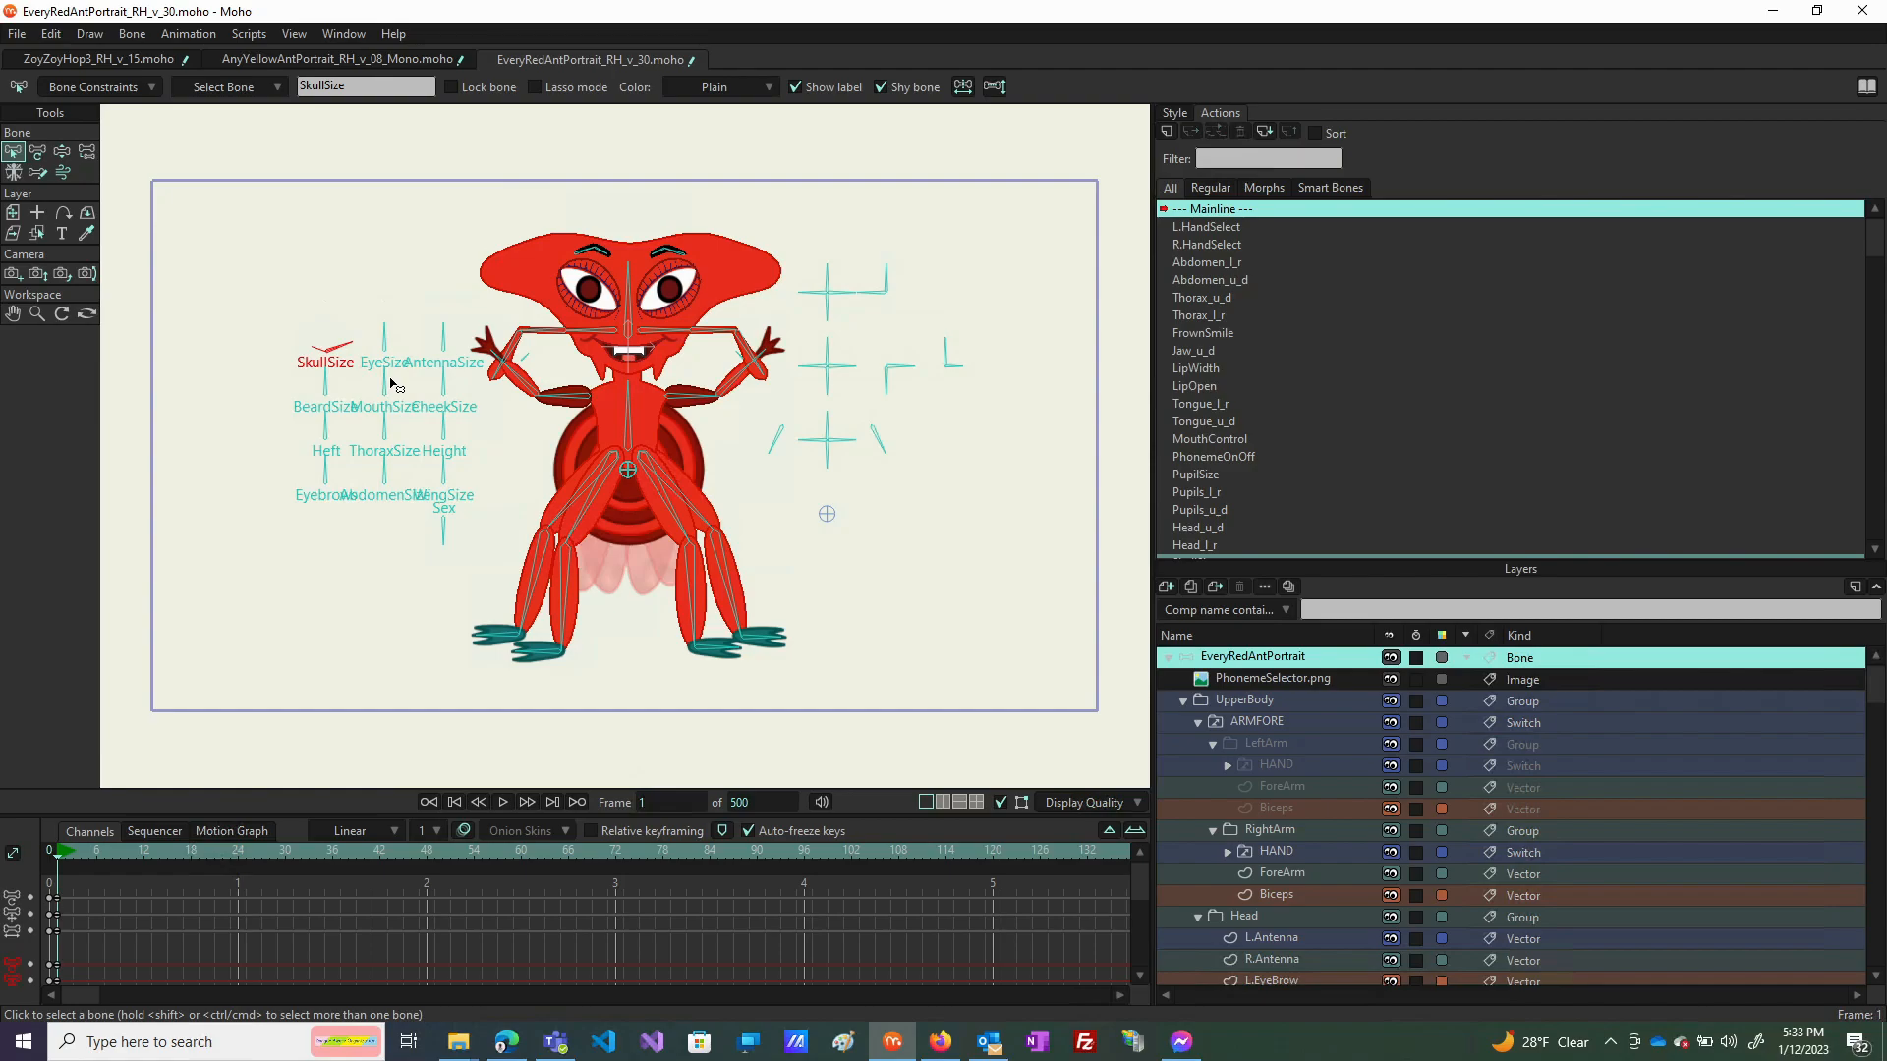
Rotate the eye, antenna, beard, mouth, cheek, heft, thorax and height control bones with Manipulate Bones to reshape the red ant.
click(389, 329)
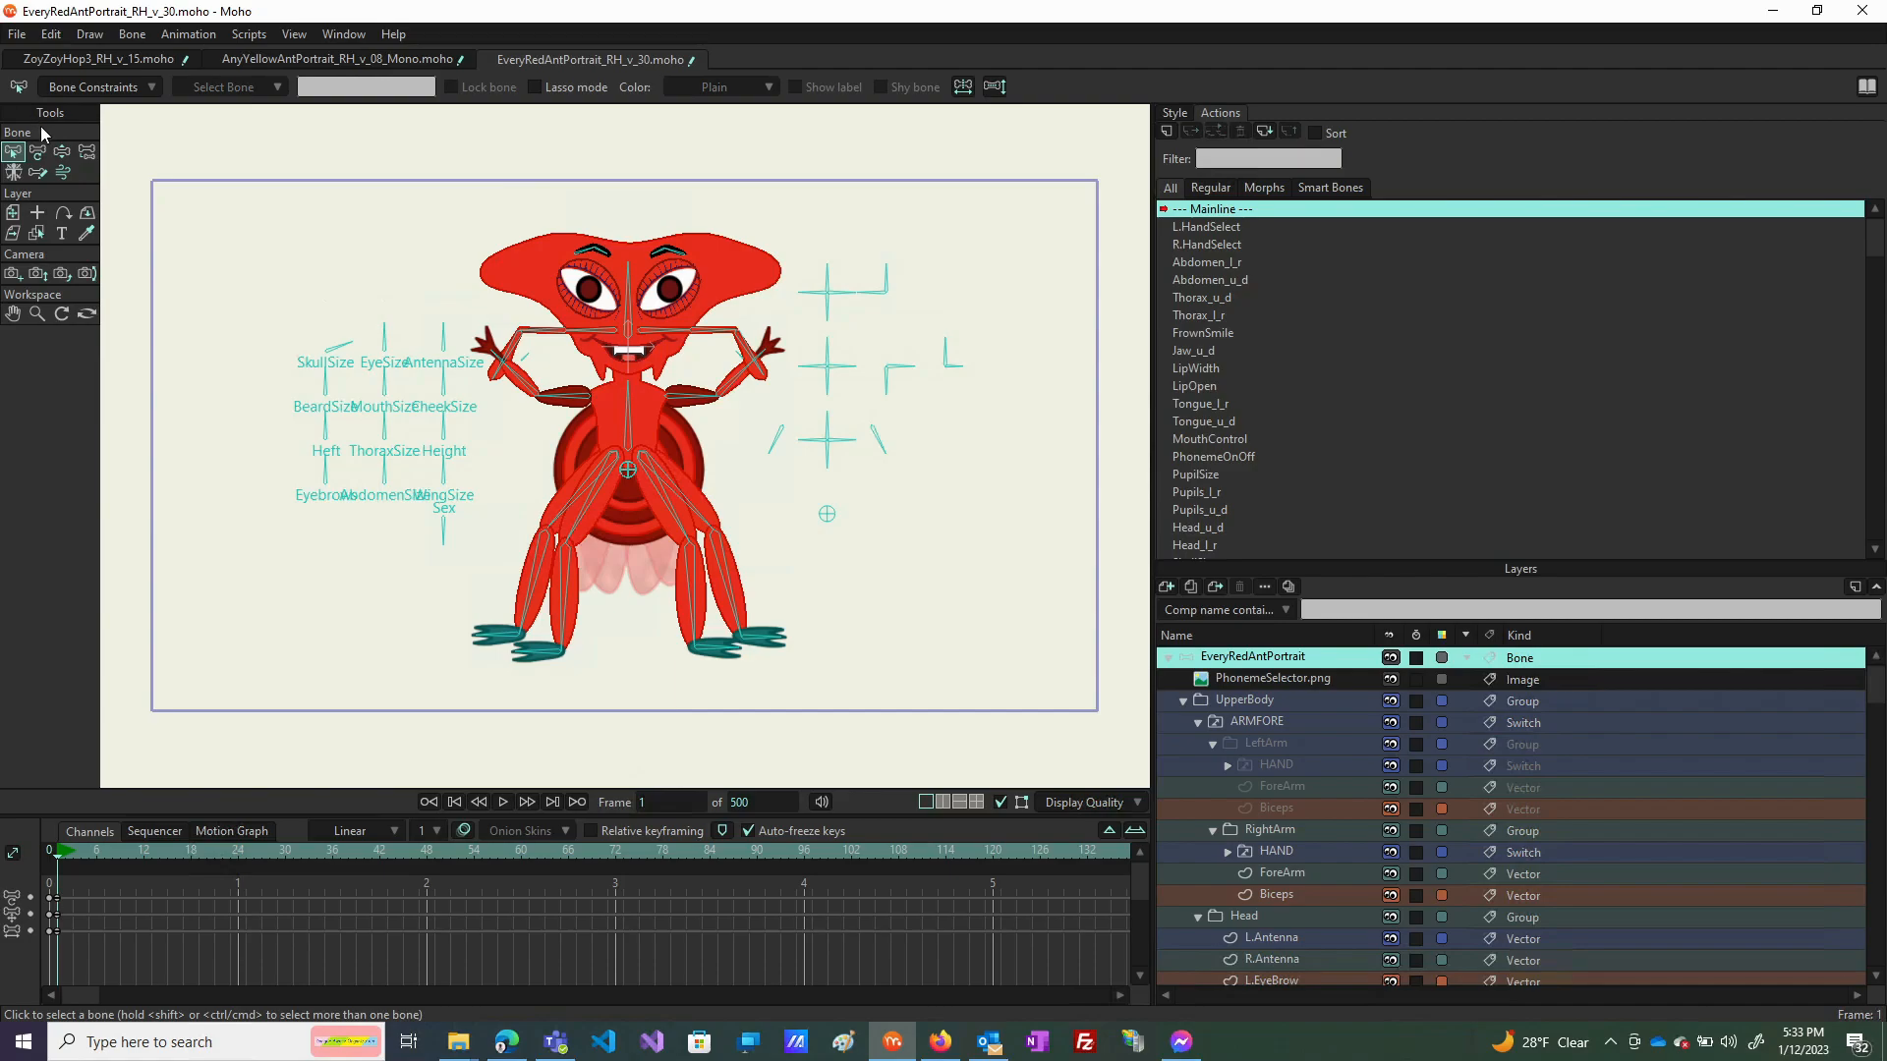
click(62, 152)
drag(384, 334, 424, 334)
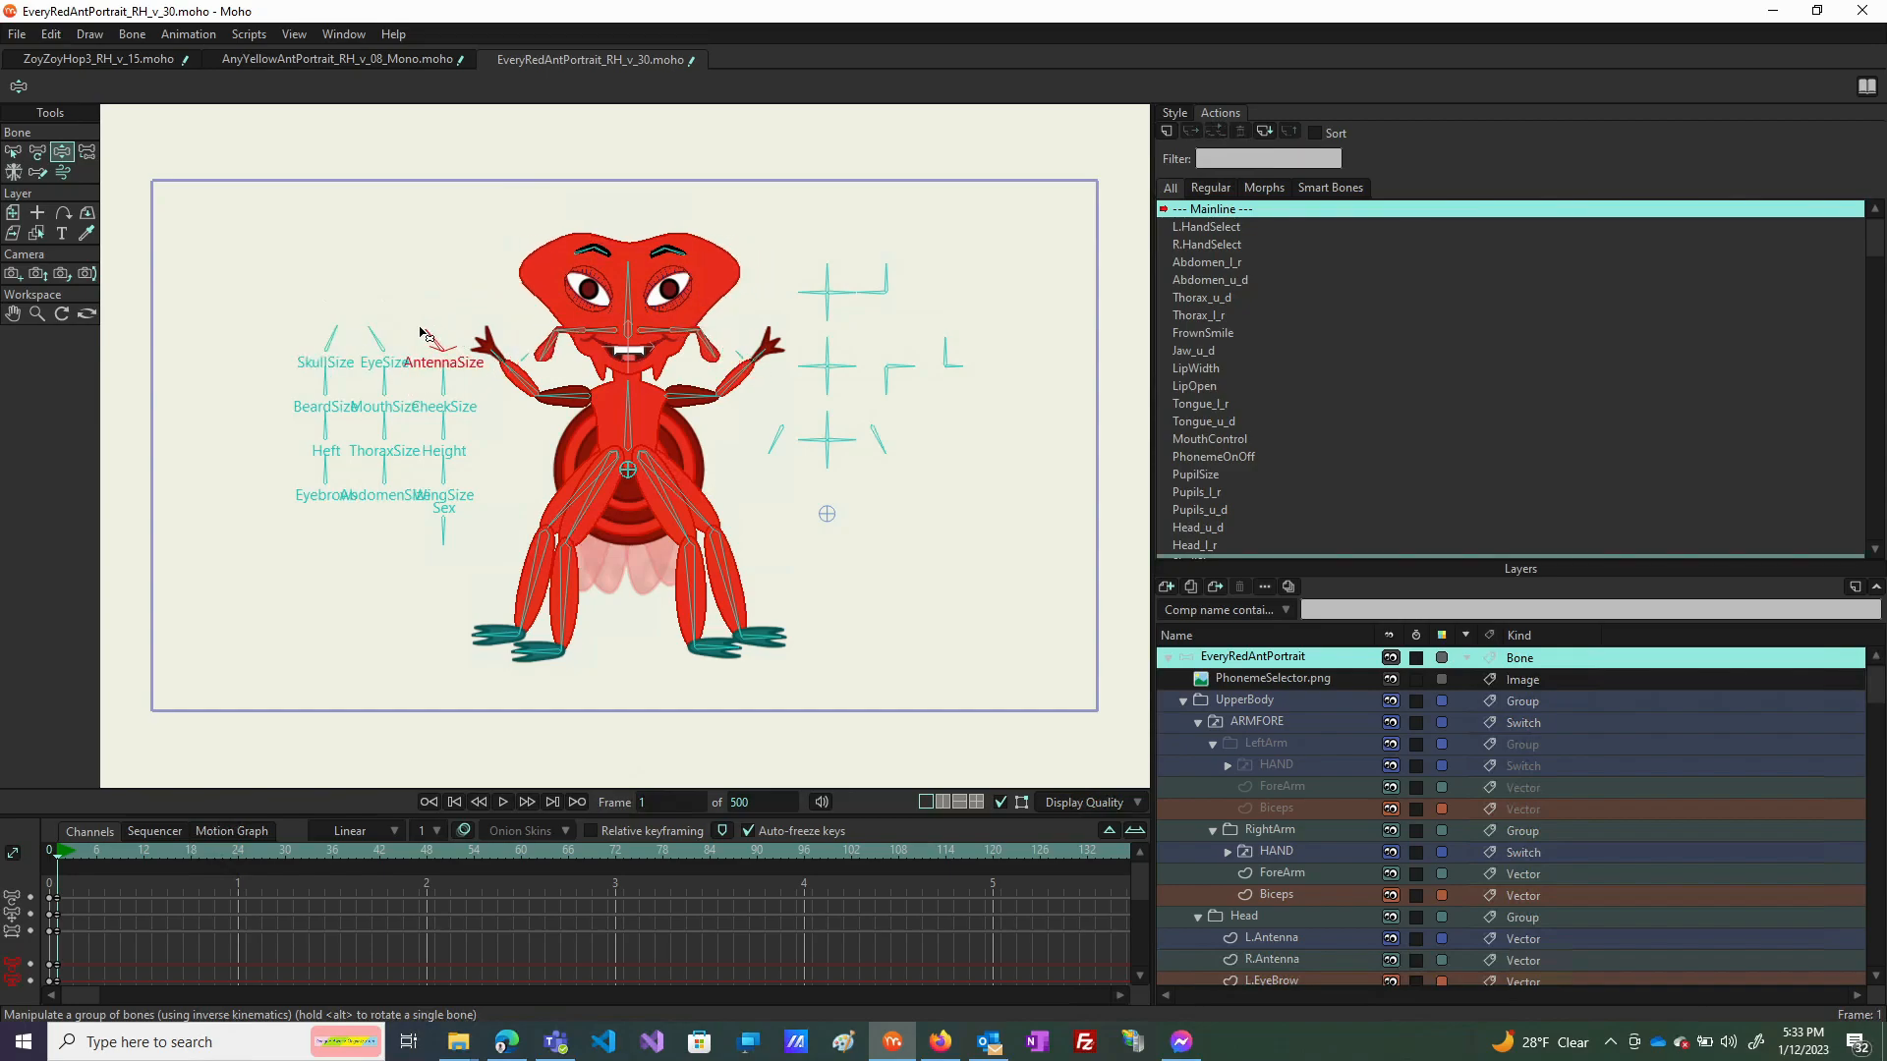
click(324, 391)
drag(322, 389, 455, 373)
drag(329, 429, 454, 422)
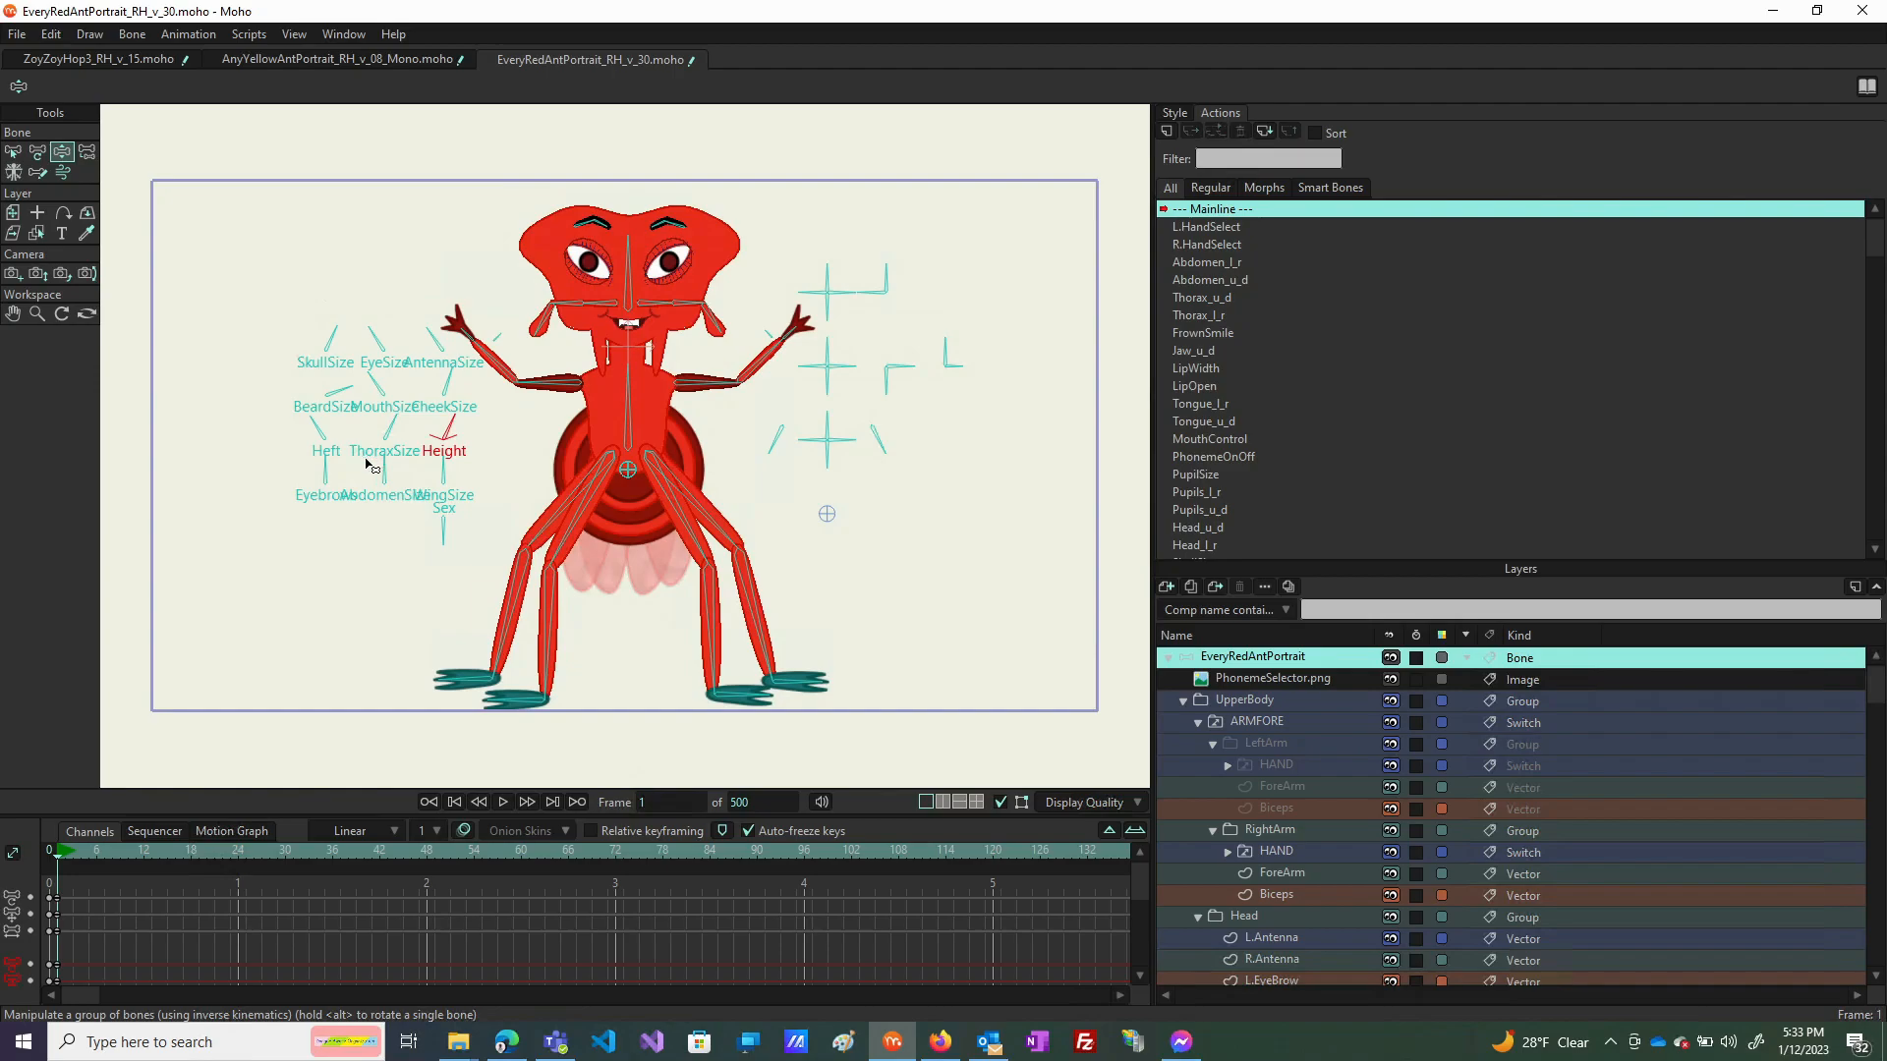
Rotate the eyebrow, AbdomenSize, WingSize and Sex control bones to enlarge the abdomen and wings and test the Sex control.
click(318, 474)
drag(390, 465, 393, 472)
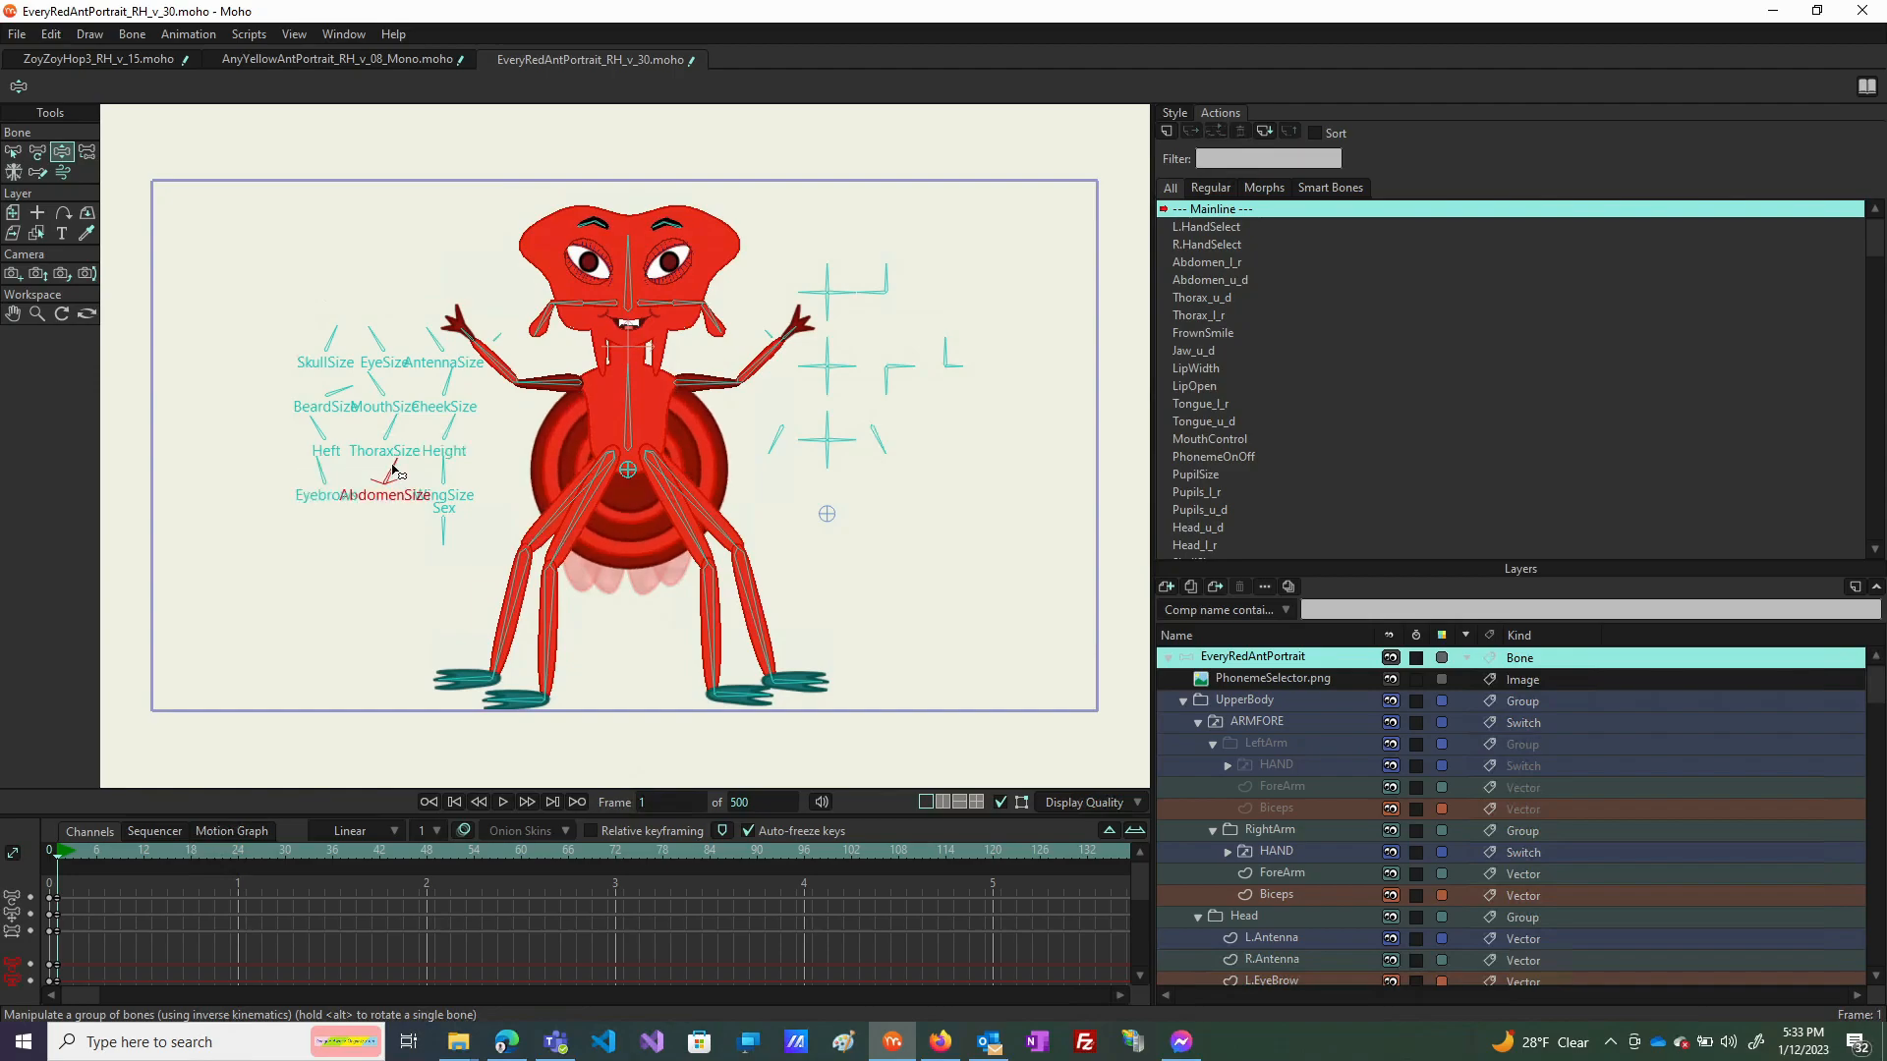
drag(445, 469, 471, 484)
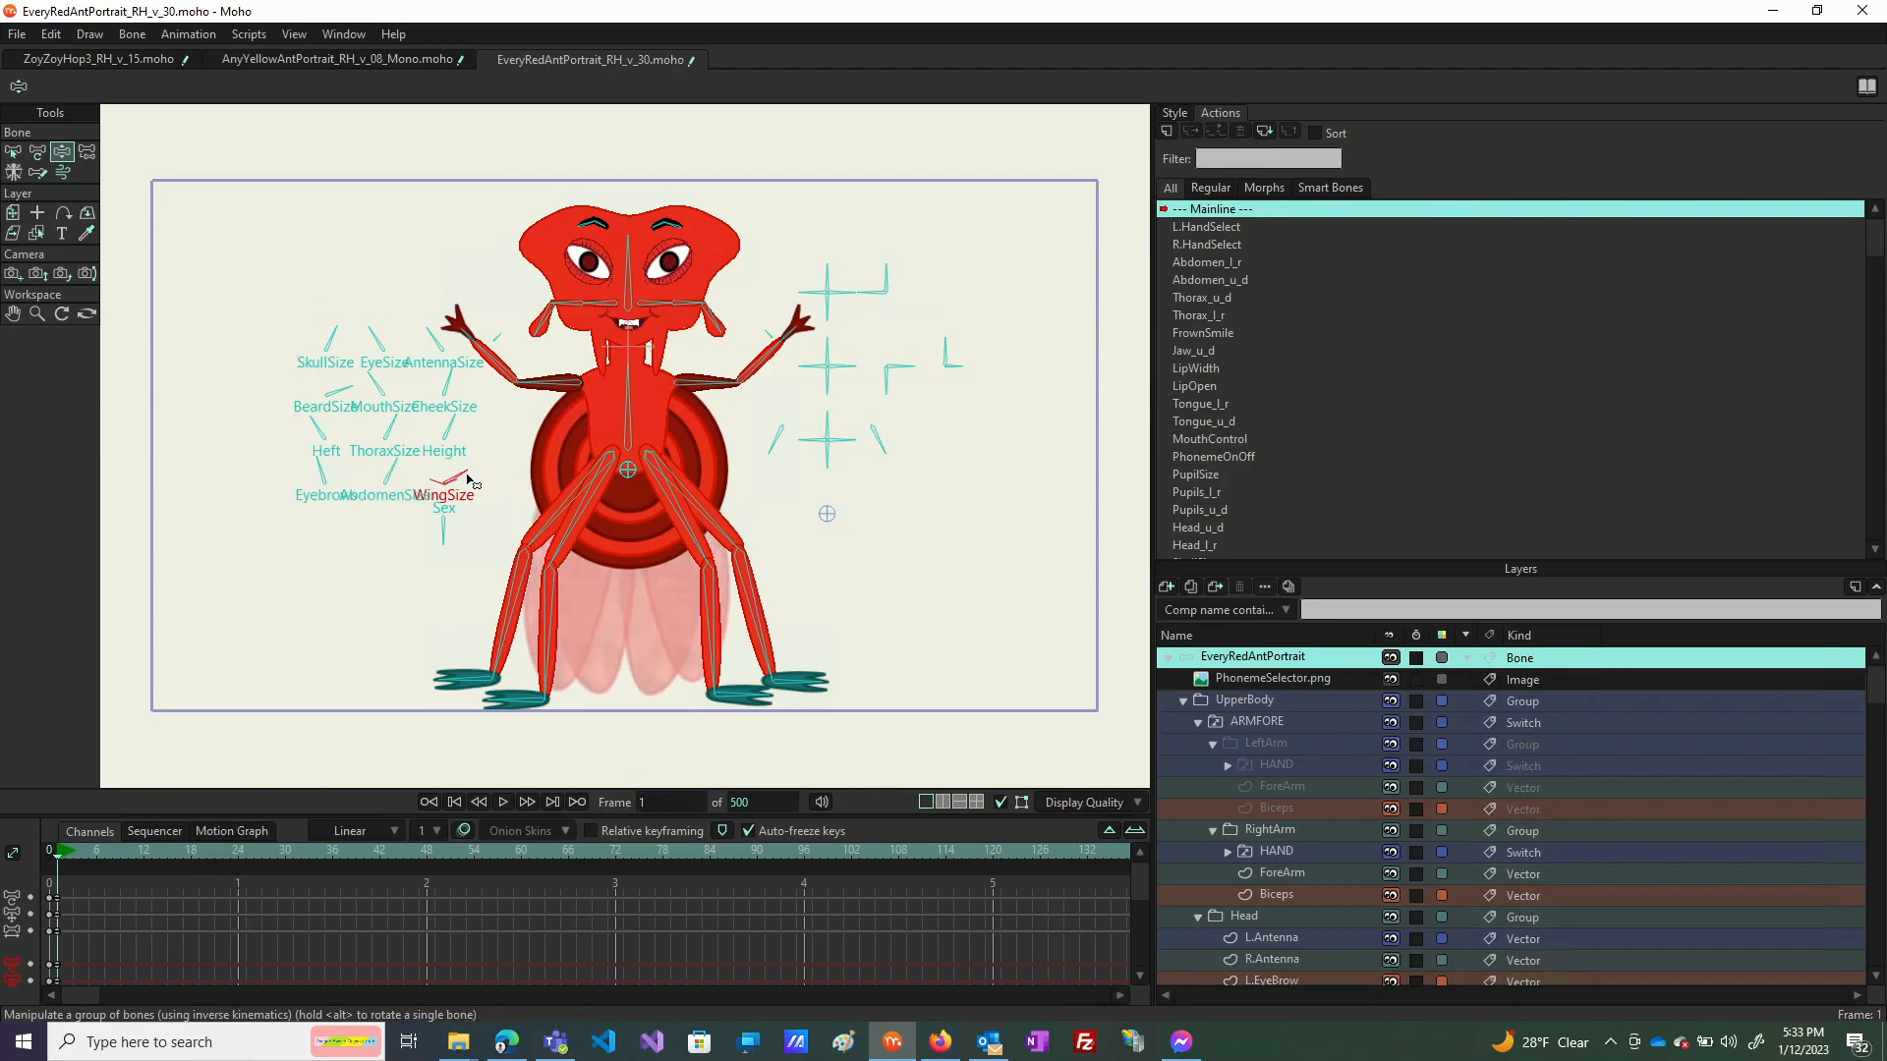
click(446, 543)
mouse_move(447, 542)
mouse_down()
mouse_move(326, 526)
mouse_move(524, 556)
mouse_move(329, 501)
mouse_move(471, 554)
mouse_move(337, 519)
mouse_move(409, 539)
mouse_move(442, 526)
mouse_up()
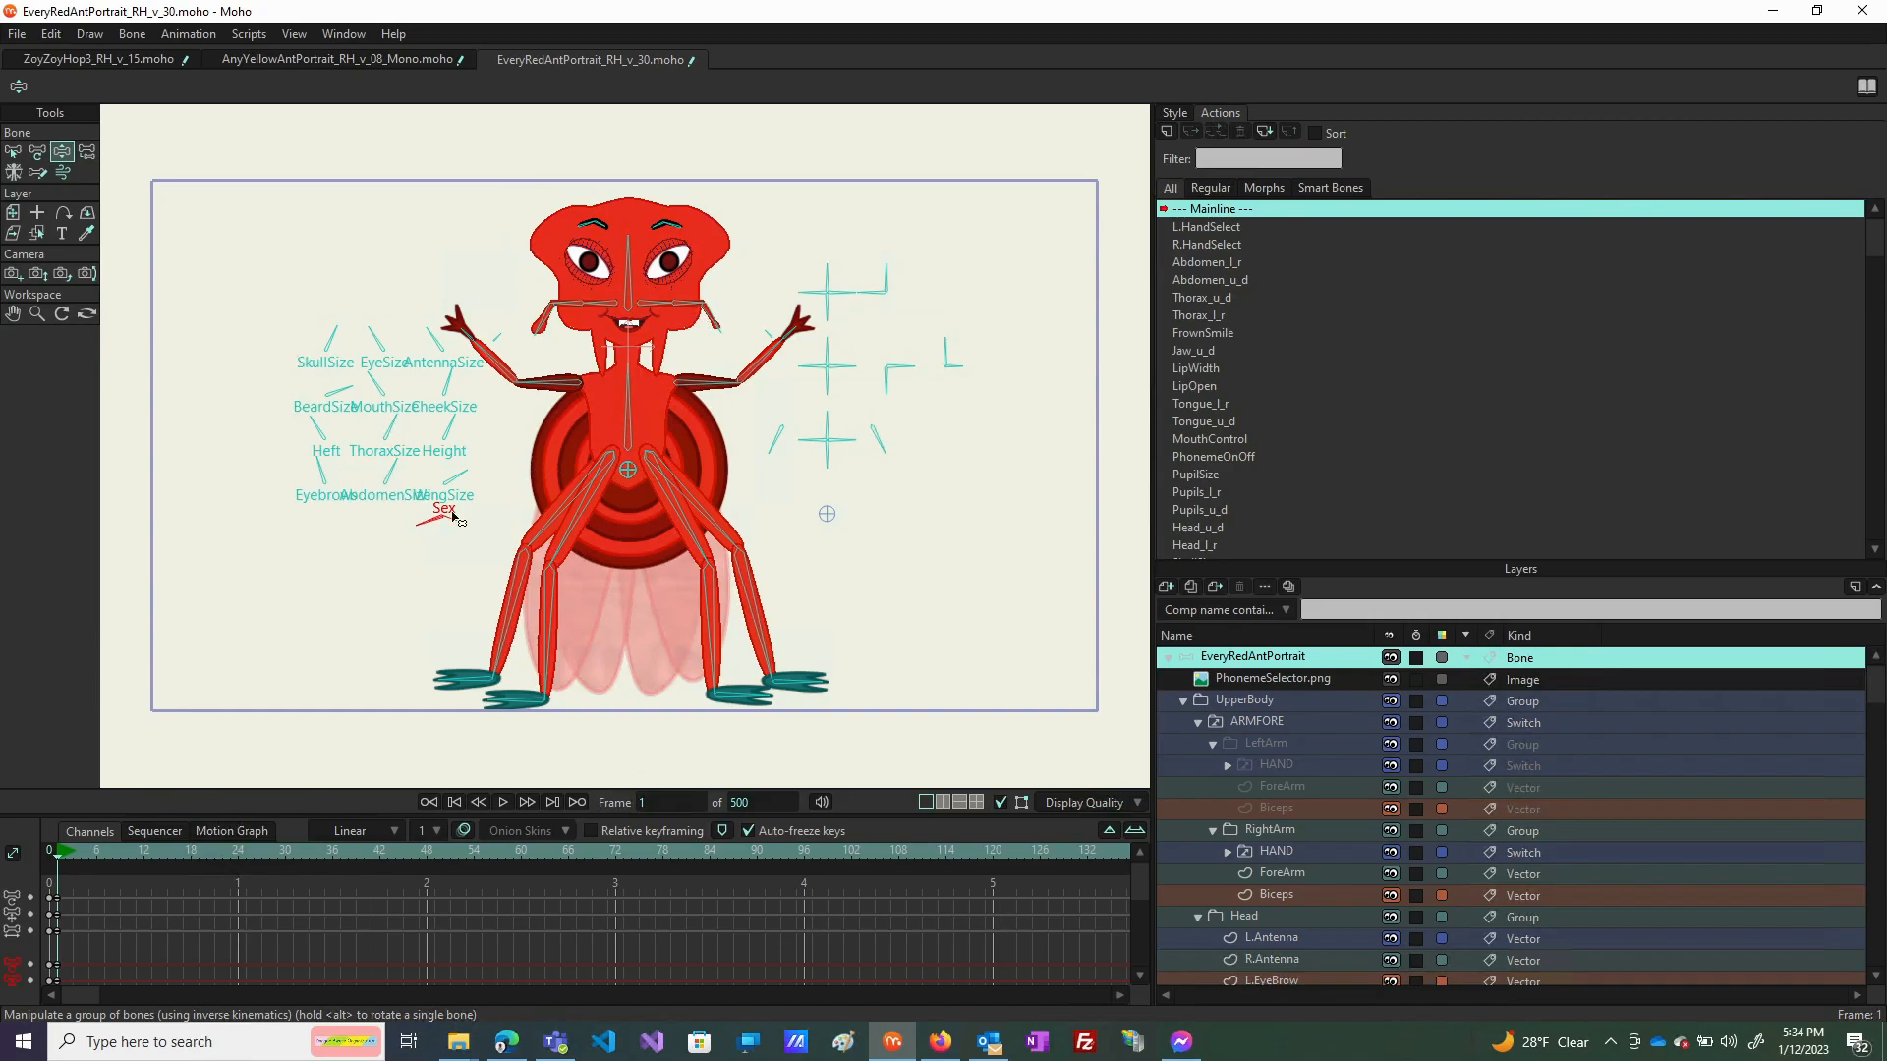
Swing the Sex bone back near upright and rotate ThoraxSize, Height and AbdomenSize to make the red ant shorter and smaller.
drag(421, 525, 287, 474)
drag(413, 539, 424, 579)
drag(467, 424, 369, 419)
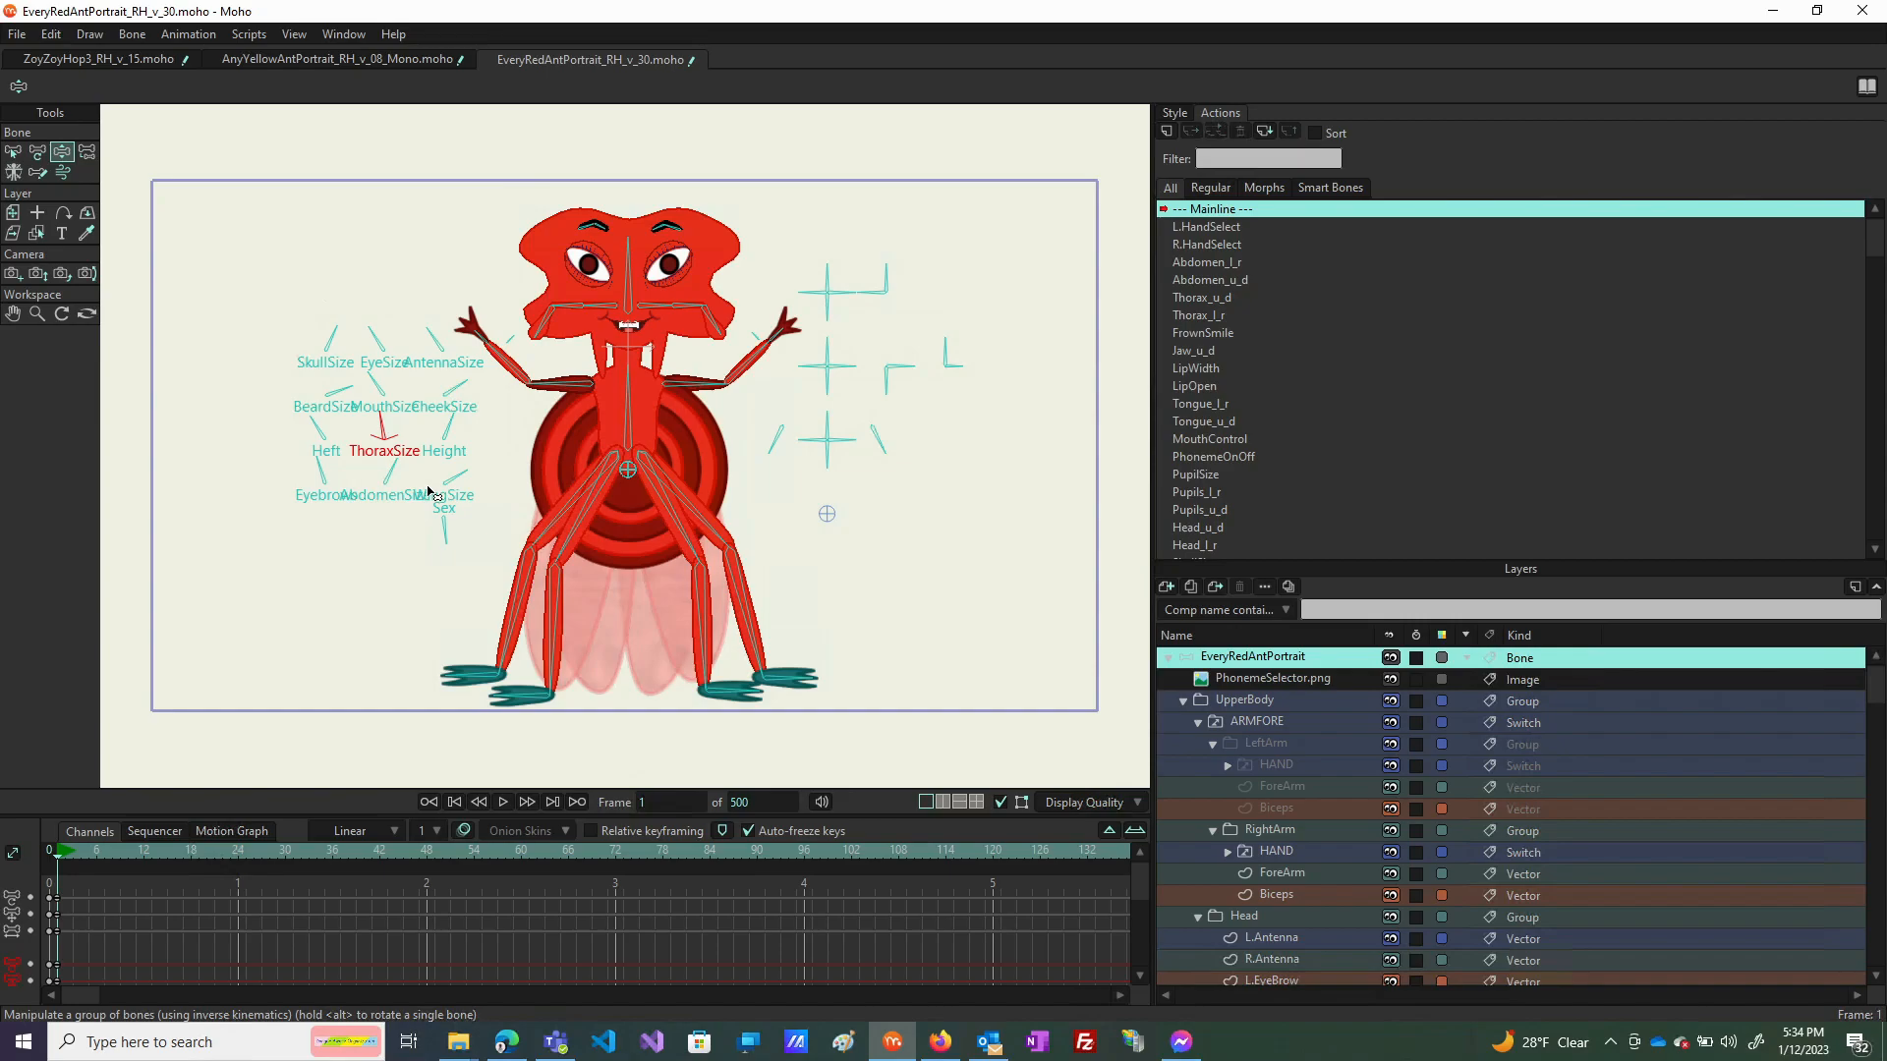
drag(450, 419, 385, 458)
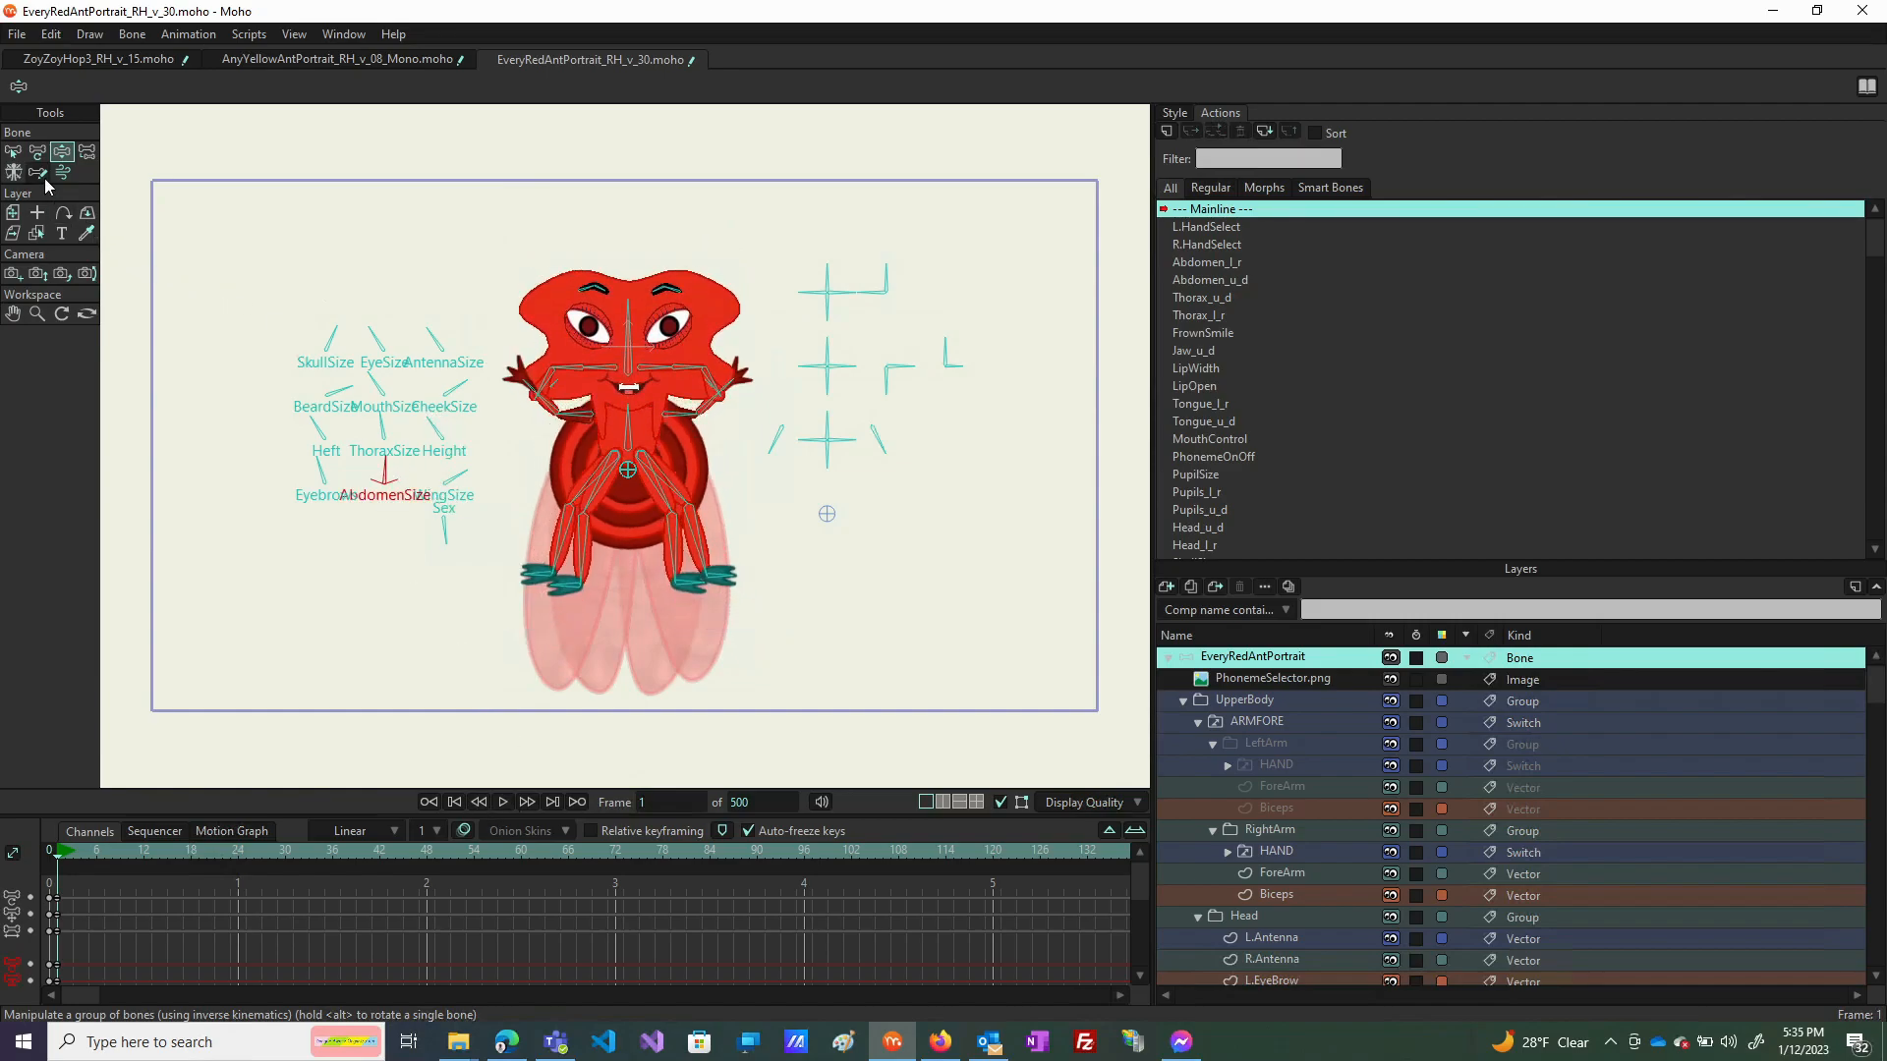
Select the size control bones to check their Shy bone setting, deselect them, and hide the red ant's shy bones.
click(13, 153)
drag(283, 300, 484, 568)
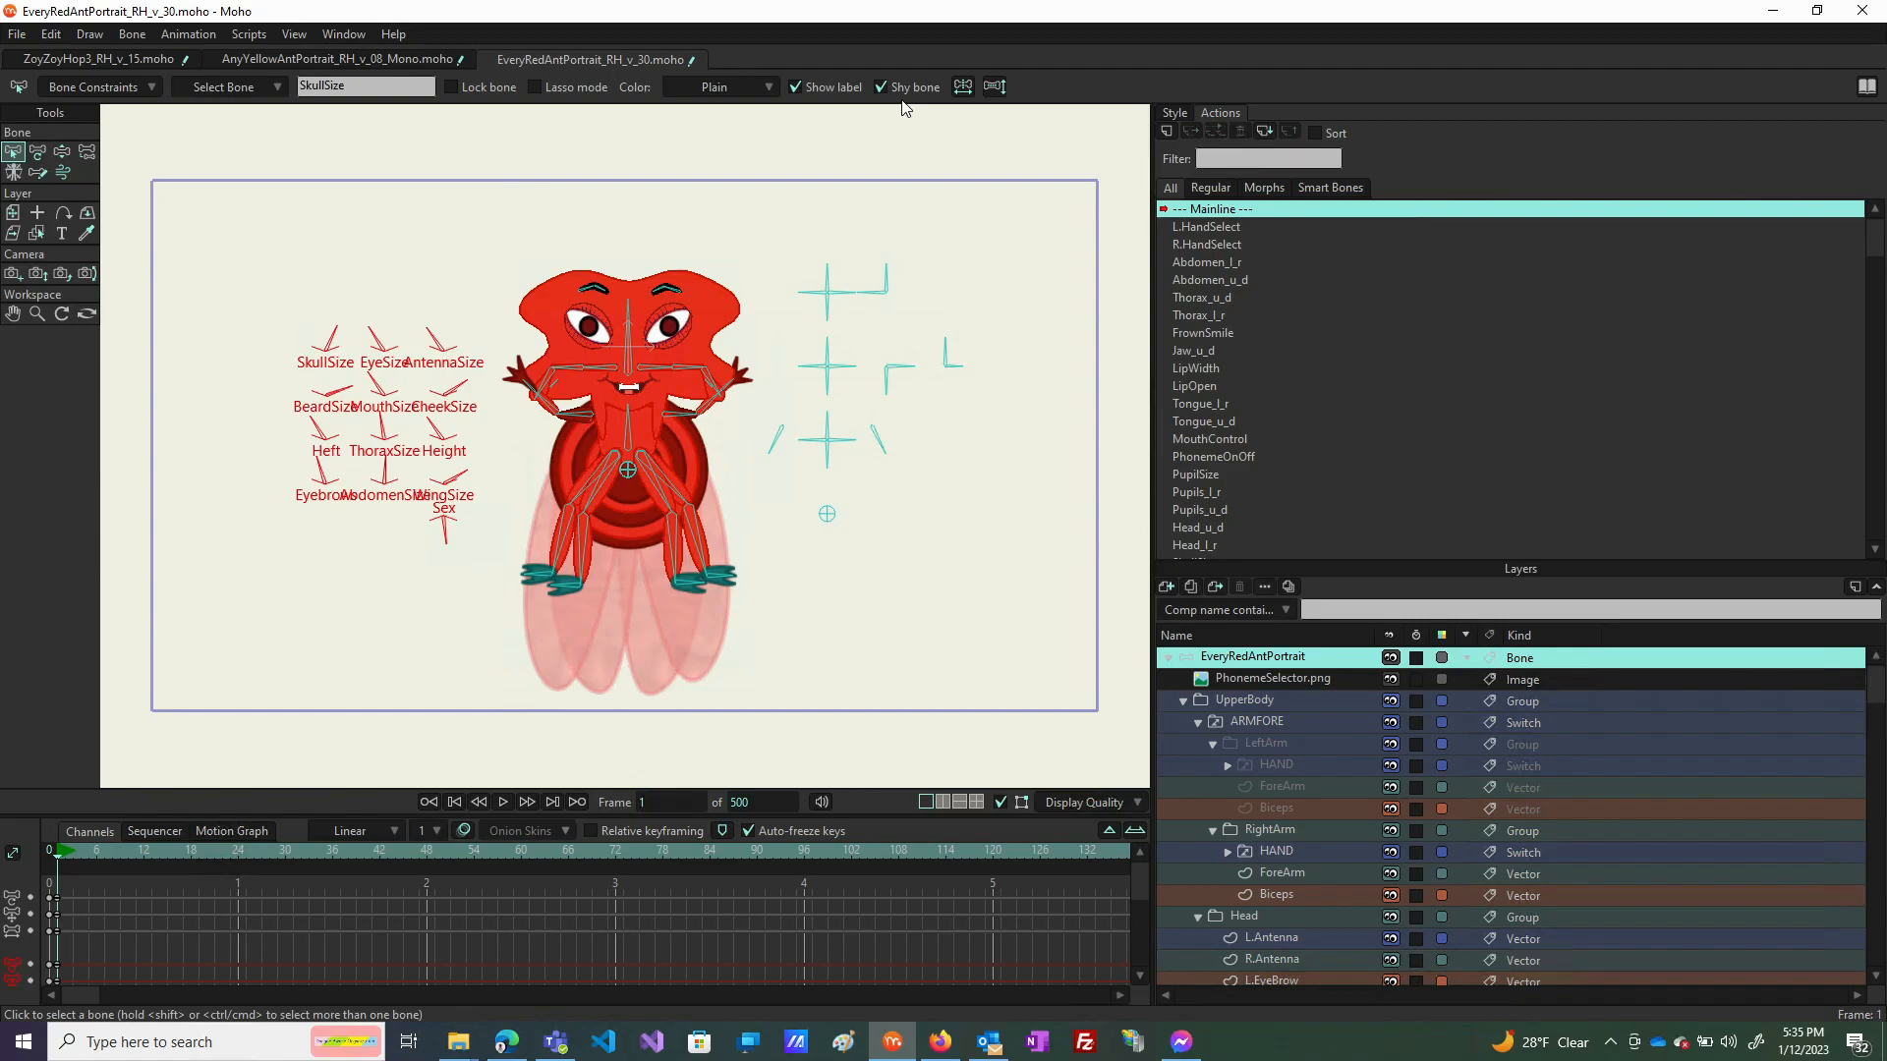
click(131, 34)
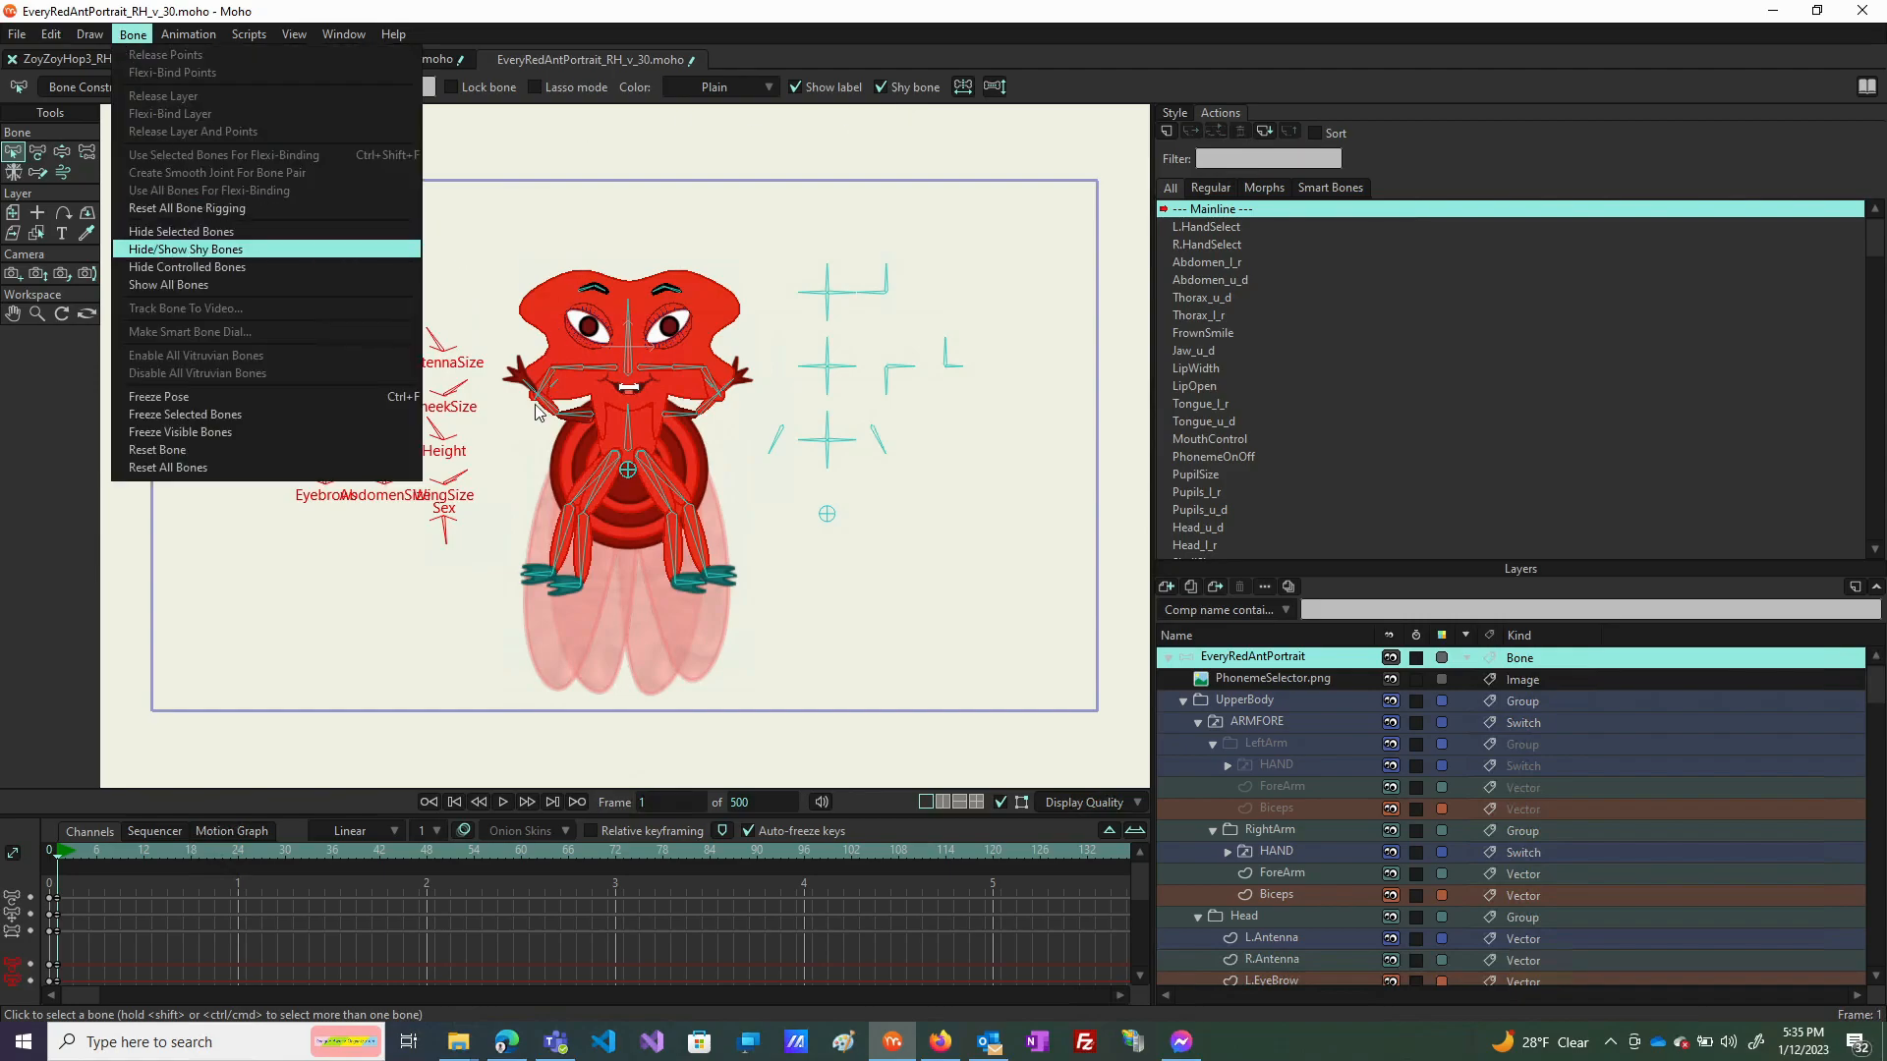
click(439, 208)
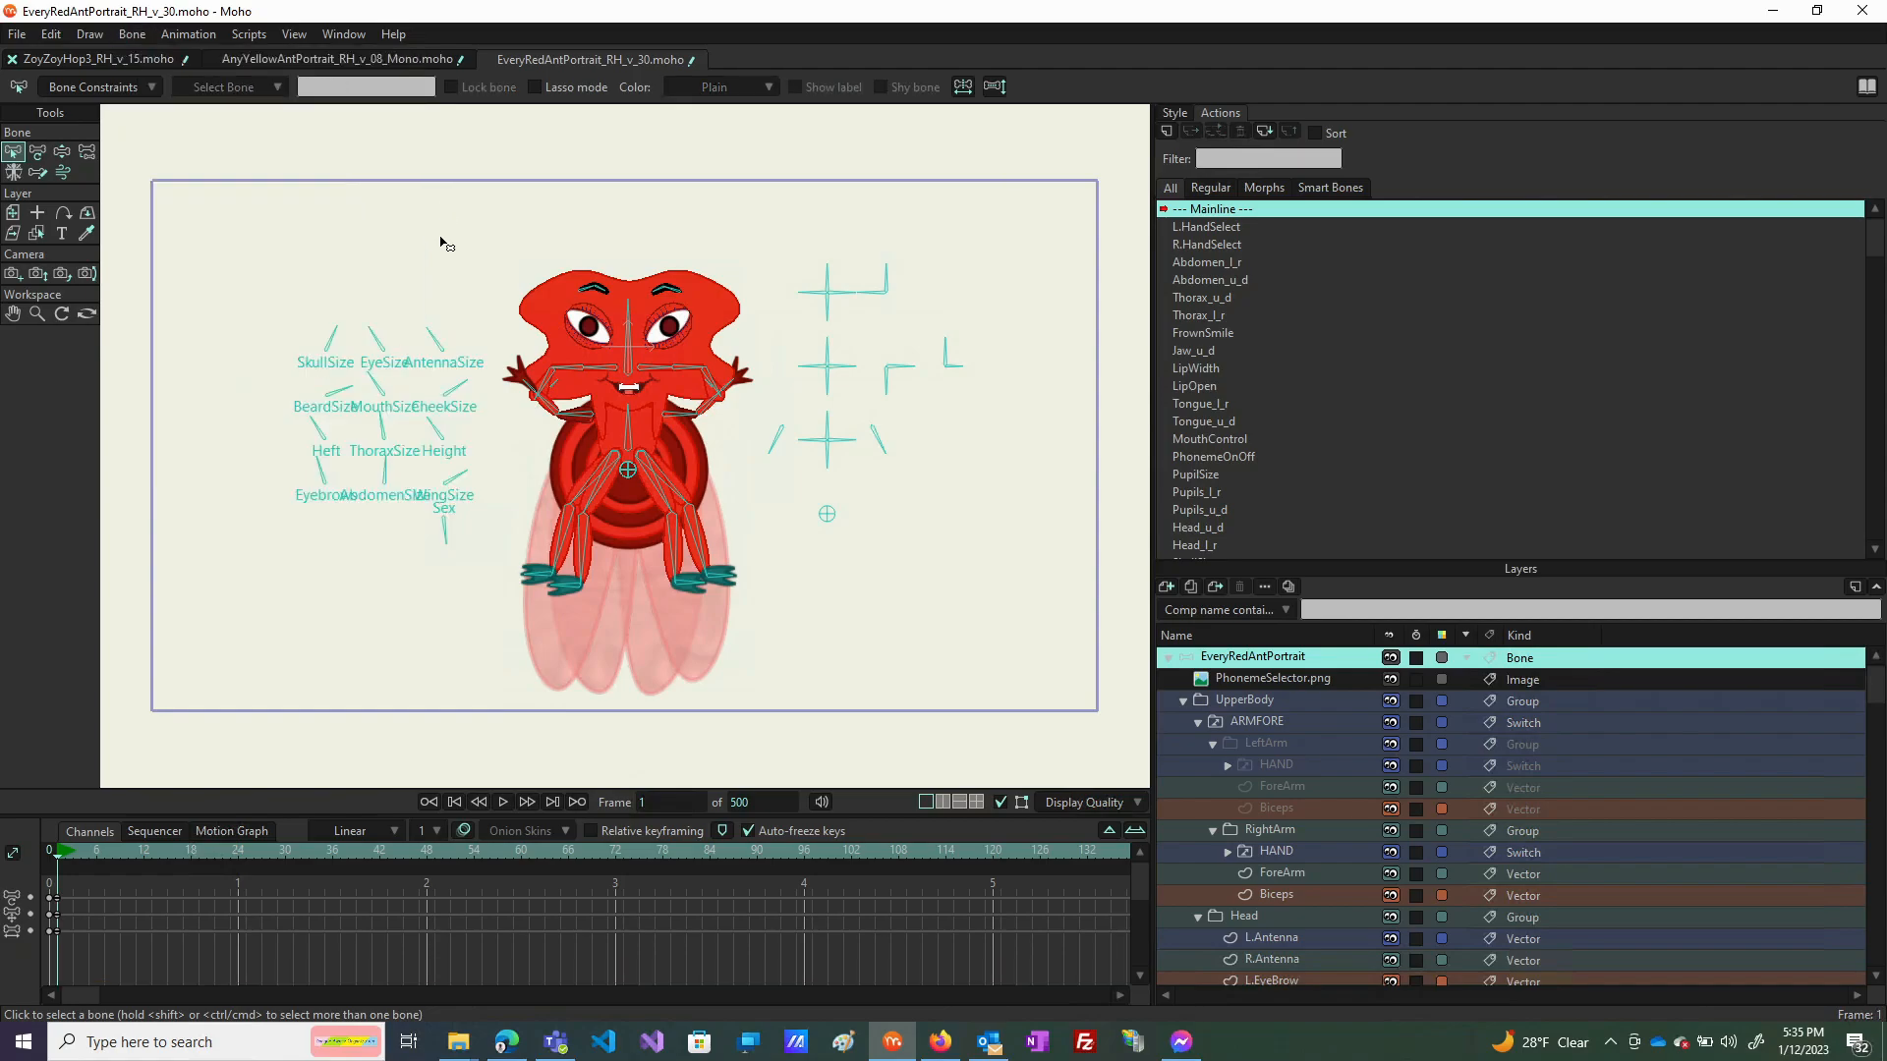
click(131, 34)
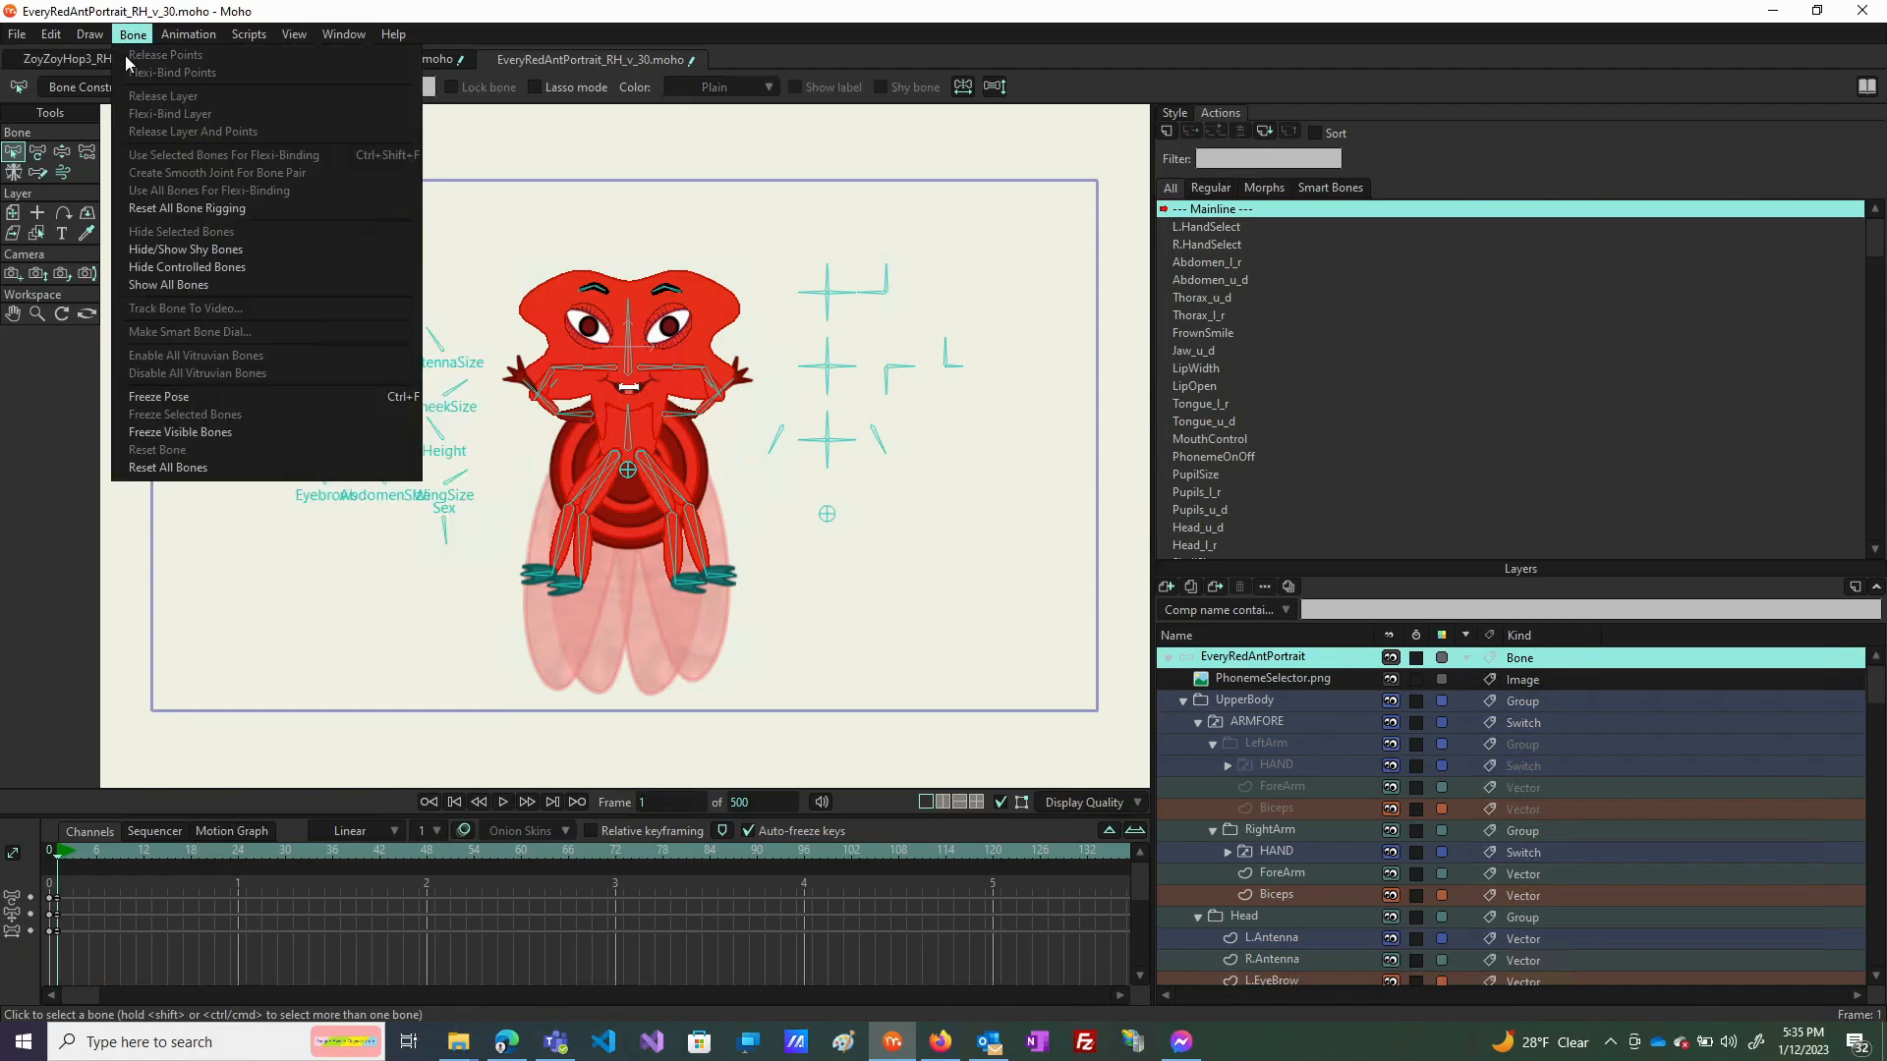
click(204, 250)
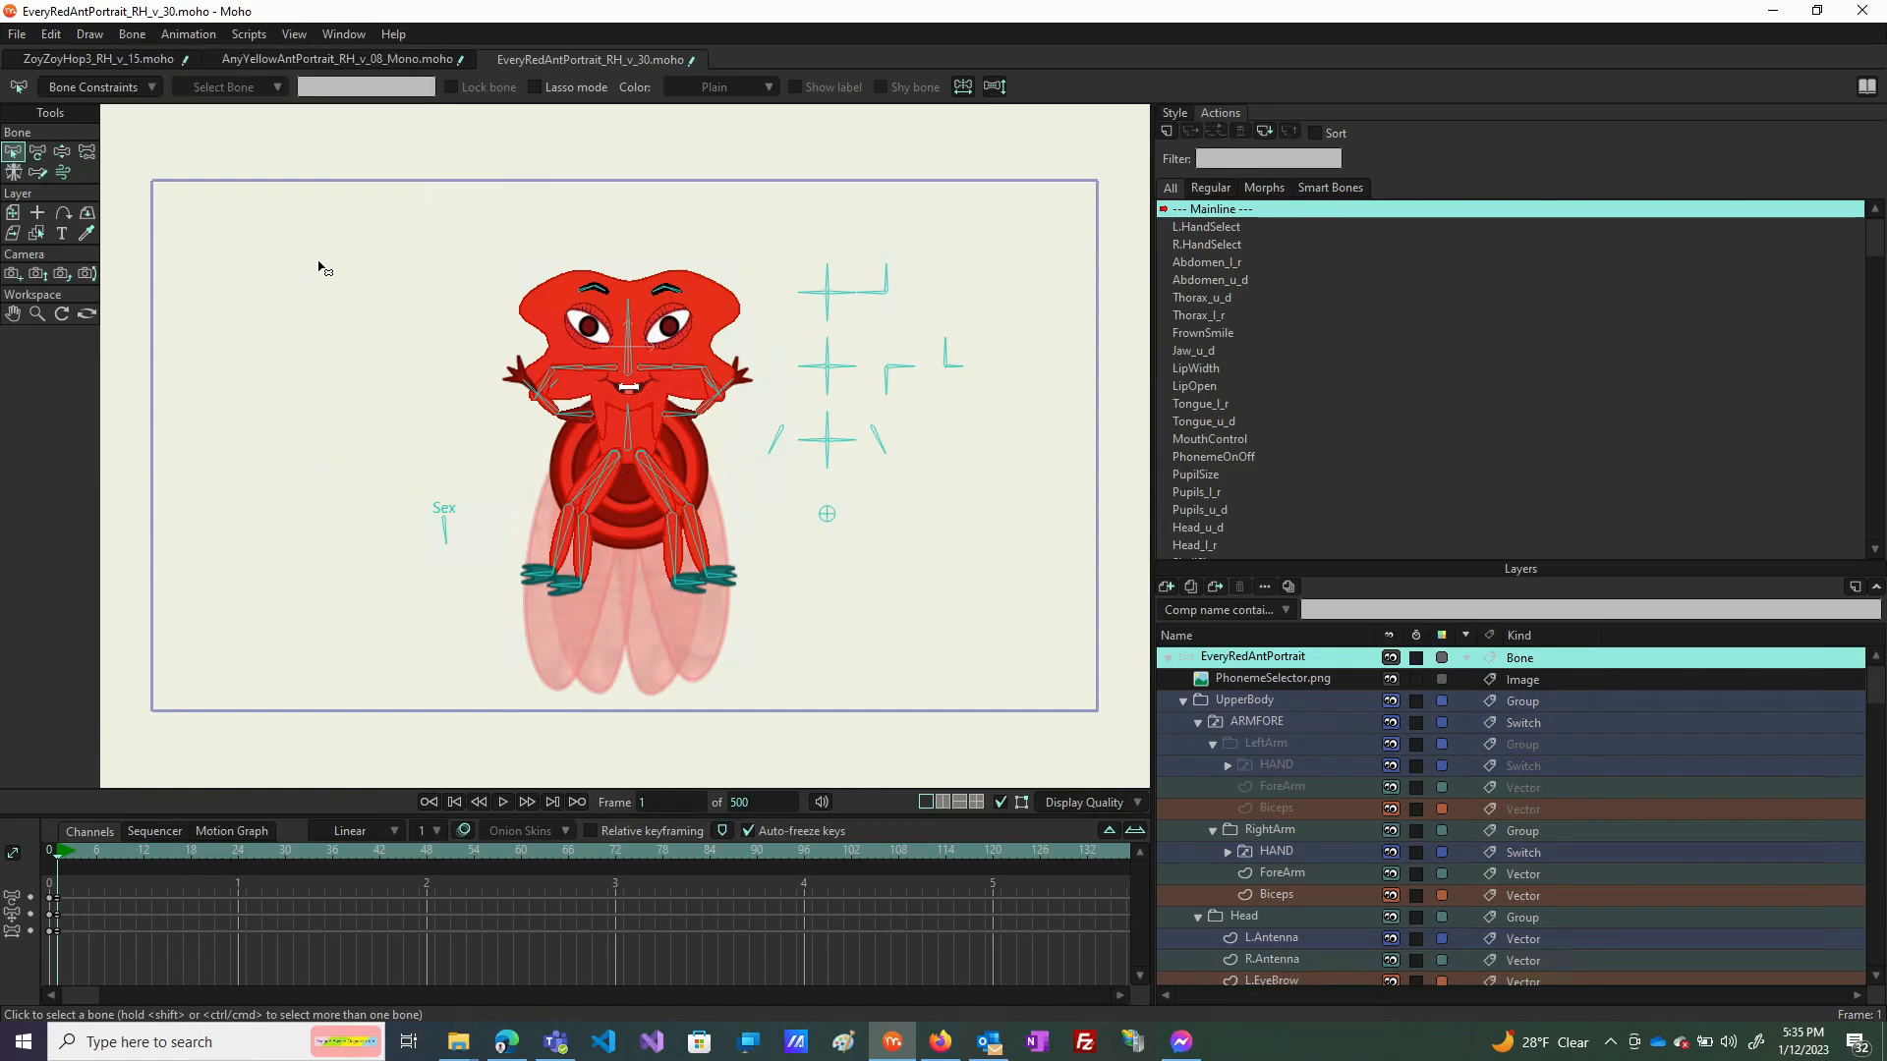
Show the red ant's hidden shy bones, mark the Sex bone as Shy, and hide the shy bones again.
click(132, 34)
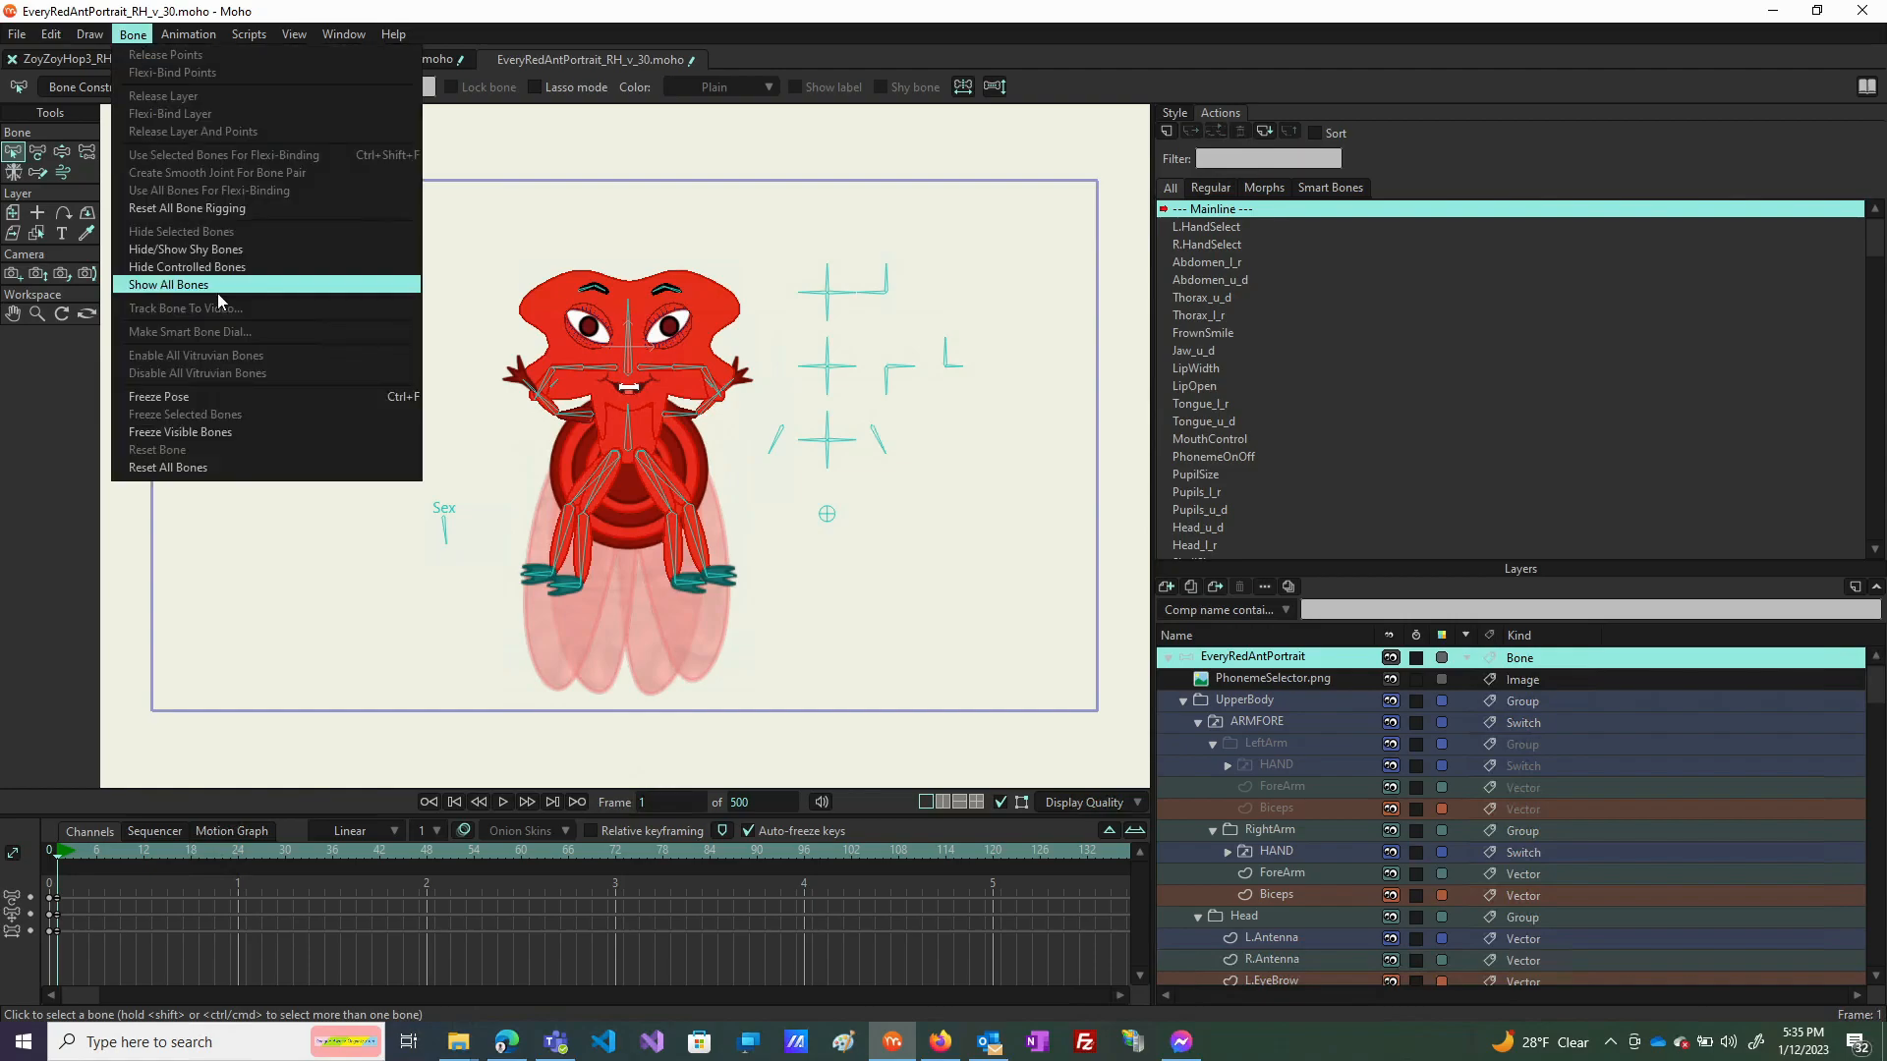
click(221, 250)
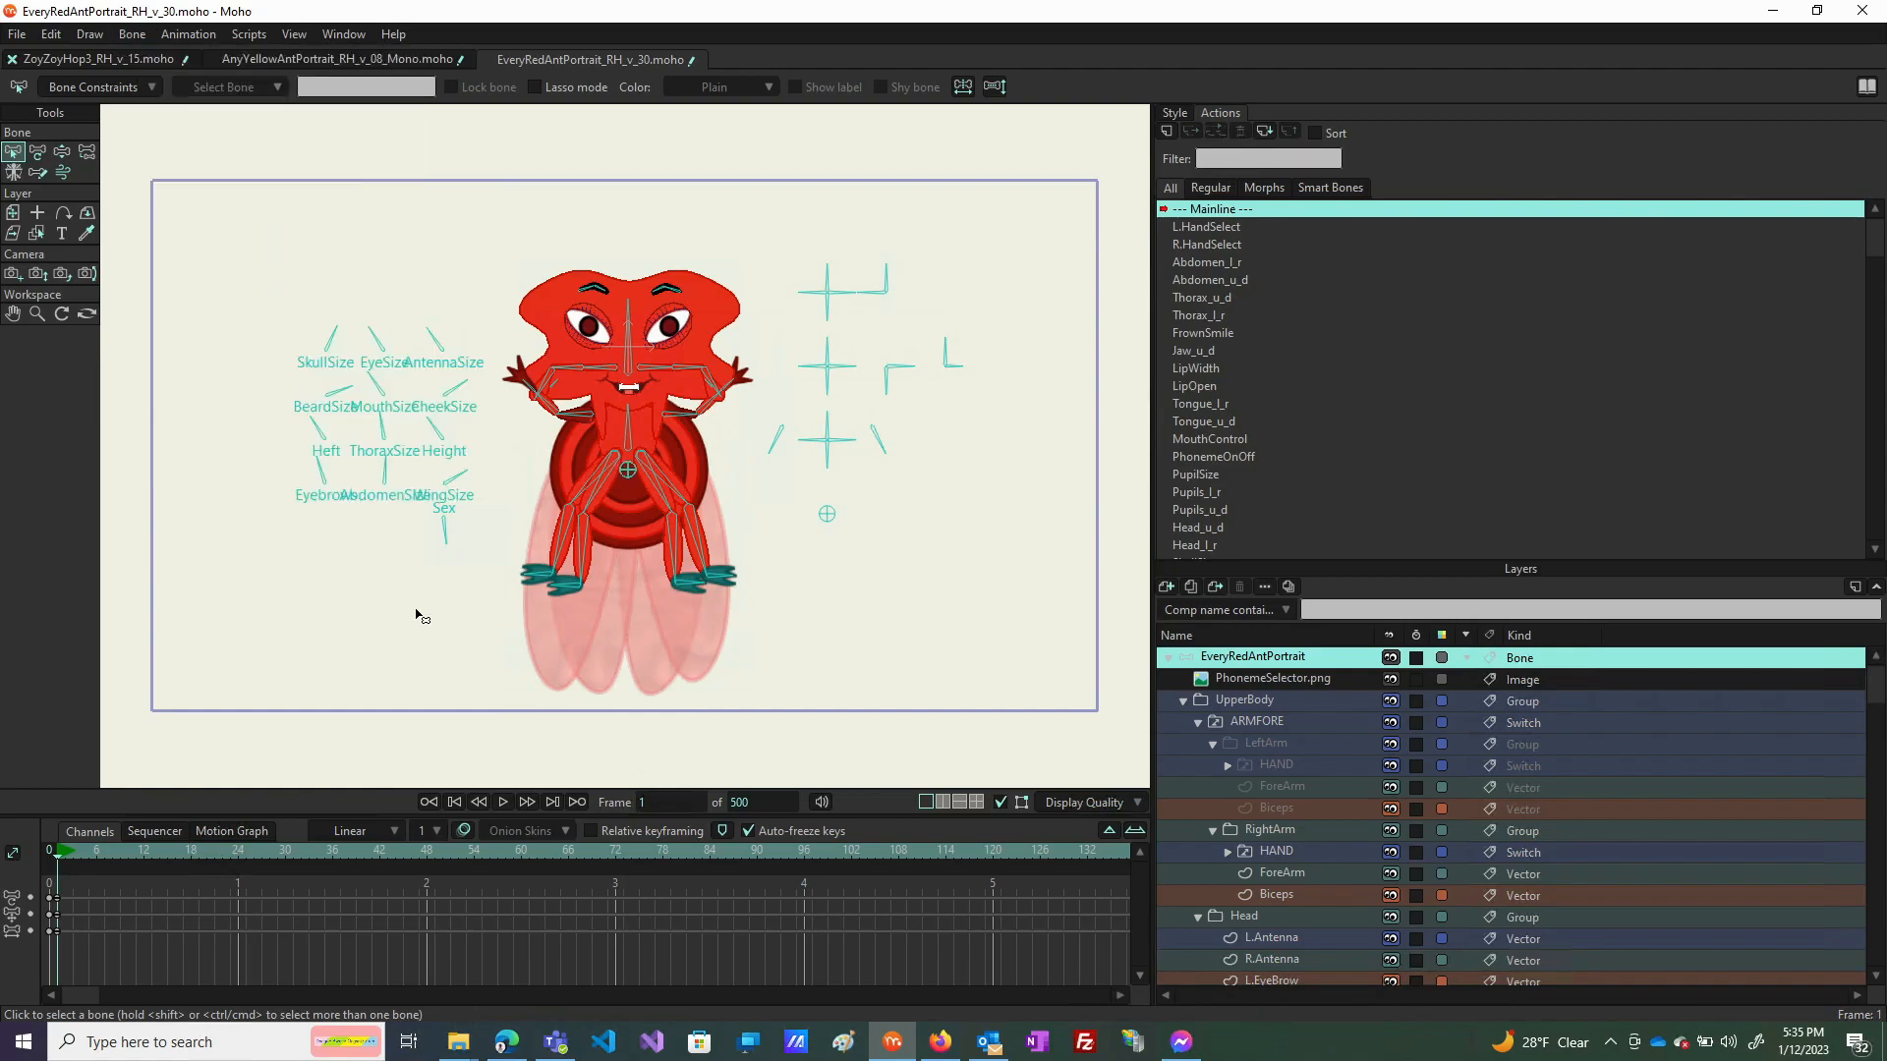
click(443, 534)
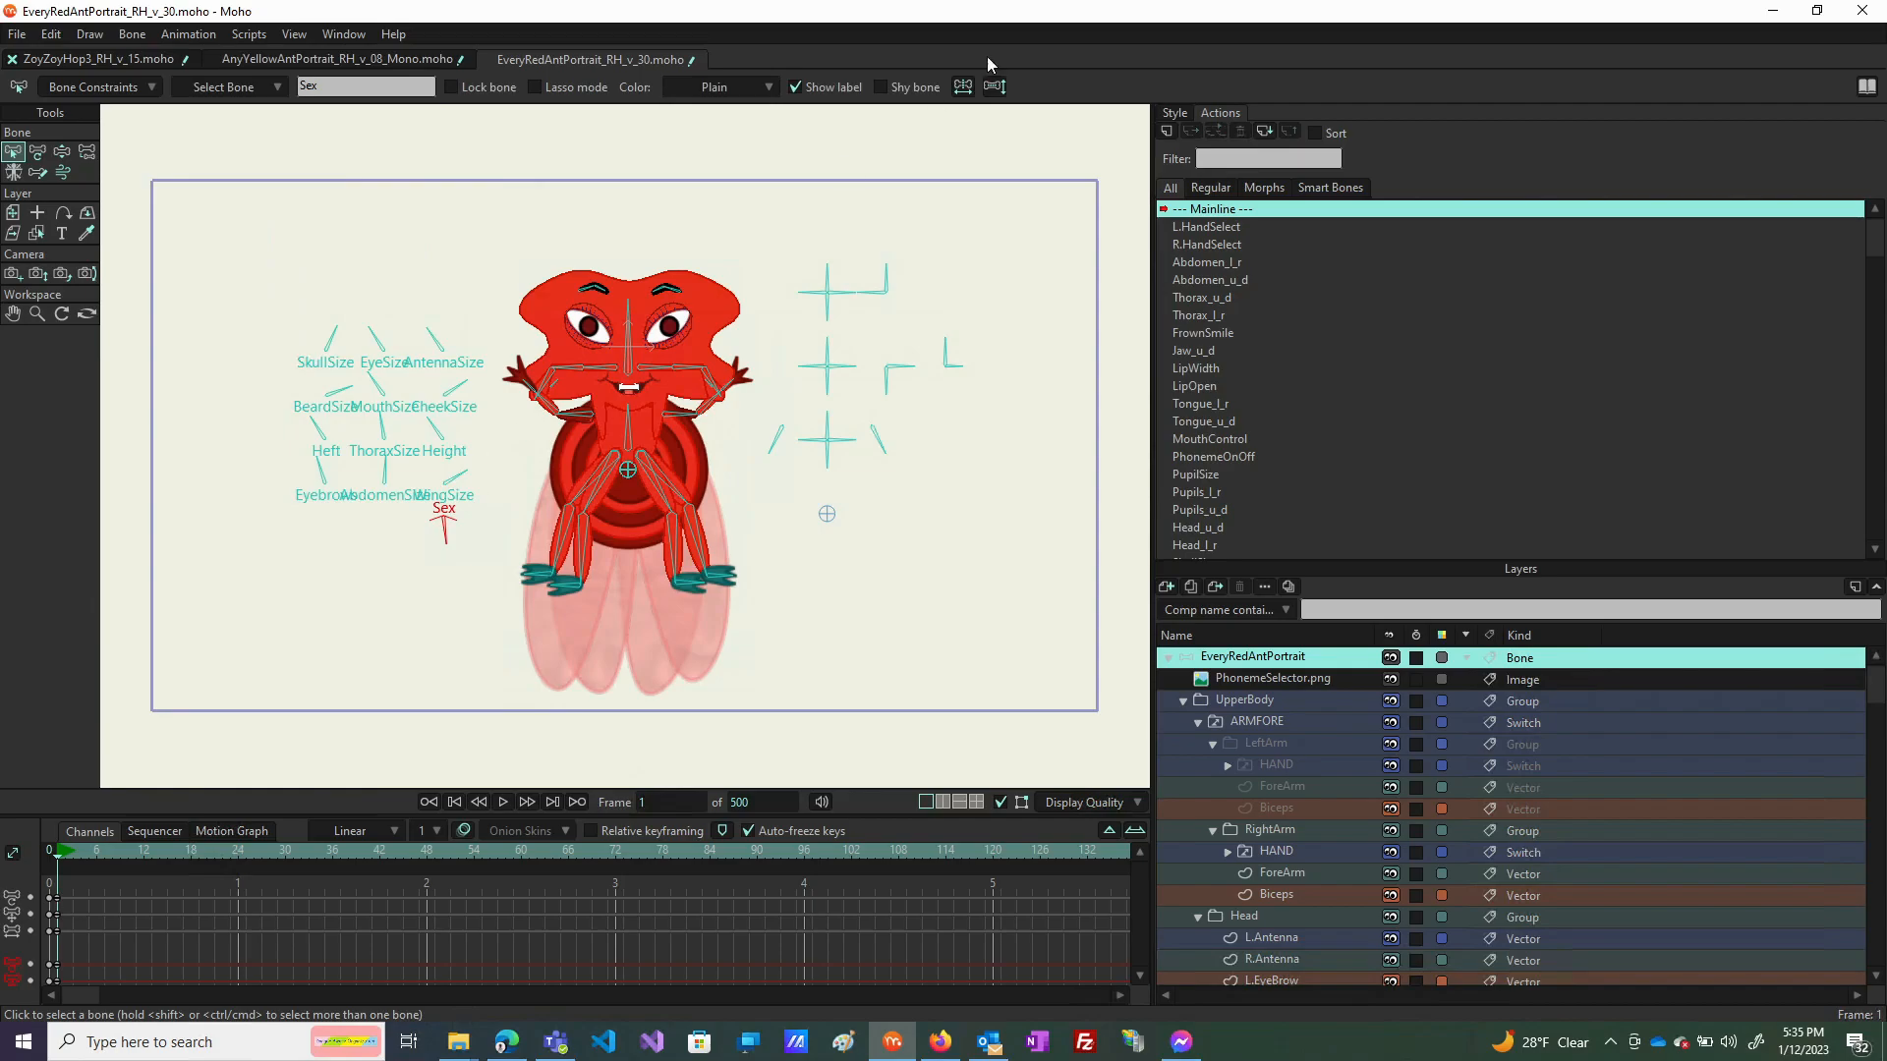
click(881, 88)
click(135, 36)
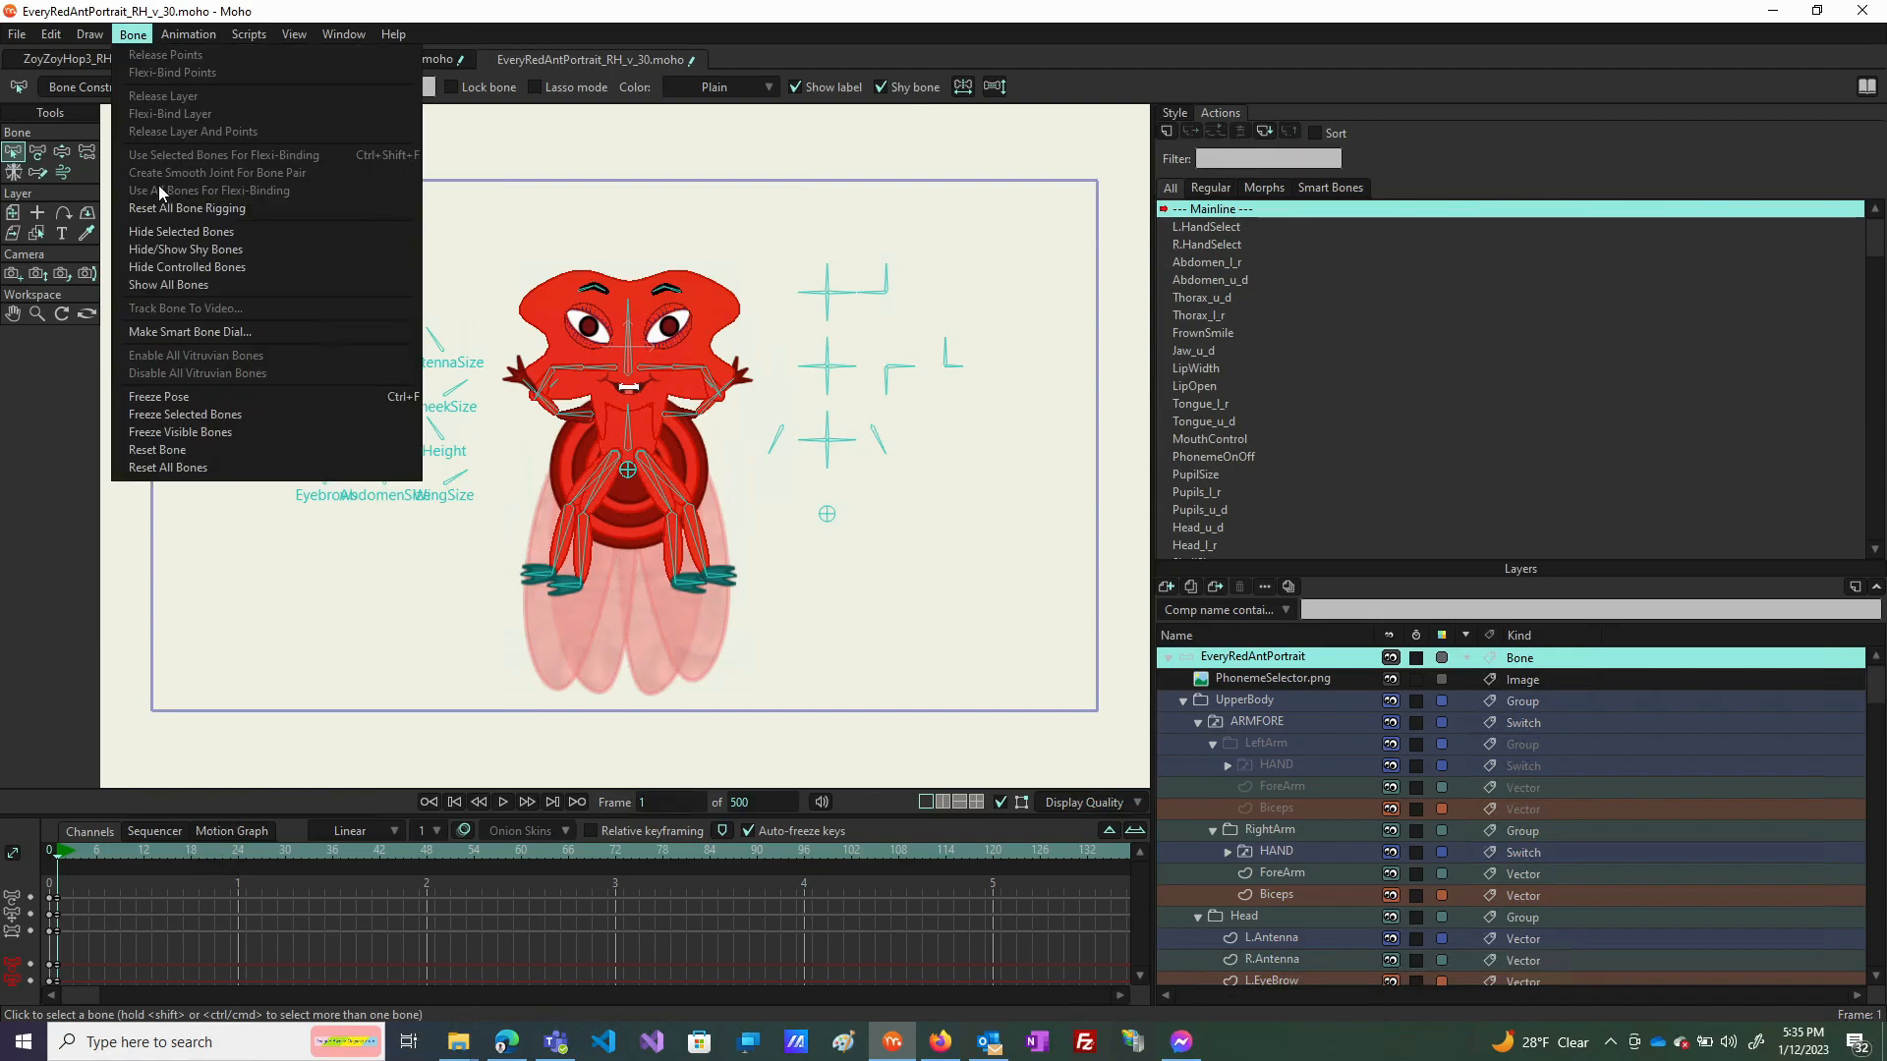
click(173, 251)
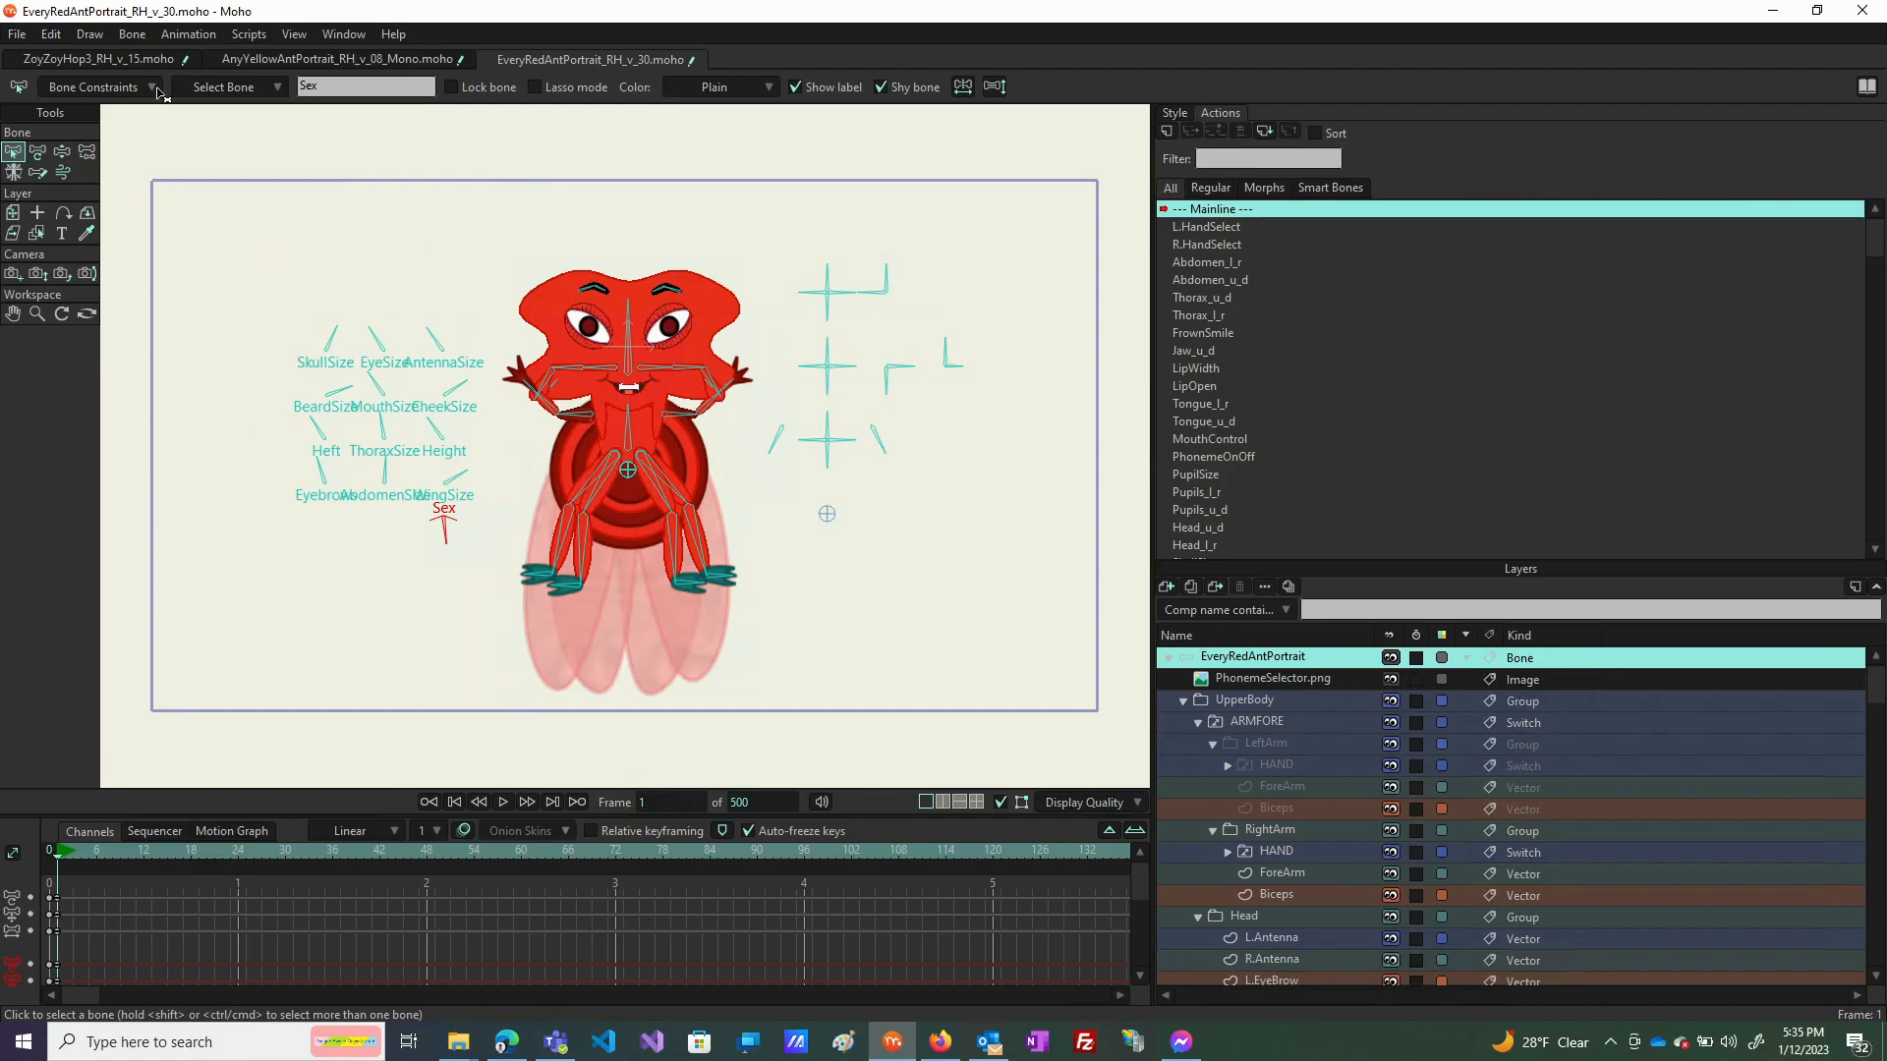
click(132, 34)
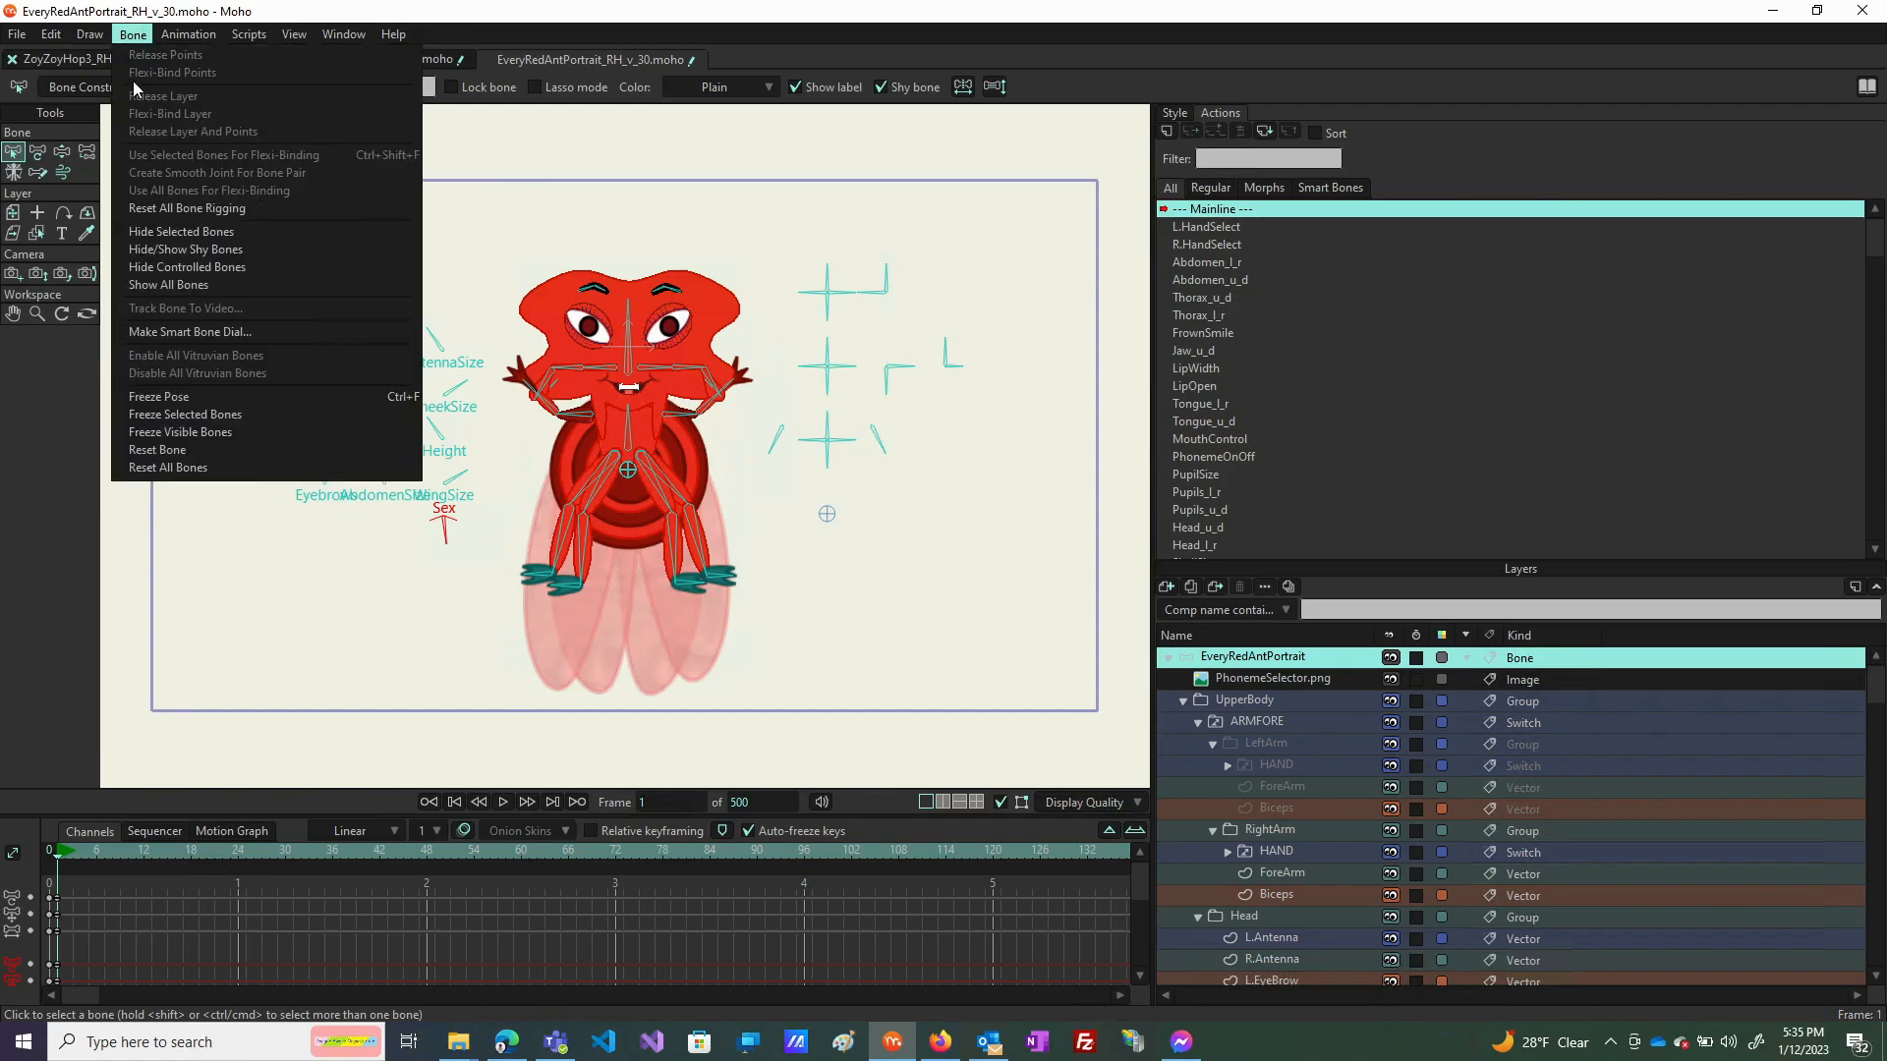
click(178, 252)
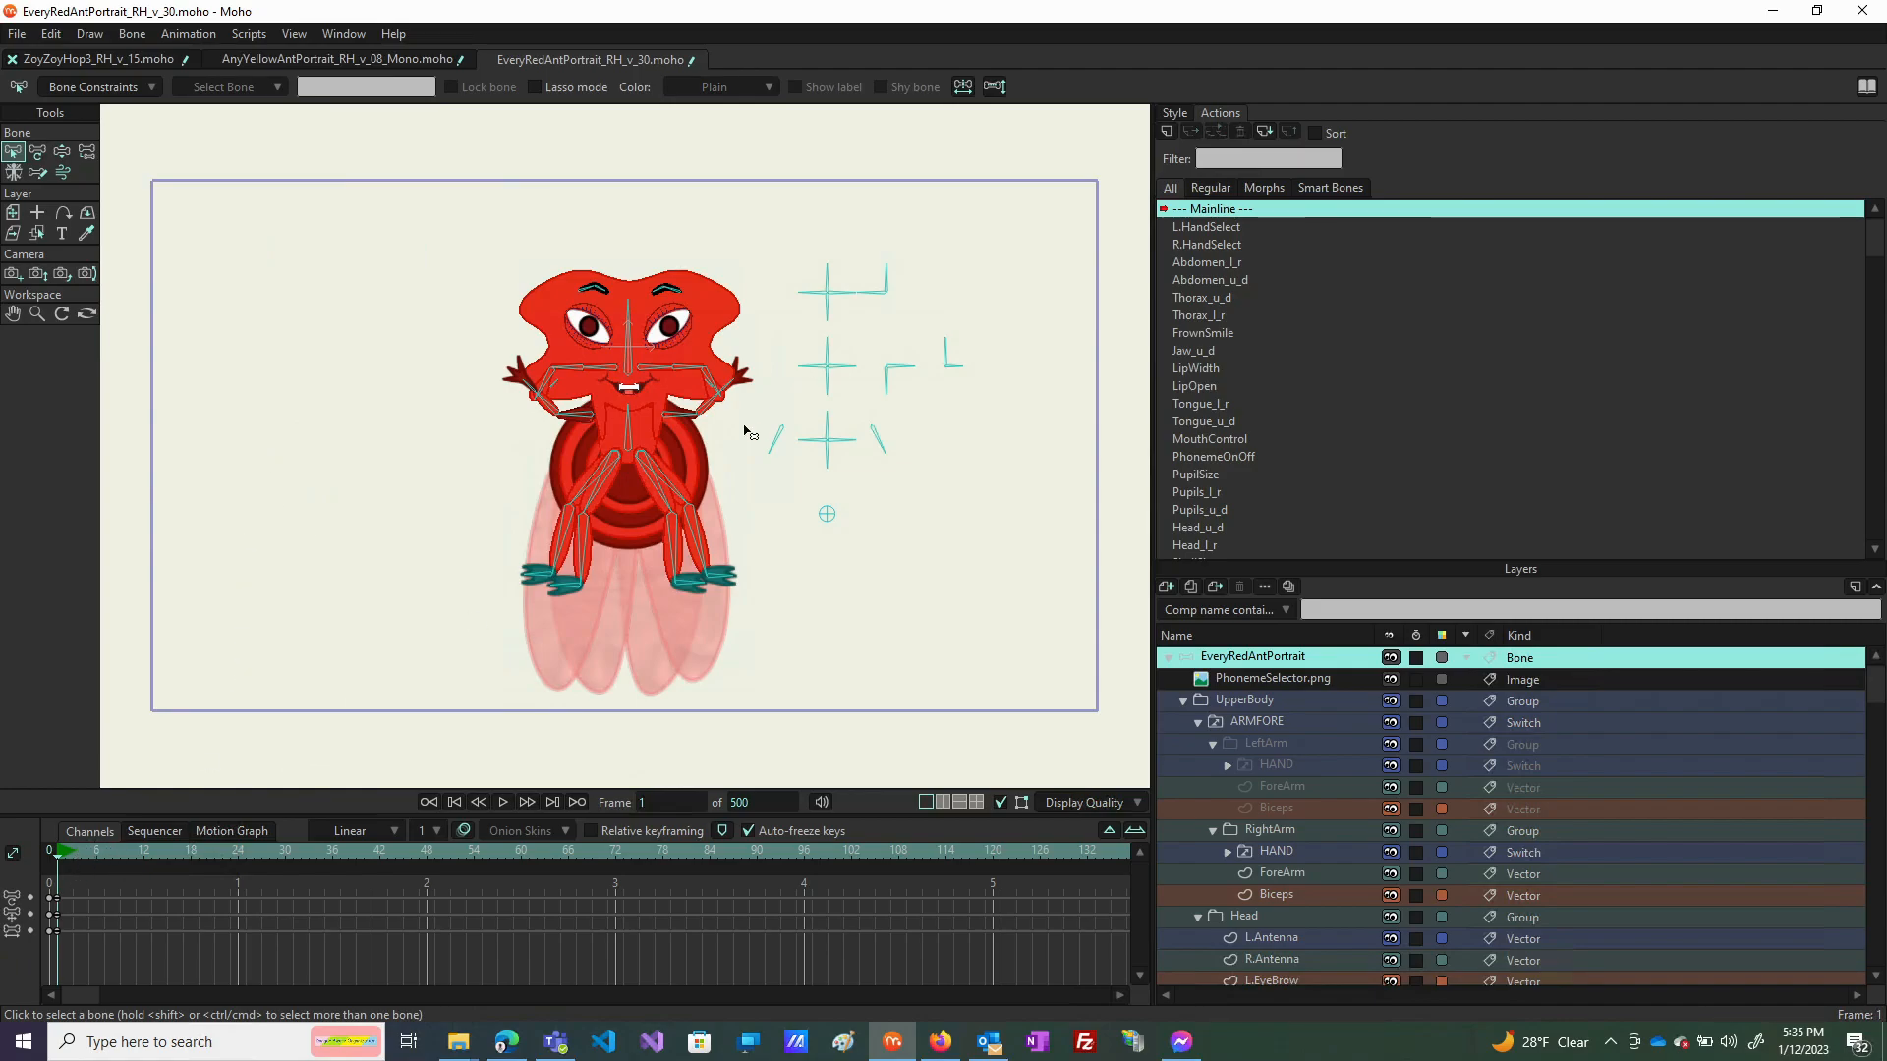
Compare the red ant's poses at frames 0 and 1, and rotate the head and pupil control bones at frame 24.
click(51, 850)
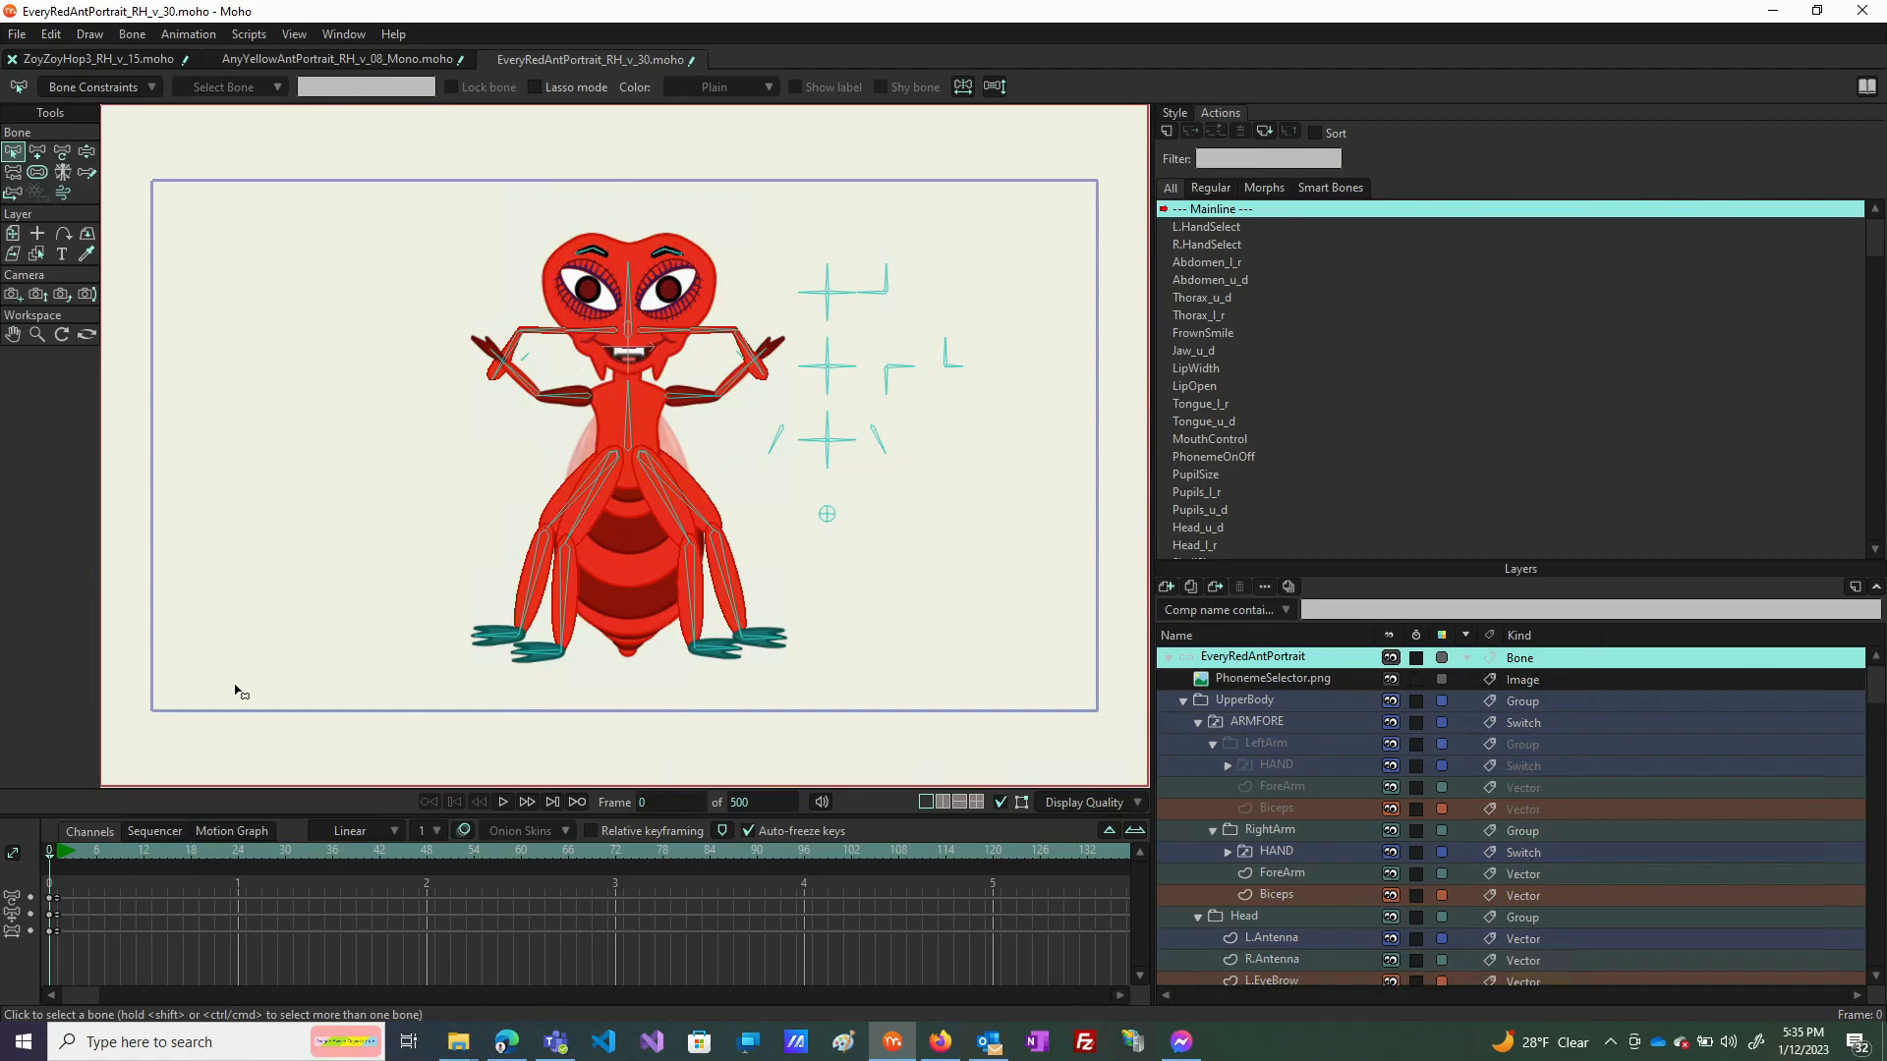
click(61, 851)
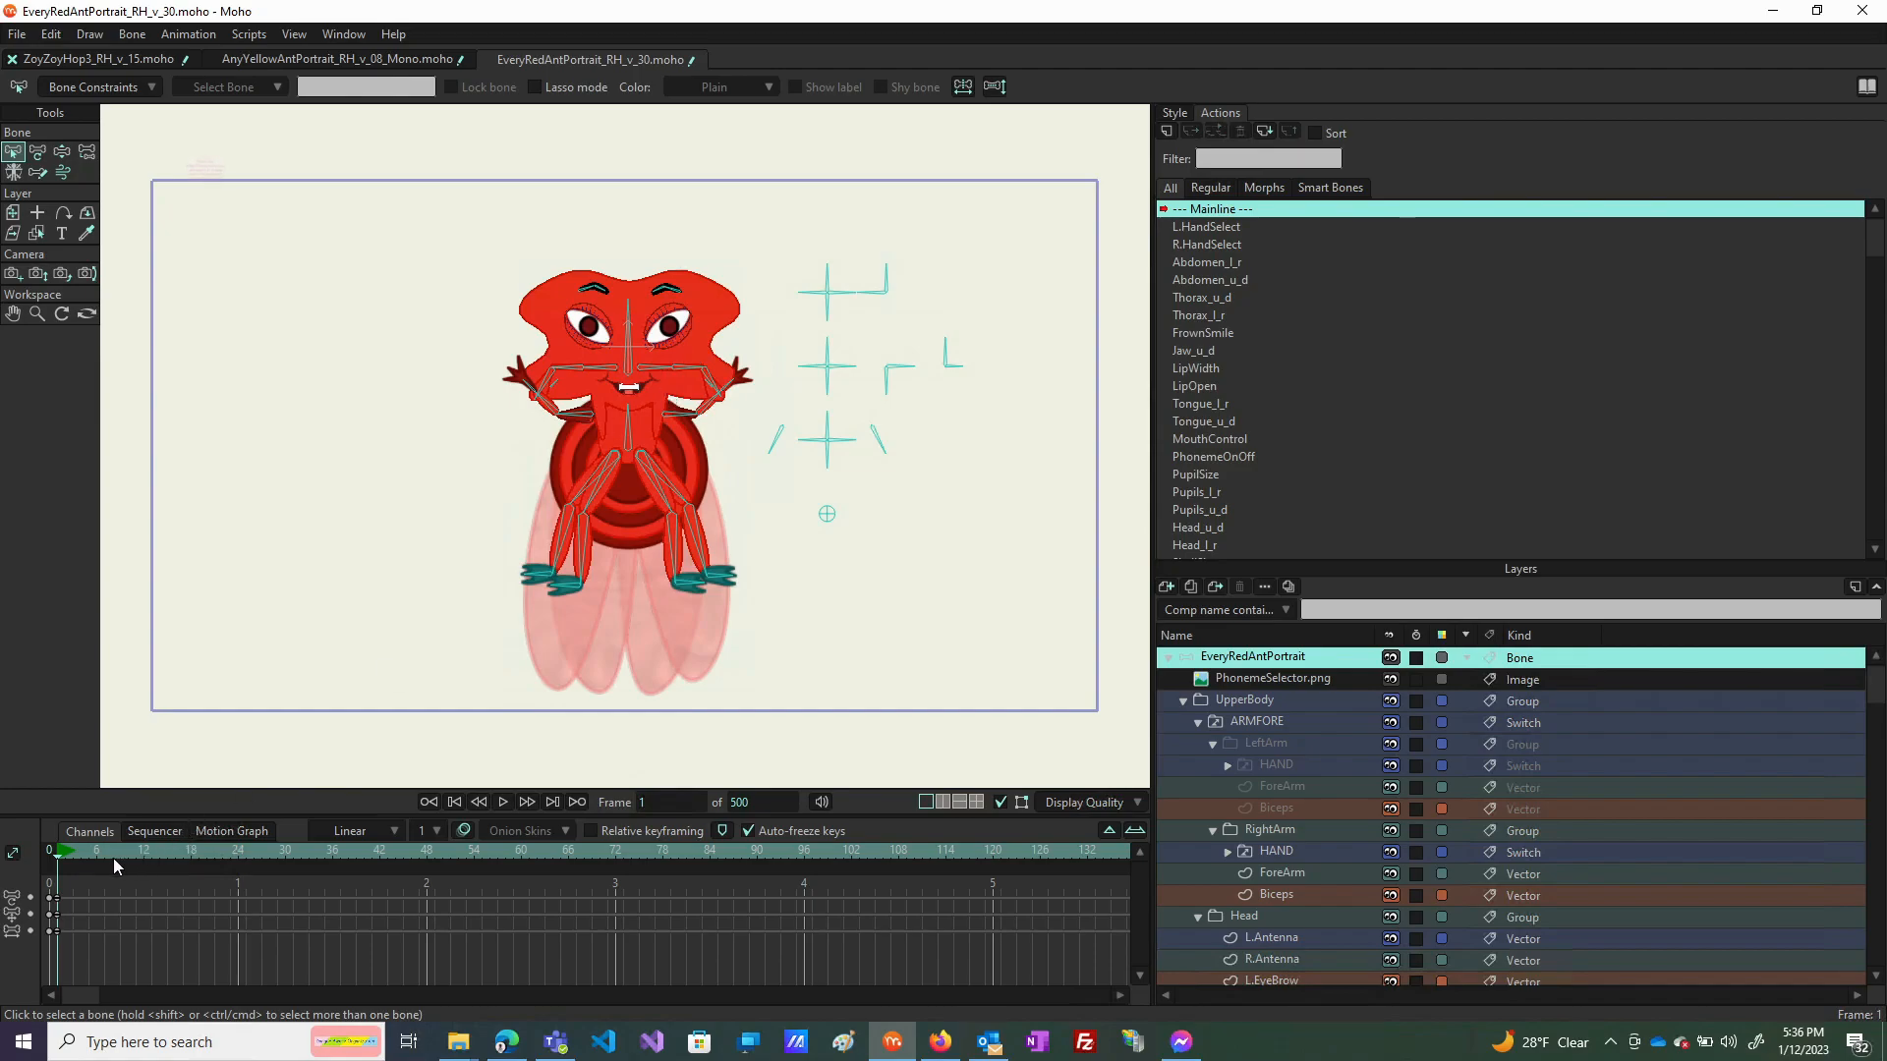
click(238, 852)
click(843, 291)
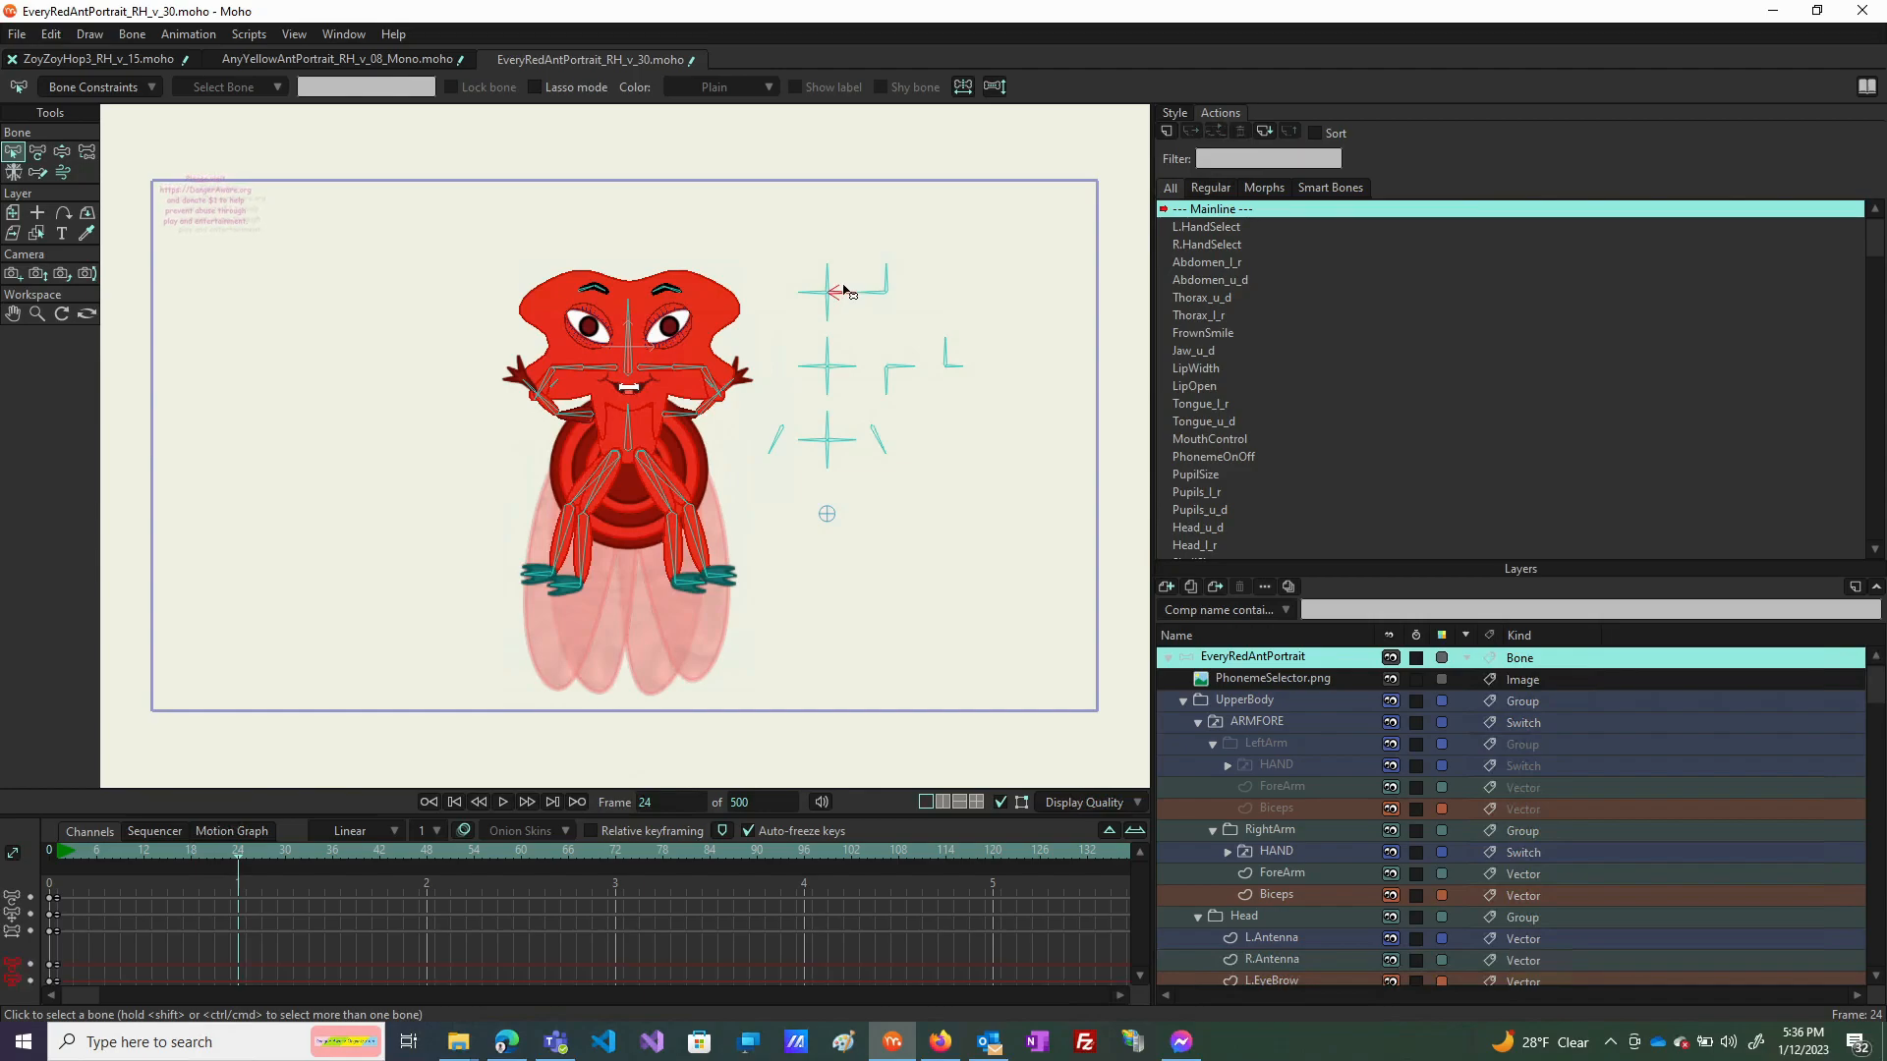
click(62, 152)
mouse_move(816, 275)
mouse_down()
mouse_move(868, 294)
mouse_move(842, 279)
mouse_move(845, 319)
mouse_move(843, 301)
mouse_move(805, 325)
mouse_move(804, 255)
mouse_up()
drag(823, 321, 765, 321)
click(842, 257)
mouse_move(841, 258)
mouse_down()
mouse_move(806, 267)
mouse_move(856, 266)
mouse_move(875, 322)
mouse_move(871, 259)
mouse_up()
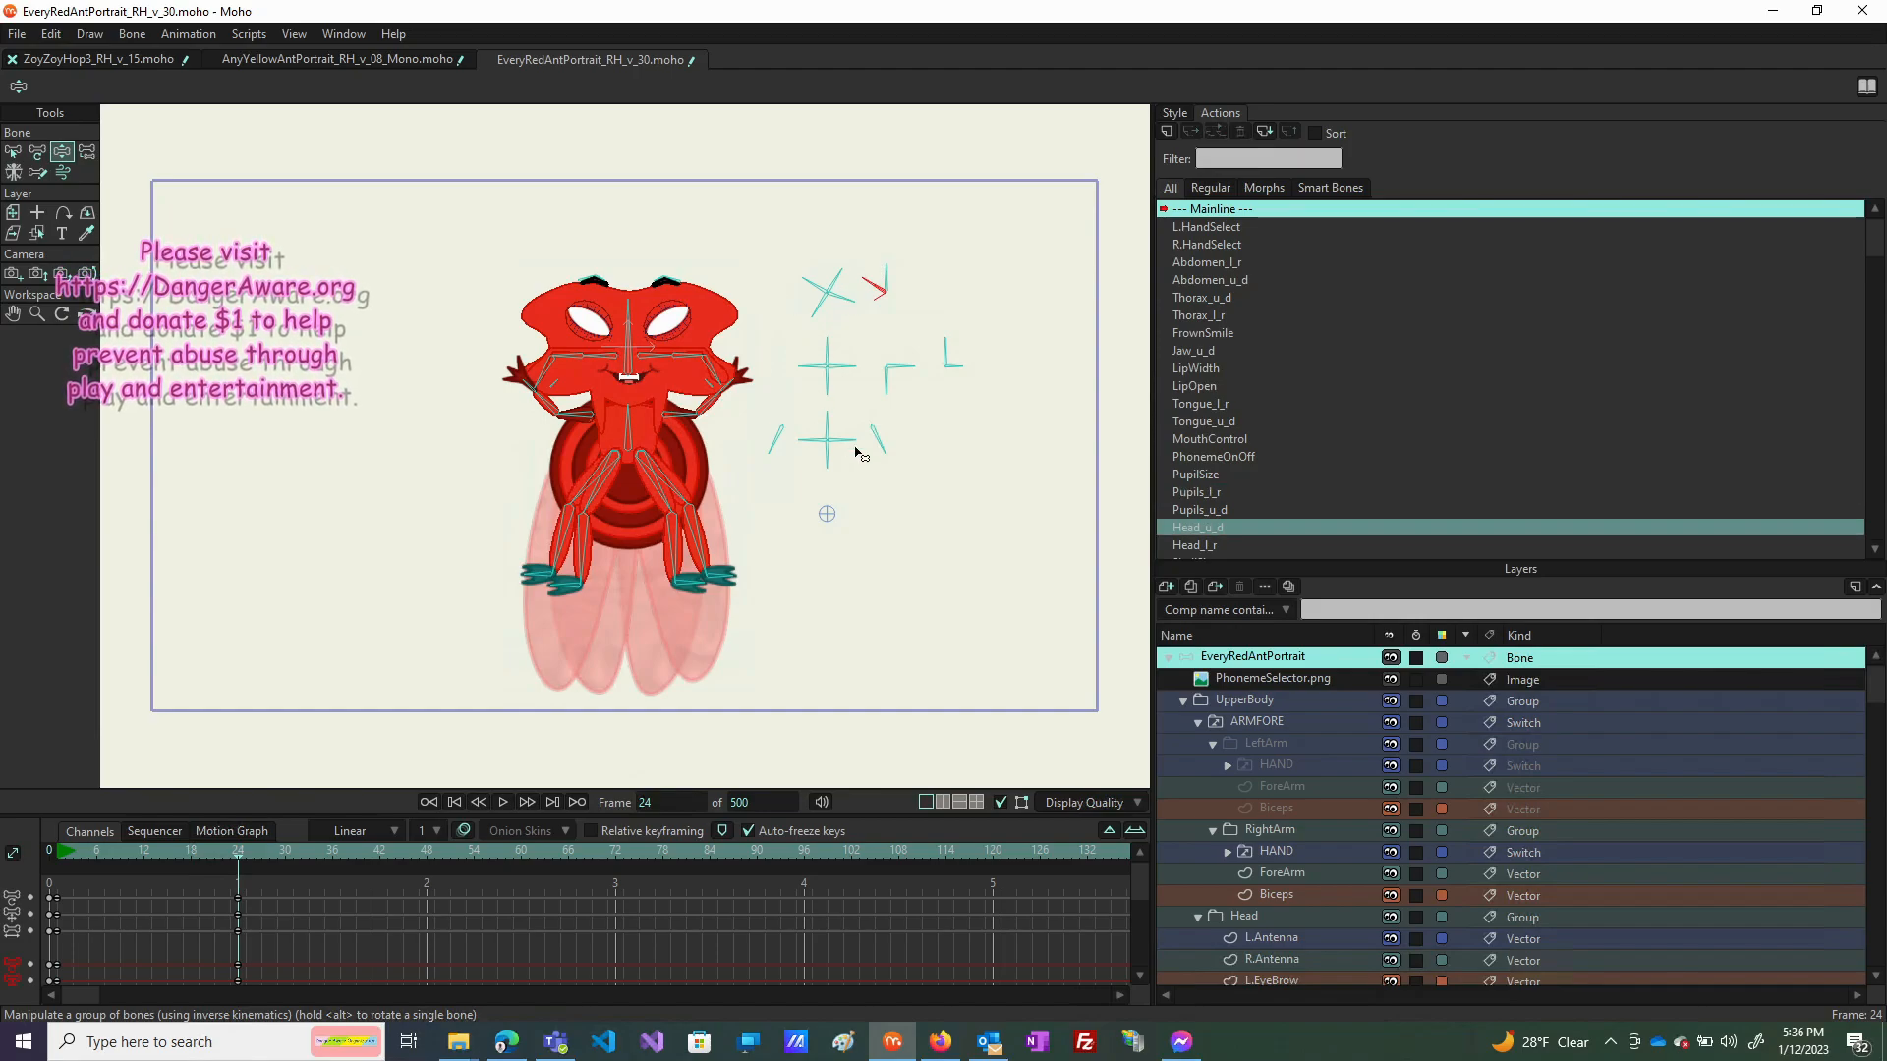
drag(846, 285, 818, 273)
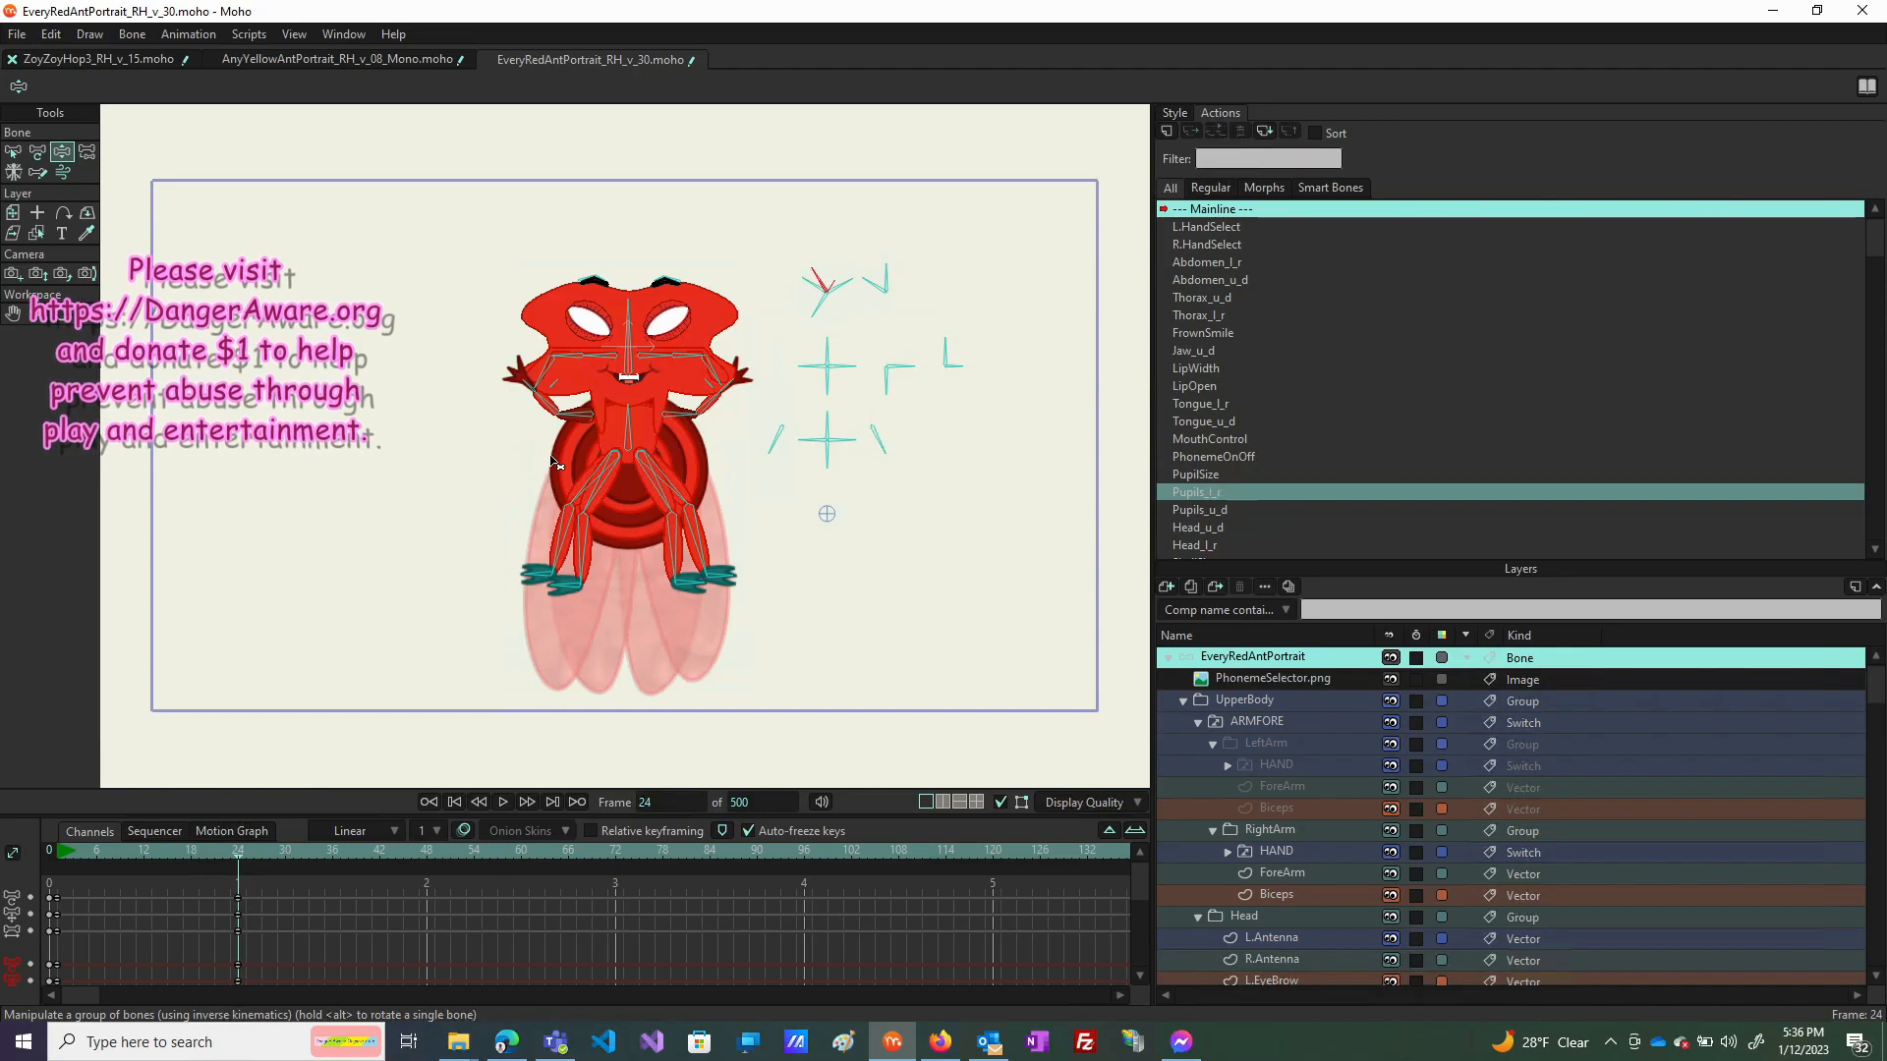
Rotate the FrownSmile, lip, MouthControl and tongue control bones to test the red ant's mouth shapes.
drag(818, 386, 831, 416)
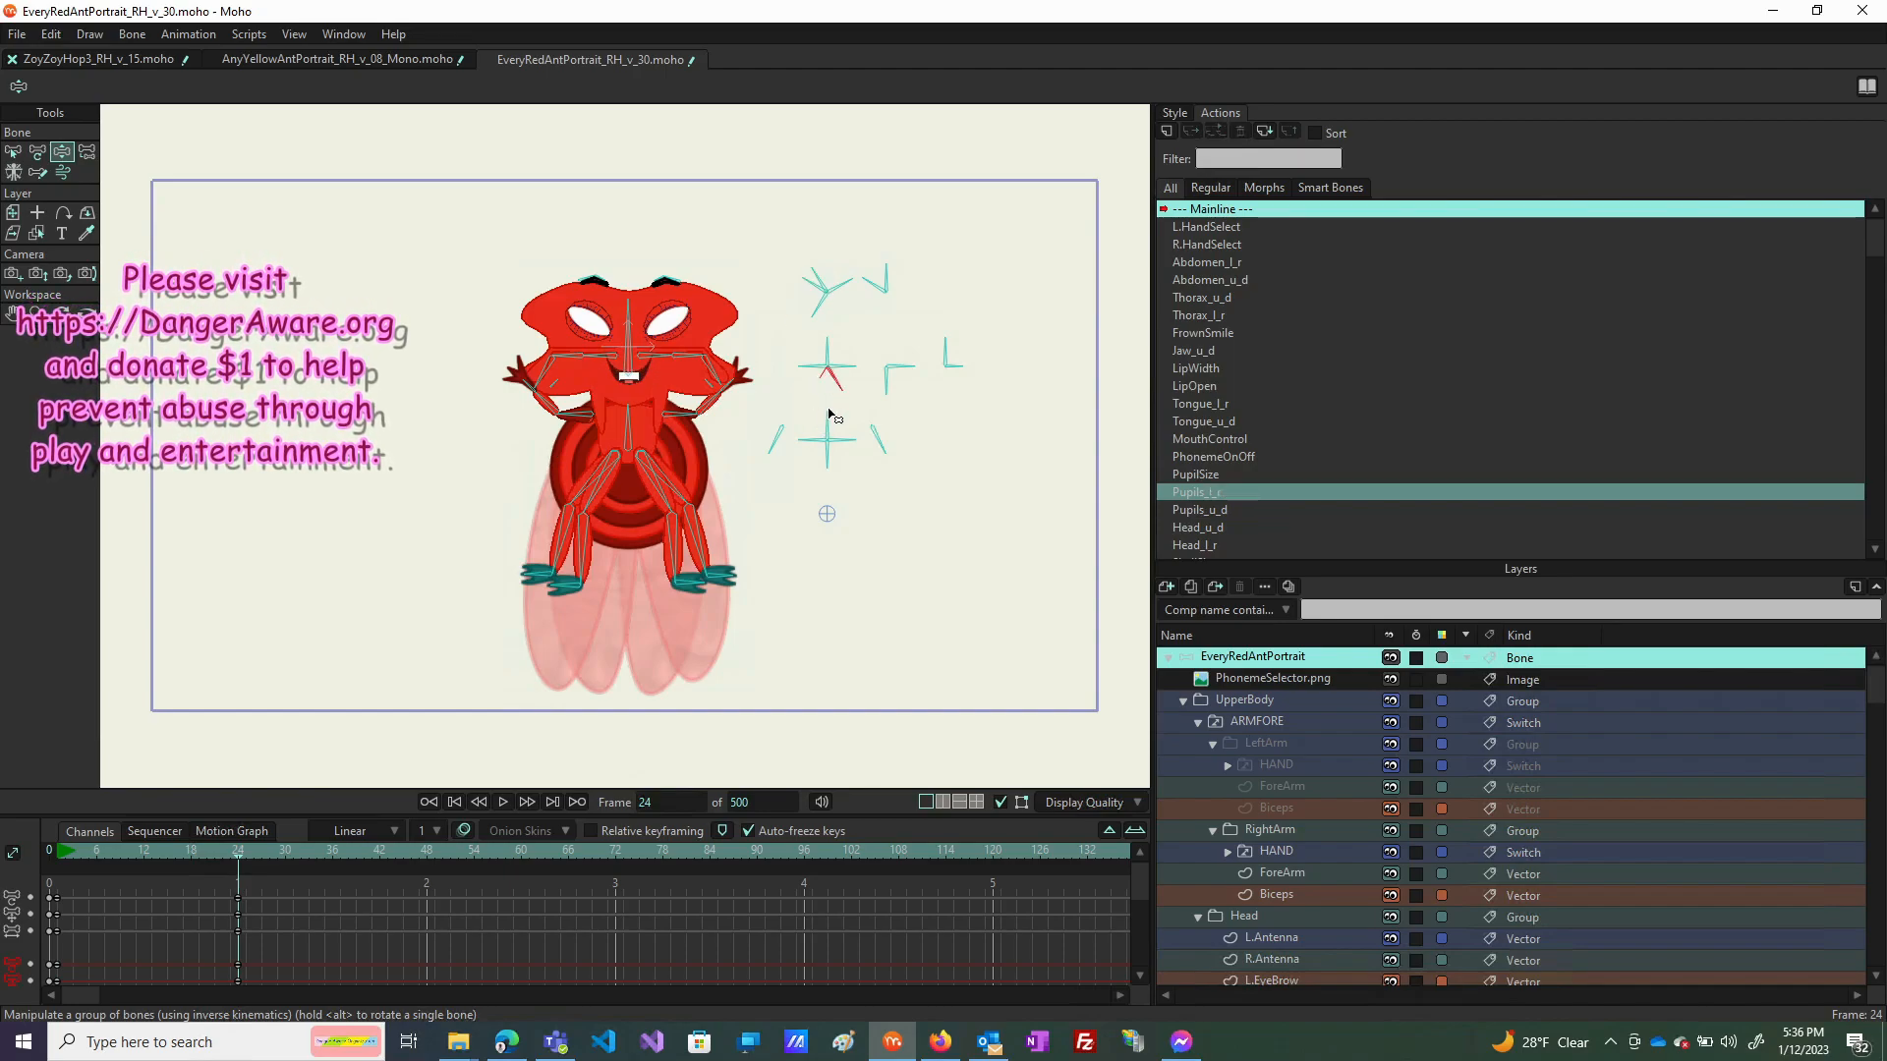
click(806, 378)
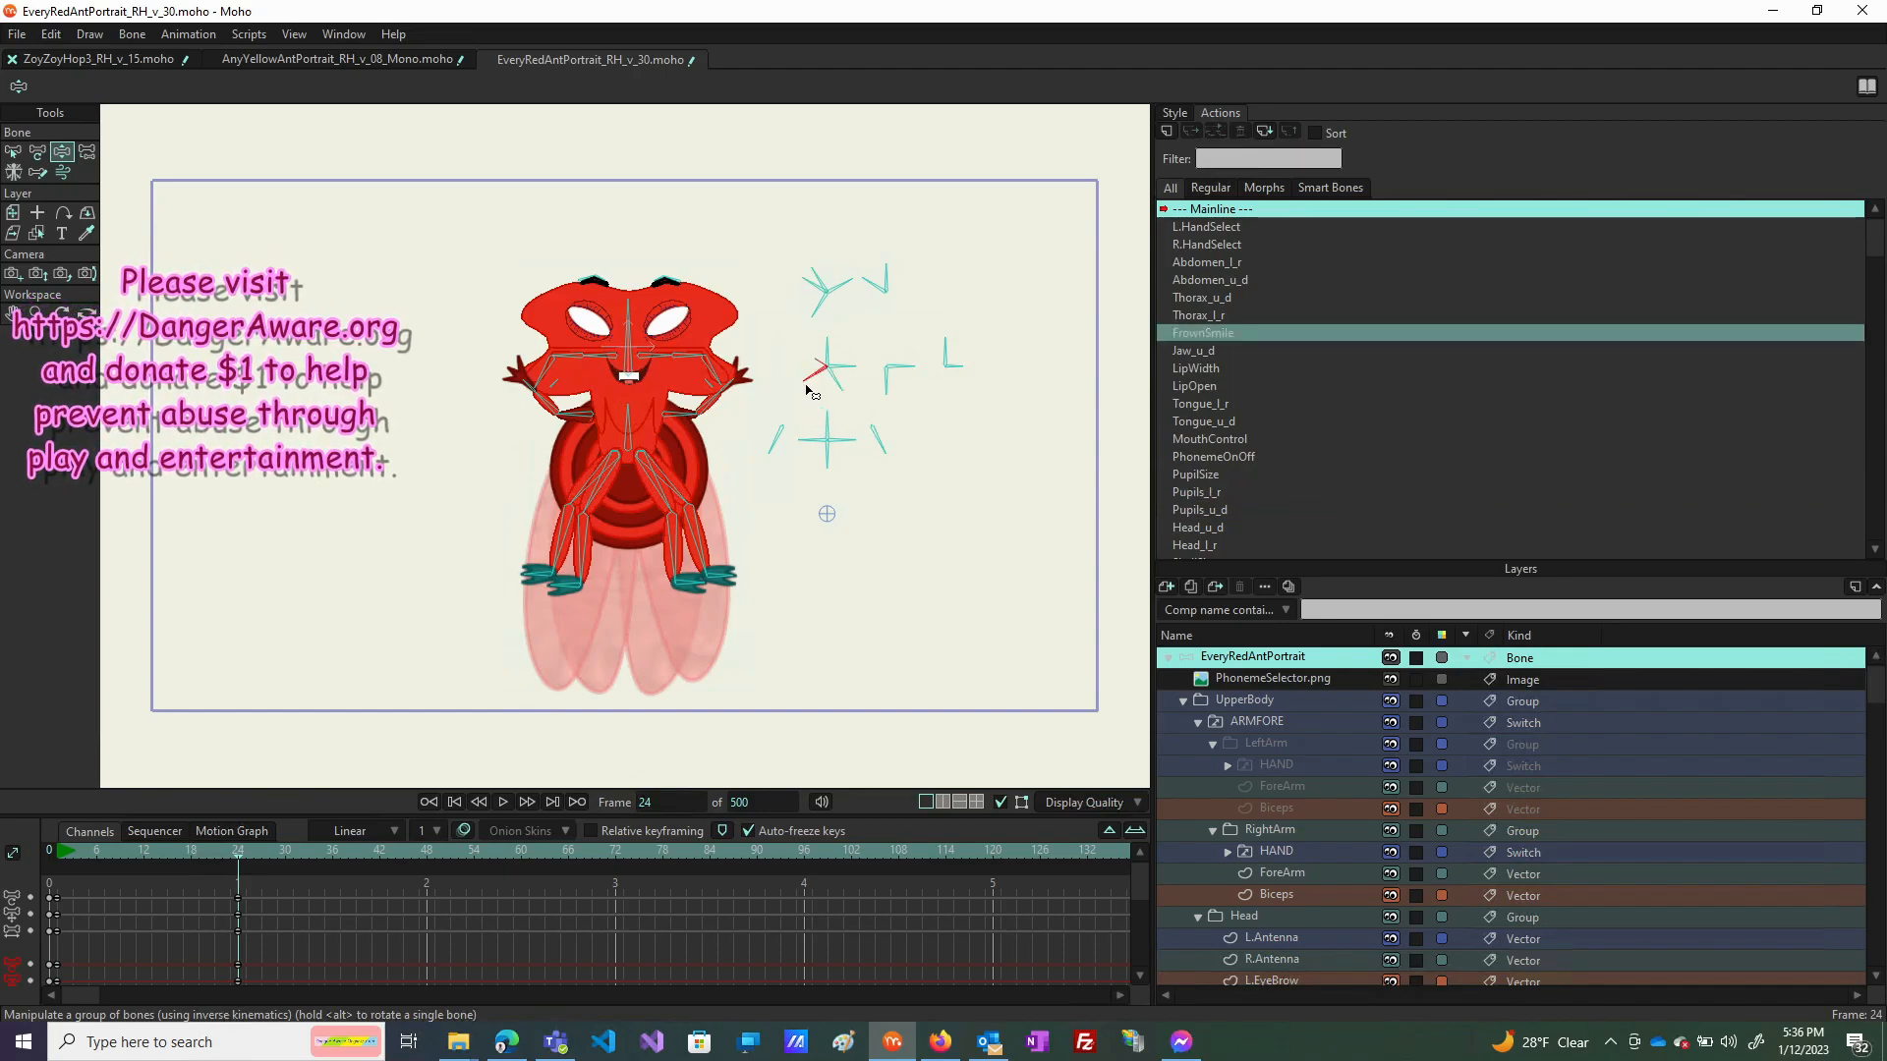
click(812, 365)
drag(934, 374, 948, 324)
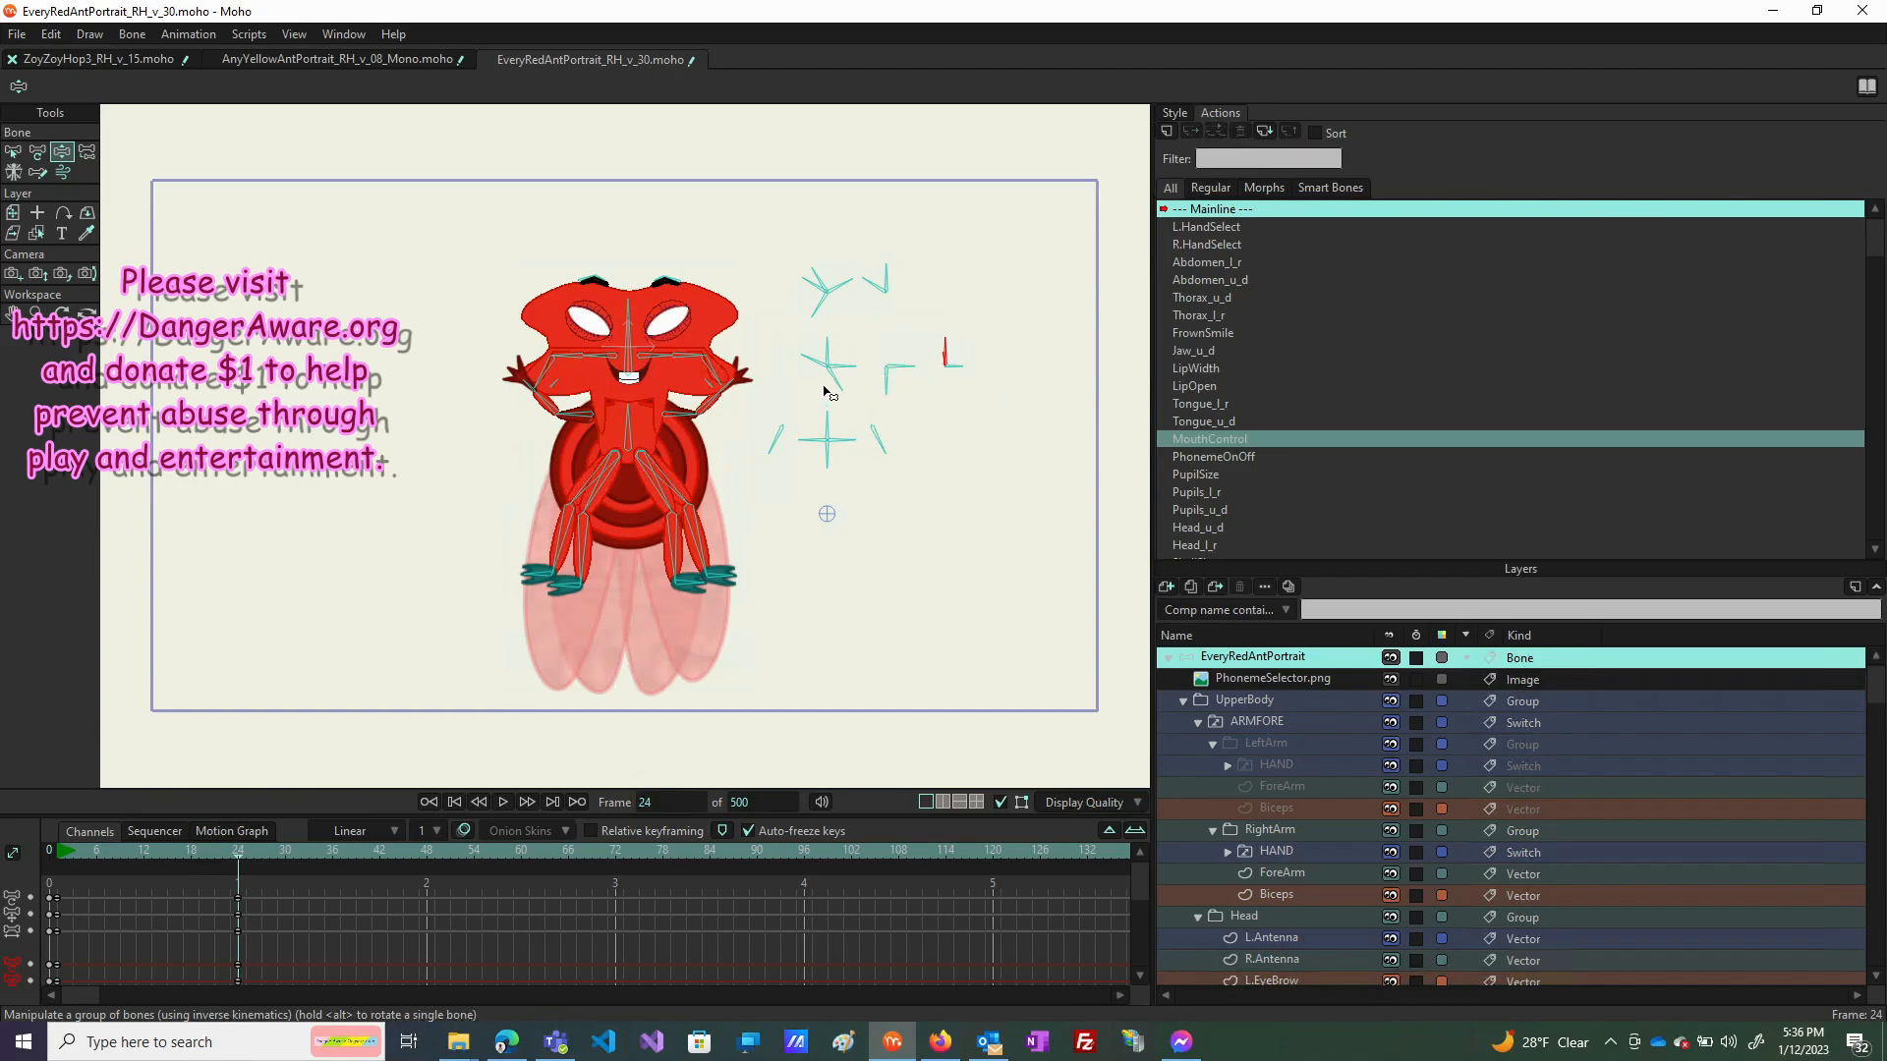
drag(831, 379, 887, 395)
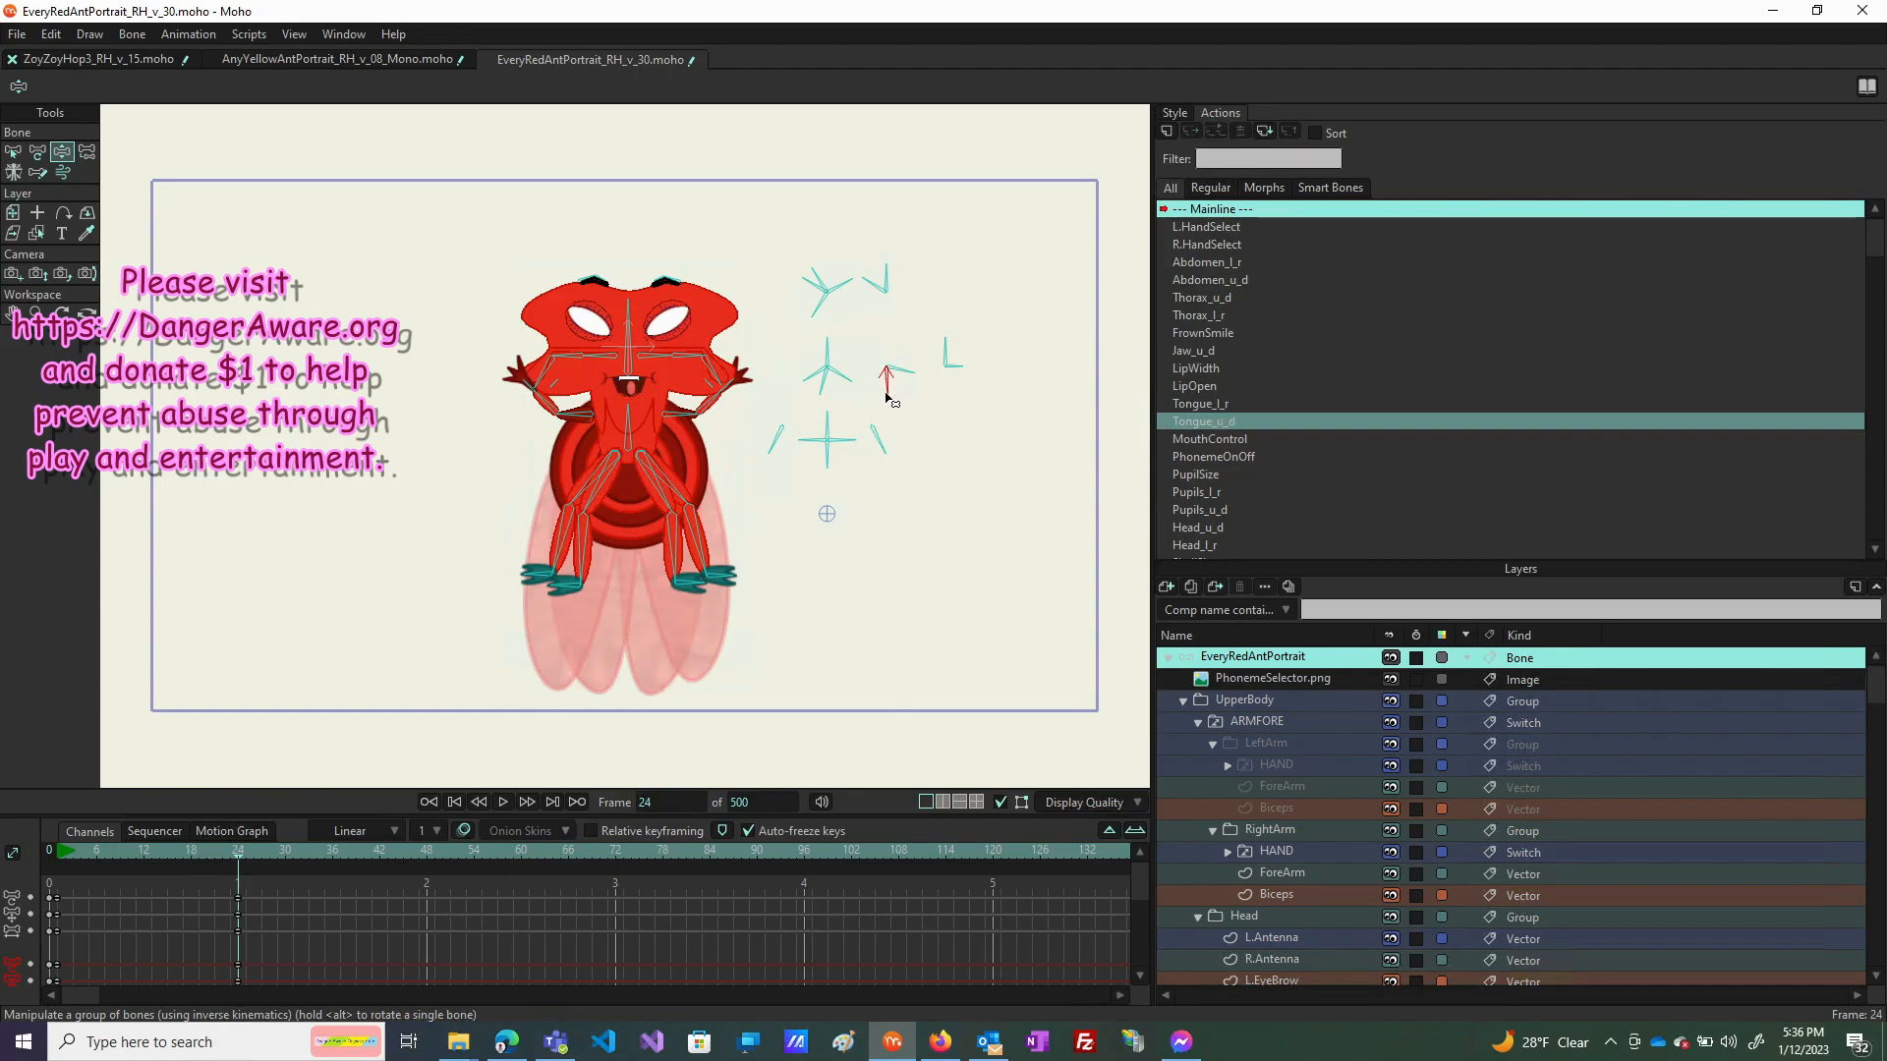
click(899, 419)
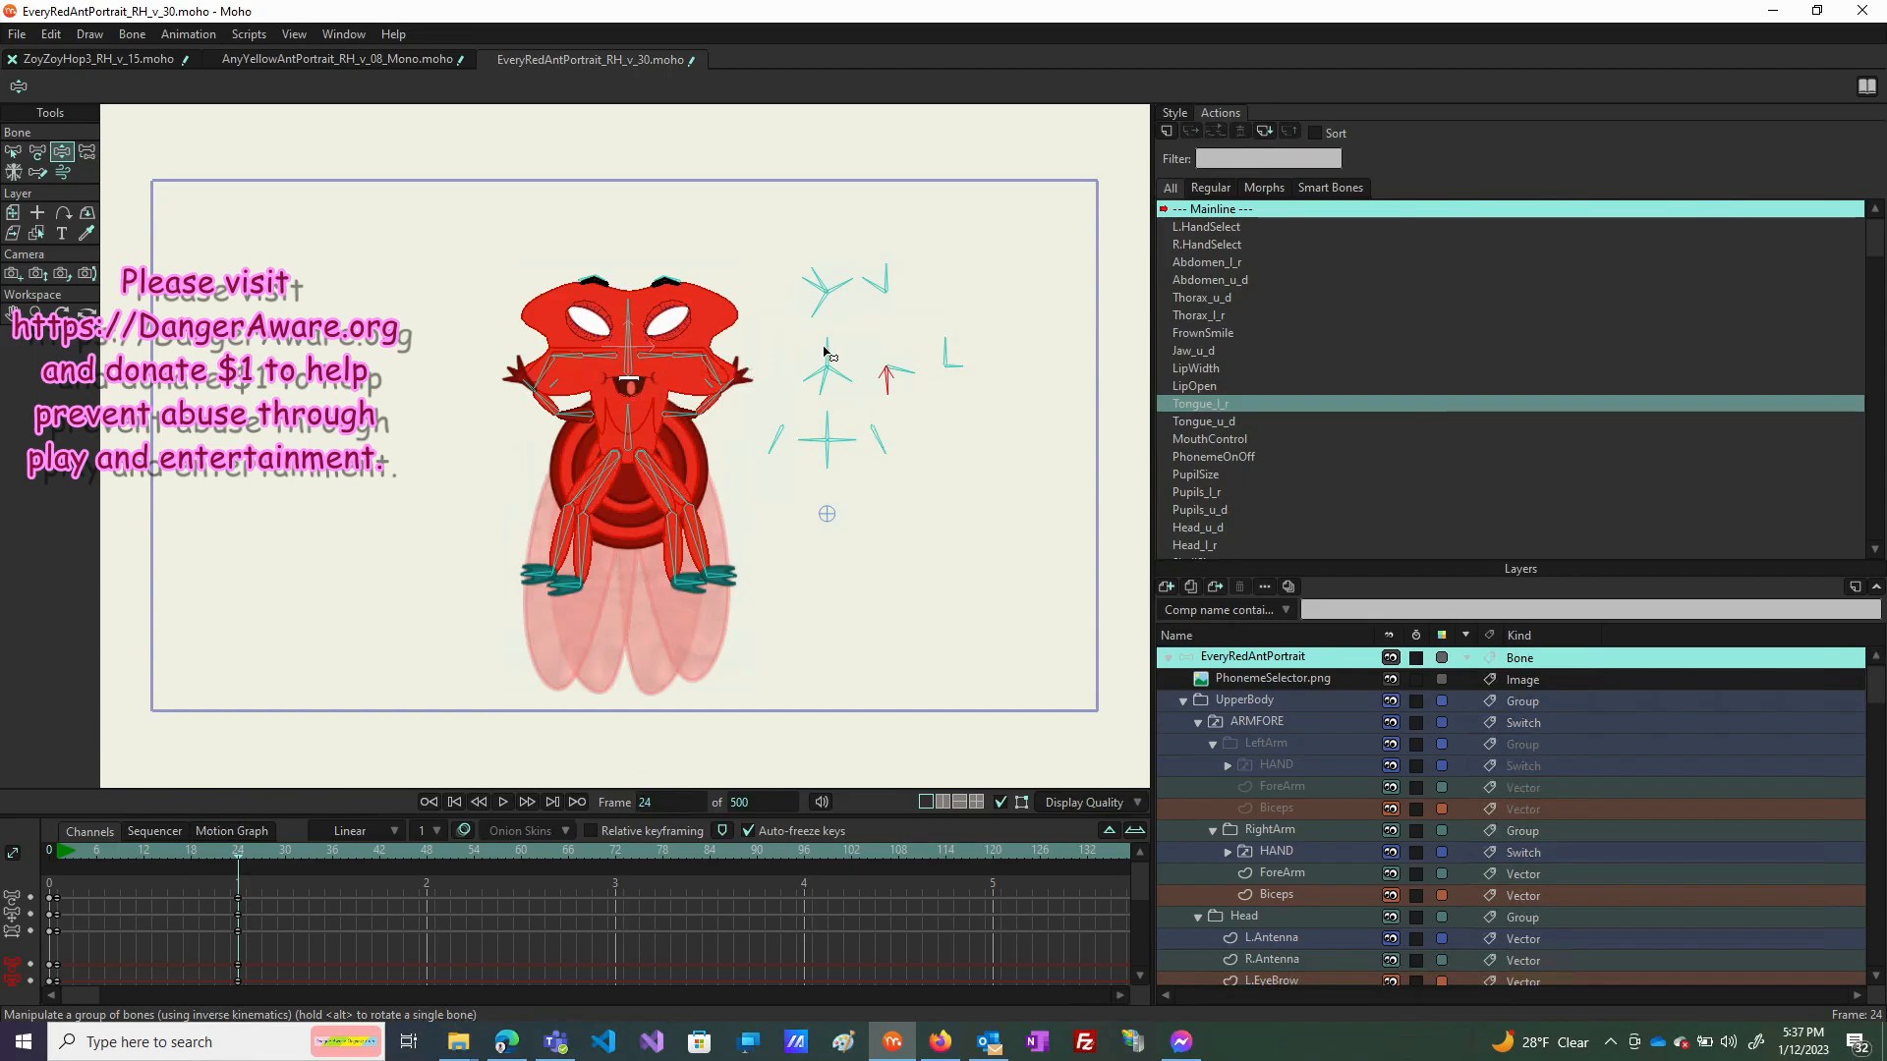
Test the MouthControl and PhonemeOnOff bones by toggling the phoneme selector and mouth controls, and swing the Jaw_u_d bone.
mouse_move(940, 354)
mouse_down()
mouse_move(966, 360)
mouse_move(941, 386)
mouse_move(945, 348)
mouse_up()
click(955, 365)
drag(966, 374, 967, 368)
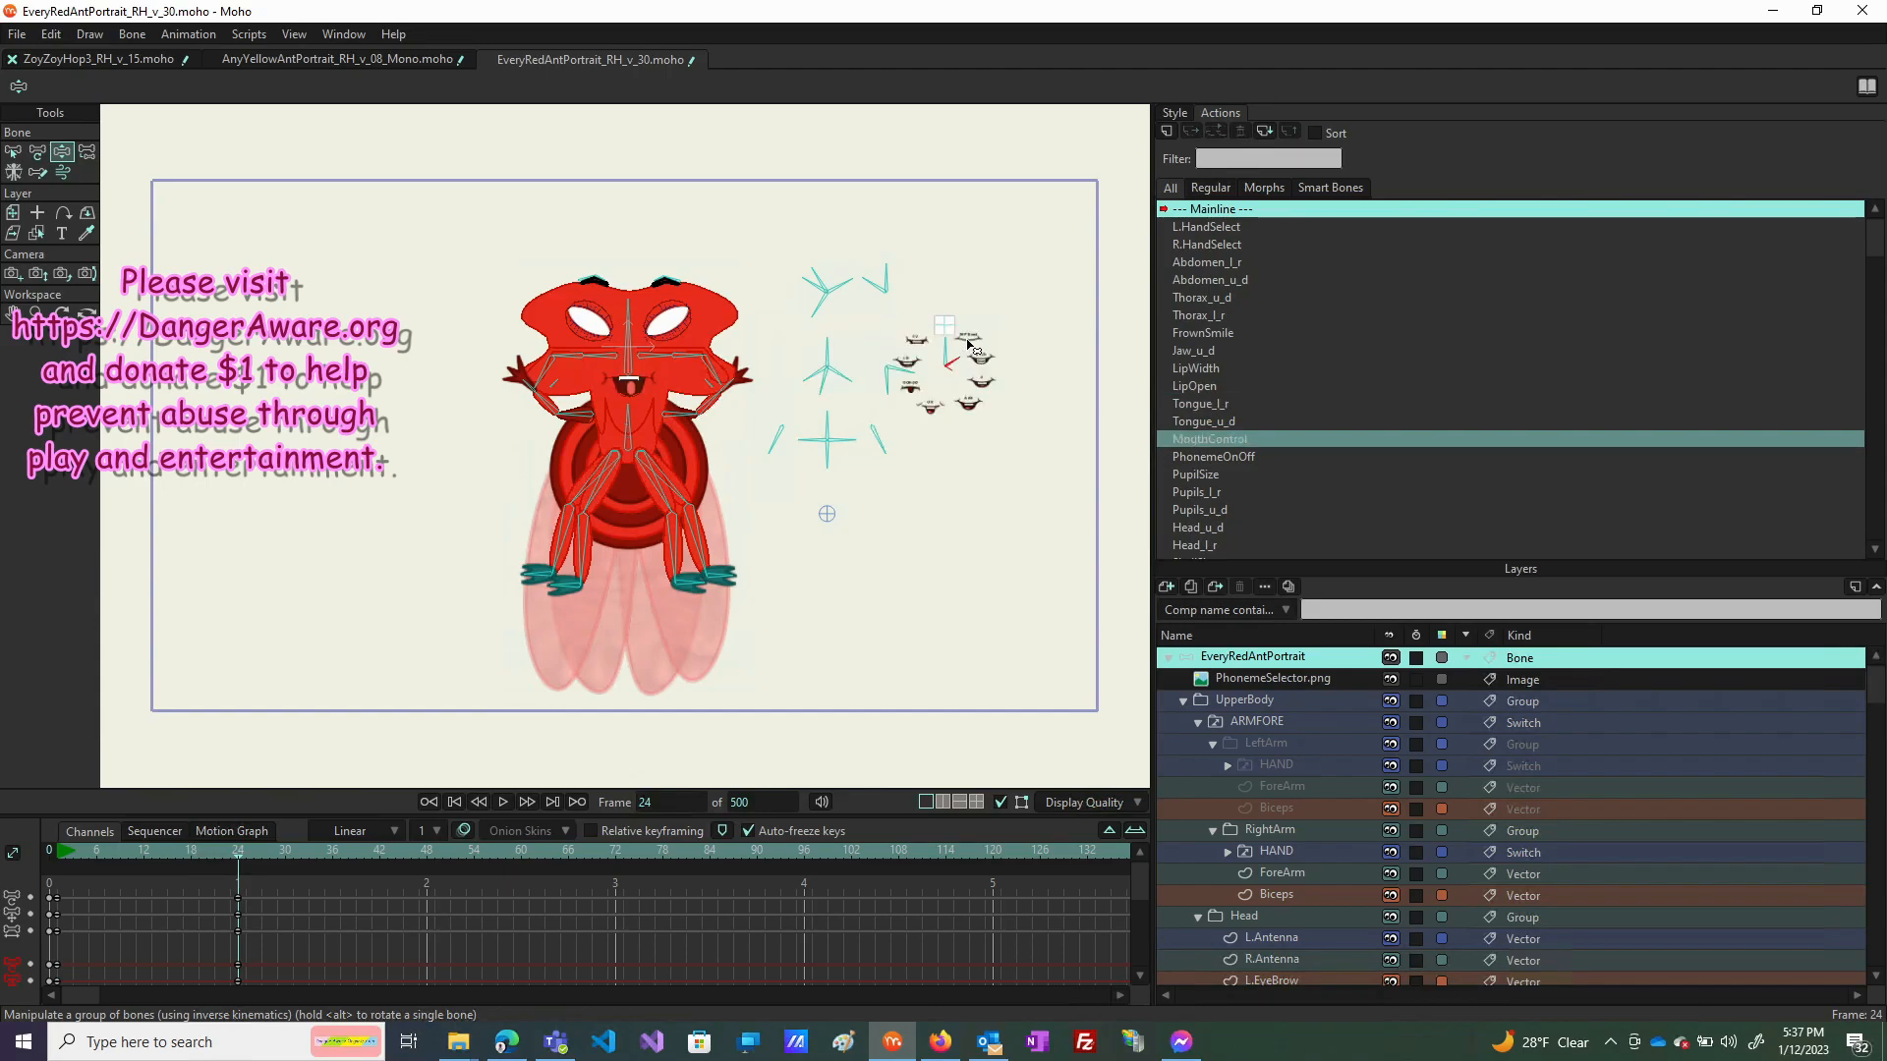
click(946, 352)
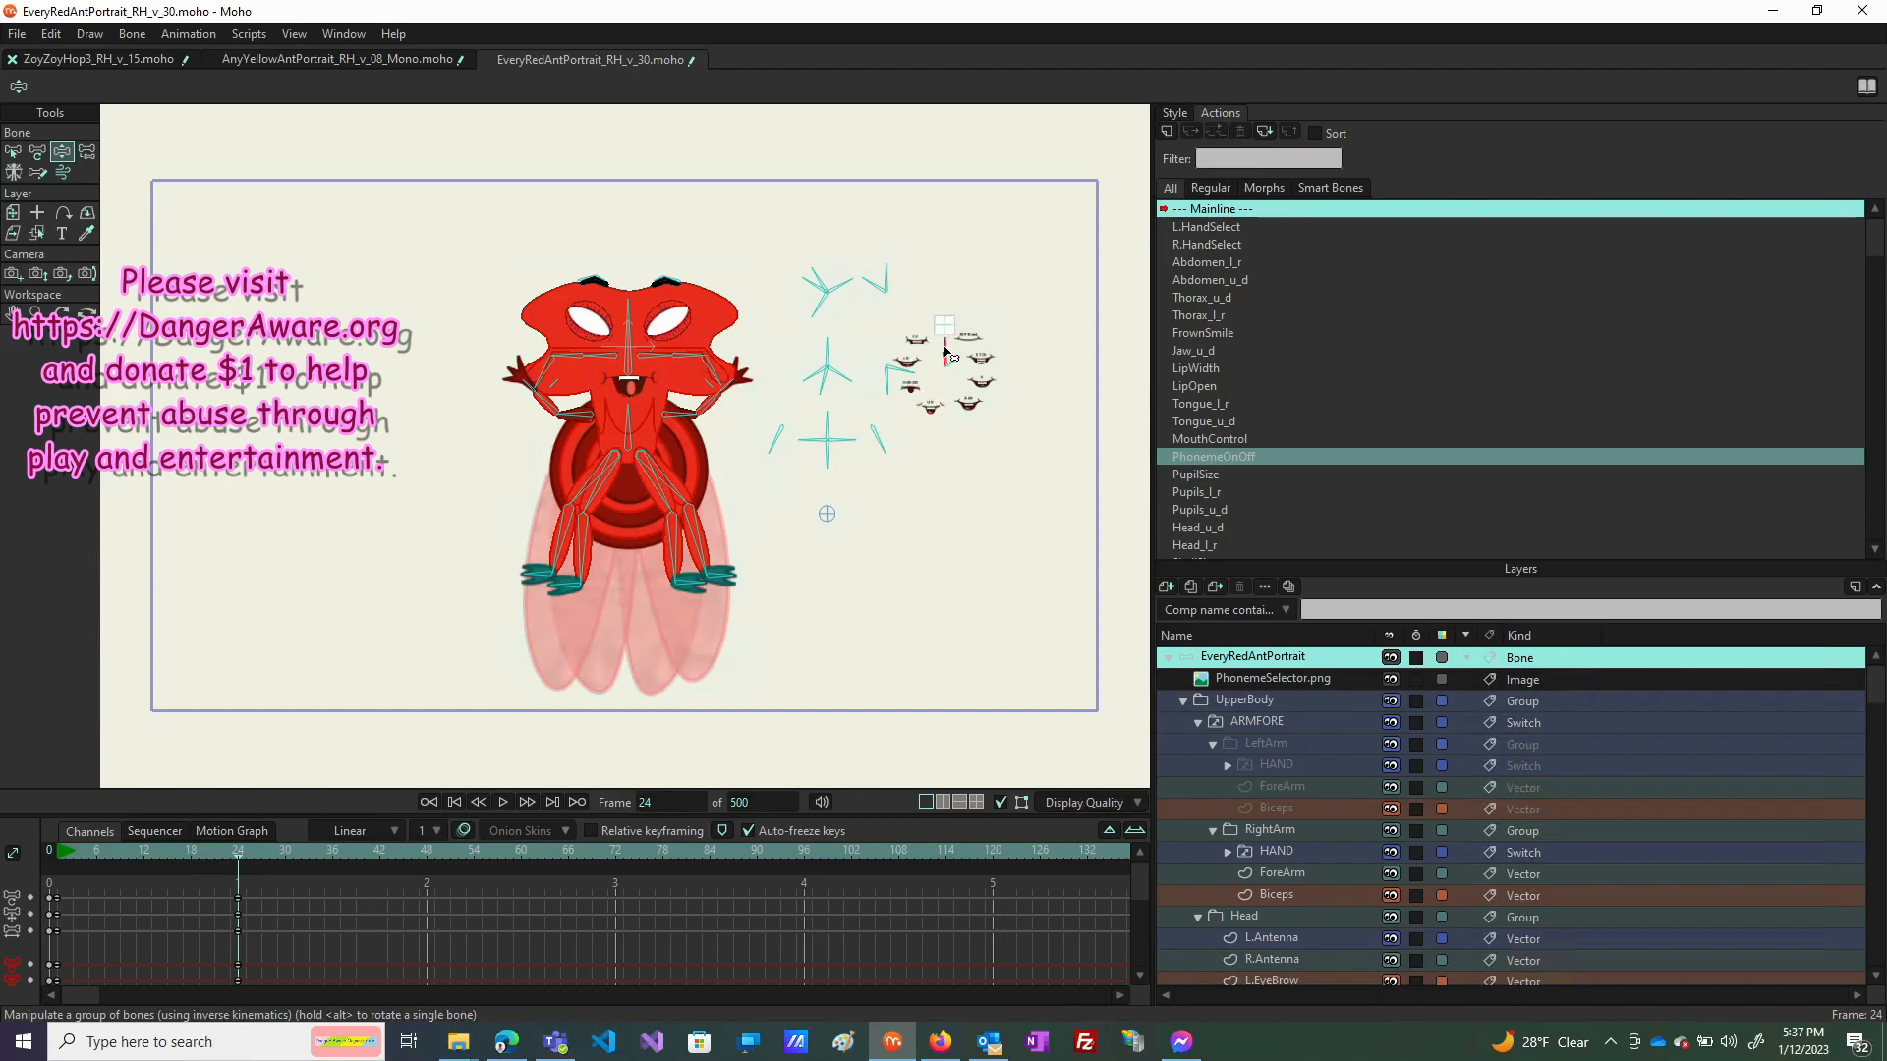
drag(949, 351, 962, 352)
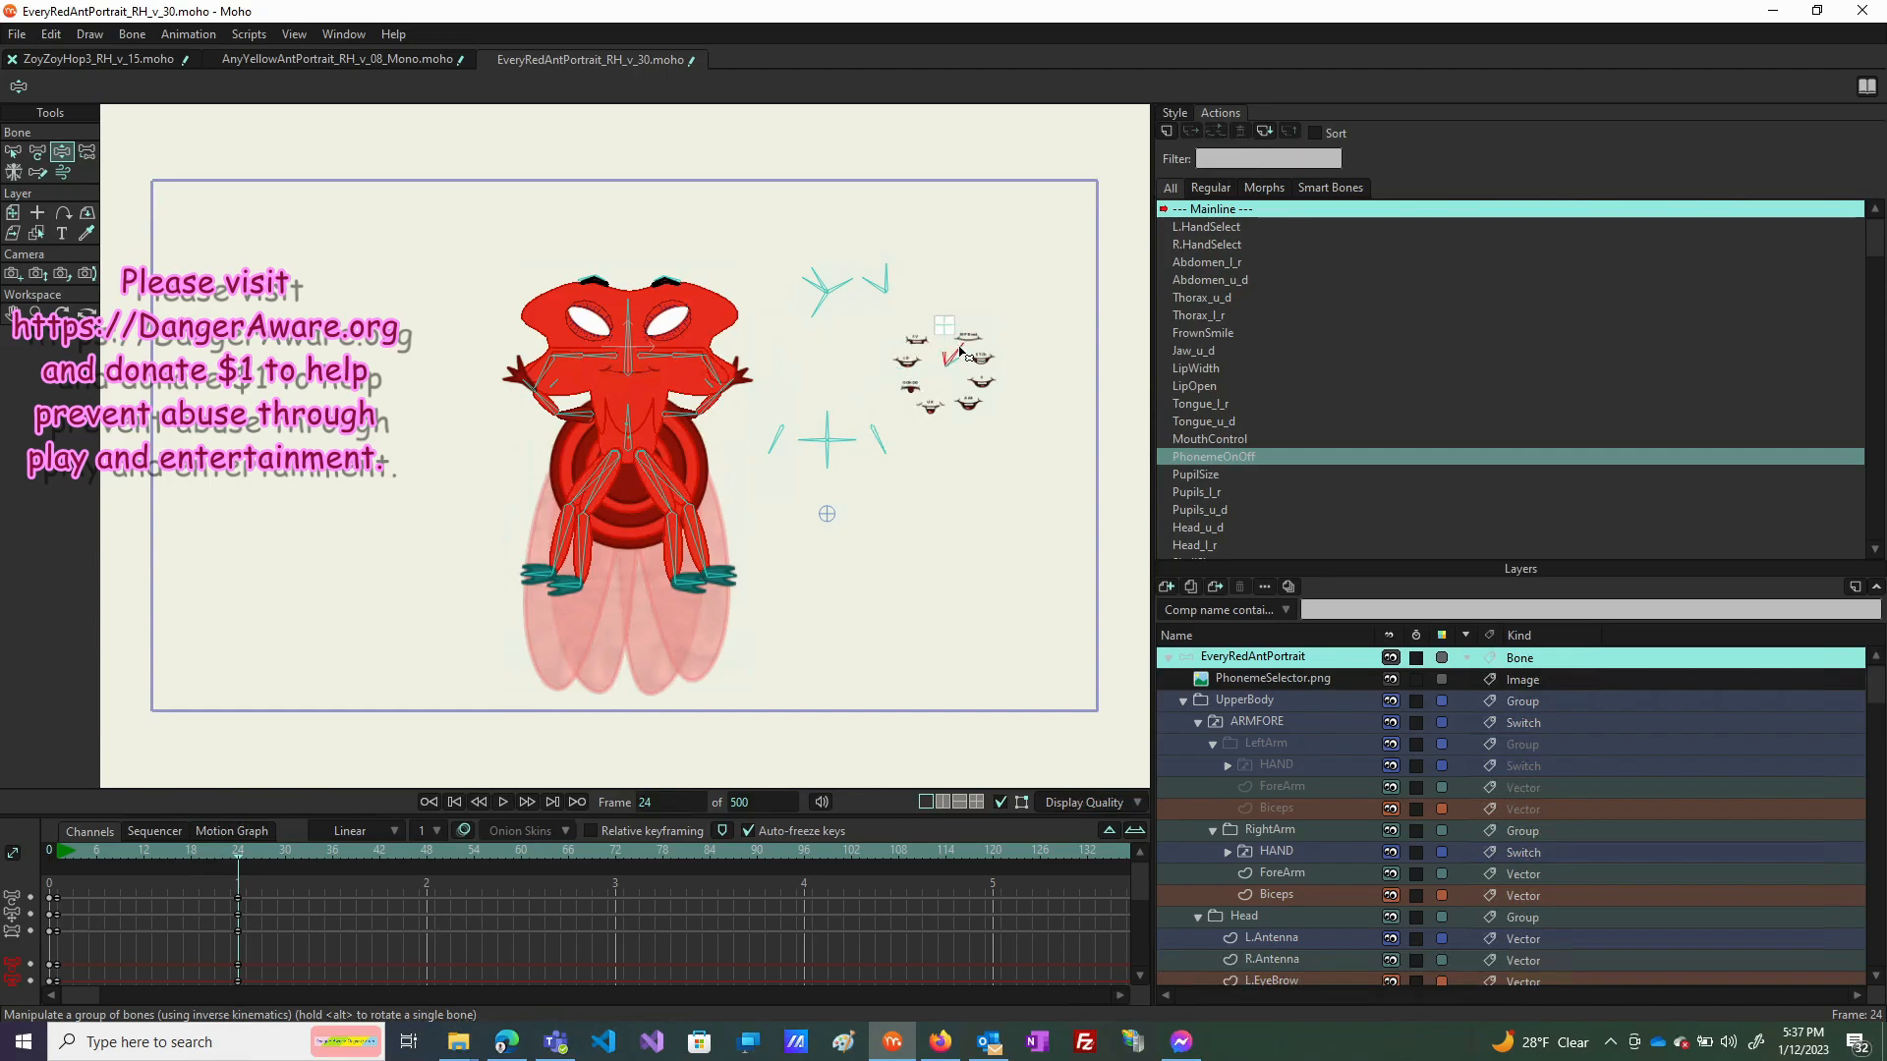
click(963, 362)
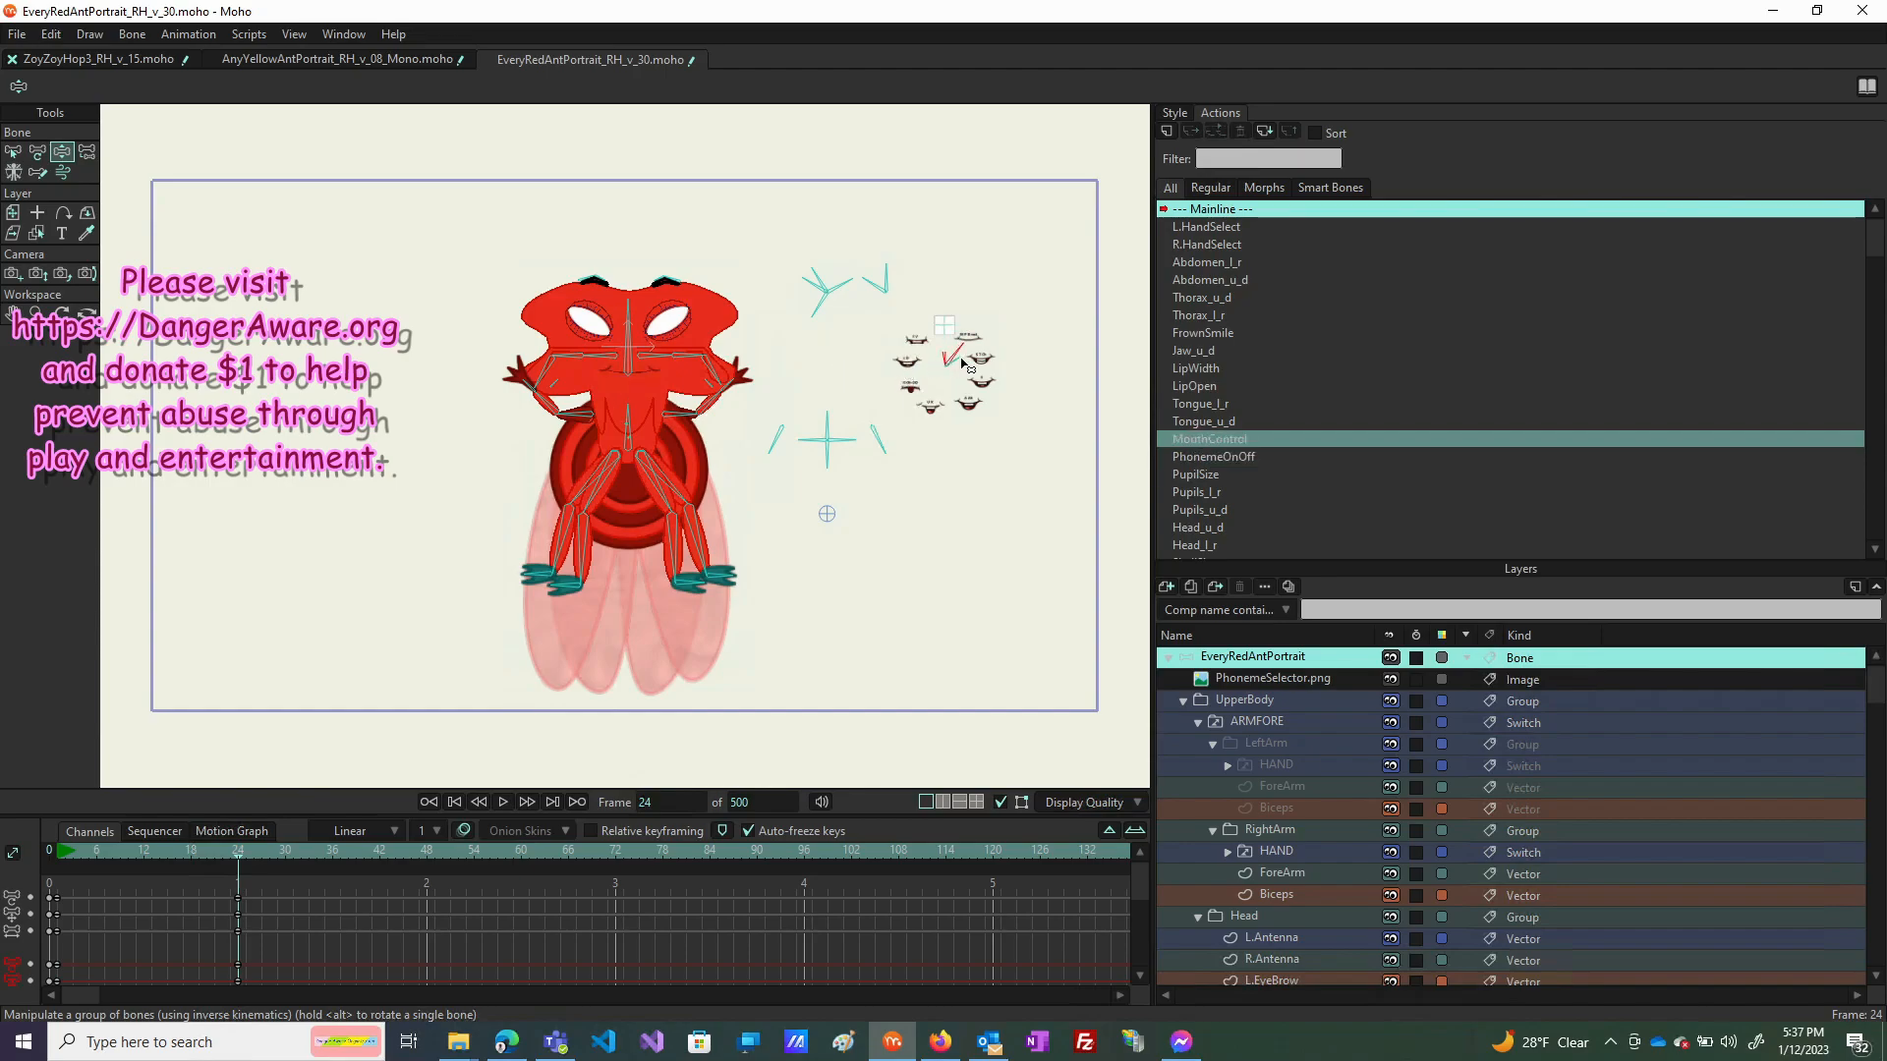
mouse_move(951, 350)
mouse_down()
mouse_move(965, 386)
mouse_move(946, 391)
mouse_move(926, 351)
mouse_up()
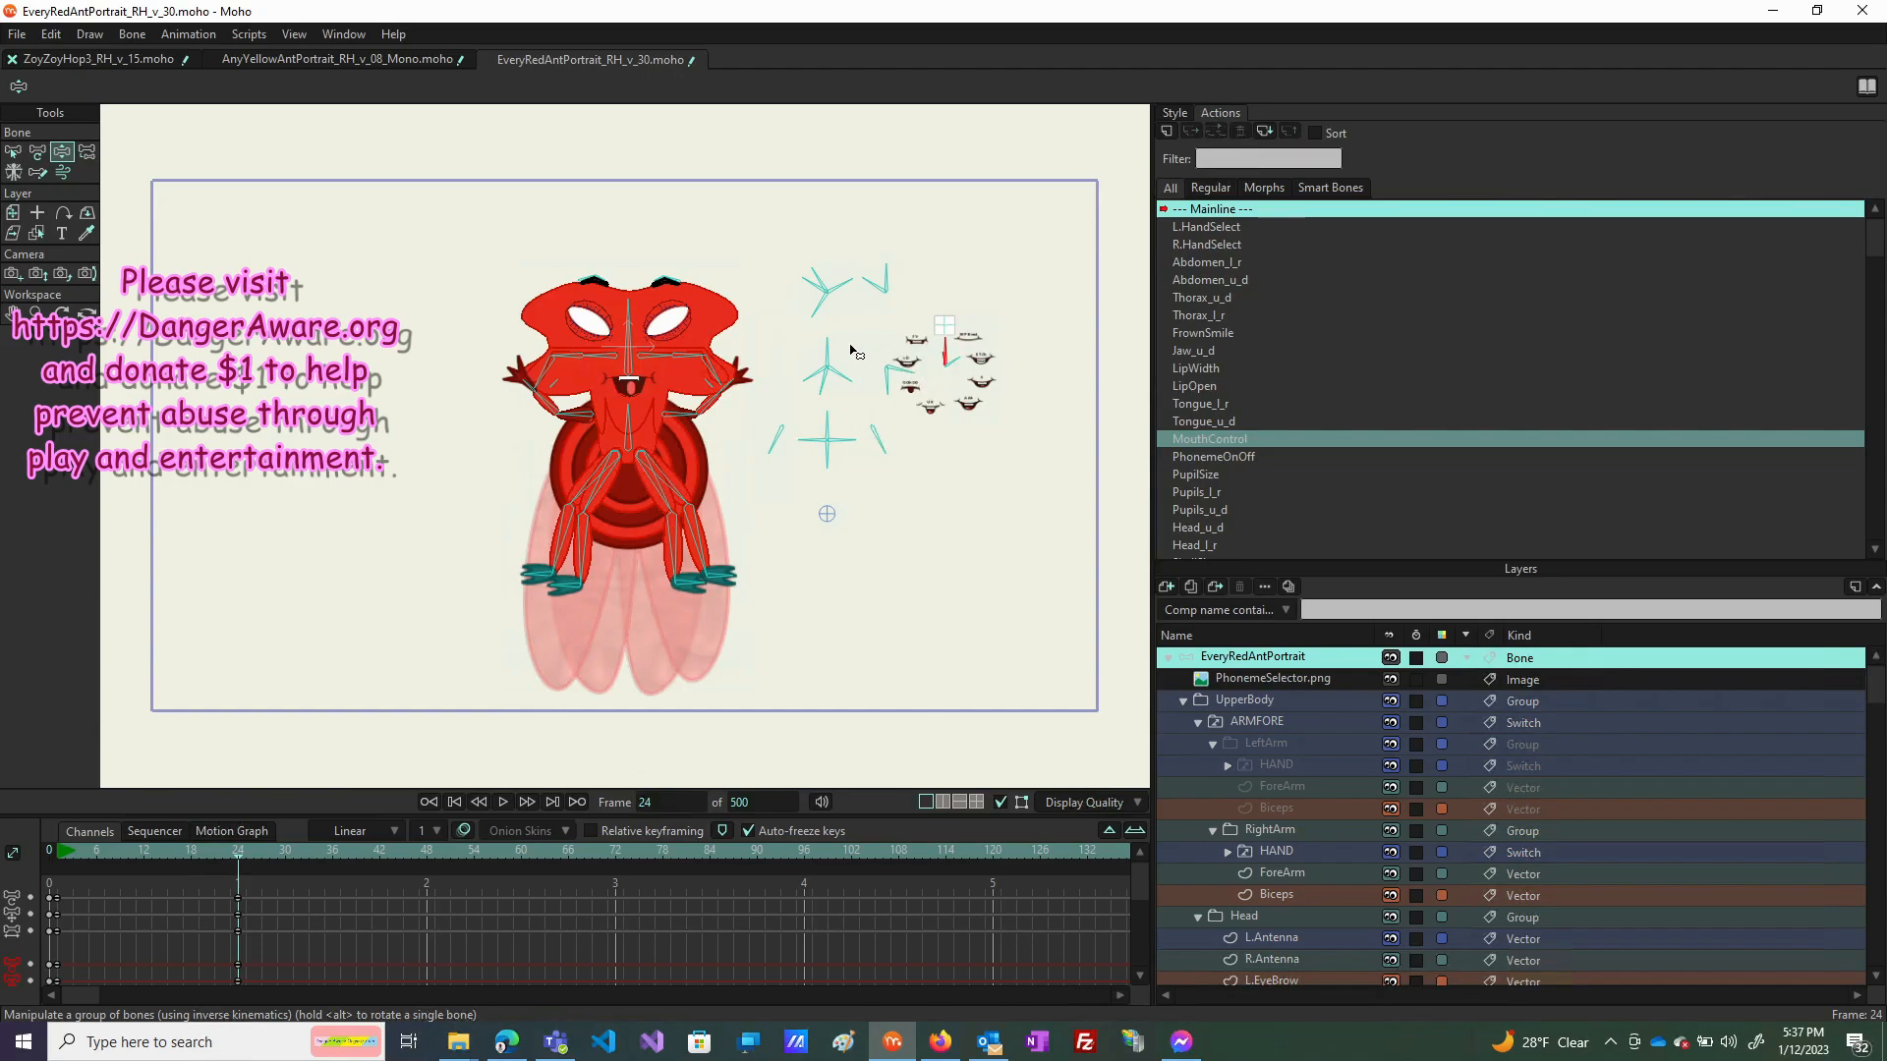
drag(943, 344, 799, 368)
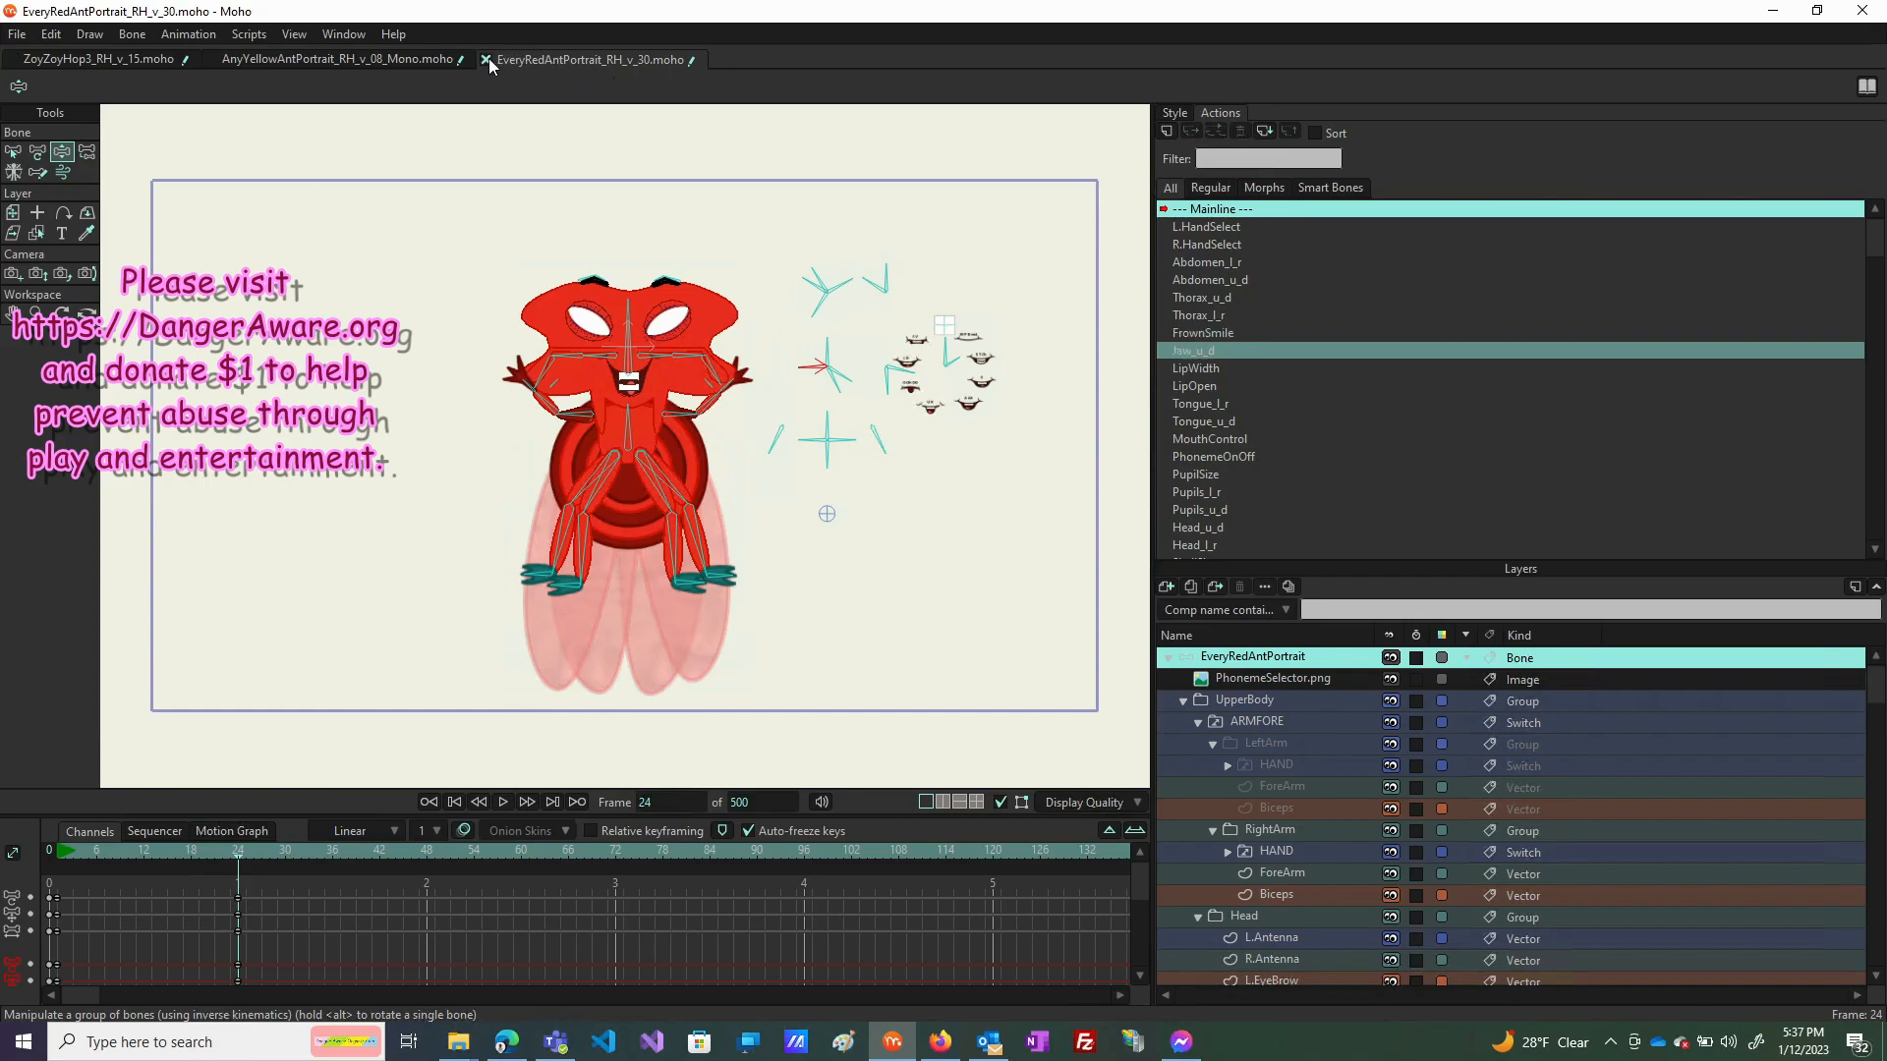
Close the EveryRedAntPortrait and AnyYellowAntPortrait documents without saving, returning to the ZoyZoyHop3 grasshopper file.
click(485, 59)
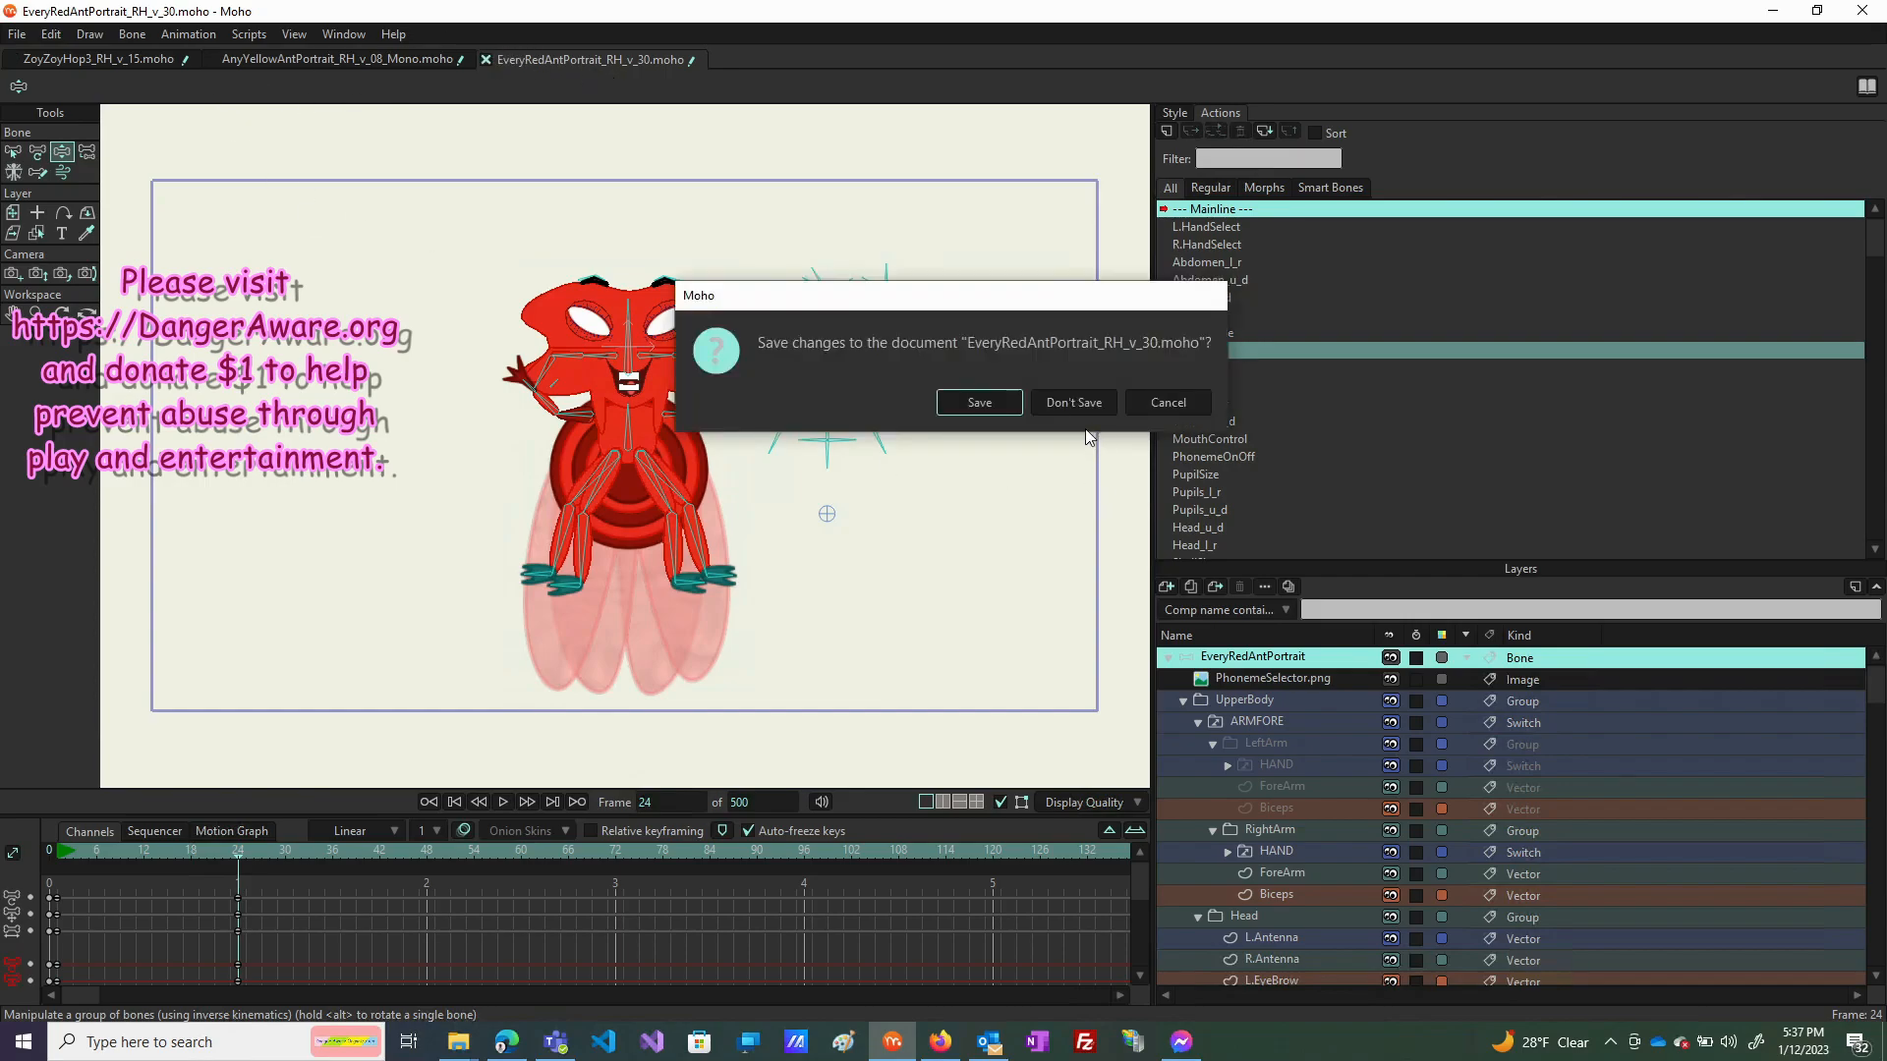
click(1074, 403)
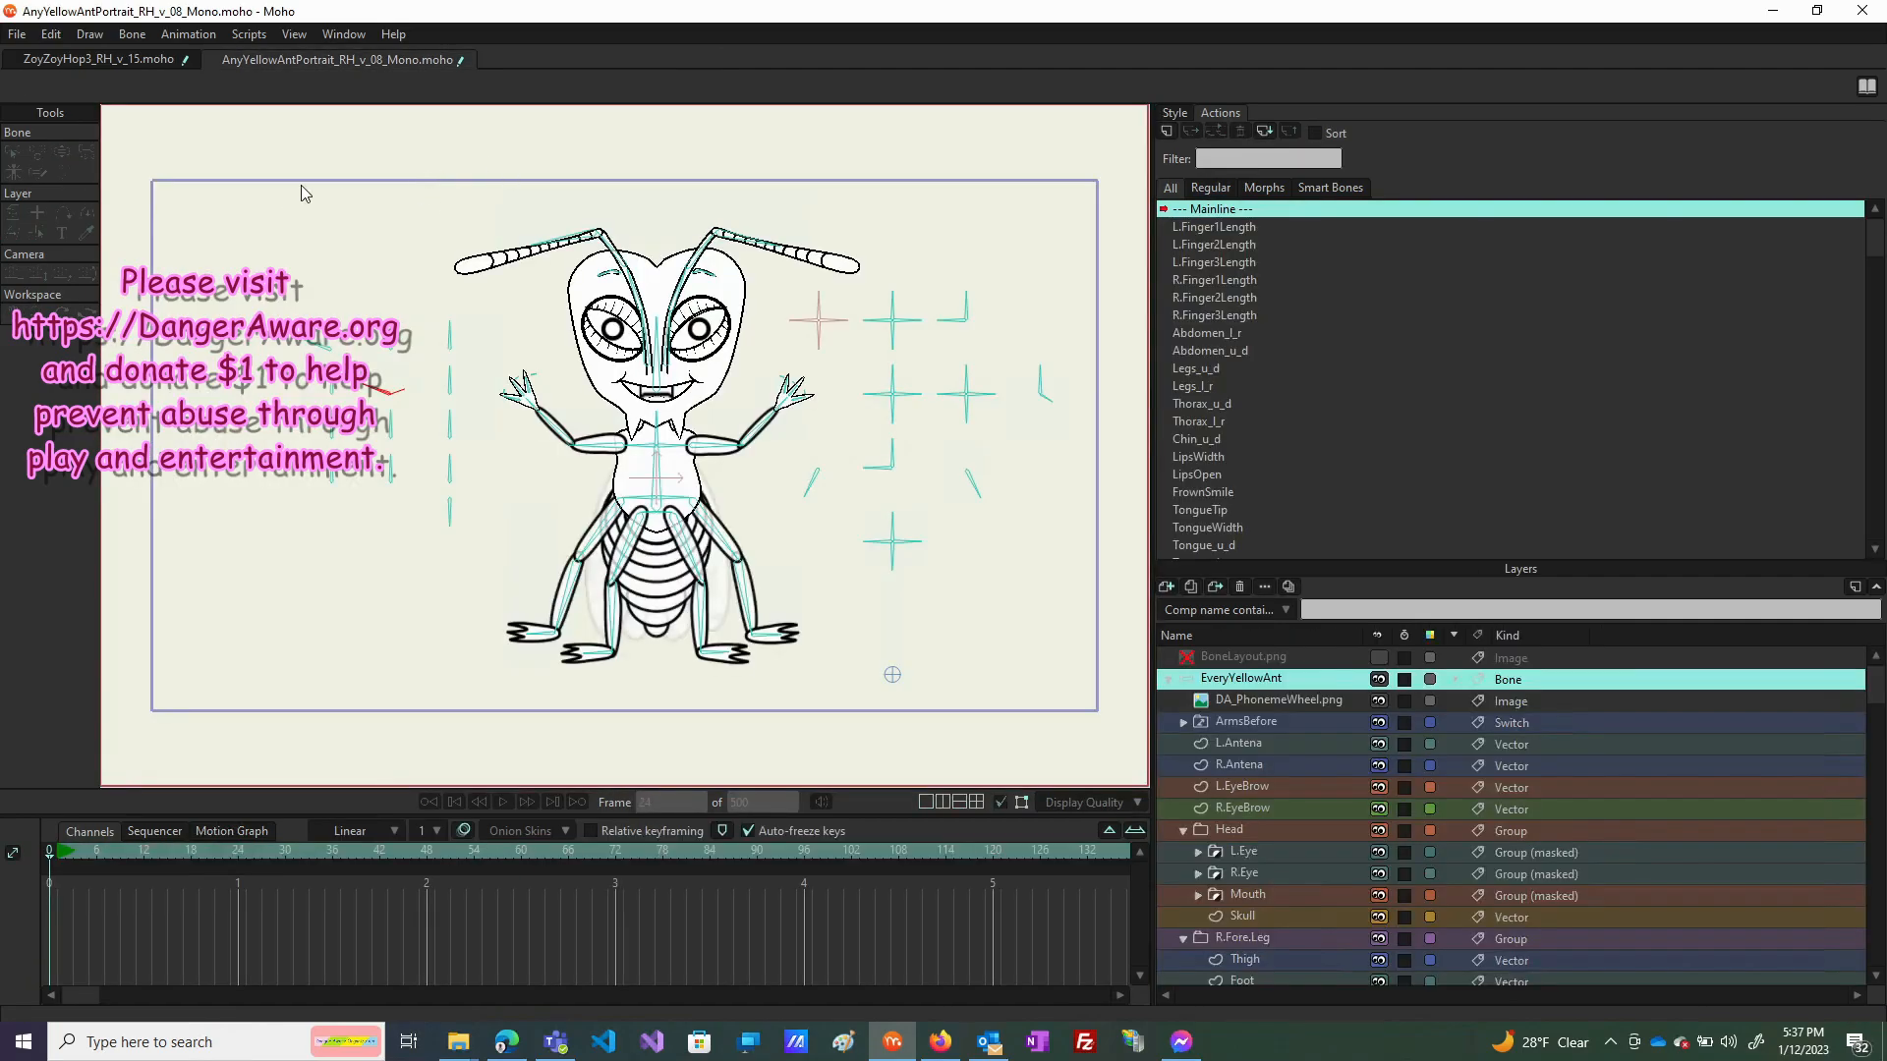
click(210, 60)
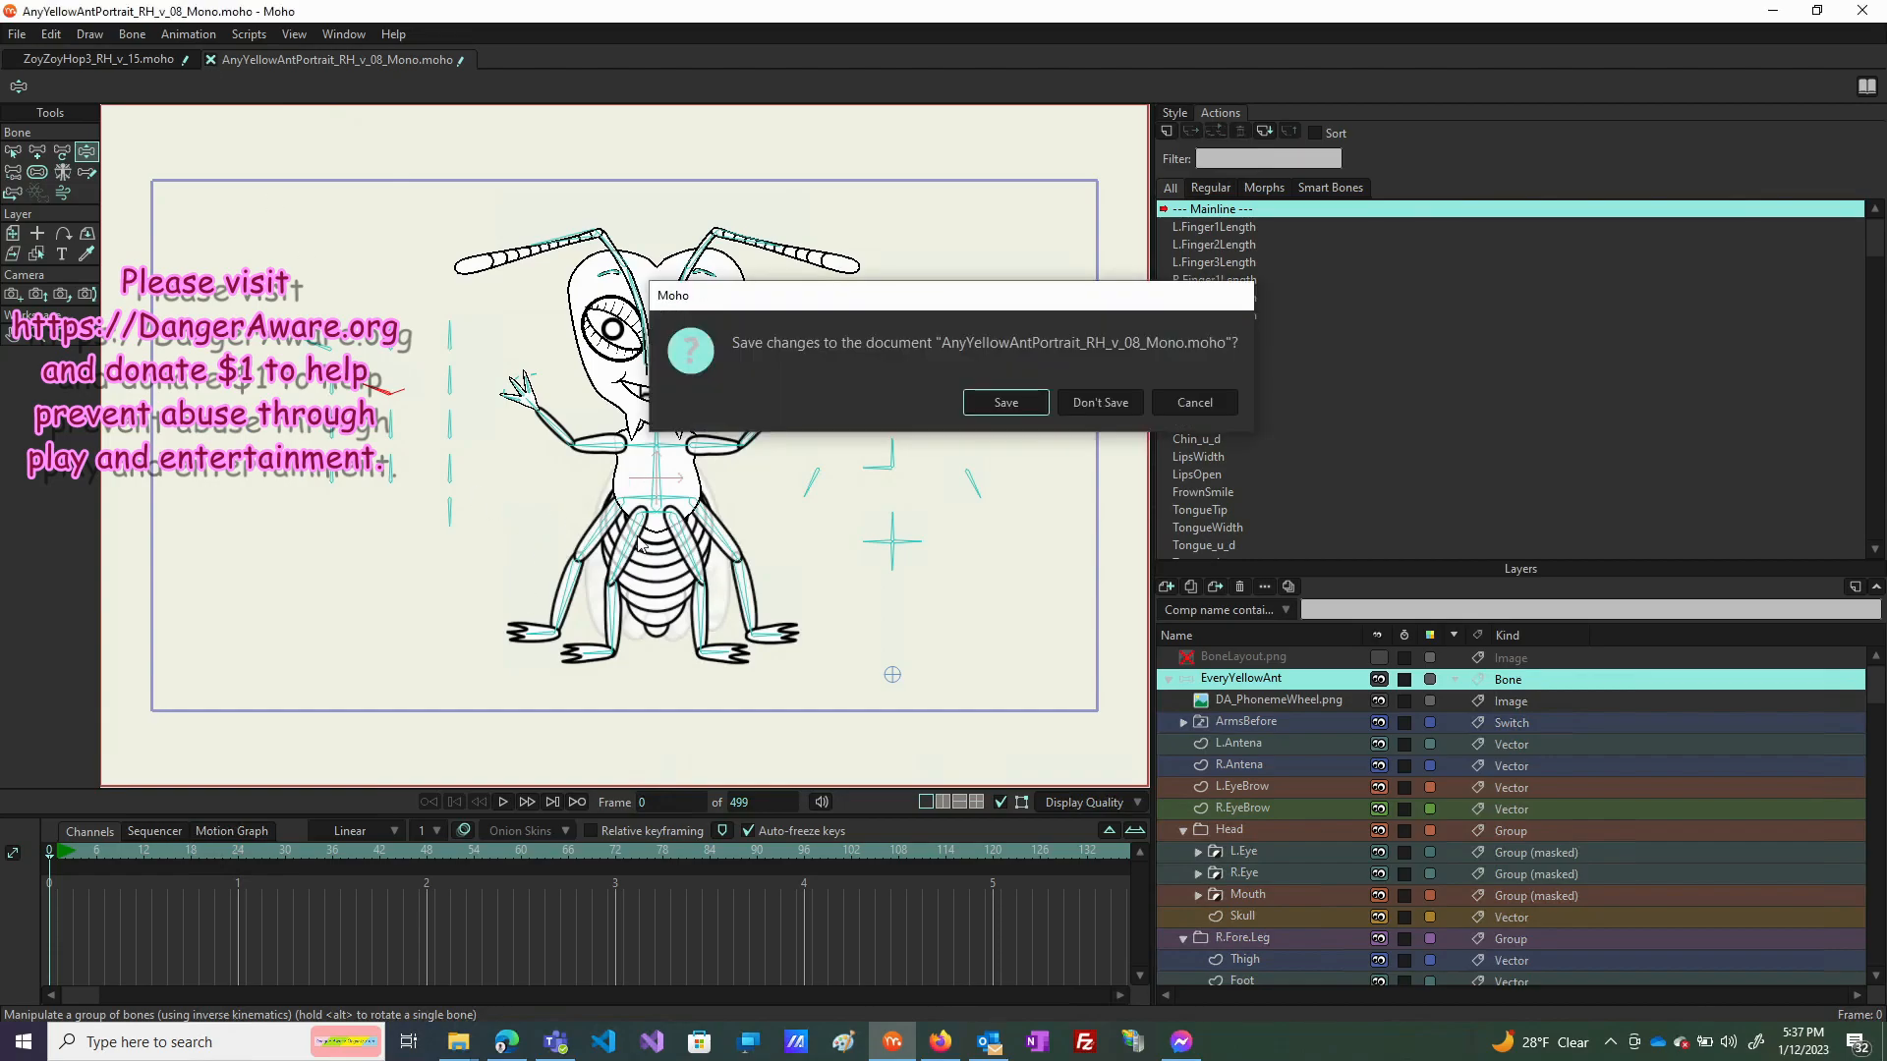
click(1086, 402)
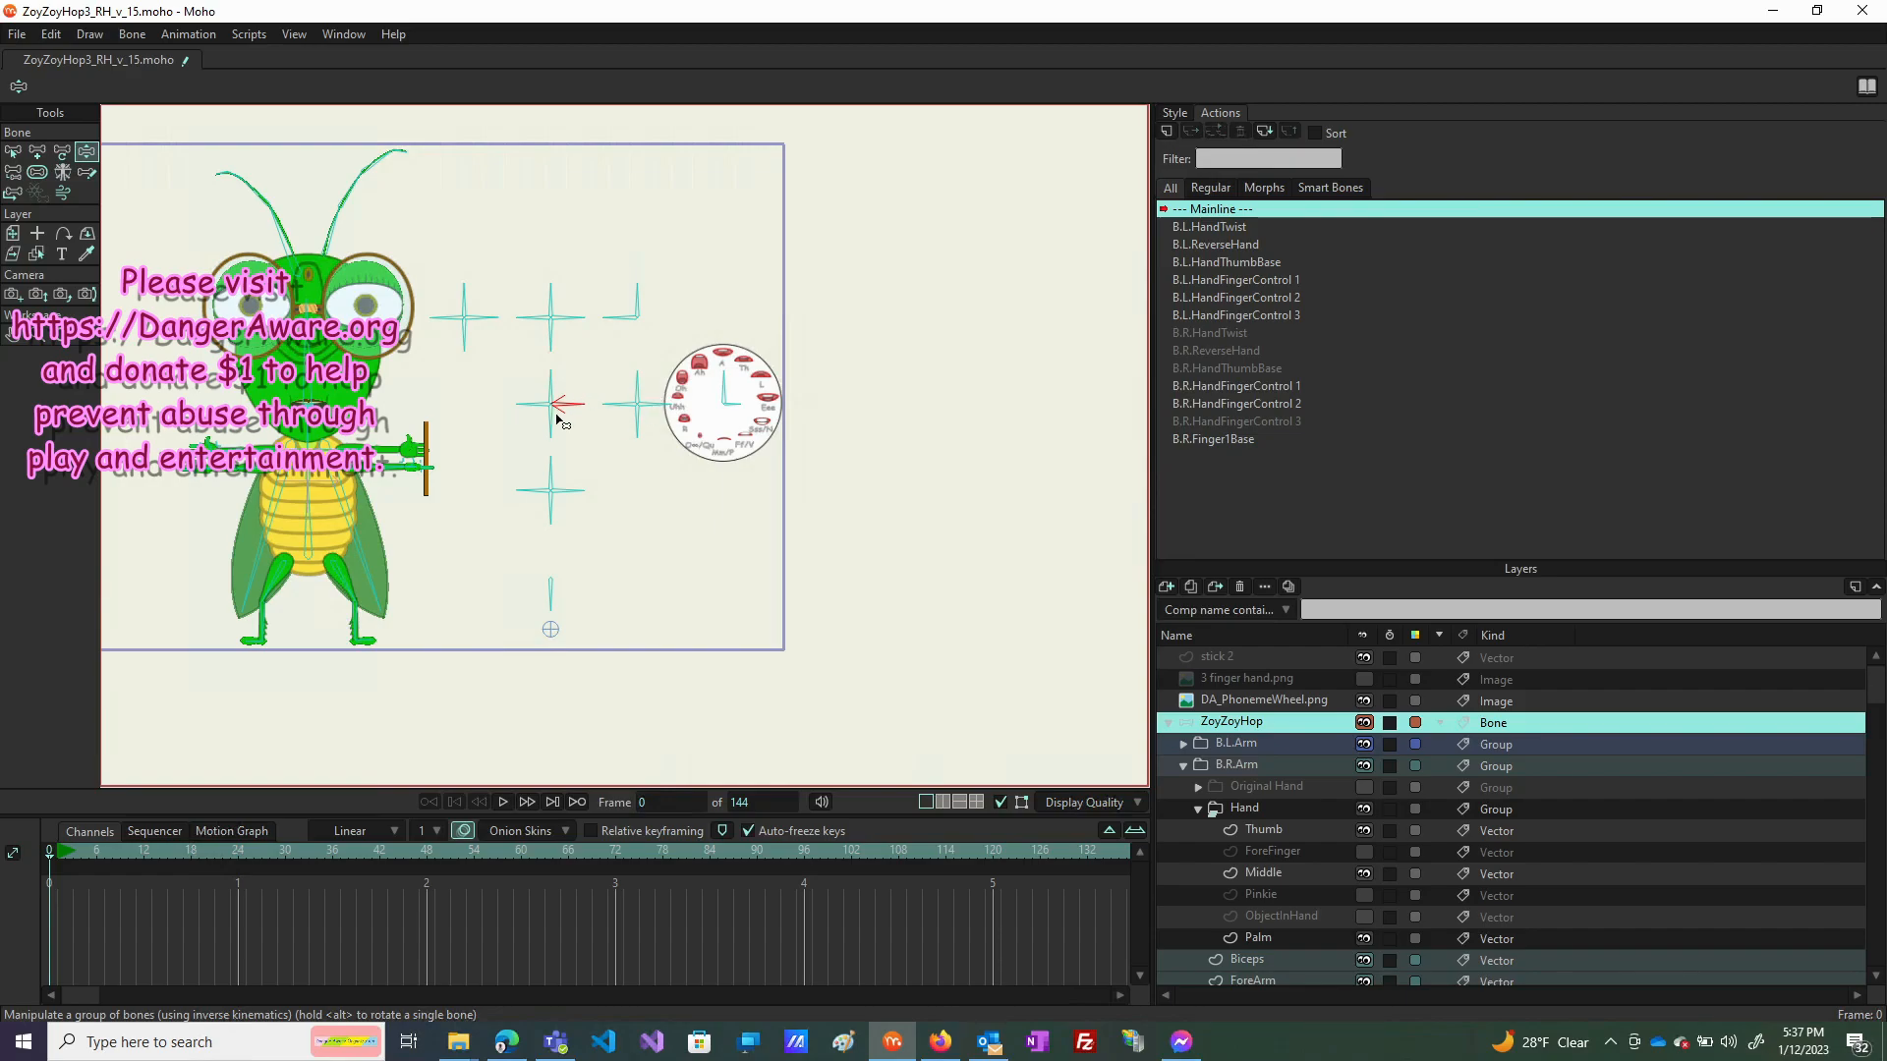
Select the DA_PhonemeWheel.png and 3 finger hand.png layers in turn to examine these reference images beside the grasshopper.
scroll(599, 406, down, 1)
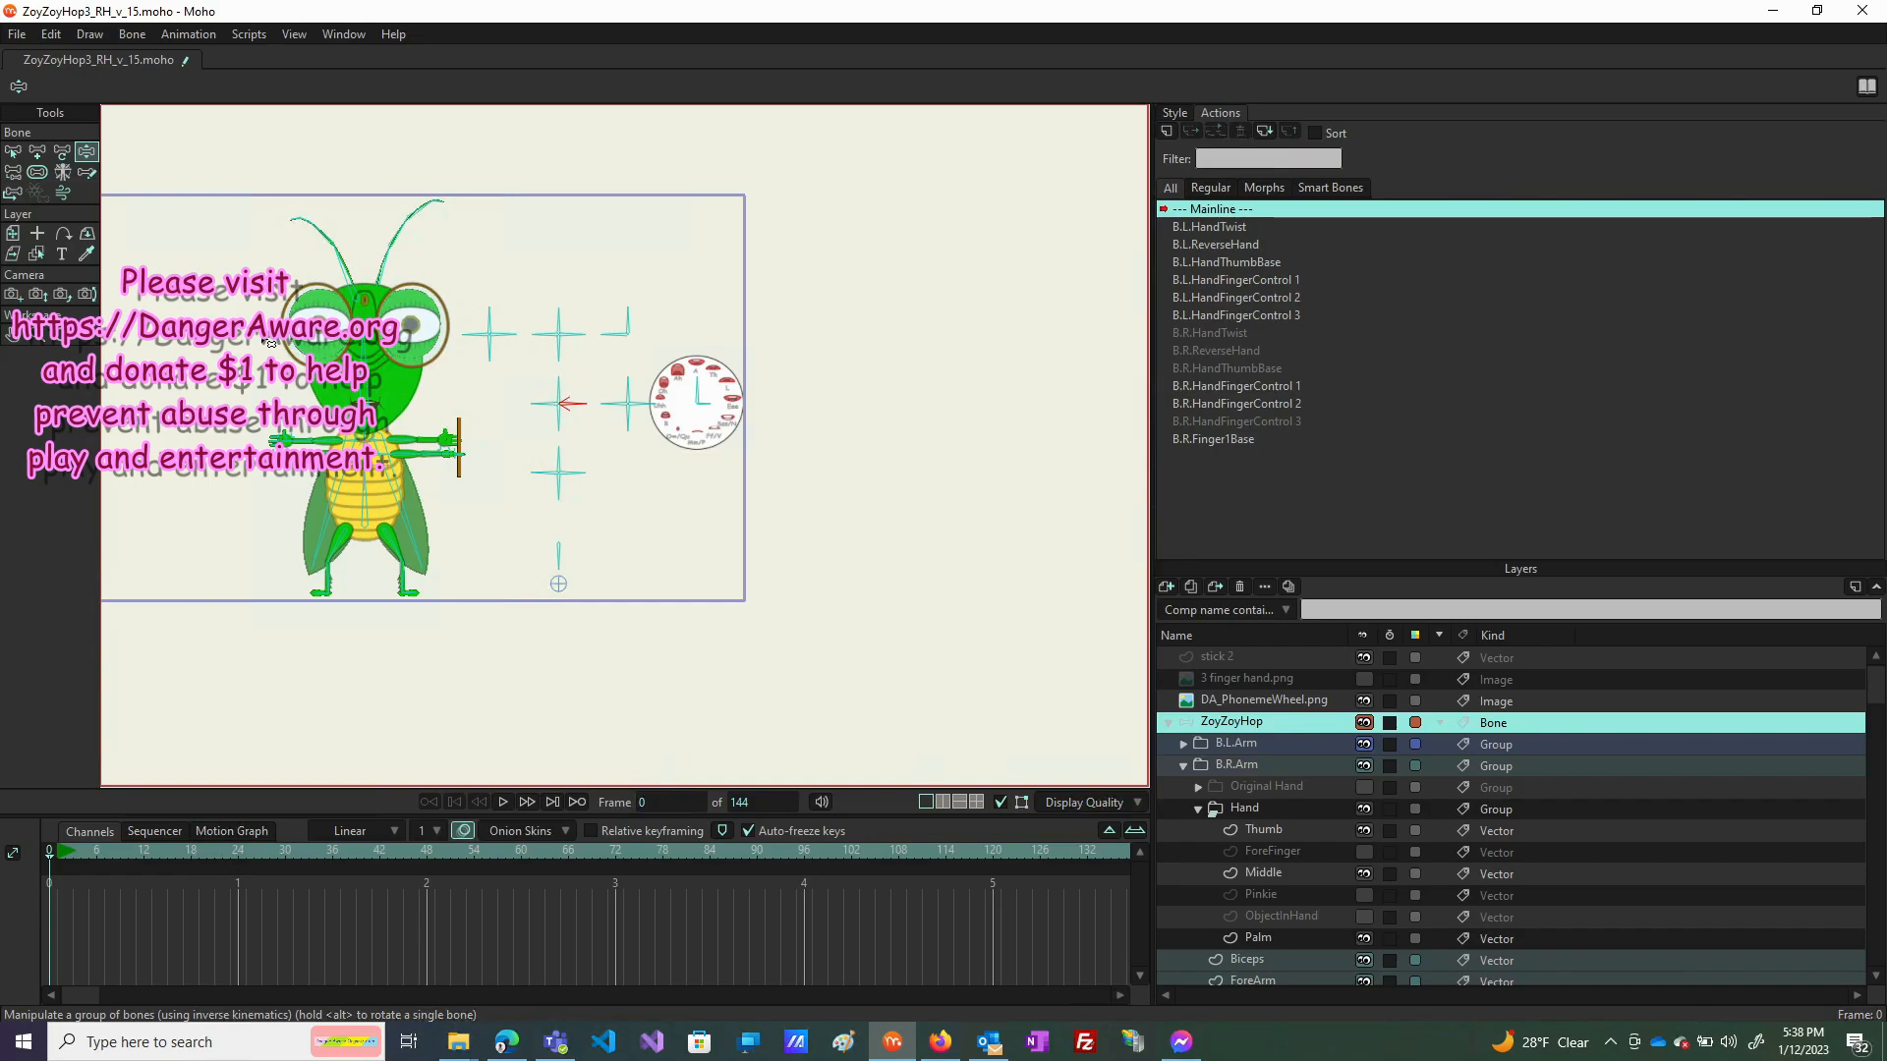
click(1223, 702)
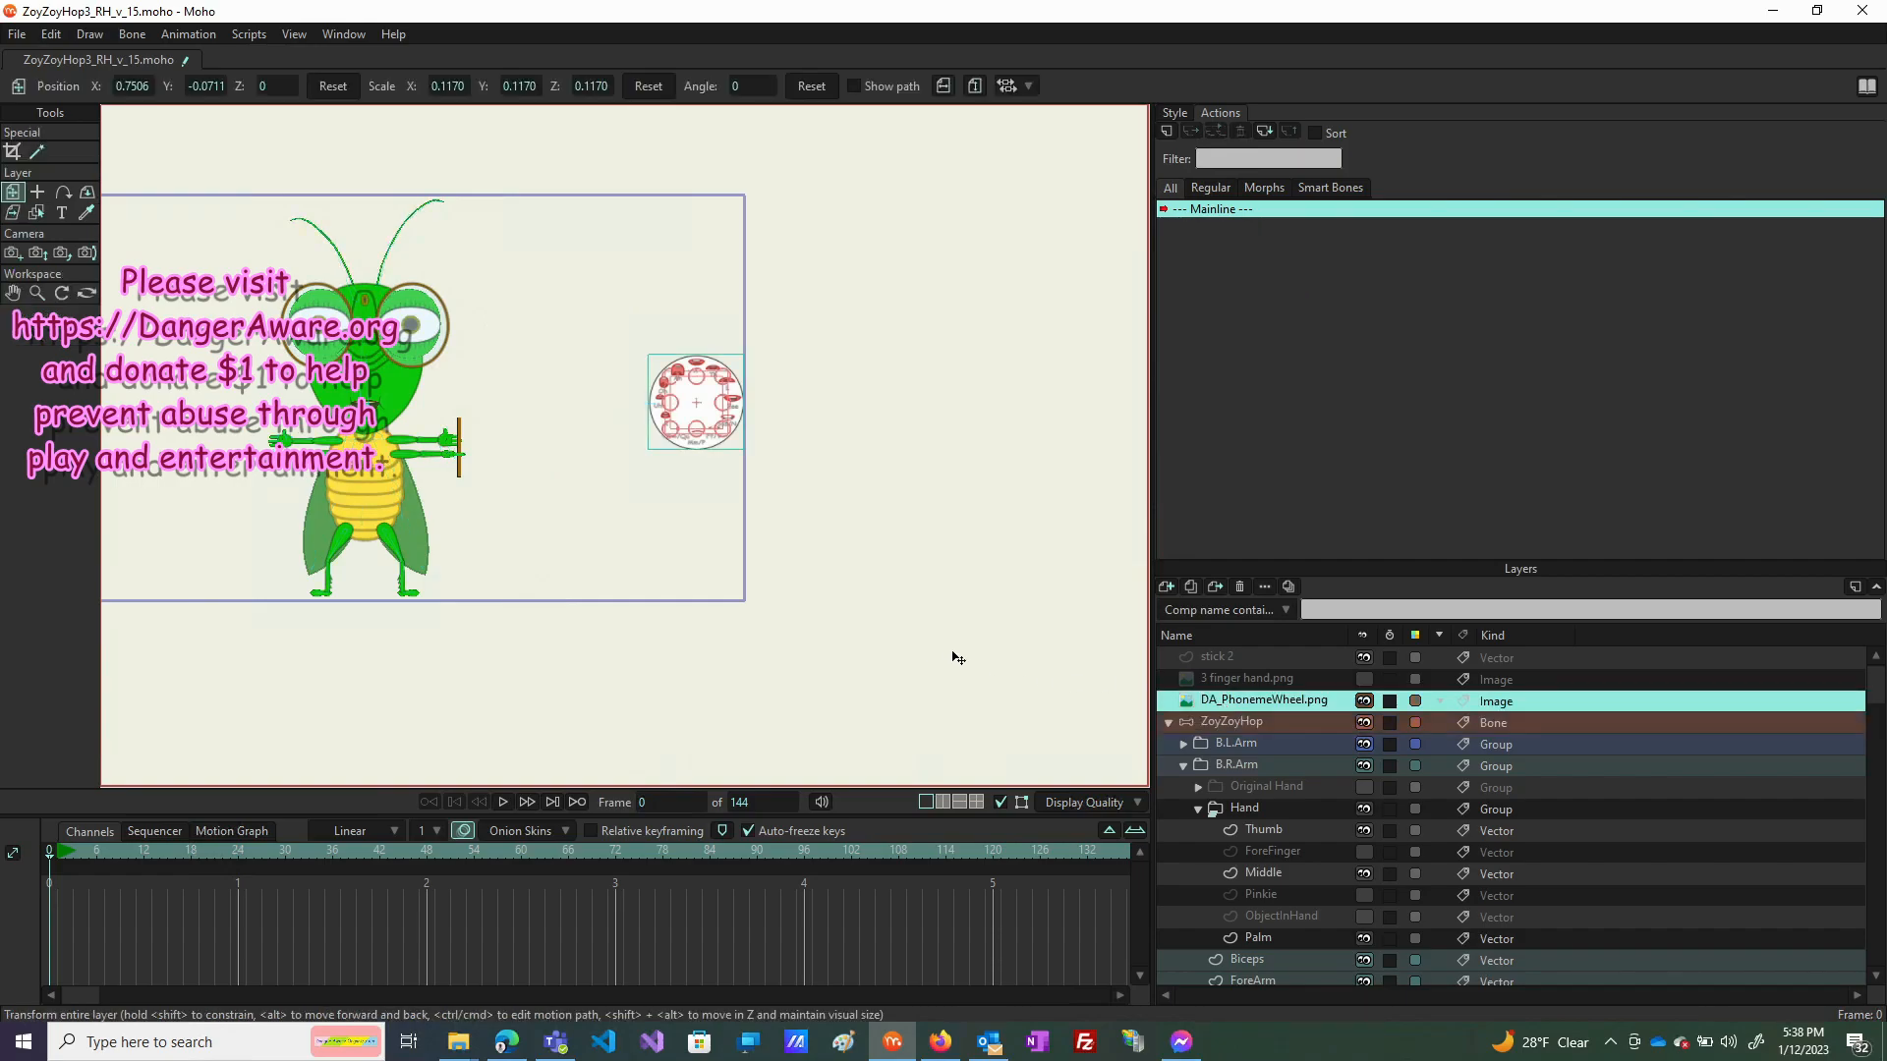
click(1293, 676)
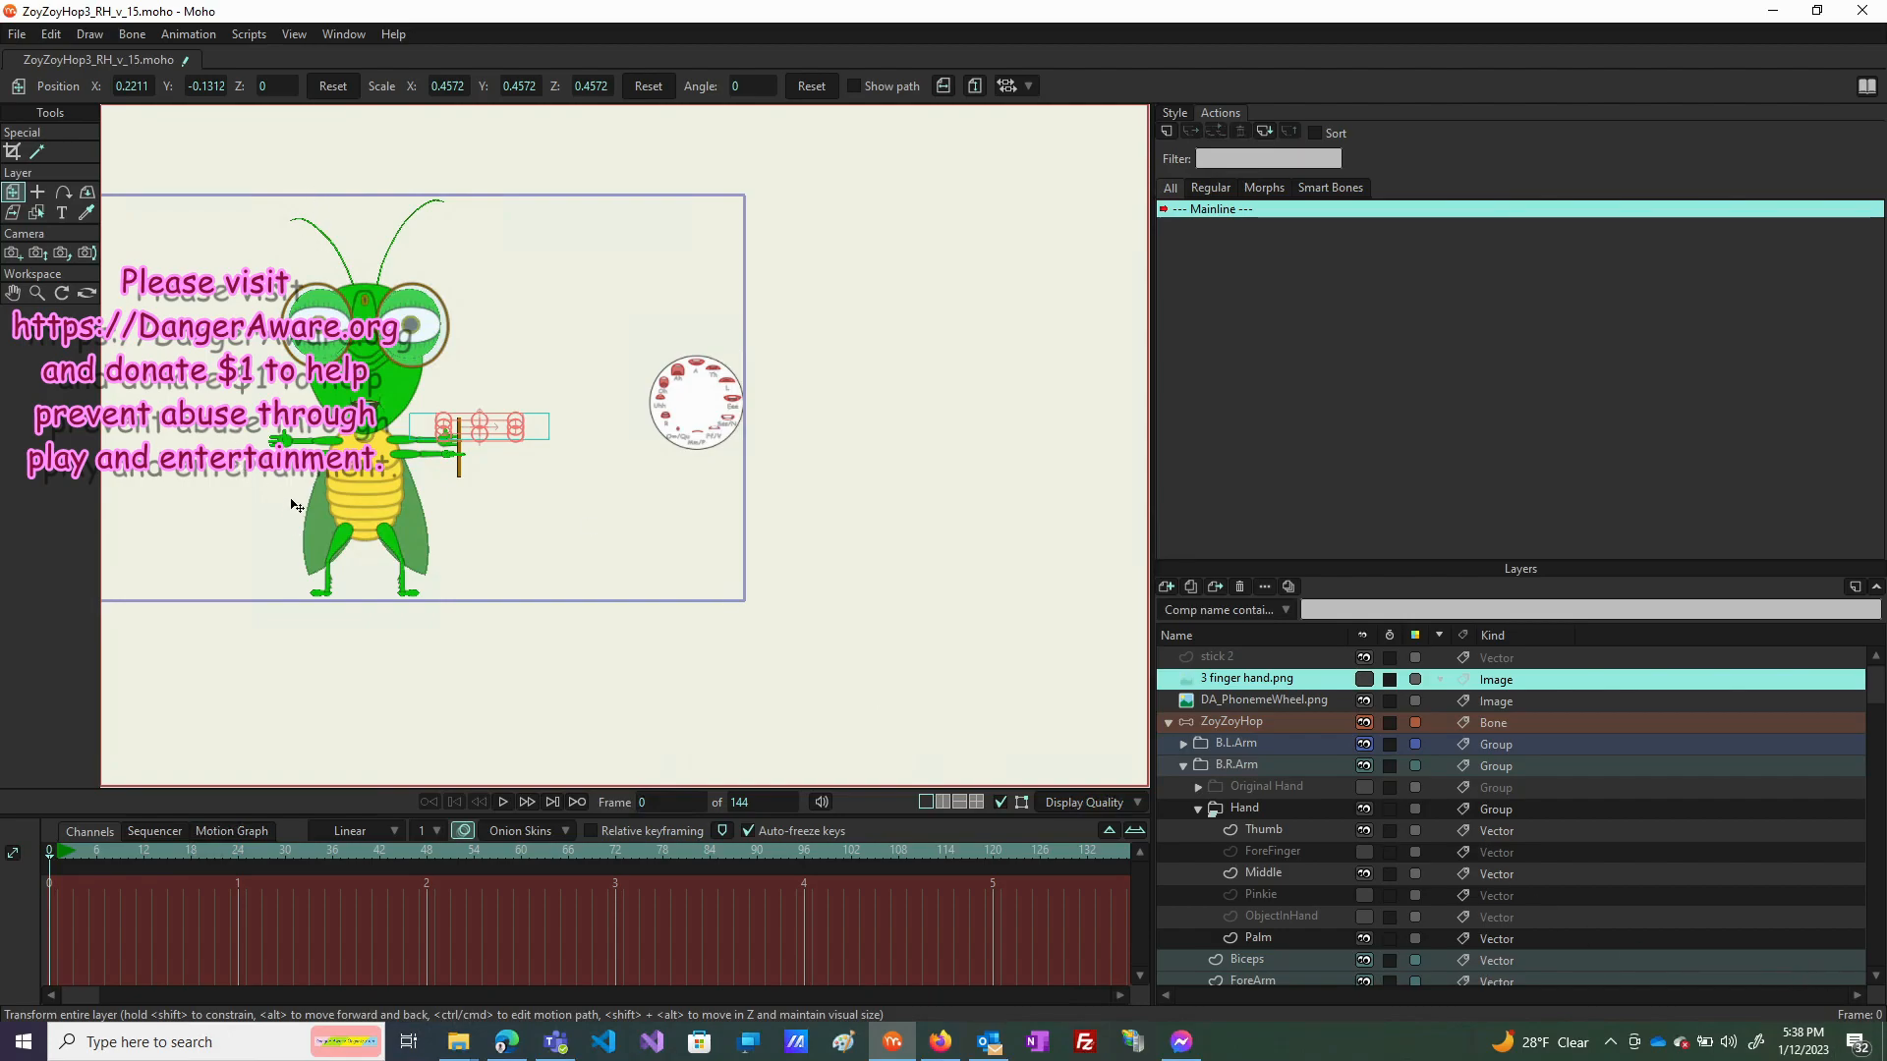
scroll(168, 413, up, 3)
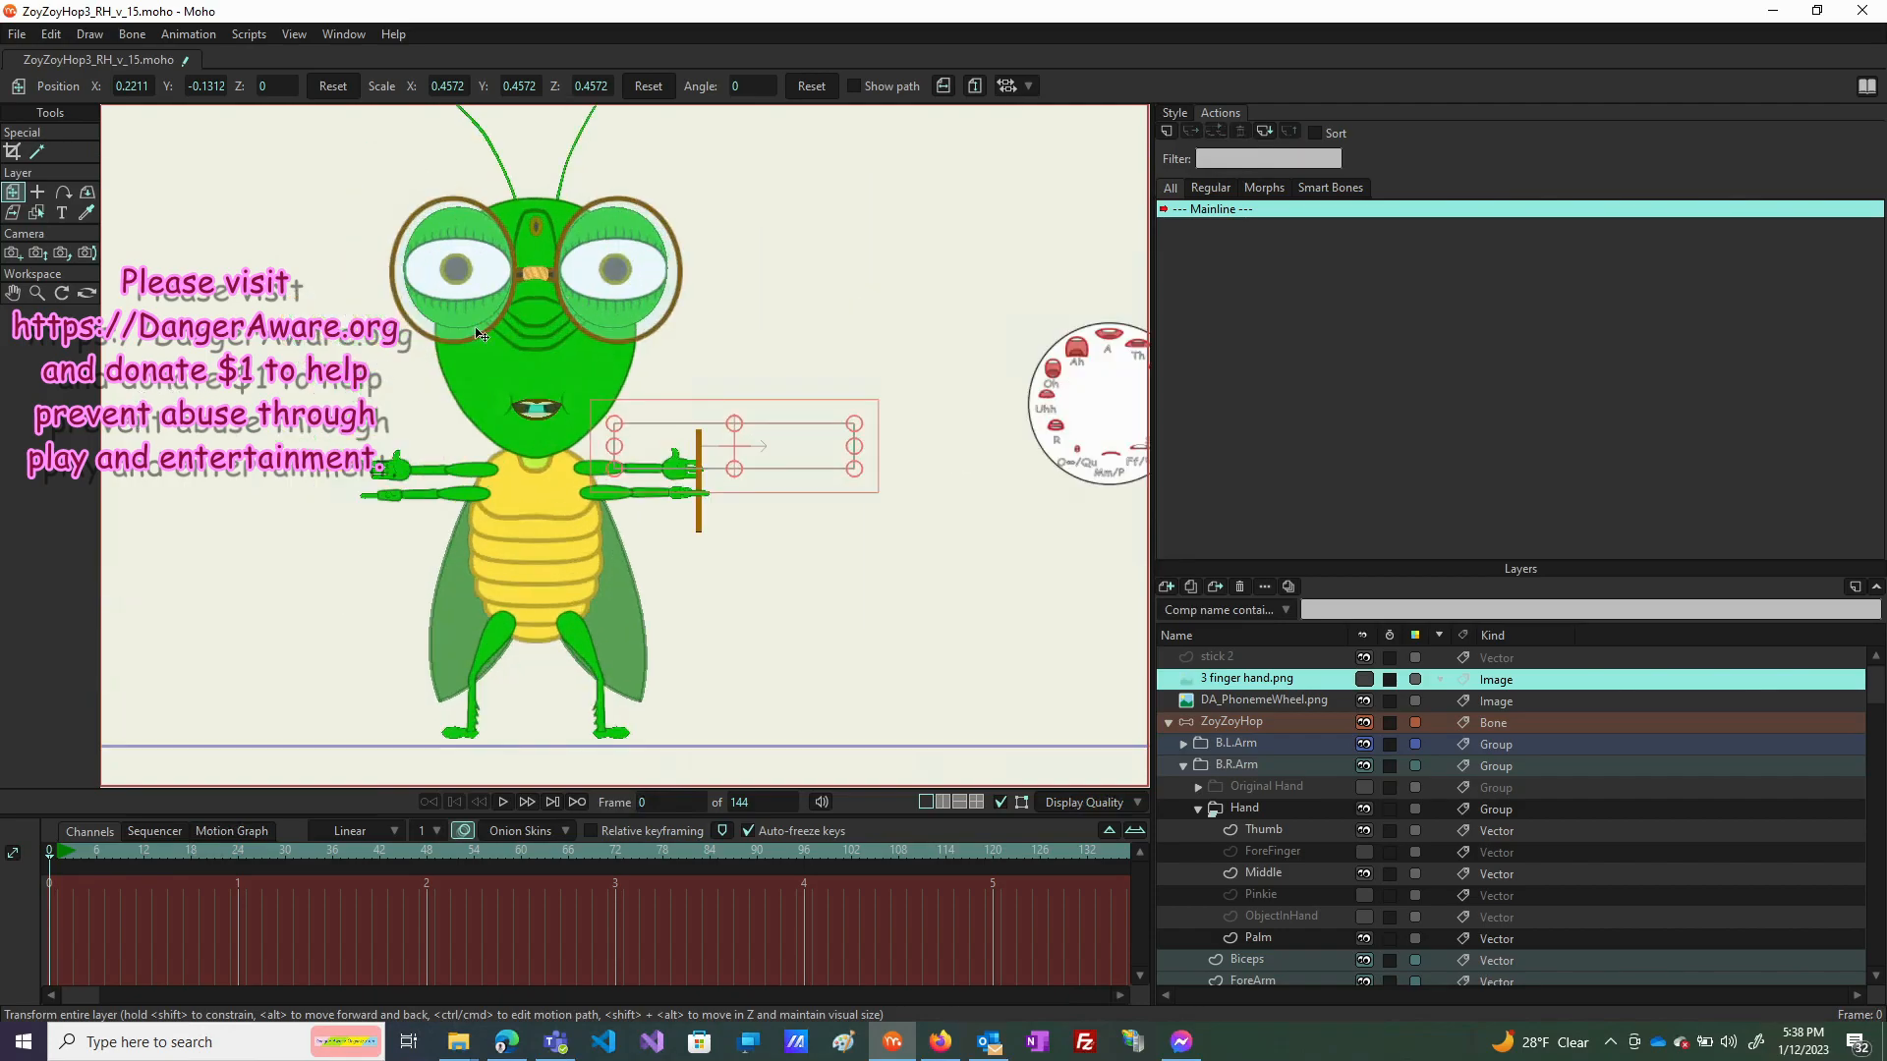
scroll(468, 548, down, 1)
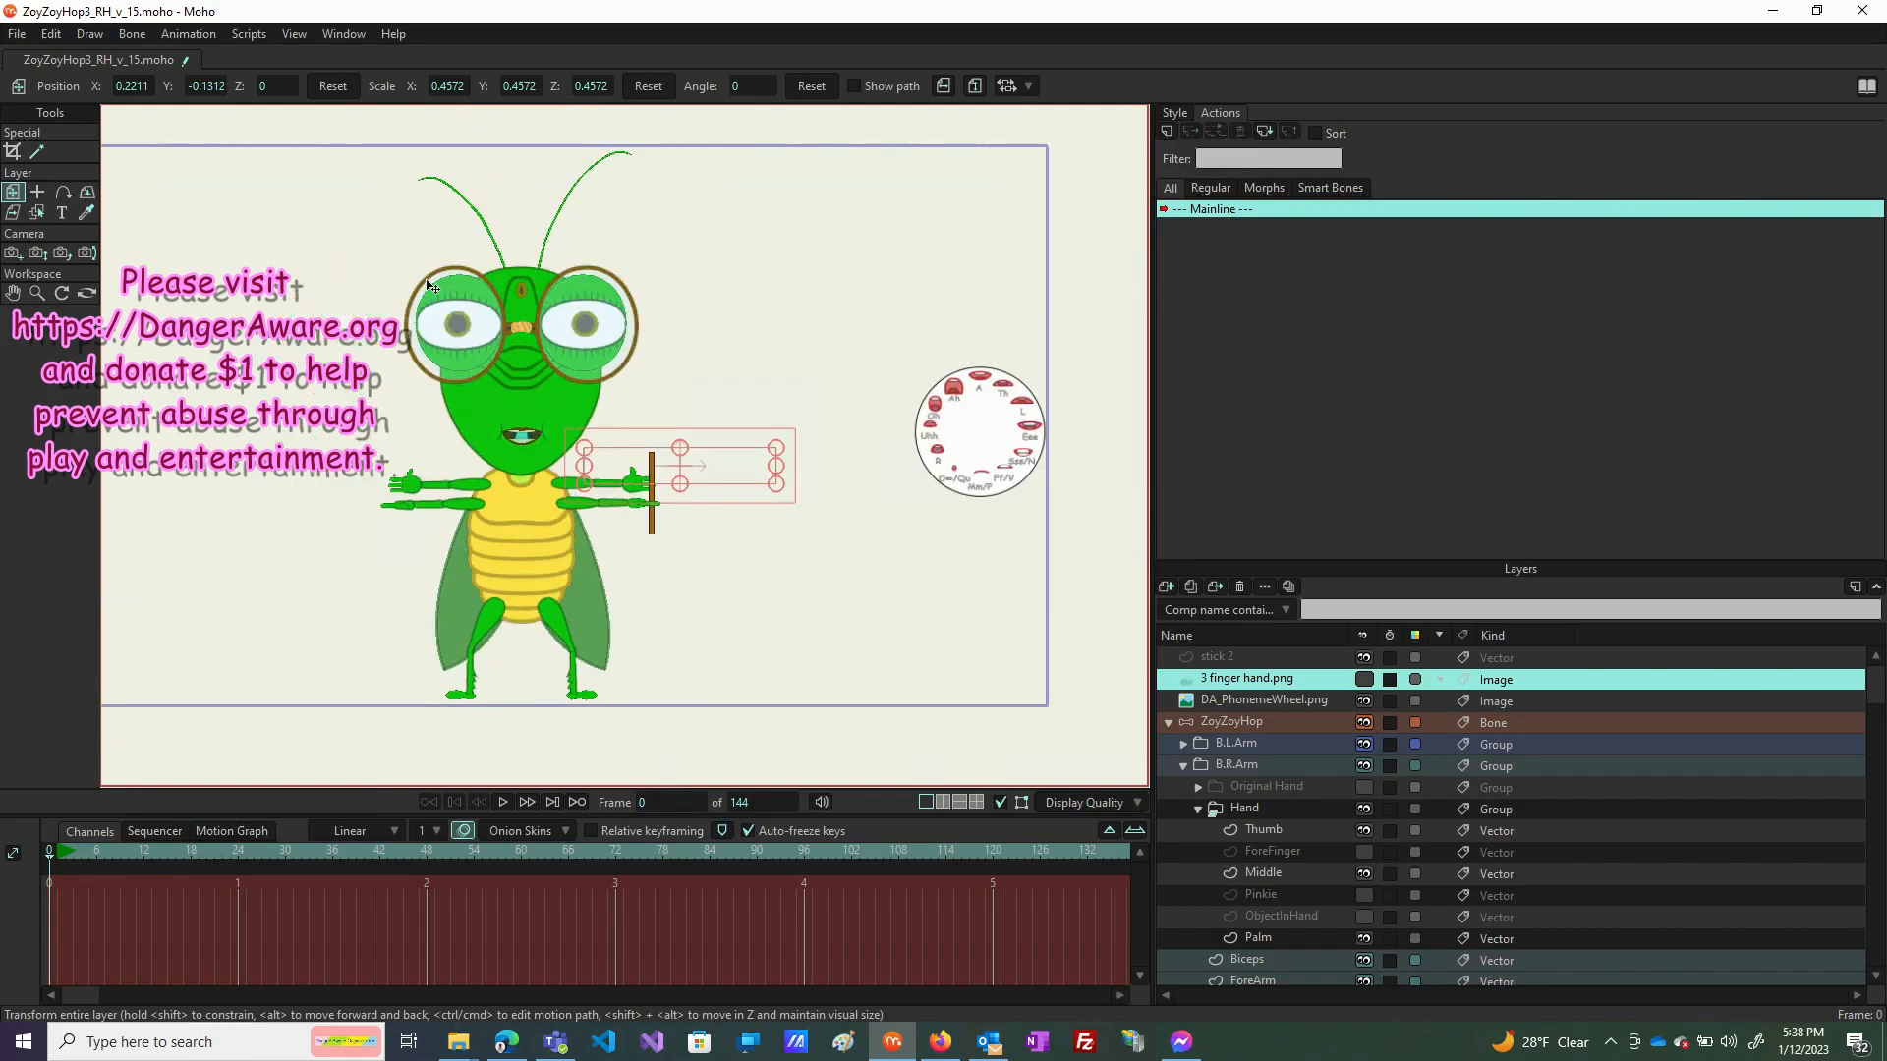